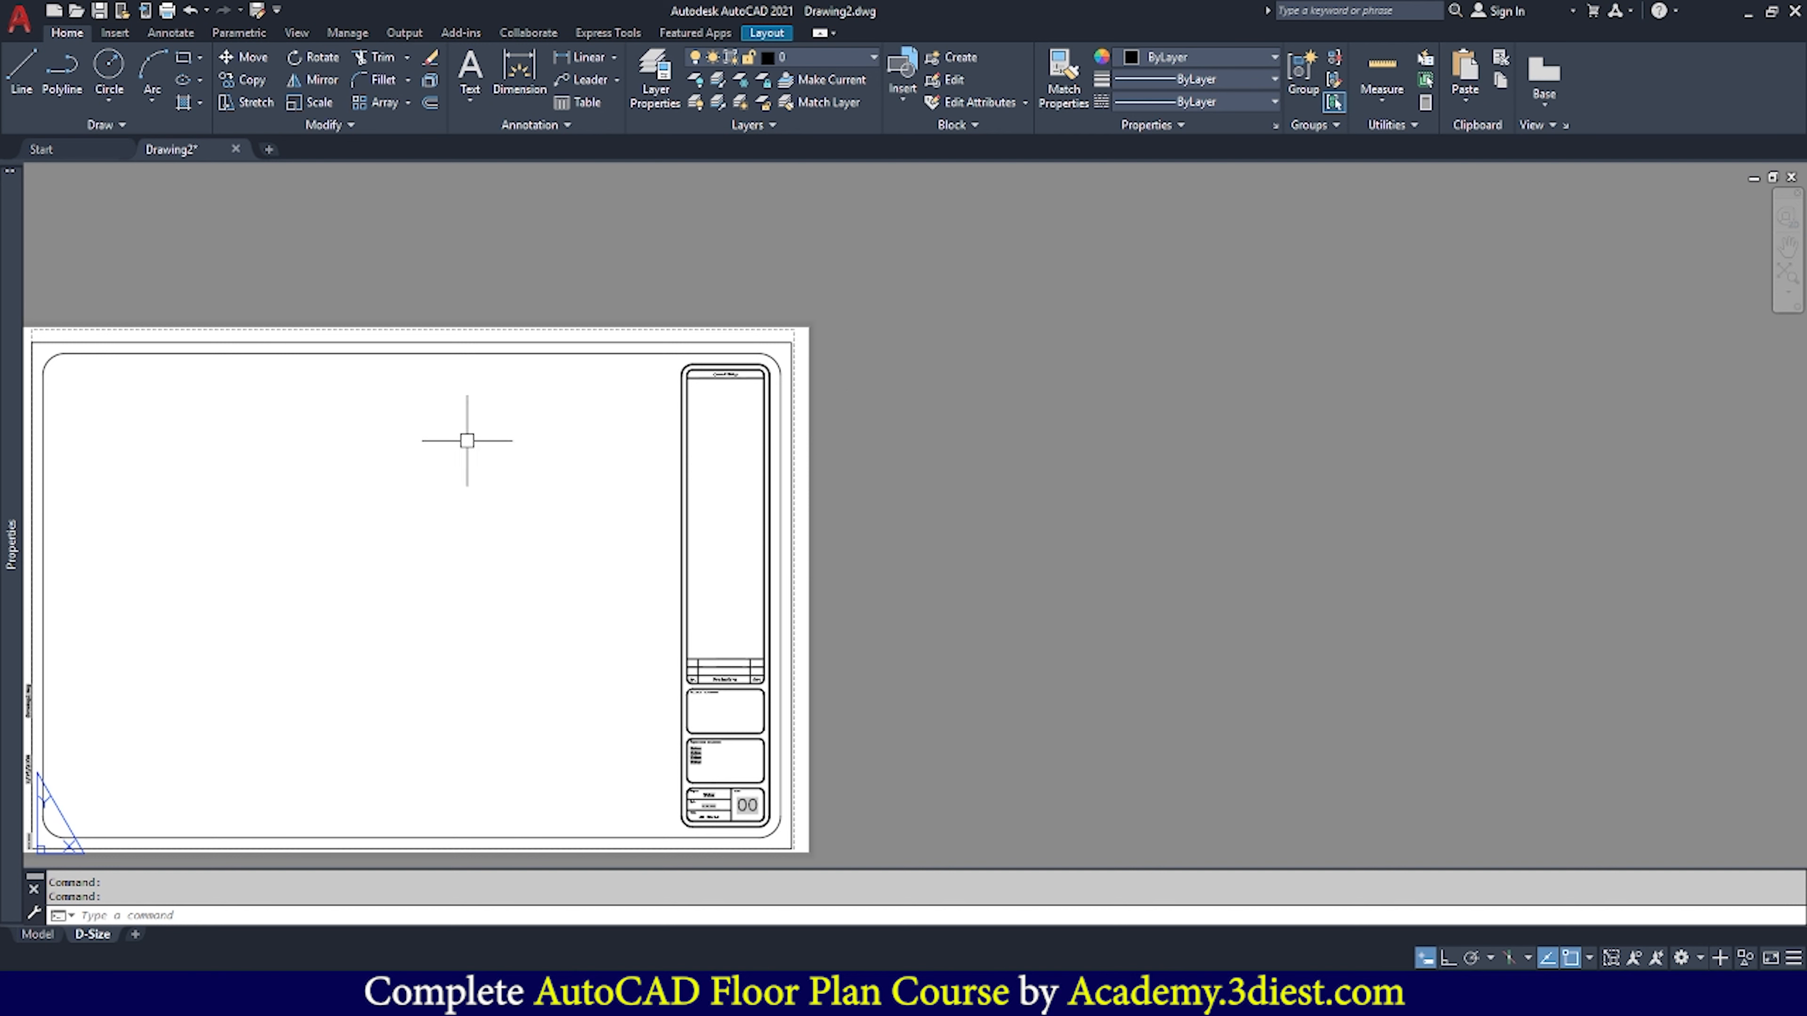
Examine the D-Size layout's sheet border and title block
scroll(1088, 345, down, 4)
scroll(848, 379, up, 2)
scroll(822, 390, up, 4)
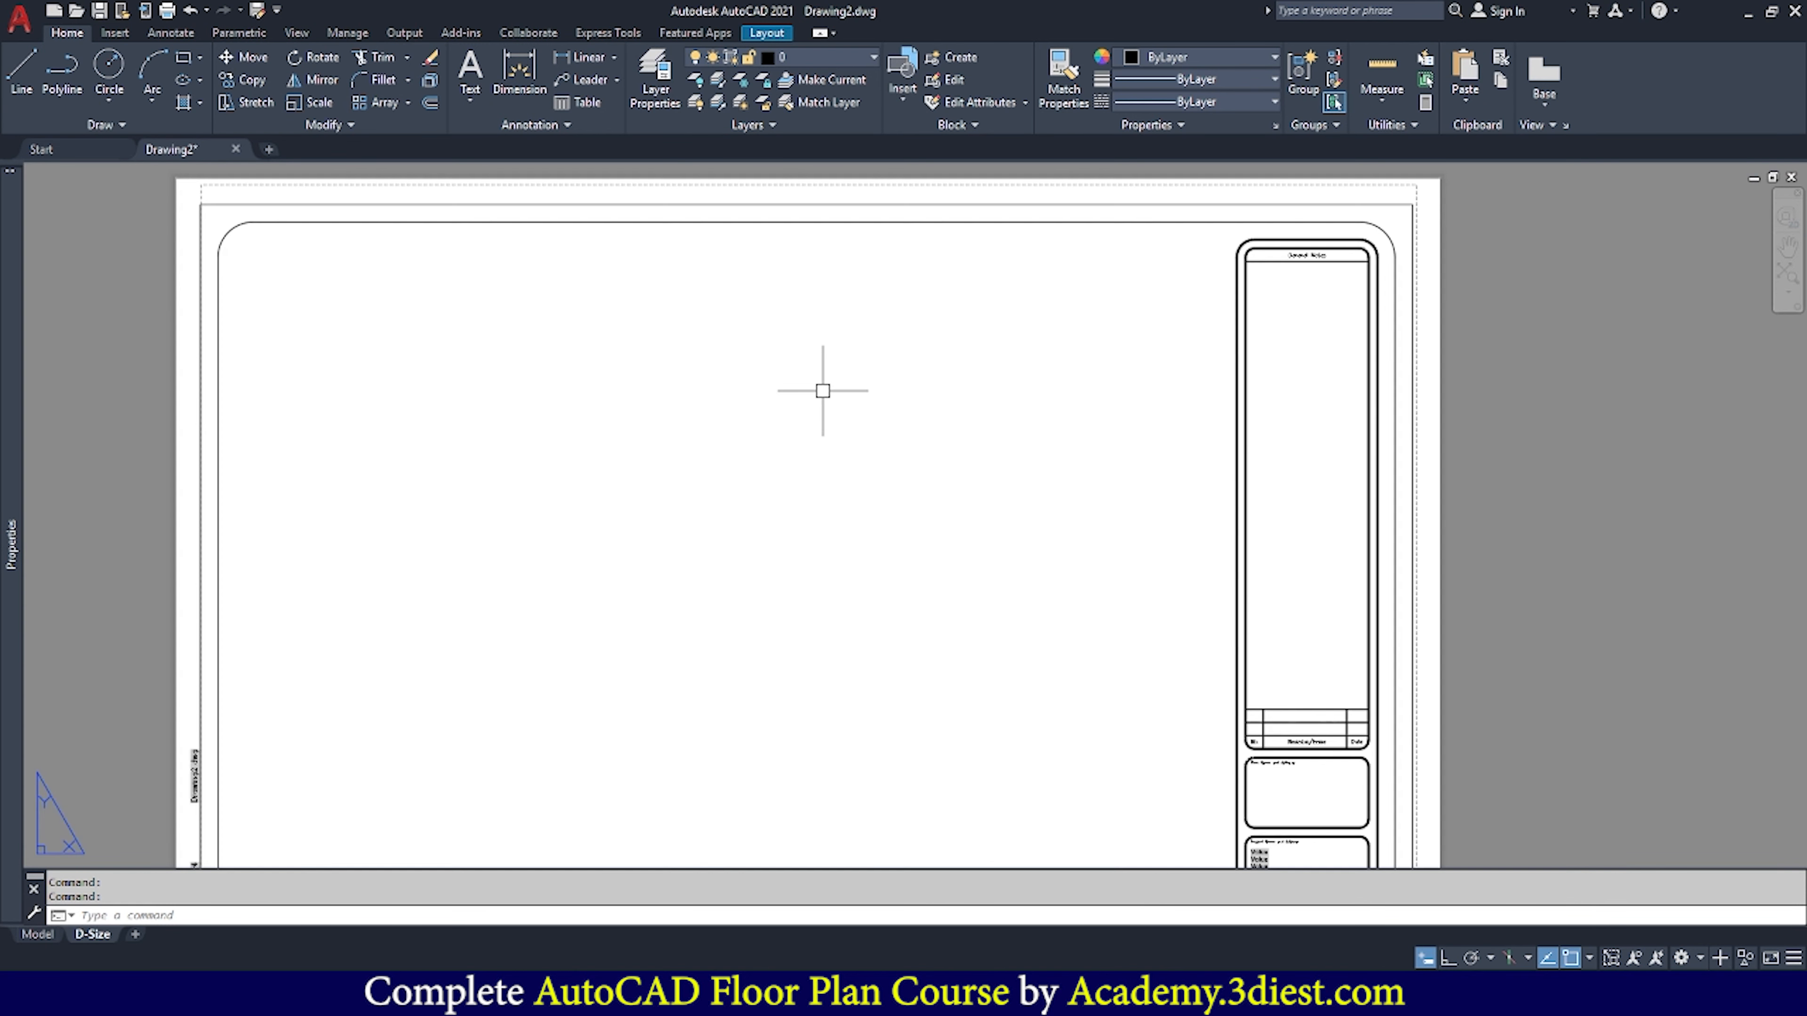
scroll(823, 390, down, 8)
scroll(796, 414, up, 4)
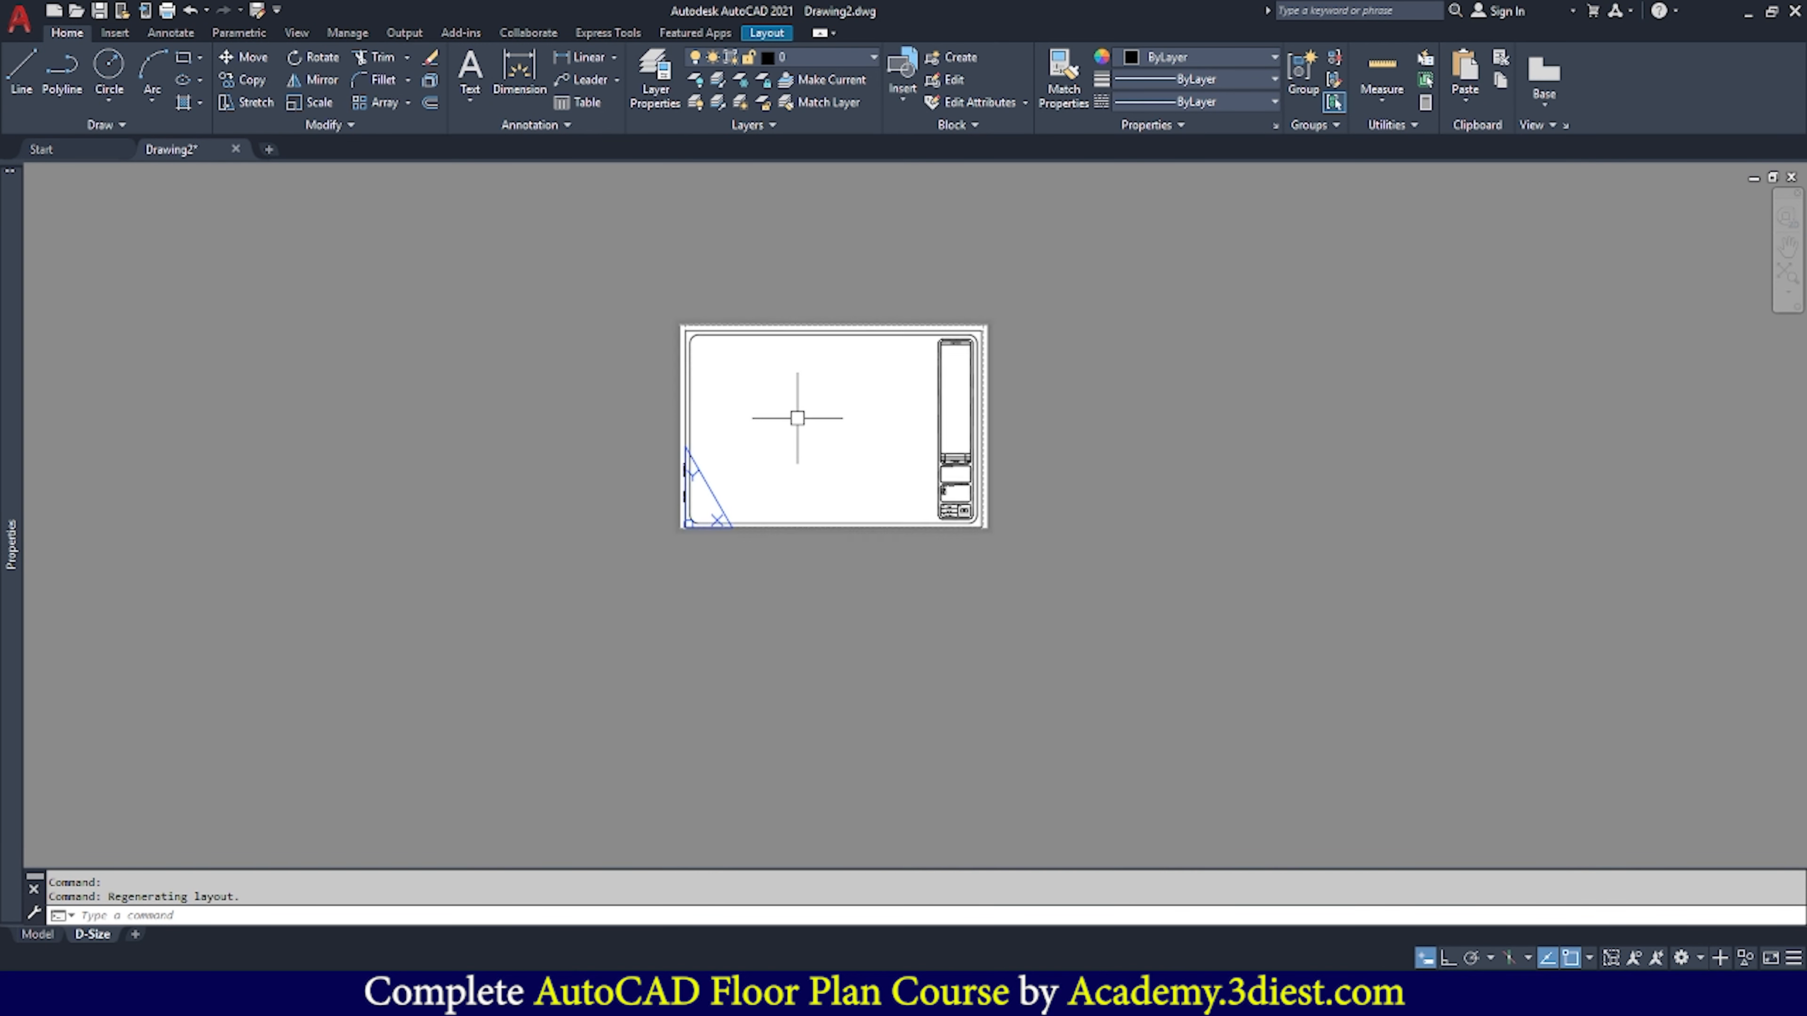
scroll(797, 418, up, 2)
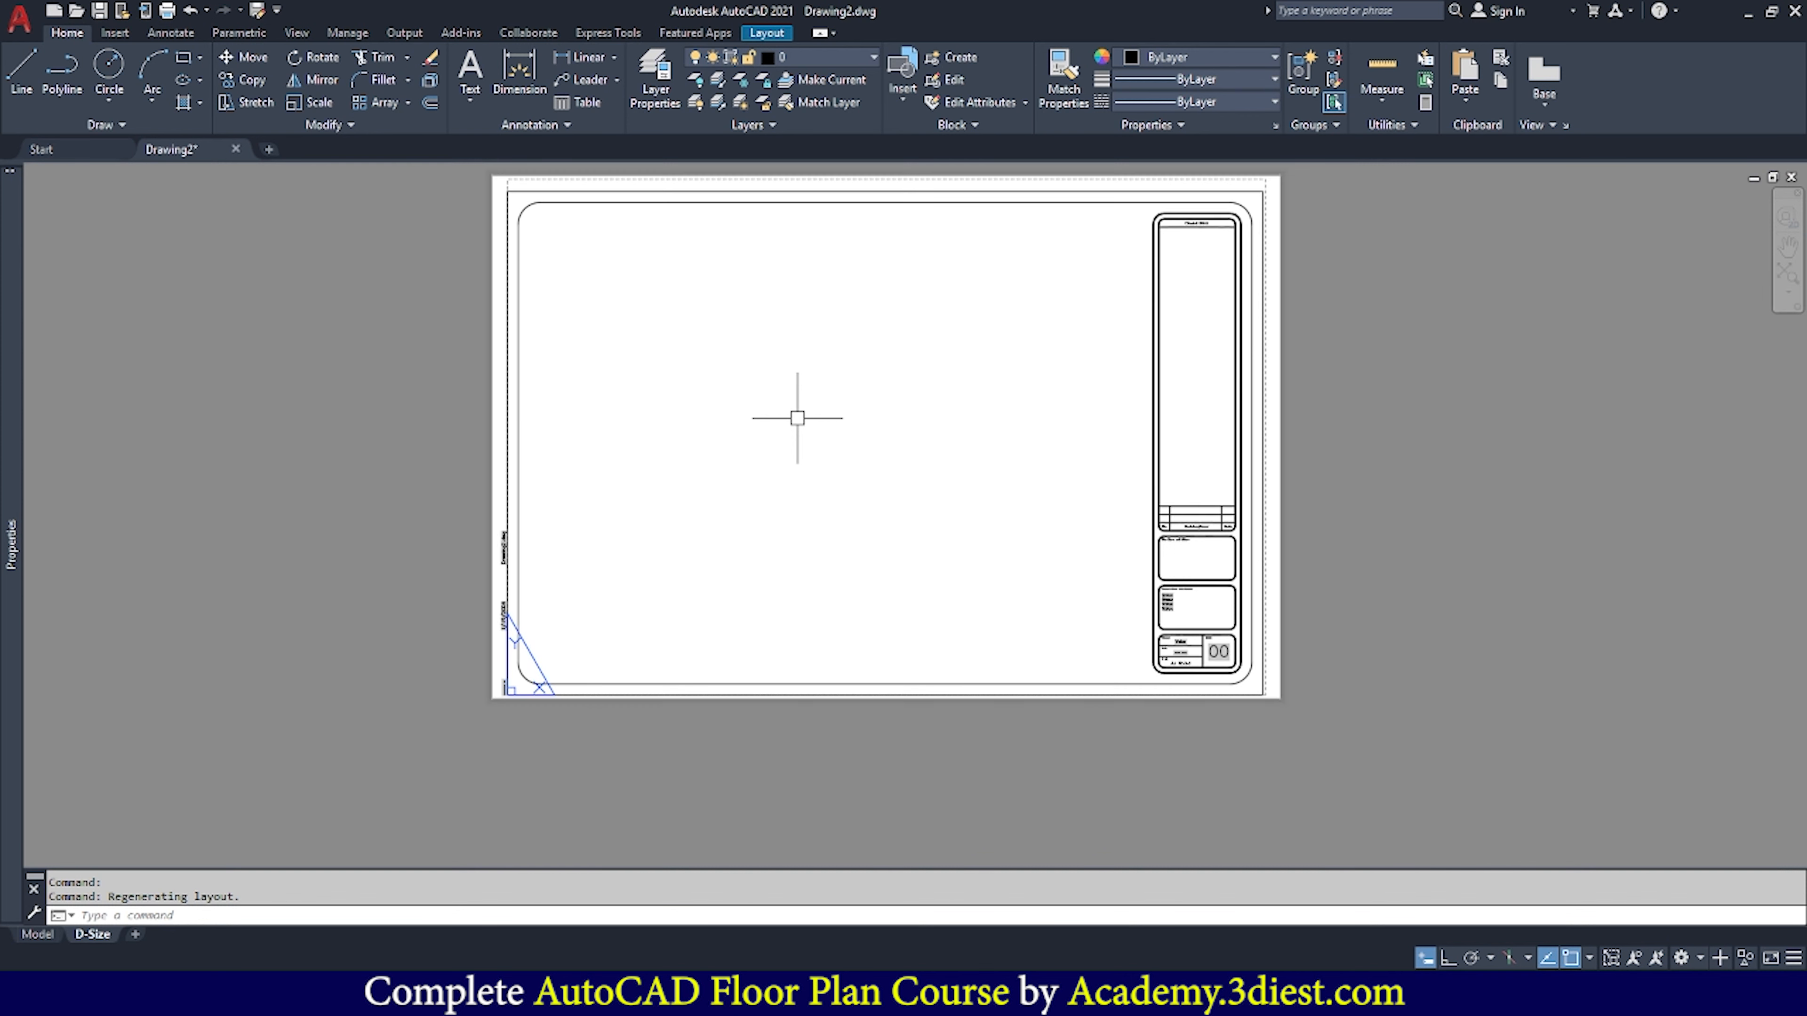
scroll(801, 463, down, 2)
scroll(811, 441, up, 2)
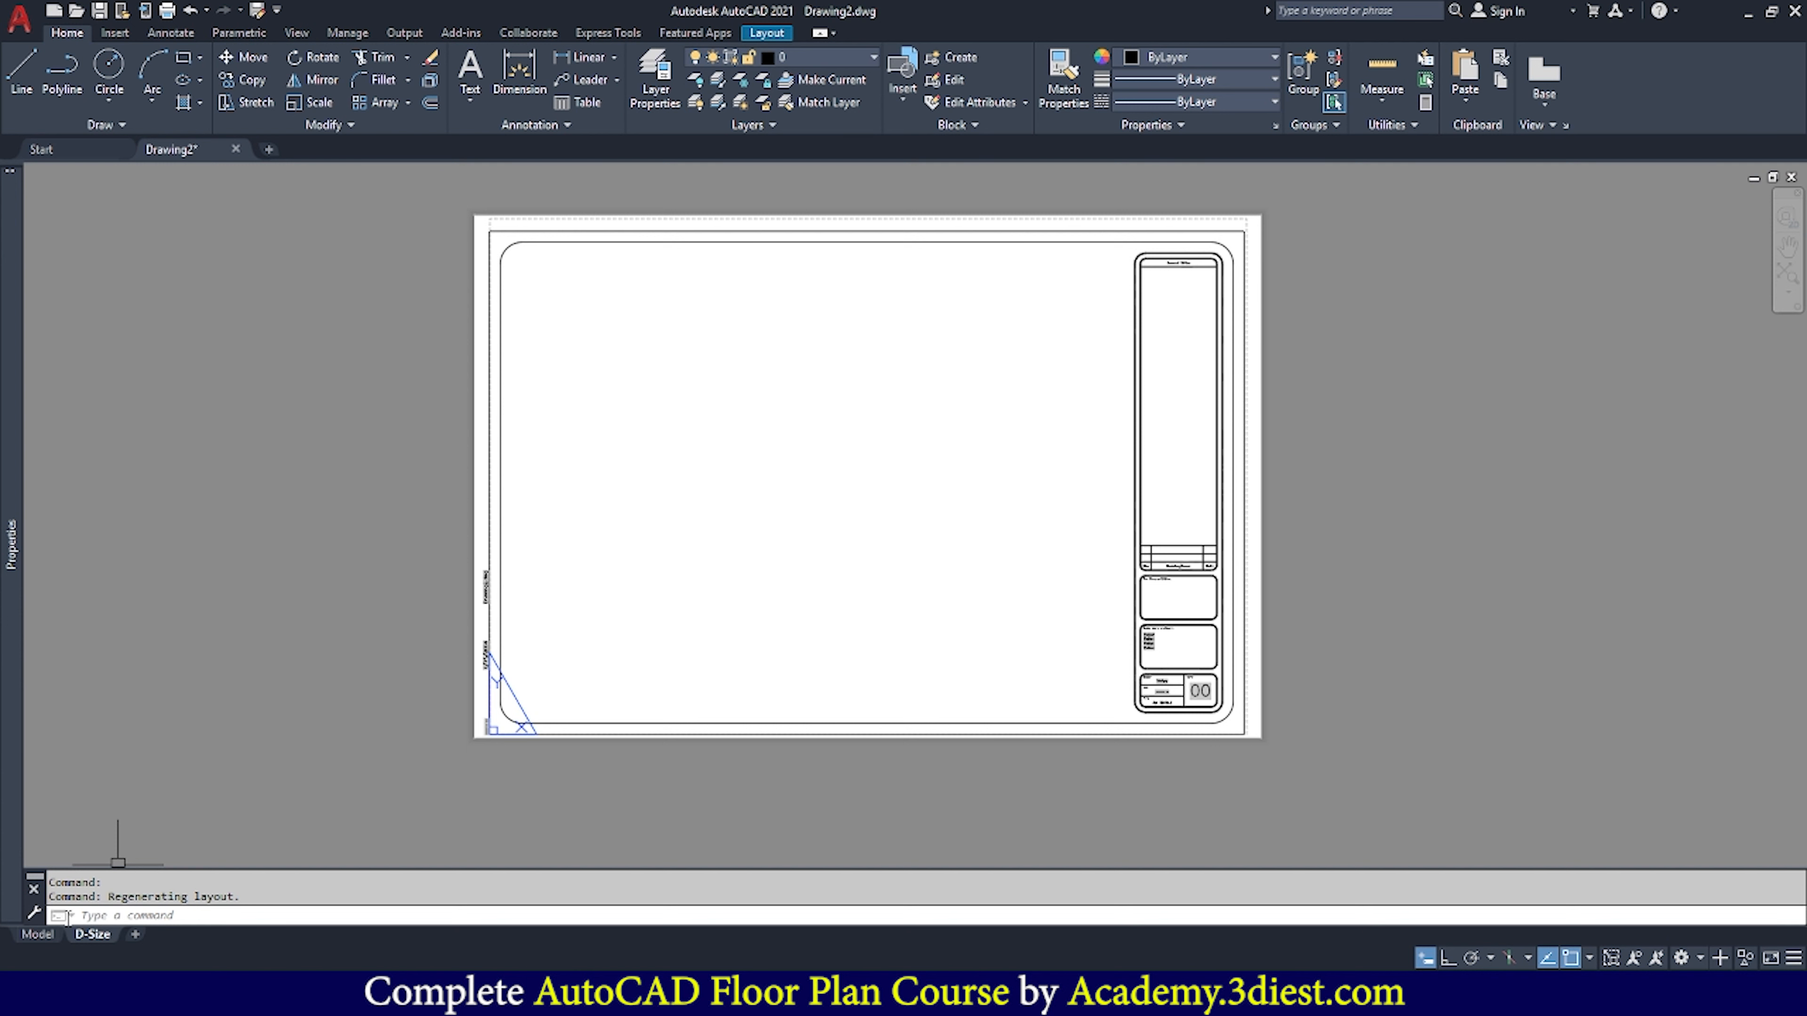
Switch the drawing from the D-Size layout to model space
click(37, 934)
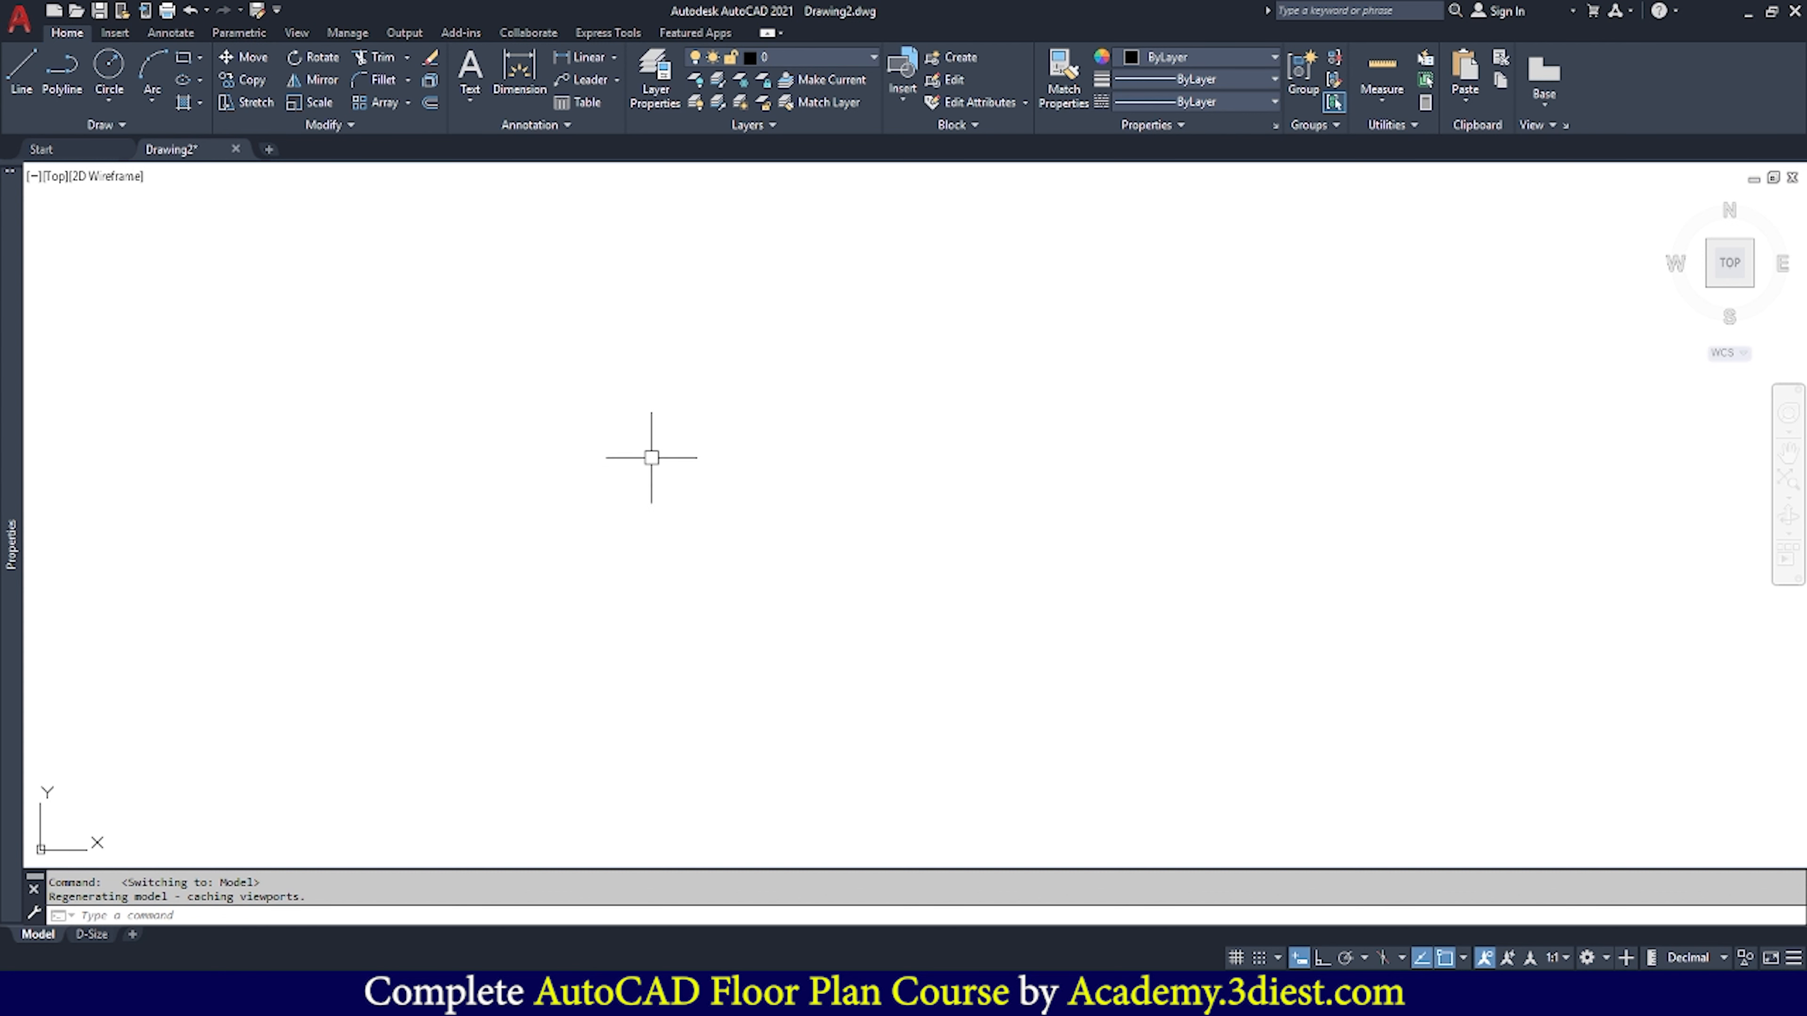
mouse_move(154, 158)
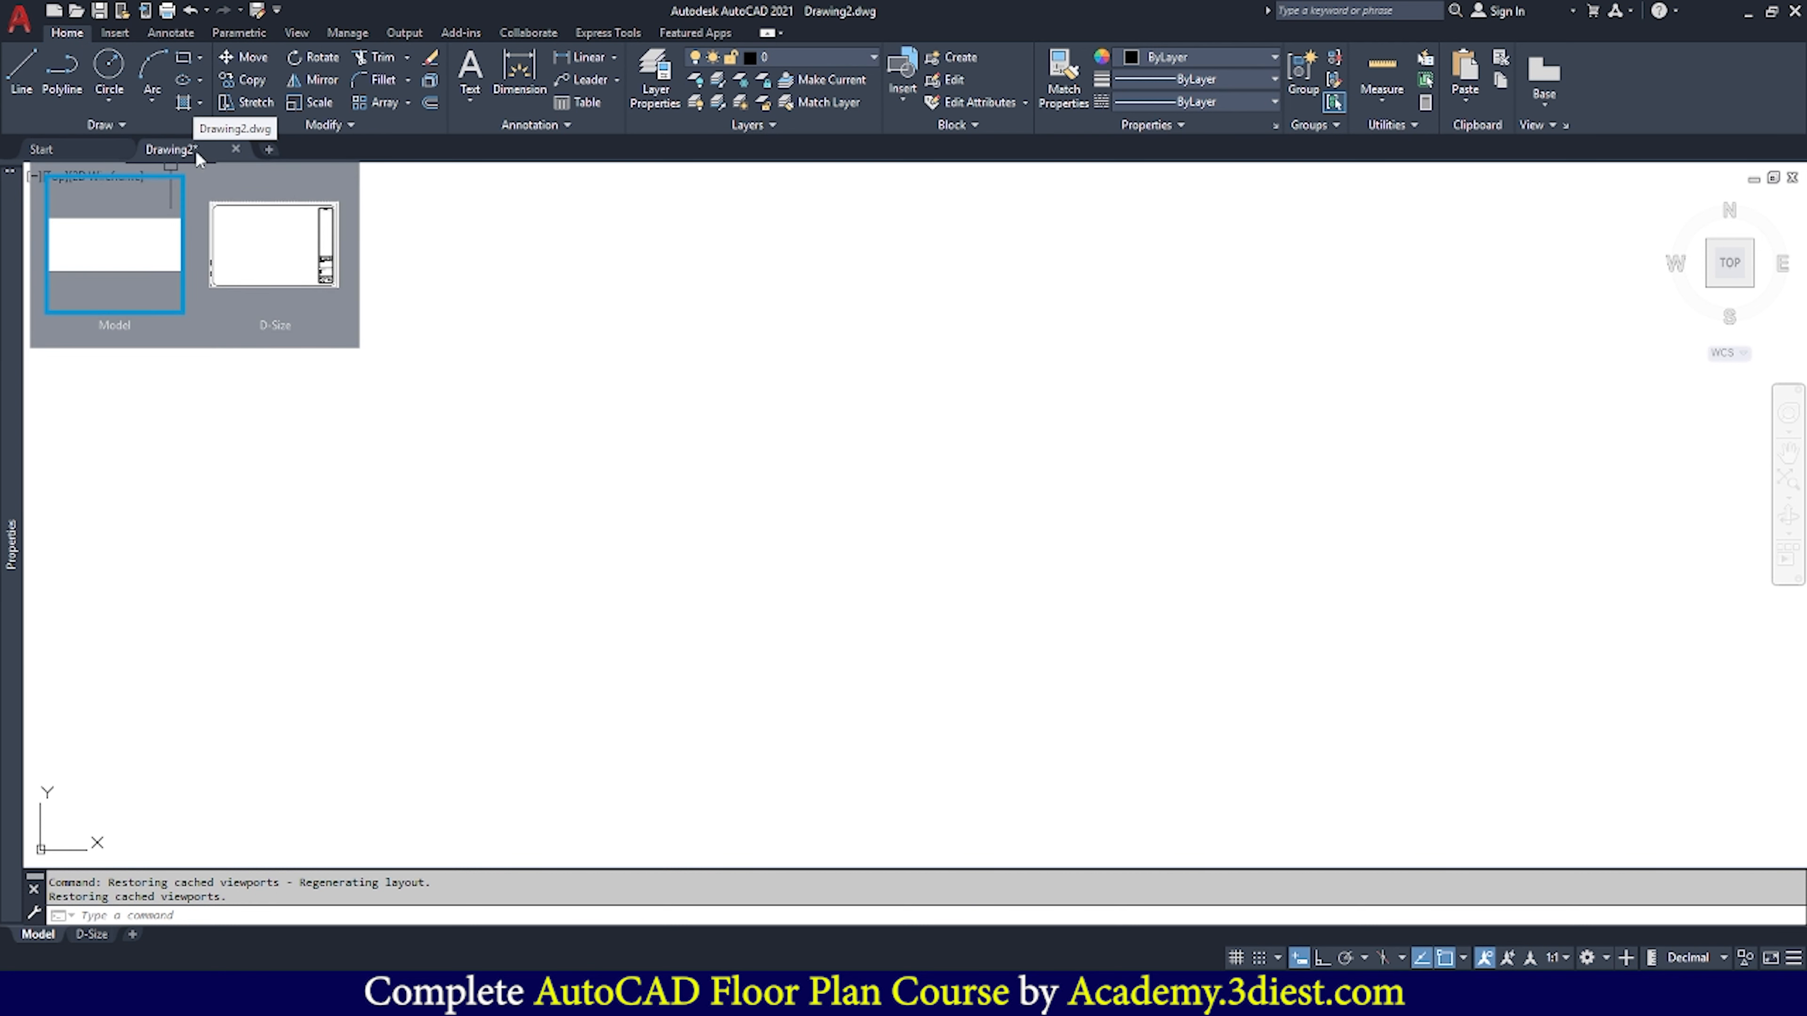
click(114, 245)
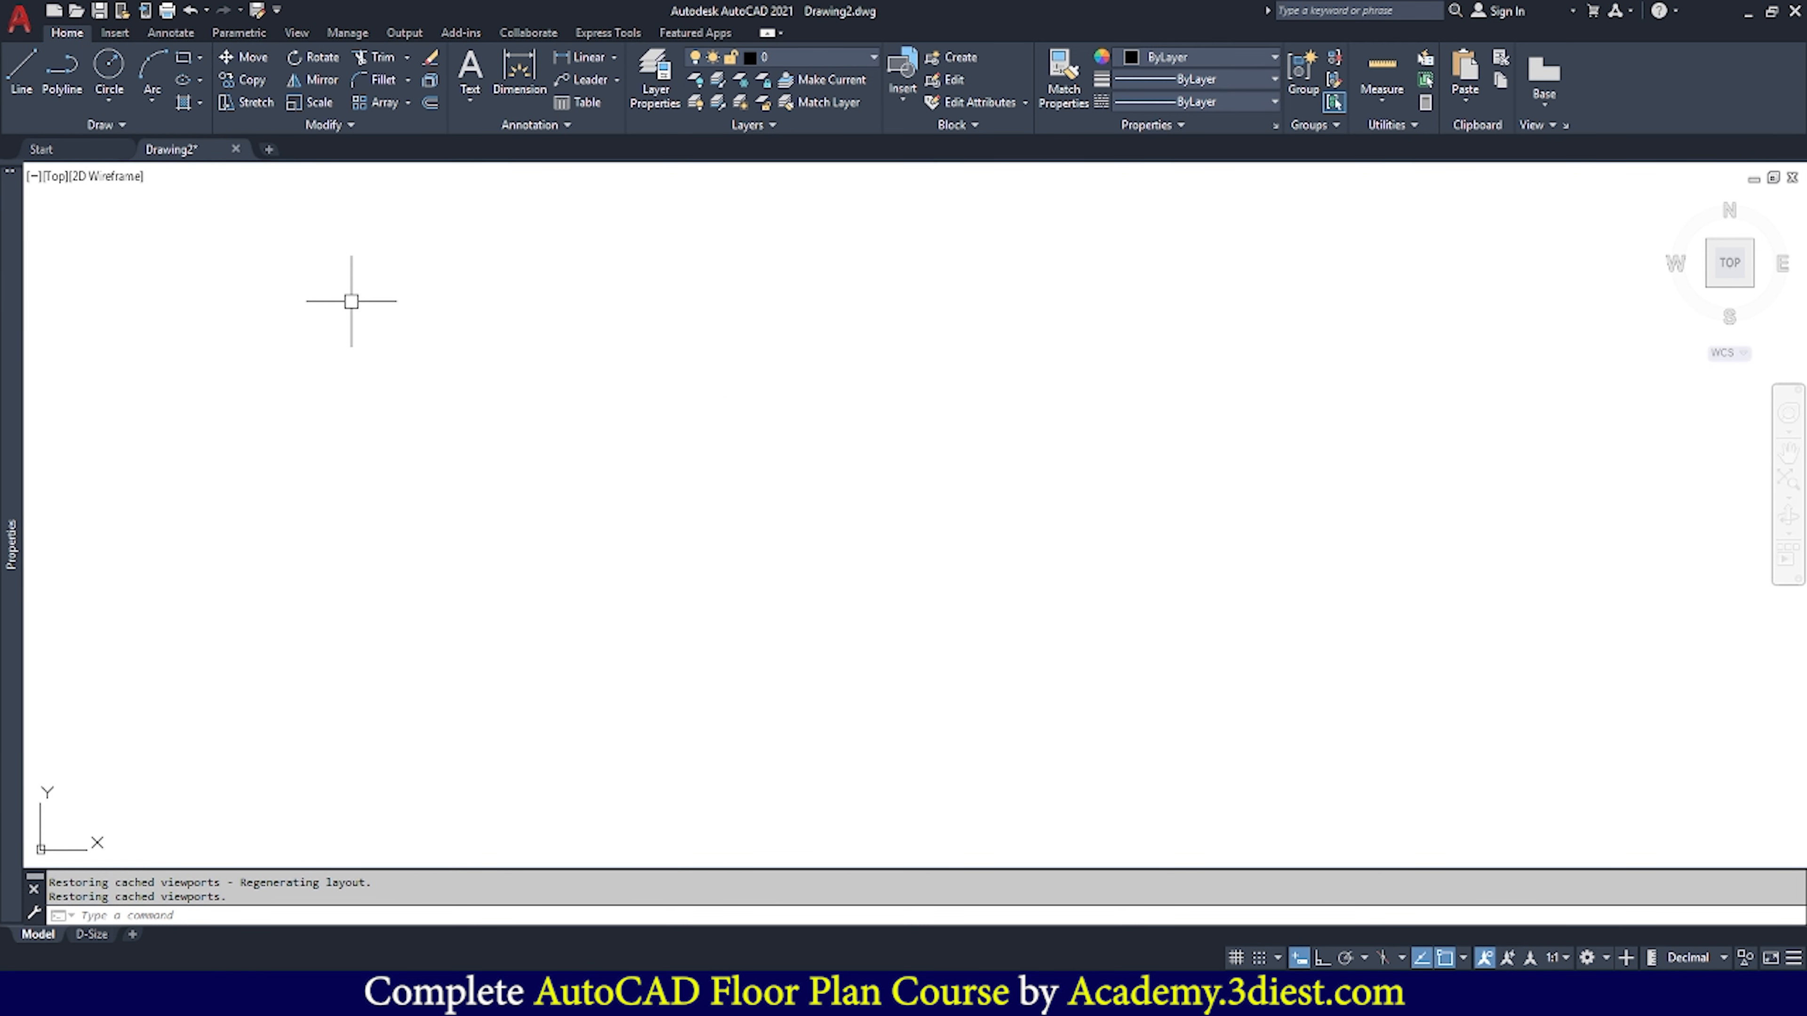
Start saving the drawing and browse from the desktop to the 02052023 folder inside 3diest academy, AutoCAD training
click(101, 12)
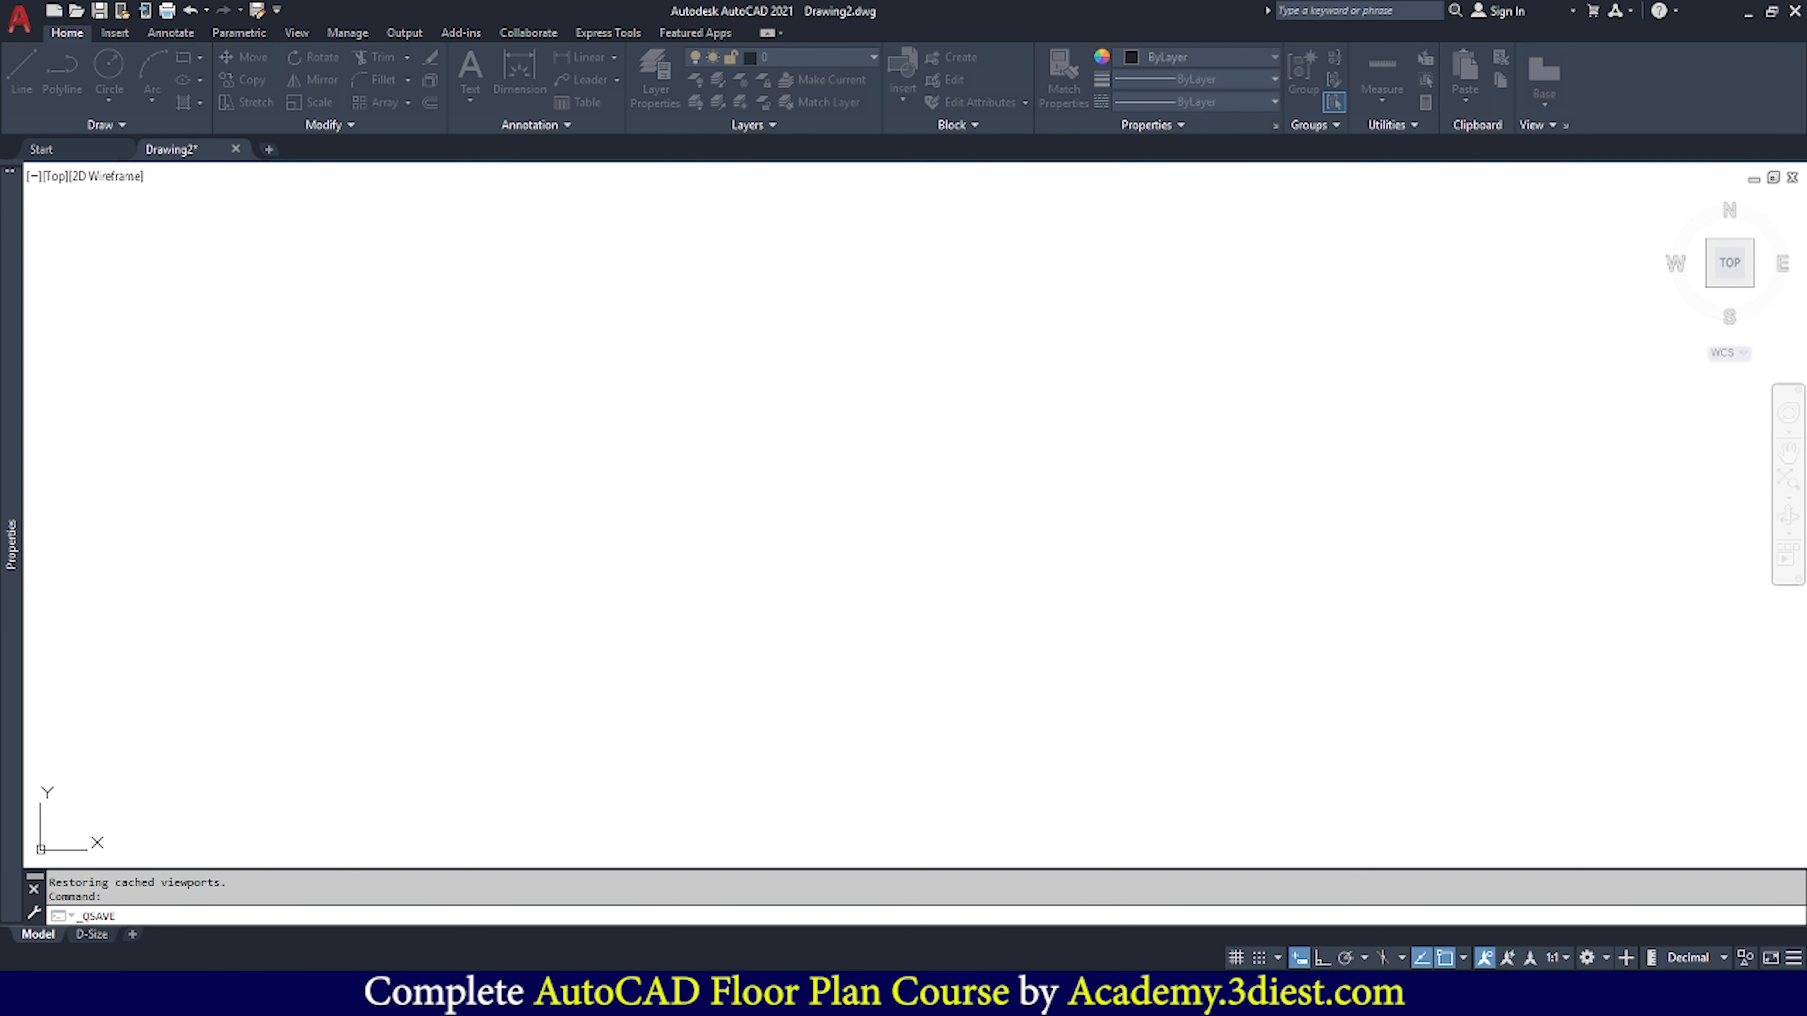
drag(1412, 274, 880, 283)
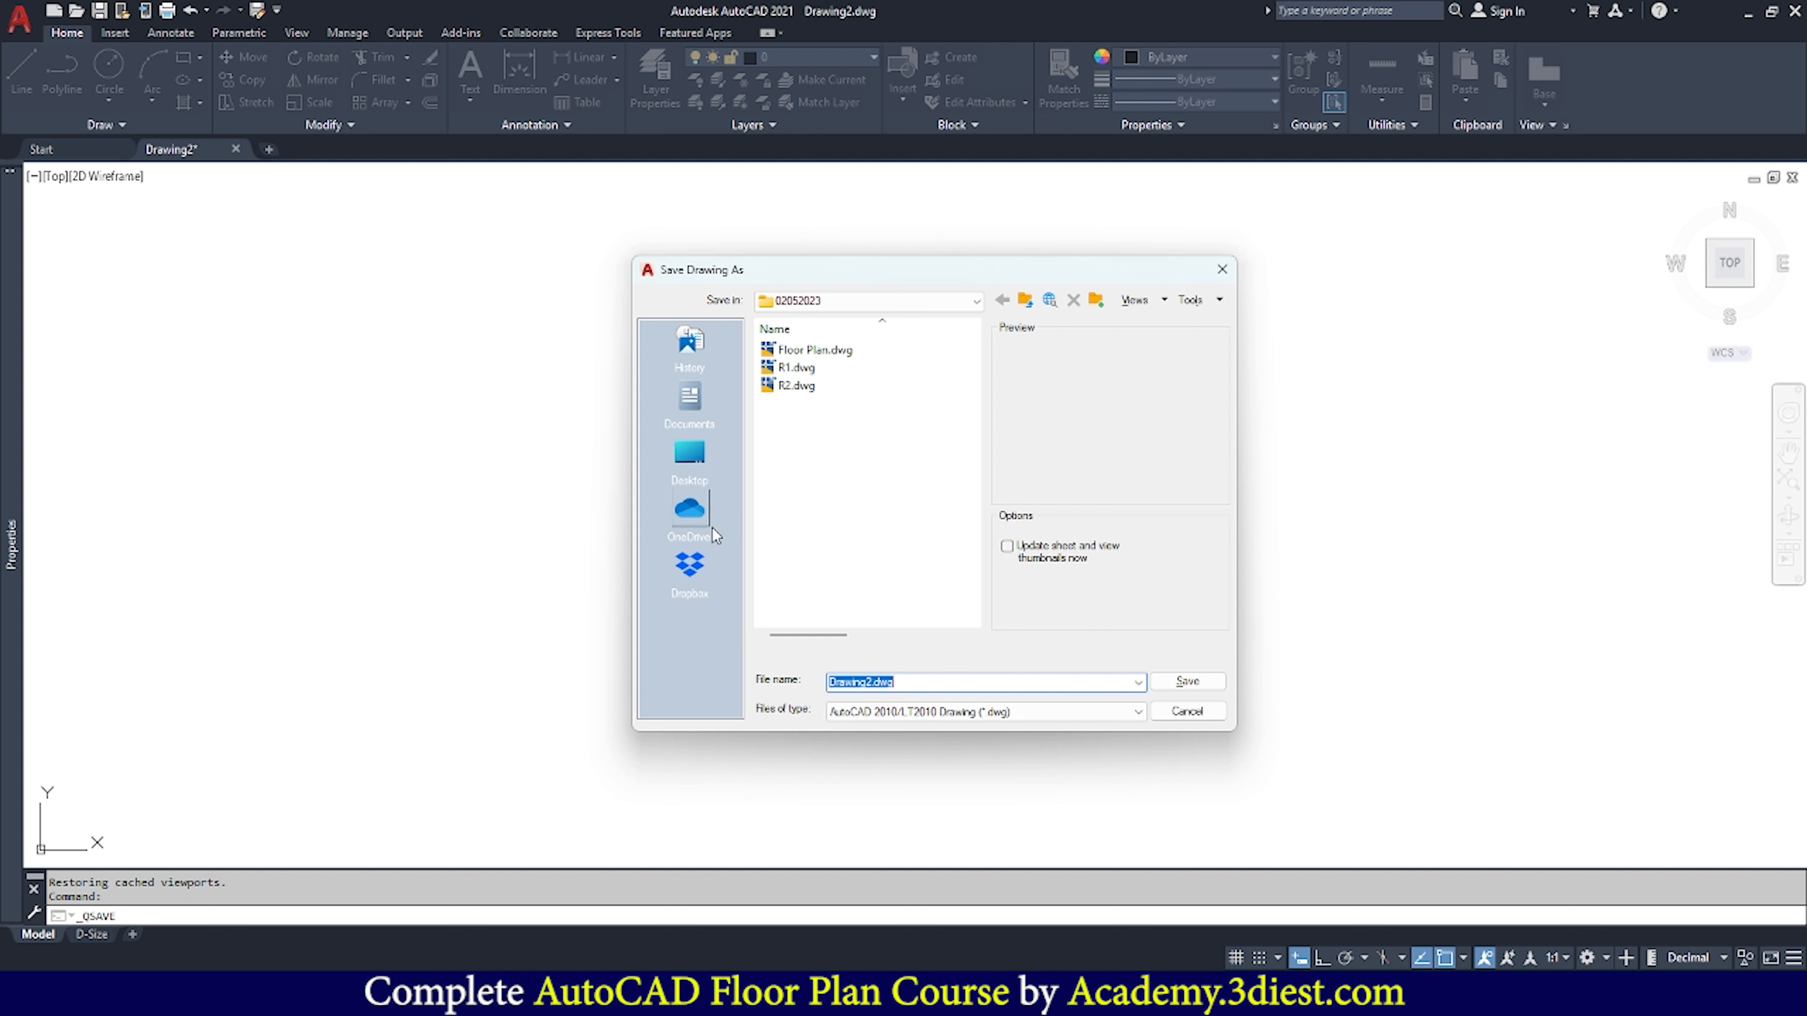
click(689, 462)
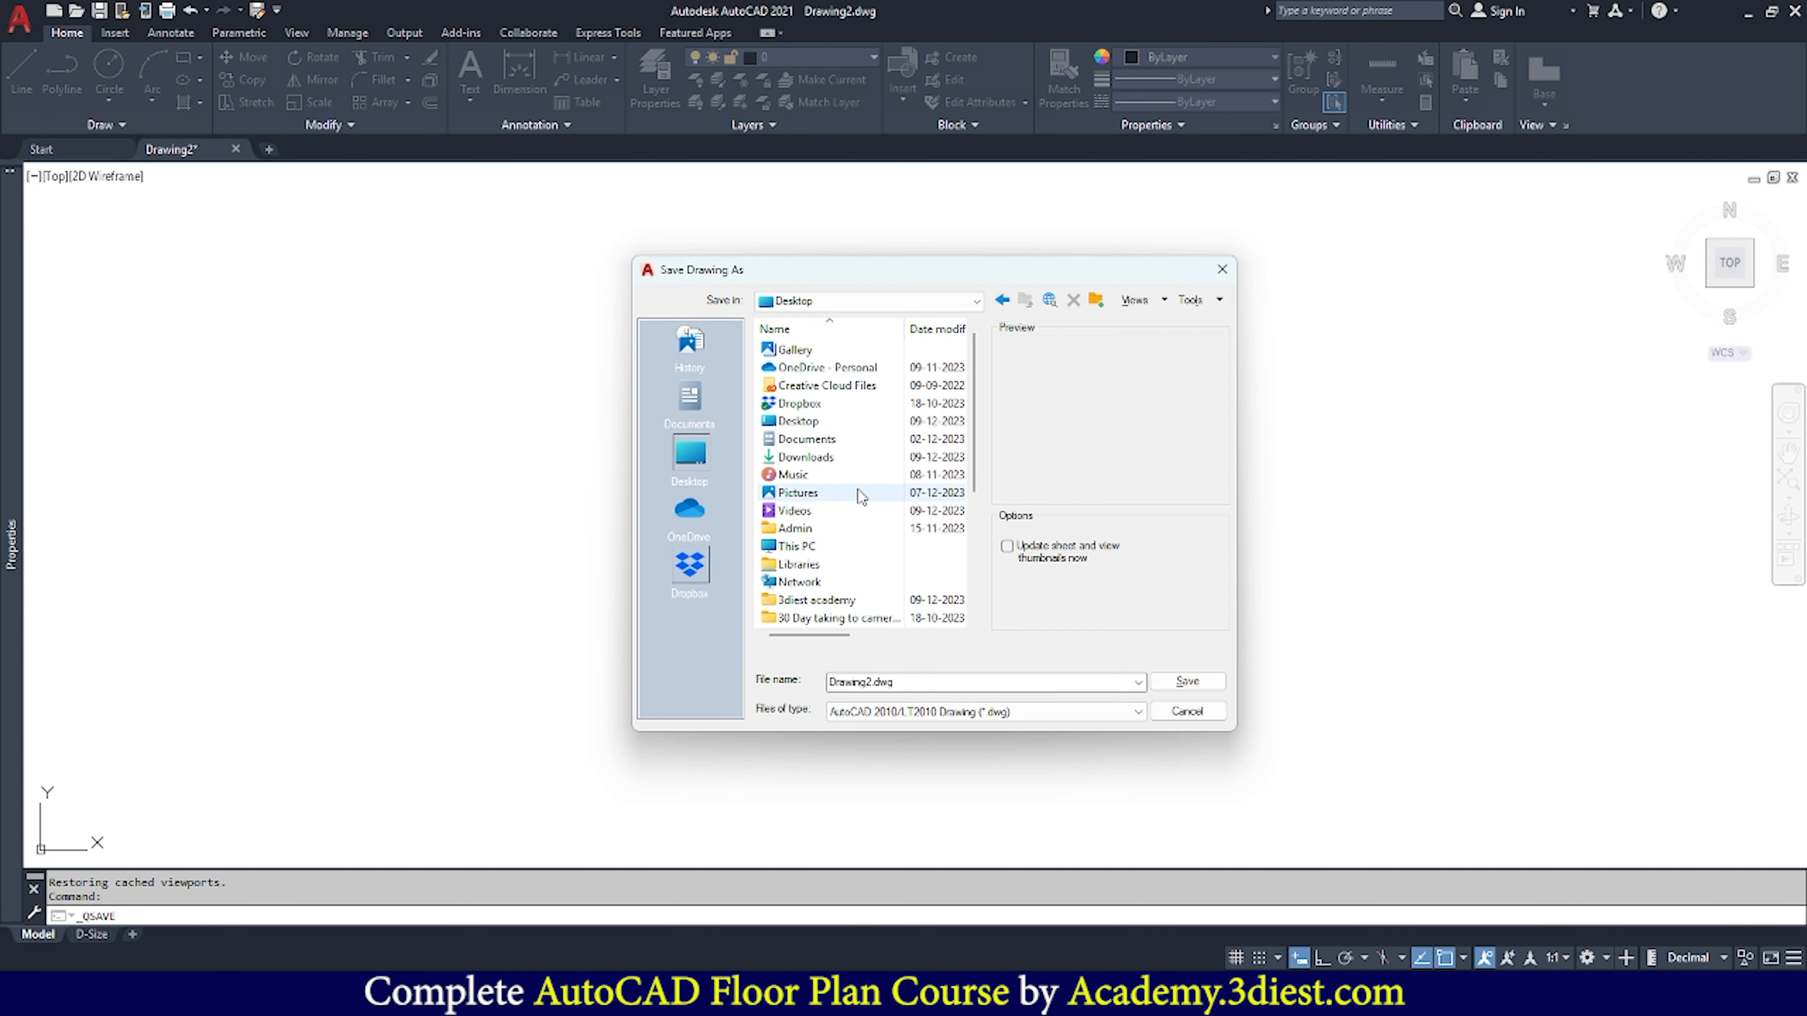
double_click(835, 605)
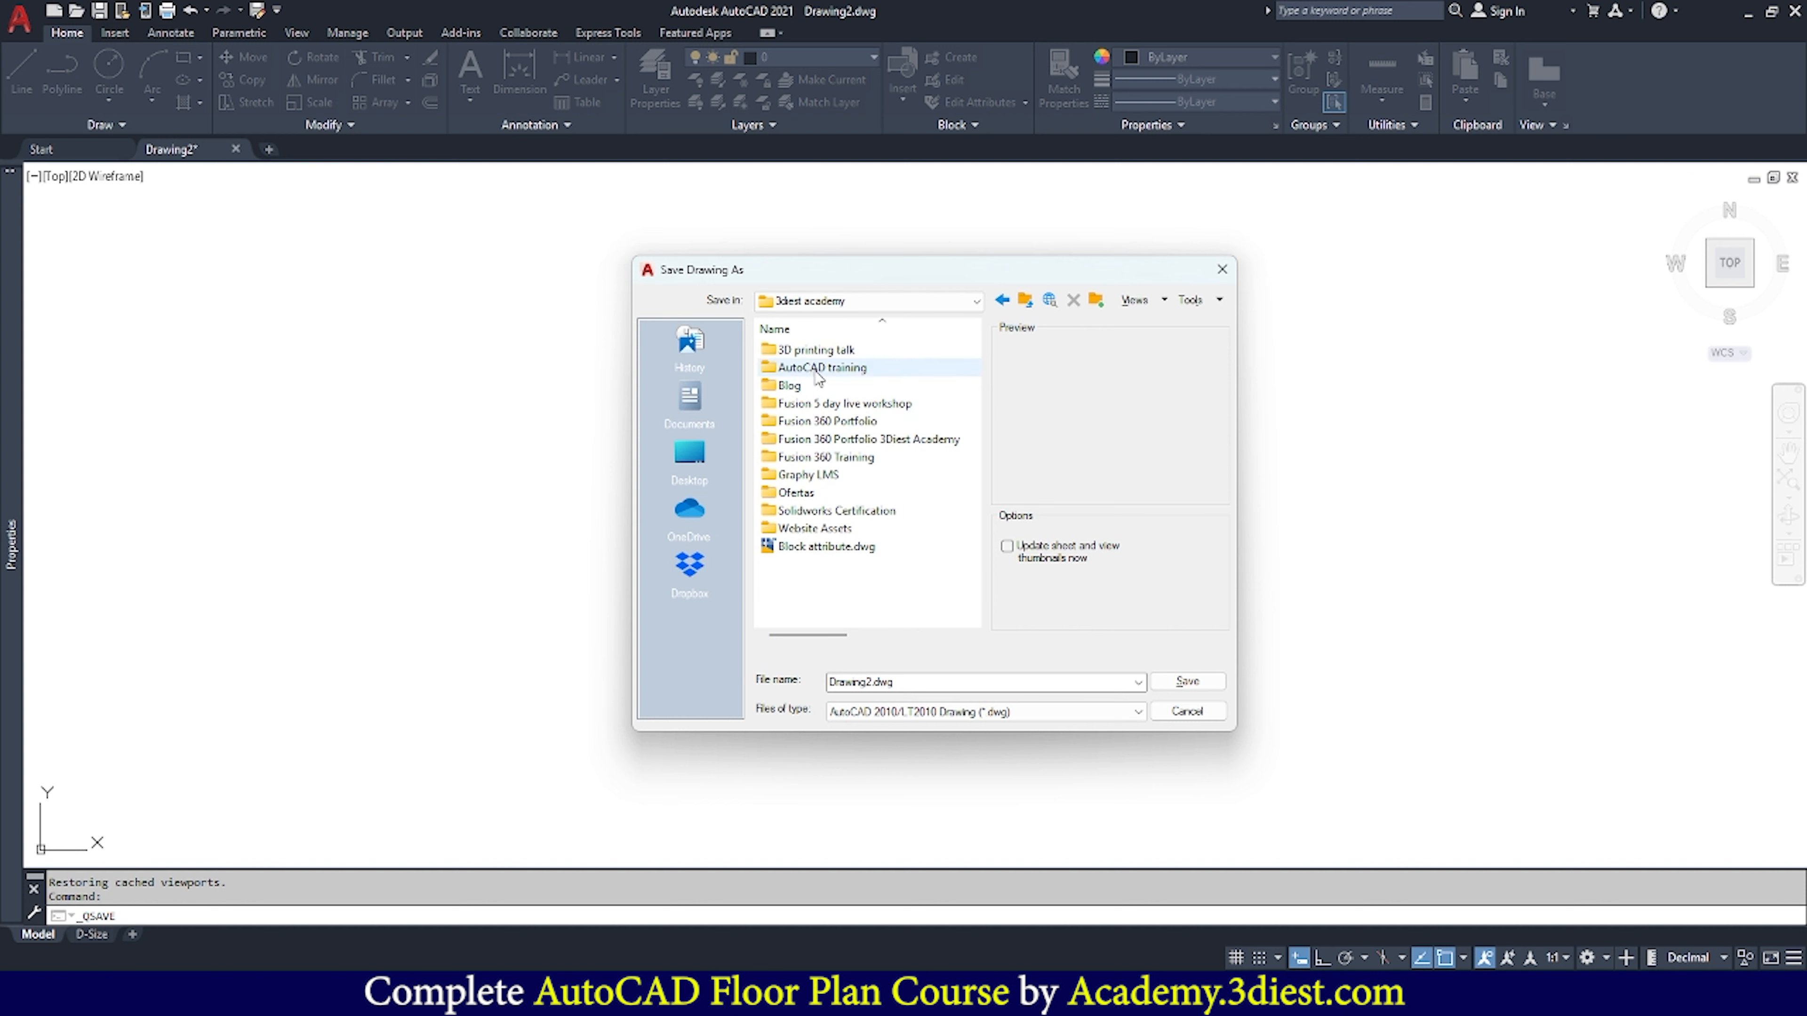
double_click(818, 370)
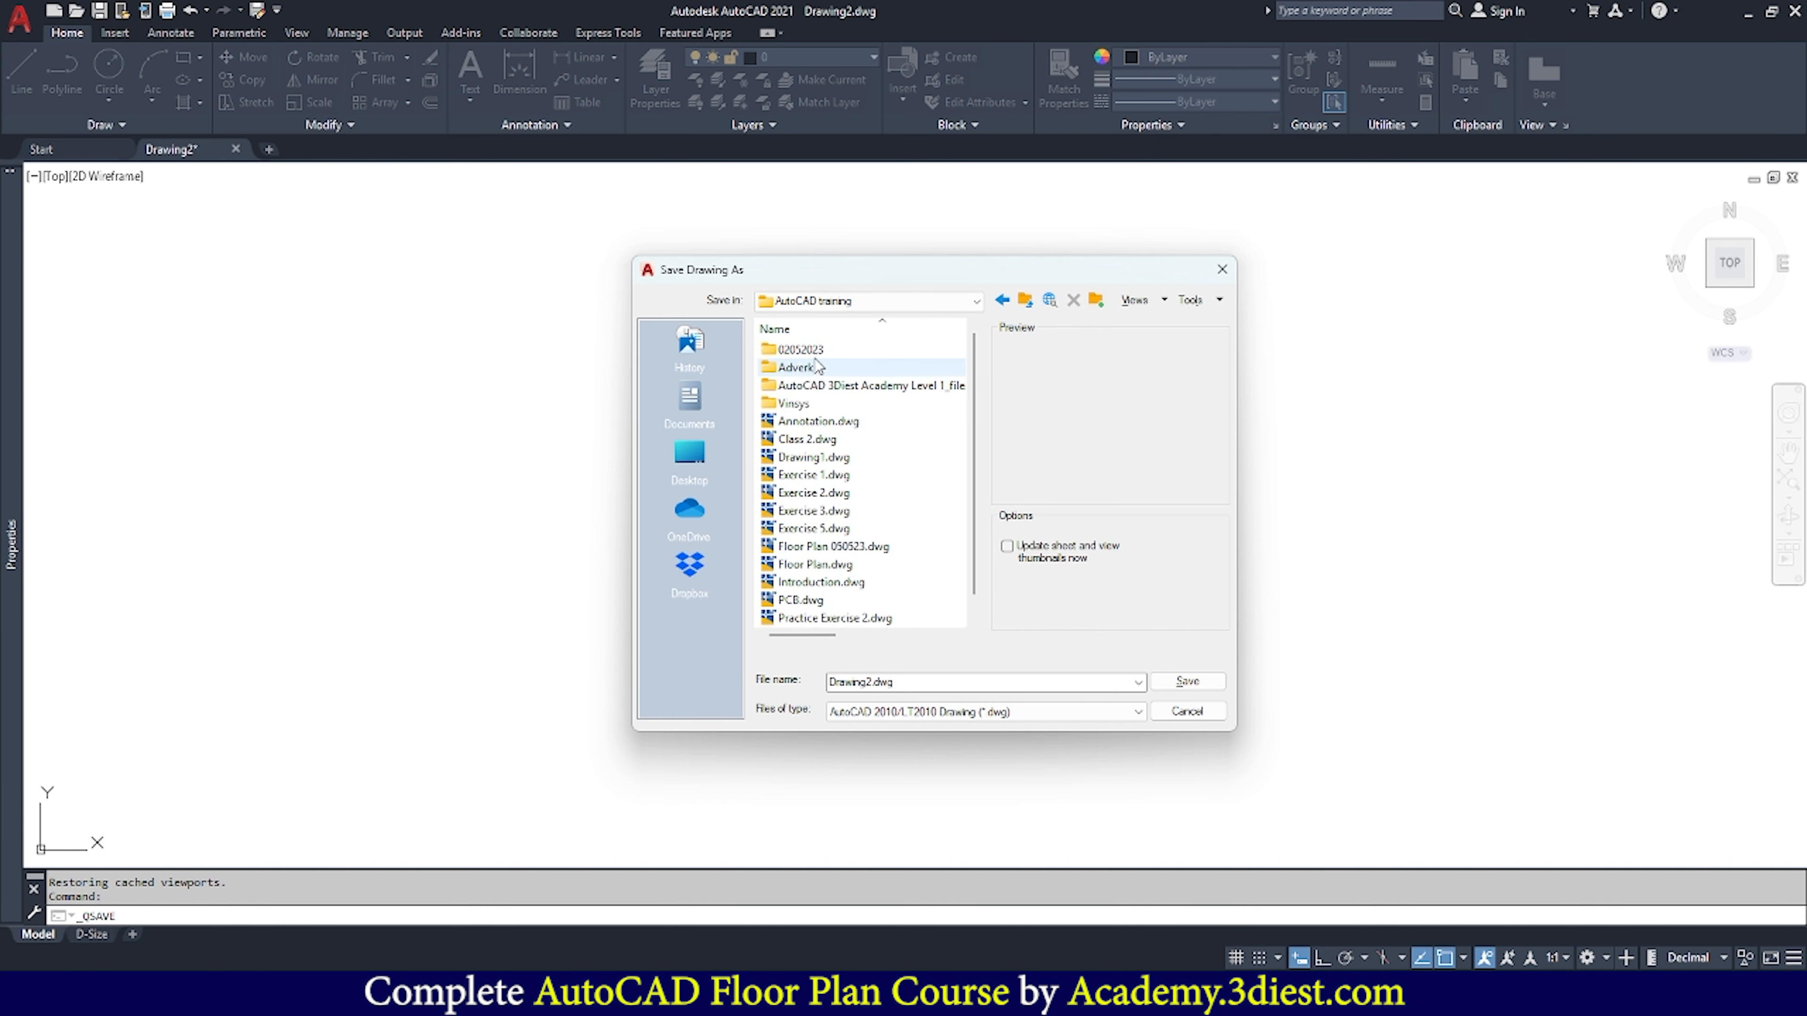
double_click(829, 349)
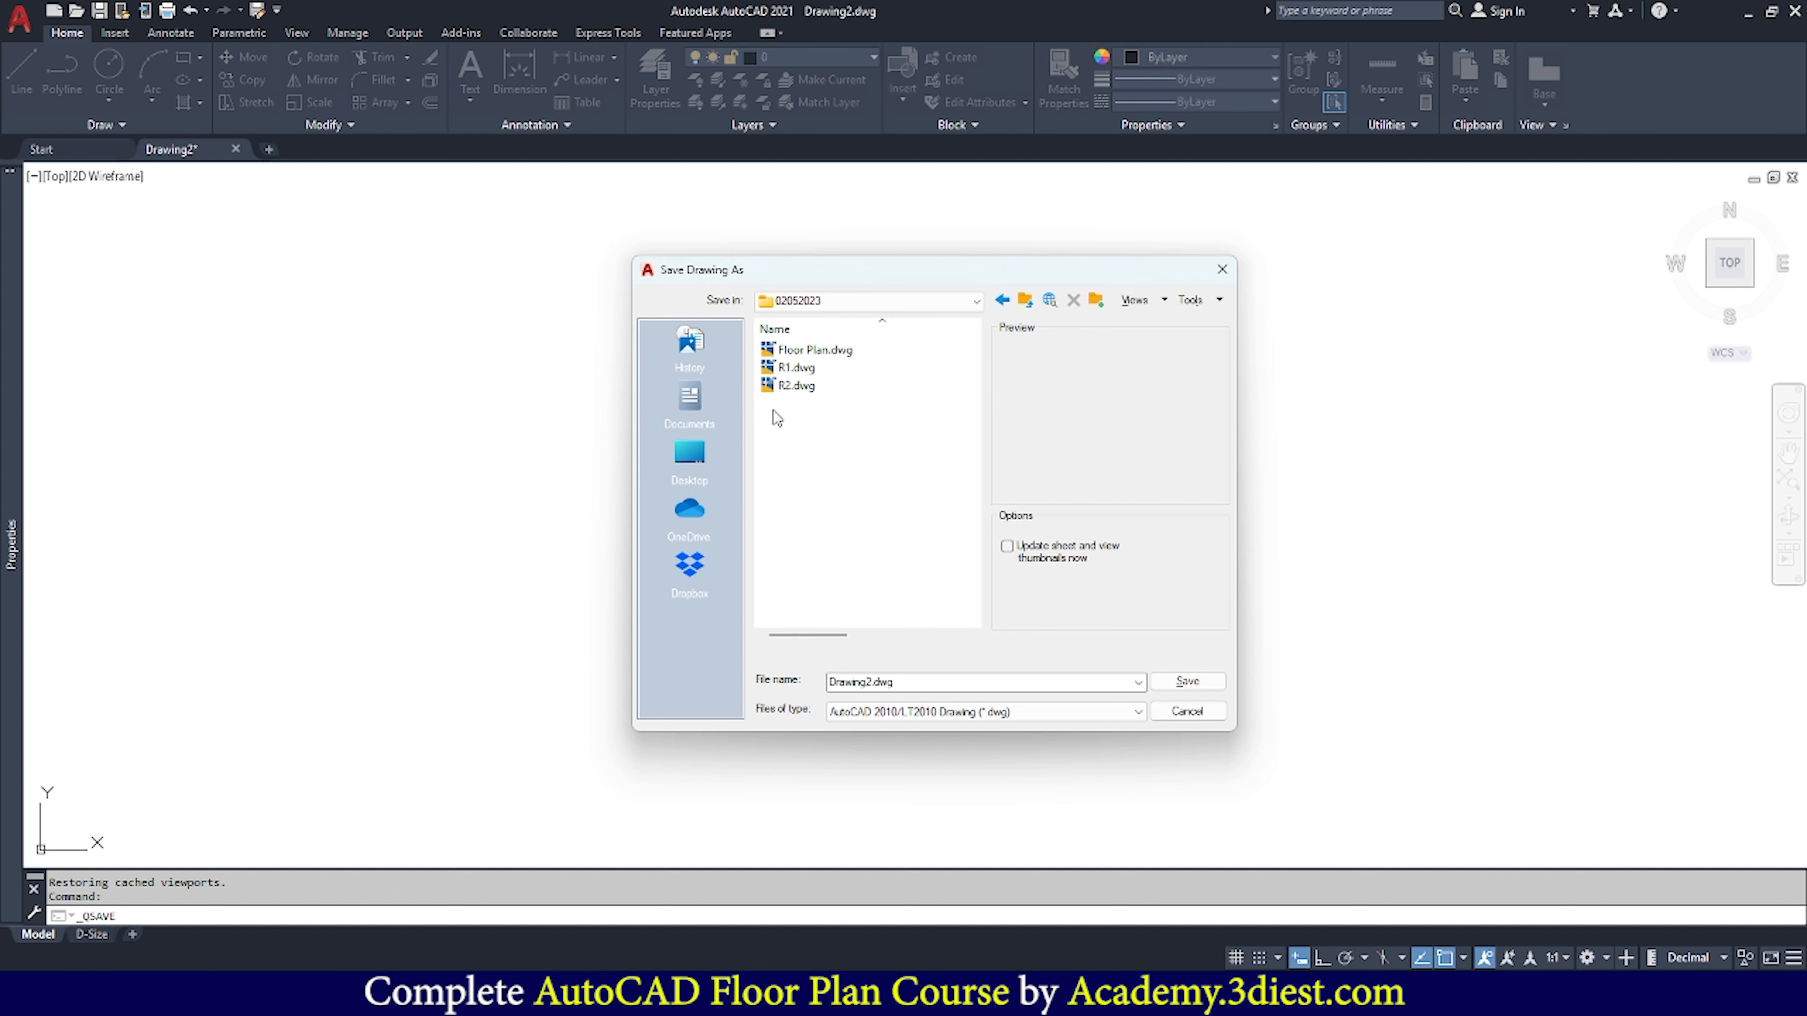
Save the drawing under the name Floor Plan, replacing the existing file of that name
click(918, 681)
text(flo)
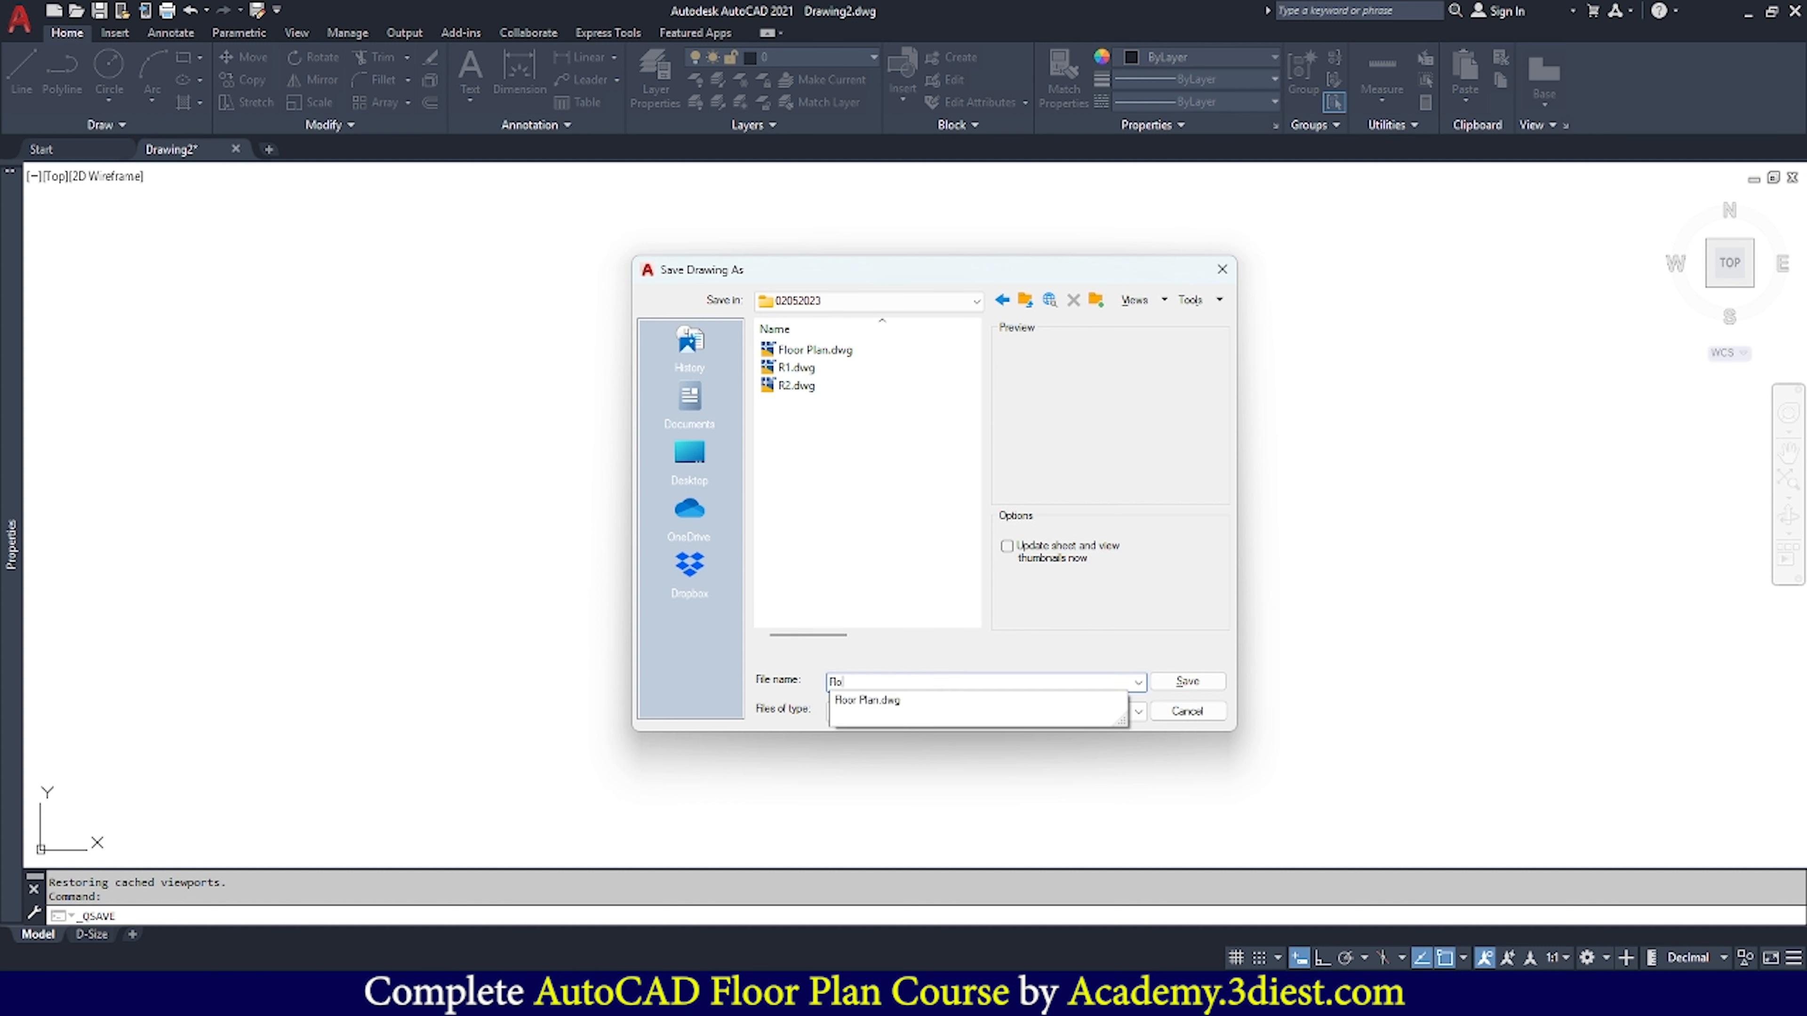
text(or Plan)
click(864, 656)
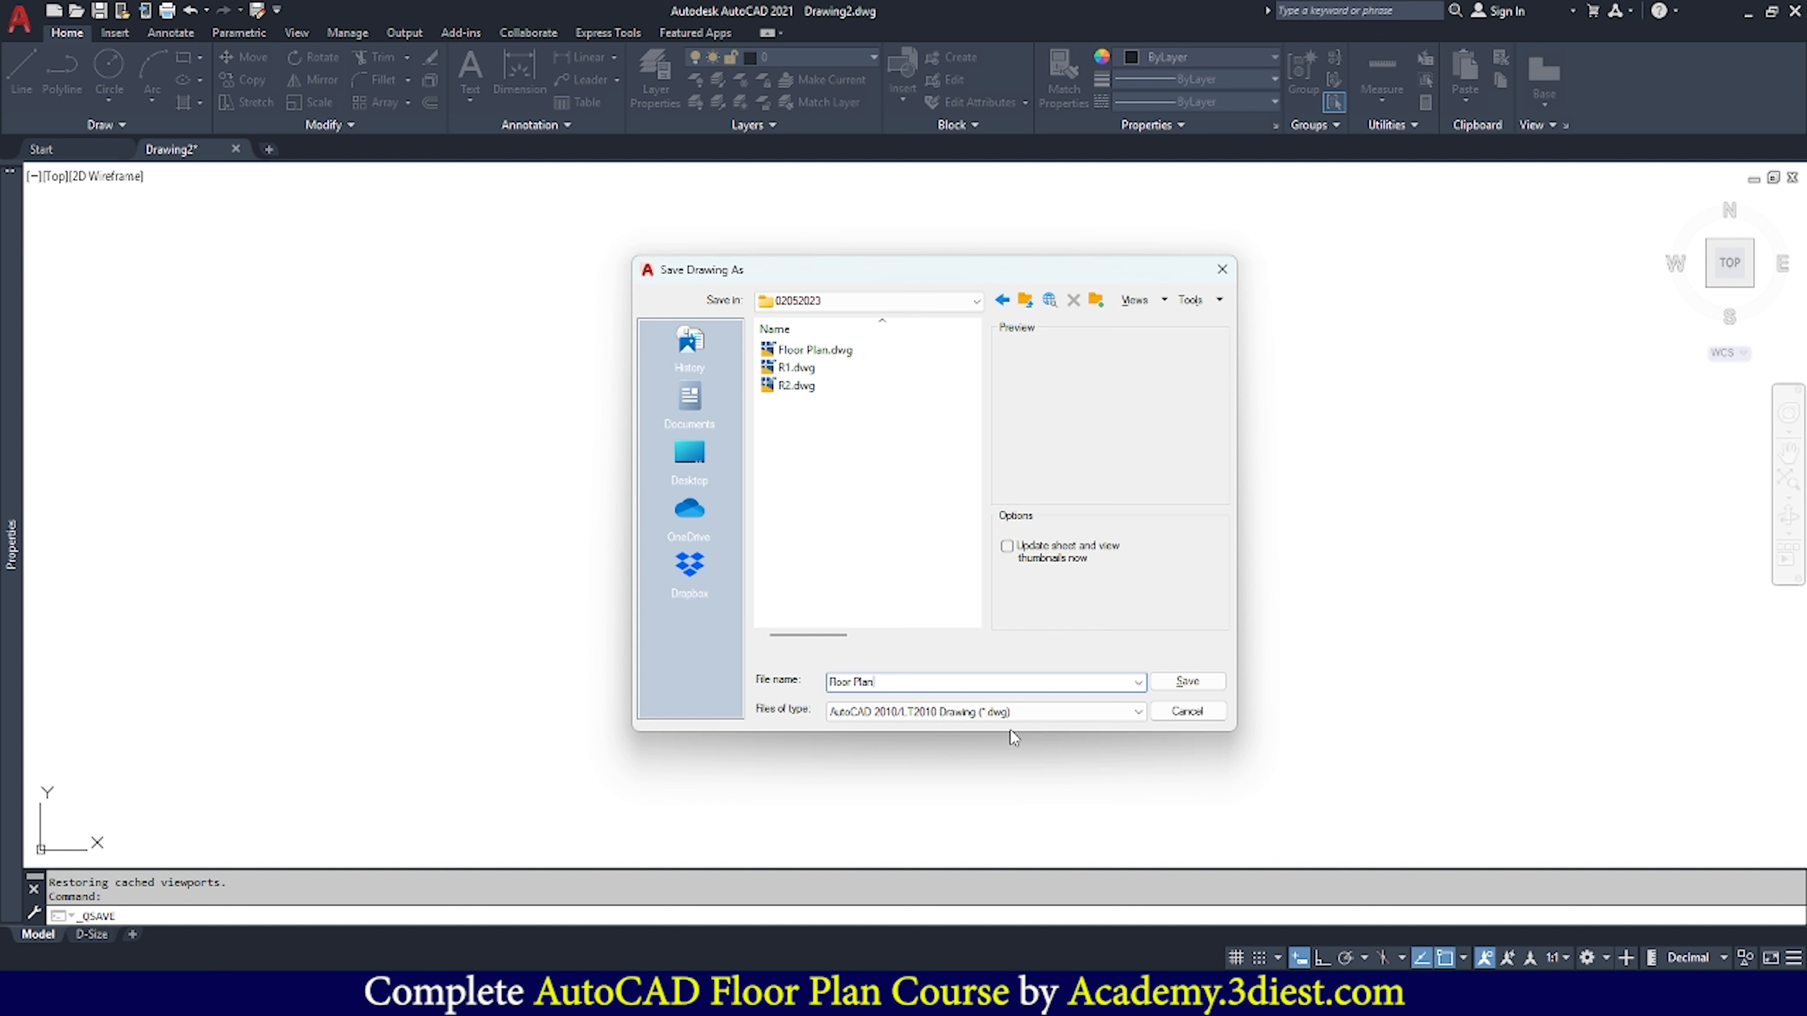
click(1187, 682)
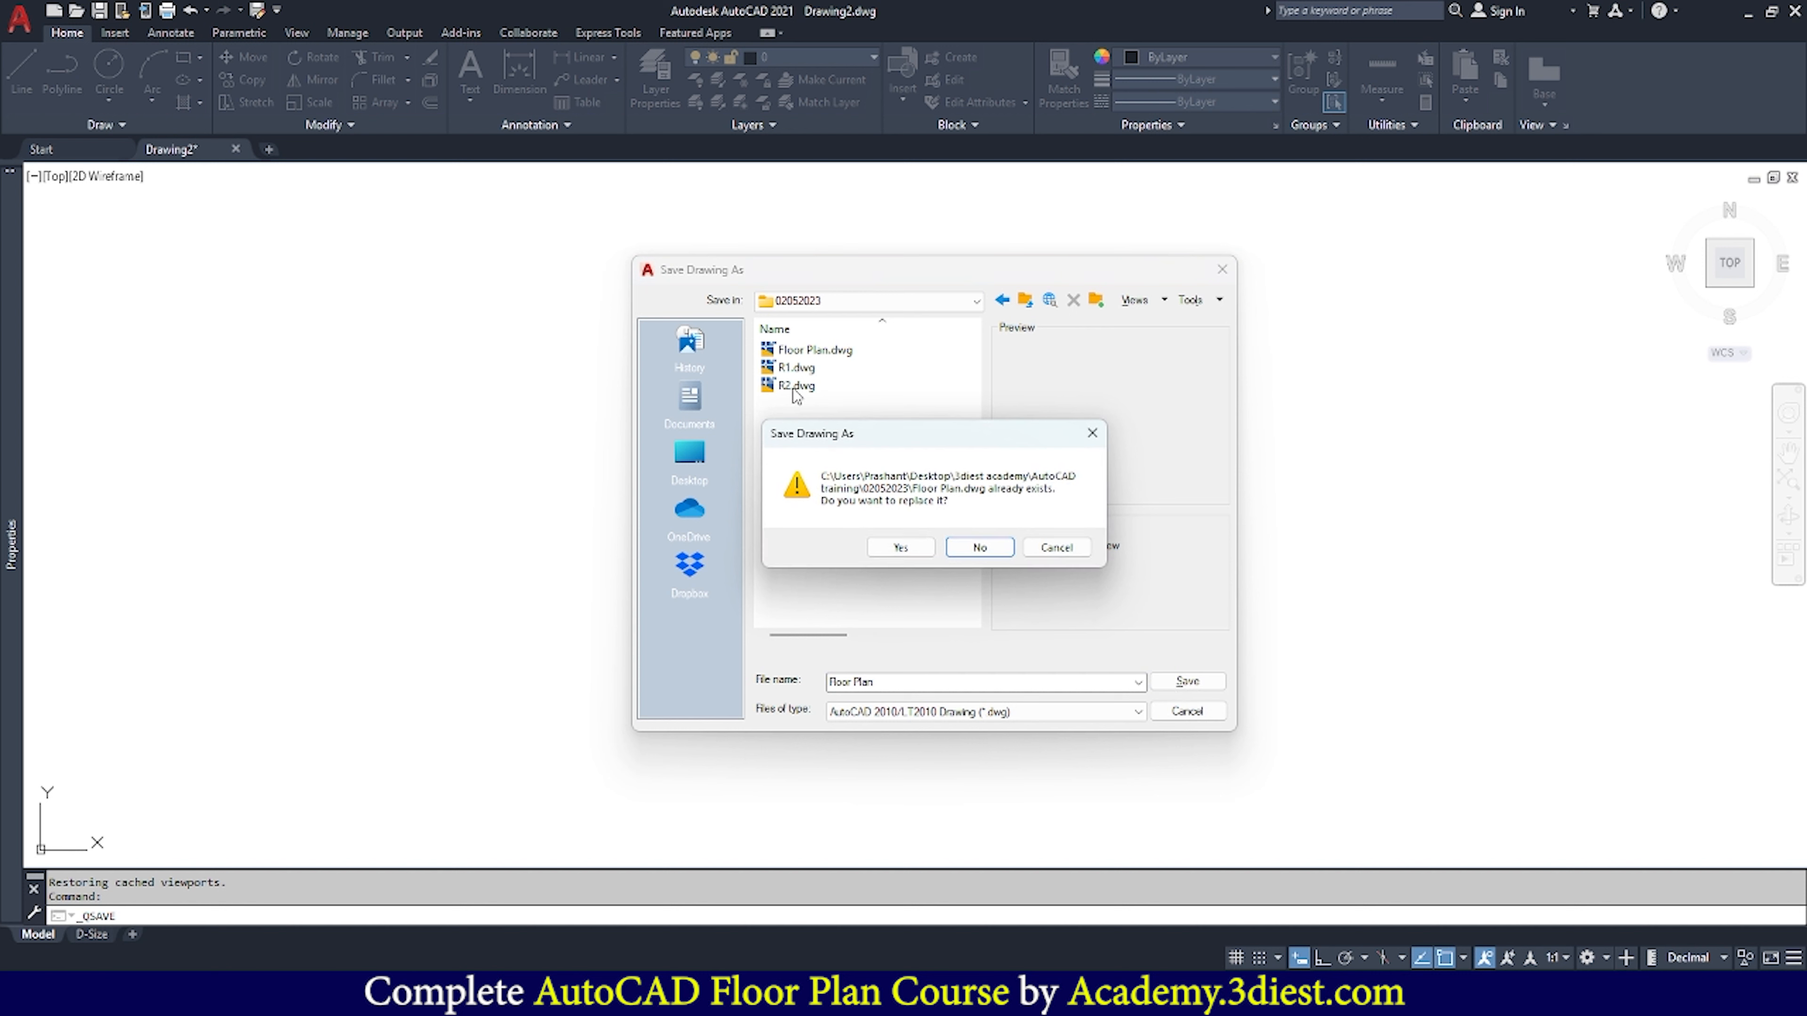
click(910, 556)
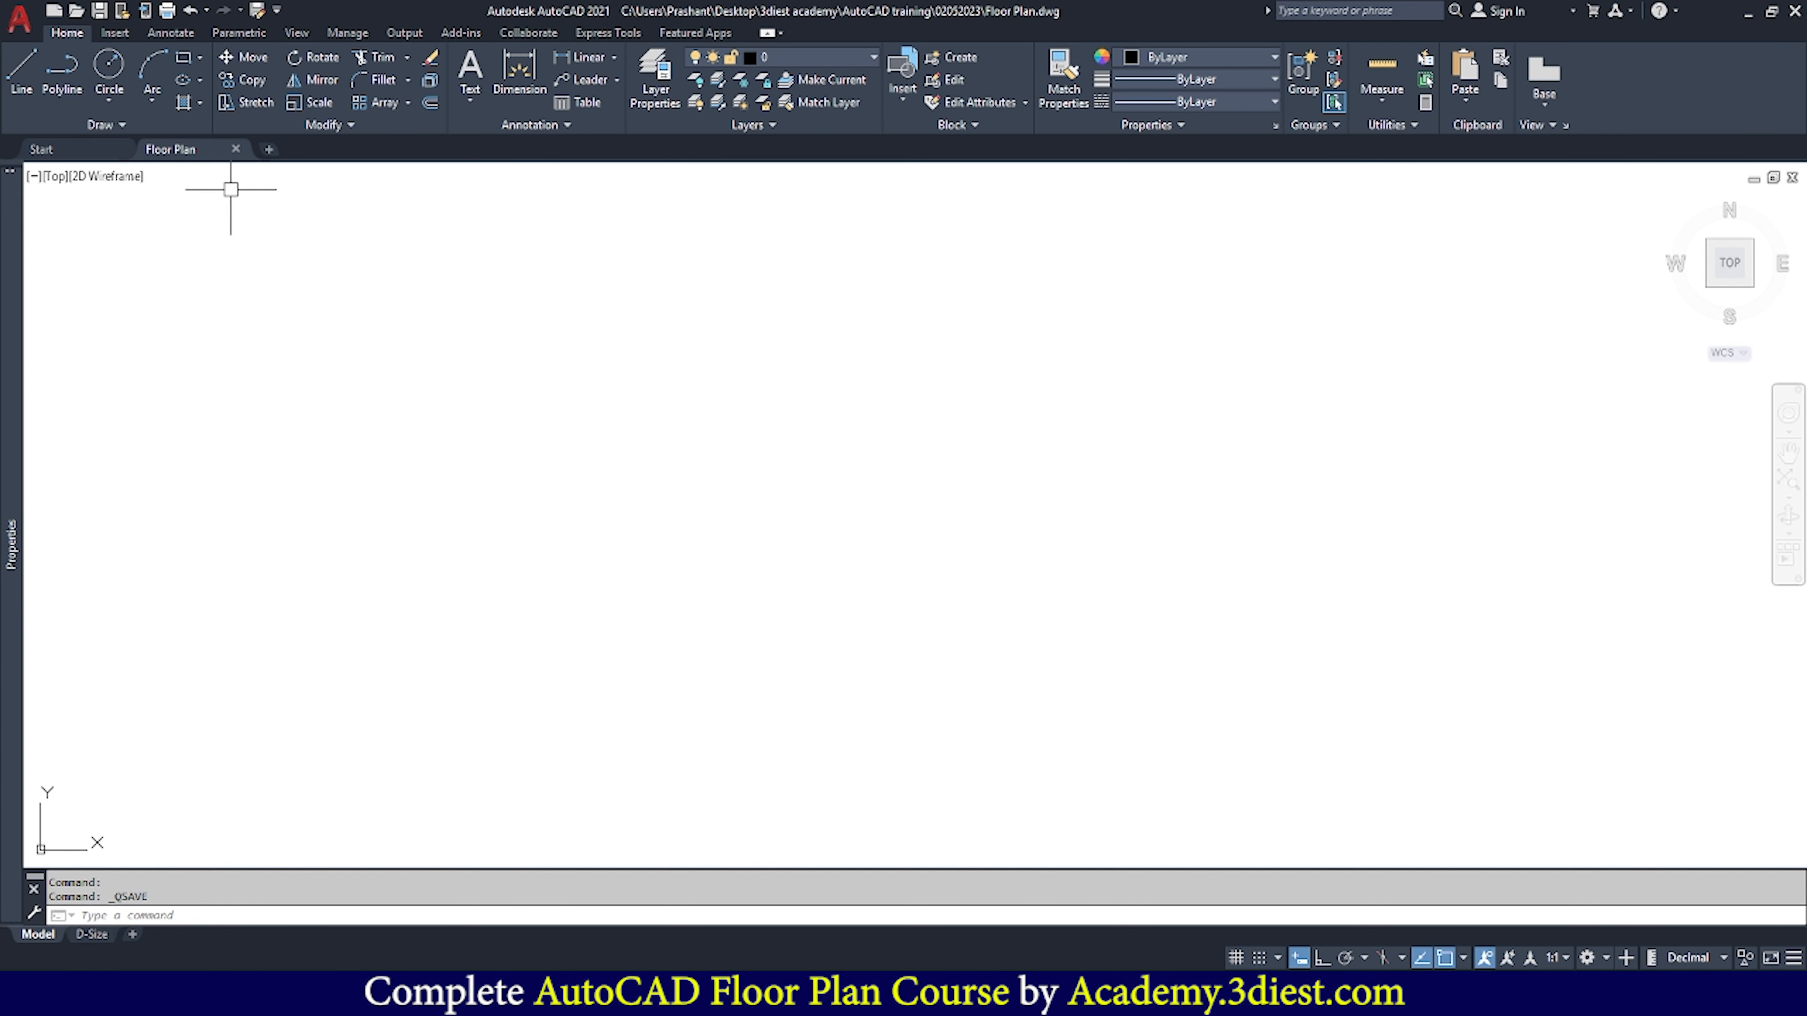
mouse_move(203, 157)
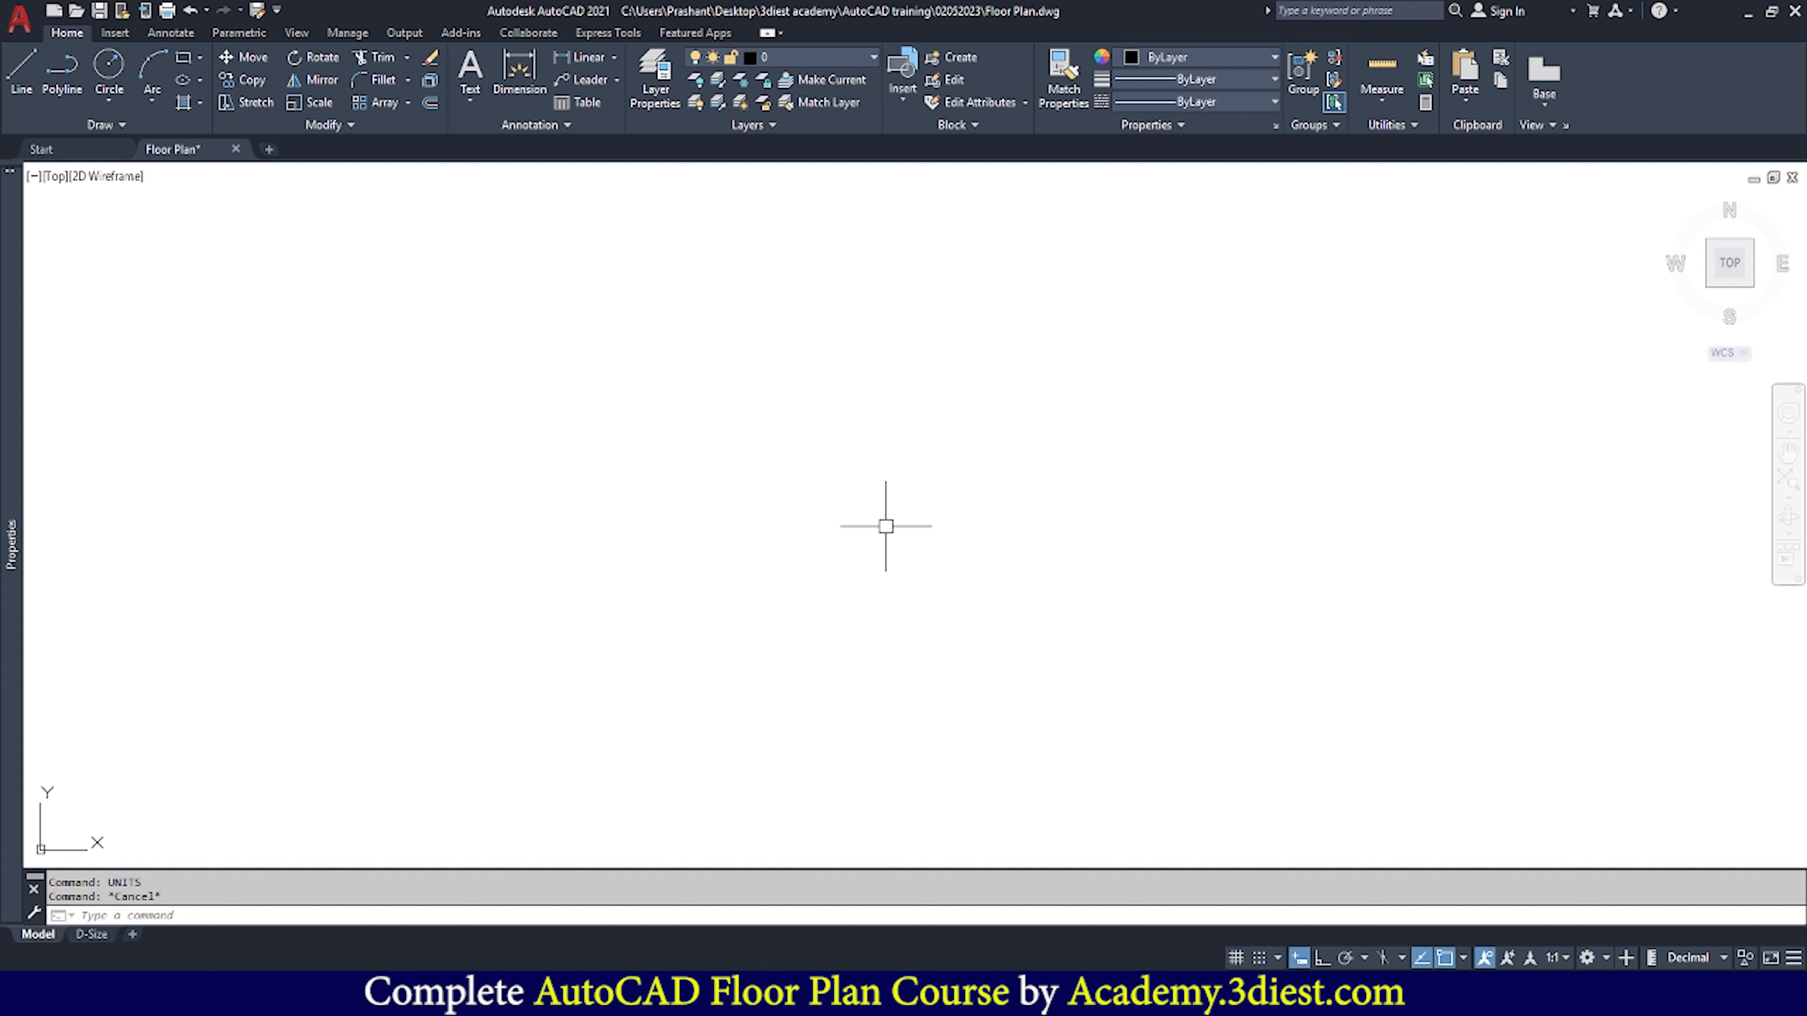
Set the drawing's length units to Architectural with UNITS and check the active unit format
text(u)
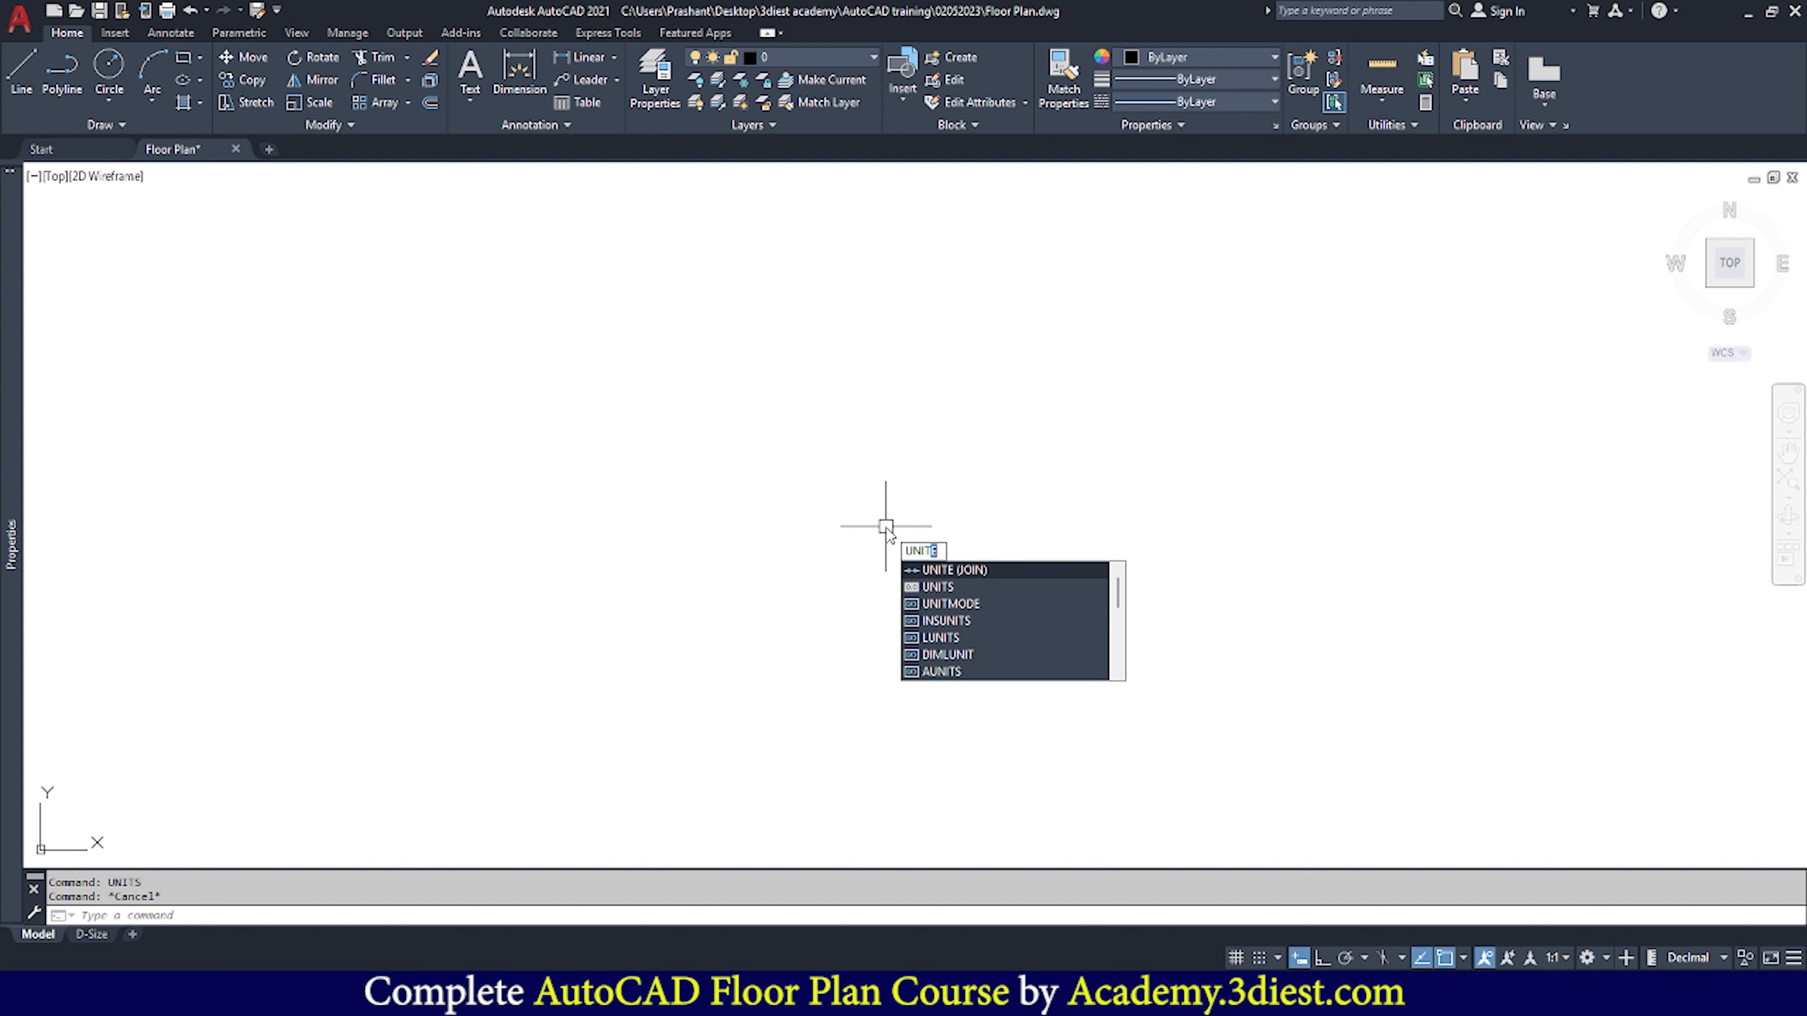
text(nits)
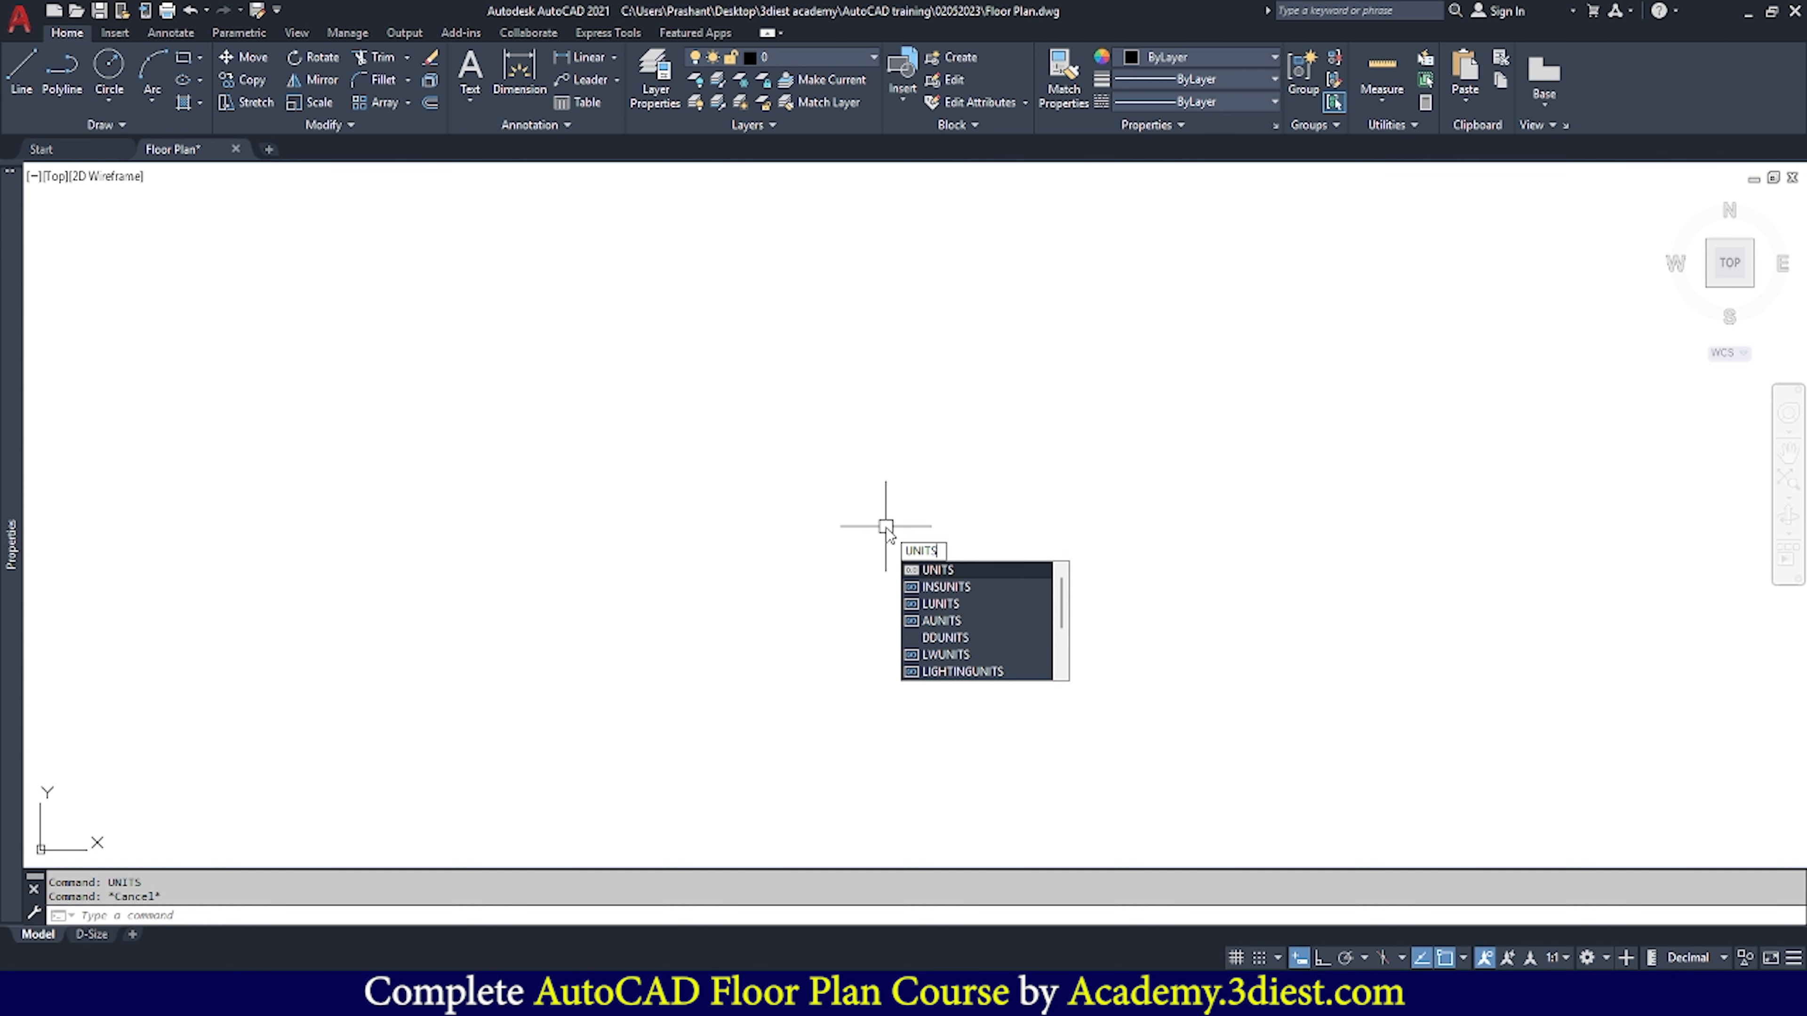
key(Return)
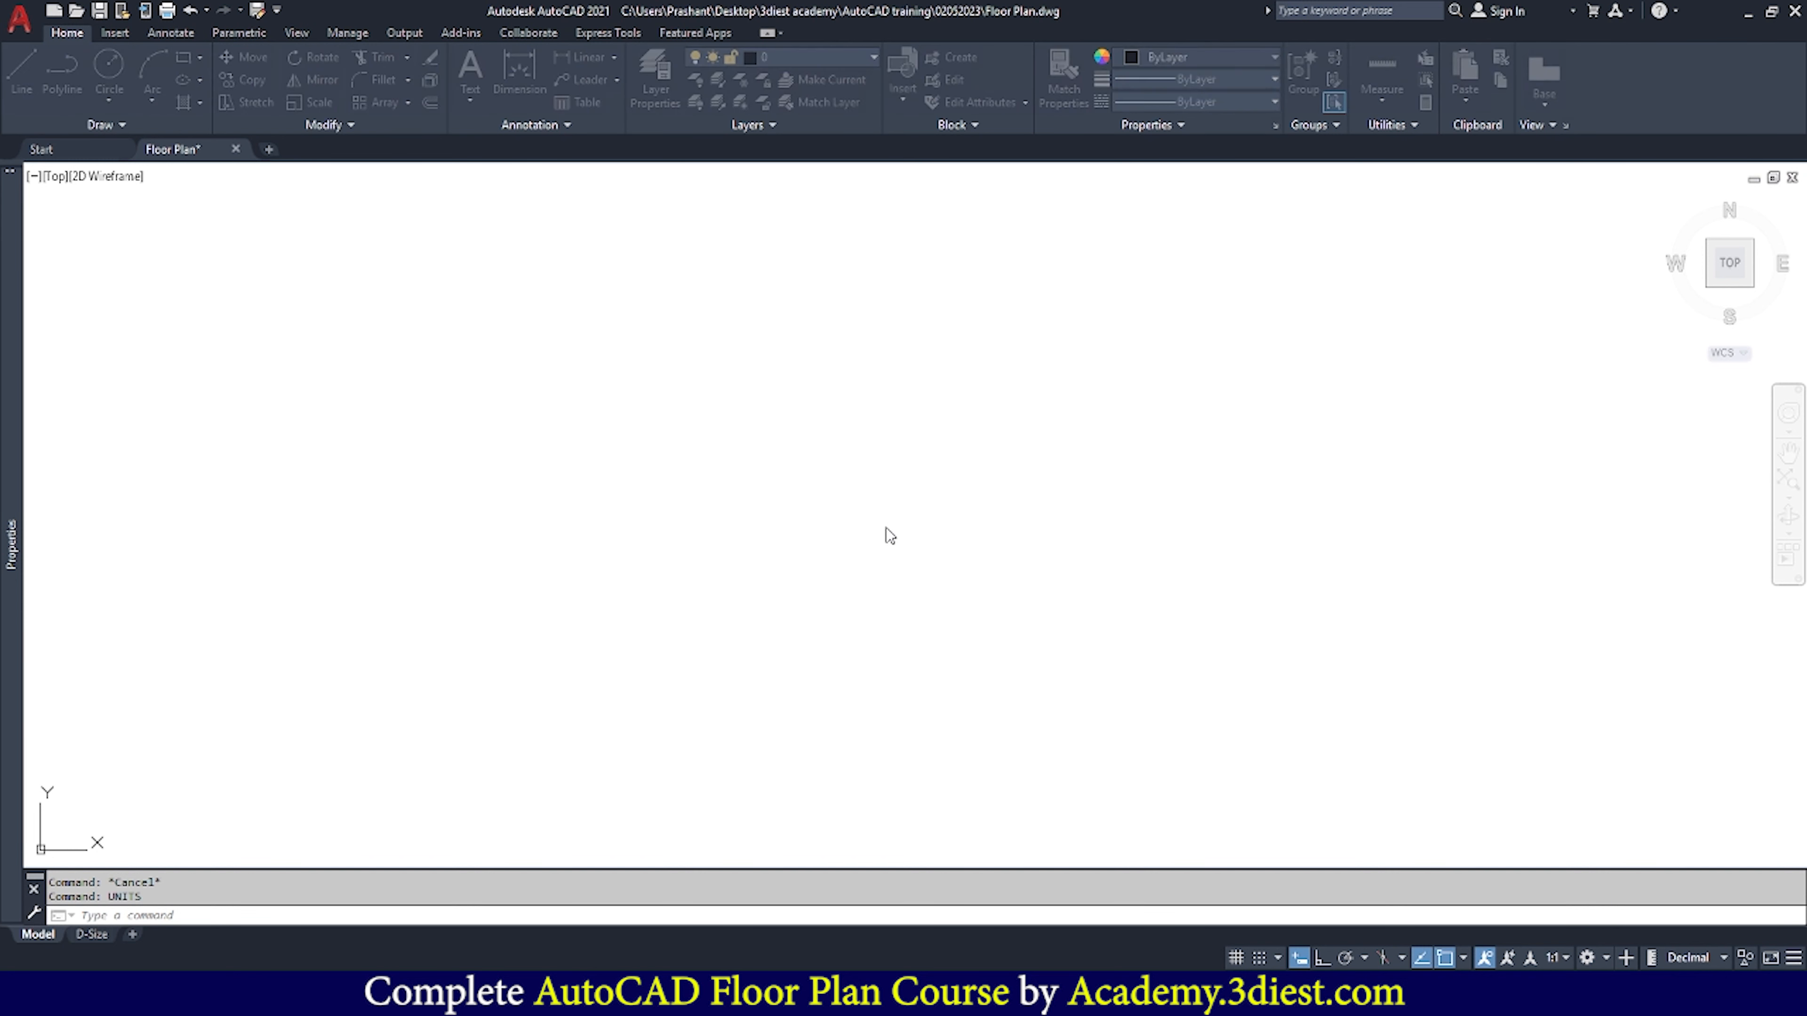
mouse_move(1806, 385)
mouse_down()
mouse_move(1806, 361)
mouse_move(720, 298)
mouse_up()
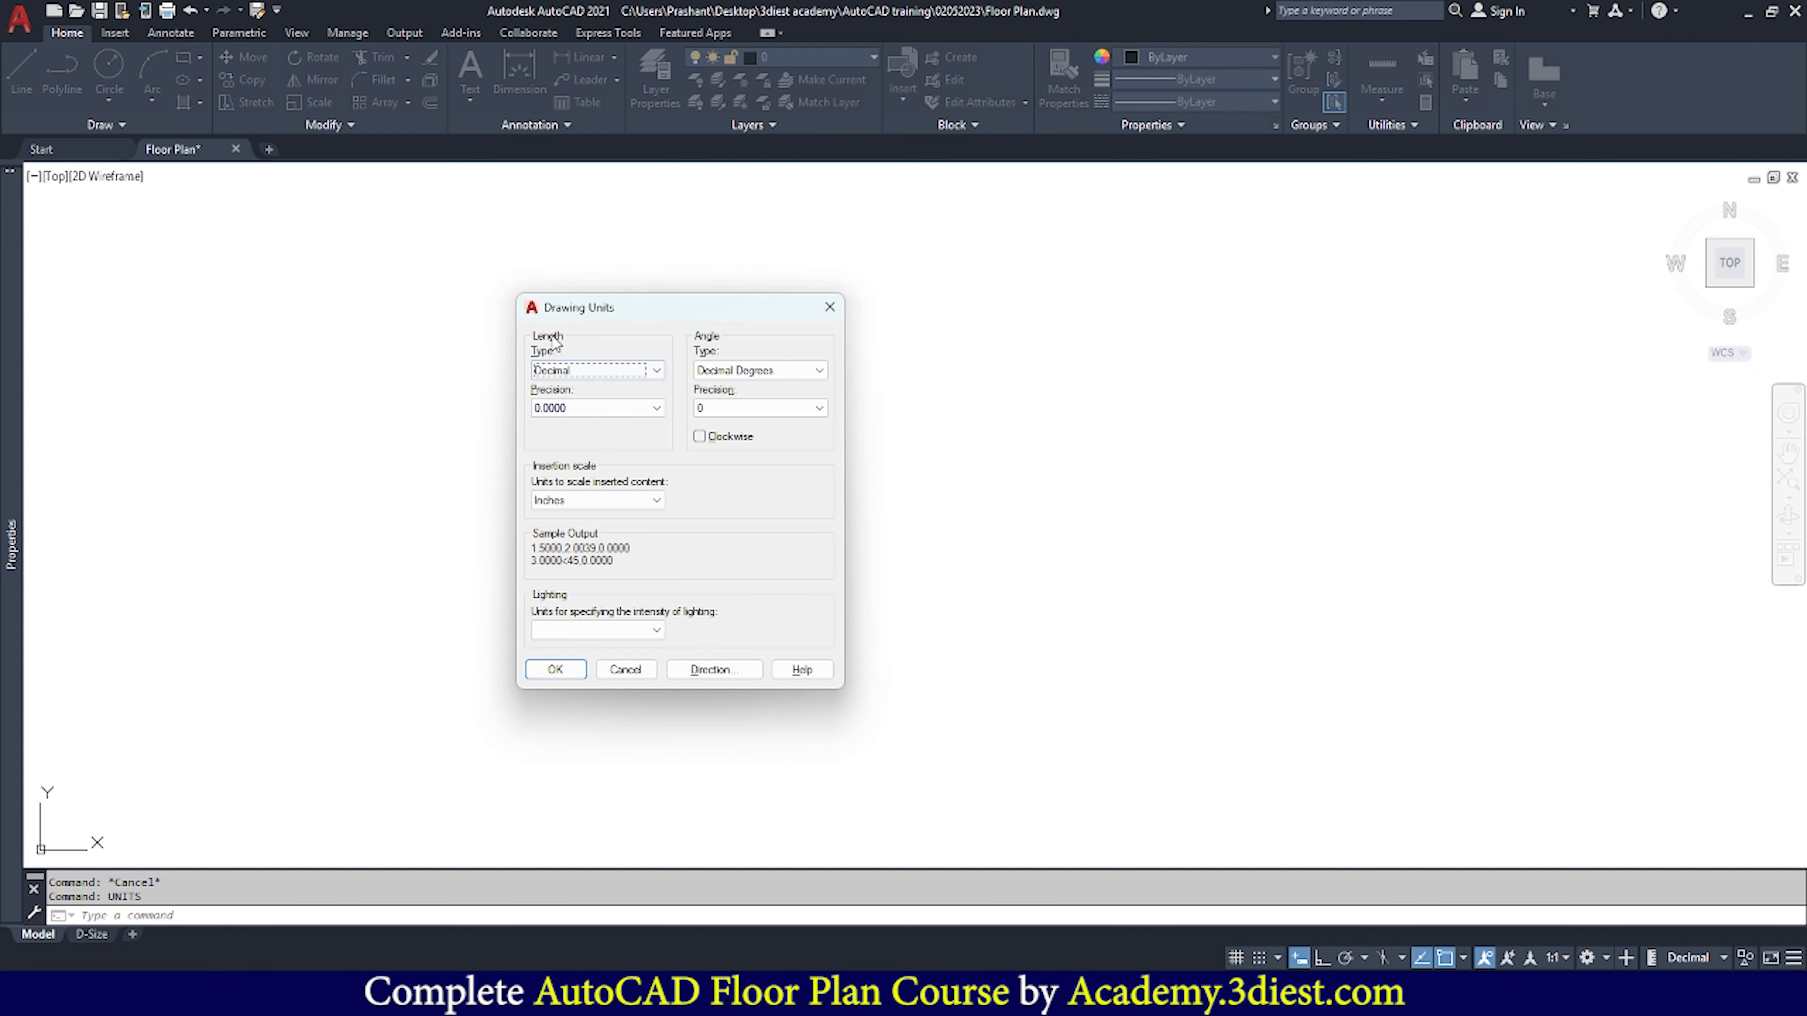
click(640, 371)
click(606, 386)
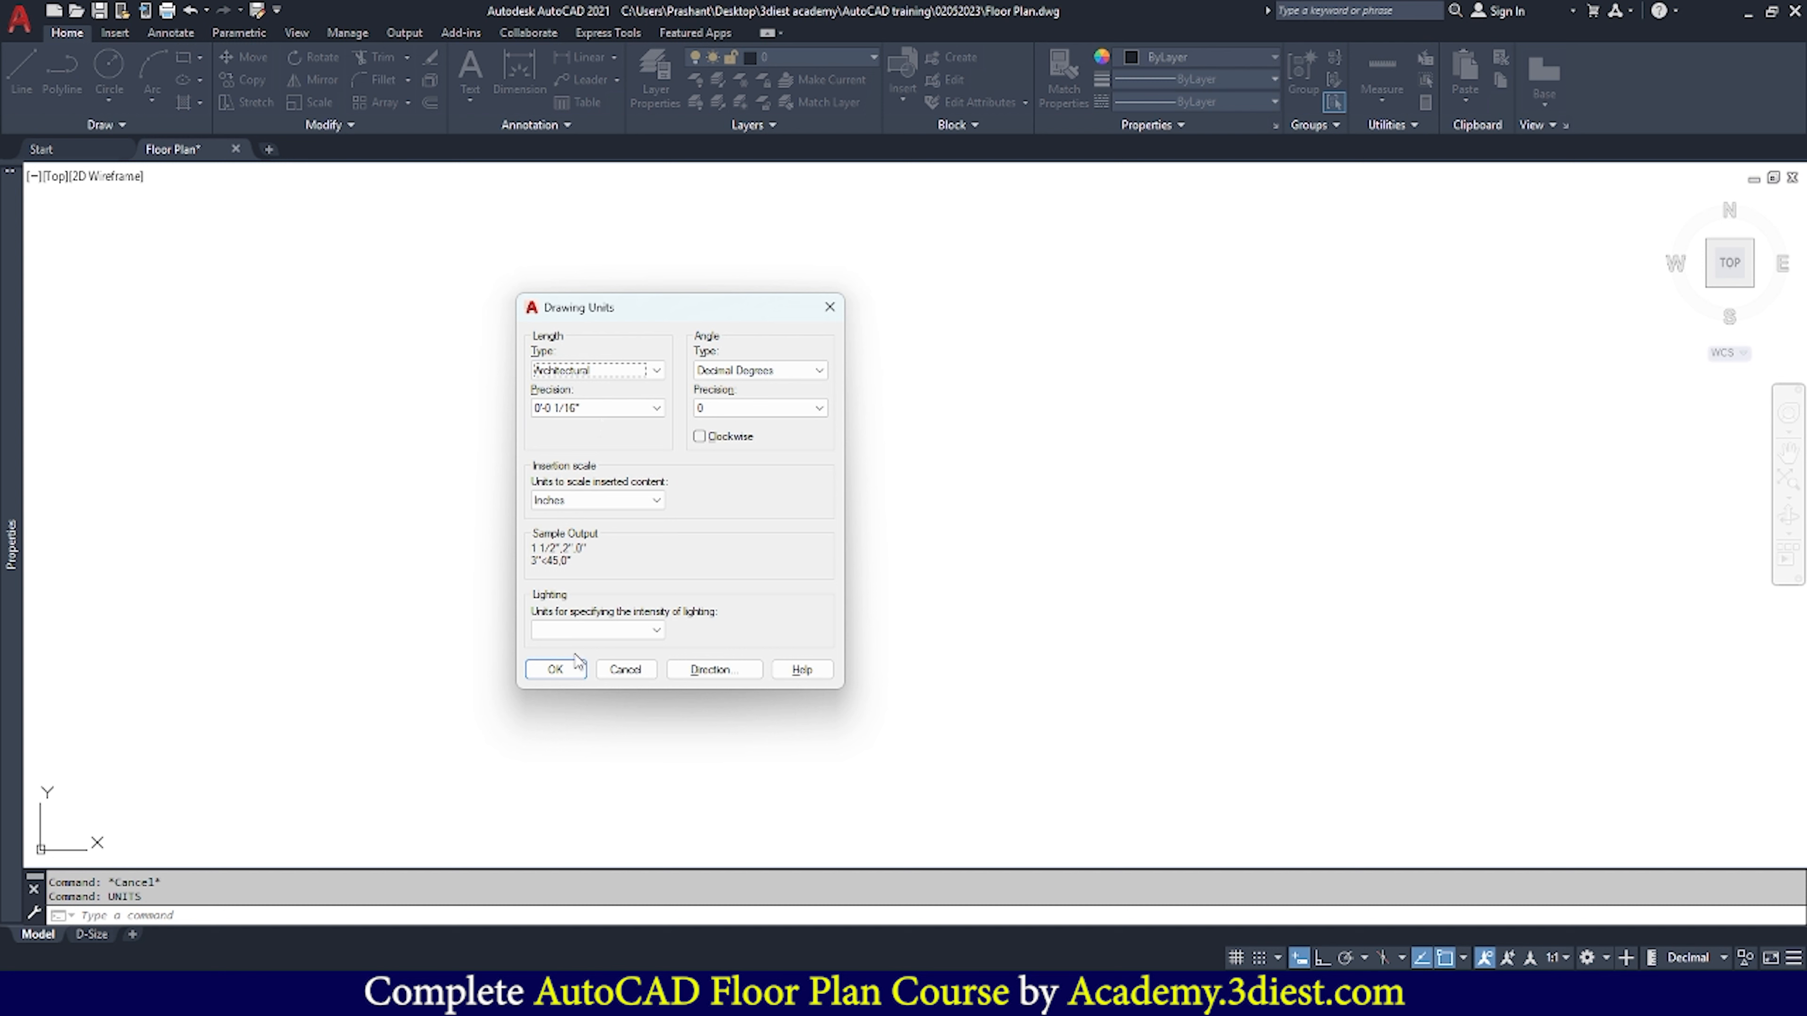
click(552, 670)
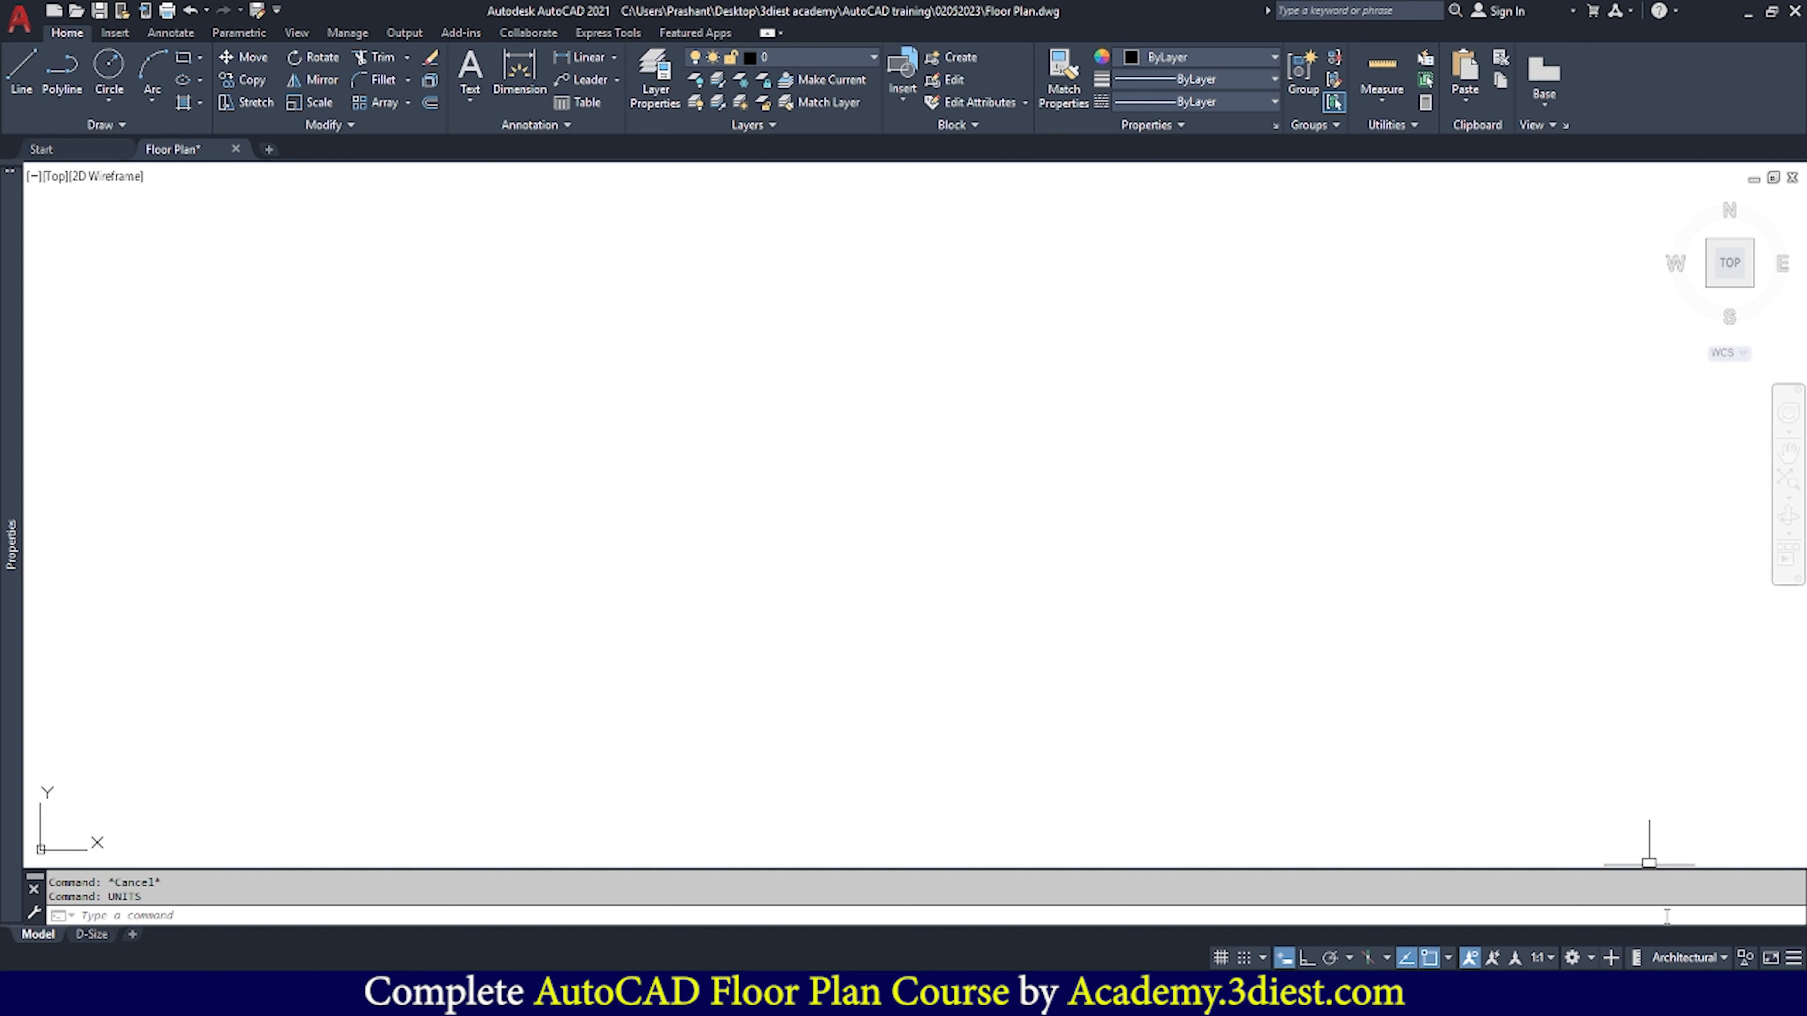
click(1723, 957)
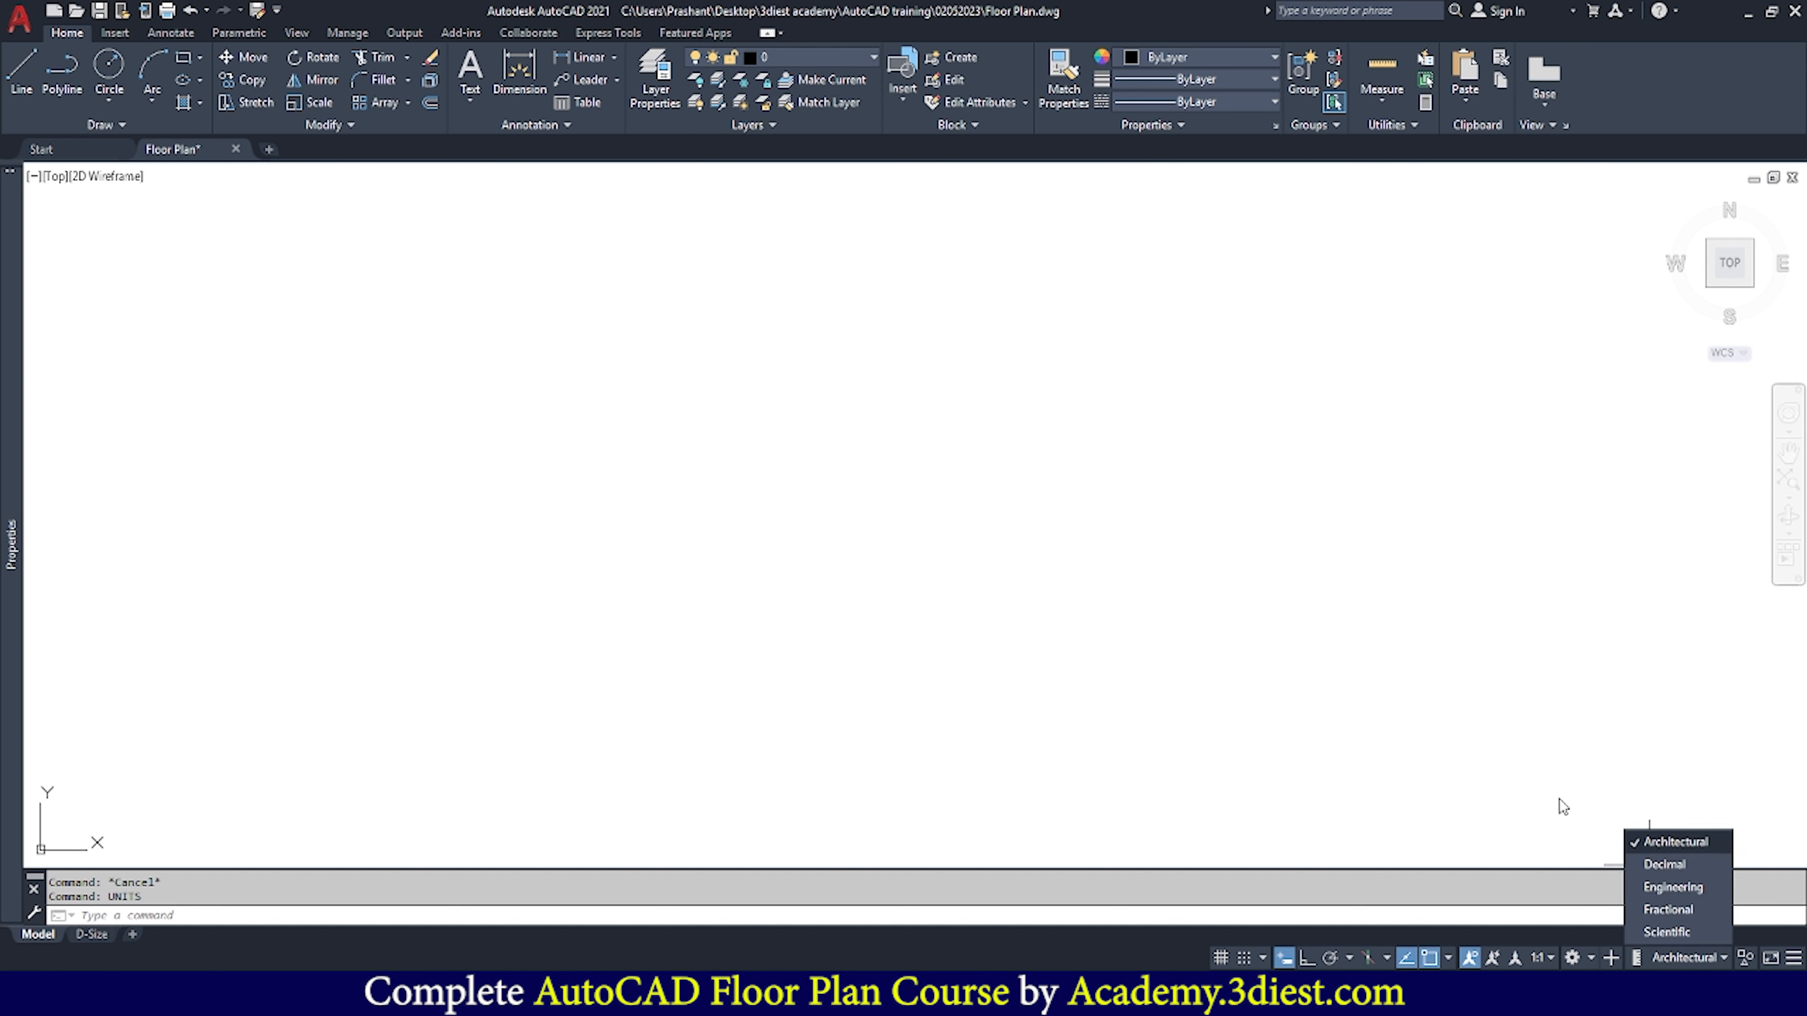
click(1149, 559)
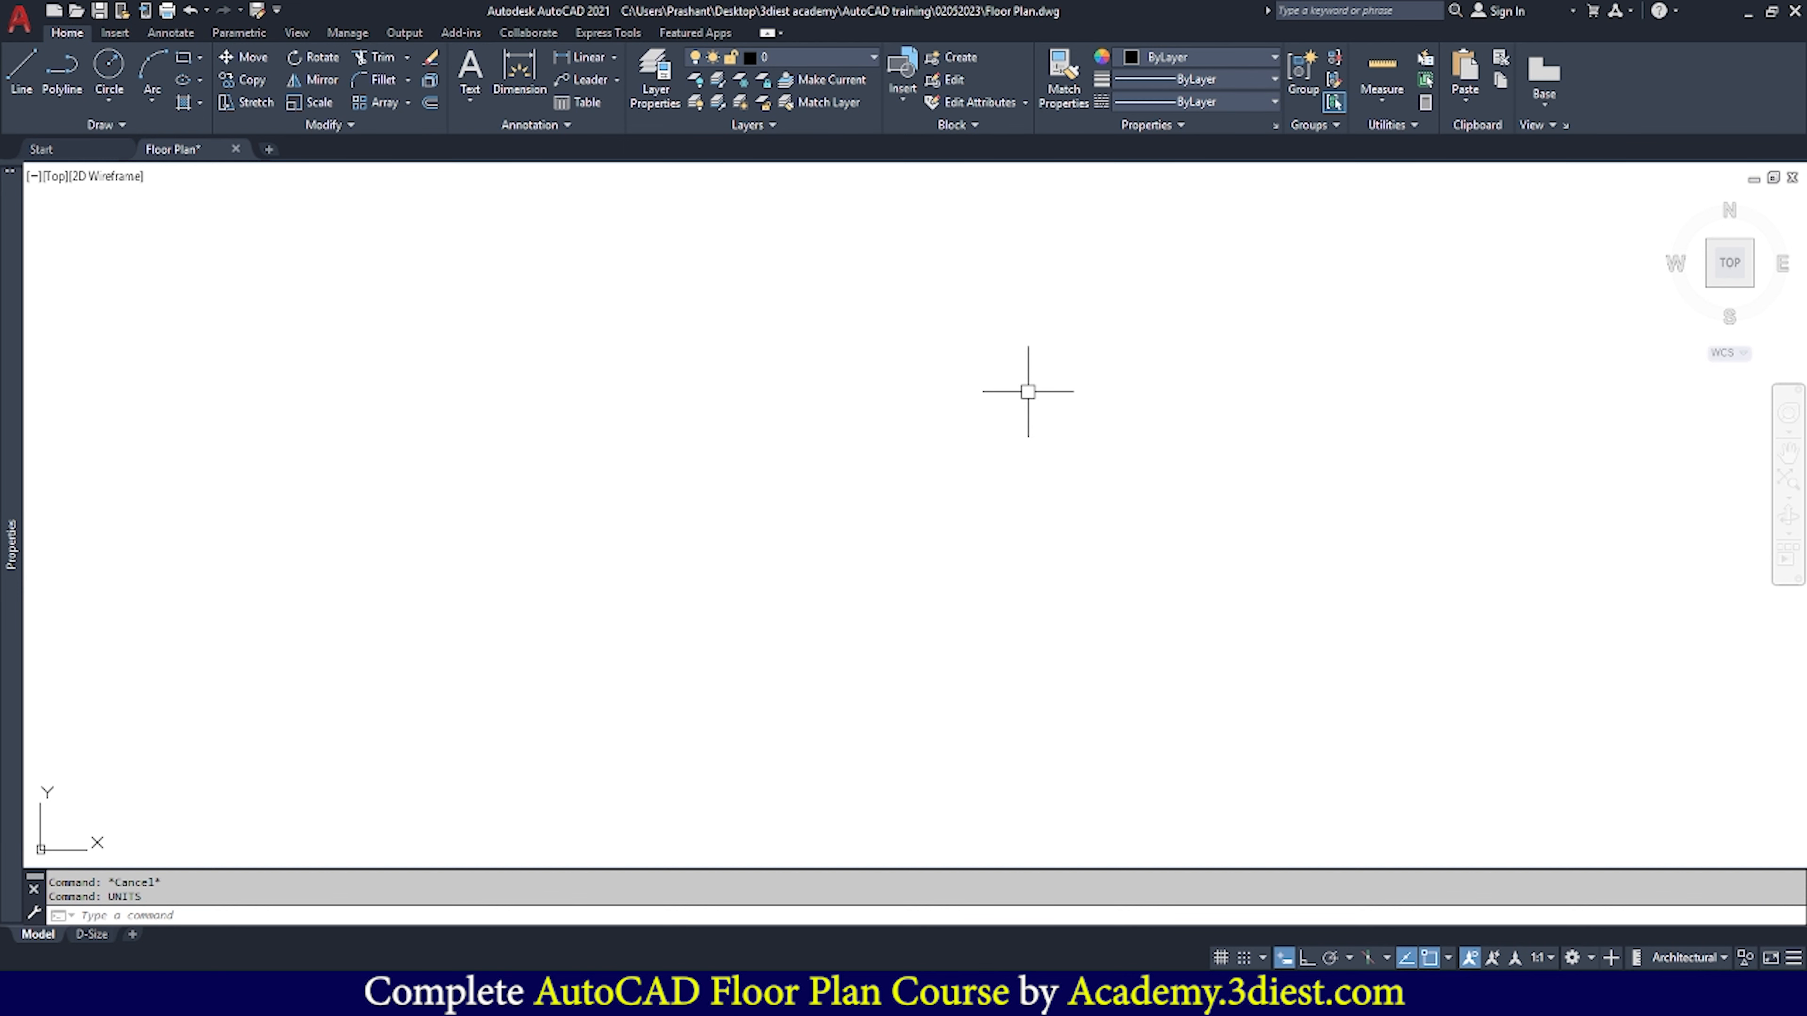
Review the drawing's existing layers and choose layer 0 as the current one
key(alt+Tab)
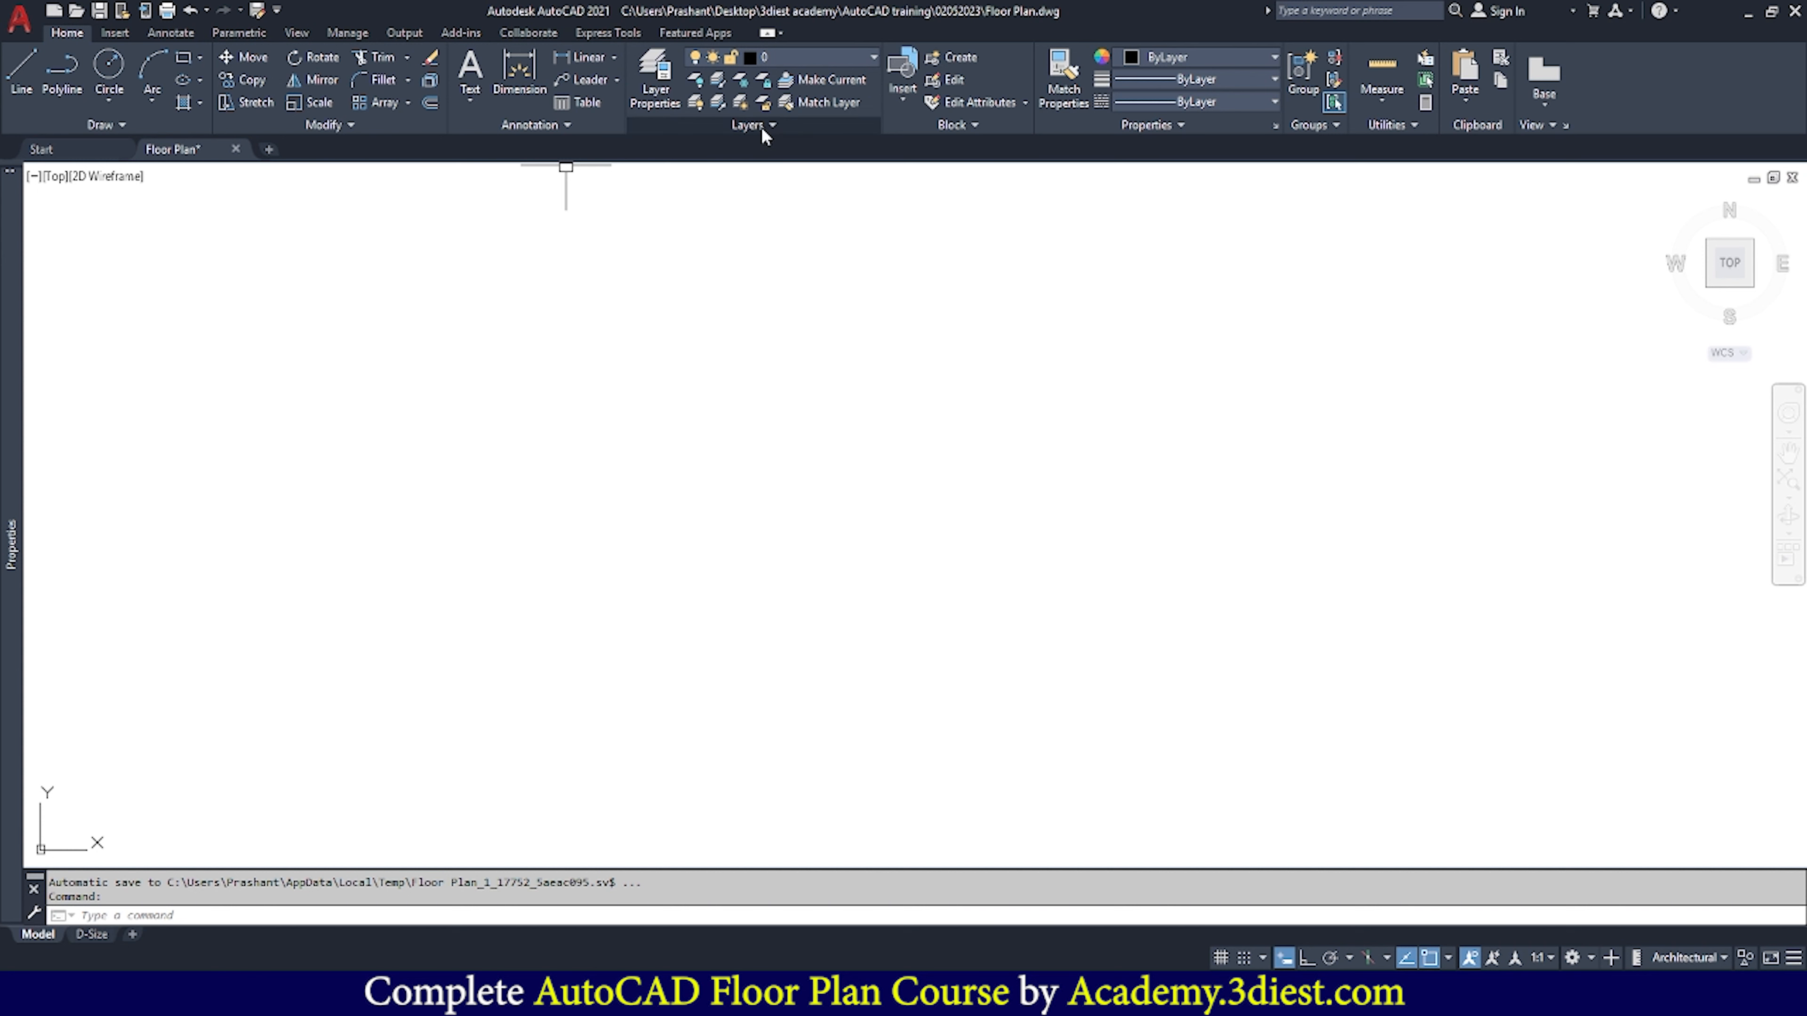
click(872, 57)
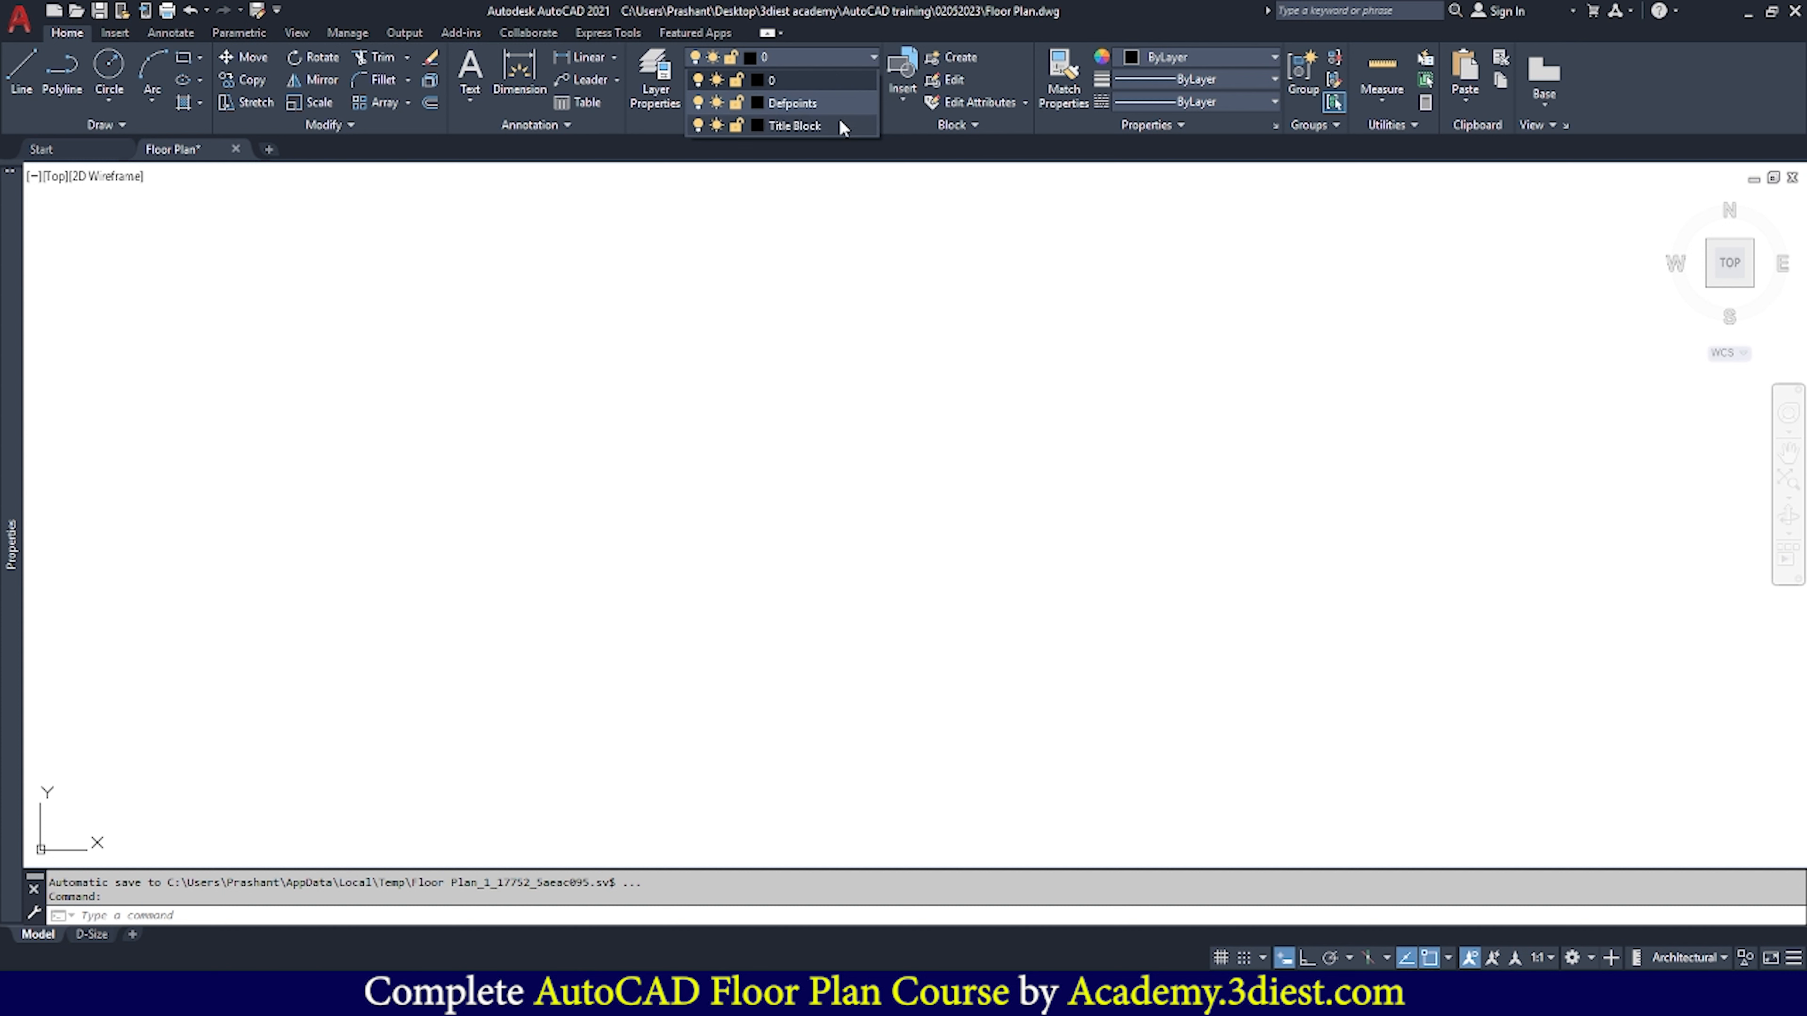
click(828, 79)
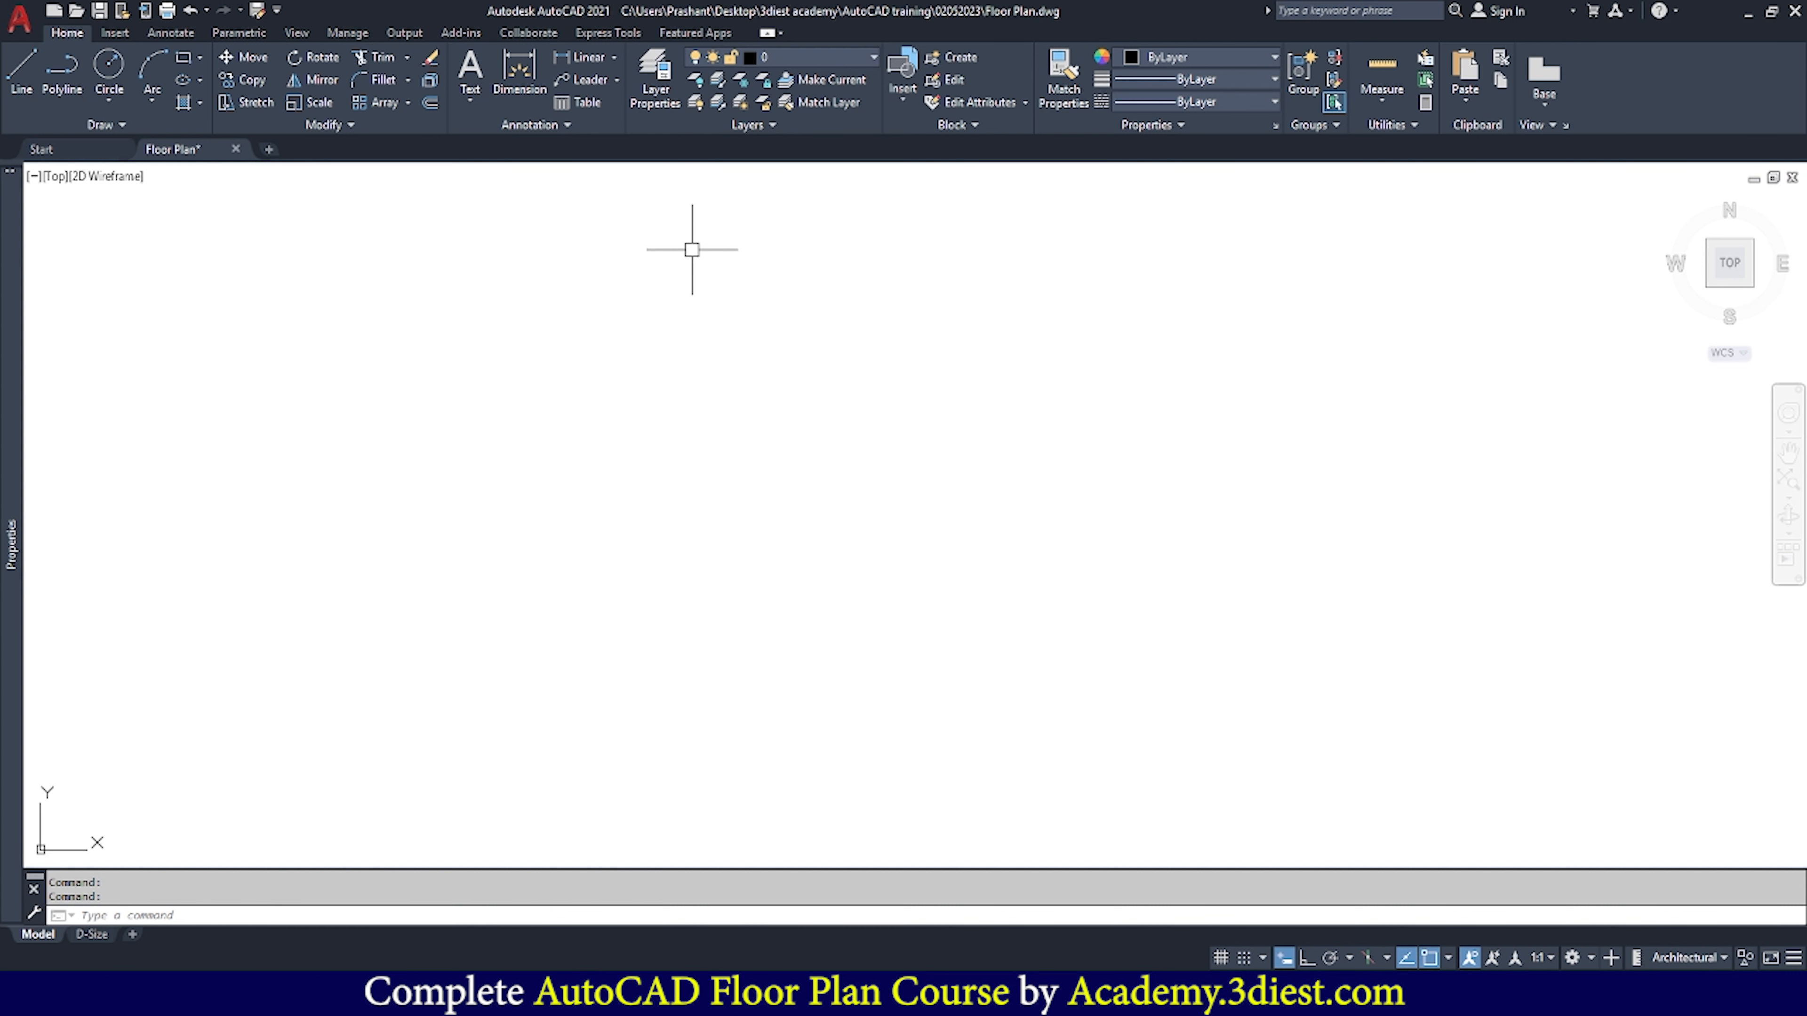
Create a new layer named Grid in the layer properties manager
click(659, 94)
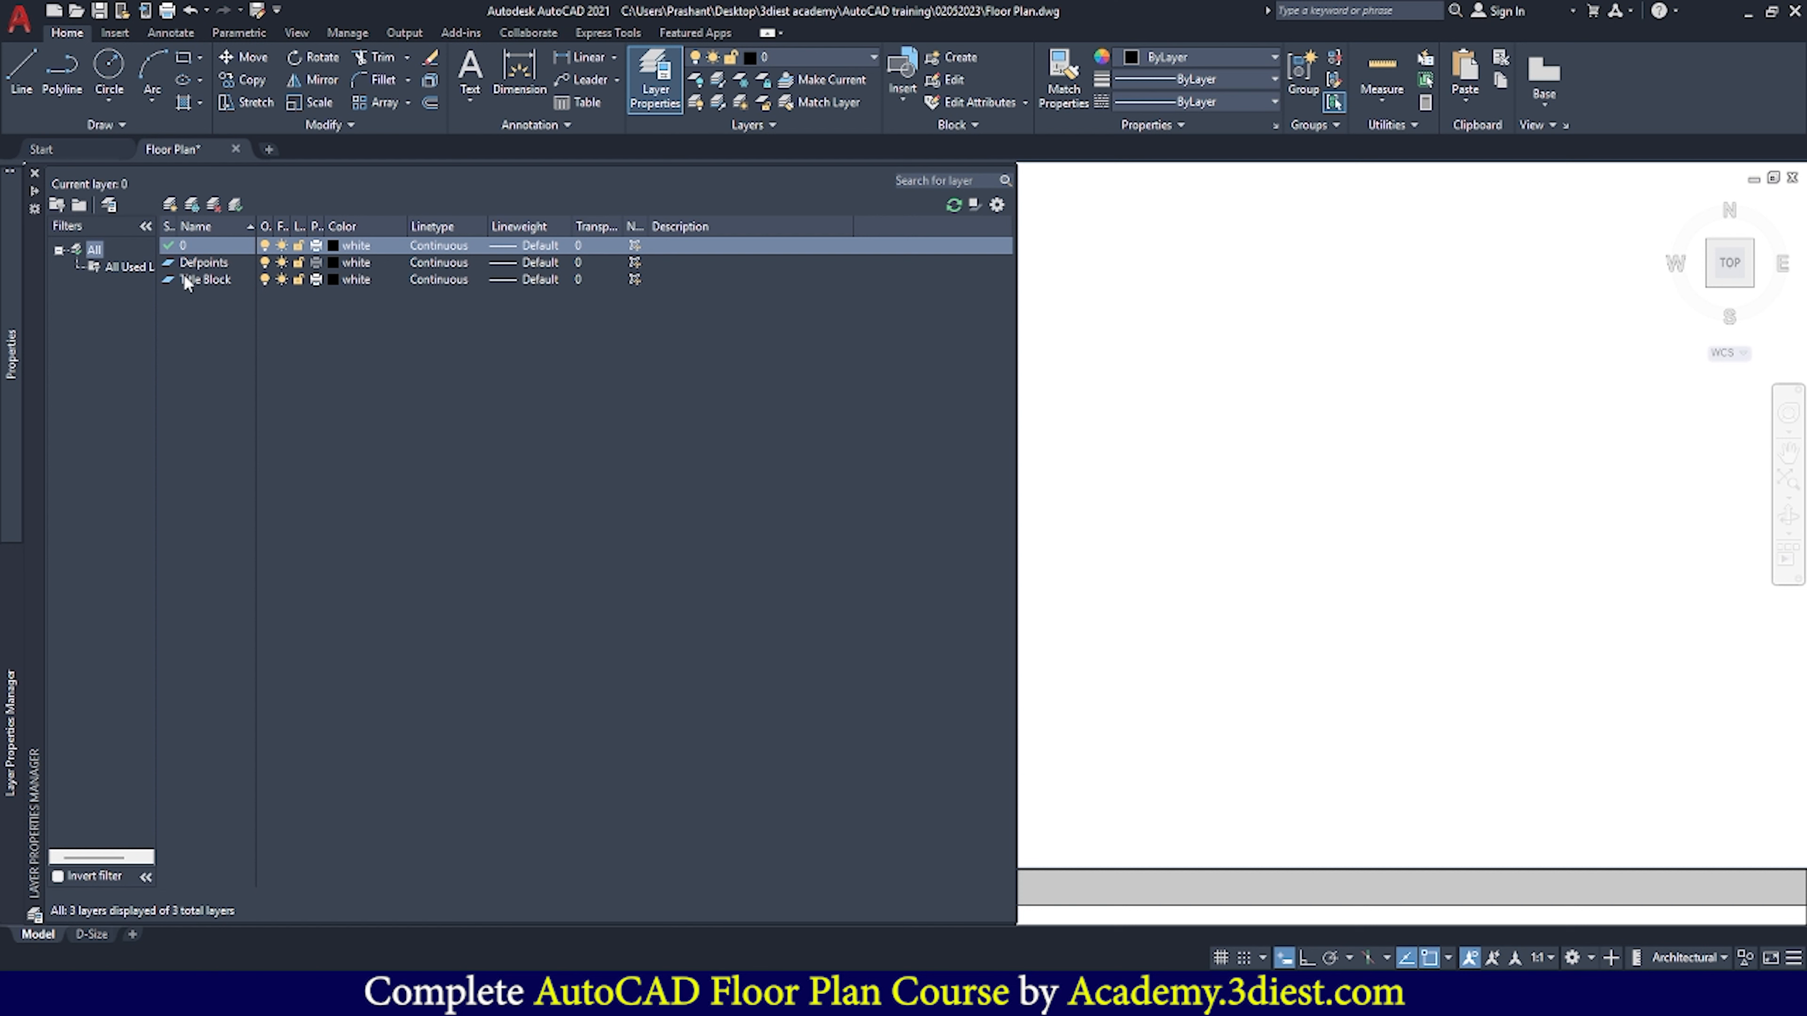
click(210, 246)
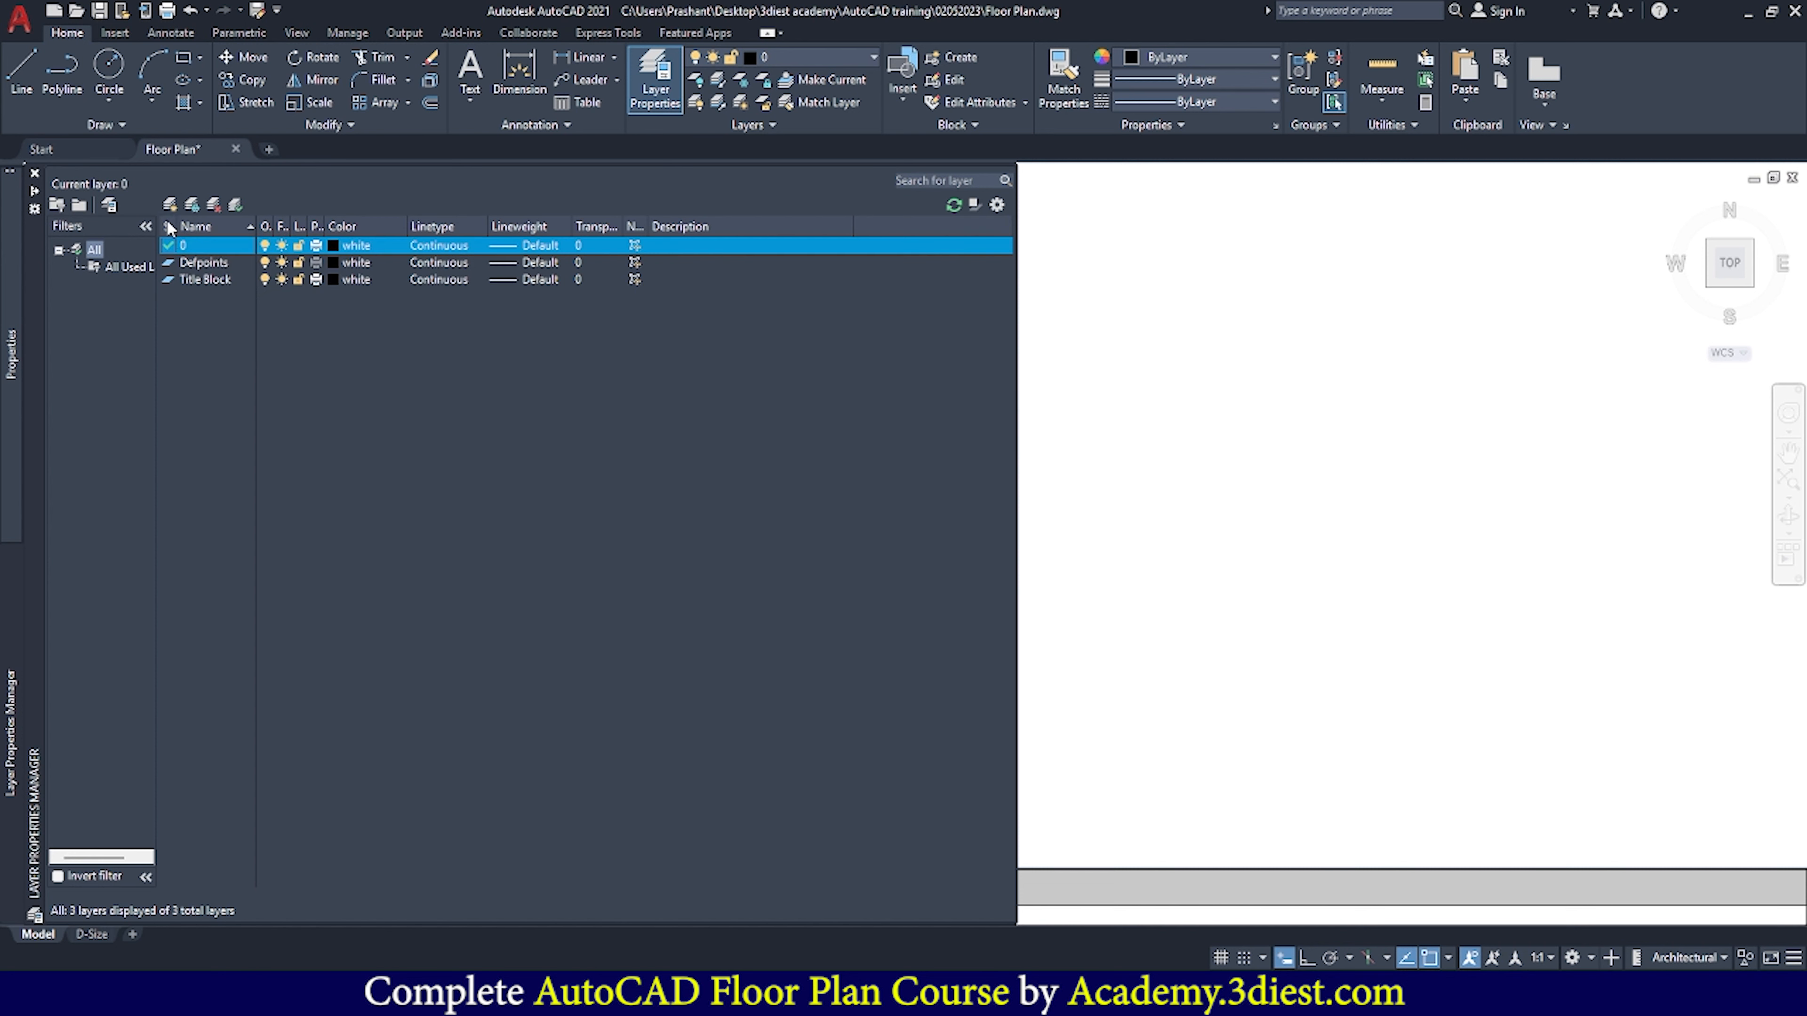
click(170, 206)
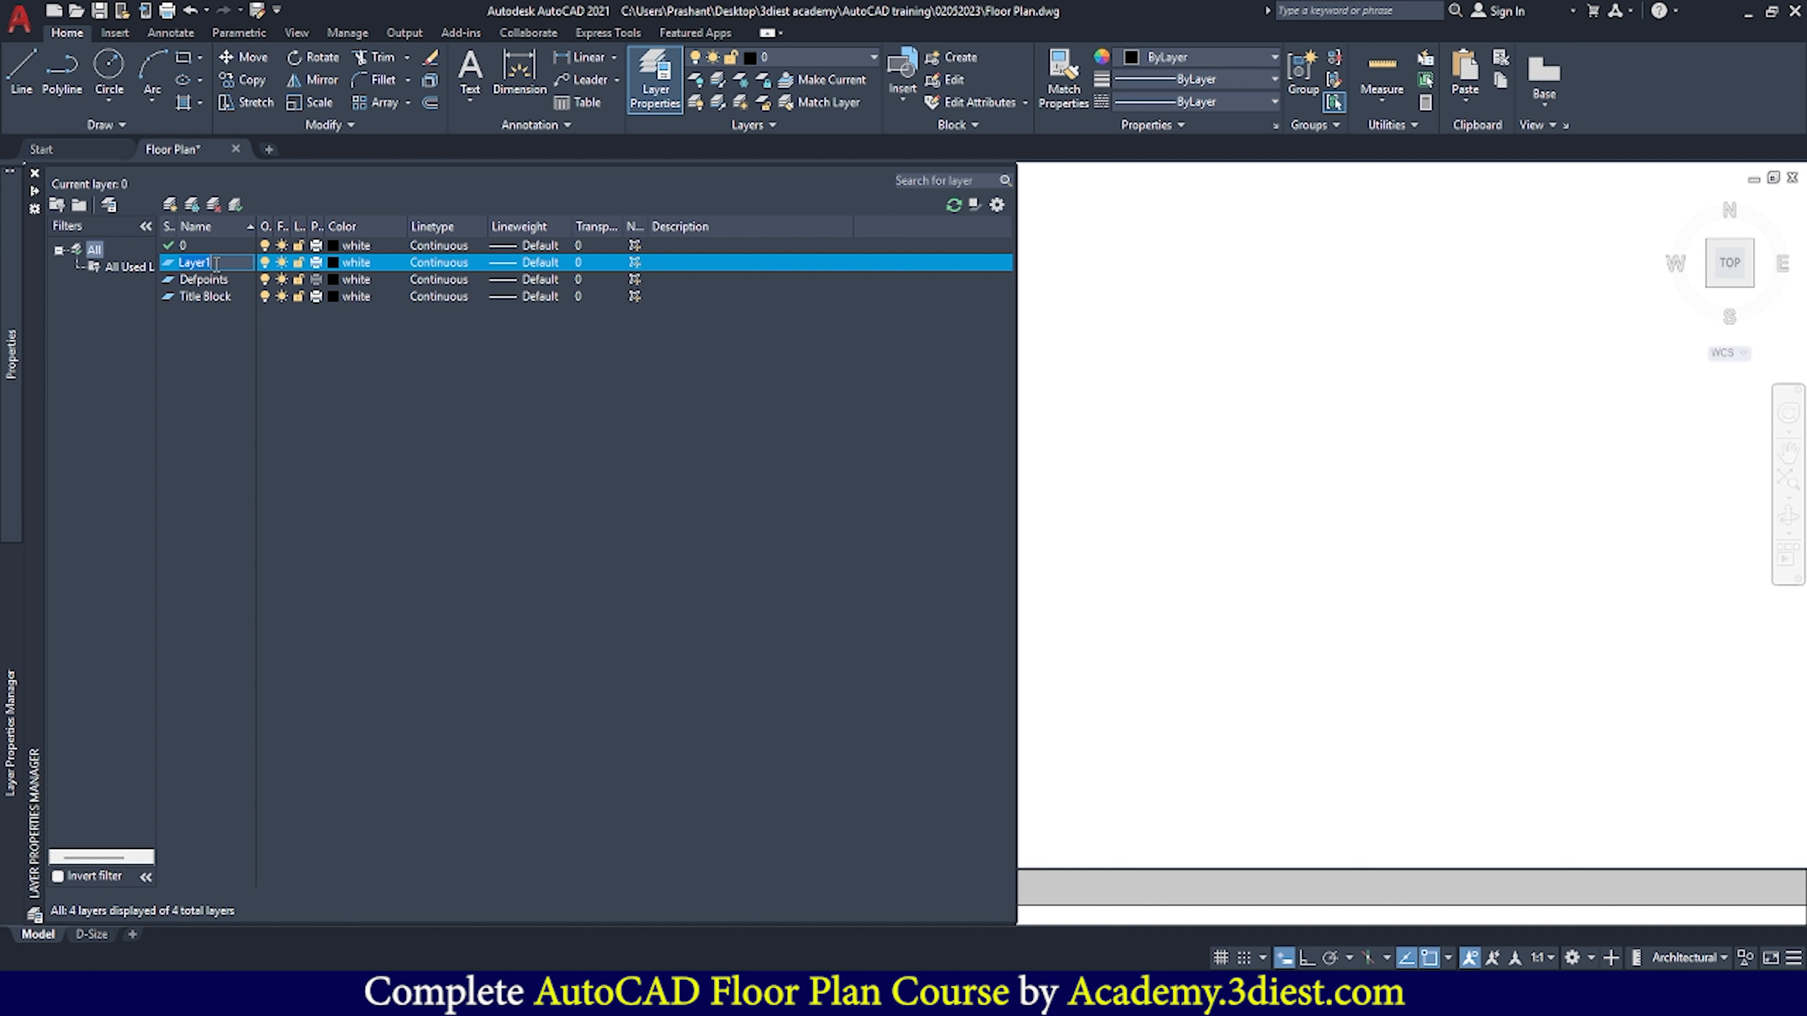
text(Grid)
Set the Grid layer's color to index color 8
click(333, 261)
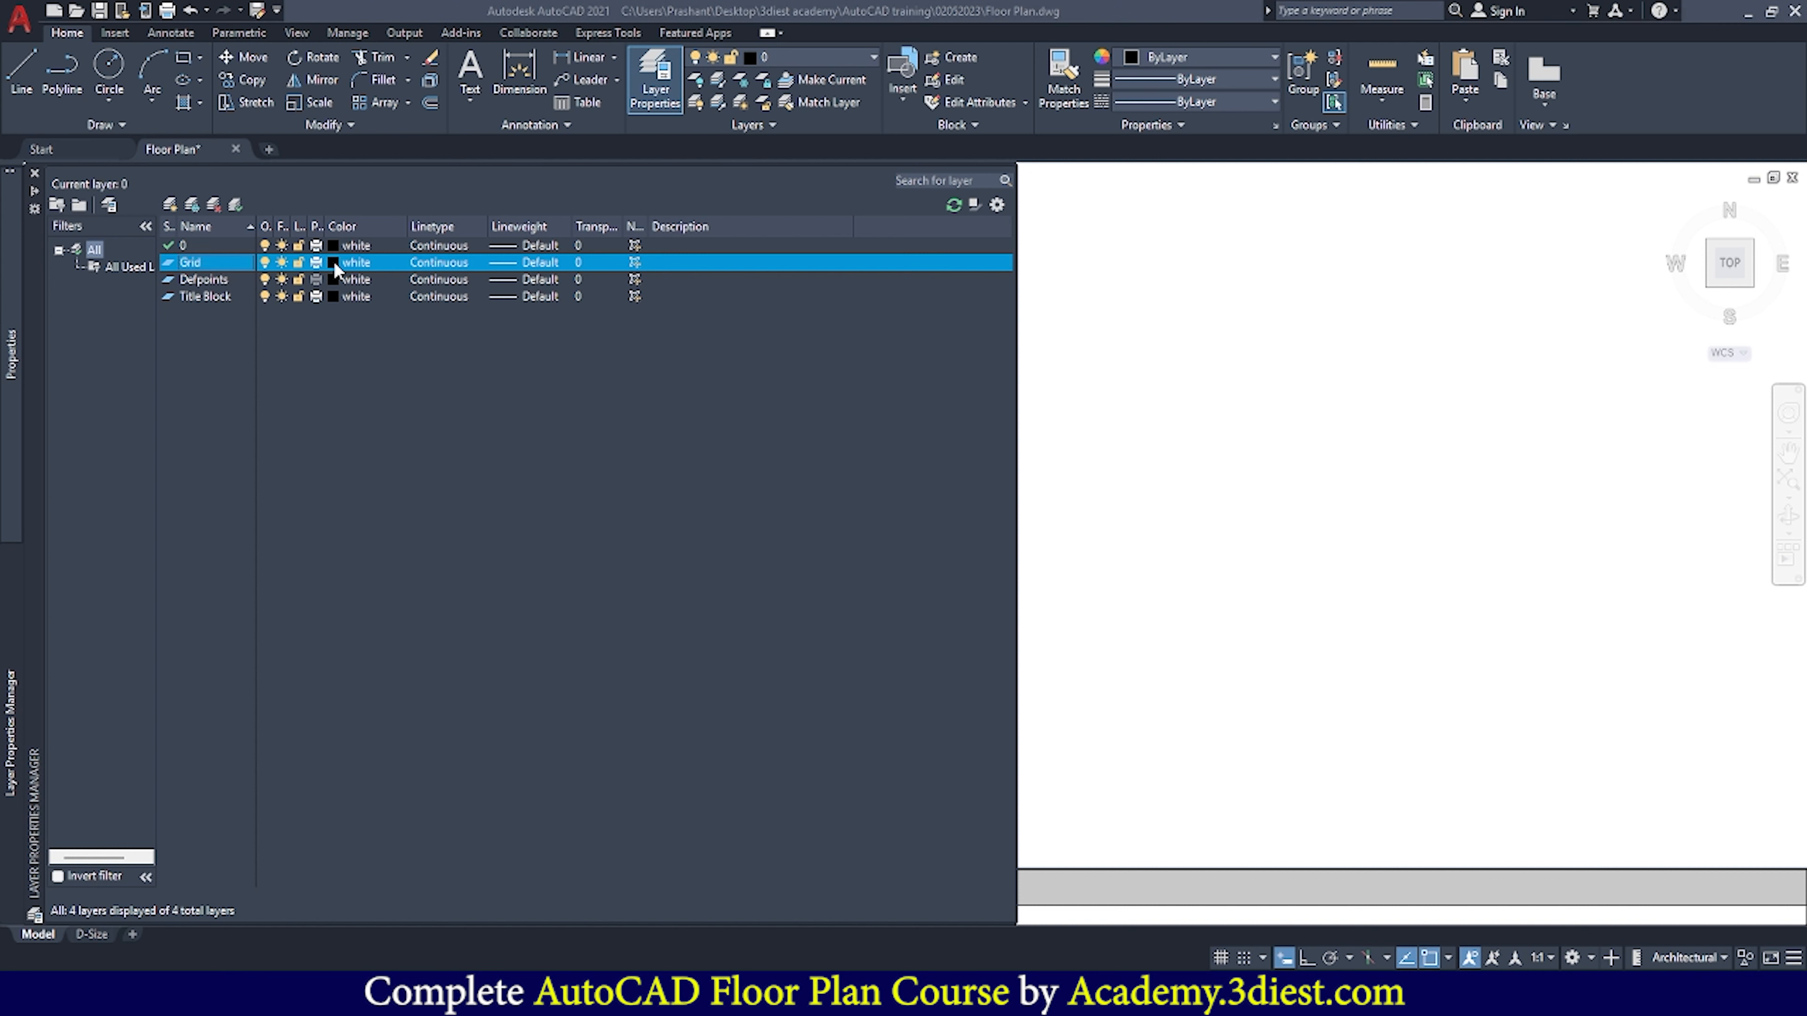
drag(1612, 265, 1212, 265)
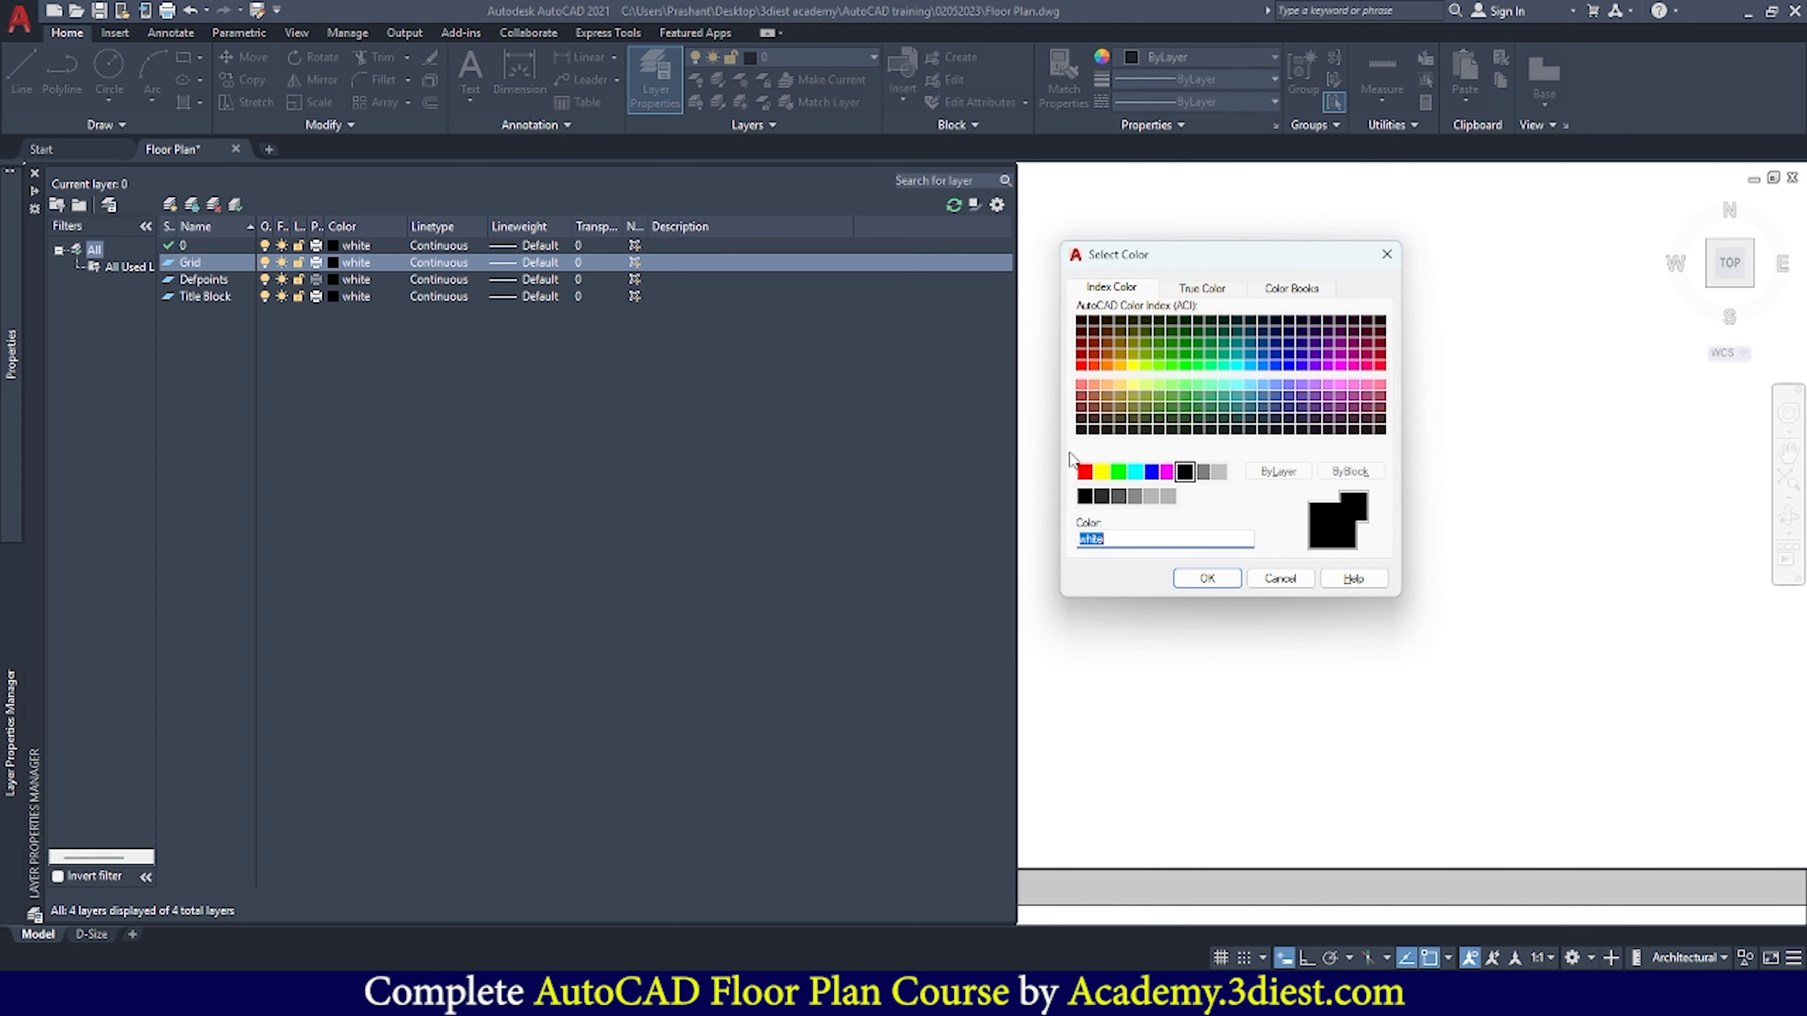
click(1202, 472)
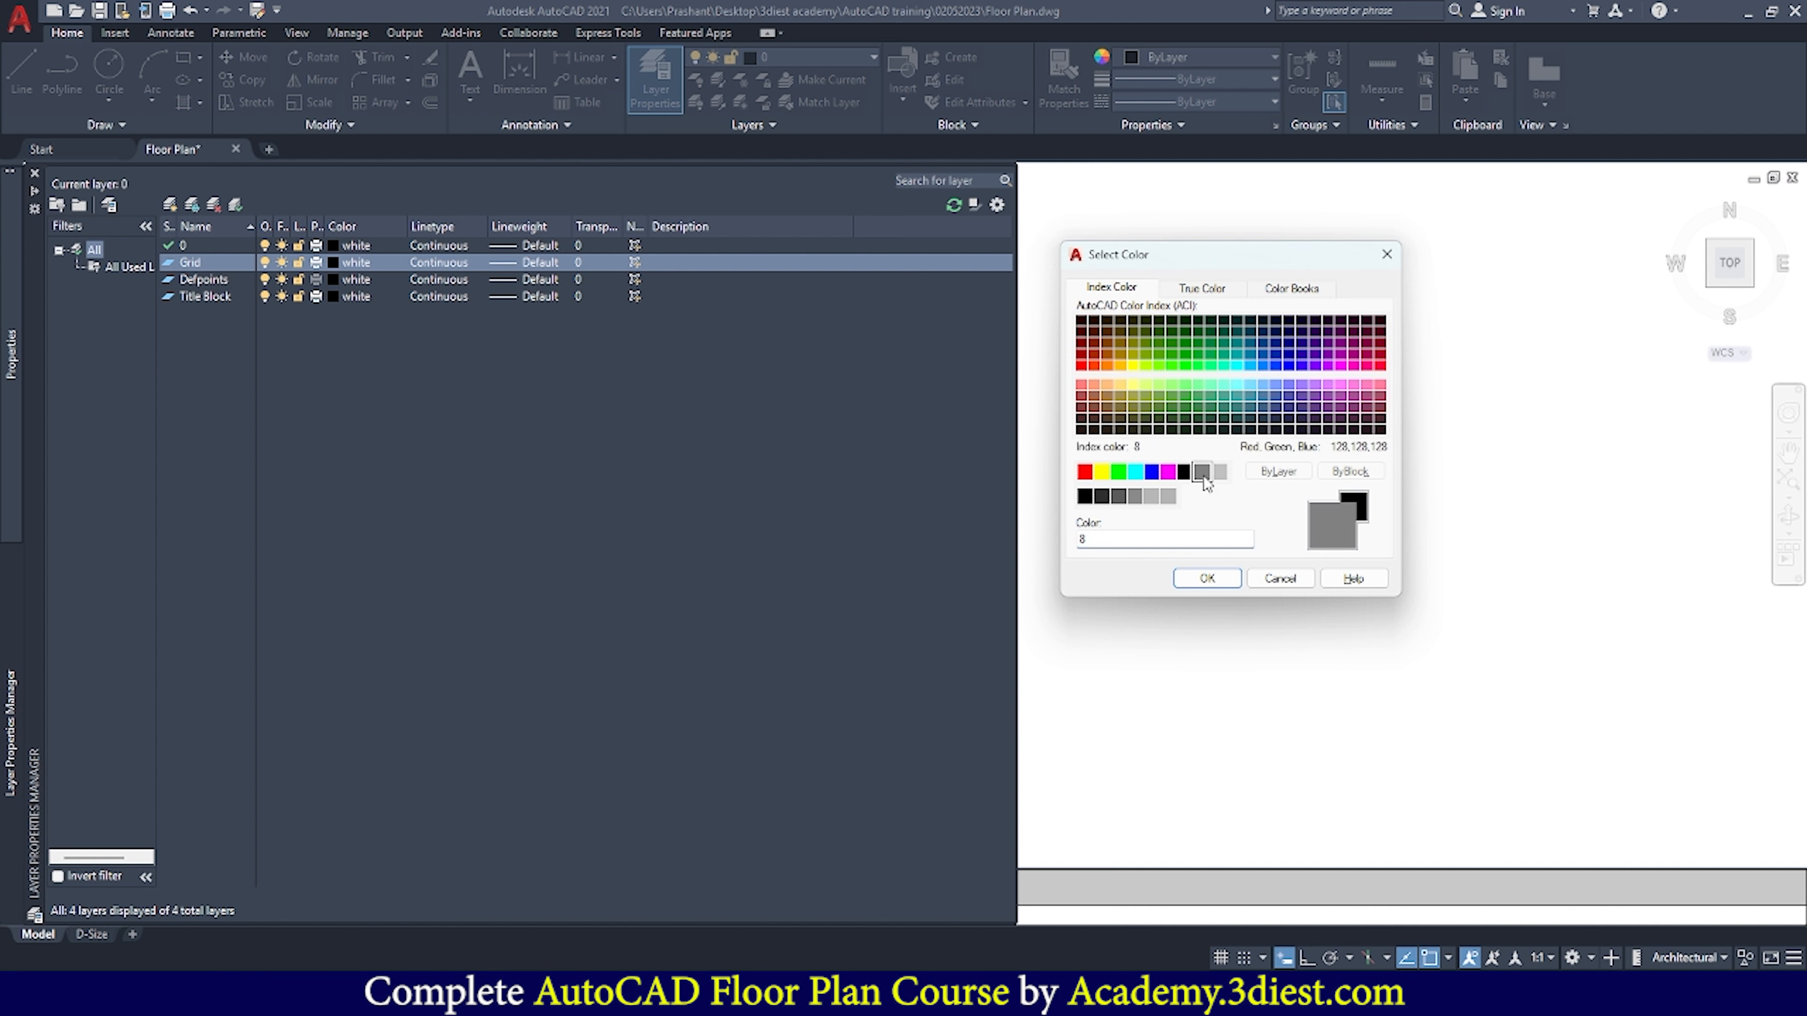
click(1207, 579)
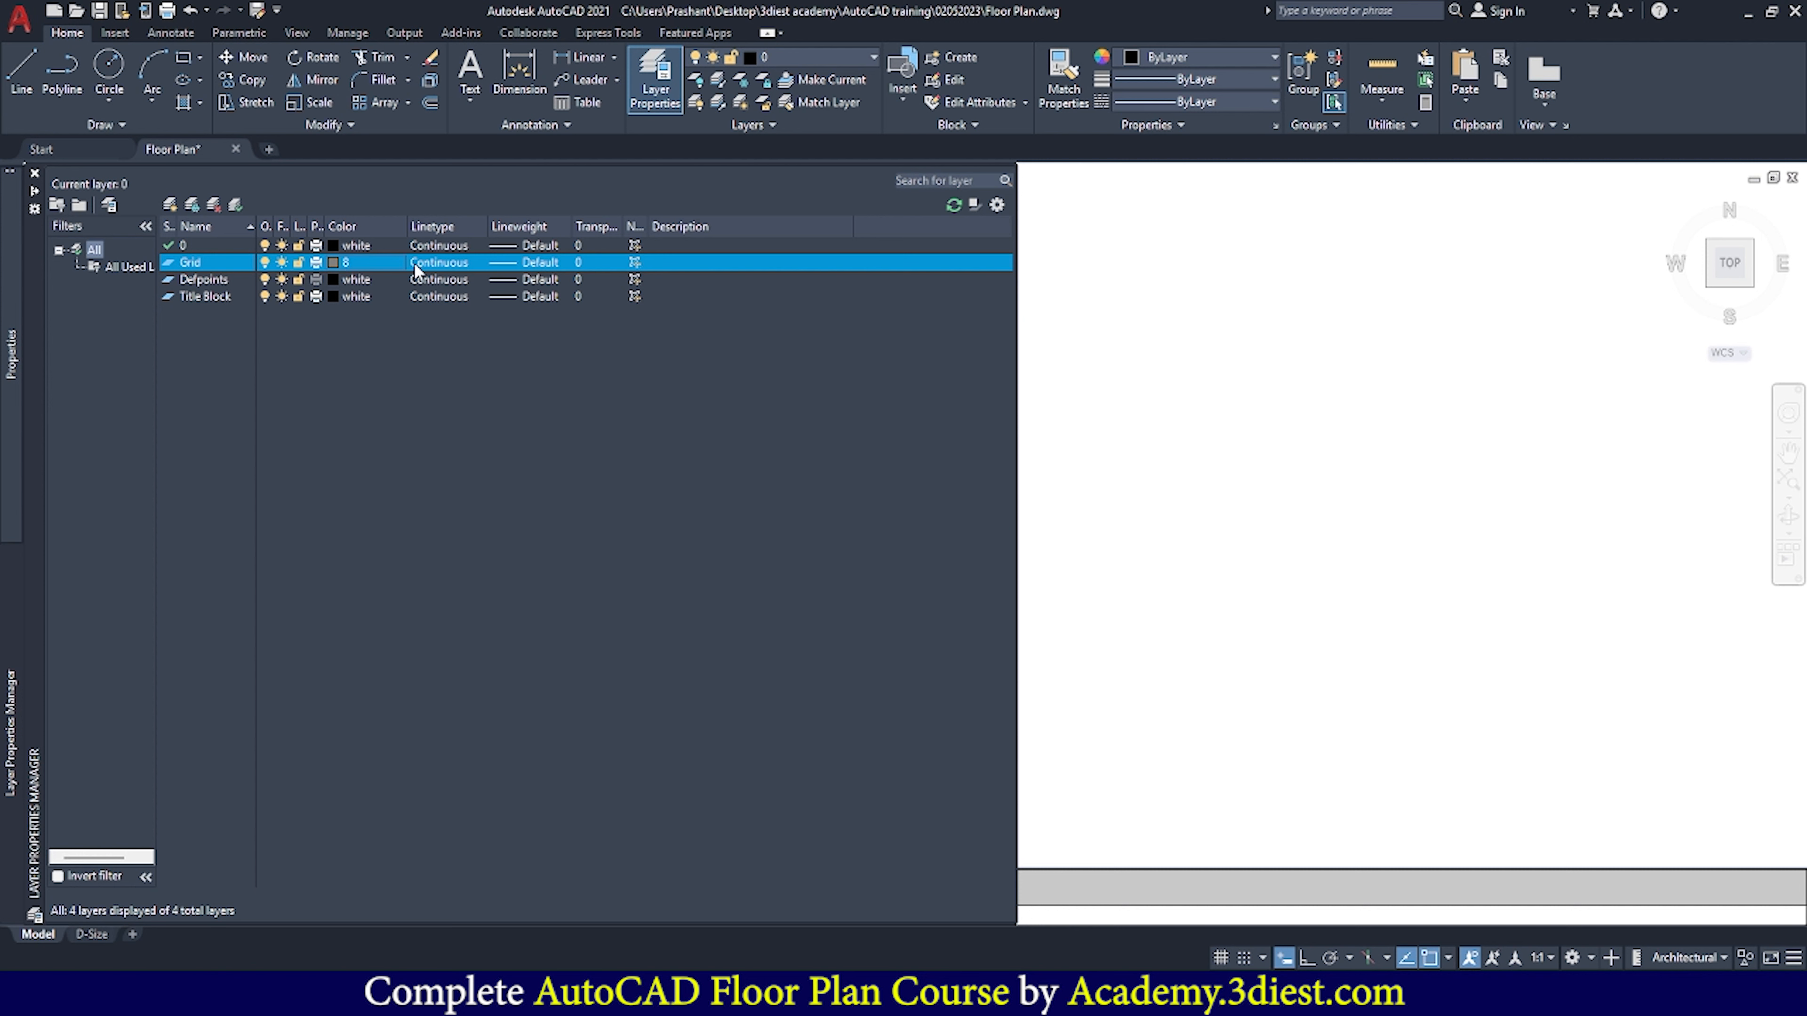
Load the DASHED linetype from acad.lin and assign it to the Grid layer
click(438, 263)
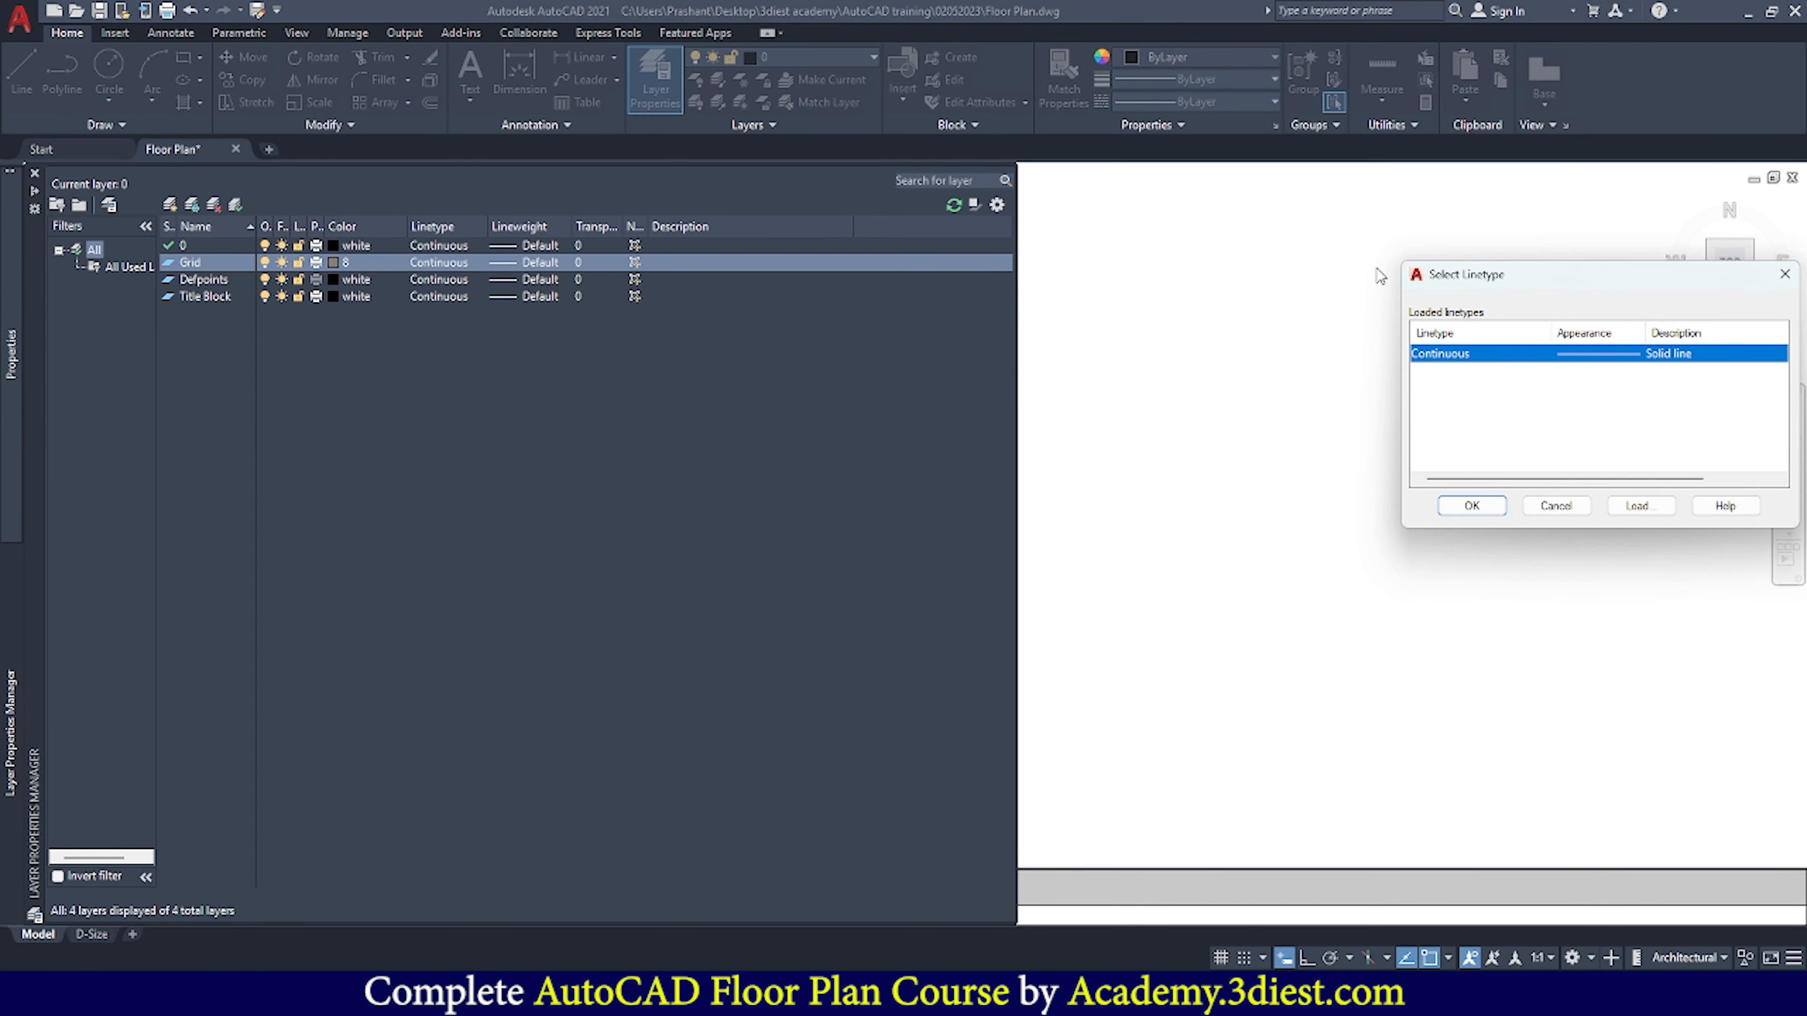
drag(1606, 279, 1305, 287)
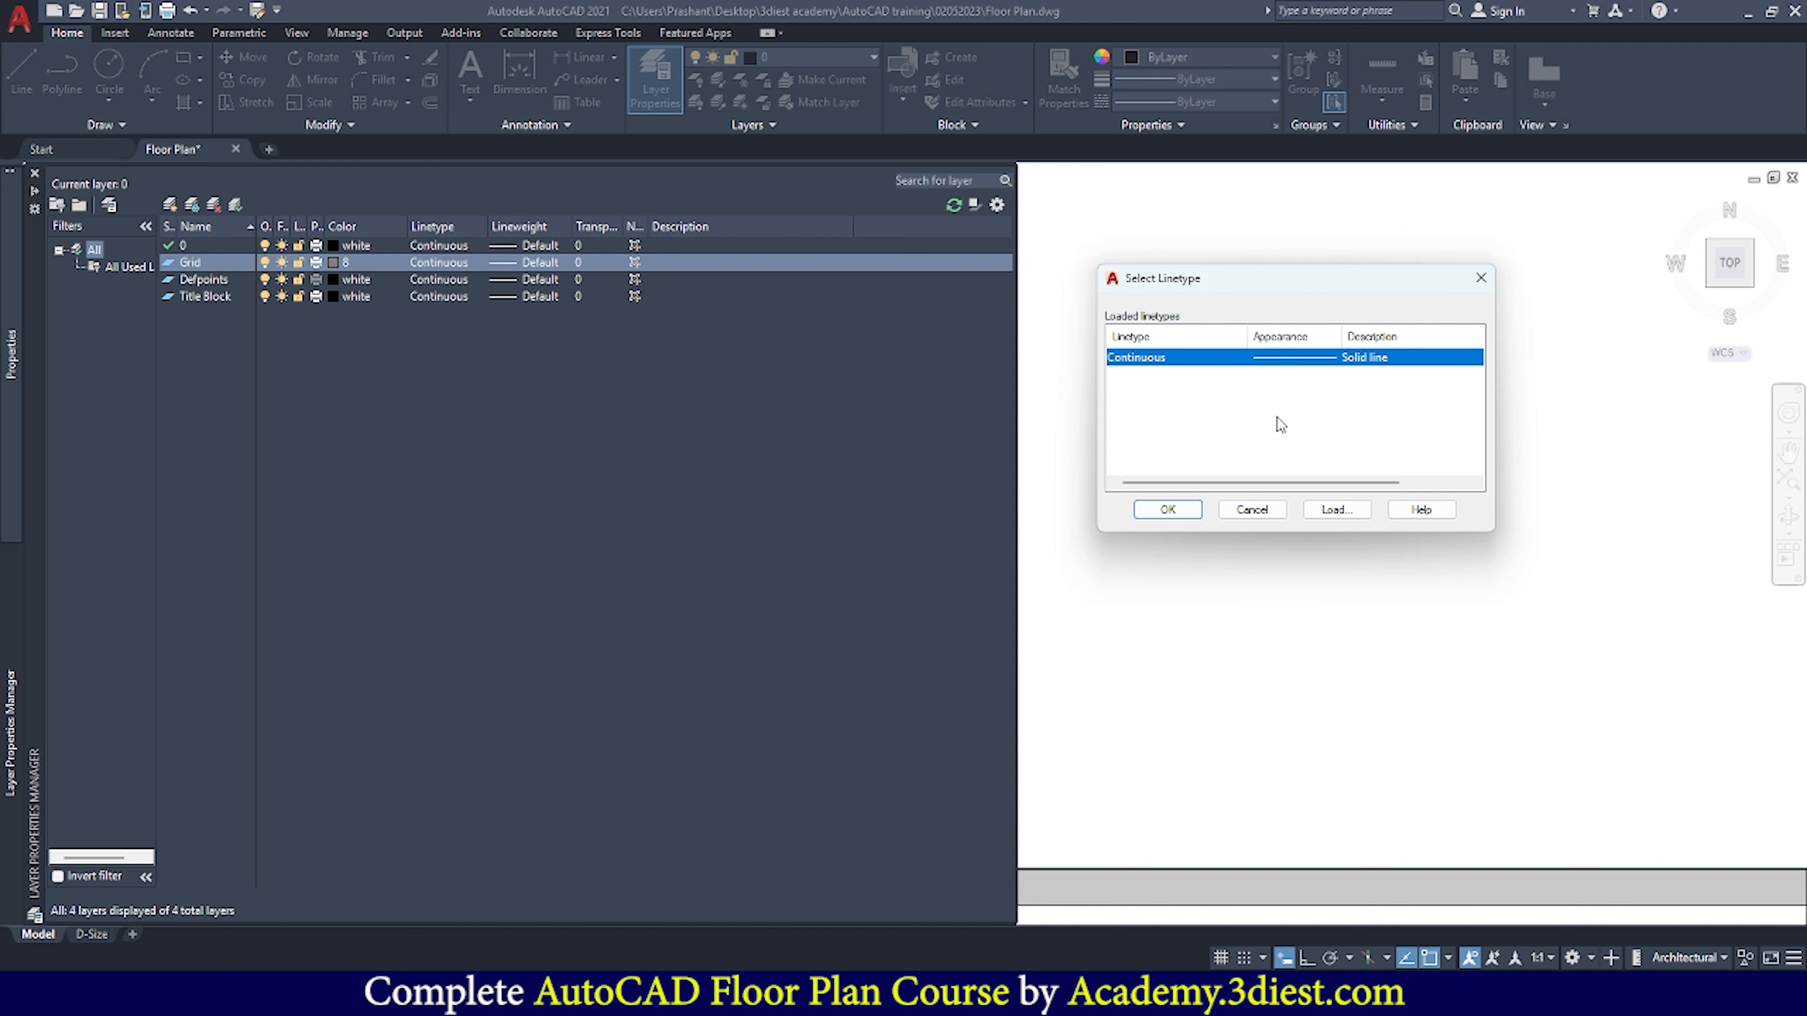
click(1336, 510)
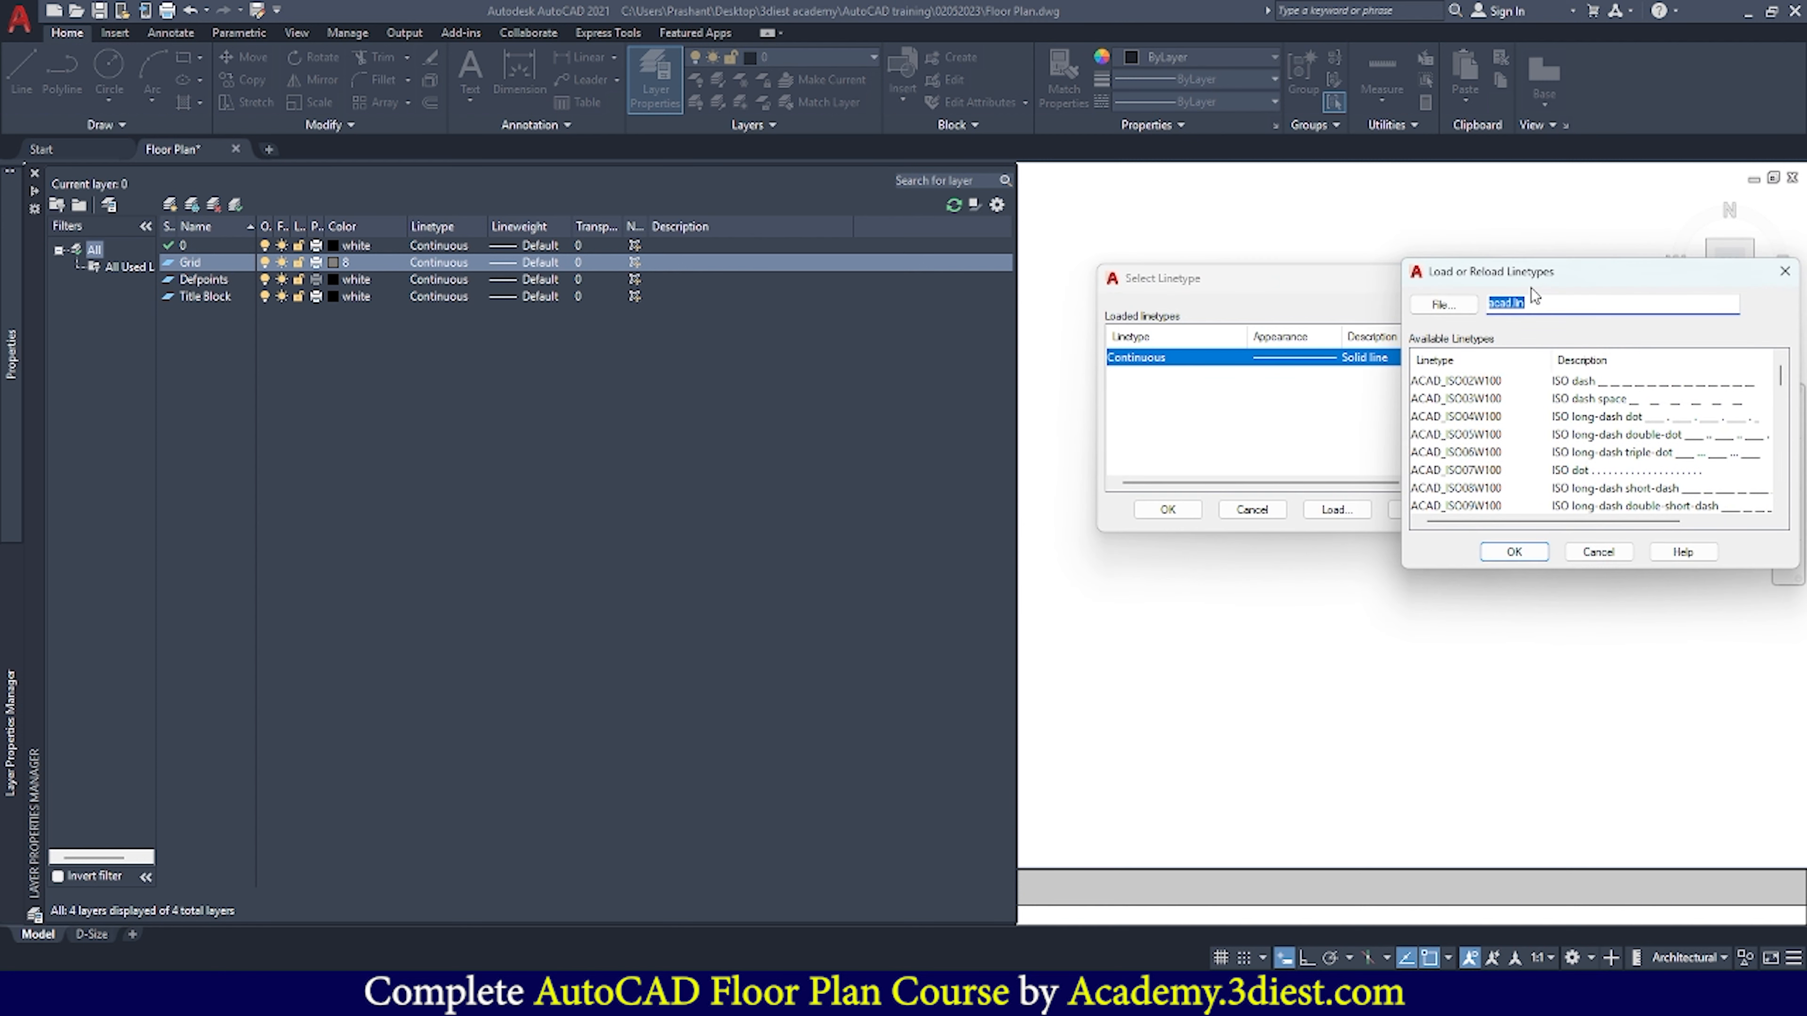
drag(1602, 278, 1387, 274)
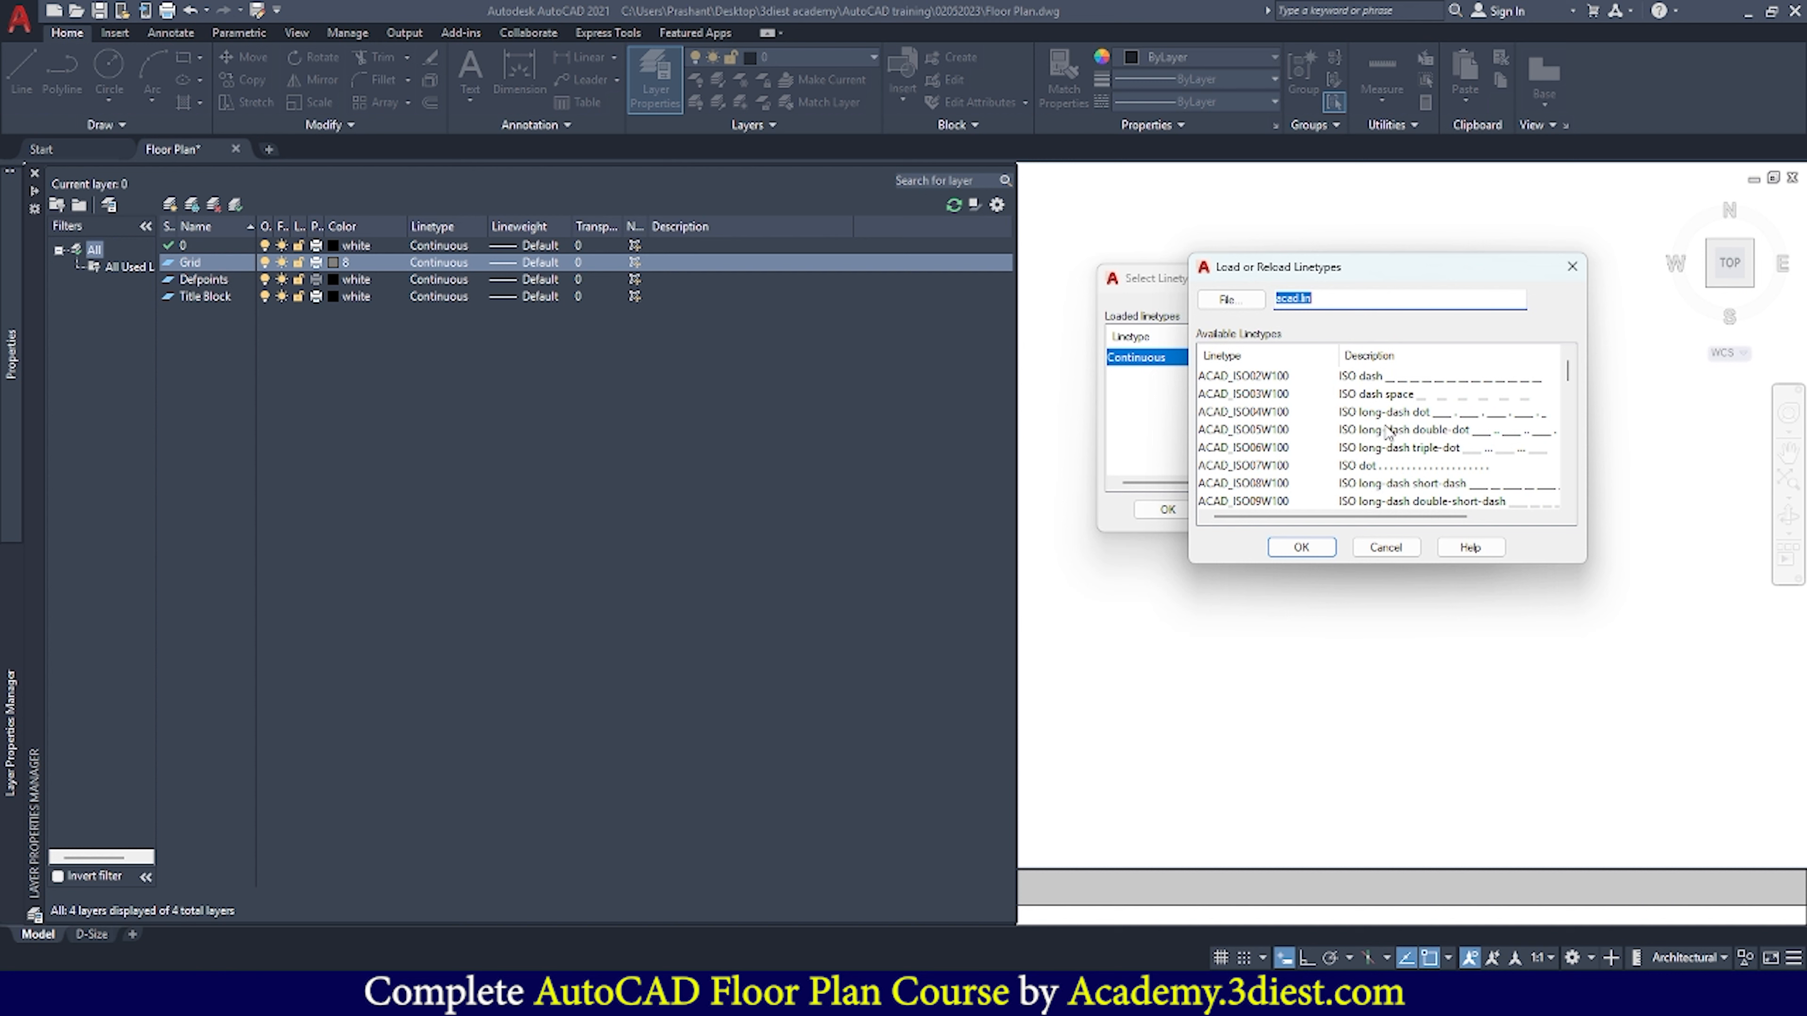
scroll(1388, 431, down, 3)
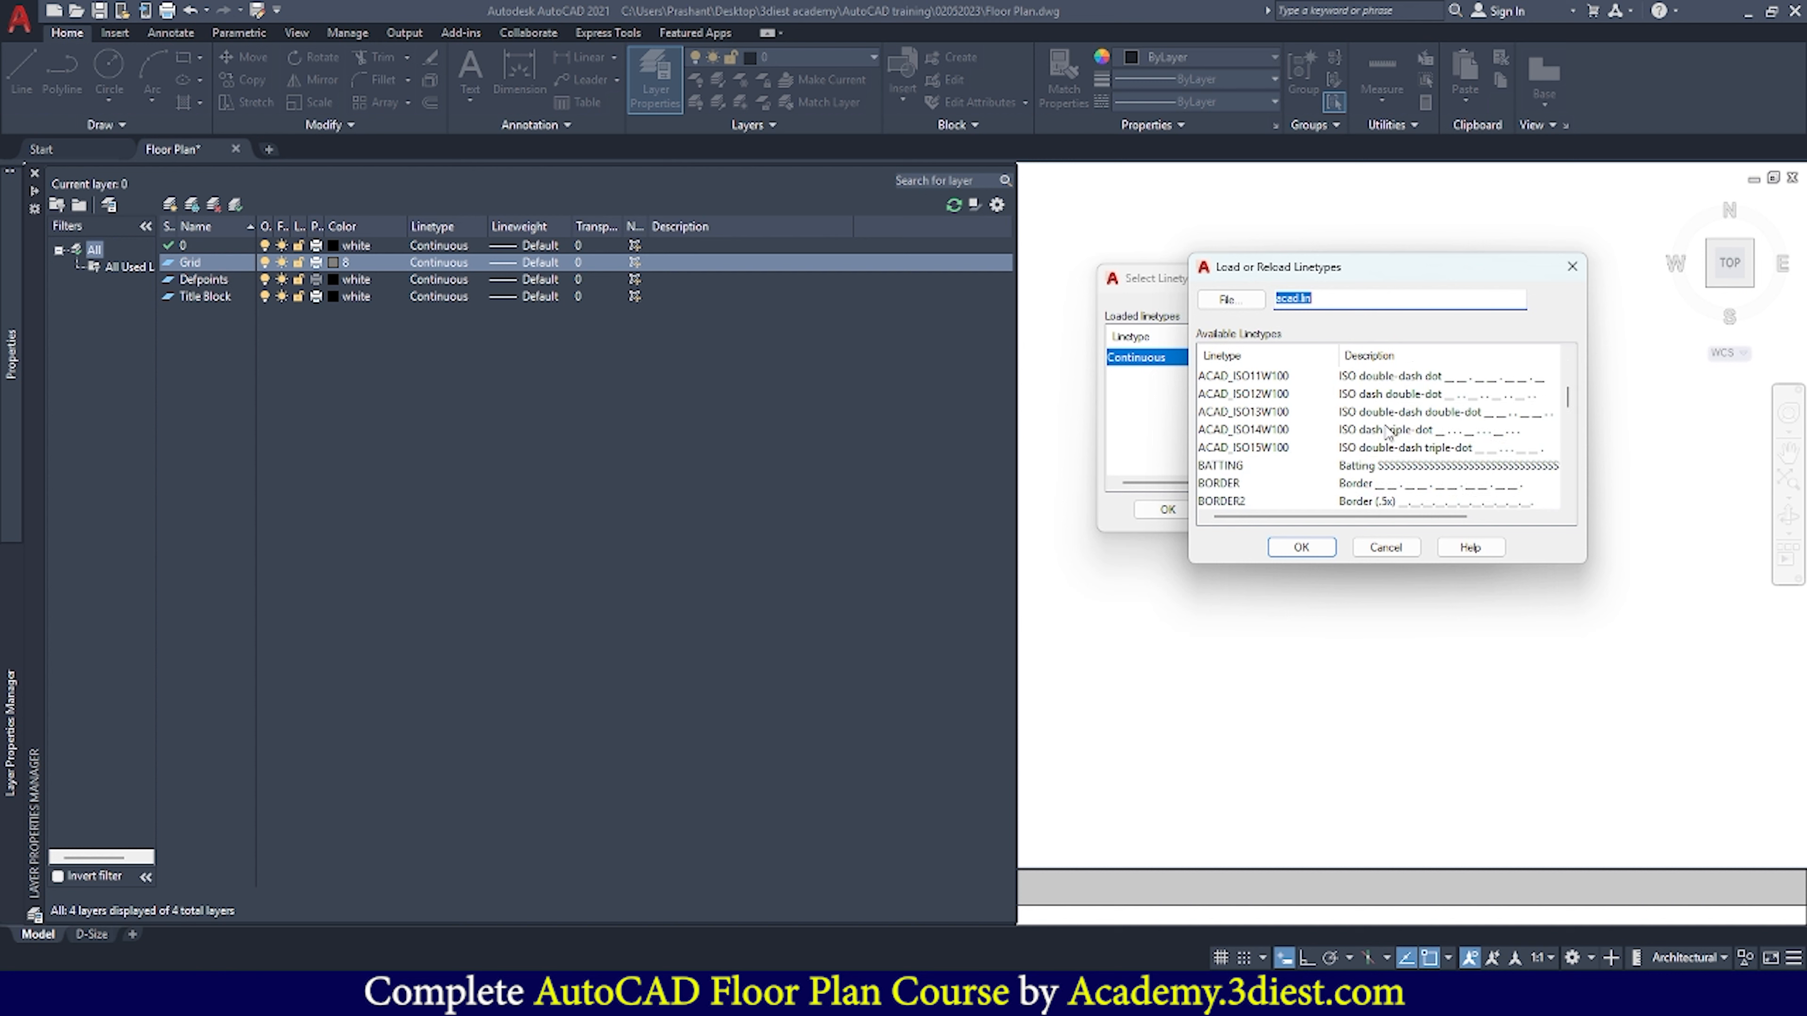
scroll(1388, 431, down, 1)
scroll(1388, 430, down, 1)
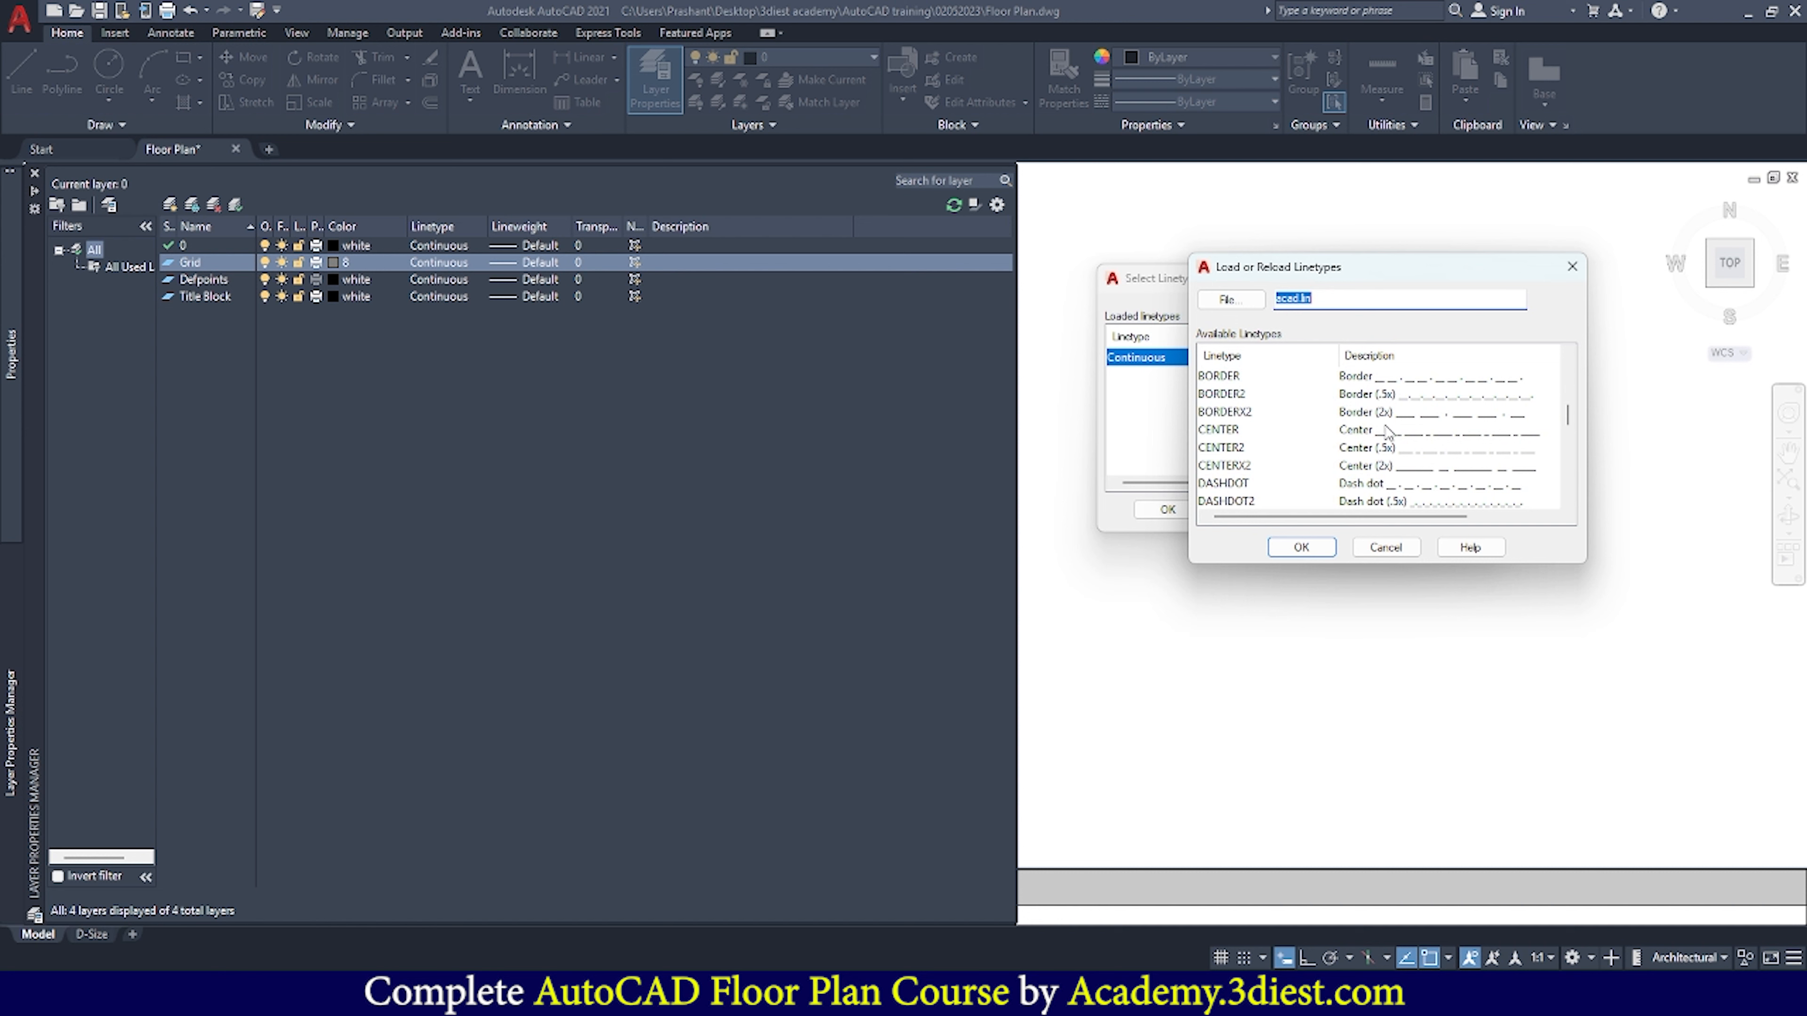
scroll(1373, 457, down, 1)
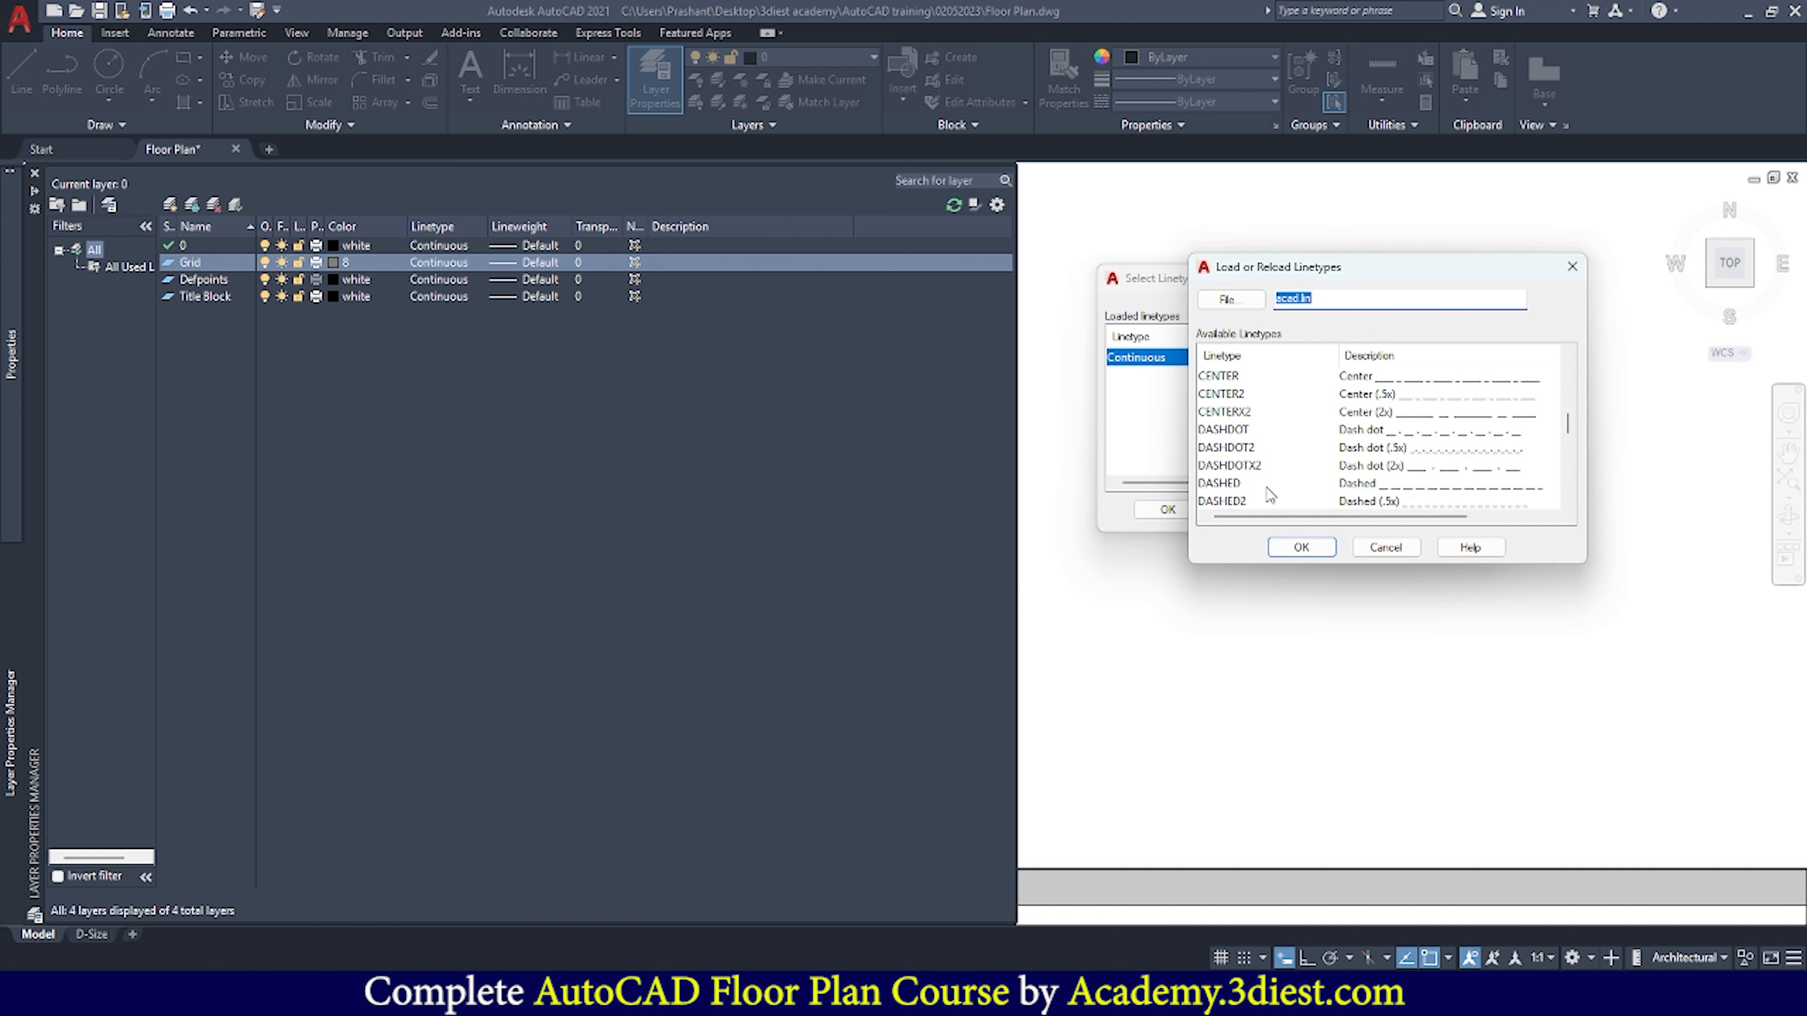
click(1377, 490)
click(1300, 546)
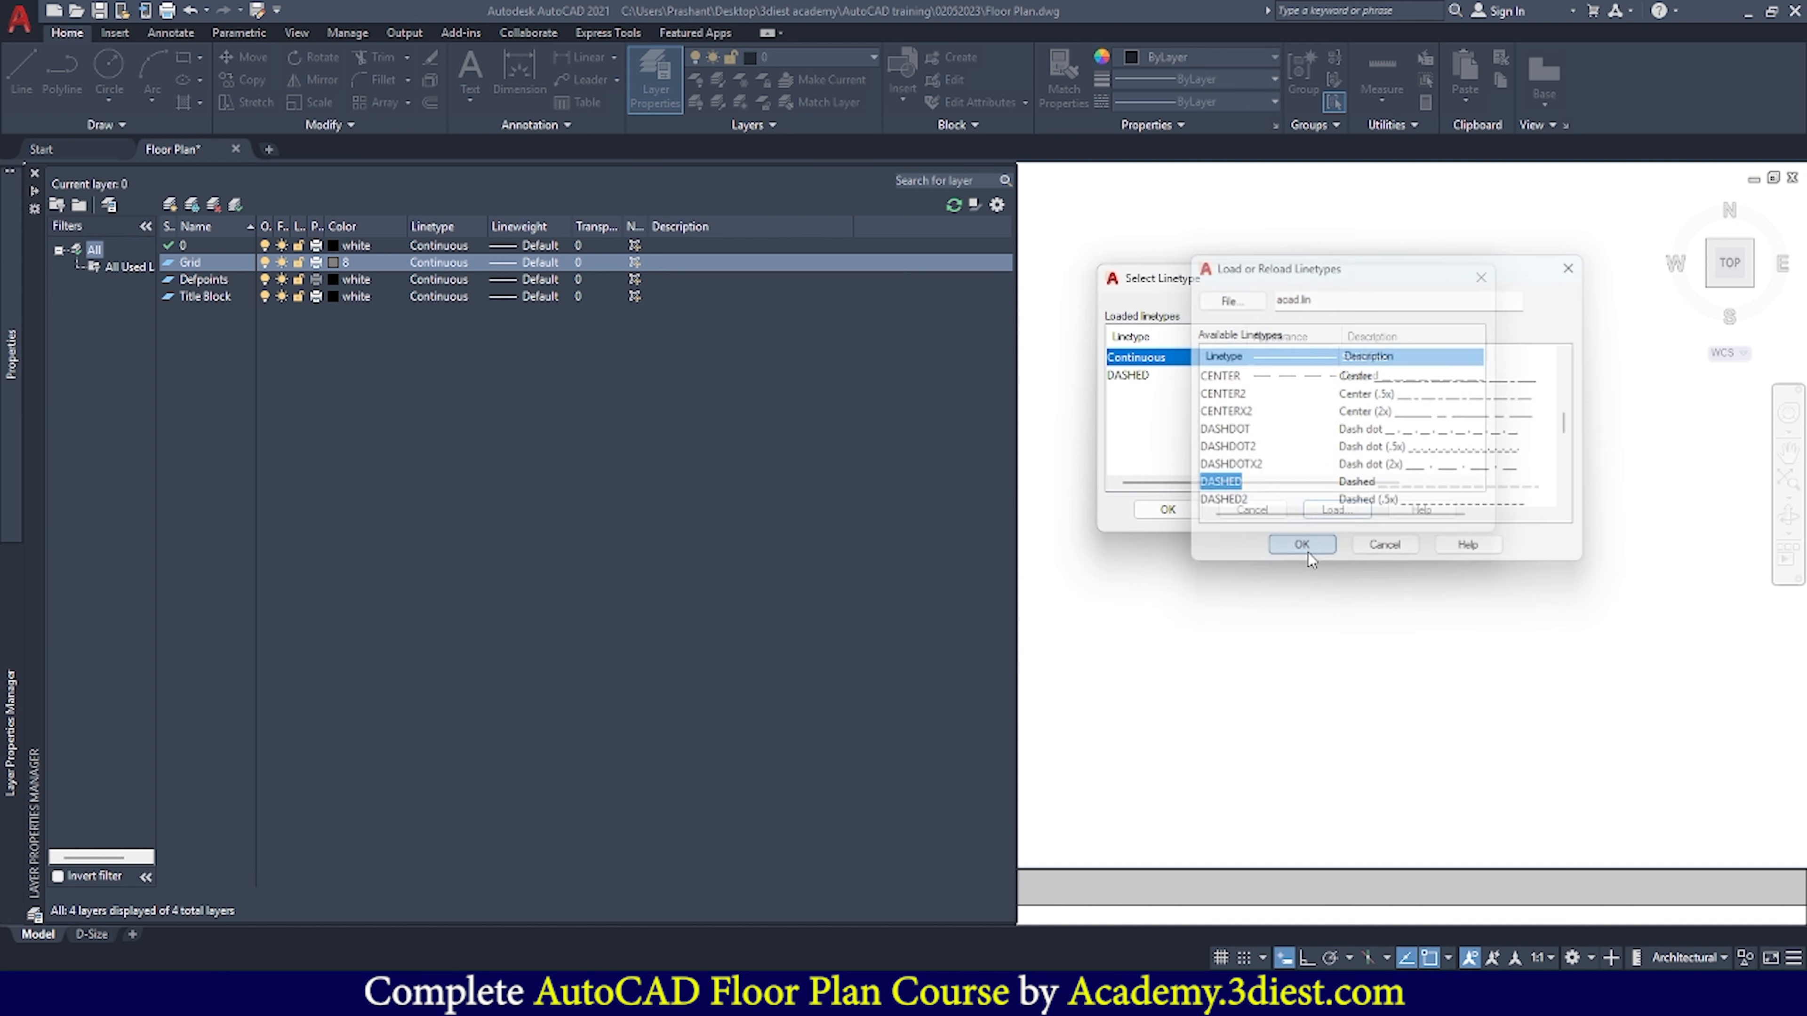
click(1146, 378)
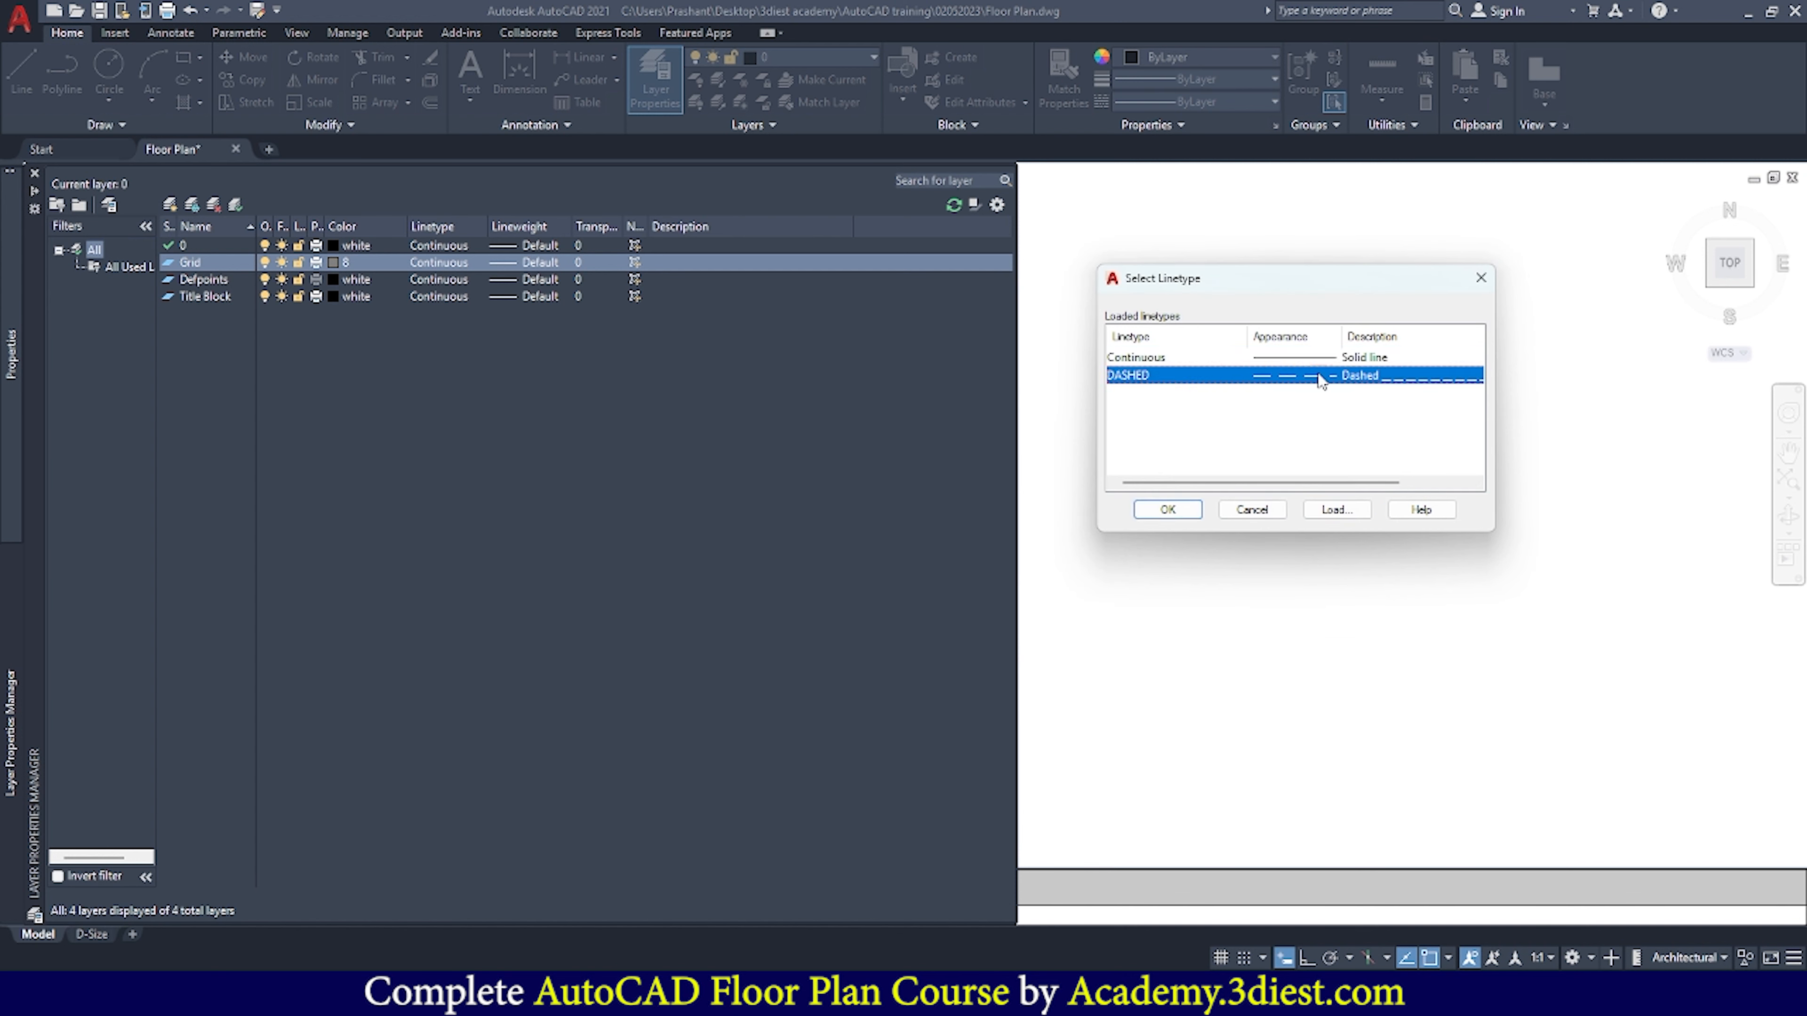
click(1167, 509)
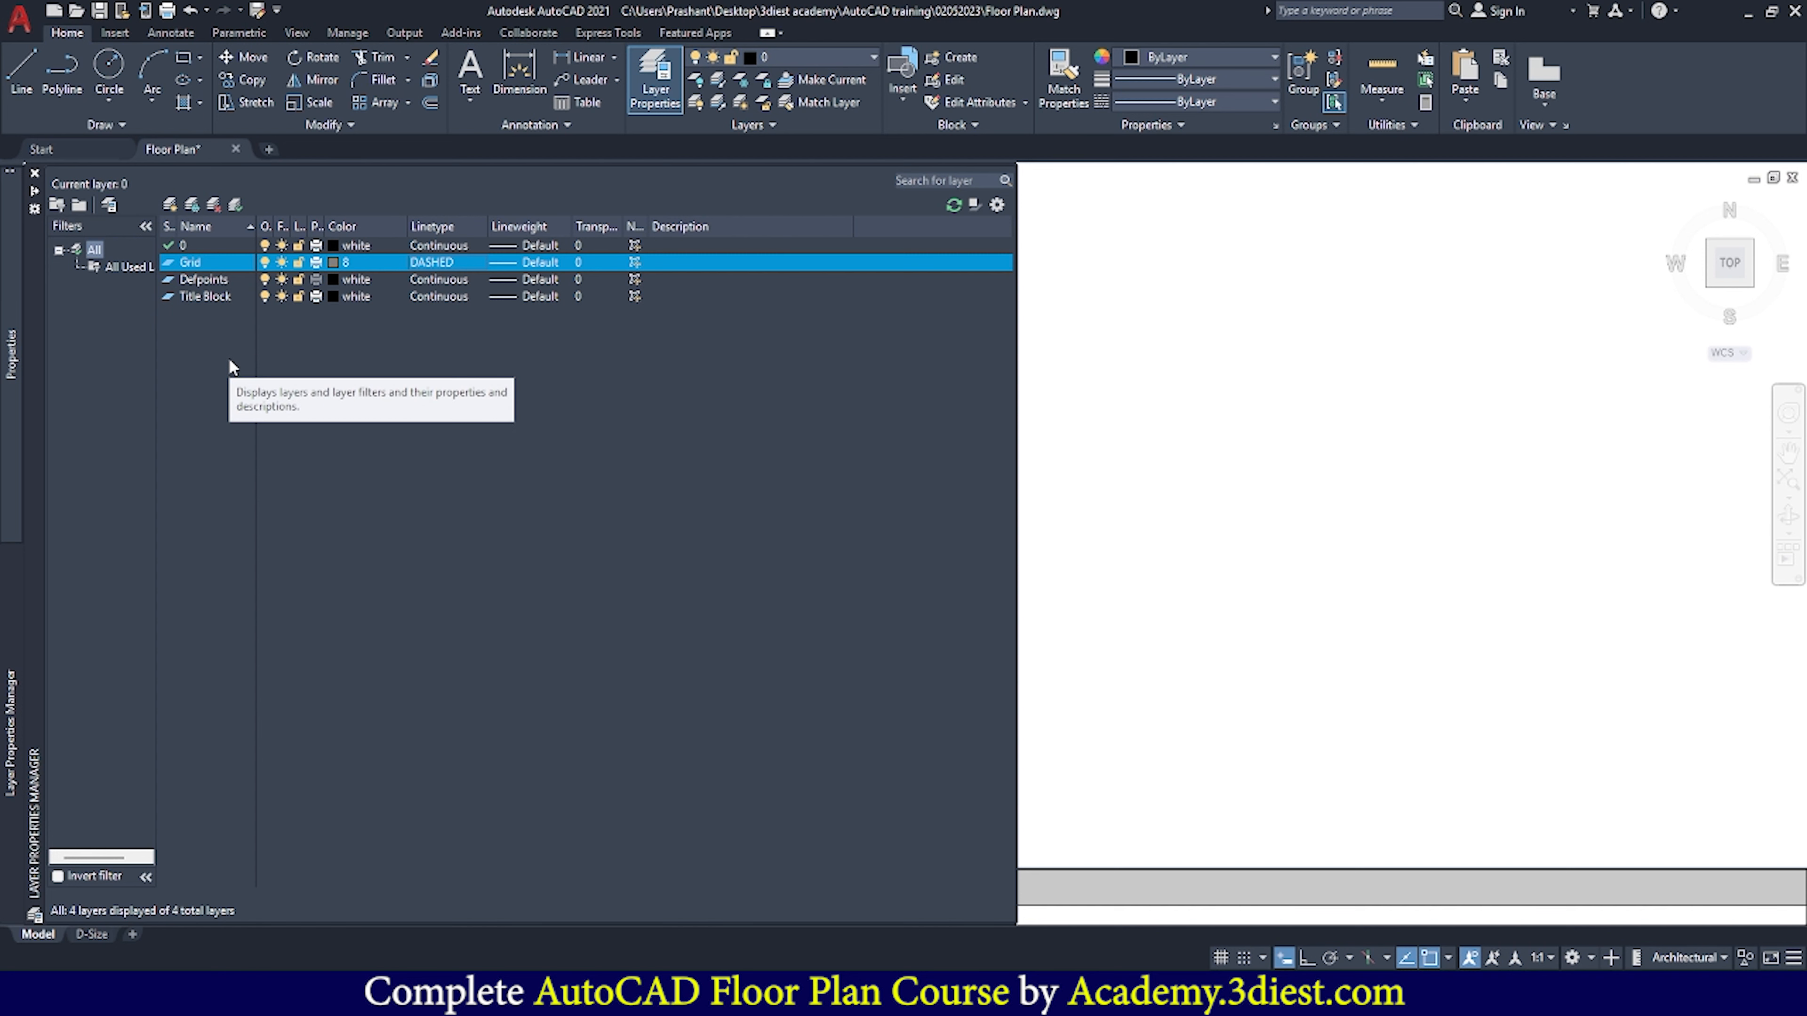
Create a new layer named Dimensions and set its color to index color 24
key(alt+n)
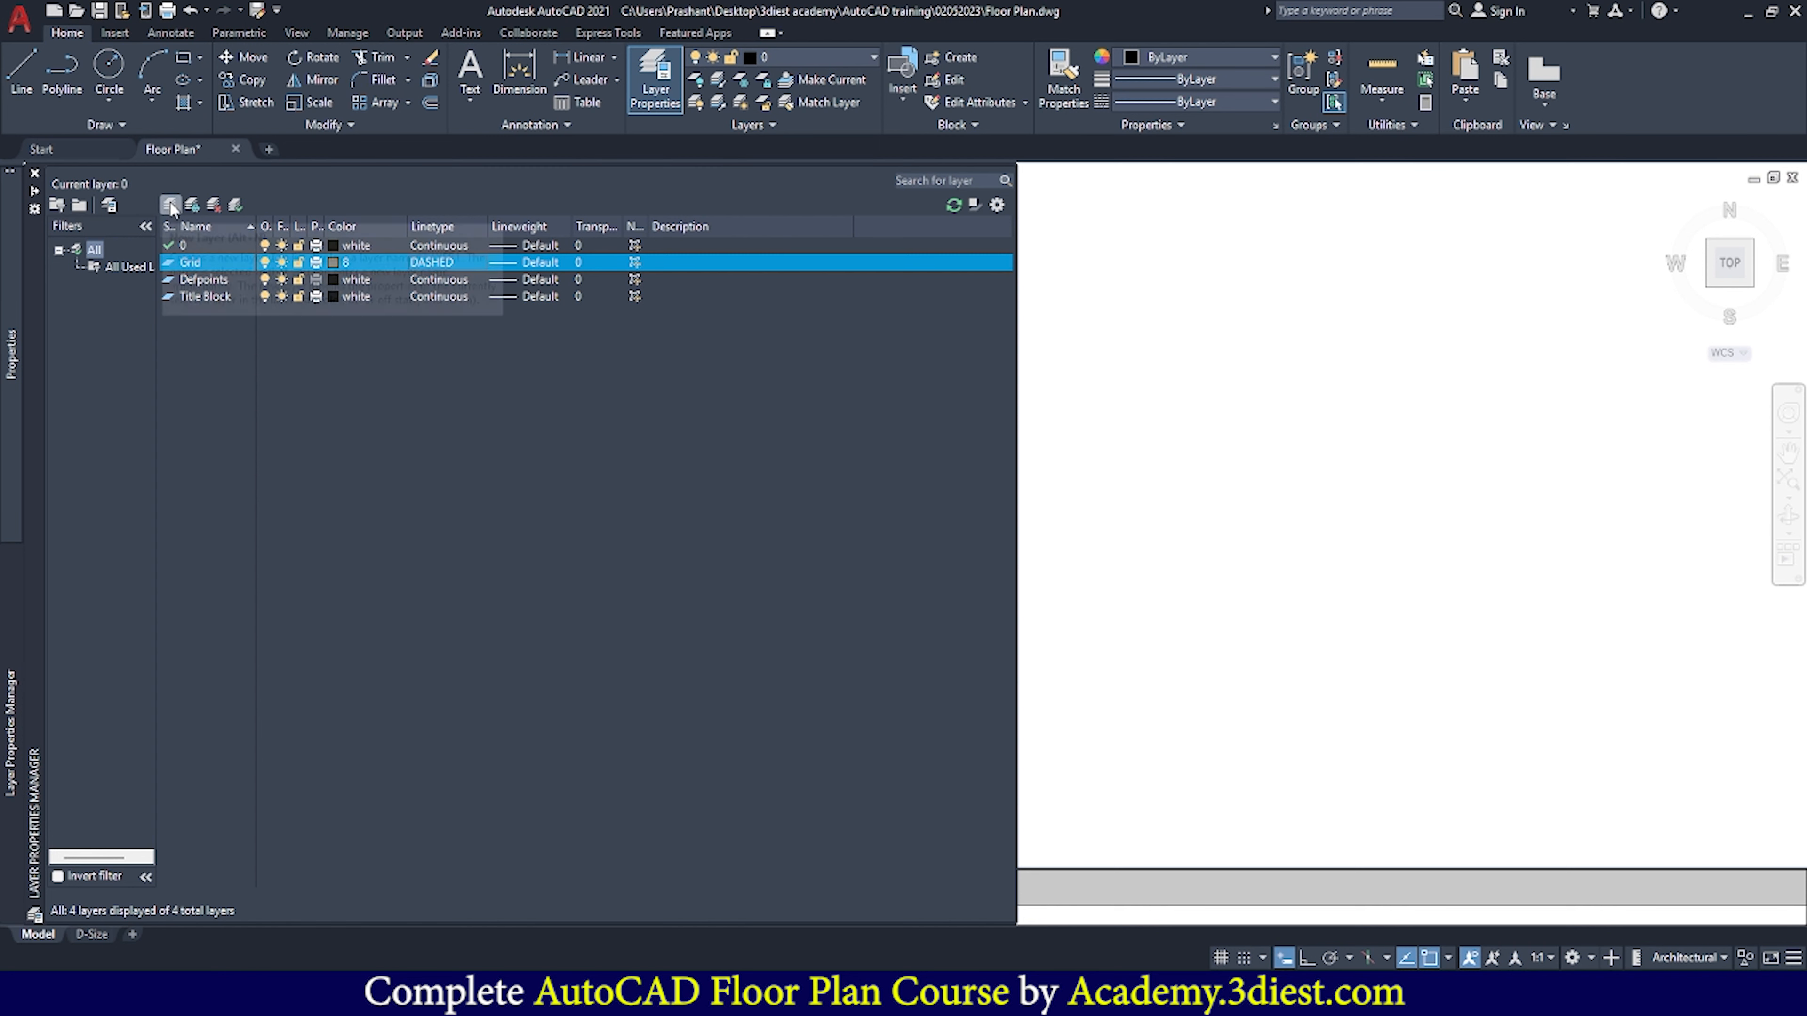
text(Dimensions)
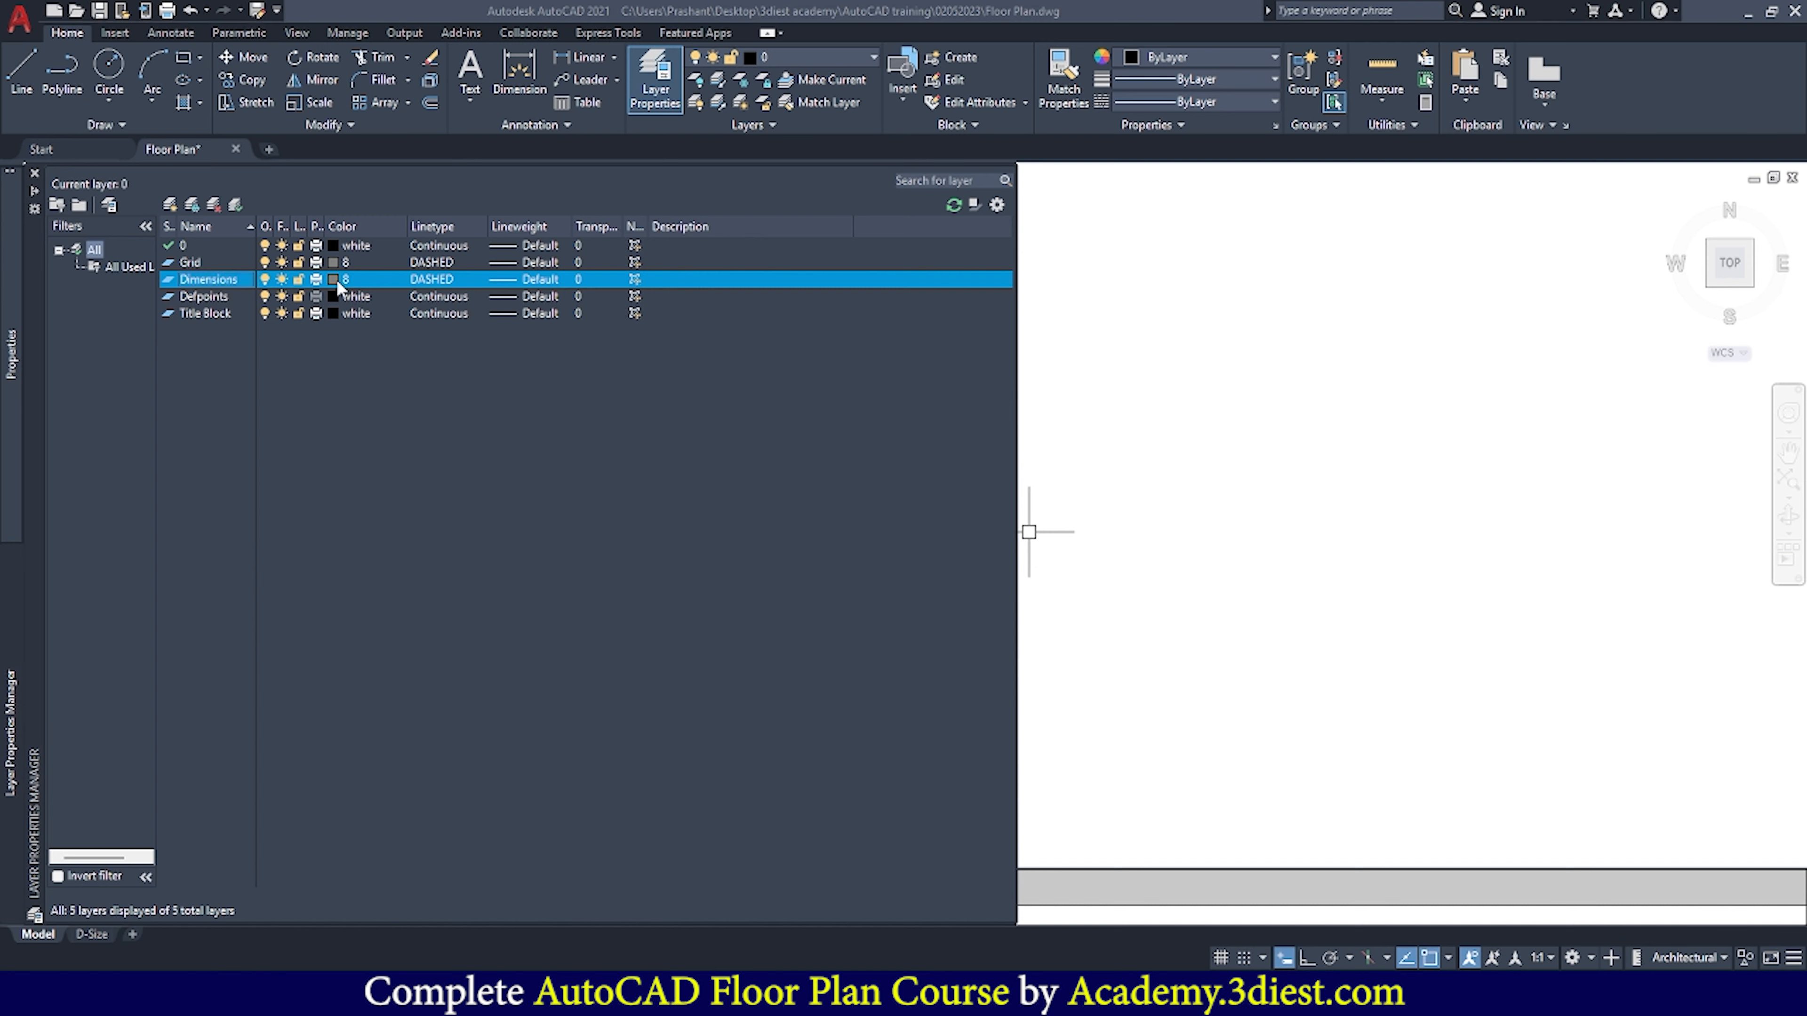
click(336, 280)
click(1092, 334)
click(1207, 581)
Create a new layer named Walls and set its color to index color 250
click(168, 205)
text(Walls)
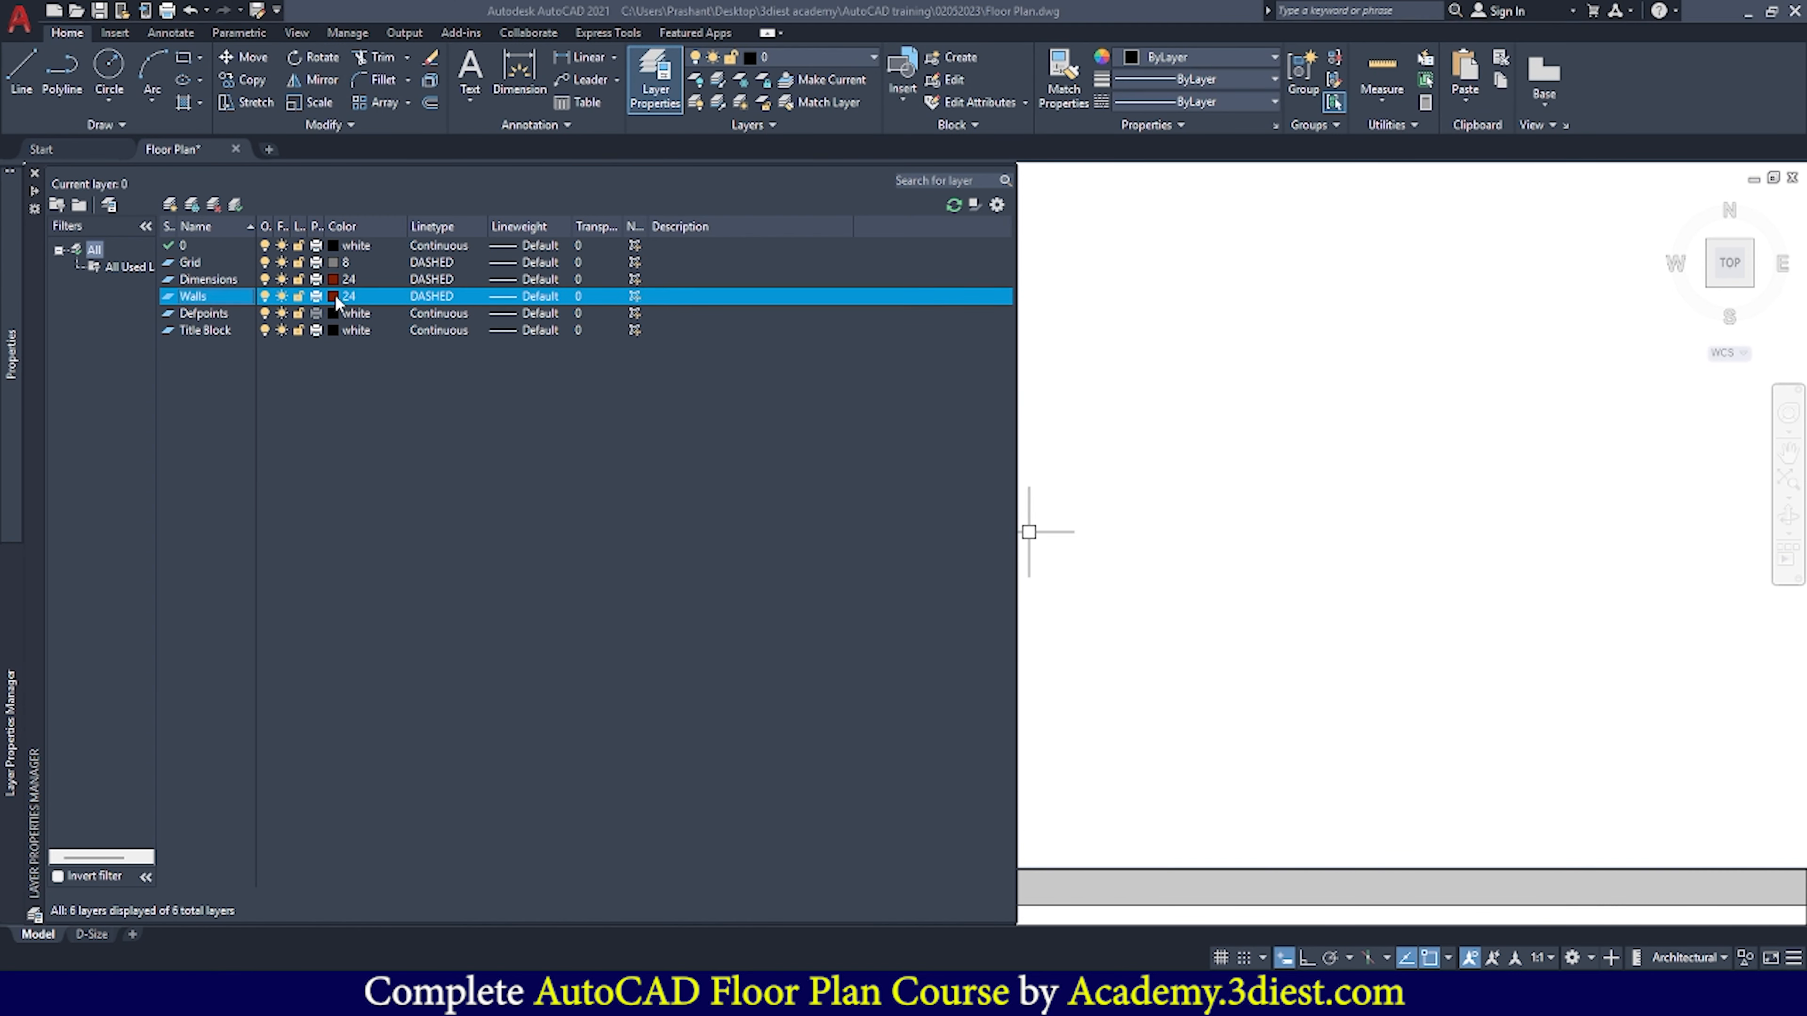
click(336, 297)
click(1081, 489)
click(1208, 581)
Create a new layer named Doors and set its color to blue
click(168, 205)
text(Doors)
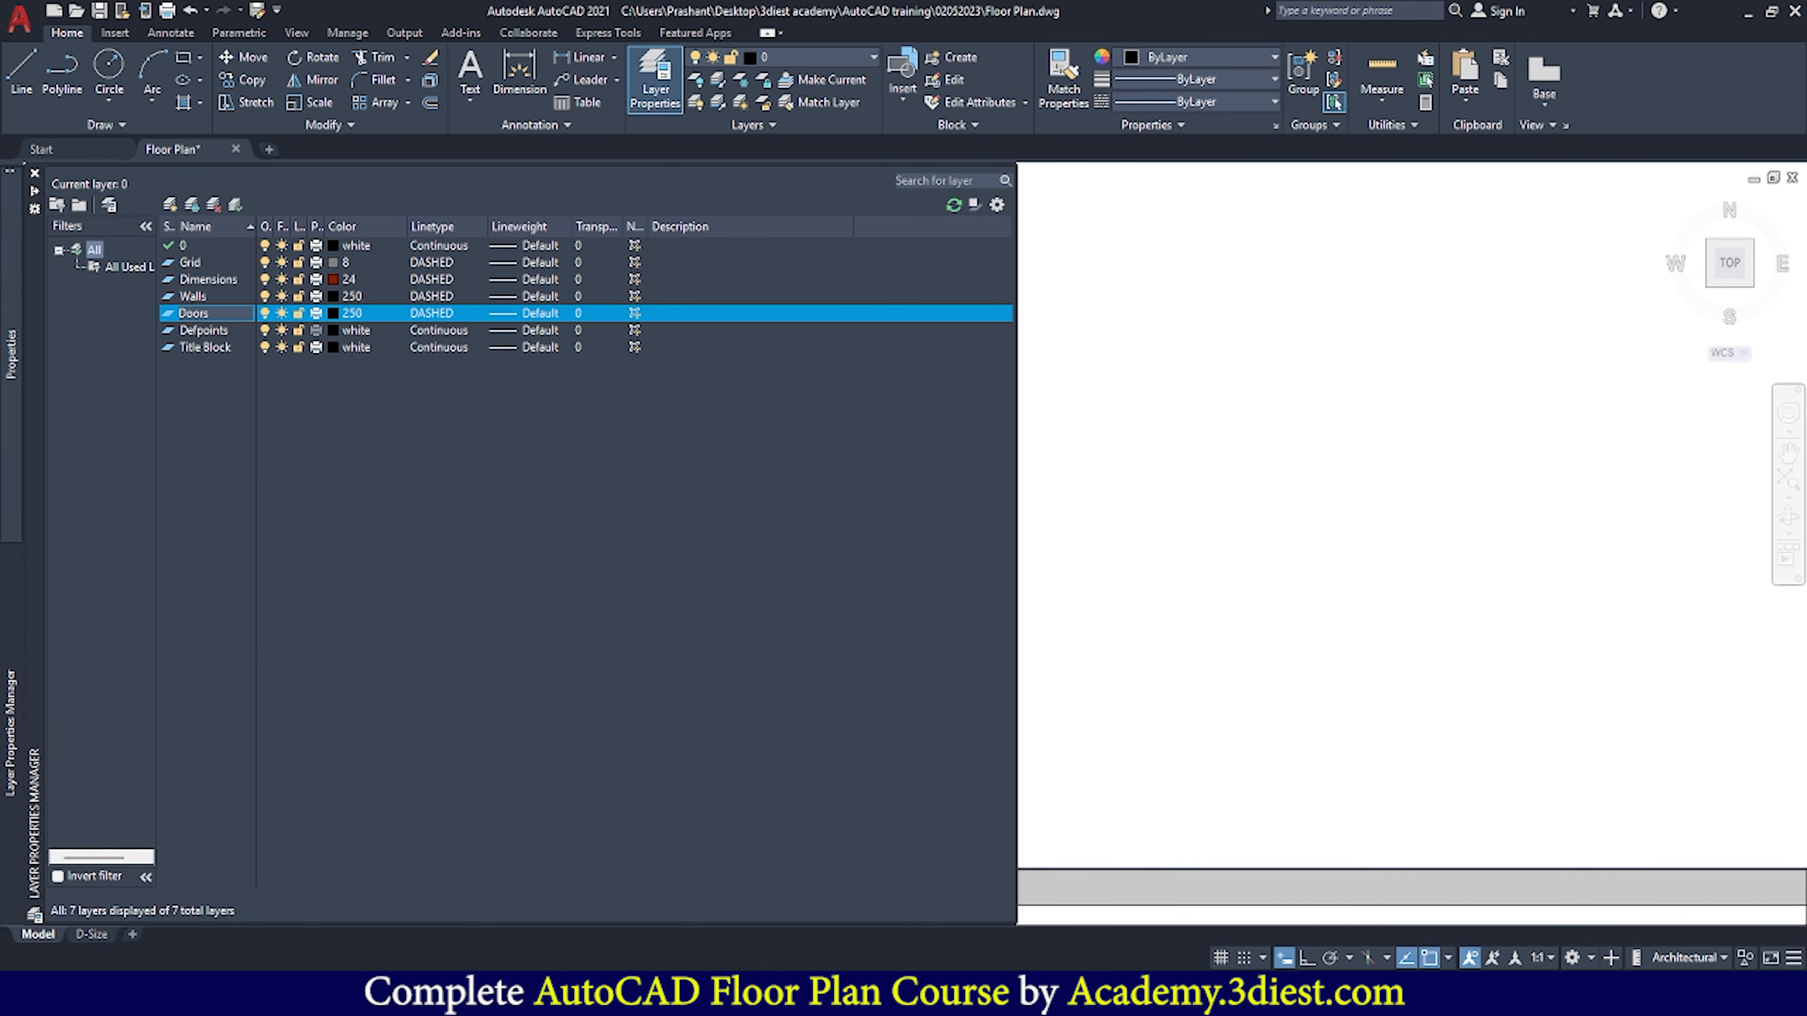
click(336, 314)
click(1153, 472)
click(1208, 579)
Create a new layer named Windows and set its color to green
click(169, 205)
text(Windows)
click(334, 330)
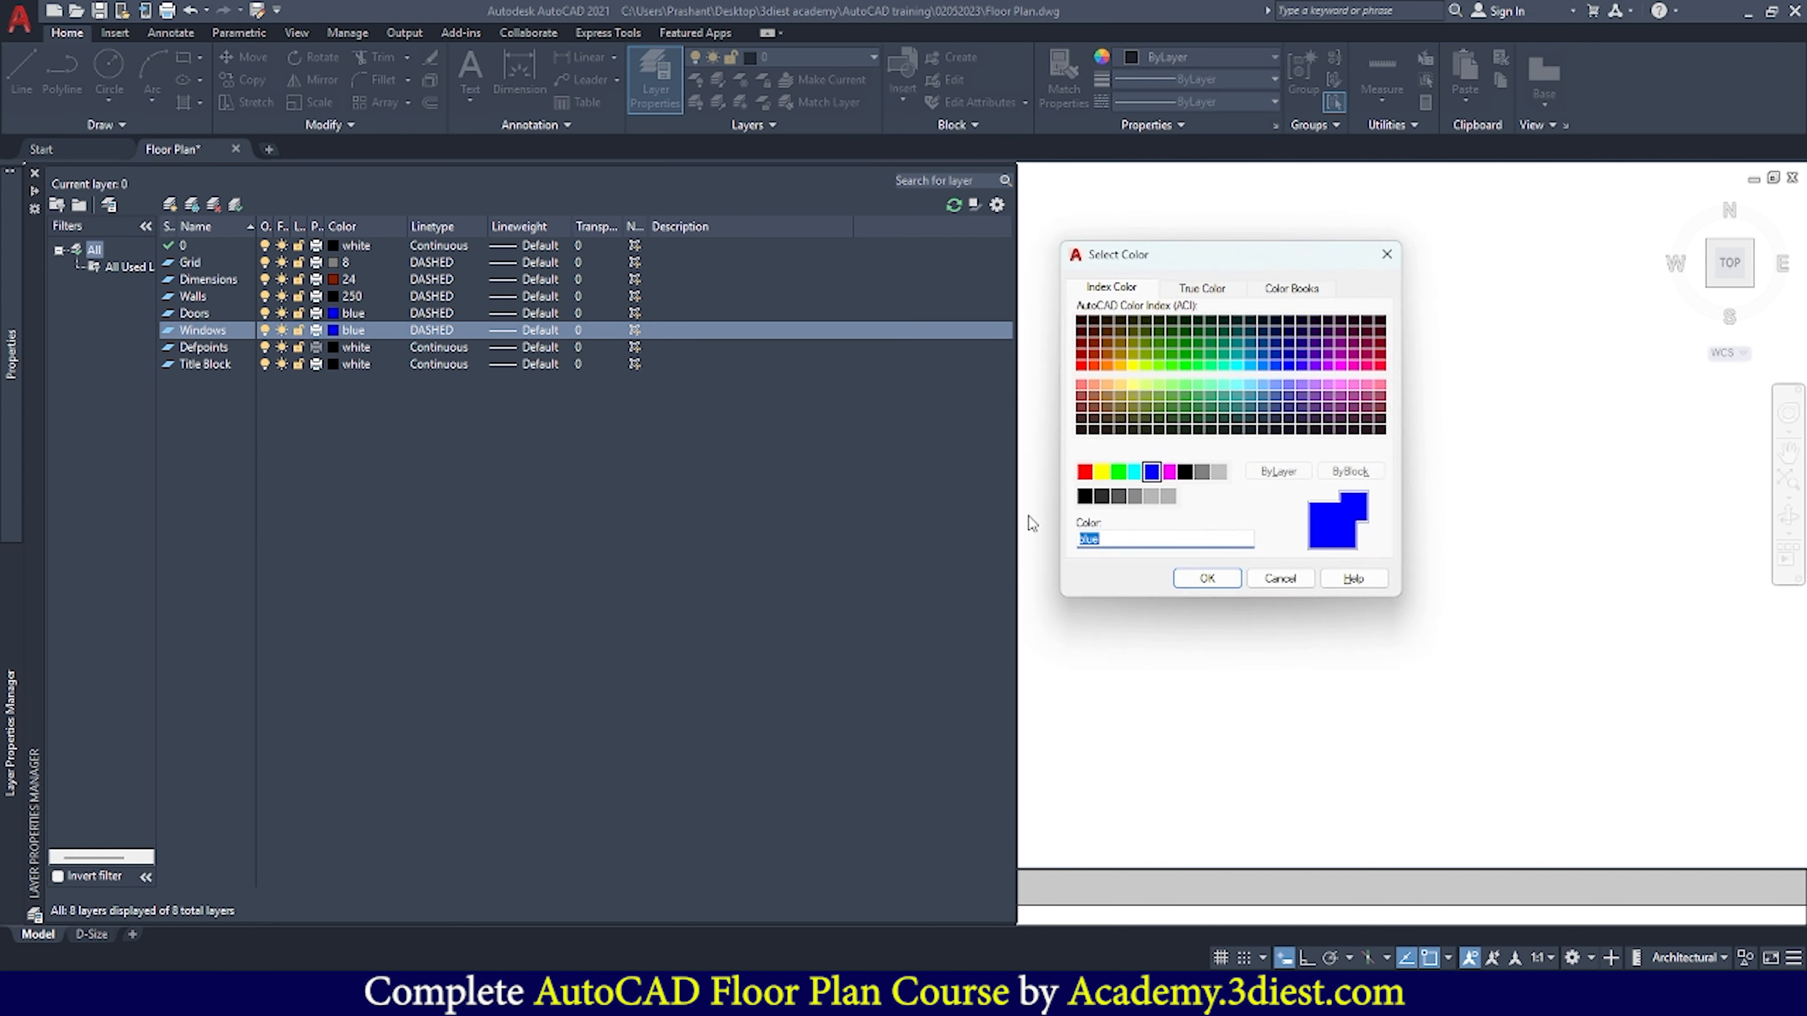
click(1119, 472)
click(1208, 580)
Create a new layer named Furniture and set its color to index color 210
click(170, 205)
text(Furniture)
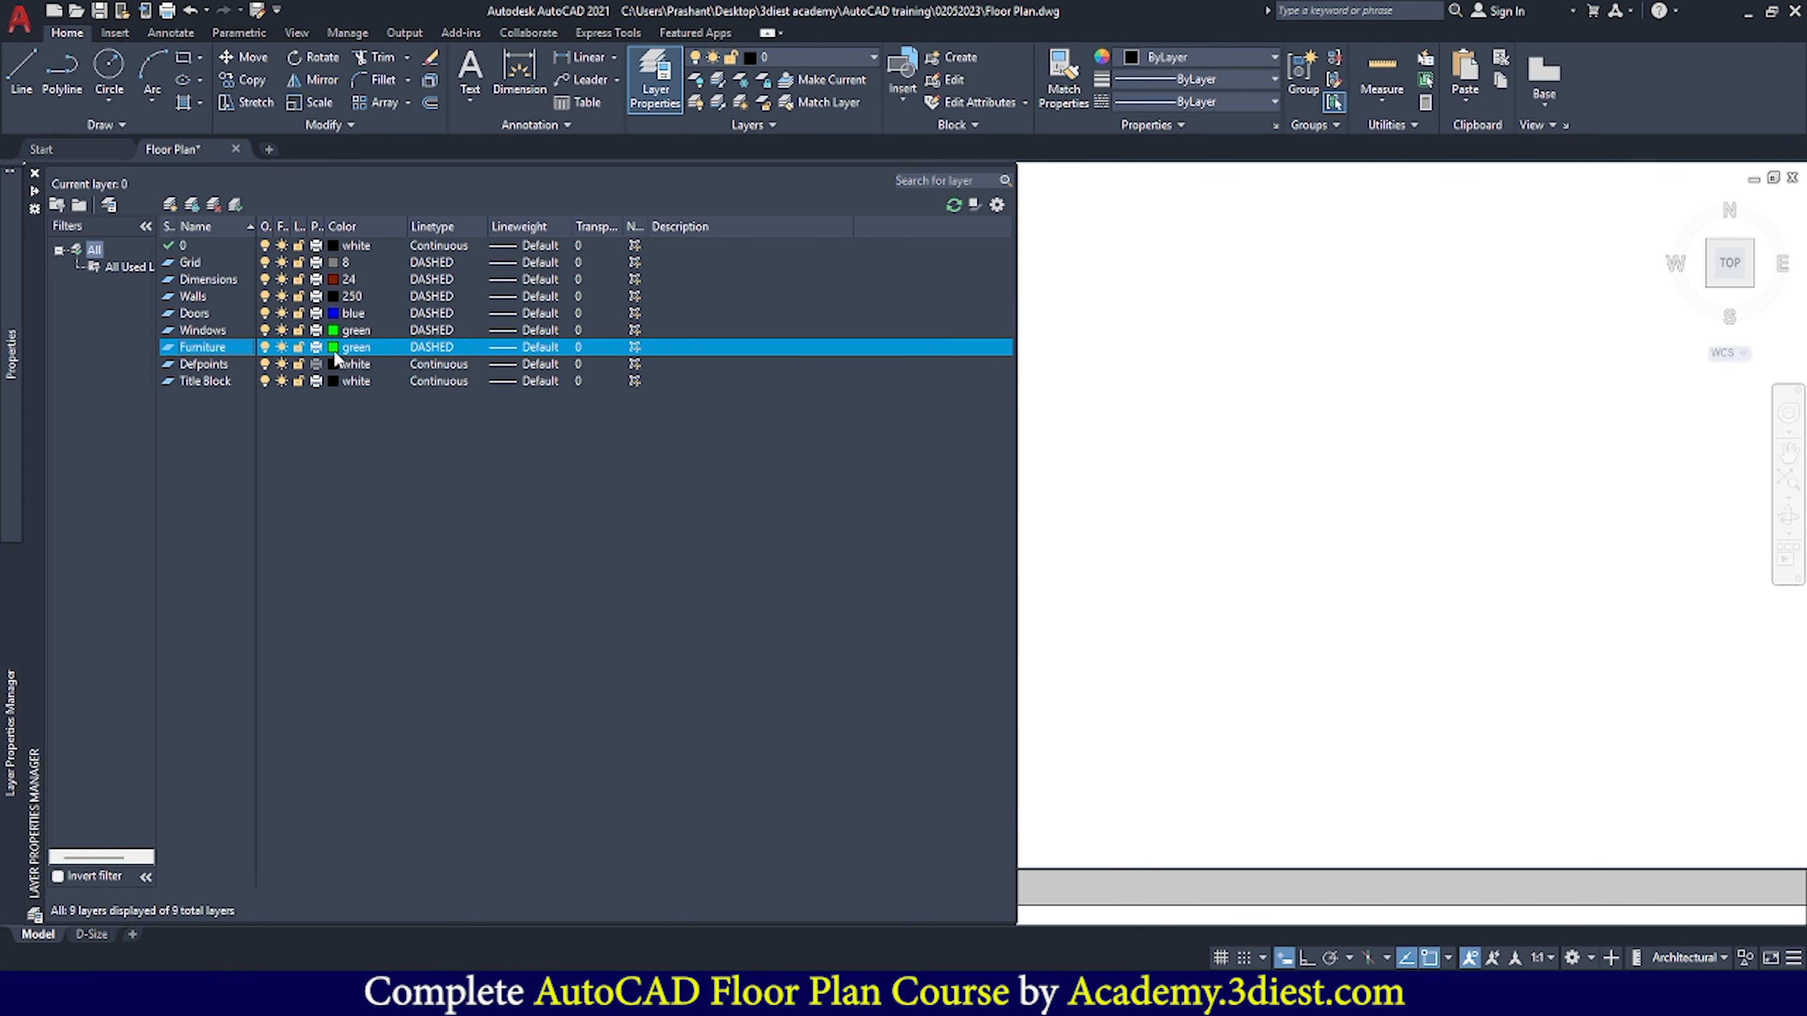
click(335, 348)
click(1340, 365)
click(1220, 585)
Create a new layer named Texts and set its color to a dark green
click(170, 205)
text(Texts)
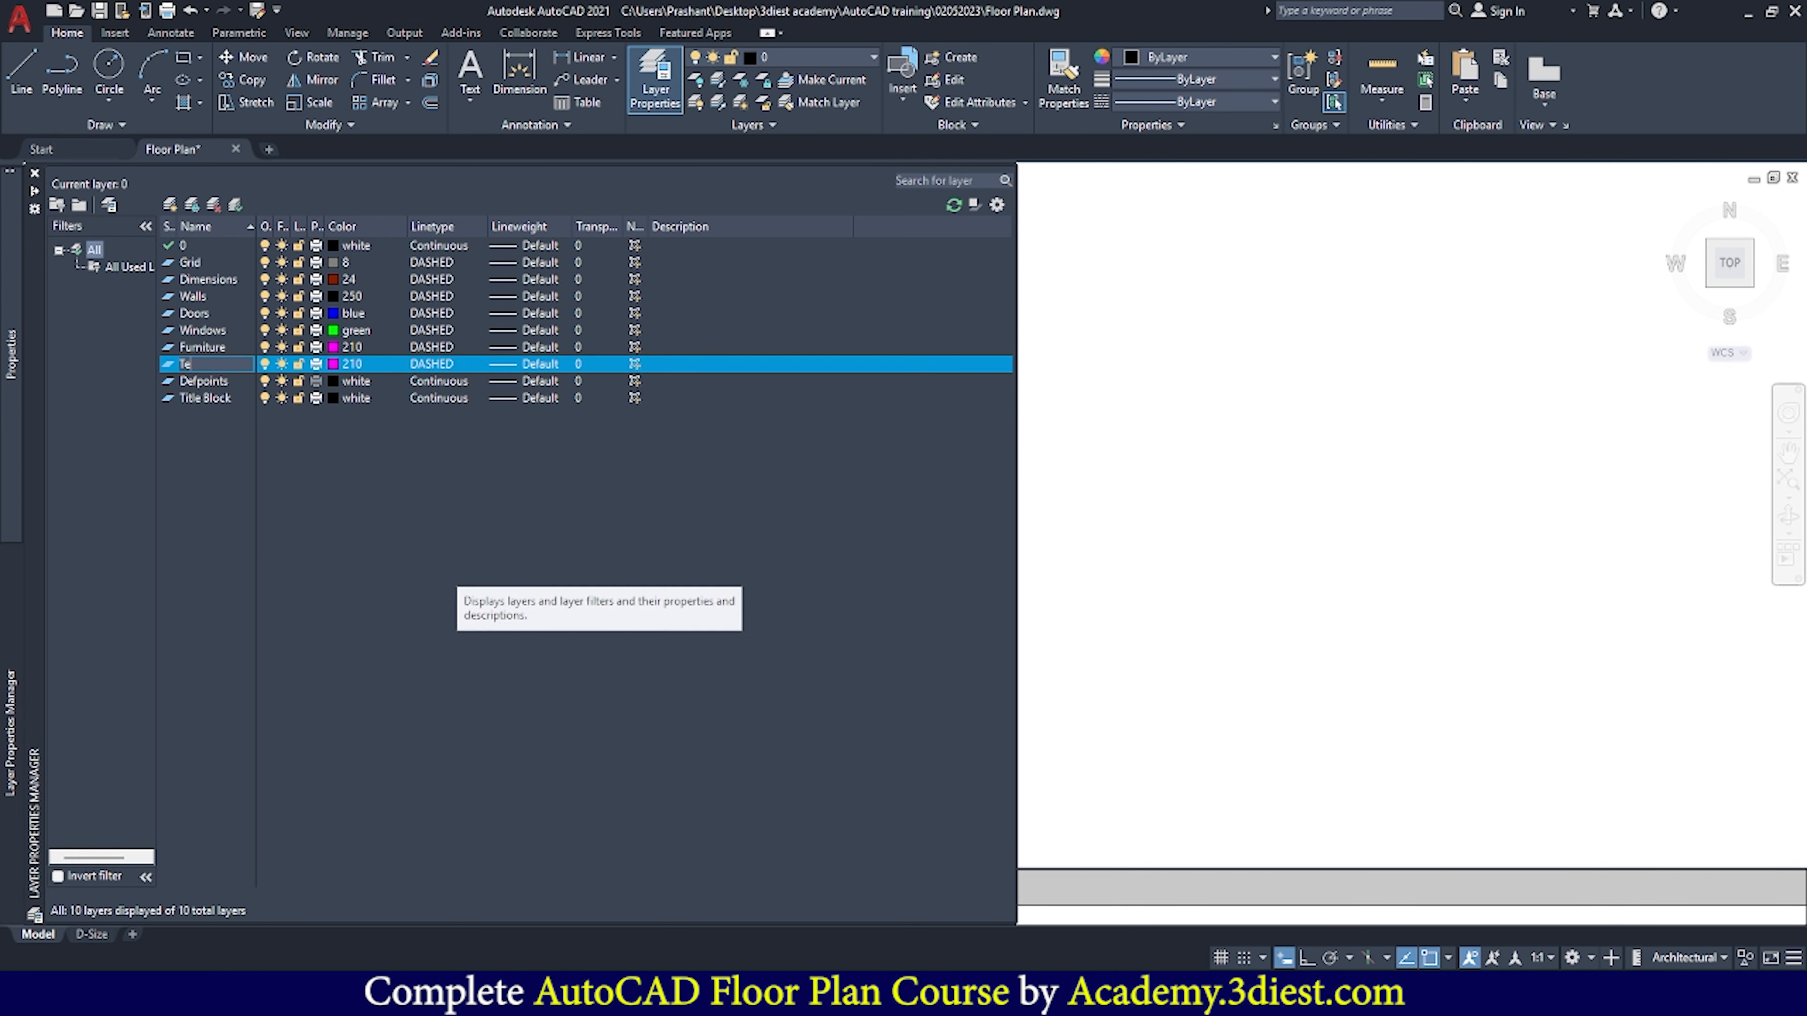
click(335, 364)
click(1198, 344)
click(1208, 579)
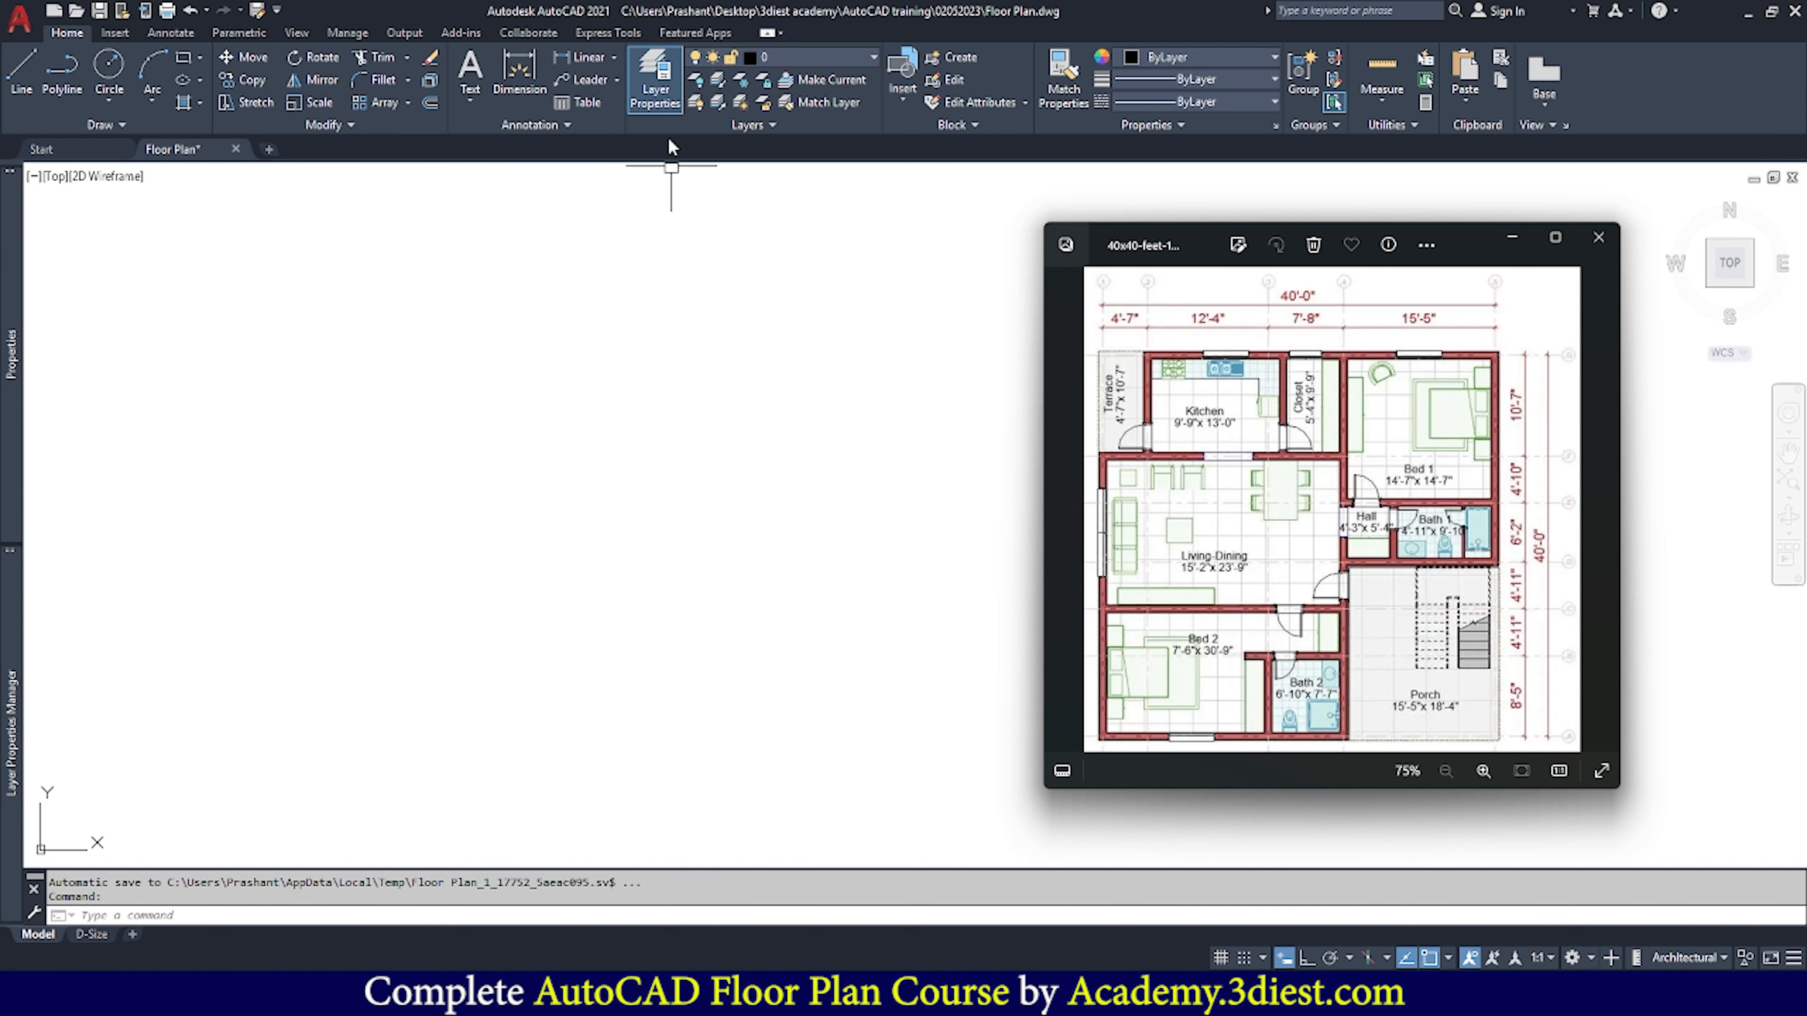
Close the layer properties manager and shrink the reference floor plan image, placing it to one side so the drawing area stays free
click(653, 100)
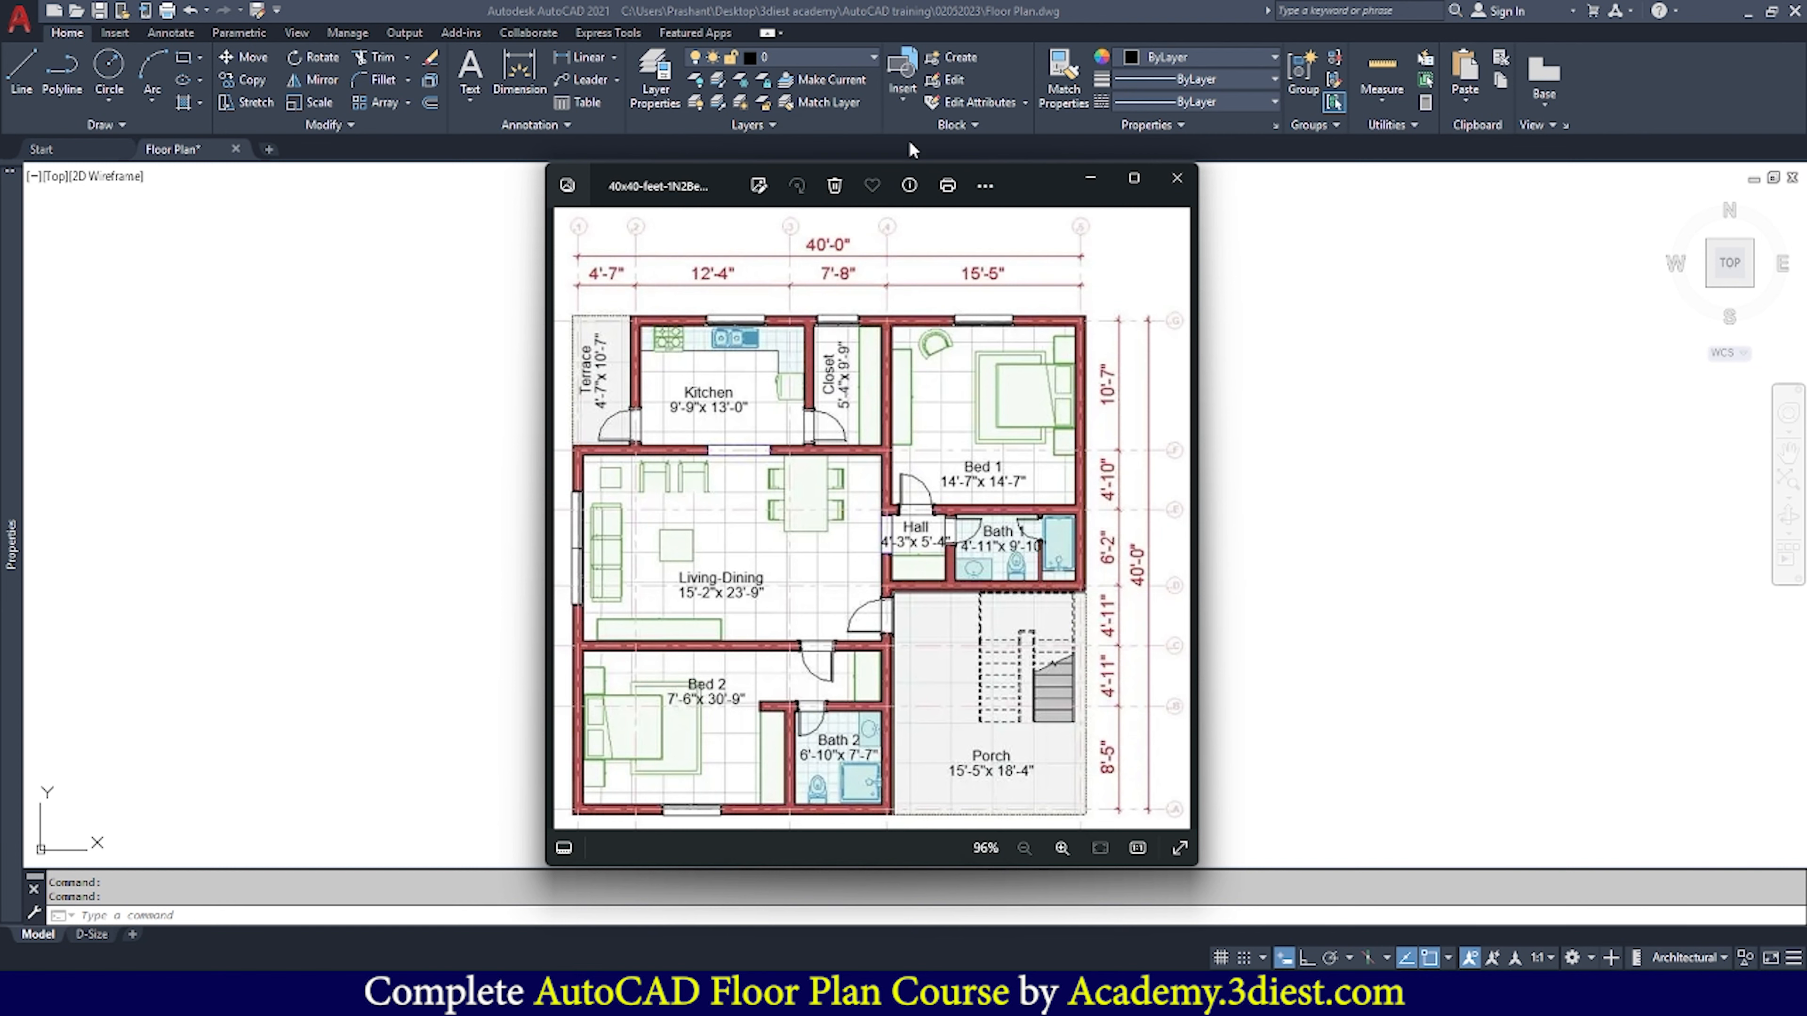
drag(1037, 182, 1483, 193)
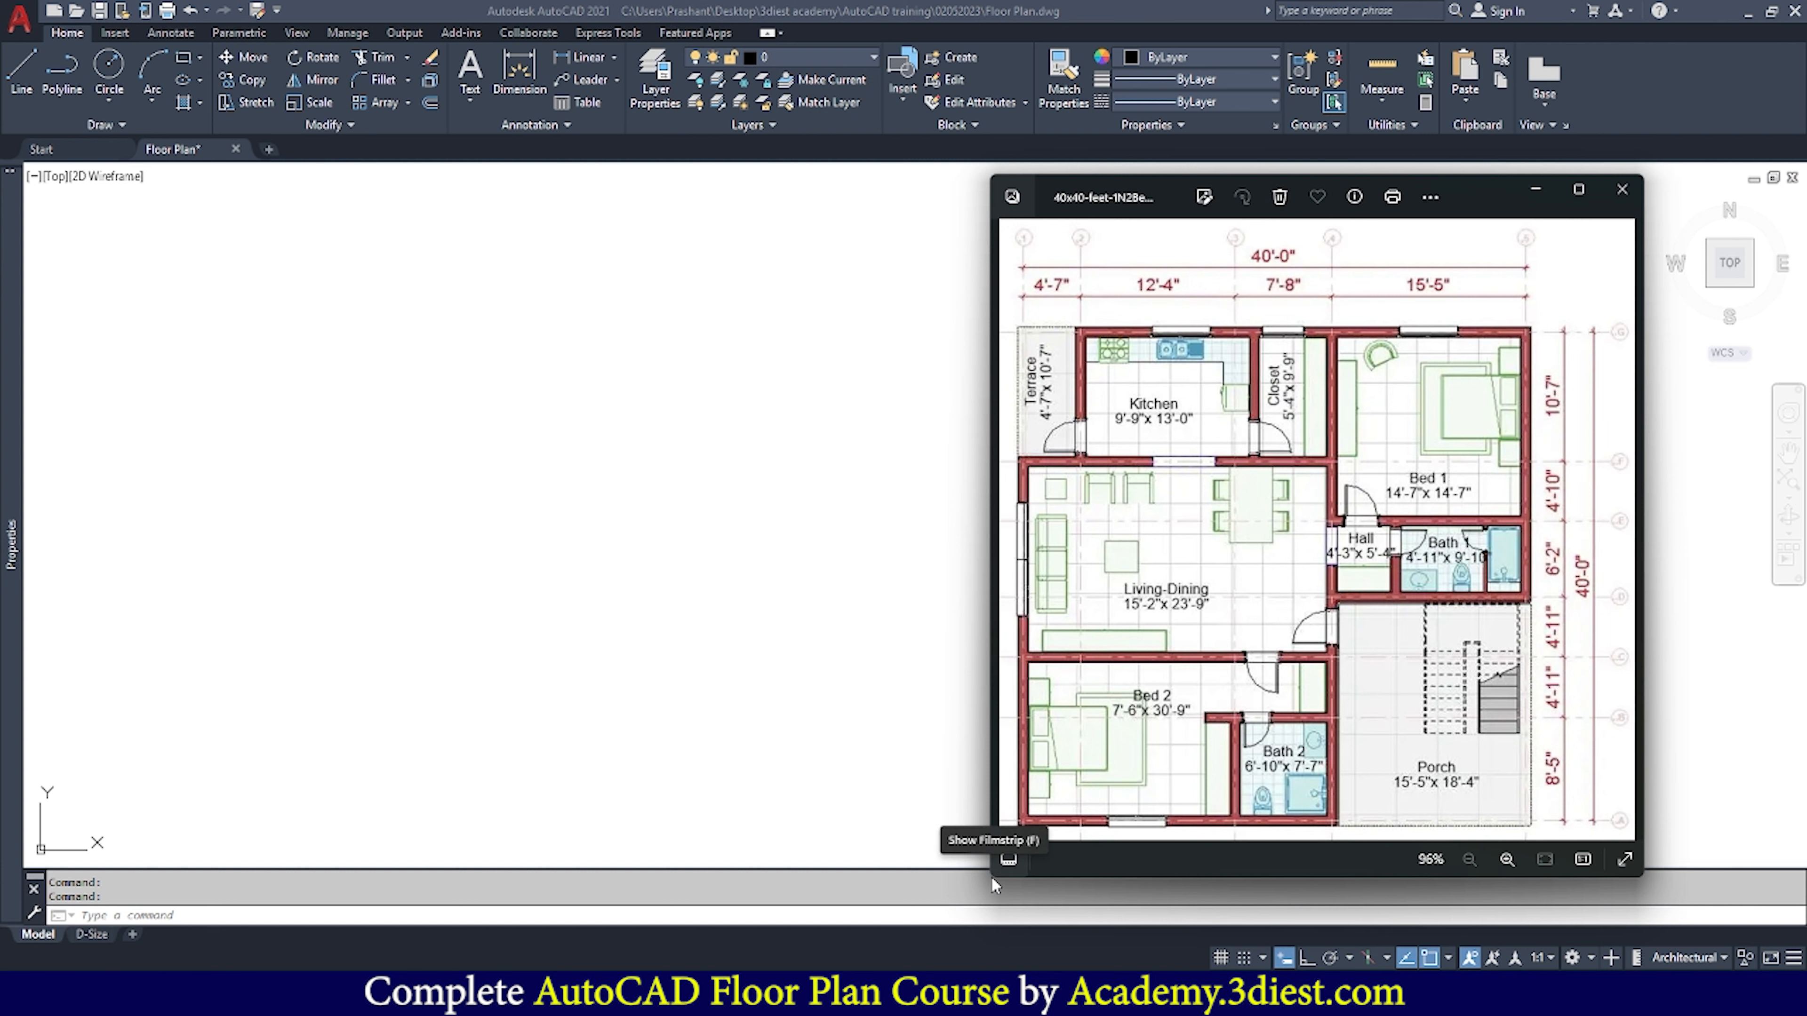
drag(992, 877, 1174, 740)
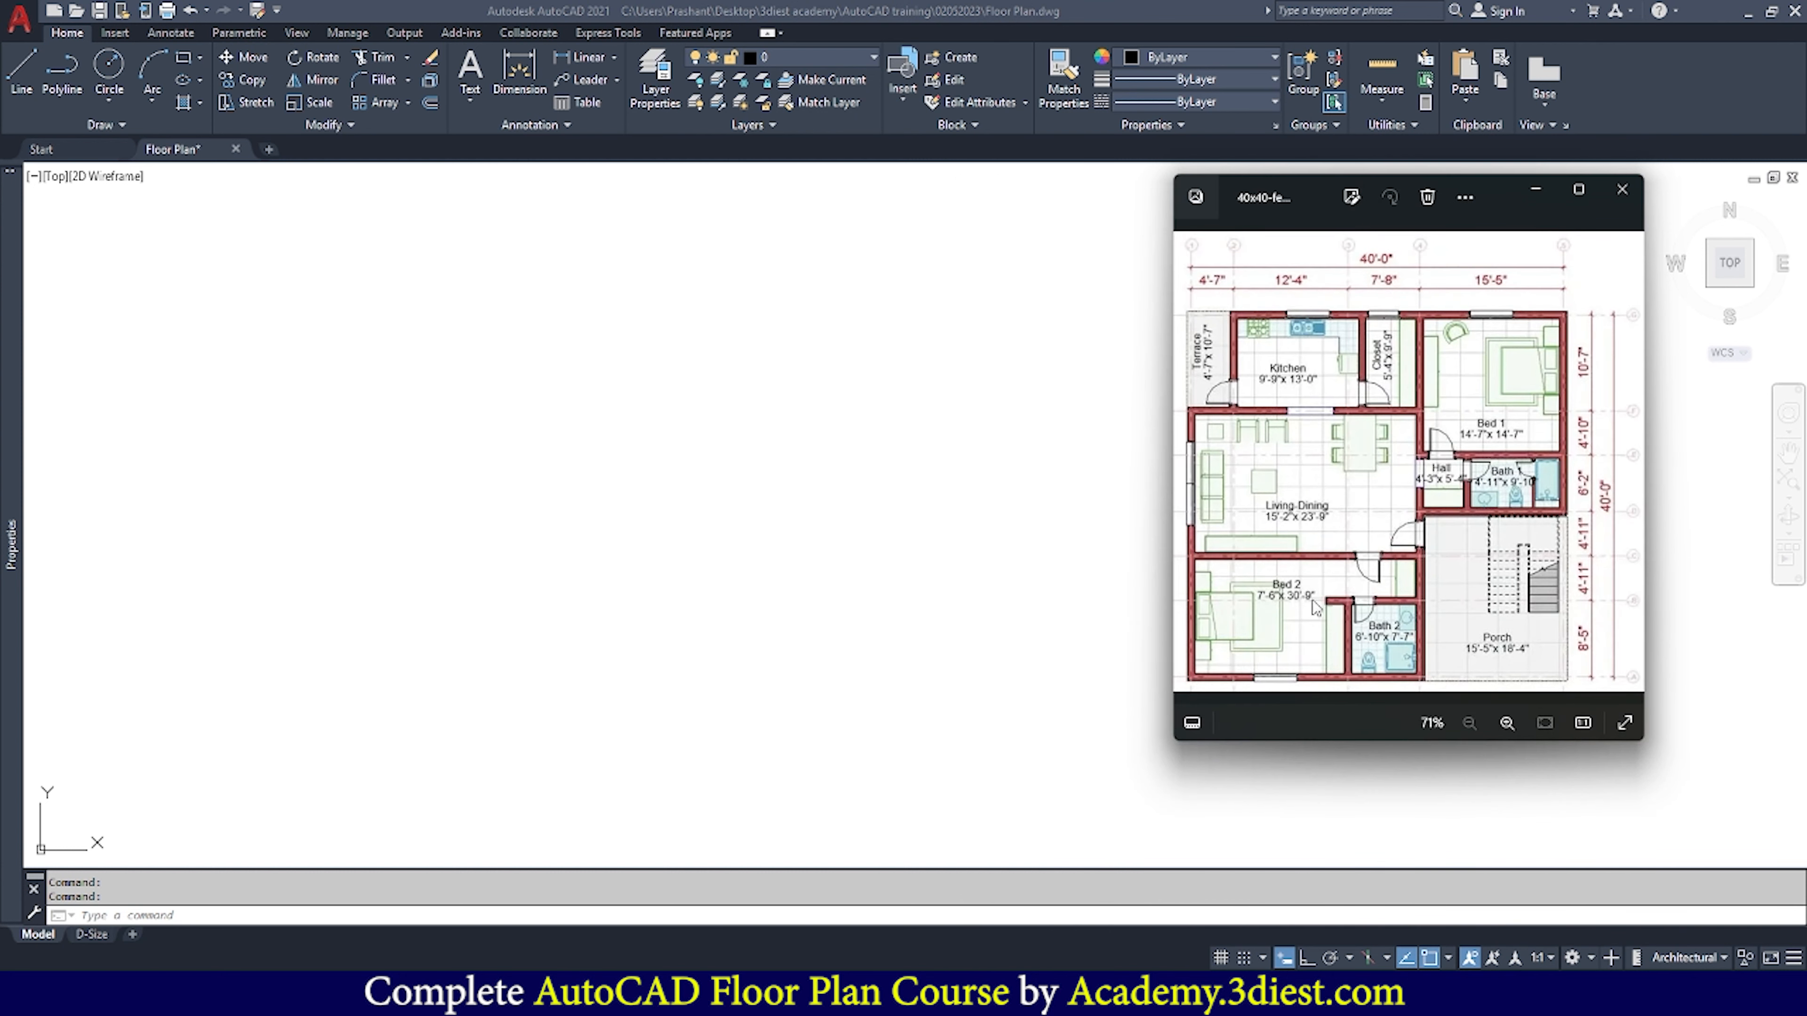
drag(1483, 180, 1481, 227)
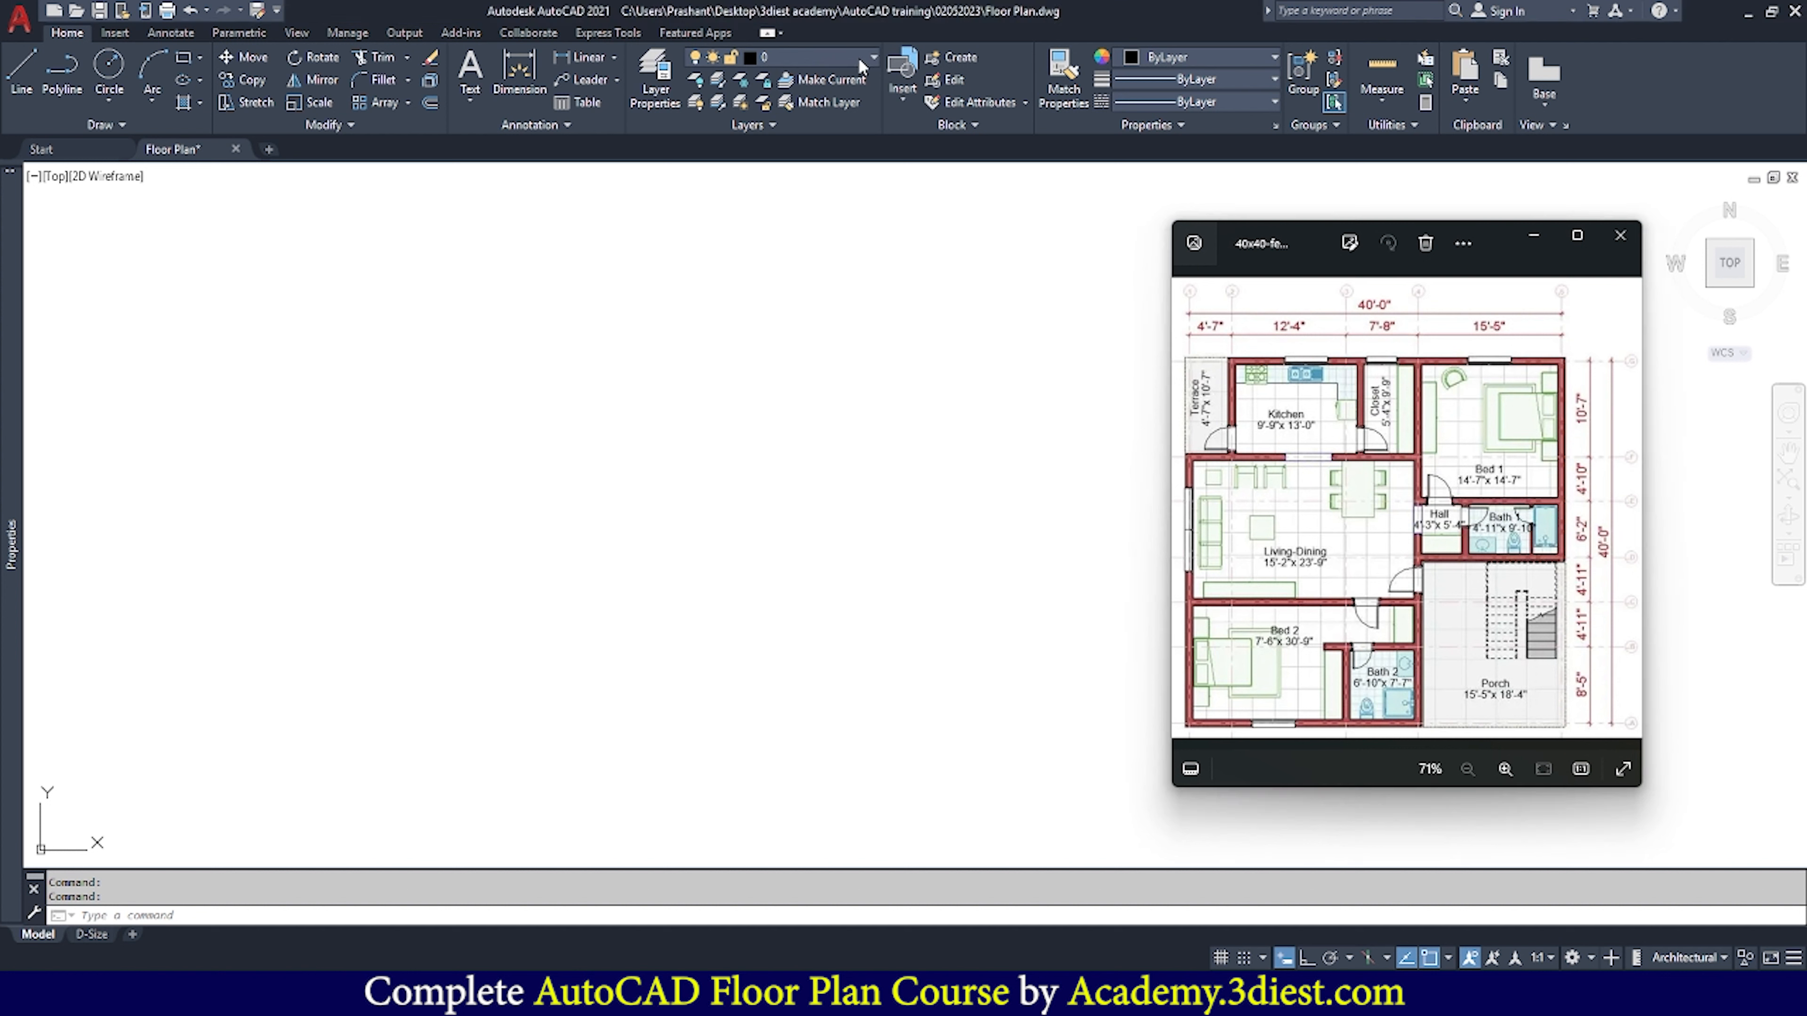
Make Grid the current layer and draw a vertical line 40' long downward with Ortho mode on
click(872, 58)
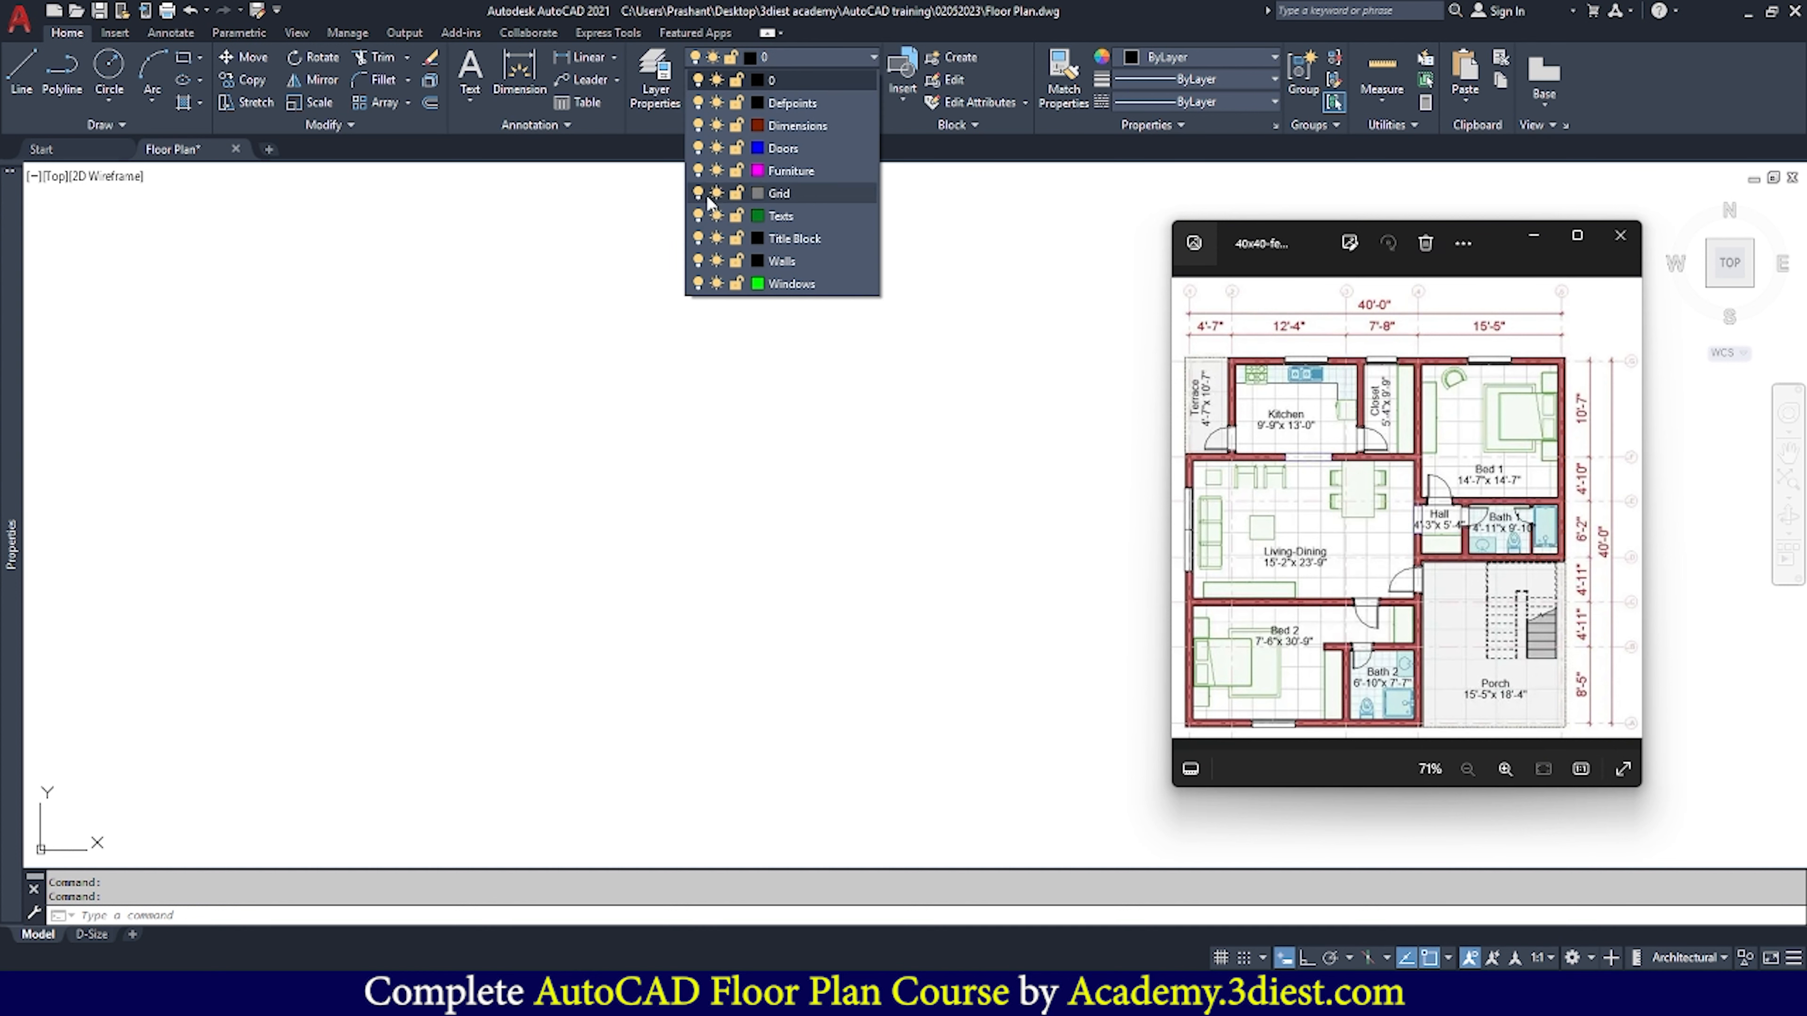
click(830, 196)
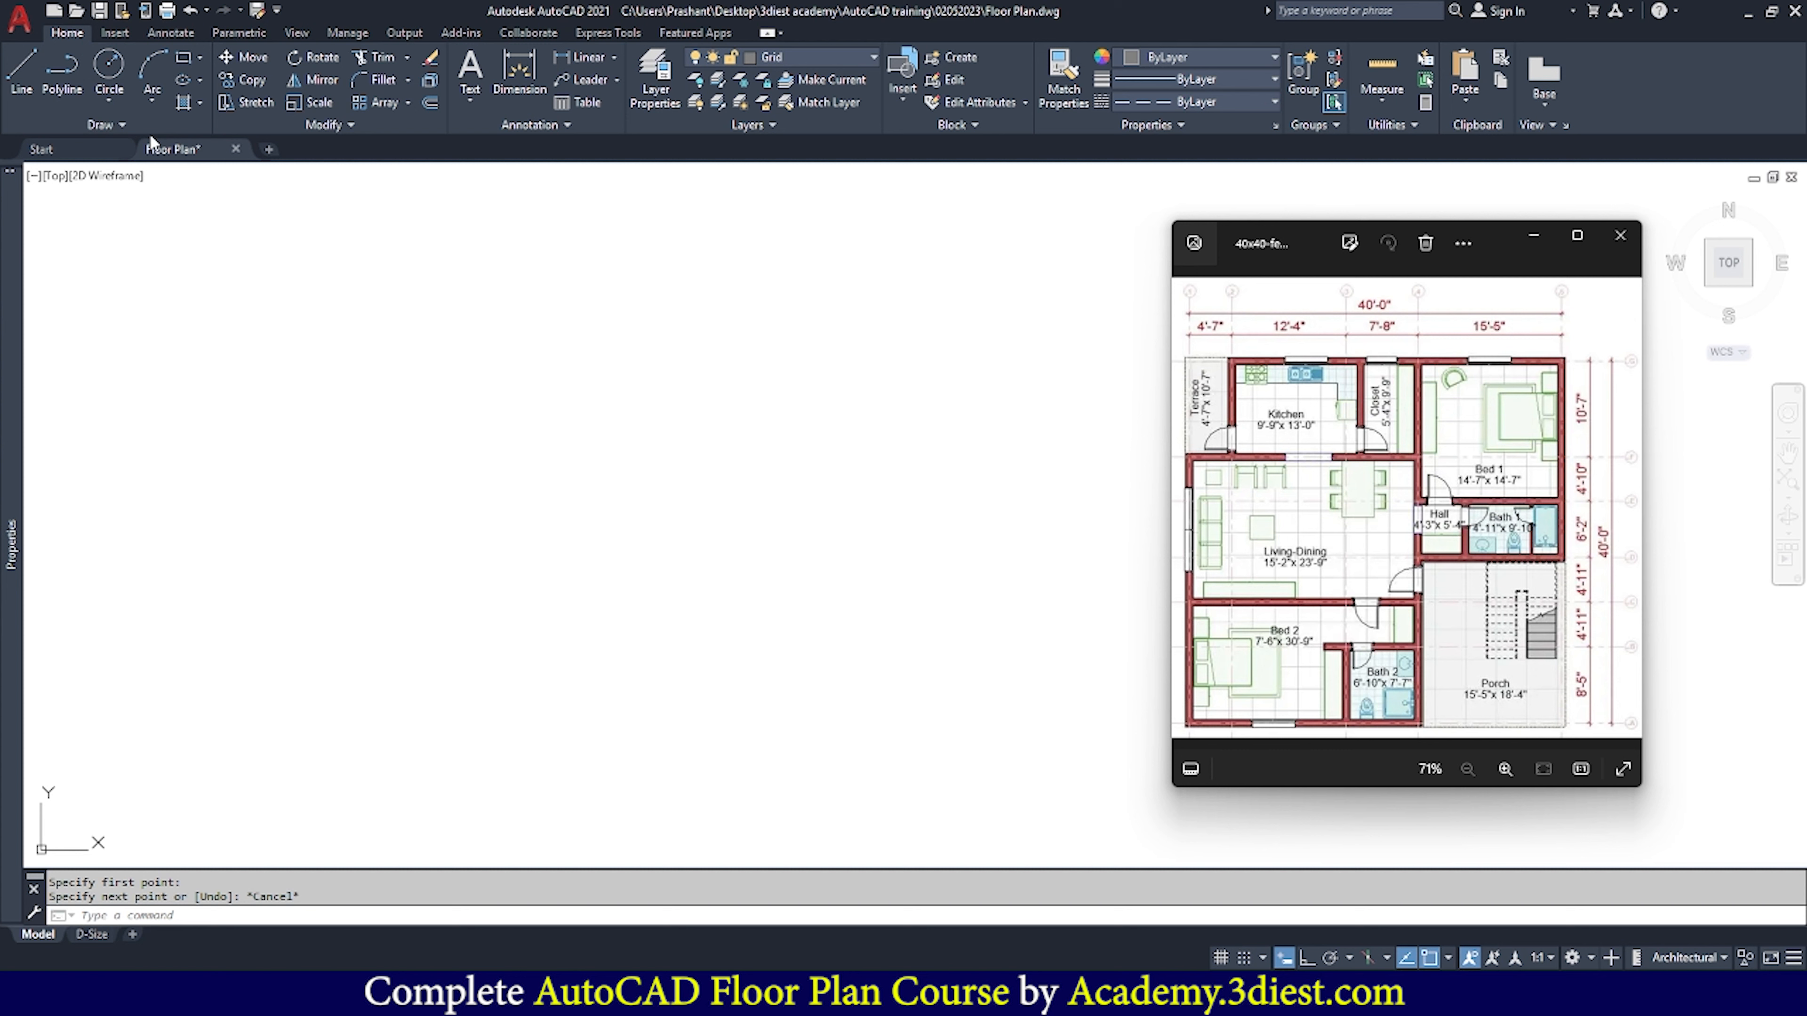
click(21, 90)
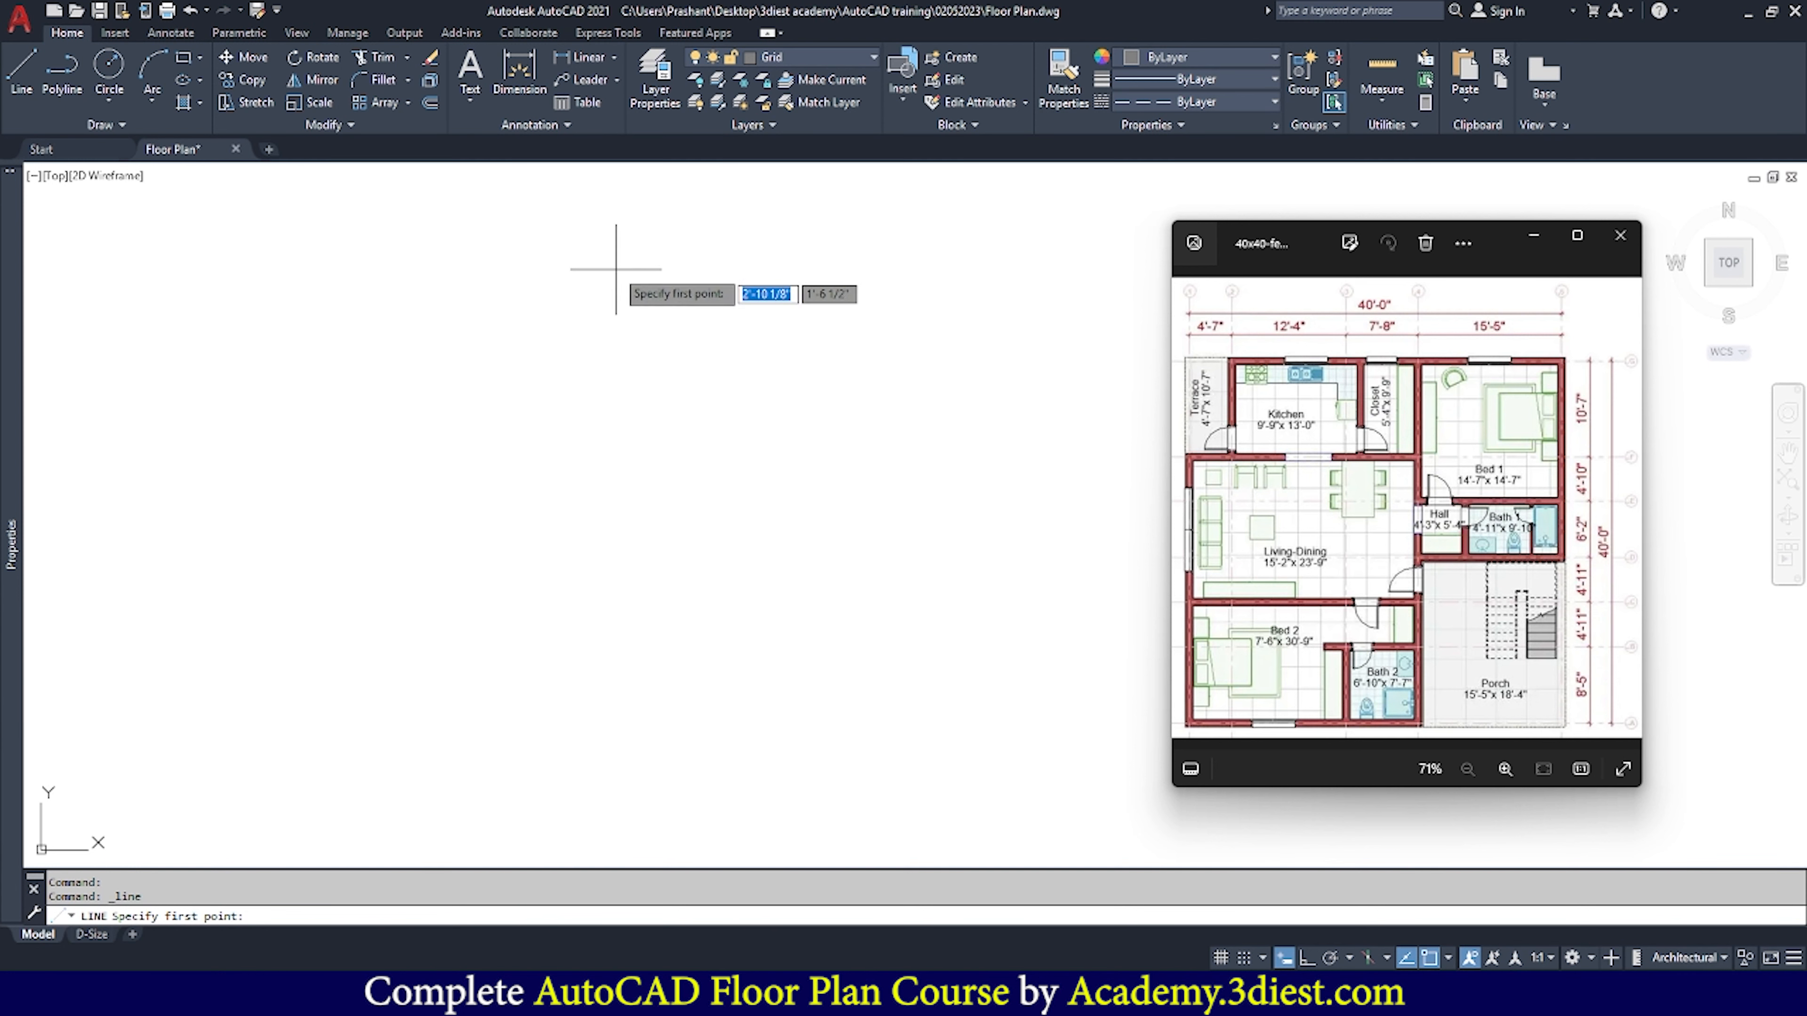
click(631, 246)
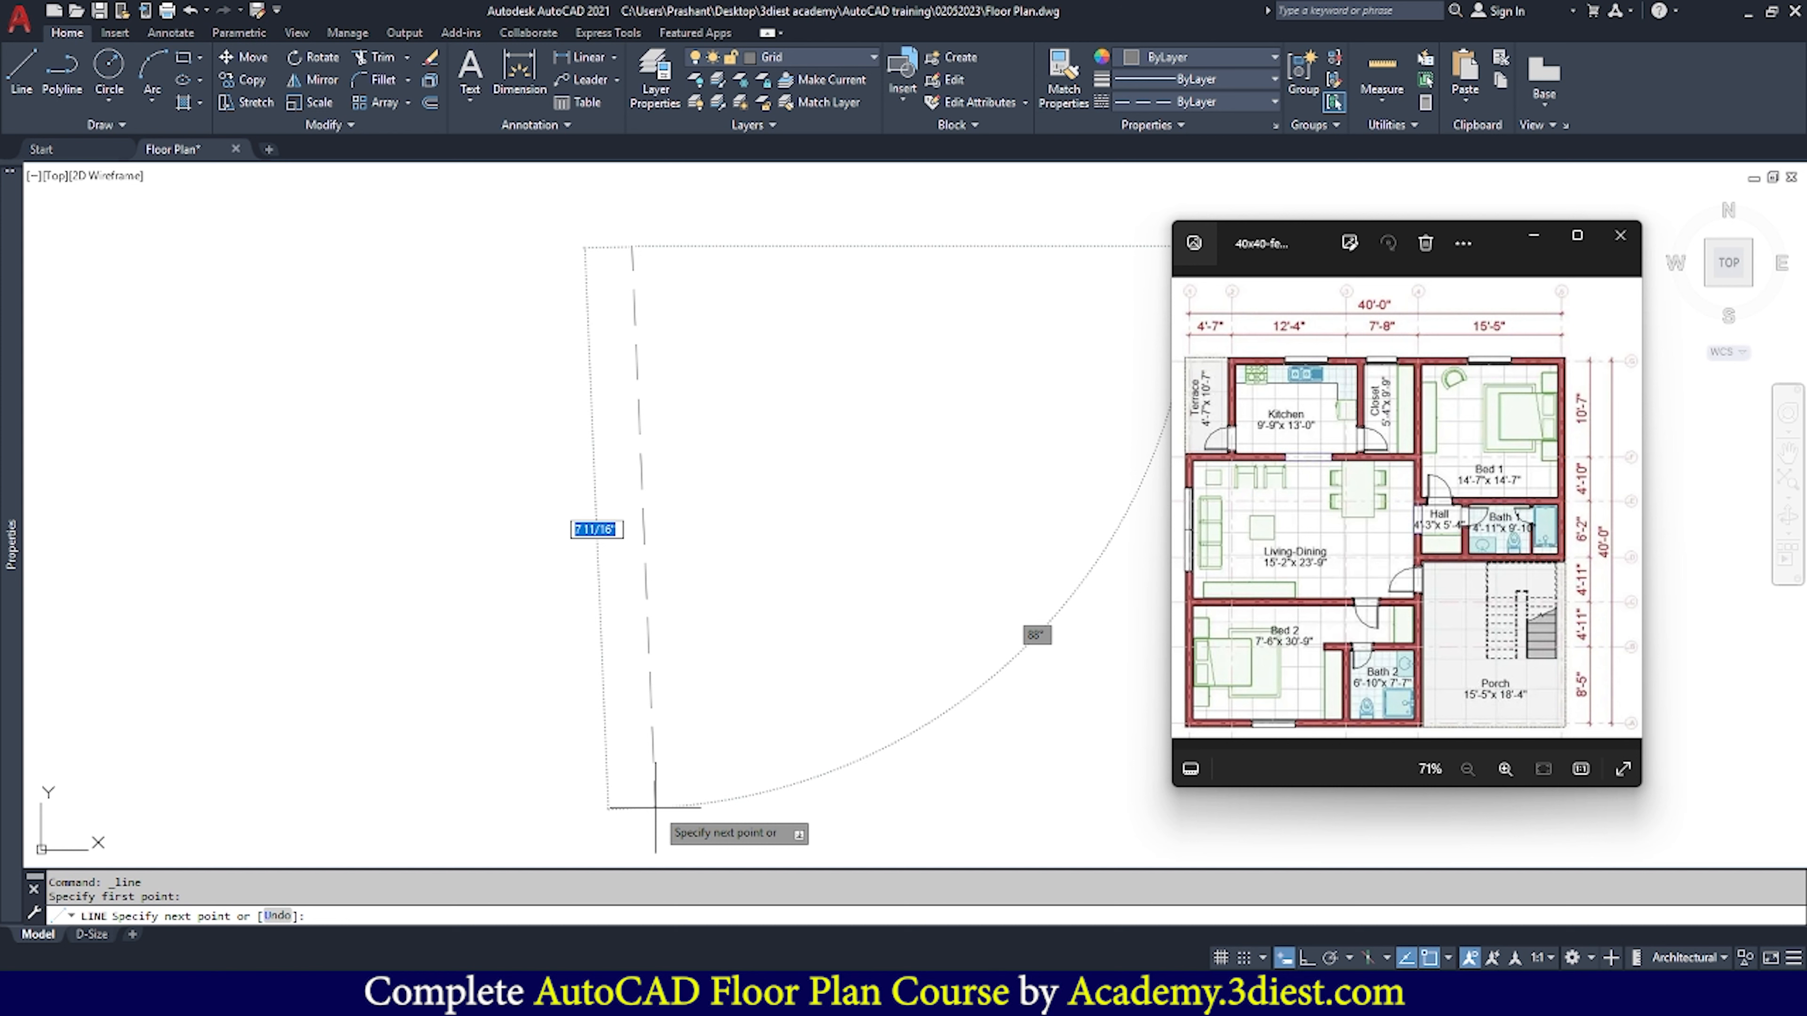
click(1308, 958)
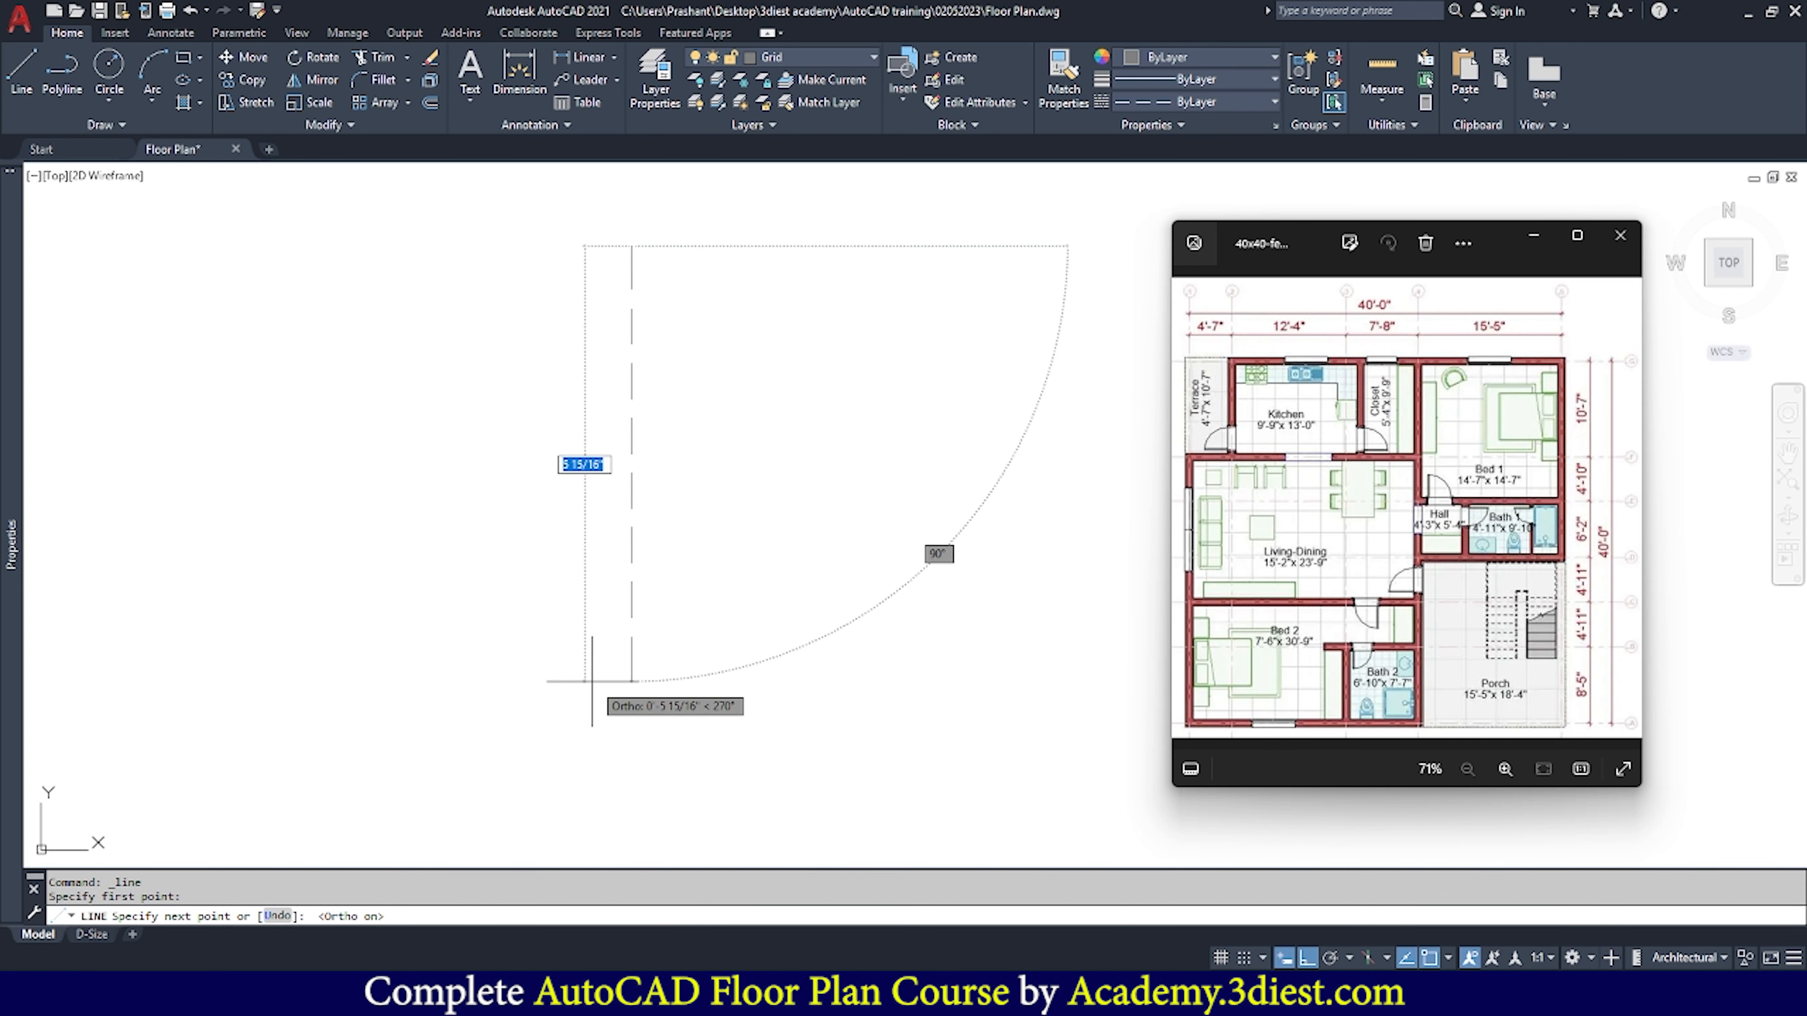
scroll(676, 474, down, 3)
scroll(676, 466, up, 3)
scroll(676, 459, down, 3)
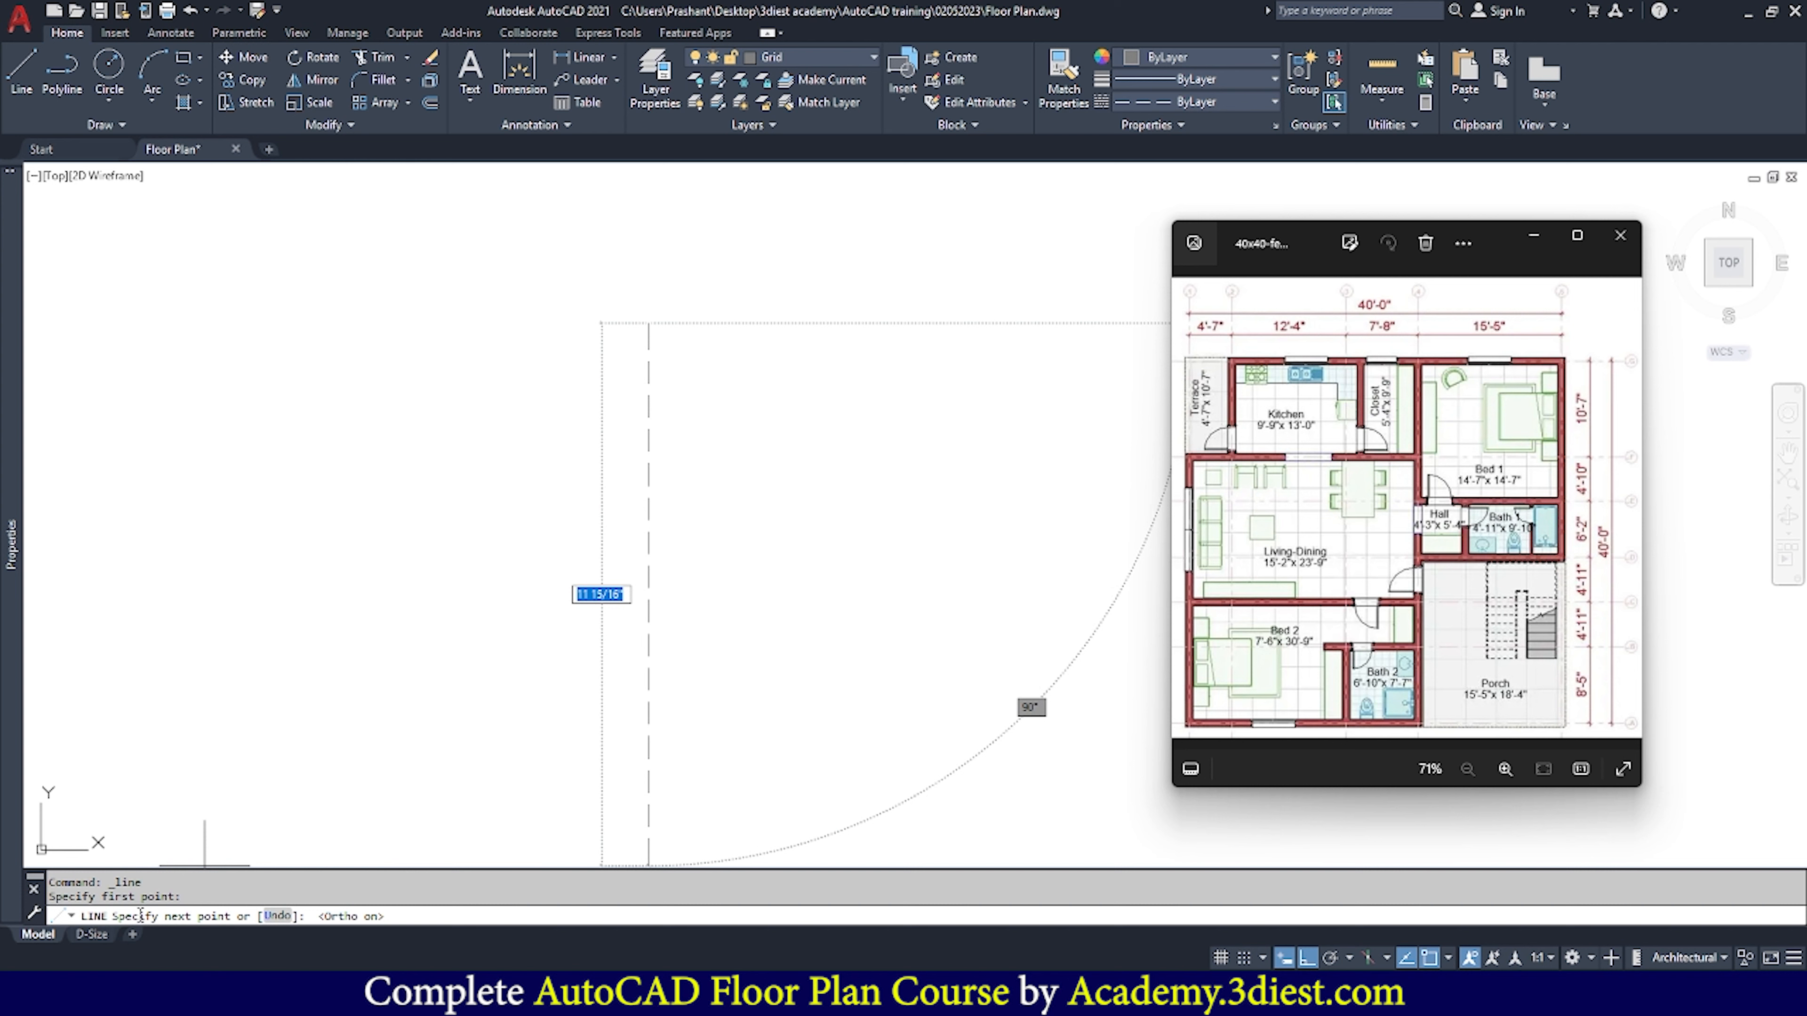
scroll(619, 498, down, 3)
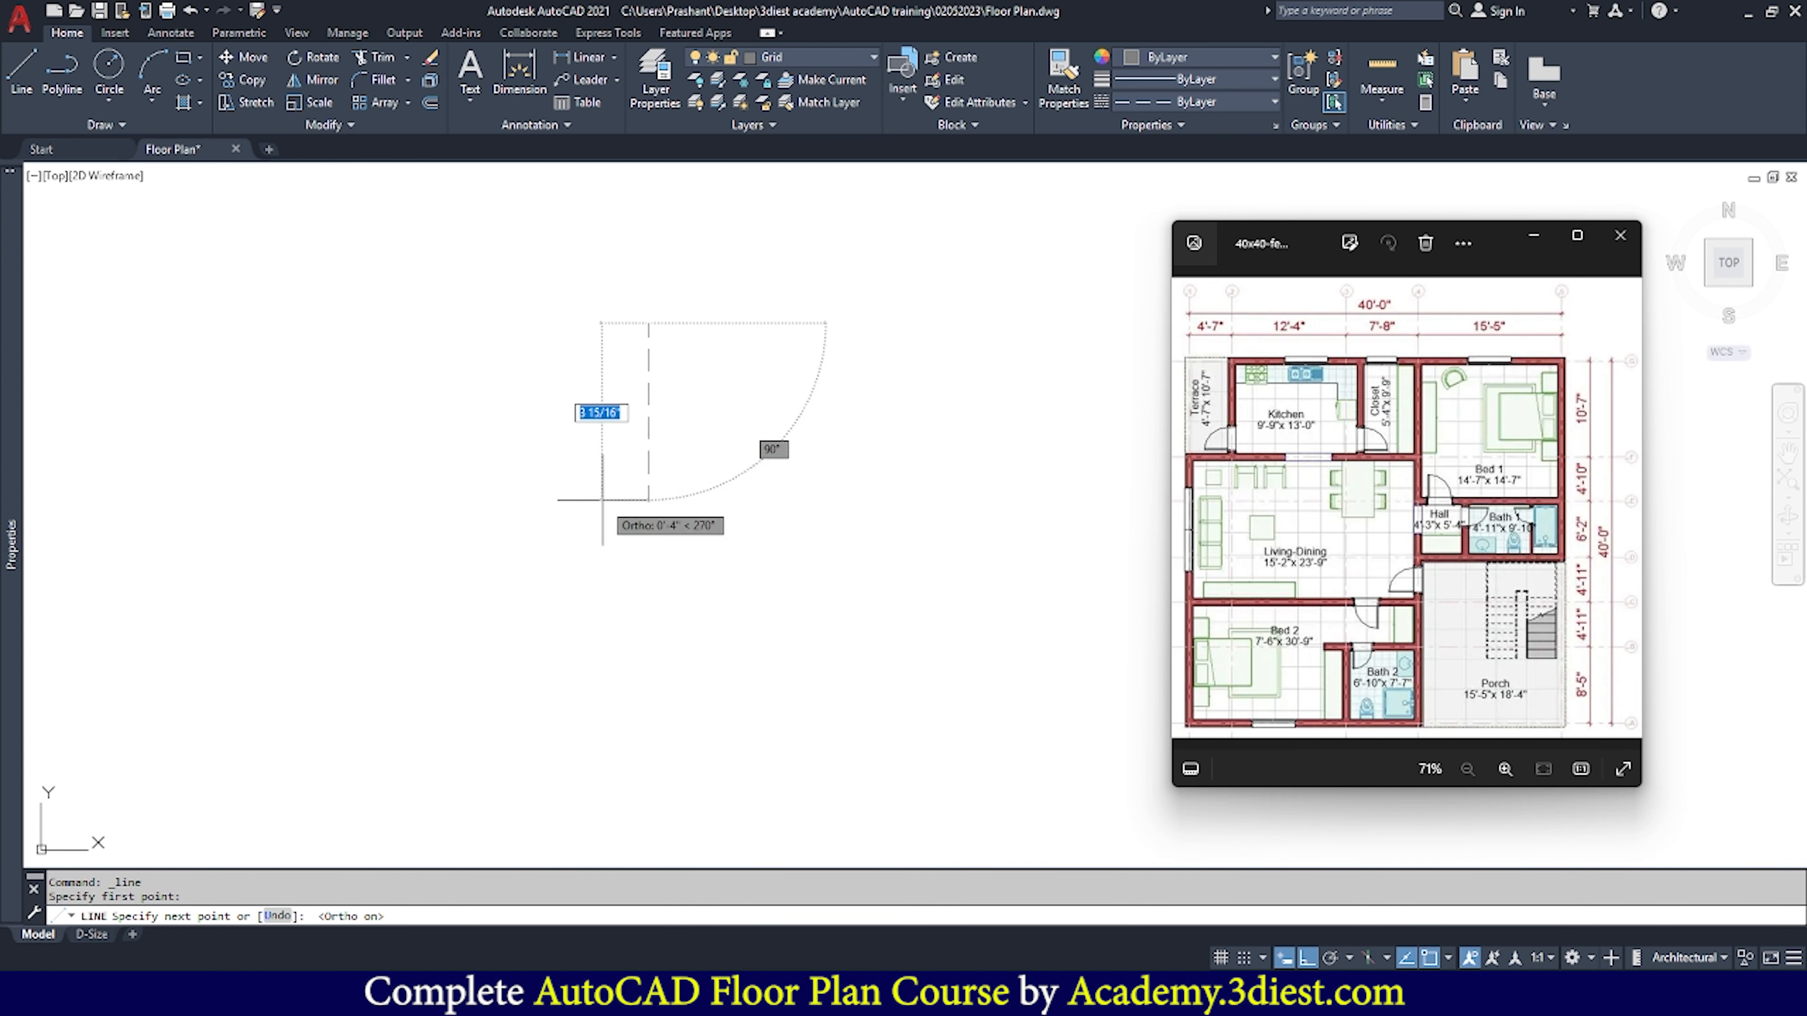
scroll(618, 498, up, 3)
scroll(626, 505, down, 3)
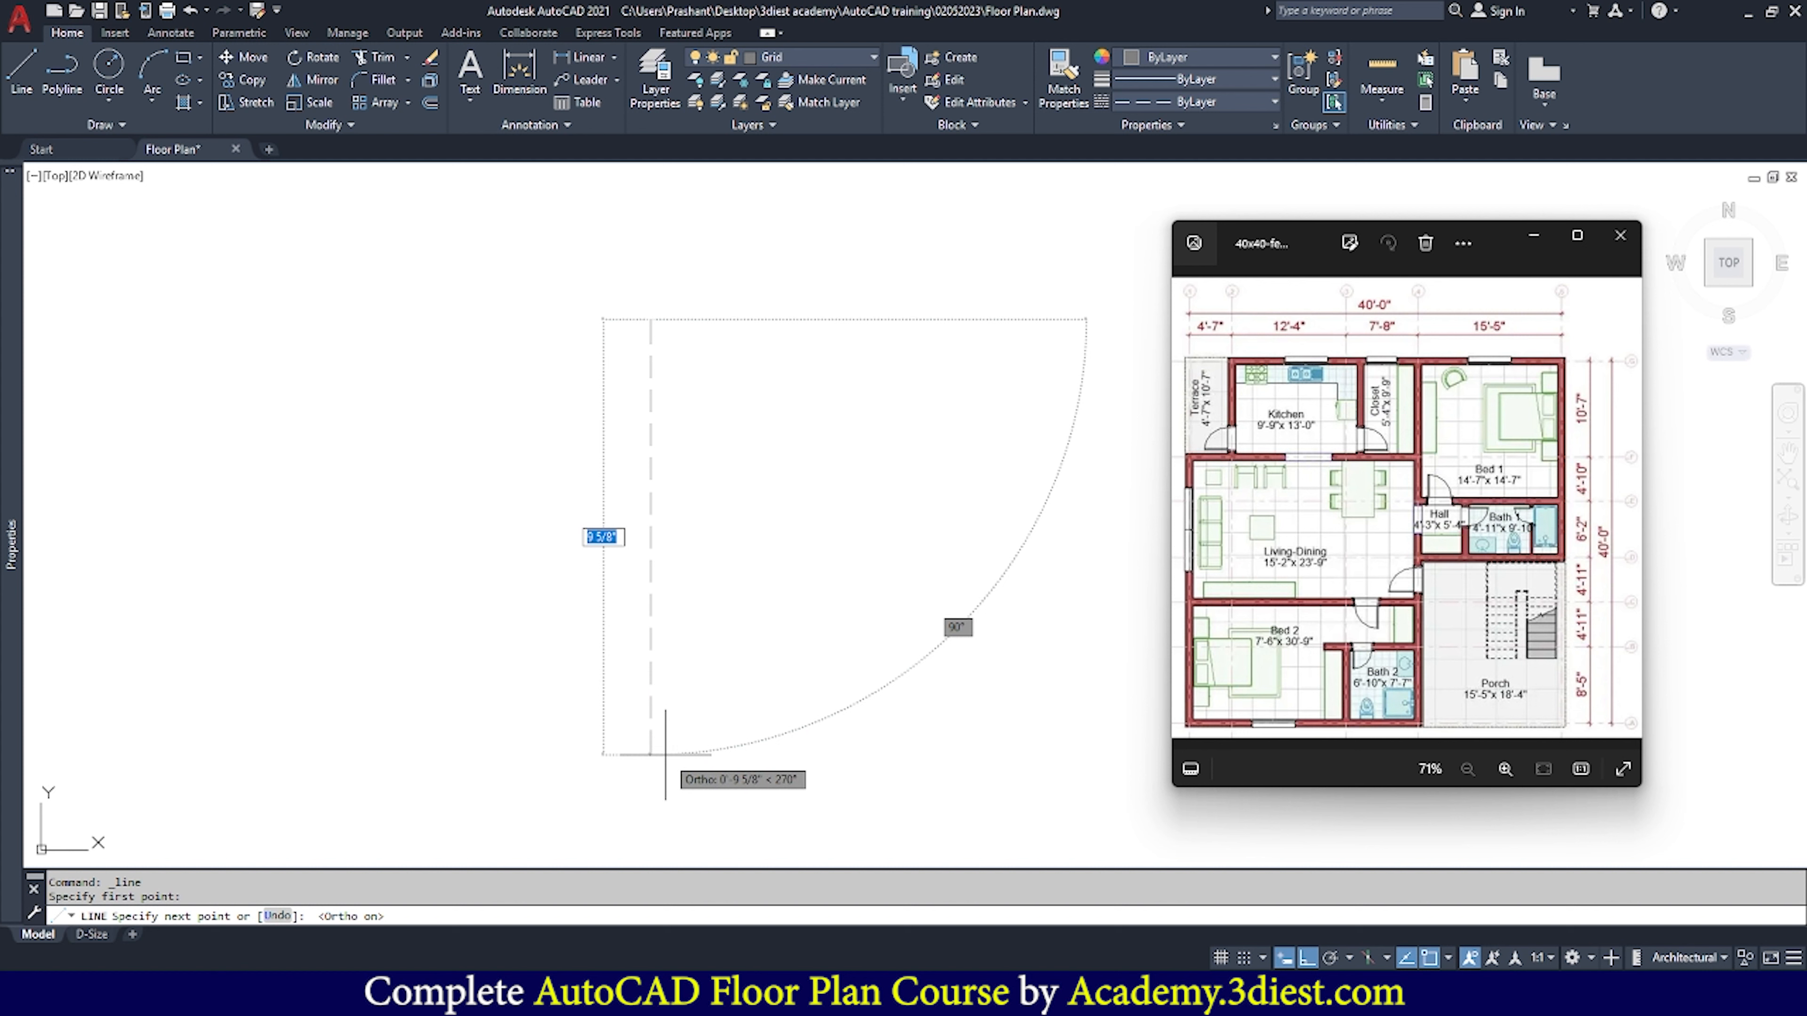
text(40)
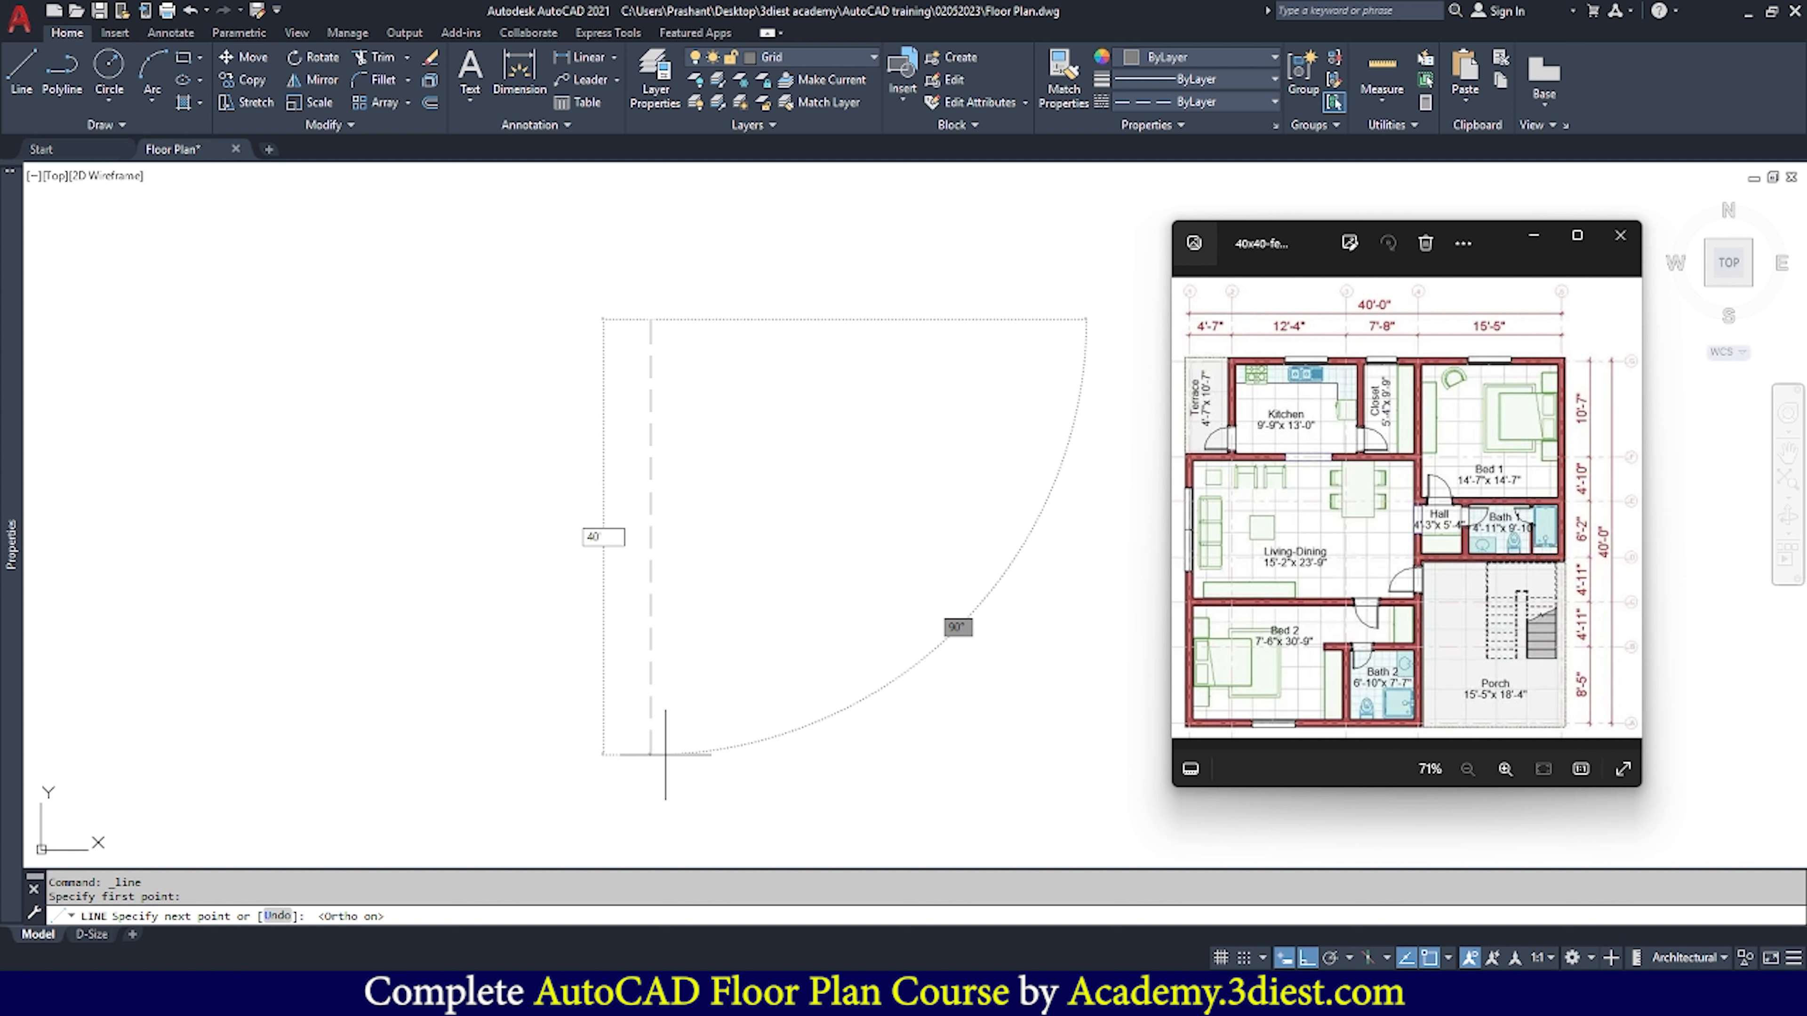
text(')
key(Return)
key(Escape)
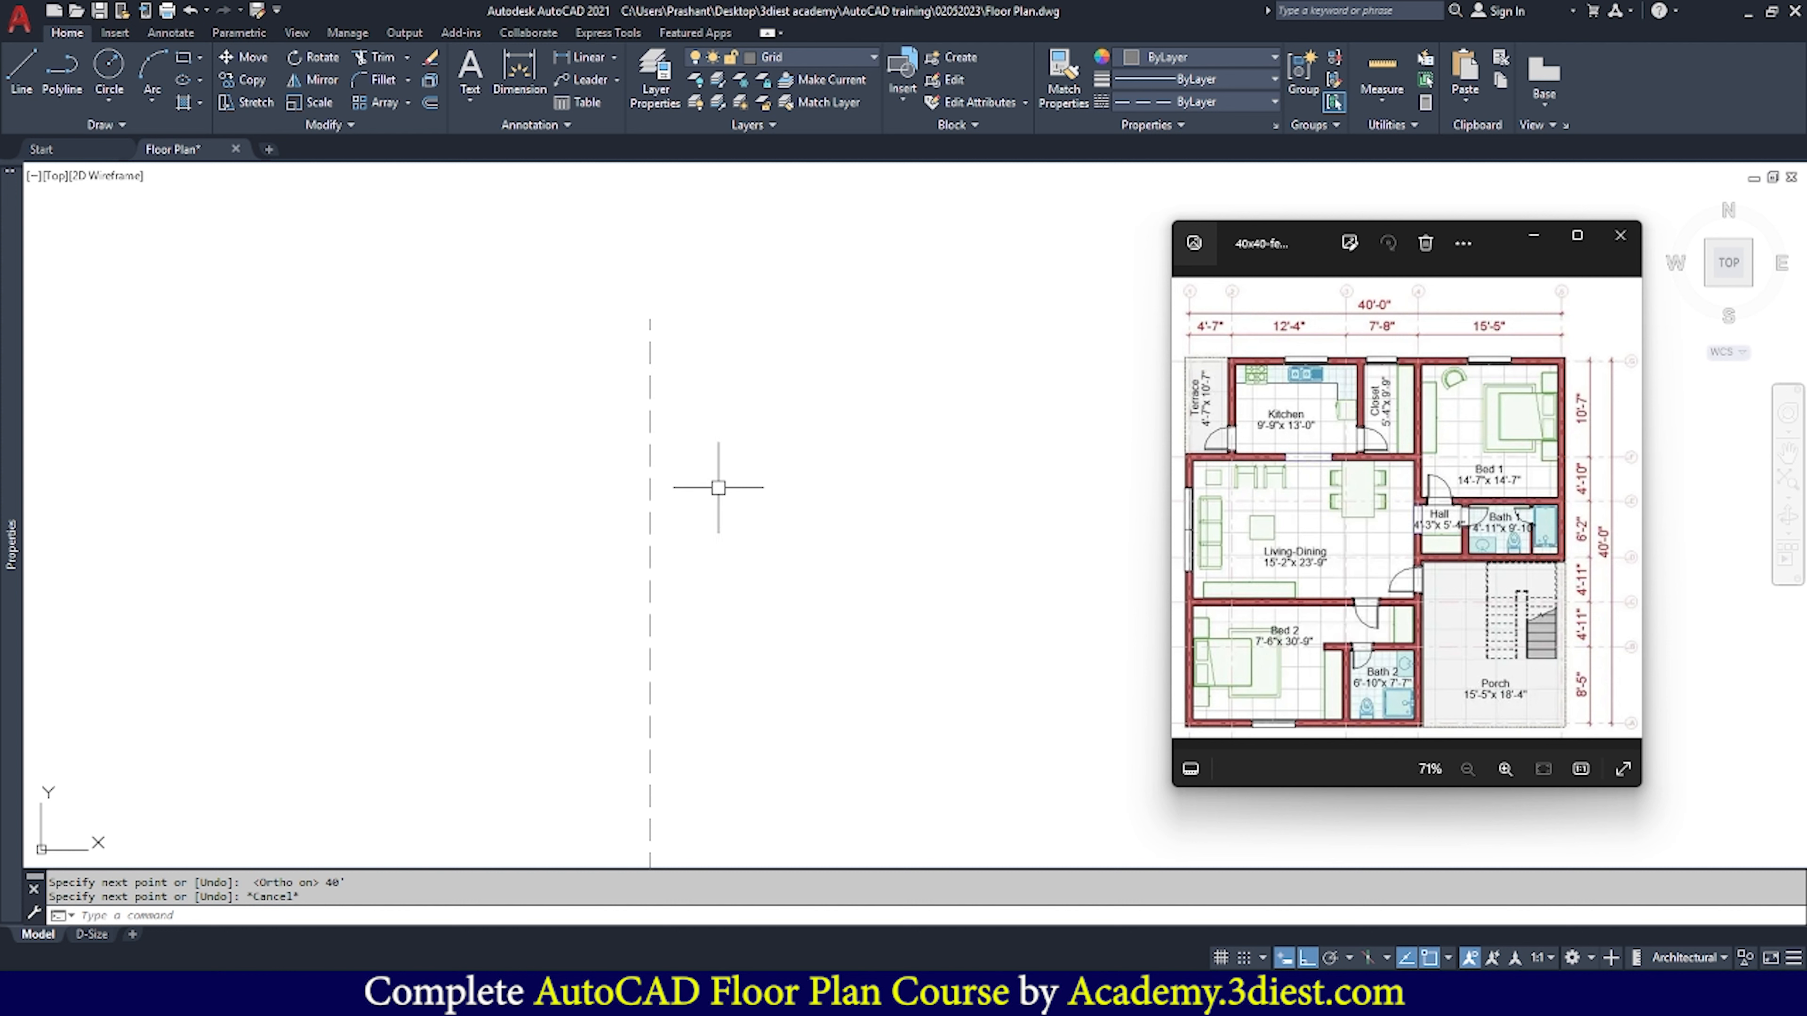
Stretch the upper end of the vertical grid line straight up by about 15'
scroll(679, 459, down, 5)
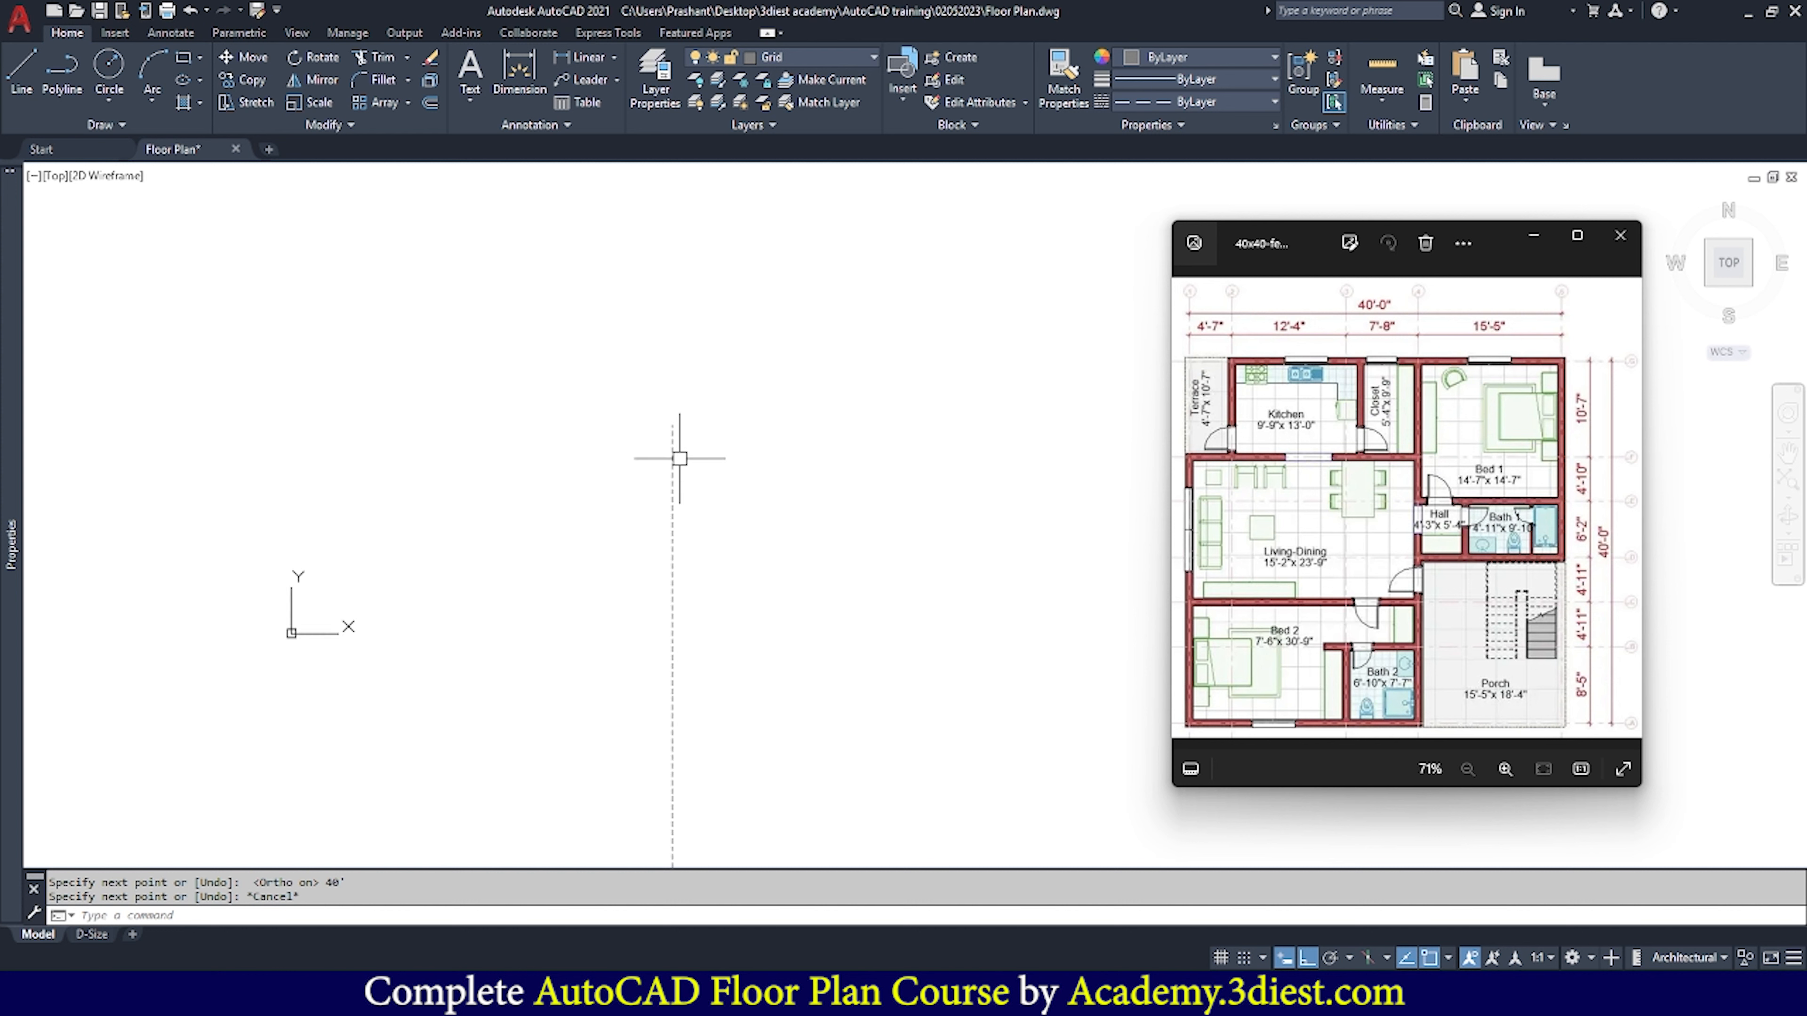
scroll(681, 452, down, 8)
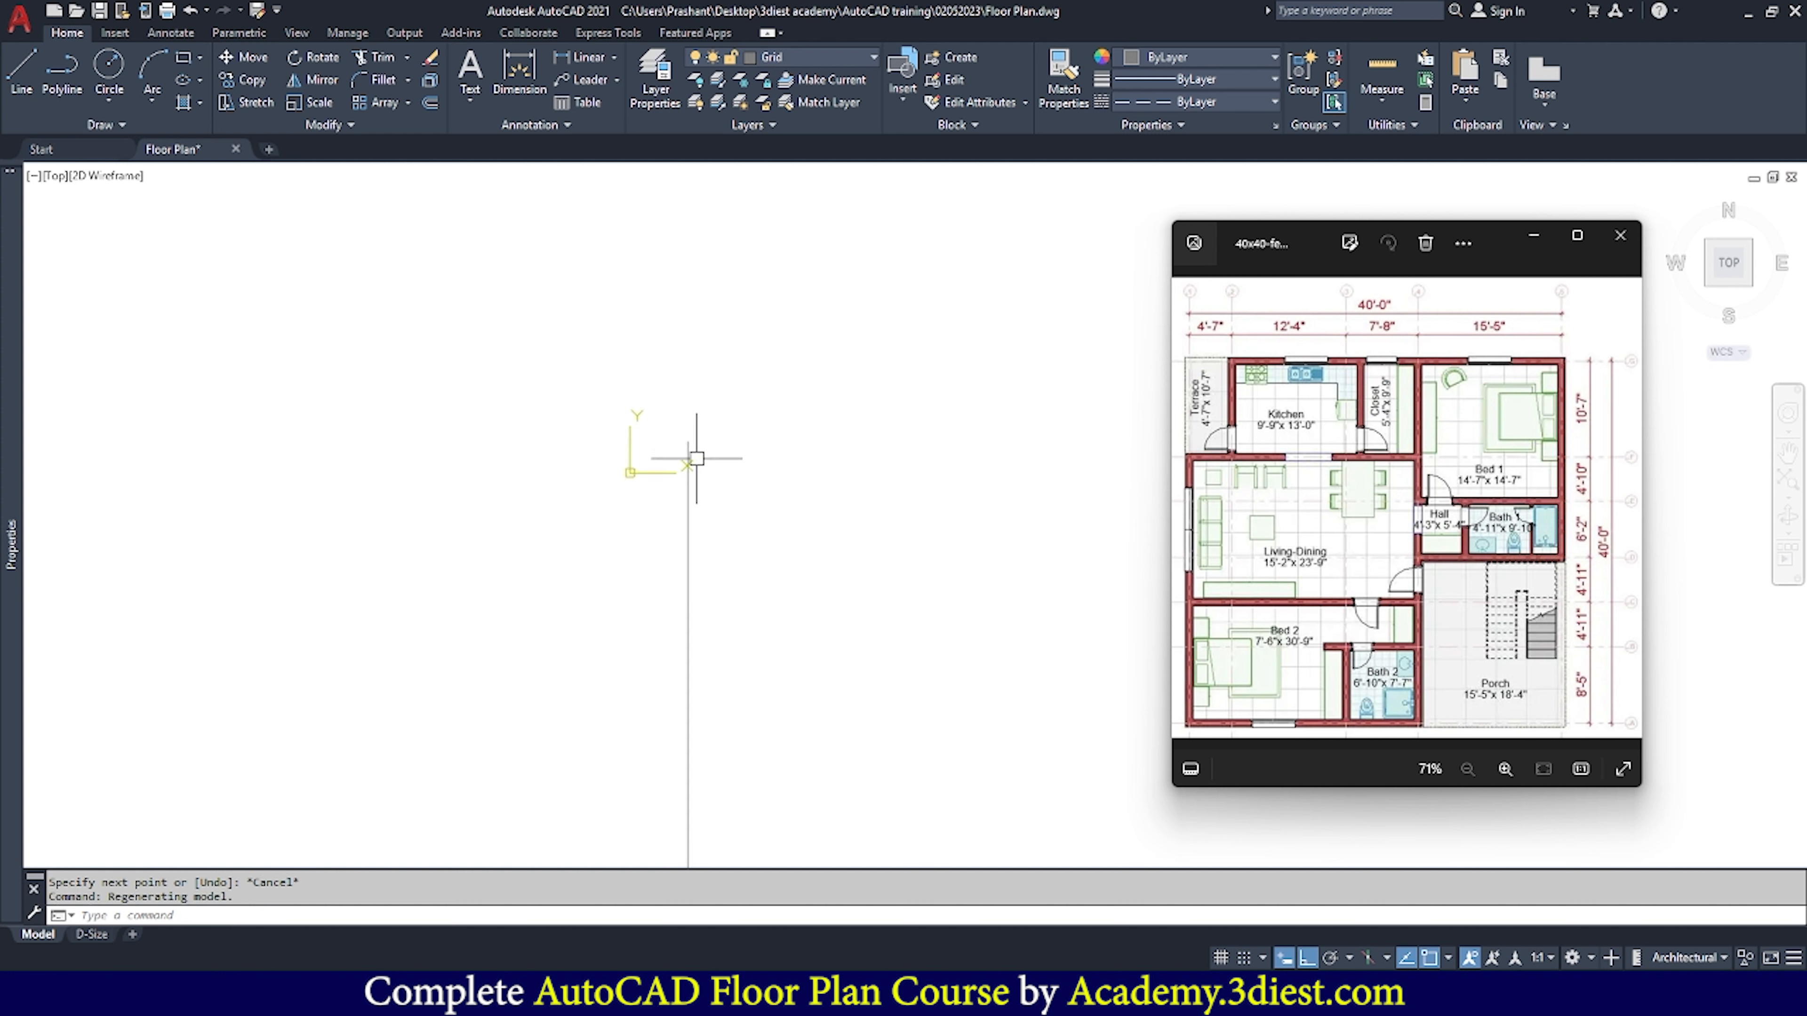
scroll(691, 442, down, 4)
scroll(749, 634, up, 4)
scroll(650, 535, down, 4)
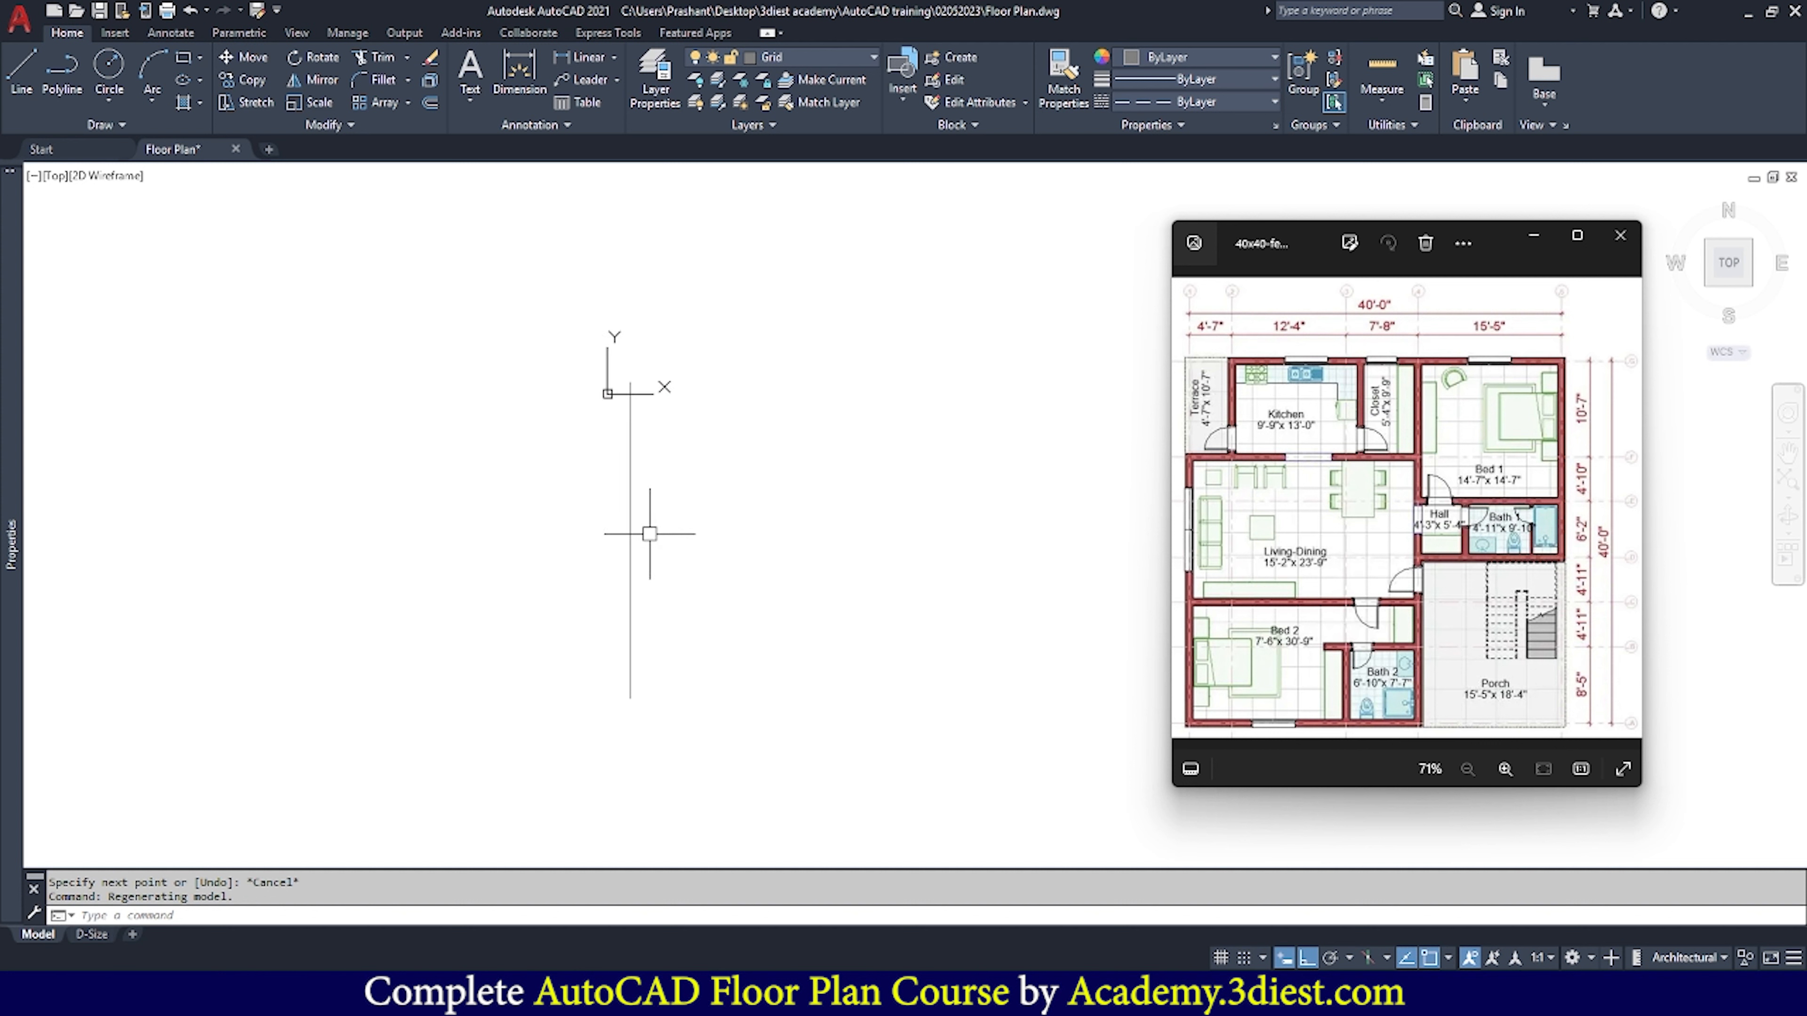
scroll(704, 582, up, 2)
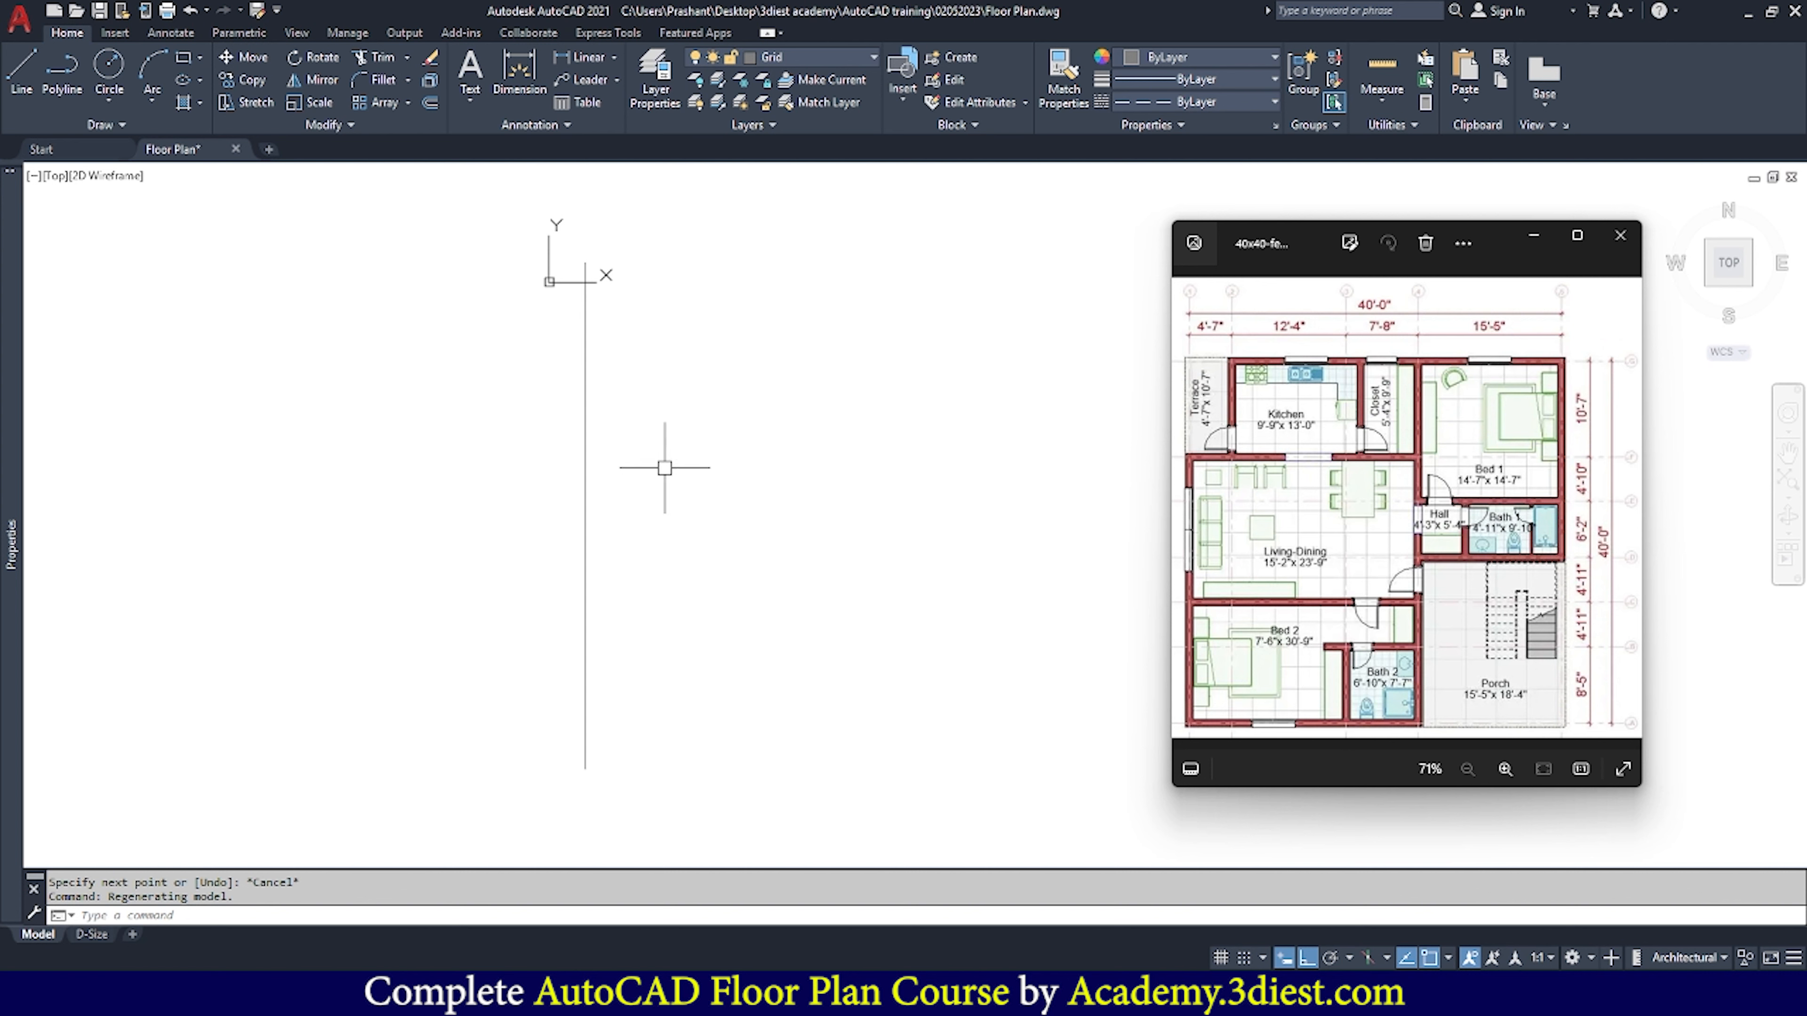
scroll(608, 541, down, 2)
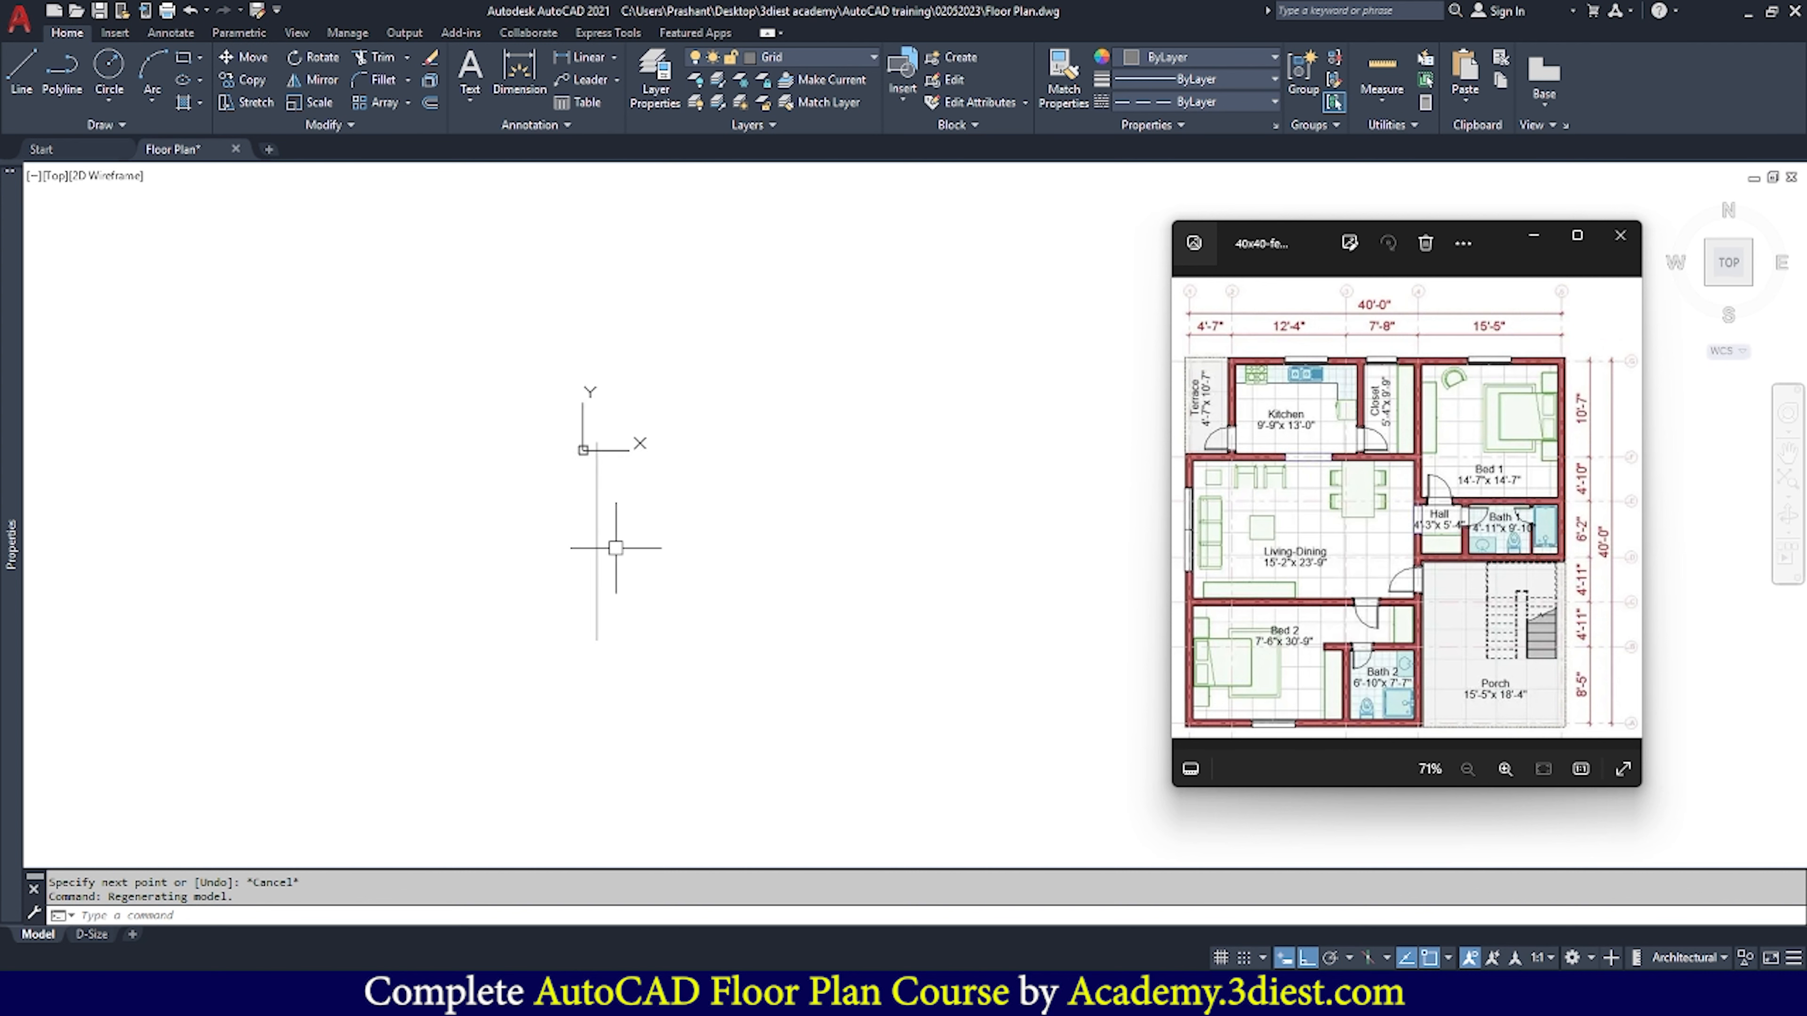
click(583, 477)
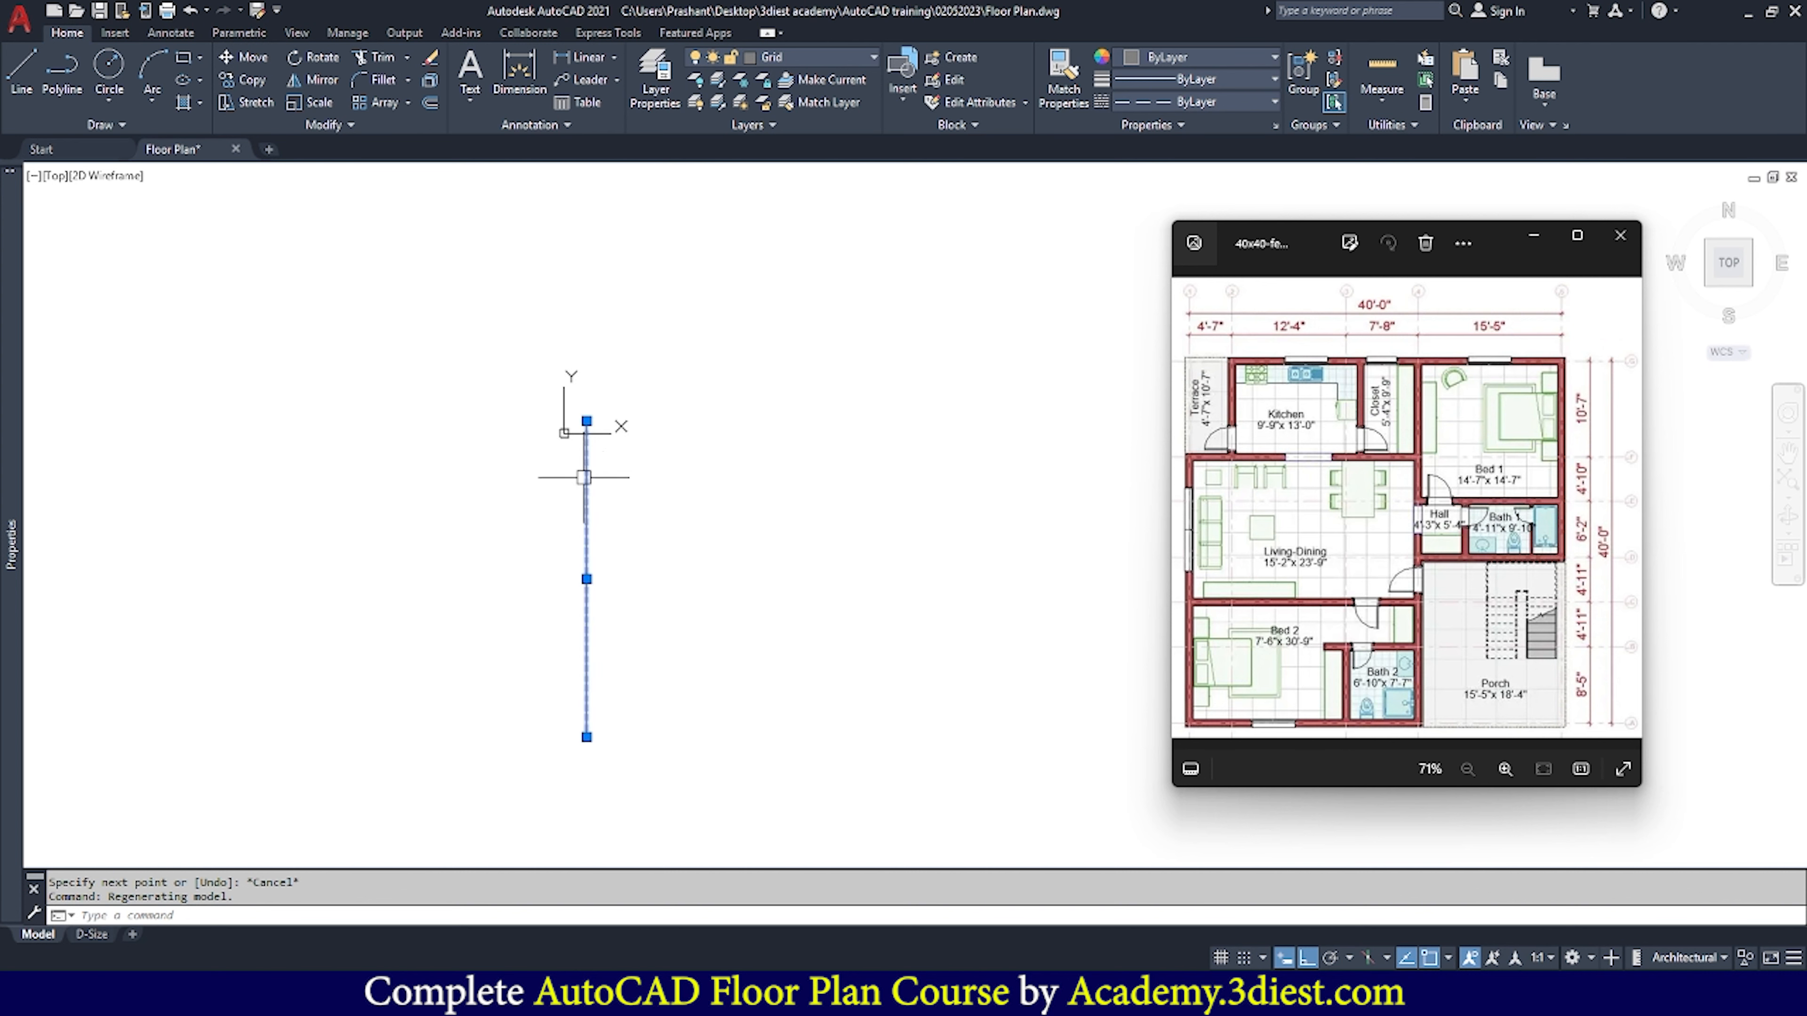
click(586, 421)
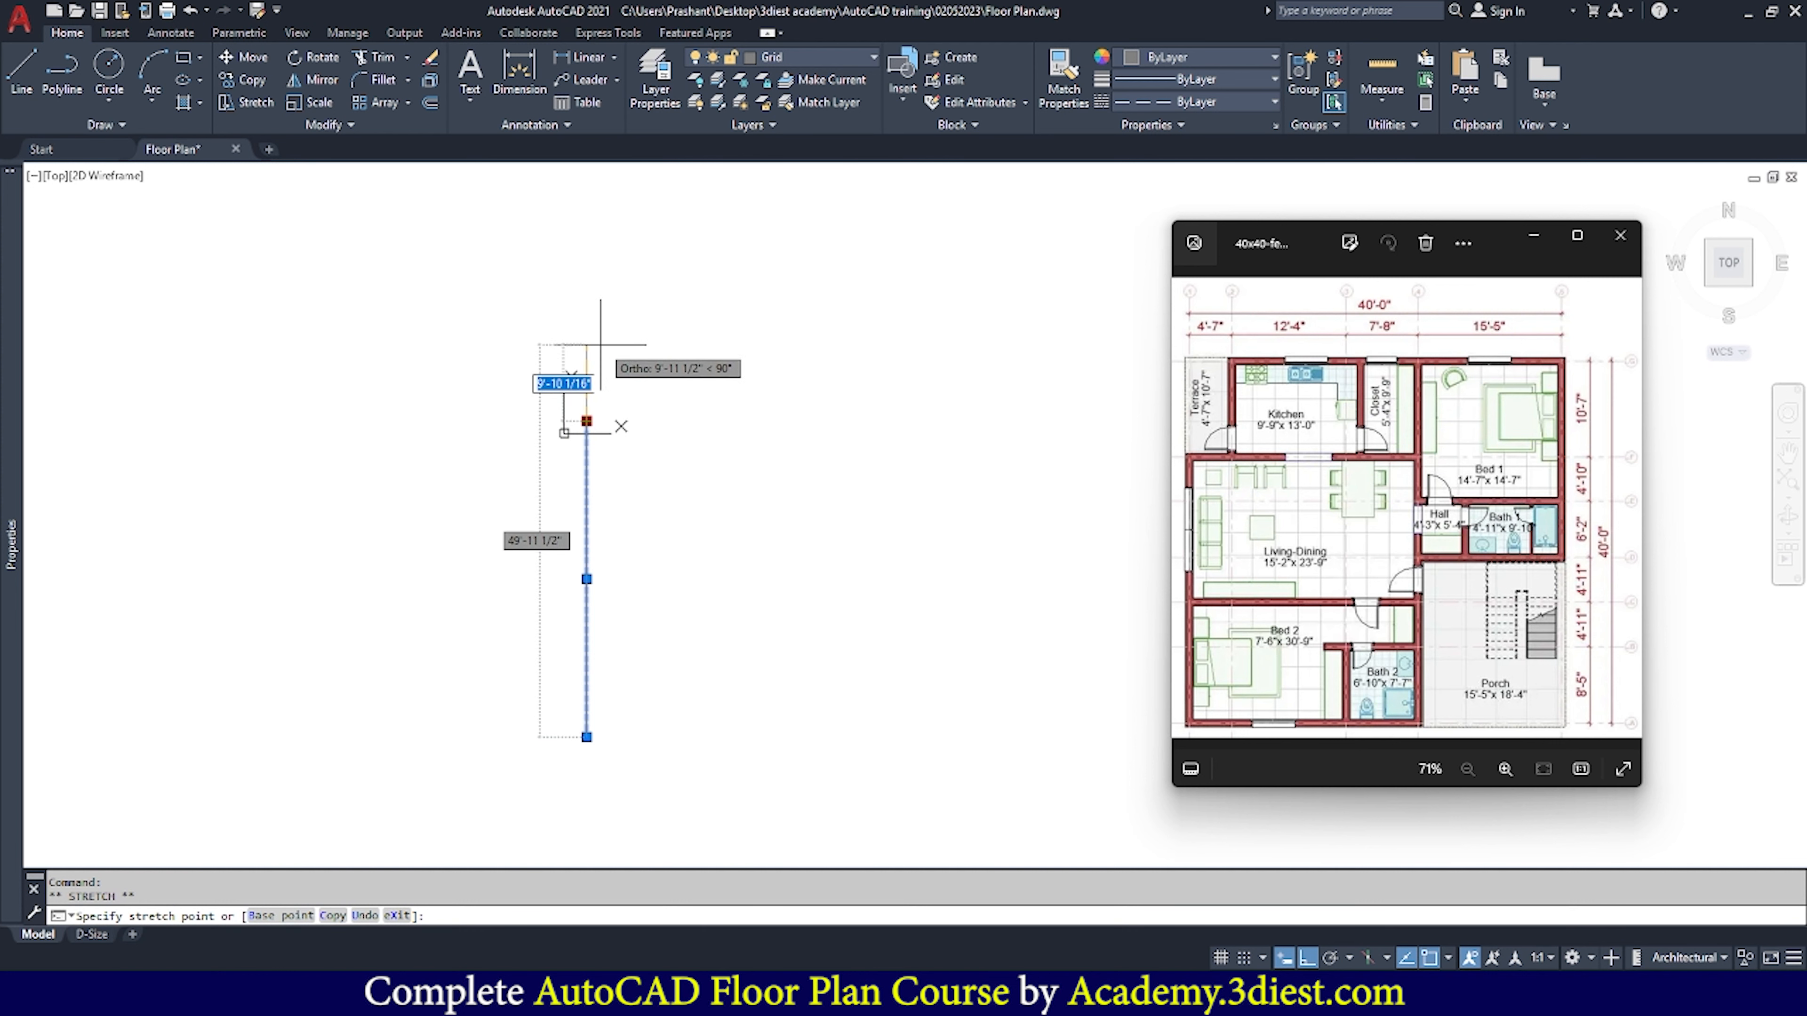
key(Escape)
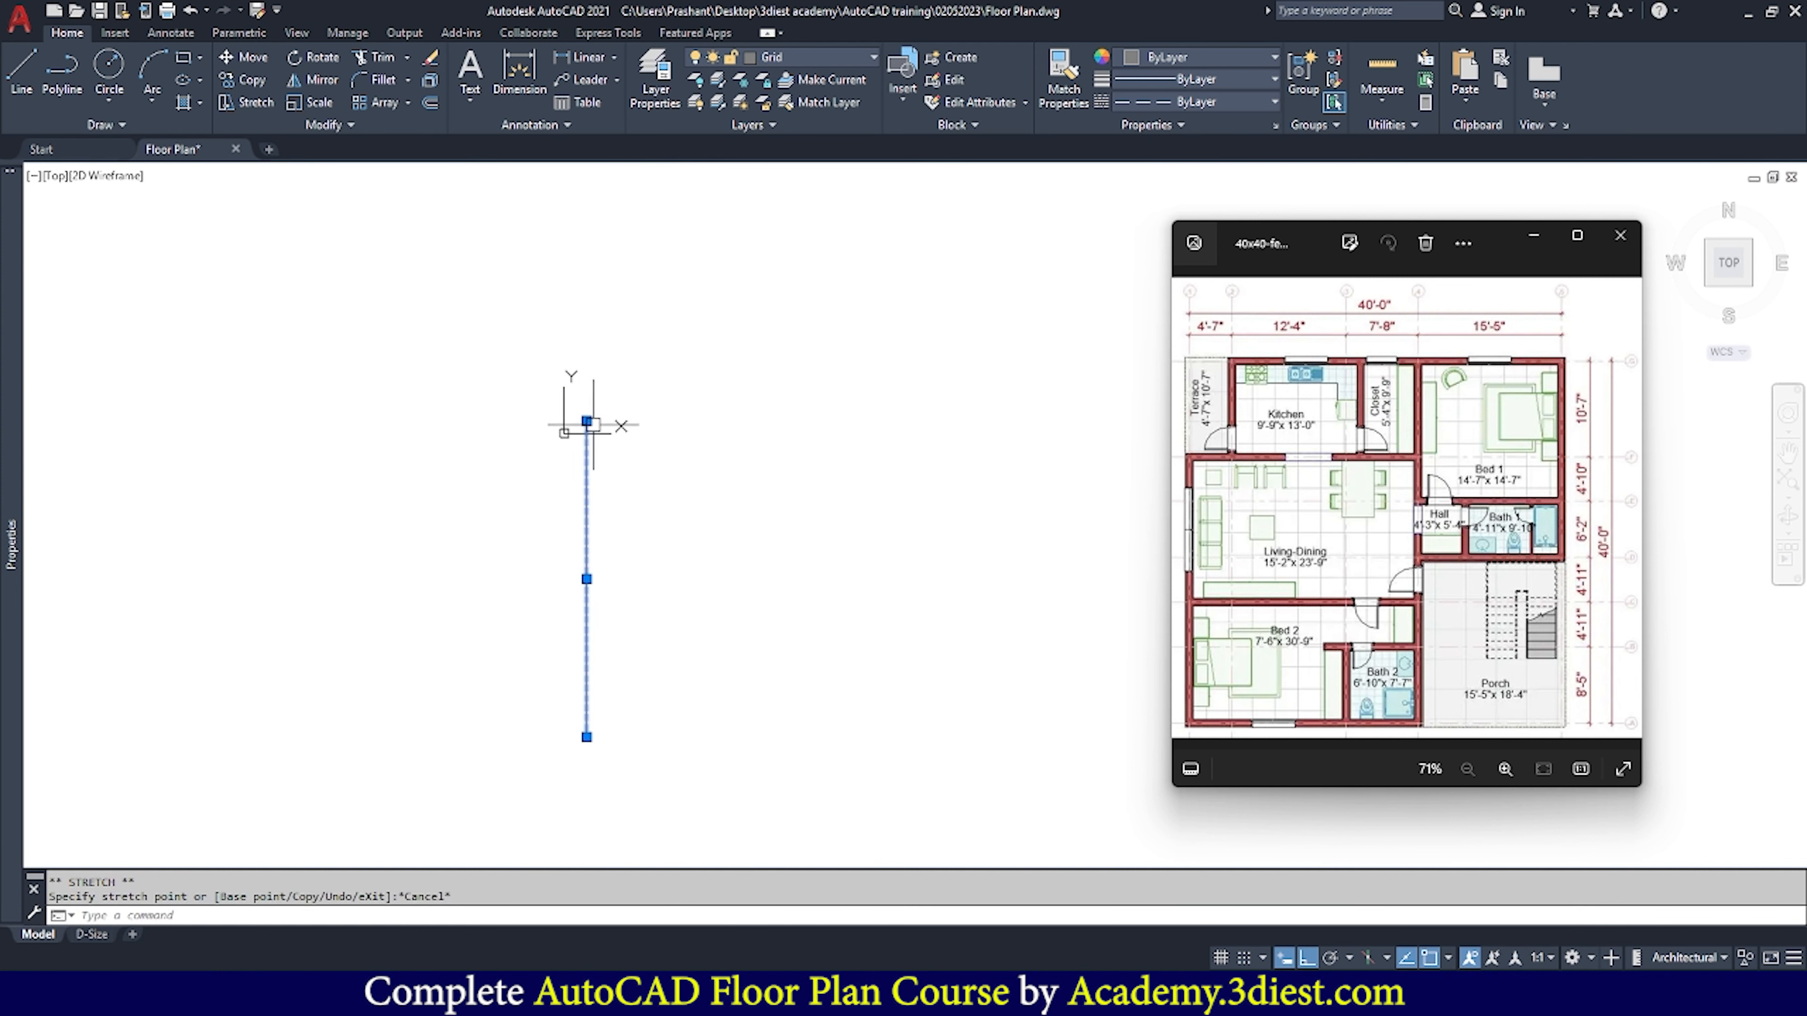
mouse_move(588, 424)
click(586, 421)
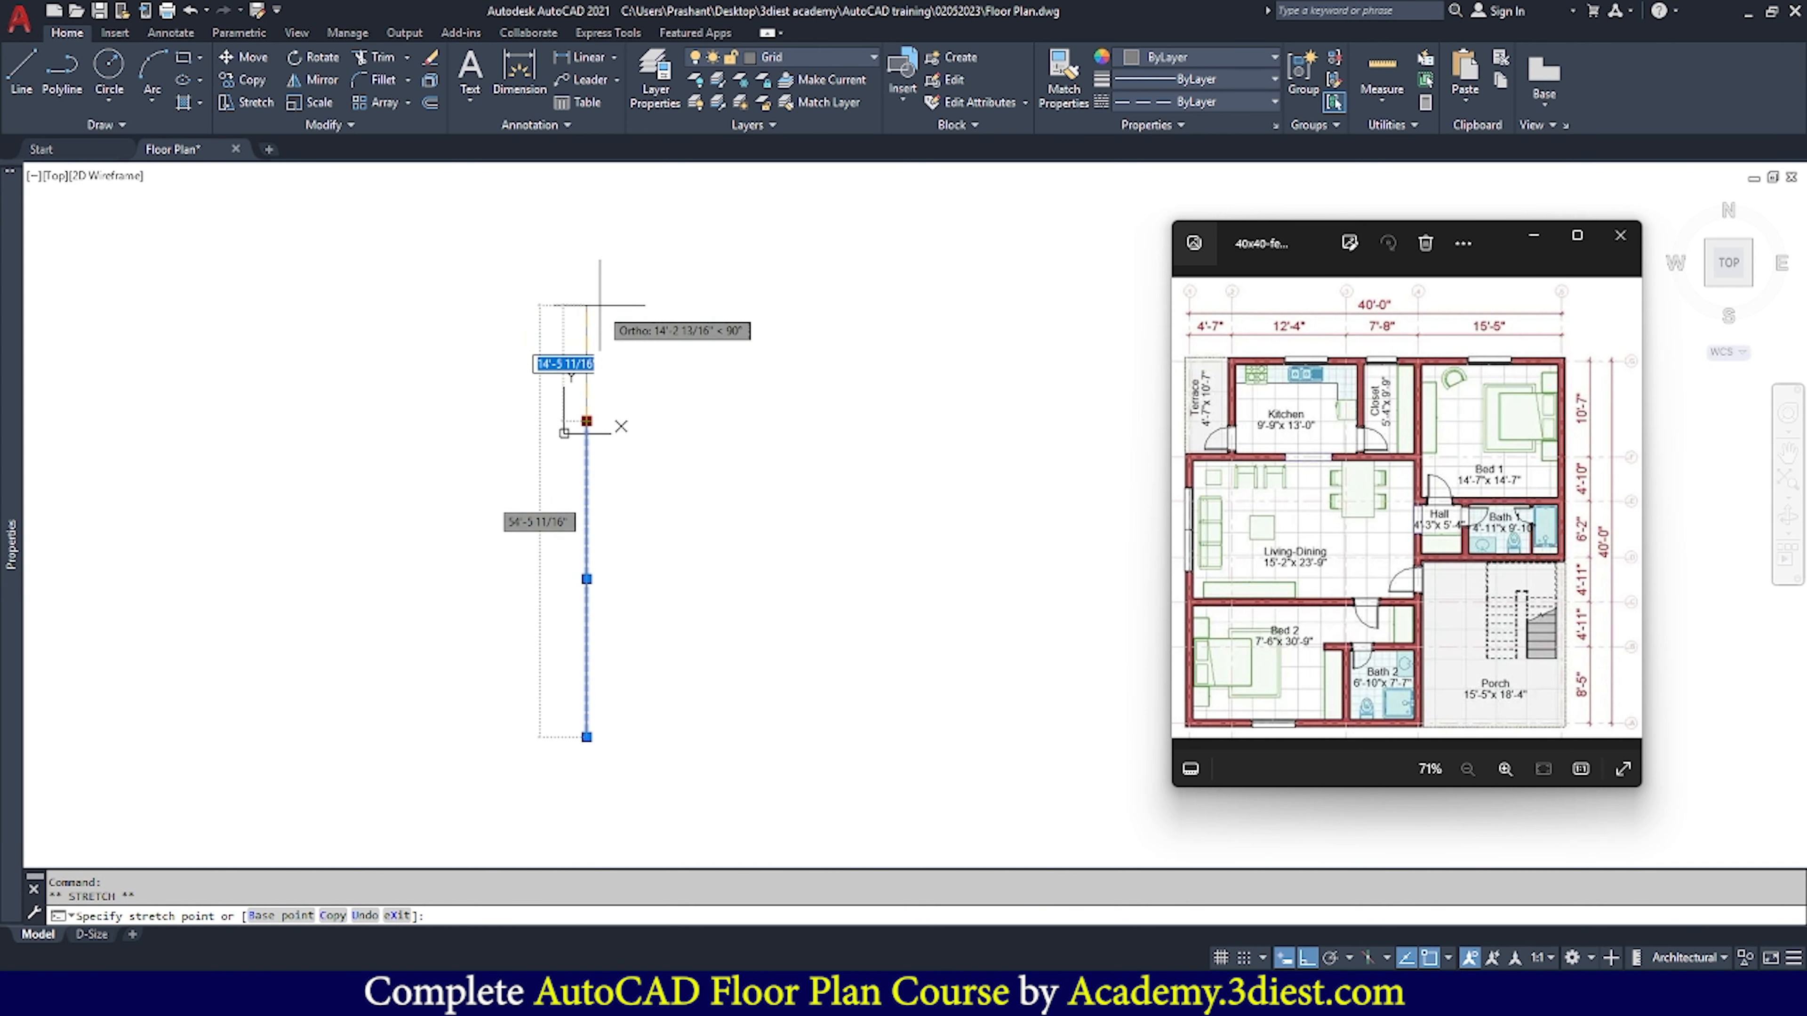
click(601, 297)
key(Escape)
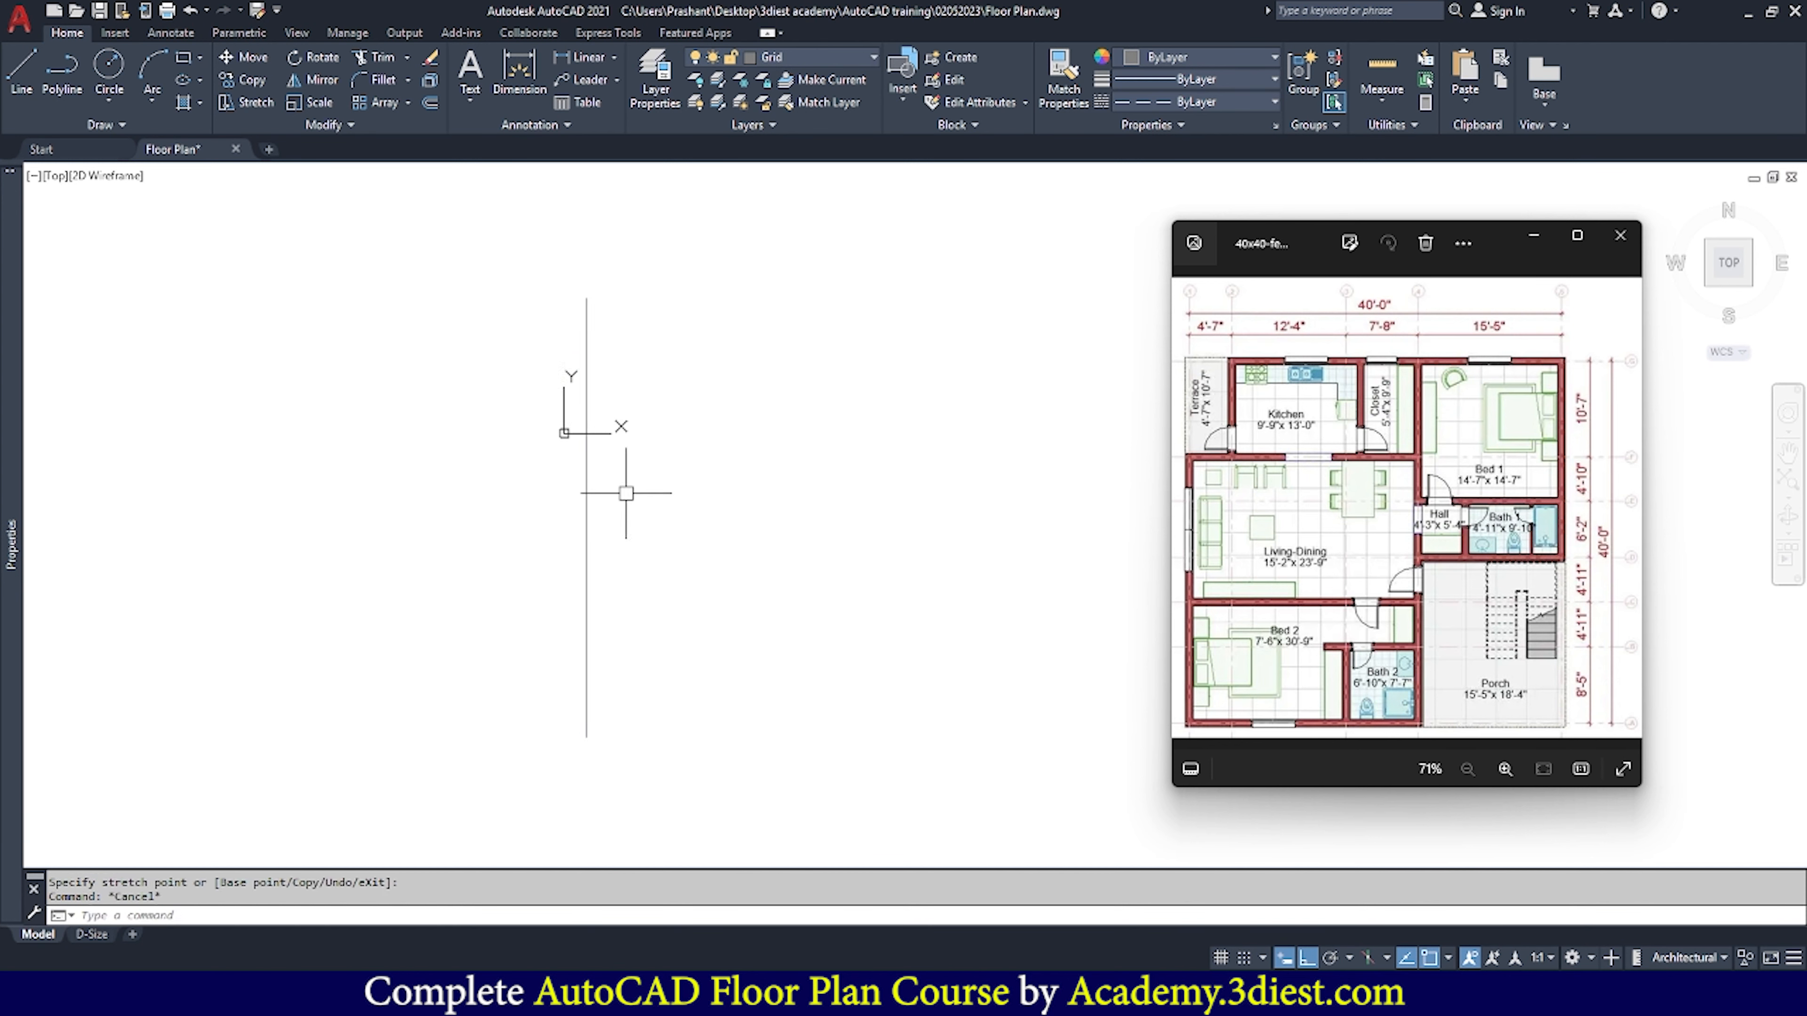
scroll(637, 433, up, 2)
scroll(417, 377, down, 2)
scroll(417, 377, down, 2)
scroll(454, 402, up, 4)
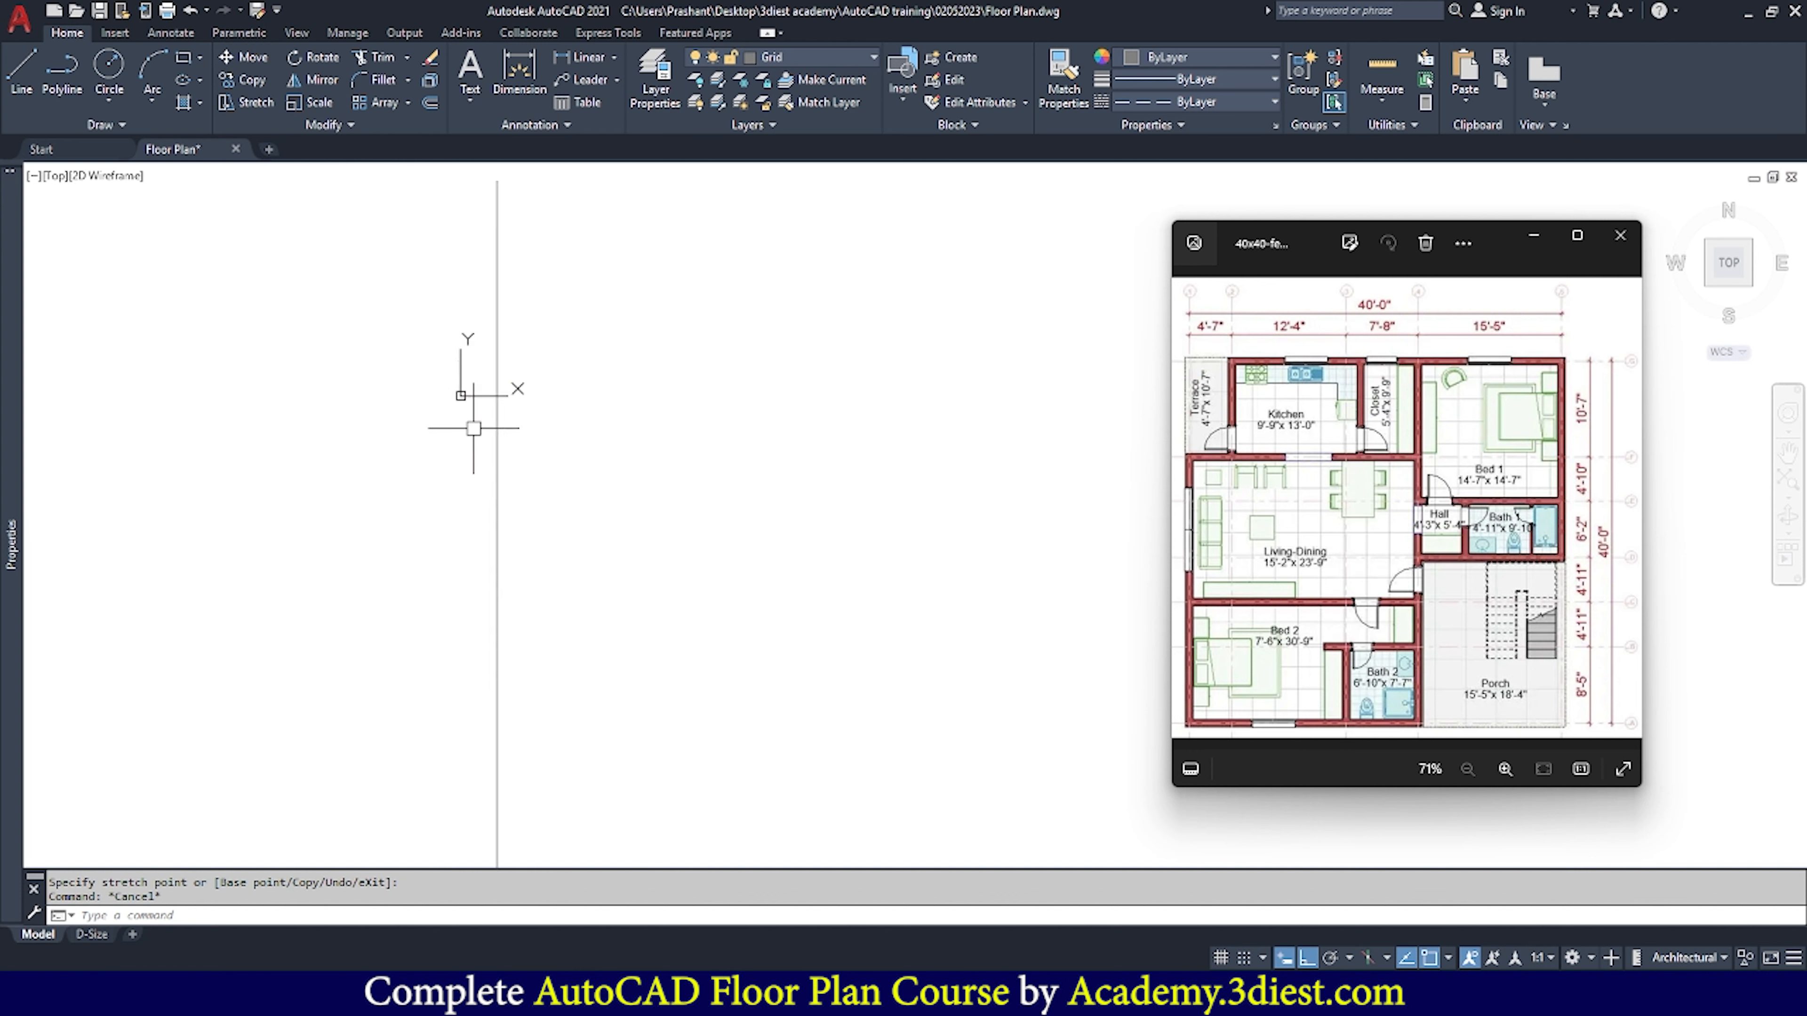
scroll(594, 427, down, 4)
scroll(538, 424, up, 2)
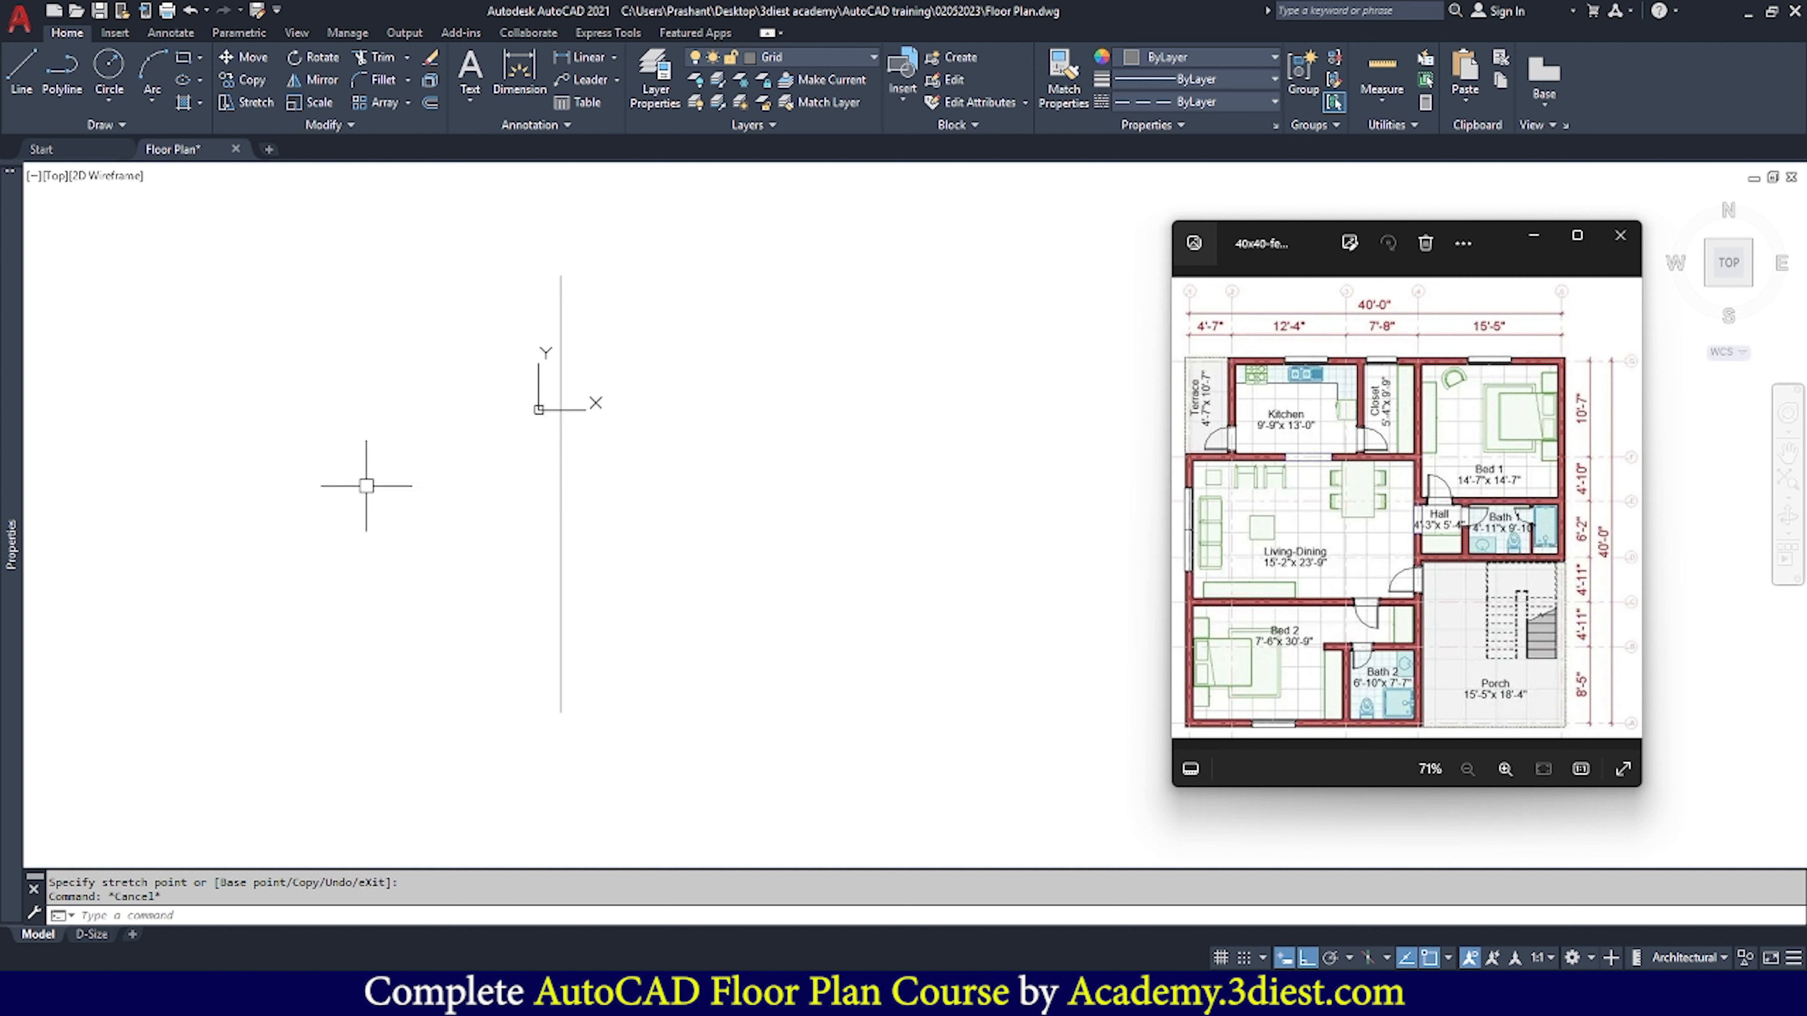
text(UC)
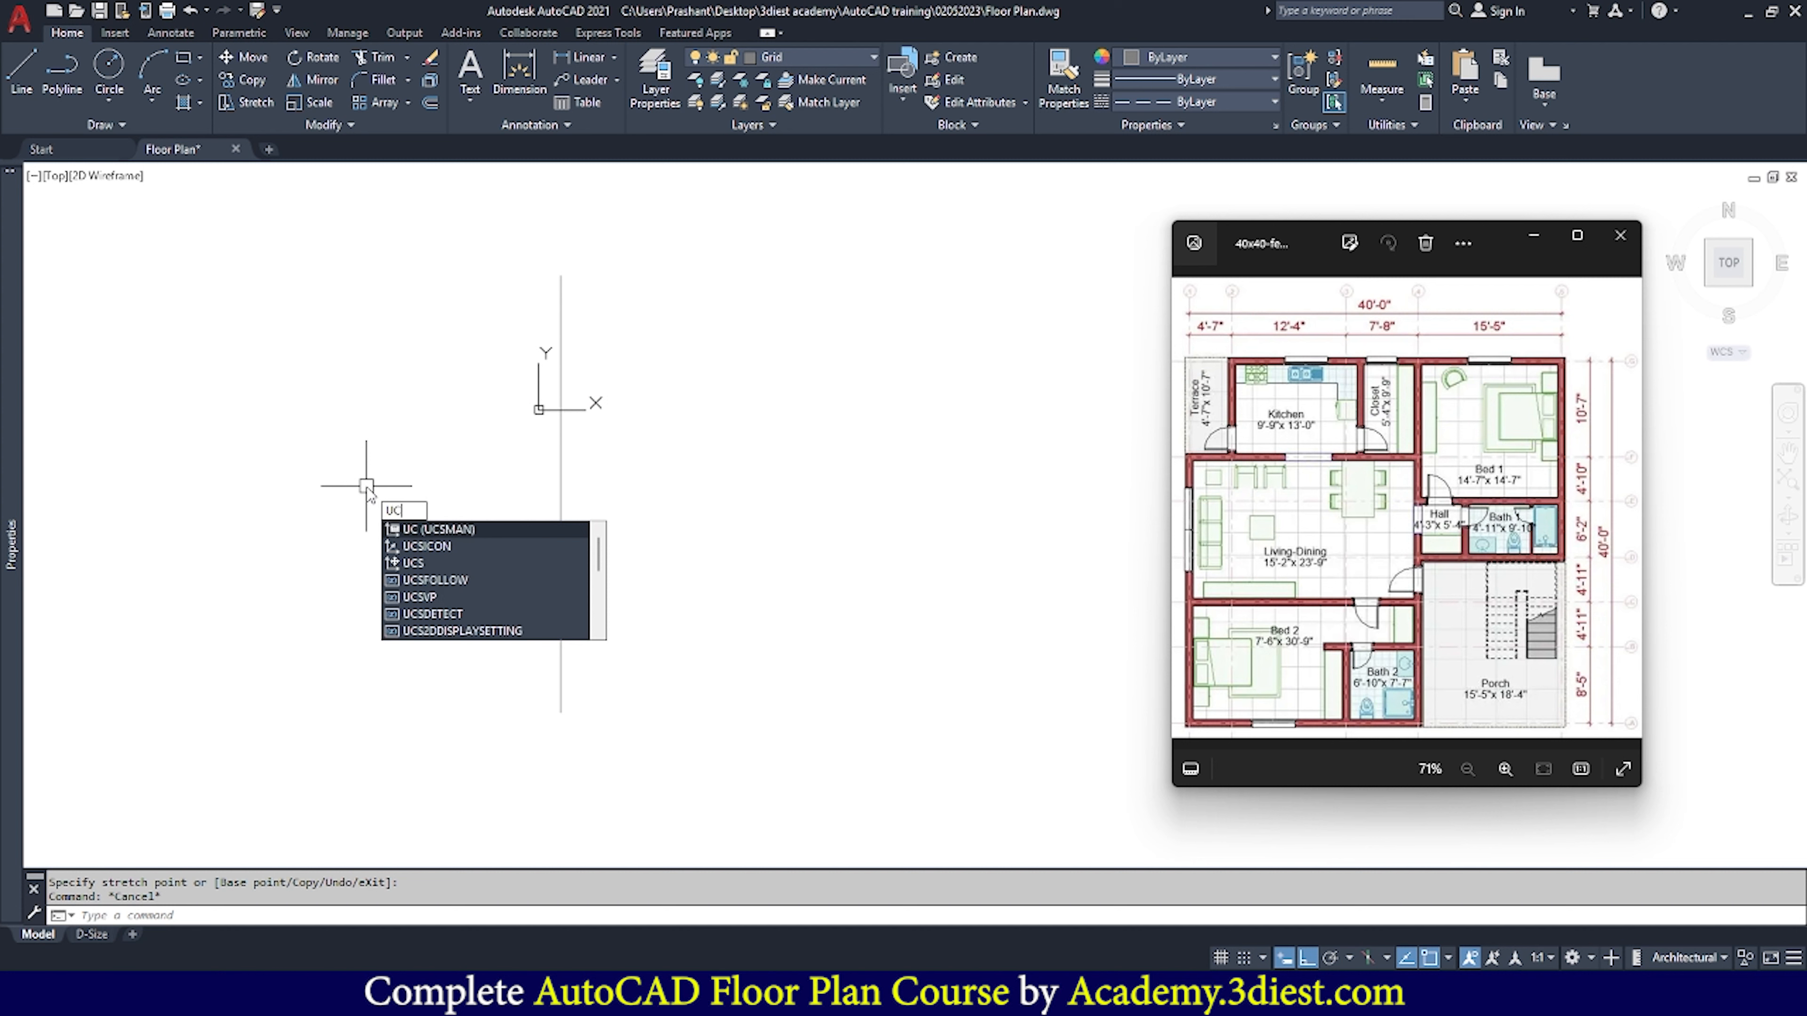
key(Escape)
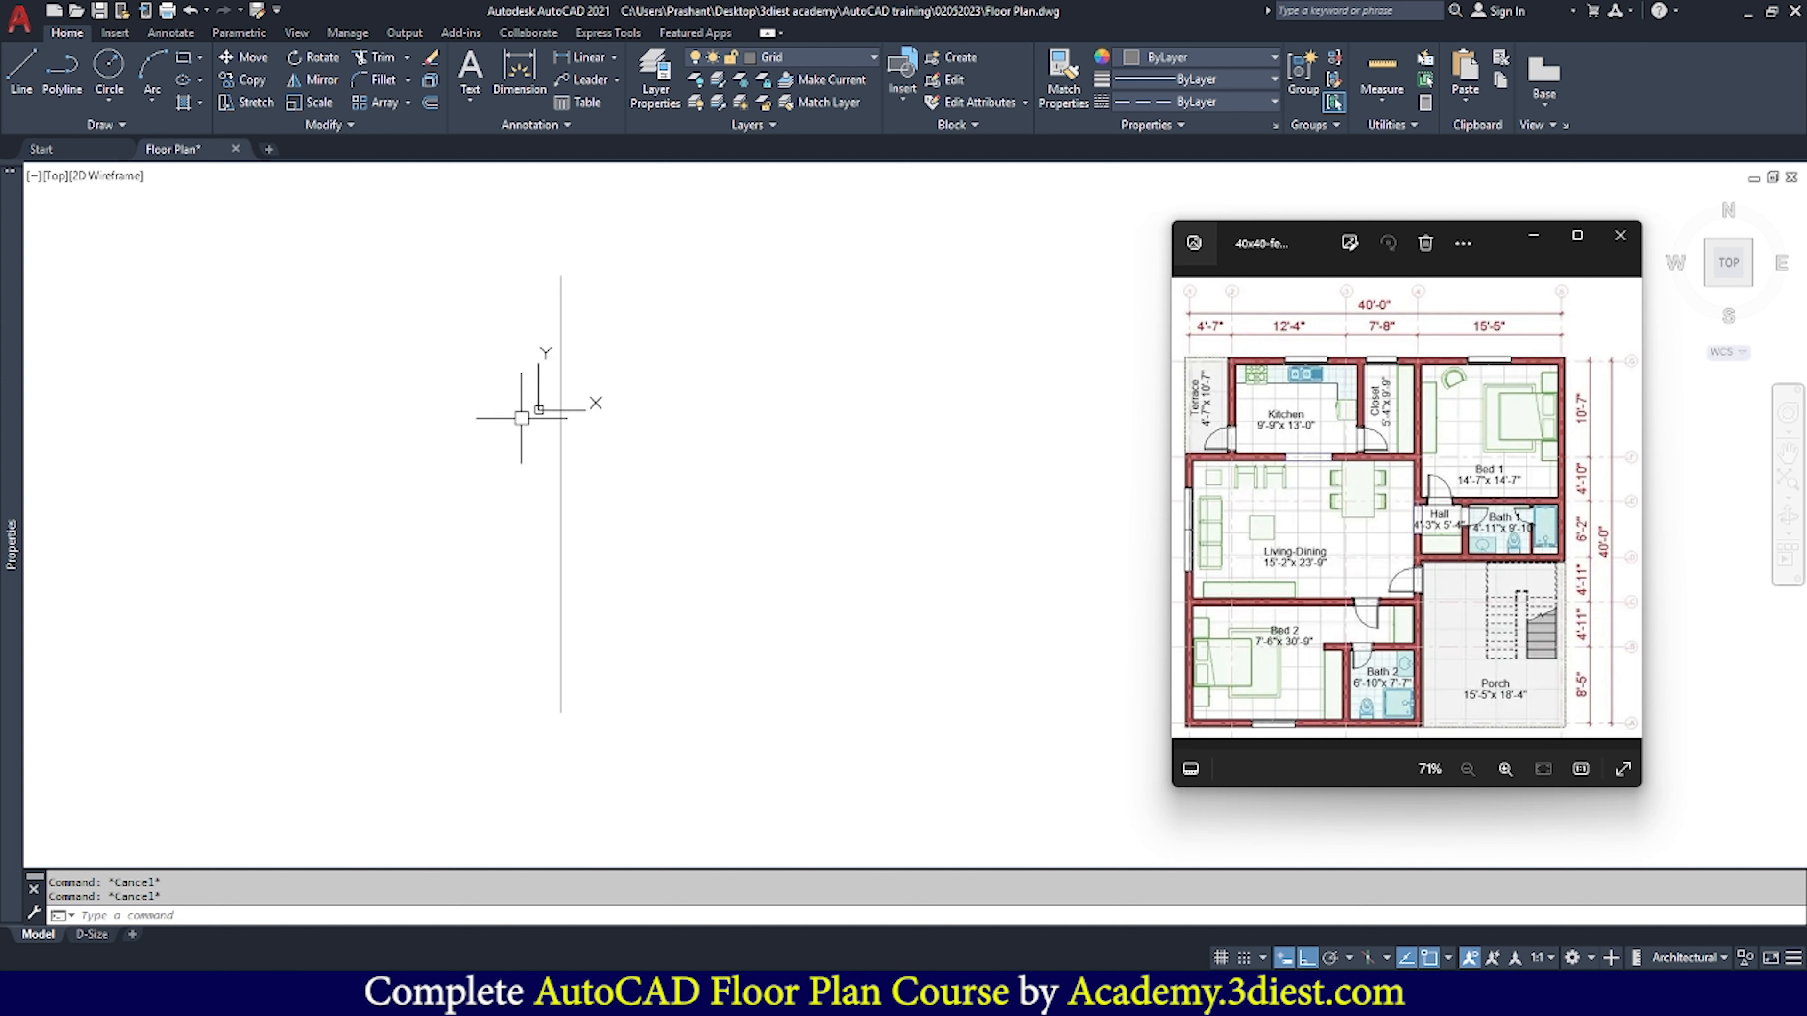
Turn the UCS icon off with the UCSICON command
scroll(538, 399, up, 1)
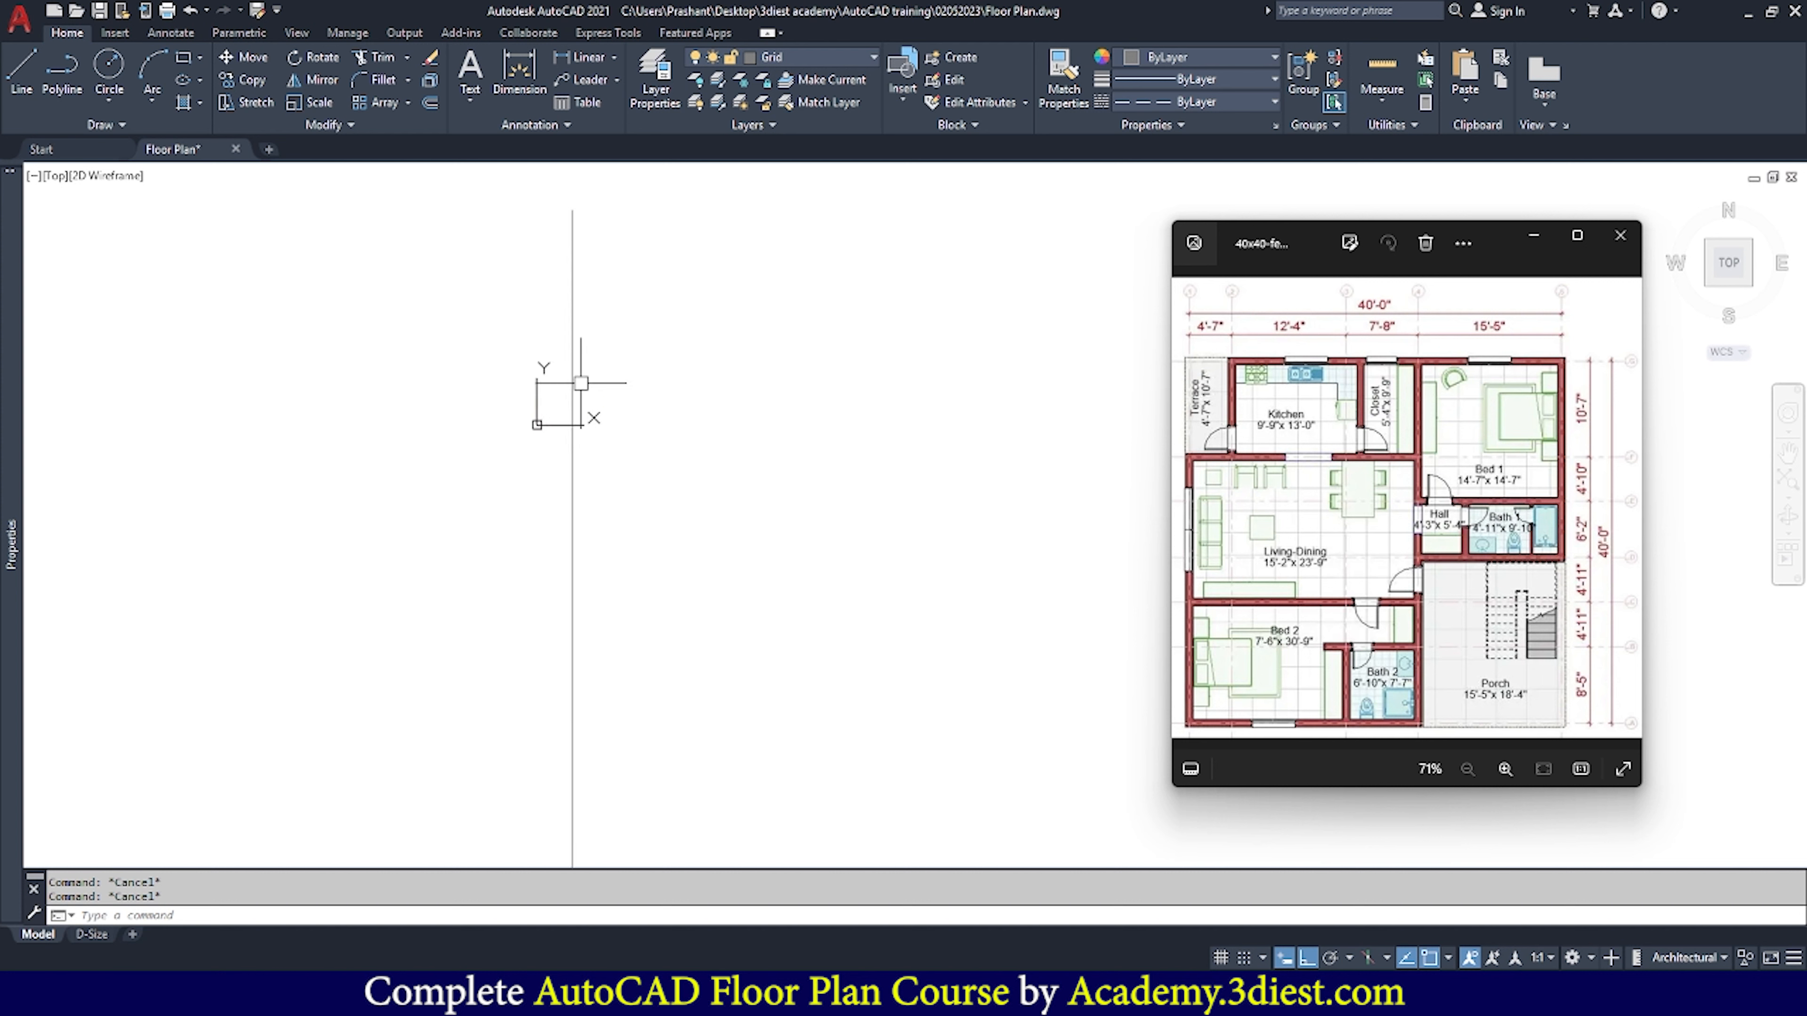
scroll(601, 402, down, 2)
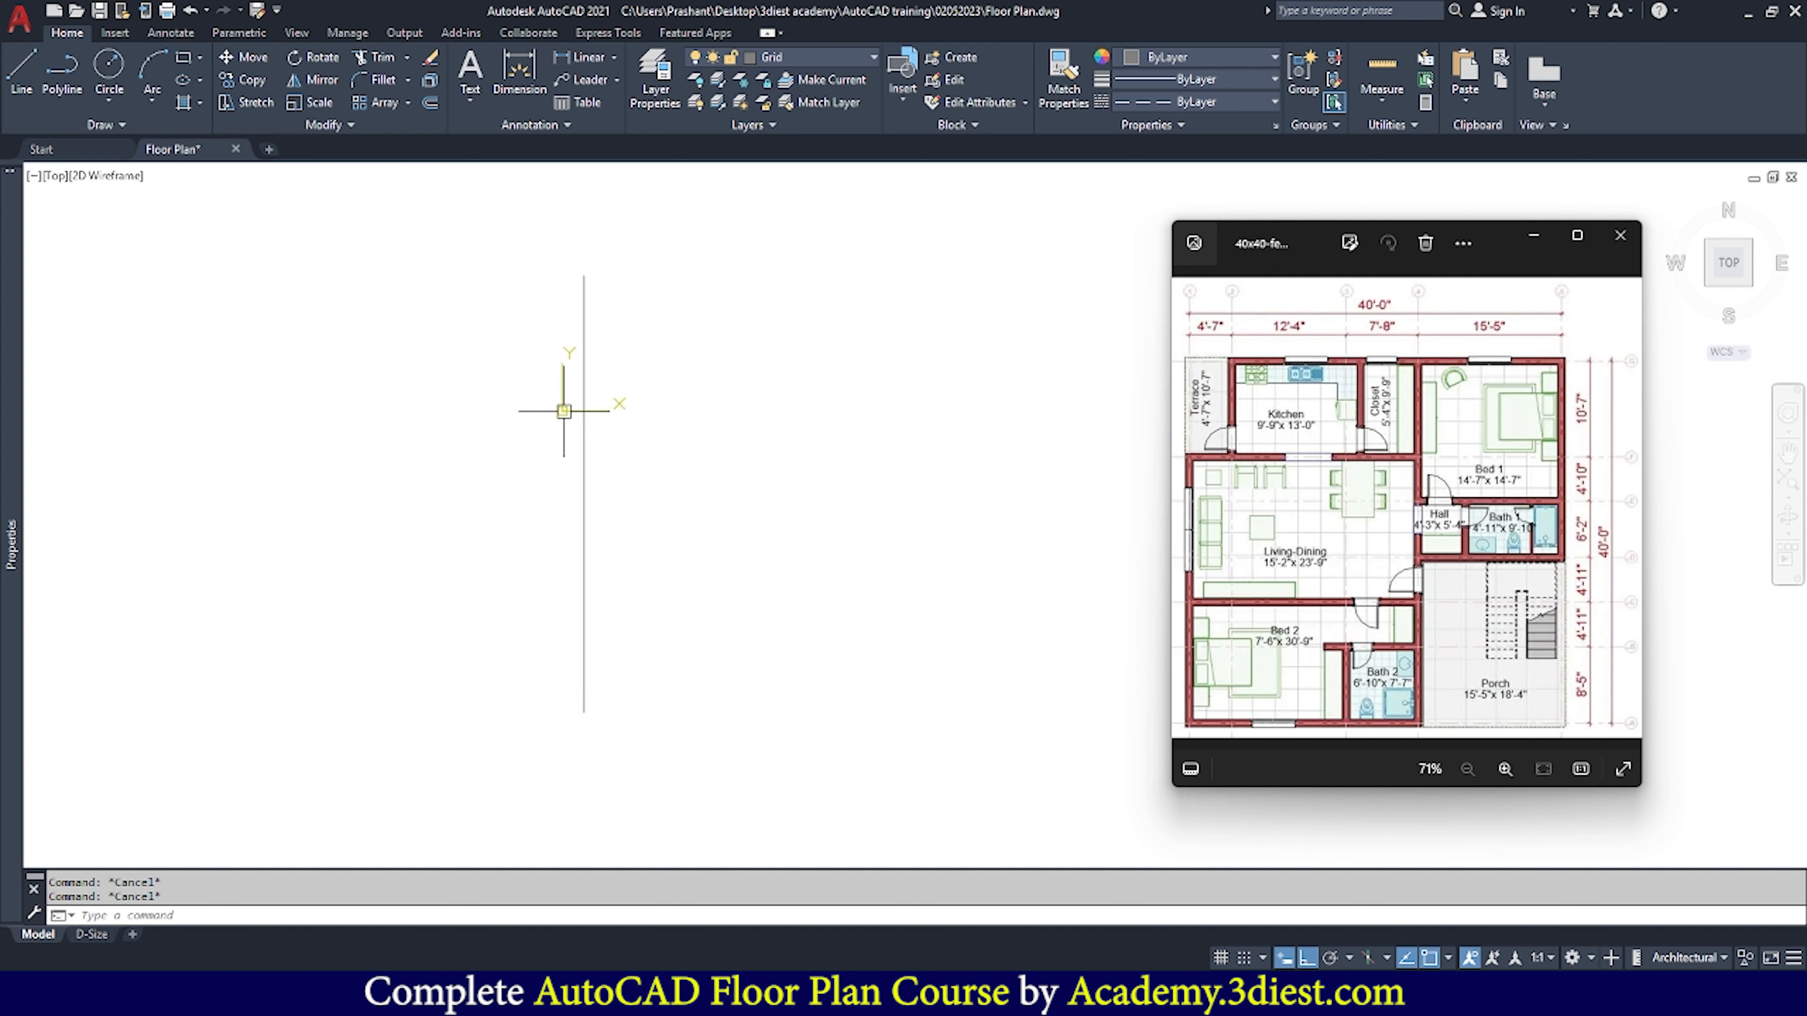
text(u)
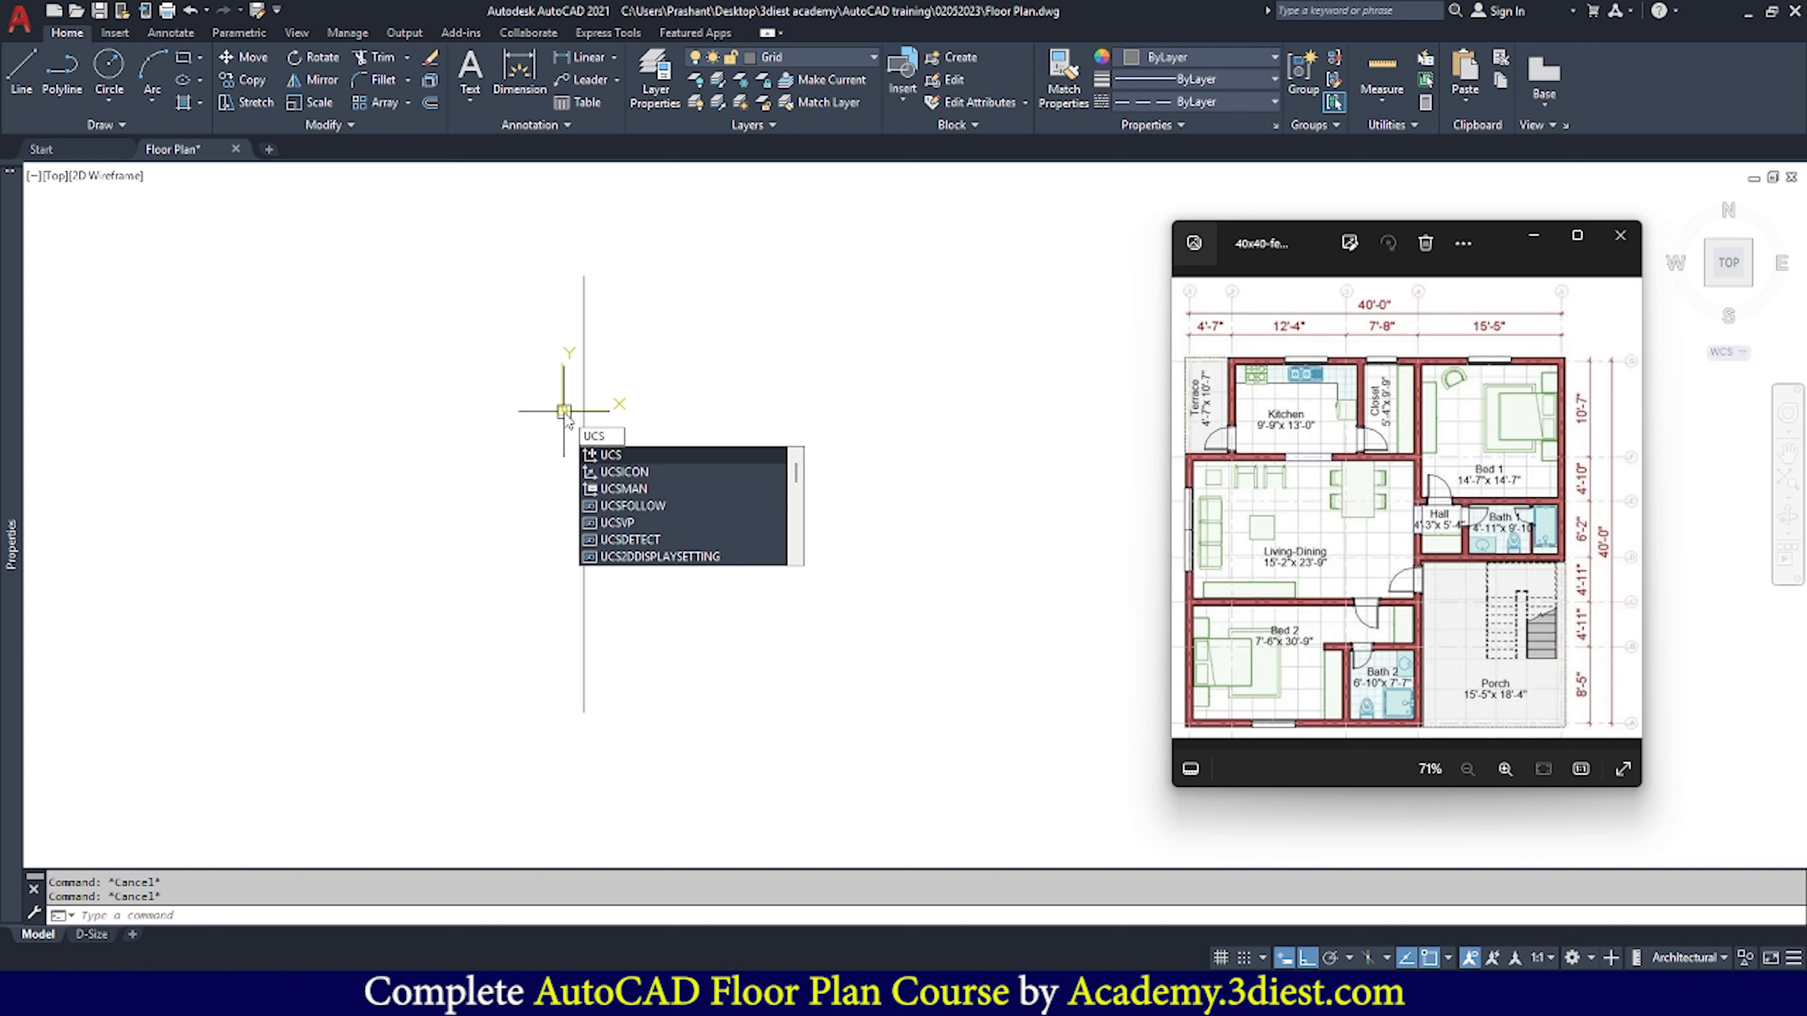
click(656, 480)
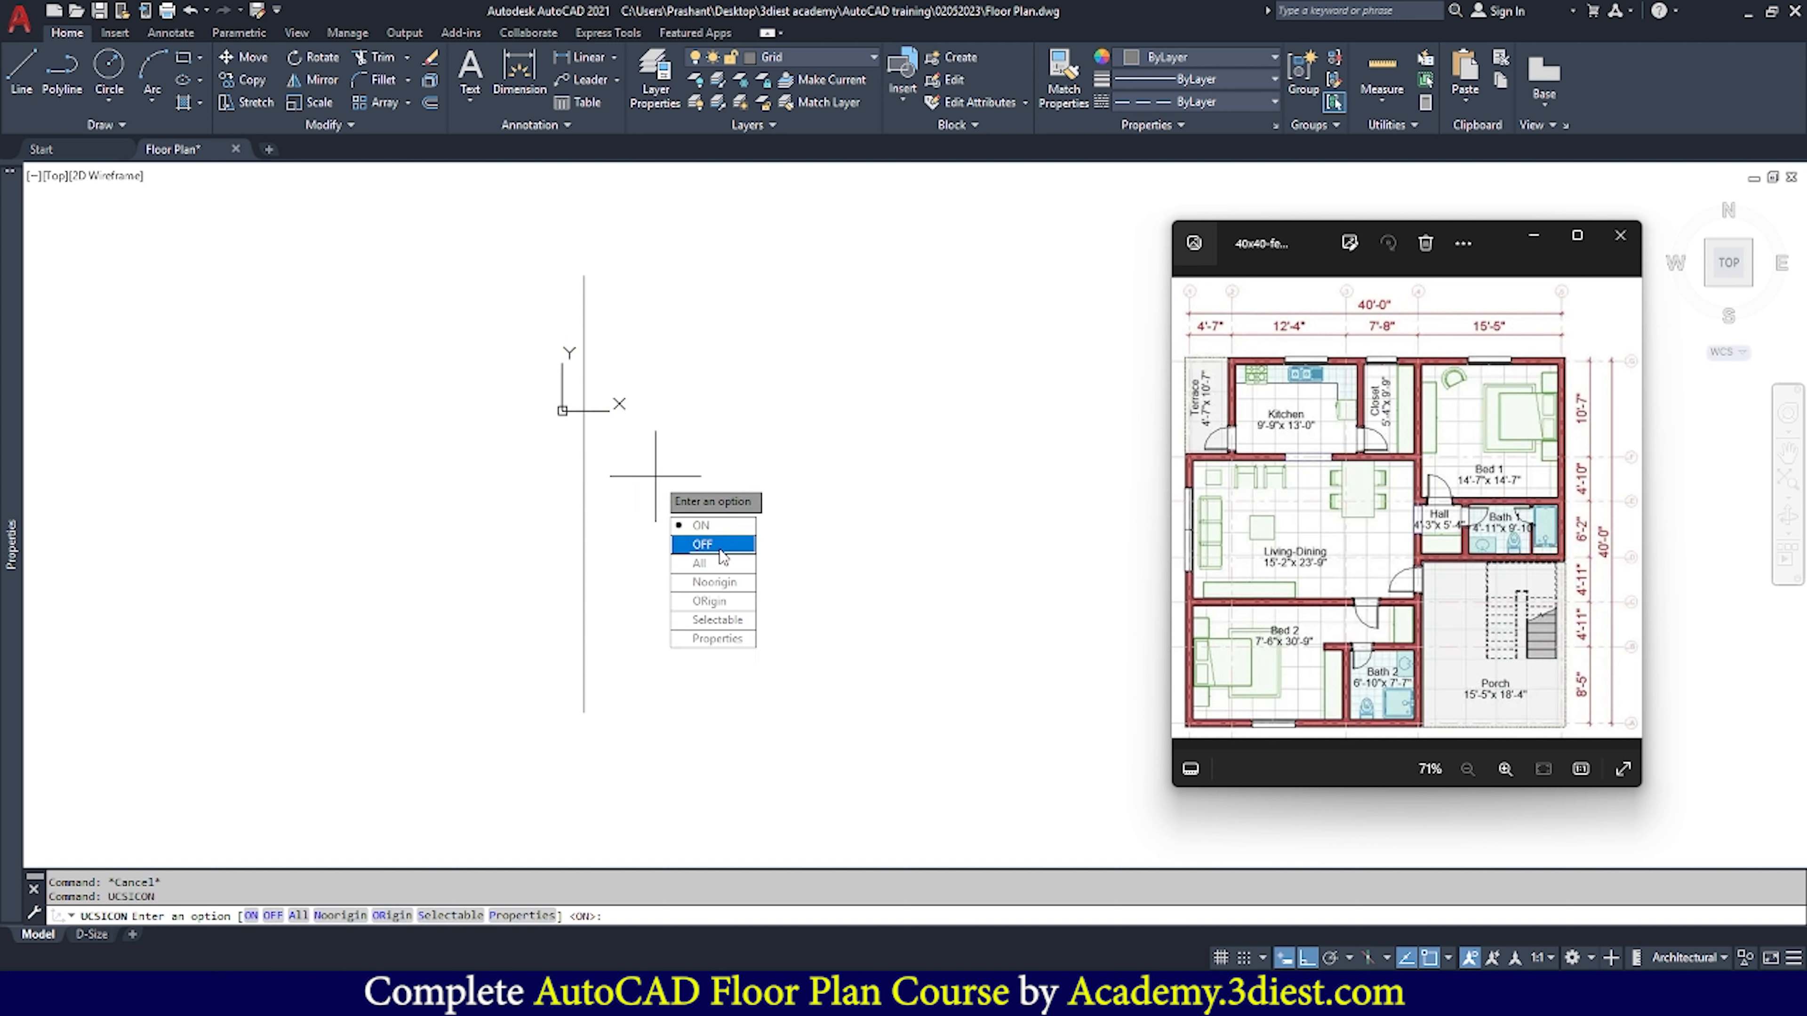
click(702, 545)
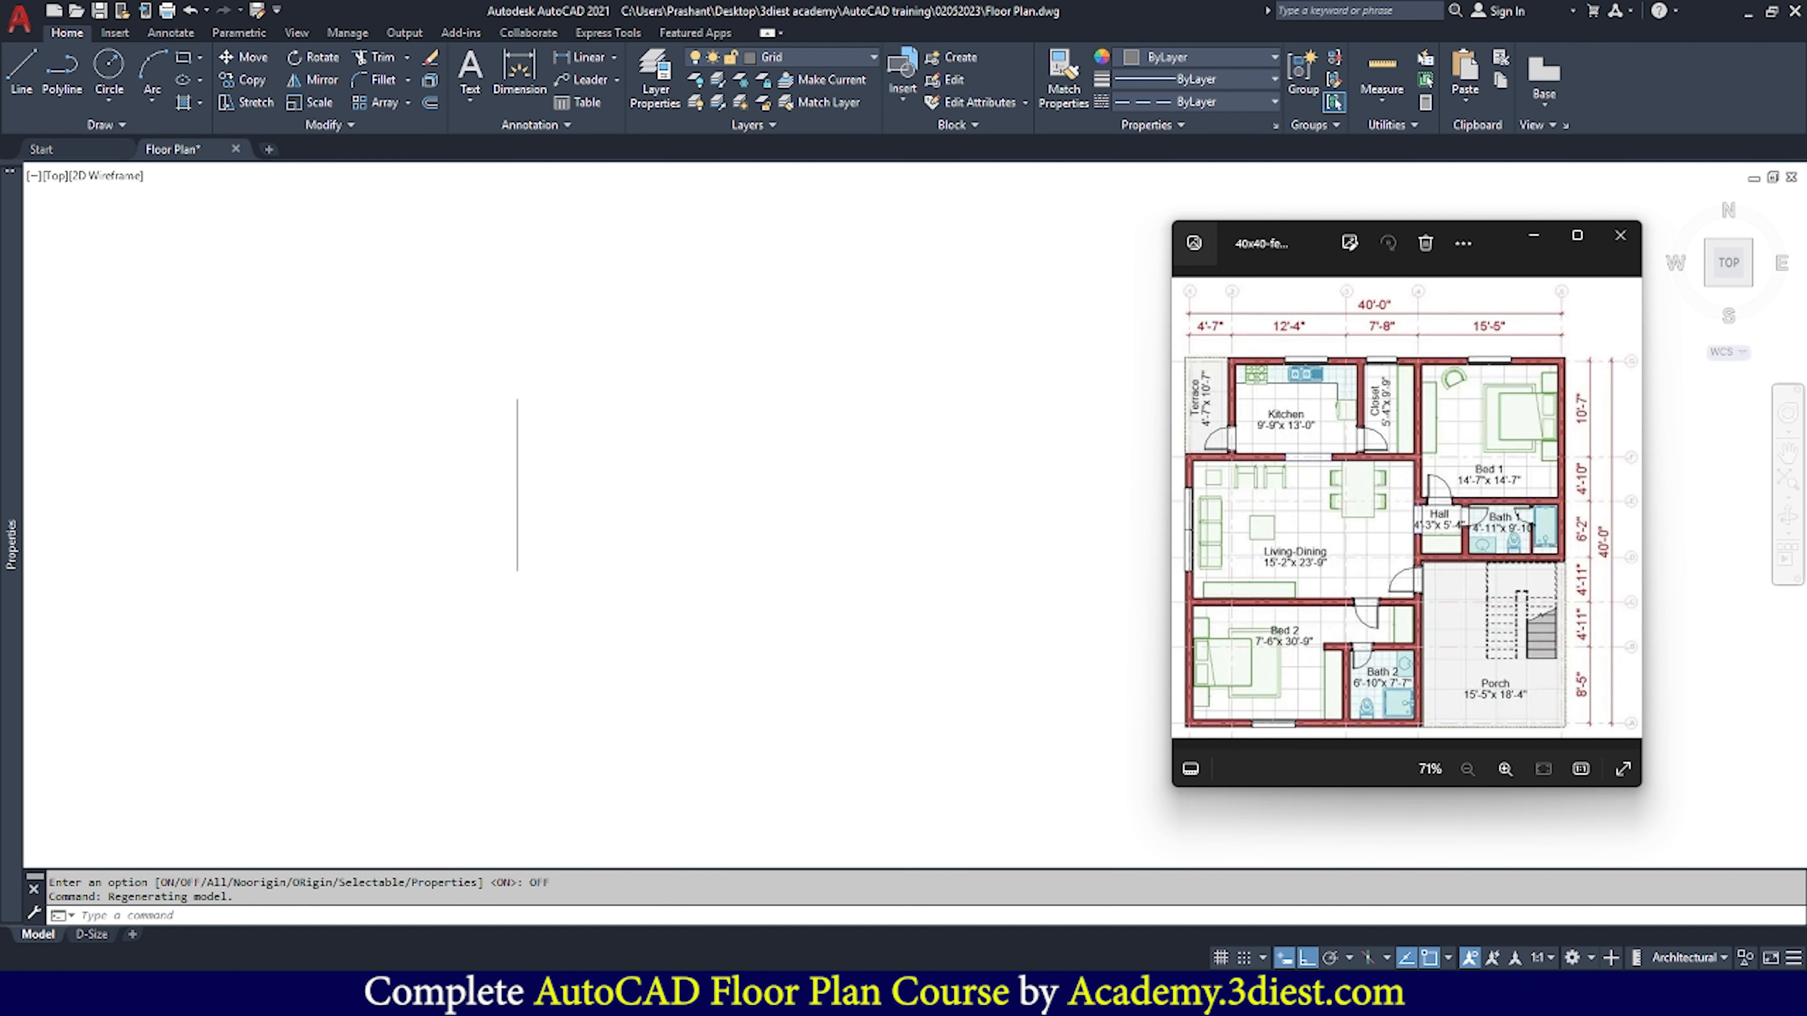
scroll(473, 469, up, 5)
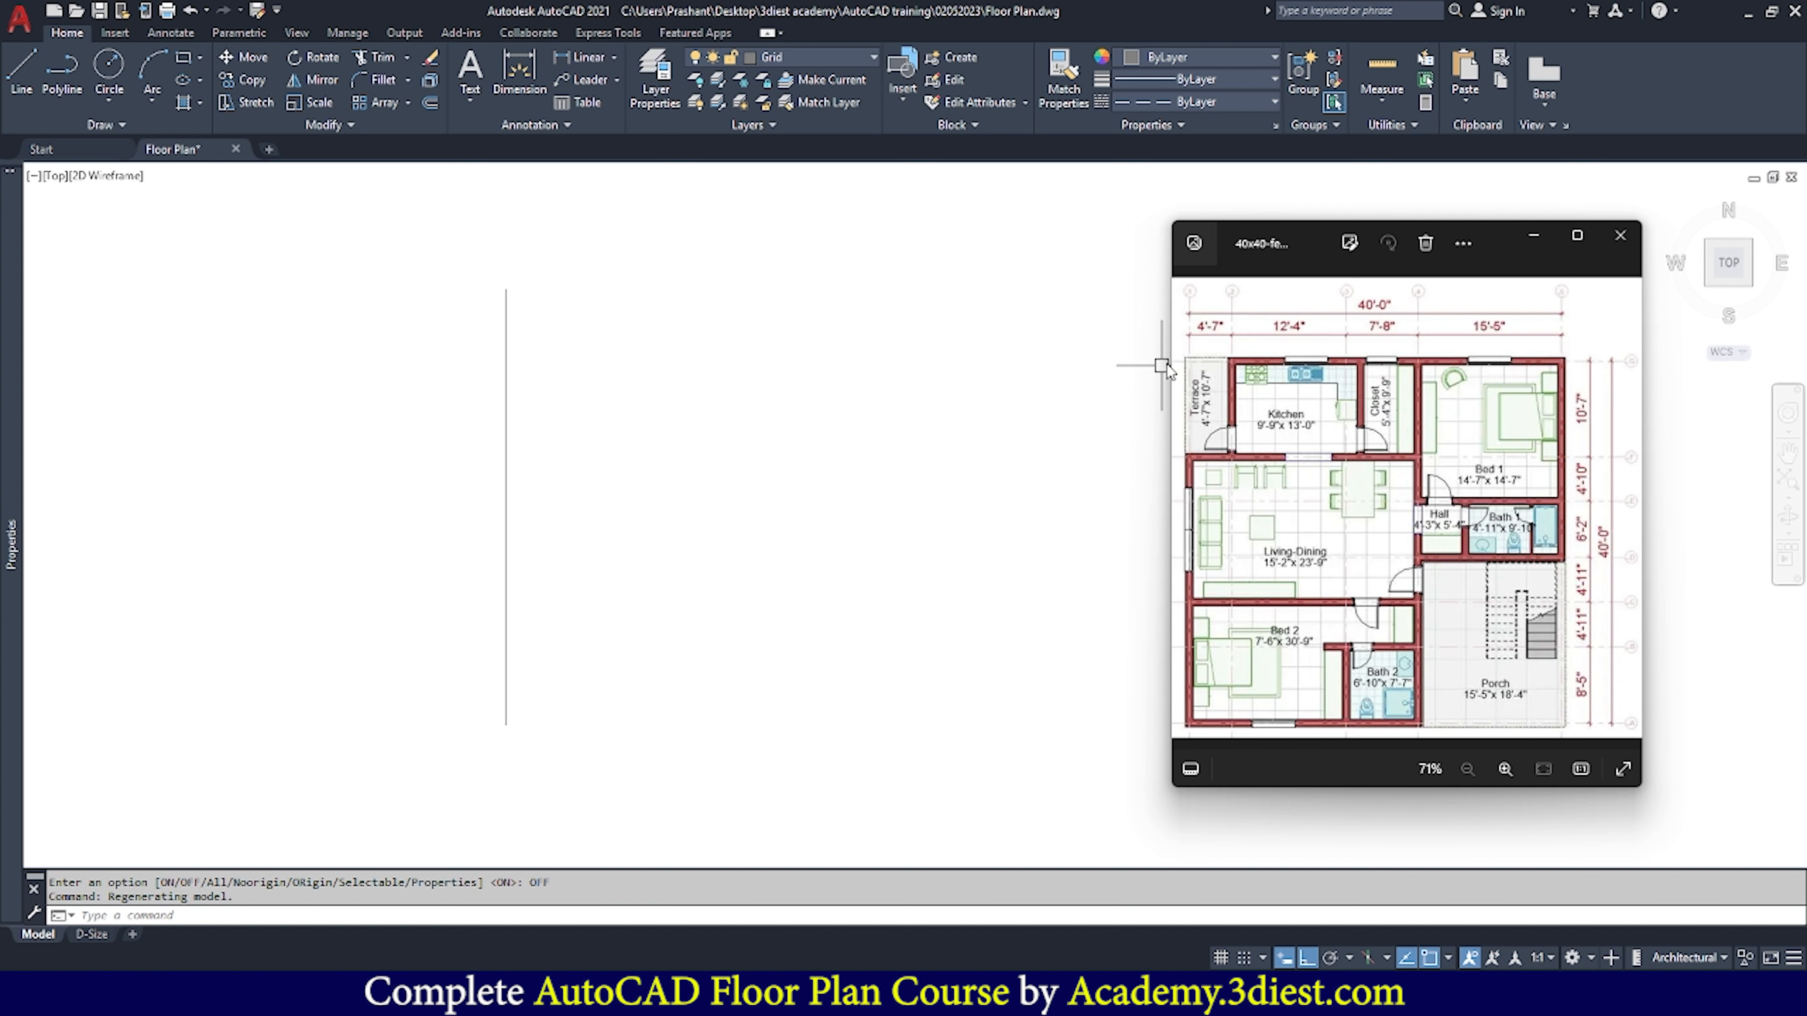
key(Escape)
click(502, 354)
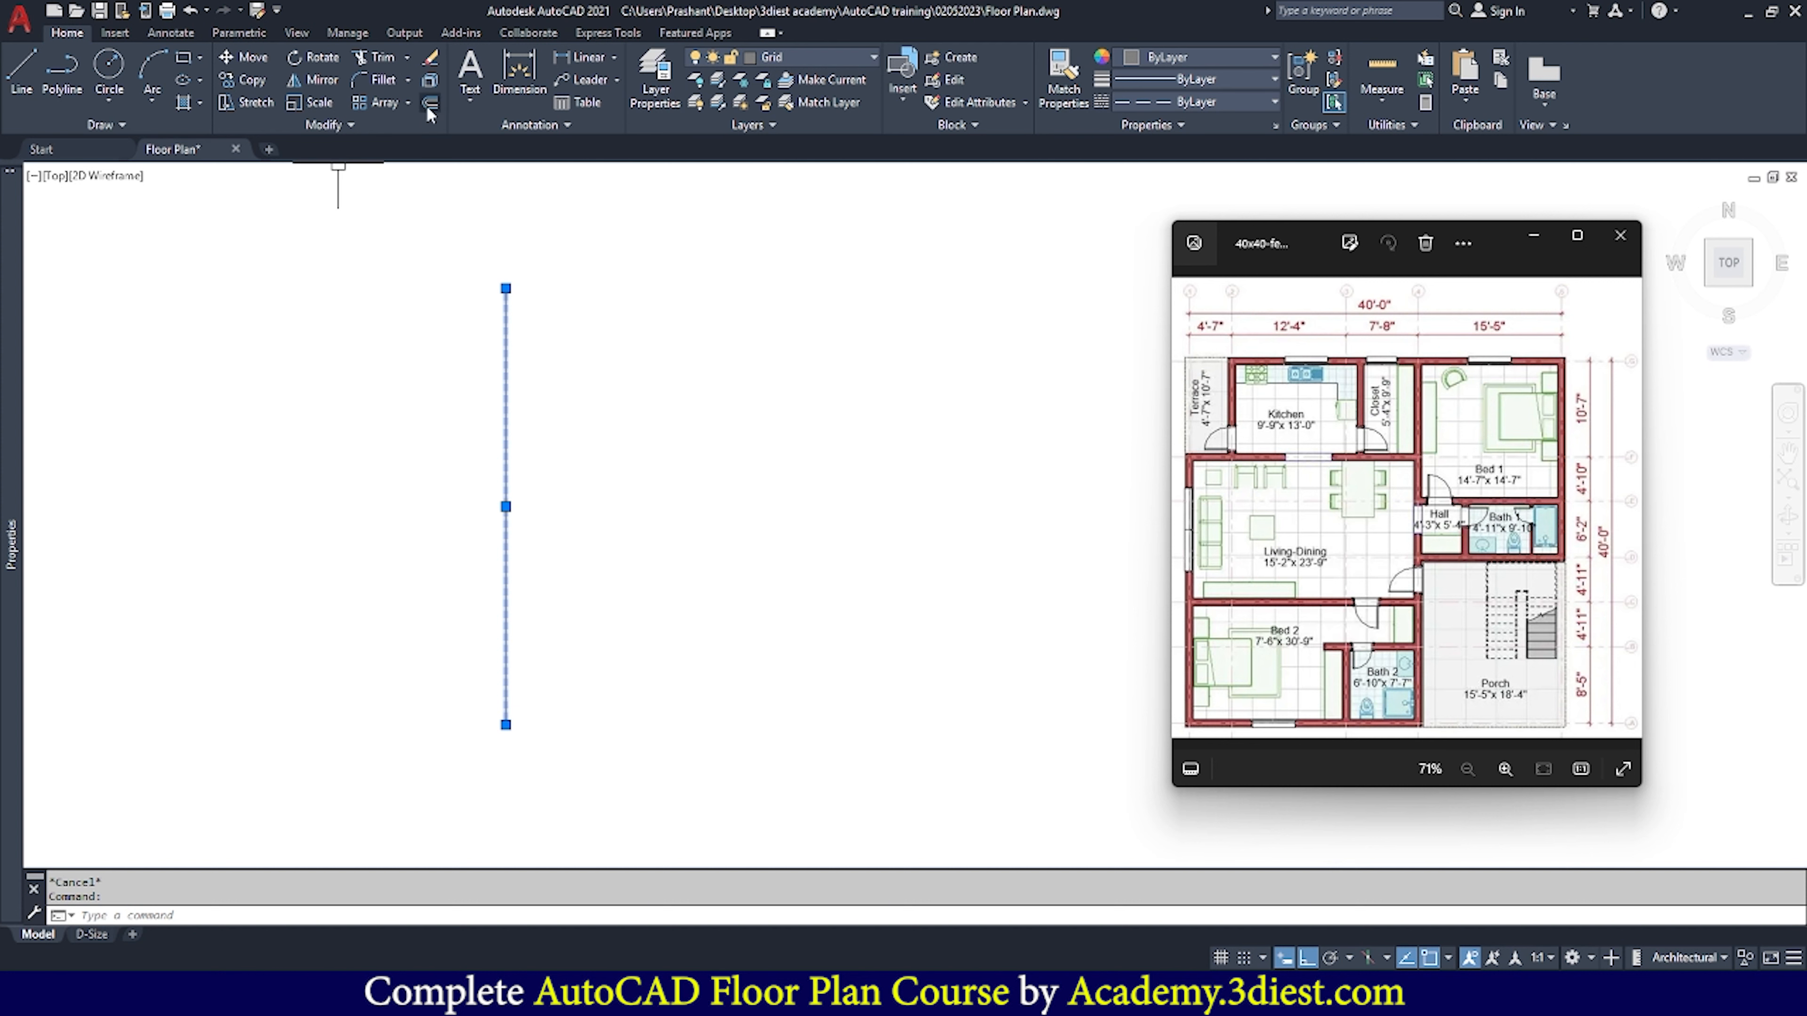
key(Escape)
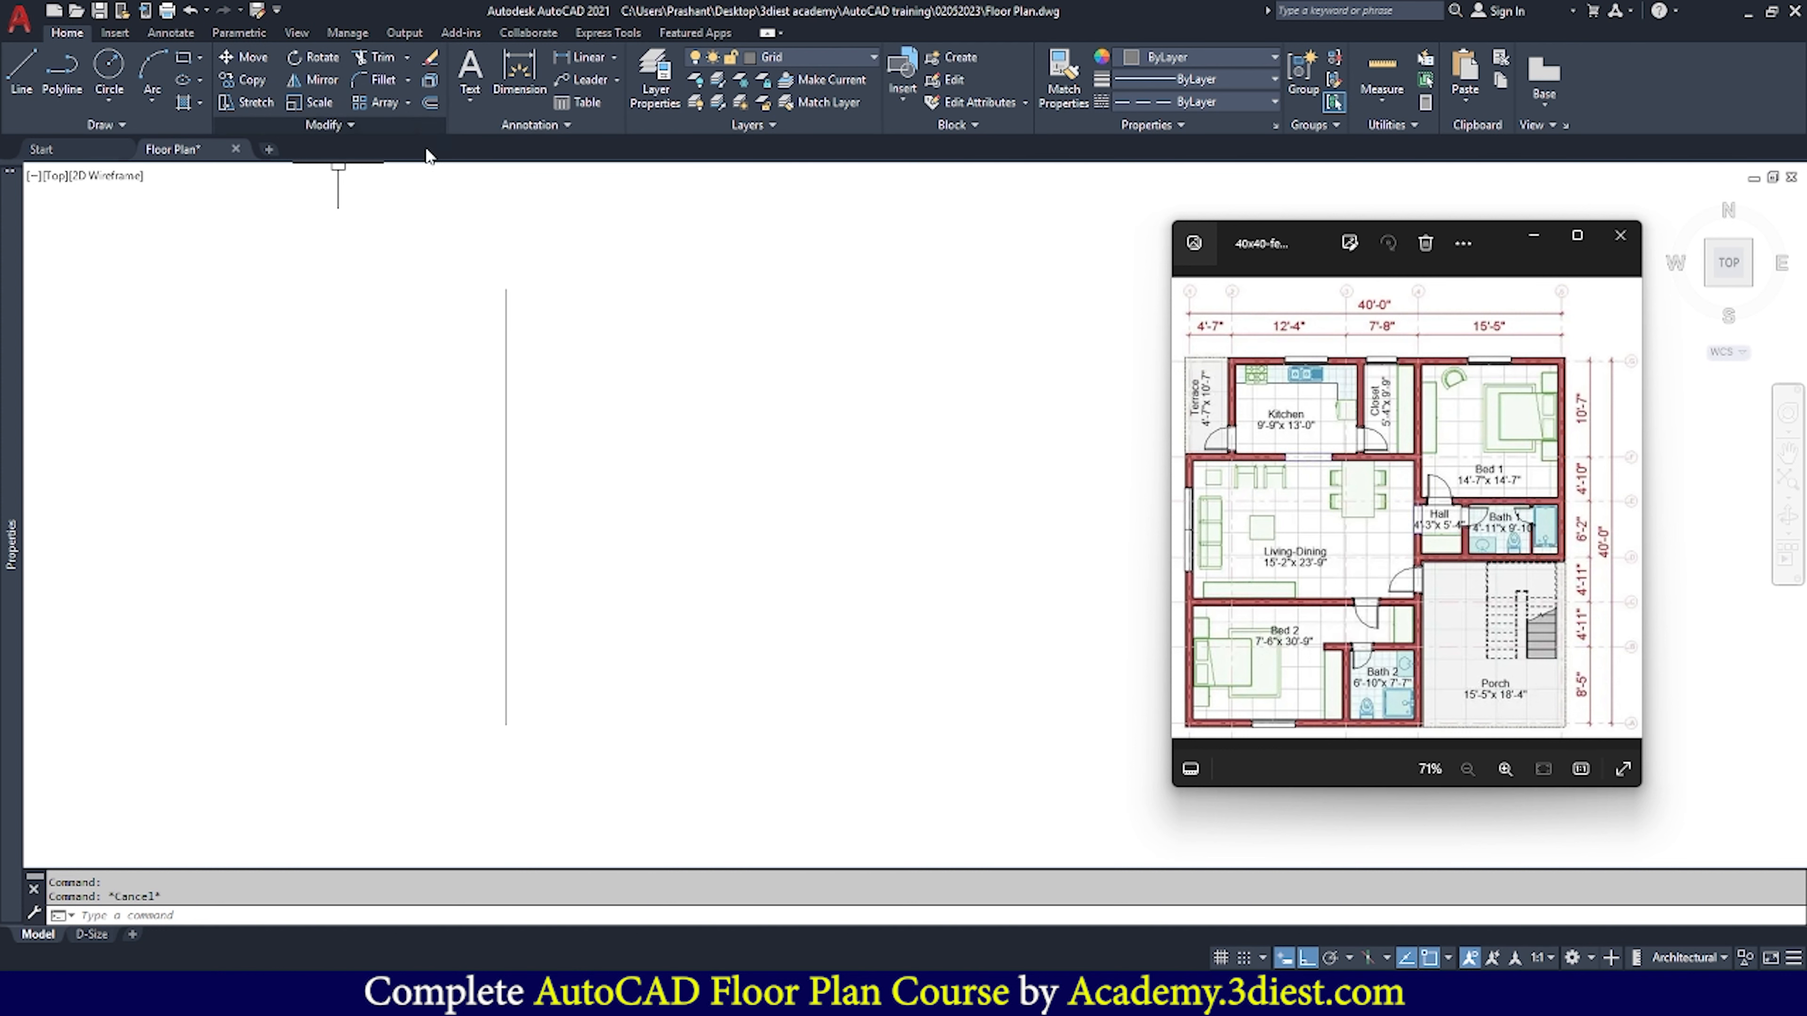
Offset the vertical grid line 4'-7" to its right
click(429, 103)
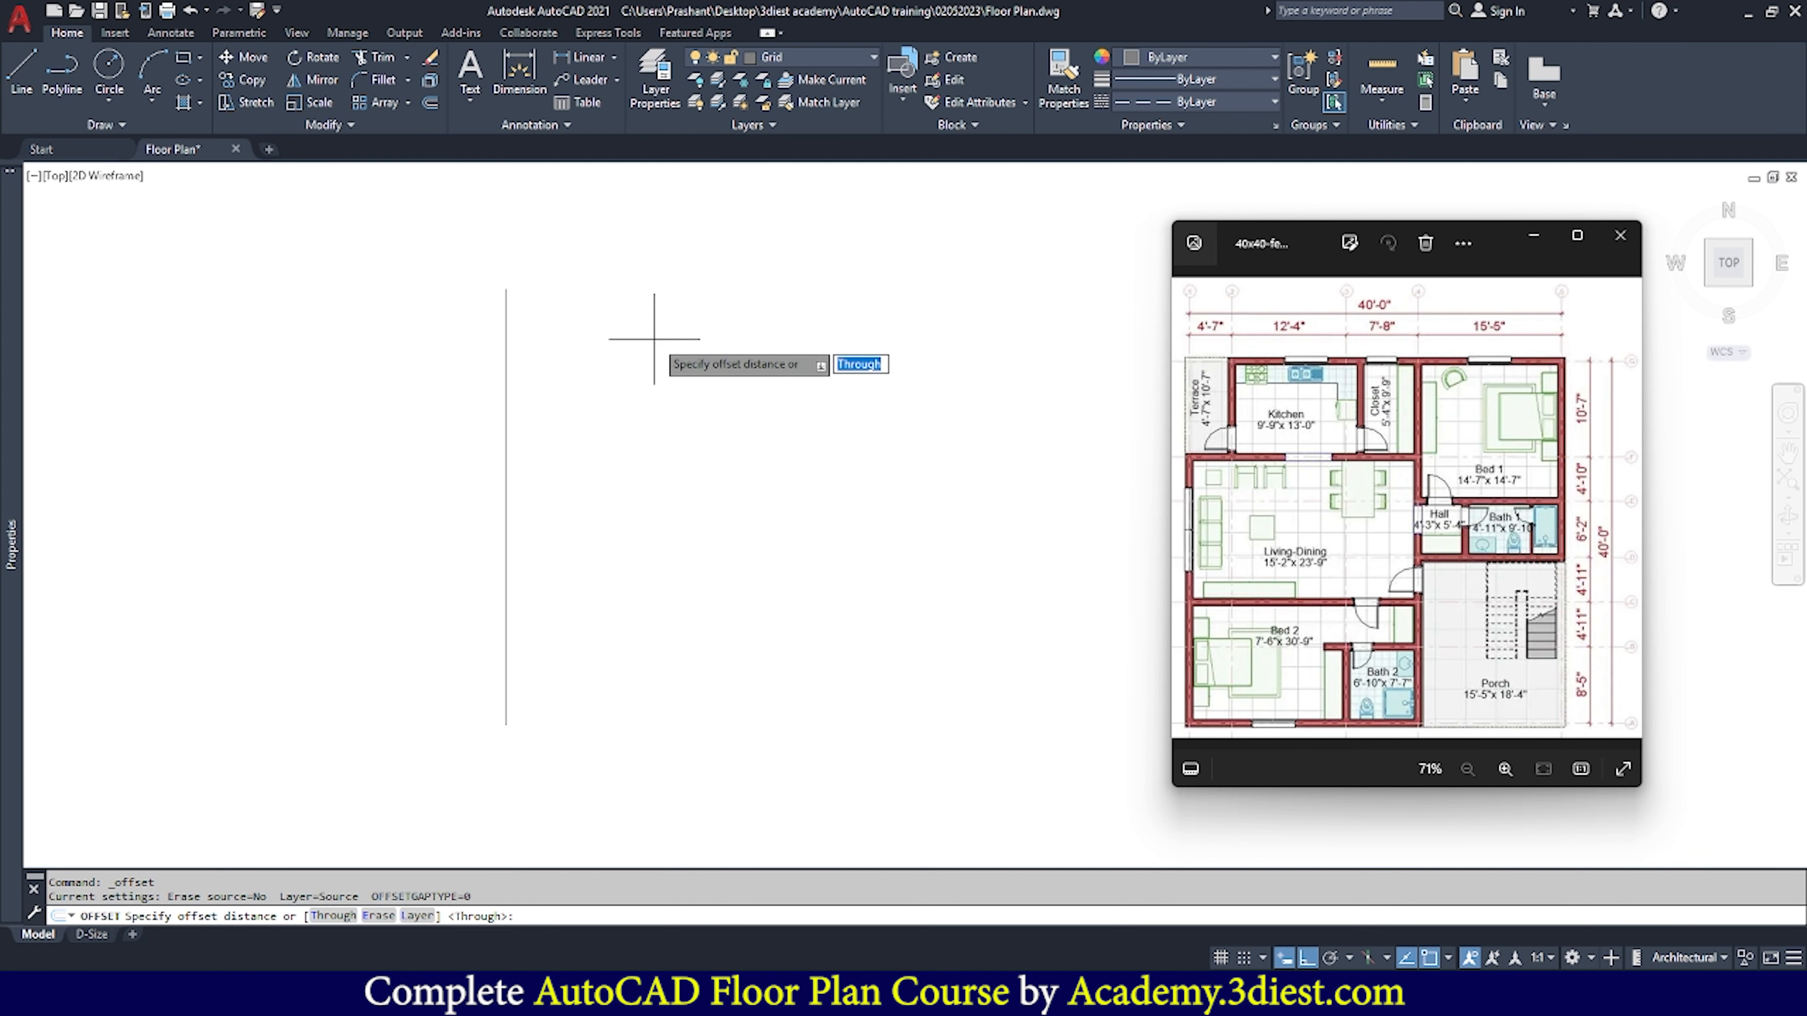
text(4)
text(-)
text('-)
text(7")
key(Return)
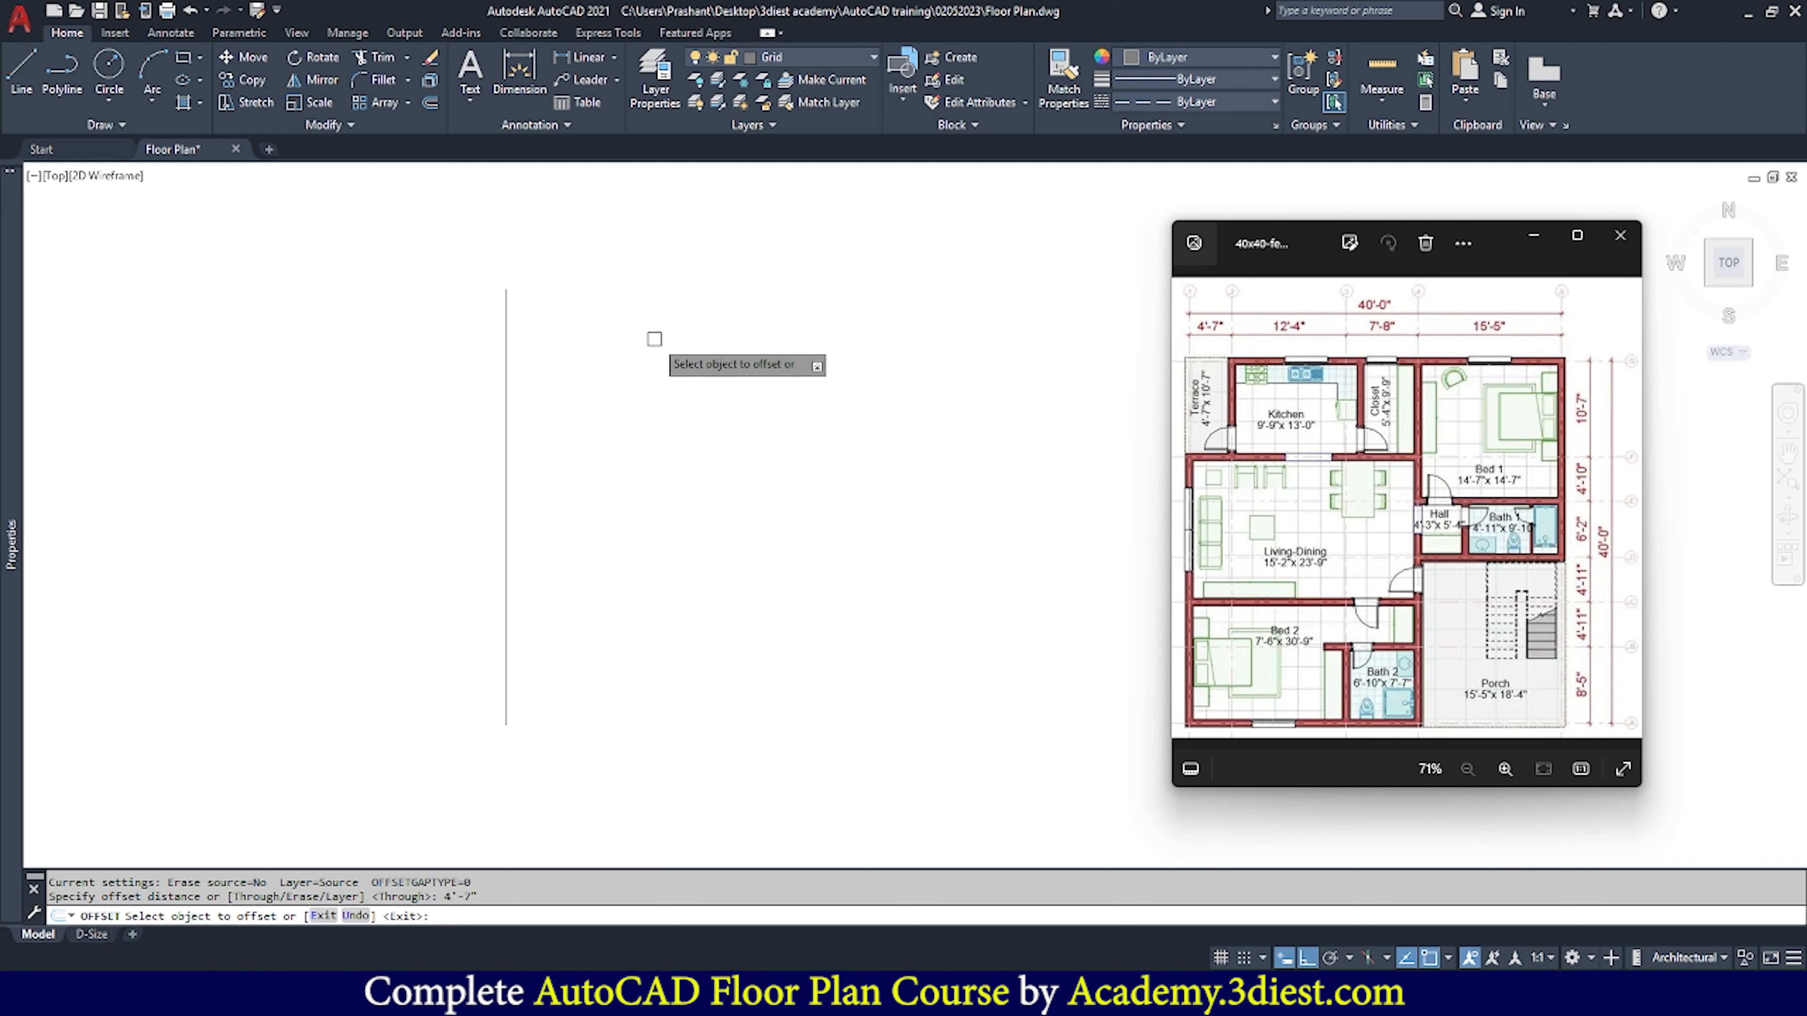
click(504, 405)
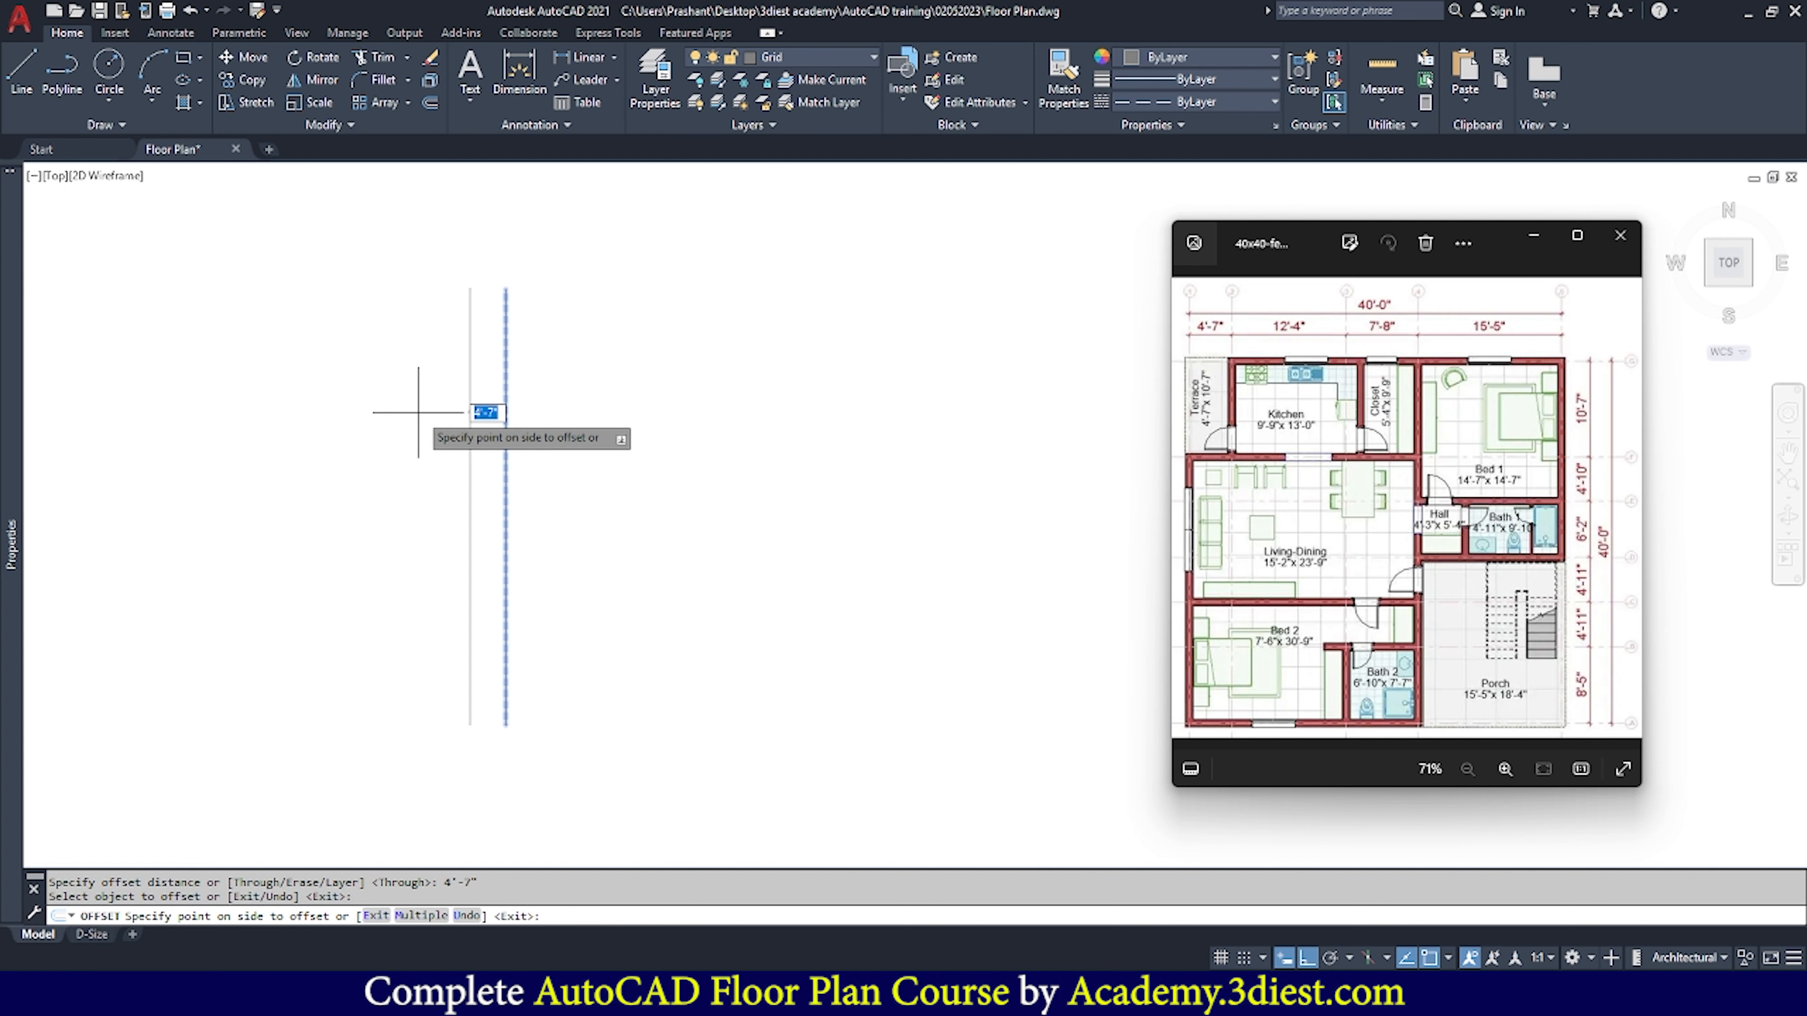
click(644, 422)
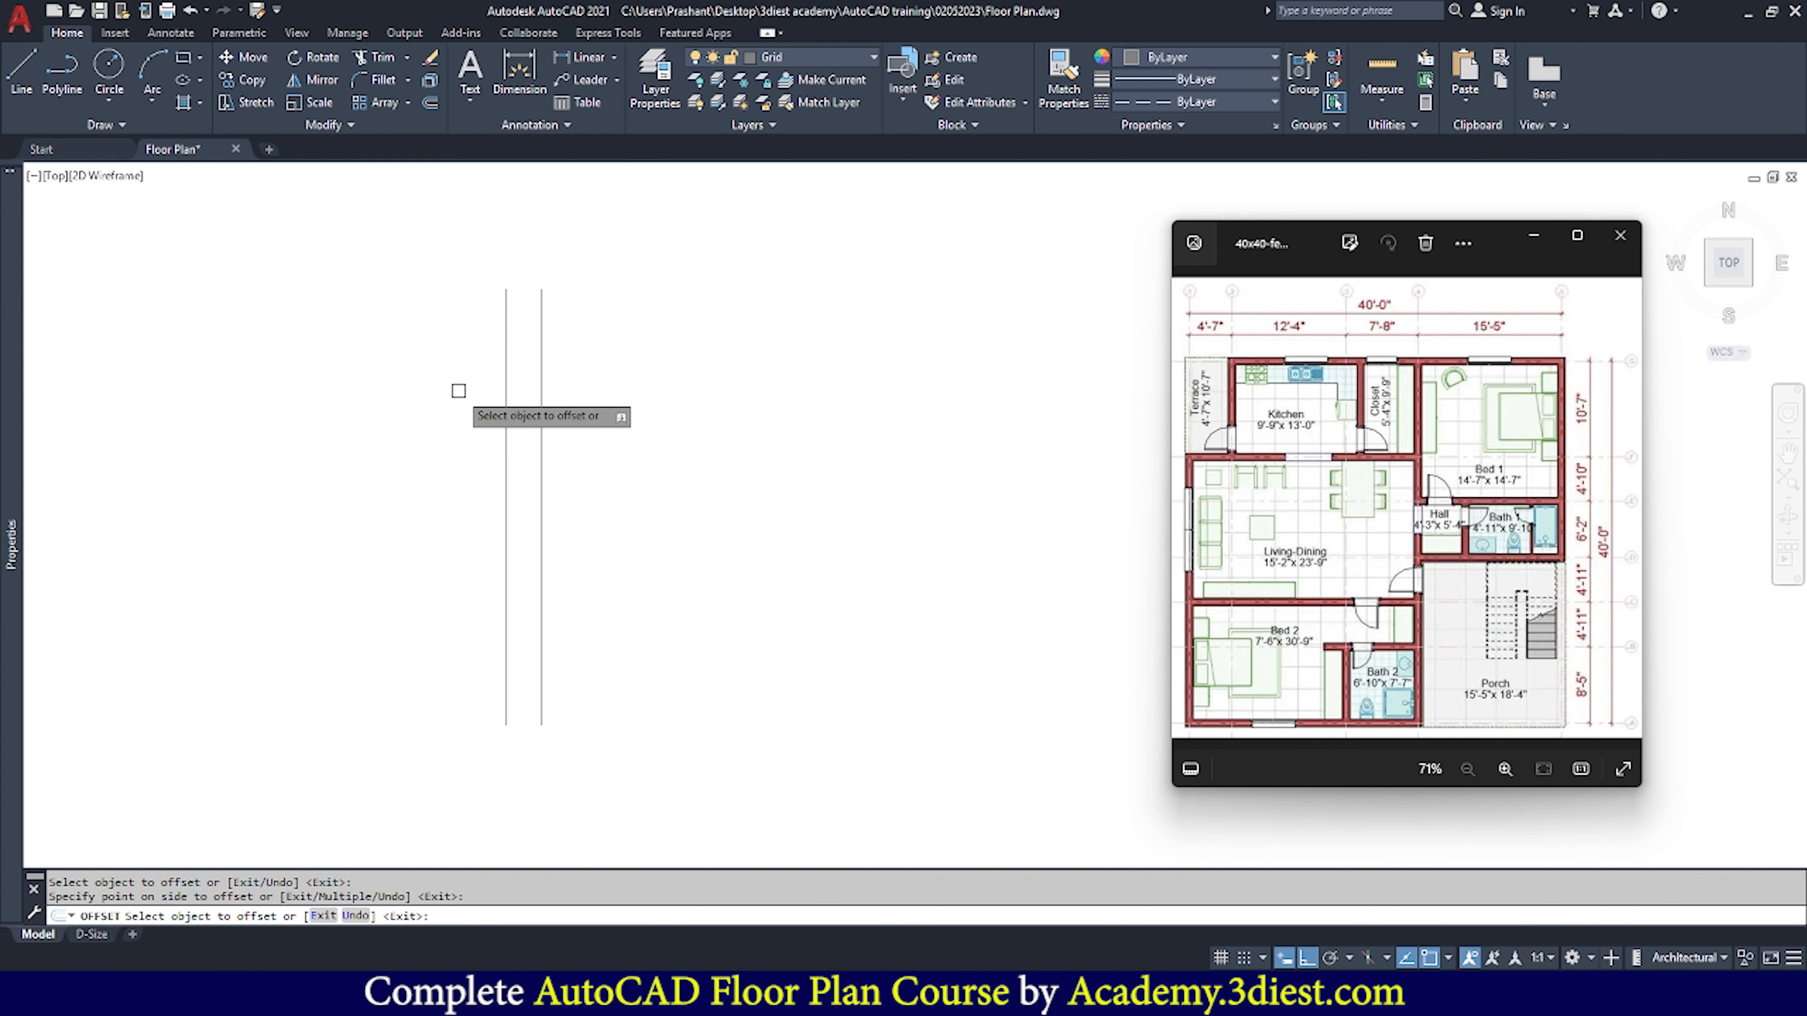
key(Escape)
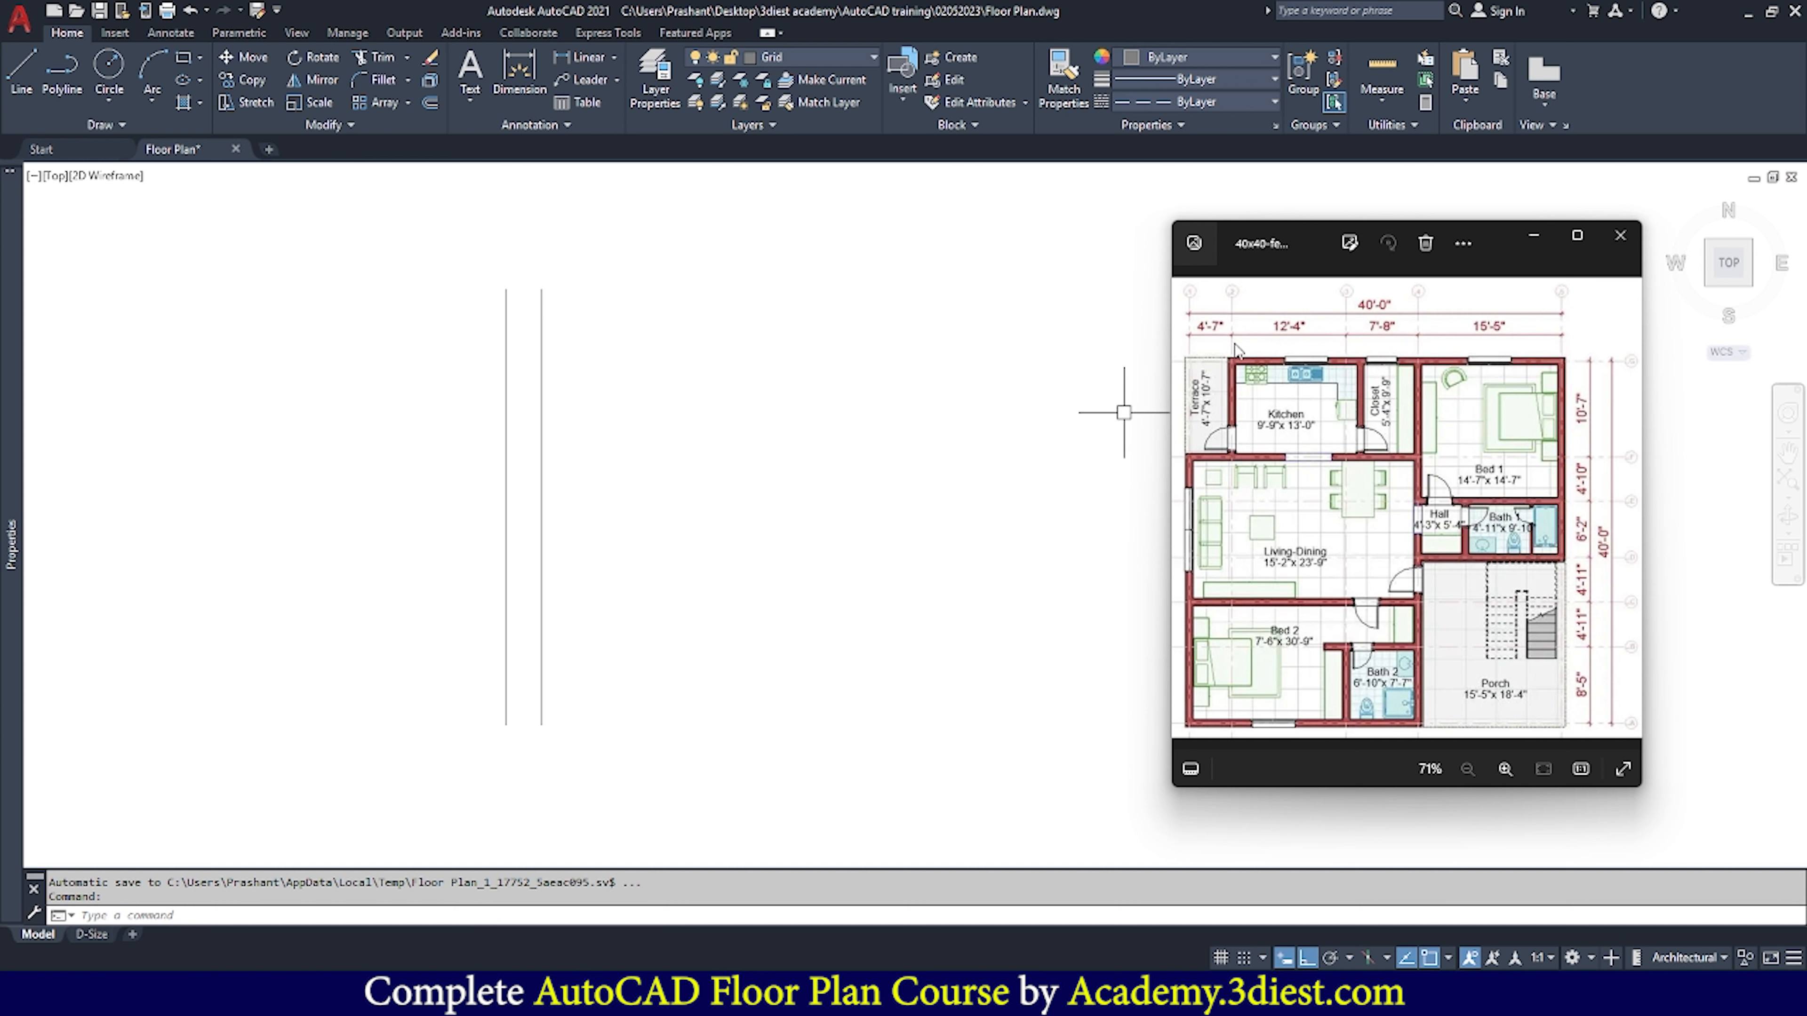
Offset the second vertical grid line 12'-4" to the right
click(430, 102)
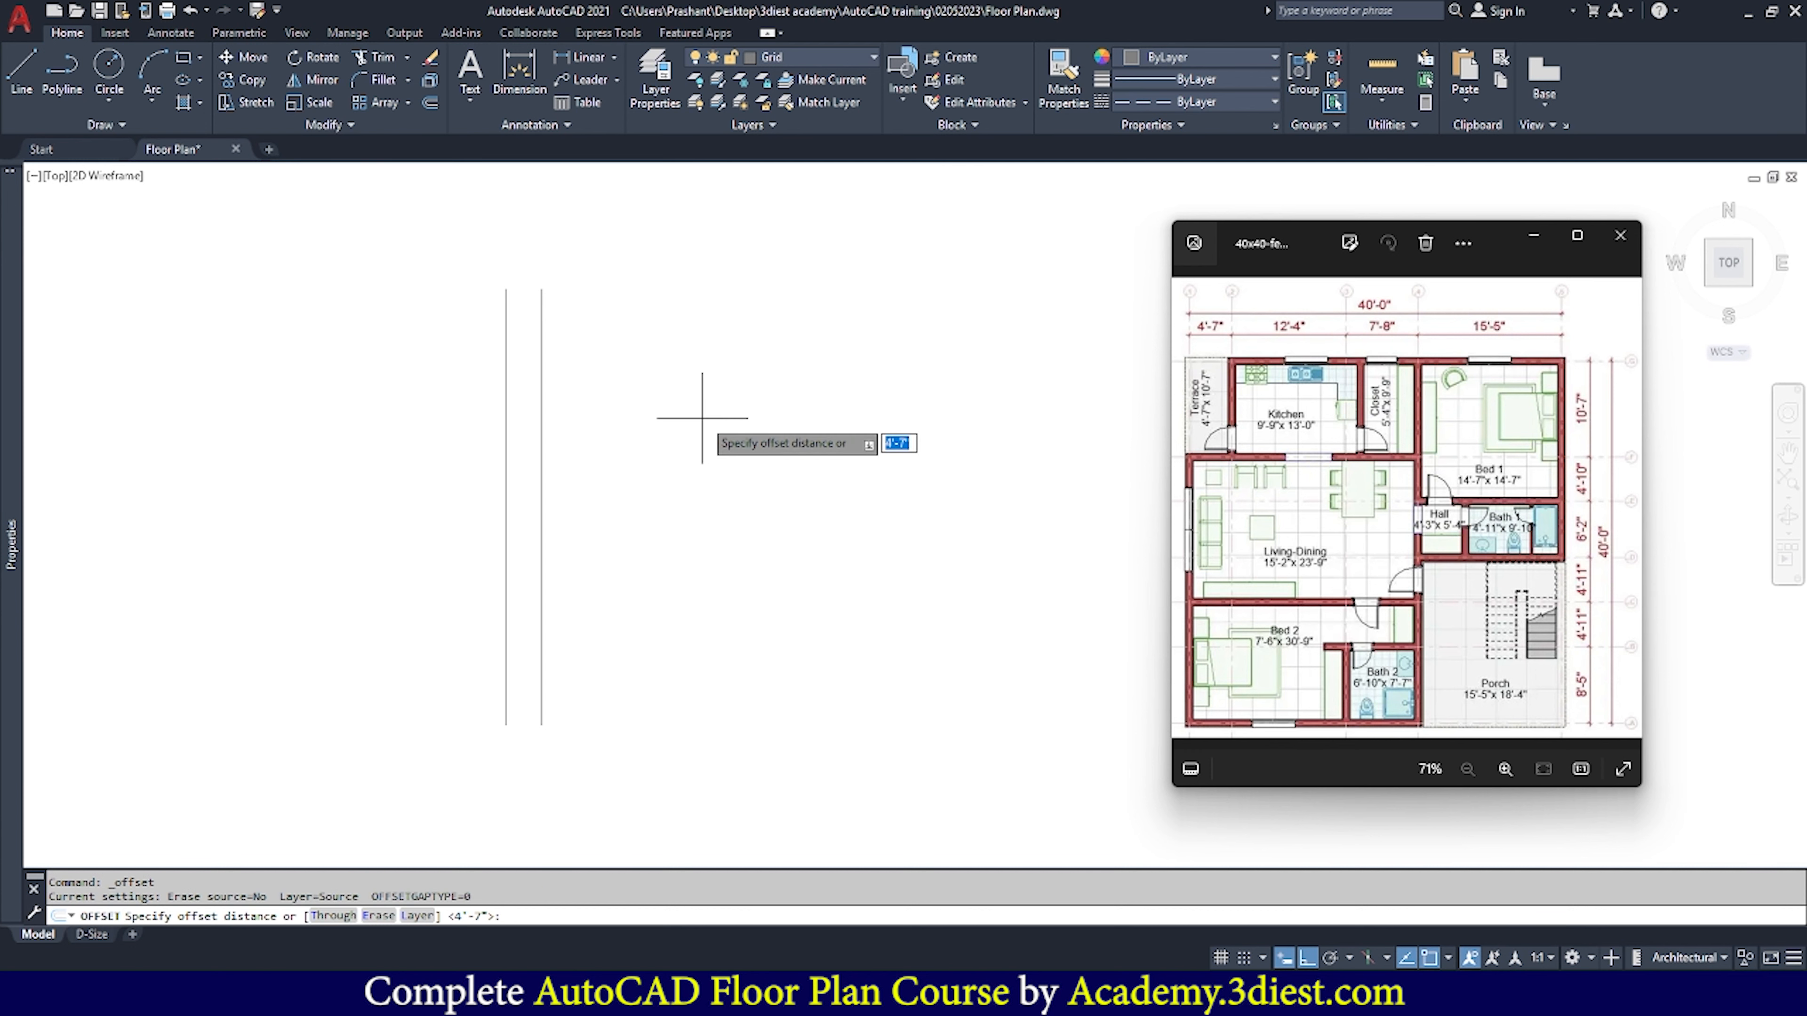
text(12'-4')
key(Return)
click(541, 434)
click(677, 447)
key(Escape)
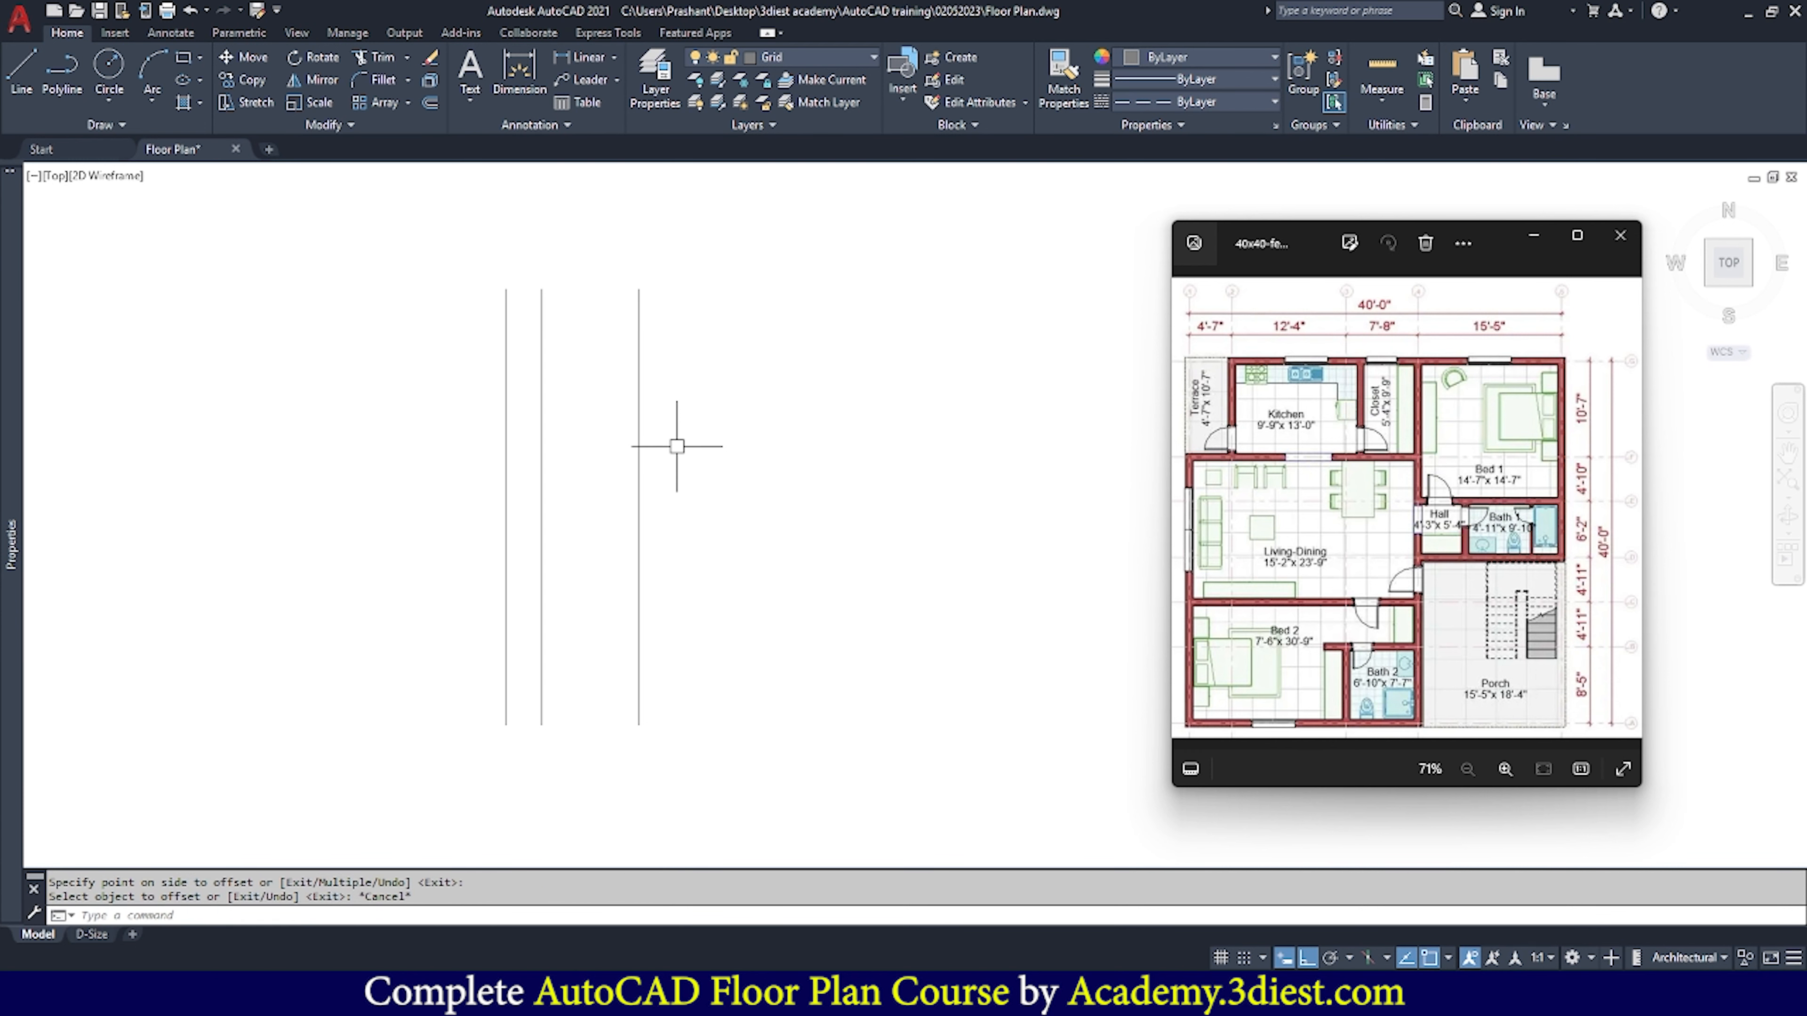
Offset the third vertical grid line 7'-8" to the right
click(430, 101)
text(7'-8")
key(Return)
click(639, 427)
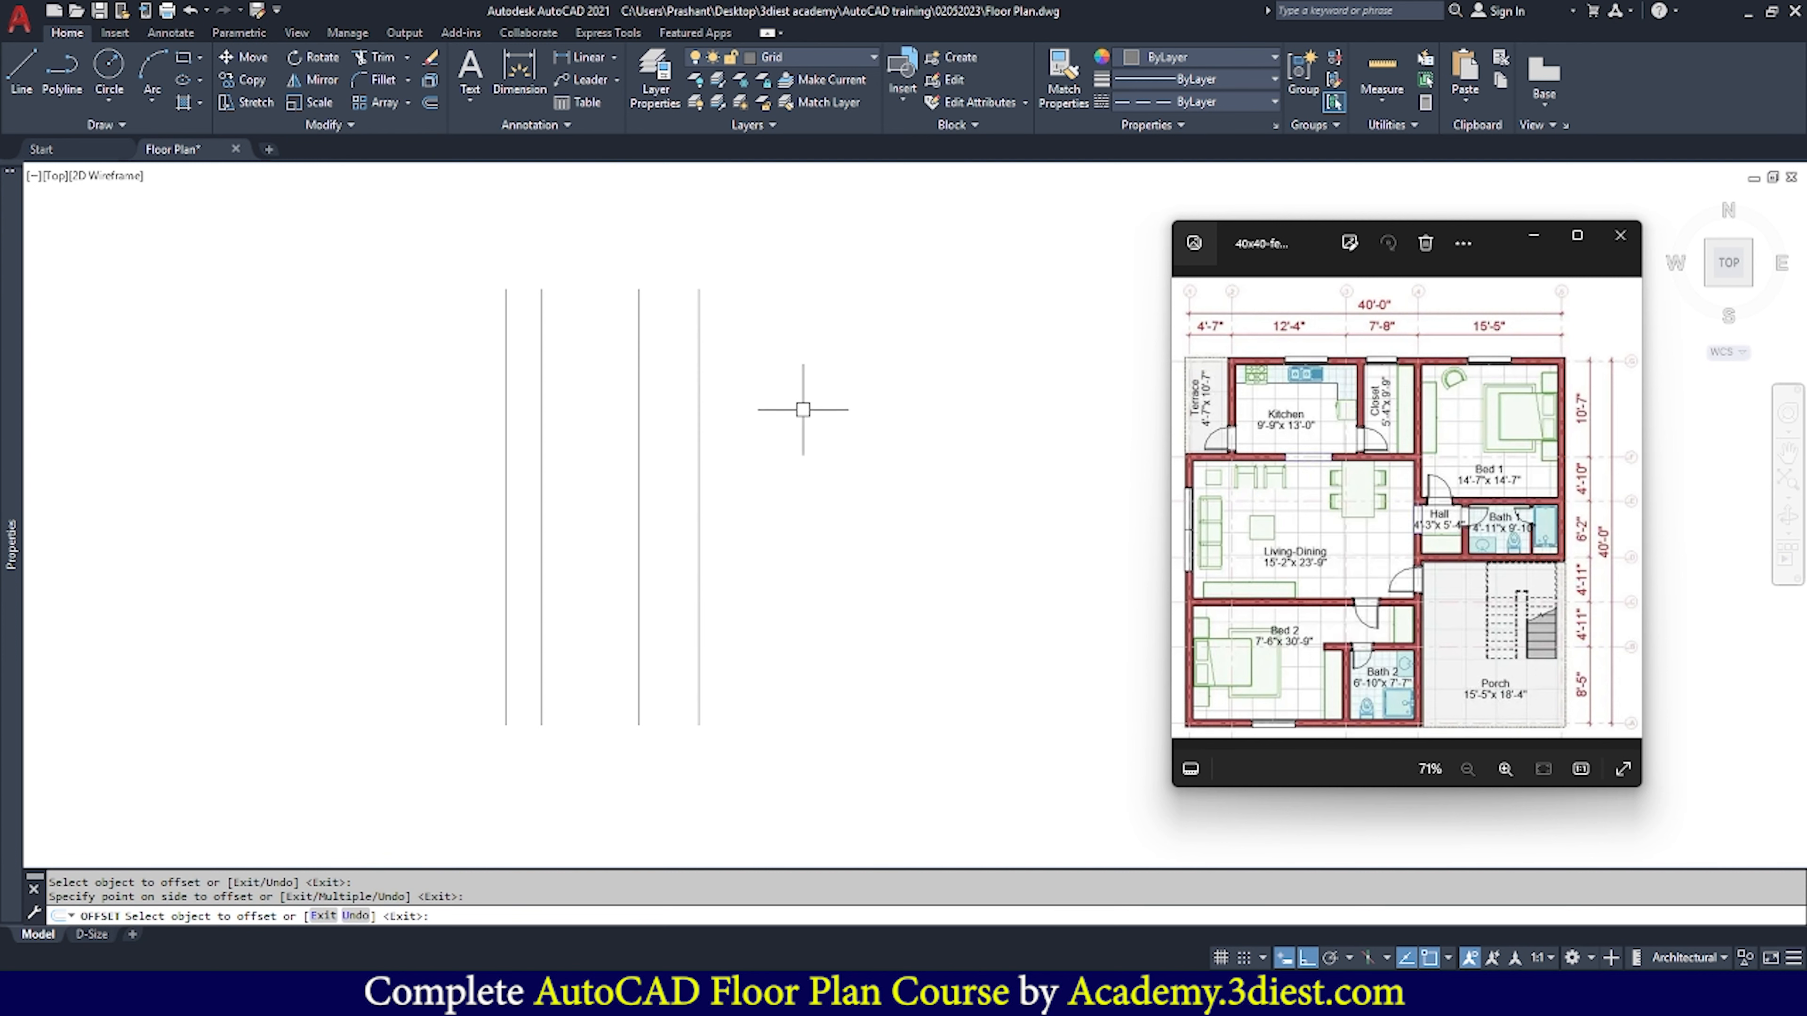
click(806, 404)
Offset the fourth vertical grid line 15'-5" to the right, completing the vertical grid lines
click(429, 102)
text(15'-5")
key(Return)
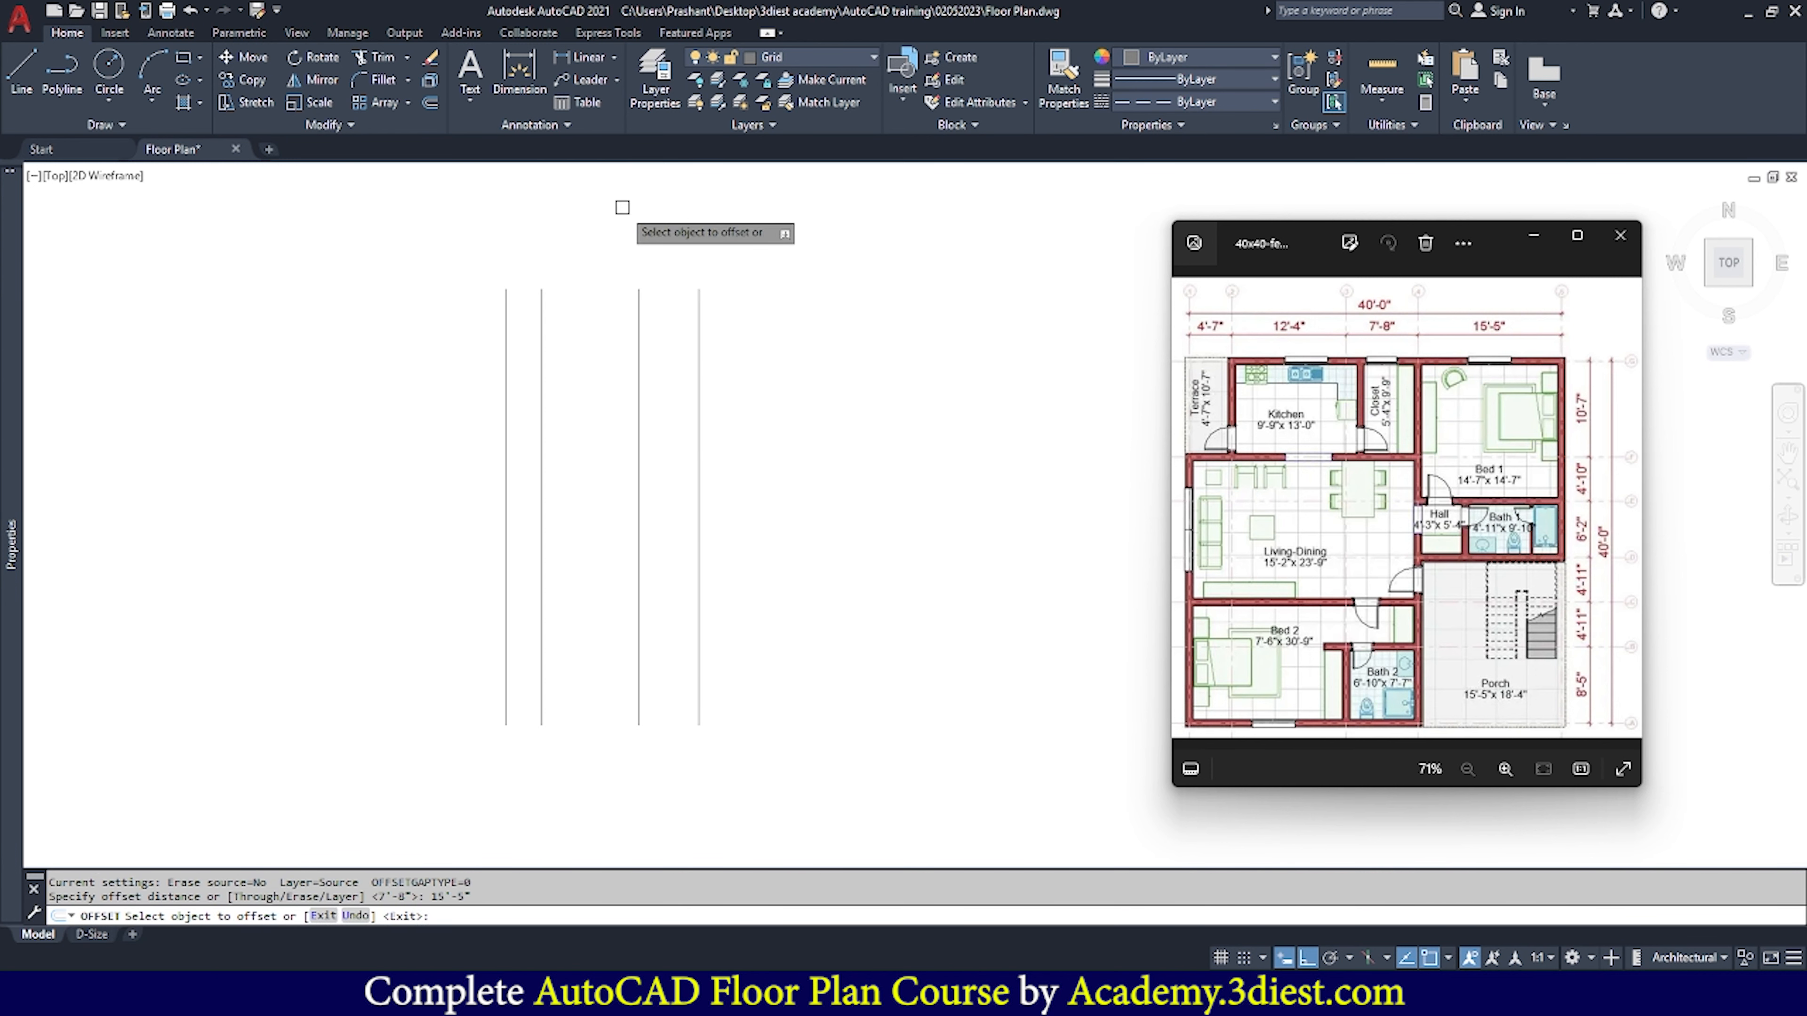
click(698, 370)
click(849, 413)
key(Escape)
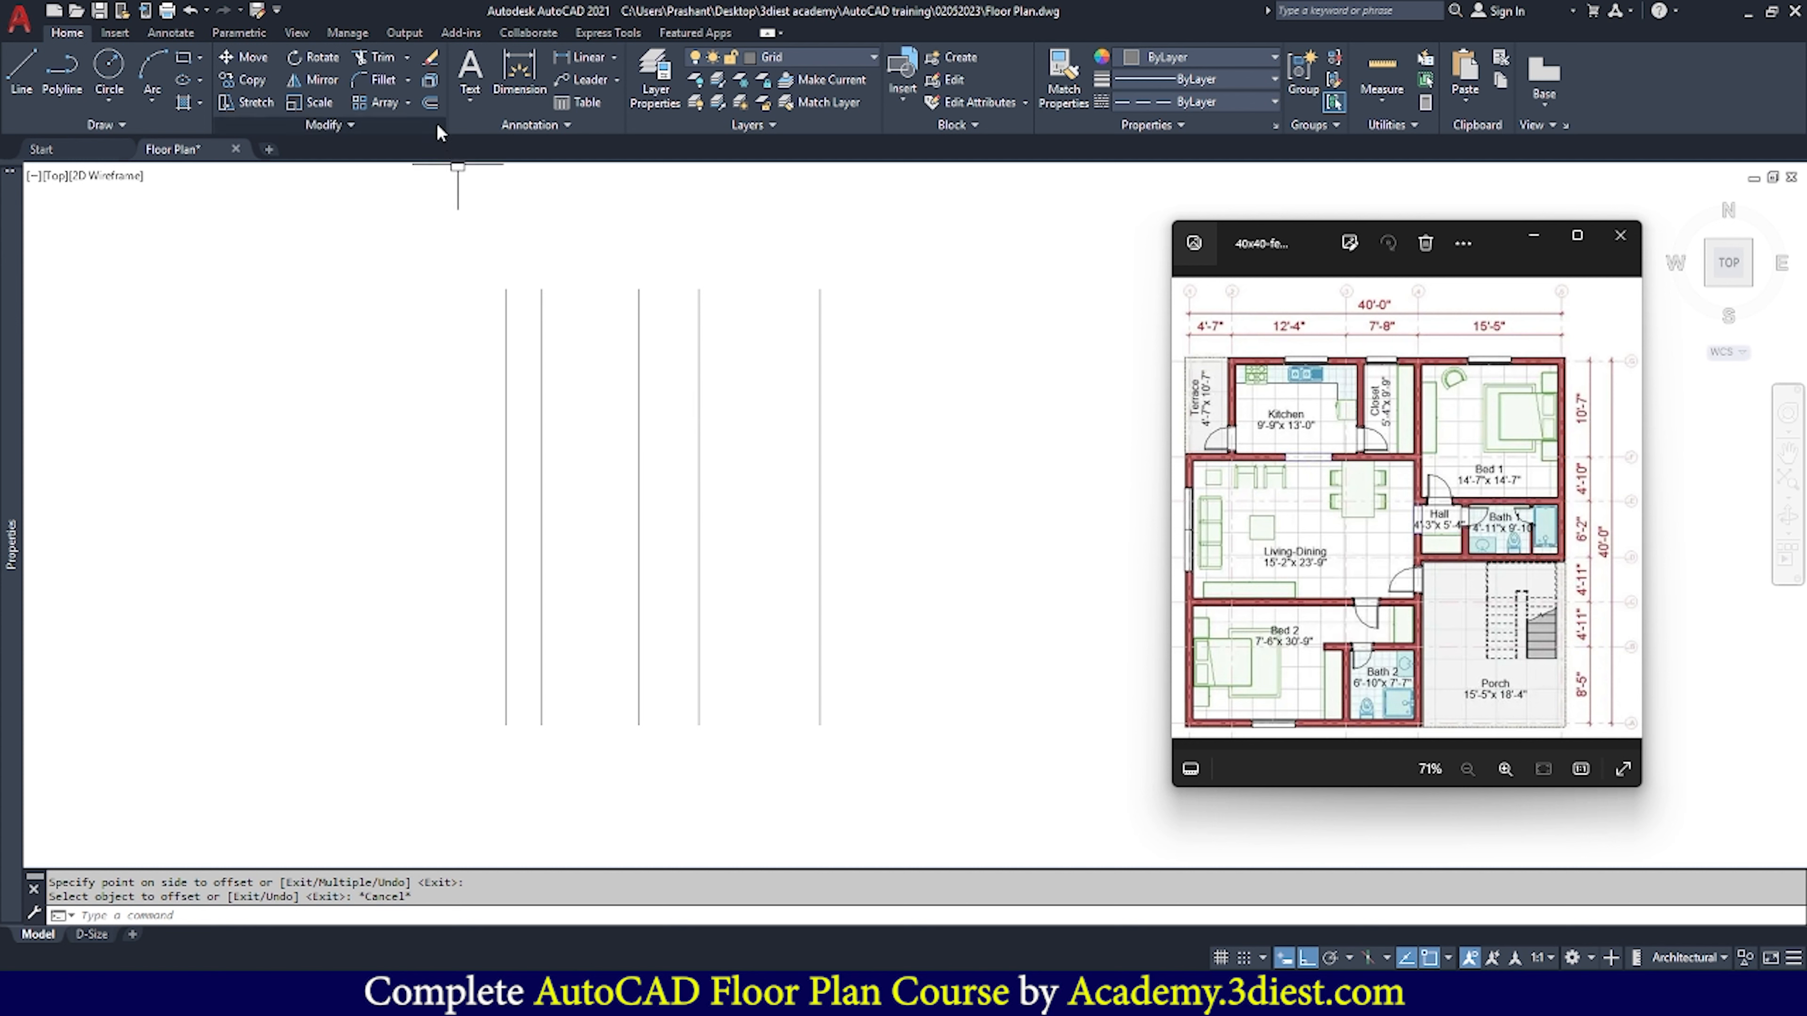
click(433, 106)
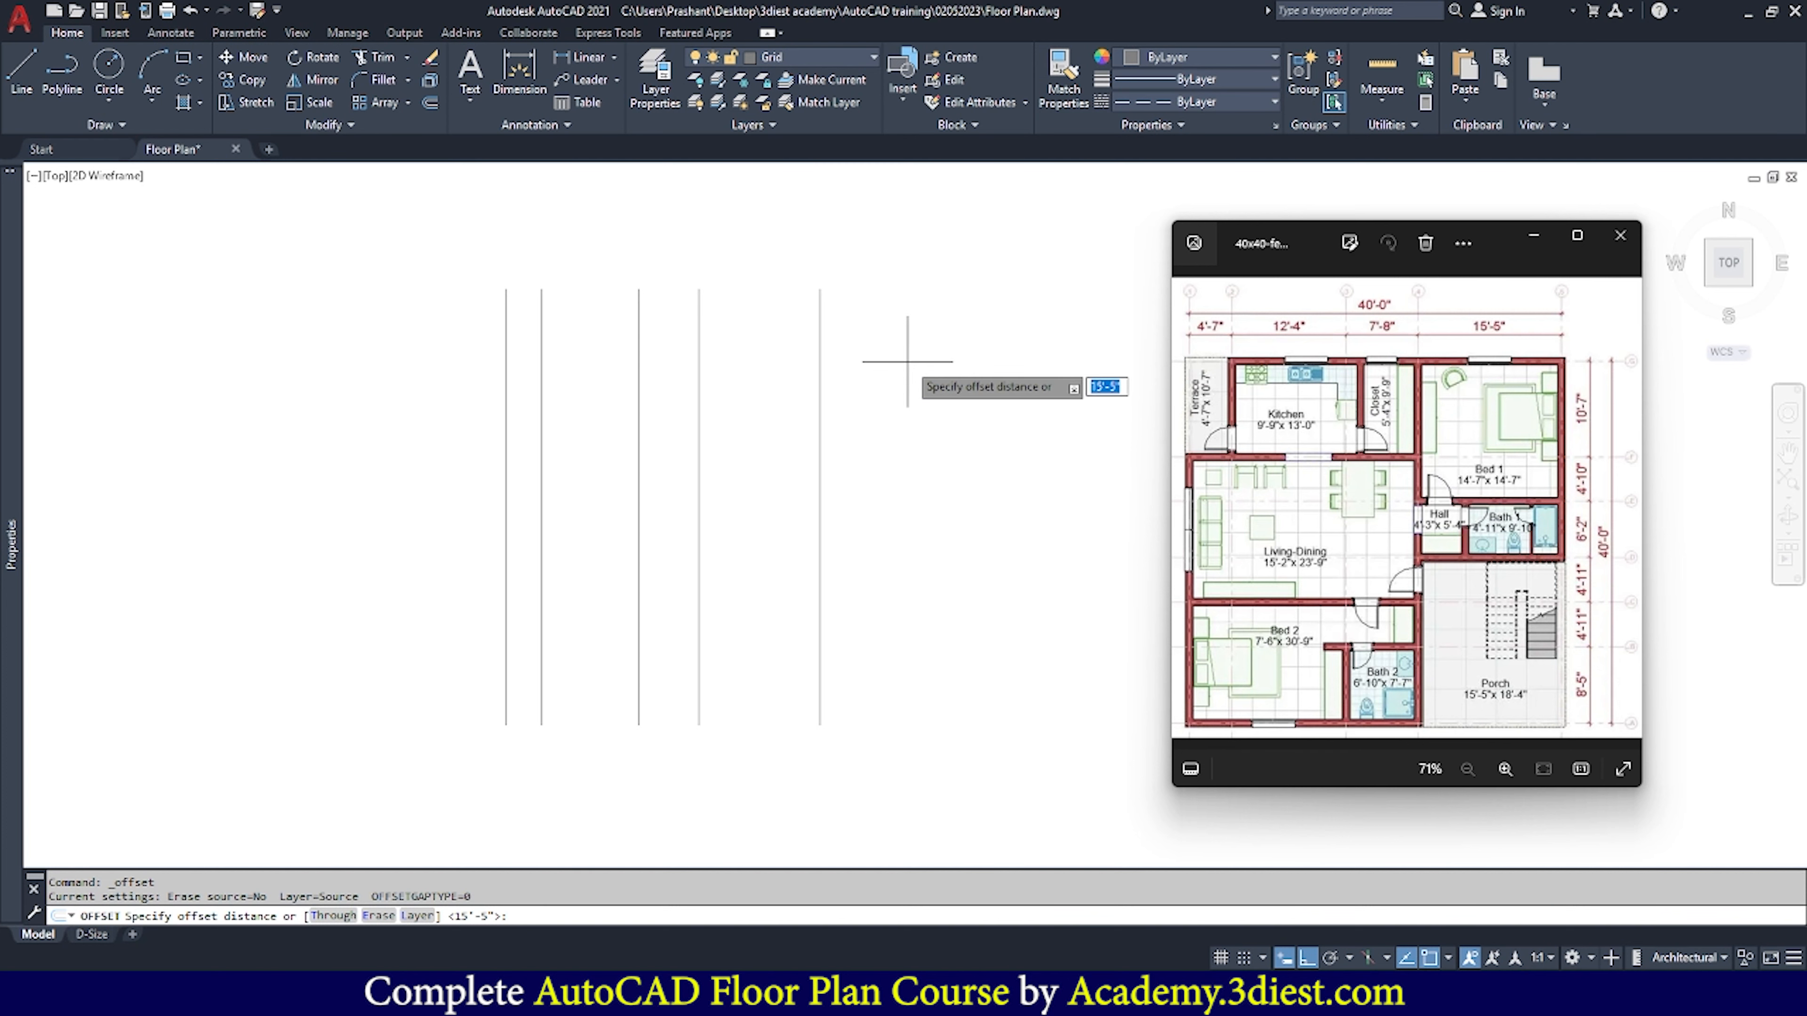
key(Escape)
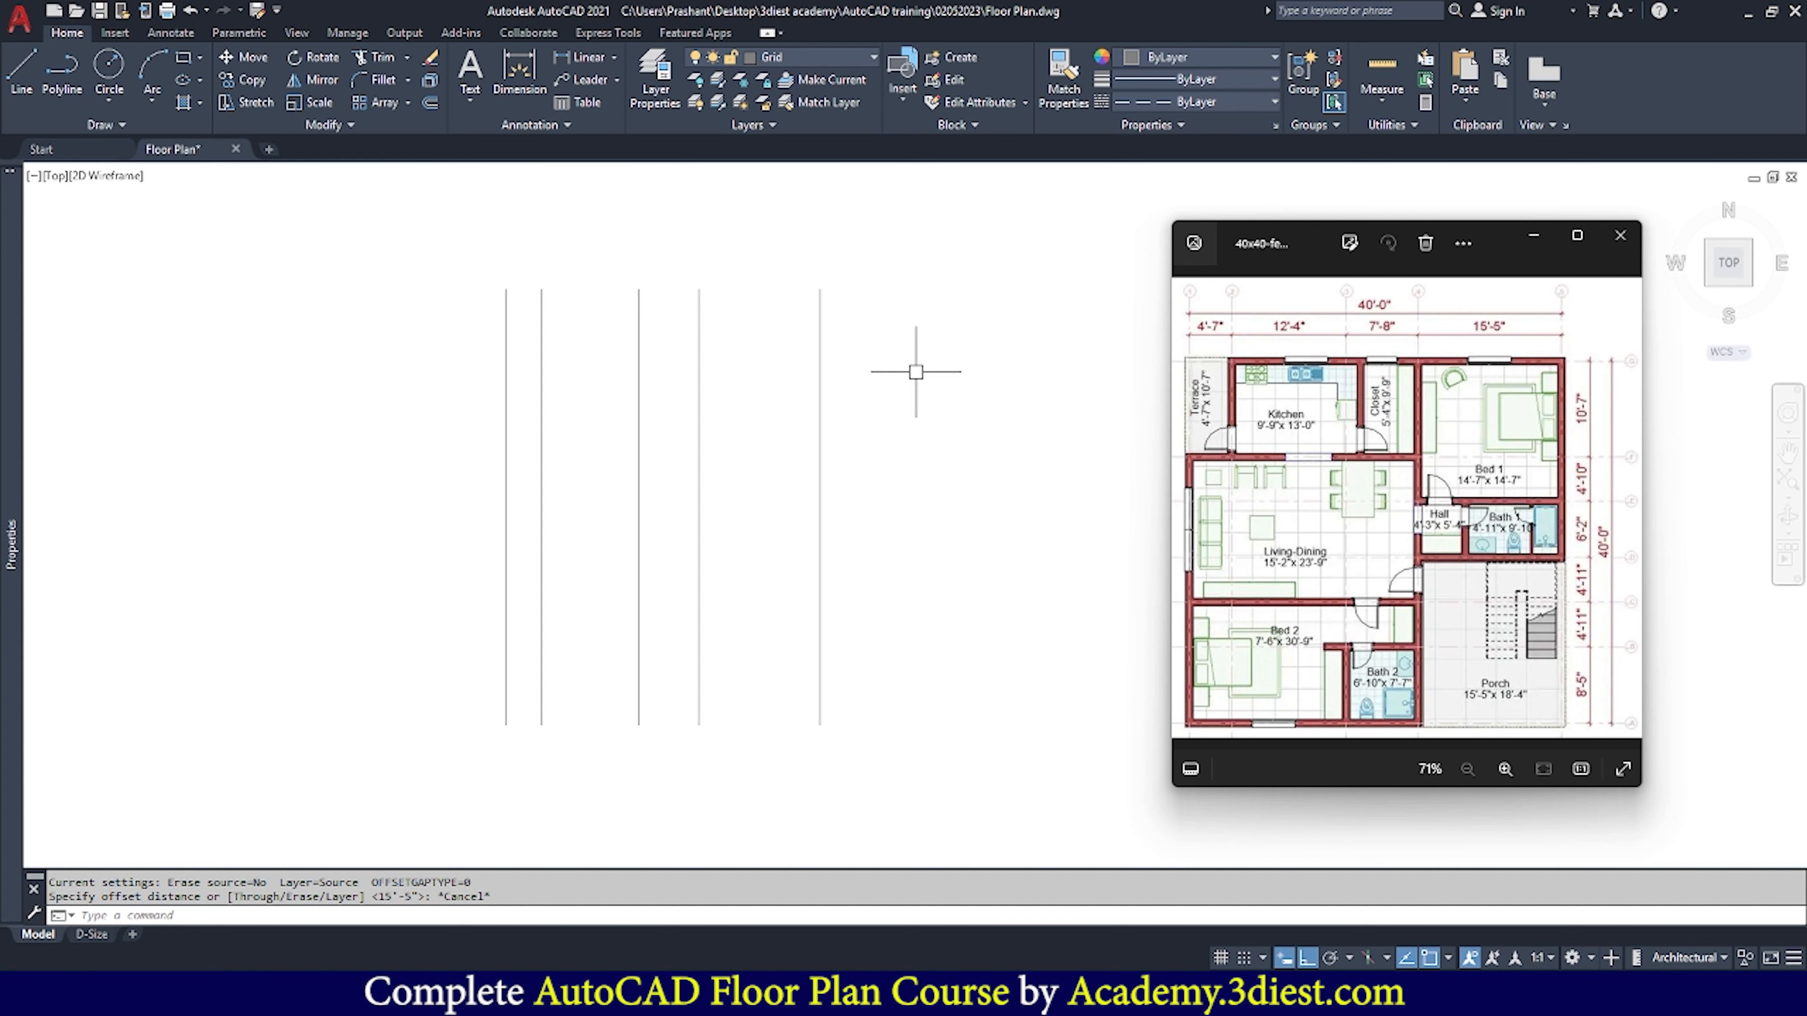
key(Return)
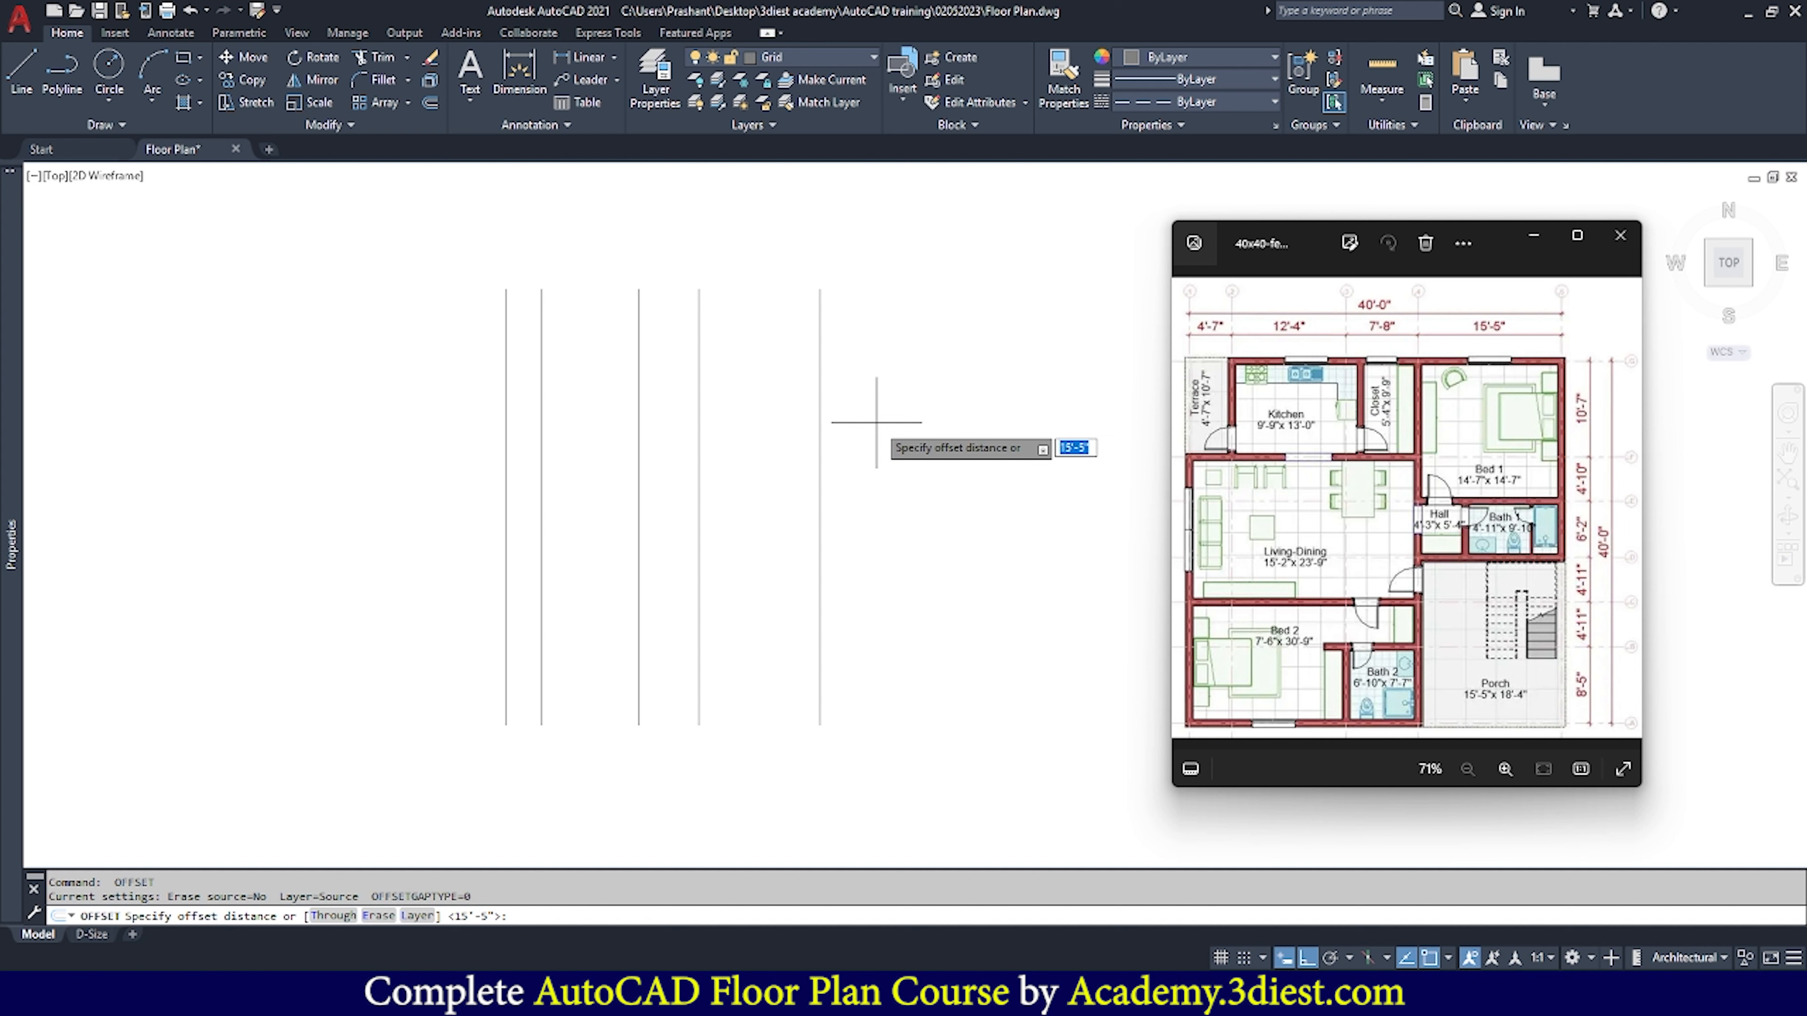
key(Escape)
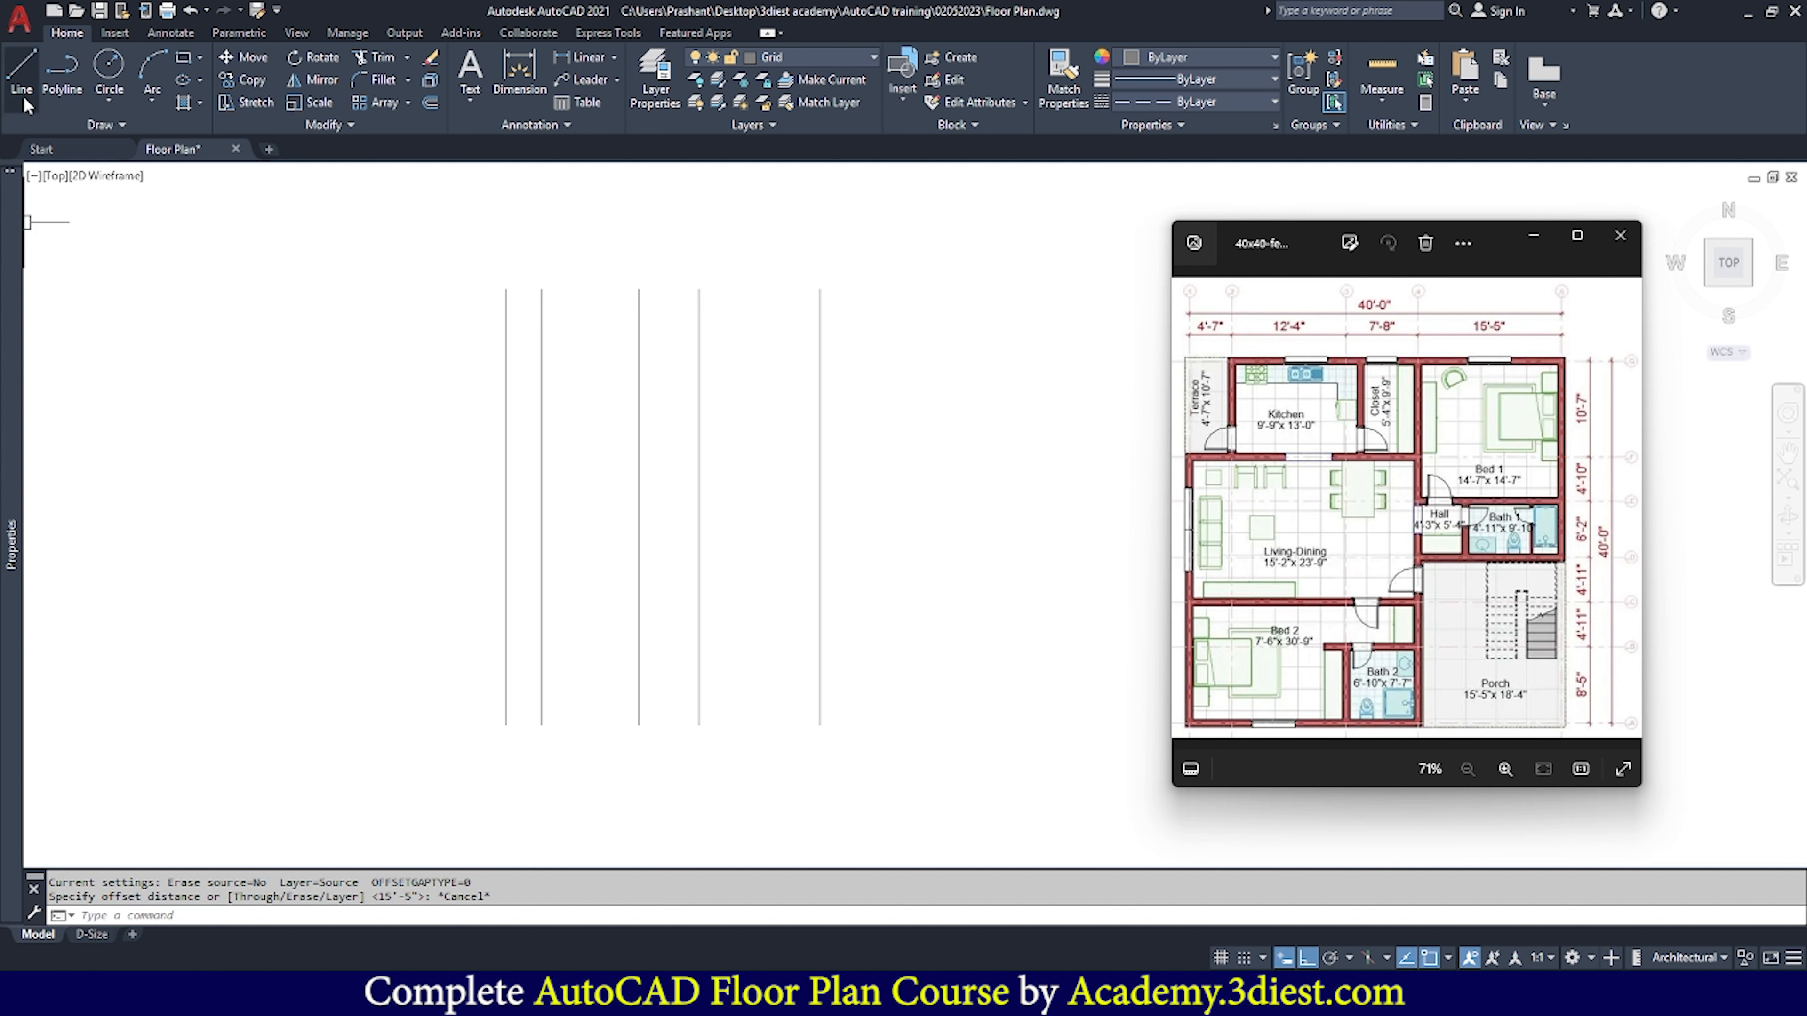
Draw a horizontal grid line across all the vertical lines just above their lower ends, extending past both outer ones
click(23, 79)
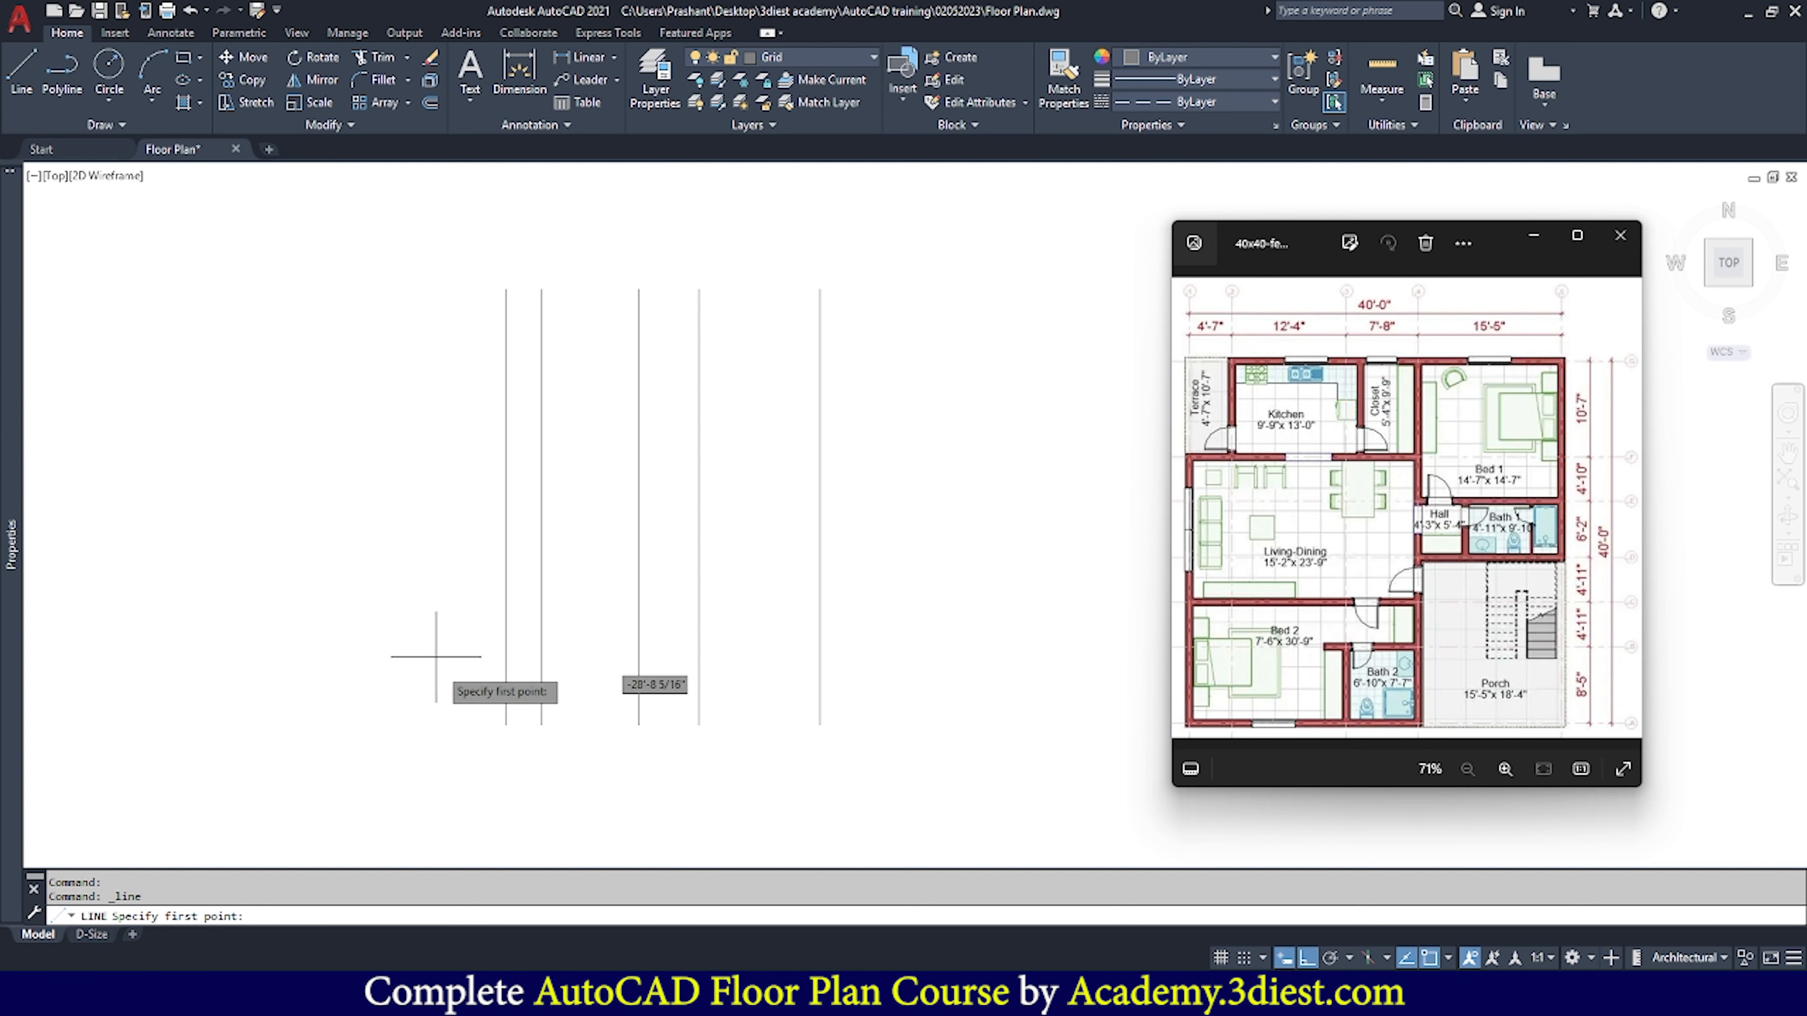
click(430, 687)
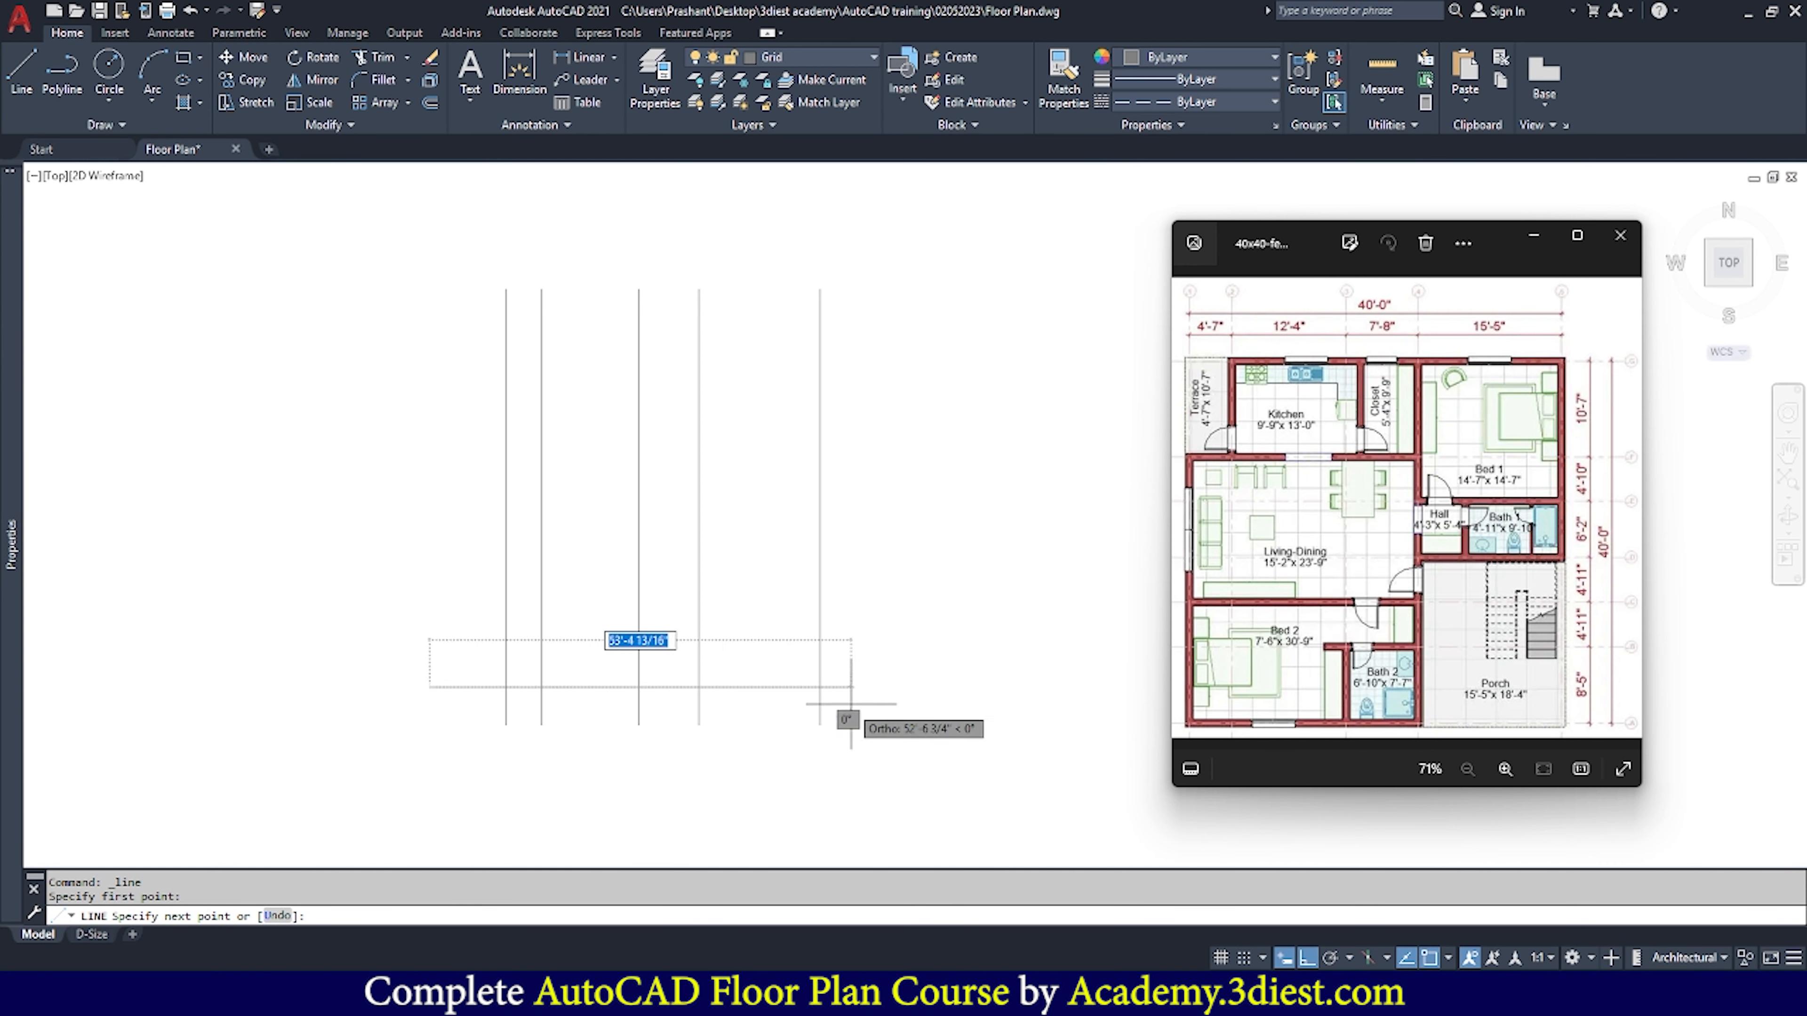
click(975, 688)
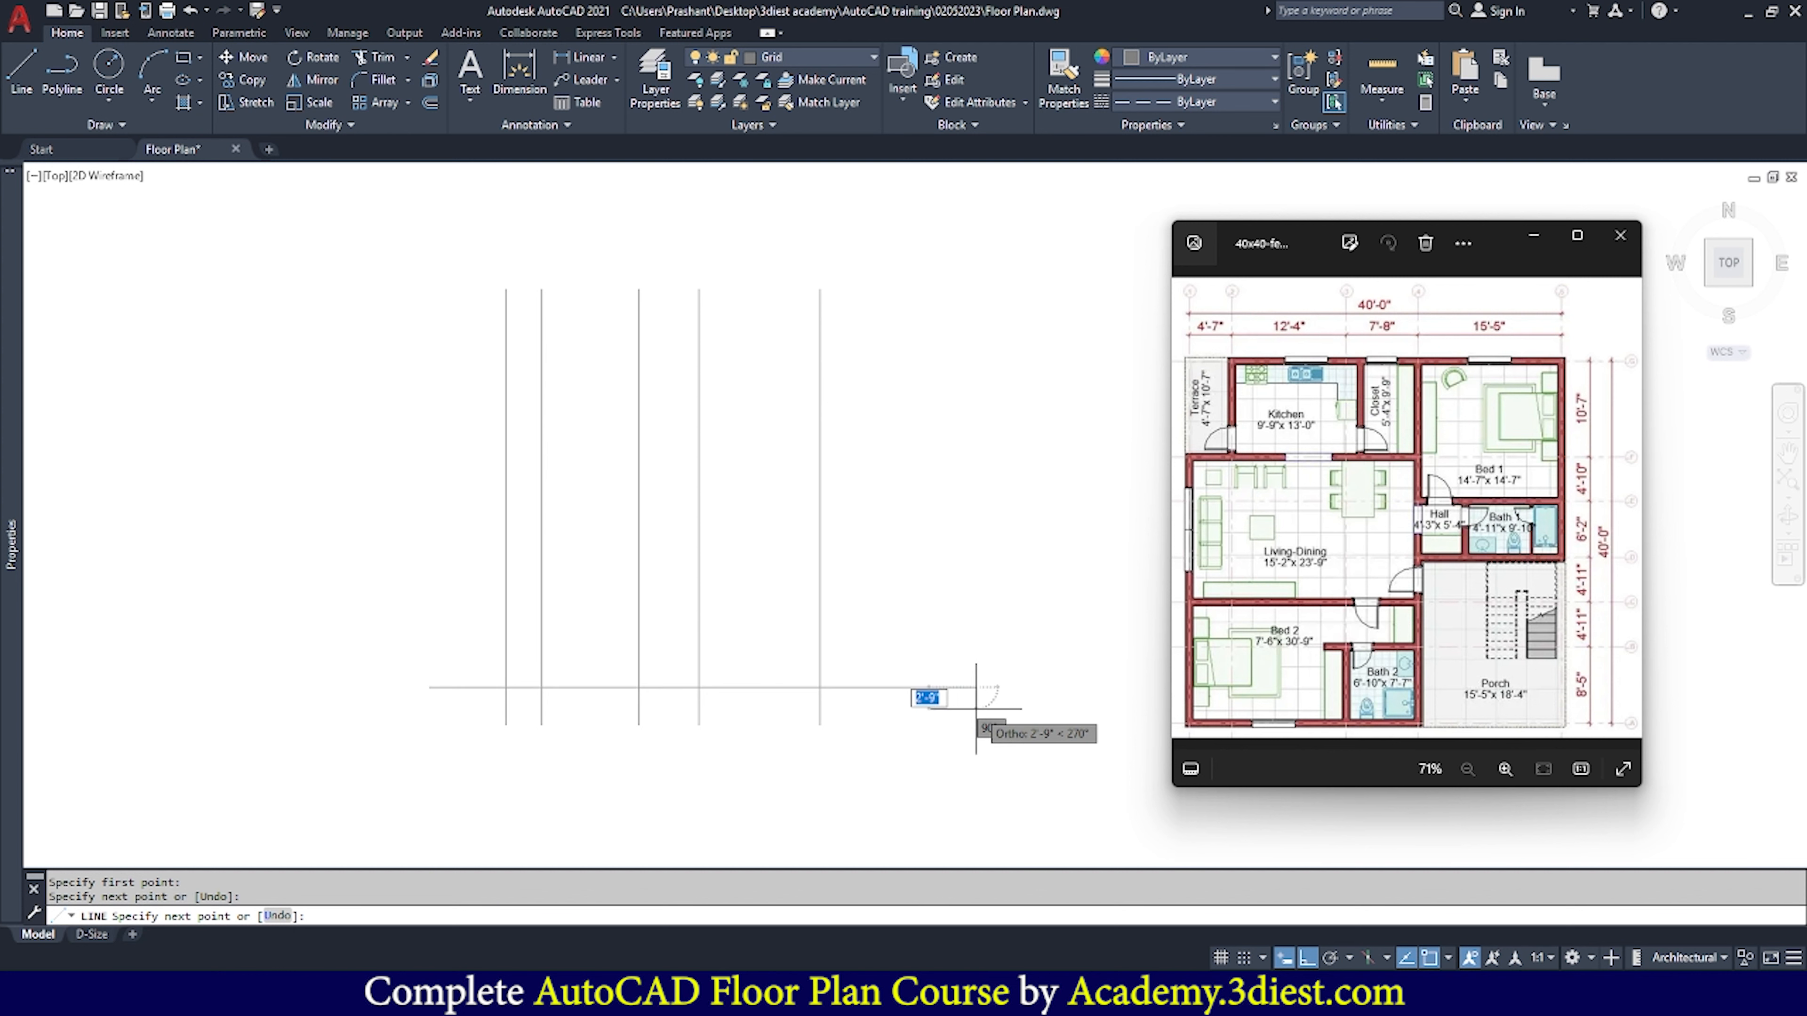
key(Escape)
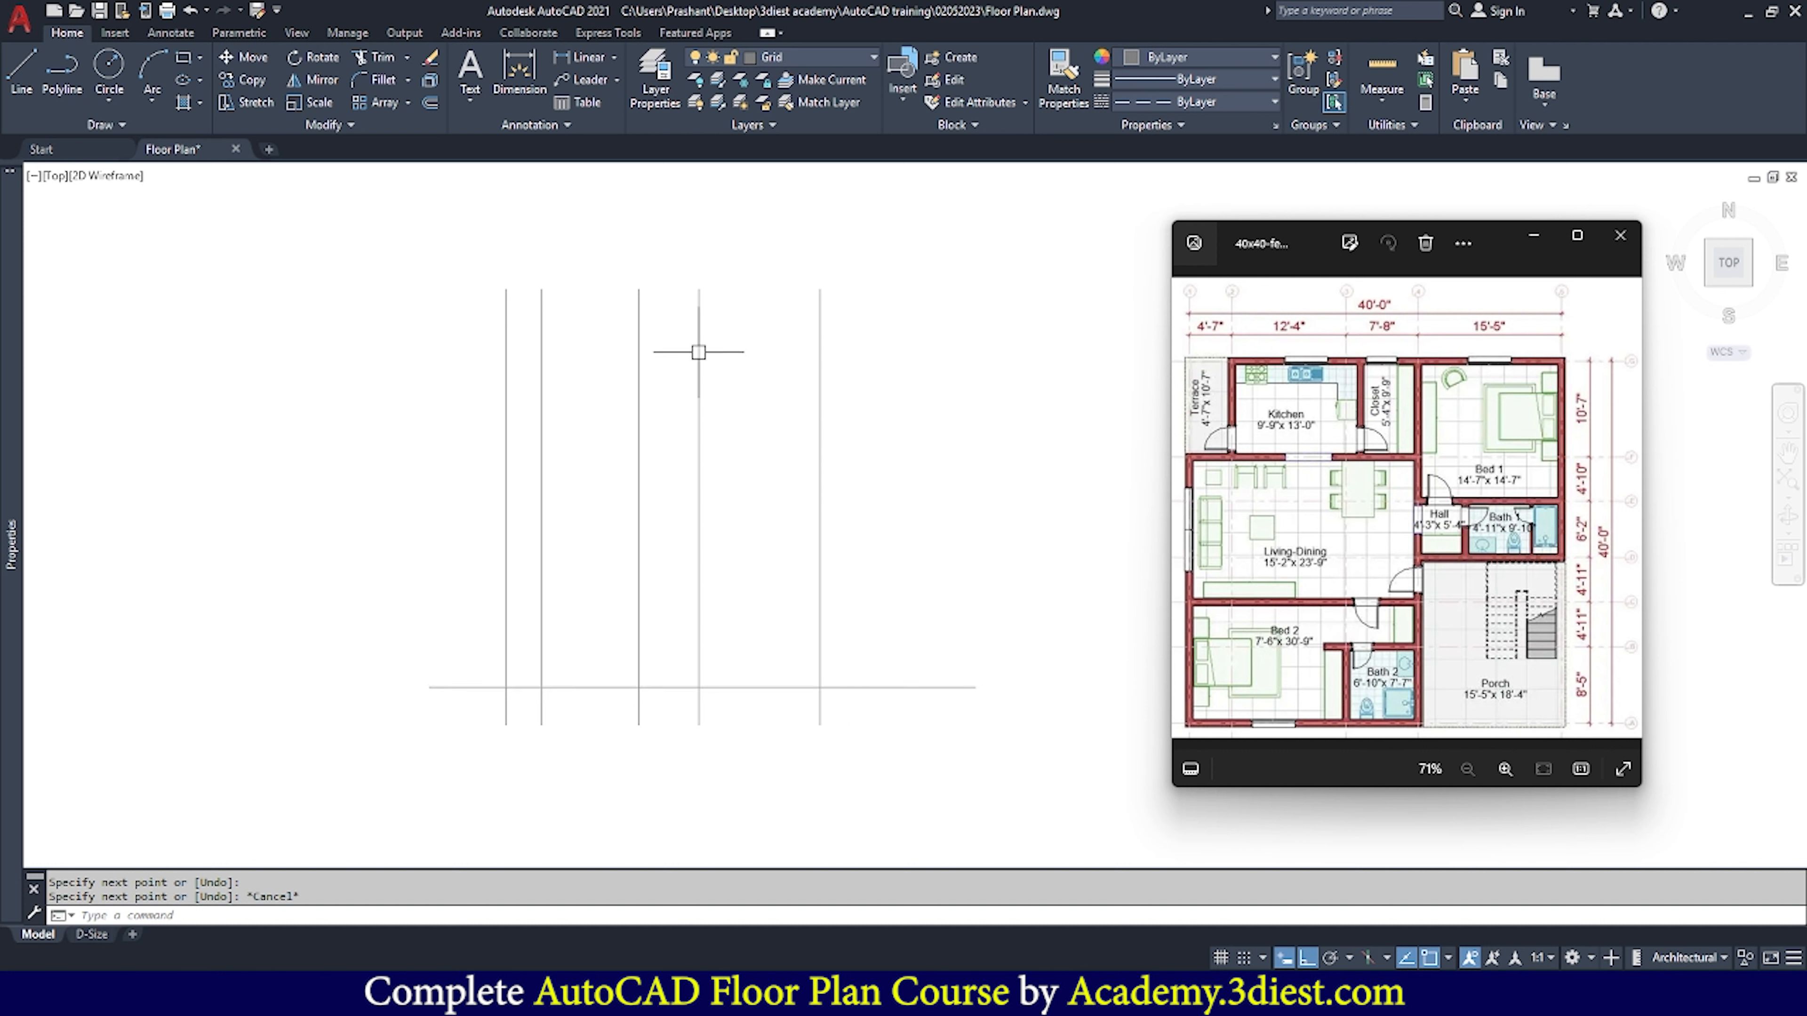
Offset the horizontal grid line 8'-5" upward
click(430, 102)
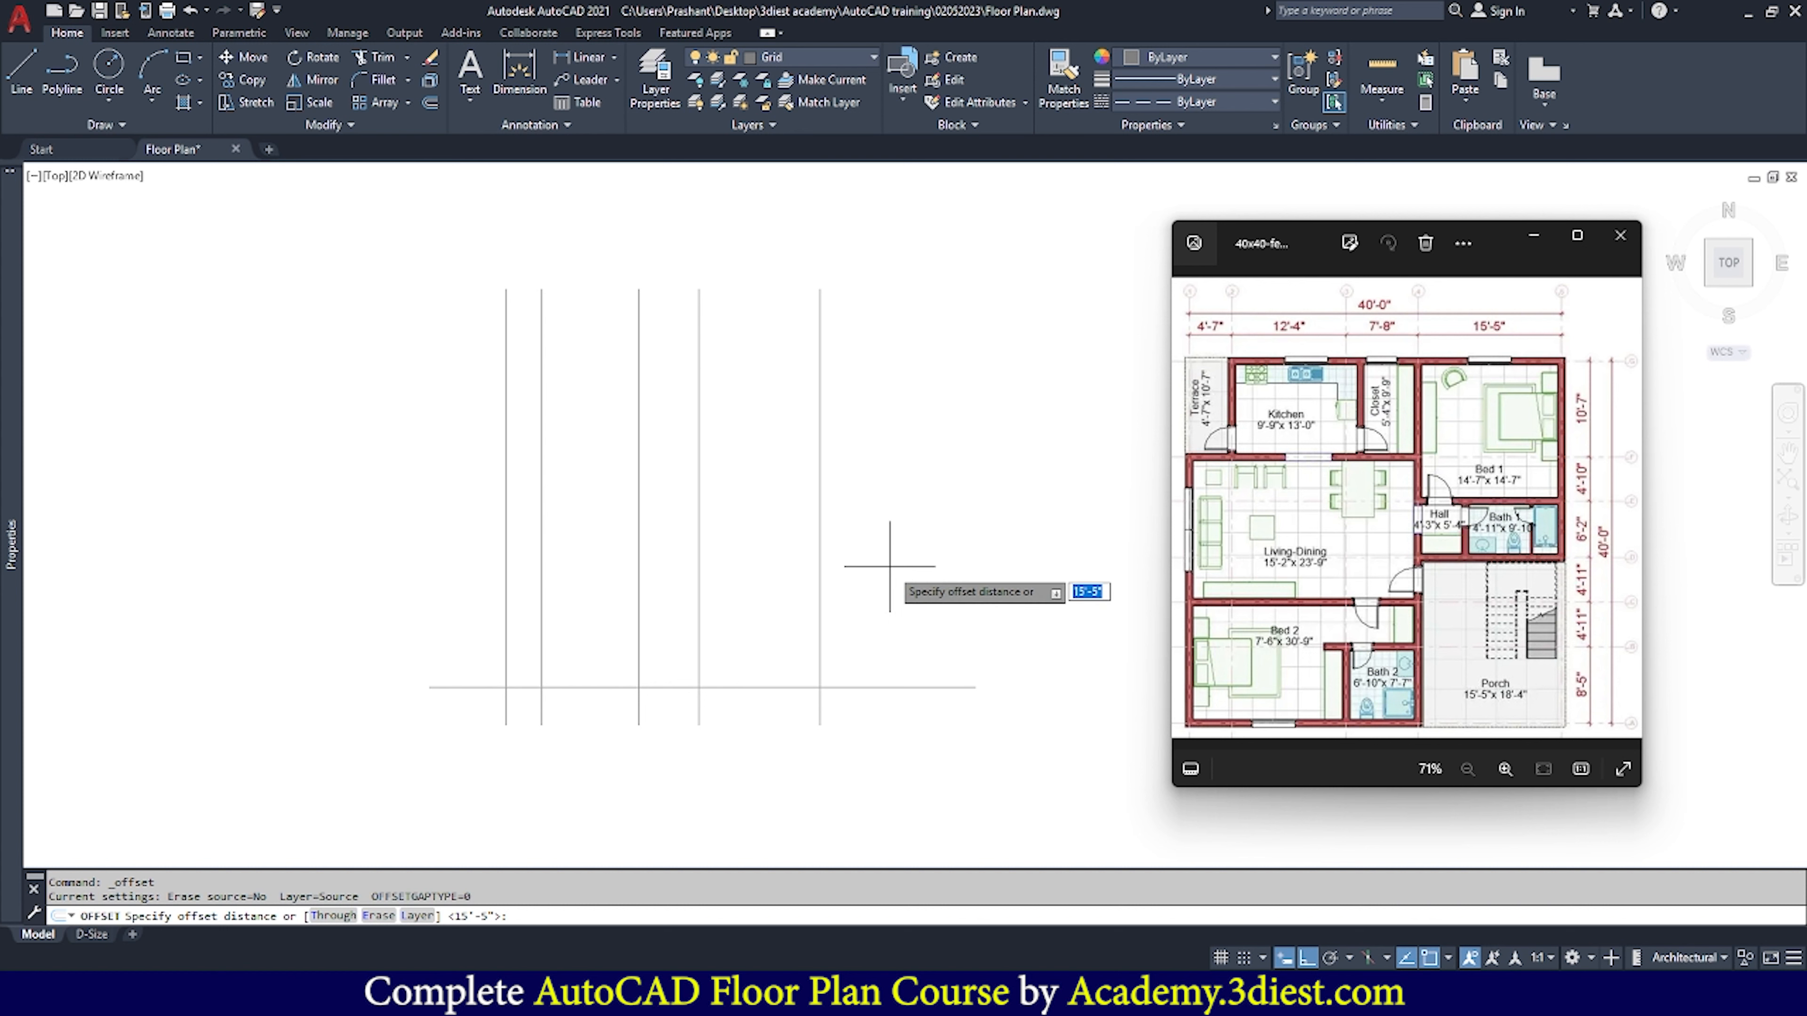
text(8'-5)
key(Return)
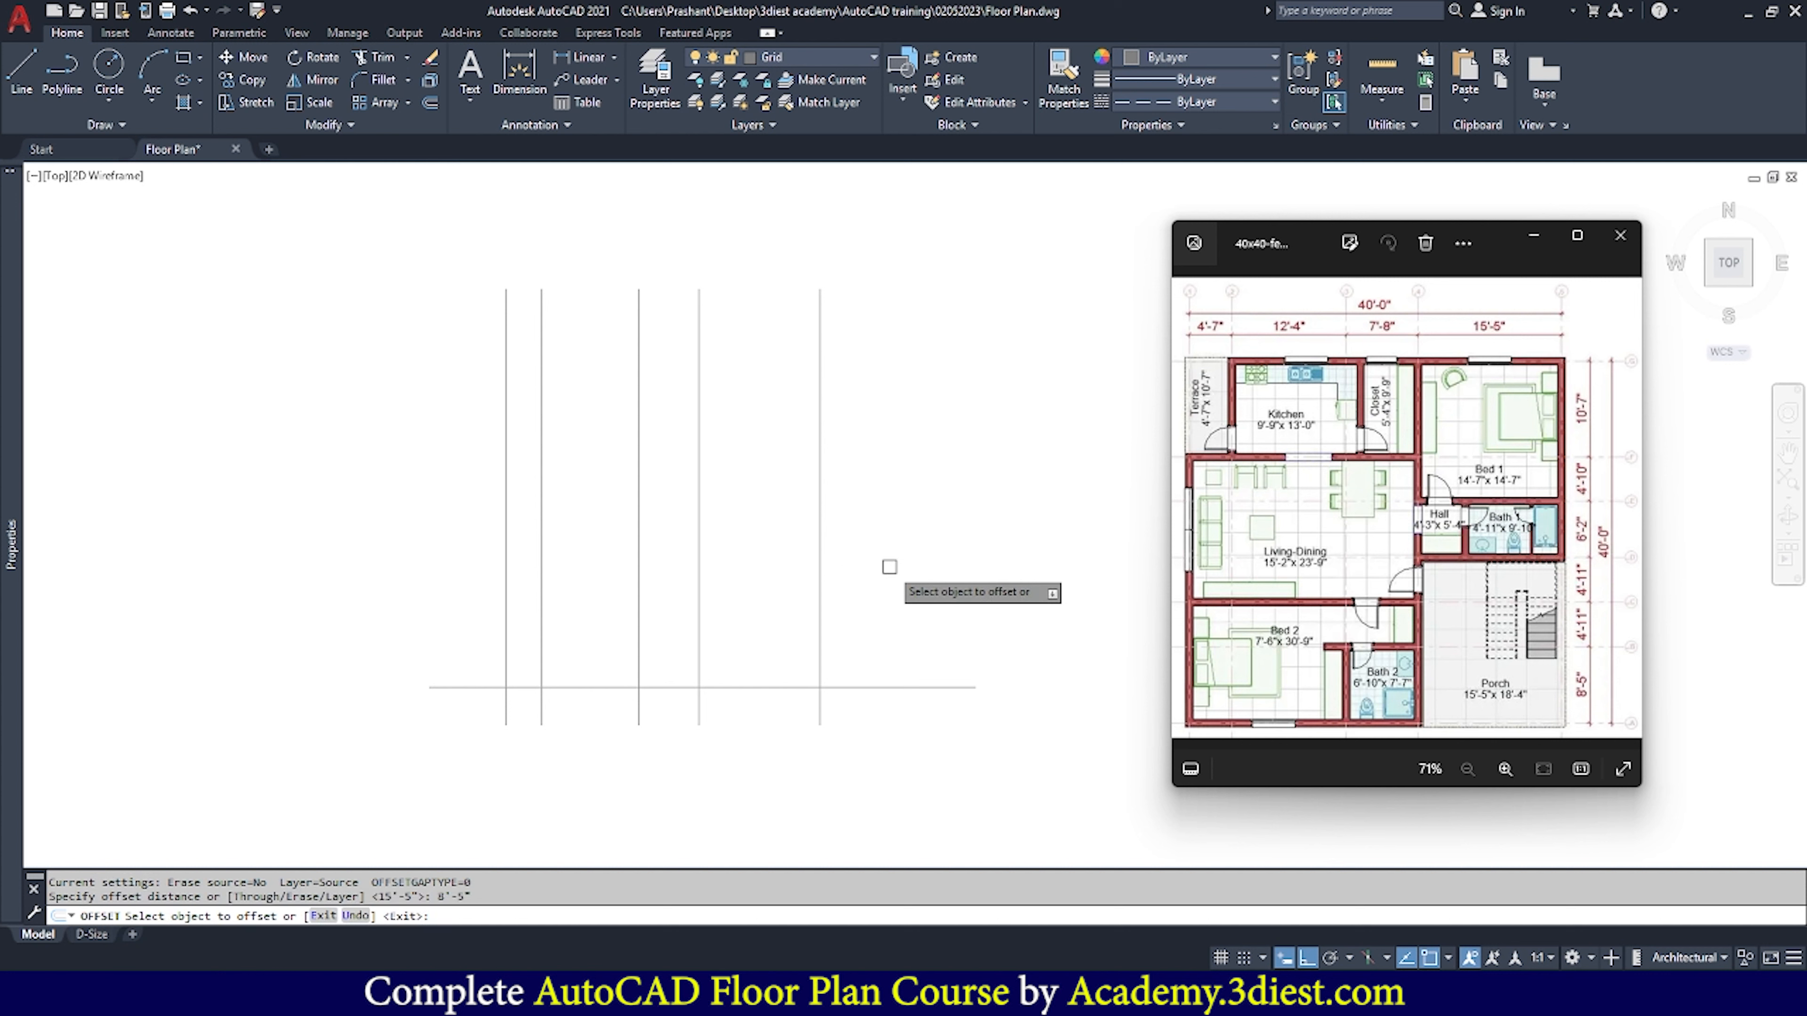
click(875, 687)
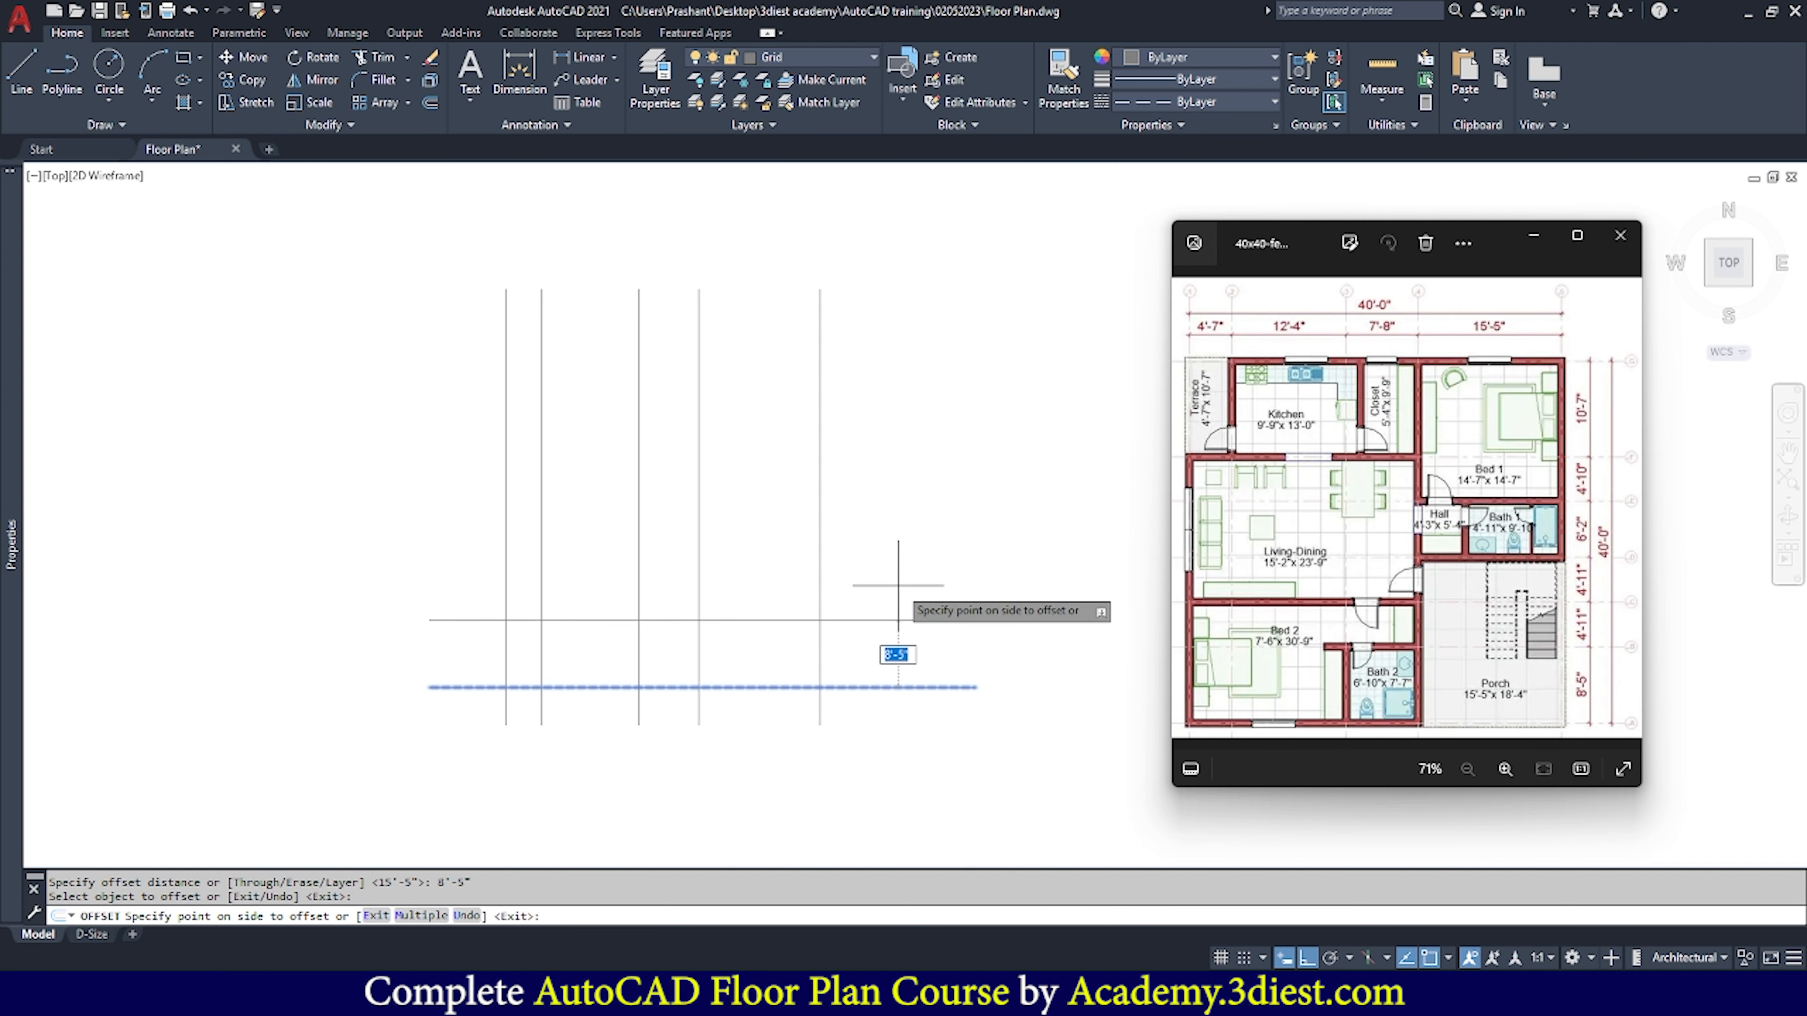
click(897, 585)
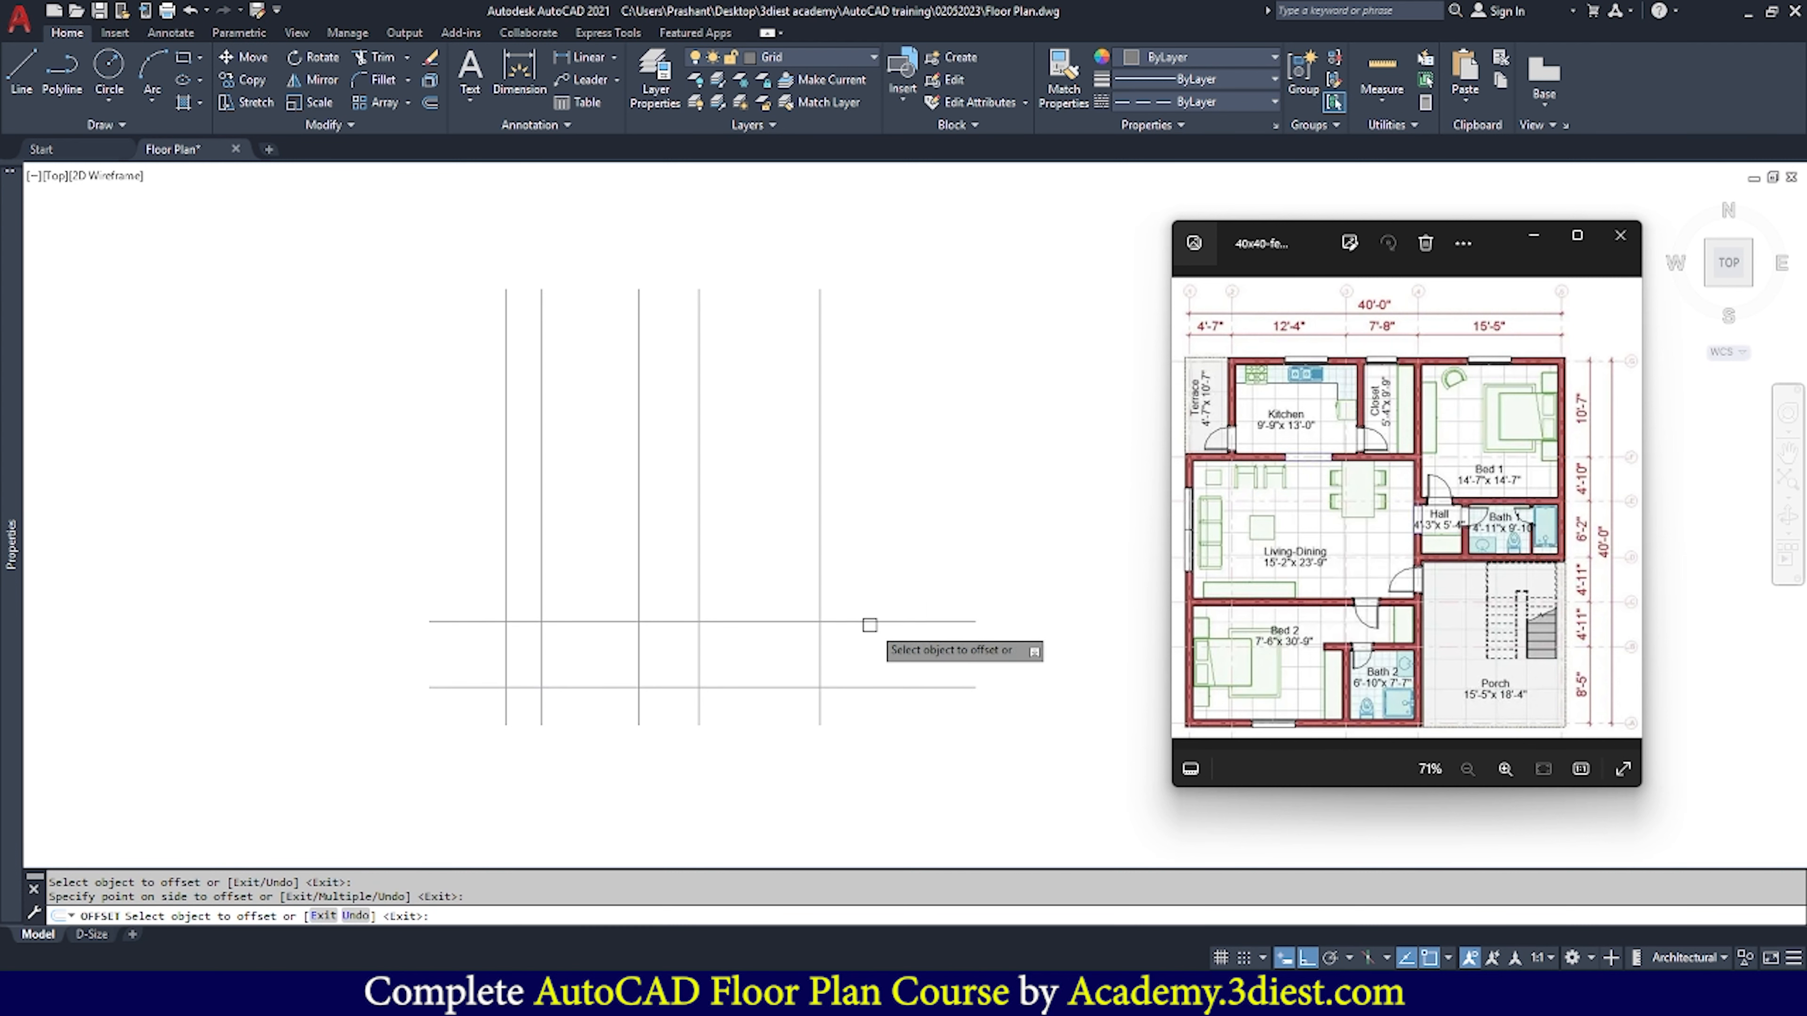
key(Escape)
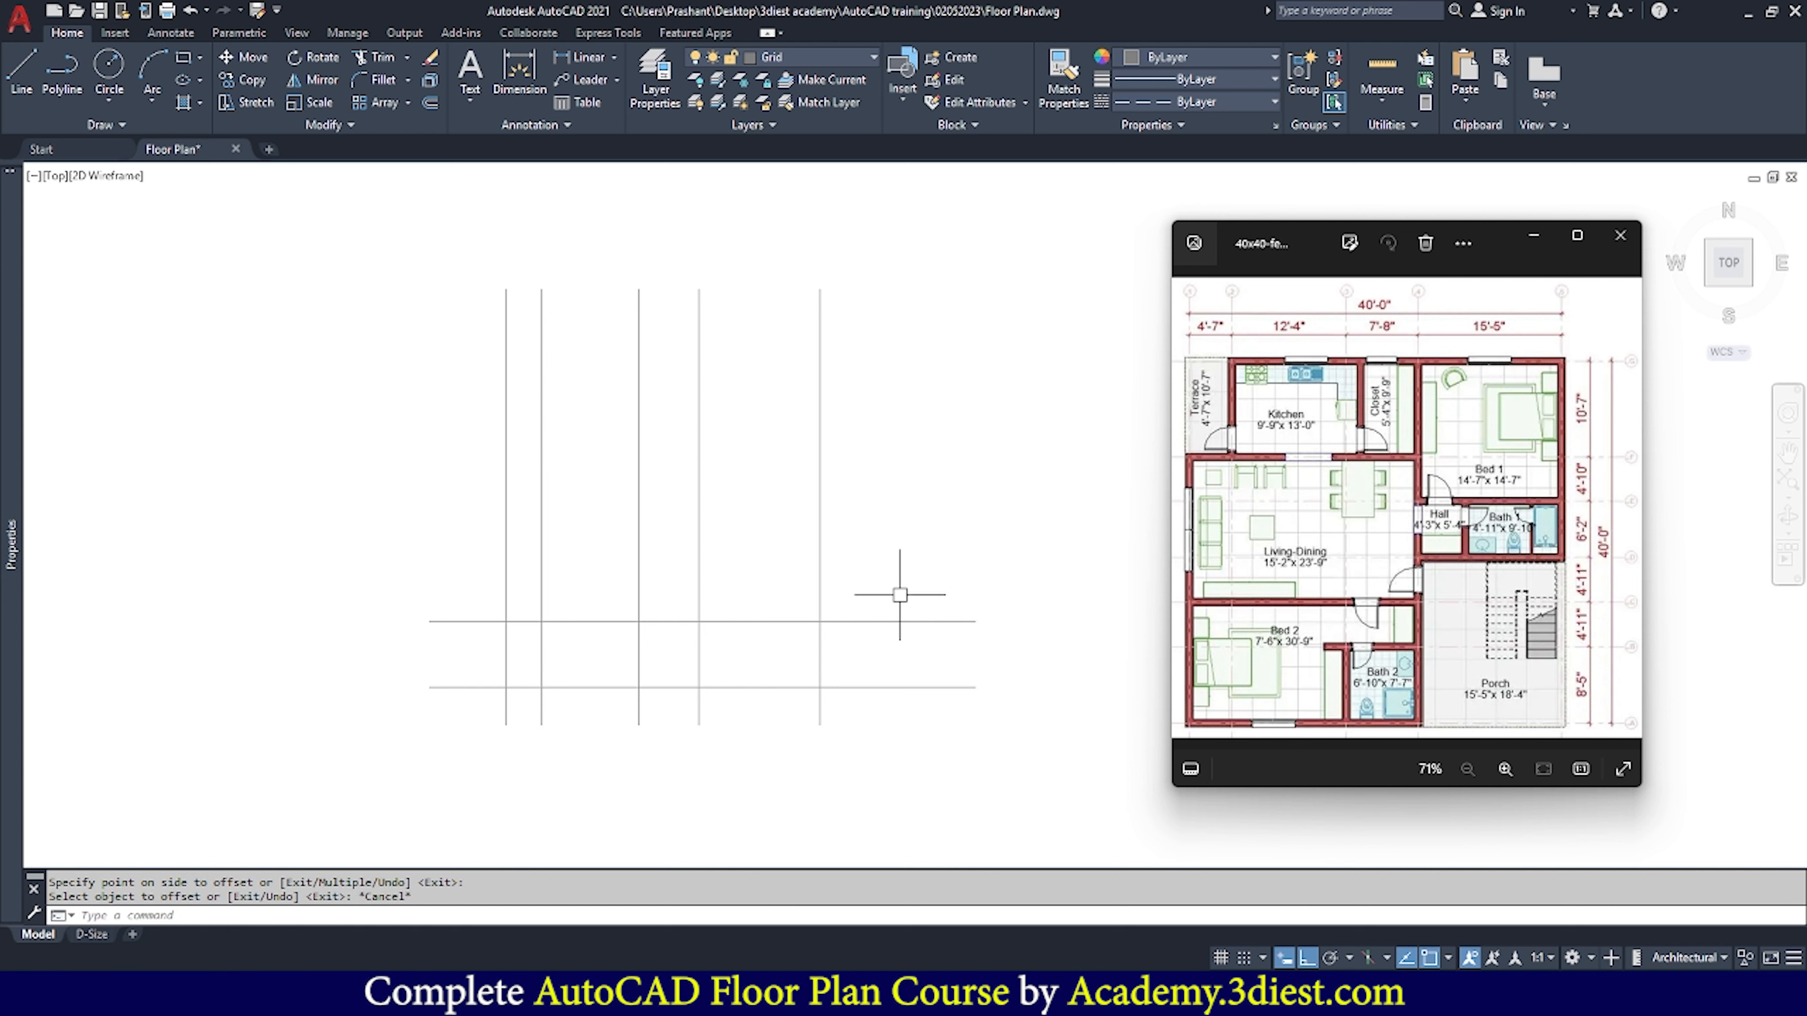
Offset the upper horizontal grid line 4'-11" upward, and offset the resulting line upward by the same distance
key(Return)
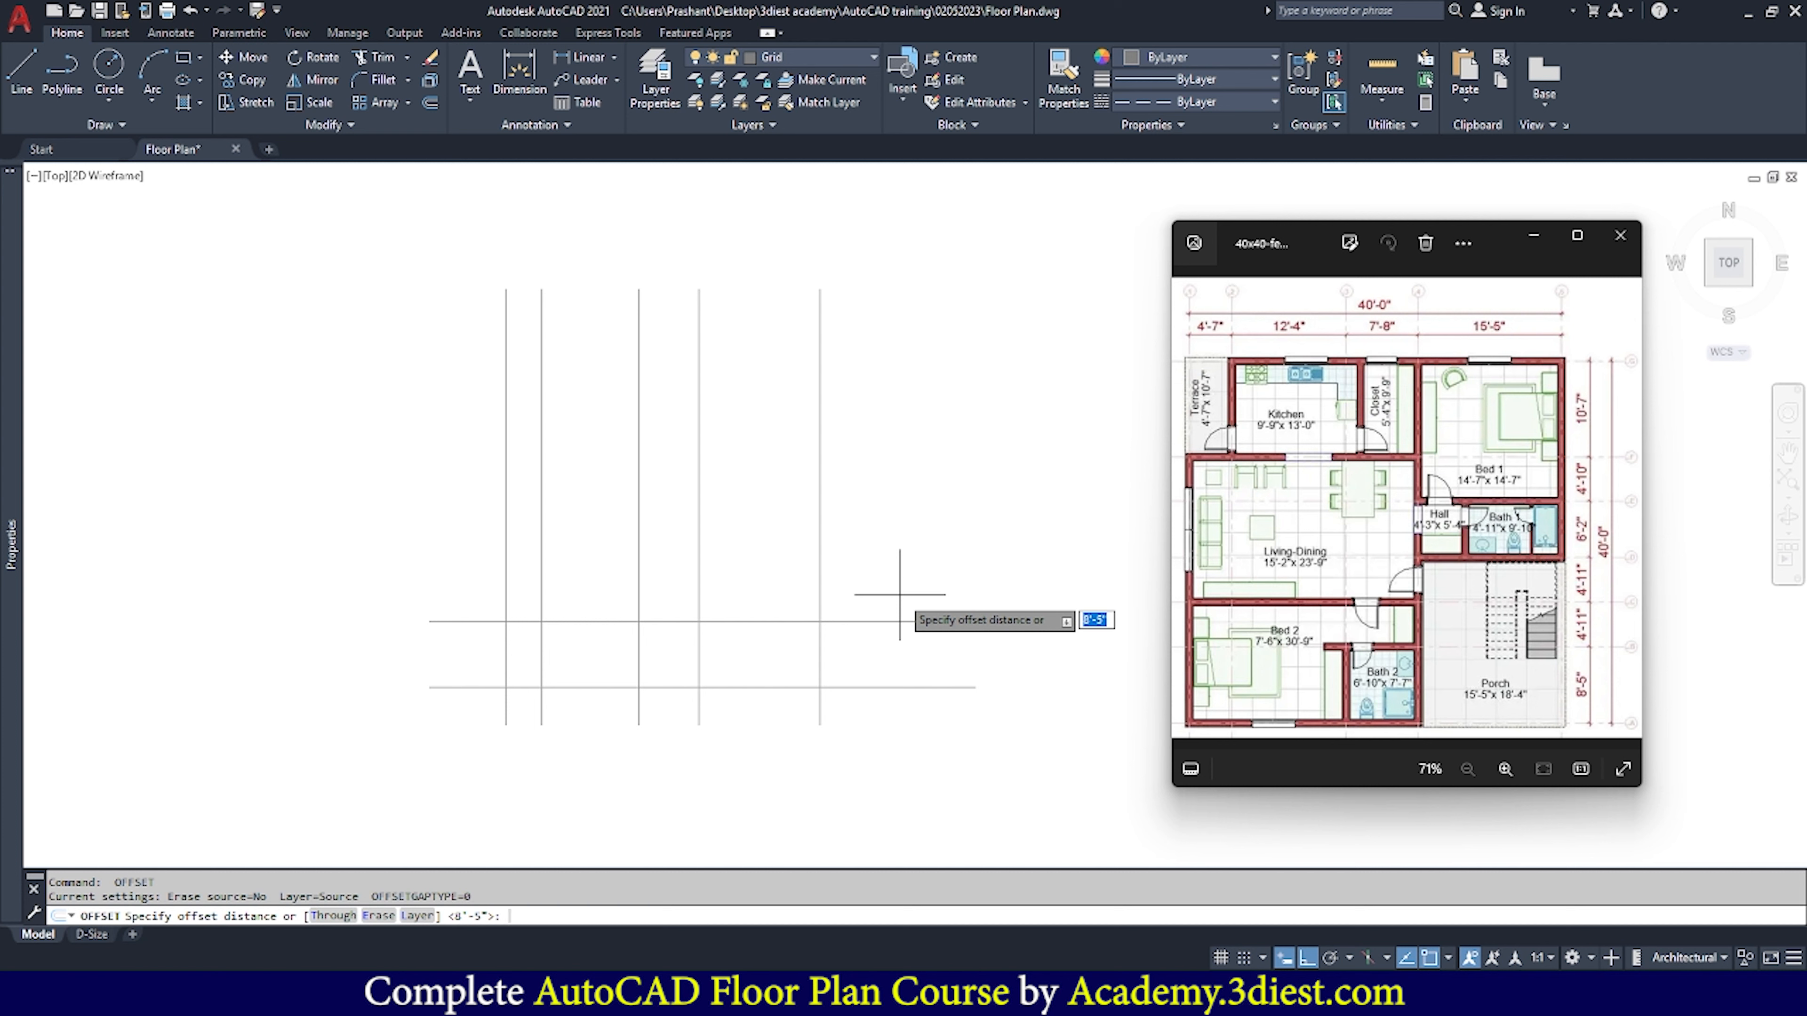
text(4'11)
key(Return)
click(903, 622)
click(907, 594)
click(916, 583)
click(914, 547)
key(Escape)
Offset the topmost horizontal grid line 6'-2" upward, and offset that new line another 4'-10" upward
key(Return)
text(6'2)
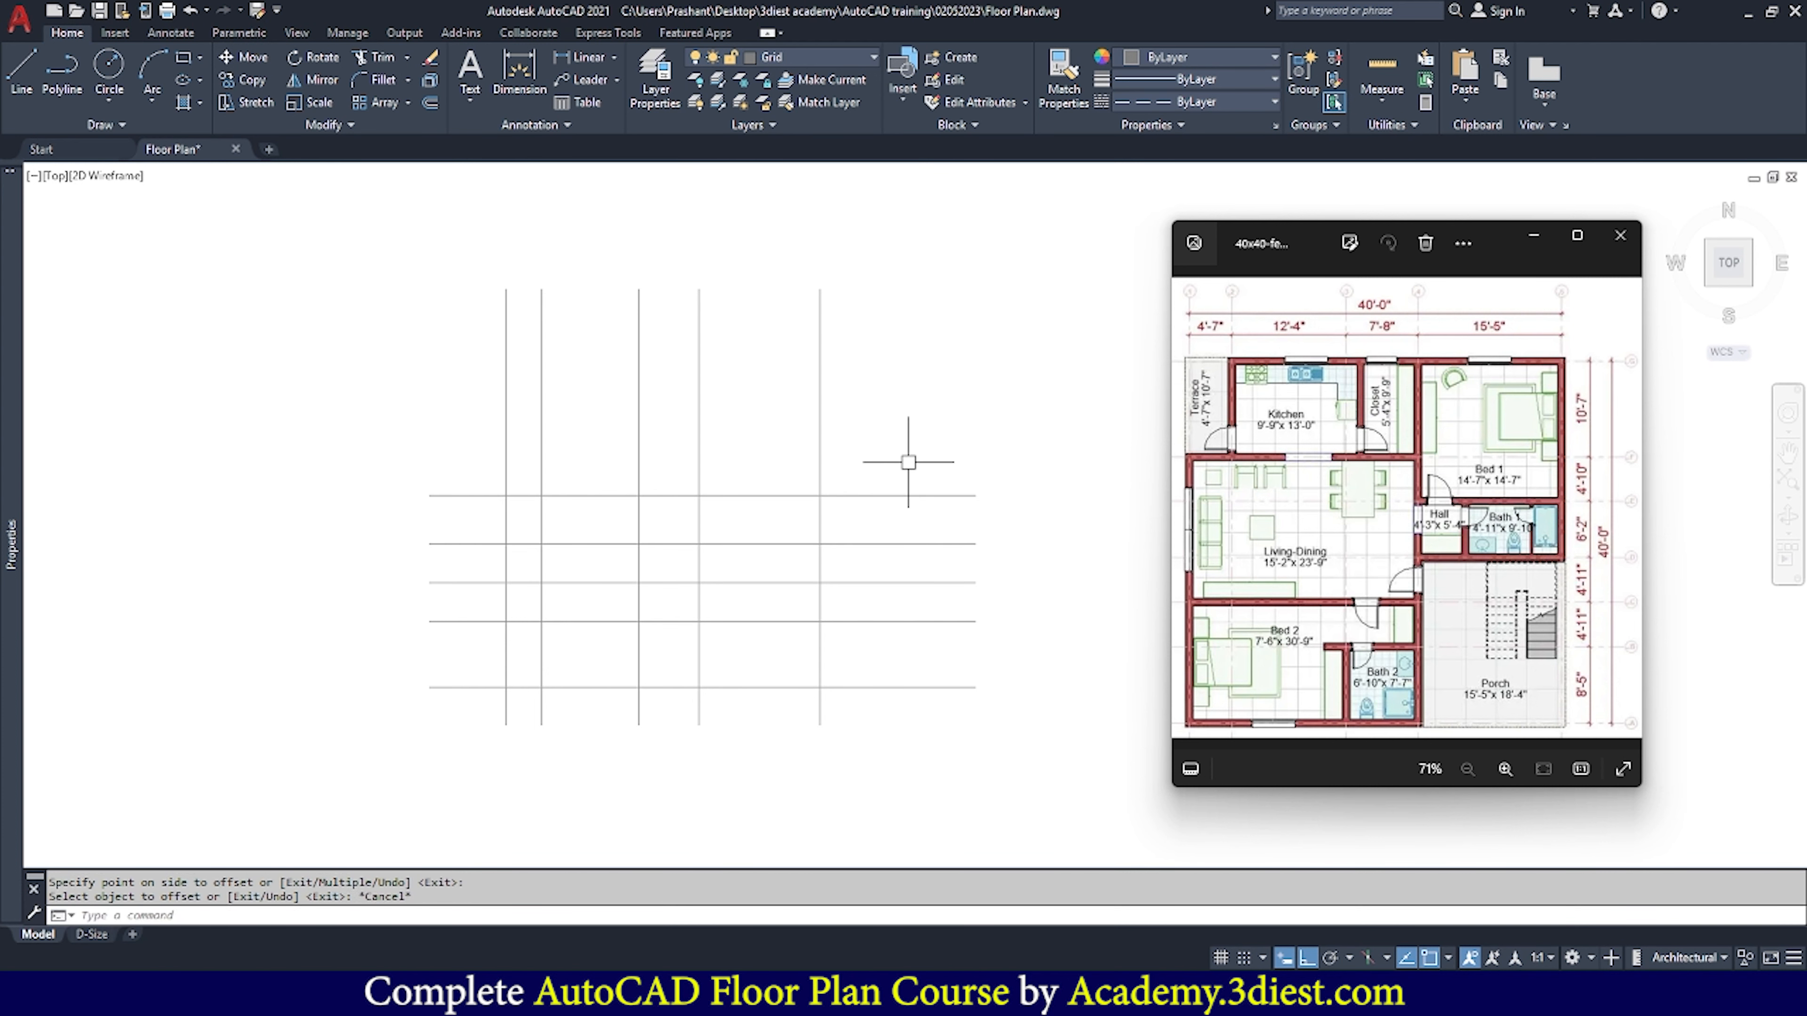
key(Return)
text(4'10)
key(Return)
click(916, 495)
click(914, 413)
key(Escape)
Offset the topmost horizontal grid line 10'-7" upward, completing the horizontal grid lines
key(Return)
text(10'7)
key(Return)
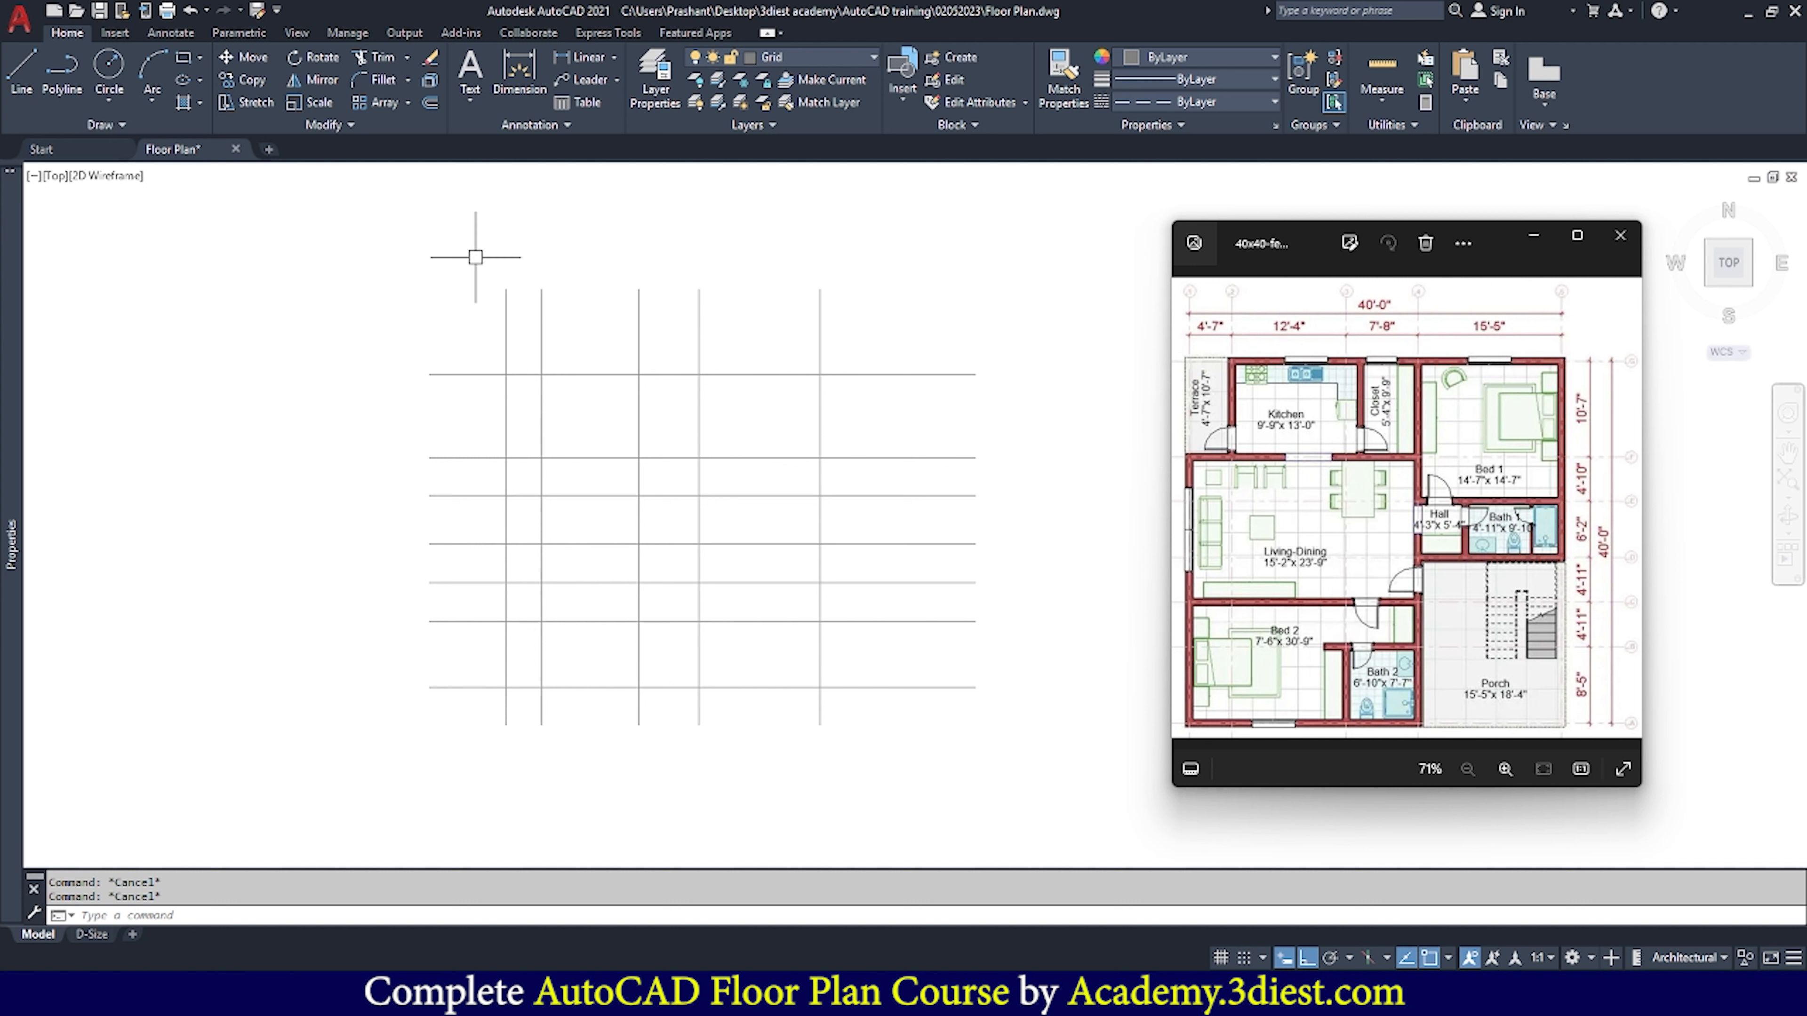
Draw a circle of 2' radius centred on the upper end of the leftmost vertical grid line
scroll(499, 263, up, 6)
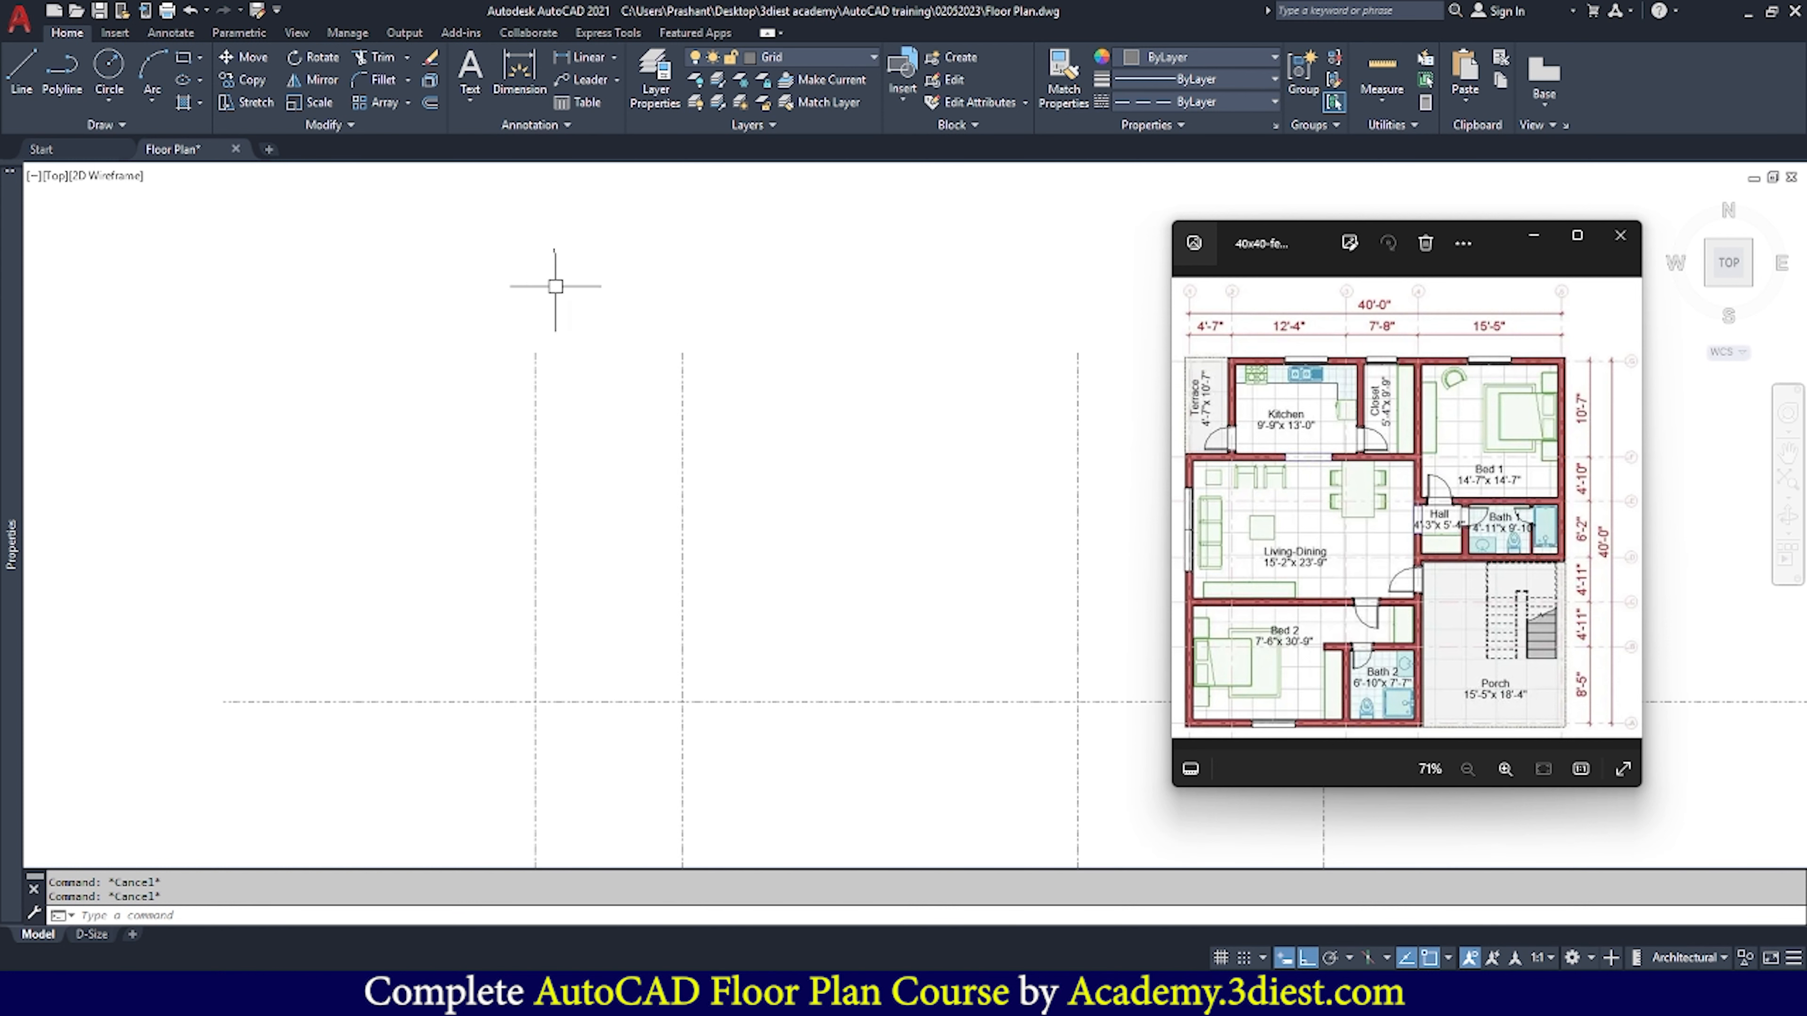
scroll(500, 284, up, 2)
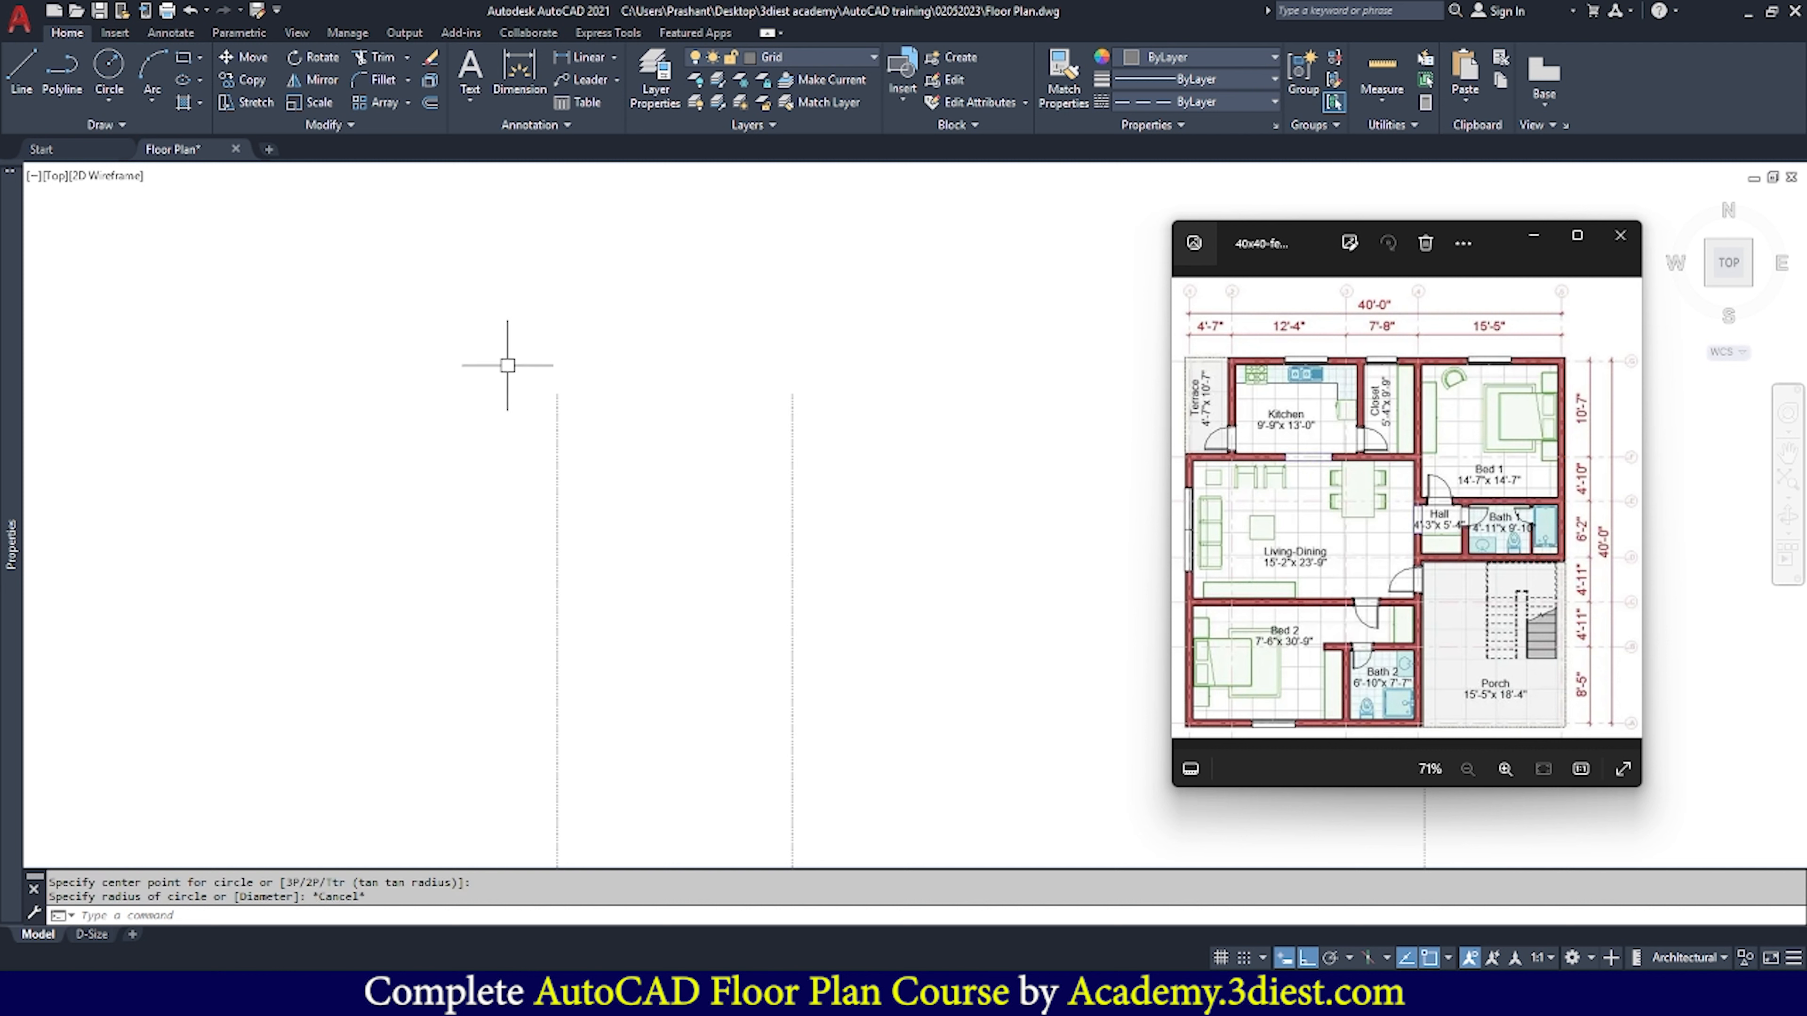
click(110, 68)
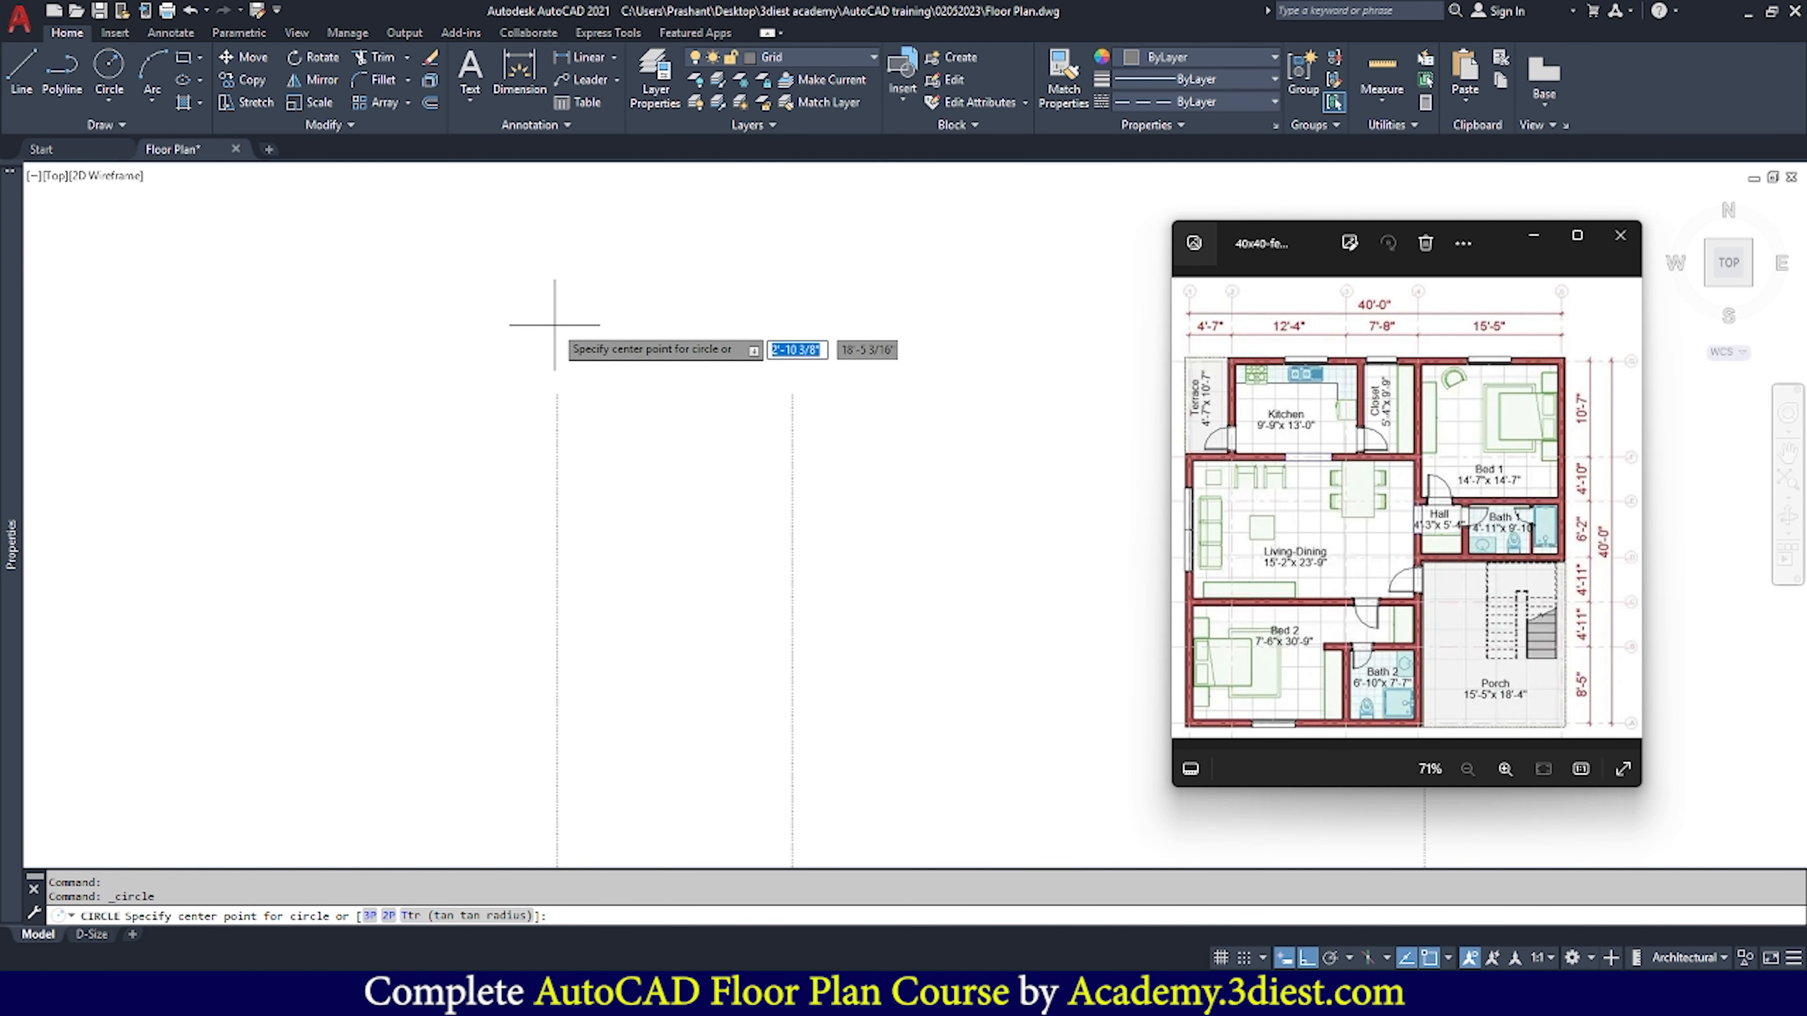
click(558, 392)
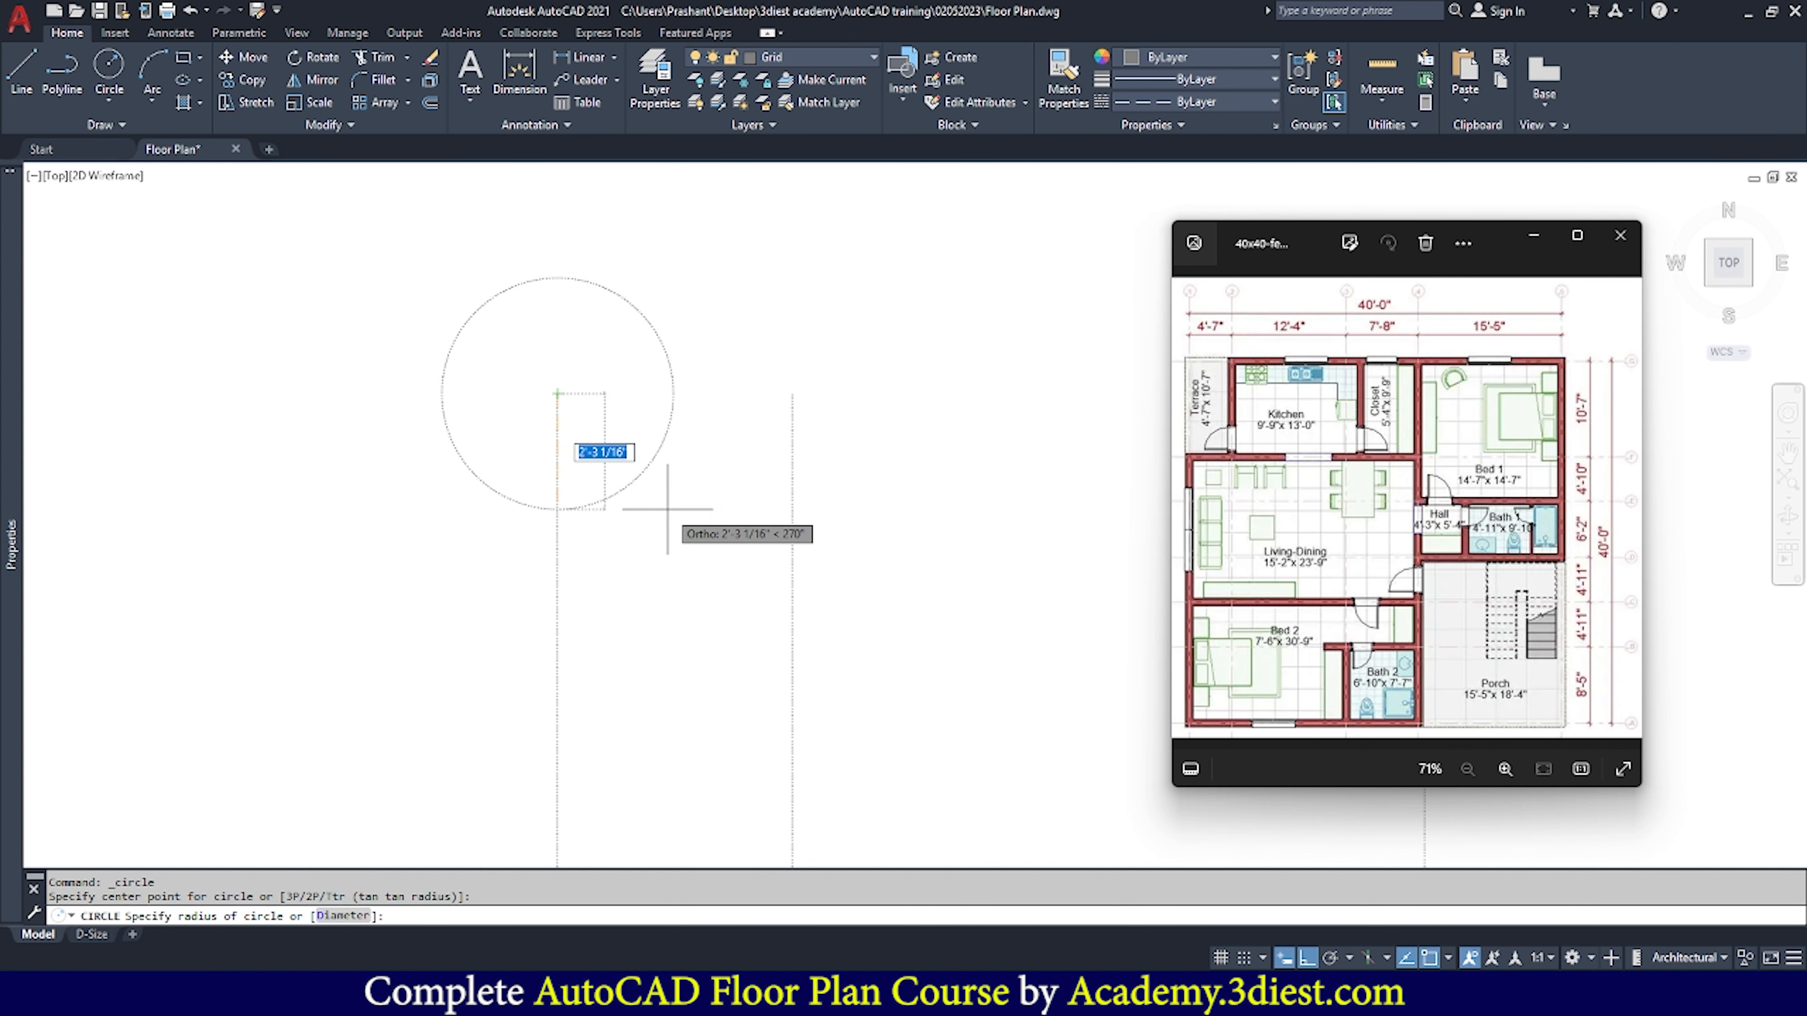
text(2)
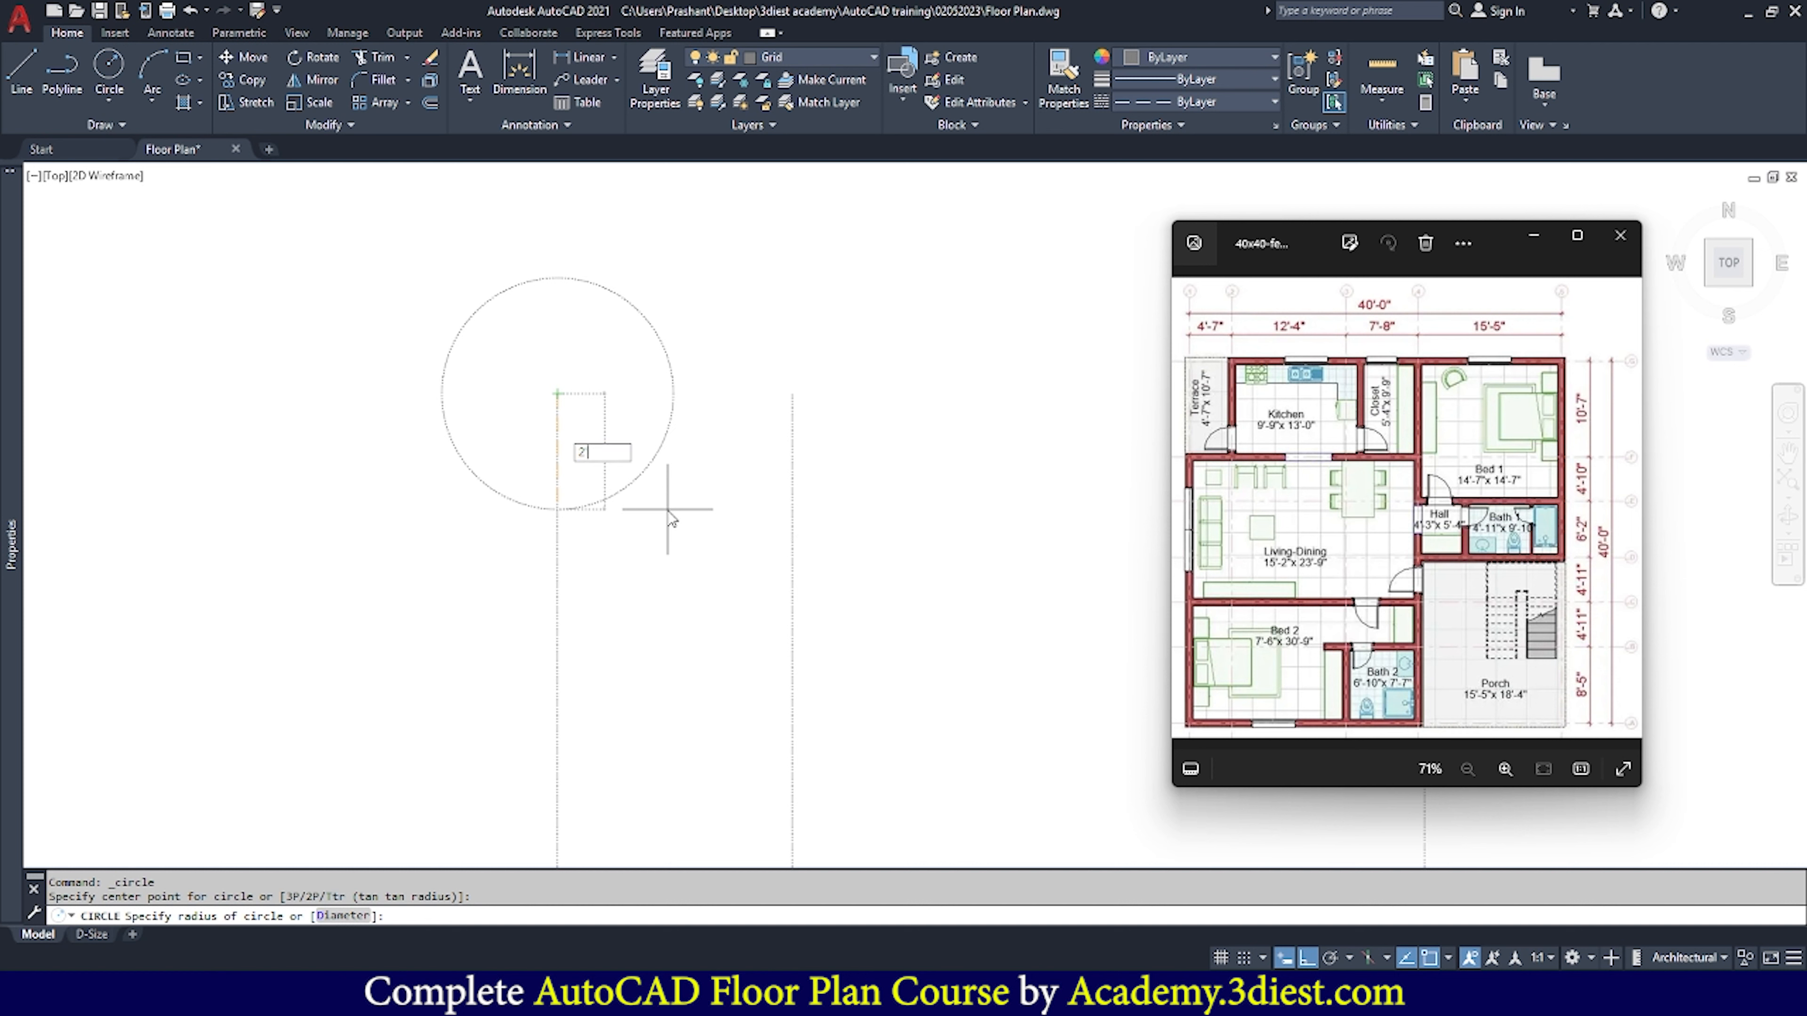
key(Return)
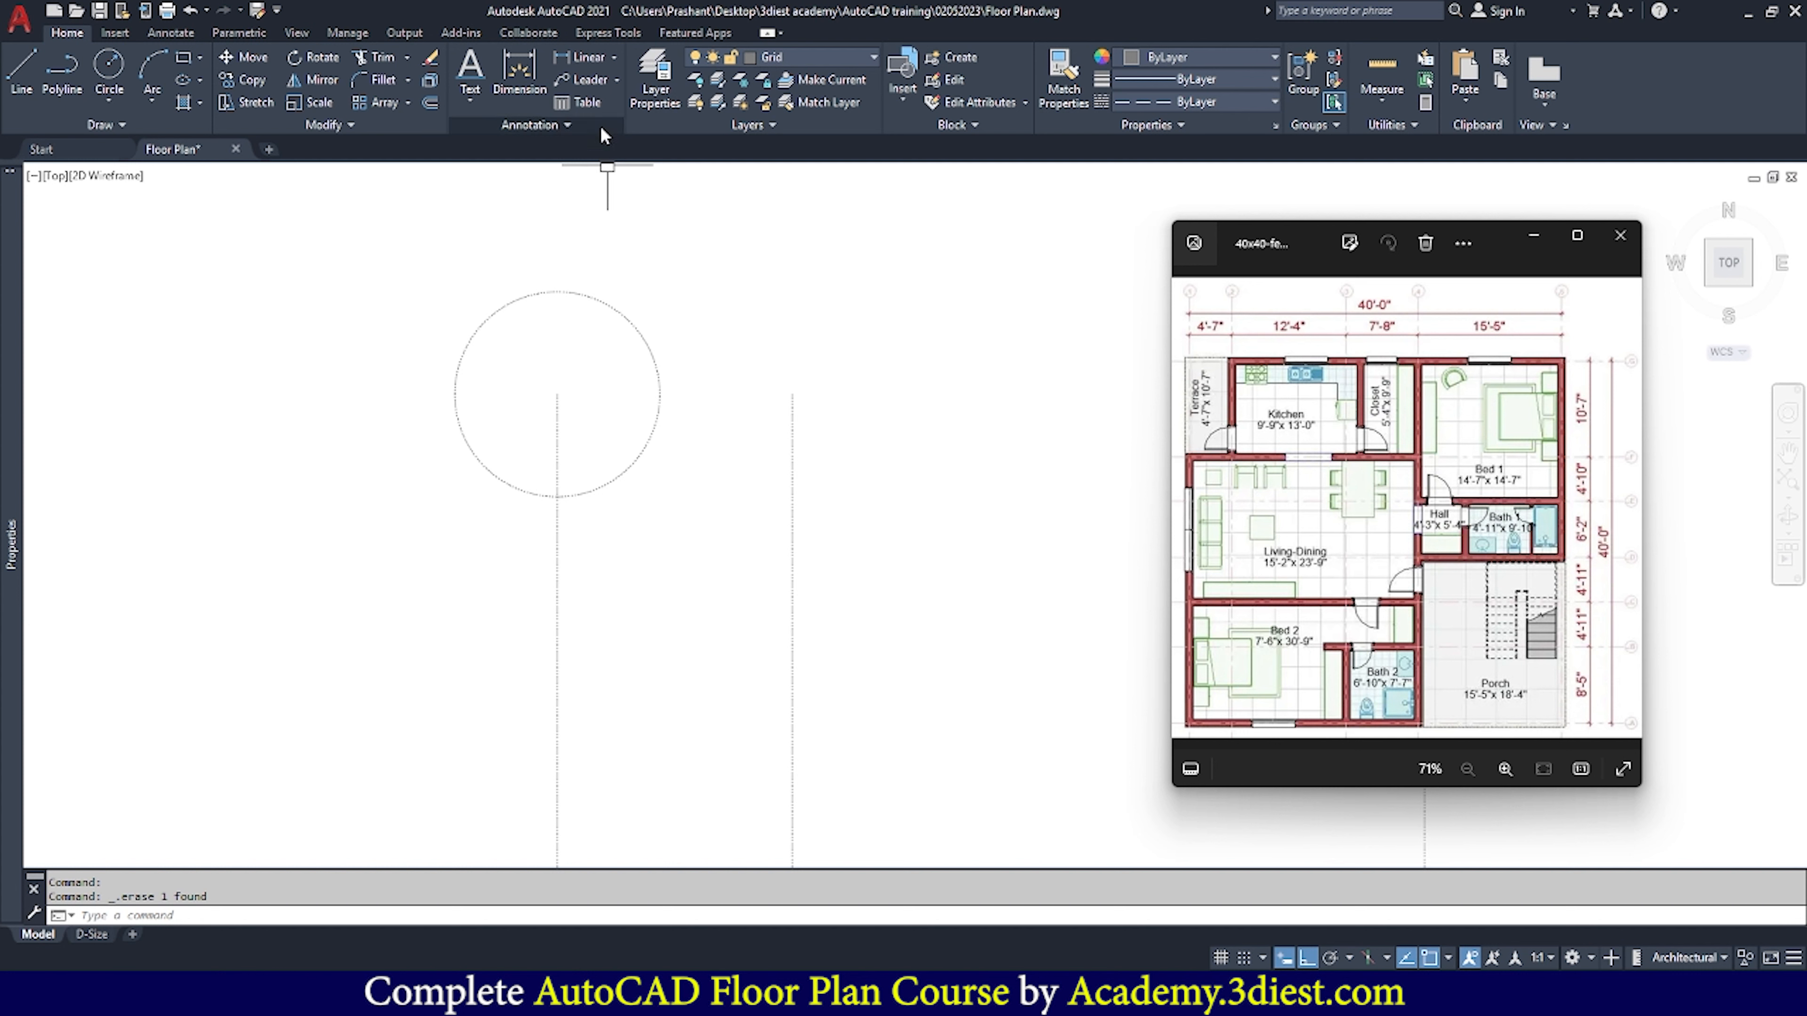
Add the multiline text 1 inside the circle on the leftmost vertical grid line and centre-align it
click(474, 100)
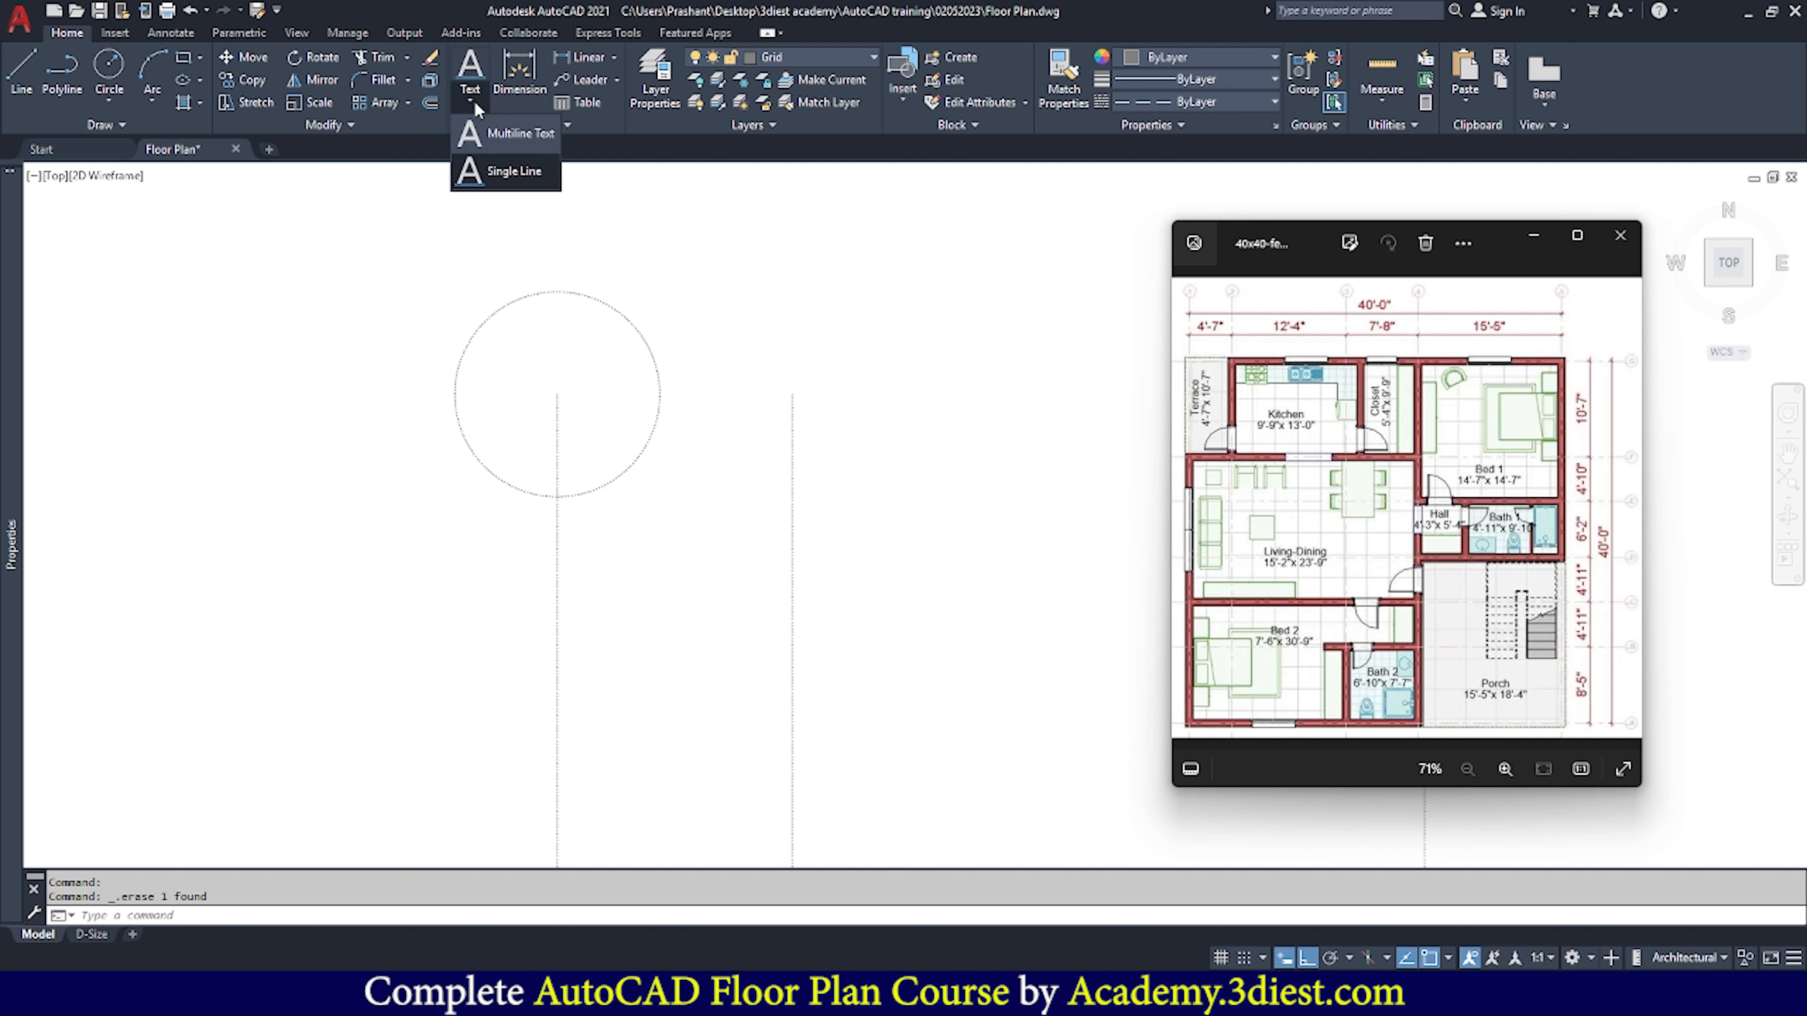
click(509, 135)
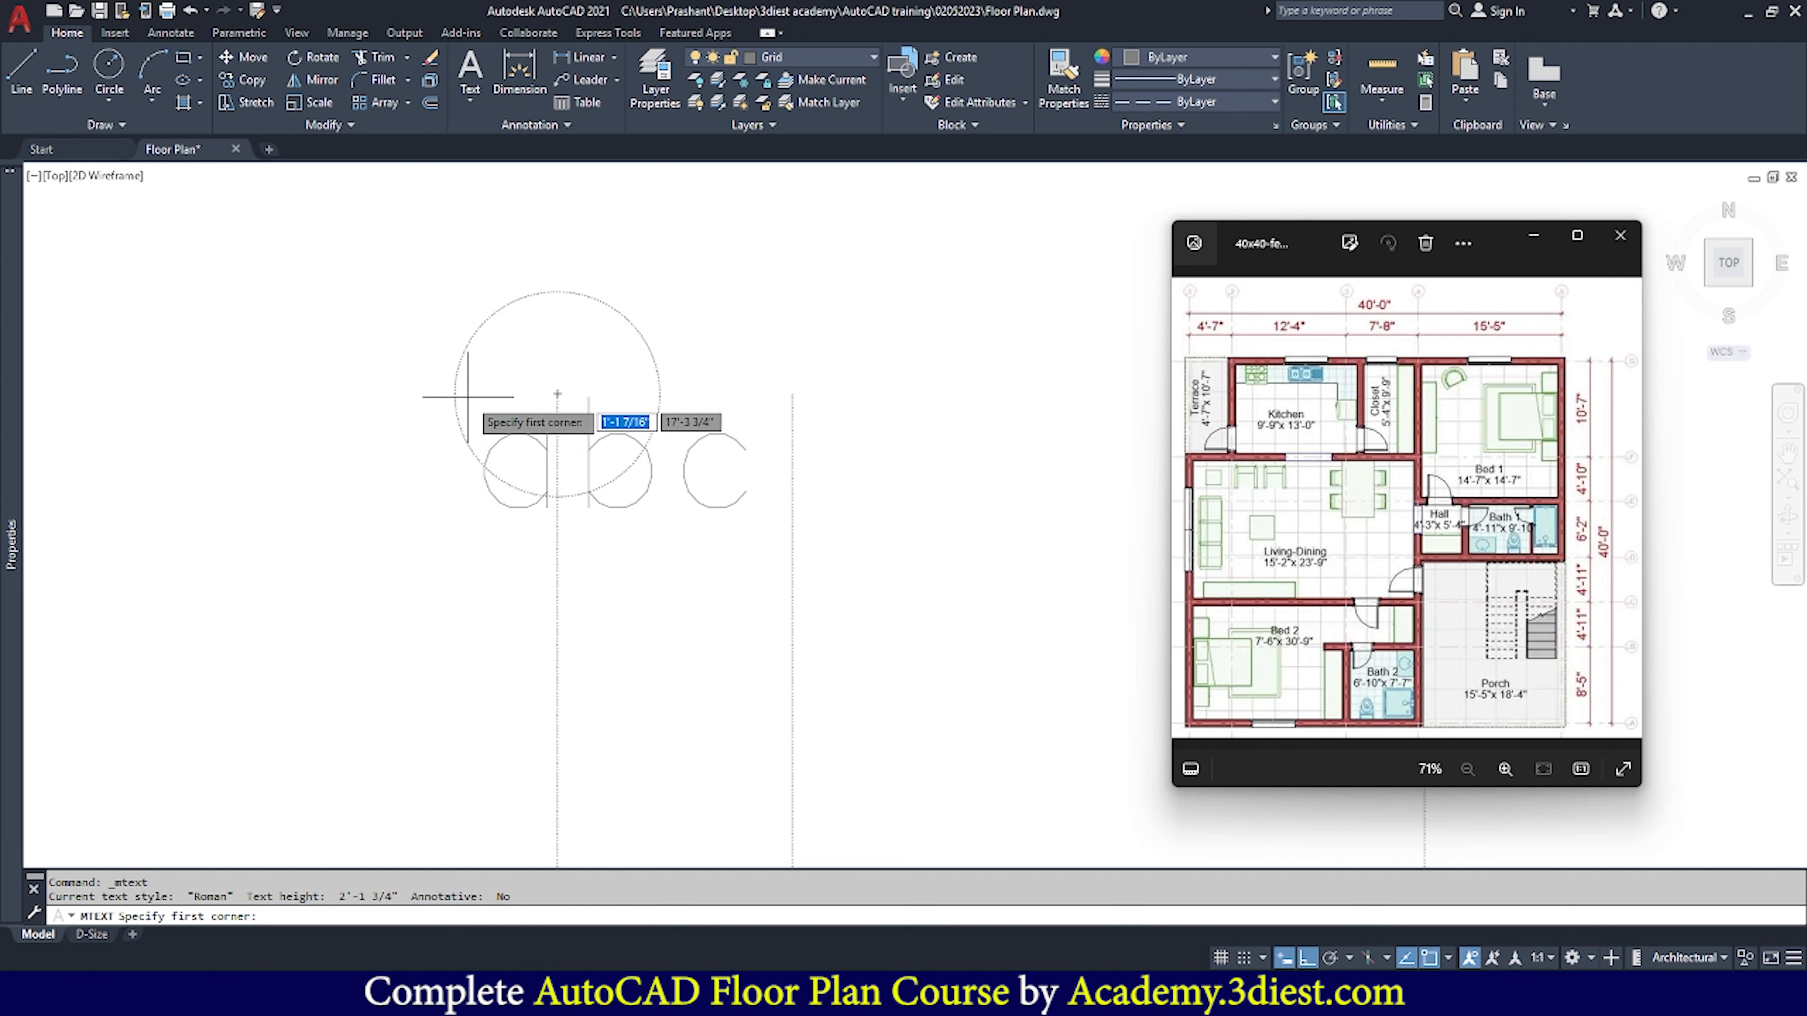
click(479, 326)
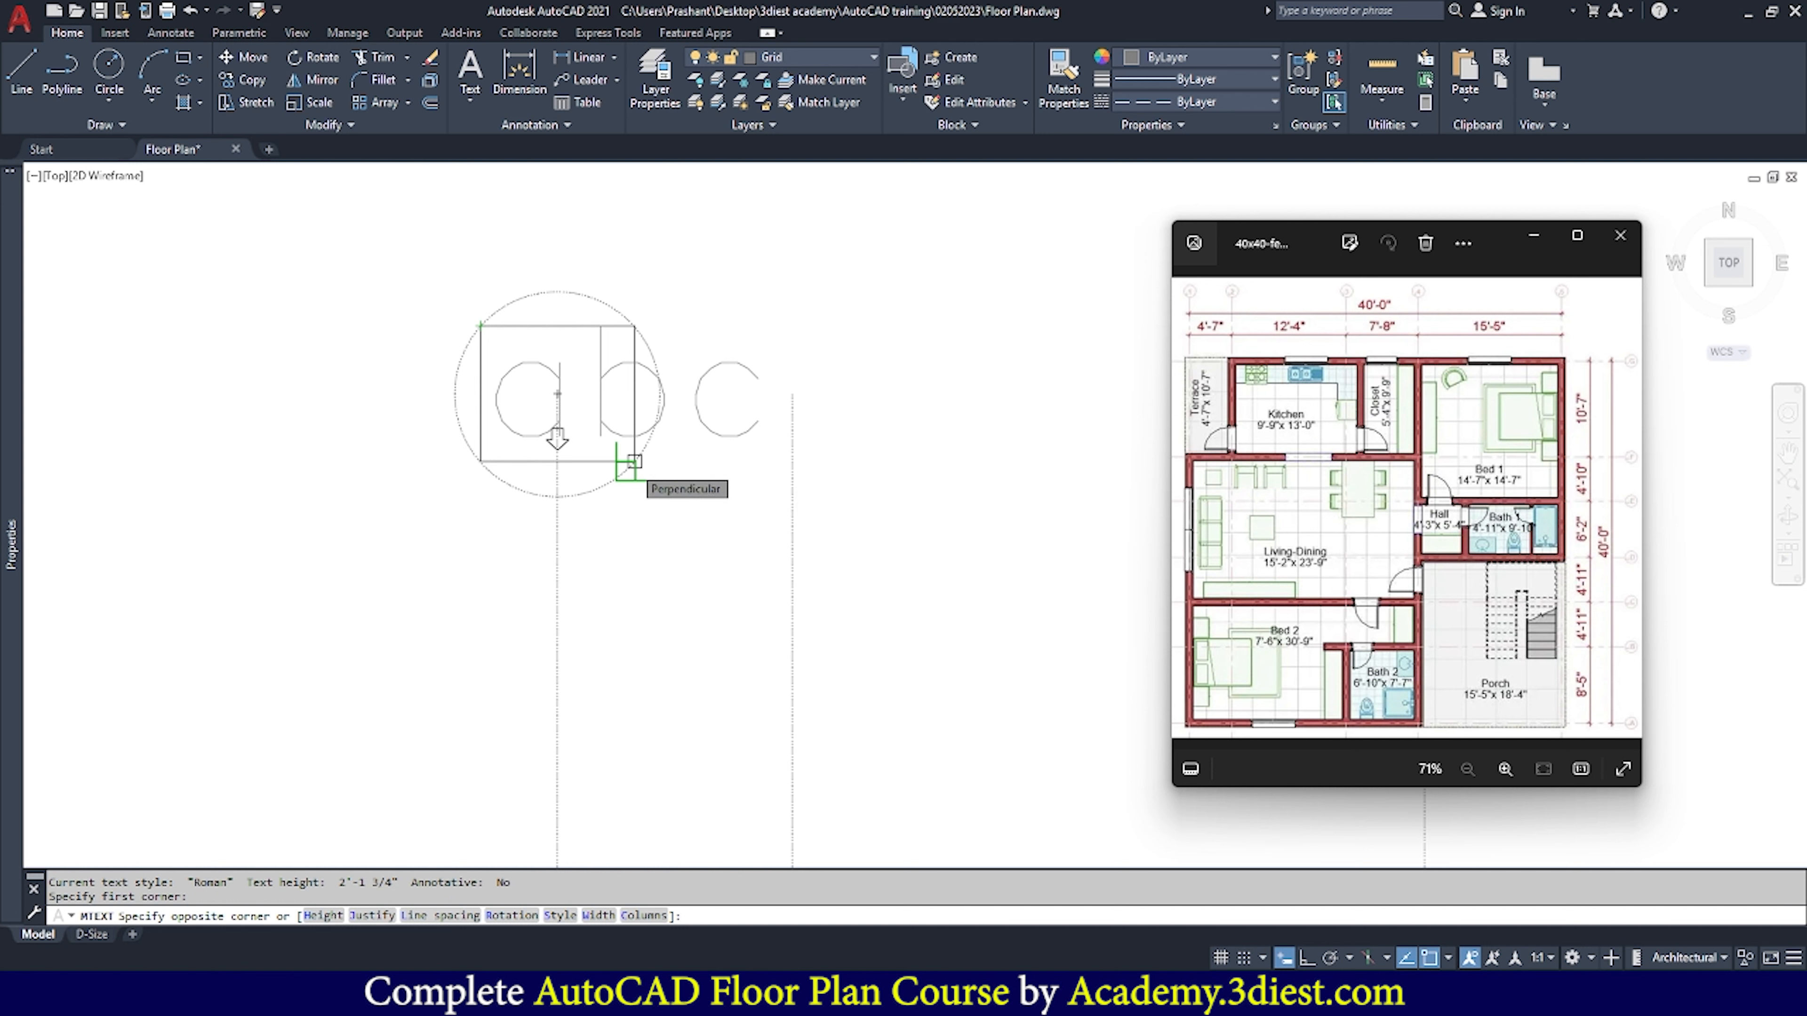
click(633, 461)
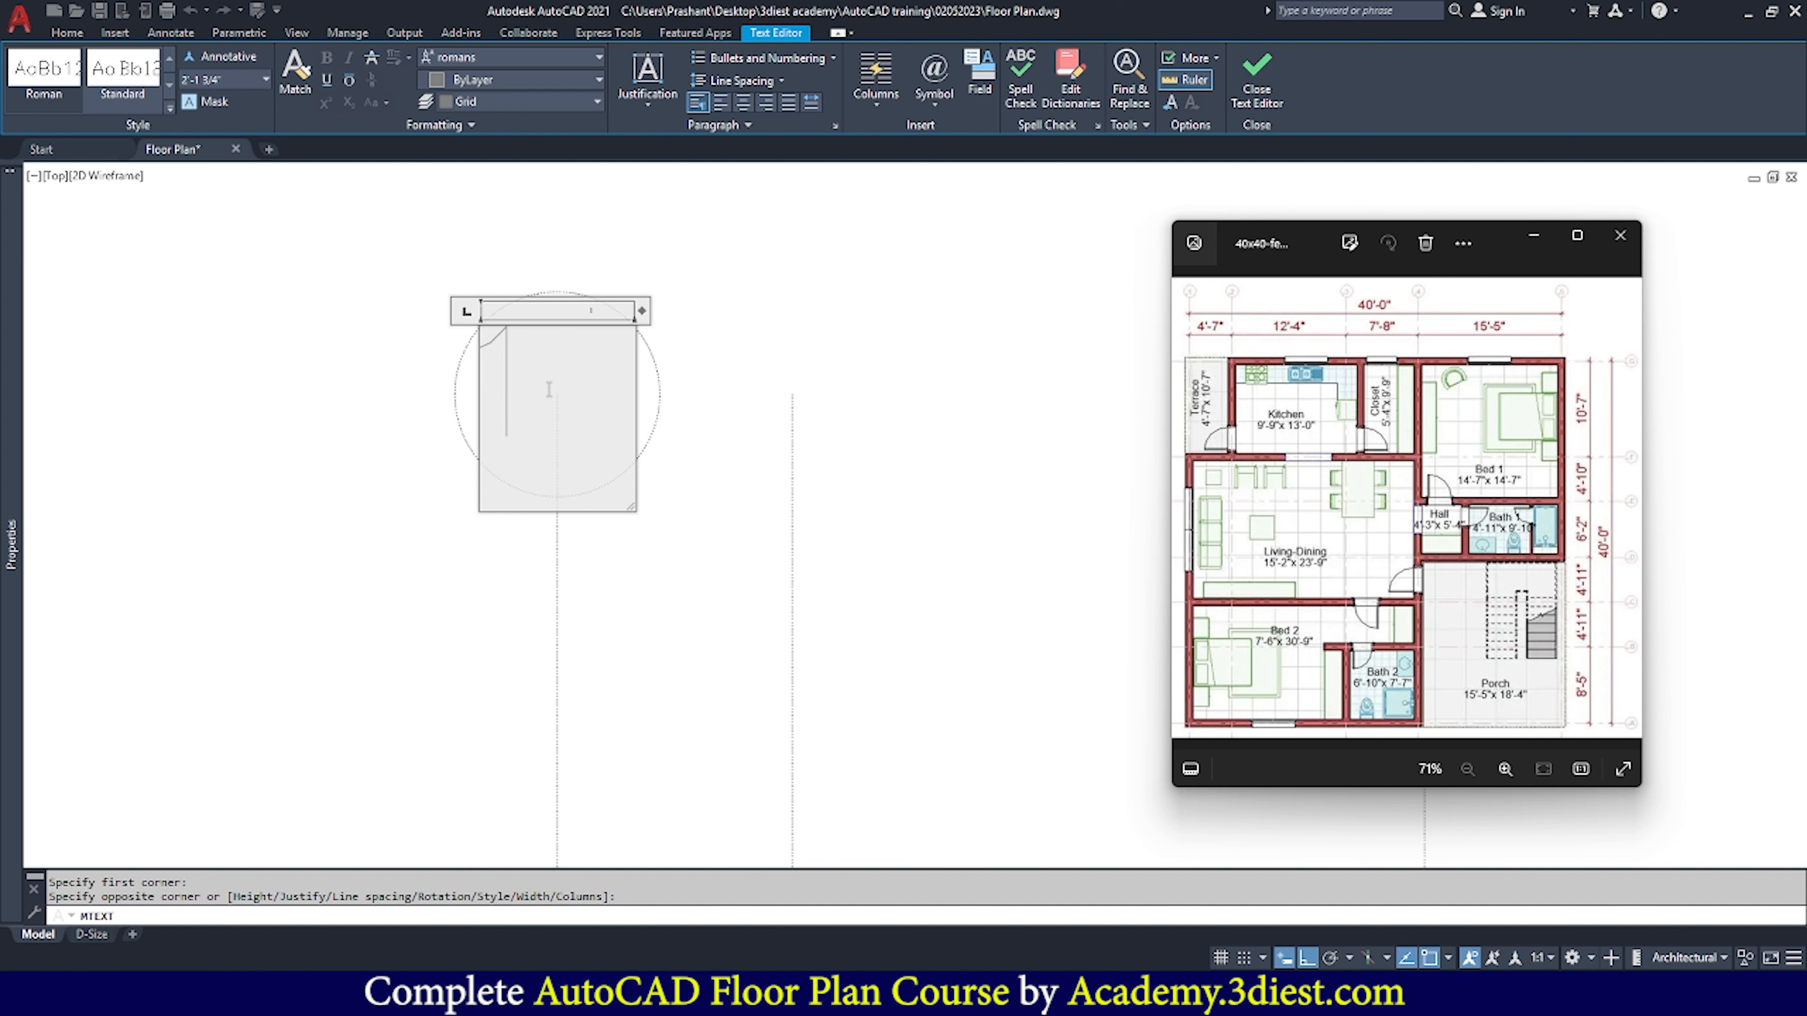
drag(560, 379, 501, 372)
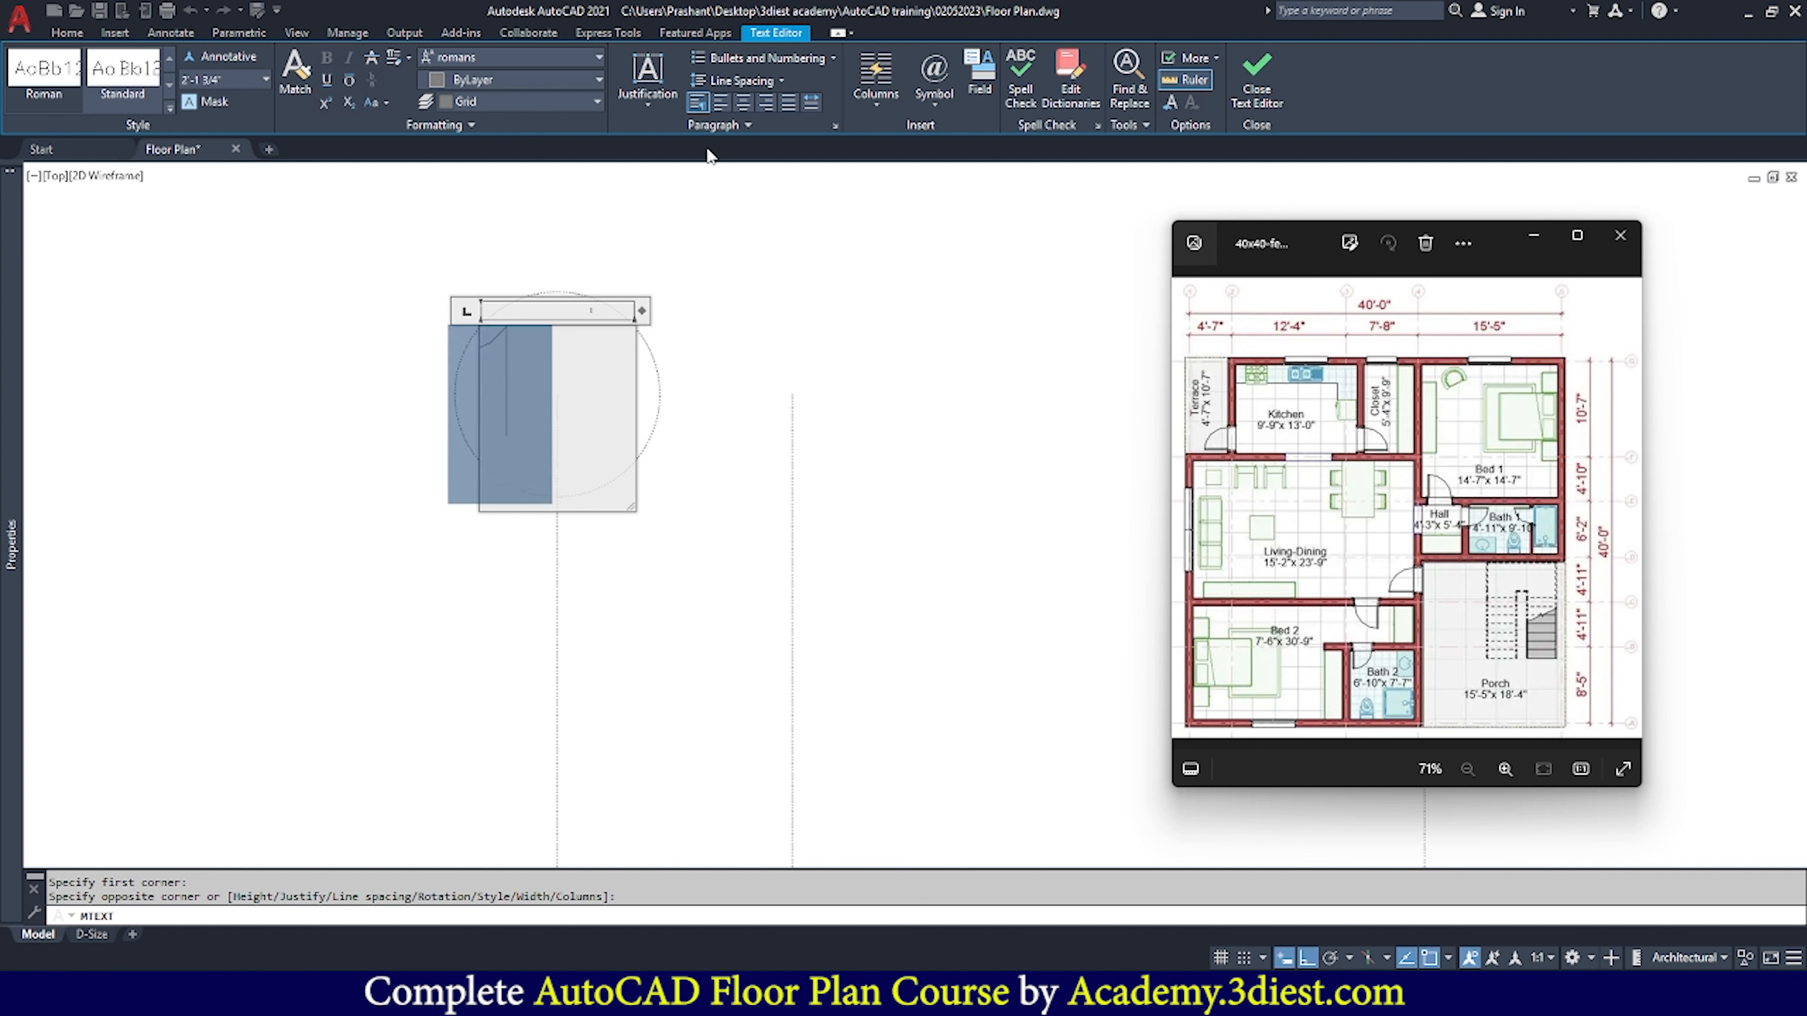
click(742, 104)
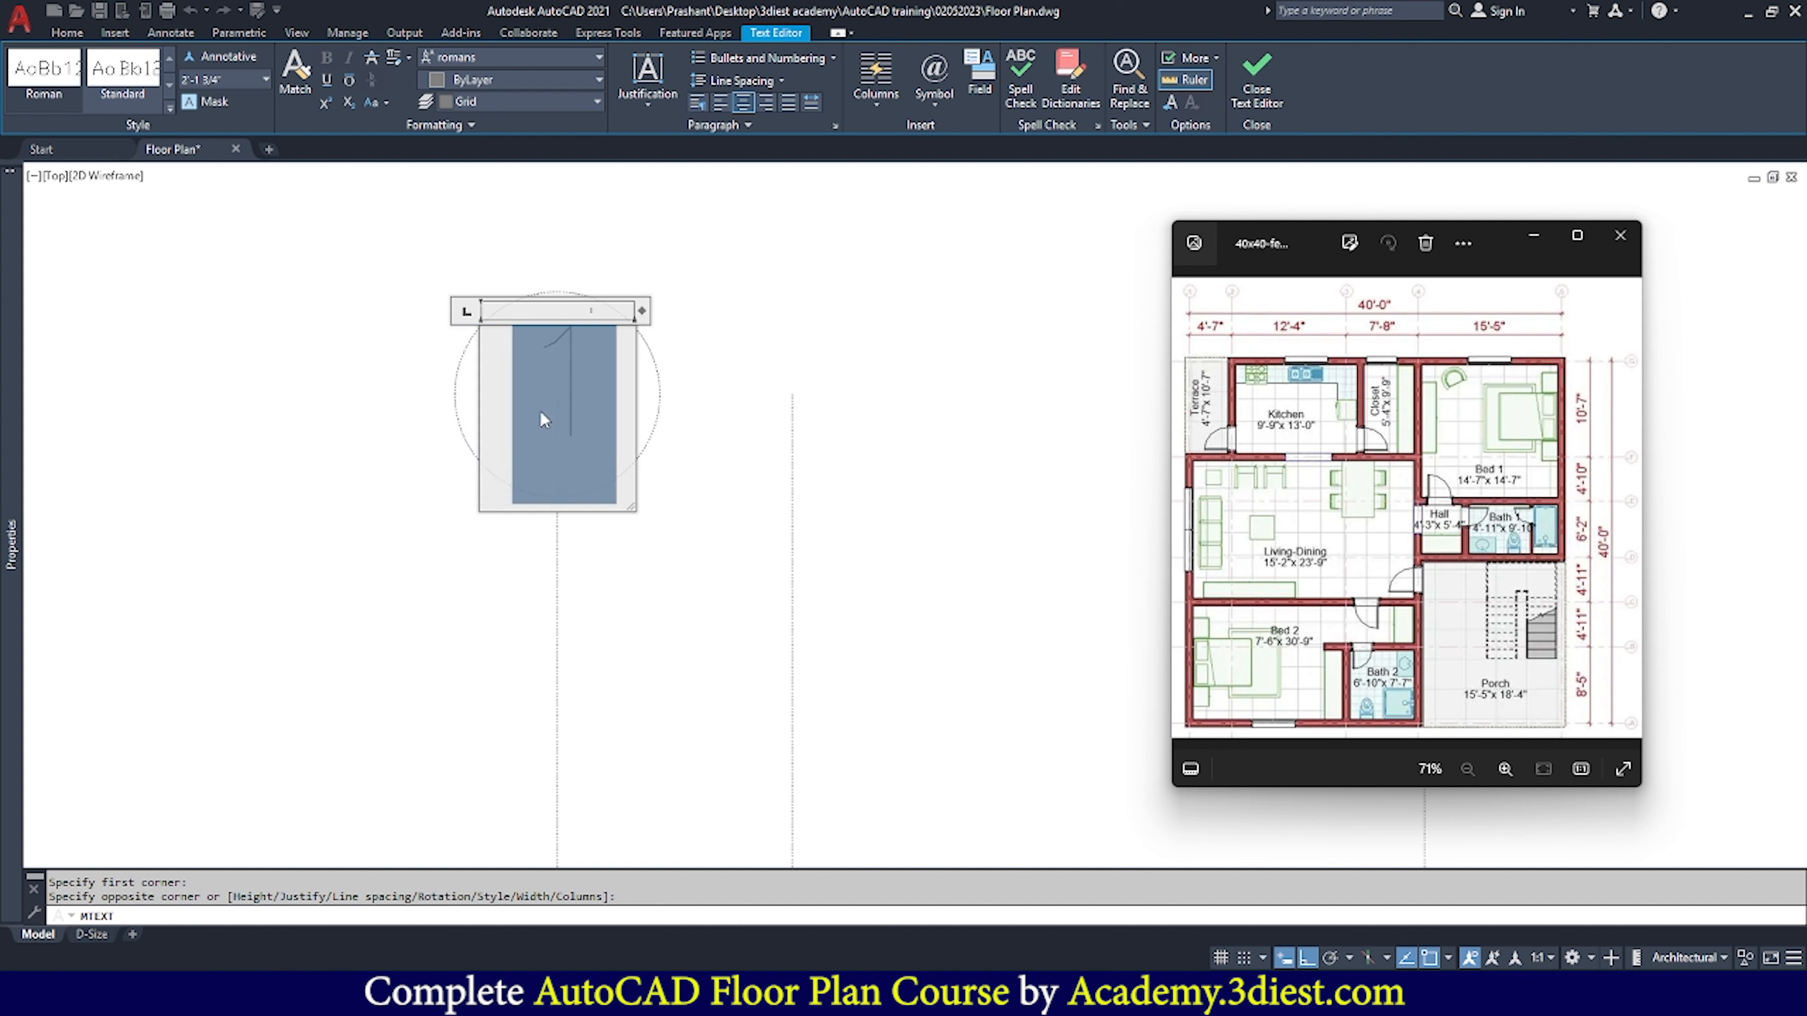
click(742, 333)
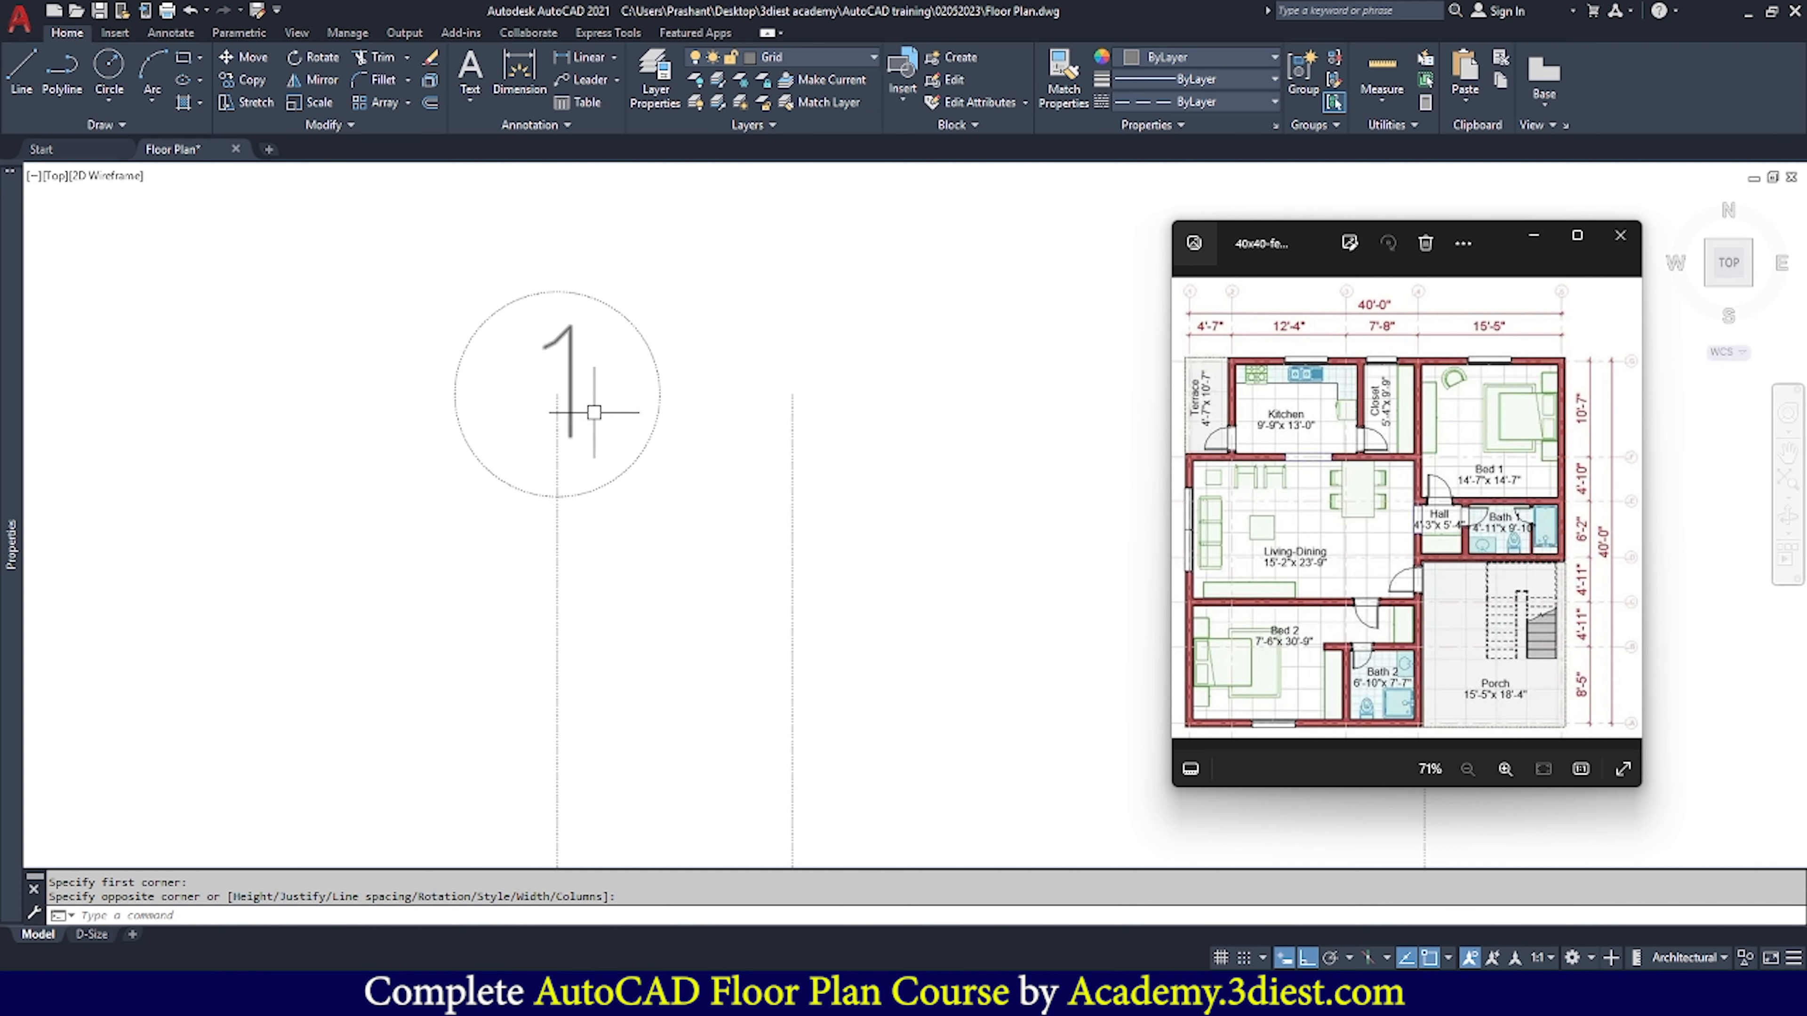
Change the font of the grid number 1 to Arial and finish editing the text
double_click(571, 370)
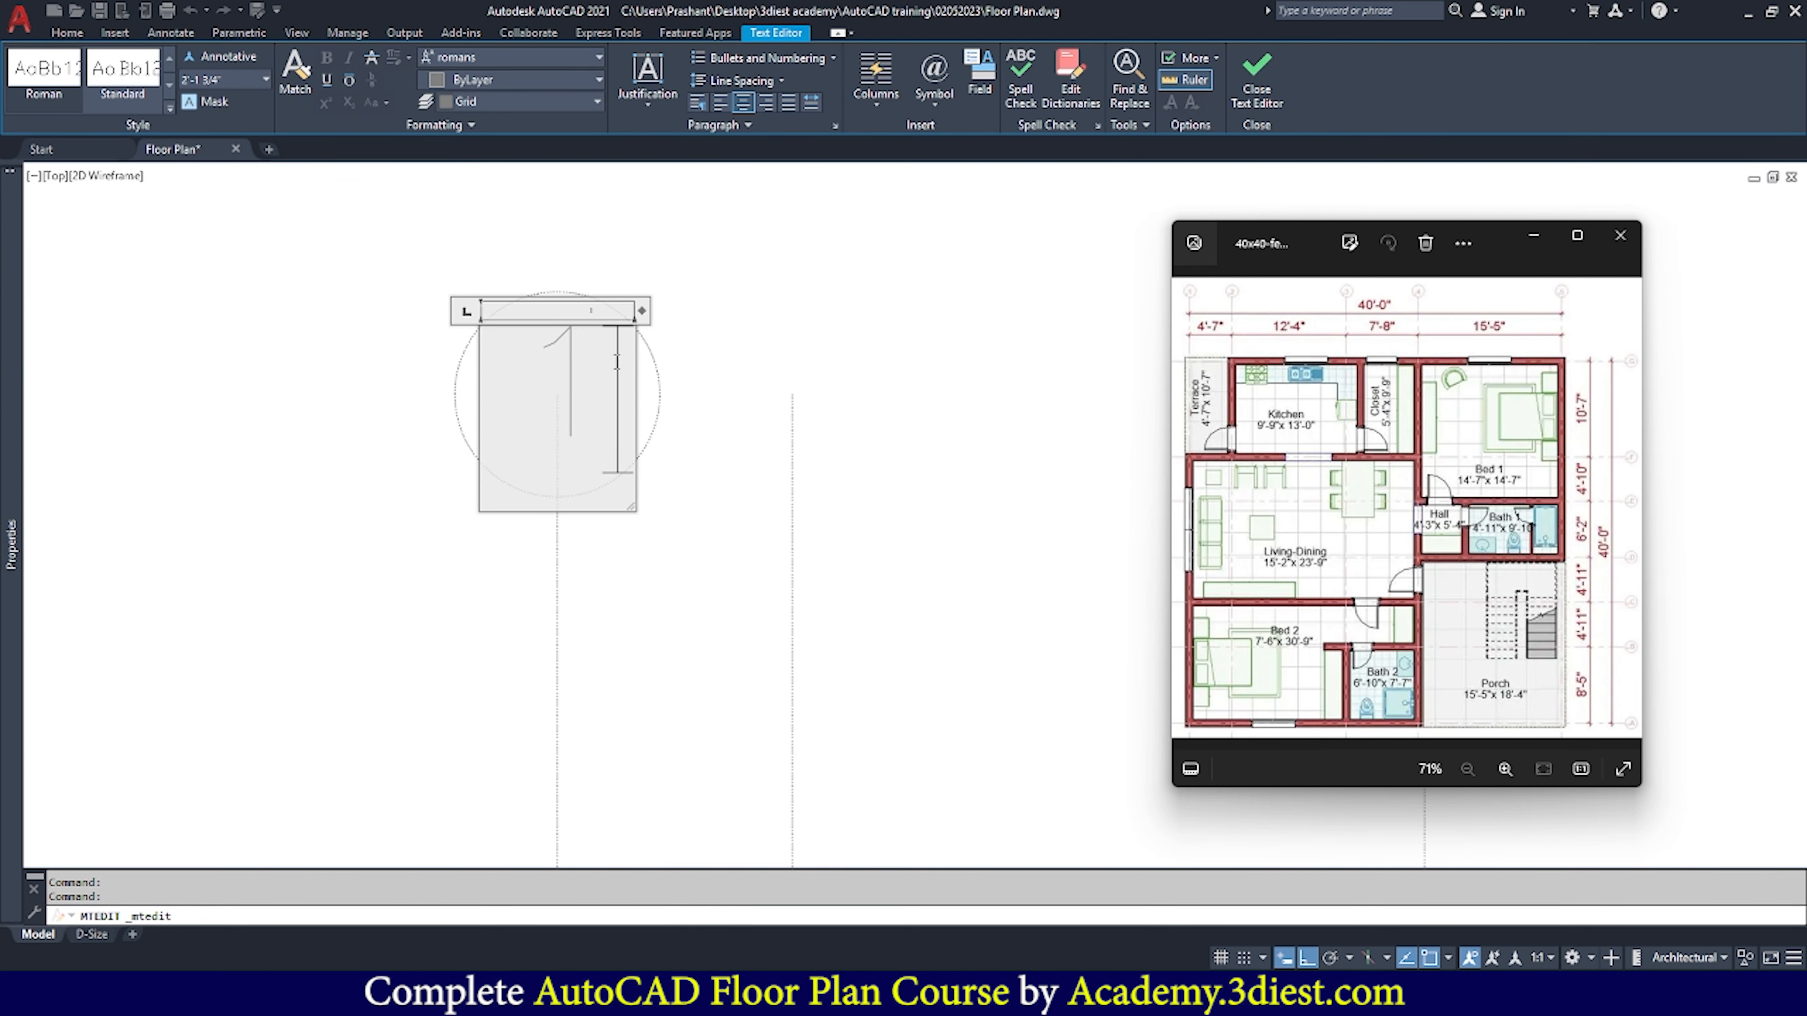
drag(616, 363, 540, 367)
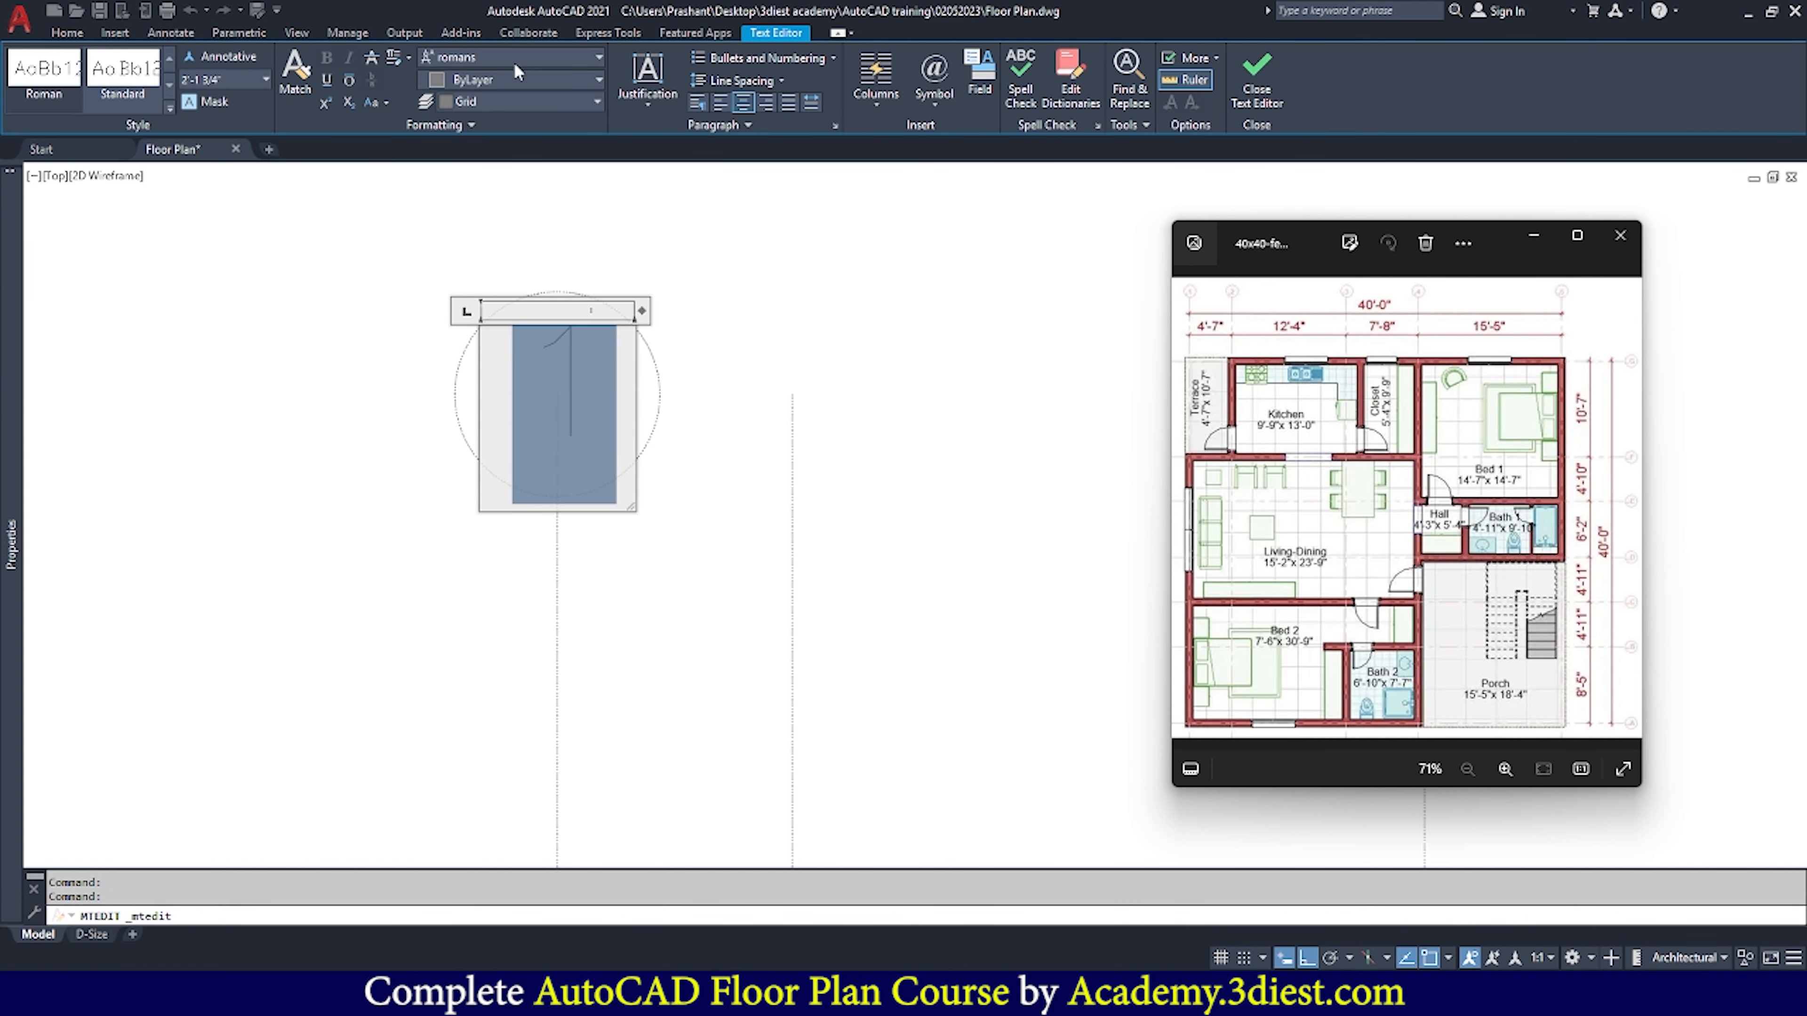
click(530, 61)
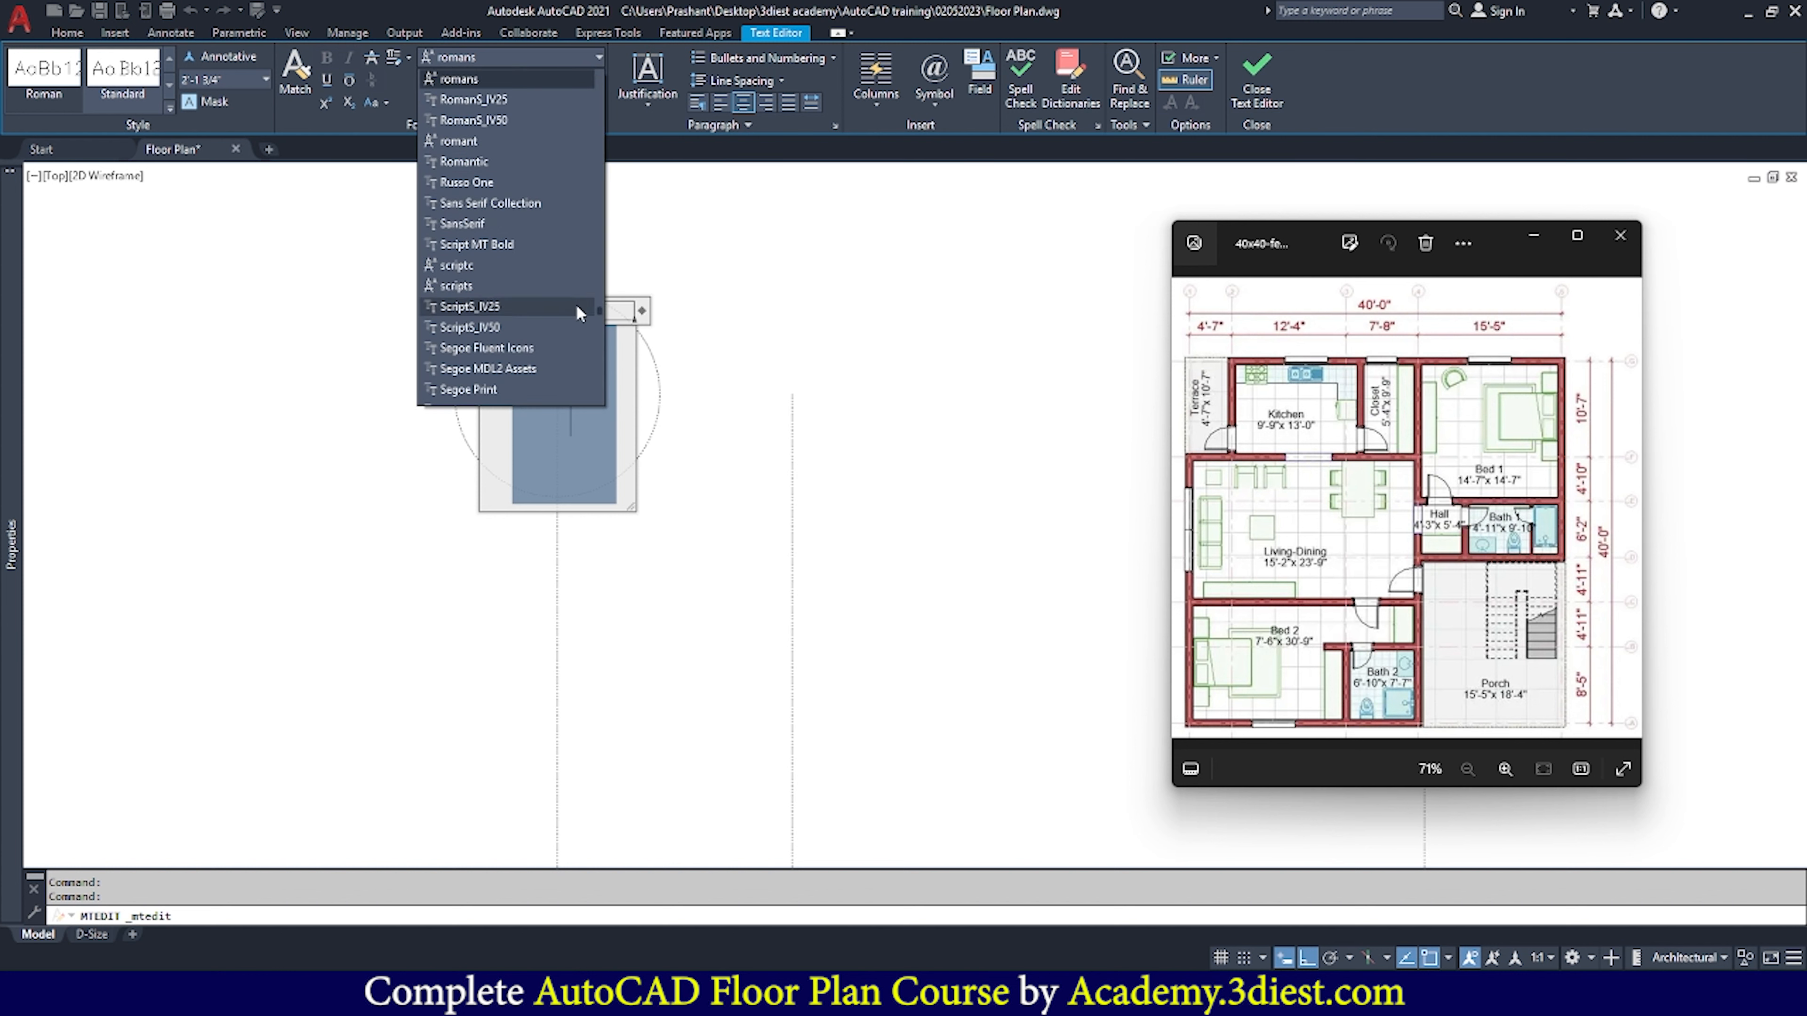
drag(601, 310, 593, 73)
scroll(520, 213, down, 8)
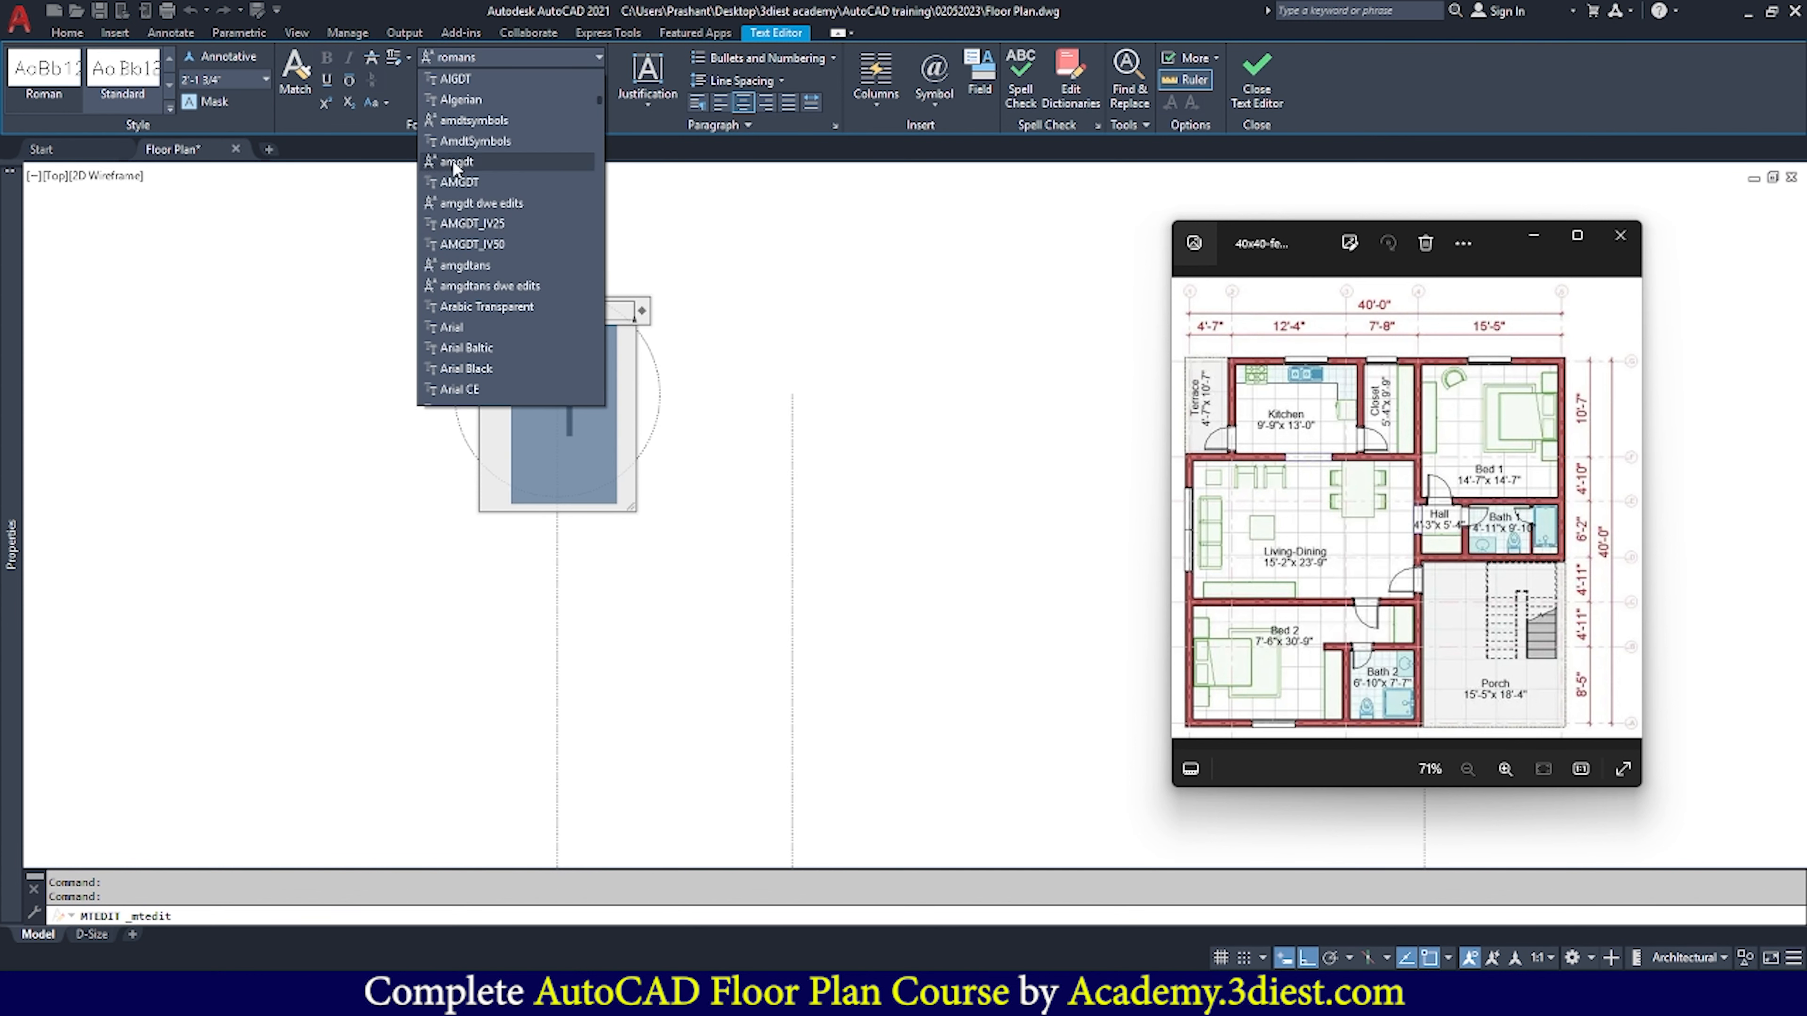
click(484, 328)
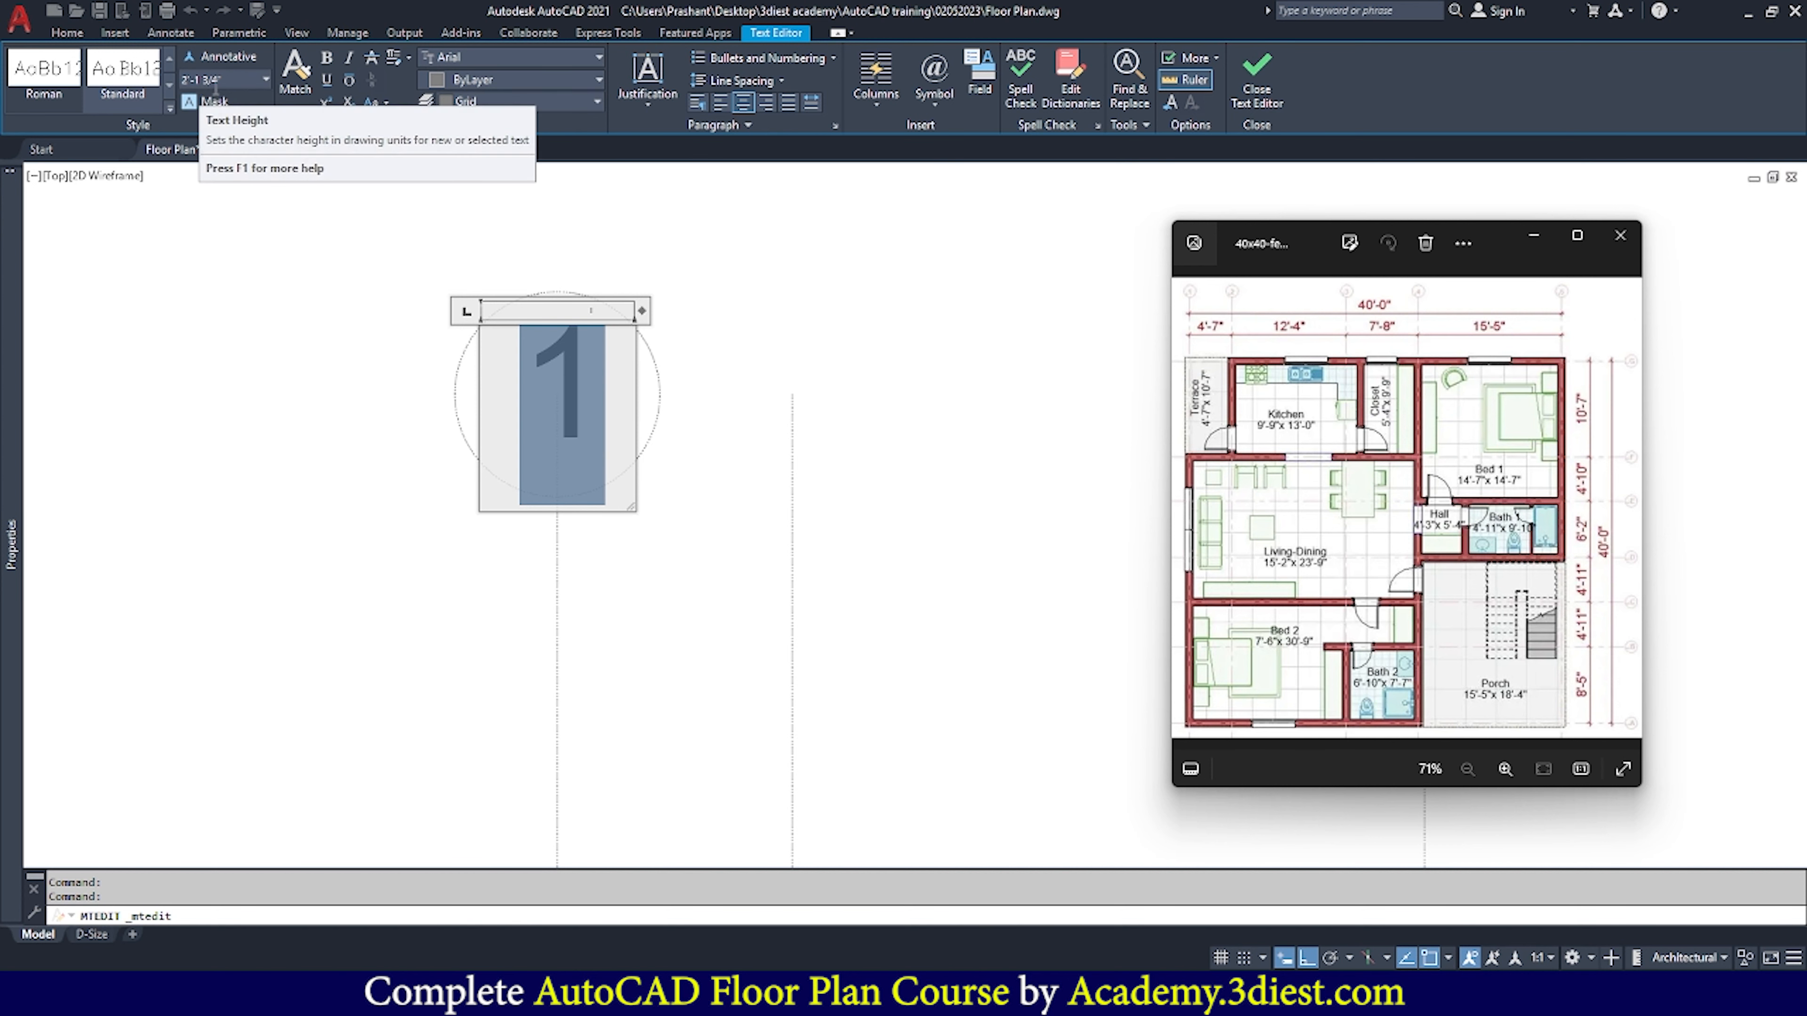
click(231, 80)
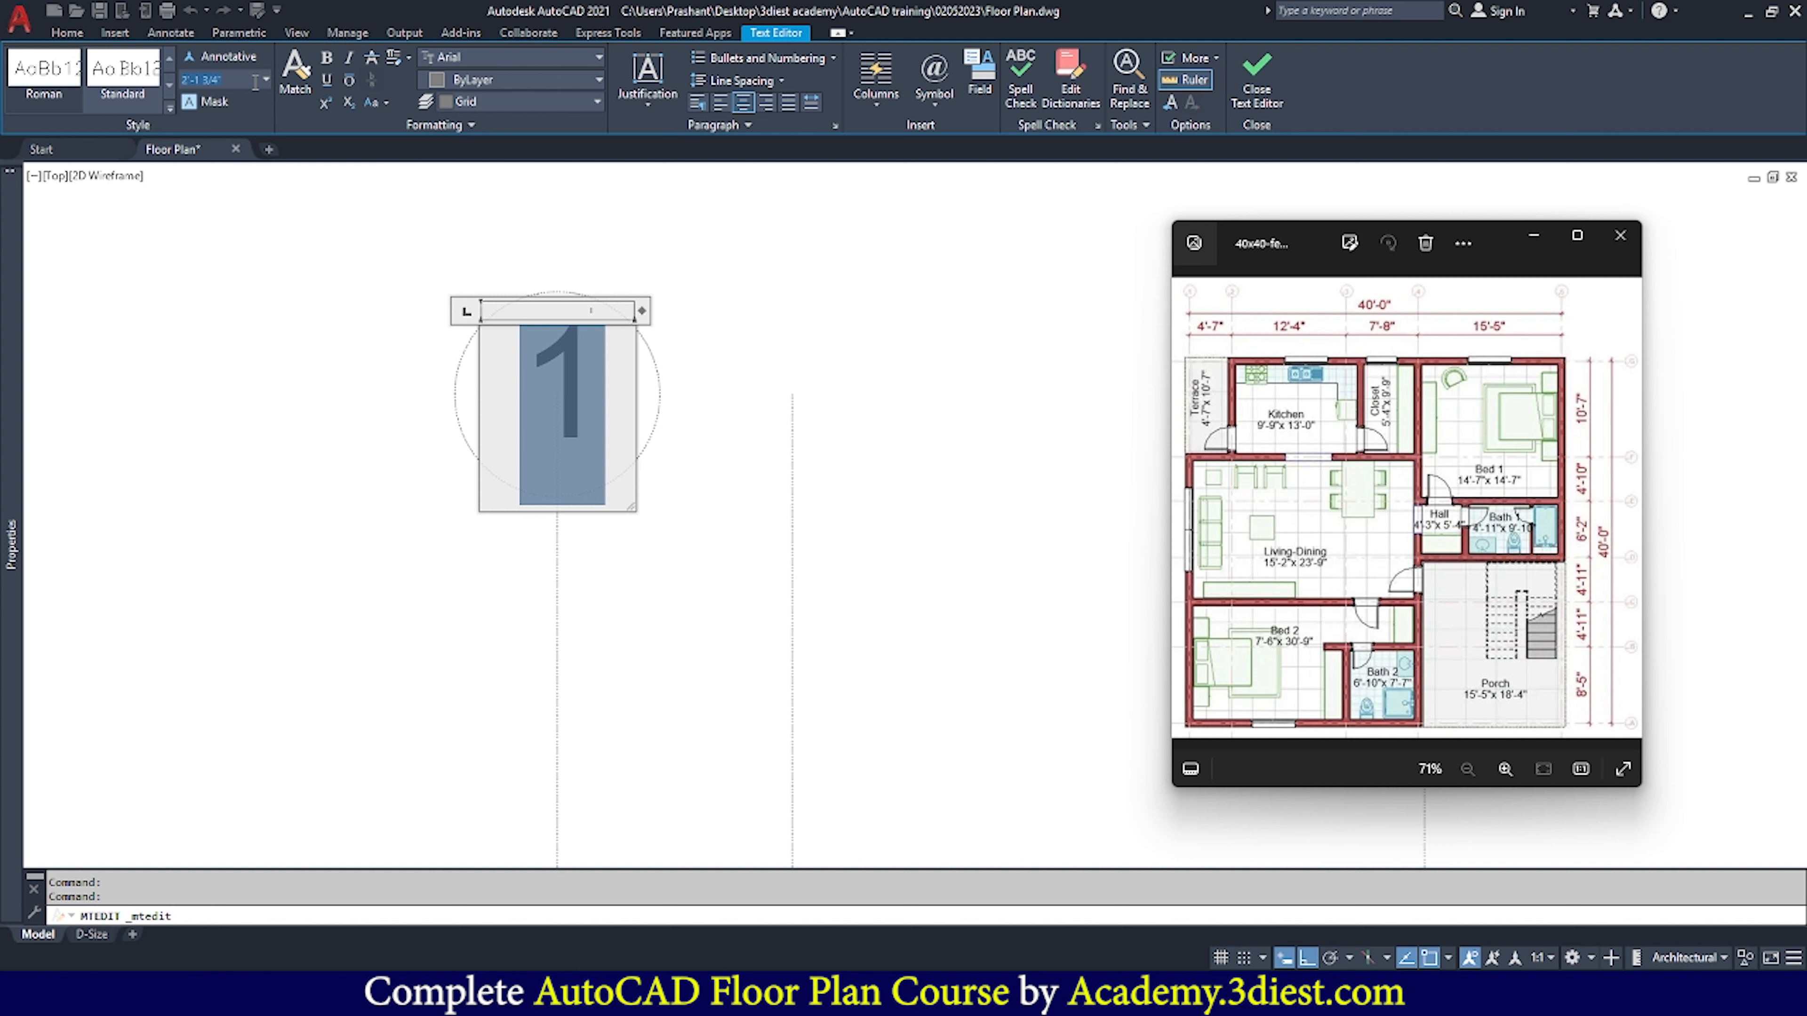
scroll(740, 401, down, 4)
scroll(748, 393, up, 3)
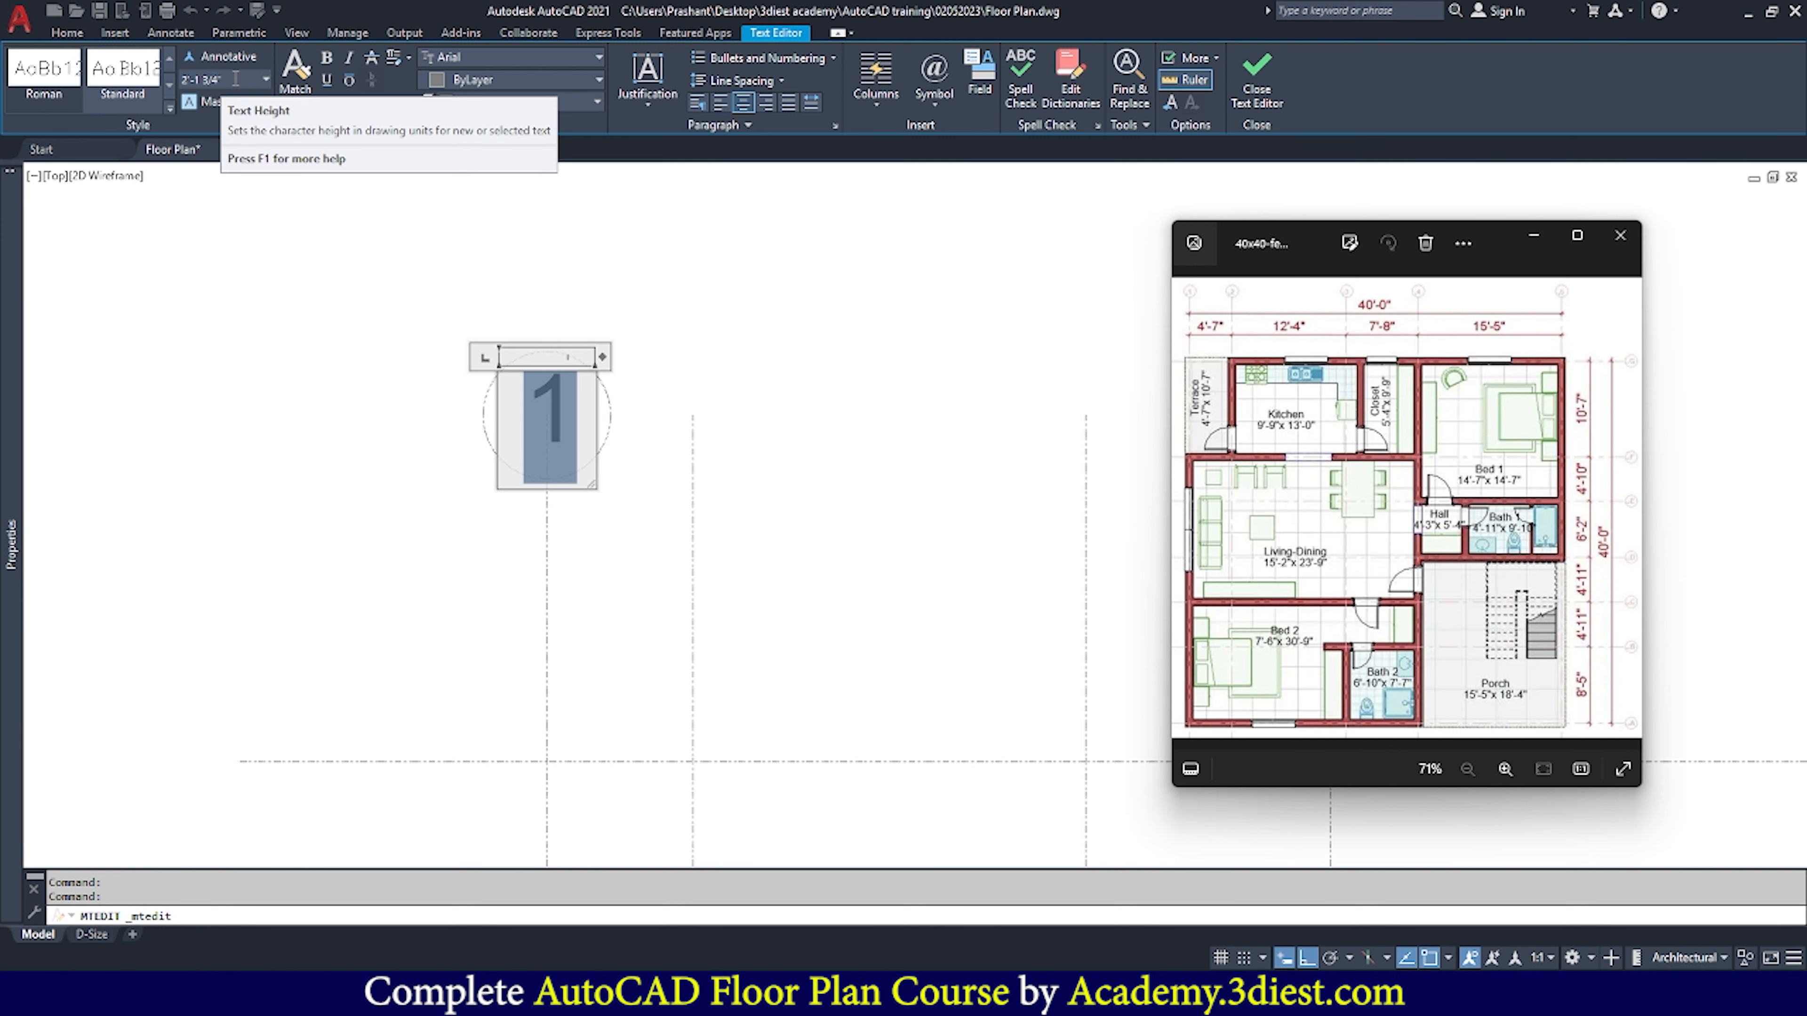
click(734, 365)
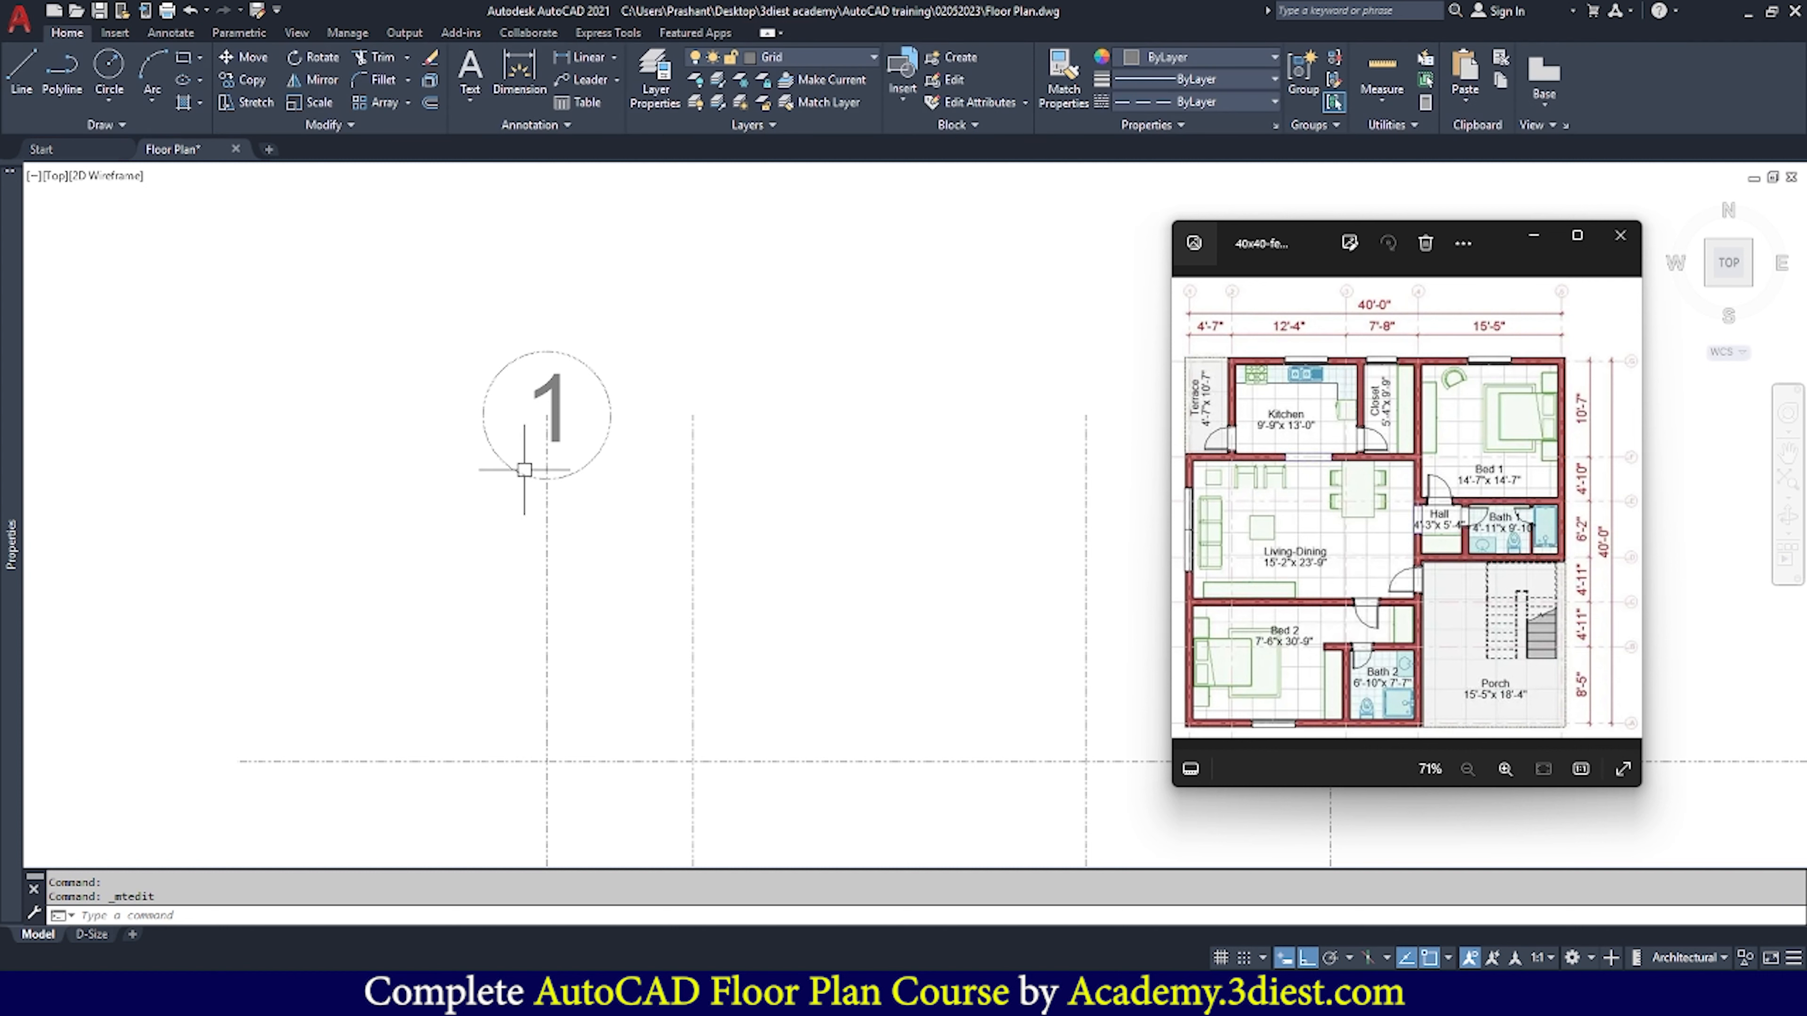
Move the number 1 slightly down and to the left so it sits in the middle of its circle
scroll(500, 430, up, 2)
scroll(499, 430, up, 2)
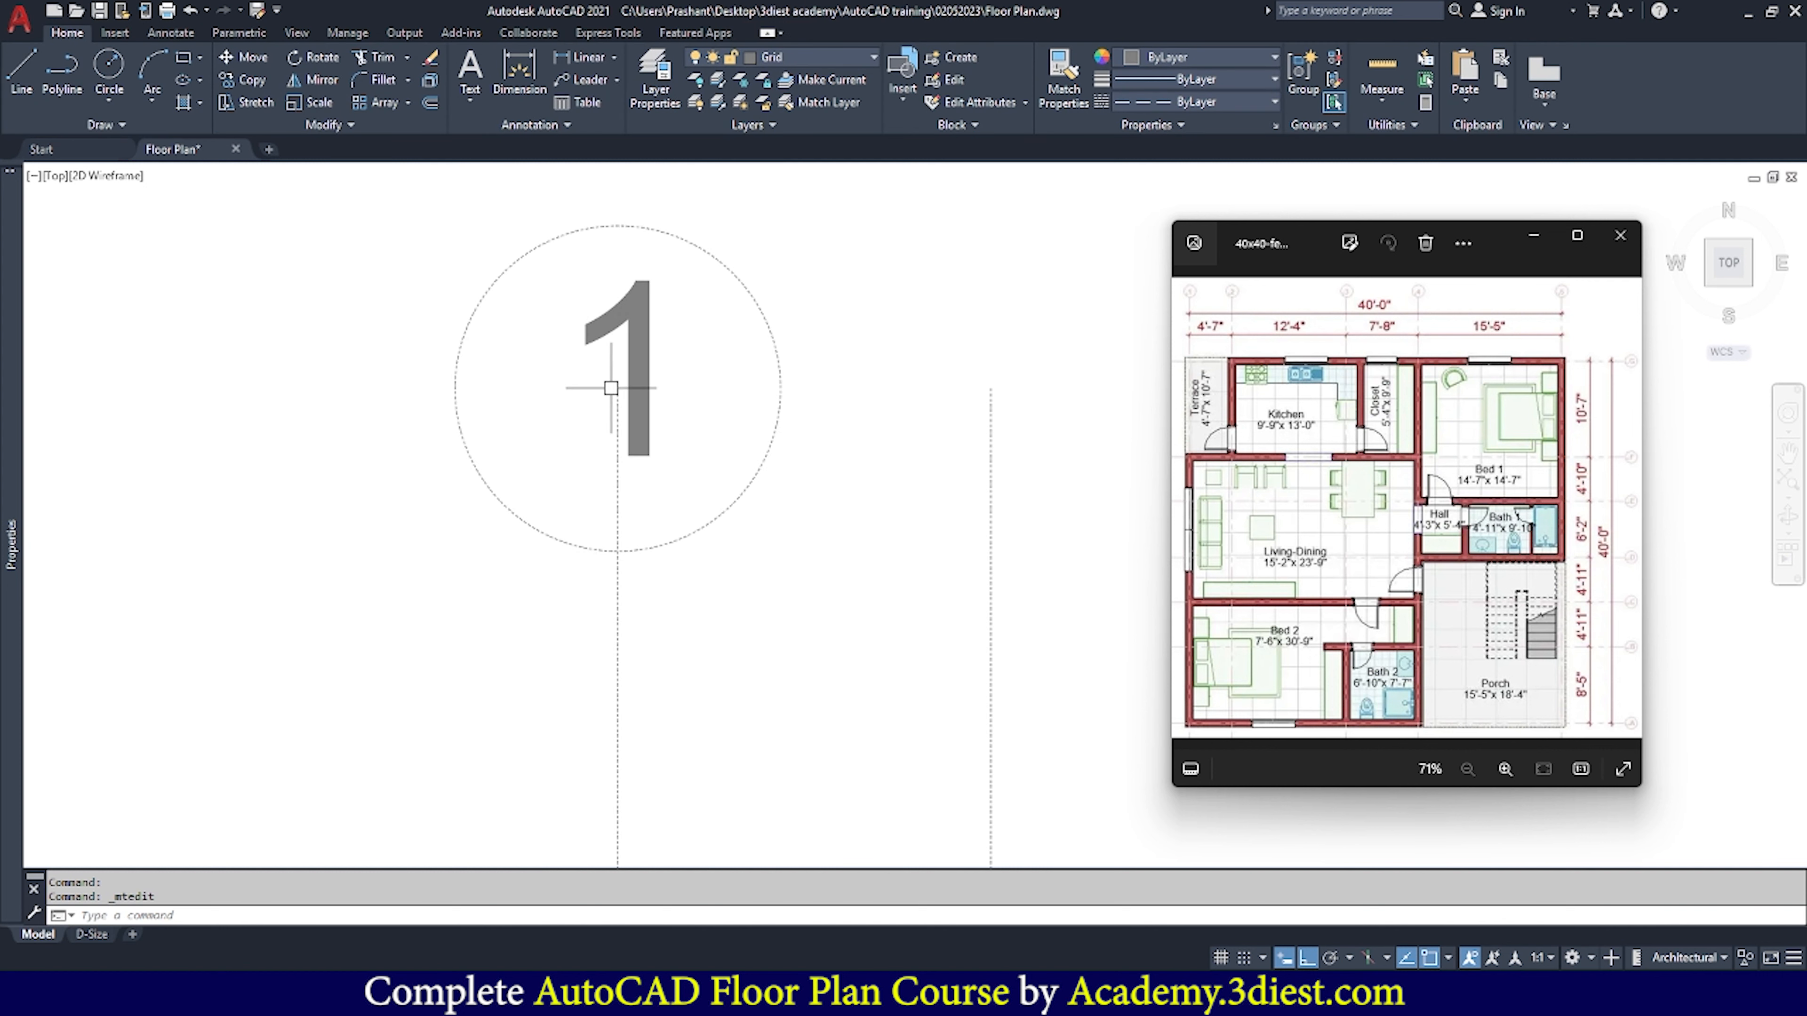
click(628, 344)
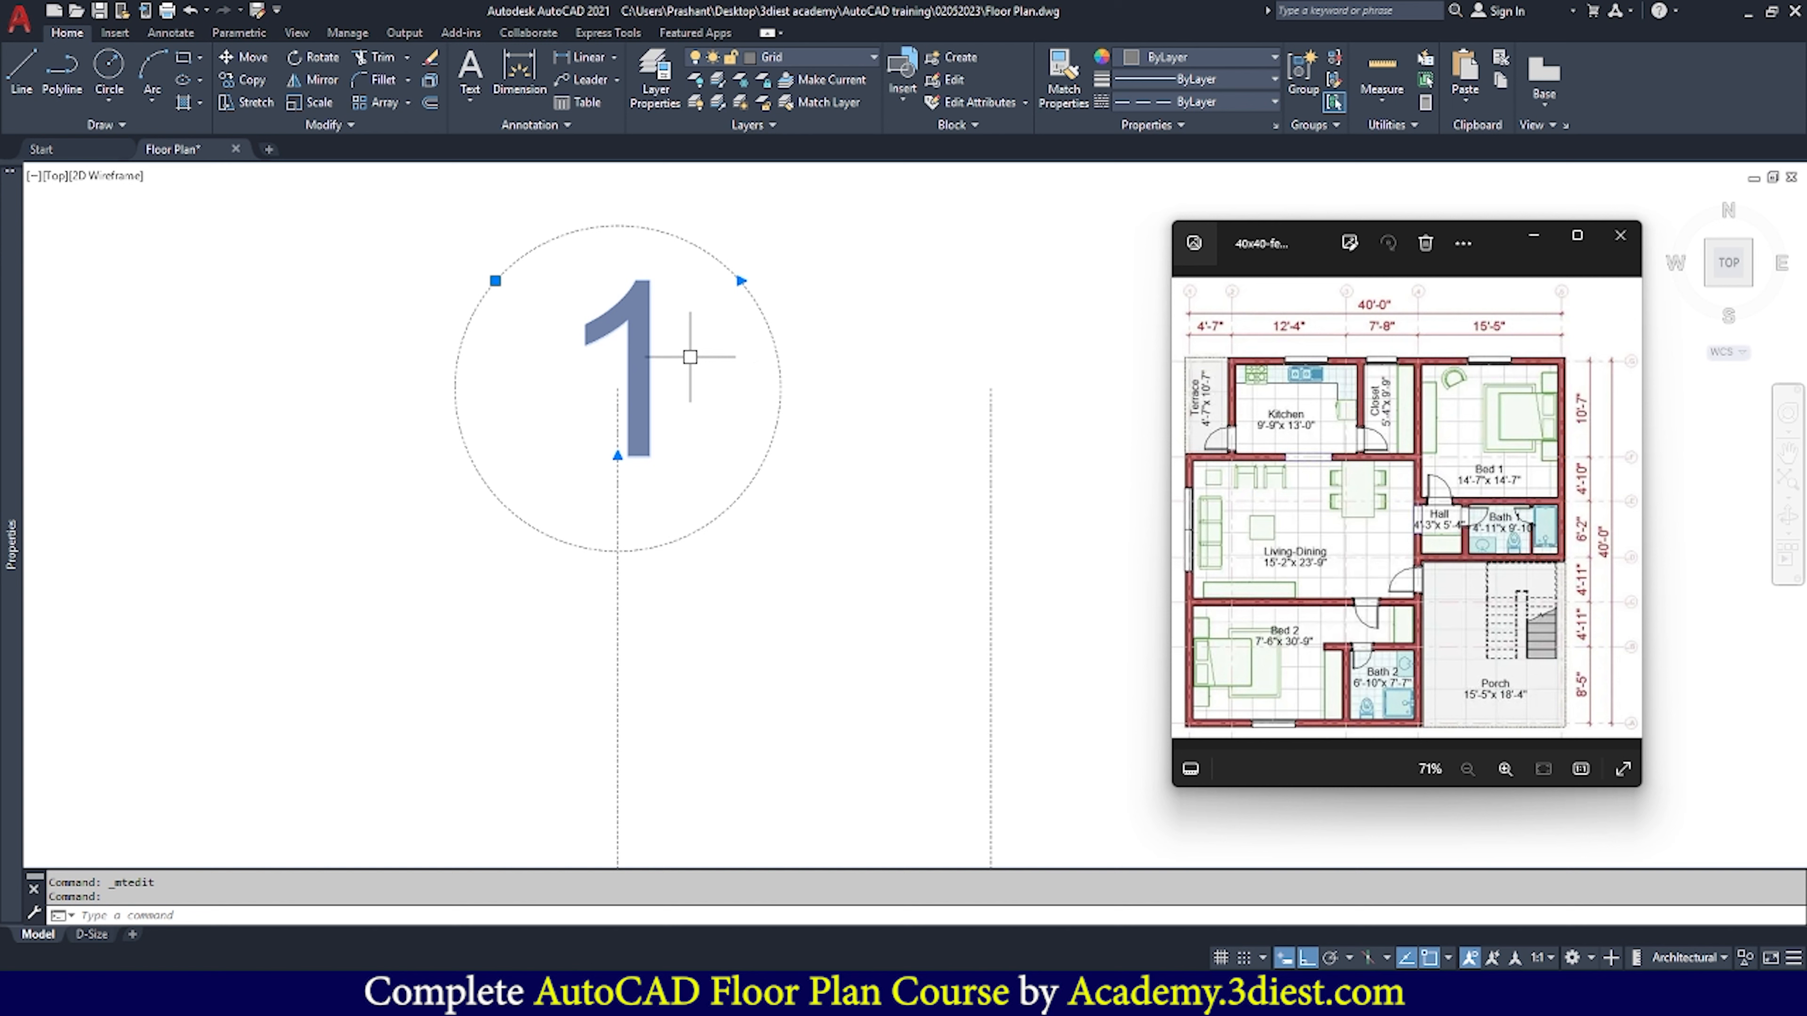
scroll(549, 390, down, 4)
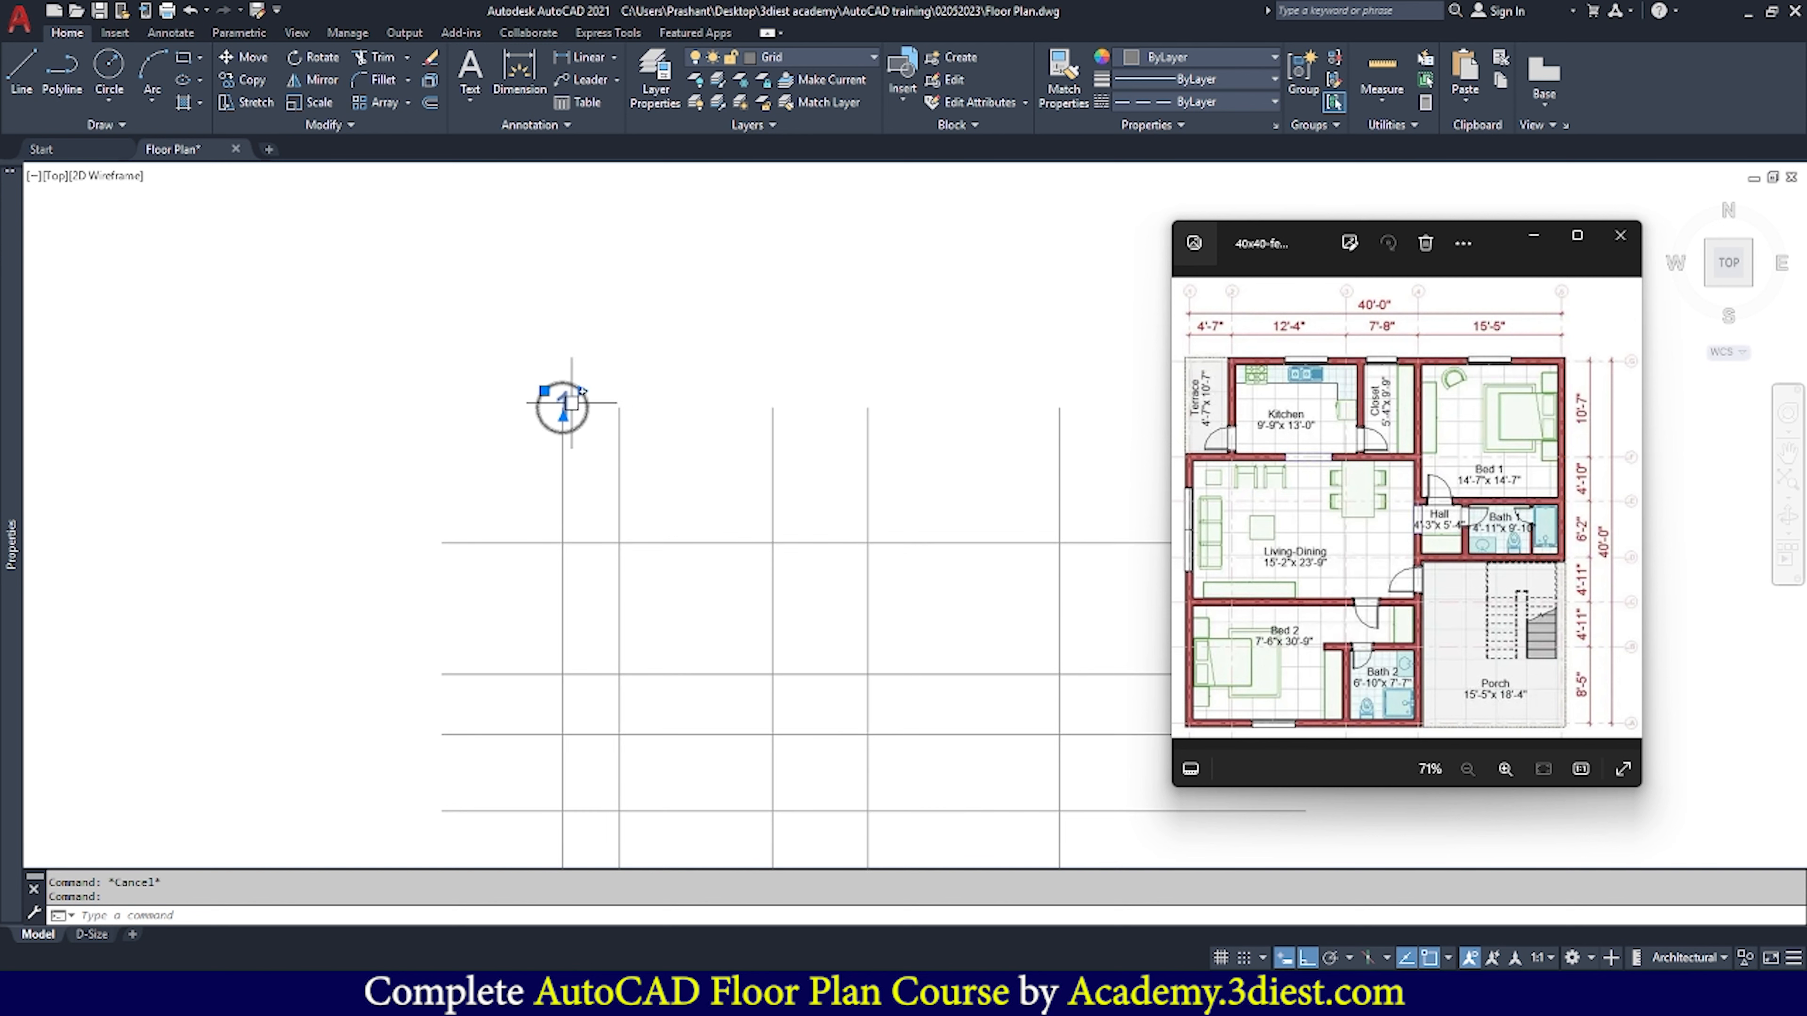
scroll(569, 405, up, 4)
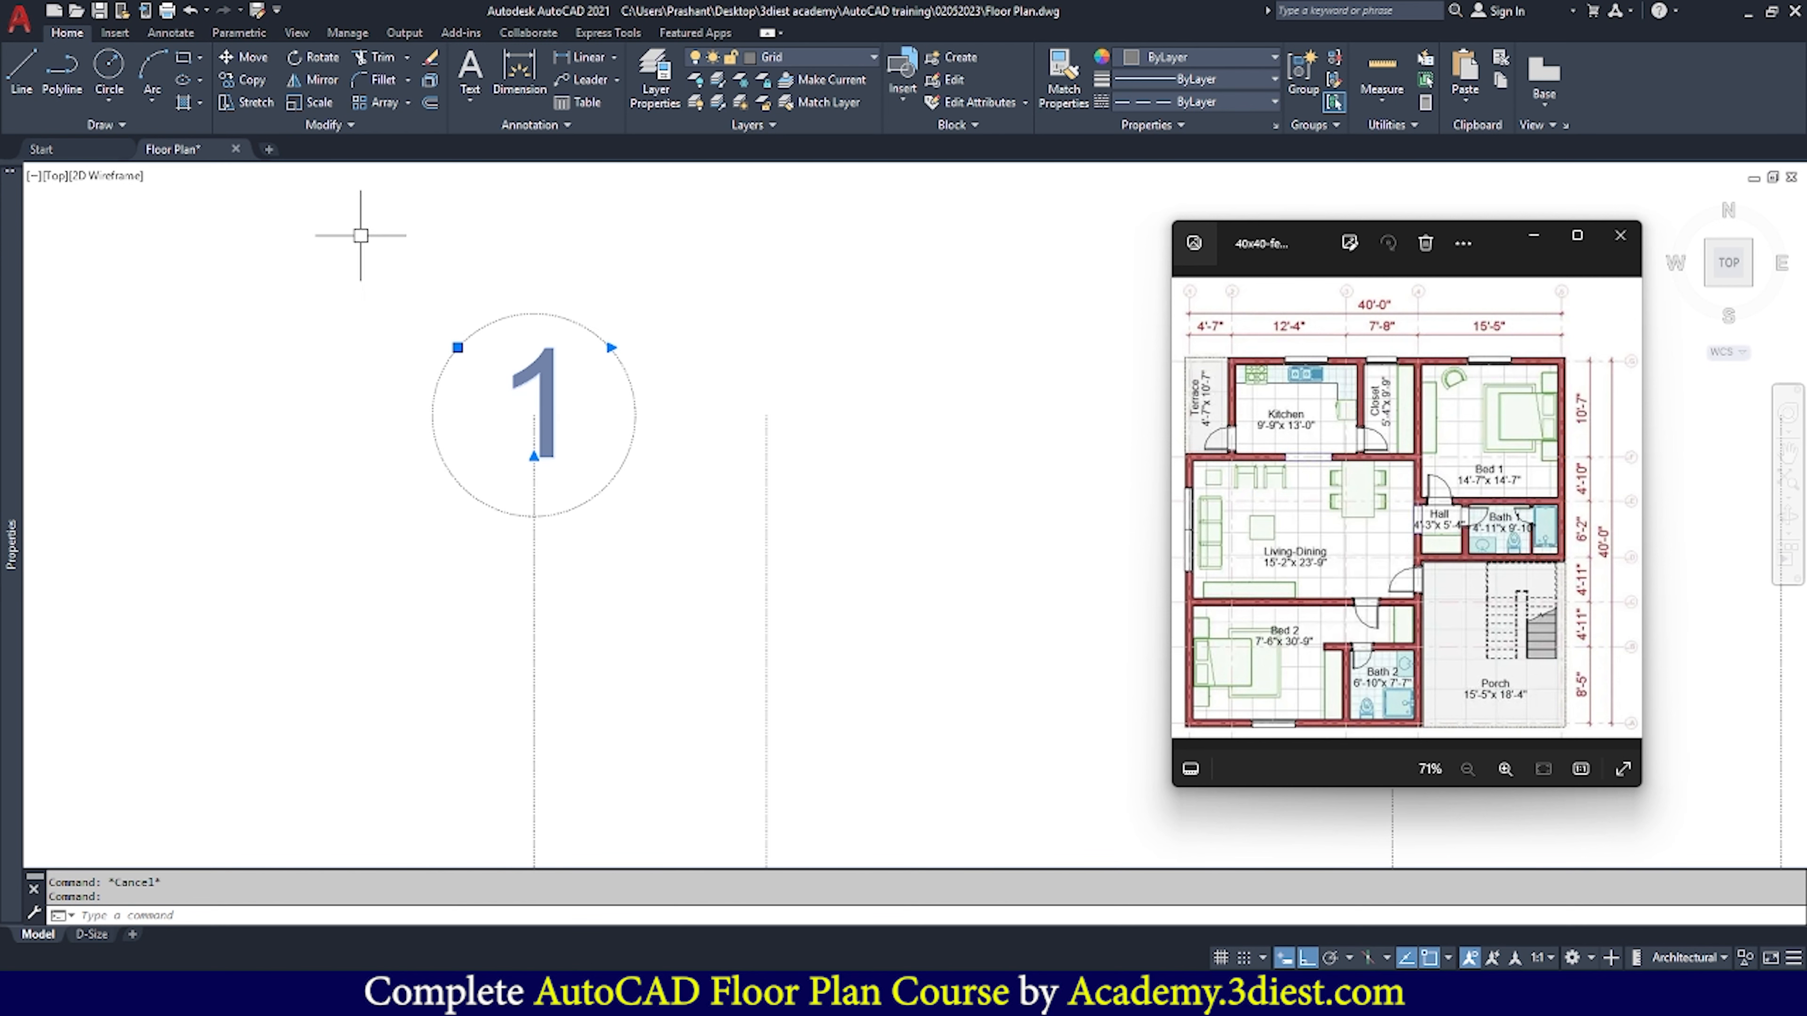
click(244, 59)
scroll(524, 404, up, 4)
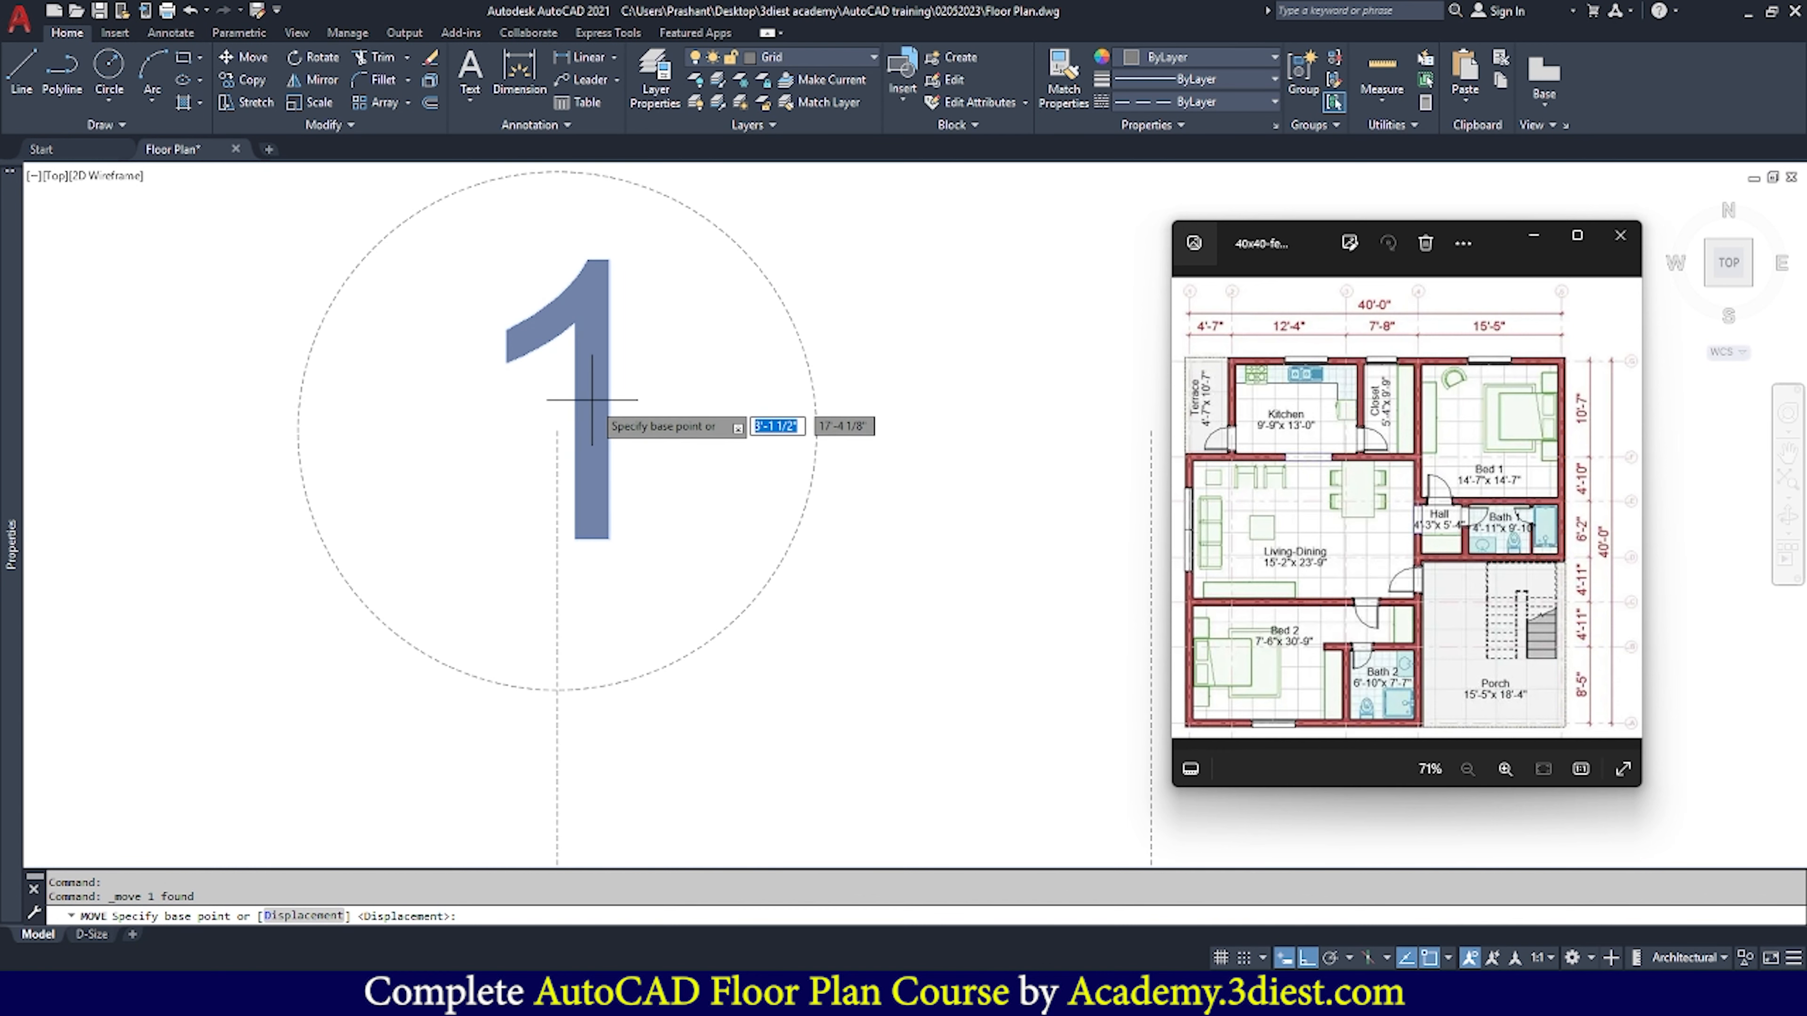
click(592, 428)
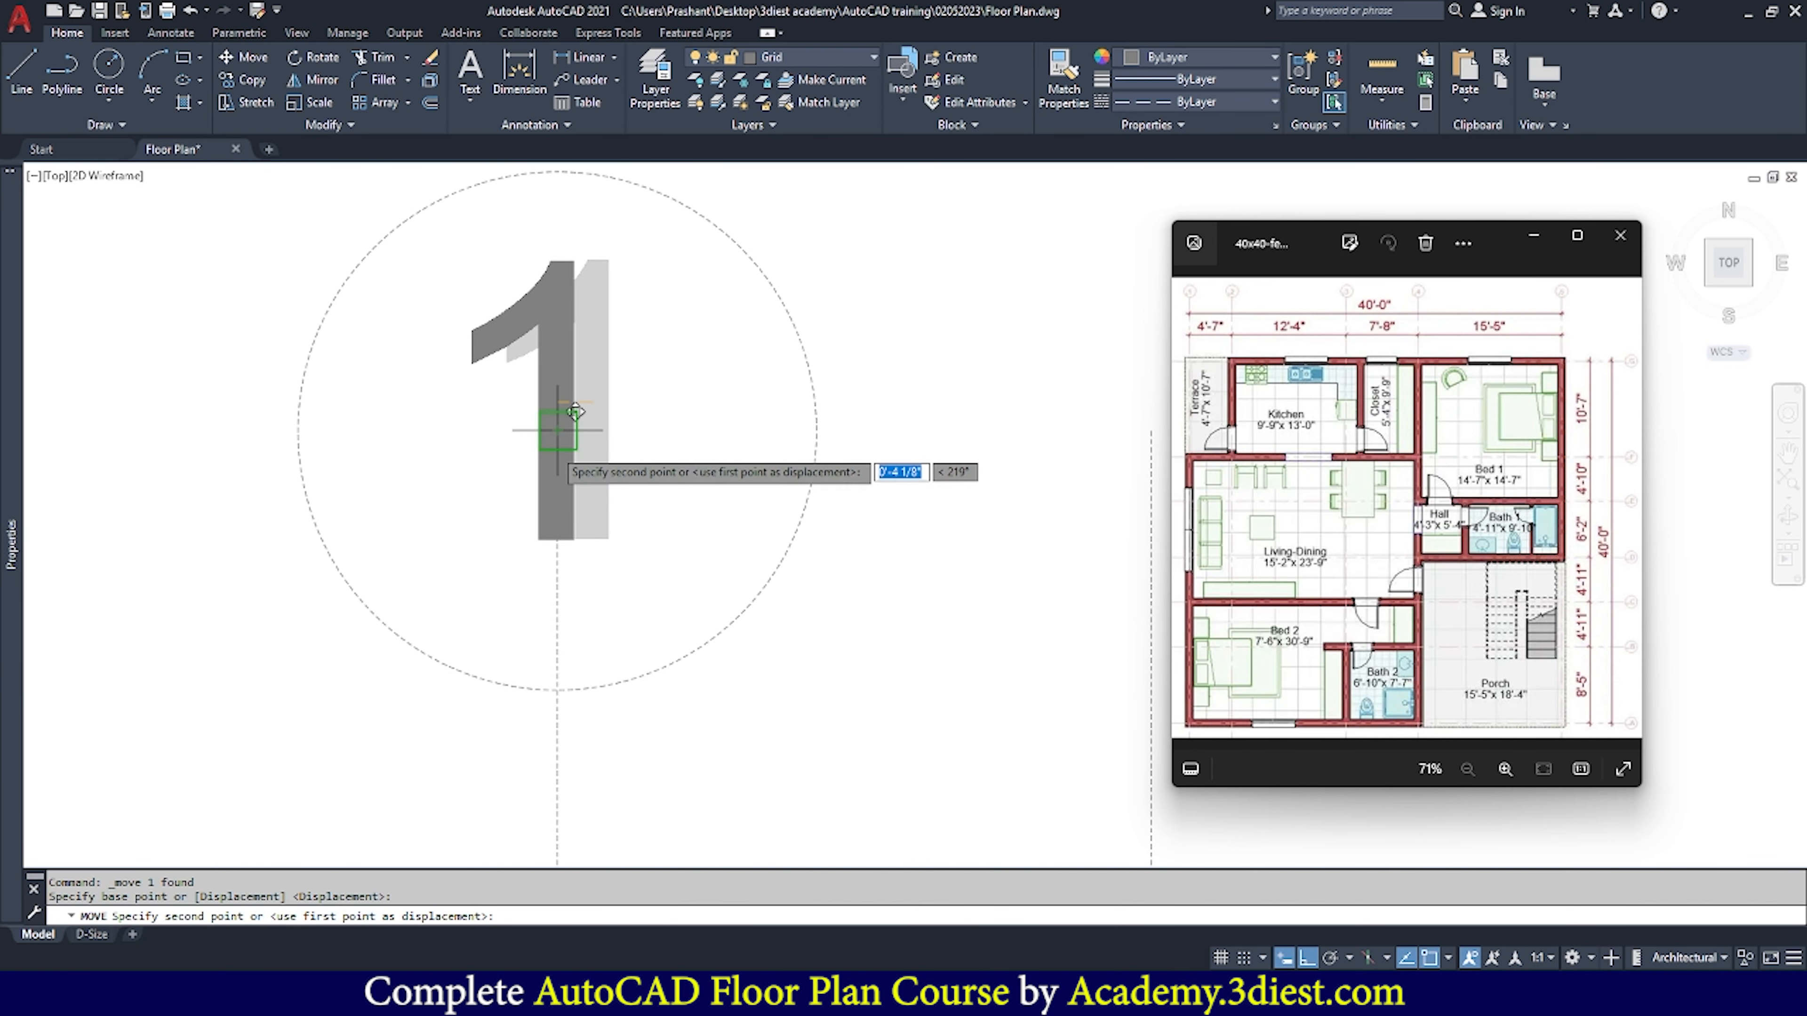
click(553, 454)
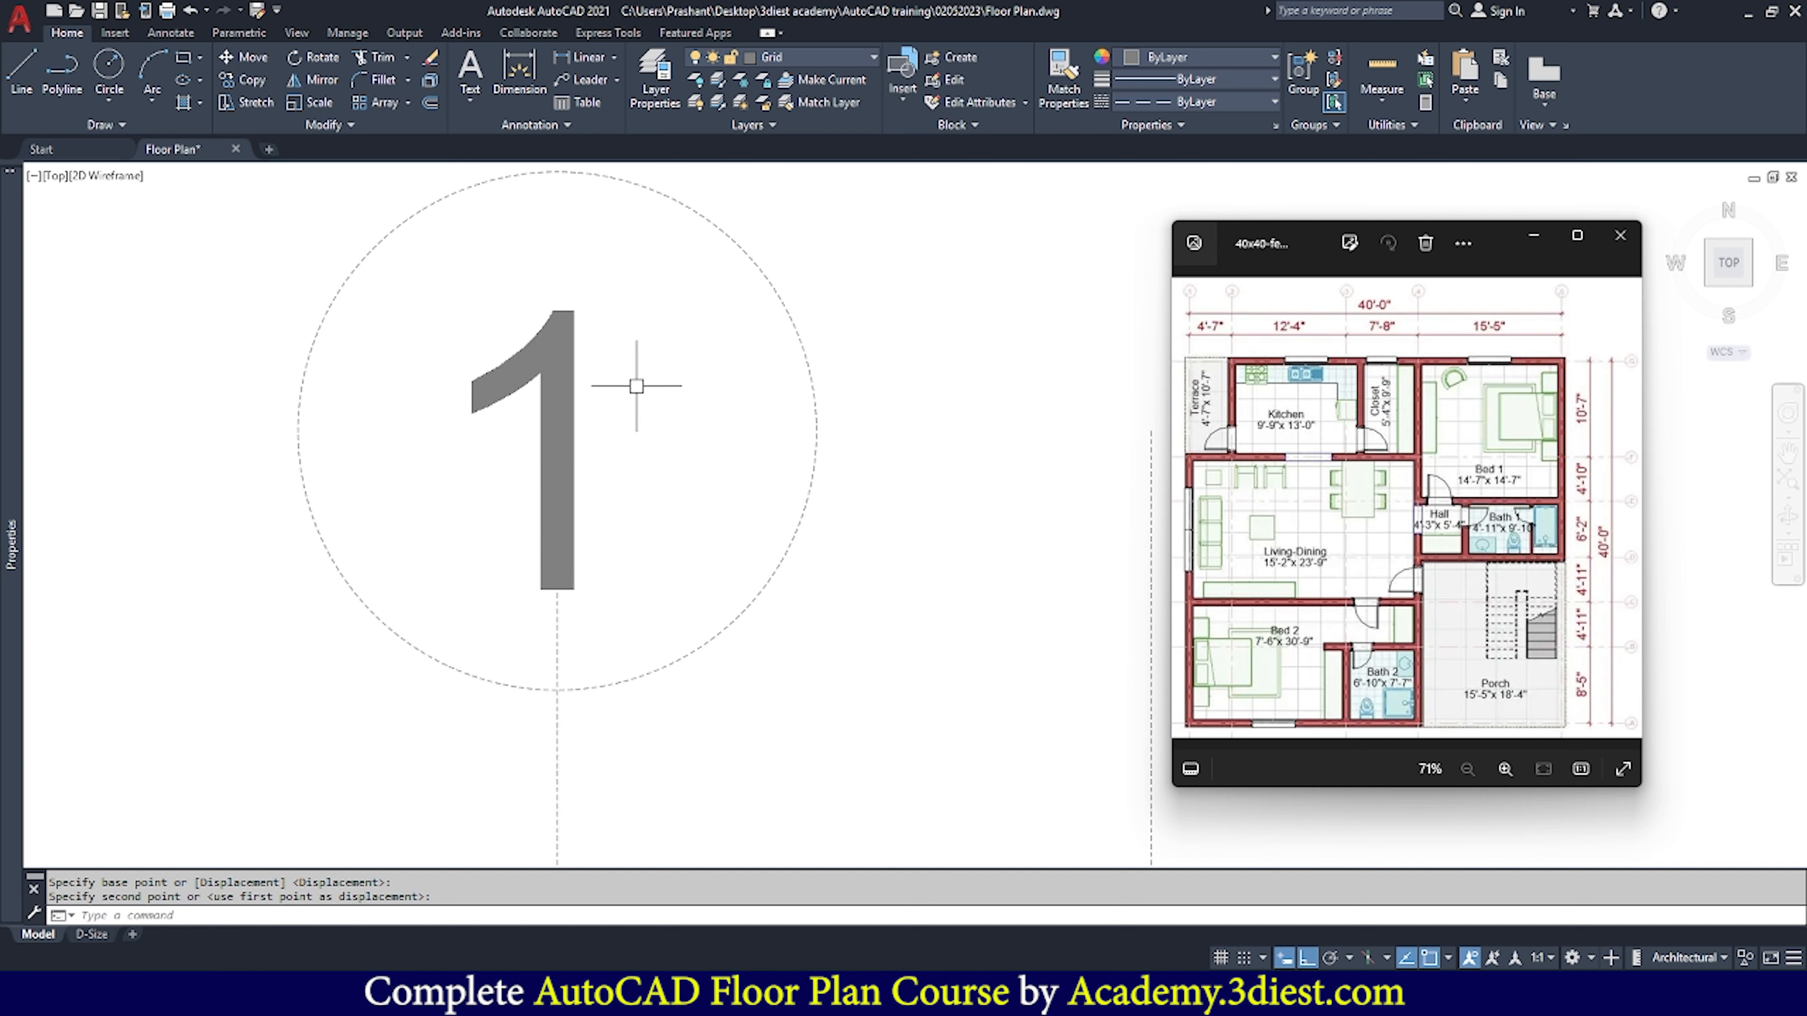
scroll(683, 337, down, 6)
scroll(515, 342, down, 10)
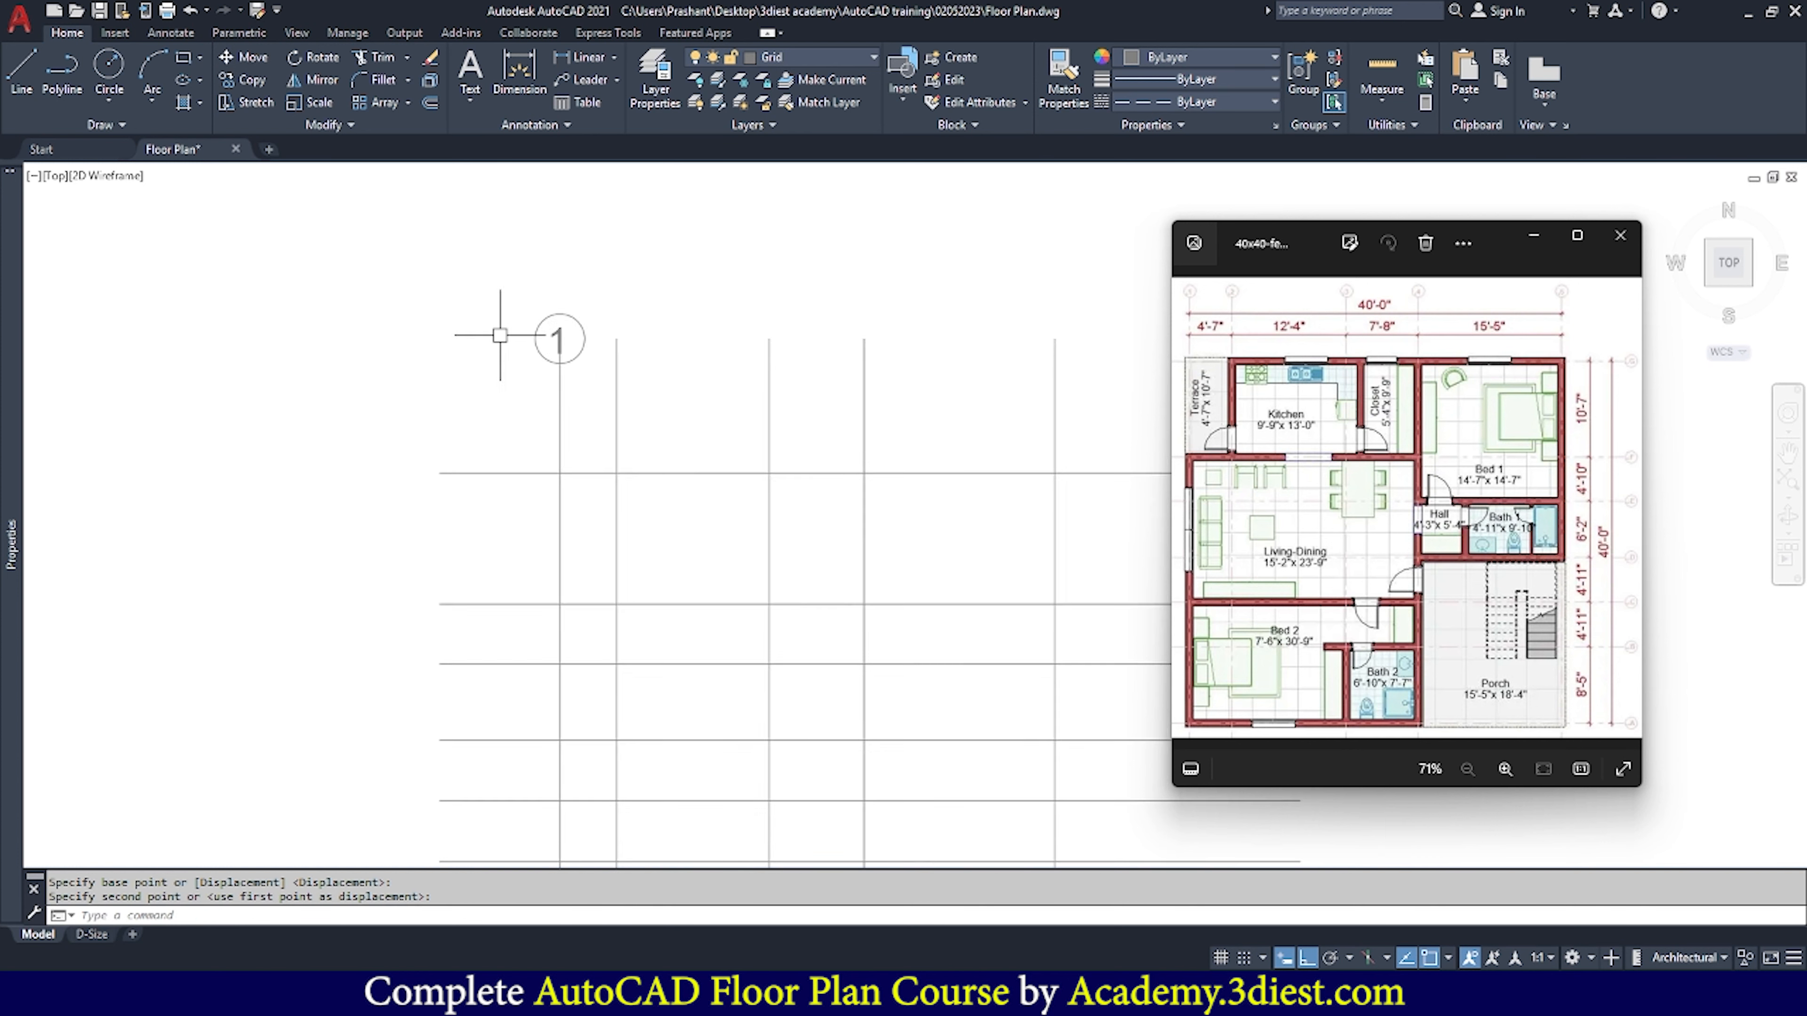
scroll(523, 341, up, 7)
scroll(484, 298, up, 5)
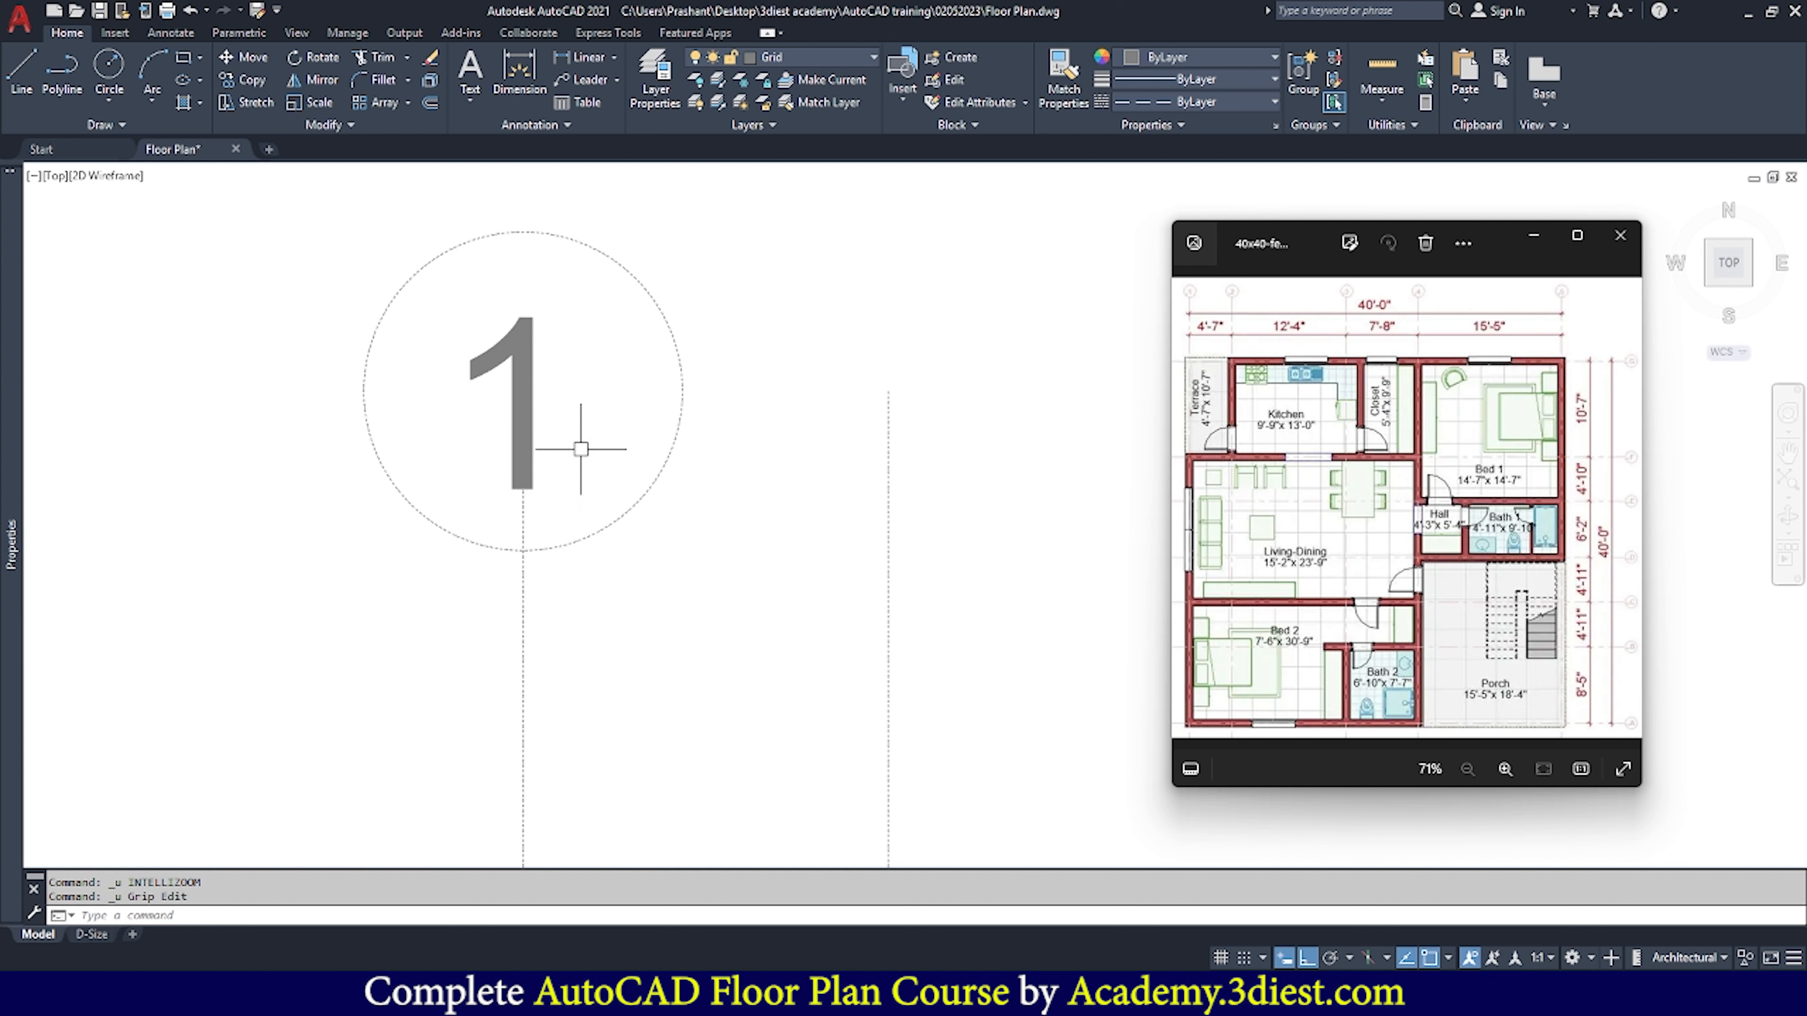
click(524, 524)
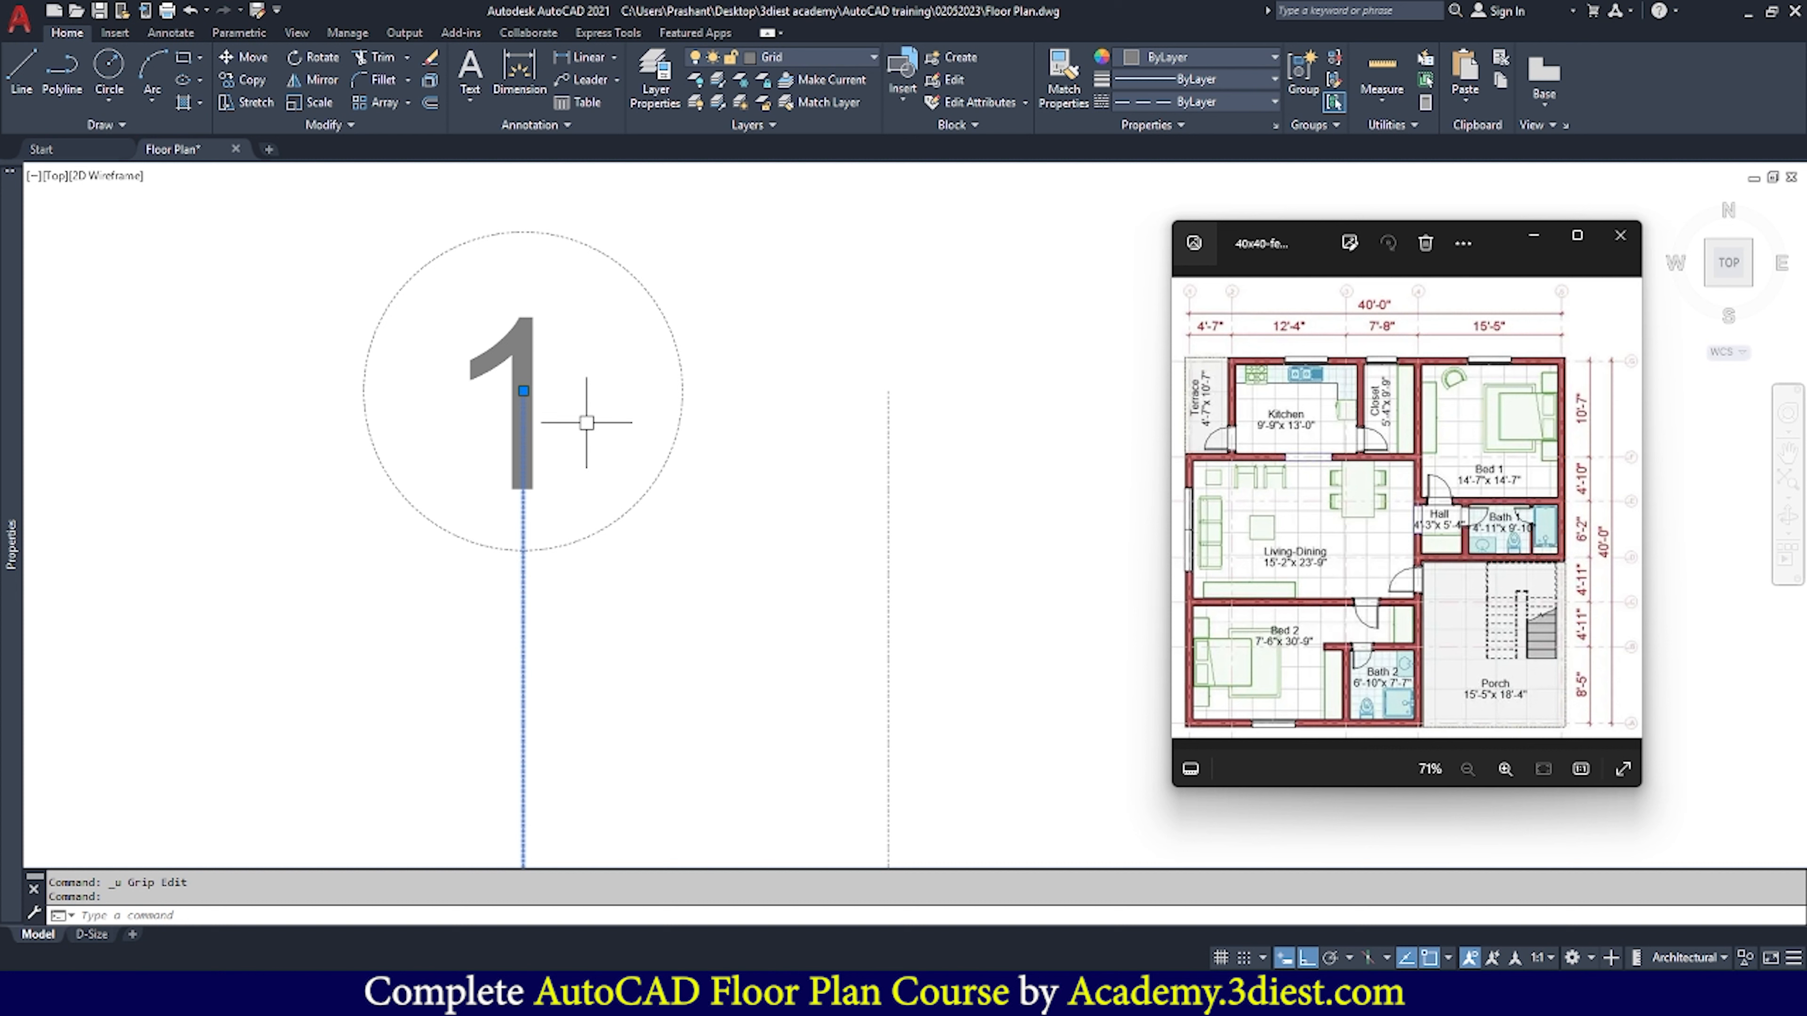
key(Escape)
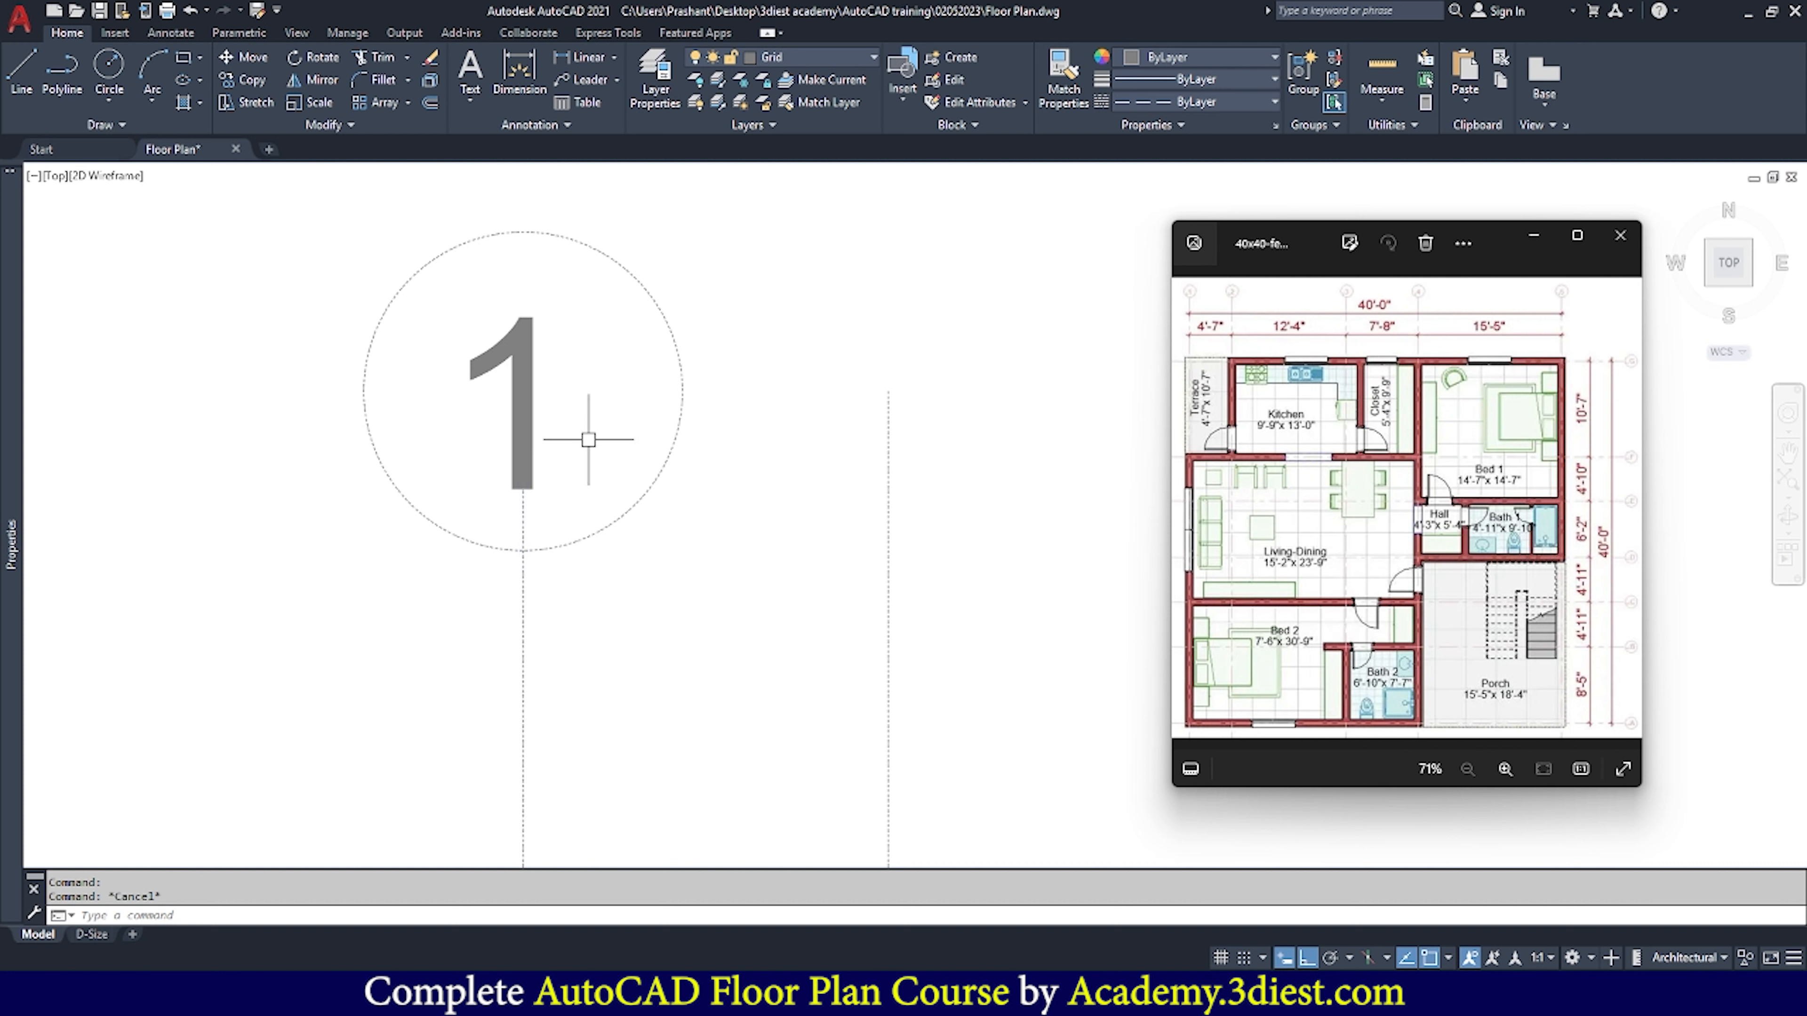
Move the circle and its number 1 up together, placing the circle's bottom quadrant on the upper end of the leftmost vertical grid line
click(515, 340)
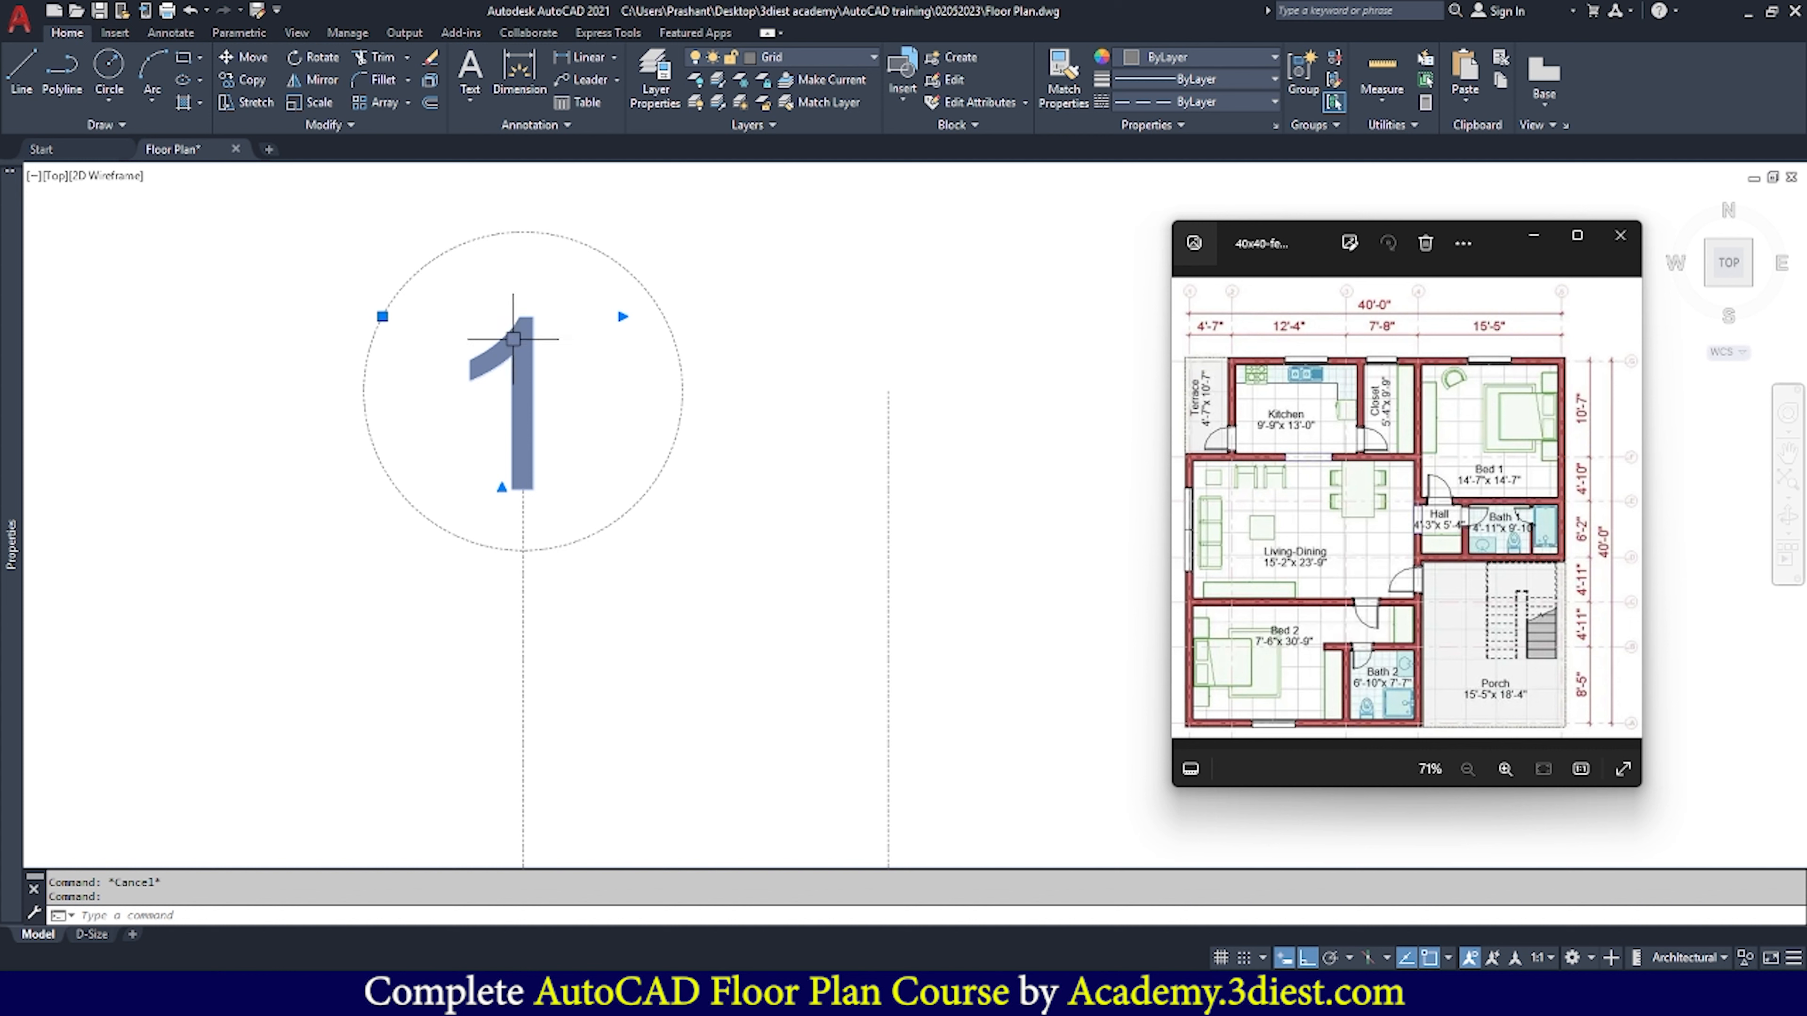
click(617, 269)
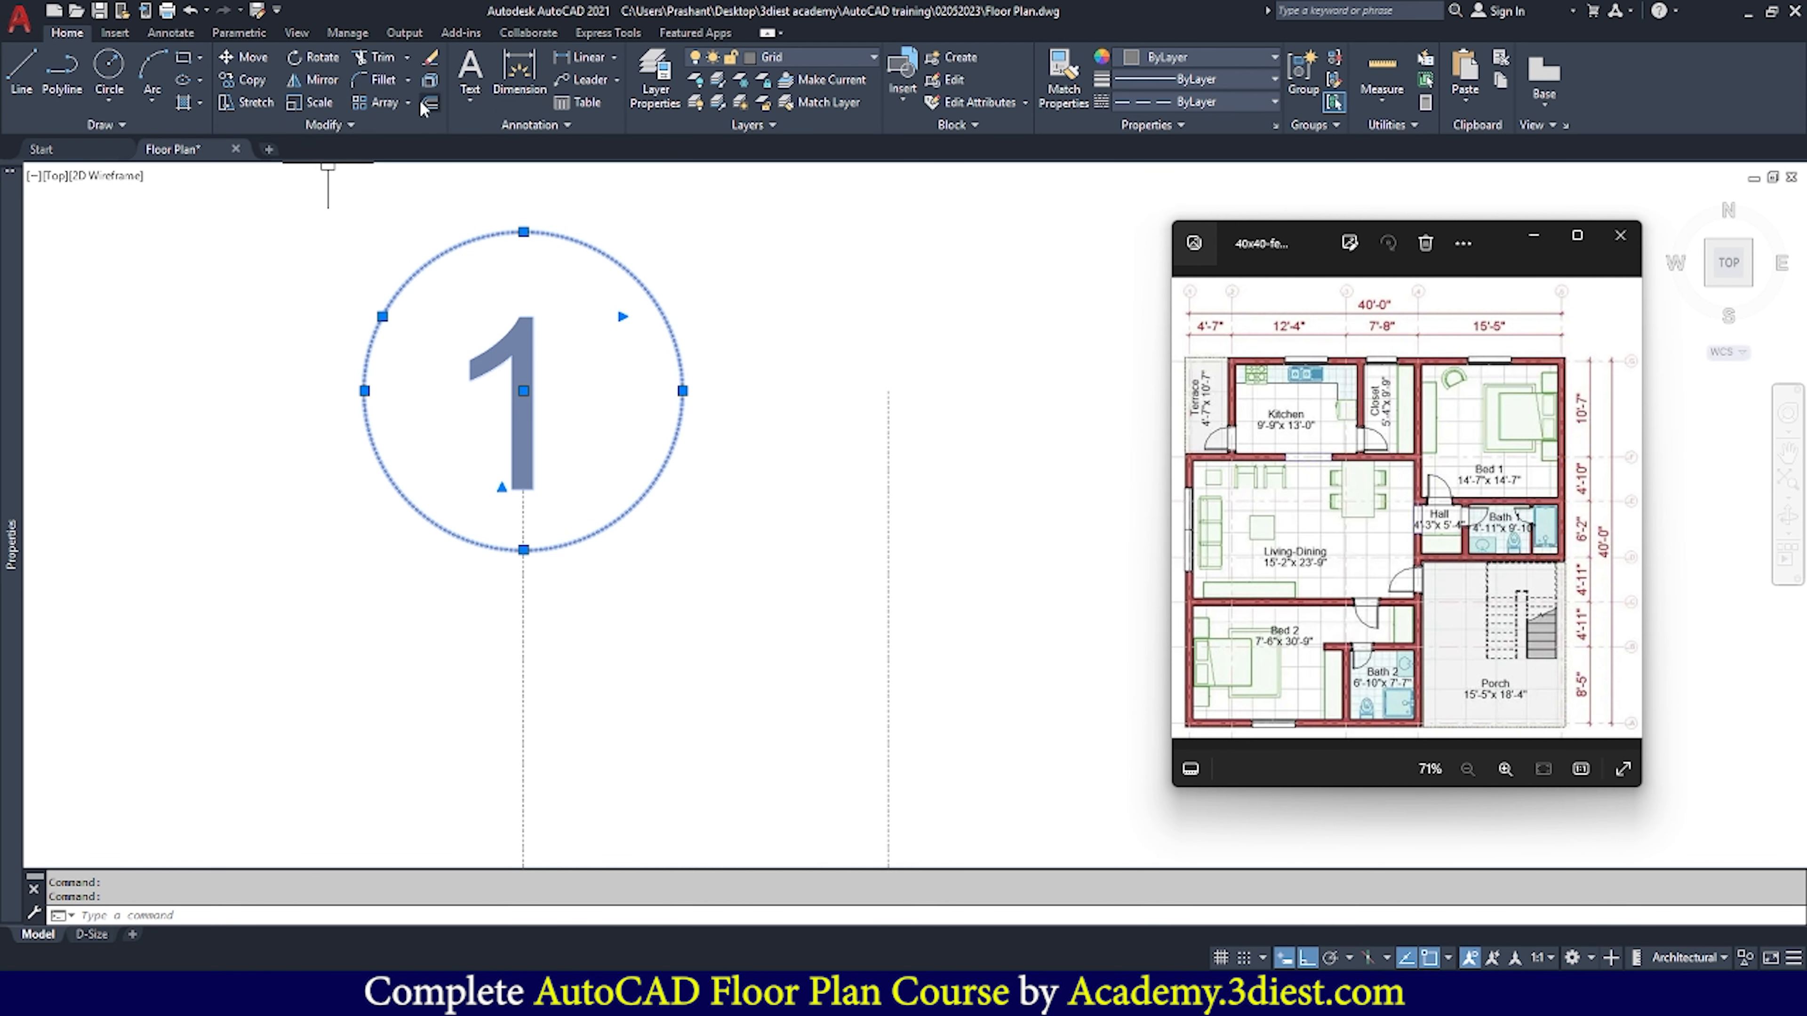
click(251, 68)
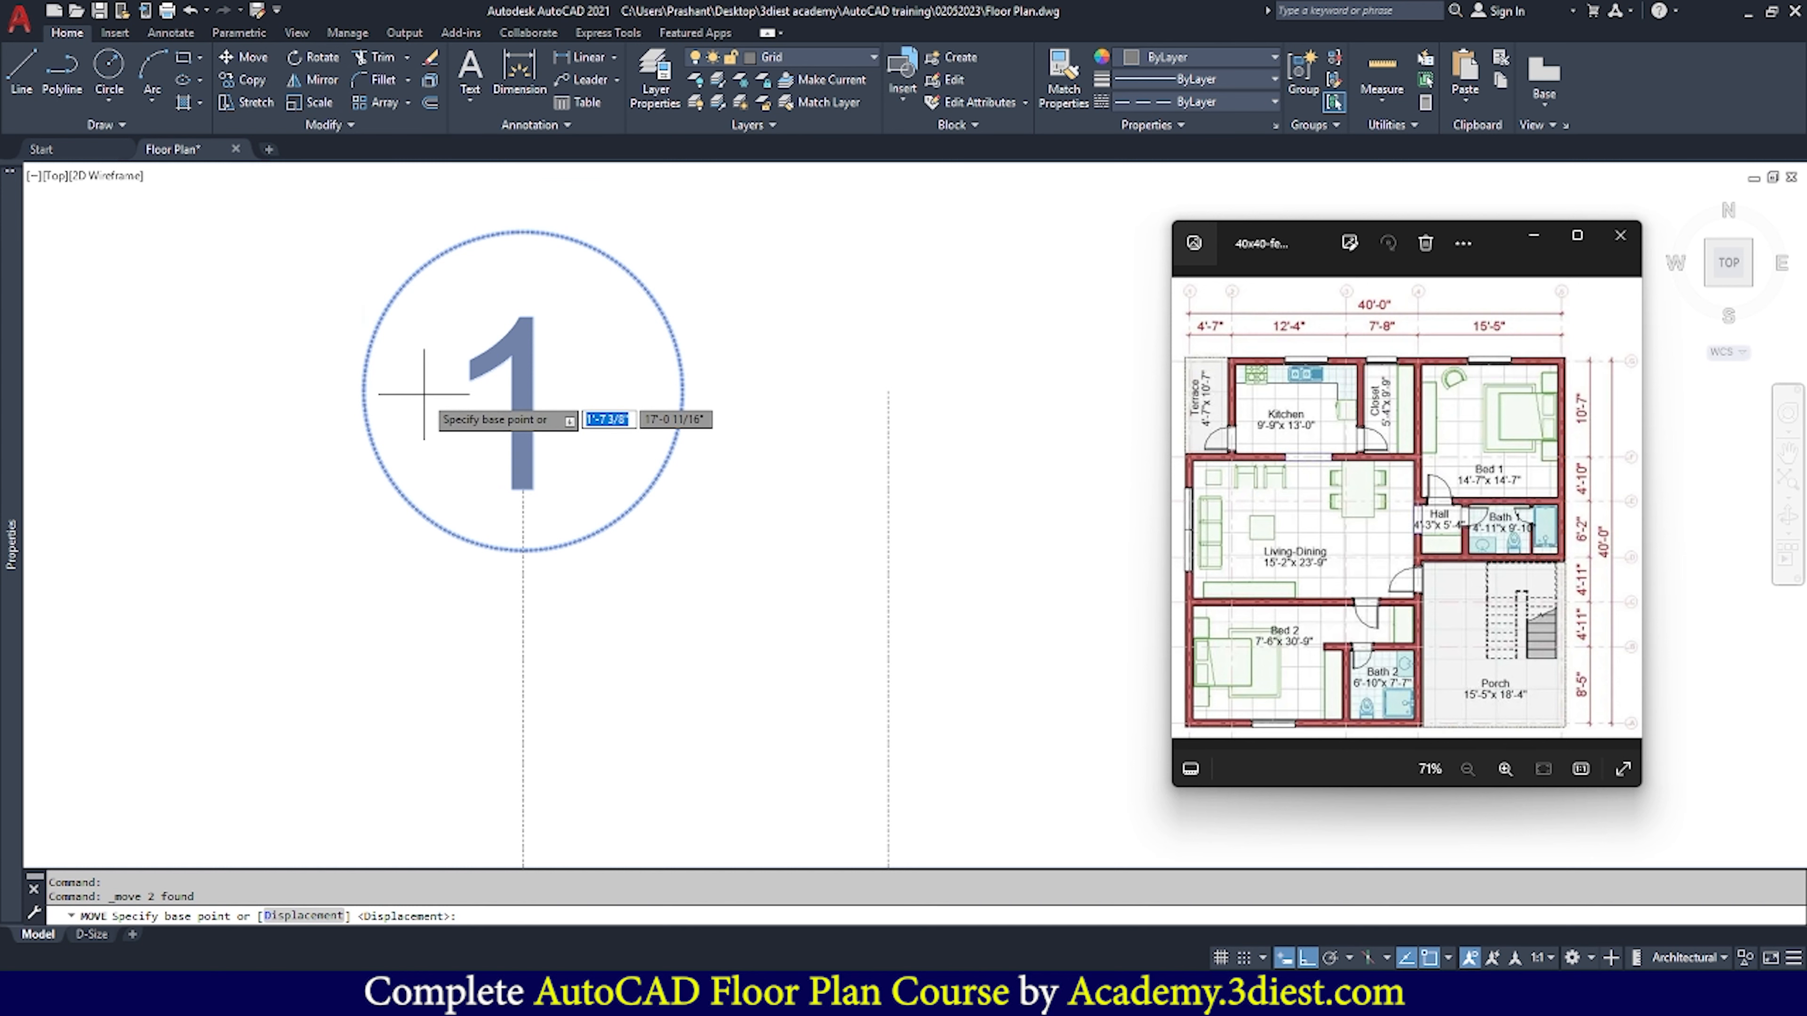
click(524, 550)
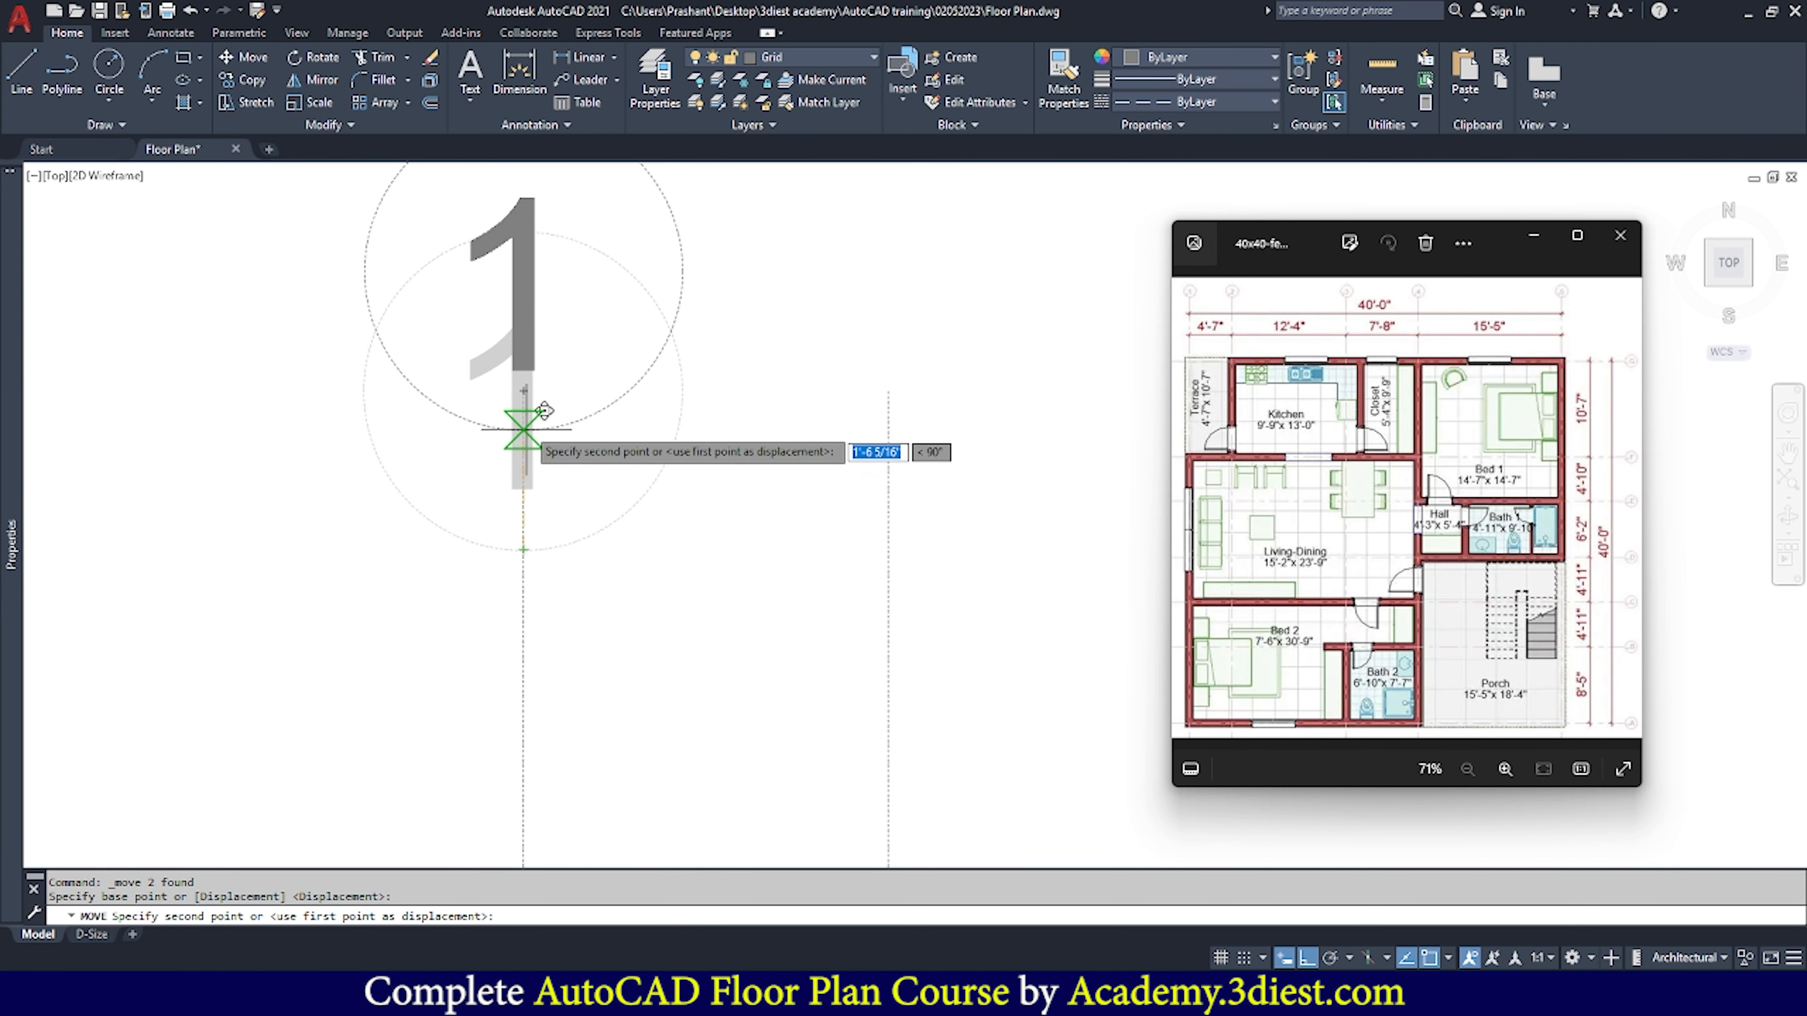
click(541, 372)
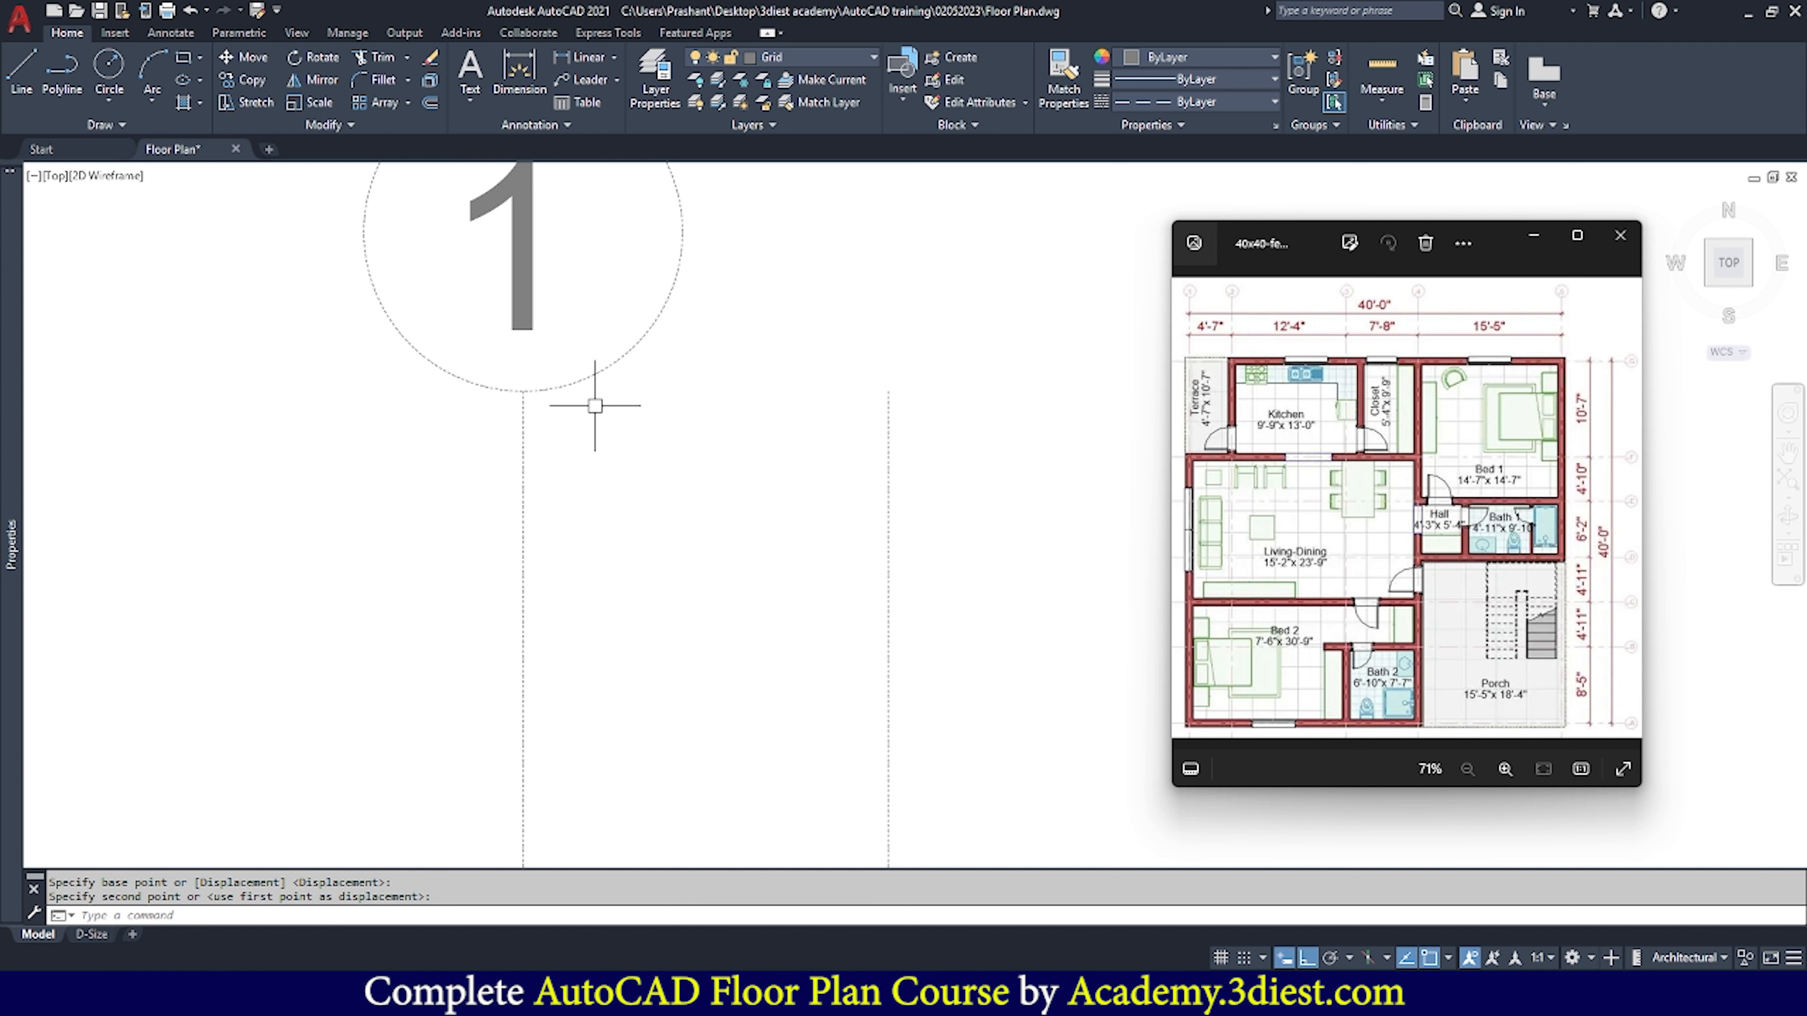
scroll(555, 455, down, 5)
scroll(601, 378, up, 3)
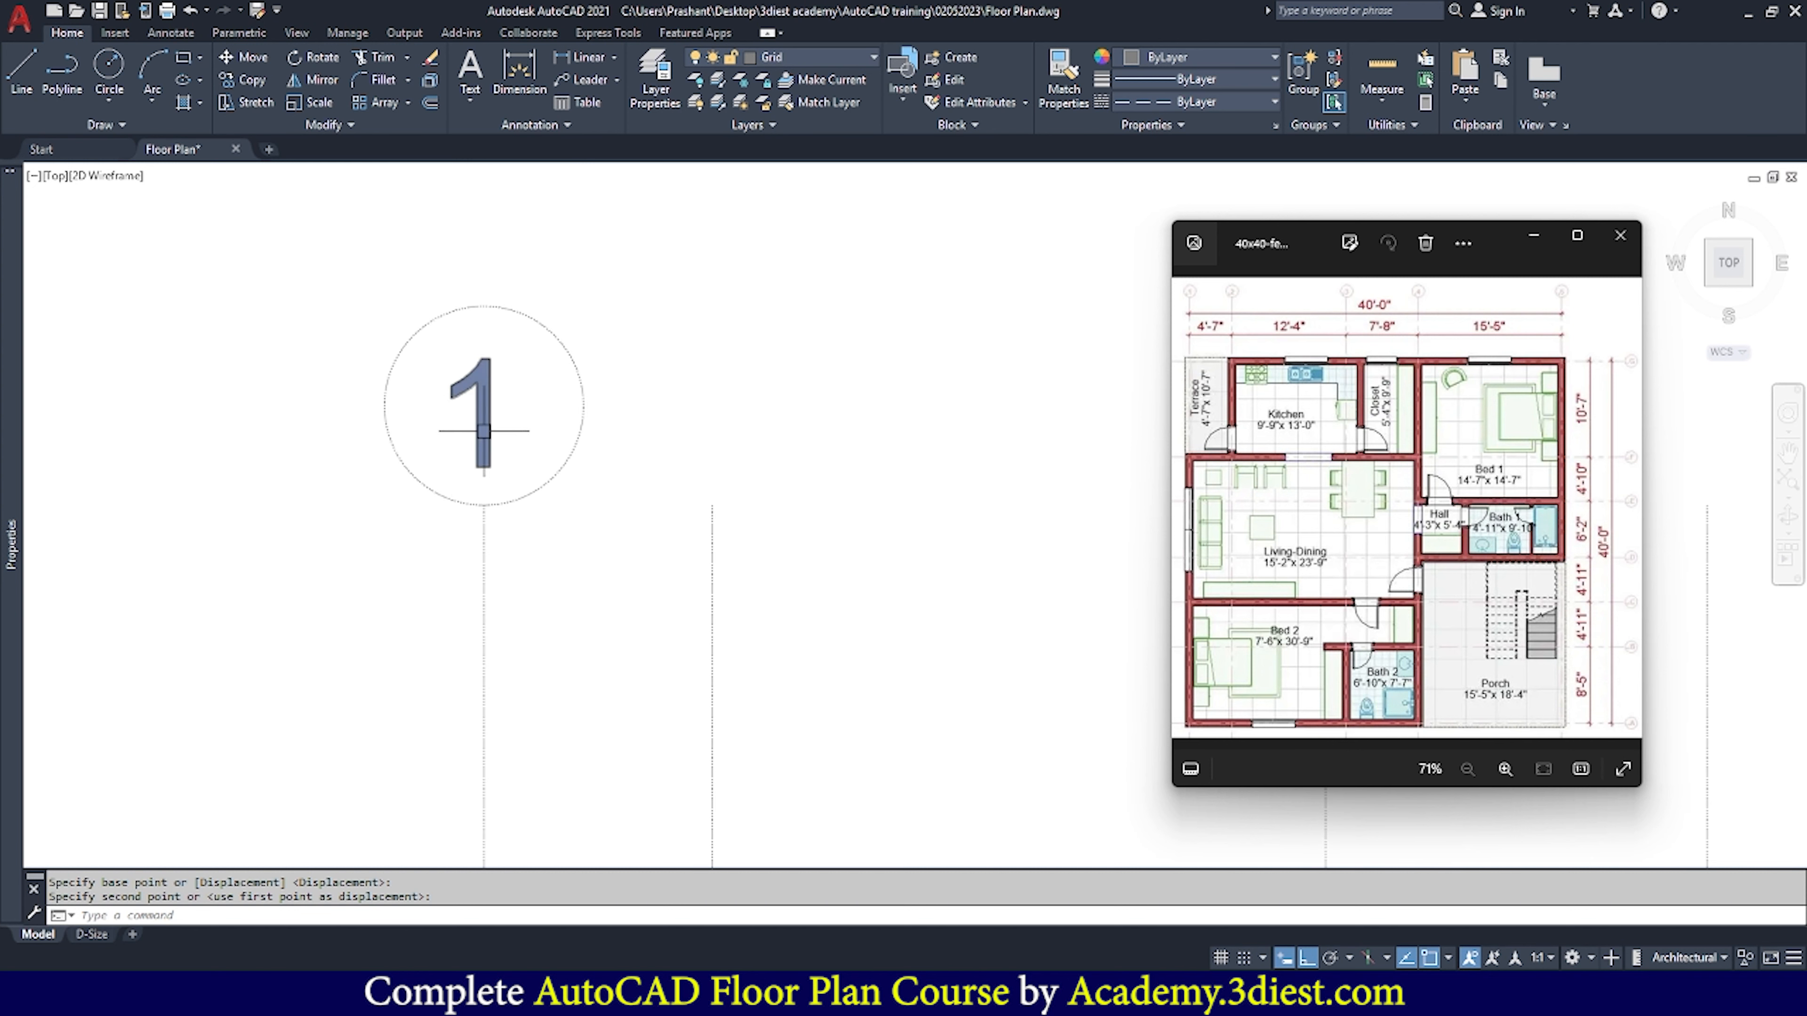
scroll(455, 427, down, 4)
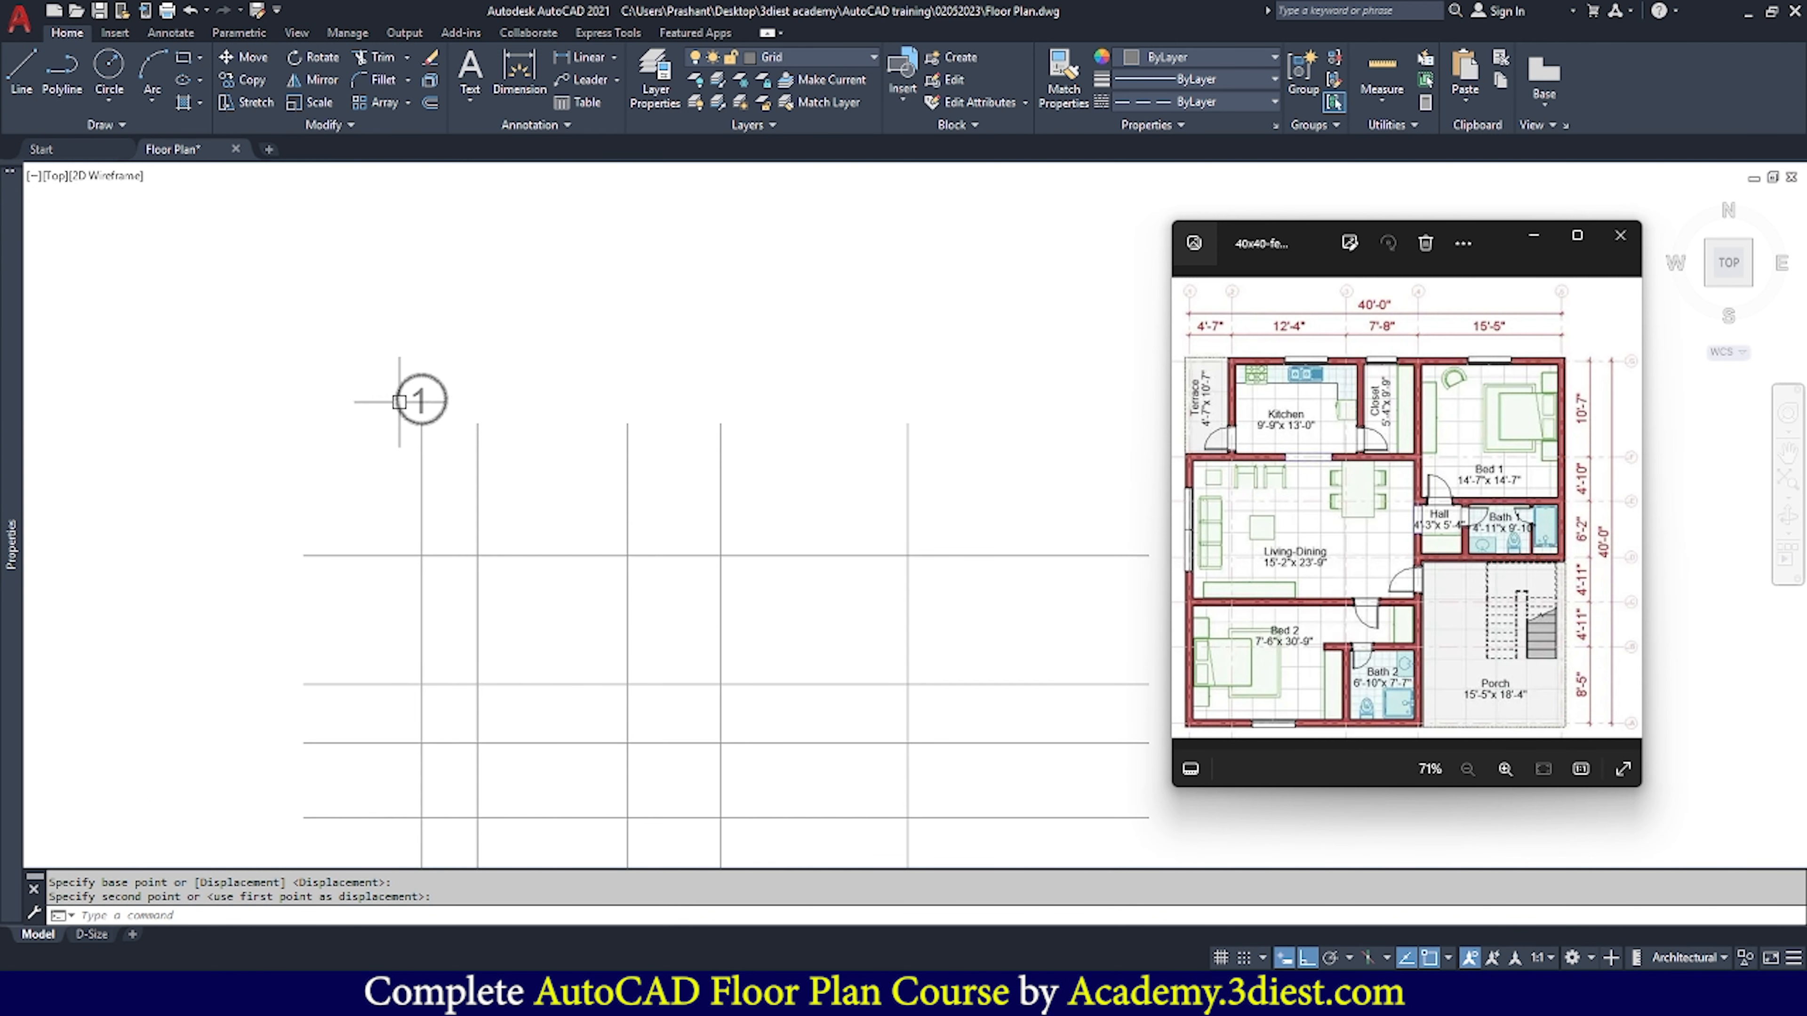
scroll(399, 416, up, 4)
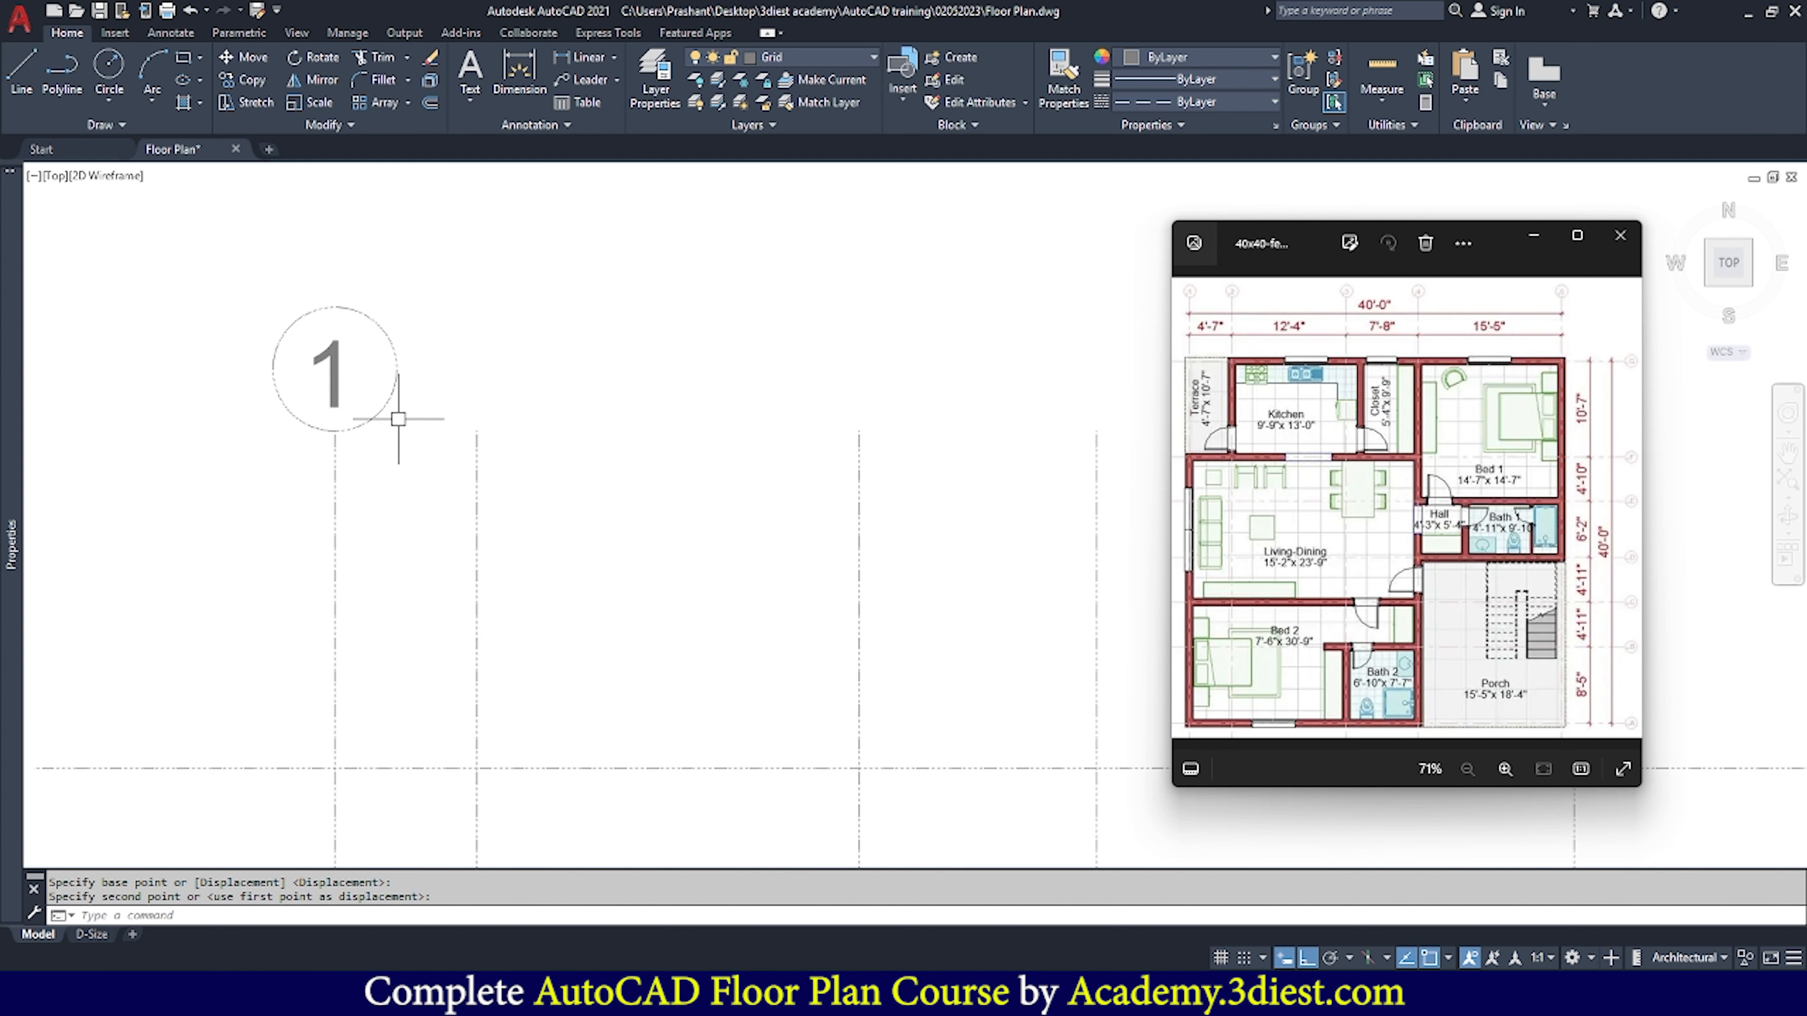
scroll(398, 420, down, 3)
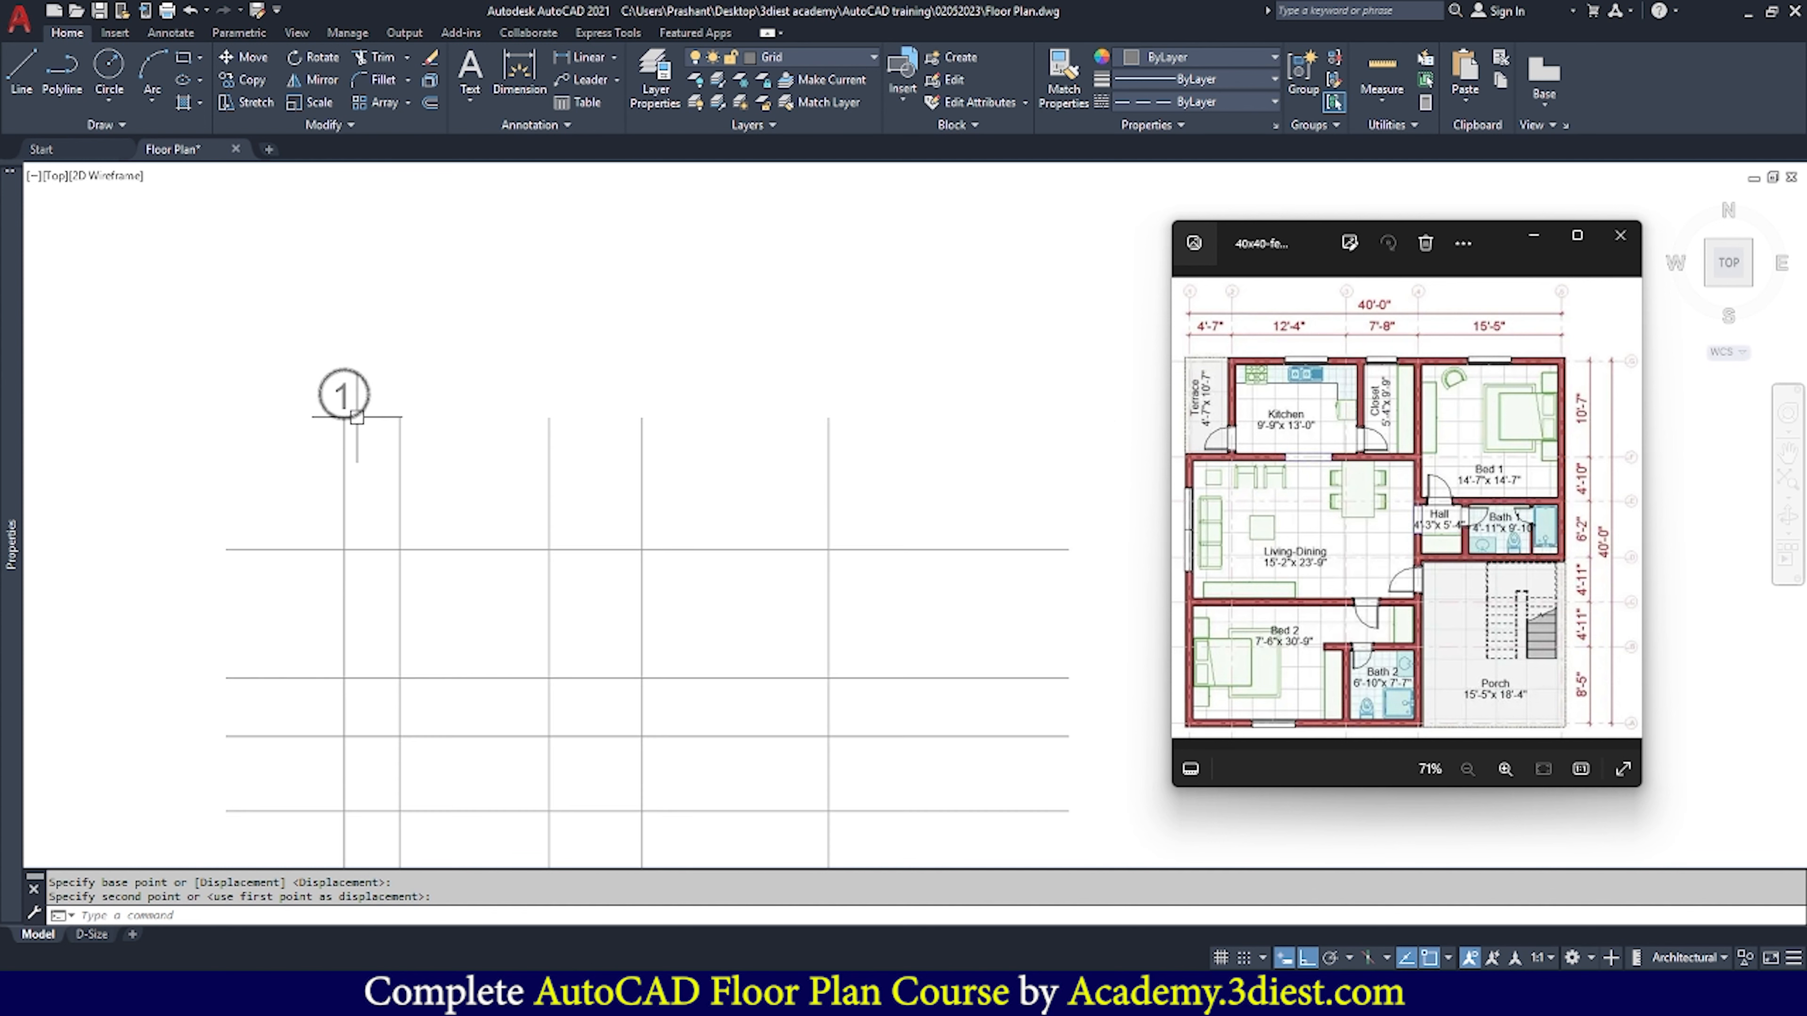
Copy the circle and its number 1 from the circle's bottom quadrant onto the upper ends of the other four vertical grid lines
click(828, 416)
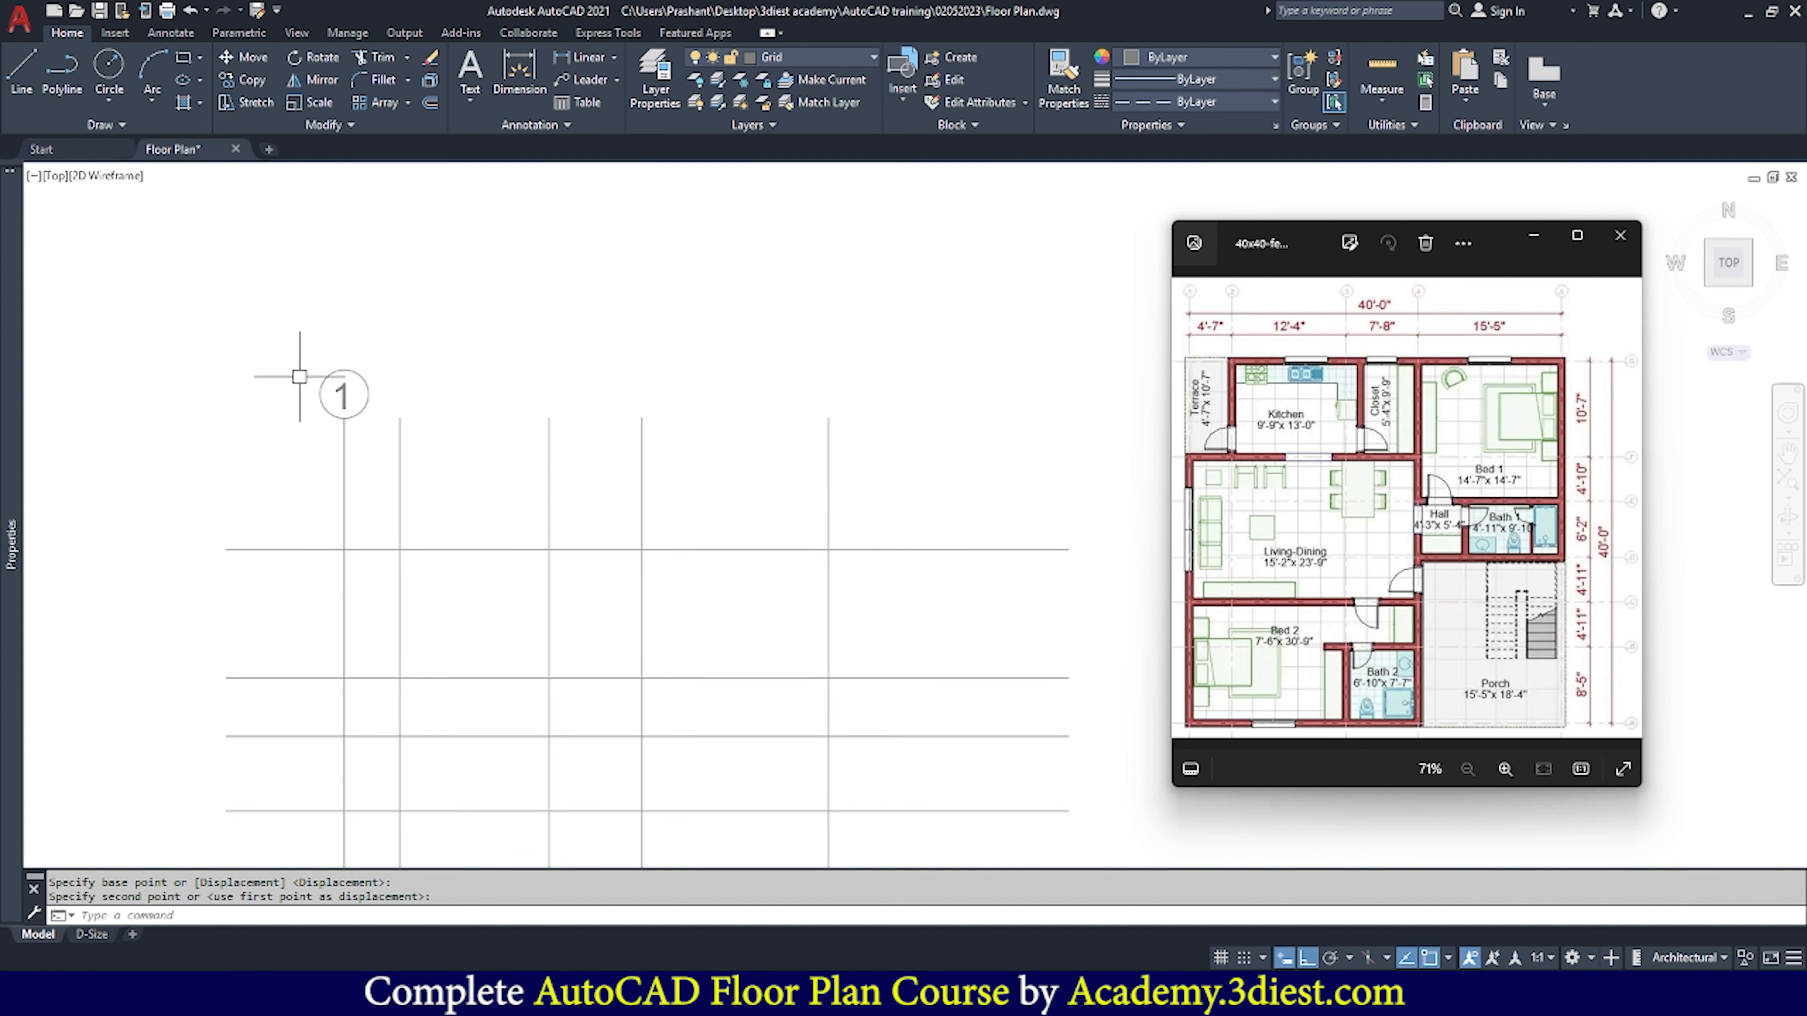
scroll(311, 390, up, 2)
scroll(234, 394, down, 2)
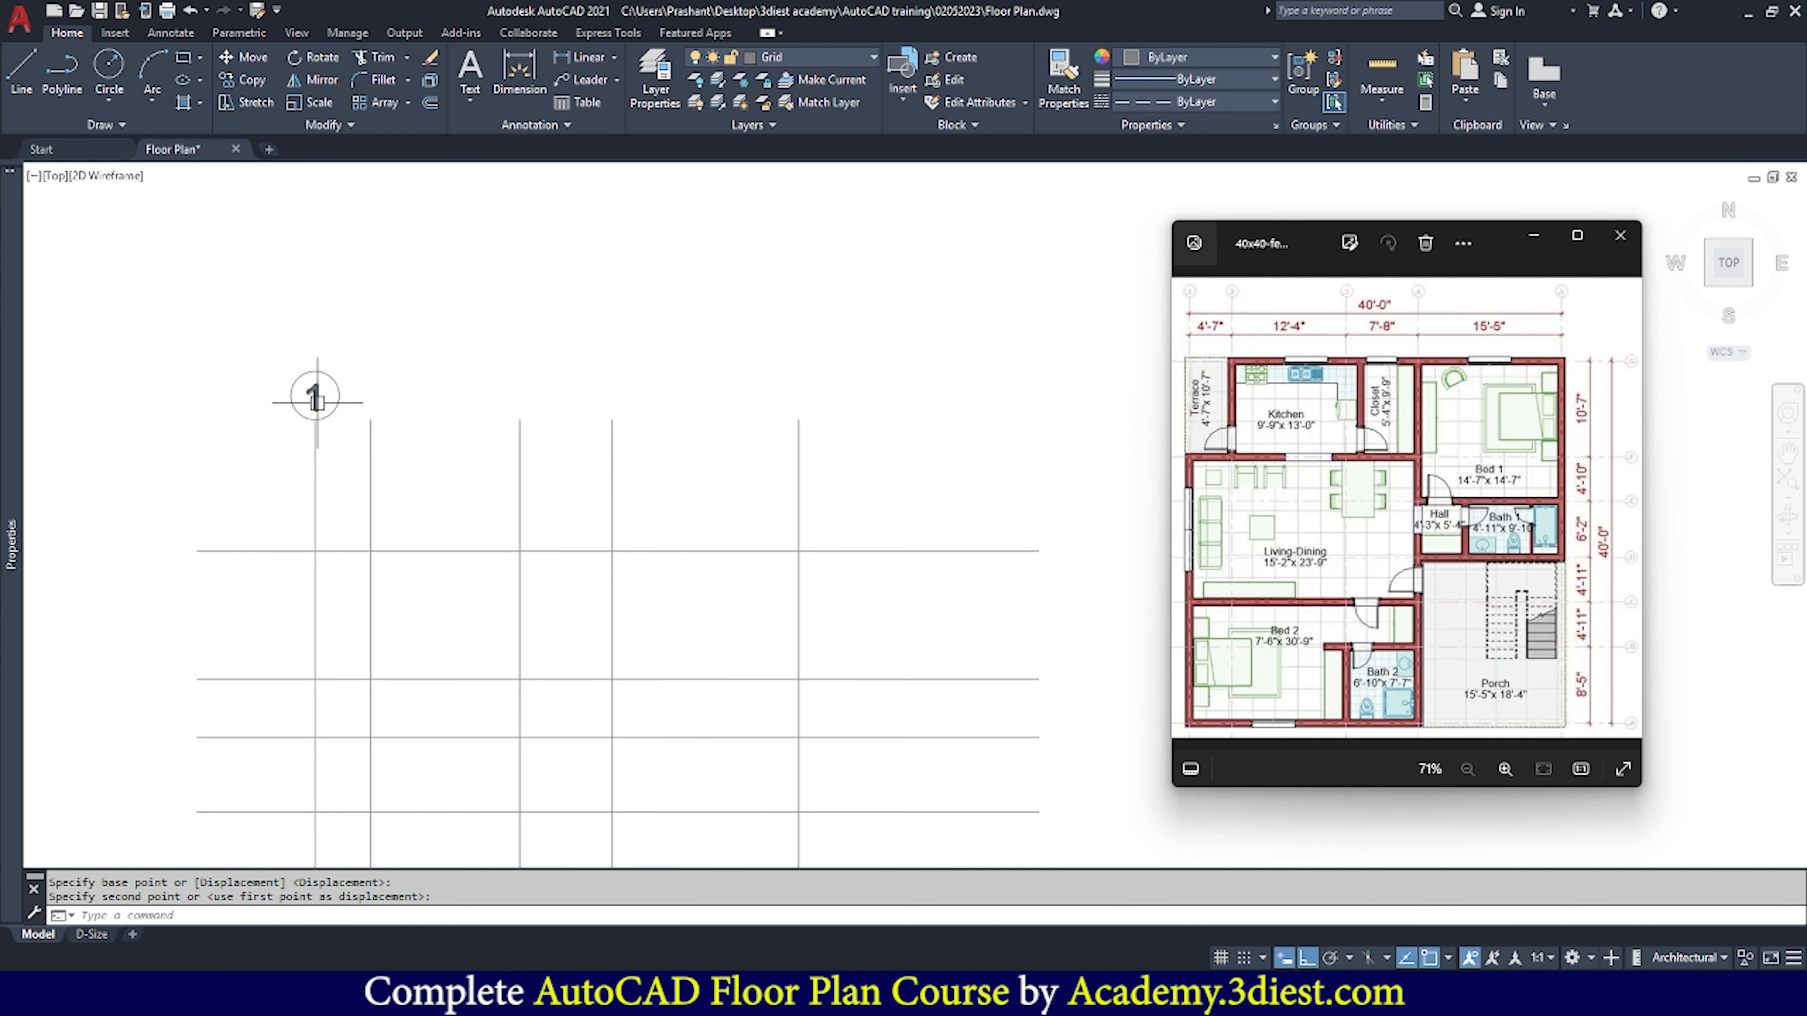
scroll(315, 401, up, 2)
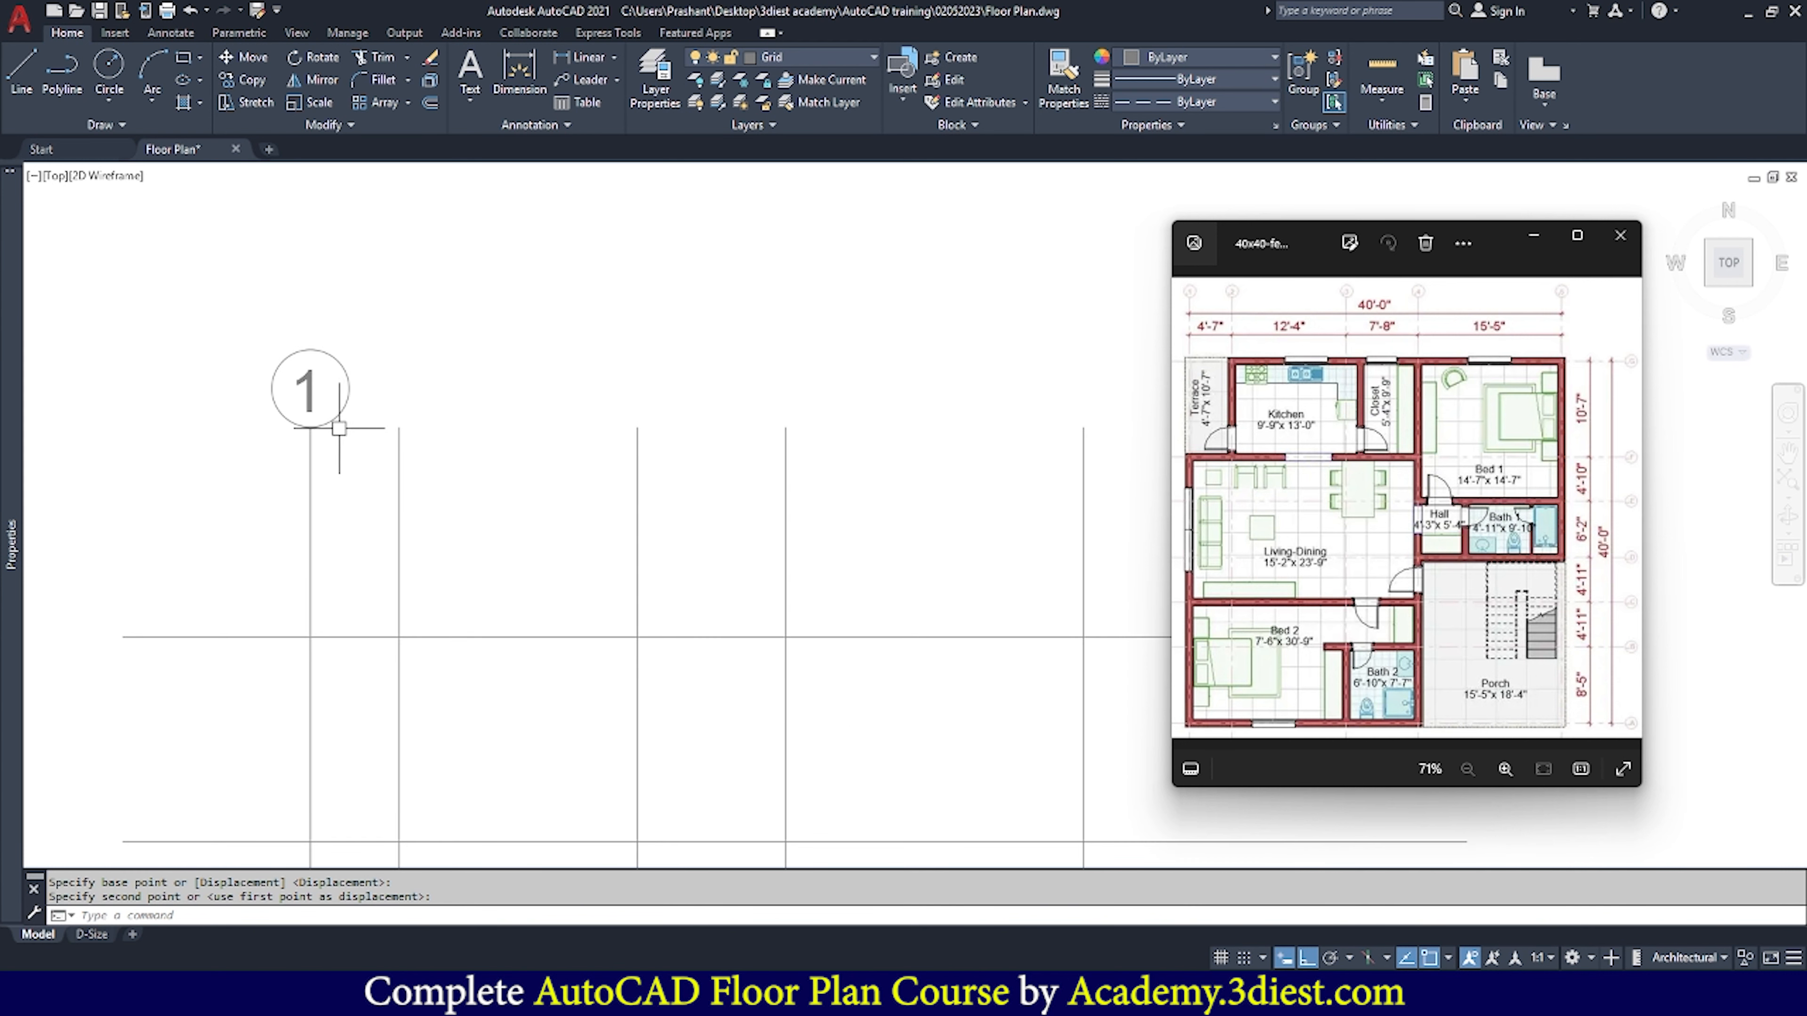
click(316, 393)
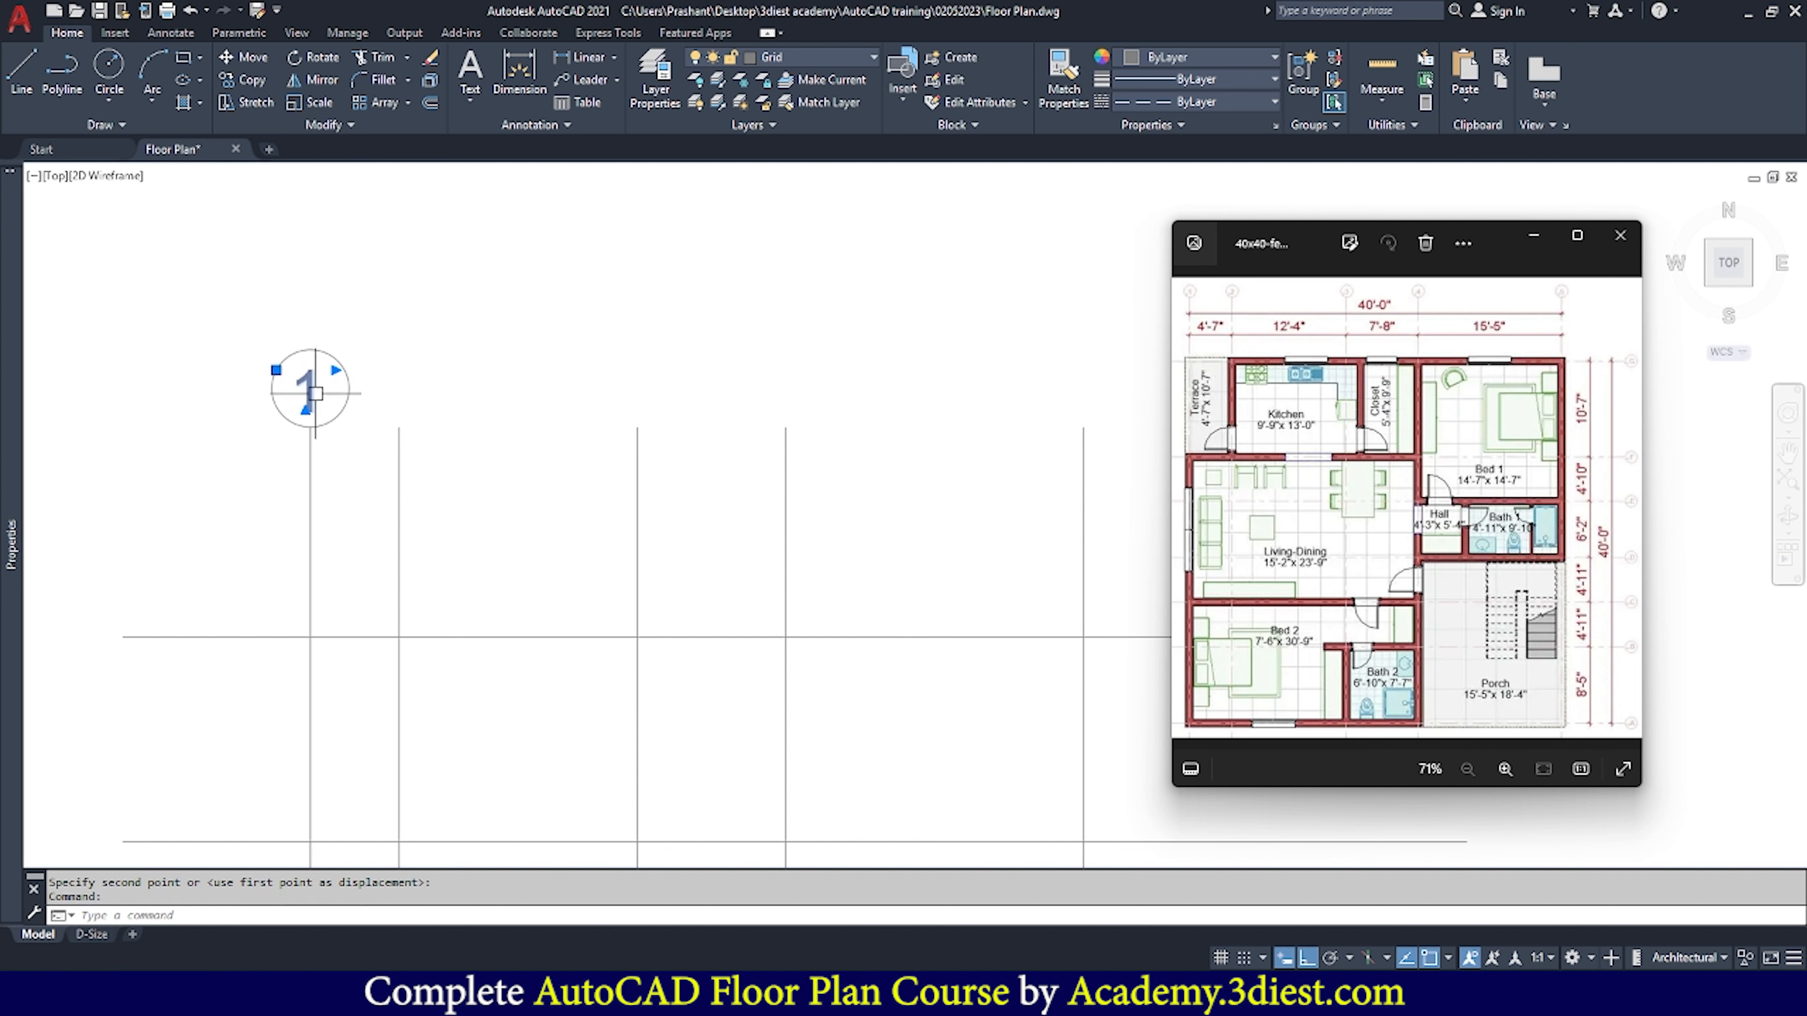
click(349, 390)
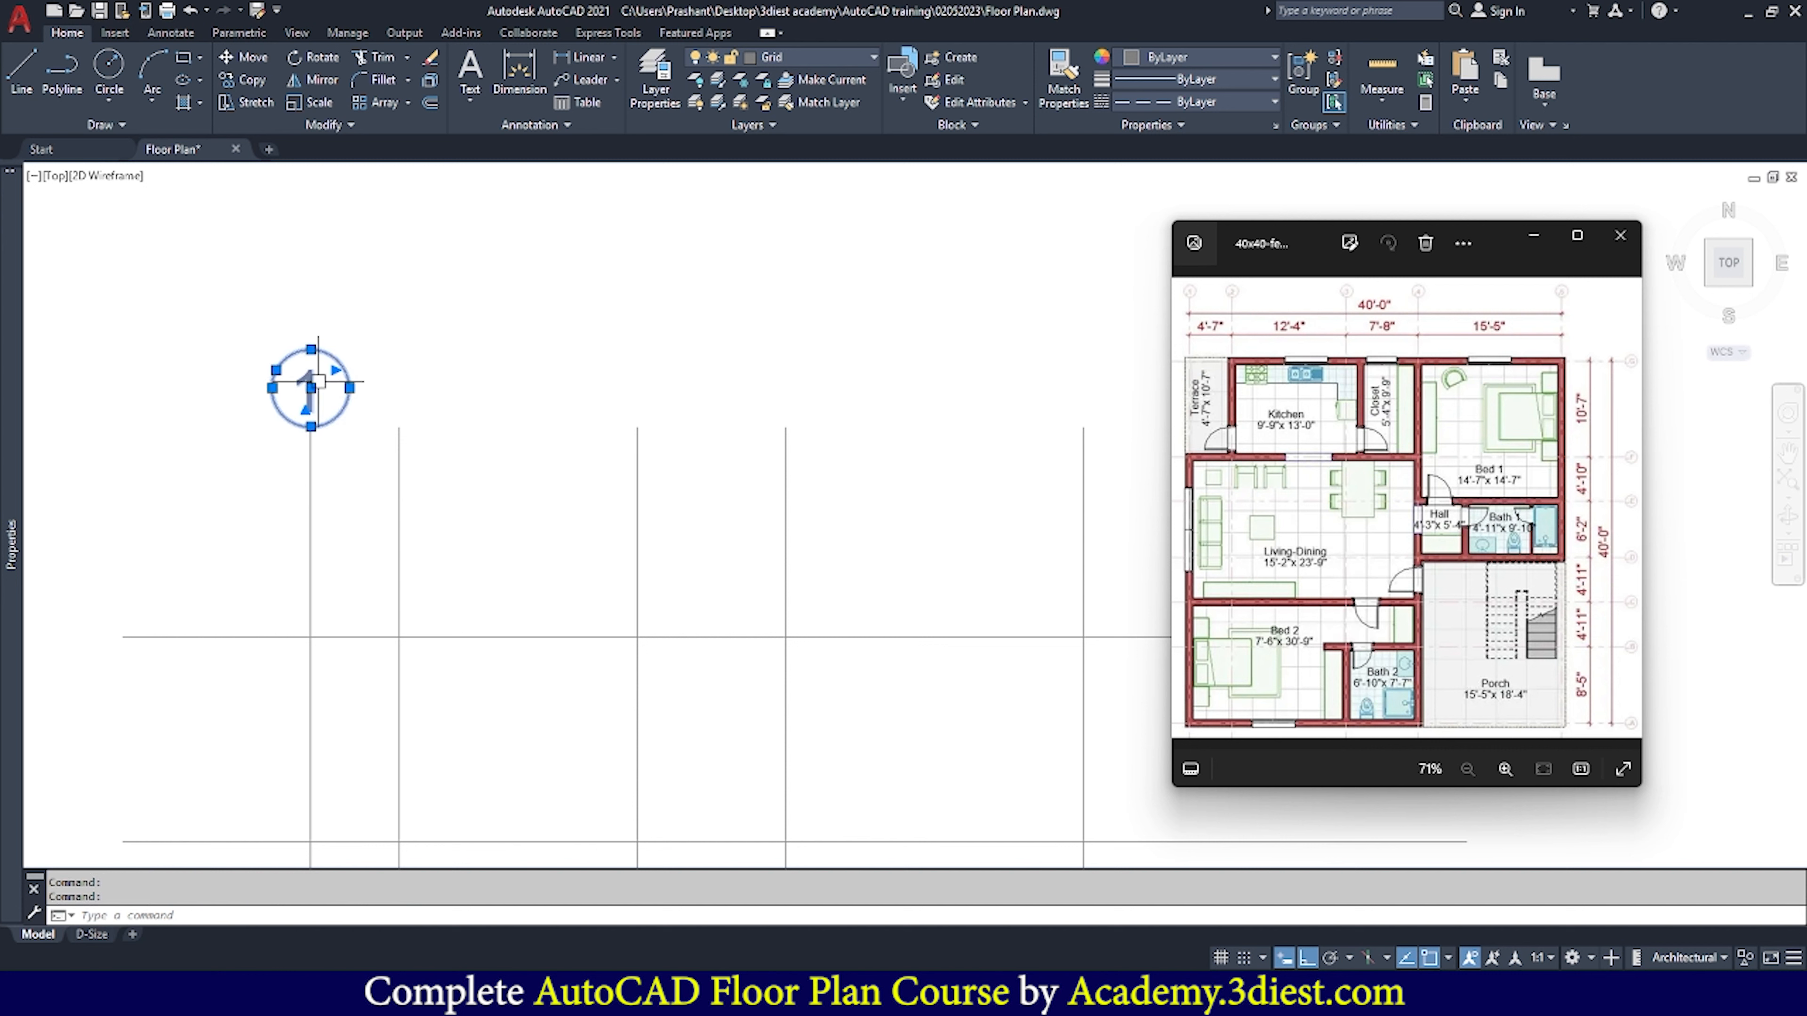
click(245, 83)
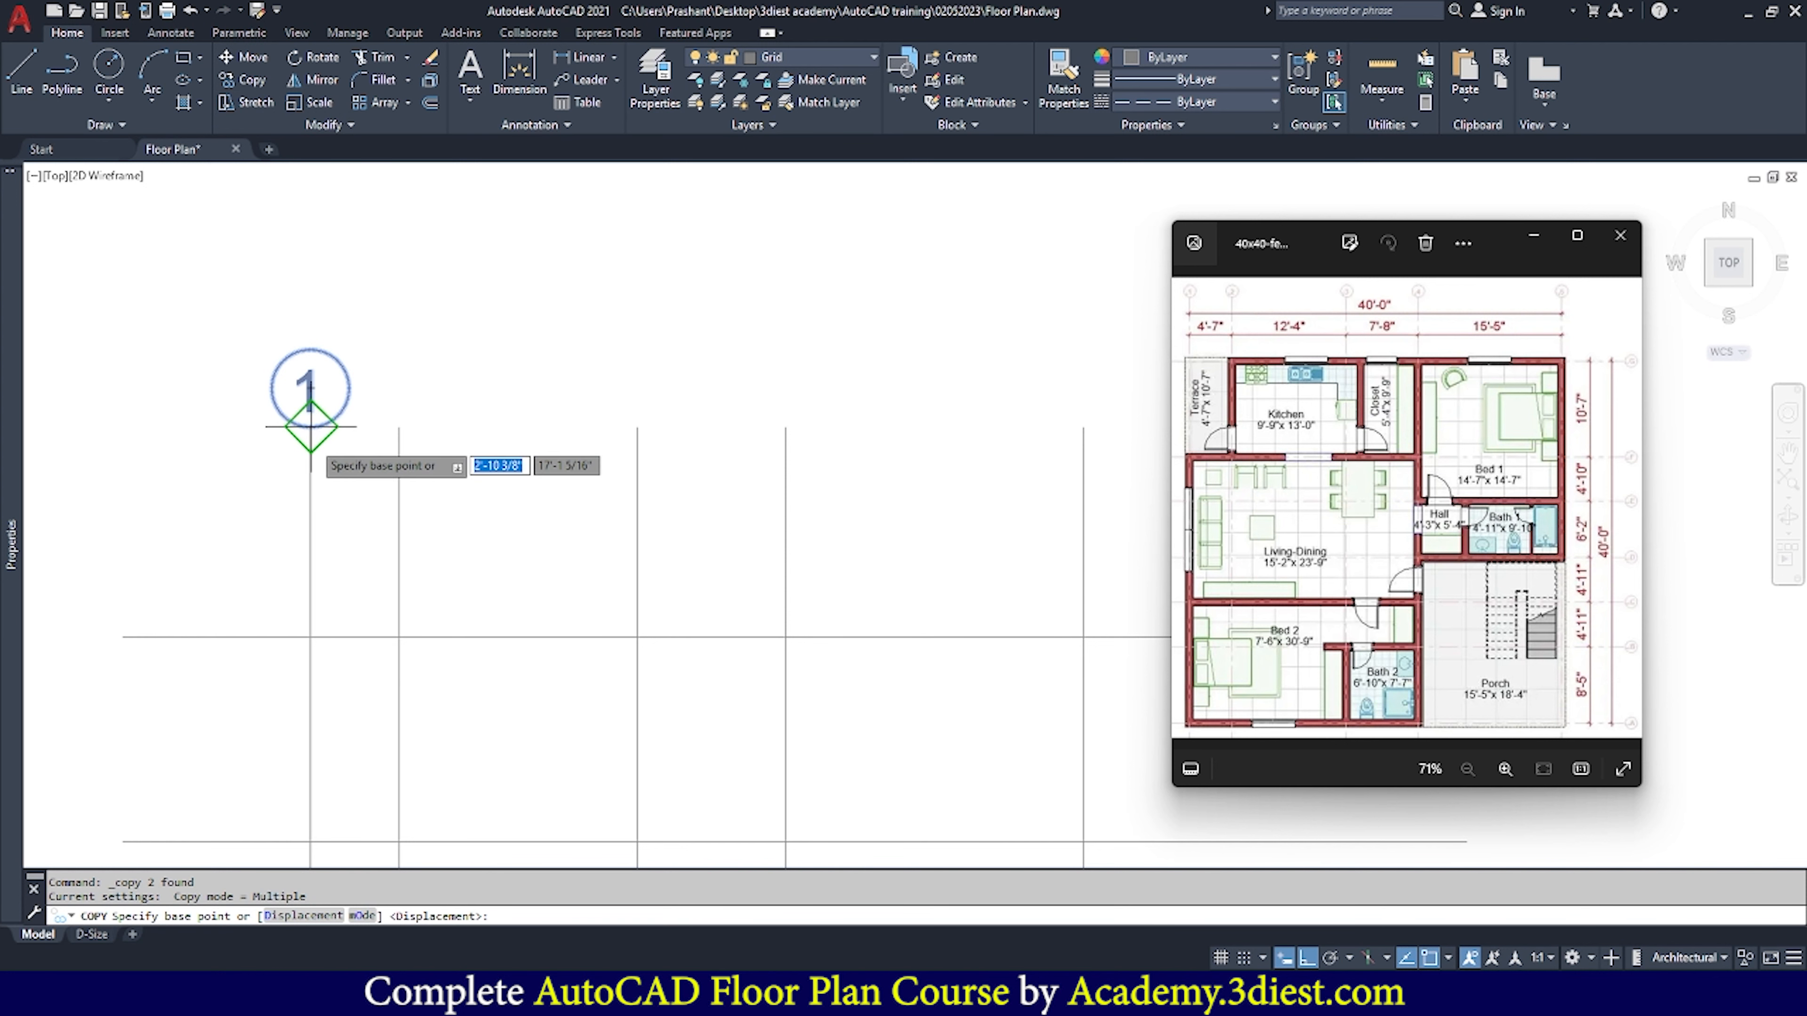
click(310, 426)
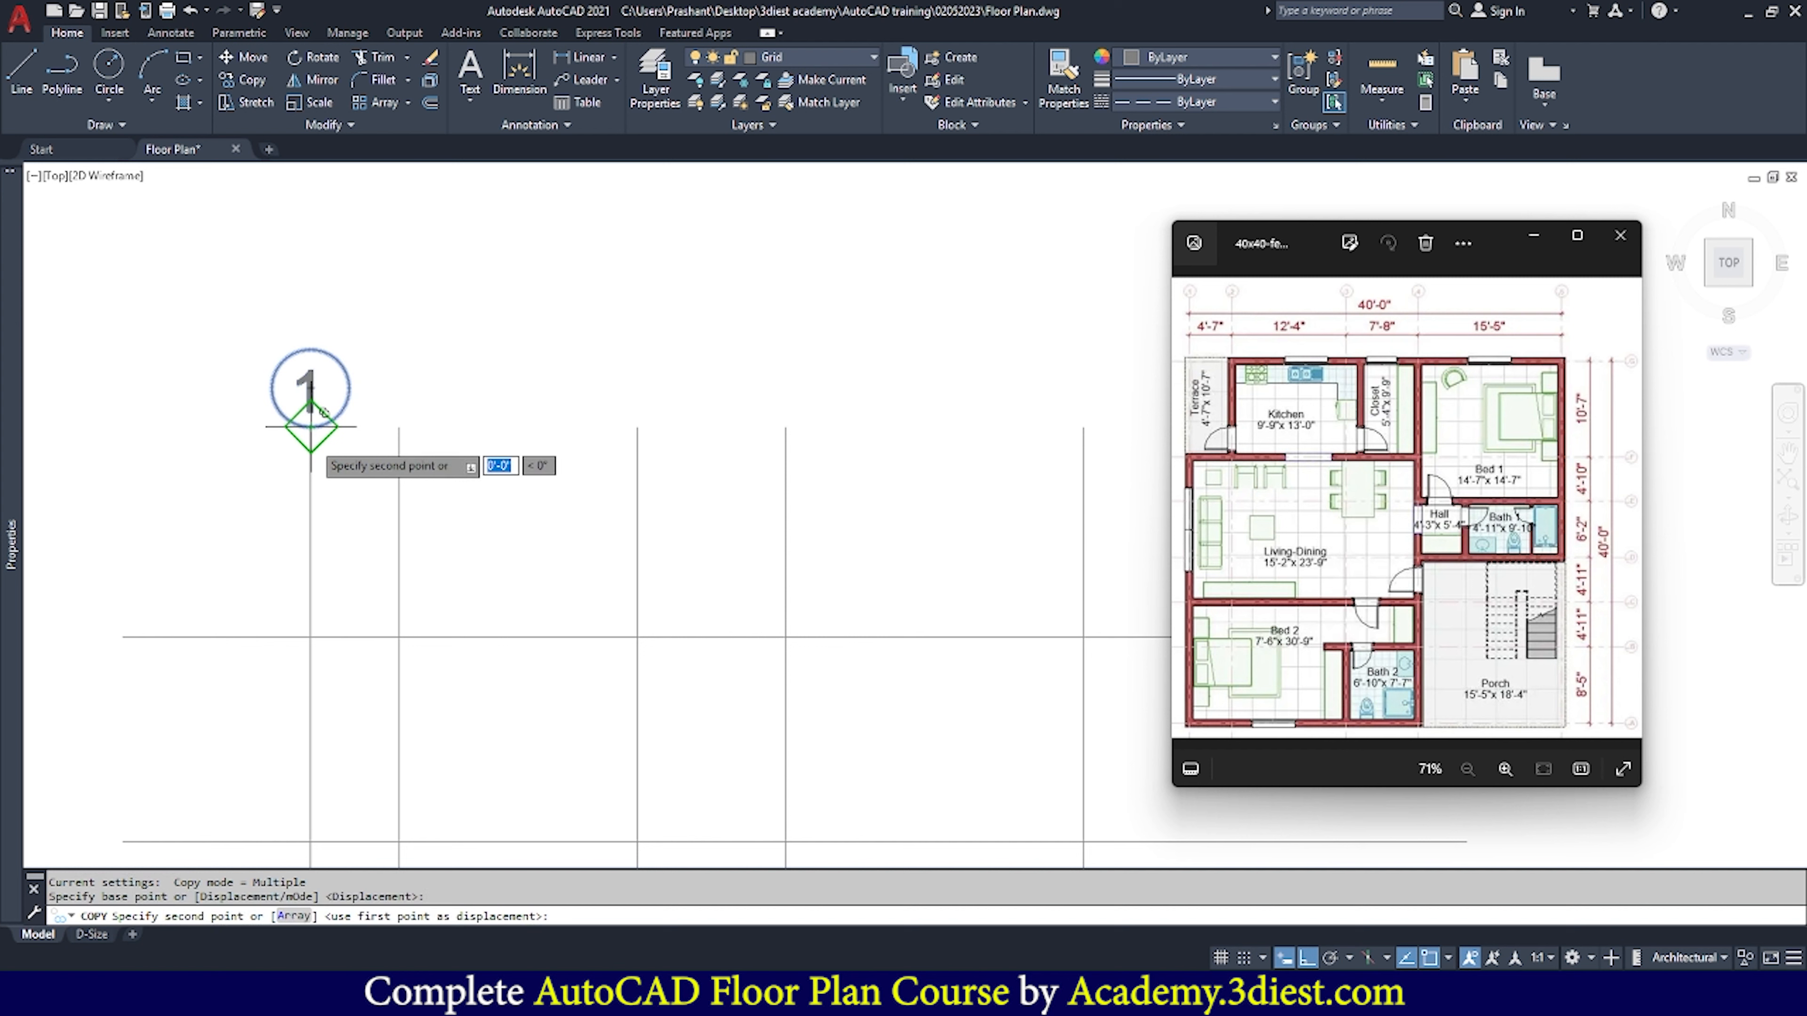
click(399, 426)
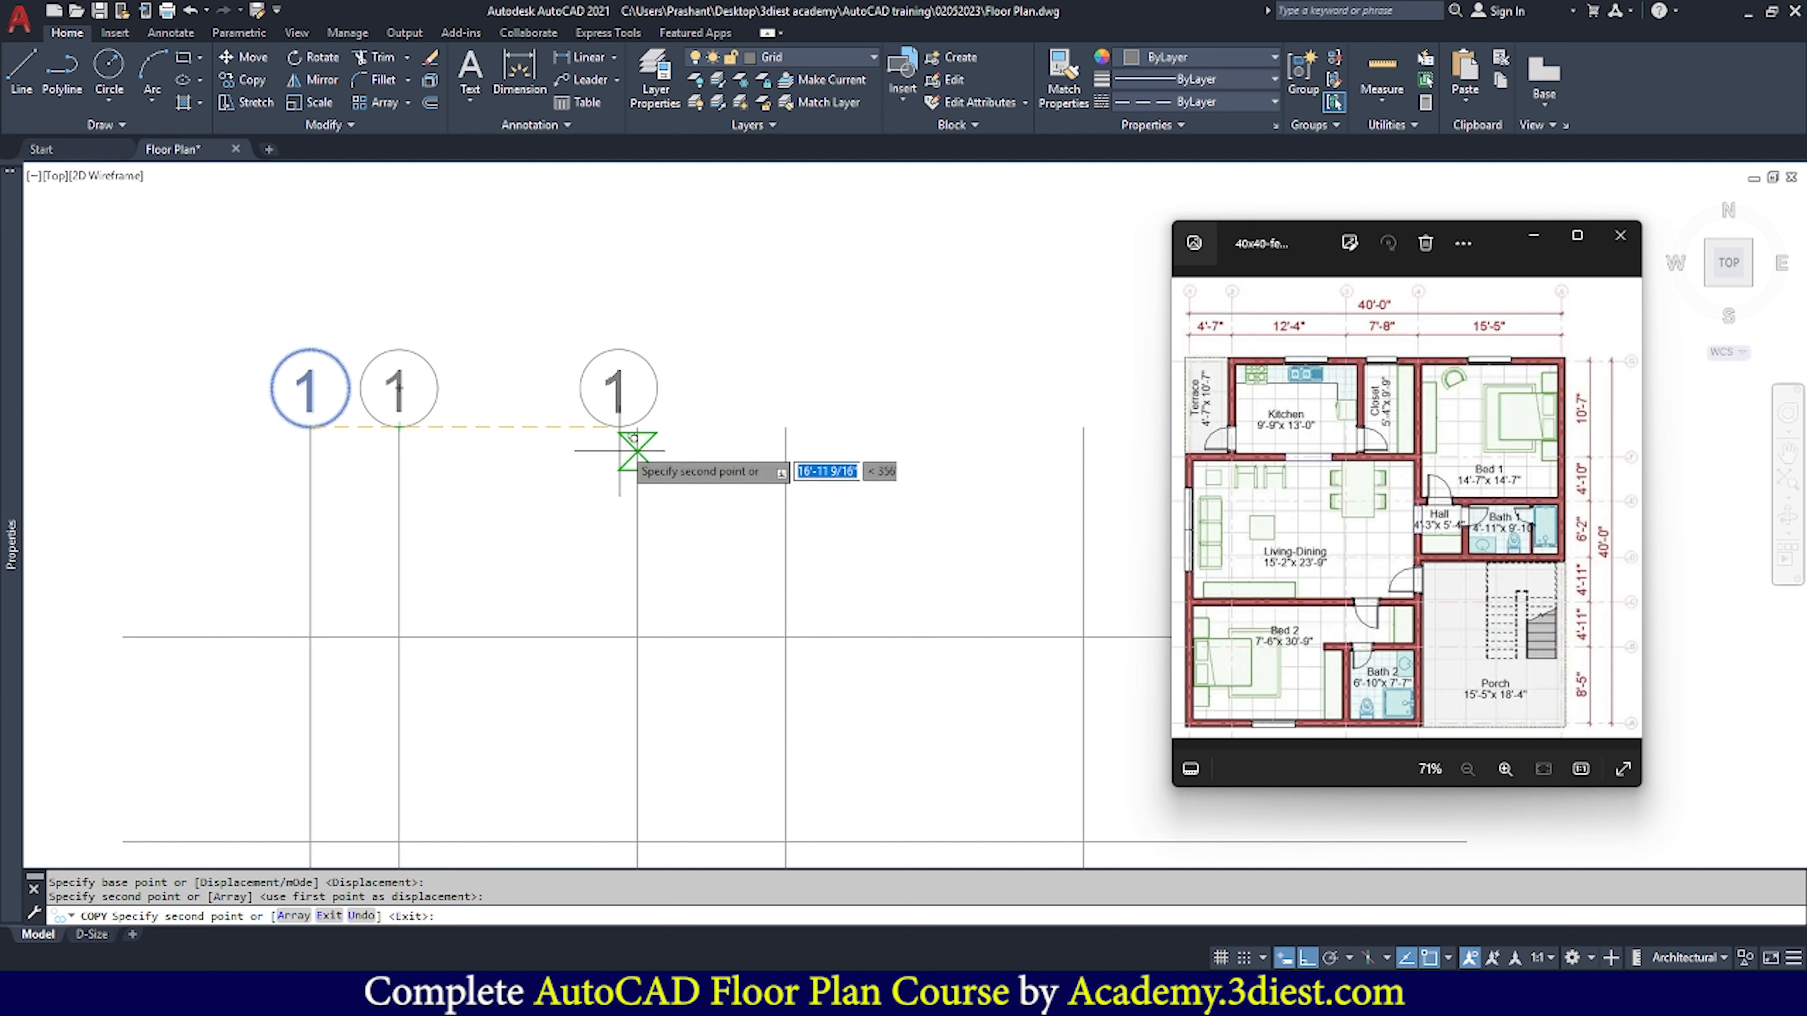
click(637, 426)
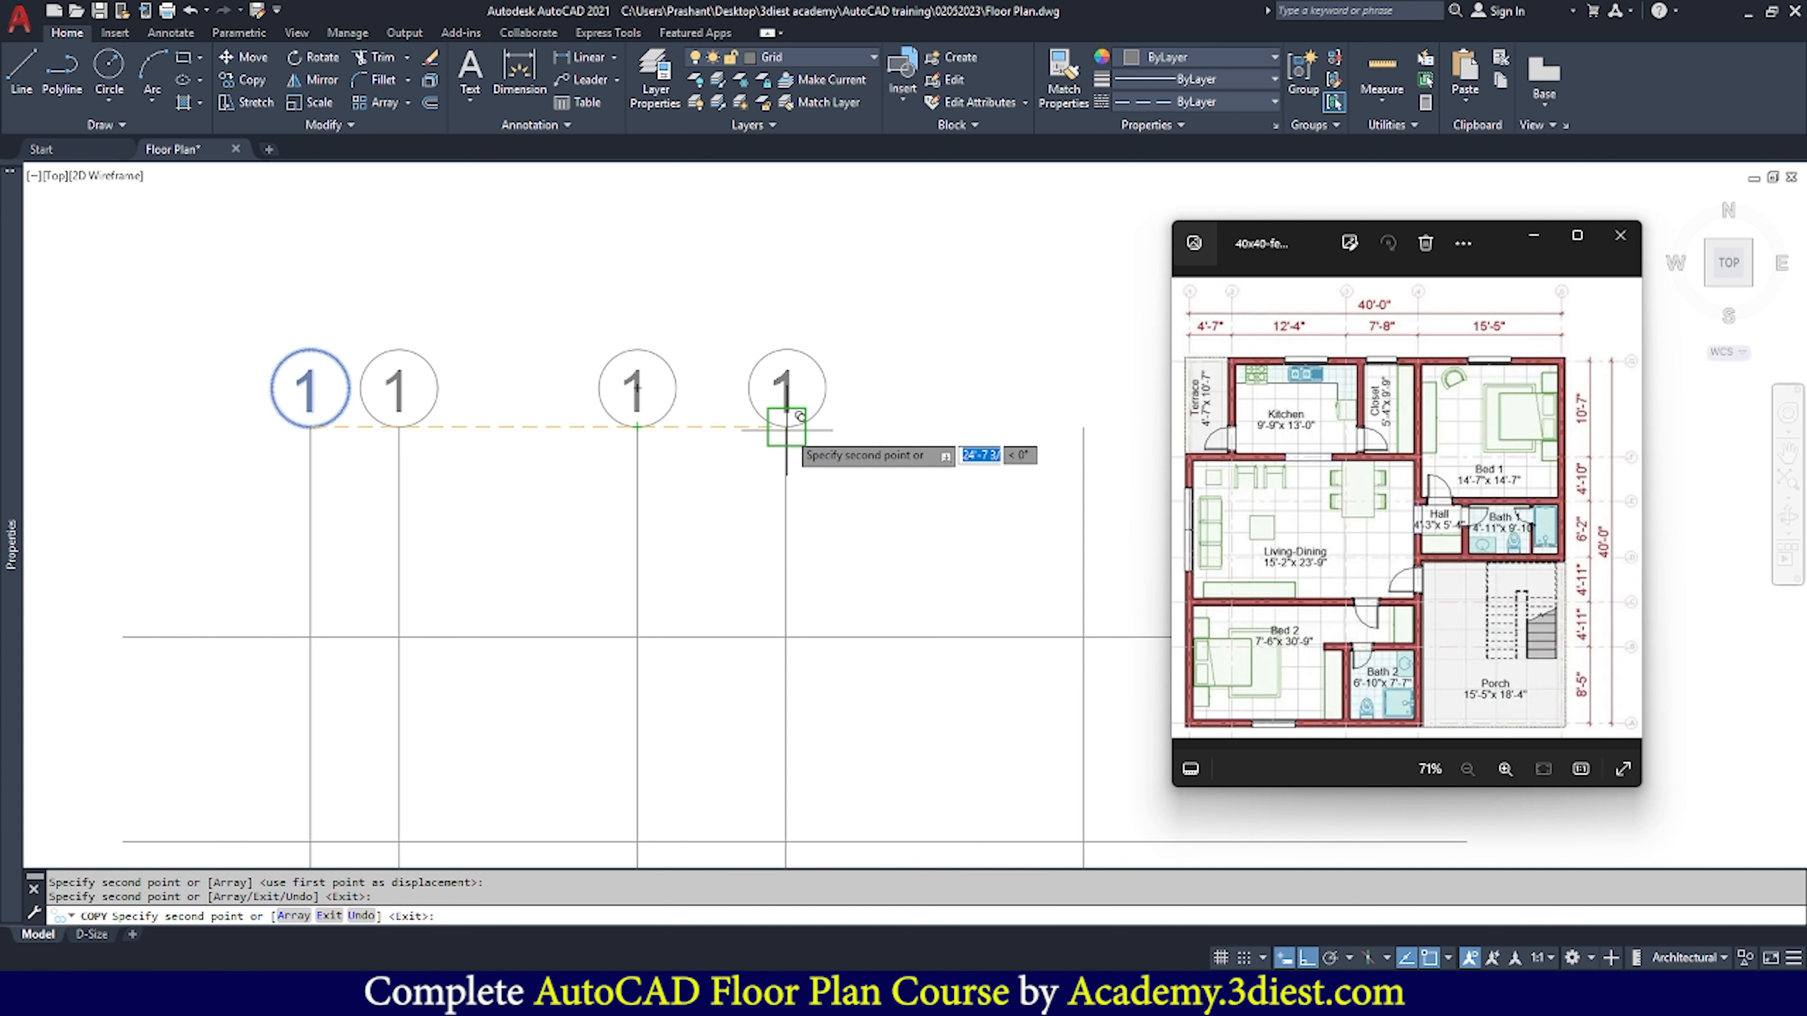
click(786, 426)
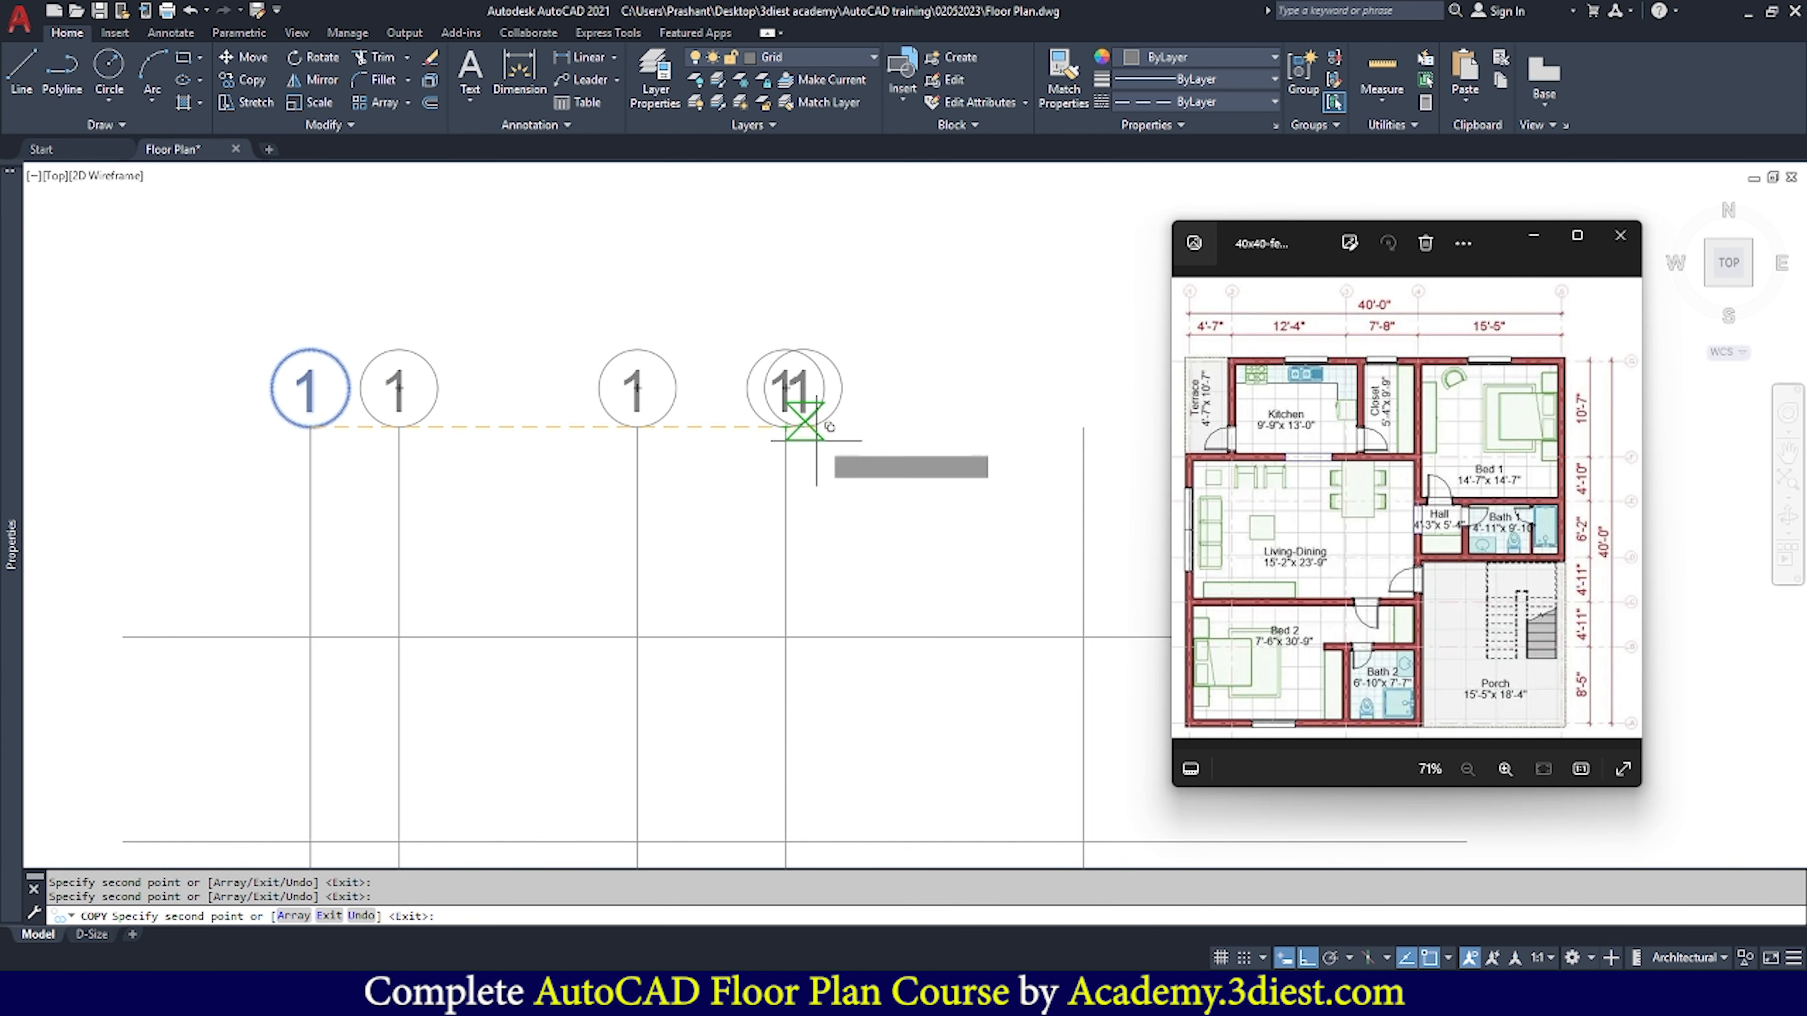
click(1083, 426)
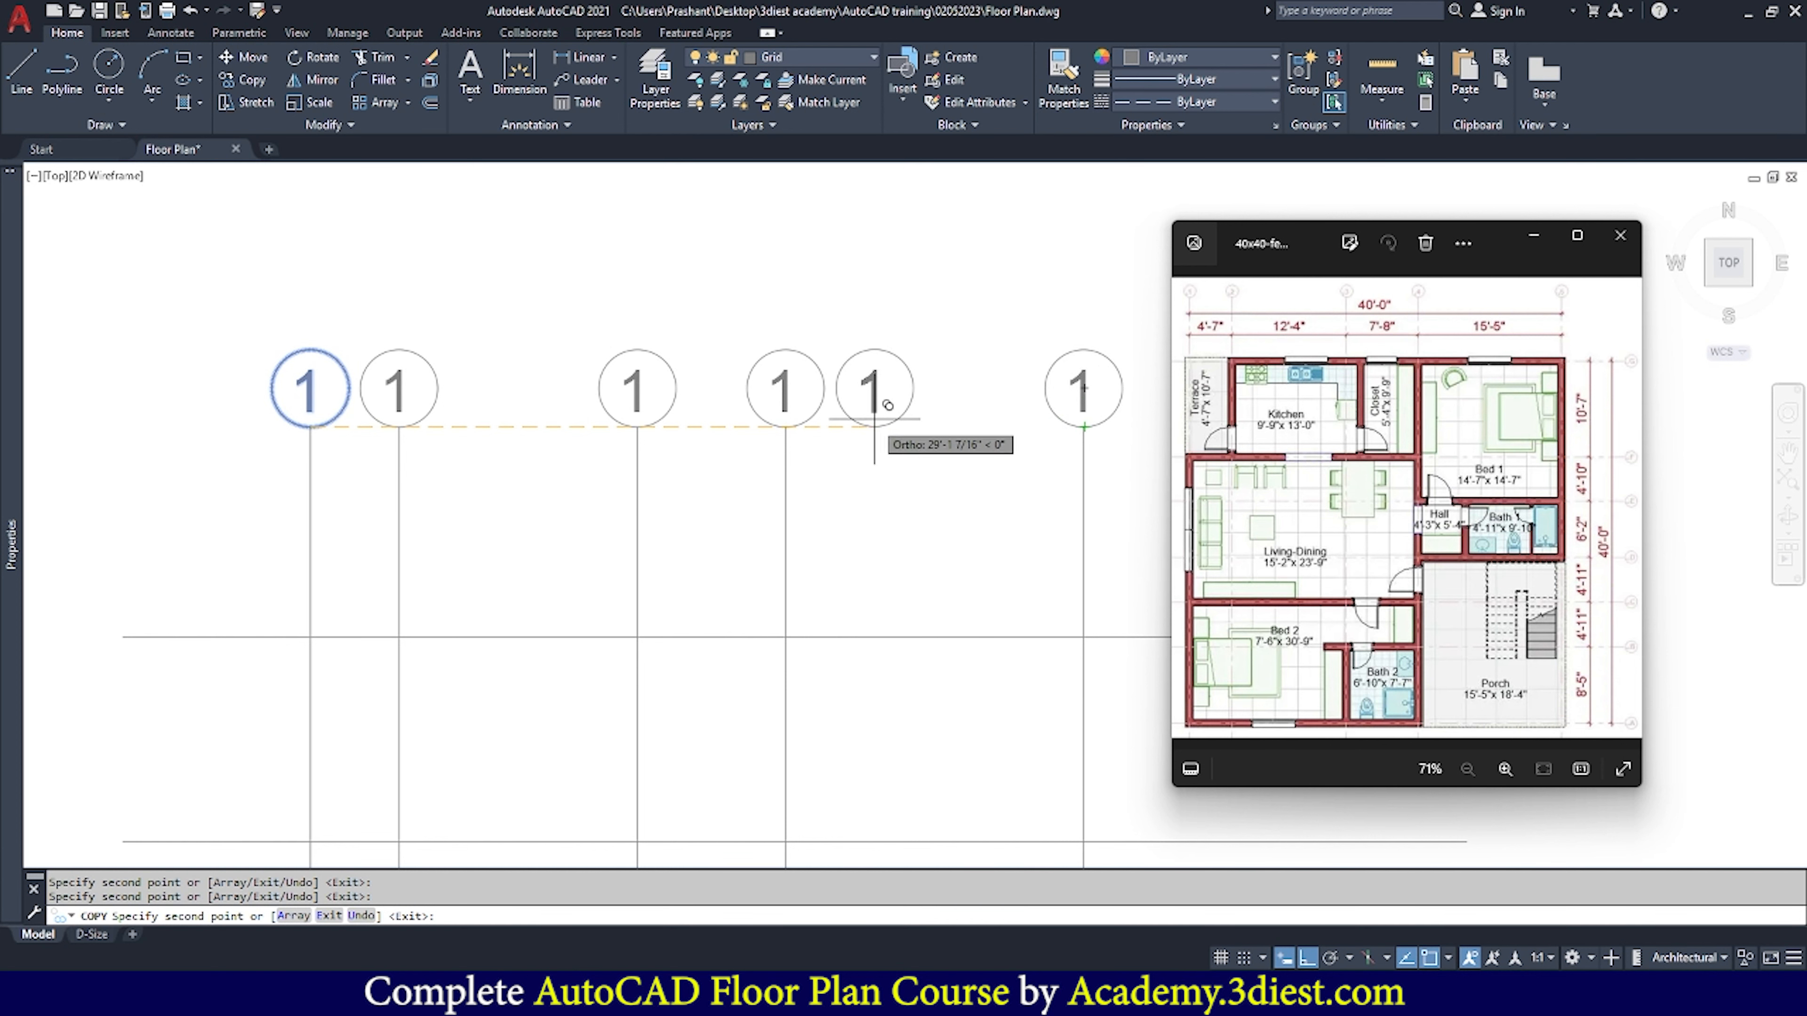
scroll(882, 444, down, 4)
scroll(999, 481, up, 2)
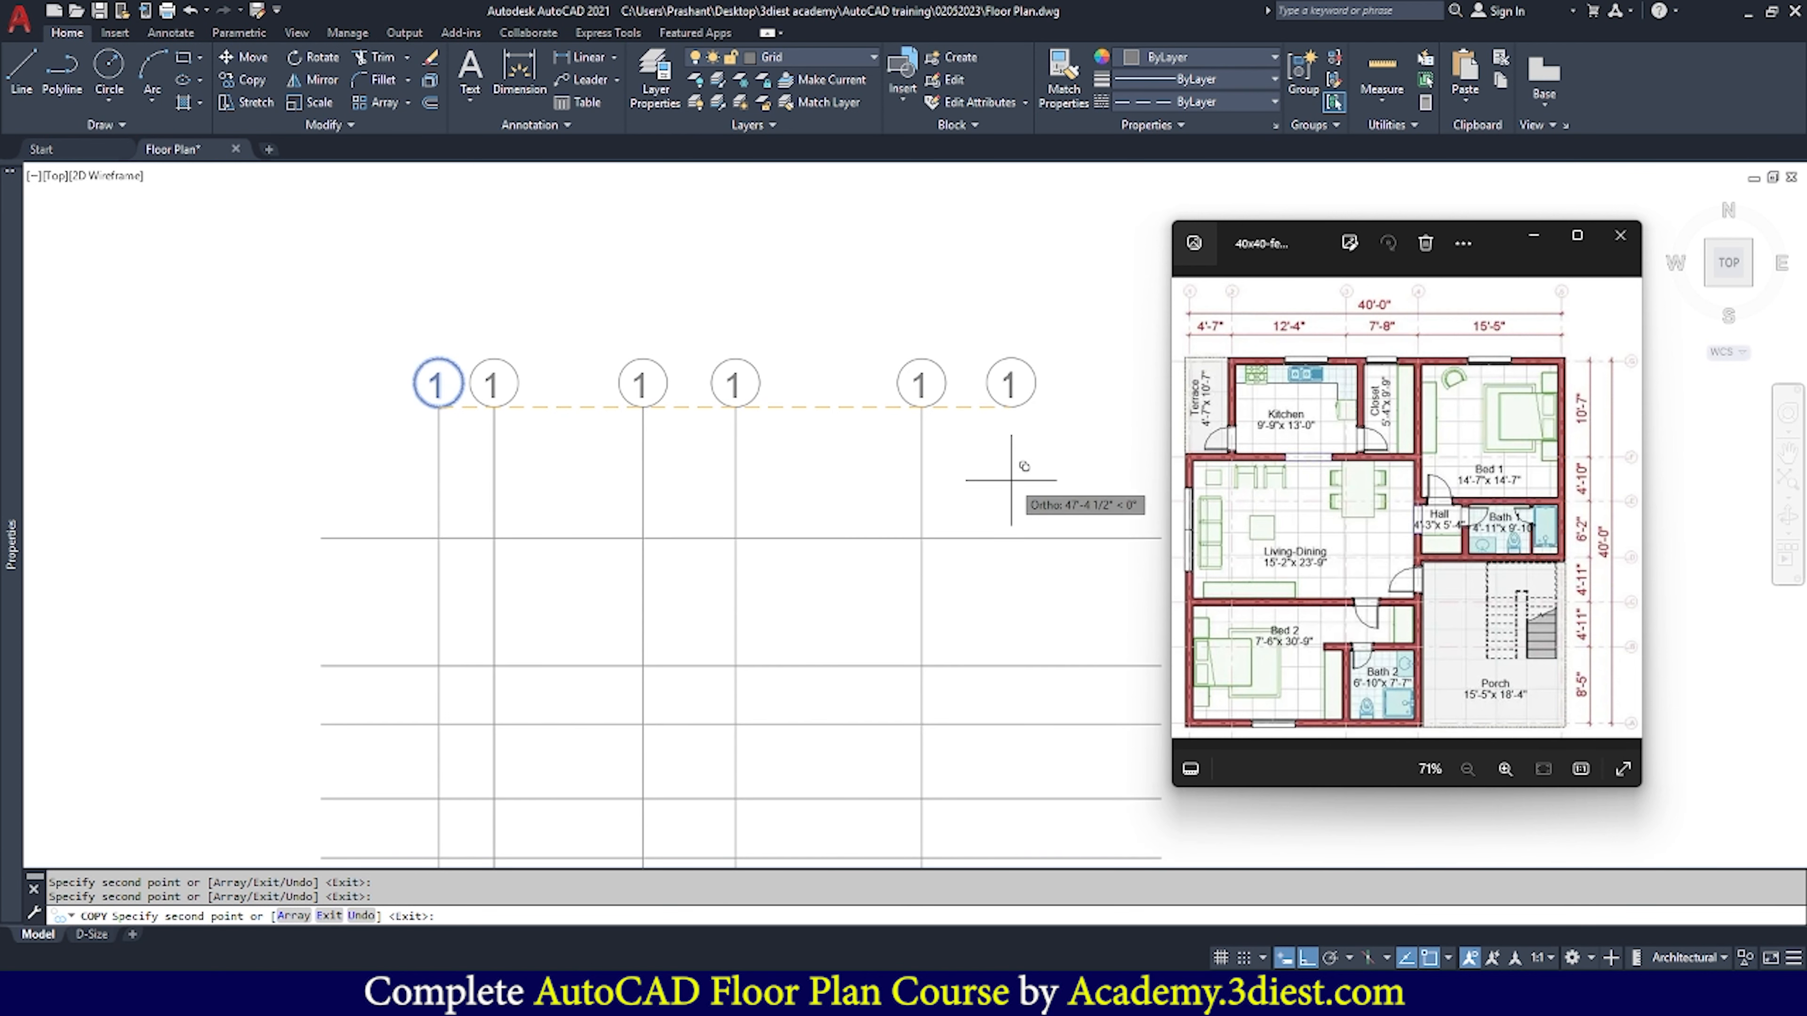
key(Escape)
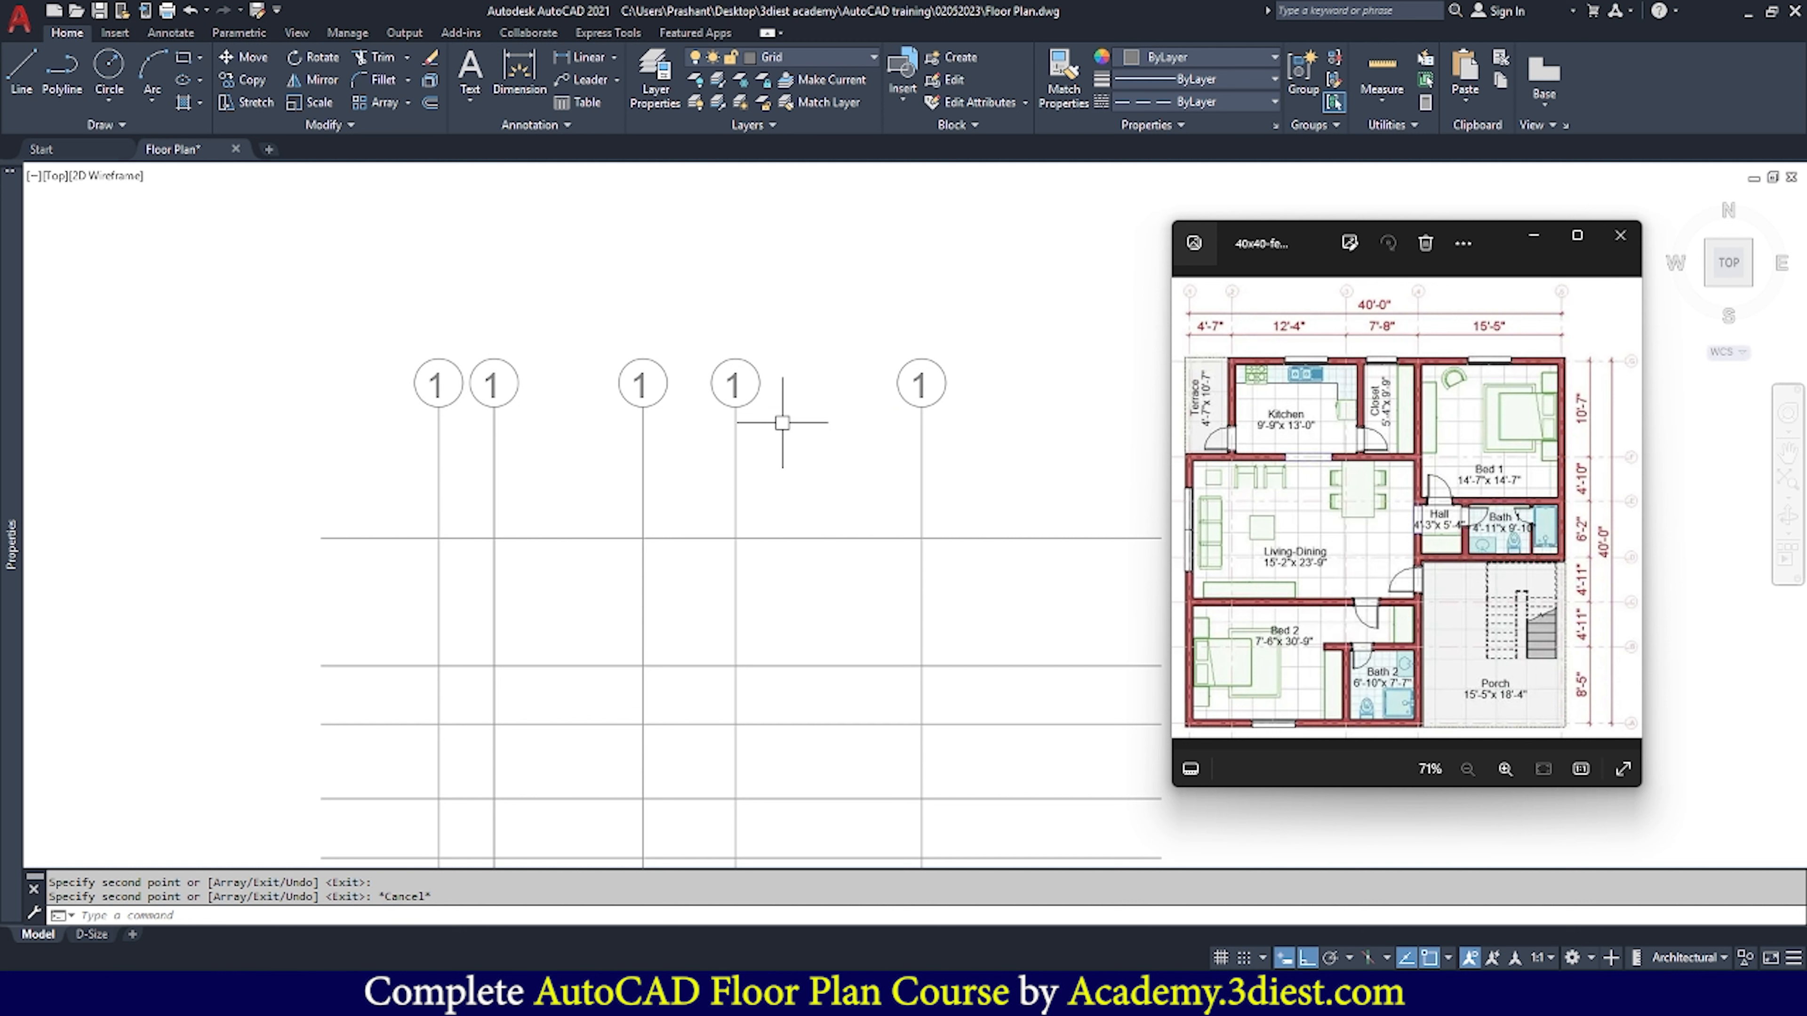
Change the number in the second vertical grid line's bubble to 2
scroll(492, 387, up, 4)
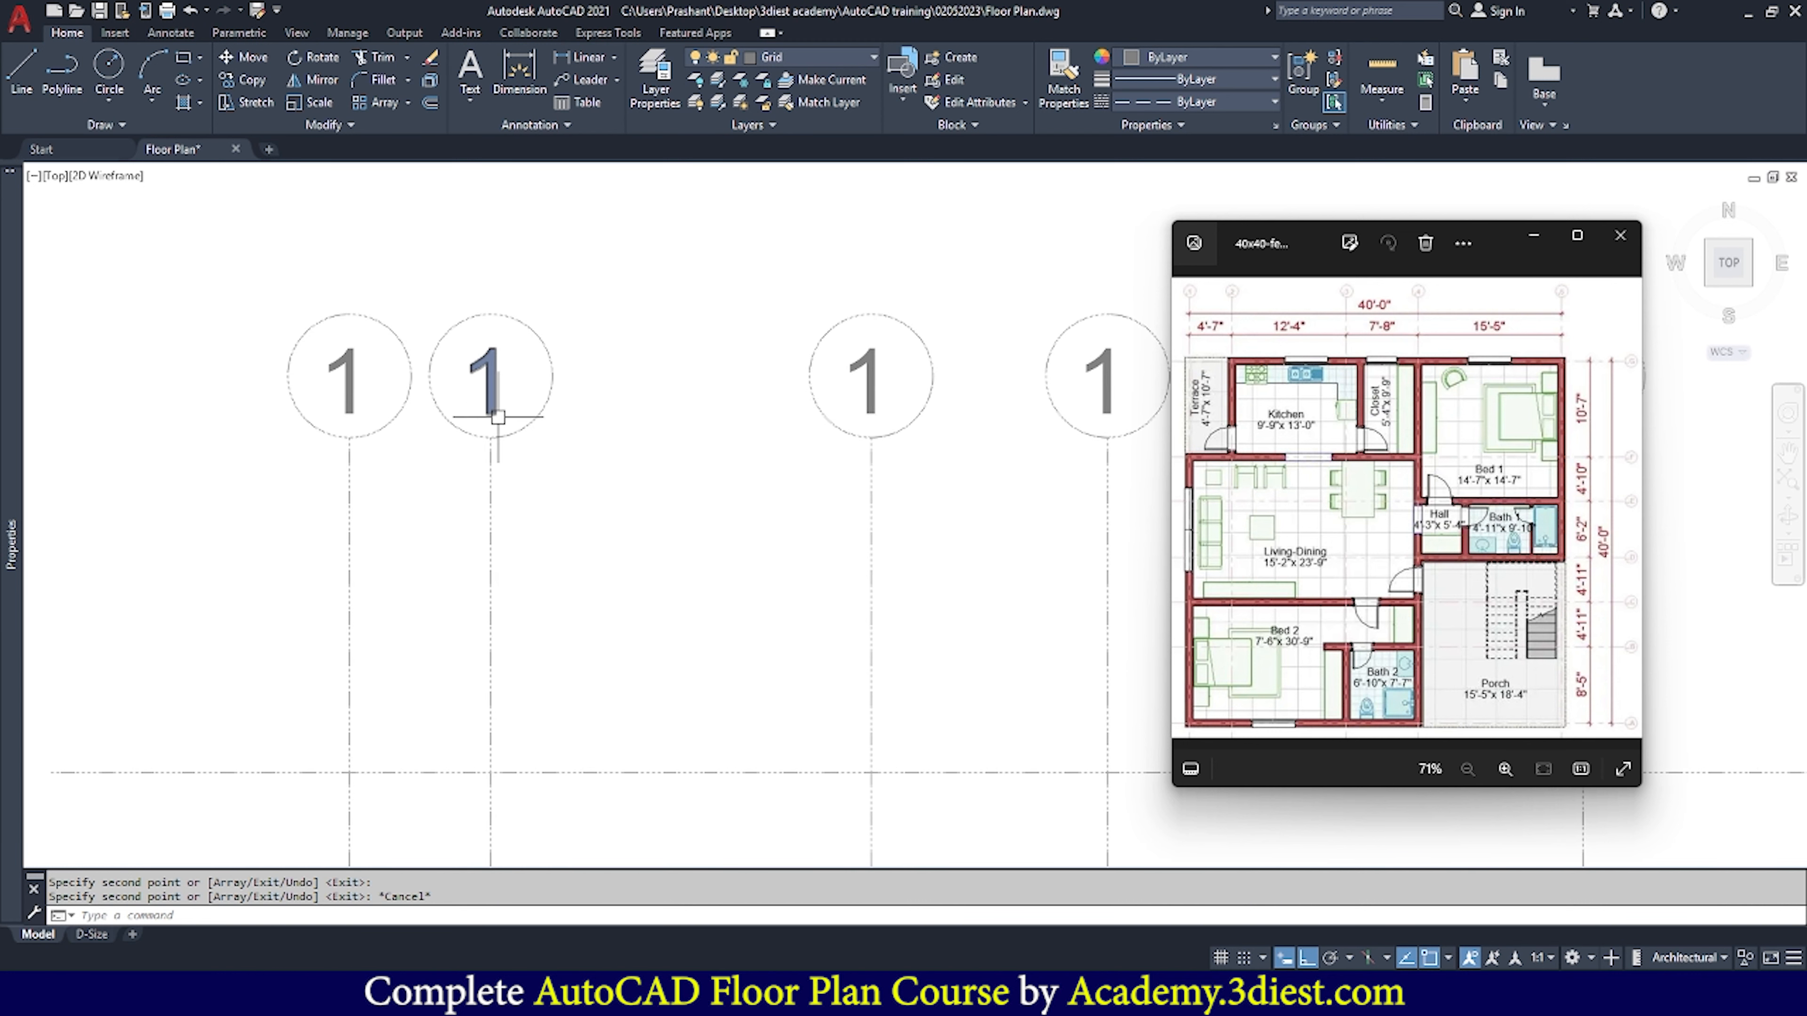
scroll(497, 417, down, 4)
scroll(441, 398, up, 2)
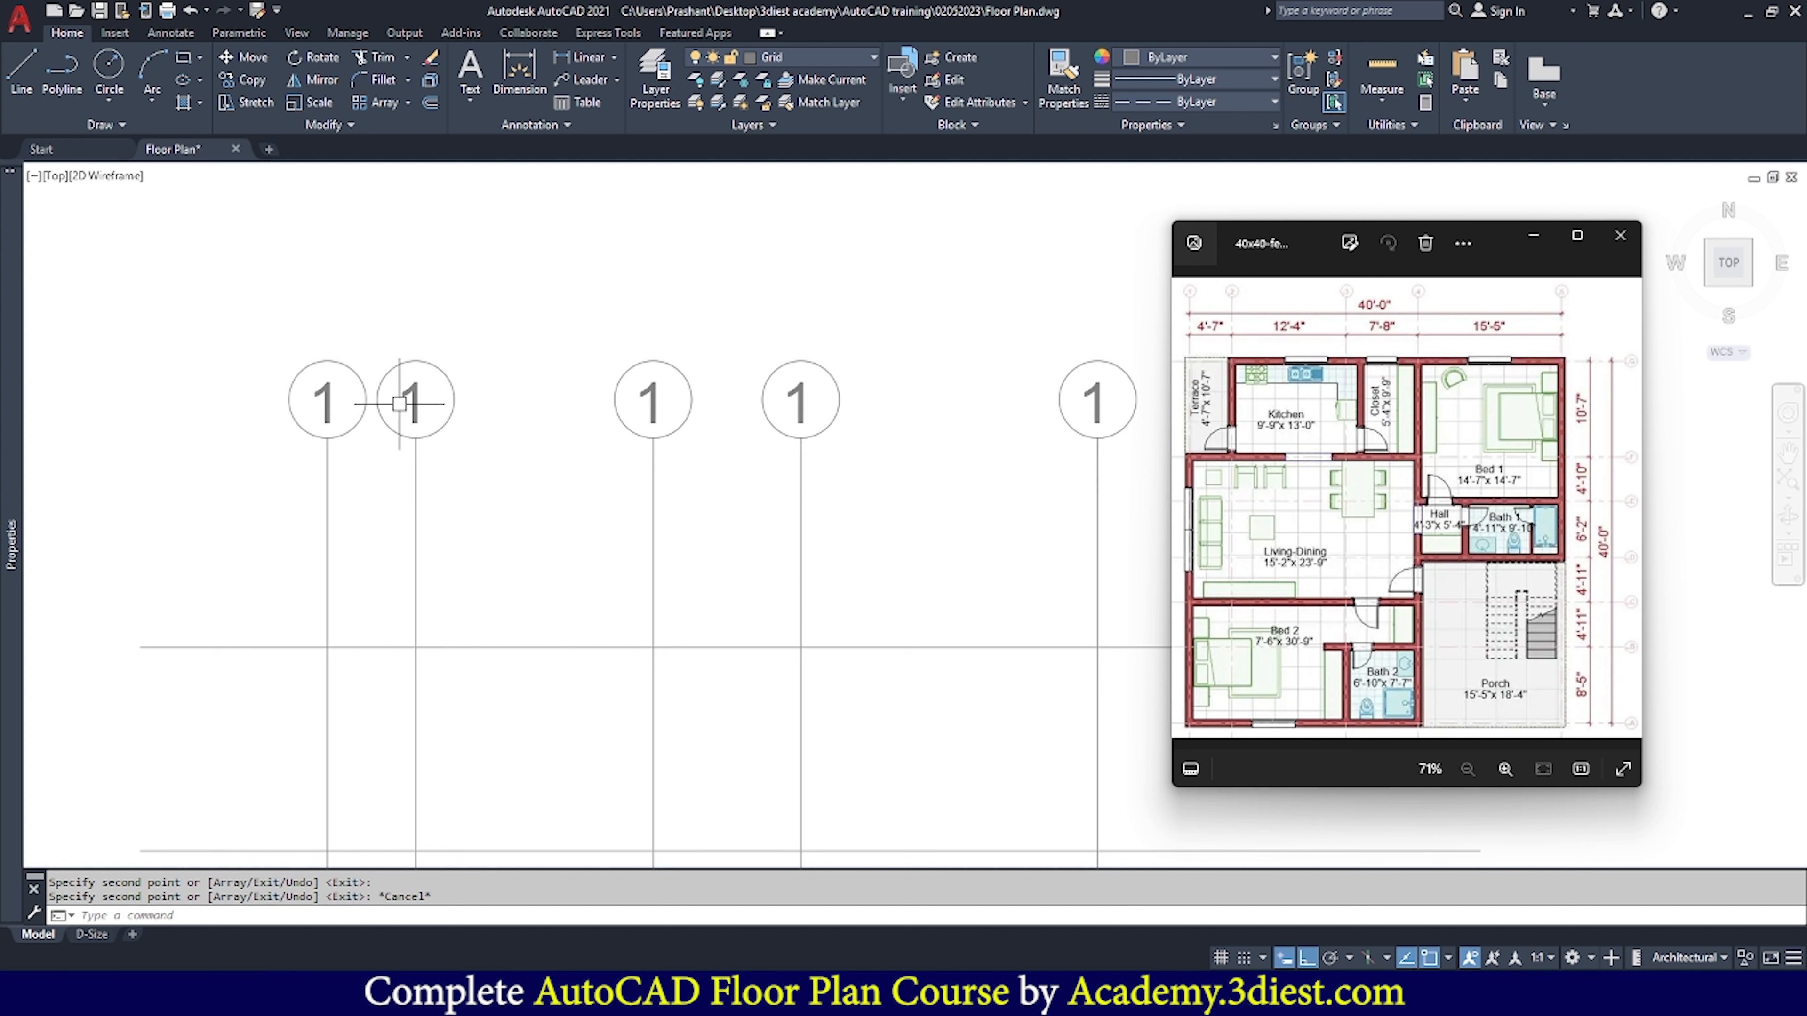
double_click(415, 404)
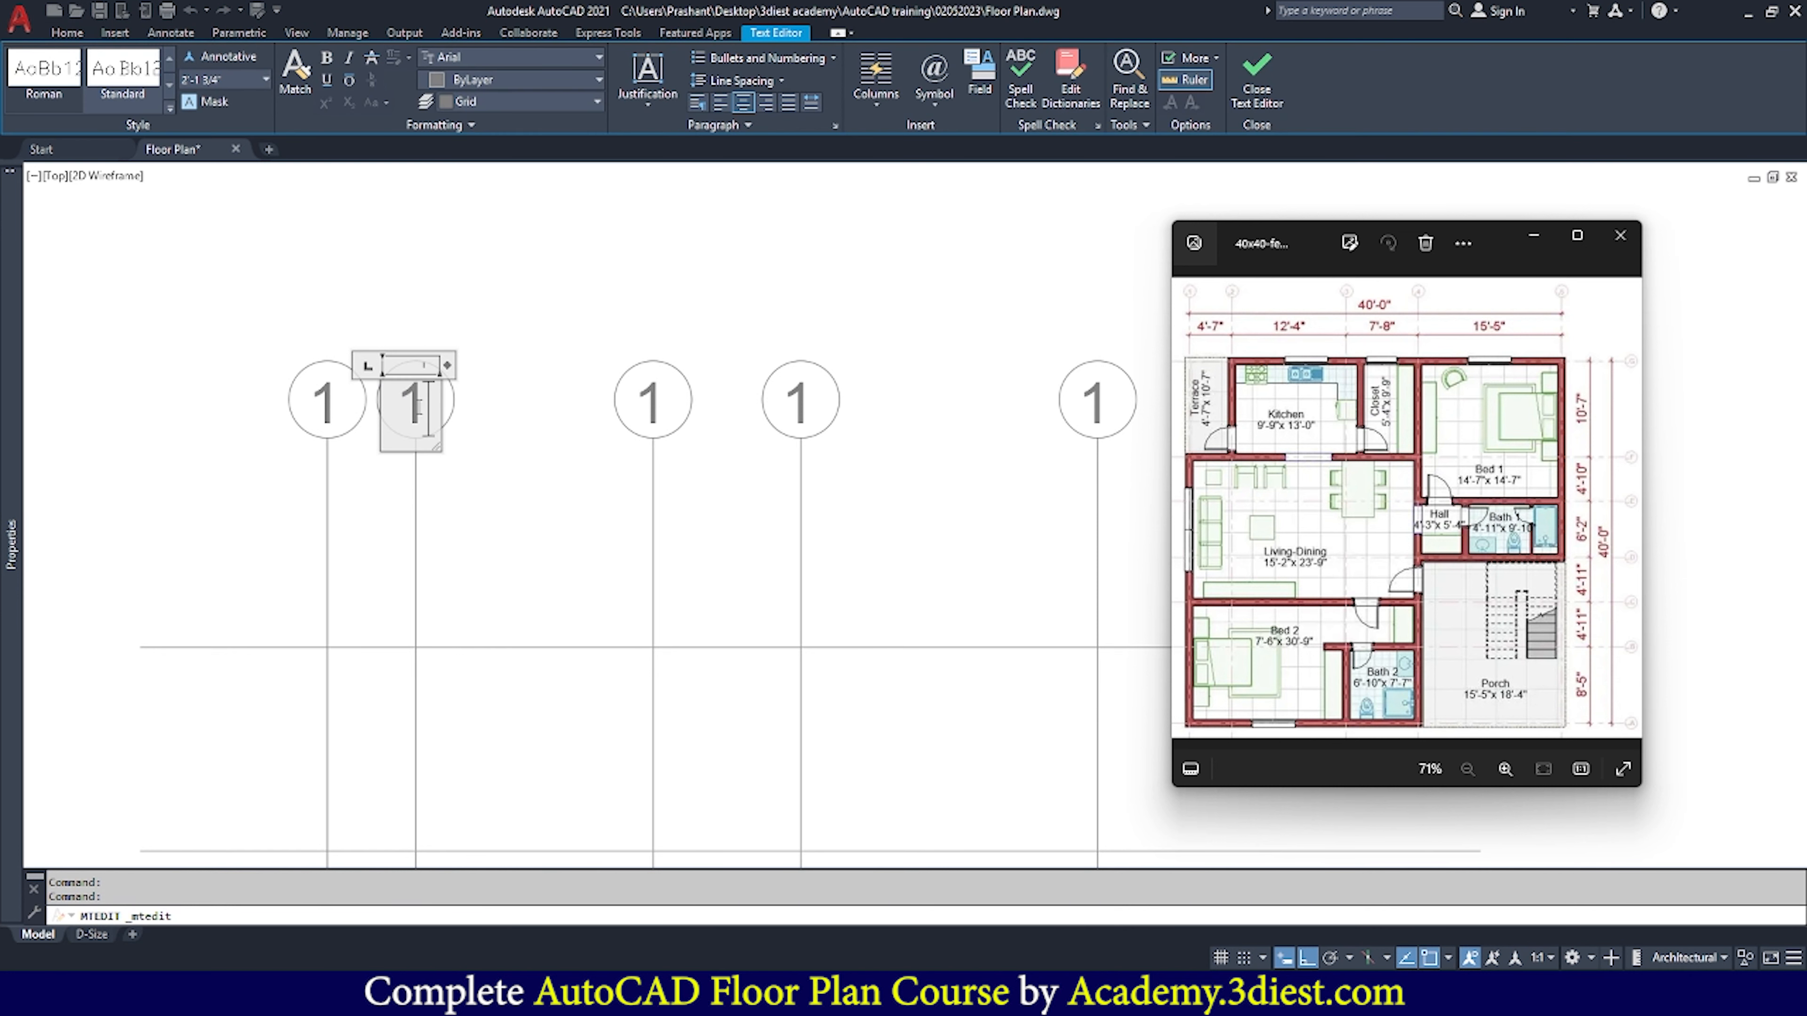
double_click(418, 407)
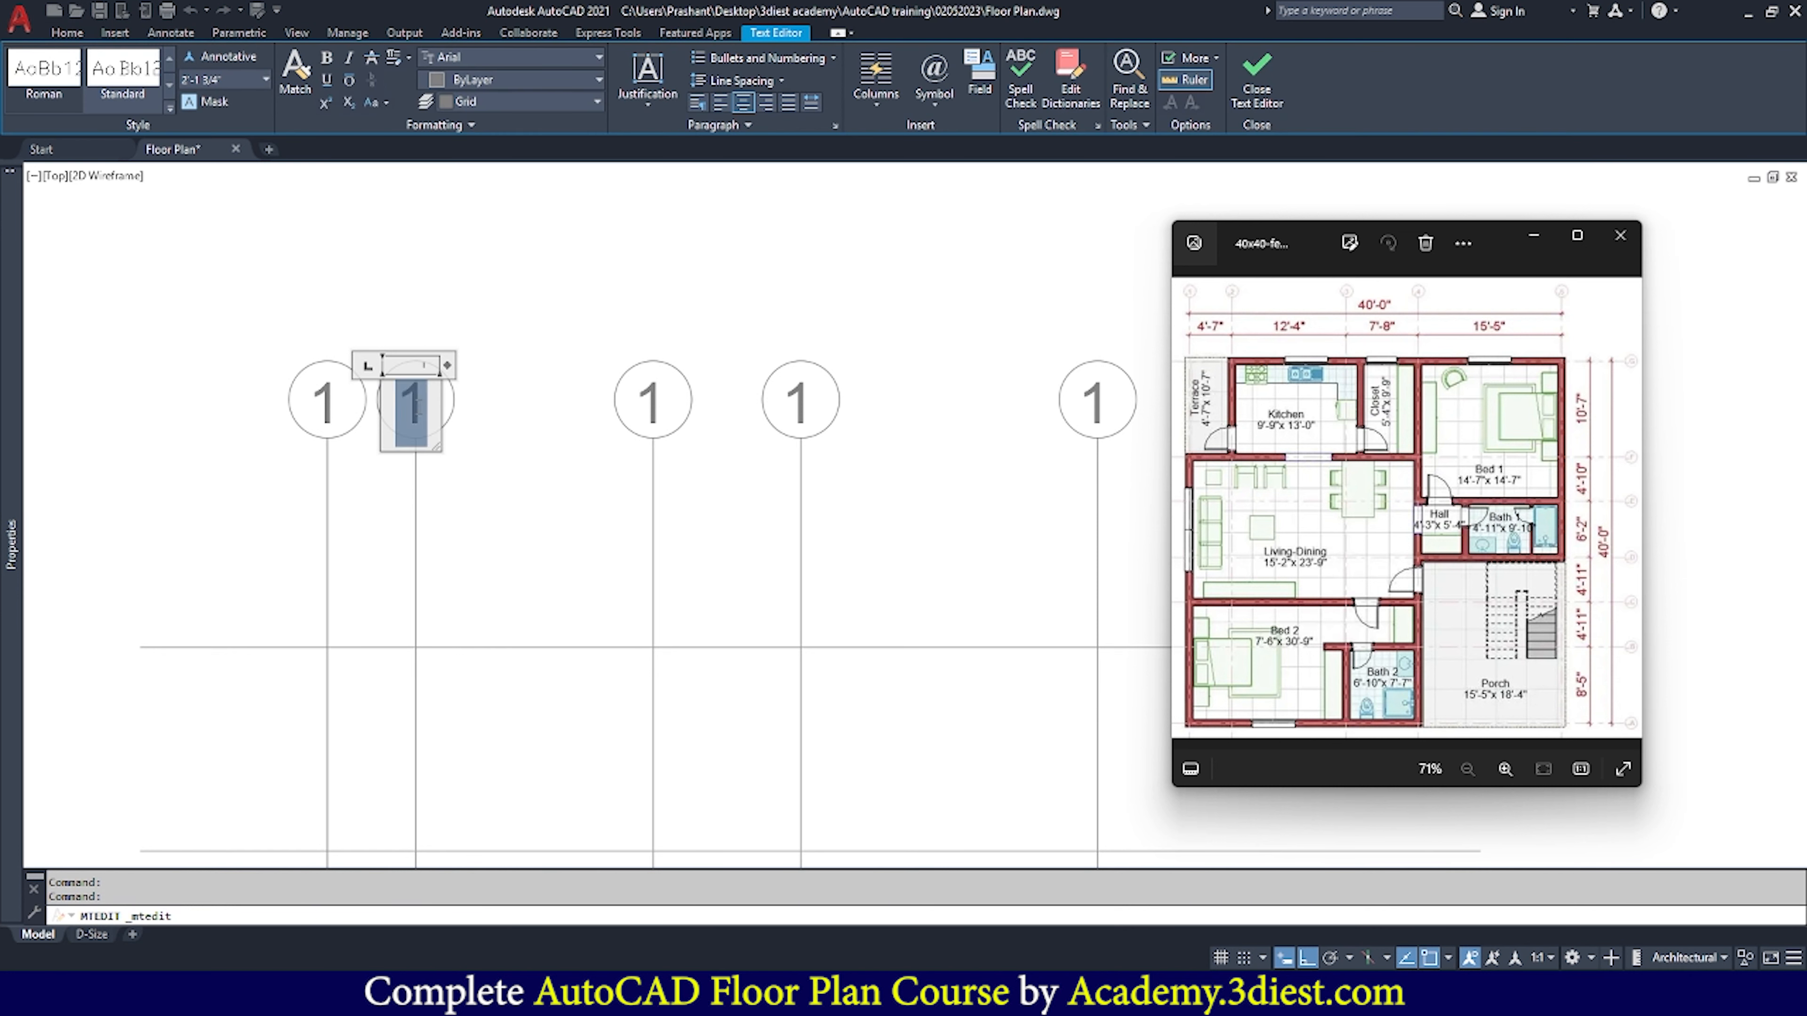
key(BackSpace)
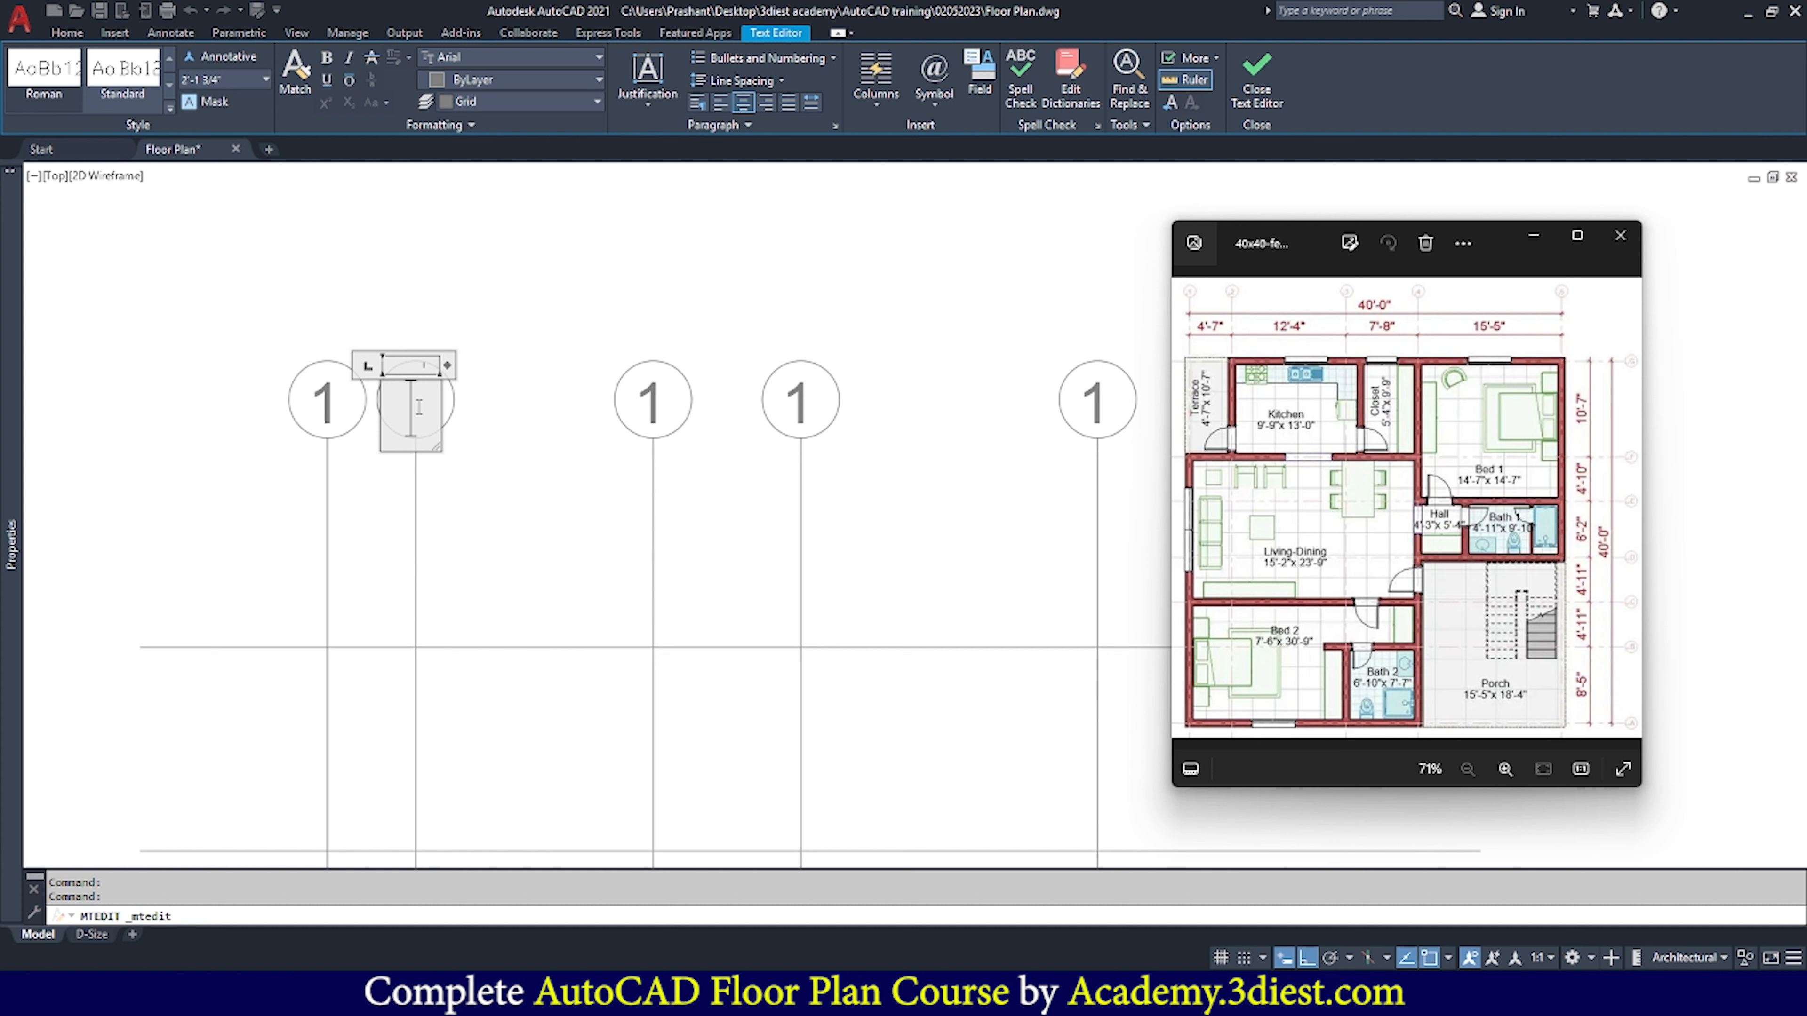
click(462, 441)
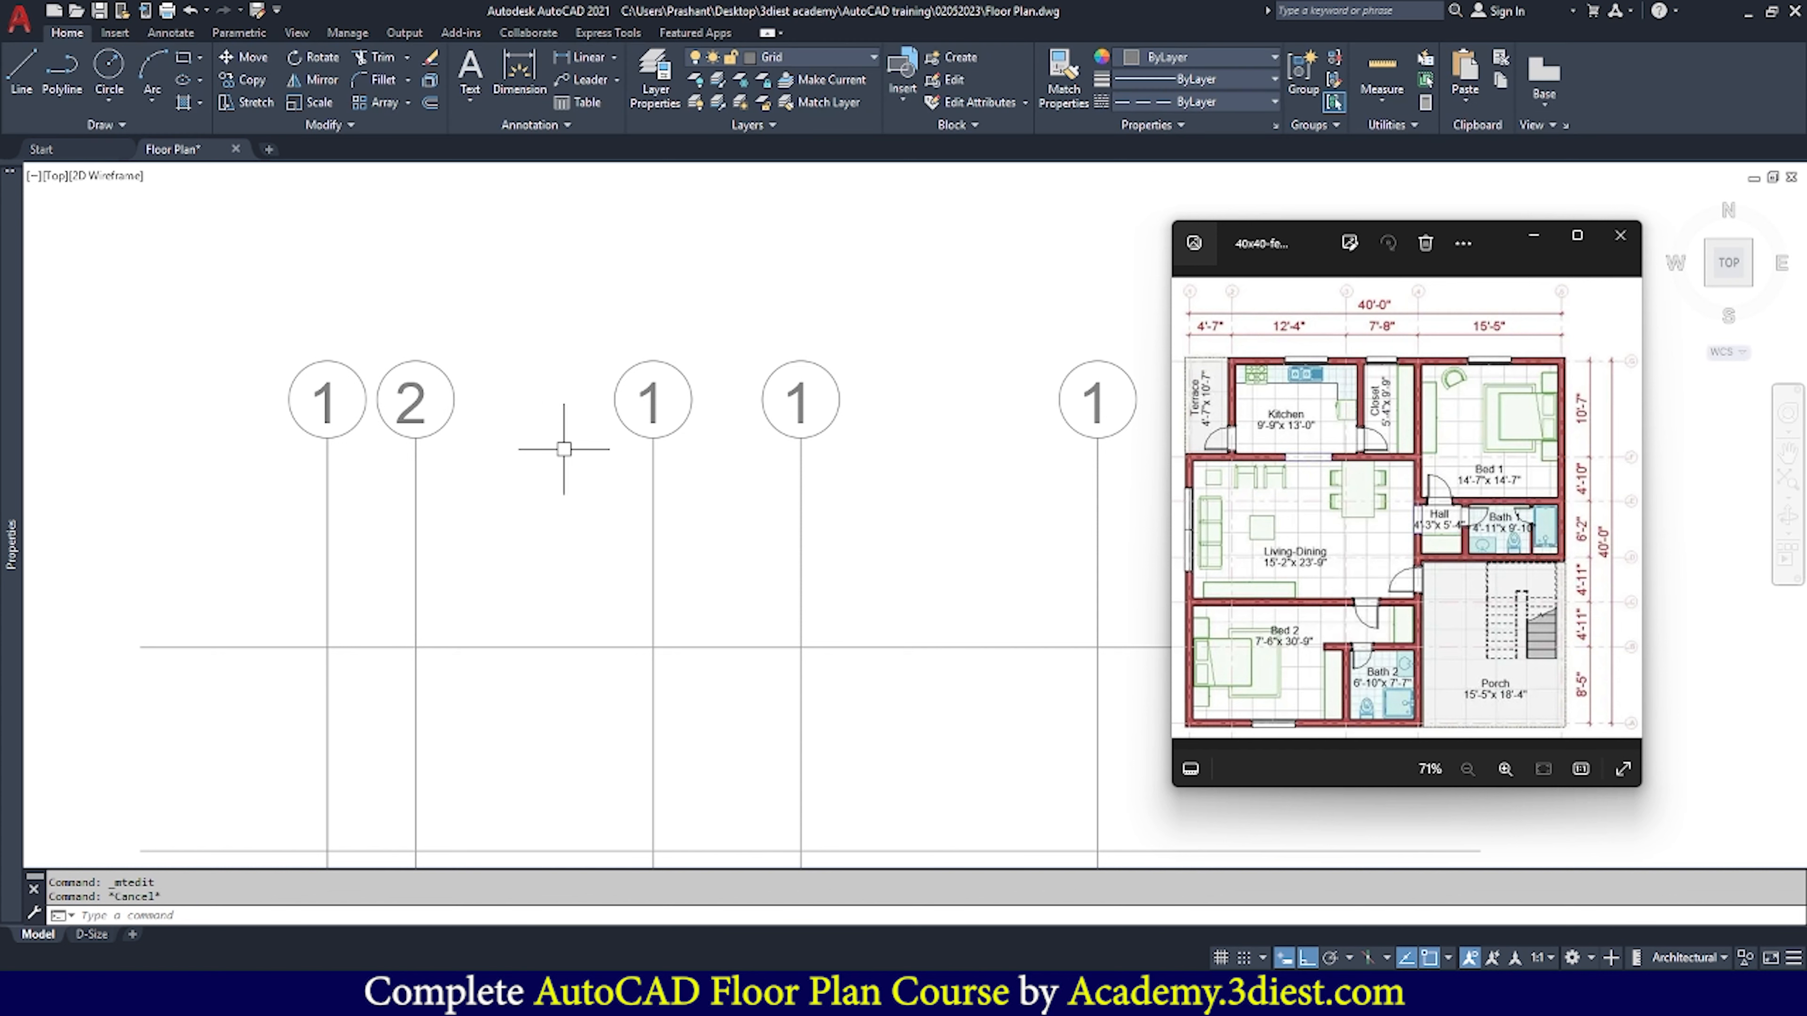
Renumber the bubbles on the third, fourth and fifth vertical grid lines as 3, 4 and 5
scroll(455, 399, down, 2)
scroll(605, 400, up, 2)
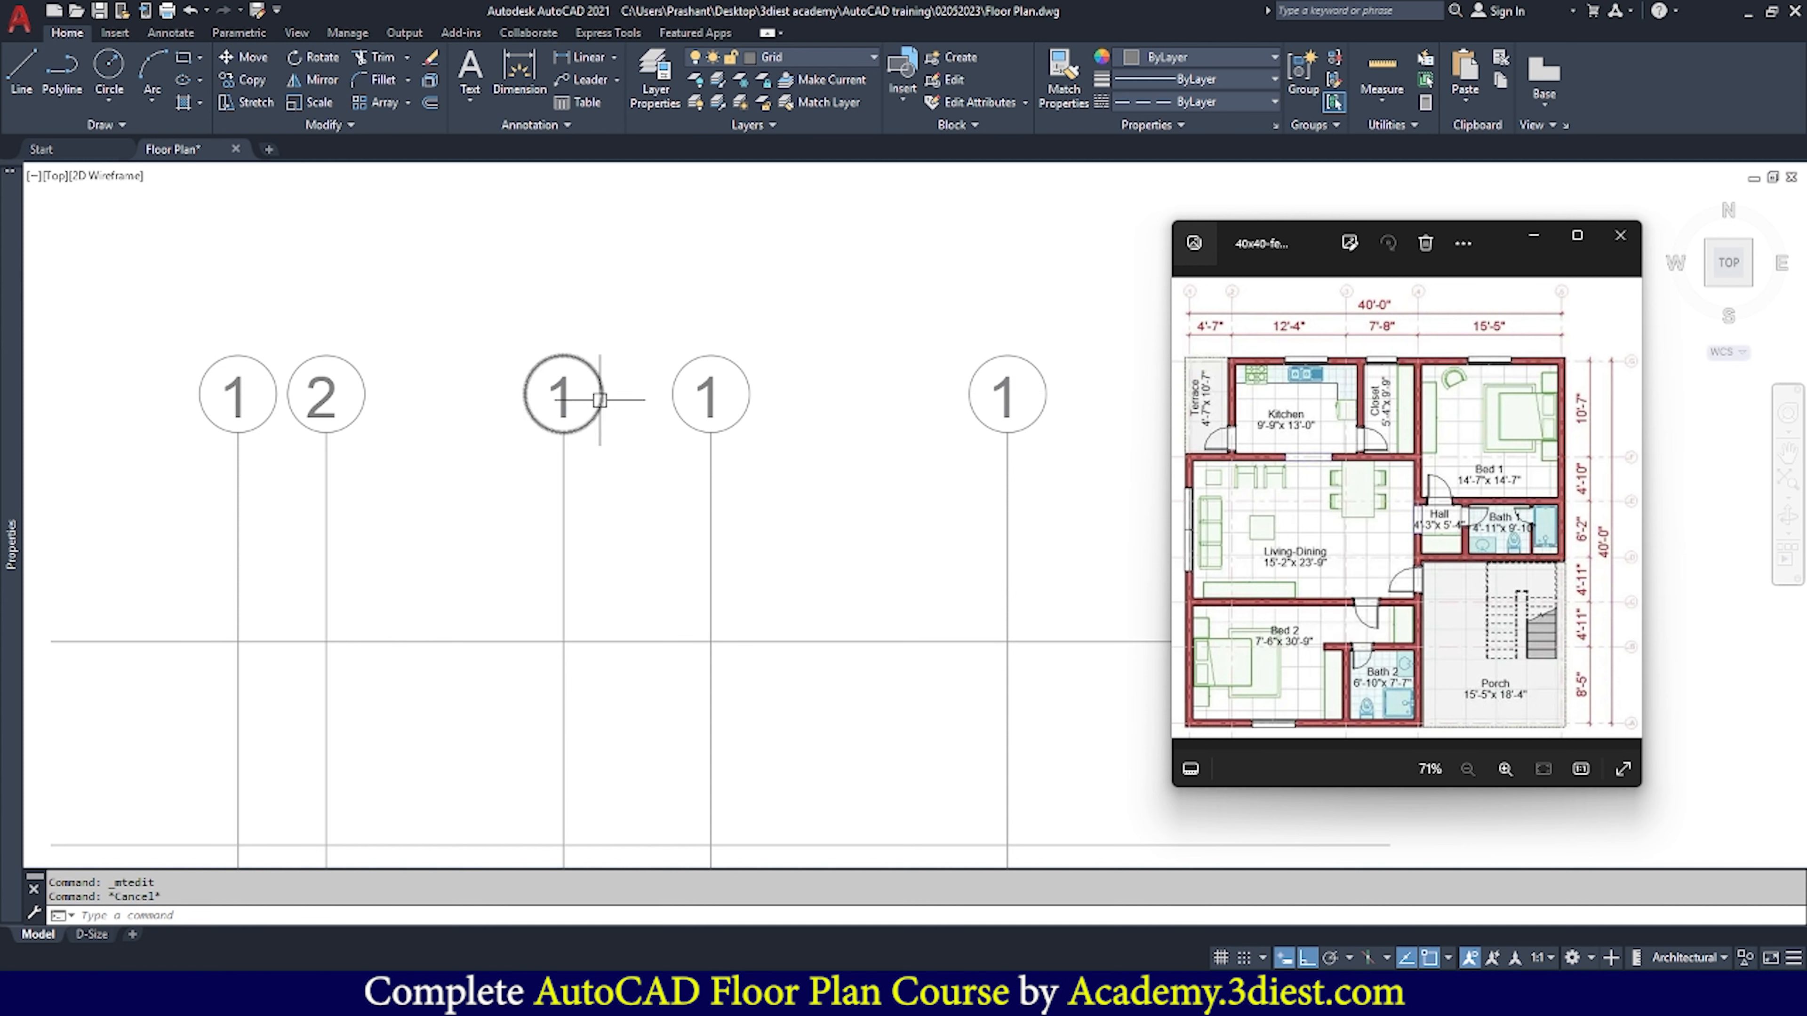
double_click(569, 395)
text(3)
click(658, 283)
double_click(710, 396)
text(4)
click(749, 279)
double_click(1004, 396)
text(5)
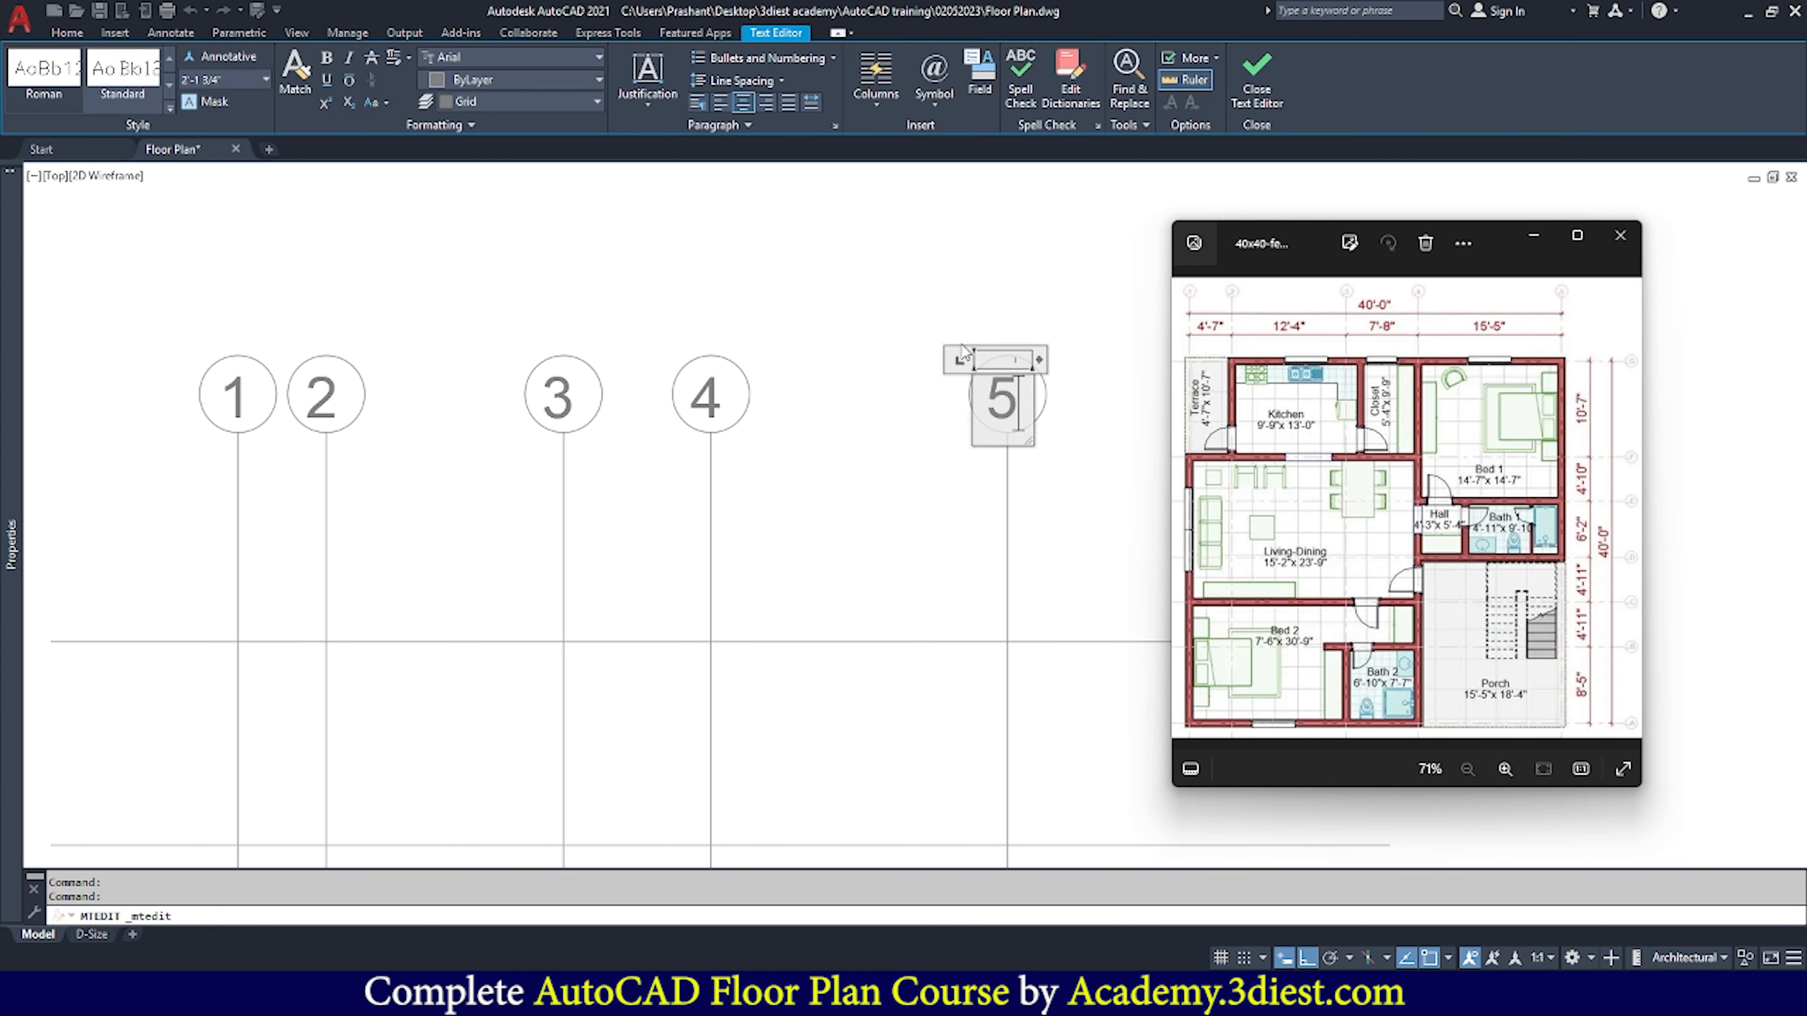
key(Escape)
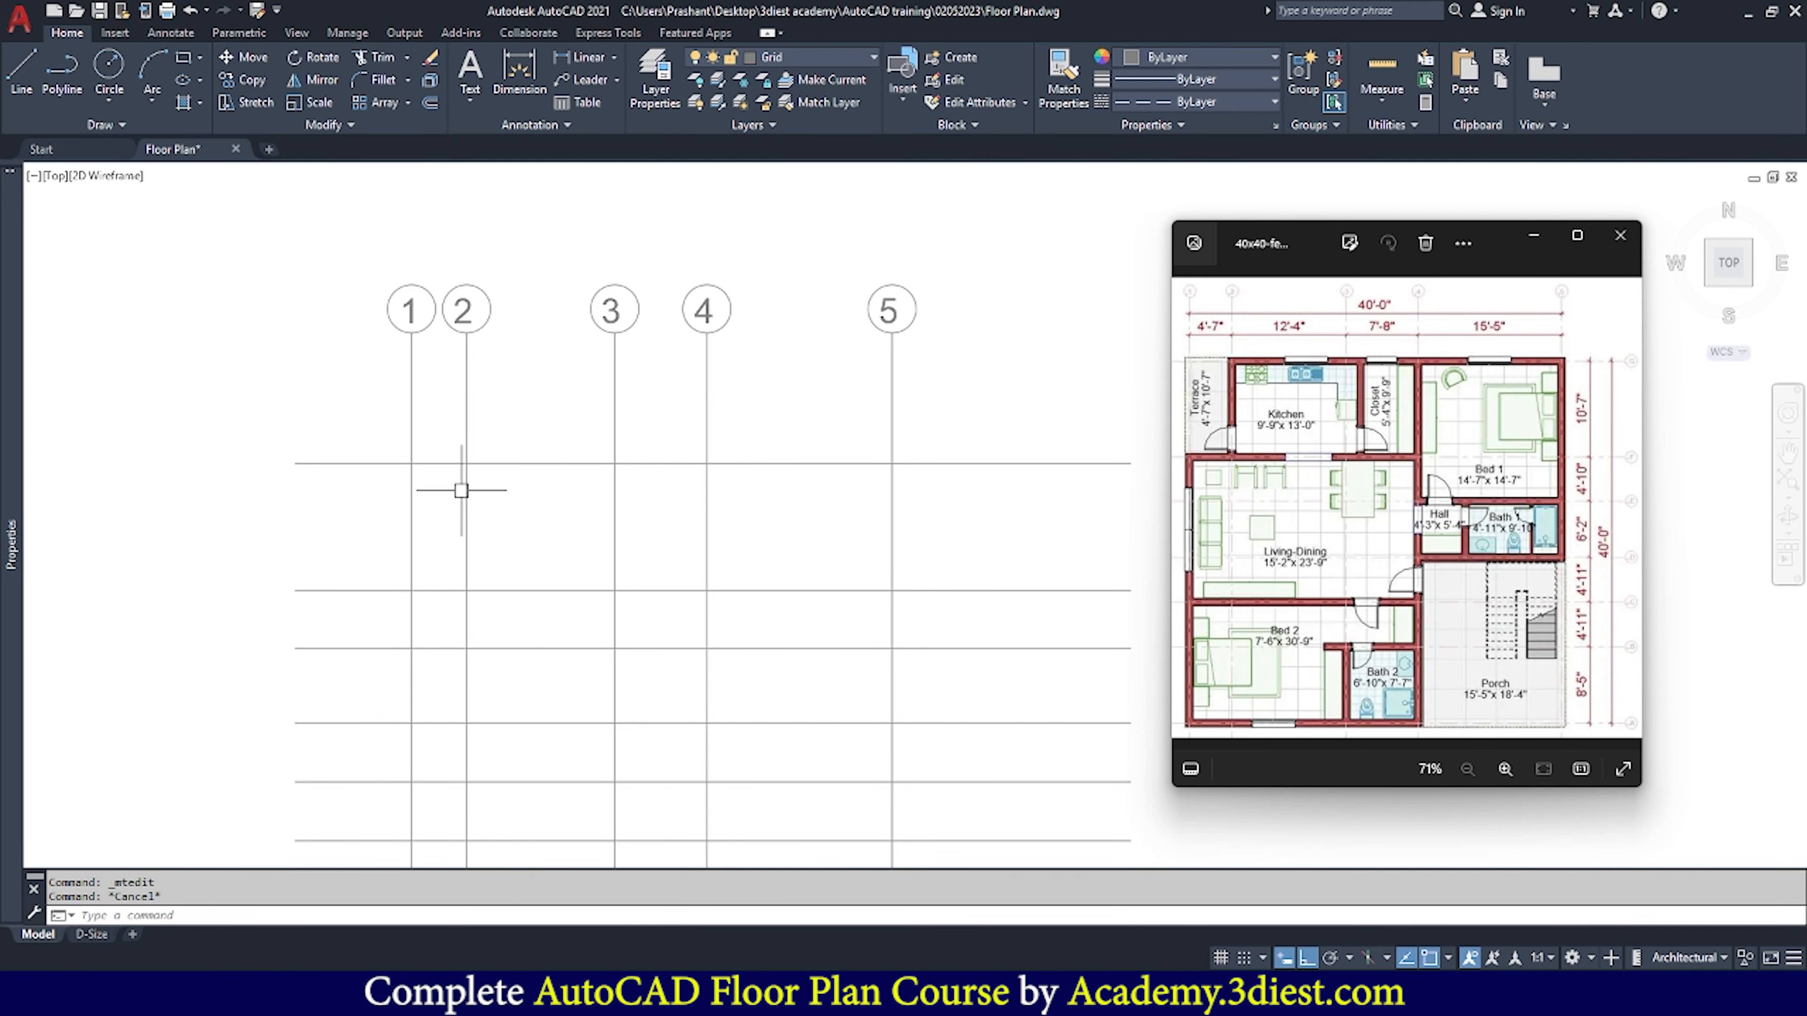
Copy the first bubble with its number 1 from the circle's left quadrant to the right end of the lowest horizontal grid line
middle_drag(959, 502, 883, 395)
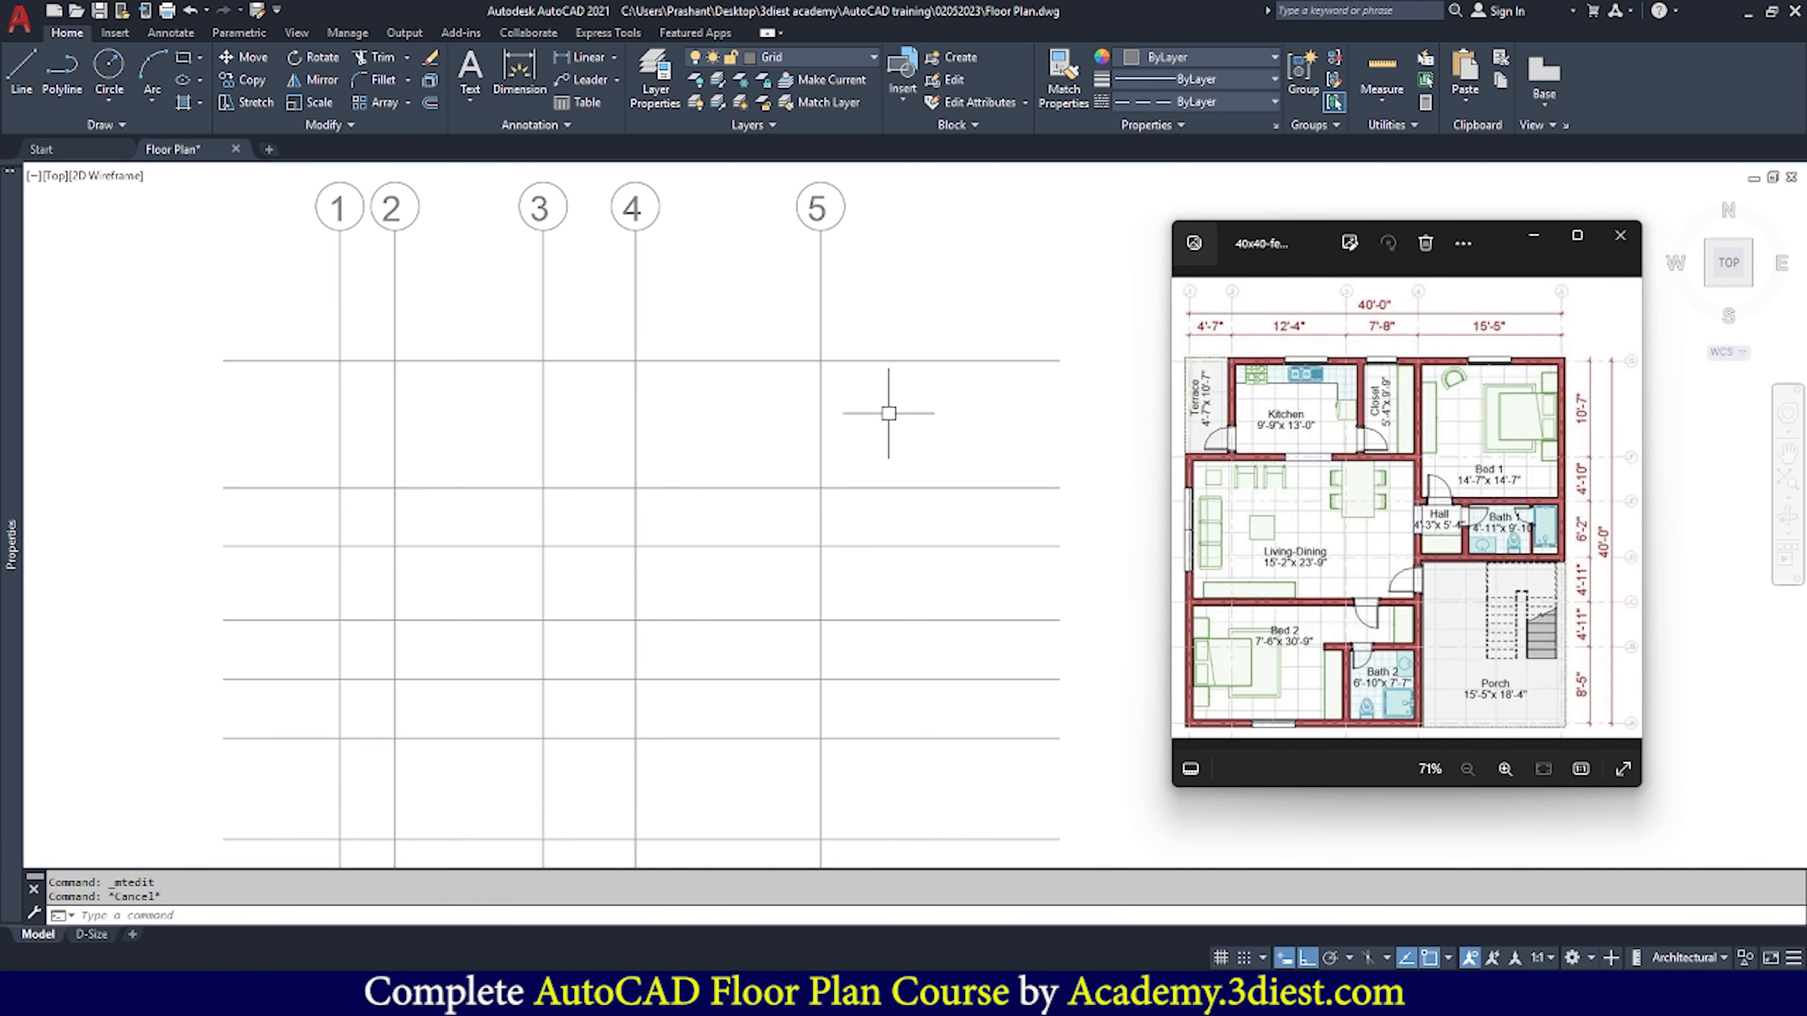
scroll(889, 412, down, 2)
scroll(891, 407, up, 2)
scroll(890, 407, down, 2)
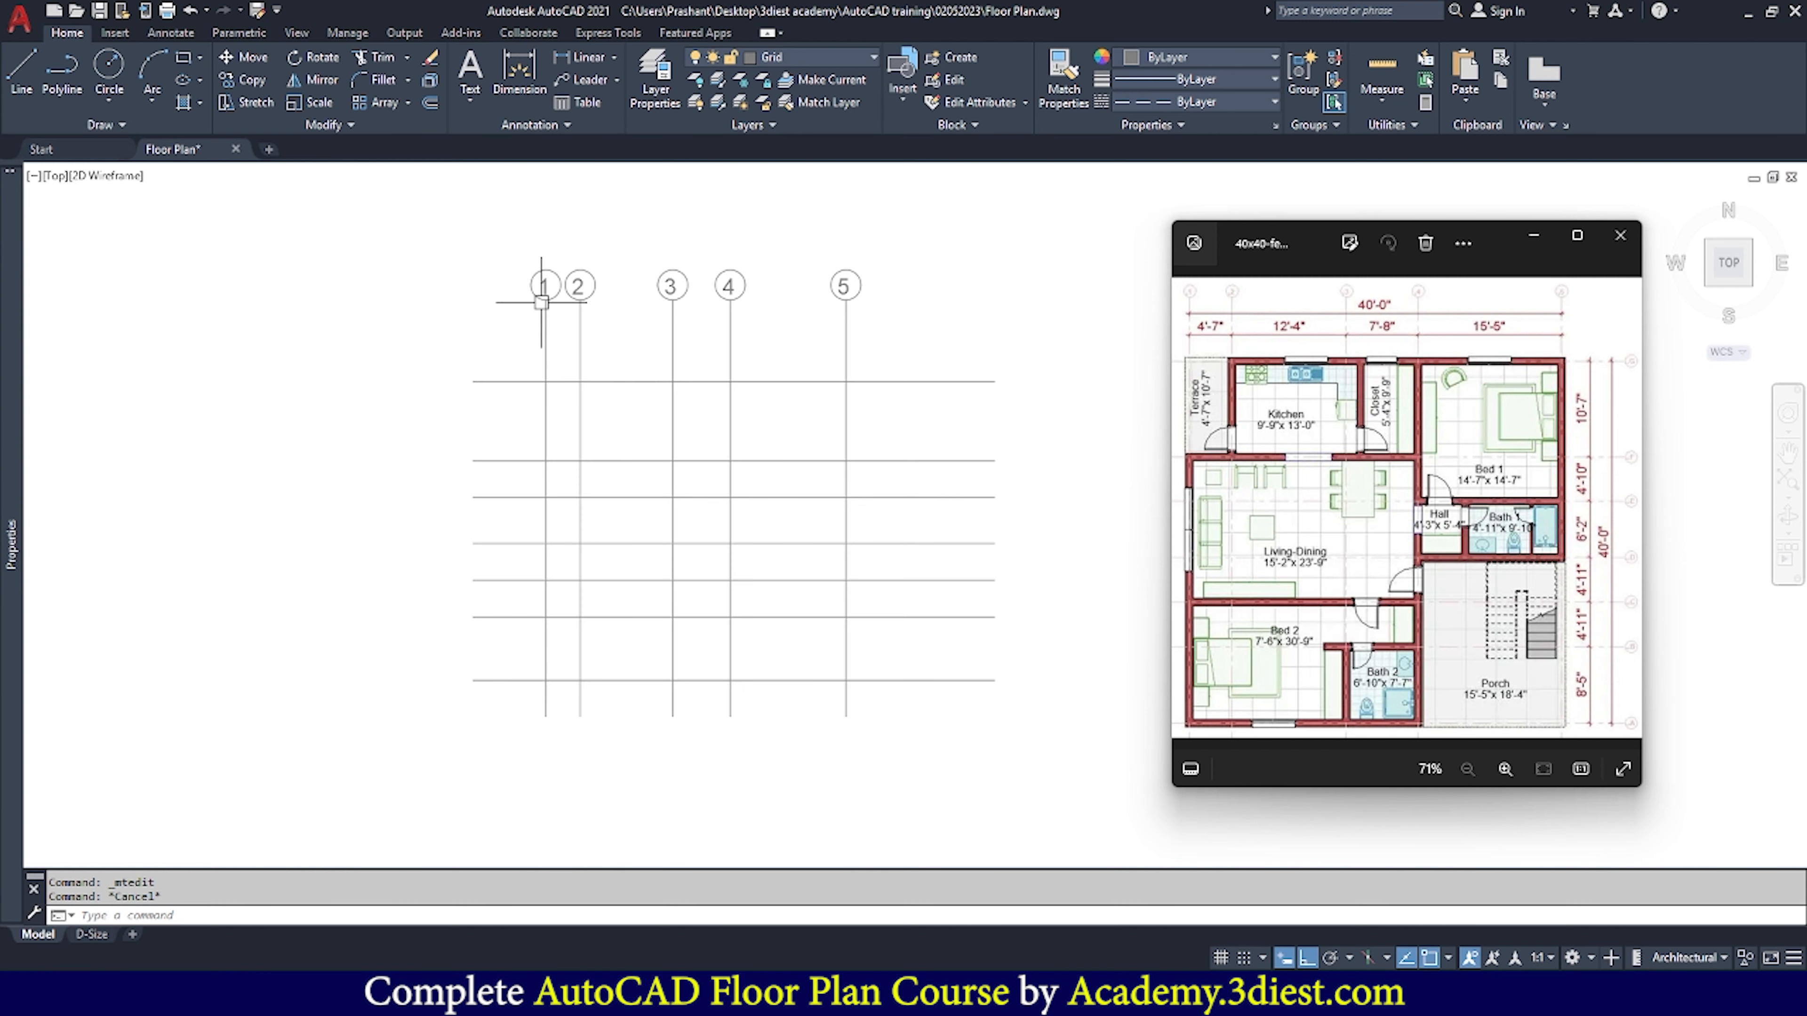
scroll(535, 262, up, 4)
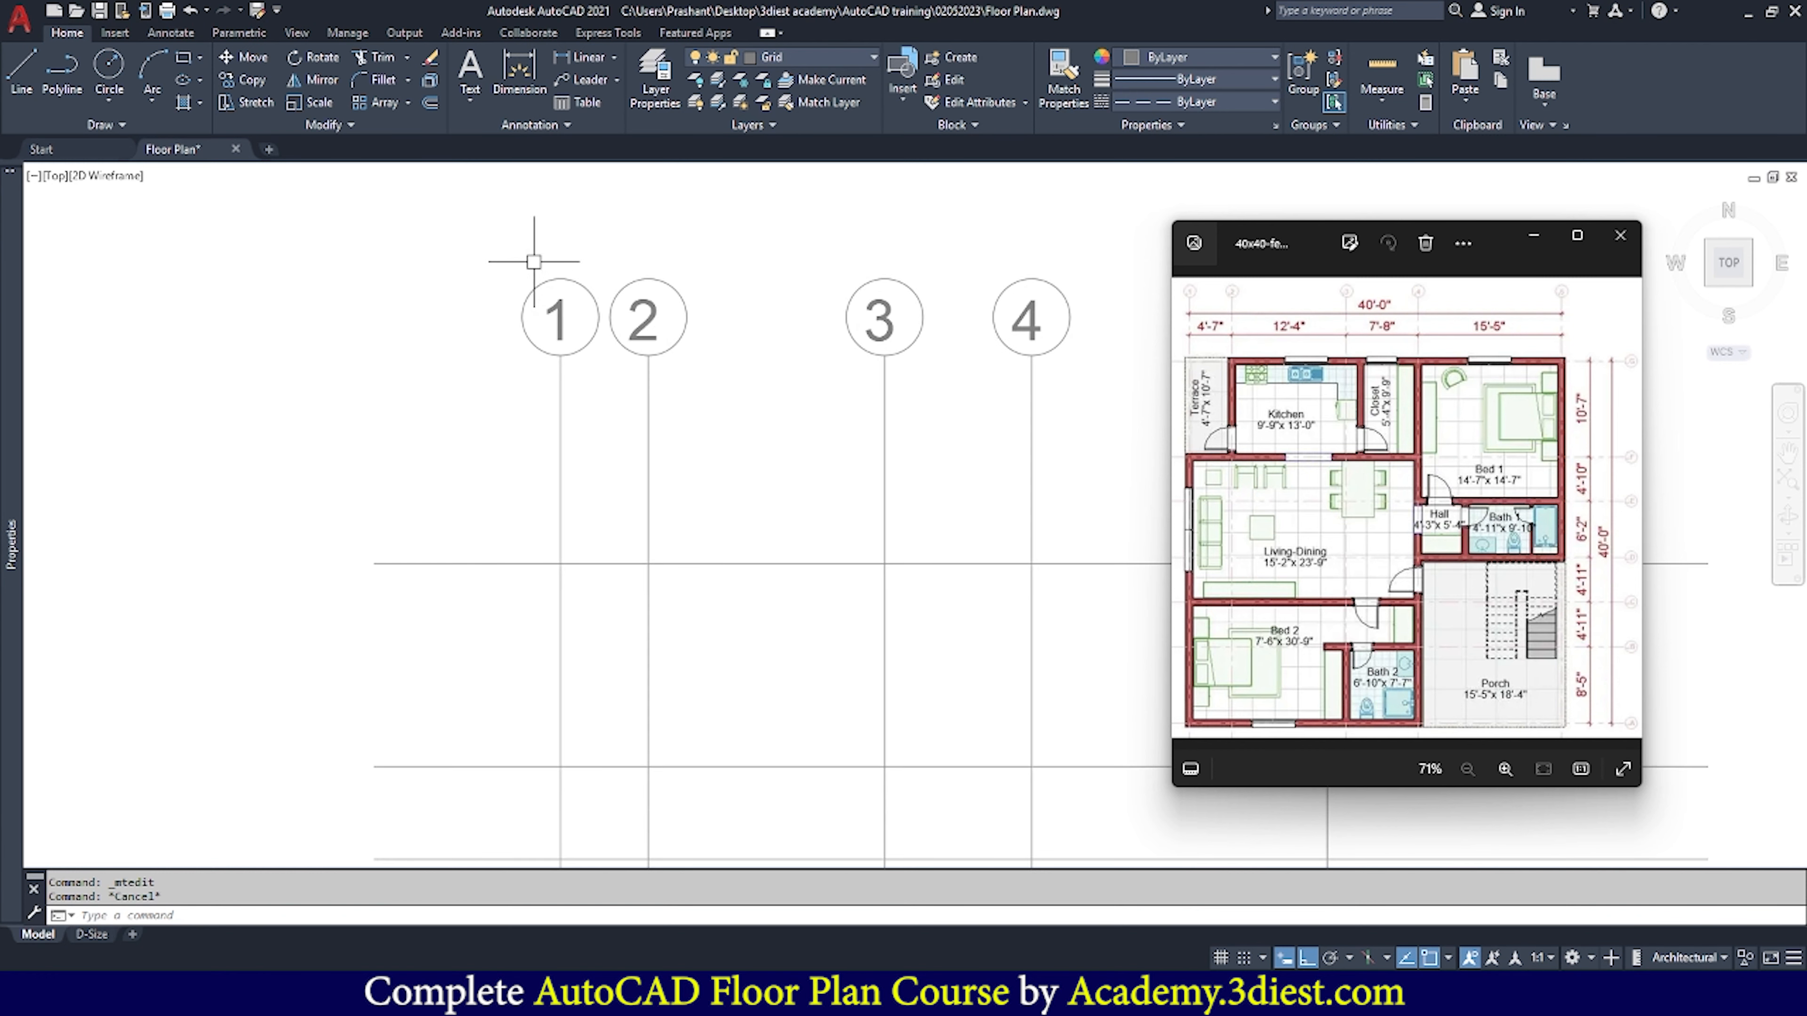
click(541, 286)
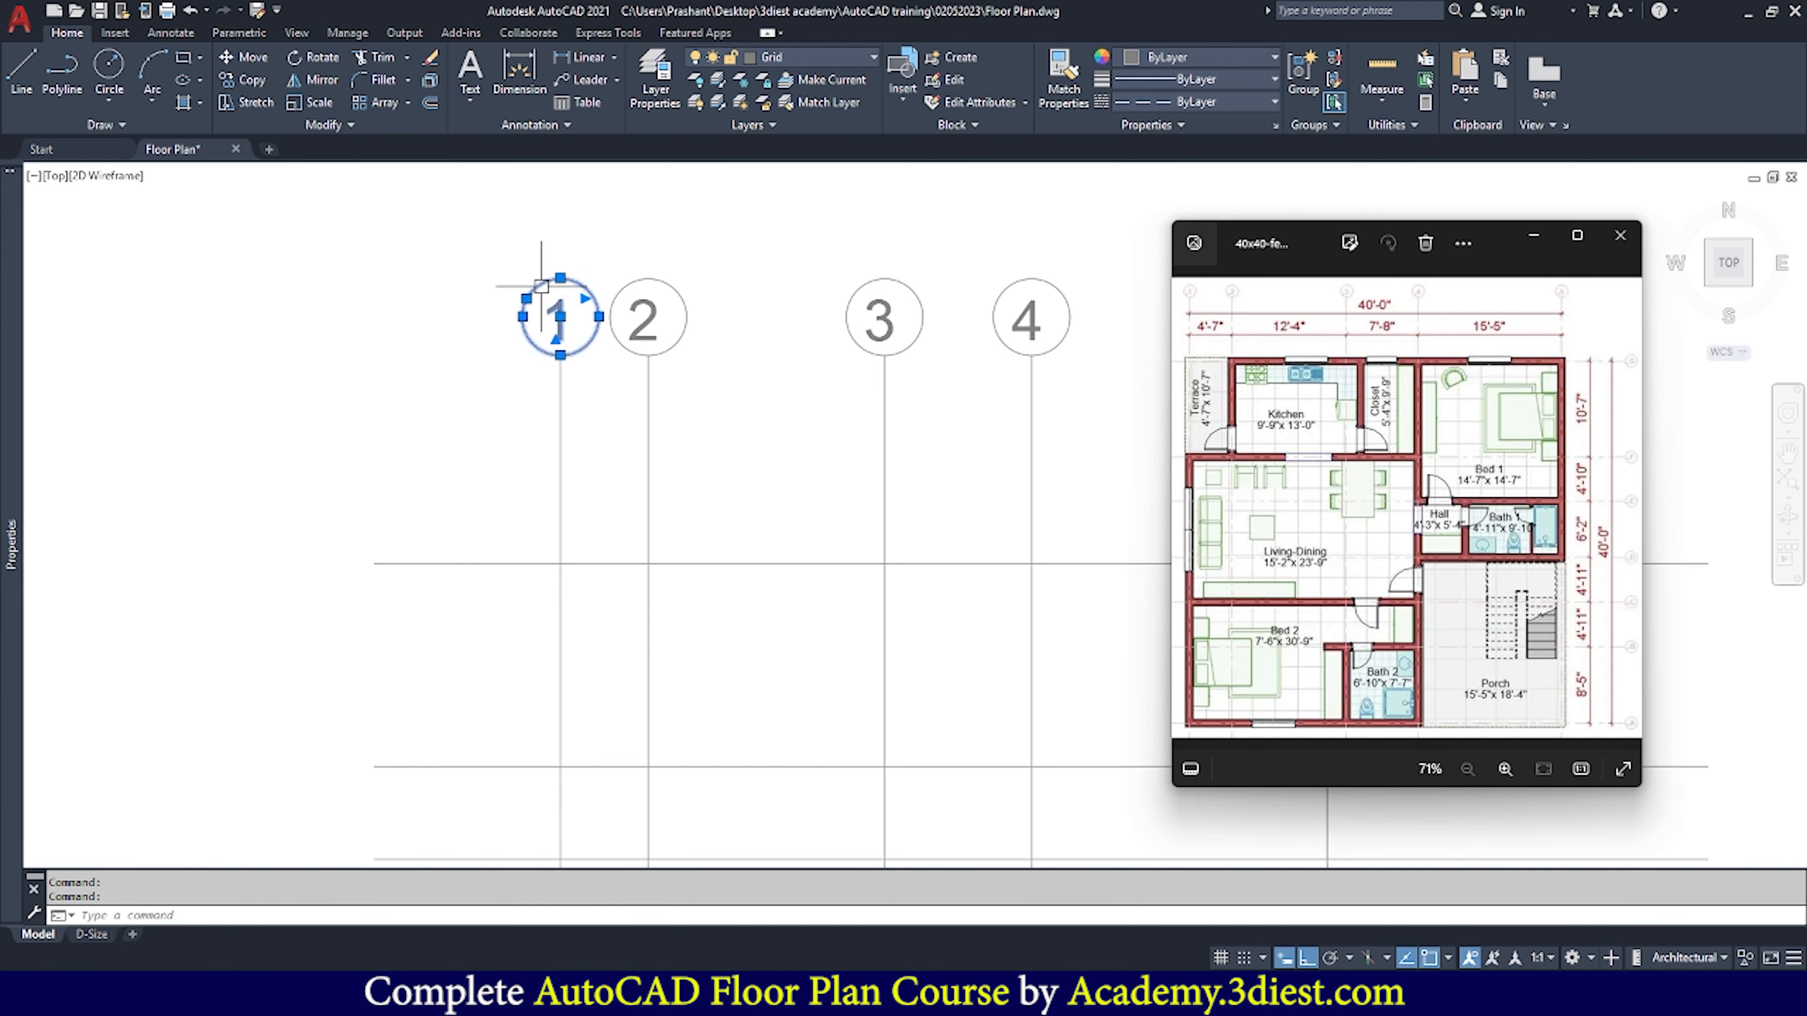
click(244, 79)
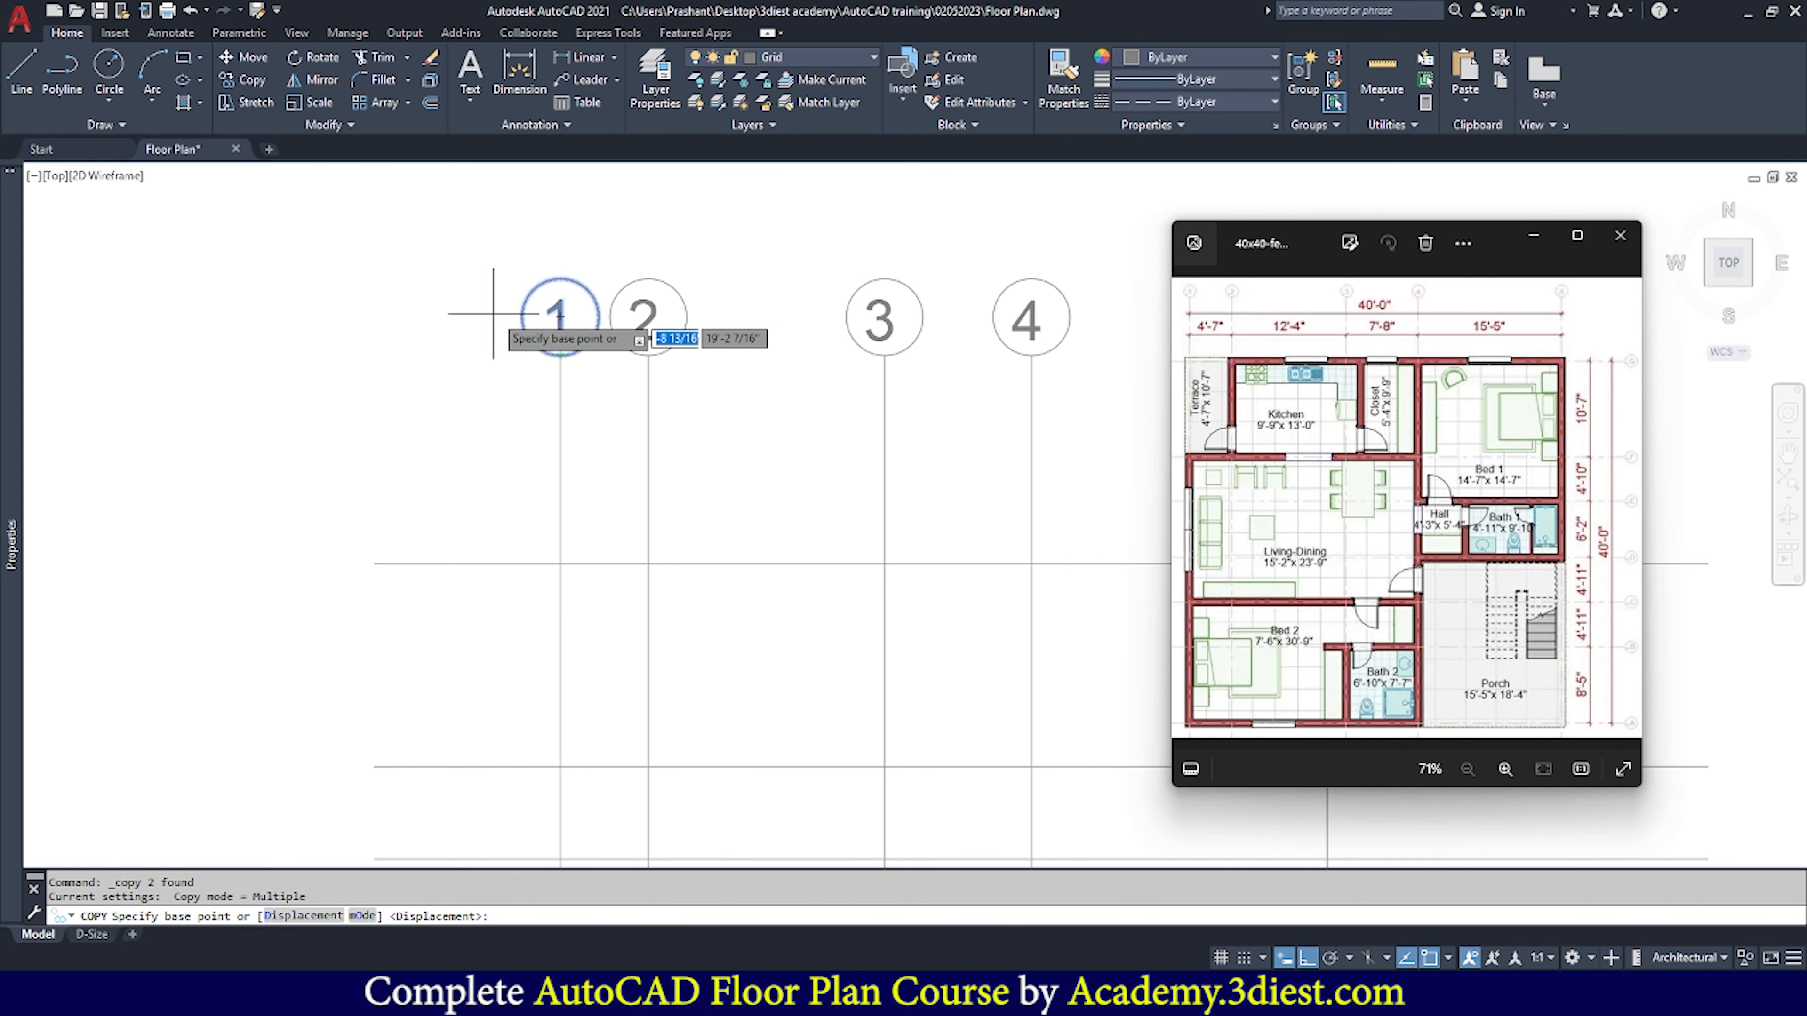
click(522, 316)
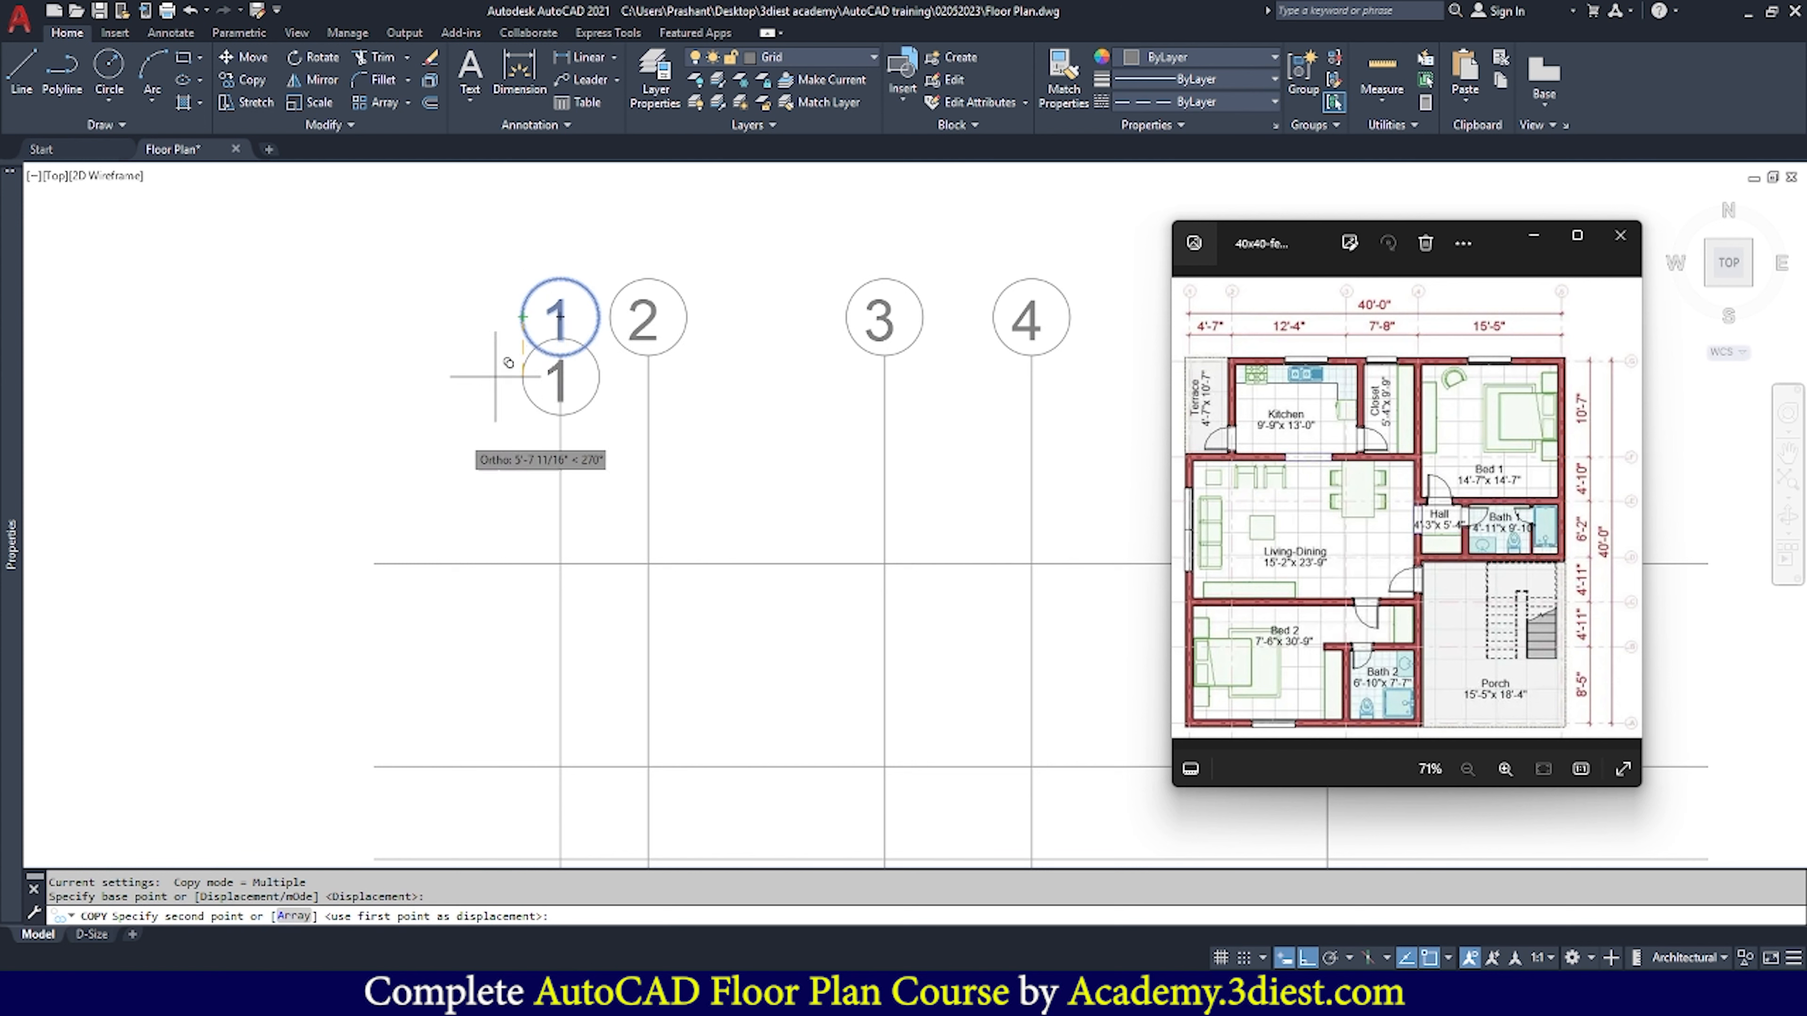
scroll(498, 328, down, 3)
scroll(764, 579, up, 2)
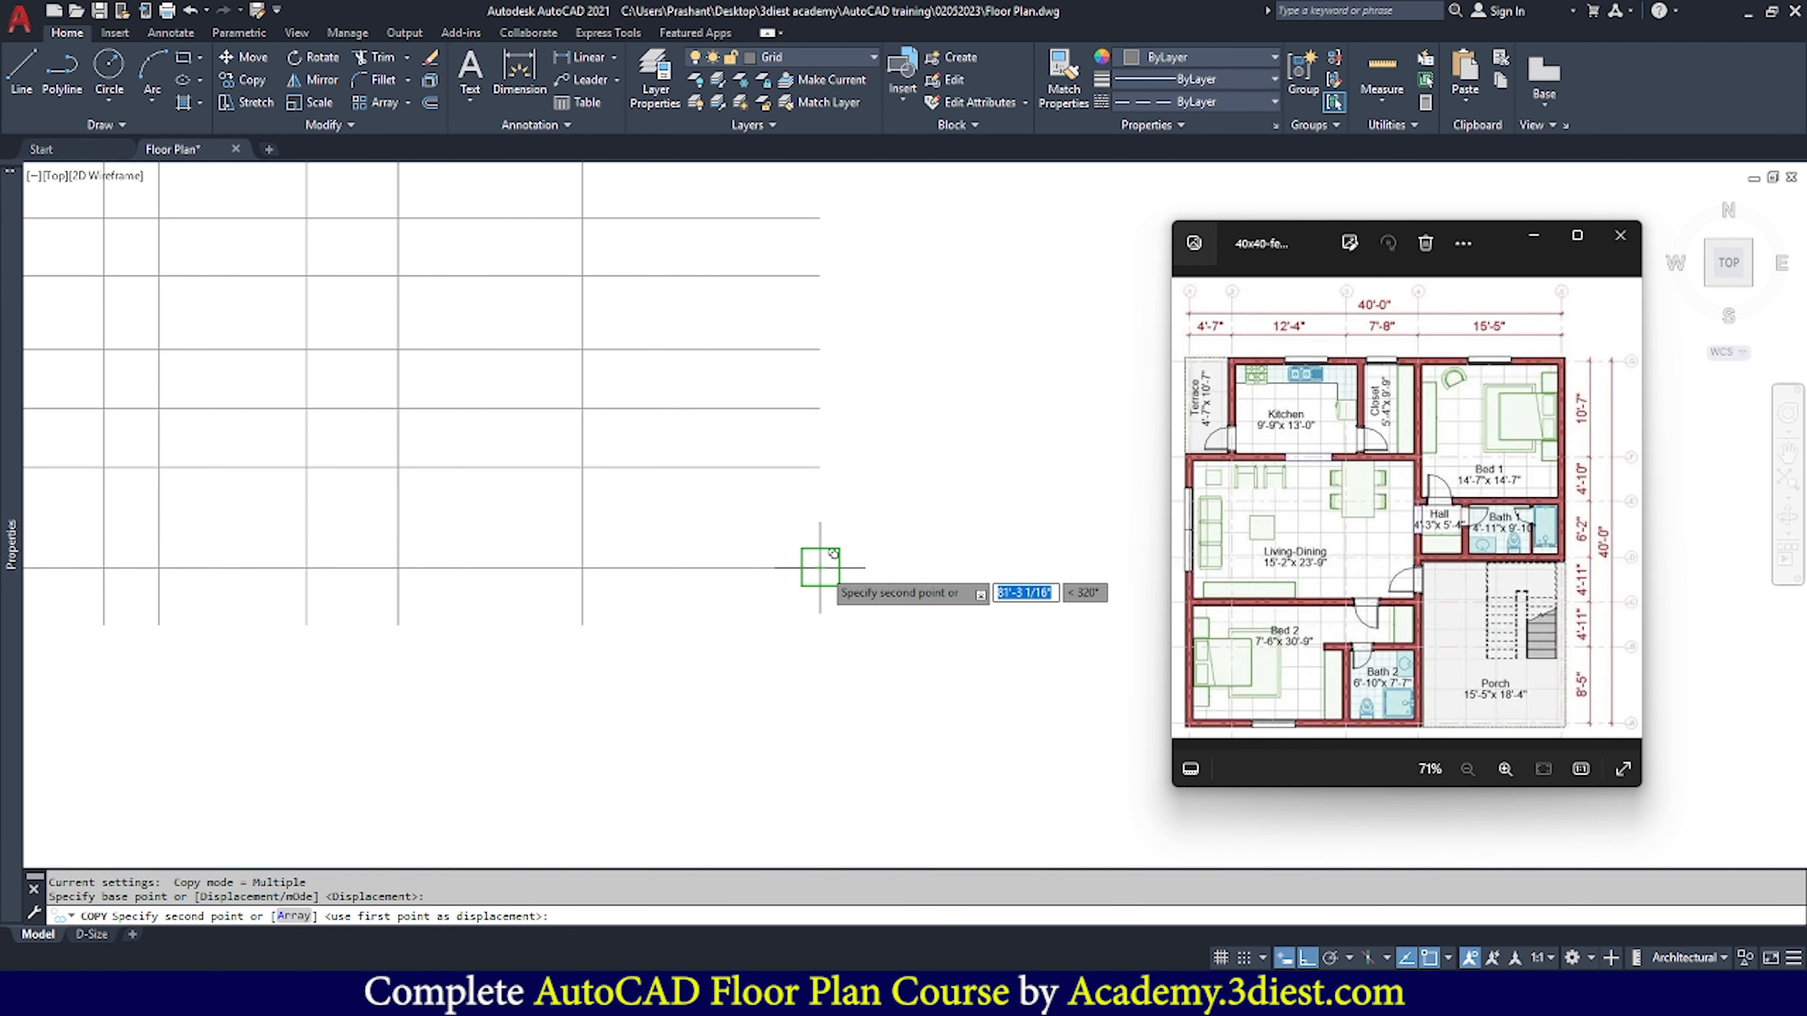
click(820, 568)
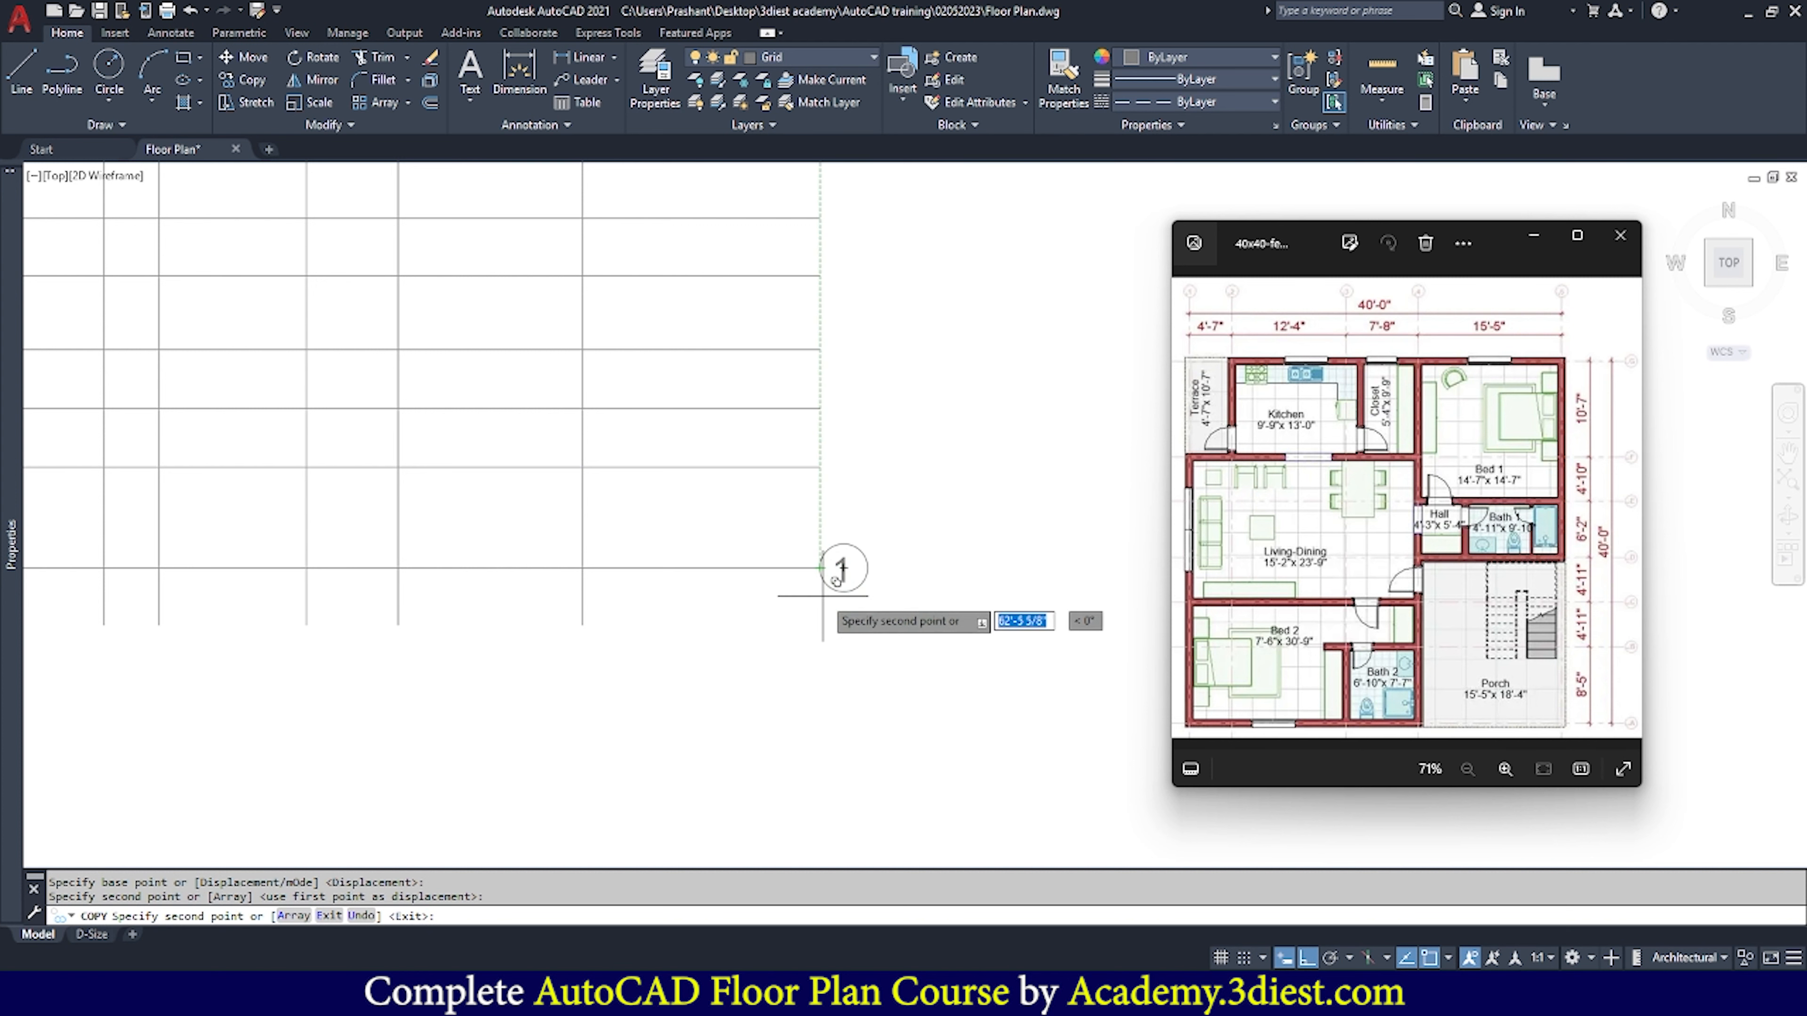
key(Escape)
Move the number 1 in the lowest horizontal grid line's bubble slightly to the right to centre it in its circle
scroll(853, 605, down, 4)
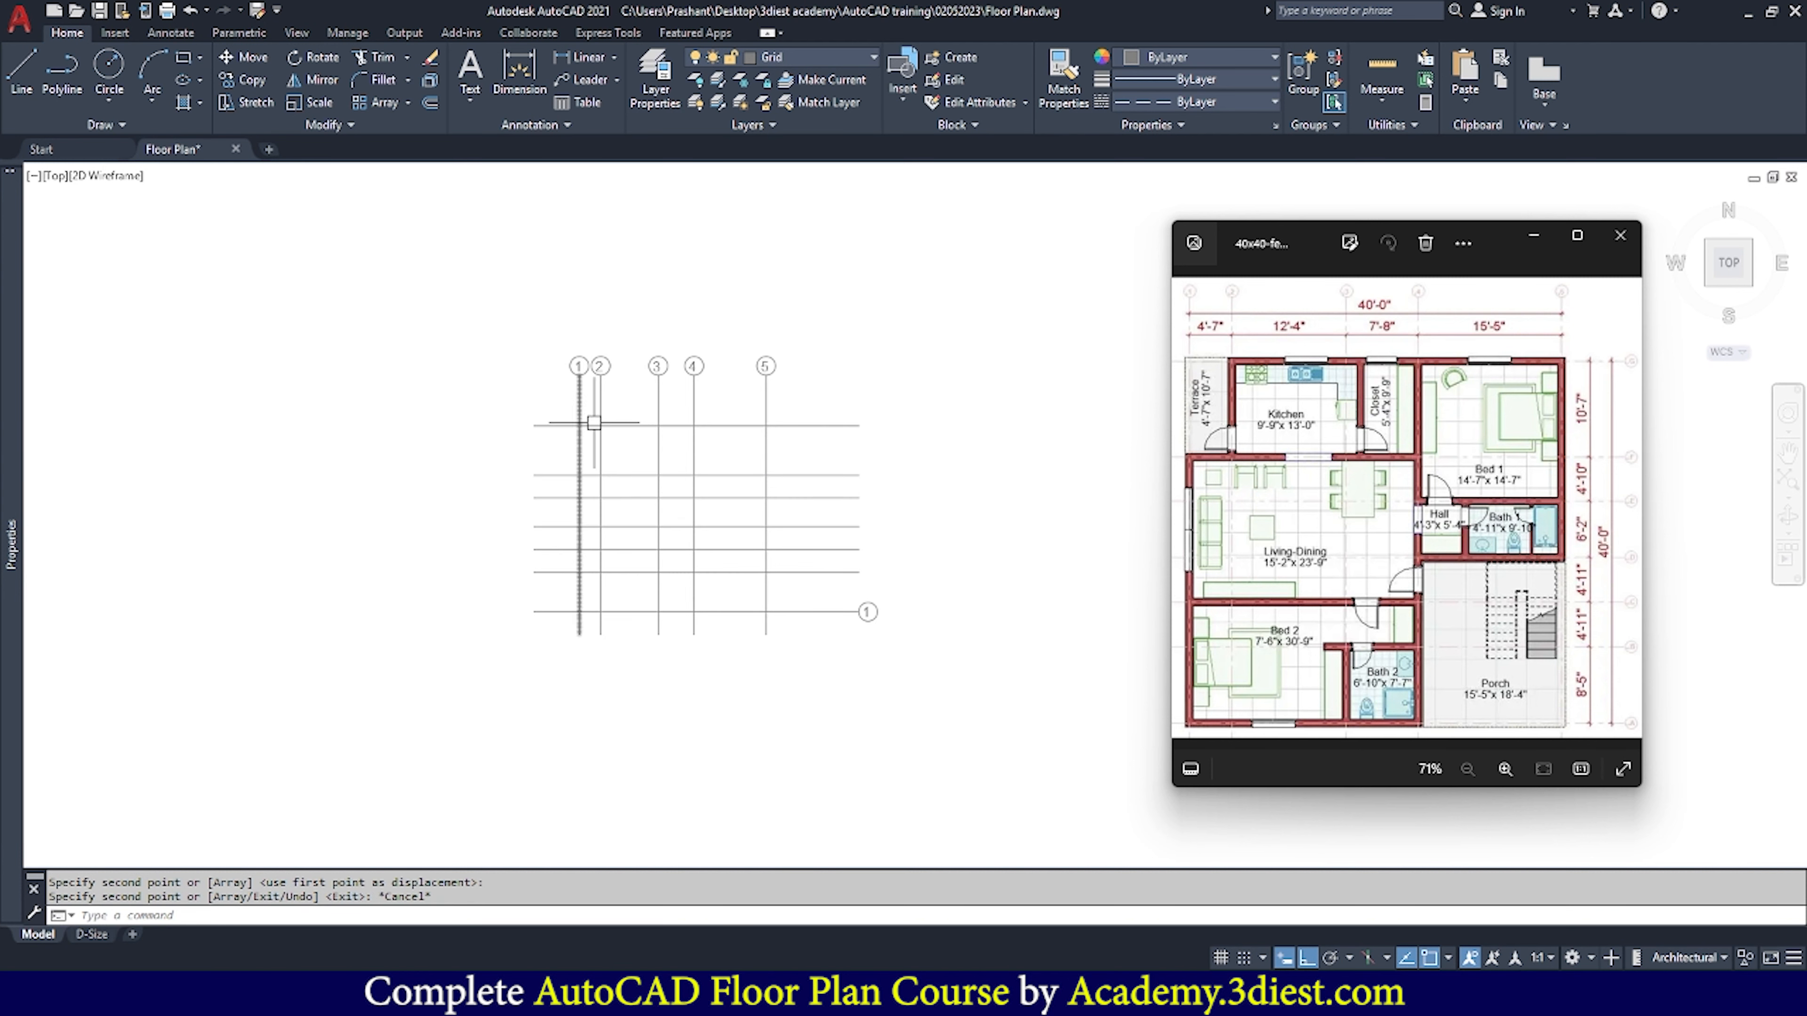
scroll(861, 613, up, 7)
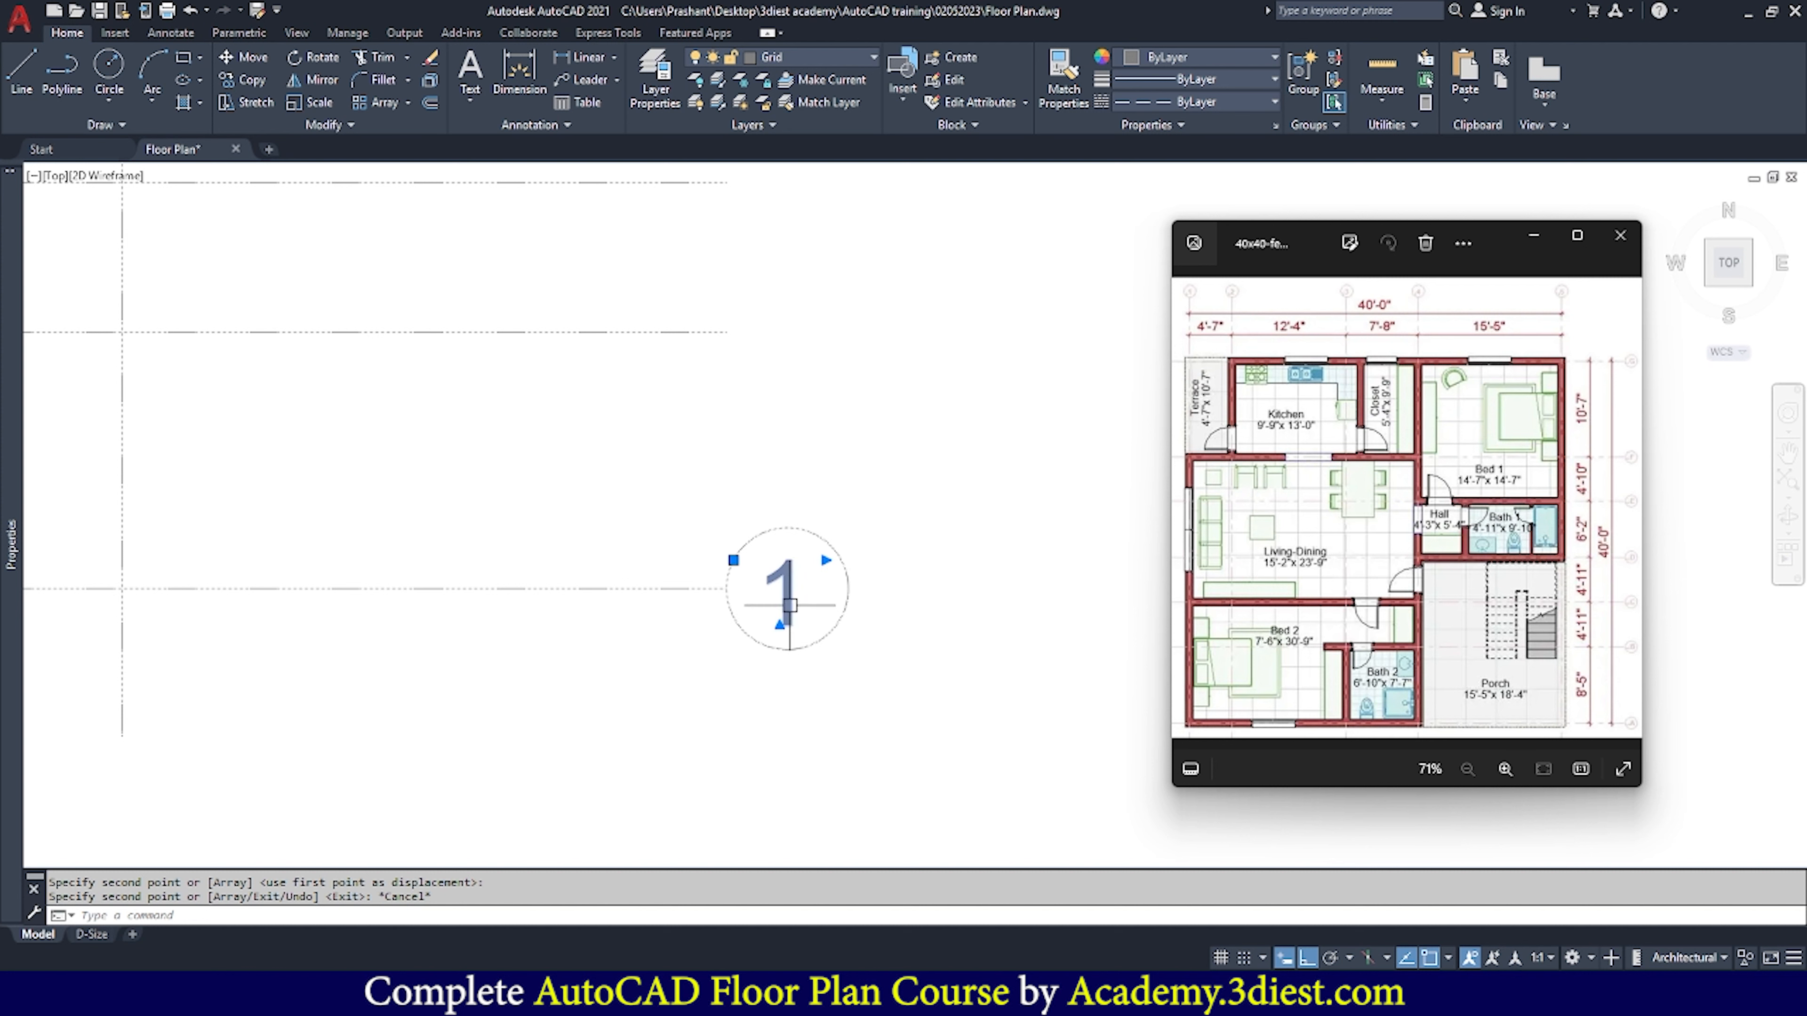
scroll(754, 609, up, 4)
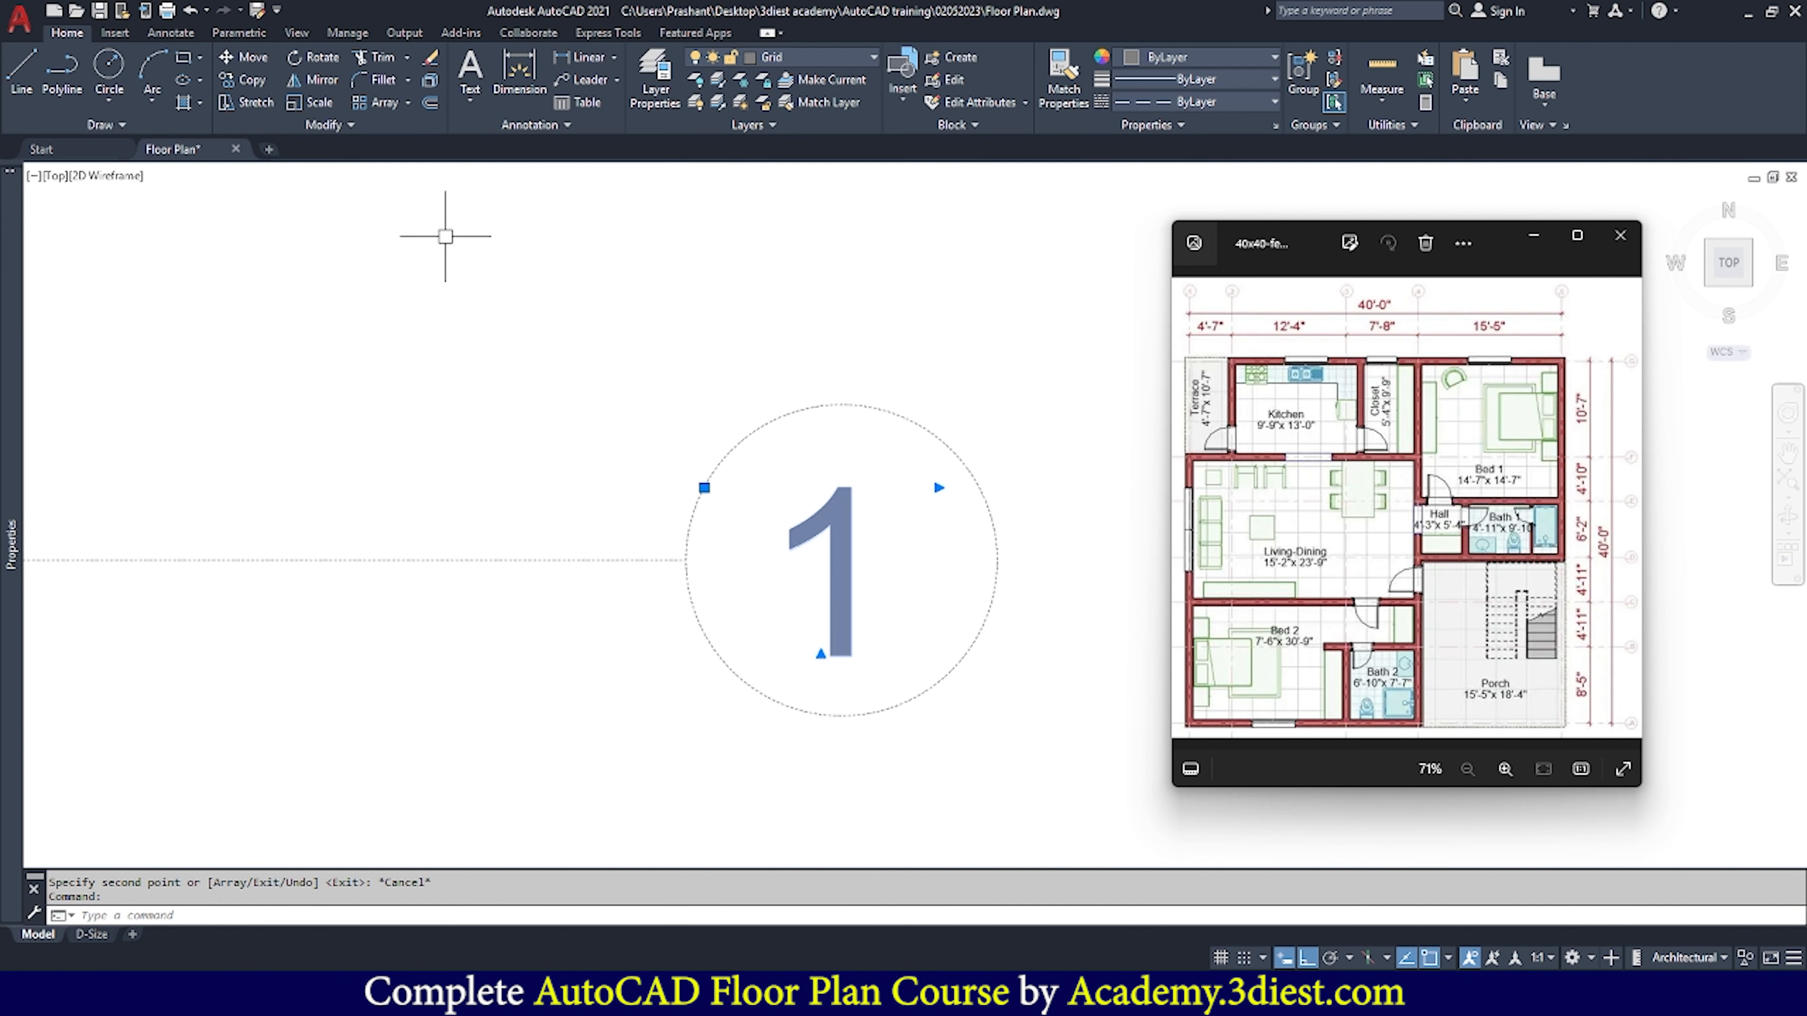
click(245, 69)
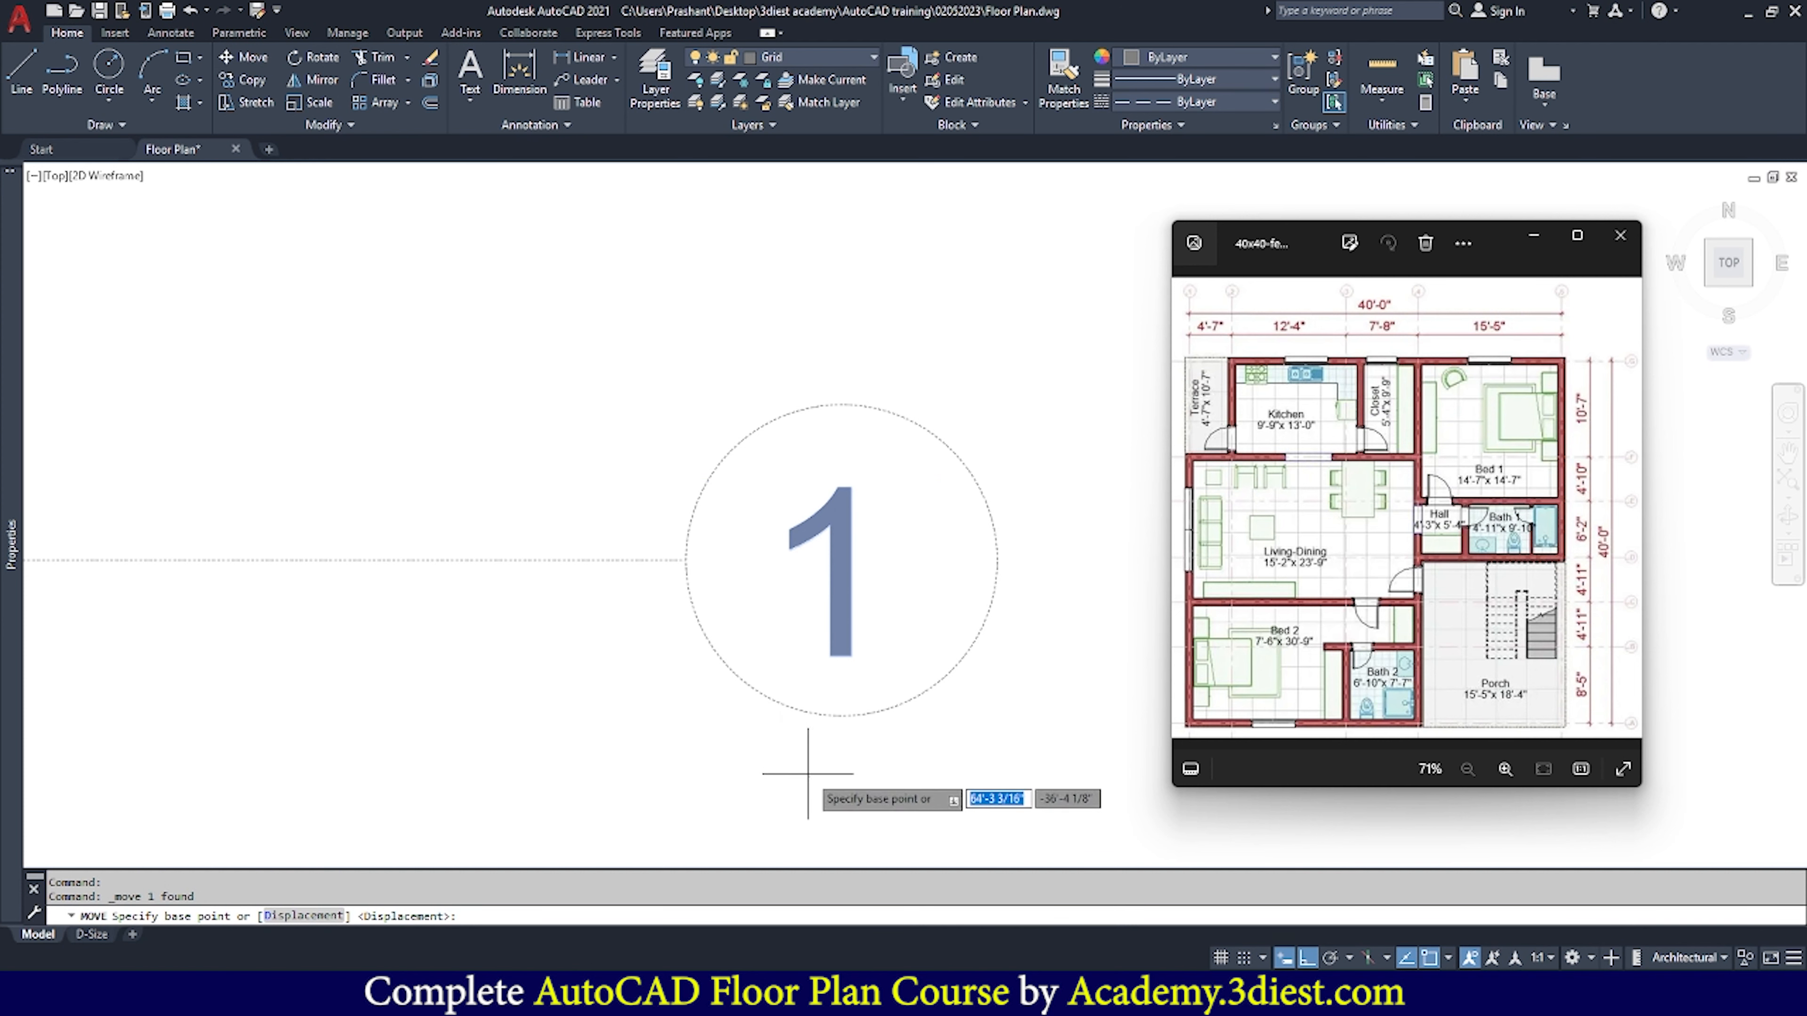
click(791, 776)
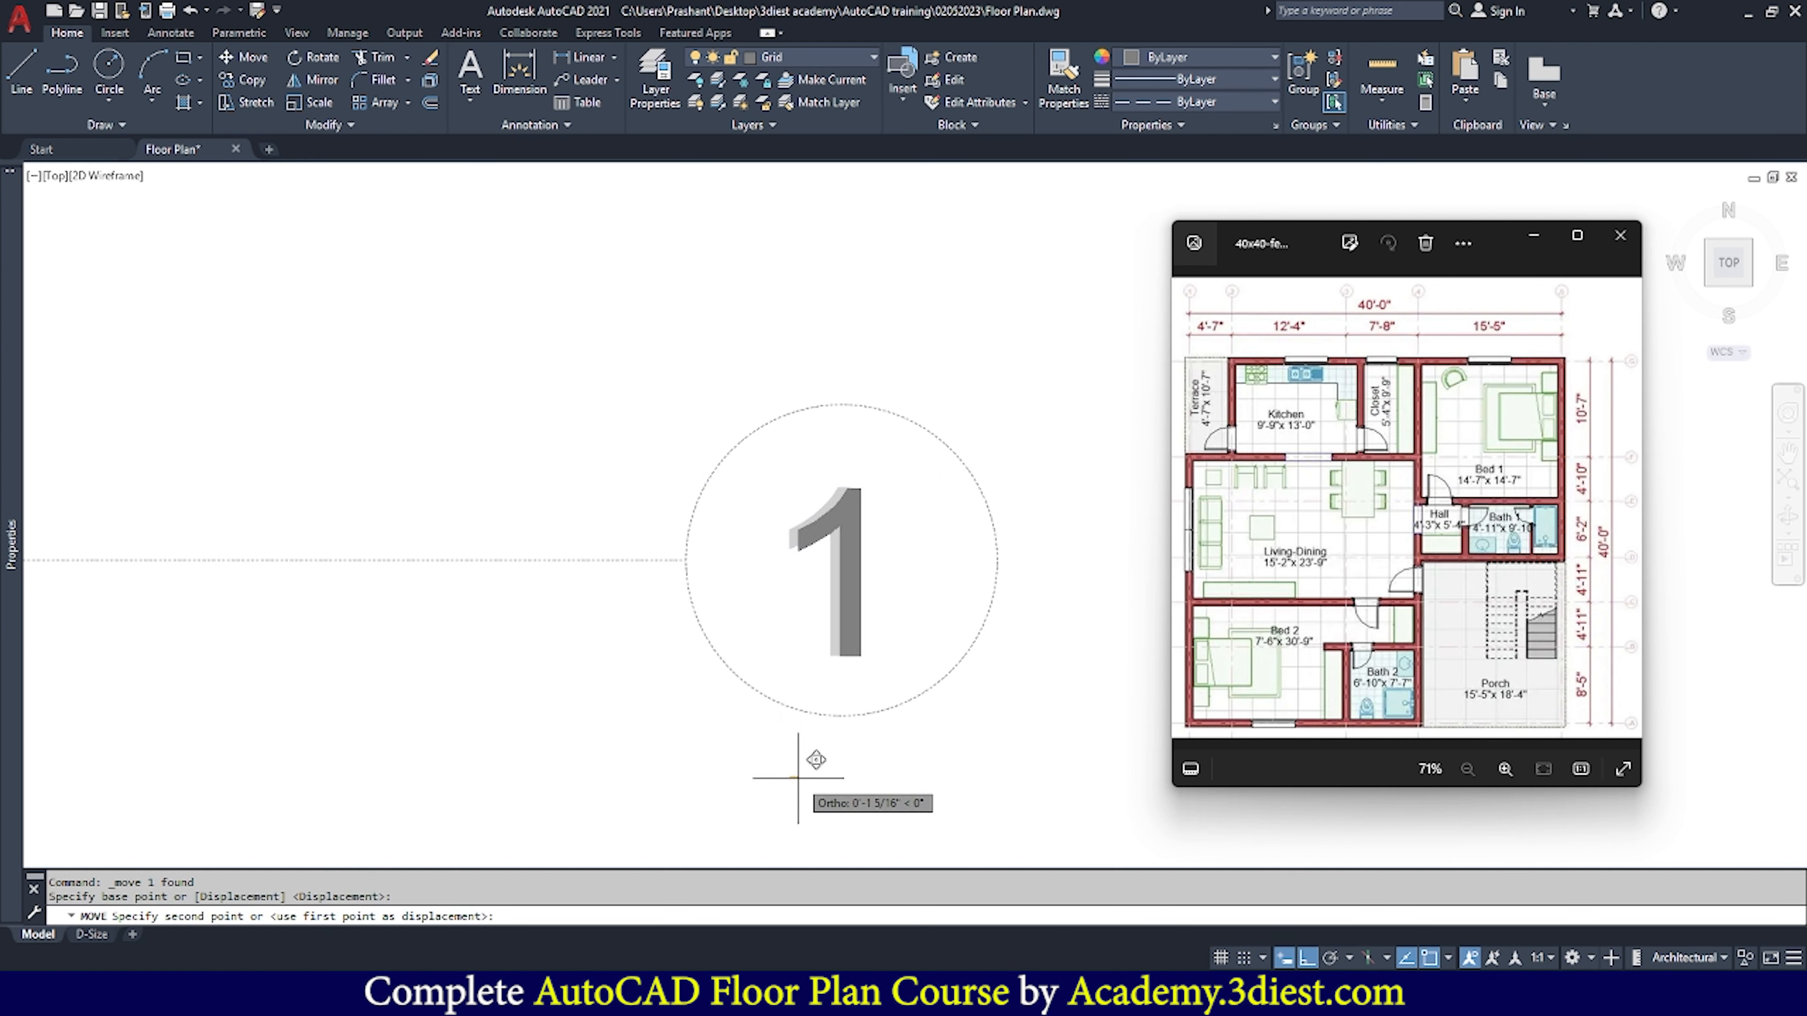
key(Escape)
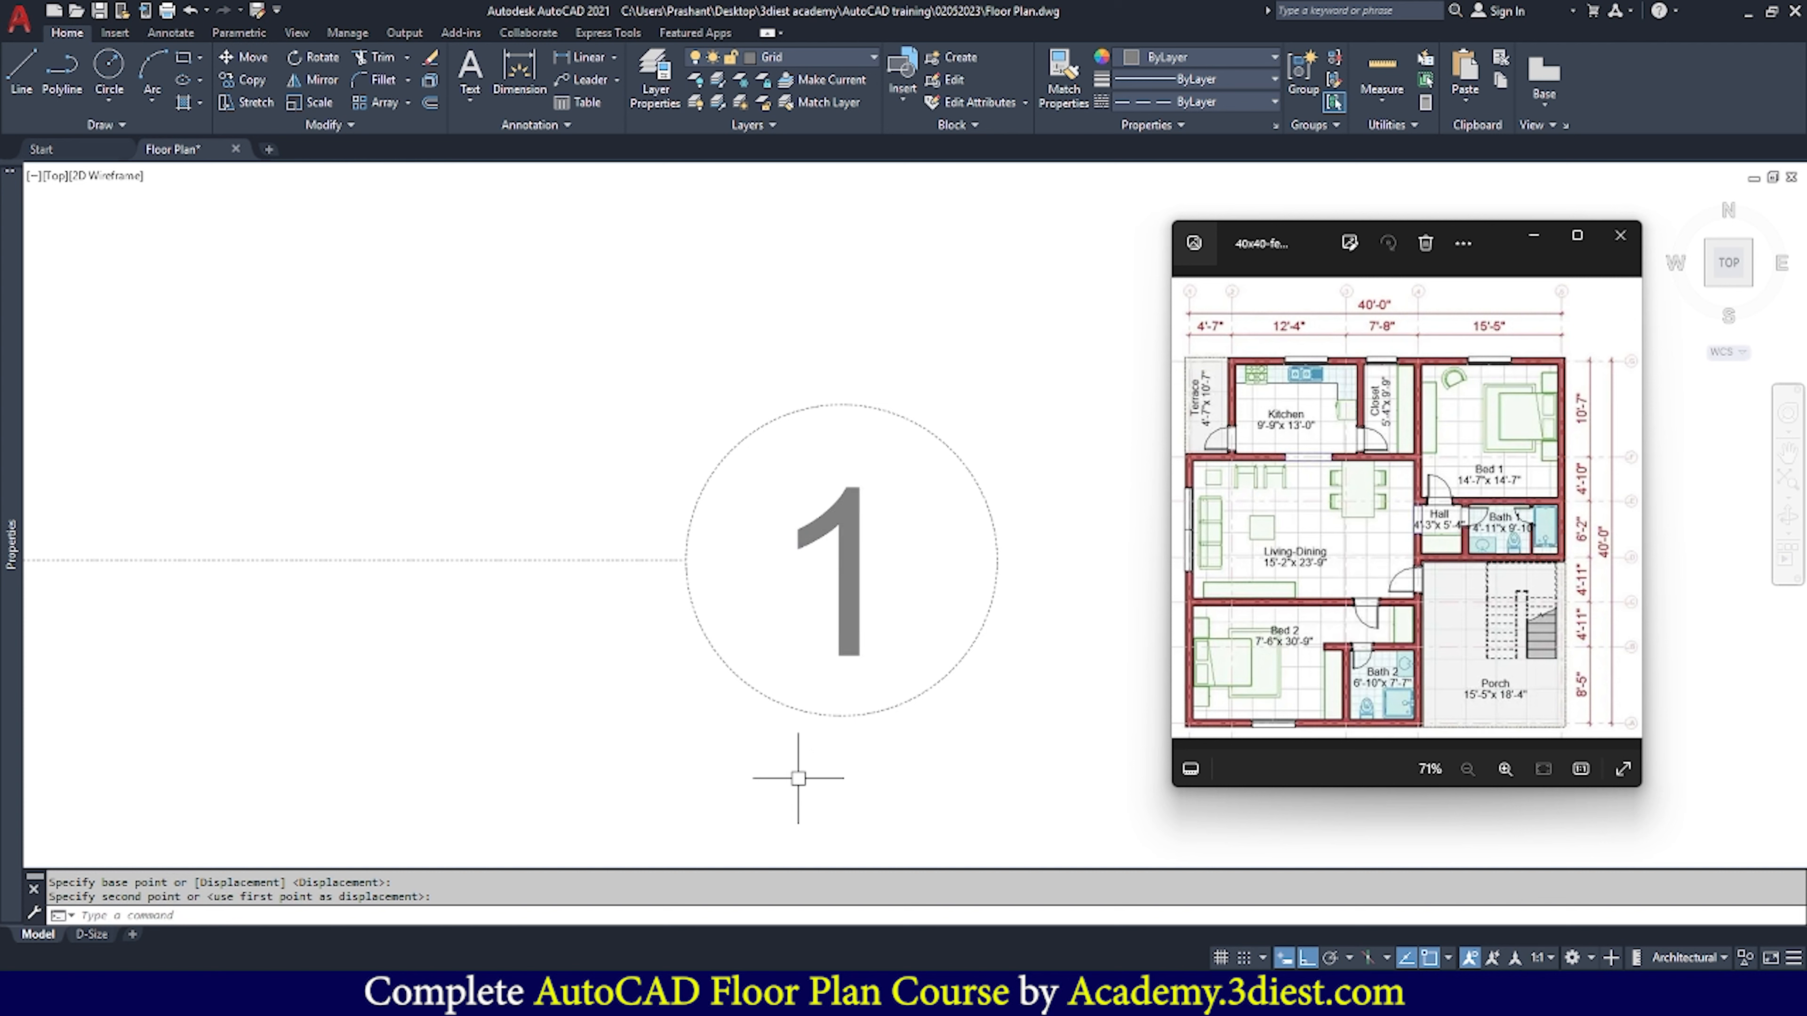
scroll(921, 601, down, 6)
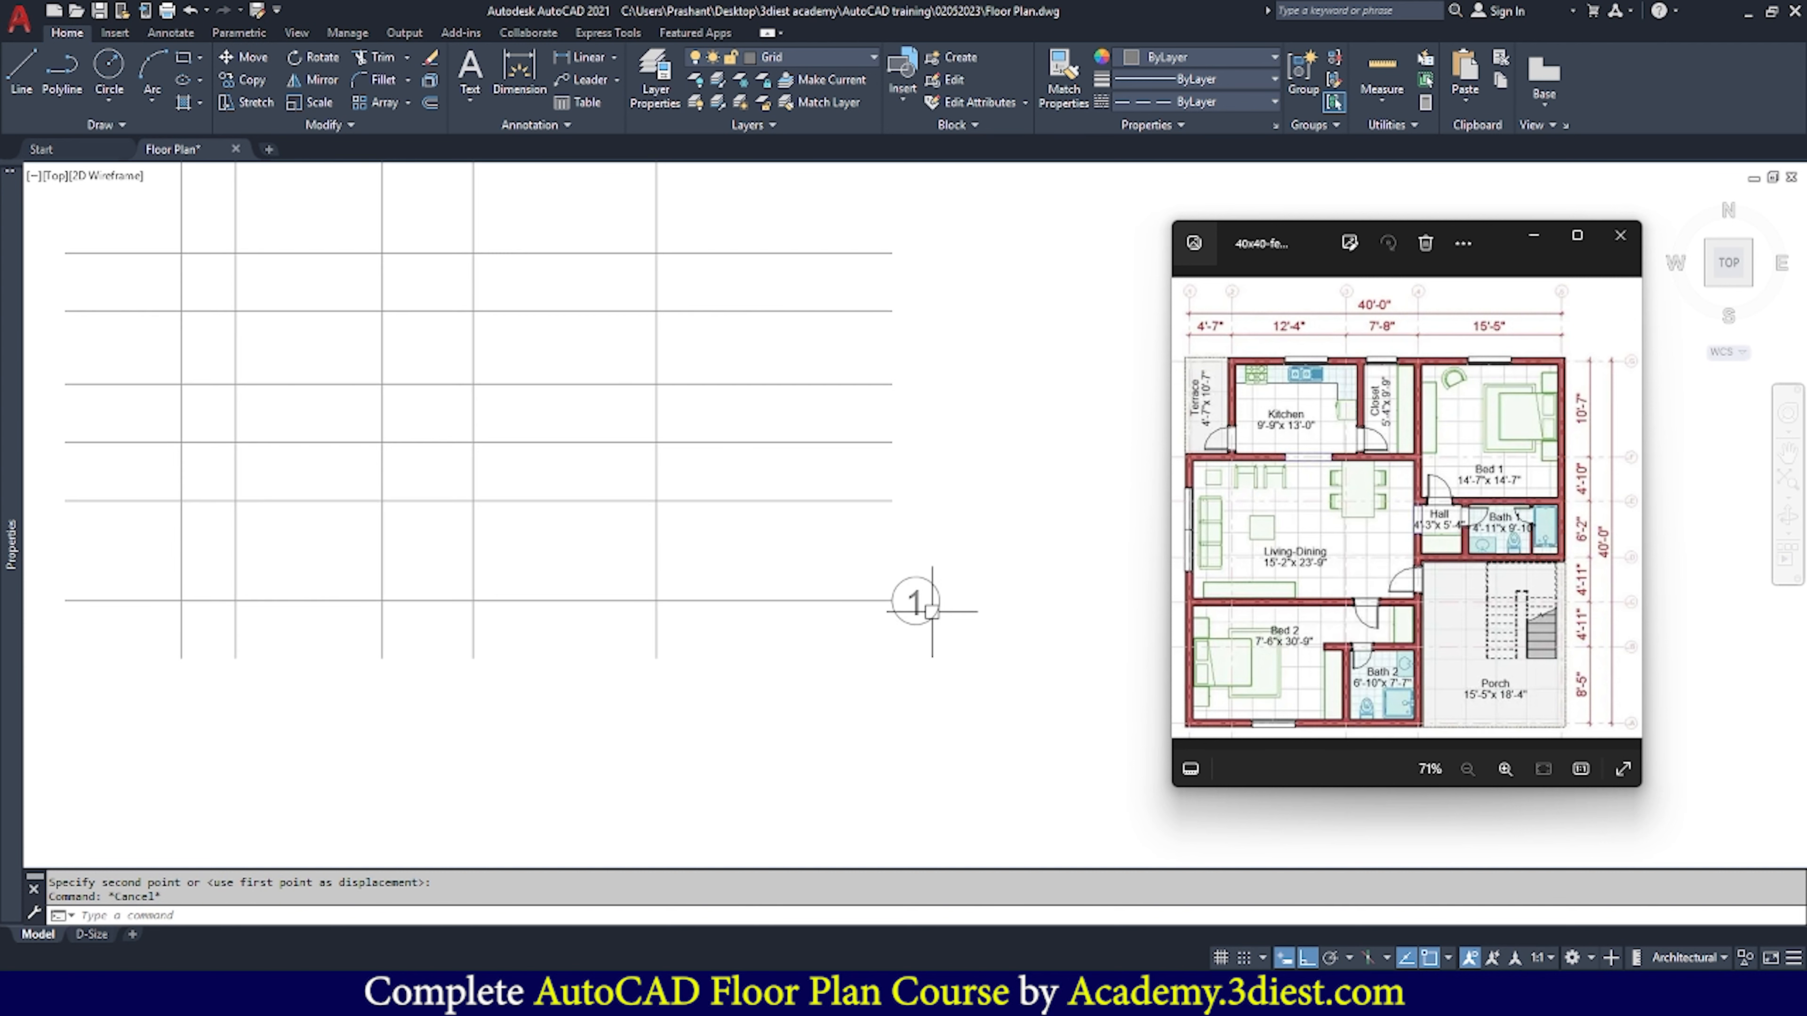
Copy the lowest bubble with its number from the circle's left quadrant to the right ends of the other six horizontal grid lines
scroll(939, 626, up, 2)
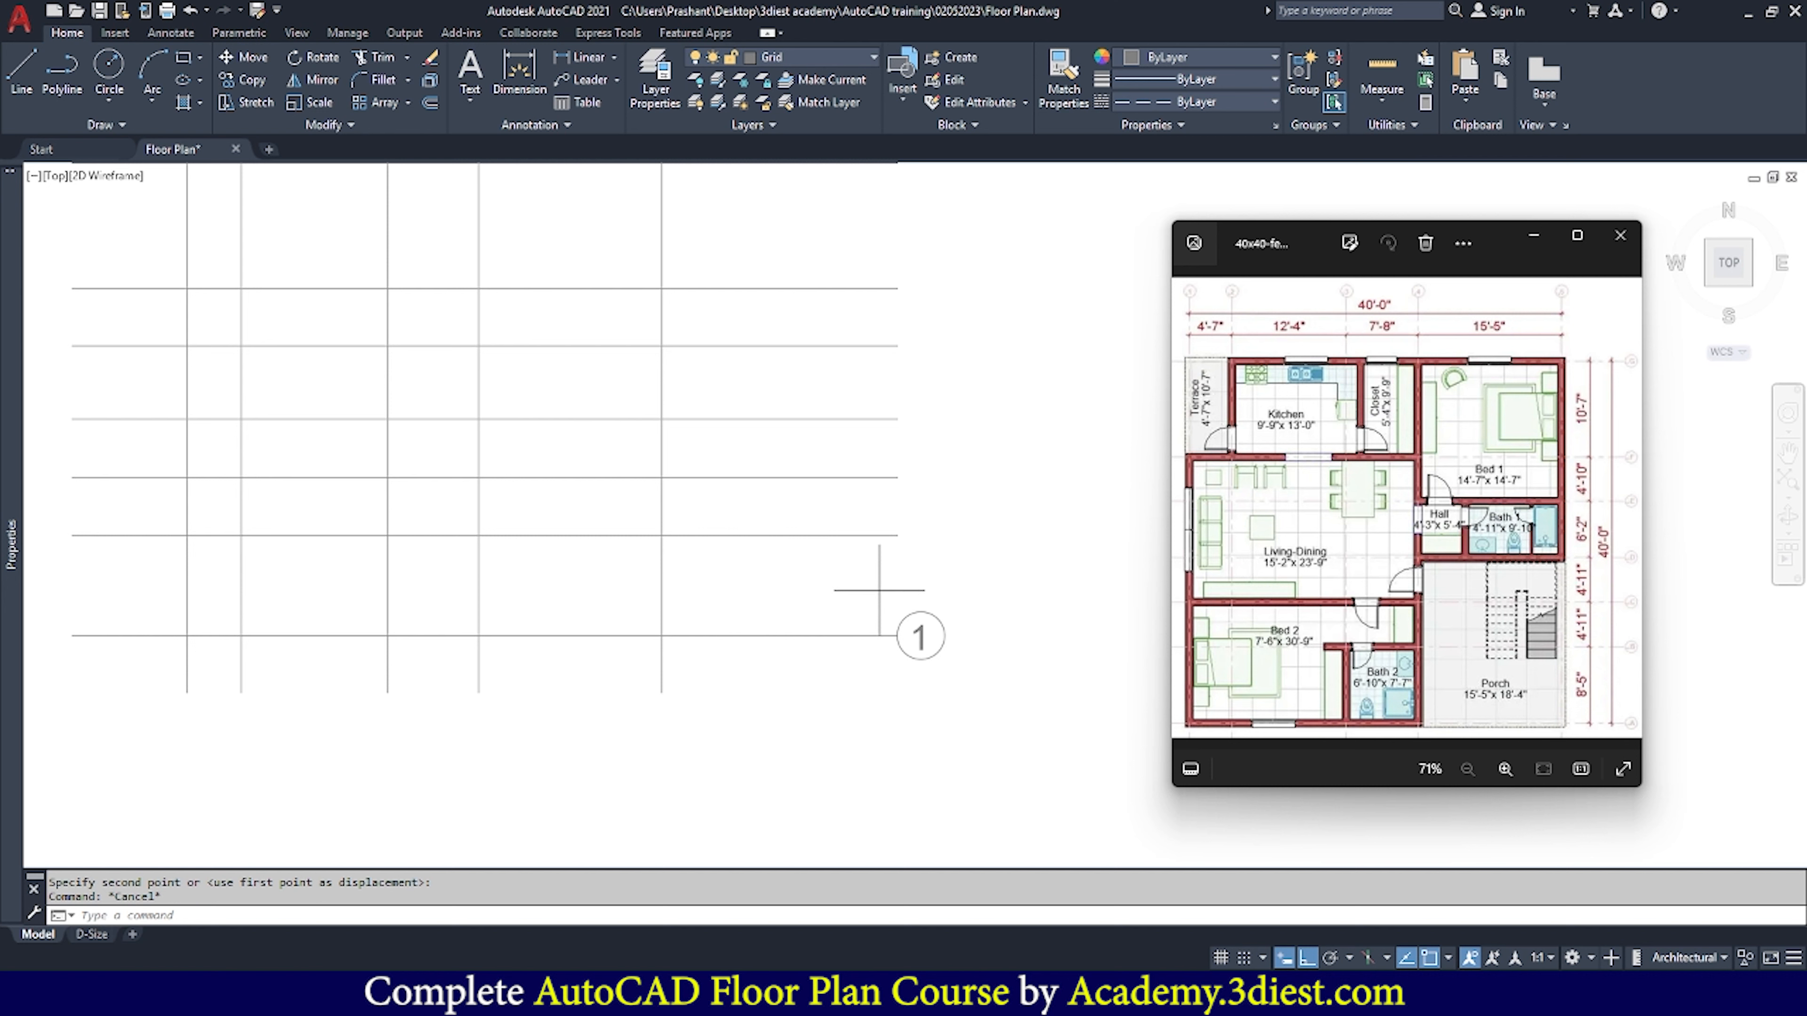
click(877, 588)
click(975, 696)
scroll(954, 640, up, 5)
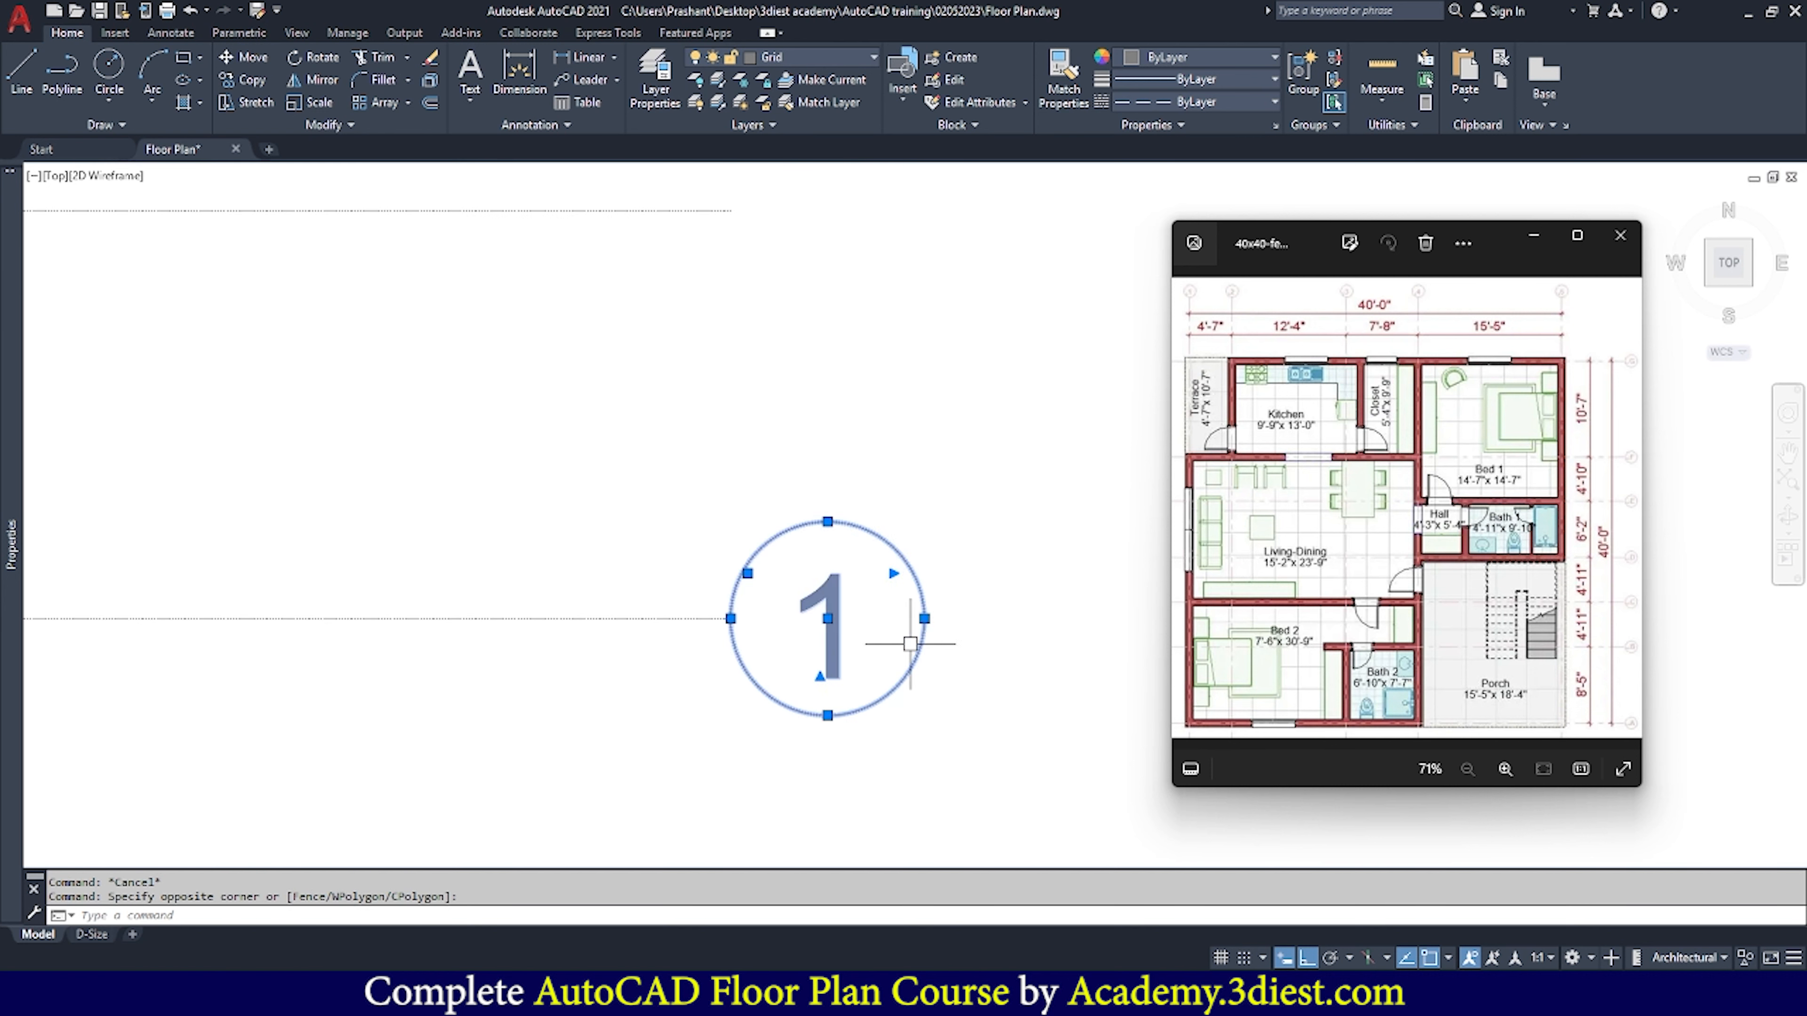
click(249, 80)
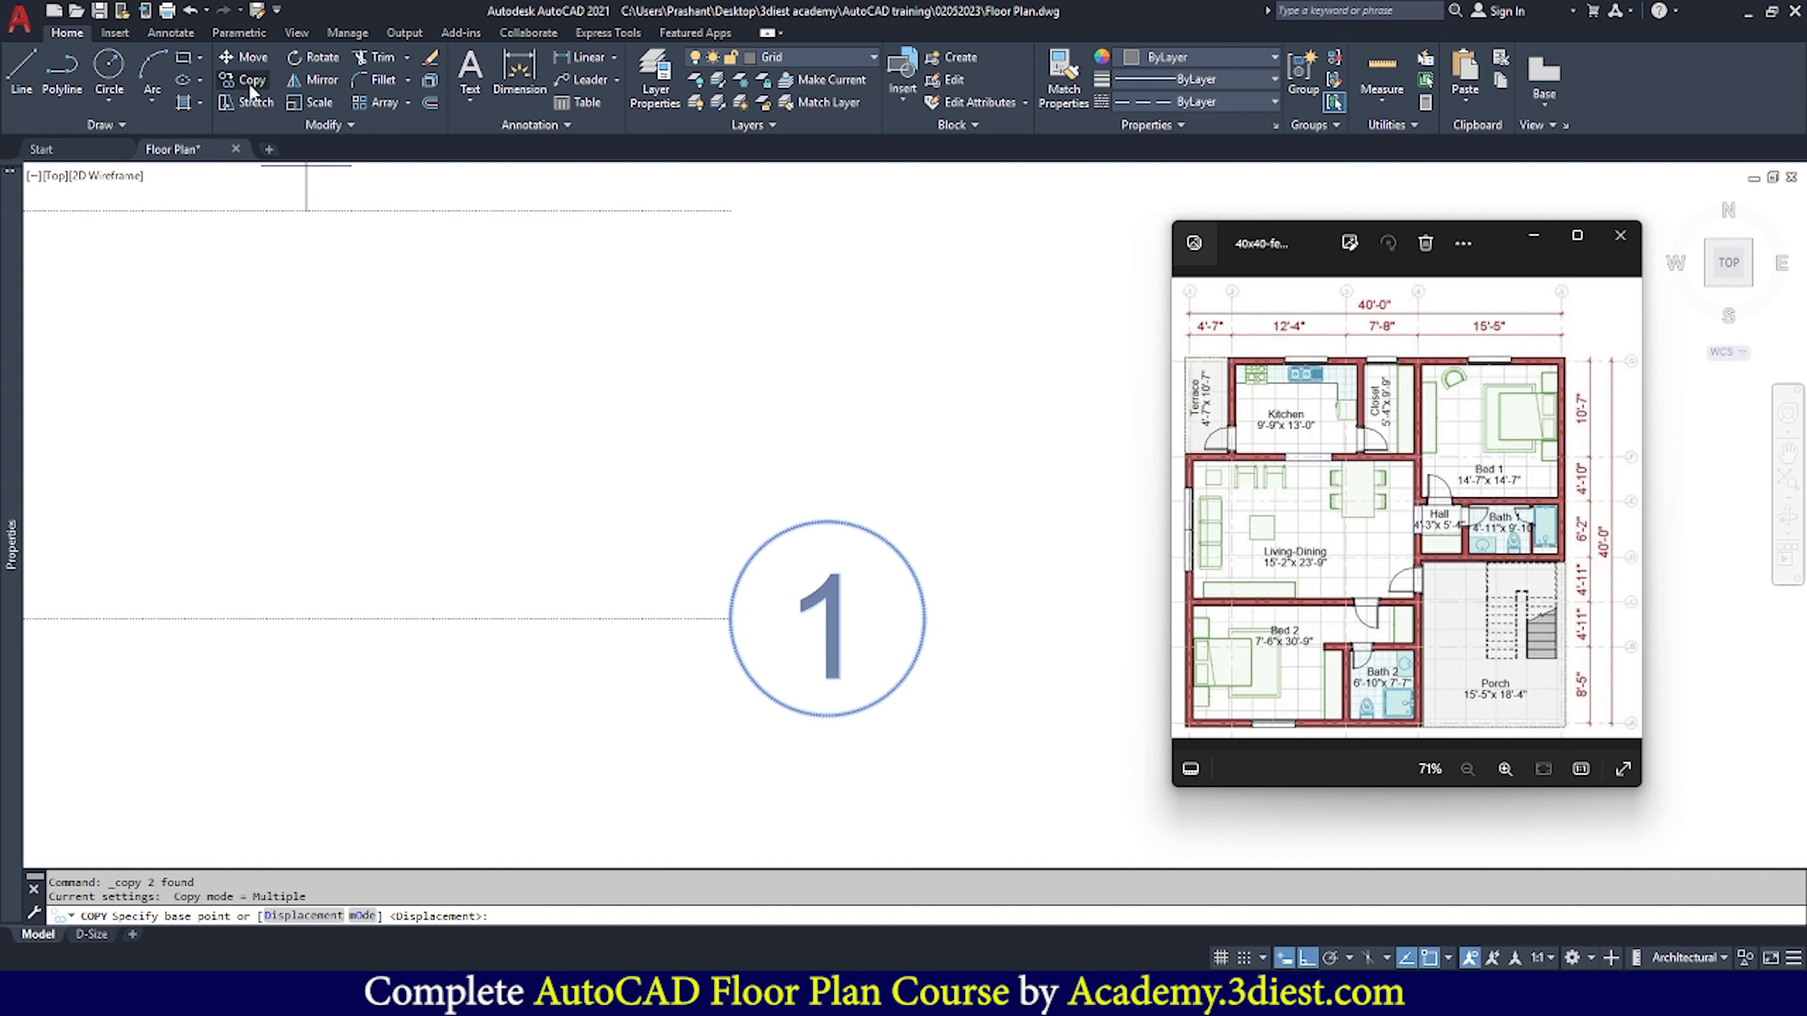
click(731, 618)
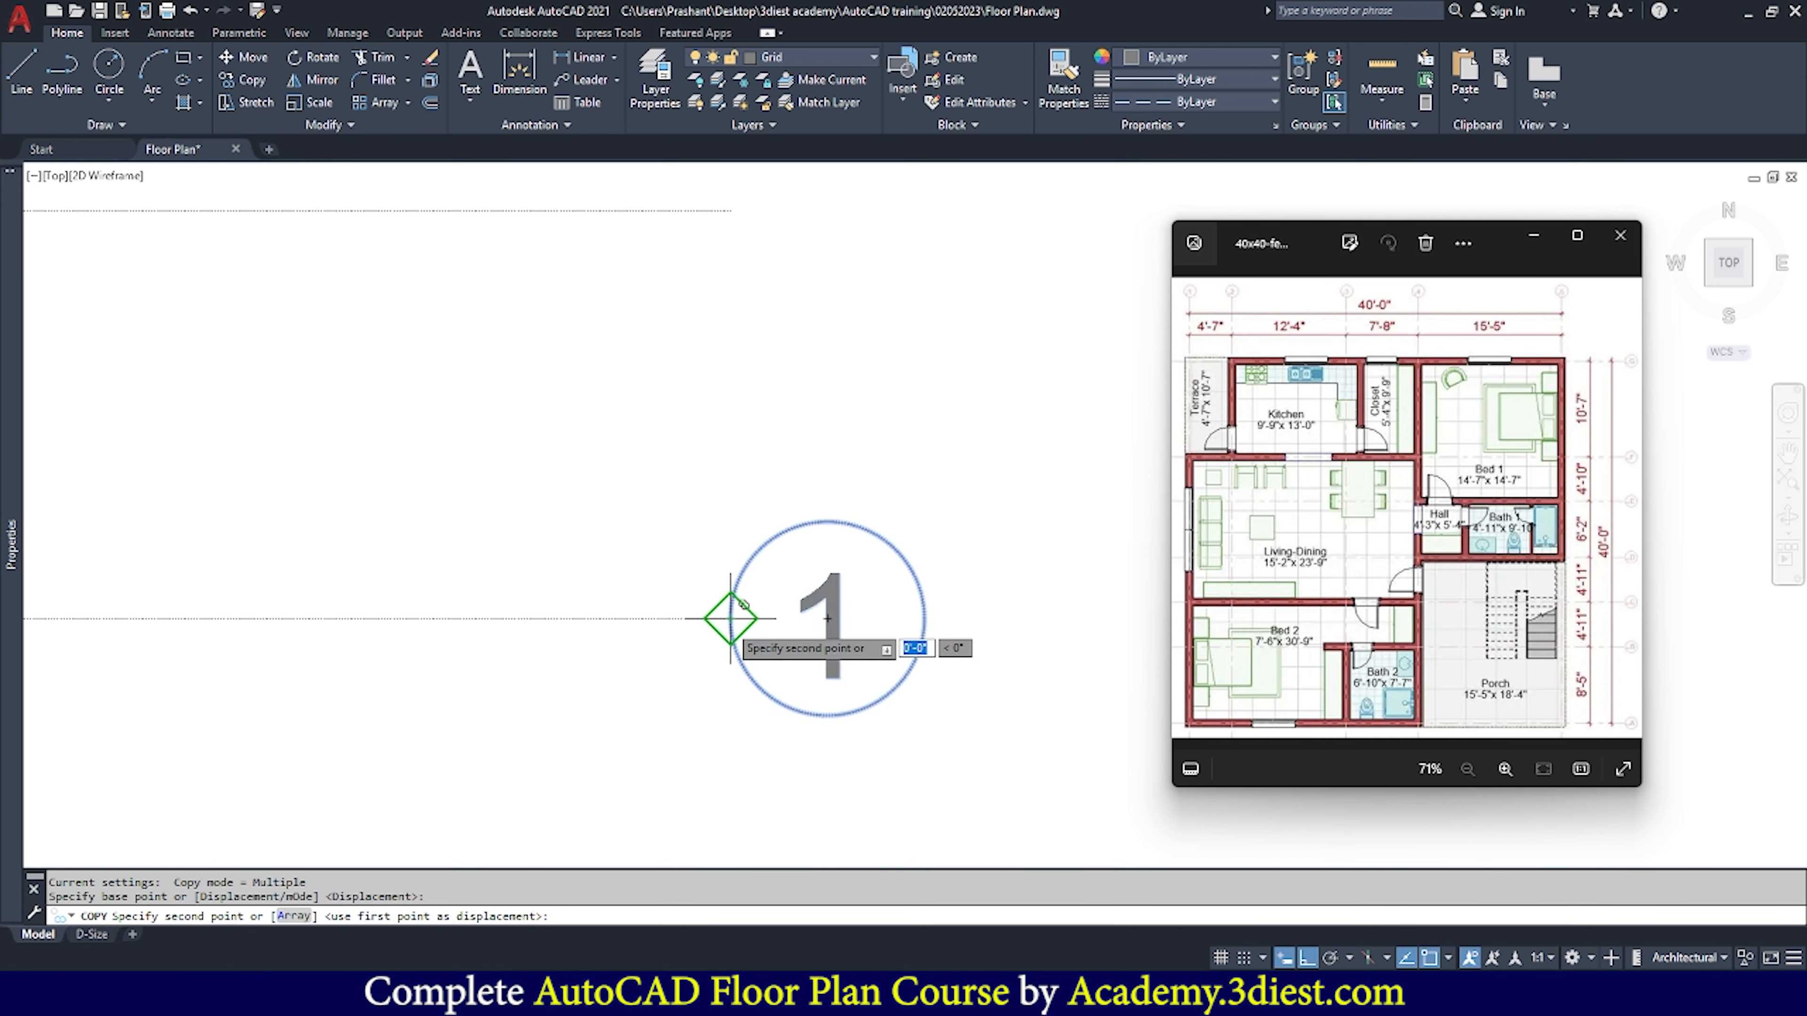
scroll(739, 708, down, 6)
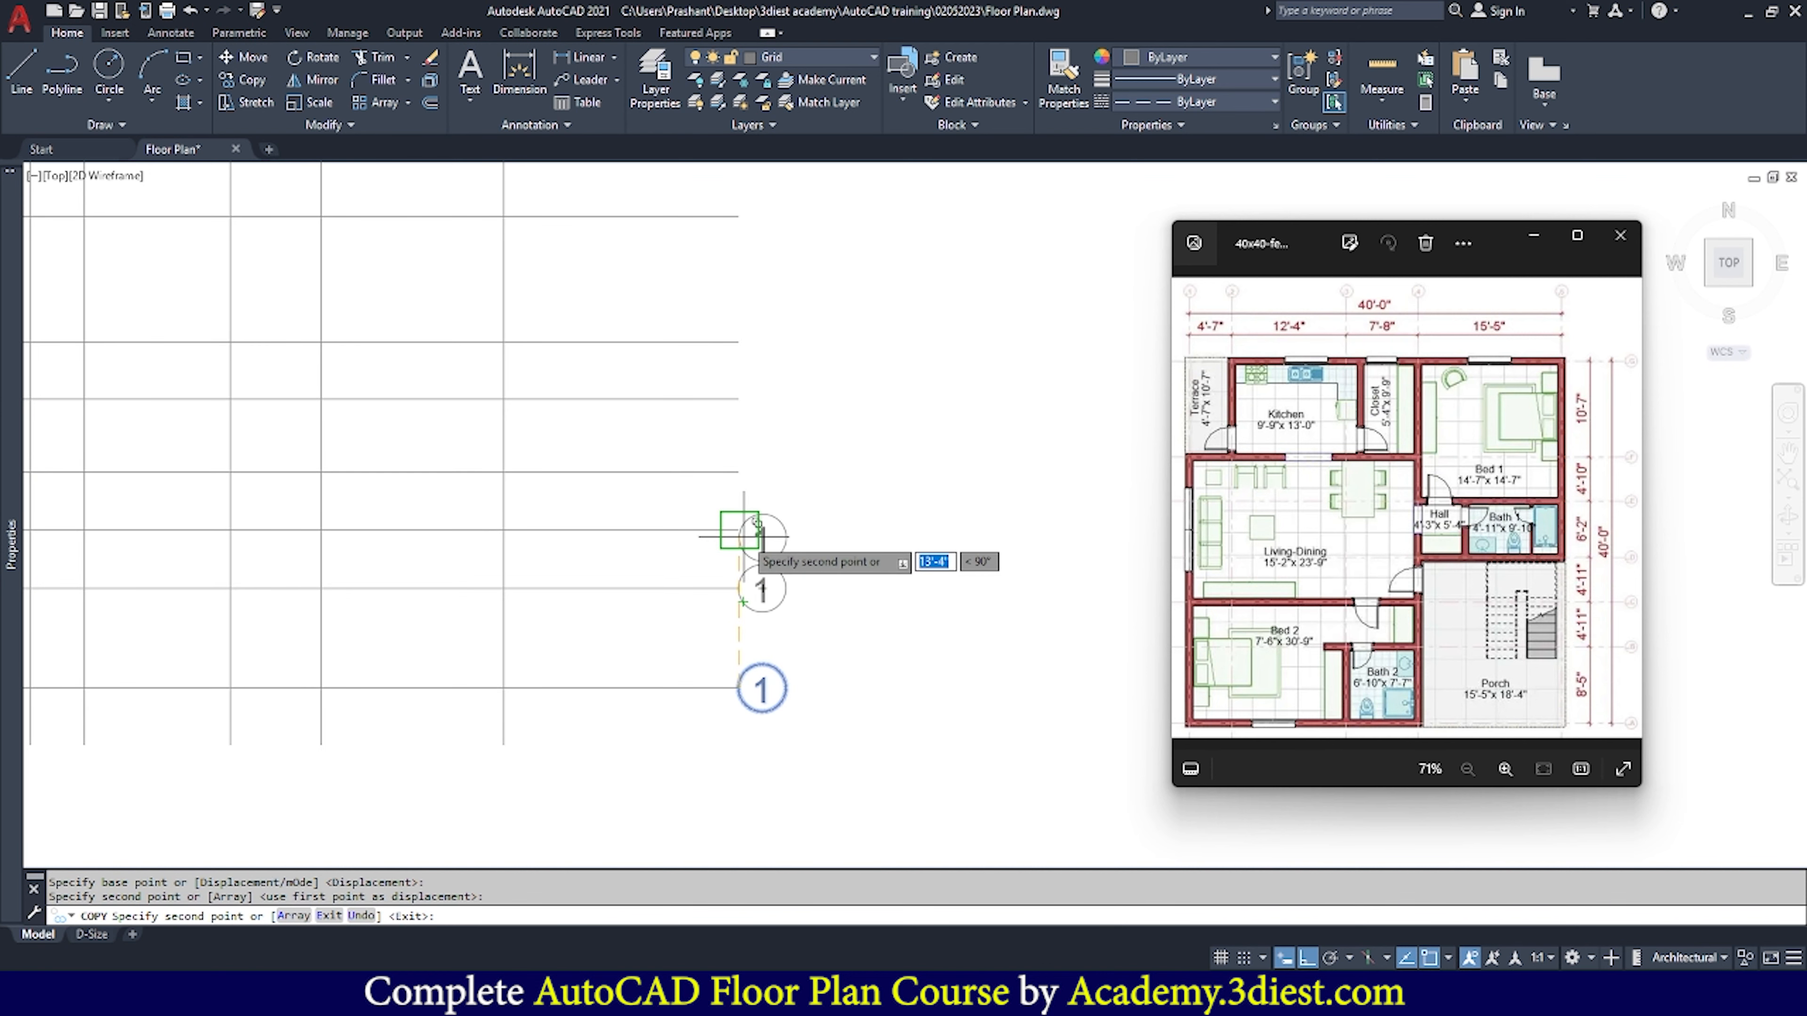
click(740, 588)
click(740, 530)
click(739, 472)
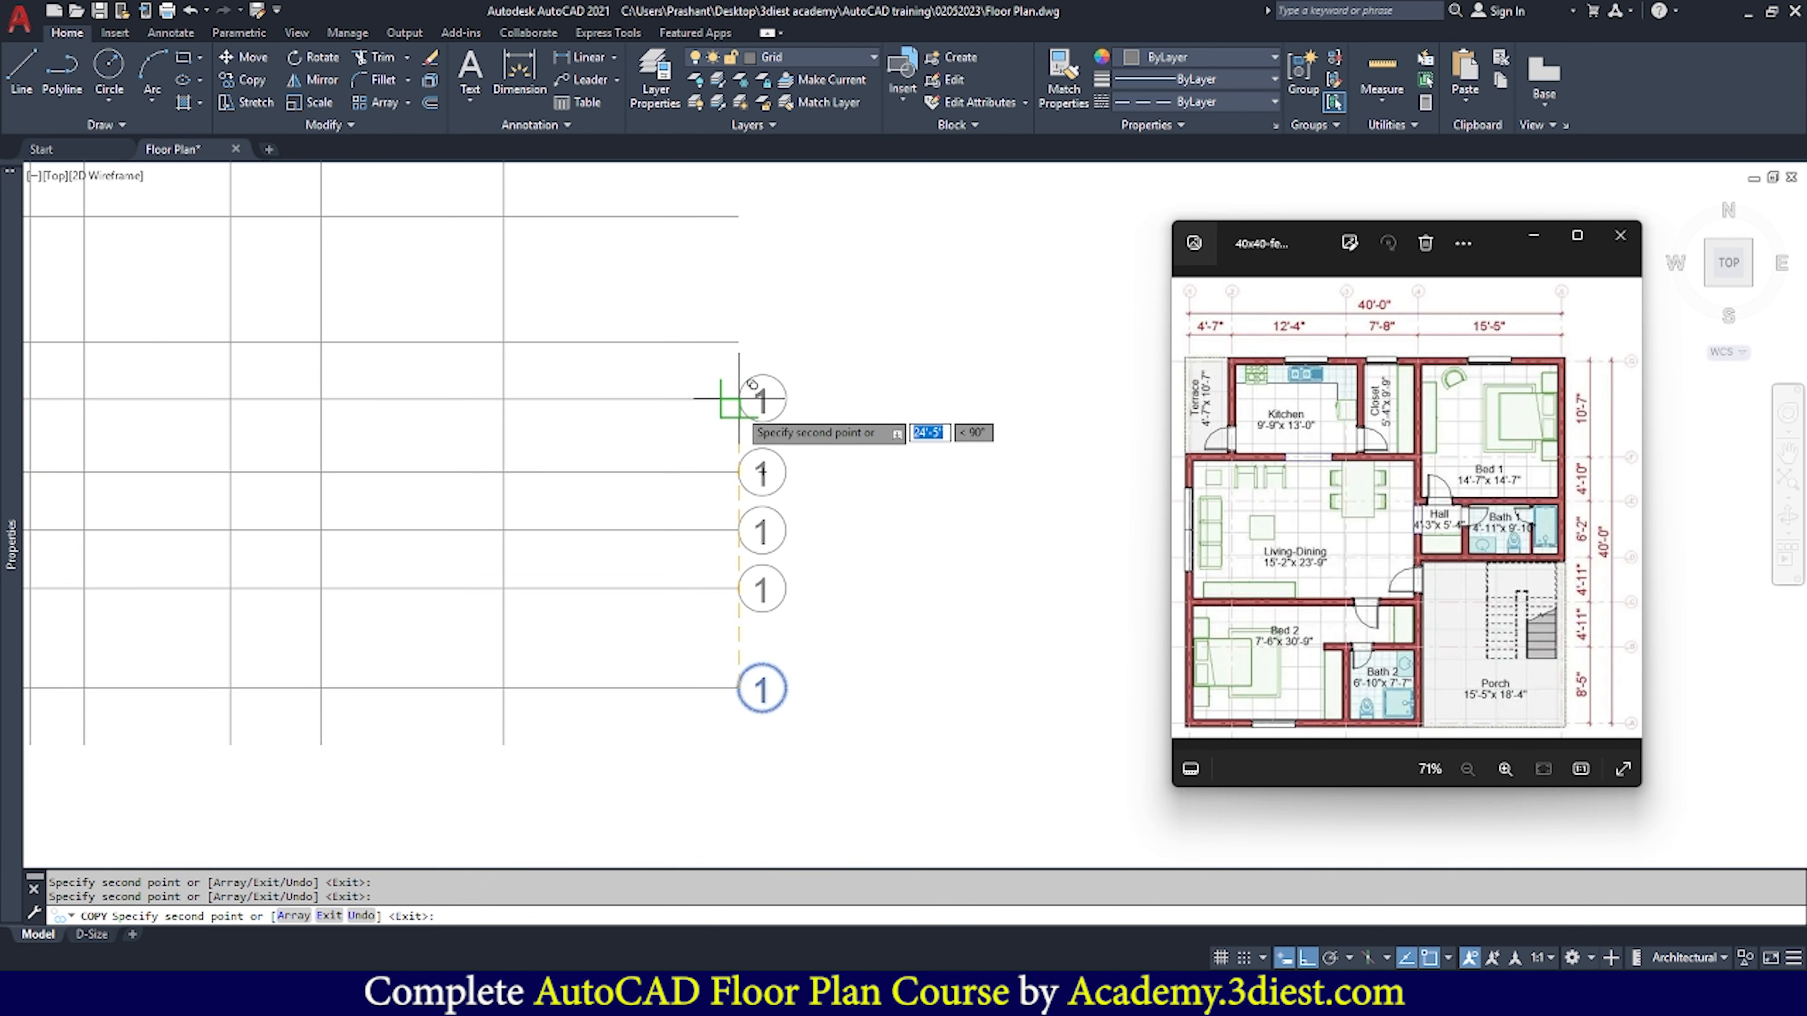
click(739, 399)
click(739, 343)
scroll(766, 738, down, 2)
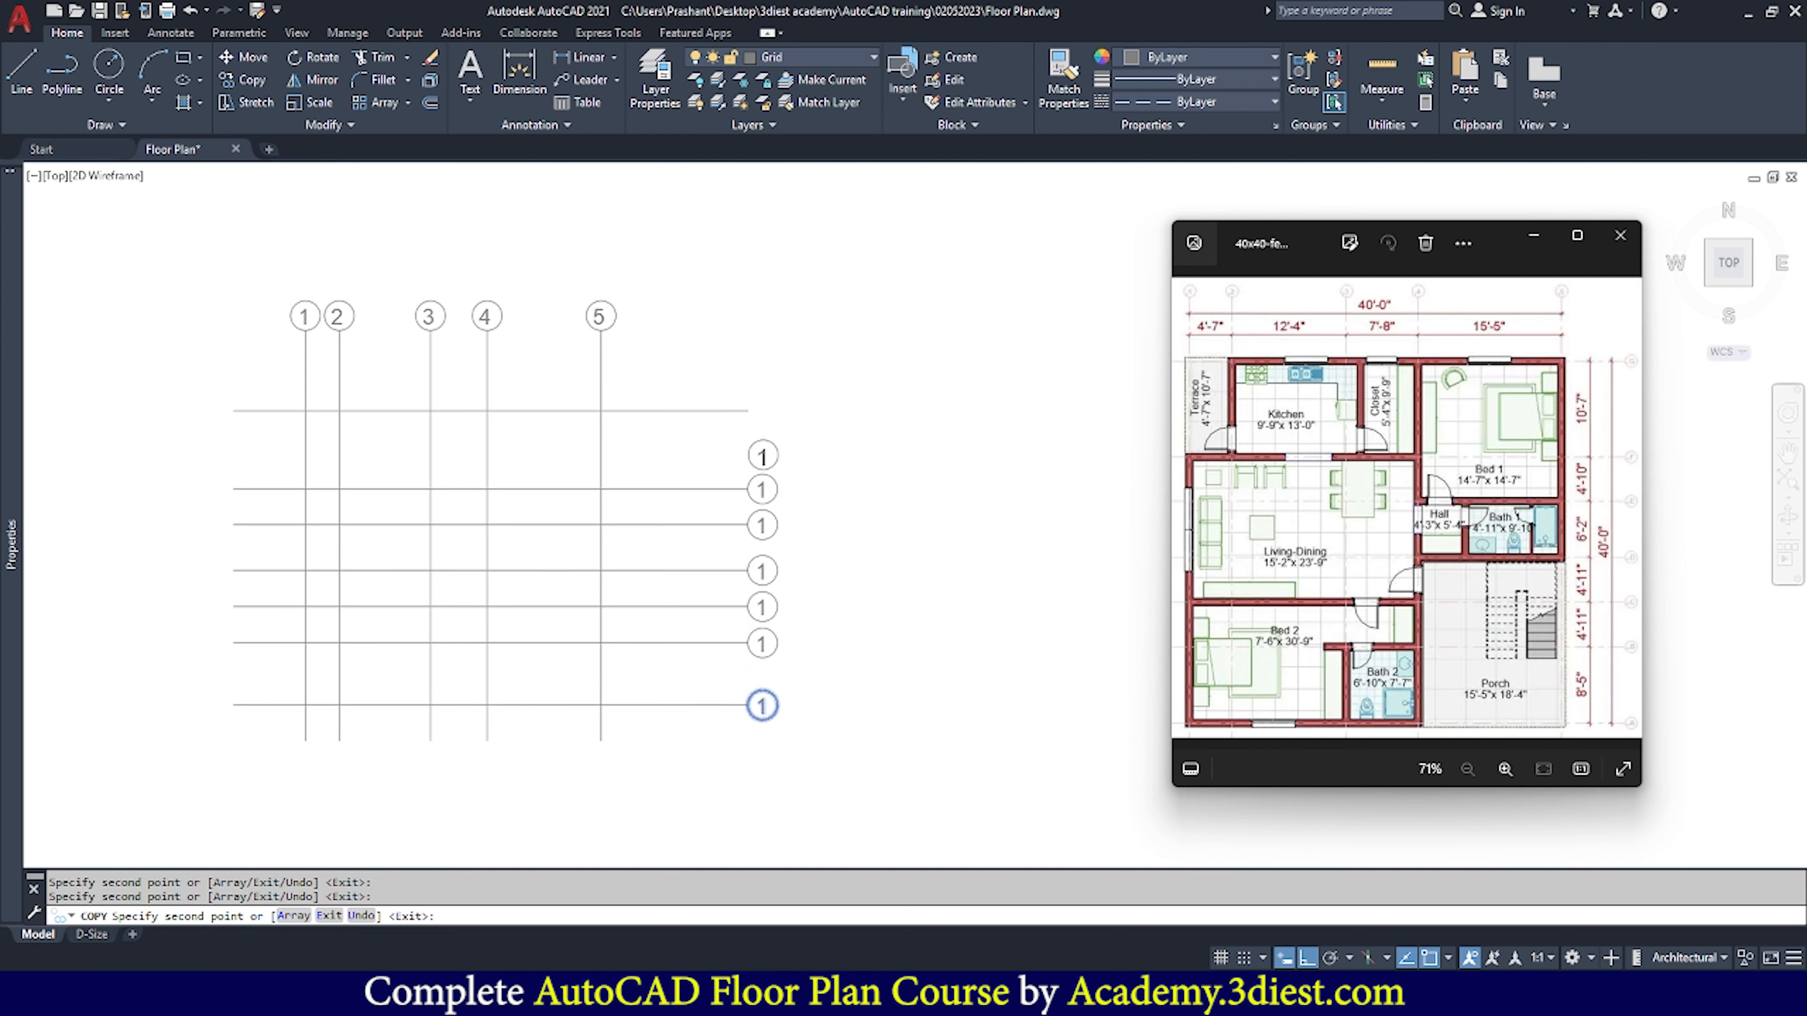
click(739, 216)
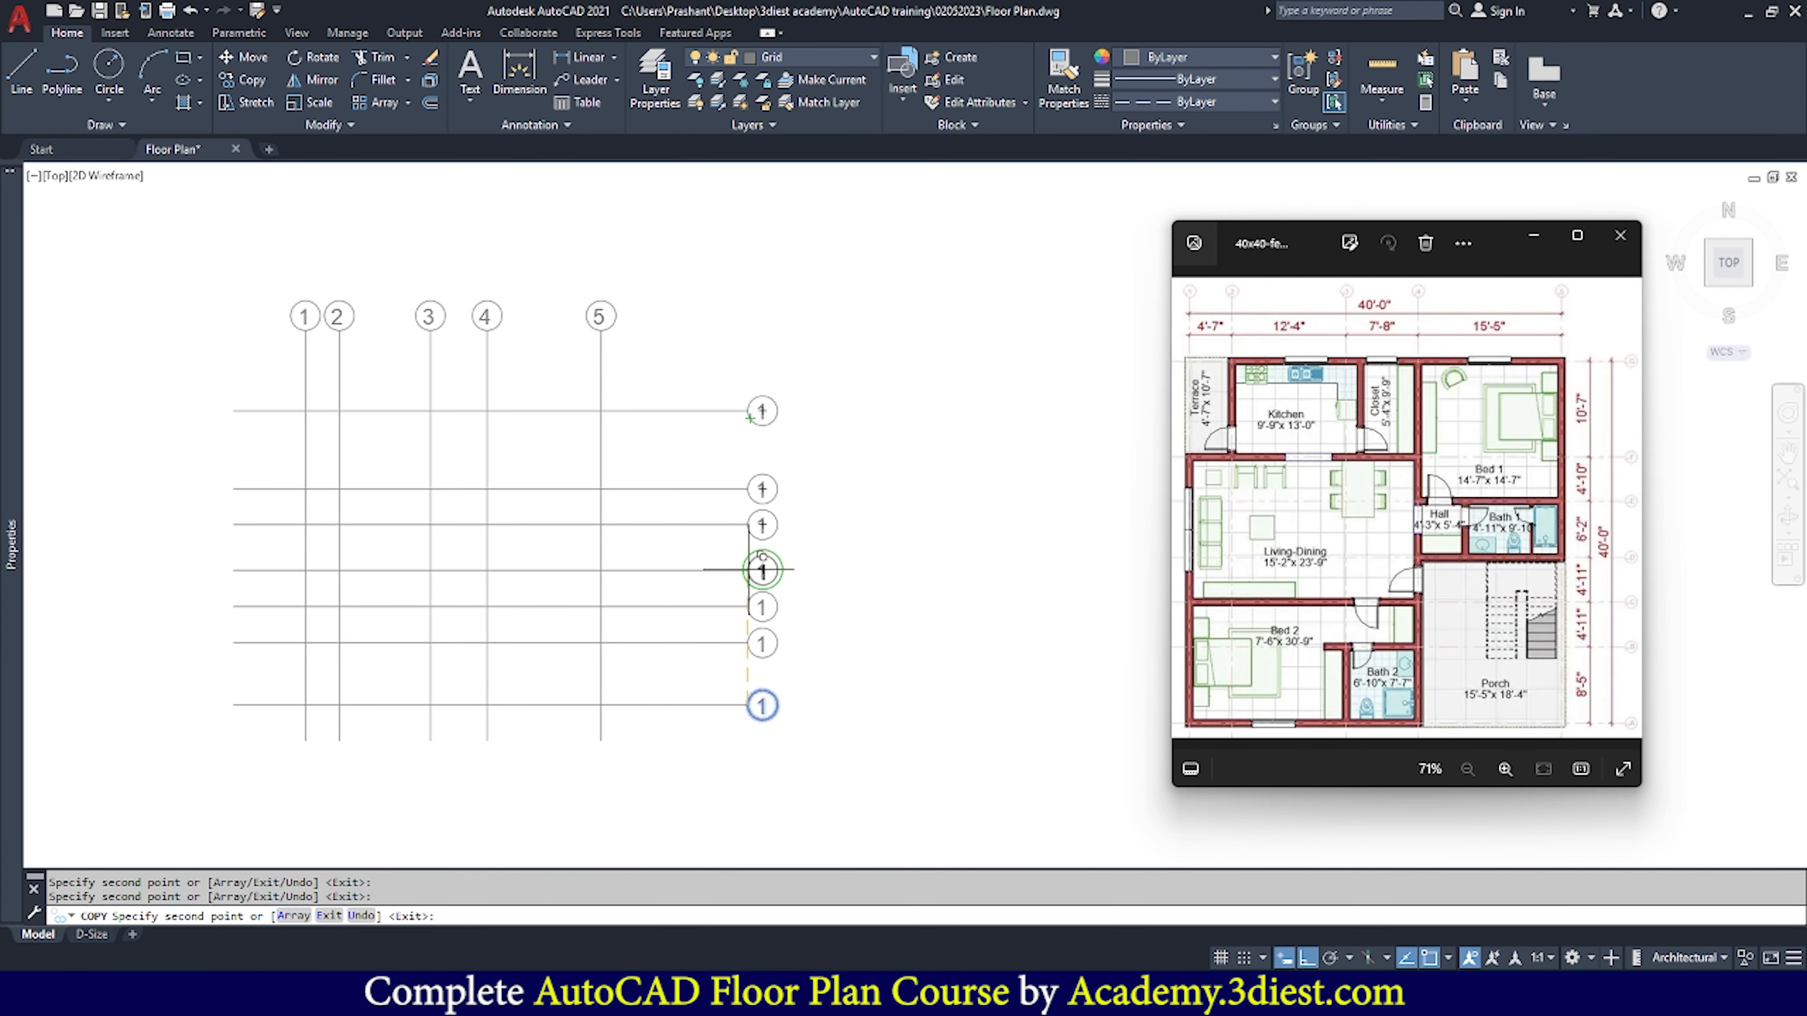
key(Escape)
Change the text in the lowest horizontal grid line's bubble to A
middle_drag(653, 740, 814, 727)
scroll(982, 647, up, 4)
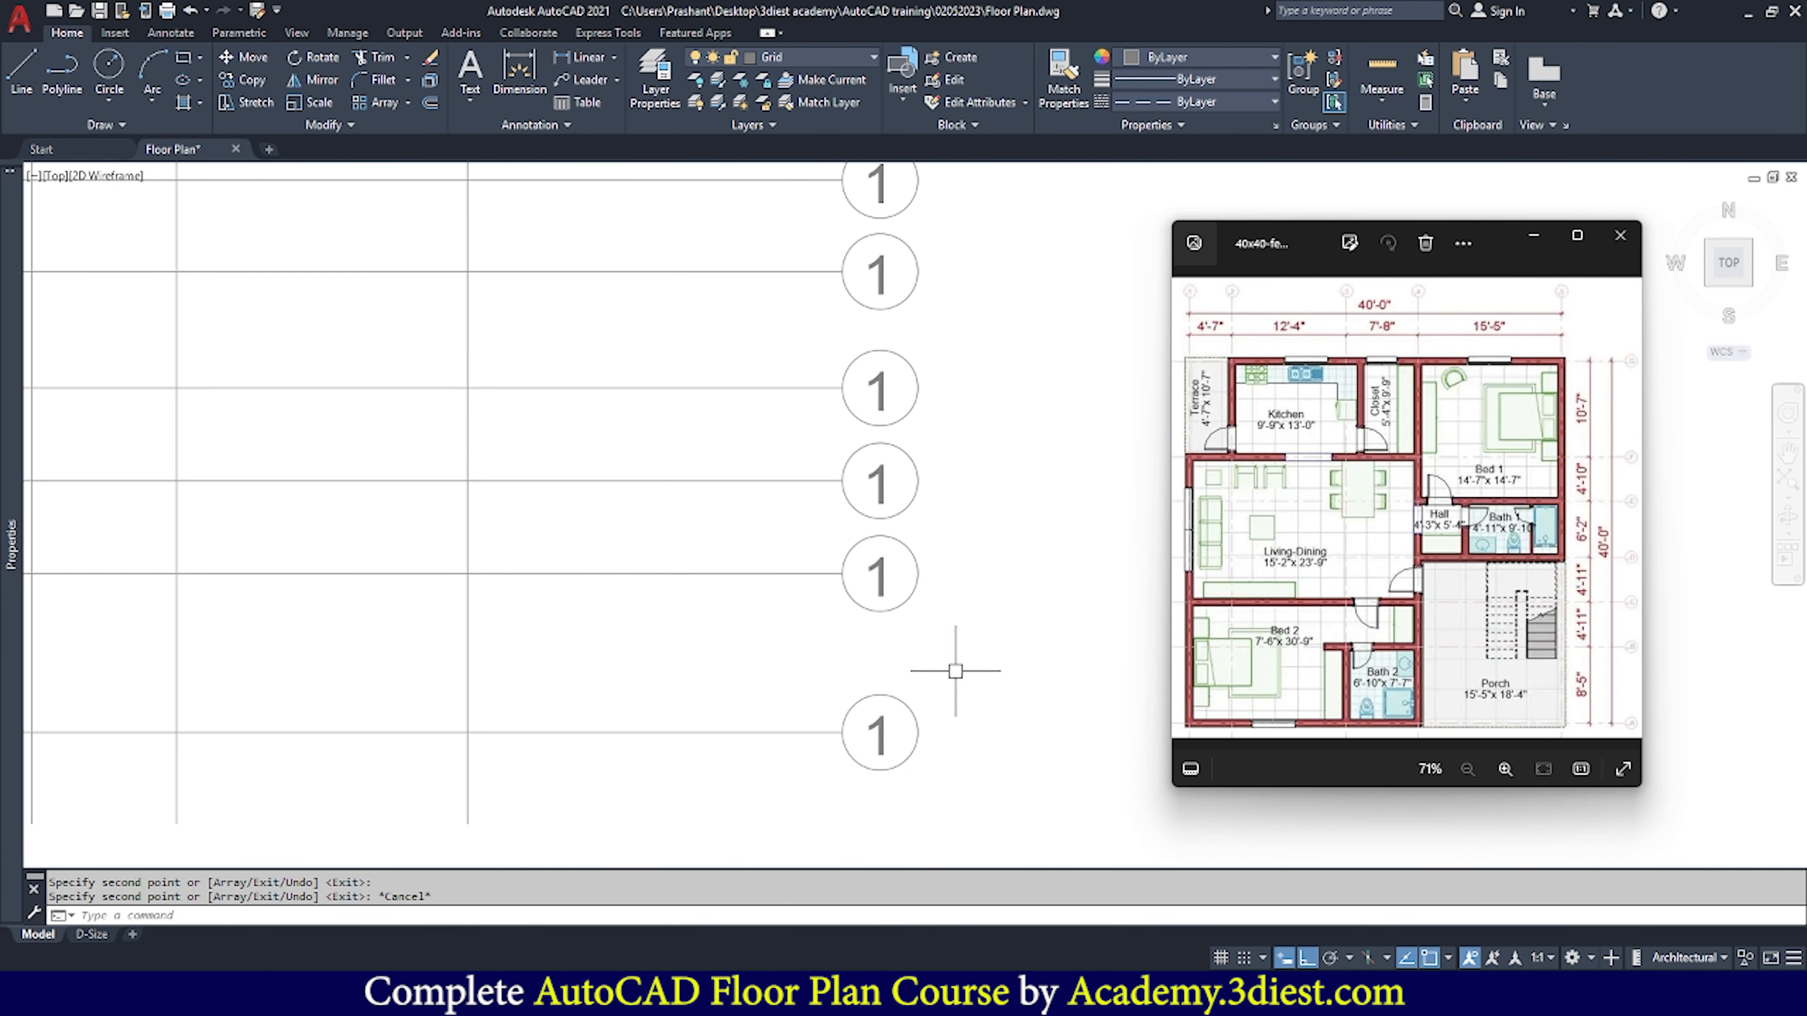
double_click(879, 742)
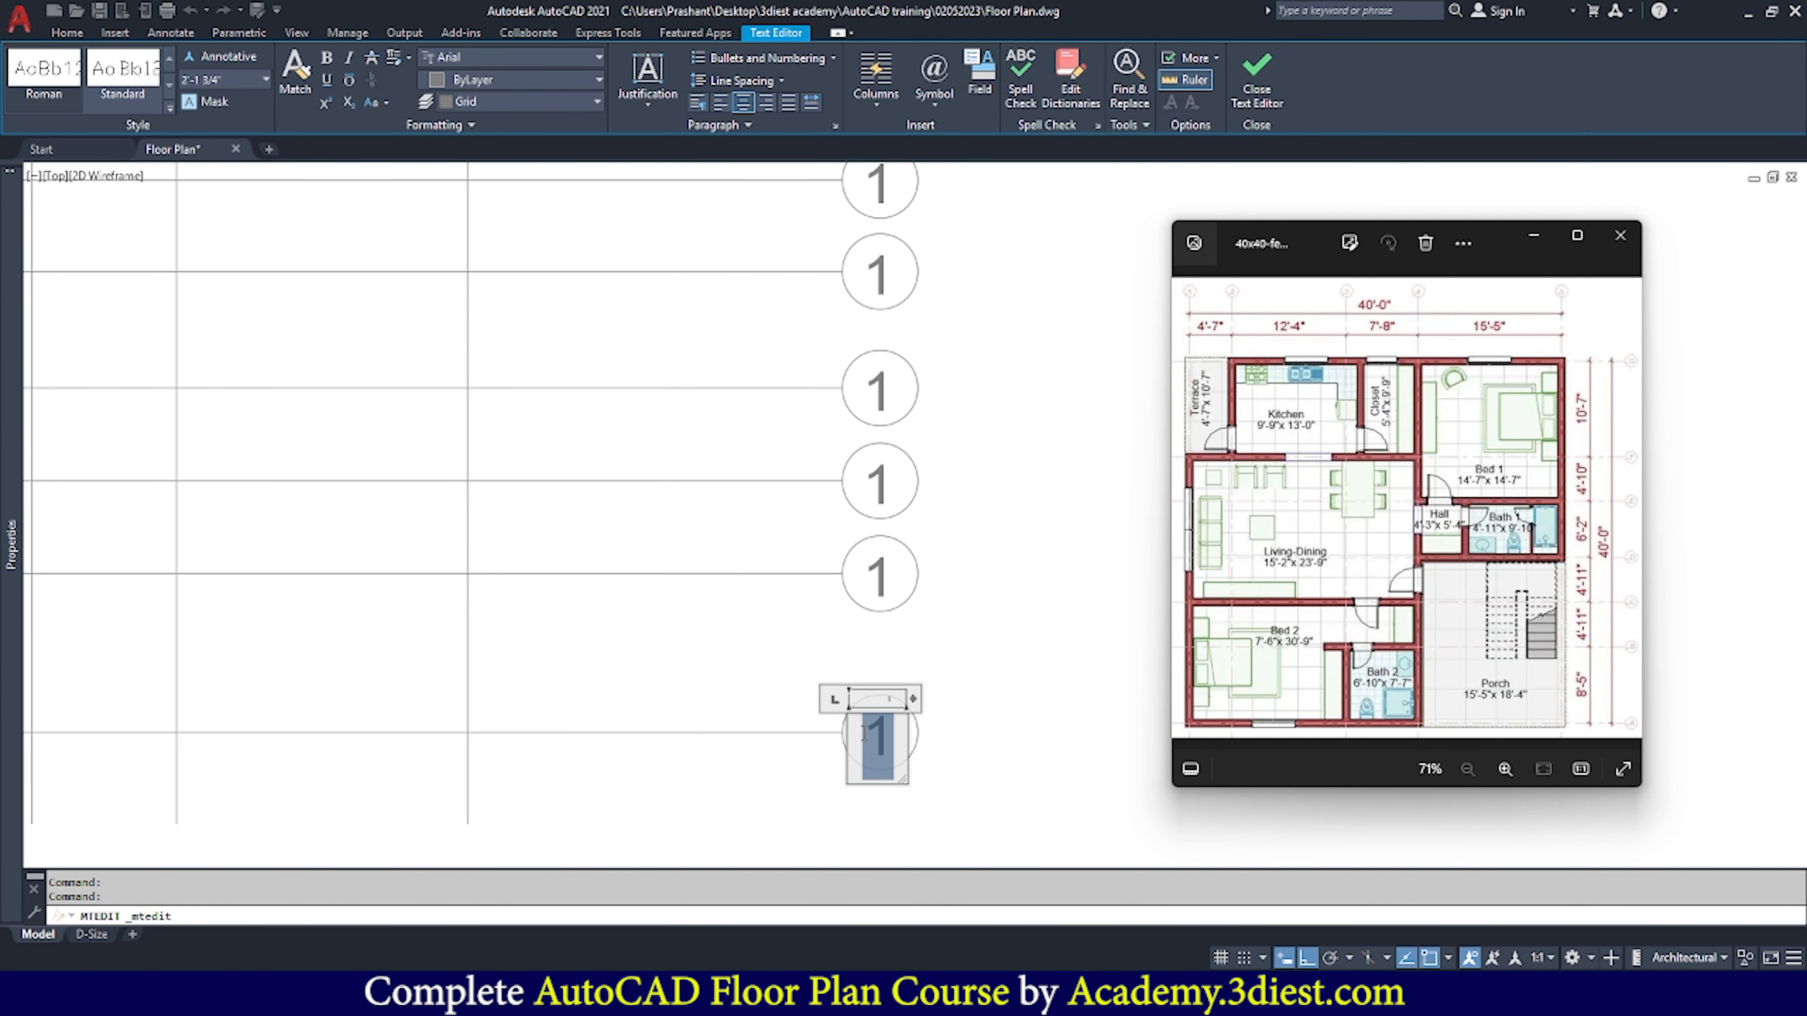
key(BackSpace)
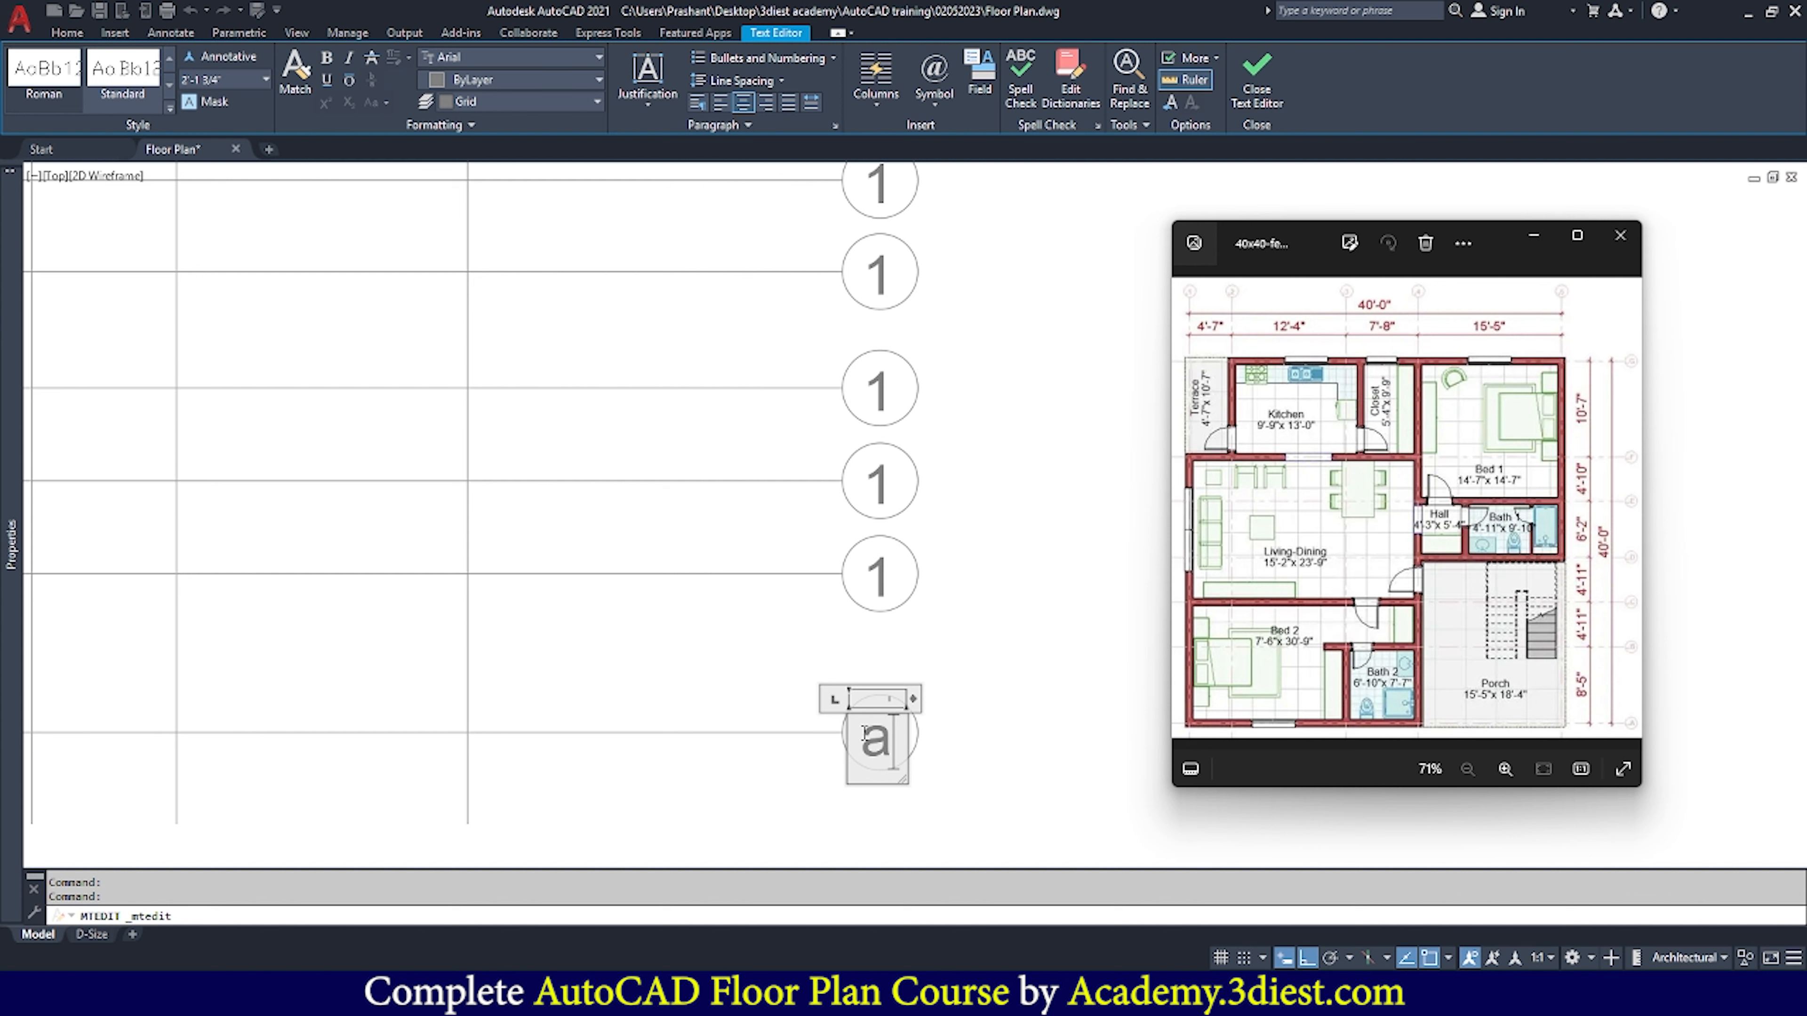
click(983, 742)
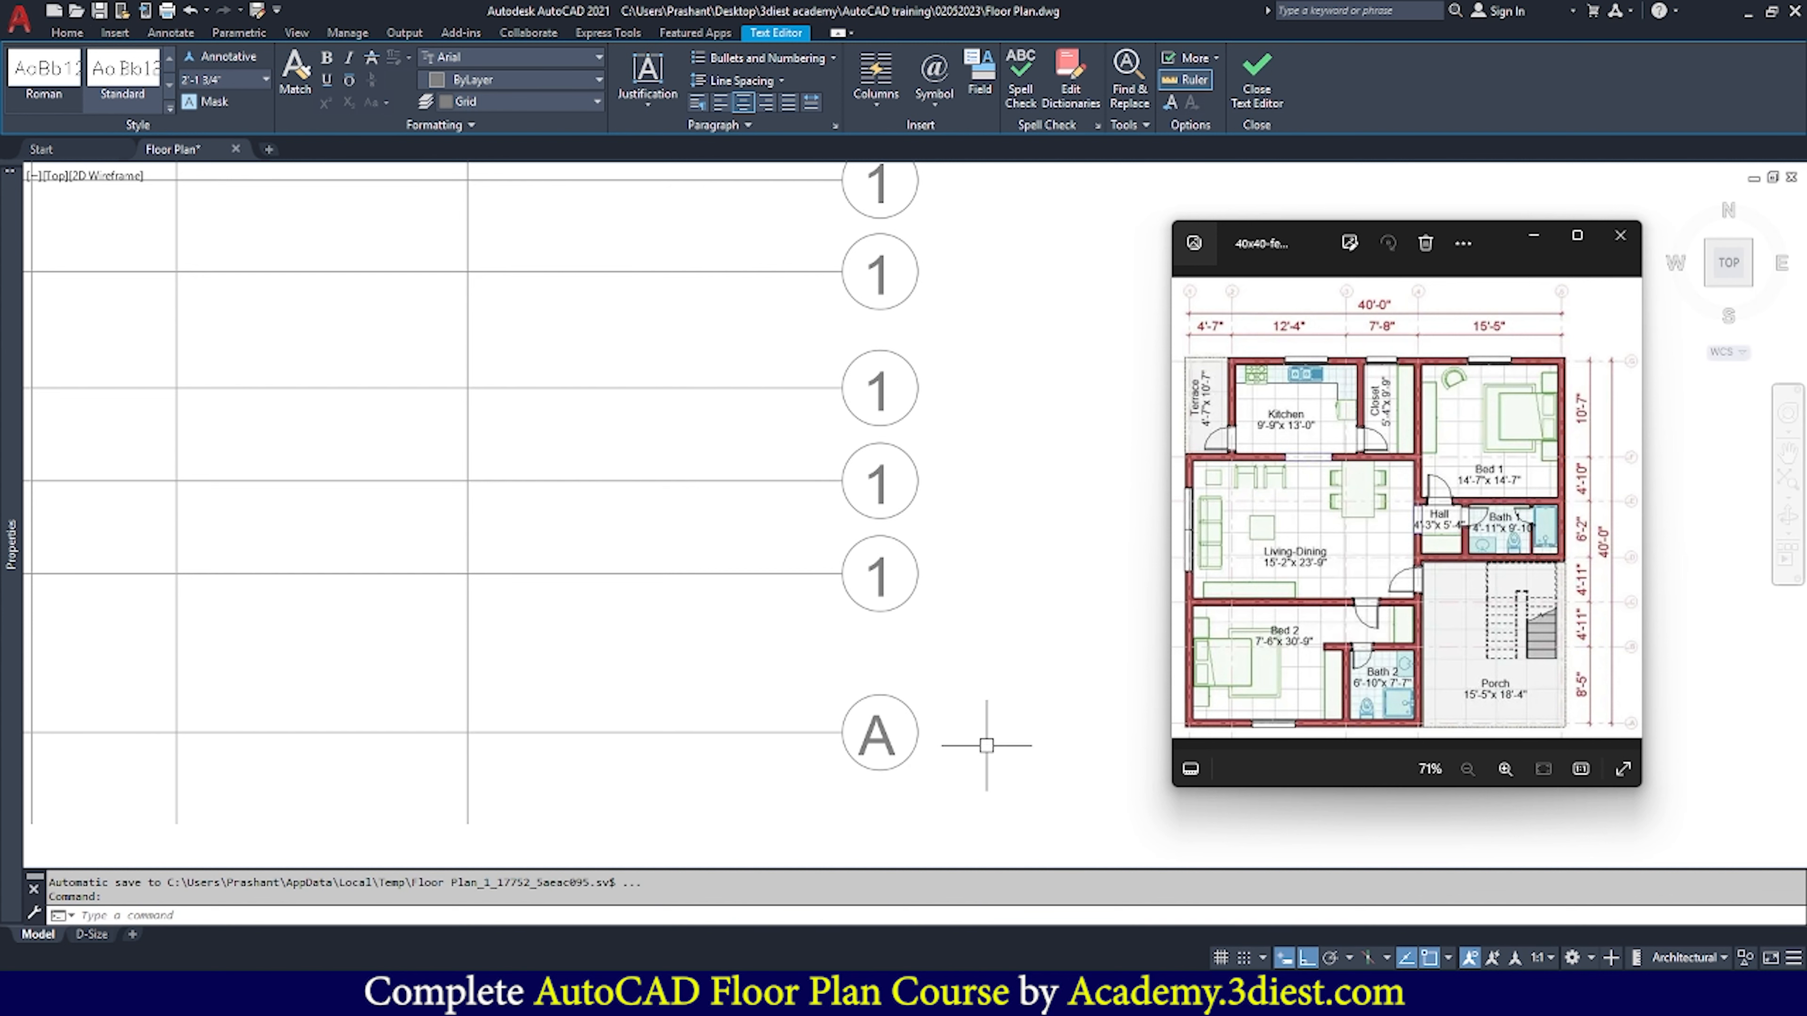
Move the letter A slightly upward inside its circle
scroll(920, 754, up, 4)
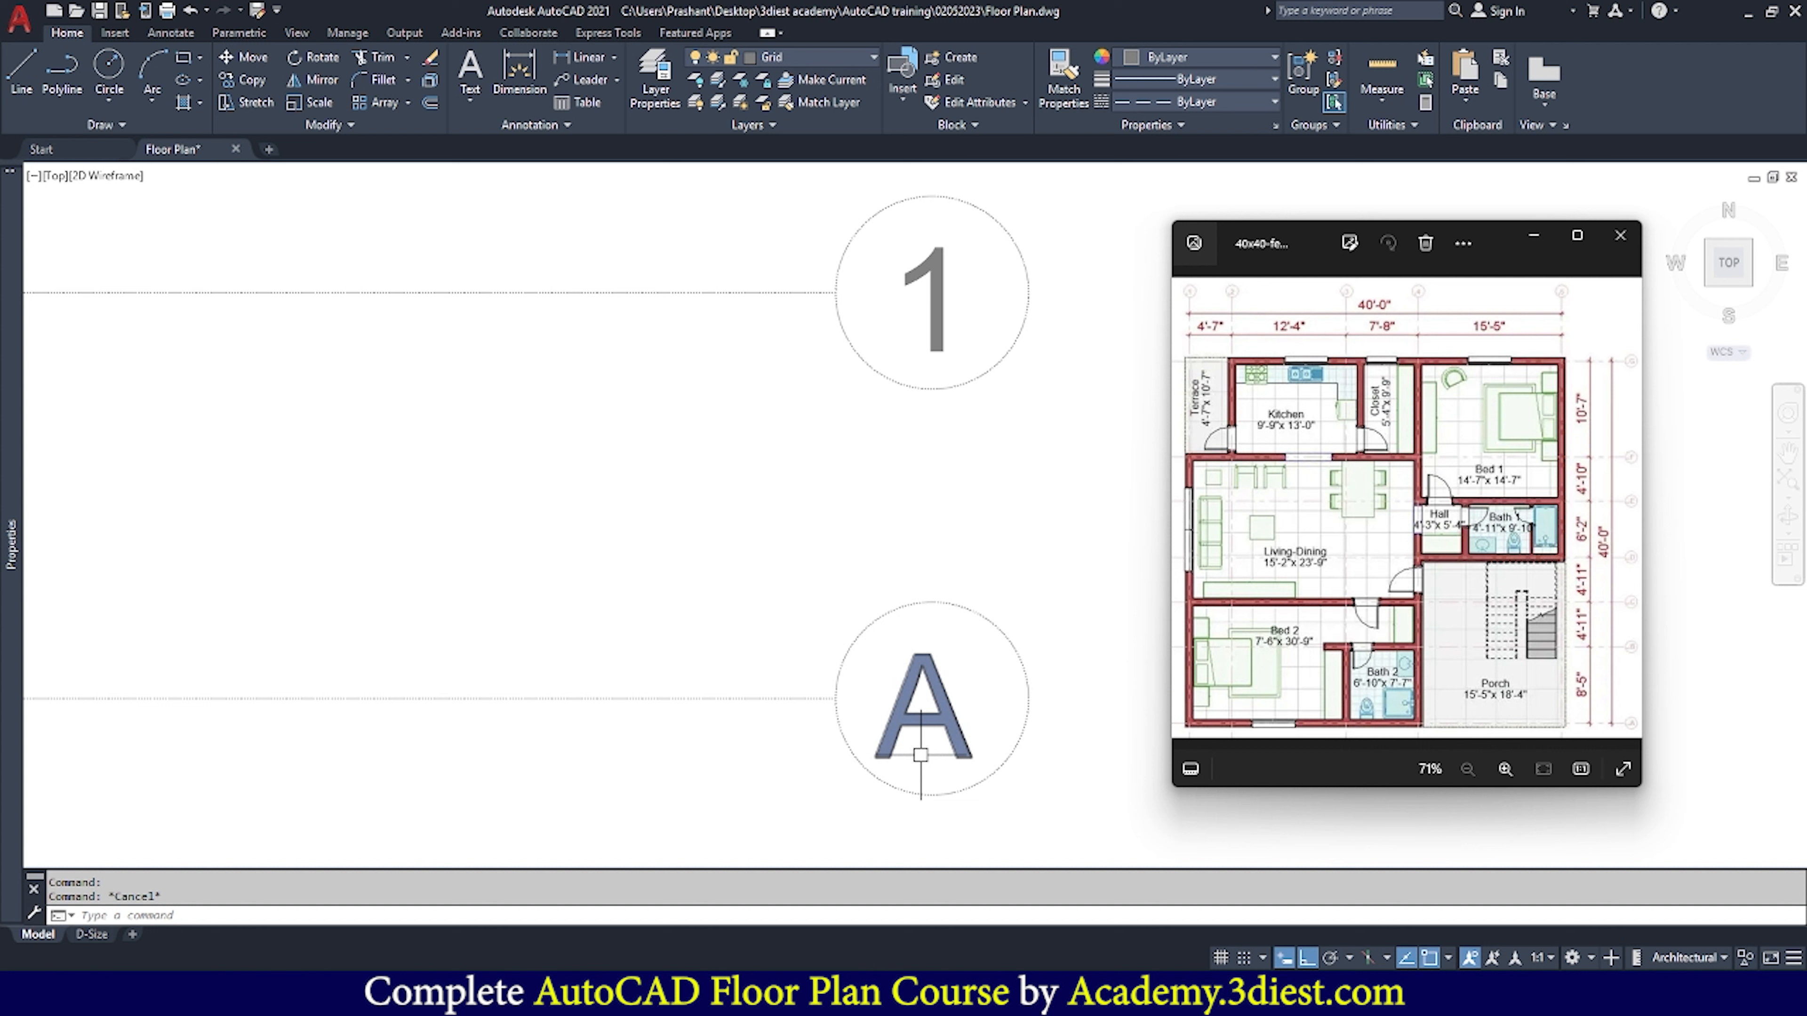
click(955, 730)
click(253, 66)
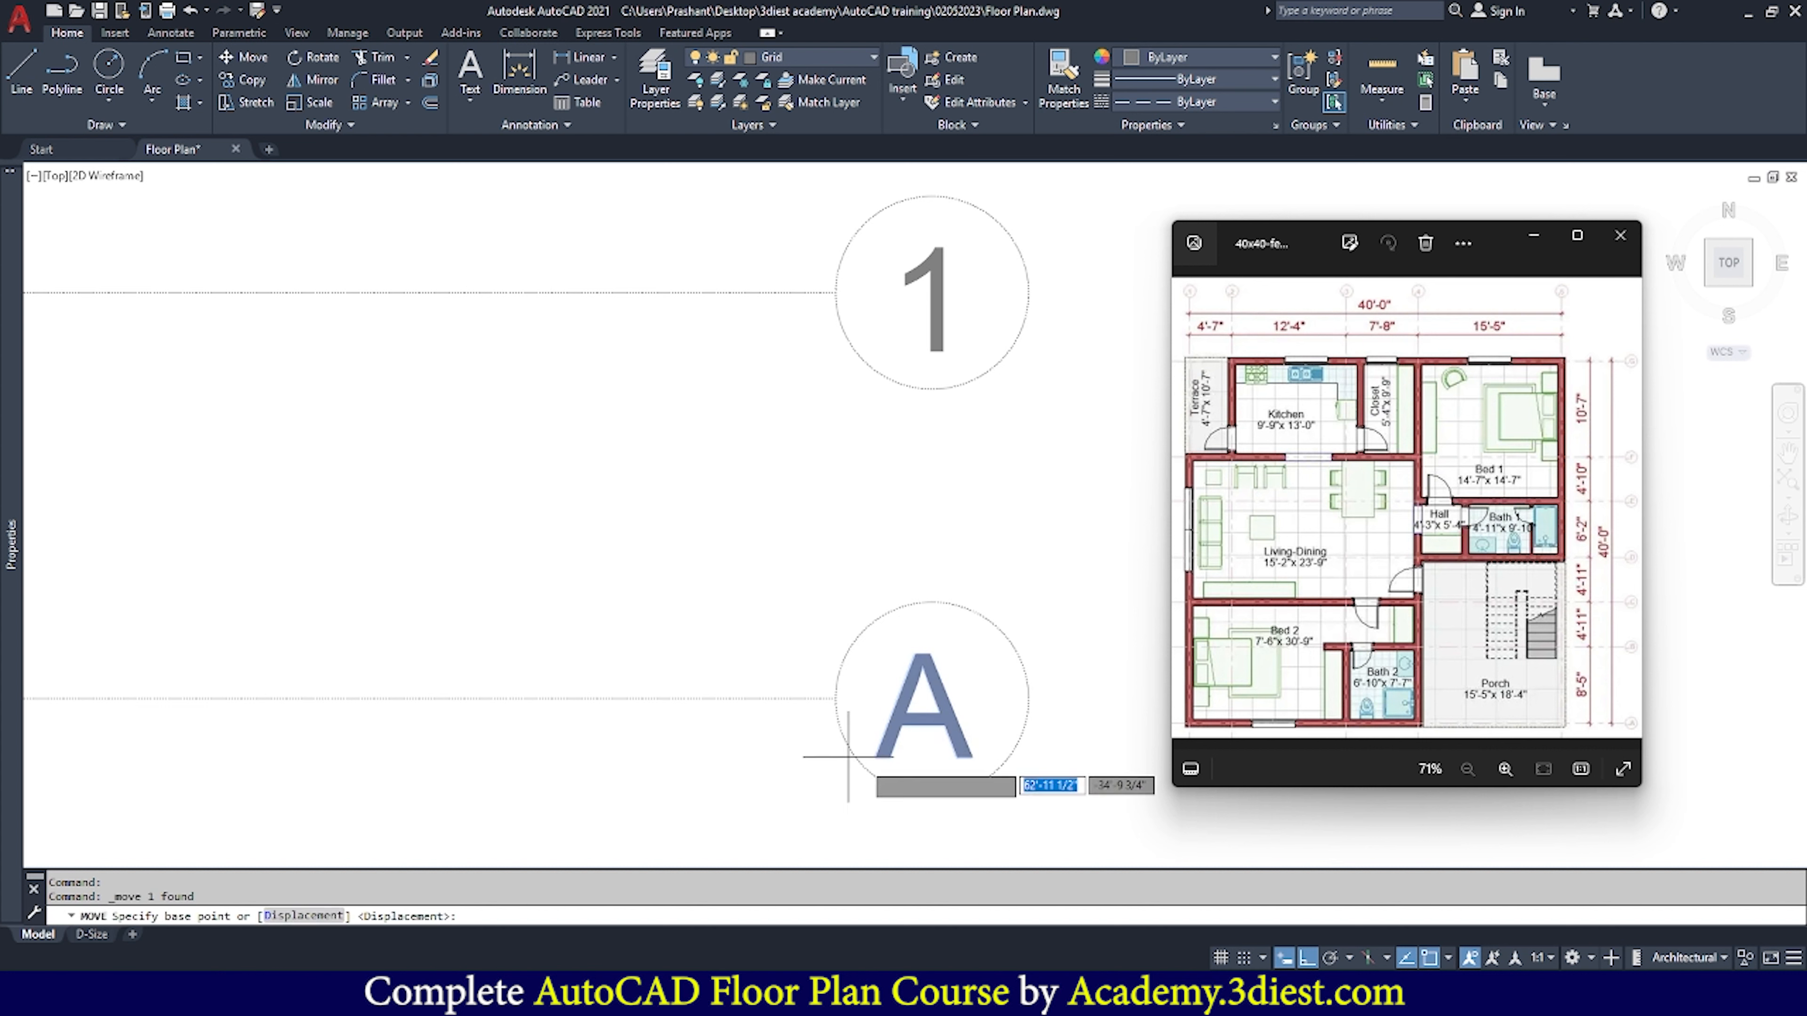
click(950, 708)
scroll(947, 691, up, 4)
click(951, 691)
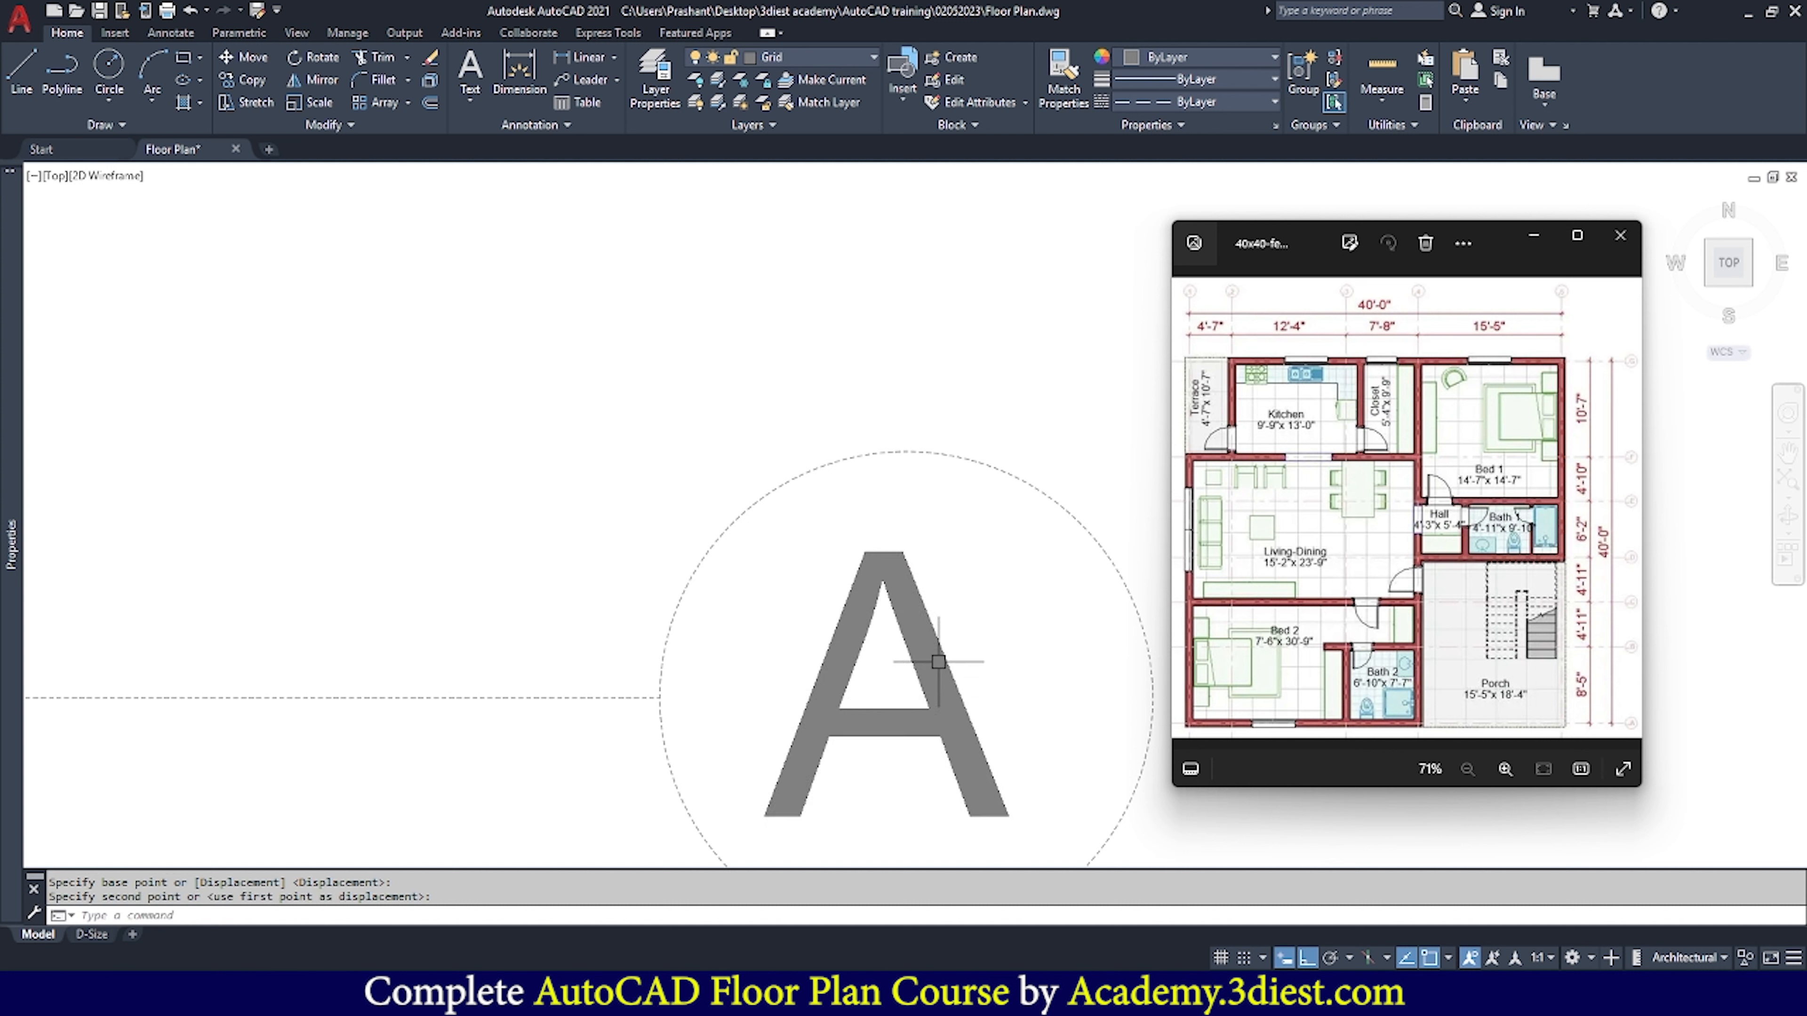
Move the letter A slightly to the right to centre it horizontally in its circle
click(926, 659)
click(242, 57)
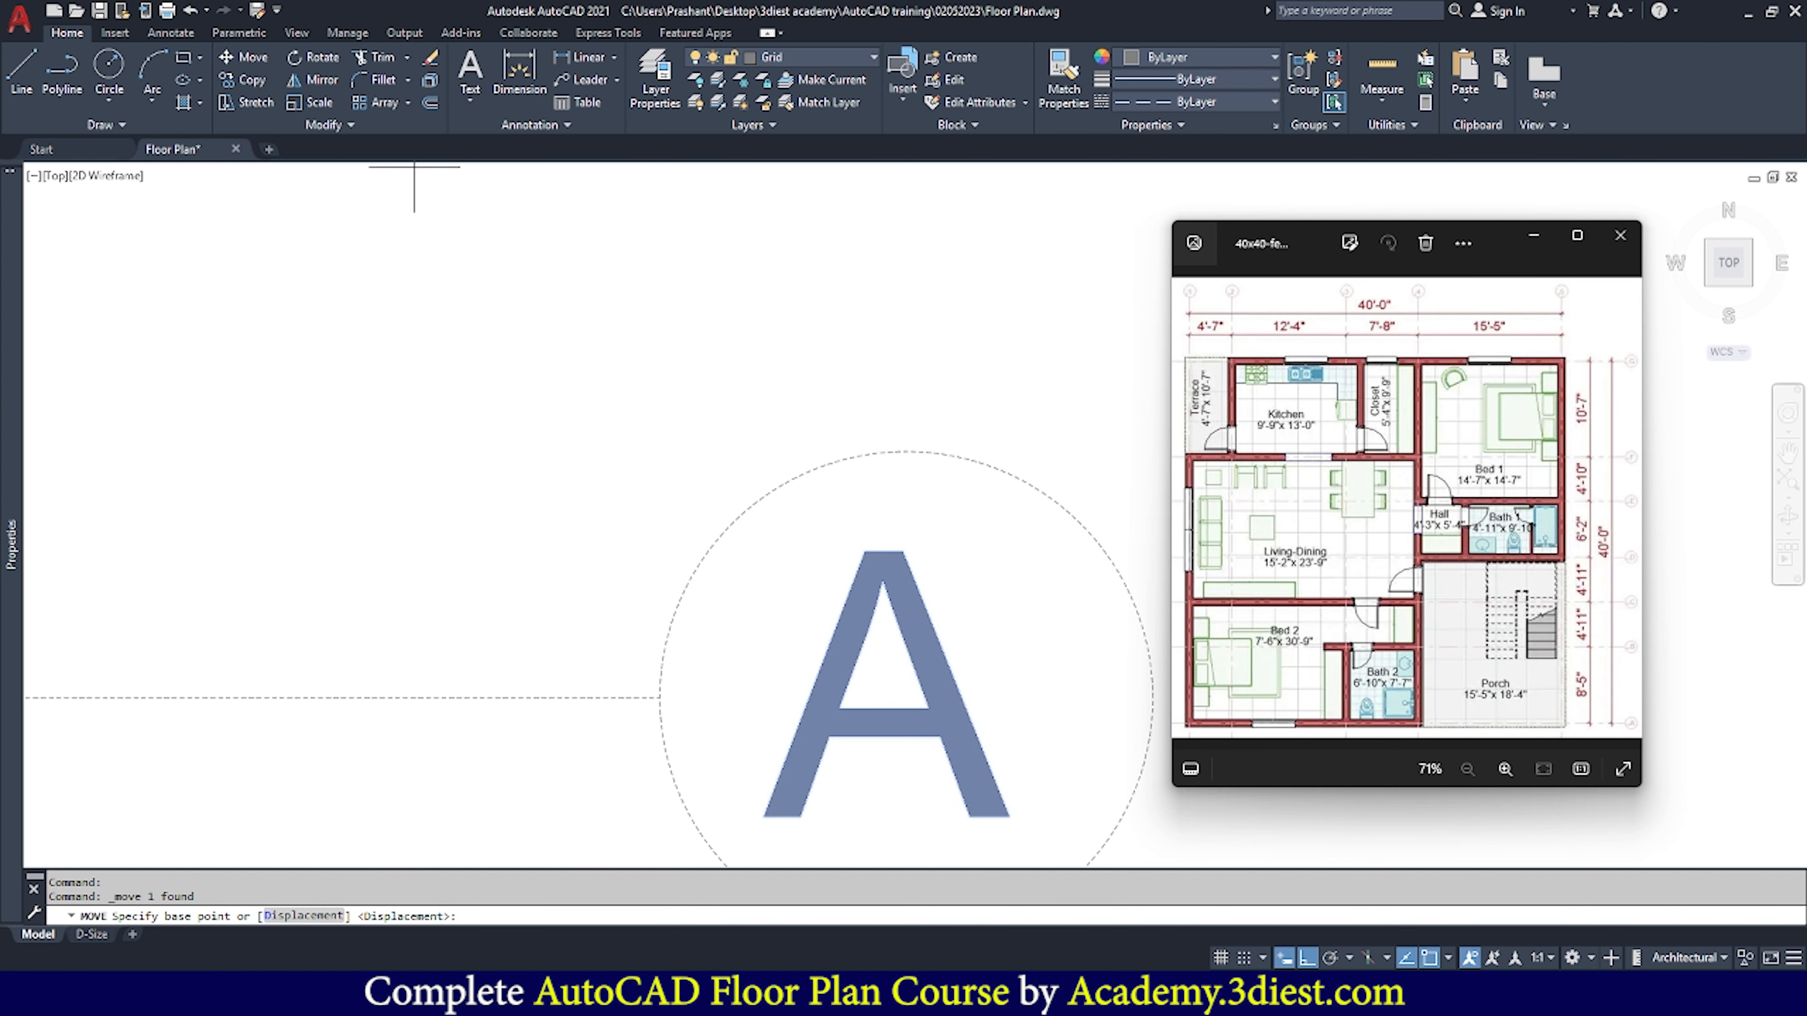
click(1072, 551)
scroll(1008, 650, up, 4)
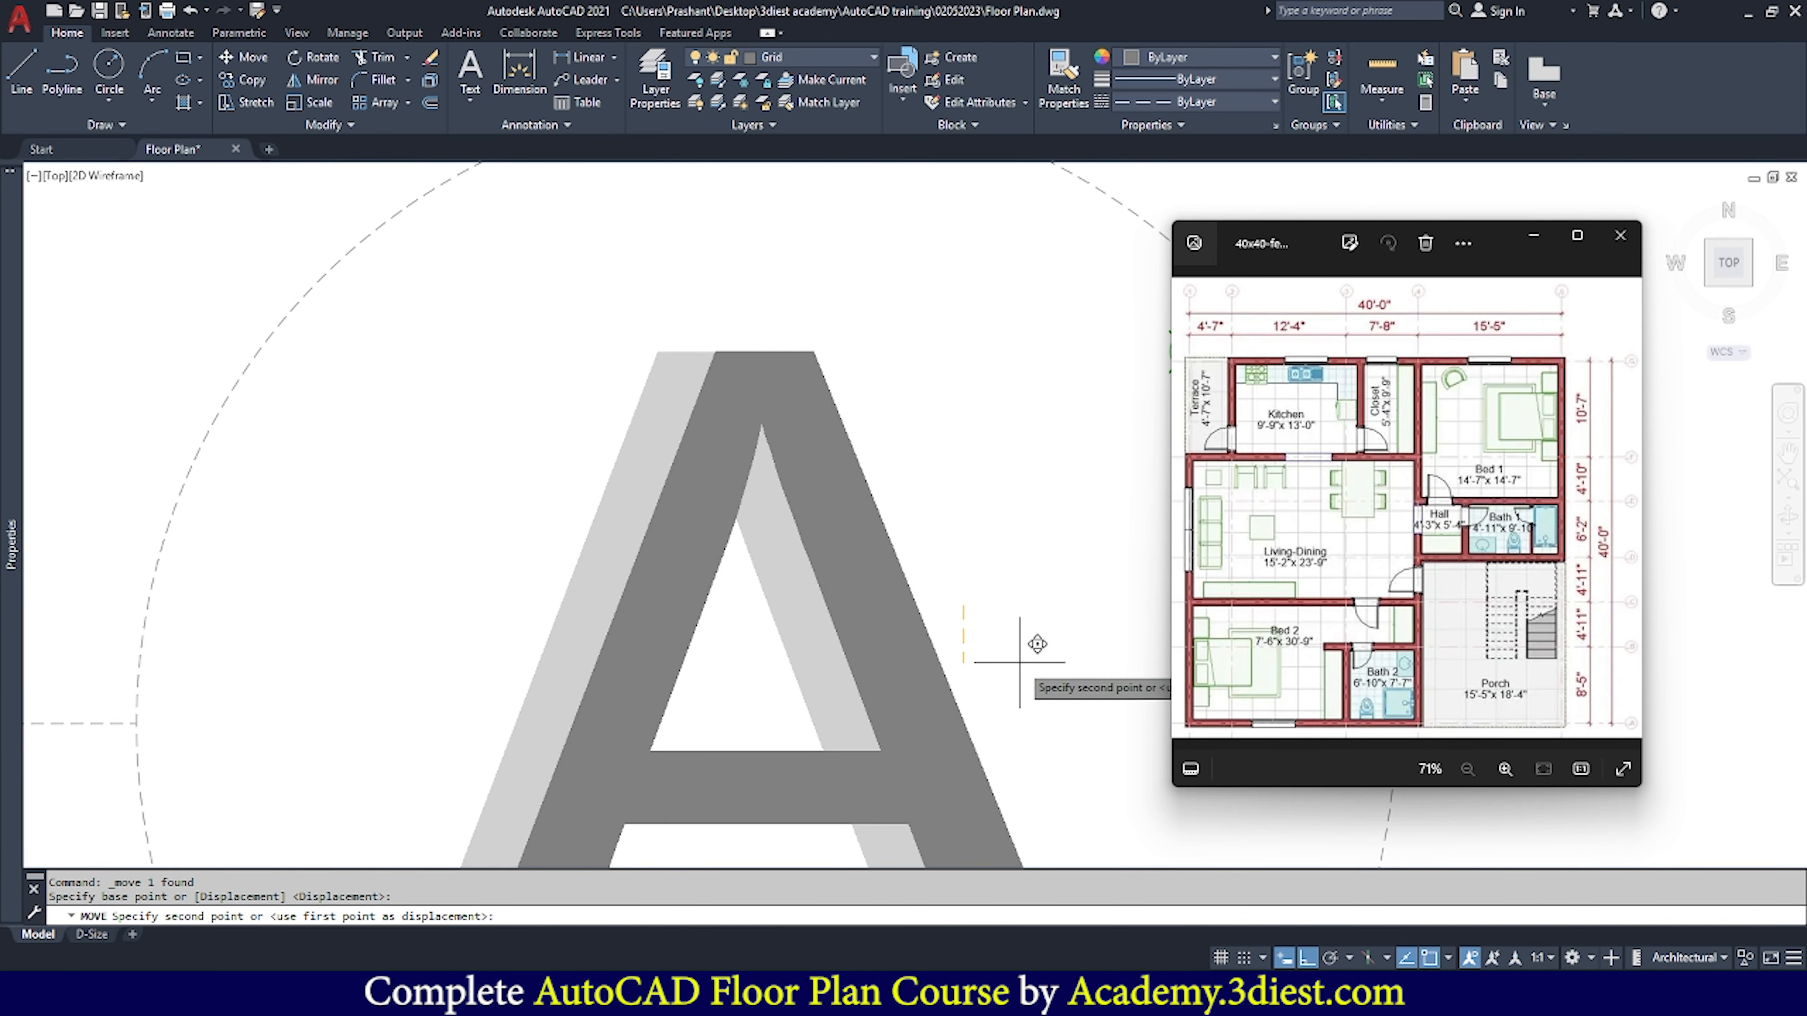
click(1008, 629)
scroll(1007, 628, down, 5)
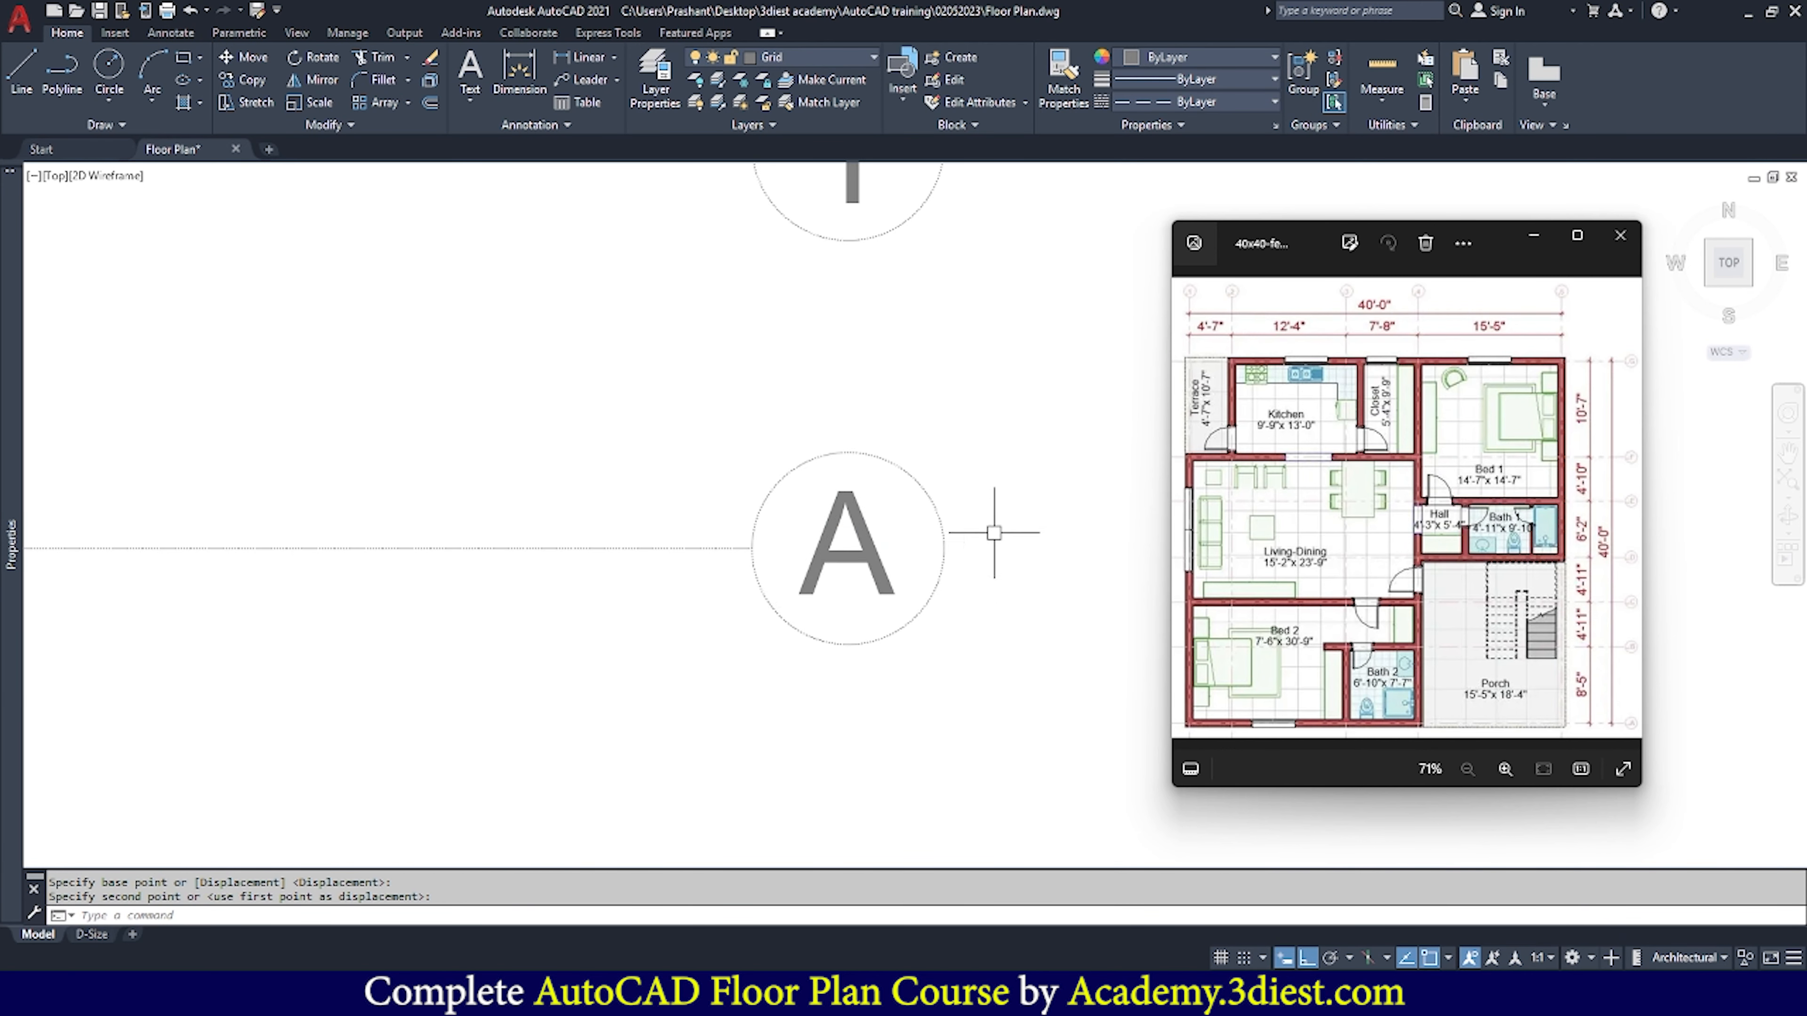
key(Escape)
scroll(893, 543, down, 2)
key(Escape)
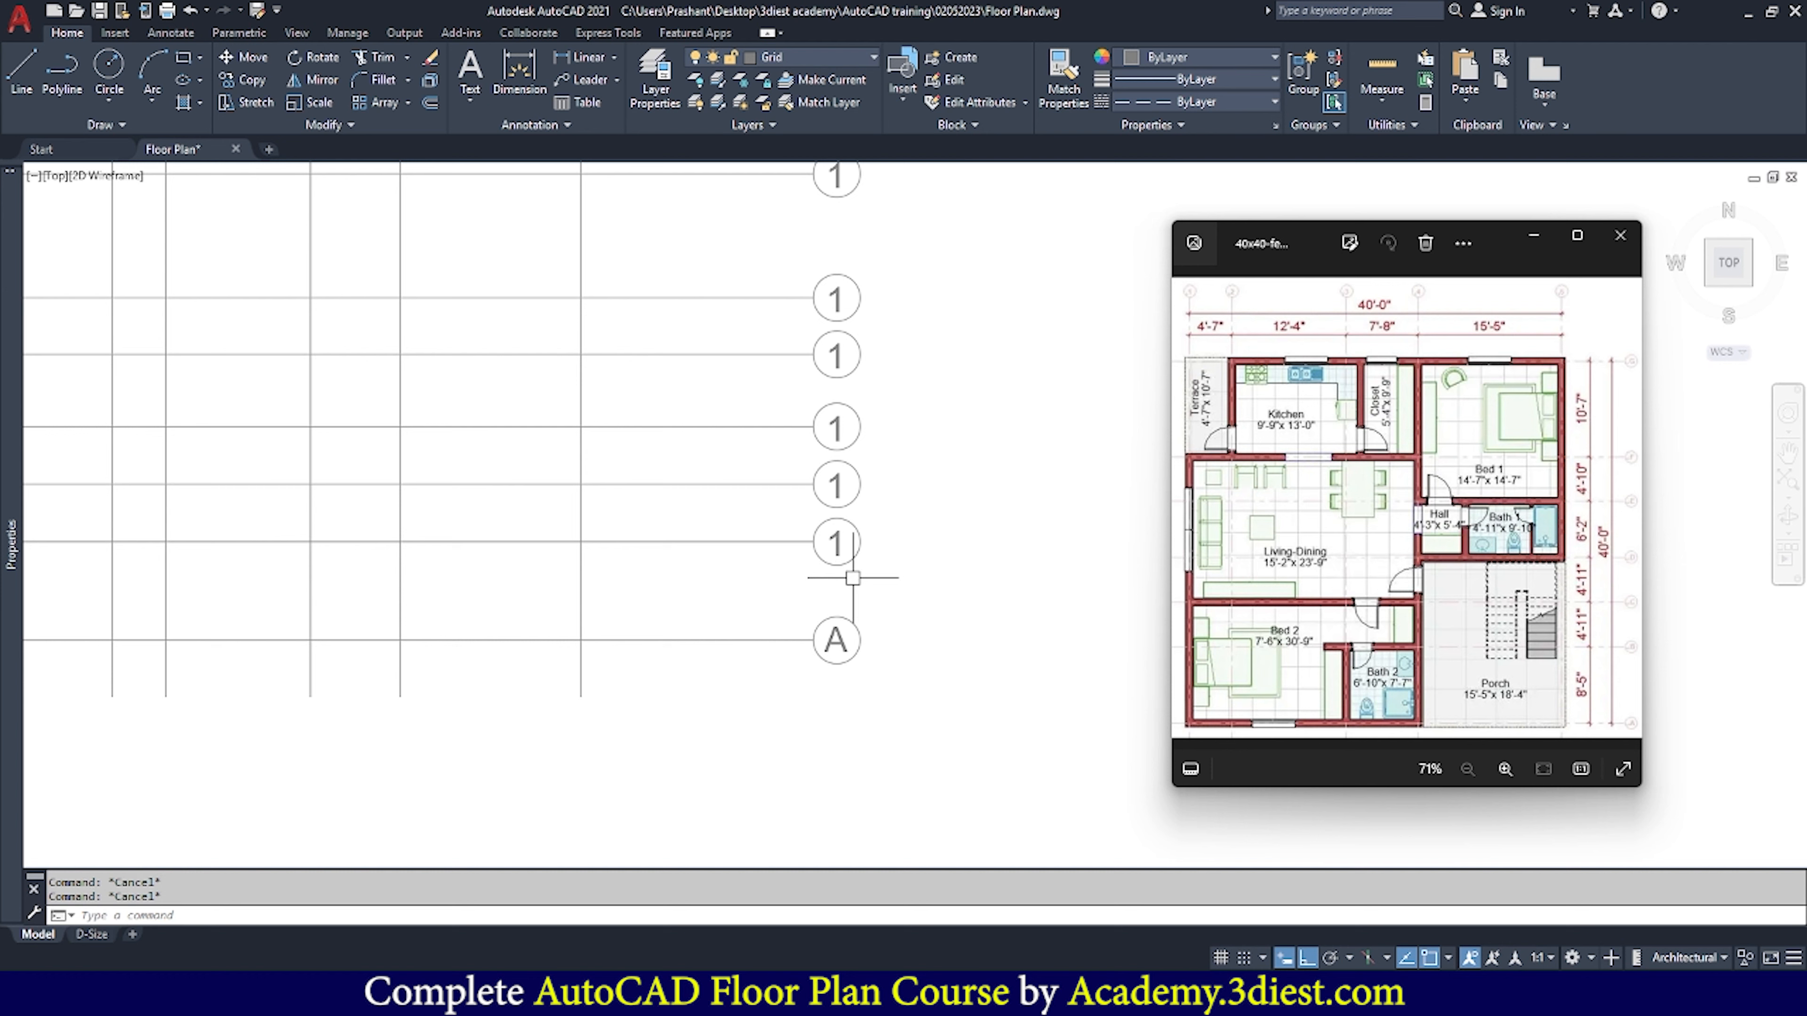
Relabel the bubbles on the second, third and fourth horizontal grid lines from the bottom as B, C and D
middle_drag(827, 535, 812, 596)
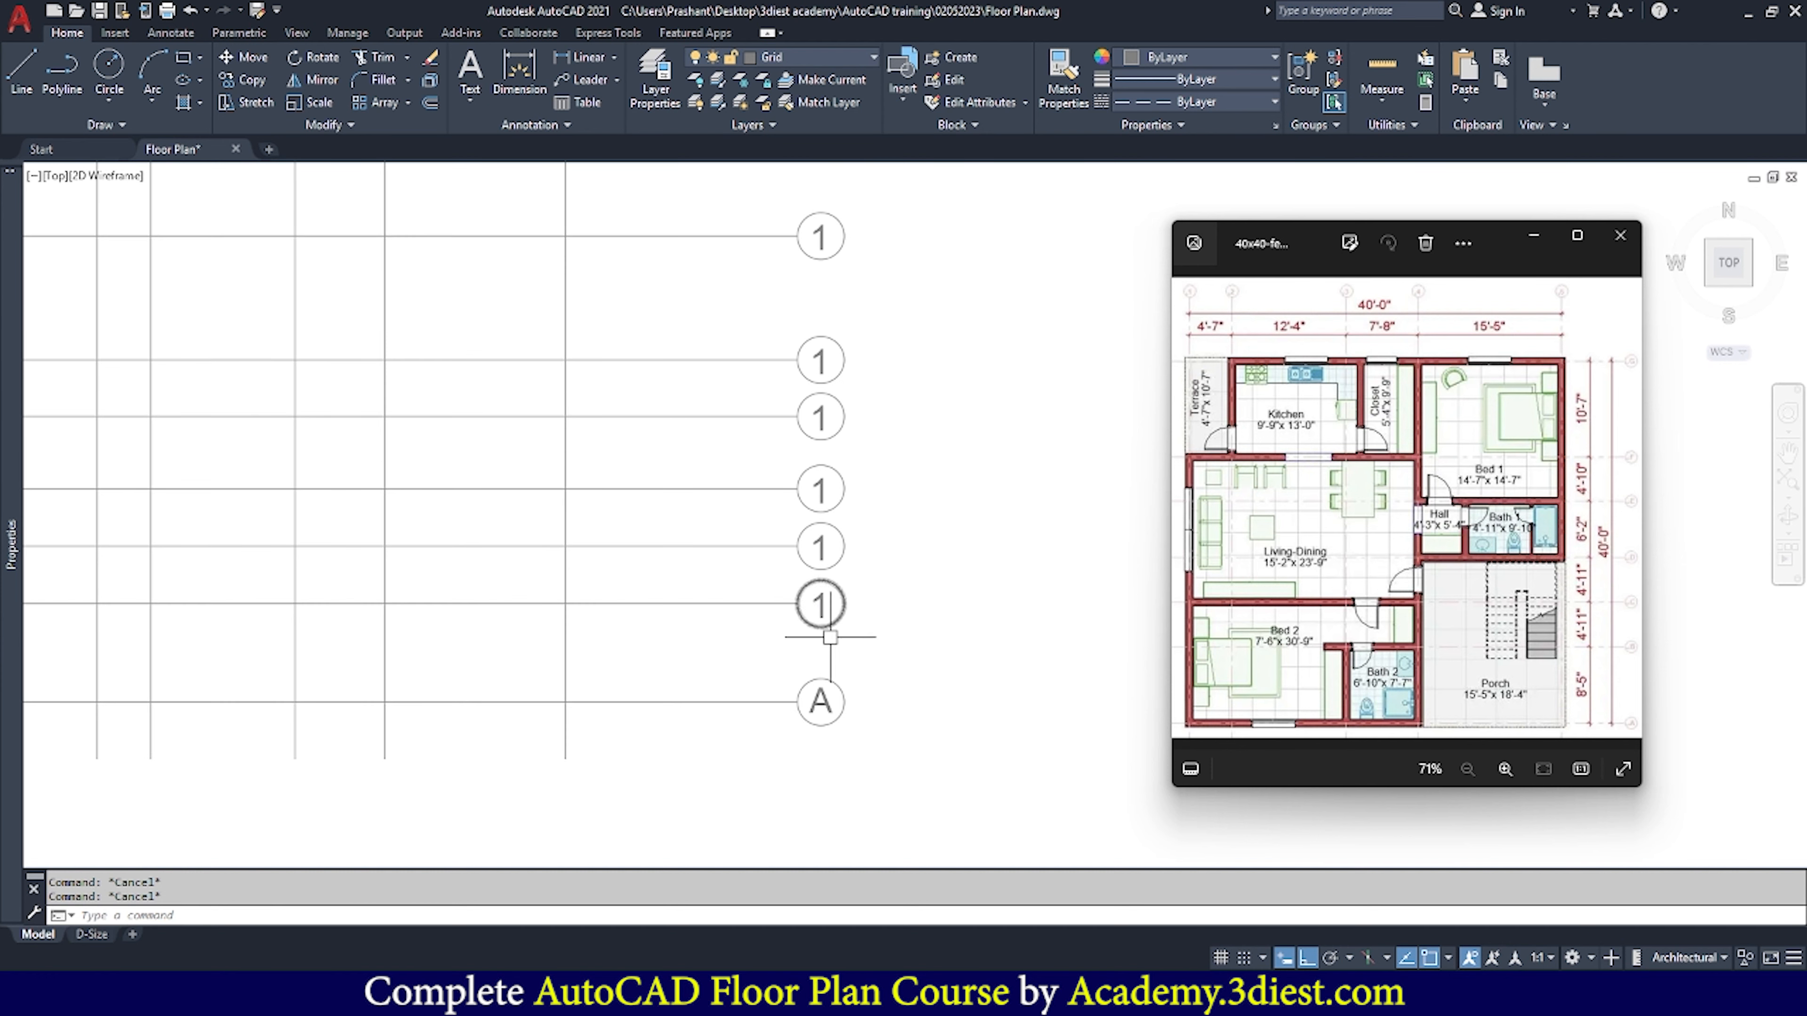
double_click(820, 607)
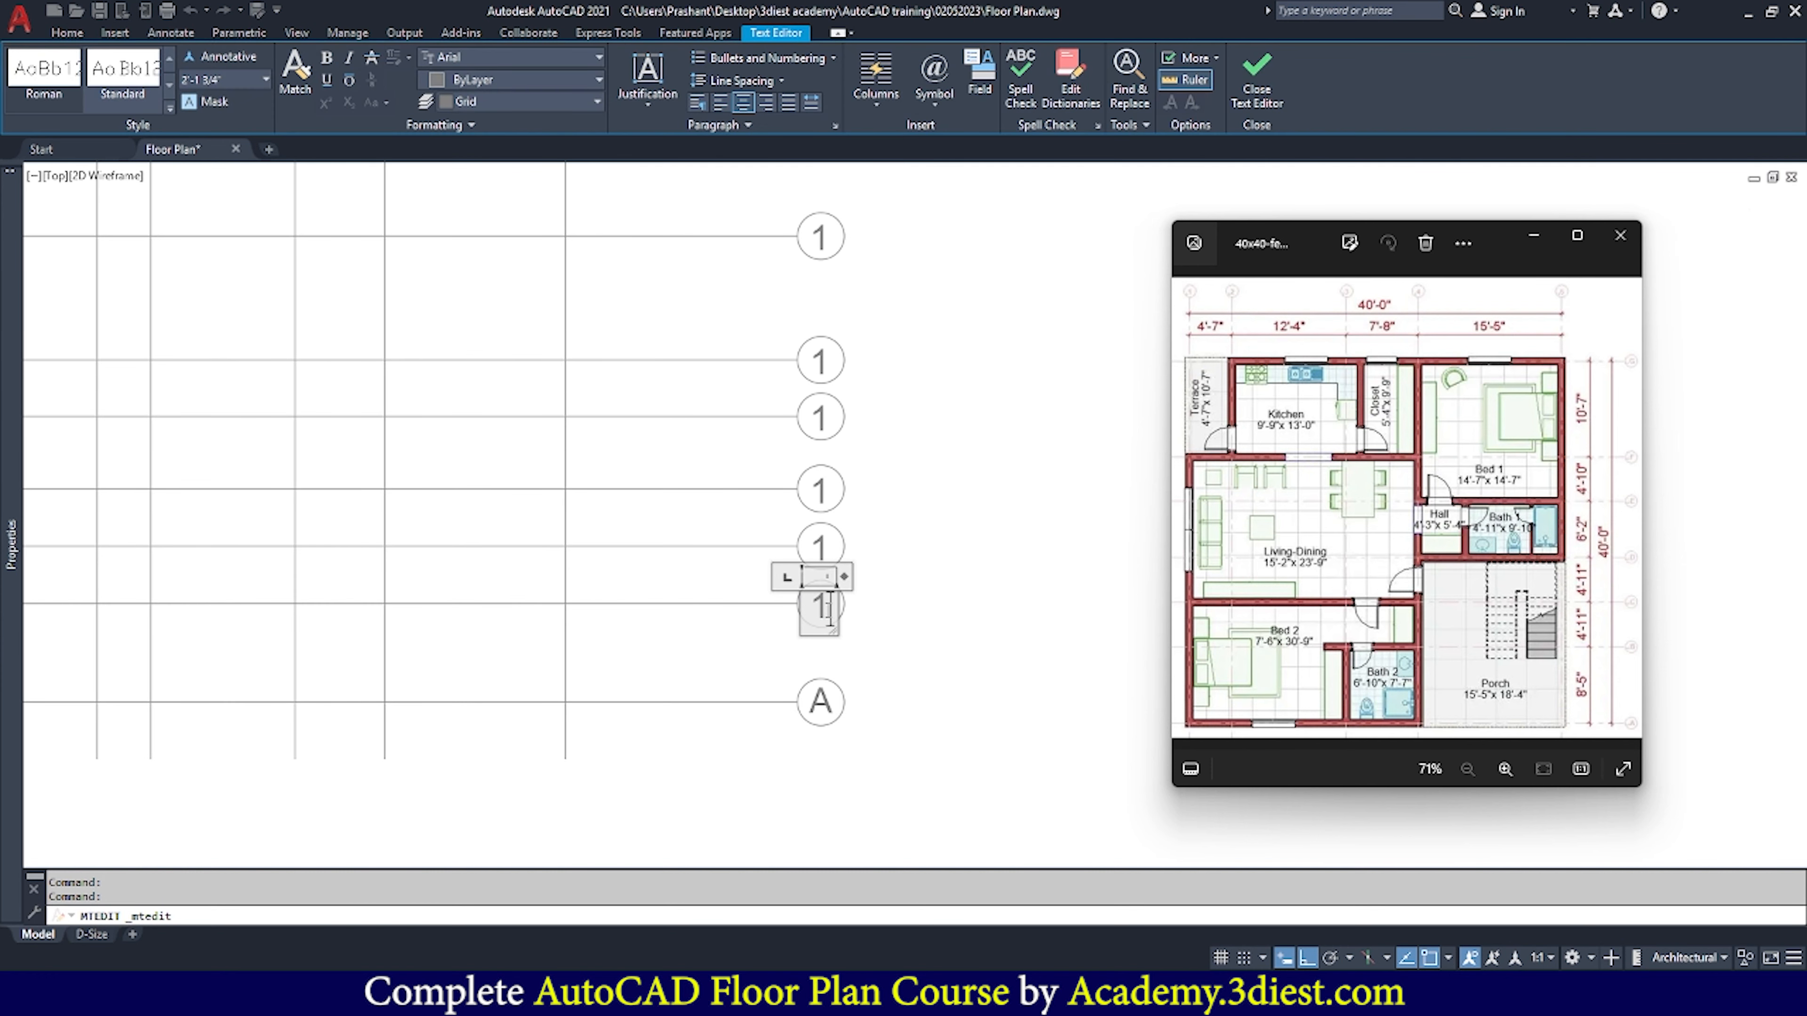
click(819, 548)
text(C)
click(820, 490)
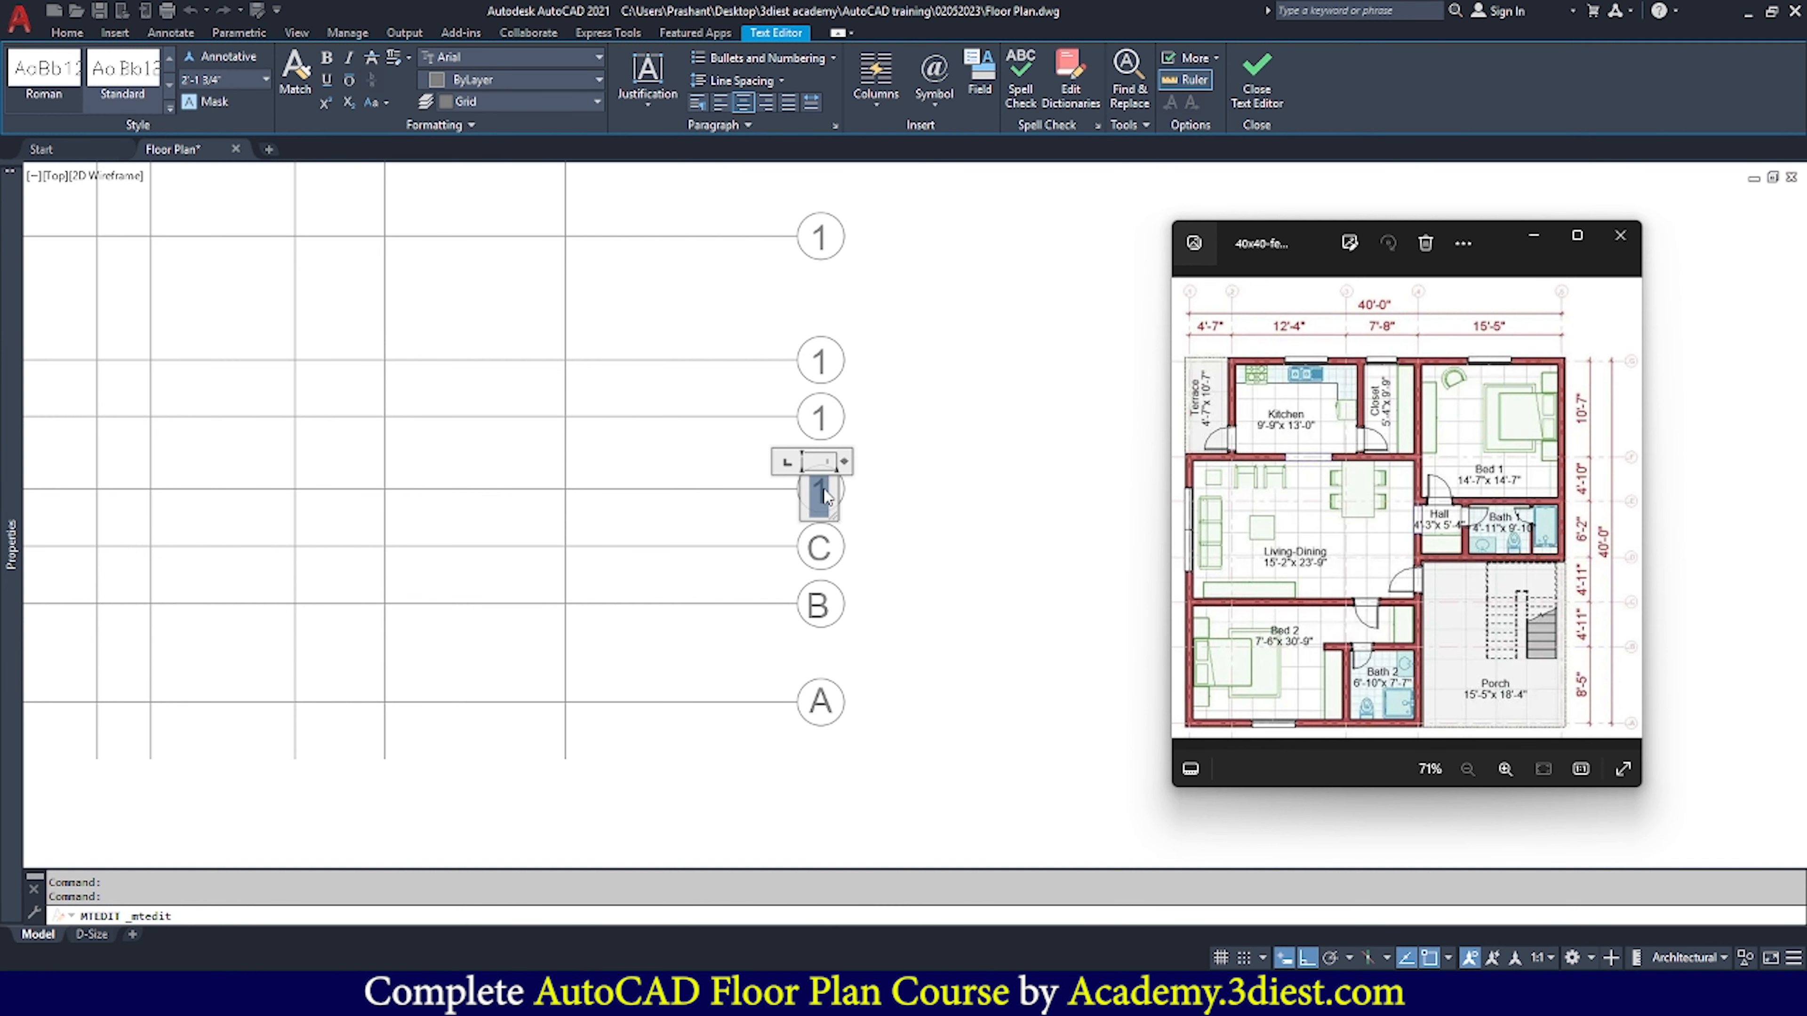
text(D)
Relabel the bubbles on the three uppermost horizontal grid lines as E, F and G, going upward
click(819, 417)
text(E)
click(822, 360)
text(F)
click(821, 237)
double_click(822, 237)
text(G)
click(719, 305)
scroll(644, 462, down, 2)
middle_drag(643, 462, 922, 538)
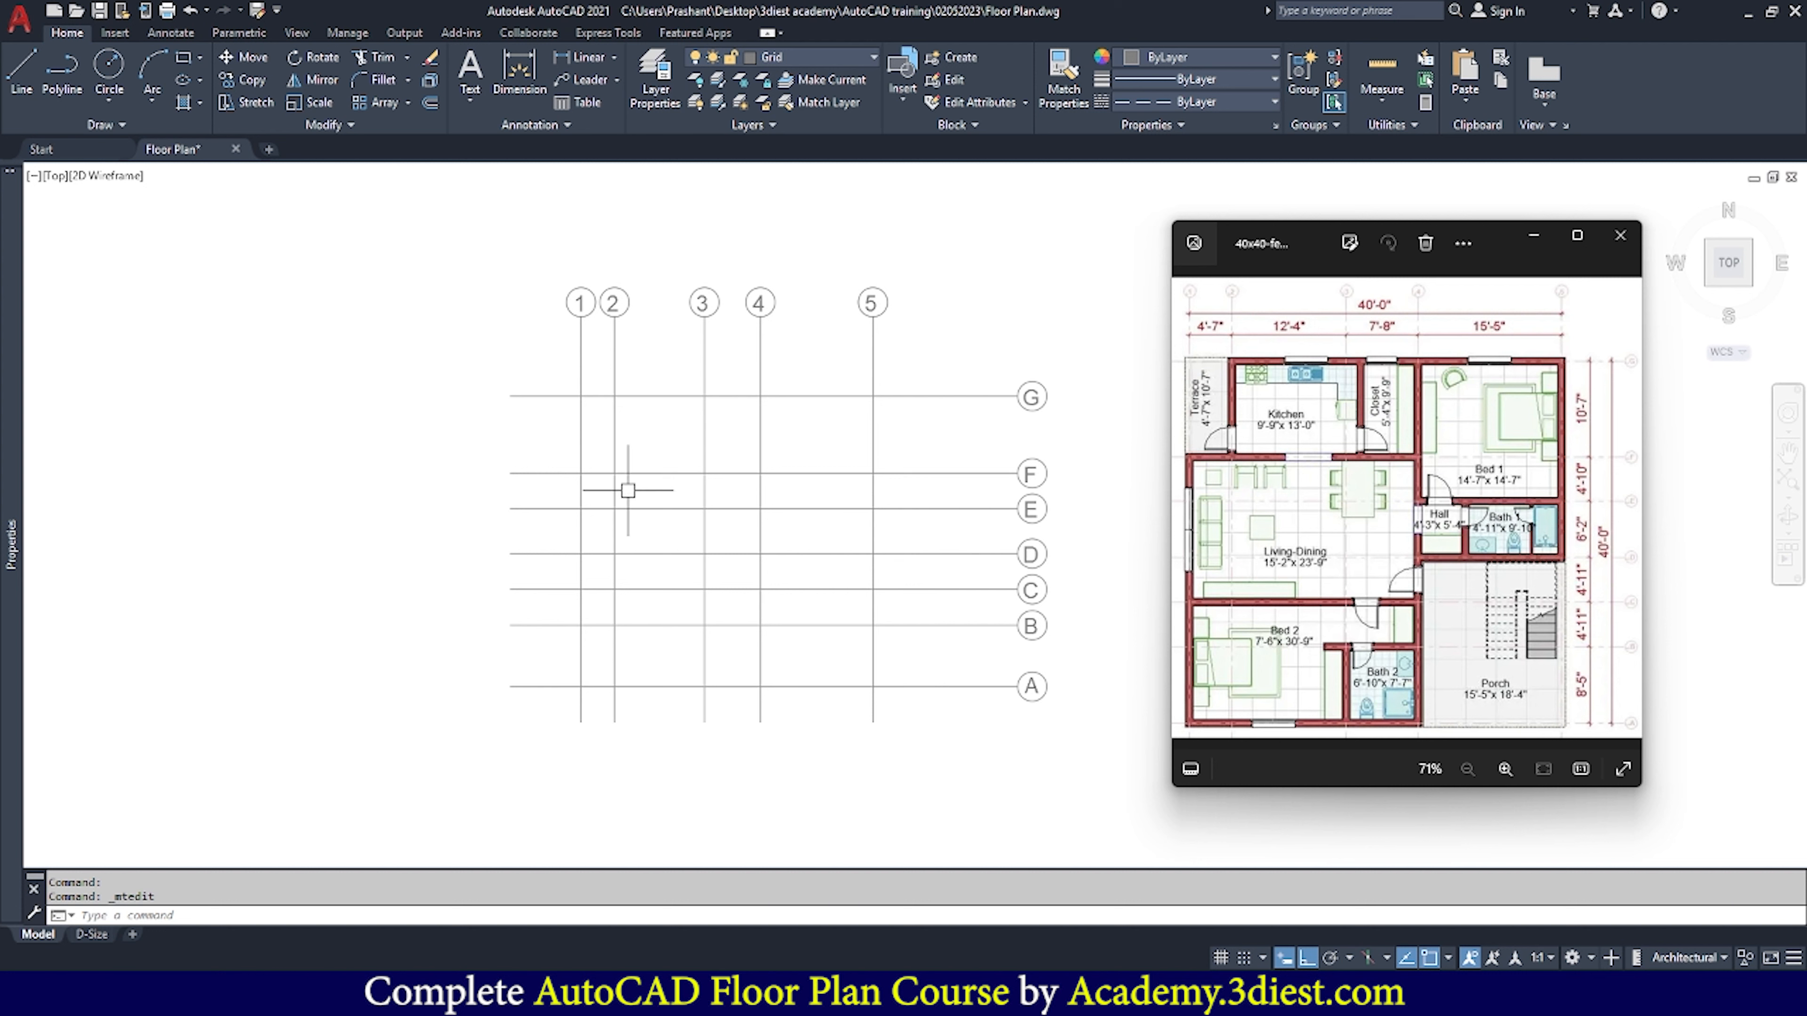
Examine grid lines 1 and G, and the grid's linetype pattern up close where two grid lines cross
click(581, 364)
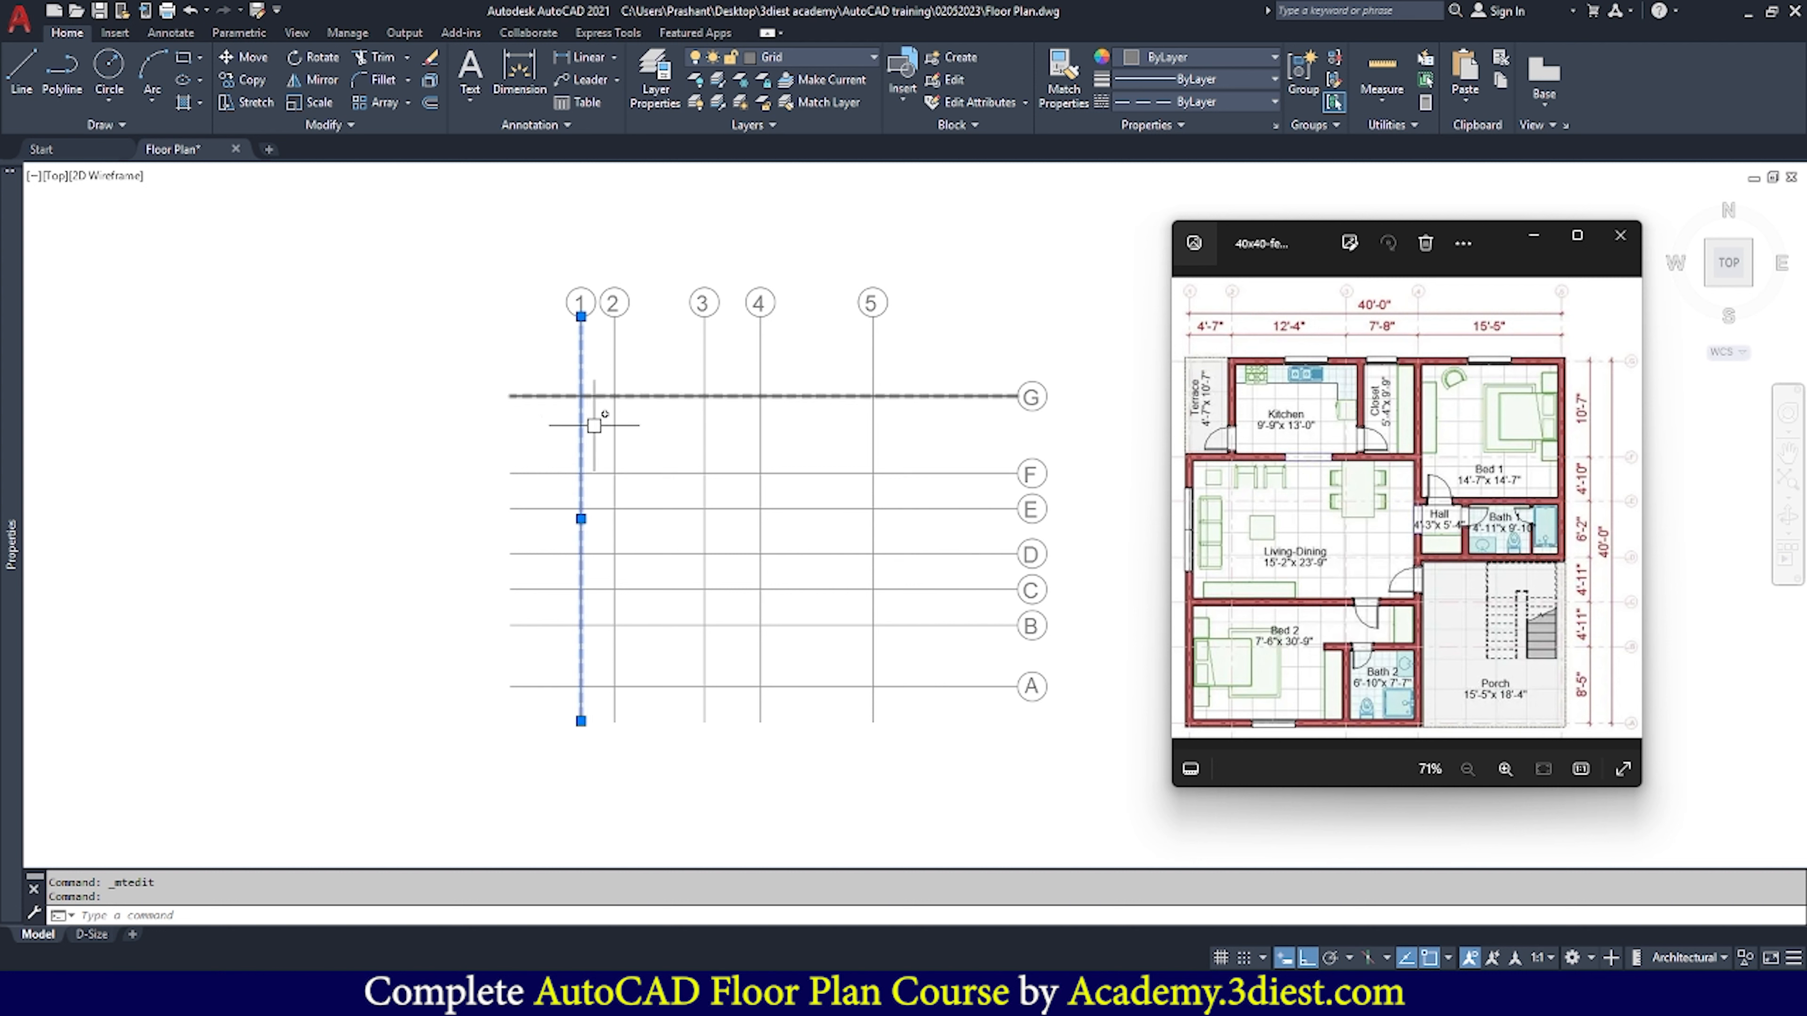
click(675, 397)
key(Escape)
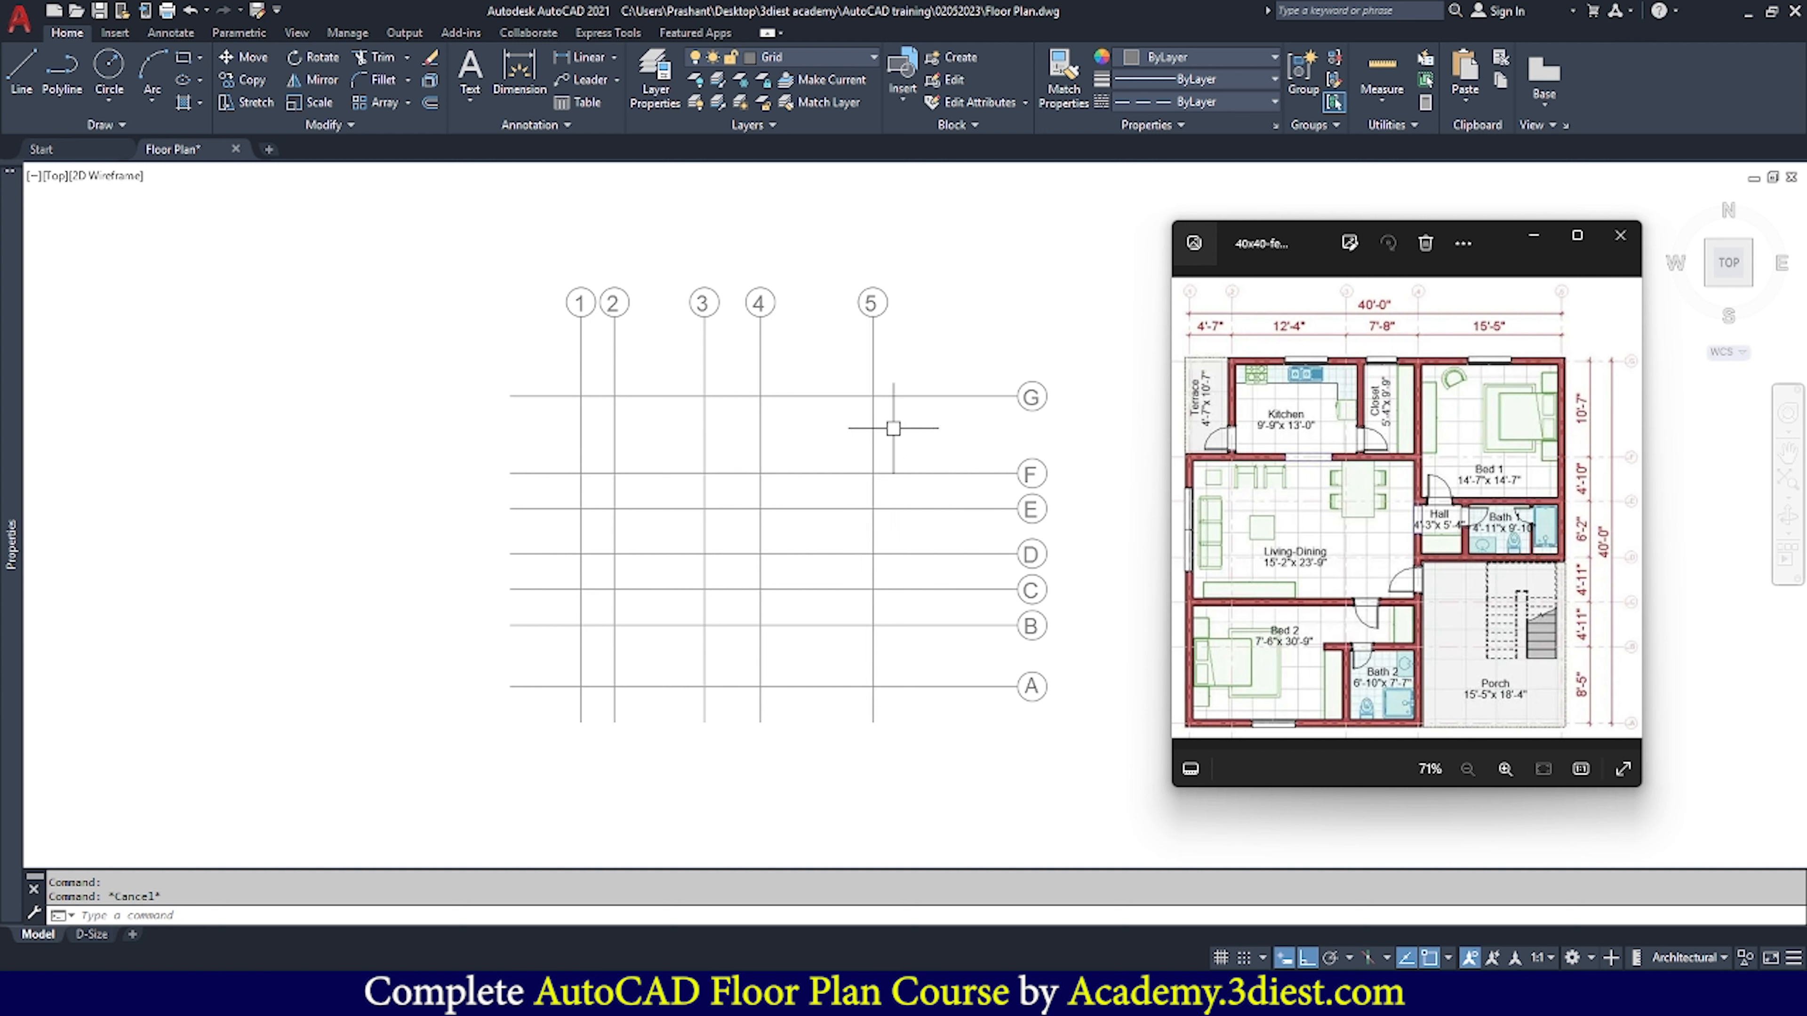
scroll(869, 395, up, 5)
scroll(844, 412, up, 2)
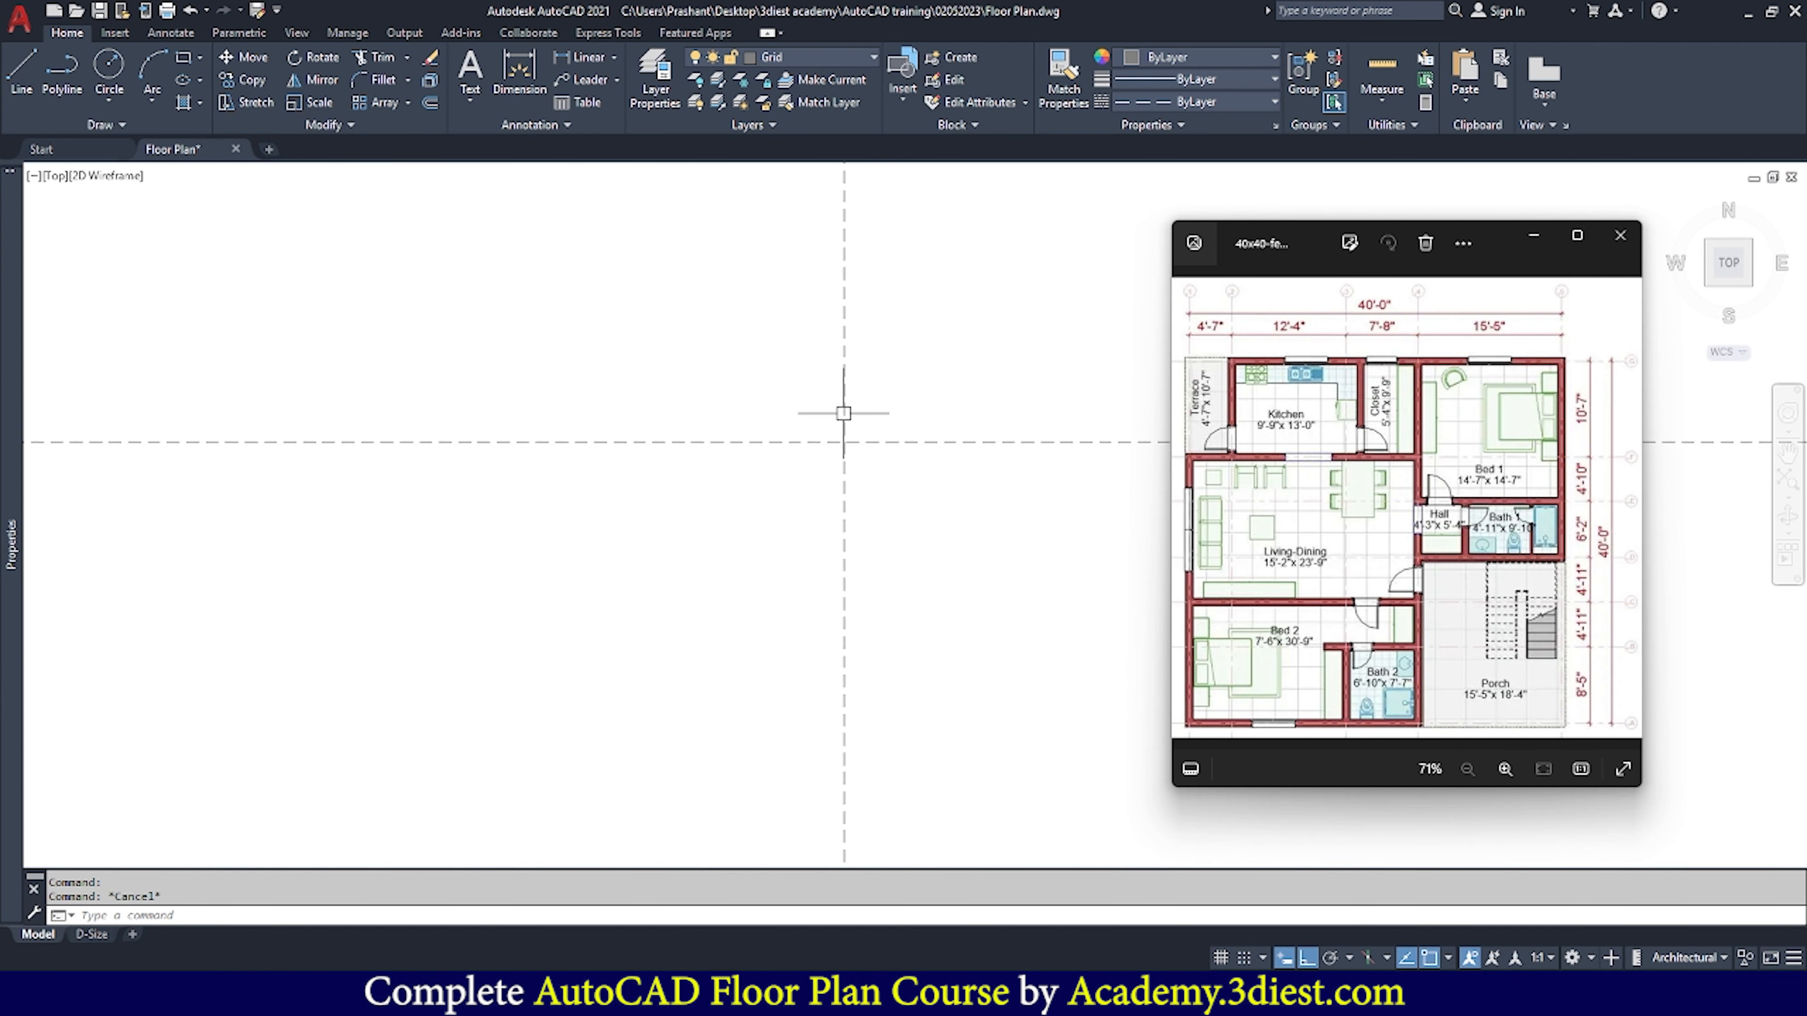
scroll(867, 456, up, 2)
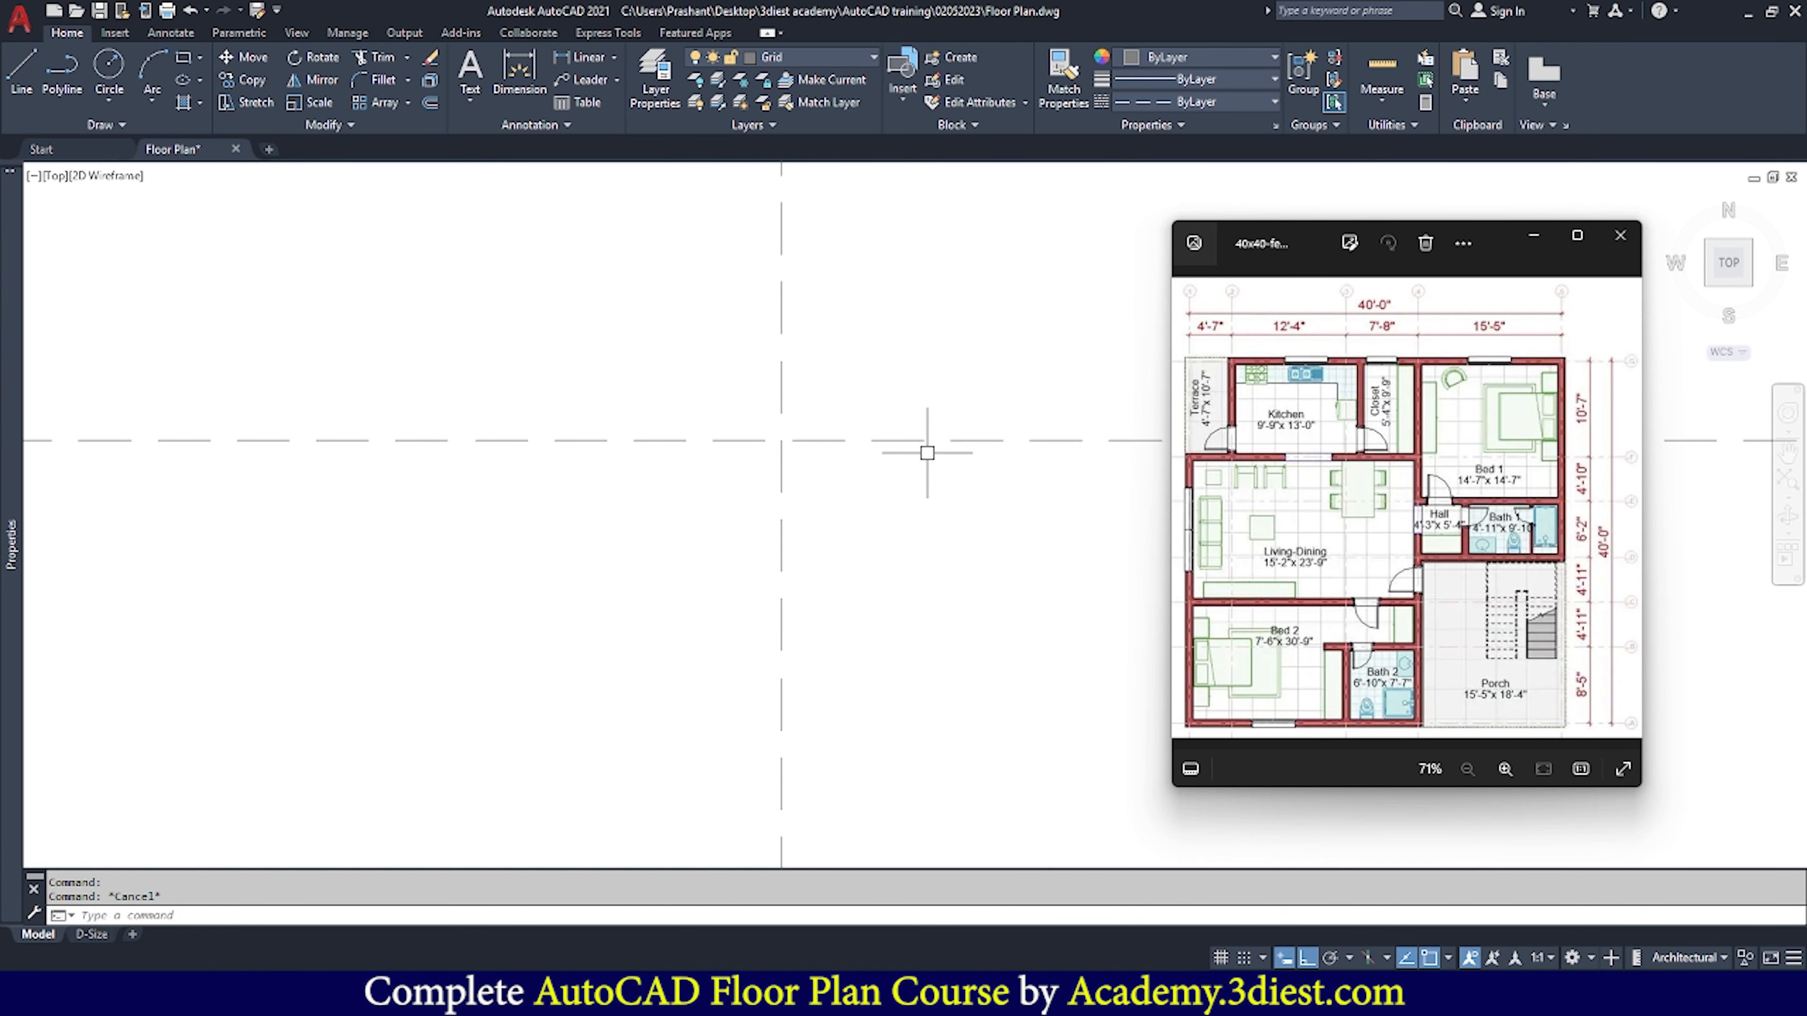
scroll(895, 413, down, 5)
scroll(895, 413, up, 5)
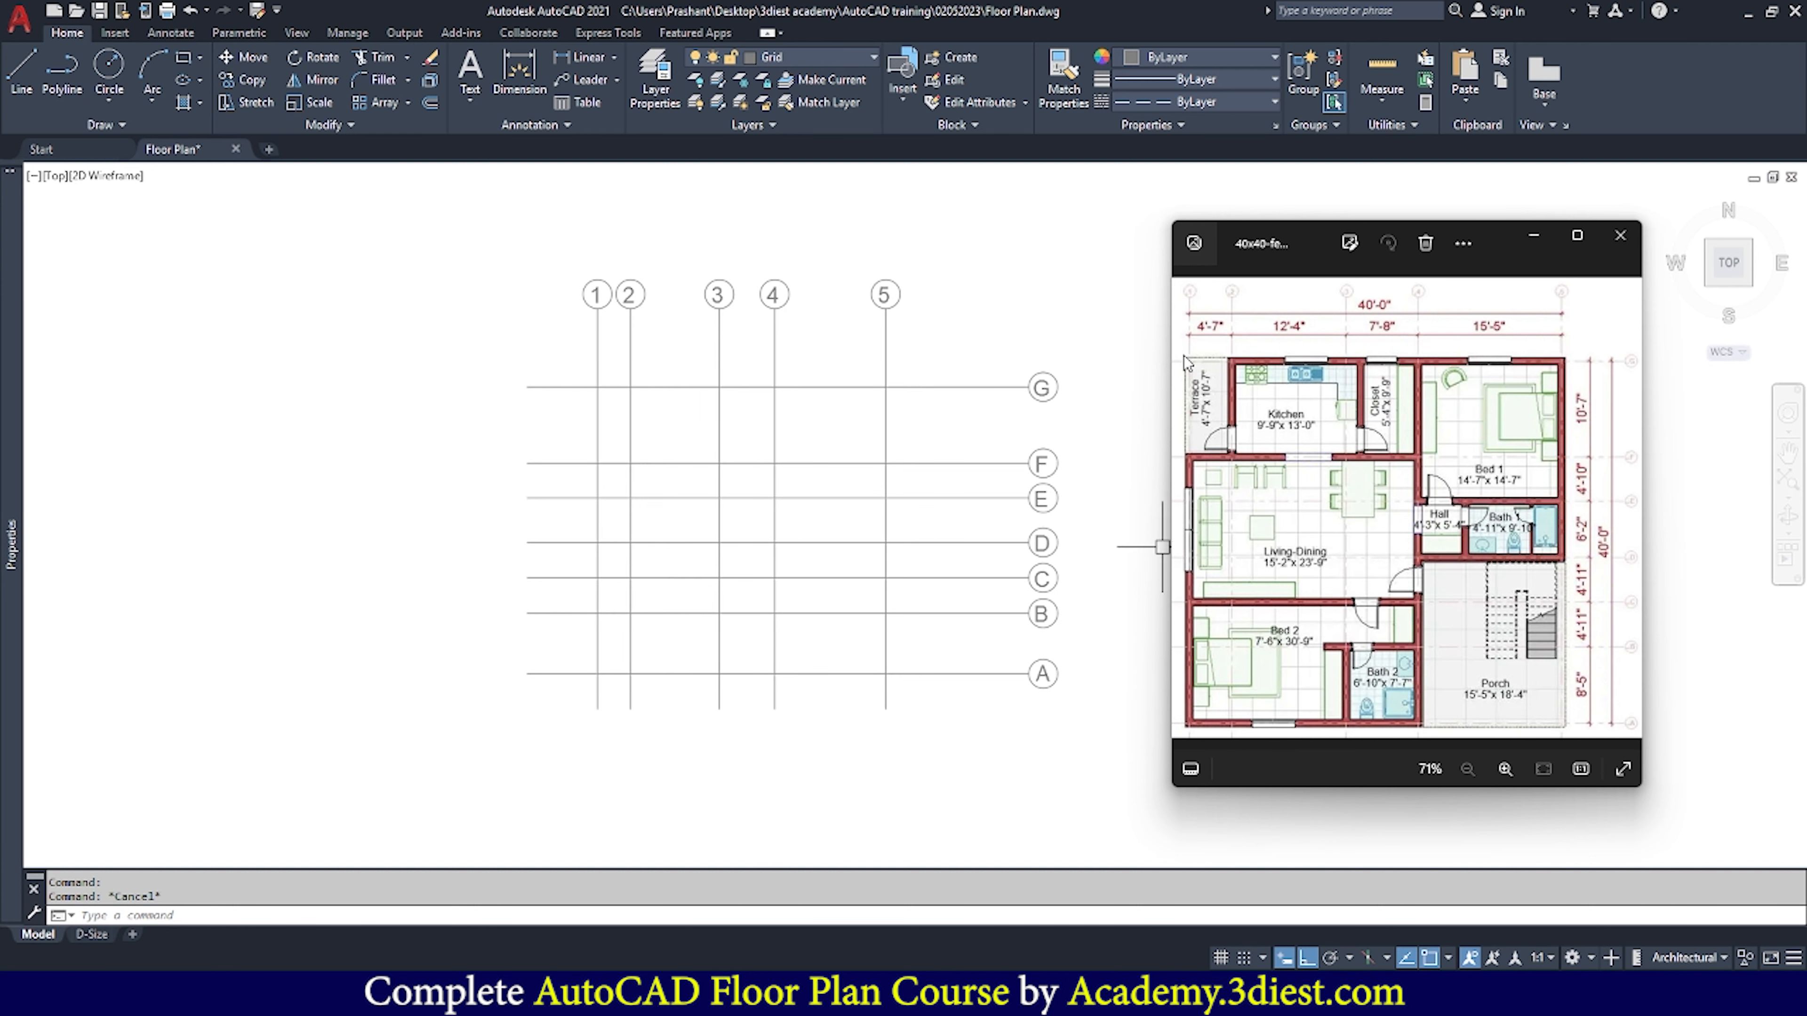
Set the drawing's linetype scale factor to 10 with LTSCALE
click(932, 722)
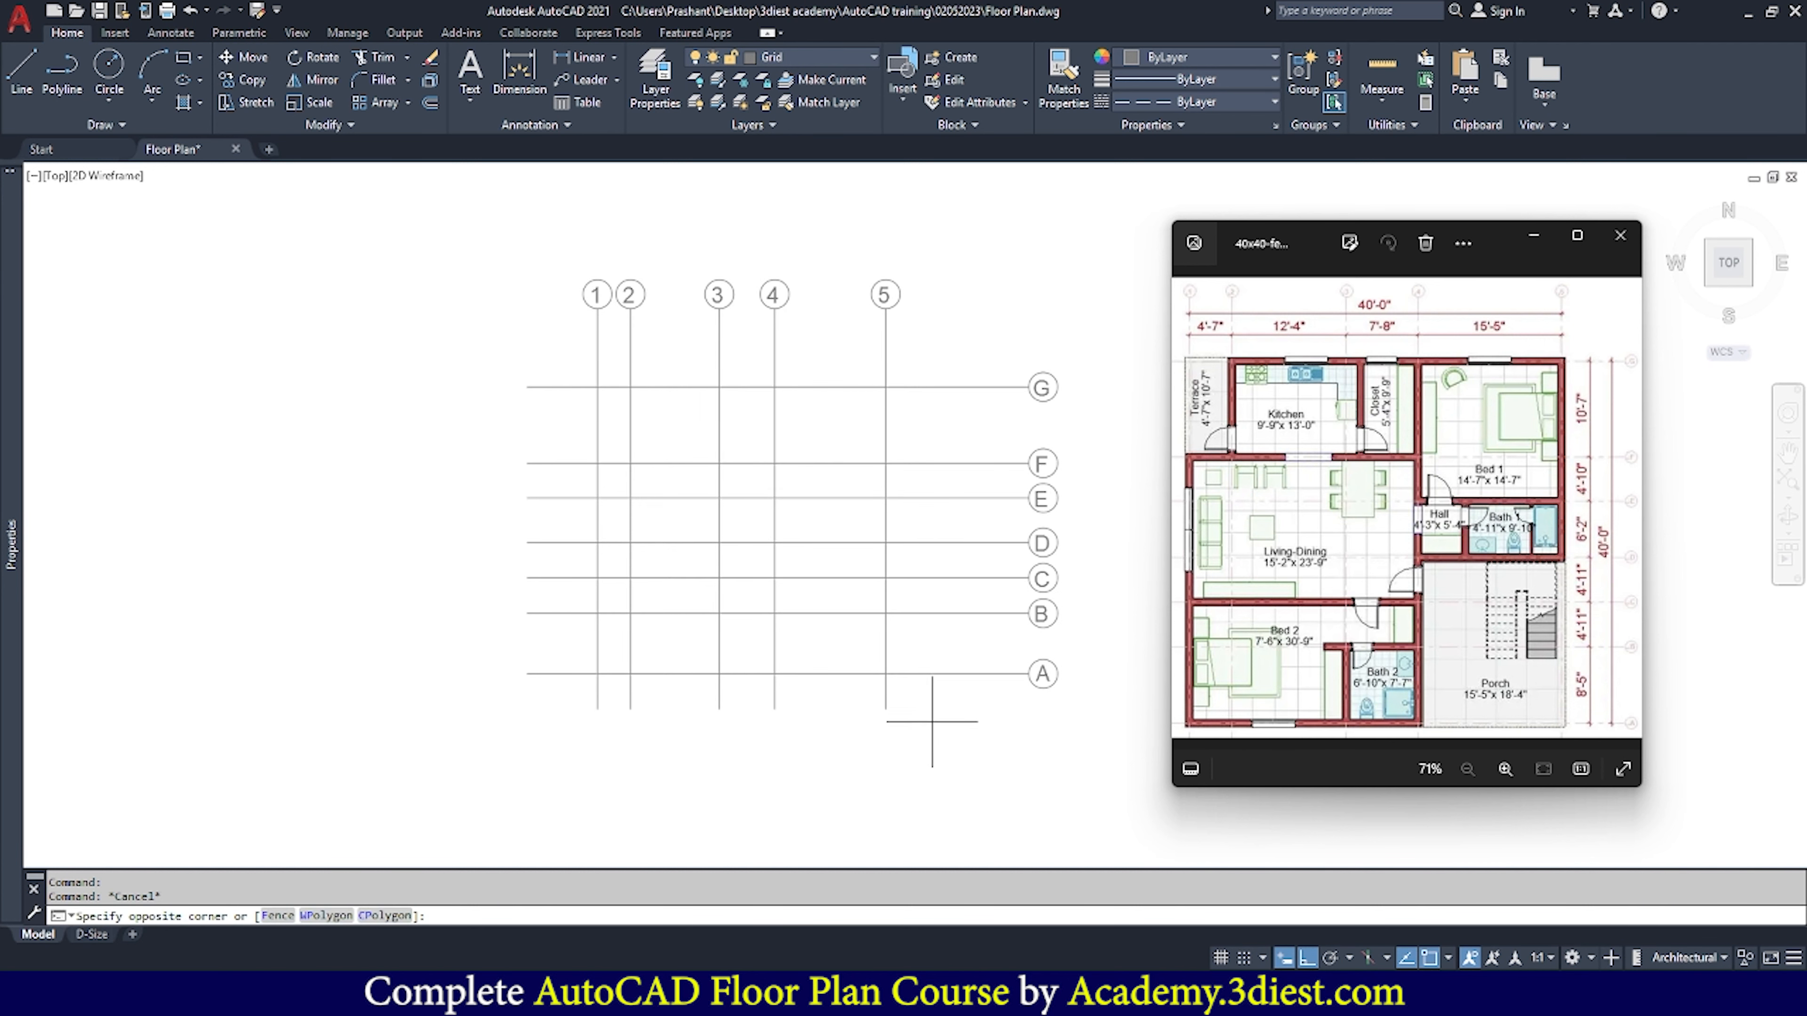
click(507, 415)
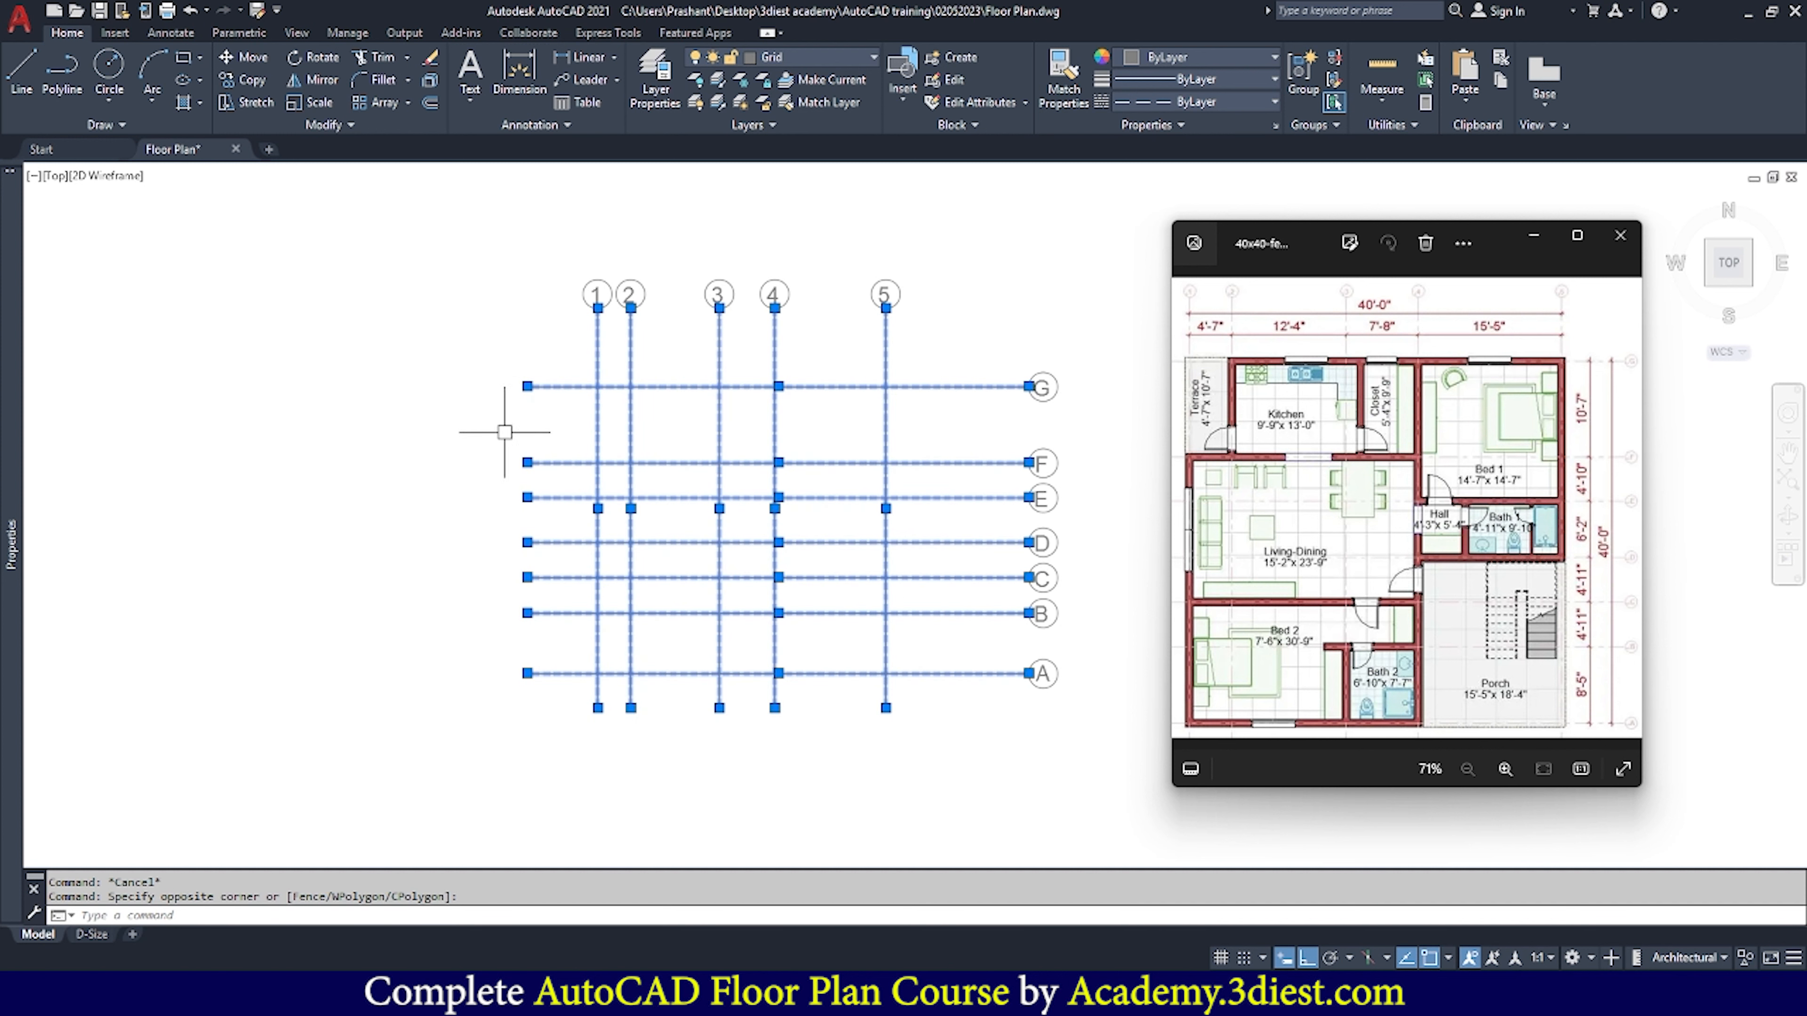
text(LTSCALE)
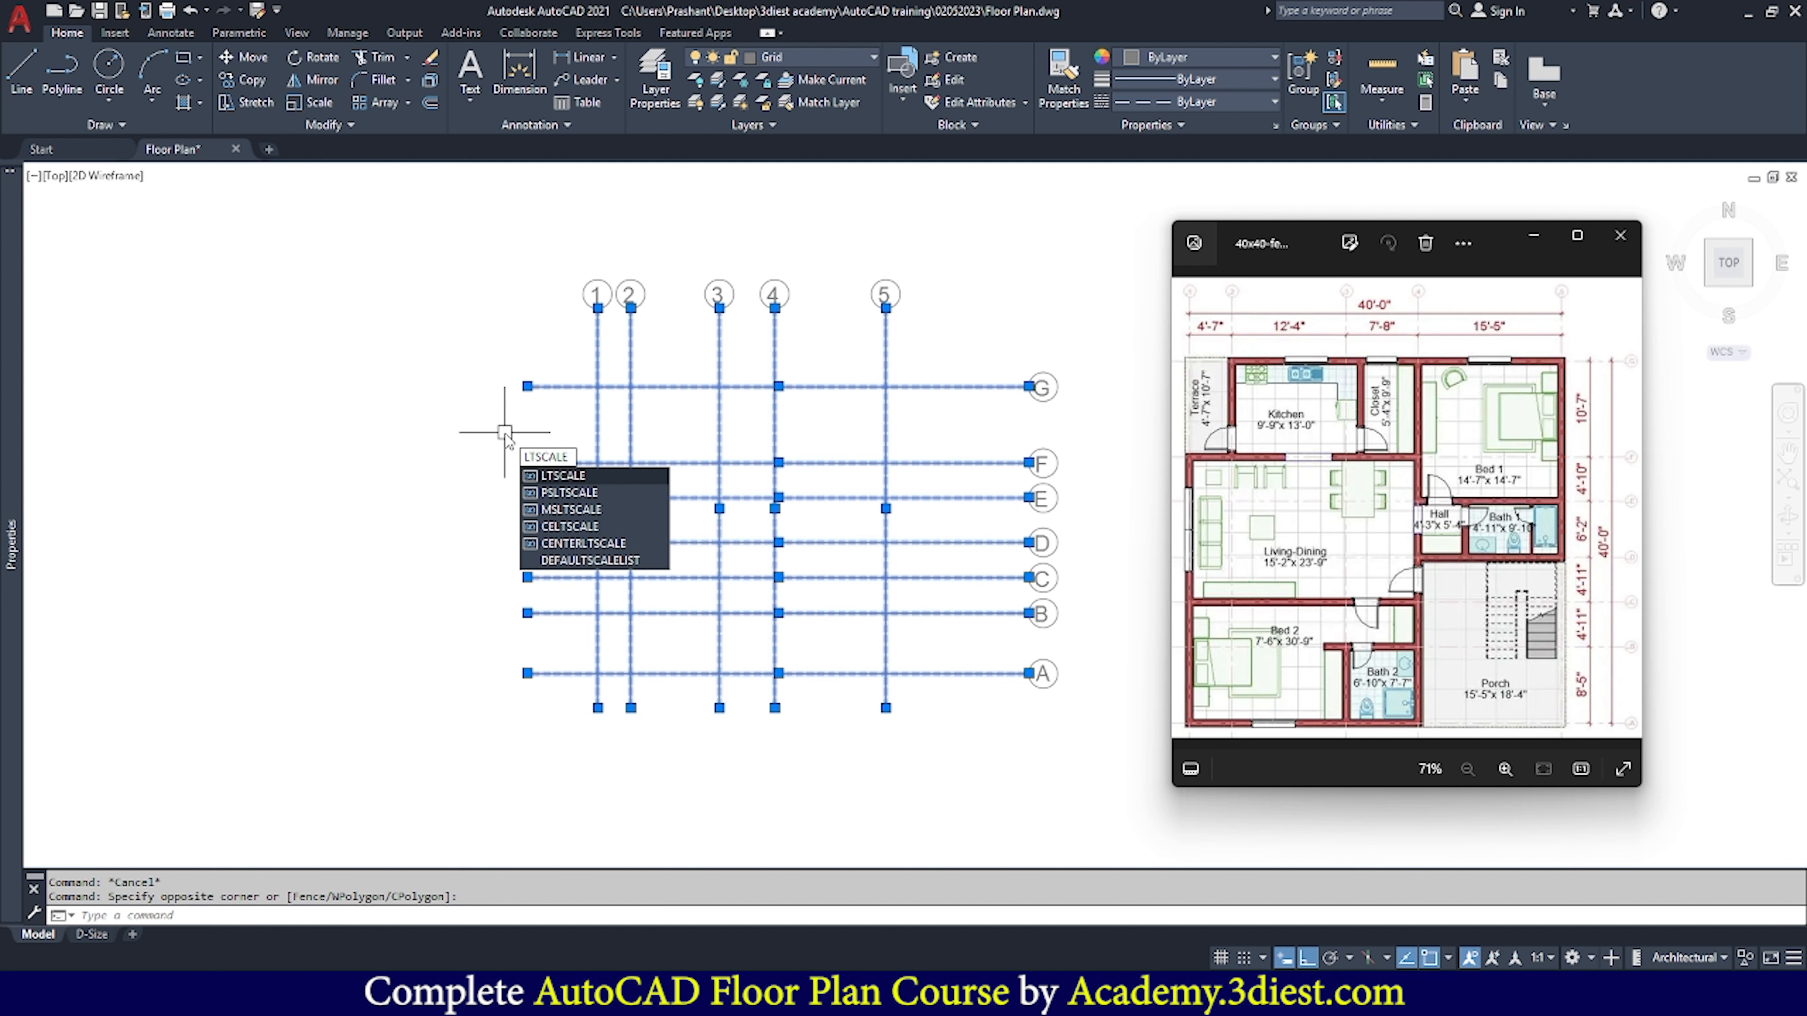
key(Return)
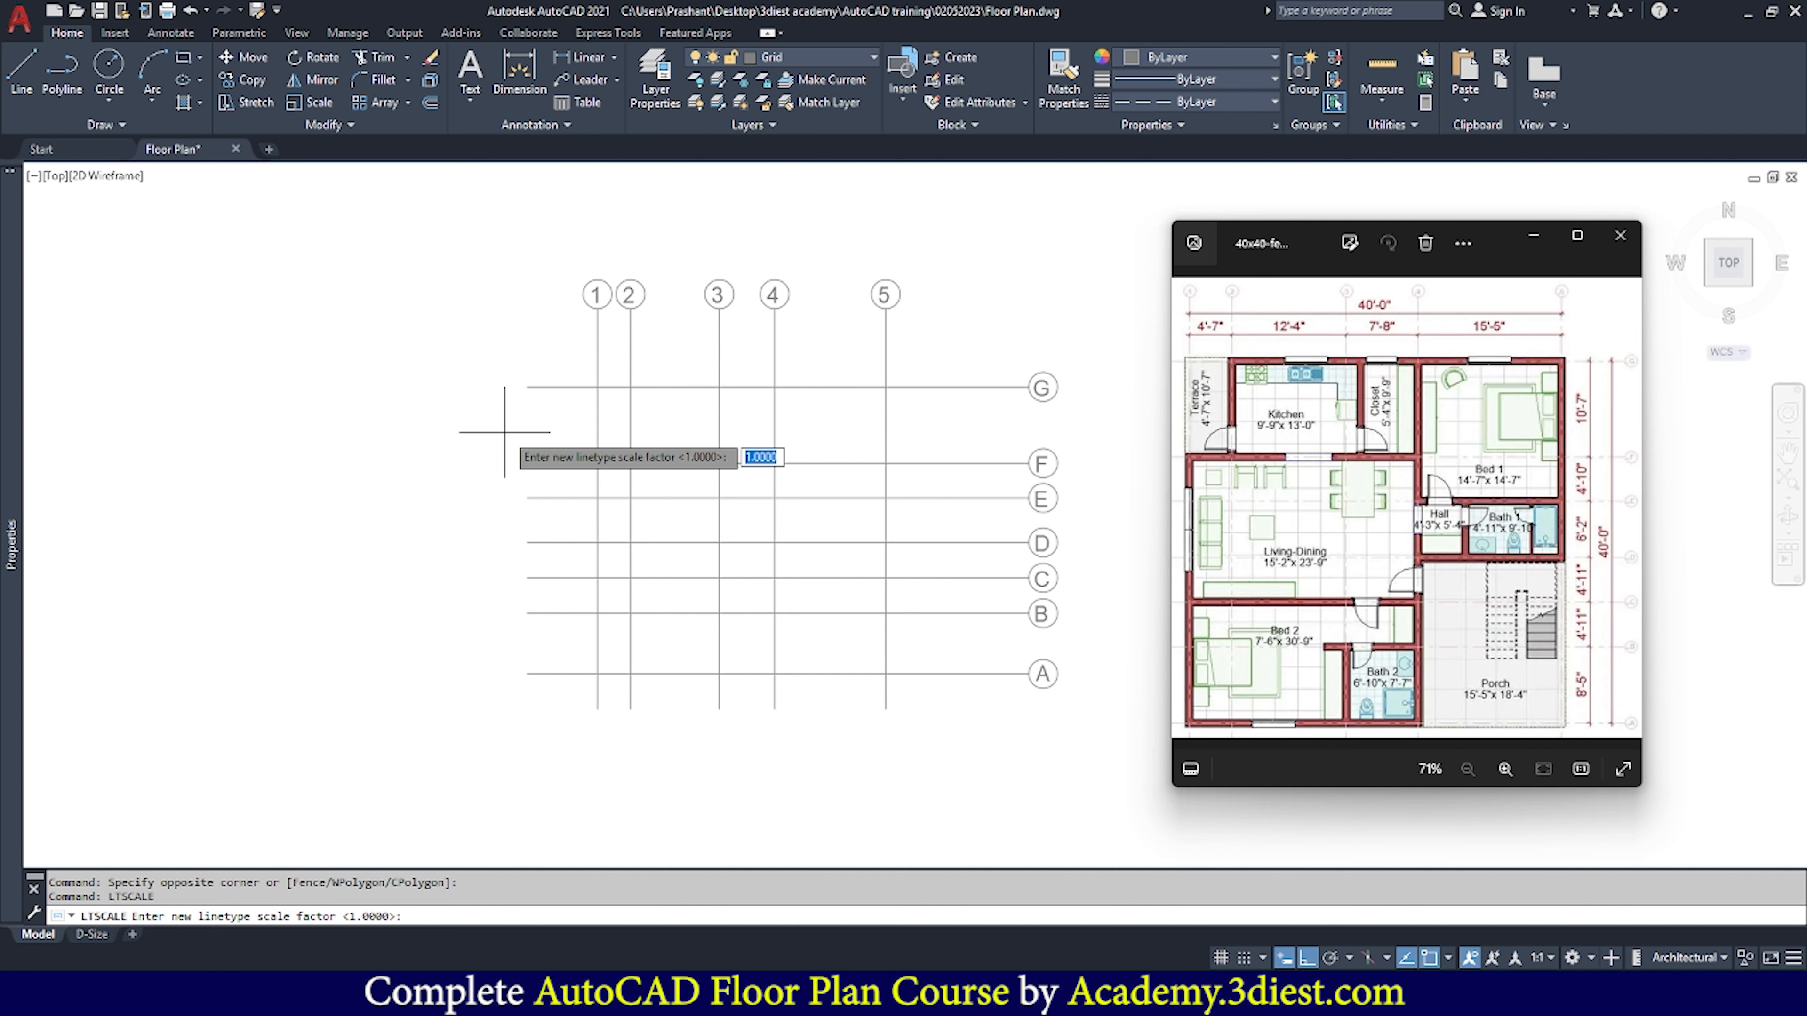
text(10)
key(Return)
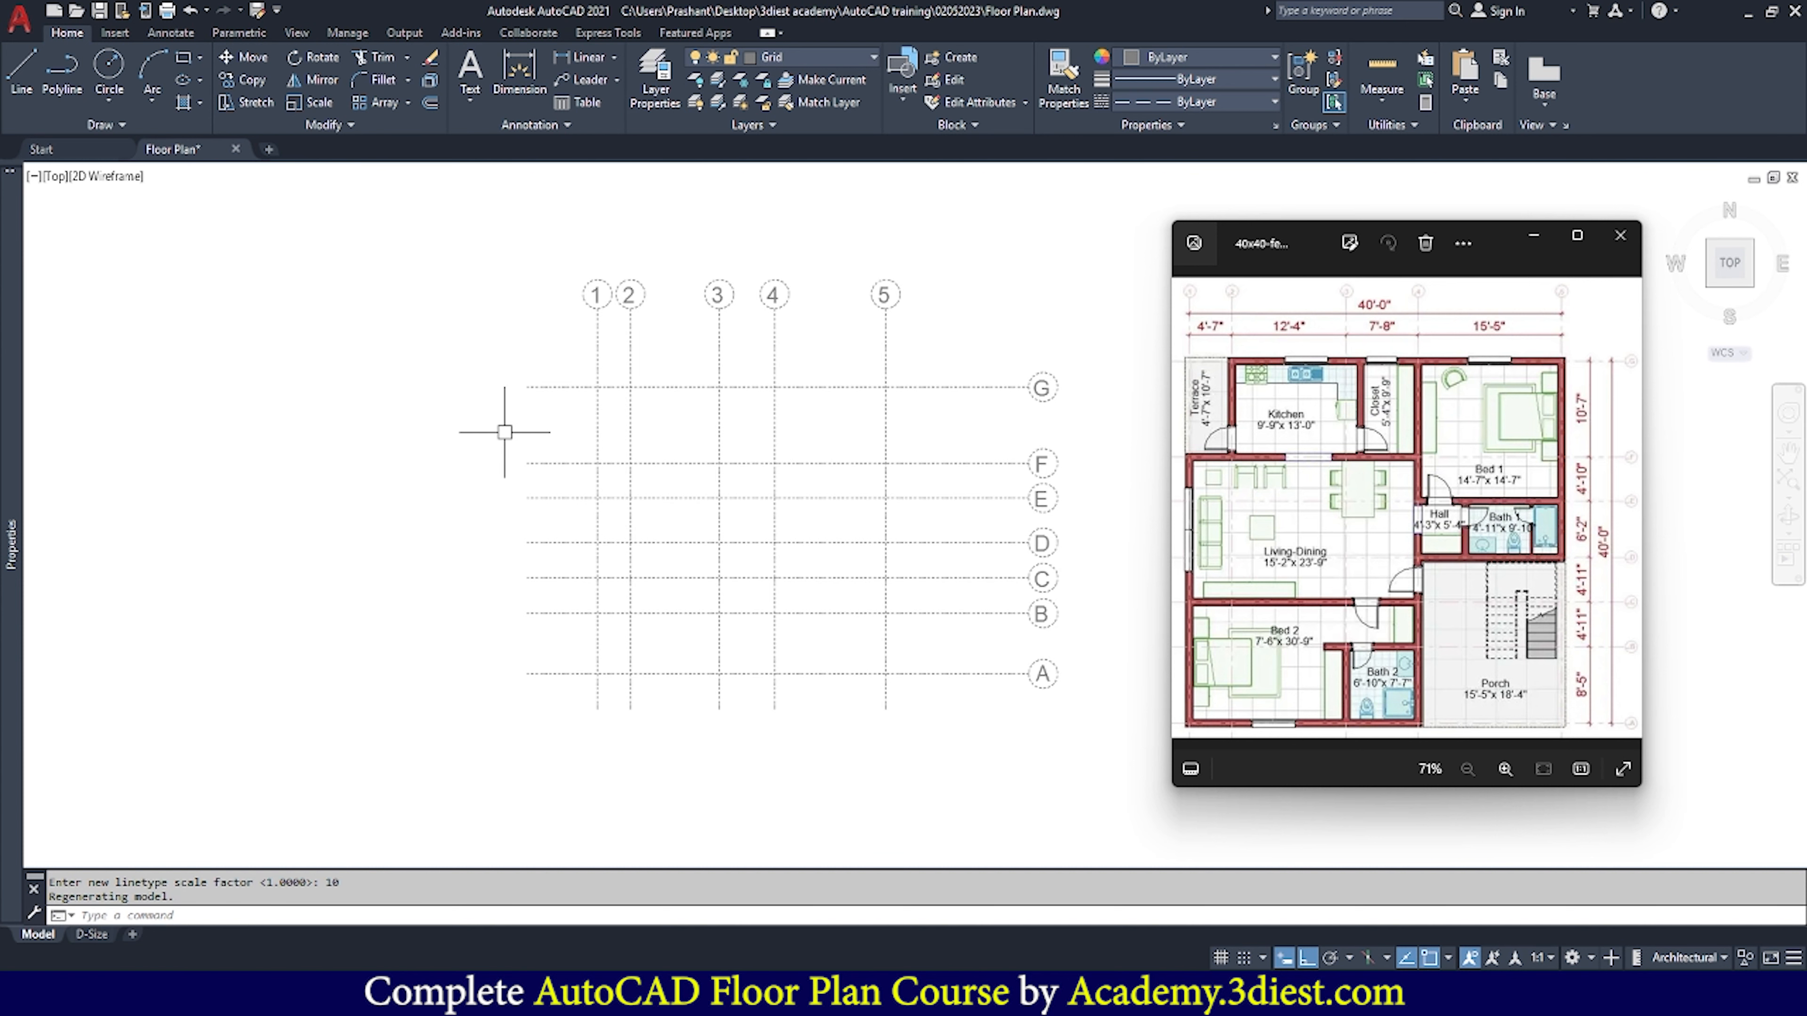
scroll(872, 375, up, 4)
scroll(880, 396, down, 2)
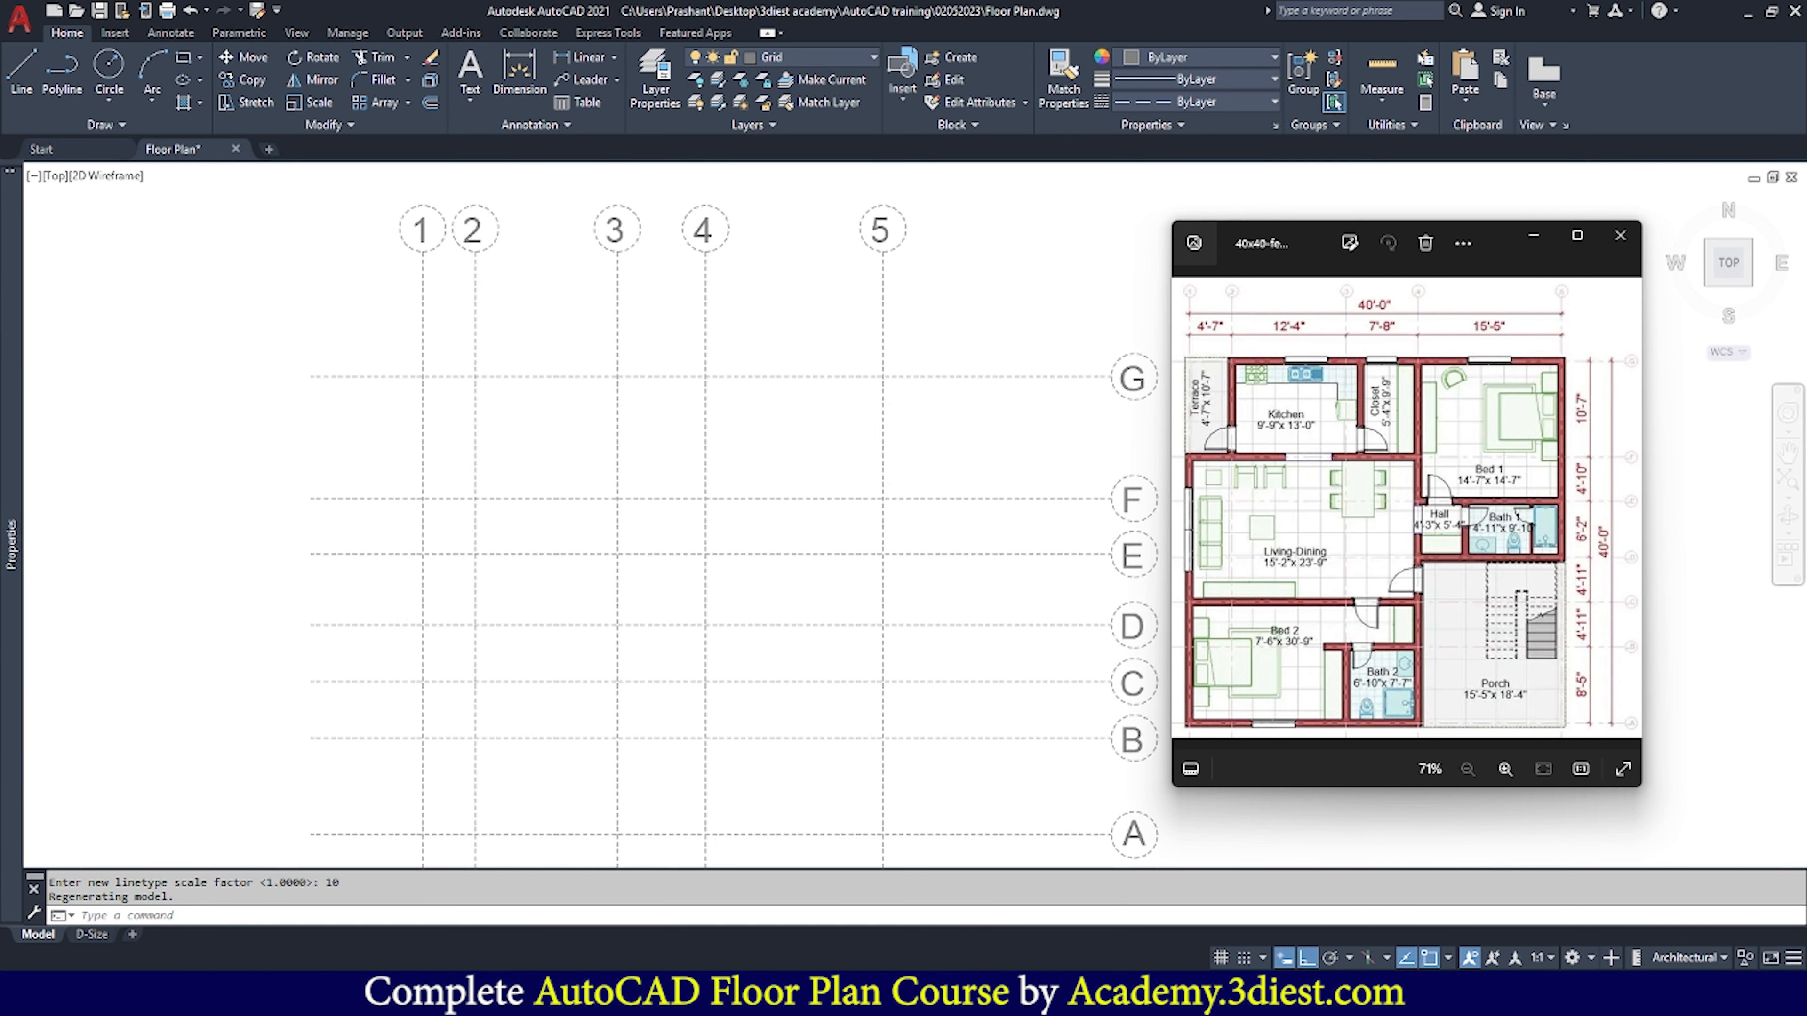
scroll(892, 417, down, 2)
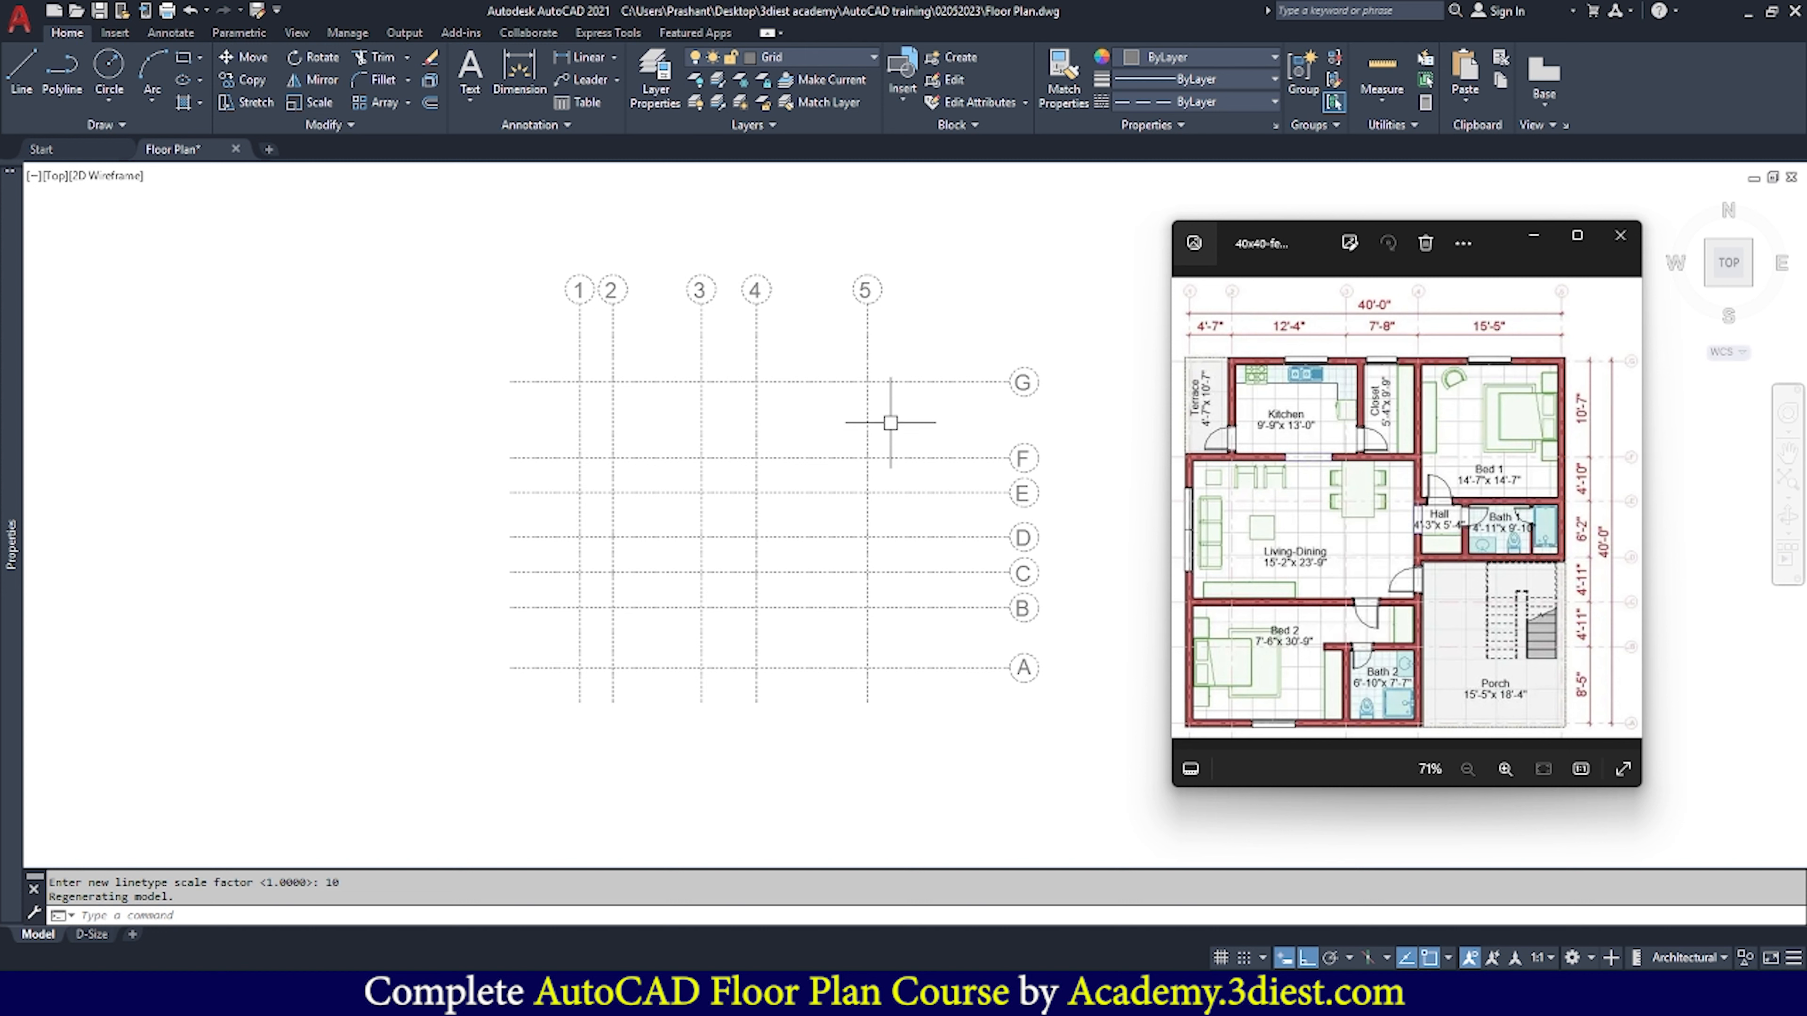
Increase the drawing's LTSCALE linetype scale factor to 25 so the grid dashes show more clearly
text(LTSCAL)
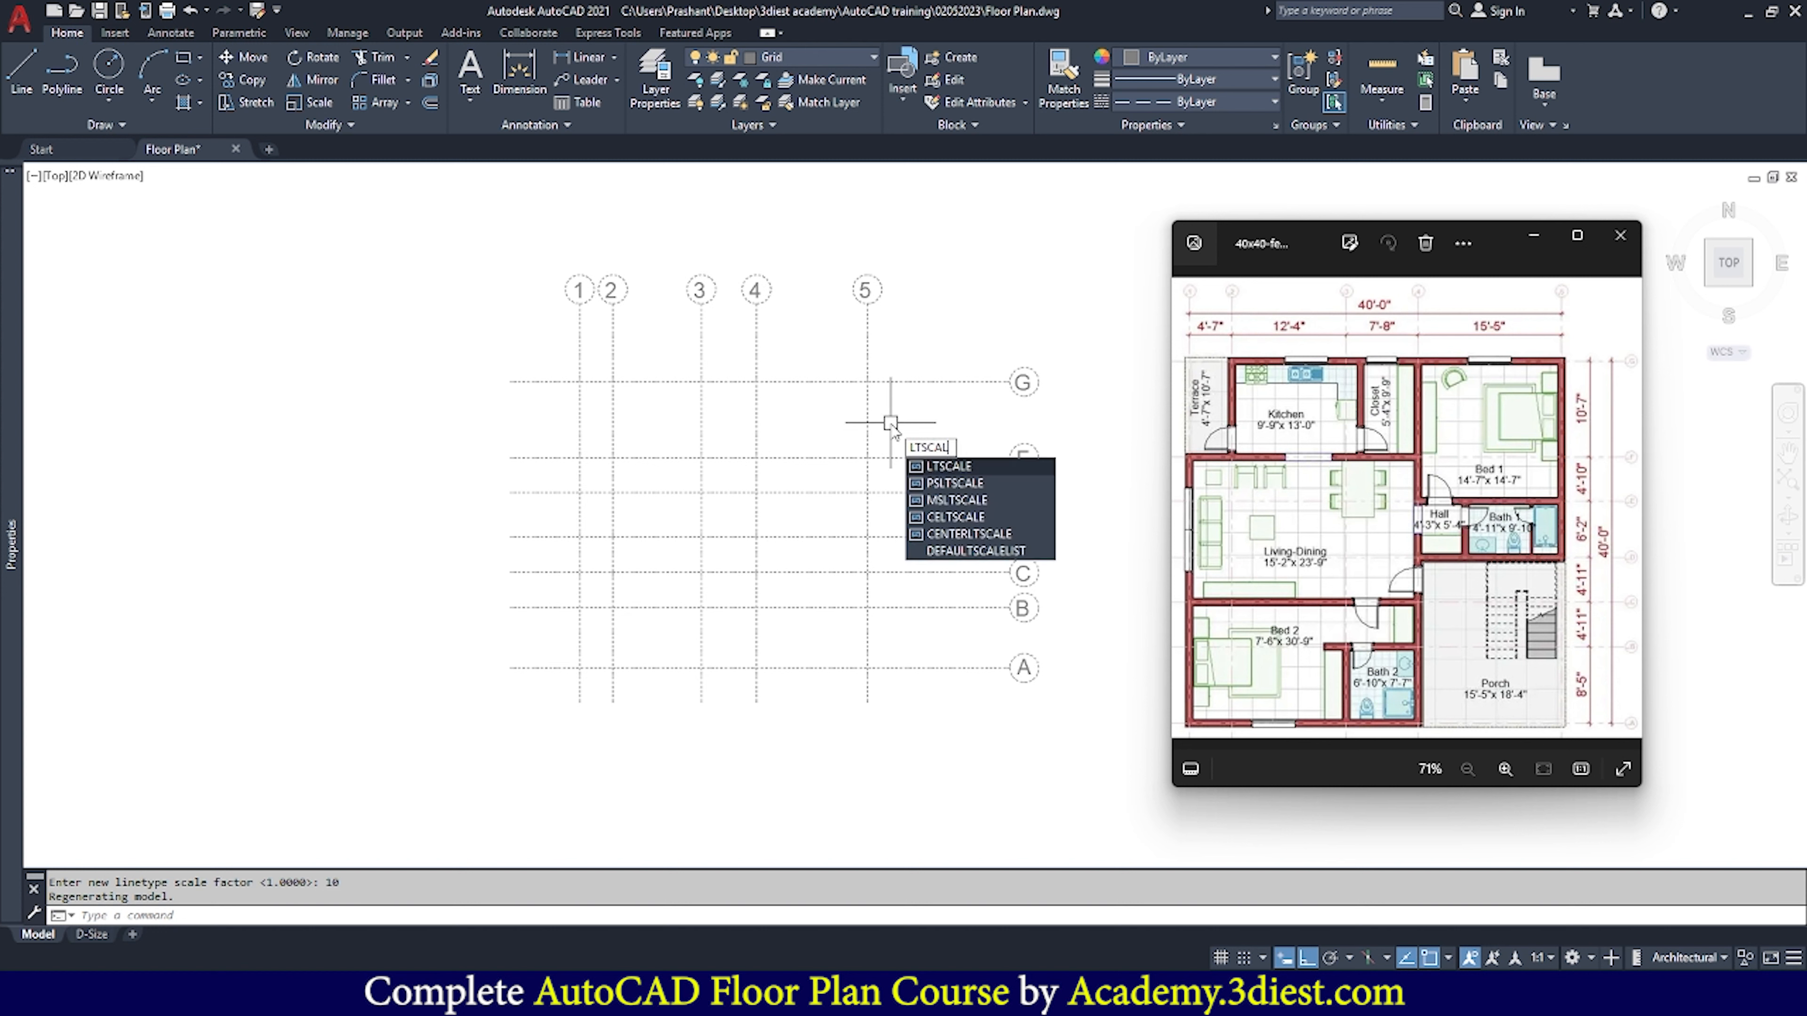
text(E)
key(Return)
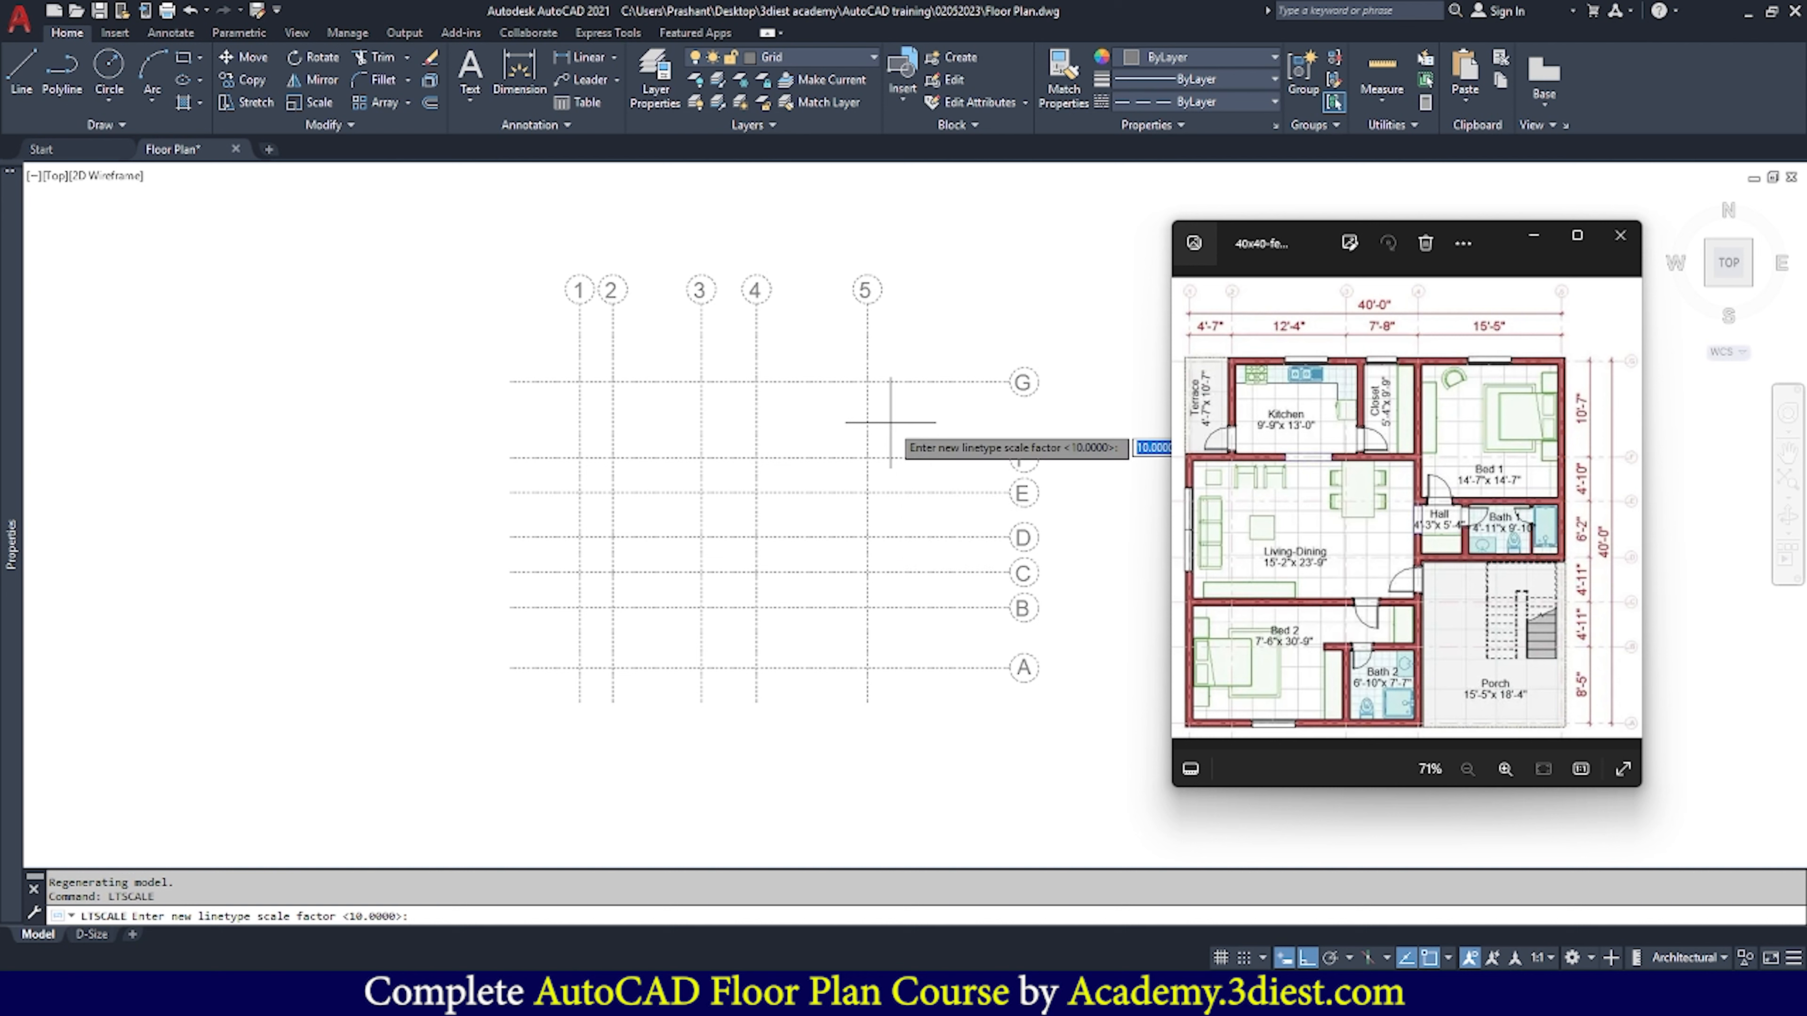
text(25)
key(Return)
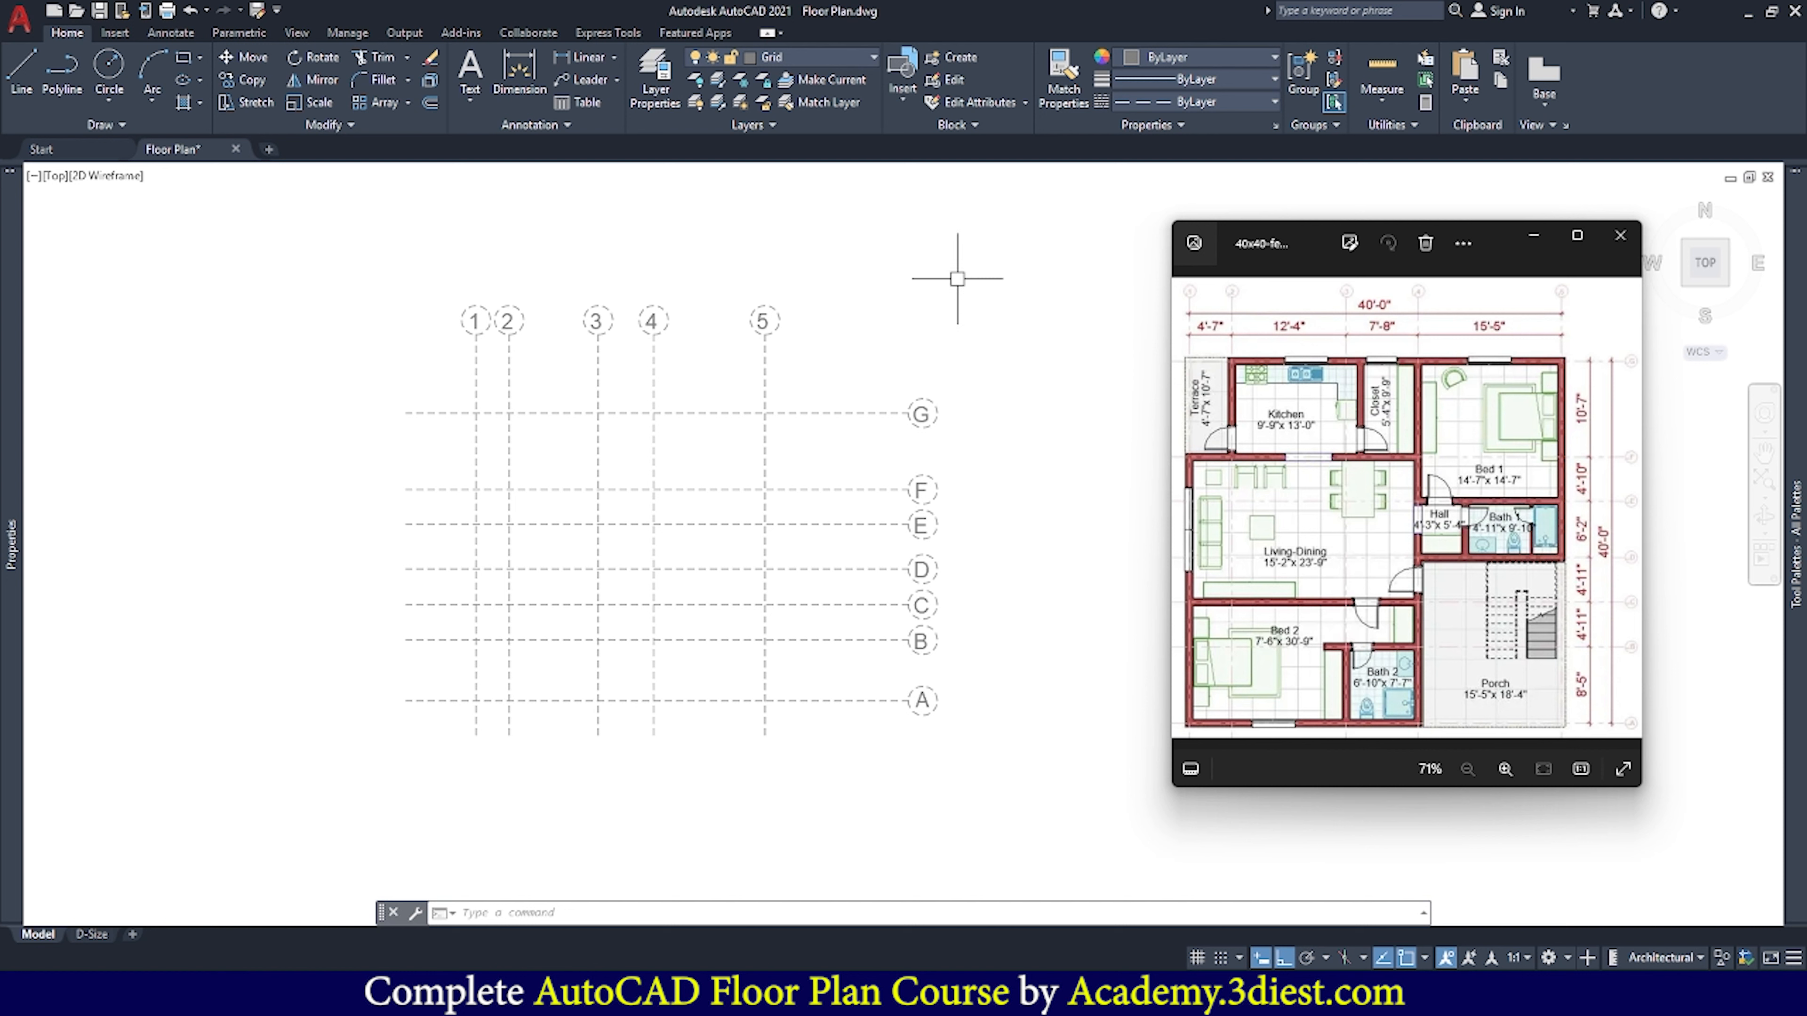
Make Walls the current layer
click(833, 60)
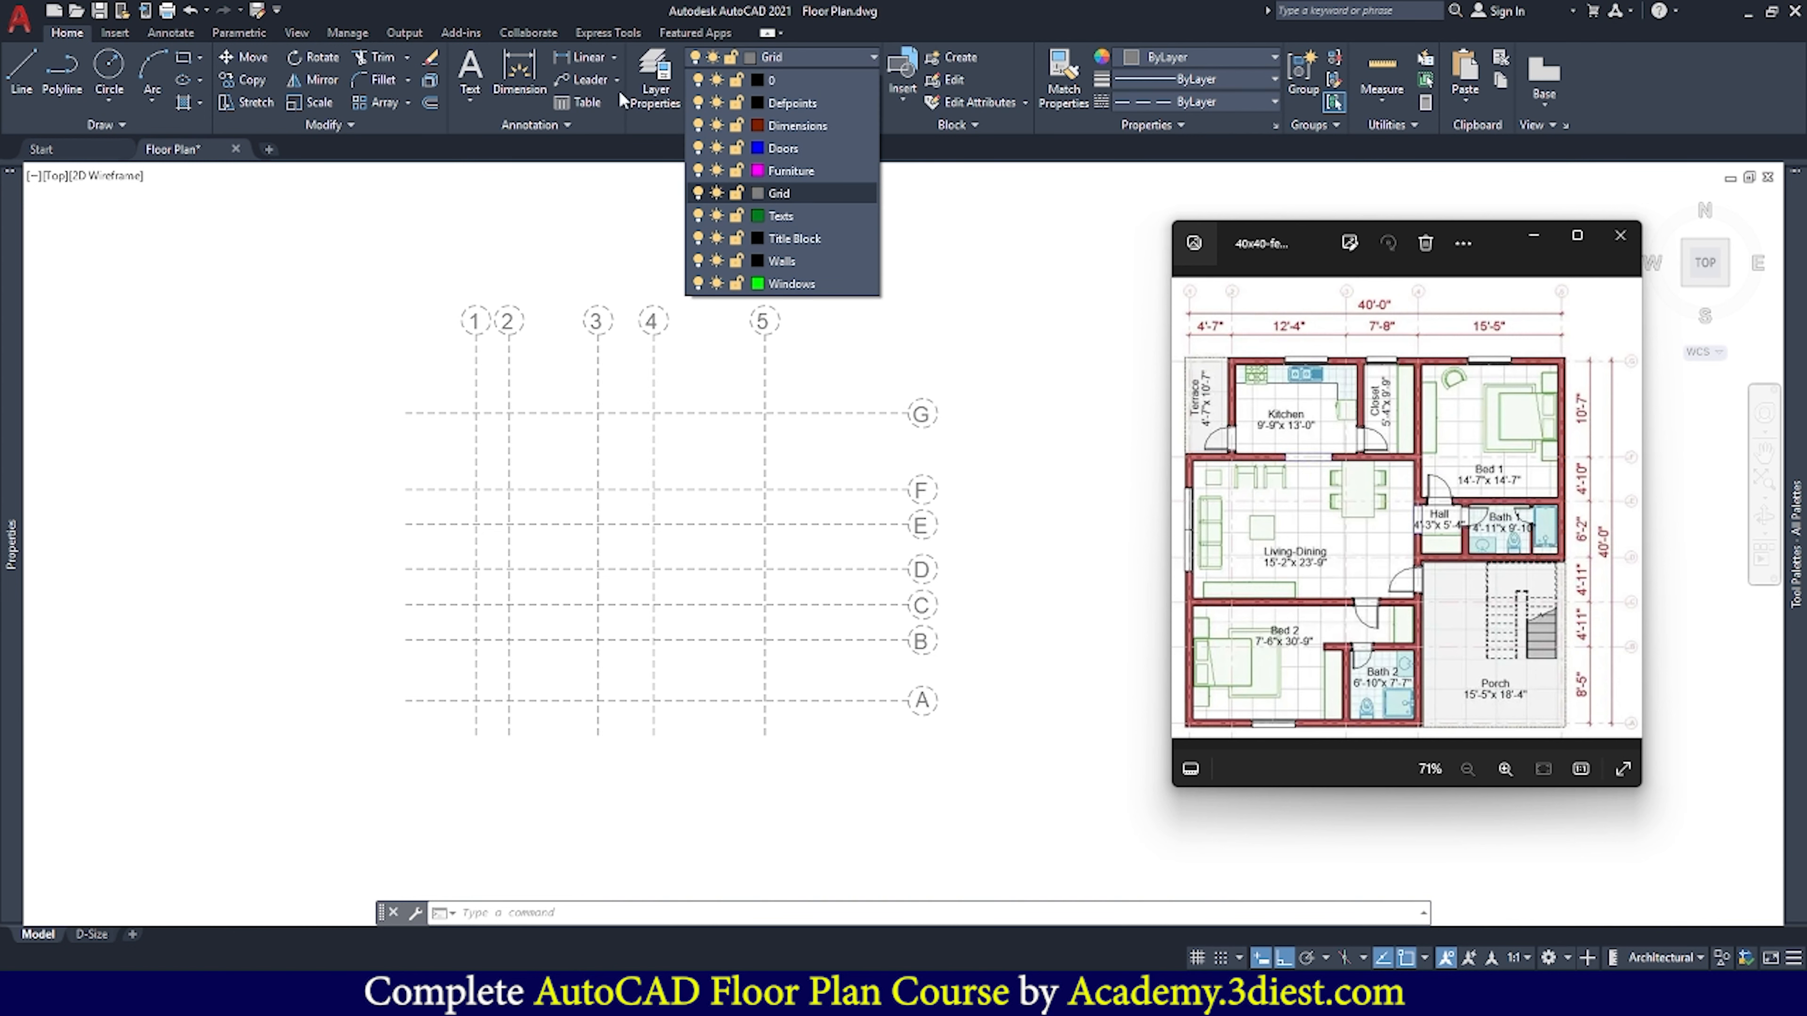
click(864, 55)
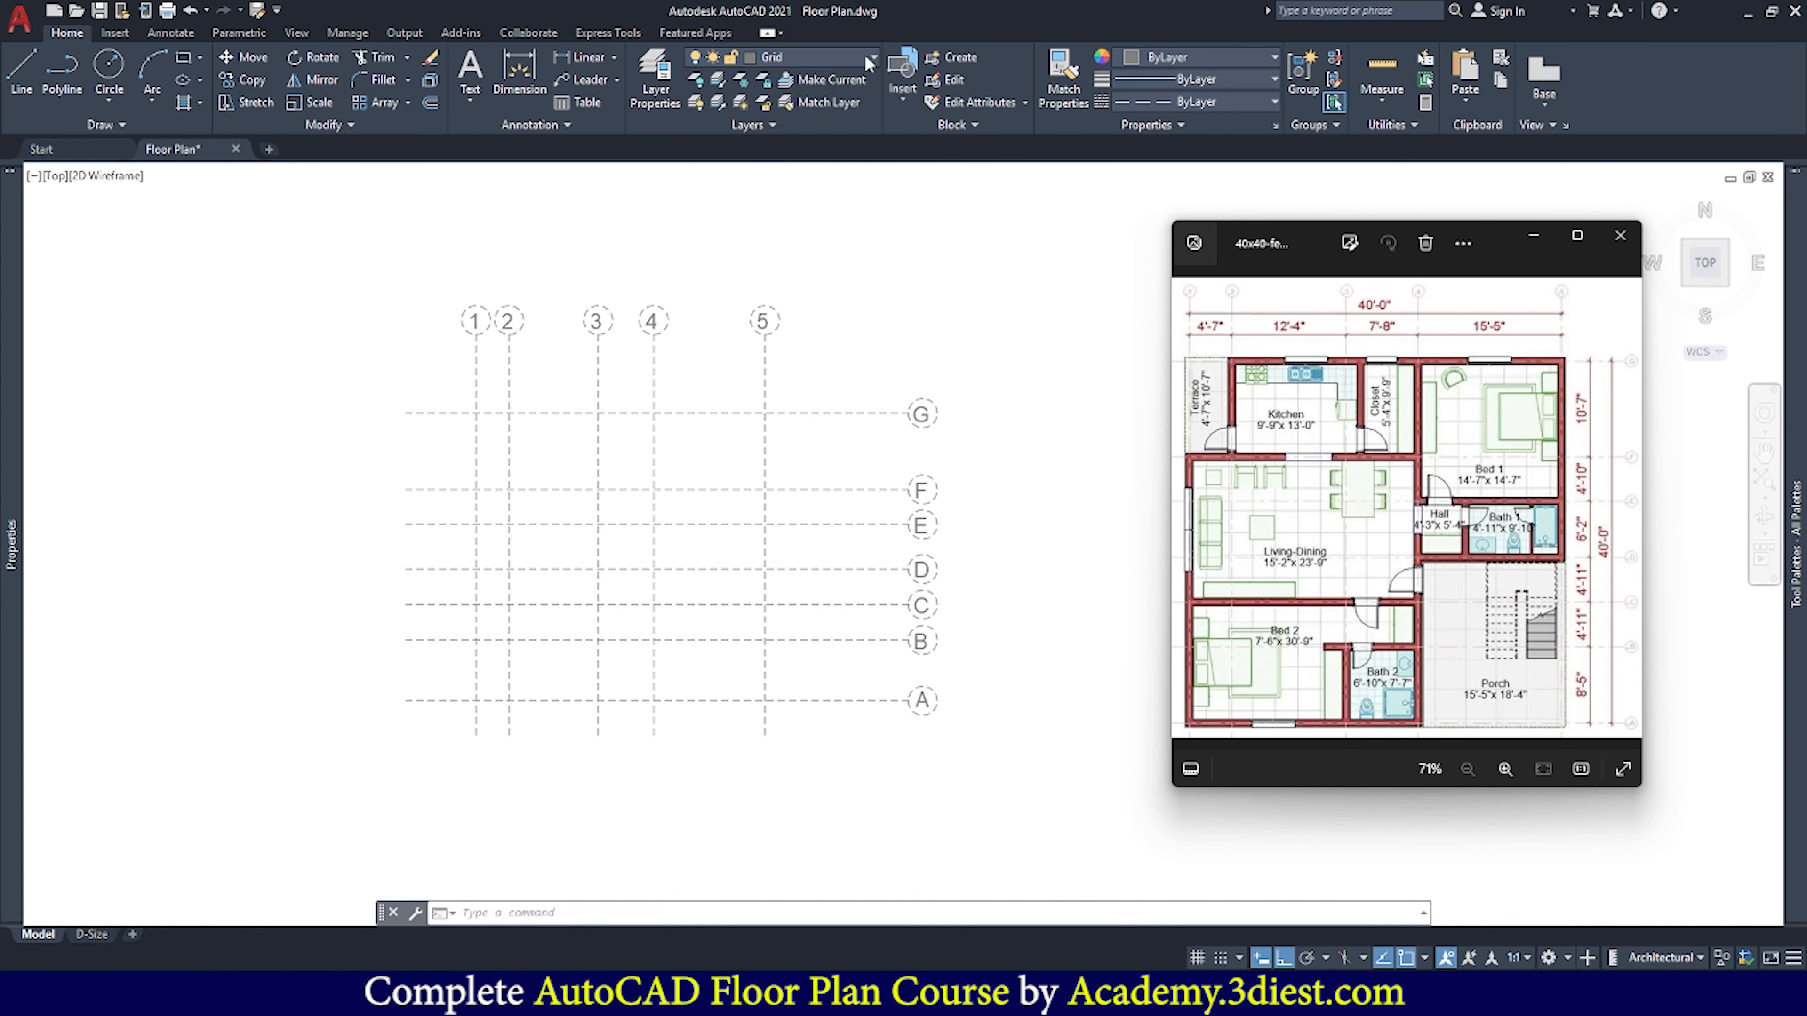
click(864, 55)
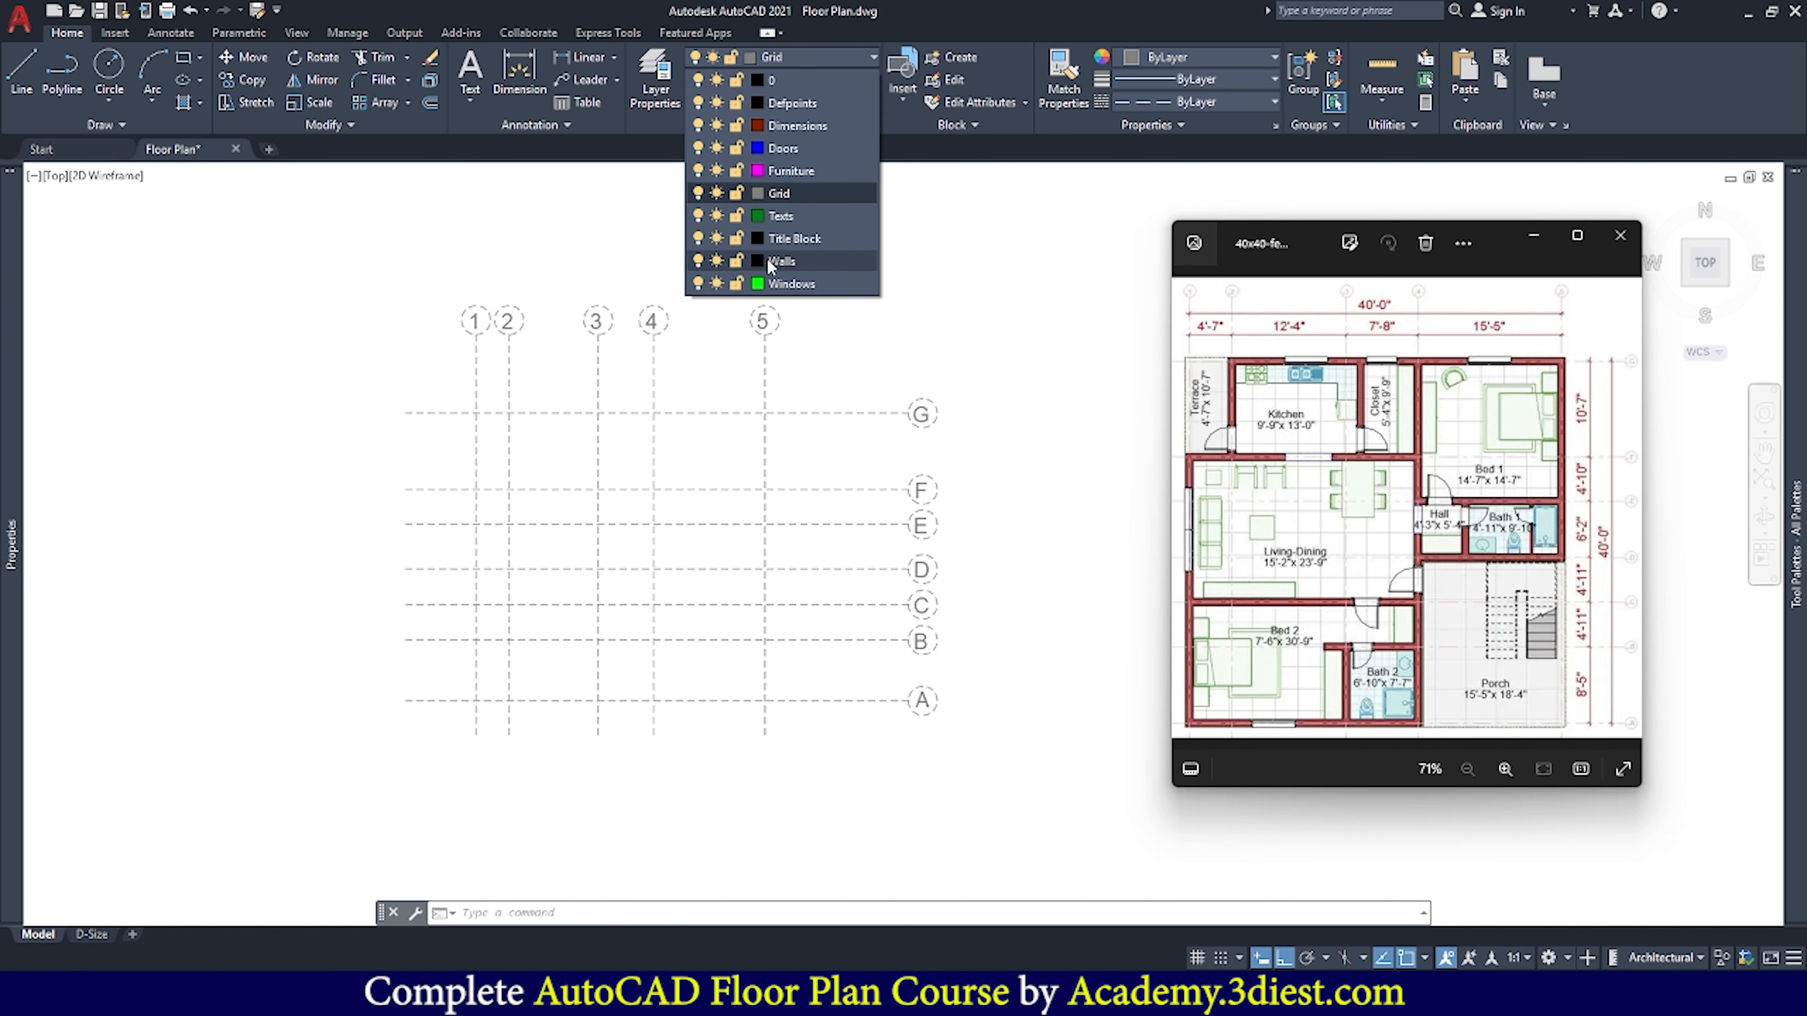
click(841, 260)
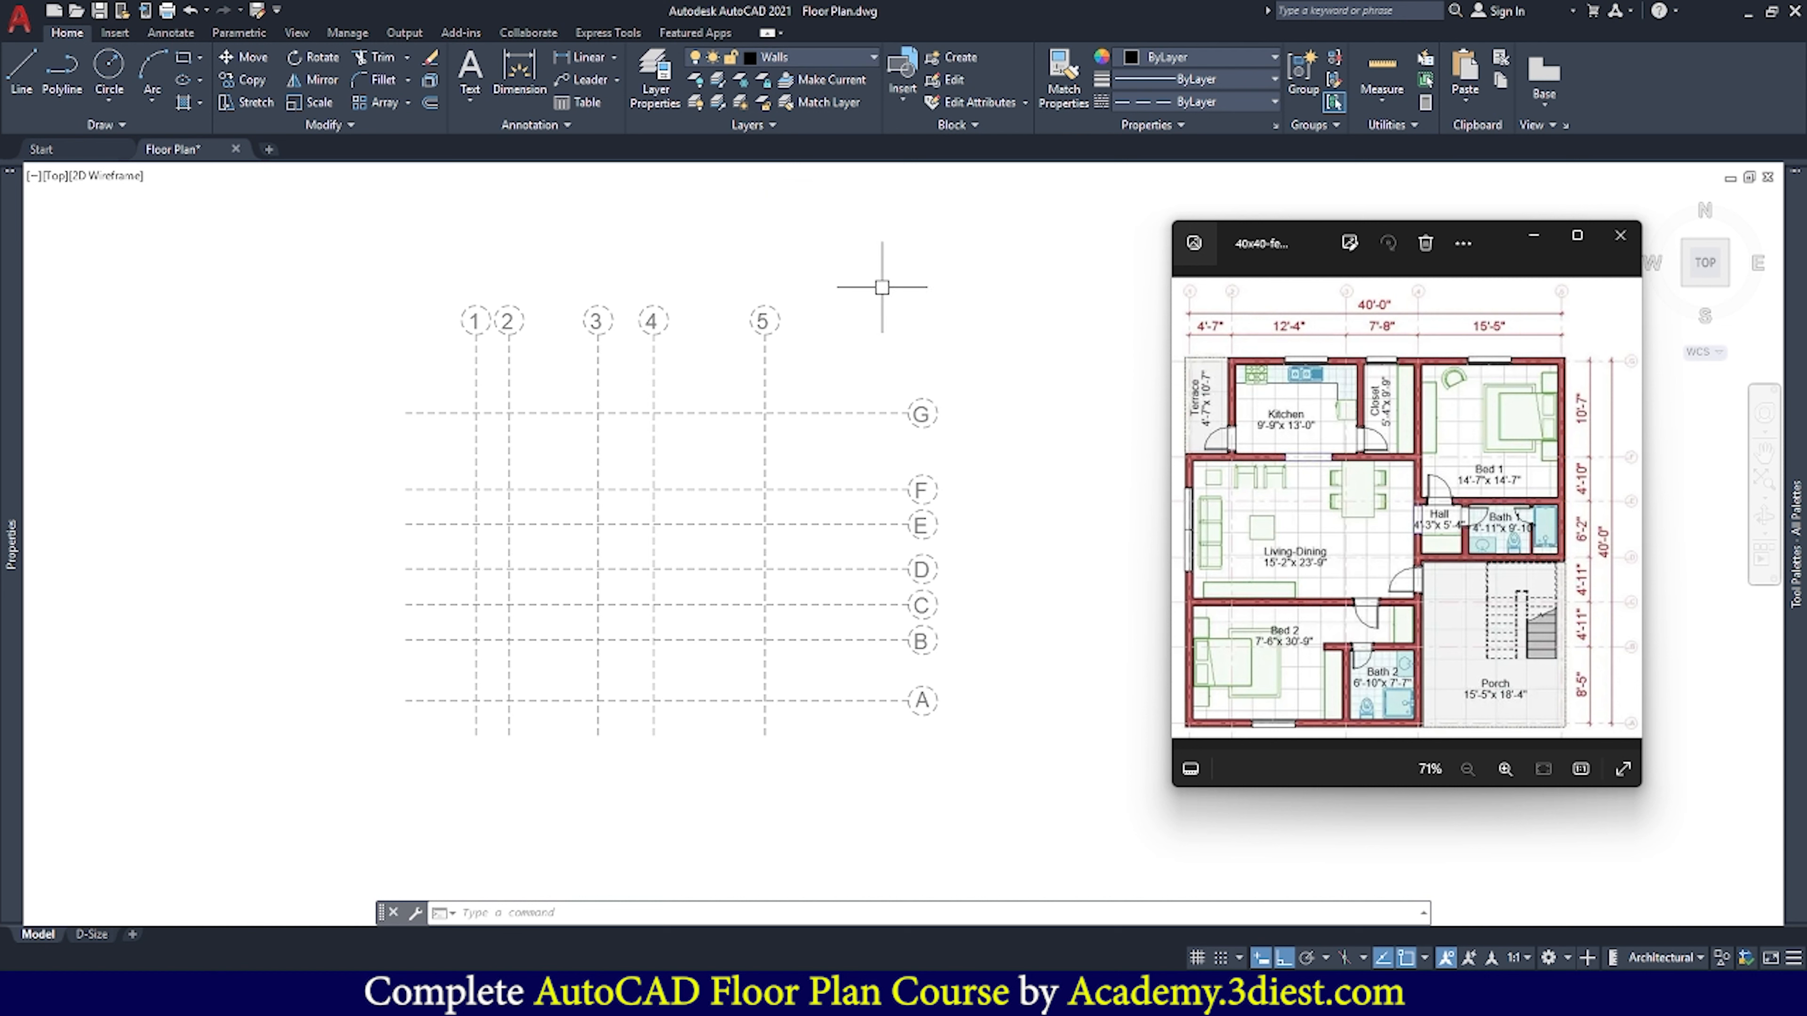
Draw the exterior wall outline as a polyline through grid intersections 1–G, 5–G, 5–D, 4–D, 4–A, 1–A, 1–F, 2–F and 2–G
click(62, 84)
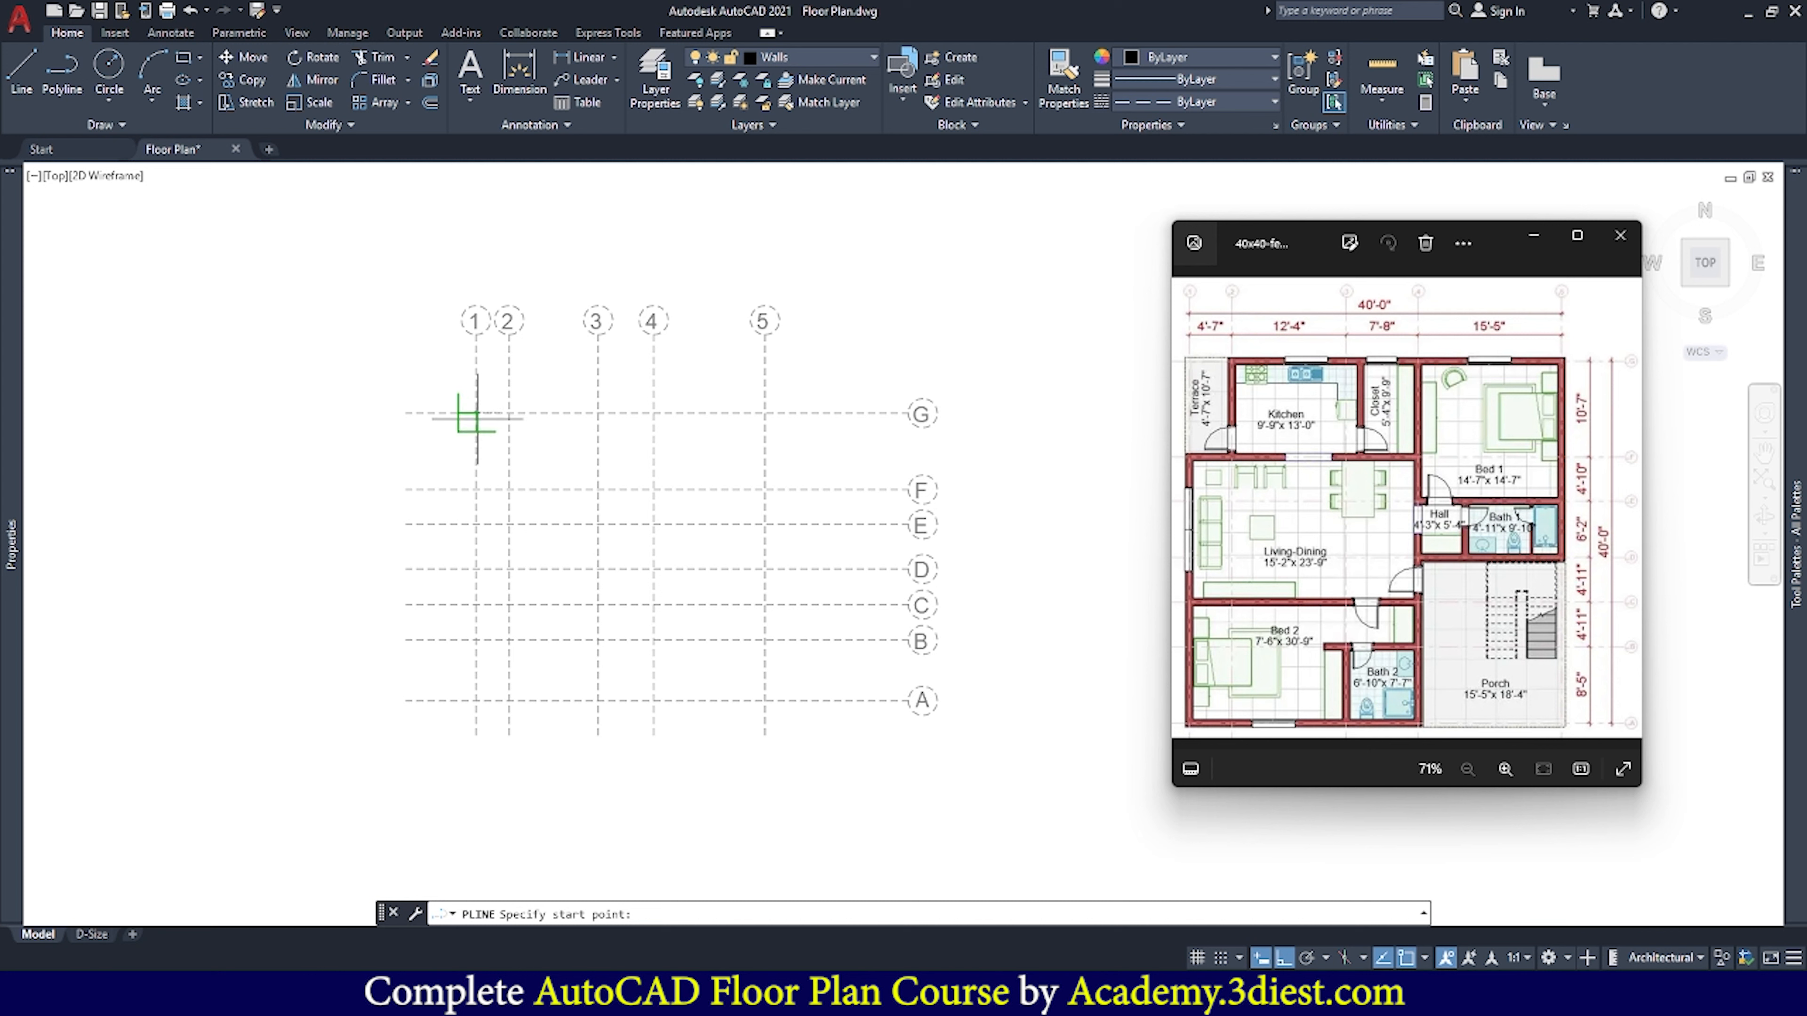
click(476, 412)
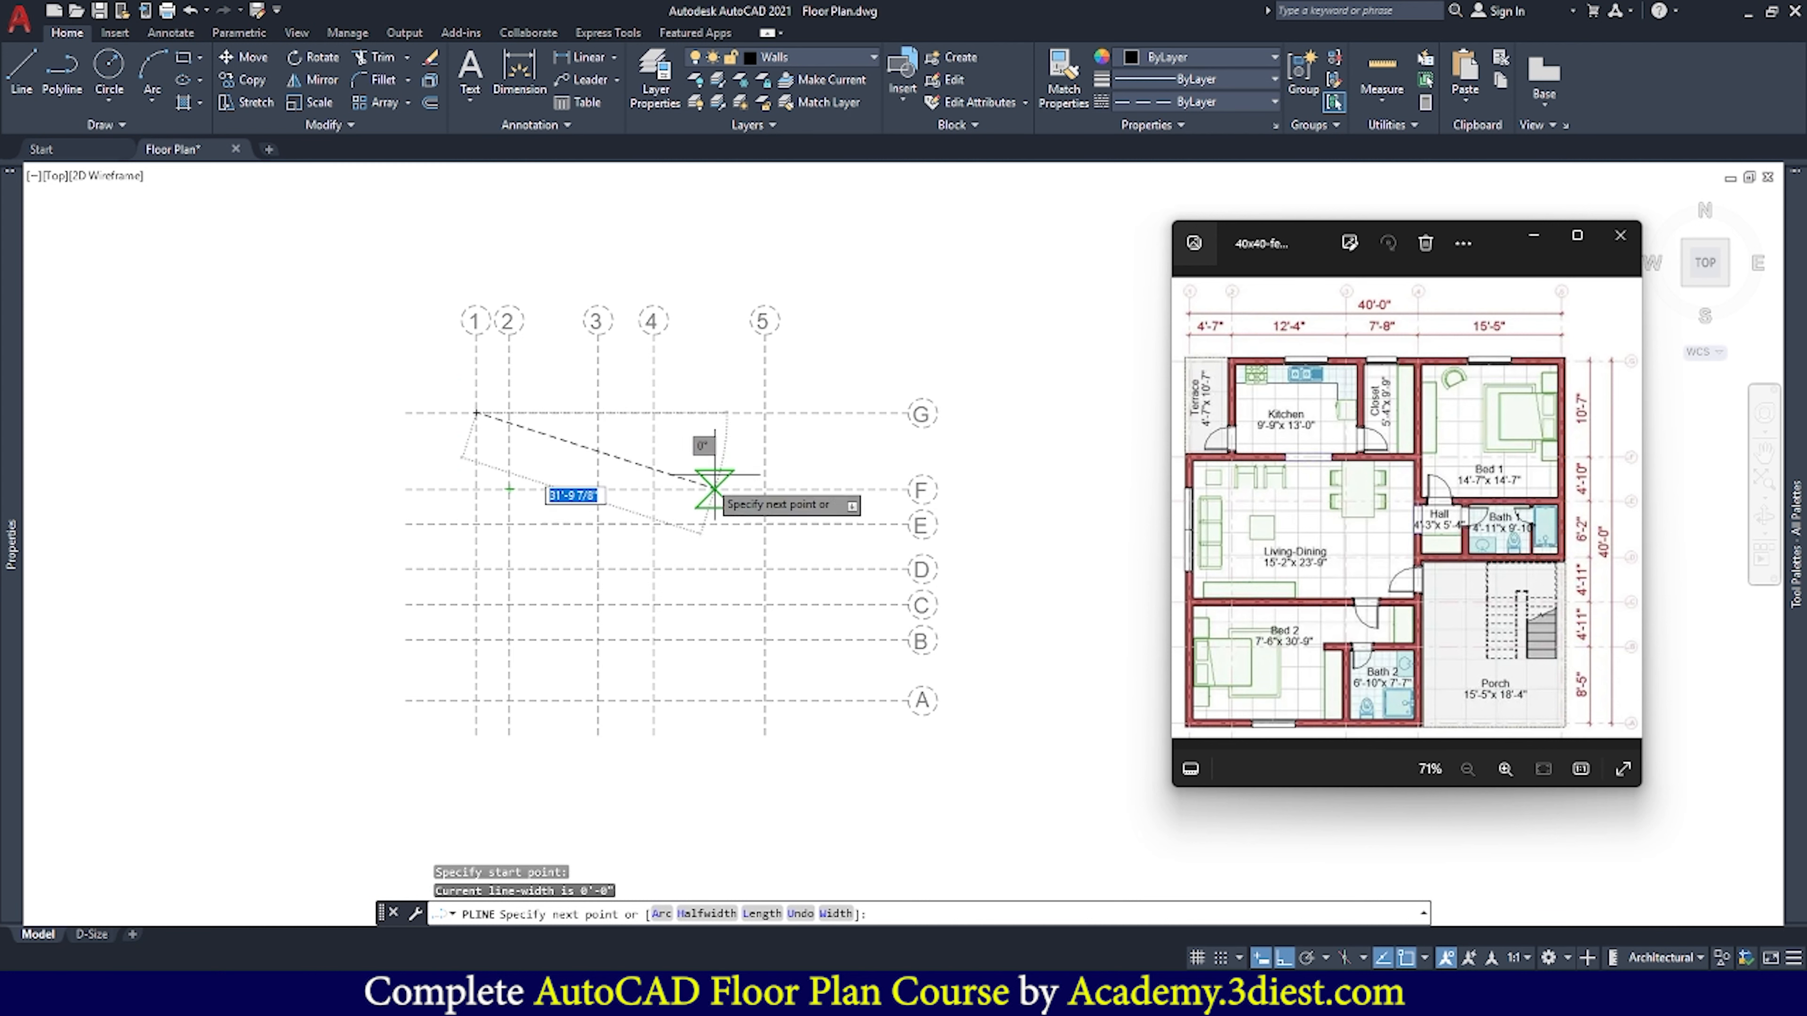
click(765, 412)
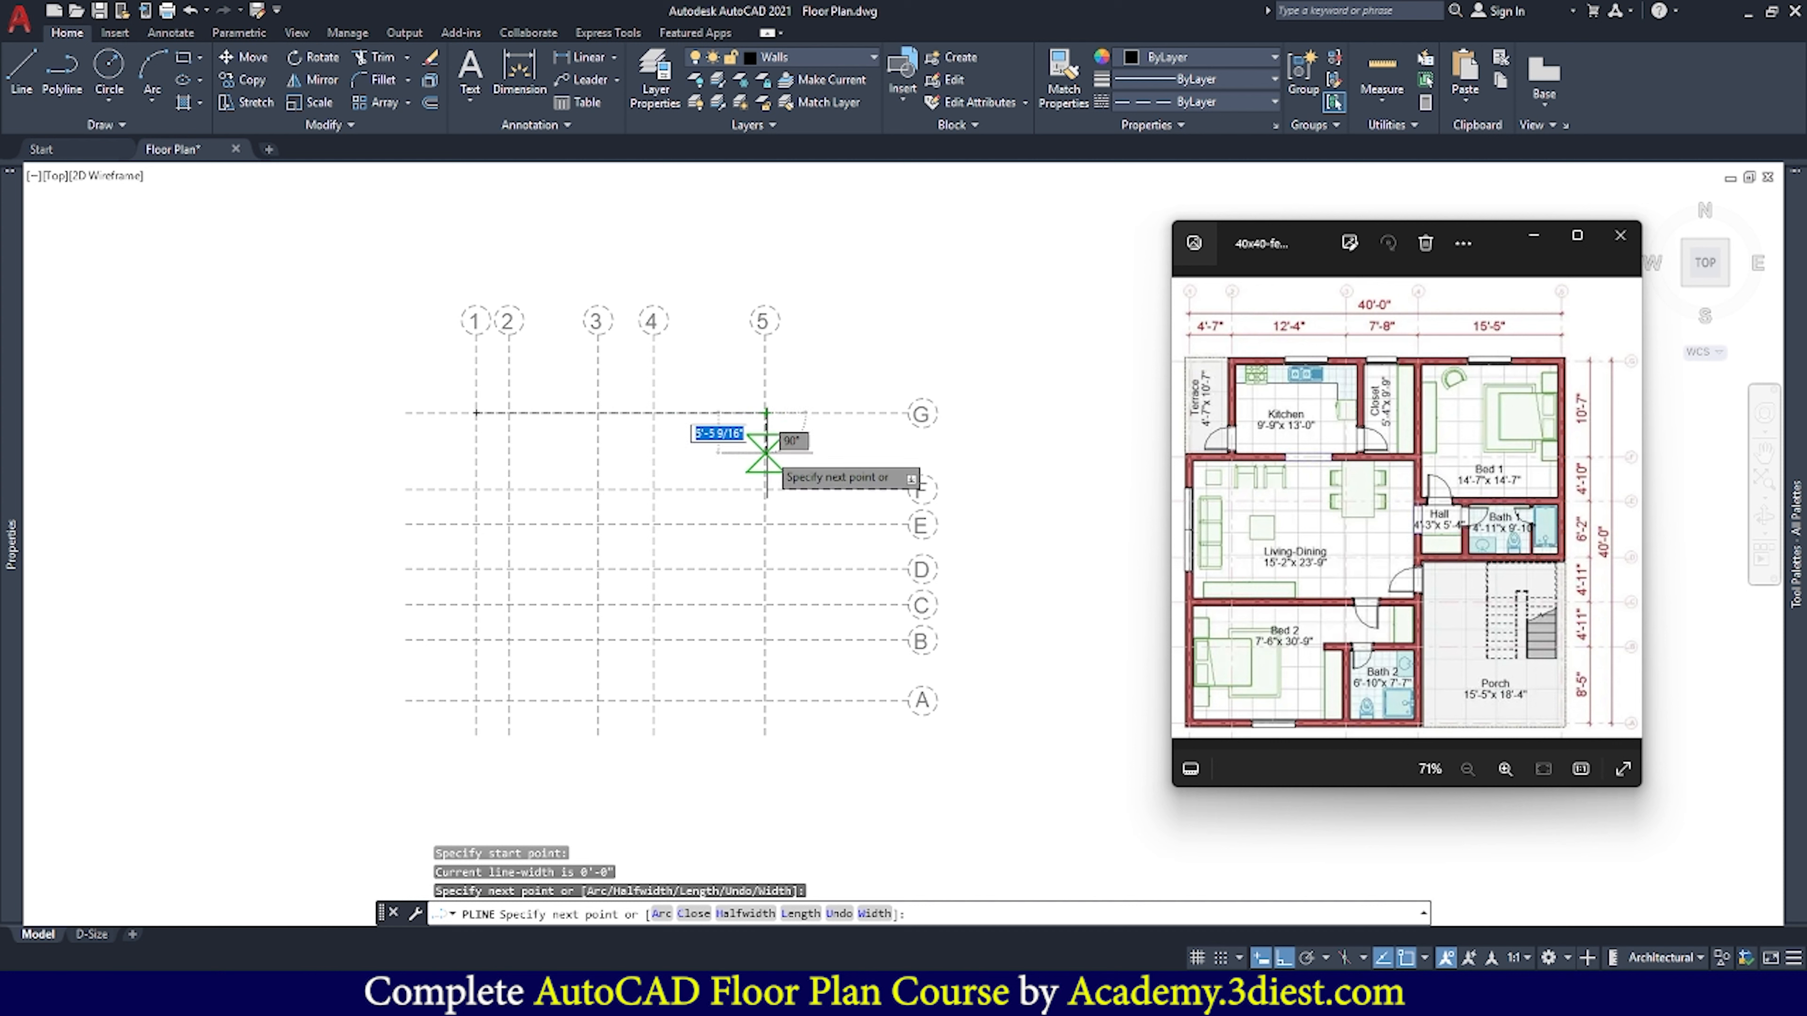
click(780, 568)
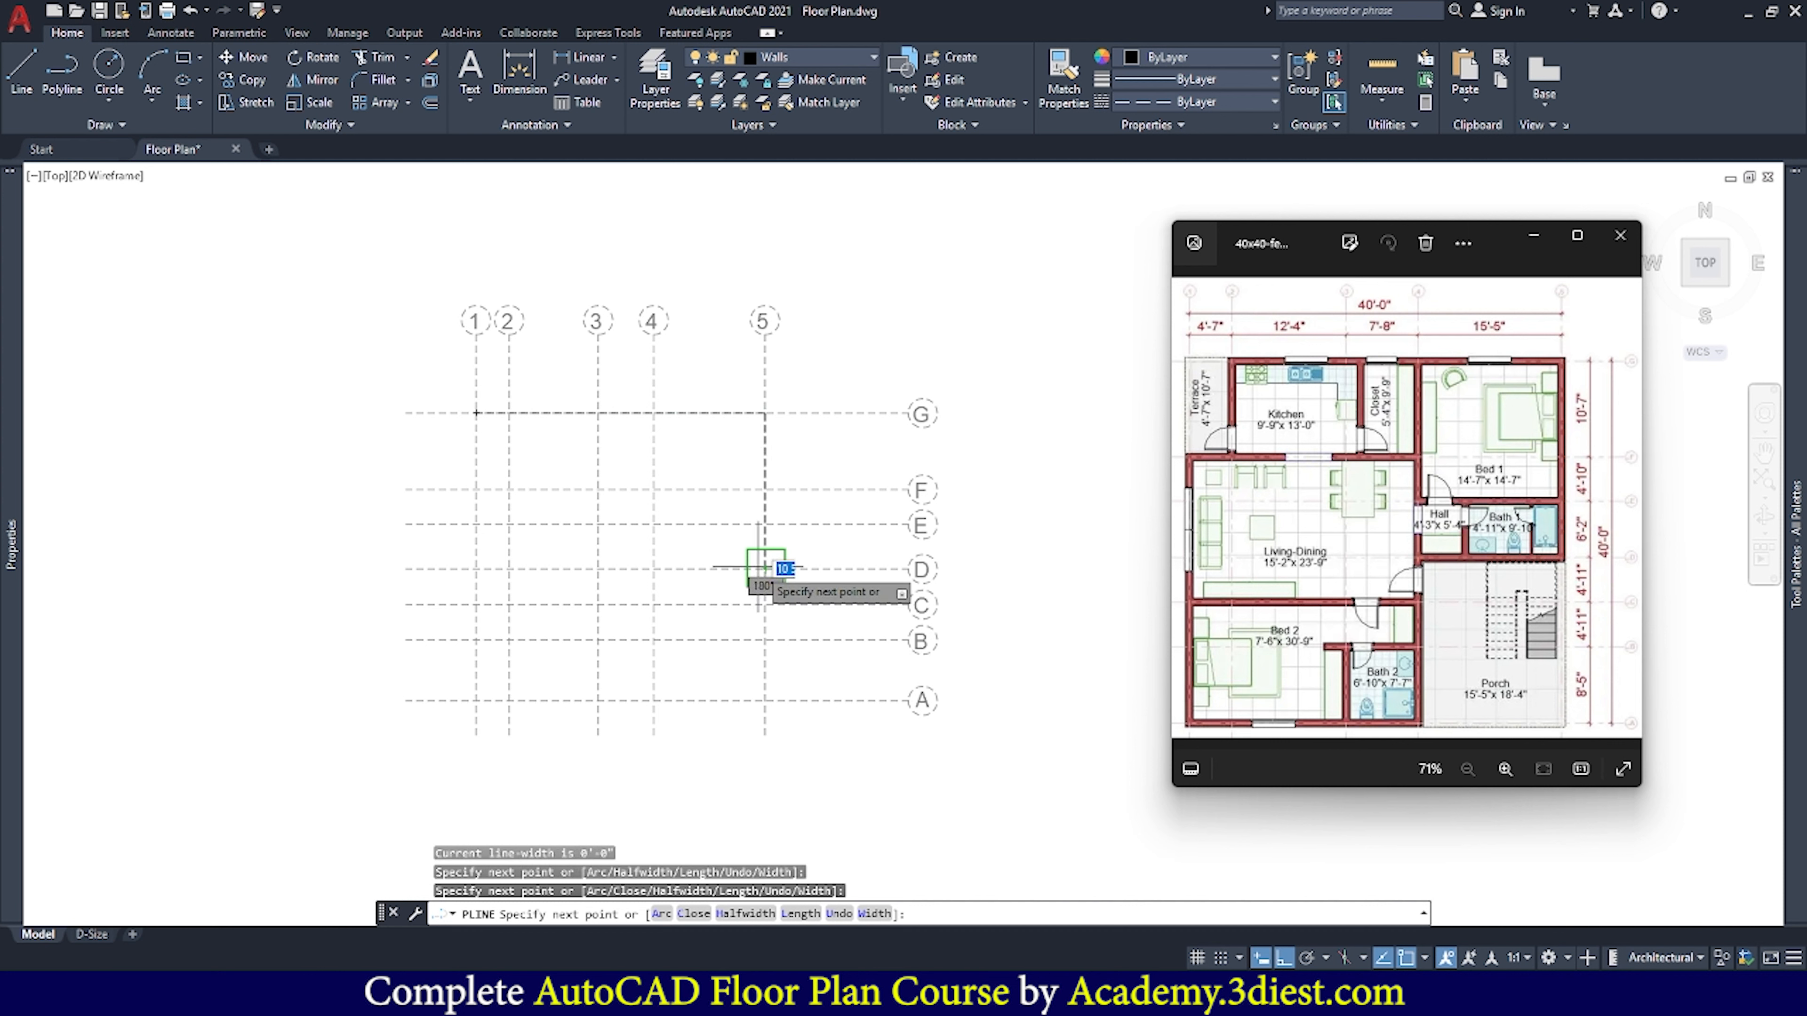
click(654, 569)
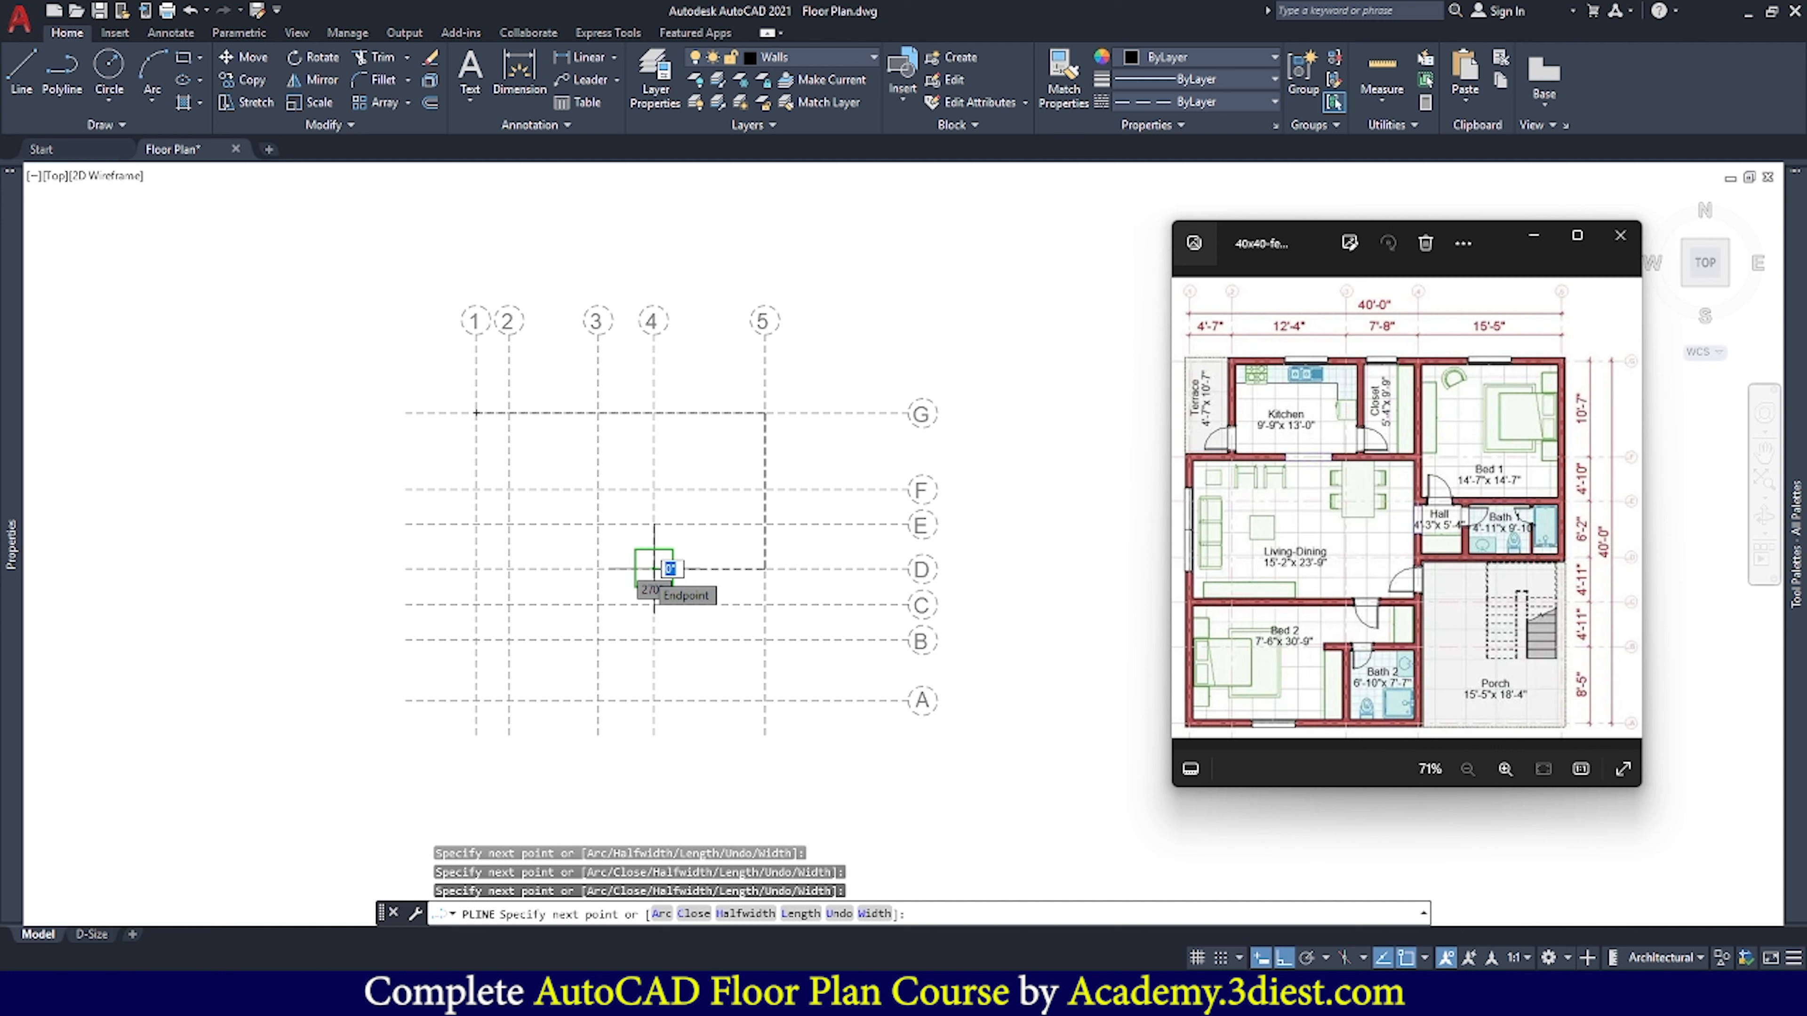
click(654, 700)
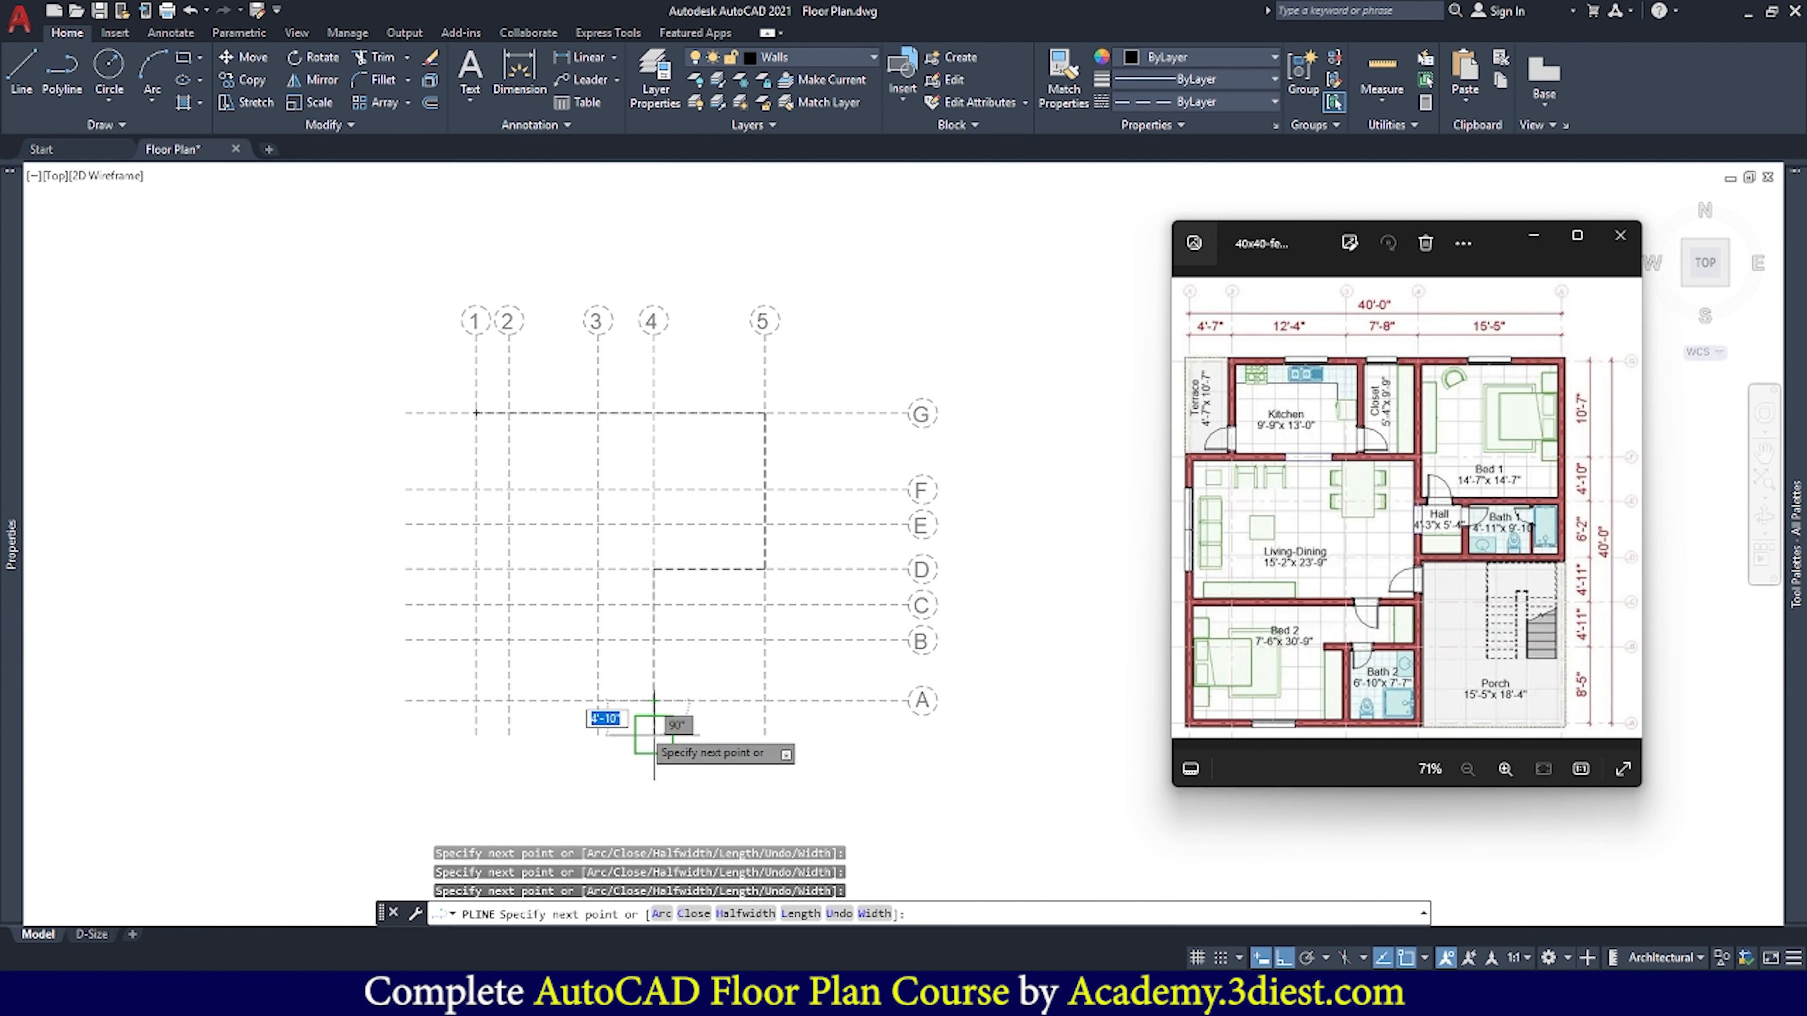
click(477, 701)
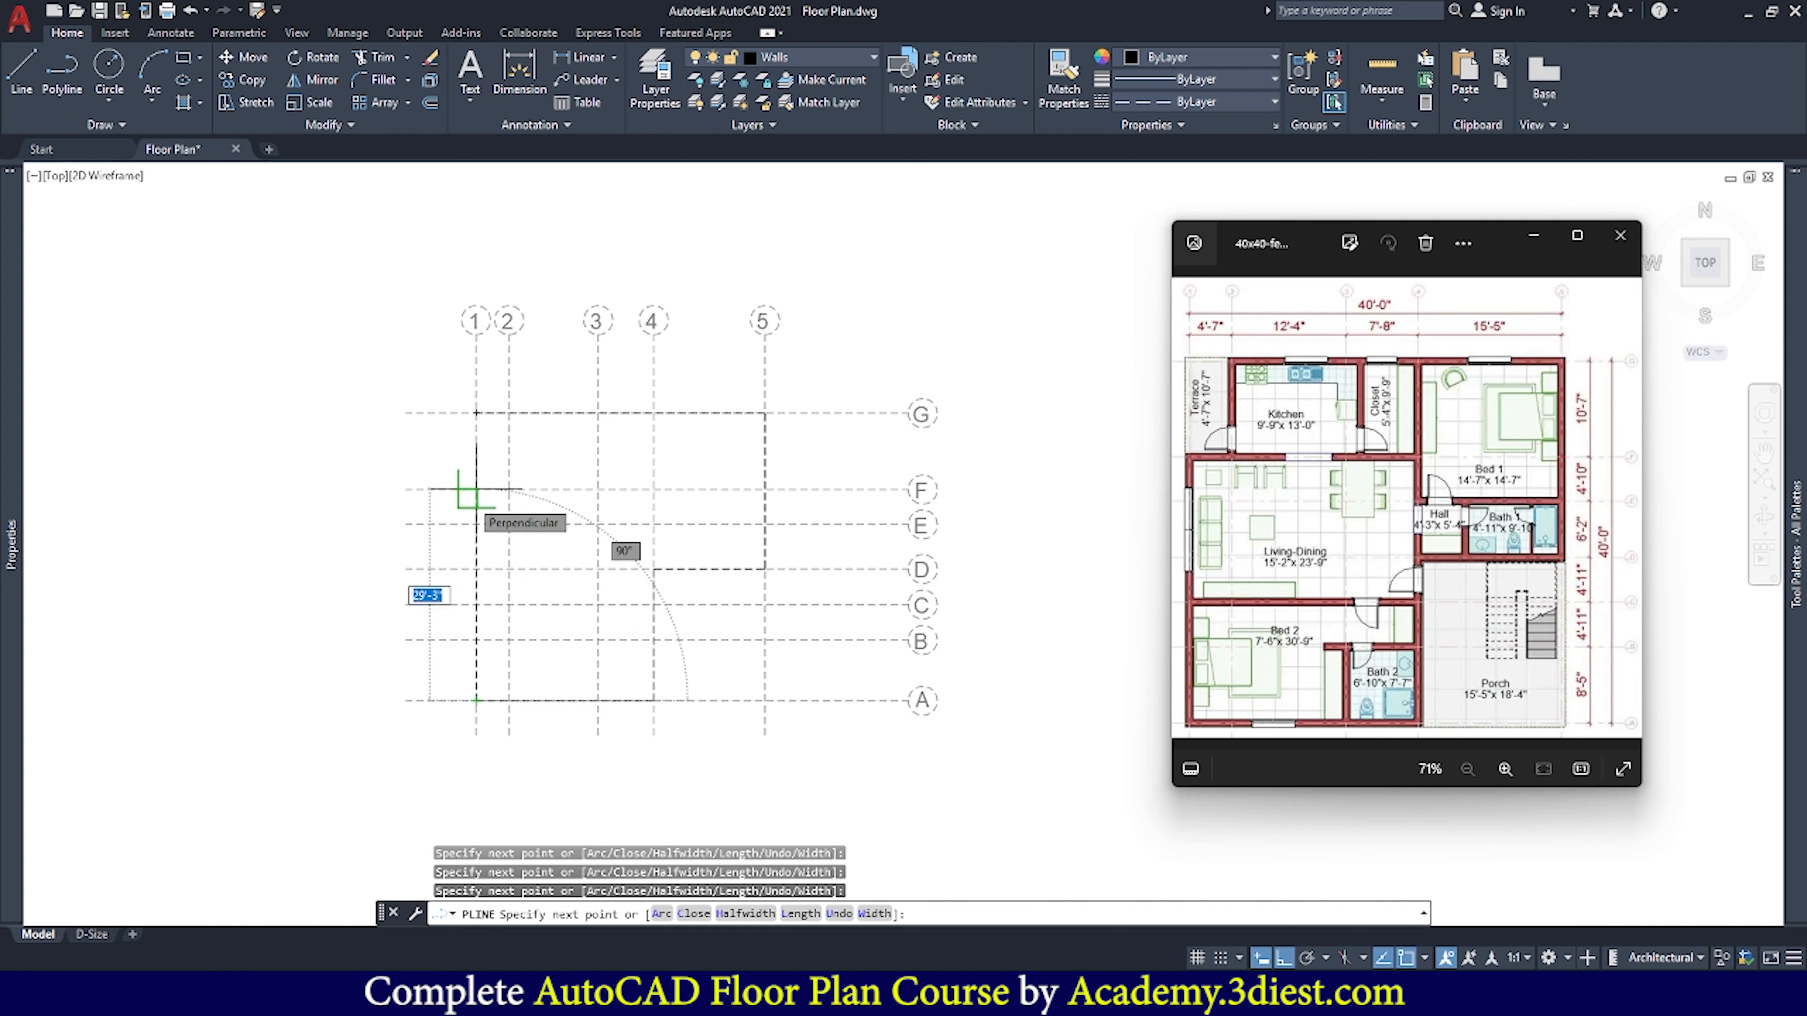
click(476, 488)
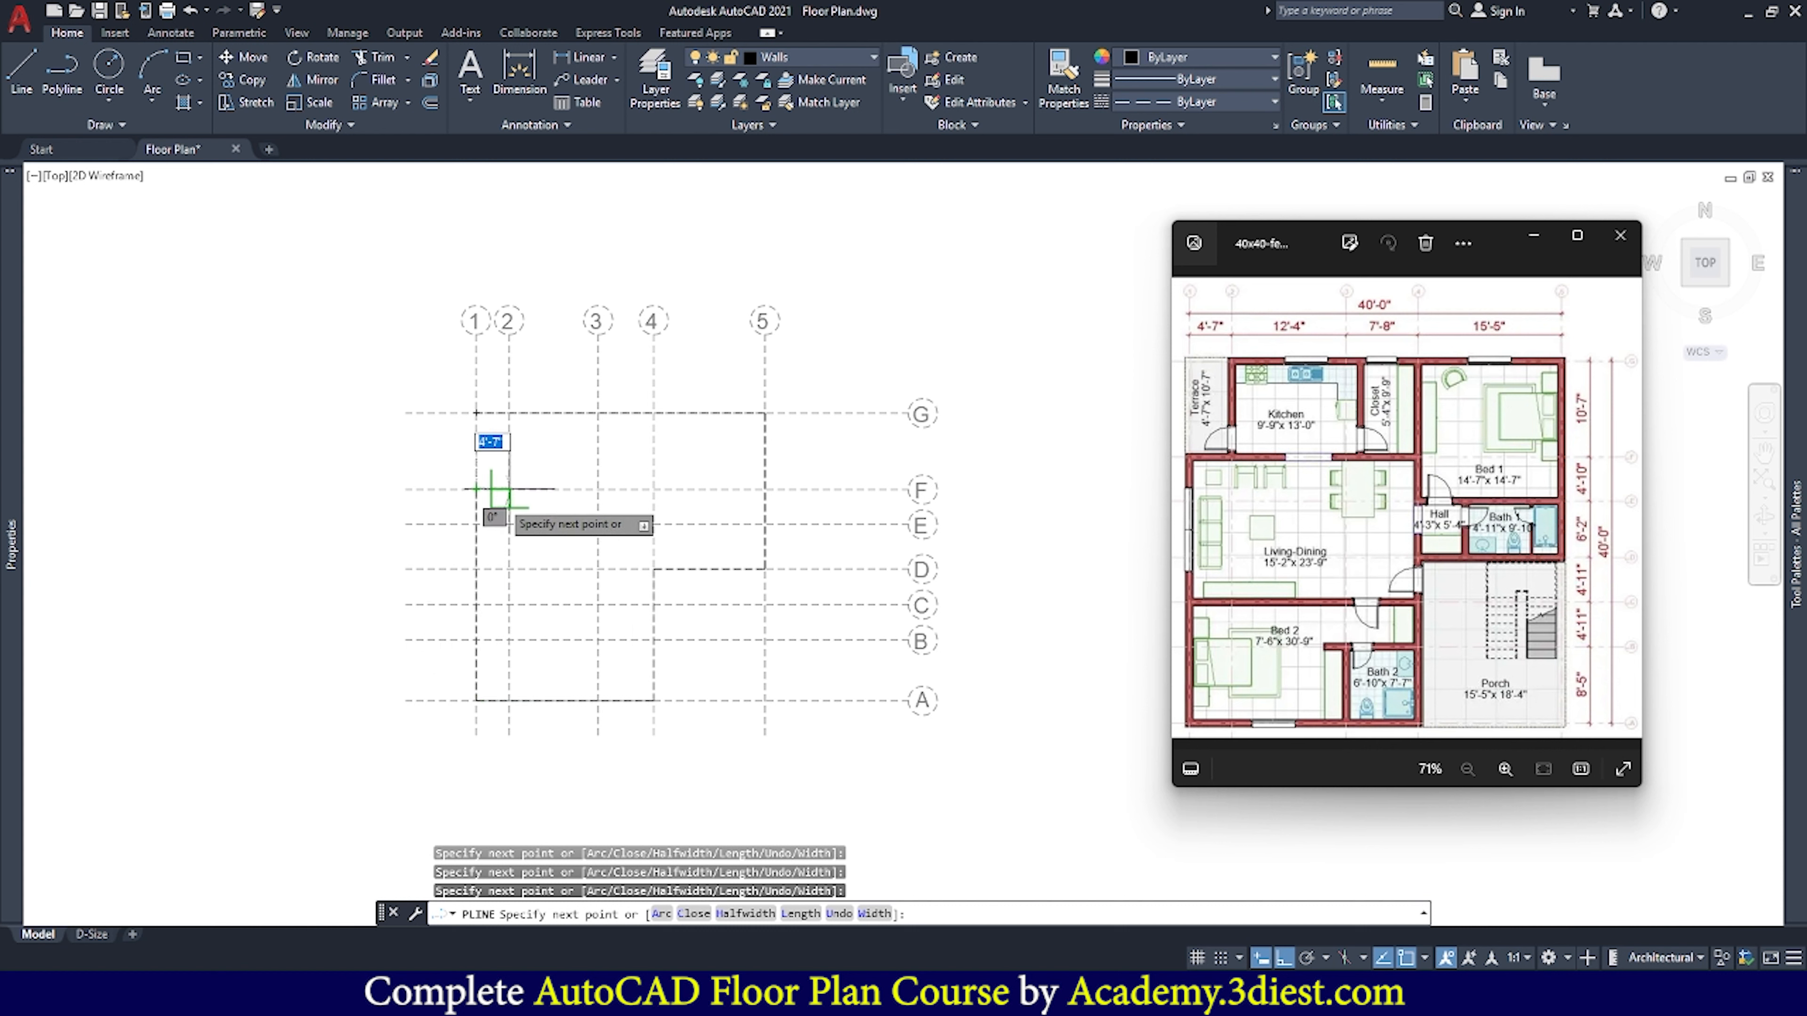
click(509, 488)
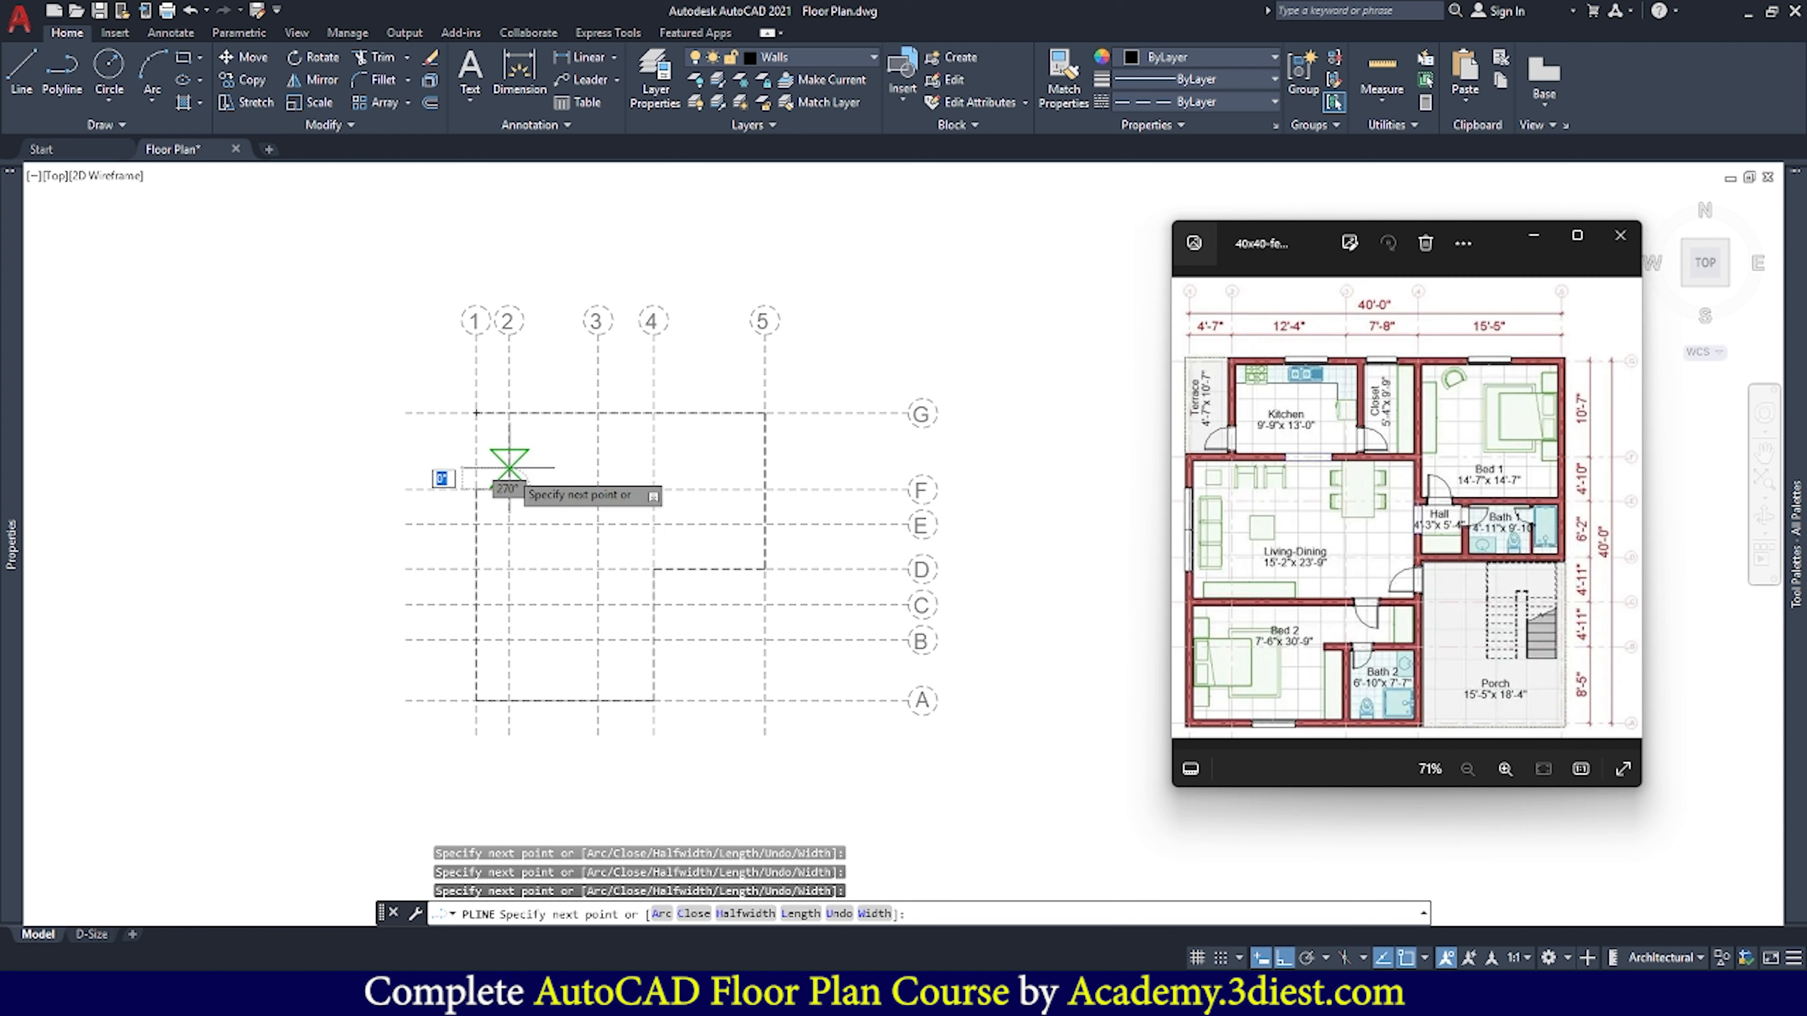
click(509, 413)
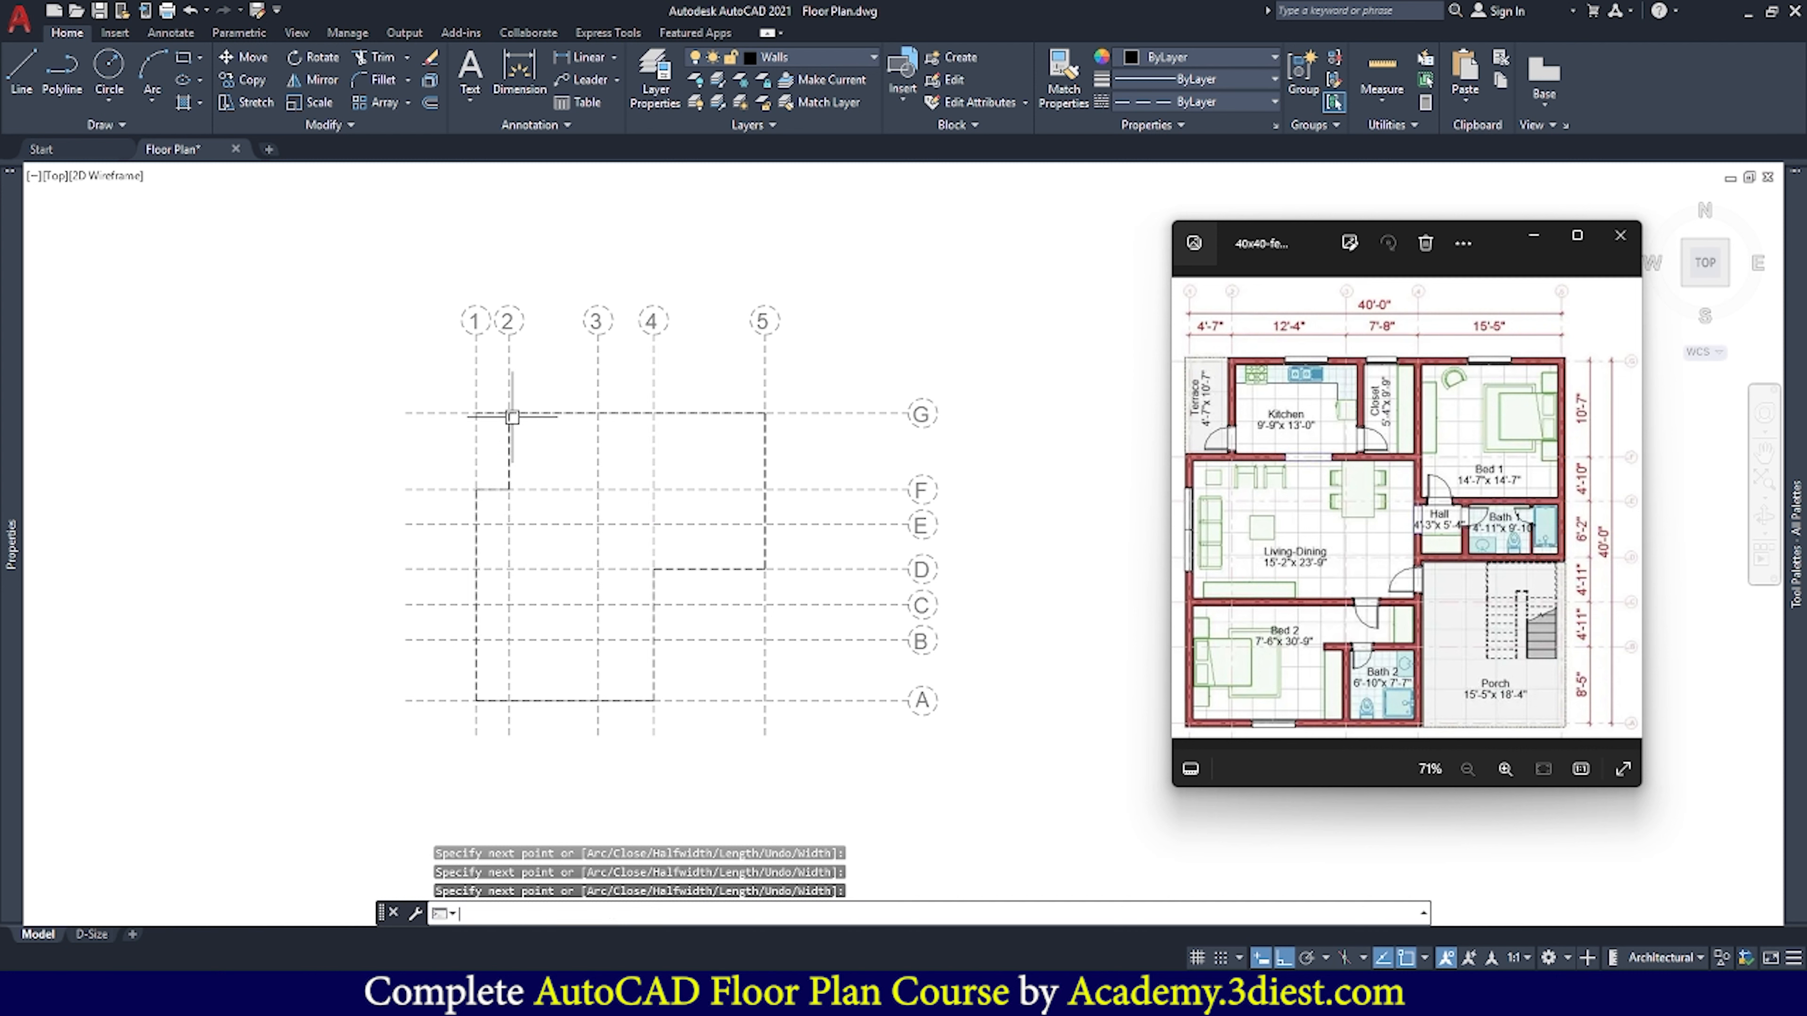
key(Escape)
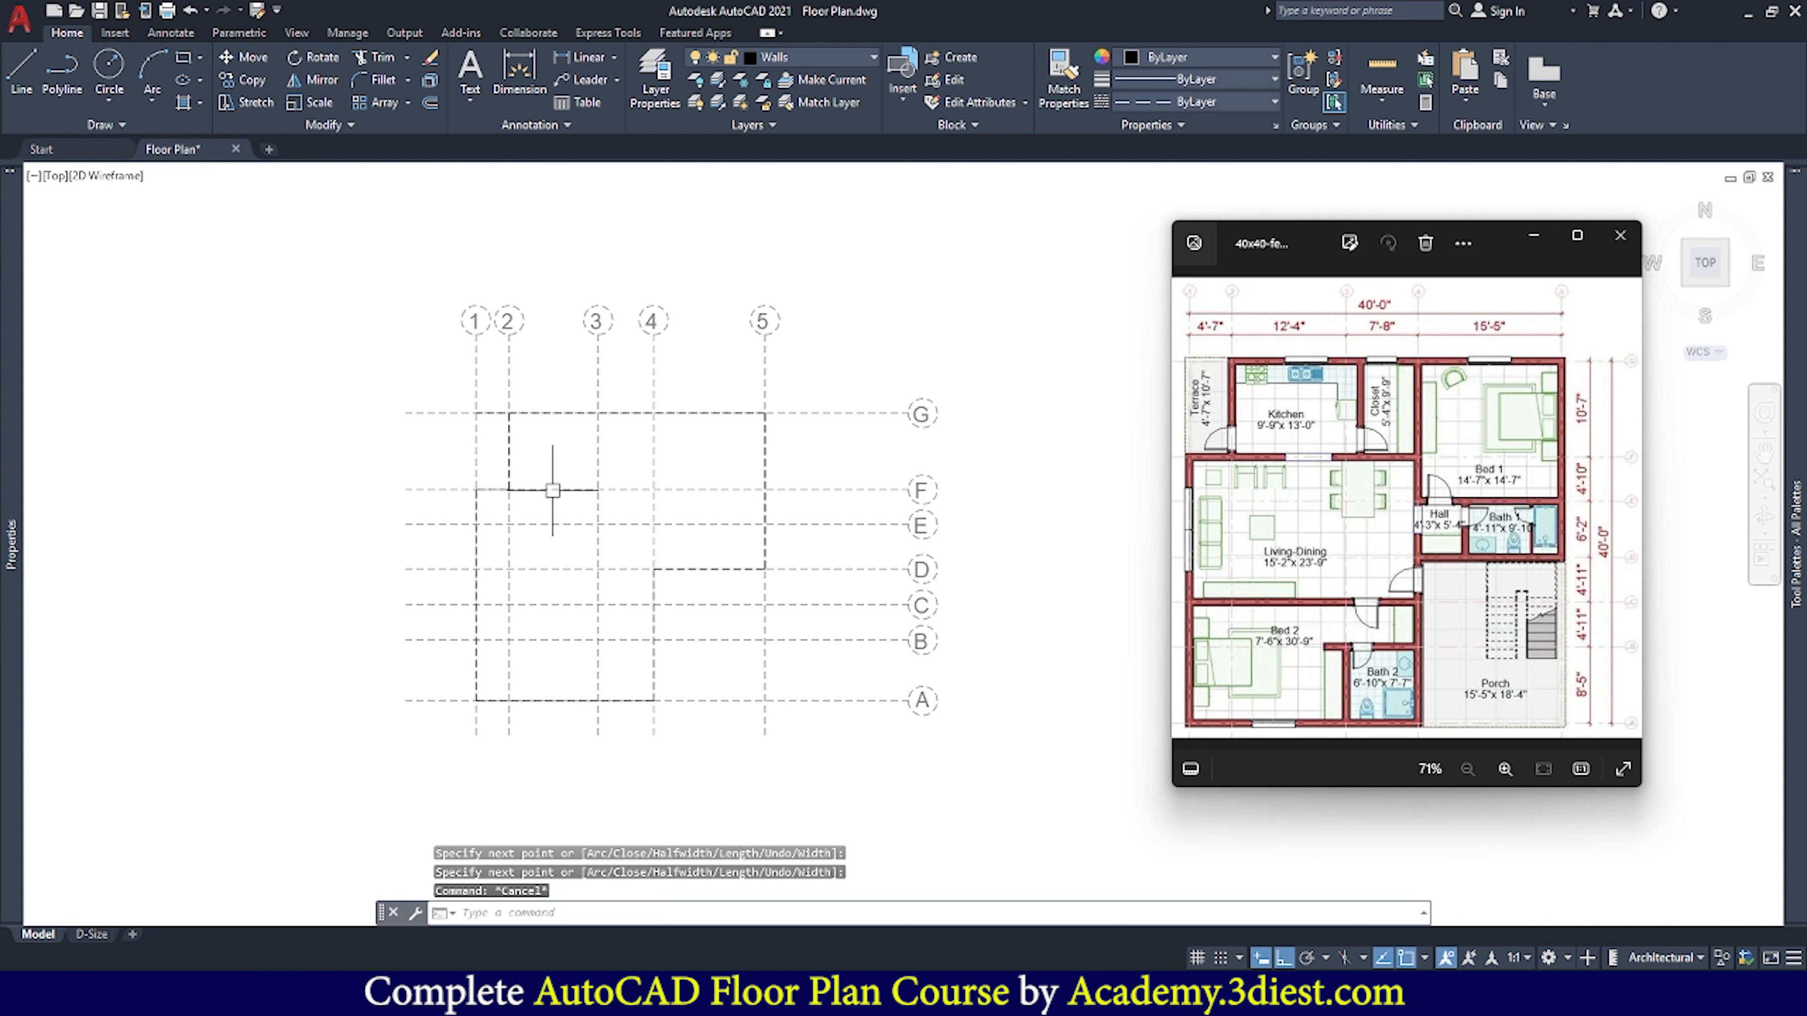
Stretch the wall outline's starting vertex from grid intersection 1–G to 2–G, removing the overhanging stretch of the upper wall line
scroll(483, 411, up, 2)
click(486, 407)
scroll(484, 421, up, 2)
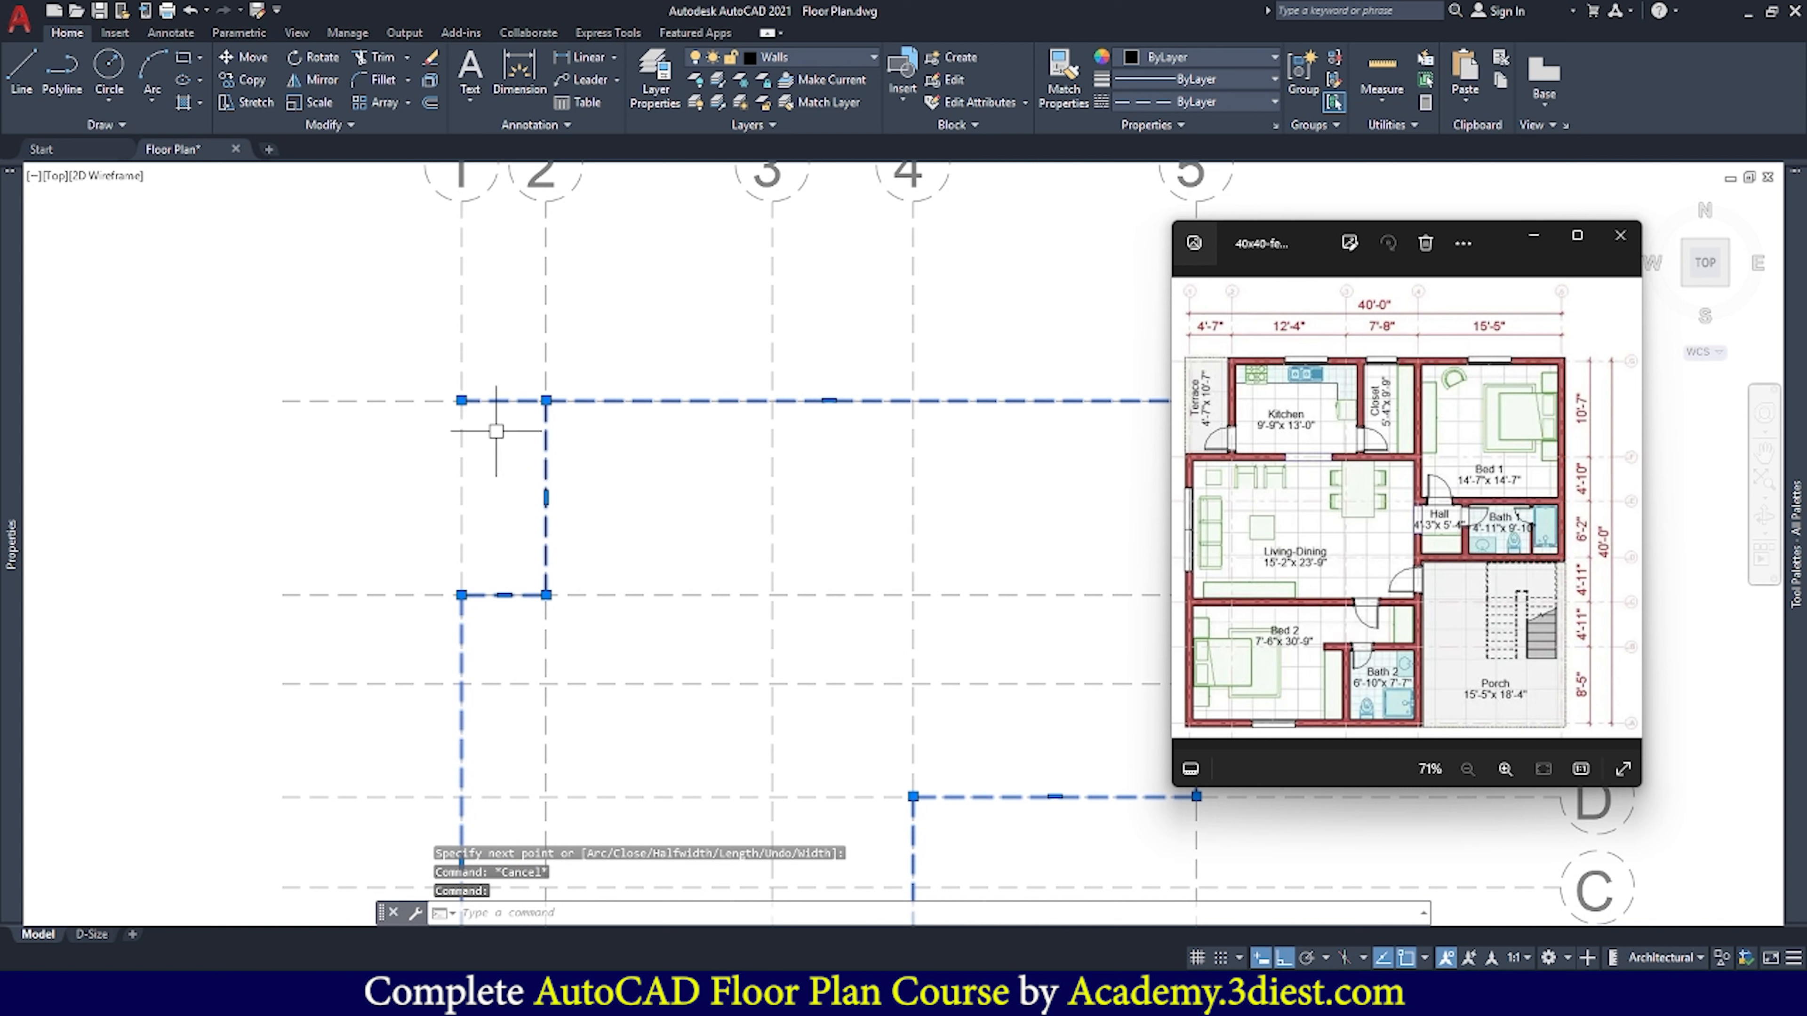
click(461, 400)
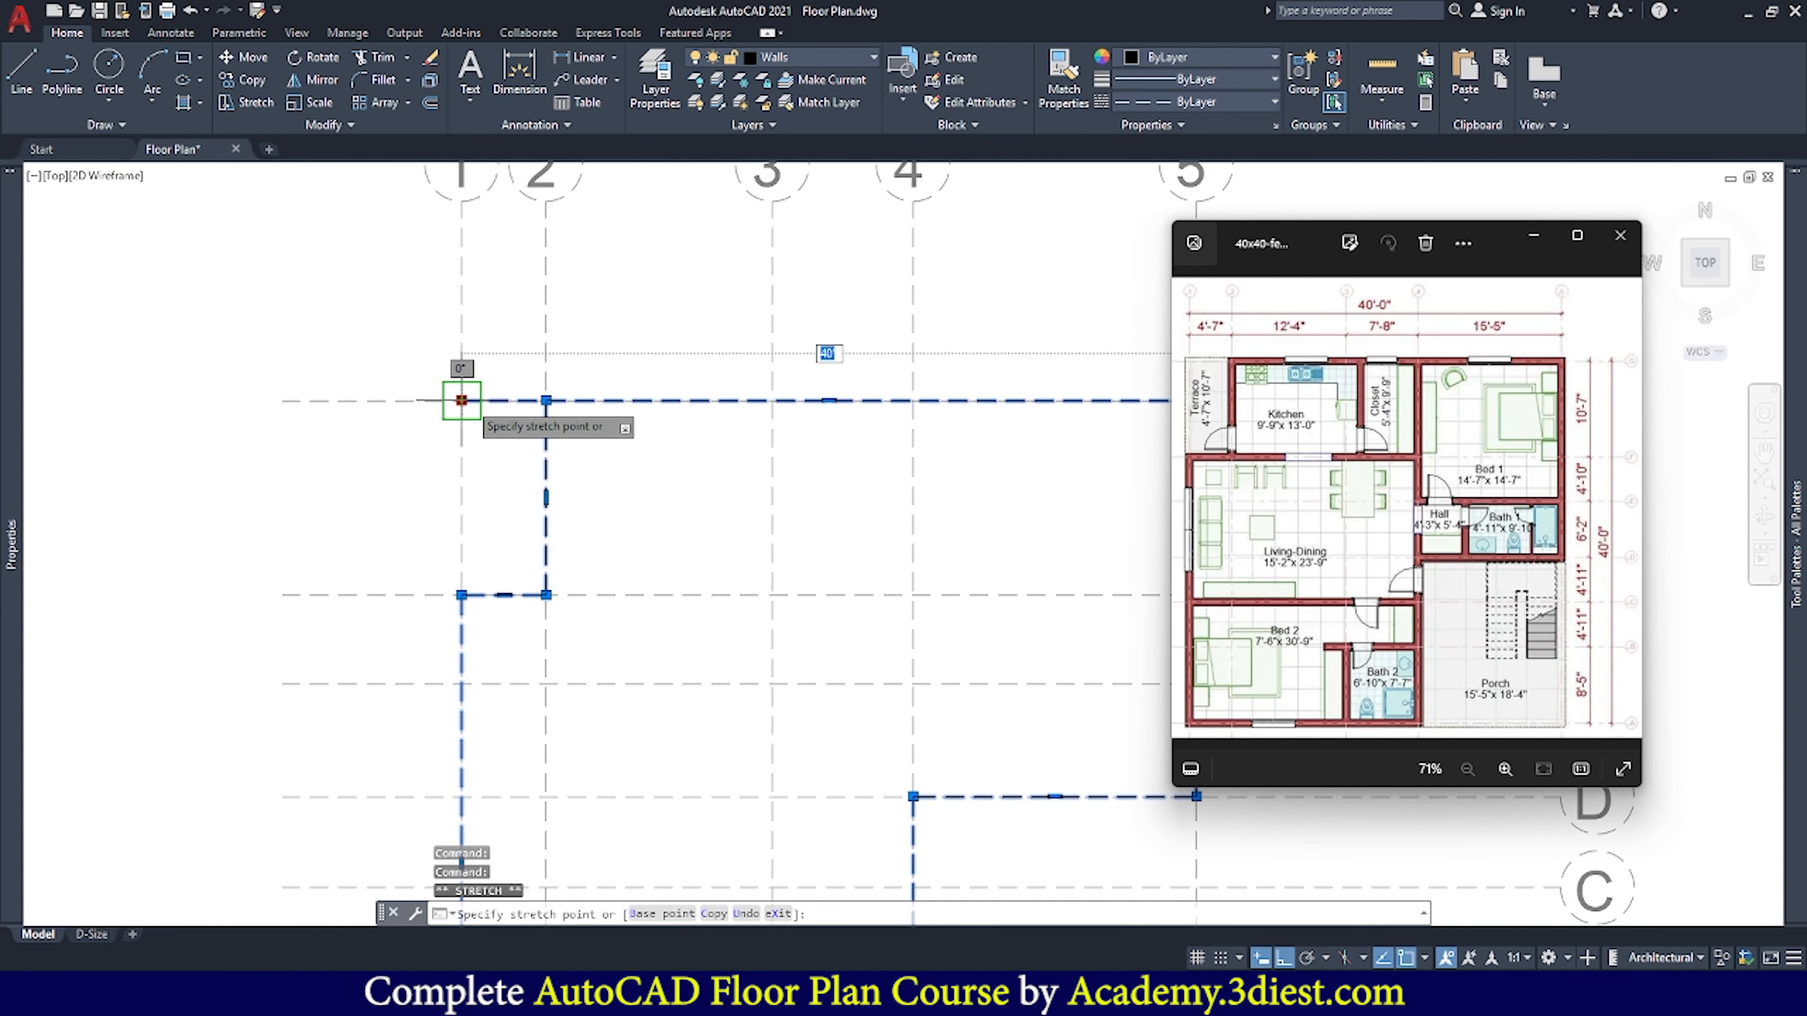
click(546, 399)
key(Escape)
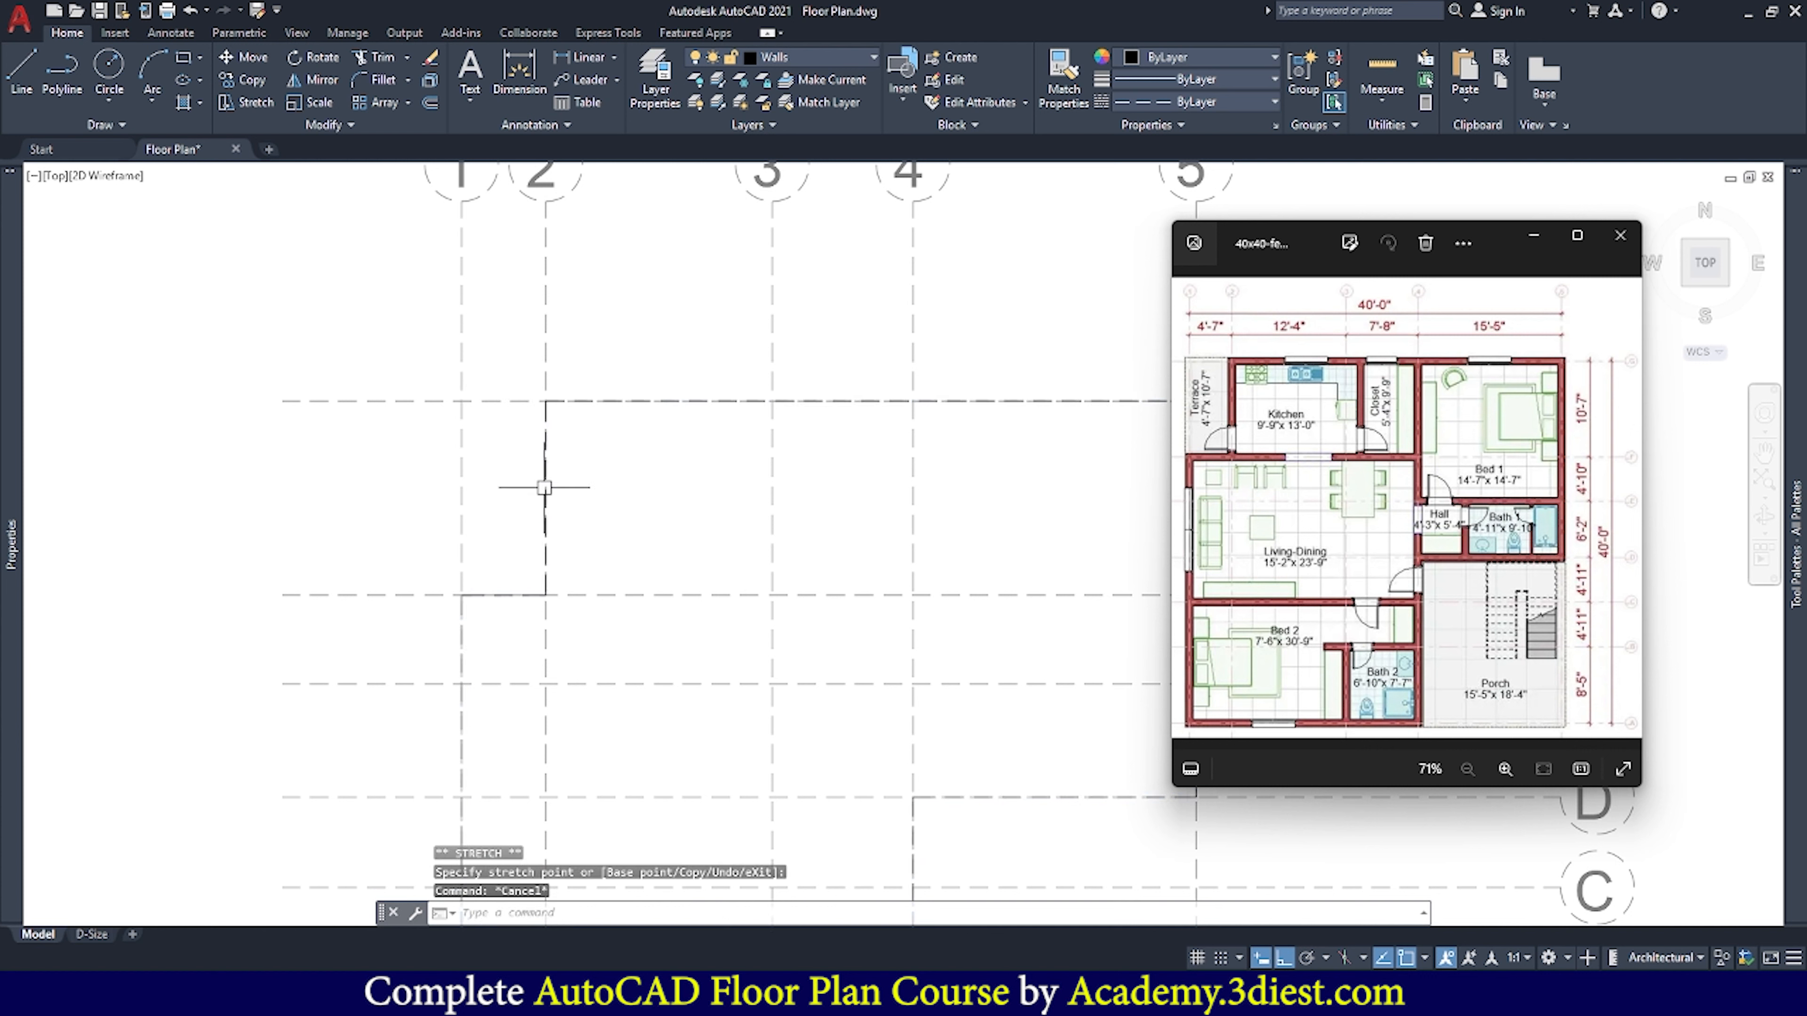
click(546, 471)
scroll(593, 403, down, 4)
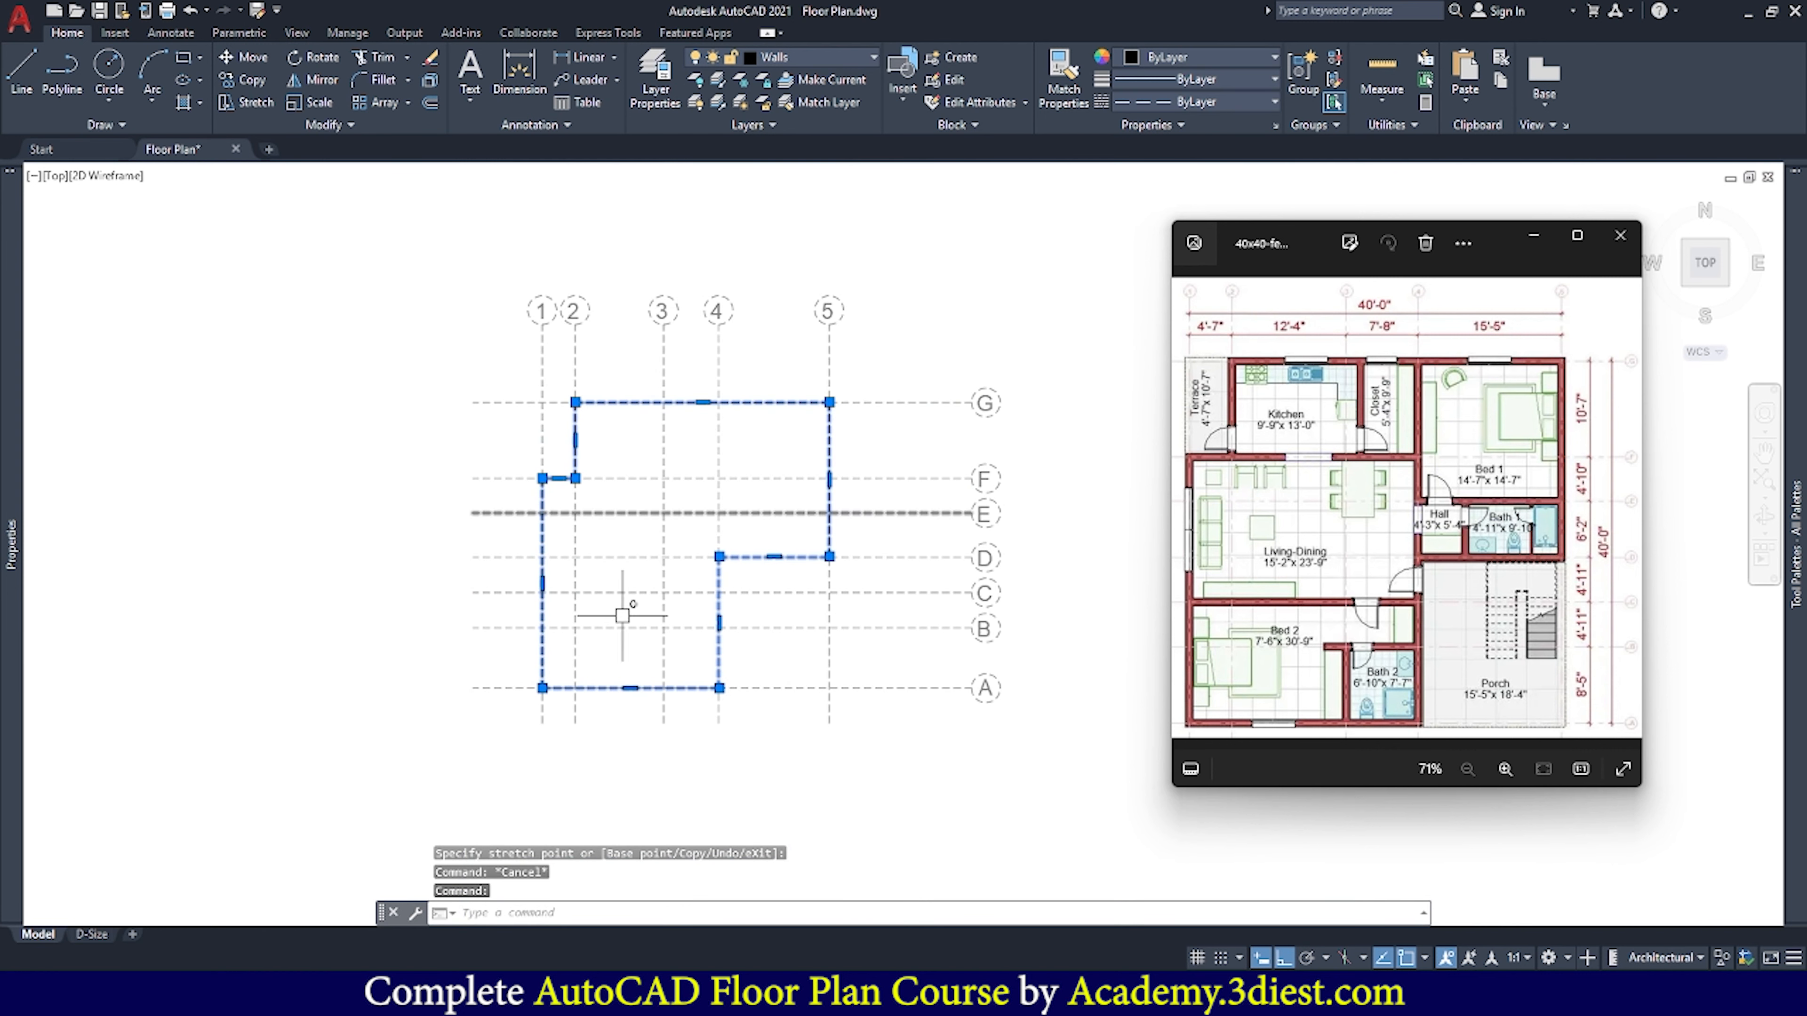
scroll(579, 568, up, 2)
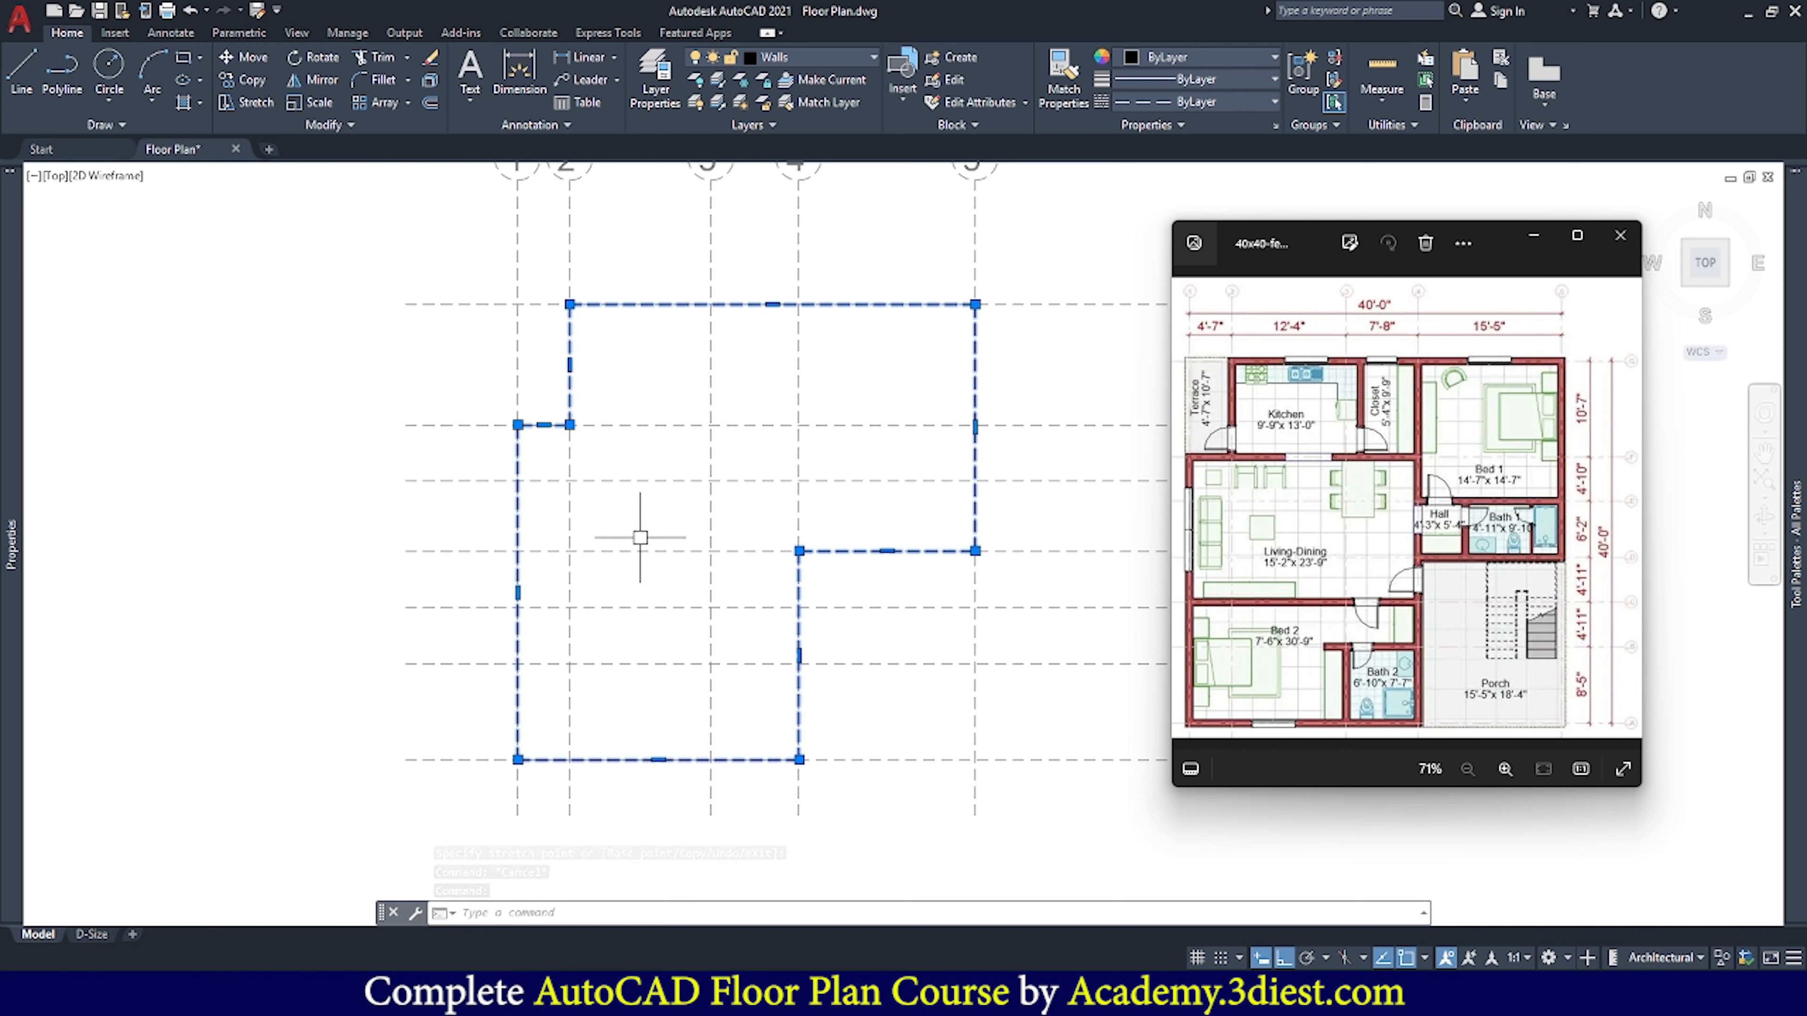
key(Escape)
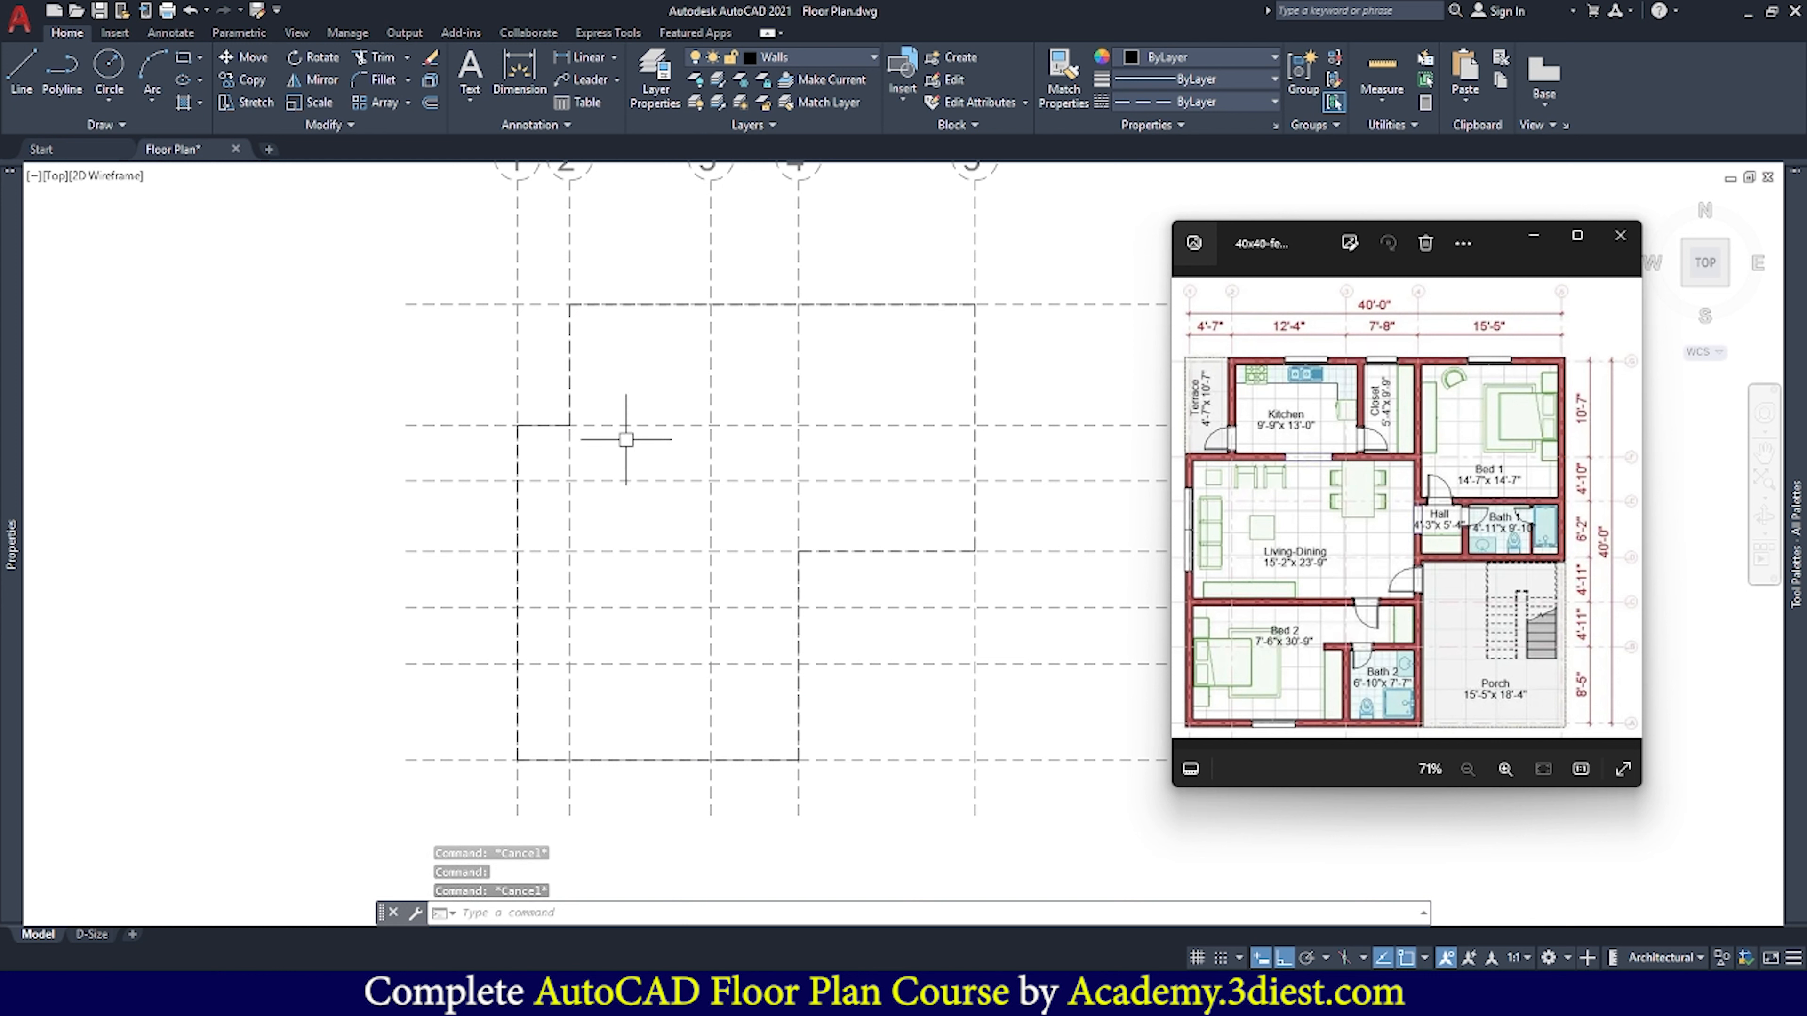
Offset the exterior wall outline 4" towards the inside of the building
click(431, 102)
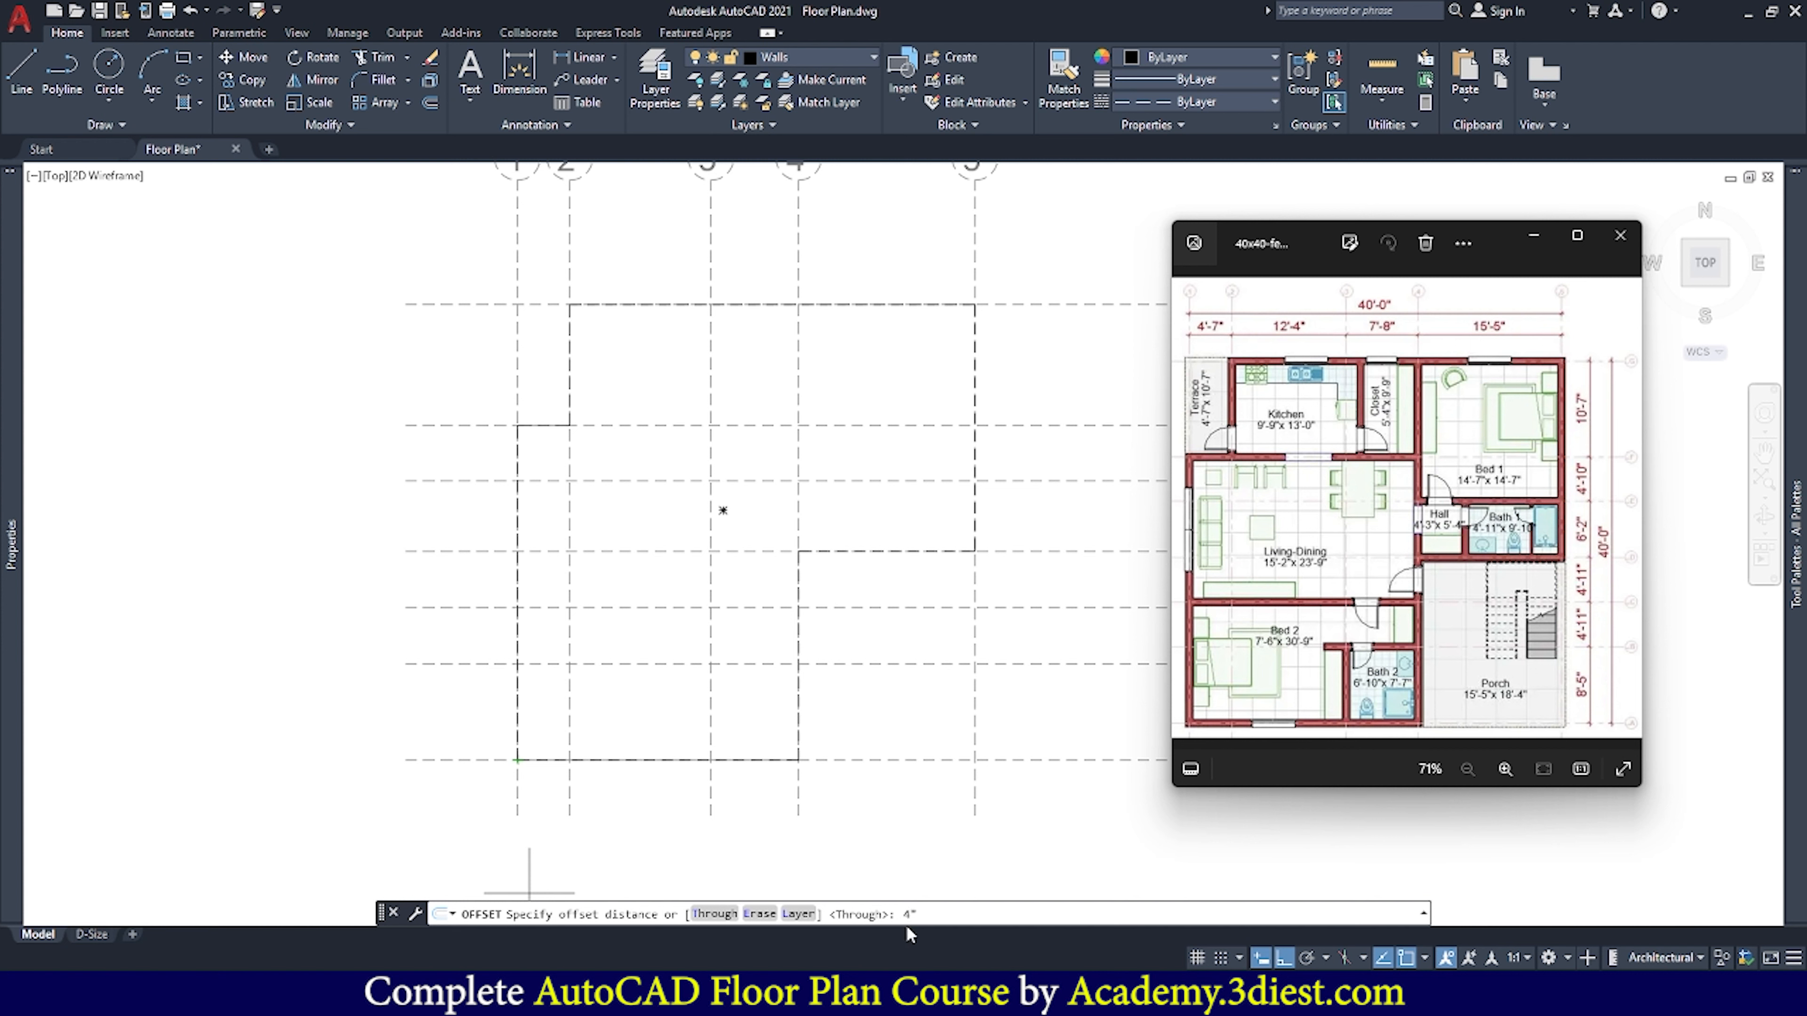
text(")
key(Return)
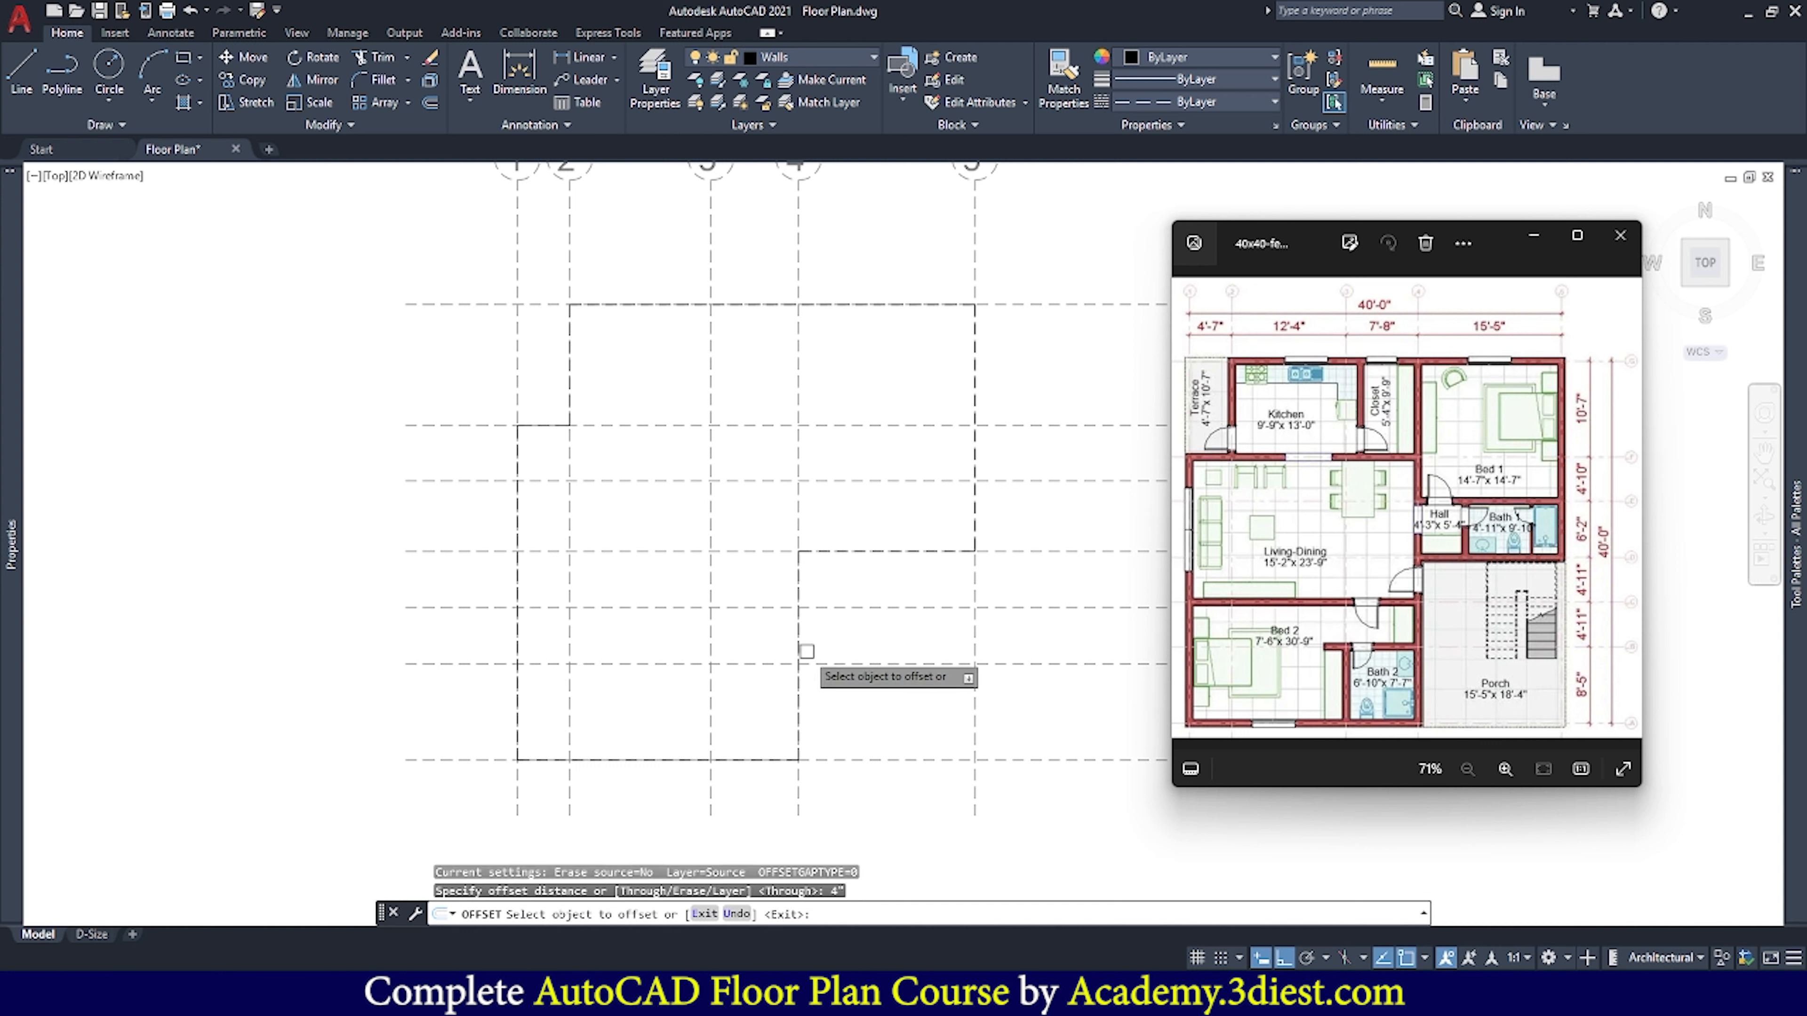
click(569, 360)
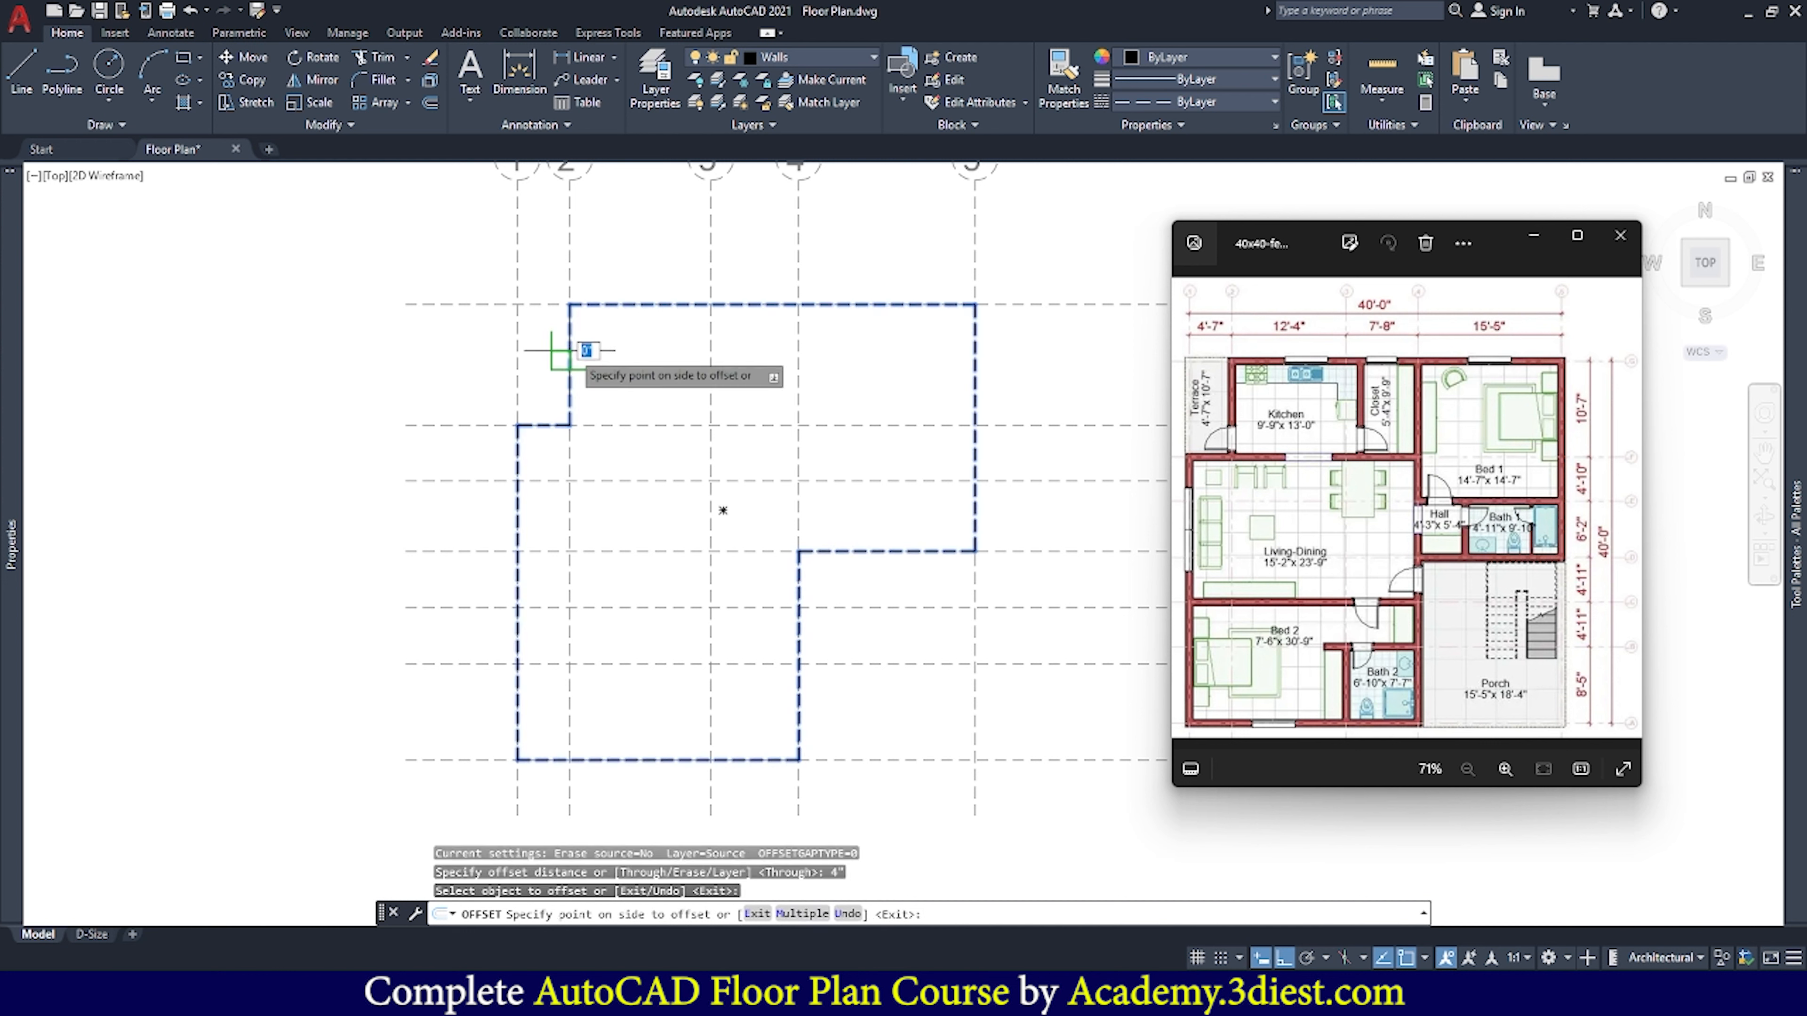
click(644, 374)
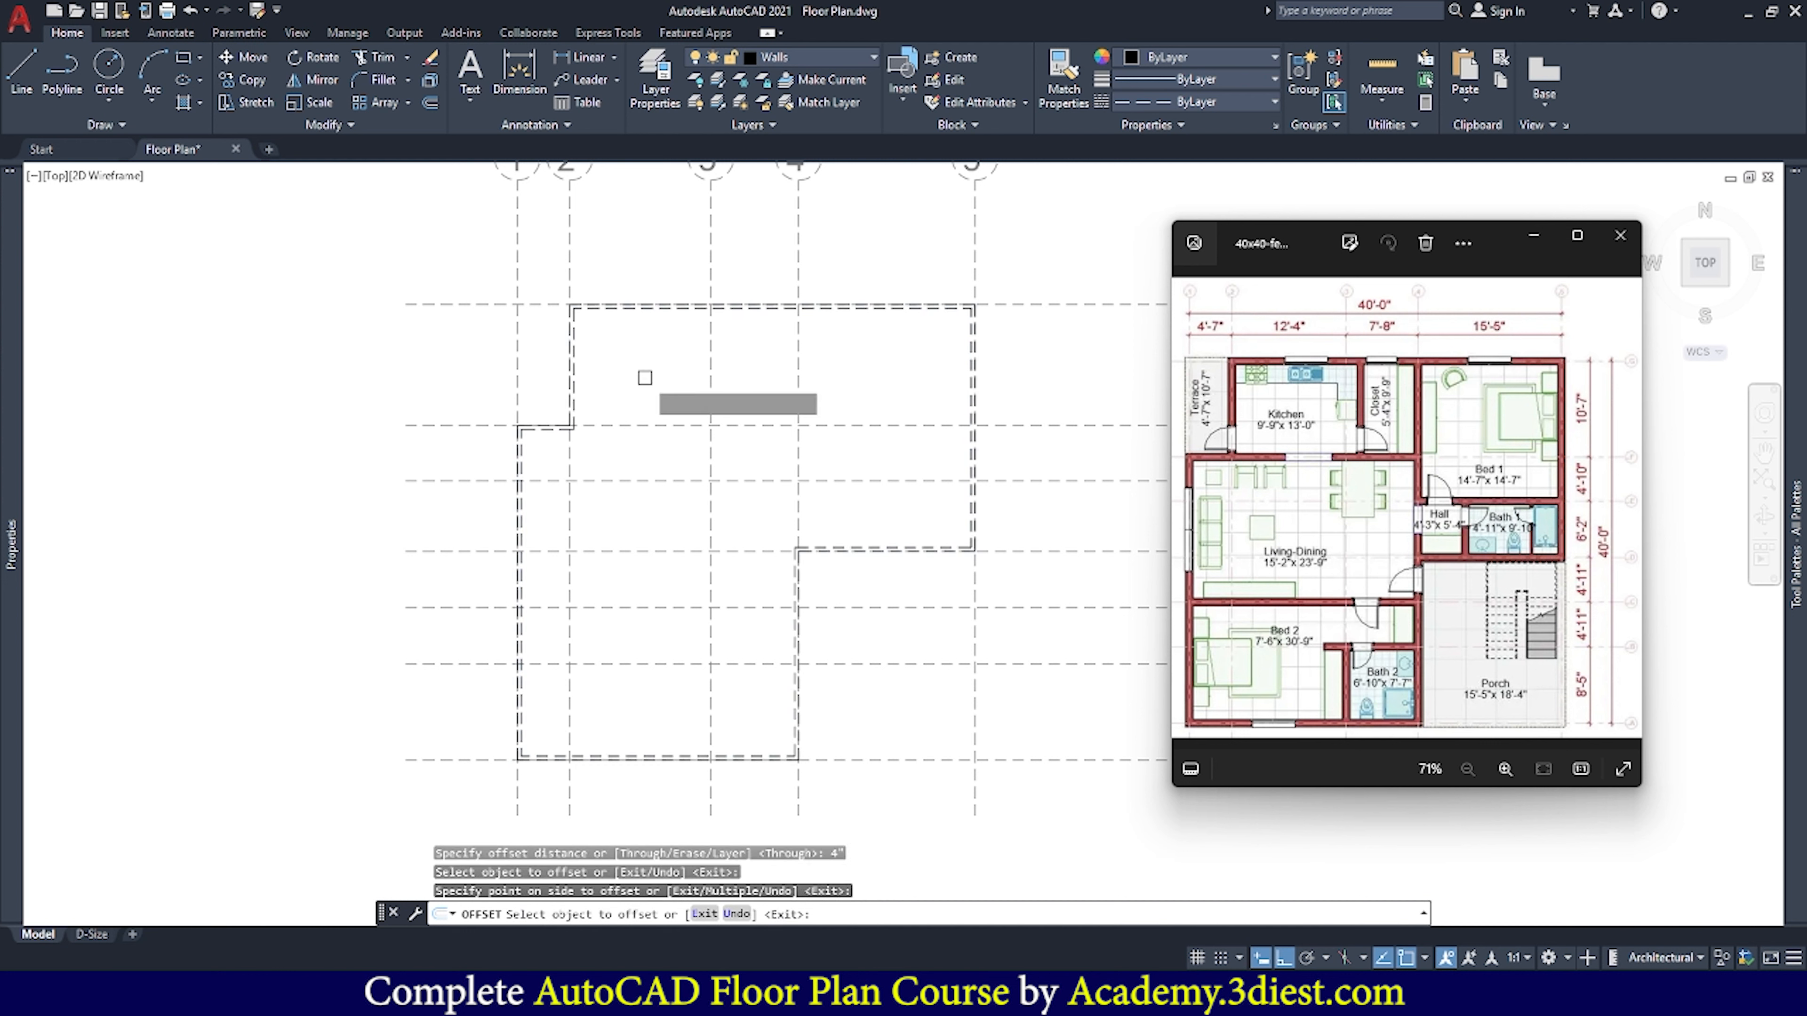
Offset the exterior wall outline 4" towards the outside of the building
scroll(570, 312, up, 8)
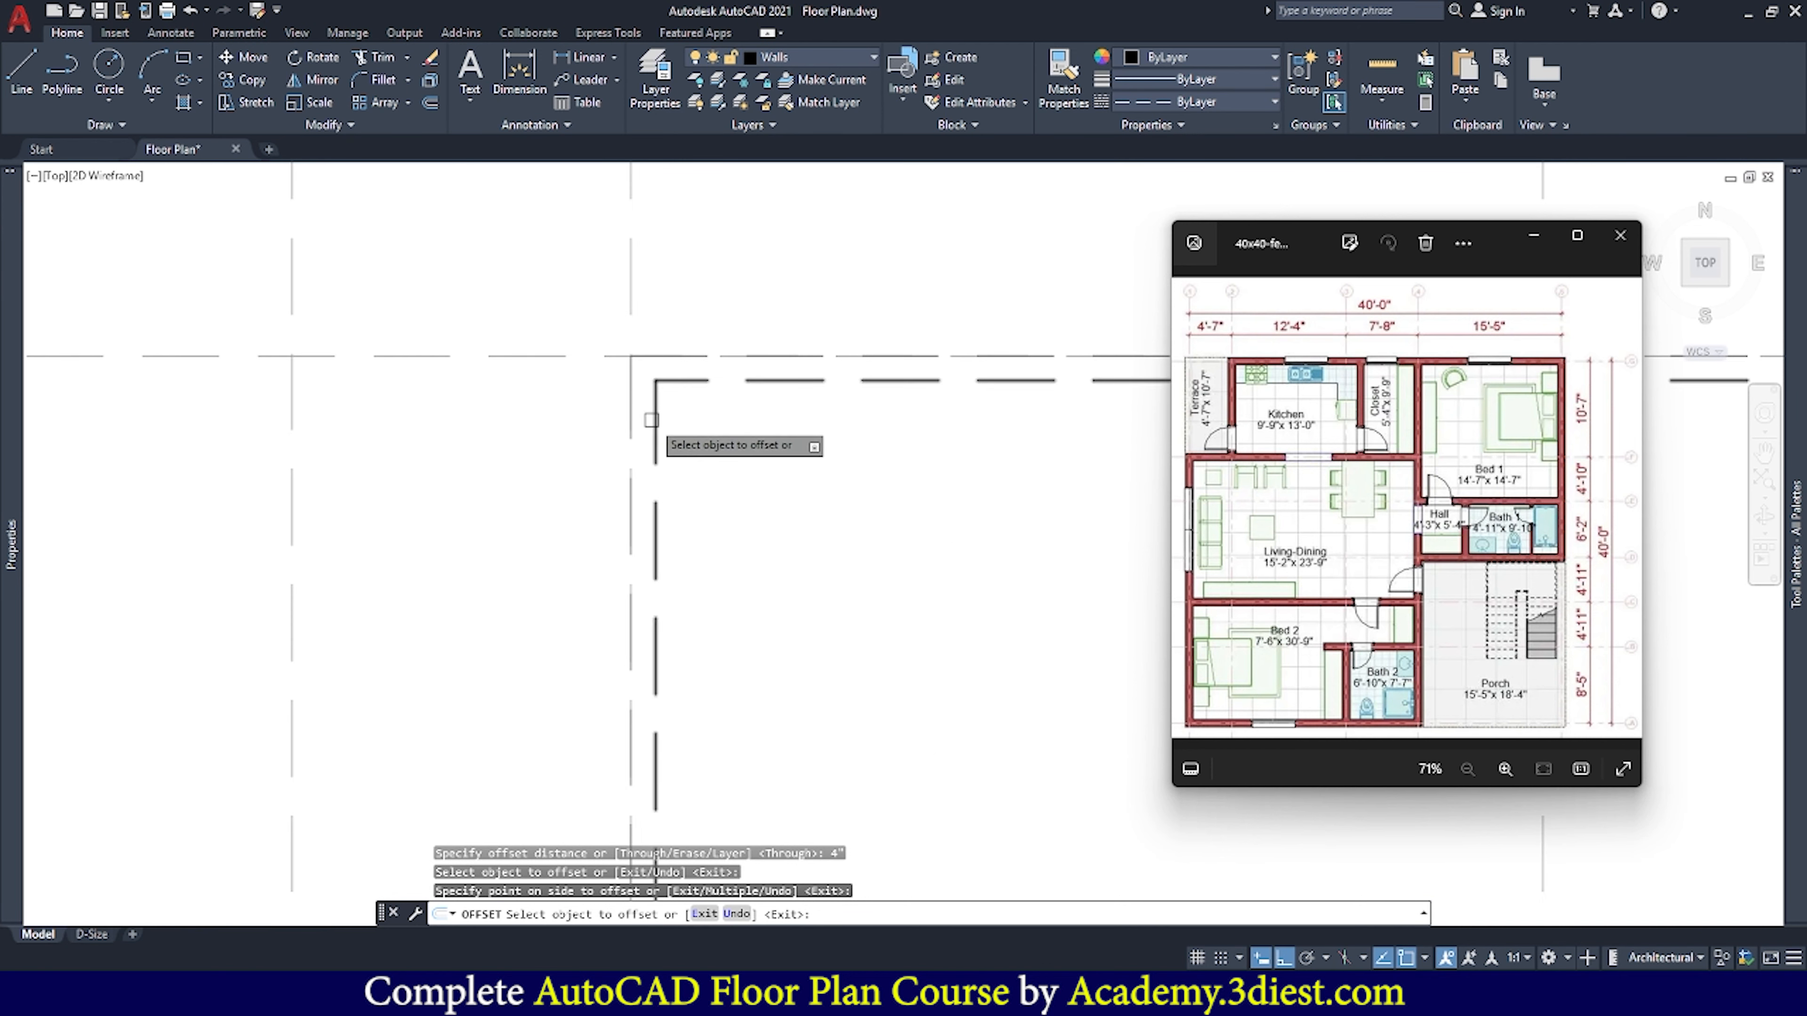
click(672, 356)
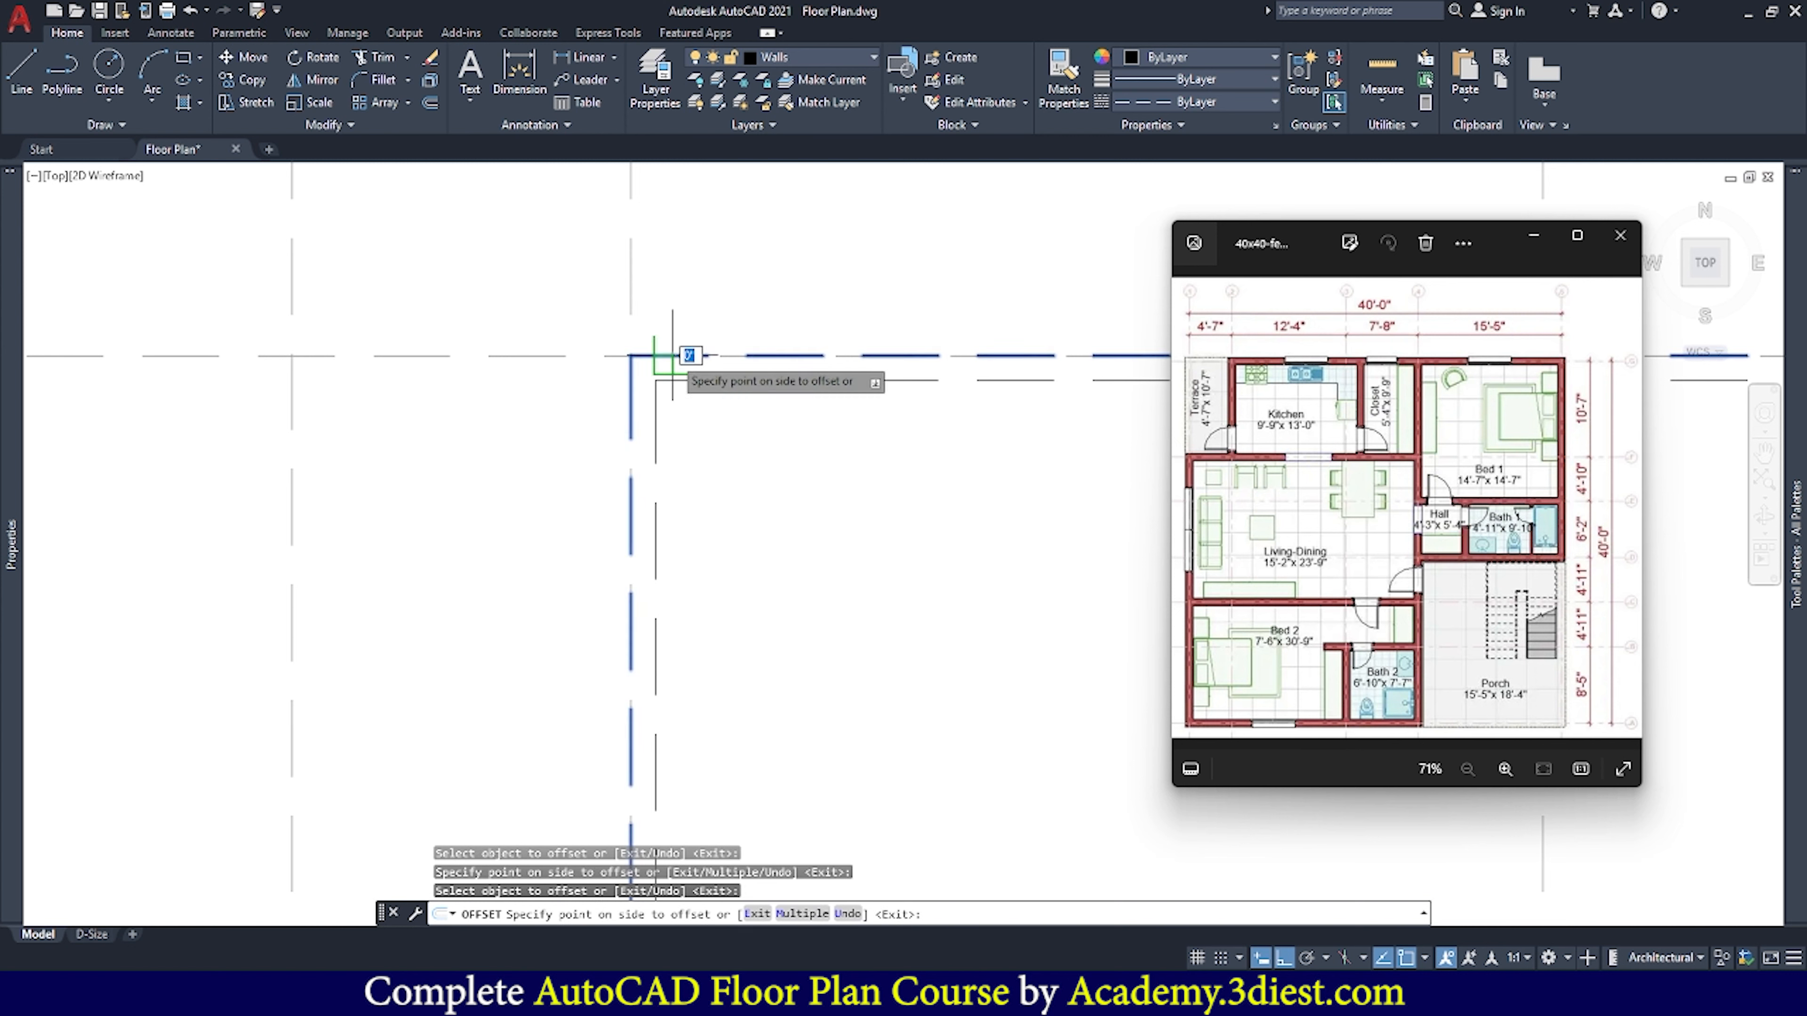
click(698, 262)
scroll(697, 262, down, 5)
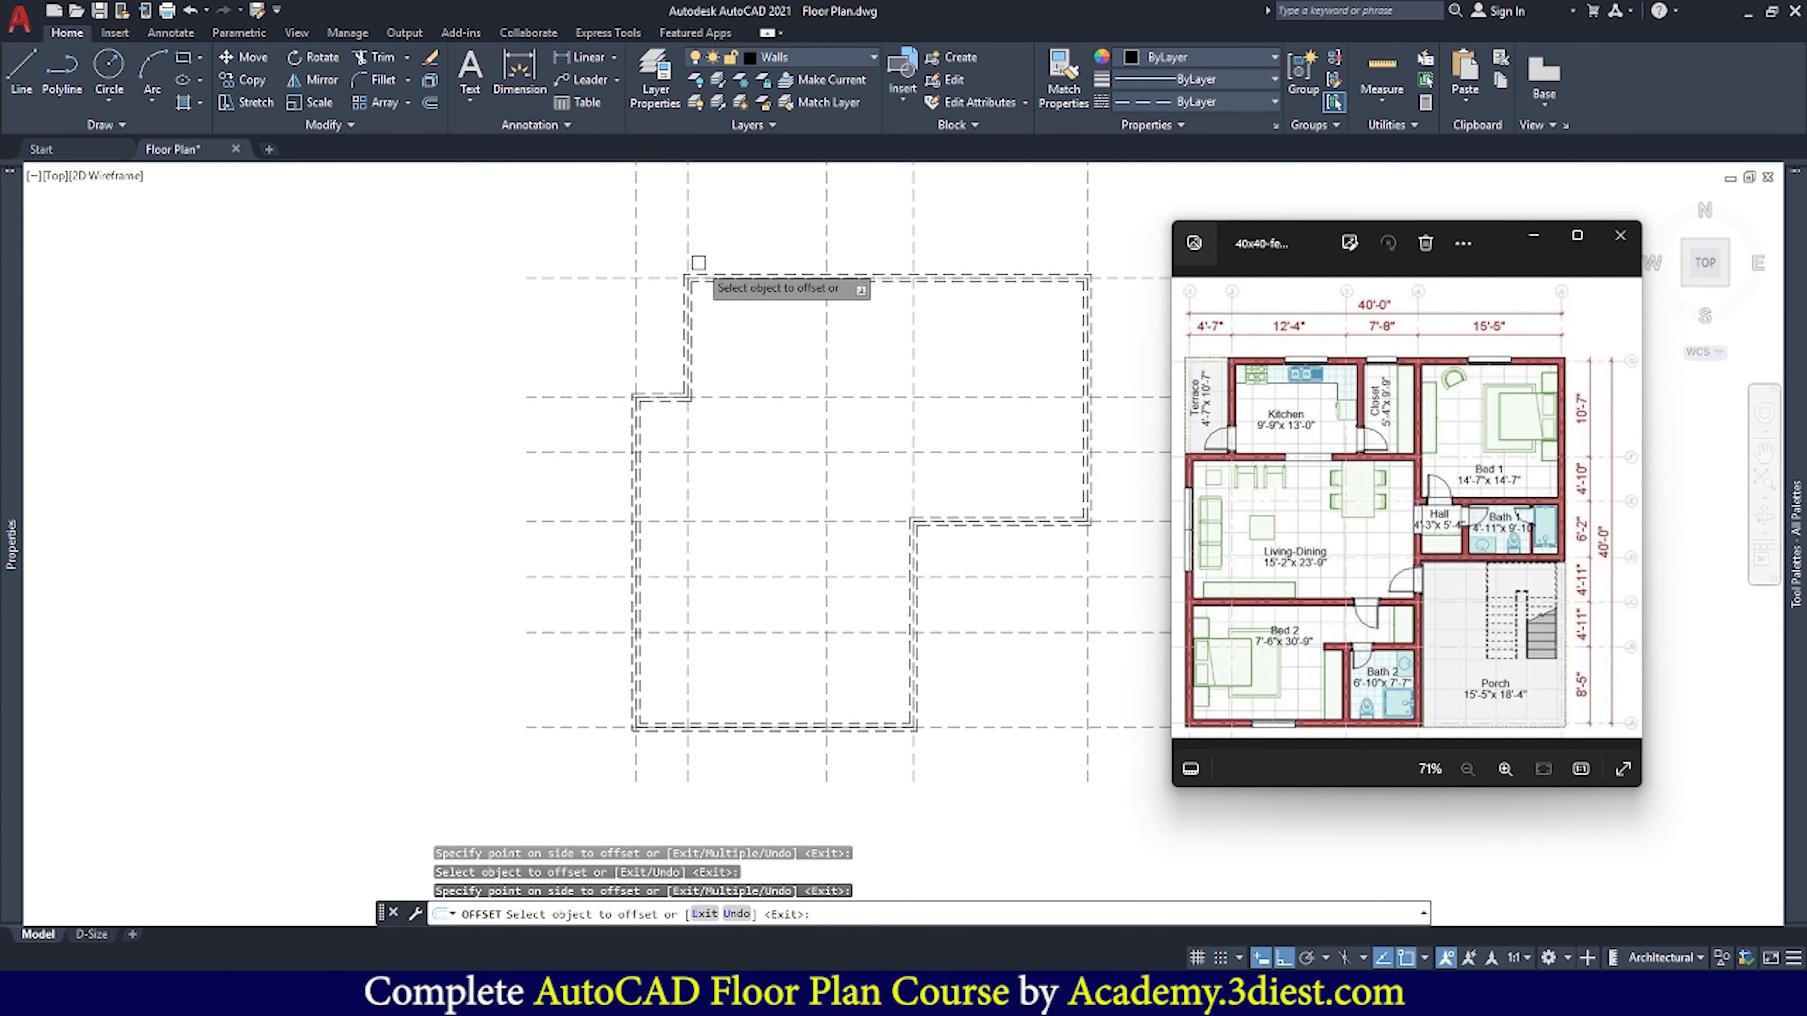
scroll(704, 265, down, 2)
scroll(786, 323, up, 2)
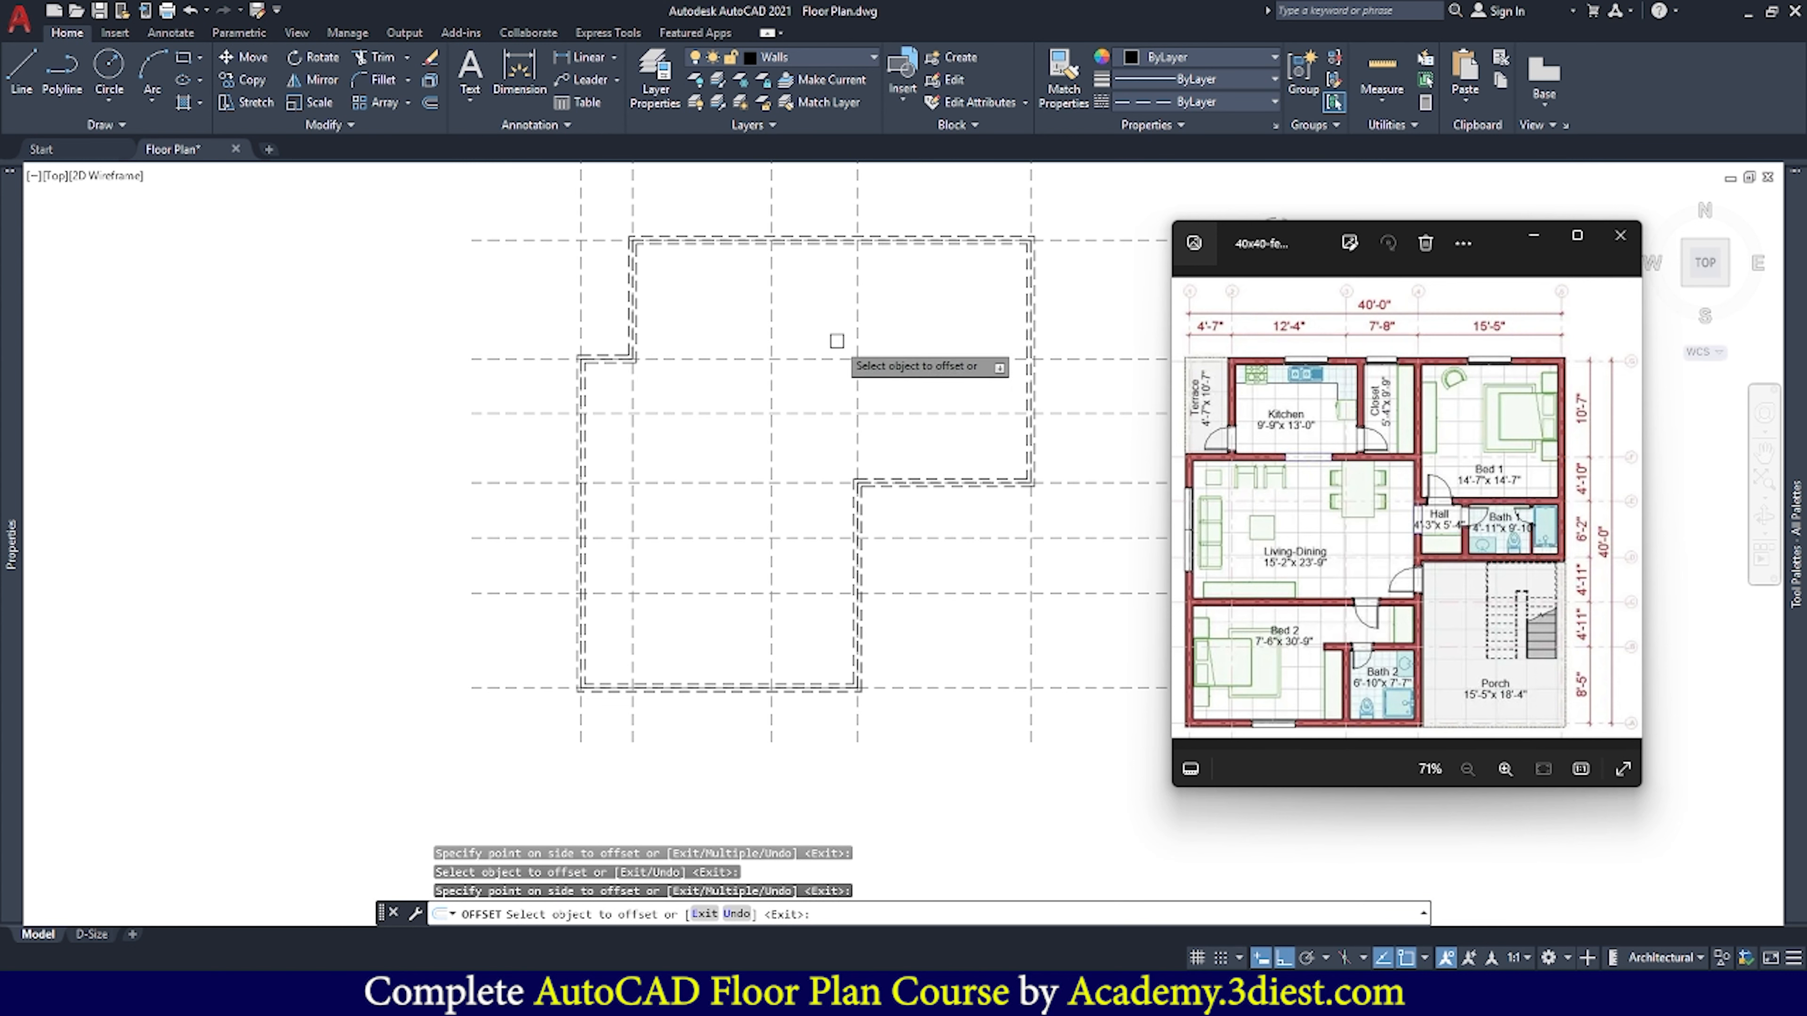
key(Escape)
scroll(653, 294, up, 2)
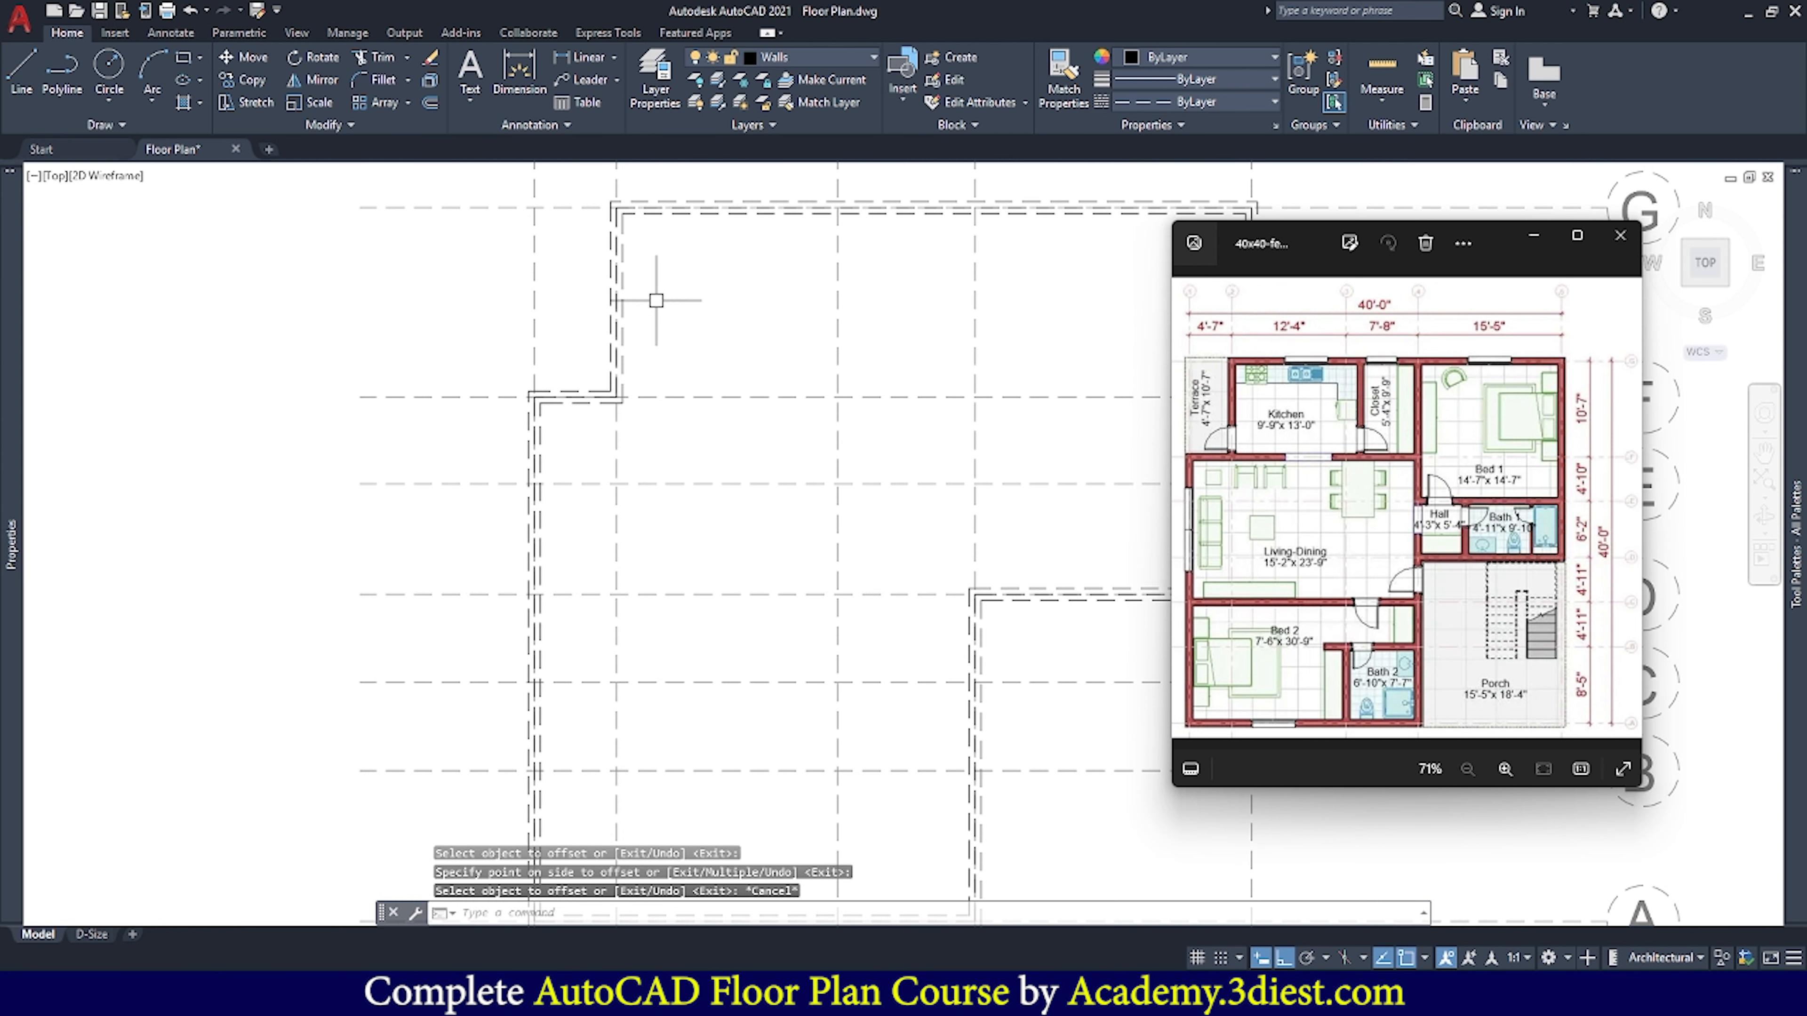
scroll(654, 297, down, 2)
scroll(622, 242, up, 2)
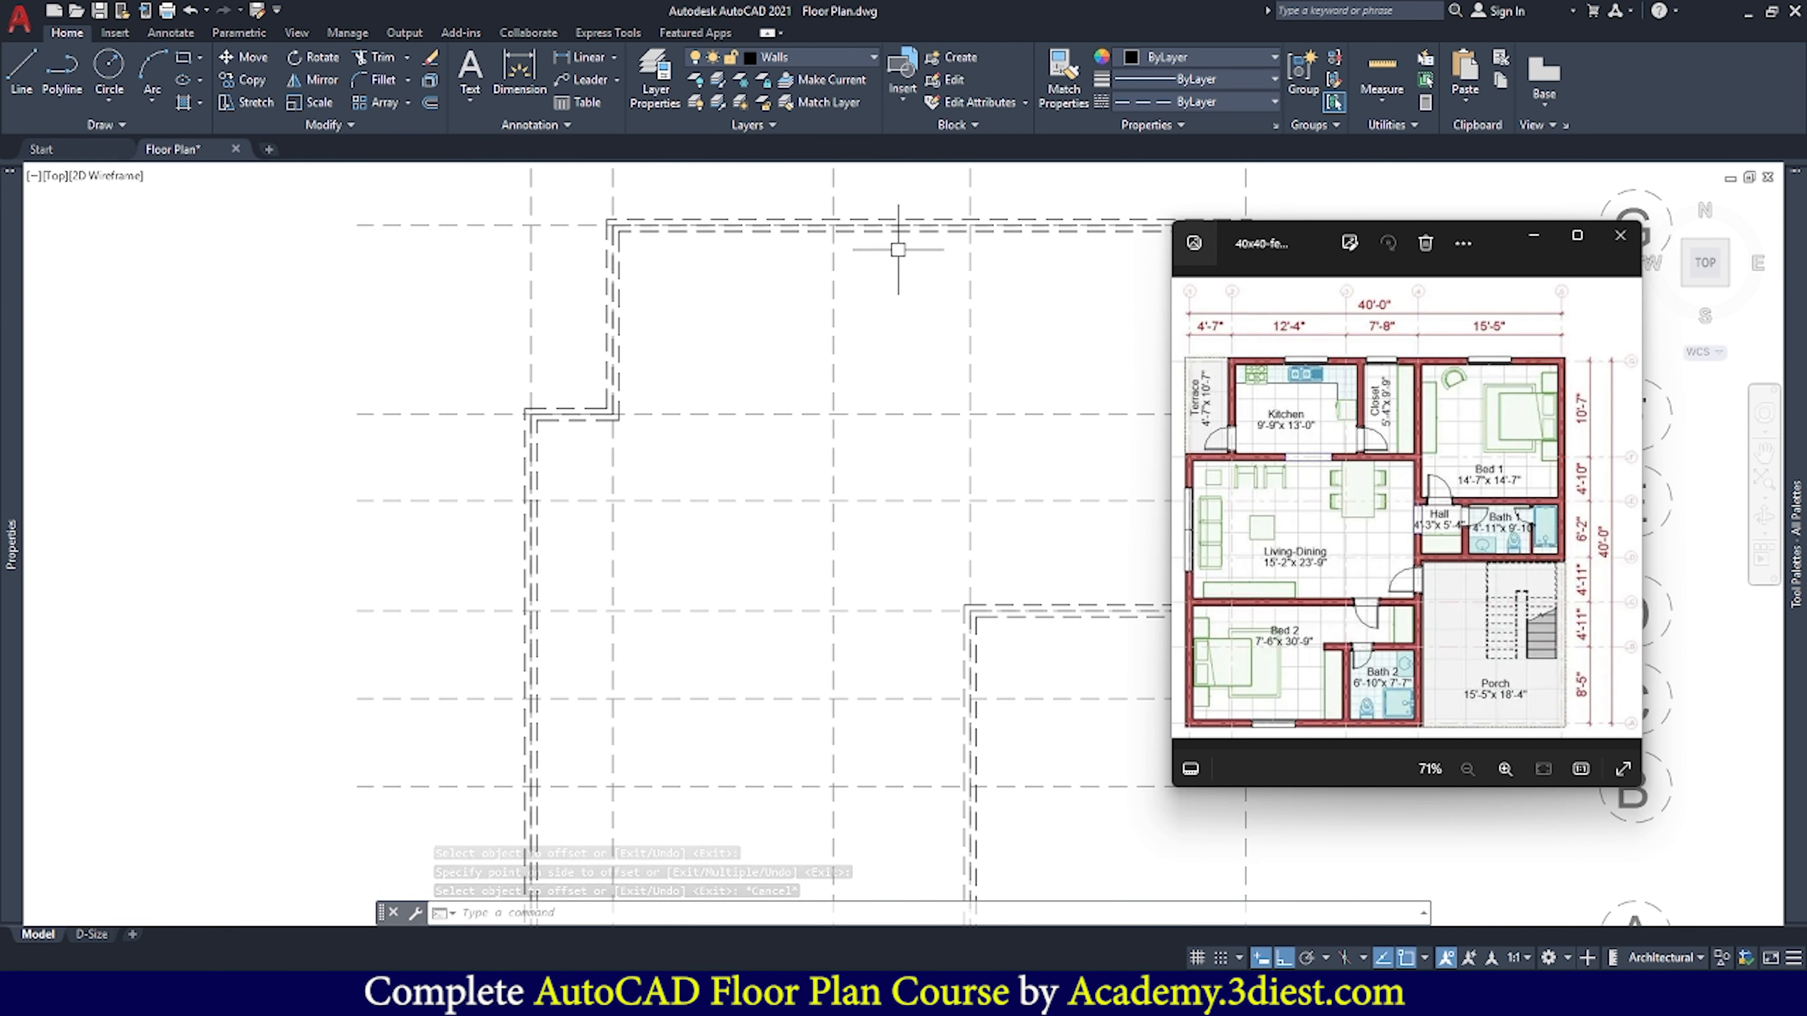
scroll(849, 262, down, 2)
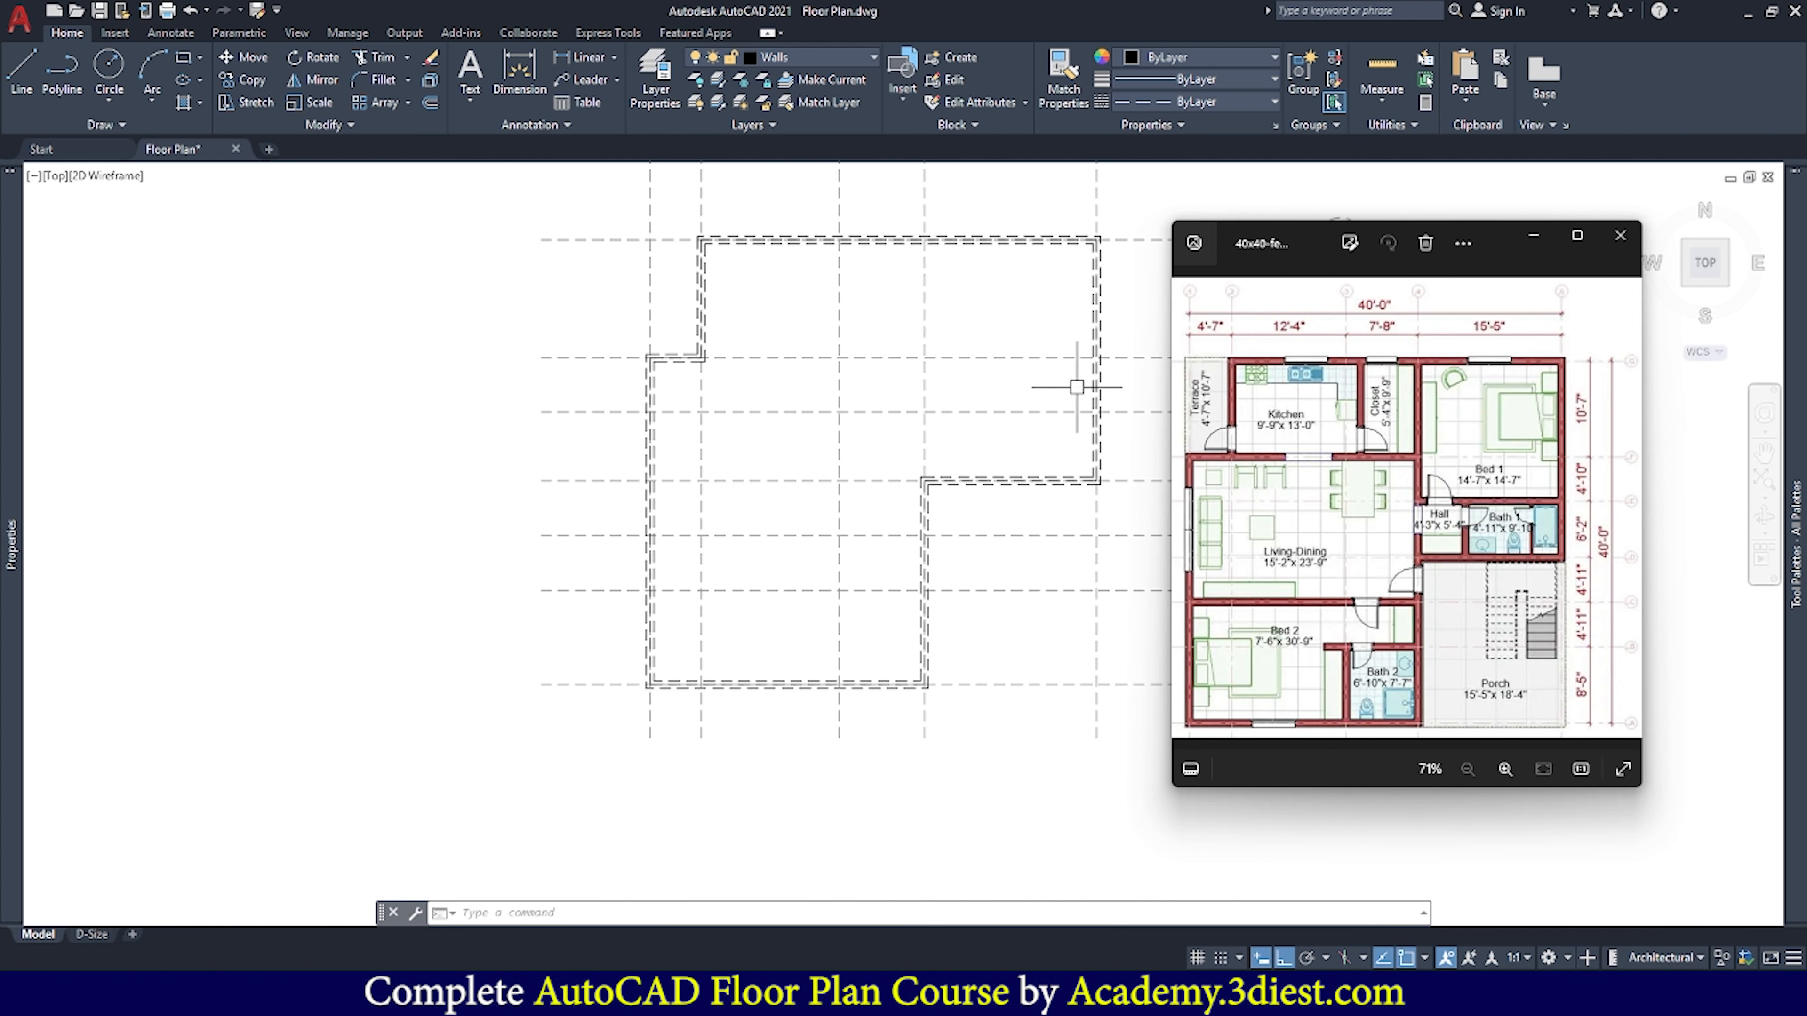
scroll(940, 286, up, 2)
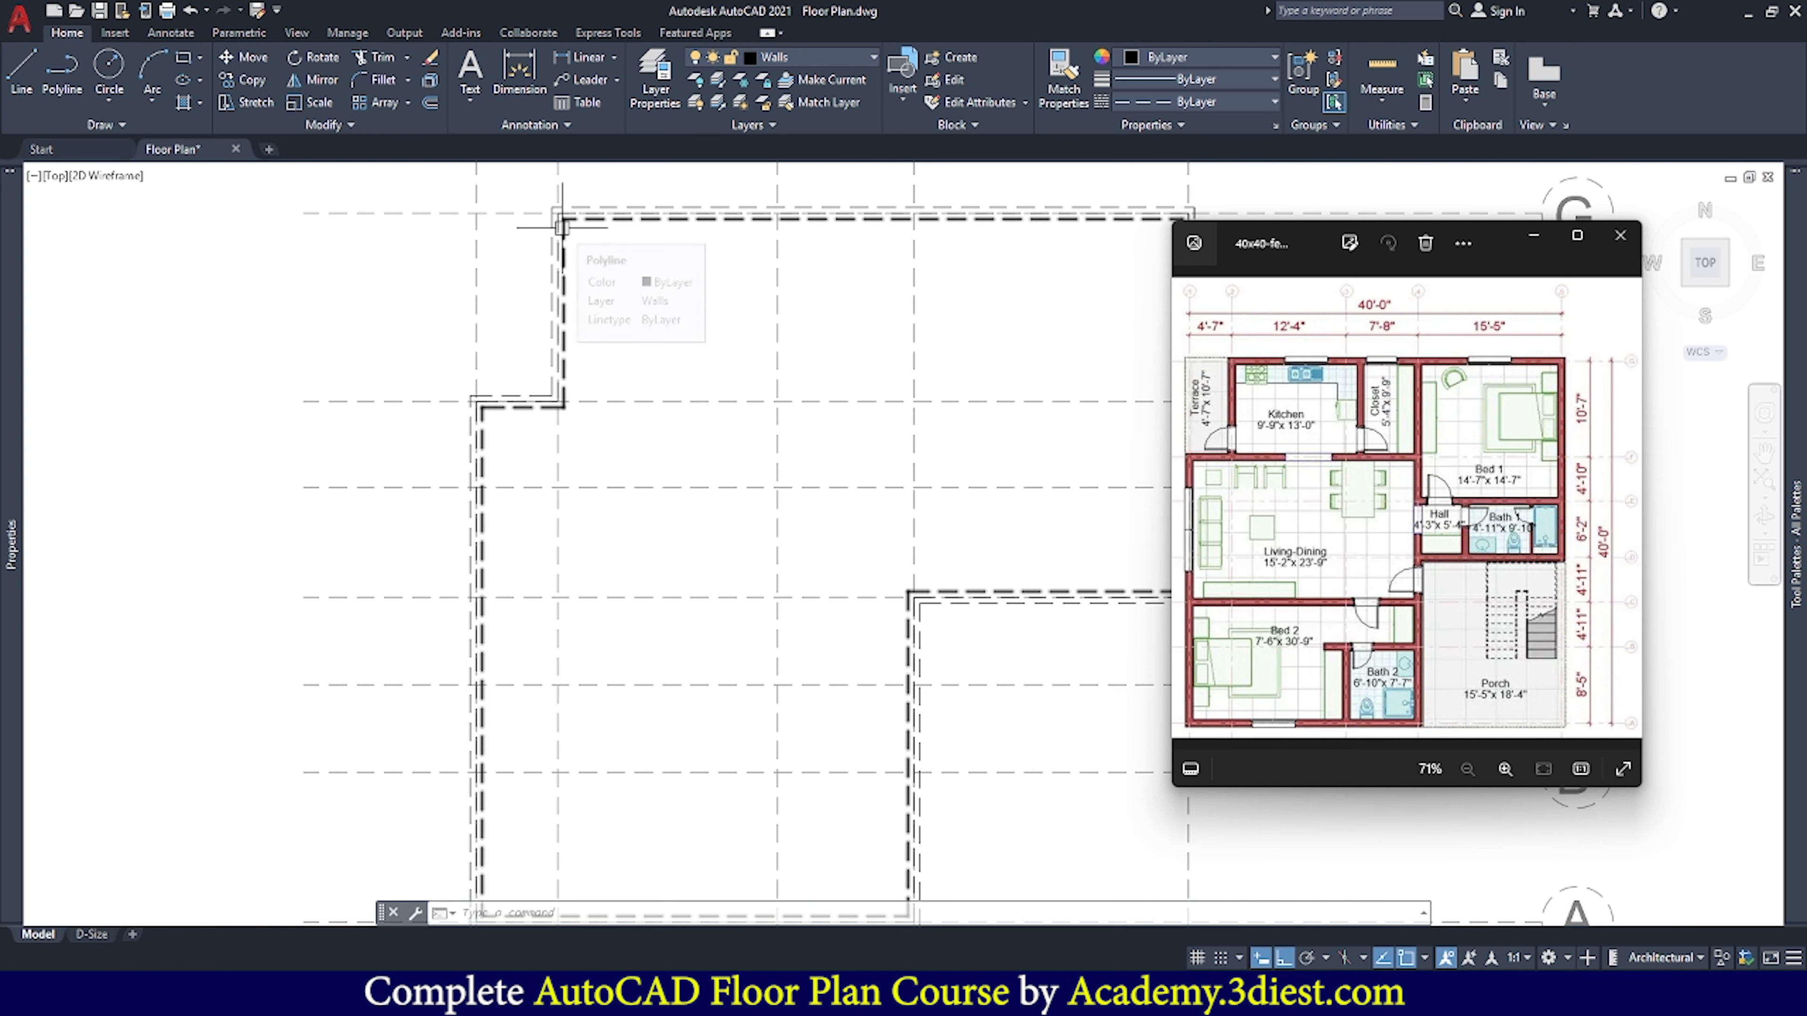
Change the Walls layer's linetype to Continuous and close the layer properties
click(654, 98)
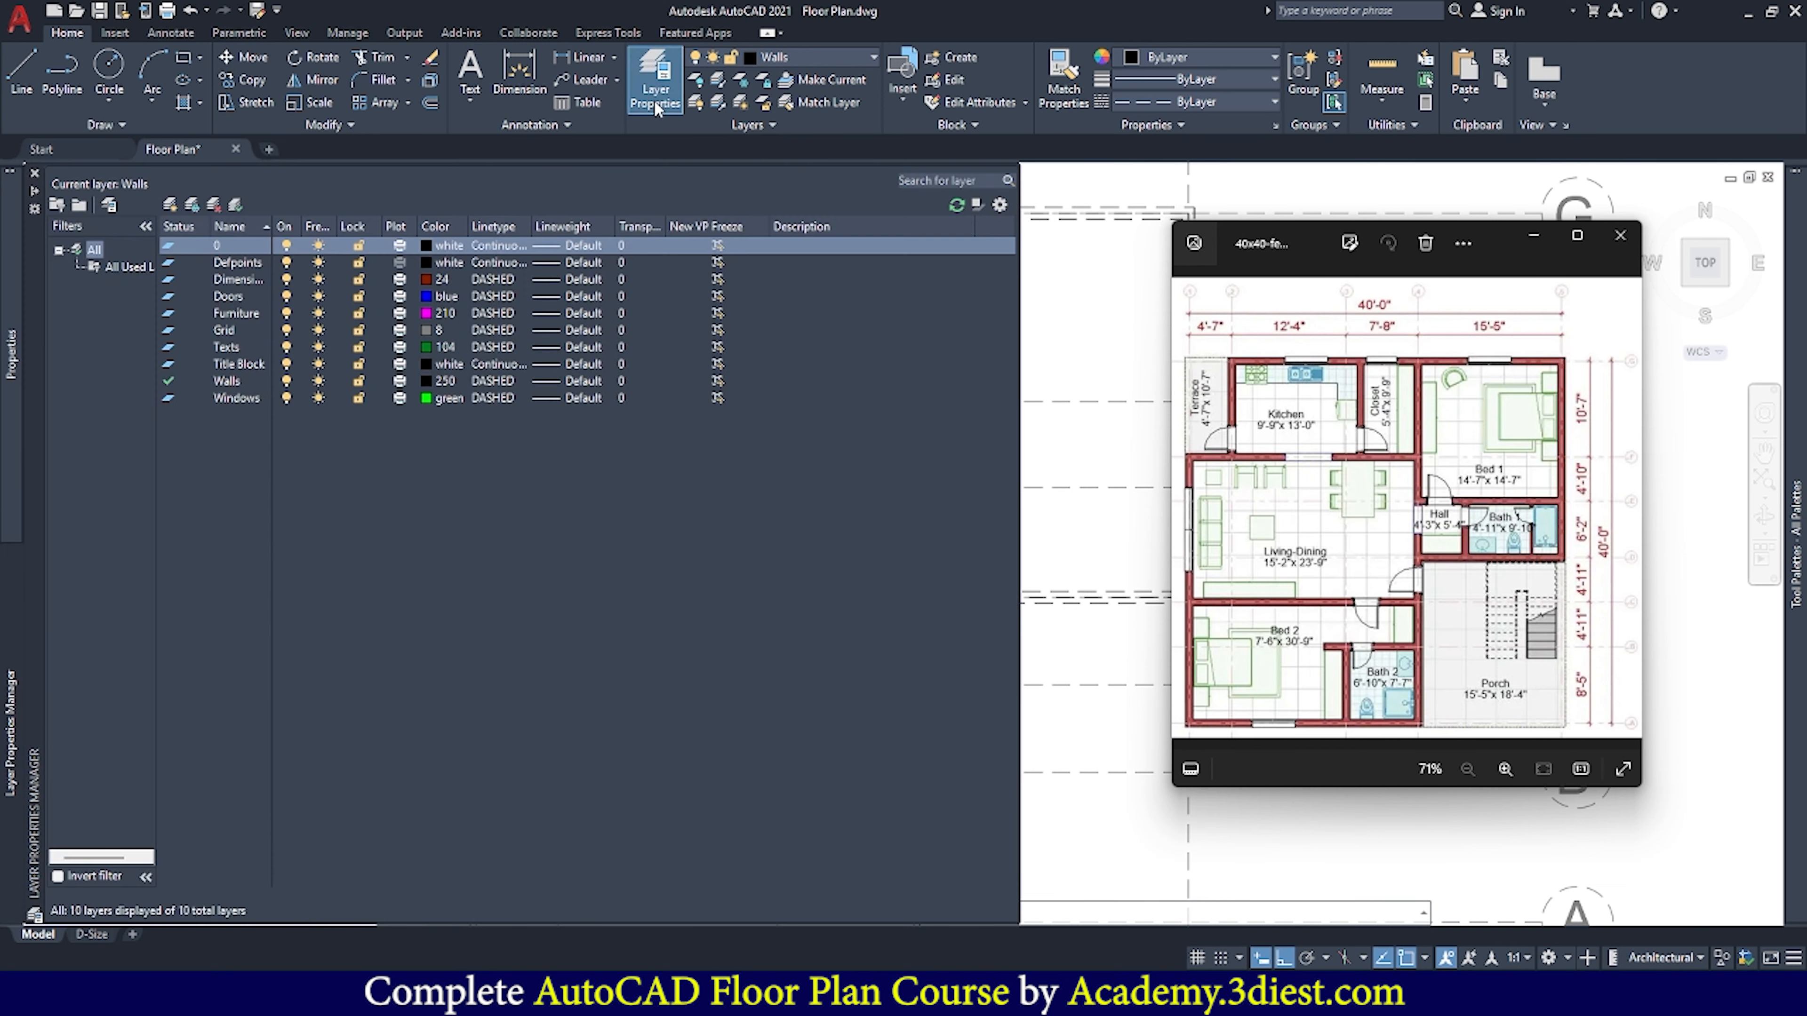
click(492, 382)
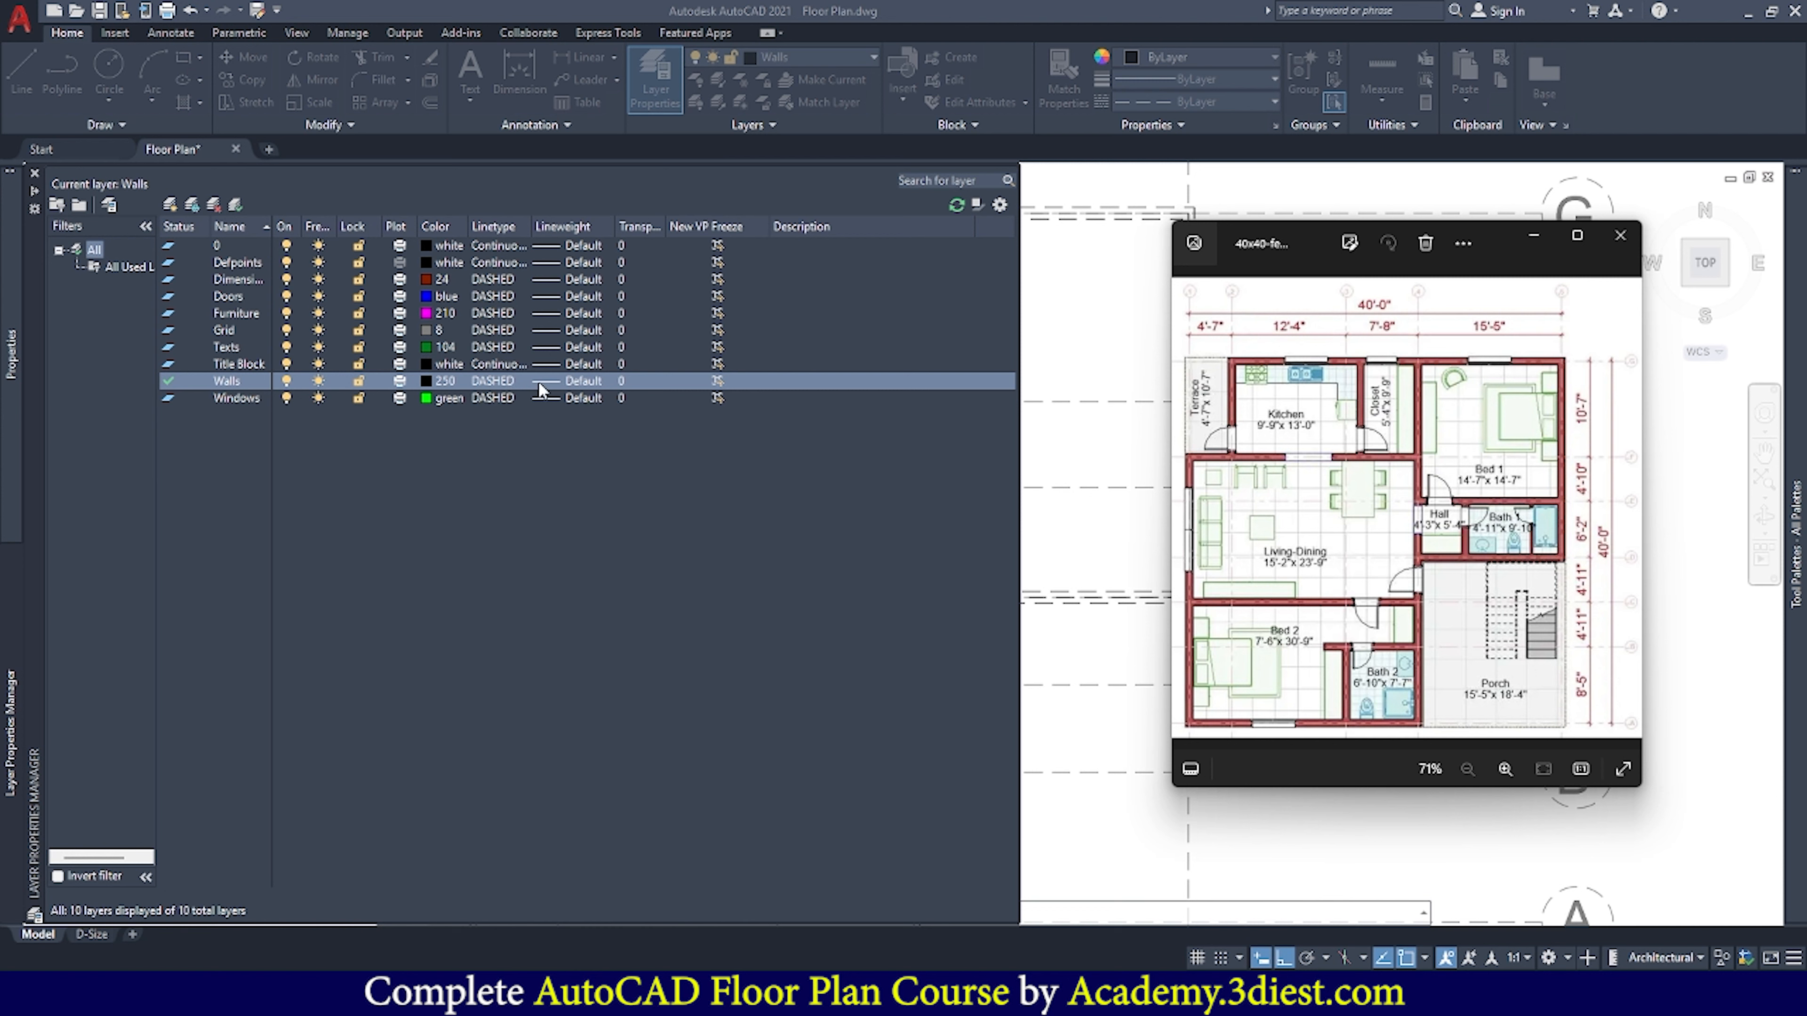
click(492, 380)
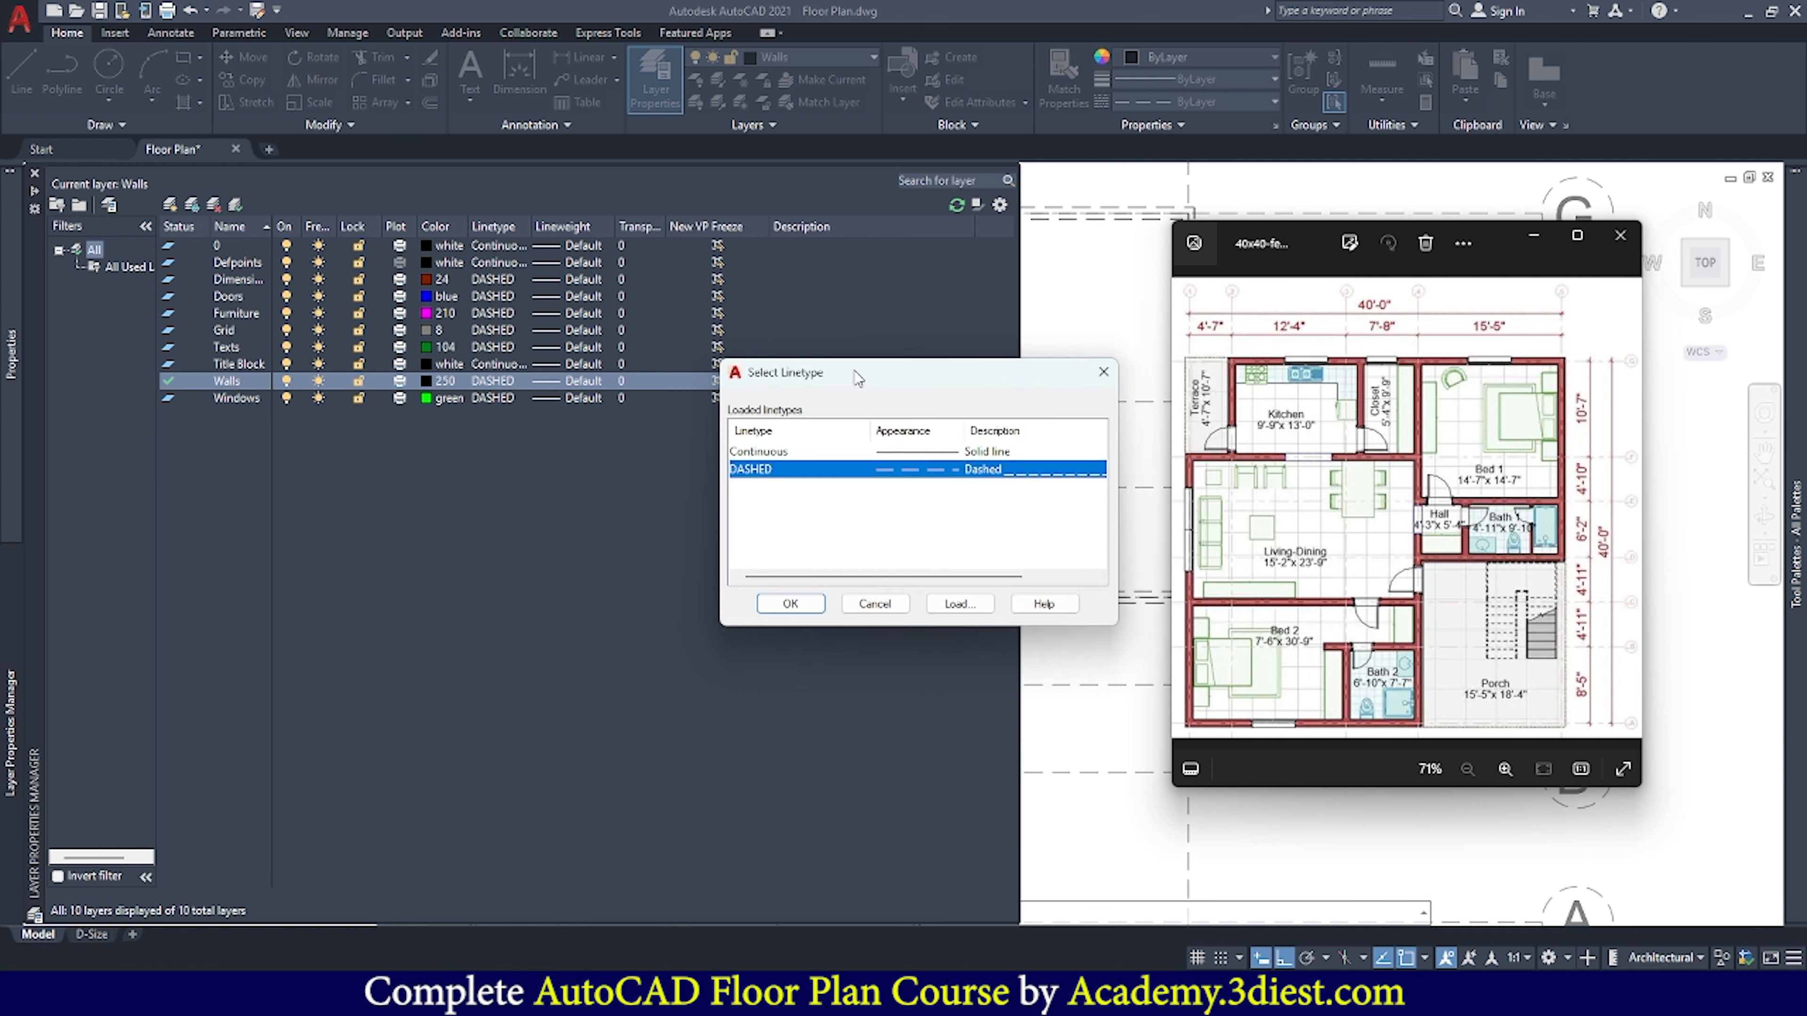
drag(825, 370, 736, 431)
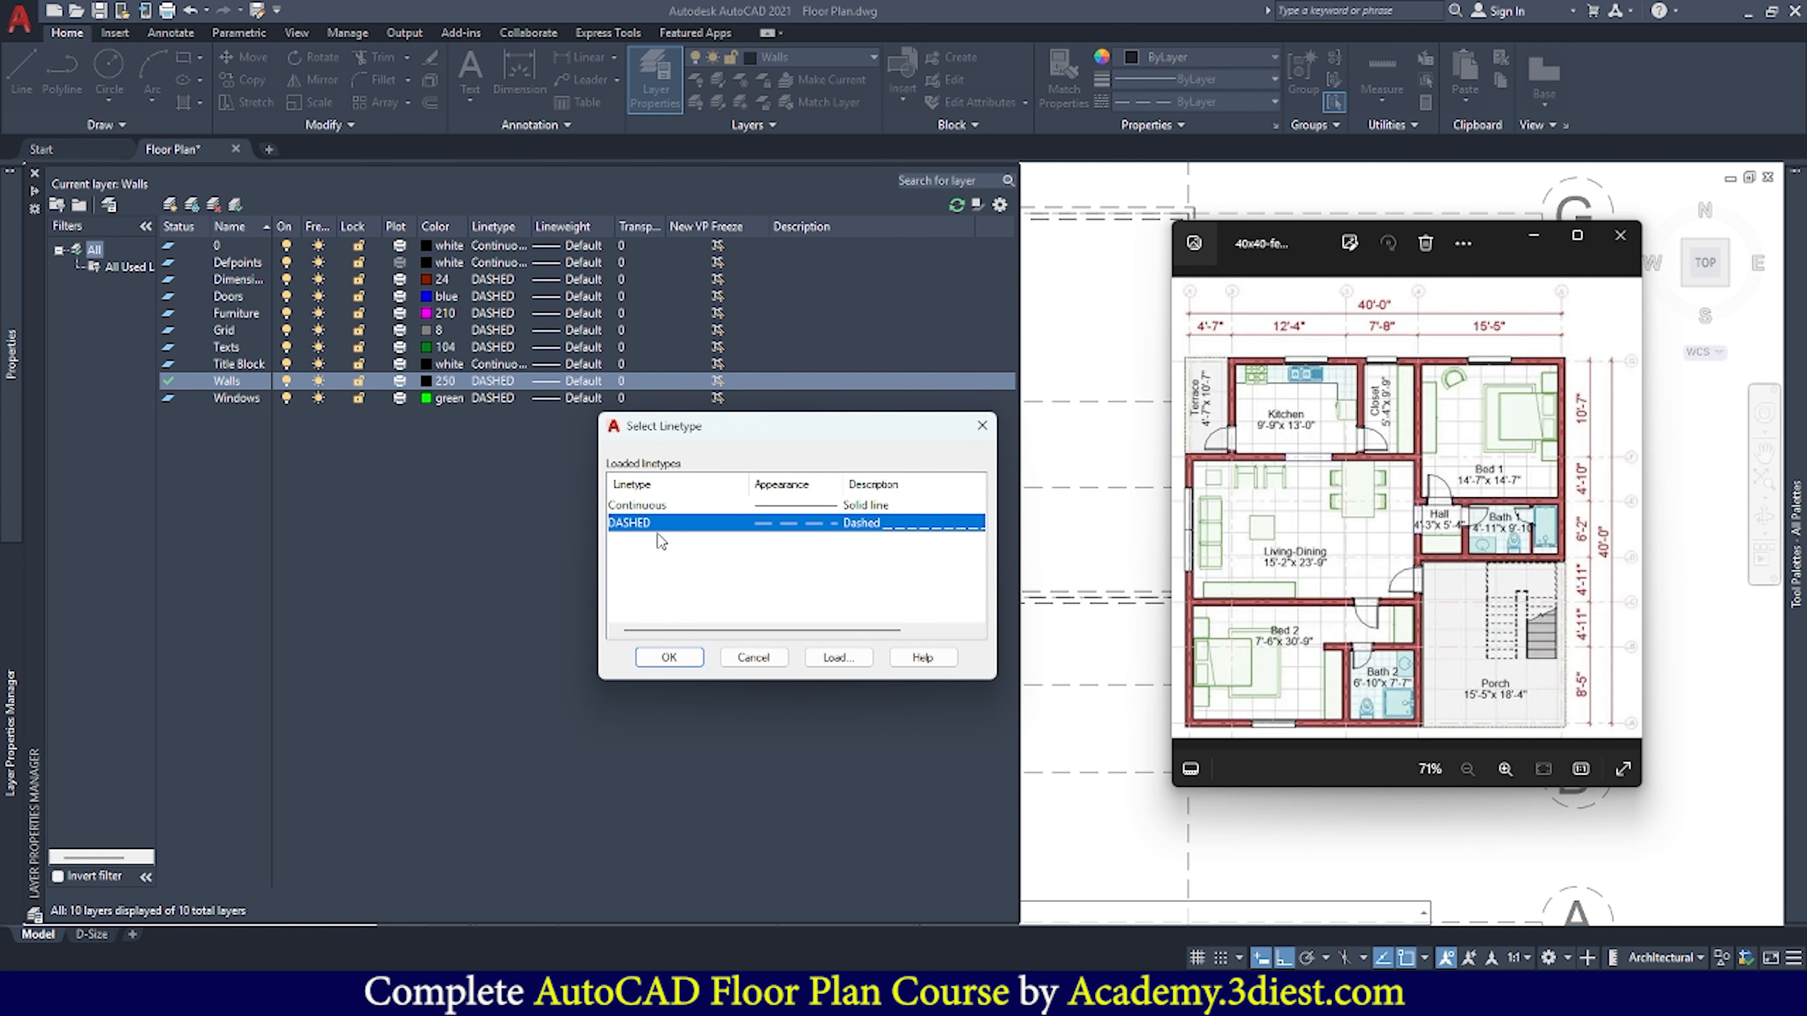
click(654, 509)
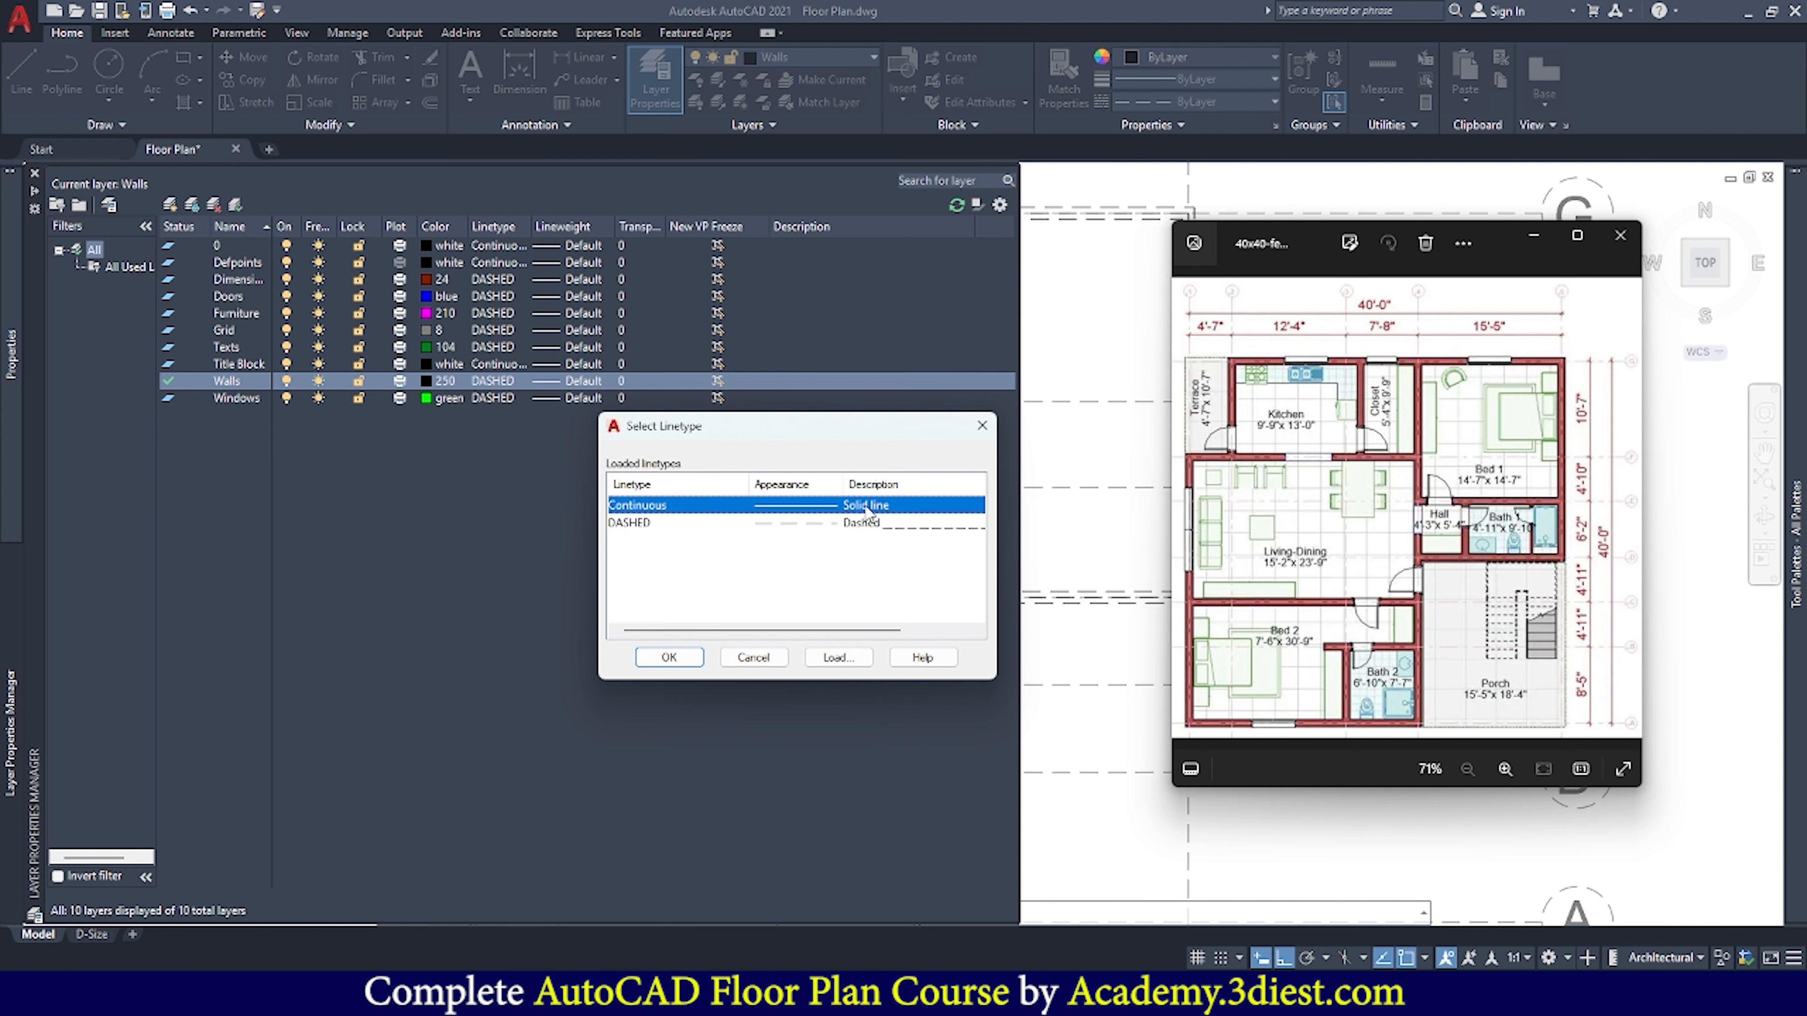
click(669, 657)
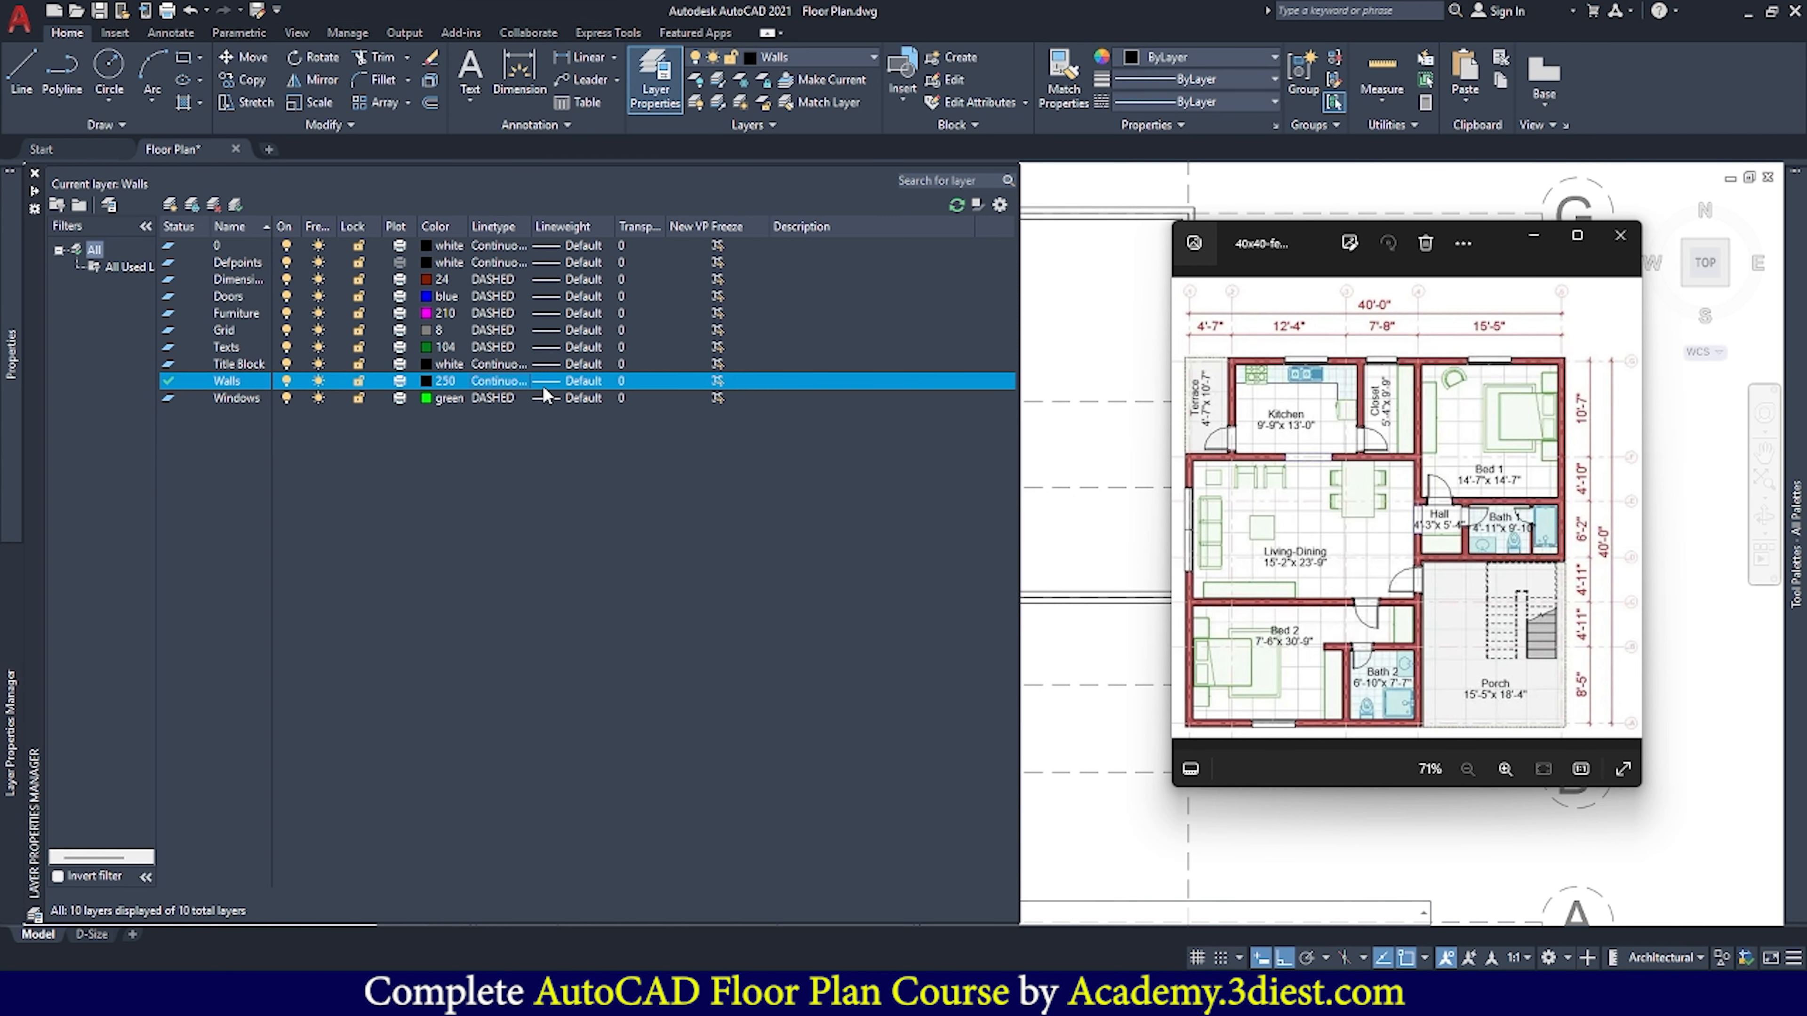
click(34, 174)
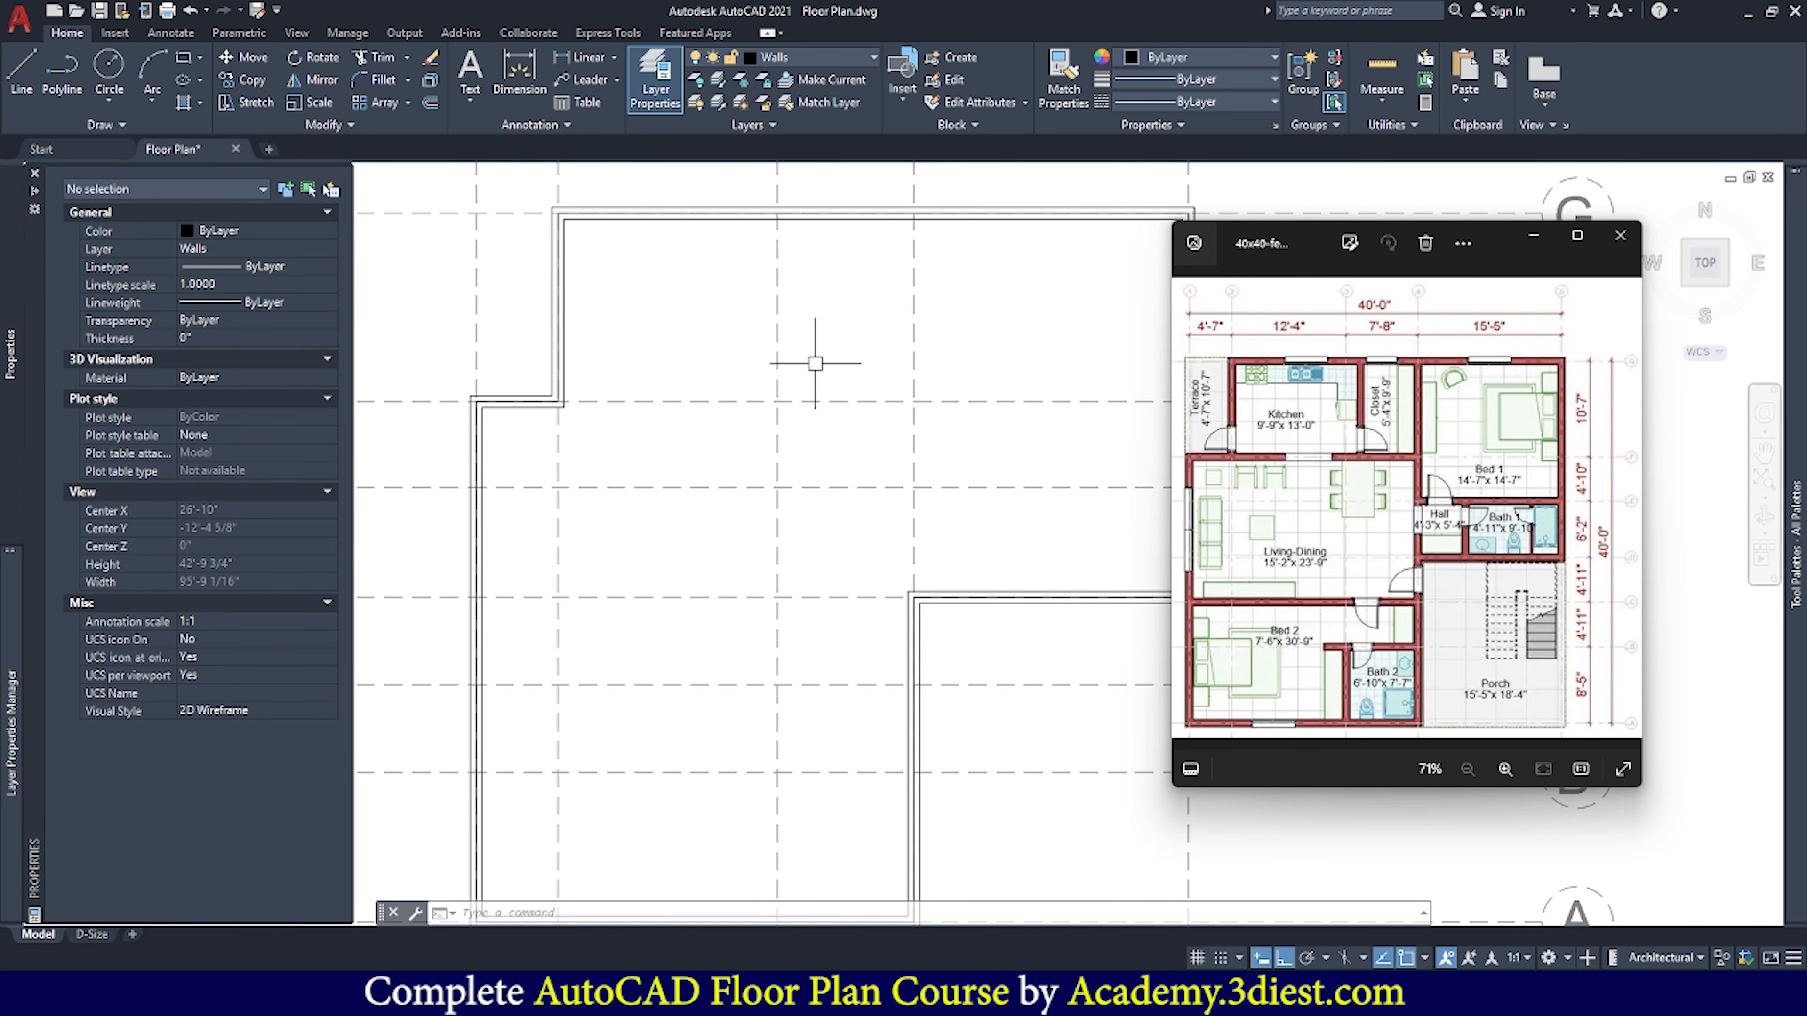
scroll(815, 363, down, 2)
scroll(842, 359, up, 2)
scroll(633, 295, down, 2)
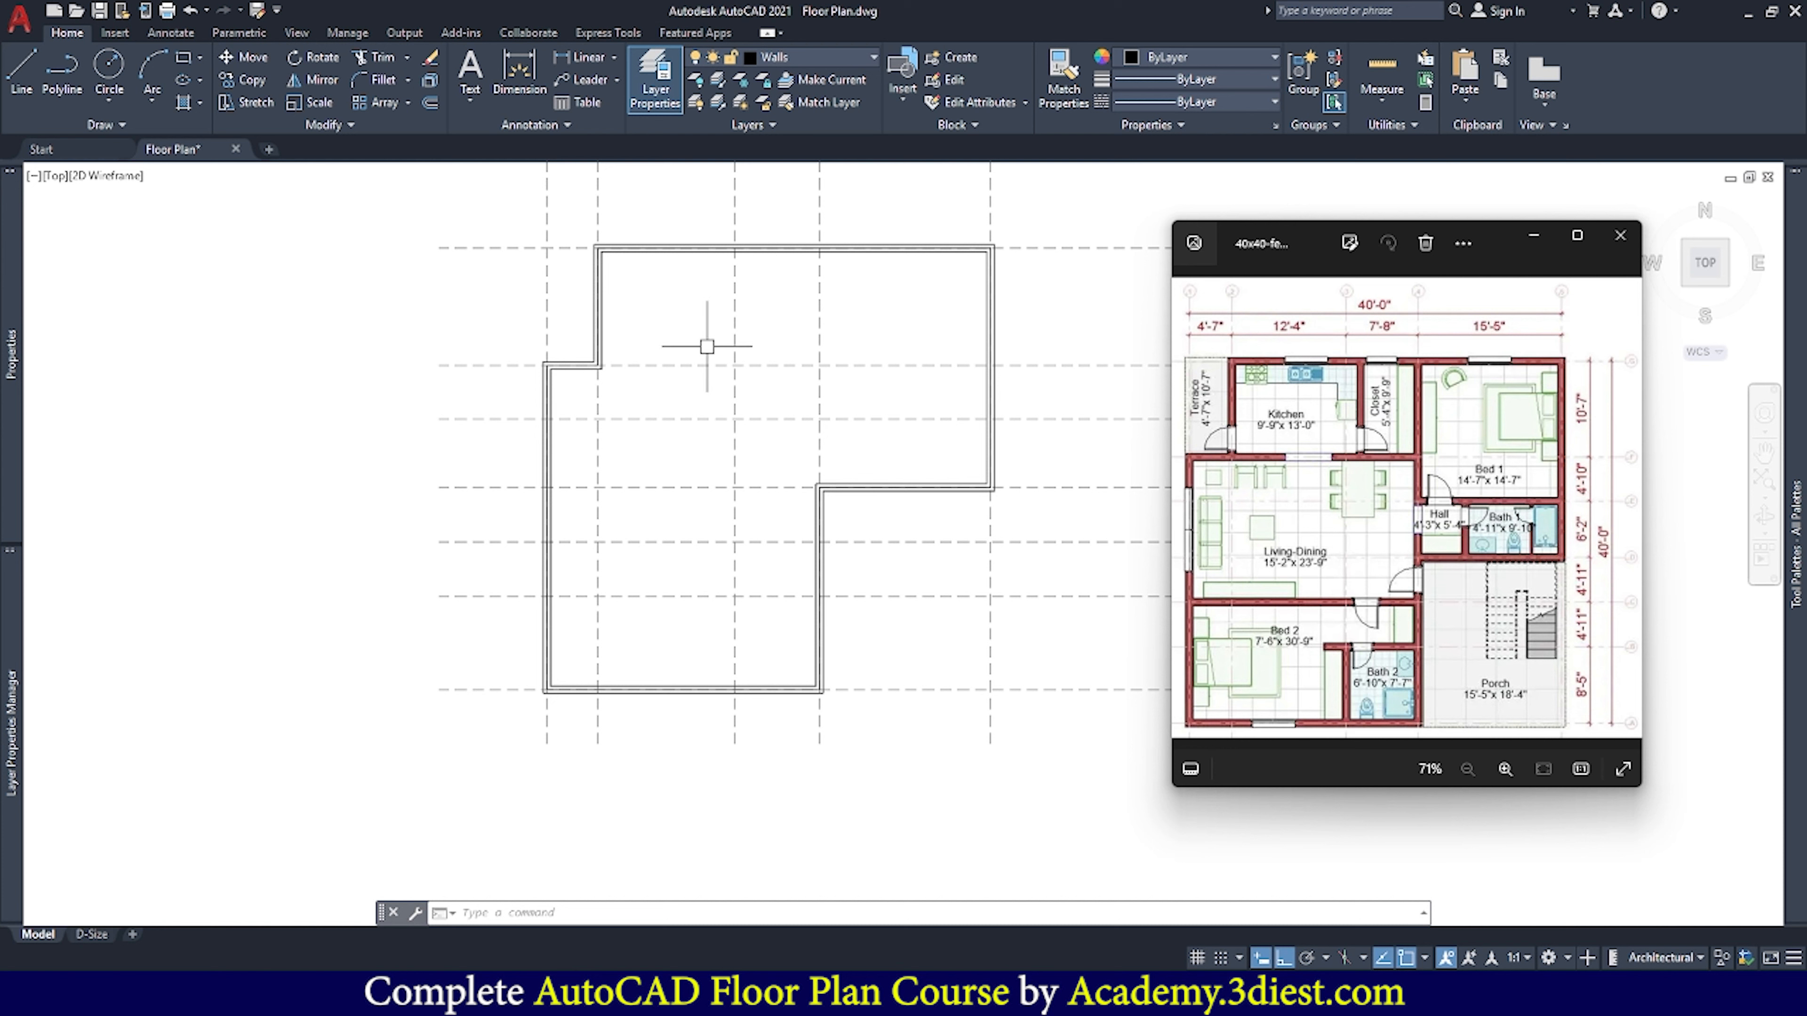
scroll(689, 346, up, 2)
scroll(680, 353, down, 1)
scroll(688, 354, up, 1)
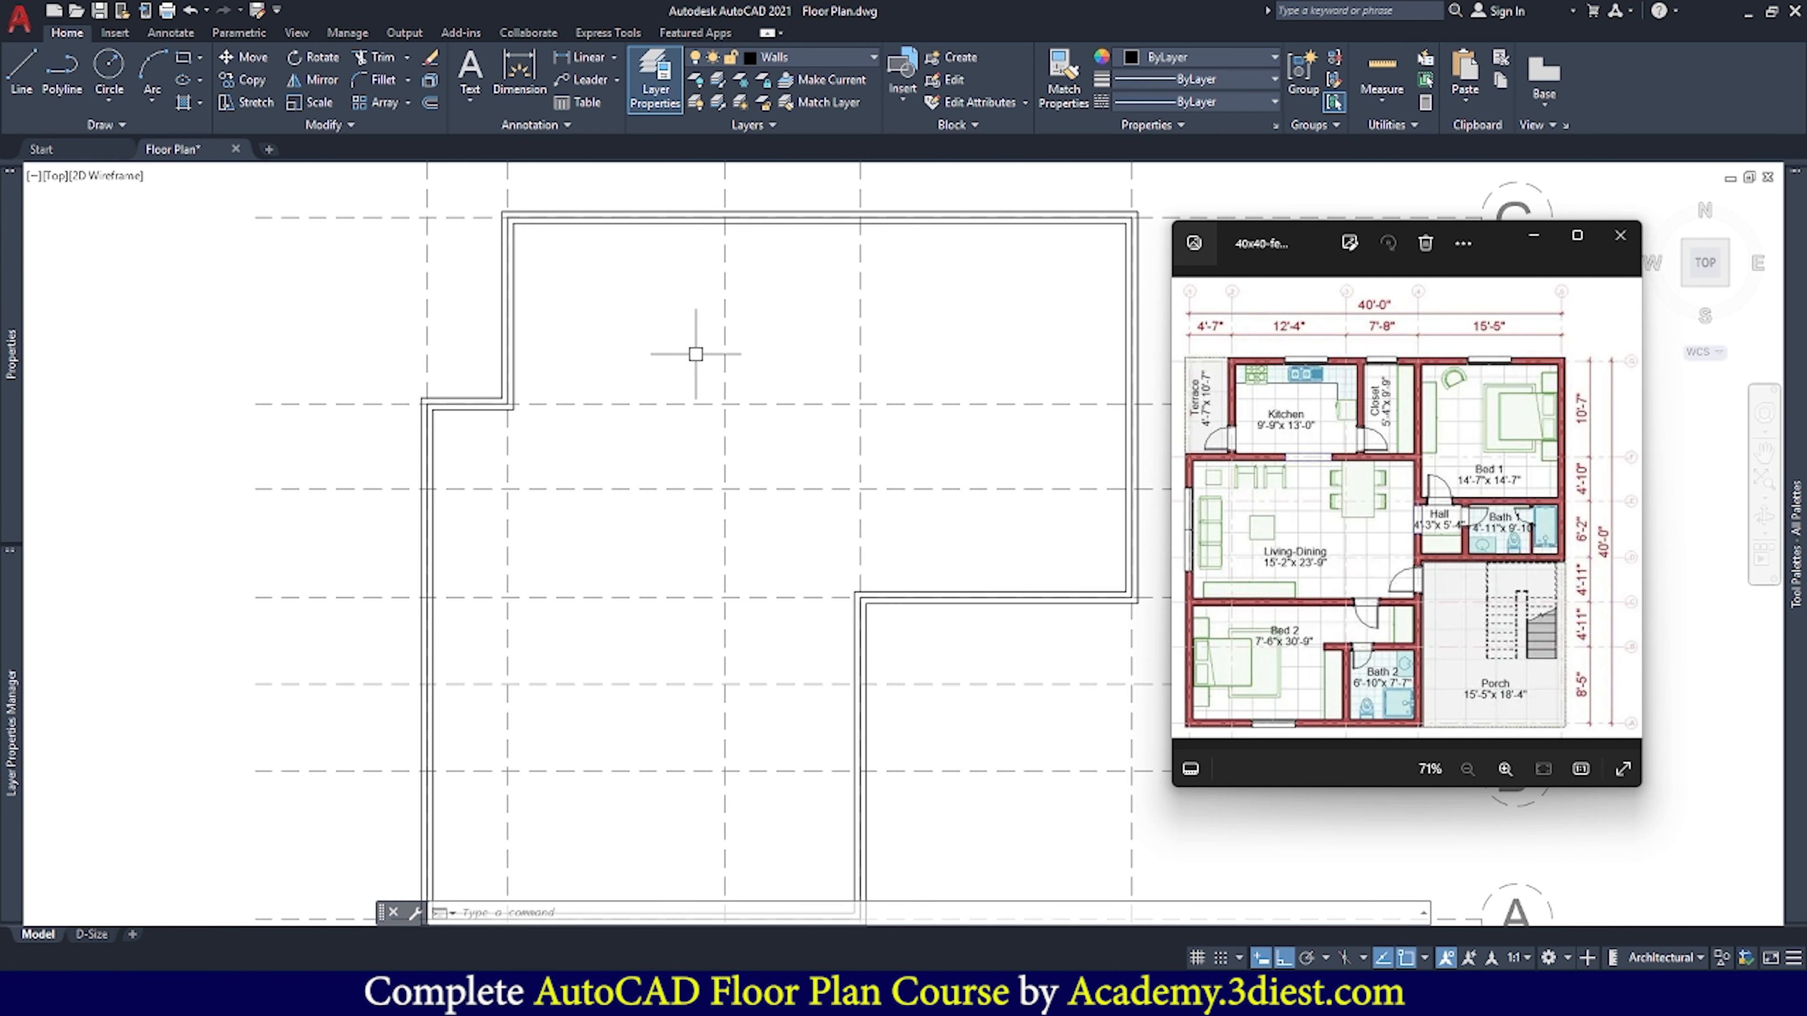
Draw an interior wall line along grid line F from intersection 2–F to 4–F
click(22, 71)
scroll(501, 420, up, 2)
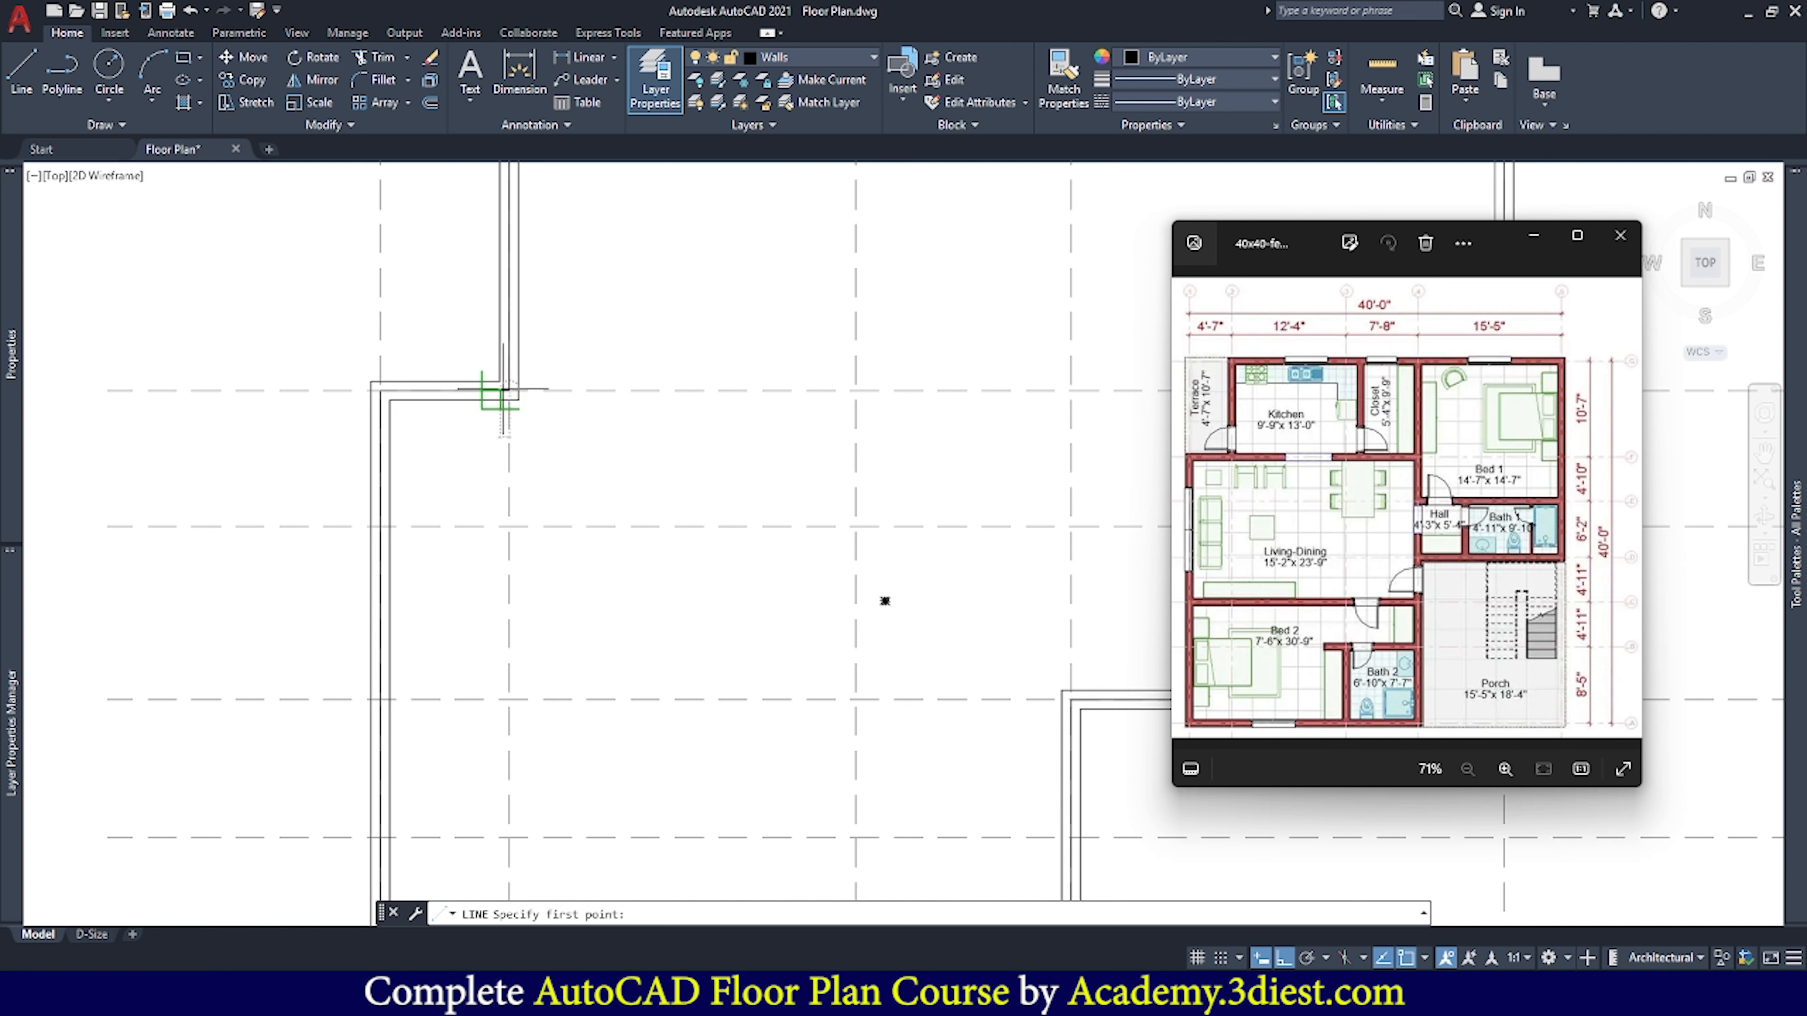
click(504, 390)
scroll(503, 390, down, 4)
scroll(719, 390, up, 4)
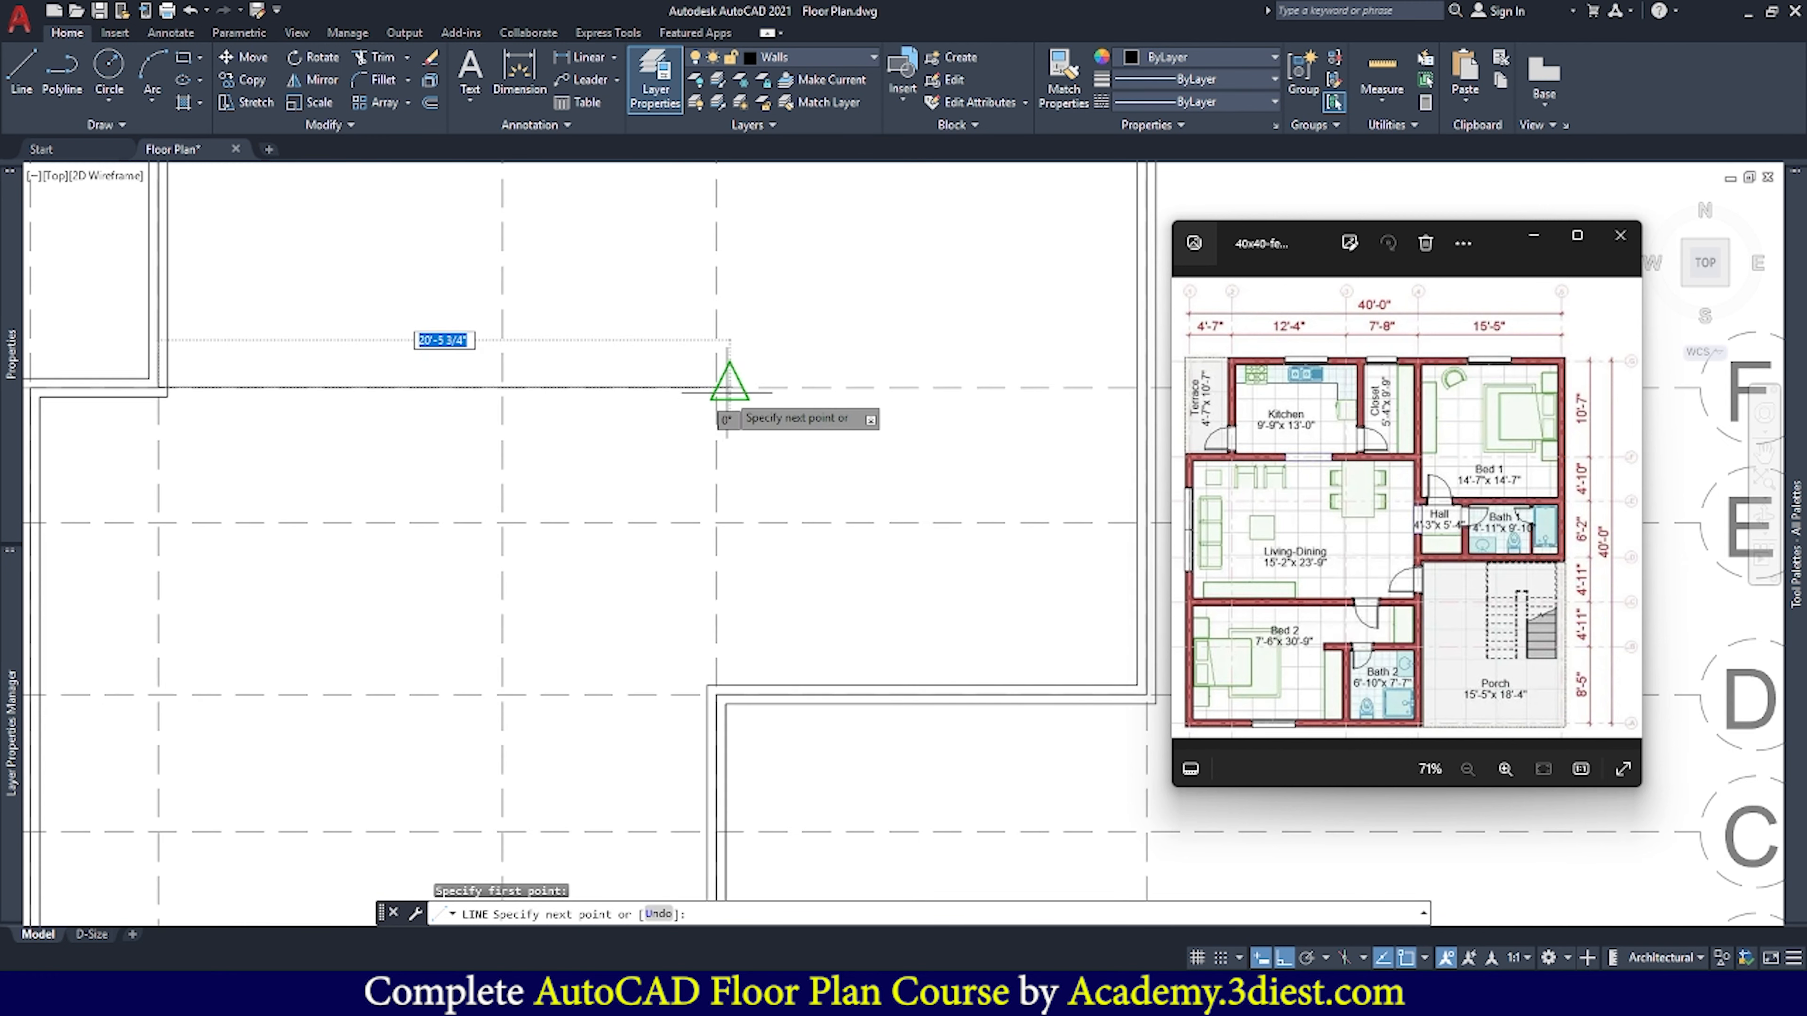
click(716, 388)
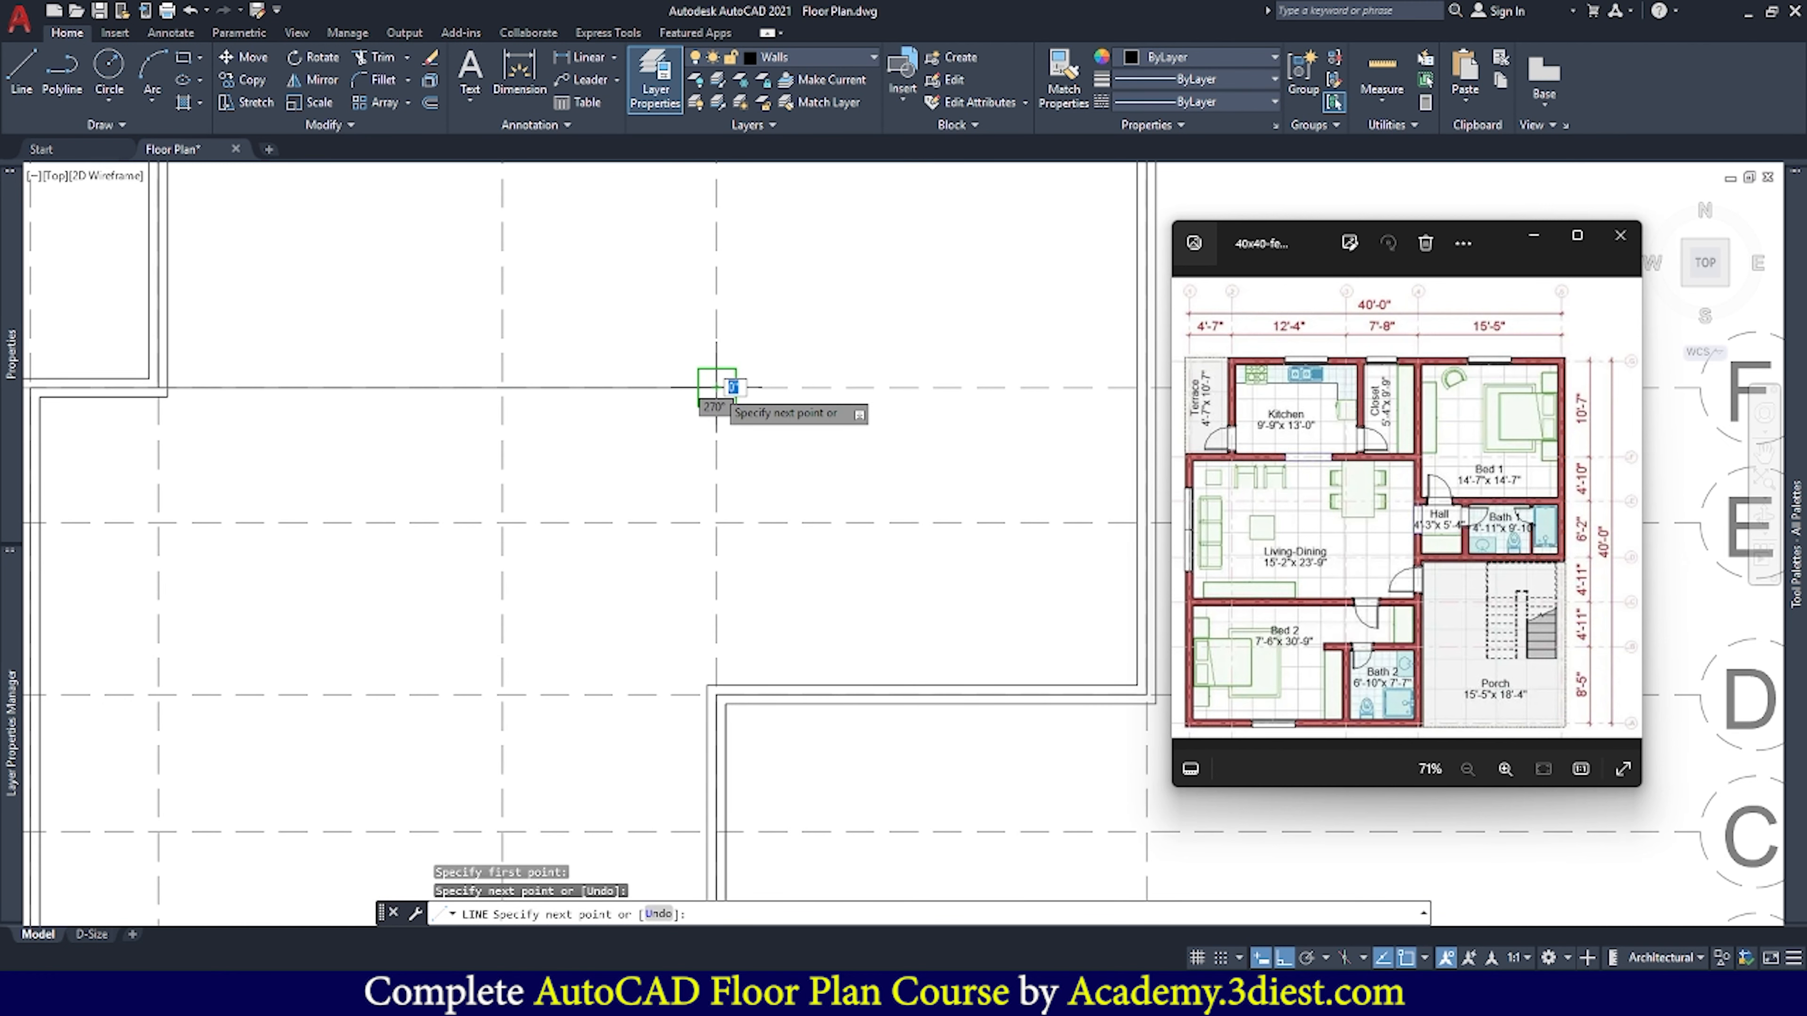
scroll(716, 388, down, 4)
scroll(725, 392, up, 3)
key(Escape)
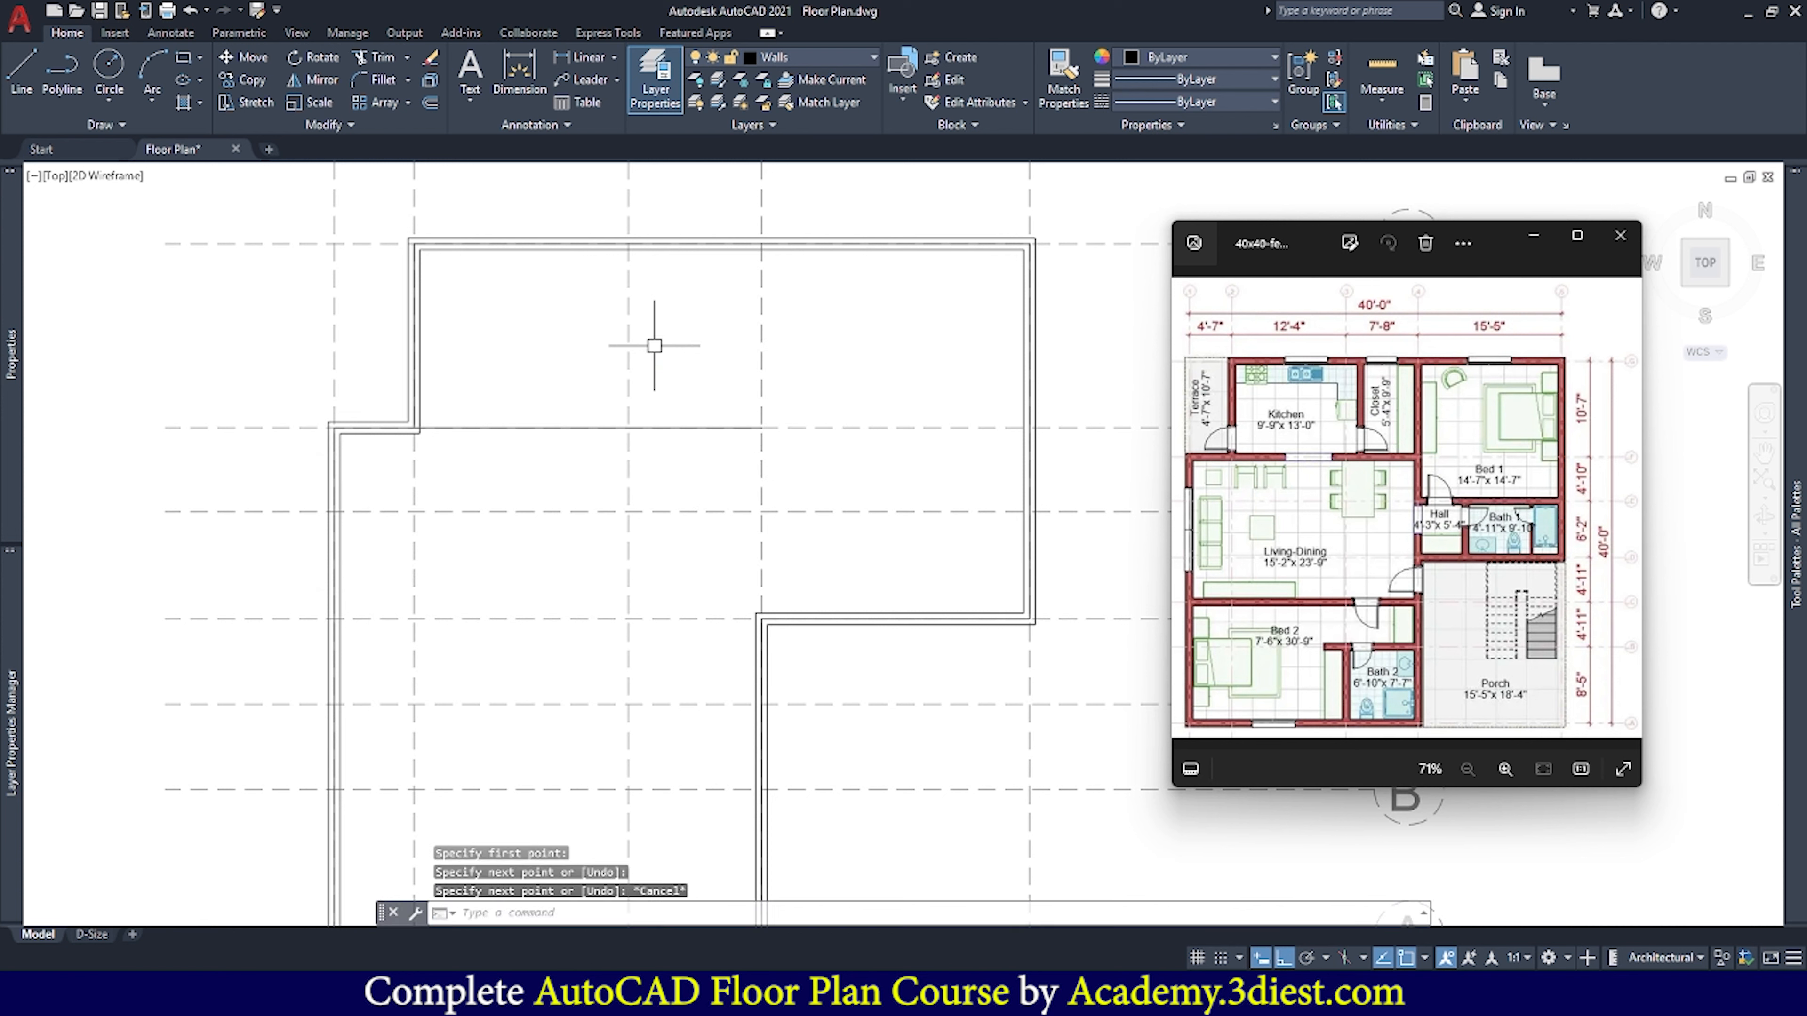
Draw an interior wall line along grid line 3 from the upper exterior wall at G to the wall line at F
click(13, 71)
scroll(665, 246, up, 3)
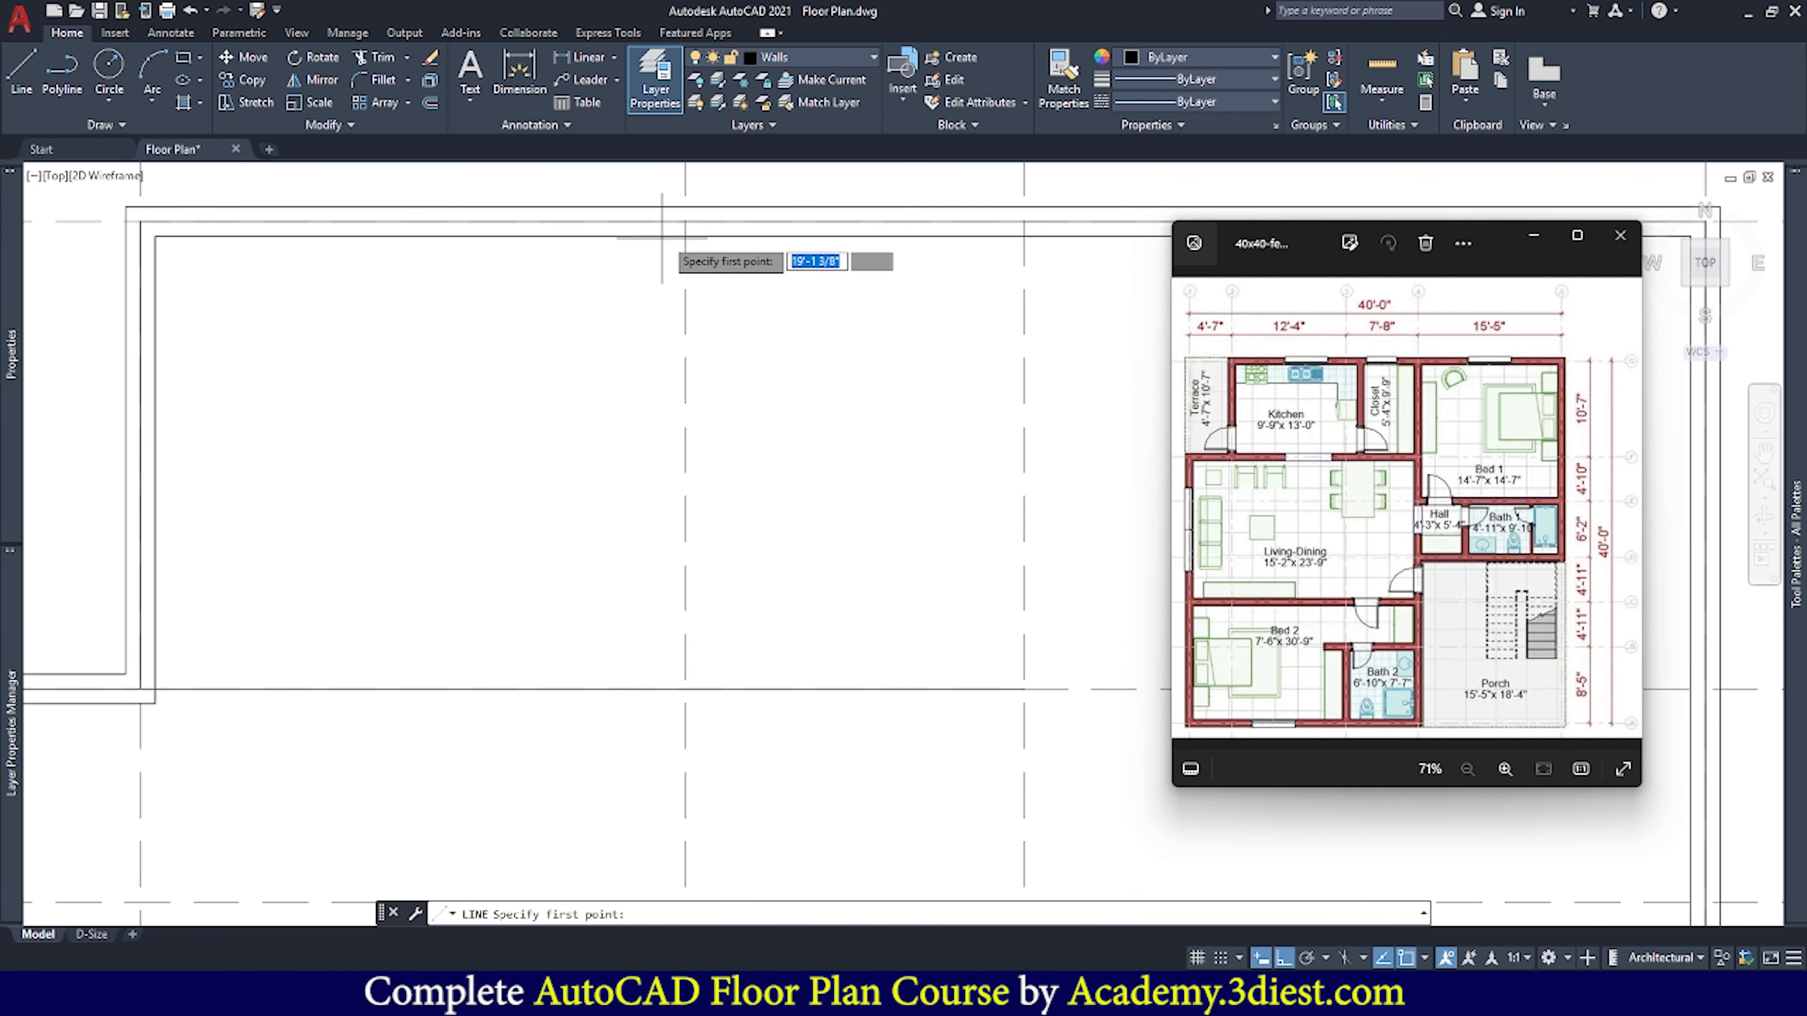
click(685, 236)
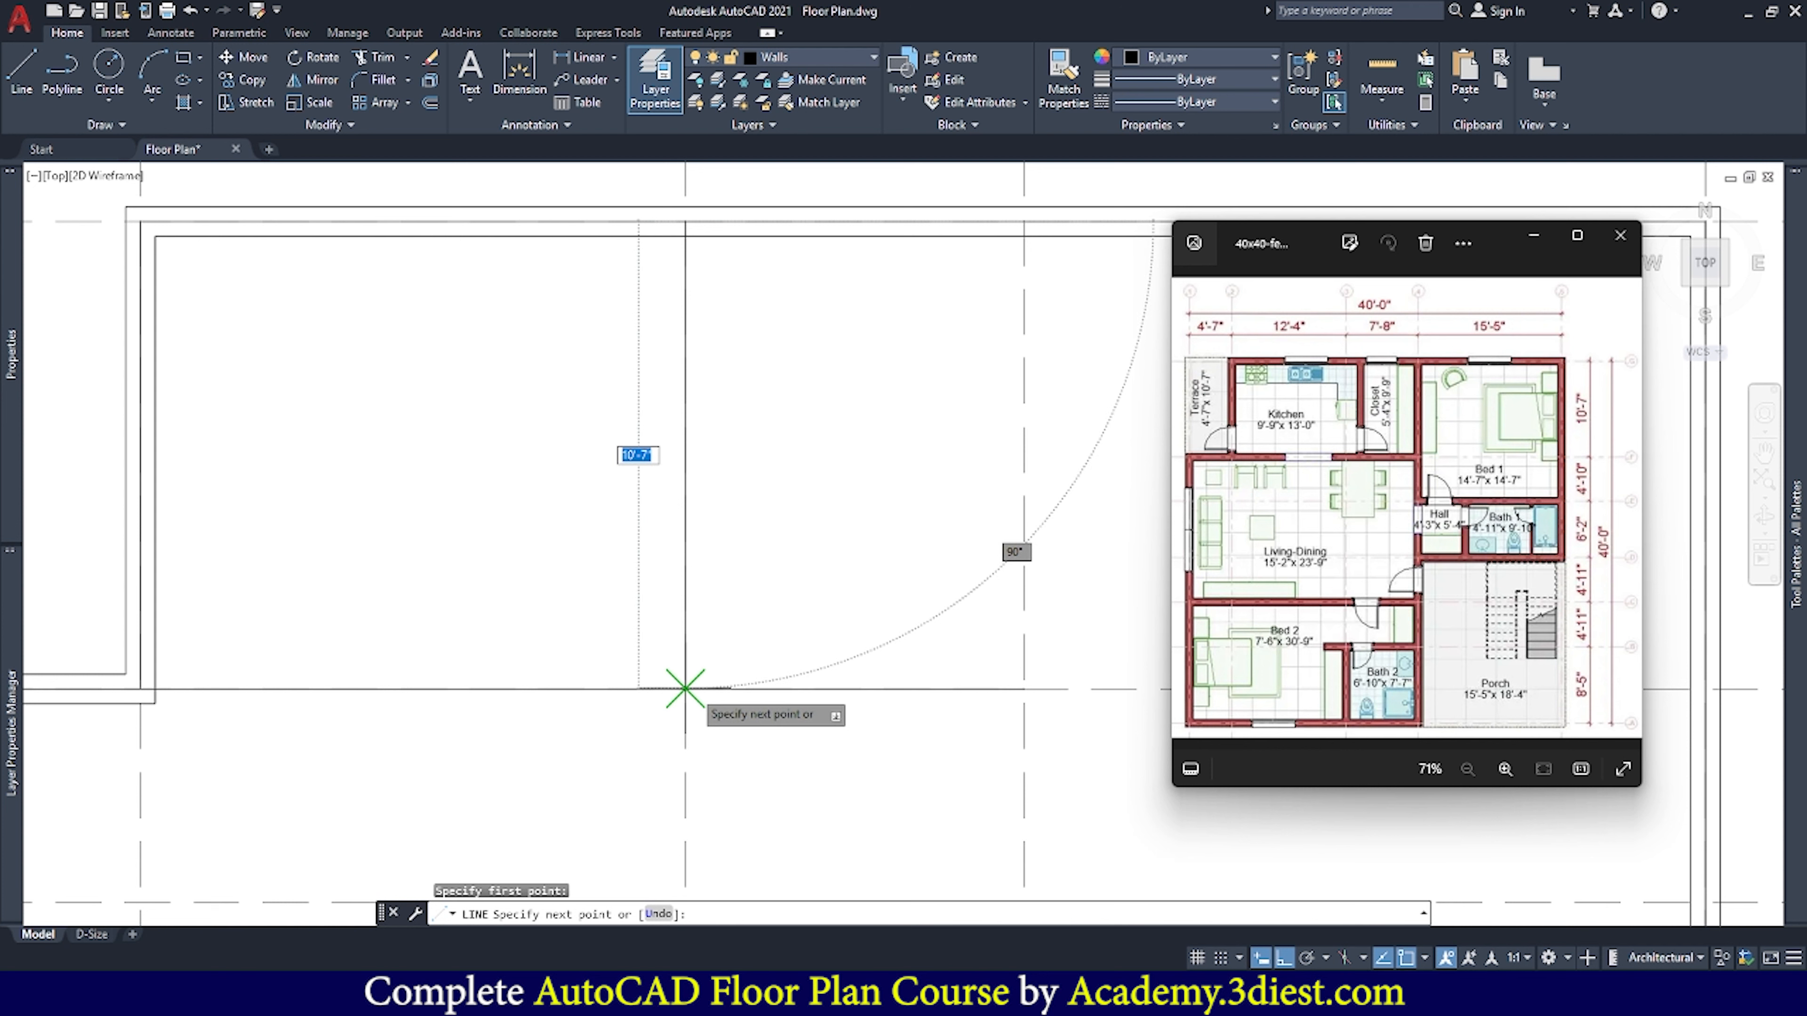
click(685, 687)
key(Escape)
scroll(679, 363, down, 4)
Draw an interior wall line along grid line 4 from the upper exterior wall at G to the wall corner at 4–D
click(22, 71)
scroll(813, 306, up, 10)
click(883, 309)
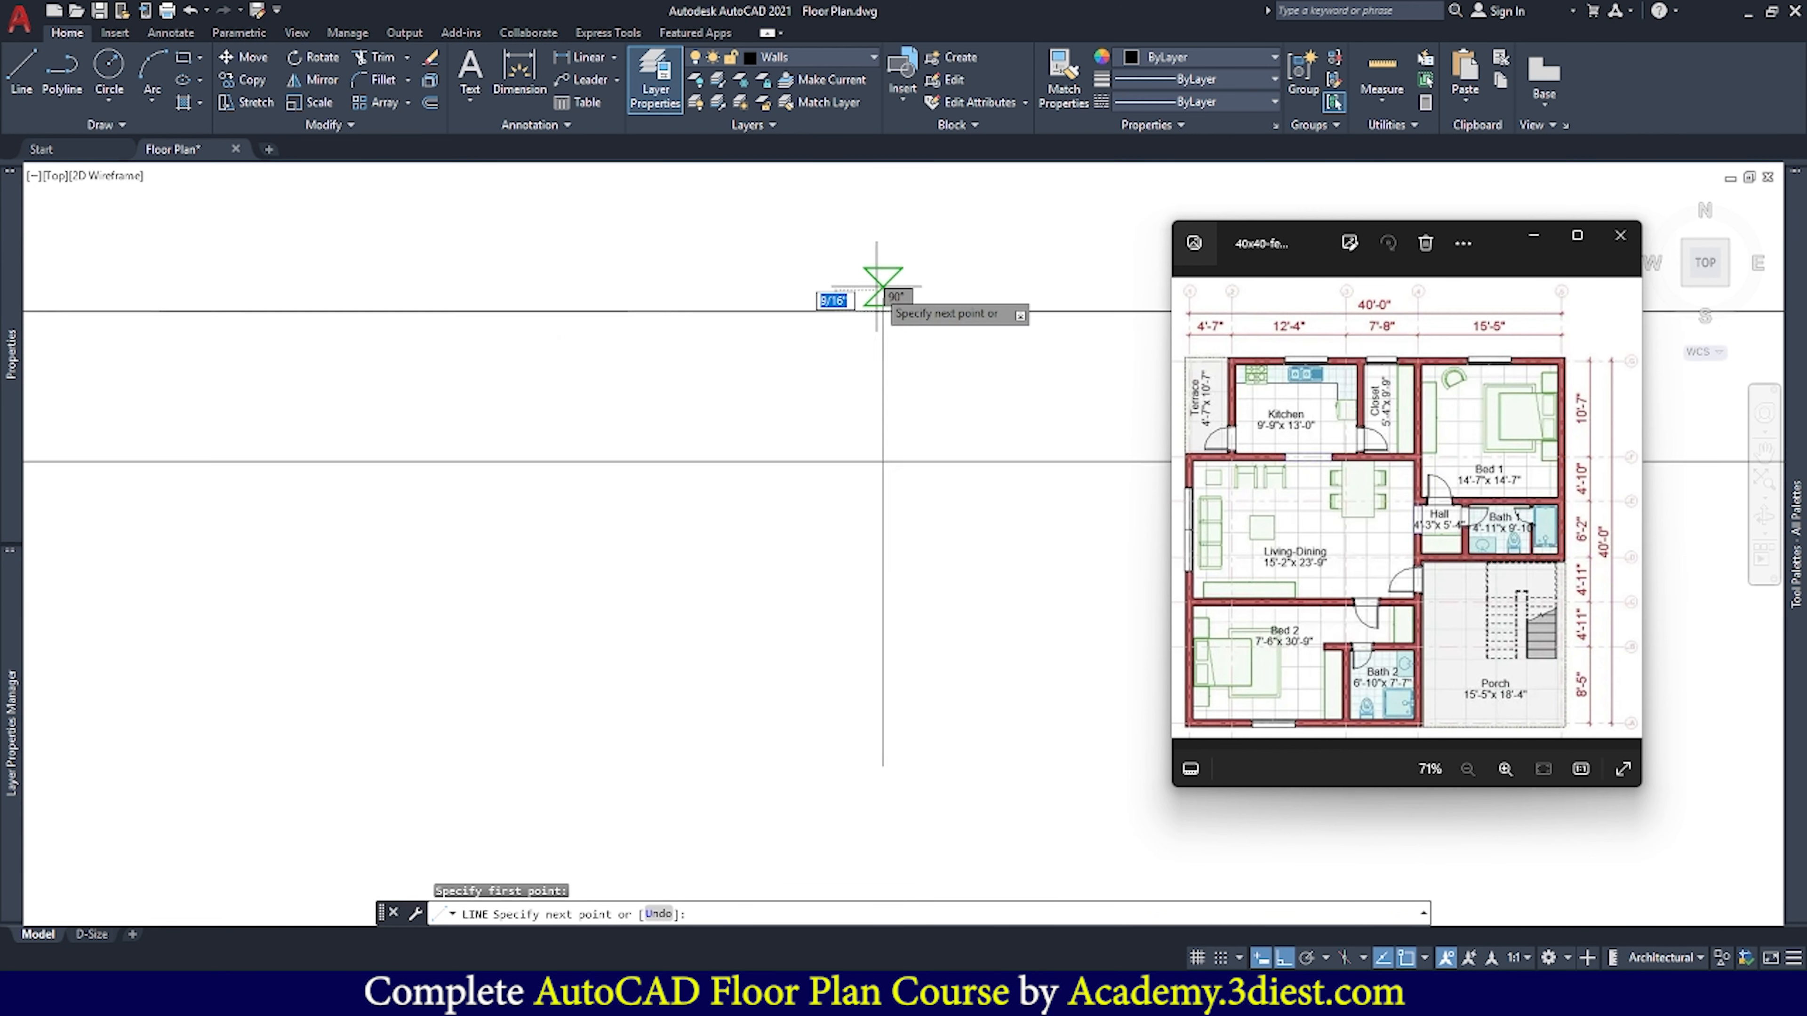
scroll(883, 310, down, 10)
scroll(819, 679, up, 5)
click(892, 690)
key(Return)
Draw an interior wall line along grid line E from intersection 4–E to the exterior wall at 5–E
key(Return)
click(717, 457)
click(1140, 456)
key(Return)
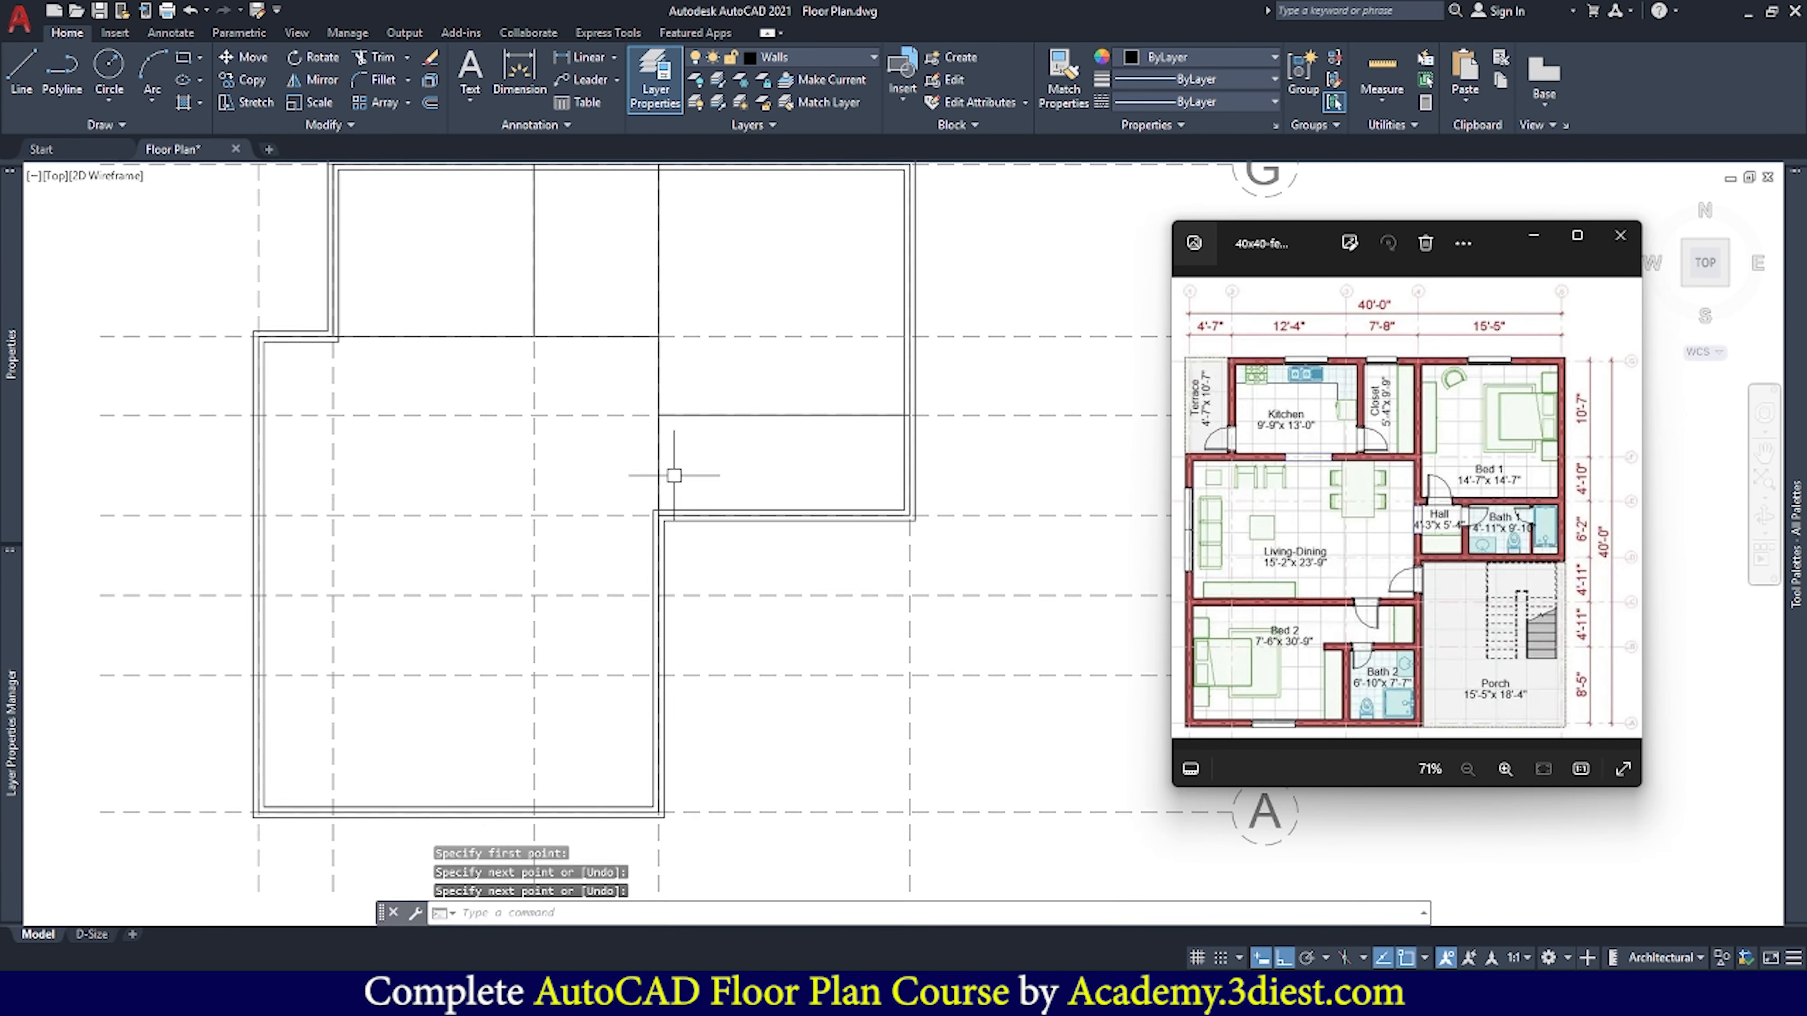
Draw an interior wall line along grid line C from intersection 4–C to the exterior wall at 1–C
key(Return)
click(666, 590)
click(322, 504)
key(Return)
Draw the Bath 2 wall lines from intersection 3–A up to 3–B and across to 4–B
key(Return)
scroll(959, 827, down, 5)
click(960, 827)
click(959, 329)
click(1058, 573)
key(Return)
scroll(855, 537, down, 6)
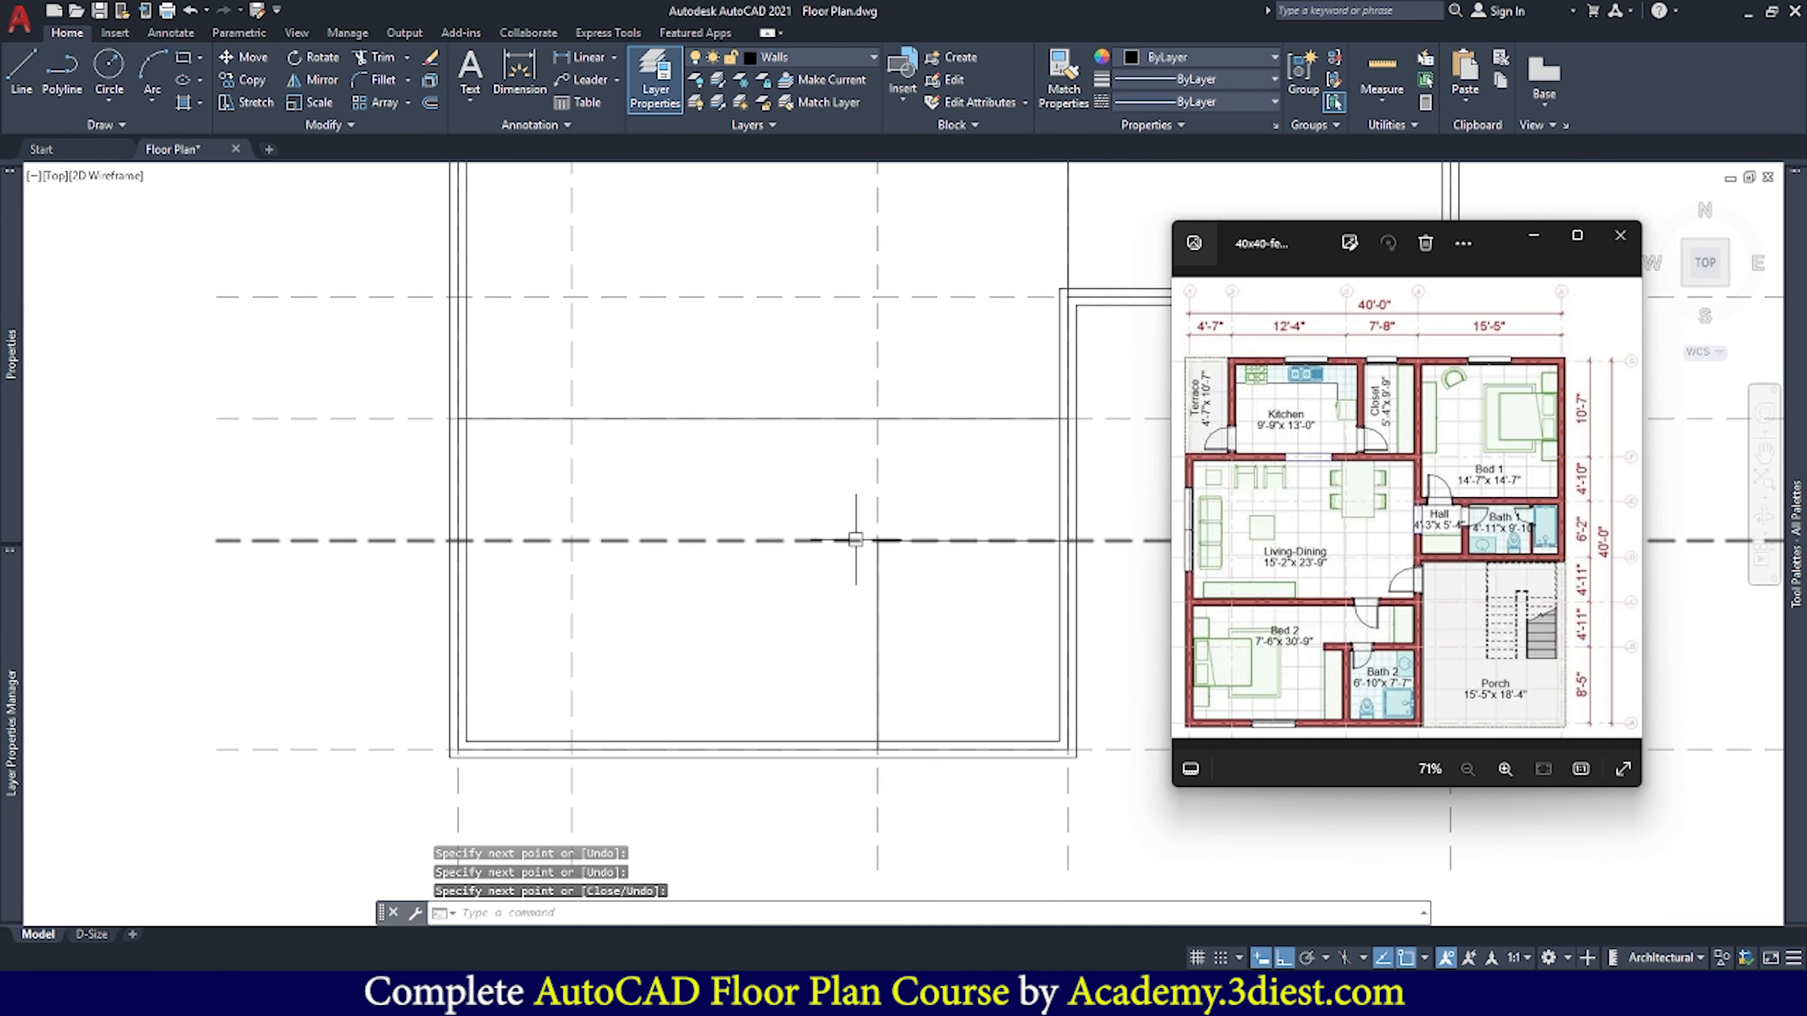
Draw a 4' wall line from intersection 3–B along grid line B towards grid line 2, and select it
scroll(842, 564, up, 4)
key(Return)
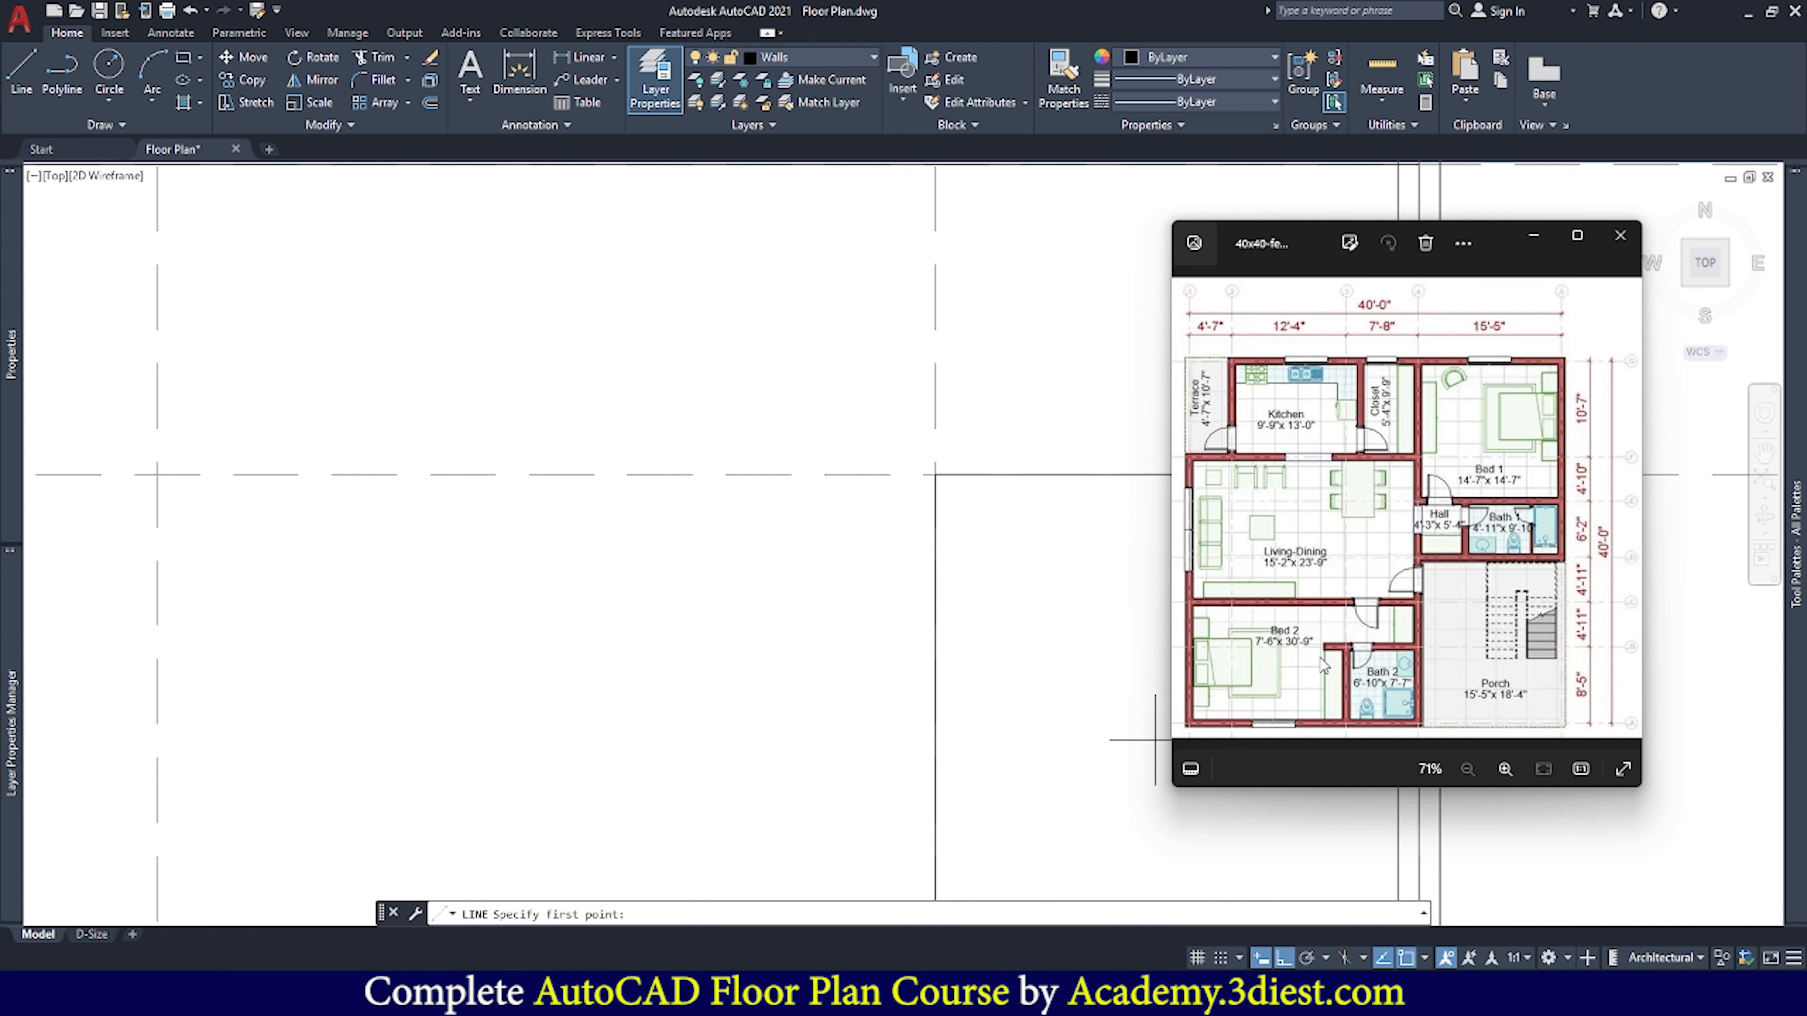
click(935, 474)
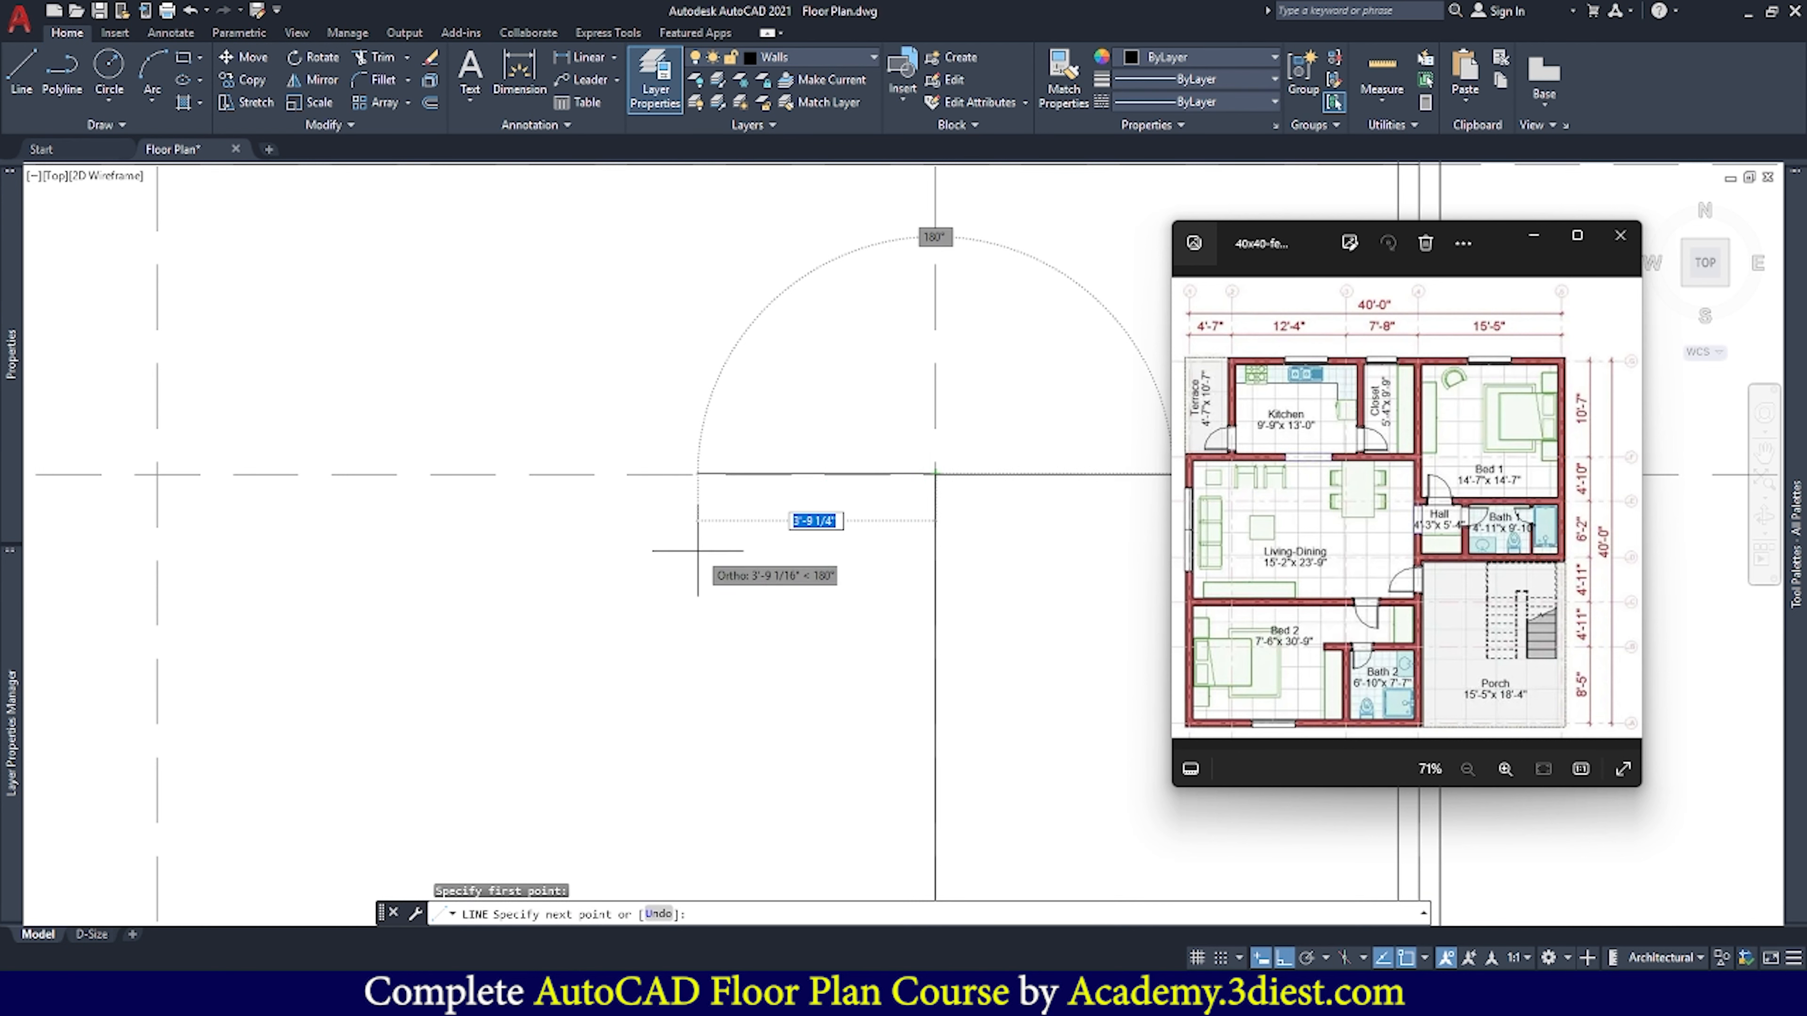
text(4)
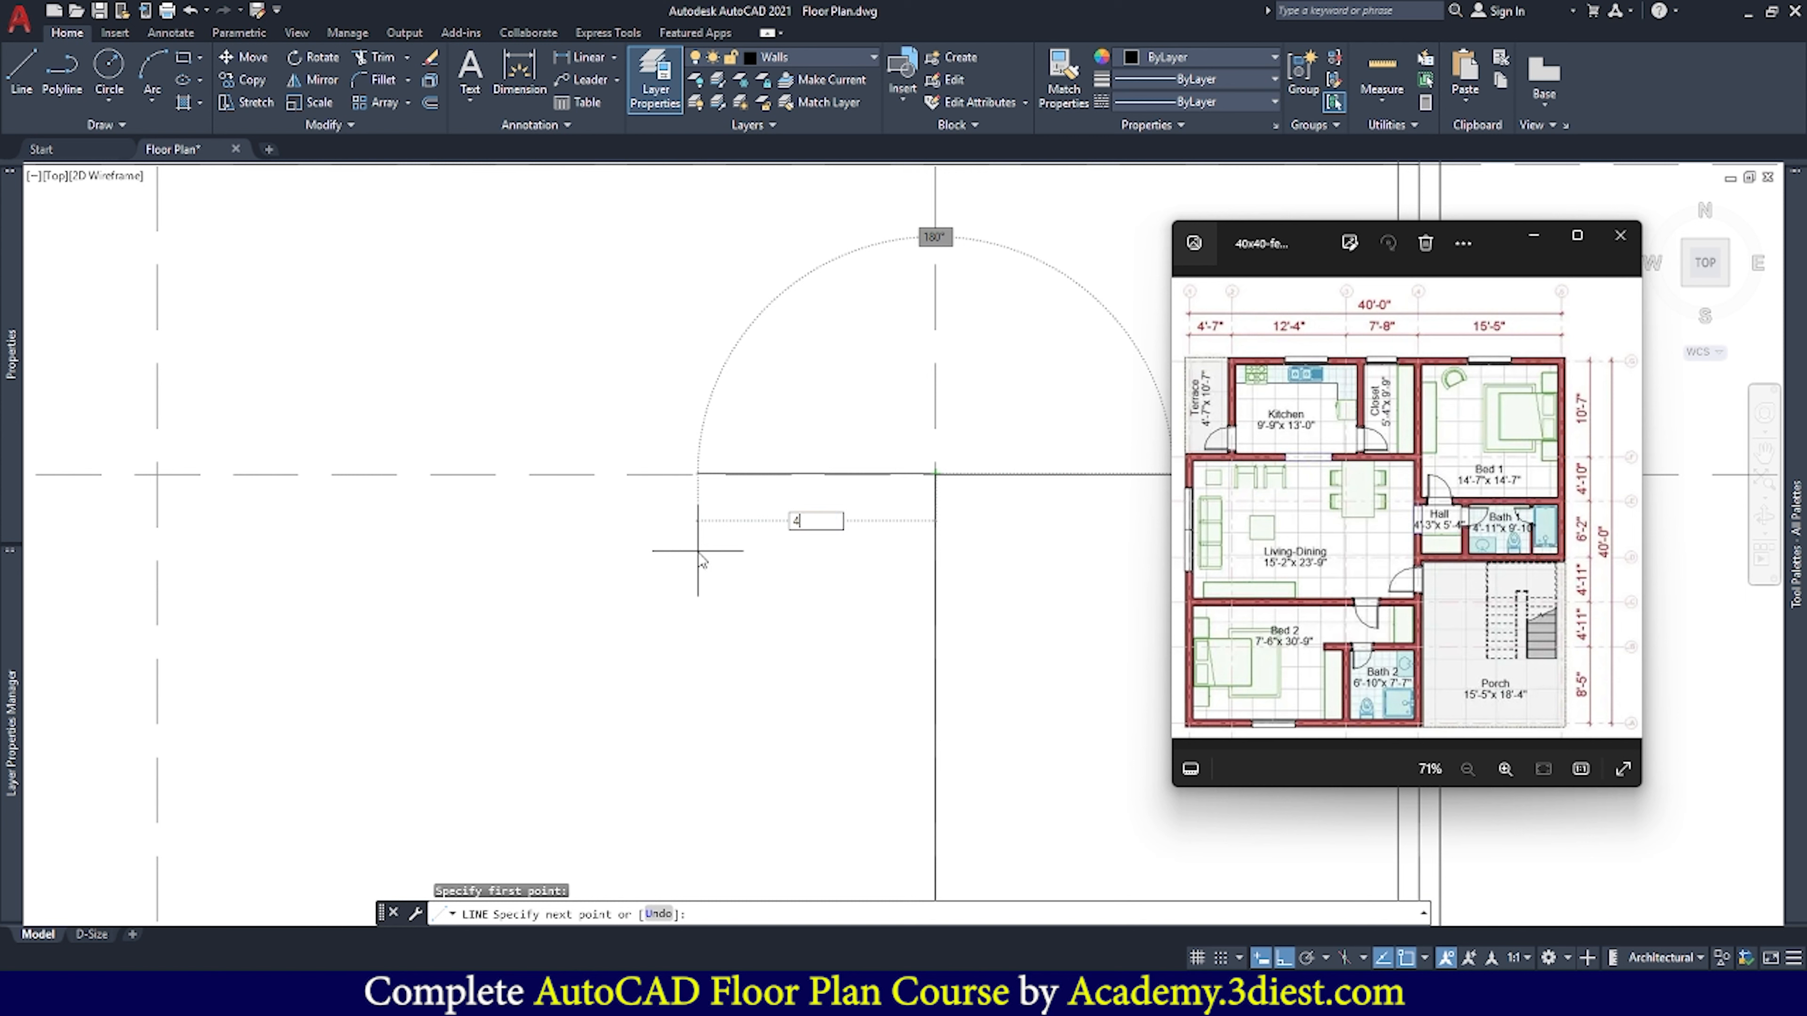
text(')
key(Return)
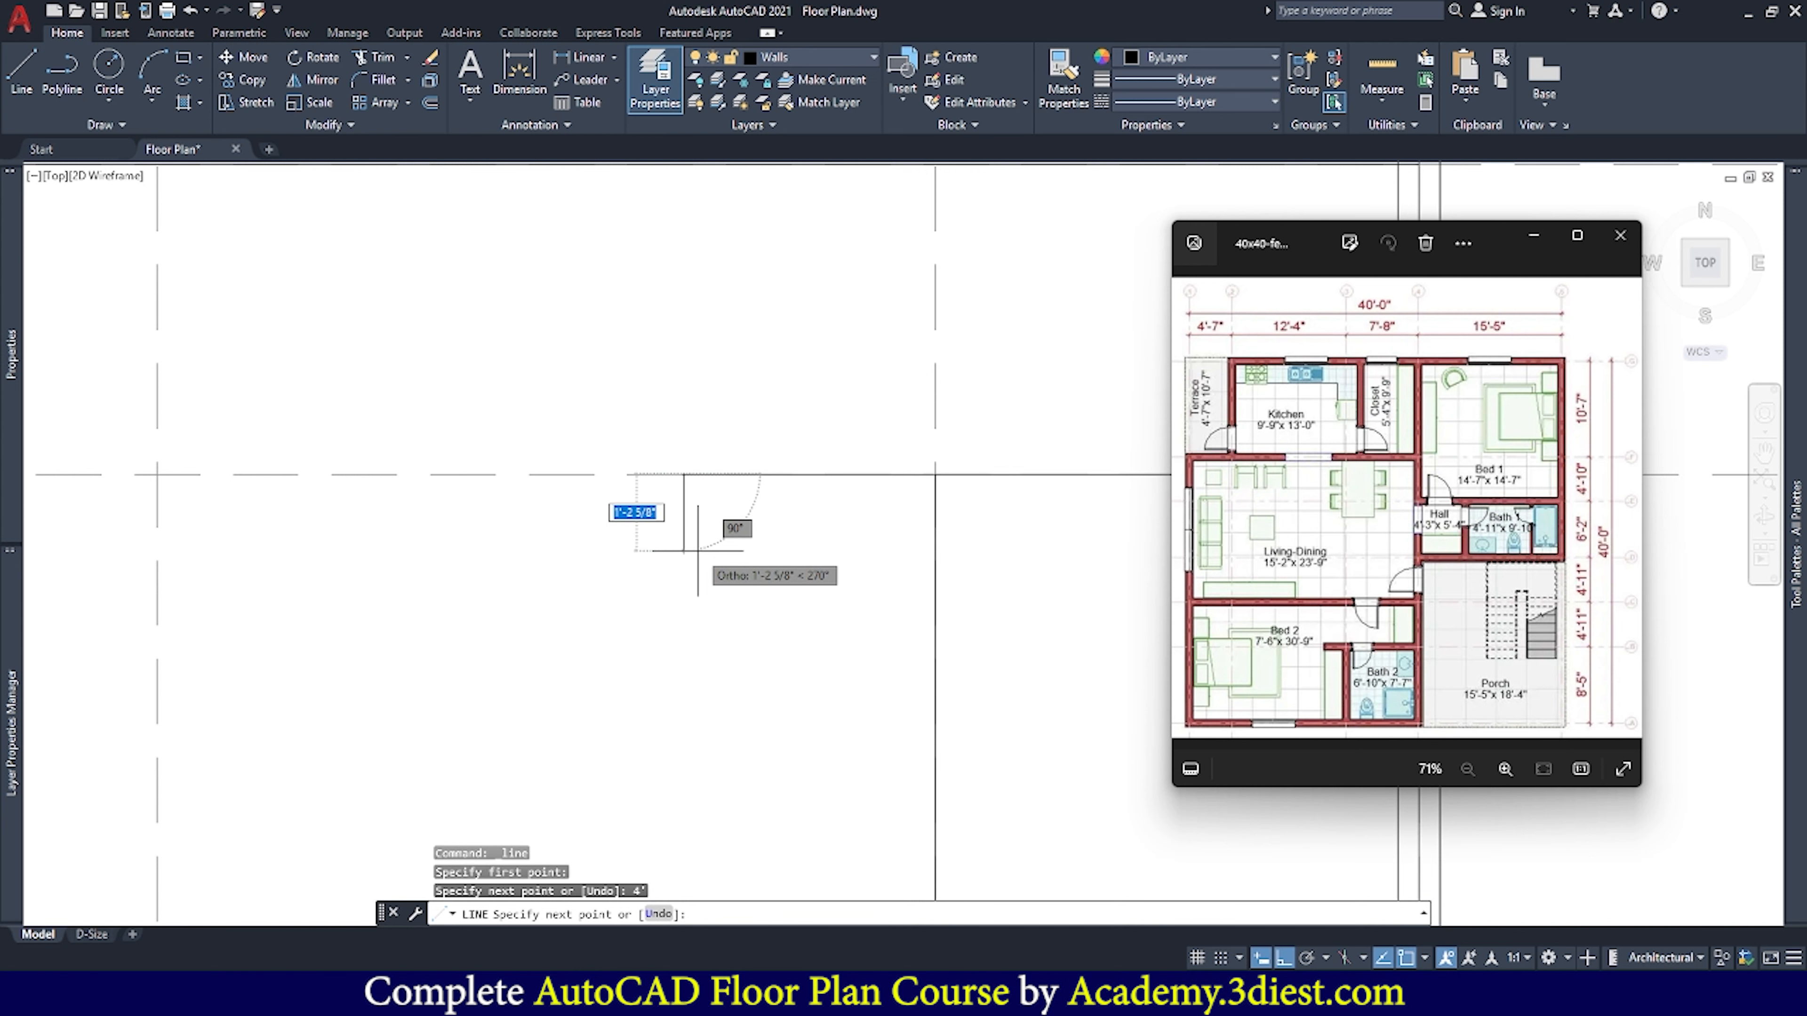
key(Escape)
click(805, 474)
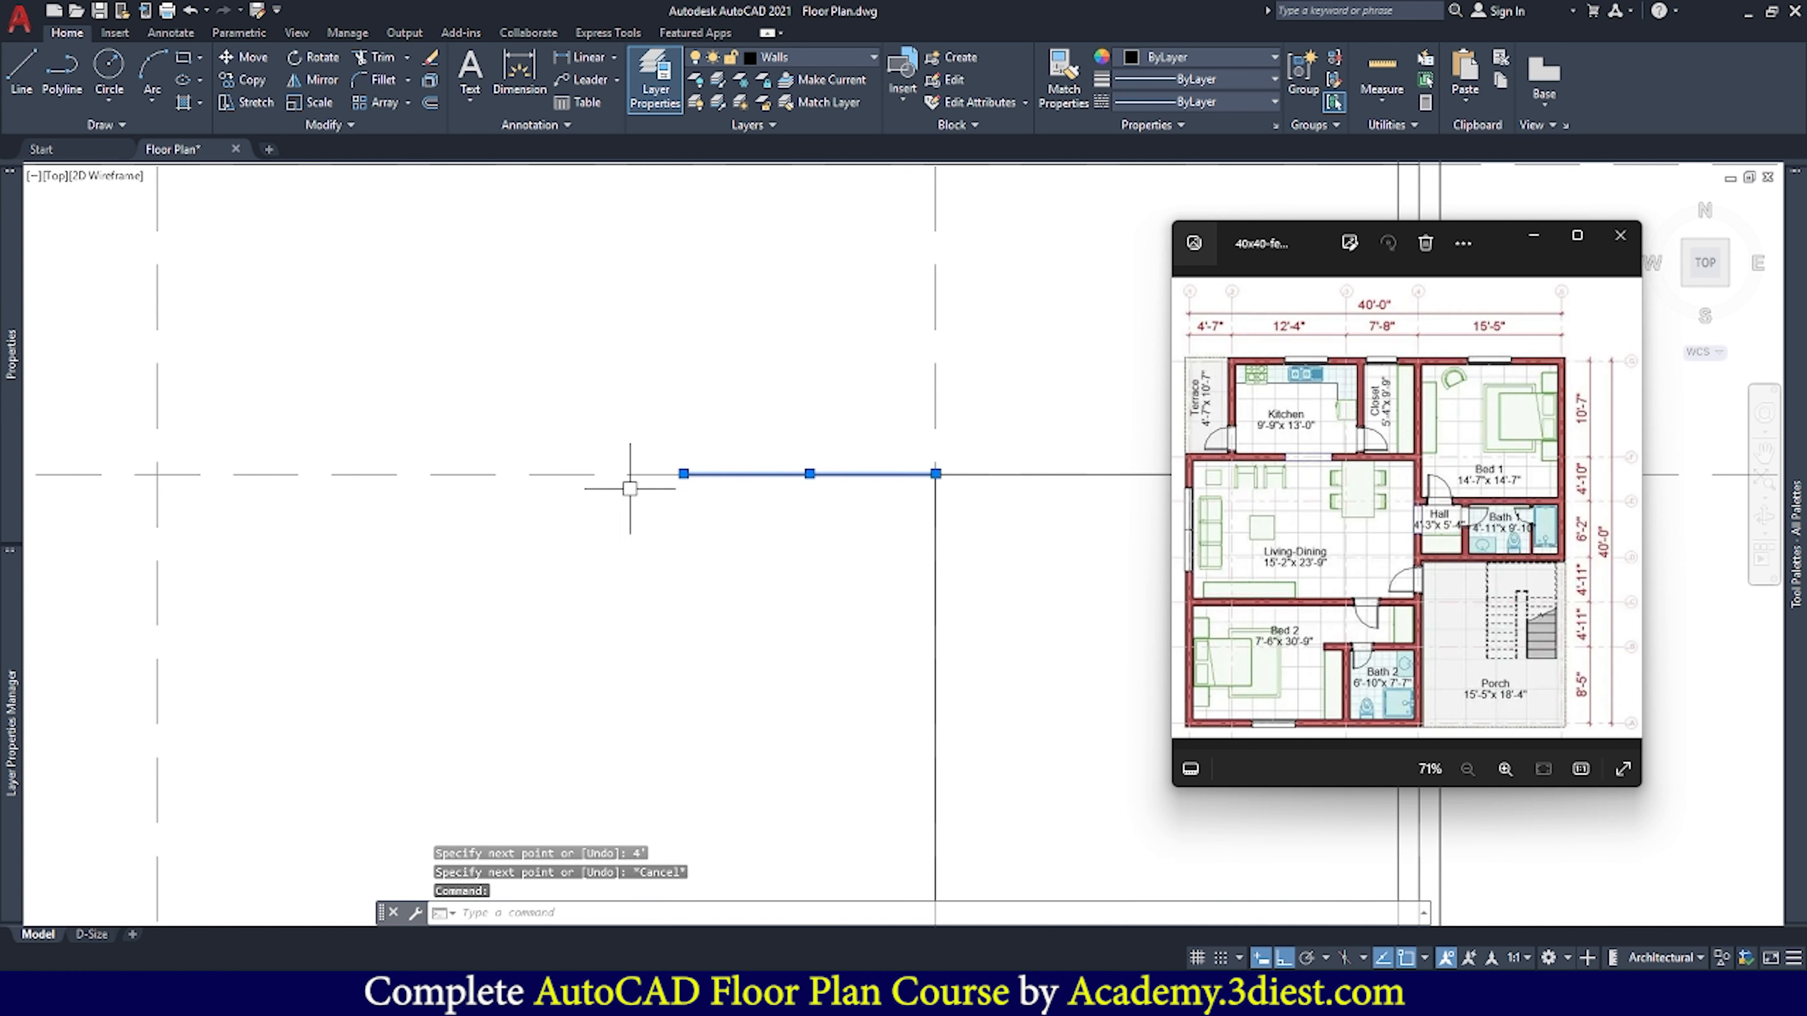
Offset the interior wall line on grid line 4 by 4'-3" towards grid line 5 for the Hall and Bath 1 partition
scroll(914, 475, down, 5)
scroll(875, 486, up, 2)
scroll(865, 482, up, 4)
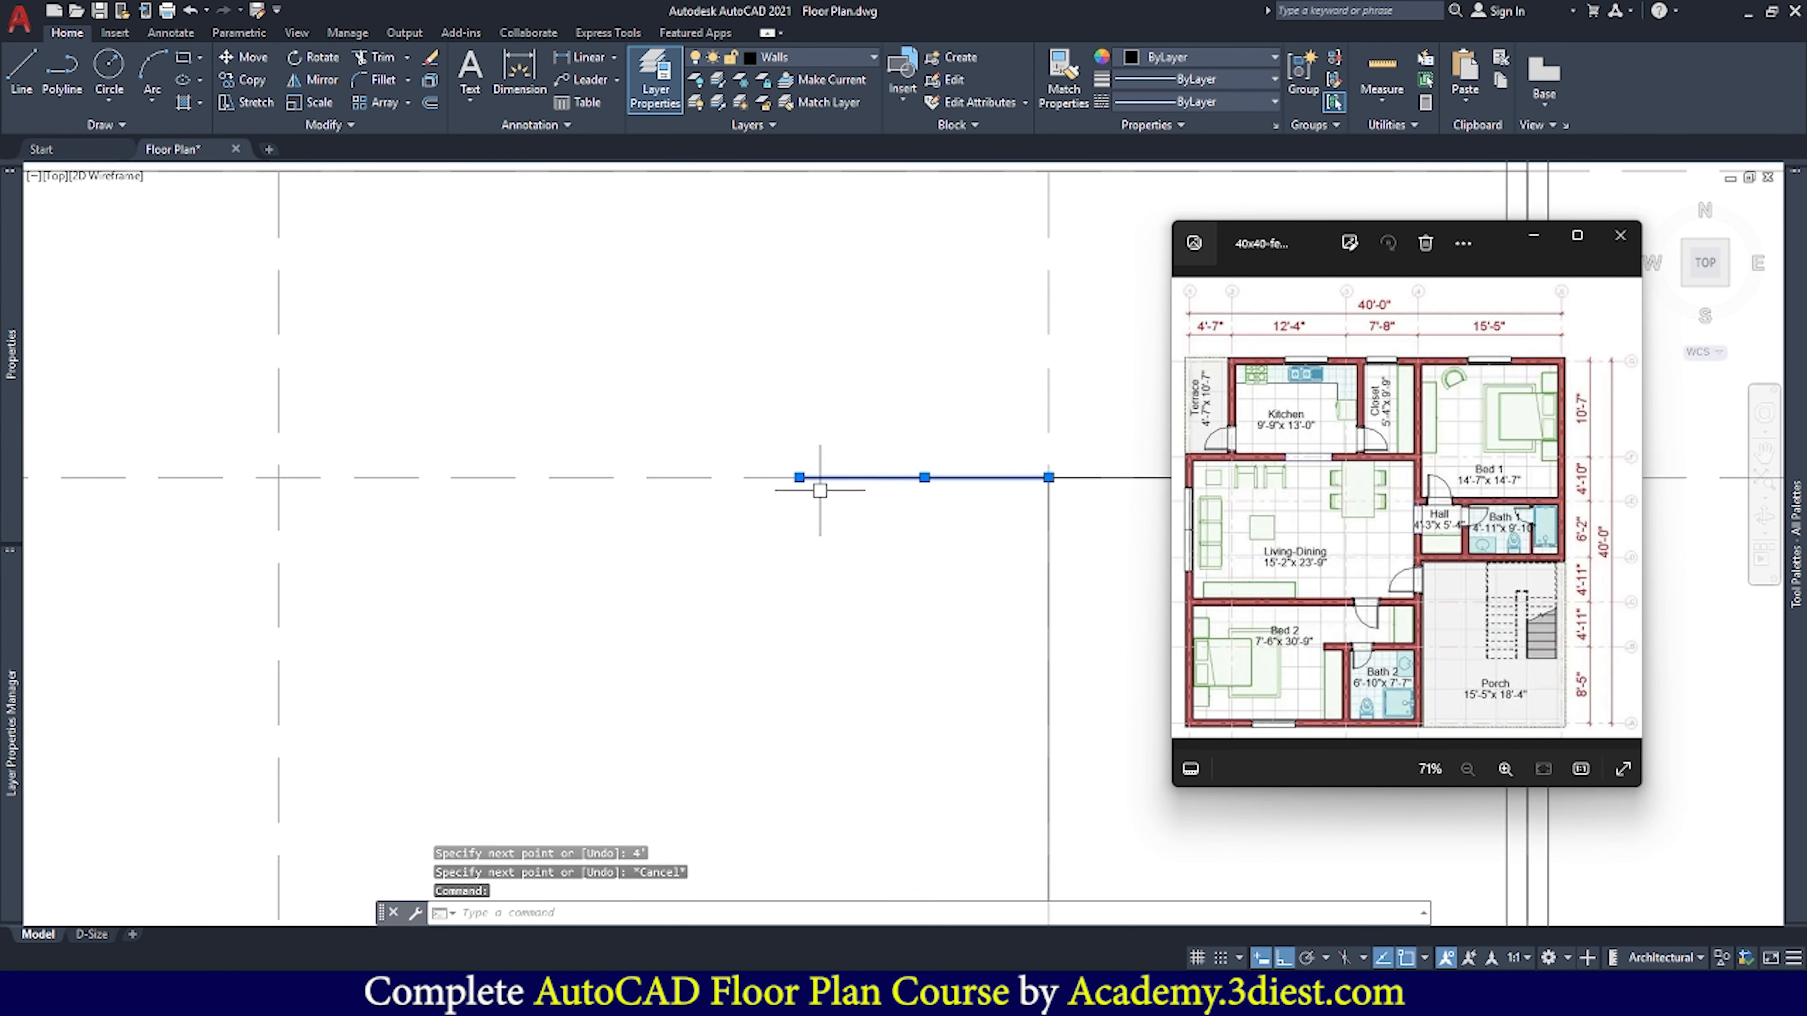
scroll(809, 496, down, 2)
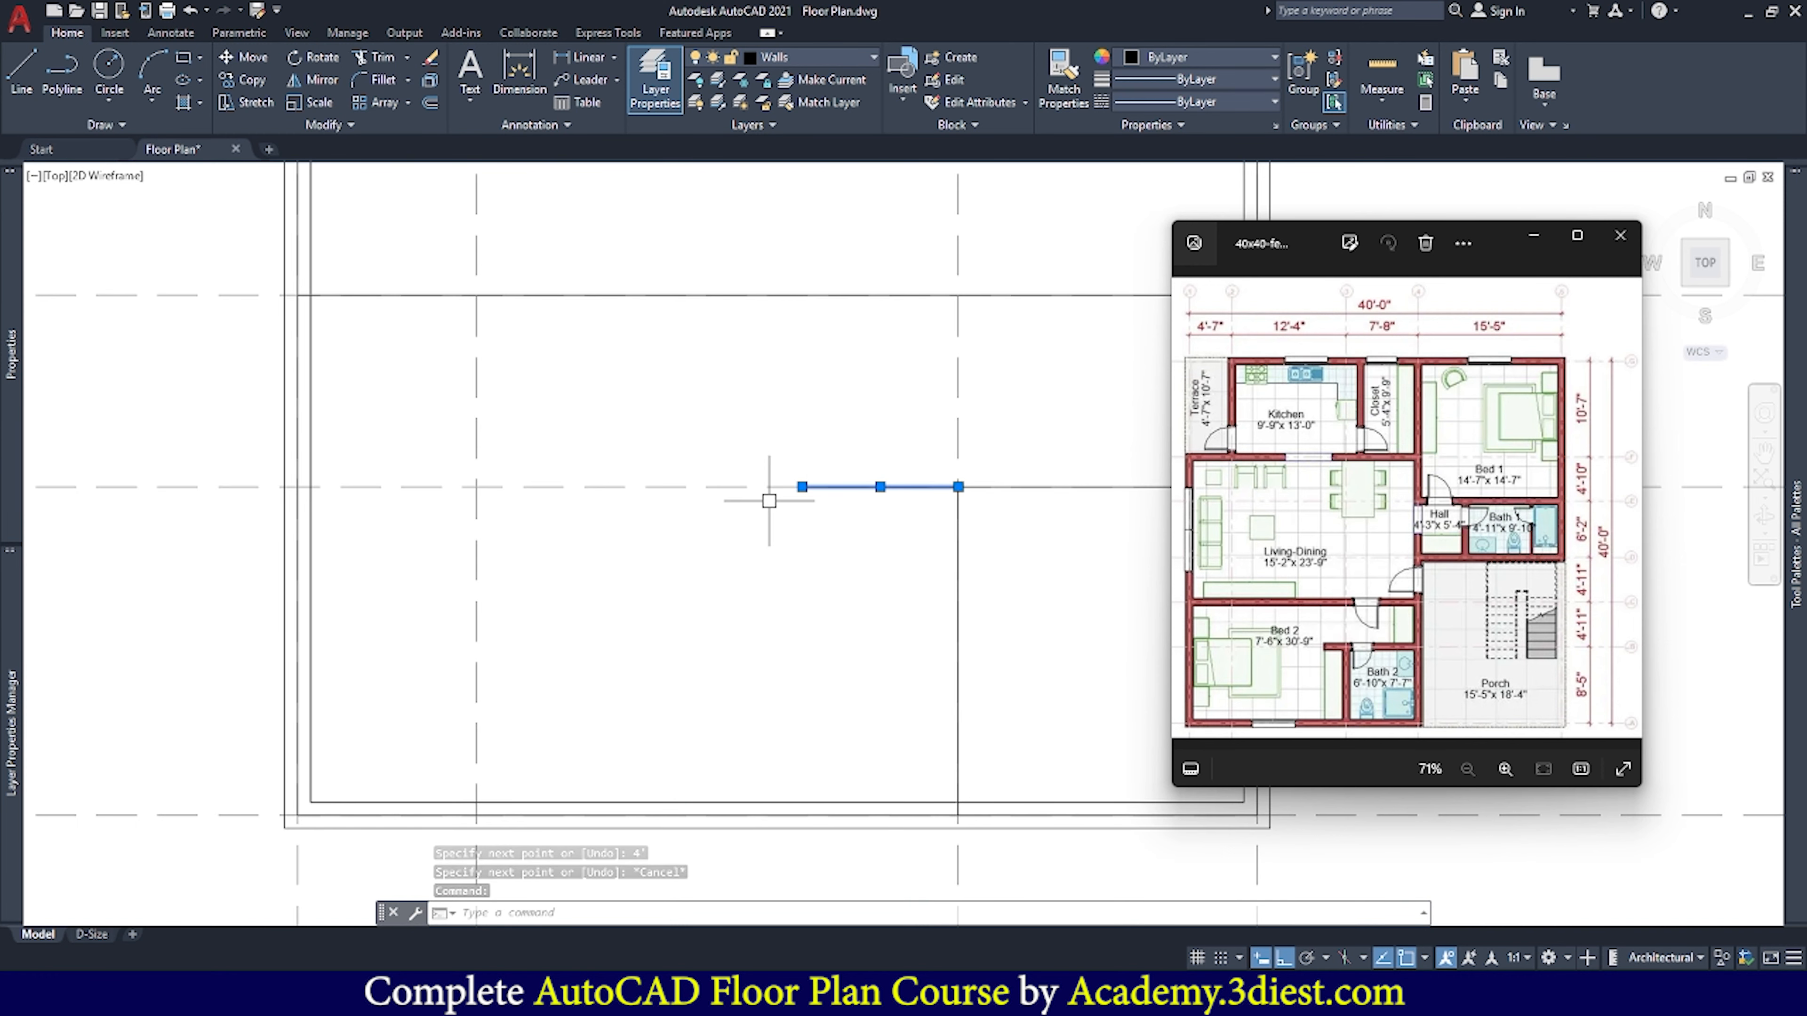
scroll(772, 604, down, 4)
scroll(818, 545, up, 2)
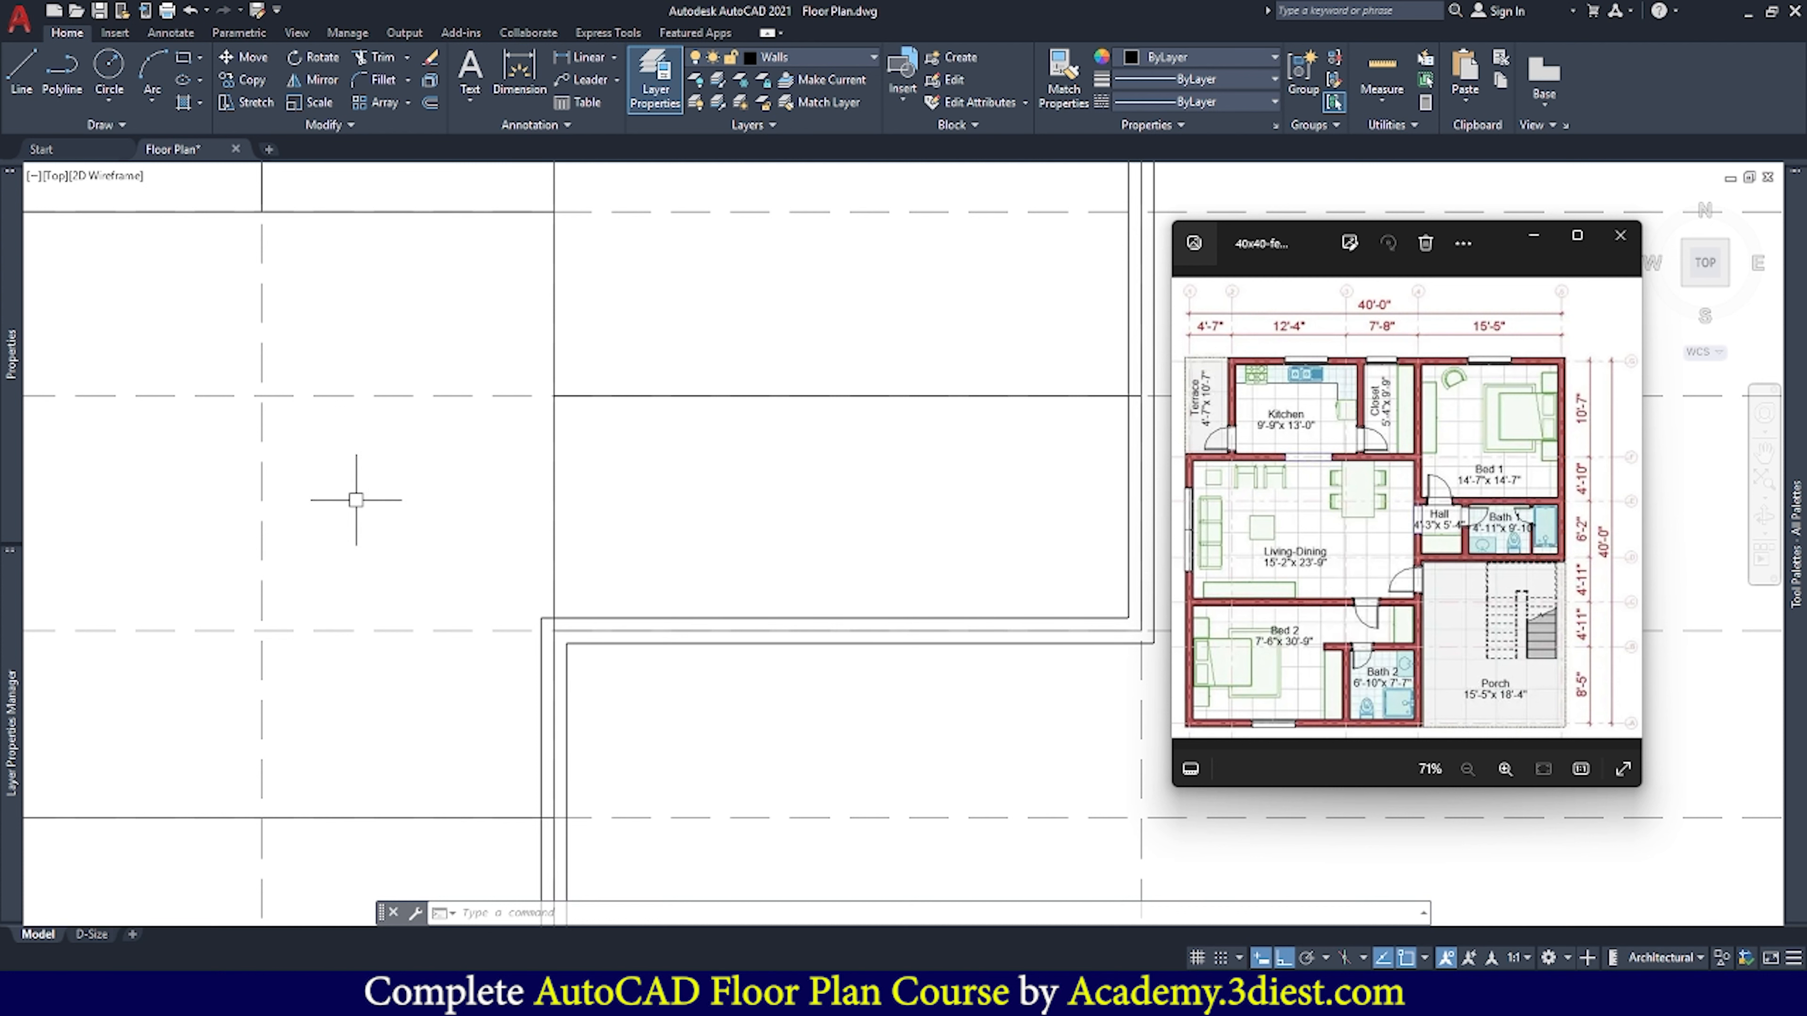
click(429, 103)
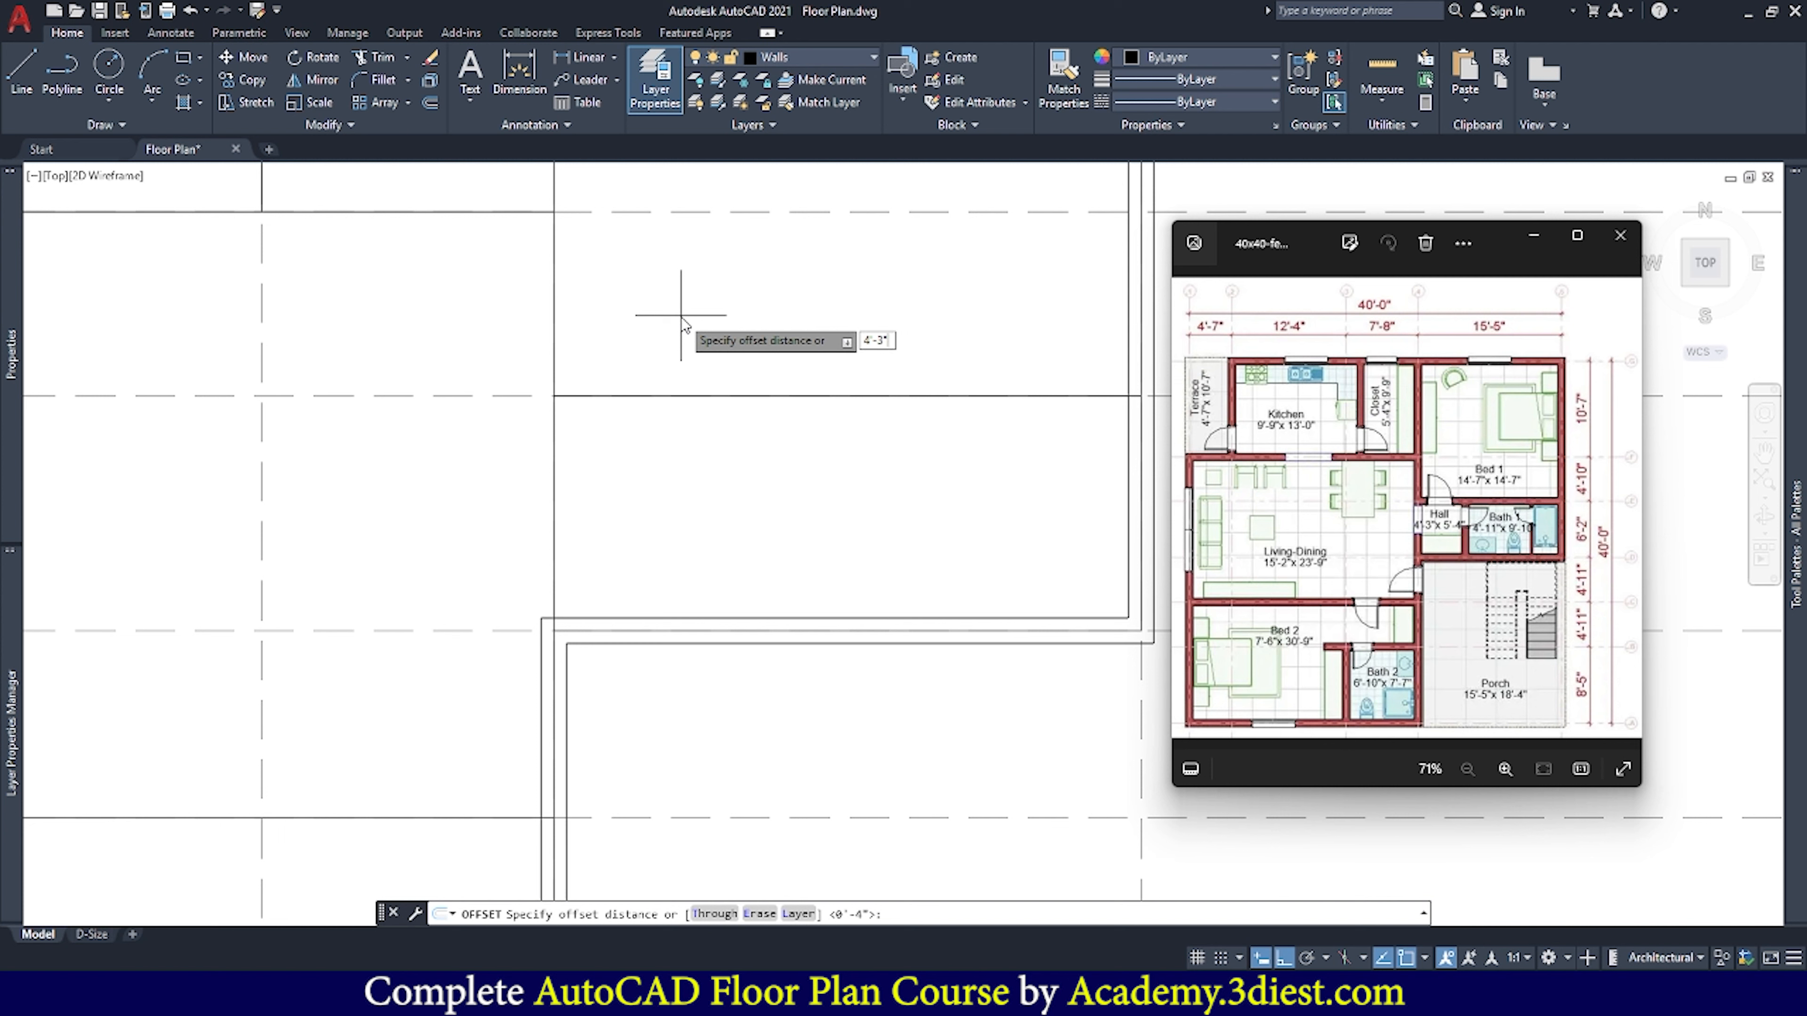
key(Return)
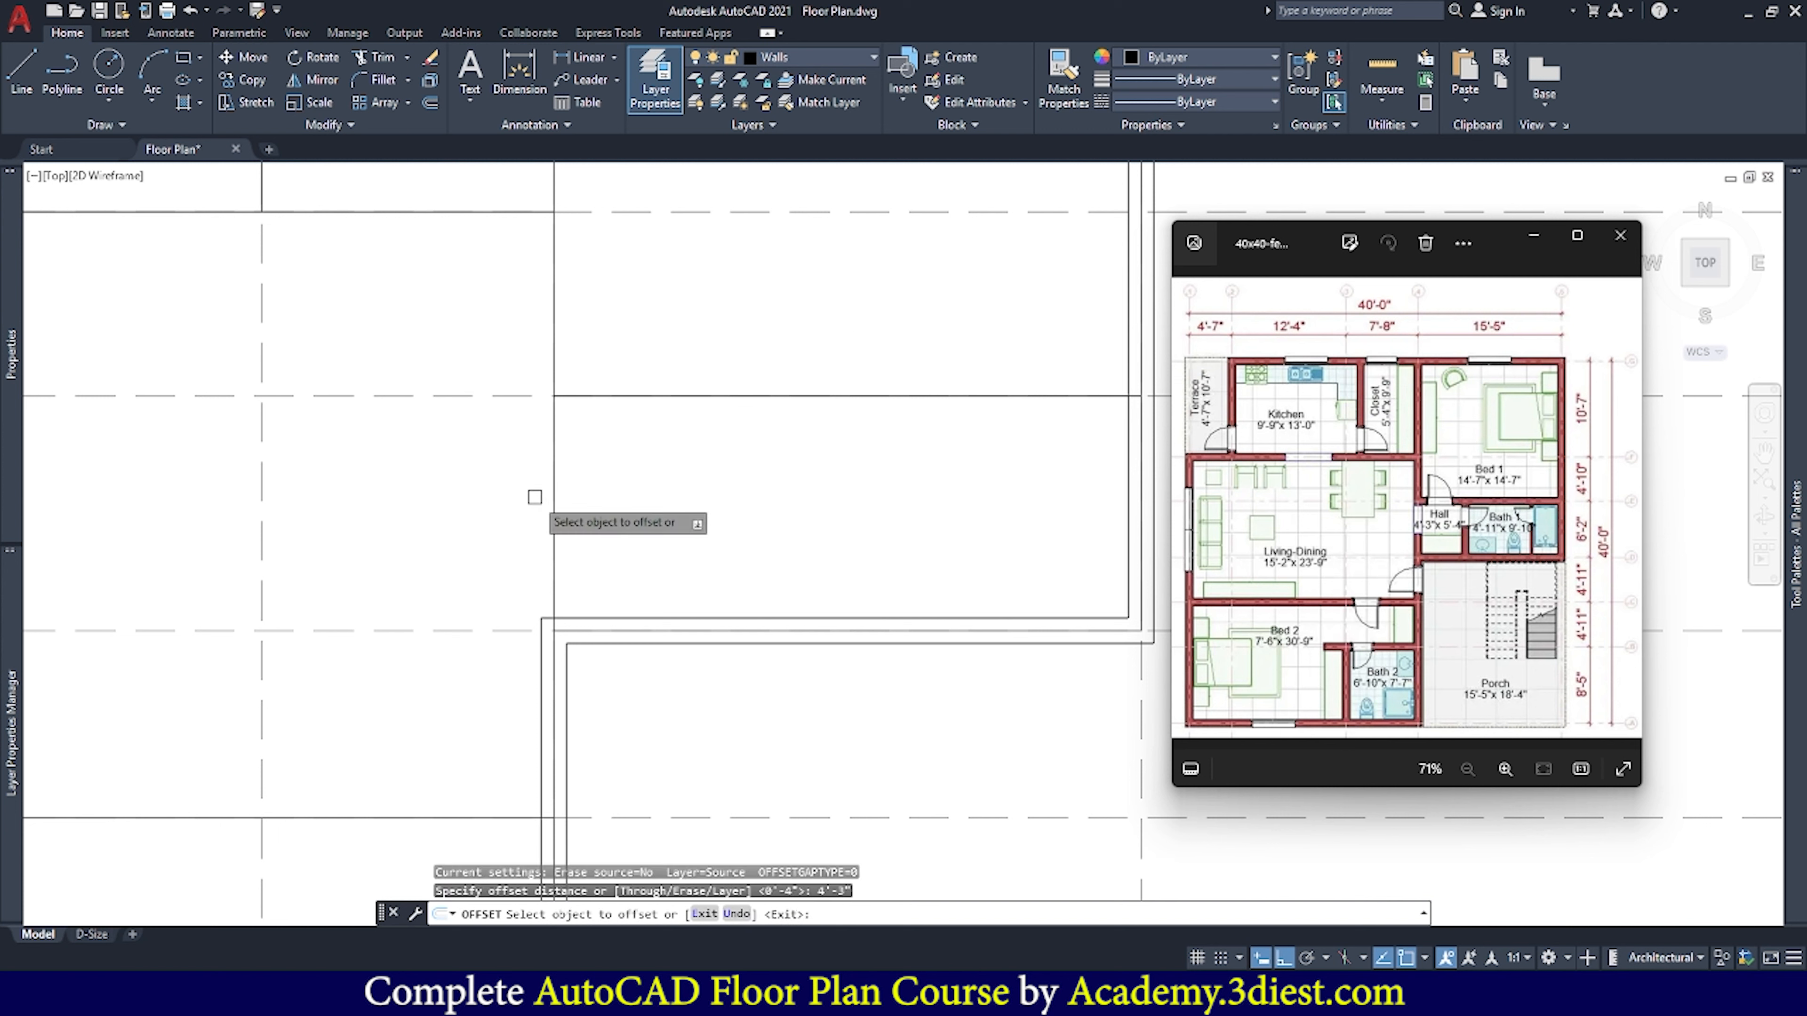
click(551, 497)
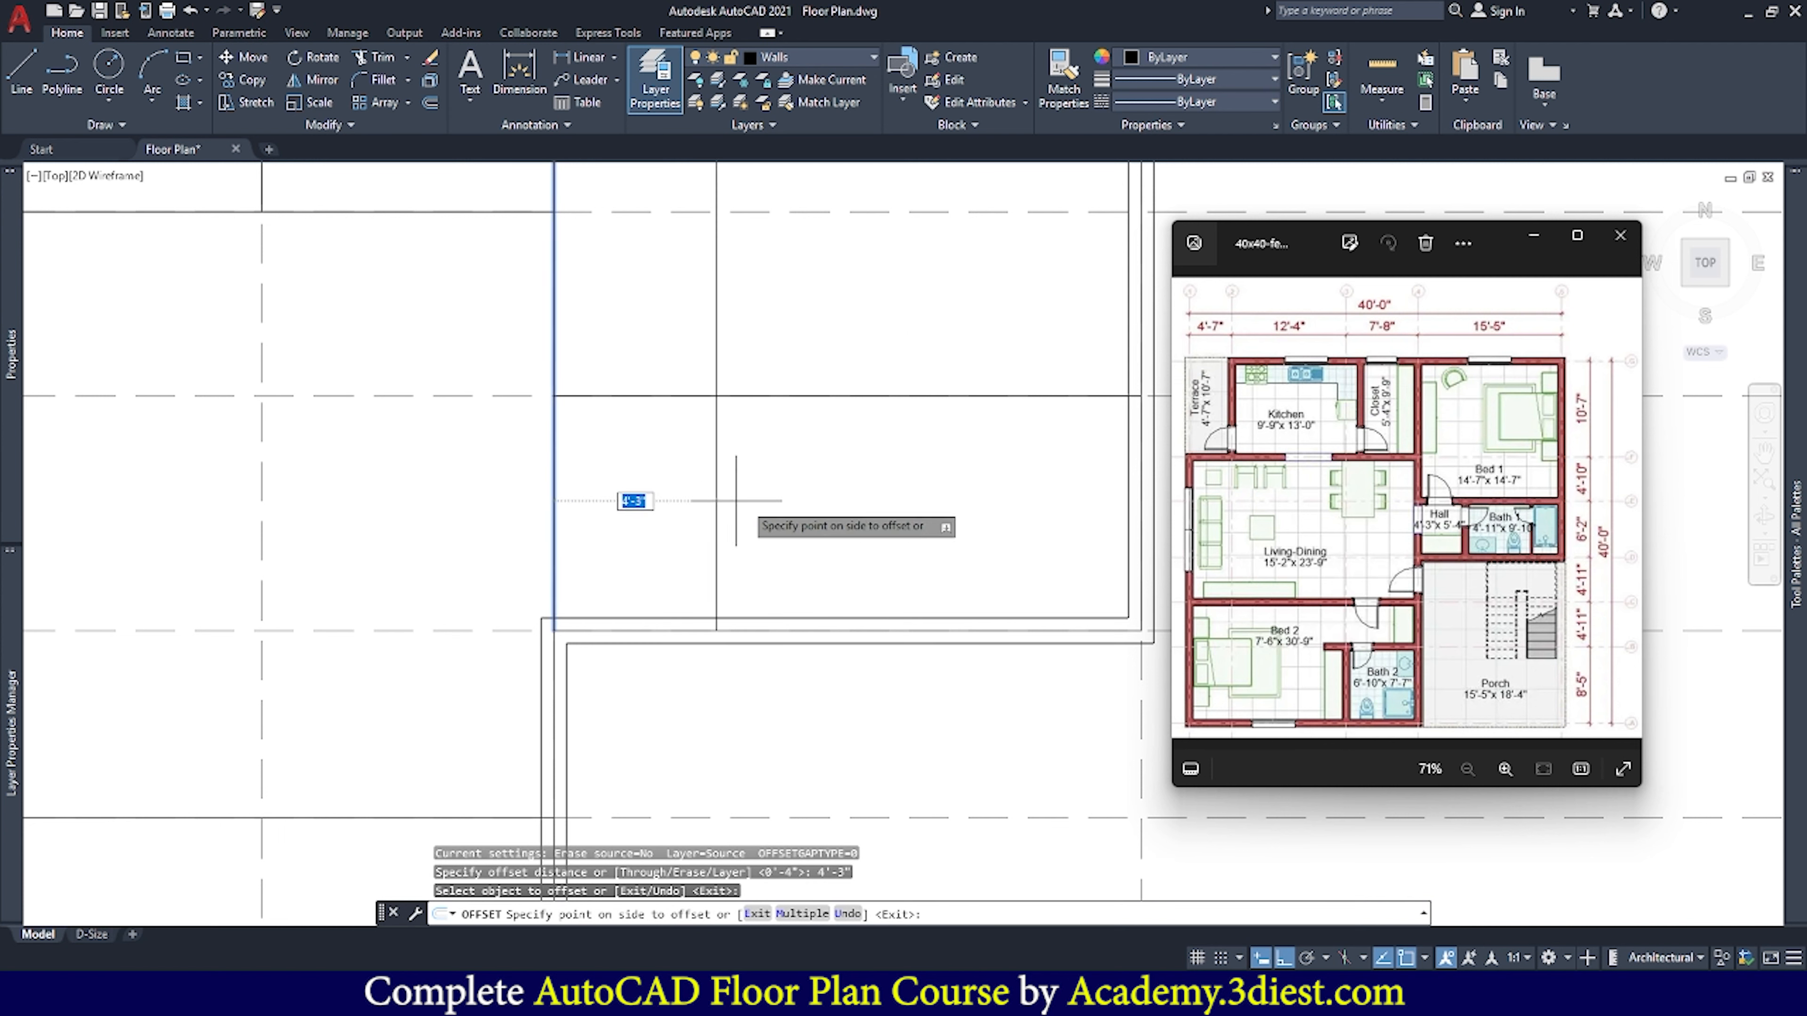
click(816, 501)
key(Escape)
Trim the offset partition line above grid line E so only the part between grid lines D and E remains
scroll(827, 496, down, 3)
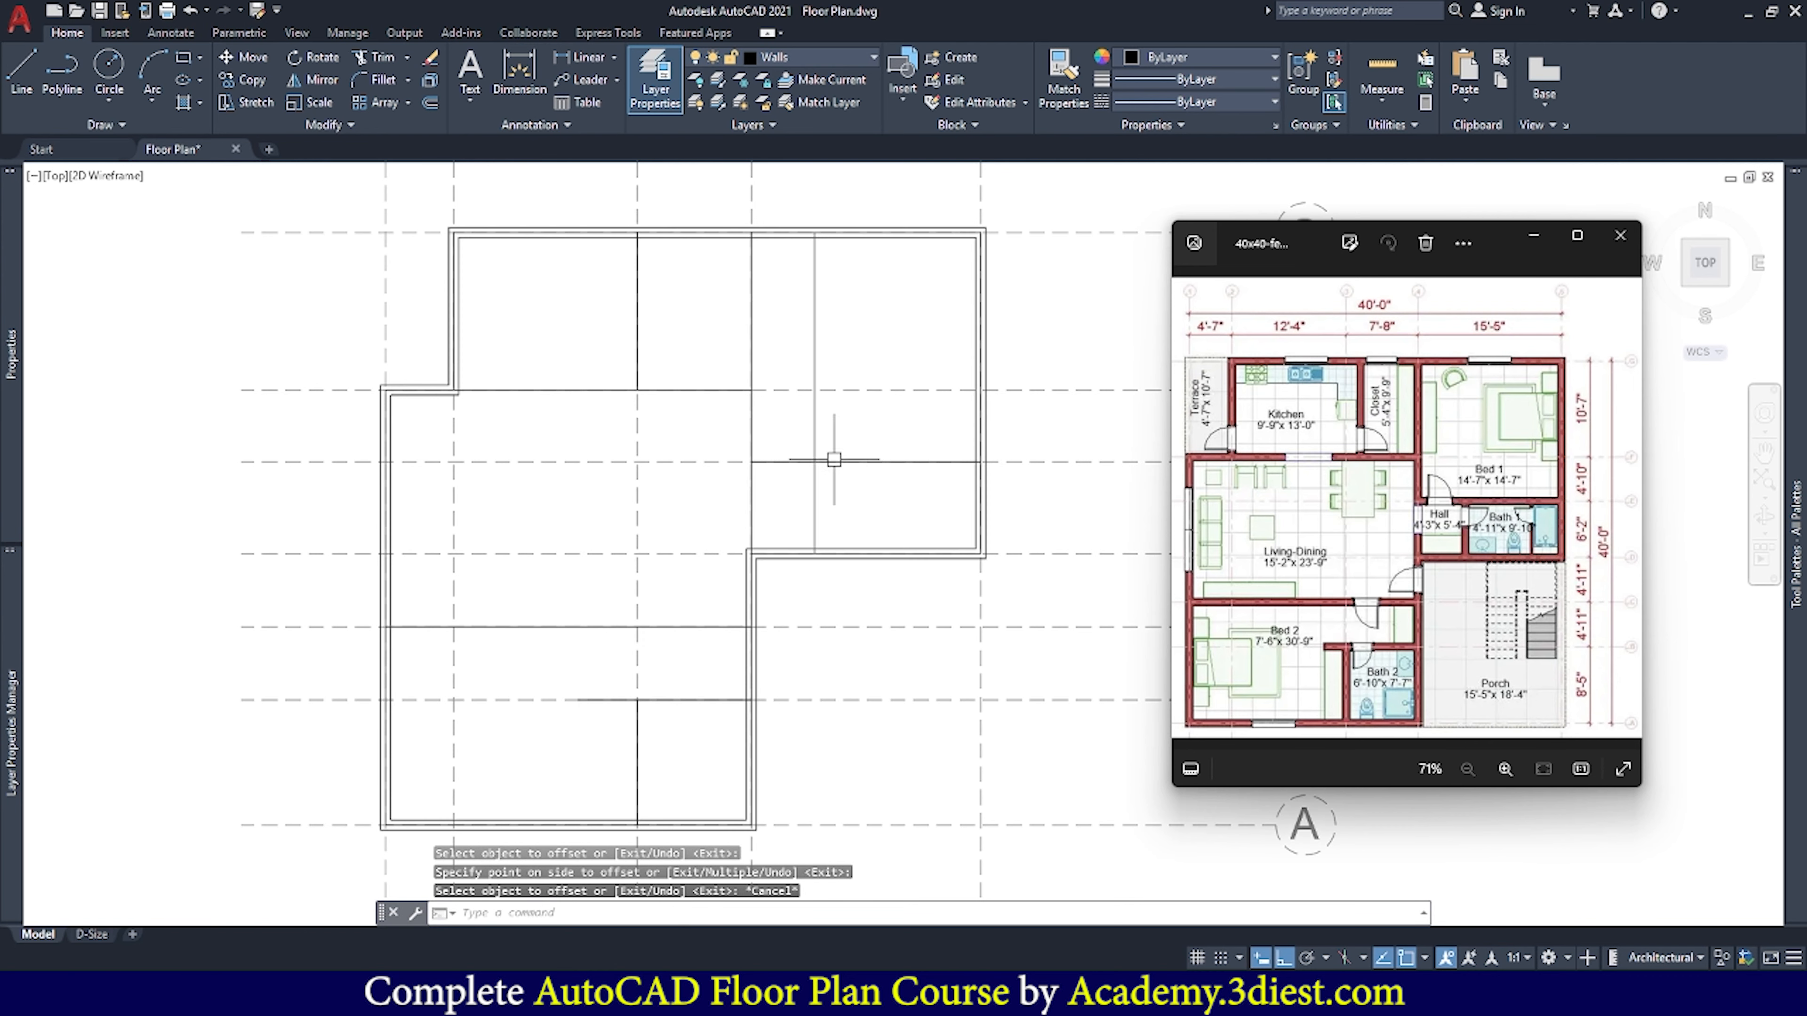
scroll(835, 464, up, 3)
scroll(836, 500, down, 3)
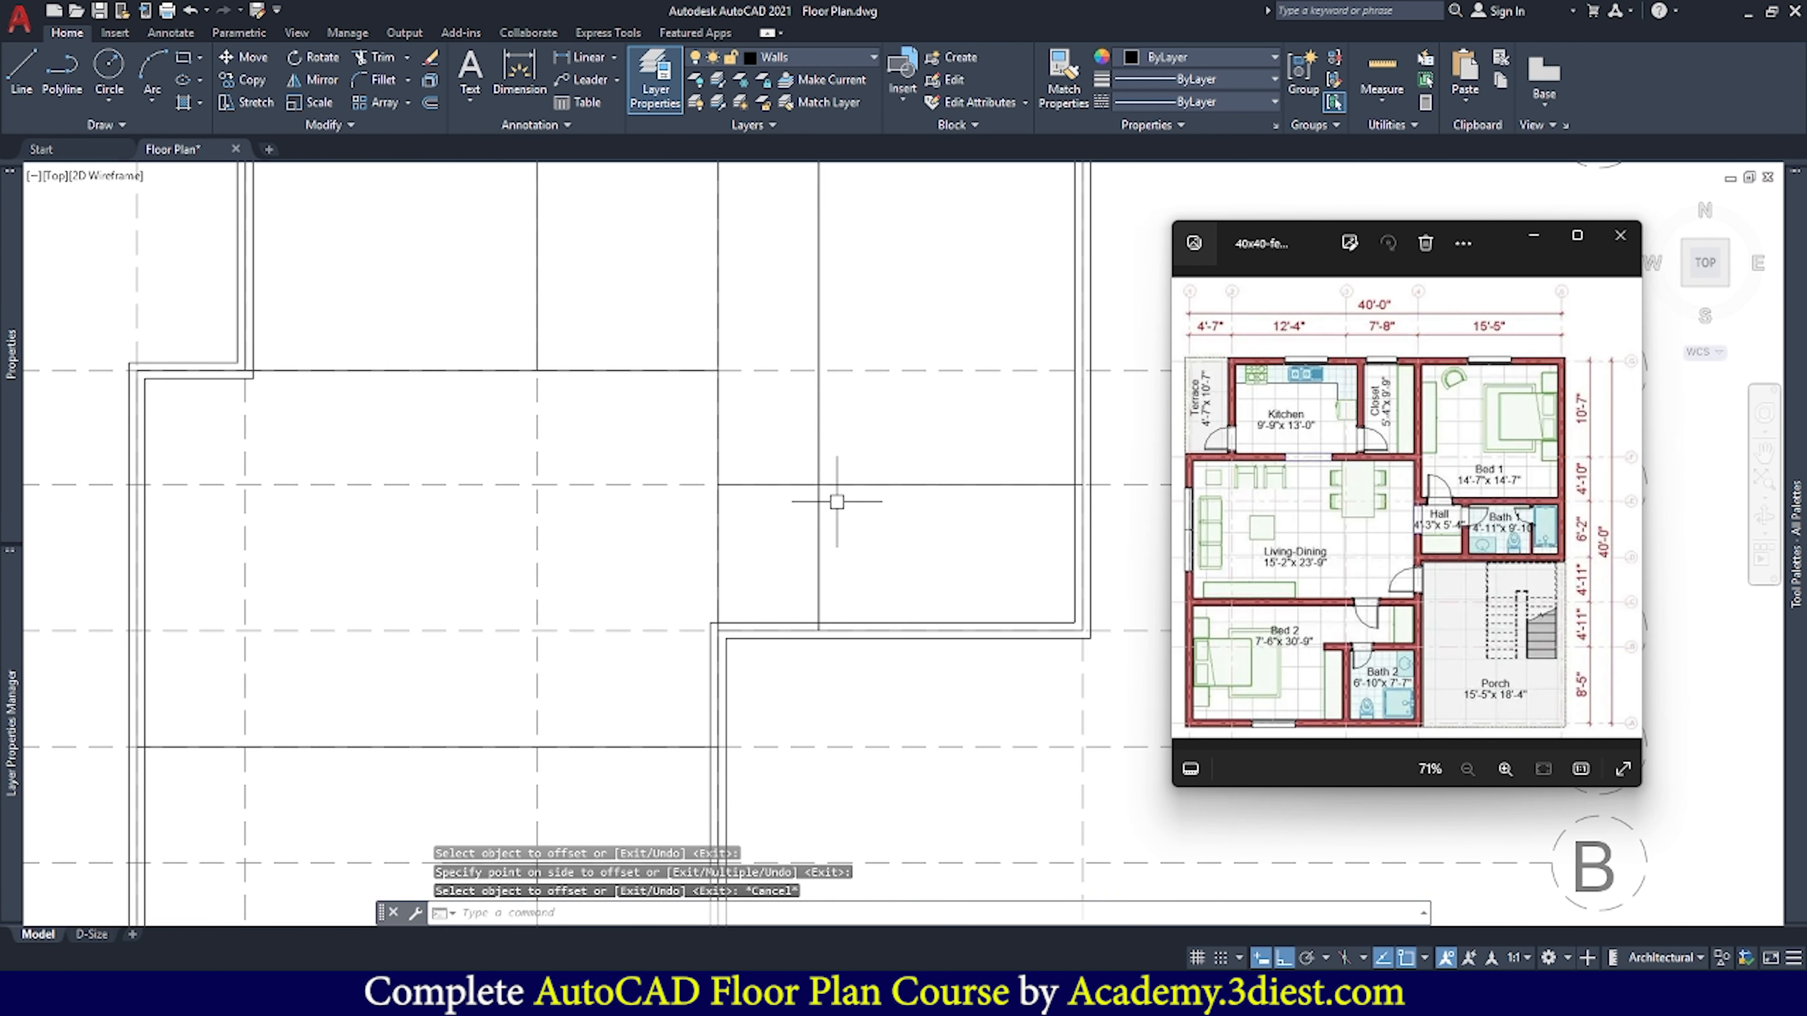
click(365, 61)
scroll(756, 478, down, 4)
scroll(756, 478, up, 4)
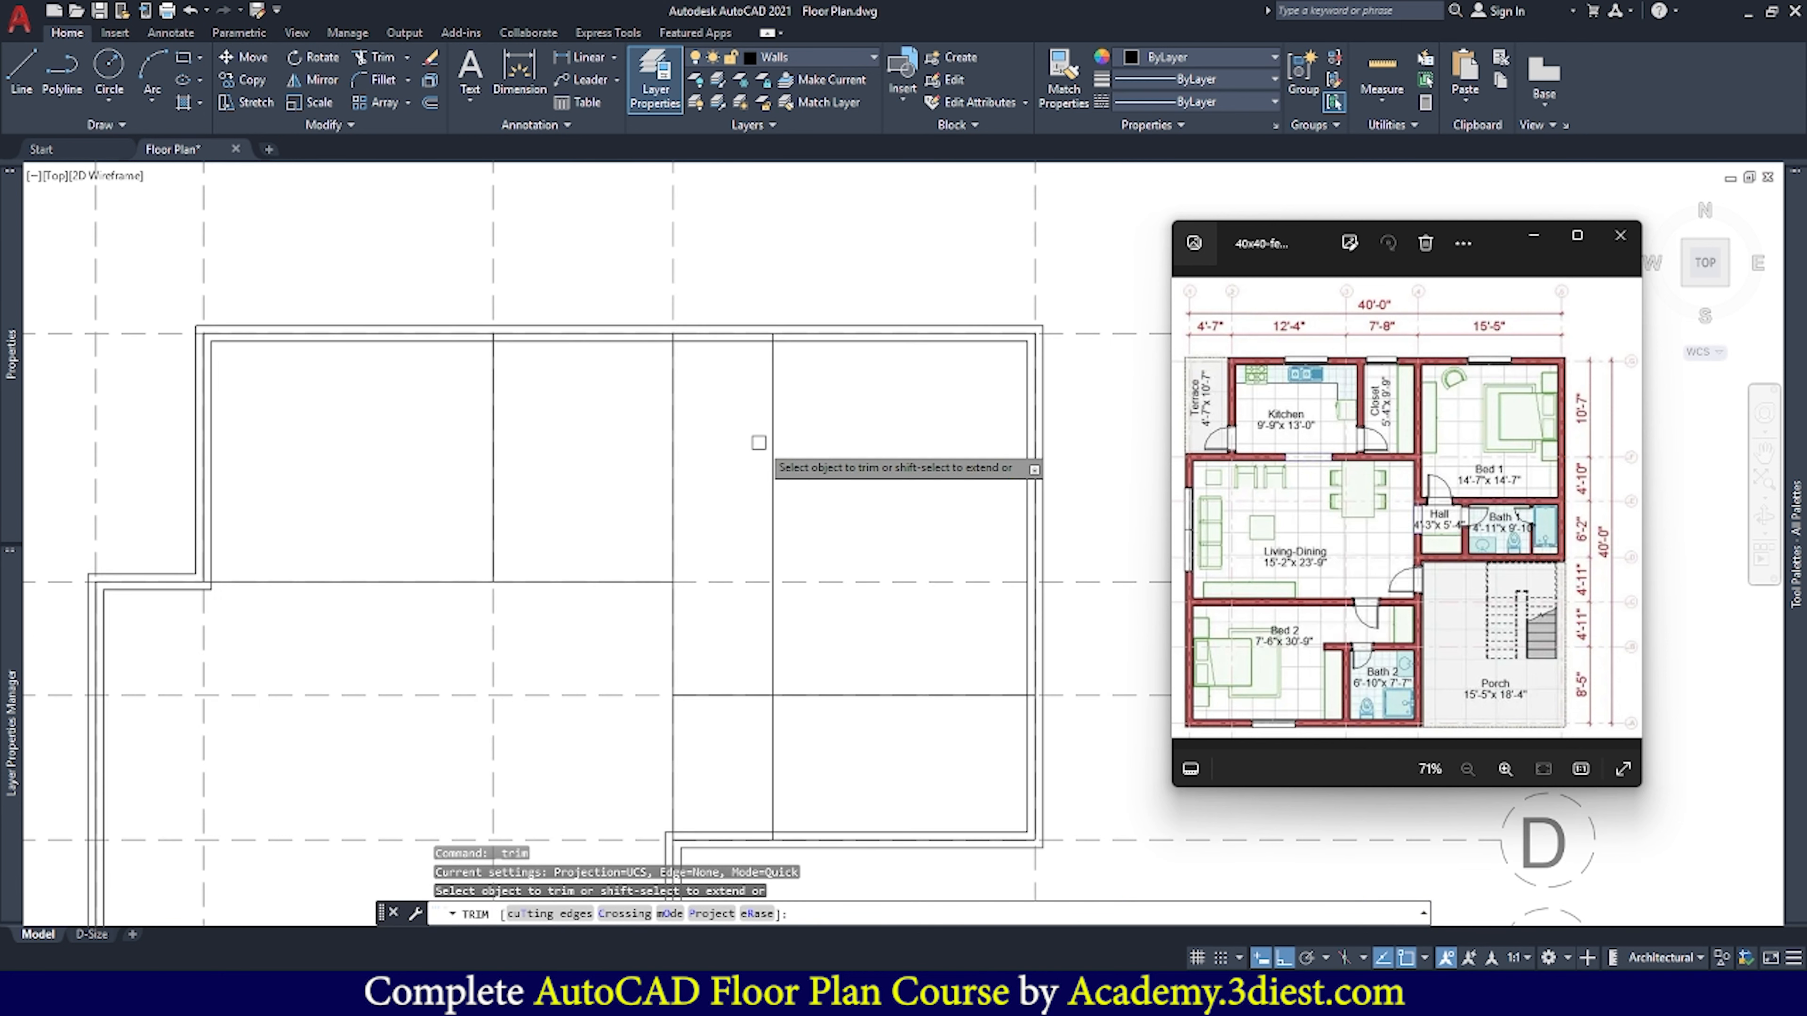
scroll(783, 356, up, 2)
click(743, 323)
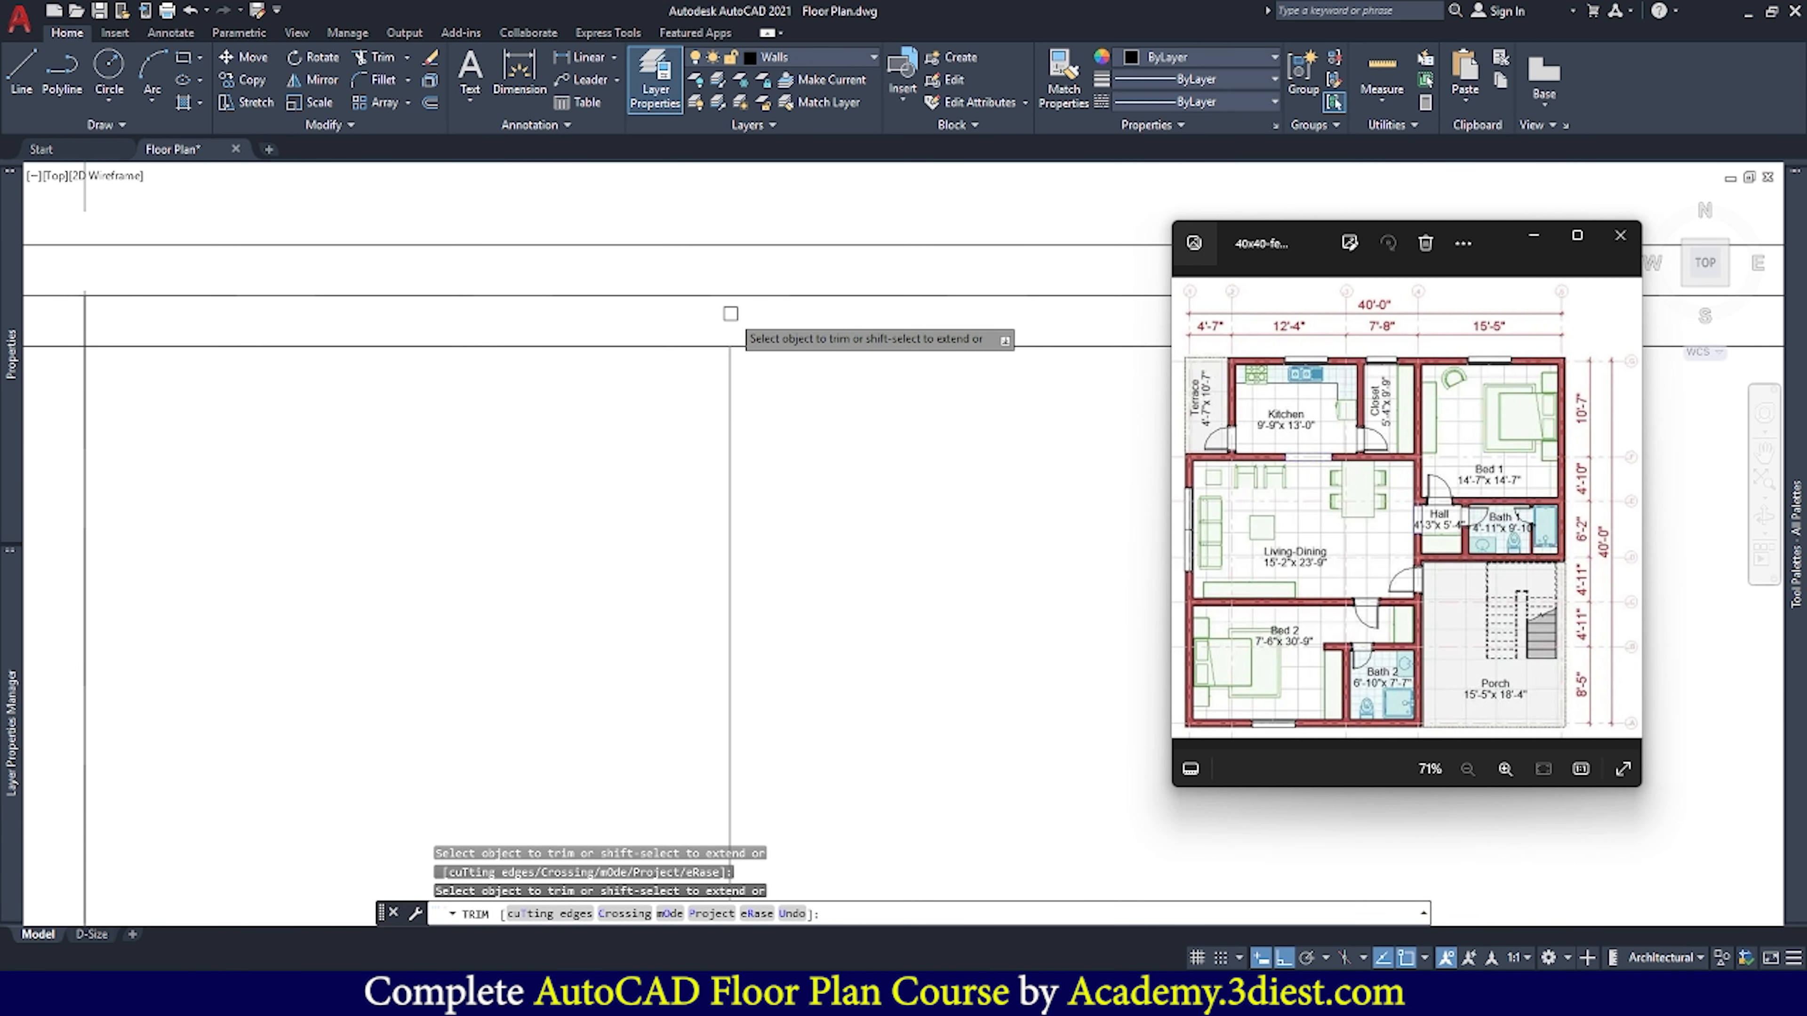
scroll(793, 335, down, 5)
click(846, 367)
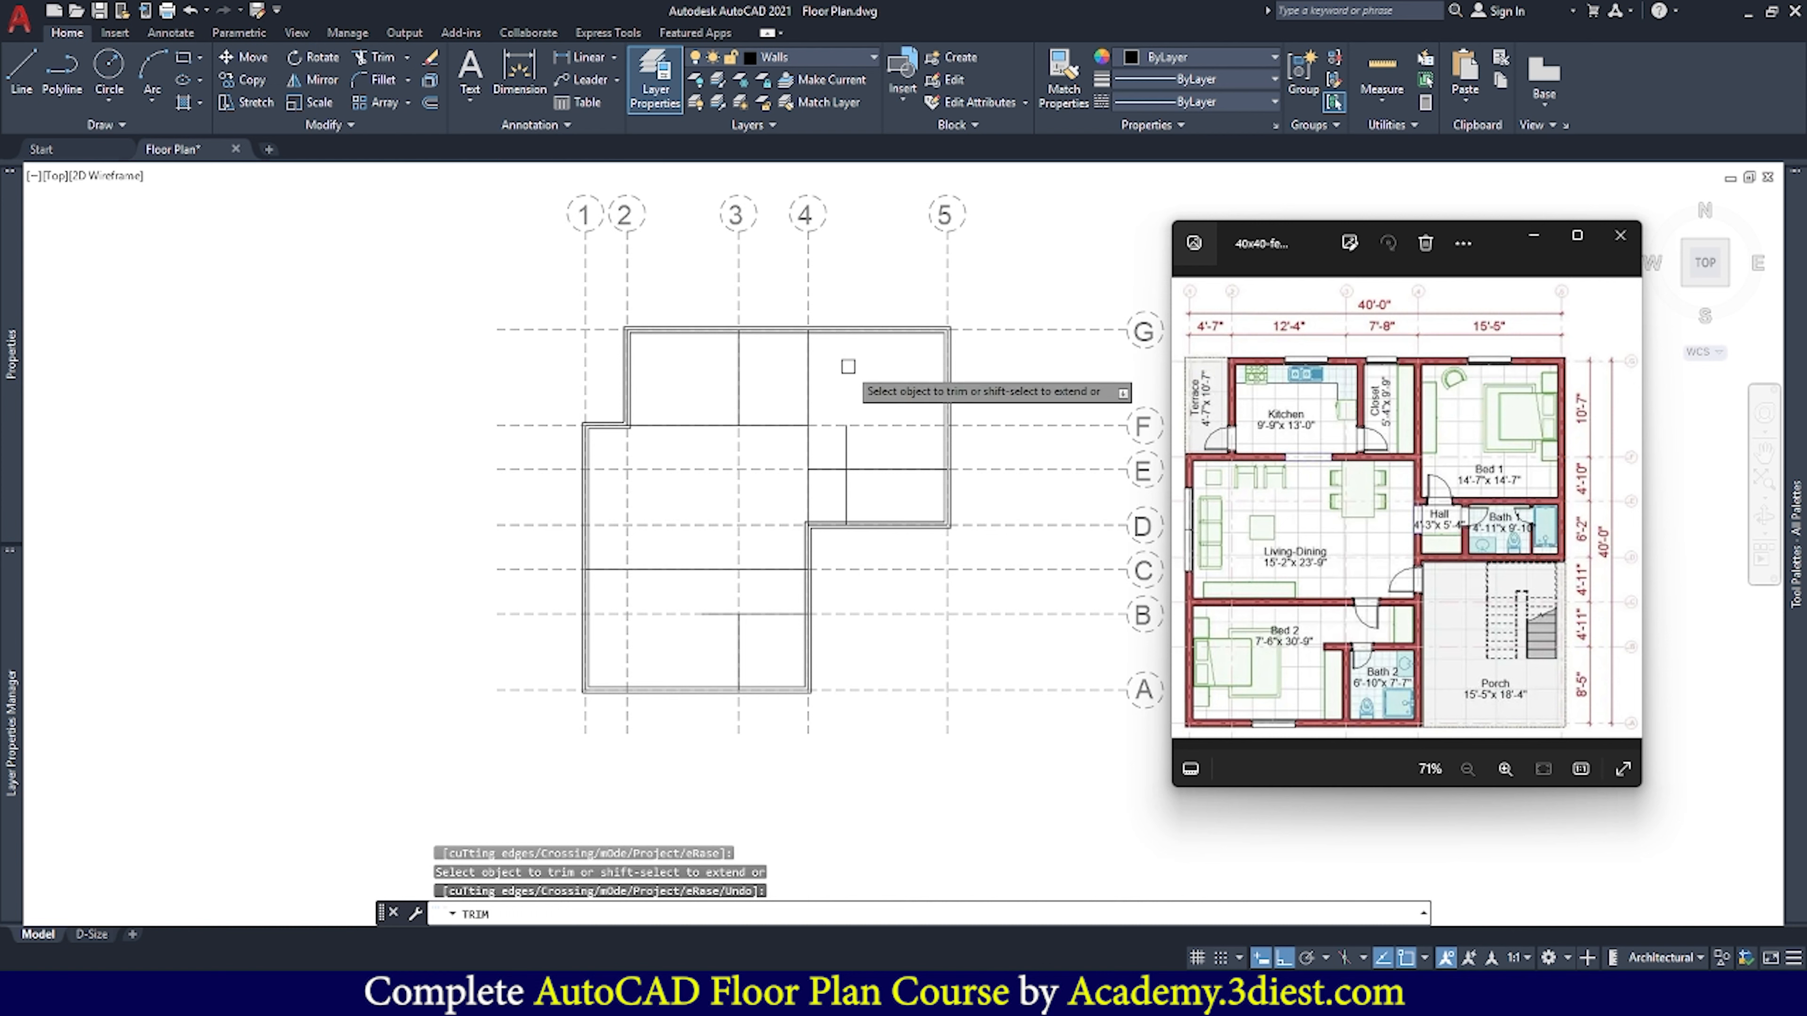
scroll(841, 455, up, 4)
click(850, 441)
key(Escape)
Offset the interior wall line on grid line F by 4" to both sides
scroll(846, 434, down, 5)
scroll(722, 467, up, 3)
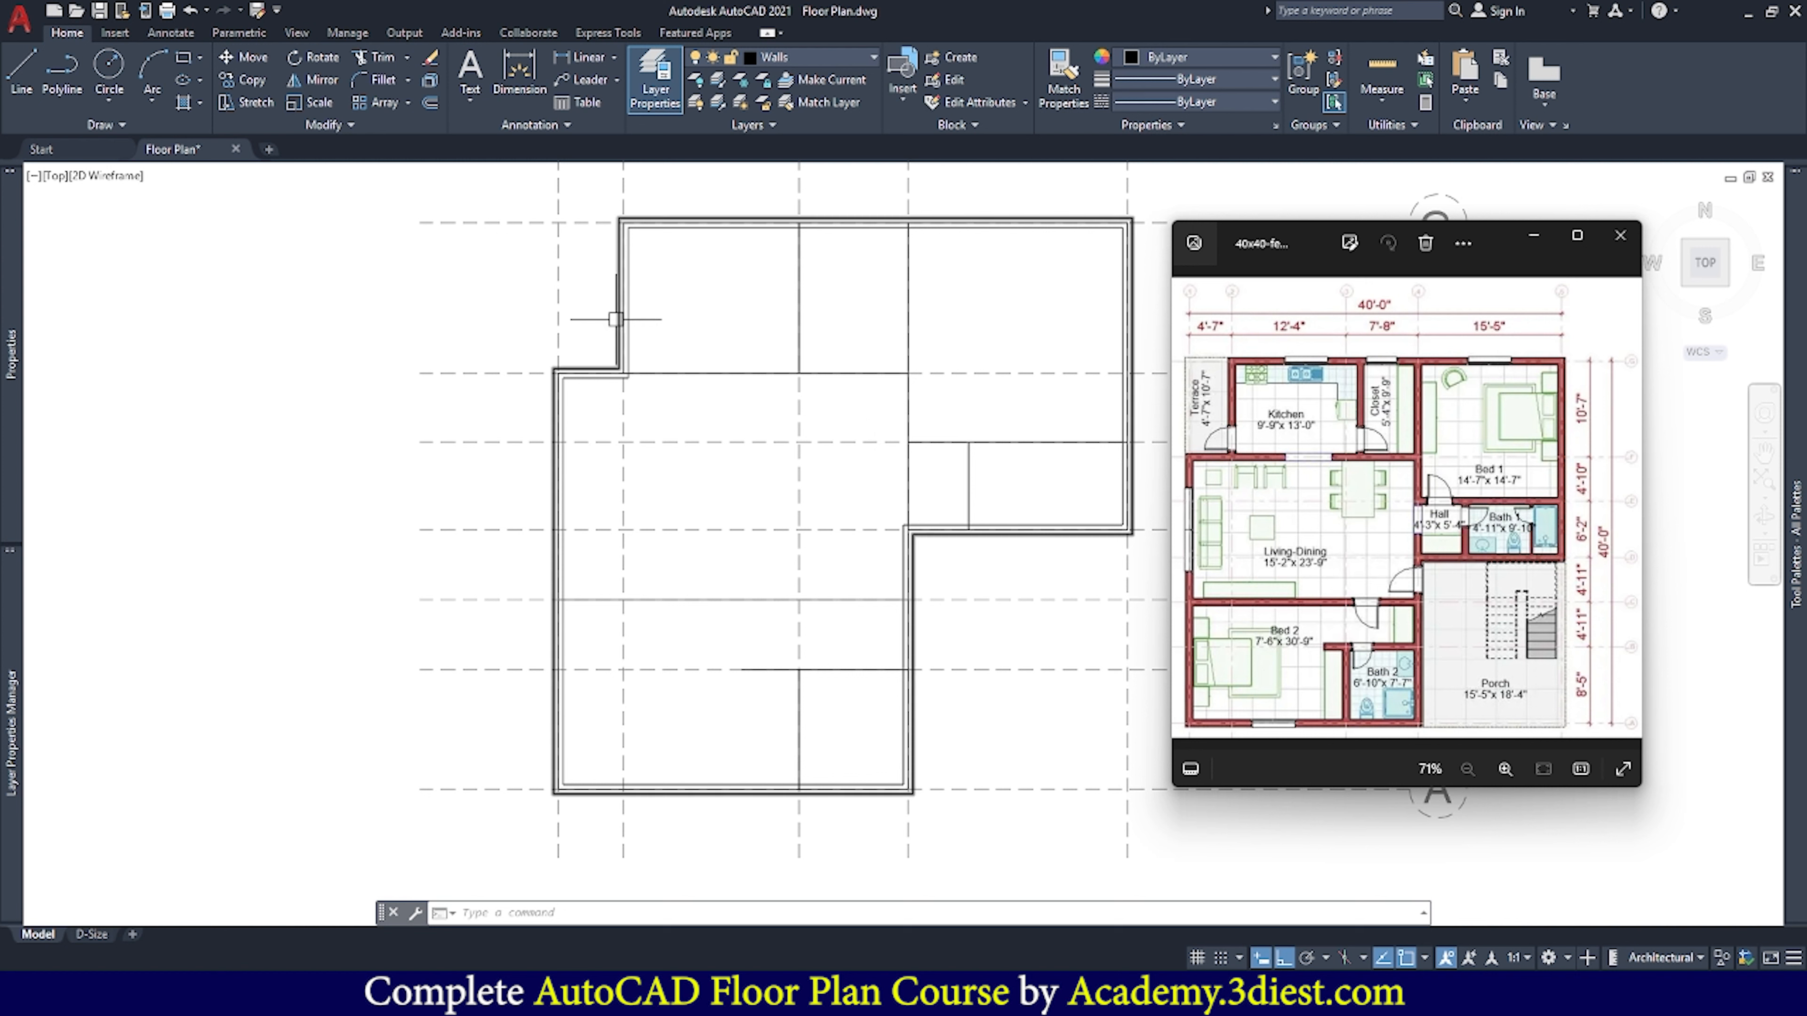
click(431, 103)
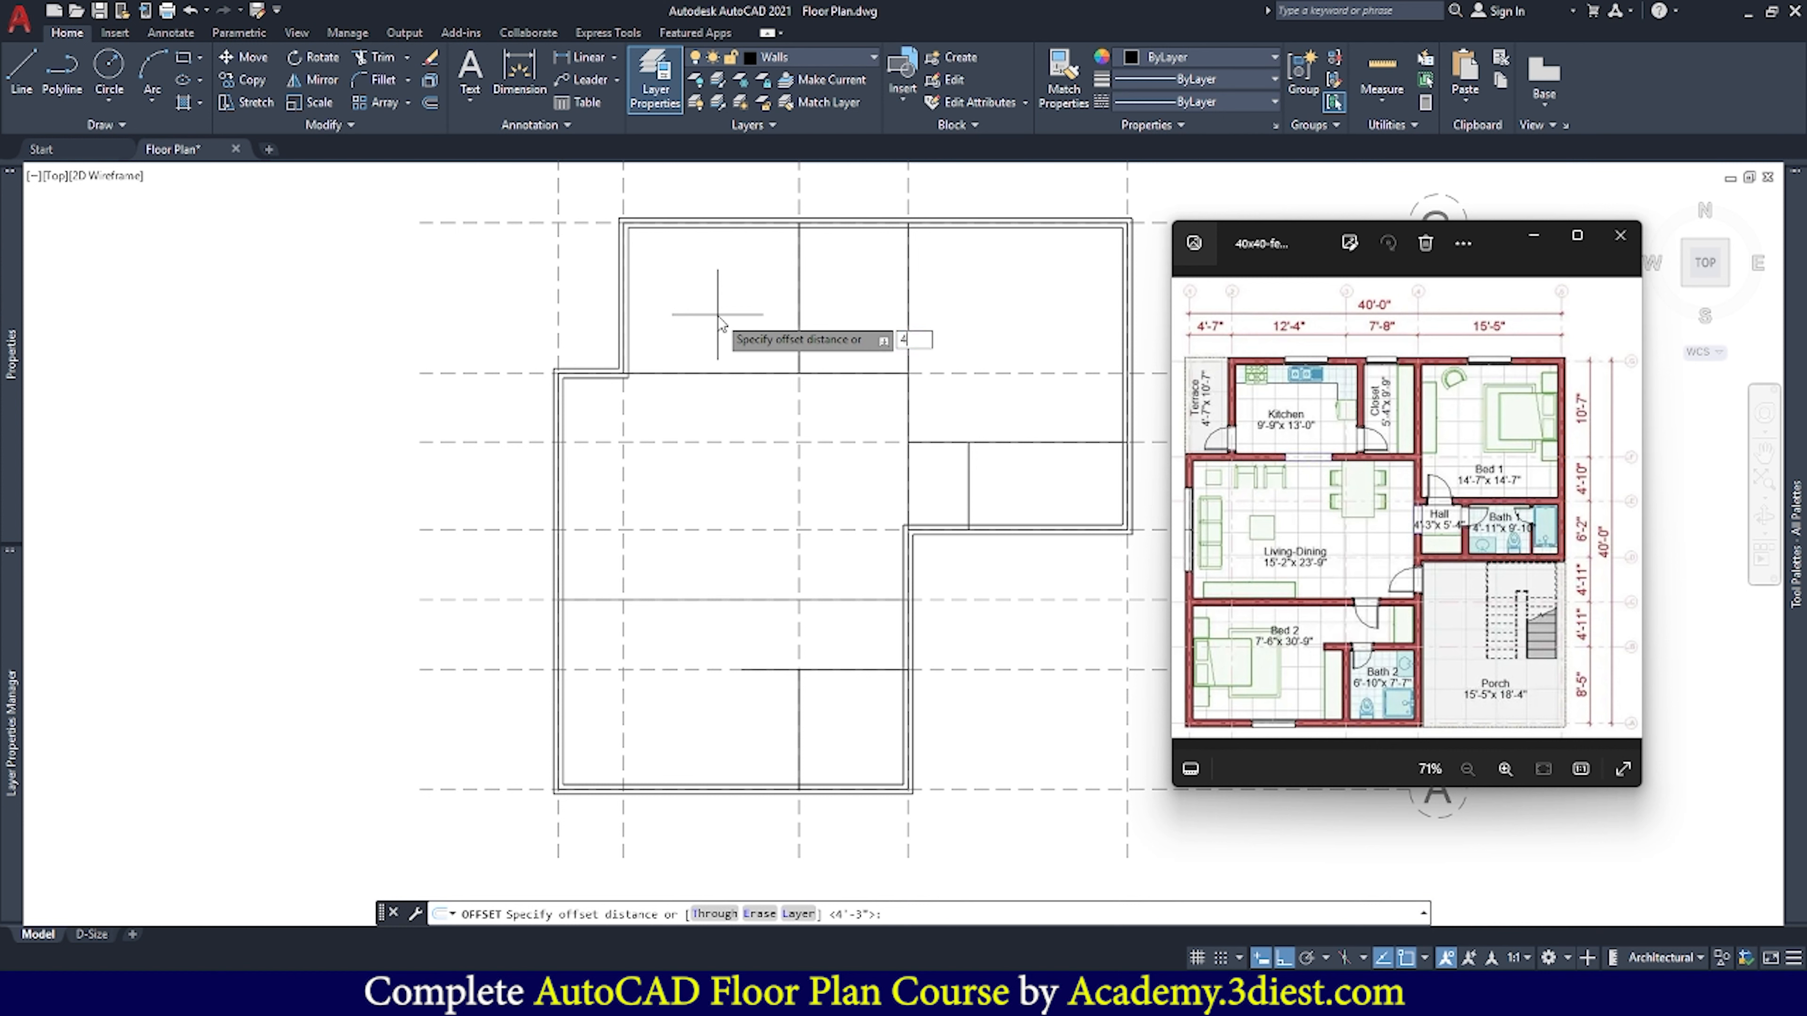
key(Return)
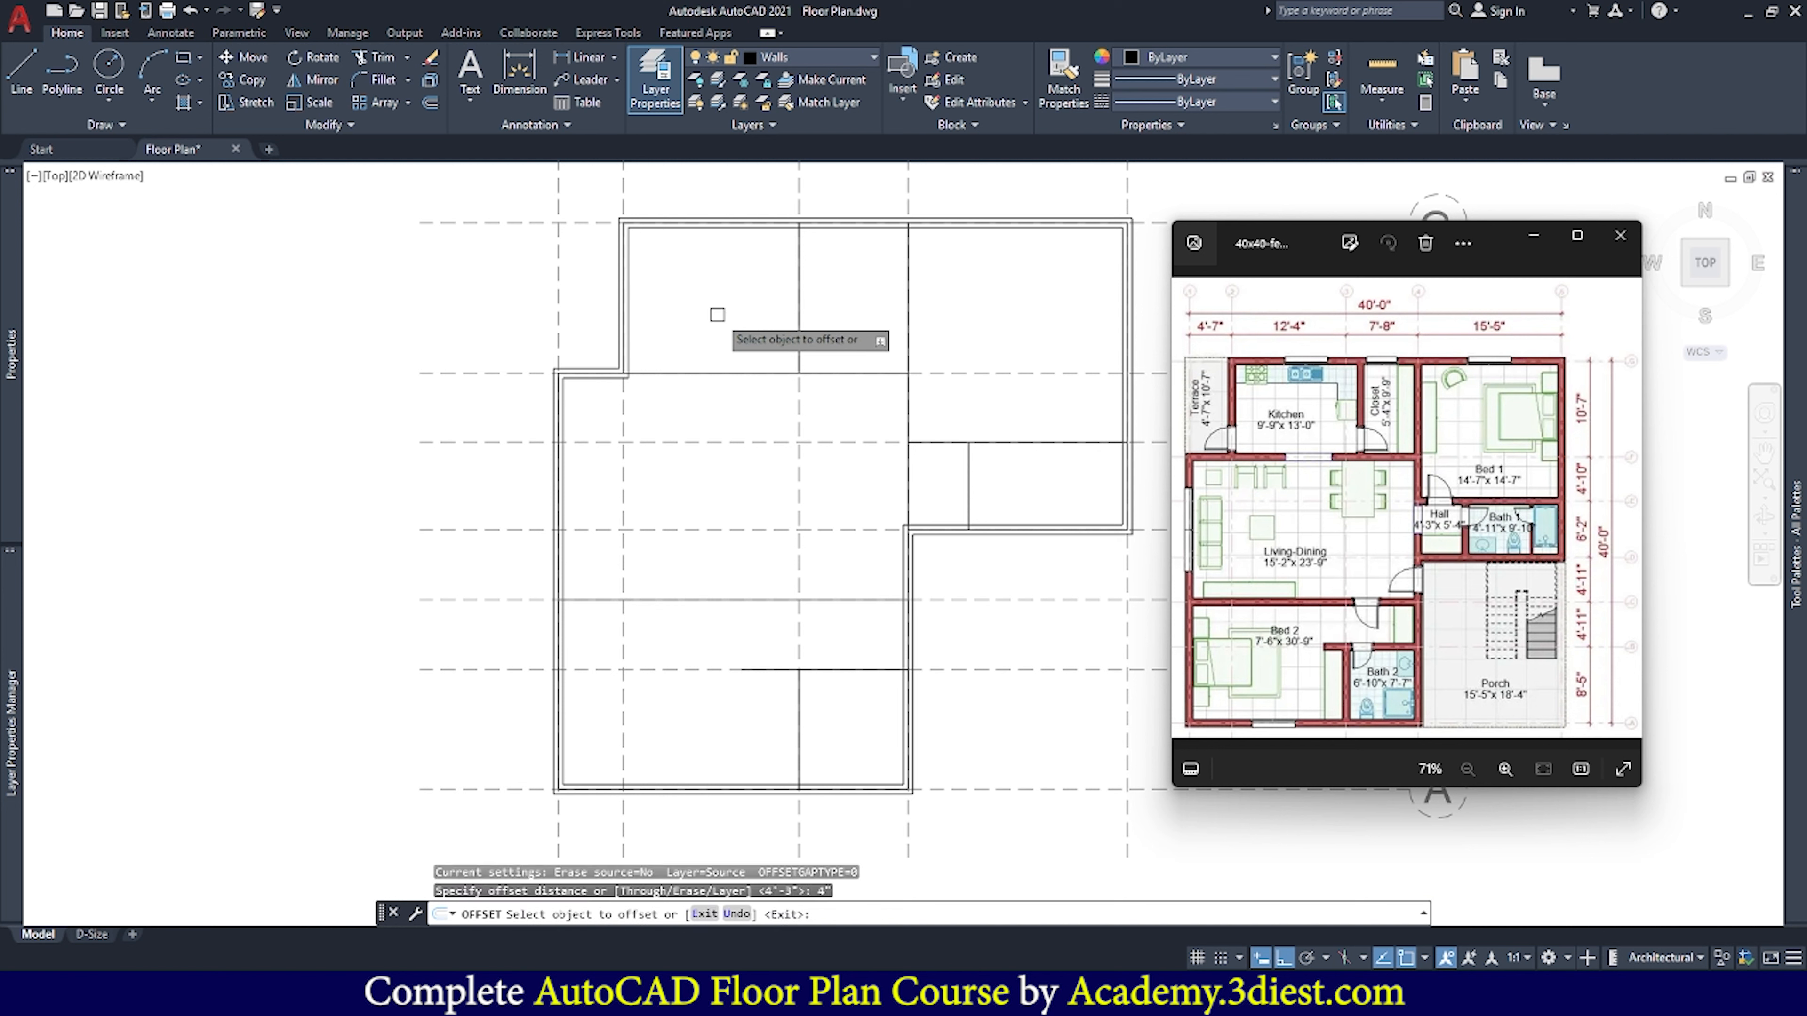
scroll(717, 317, up, 5)
click(722, 407)
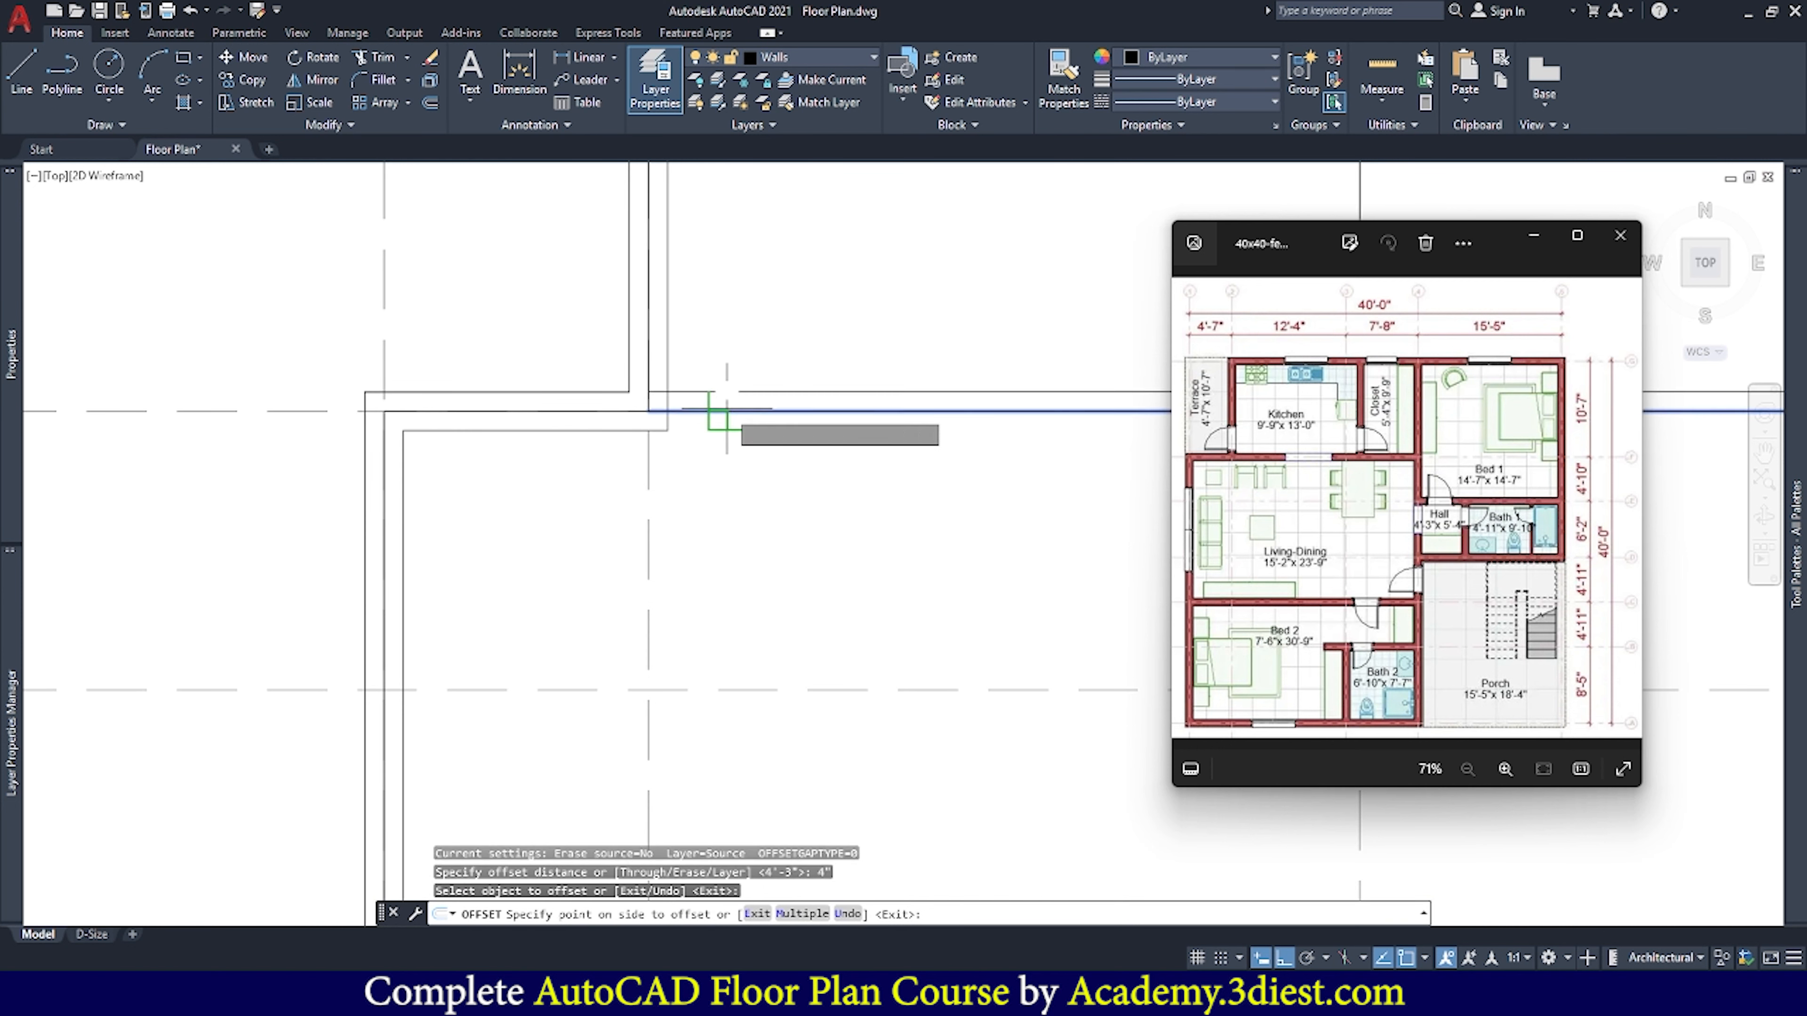
click(739, 370)
click(734, 412)
click(731, 455)
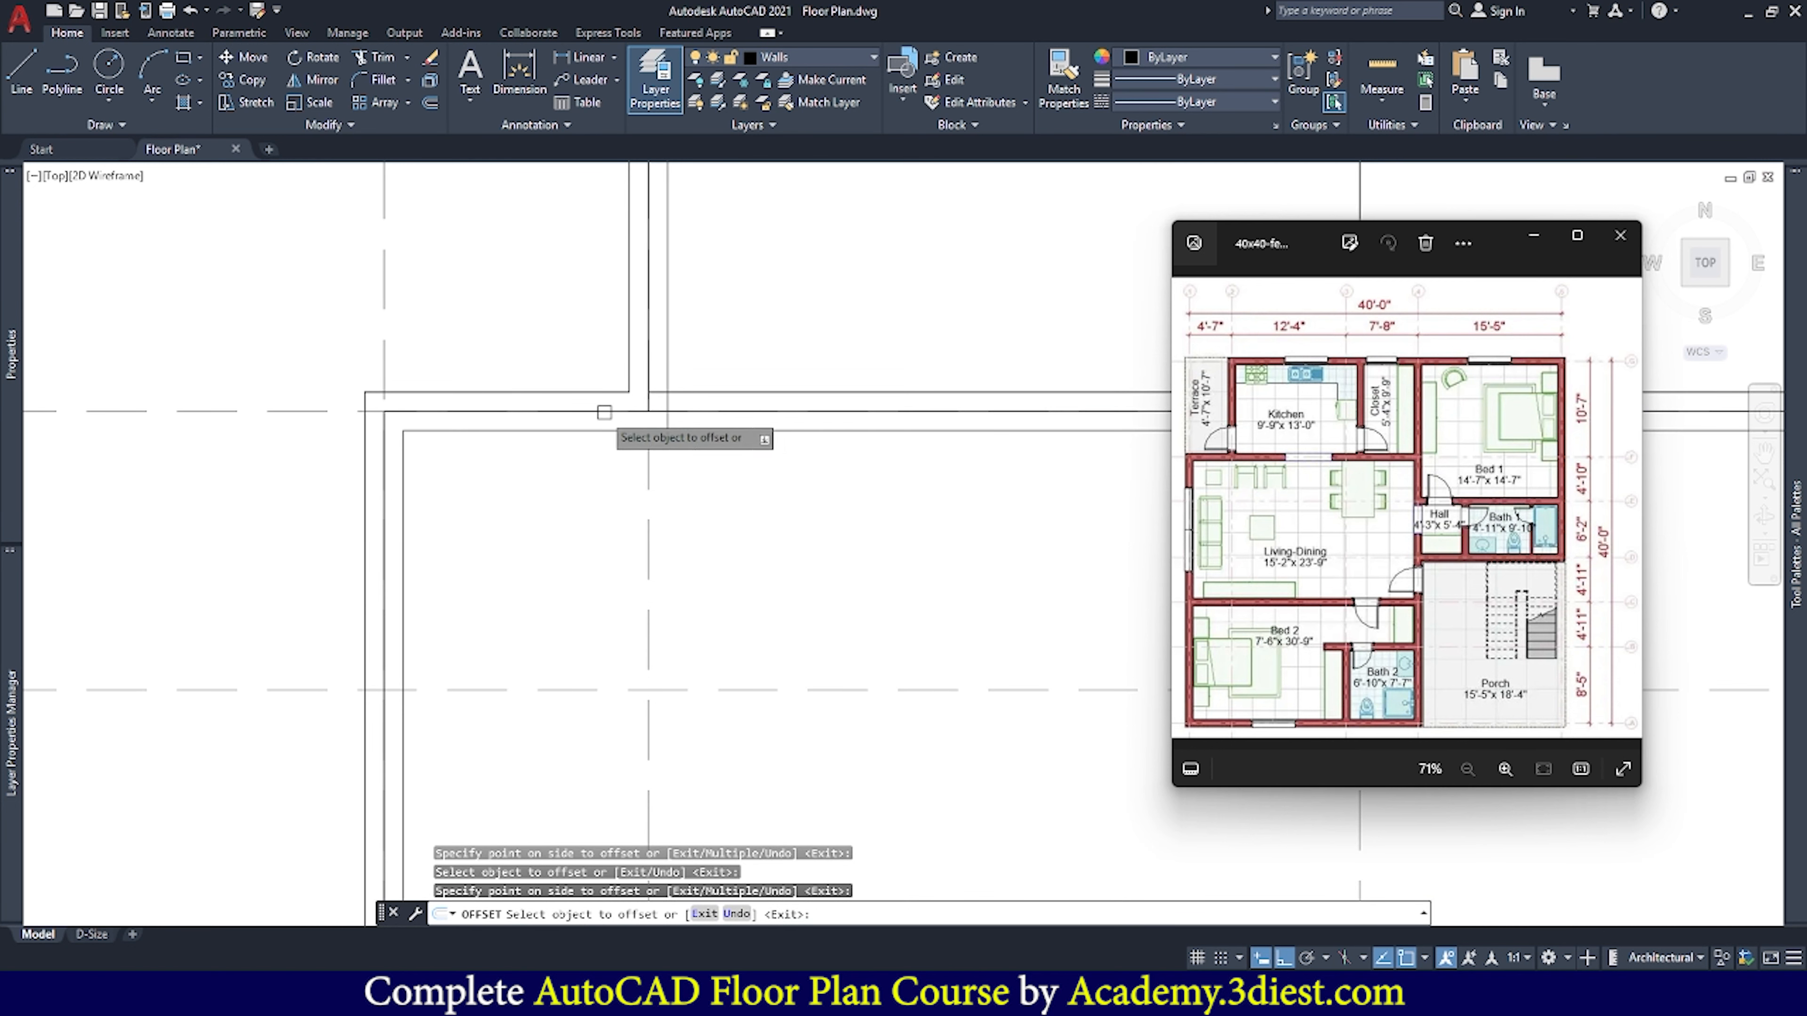
Offset the remaining interior wall lines, including the Bath 1 partition and the Bath 2 walls, by 4" to both sides
scroll(605, 416, down, 5)
scroll(697, 391, up, 5)
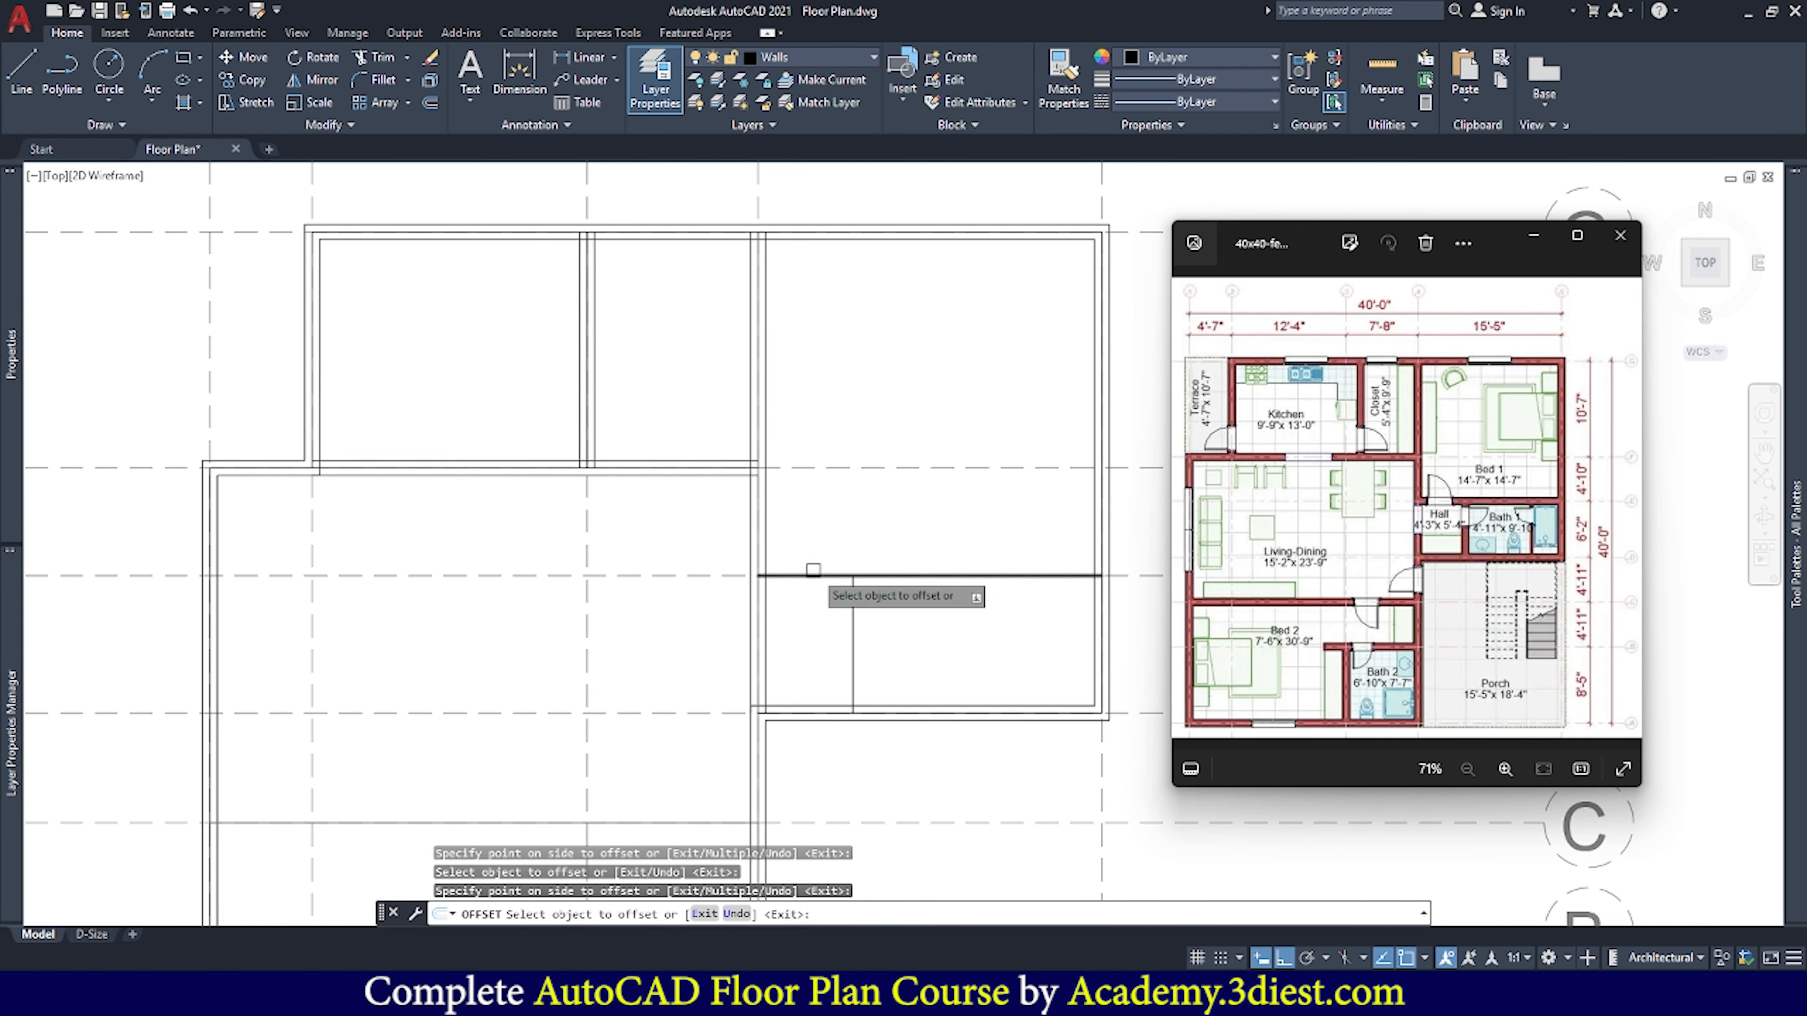
scroll(848, 617, up, 2)
click(849, 617)
click(807, 617)
scroll(835, 589, down, 5)
click(823, 596)
click(823, 647)
click(738, 596)
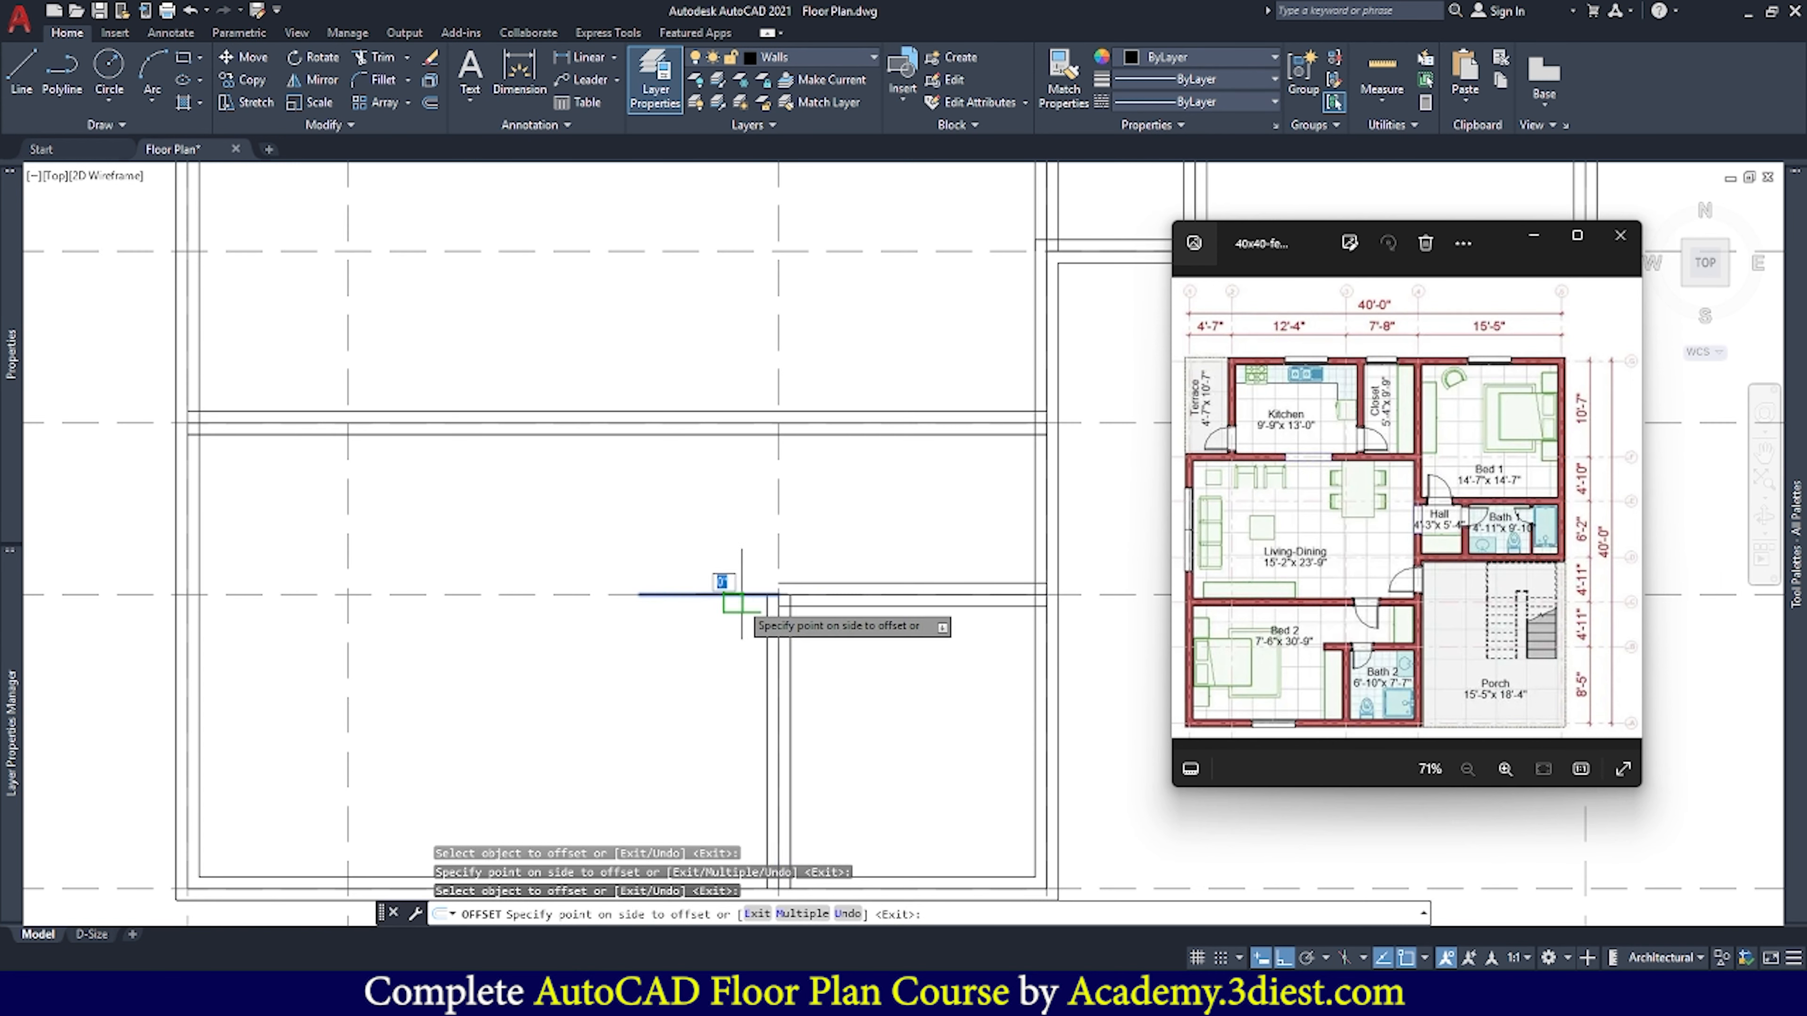
click(737, 594)
key(Return)
Draw a line closing the free end of the short wall on grid line B west of grid line 3
scroll(804, 605, down, 6)
scroll(880, 548, up, 3)
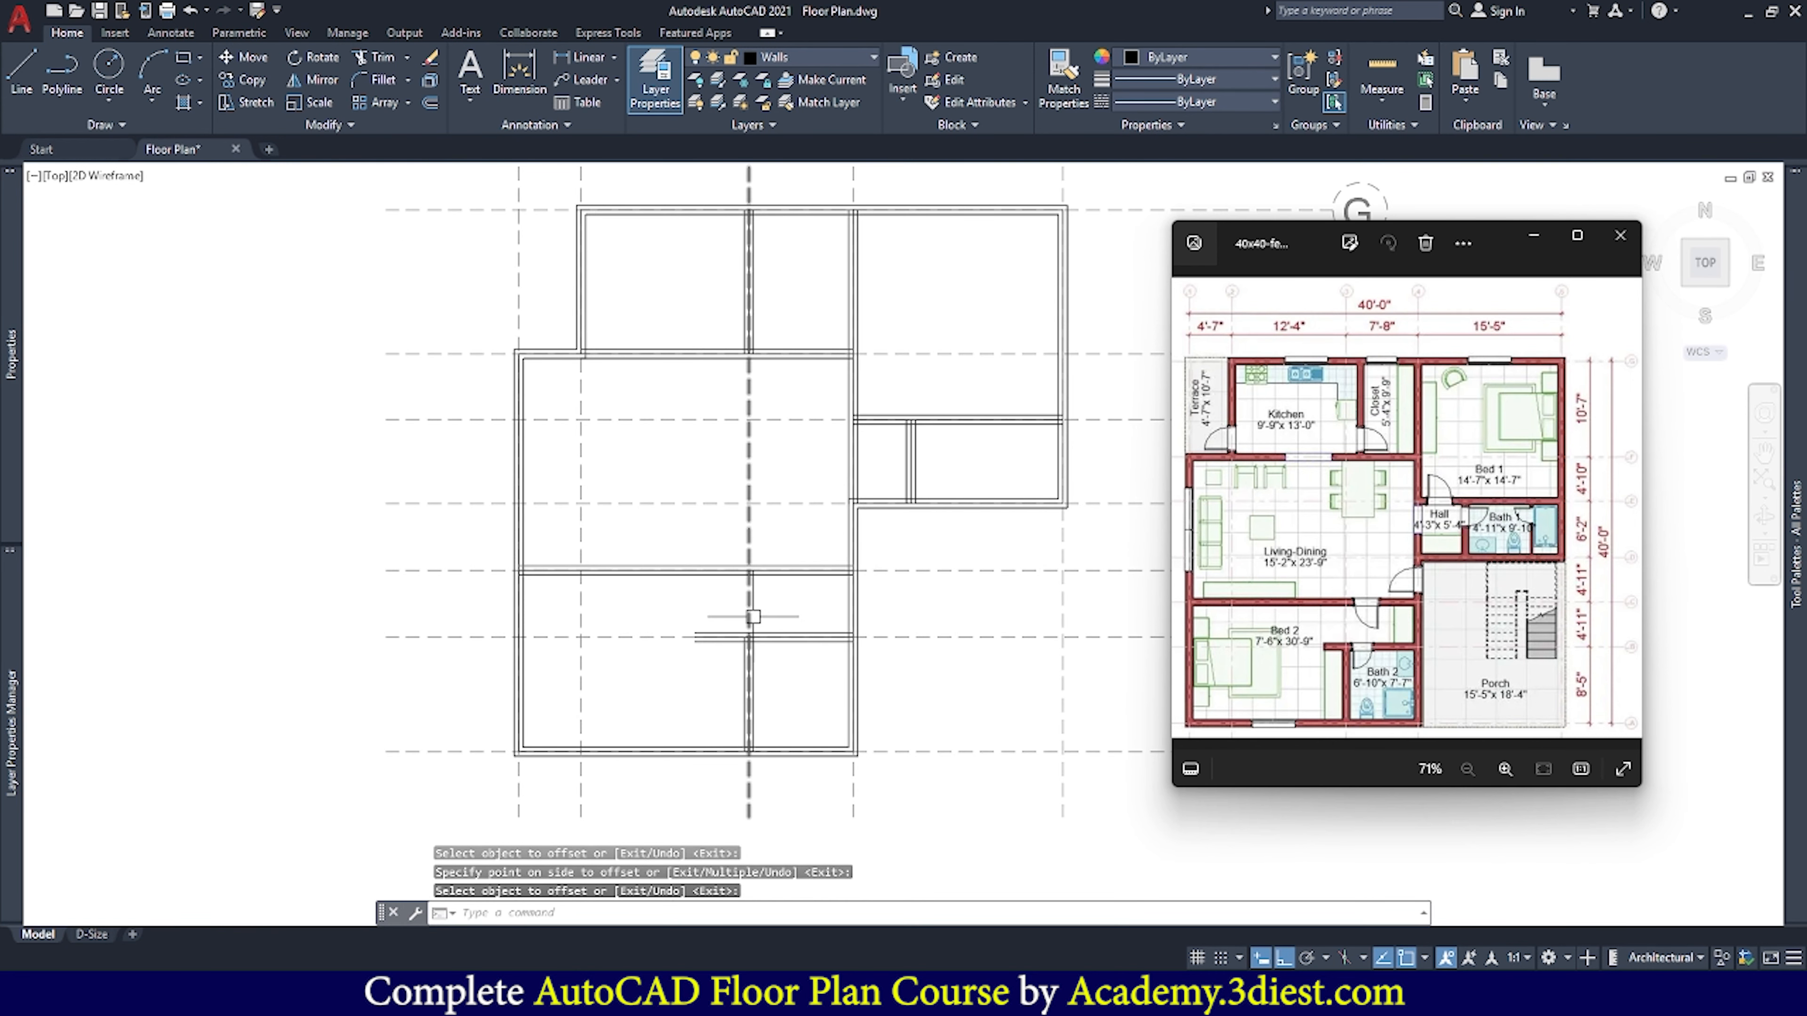
scroll(696, 630, up, 5)
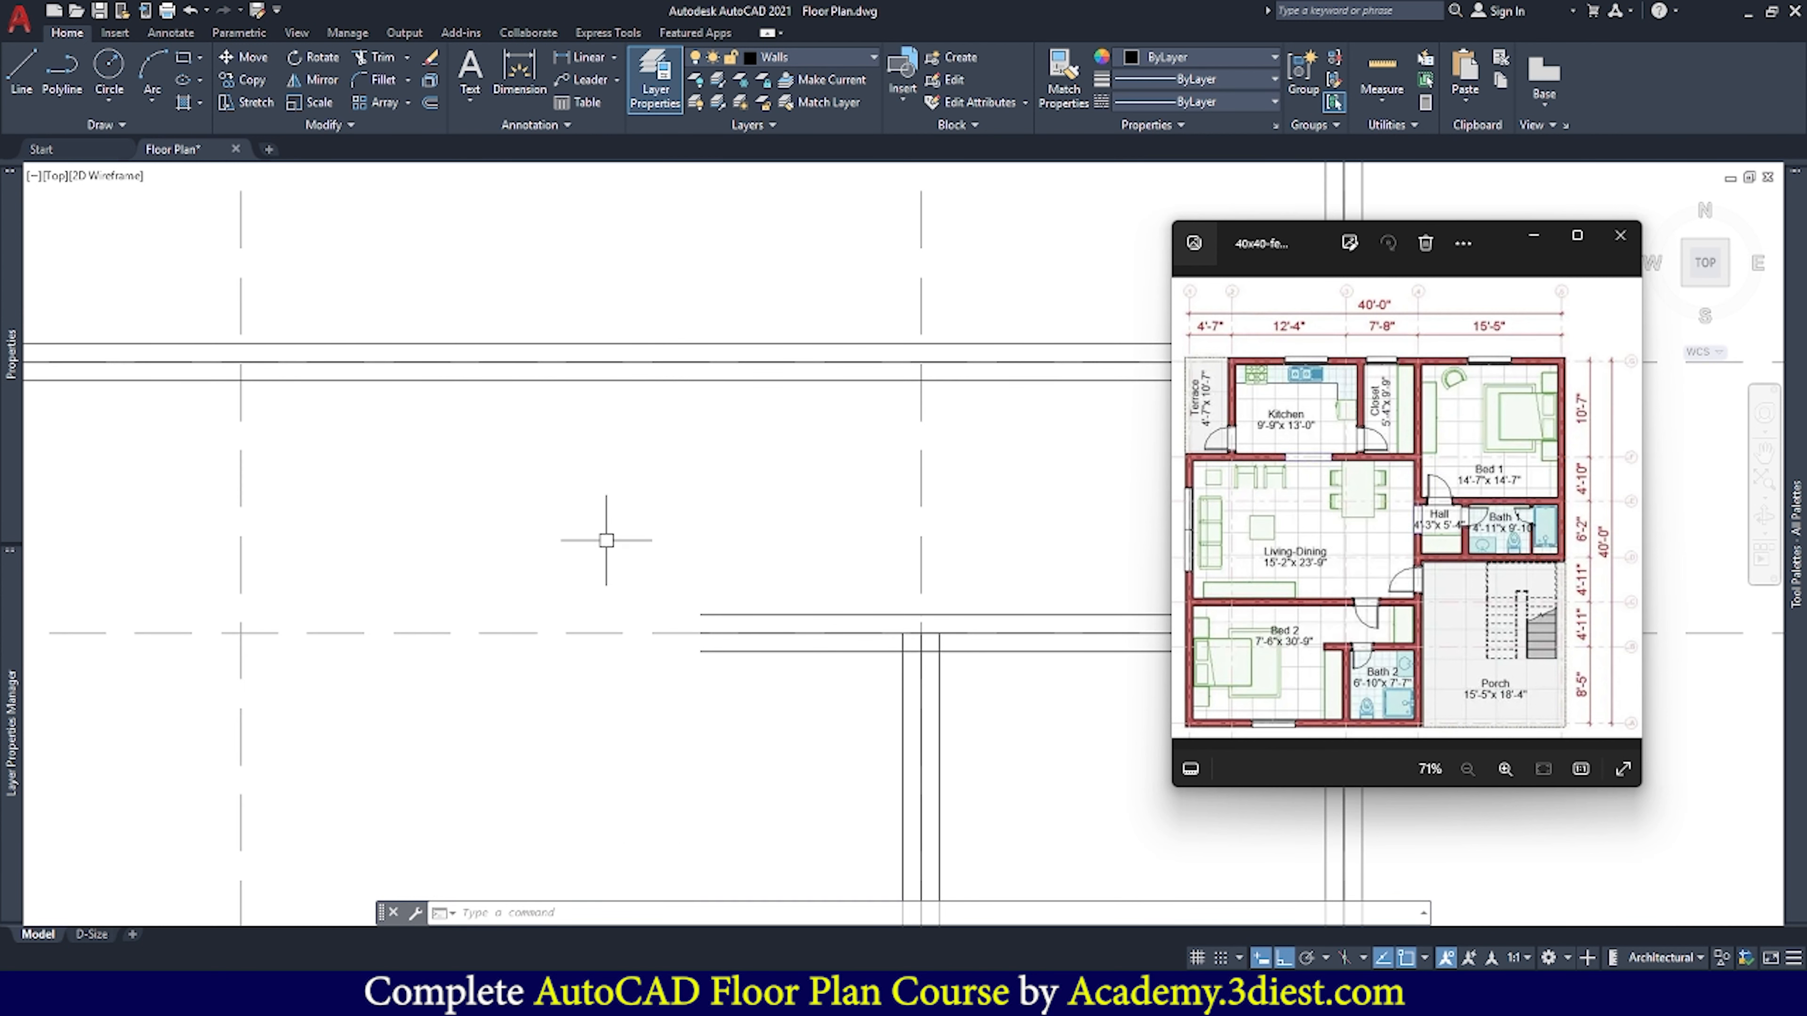
click(21, 71)
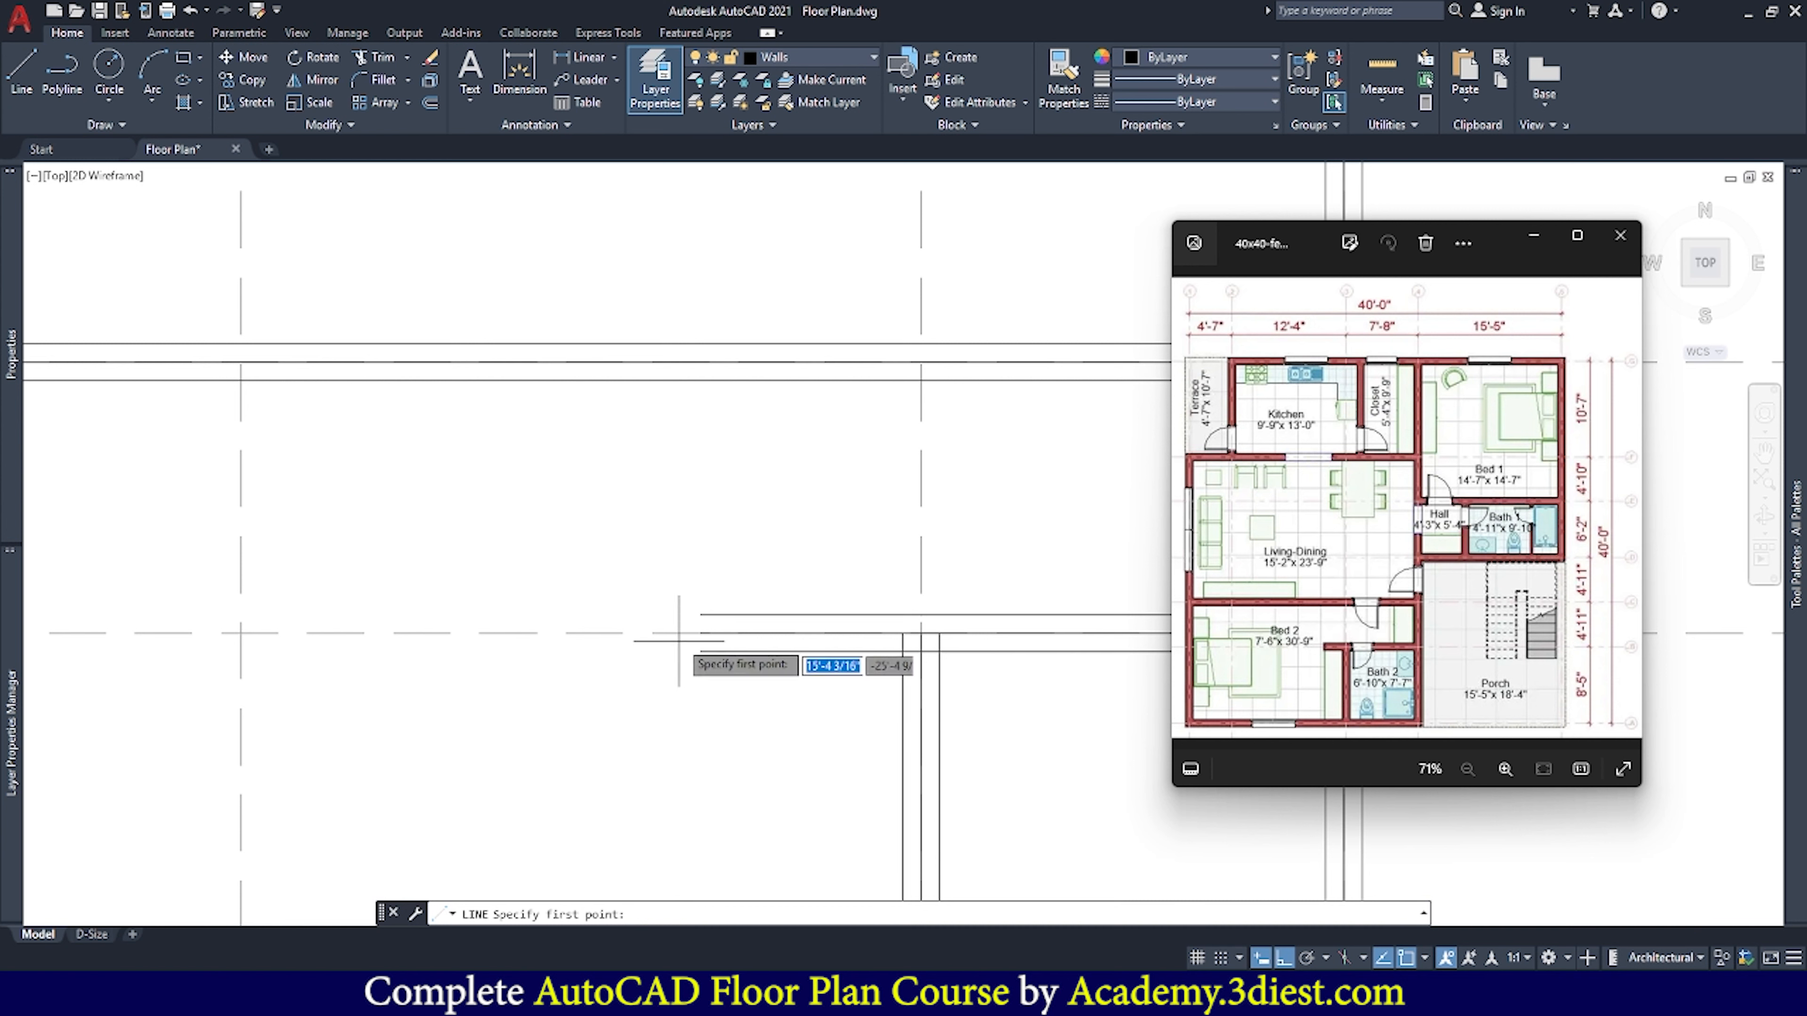
click(701, 614)
click(700, 652)
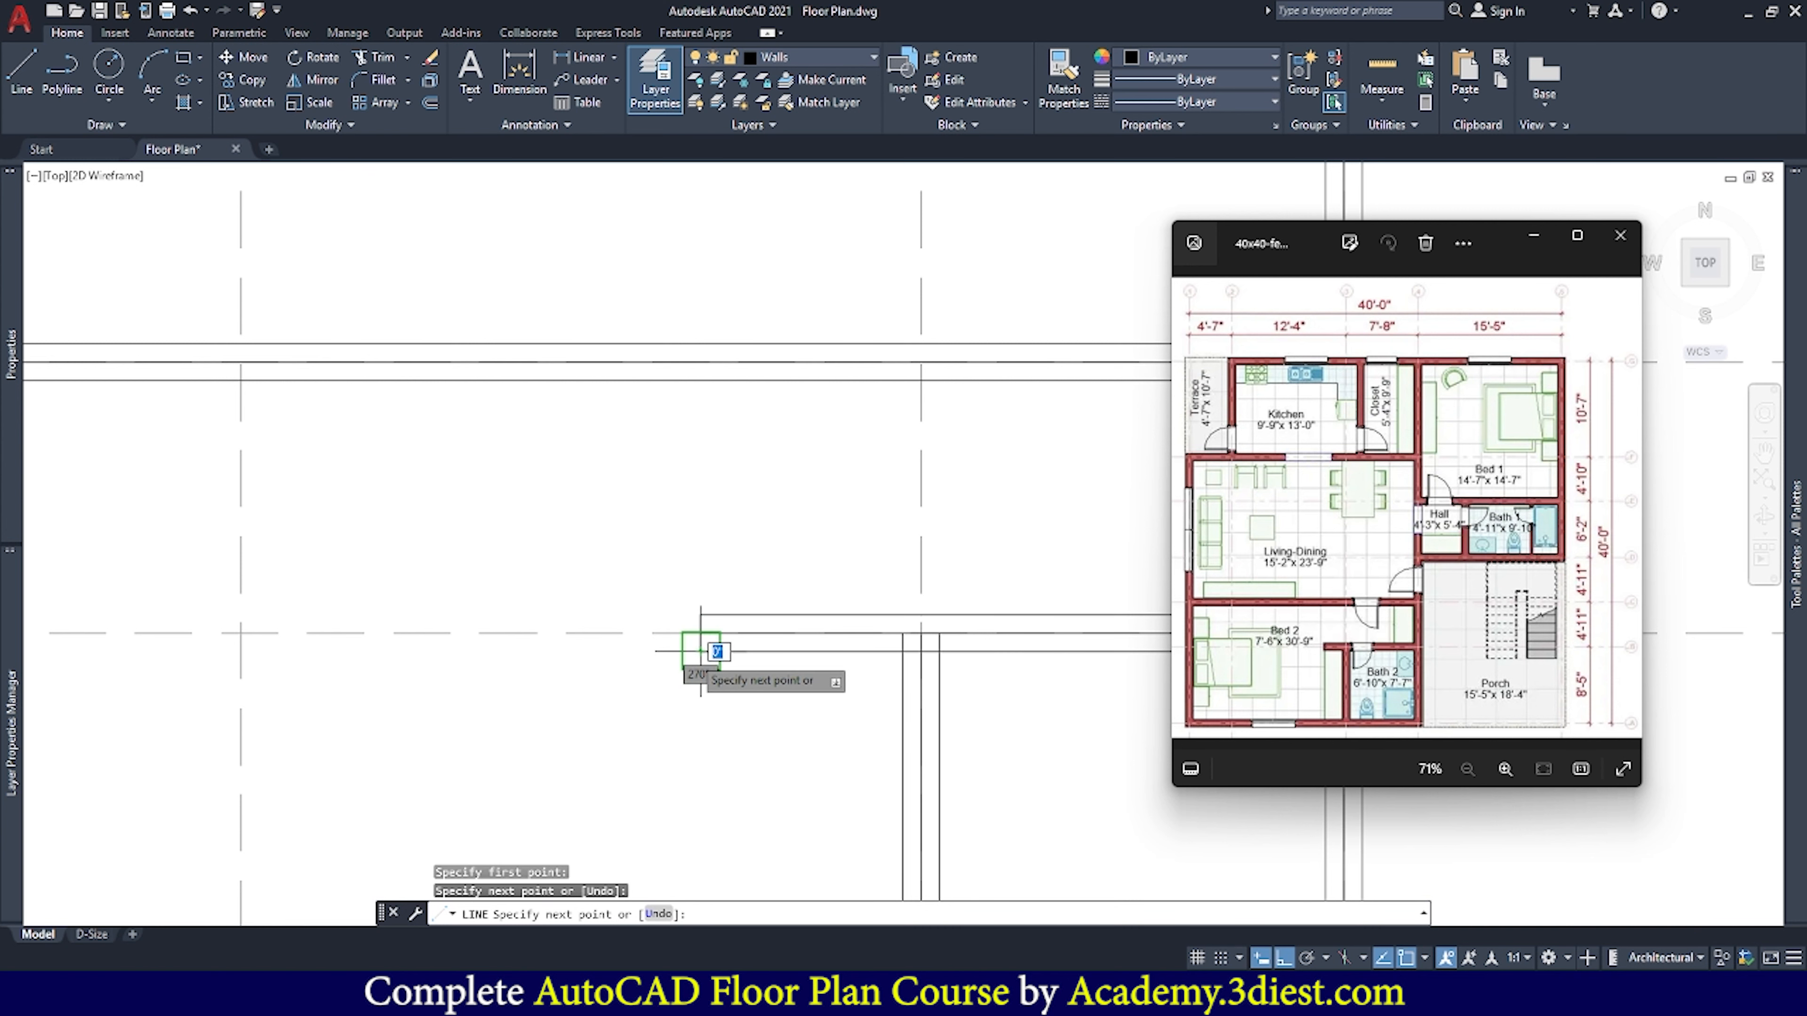
key(Return)
Erase the centre line of the wall on grid line C and the centre line of the exterior walls
scroll(810, 680, down, 4)
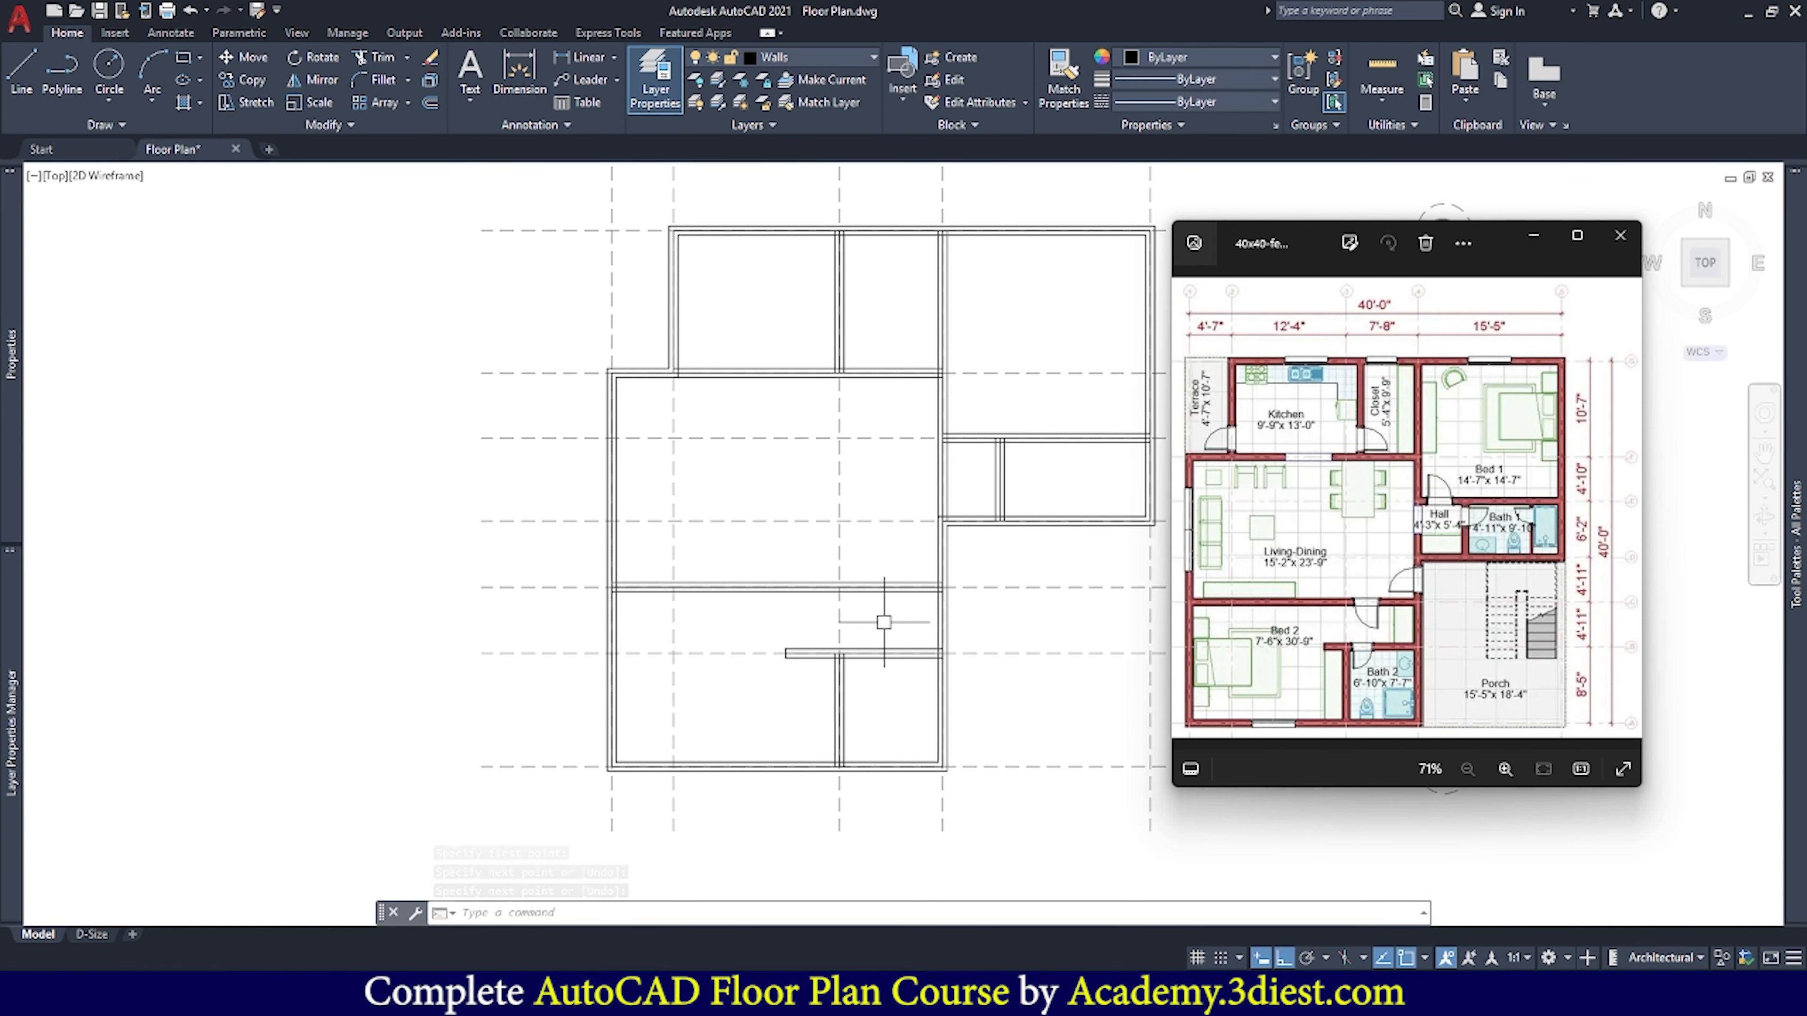
scroll(883, 614, up, 3)
click(882, 546)
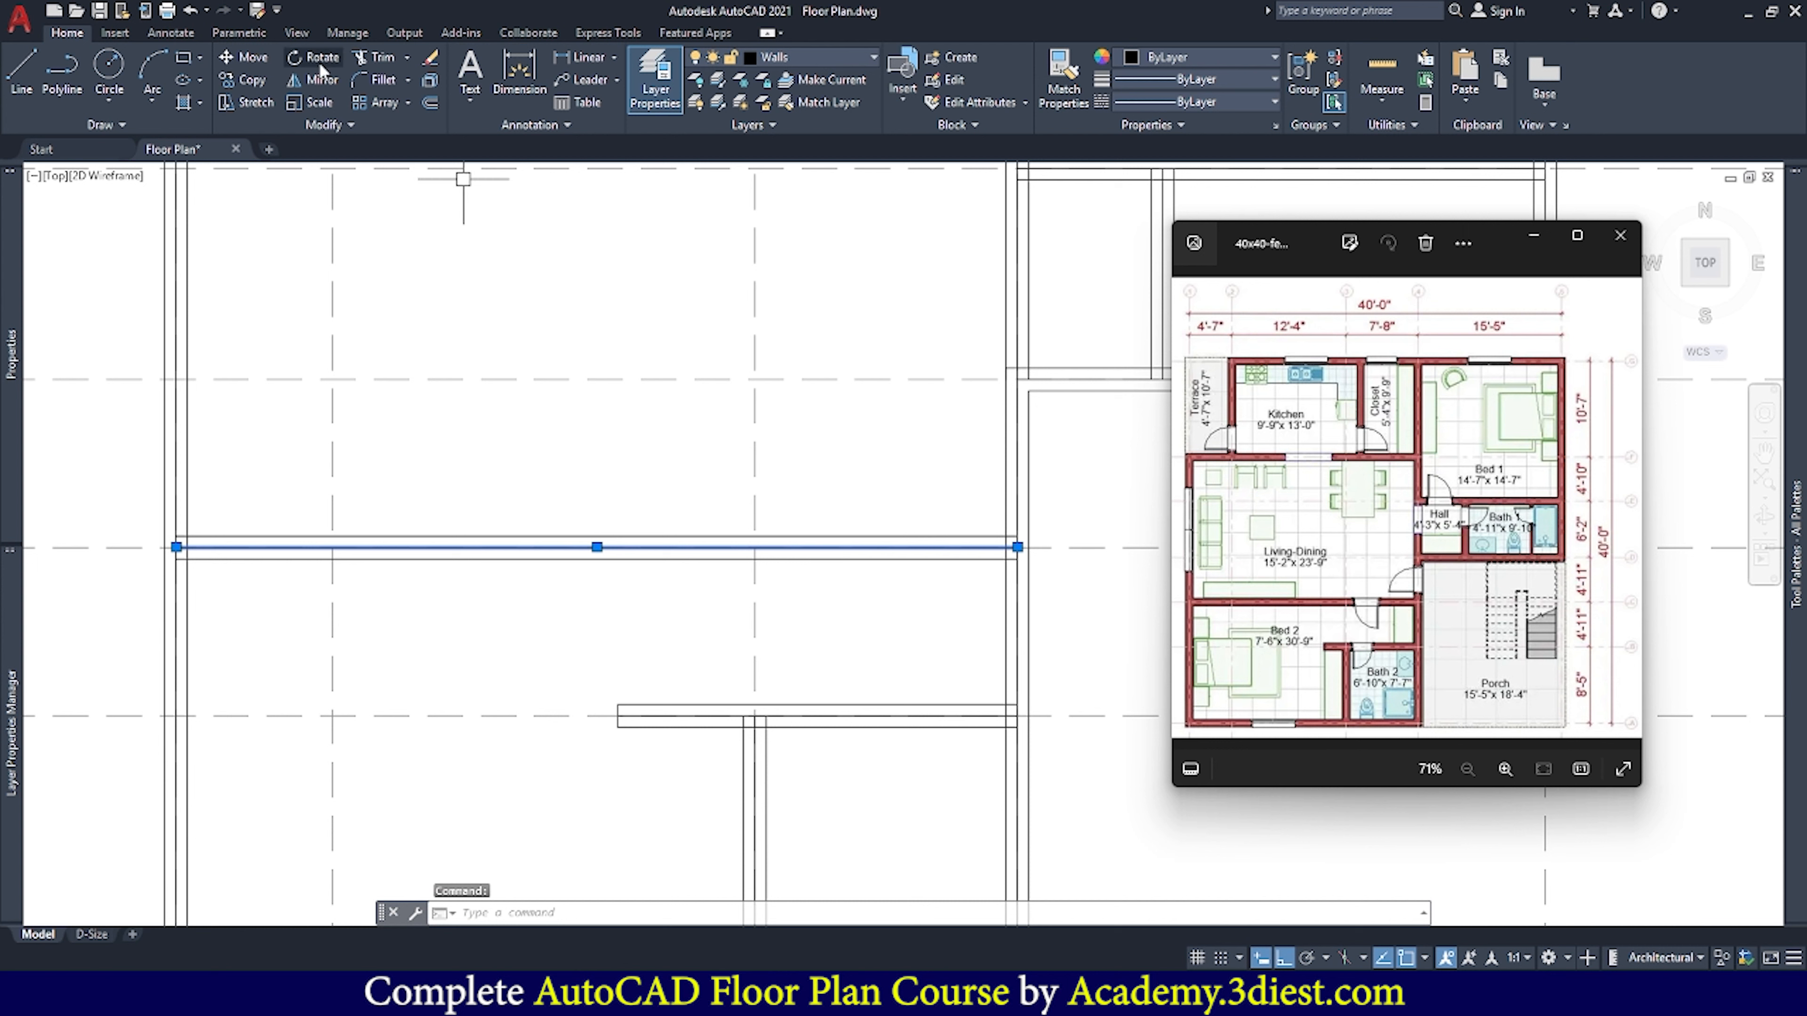
key(Escape)
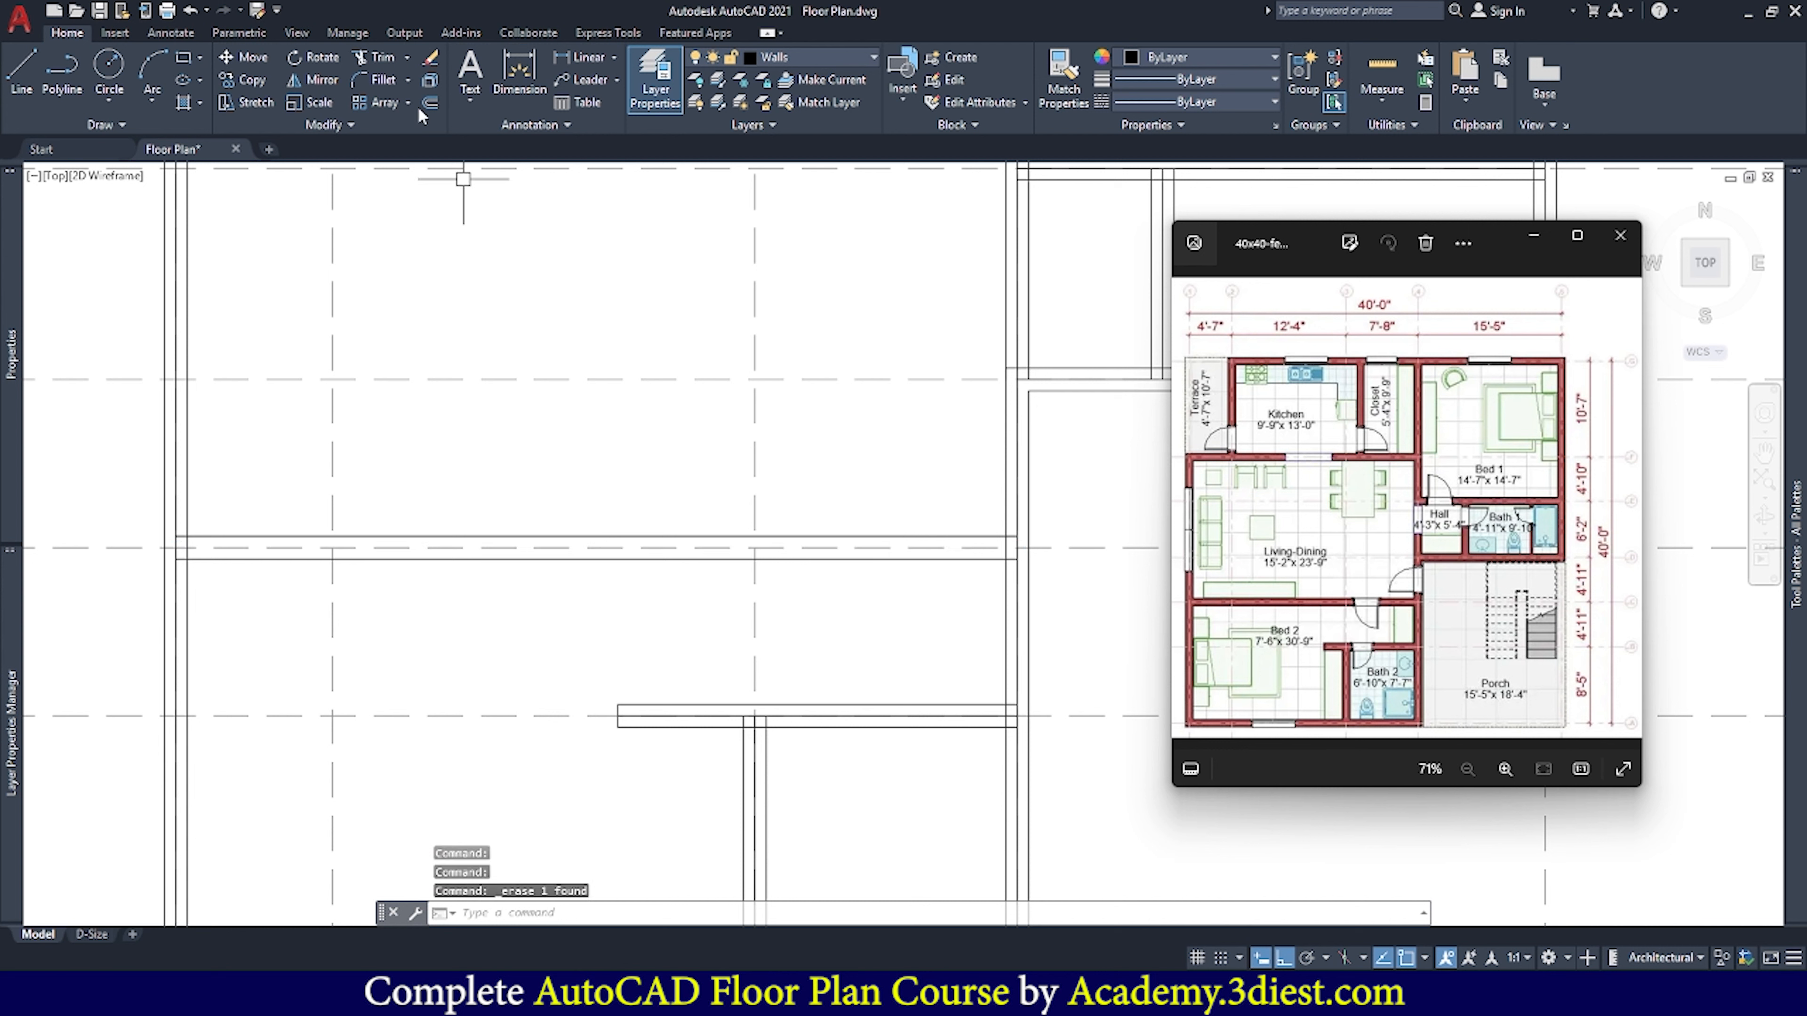
click(431, 59)
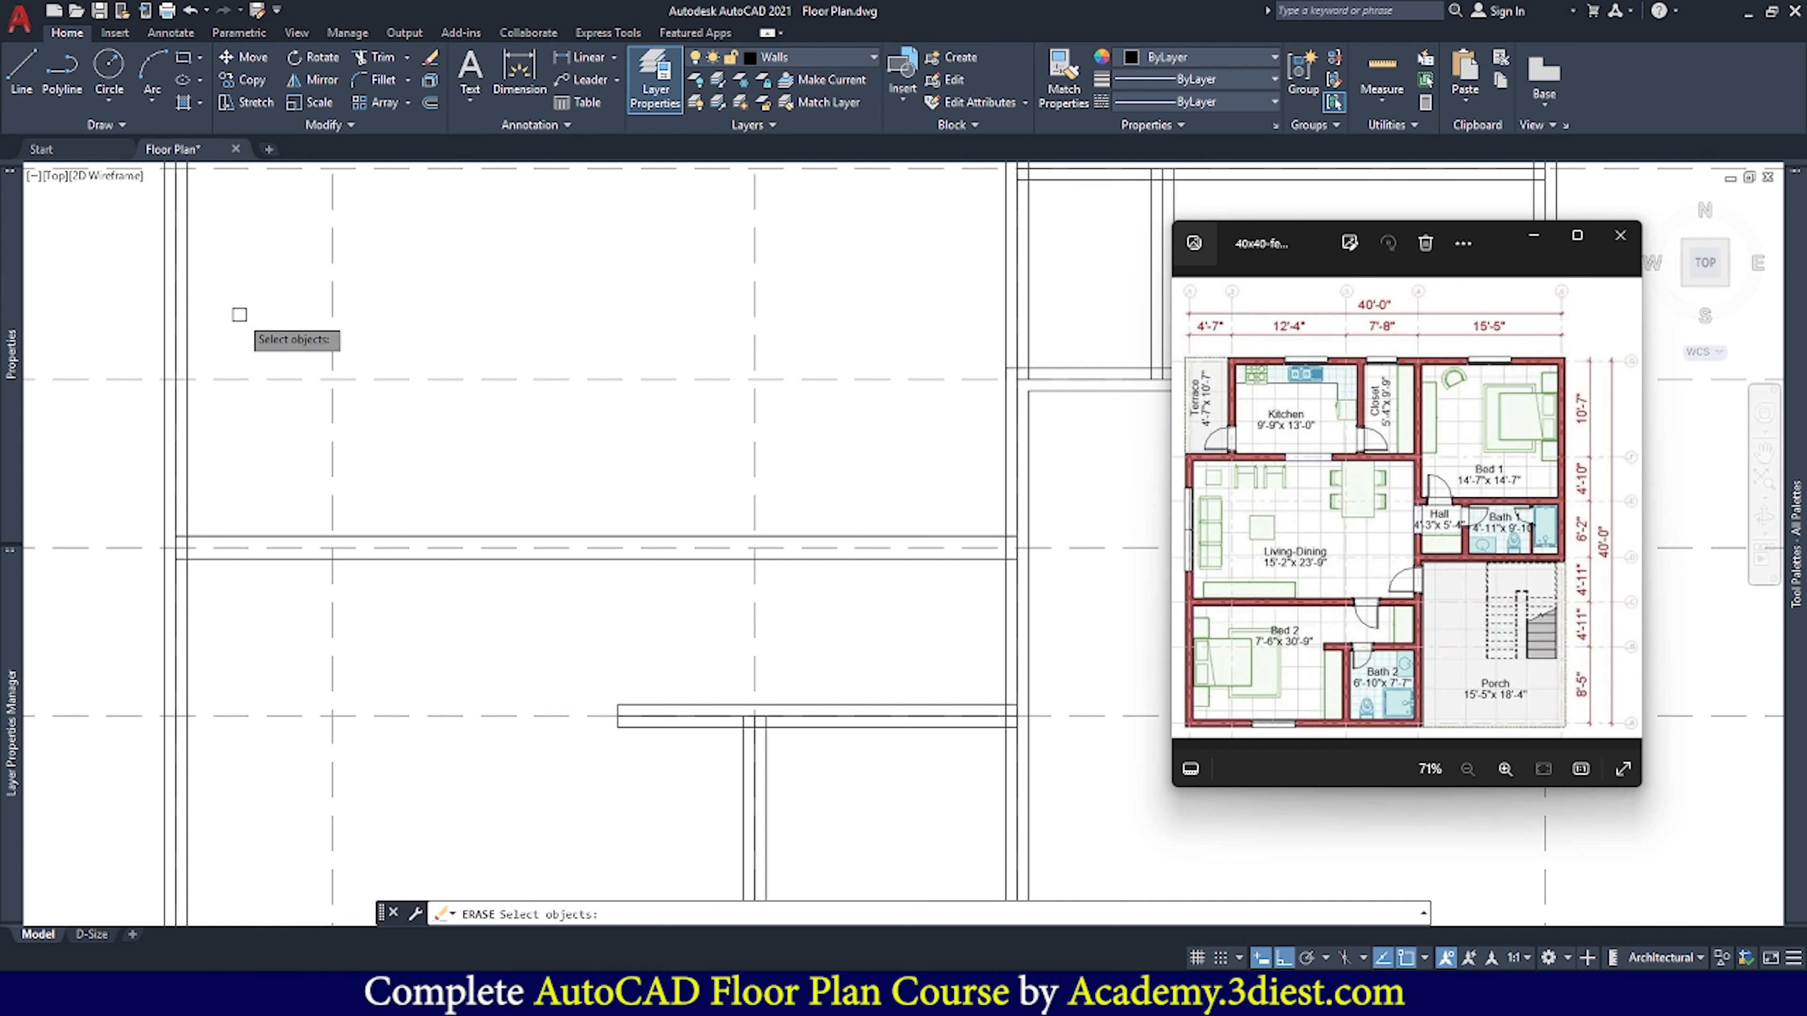
click(175, 317)
key(Return)
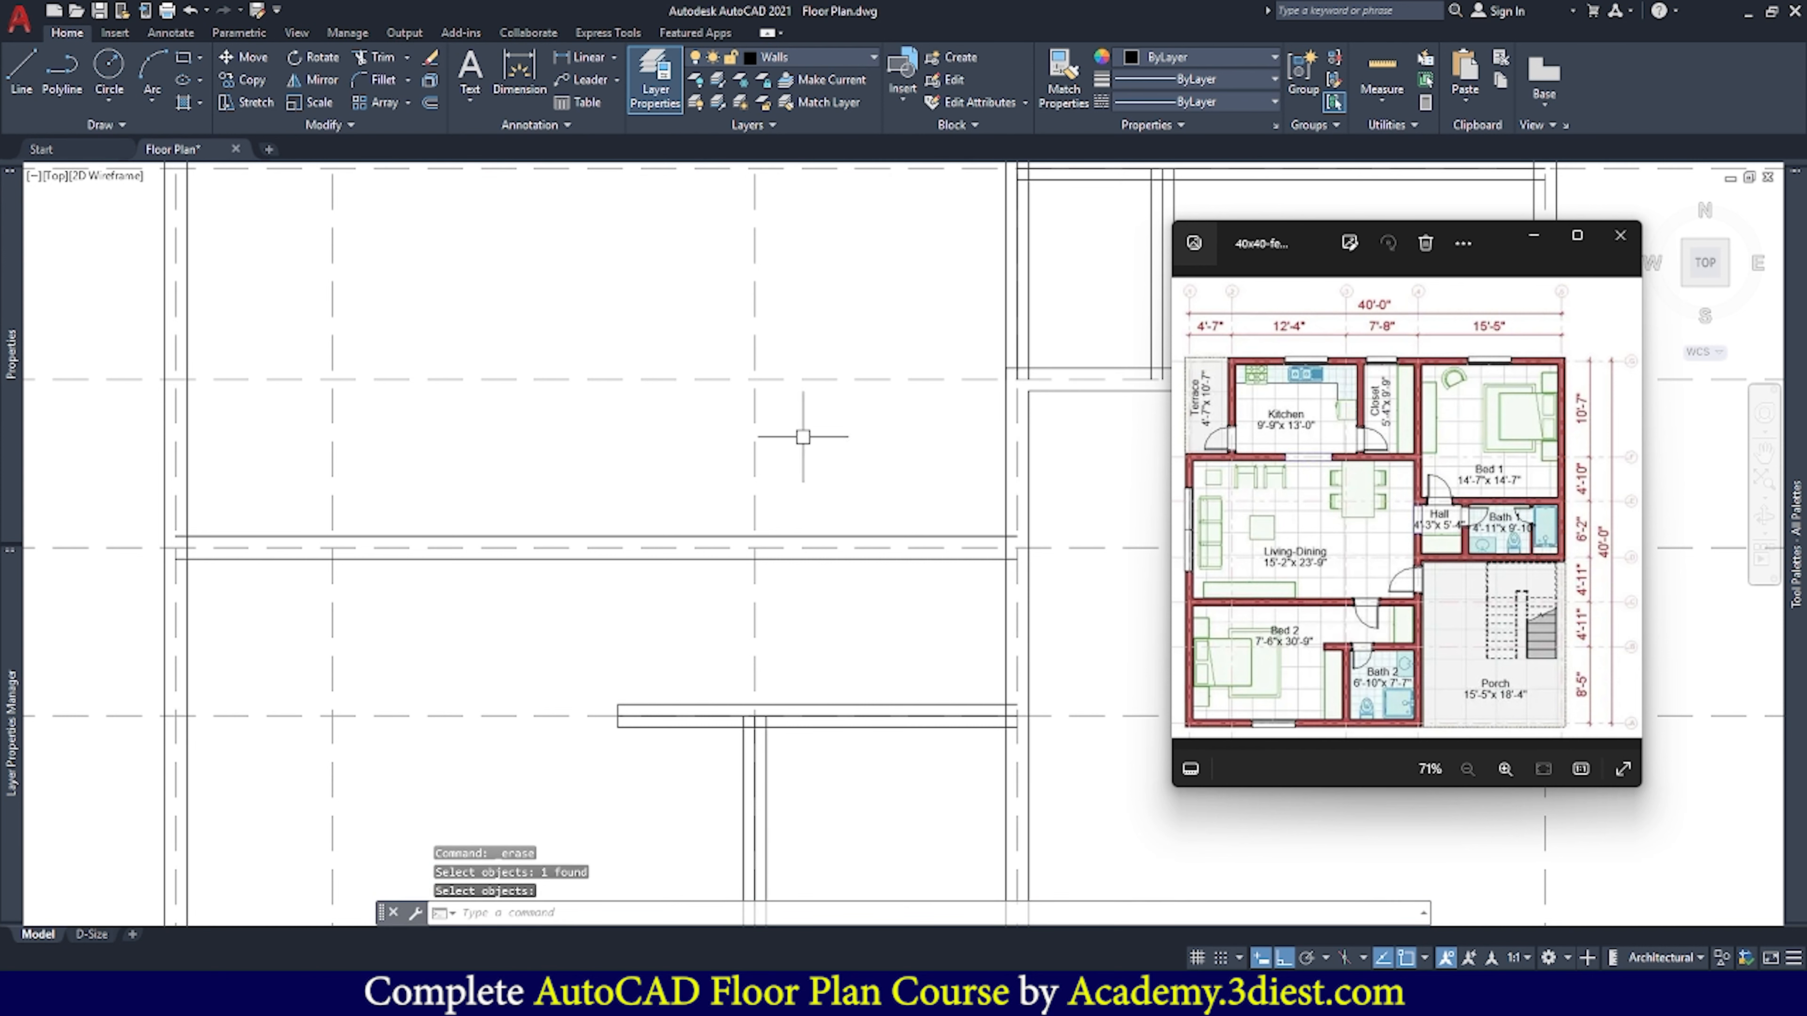
Erase the remaining interior wall centre lines, including those of the Bath 2 walls and the Bath 1 partition
middle_drag(736, 742, 806, 532)
scroll(806, 532, up, 2)
key(Return)
click(834, 558)
key(Return)
middle_drag(1010, 228, 458, 853)
key(Return)
scroll(816, 258, up, 2)
click(881, 370)
key(Return)
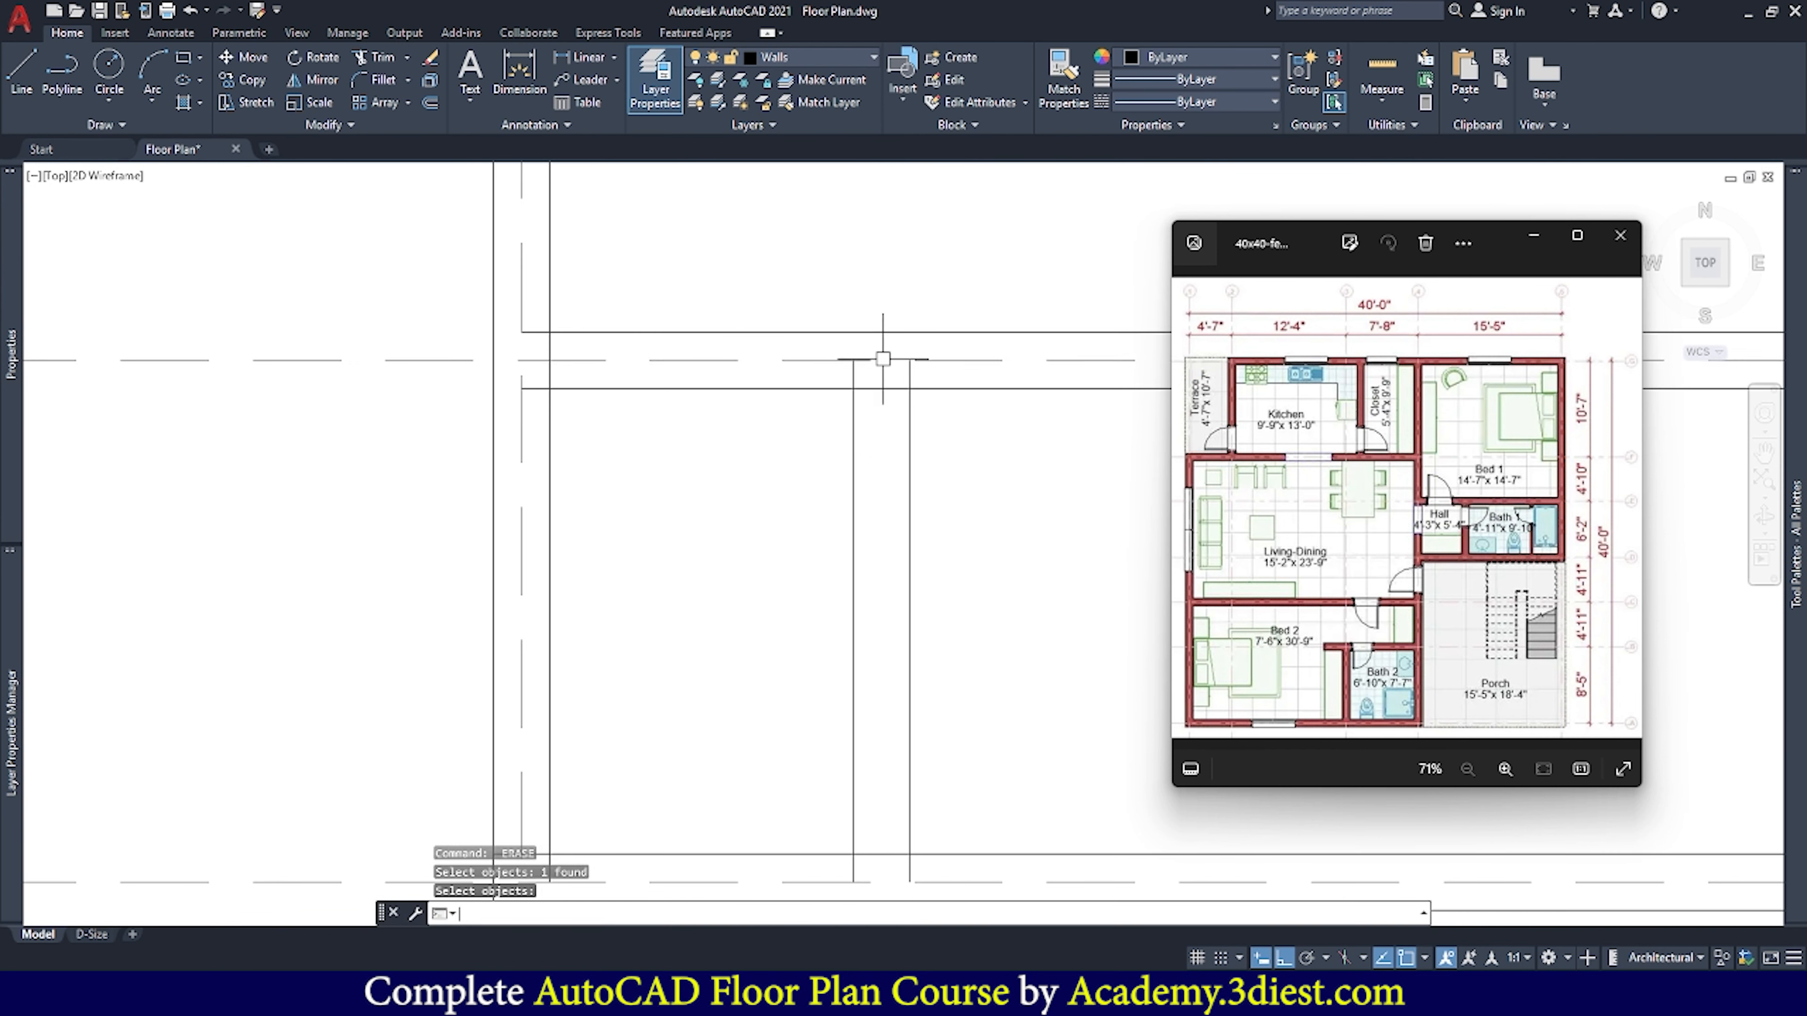
scroll(882, 359, down, 3)
key(Return)
click(845, 589)
key(Return)
Trim the overlapping wall lines at the T-junction of the Bath 2 walls at intersection 3–B
scroll(845, 589, down, 6)
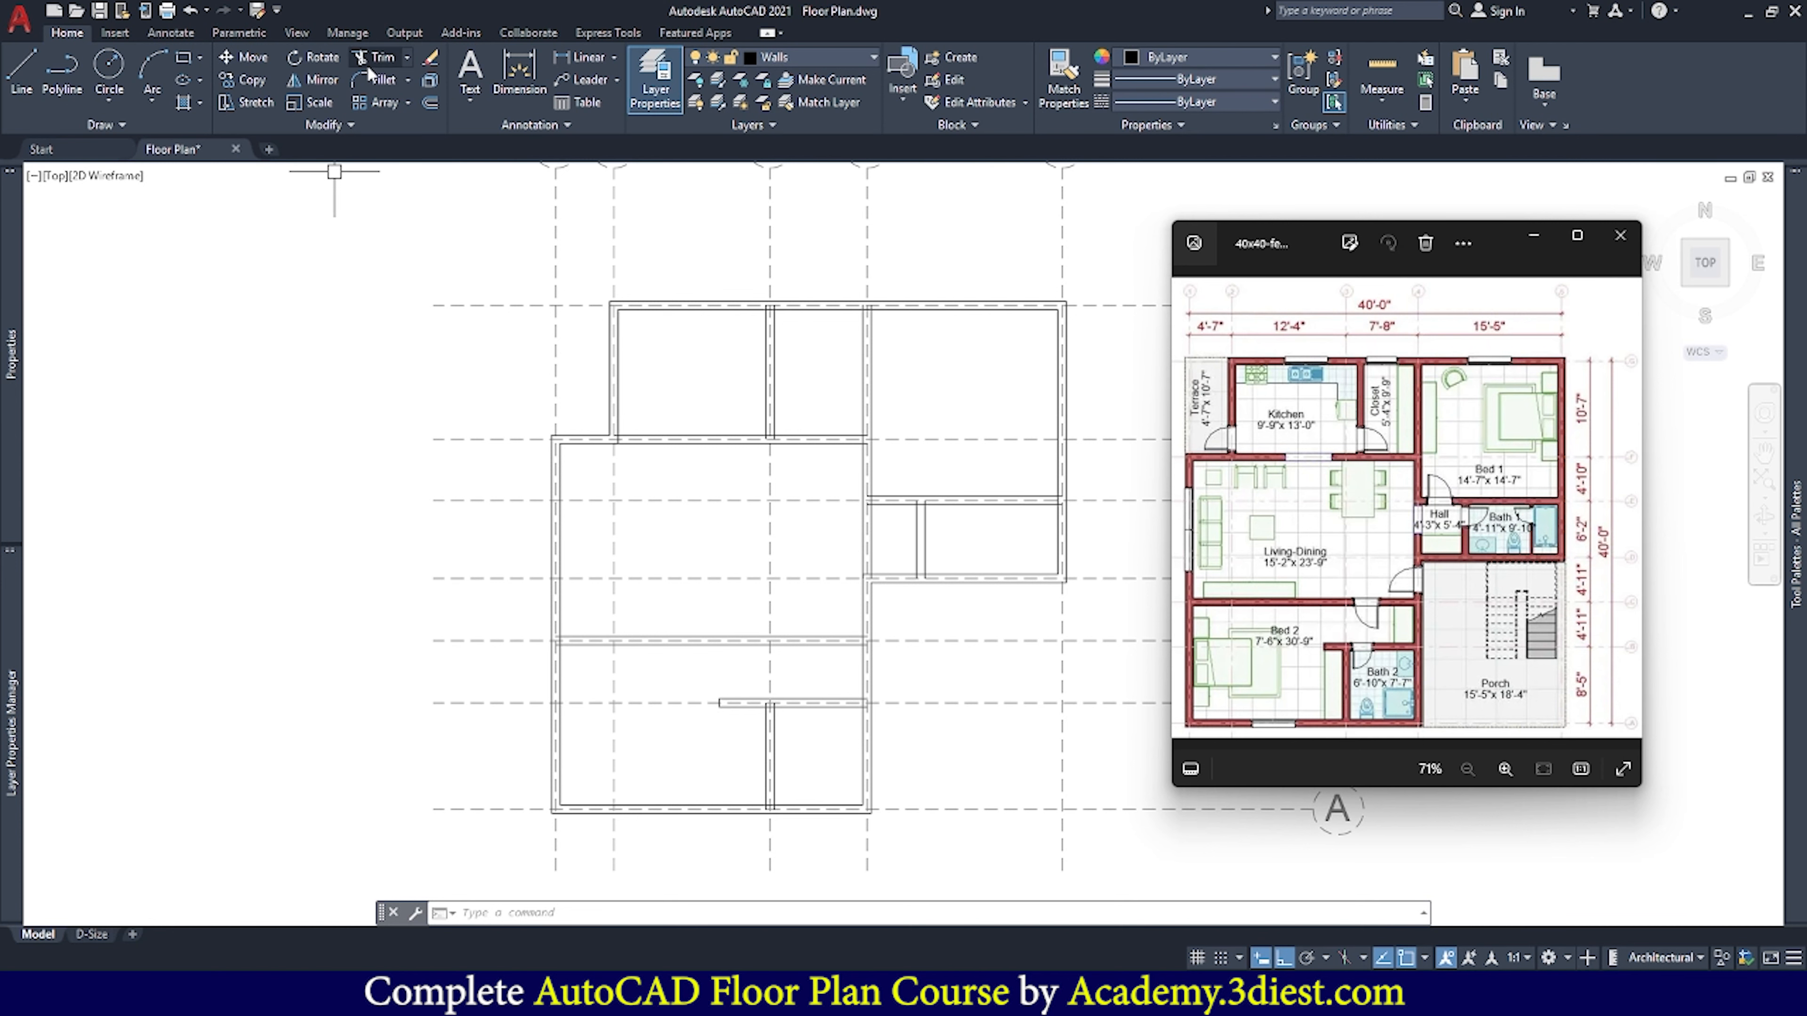
scroll(548, 555, up, 5)
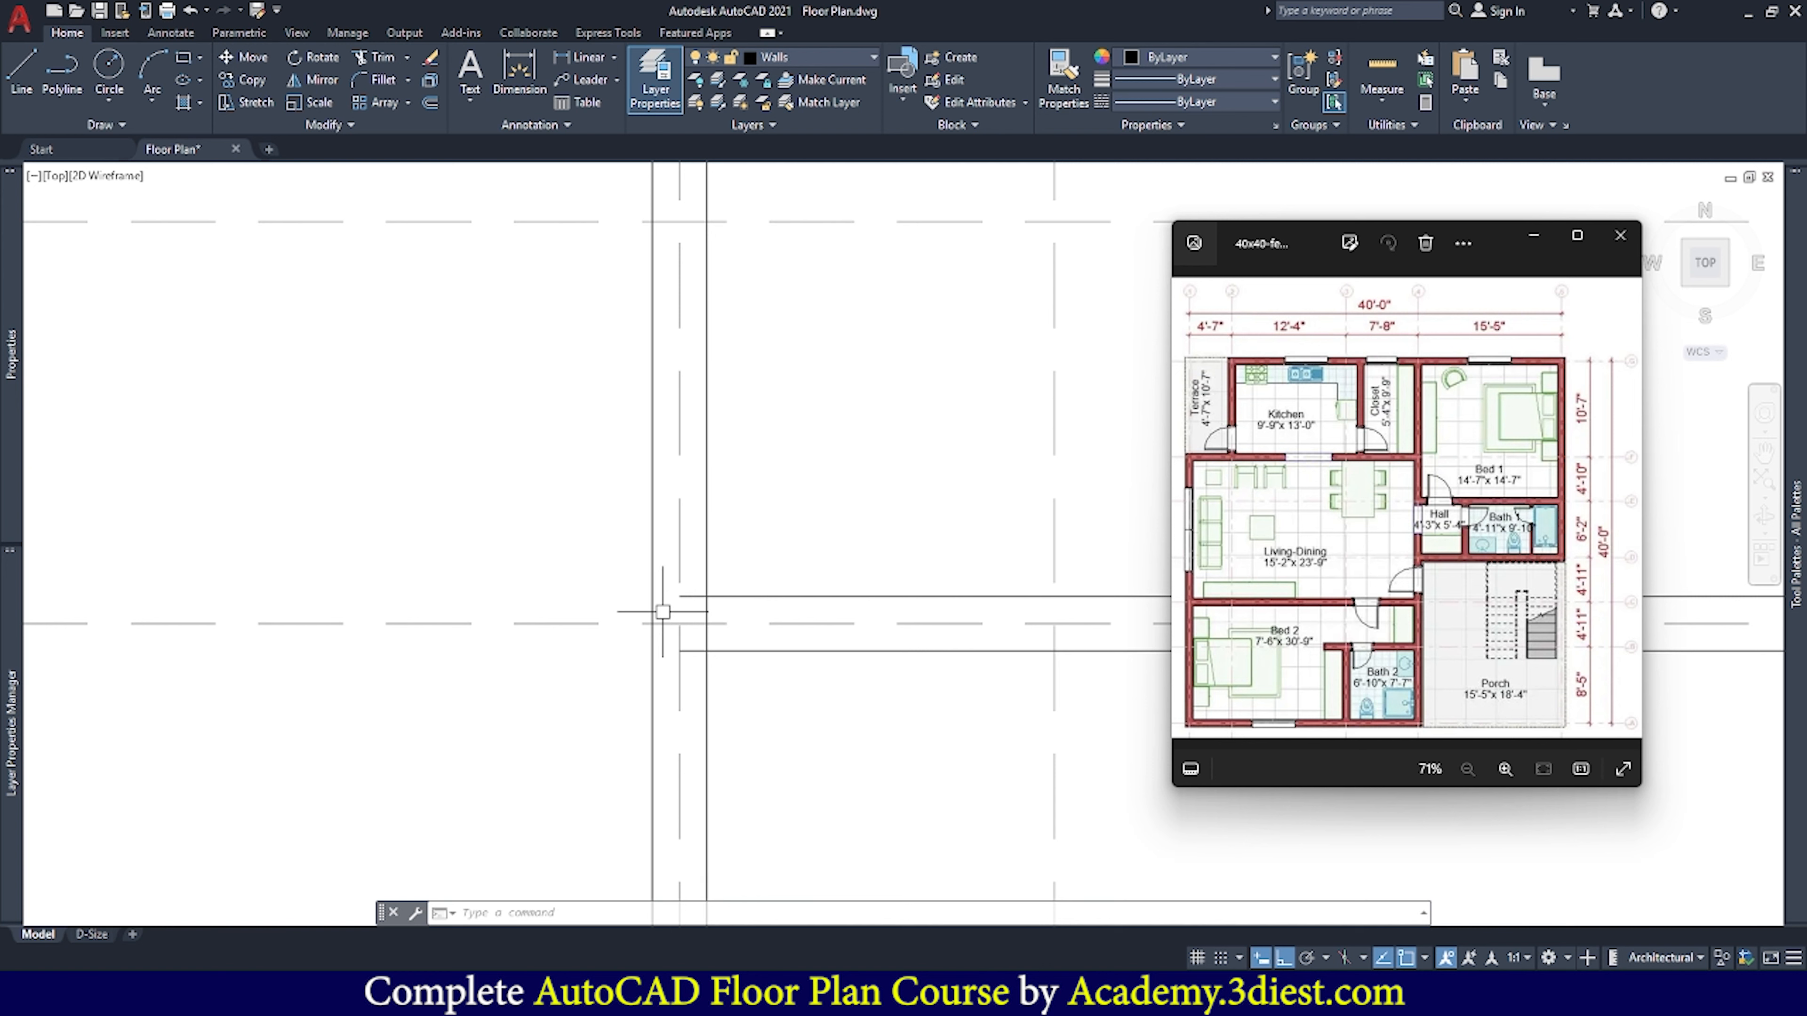
scroll(662, 612, down, 4)
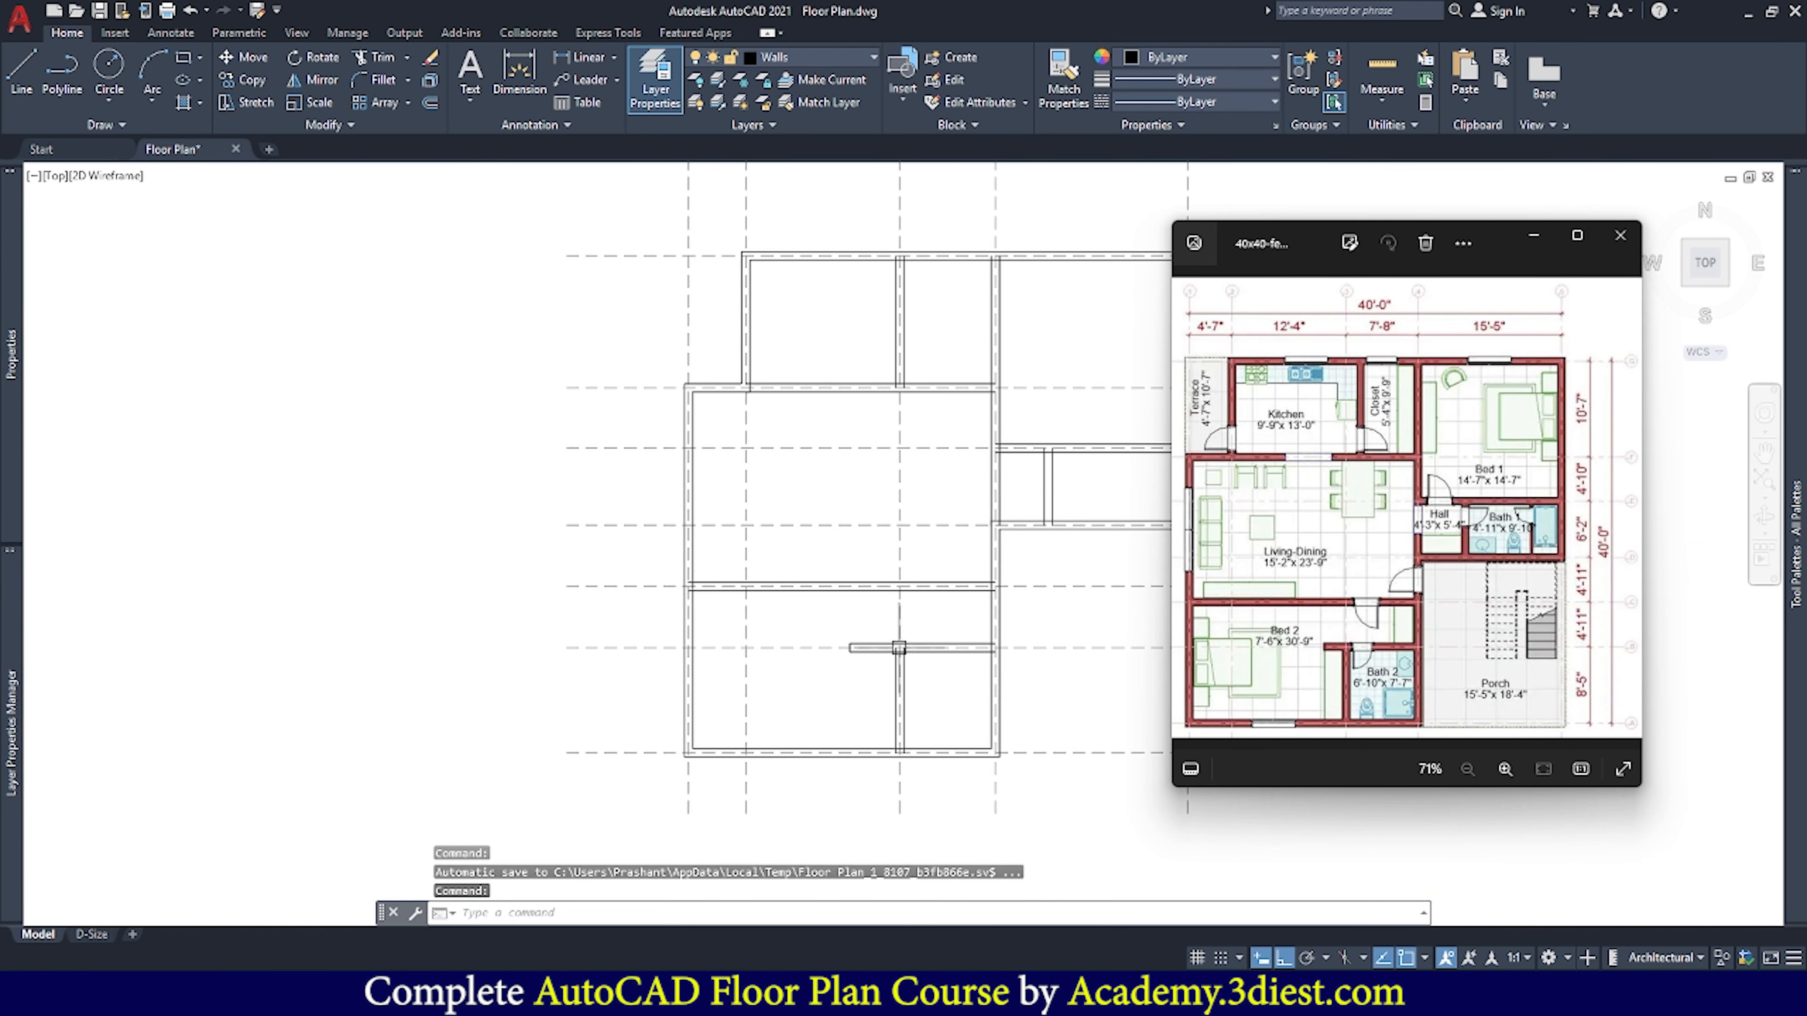
scroll(898, 648, up, 4)
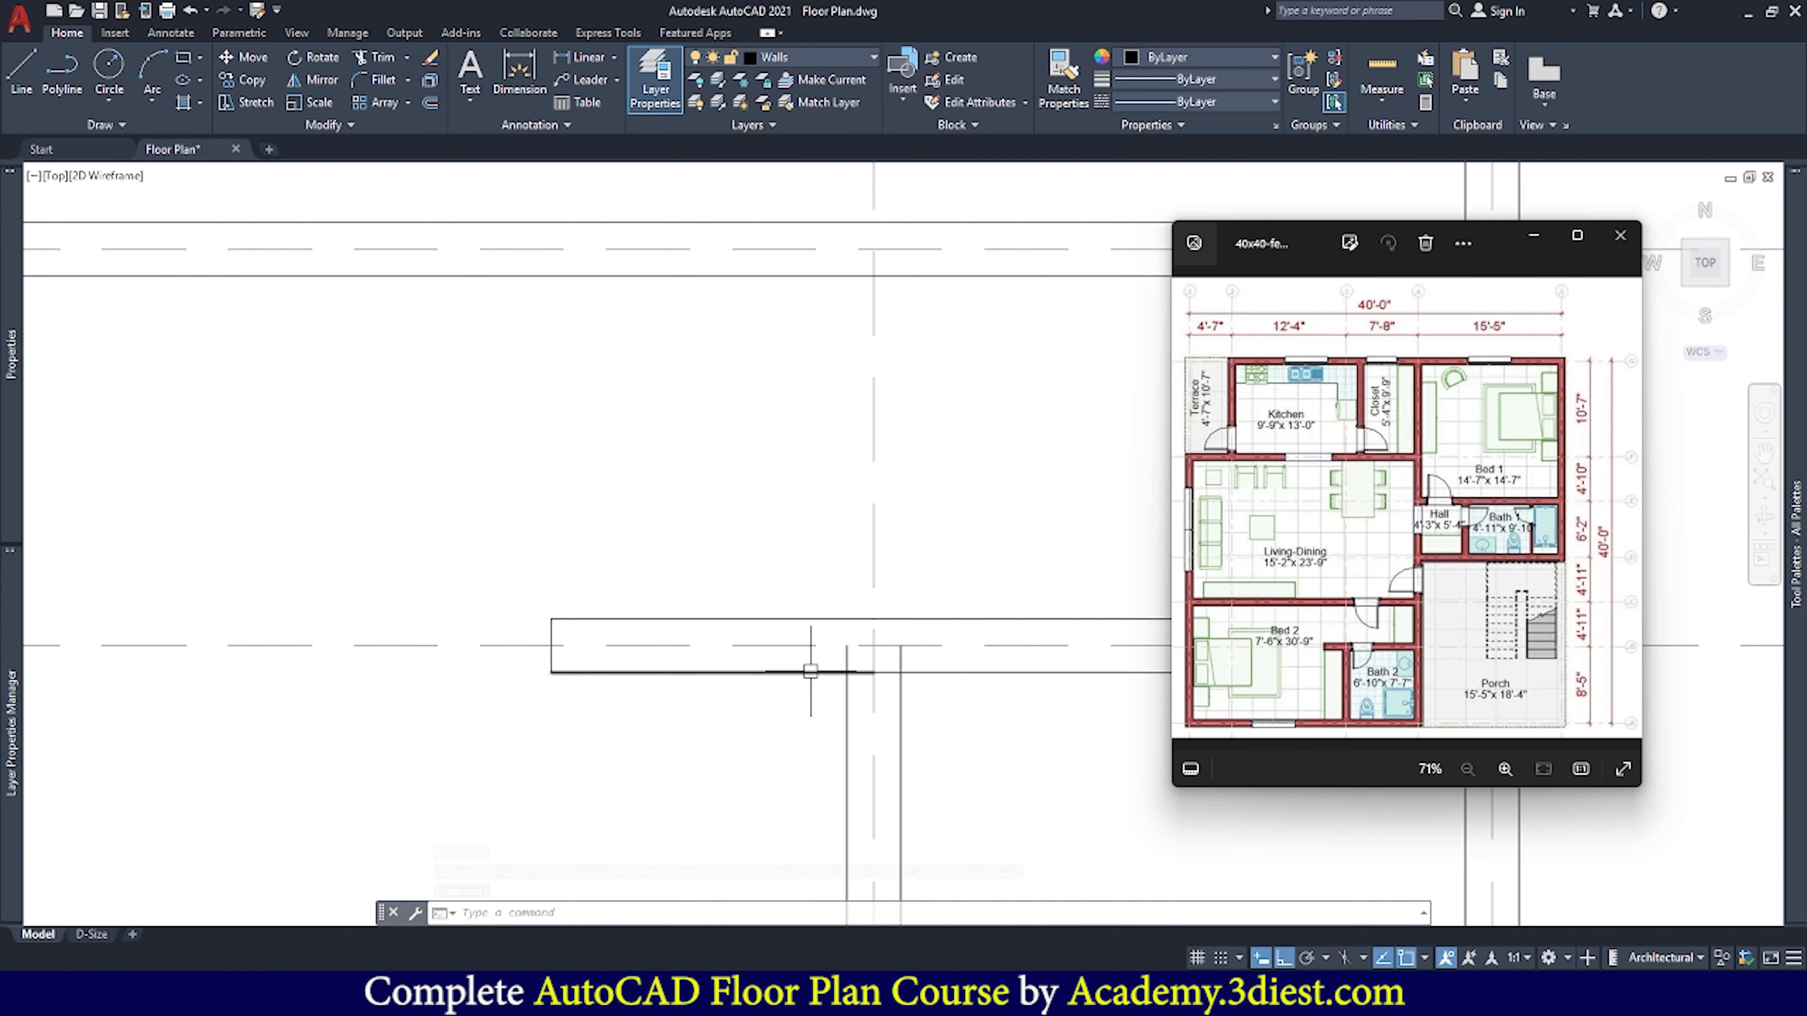
click(377, 56)
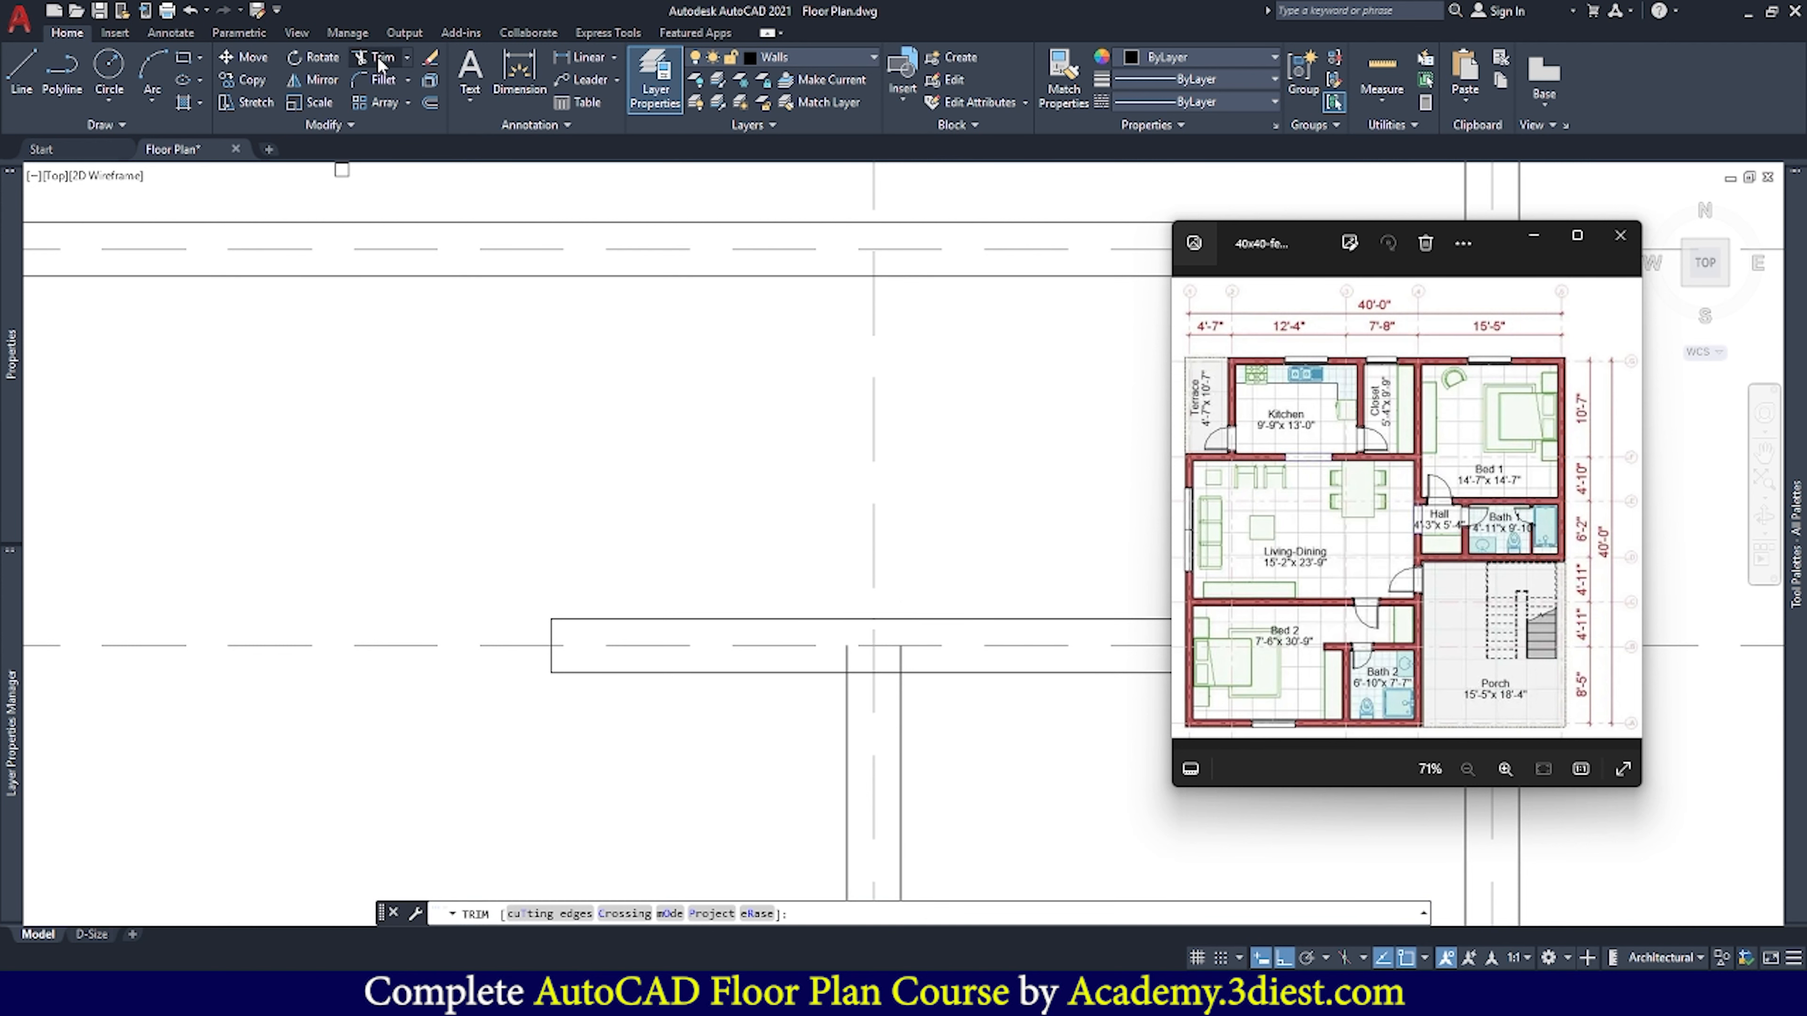
scroll(847, 701, up, 3)
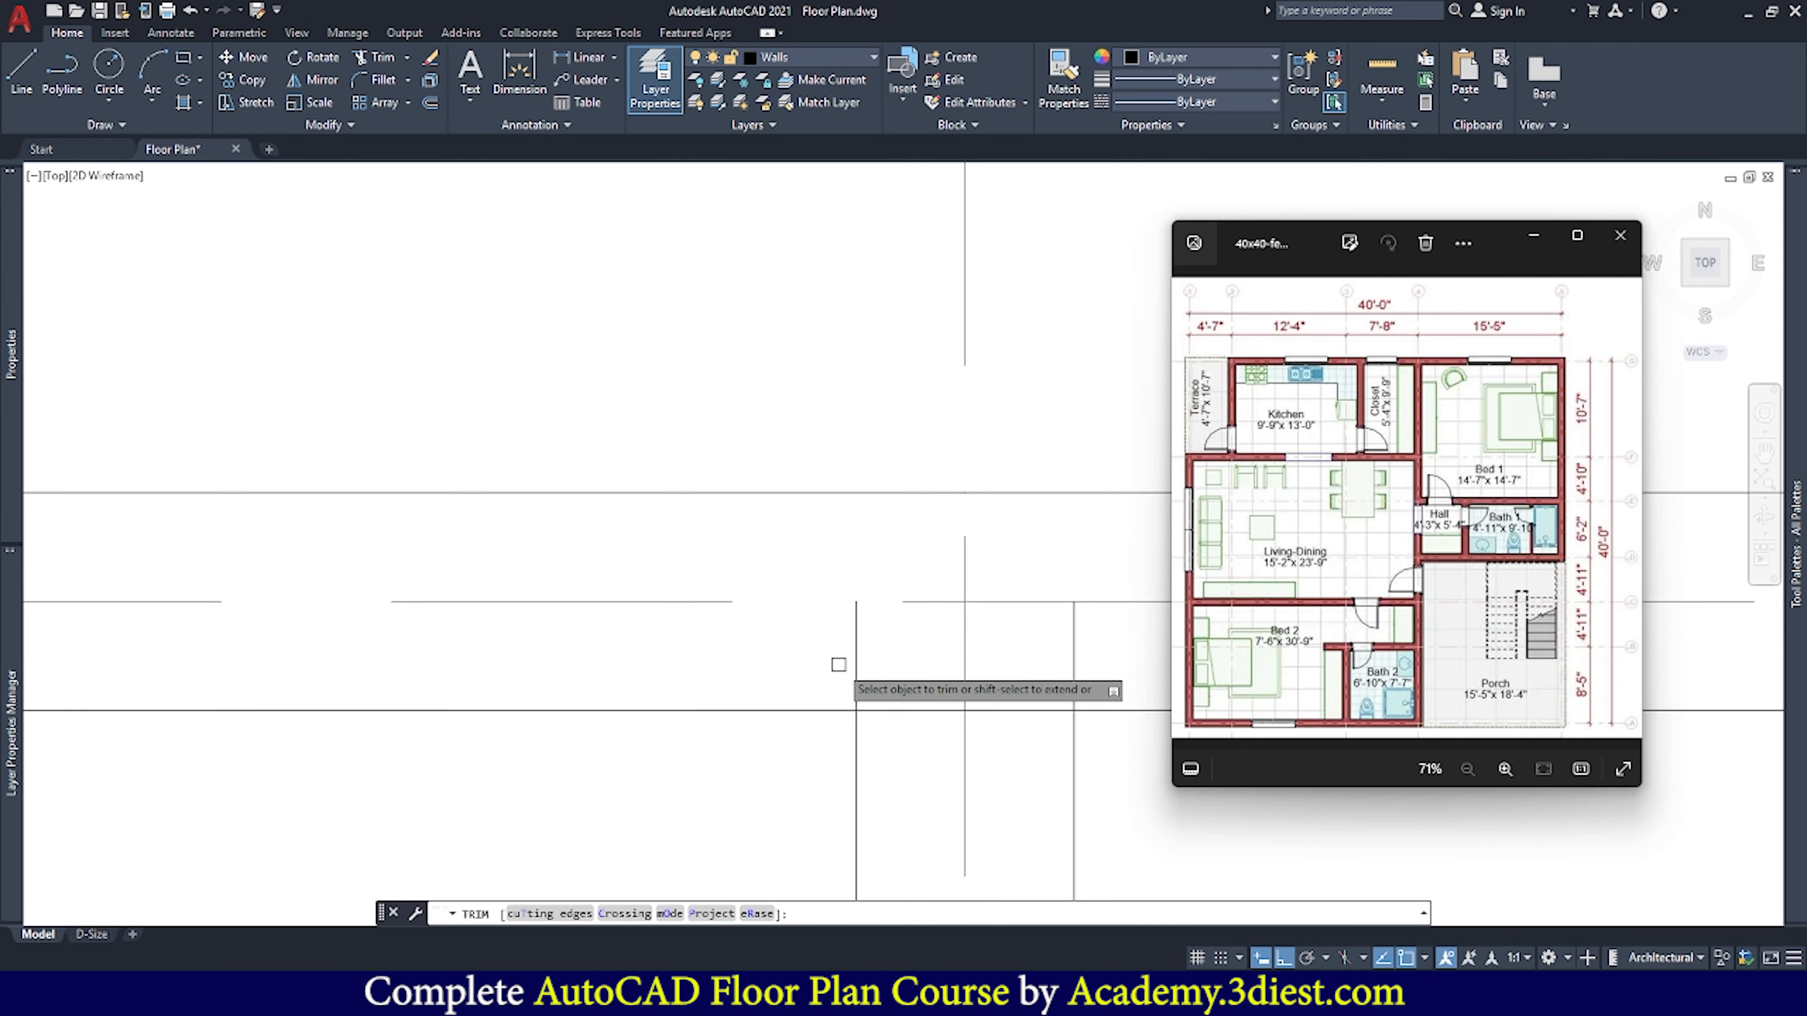
click(1073, 662)
click(1012, 710)
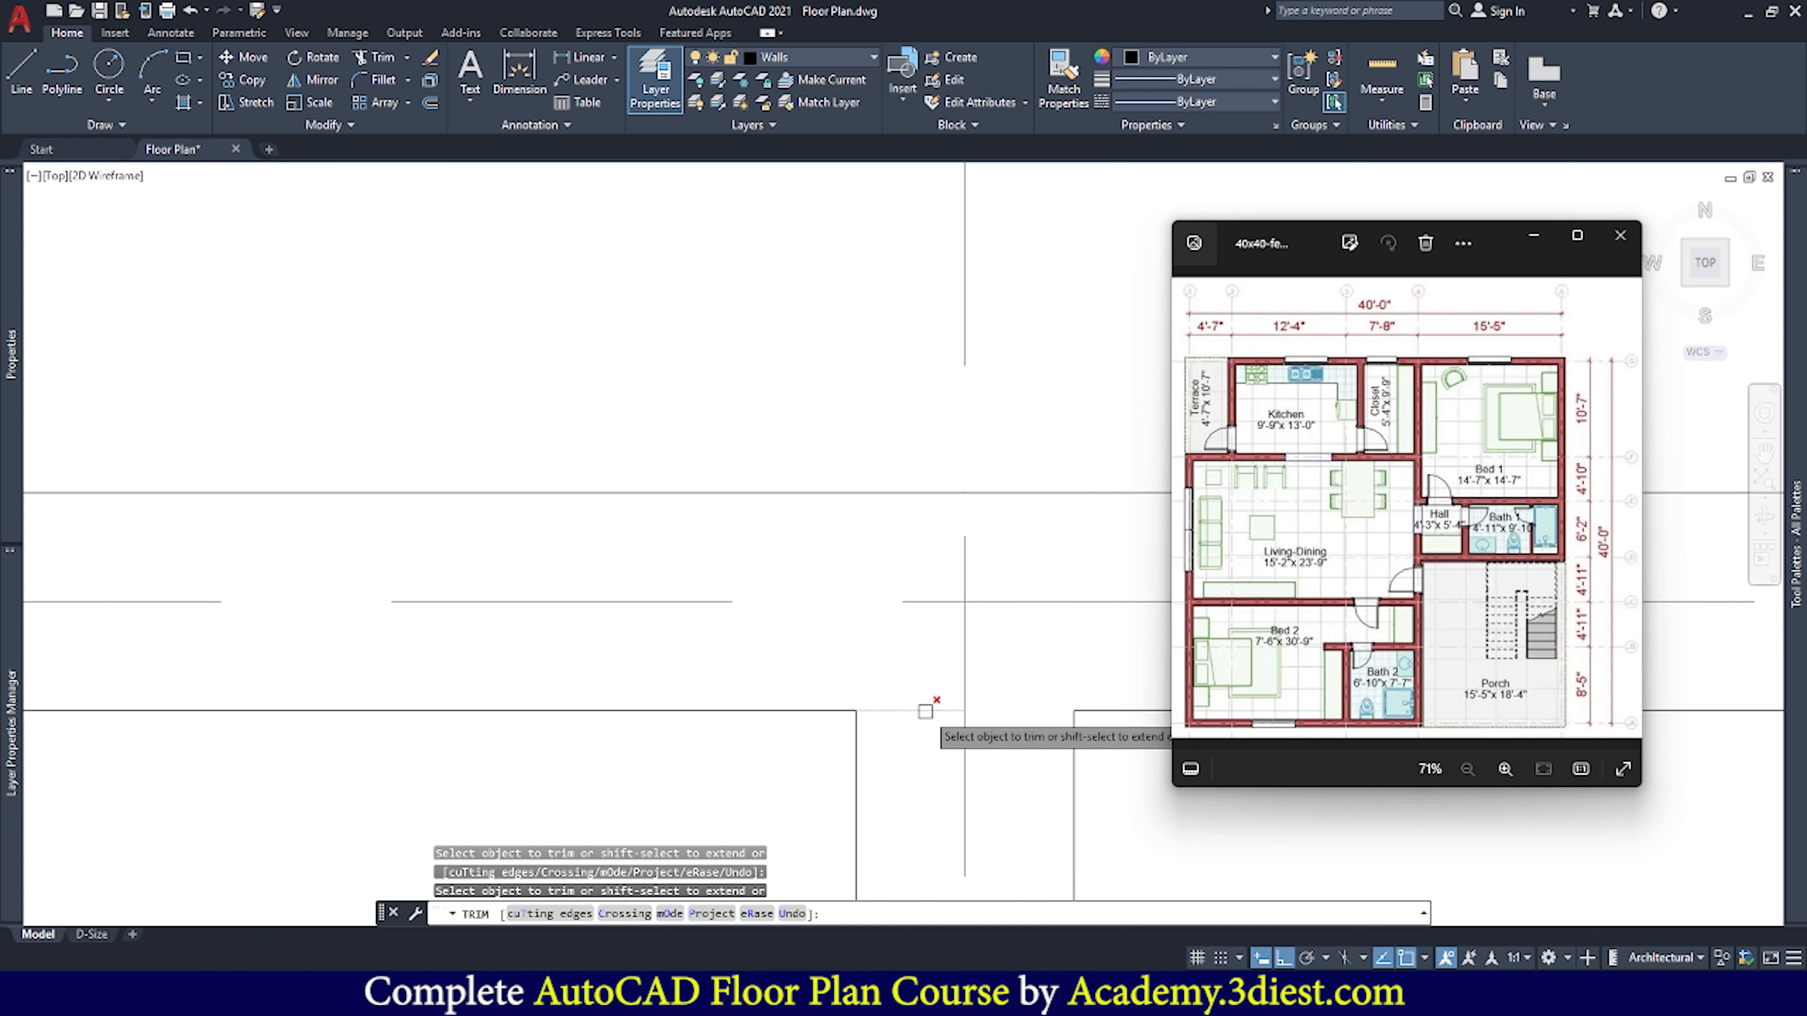
Trim the overlapping wall lines where the Bath 2 walls meet the exterior walls at intersections 3–A and 4–B
scroll(856, 607, up, 5)
scroll(857, 608, down, 5)
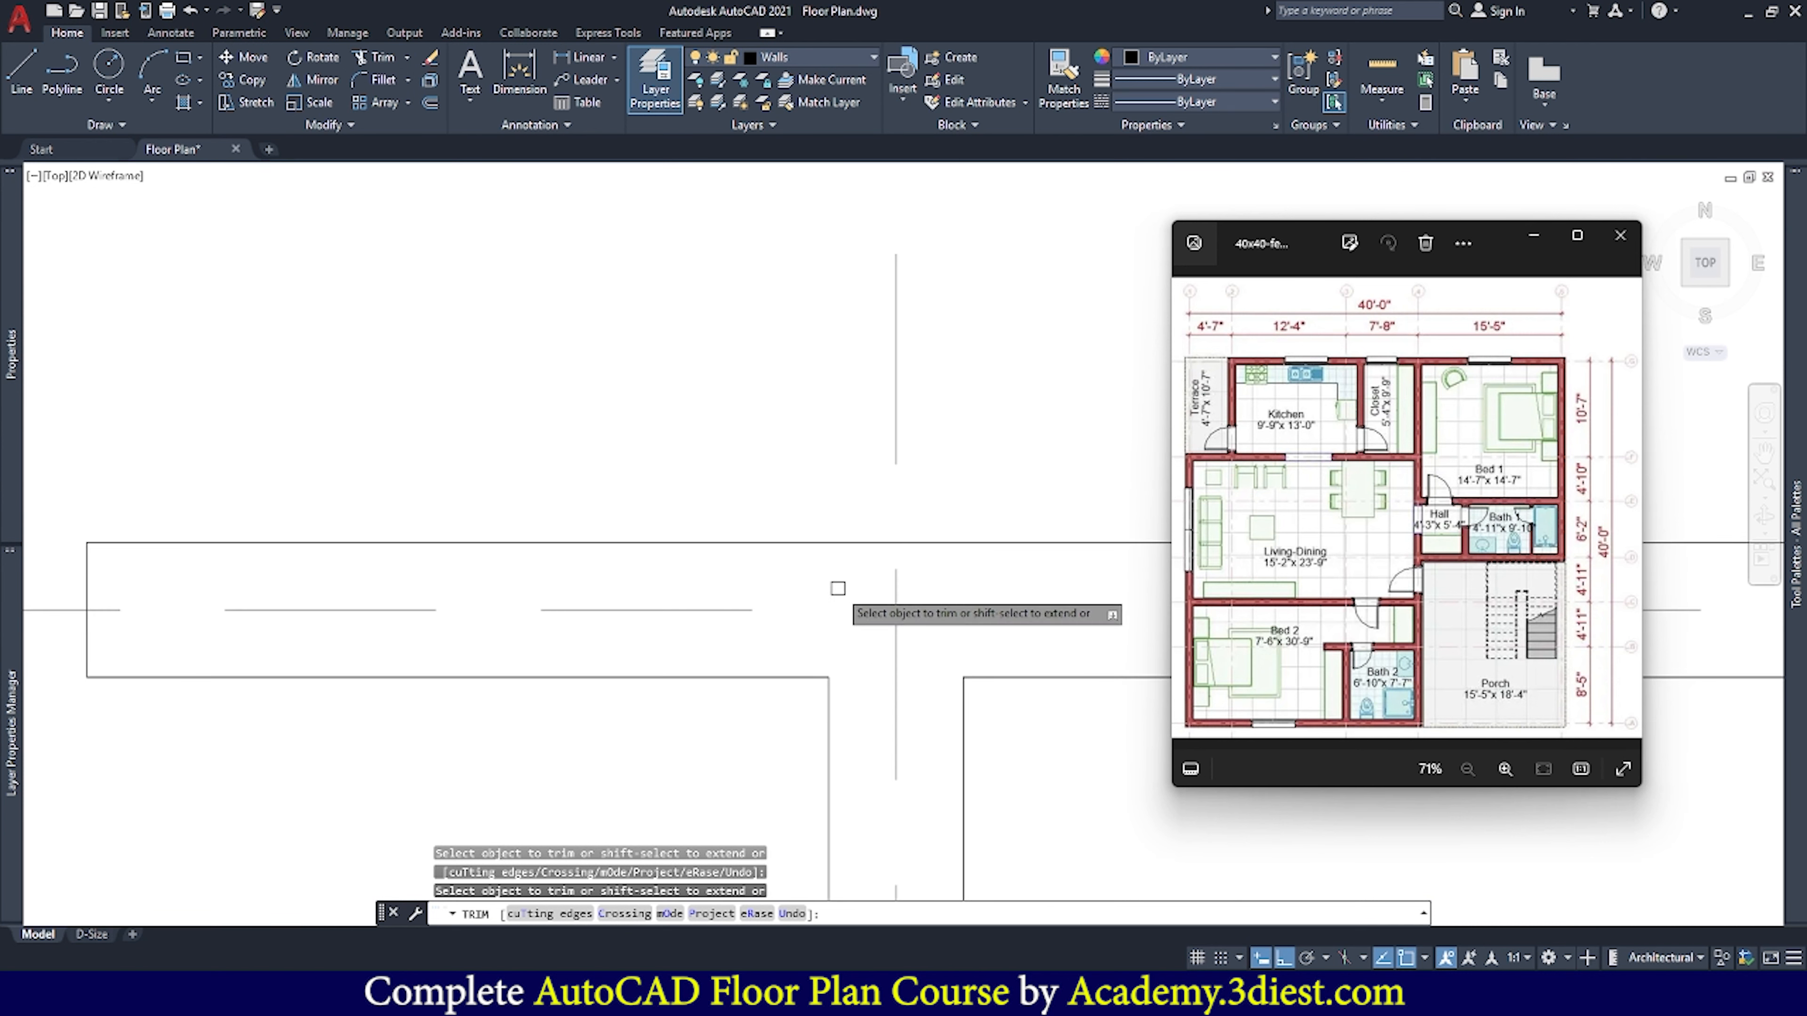
scroll(900, 629, up, 6)
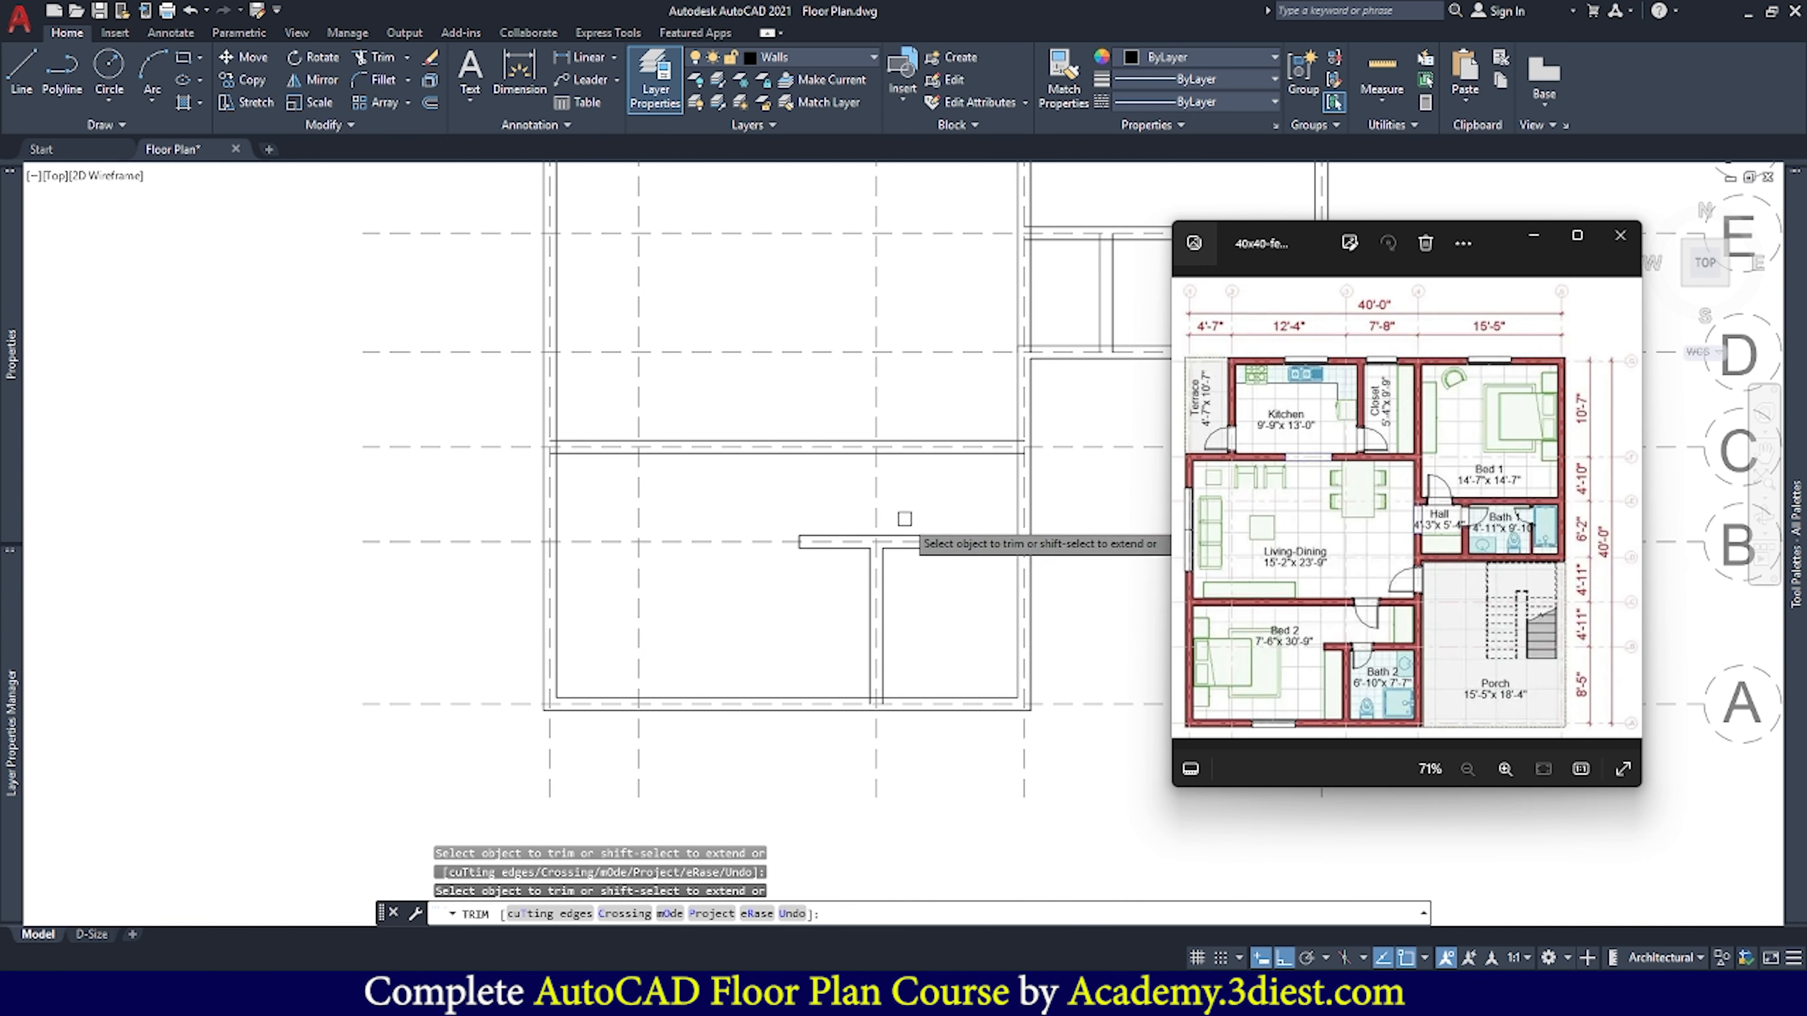
click(789, 653)
click(889, 623)
scroll(889, 626, down, 6)
scroll(968, 444, up, 4)
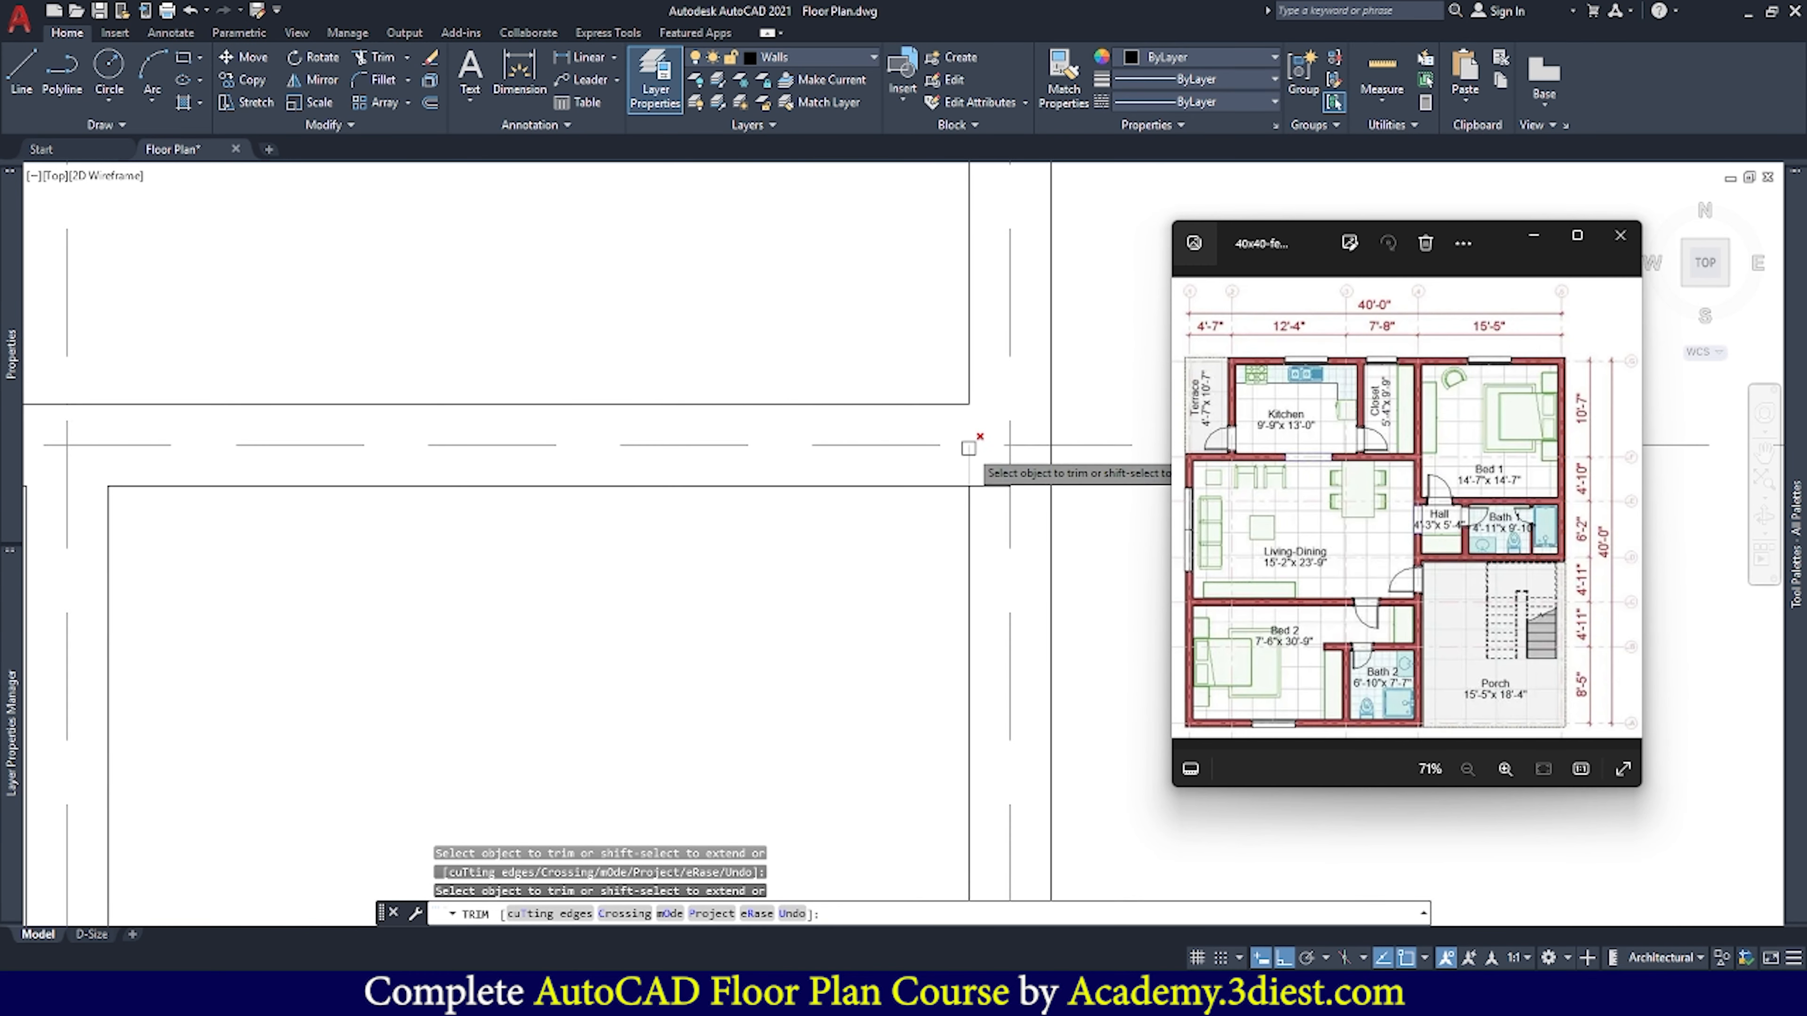
click(968, 445)
Trim the overlapping lines at the wall junctions along grid line 4 between grid lines C and E
scroll(968, 444, down, 6)
scroll(569, 493, up, 6)
scroll(814, 500, down, 5)
scroll(729, 447, up, 6)
click(699, 451)
scroll(700, 455, down, 6)
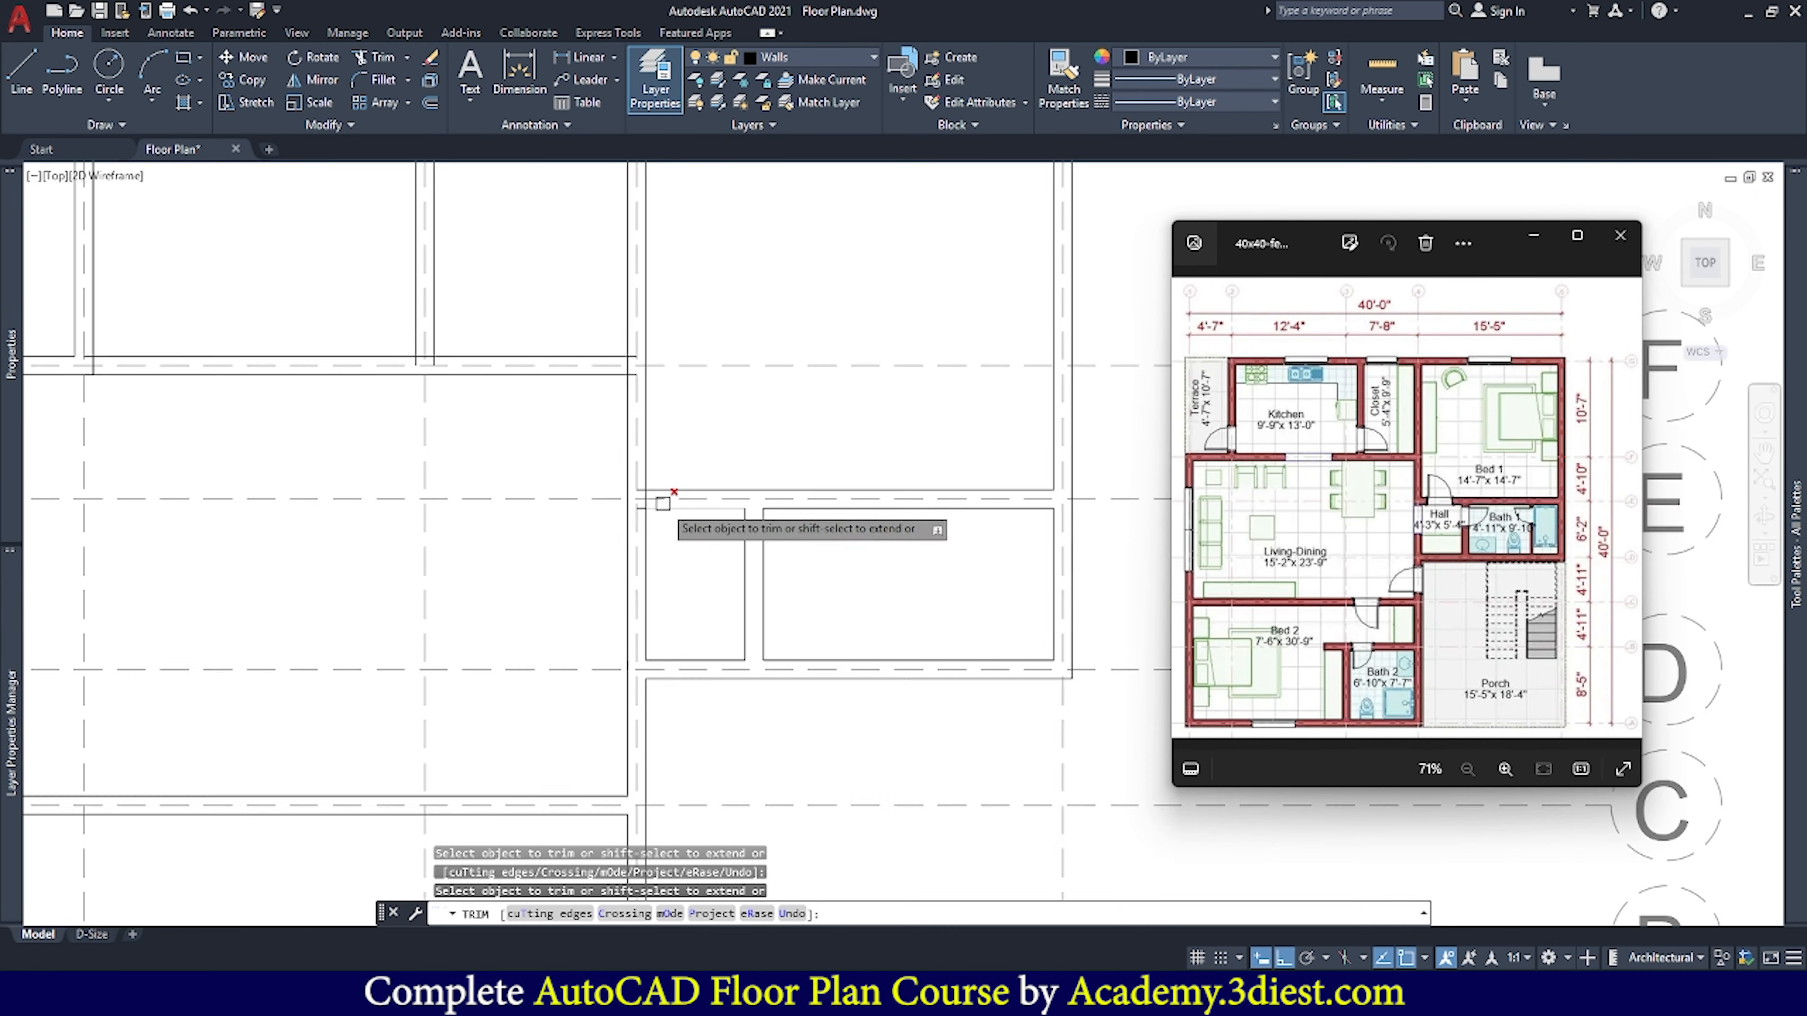
scroll(667, 504, up, 6)
scroll(670, 513, down, 6)
scroll(778, 355, up, 6)
Trim the remaining overlapping wall lines at the junctions along grid line F, including intersection 2–F
click(778, 359)
scroll(778, 358, down, 6)
scroll(827, 365, up, 6)
click(776, 393)
scroll(776, 393, down, 6)
scroll(779, 457, up, 6)
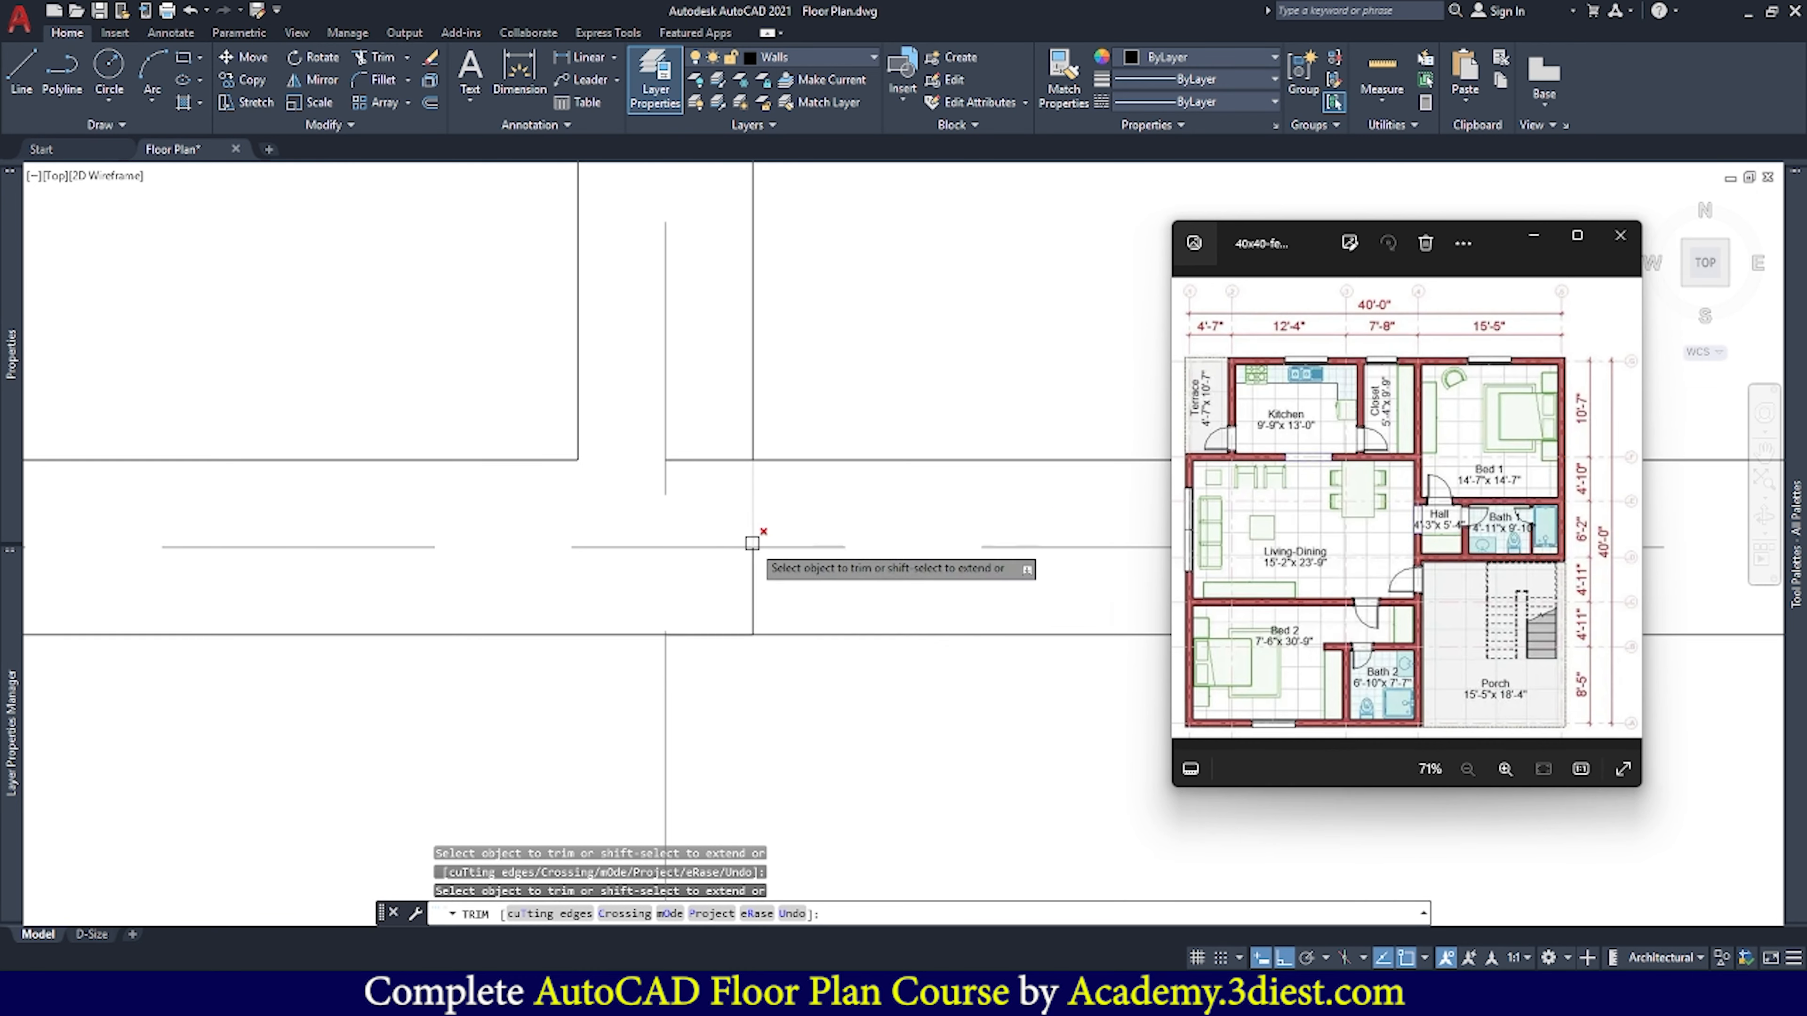
click(754, 544)
scroll(784, 508, down, 6)
scroll(842, 601, up, 2)
key(Return)
scroll(777, 293, down, 2)
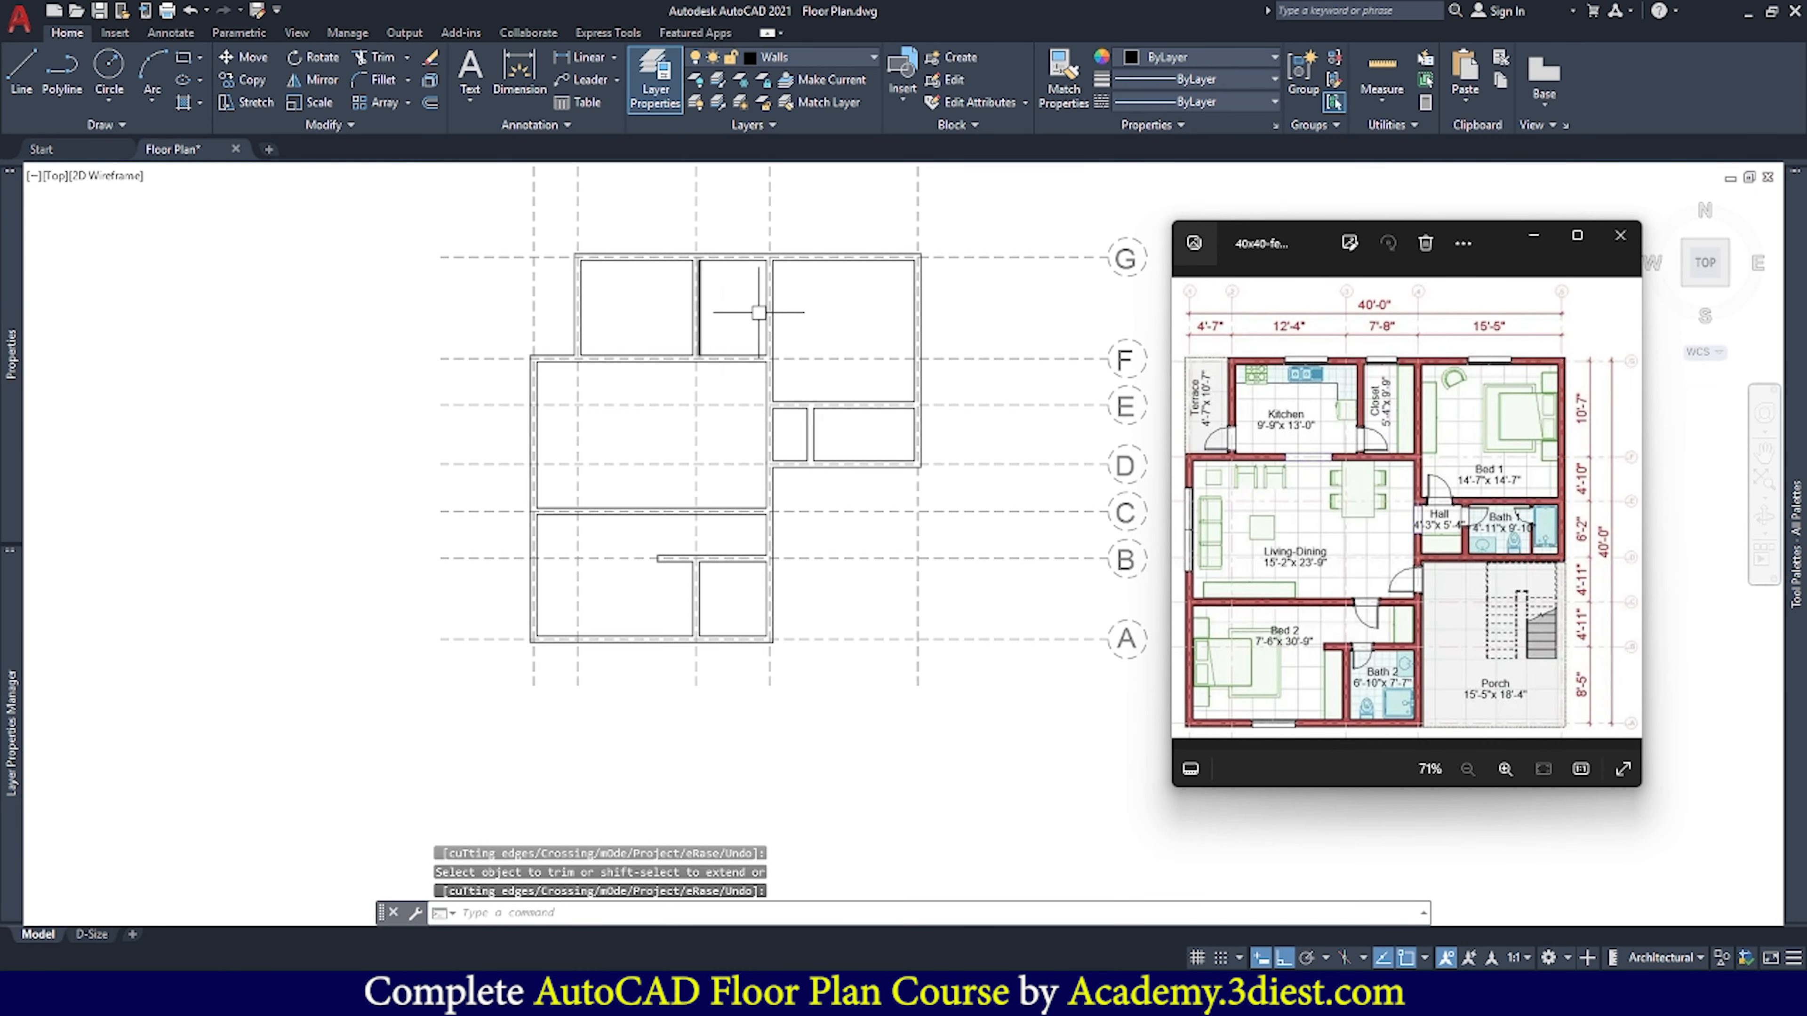
middle_drag(749, 302, 738, 404)
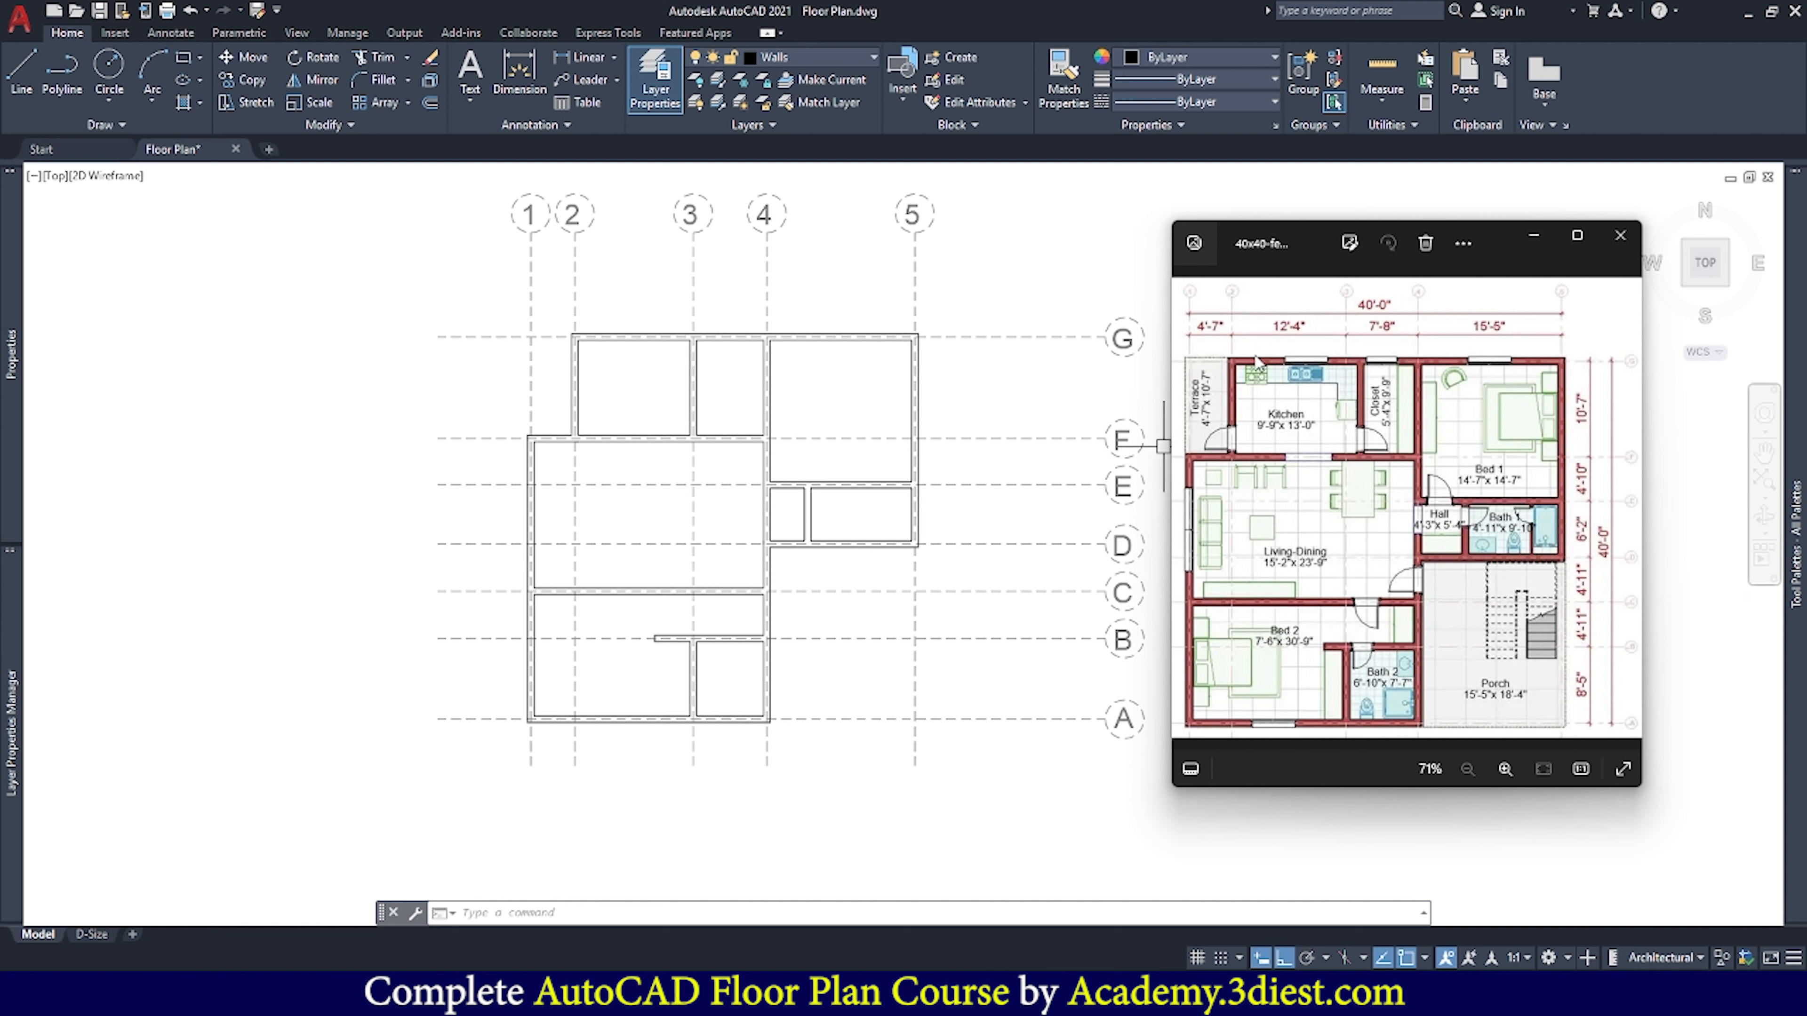
Make layer 0 the current layer
click(827, 57)
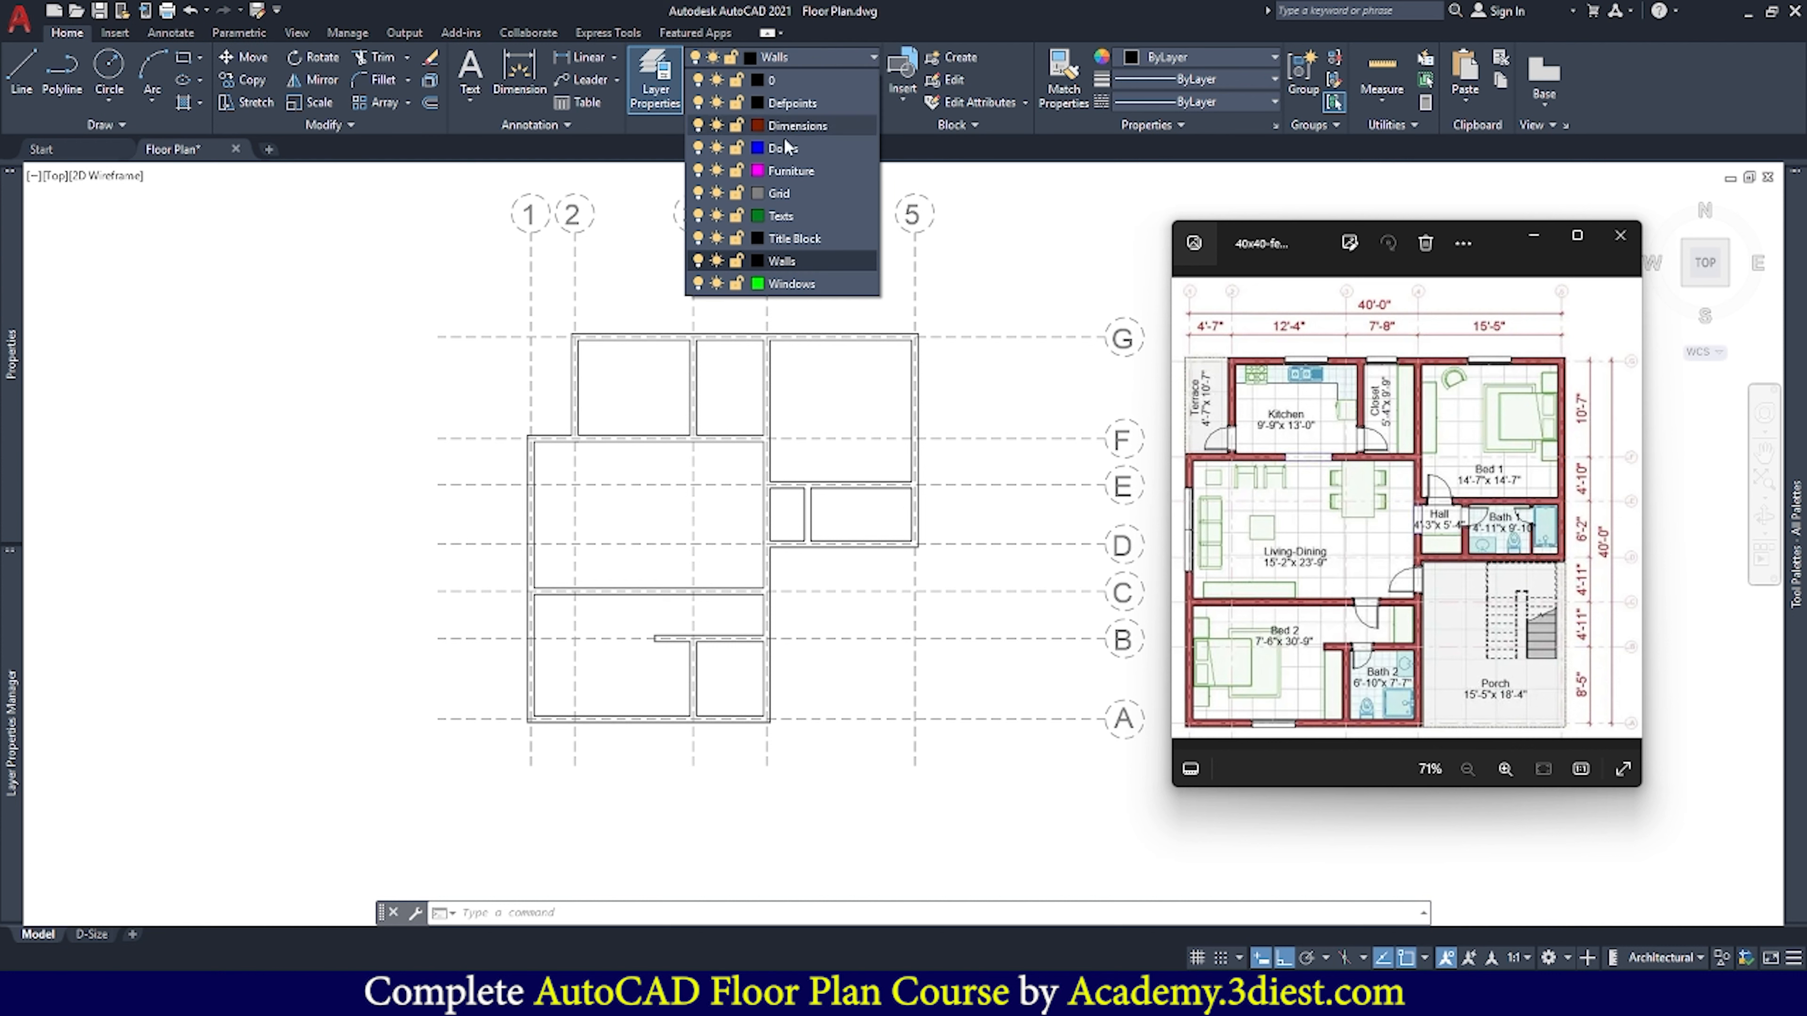
click(788, 82)
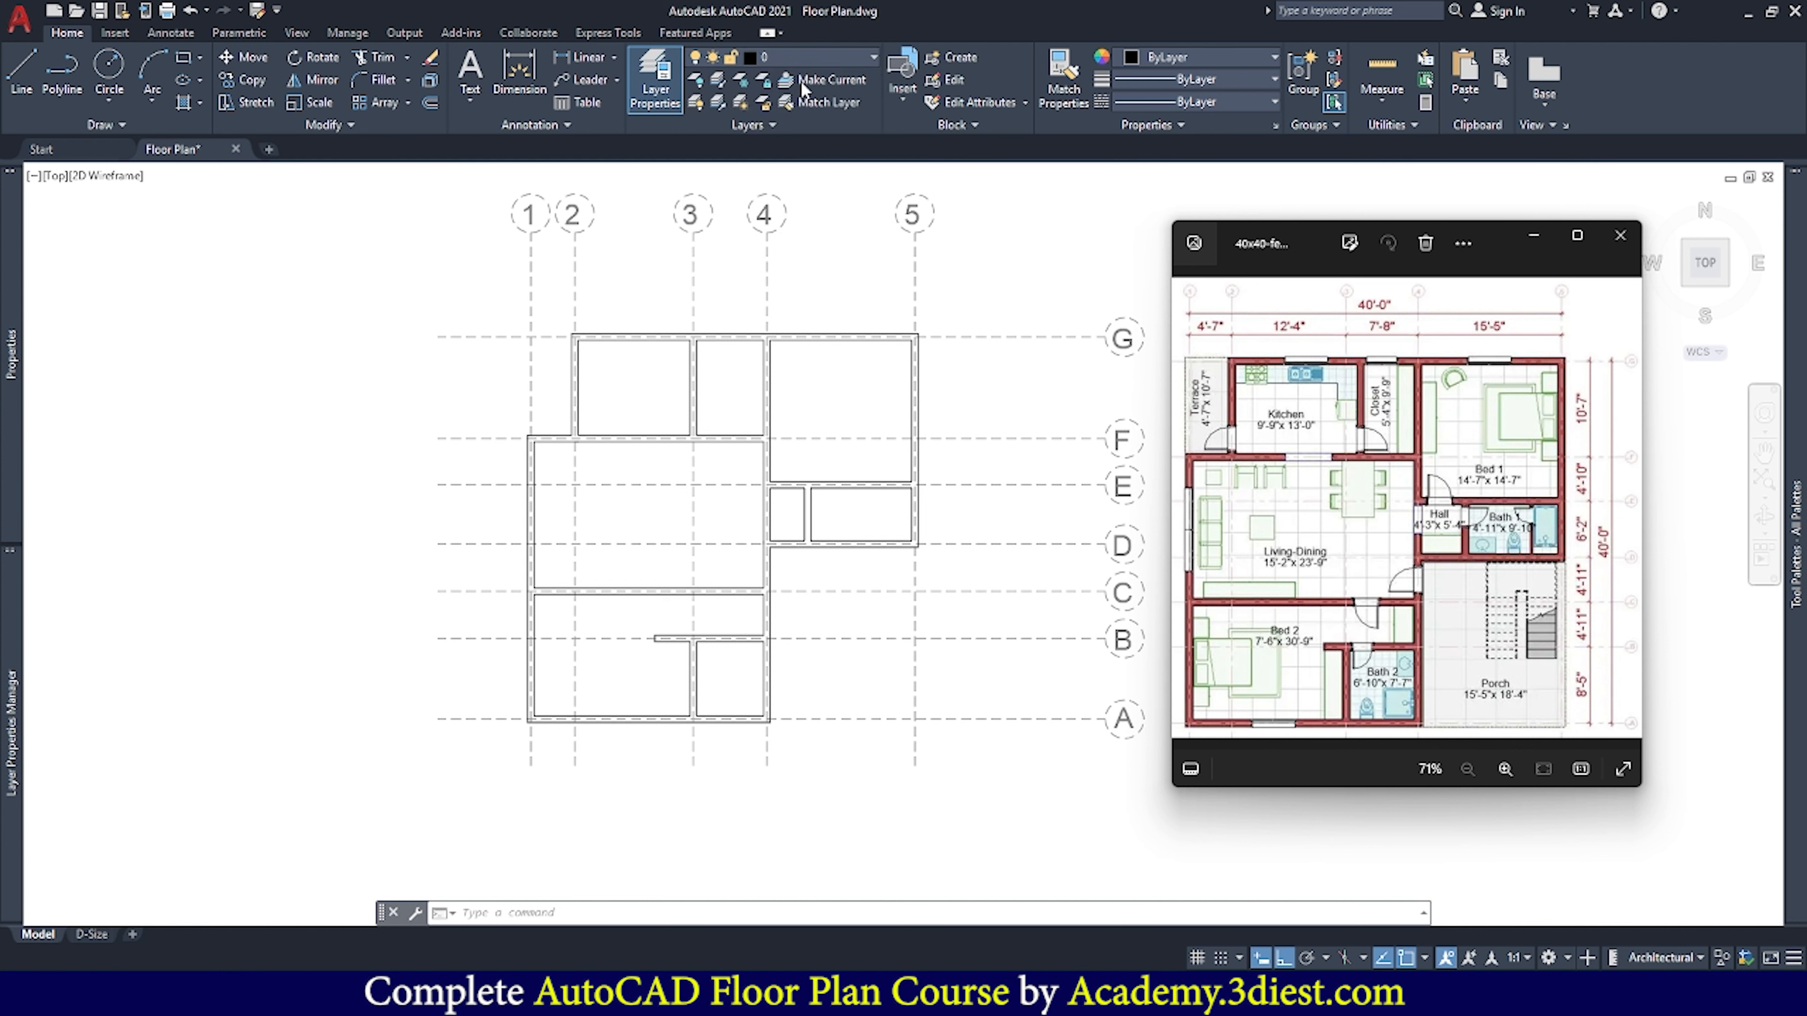
key(Escape)
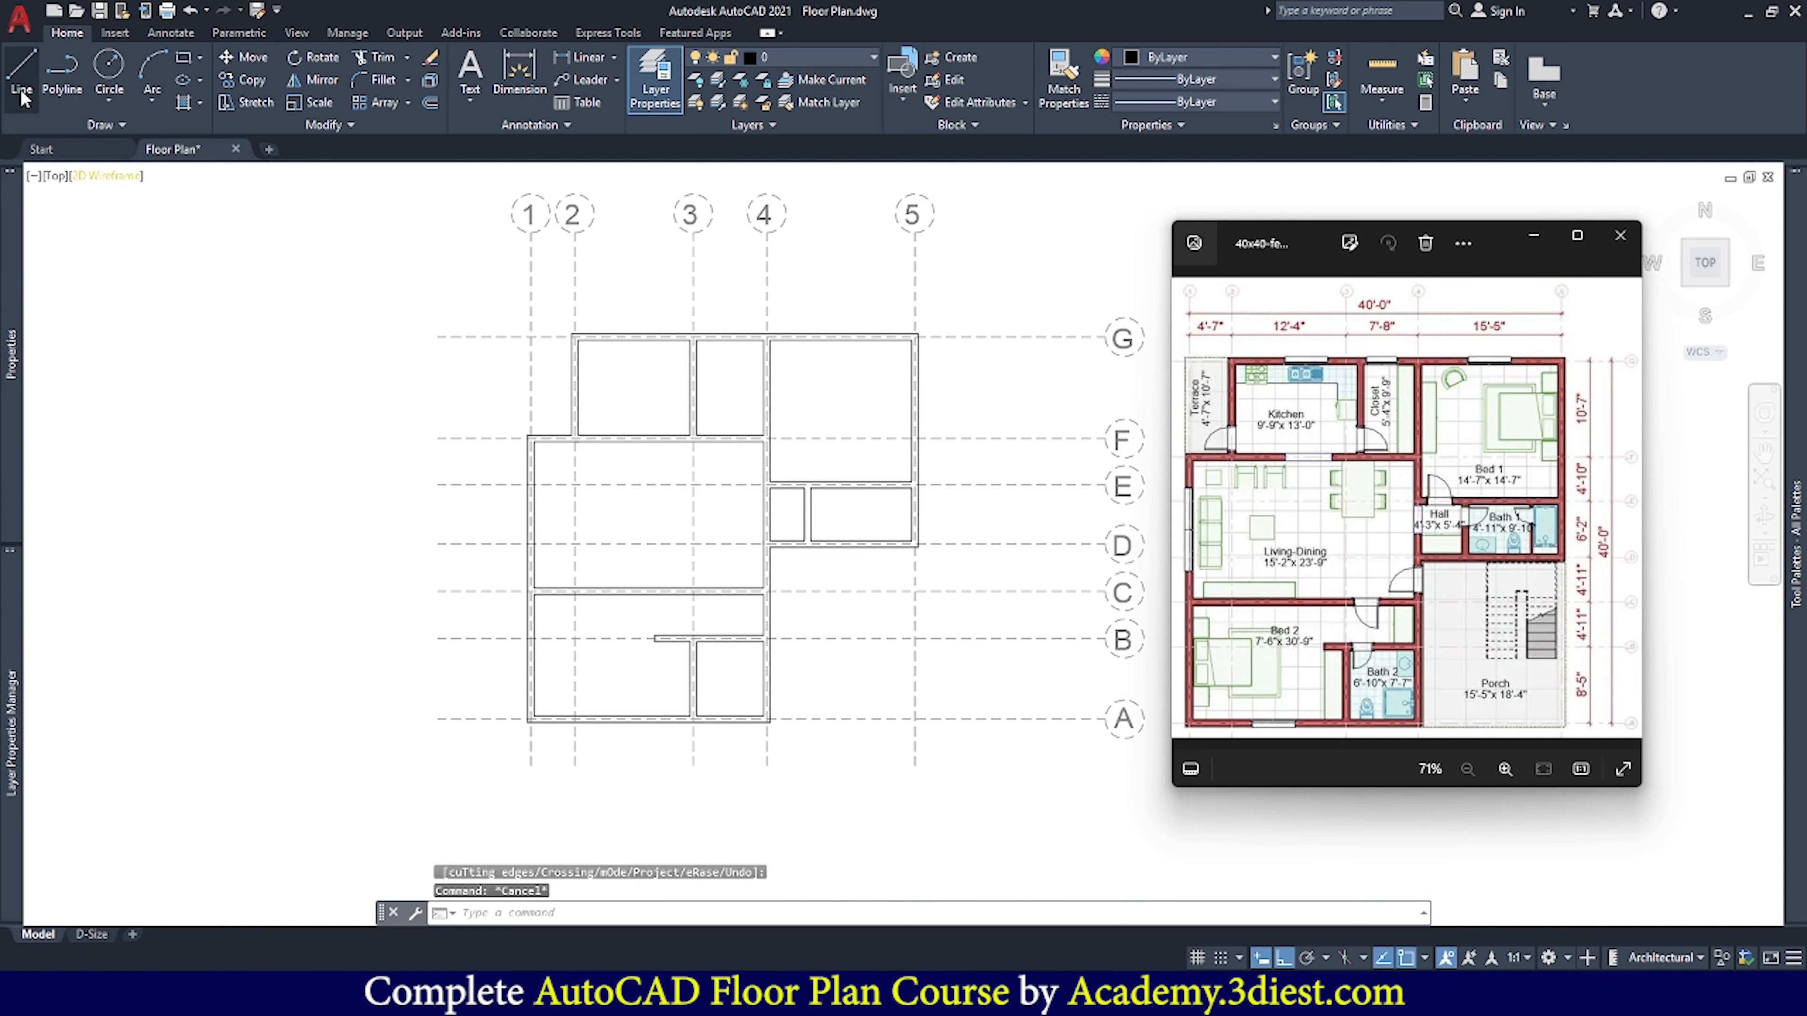
Draw the terrace's west edge as a vertical line from the outer wall corner at 1–F to just beyond grid line G
click(21, 85)
scroll(464, 416, up, 8)
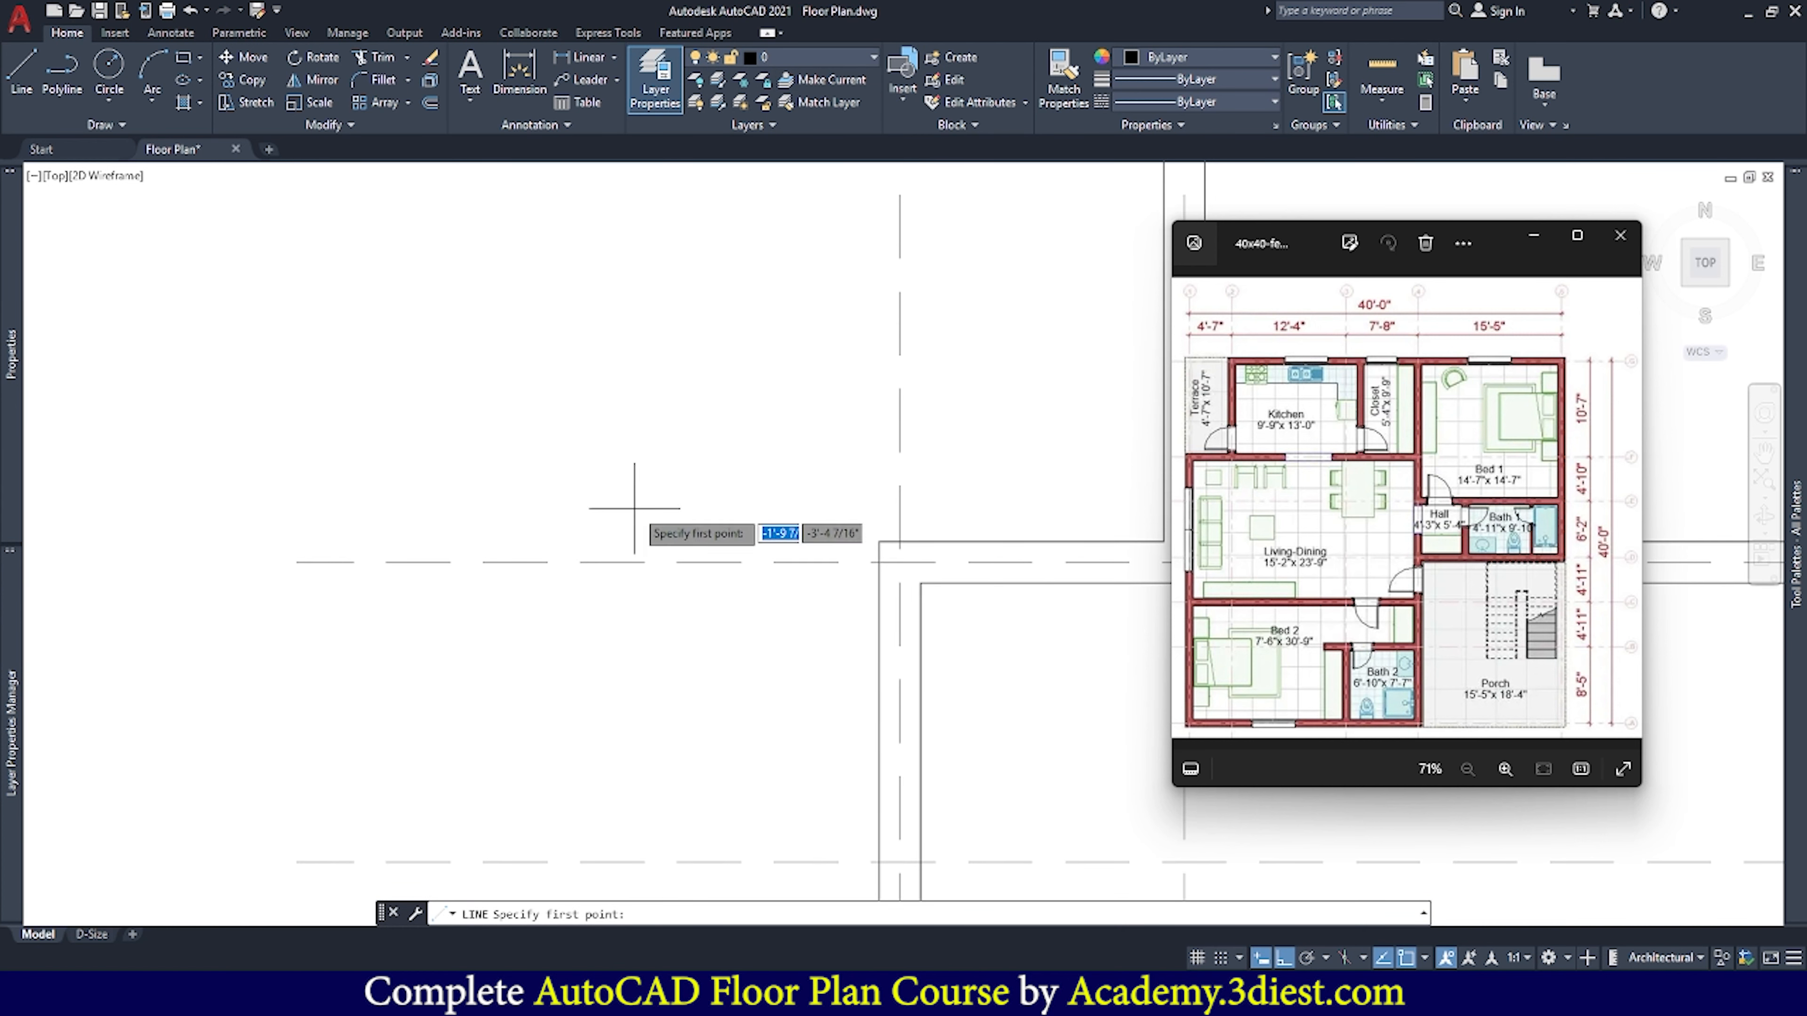
click(878, 542)
scroll(816, 591, down, 6)
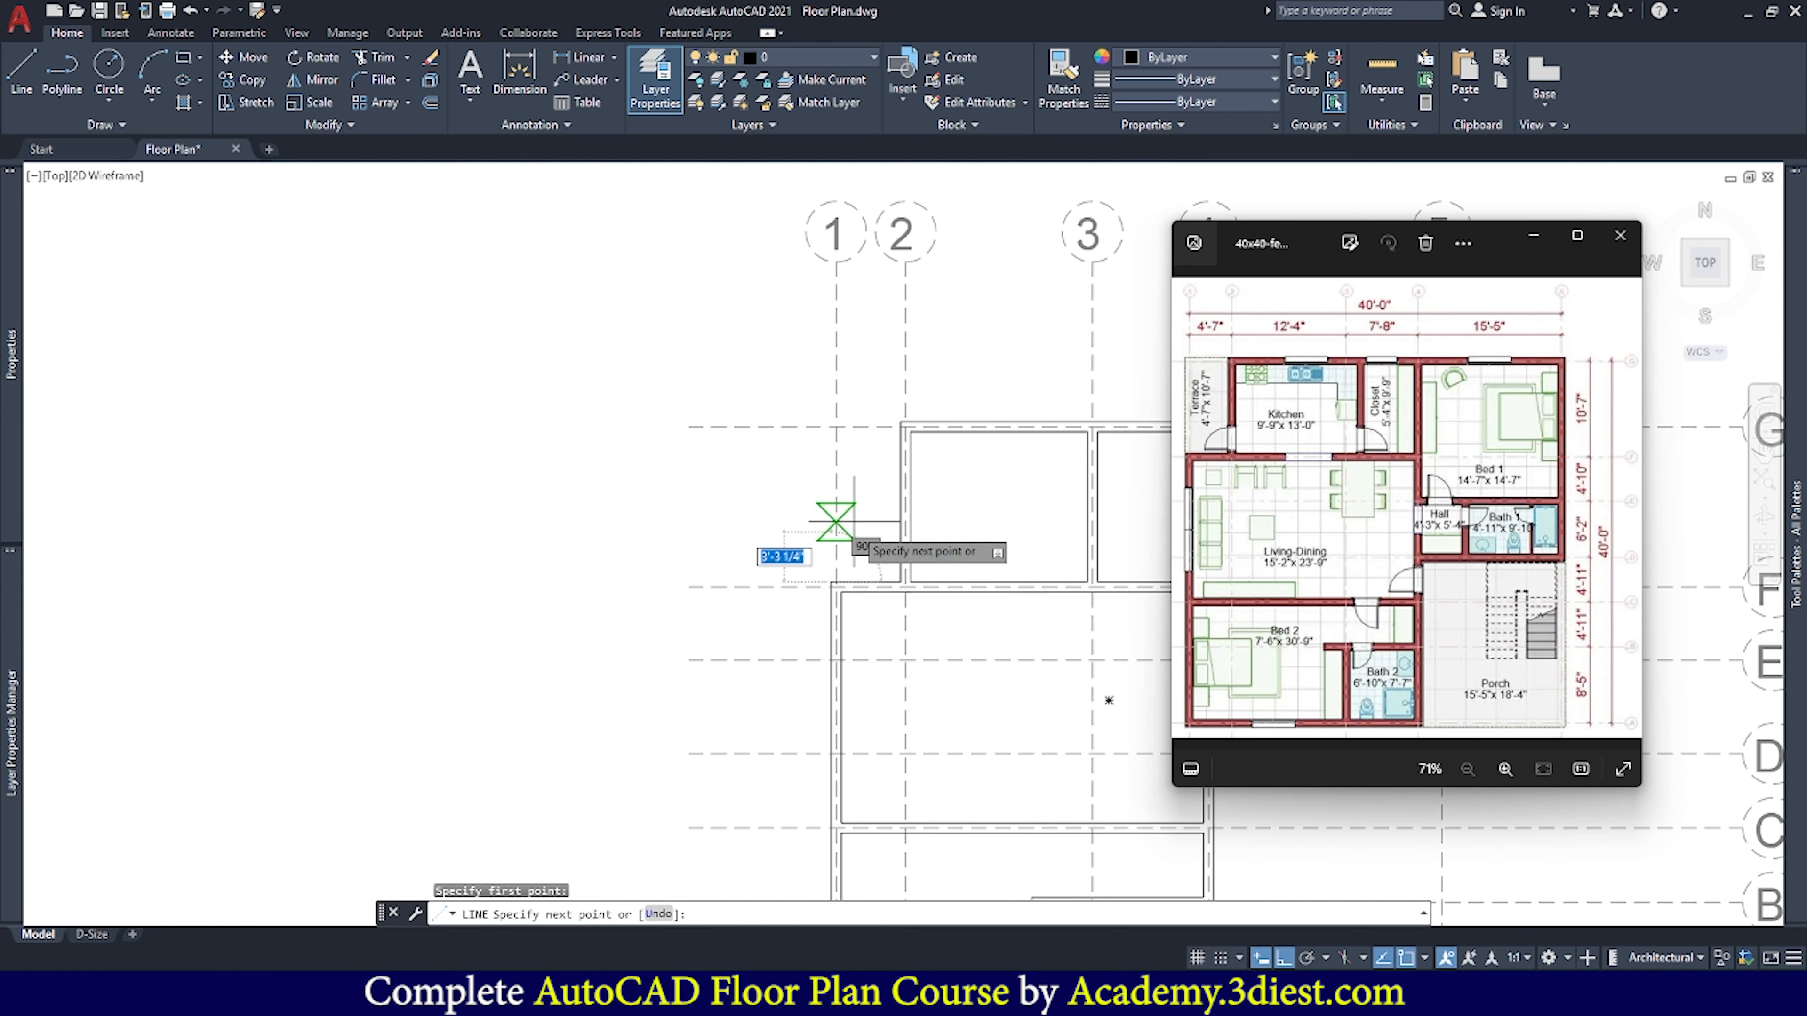
scroll(841, 459, up, 6)
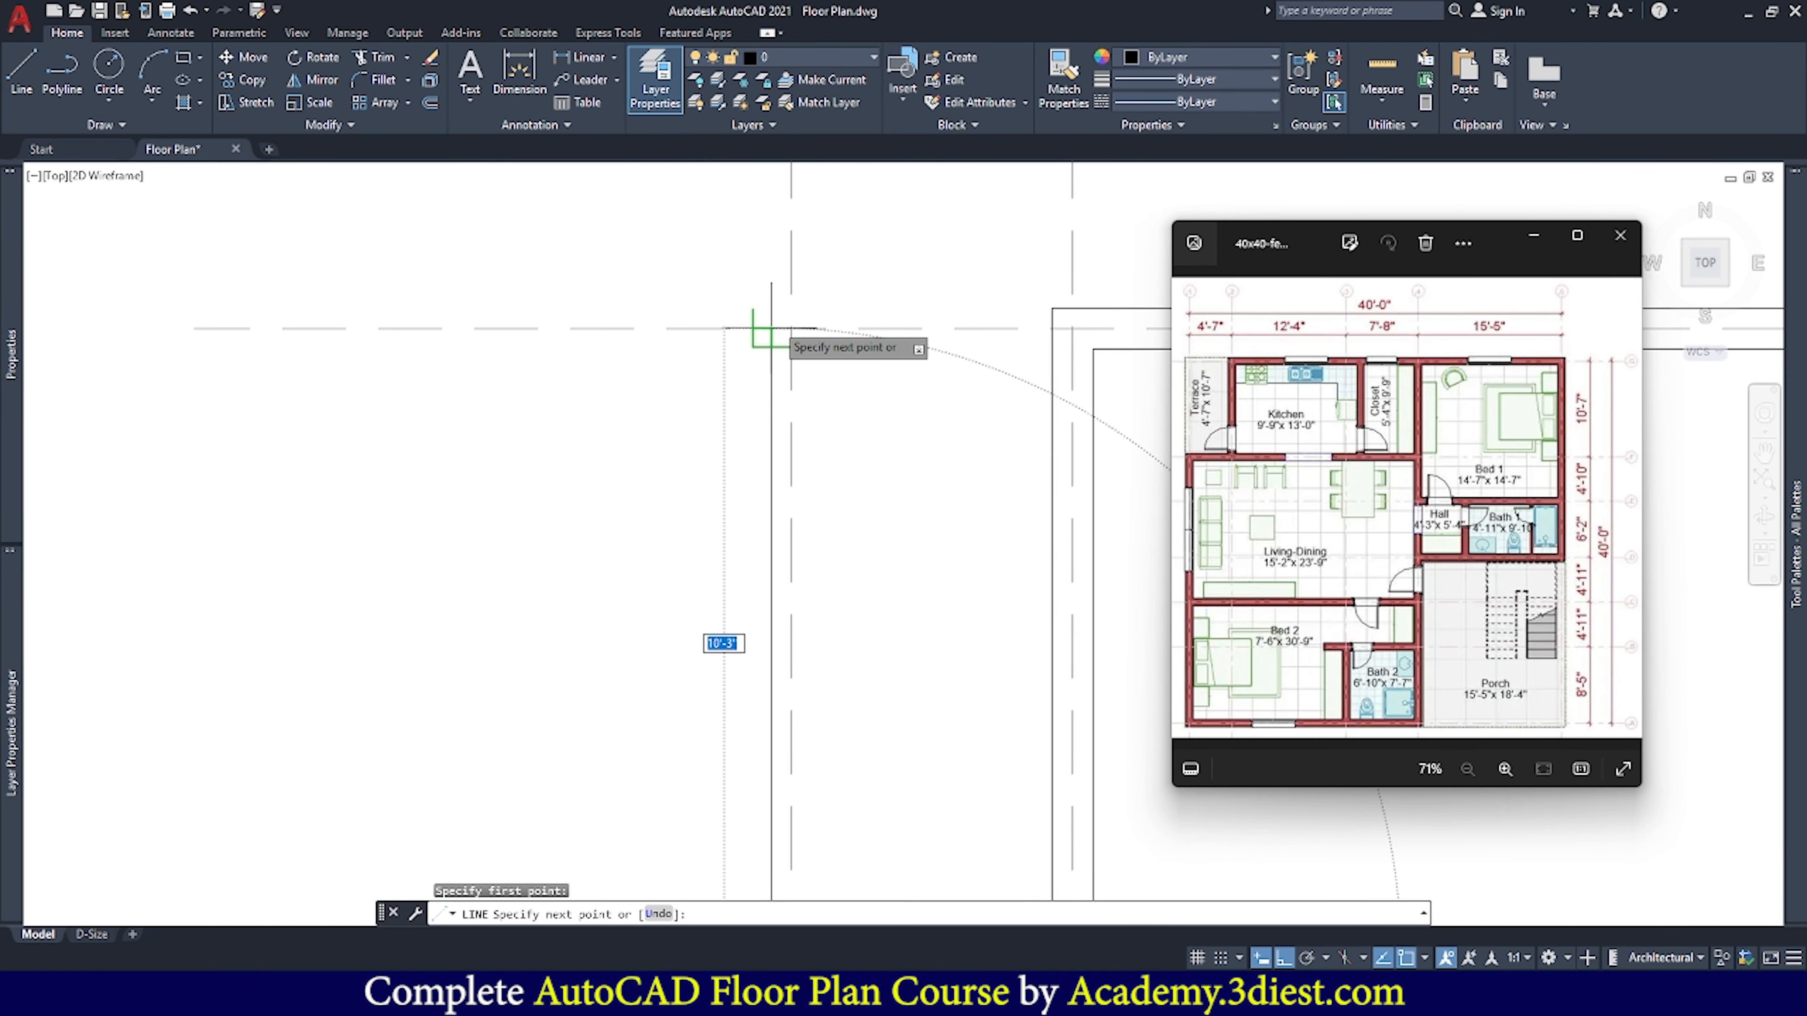
click(791, 296)
key(Return)
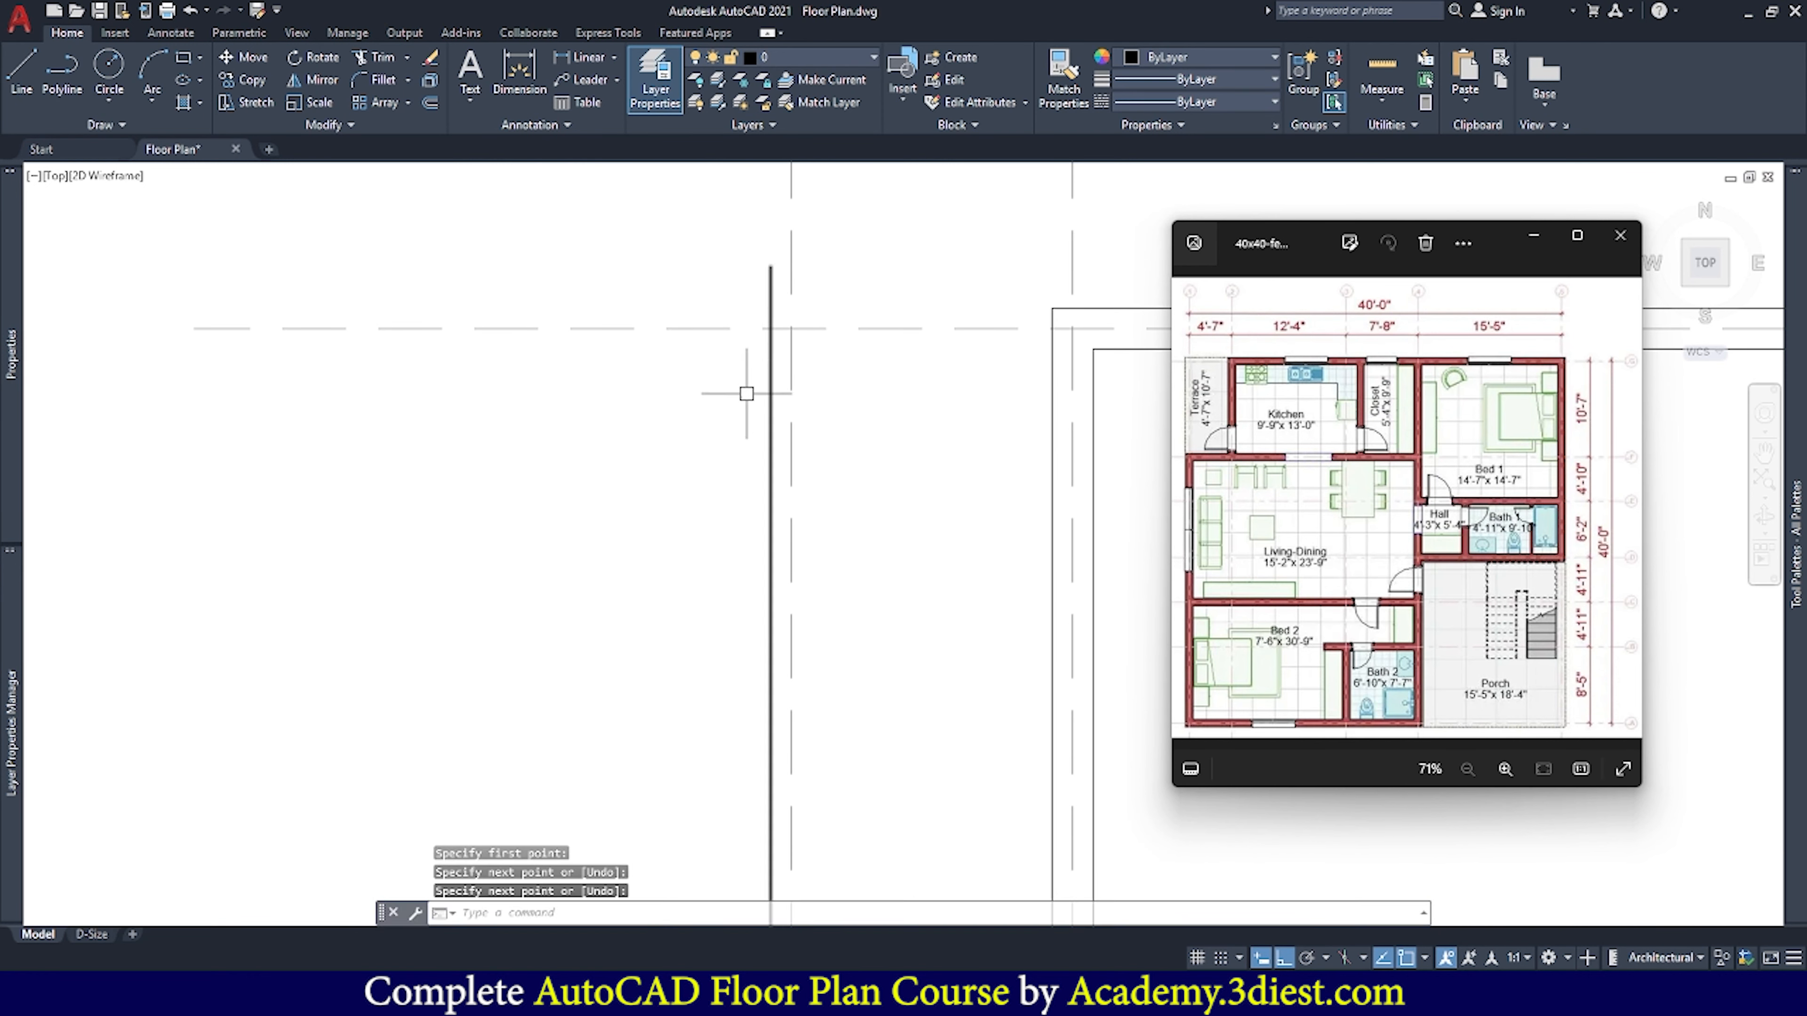
Draw the terrace's north edge west from the outer wall corner at 2–G and trim both overhanging ends at intersection 1–G
key(Return)
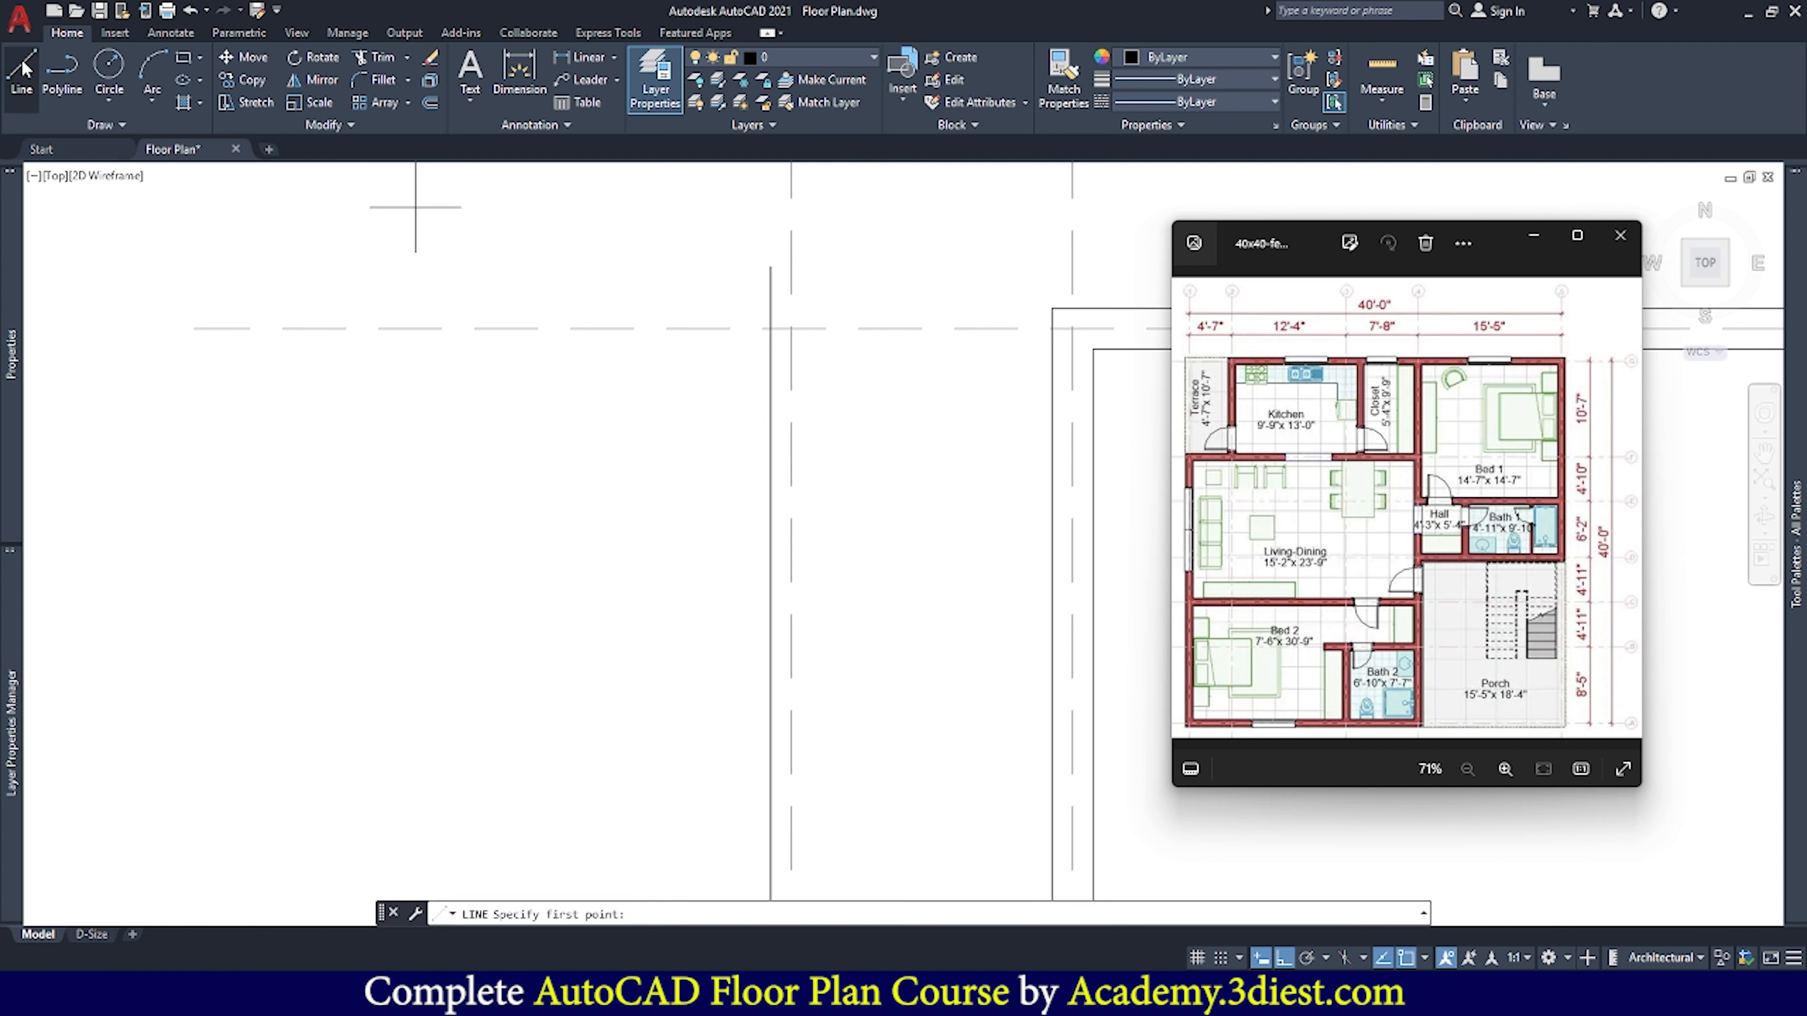
click(1051, 309)
click(704, 308)
key(Escape)
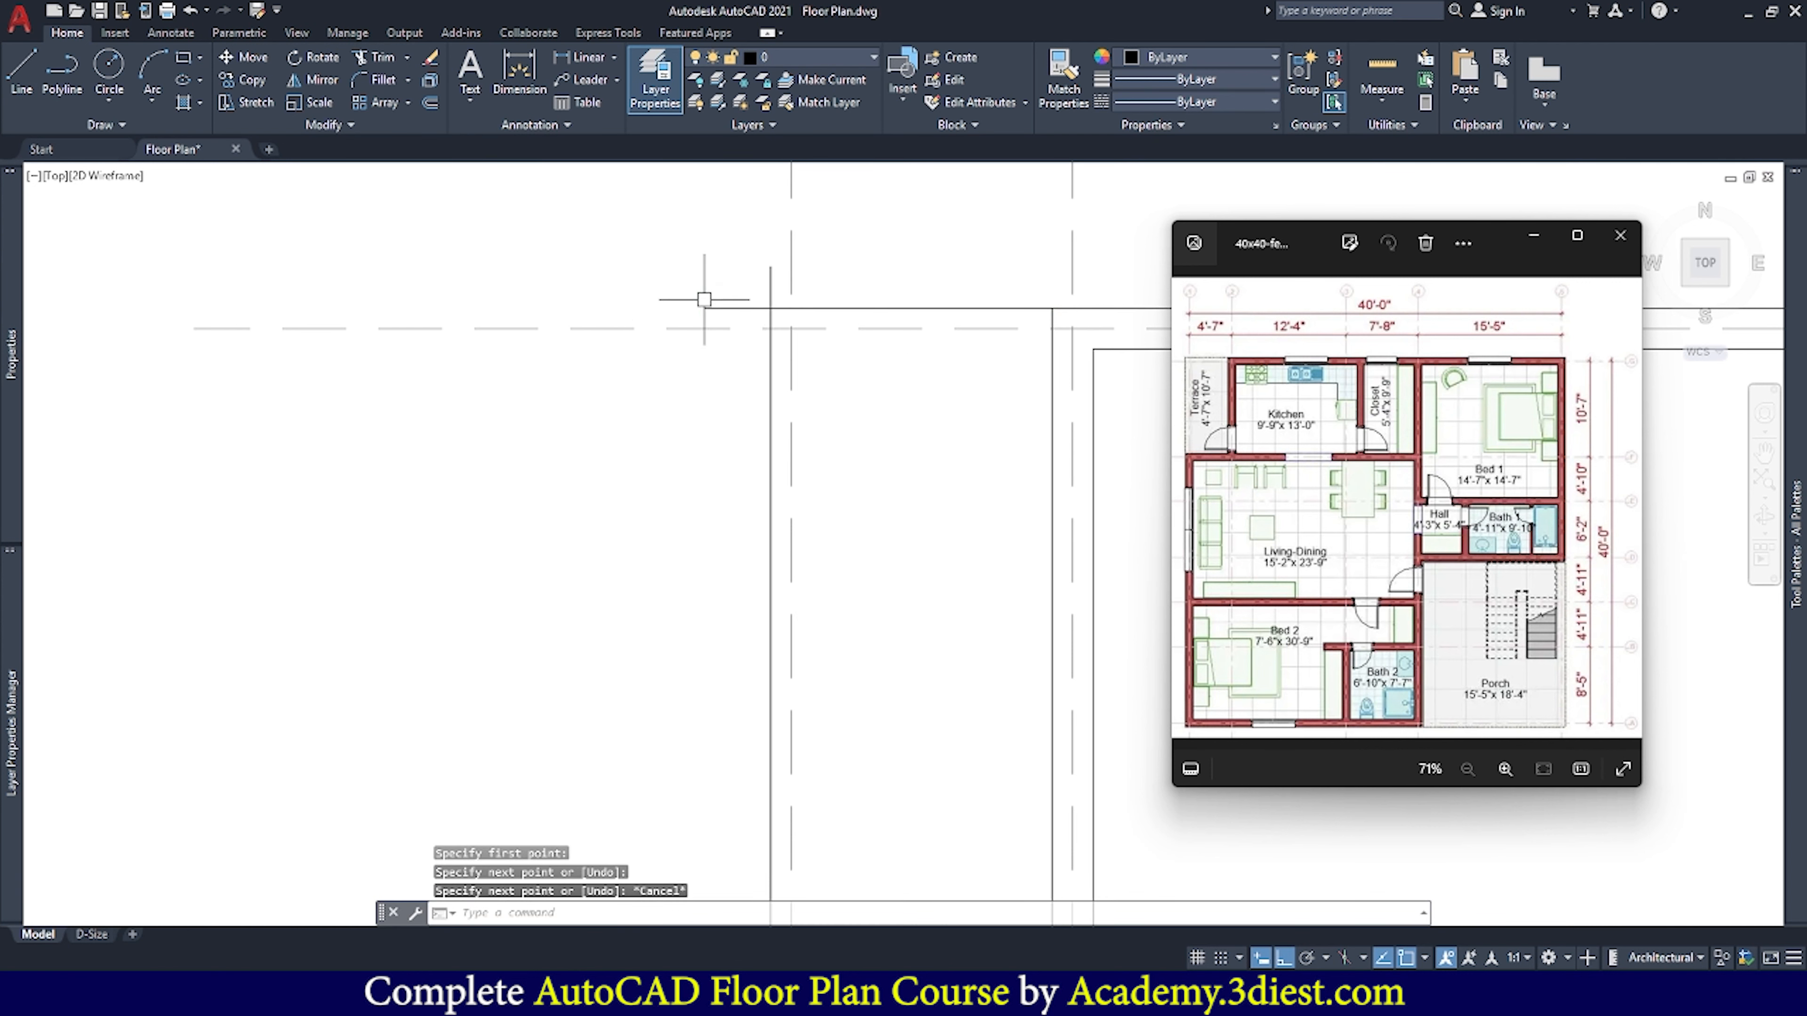
click(369, 60)
click(744, 308)
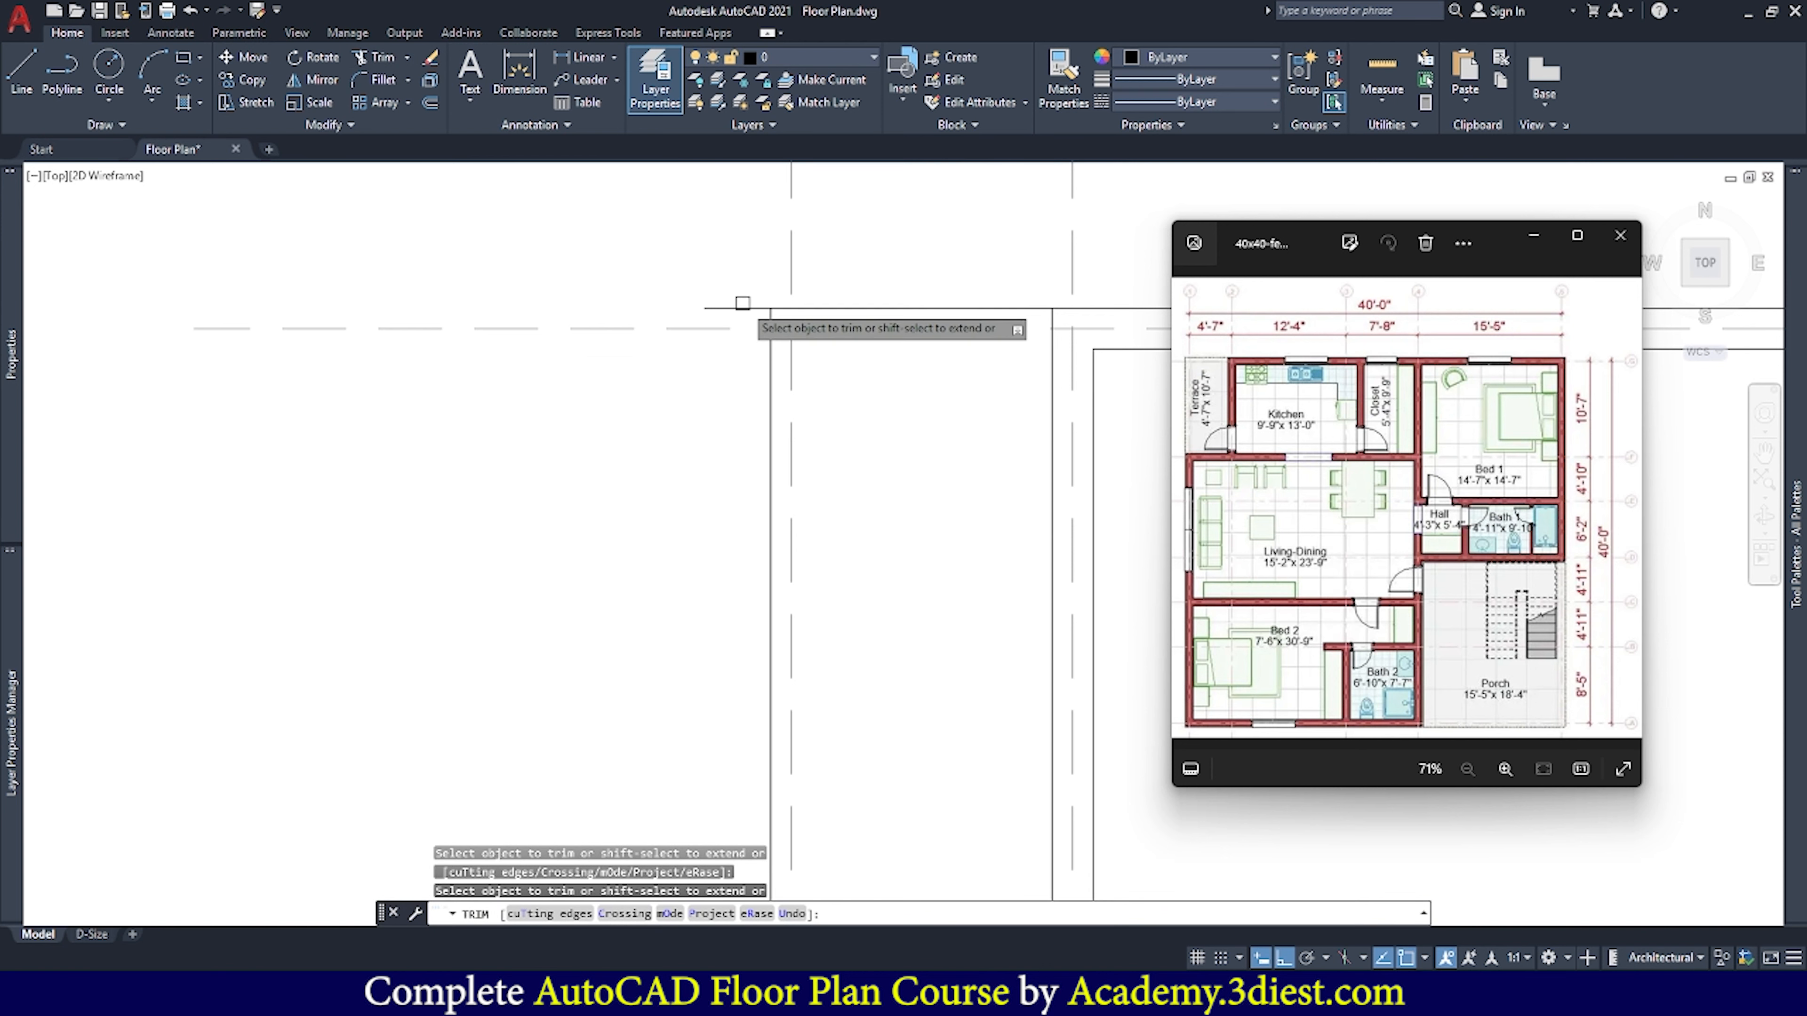
key(Return)
scroll(710, 355, down, 5)
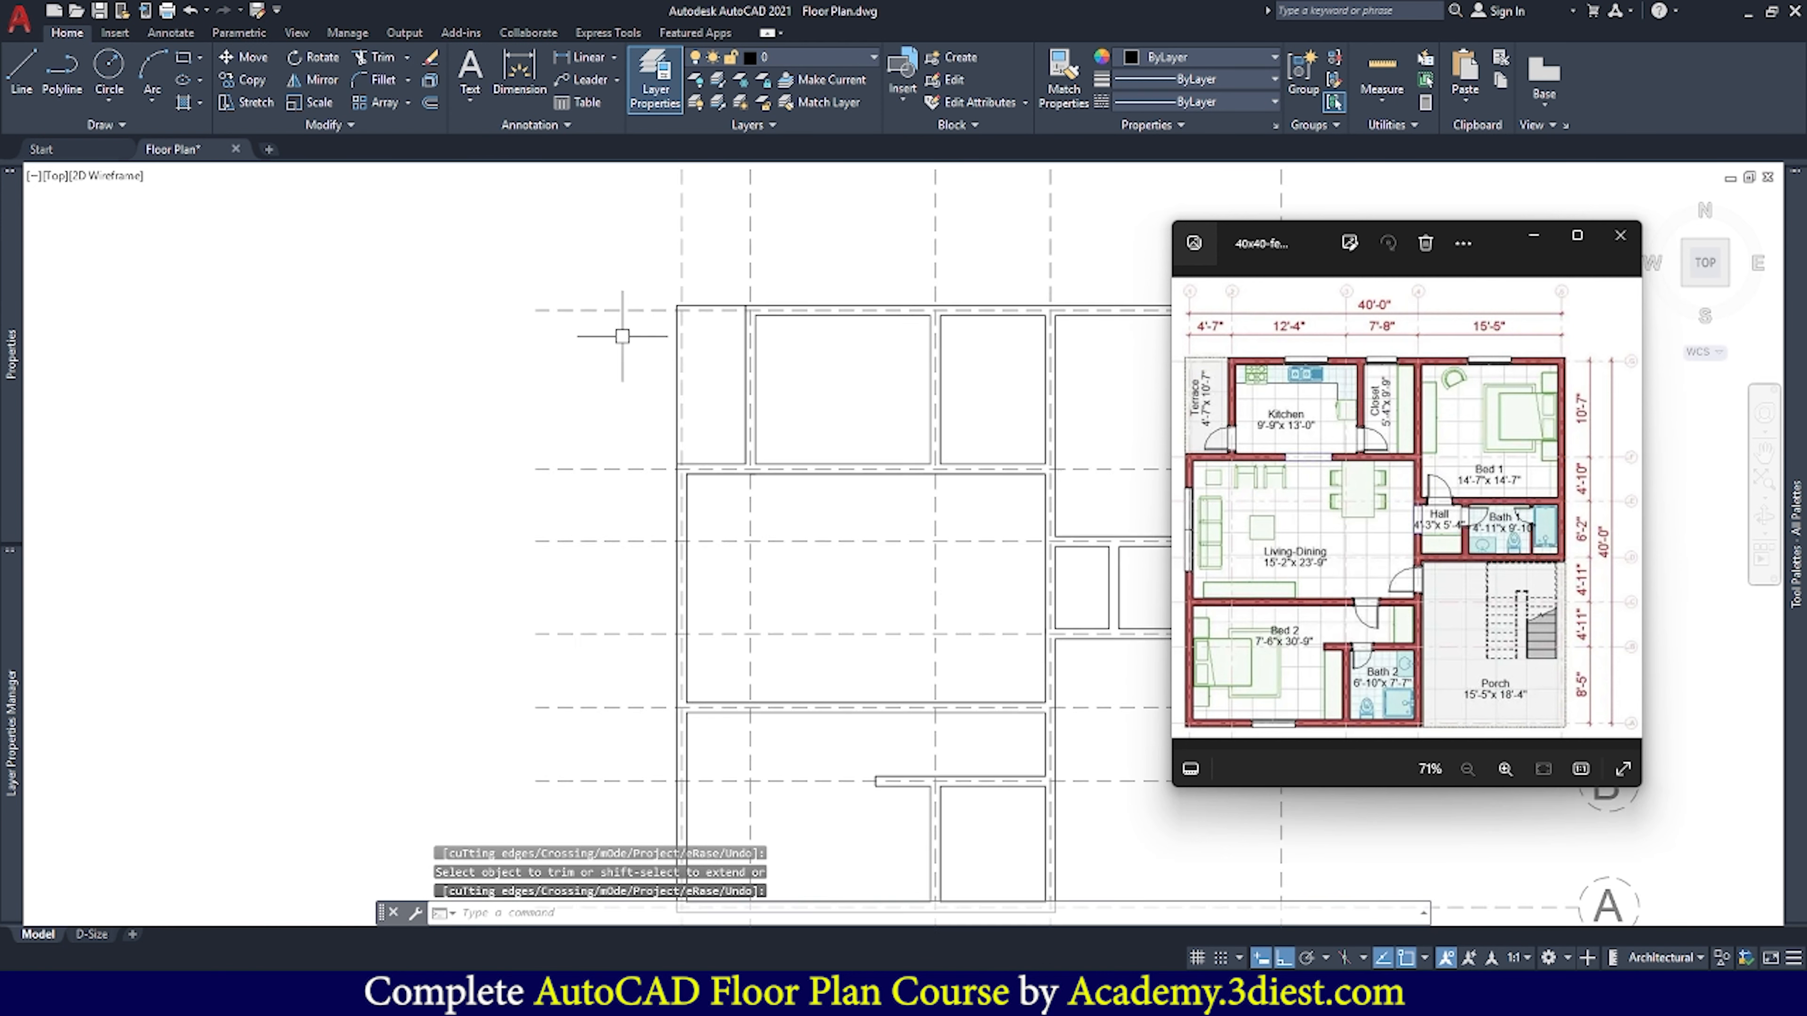
Draw the porch's south edge as a horizontal line from the outer wall corner at 4–A to just beyond grid line 5
scroll(854, 526, up, 3)
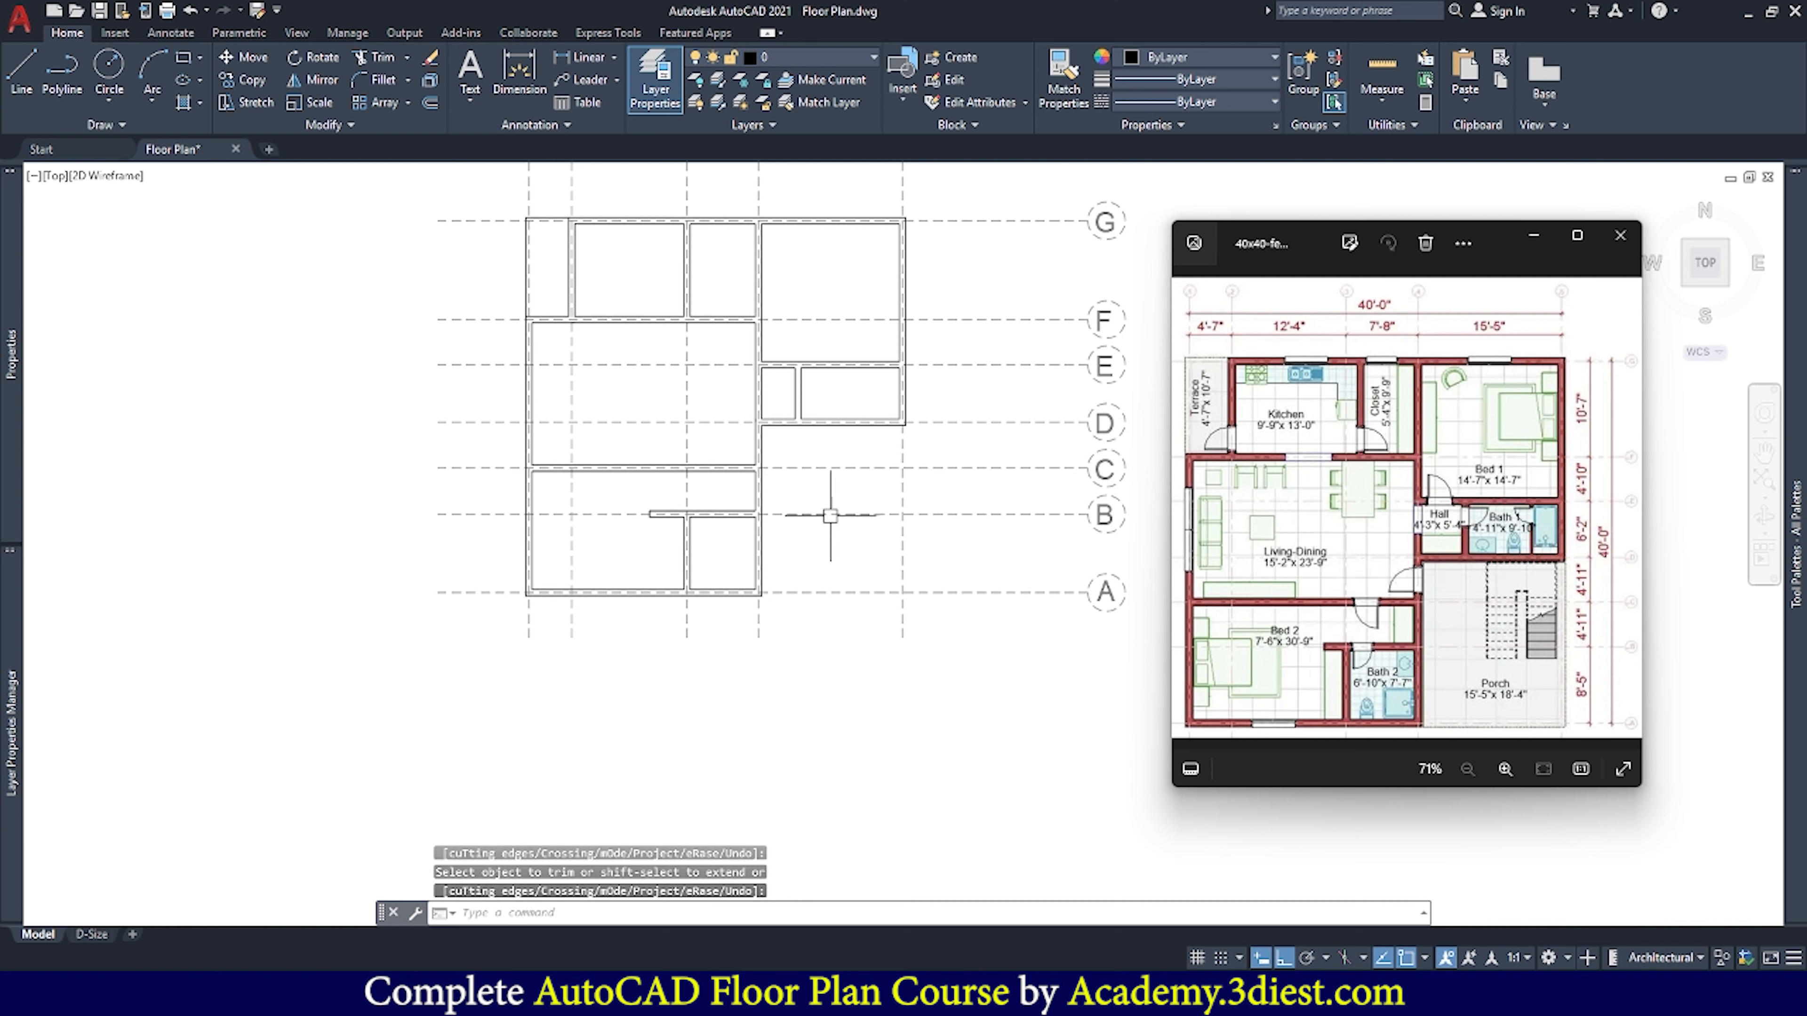
click(21, 75)
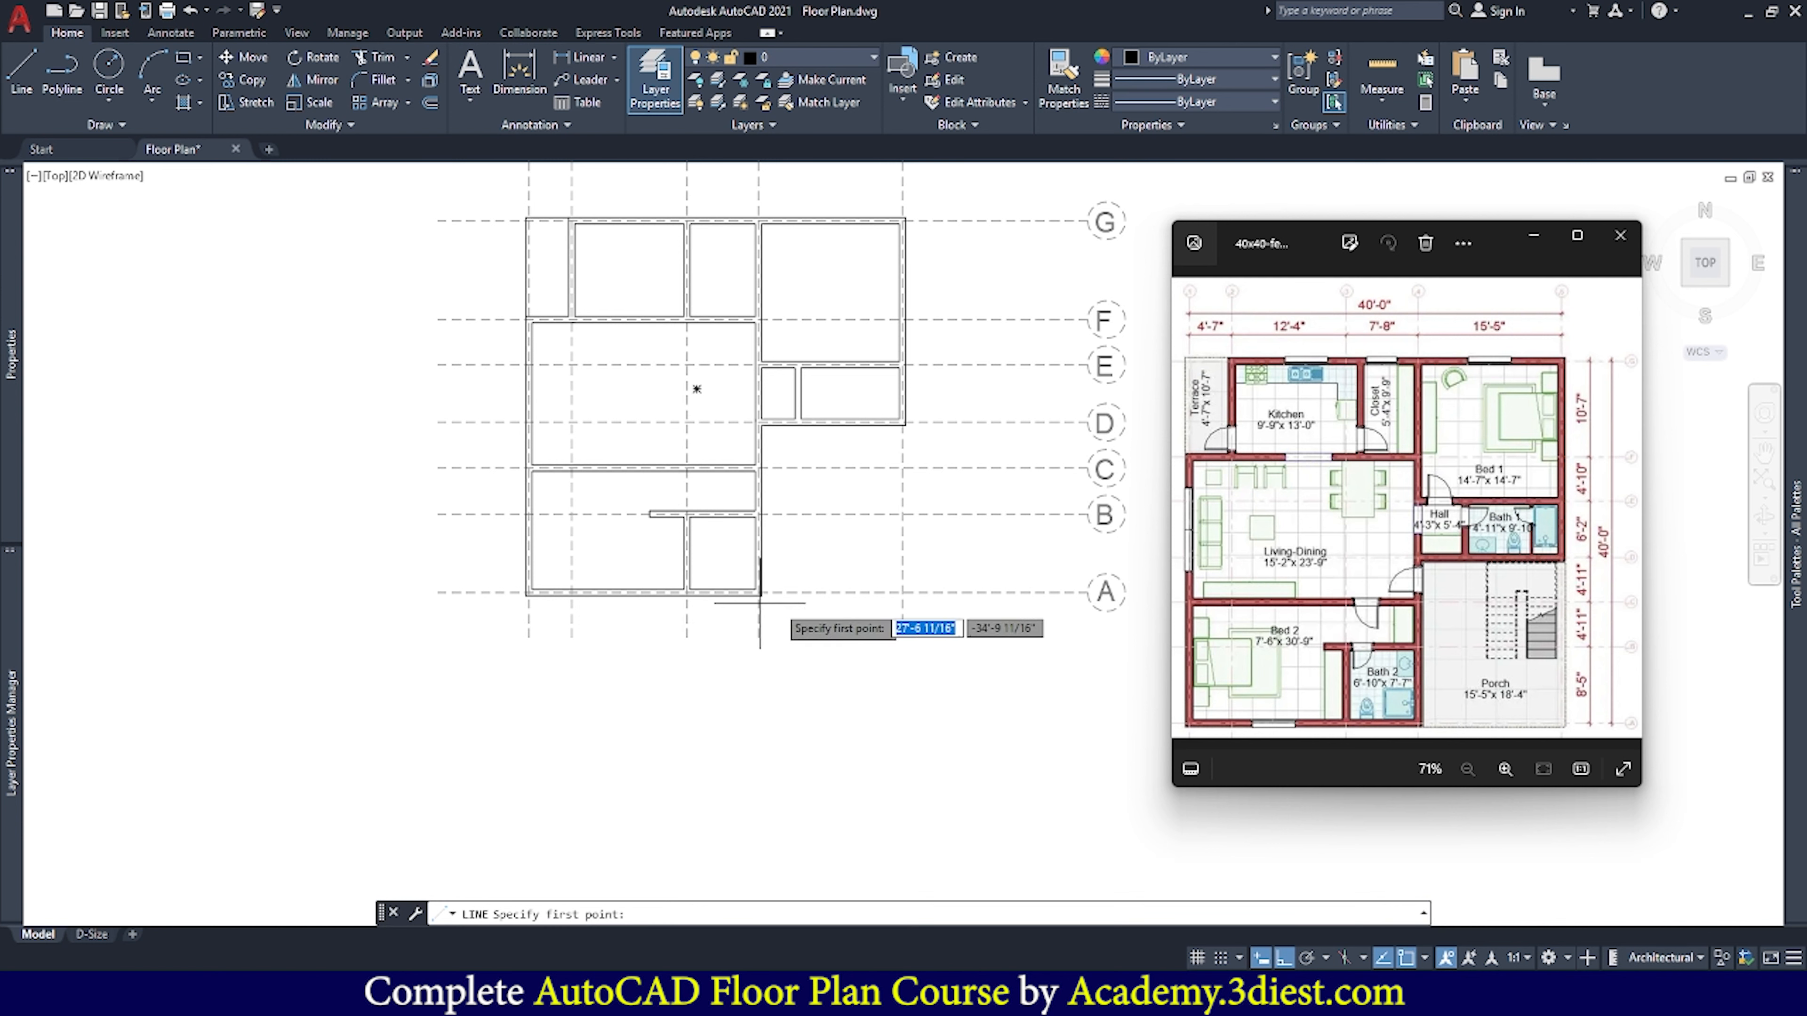
scroll(809, 601, up, 5)
click(618, 573)
scroll(806, 625, down, 3)
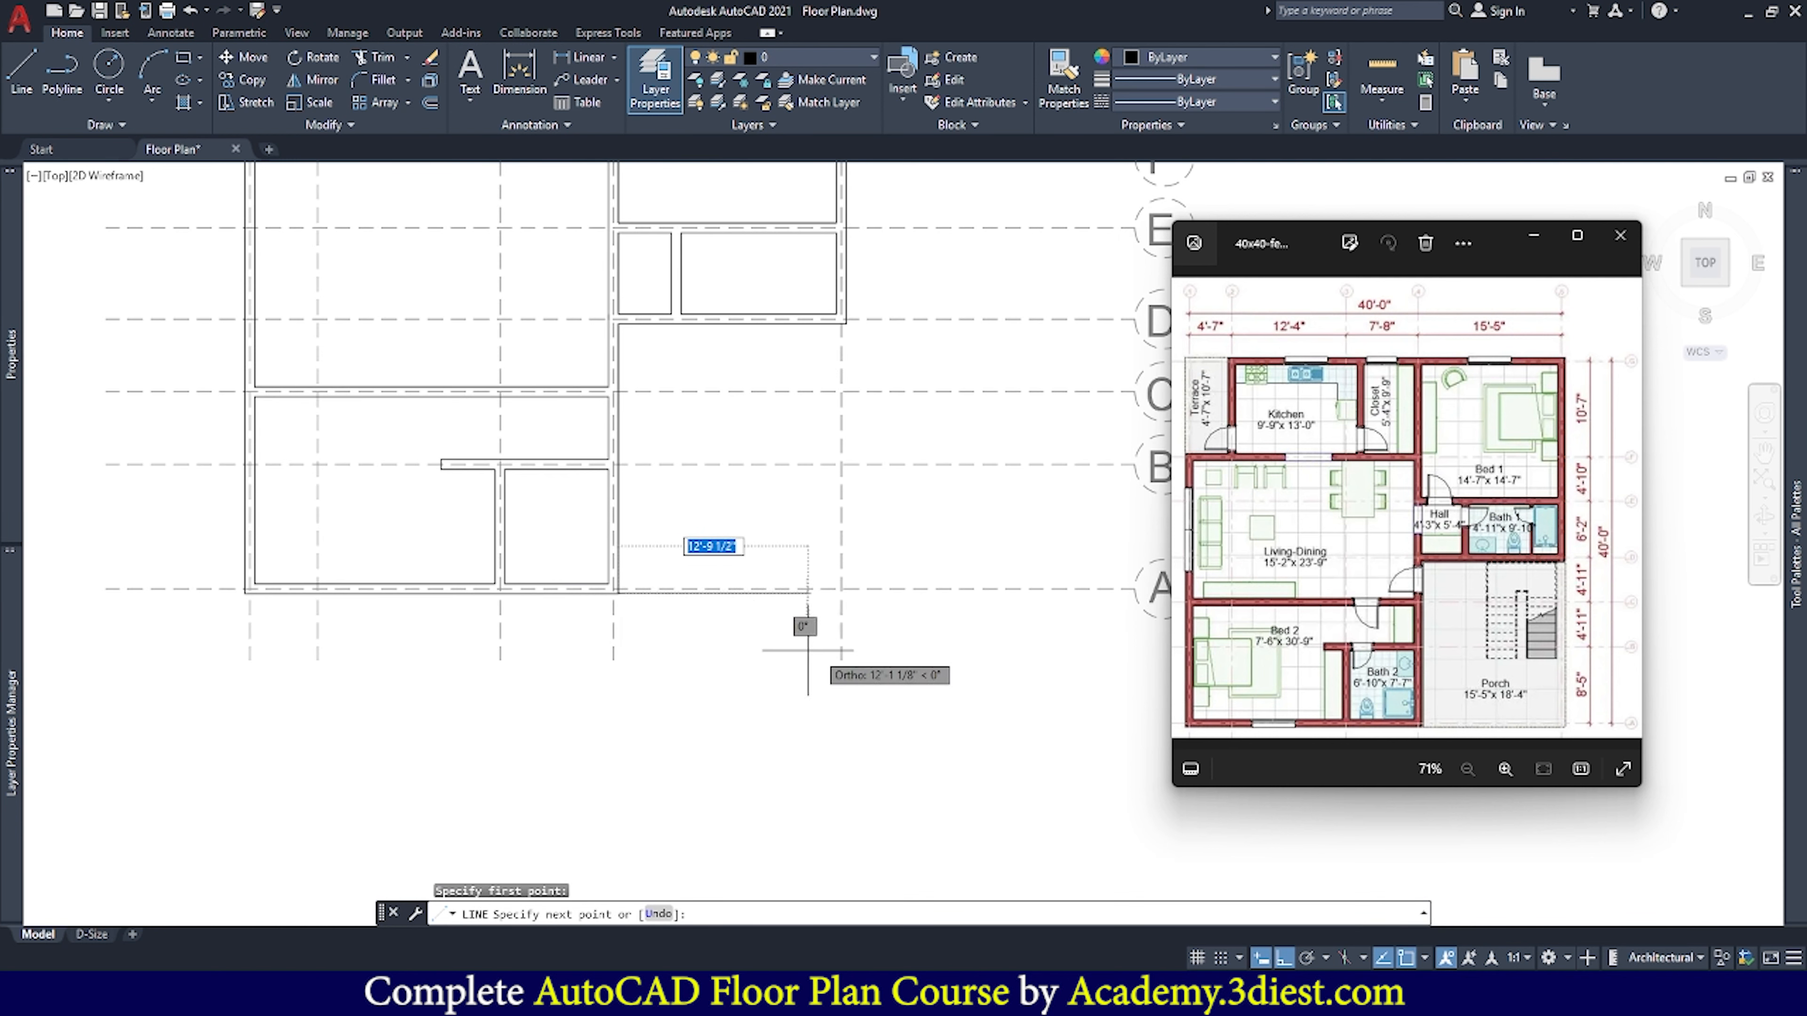
scroll(860, 620, up, 2)
click(877, 619)
key(Return)
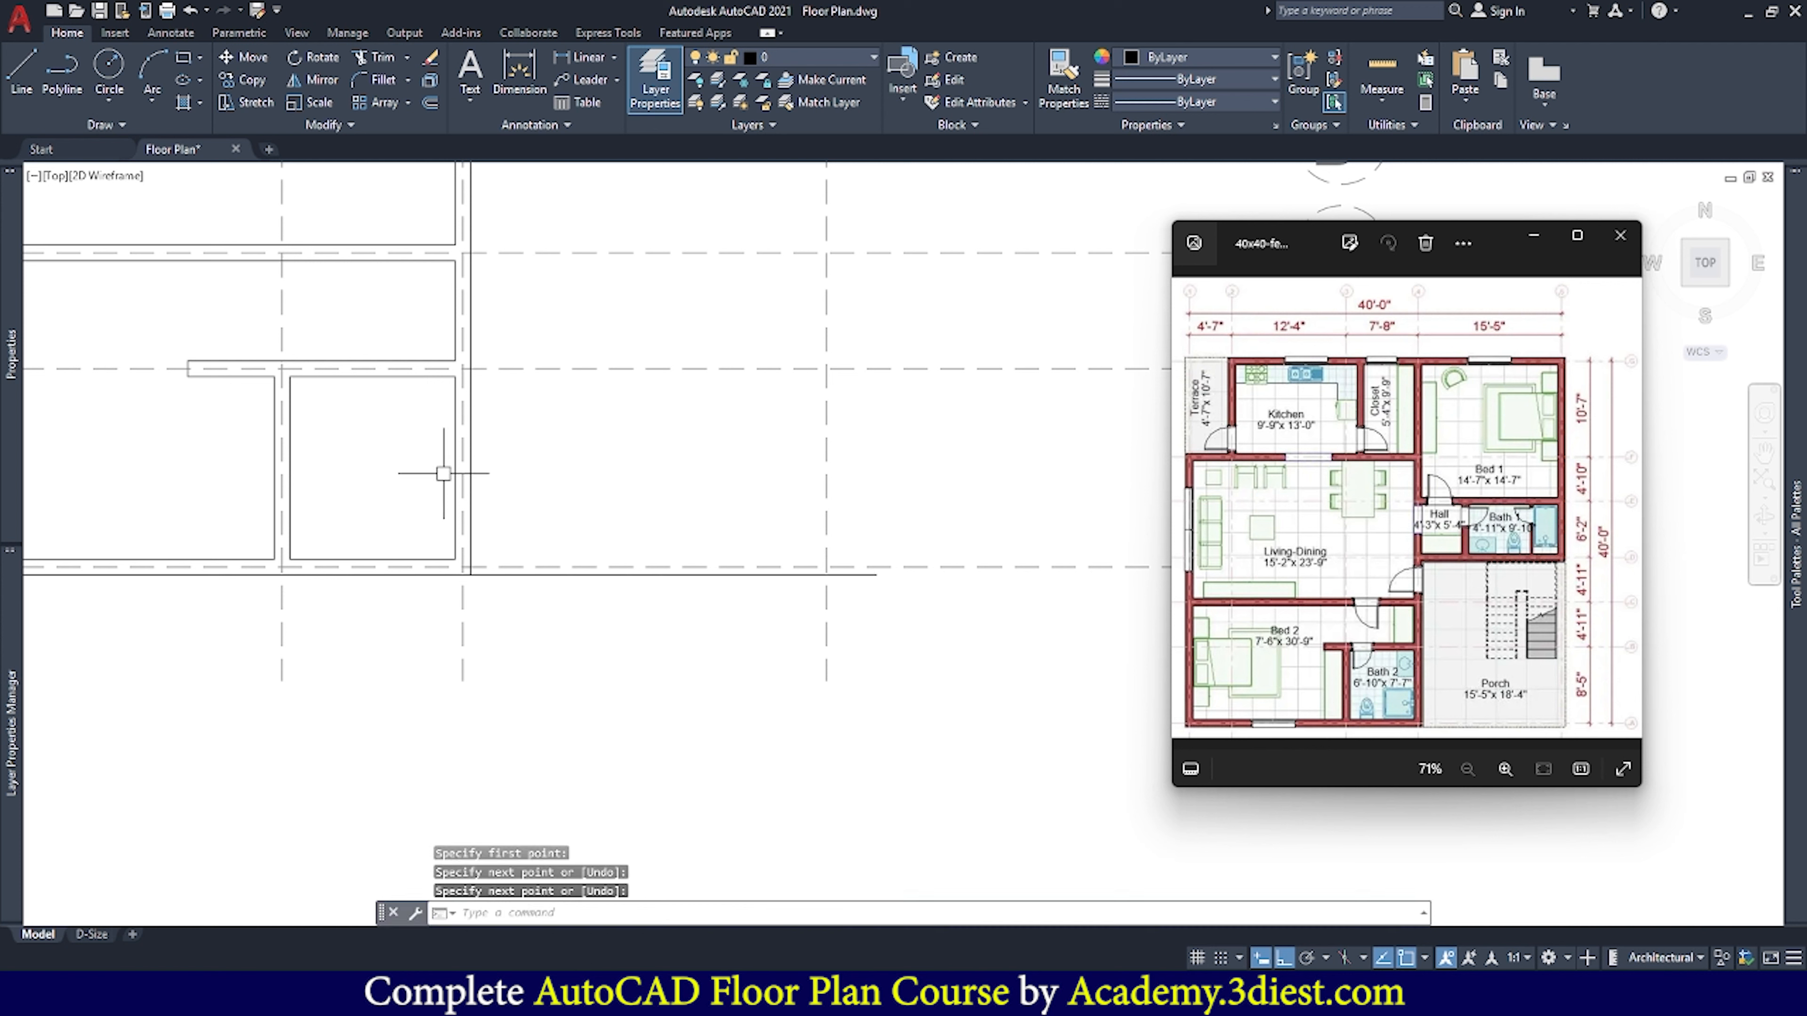
Draw the porch's east edge as a vertical line from the outer wall corner at 5–D to just beyond grid line A
click(20, 77)
scroll(827, 545, down, 3)
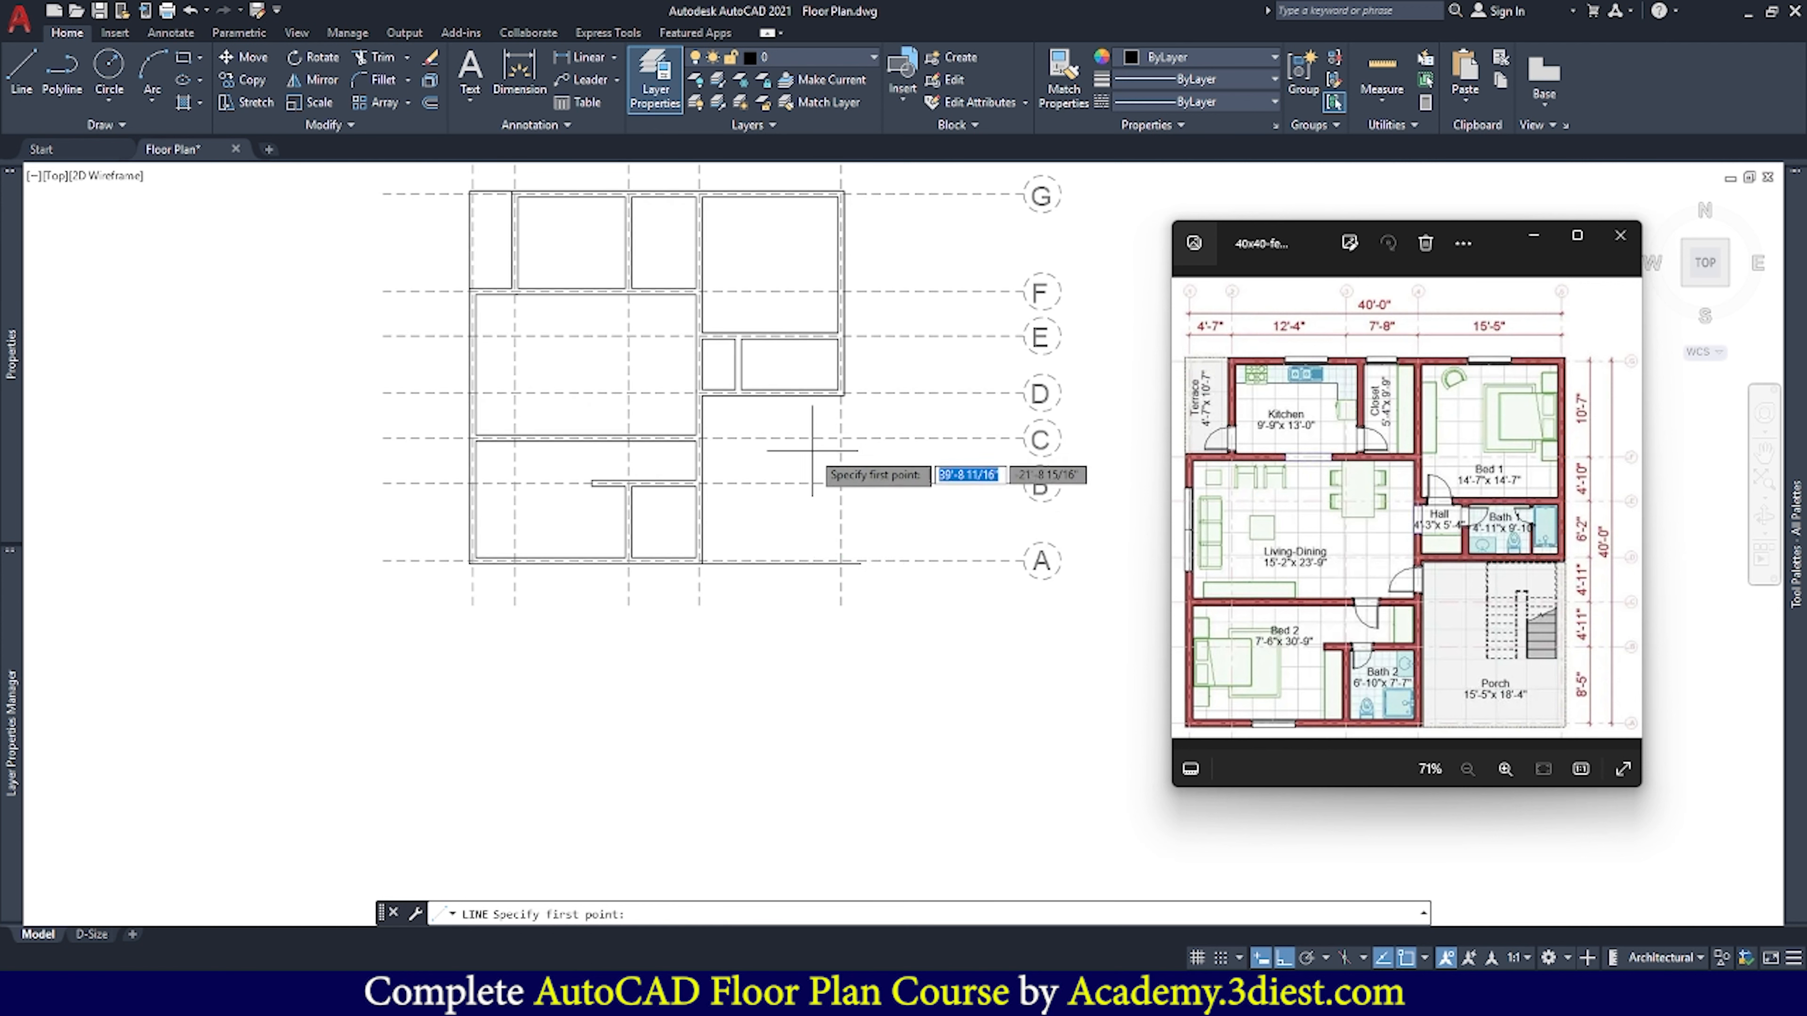
scroll(840, 476, up, 4)
scroll(890, 363, up, 2)
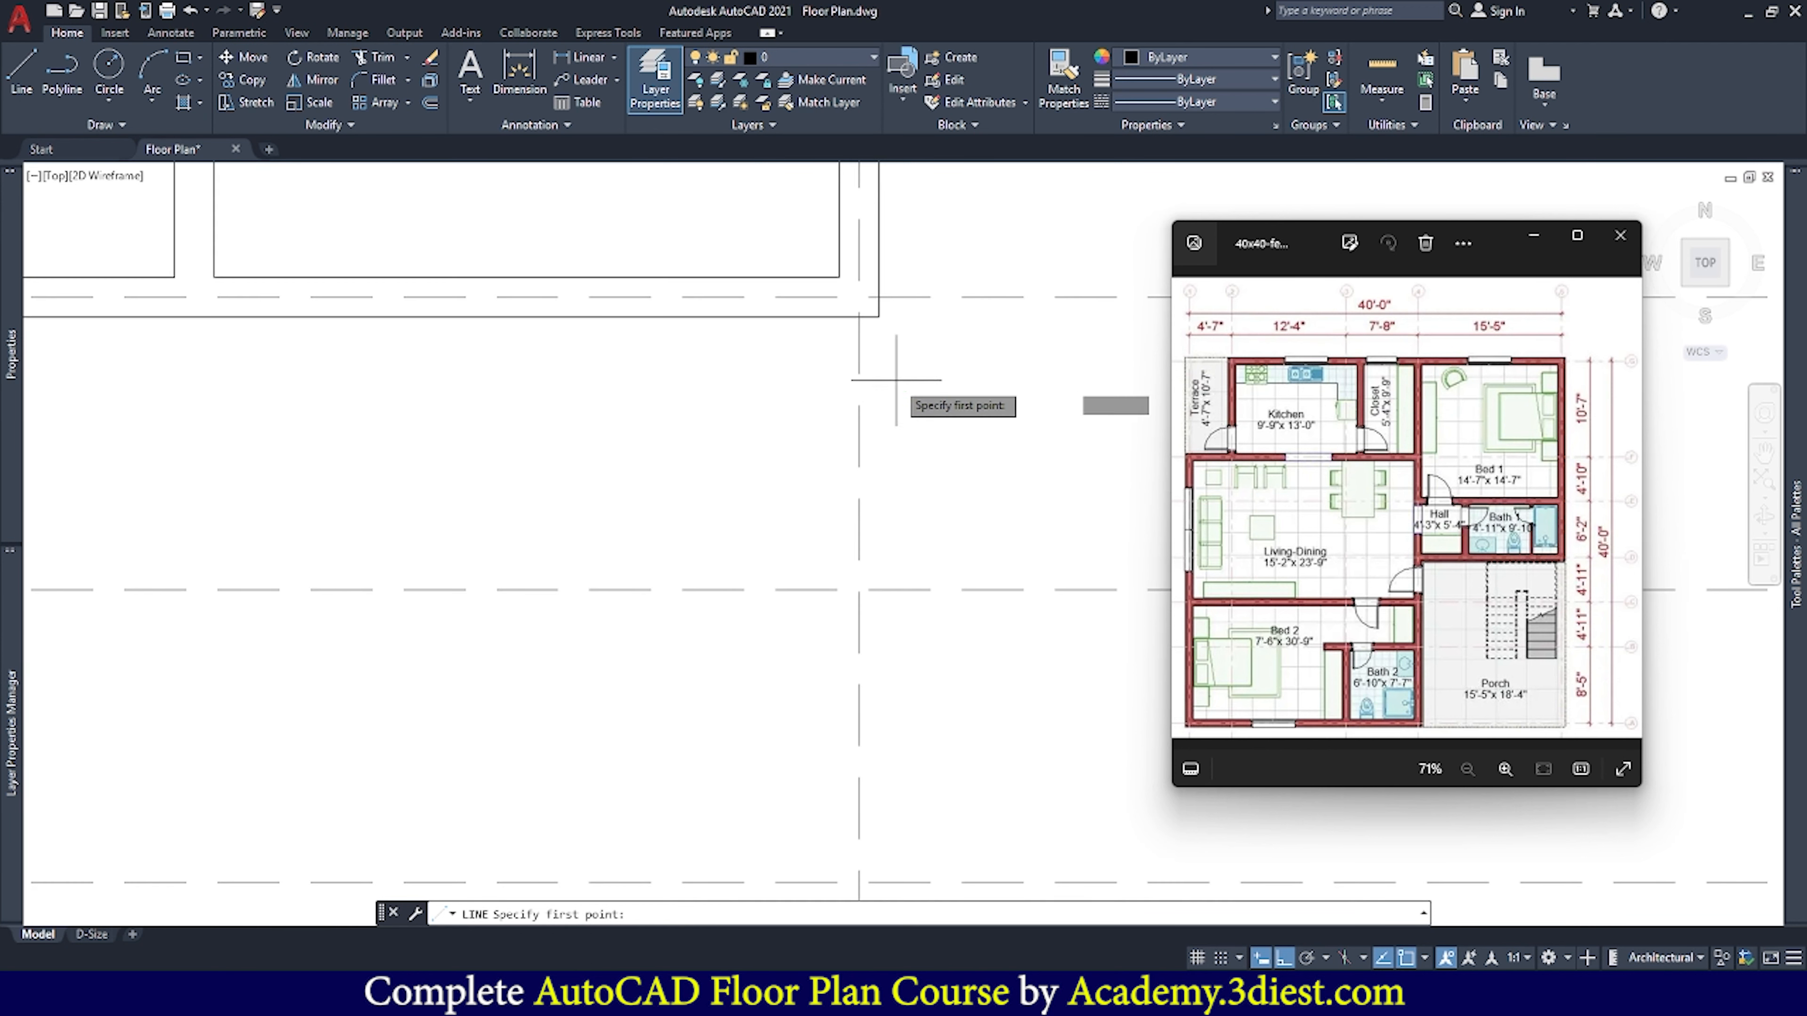
click(880, 316)
scroll(818, 442, down, 2)
scroll(743, 419, up, 2)
click(847, 637)
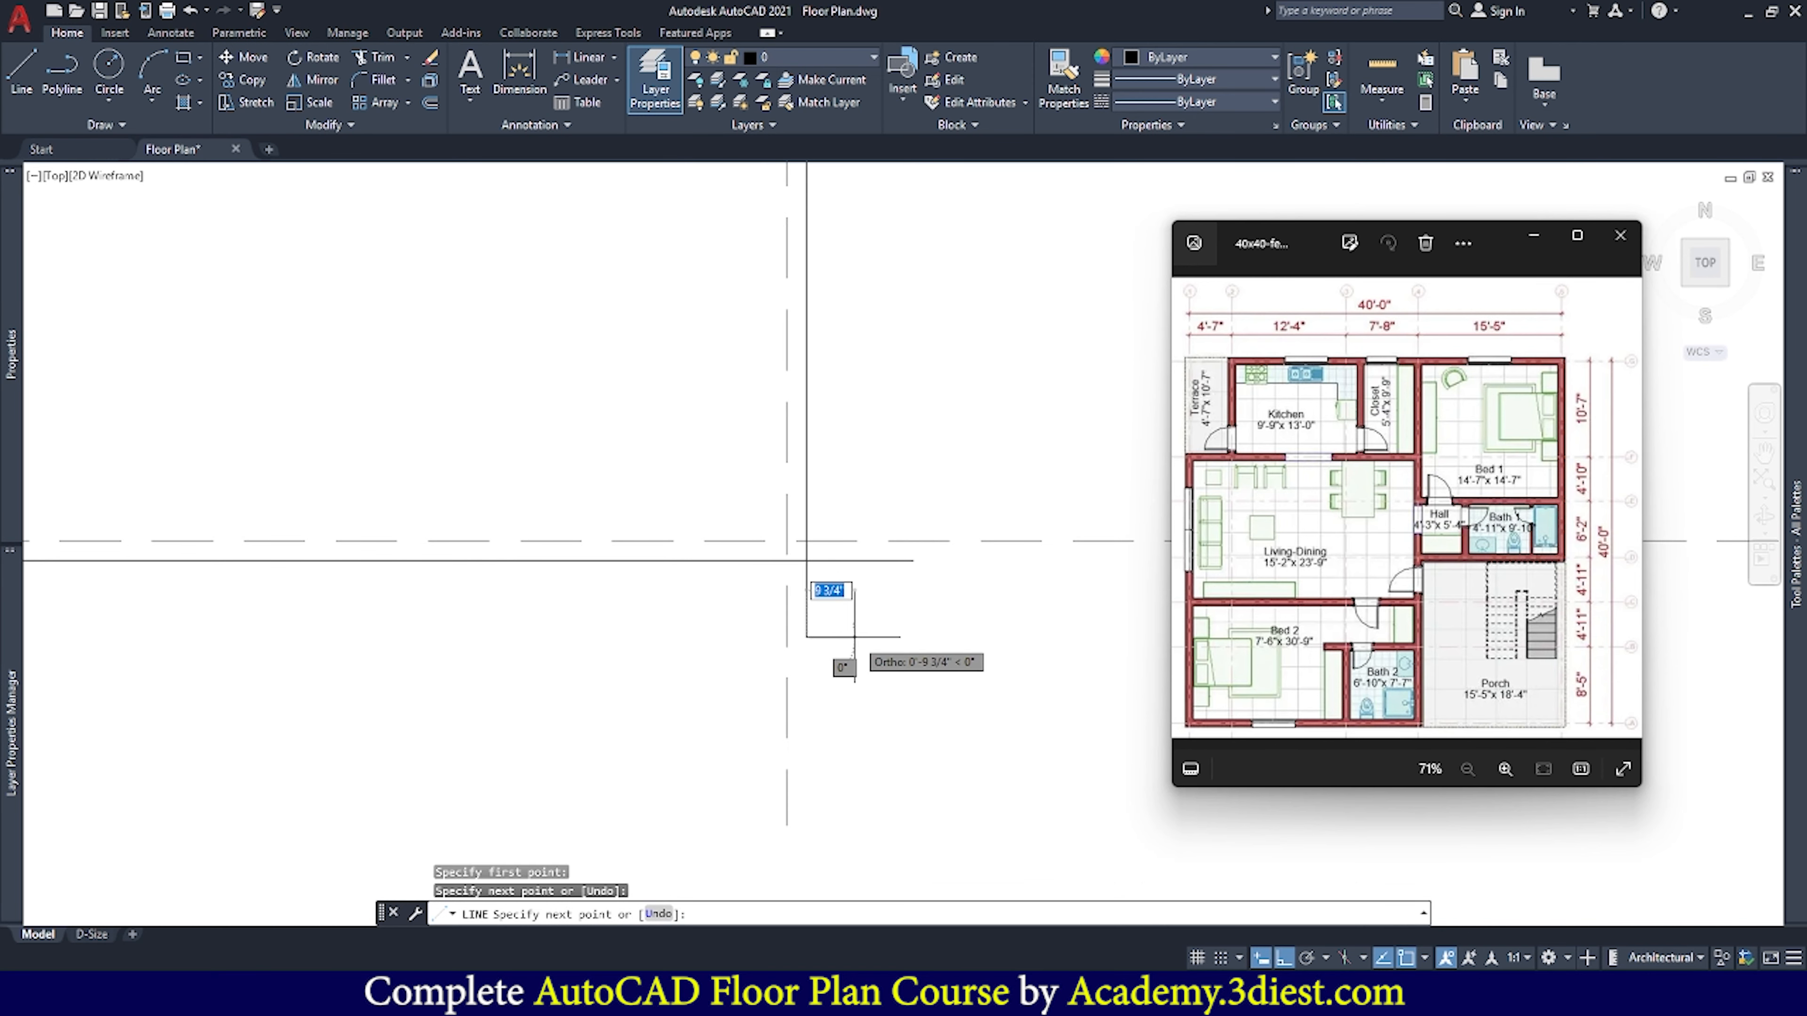
key(Return)
Trim the overhanging ends of both porch edge lines to form a clean corner at intersection 5–A
scroll(855, 637, down, 2)
scroll(980, 593, up, 2)
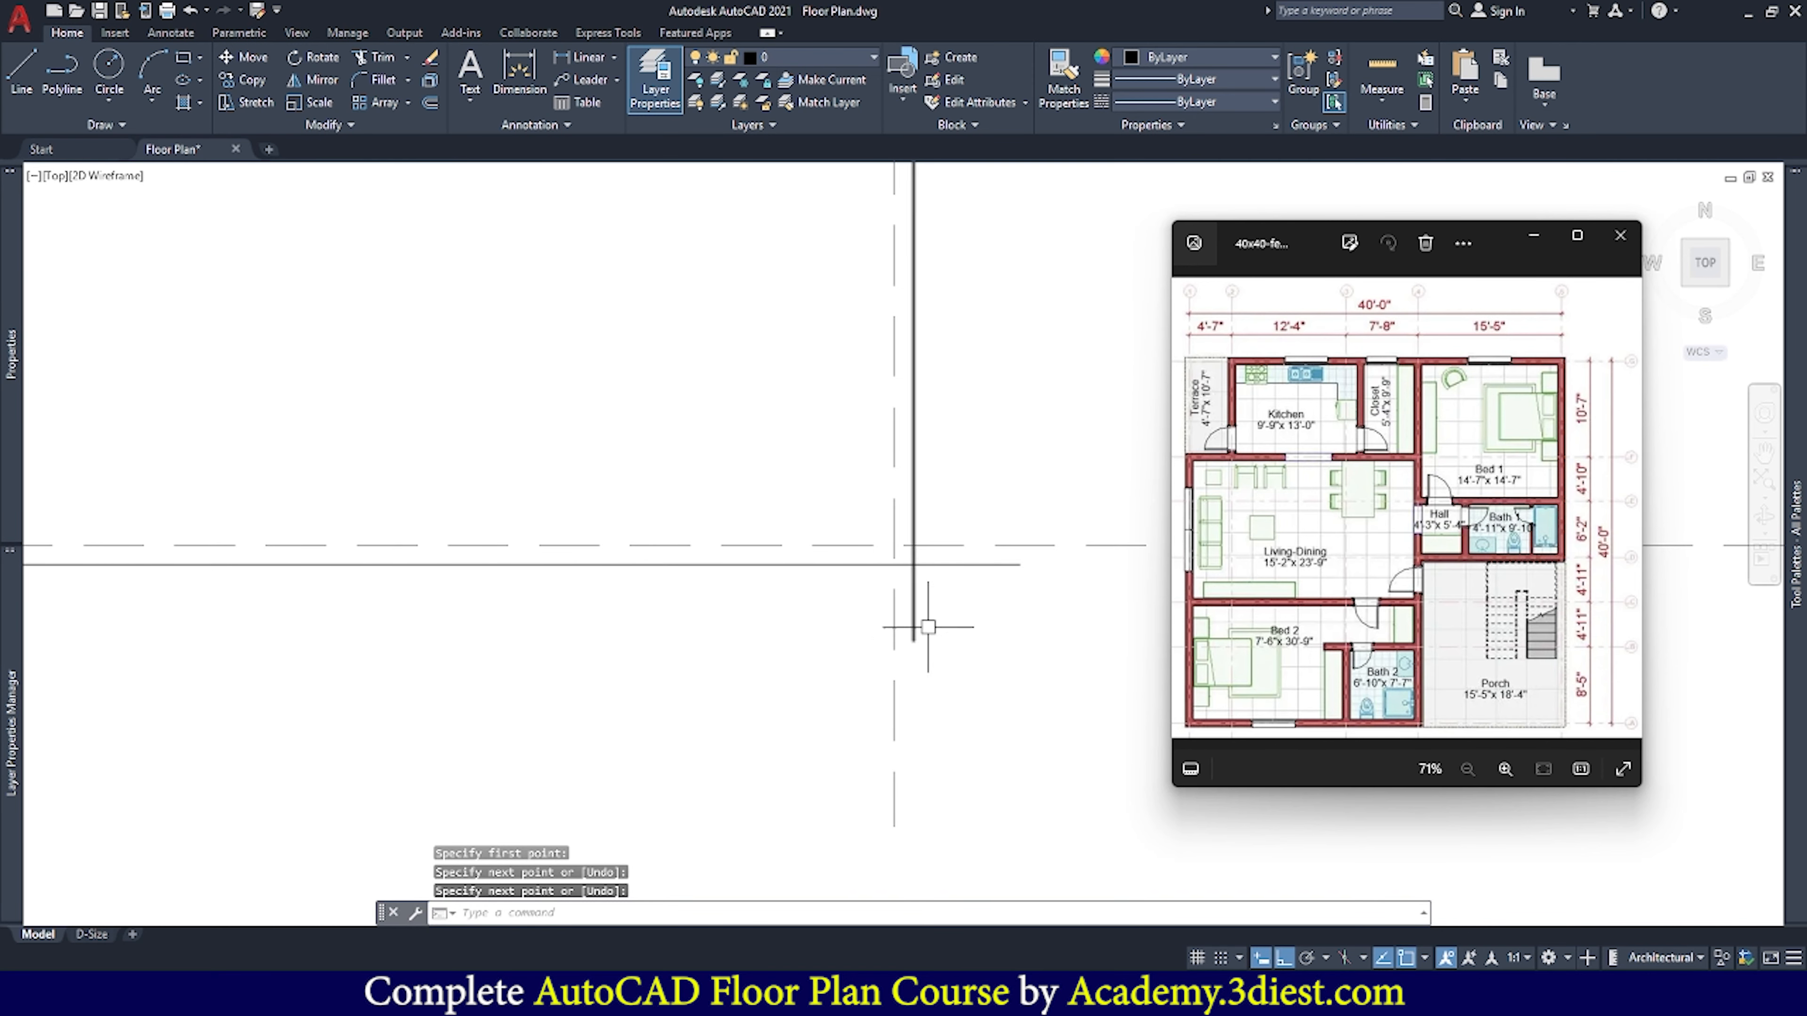
click(379, 59)
click(951, 566)
click(915, 590)
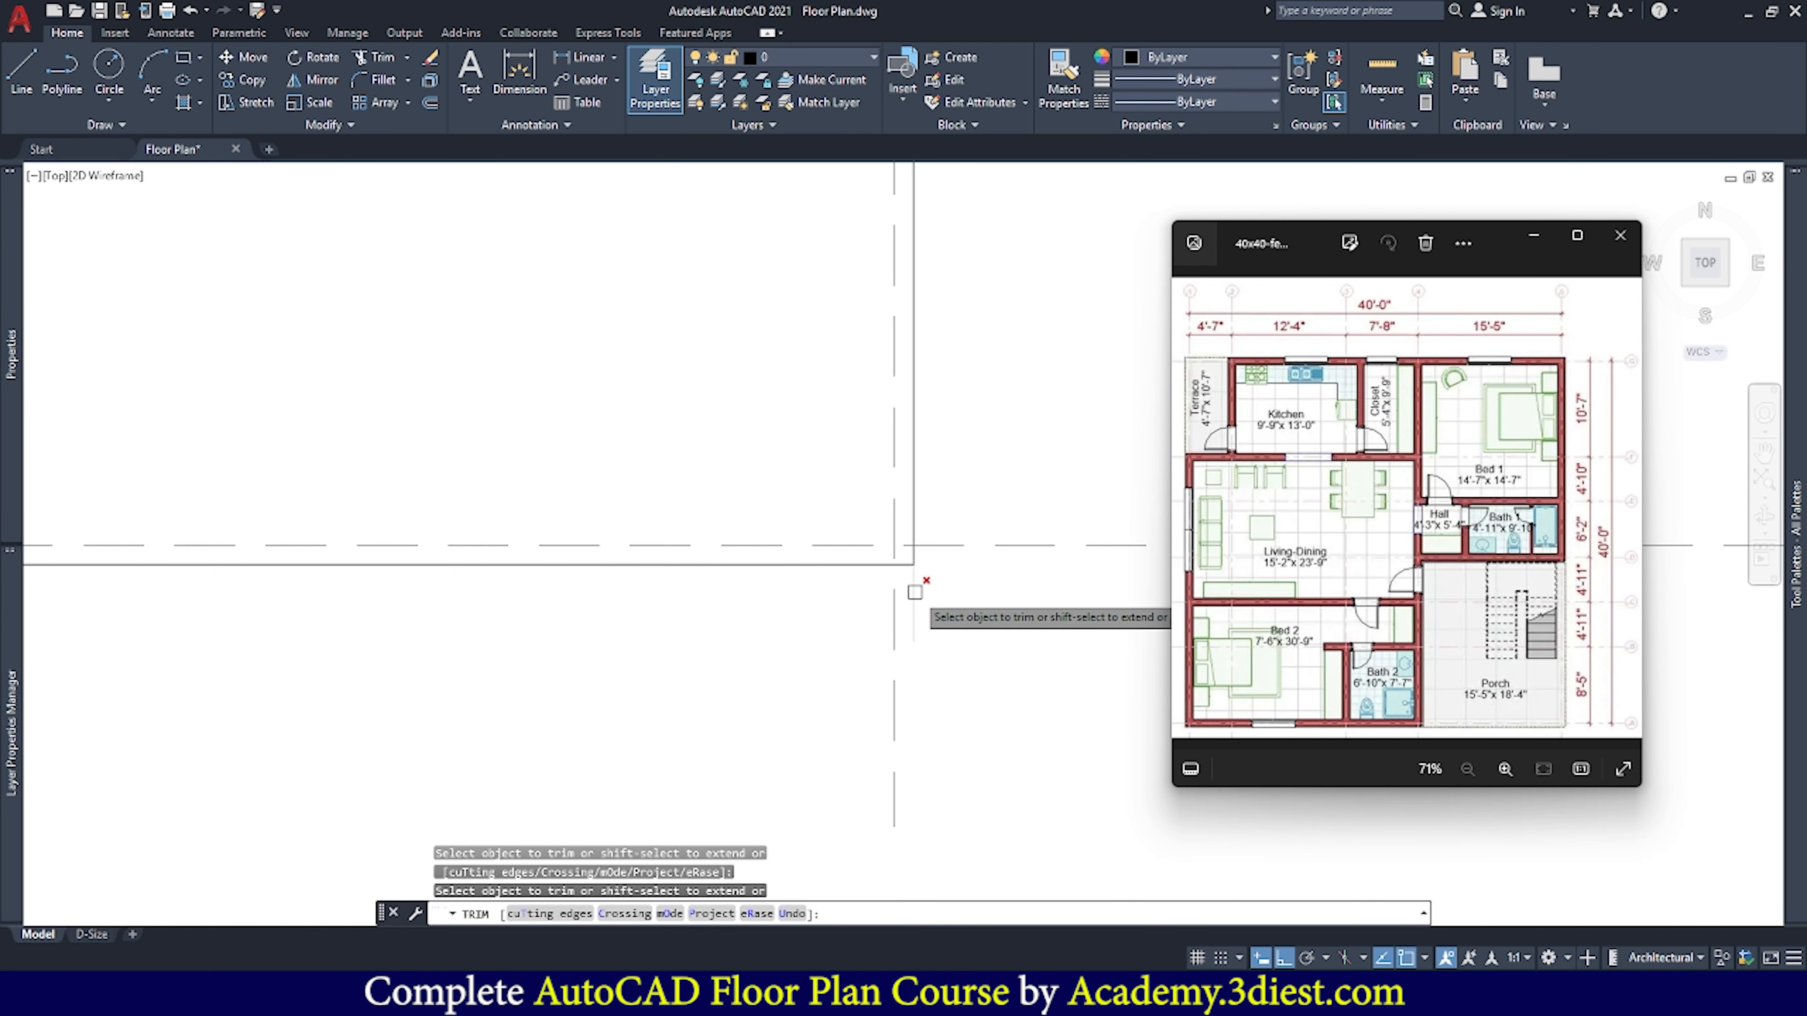
key(Return)
scroll(915, 590, down, 8)
scroll(932, 603, up, 4)
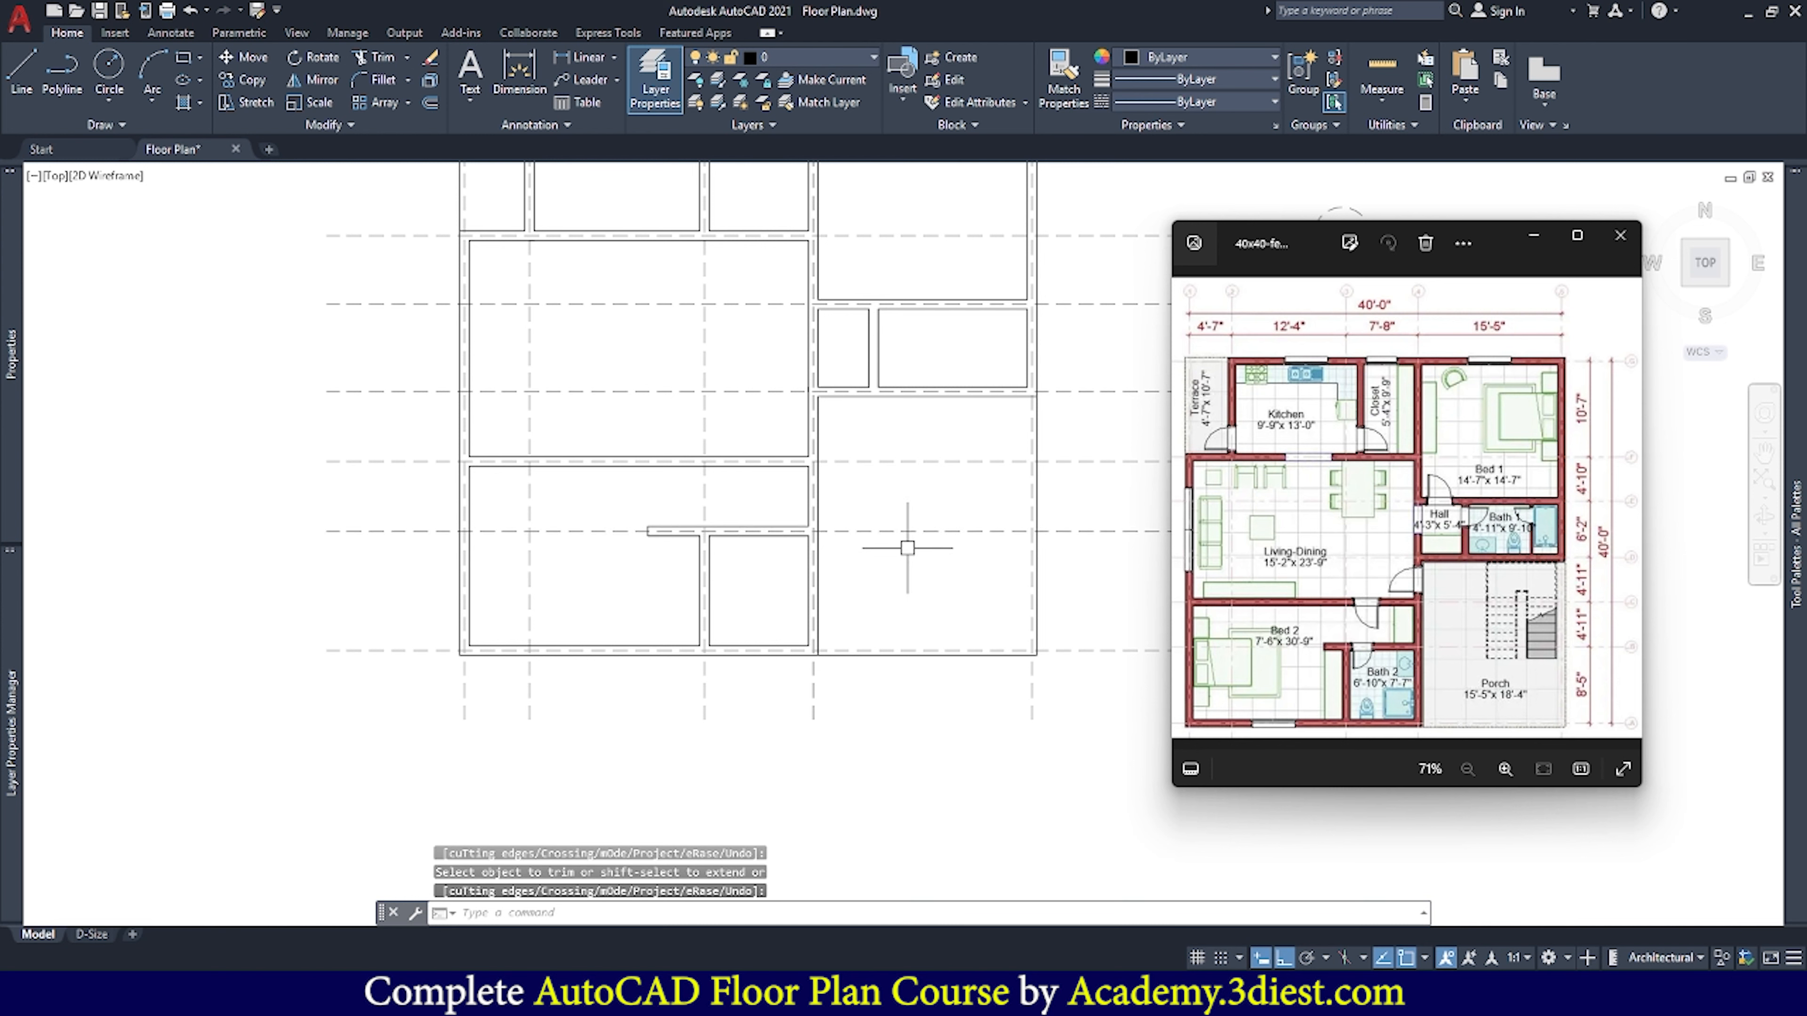
scroll(925, 556, down, 4)
scroll(880, 450, up, 2)
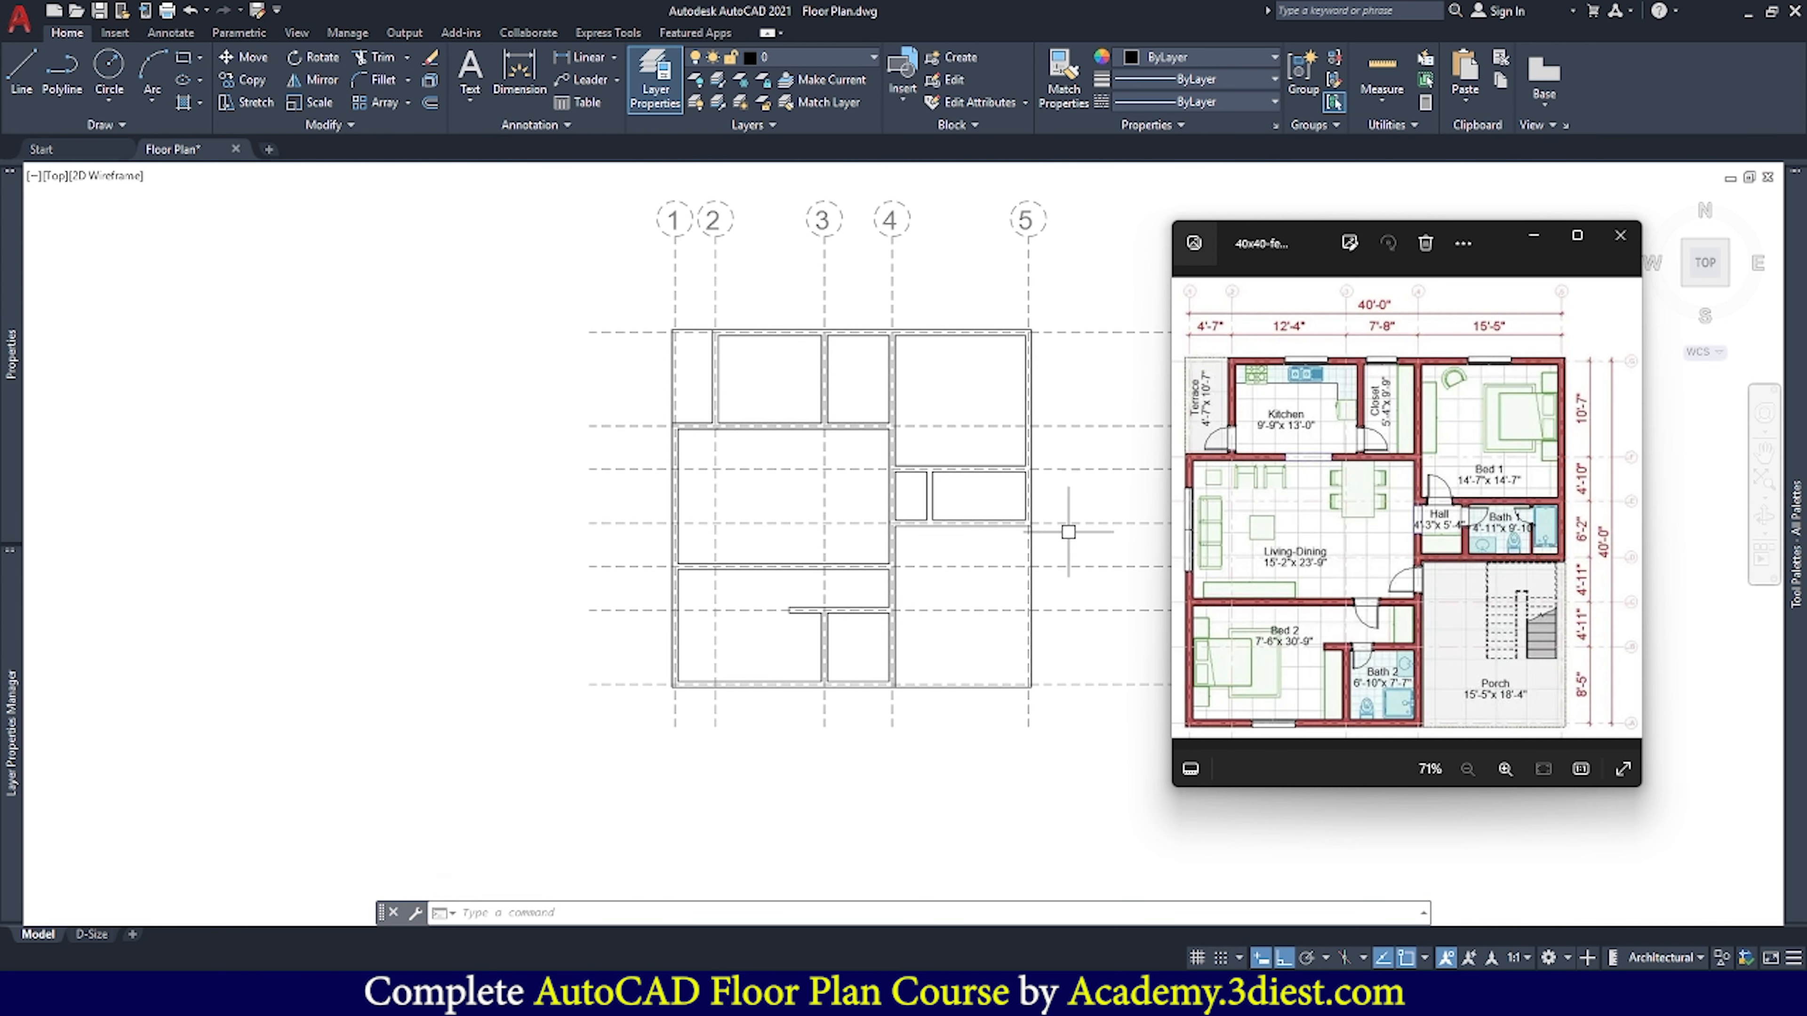
middle_drag(1075, 500, 880, 520)
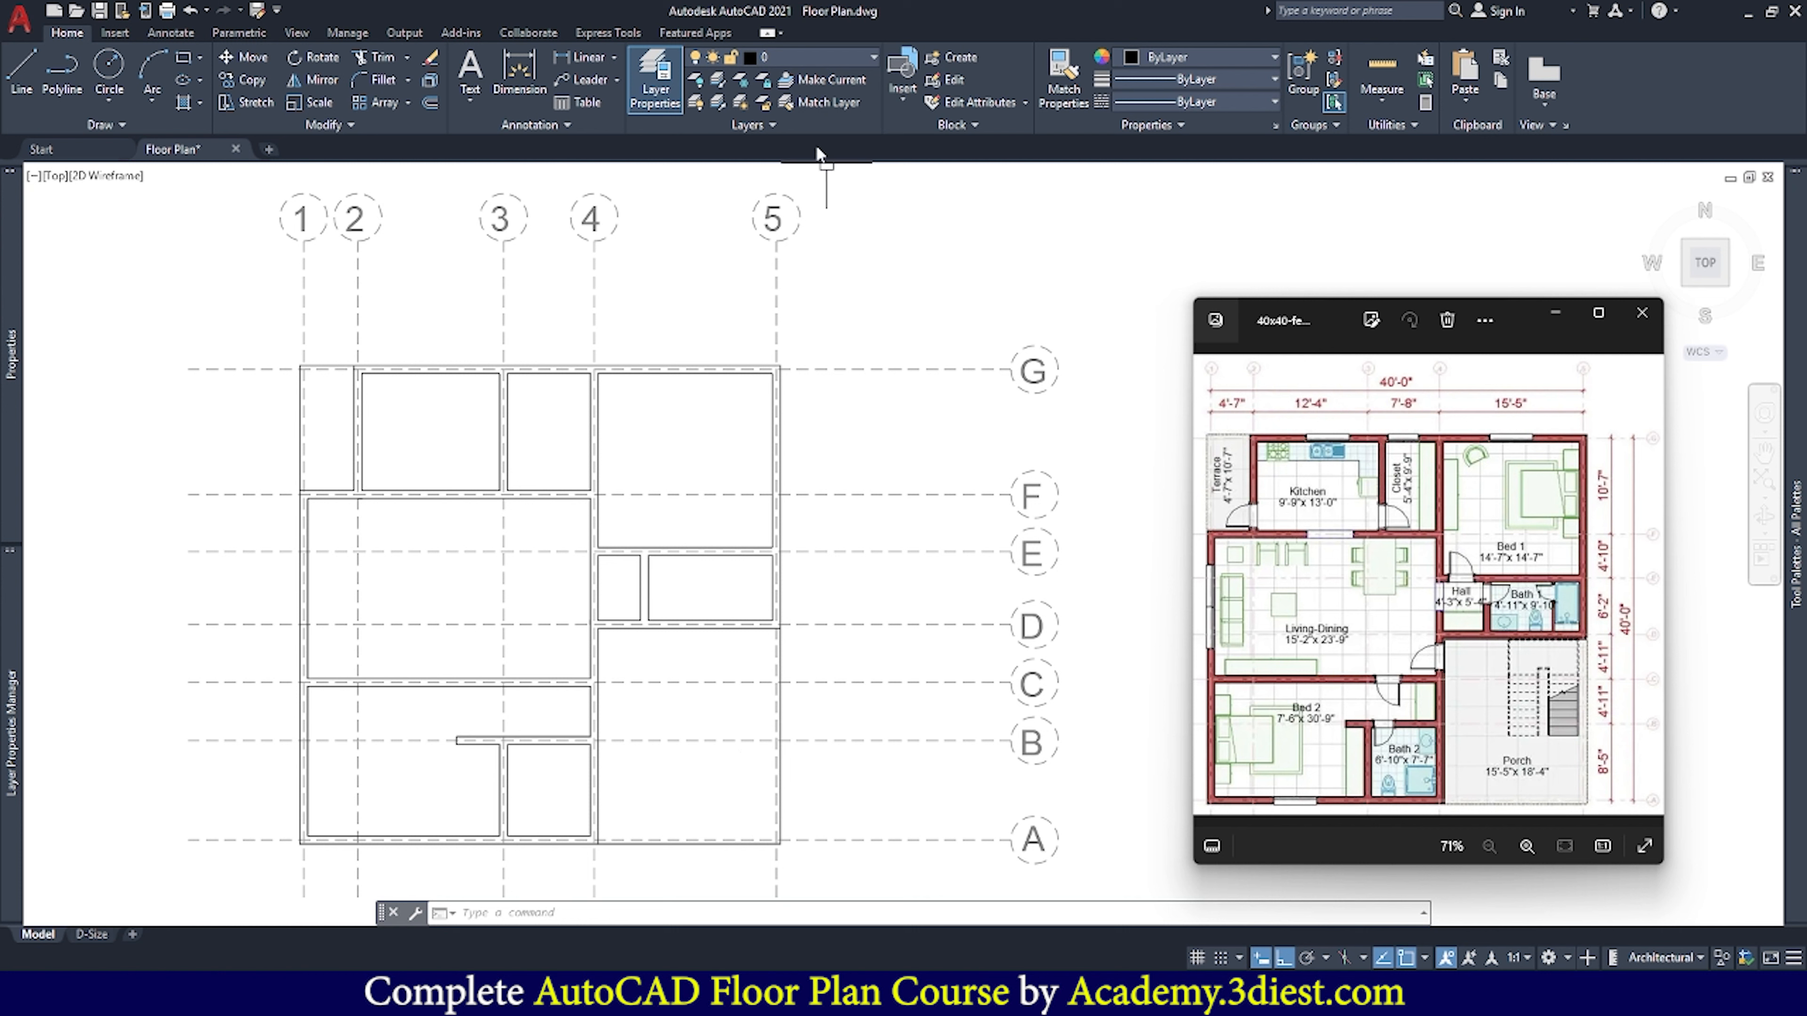
Make the Doors layer current and set its linetype to Continuous
click(835, 56)
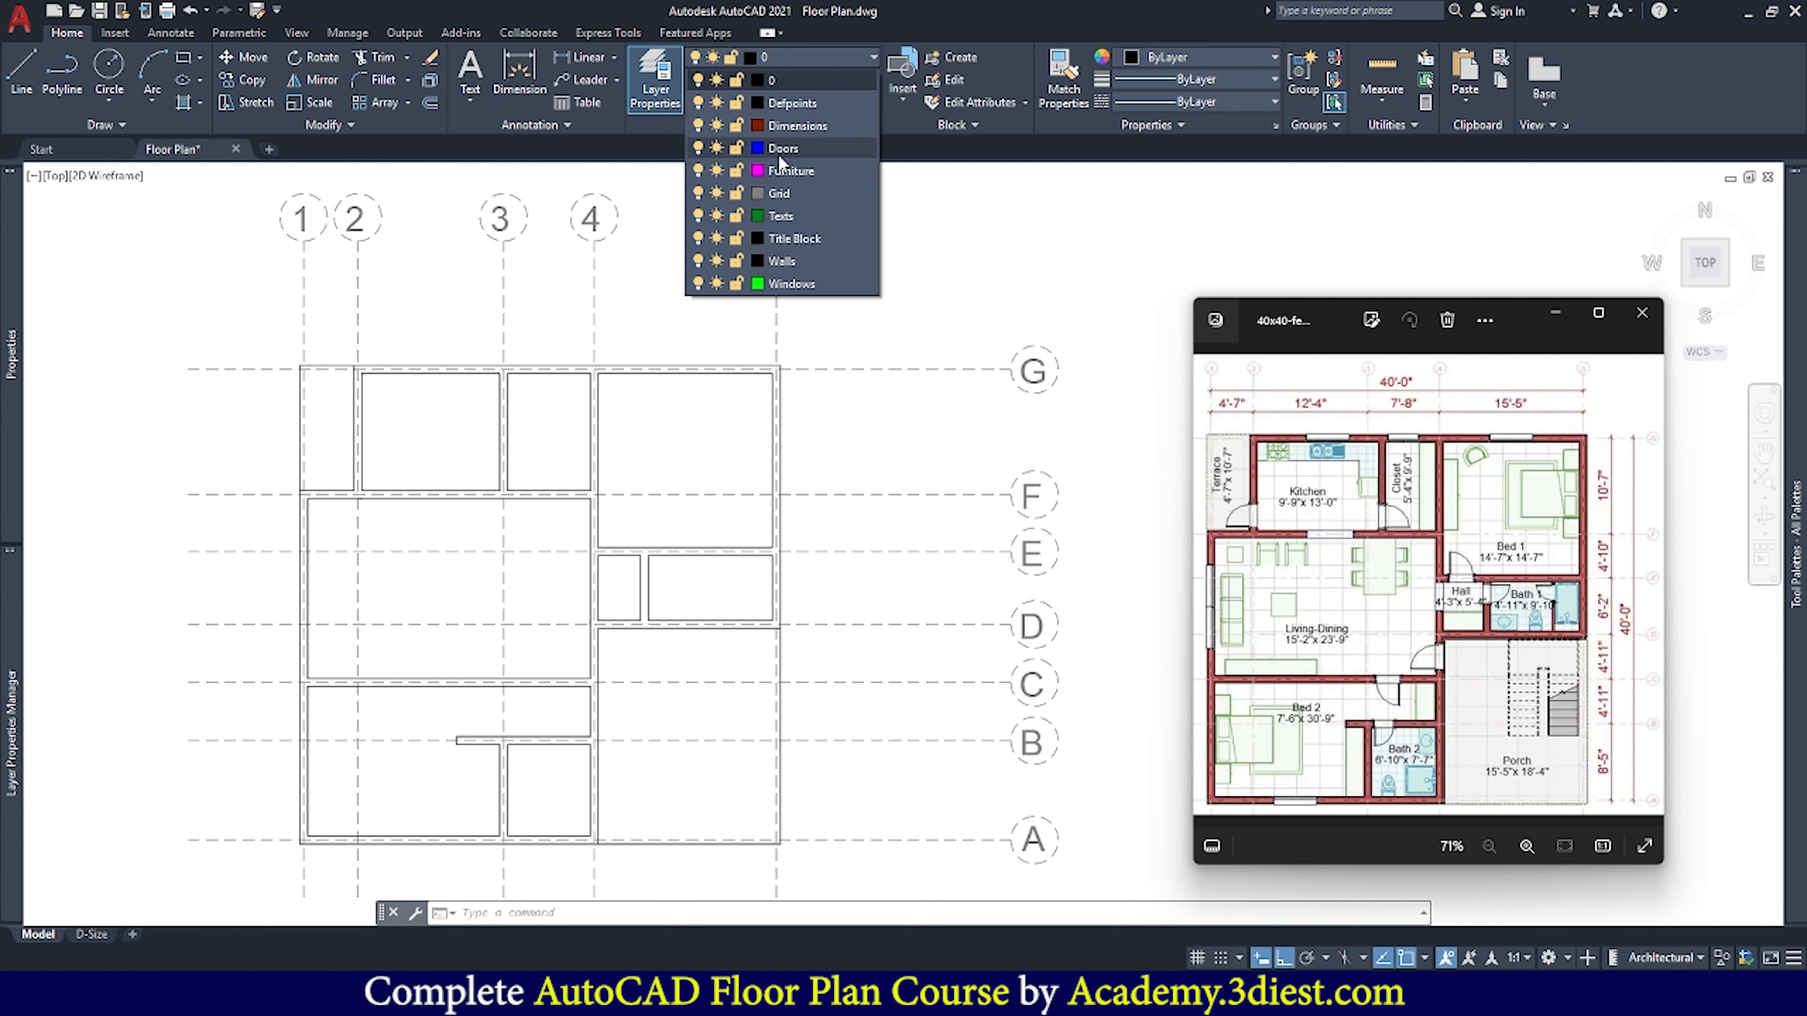
click(853, 149)
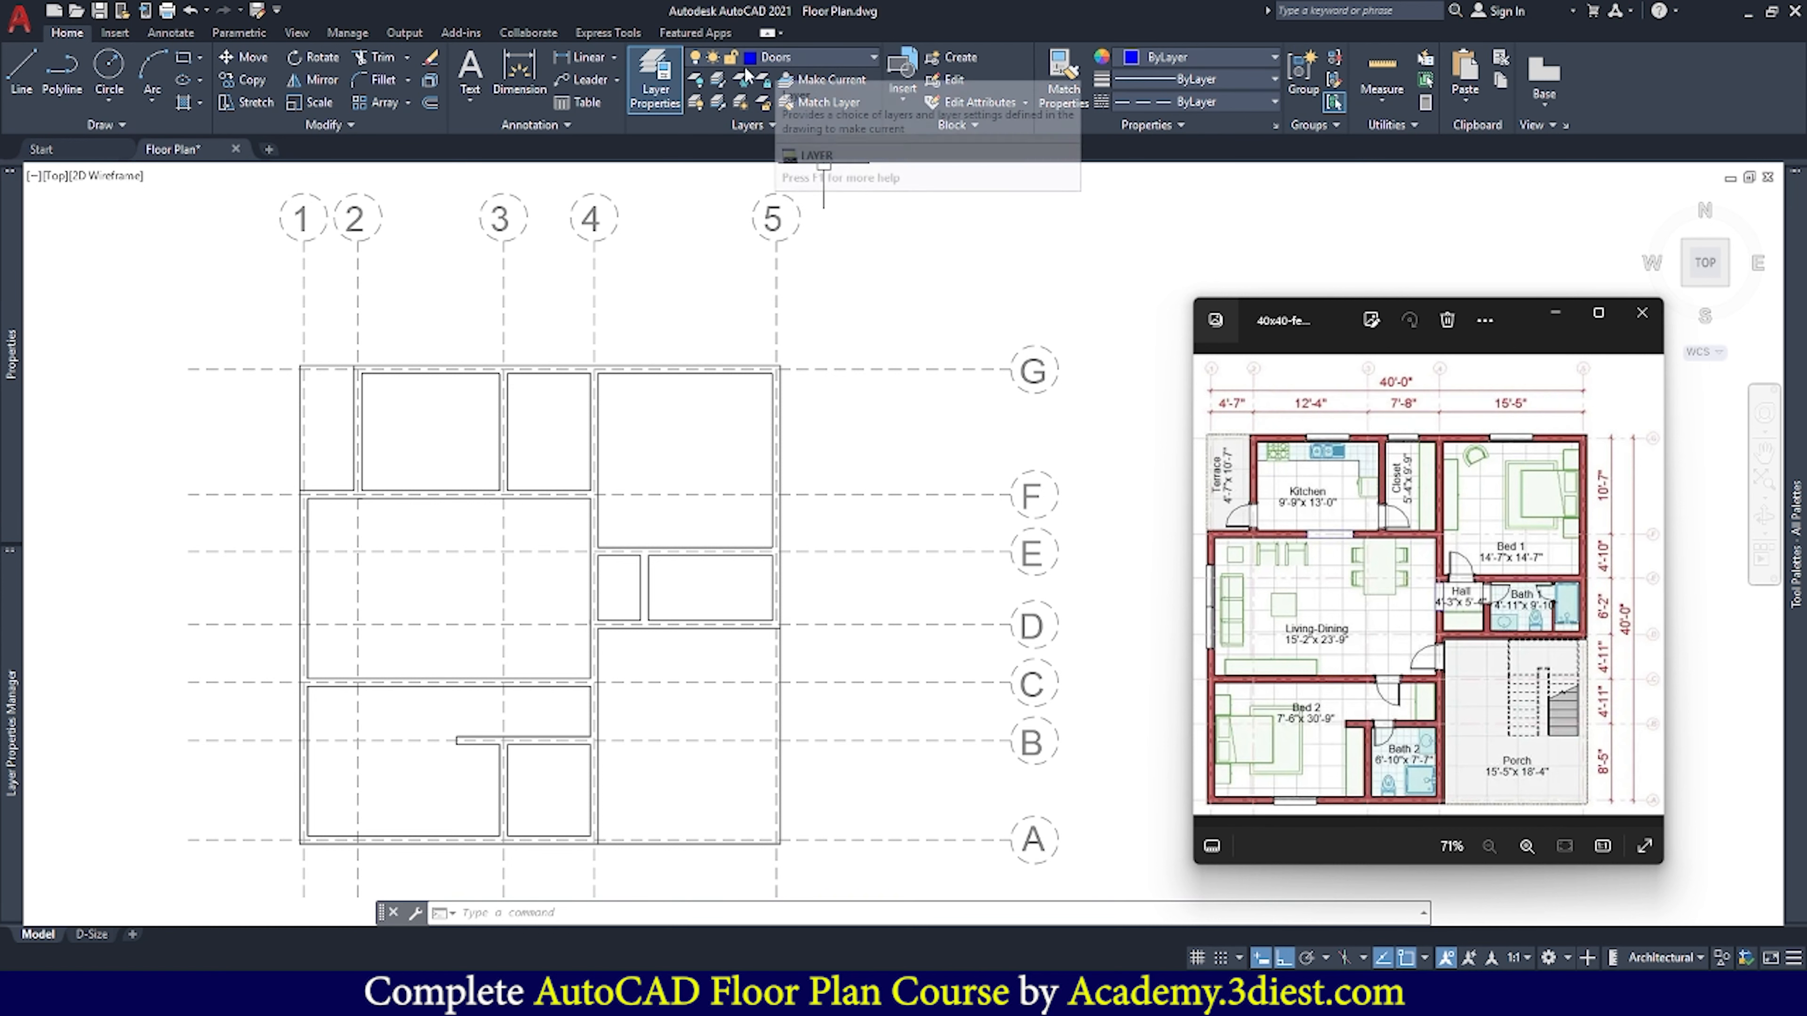
click(648, 88)
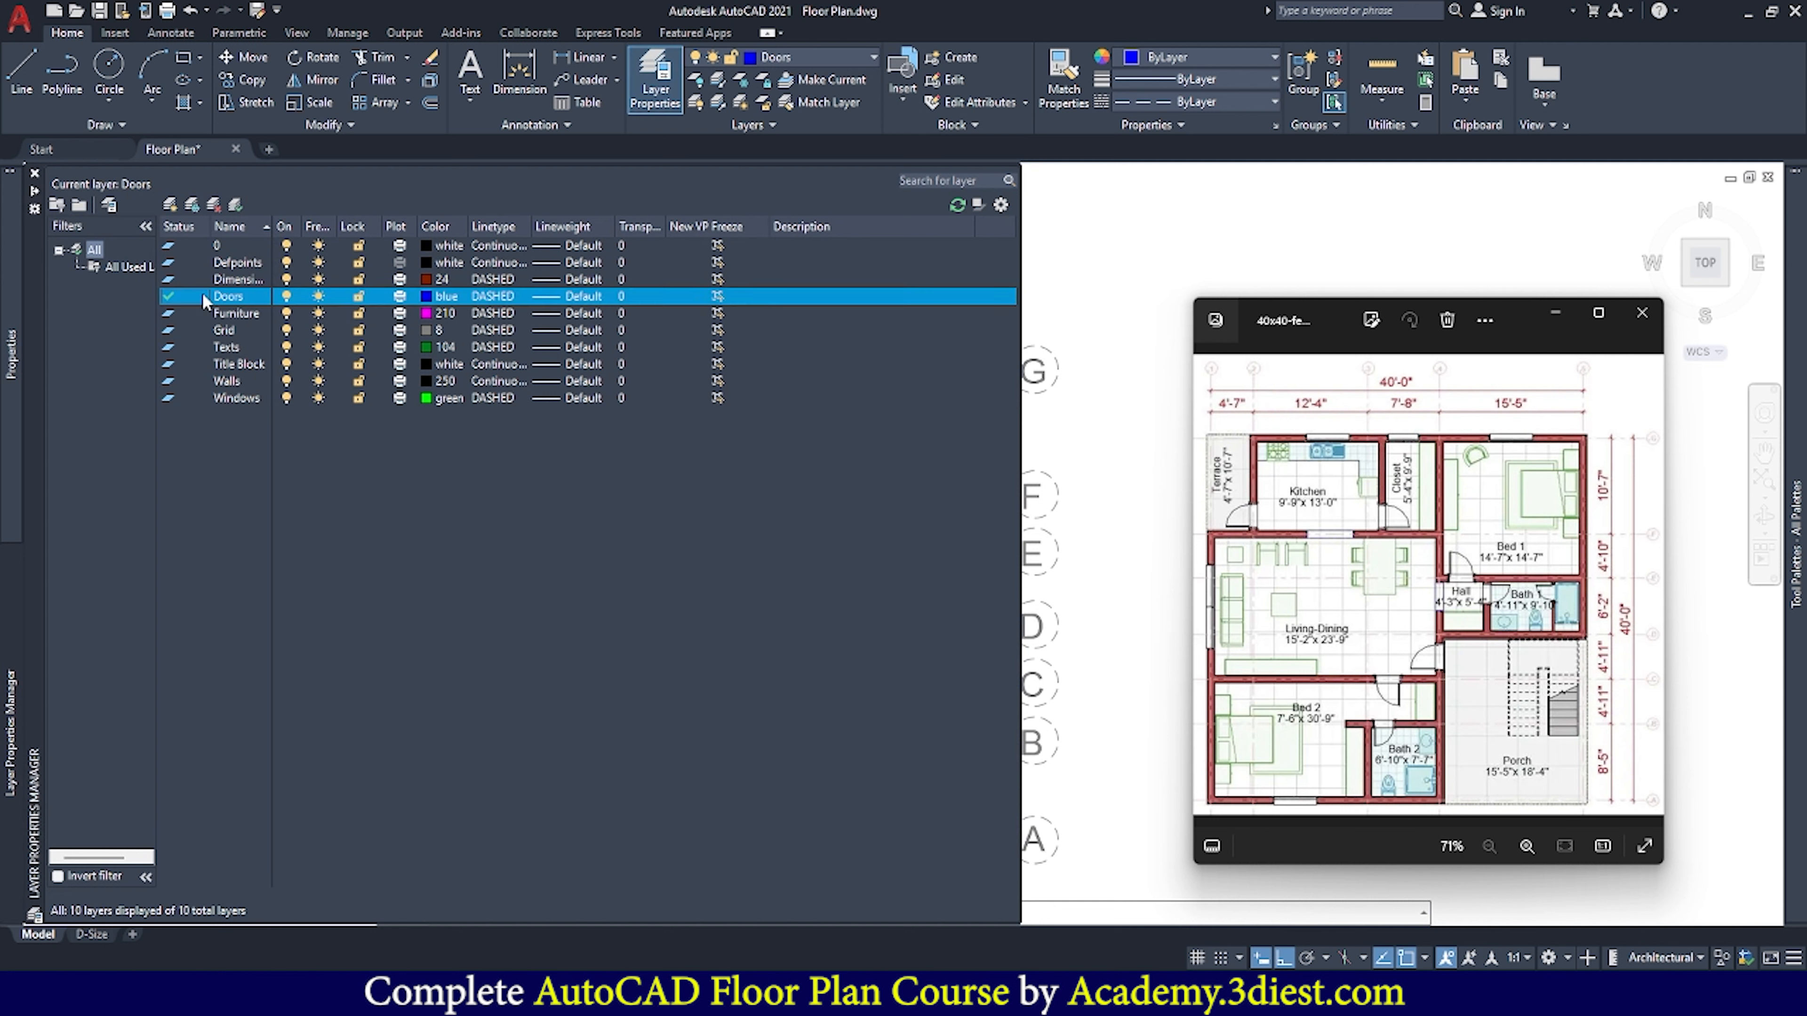
click(490, 298)
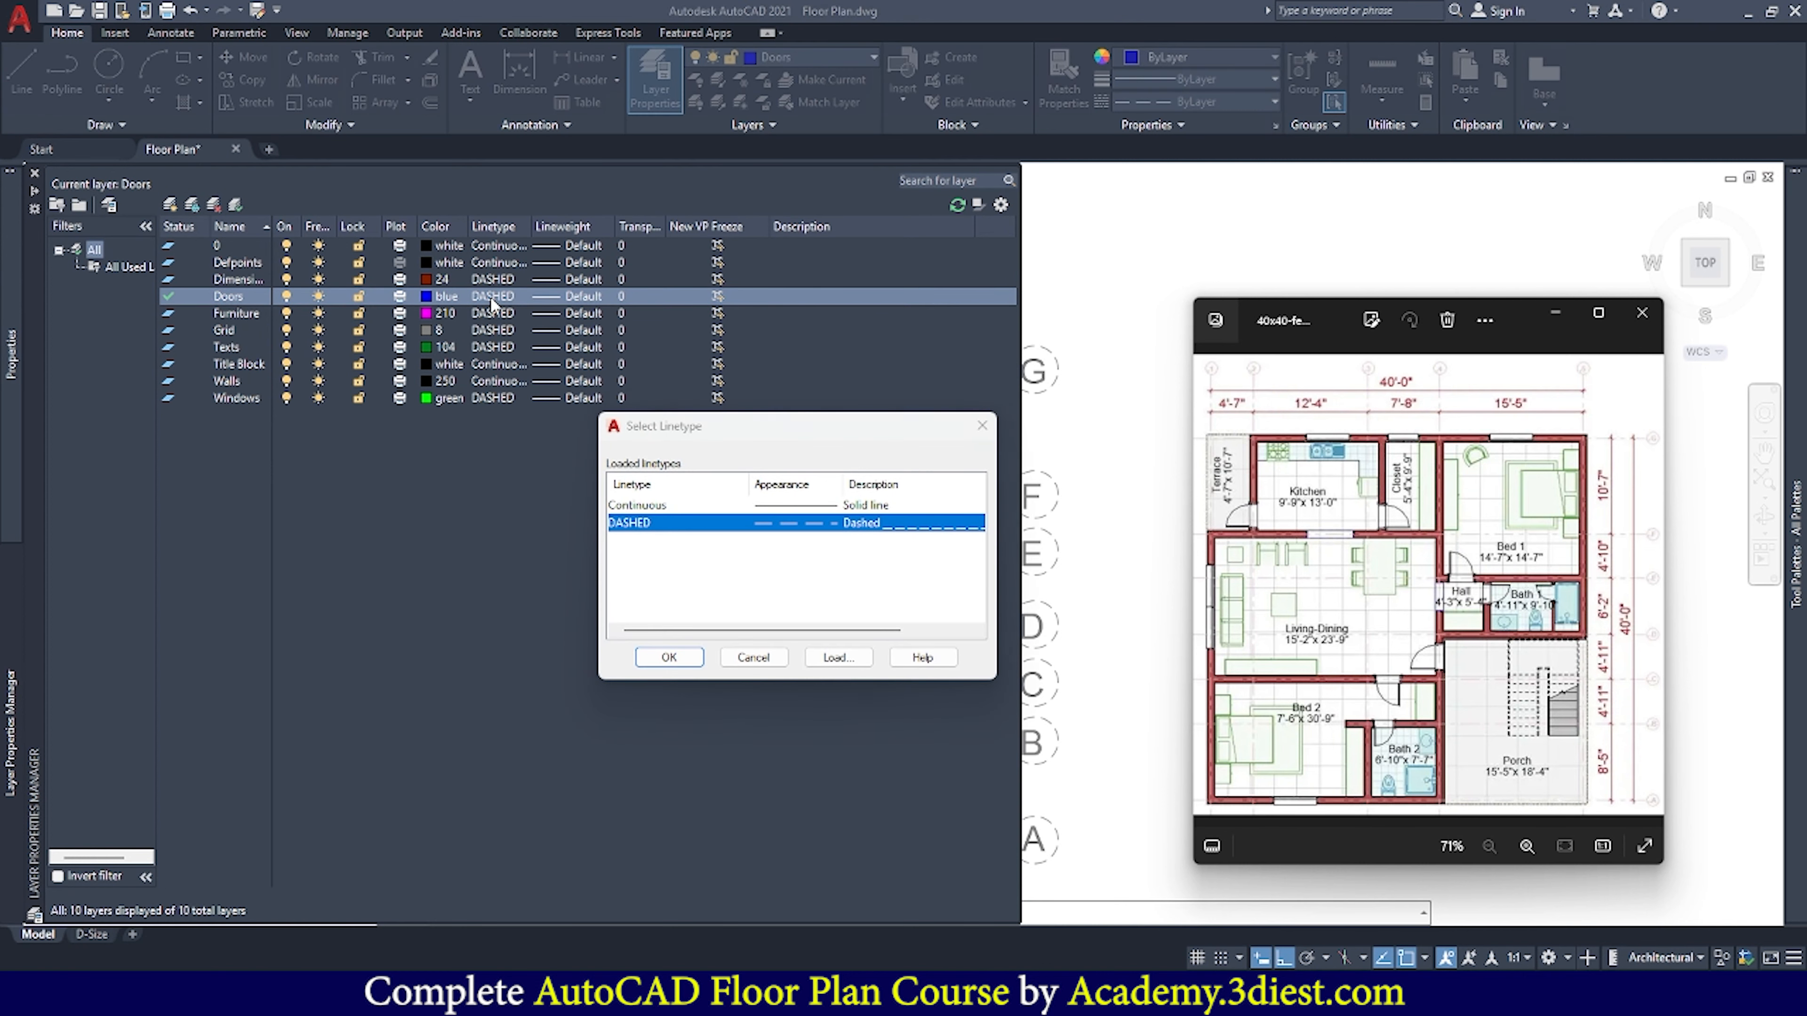
click(638, 506)
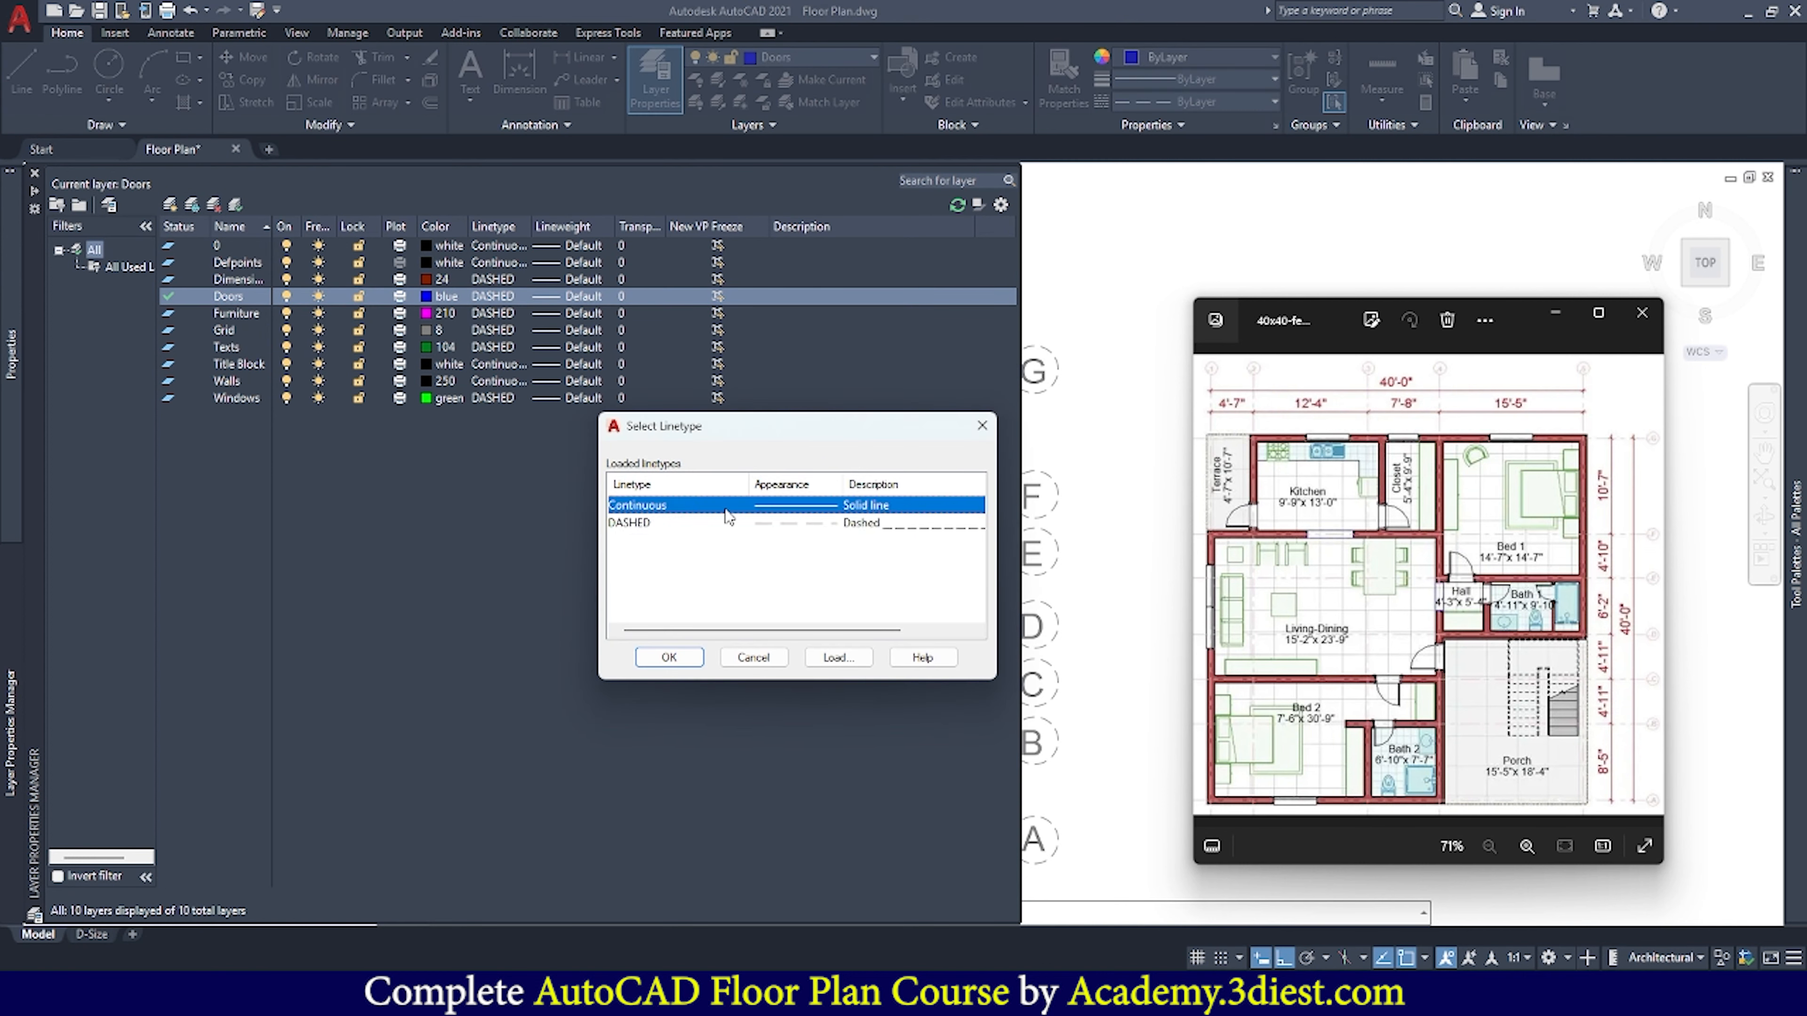
click(684, 658)
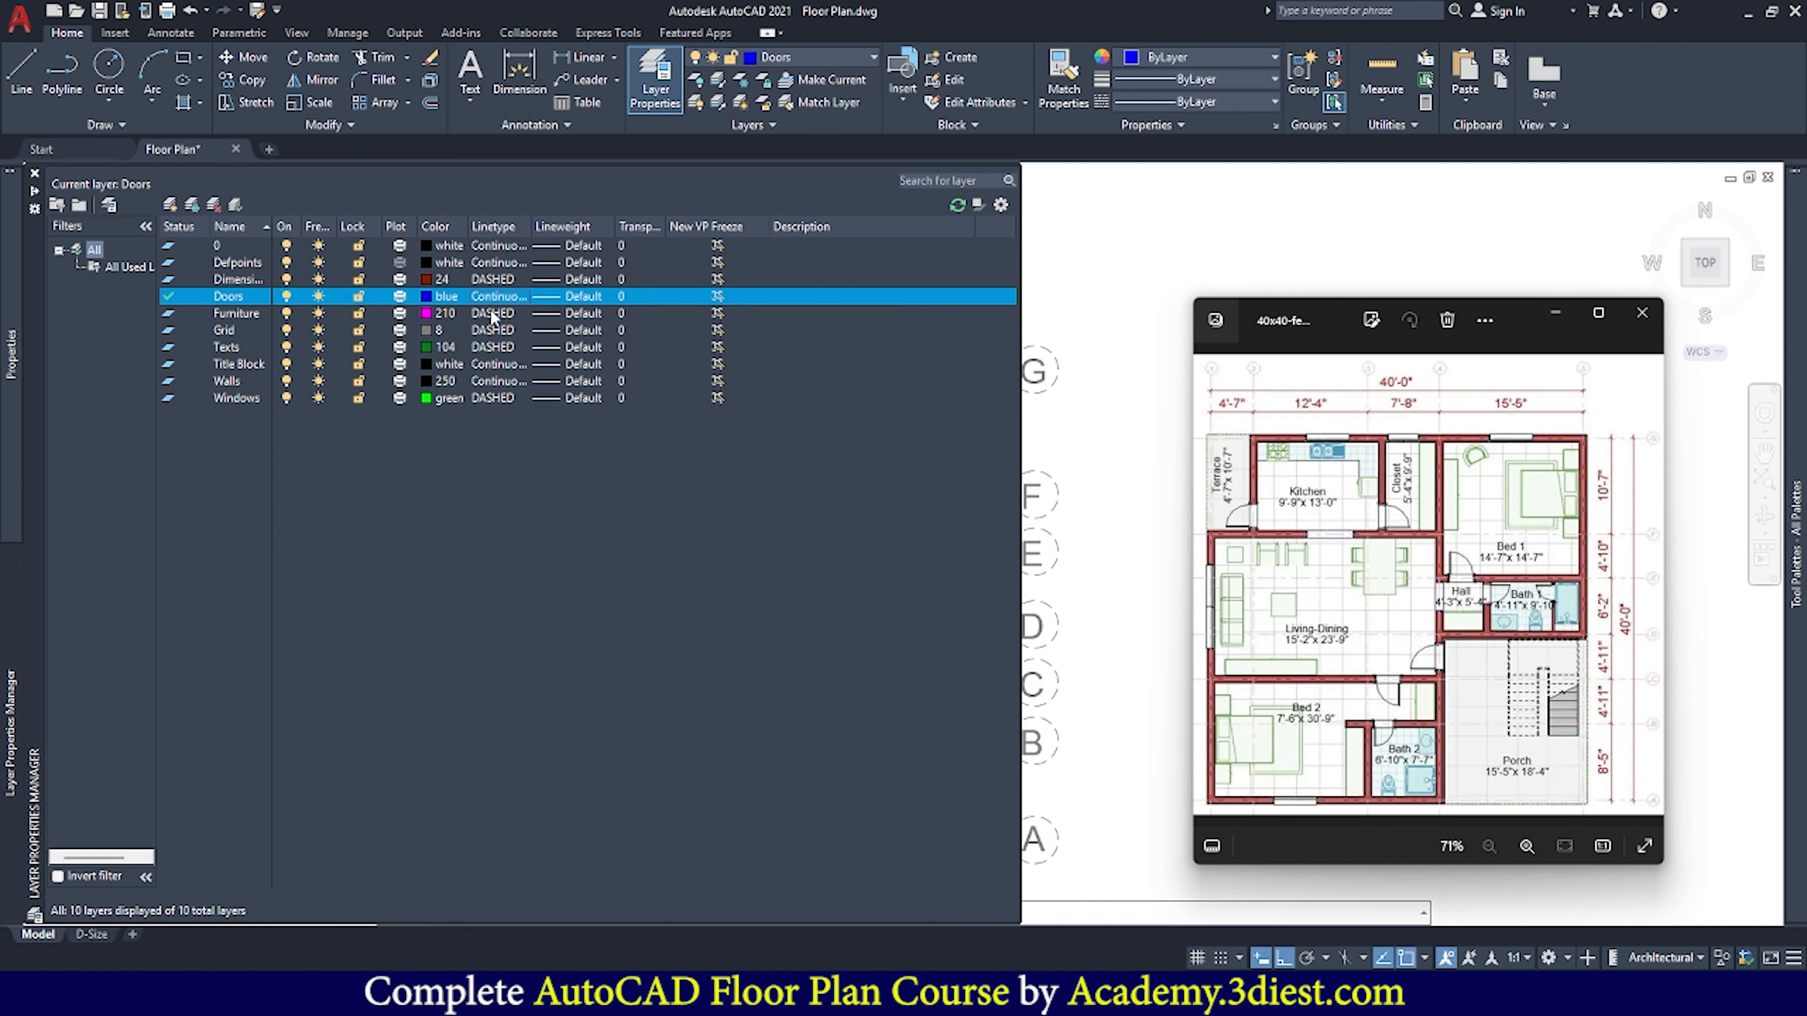
click(35, 175)
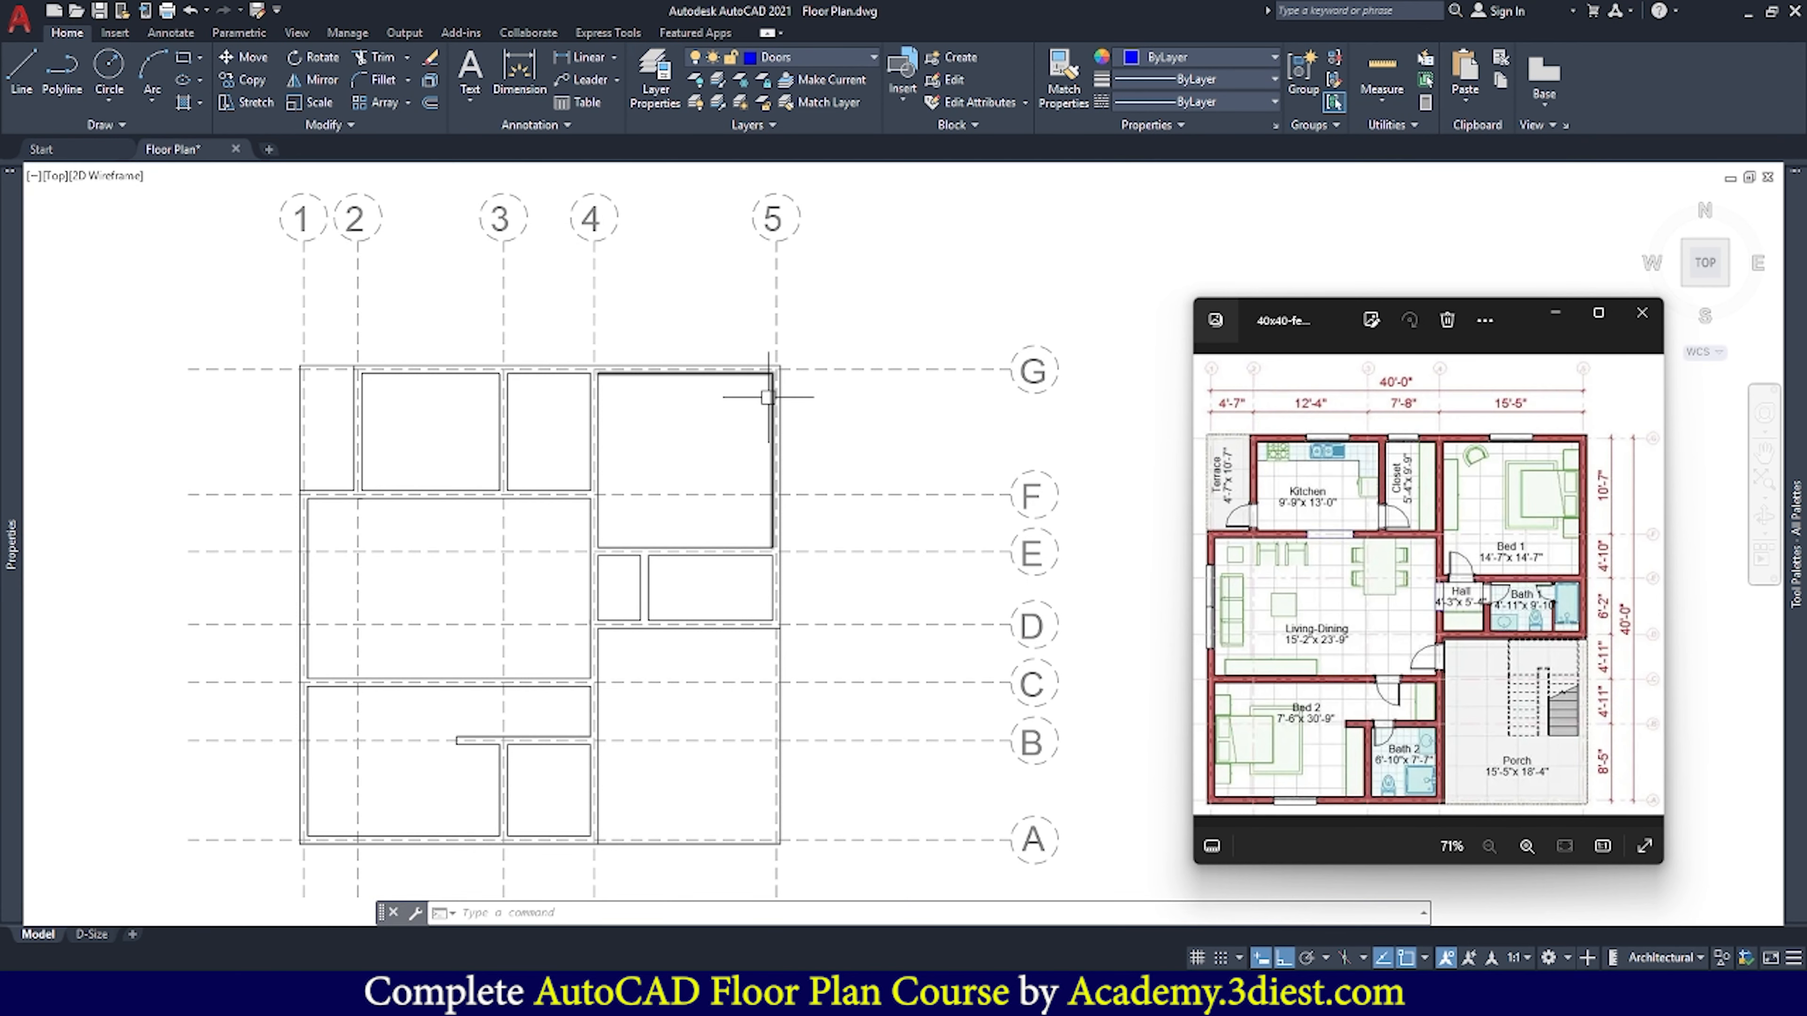
Draw a rectangle 40" wide and 8" high in the empty space east of the floor plan
scroll(811, 404, down, 3)
scroll(831, 427, up, 1)
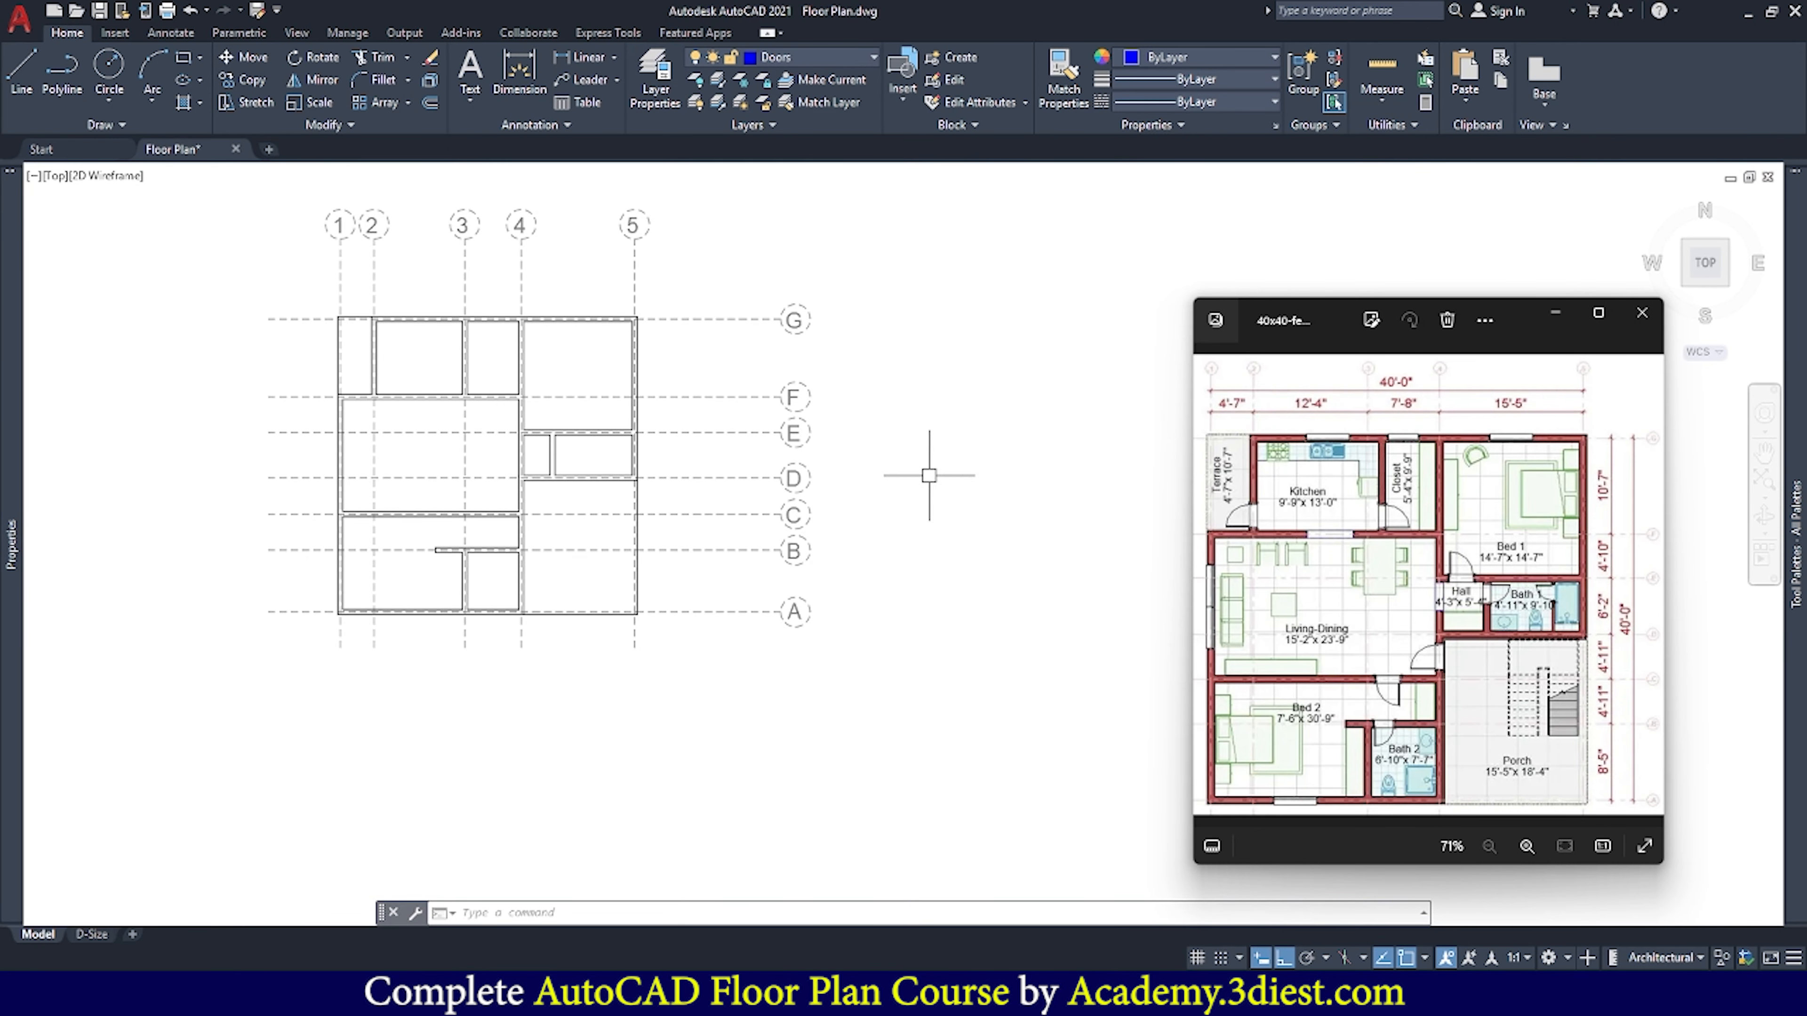
scroll(965, 404, up, 2)
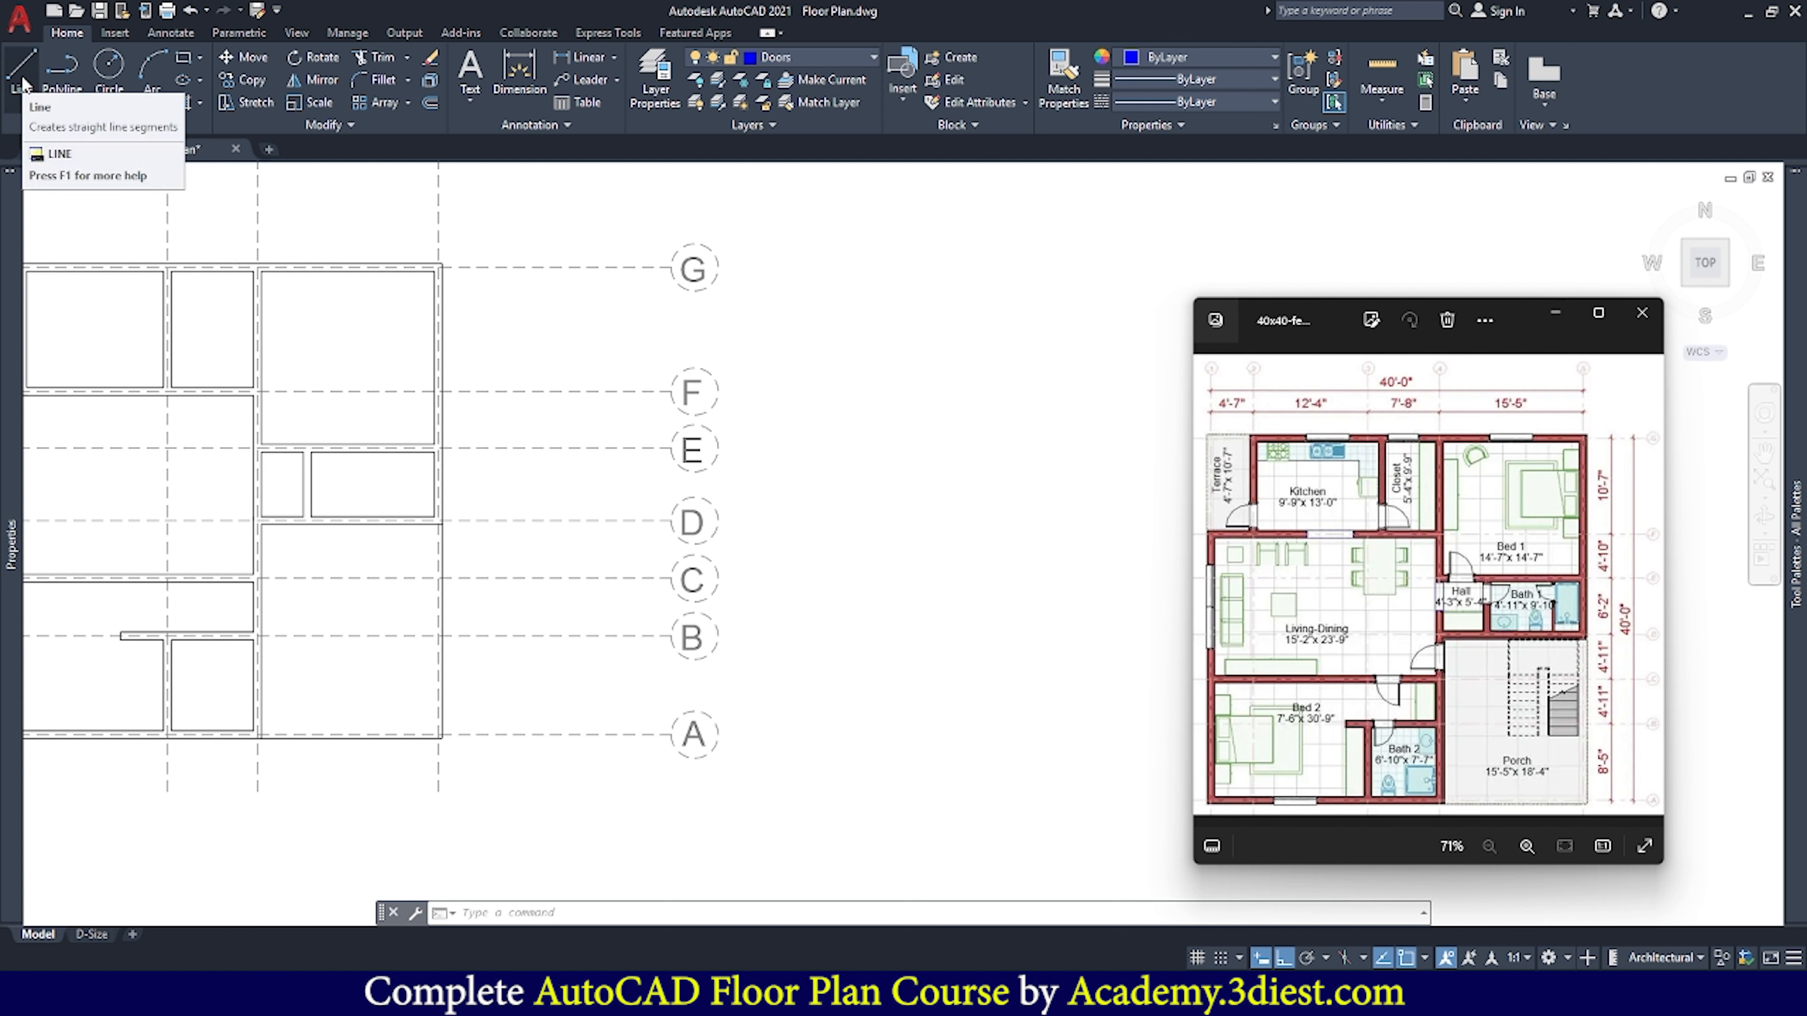
click(202, 58)
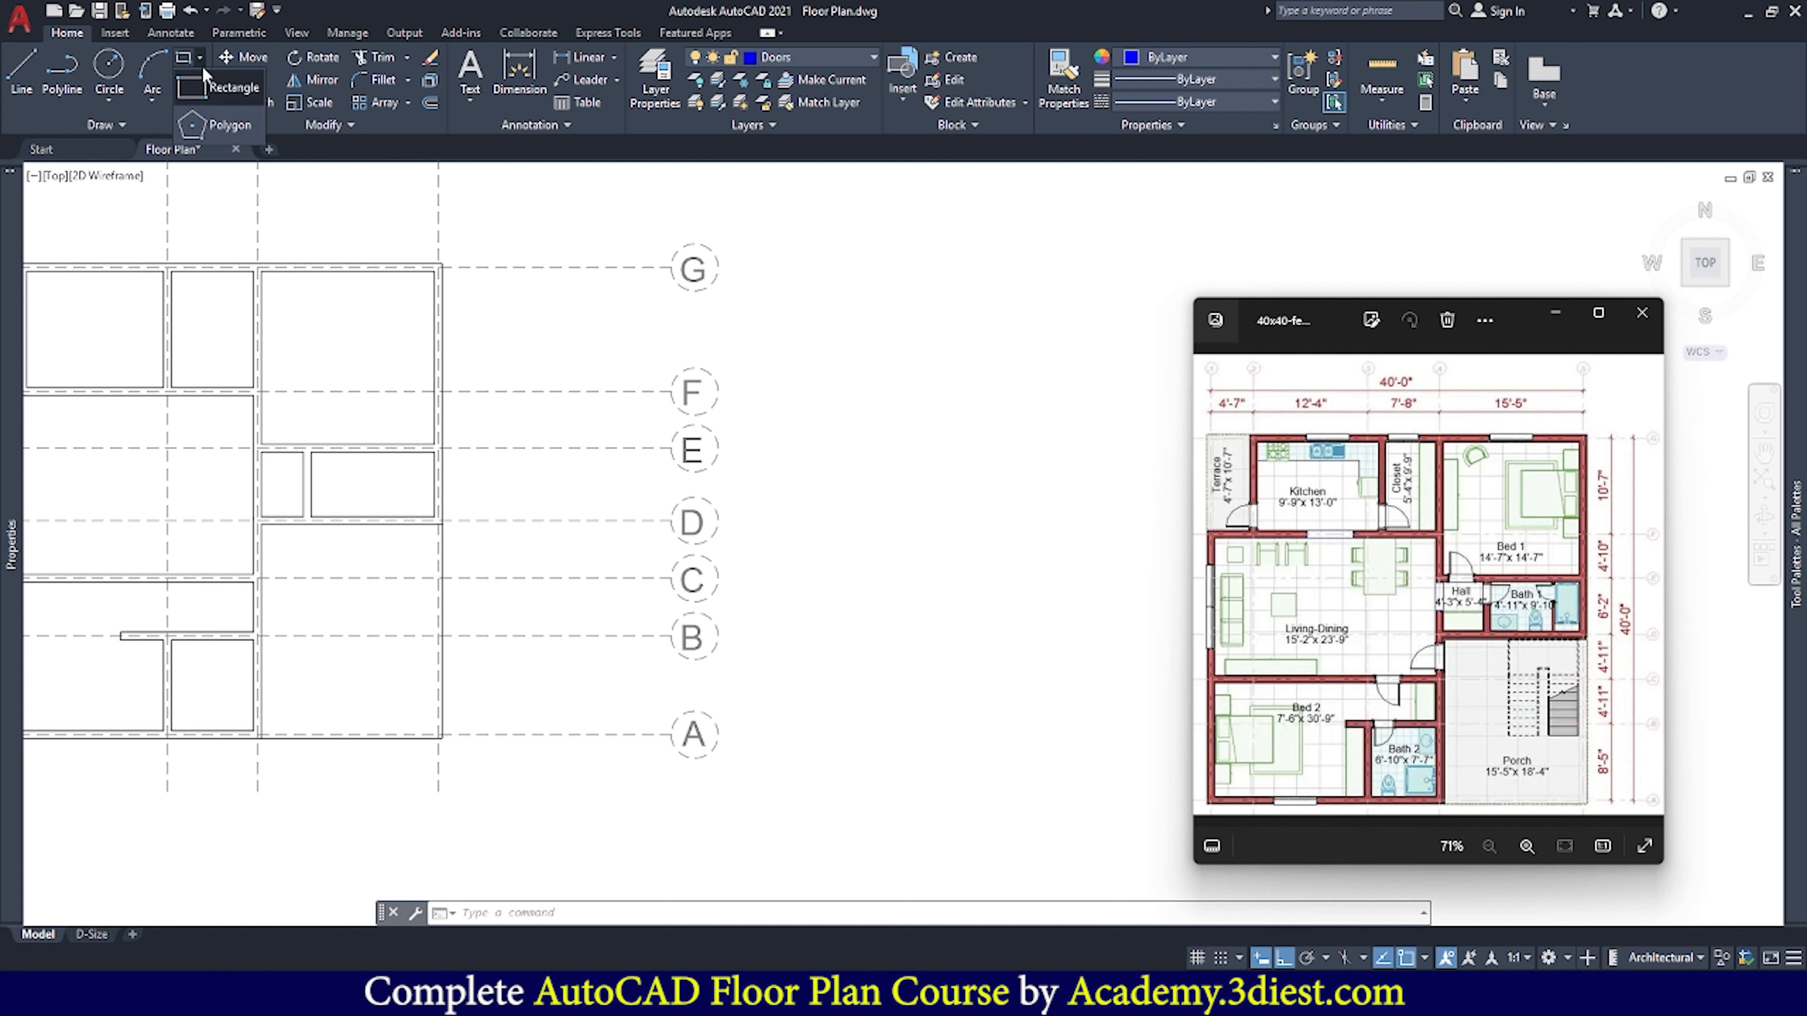
click(207, 85)
scroll(953, 498, up, 2)
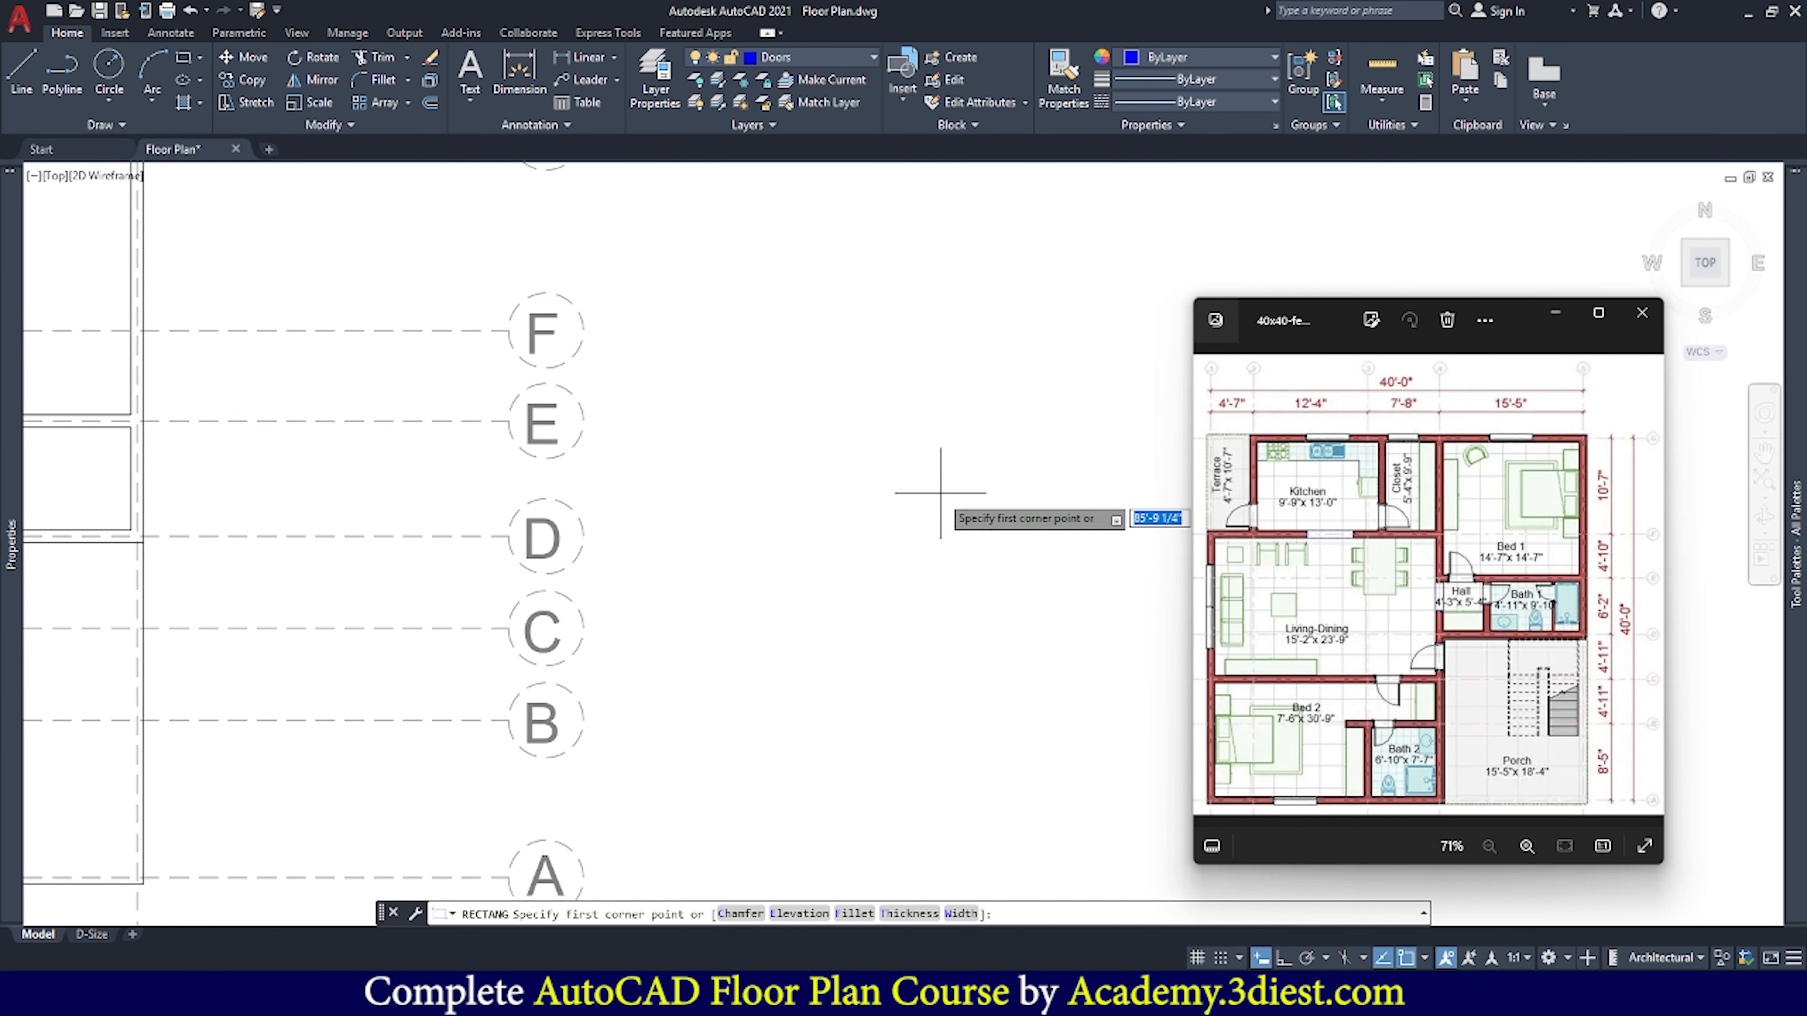
click(792, 475)
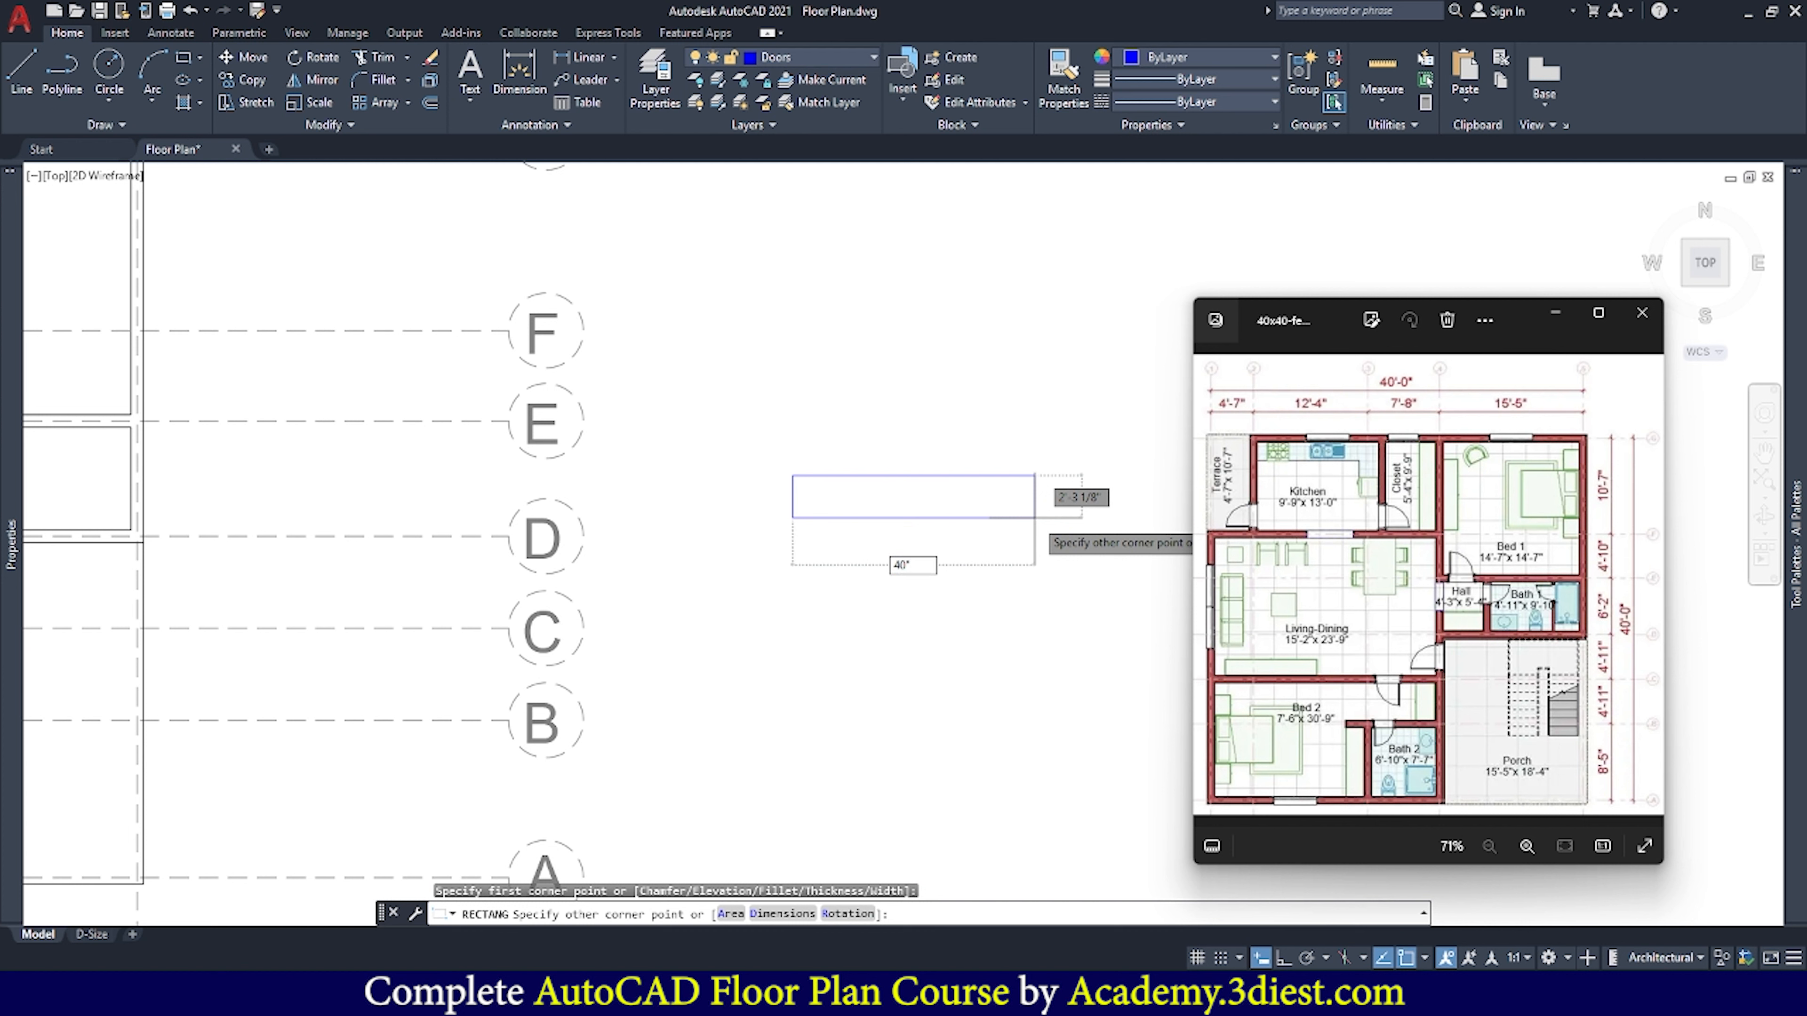
text(40")
key(Tab)
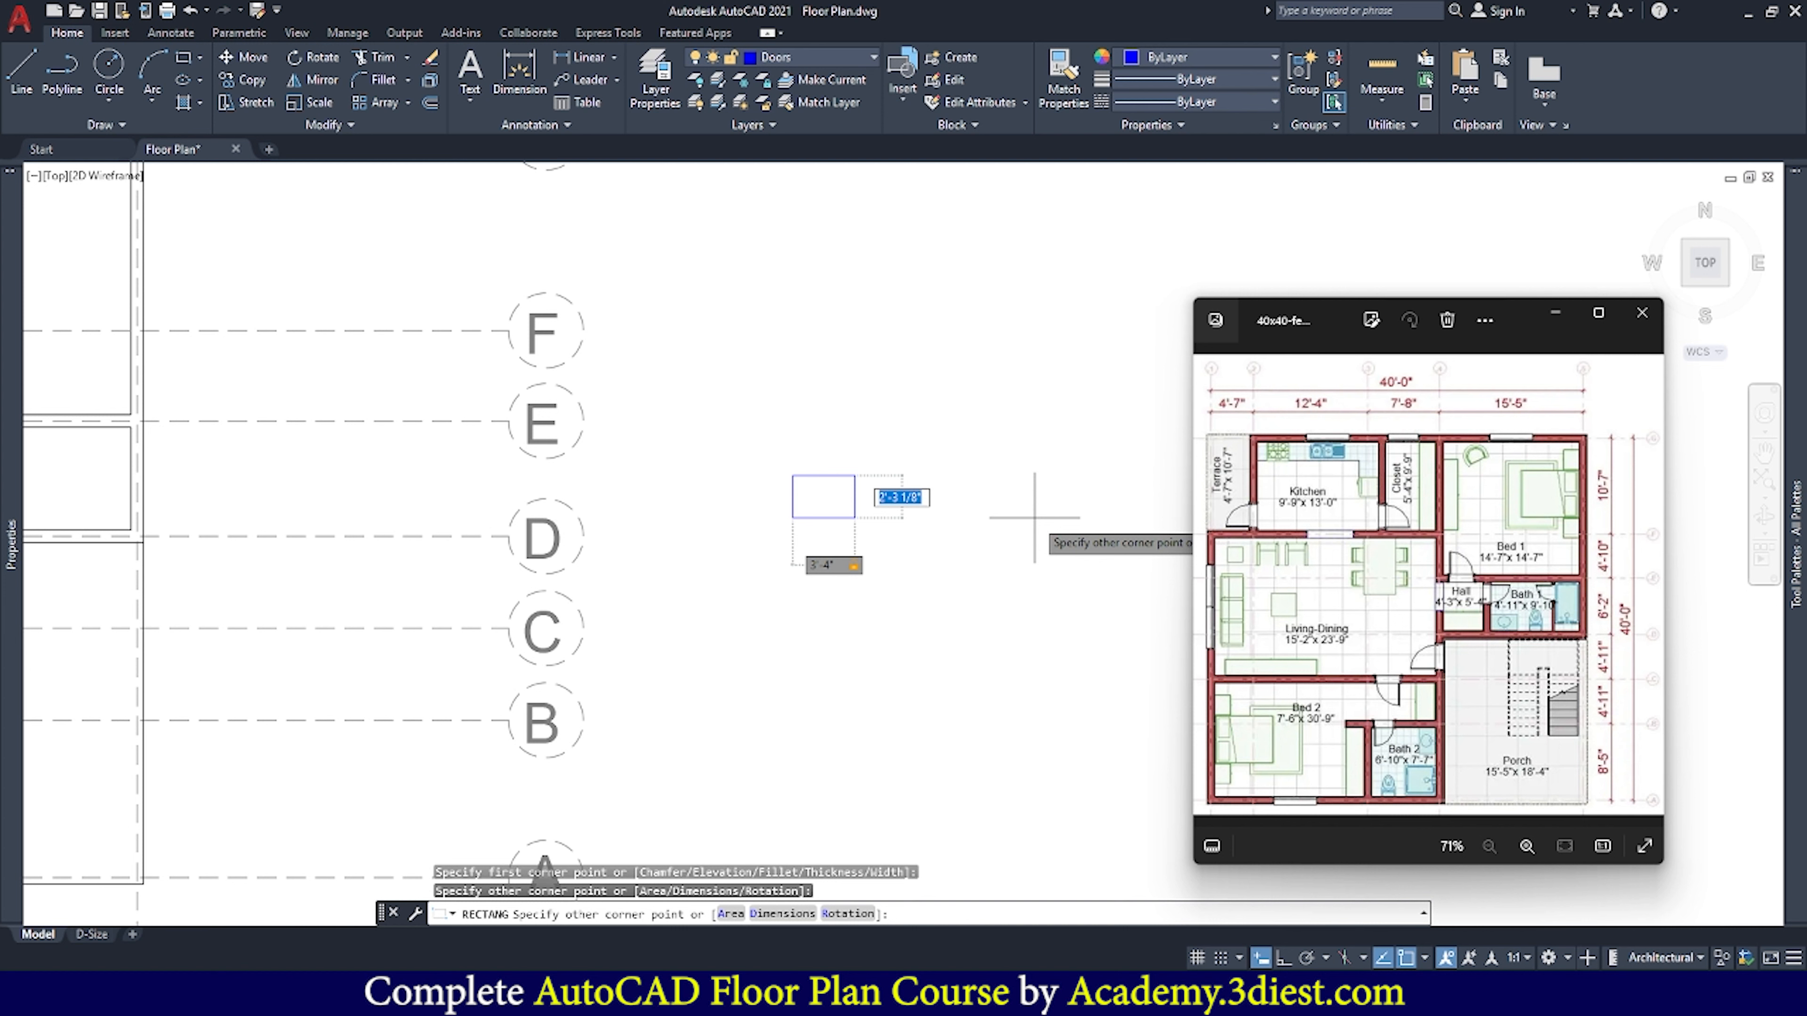
text(8")
key(Return)
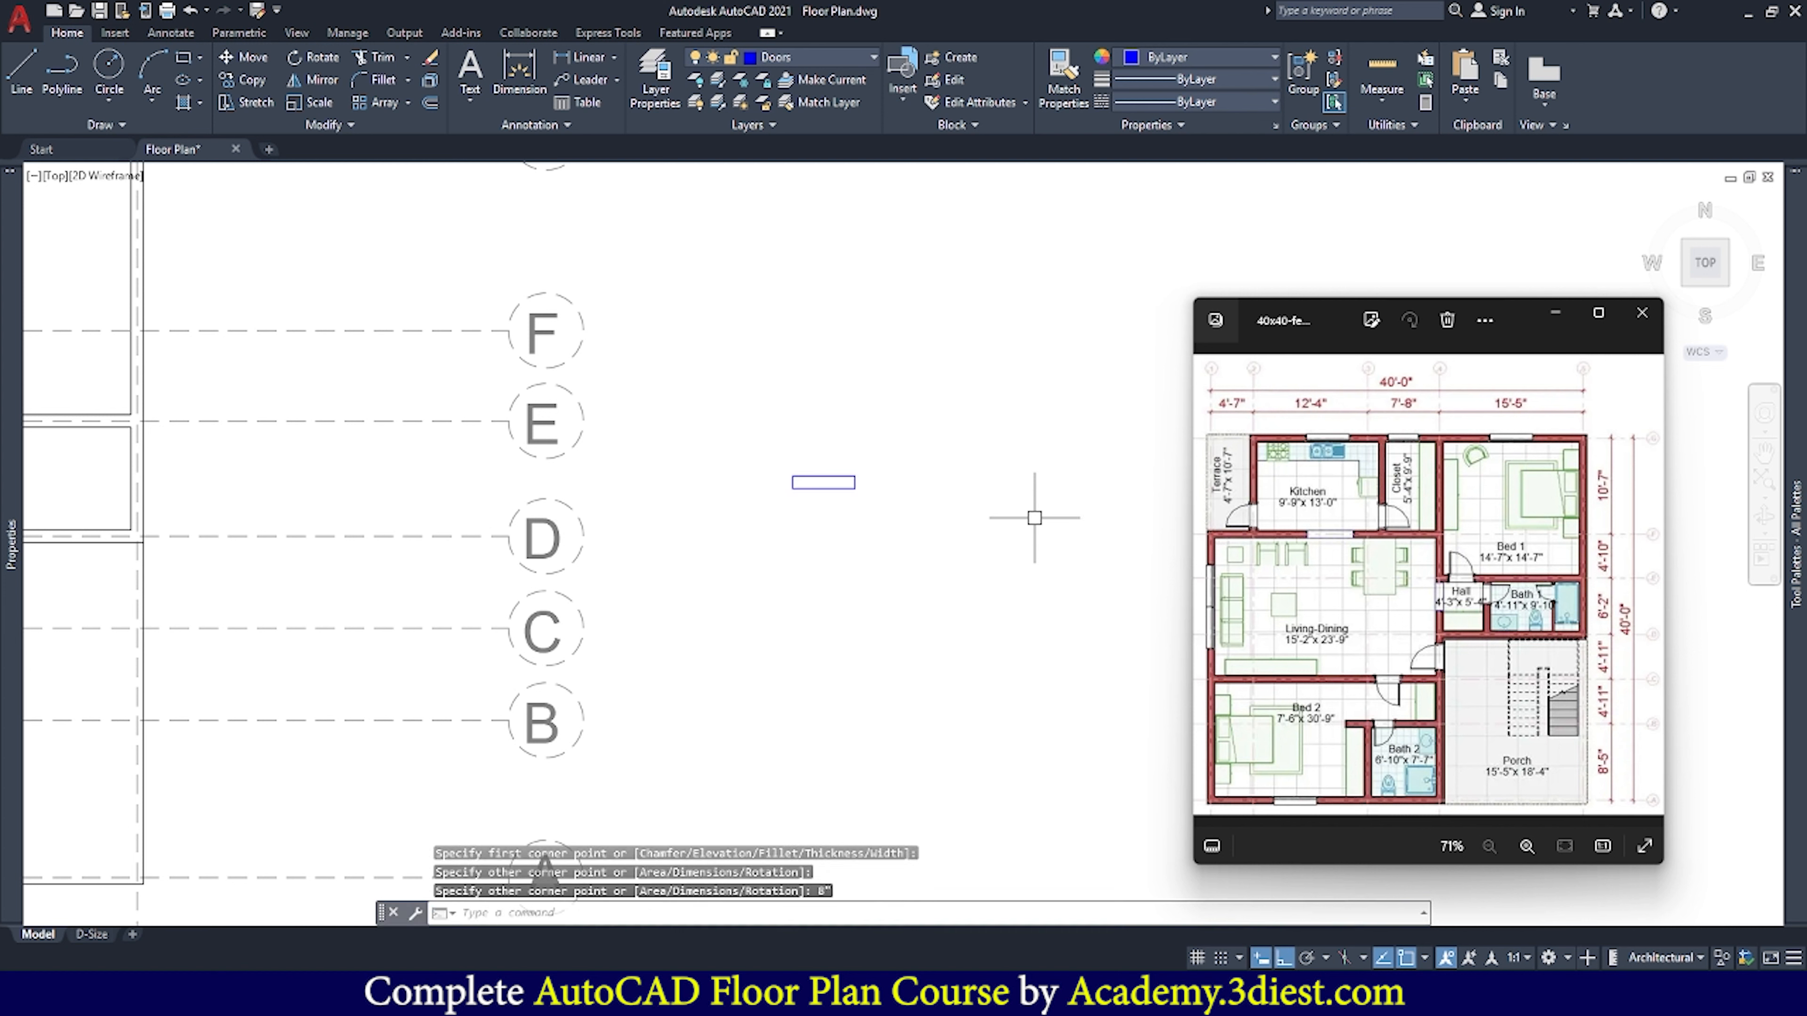
key(Escape)
scroll(853, 487, up, 4)
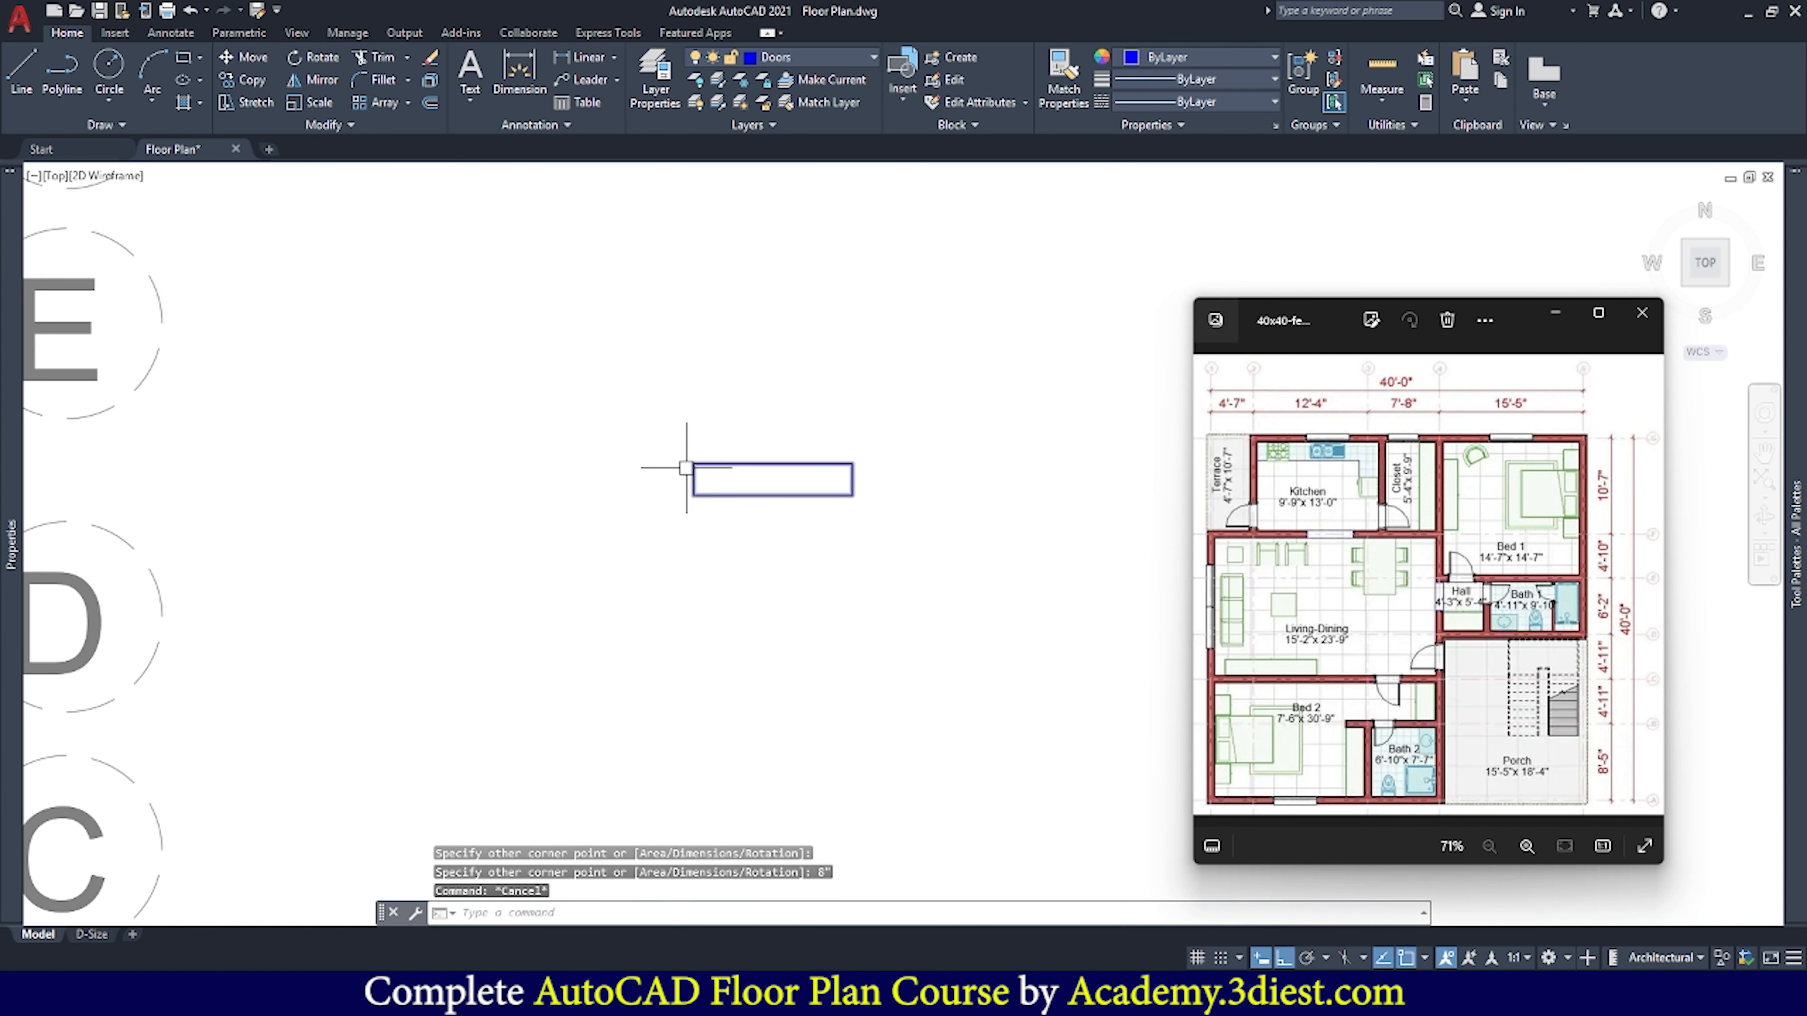
middle_drag(709, 492, 738, 505)
scroll(738, 492, up, 4)
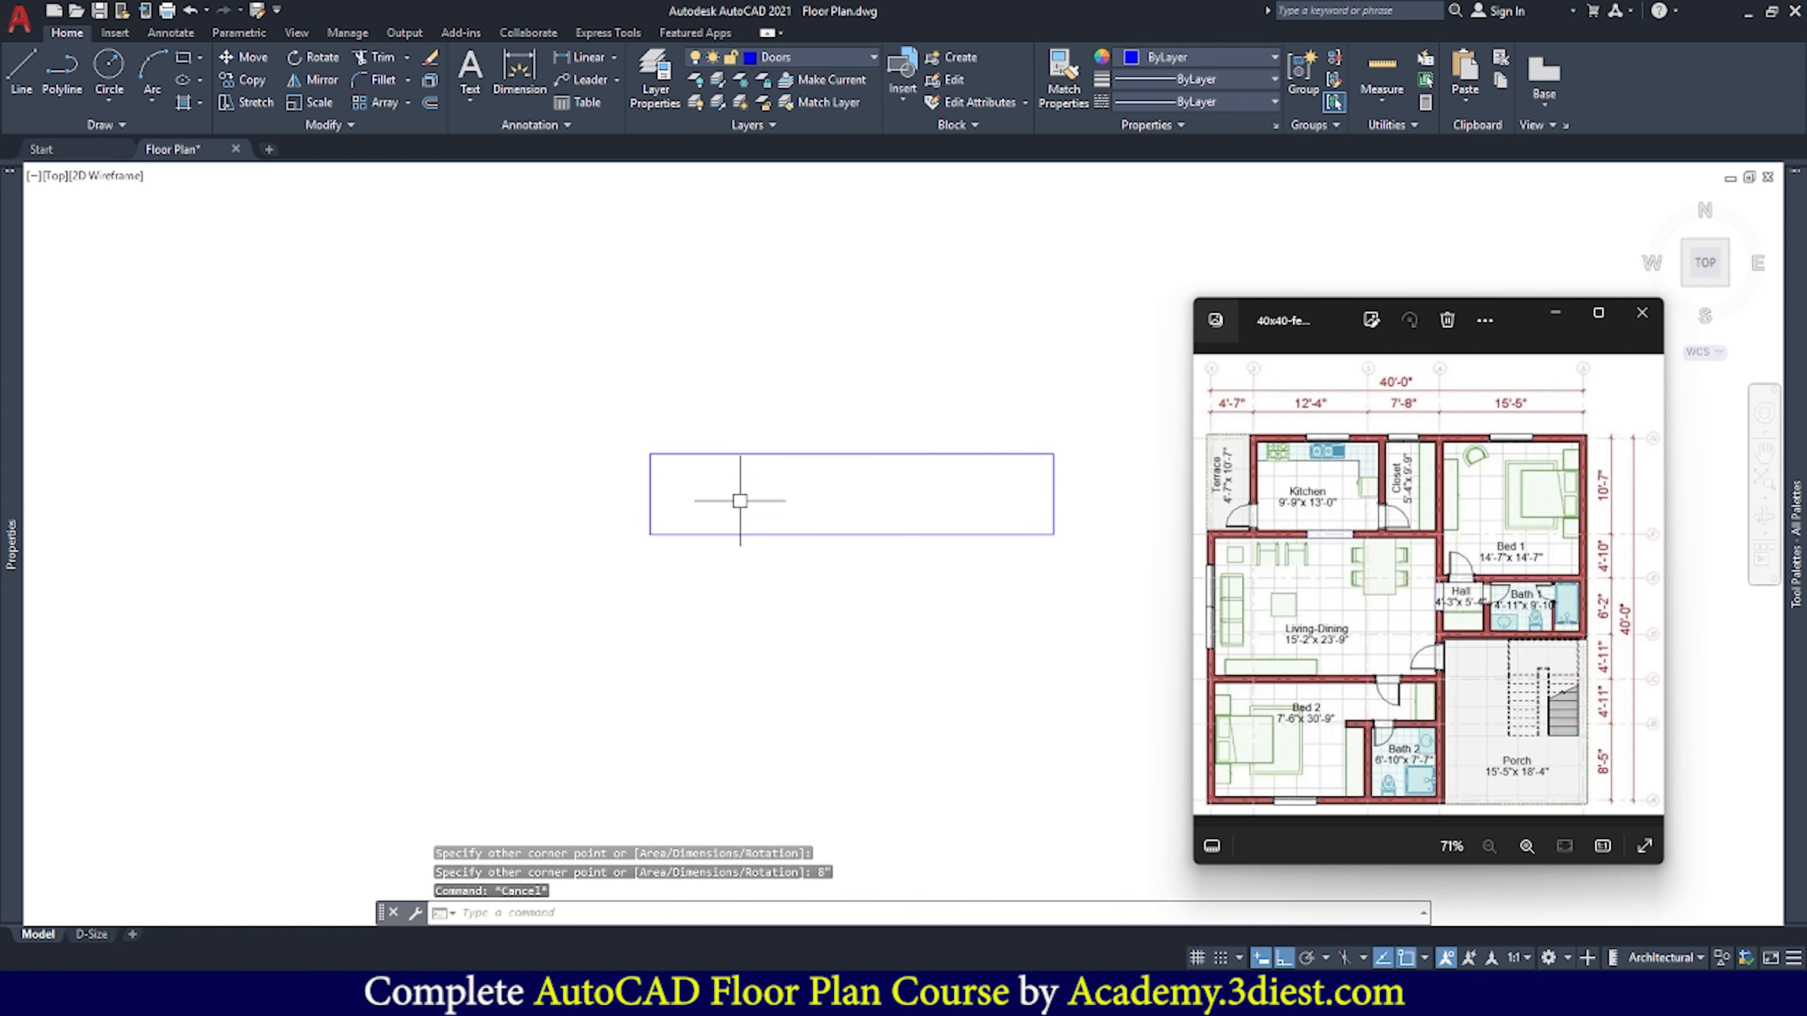
scroll(671, 534, down, 2)
scroll(671, 533, down, 2)
key(Escape)
scroll(704, 494, up, 4)
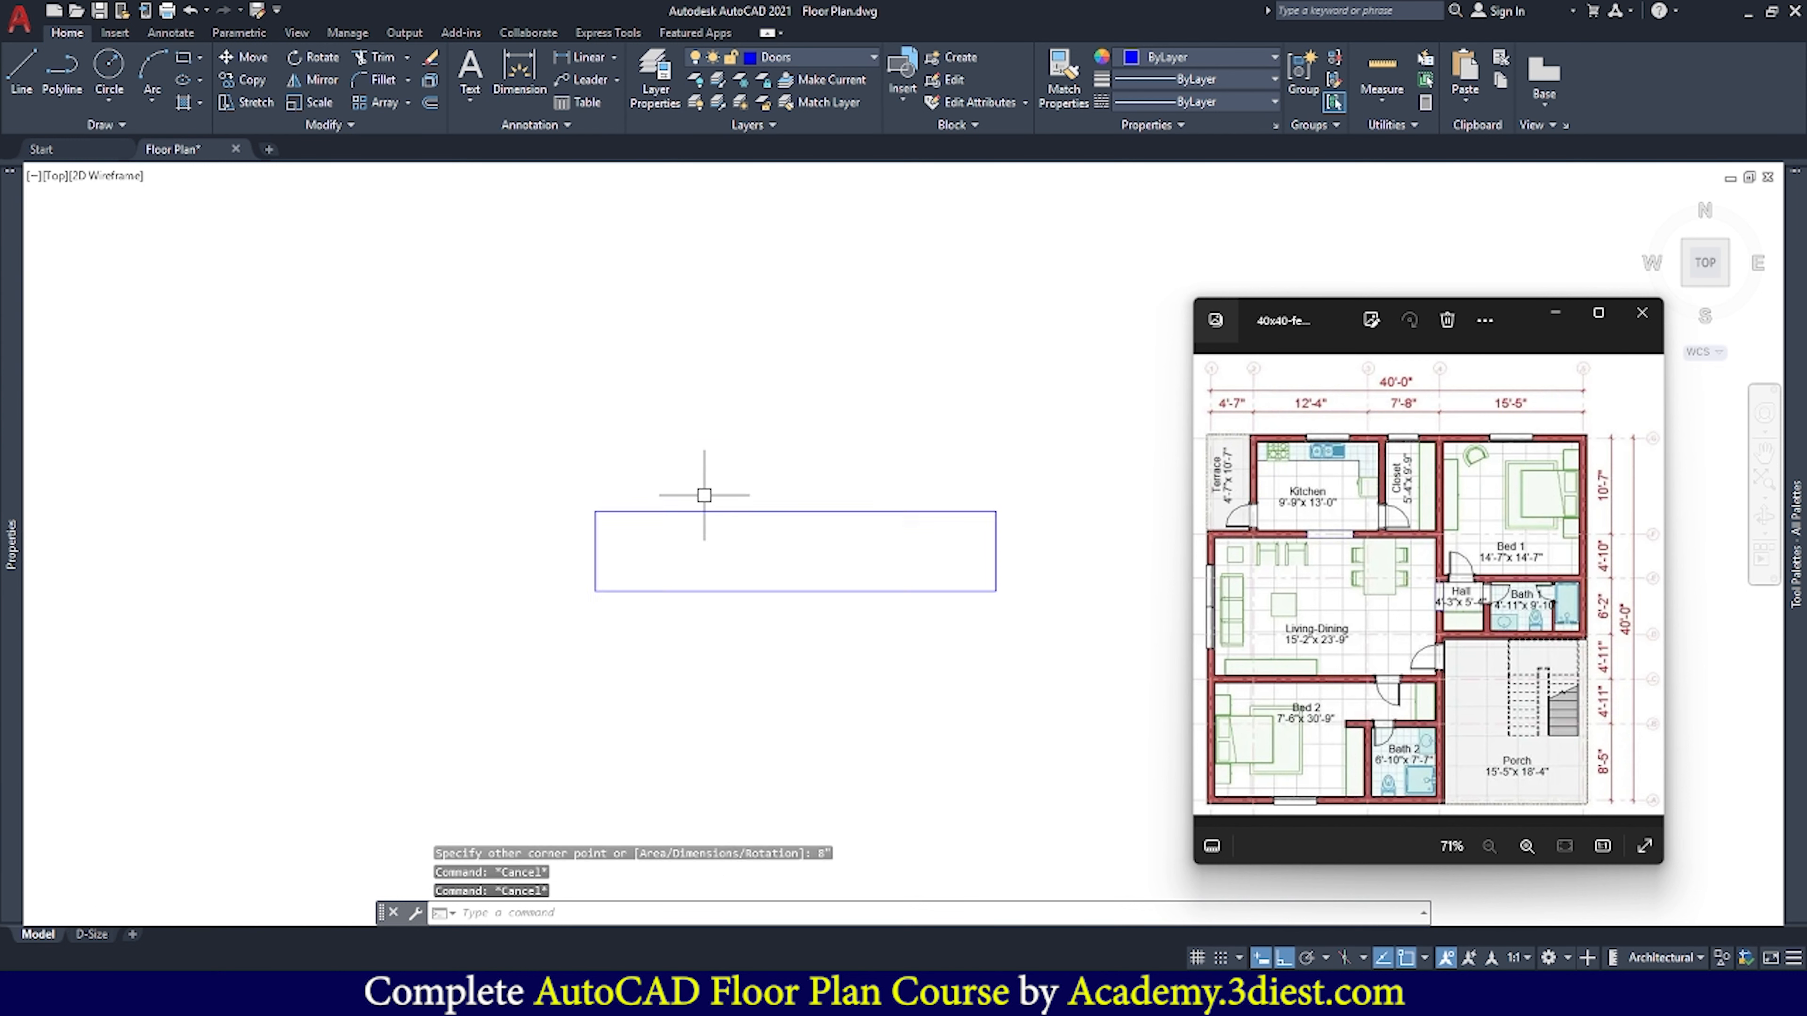
scroll(665, 497, down, 4)
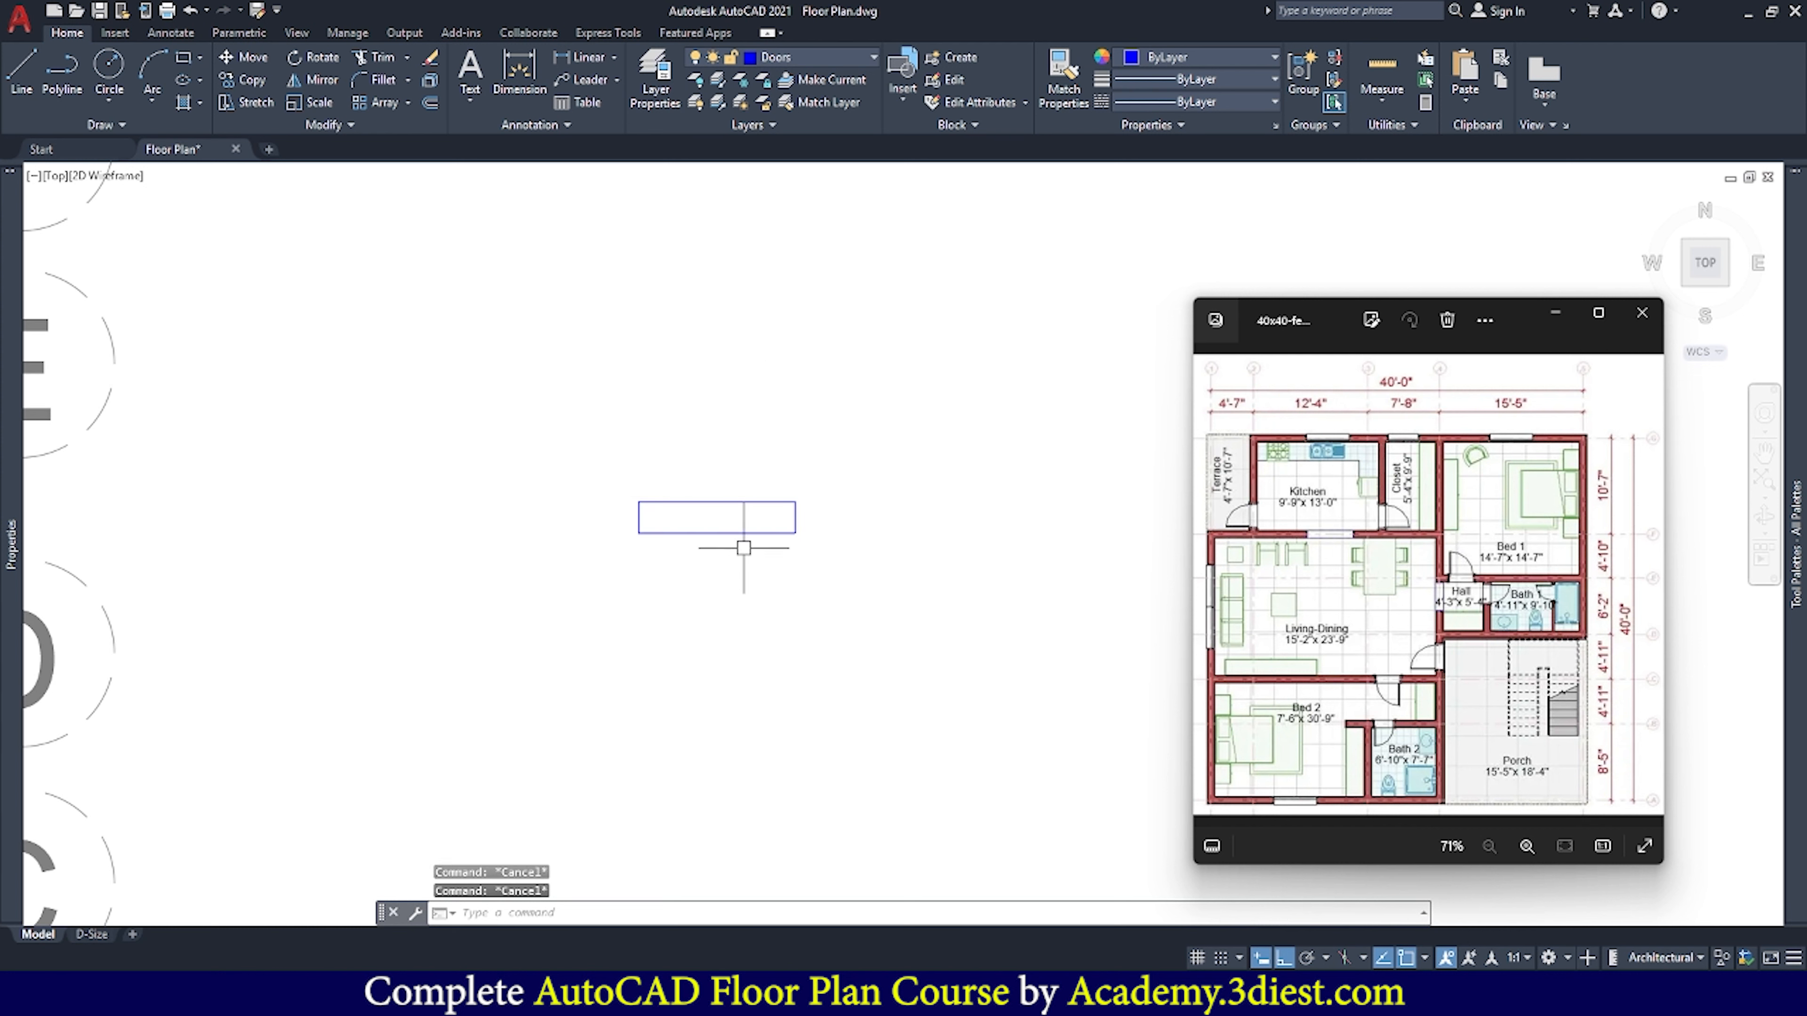
click(738, 533)
scroll(676, 535, up, 2)
scroll(676, 535, up, 2)
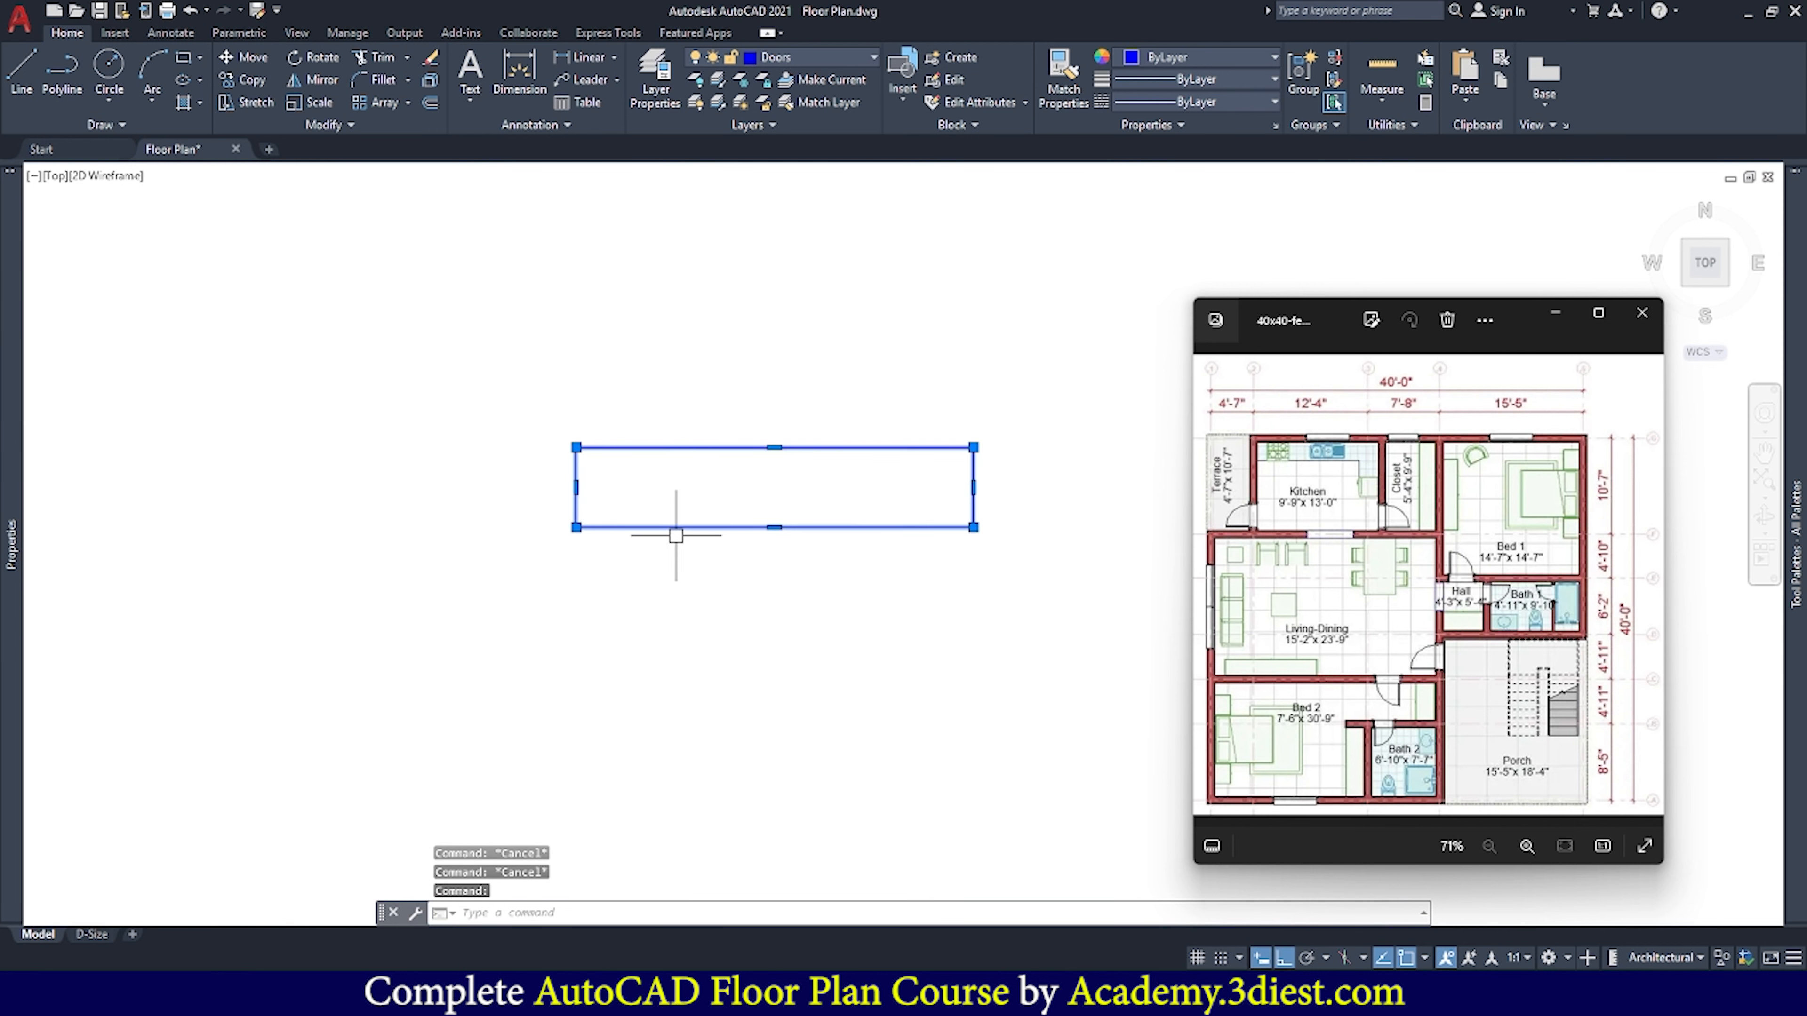
key(Escape)
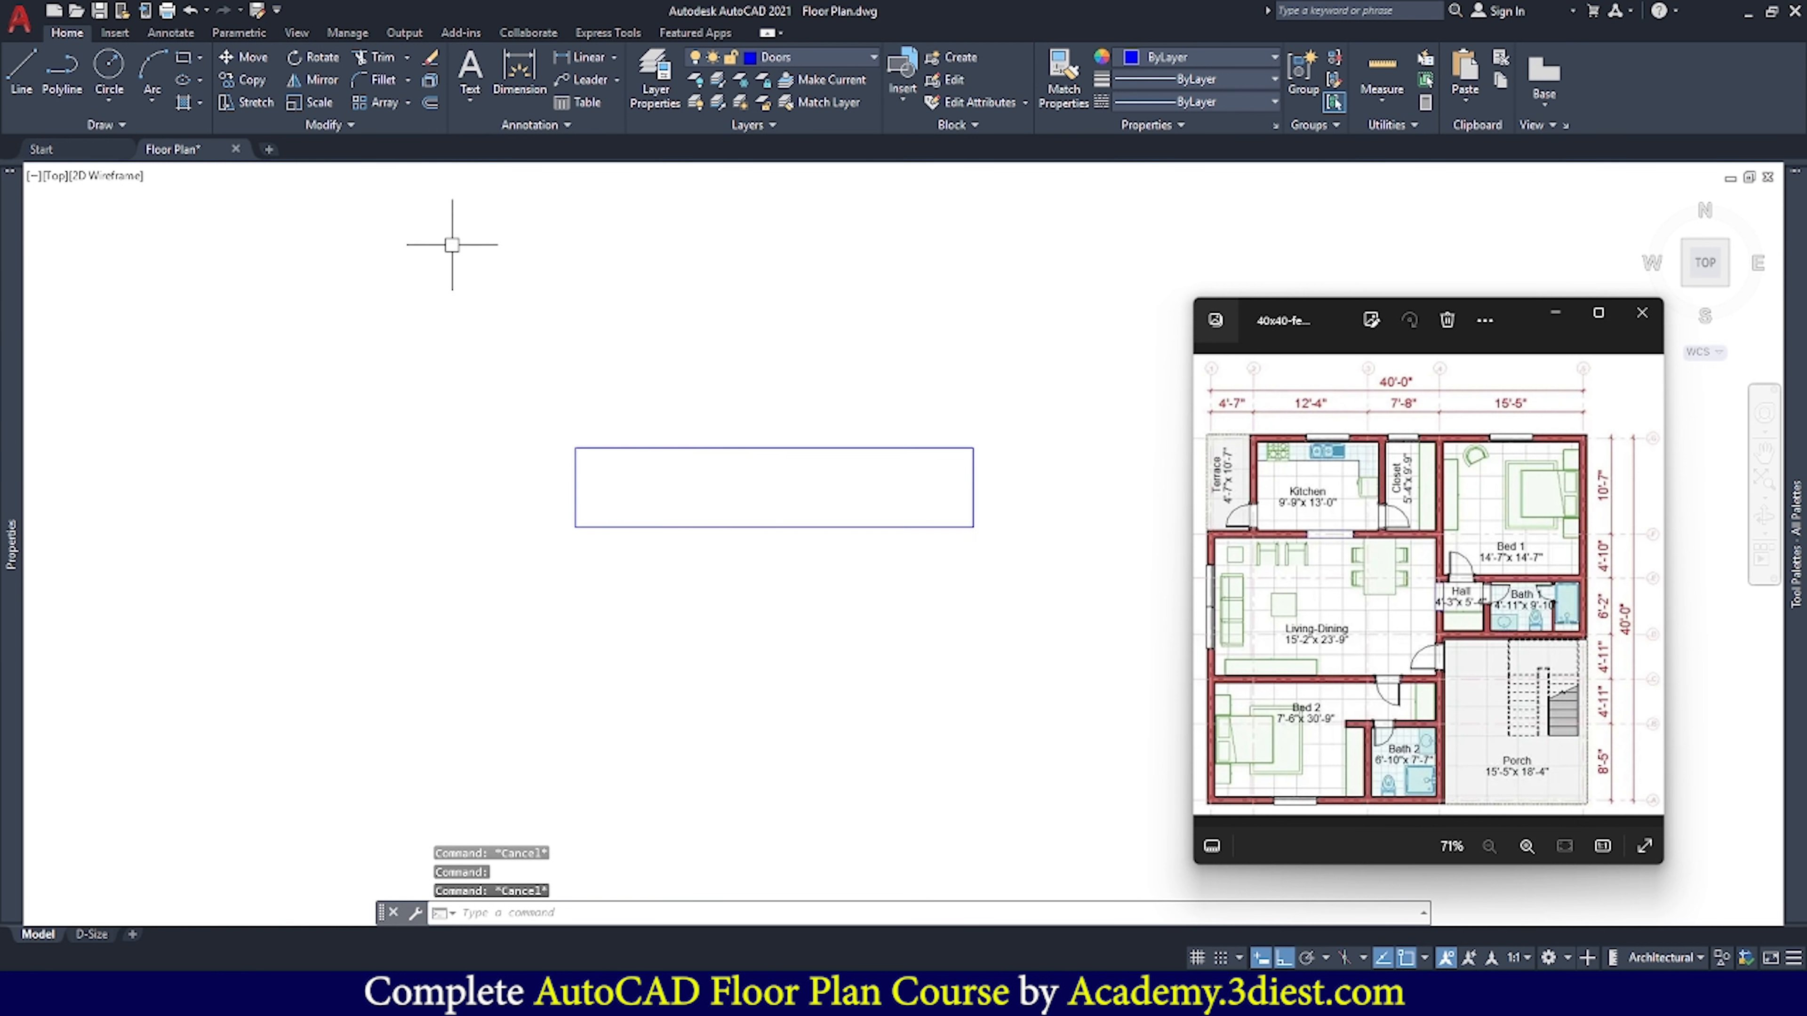
Trim away the long upper and lower edges of the 40" by 8" rectangle, keeping its two short sides as jambs
click(373, 61)
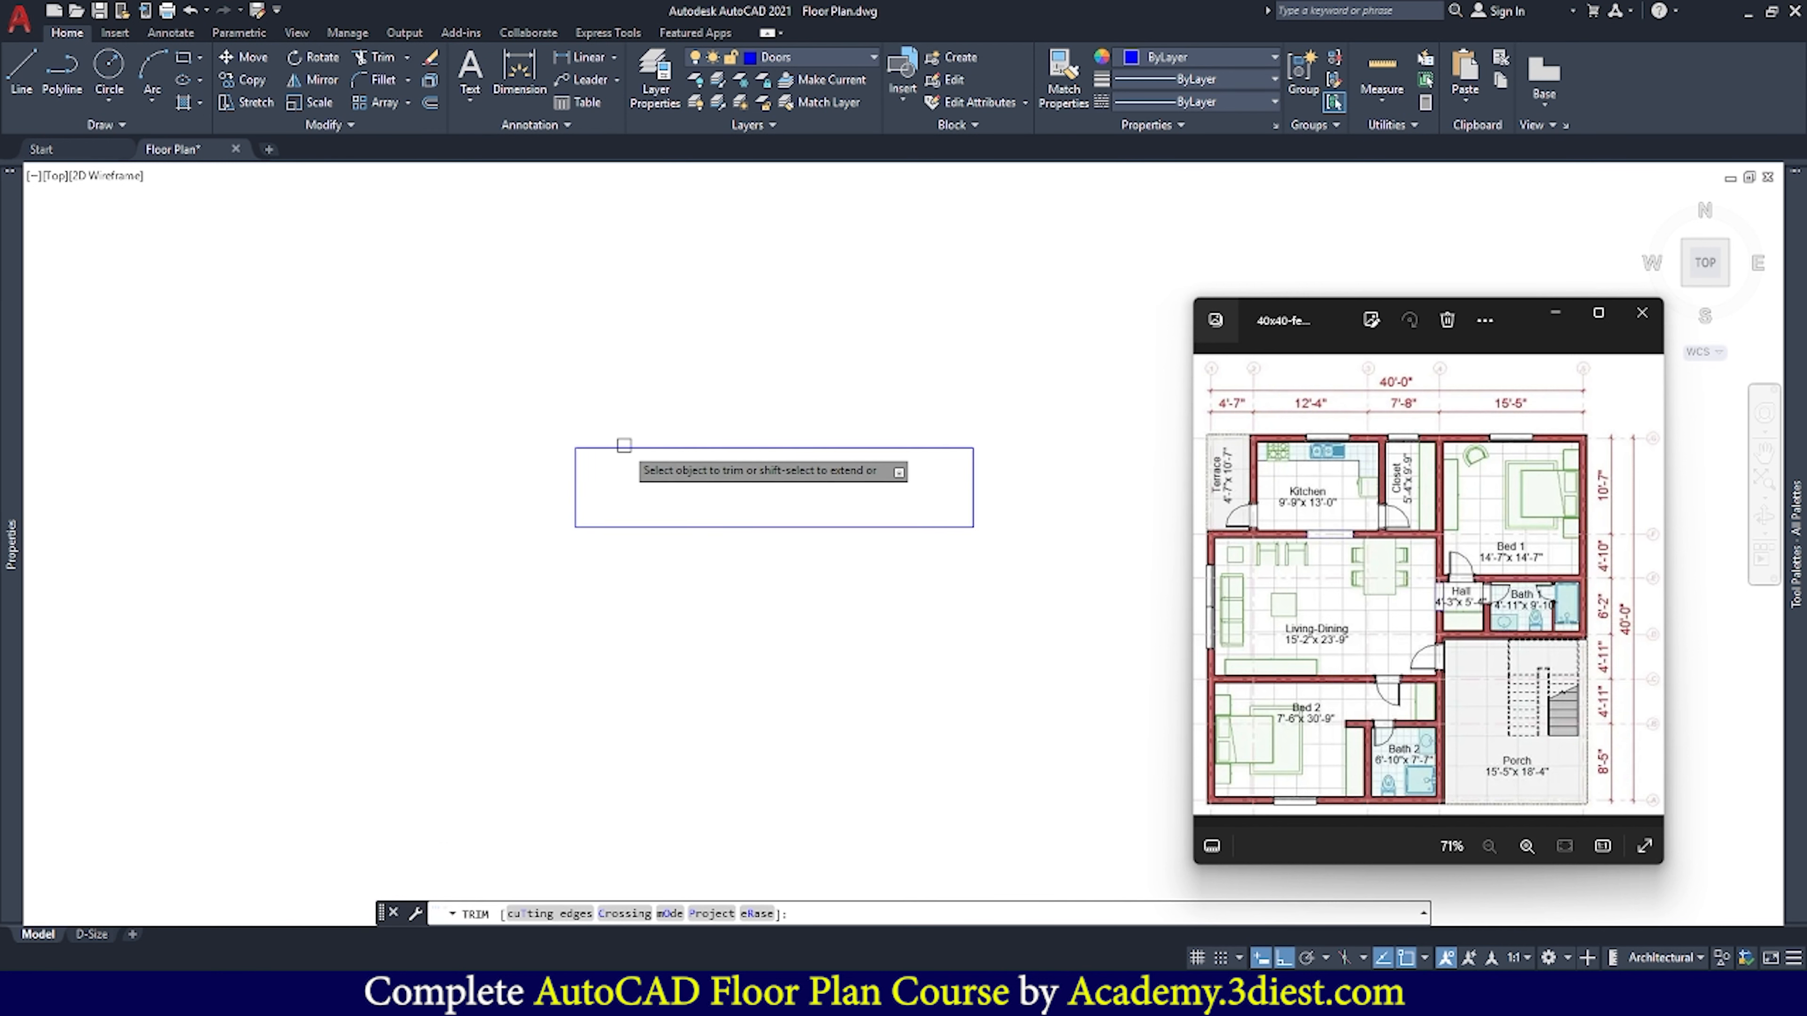
click(669, 448)
click(674, 525)
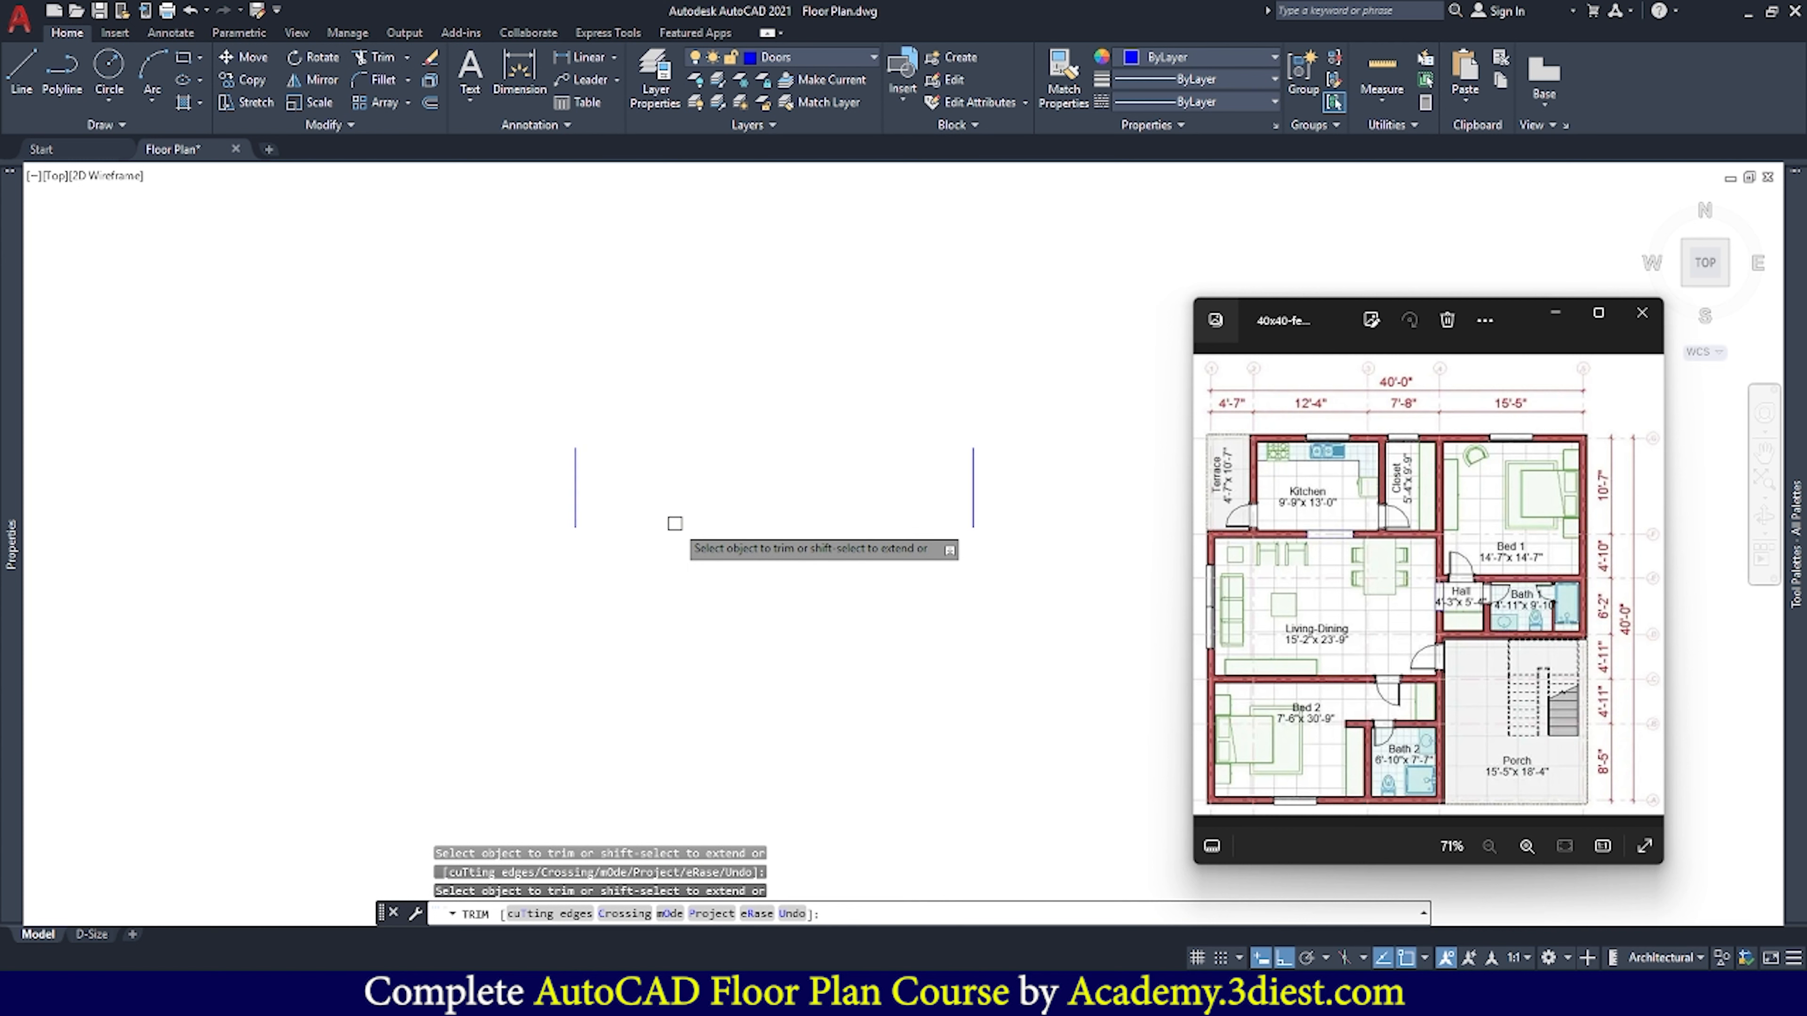
key(Escape)
scroll(698, 505, down, 2)
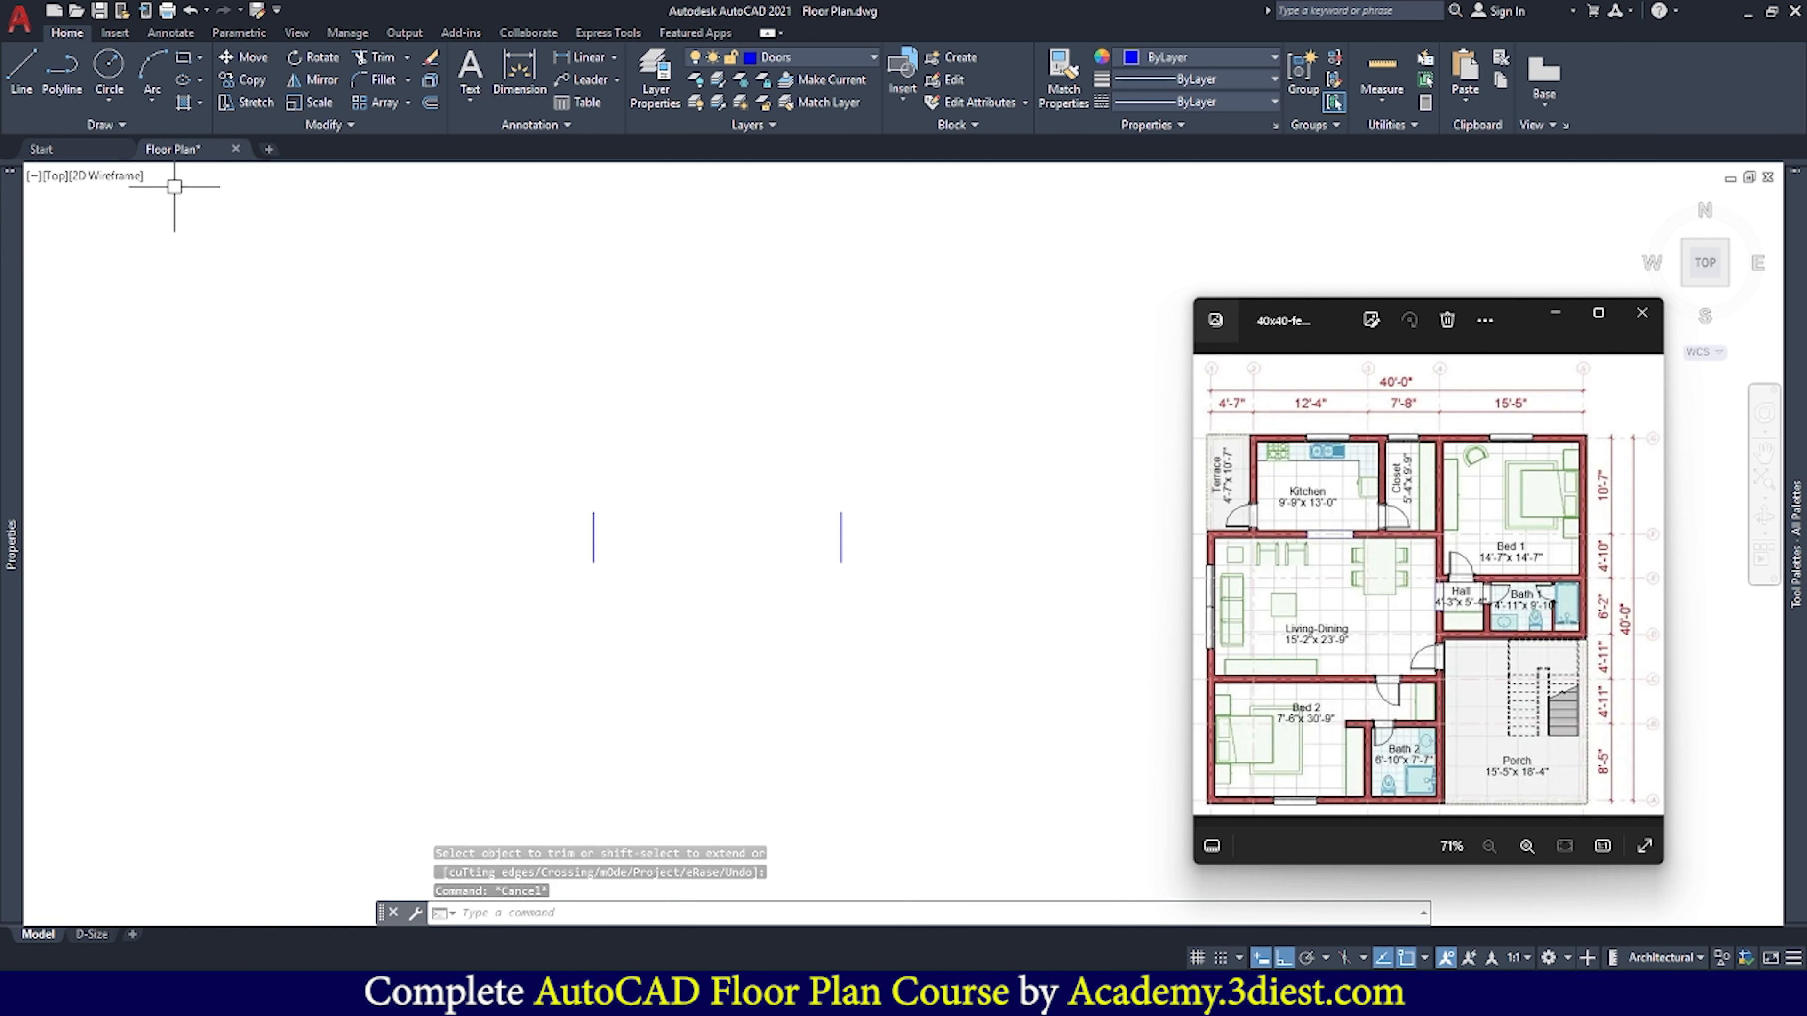
Draw the door leaf as a 40" by 2" rectangle from the upper end of the left jamb line toward the right jamb
click(186, 62)
scroll(582, 566, up, 2)
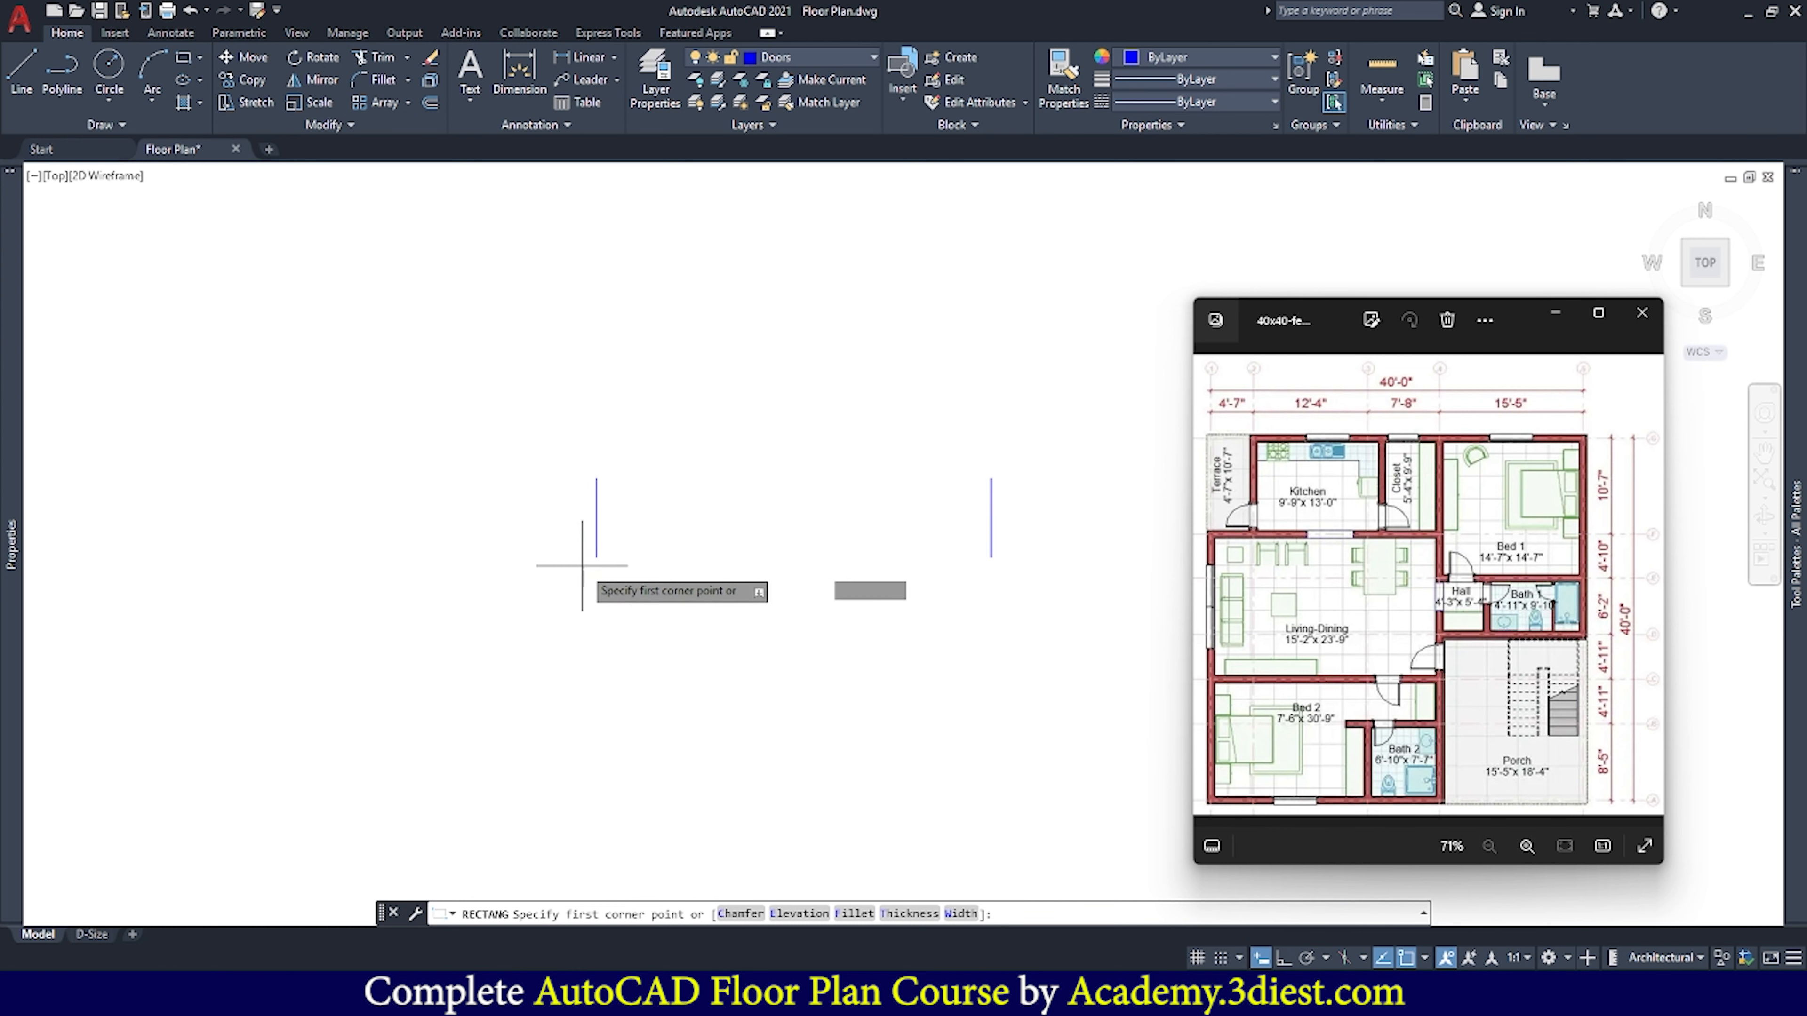
click(596, 478)
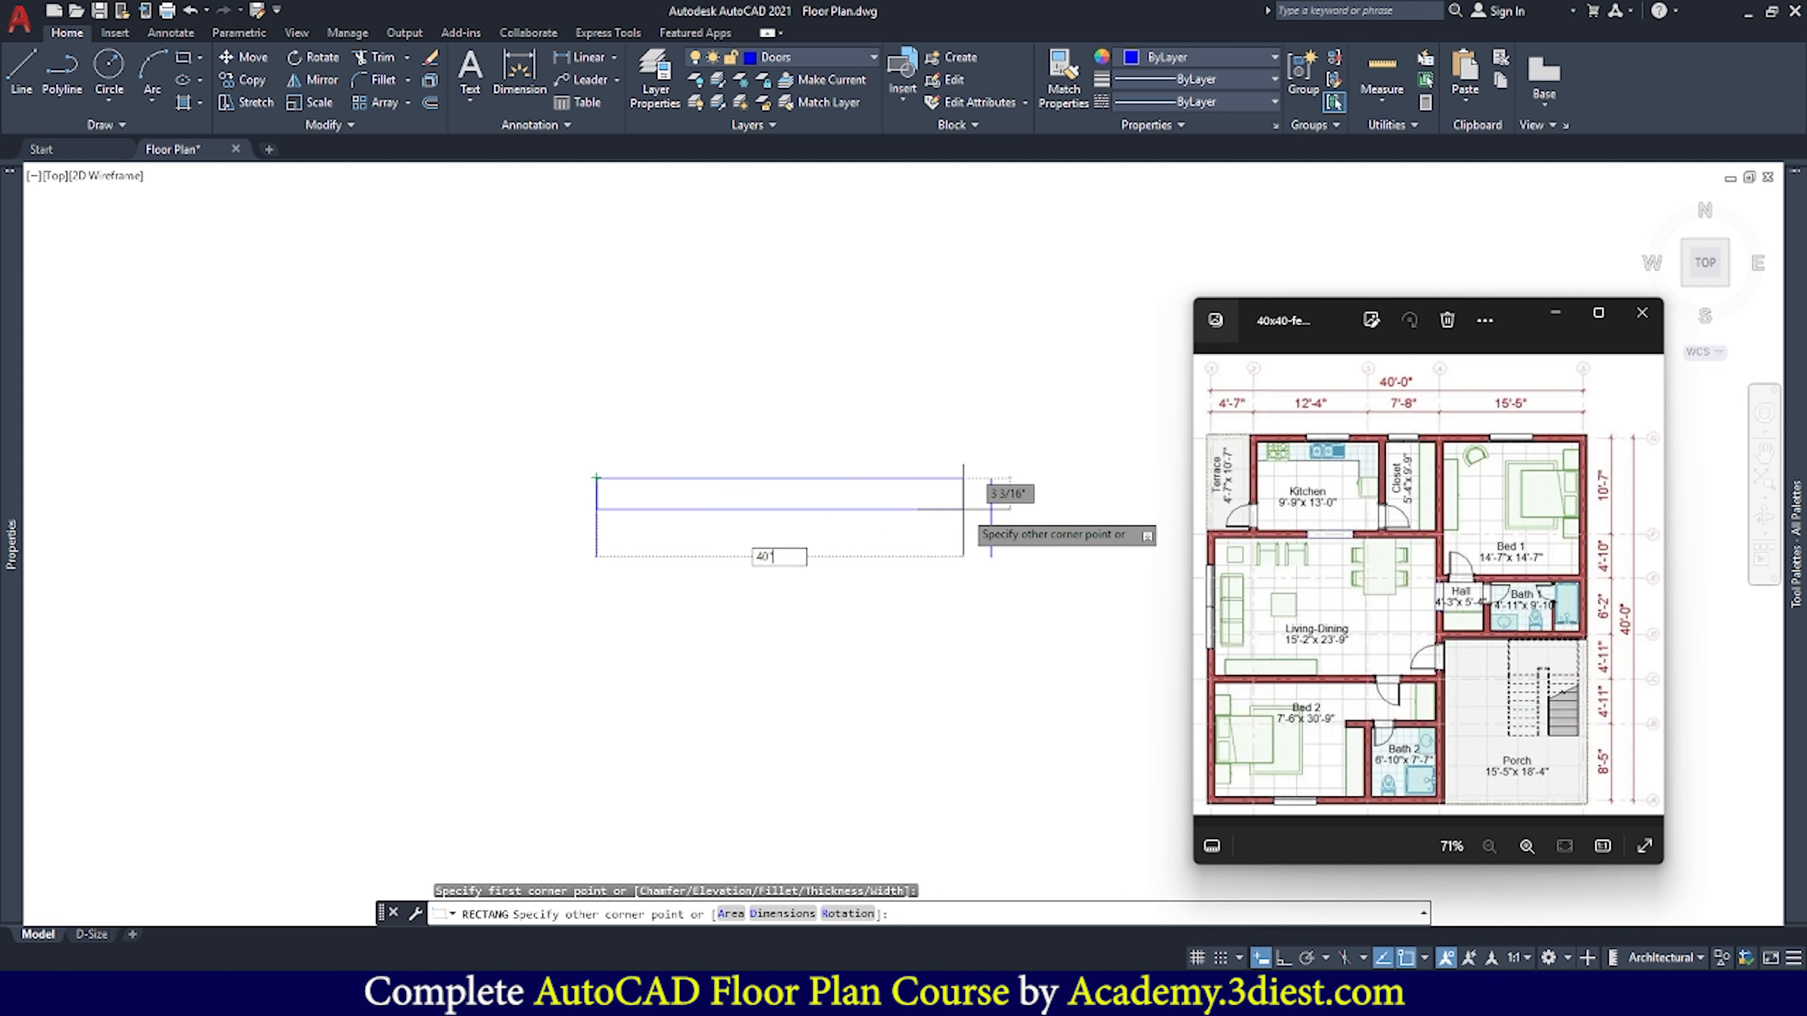
key(Tab)
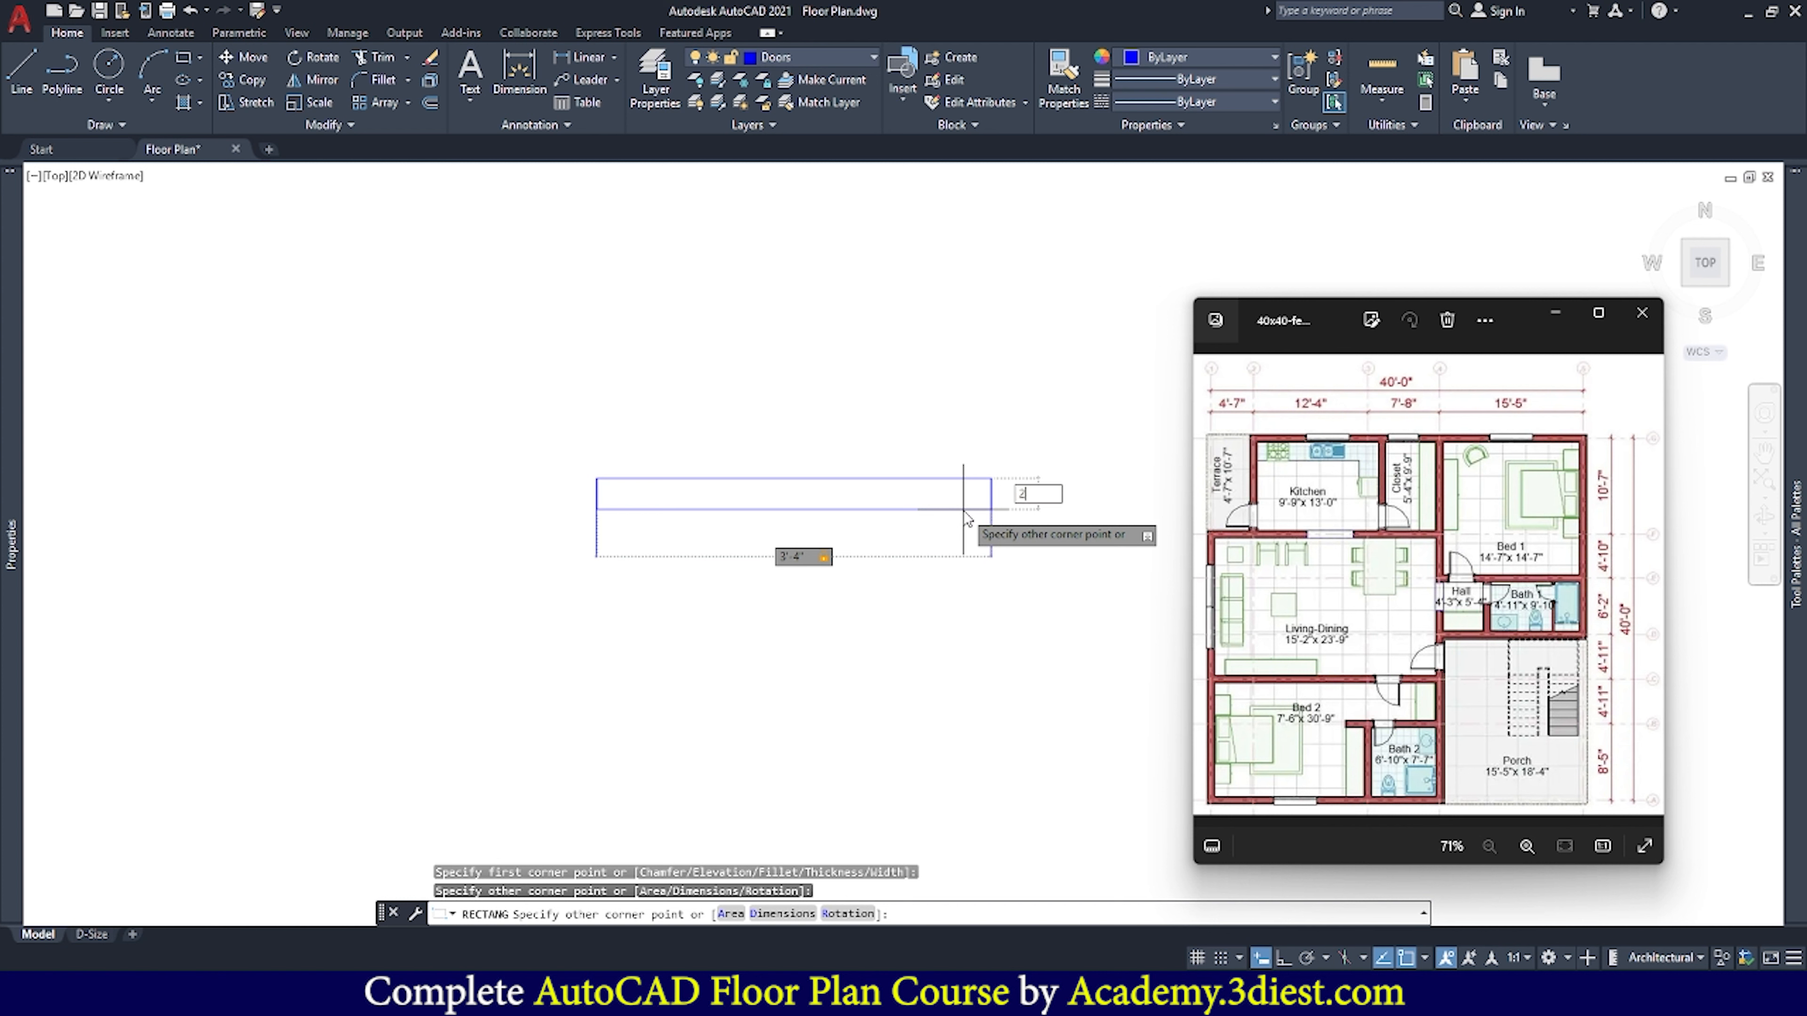
text(2")
key(Return)
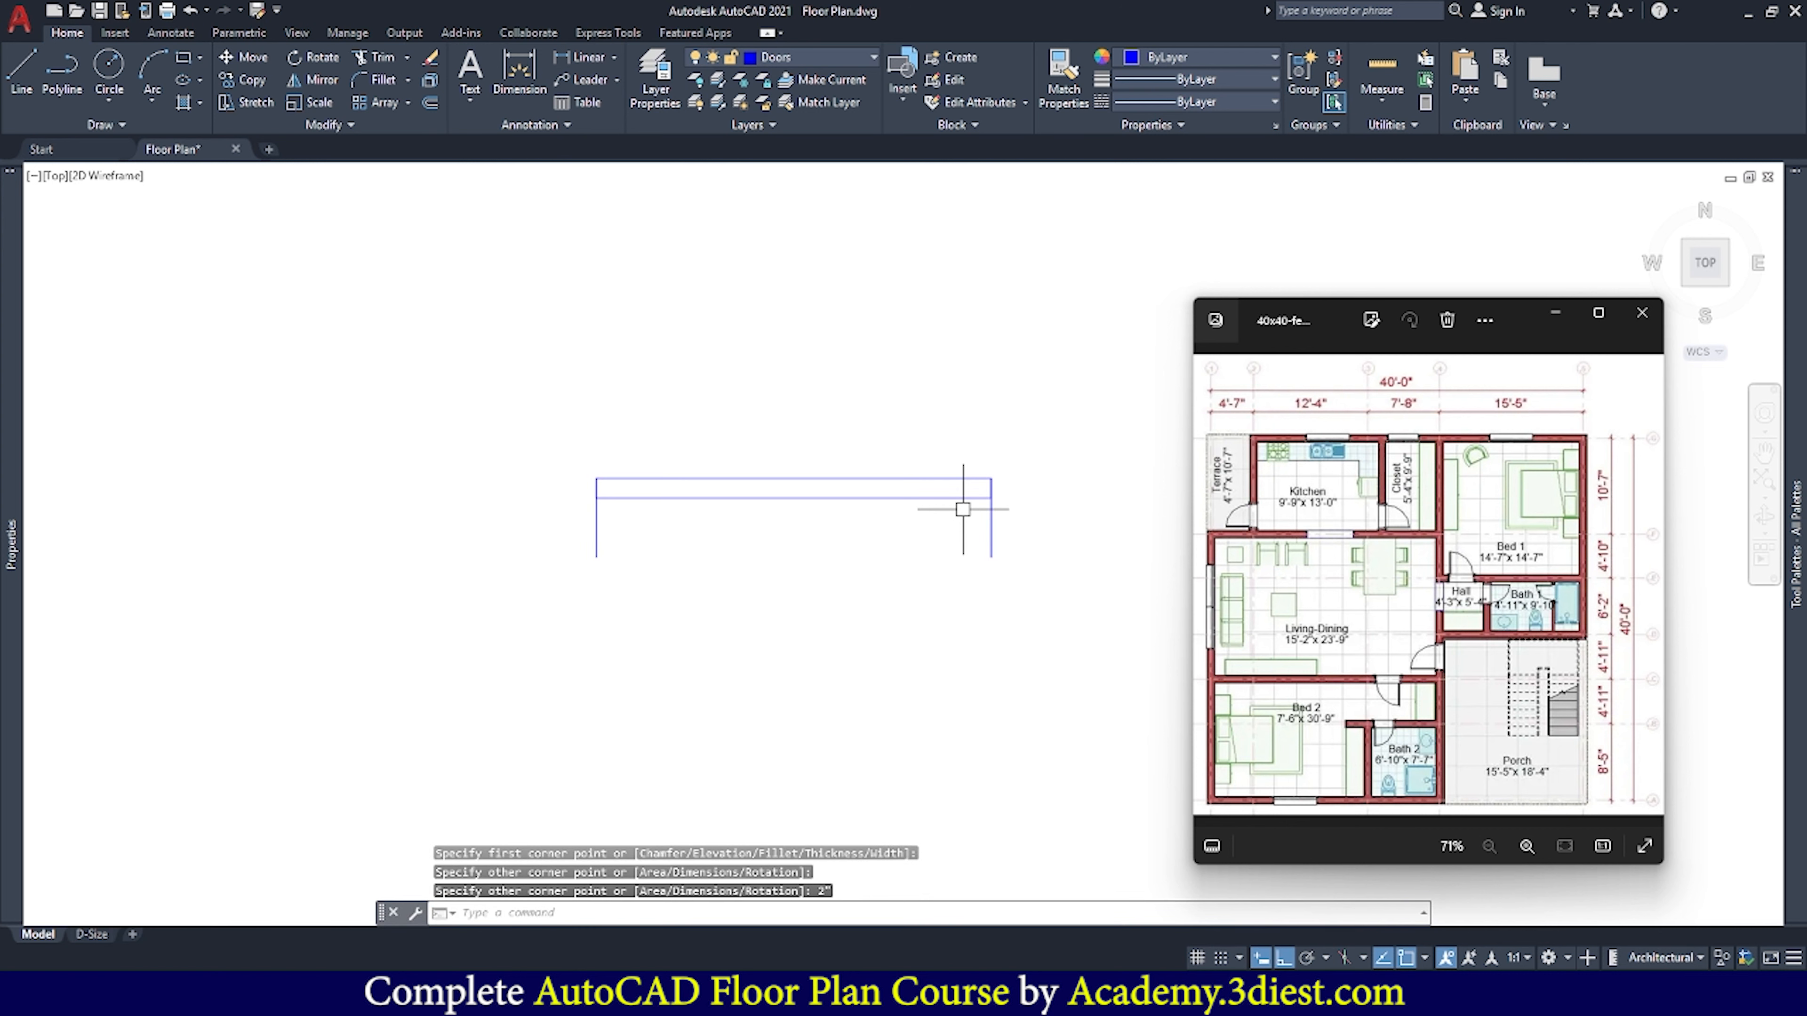
key(Escape)
click(912, 497)
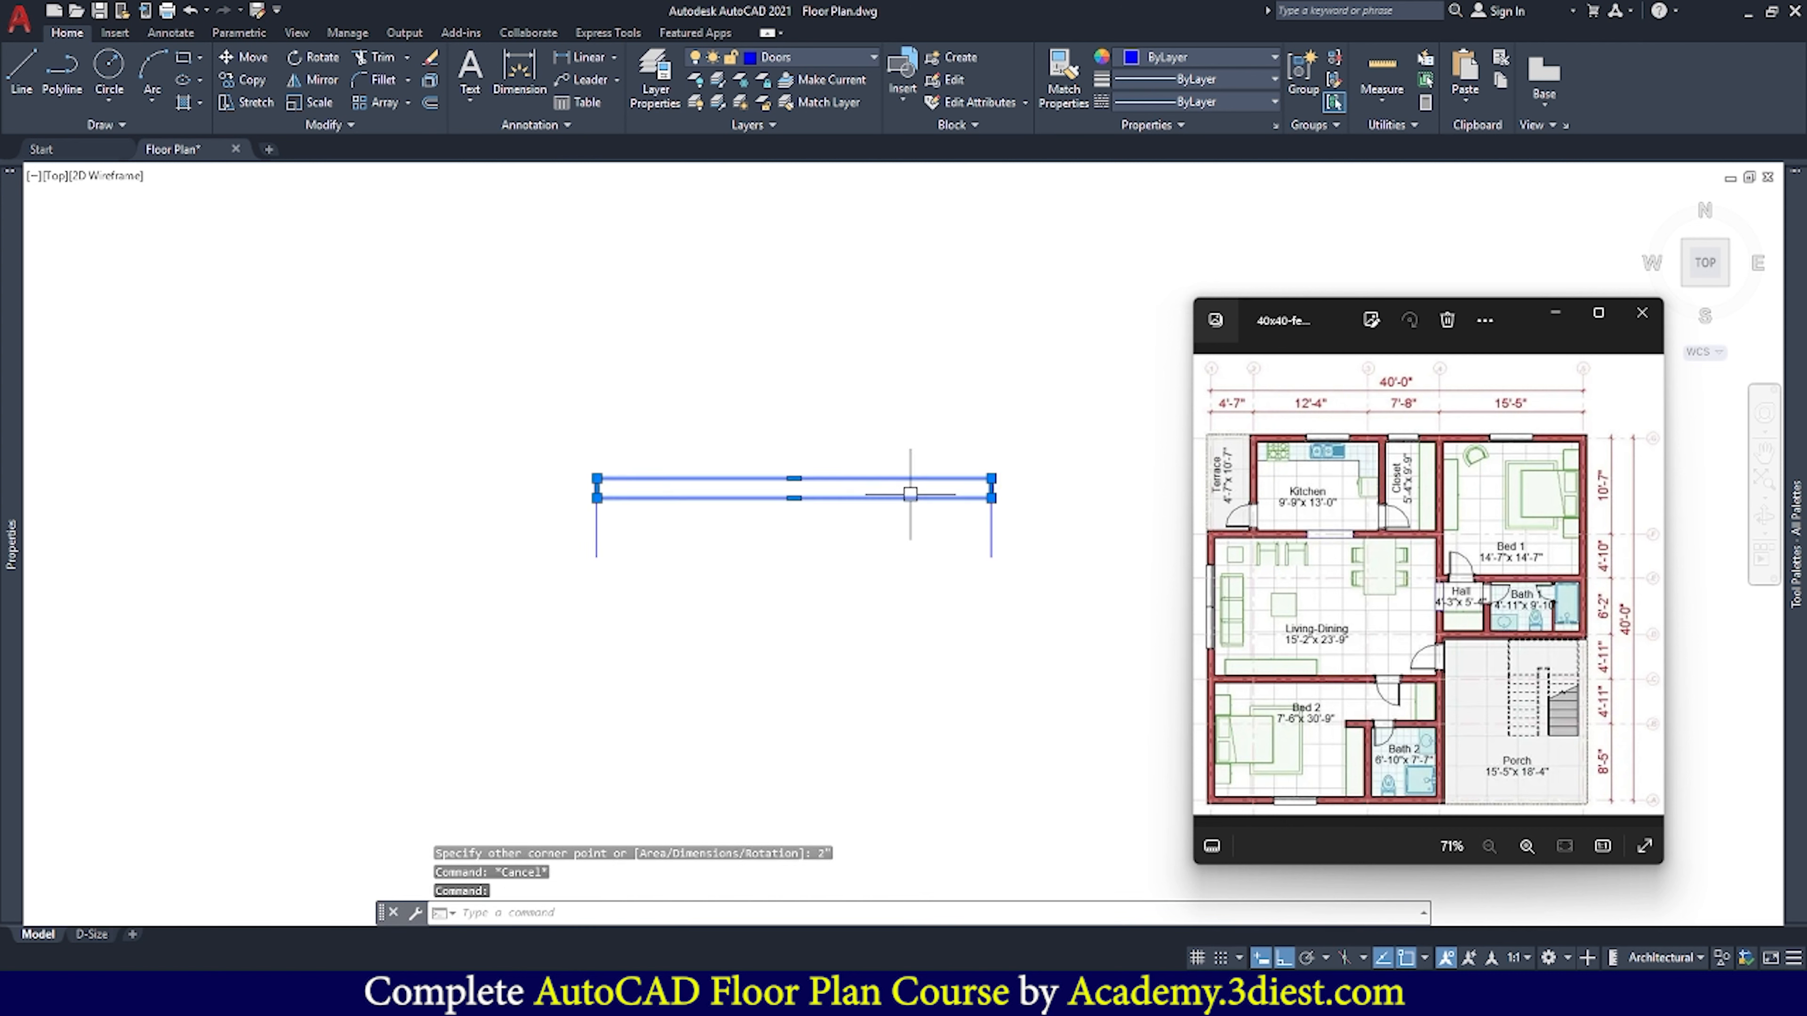
key(Escape)
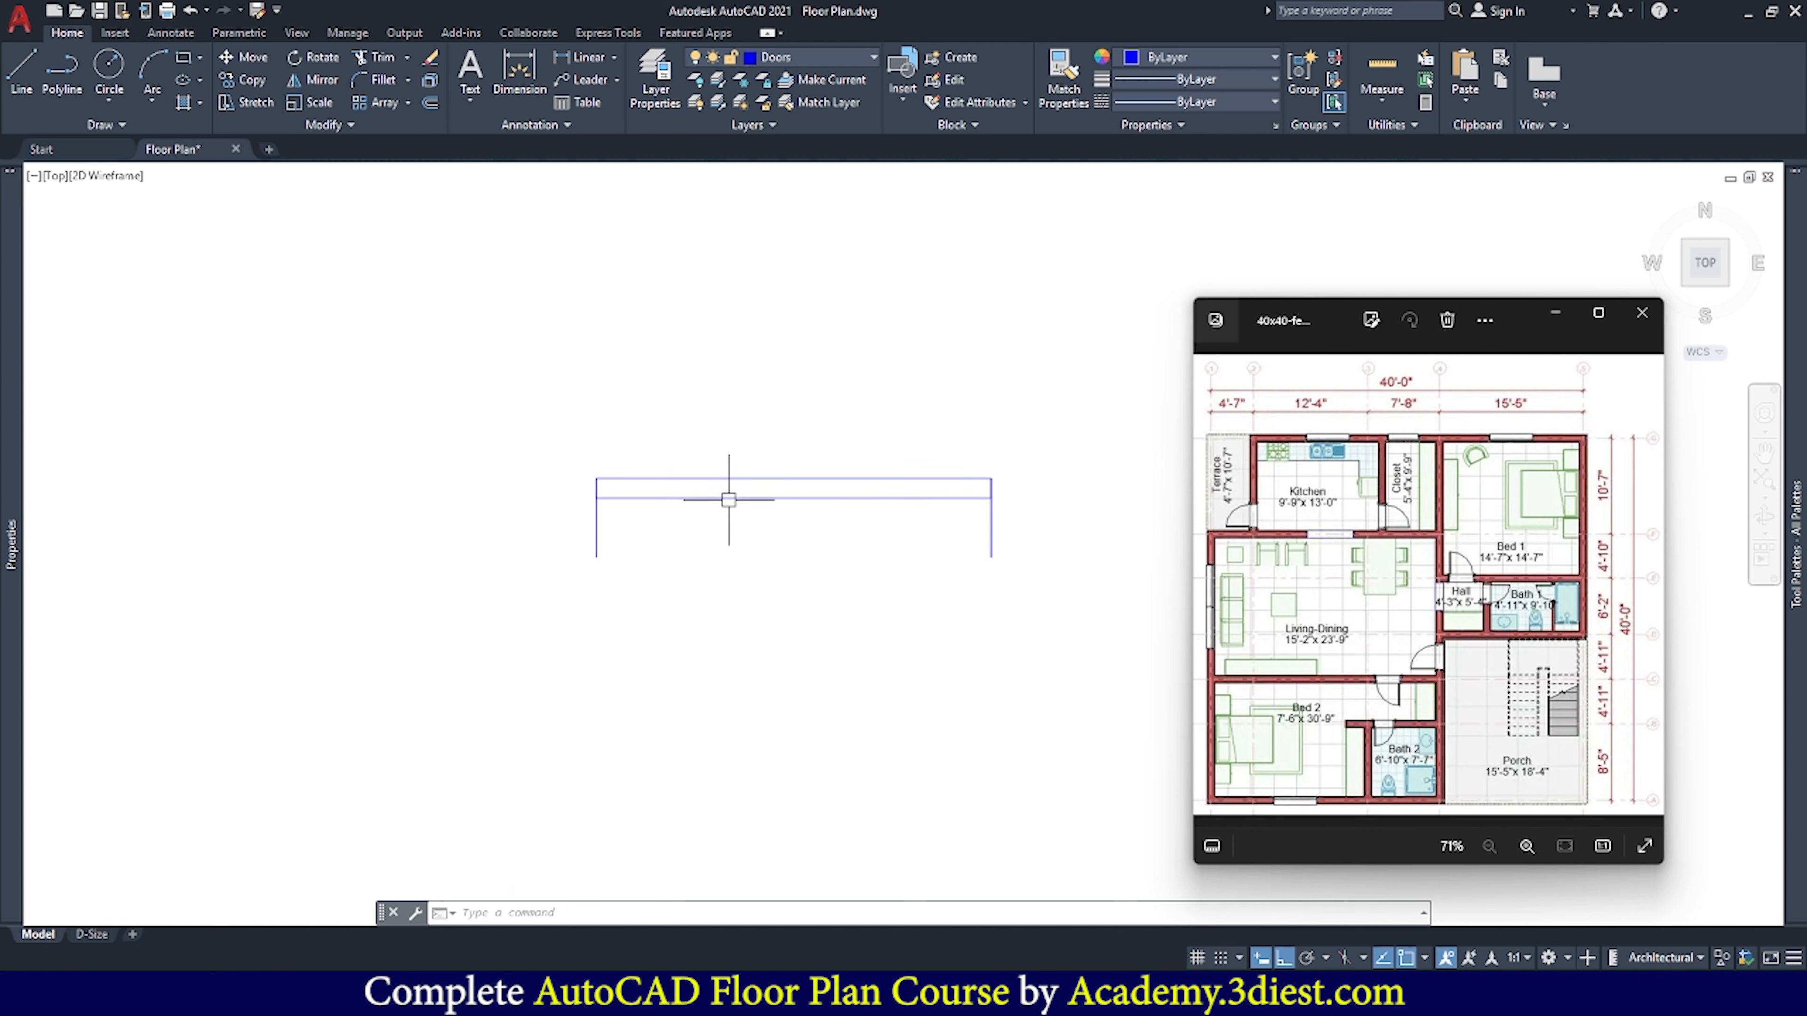
Rotate the door leaf 30 degrees about its upper-left corner on the left jamb
click(670, 476)
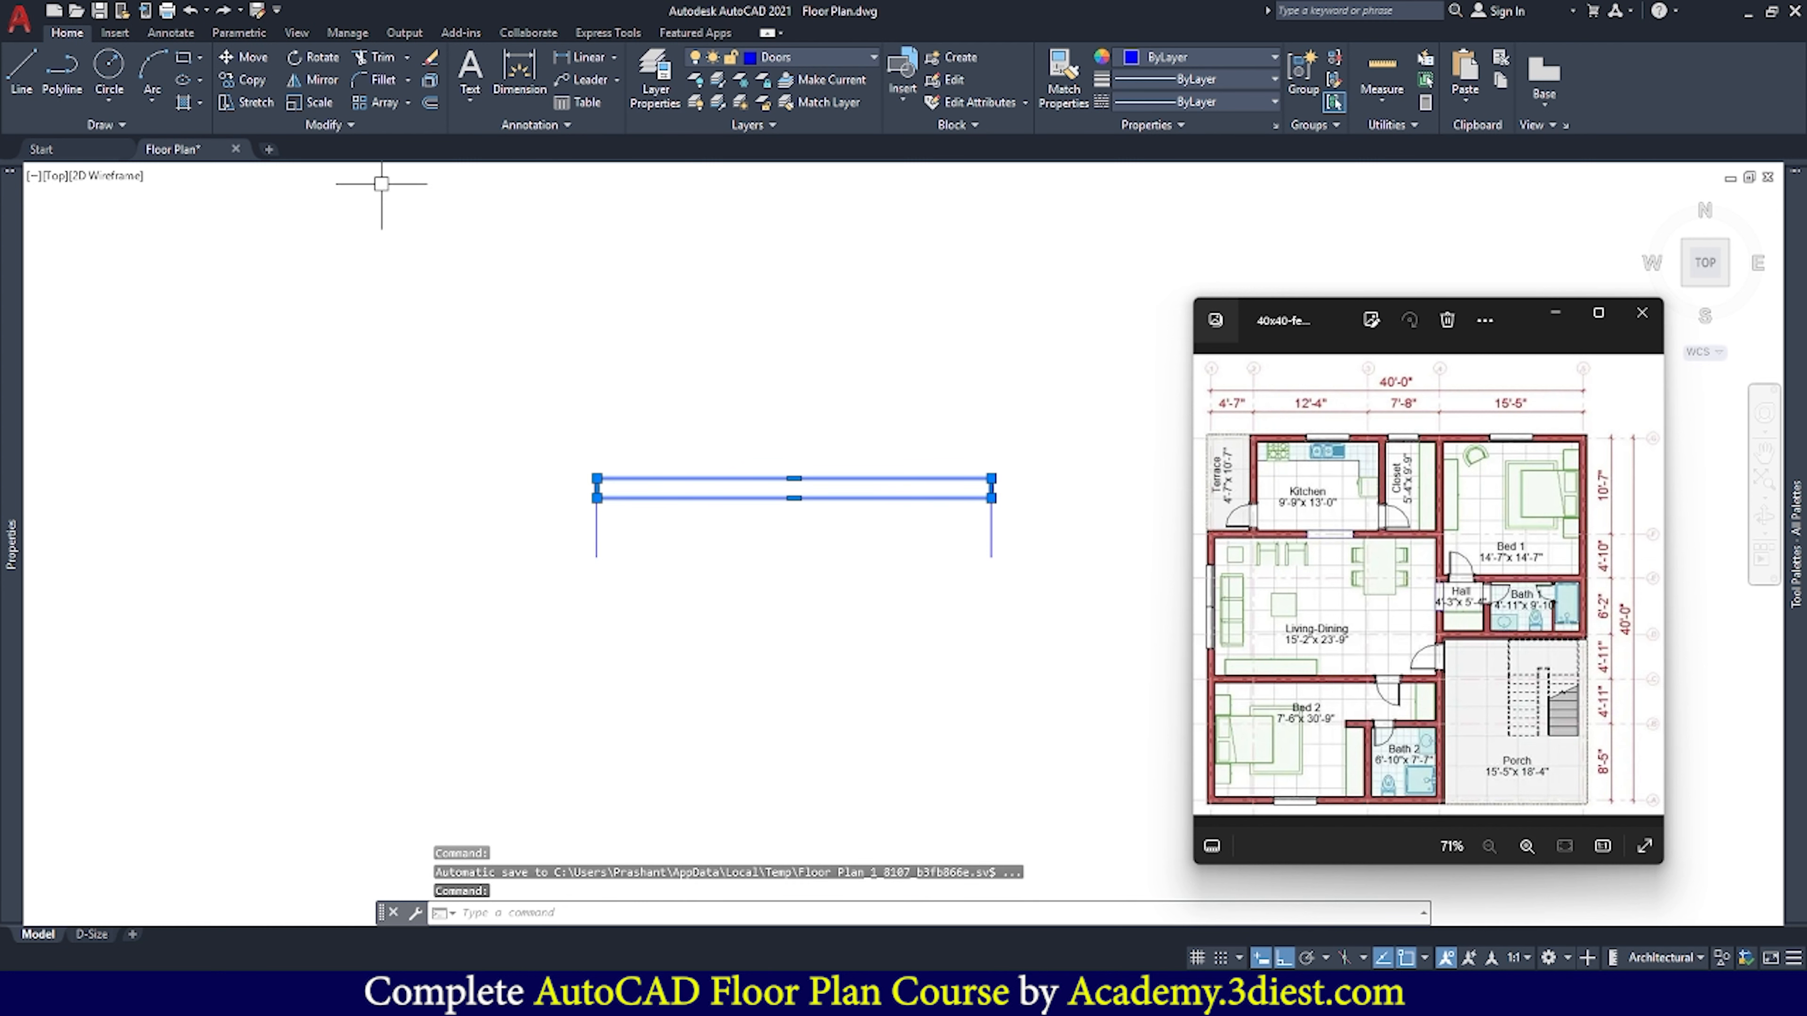
click(318, 55)
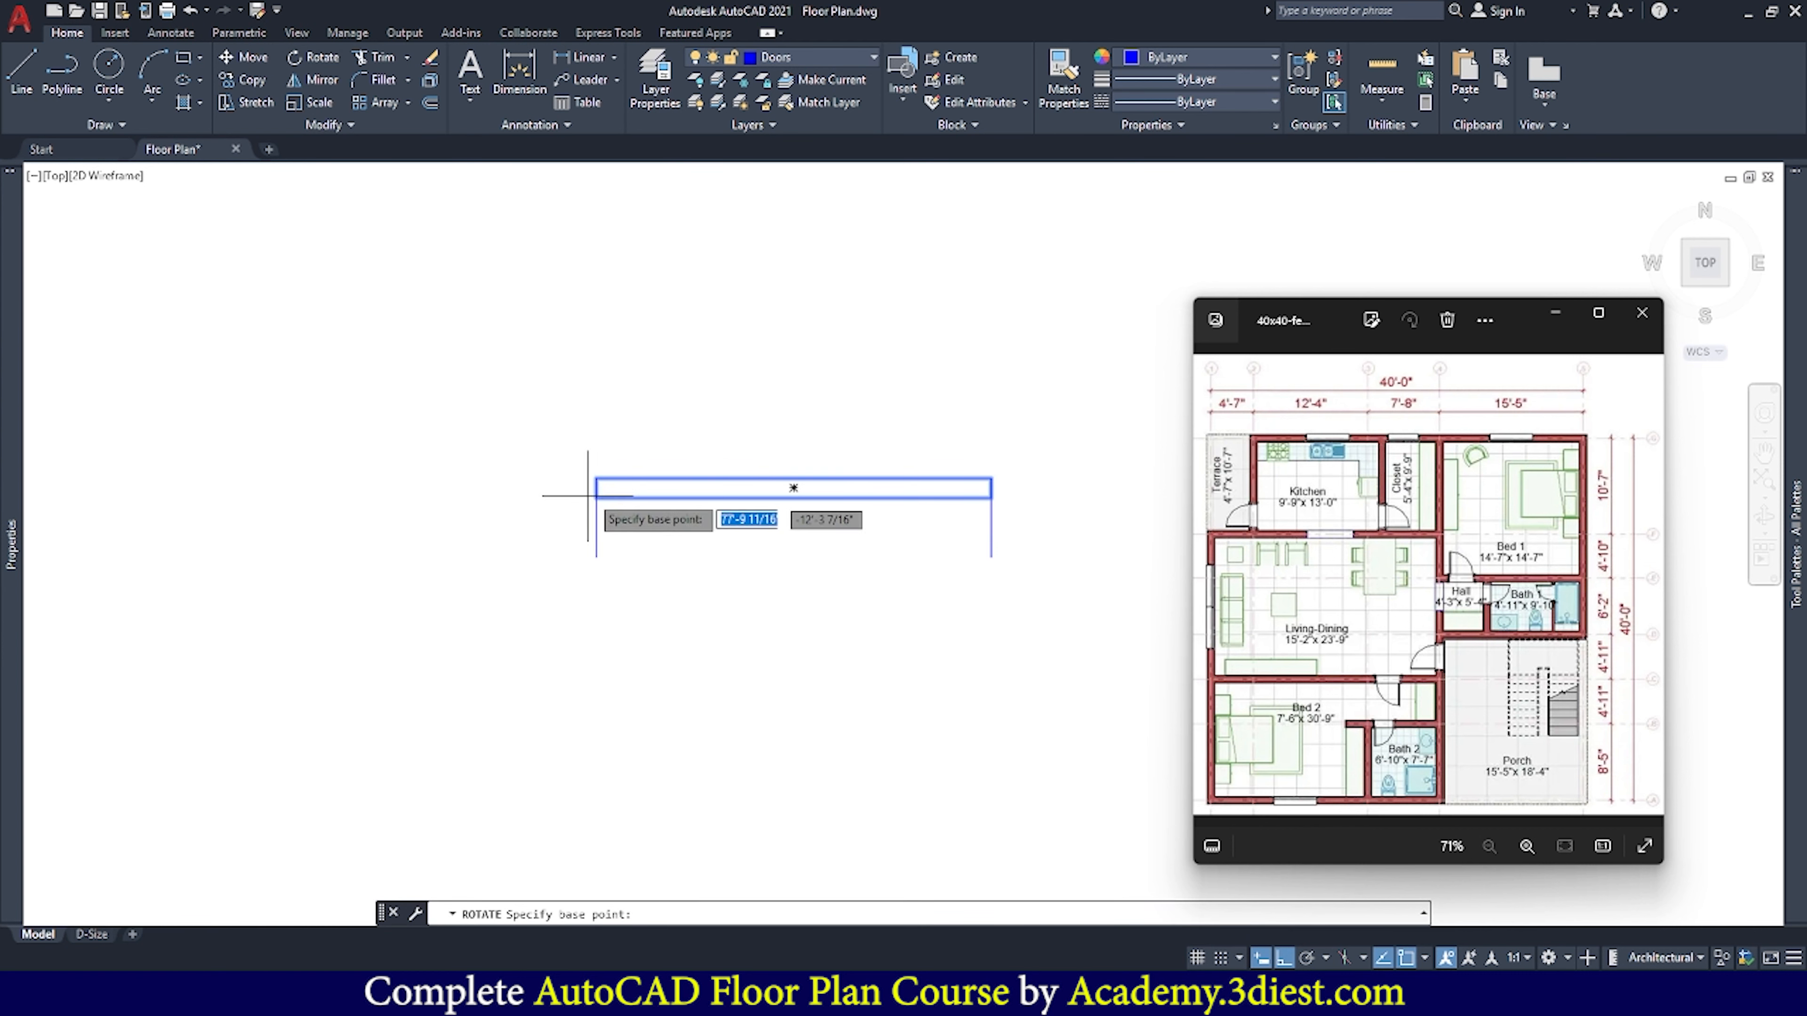
scroll(601, 493, up, 4)
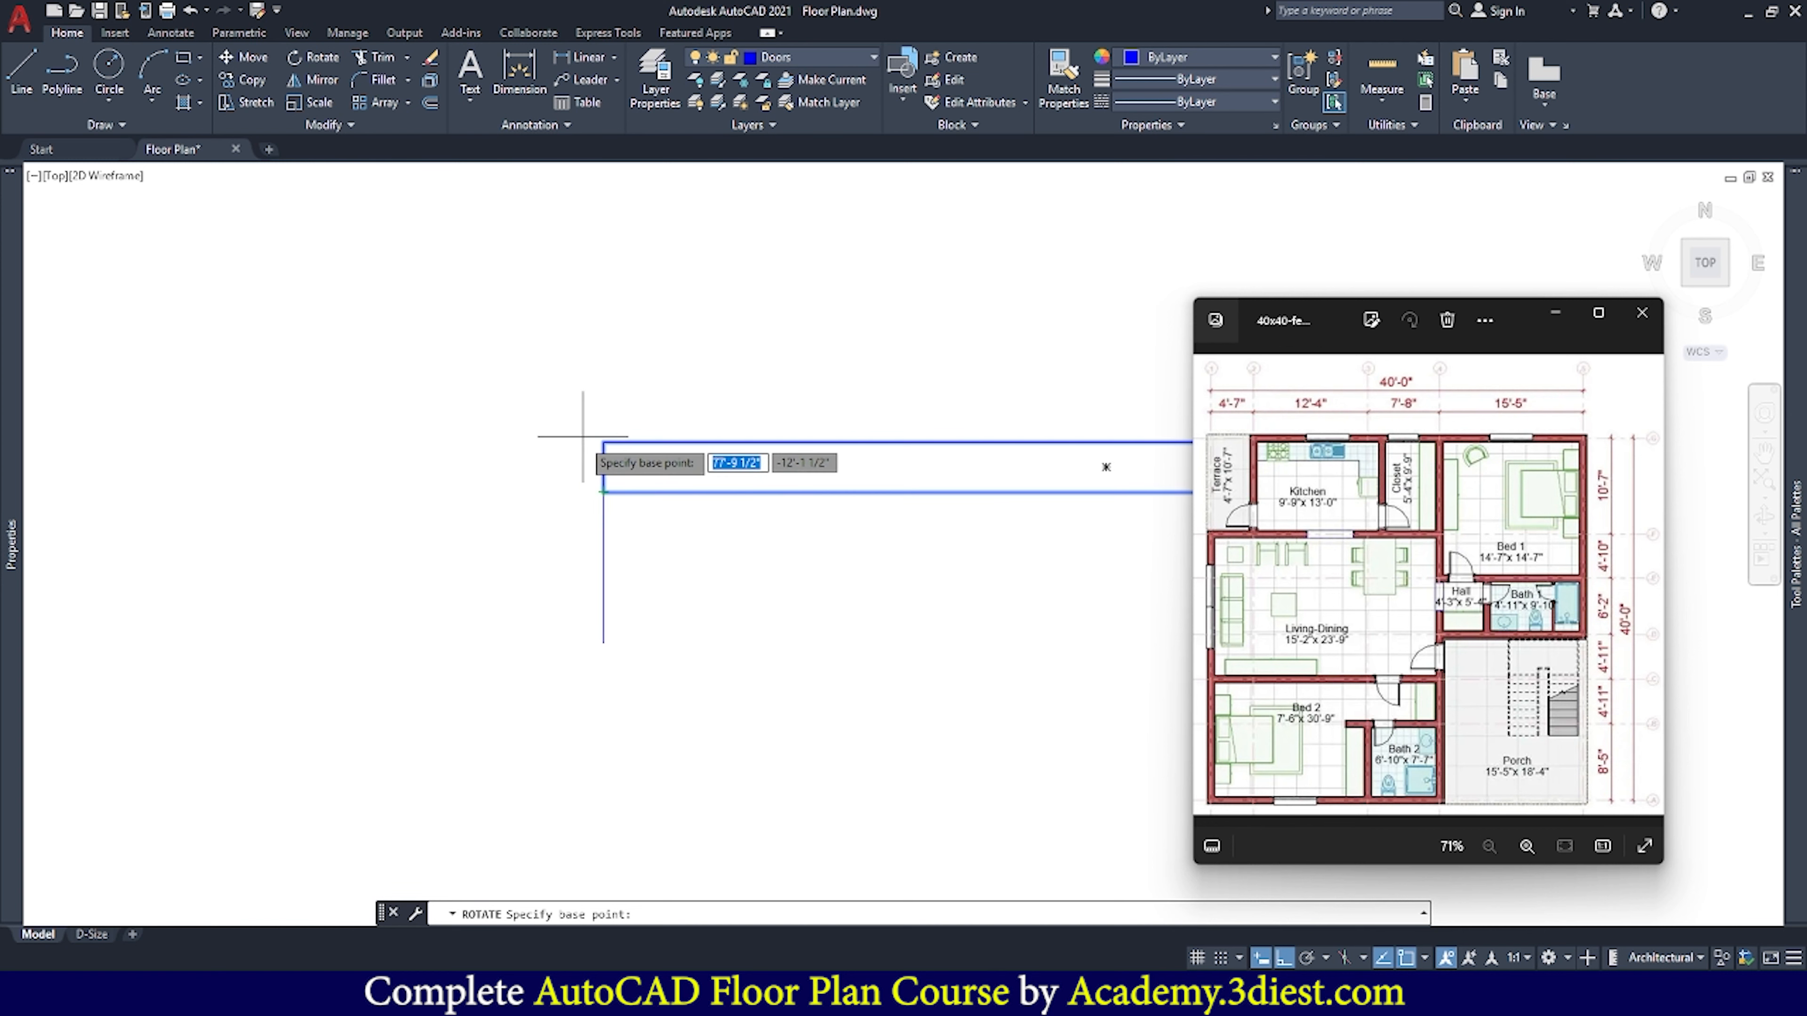
click(603, 441)
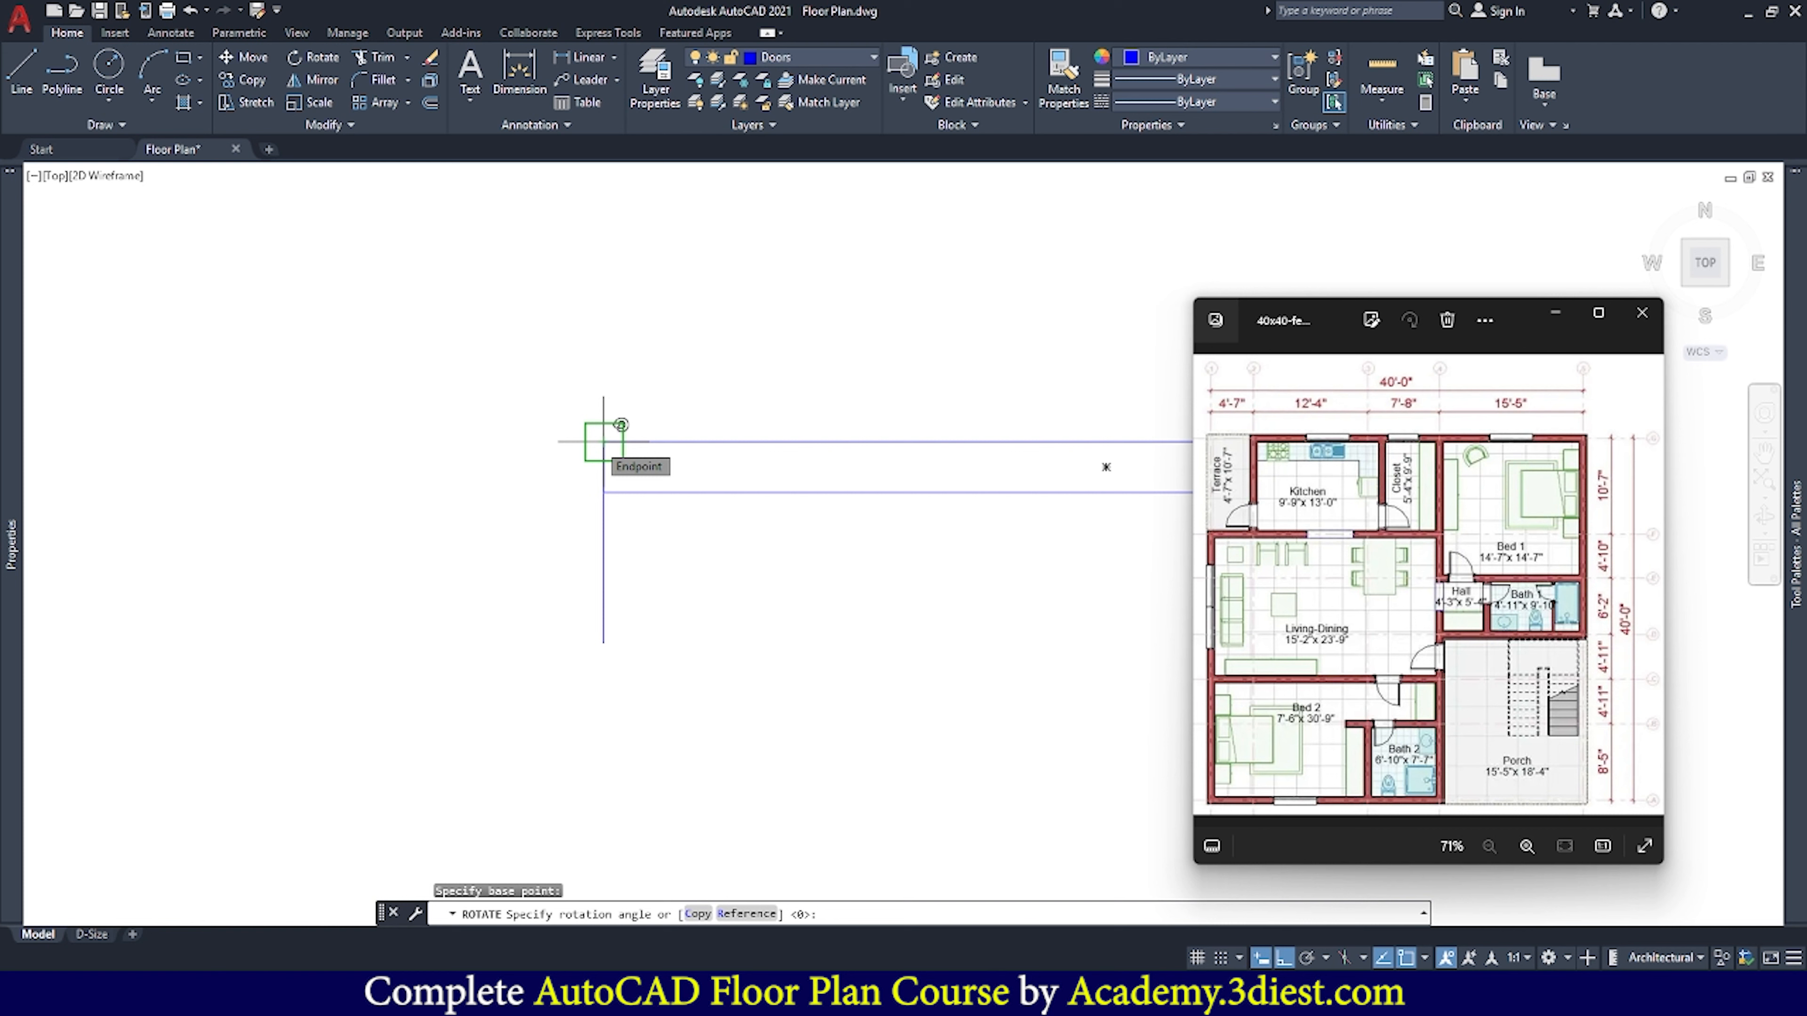
text(3)
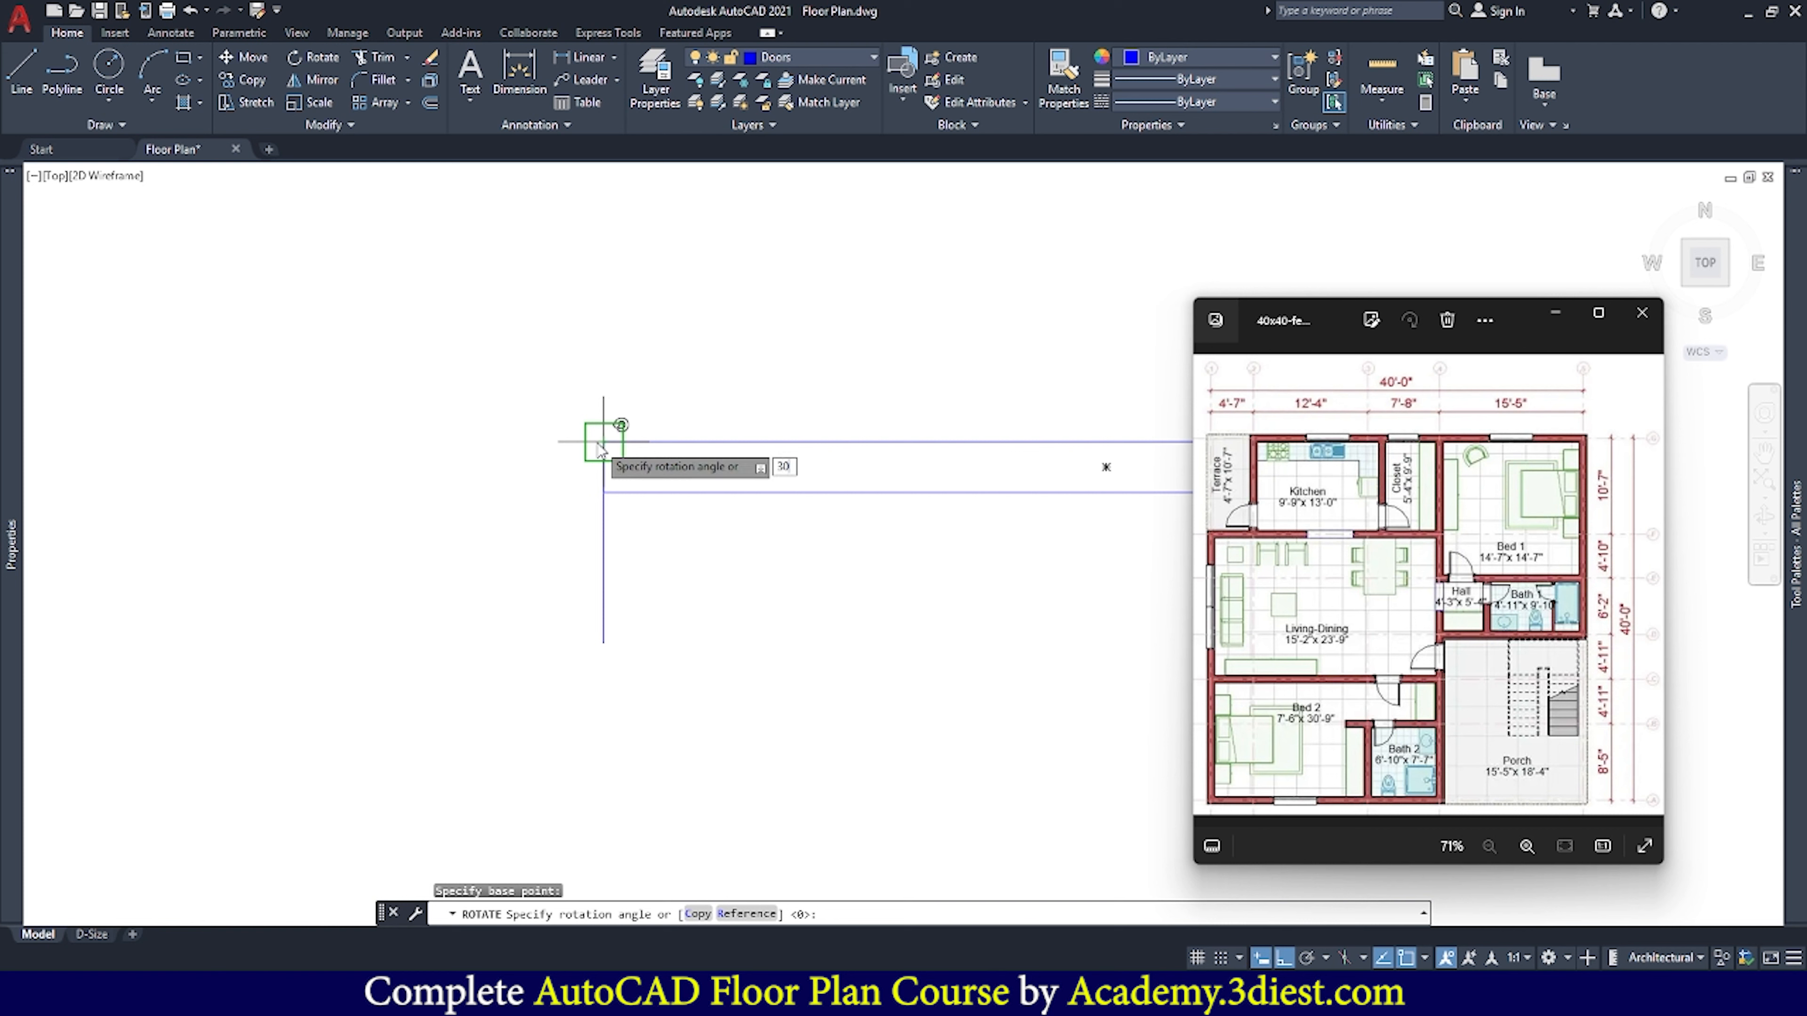
text(0)
key(Return)
scroll(541, 466, down, 4)
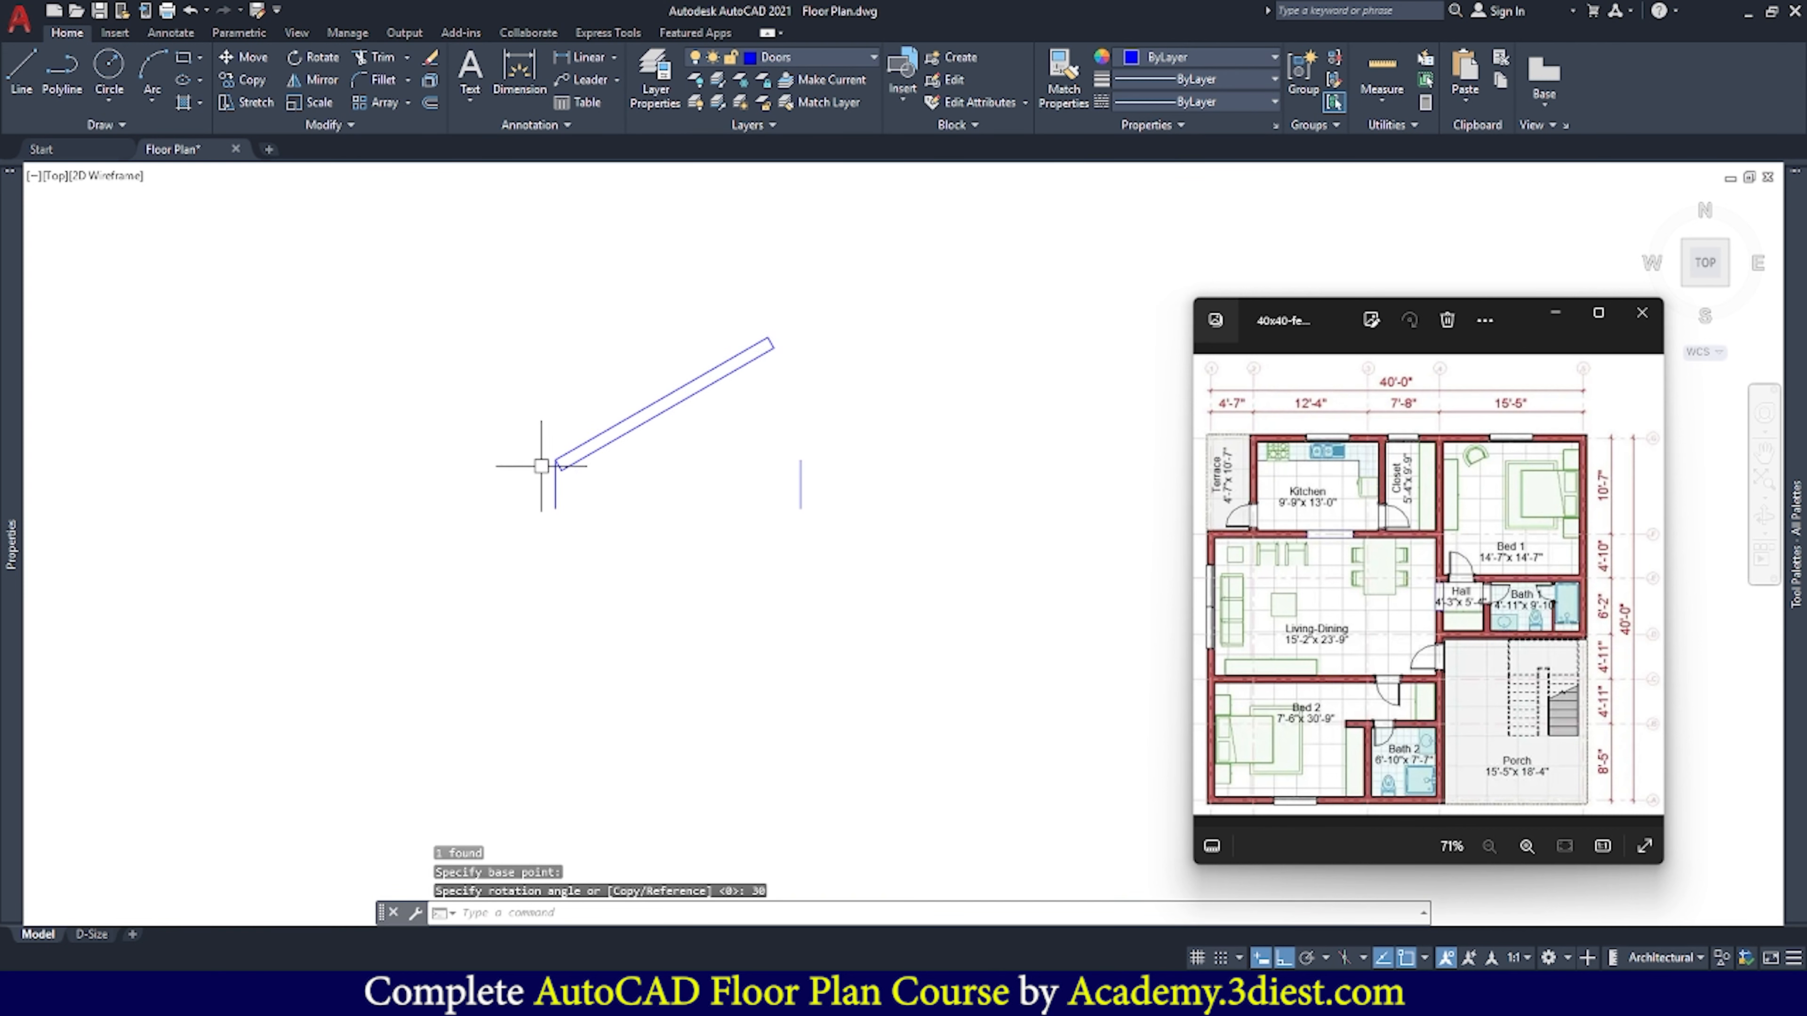
Draw the door's swing arc between the right jamb and the free end of the open leaf
scroll(604, 432, up, 4)
scroll(605, 429, down, 2)
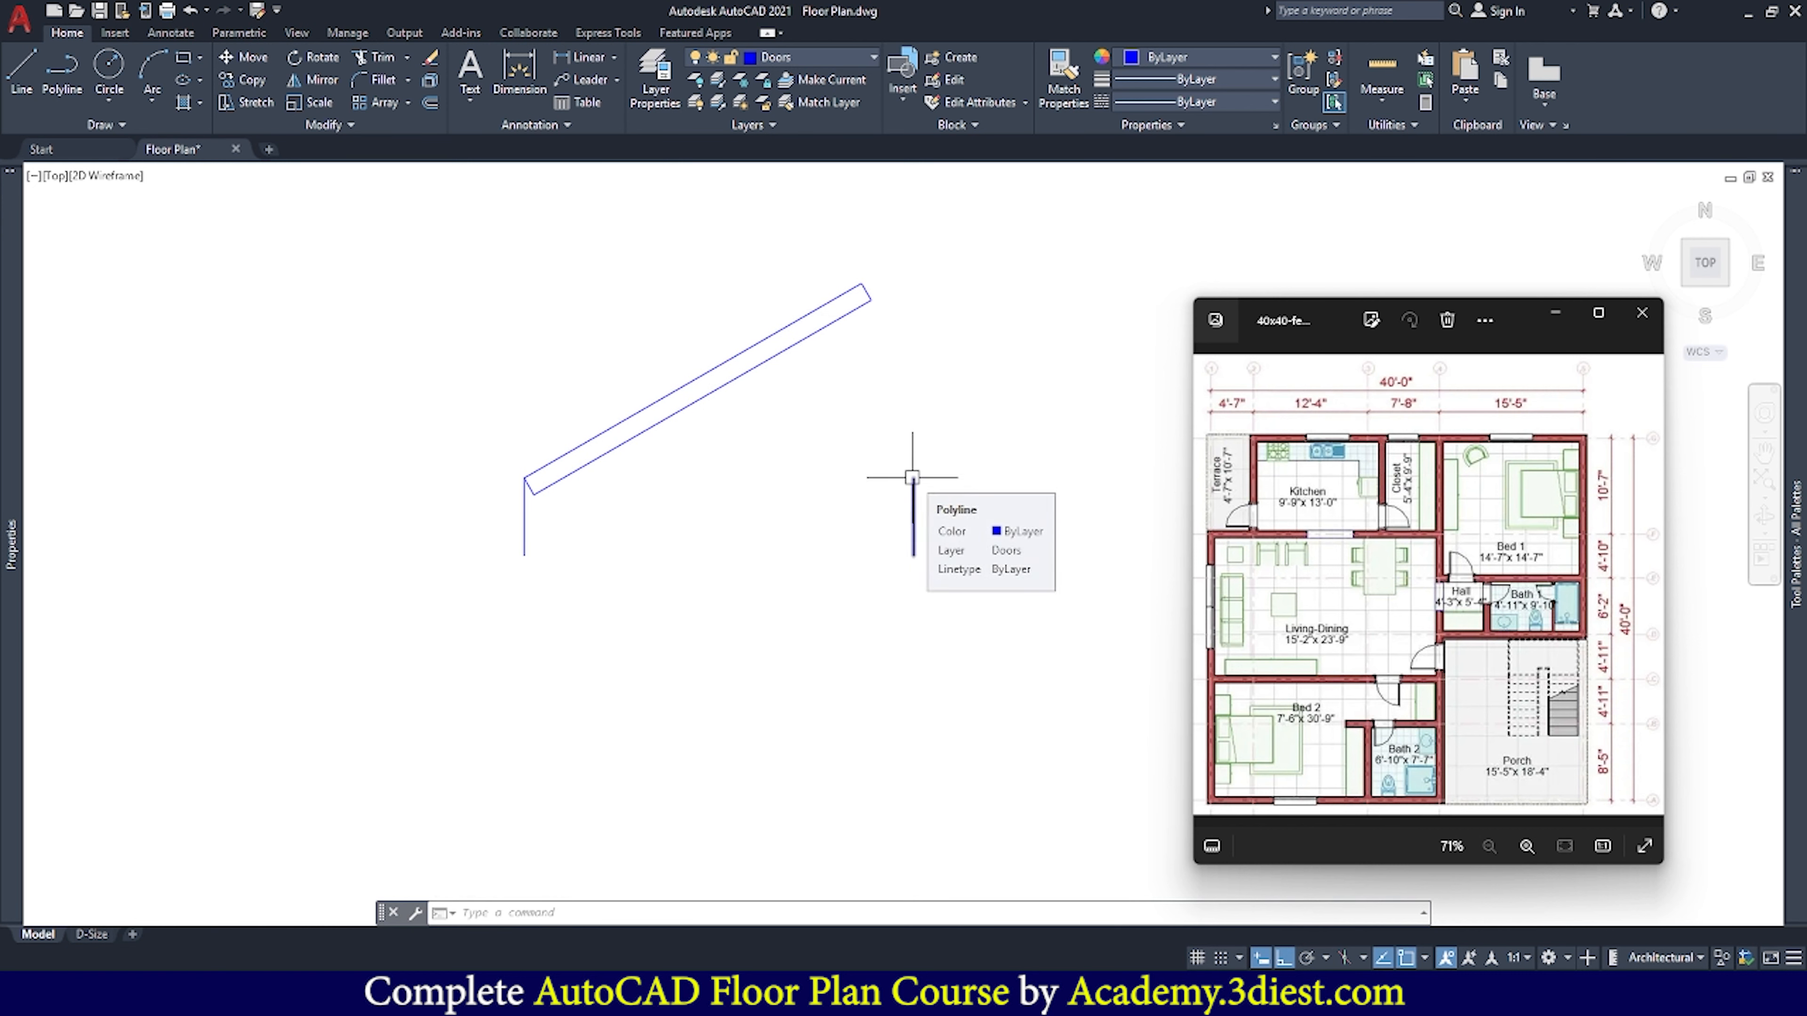
click(151, 101)
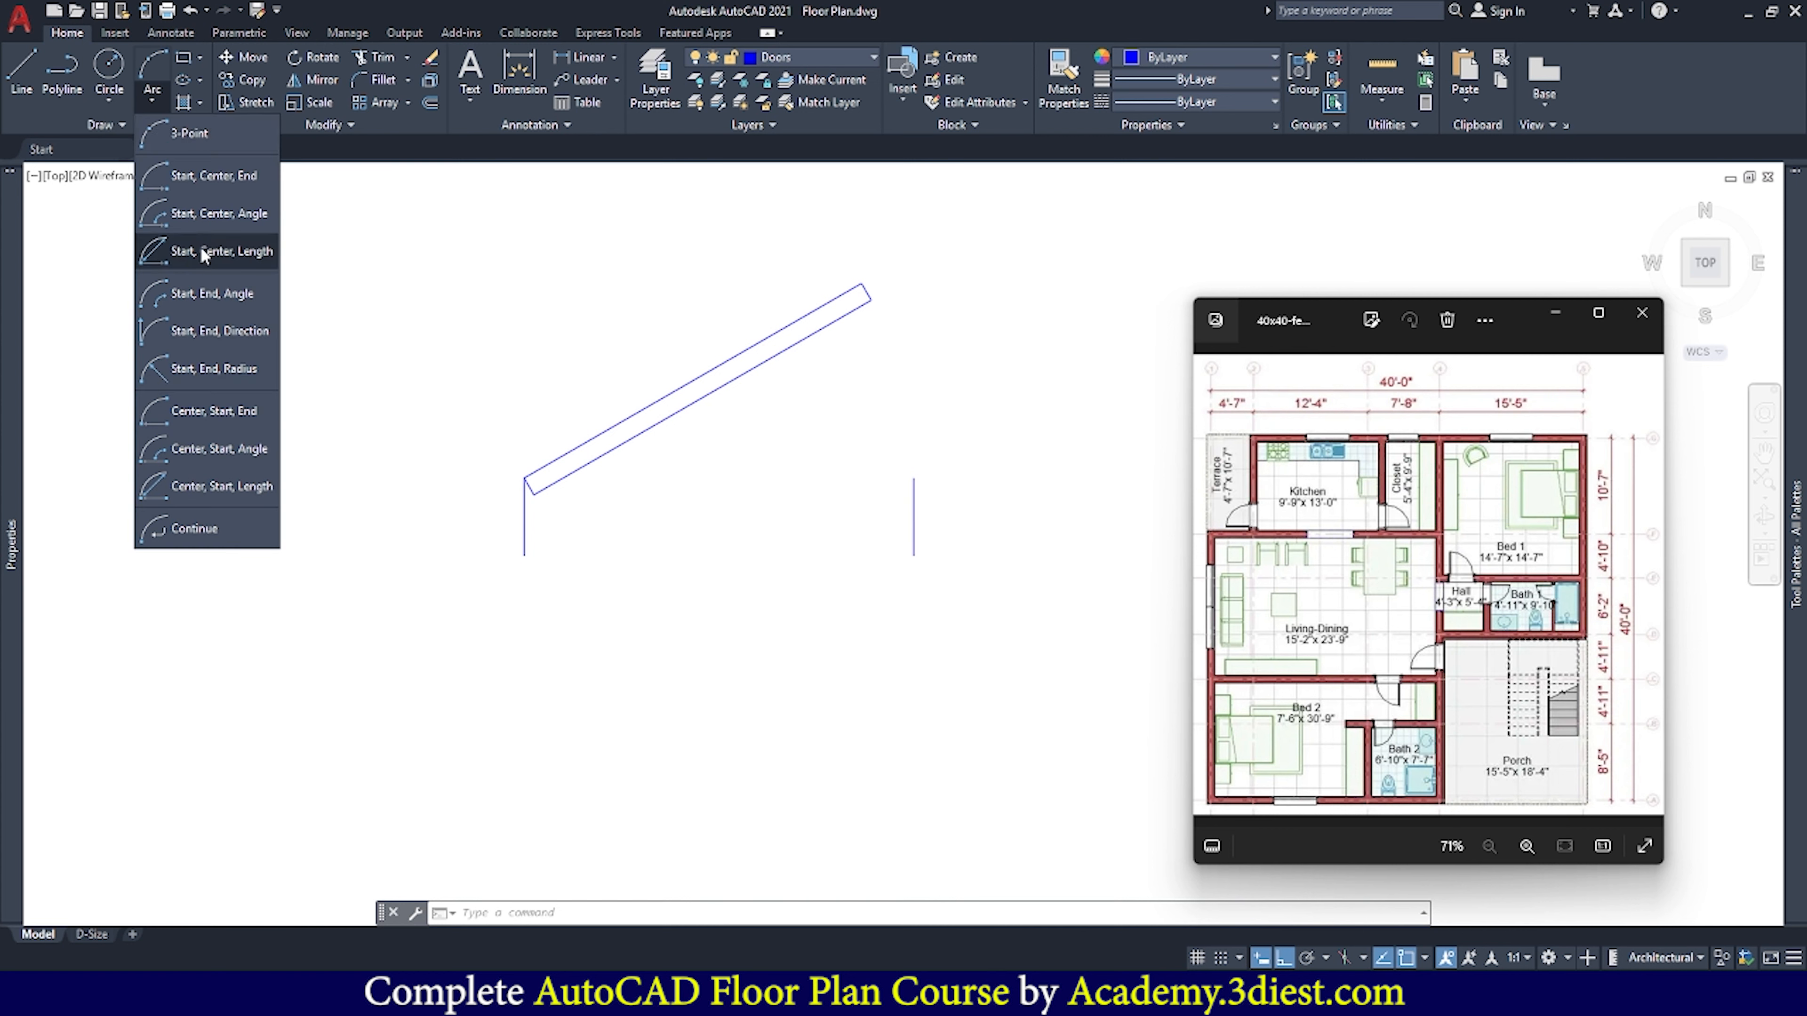
Draw the door swing with a Start, End, Direction arc from the right jamb's upper end to the leaf's lower outer corner, tangent vertically
click(213, 339)
scroll(839, 397, up, 2)
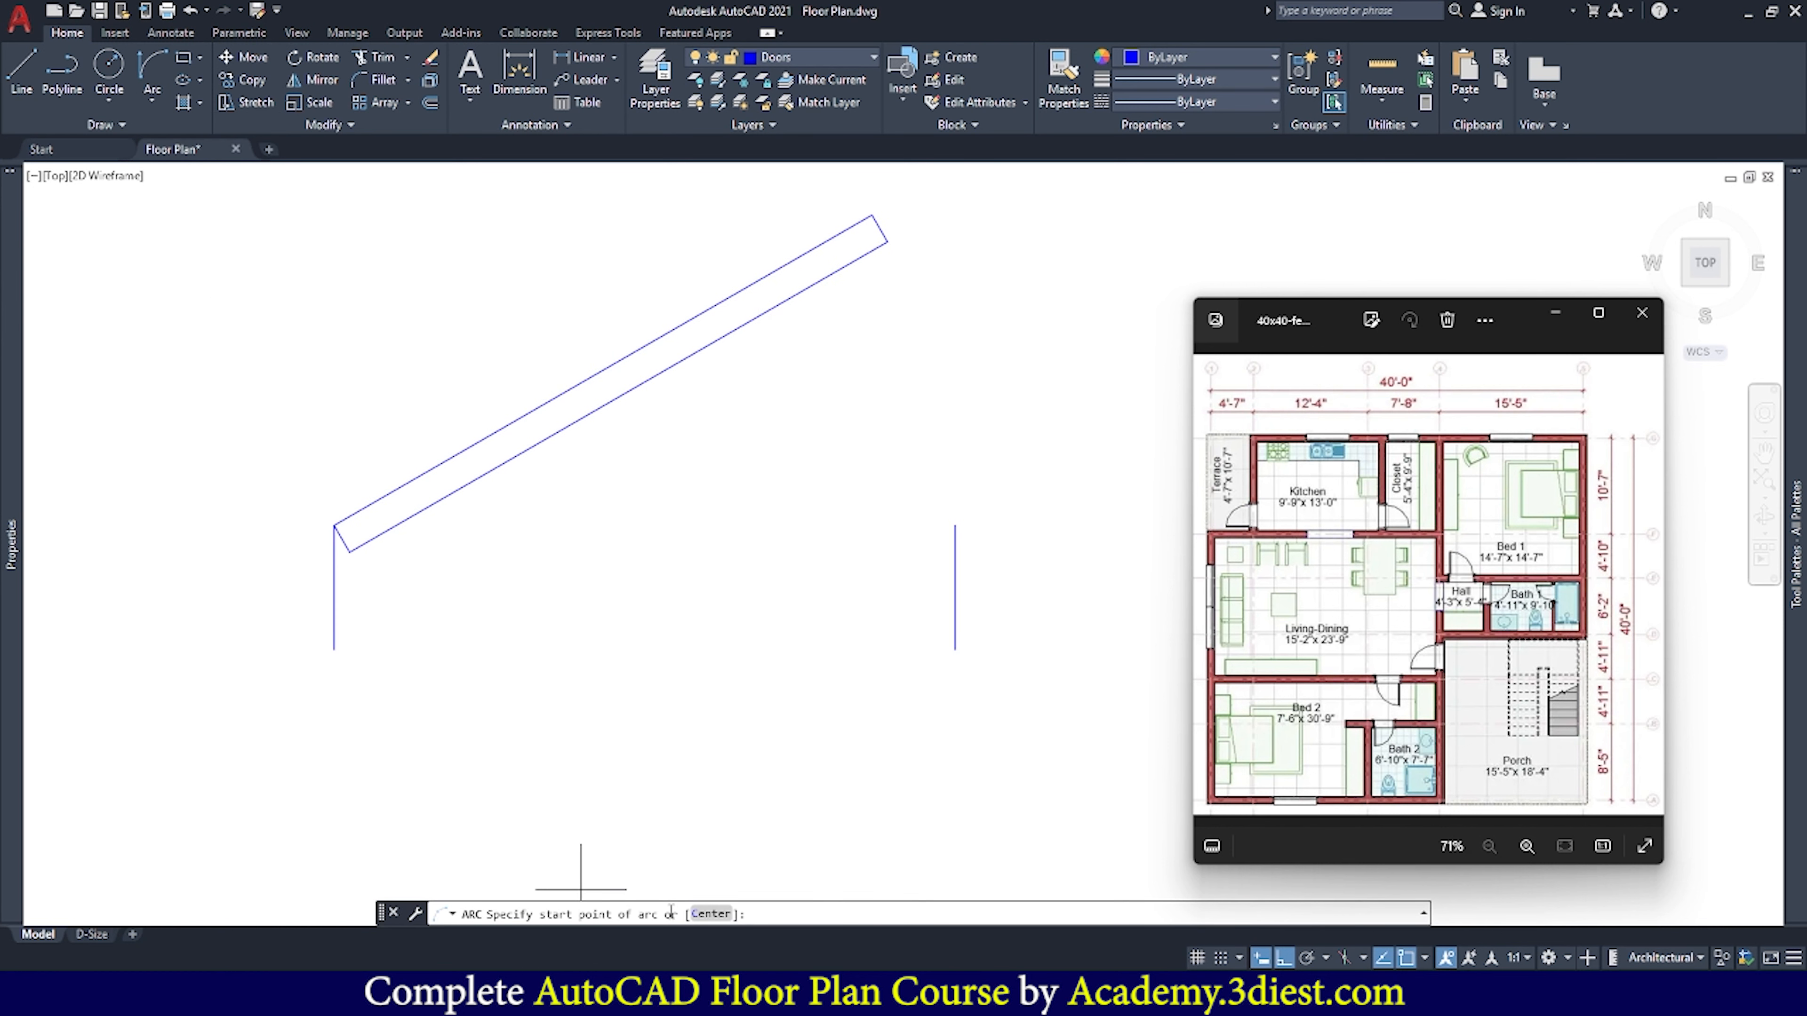
click(954, 525)
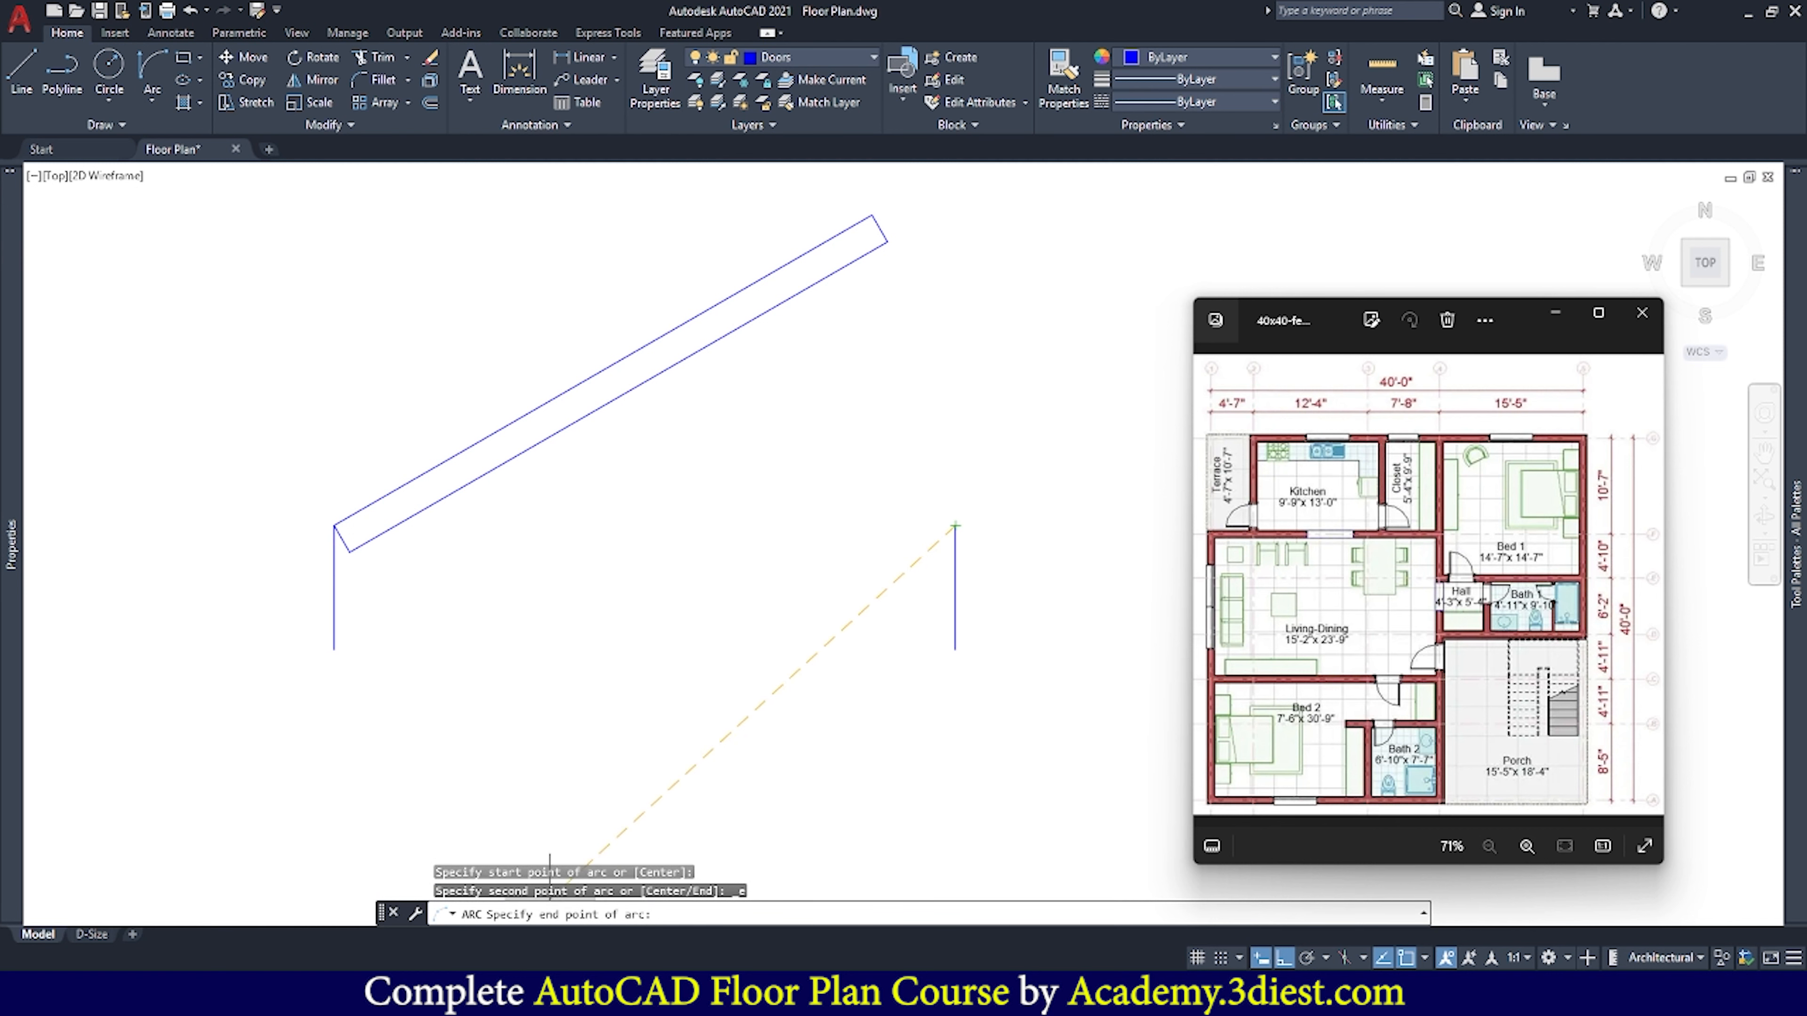
click(887, 242)
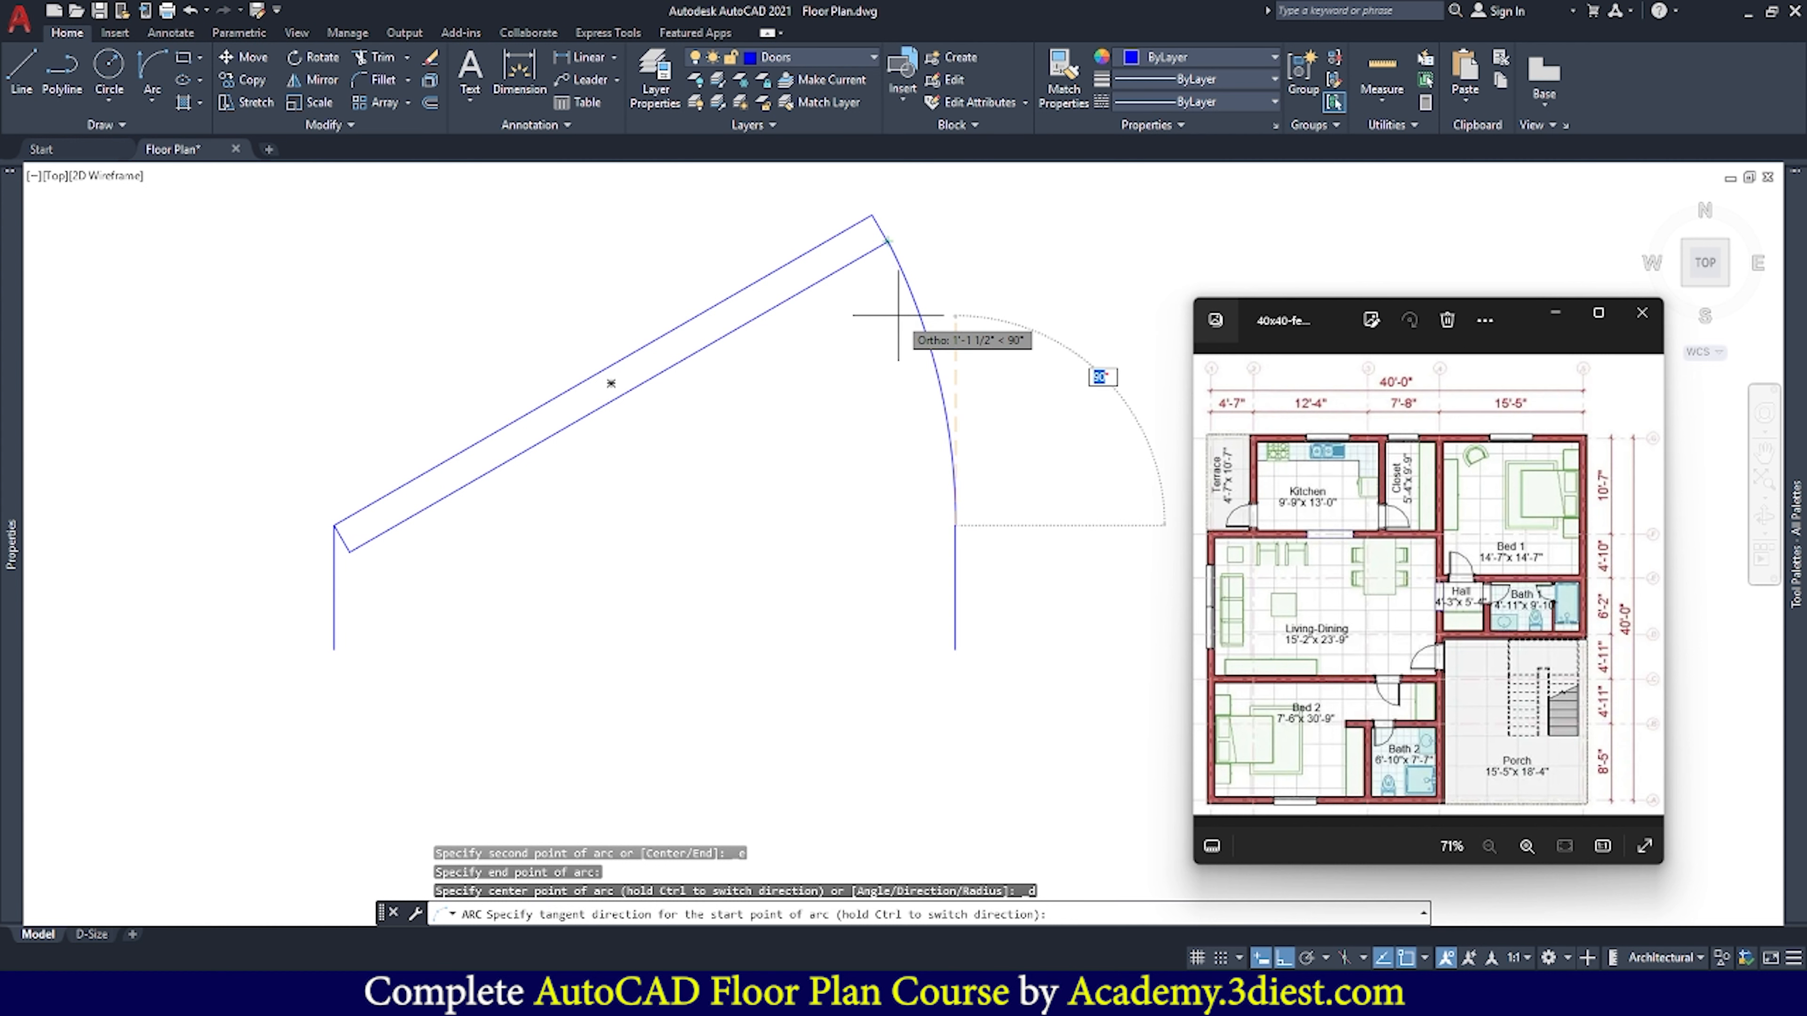
key(Return)
key(Return)
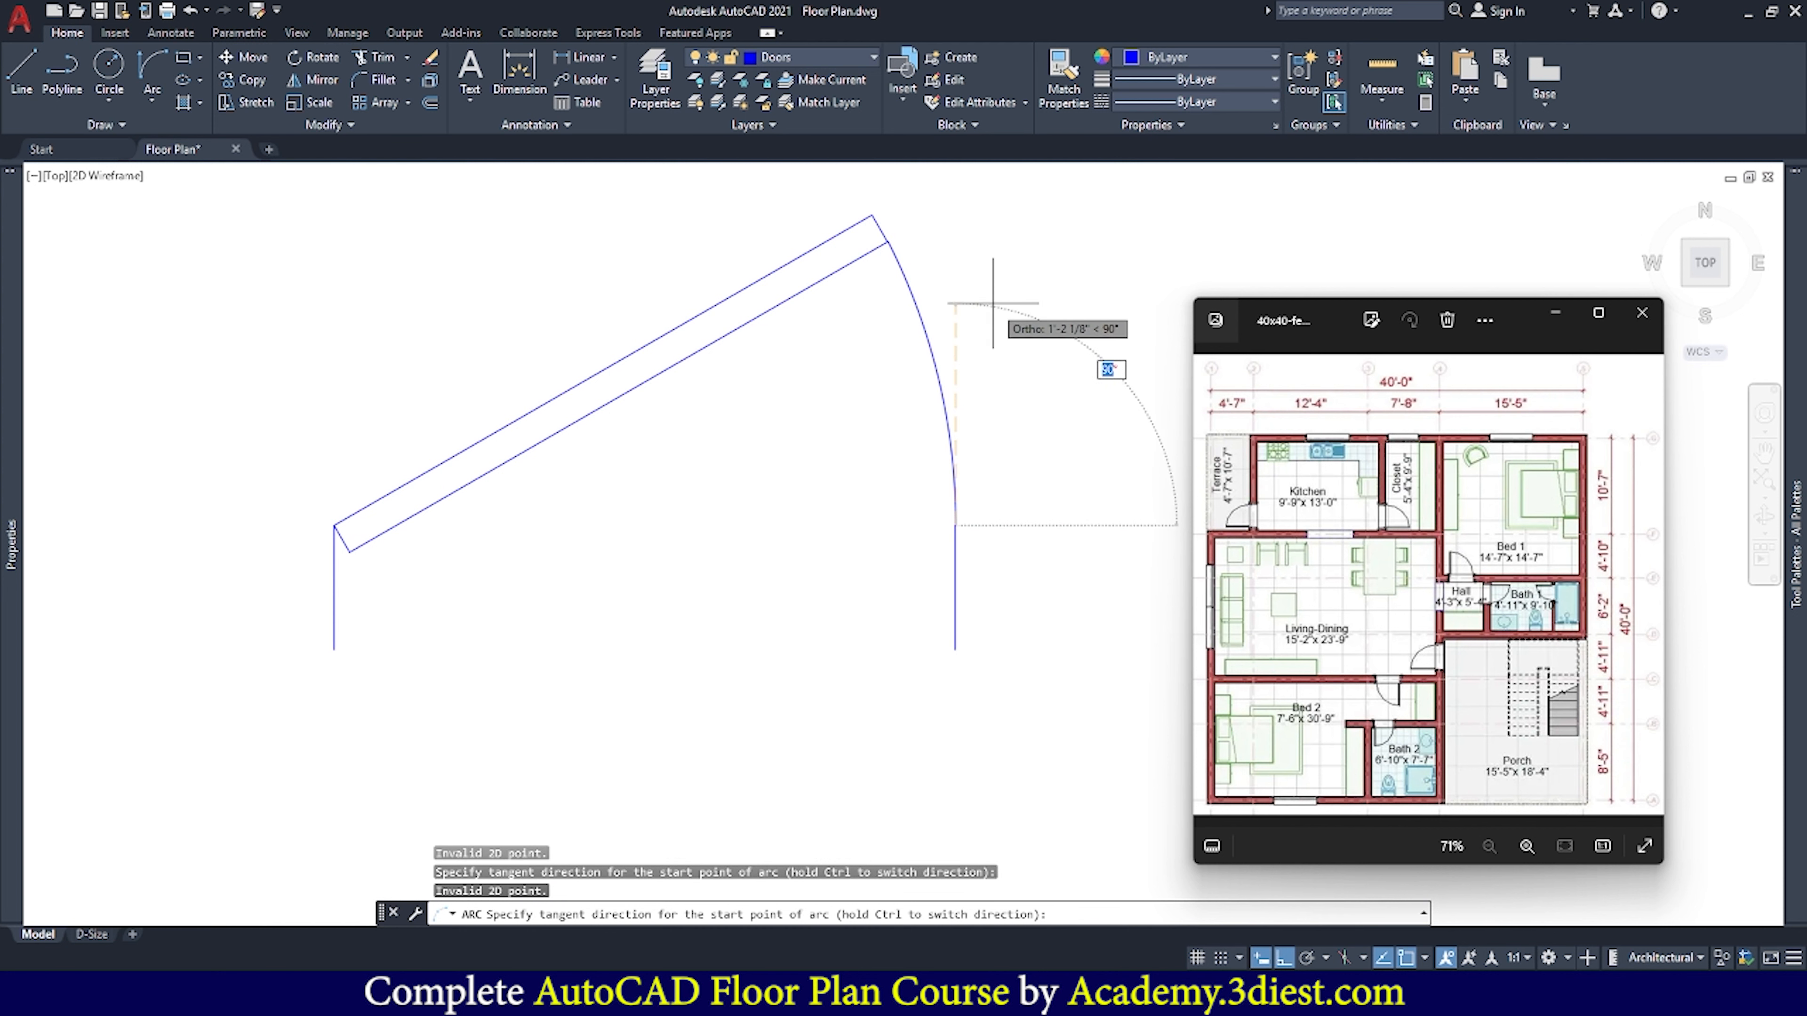
key(Escape)
scroll(1004, 362, down, 2)
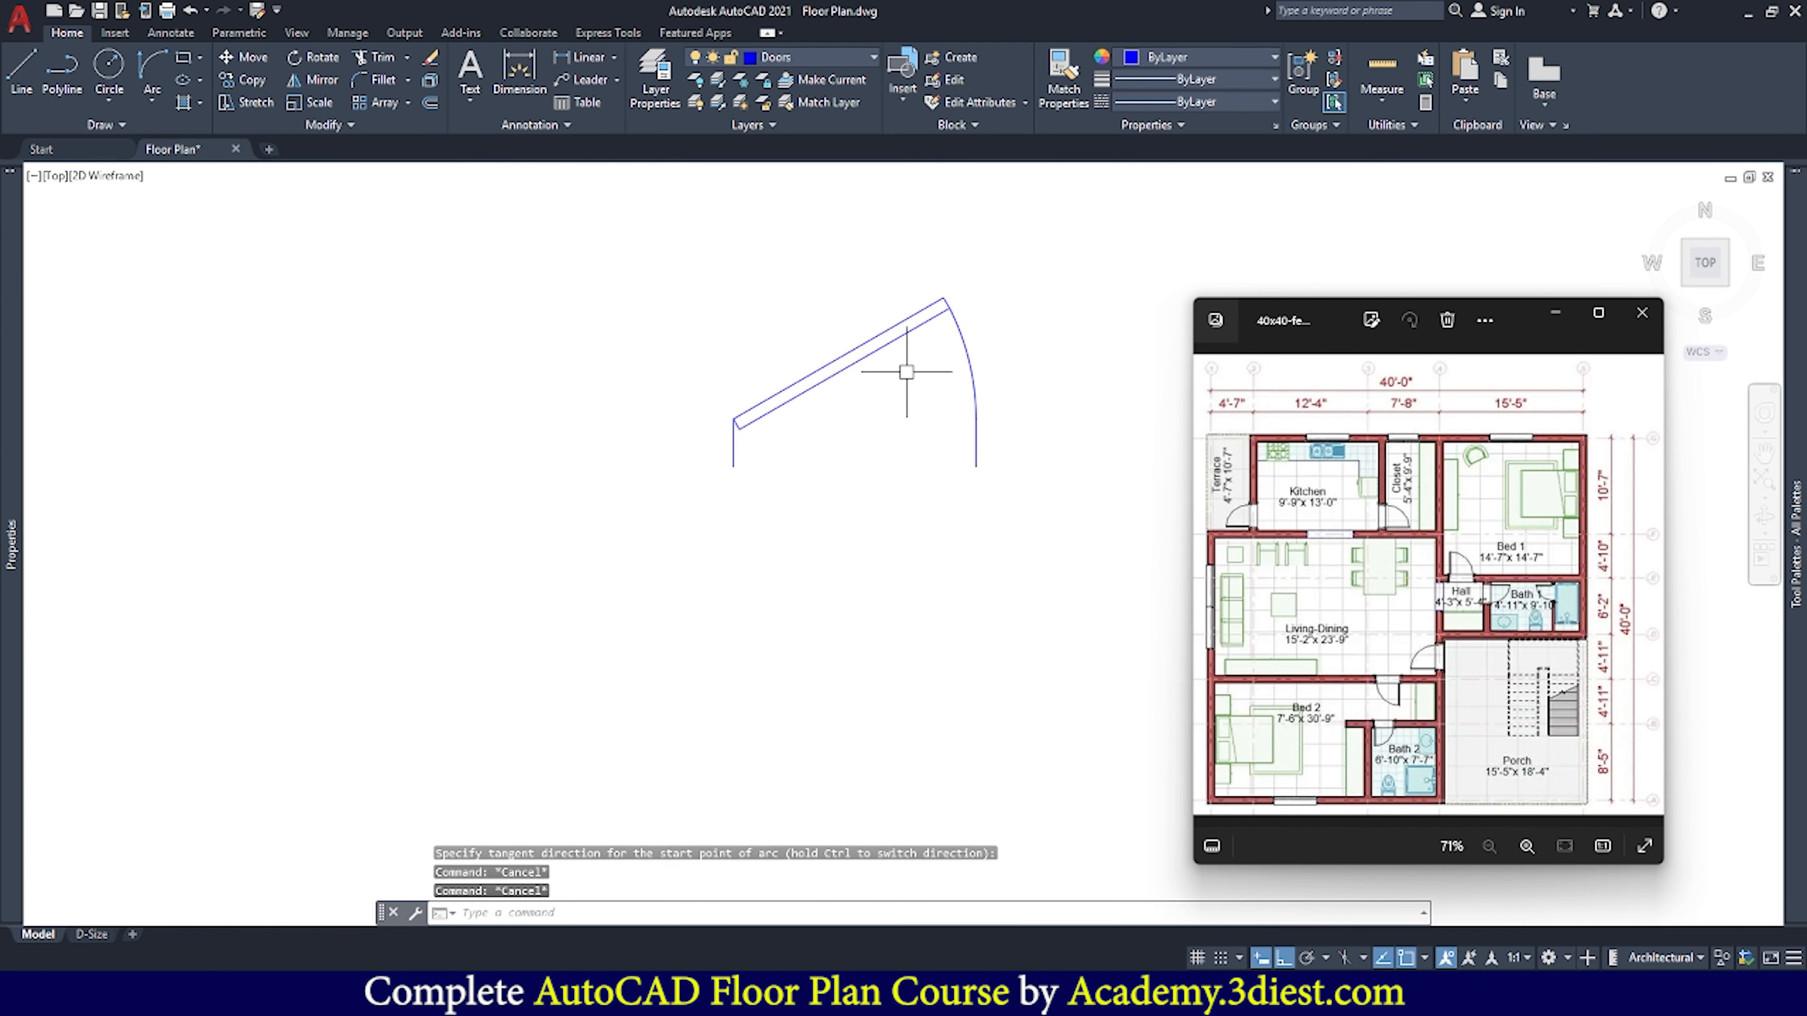
key(Escape)
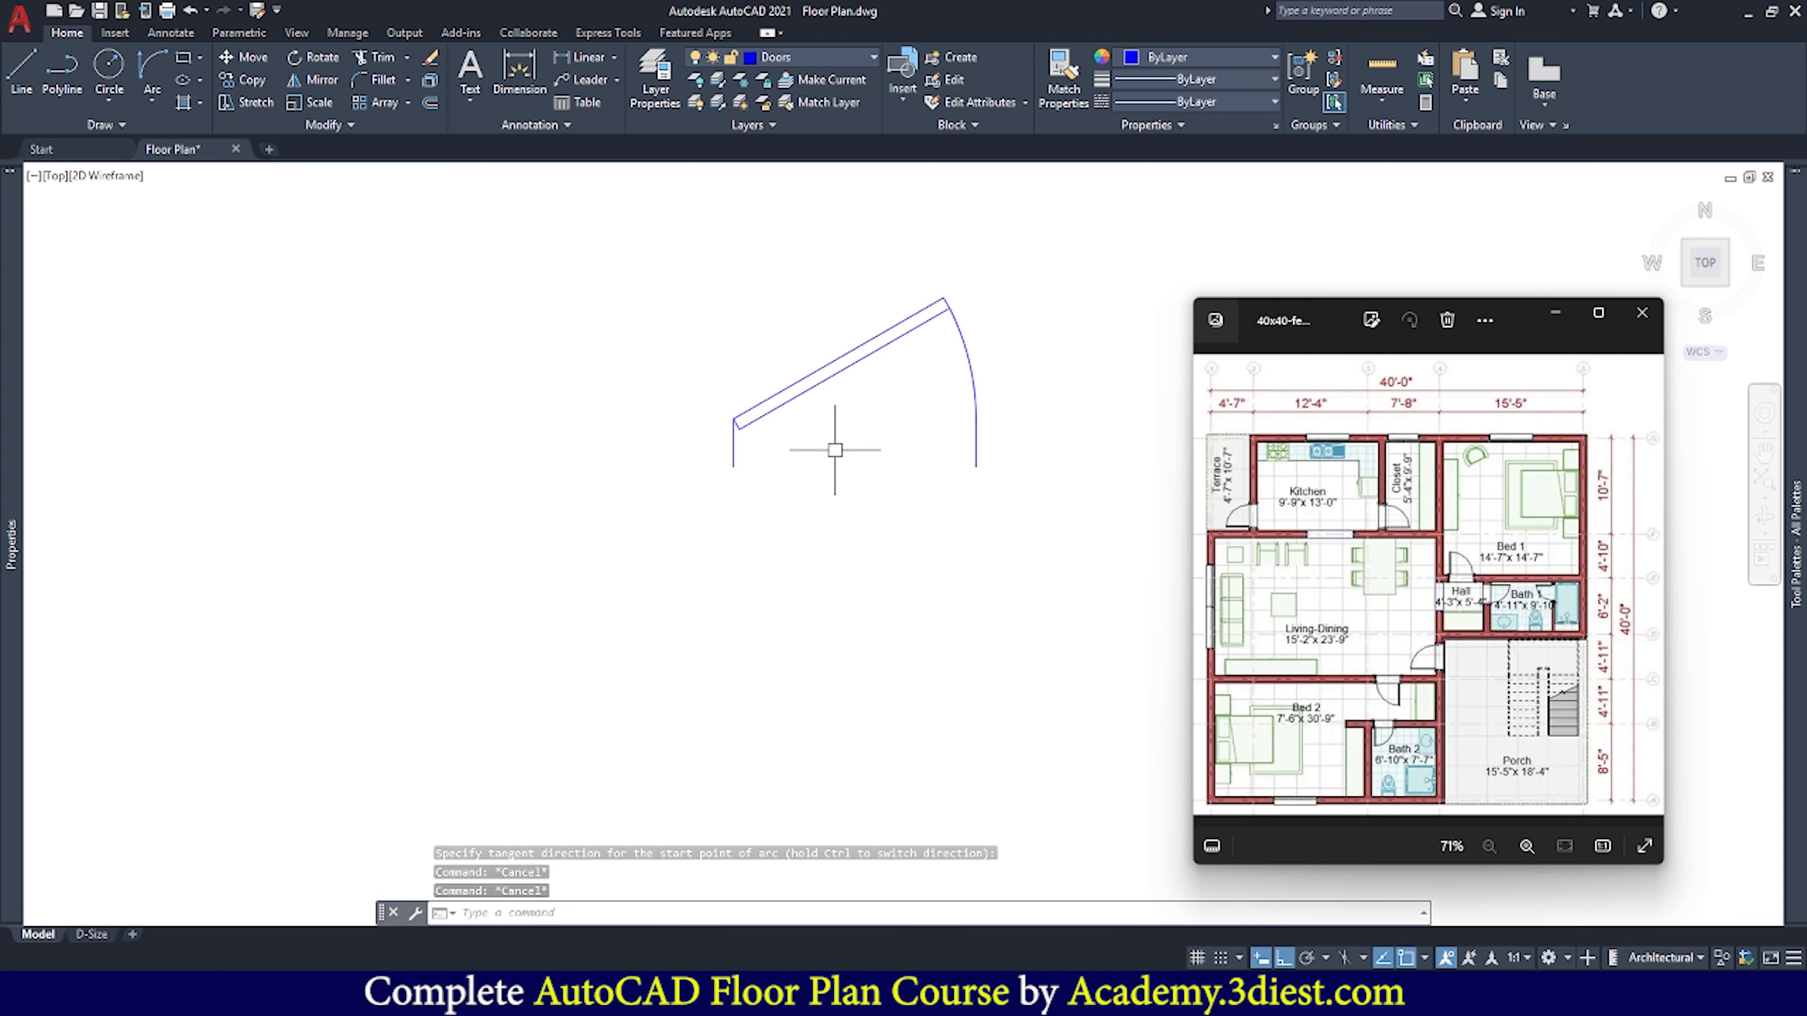
scroll(798, 444, down, 2)
scroll(859, 423, up, 4)
scroll(840, 427, down, 10)
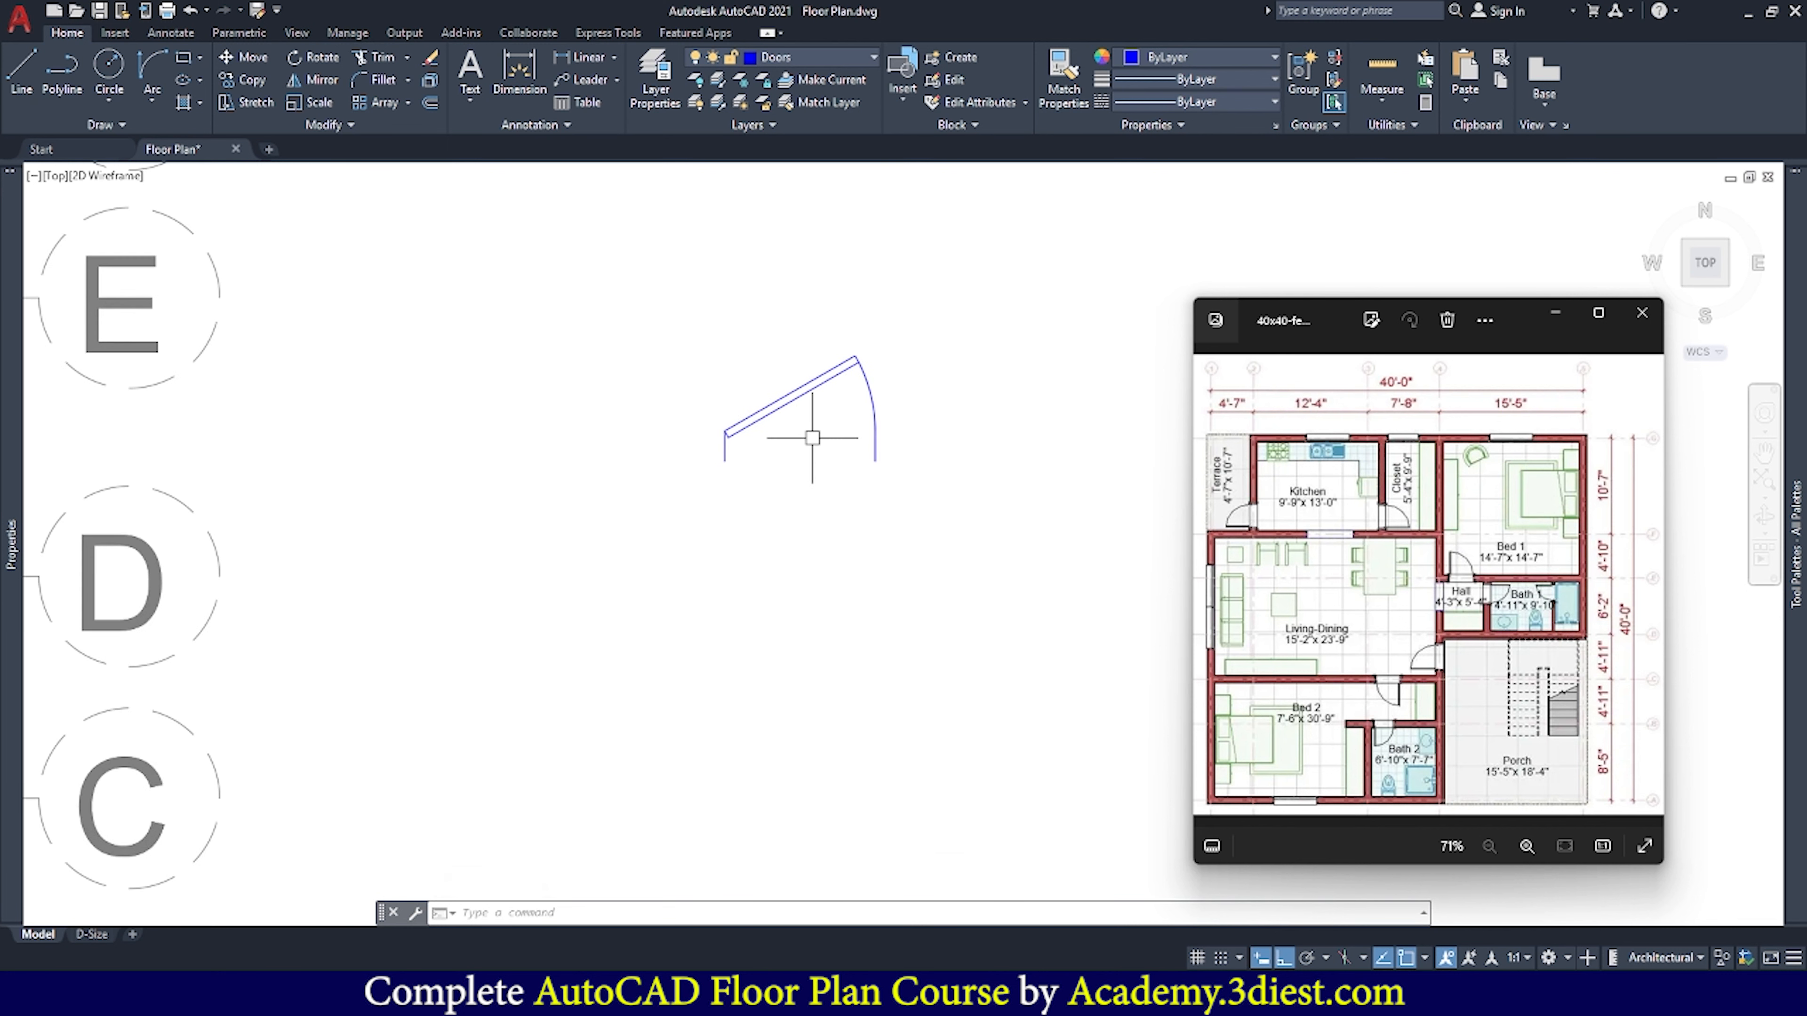
scroll(885, 371, up, 5)
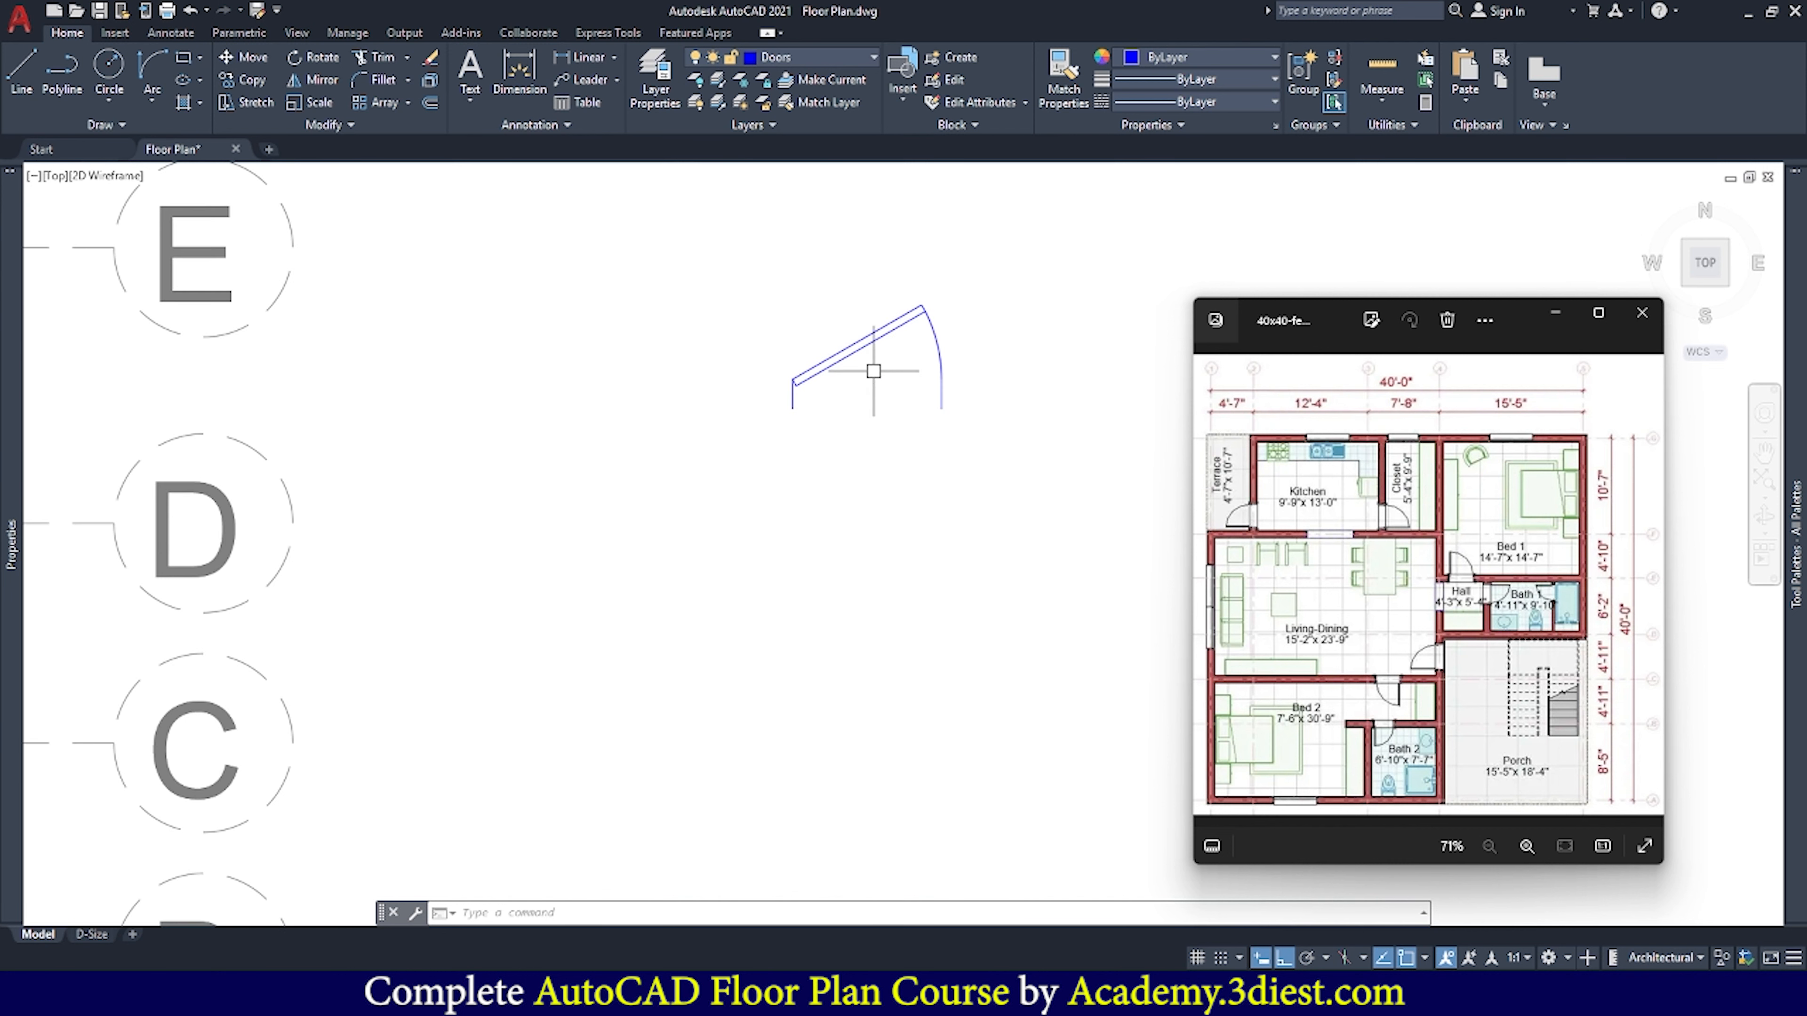
scroll(918, 292, up, 2)
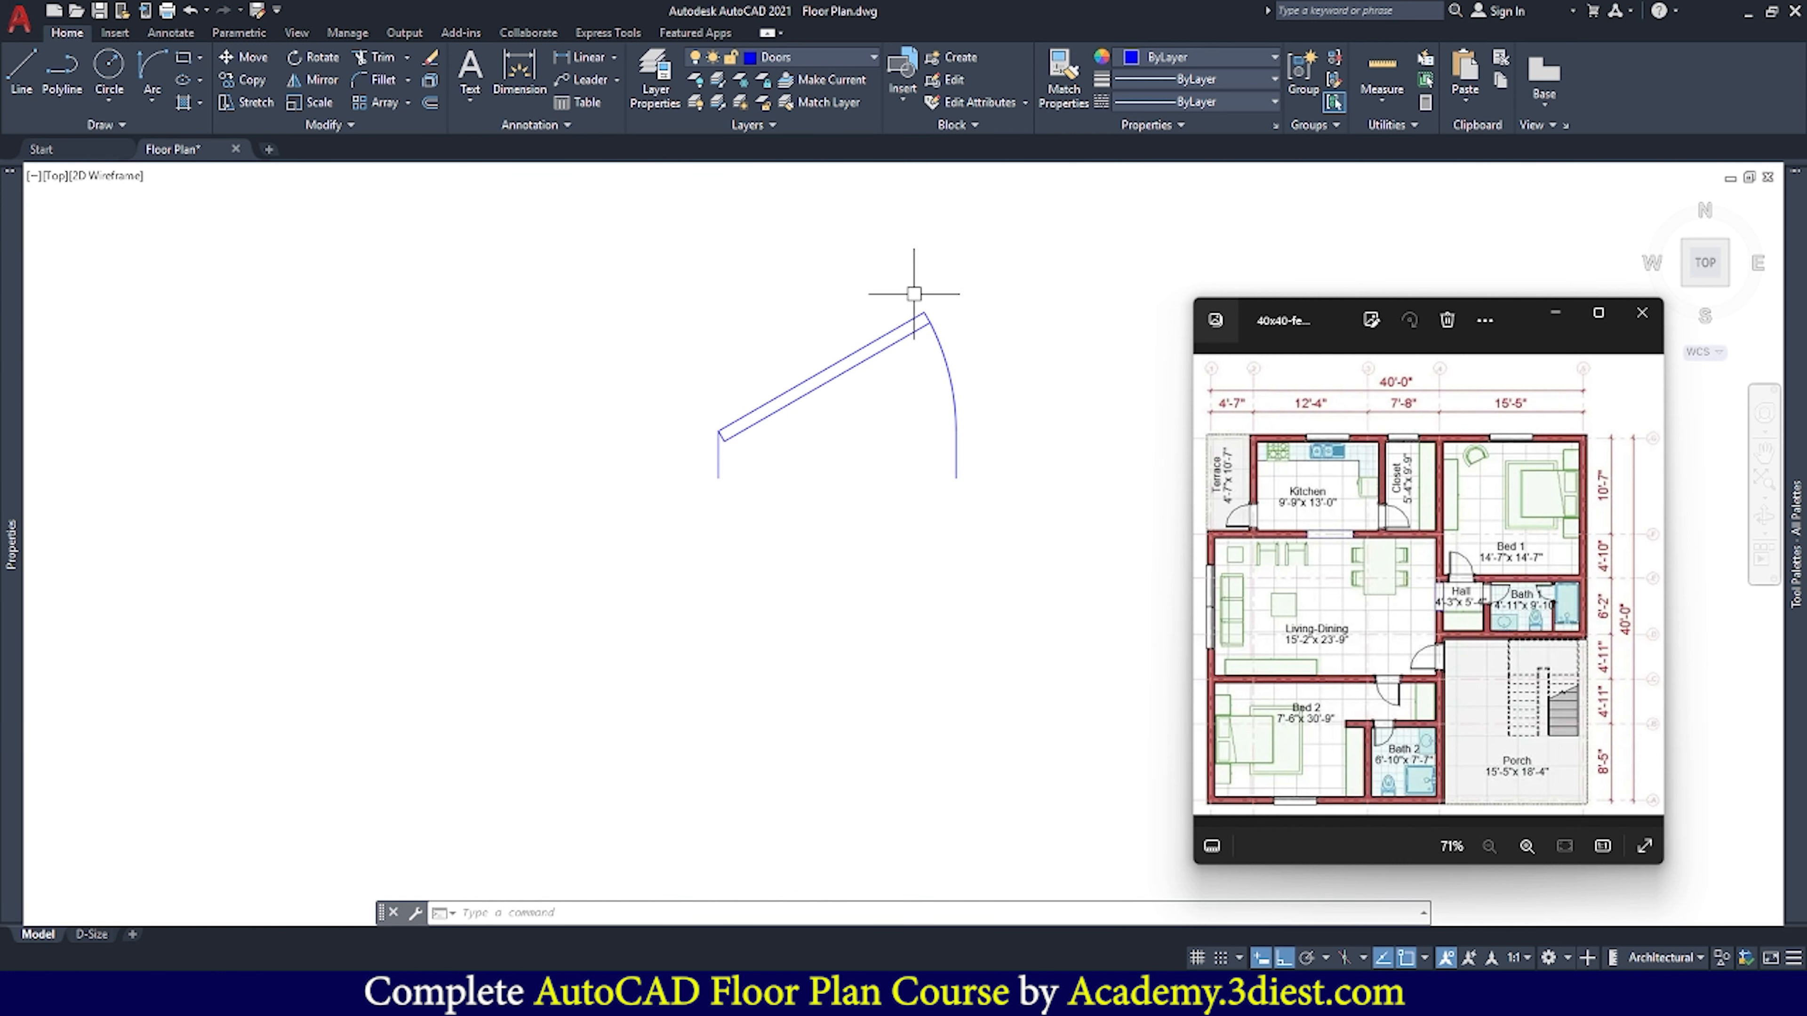
scroll(1031, 470, down, 7)
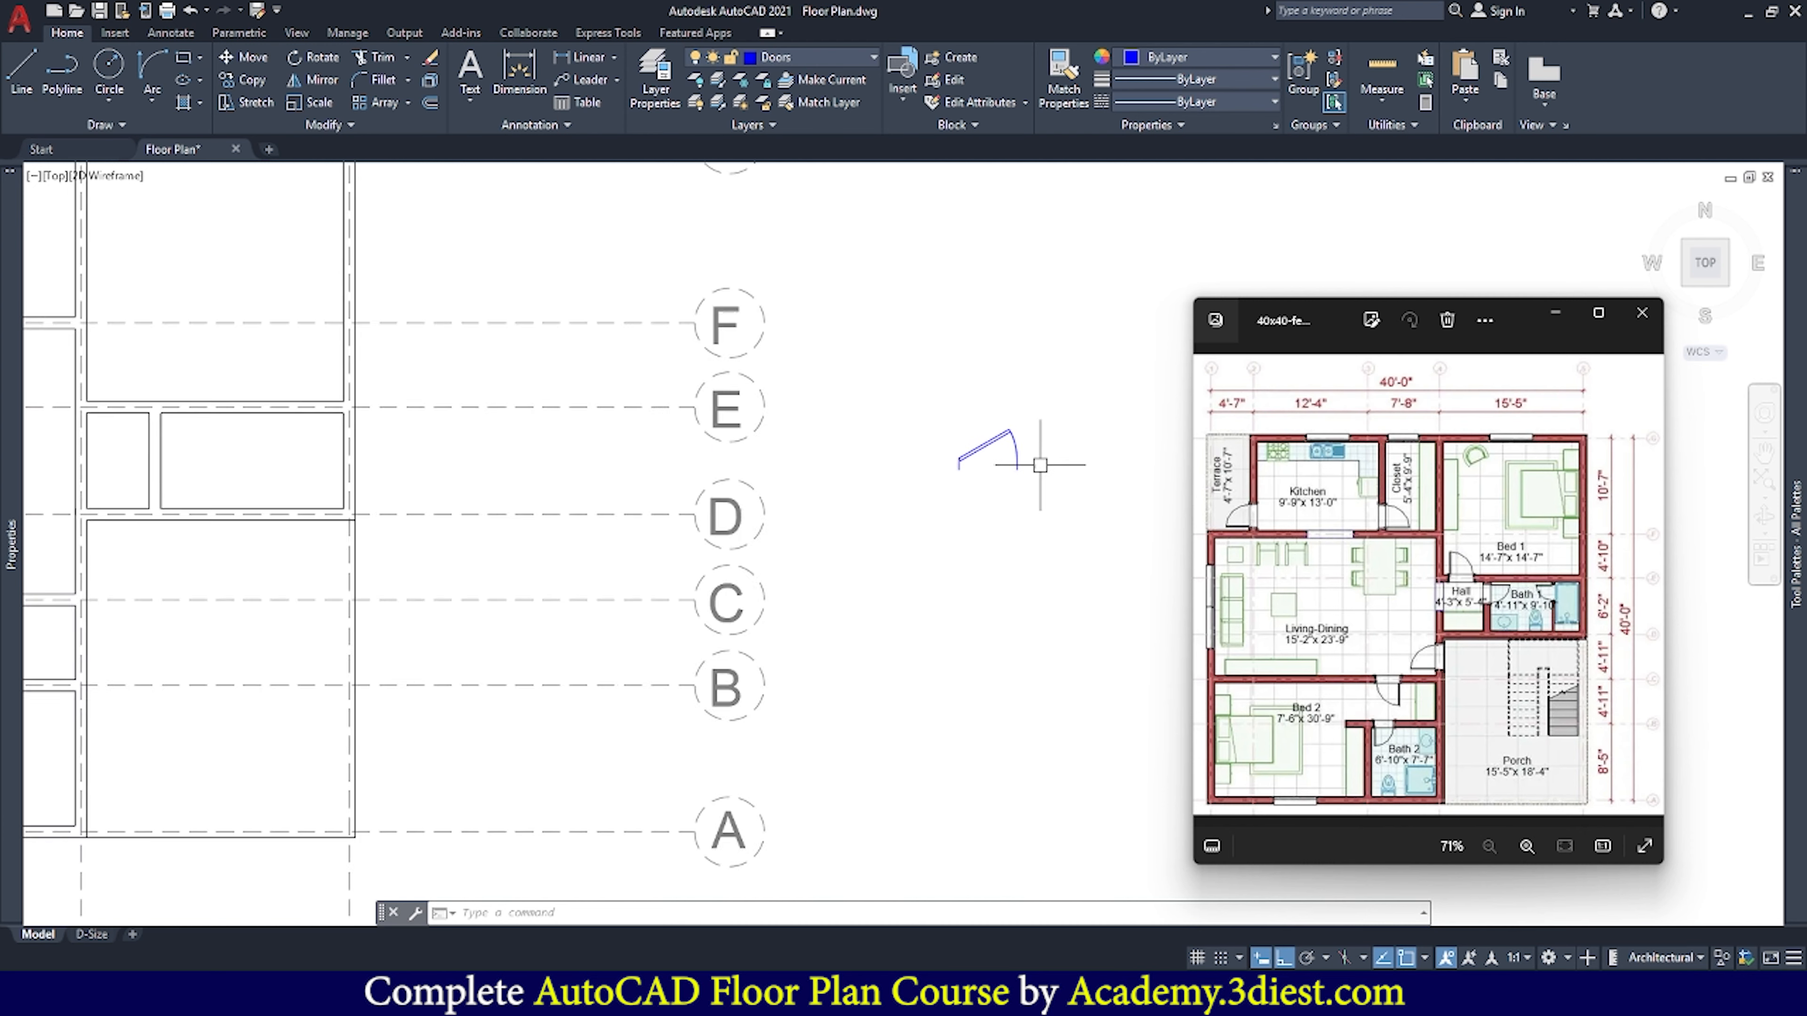
scroll(1038, 442, up, 7)
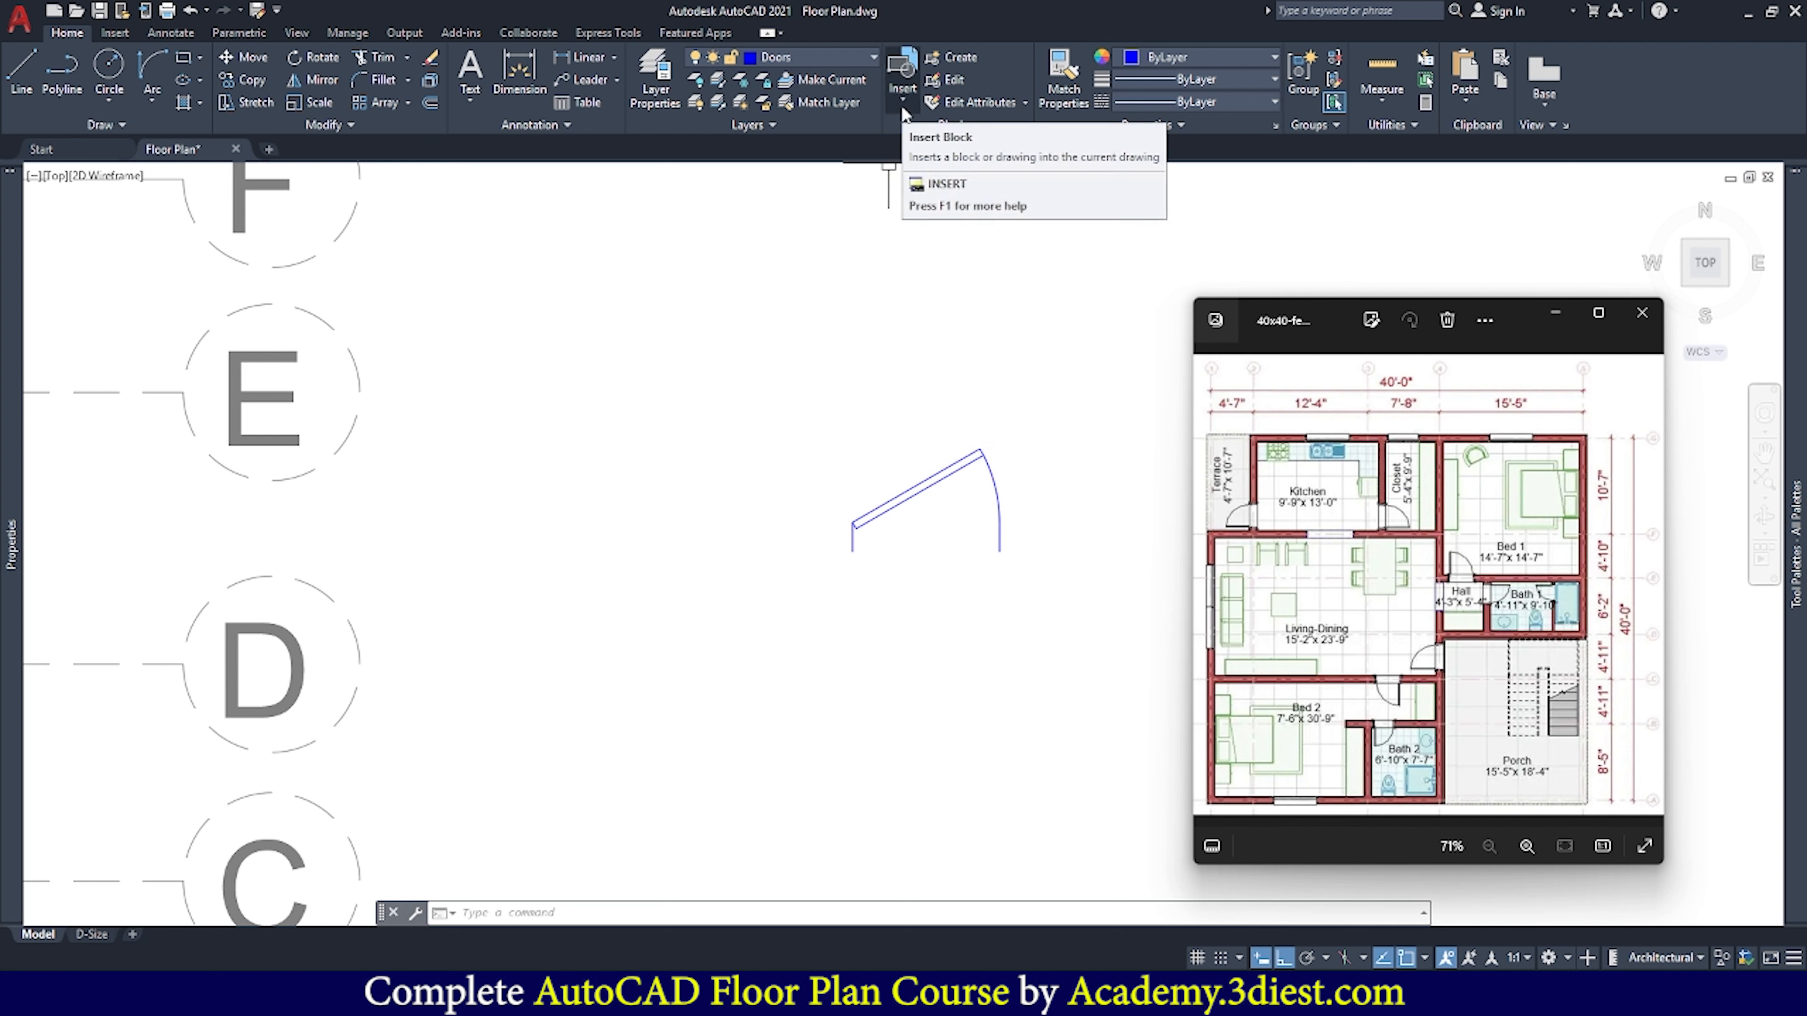
Begin a block definition named Door with its base point at the lower end of the left jamb line
click(959, 58)
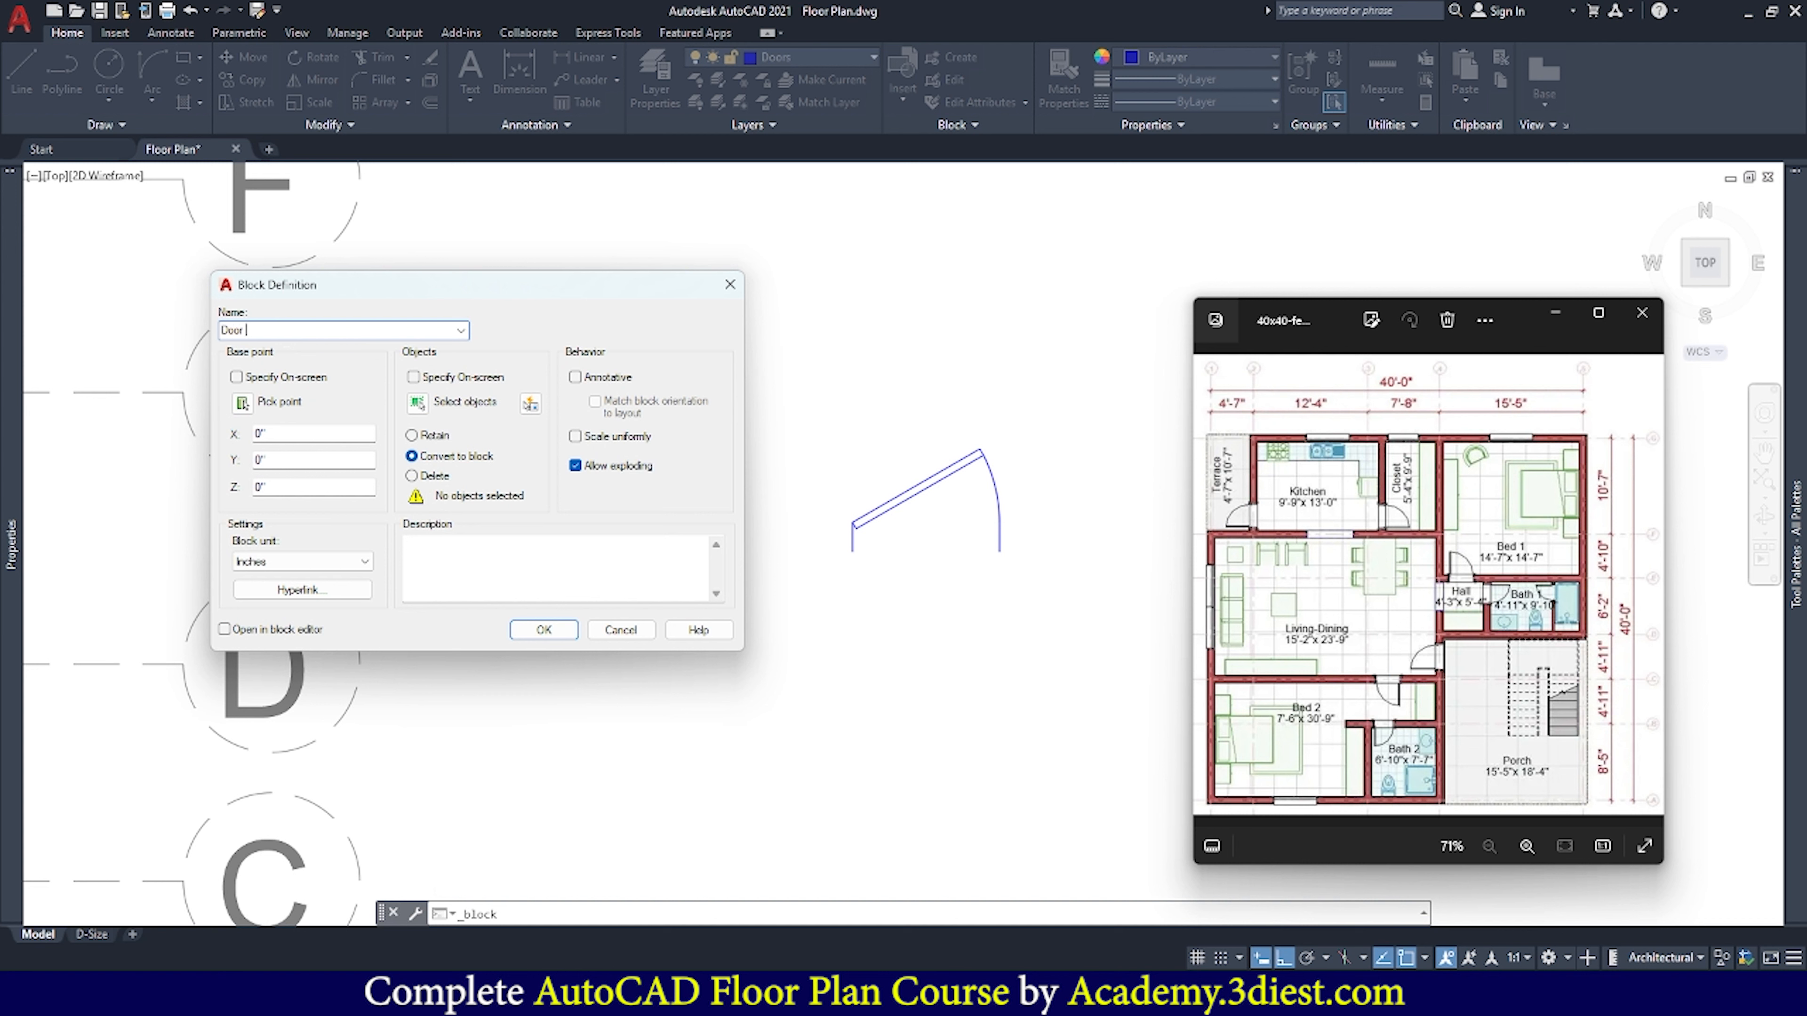
click(243, 404)
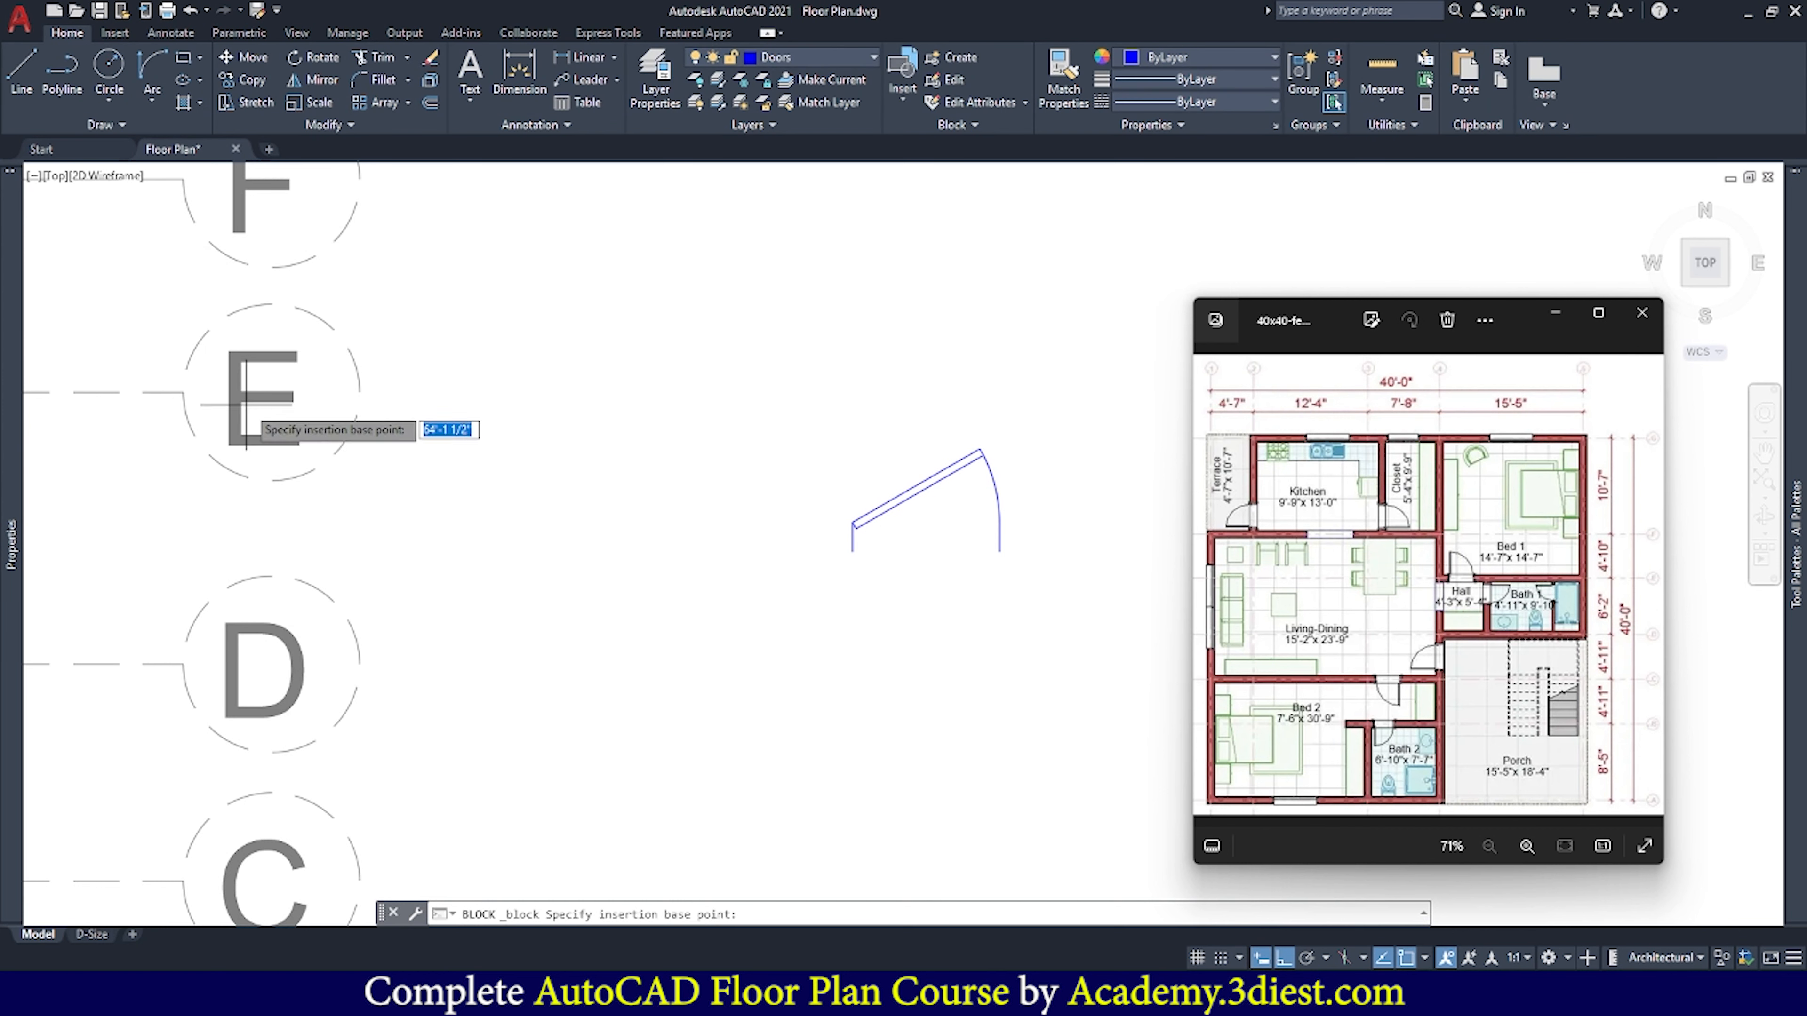
scroll(859, 538, up, 4)
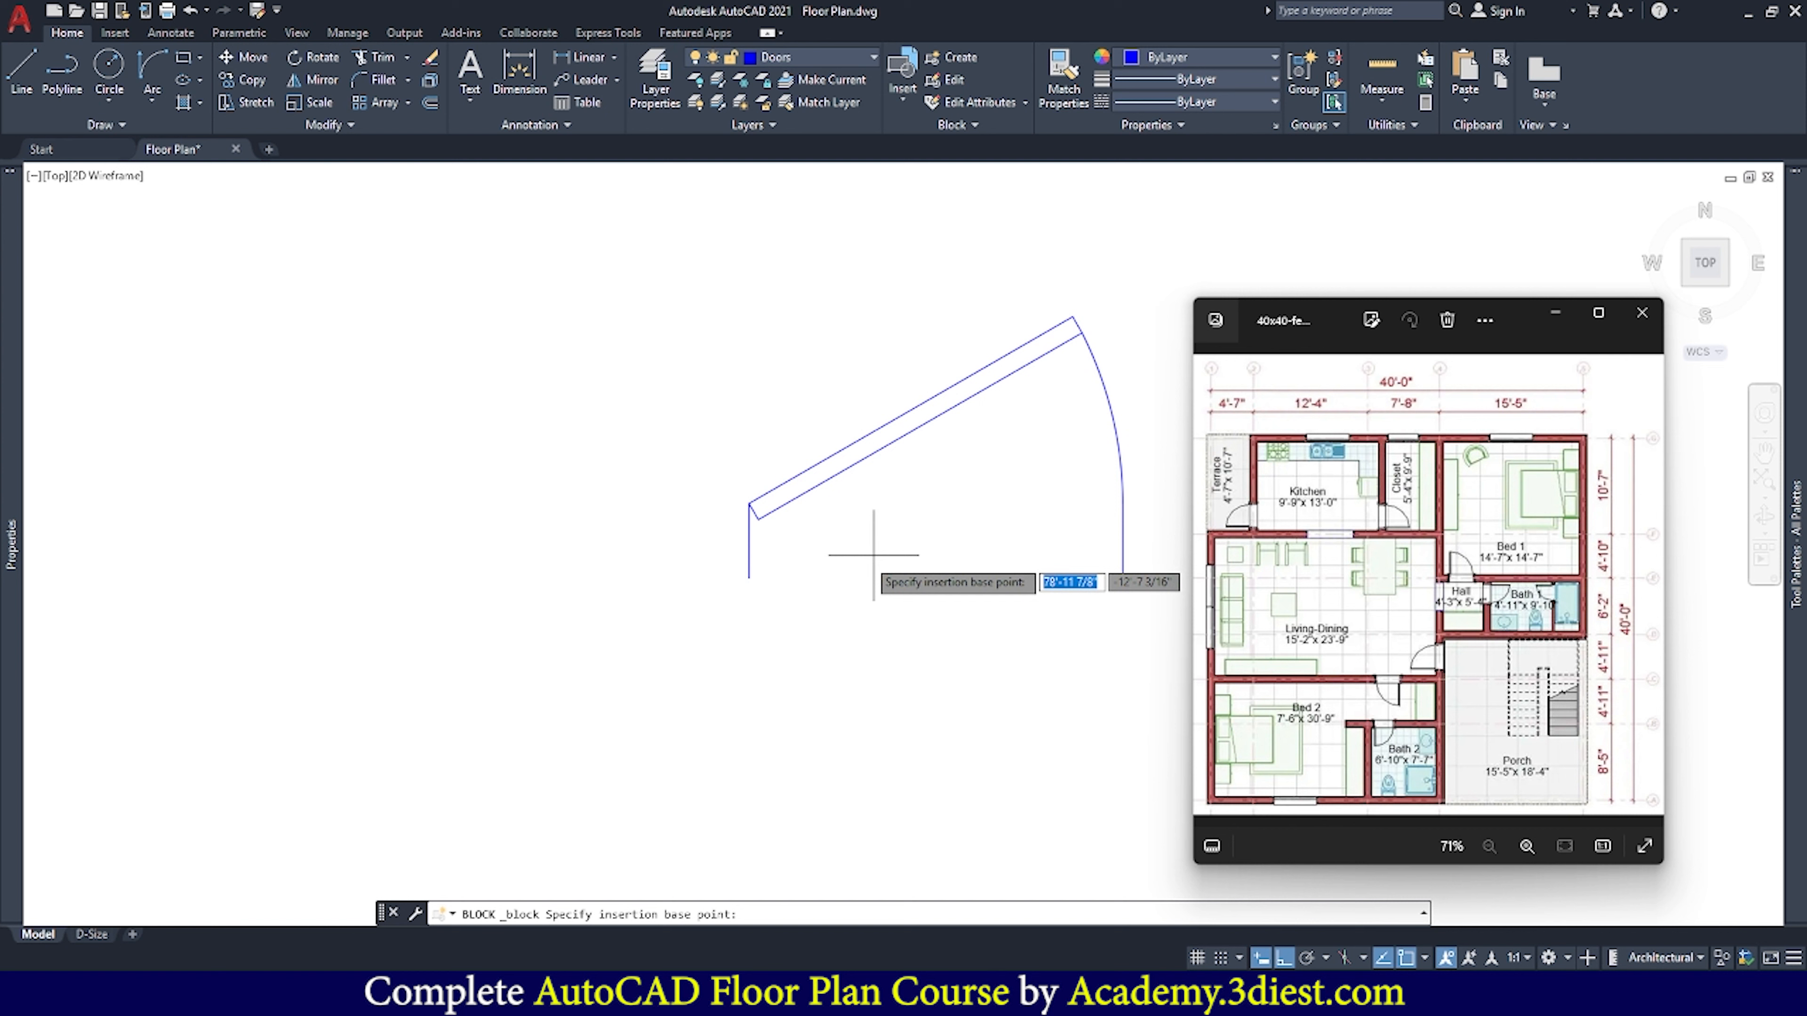
click(749, 577)
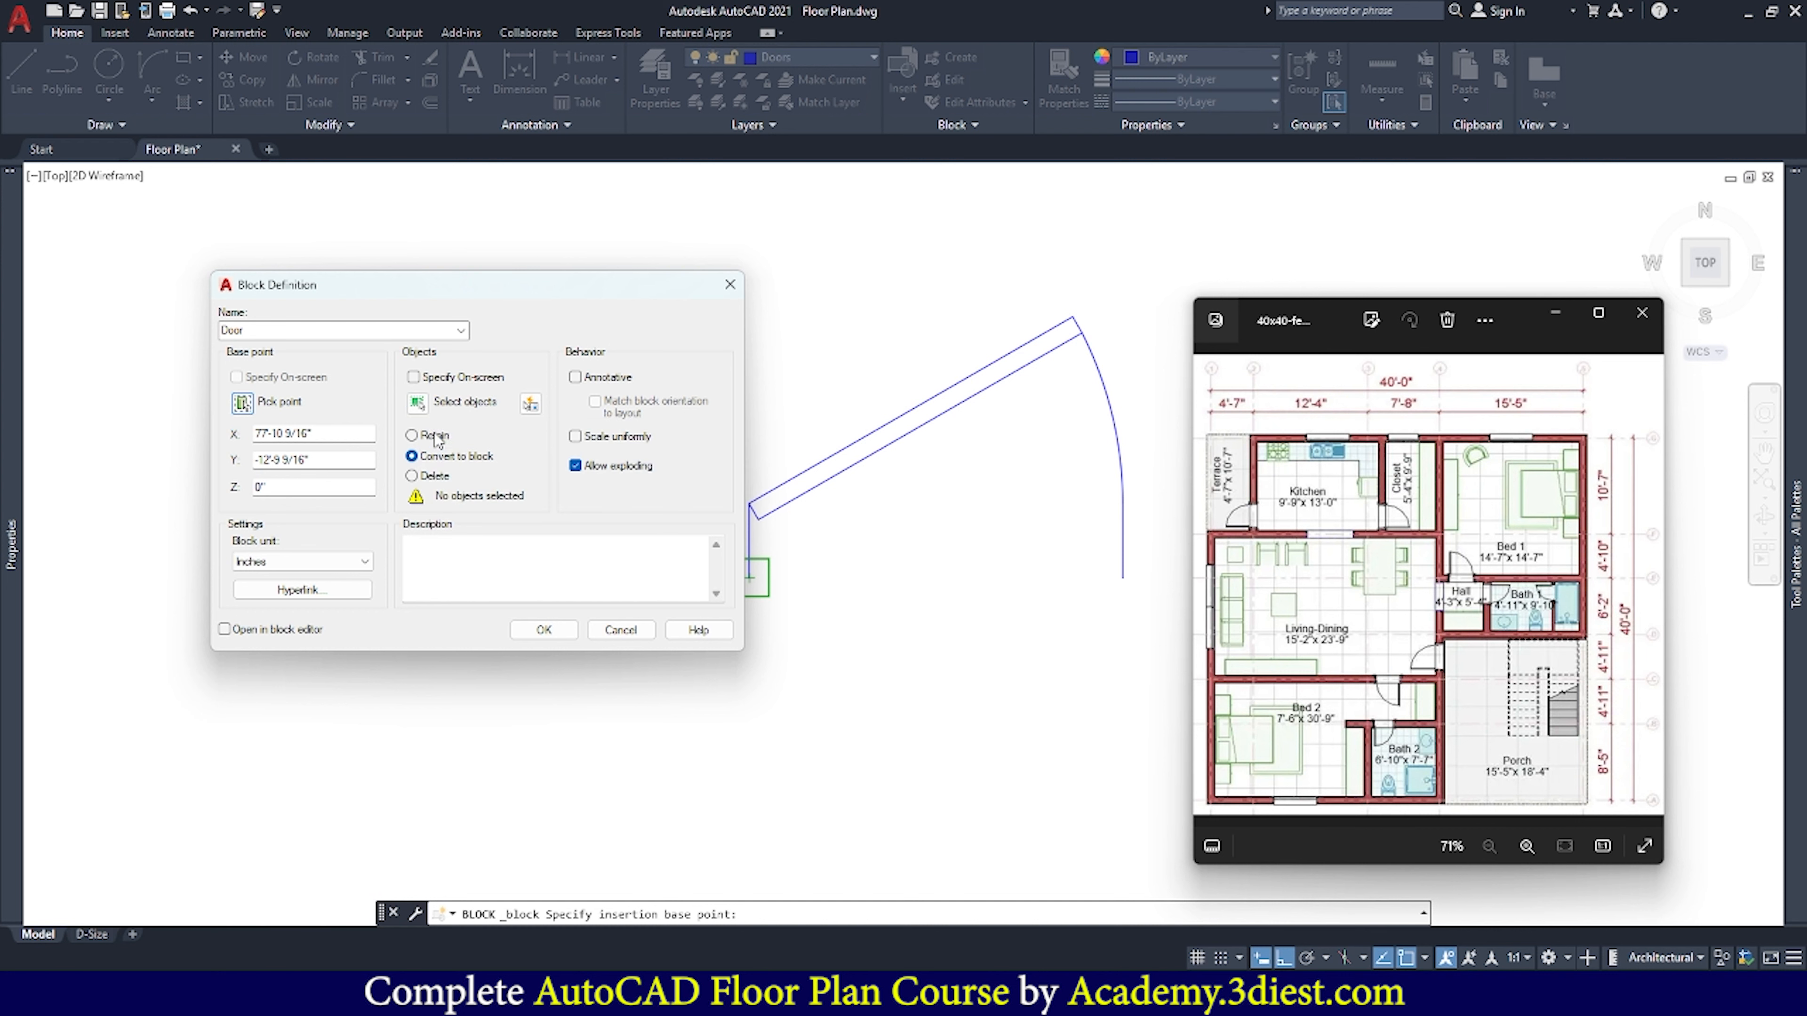
Add the door leaf, both jamb lines and the swing arc to the block definition and create the block
click(417, 404)
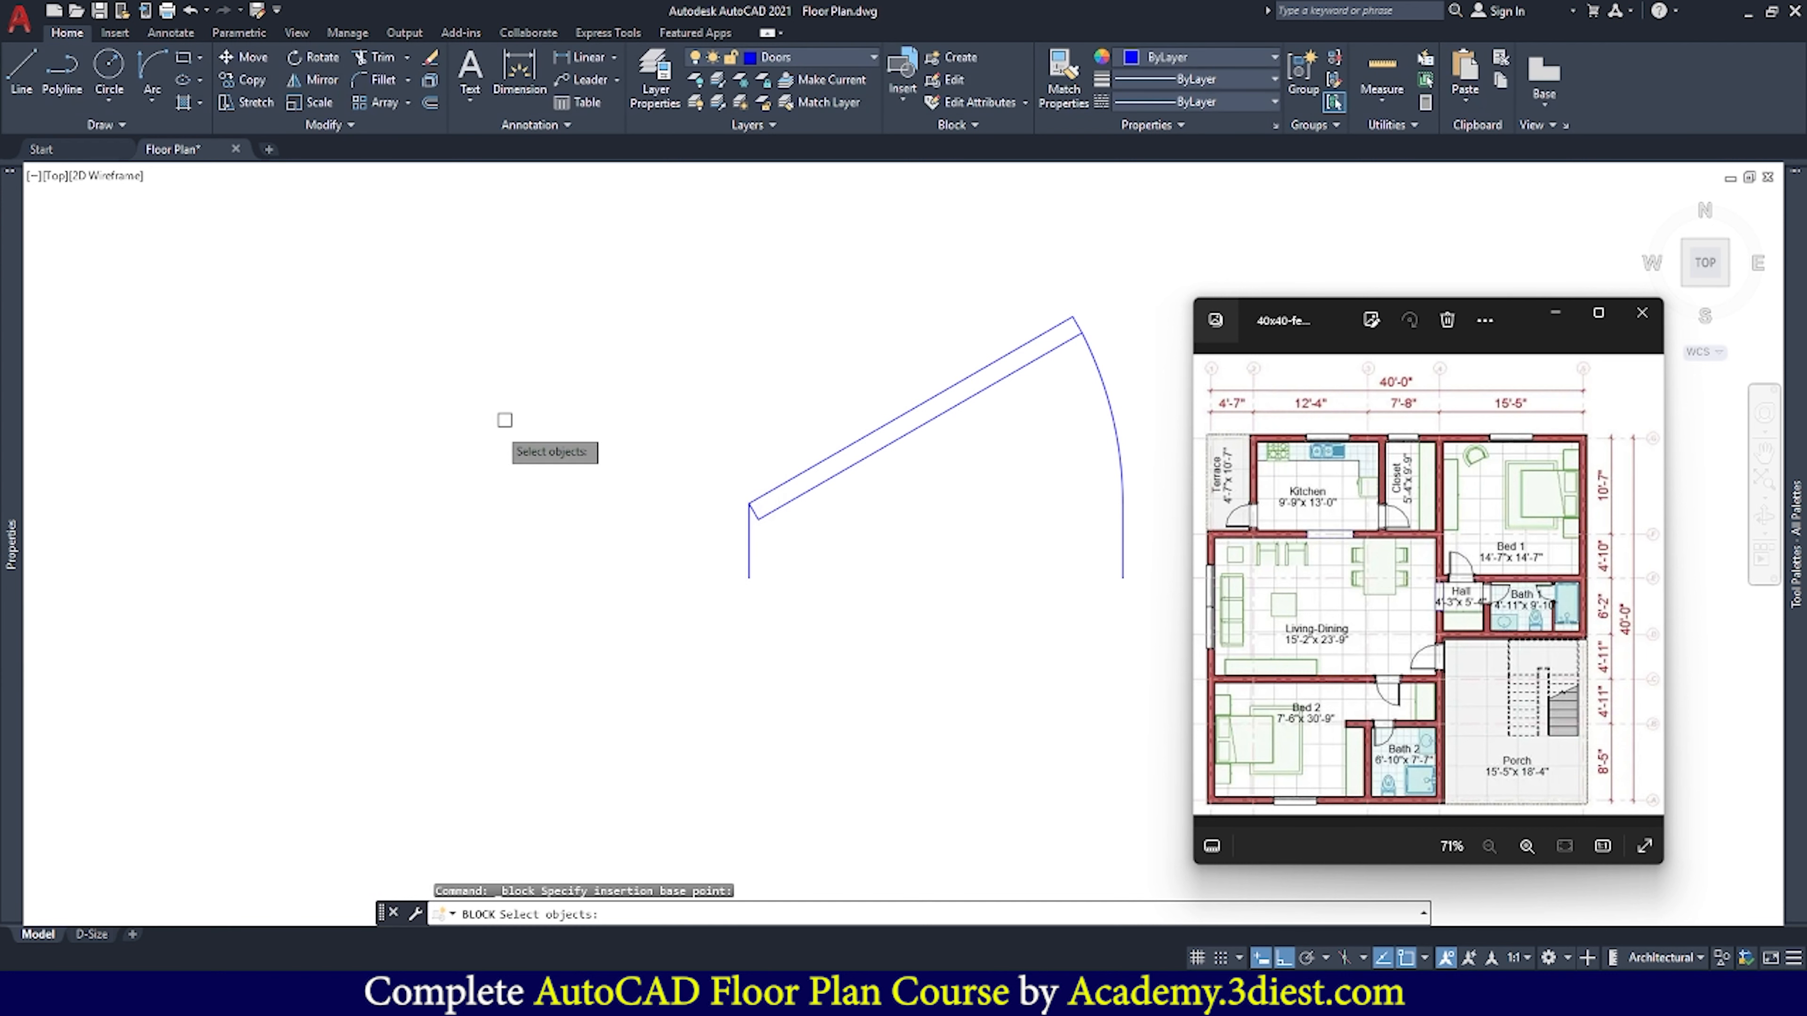
click(591, 272)
click(1164, 640)
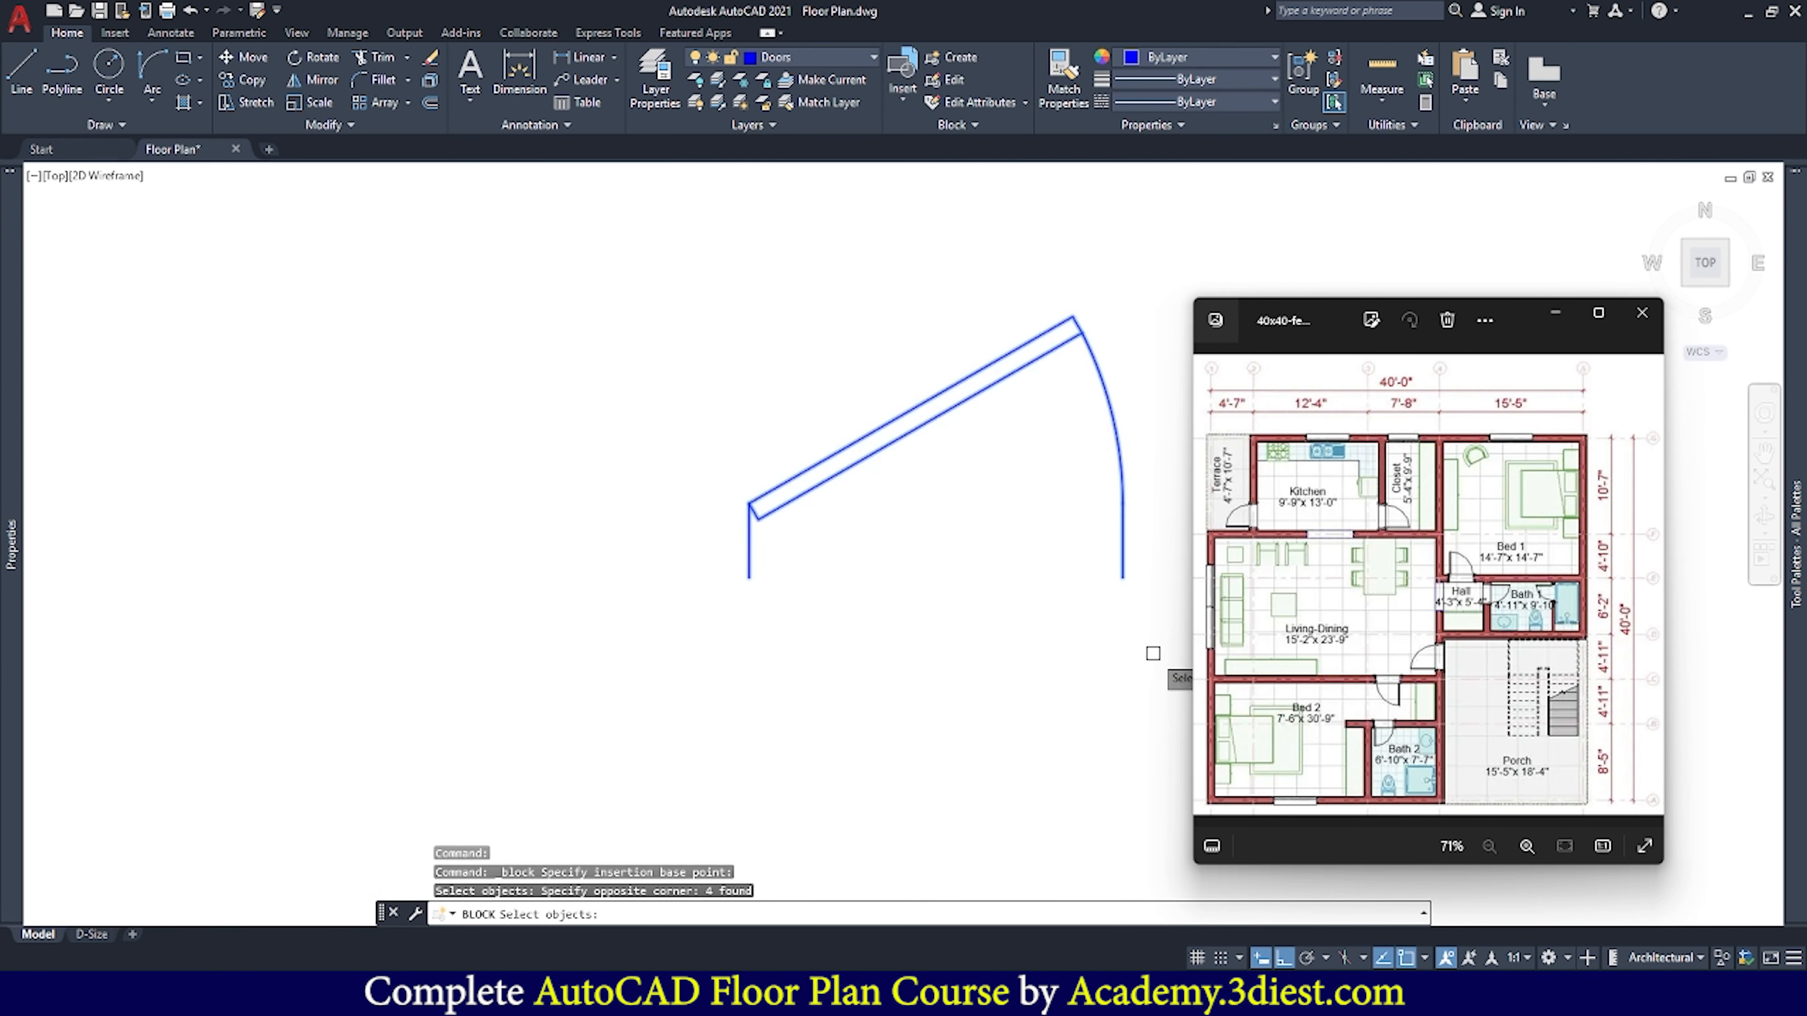
key(Return)
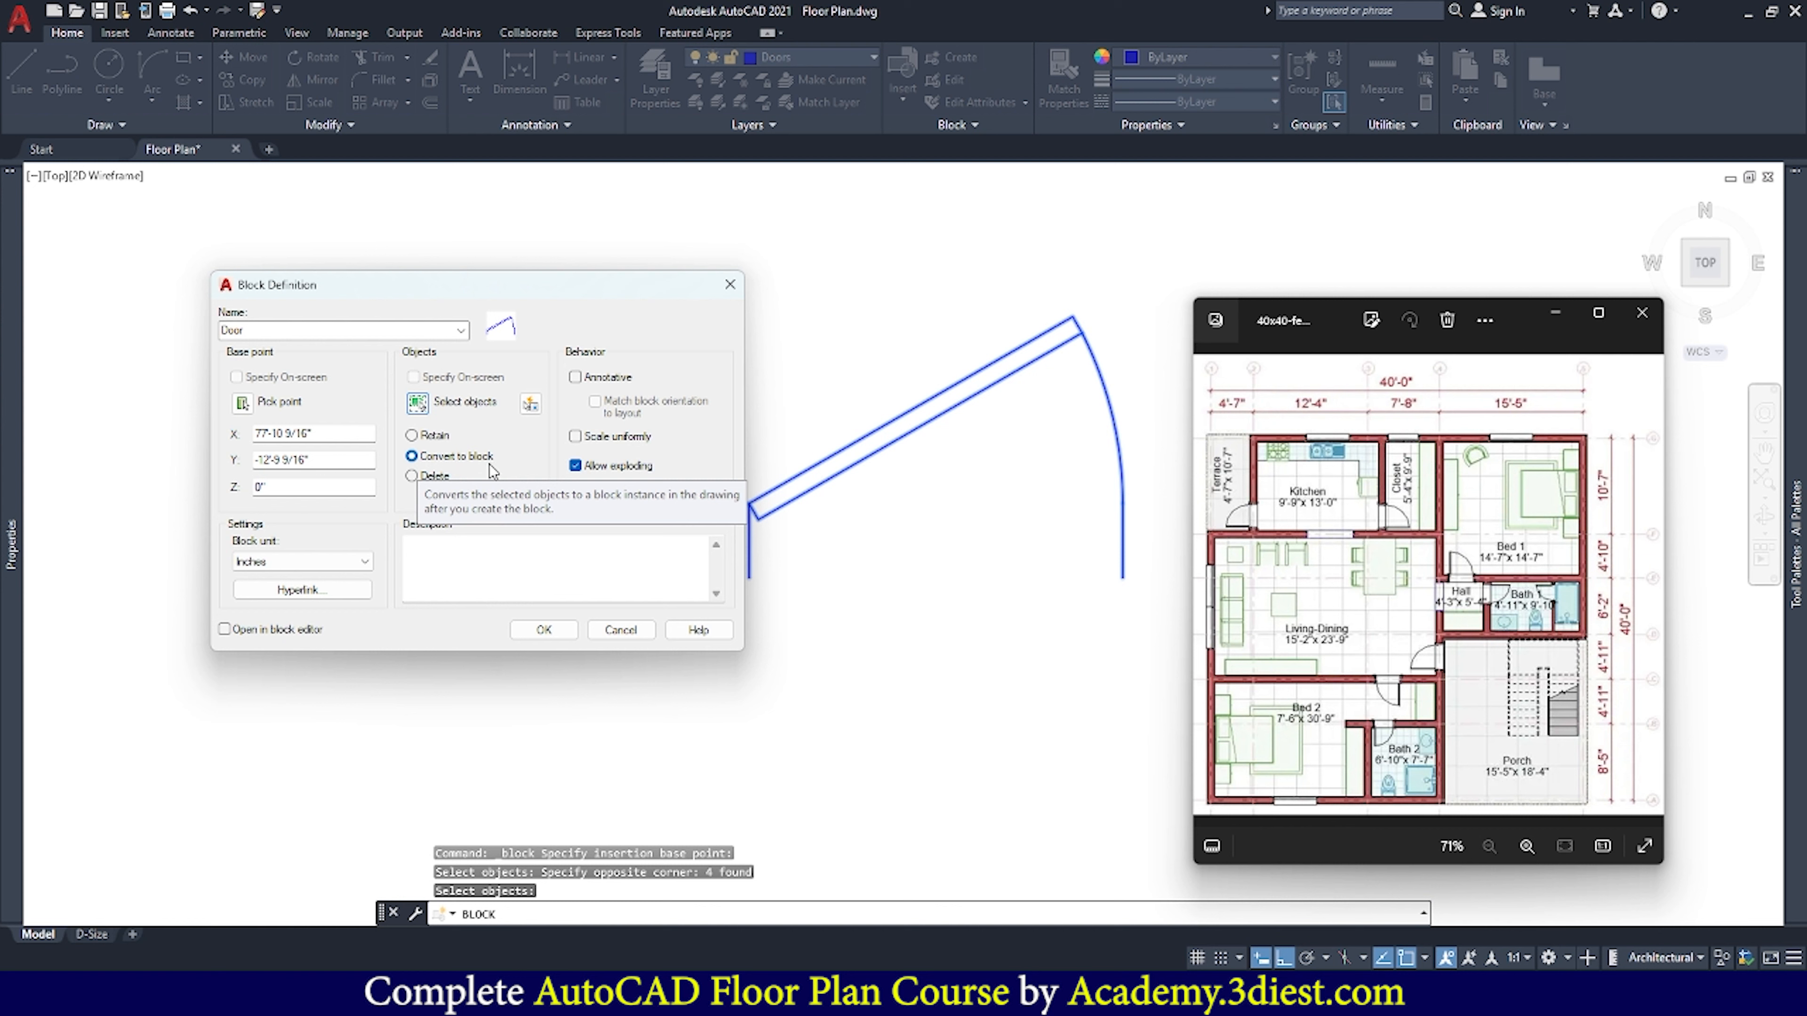
click(543, 630)
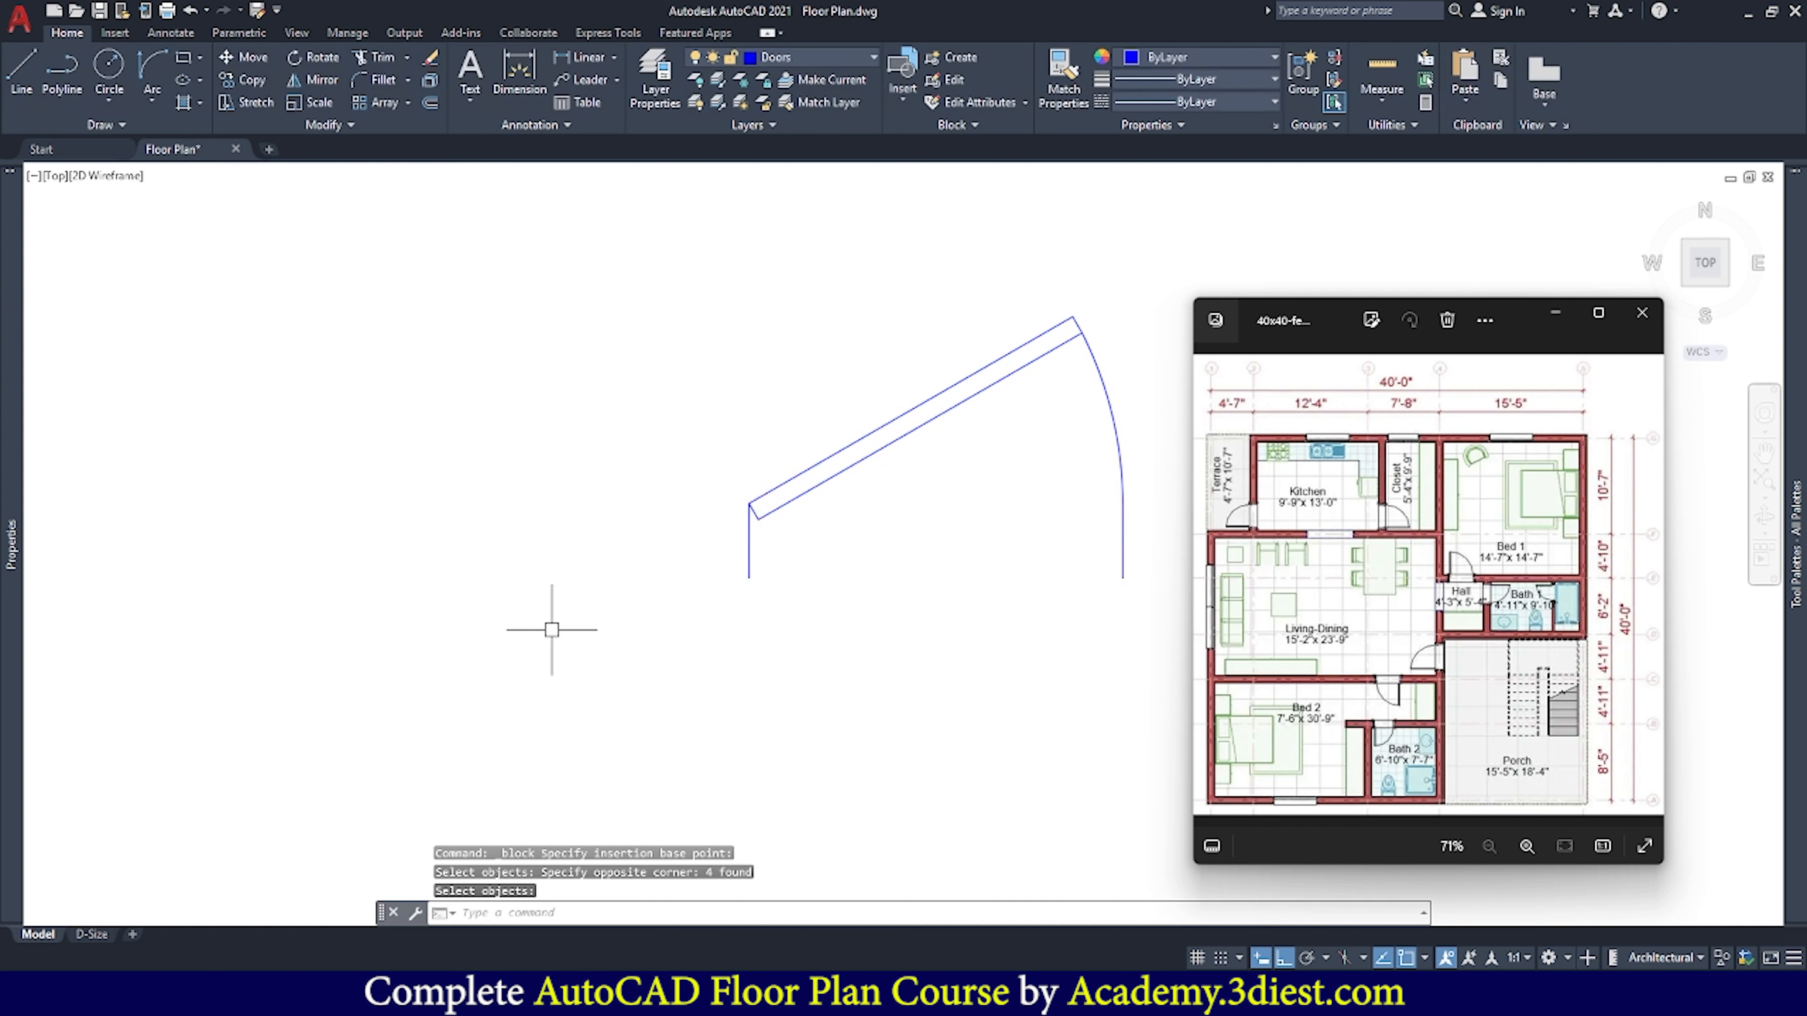
Select the door and examine its object properties as a block reference
click(825, 486)
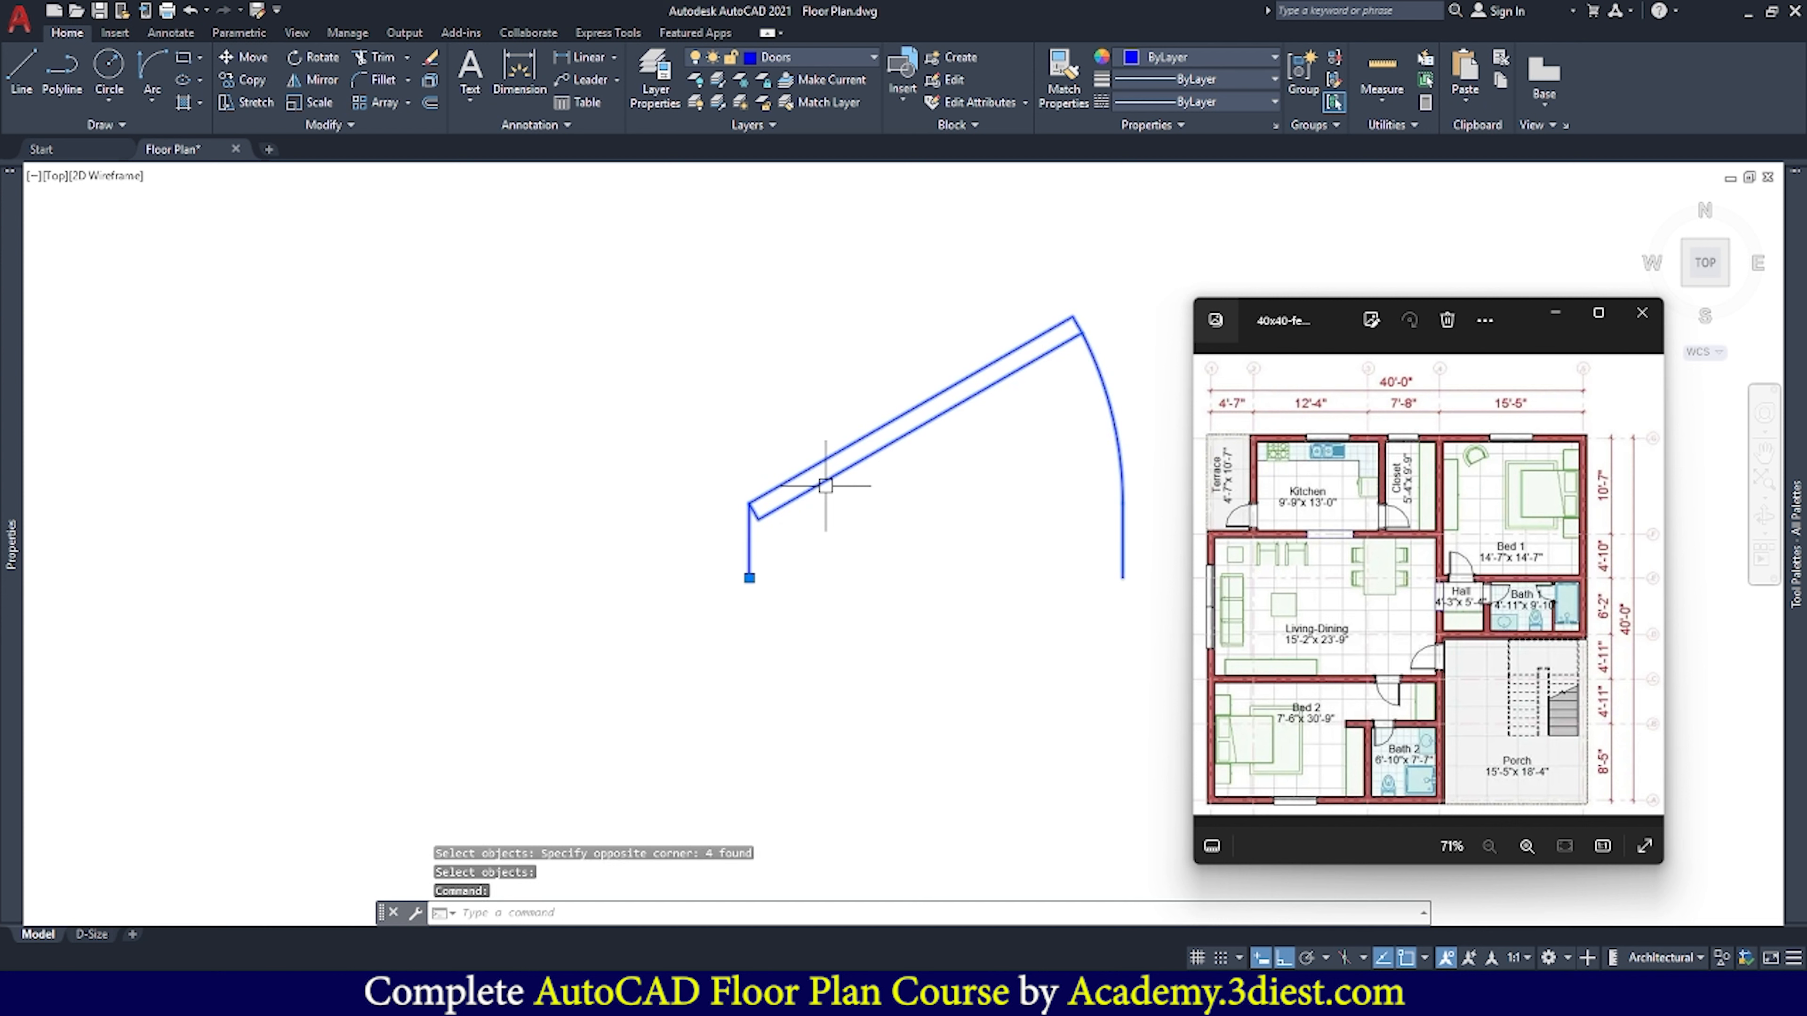
key(Escape)
click(808, 494)
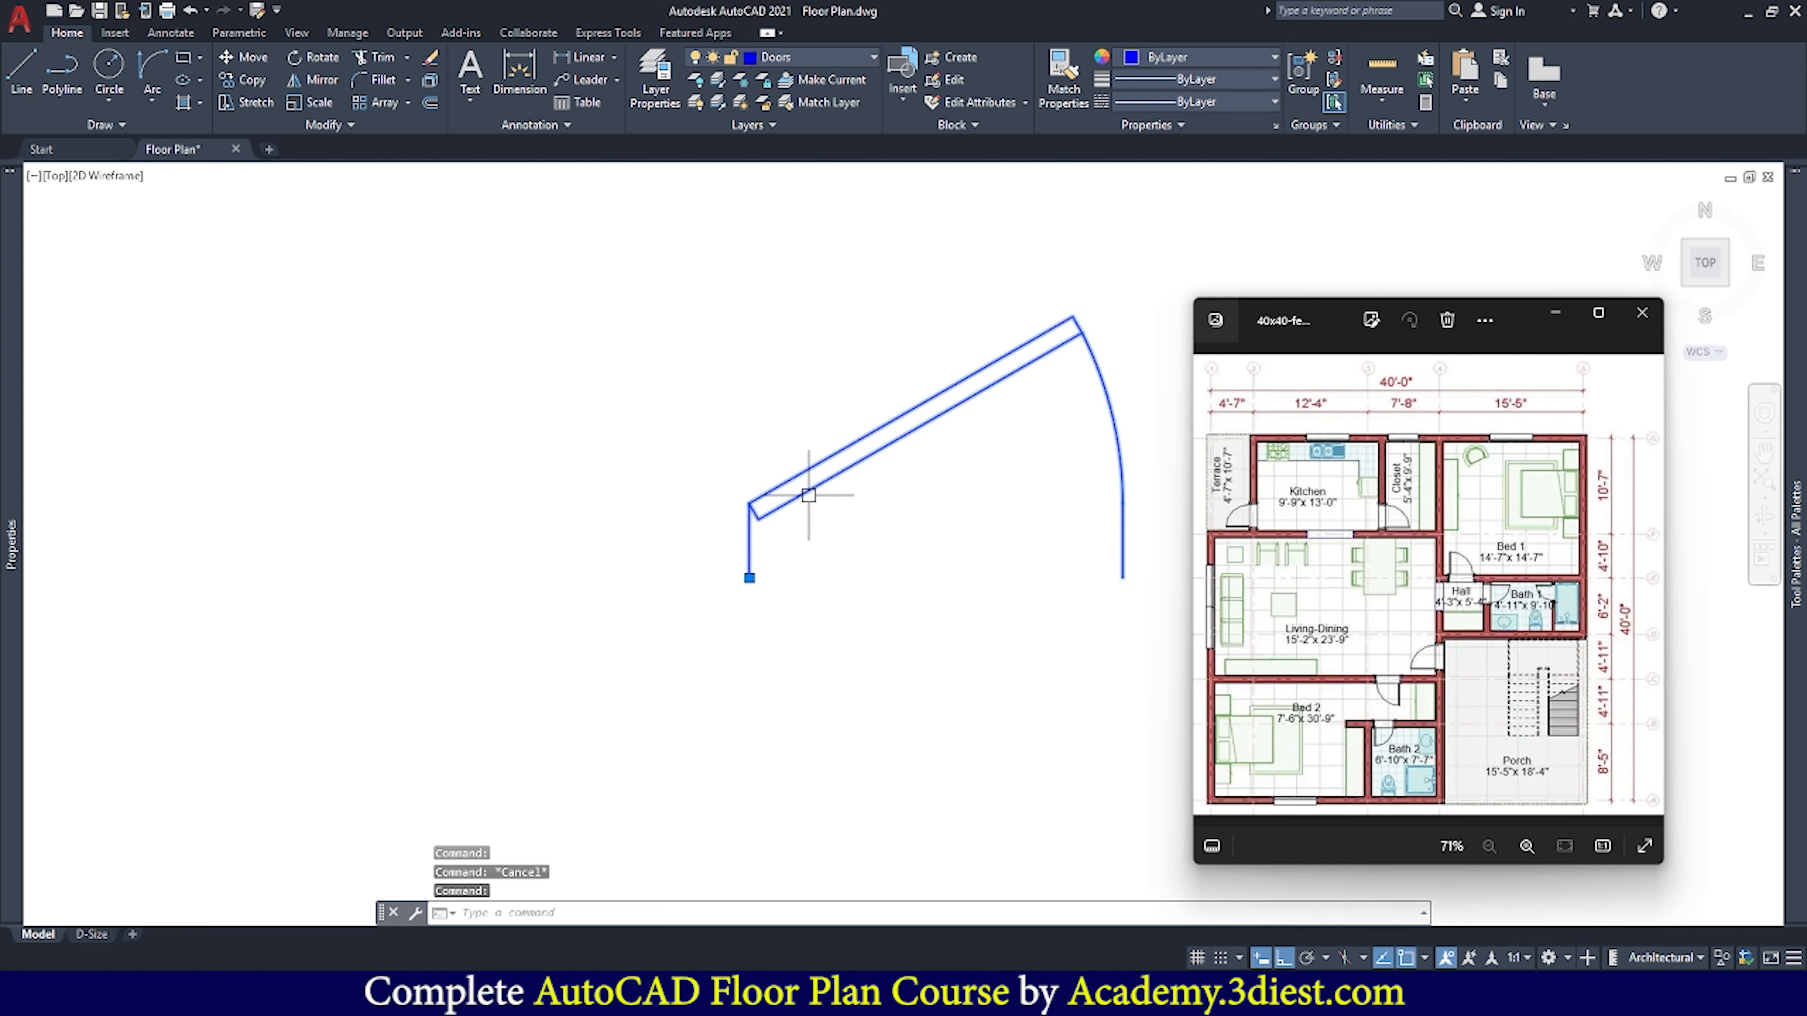
key(ctrl+1)
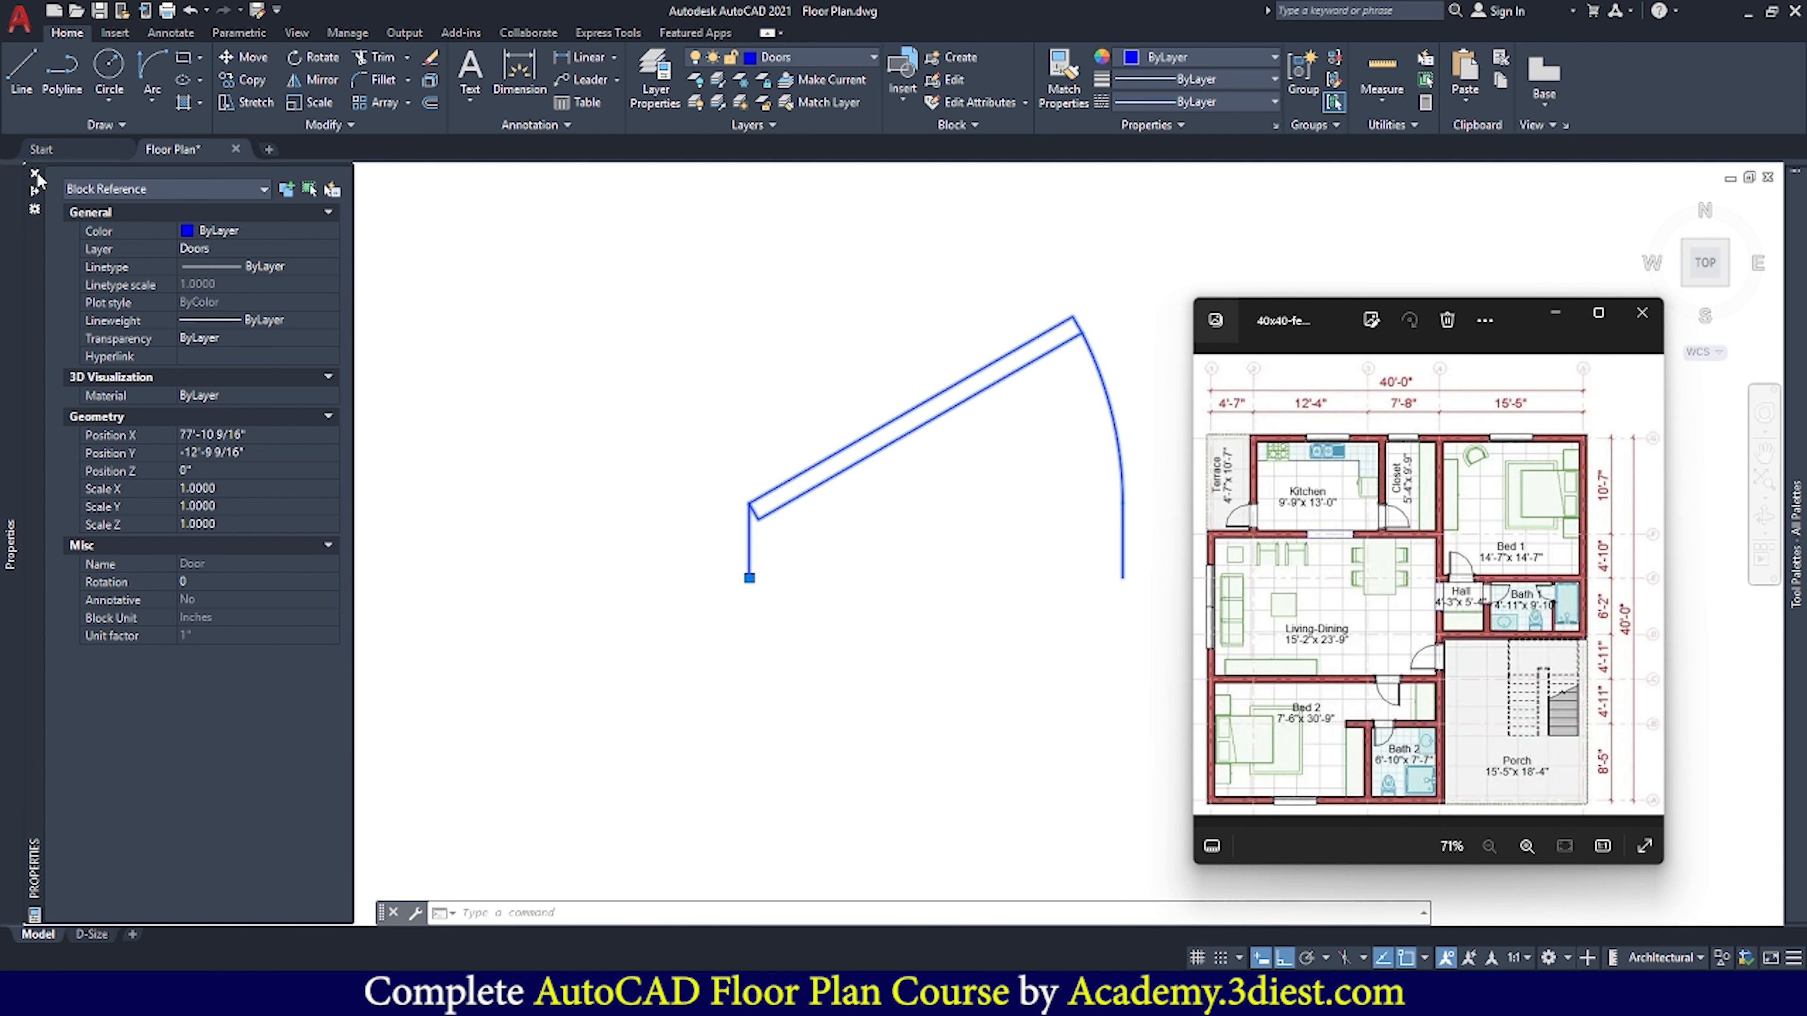
click(34, 175)
key(Escape)
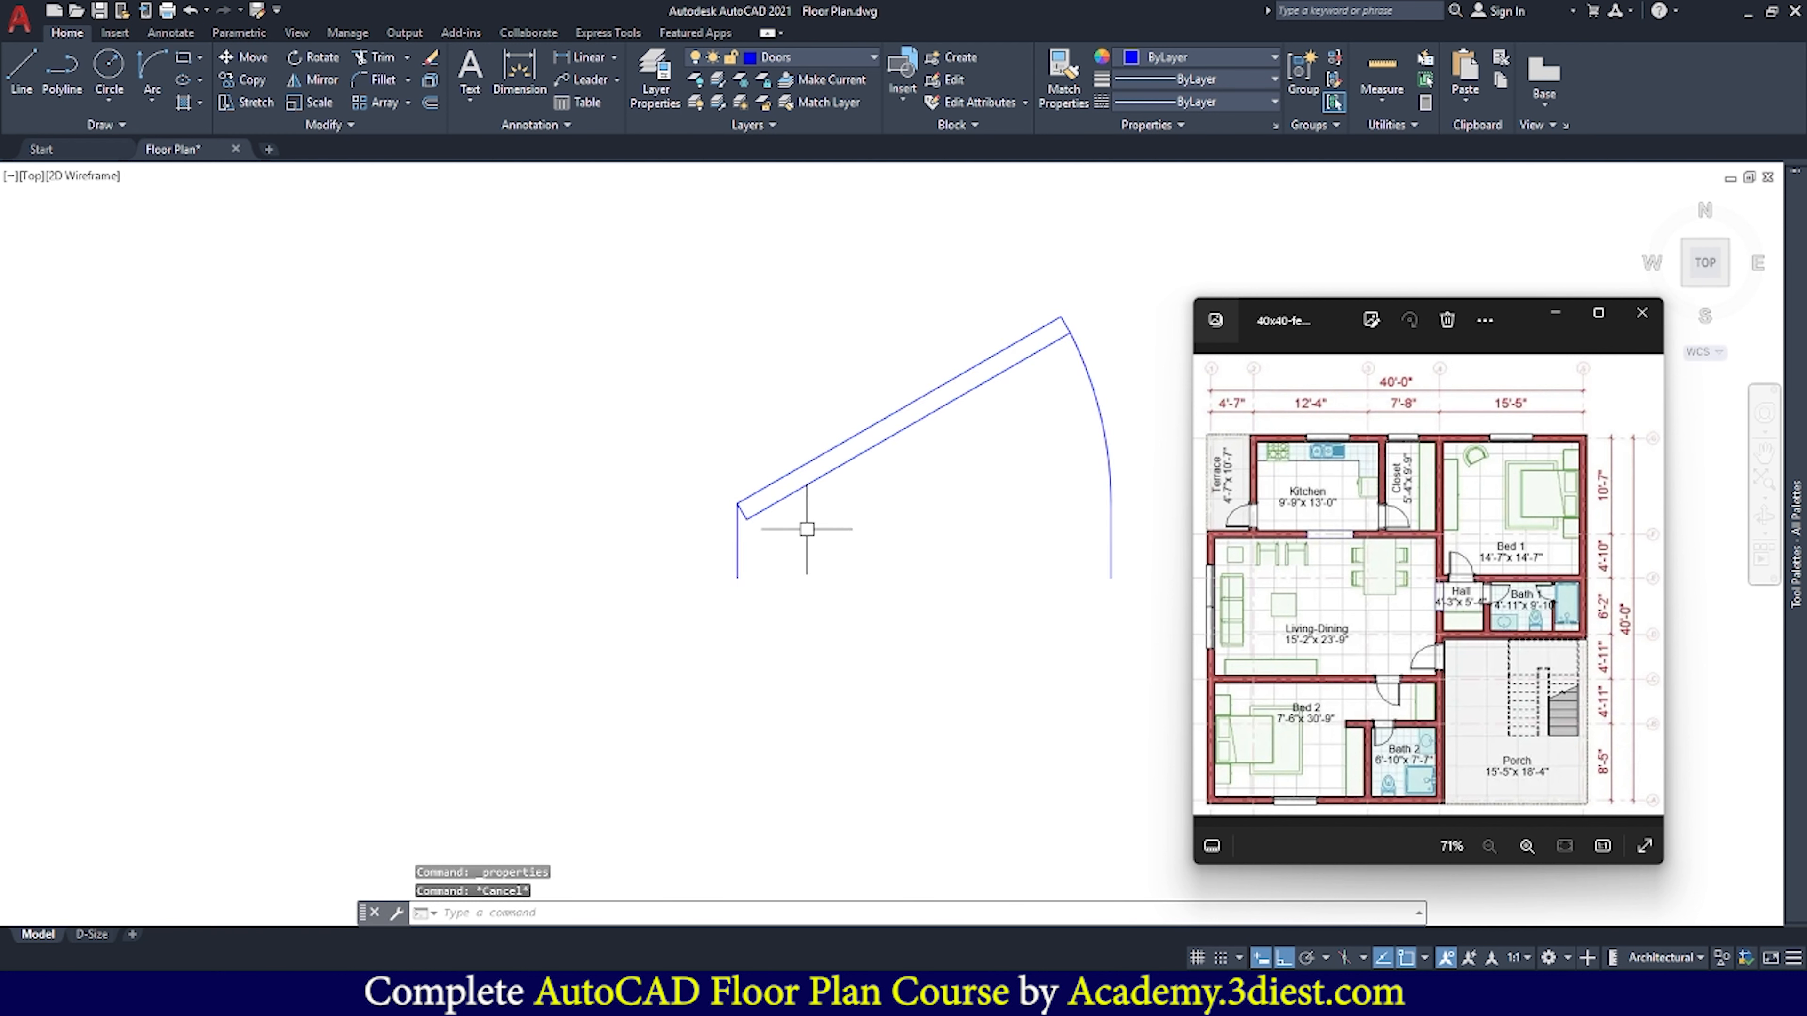
Check the insertable blocks for the Door block and erase its original instance beside the floor plan
scroll(996, 406, down, 5)
scroll(968, 404, up, 3)
click(968, 409)
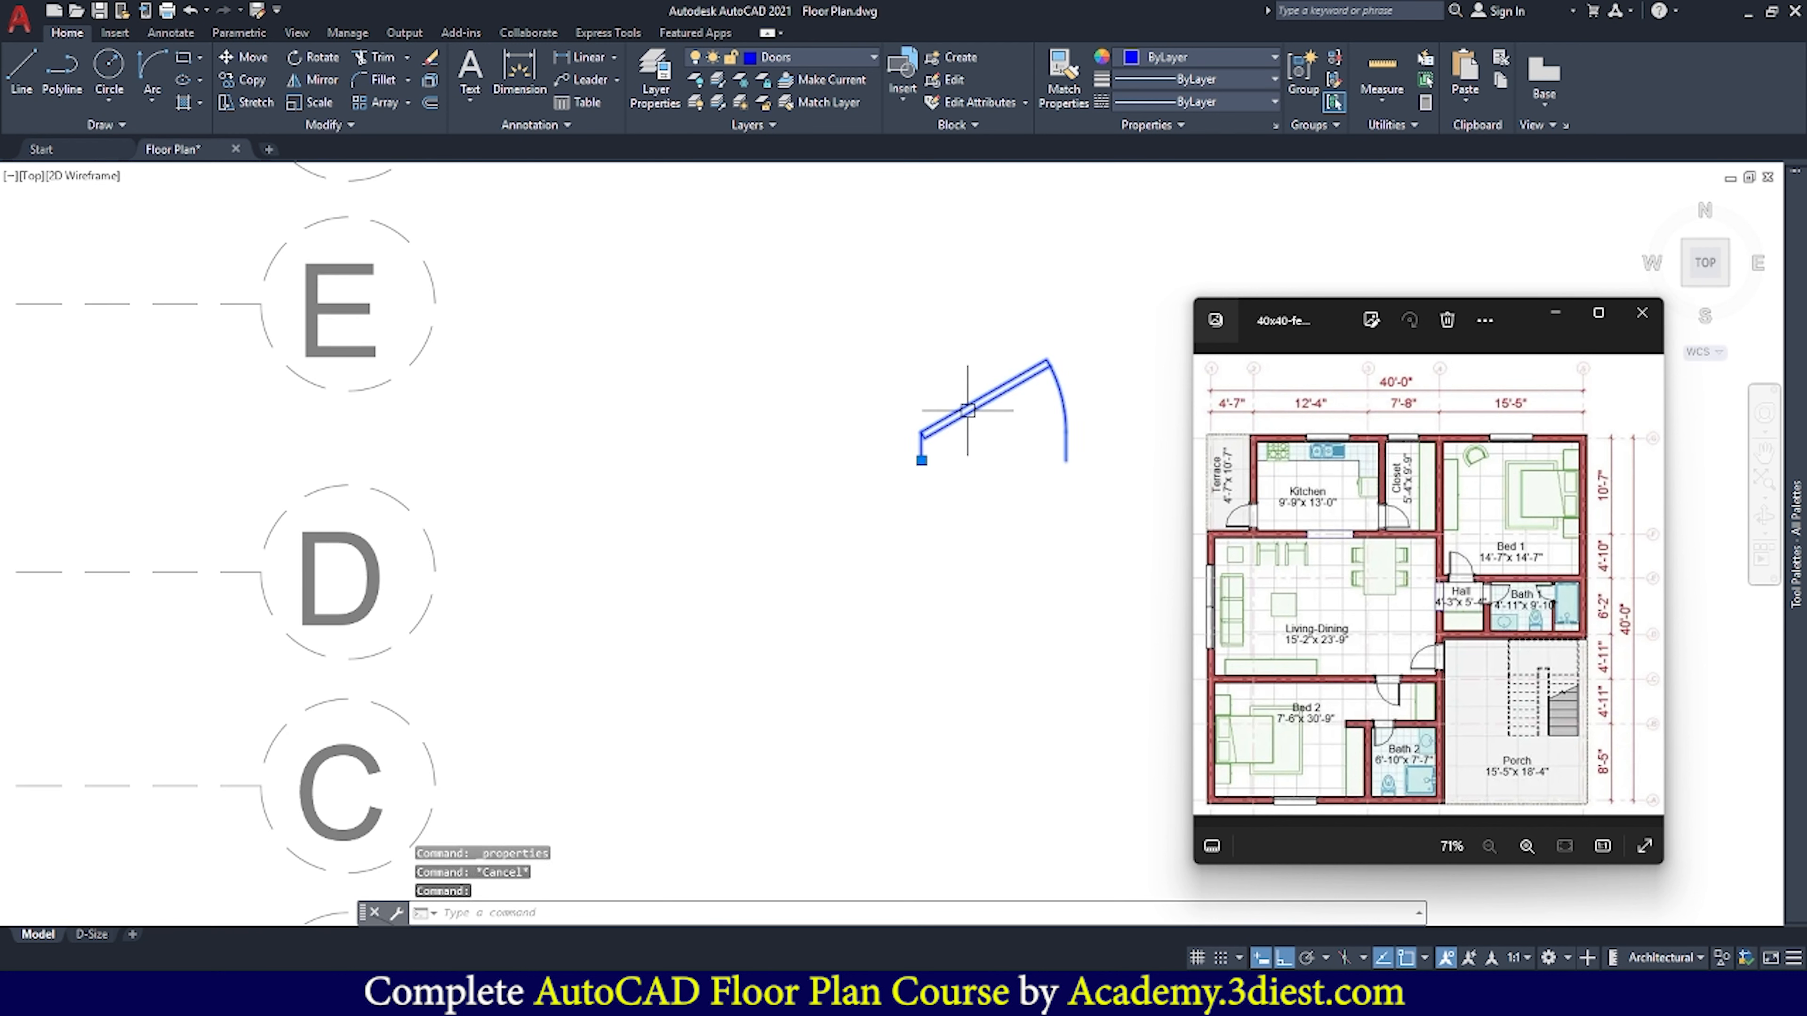
scroll(1010, 410, up, 2)
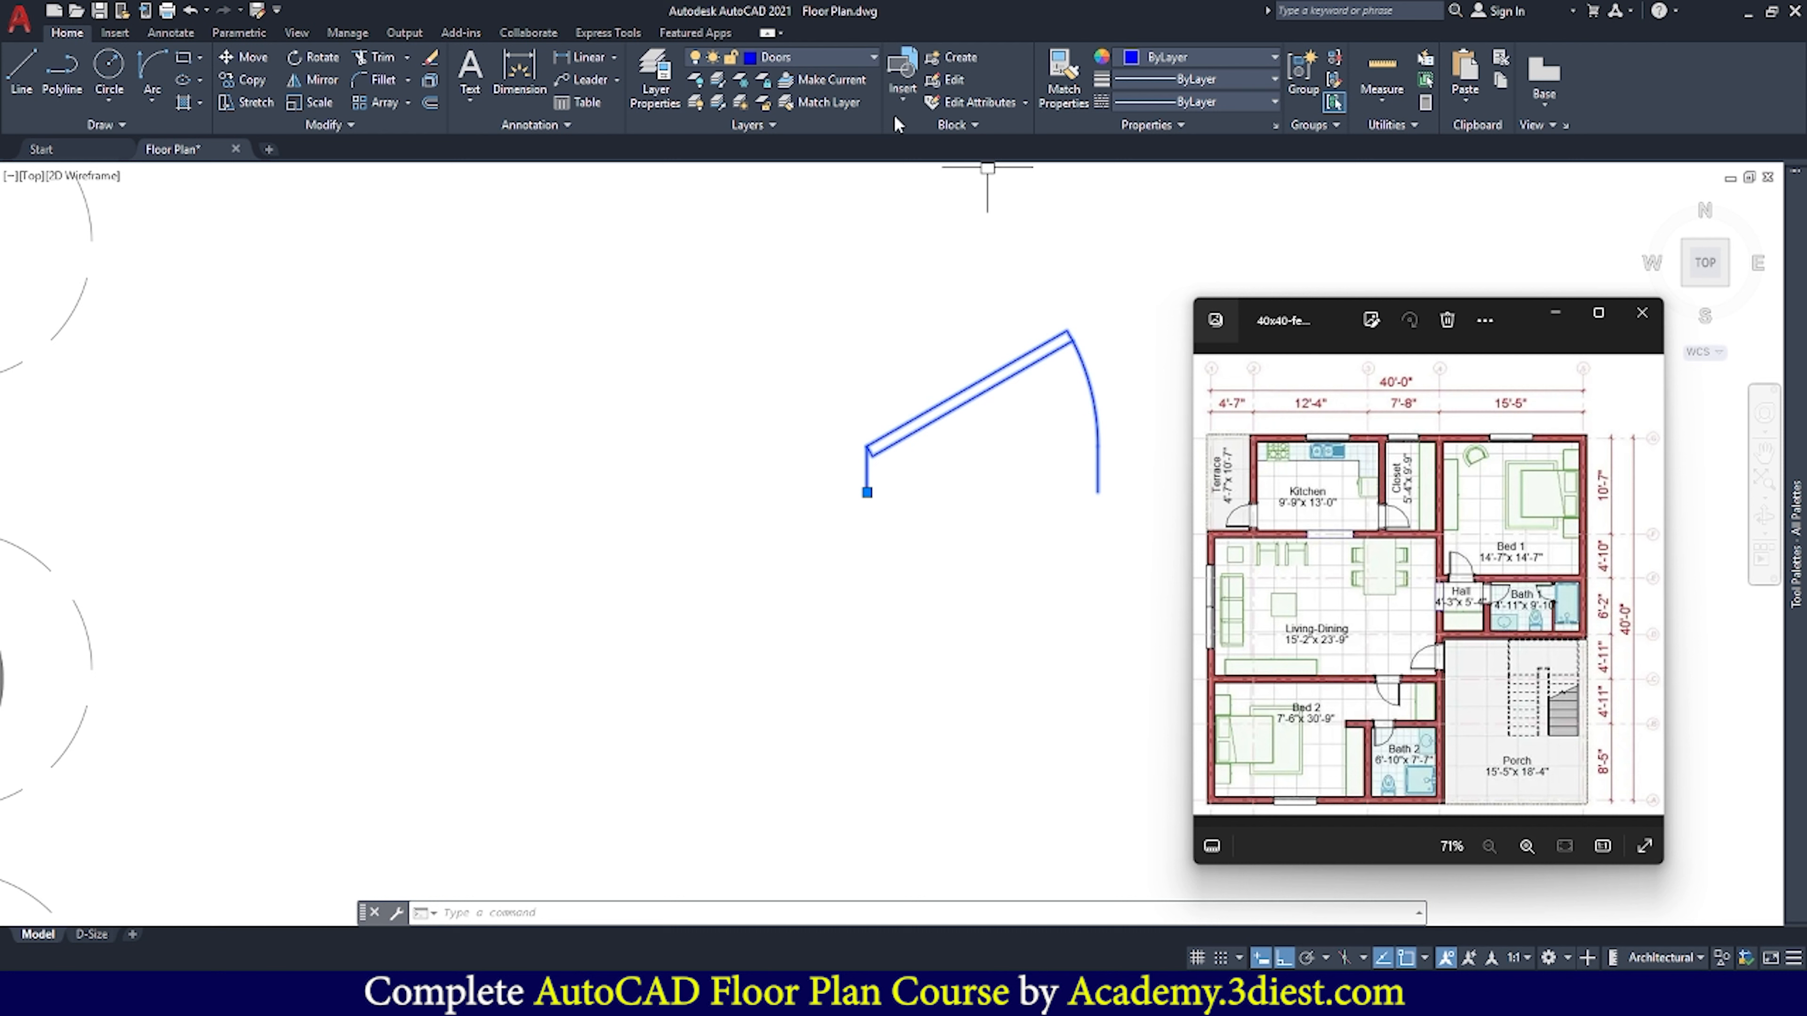
click(904, 99)
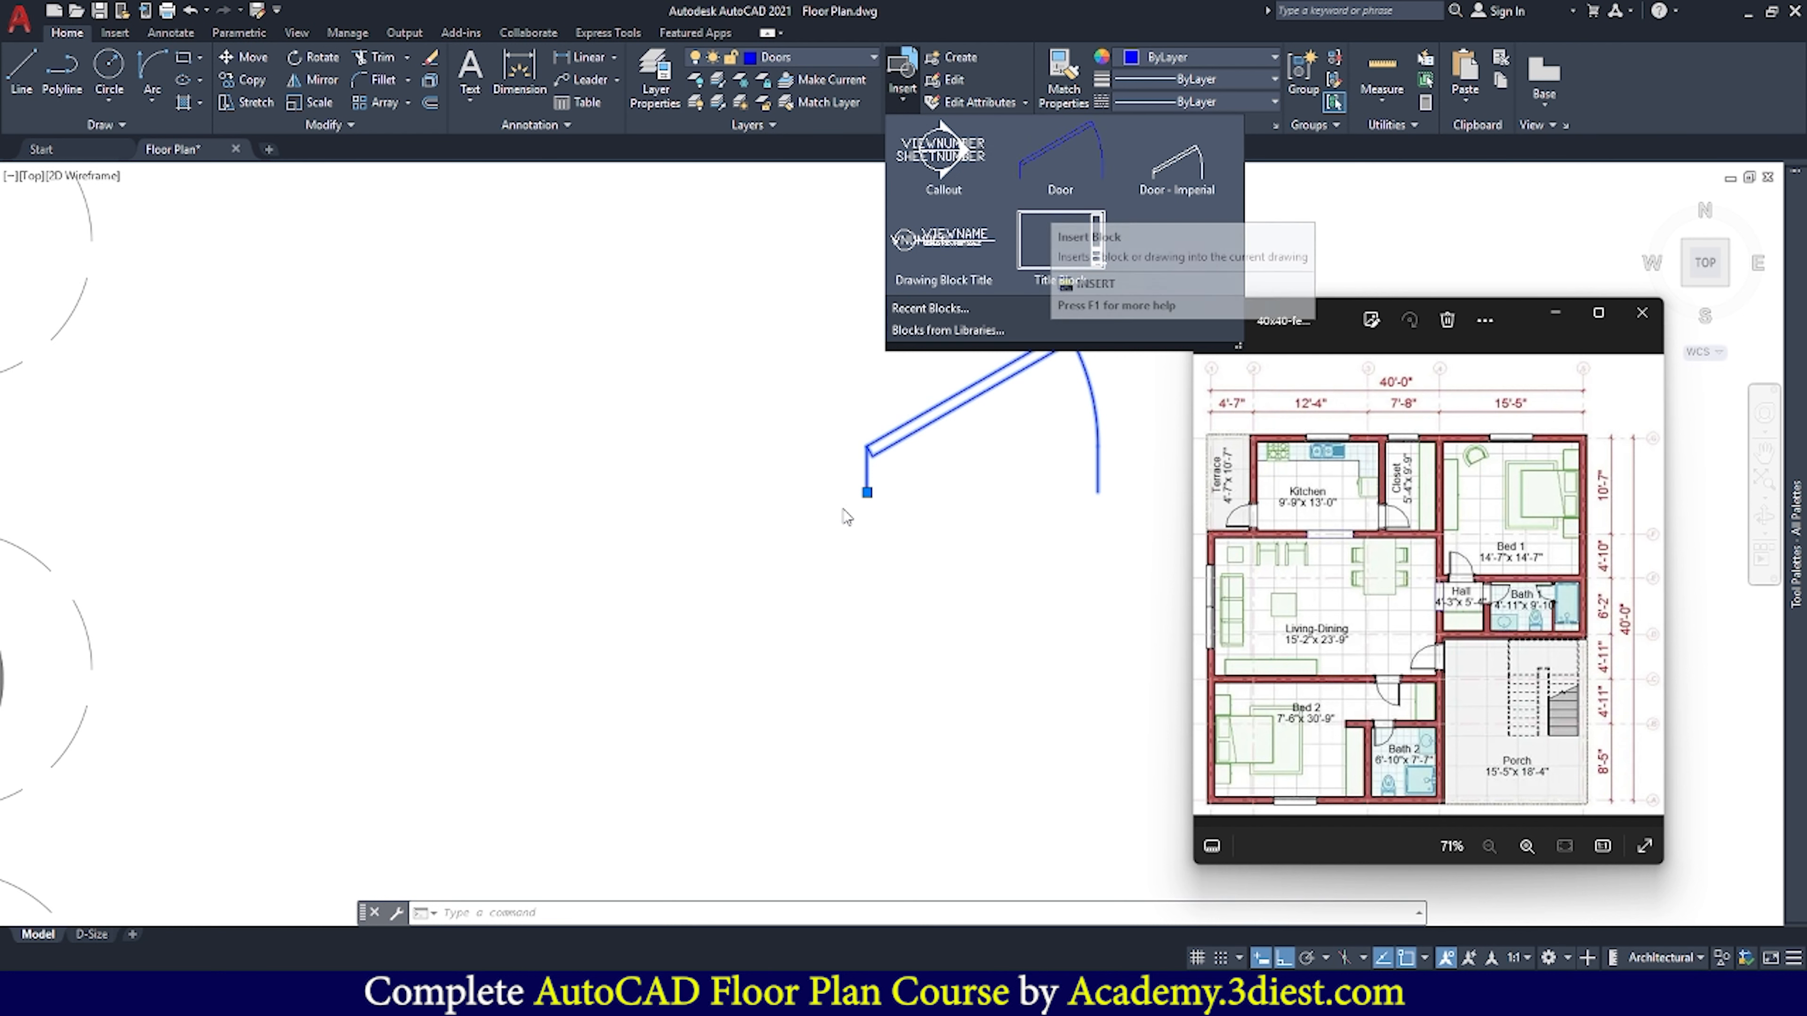
click(956, 497)
key(Escape)
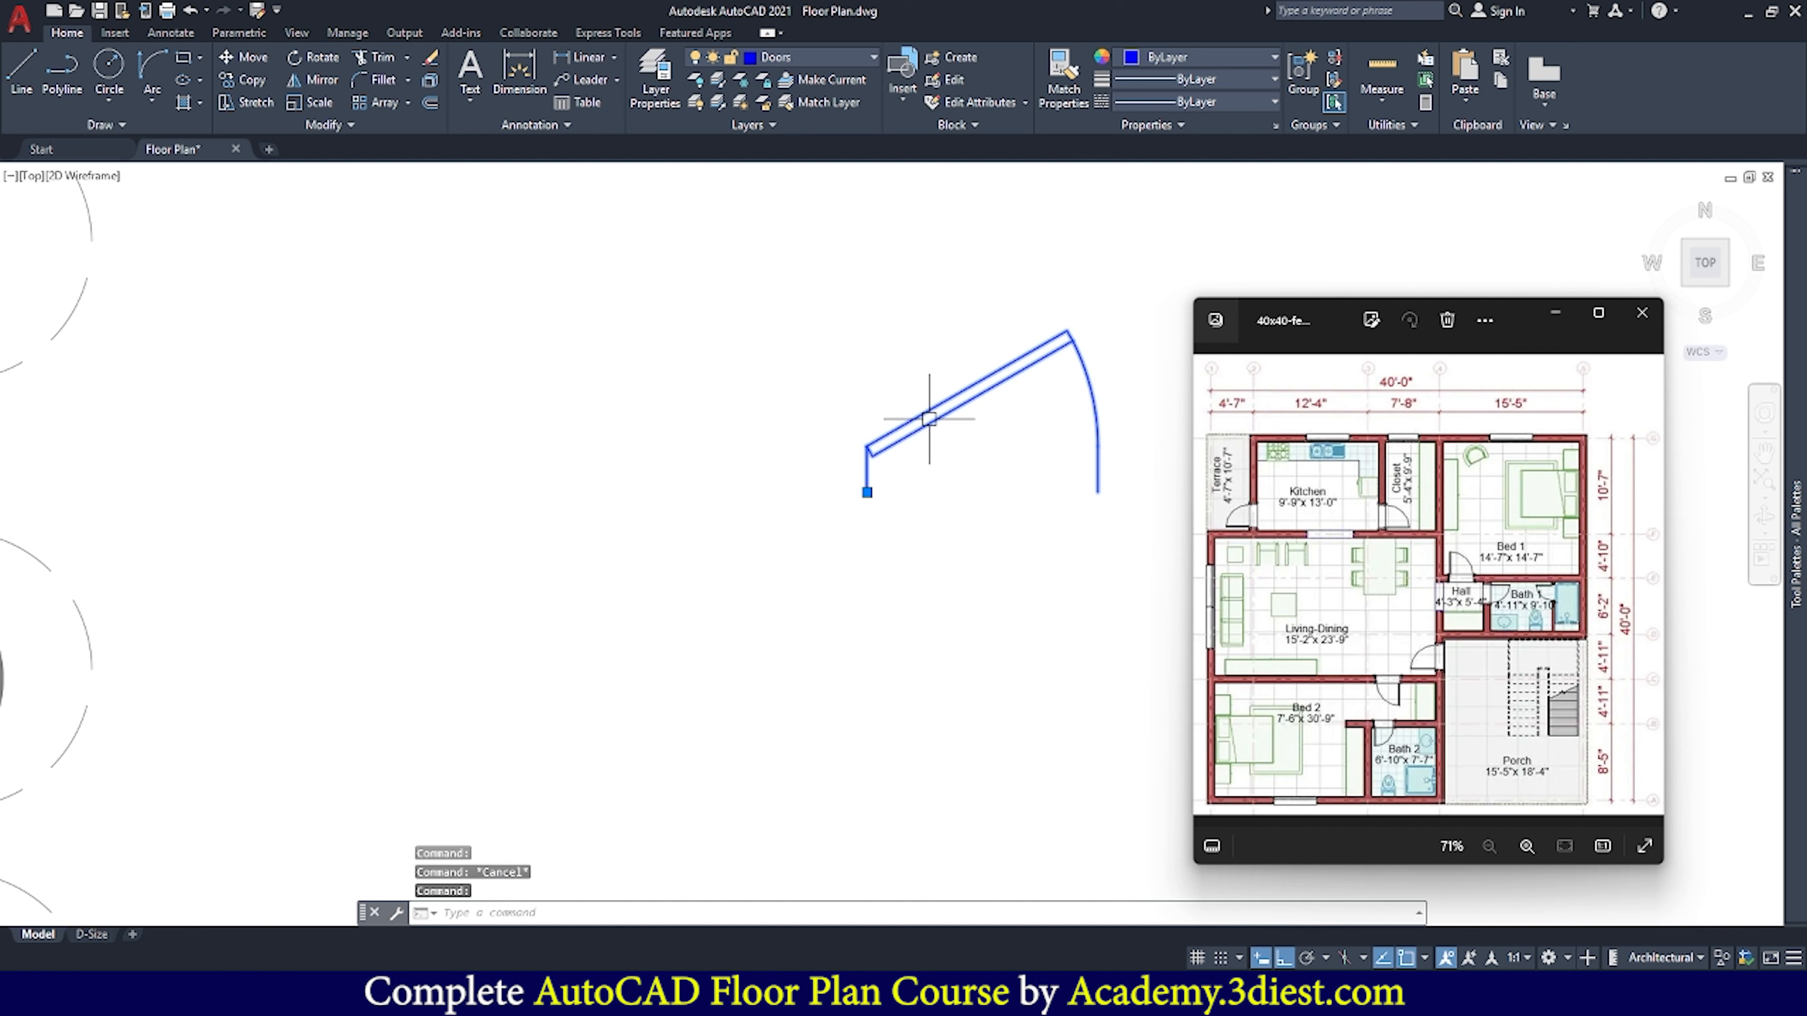
key(Delete)
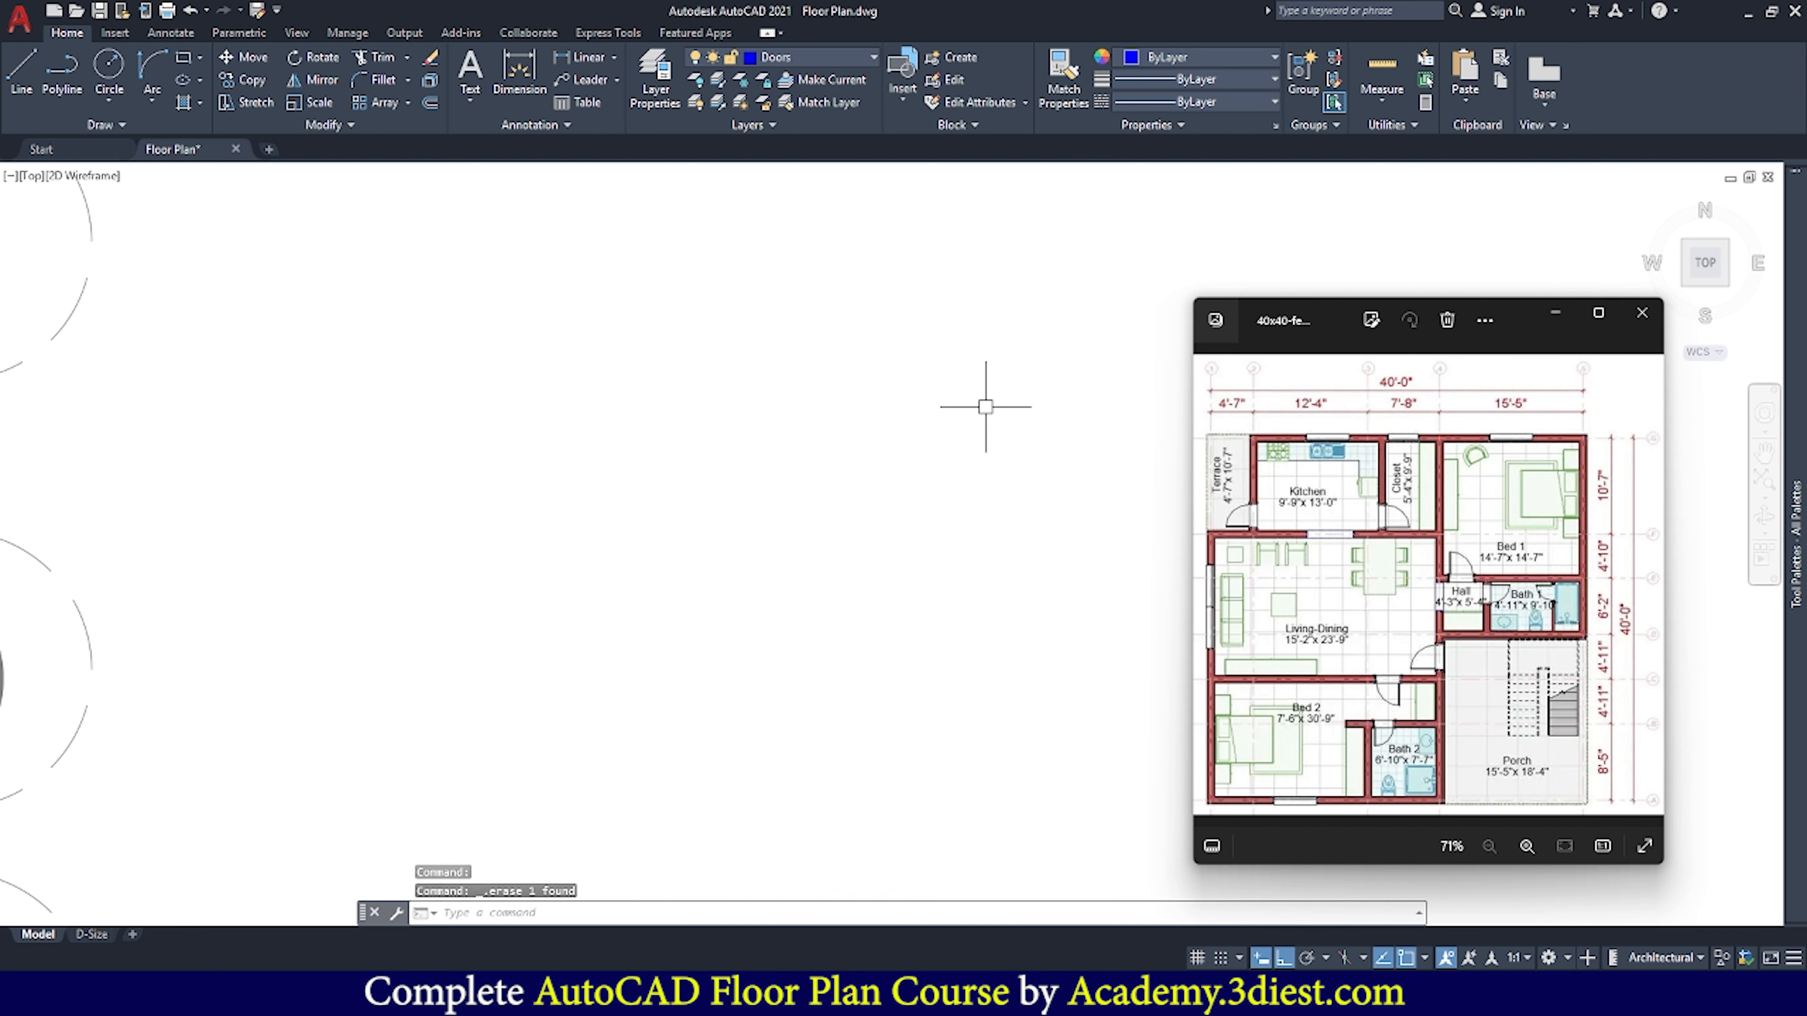
Insert the Door block inside the kitchen, near the wall between the terrace and kitchen
scroll(1052, 393, down, 3)
scroll(1052, 393, down, 4)
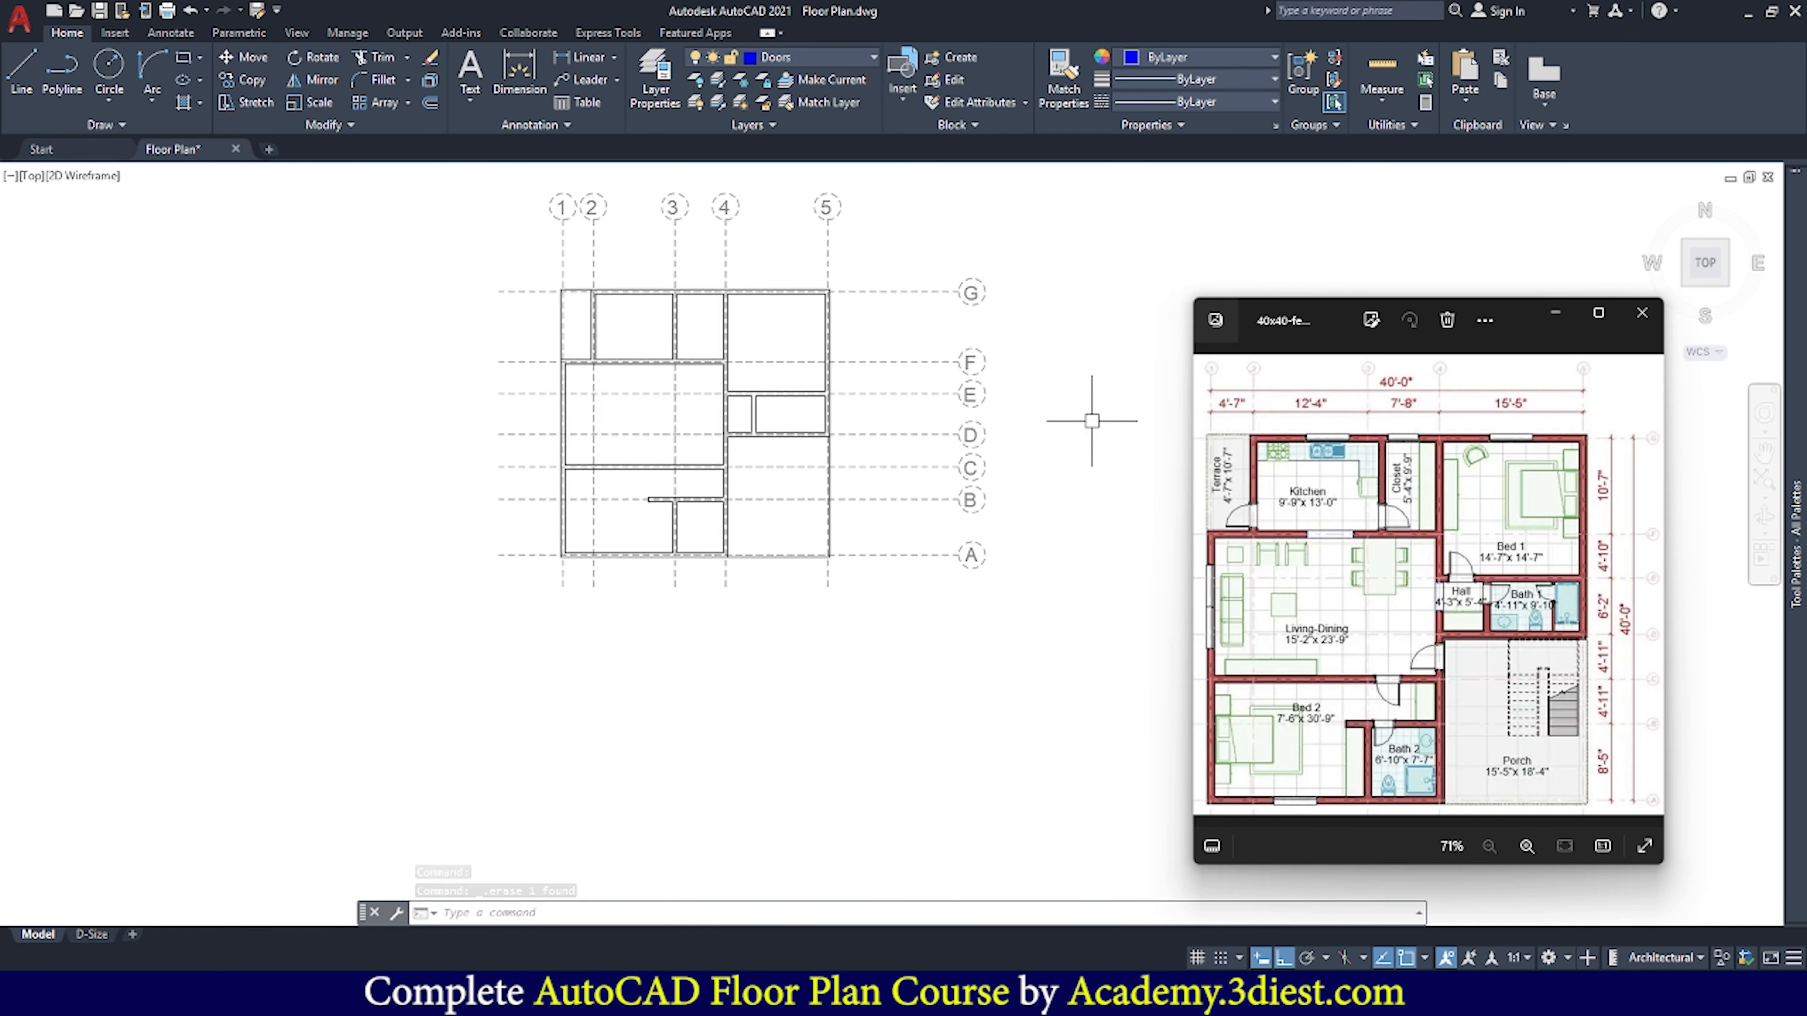
scroll(737, 383, up, 3)
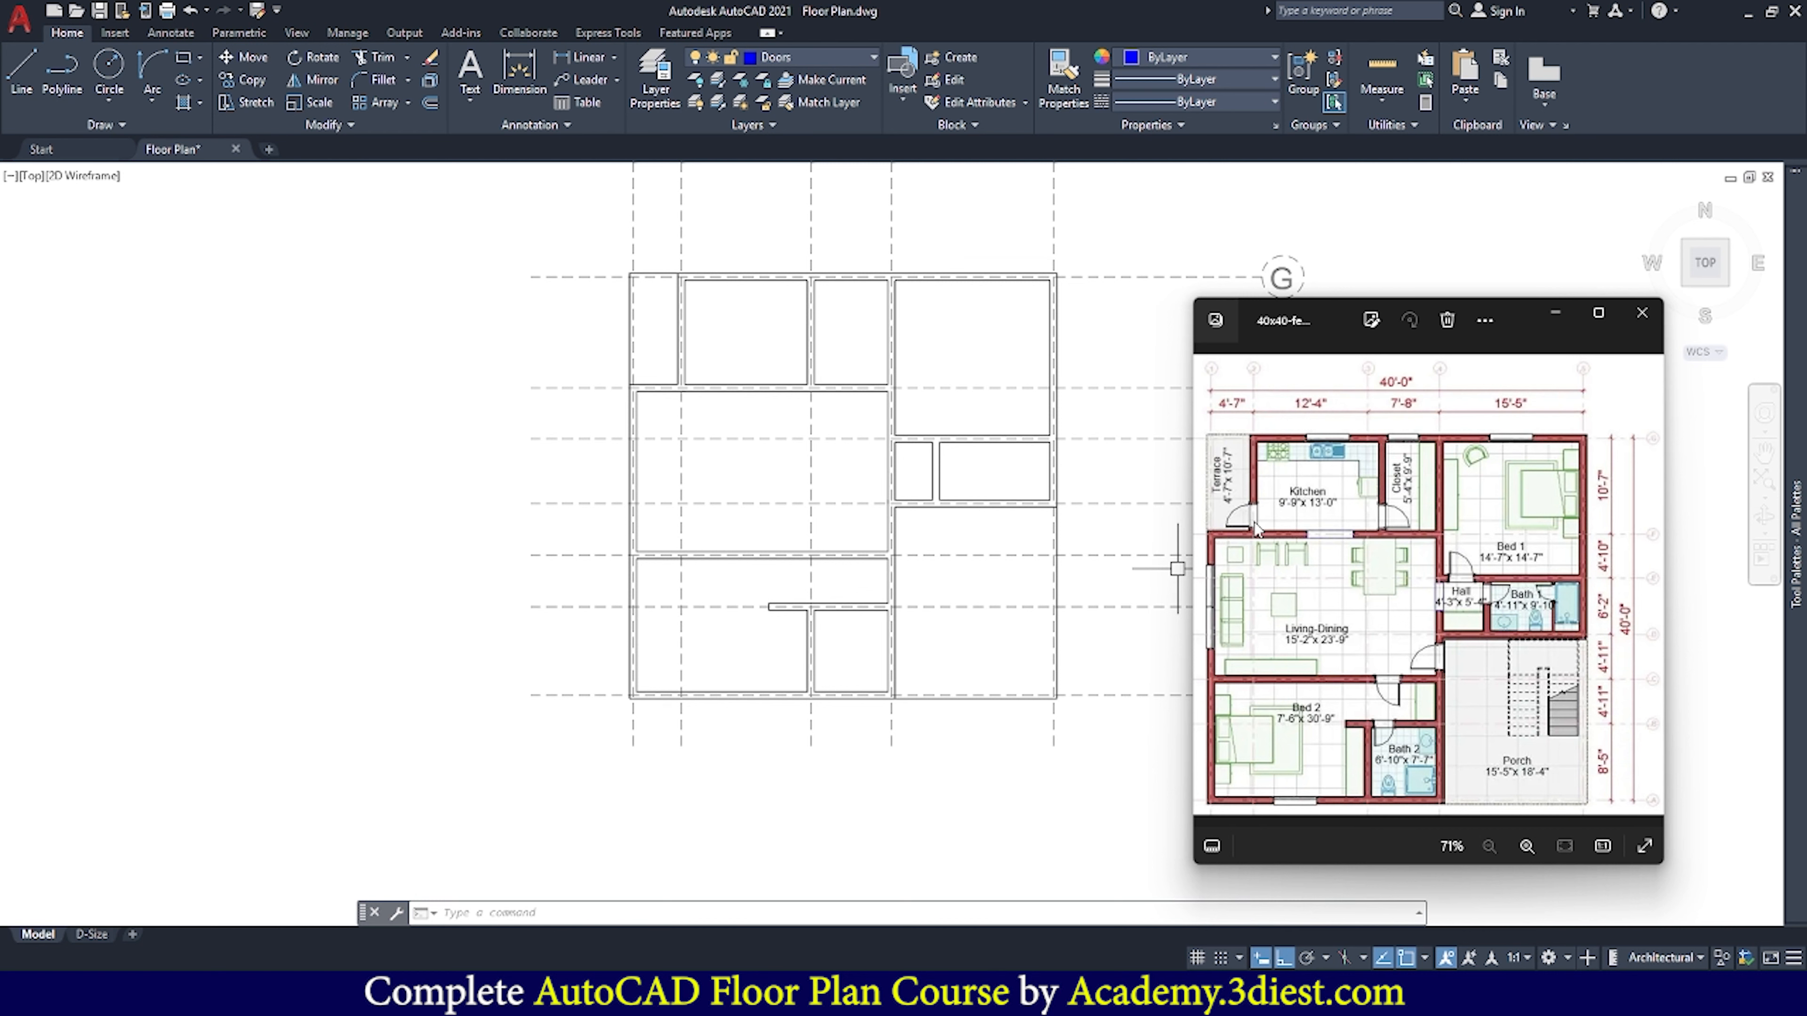
scroll(648, 313, up, 6)
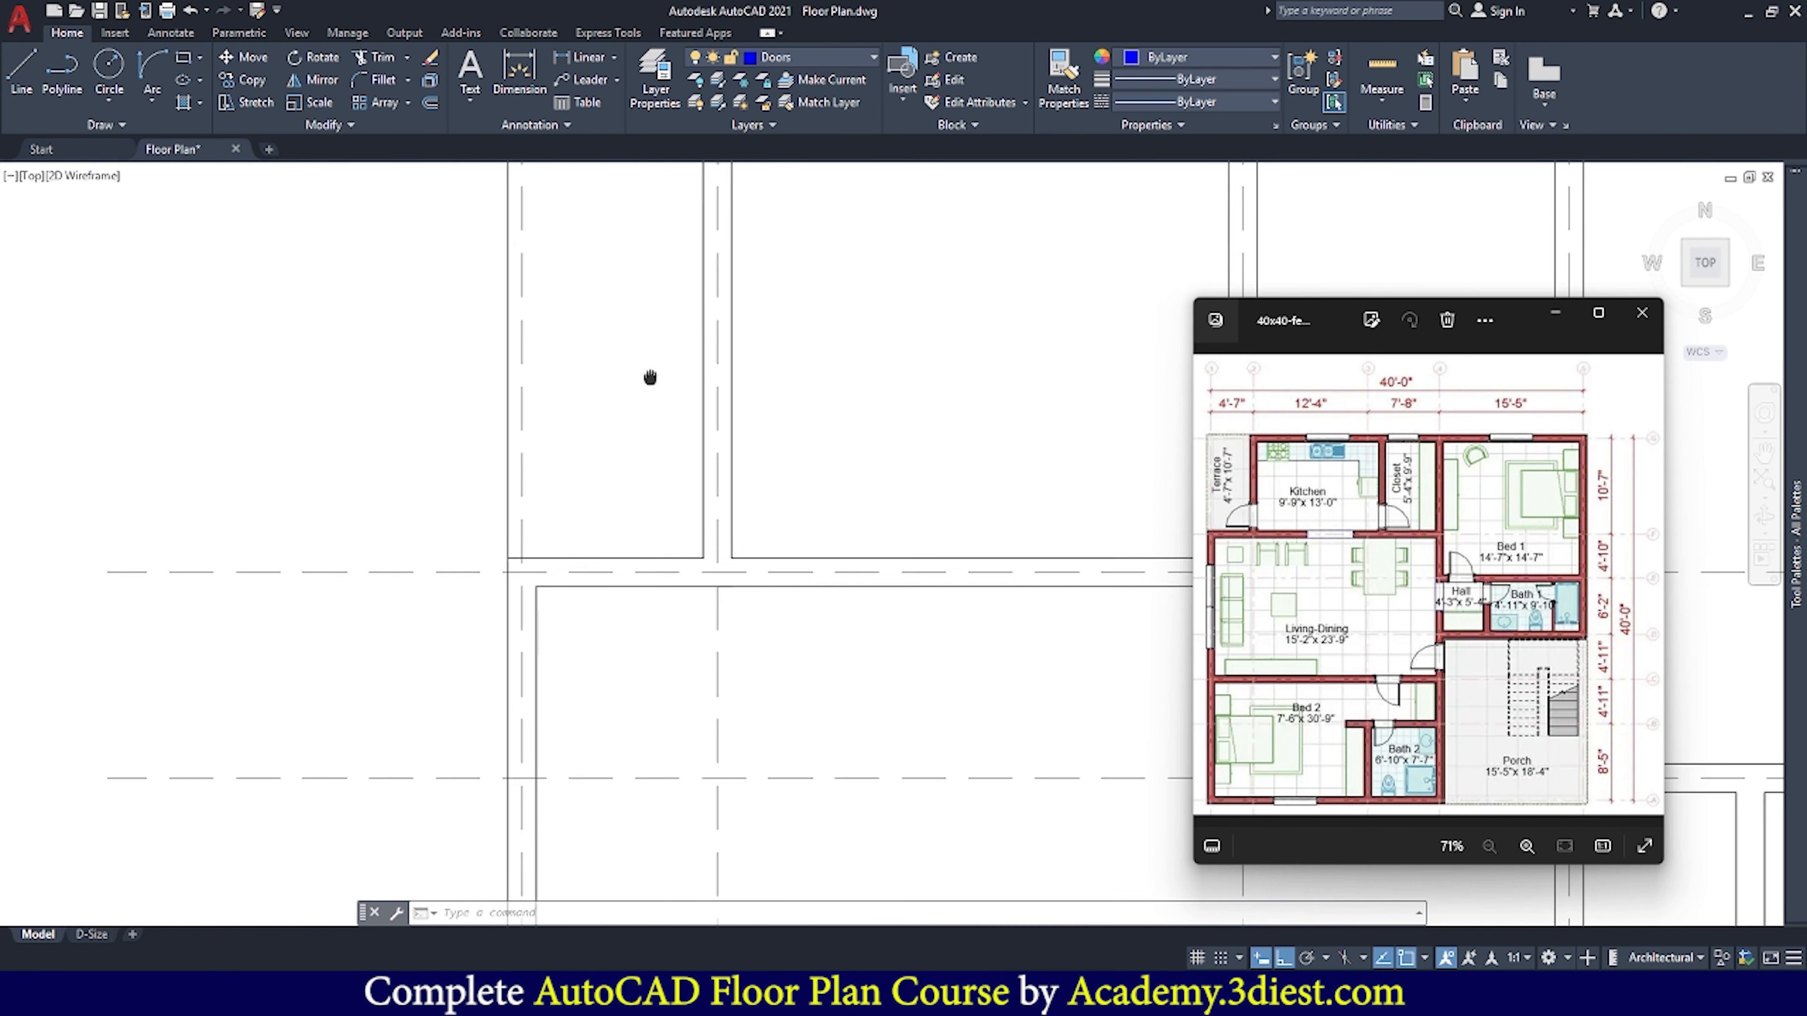
click(908, 103)
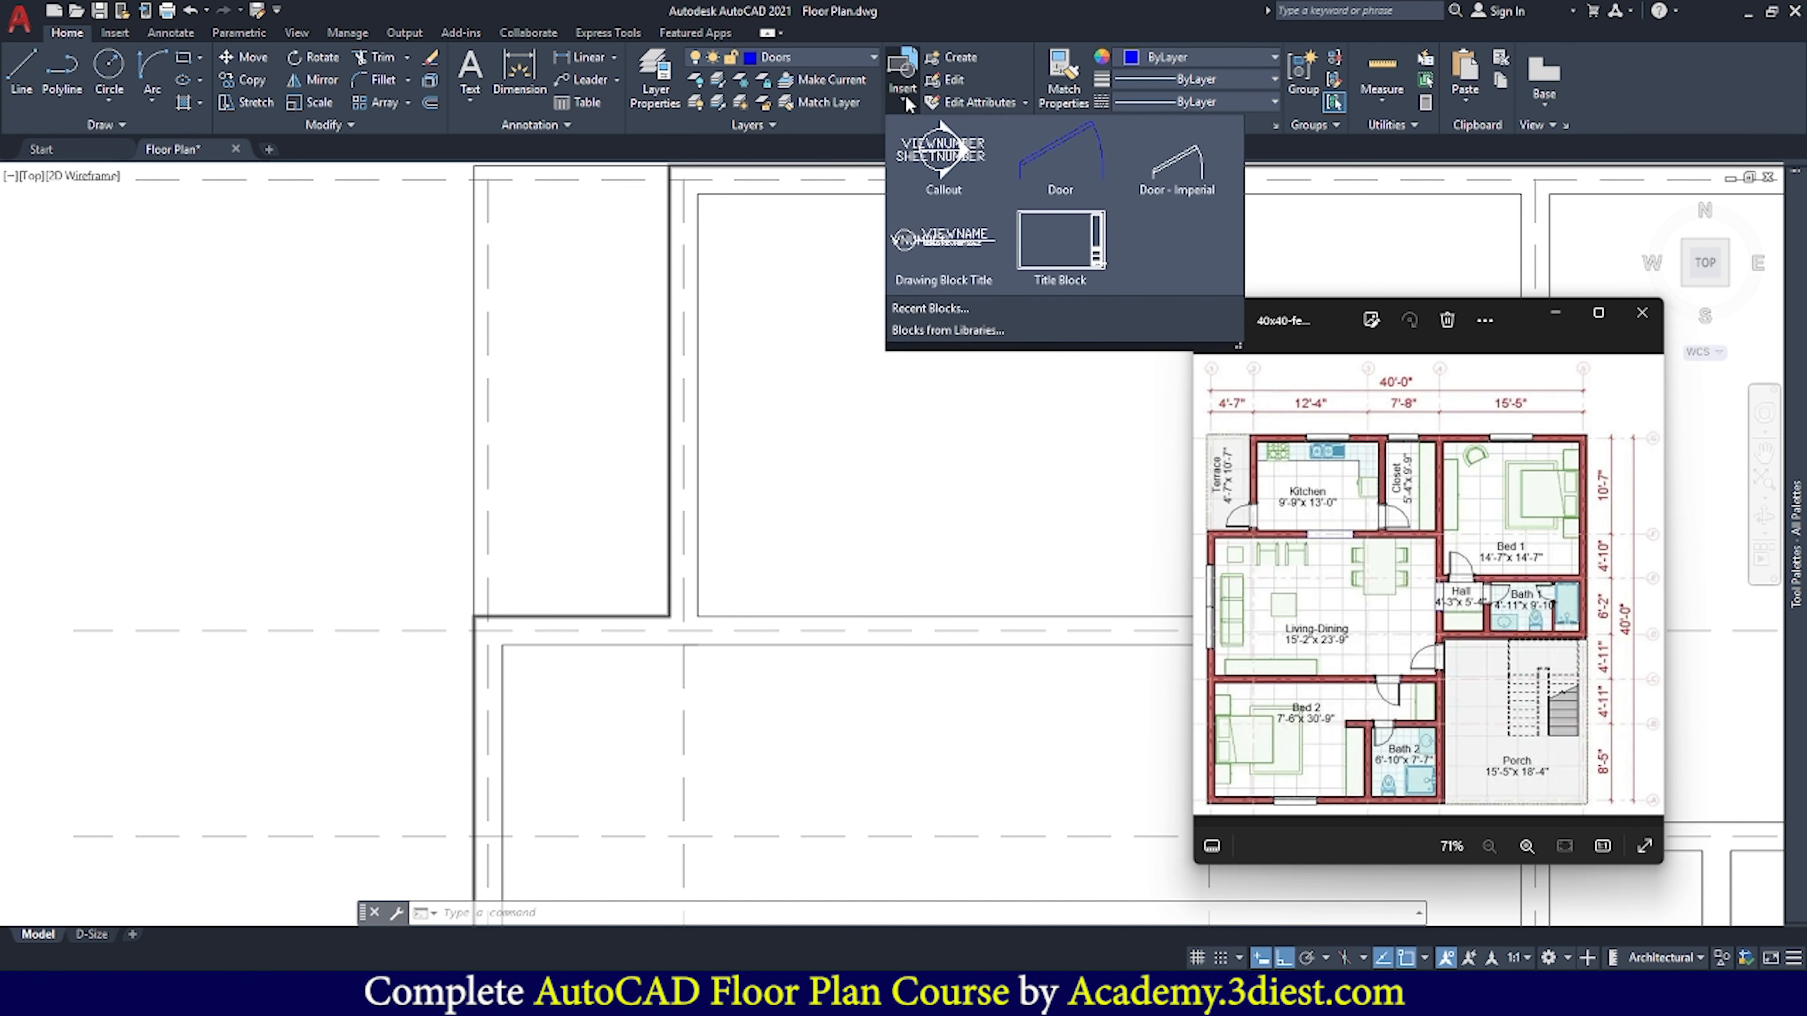
click(1062, 163)
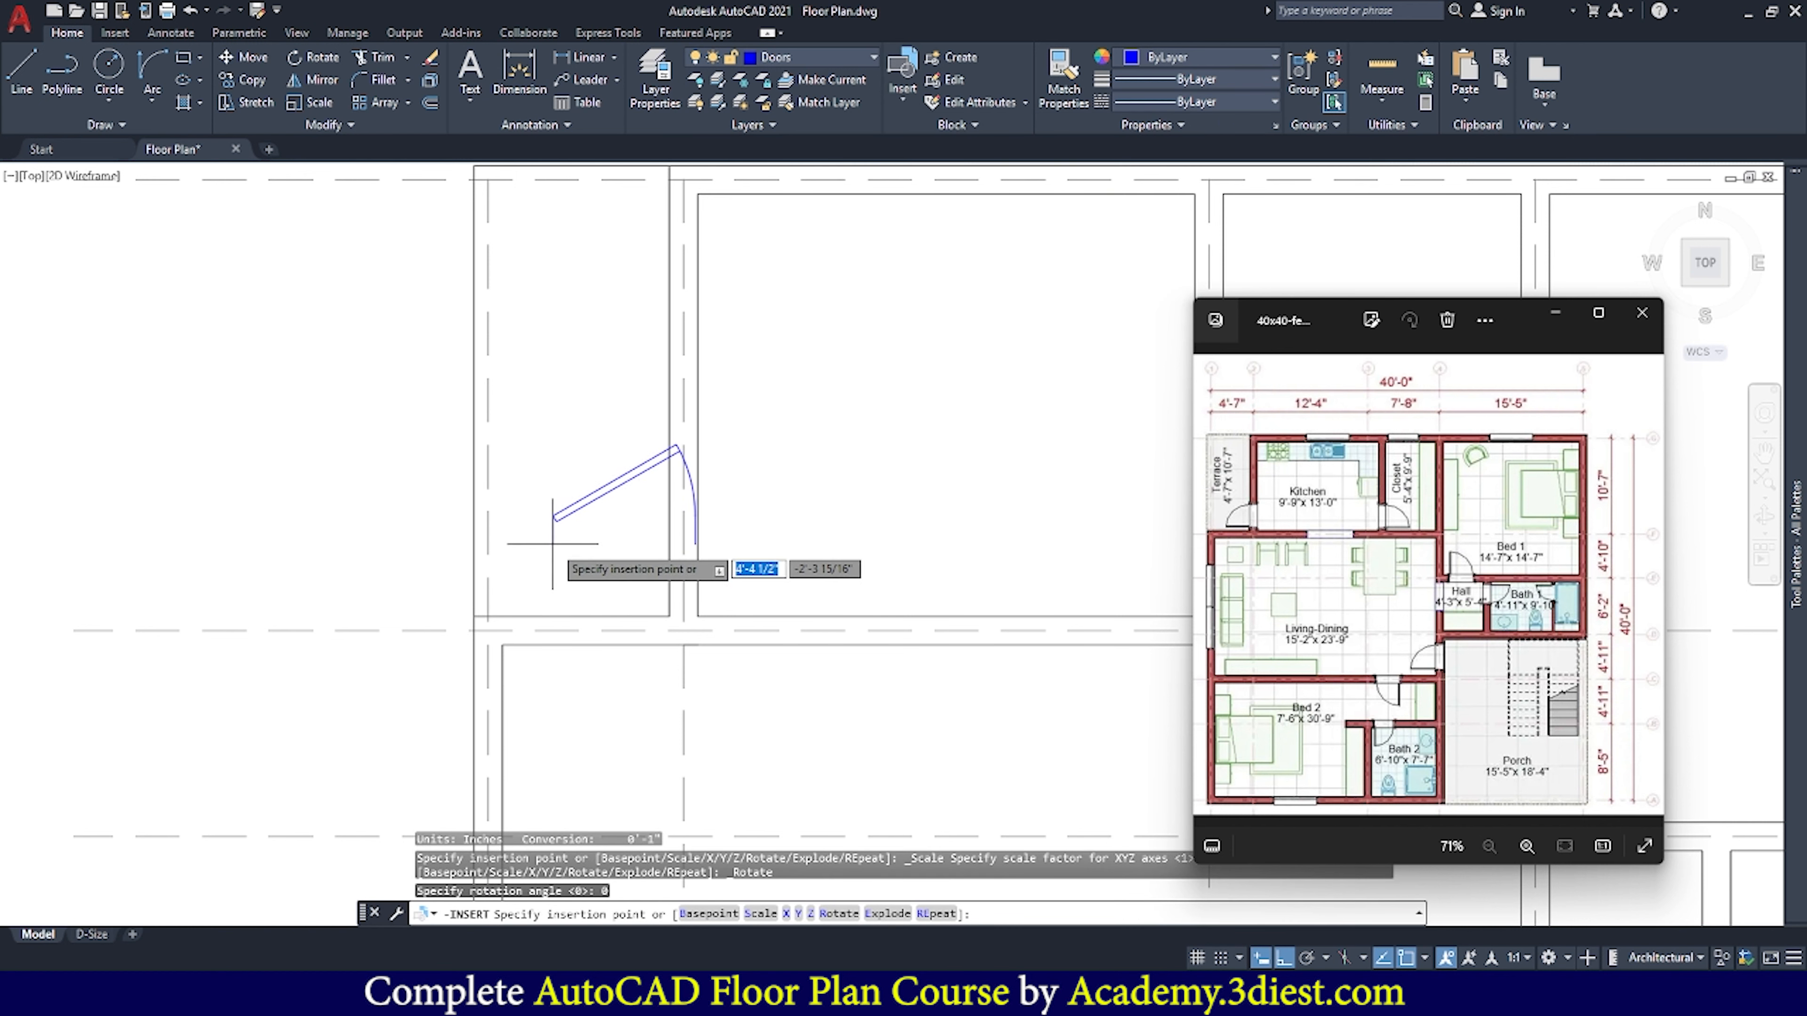
click(754, 515)
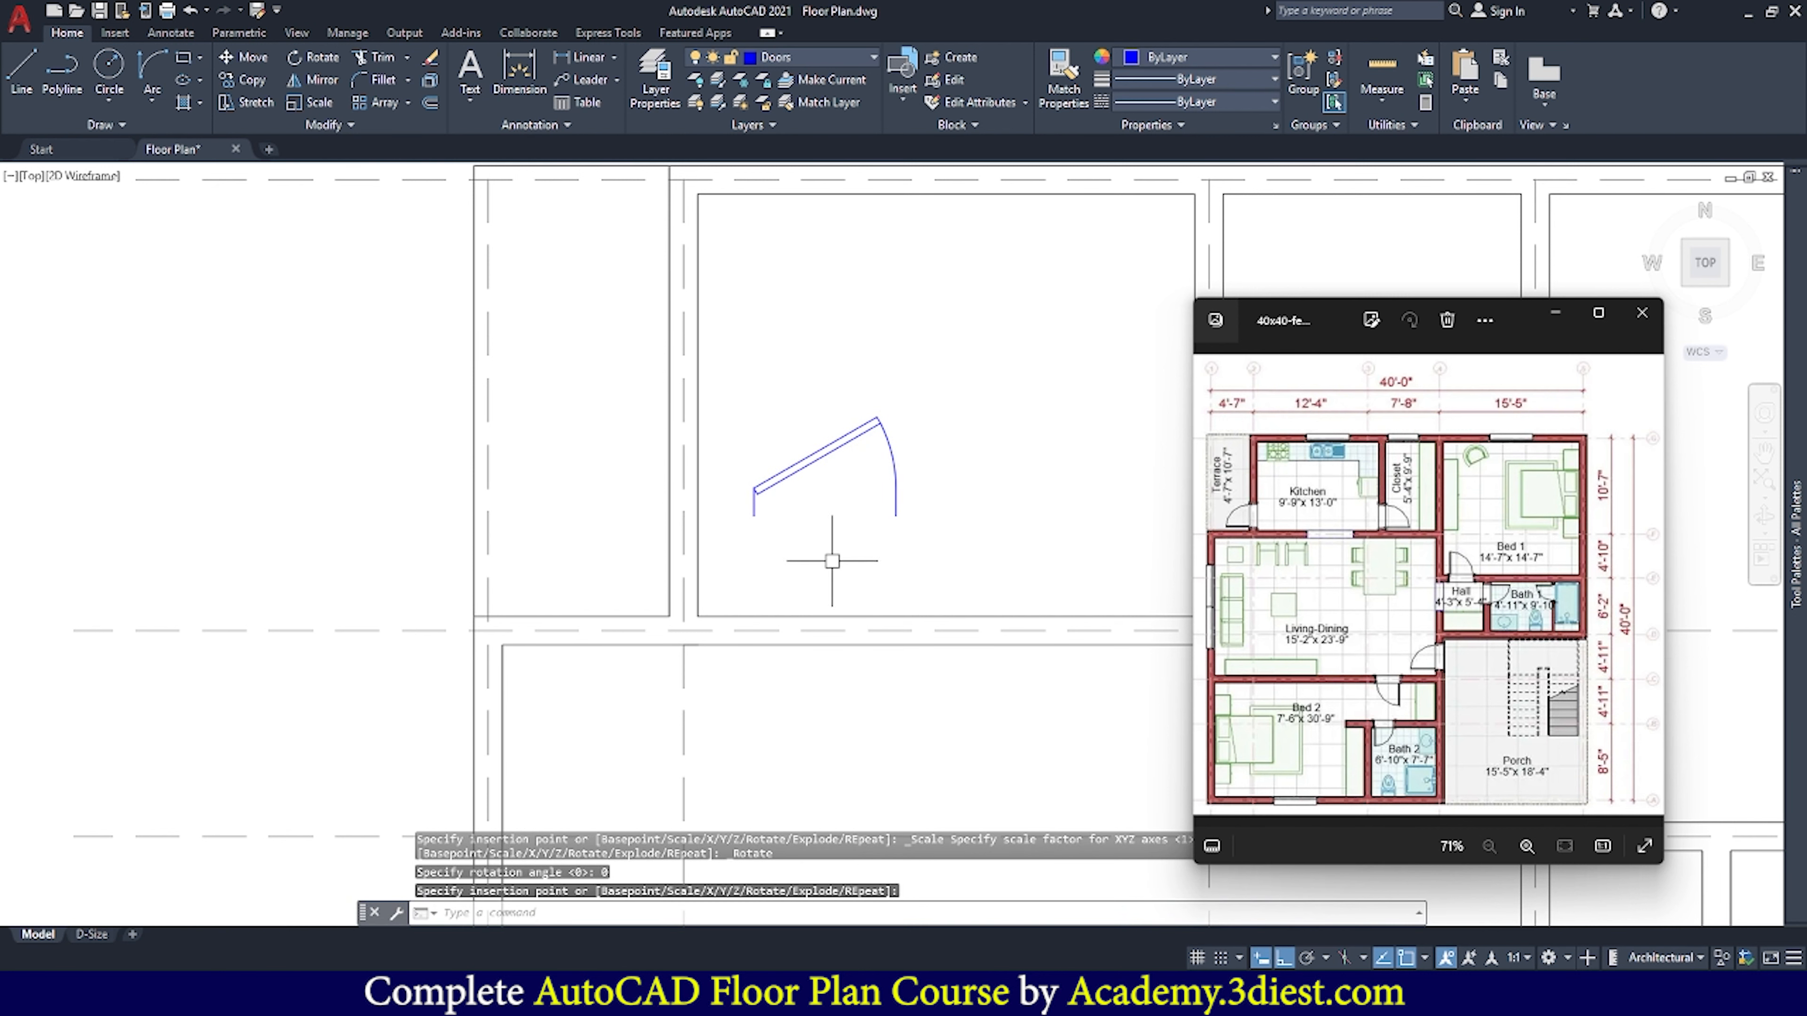
scroll(825, 555, up, 2)
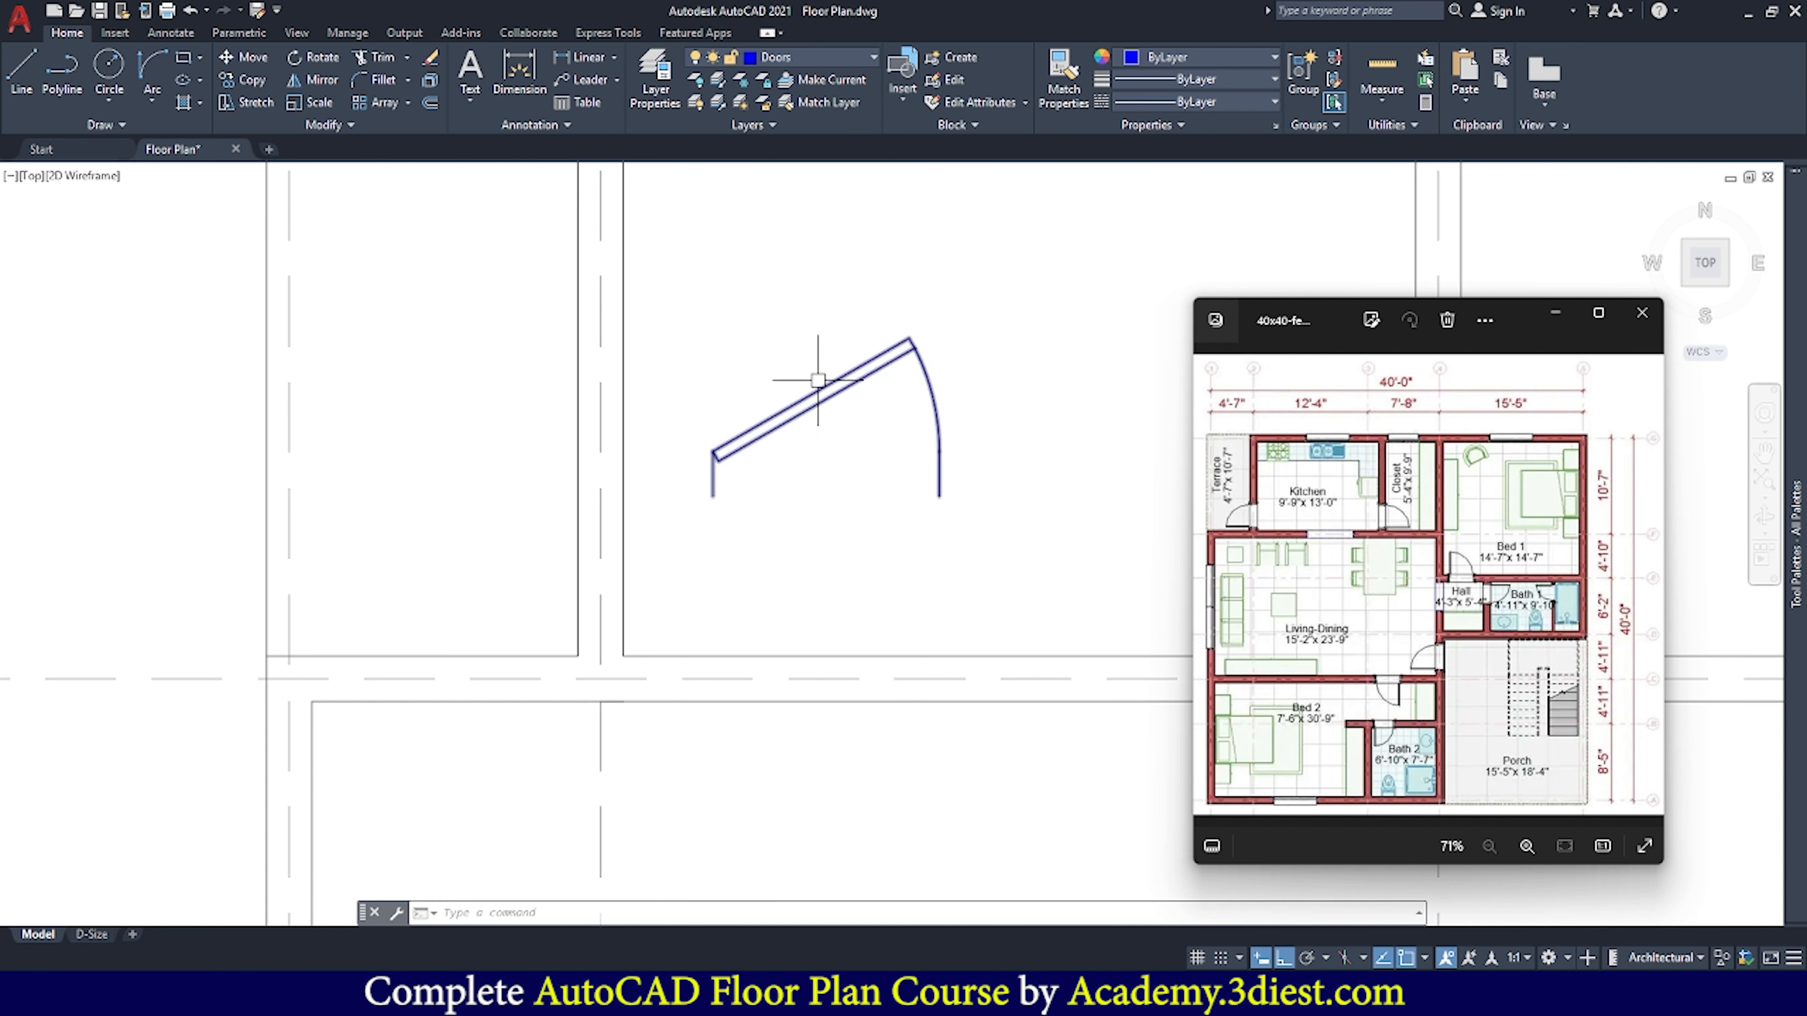
Rotate the door in the kitchen 90° counterclockwise about the free end of its hinge-side jamb line
click(848, 444)
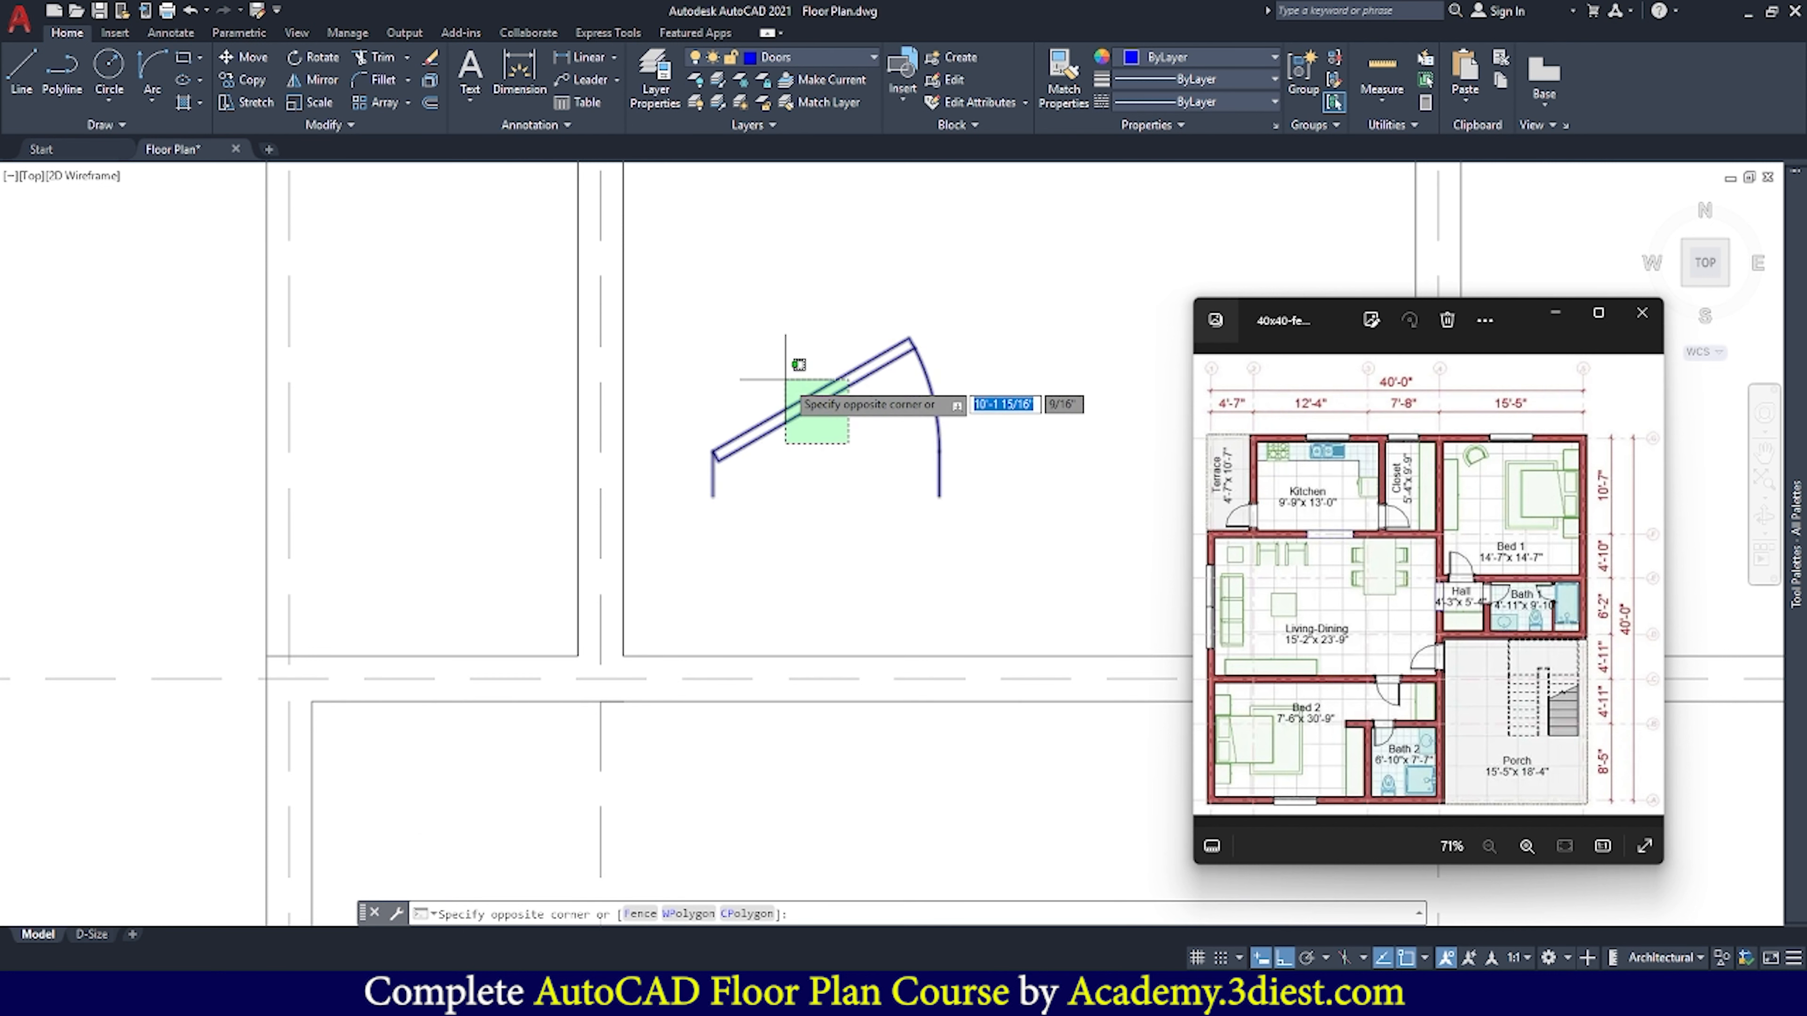
click(785, 379)
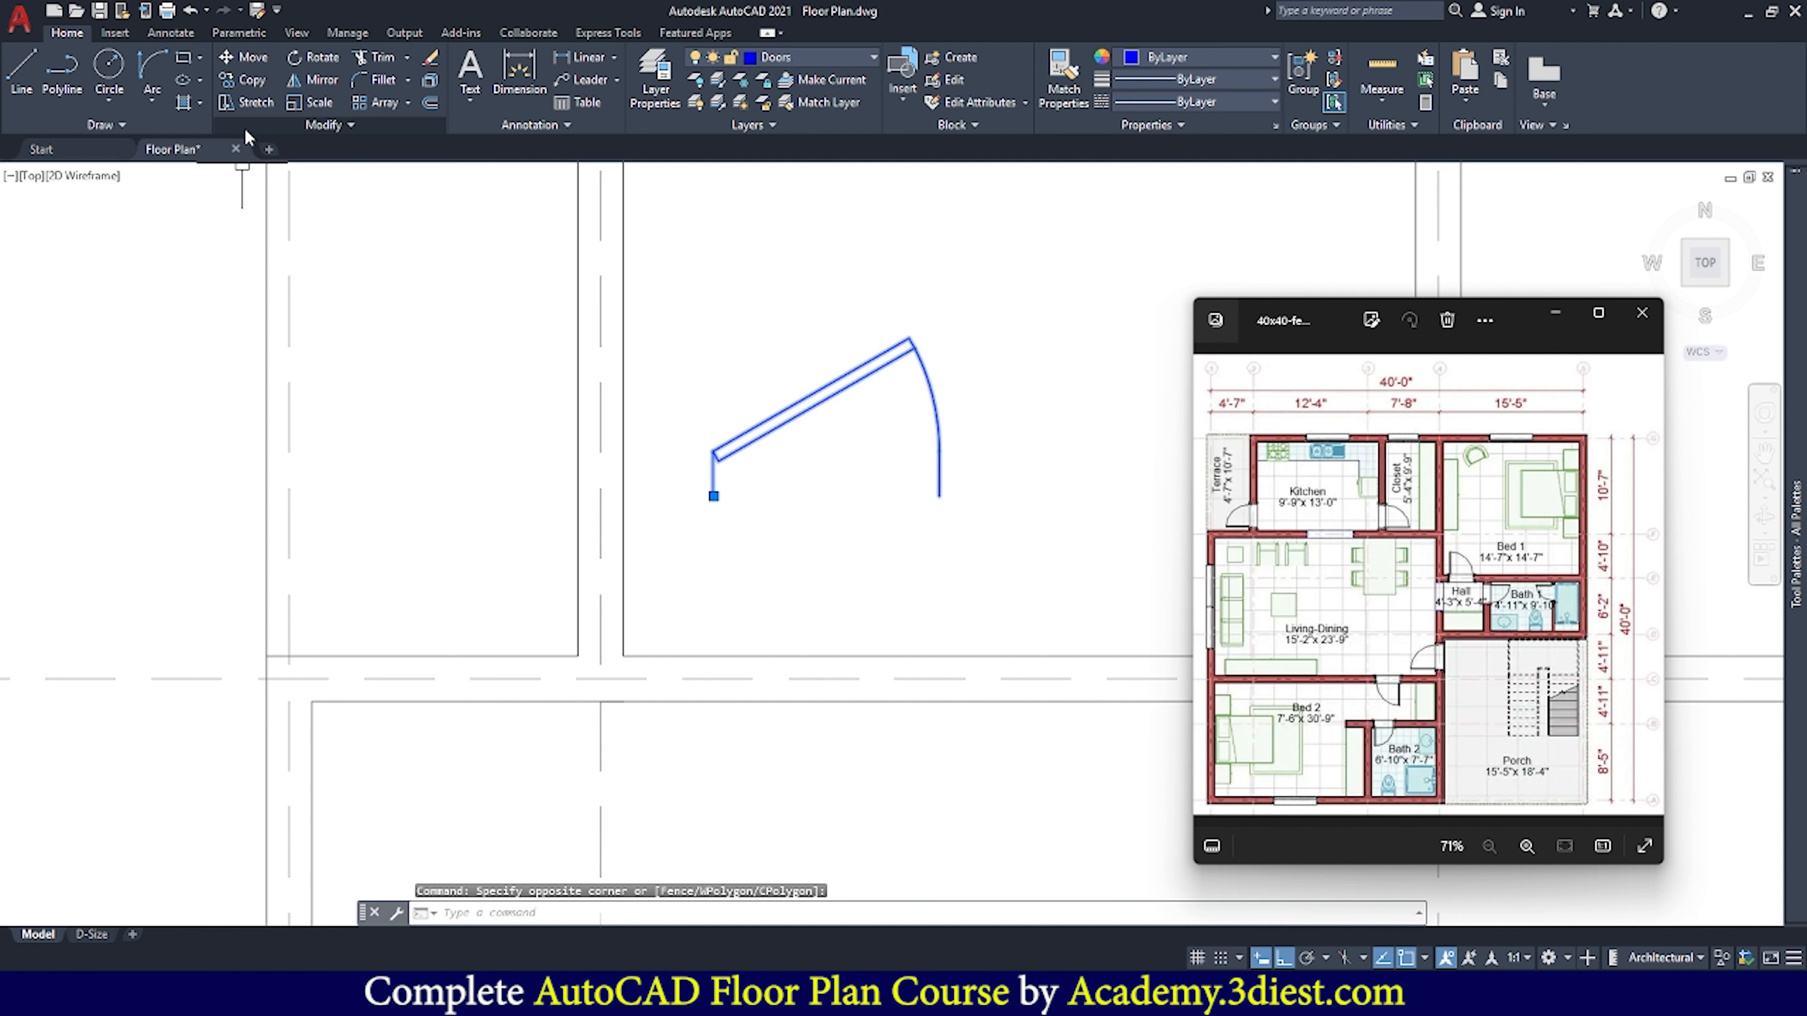
click(317, 58)
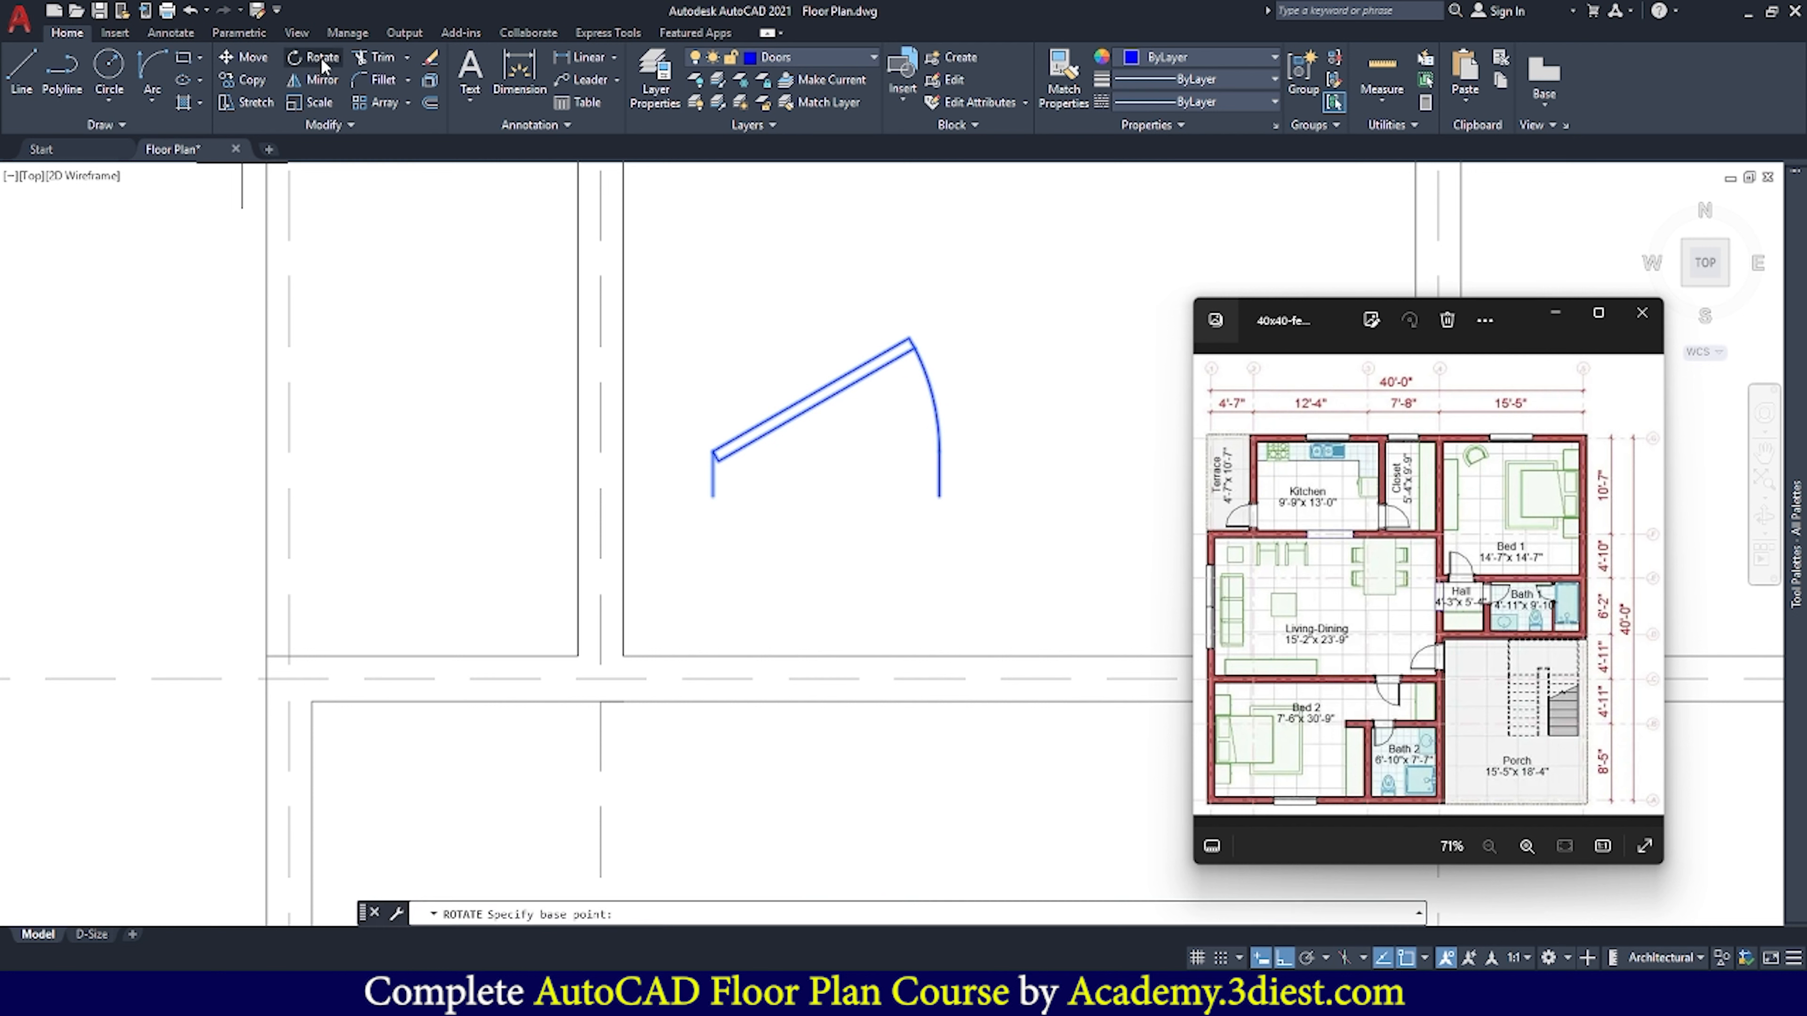
click(711, 496)
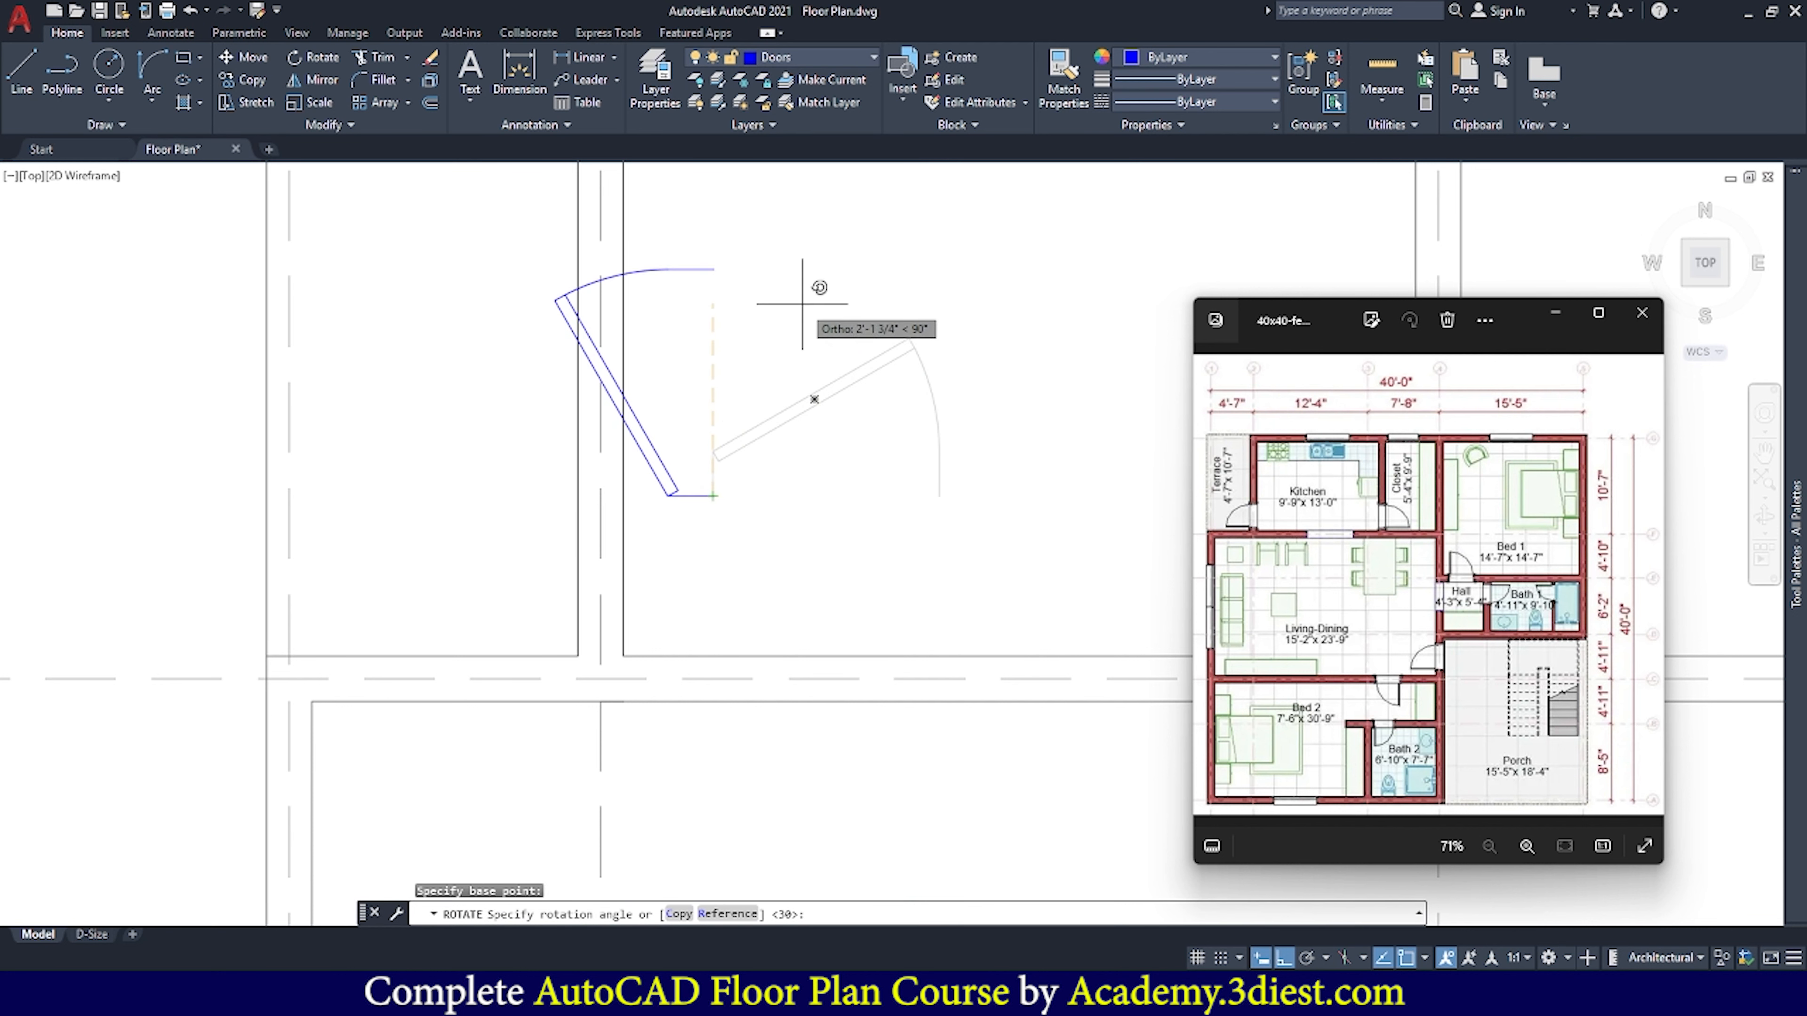
click(799, 253)
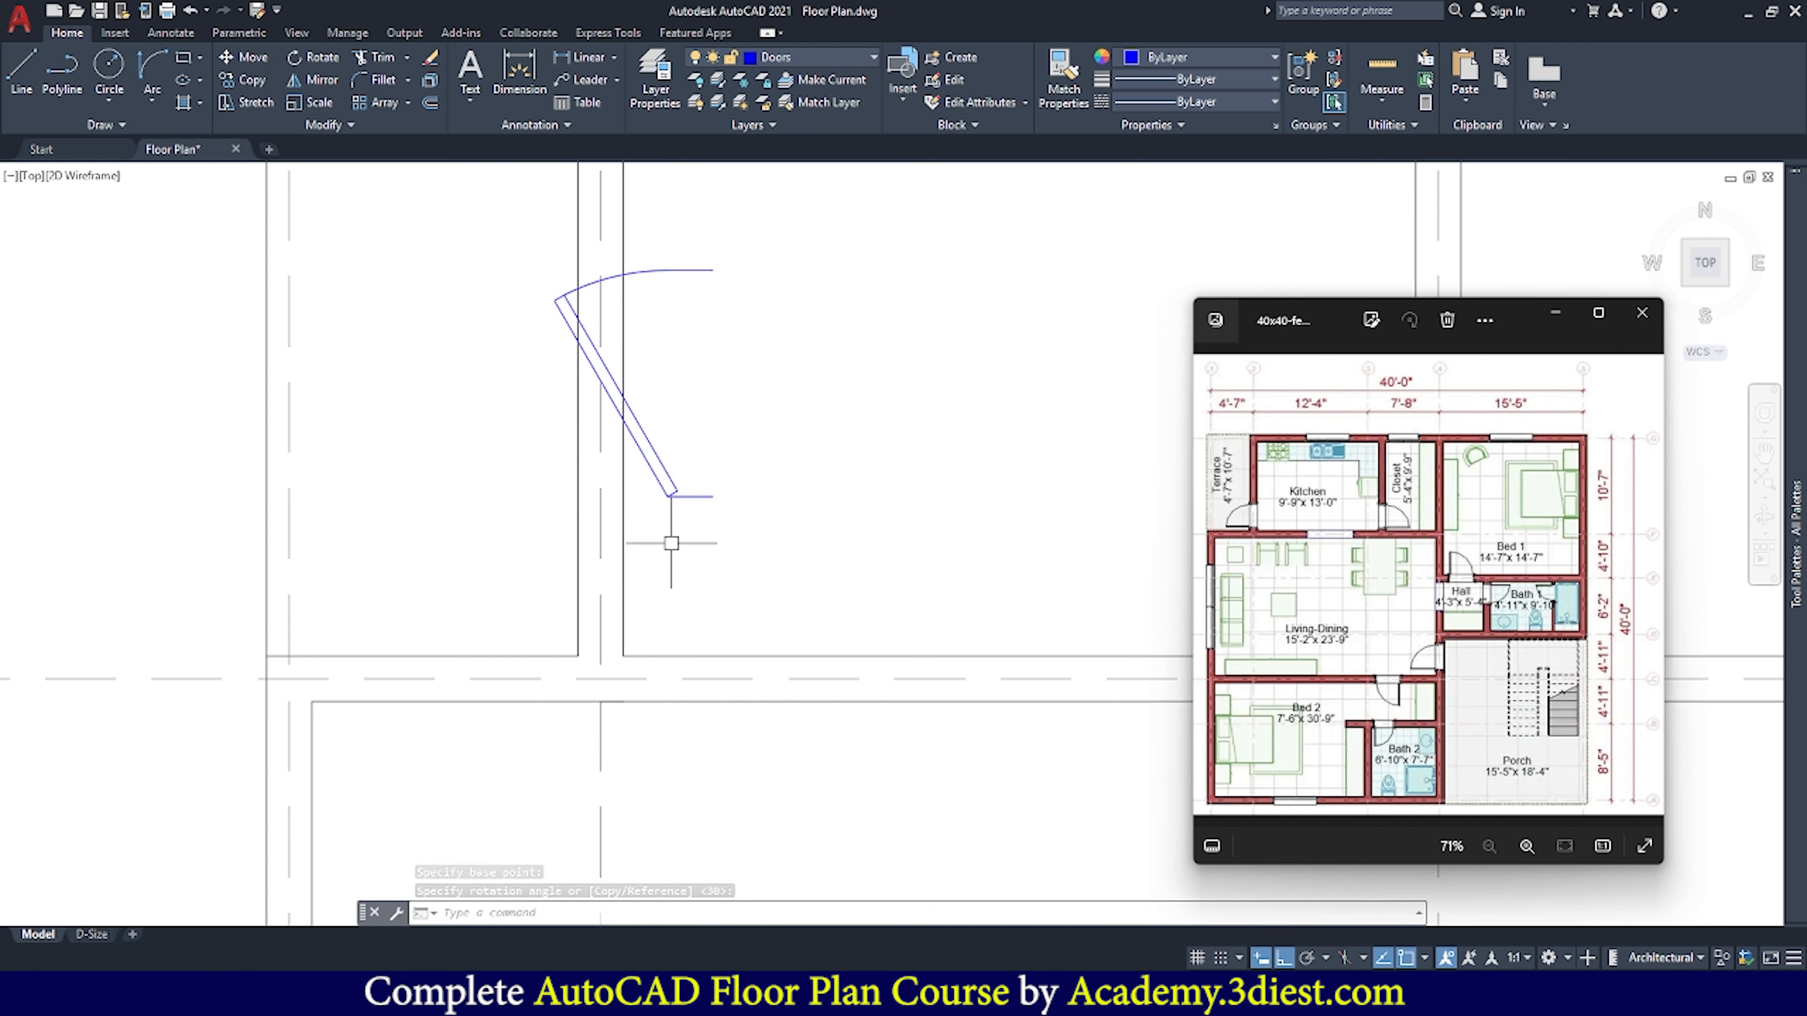
Move the door by its jamb endpoint to the kitchen's lower-left inner corner, across the terrace wall
click(663, 470)
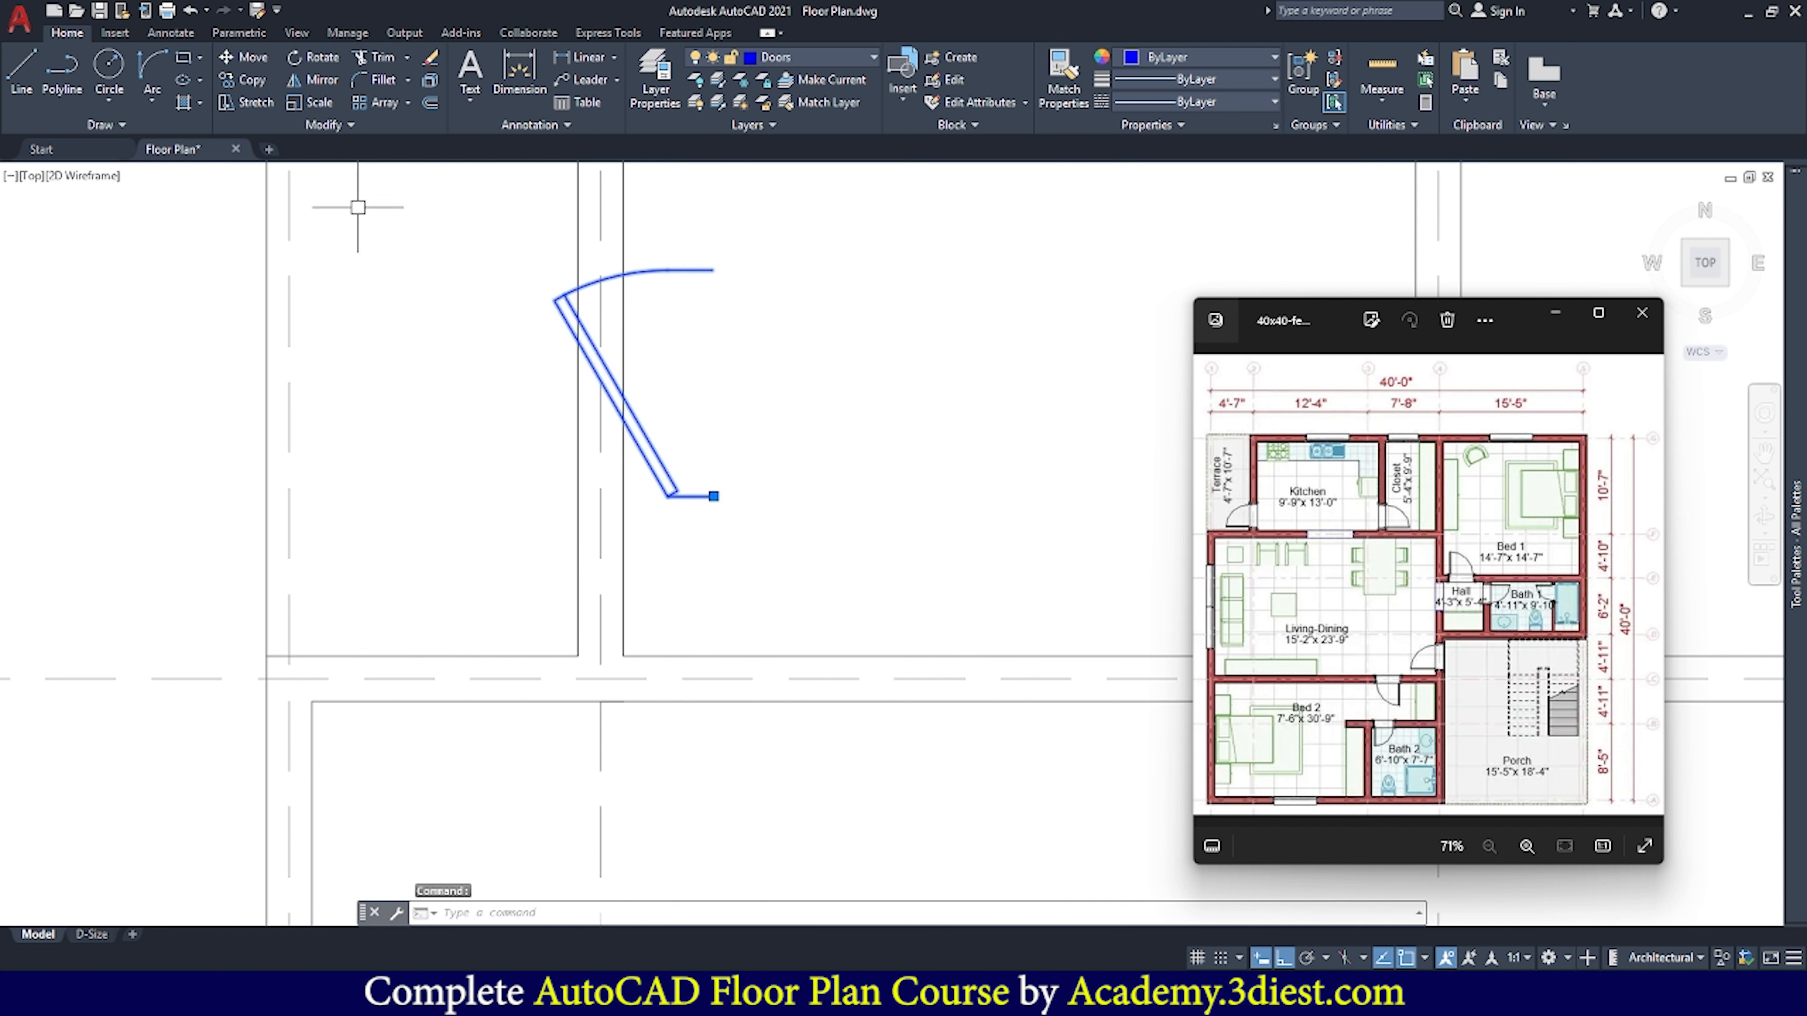
click(252, 64)
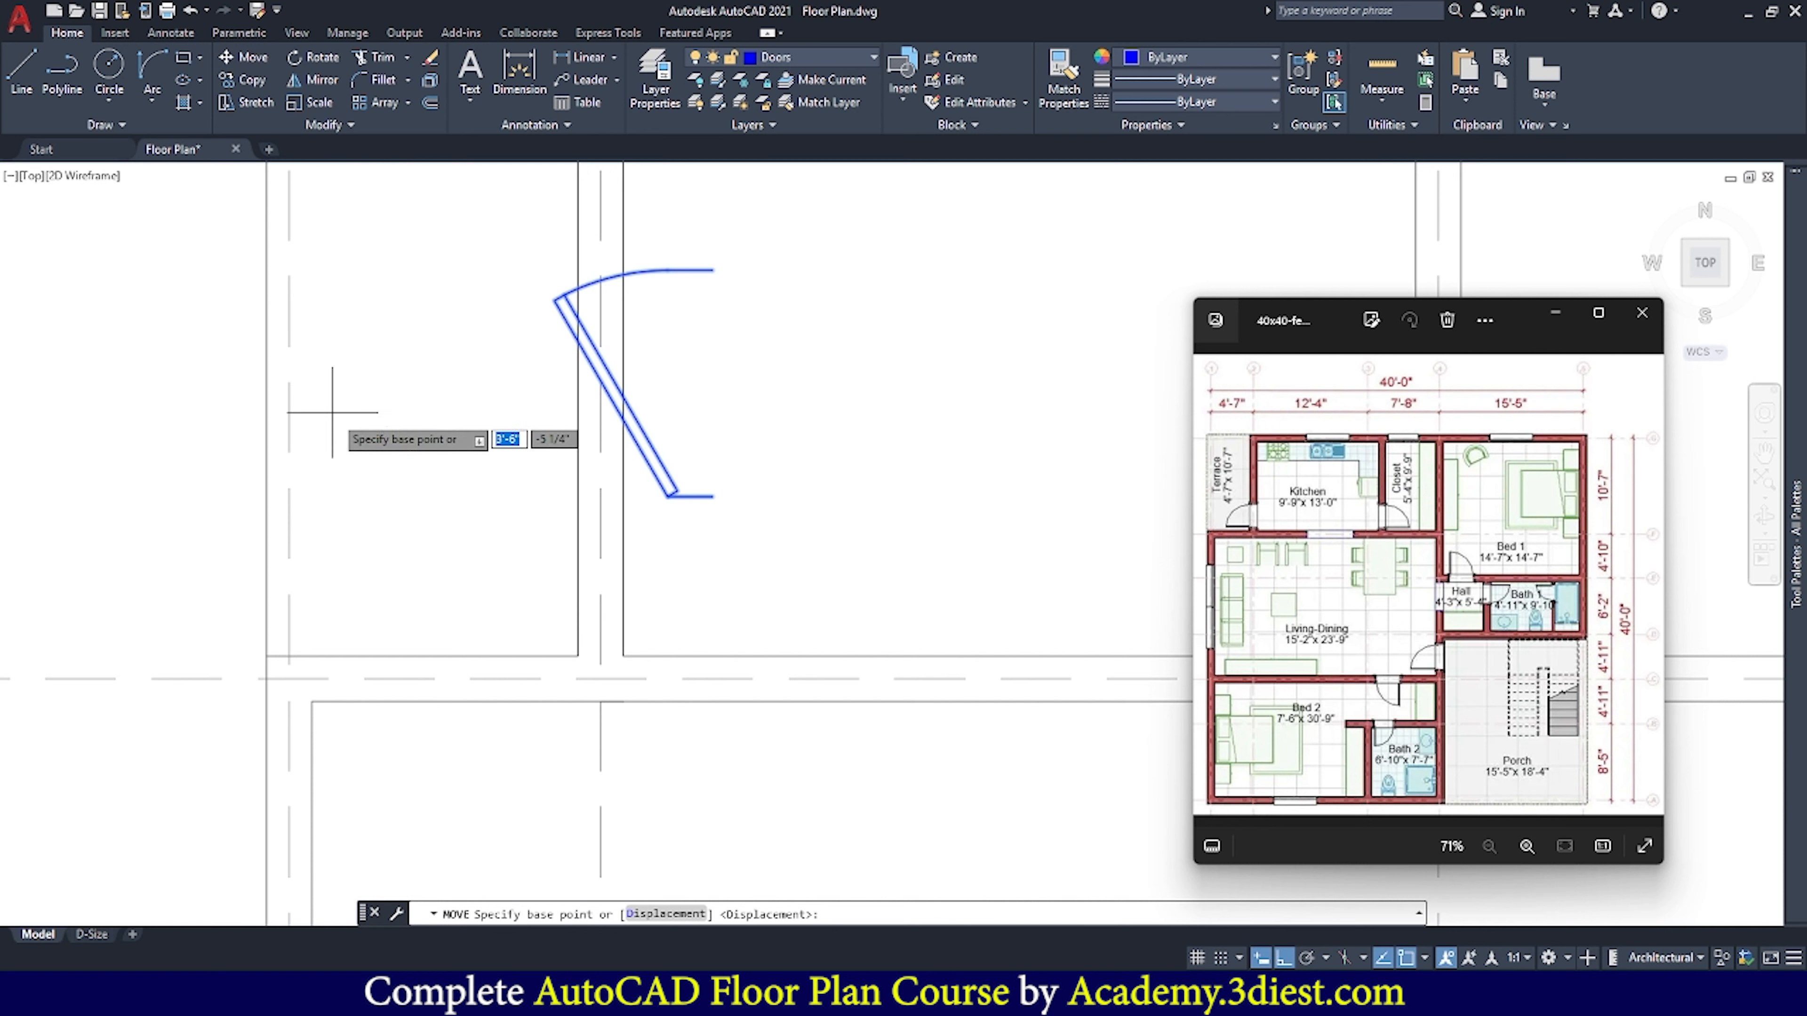
click(713, 495)
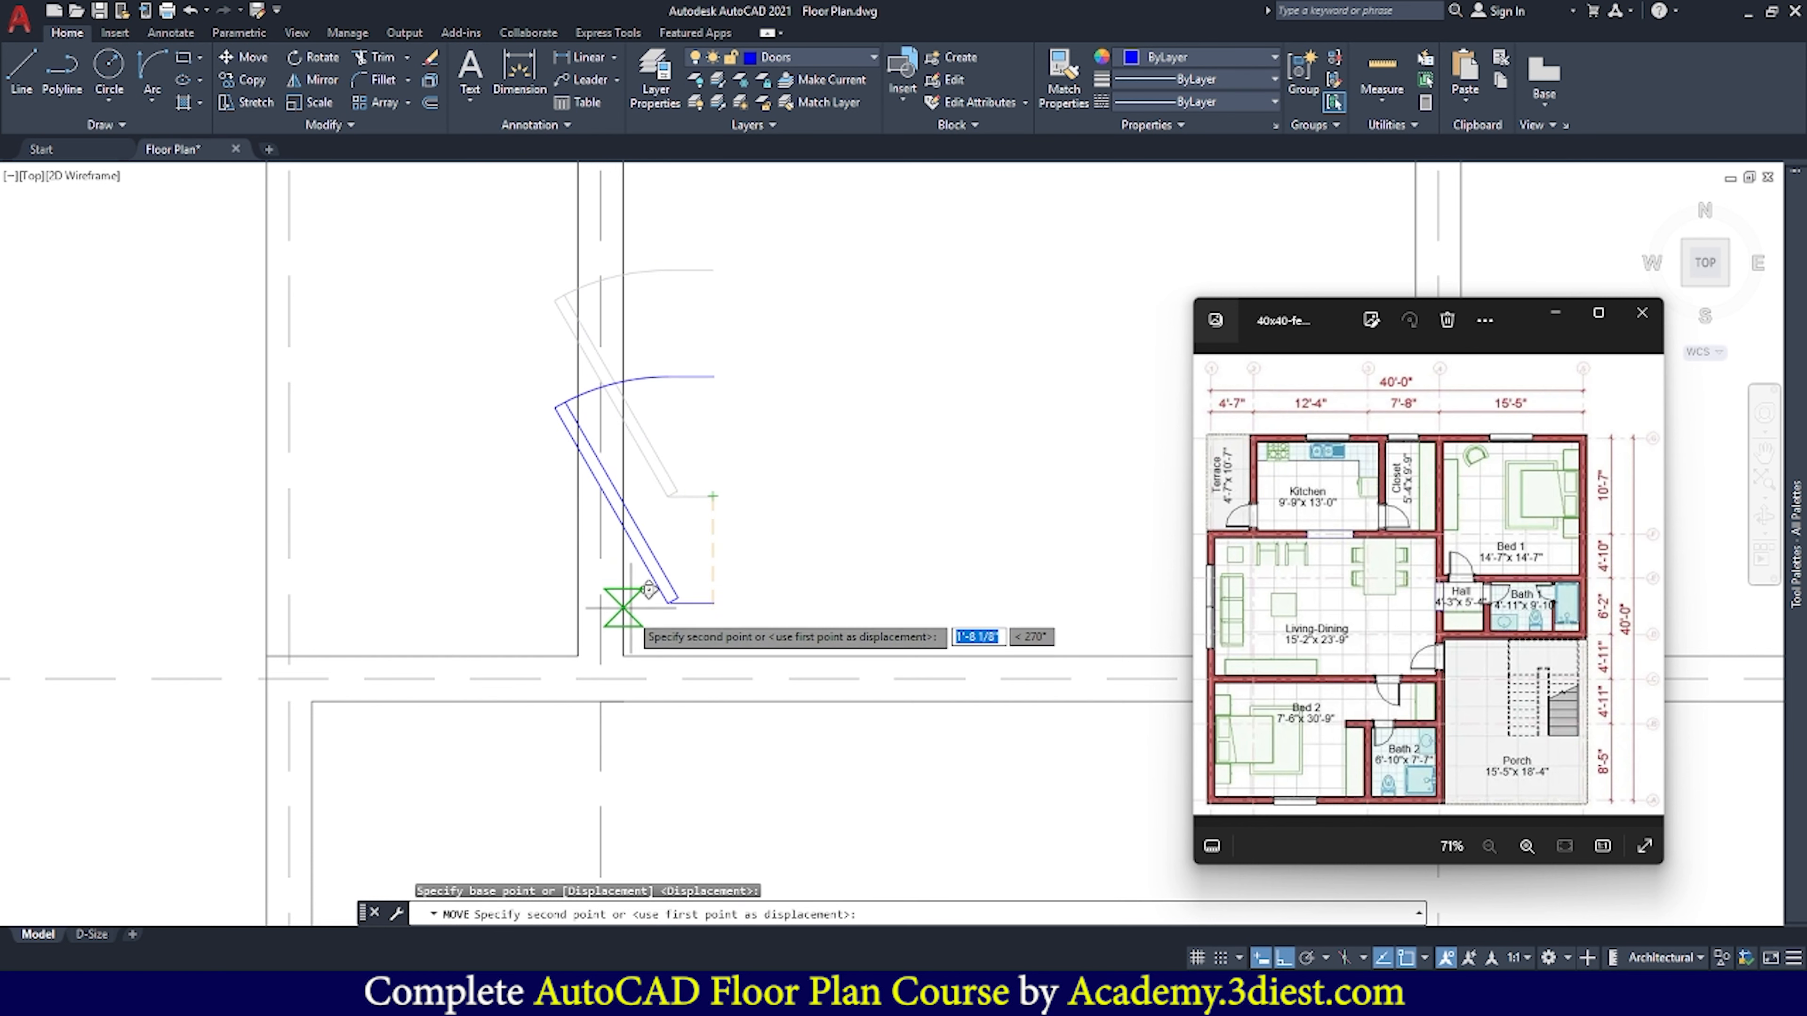
click(624, 654)
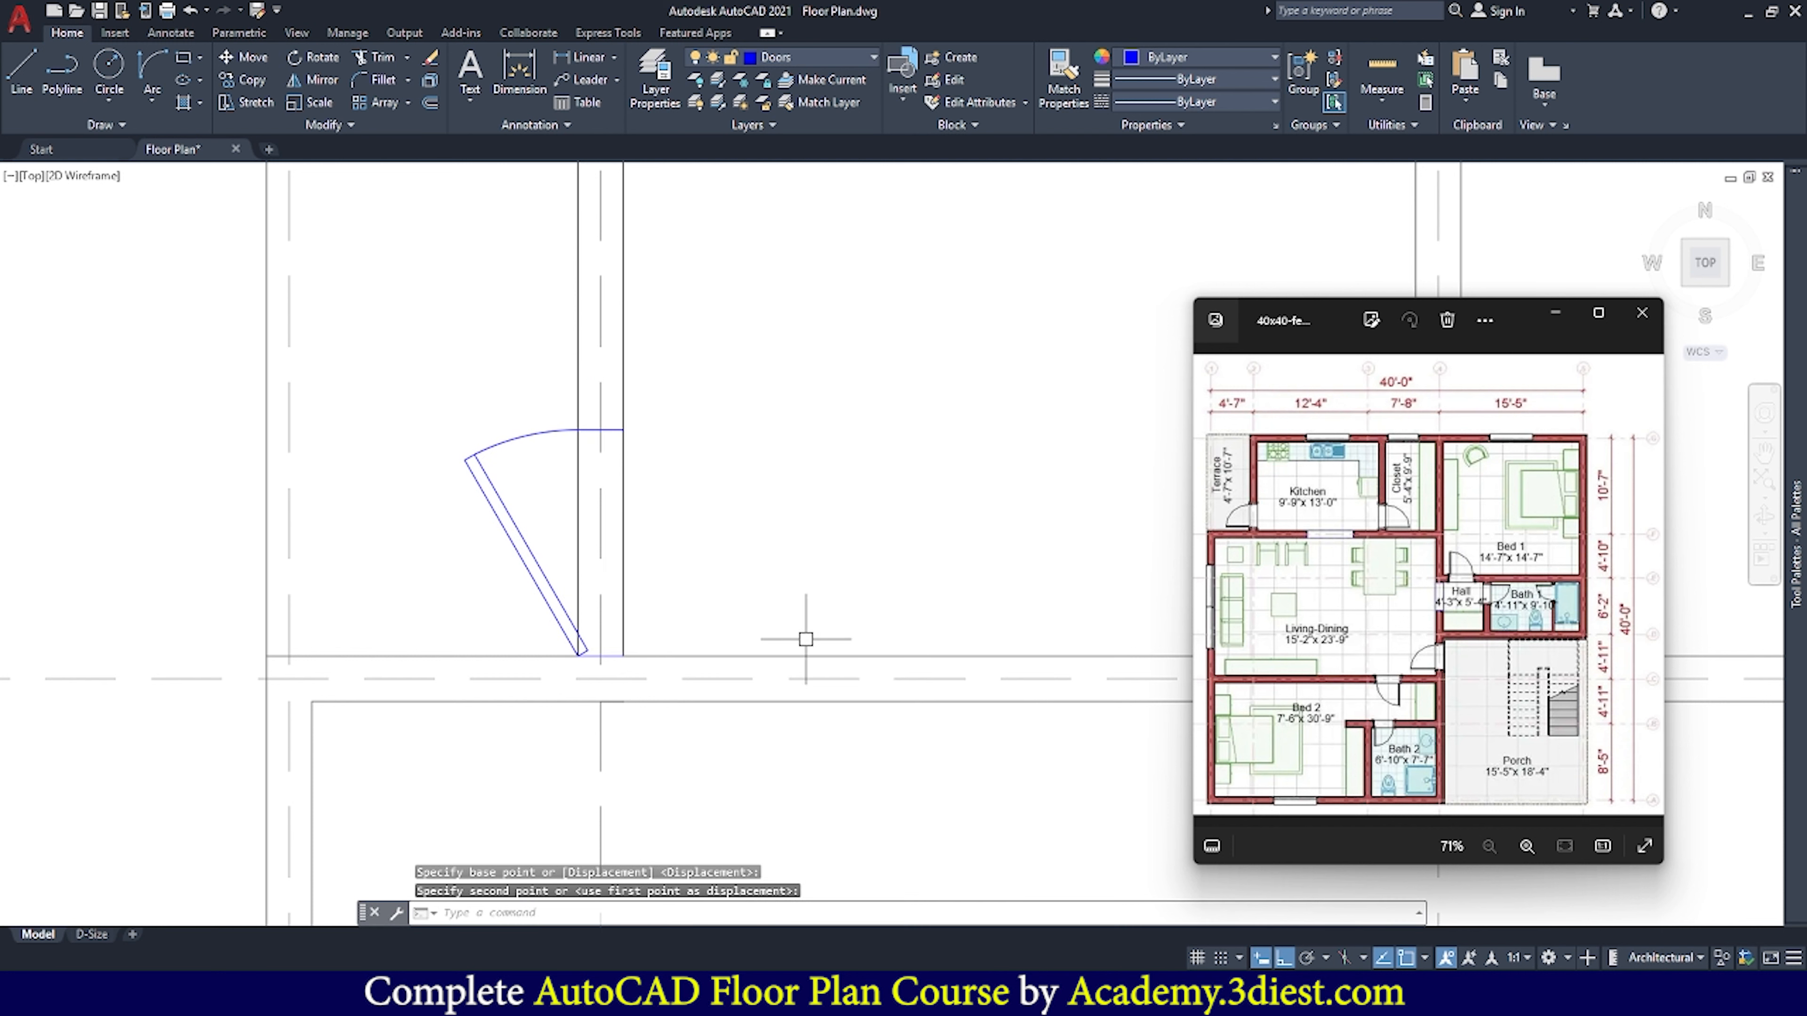
key(Escape)
Move the door 2" straight up along the terrace wall from the kitchen corner
scroll(576, 661, up, 1)
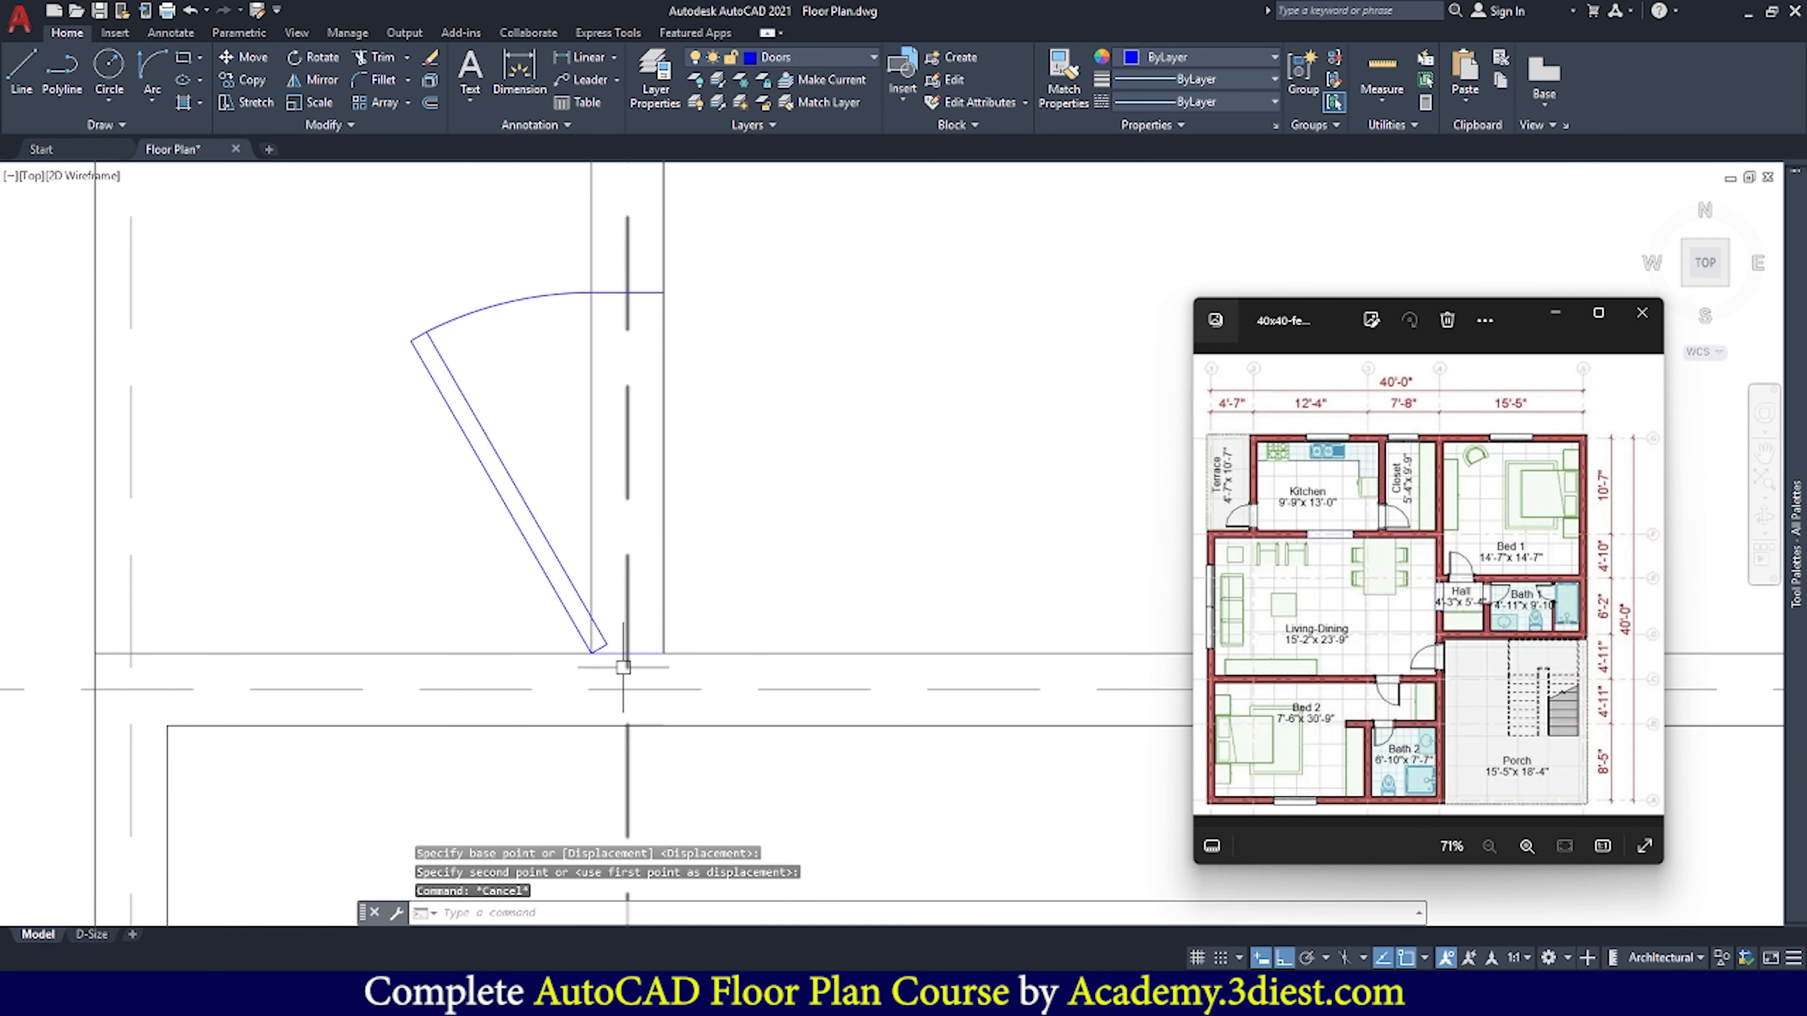
scroll(583, 655, up, 1)
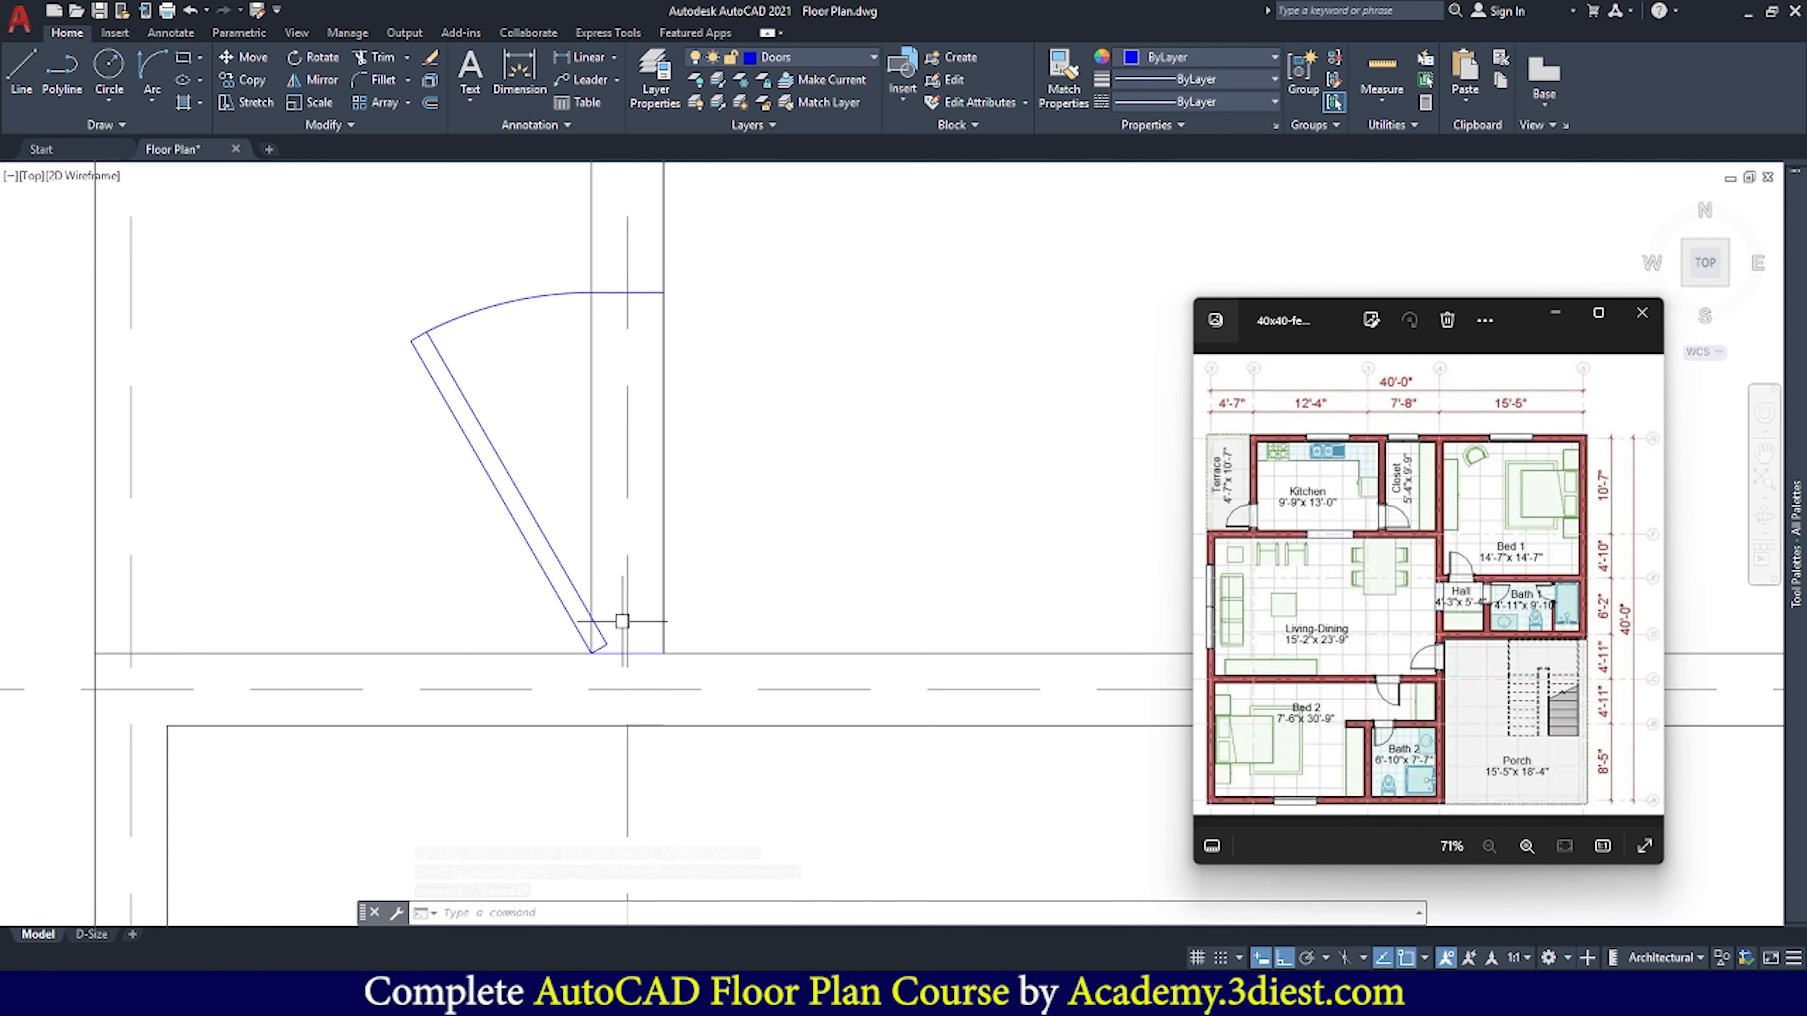
click(566, 567)
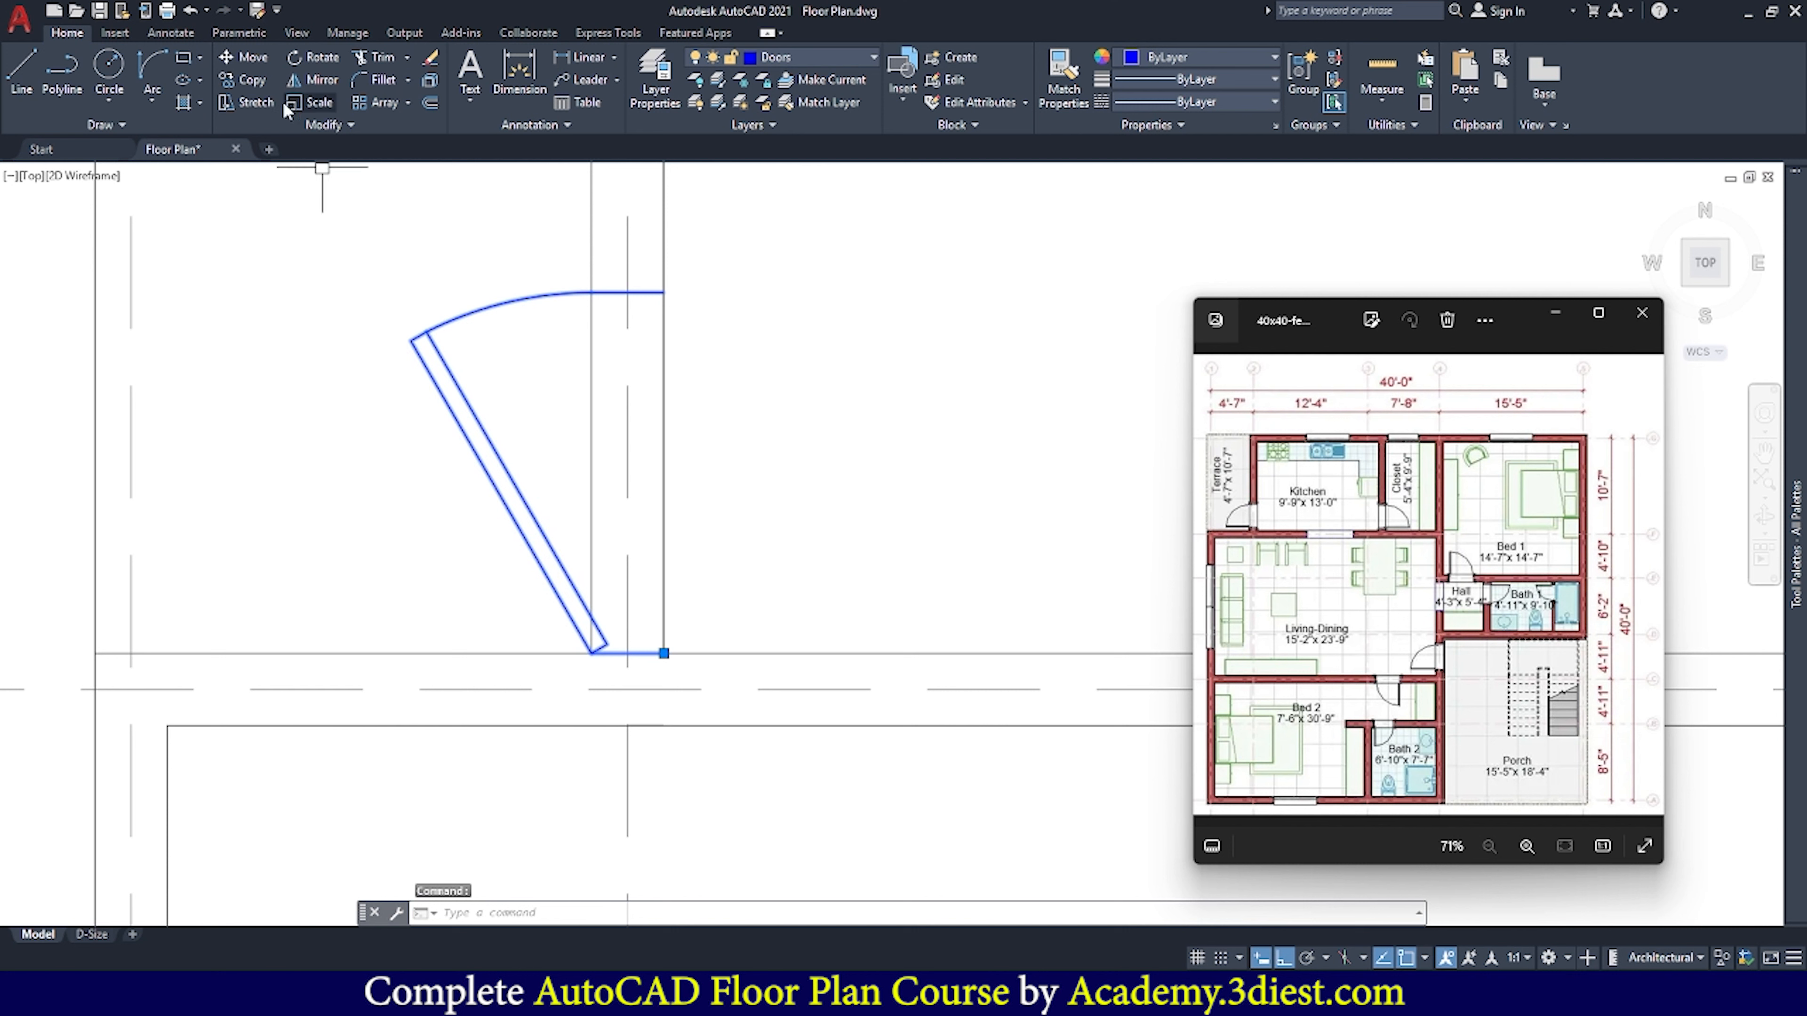
click(244, 56)
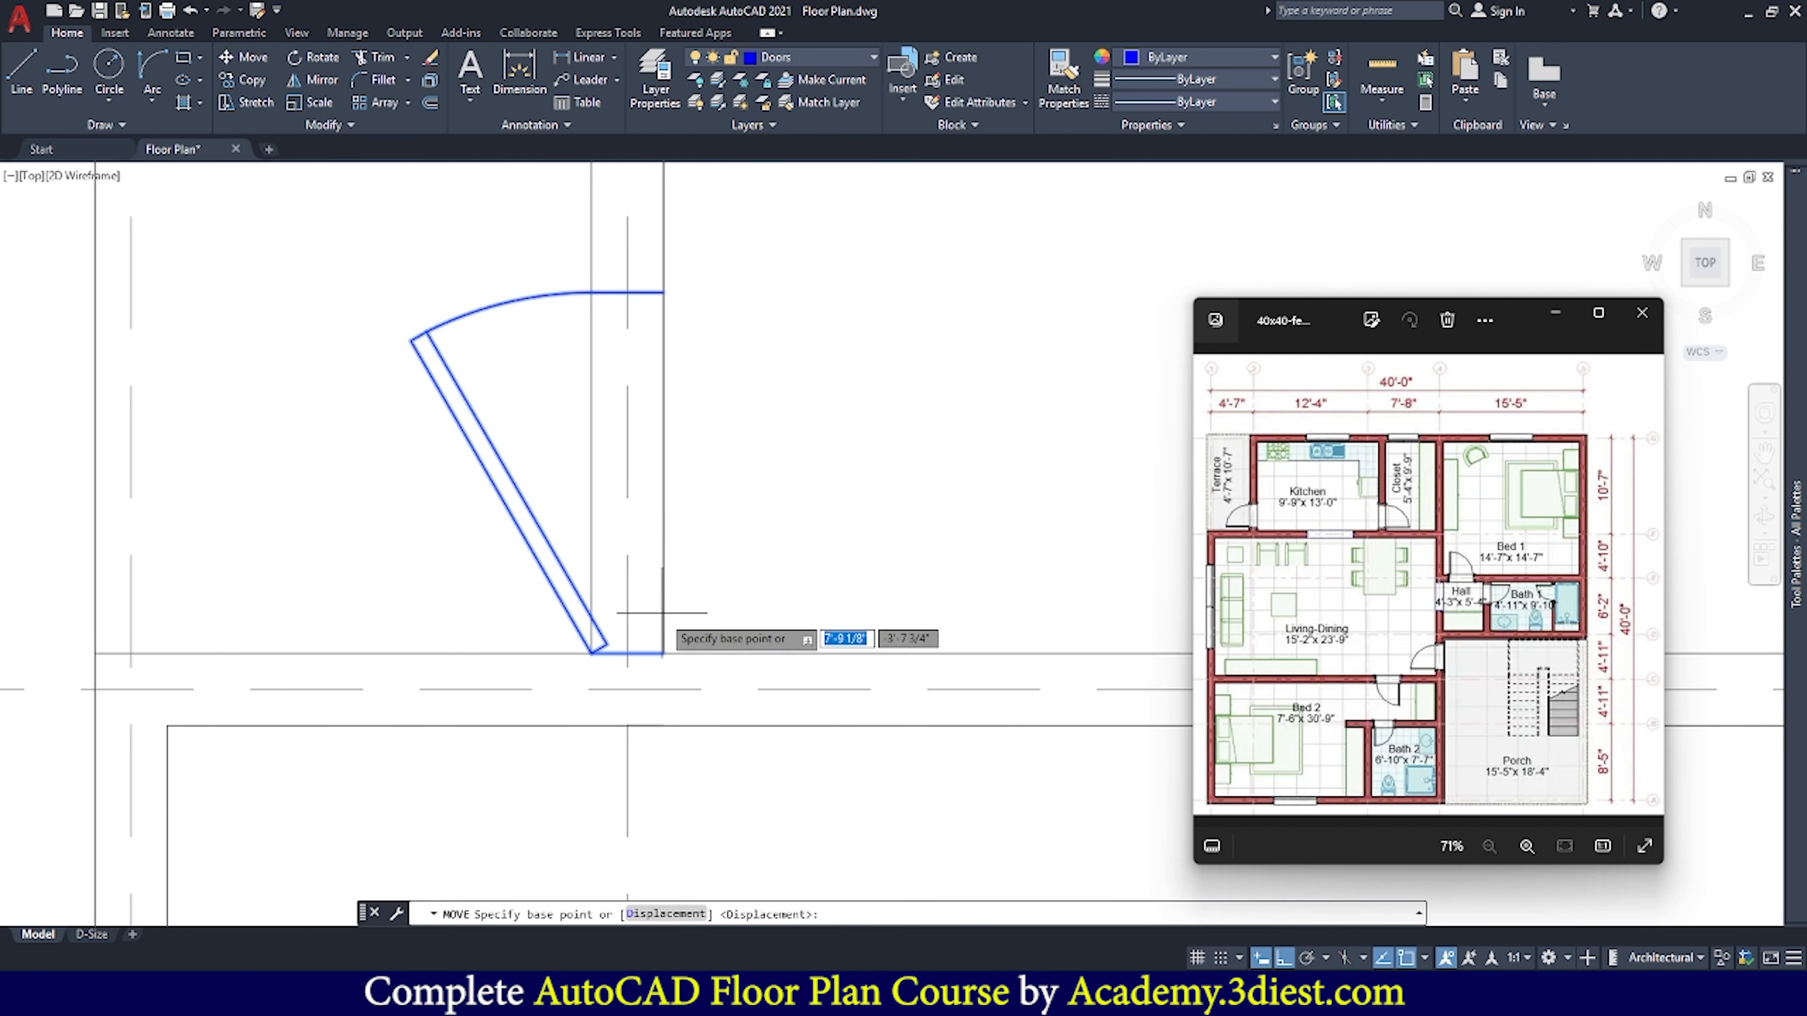
click(663, 654)
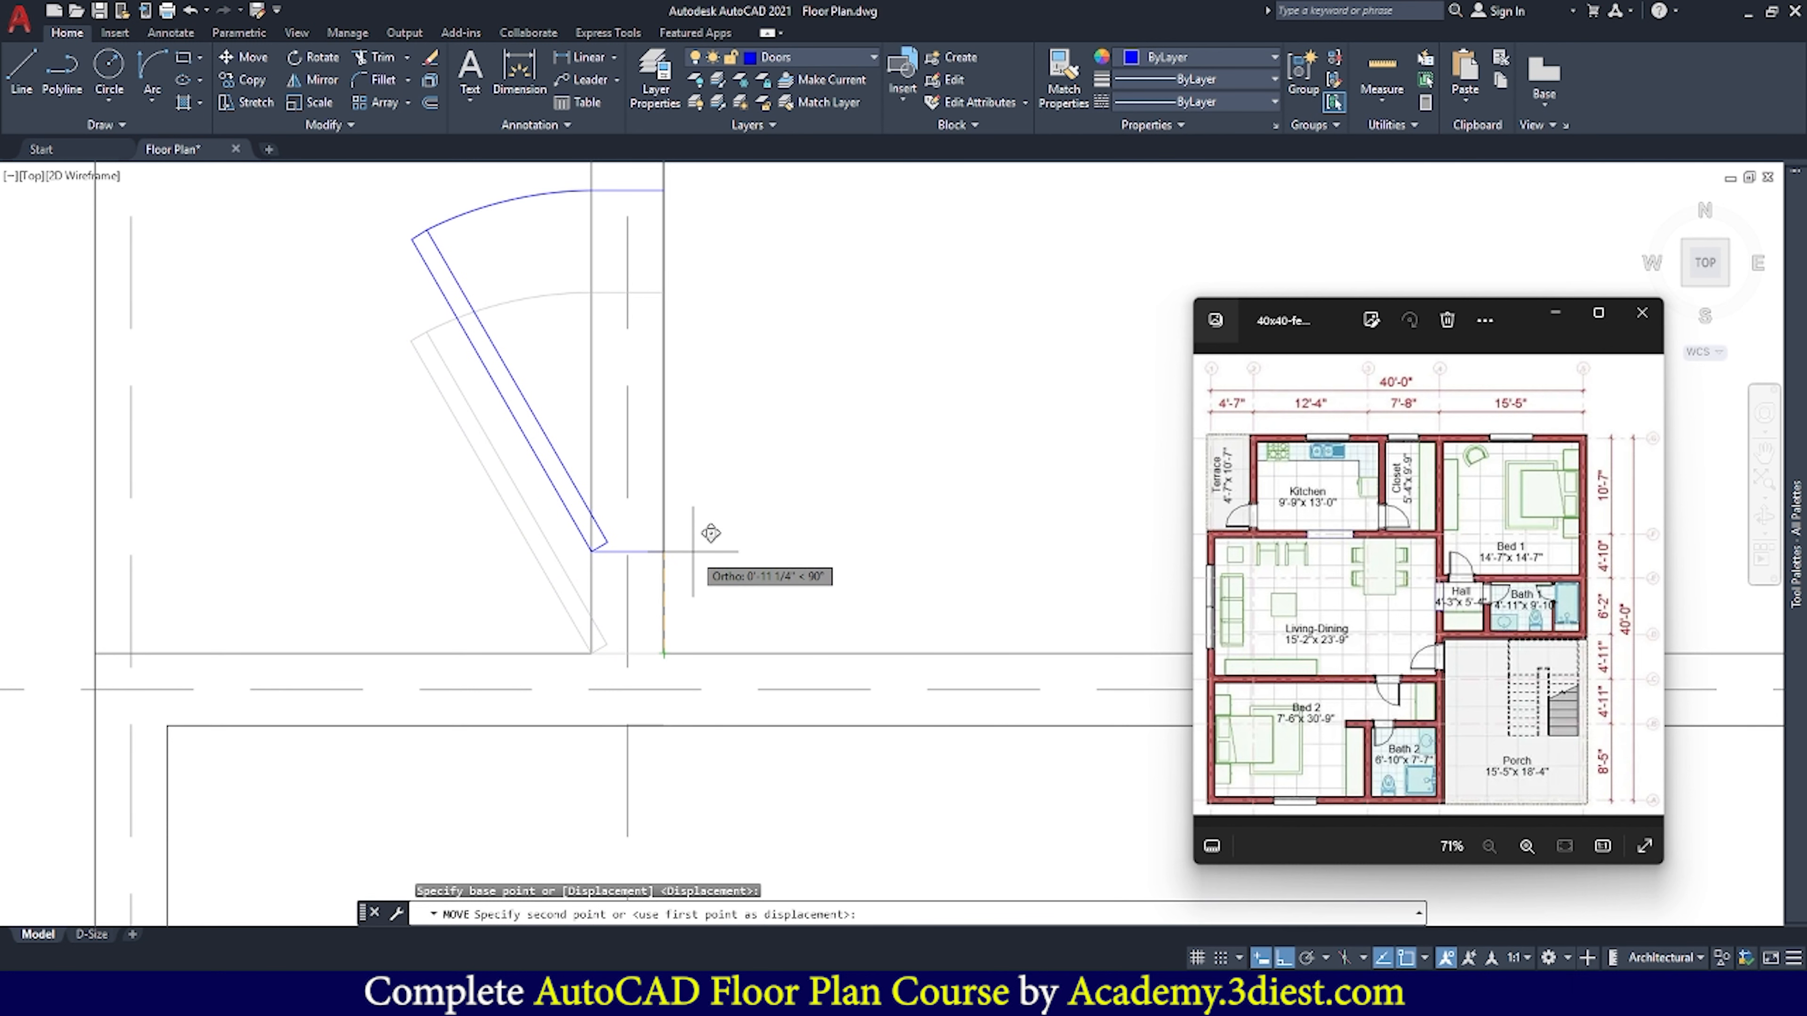
text(2)
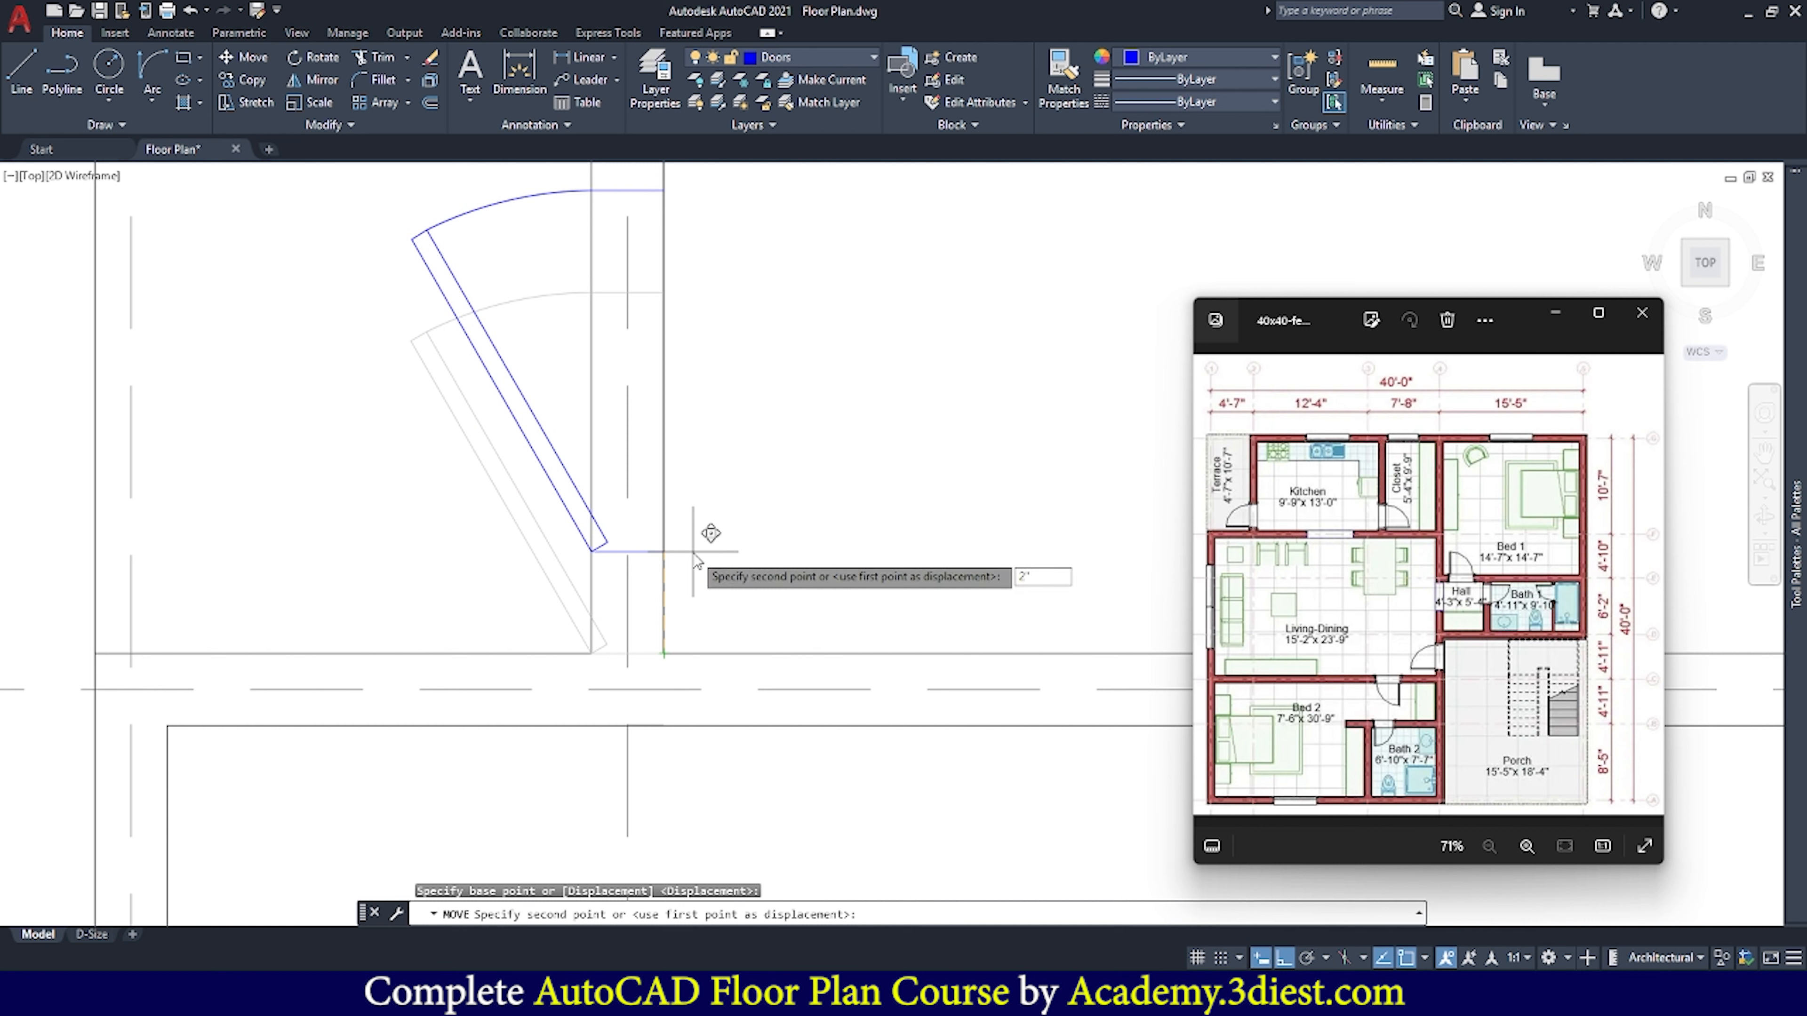
key(Return)
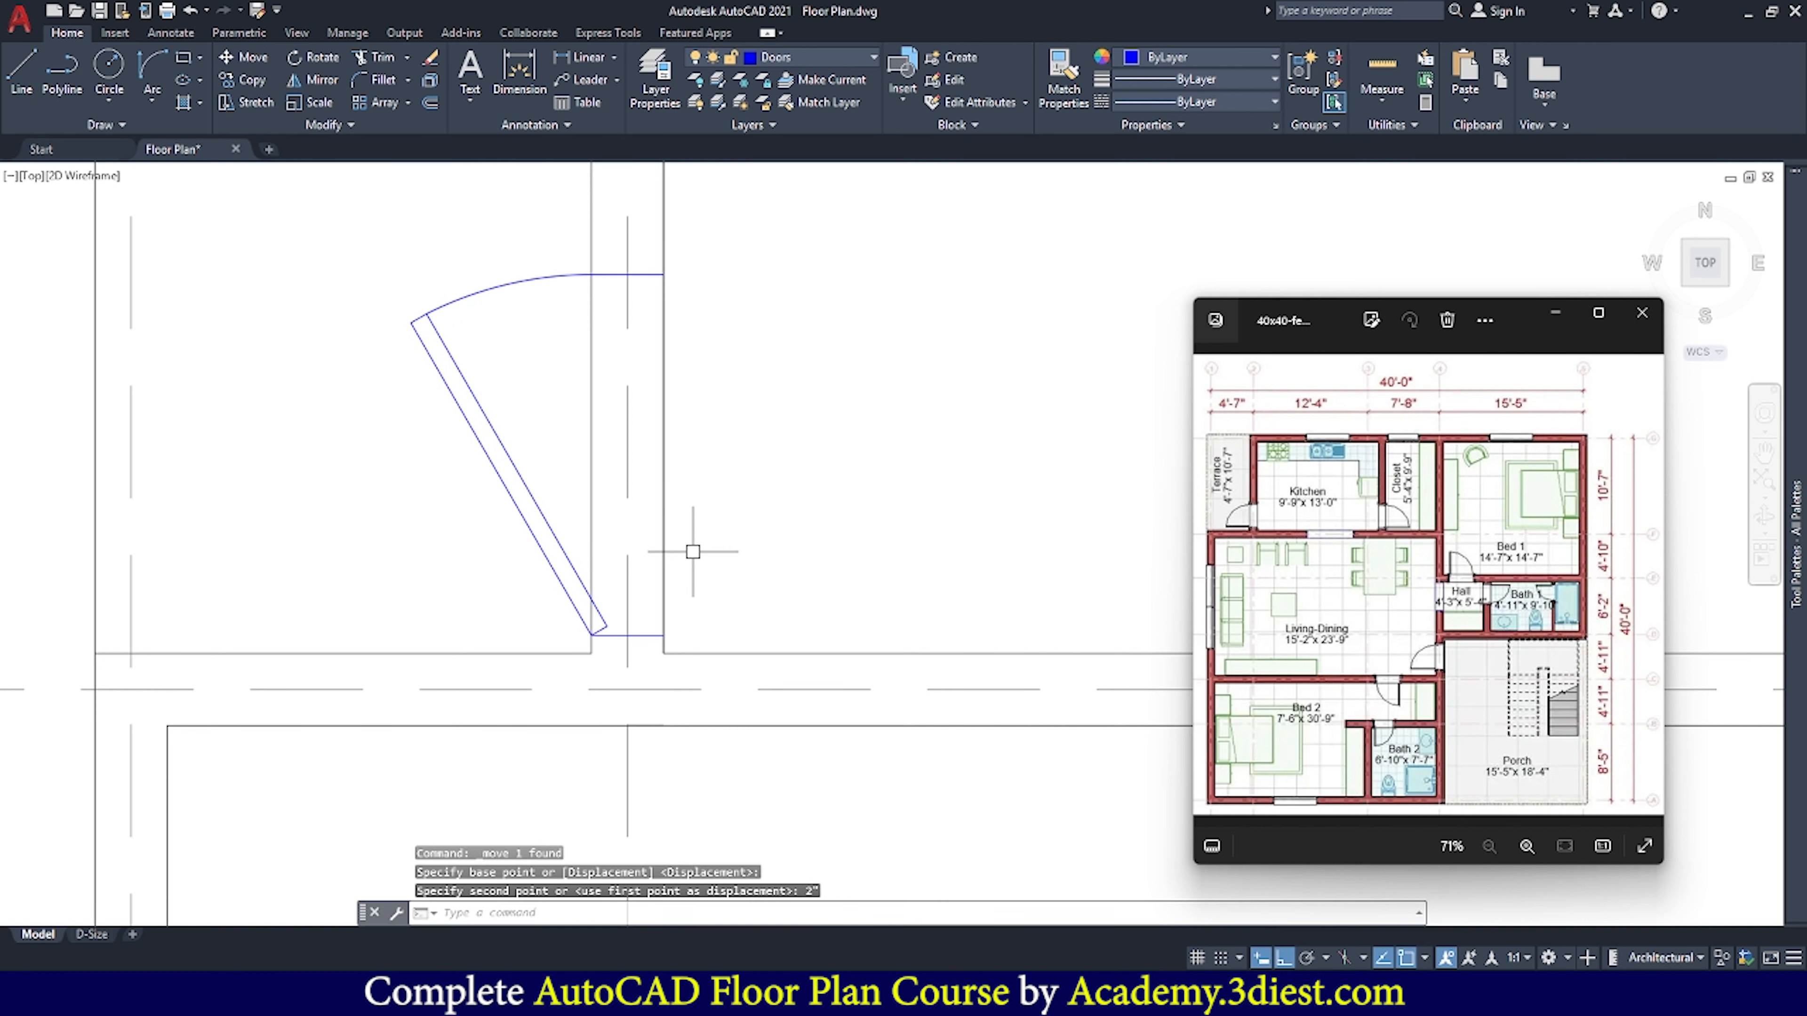
key(Escape)
Shift the terrace door upward by another 2" along the wall
click(550, 530)
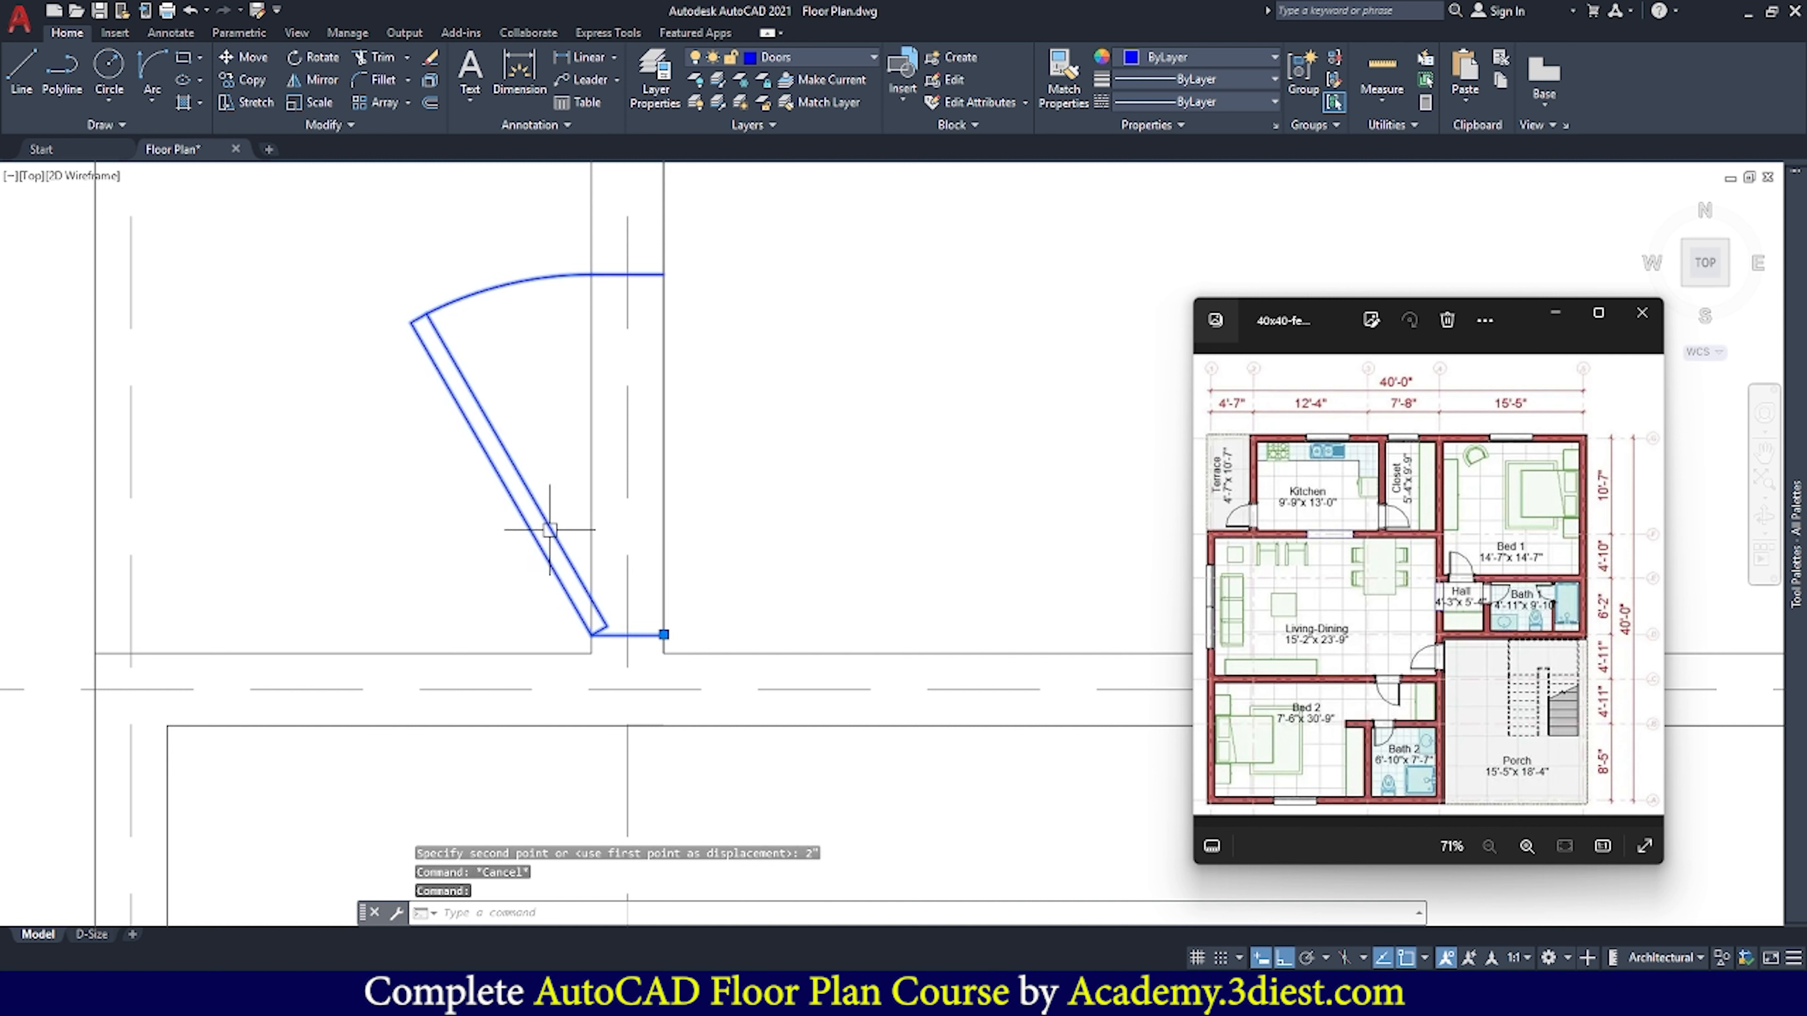
click(245, 57)
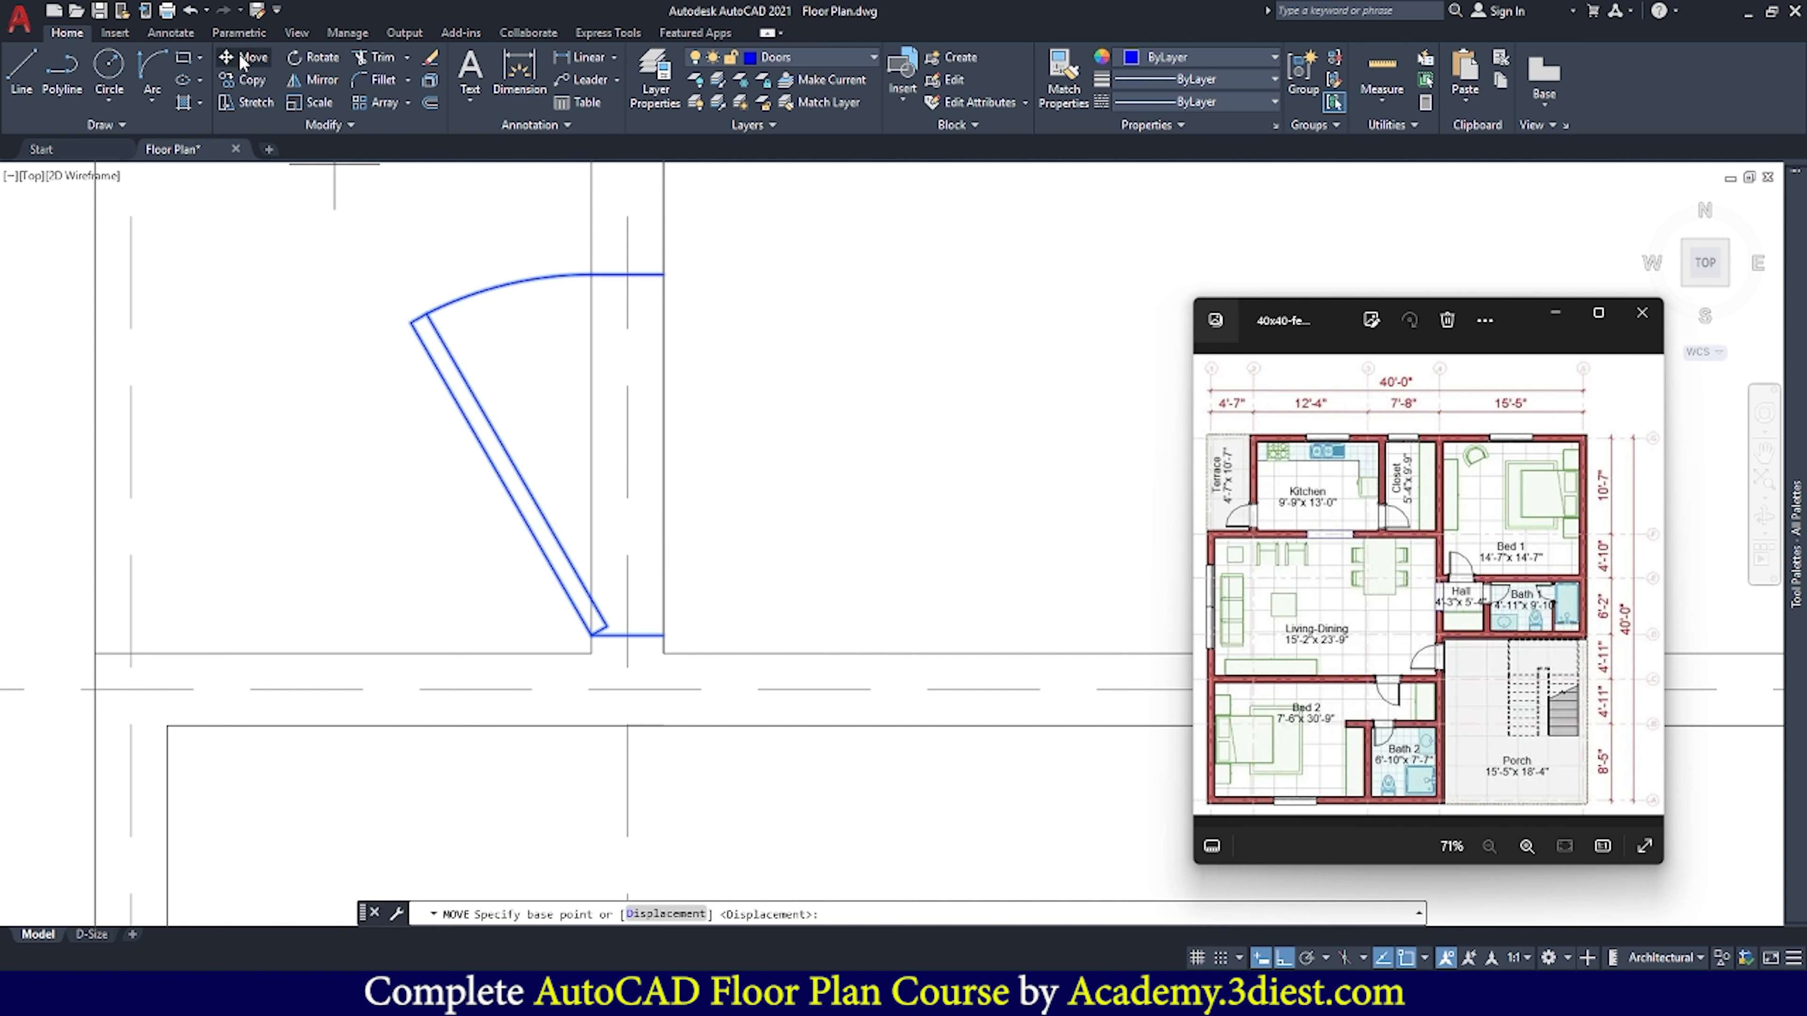
click(662, 634)
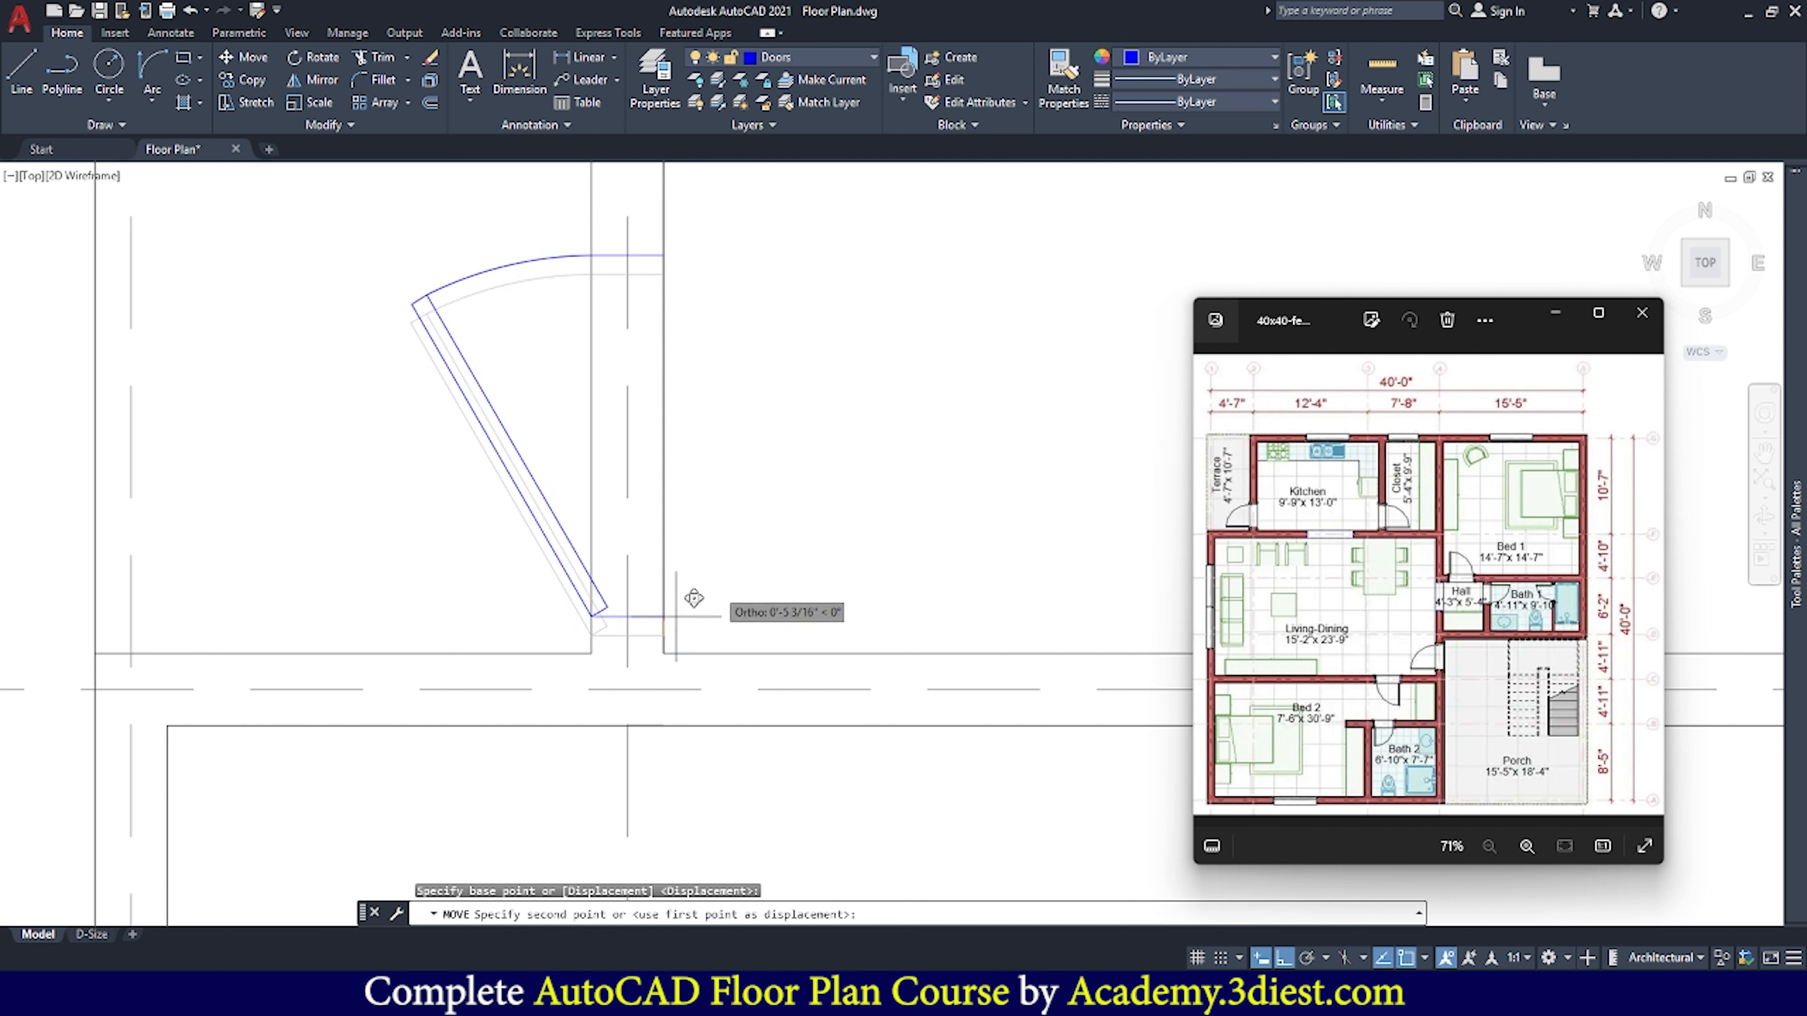
text(2)
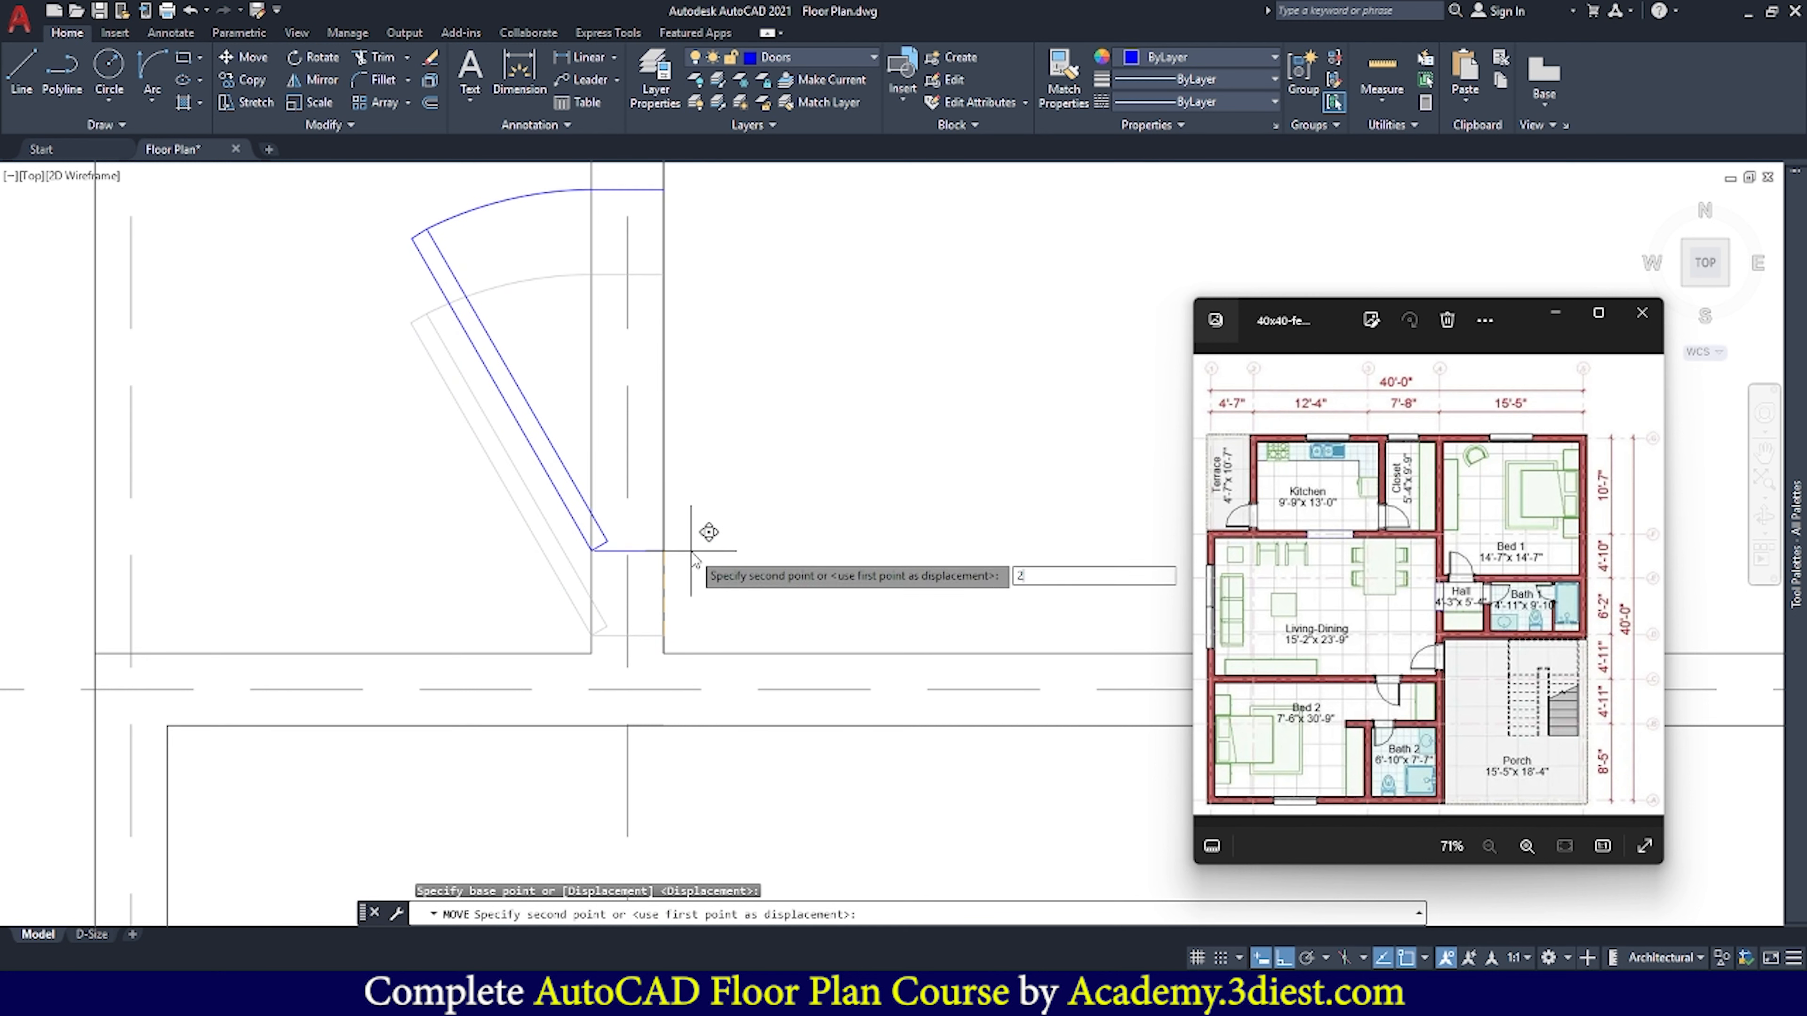
key(Return)
key(Escape)
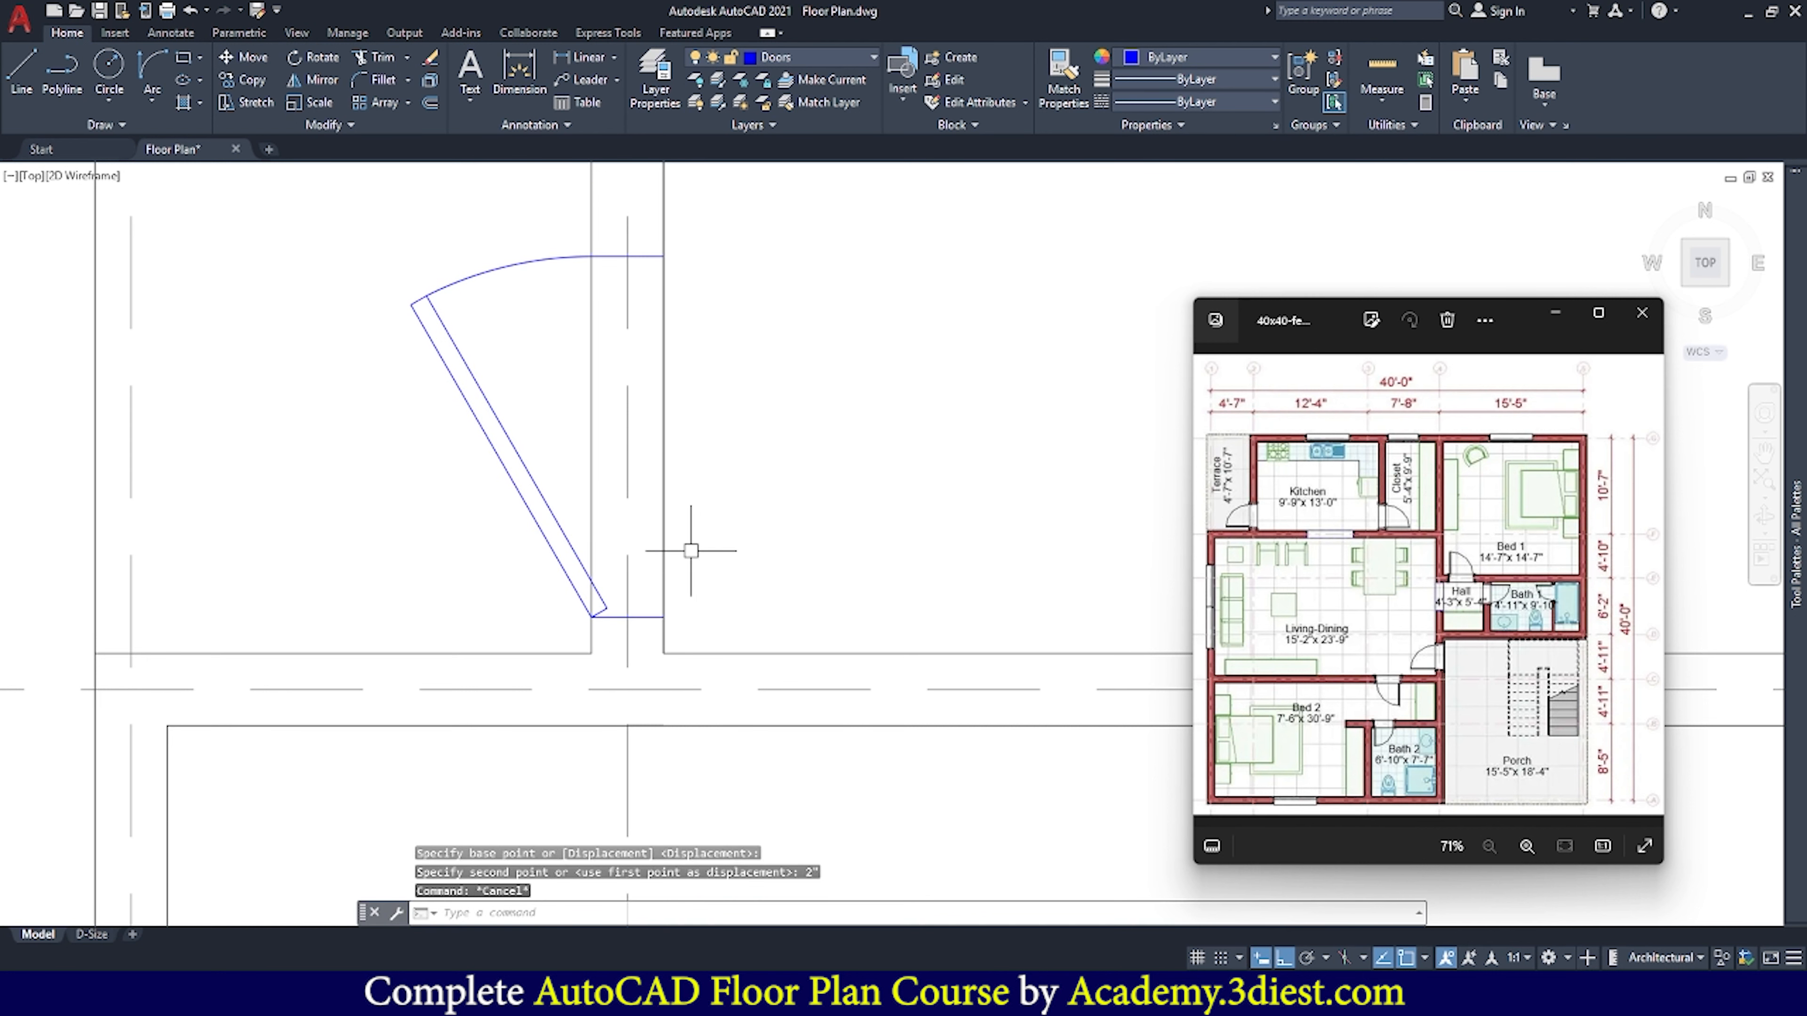
Trim both terrace-kitchen wall lines between the door jambs, including the short leftover piece inside the door leaf
scroll(640, 562, down, 3)
scroll(598, 717, up, 3)
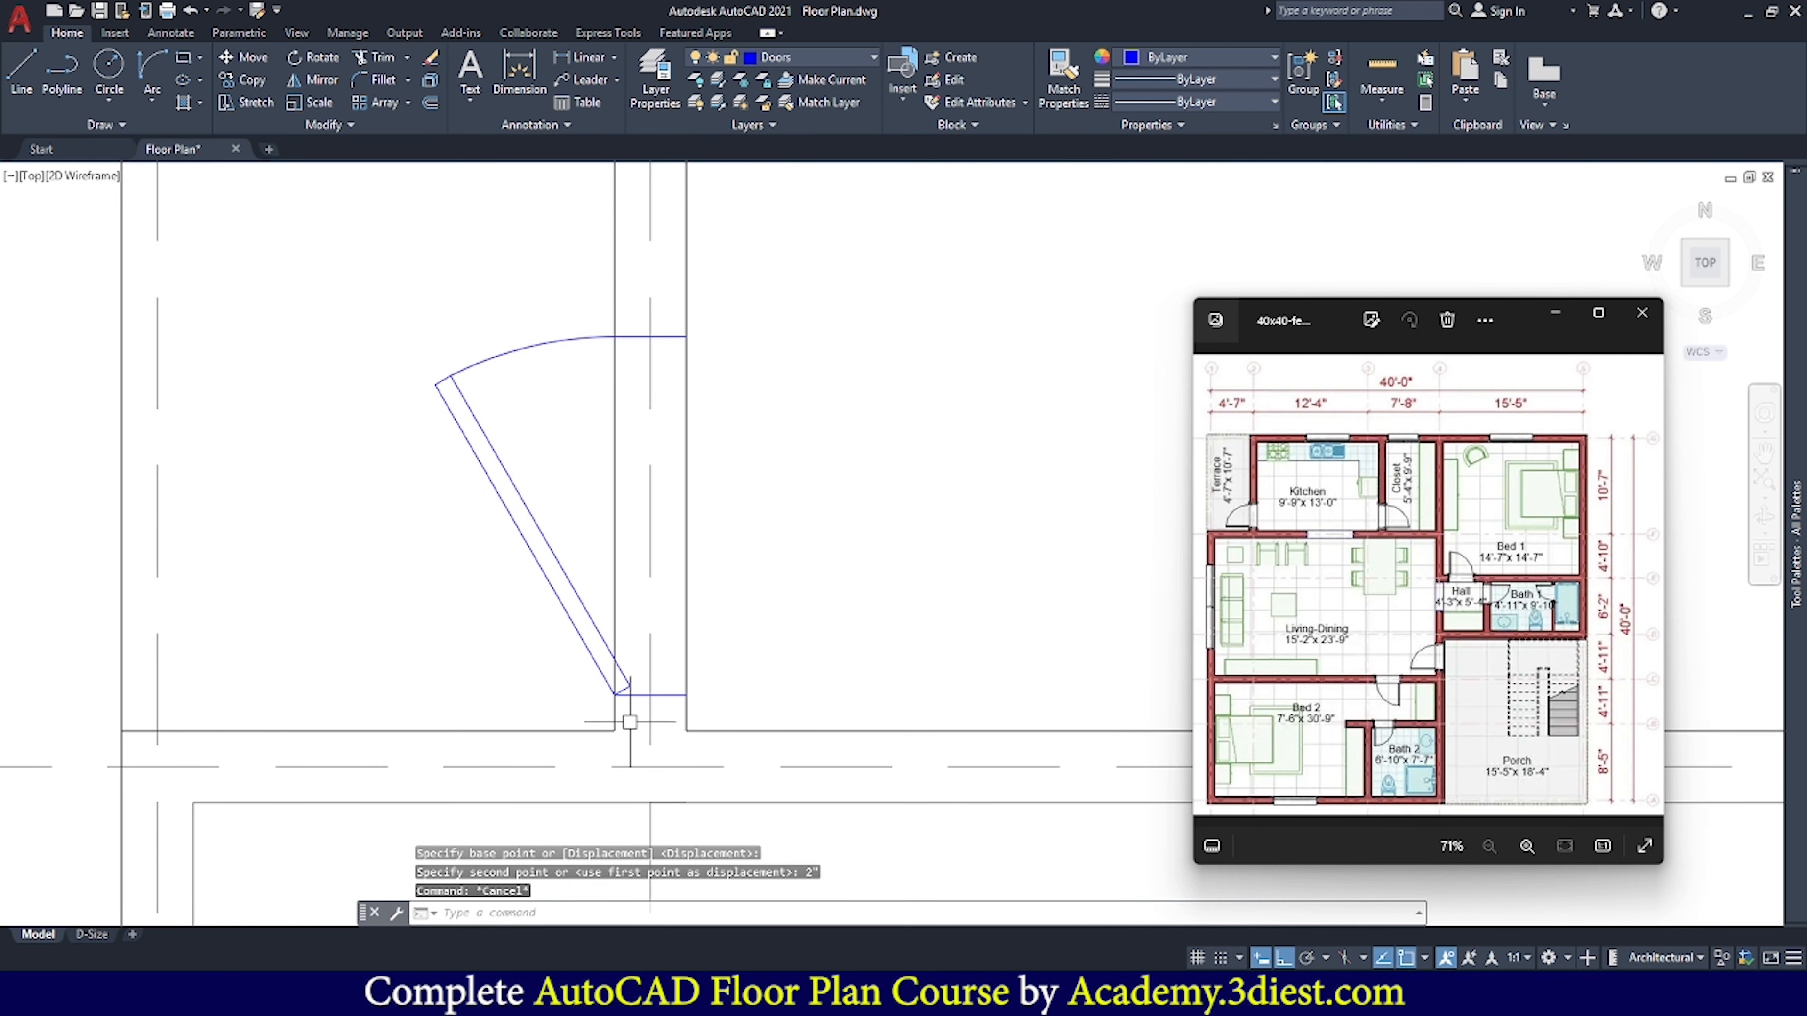
key(Escape)
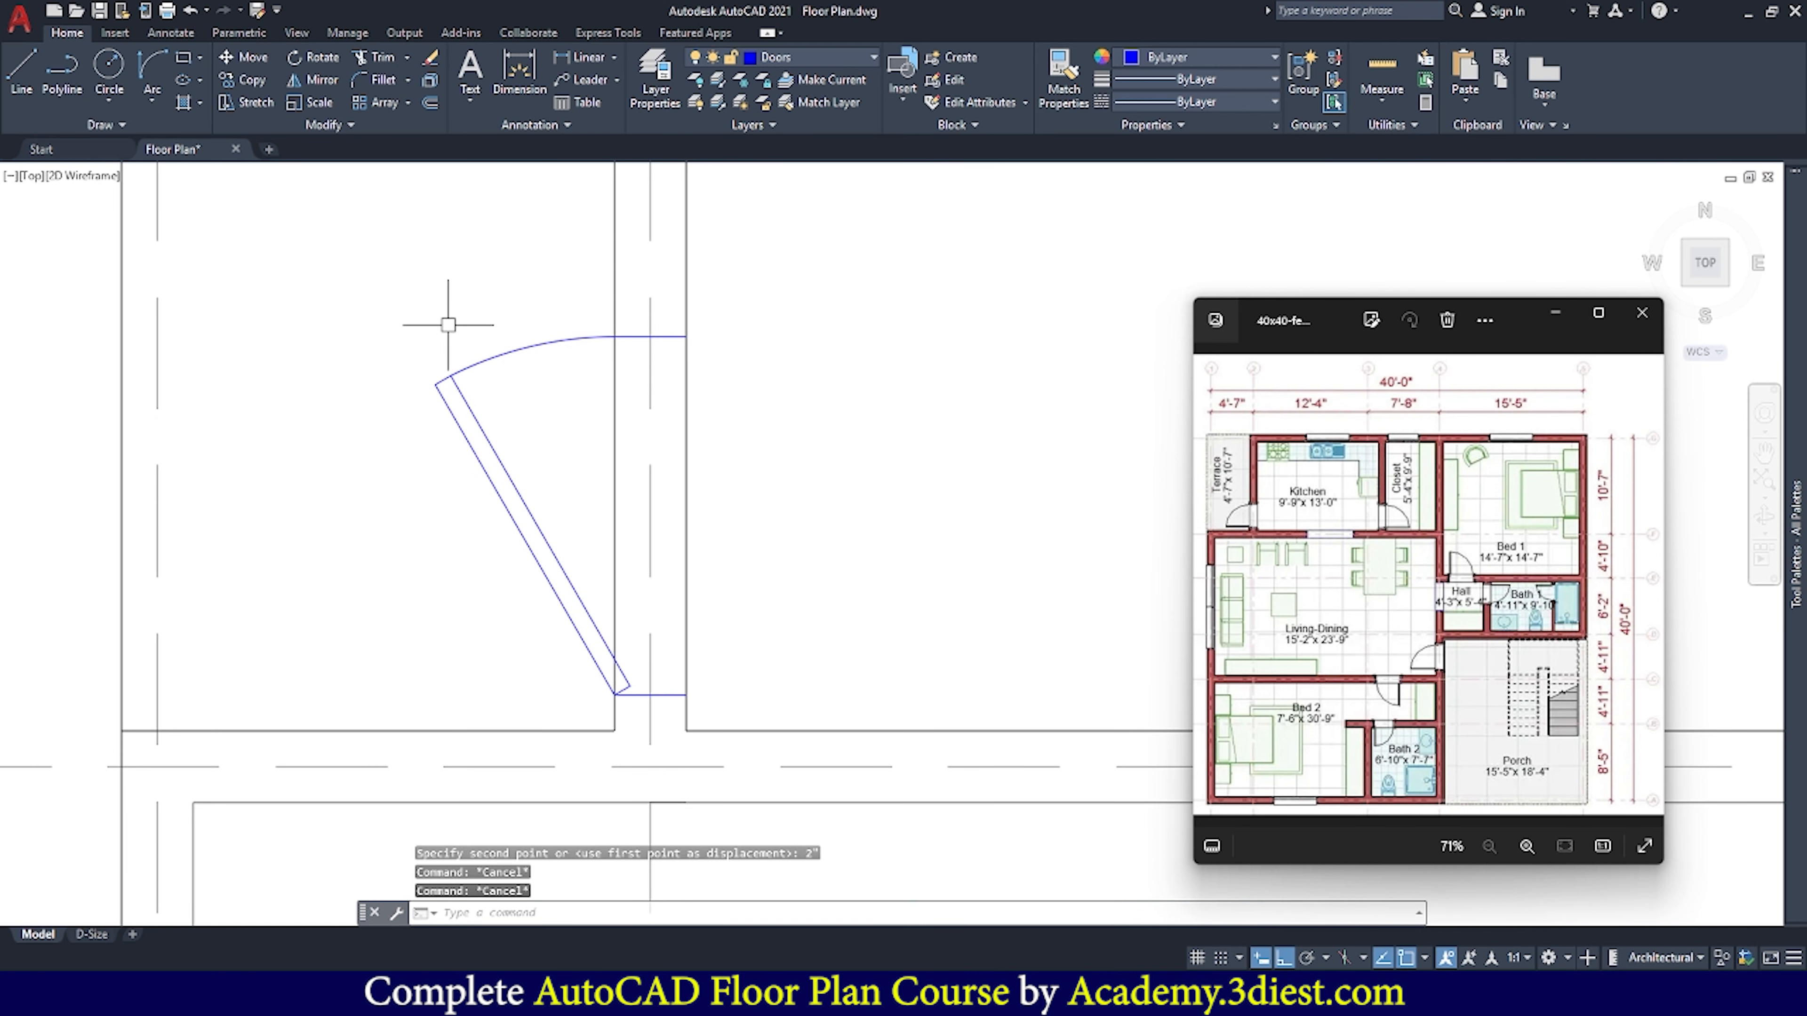
click(378, 57)
click(612, 404)
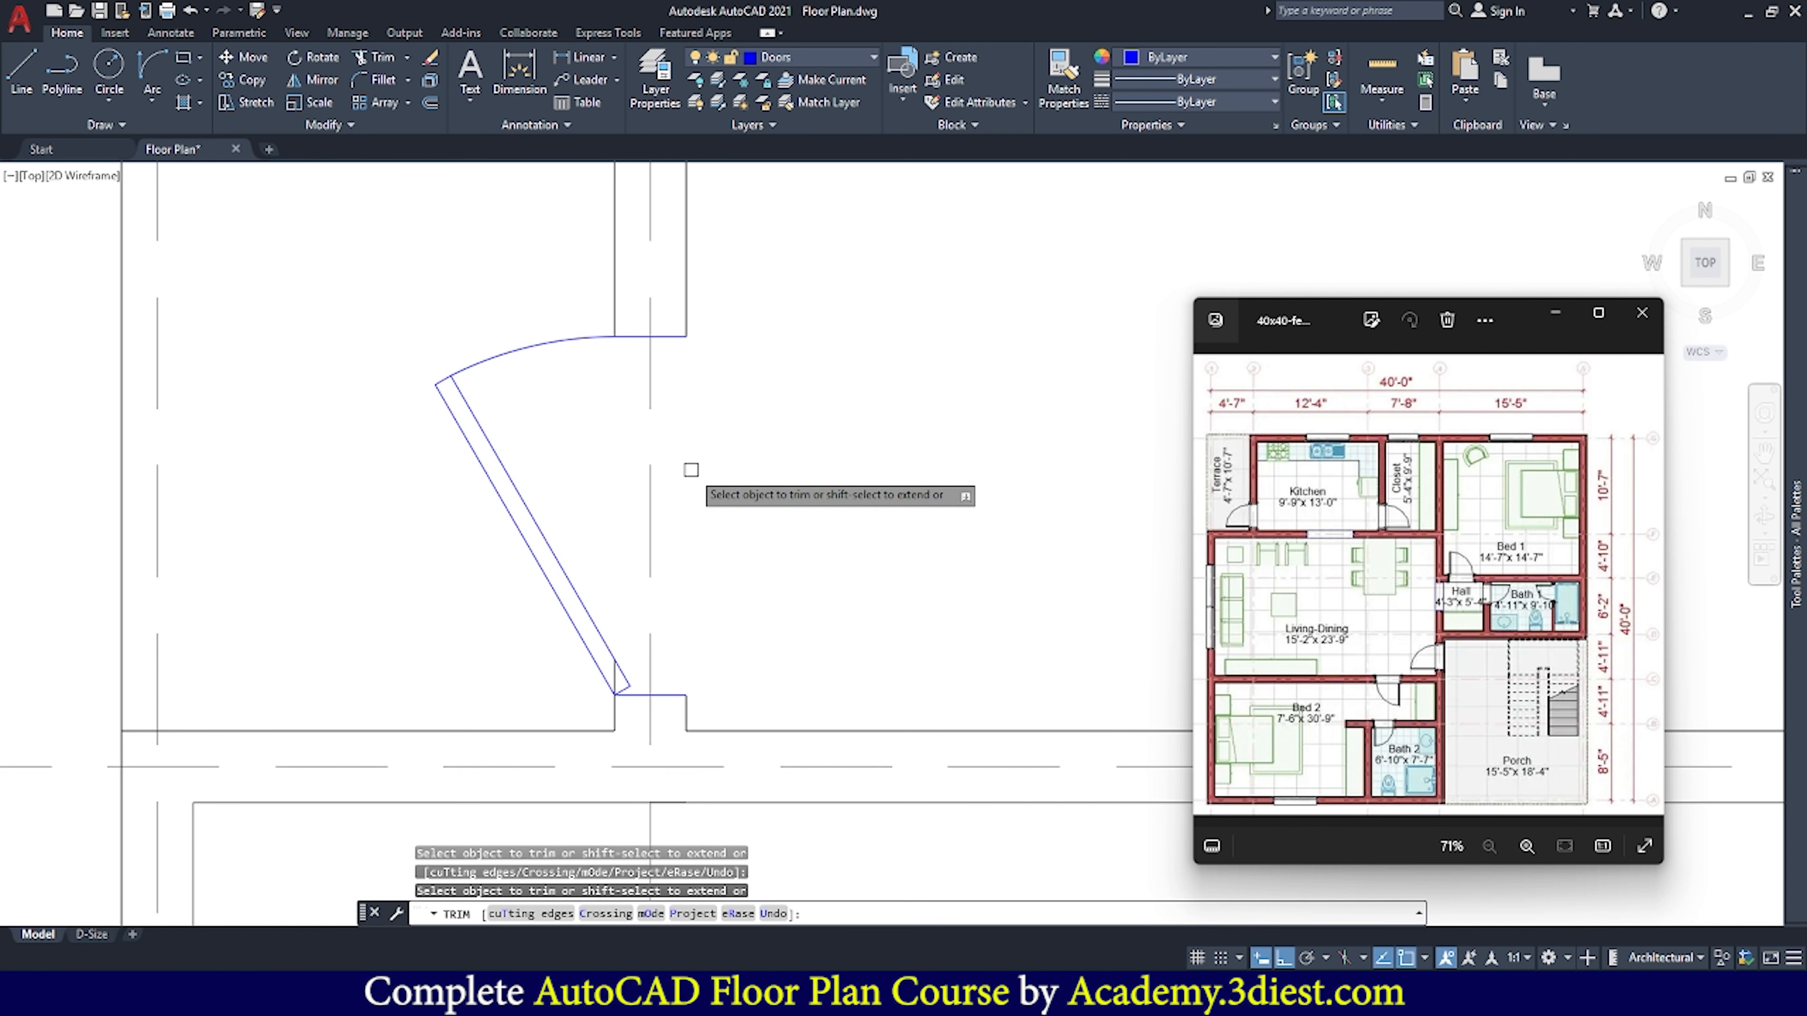
scroll(614, 666, up, 5)
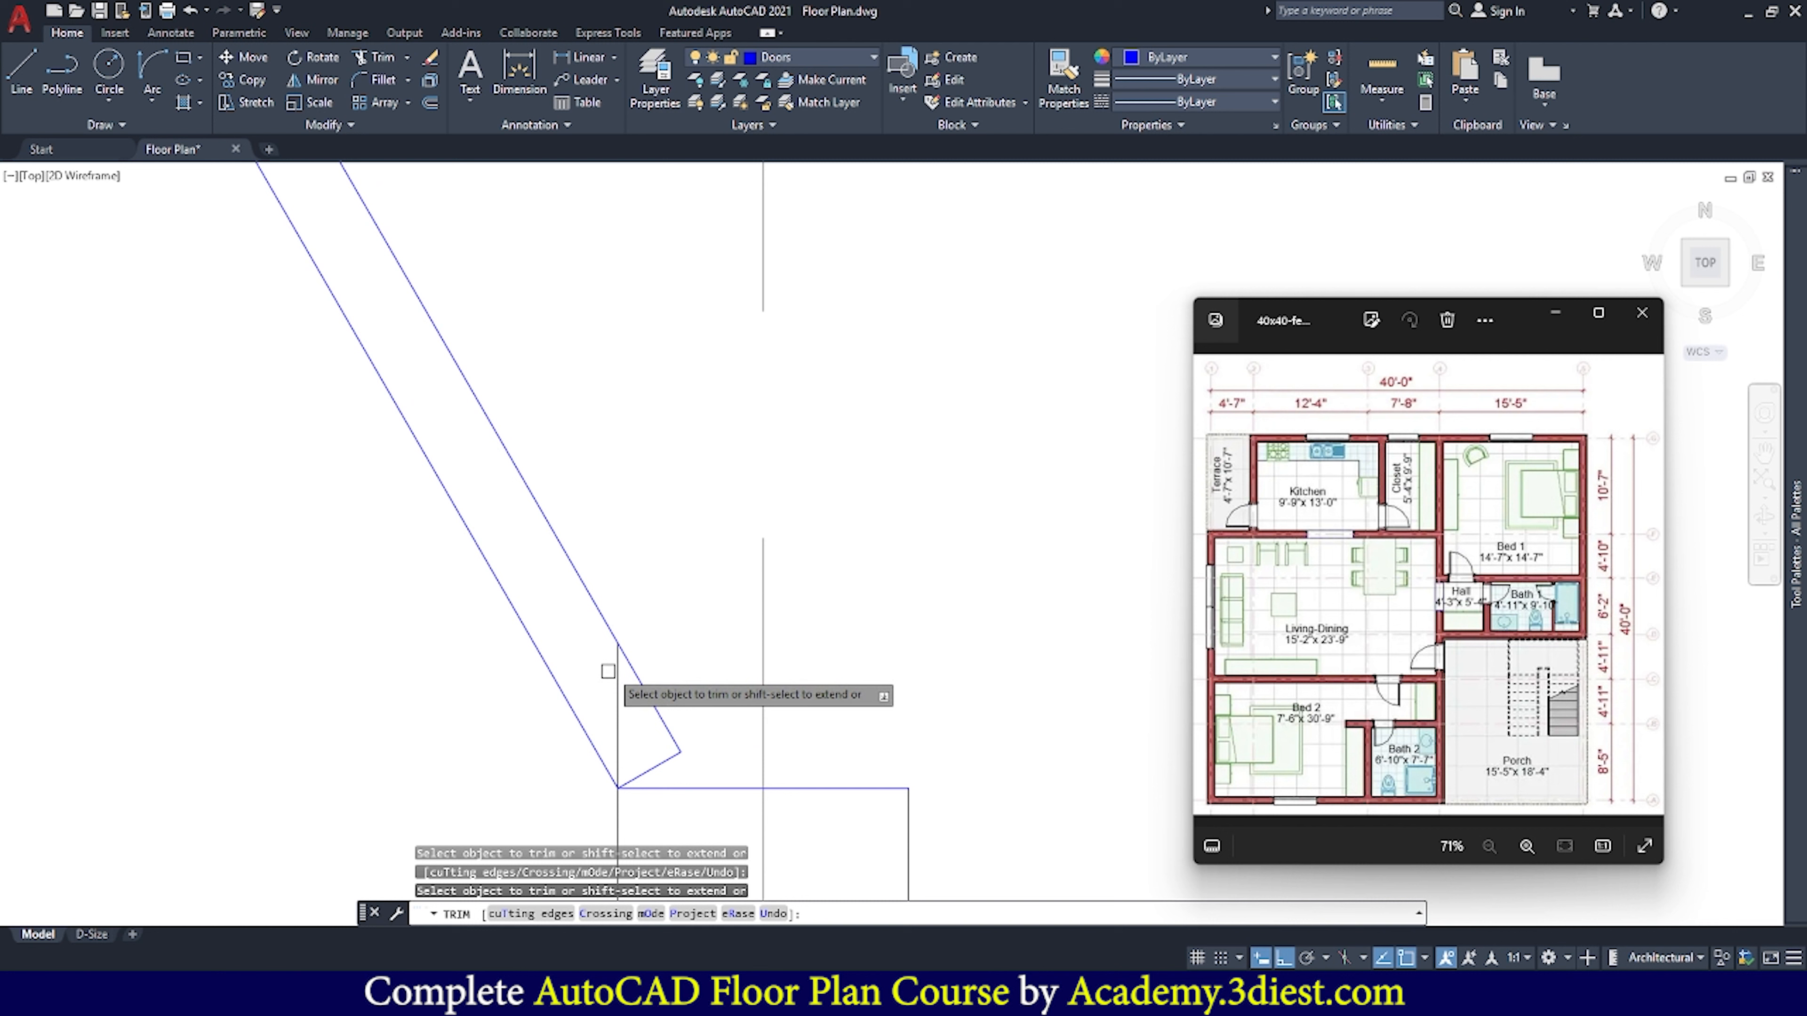
click(618, 708)
key(Escape)
Insert another Door block inside the closet, near the lower part of its wall with the kitchen
scroll(626, 640, down, 5)
scroll(763, 520, down, 4)
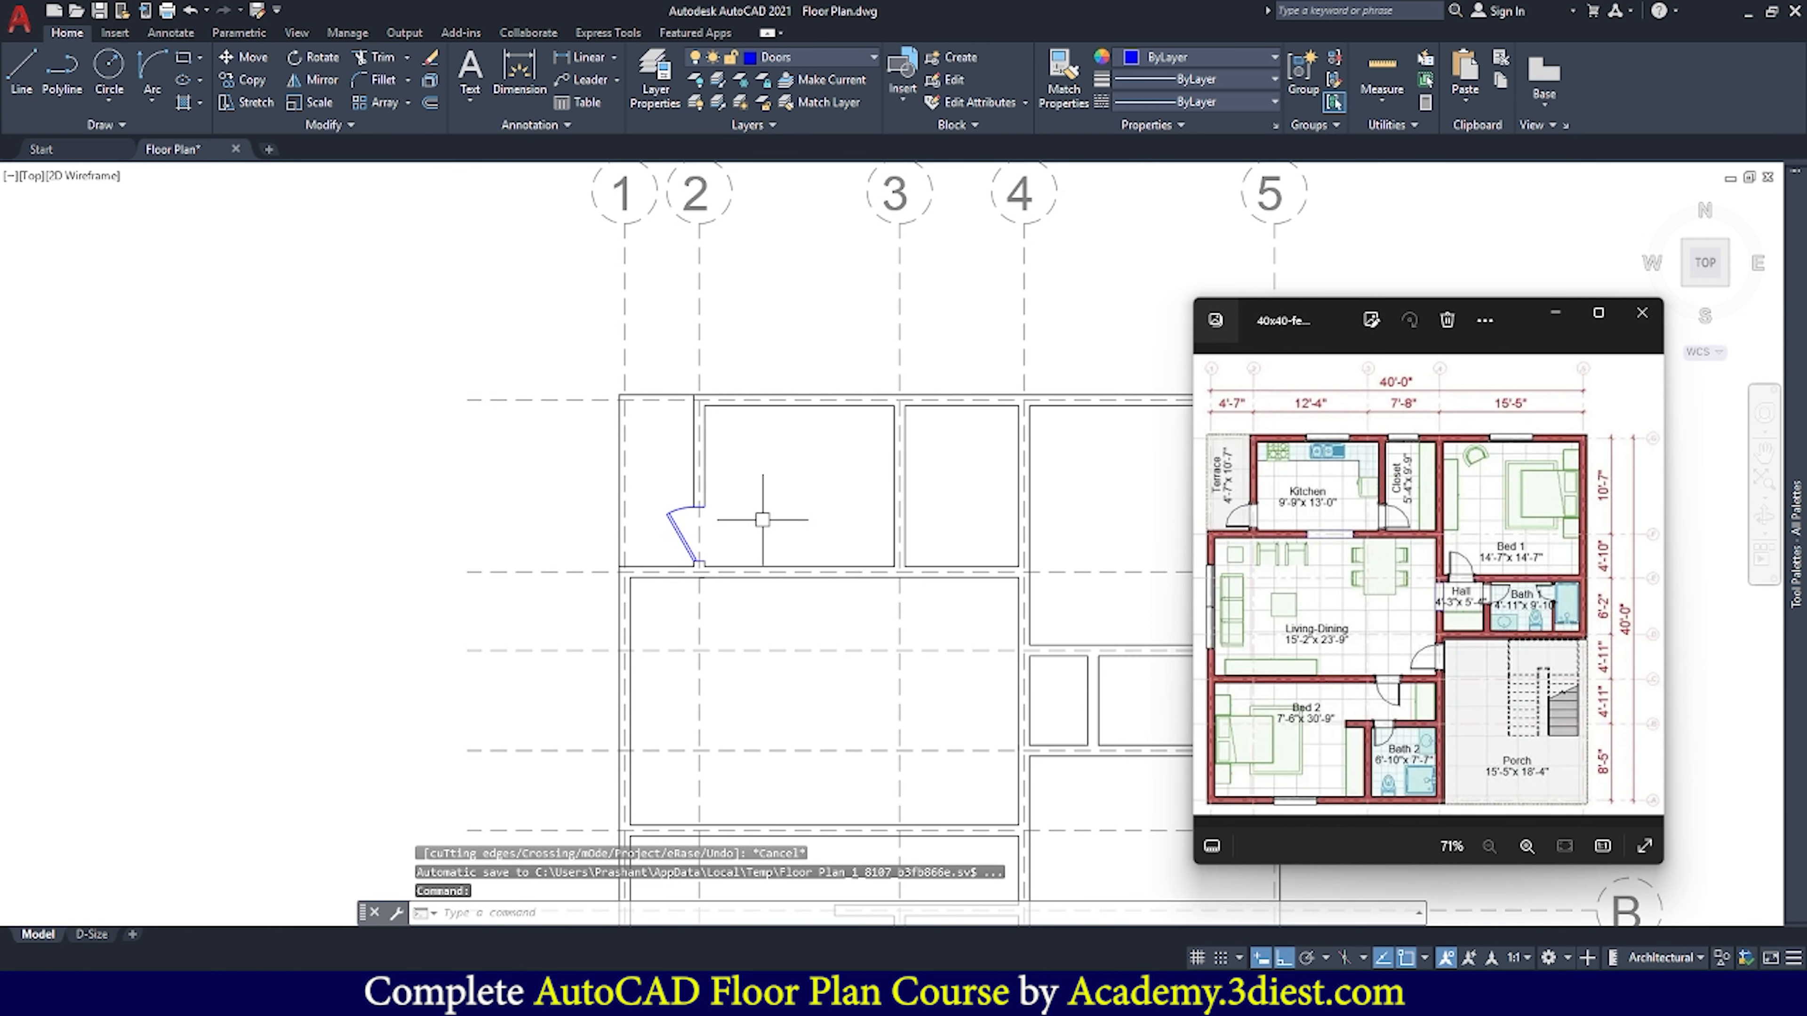
scroll(763, 520, up, 2)
scroll(695, 540, up, 2)
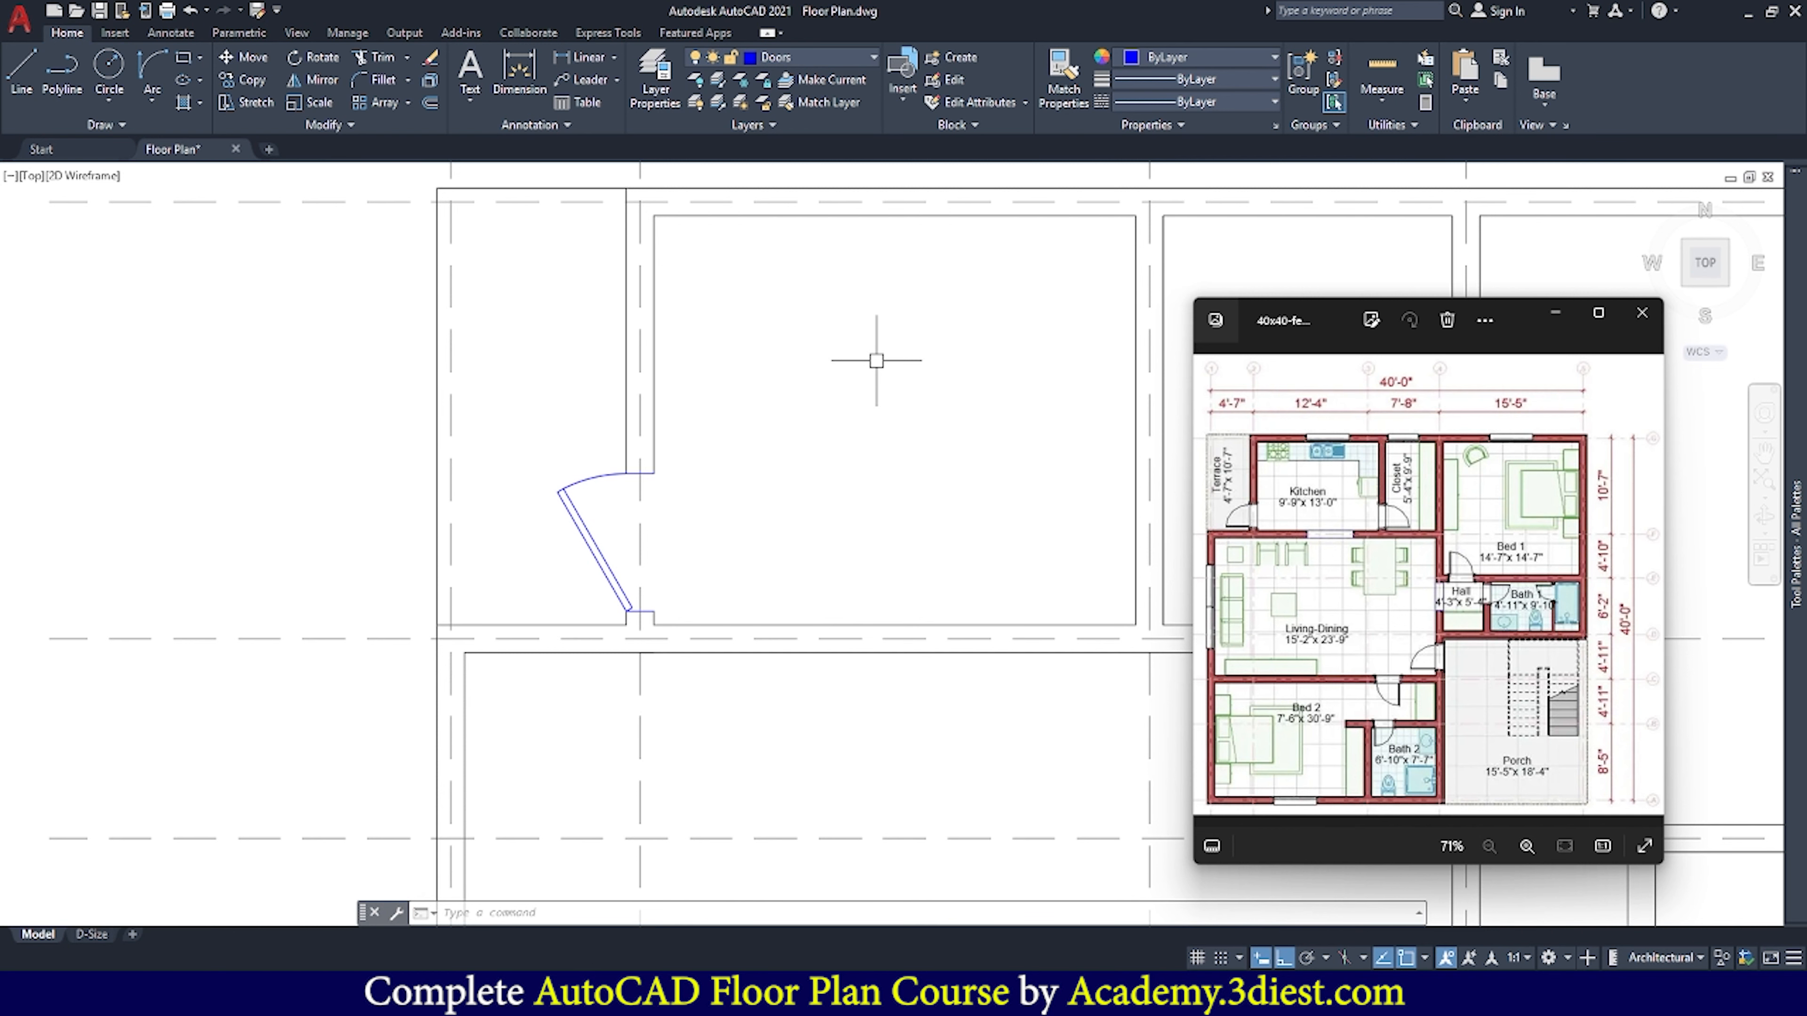
mouse_move(985, 447)
middle_down()
mouse_move(1028, 464)
mouse_move(710, 464)
middle_up()
scroll(710, 464, up, 2)
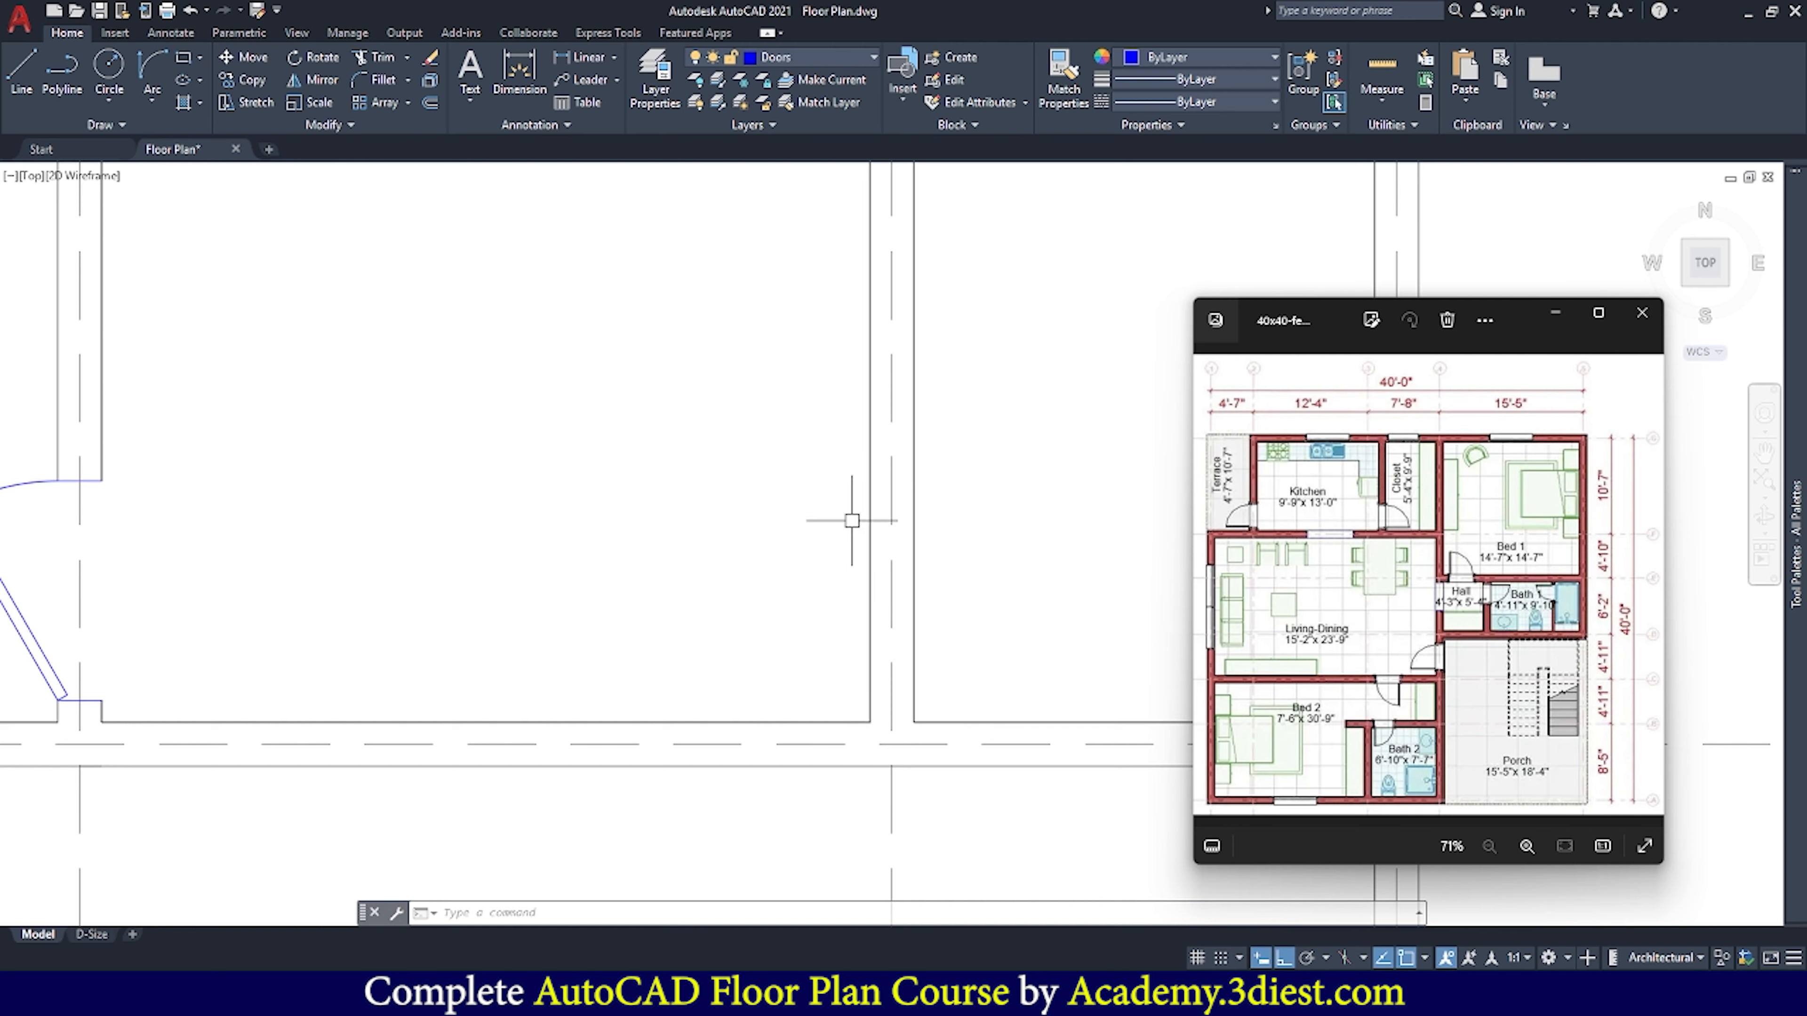
scroll(874, 492, down, 4)
scroll(874, 492, up, 4)
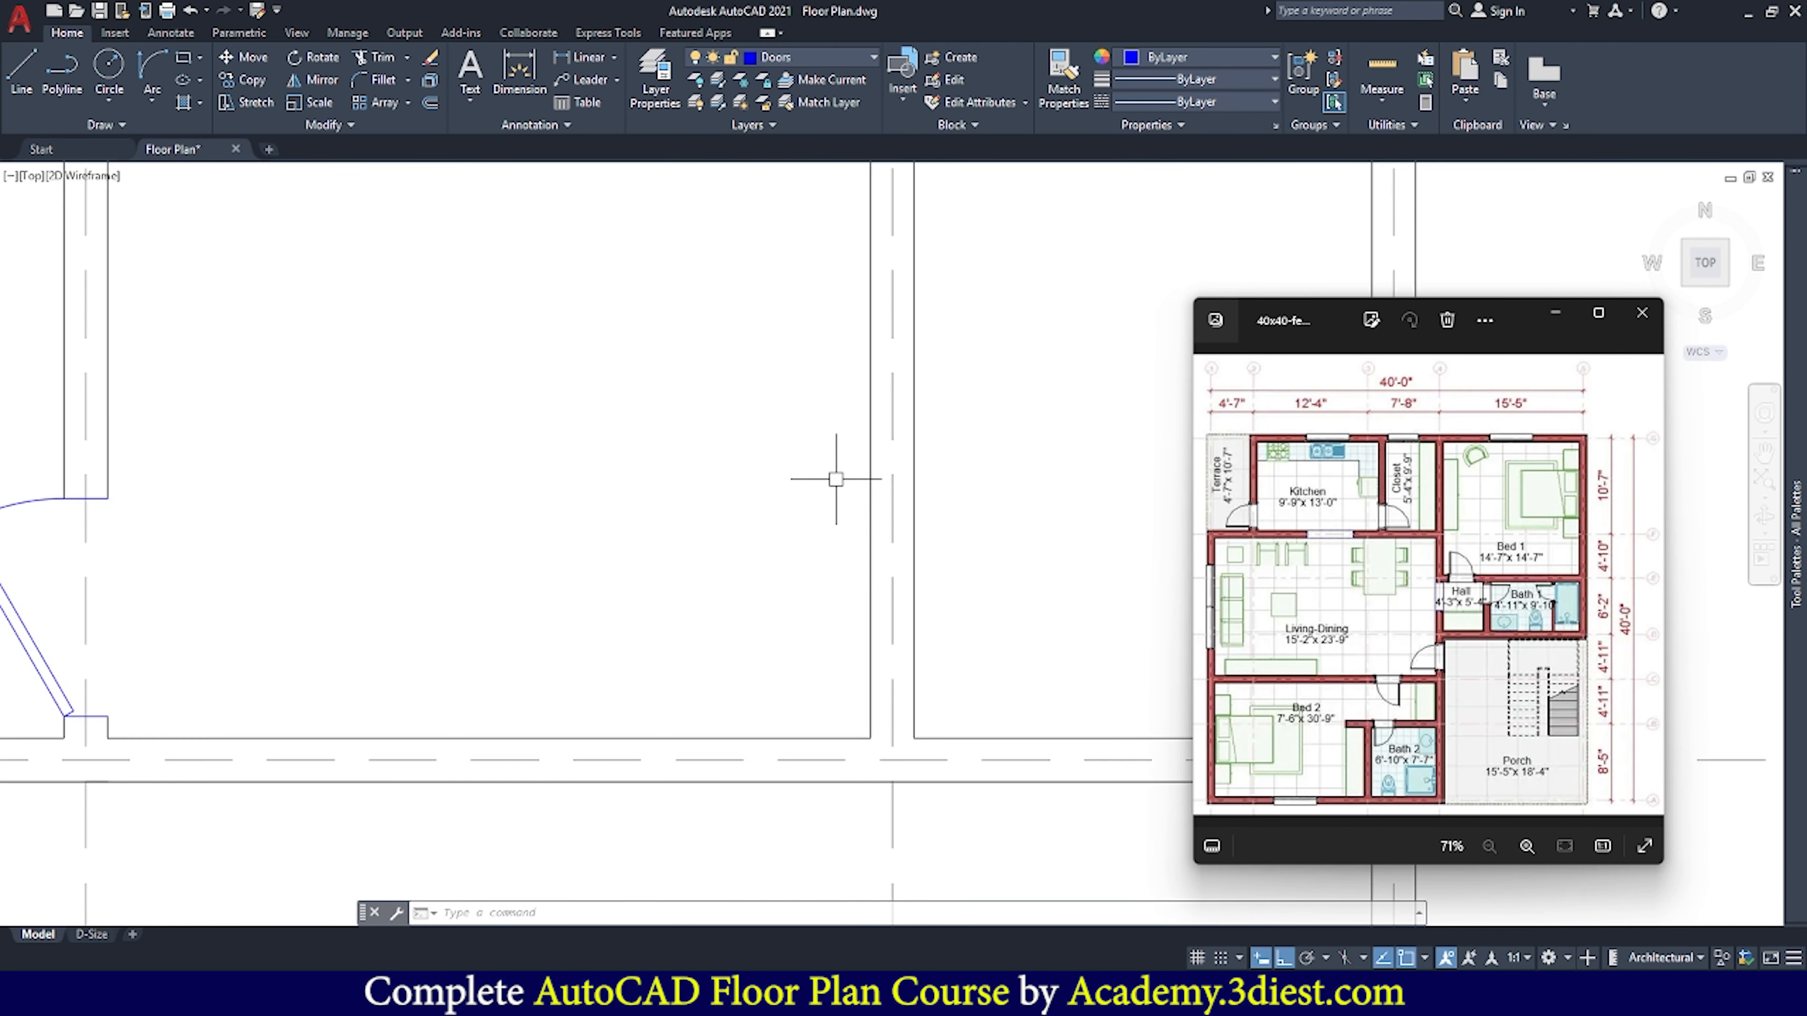
click(902, 100)
click(1057, 165)
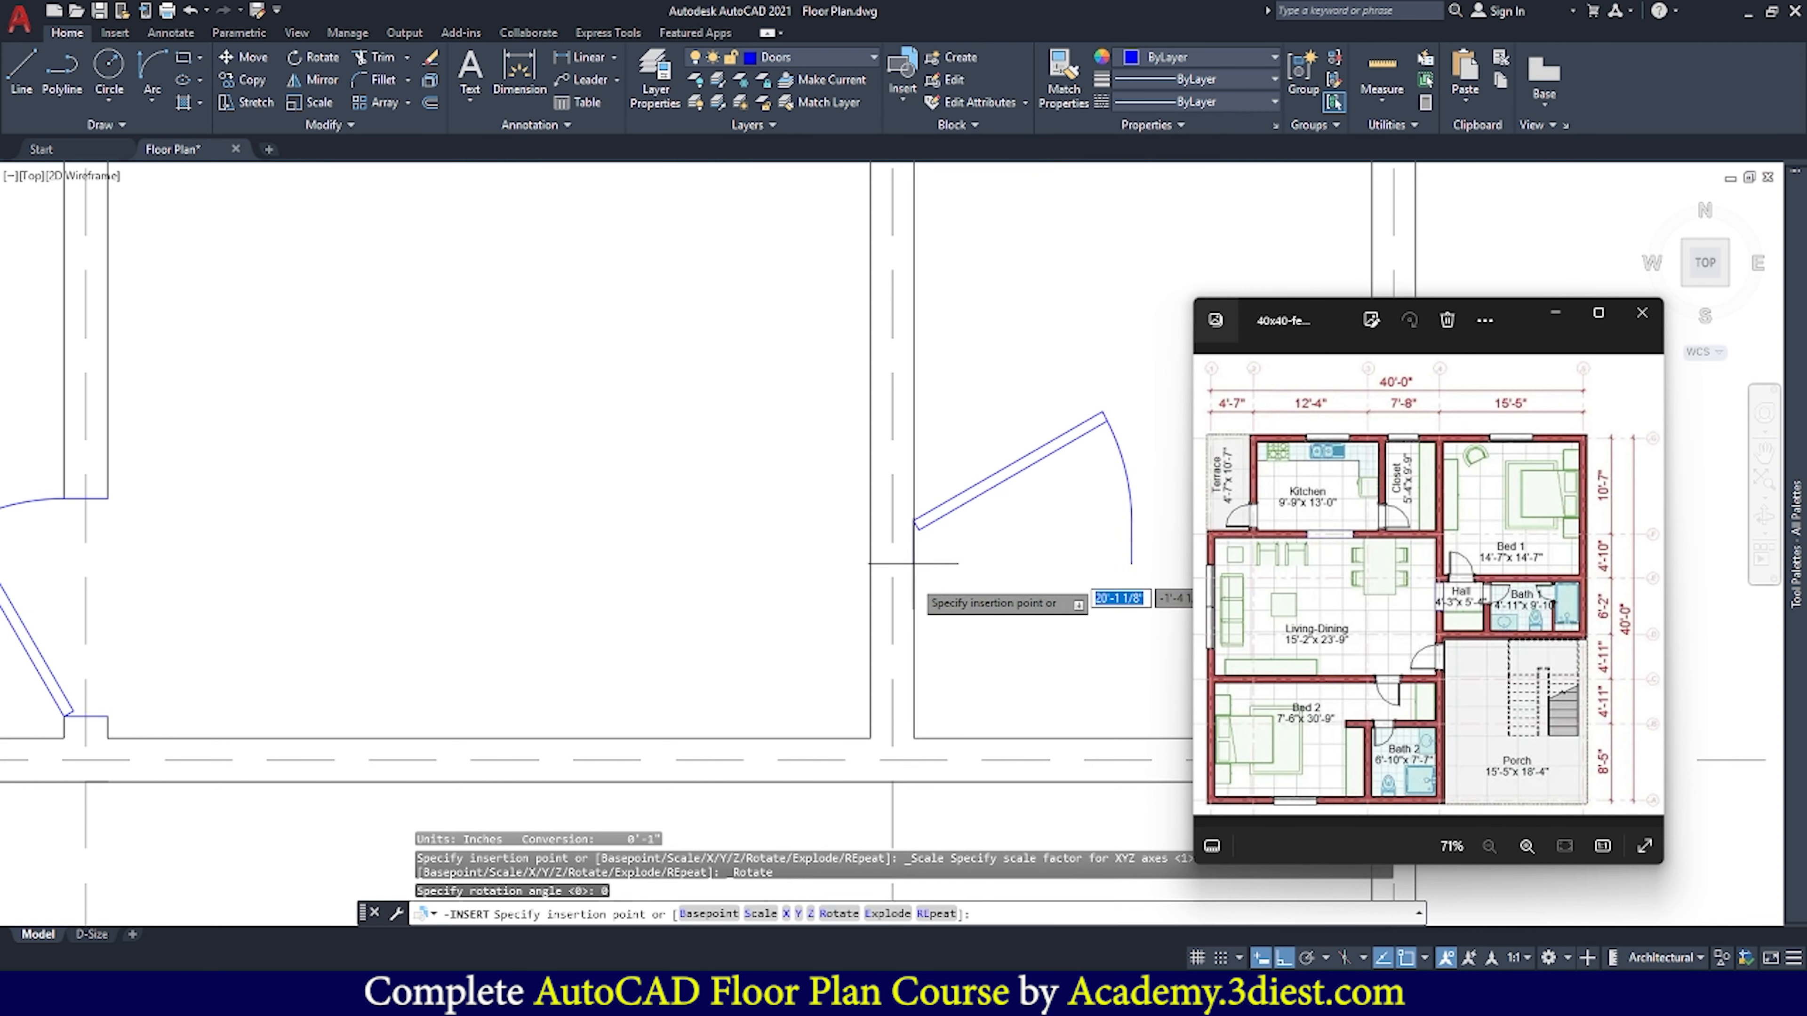
click(941, 636)
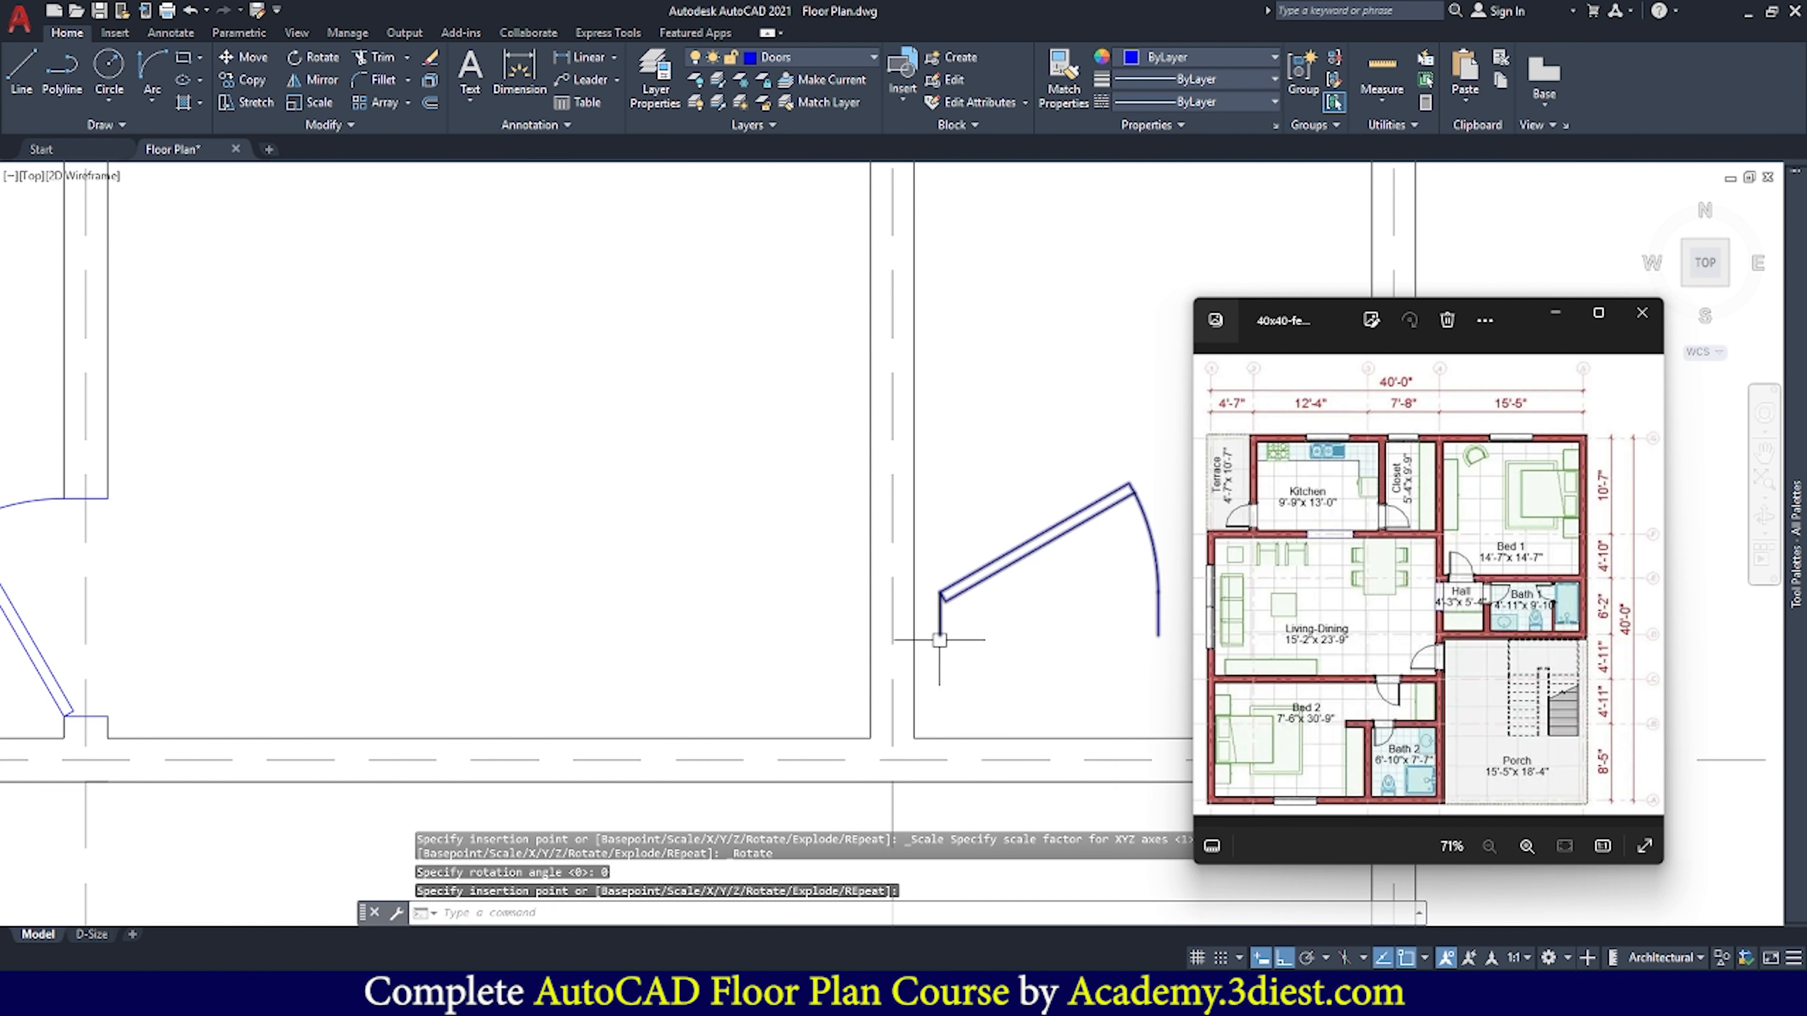
Rotate the closet door block 90° about the lower end of its hinge-side jamb so the jamb lies horizontally across the wall
scroll(883, 571, down, 4)
scroll(938, 588, up, 4)
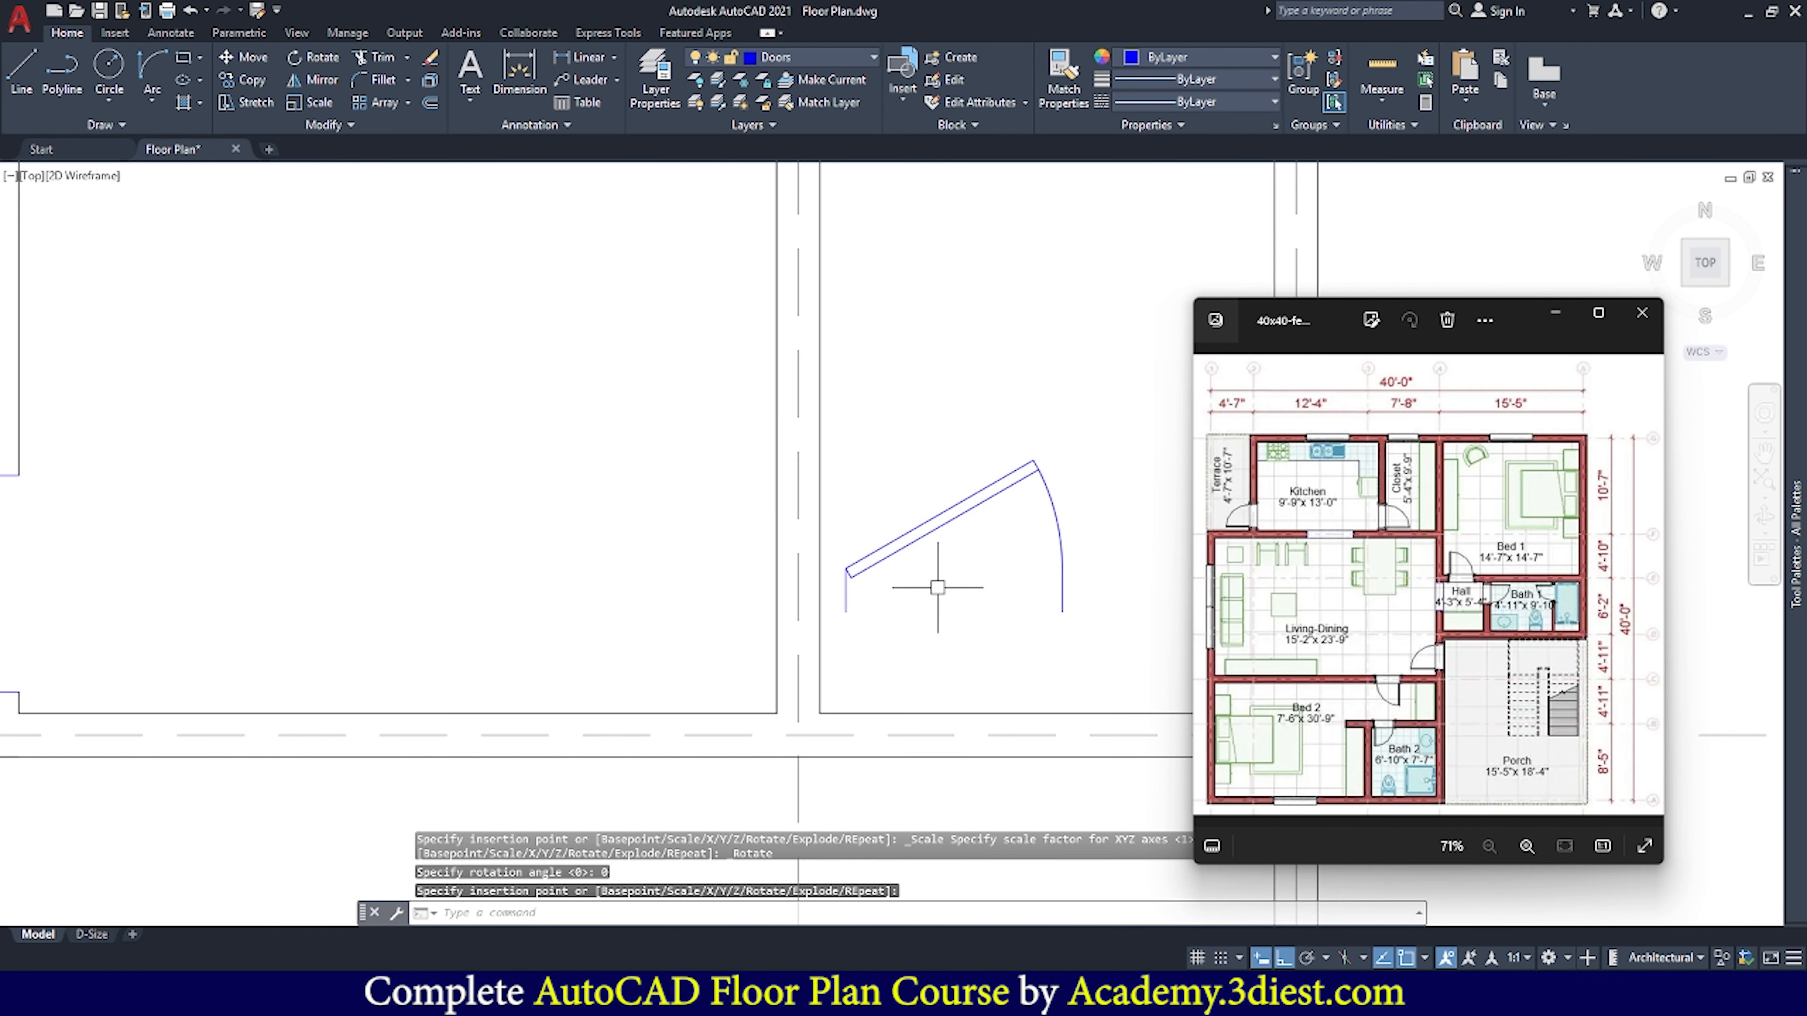
click(899, 557)
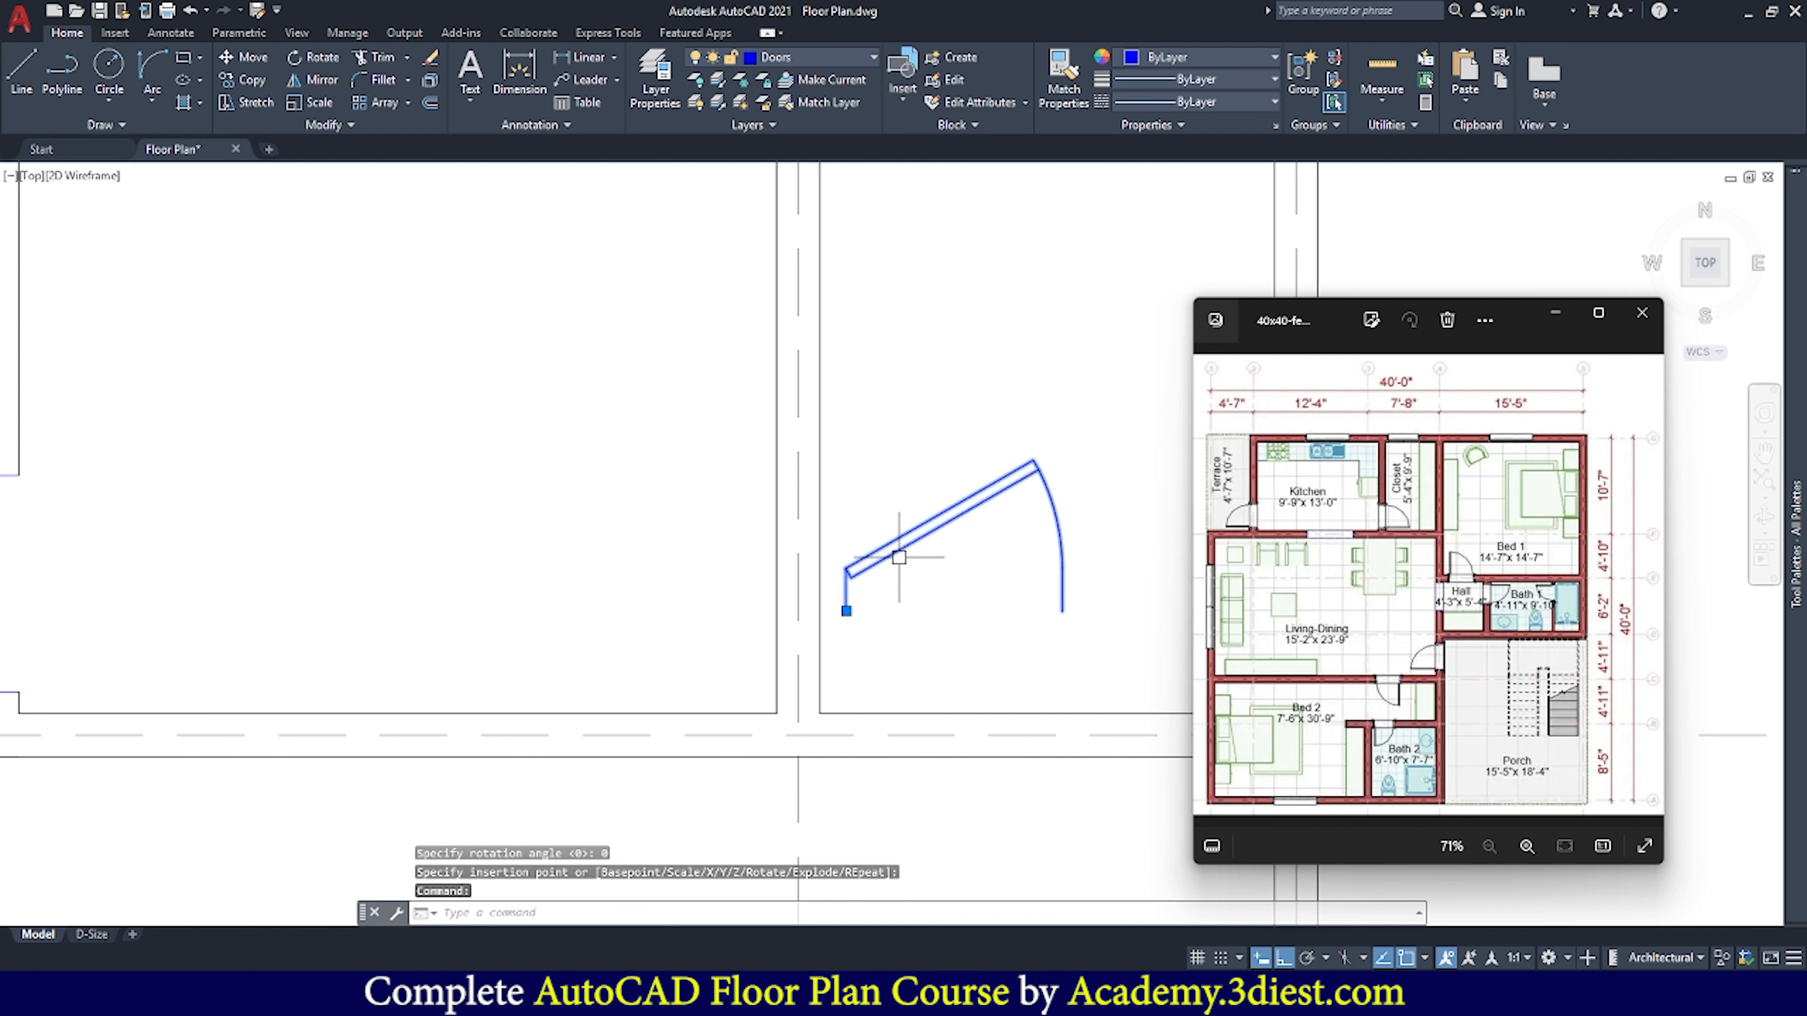
click(310, 57)
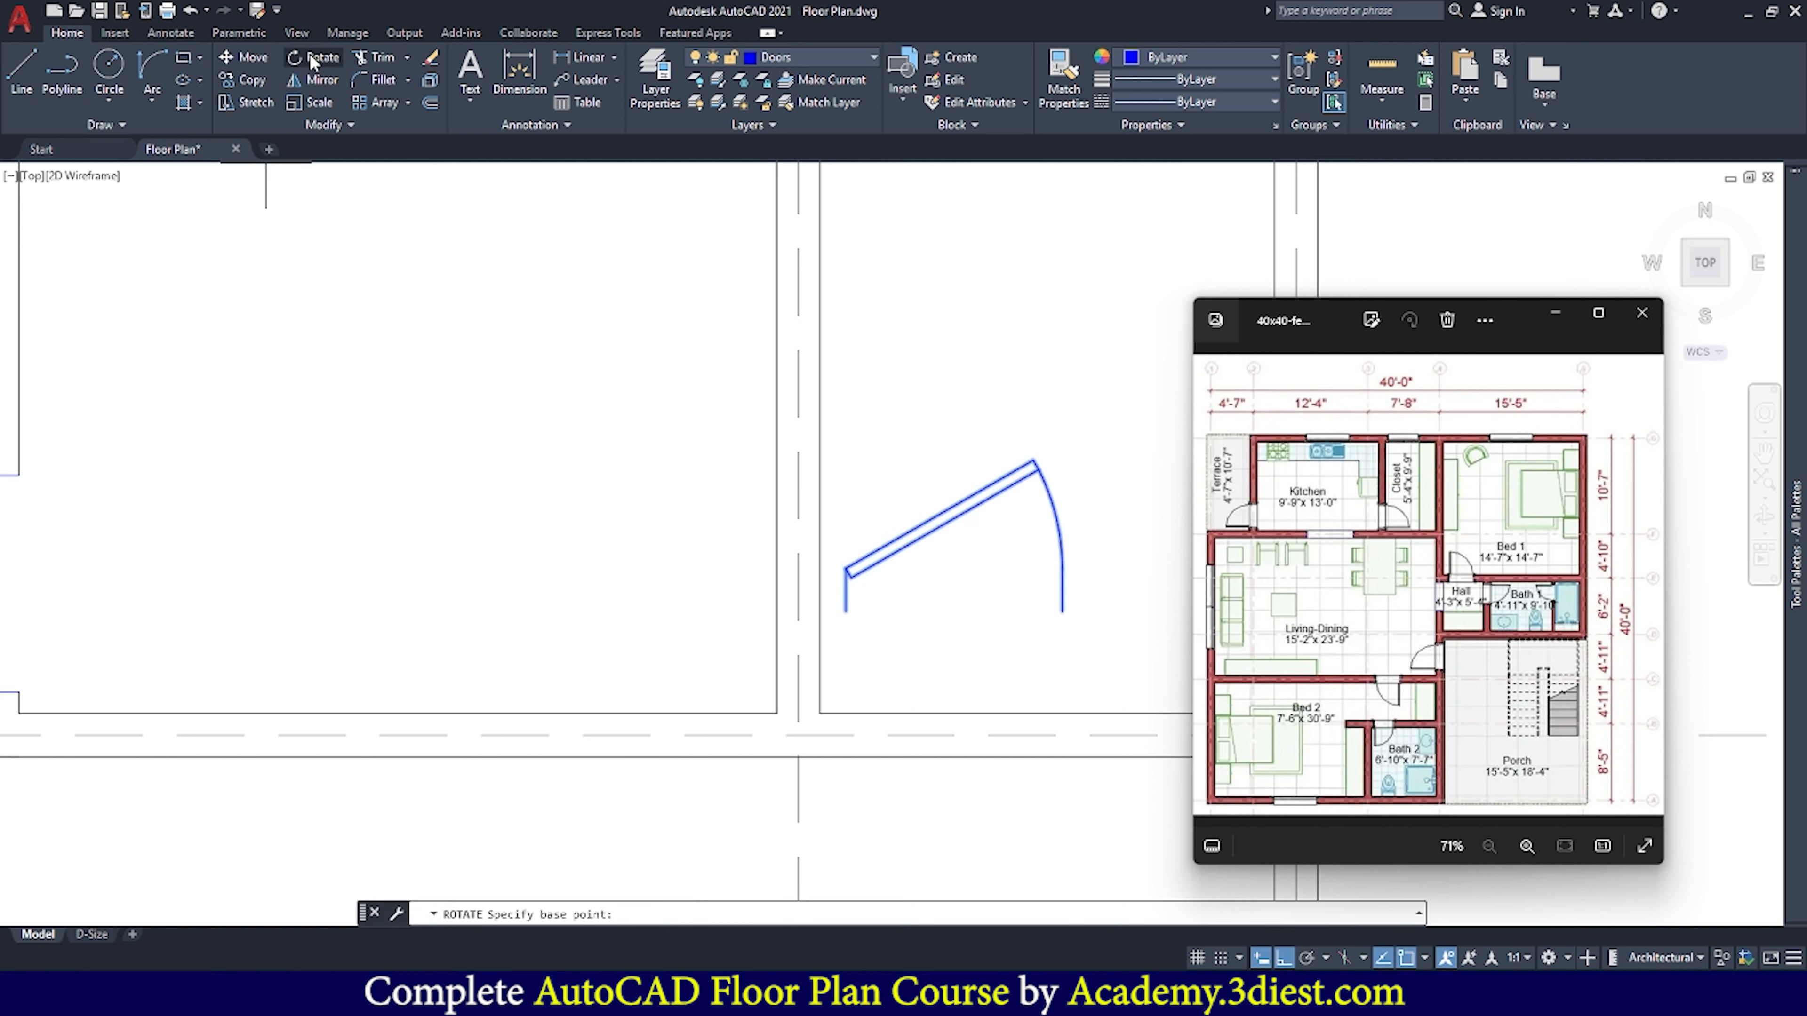
scroll(931, 614, up, 2)
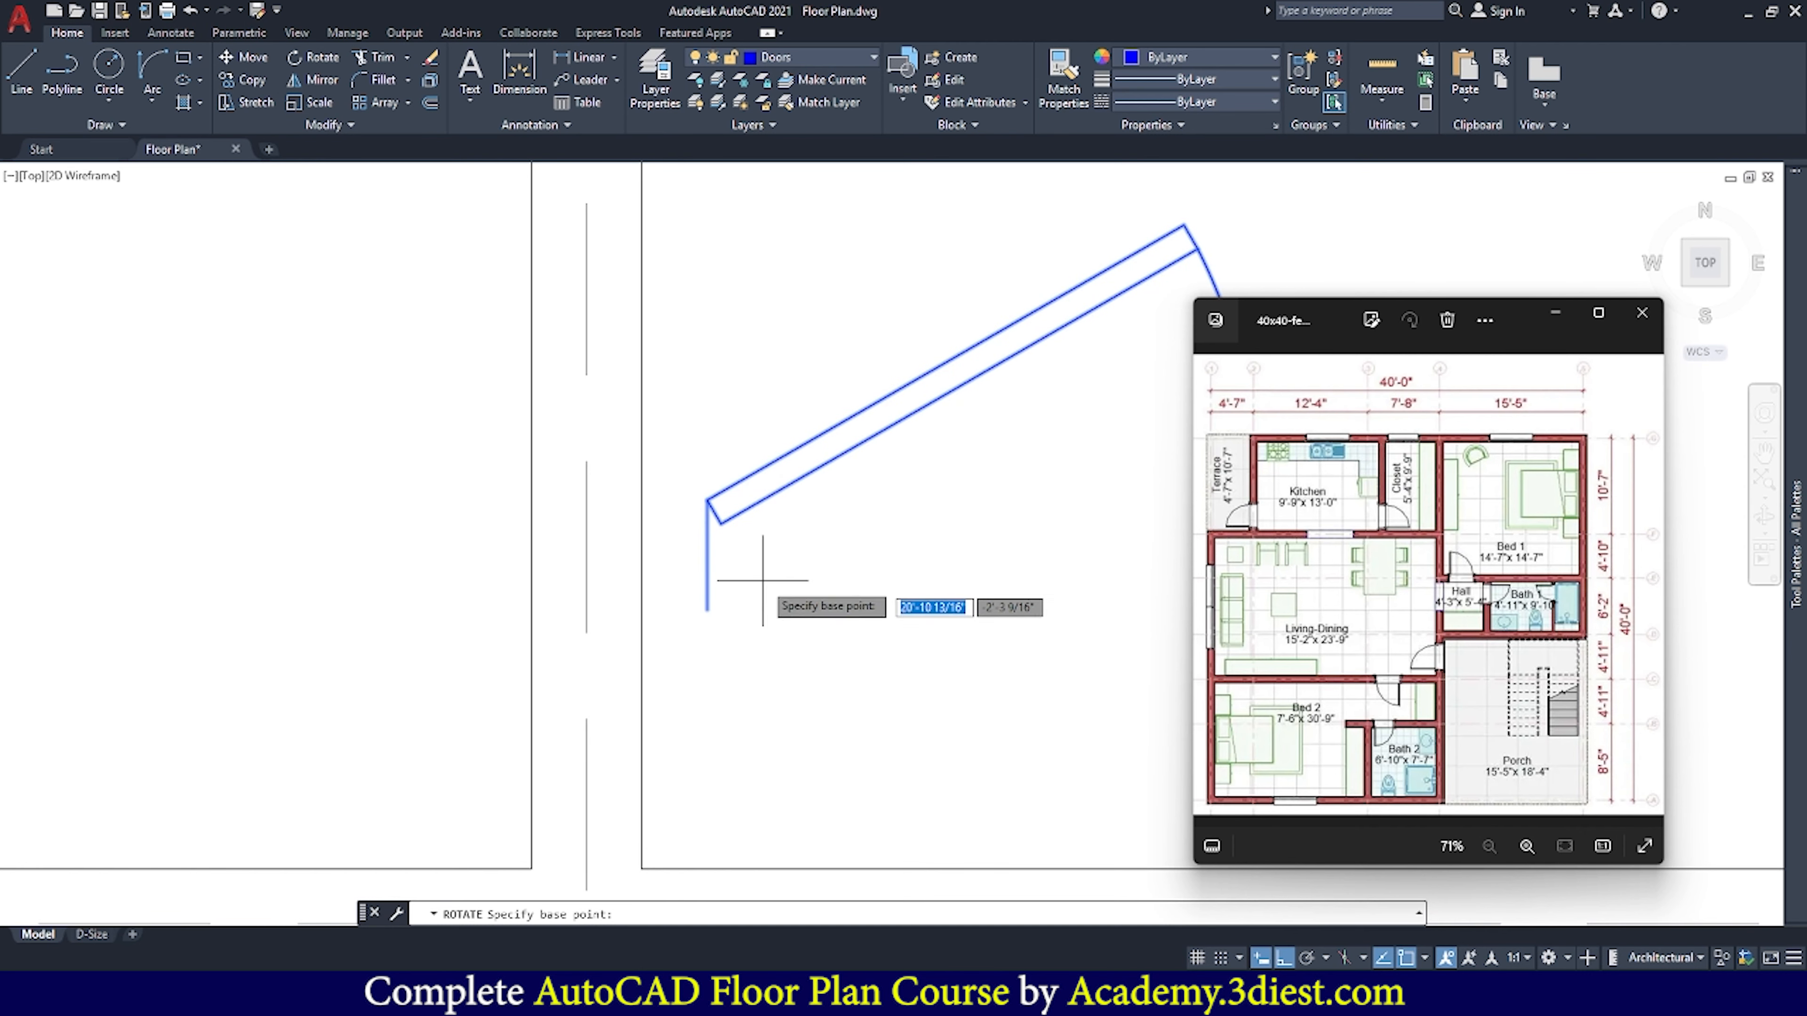
click(706, 610)
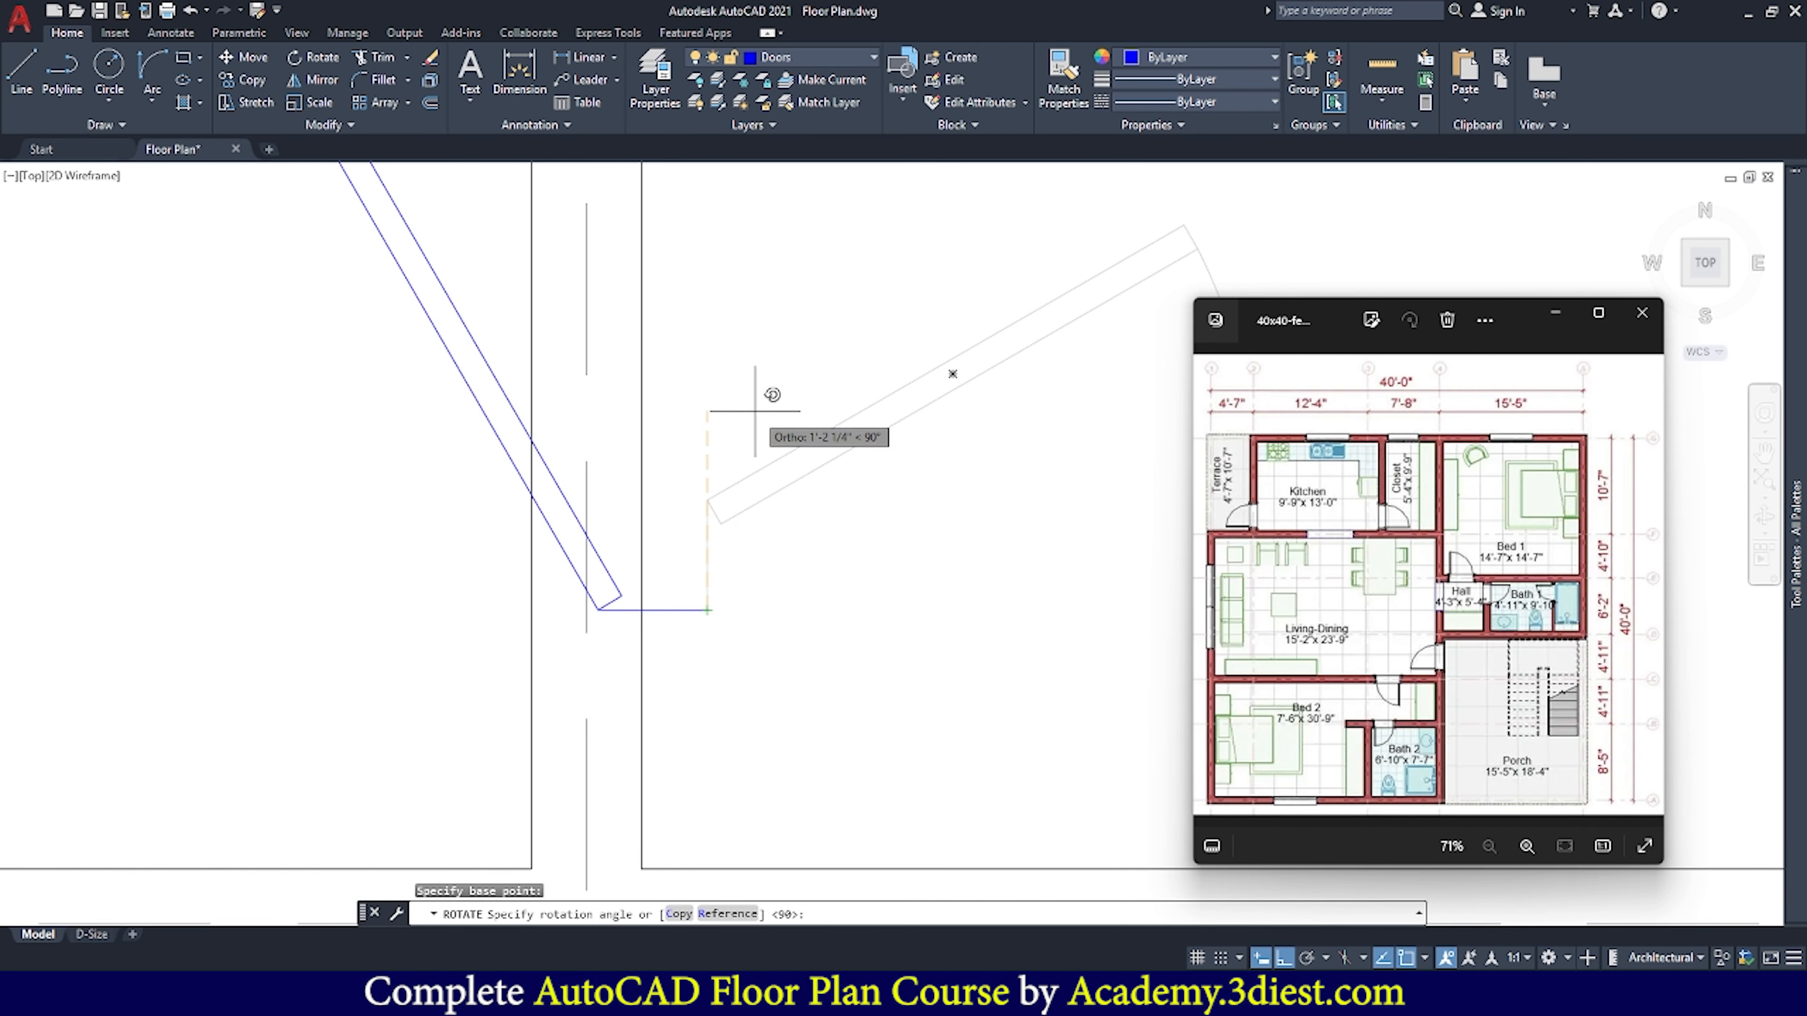
scroll(754, 413, down, 4)
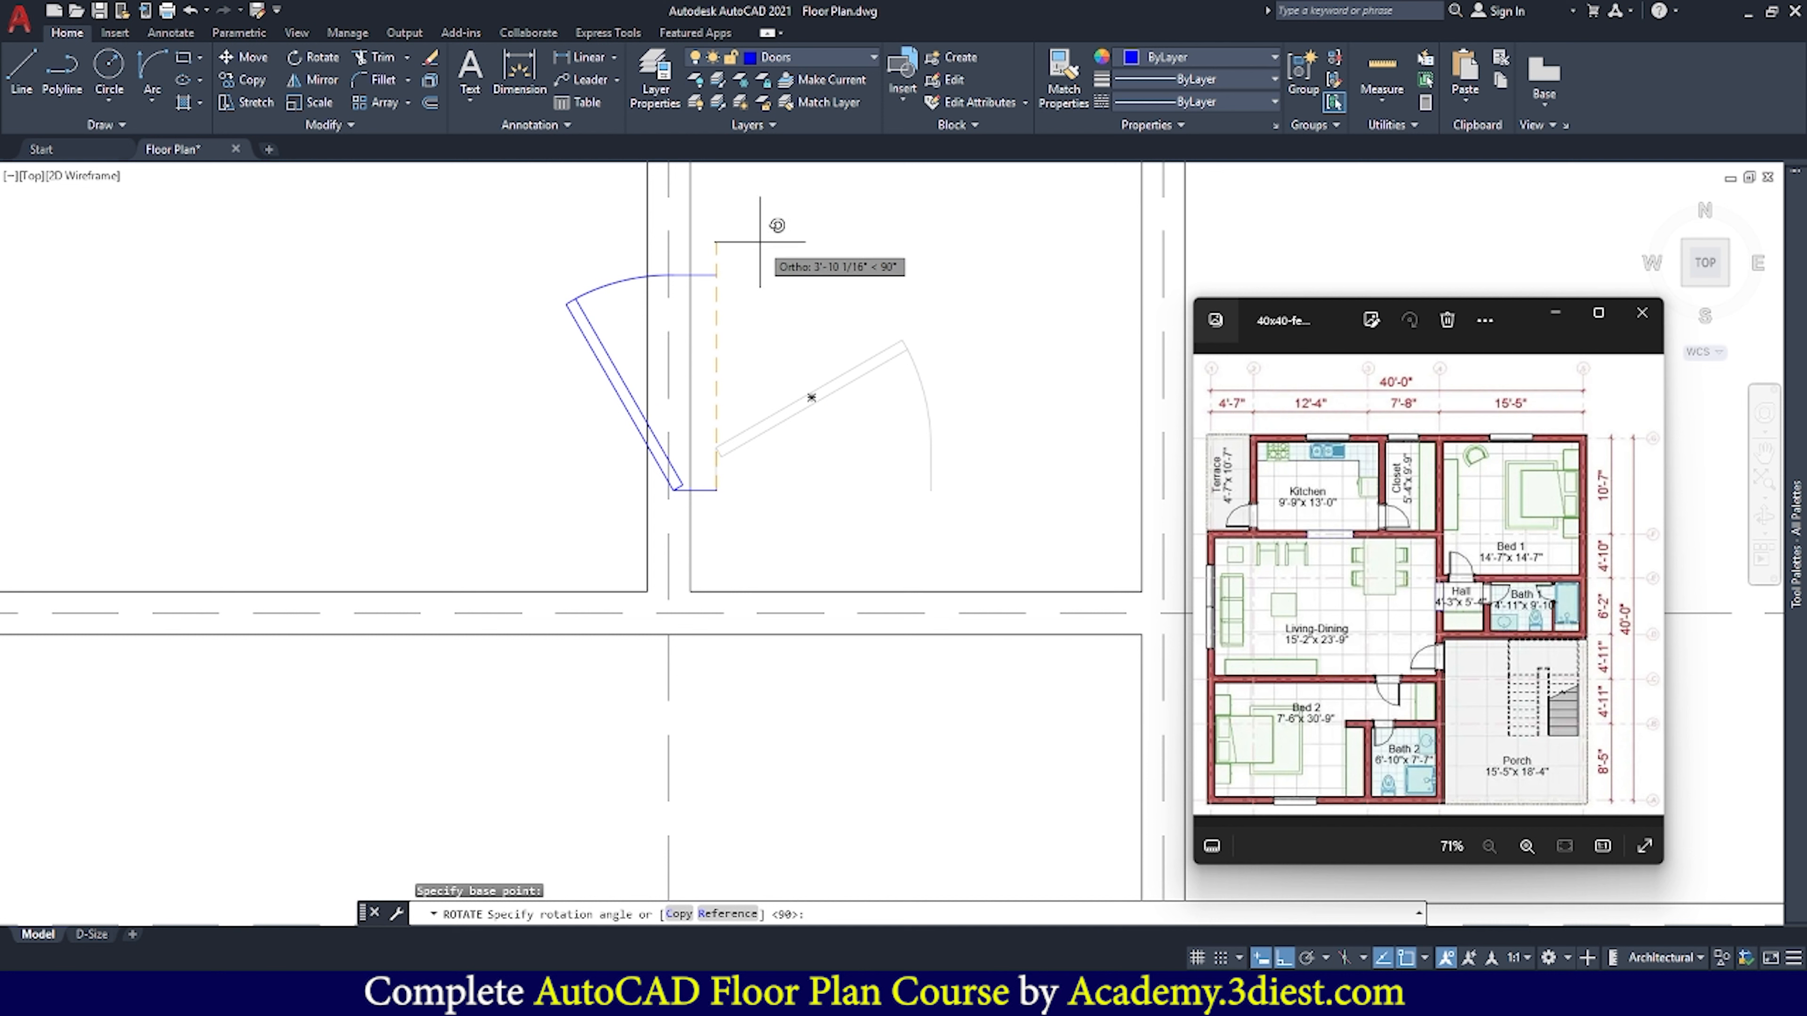
key(Escape)
Move the rotated door from its jamb endpoint to the closet's lower corner on the kitchen wall
click(708, 276)
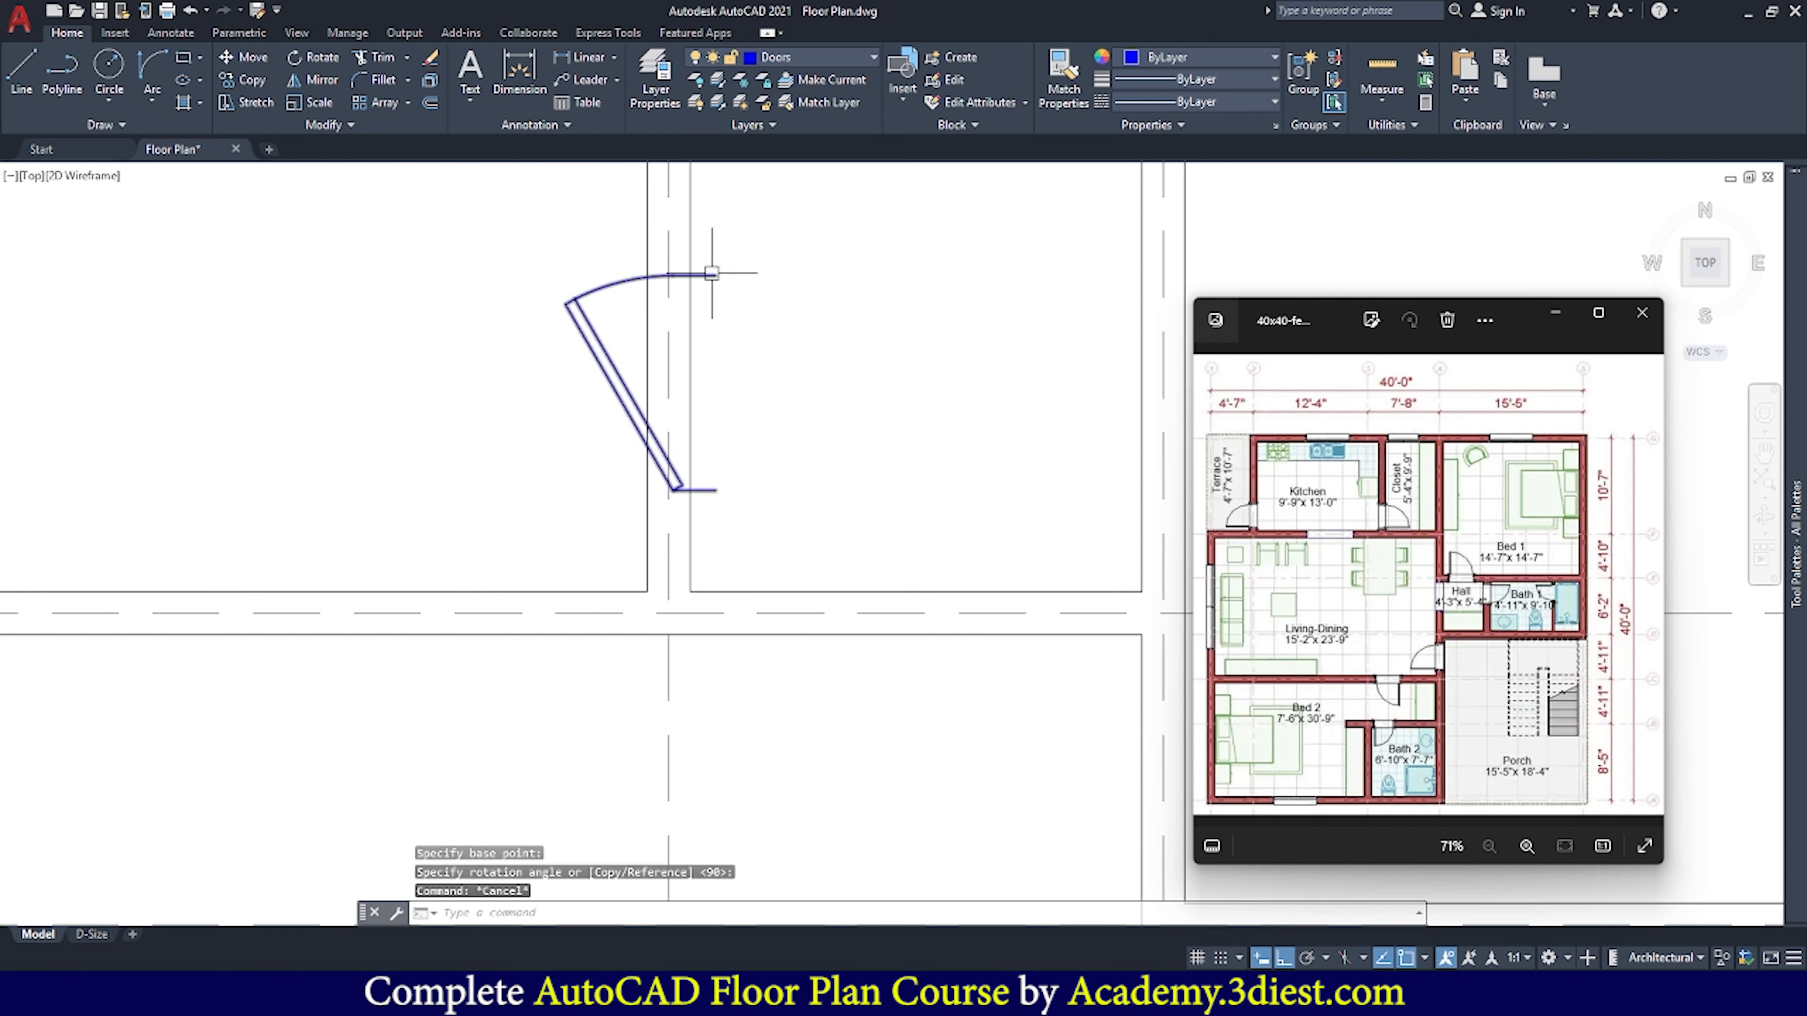
click(242, 59)
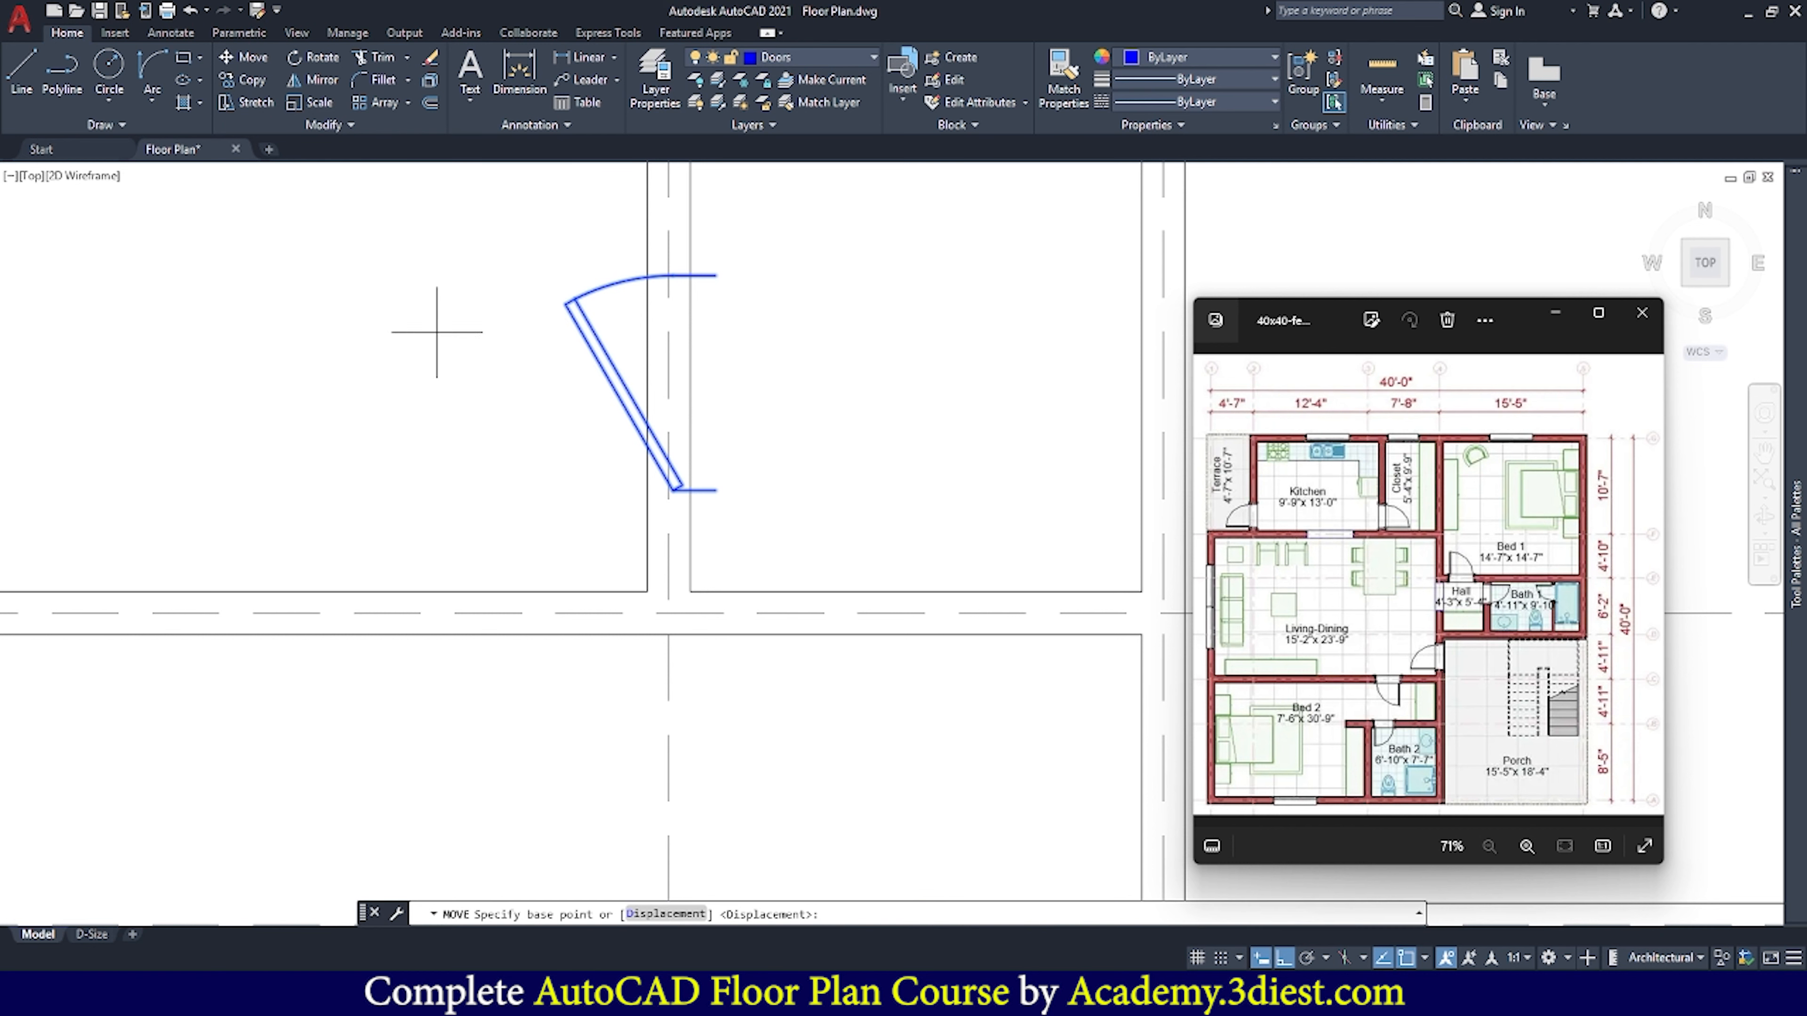
scroll(654, 501, up, 2)
click(756, 494)
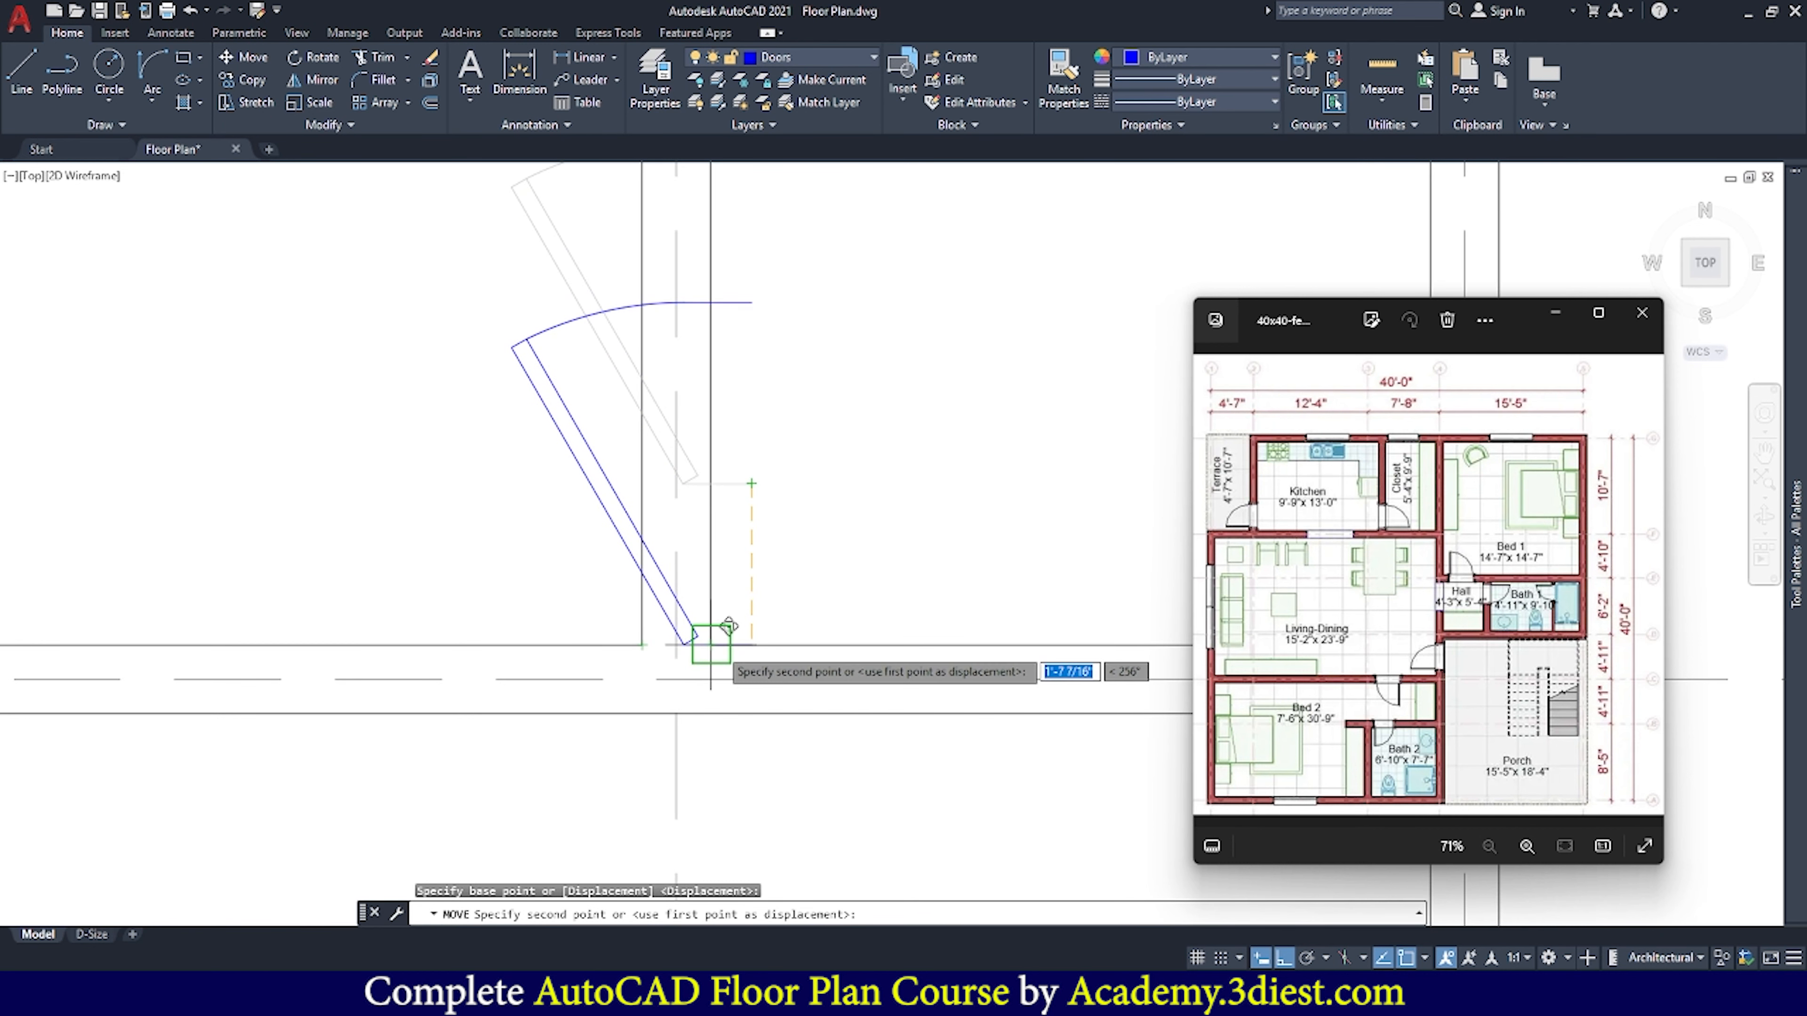
key(Escape)
scroll(851, 593, down, 2)
scroll(774, 560, up, 2)
key(Escape)
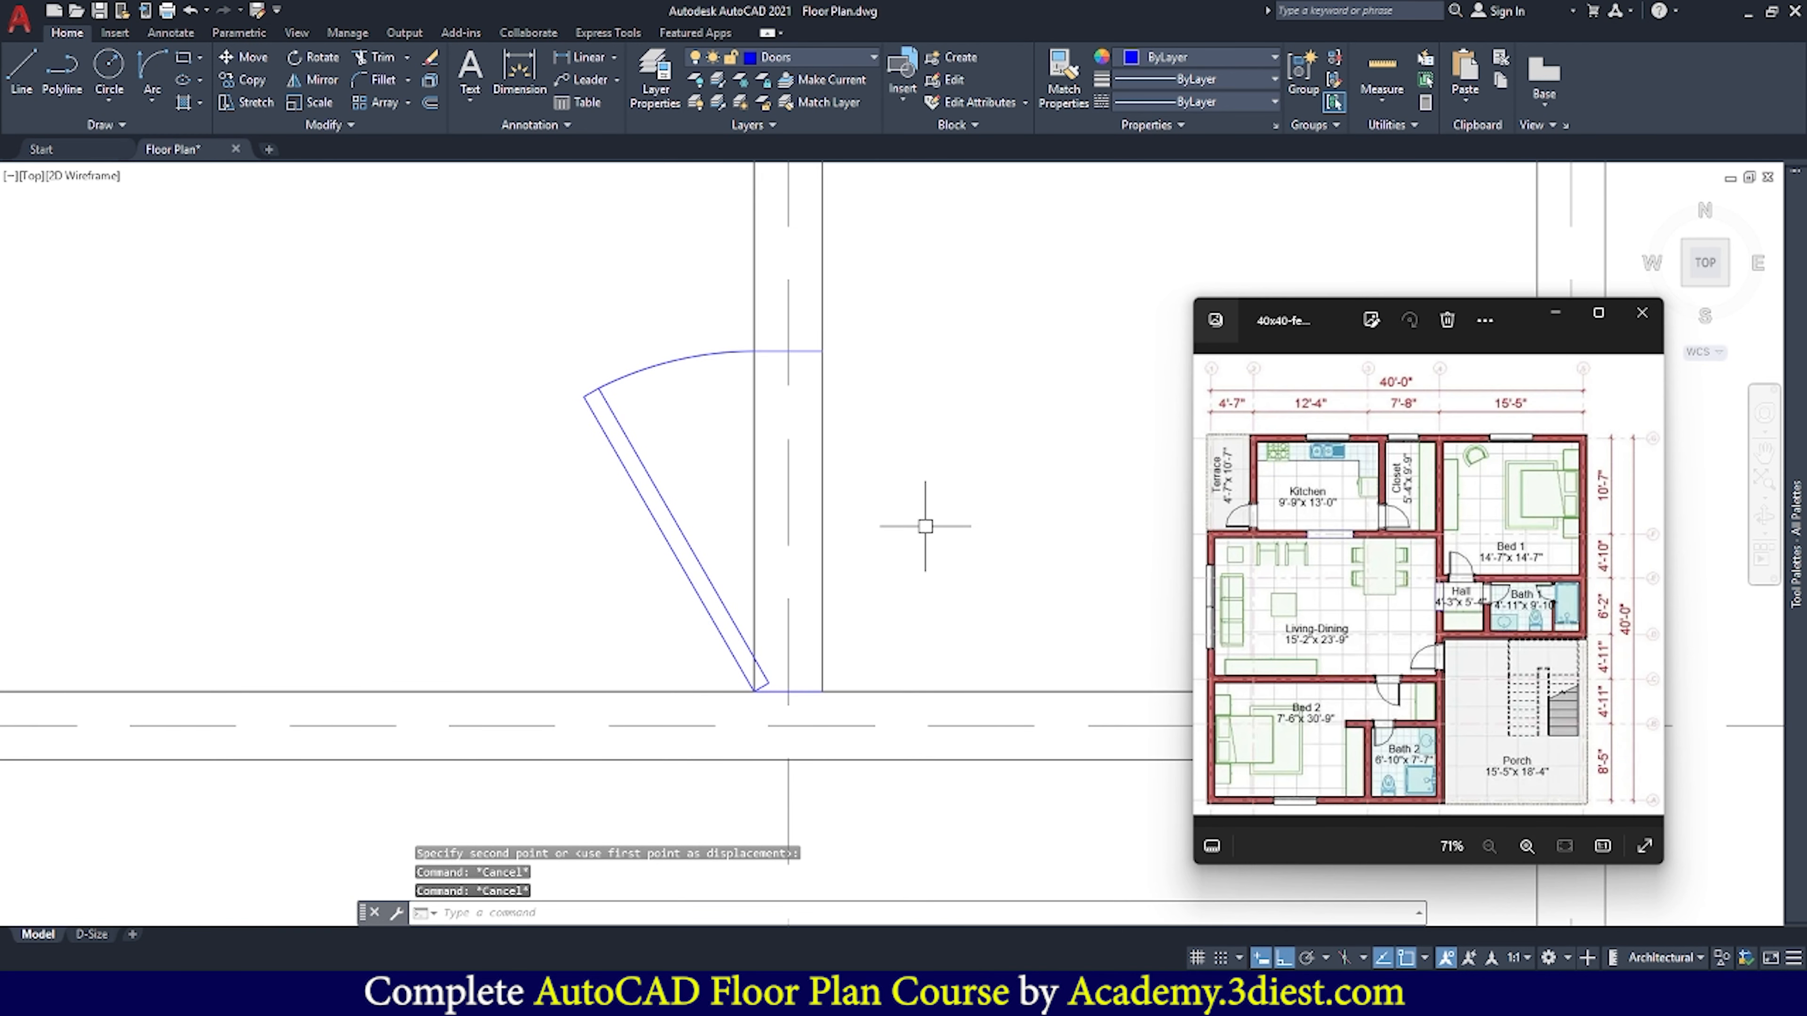
Mirror the door about the vertical centerline of the kitchen-closet wall so it swings into the closet, erasing the source object
click(686, 529)
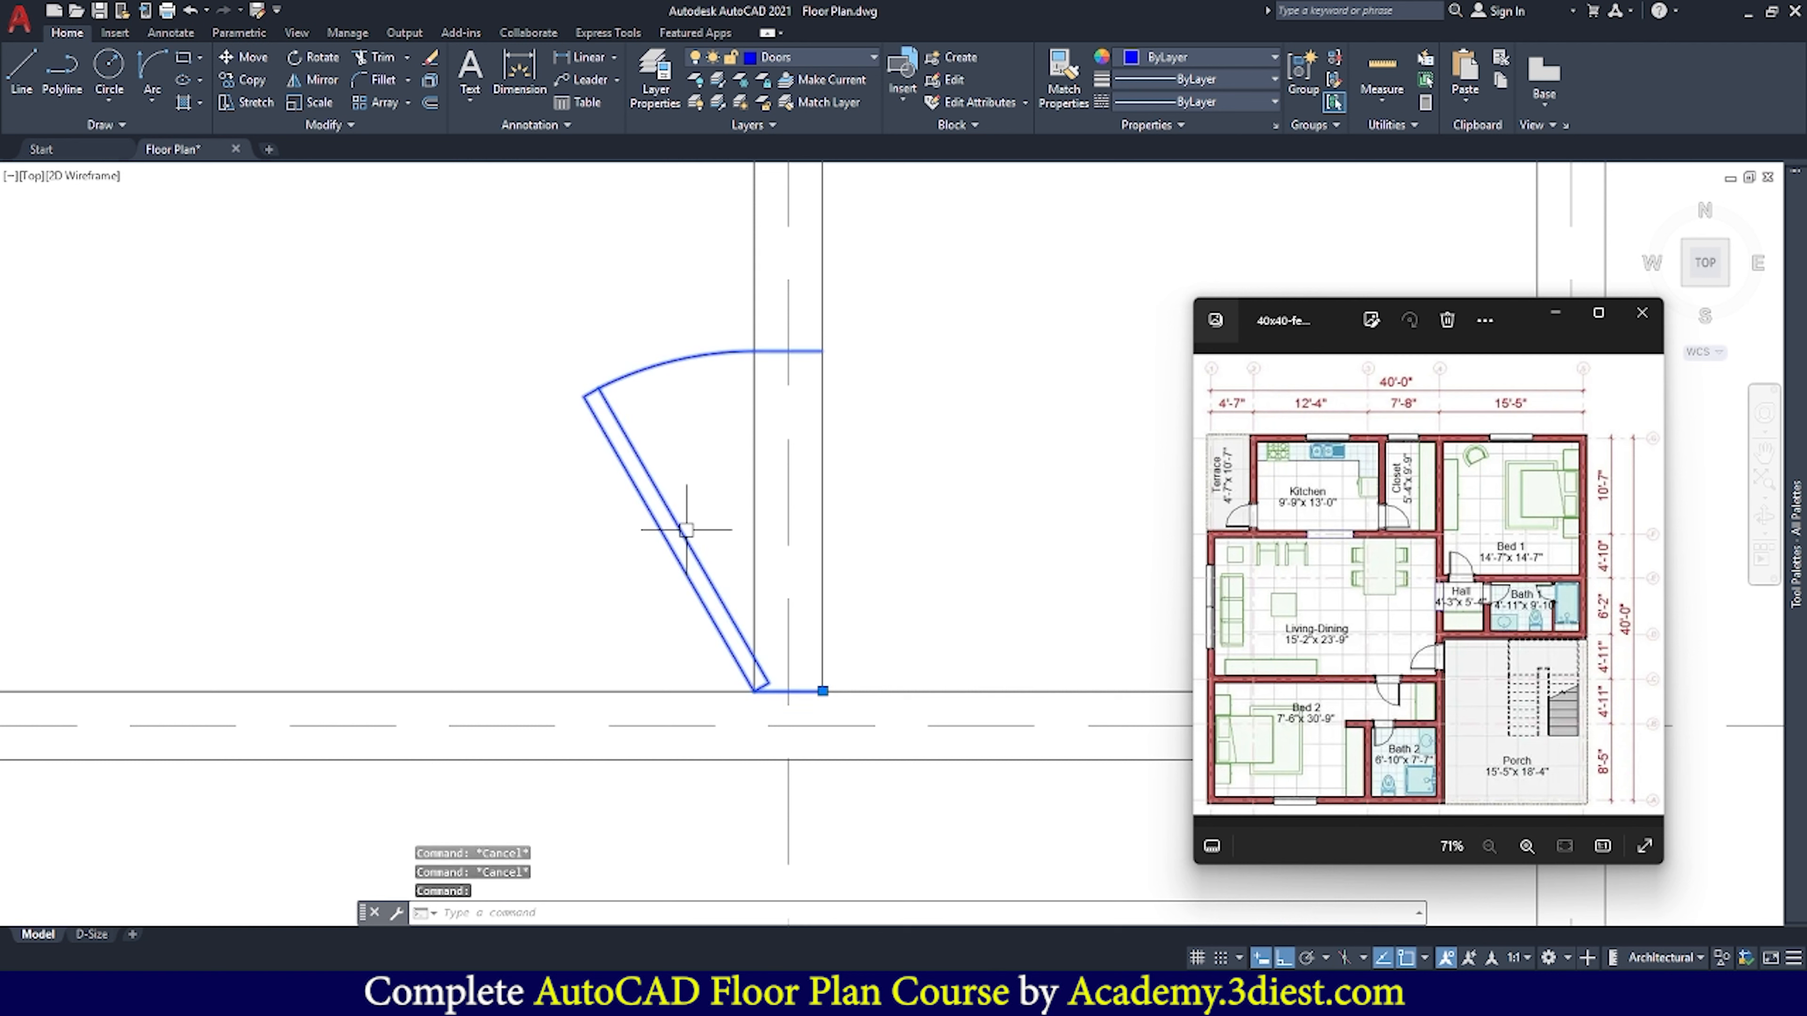
click(319, 78)
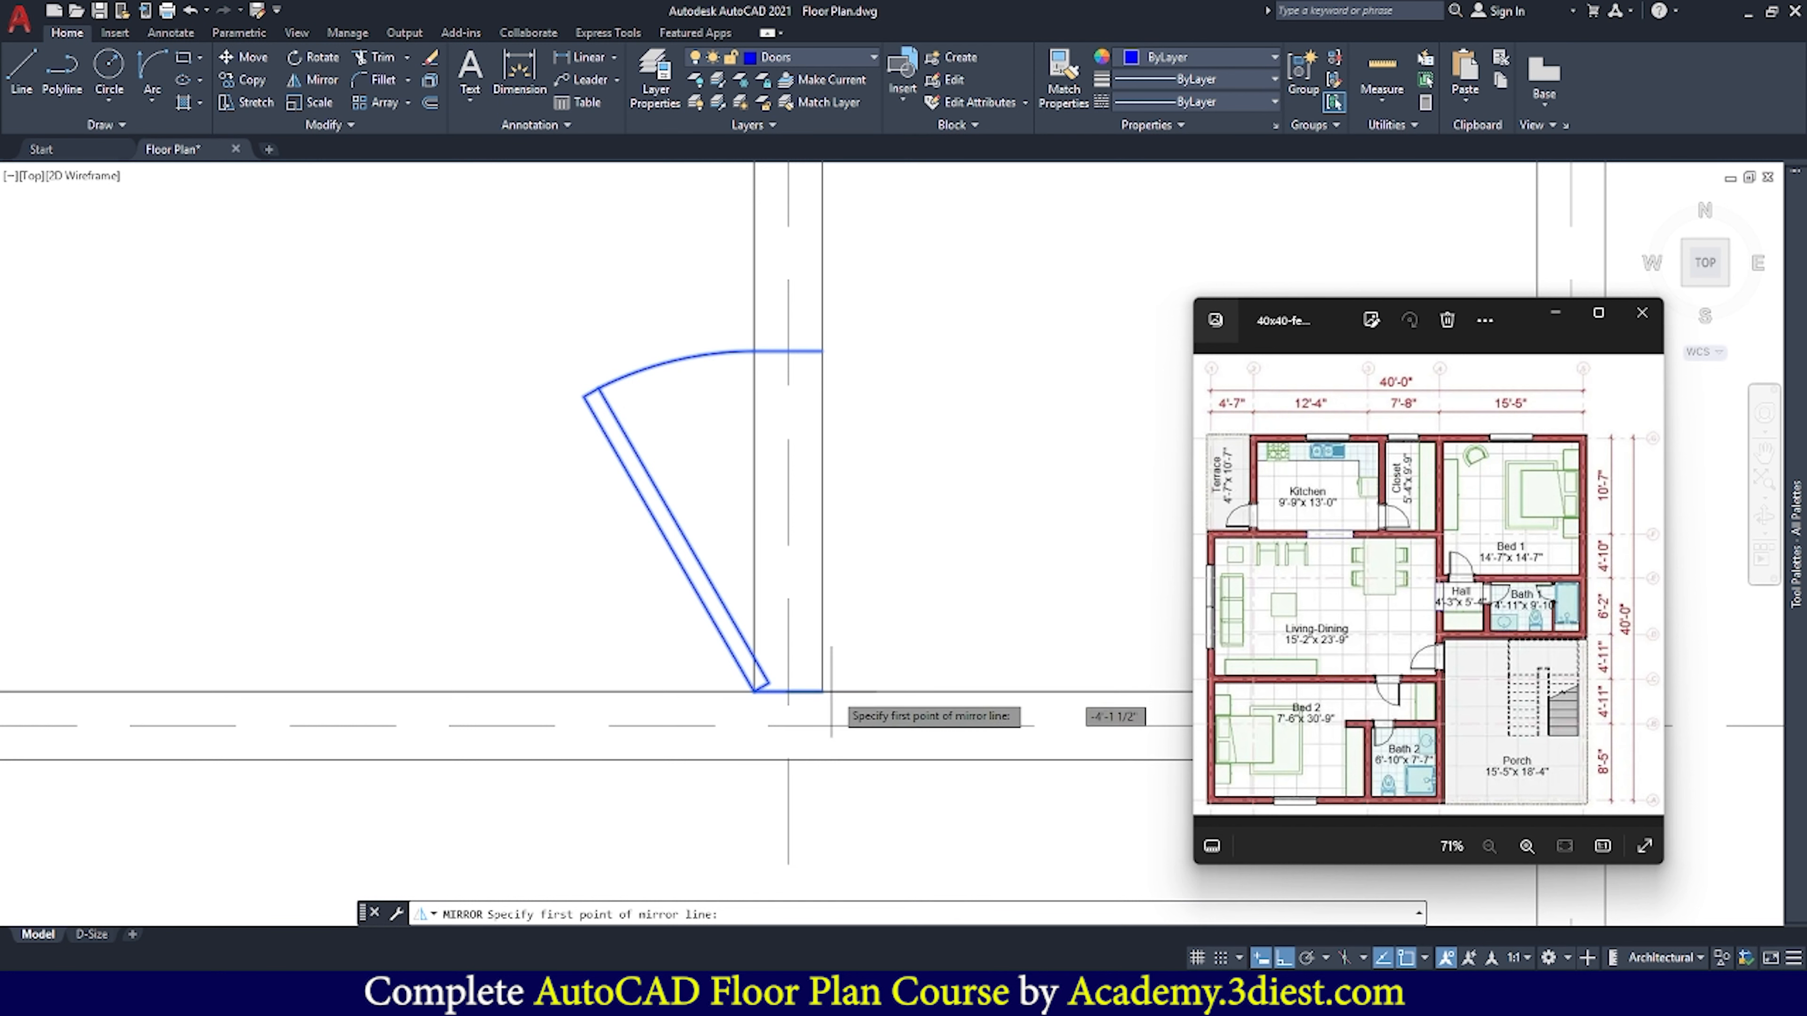
click(787, 690)
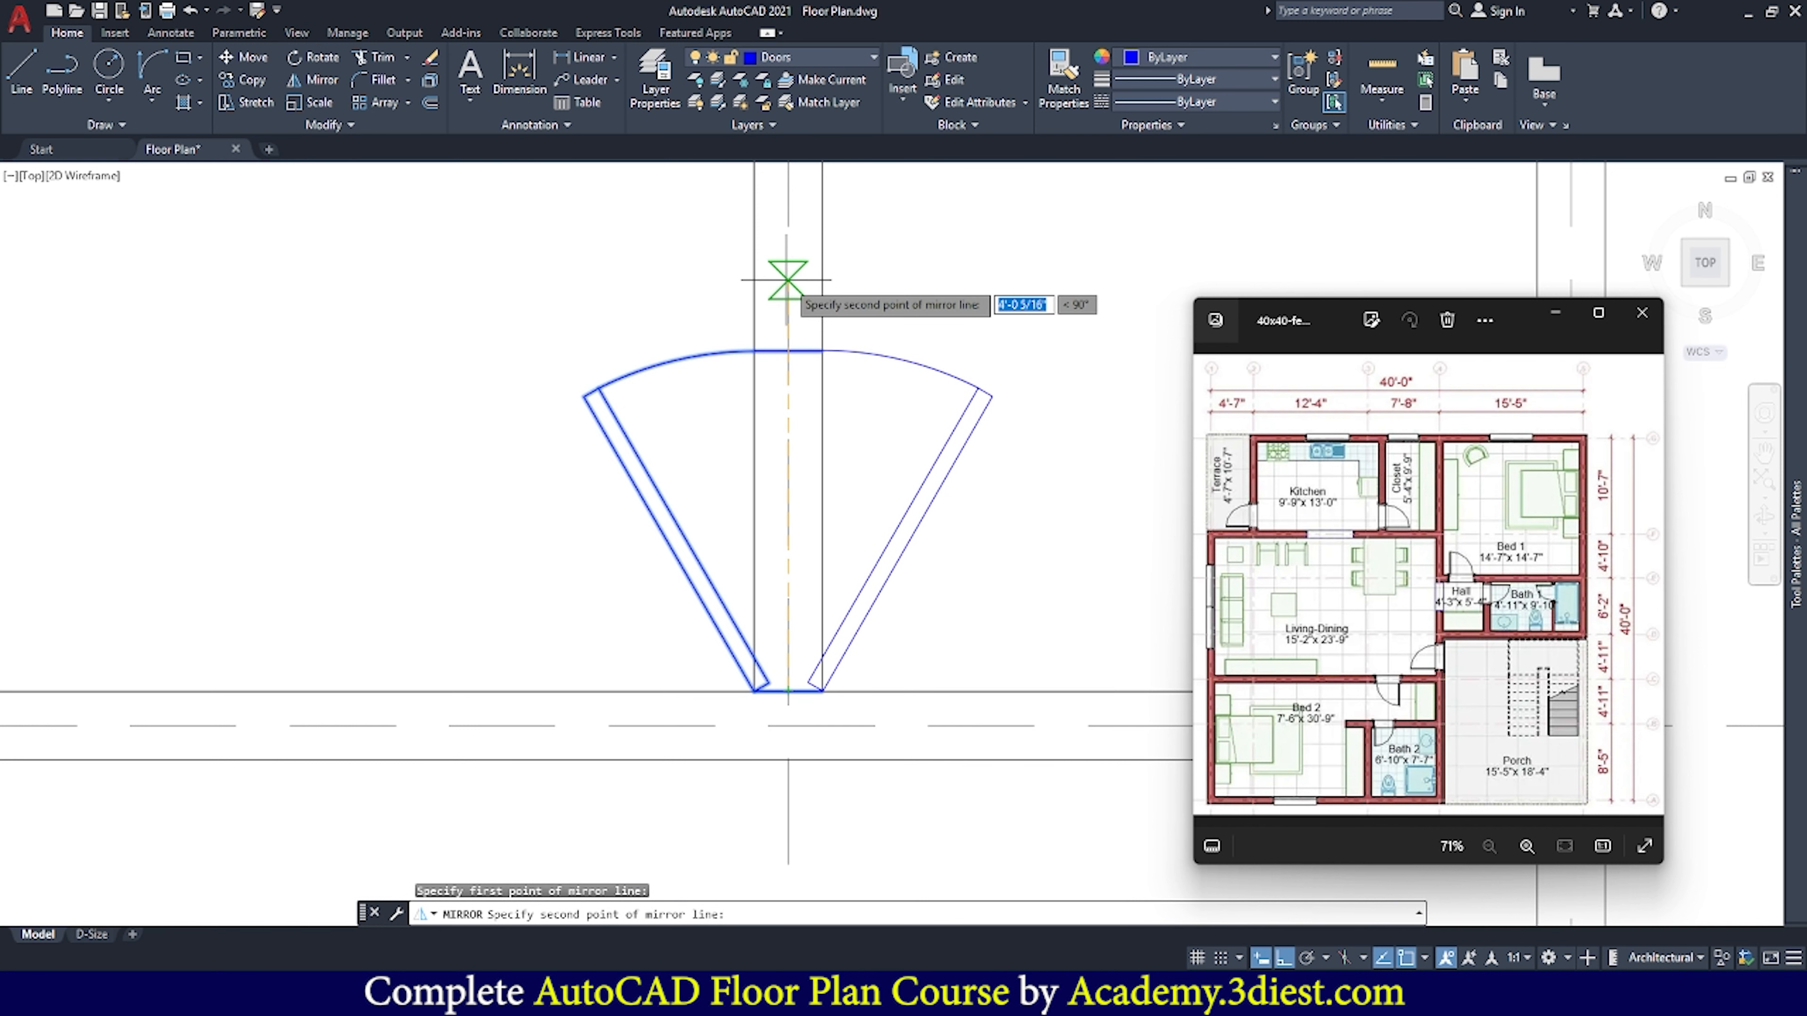
click(788, 308)
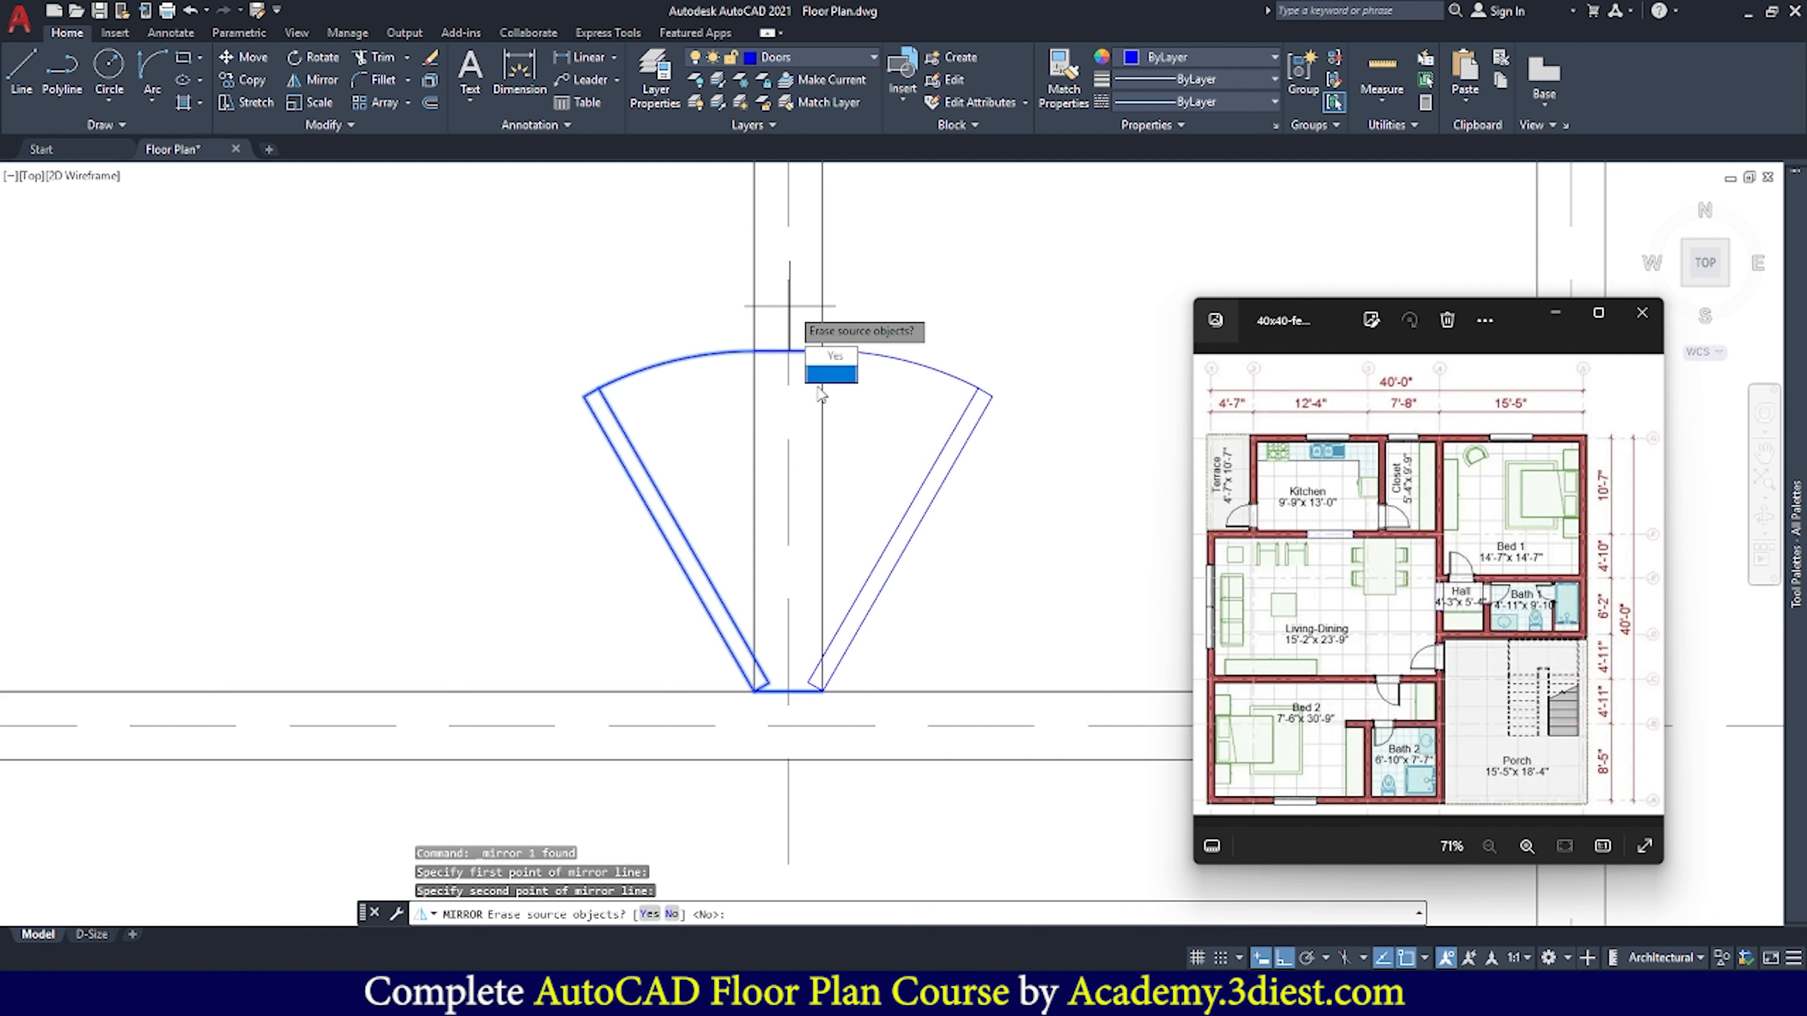
click(834, 354)
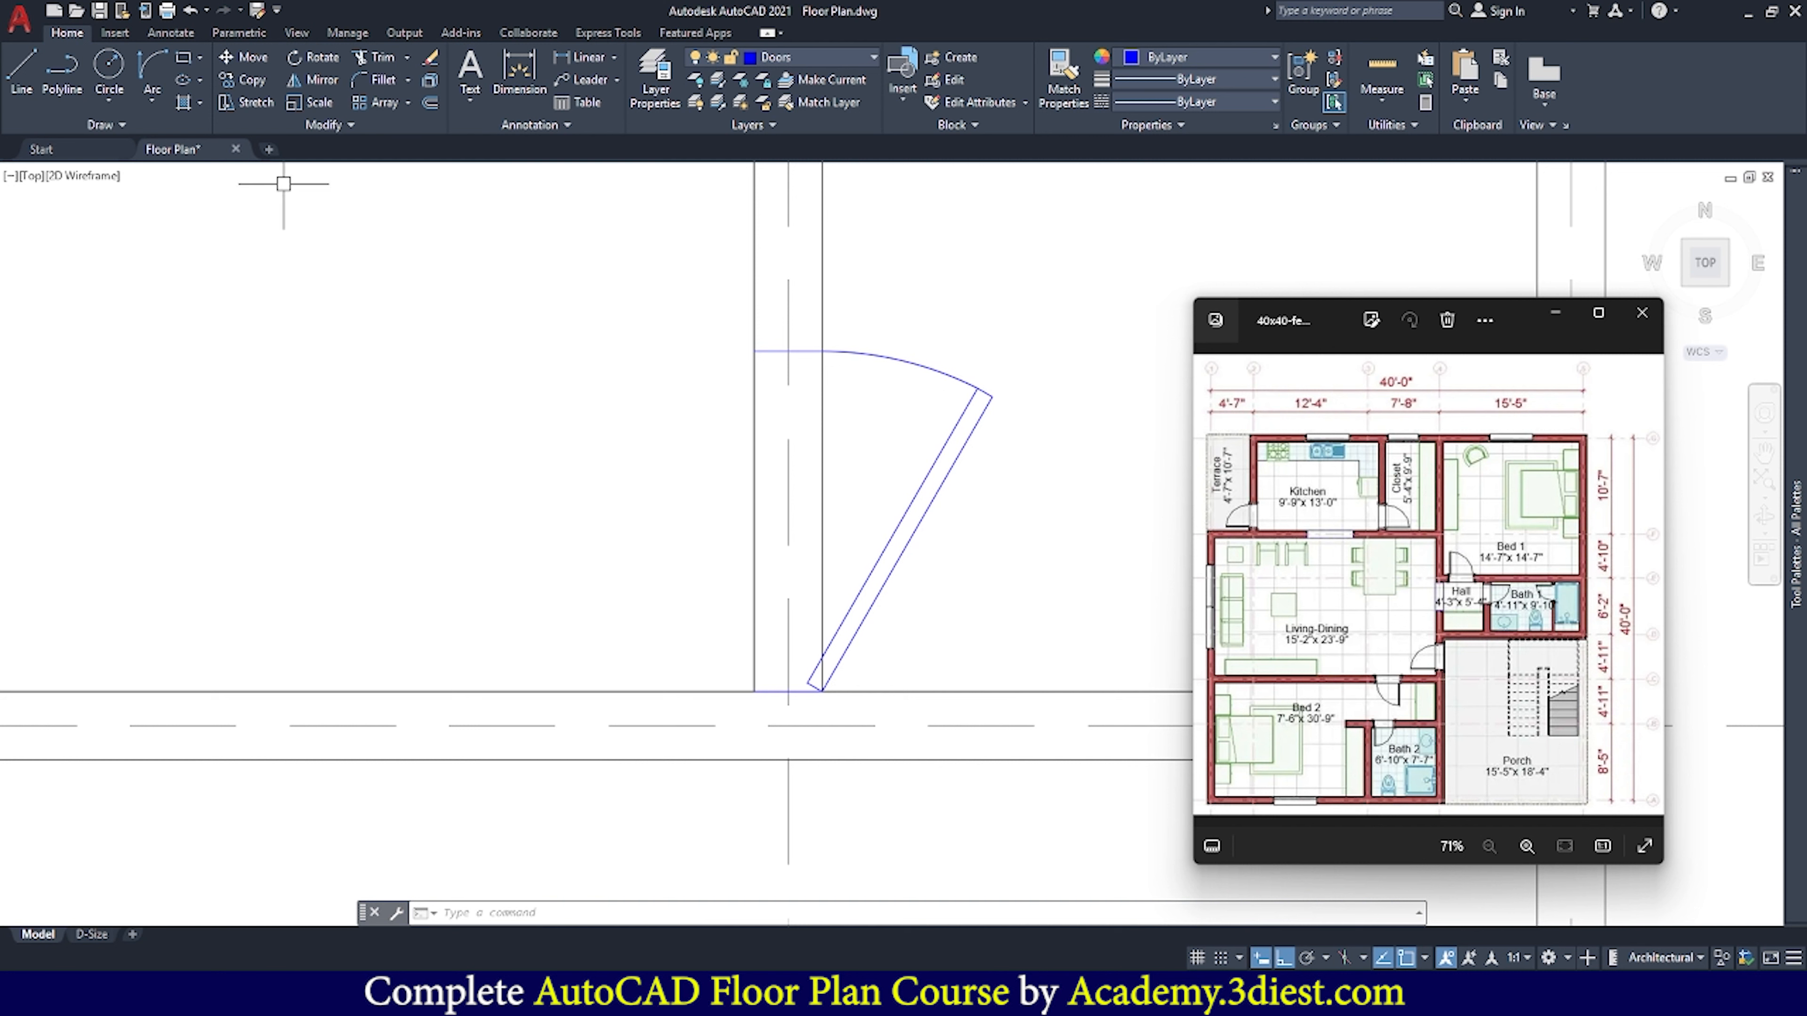
Try trimming the kitchen-closet wall lines between the door jambs, including the piece inside the leaf, and undo that trim
click(374, 56)
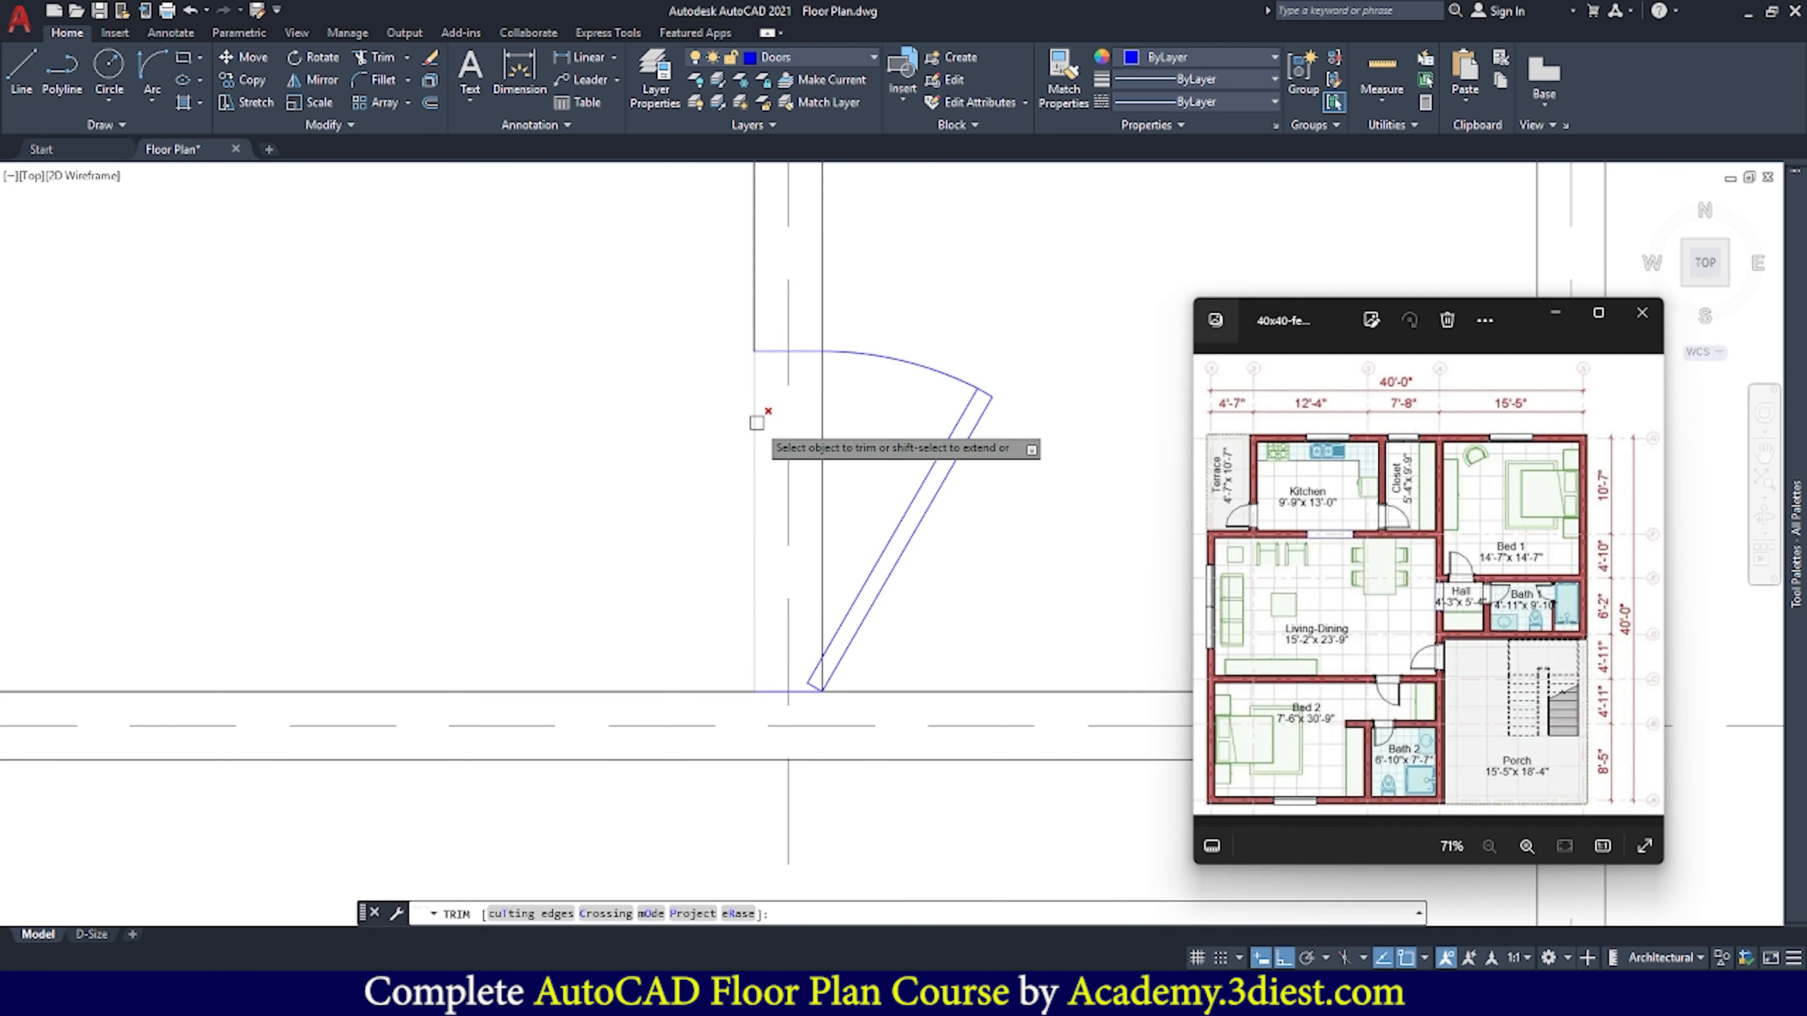
click(822, 411)
scroll(822, 678, up, 7)
click(823, 678)
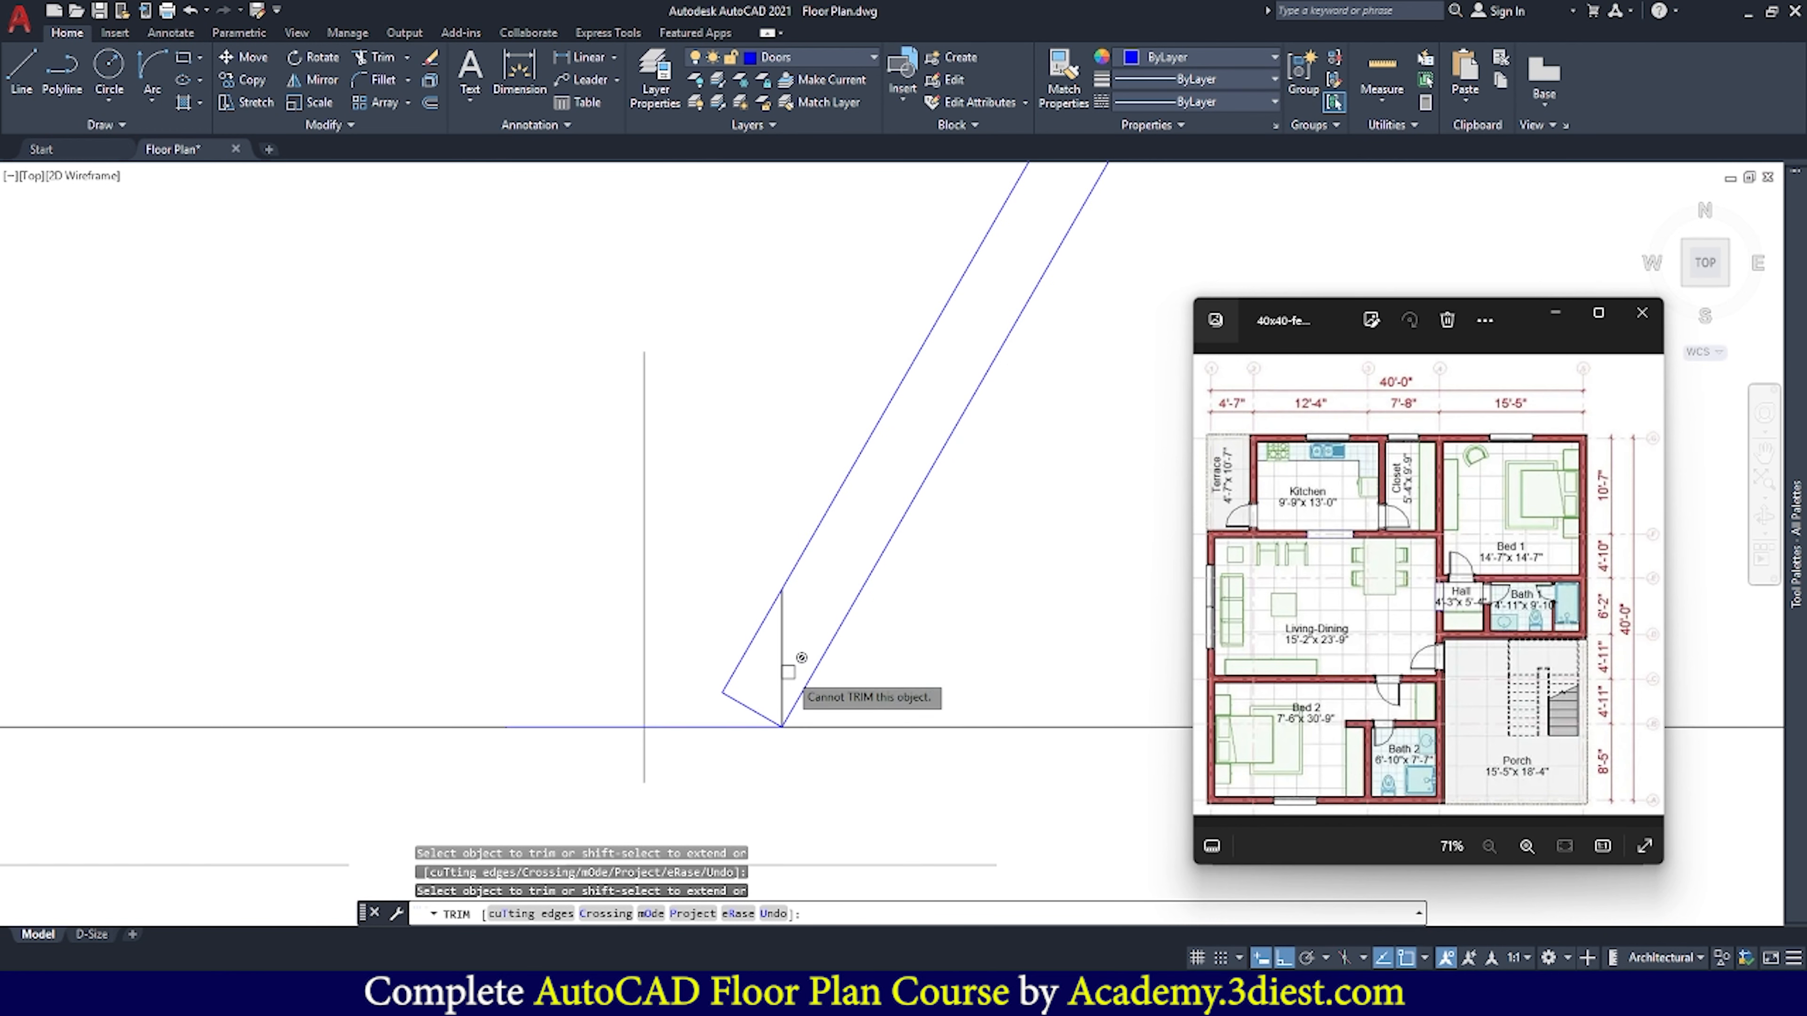
click(783, 669)
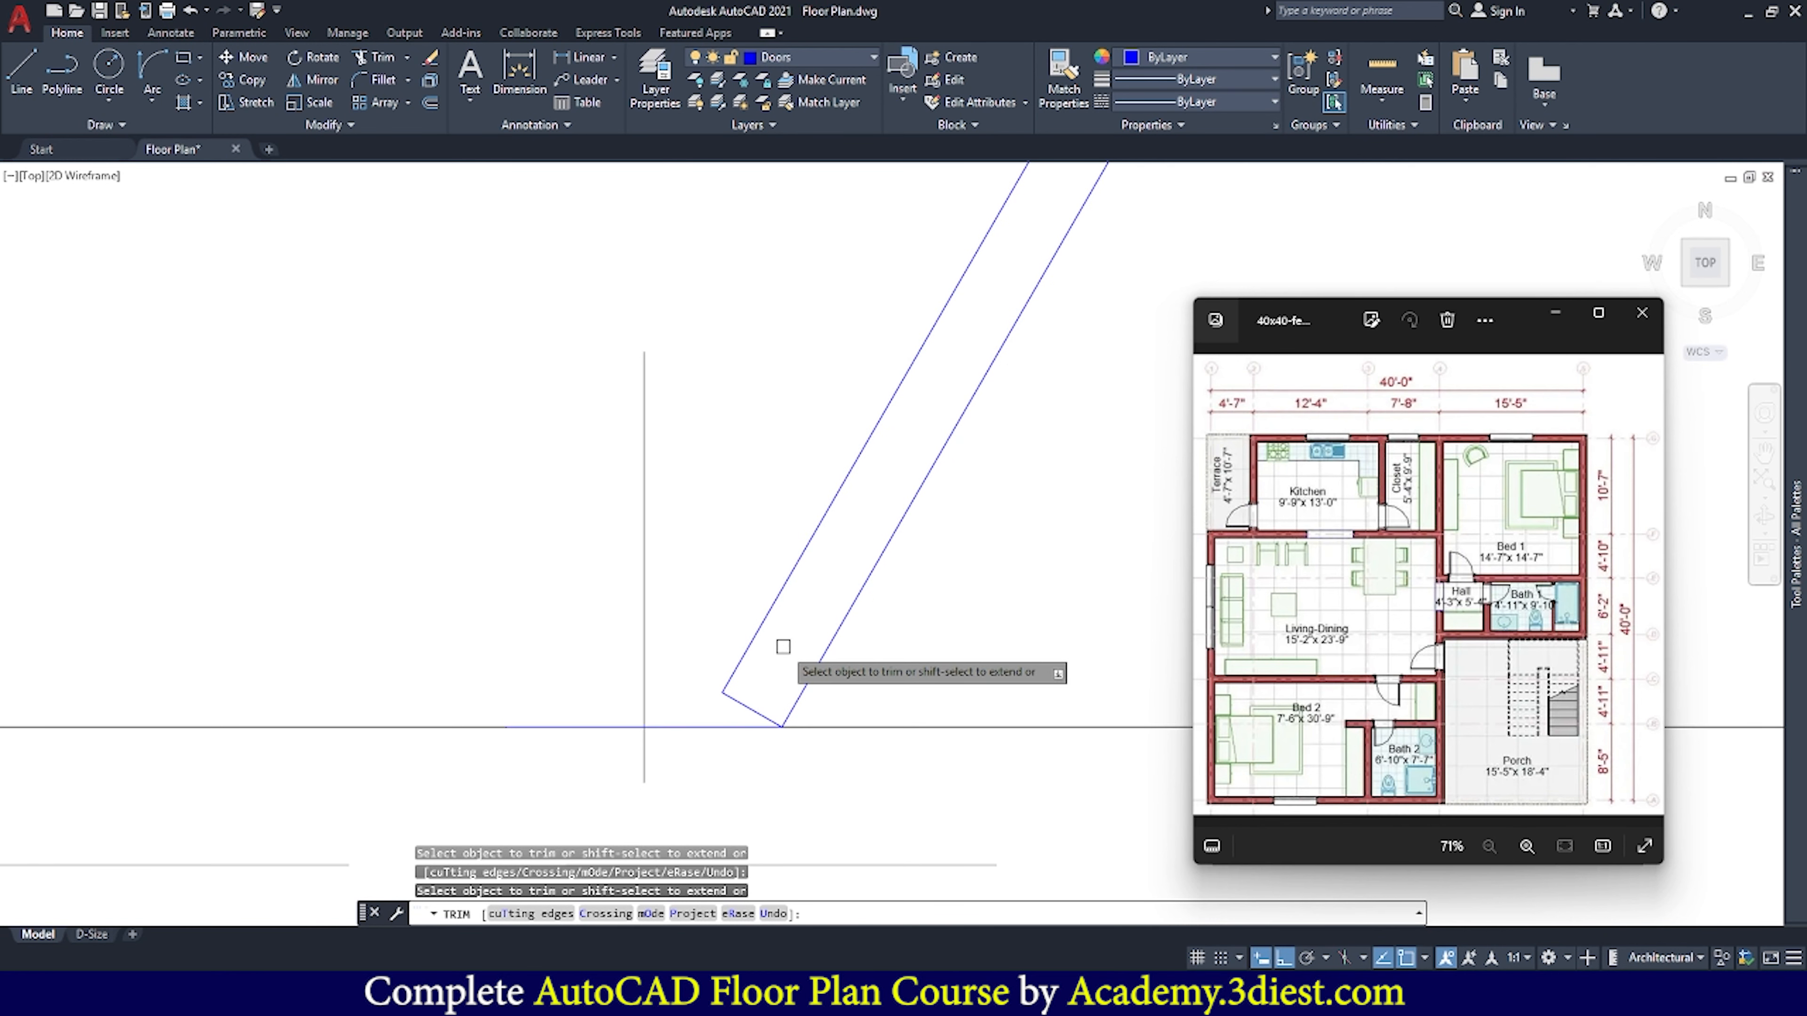
key(Return)
scroll(782, 644, down, 5)
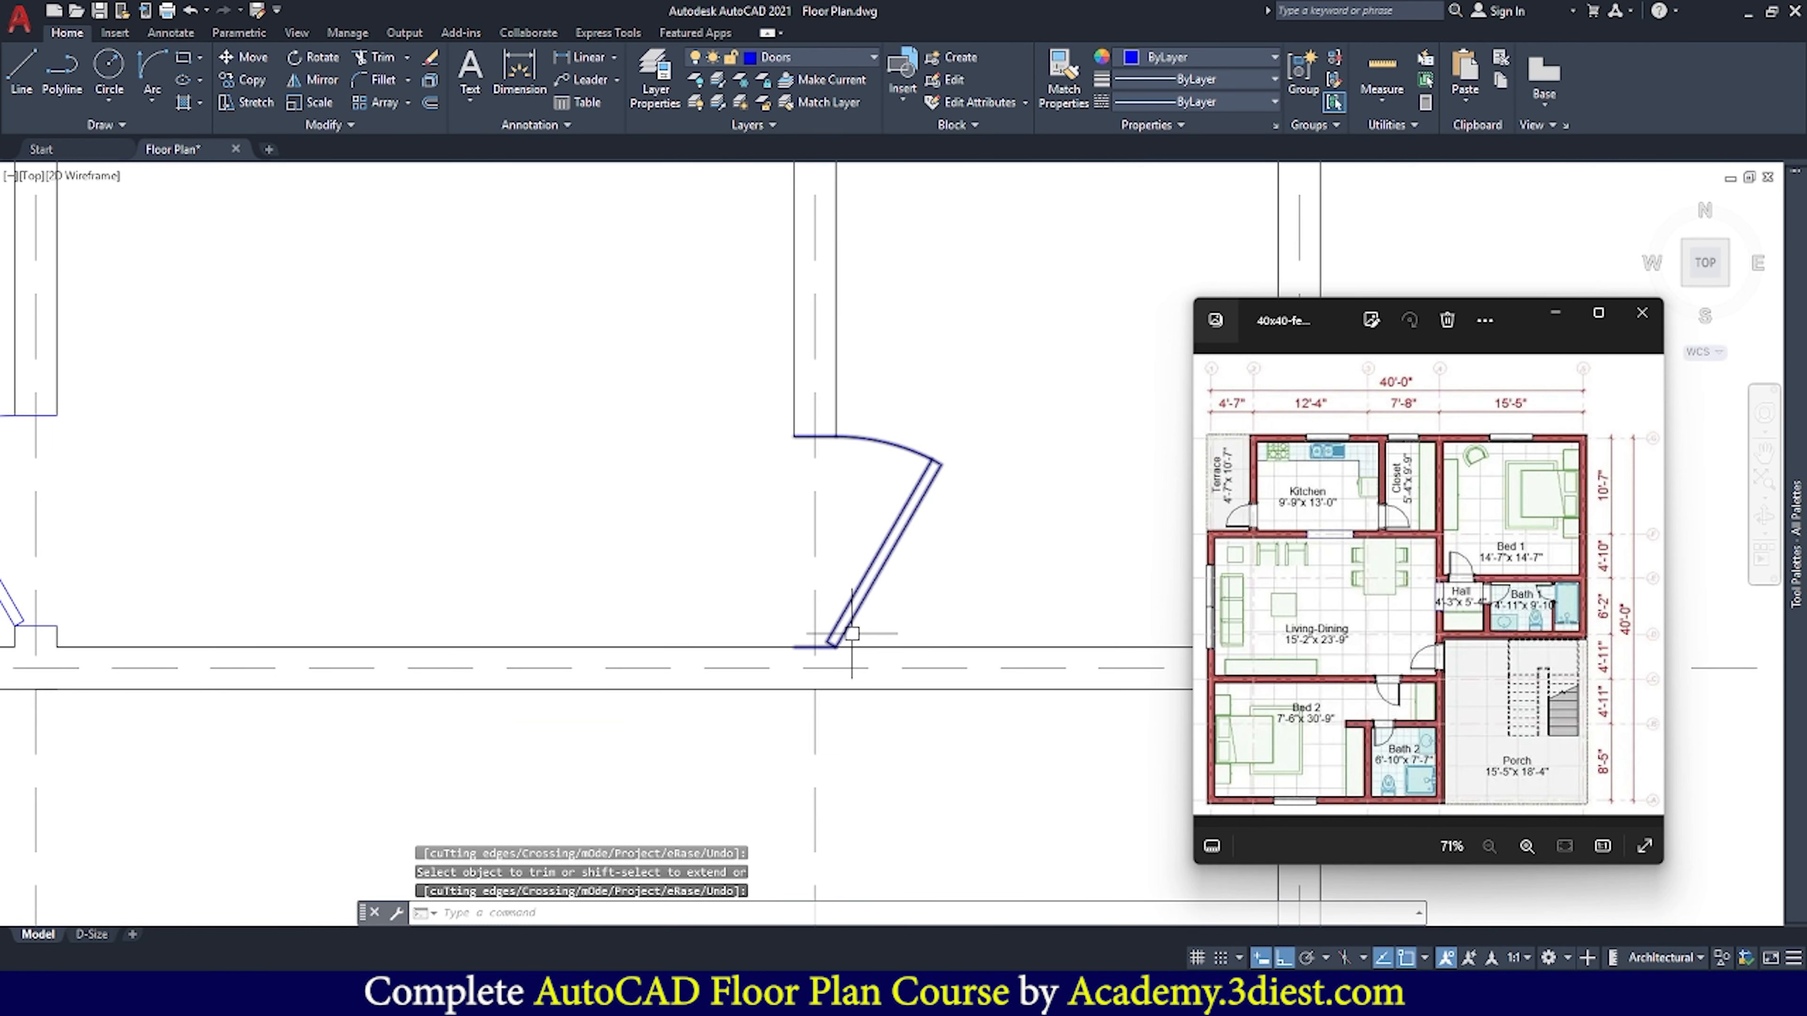
scroll(795, 642, up, 2)
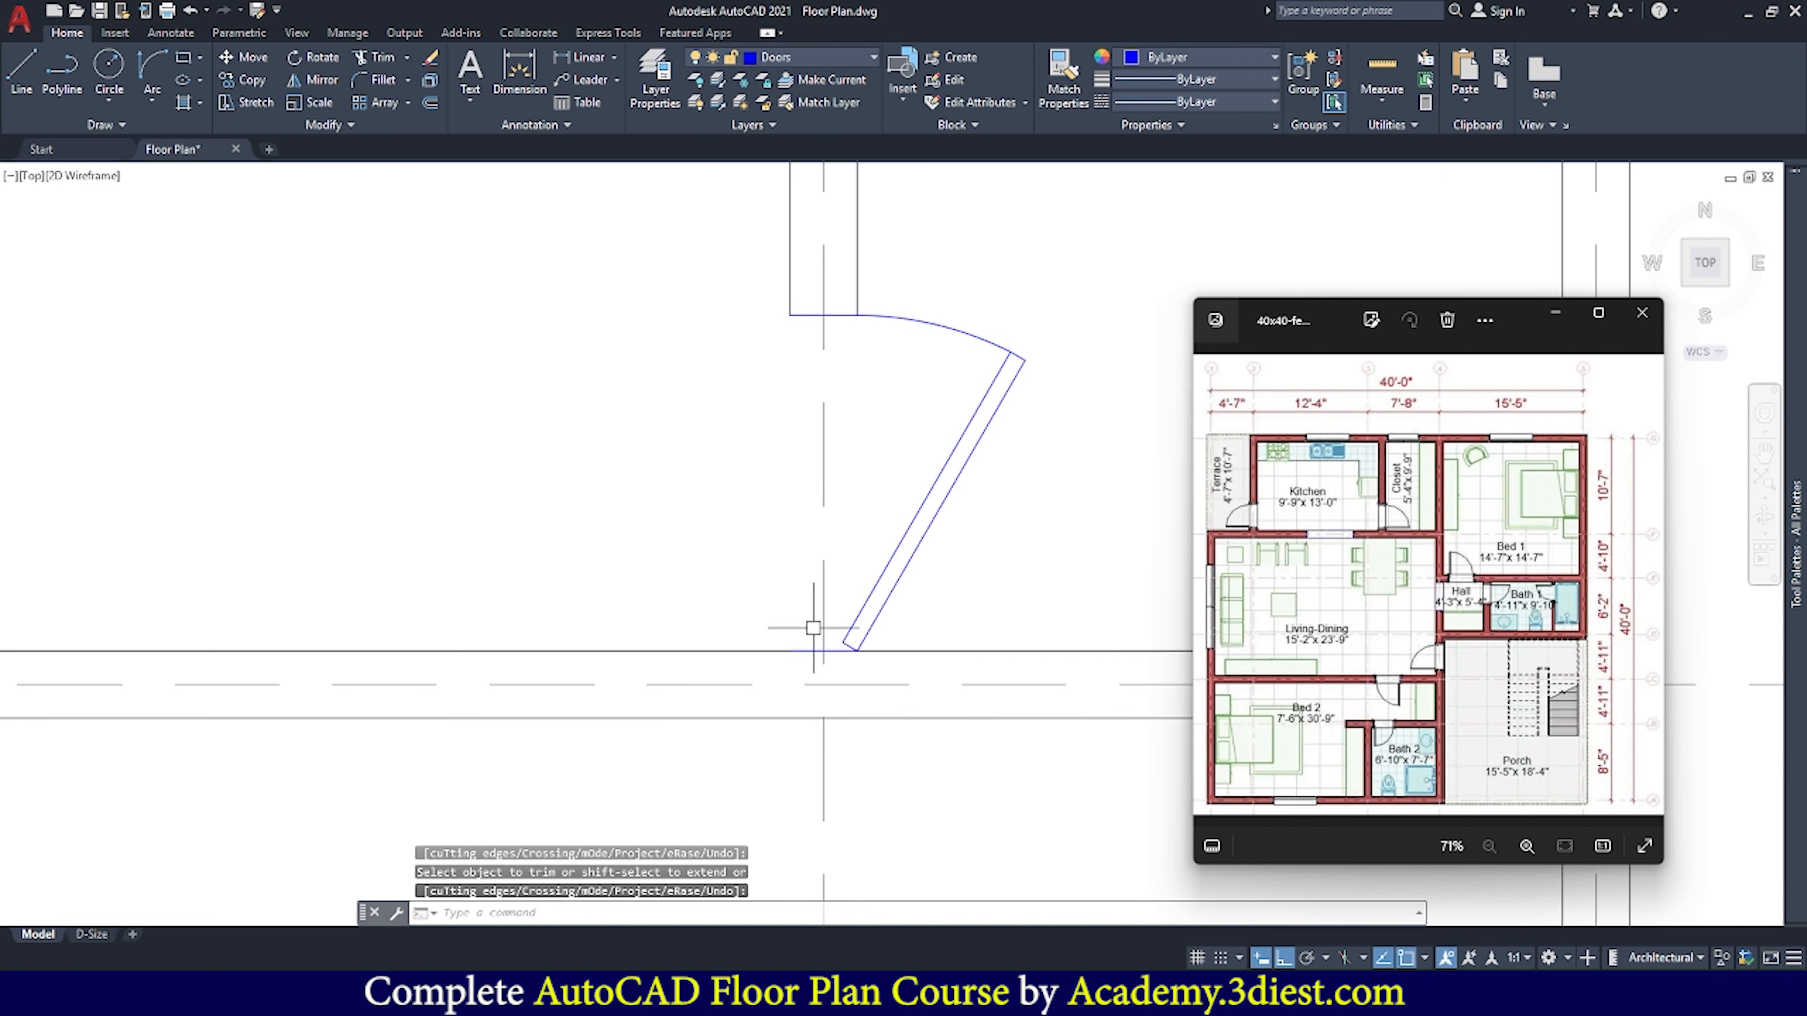
scroll(813, 627, down, 5)
scroll(864, 632, up, 3)
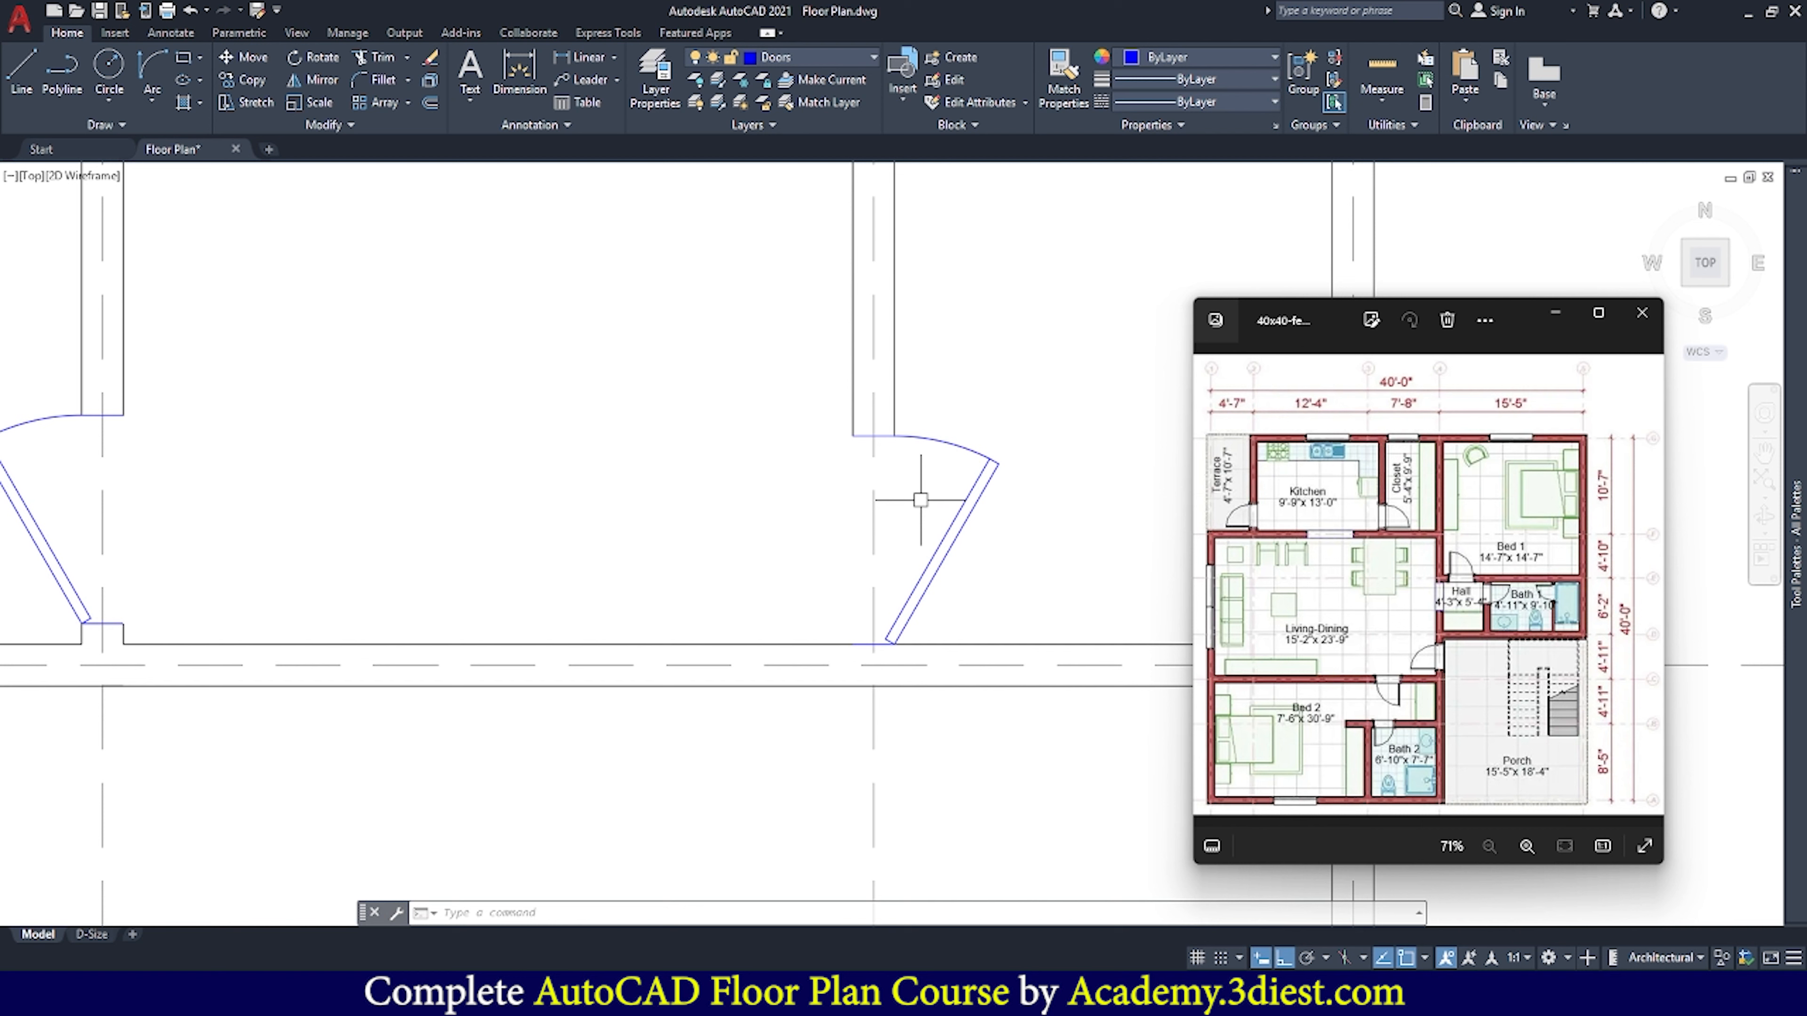
click(190, 9)
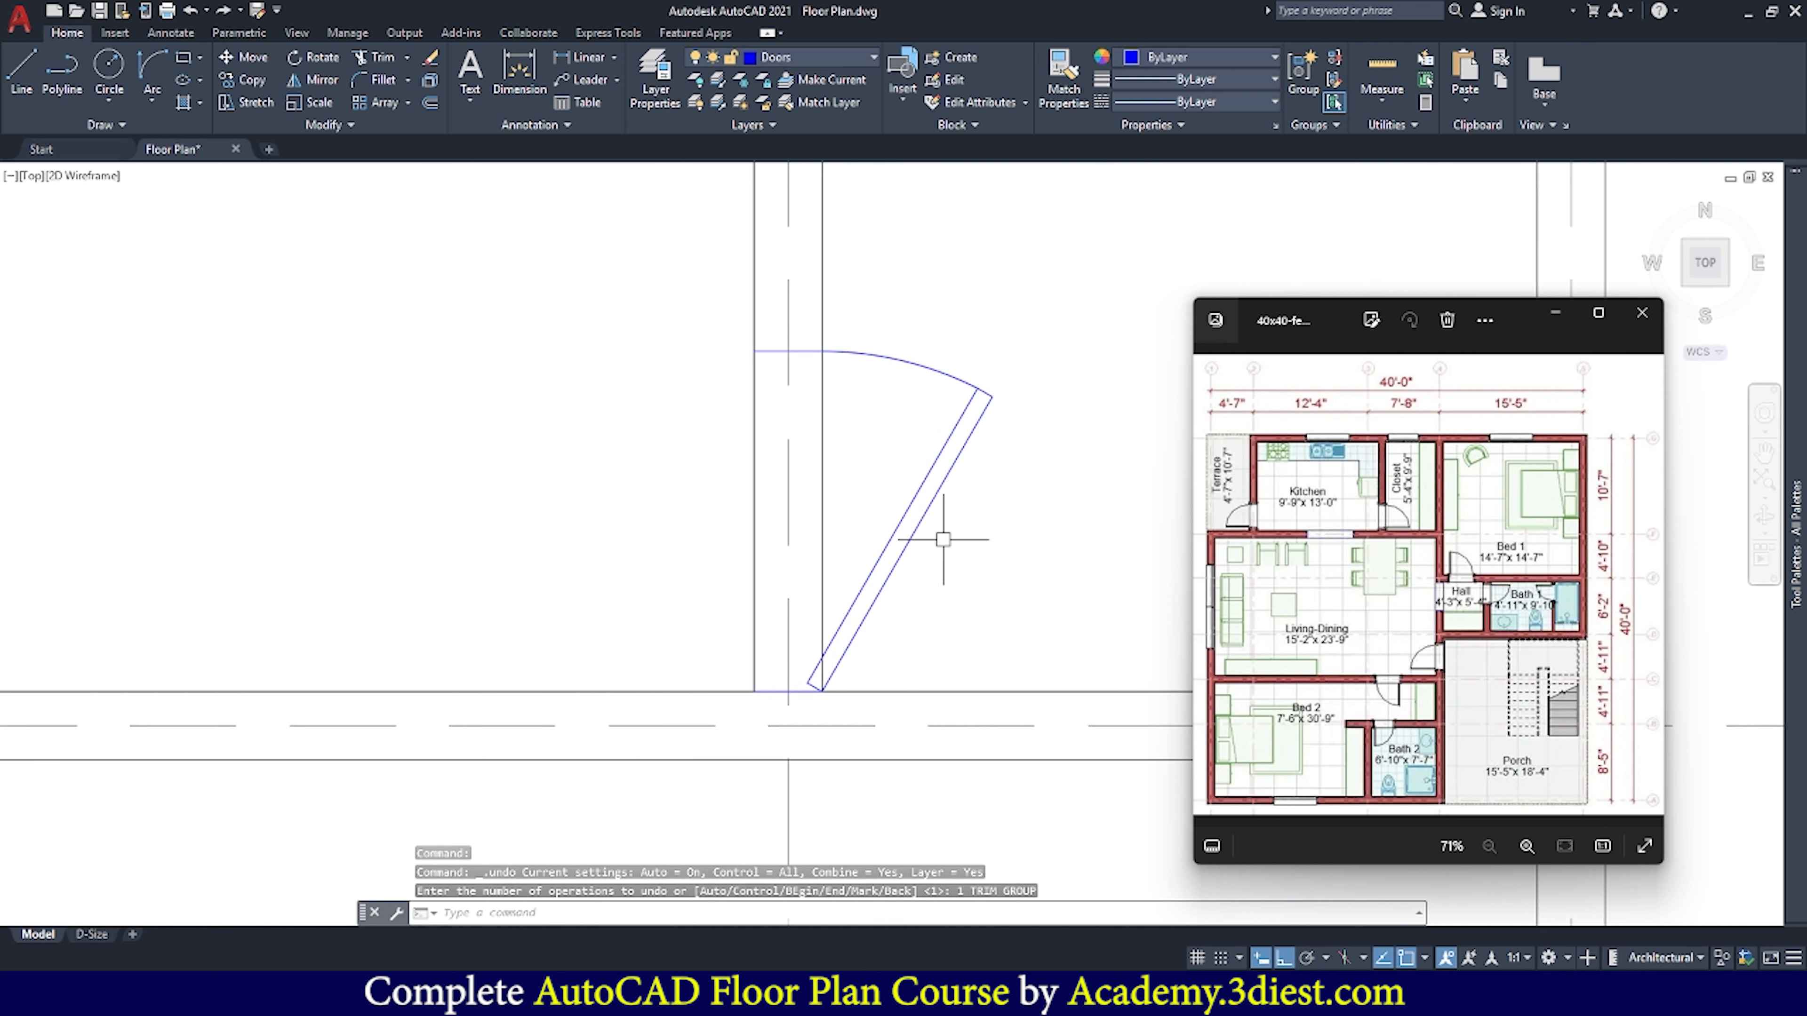
Move the closet door 4" straight up along the wall from its lower jamb corner
click(918, 543)
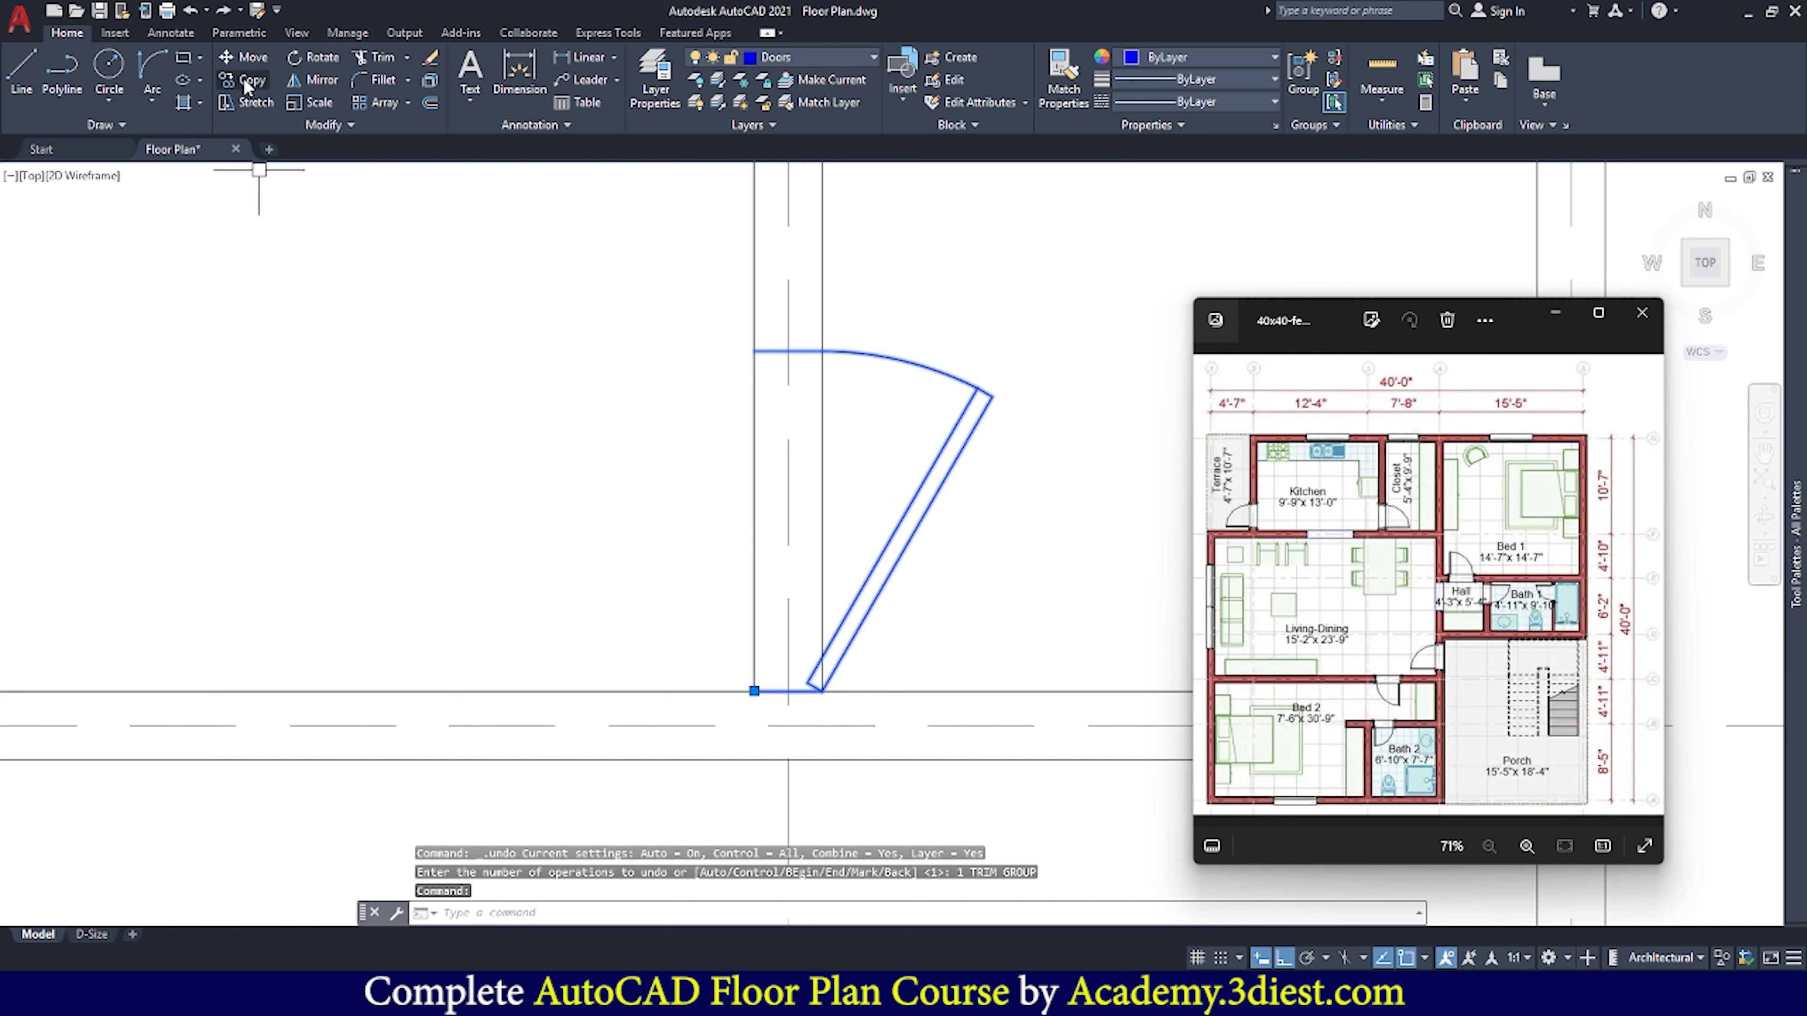
click(243, 56)
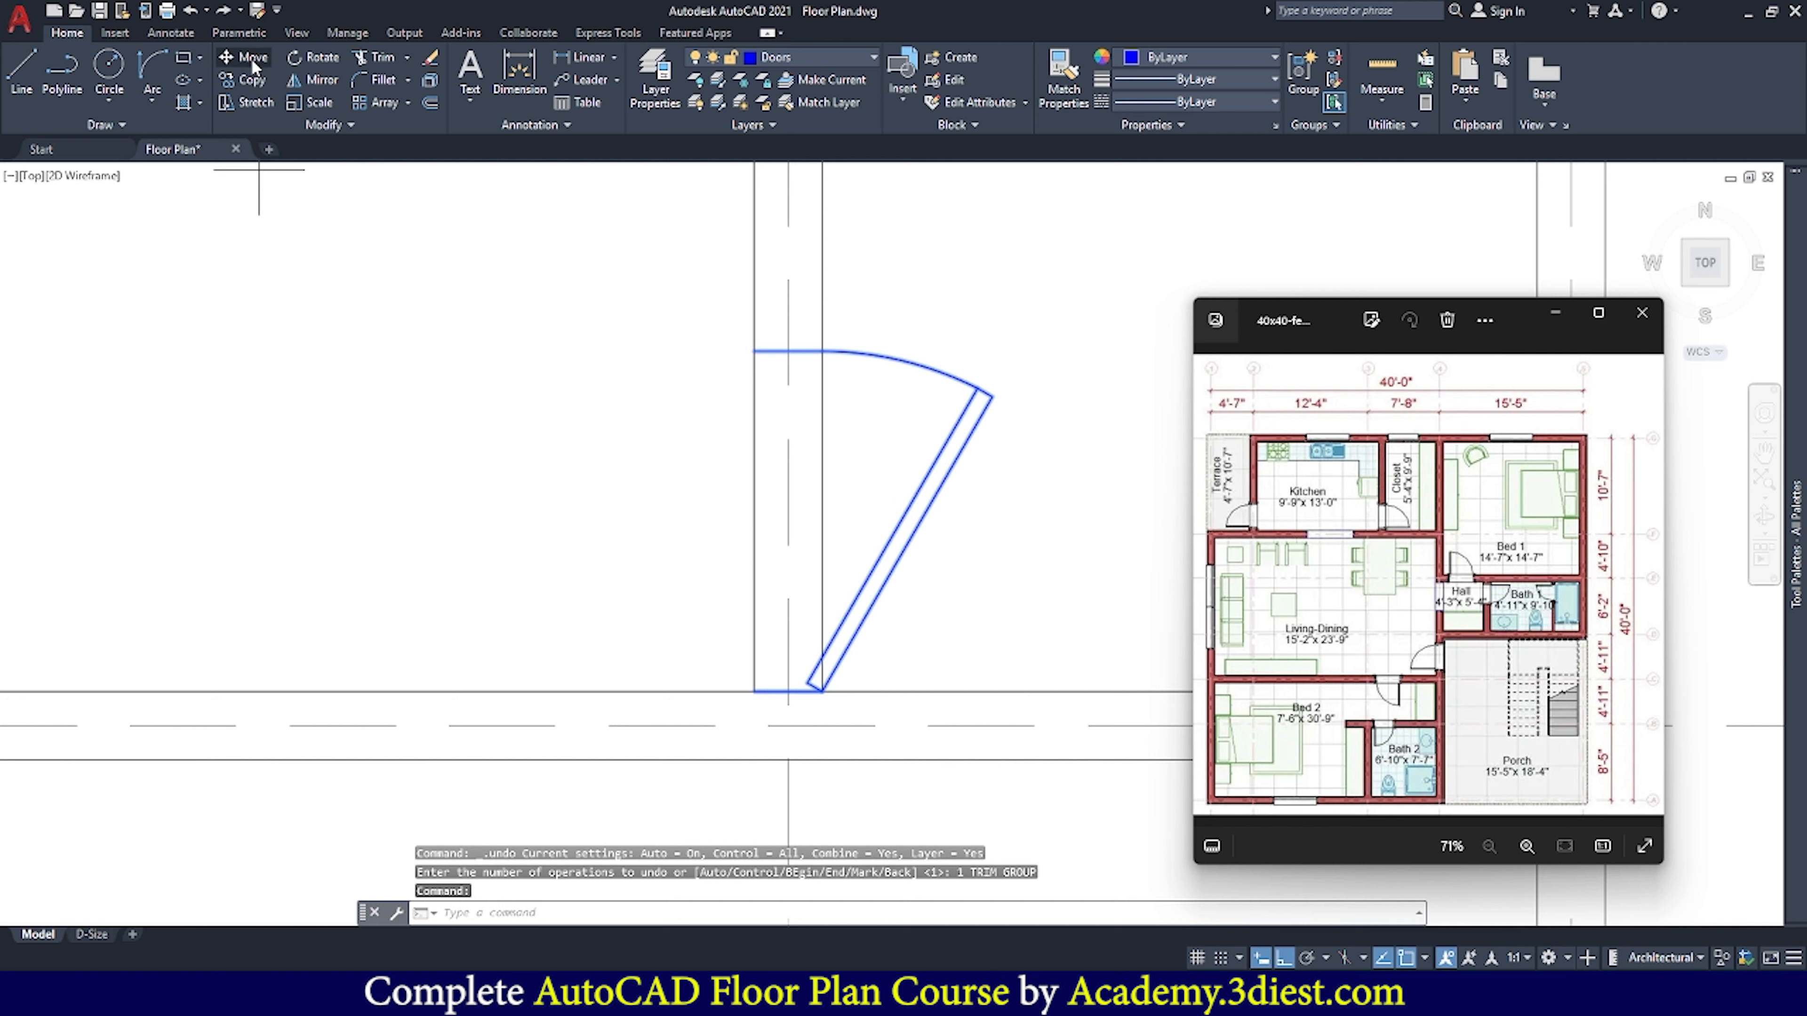
click(754, 690)
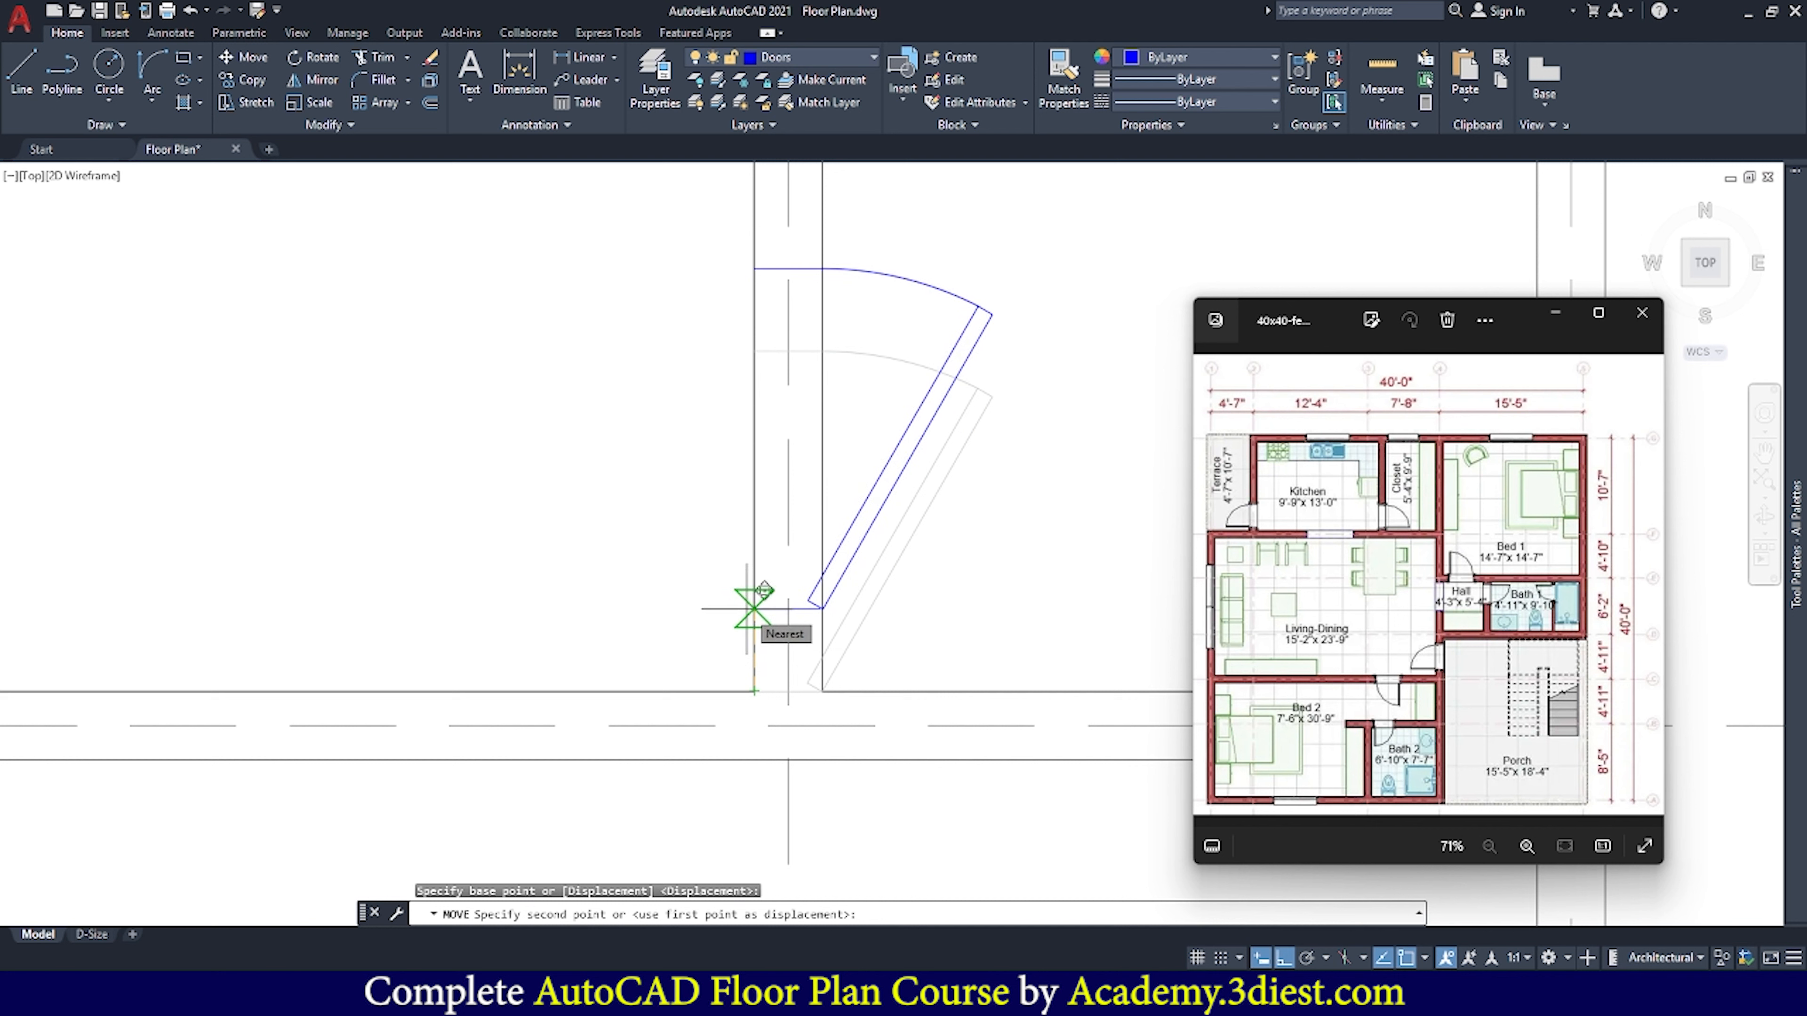
text(4)
key(Return)
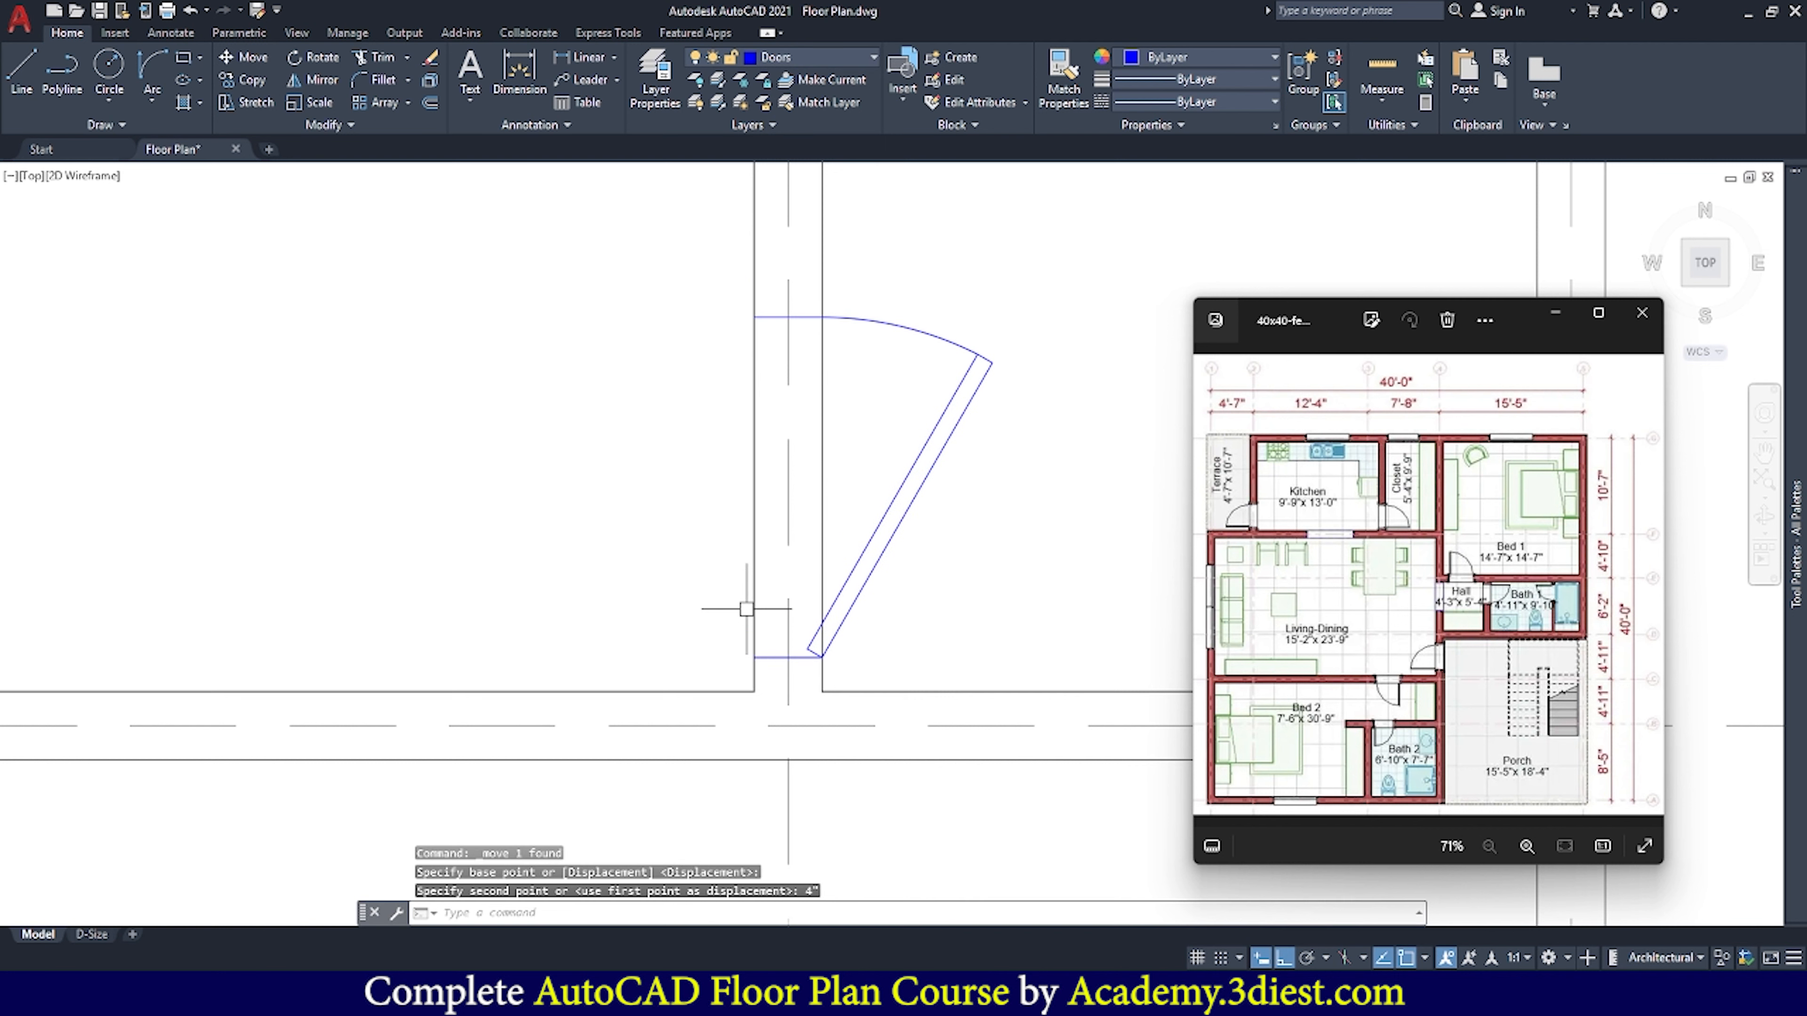
key(Escape)
Trim both kitchen-closet wall lines across the door opening, leaving the short wall stub below the lower jamb
scroll(956, 576, down, 3)
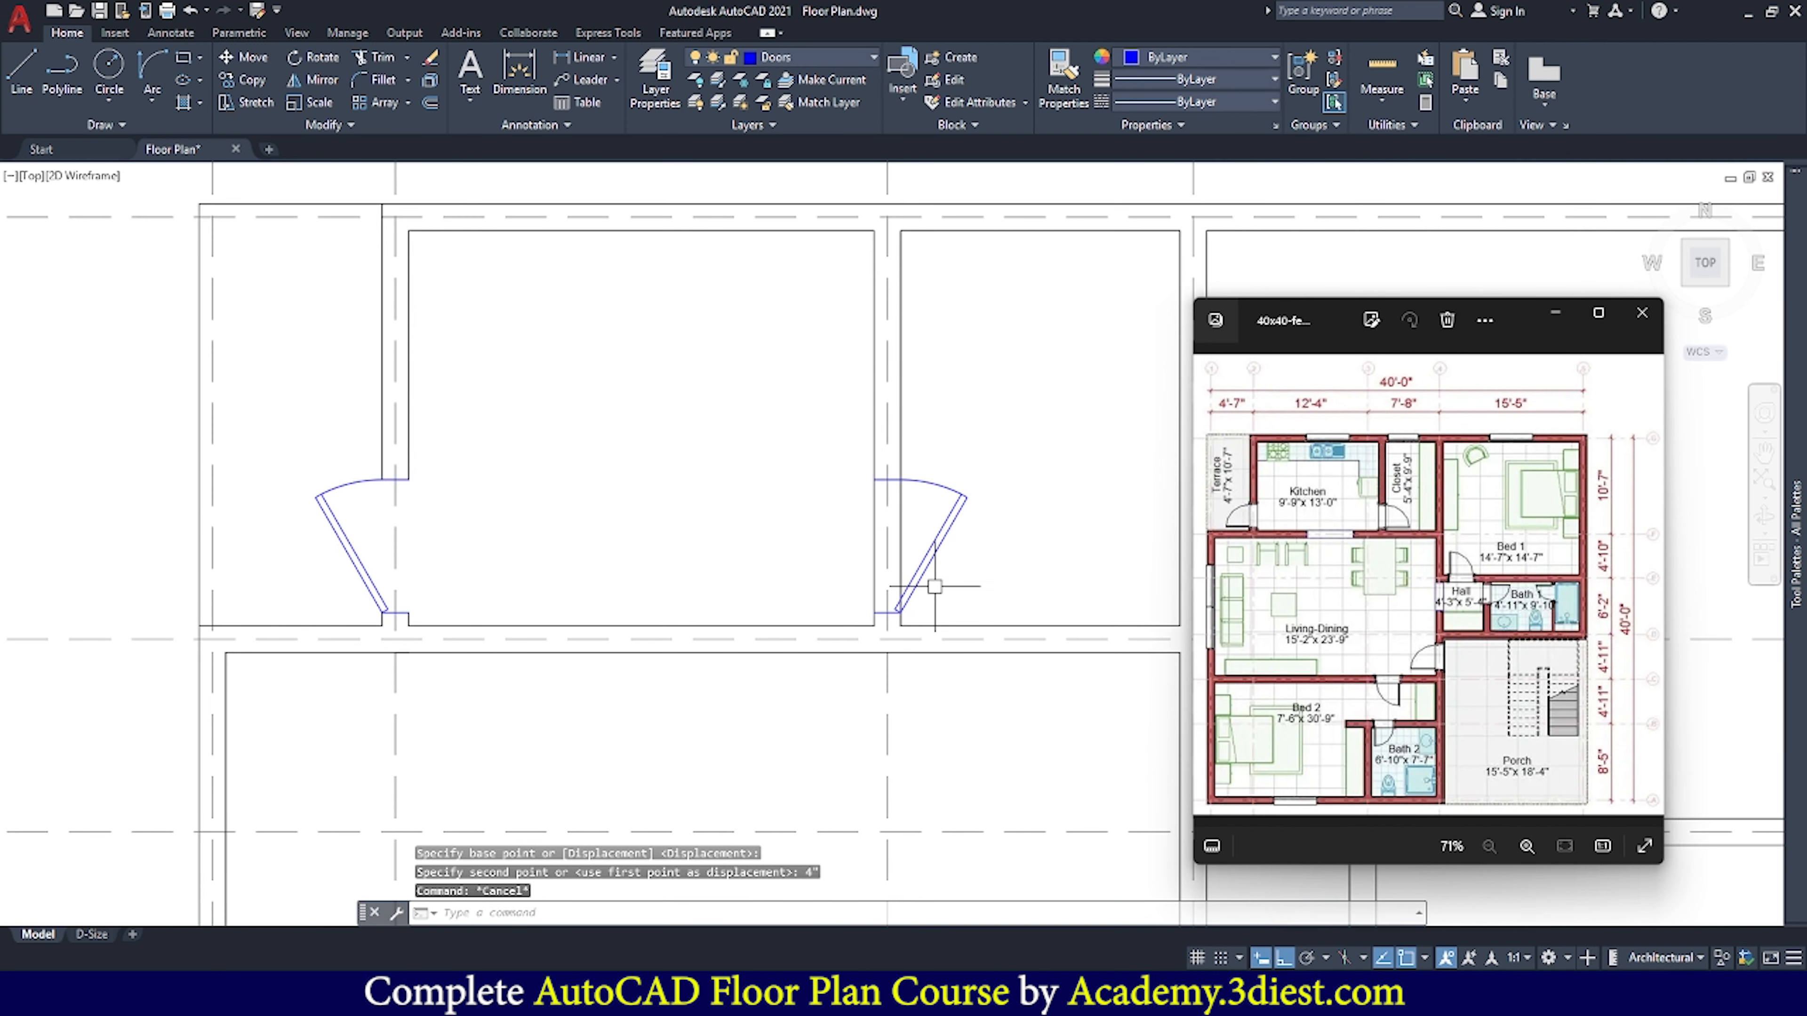
scroll(884, 594, up, 3)
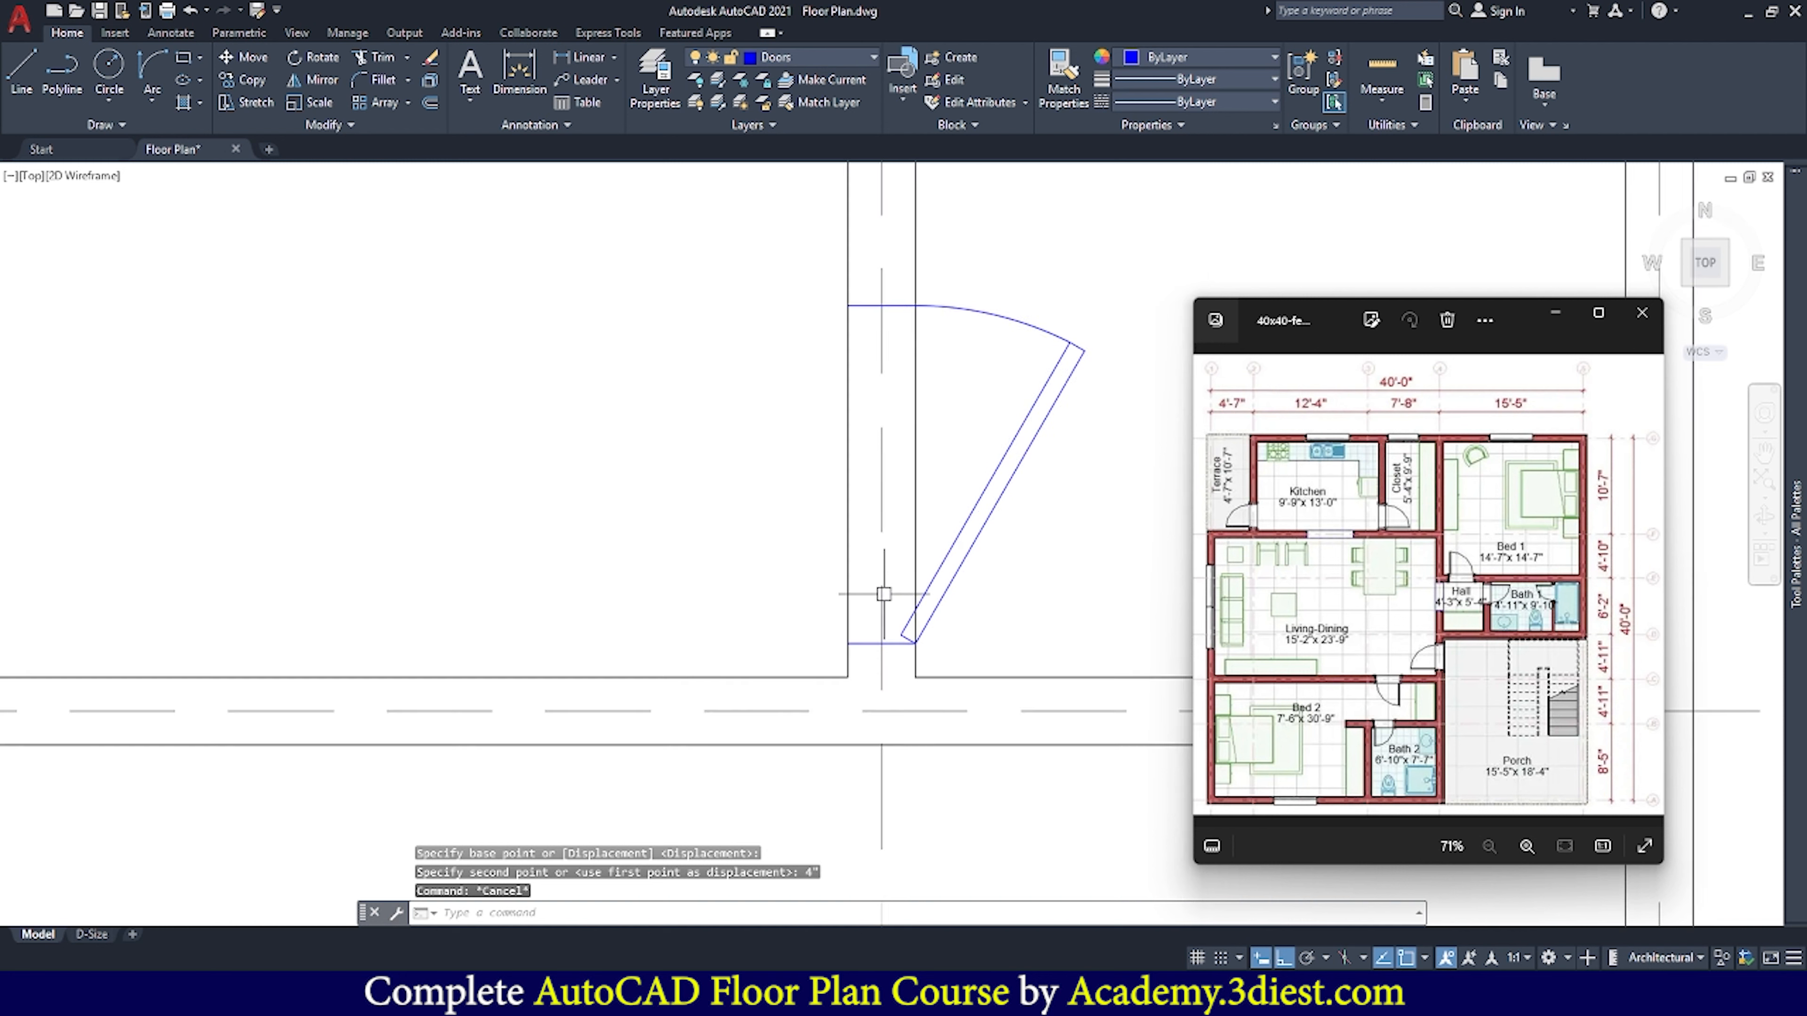
click(378, 51)
click(844, 434)
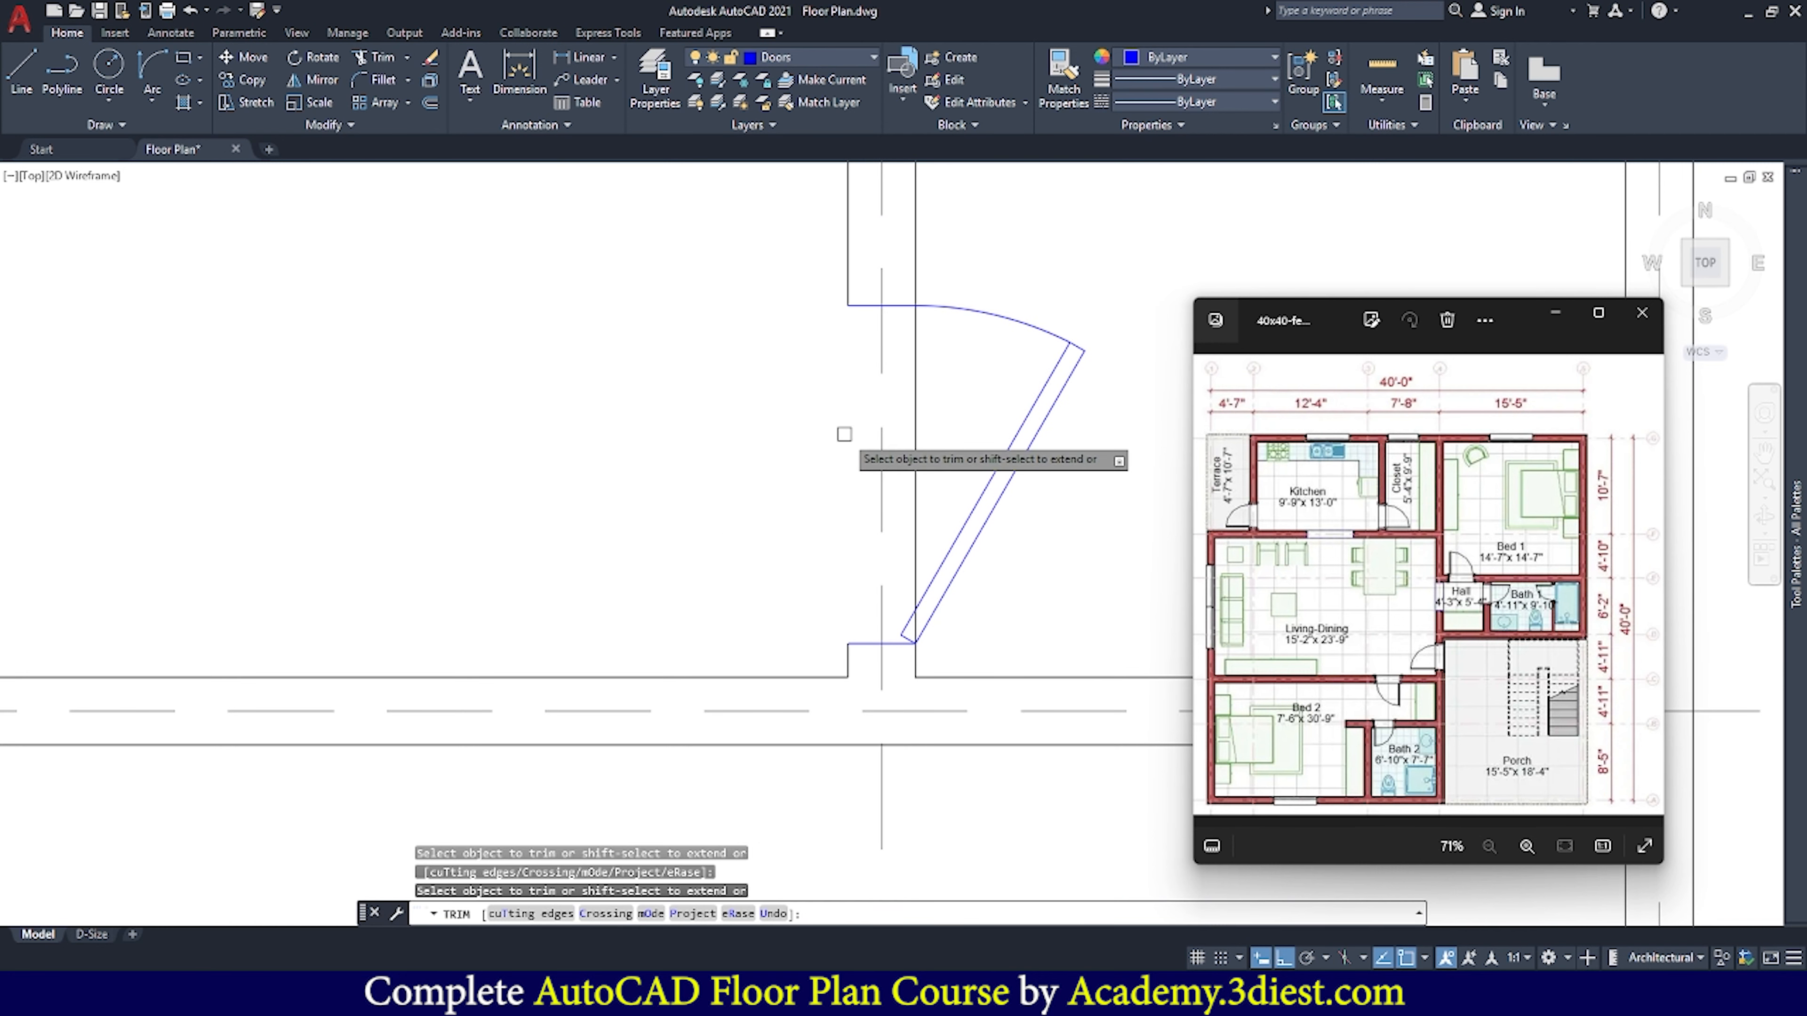
scroll(922, 605, up, 2)
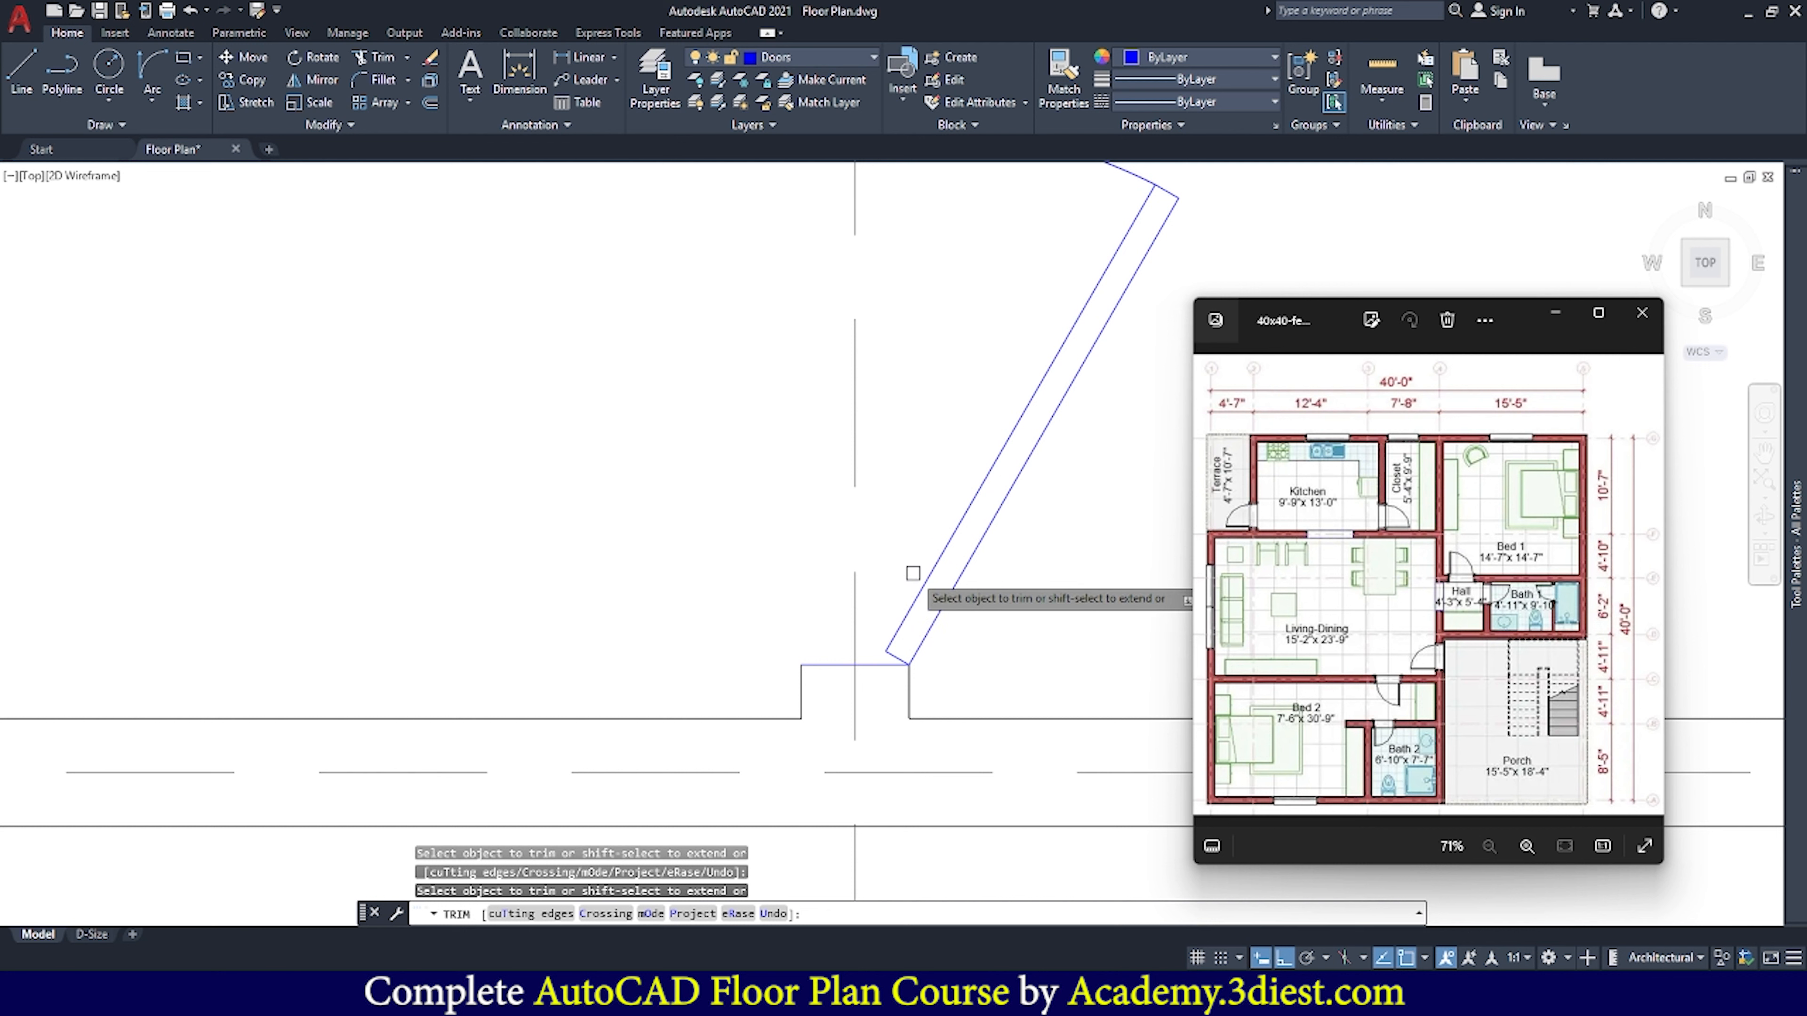
scroll(901, 586, down, 2)
scroll(901, 586, up, 2)
scroll(908, 605, down, 2)
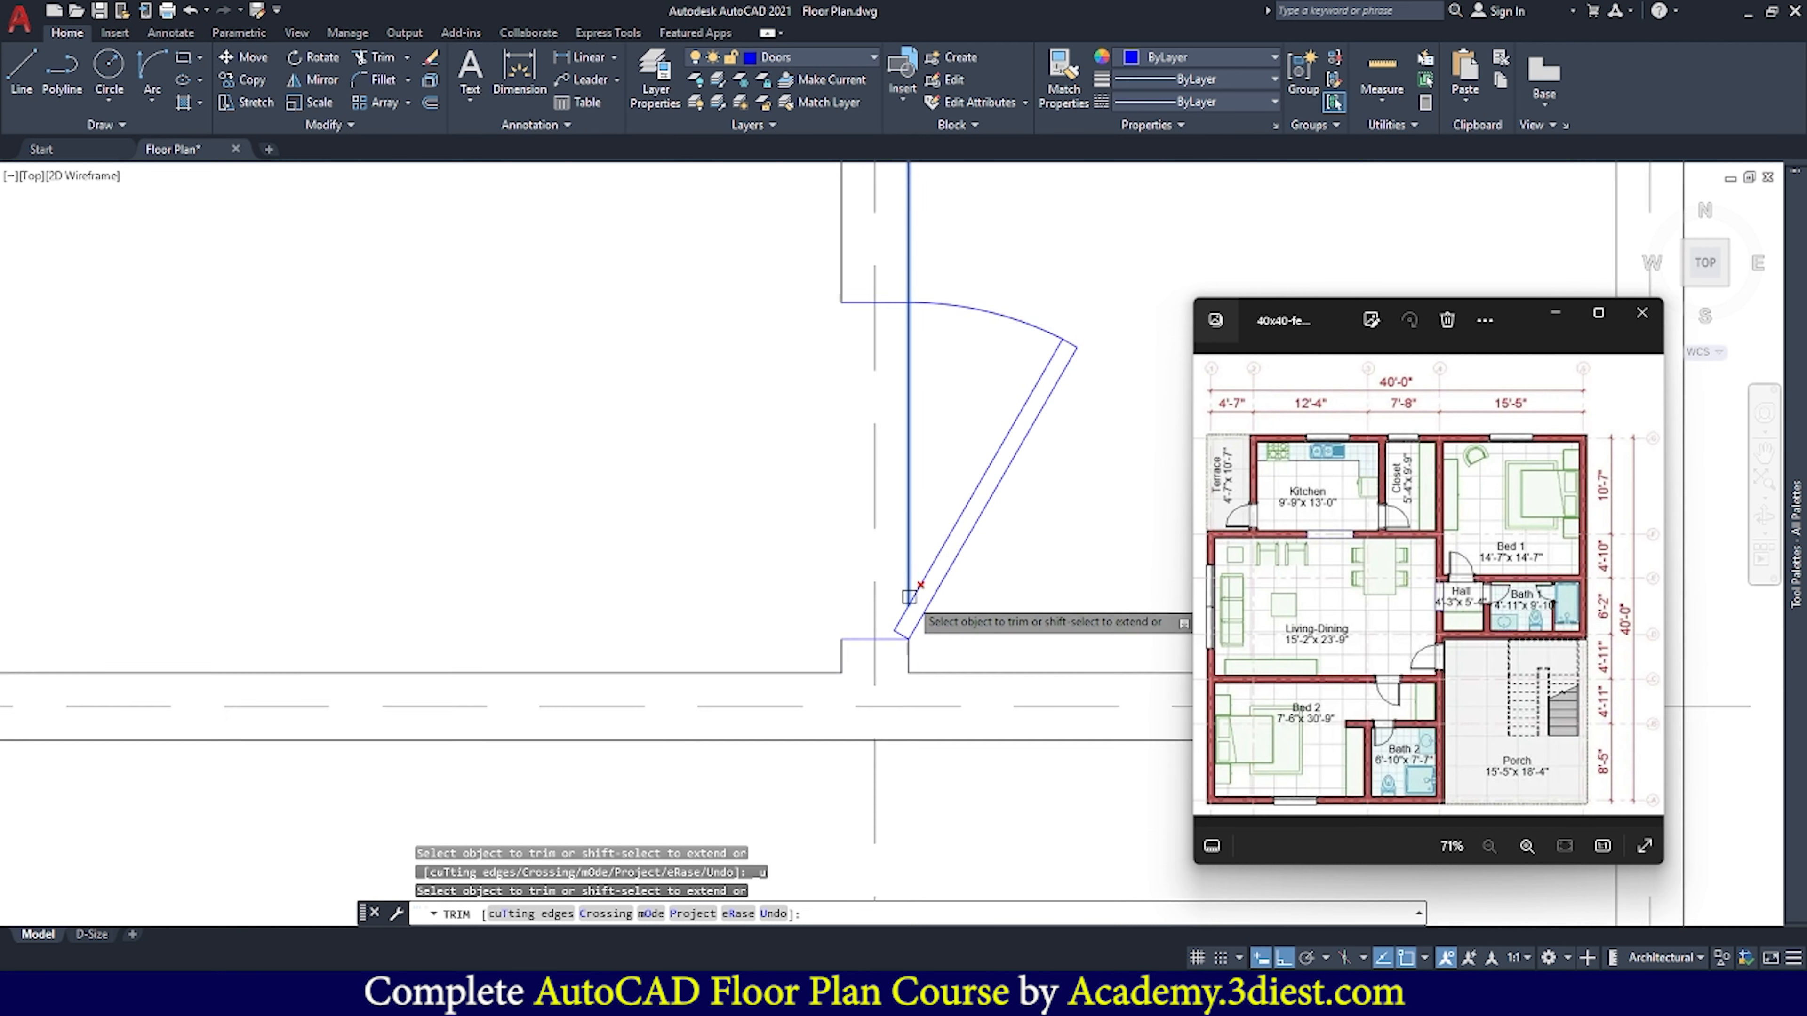
key(Escape)
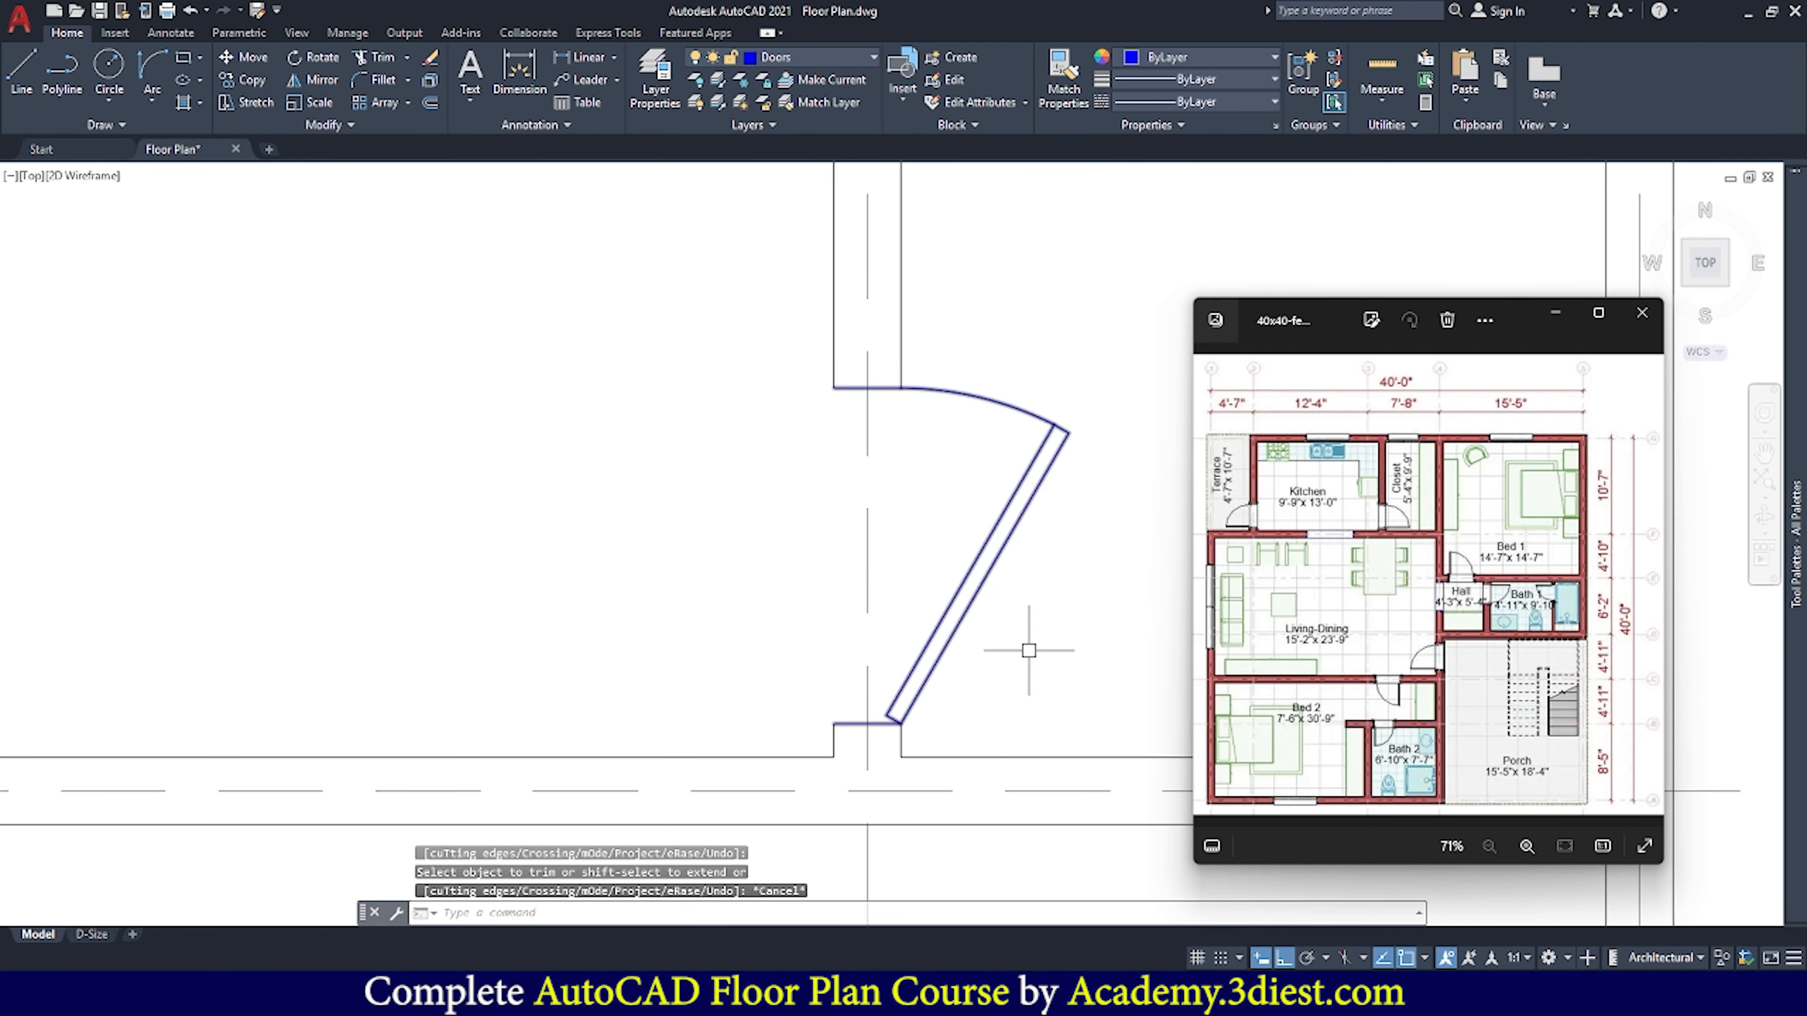
key(Escape)
scroll(939, 498, down, 4)
scroll(924, 484, down, 5)
scroll(846, 484, up, 4)
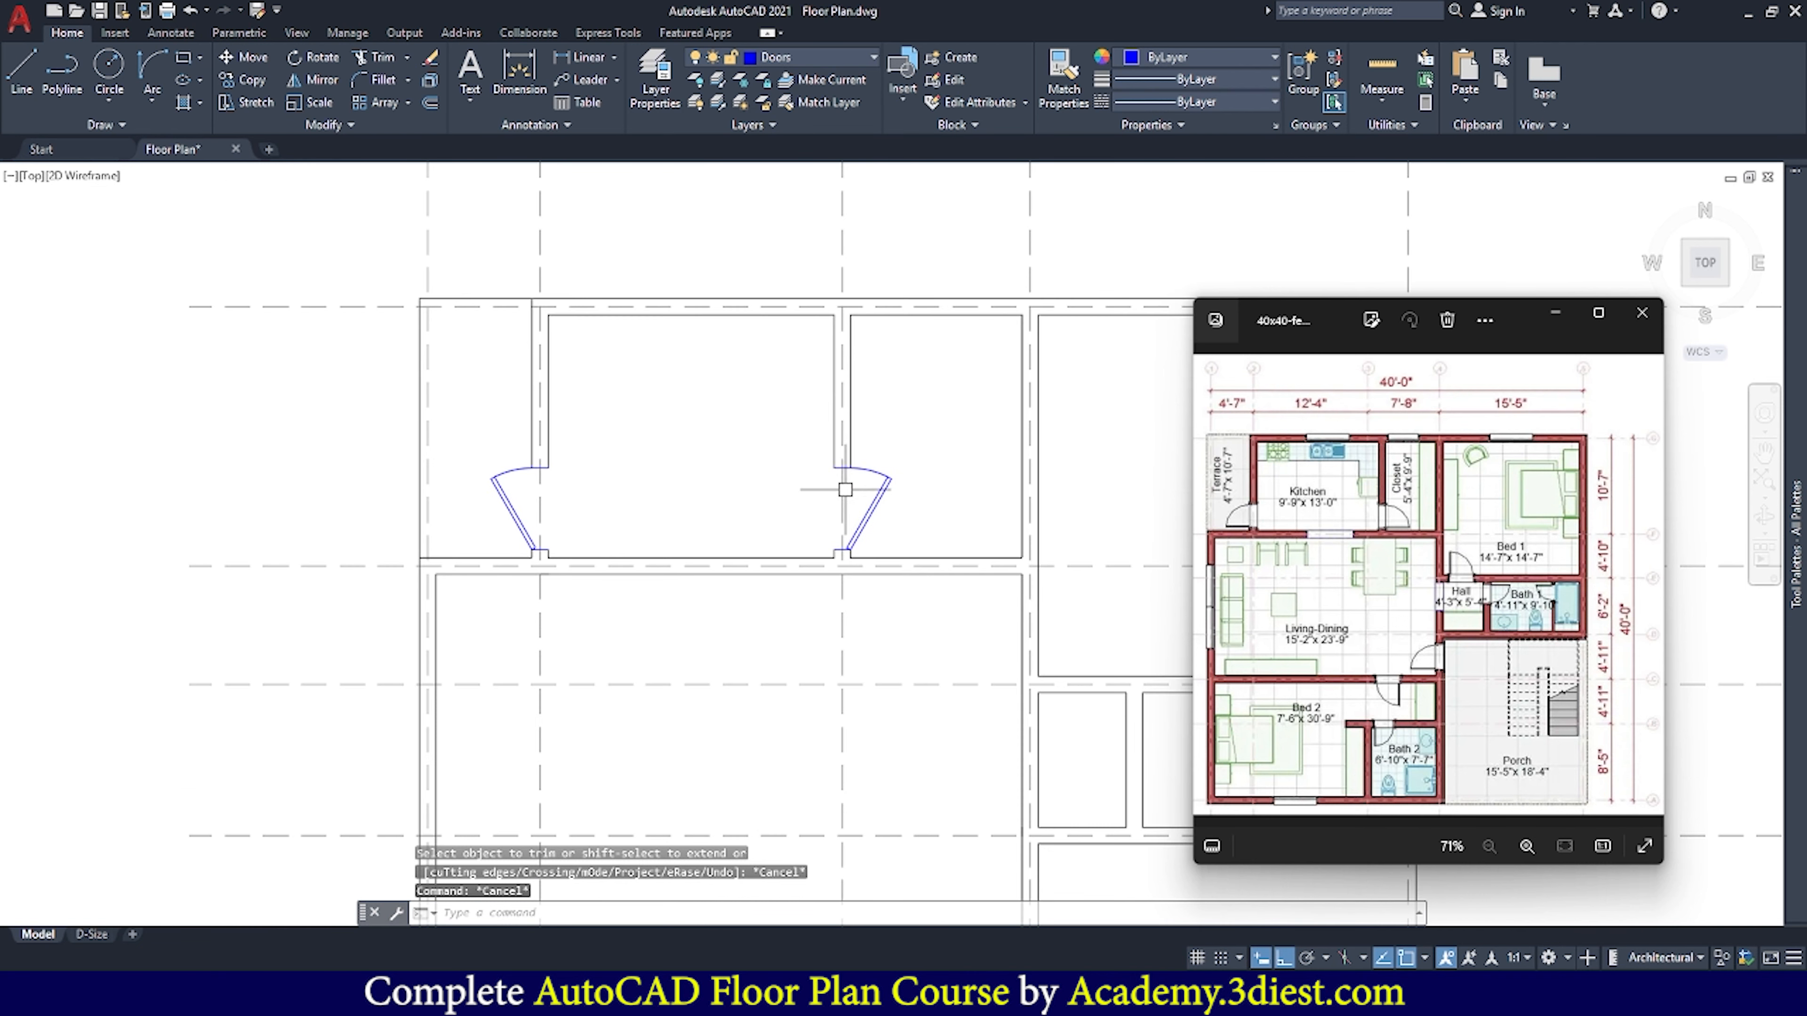
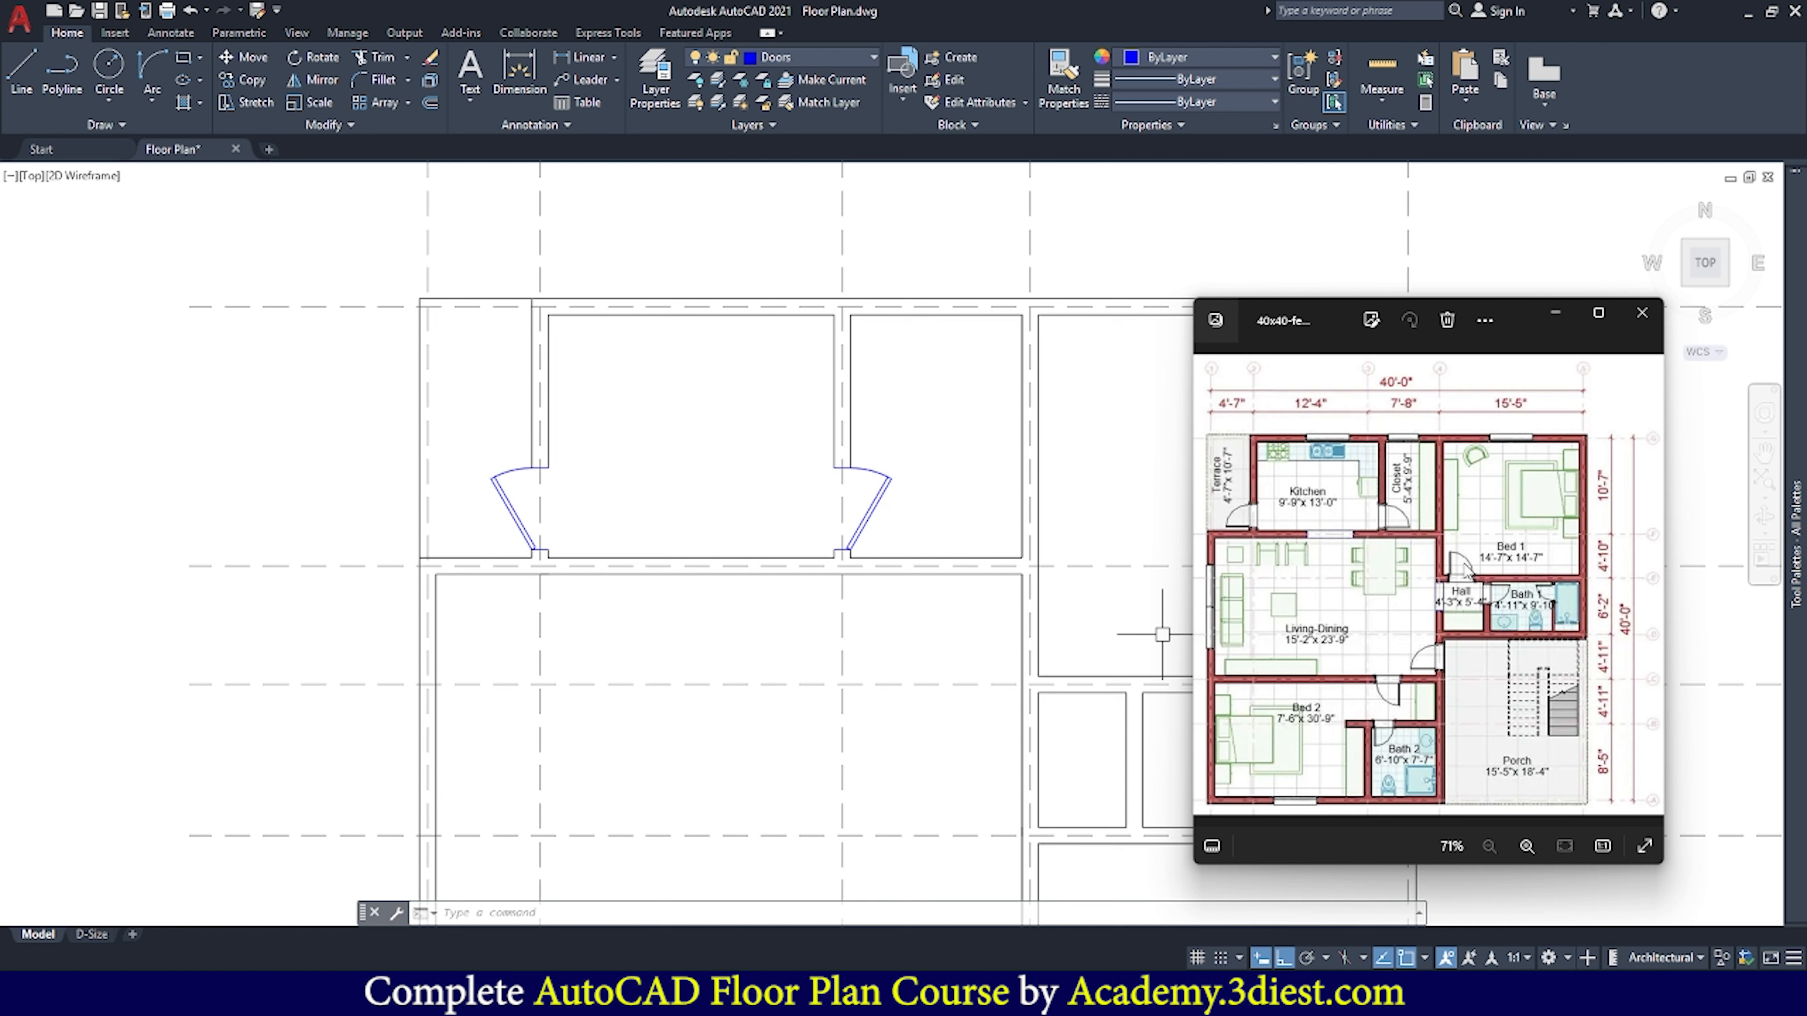
scroll(758, 520, down, 2)
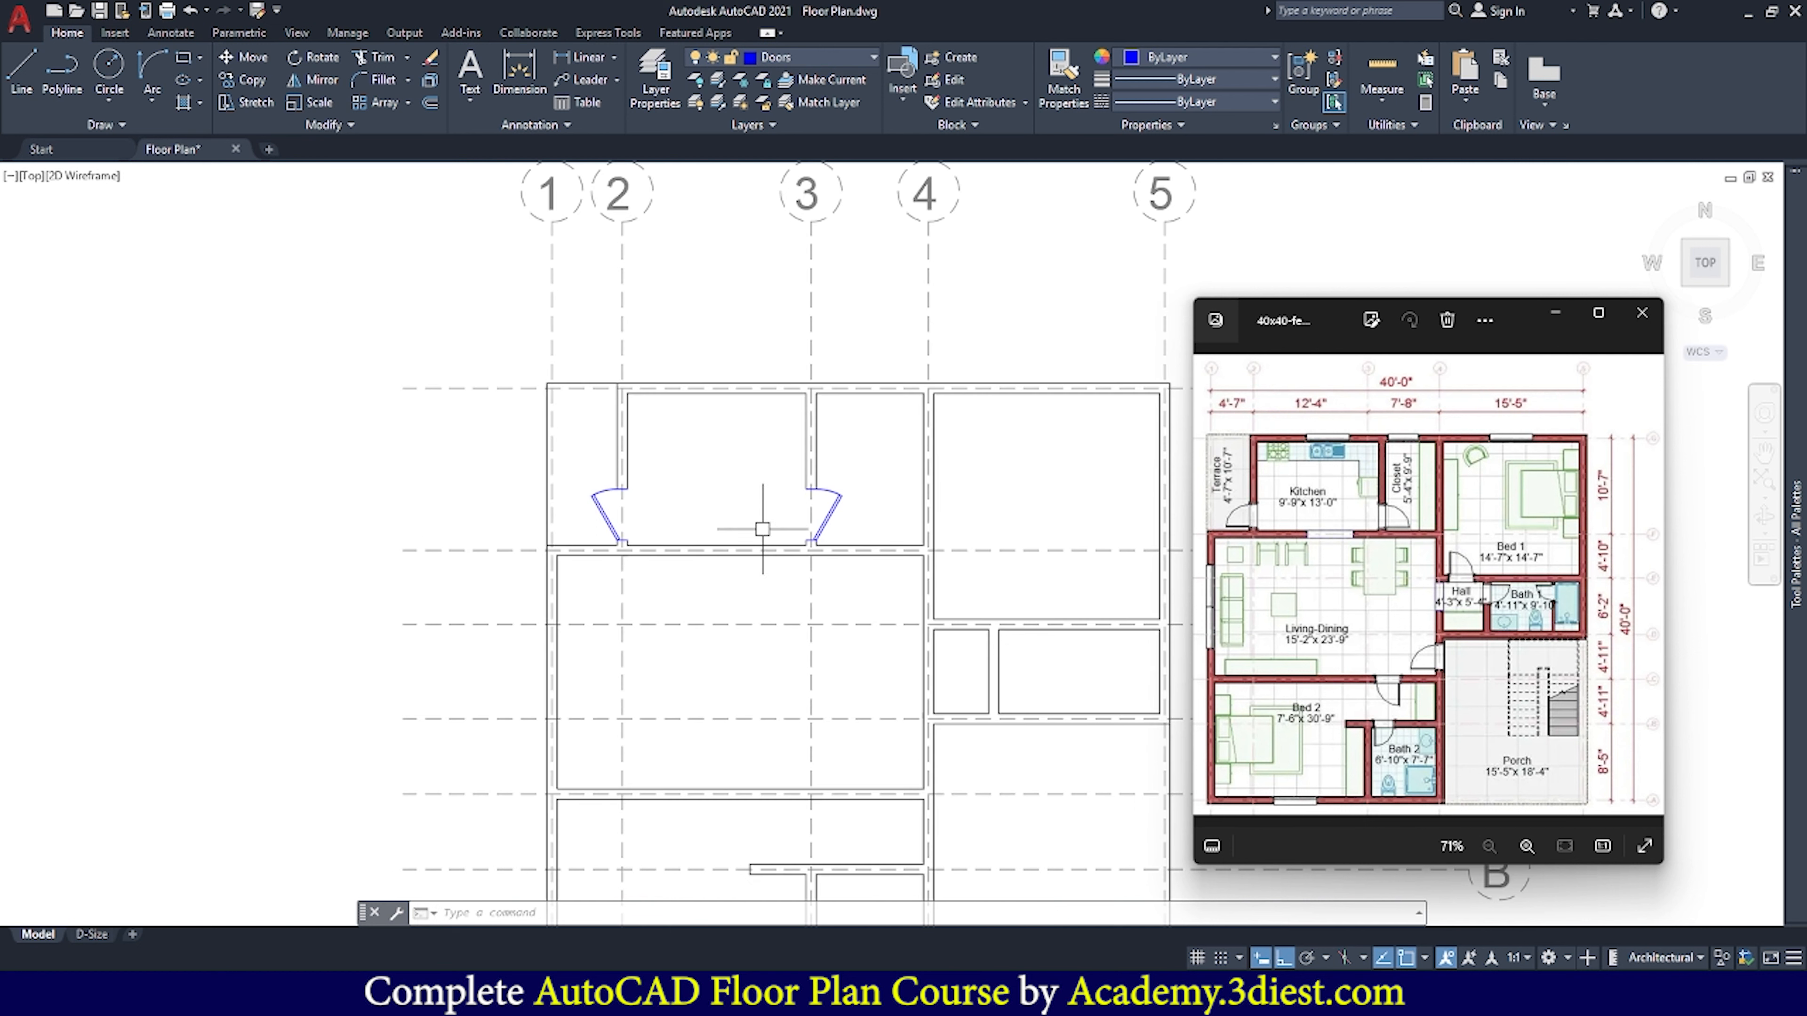
Insert a Door block at the inside corner of Bed 1 above the Hall, on the upper line of the Bed 1–Hall wall
scroll(994, 614, up, 5)
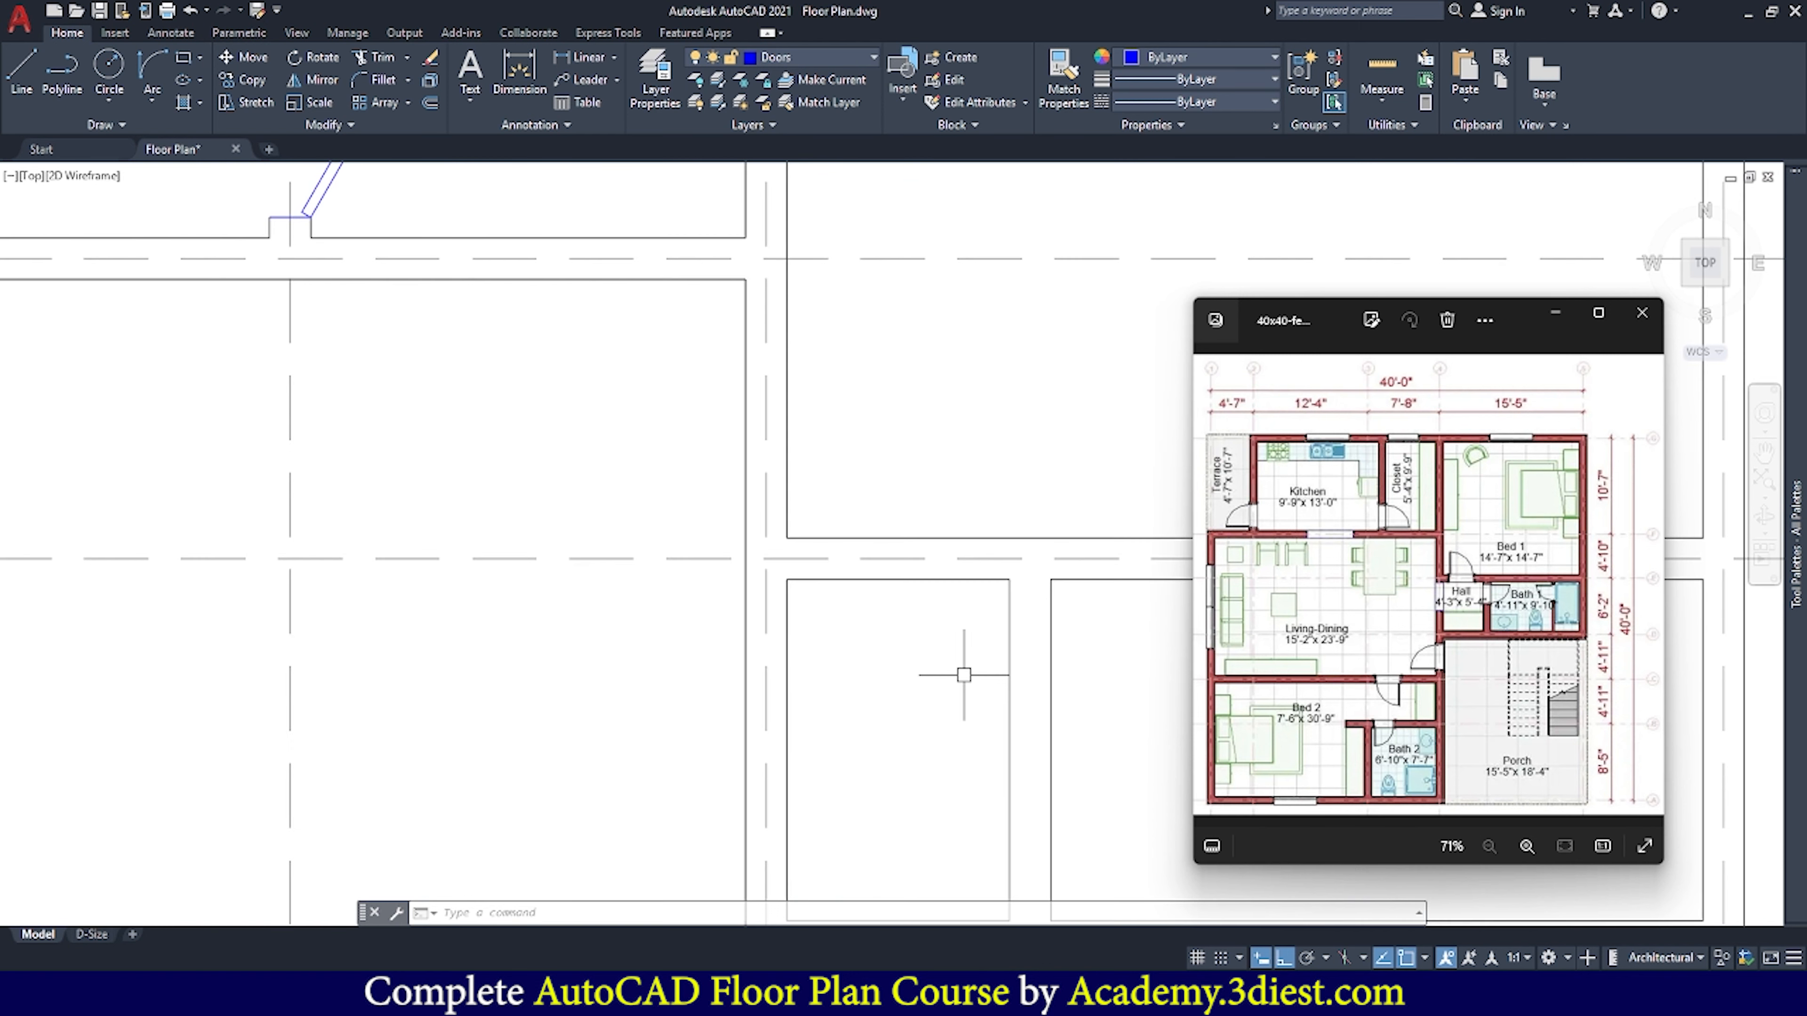
middle_drag(991, 636, 953, 634)
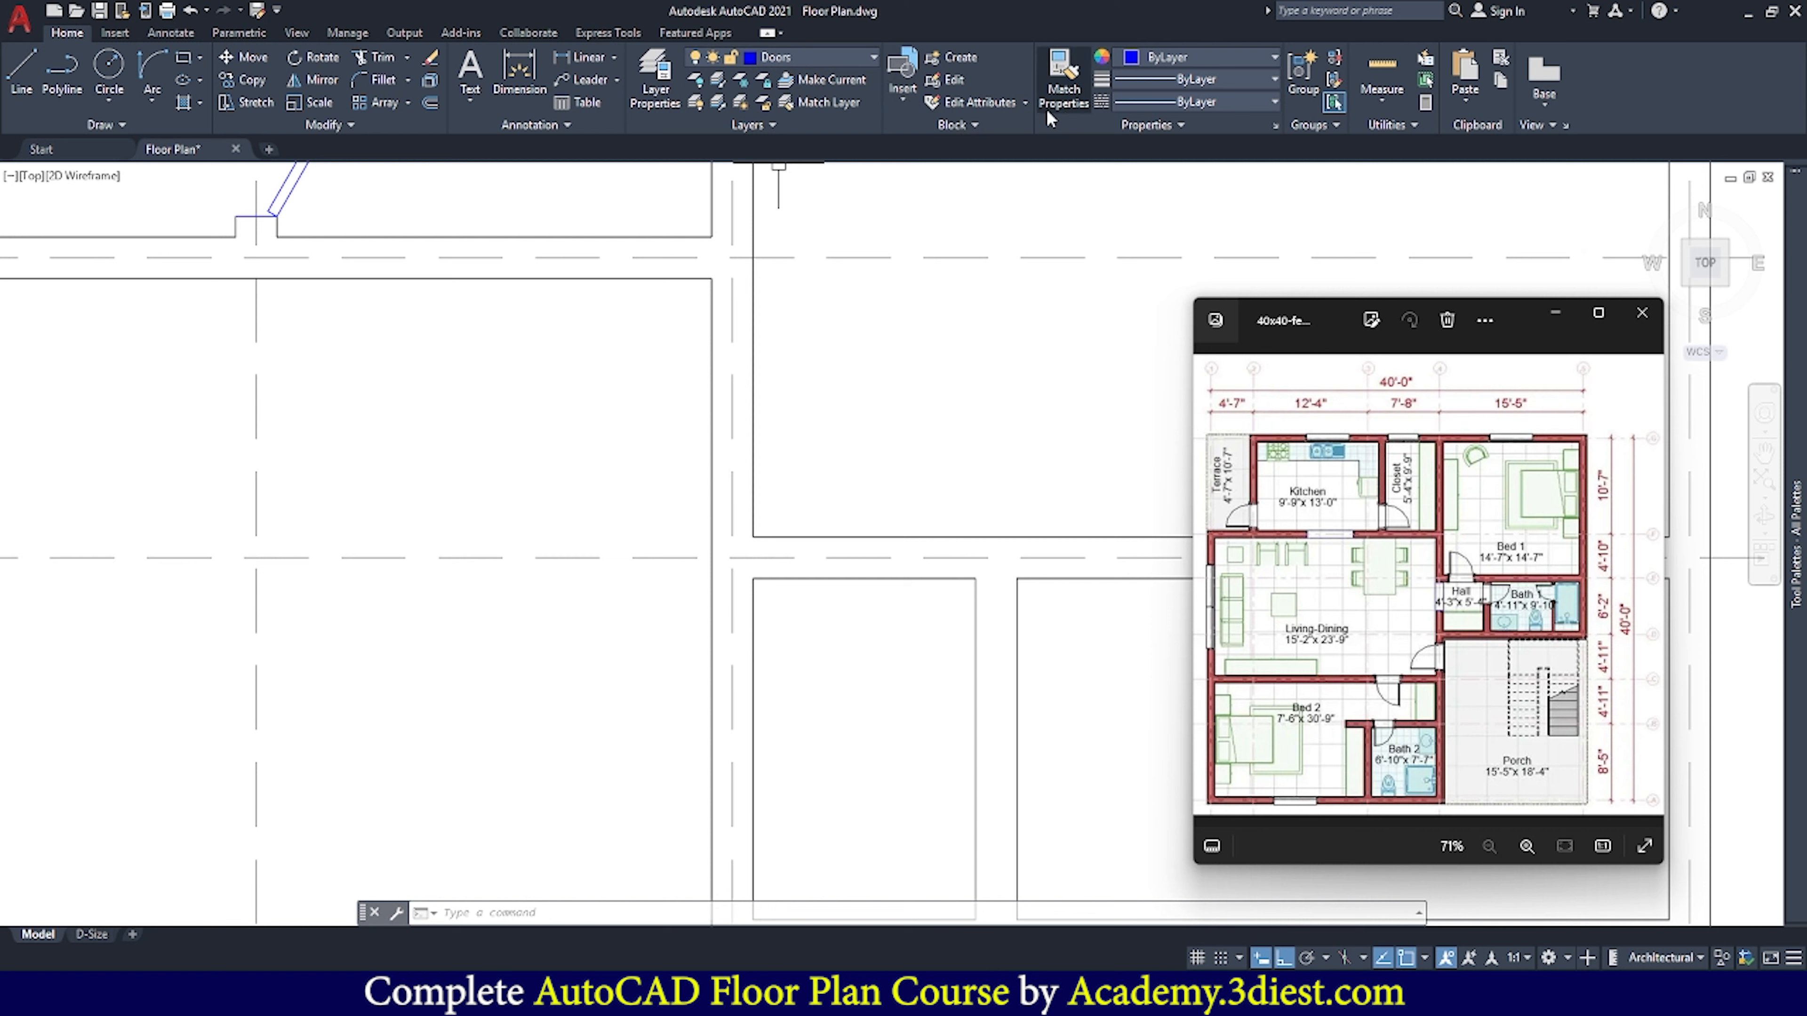
click(902, 84)
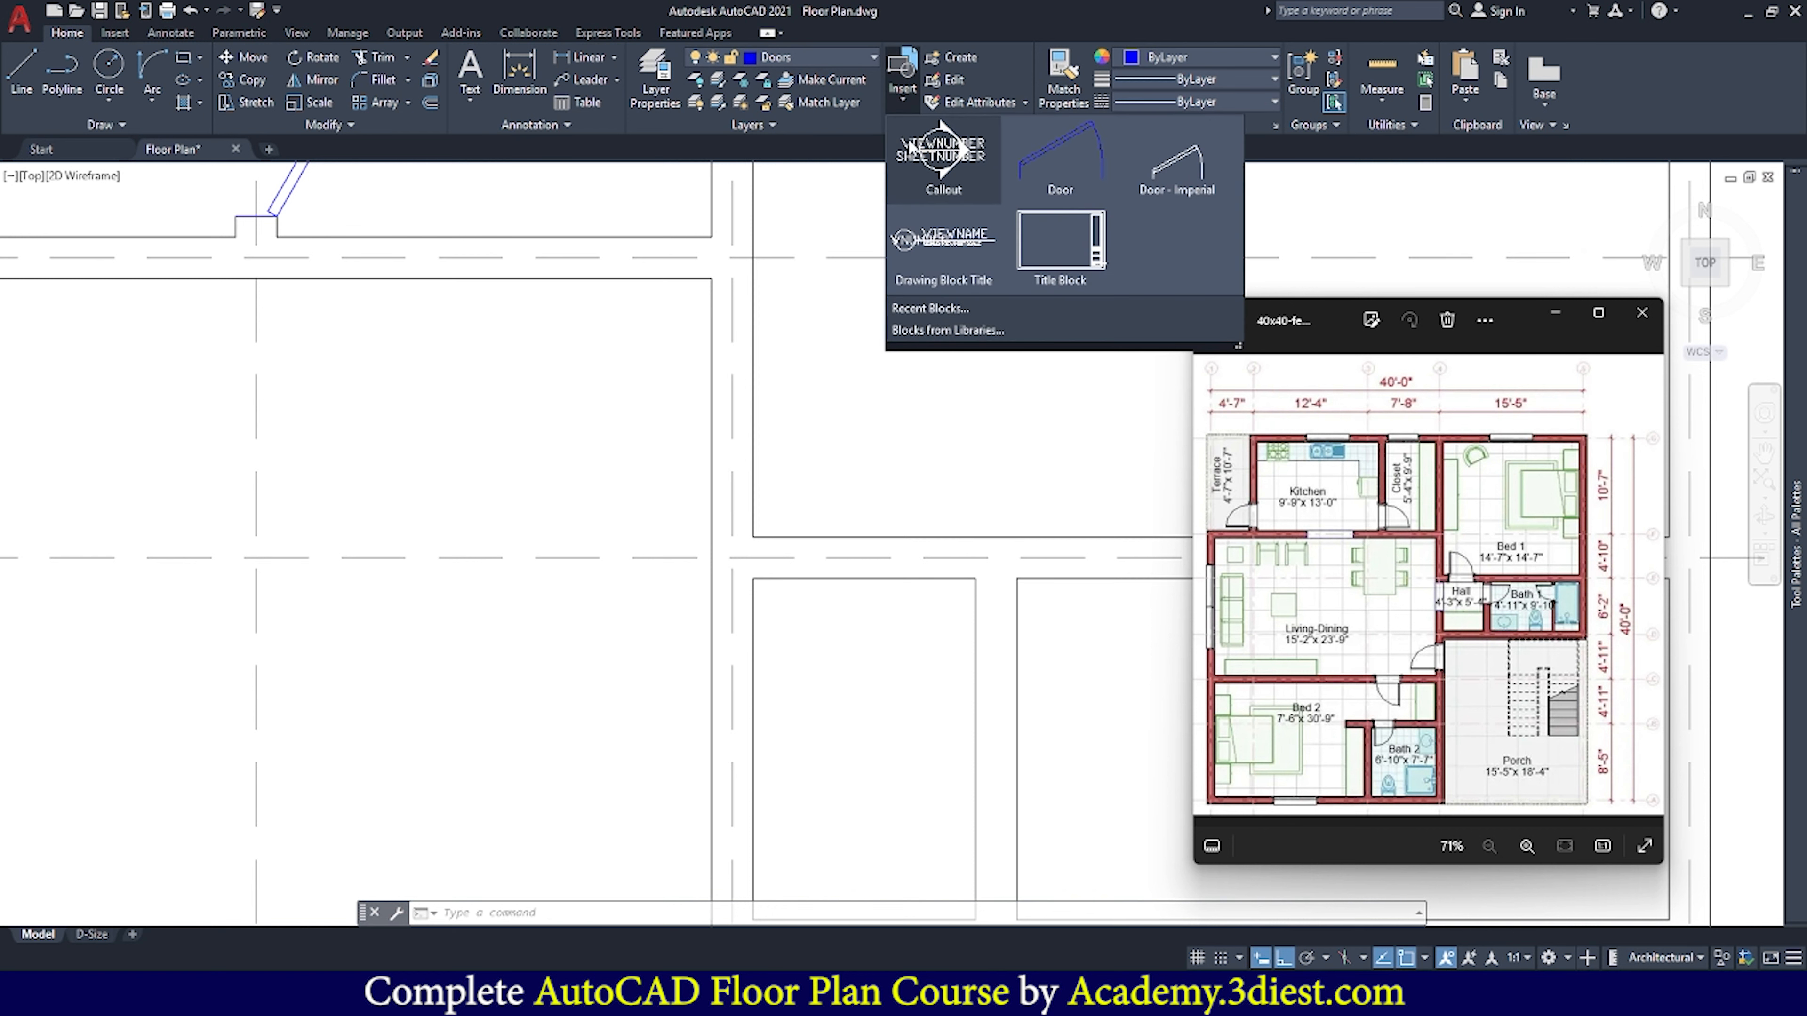
click(1055, 178)
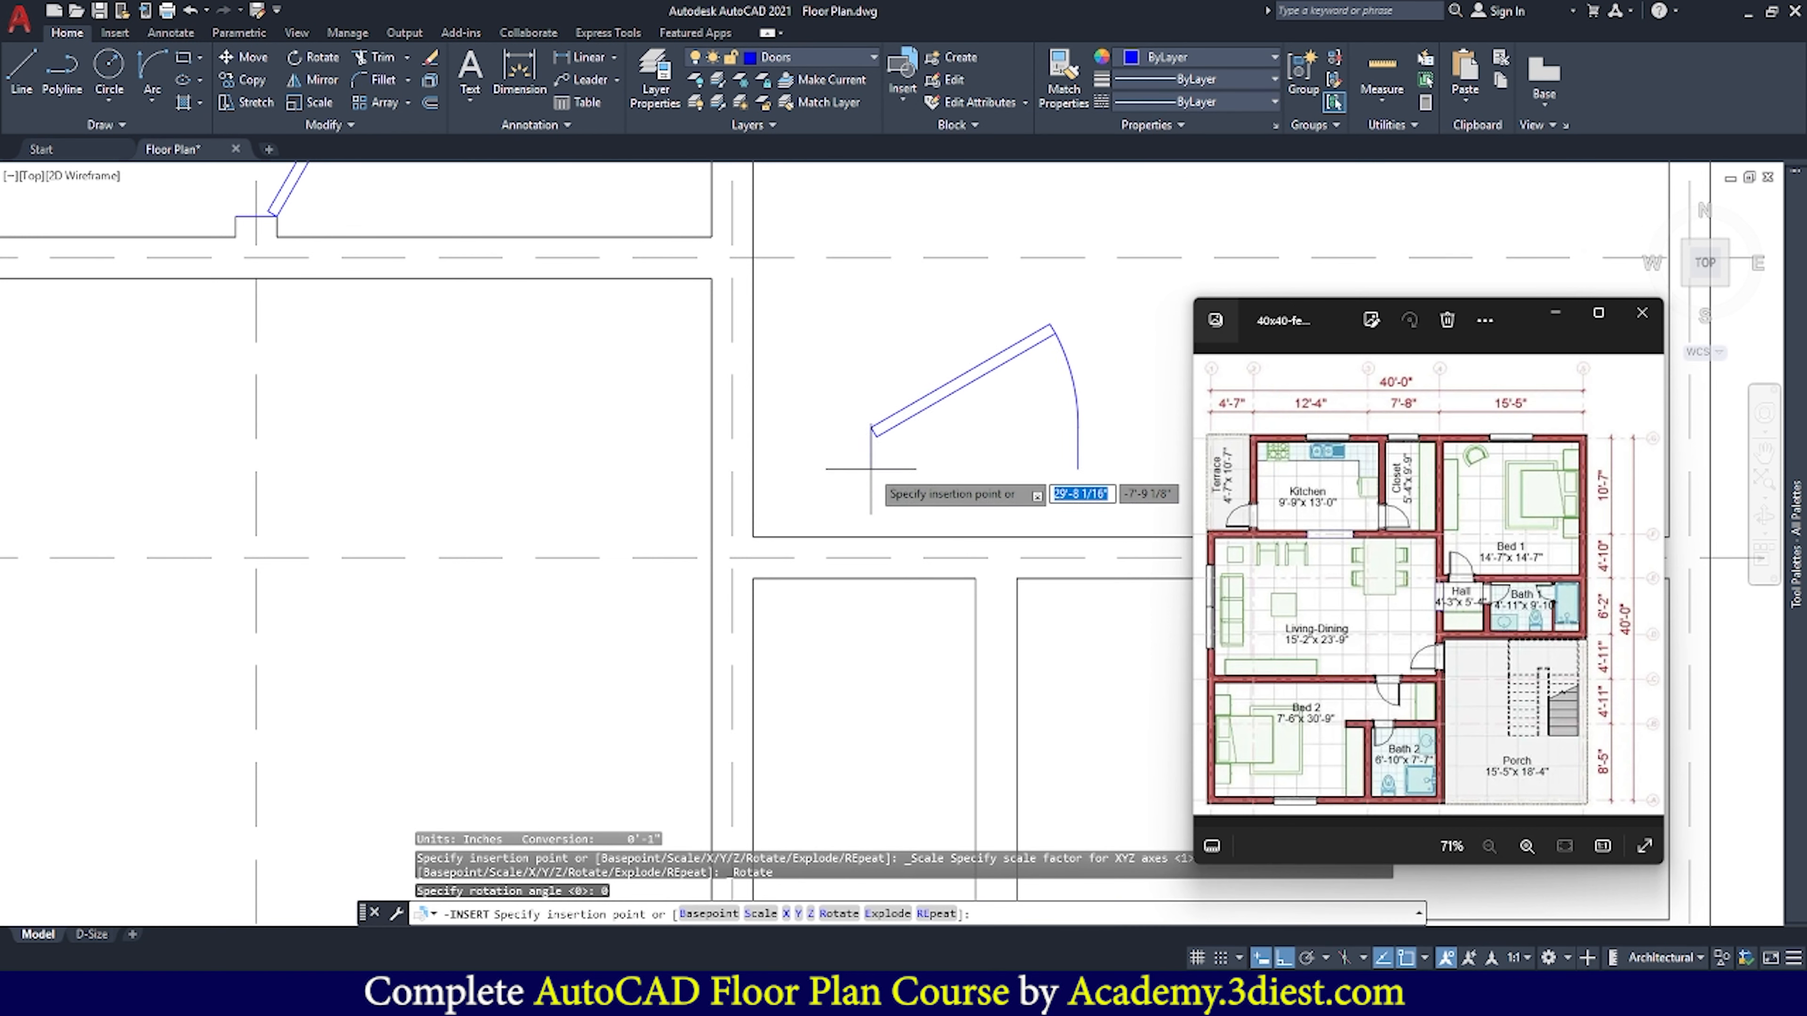
click(753, 537)
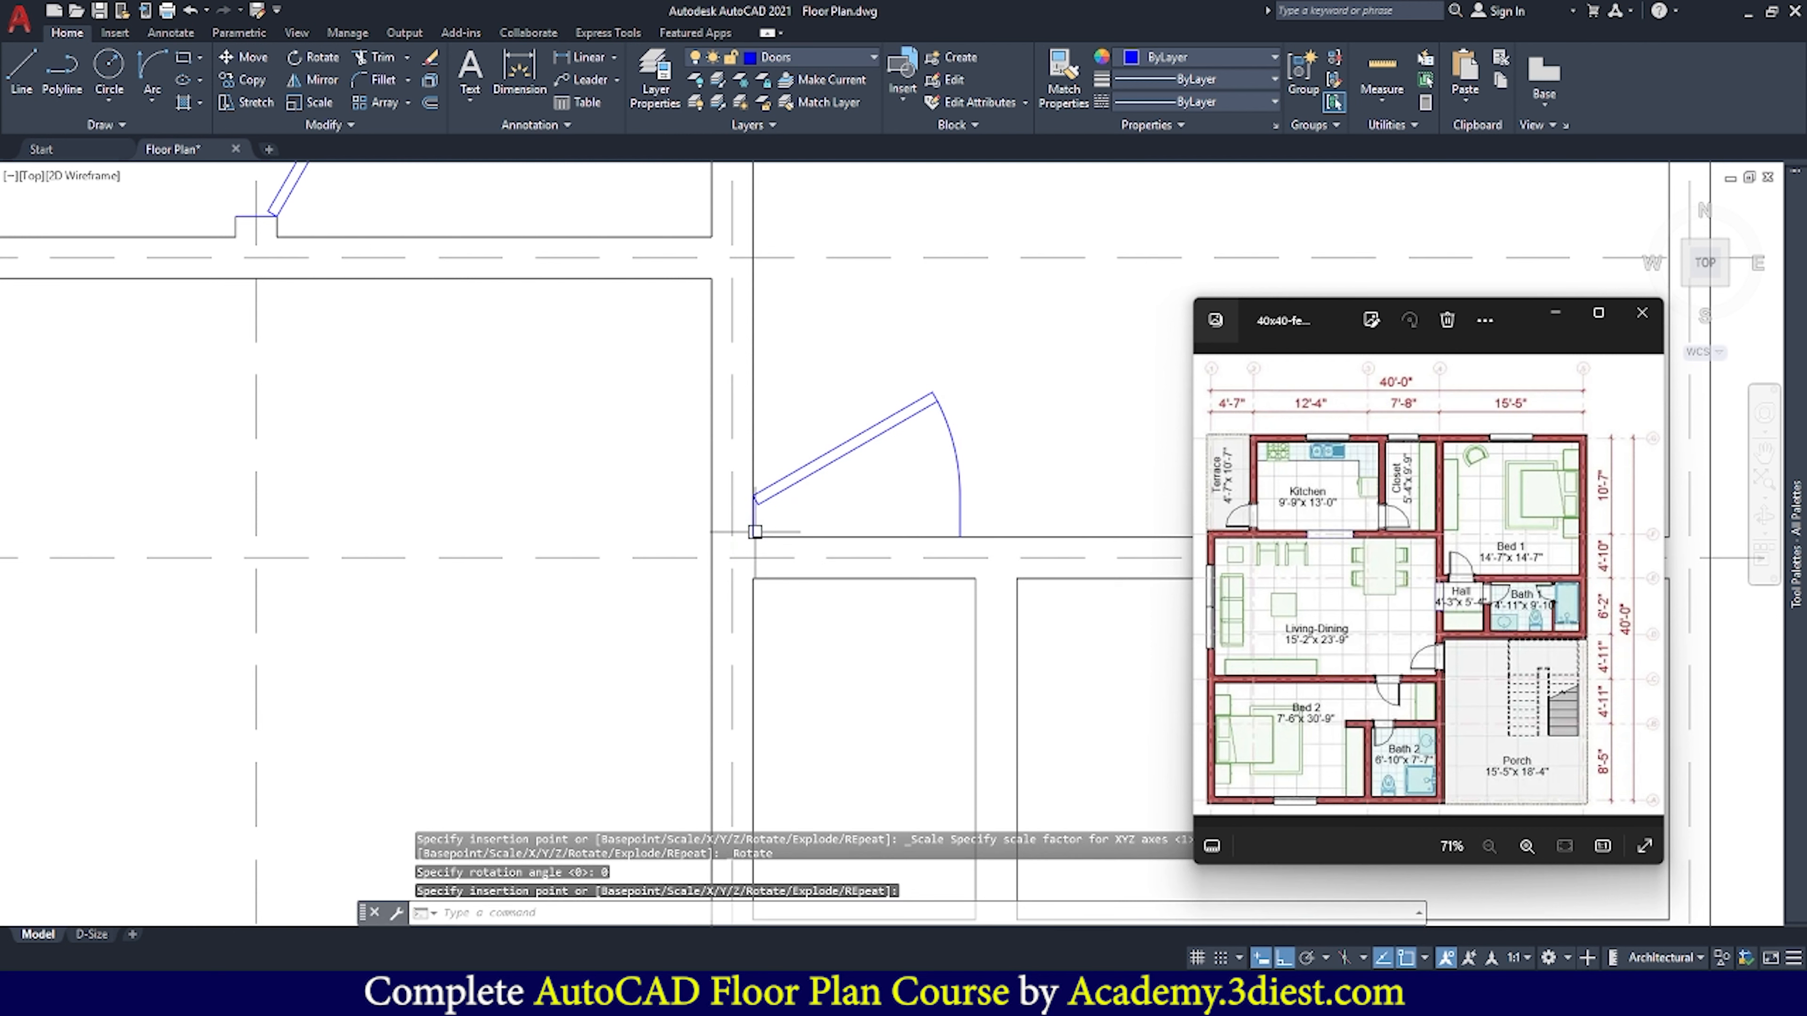
Move the Bed 1 door straight down from the wall's upper corner to its lower corner so its jambs span the wall thickness
click(829, 458)
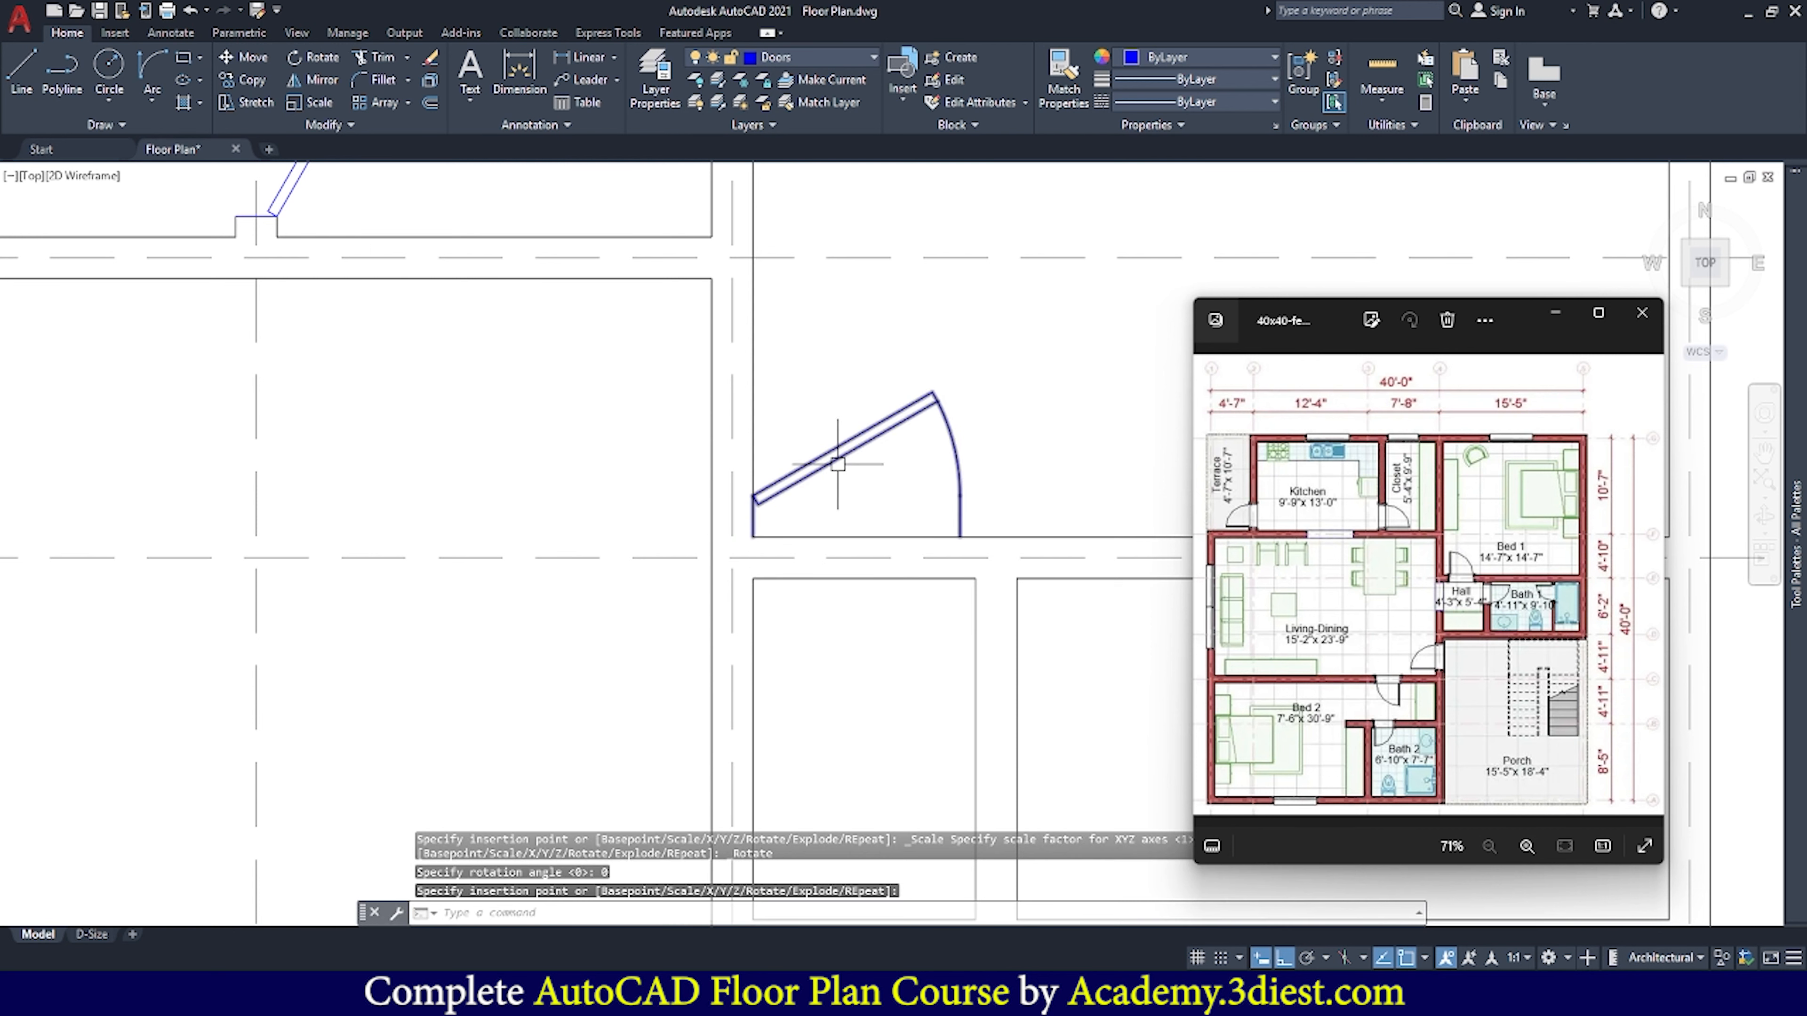
click(243, 57)
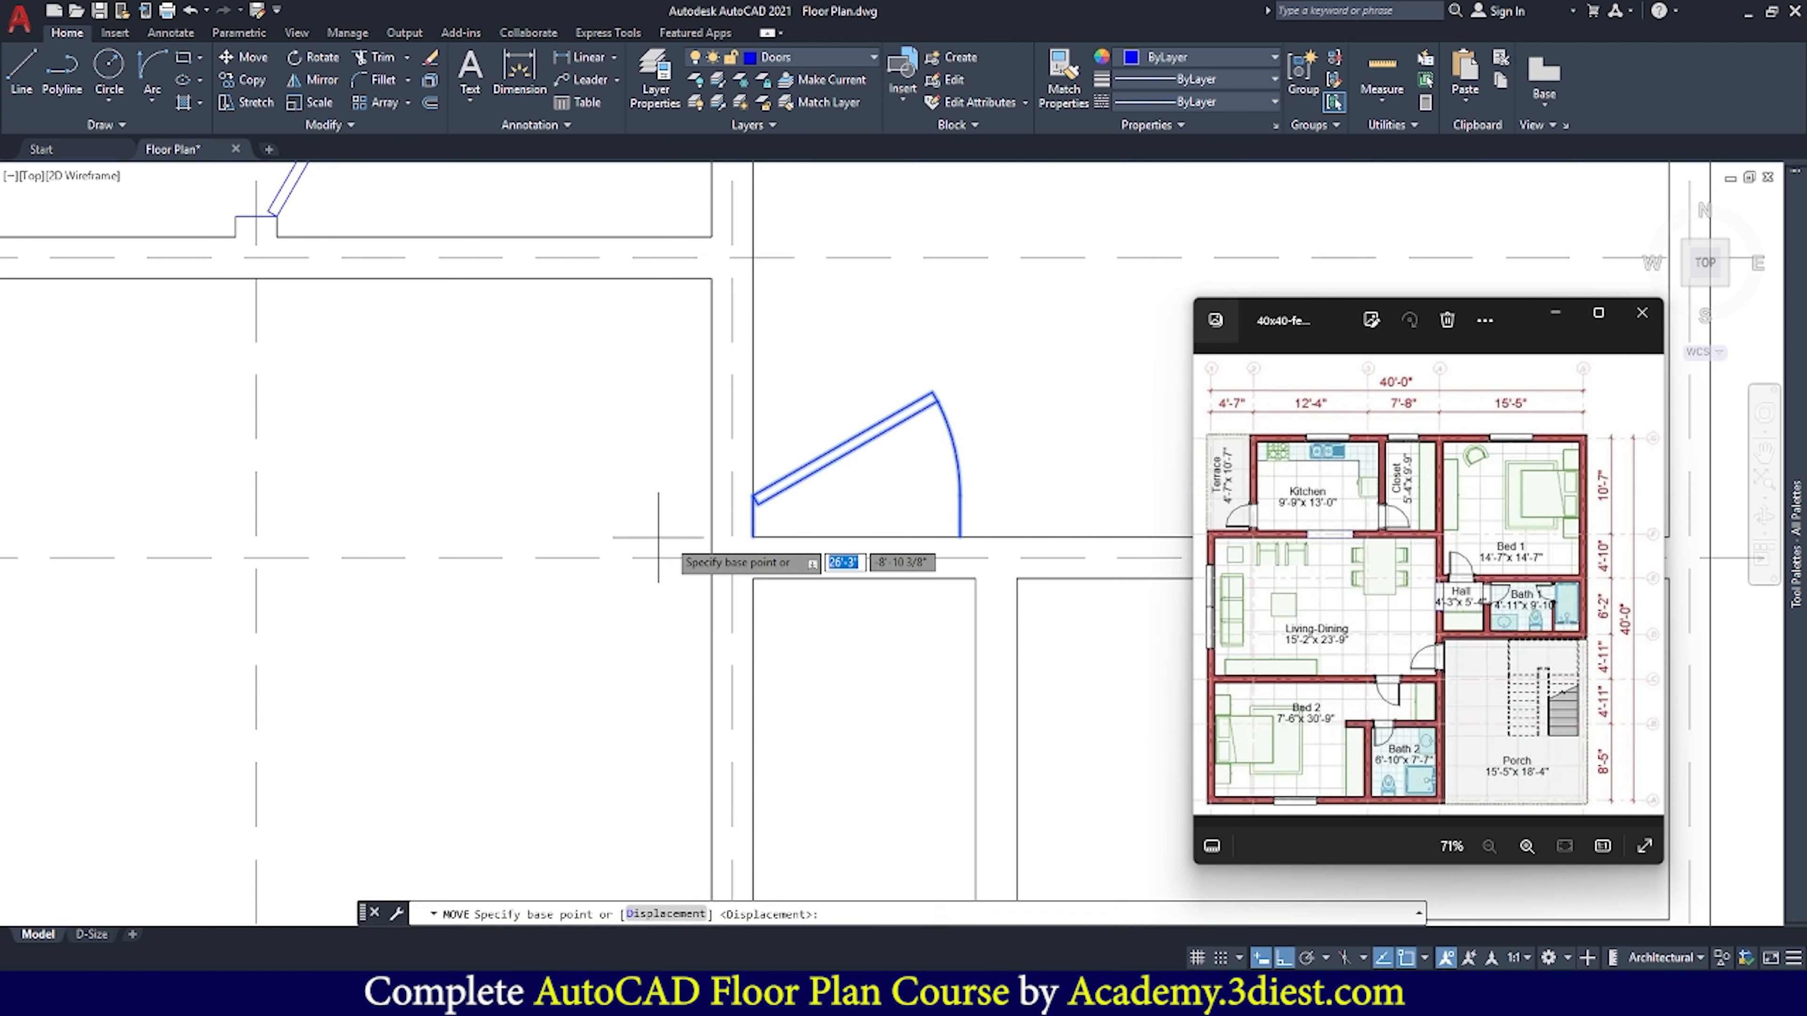
scroll(719, 540, up, 2)
click(774, 535)
click(774, 602)
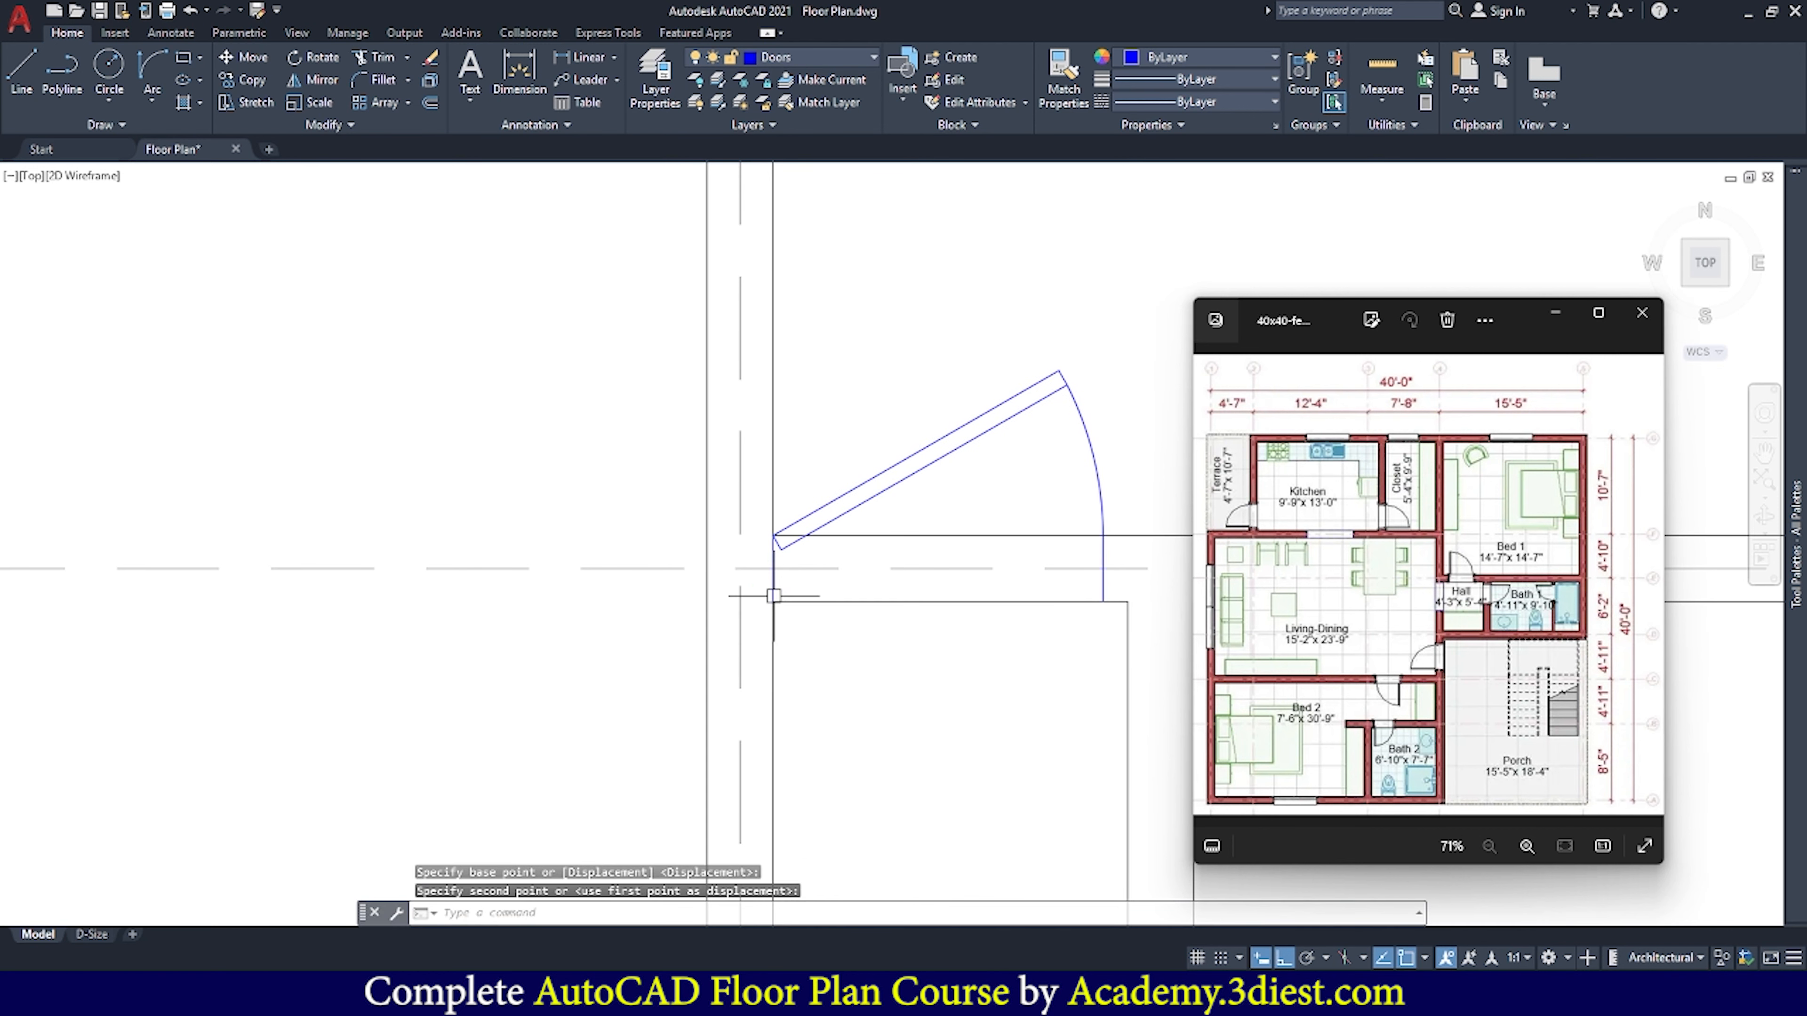
key(Escape)
scroll(774, 595, down, 1)
scroll(879, 476, up, 1)
key(Escape)
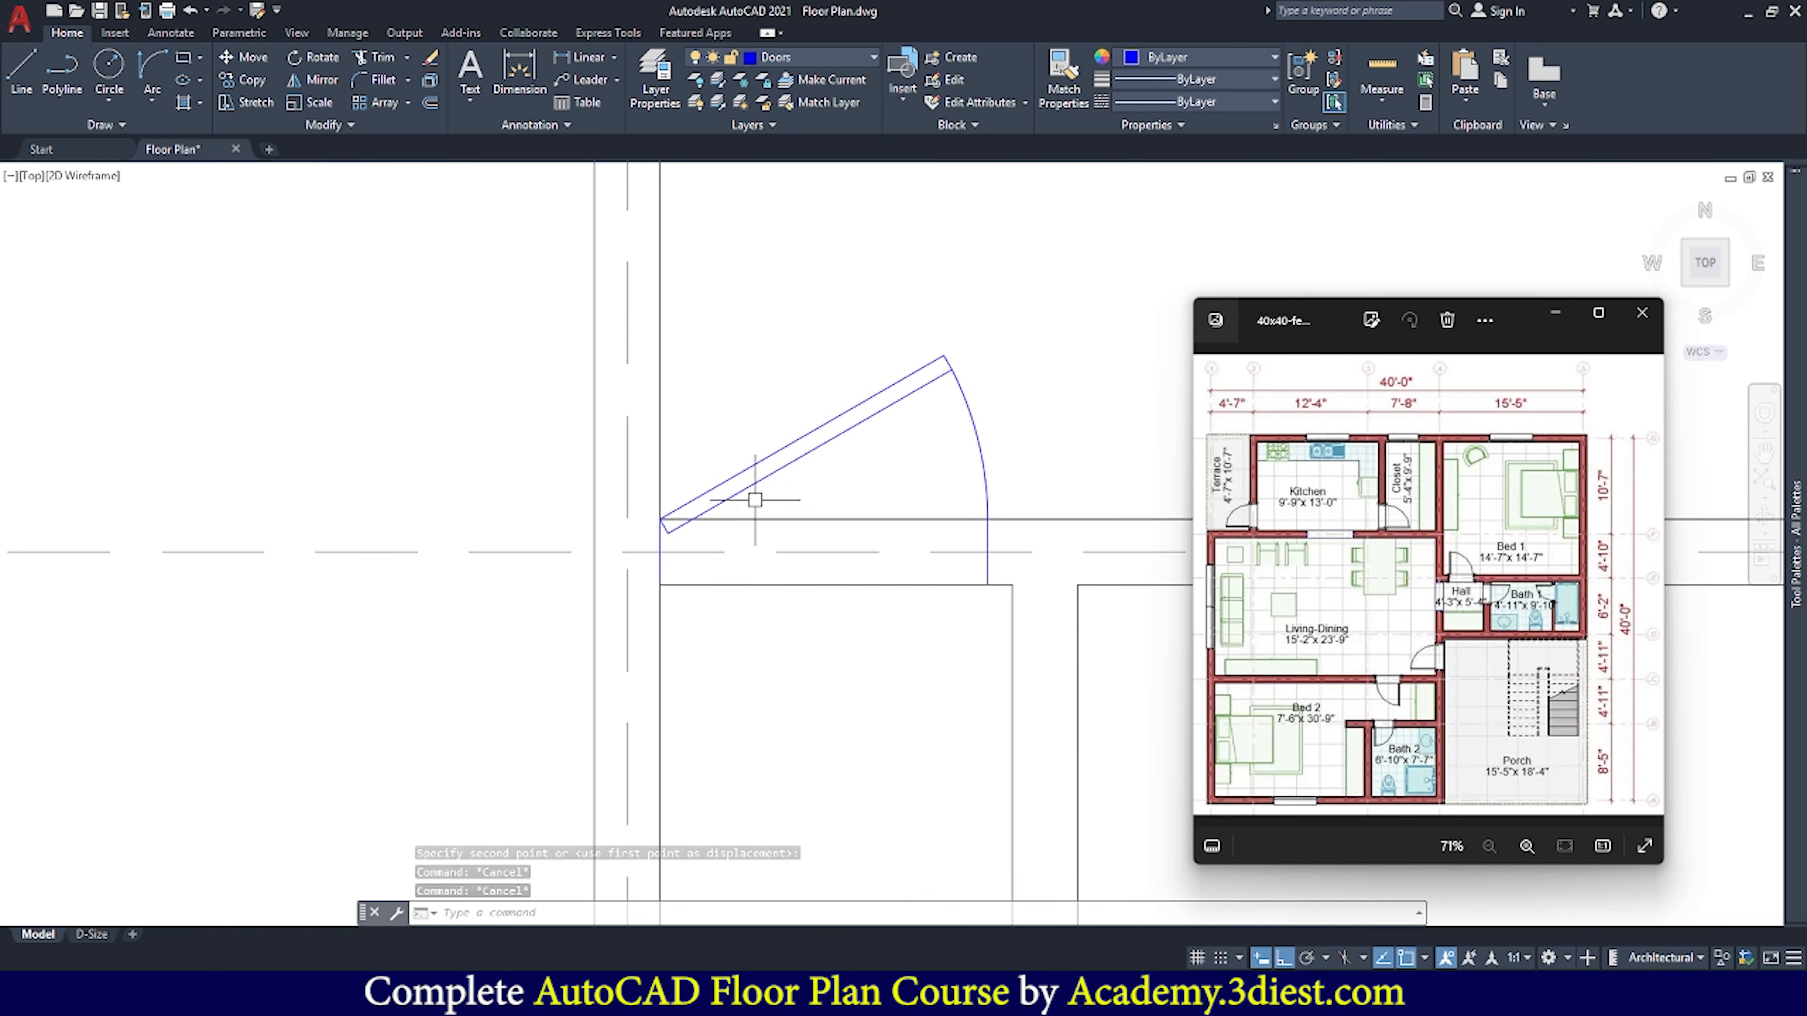
Move the Bed 1 door 2" horizontally along the wall, away from the Living-Dining wall
click(785, 466)
click(251, 61)
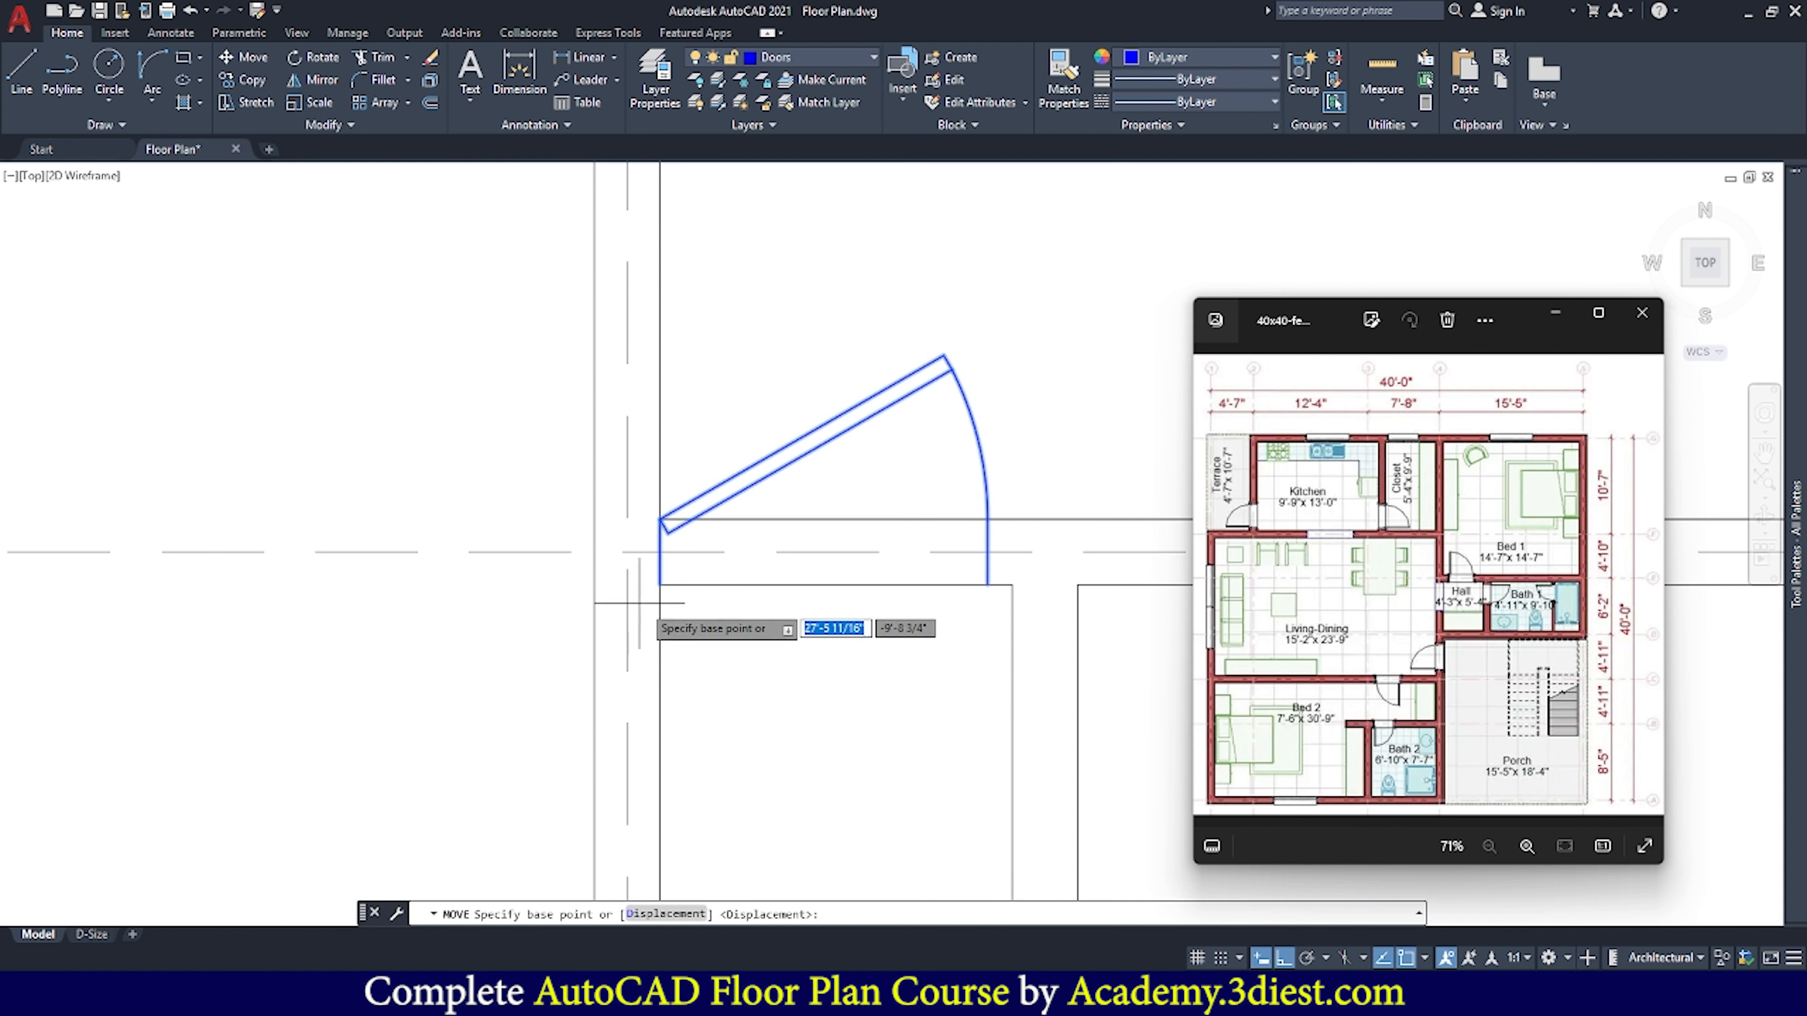
click(697, 623)
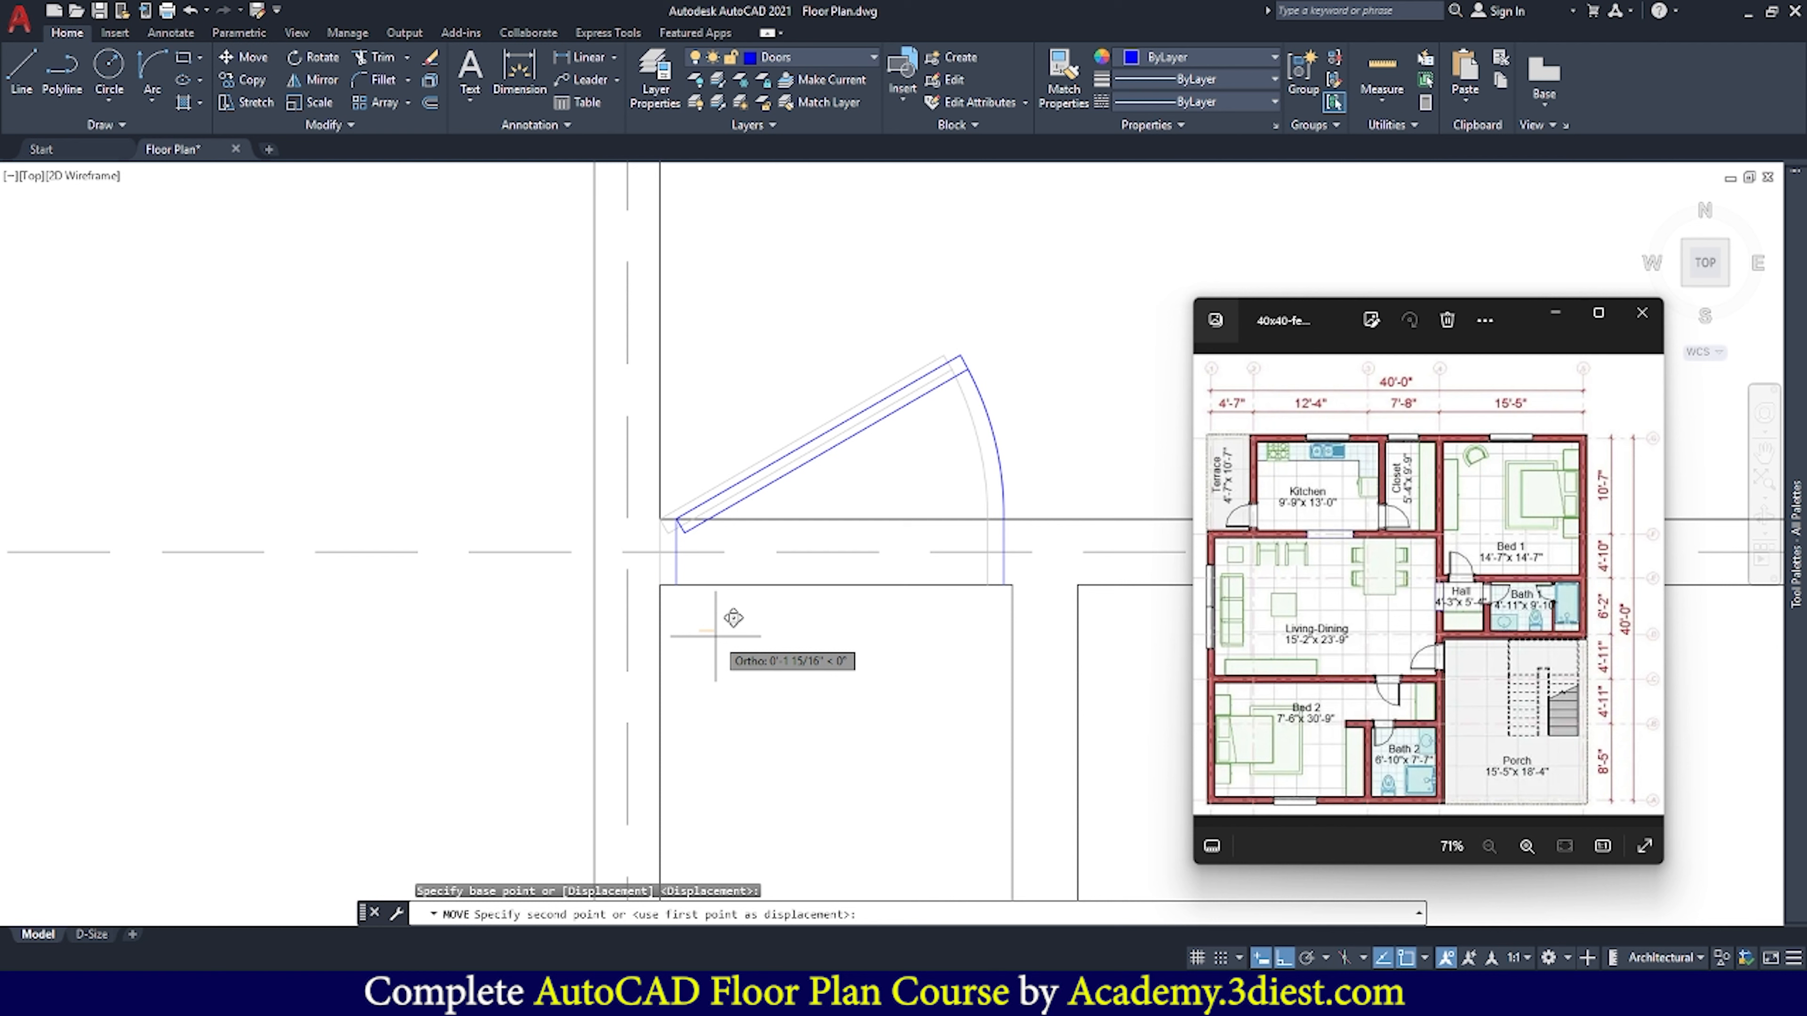
text(2")
key(Return)
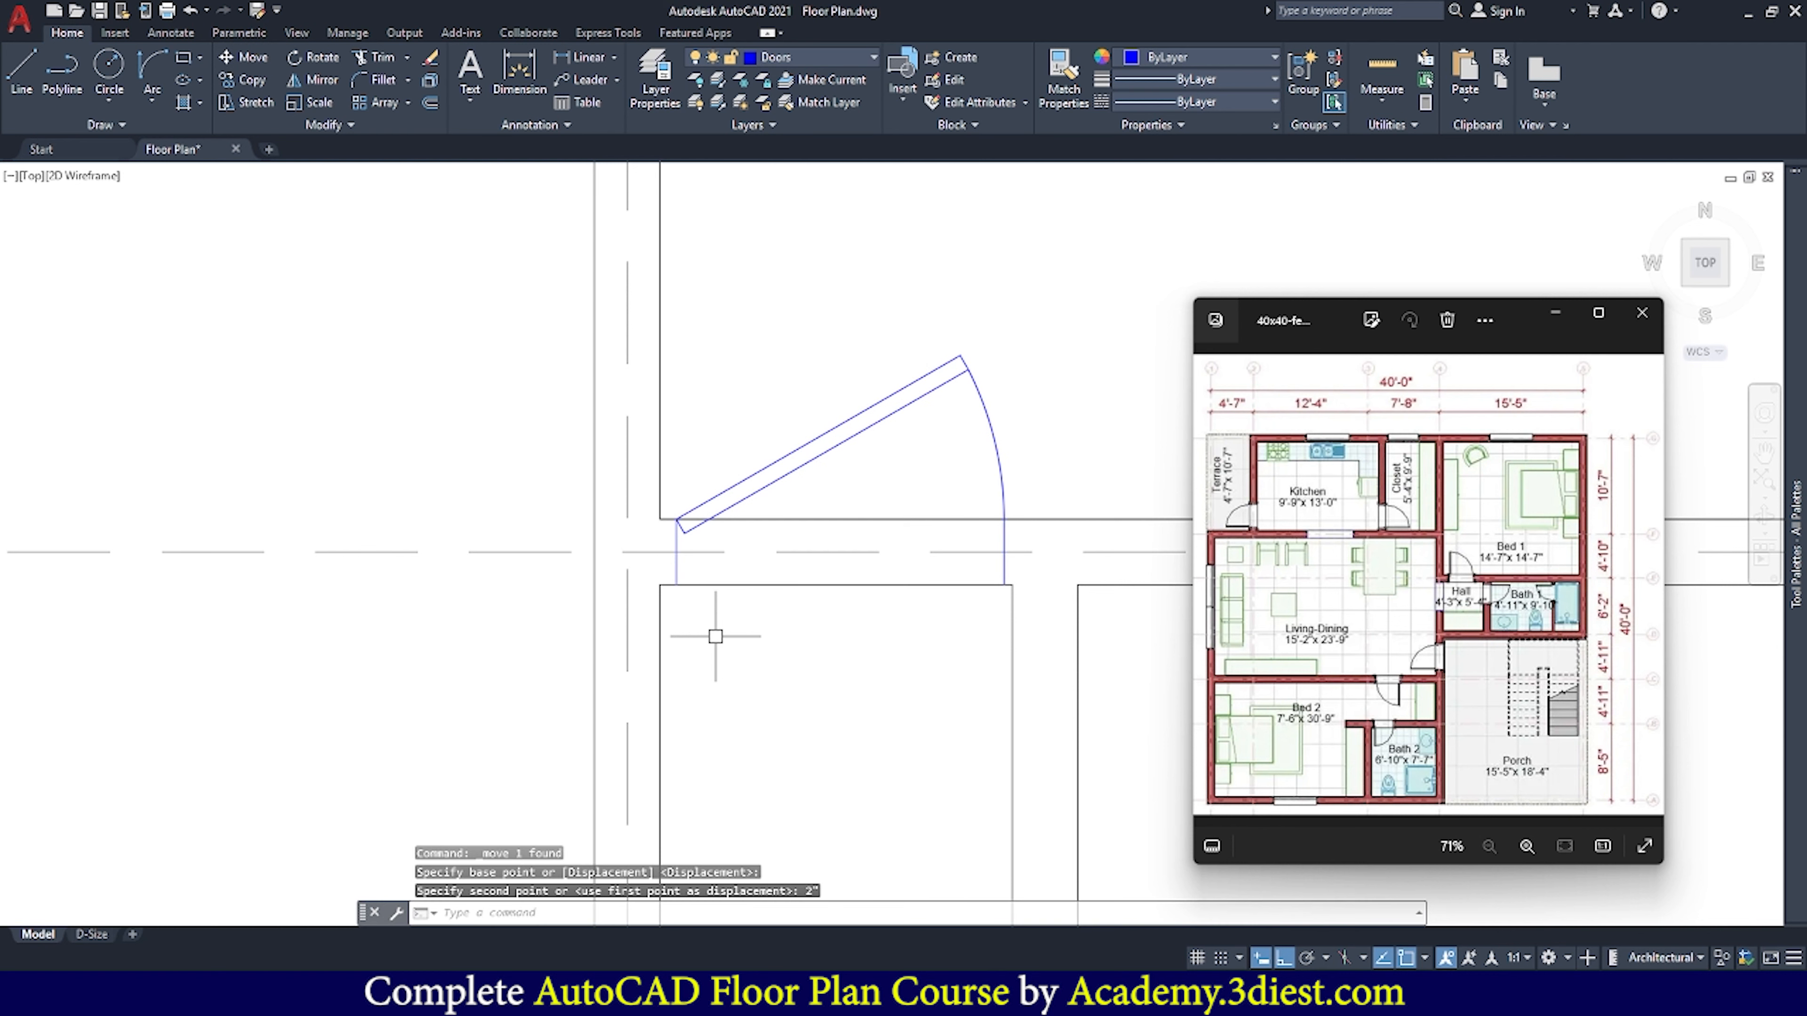
key(Escape)
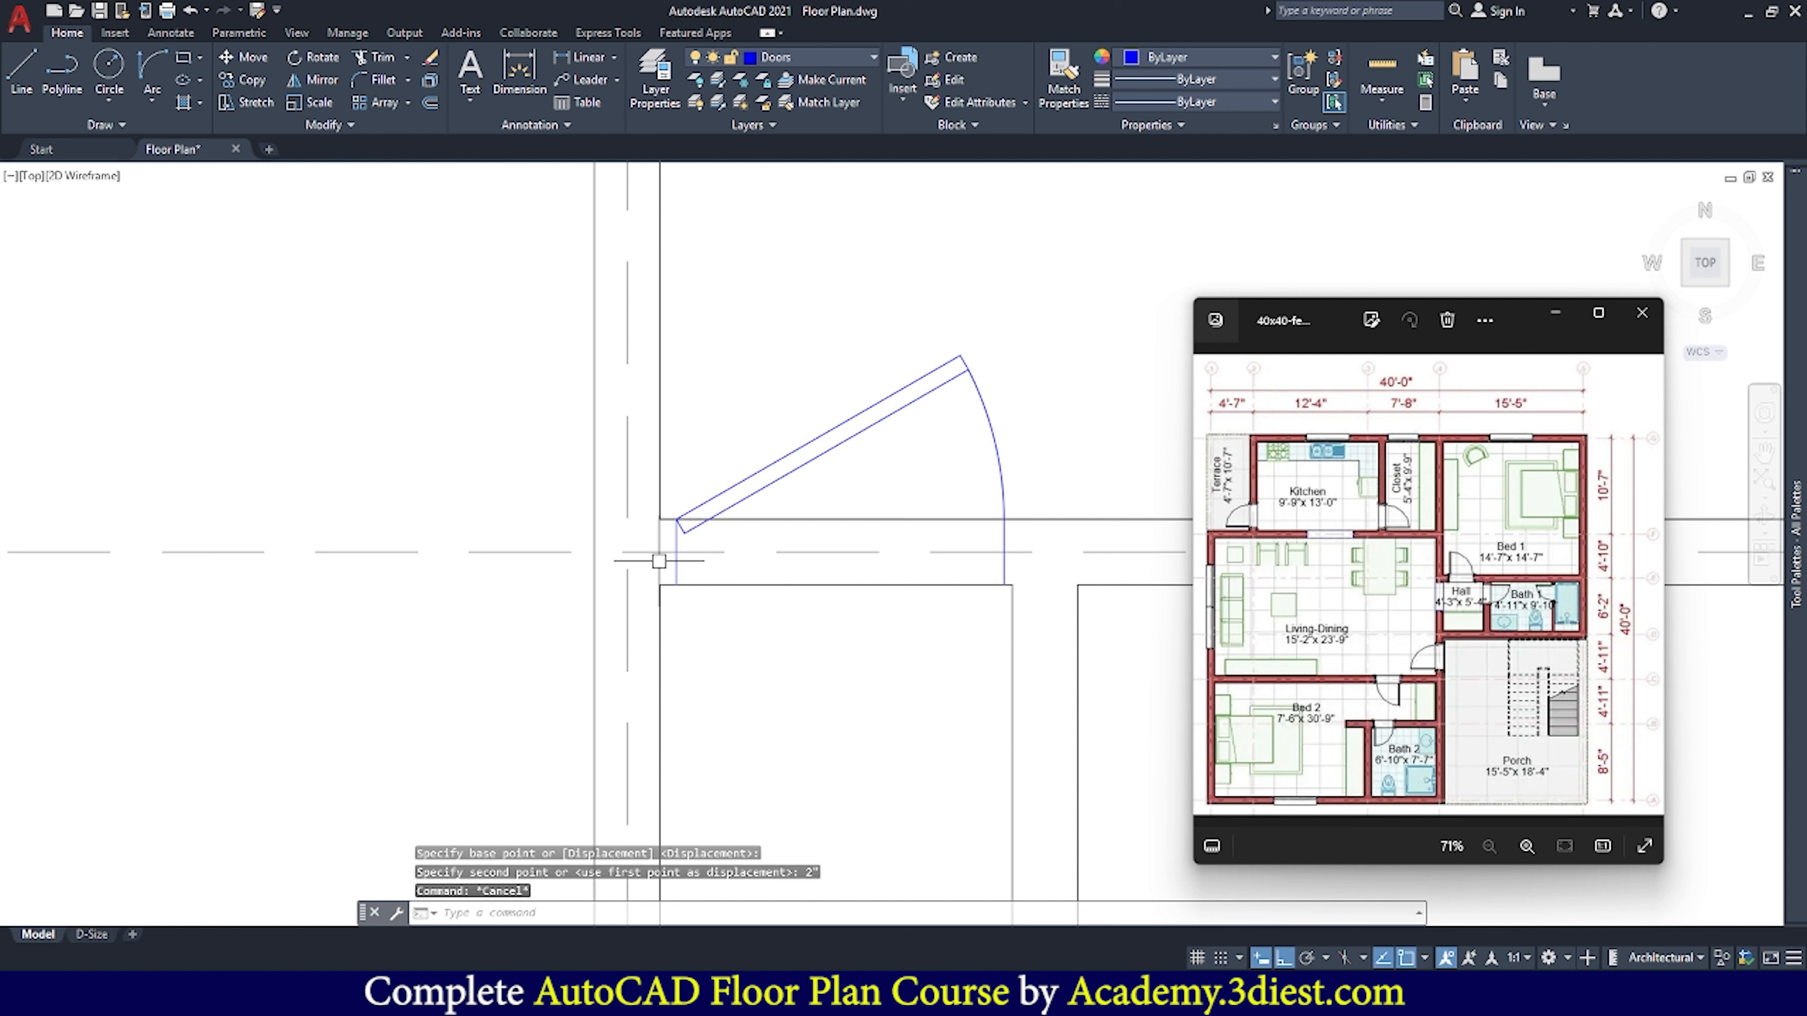
Trim both Bed 1–Hall wall lines between the door jambs, including the piece inside the door leaf
click(378, 56)
scroll(706, 534, up, 3)
click(680, 500)
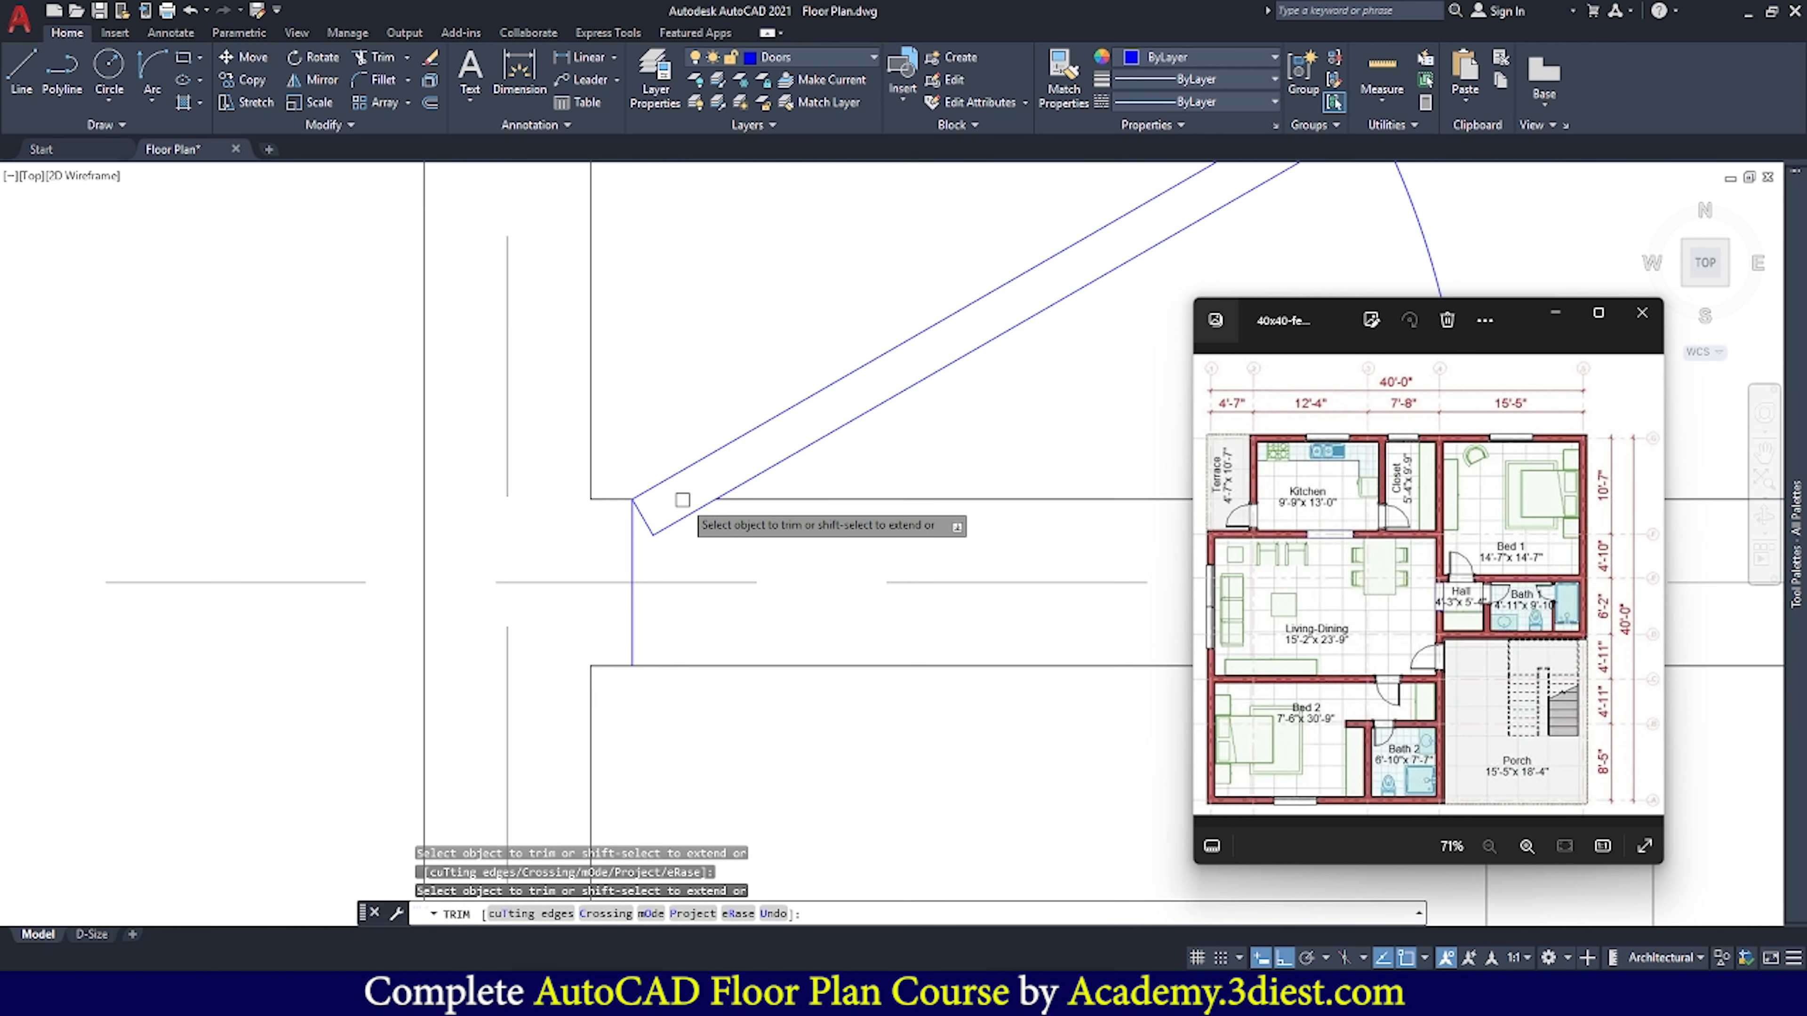
scroll(634, 504, down, 3)
click(818, 501)
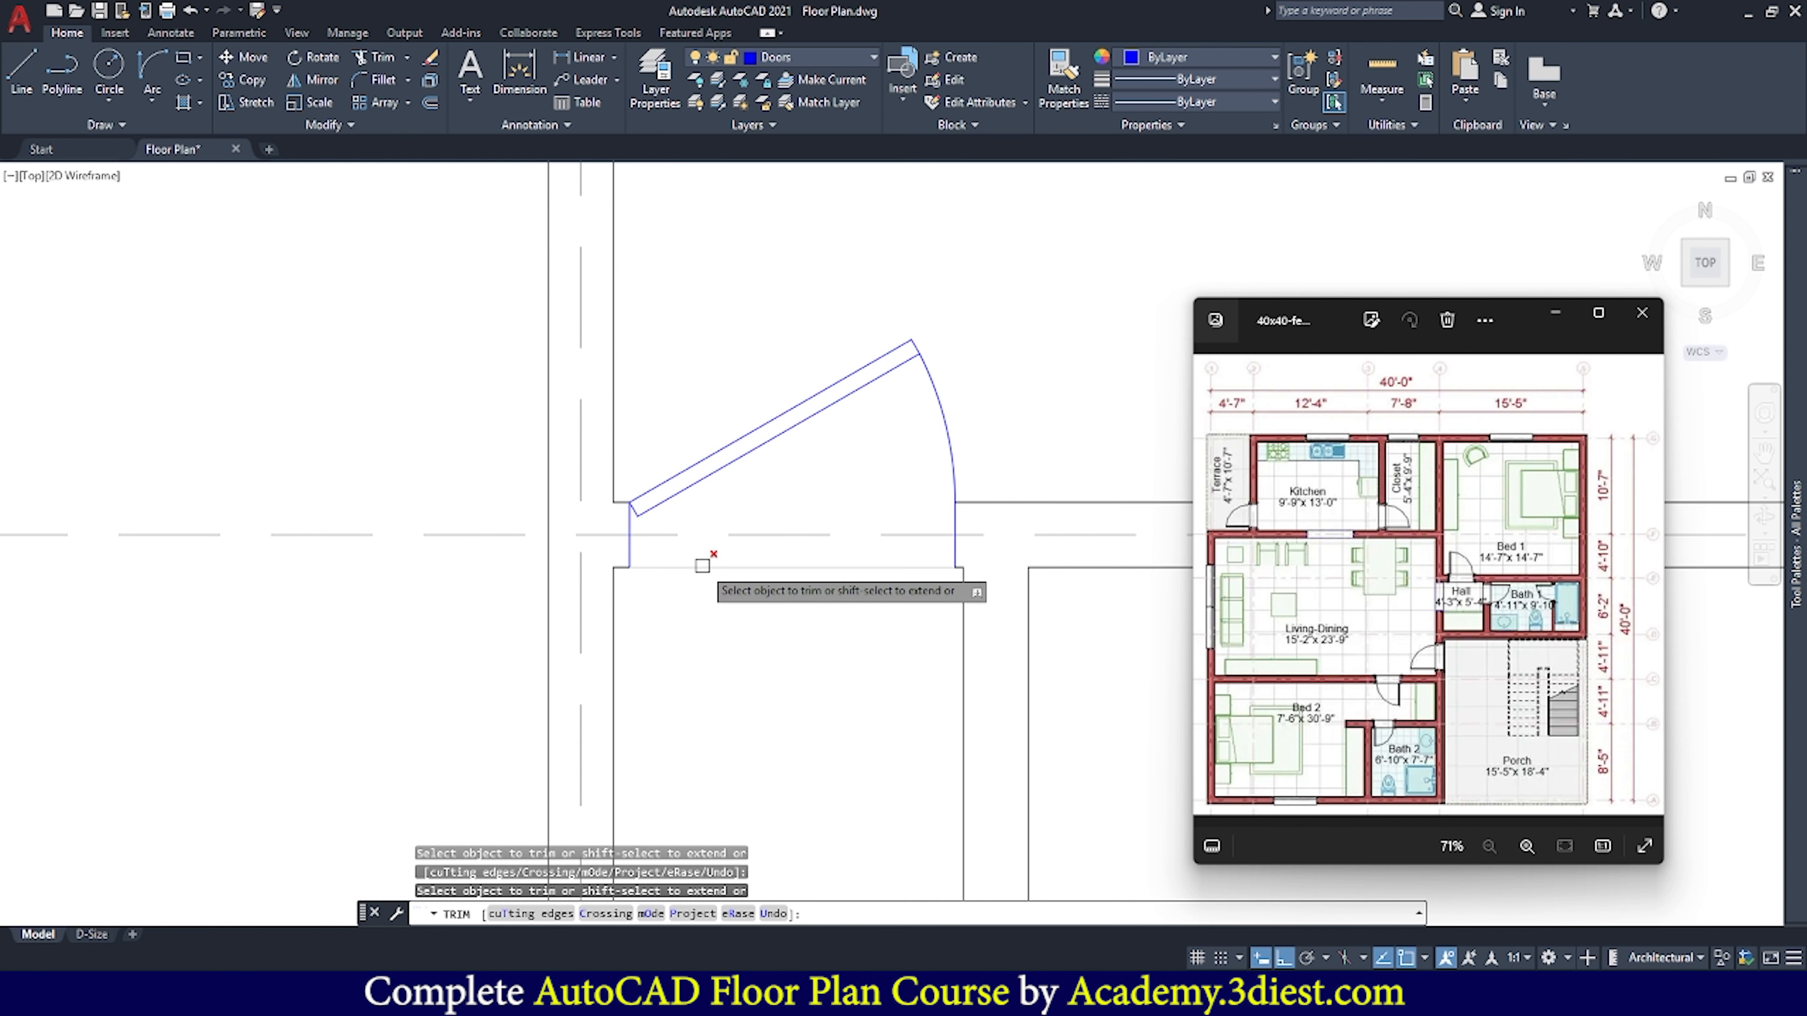
key(Return)
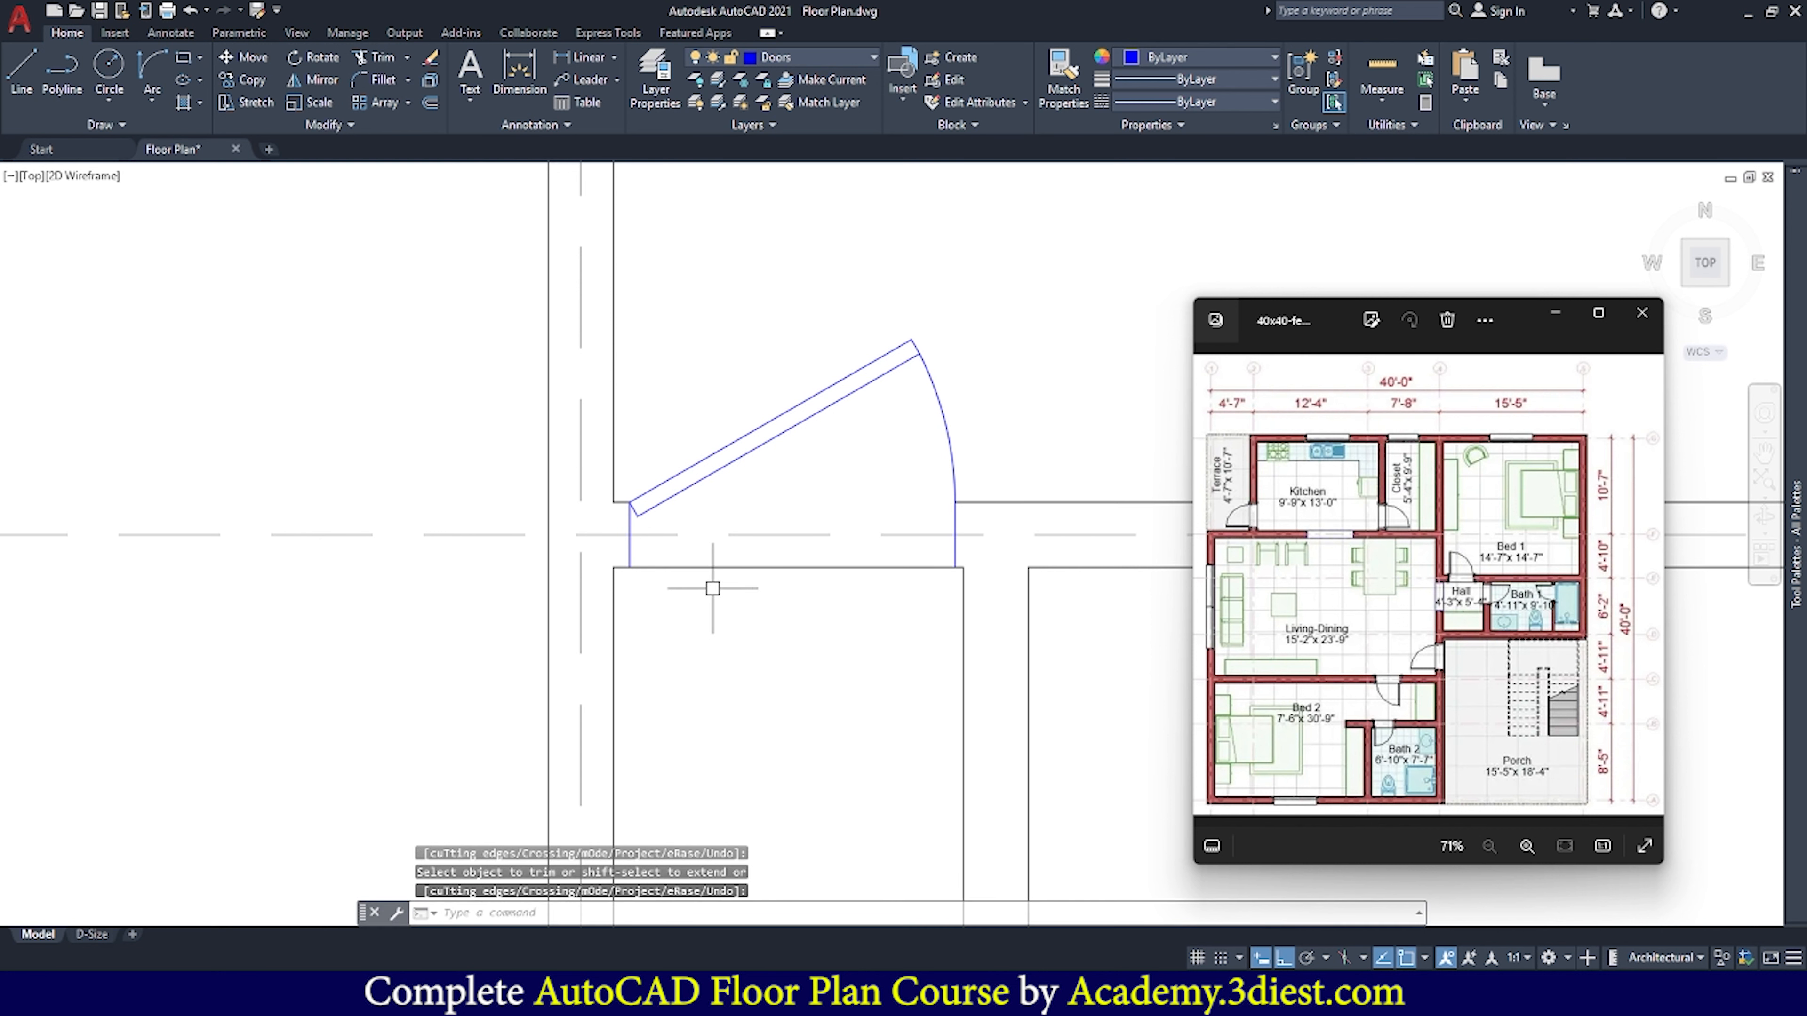
click(375, 57)
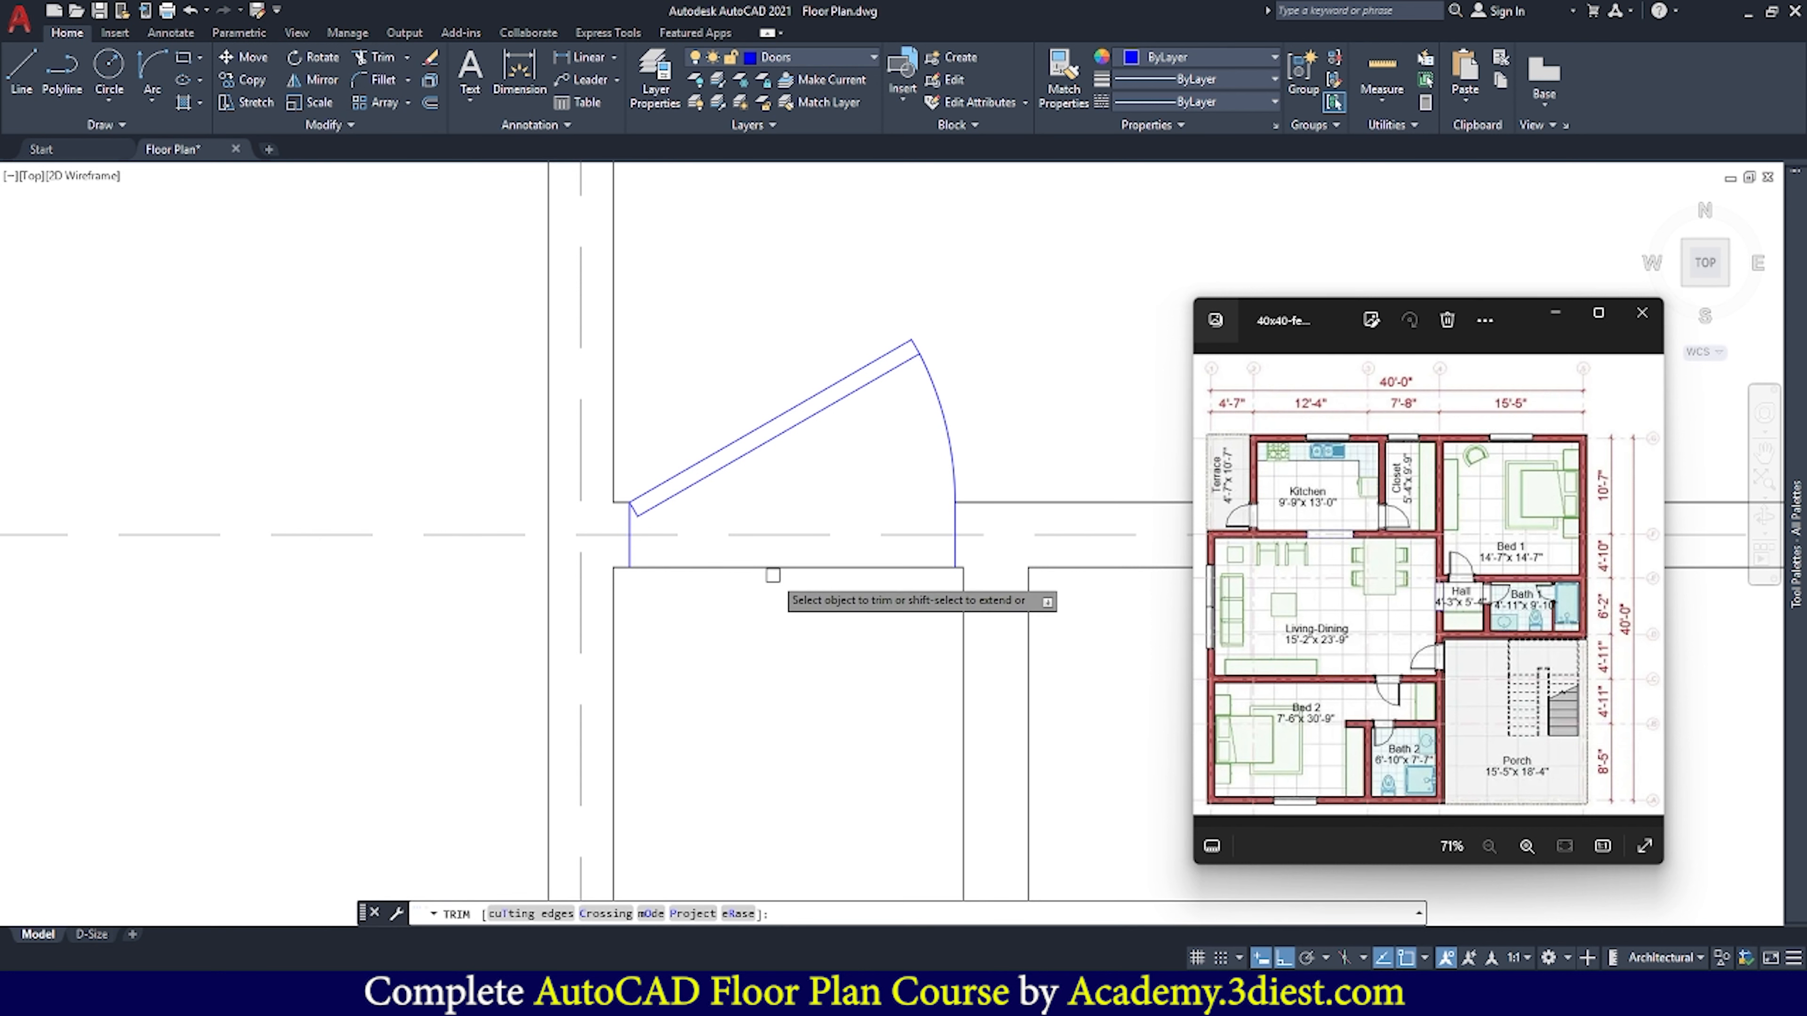
click(771, 567)
key(Return)
scroll(925, 484, down, 3)
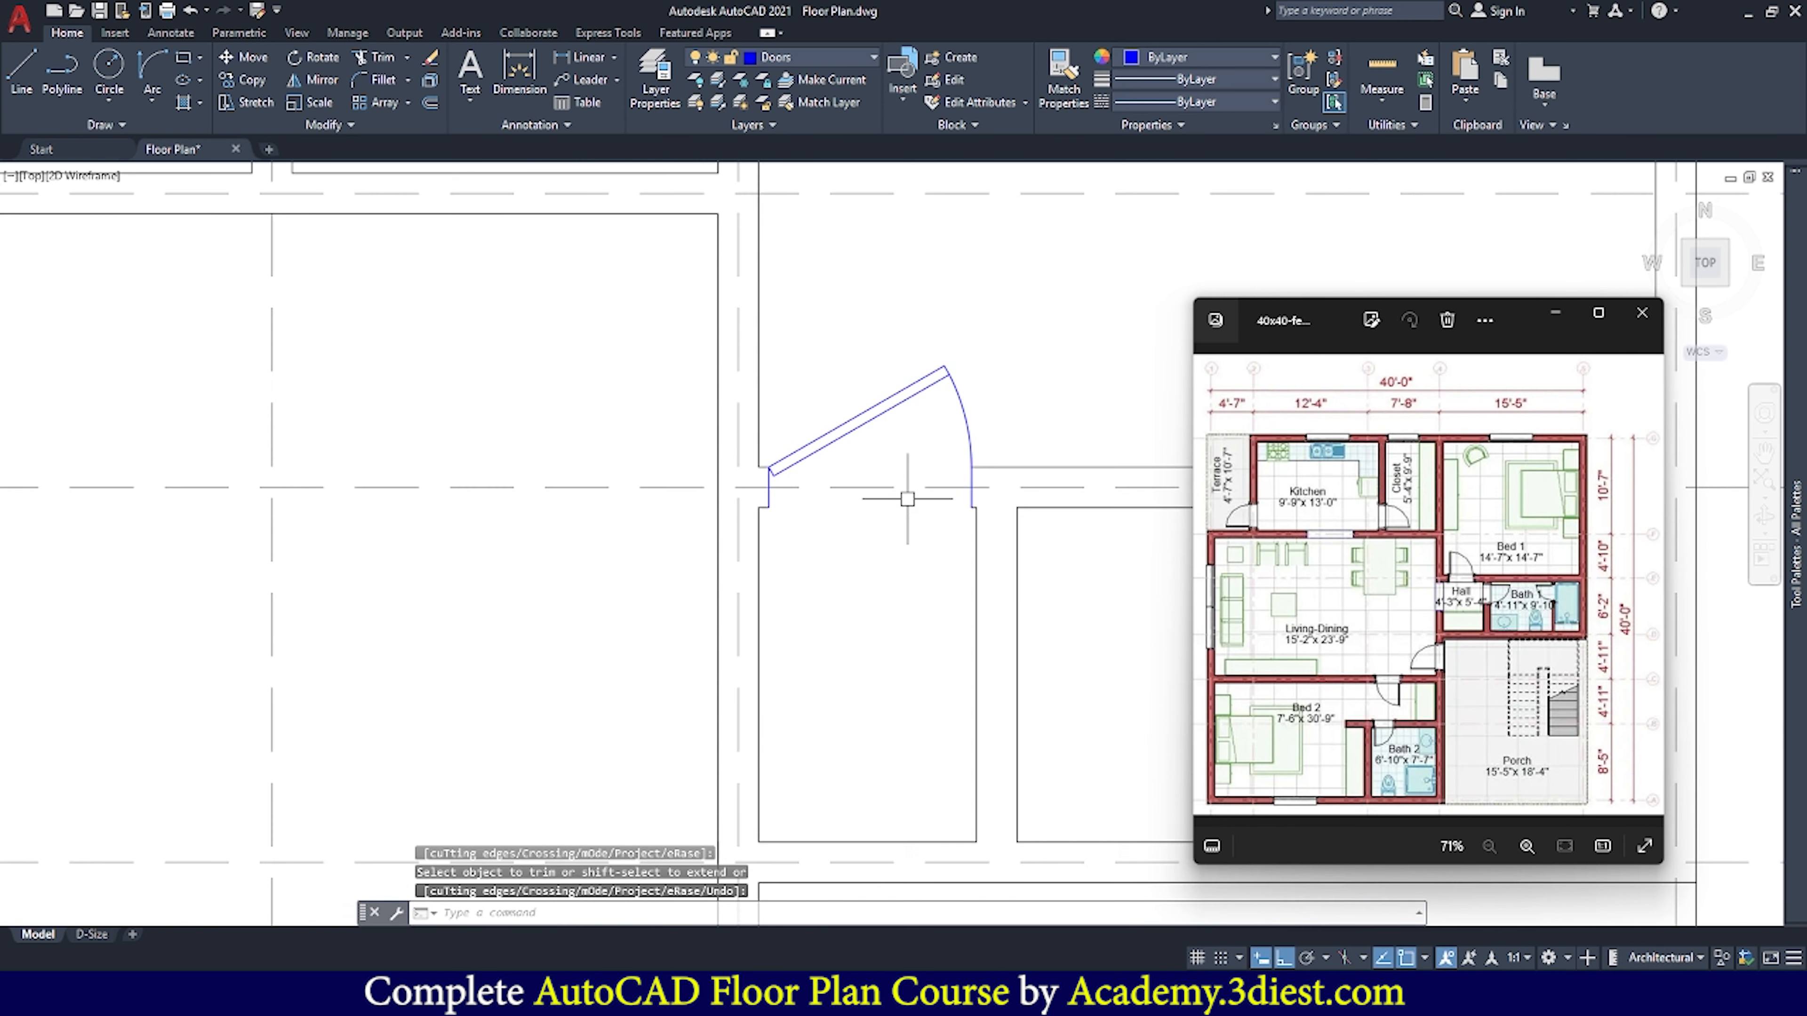
Insert a Door block for Bath 1 near the Hall–Bath 1 wall and rotate it 270° to swing into Bath 1
scroll(882, 527, down, 3)
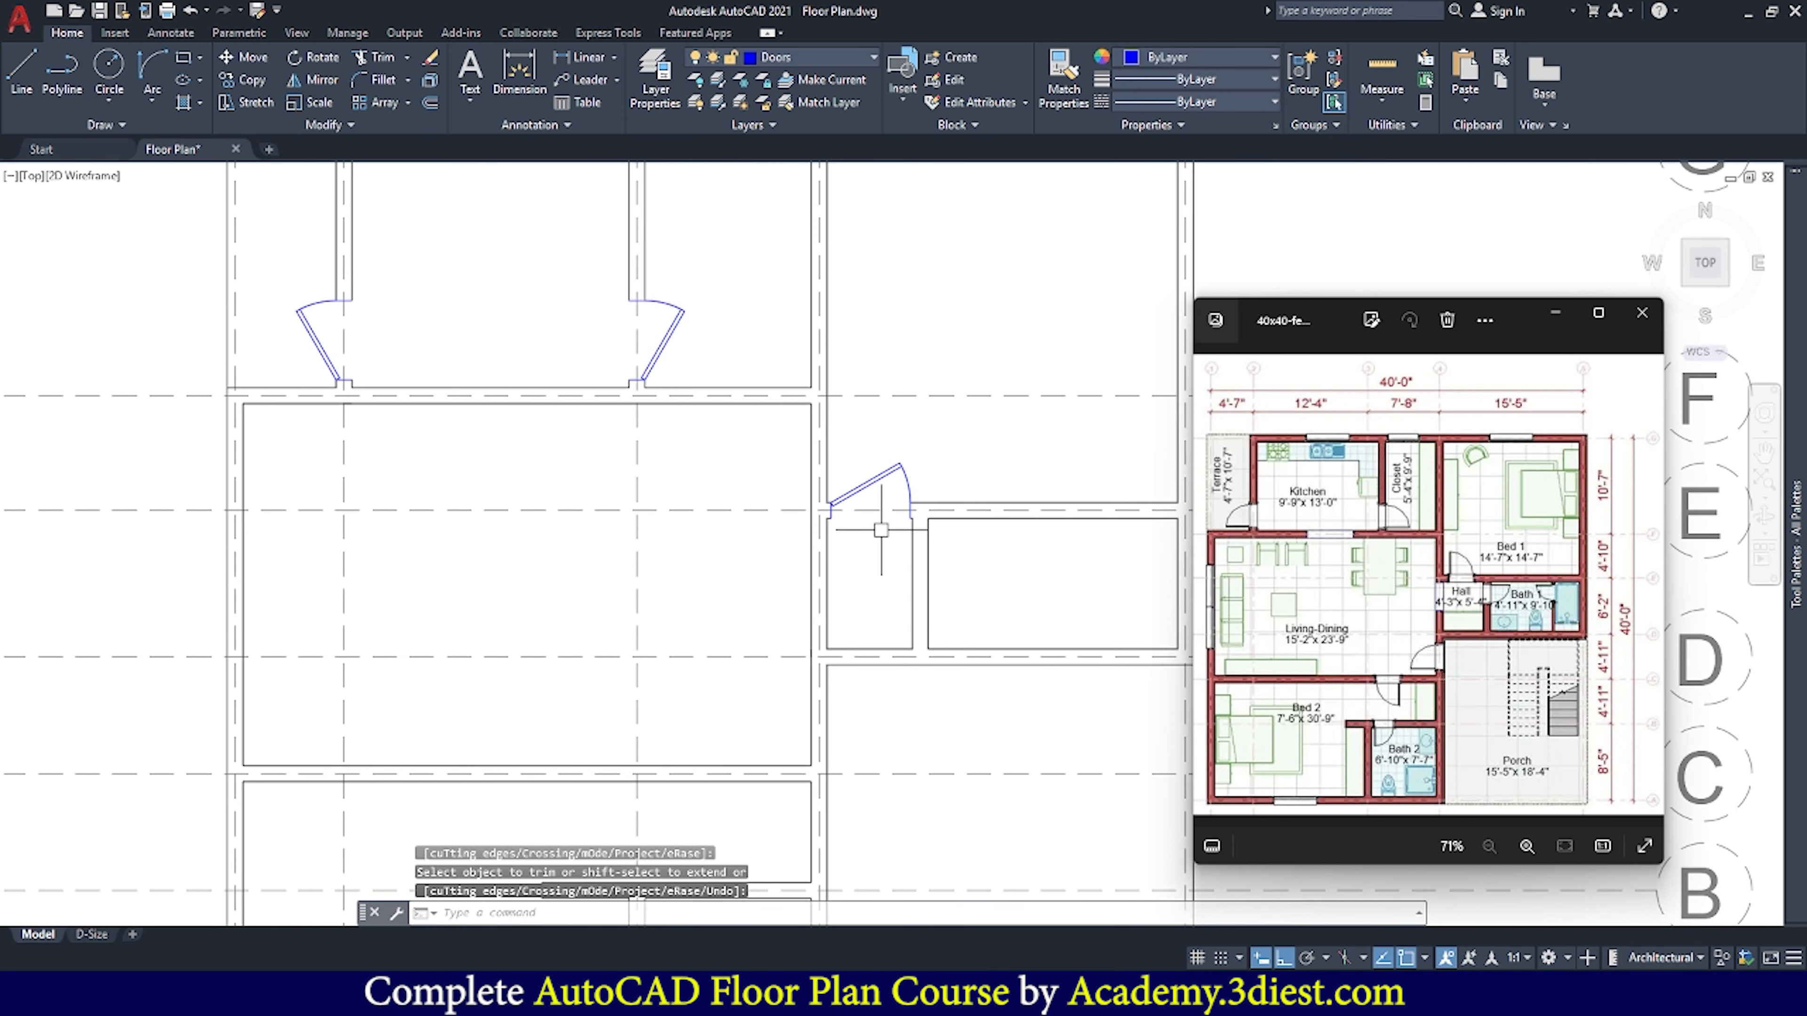
middle_drag(472, 290, 528, 384)
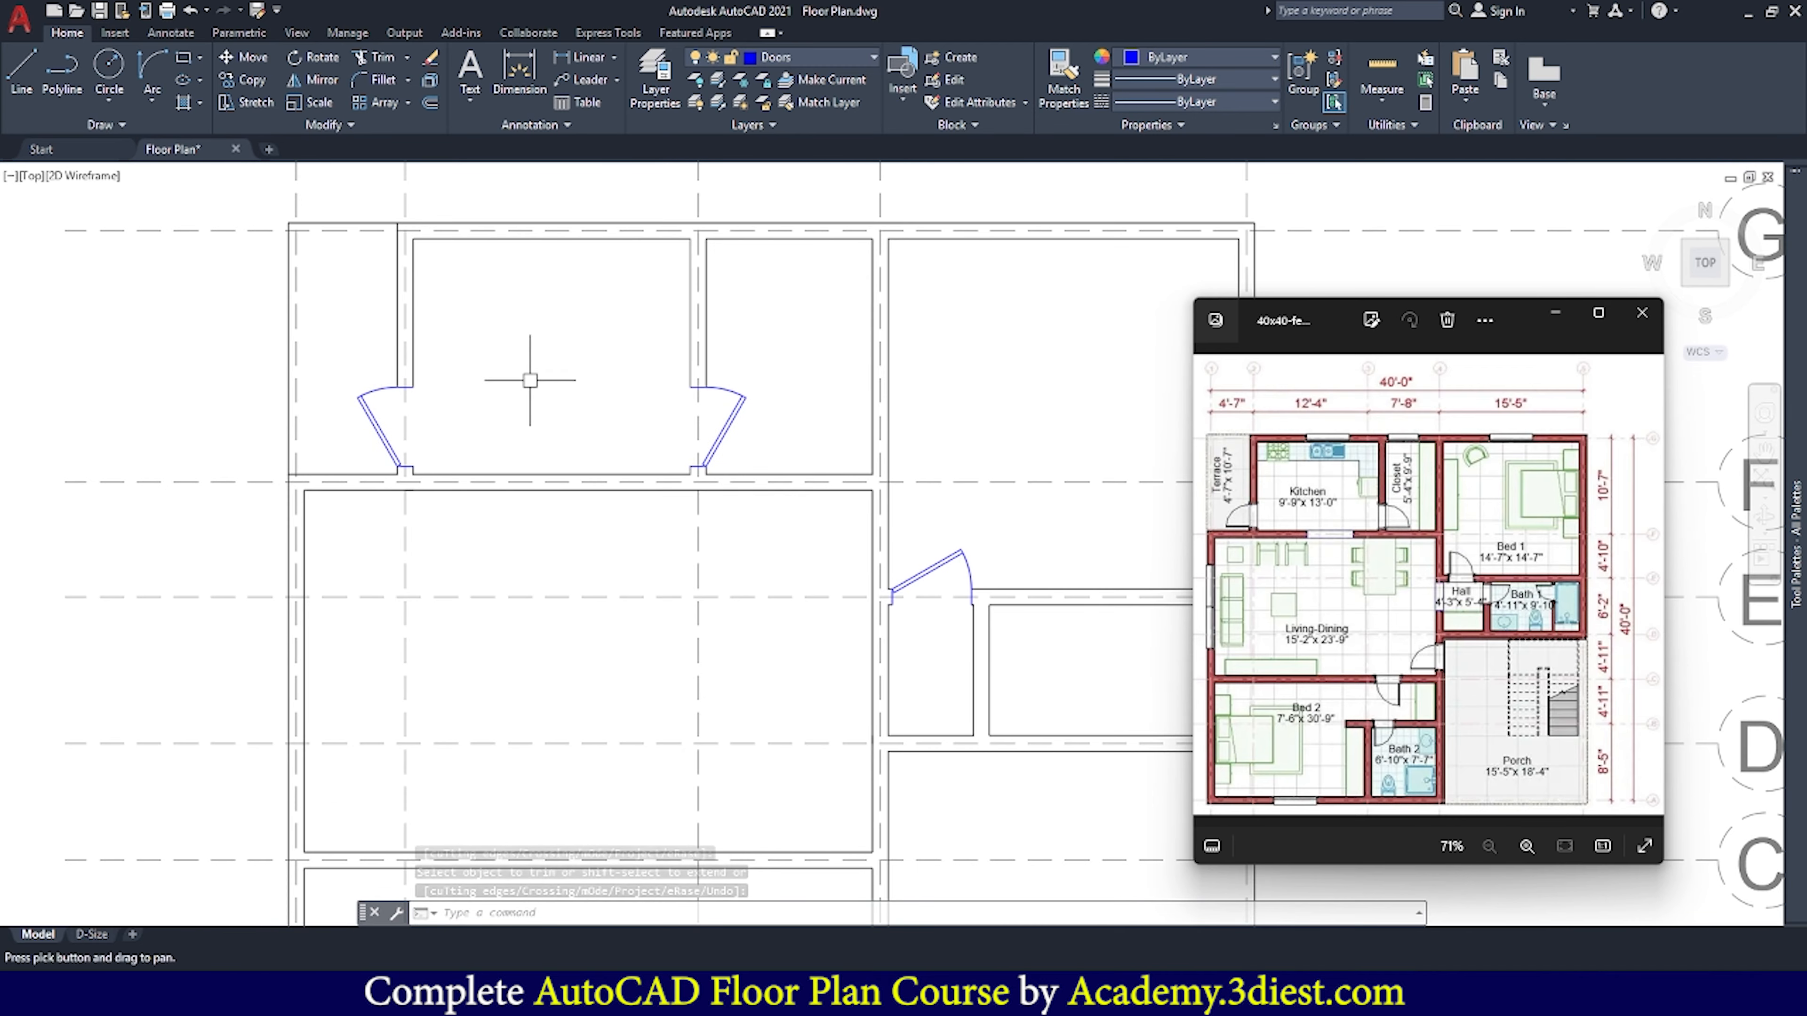
middle_drag(1100, 689, 886, 613)
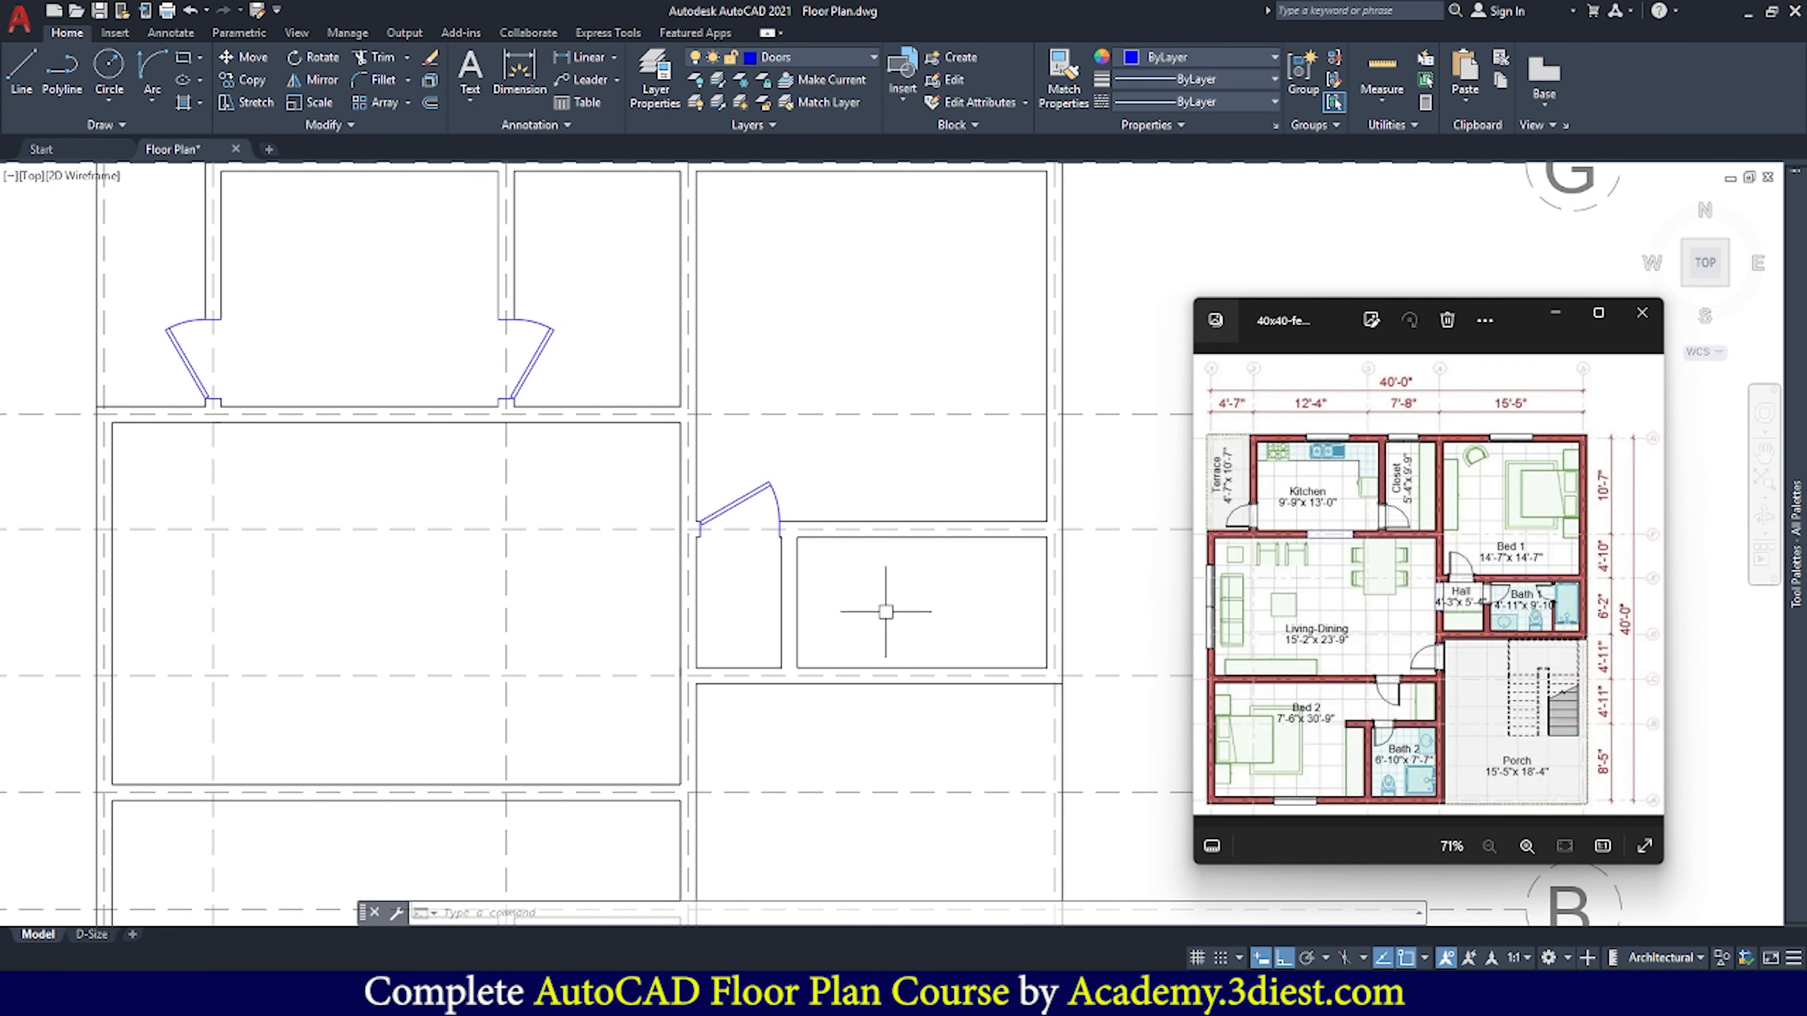
scroll(839, 614, up, 3)
click(902, 71)
click(1068, 174)
click(827, 615)
click(827, 625)
scroll(748, 432, up, 5)
Move the Bath 1 door 4" straight down from the upper corner of the Hall–Bath 1 wall and trim the wall lines across its opening
click(744, 396)
click(905, 453)
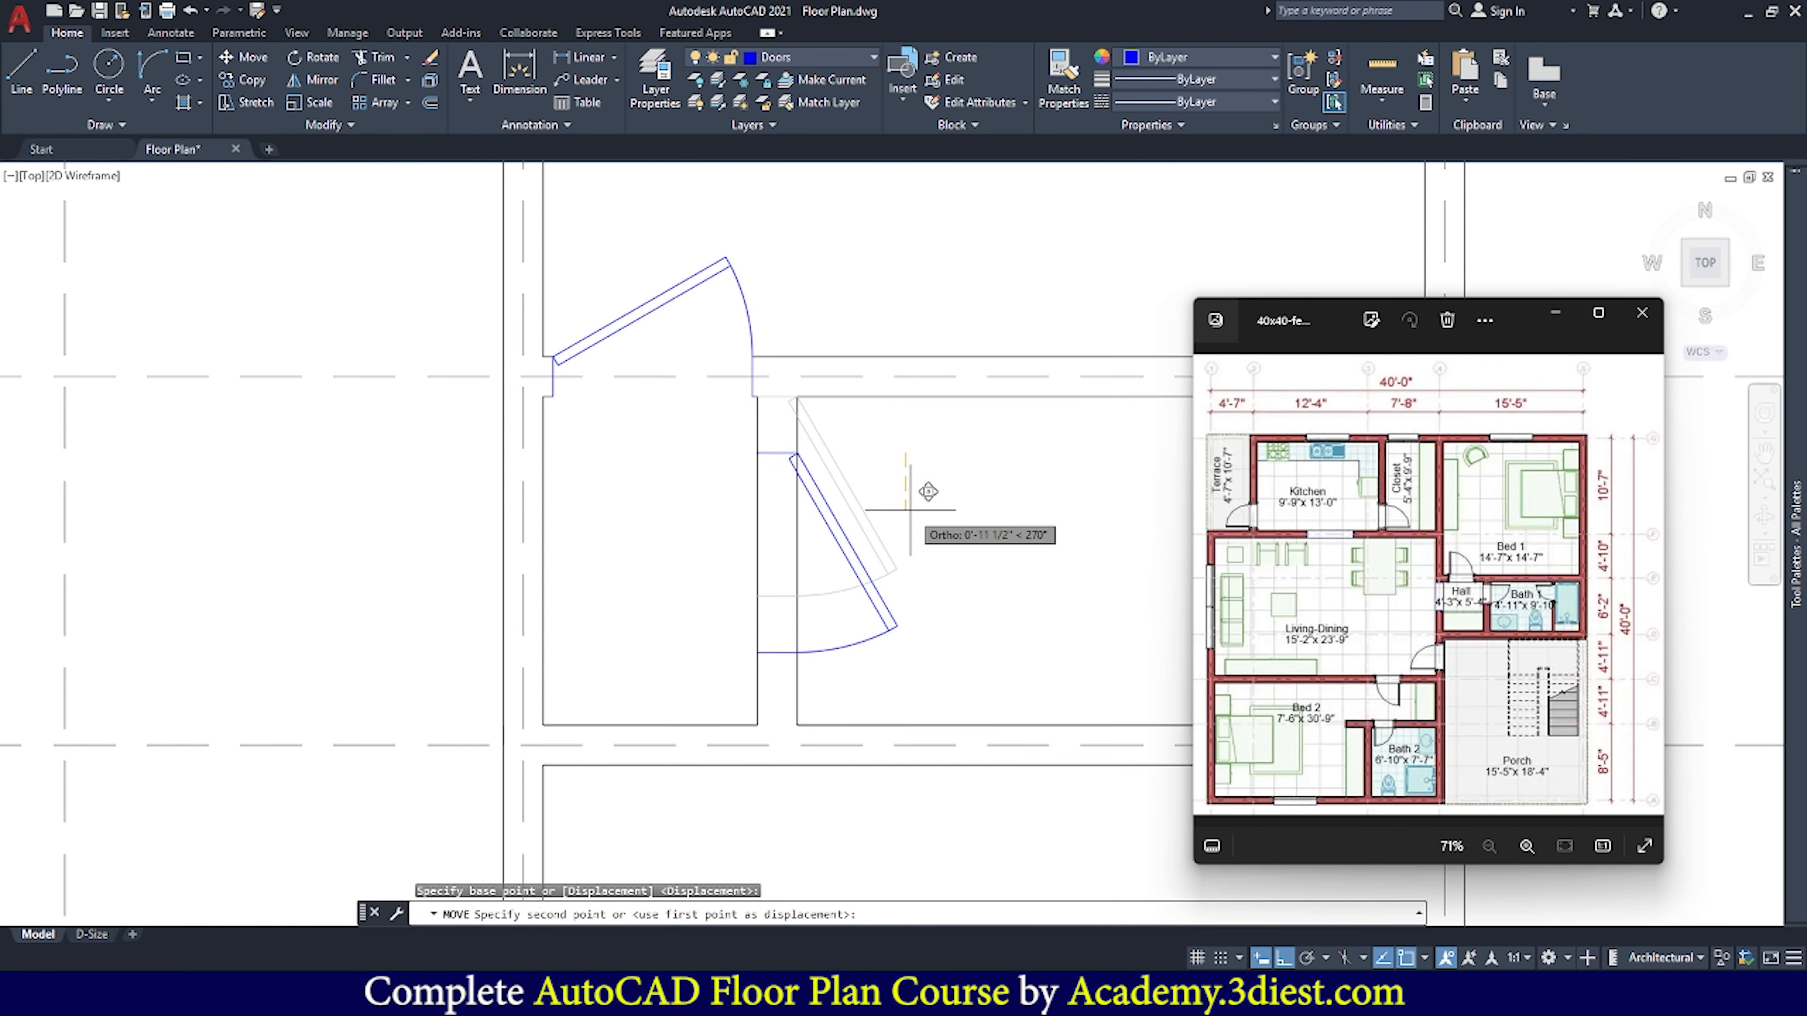
text(4)
scroll(762, 418, up, 6)
click(770, 326)
Insert a Door block in the Porch for the entrance and rotate it 90° to swing toward the Living-Dining room
click(902, 71)
click(1069, 173)
click(827, 597)
click(895, 532)
click(588, 563)
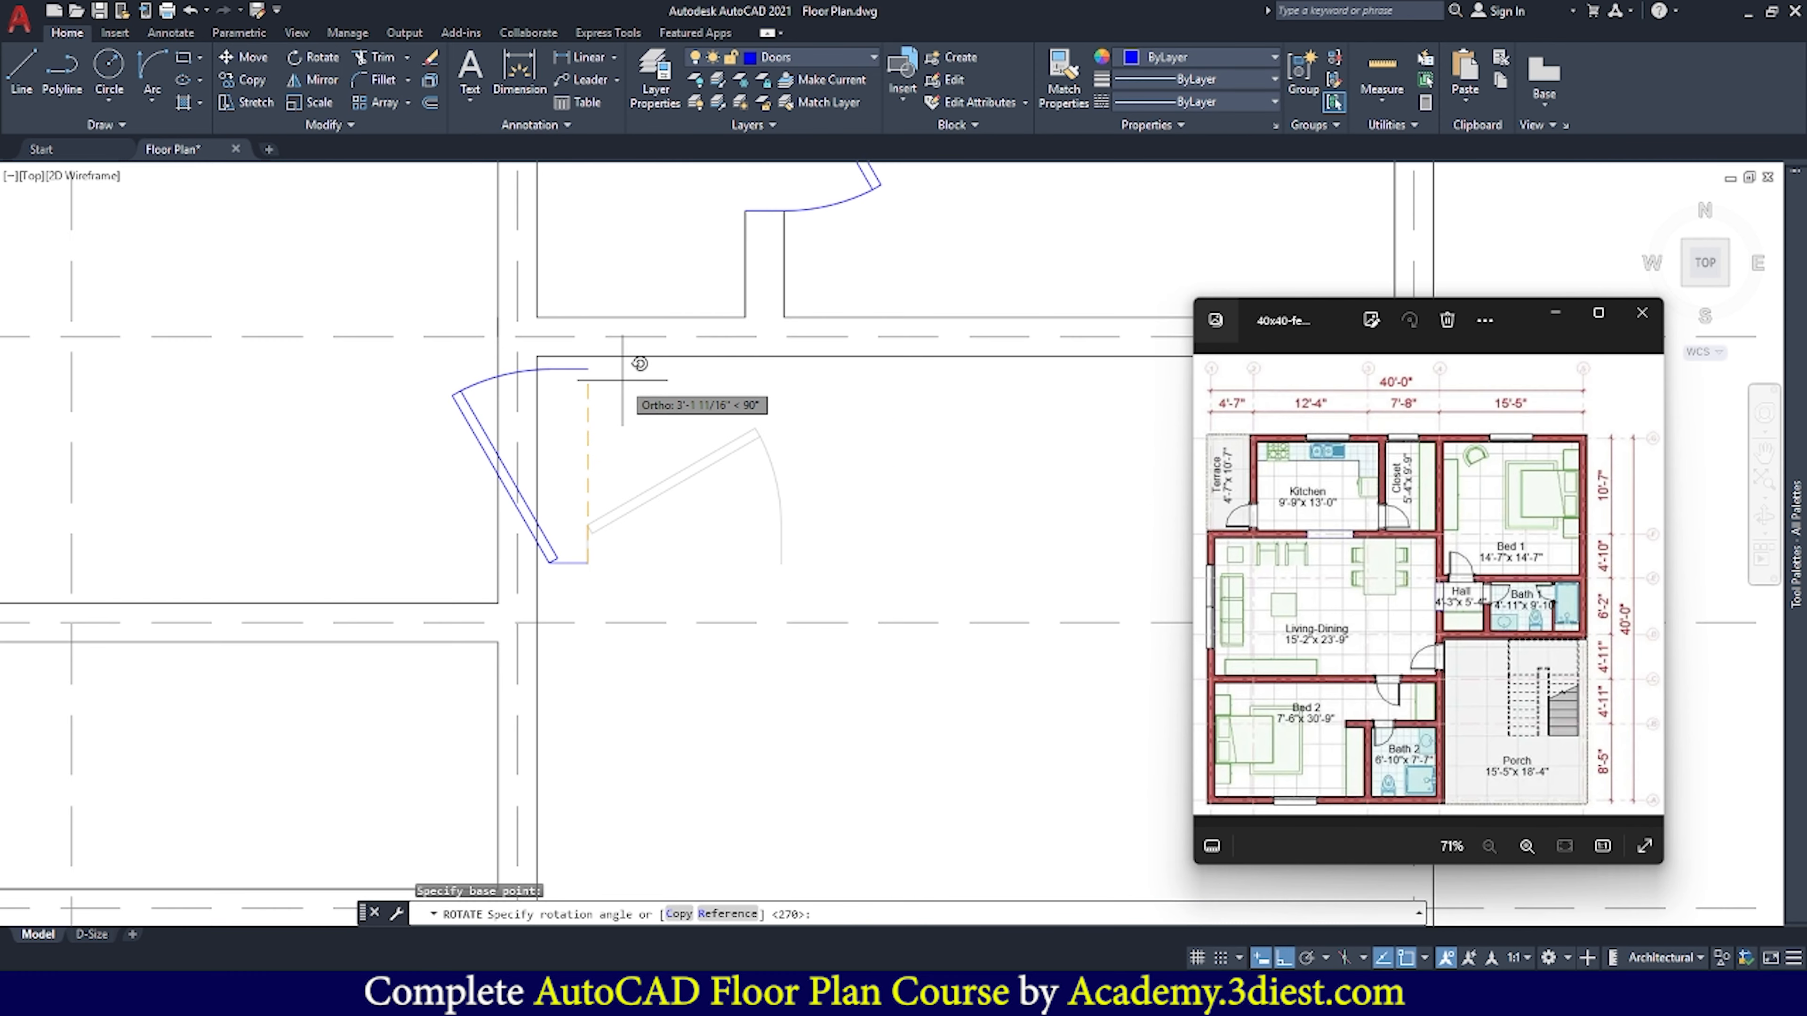
click(623, 380)
Fit the entrance door into the Living-Dining–Porch wall, 4" above the room's lower corner, and trim the wall lines across its opening
click(588, 562)
scroll(498, 604, up, 4)
click(498, 604)
click(480, 603)
text(4)
click(597, 457)
scroll(597, 456, down, 5)
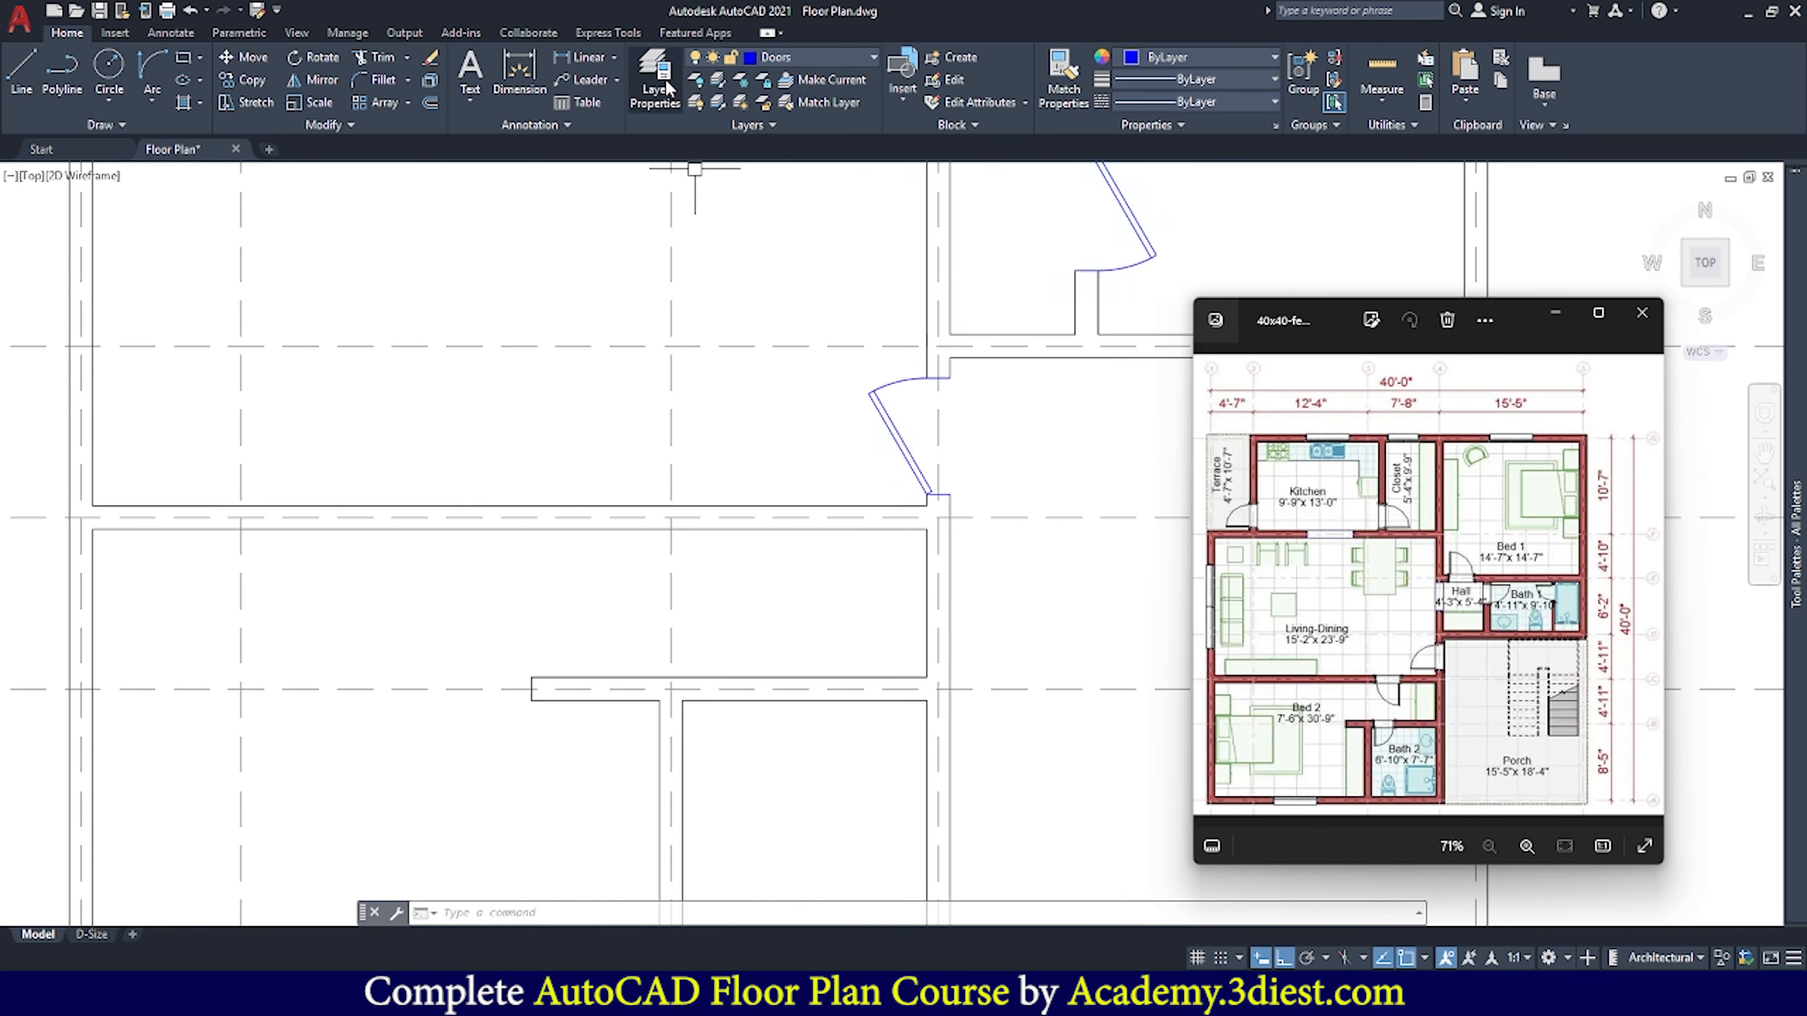
Insert a Door block for Bed 2 near the Living-Dining–Bed 2 wall
click(902, 71)
click(1069, 174)
click(585, 480)
click(585, 480)
Fit the Bed 2 door into the Living-Dining–Bed 2 wall, turned 180° to swing into Bed 2, and trim both wall lines across its opening
scroll(467, 568, up, 3)
click(653, 569)
click(698, 622)
click(748, 477)
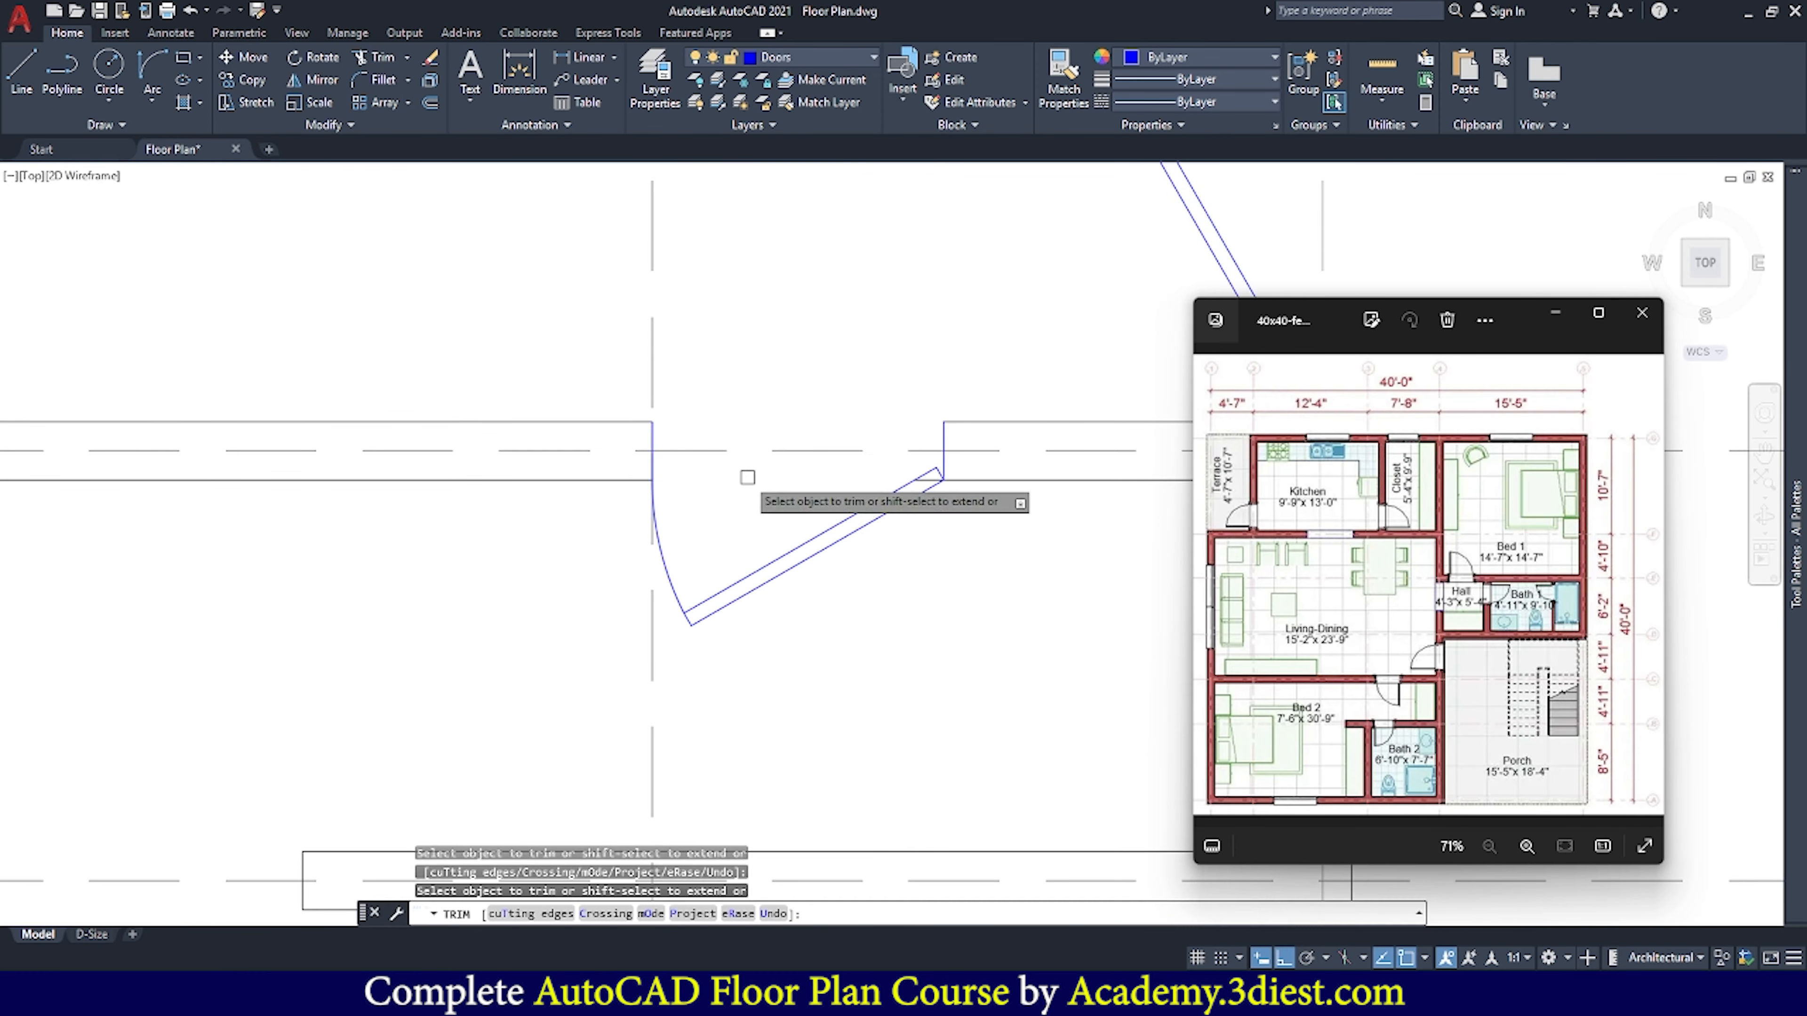
click(926, 480)
scroll(789, 456, down, 3)
Insert a Door block in Bath 2's upper wall near its left corner, flip it to swing into Bath 2 and trim its opening
click(902, 71)
click(1068, 173)
click(676, 518)
scroll(645, 496, up, 6)
key(ctrl+z)
click(713, 569)
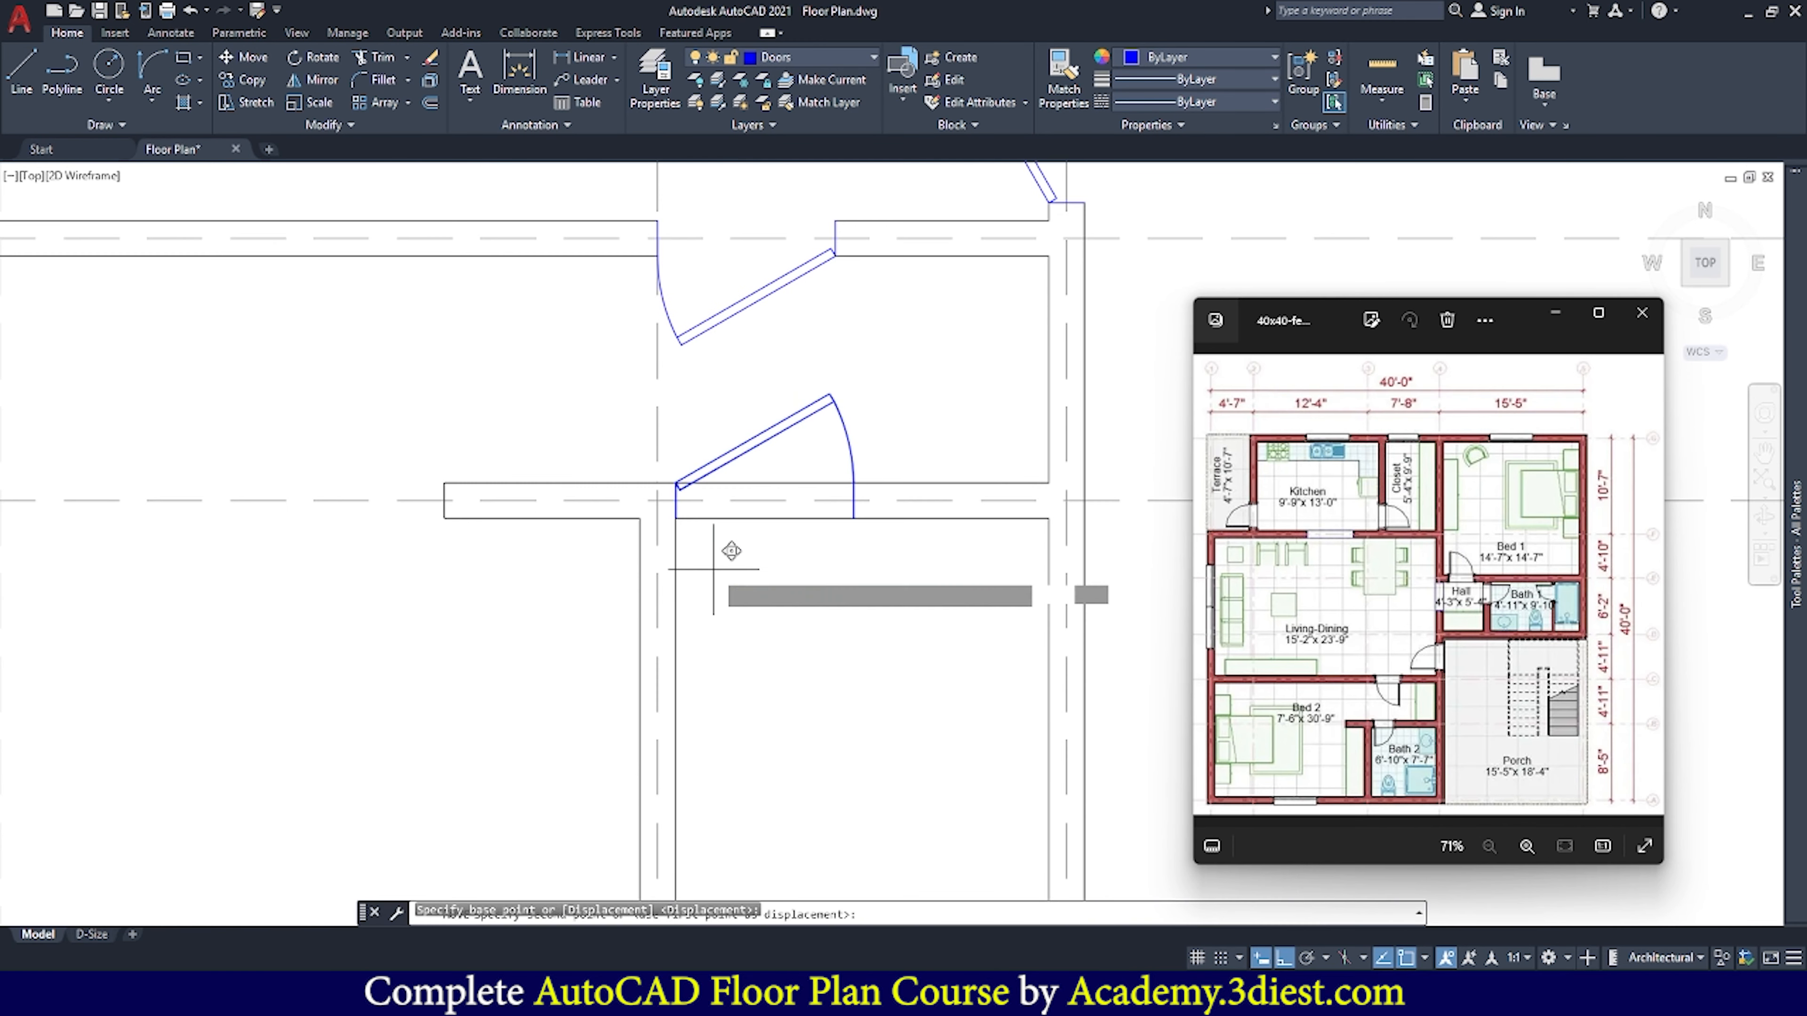
click(713, 569)
scroll(647, 475, down, 5)
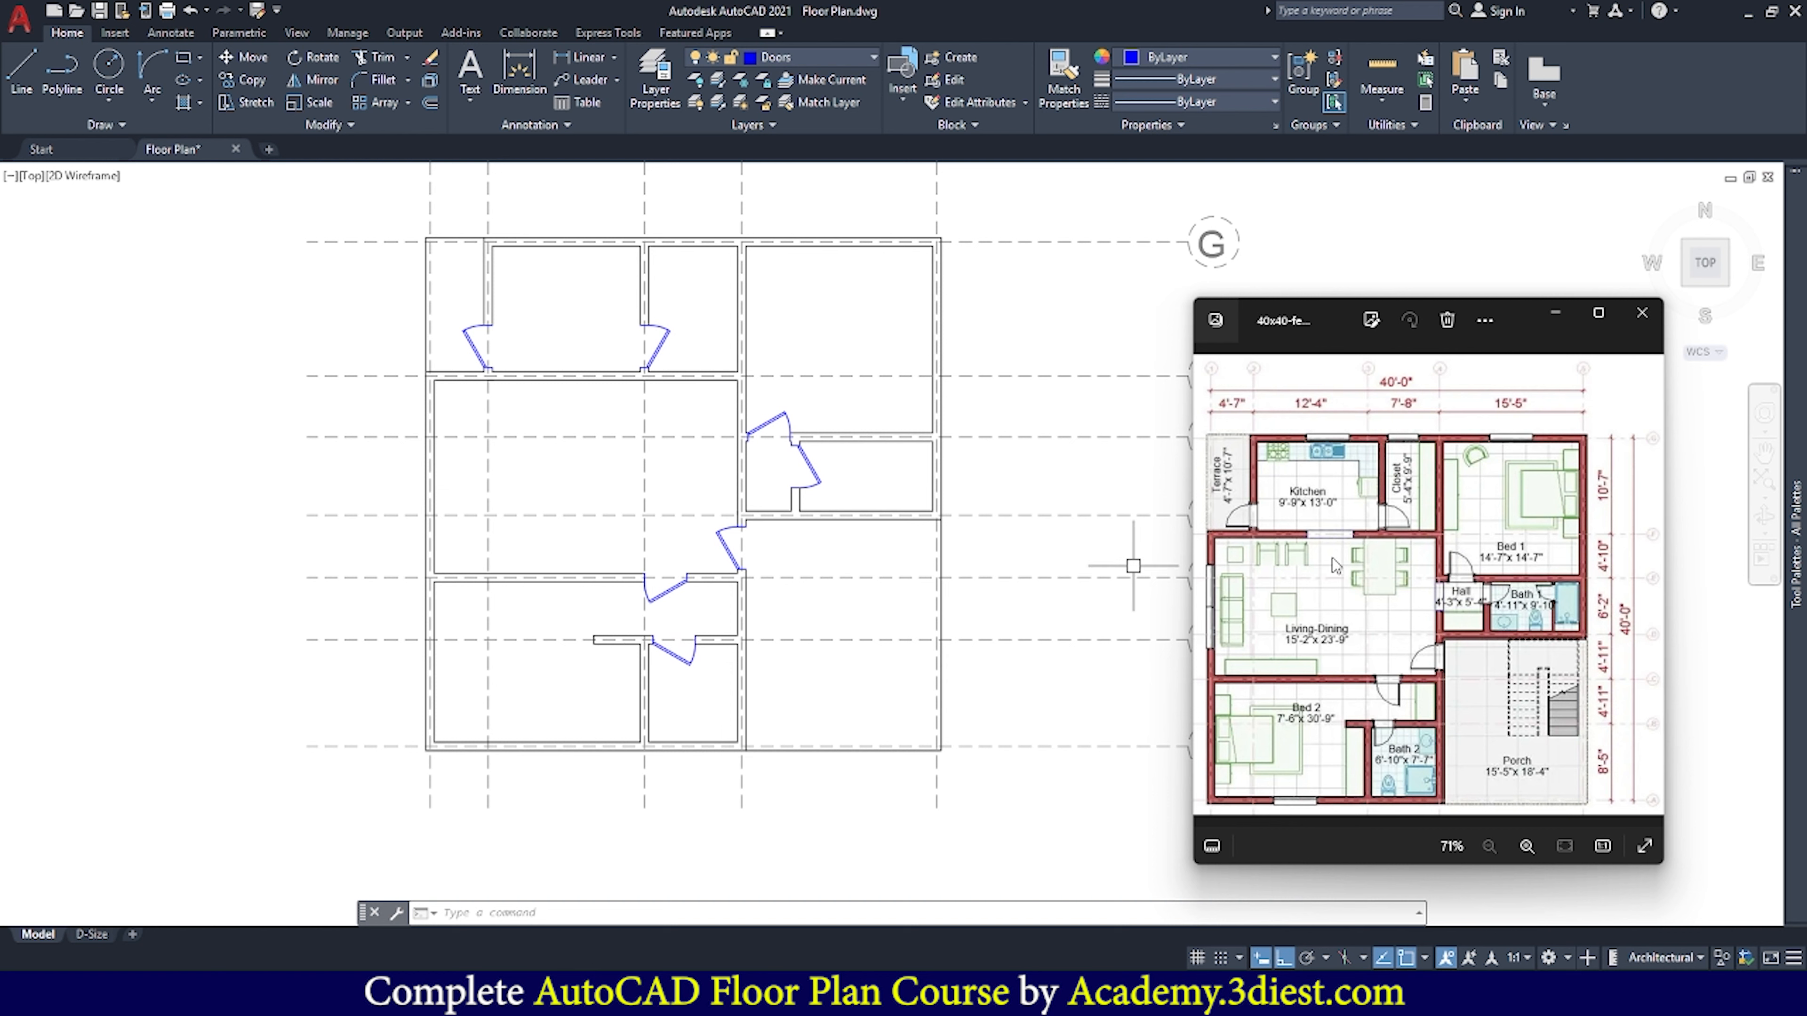
Draw a short vertical line across the Kitchen–Living-Dining wall, directly below the kitchen-side face of the kitchen-closet wall
scroll(1332, 558, up, 1)
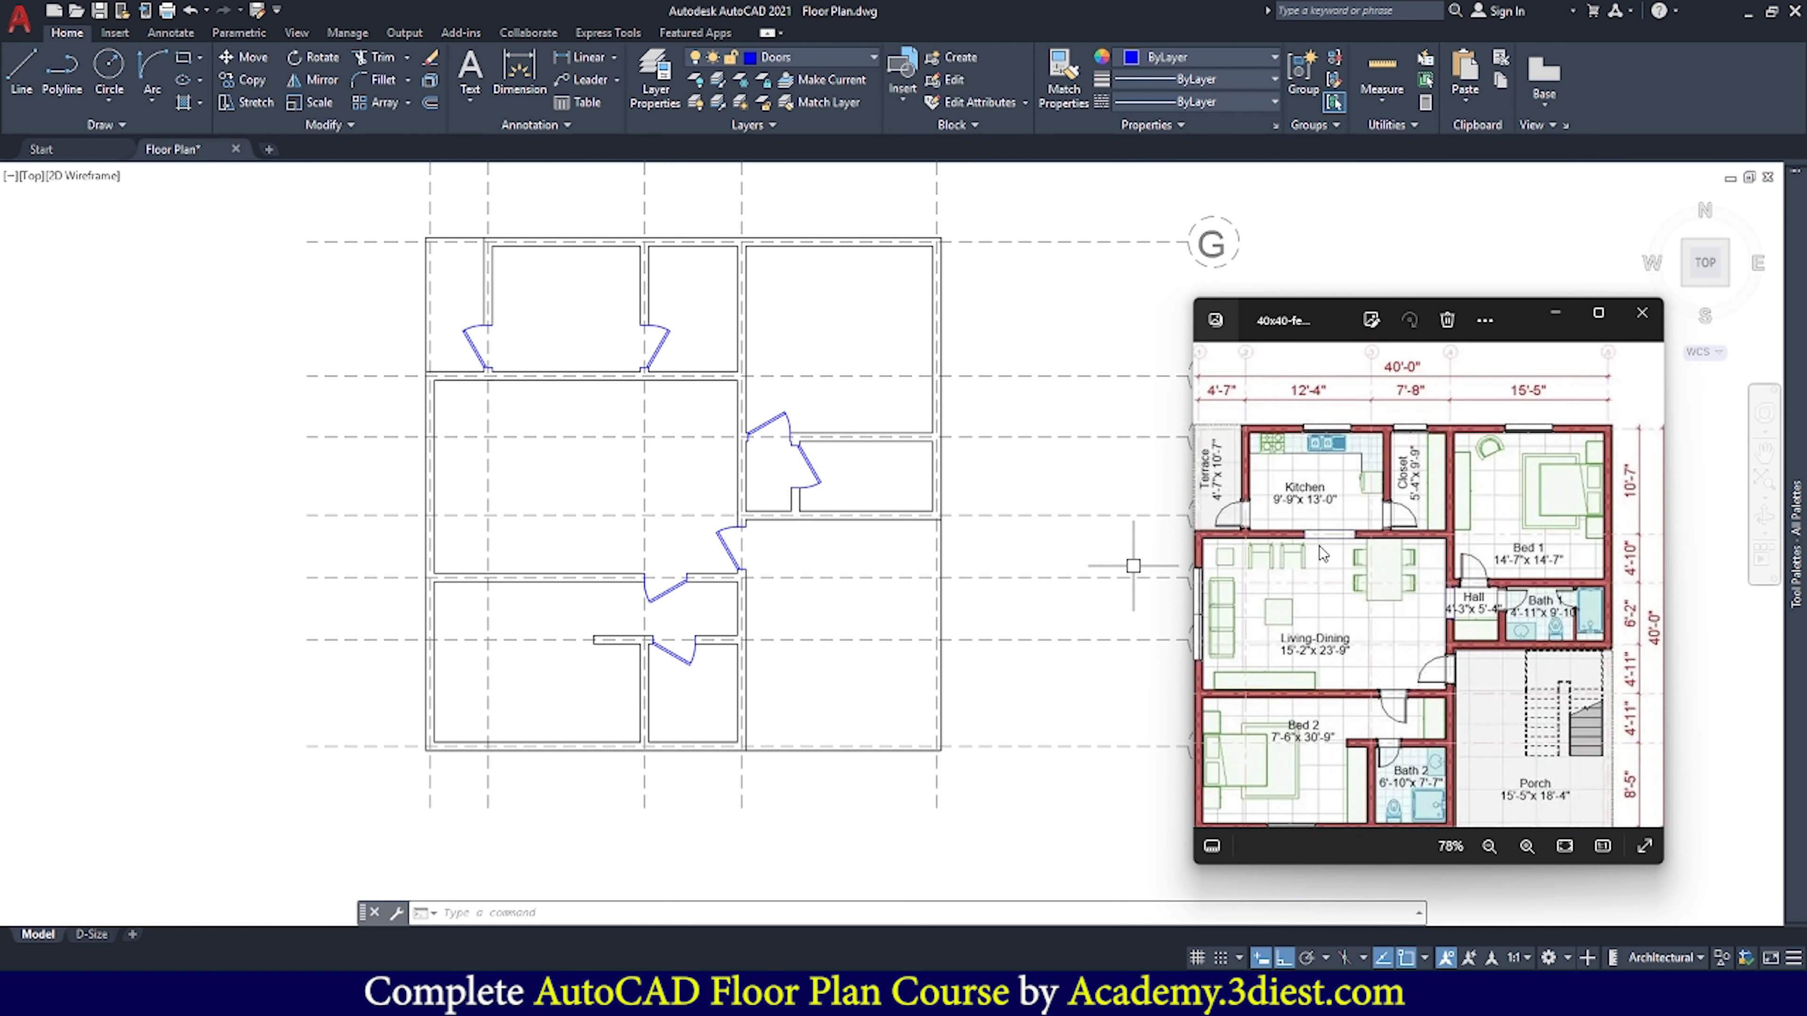
scroll(1318, 546, down, 1)
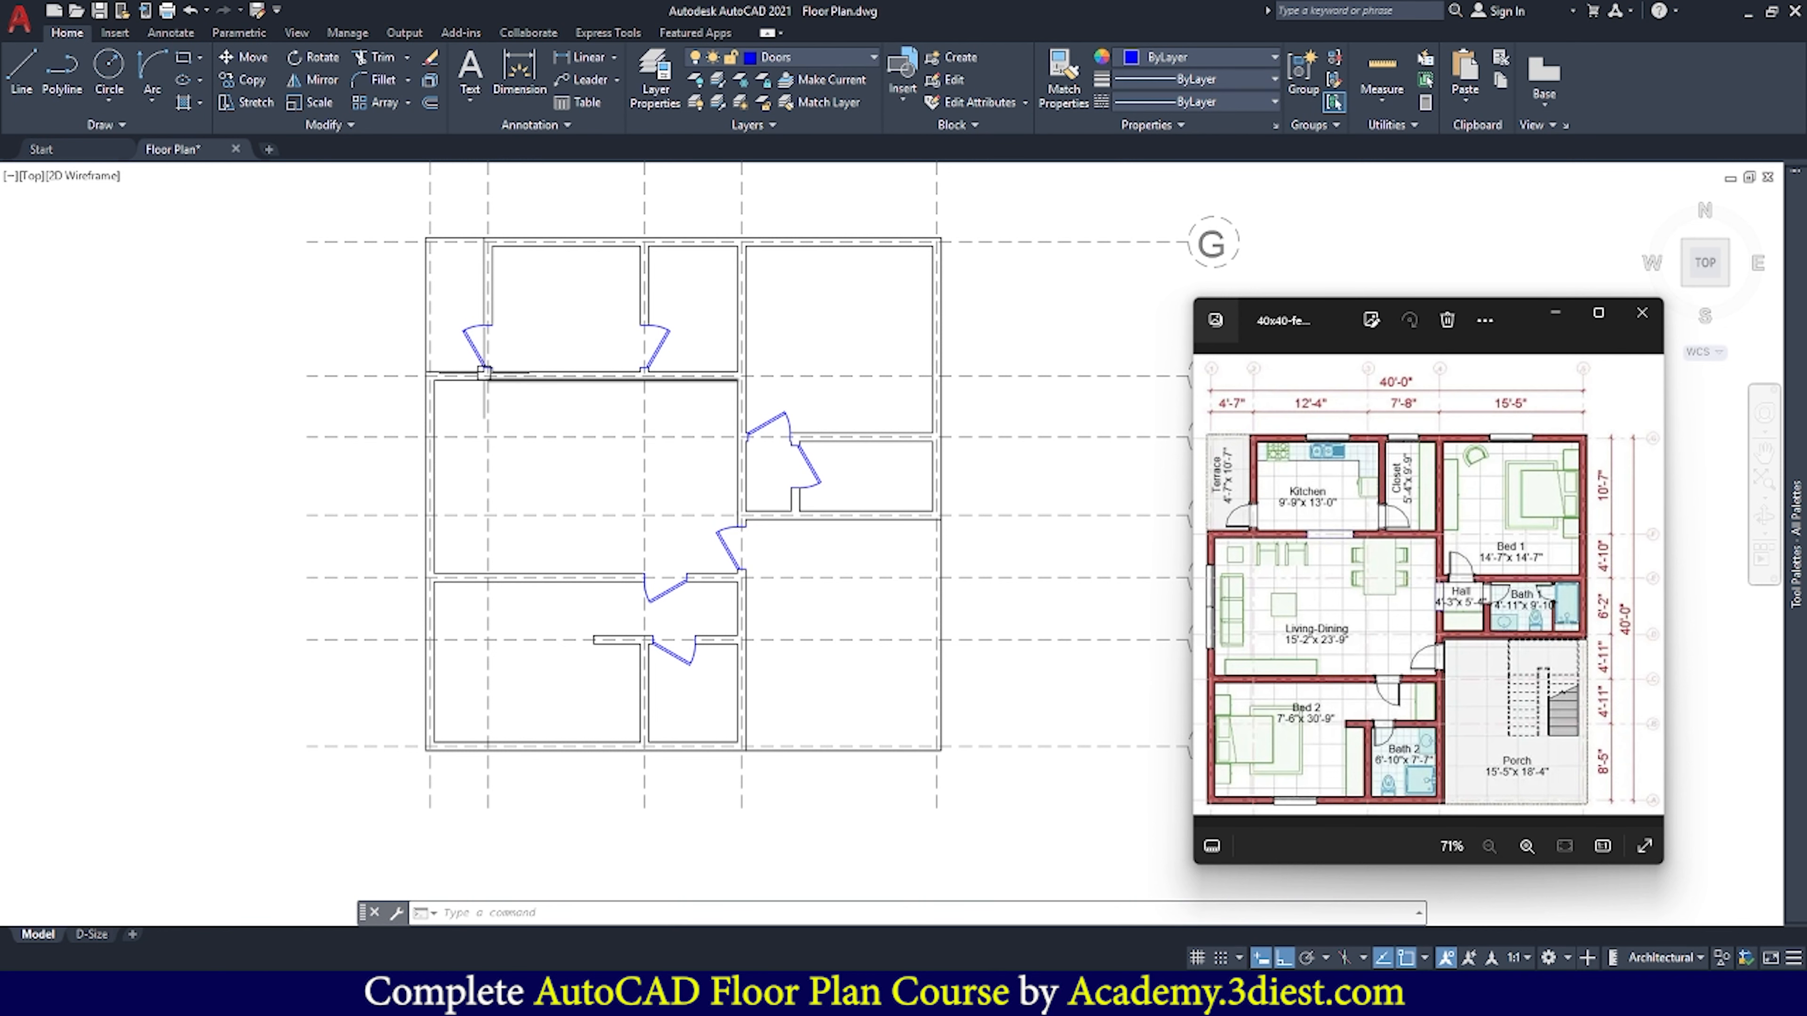
scroll(486, 388, up, 4)
scroll(605, 354, up, 4)
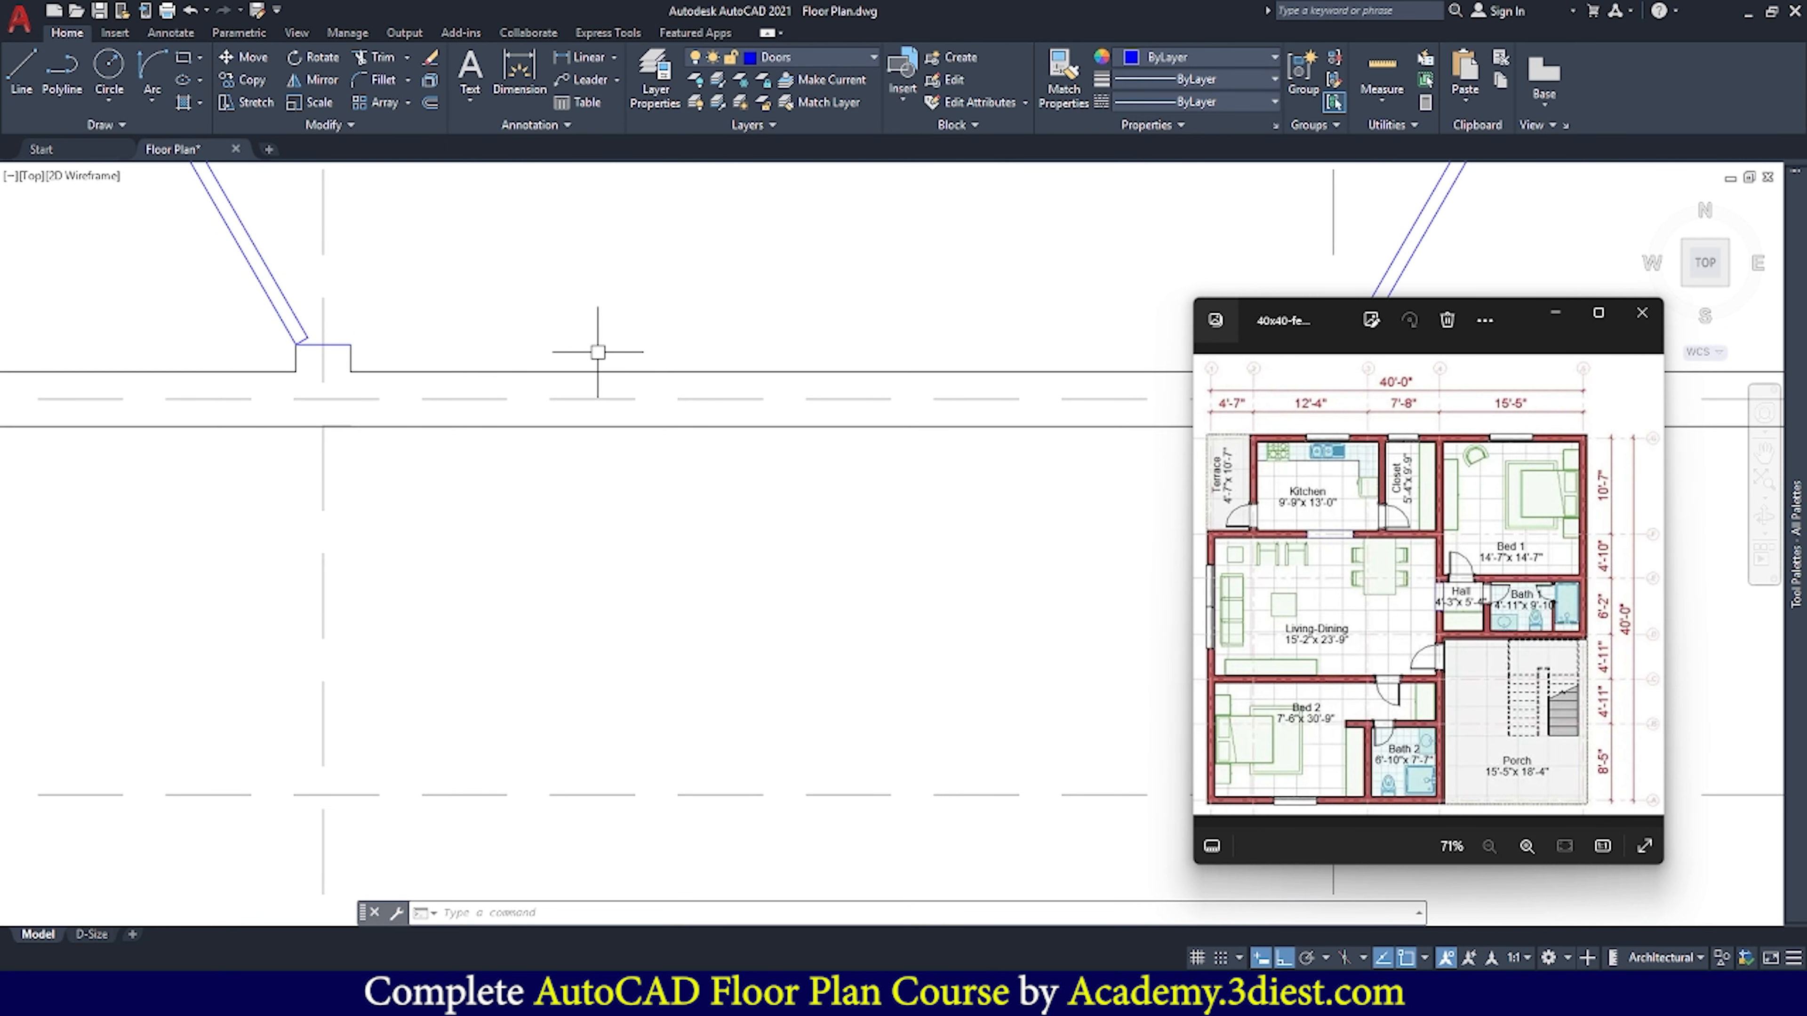
click(24, 84)
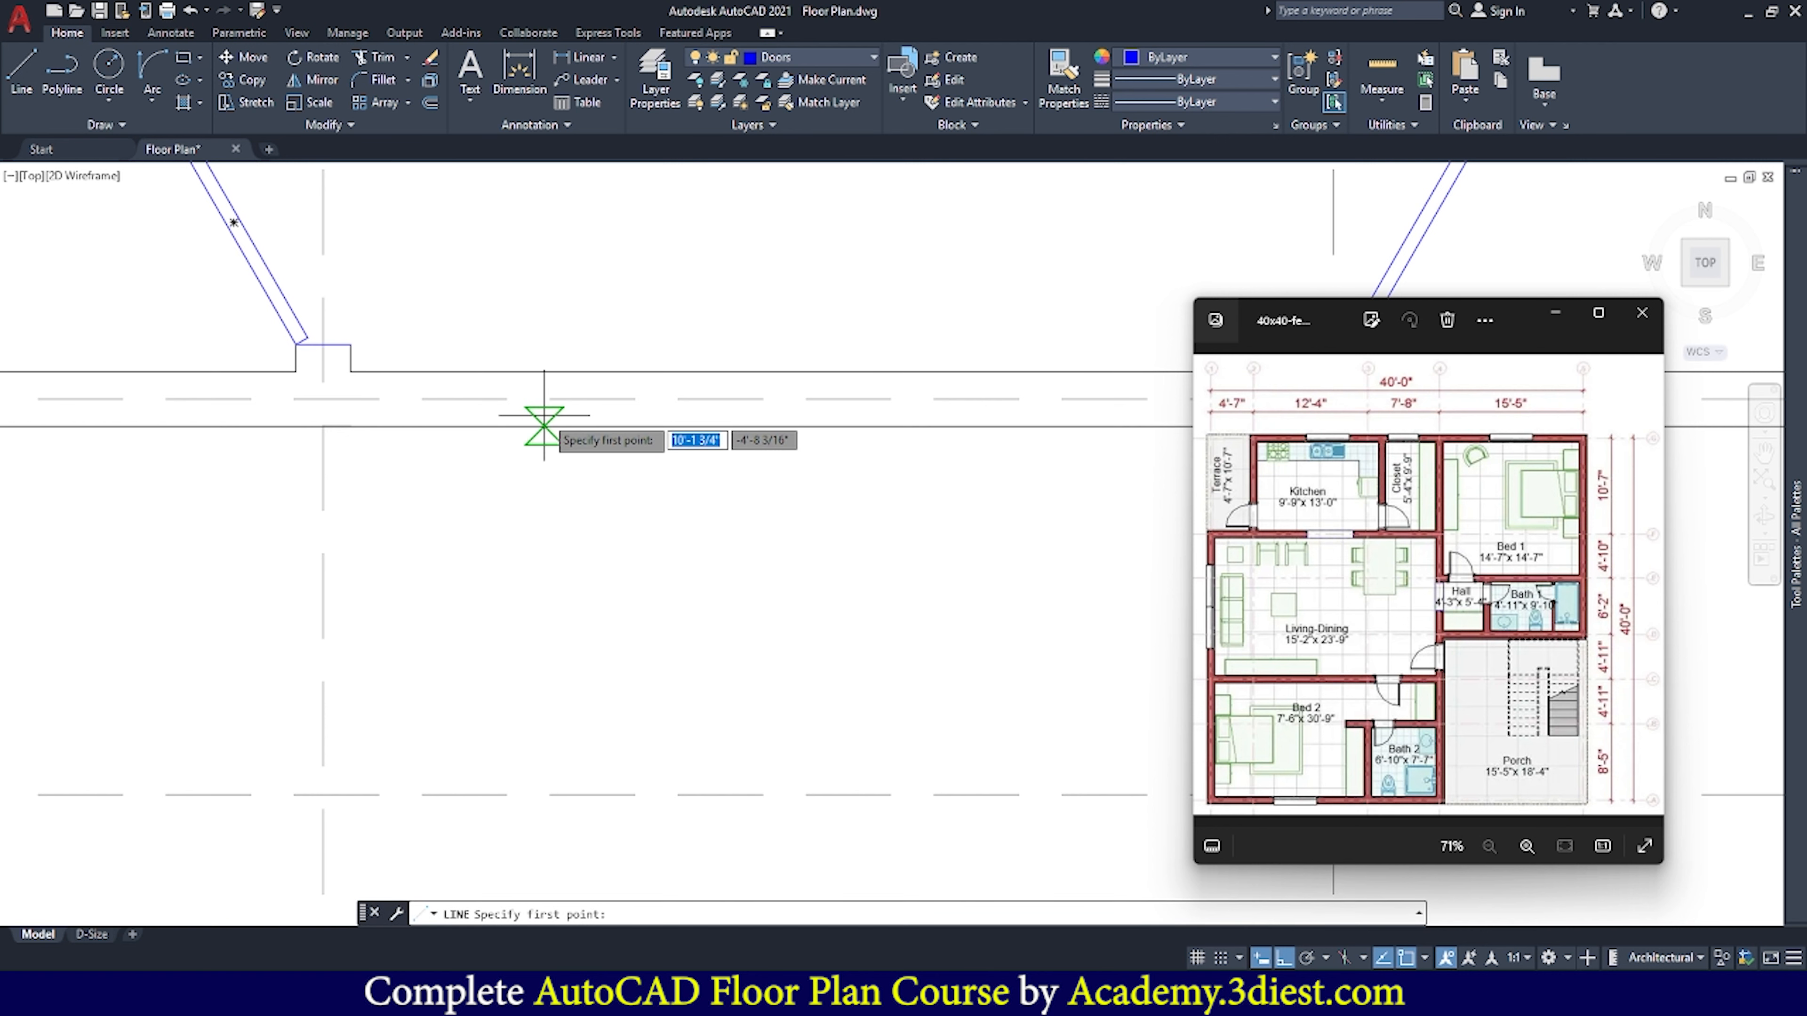
scroll(537, 411, down, 4)
scroll(830, 427, up, 4)
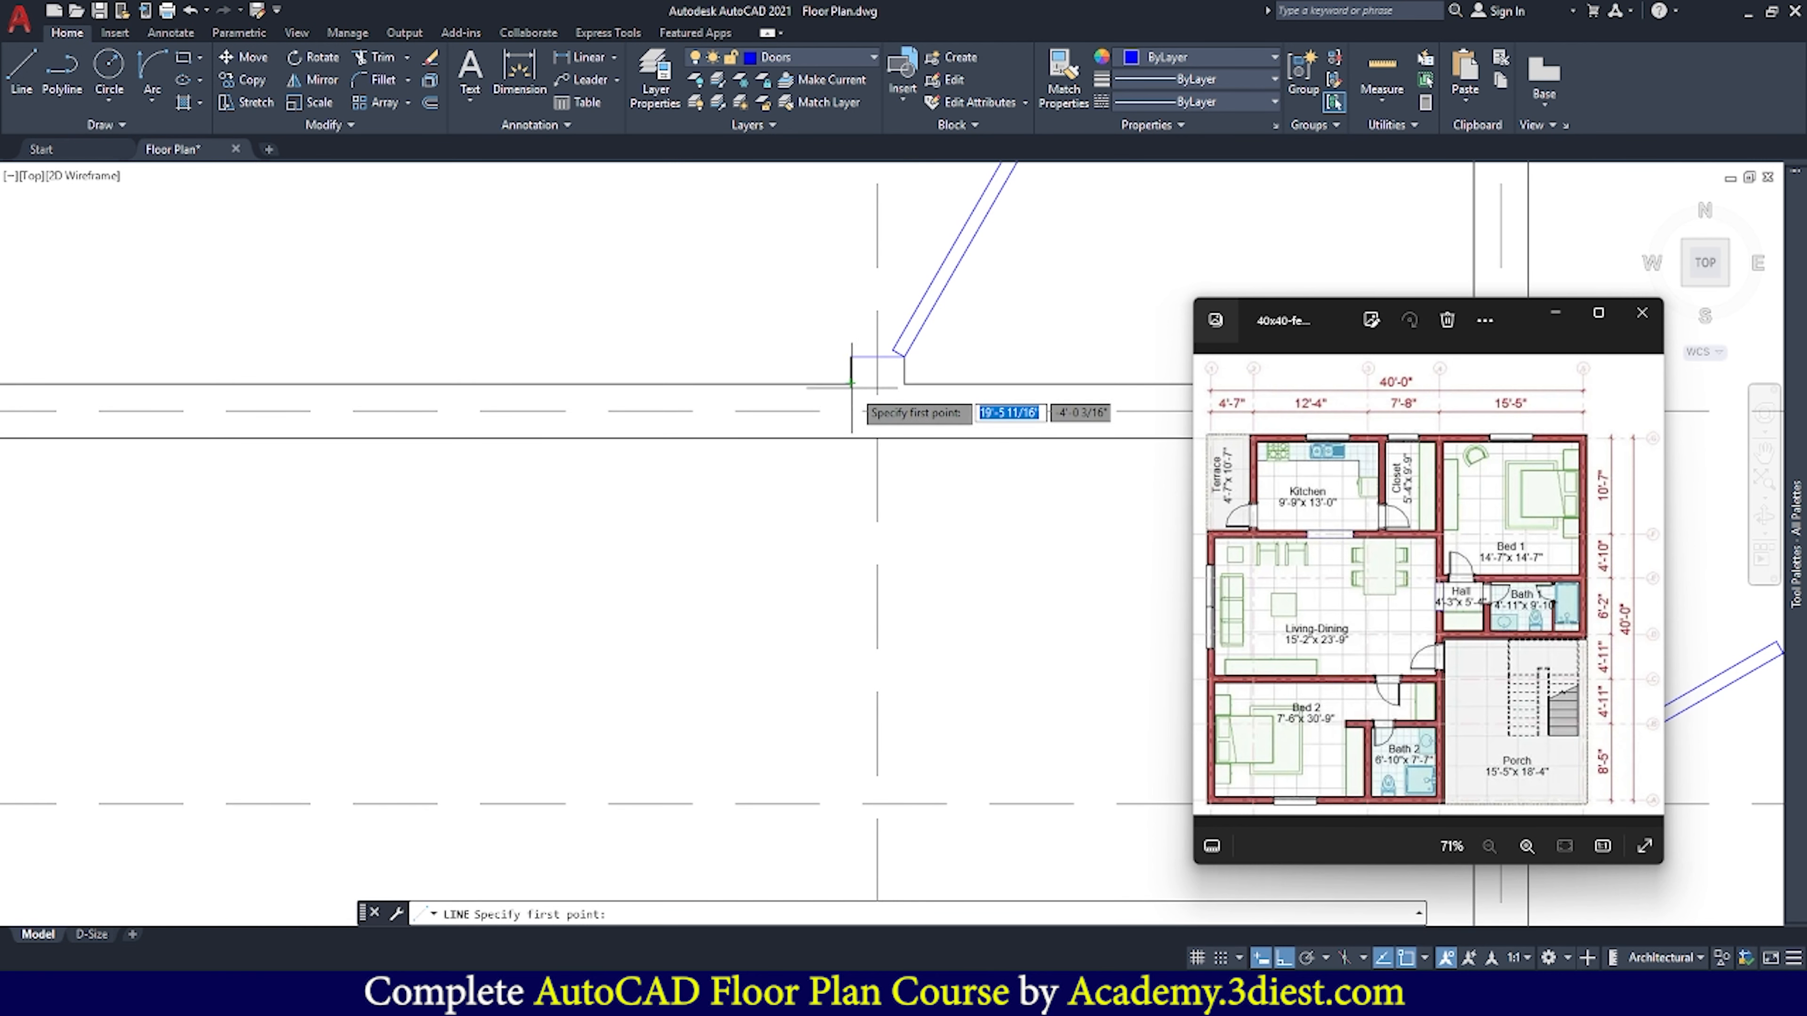
click(851, 384)
click(850, 437)
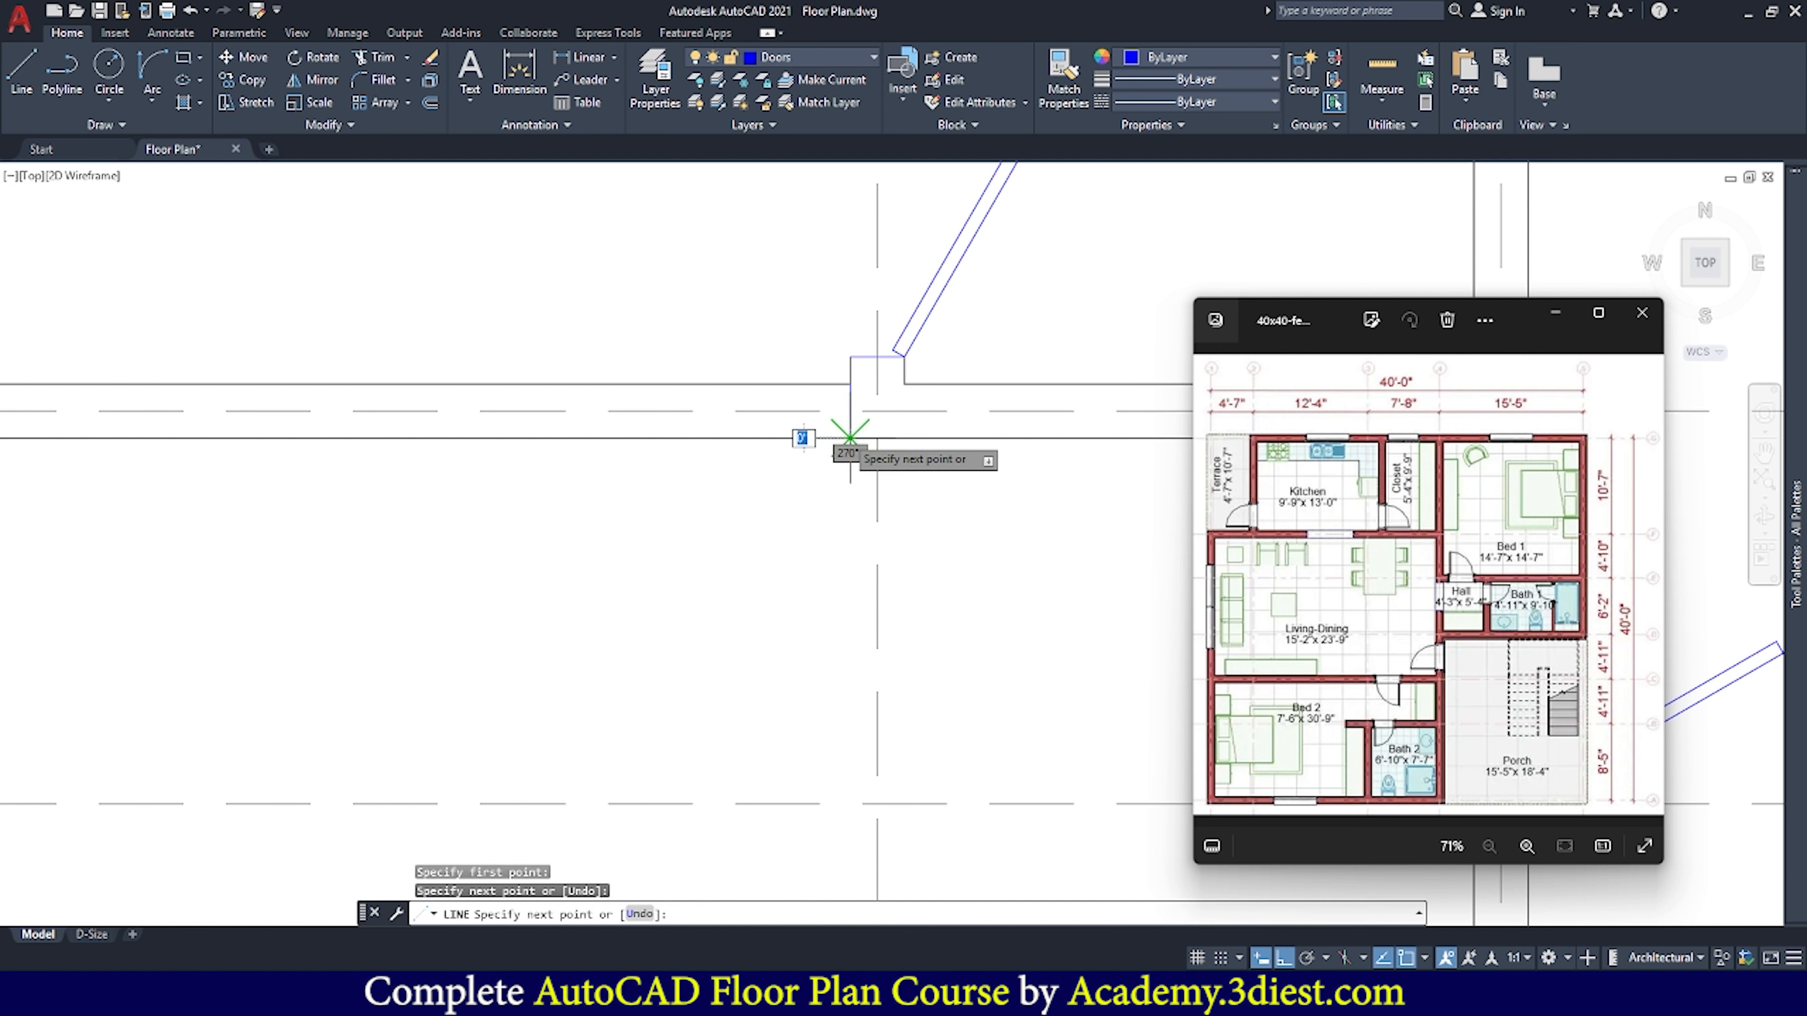
key(Escape)
Finish the short line across the Kitchen–Living-Dining wall and move it 4' left along the wall
click(850, 427)
scroll(956, 423, down, 2)
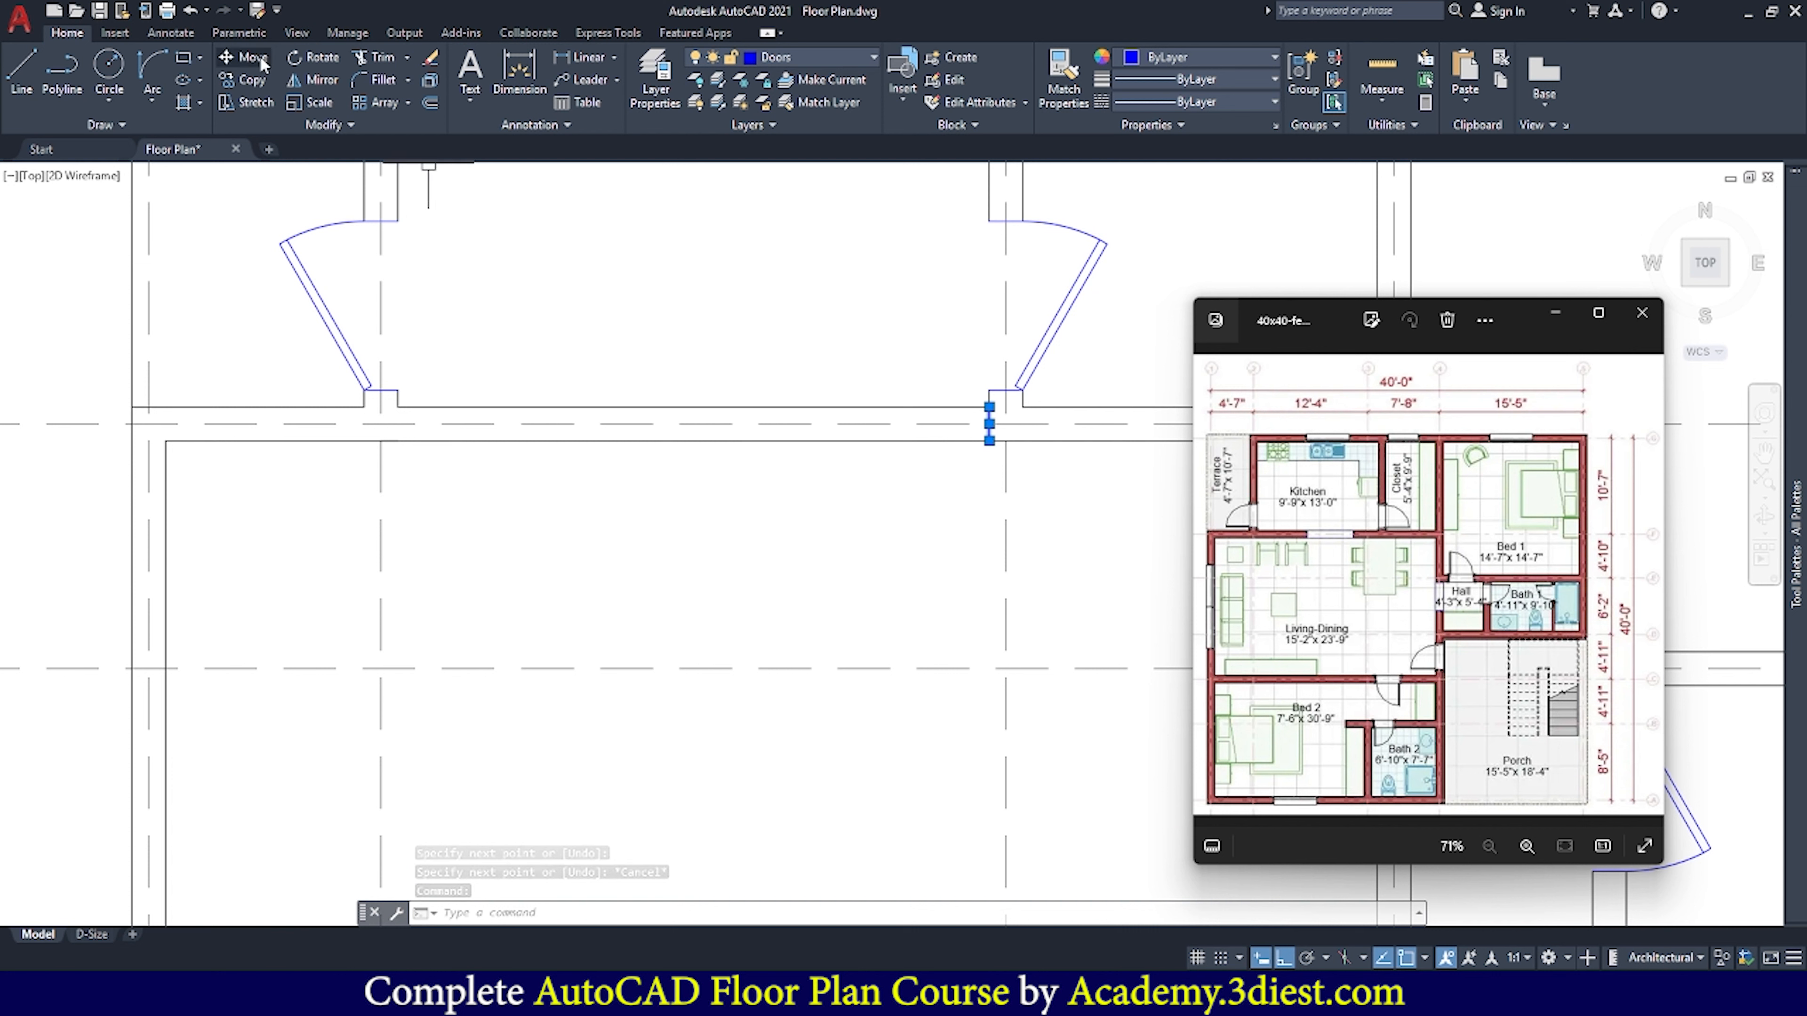
click(244, 57)
click(989, 440)
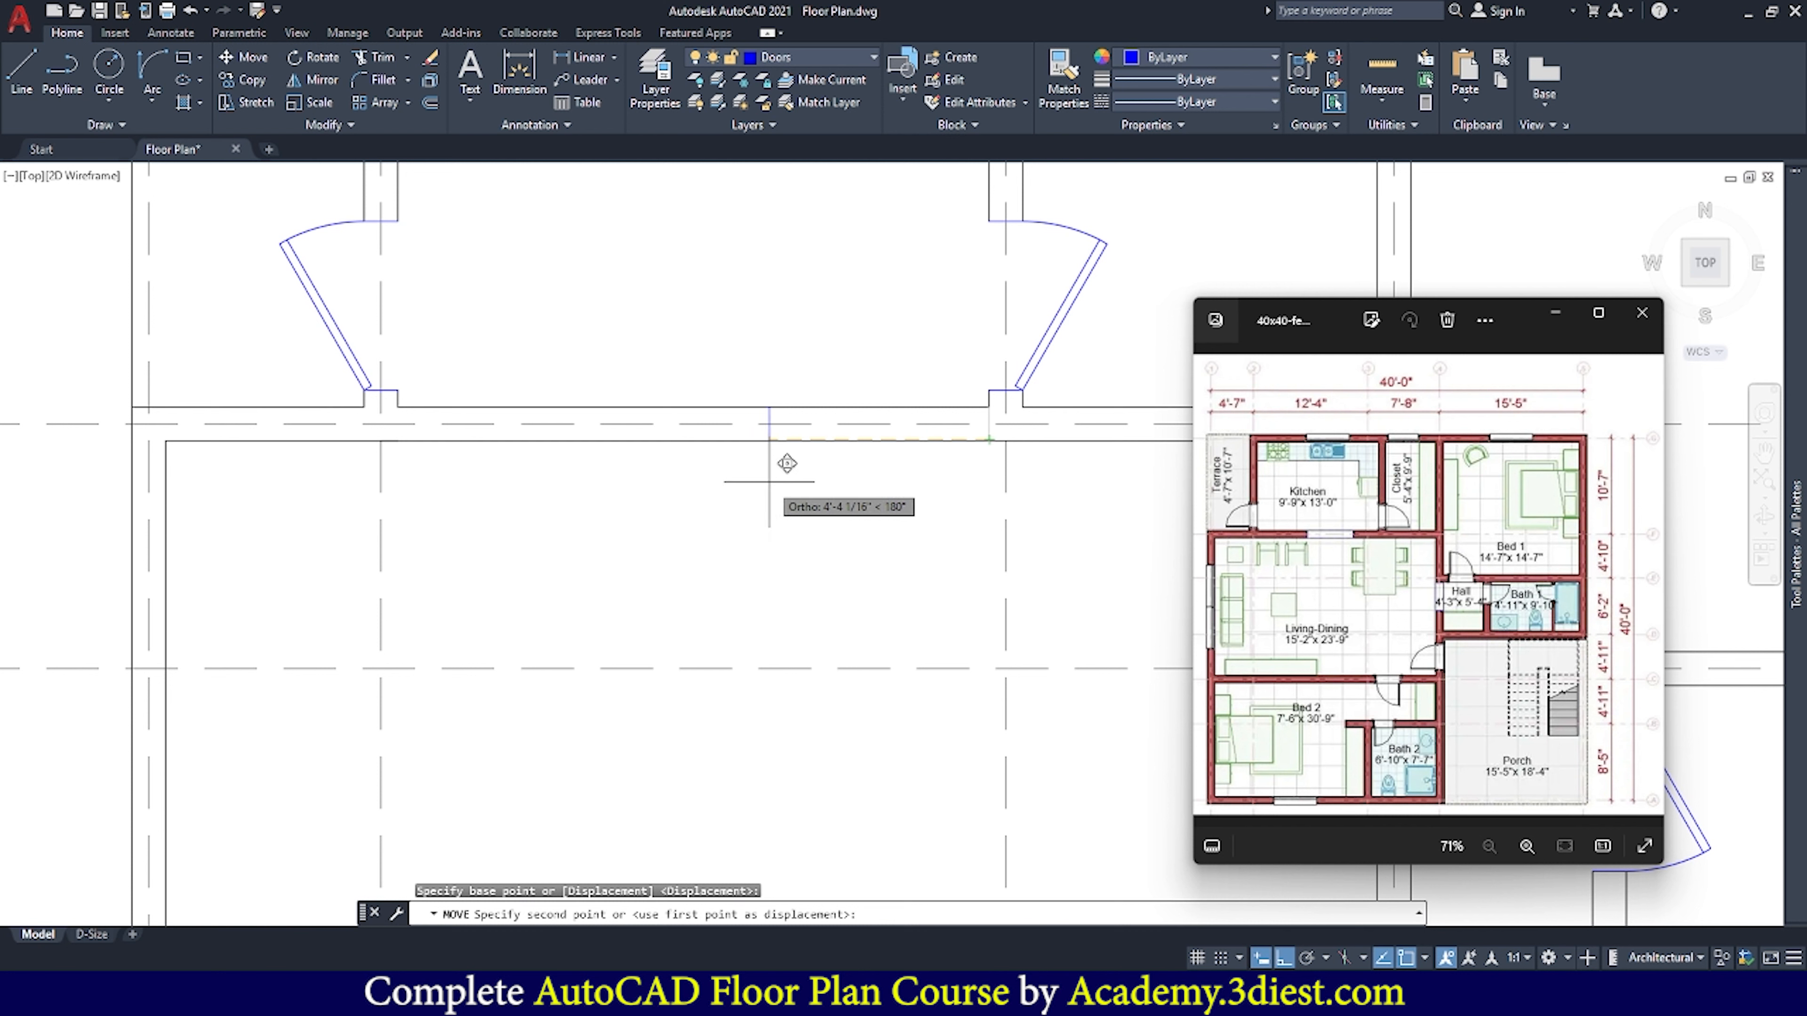
text(4')
key(Return)
key(Escape)
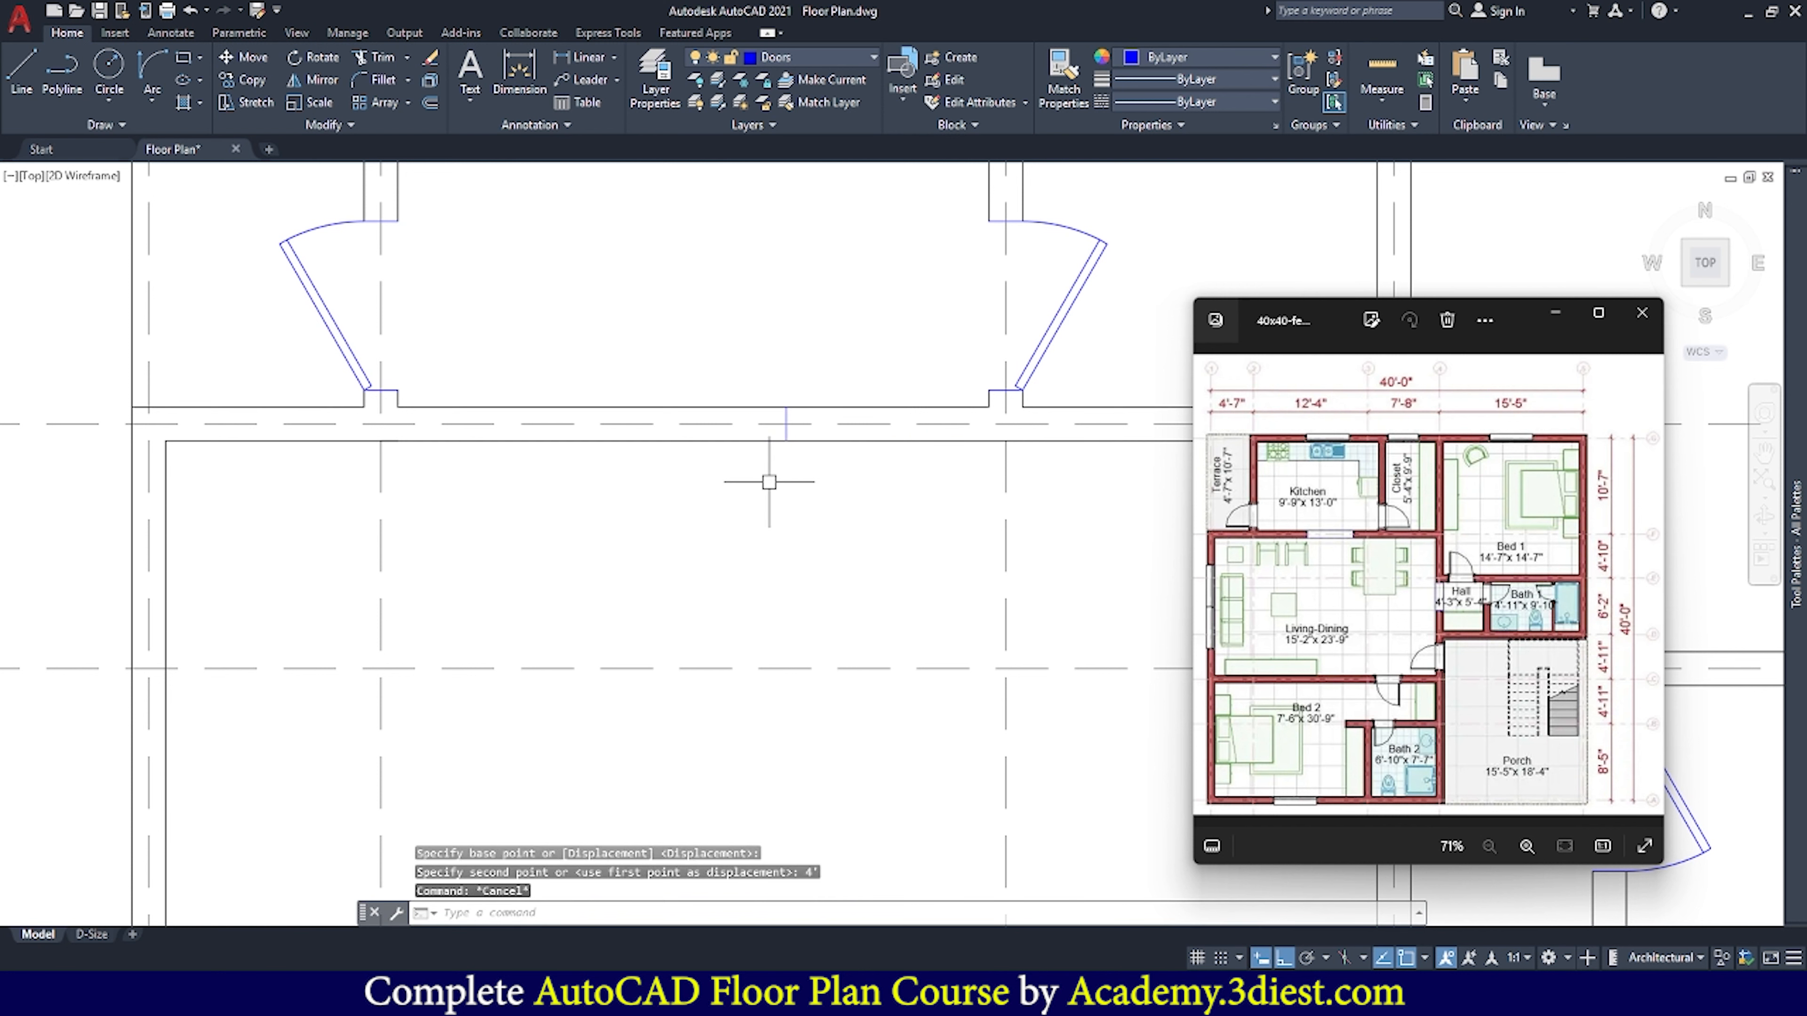
Copy the short line 4' to the left to mark the other side of the Kitchen–Living-Dining opening
click(749, 360)
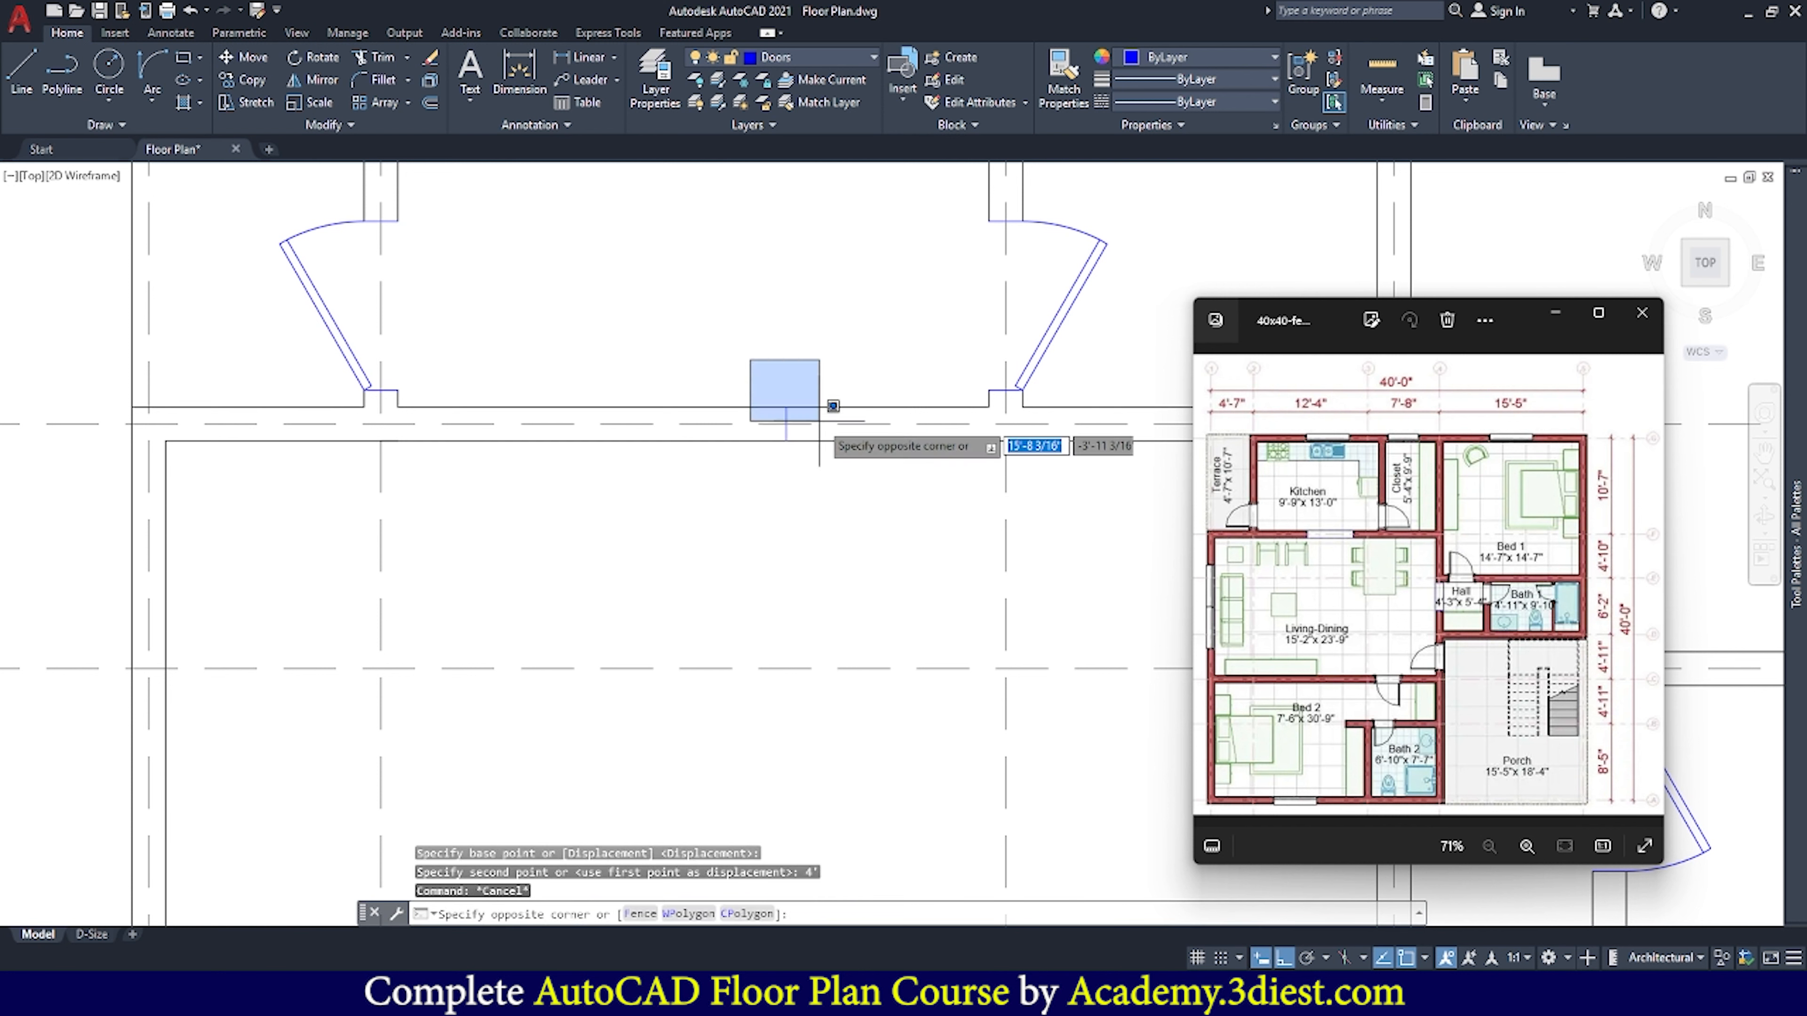
click(850, 489)
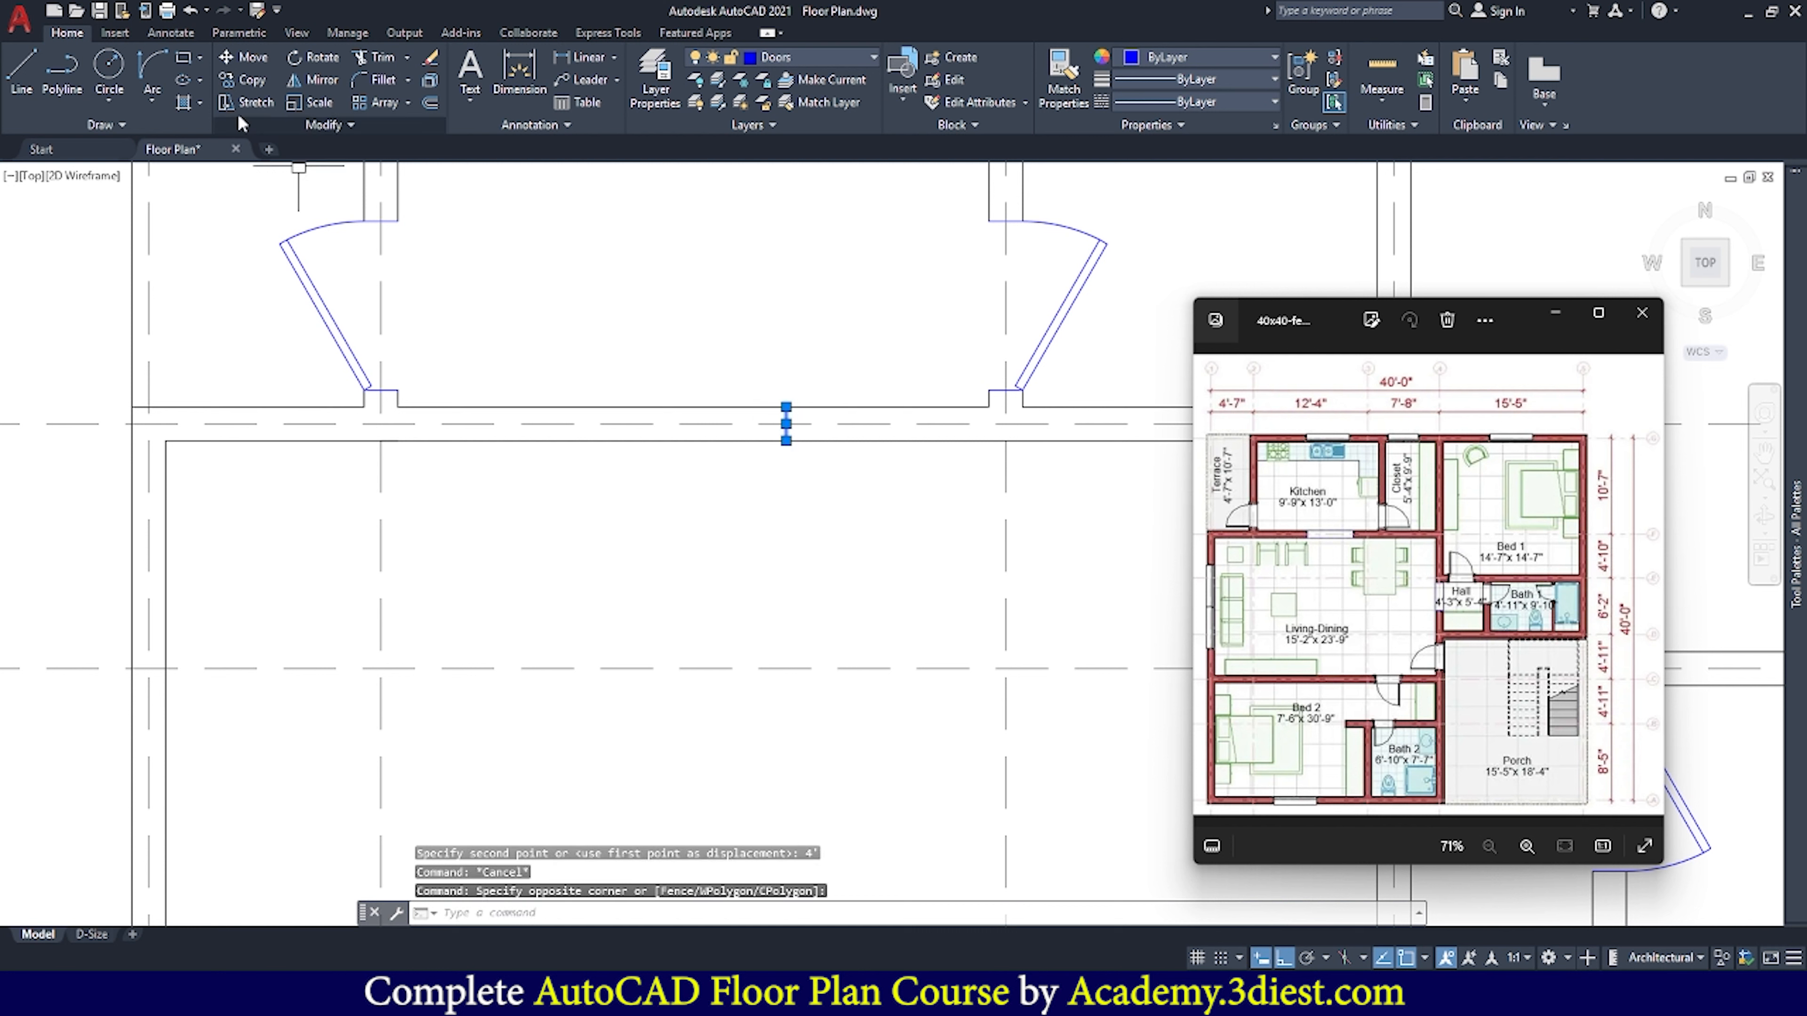
click(248, 82)
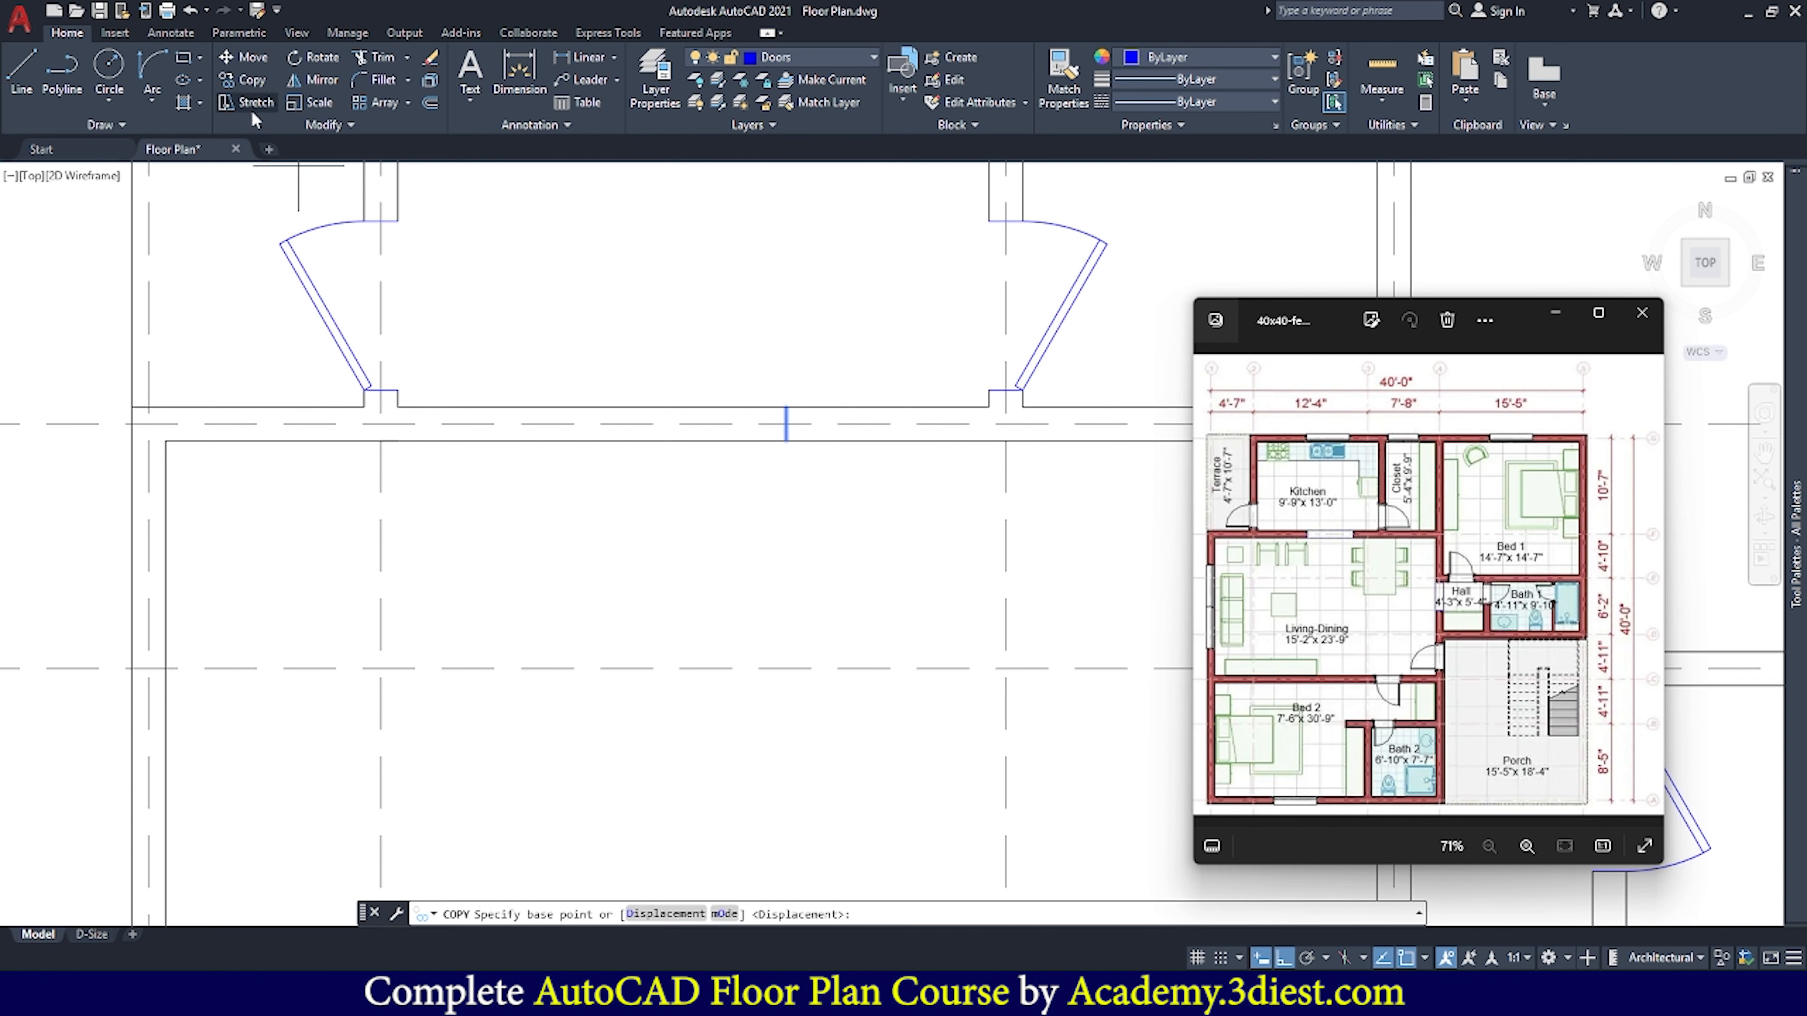
click(786, 440)
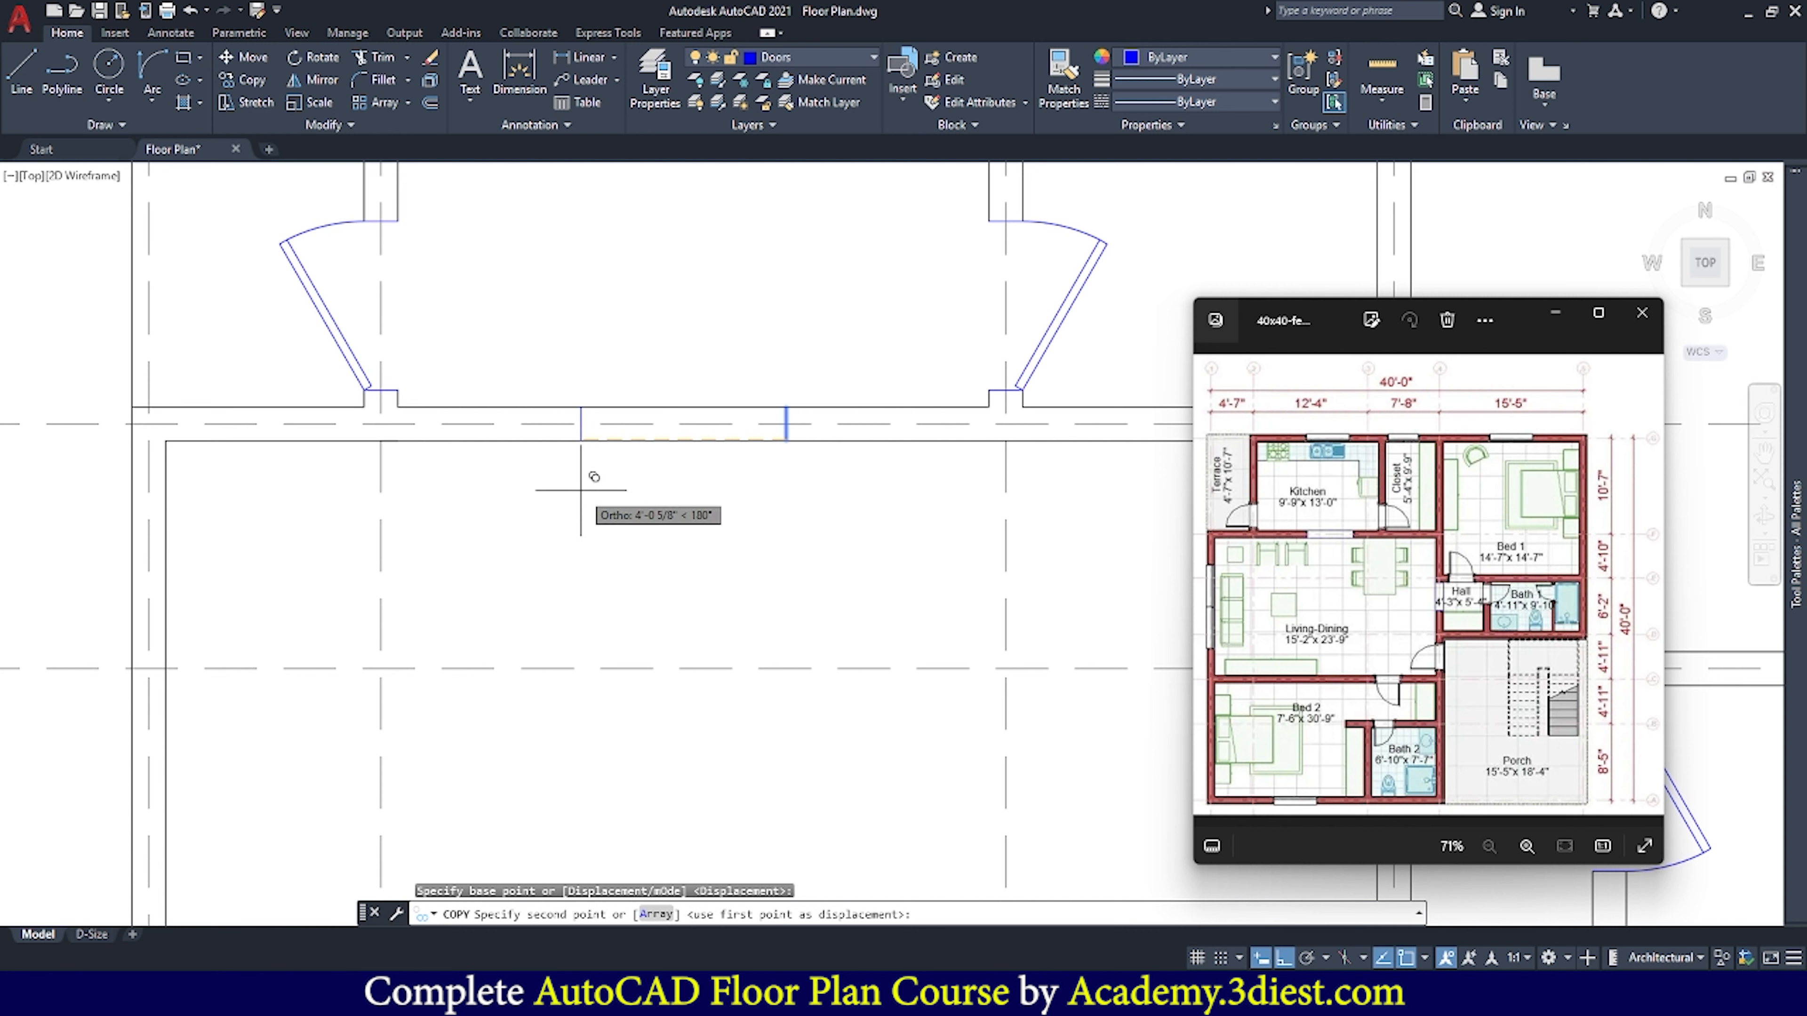
text(4')
key(Return)
key(Escape)
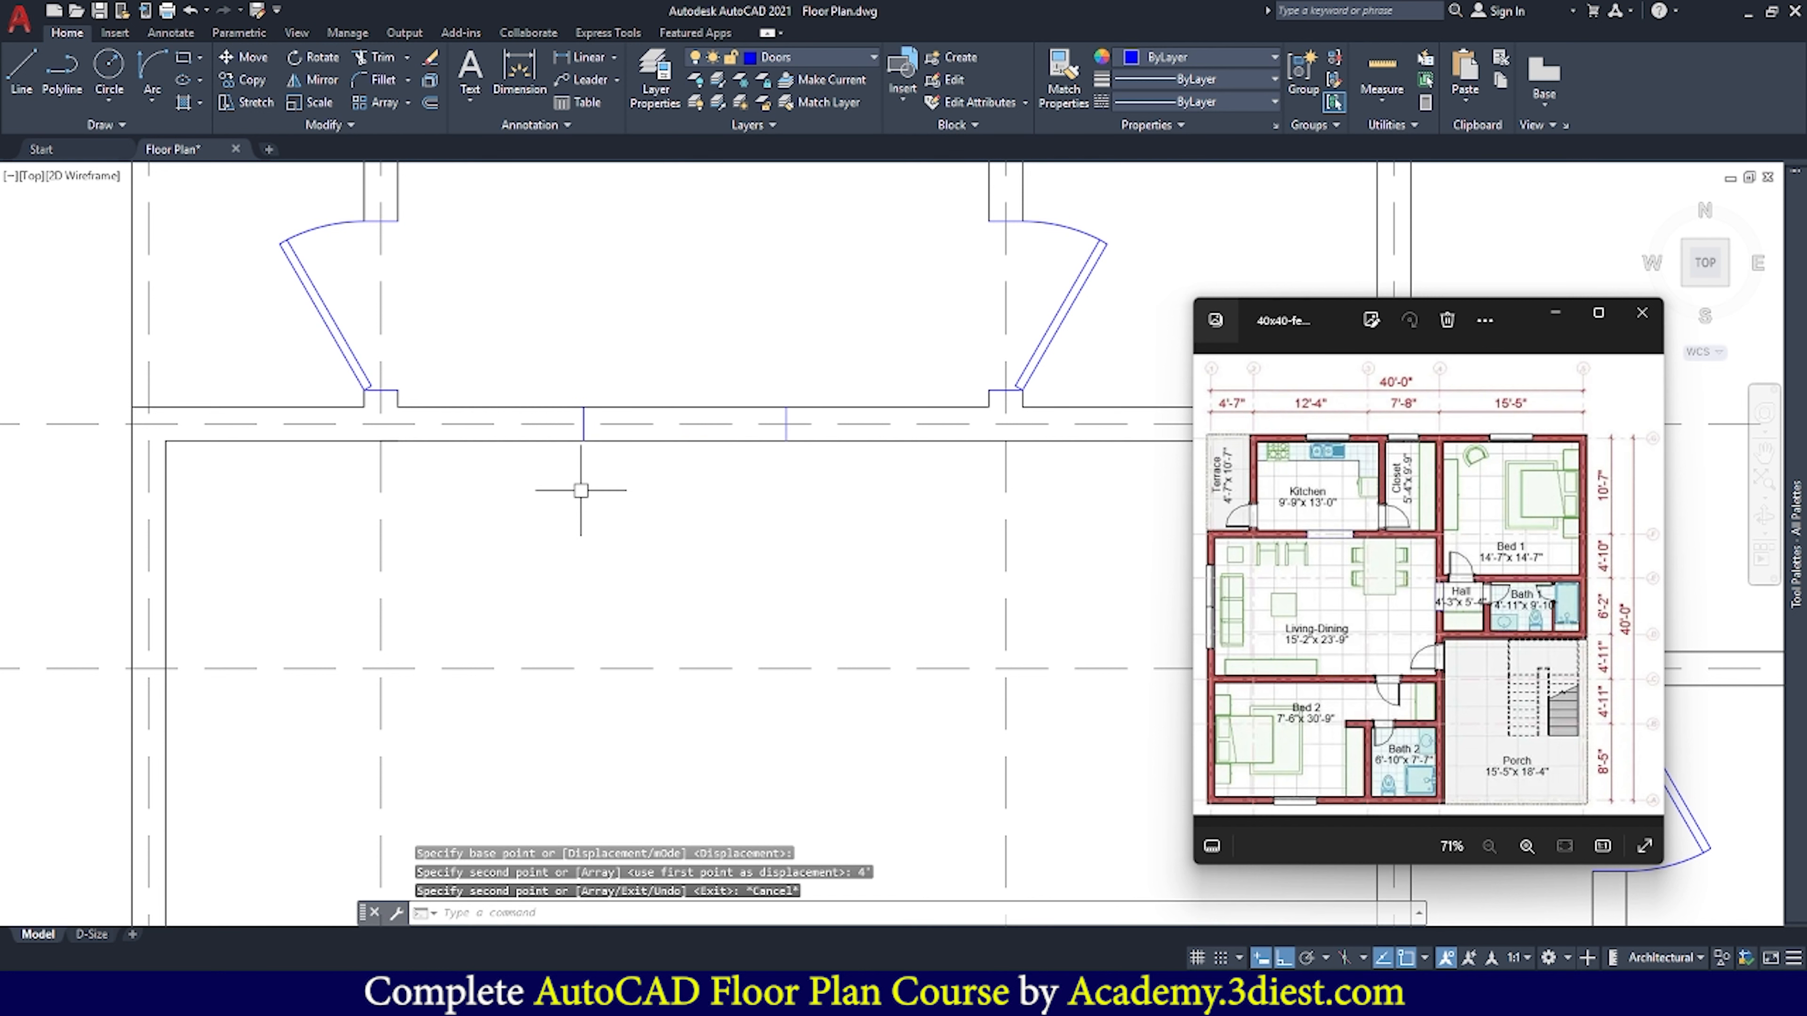
Trim both Kitchen–Living-Dining wall lines between the two short lines to create the opening
scroll(650, 509, down, 2)
scroll(635, 461, up, 2)
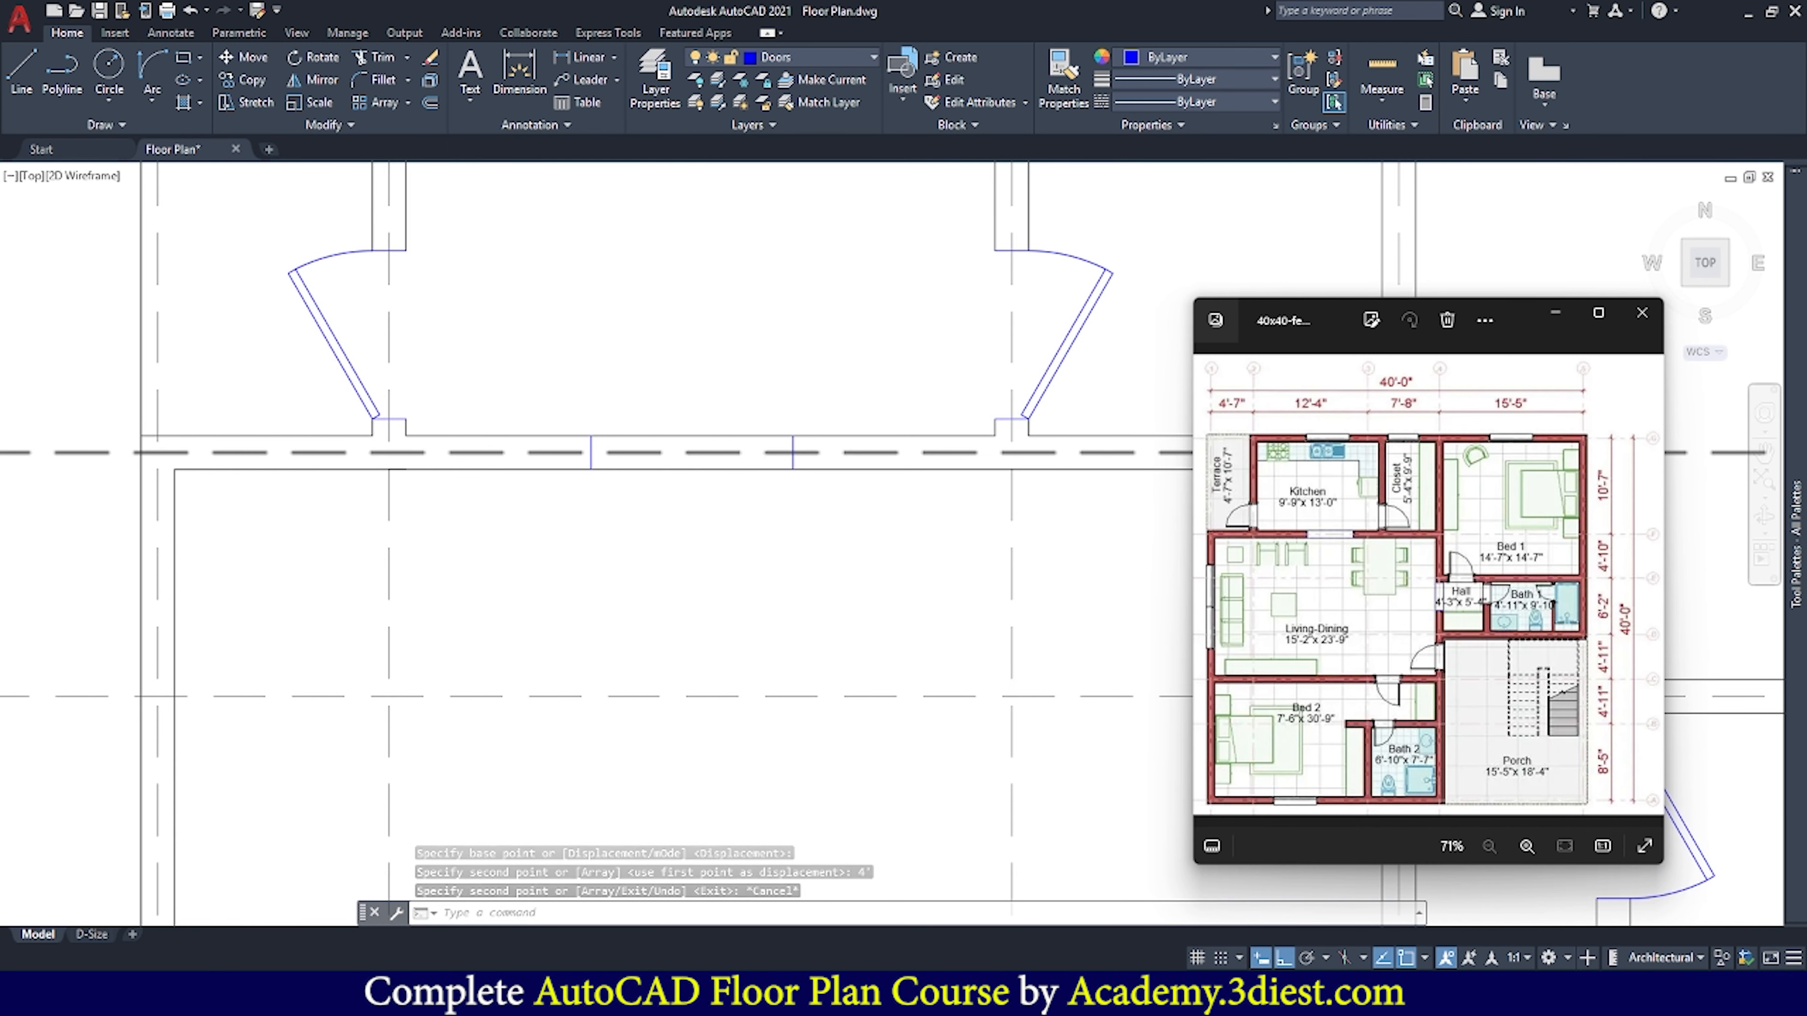
scroll(612, 451, up, 2)
click(375, 57)
click(732, 427)
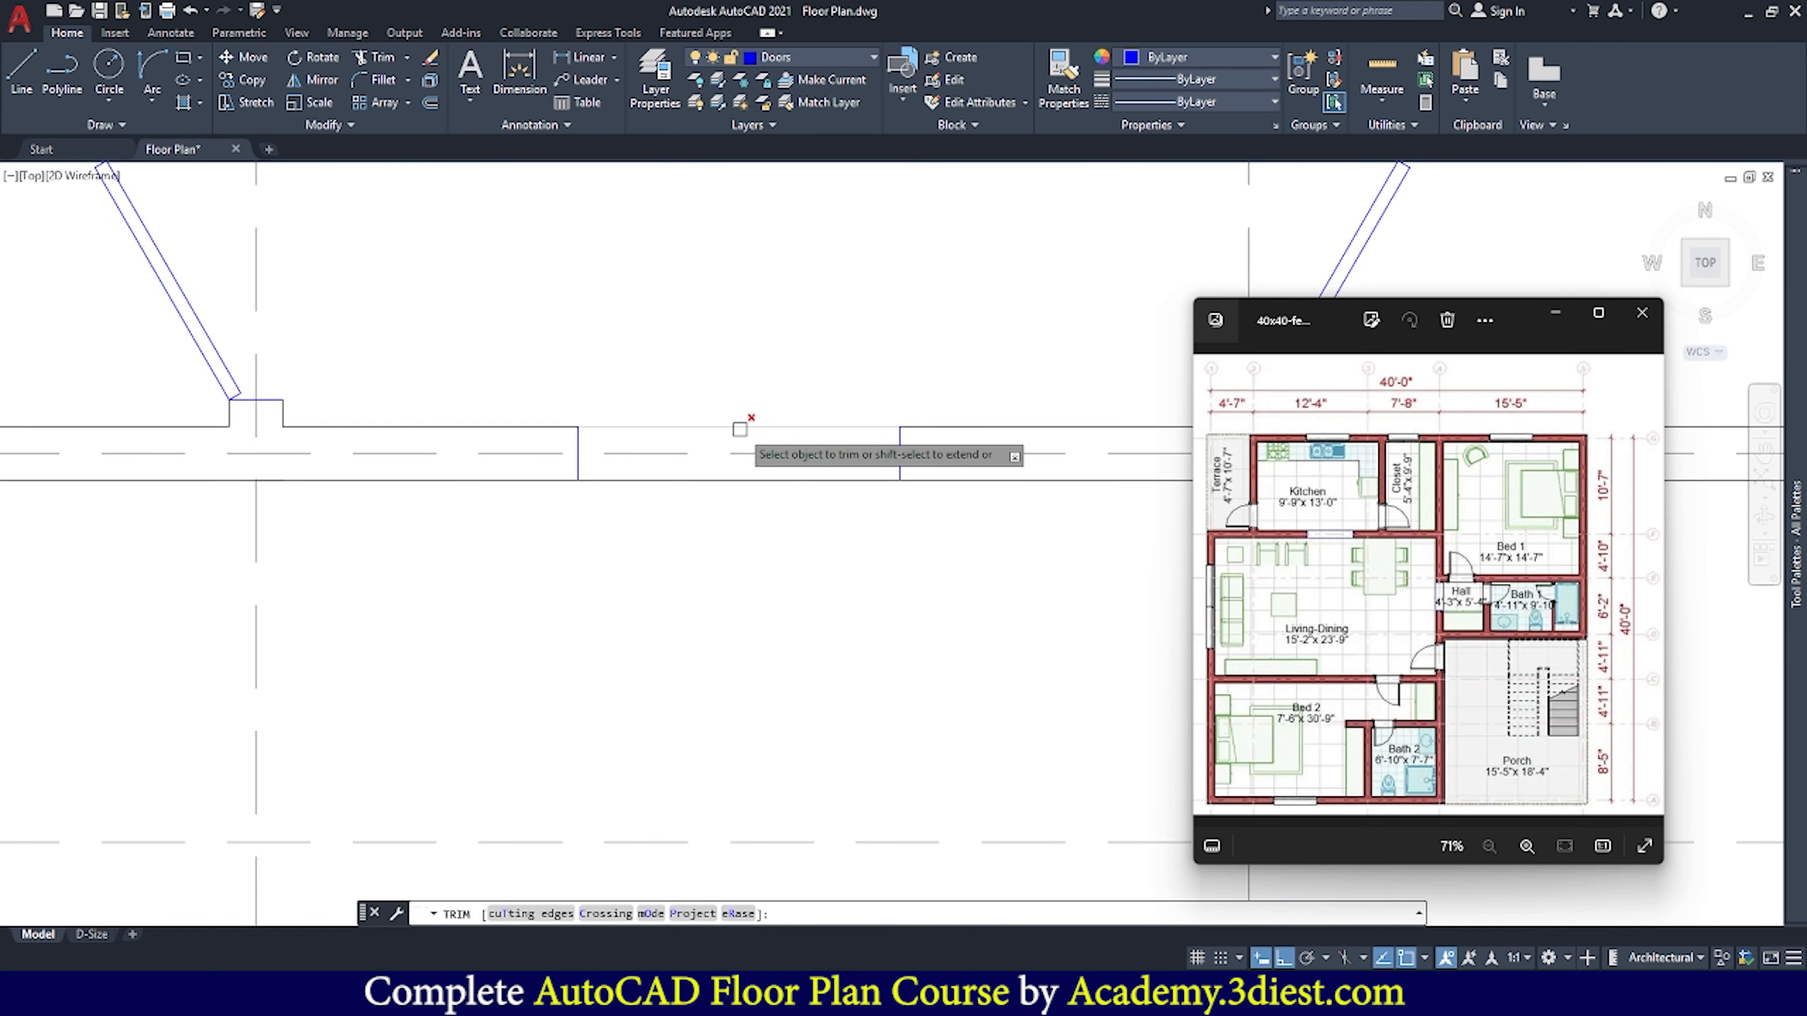
click(738, 479)
key(Escape)
scroll(797, 484, down, 5)
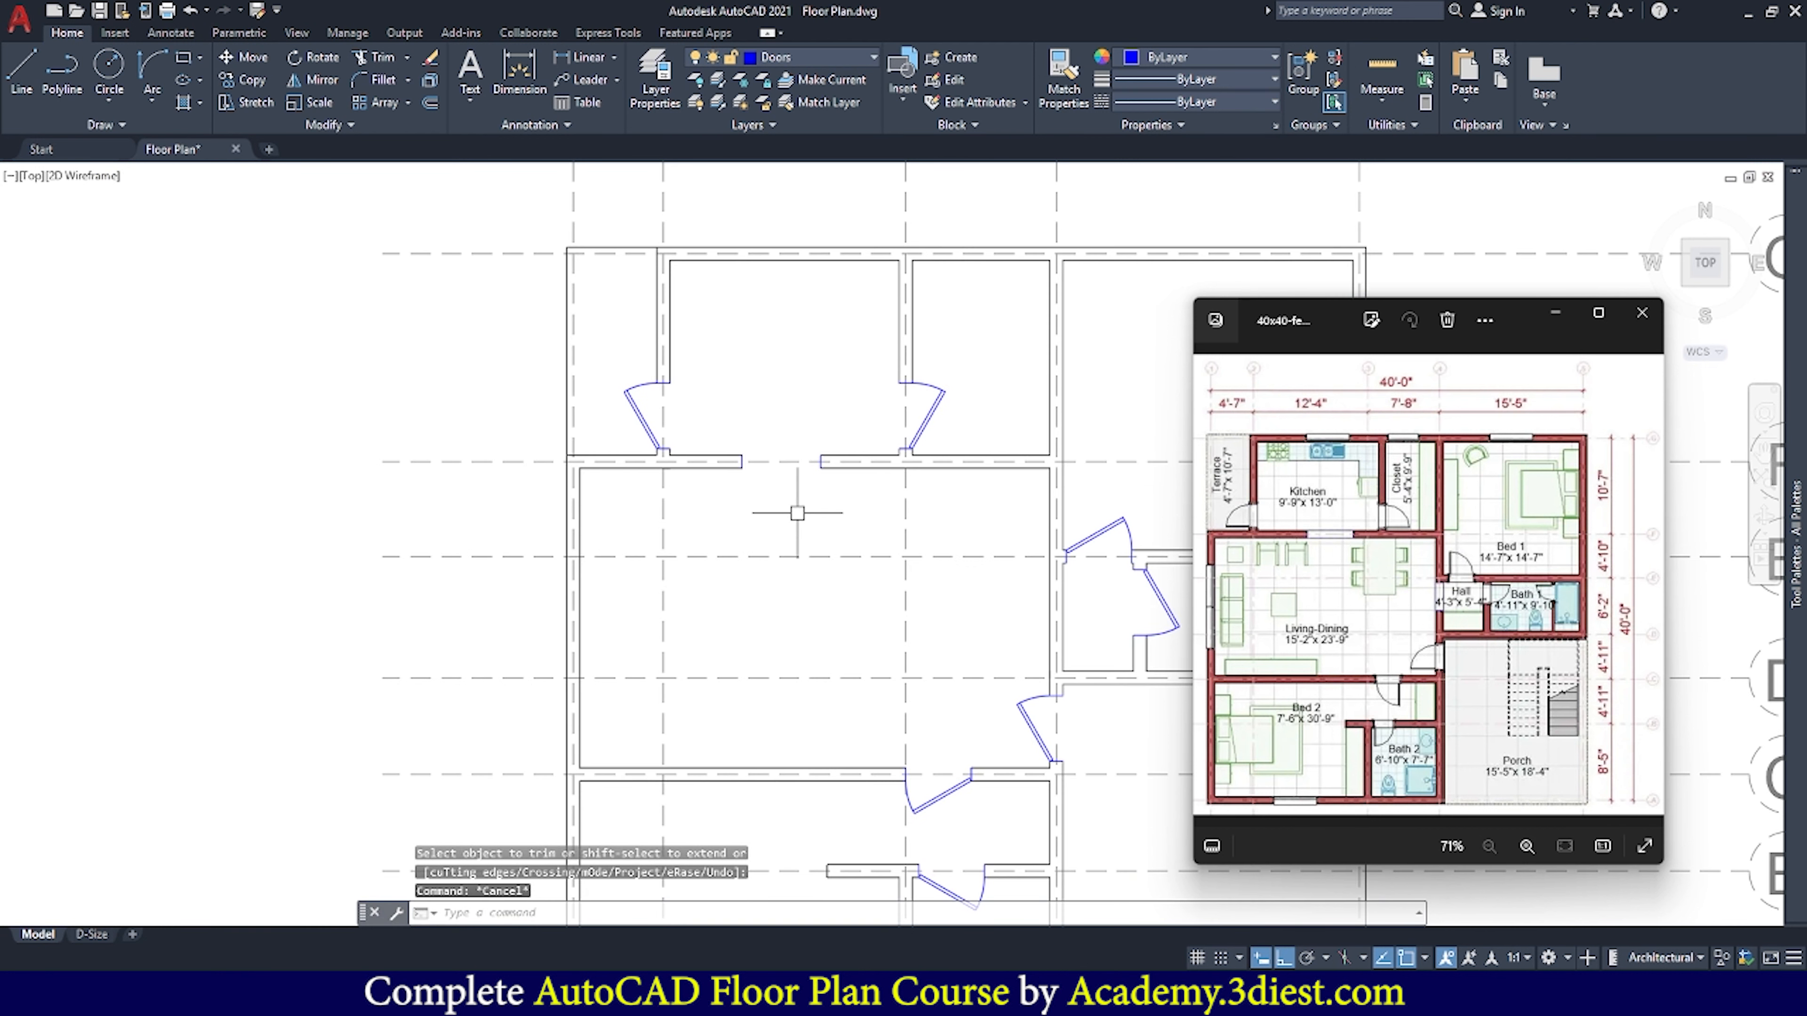
Create an opening in the Living-Dining–Hall wall by copying its upper edge line 4' downward and trimming the wall between them
scroll(780, 477, up, 4)
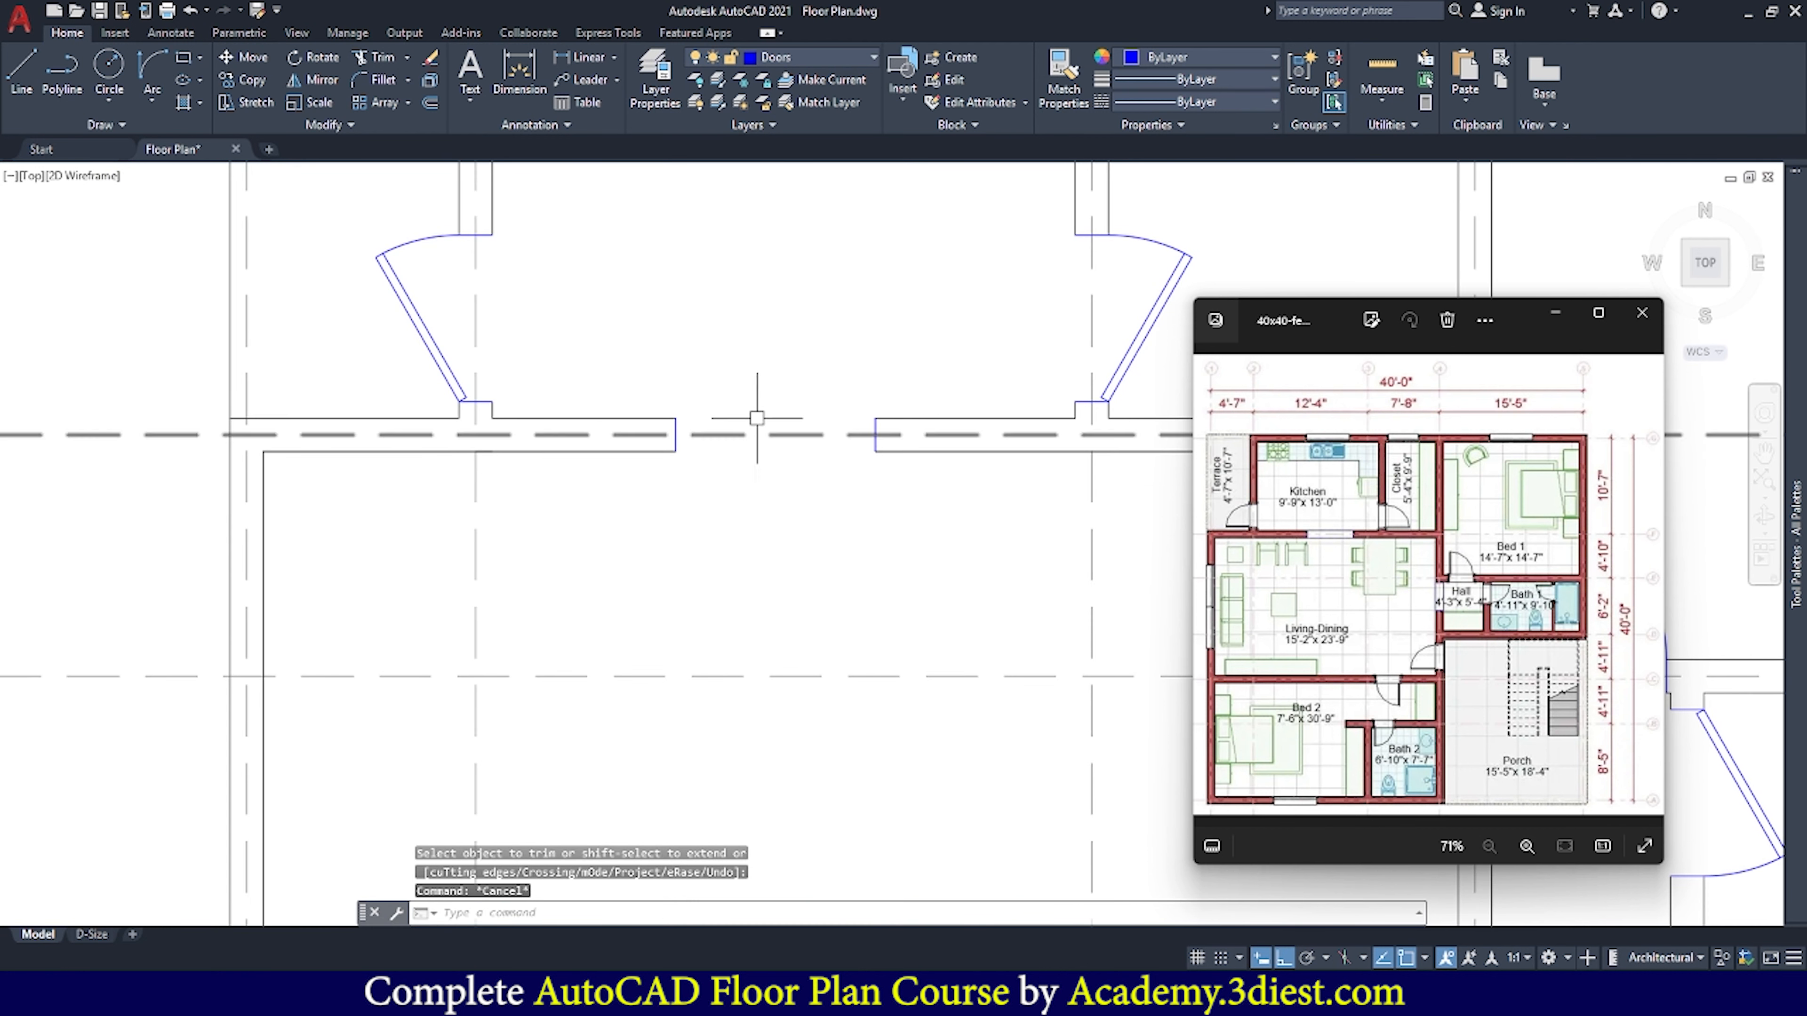
scroll(766, 543, down, 4)
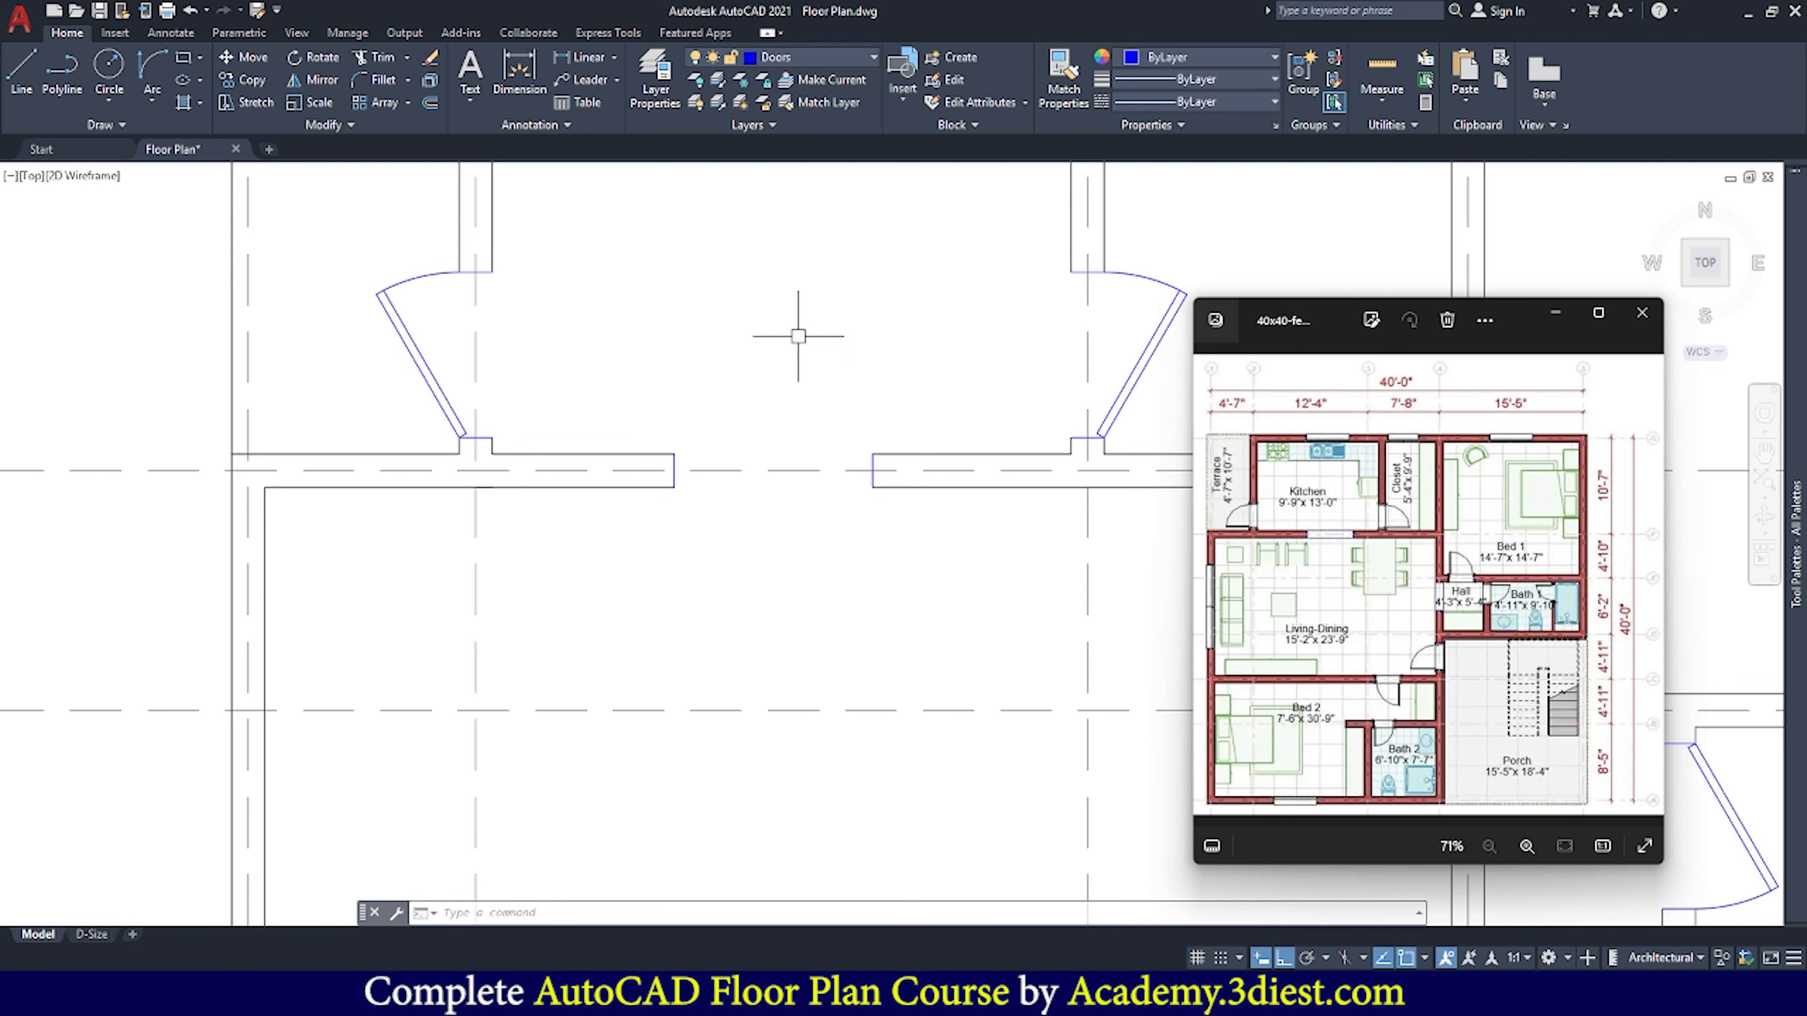
scroll(834, 461, down, 6)
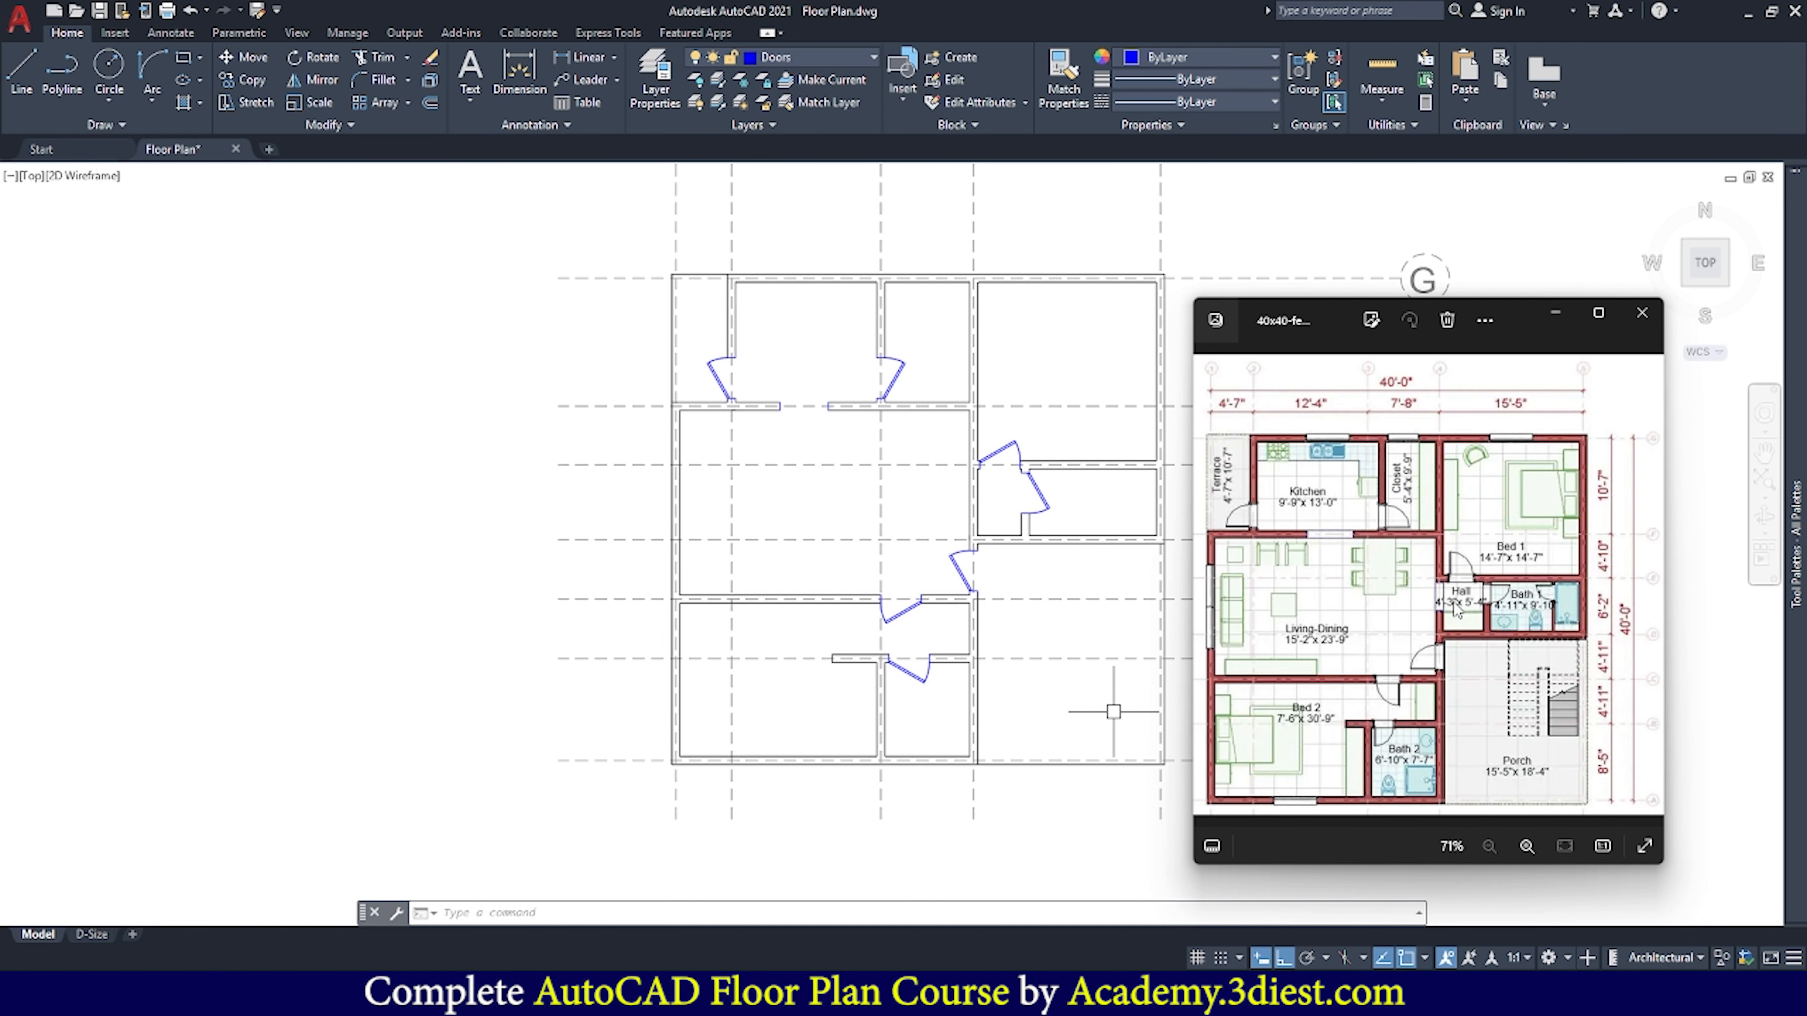
scroll(992, 527, up, 6)
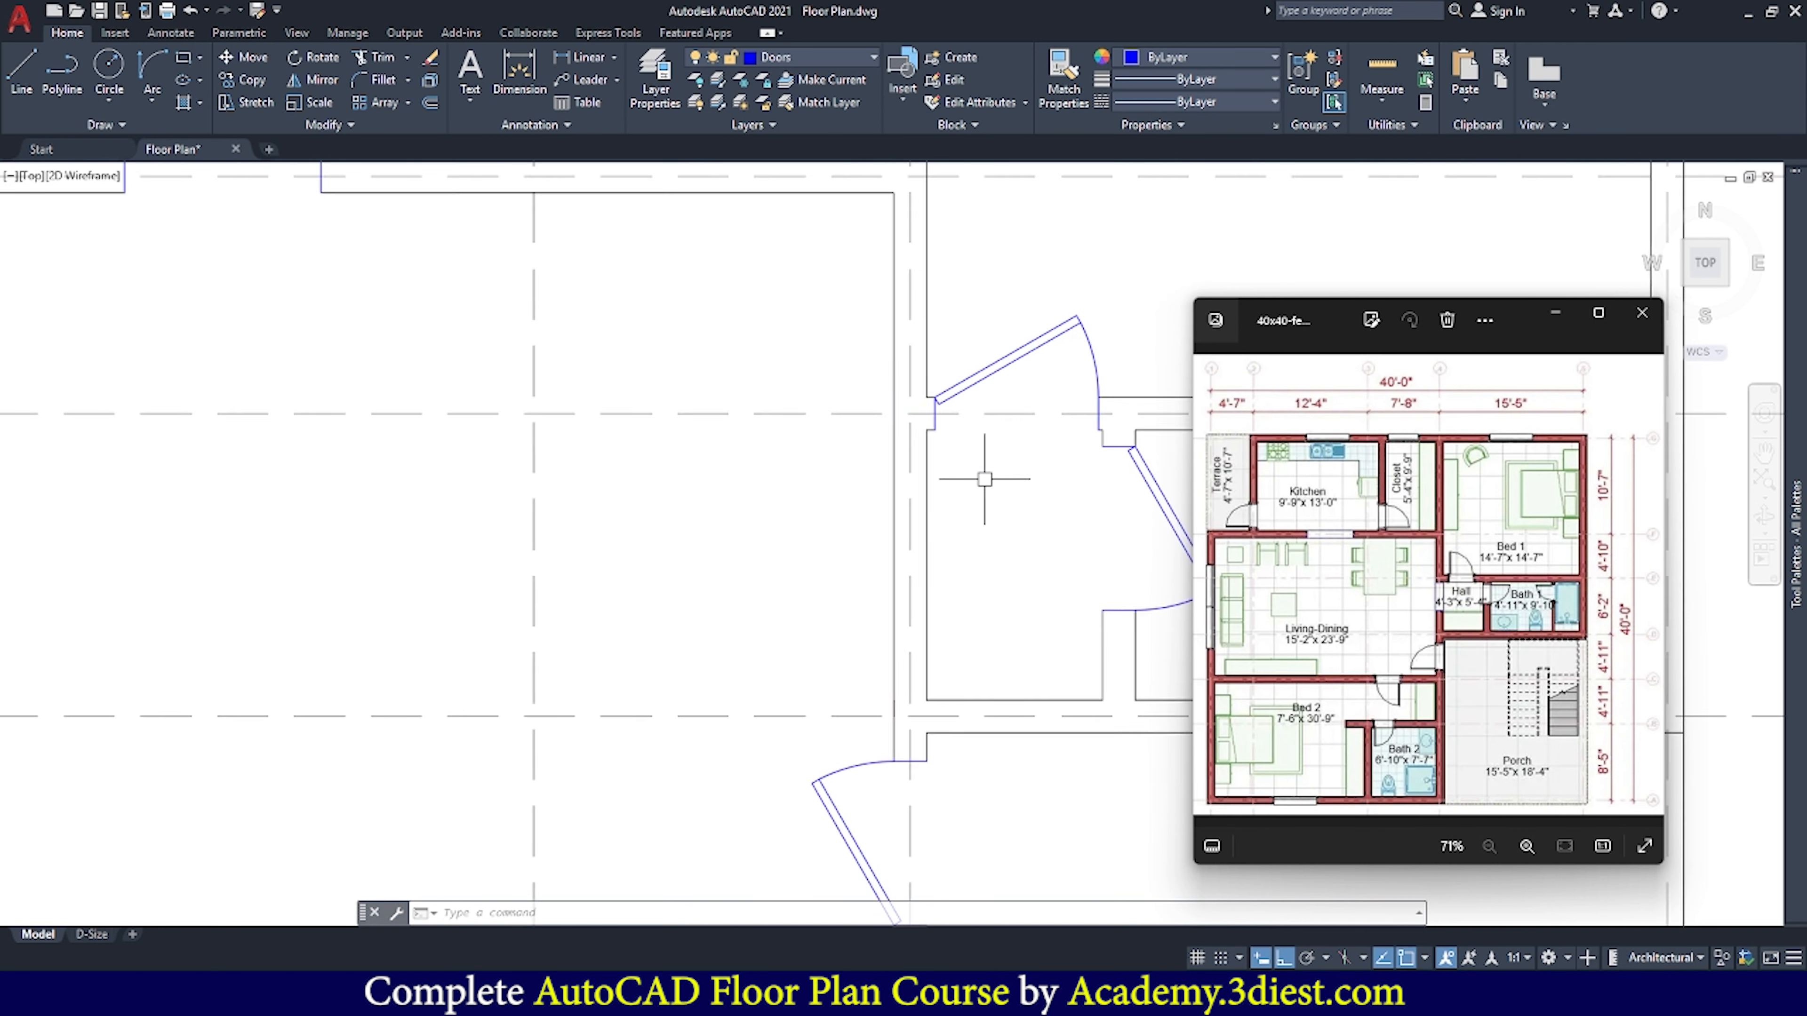
click(900, 452)
text(co)
key(Return)
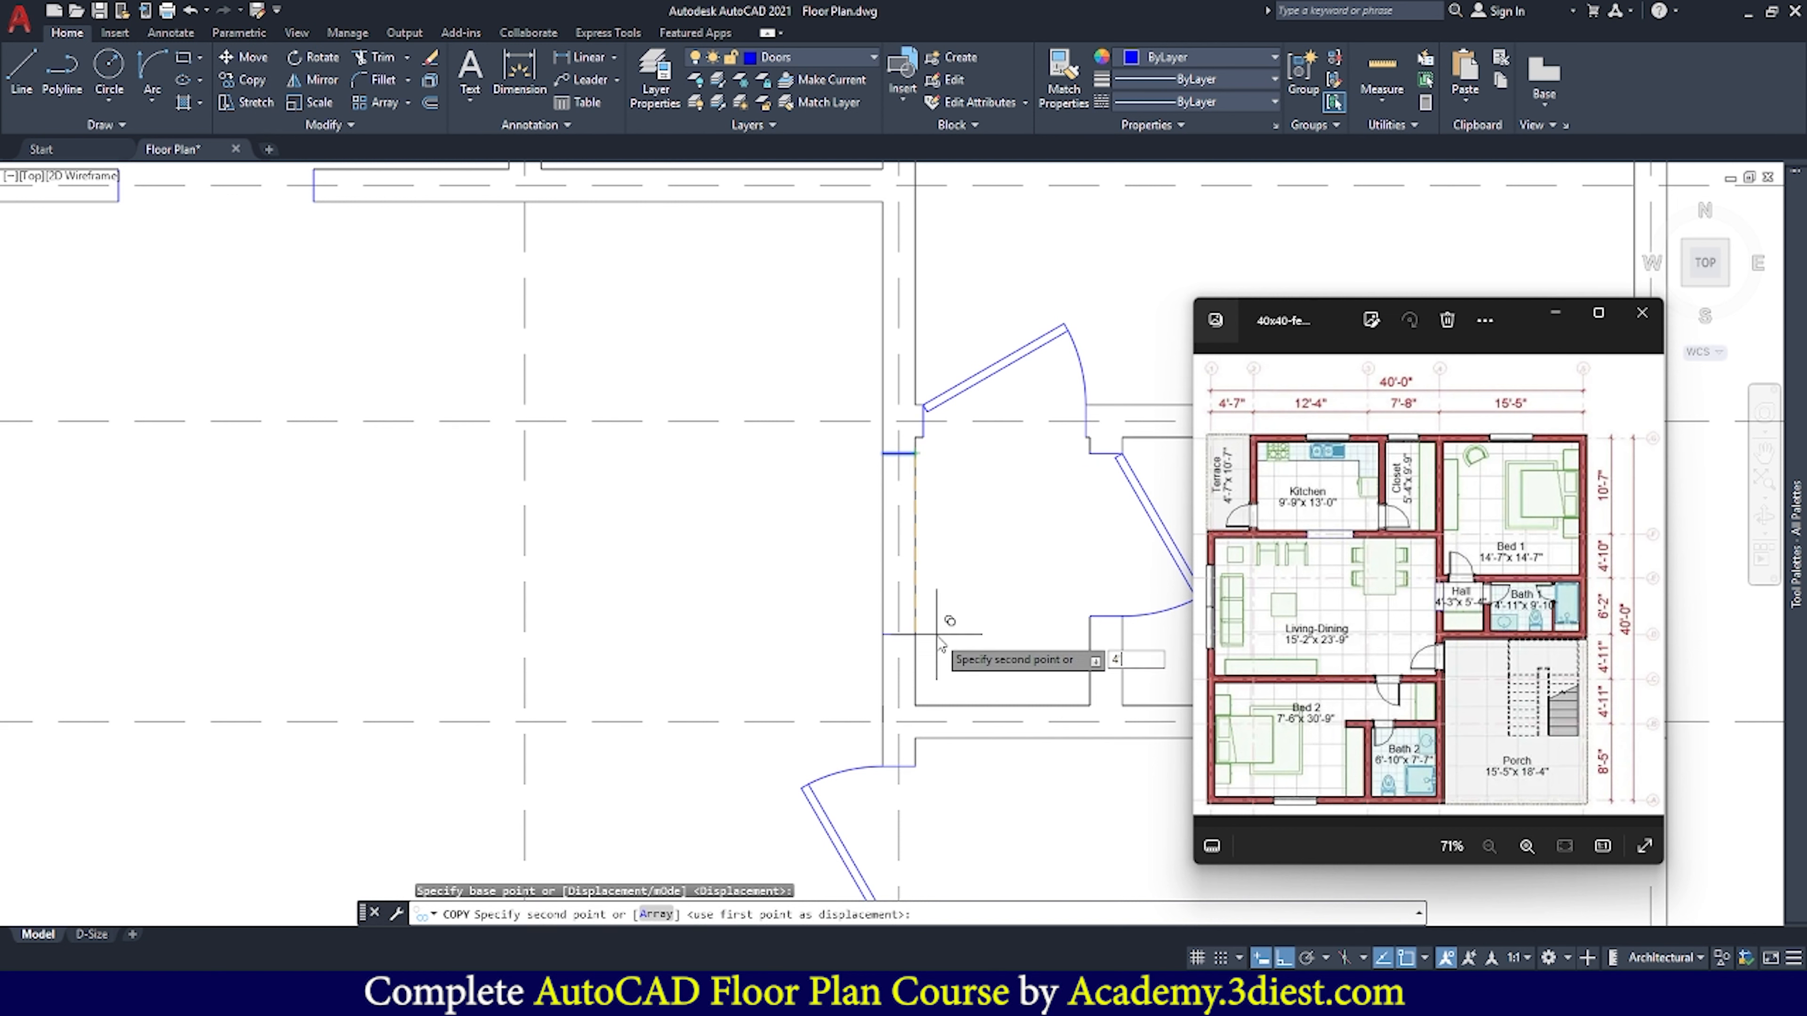
key(Escape)
scroll(783, 428, down, 6)
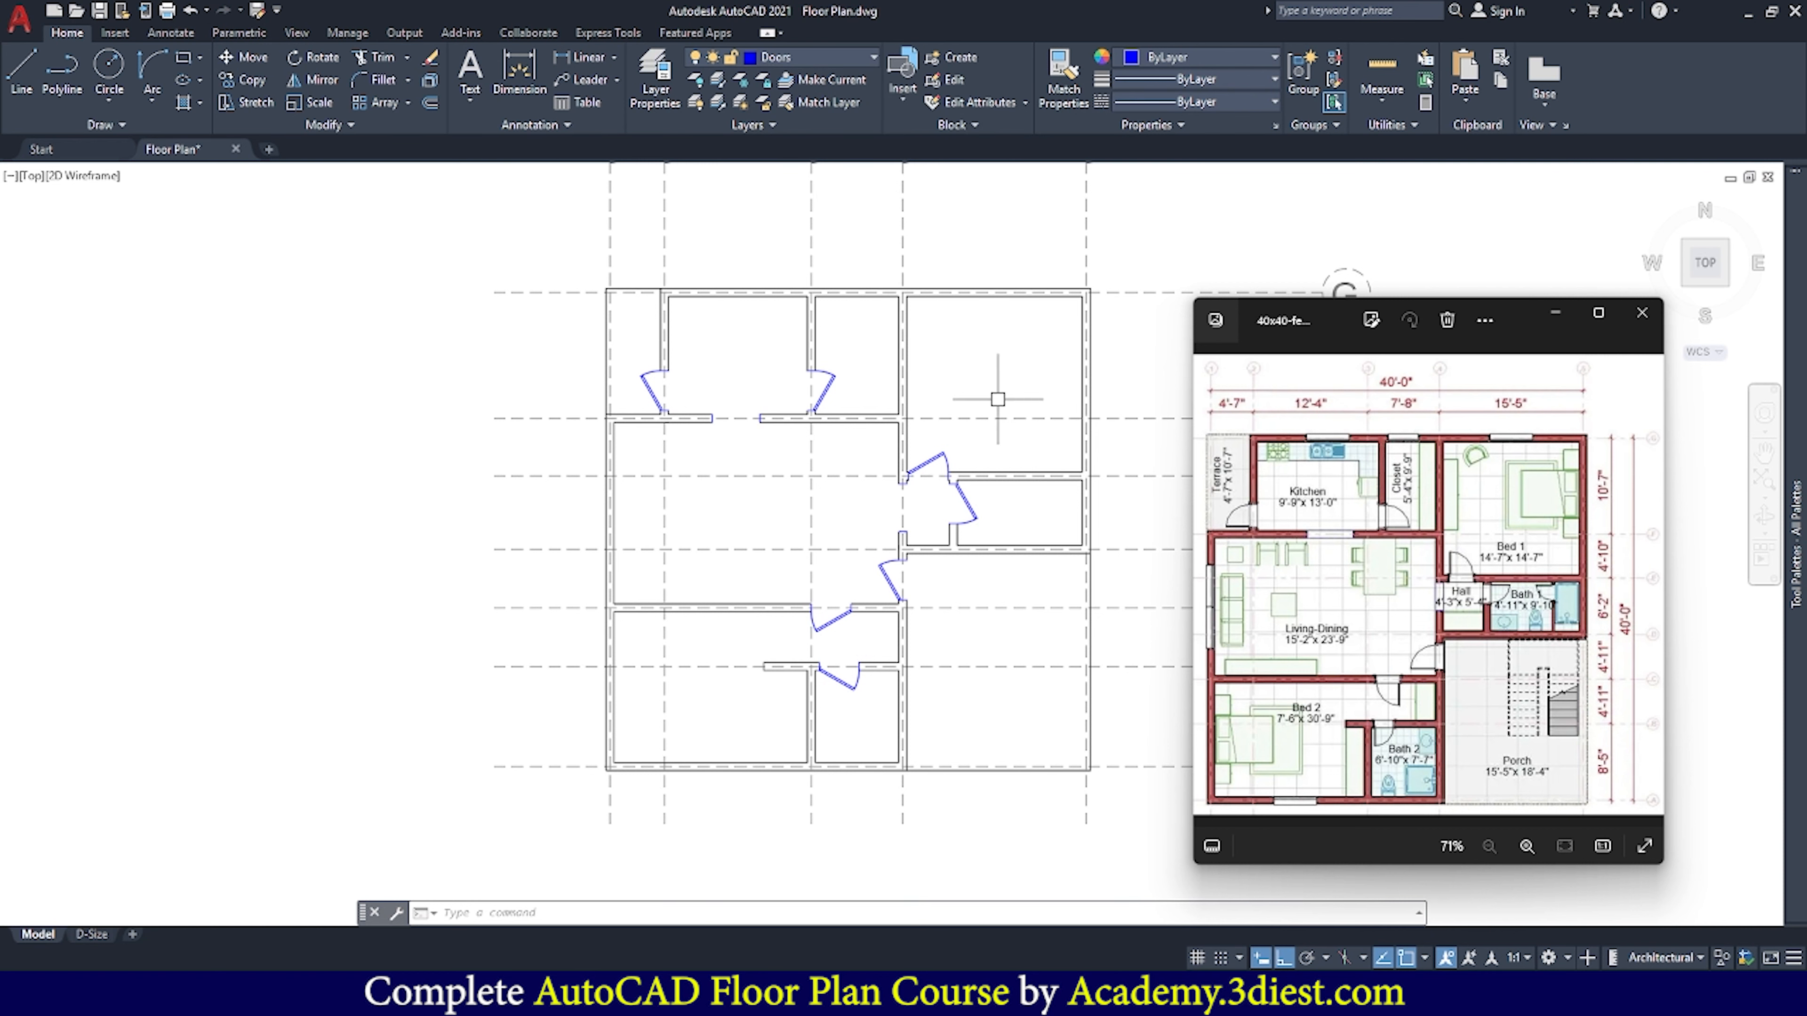
scroll(601, 488, down, 2)
scroll(769, 517, up, 4)
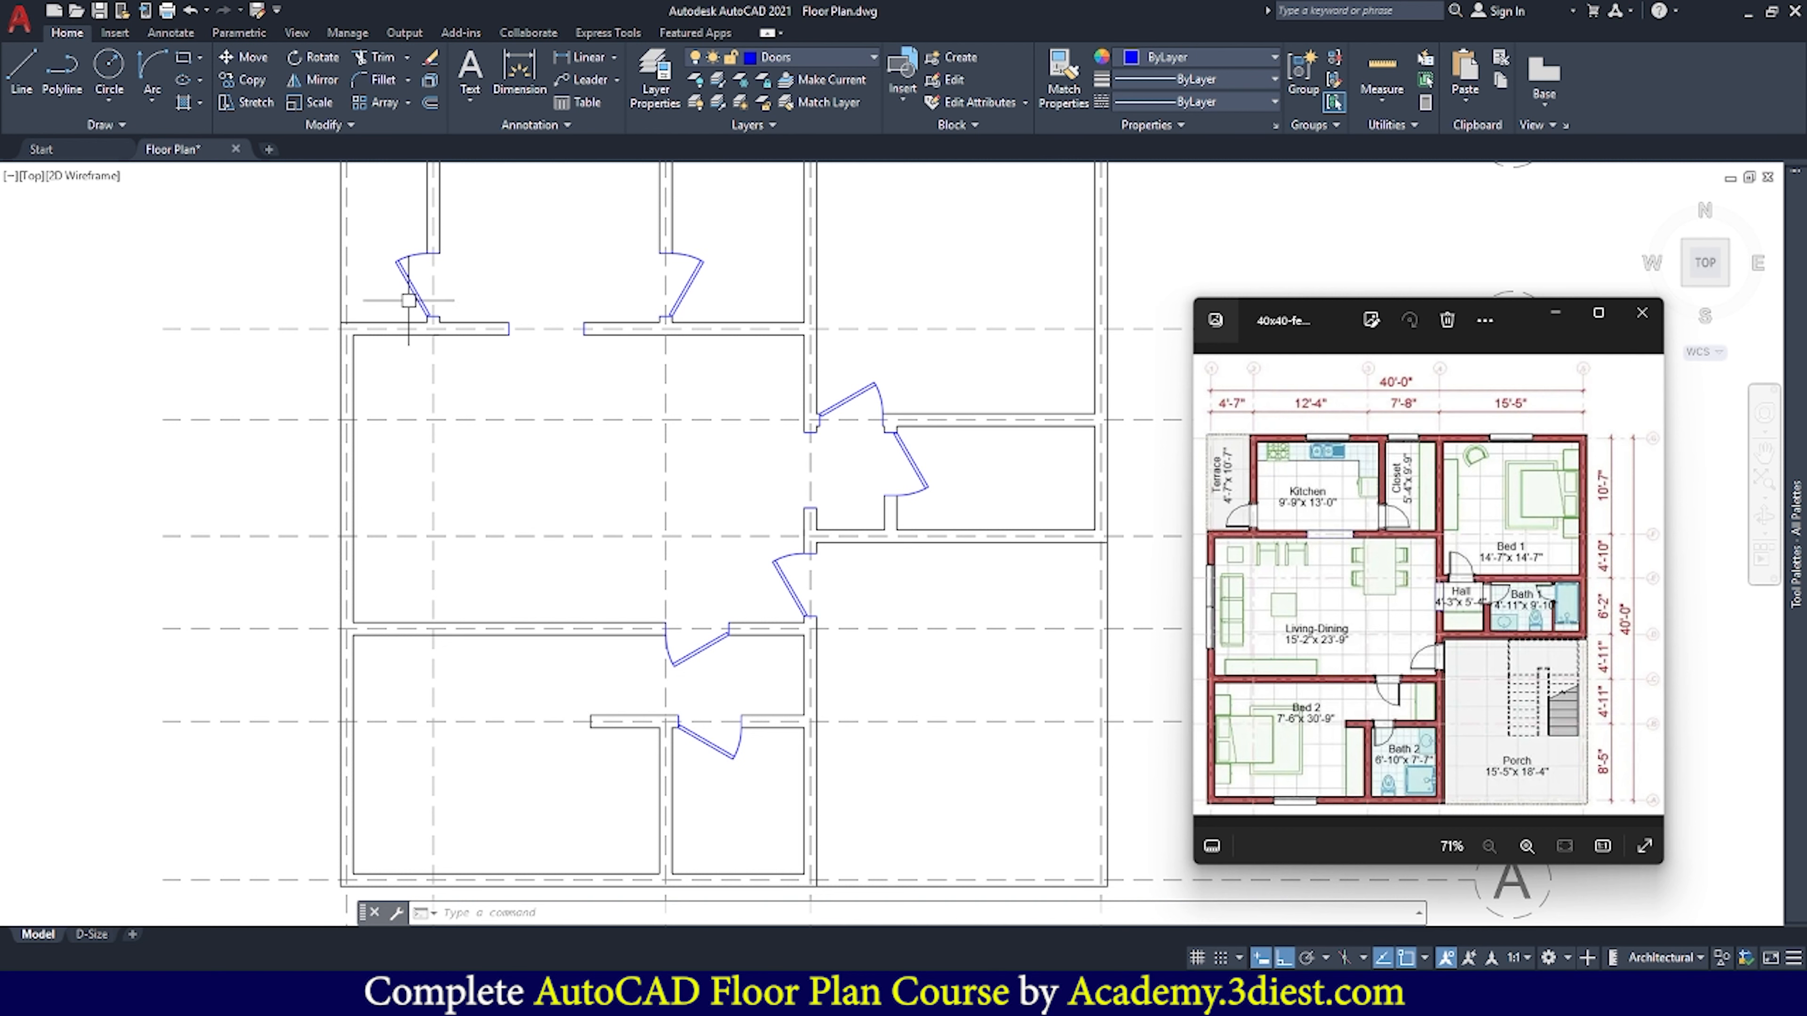
scroll(564, 334, down, 3)
scroll(522, 348, up, 4)
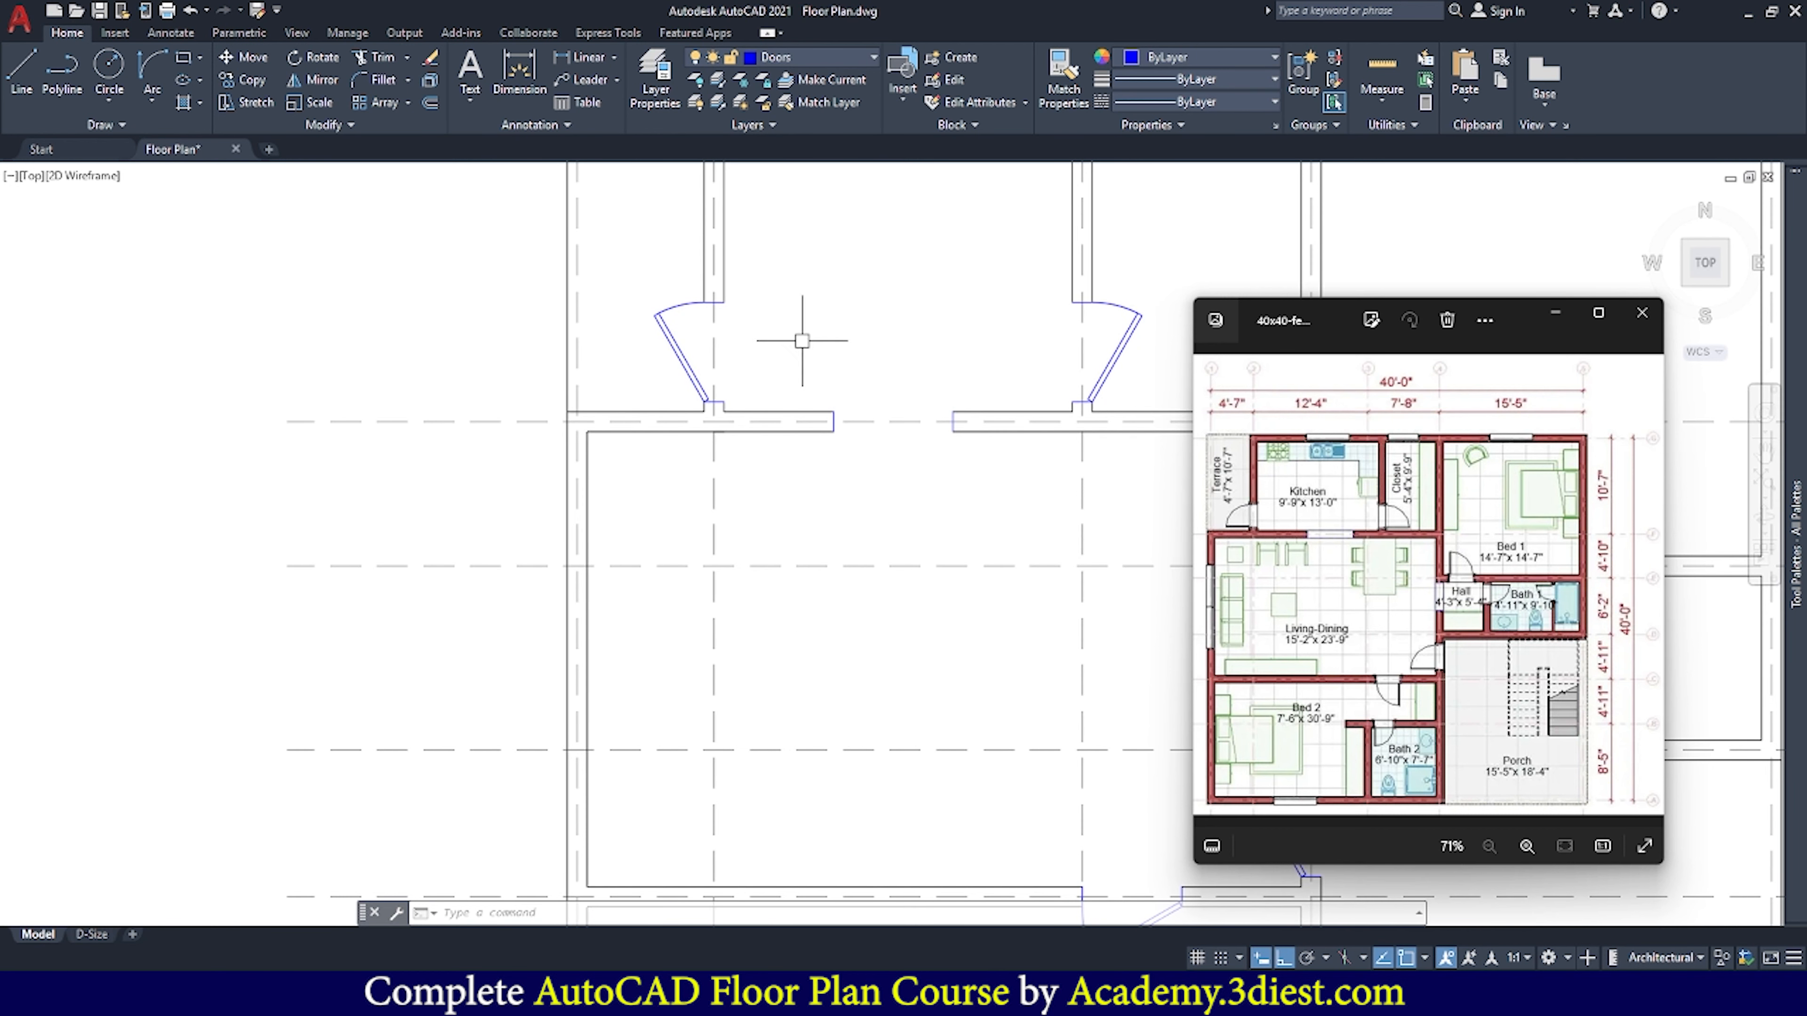
scroll(681, 344, down, 3)
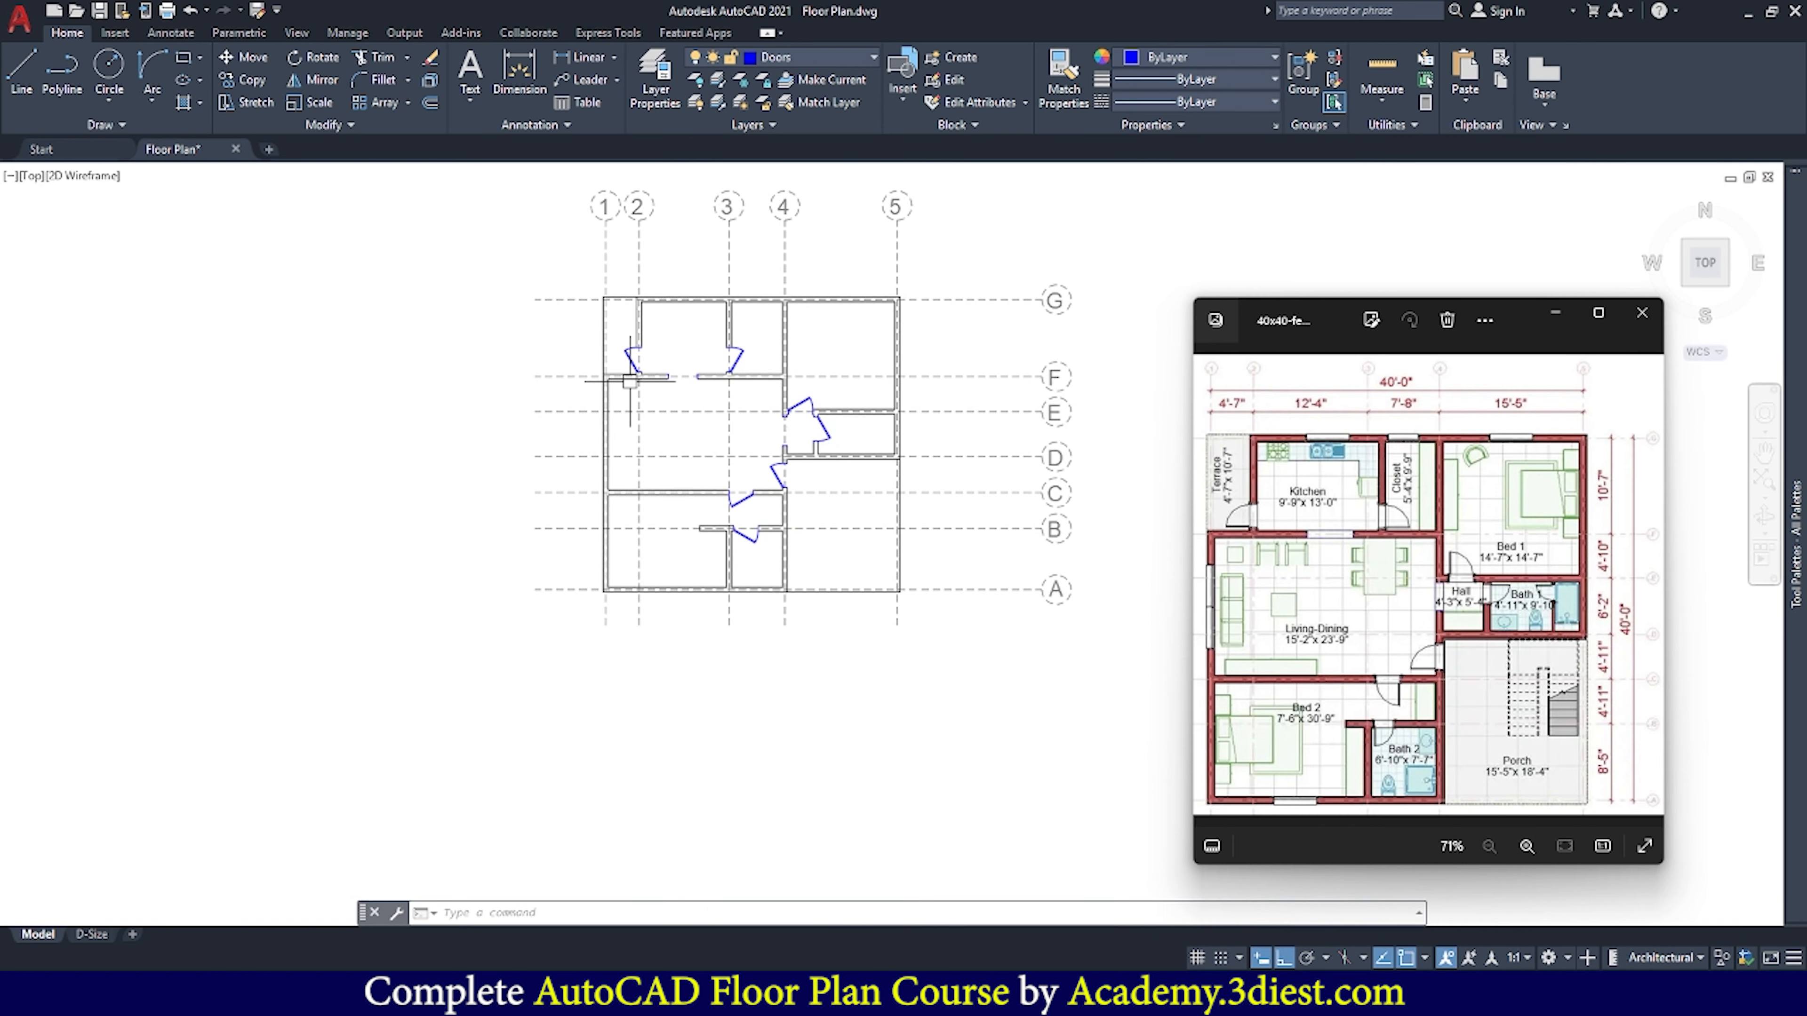
scroll(624, 372, up, 2)
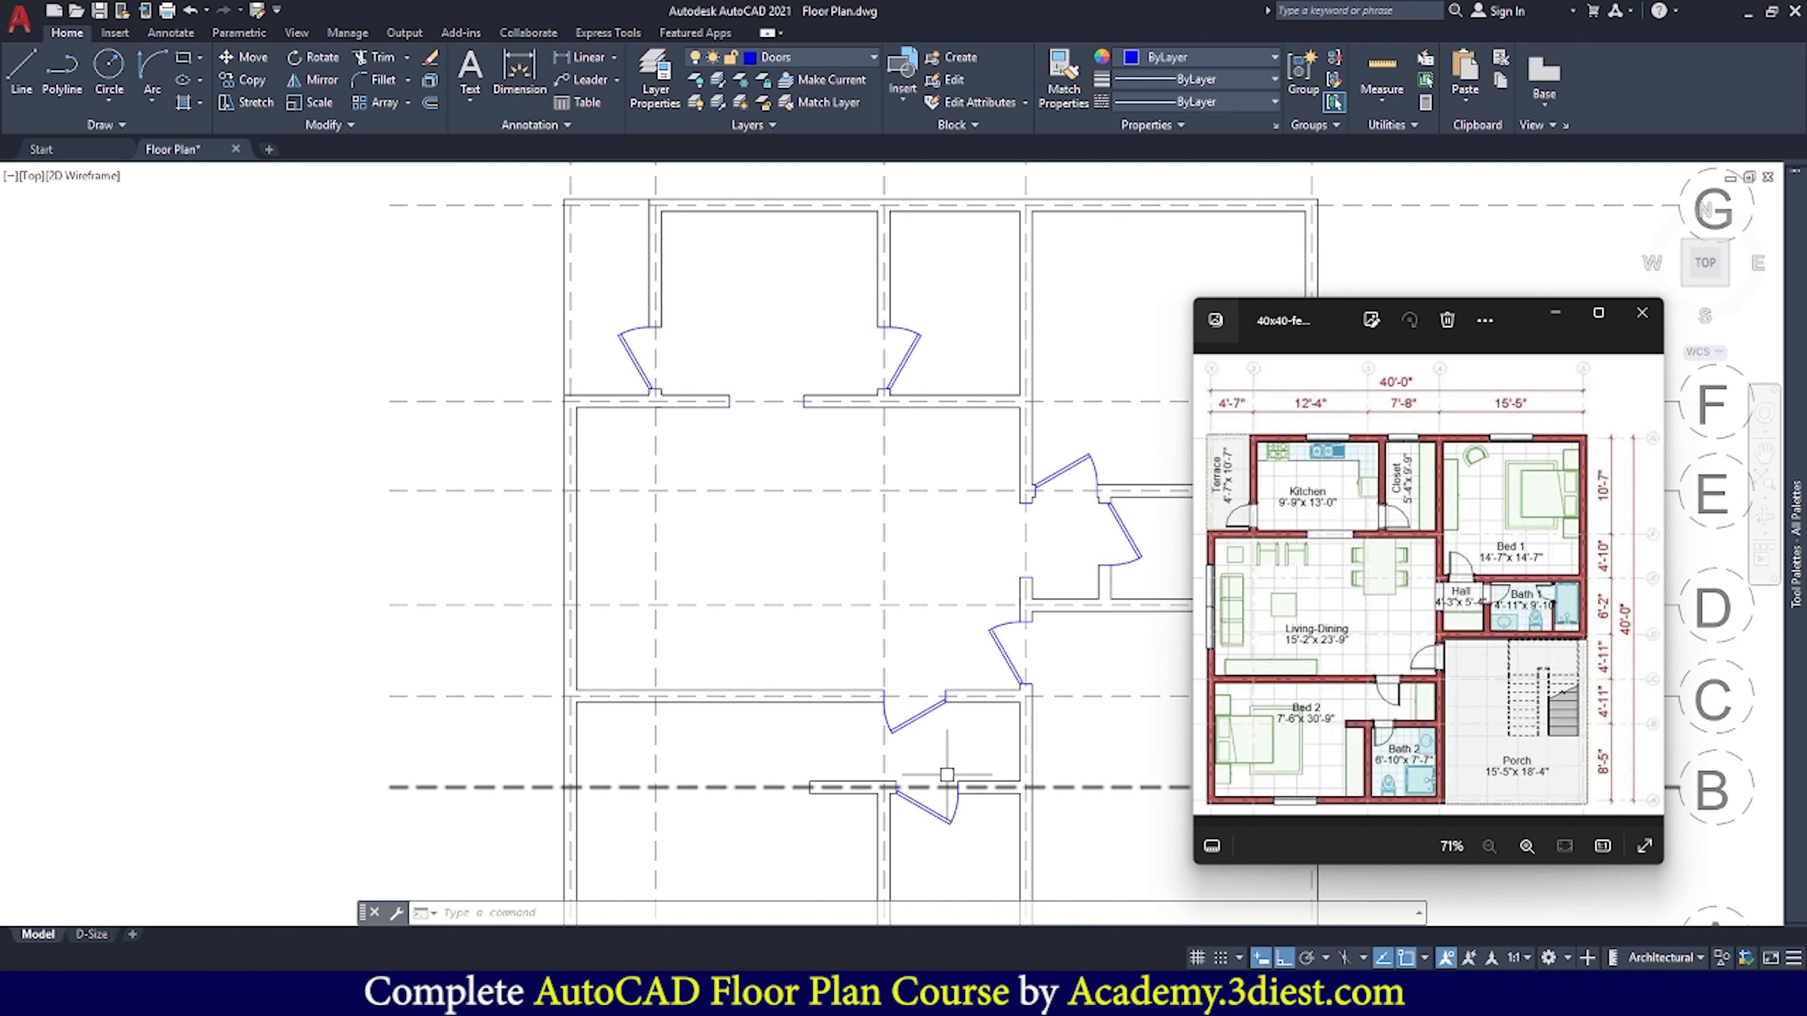
click(903, 102)
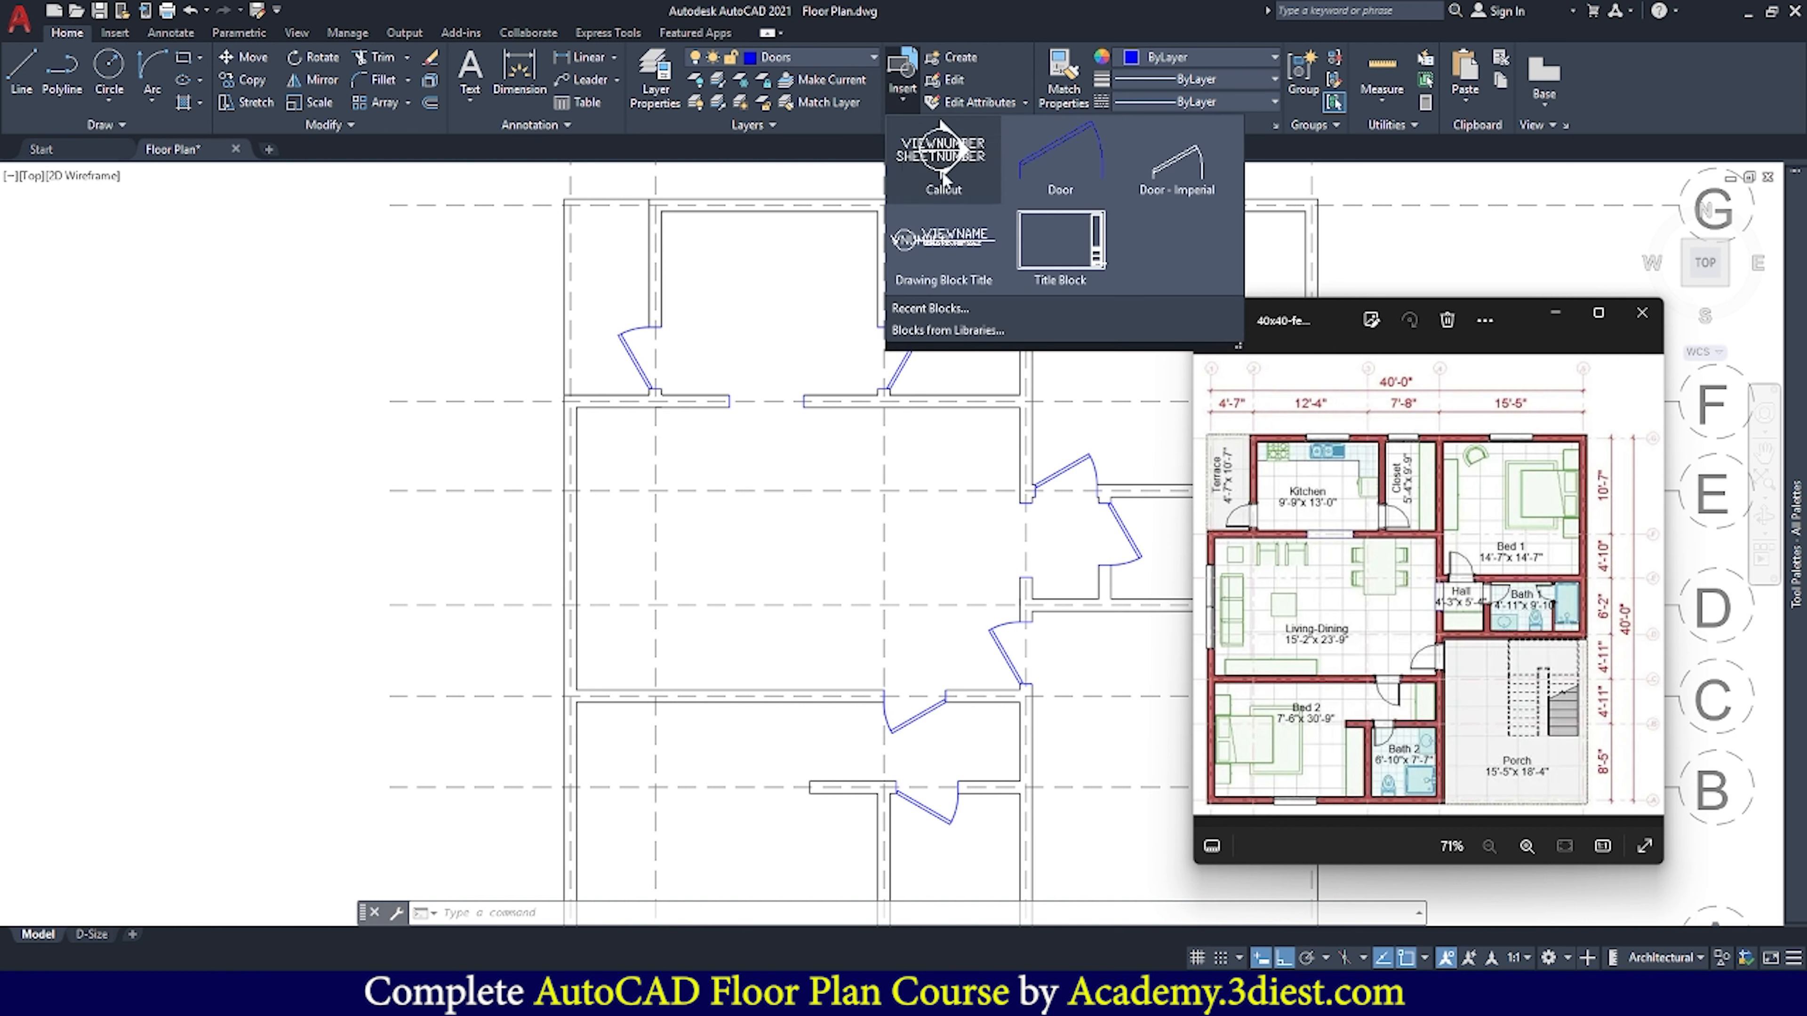
Open the Door block between the Terrace and Kitchen for in-place editing with all nested objects selected automatically
scroll(611, 320, up, 3)
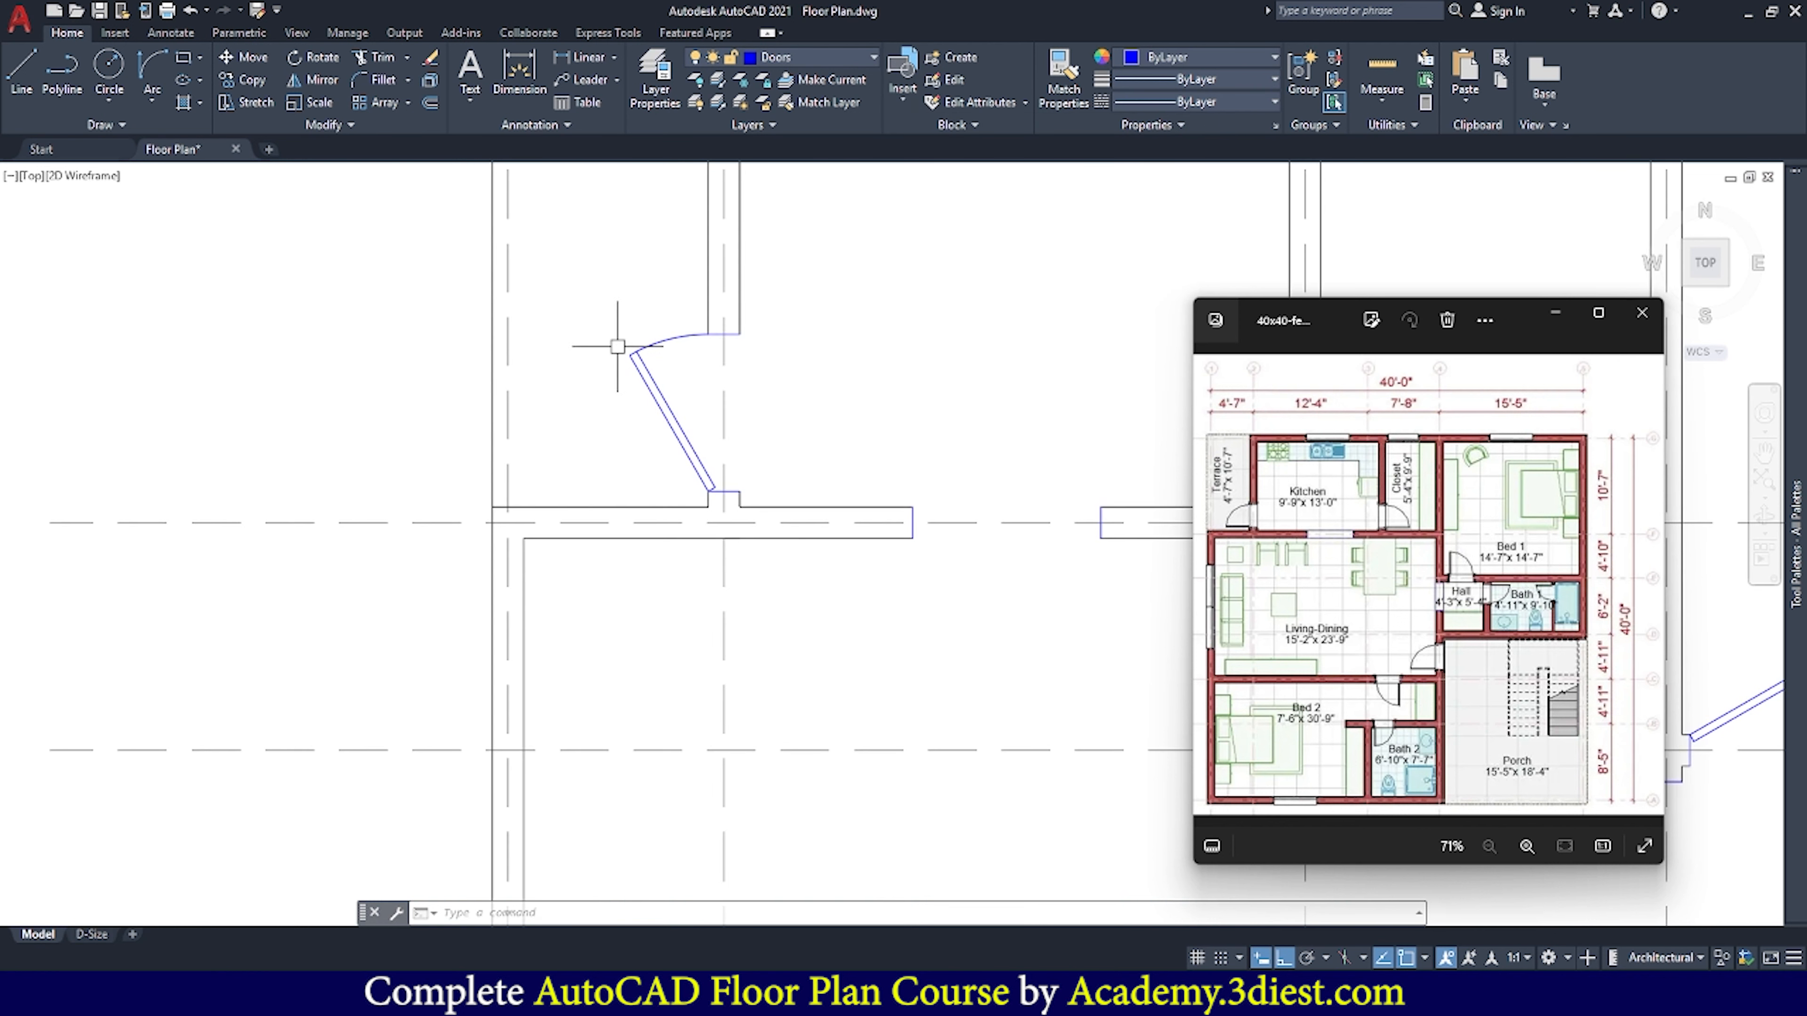
click(663, 390)
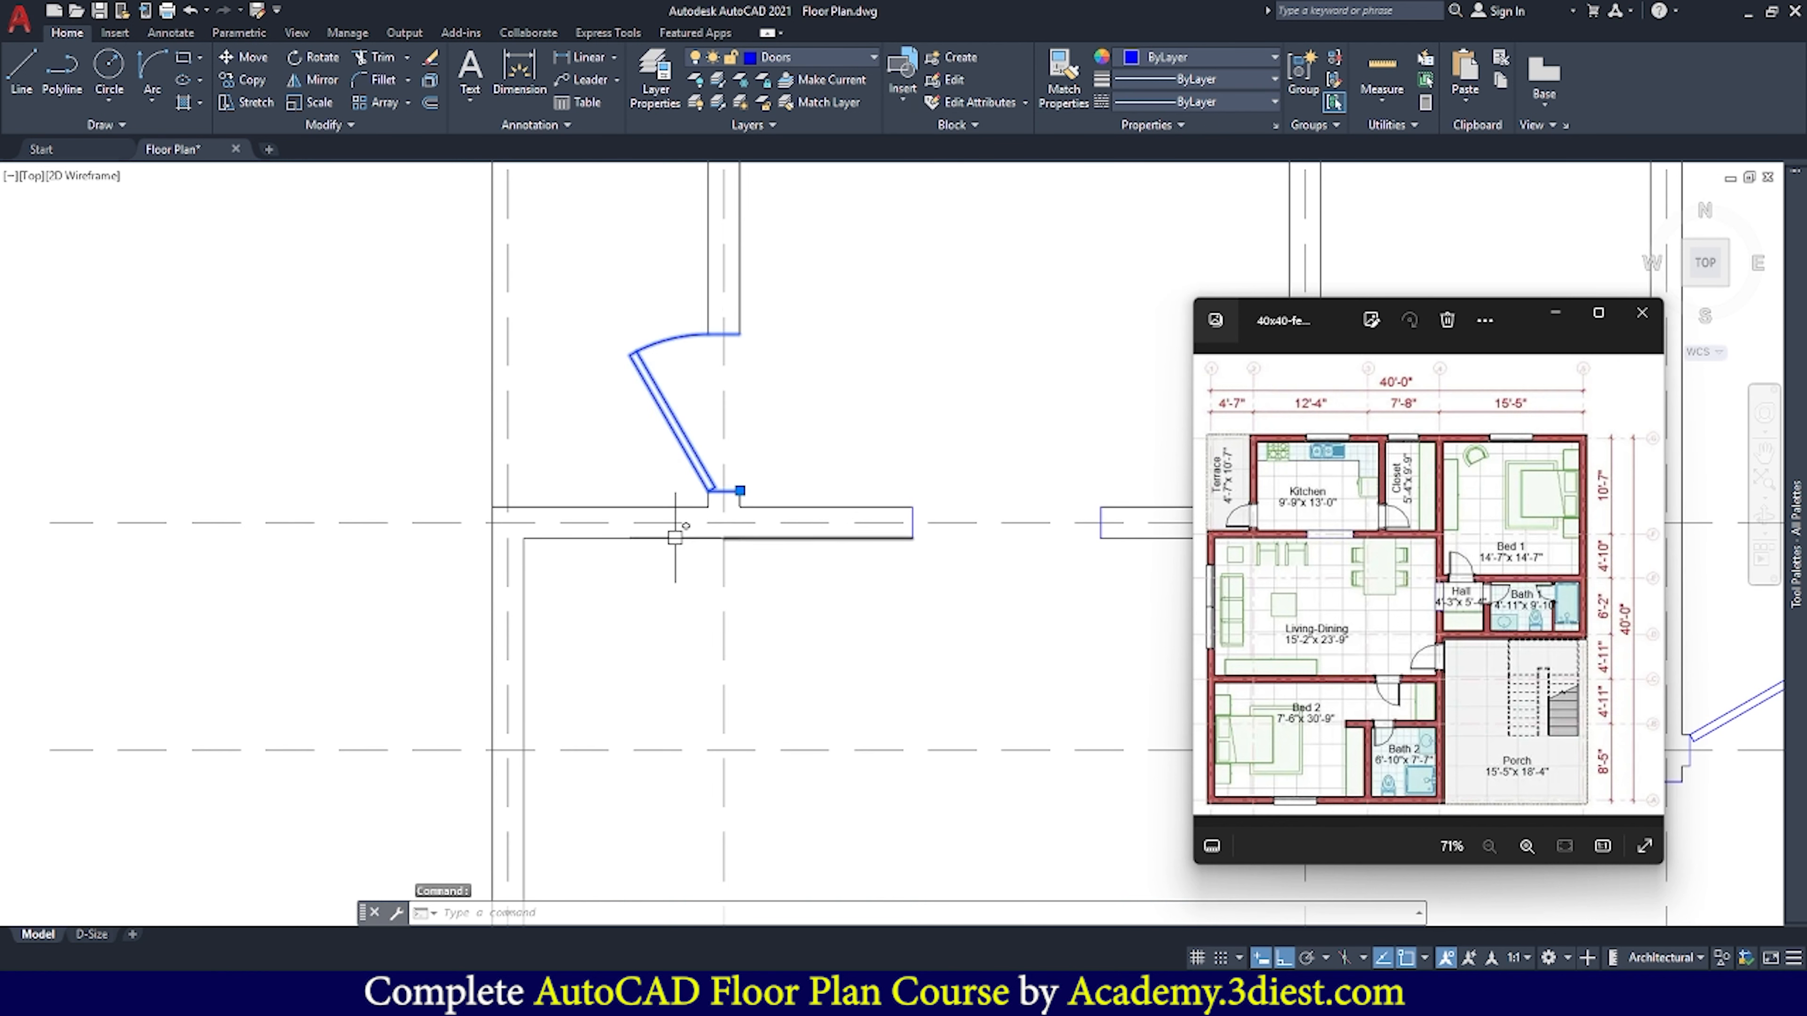
right_click(651, 383)
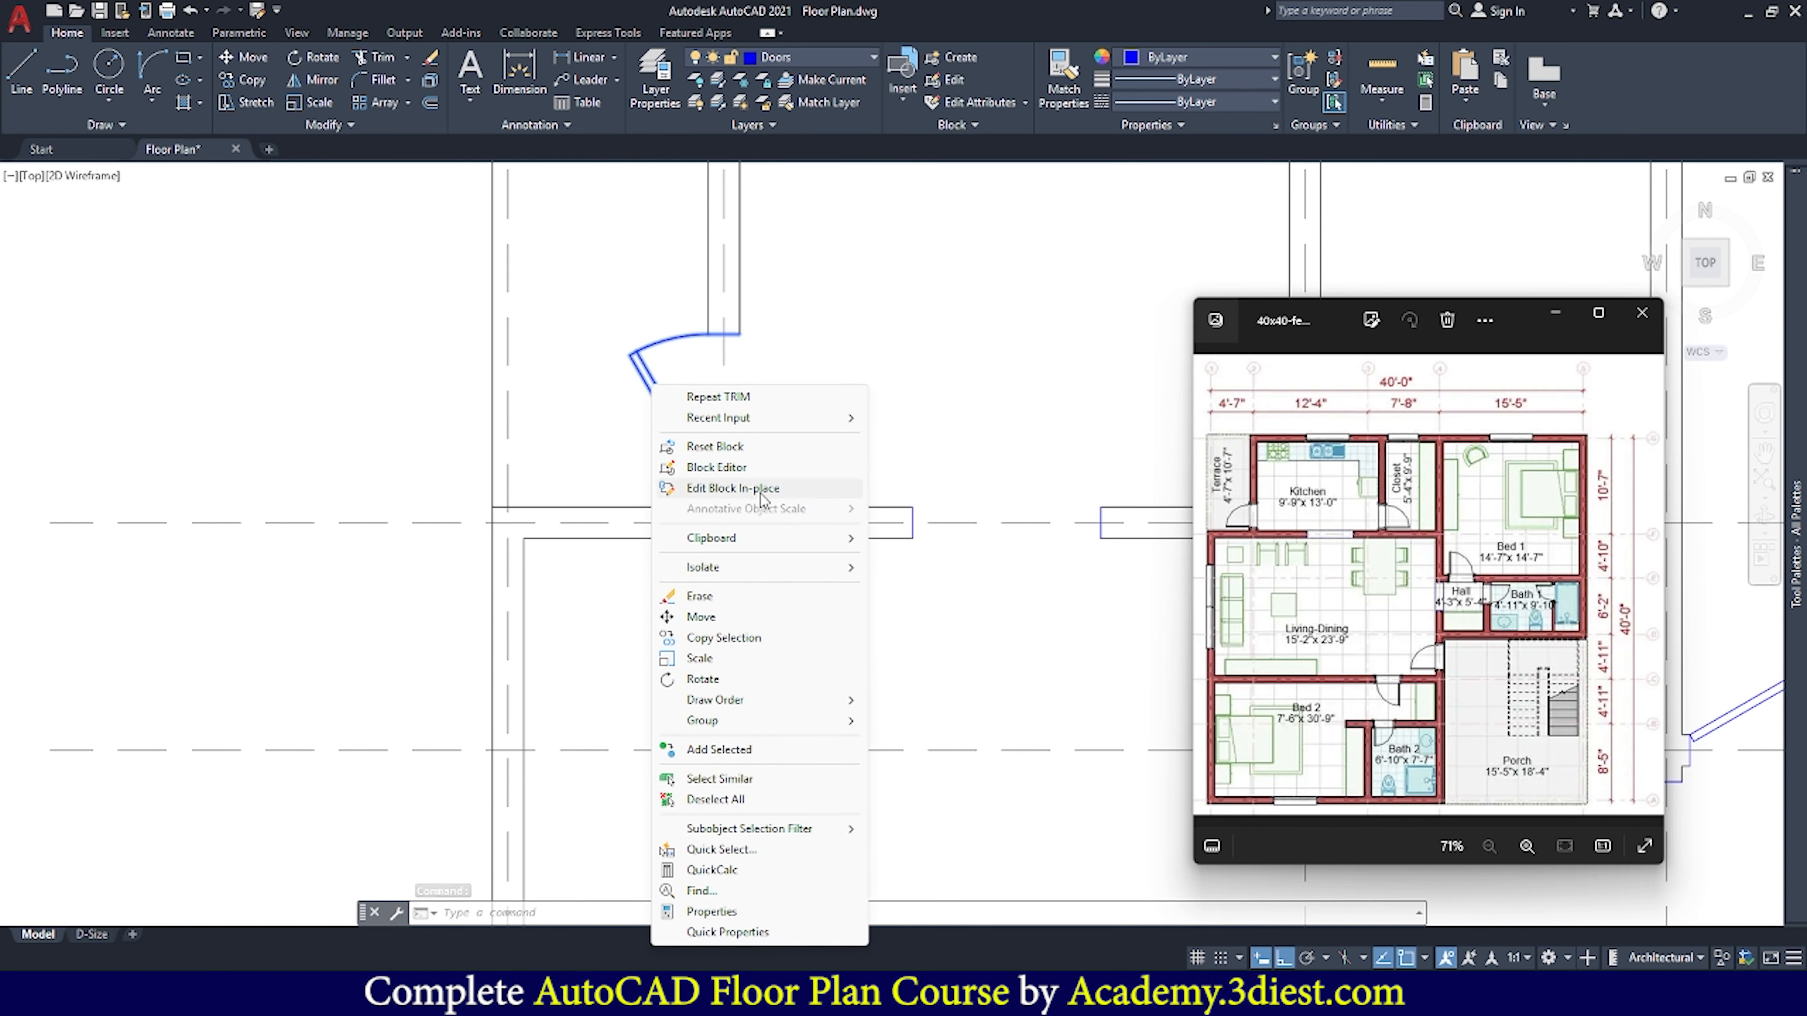
click(745, 494)
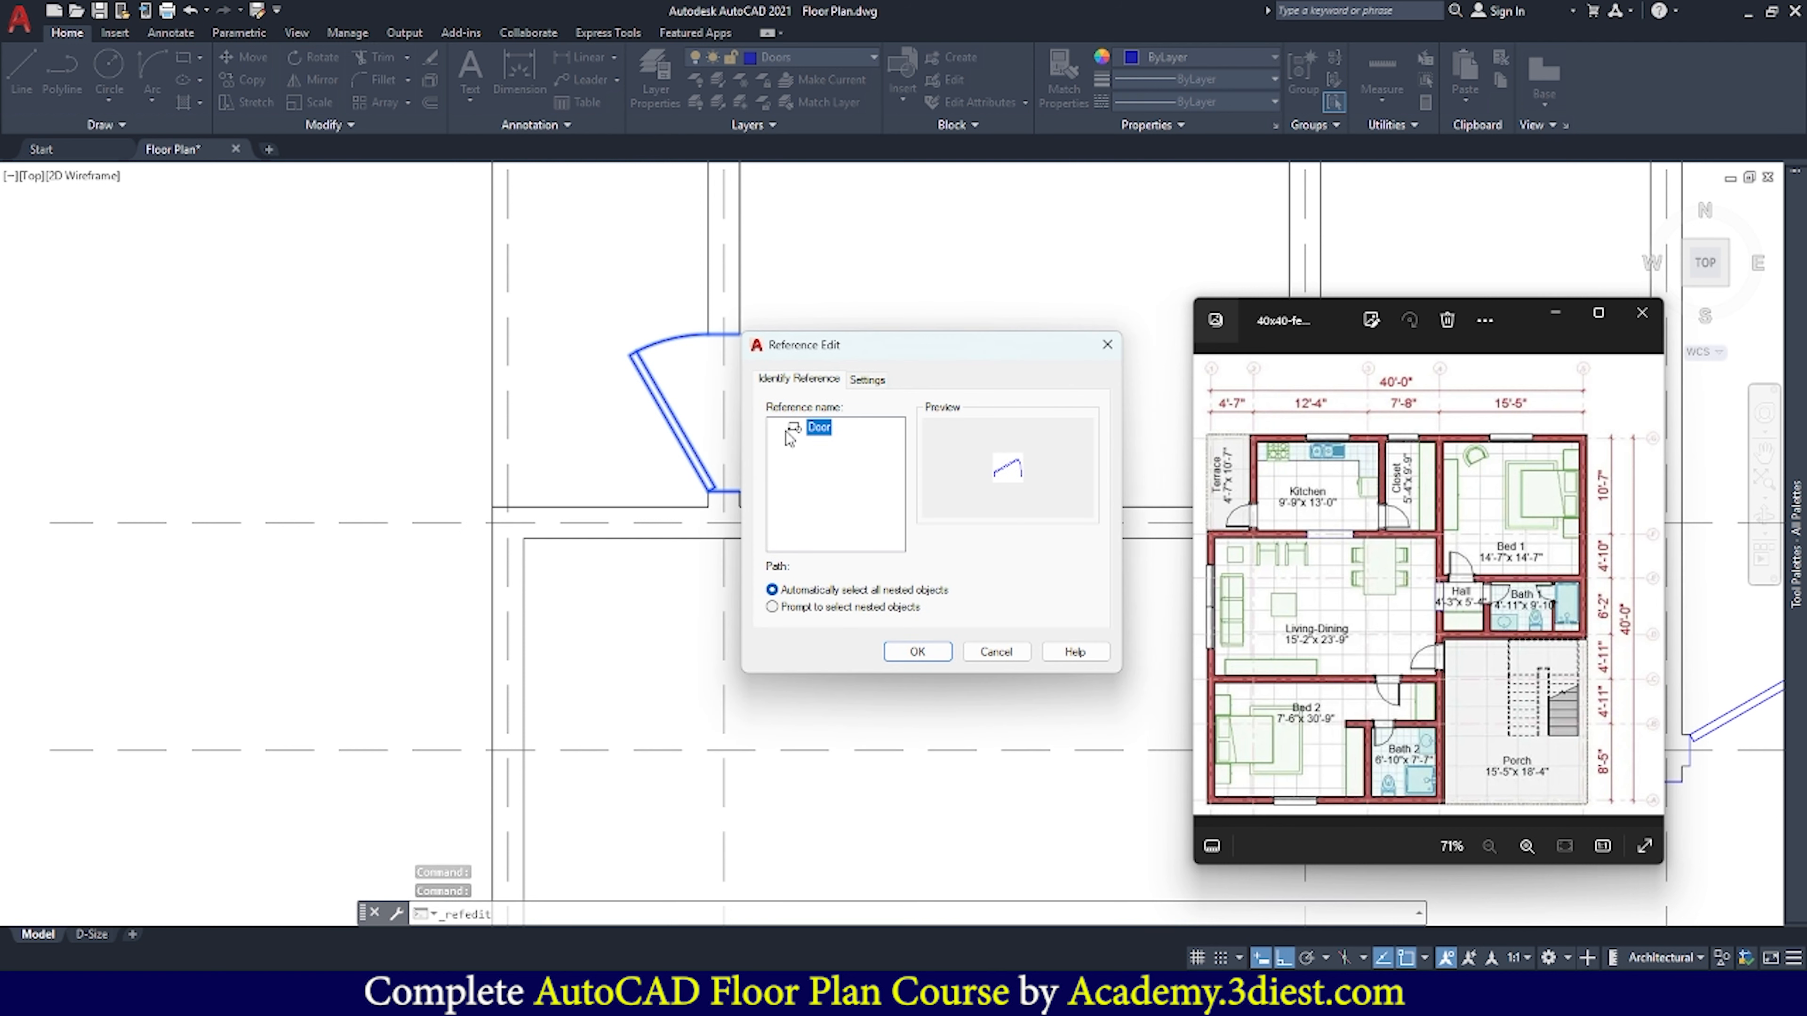
click(917, 652)
scroll(871, 633, down, 3)
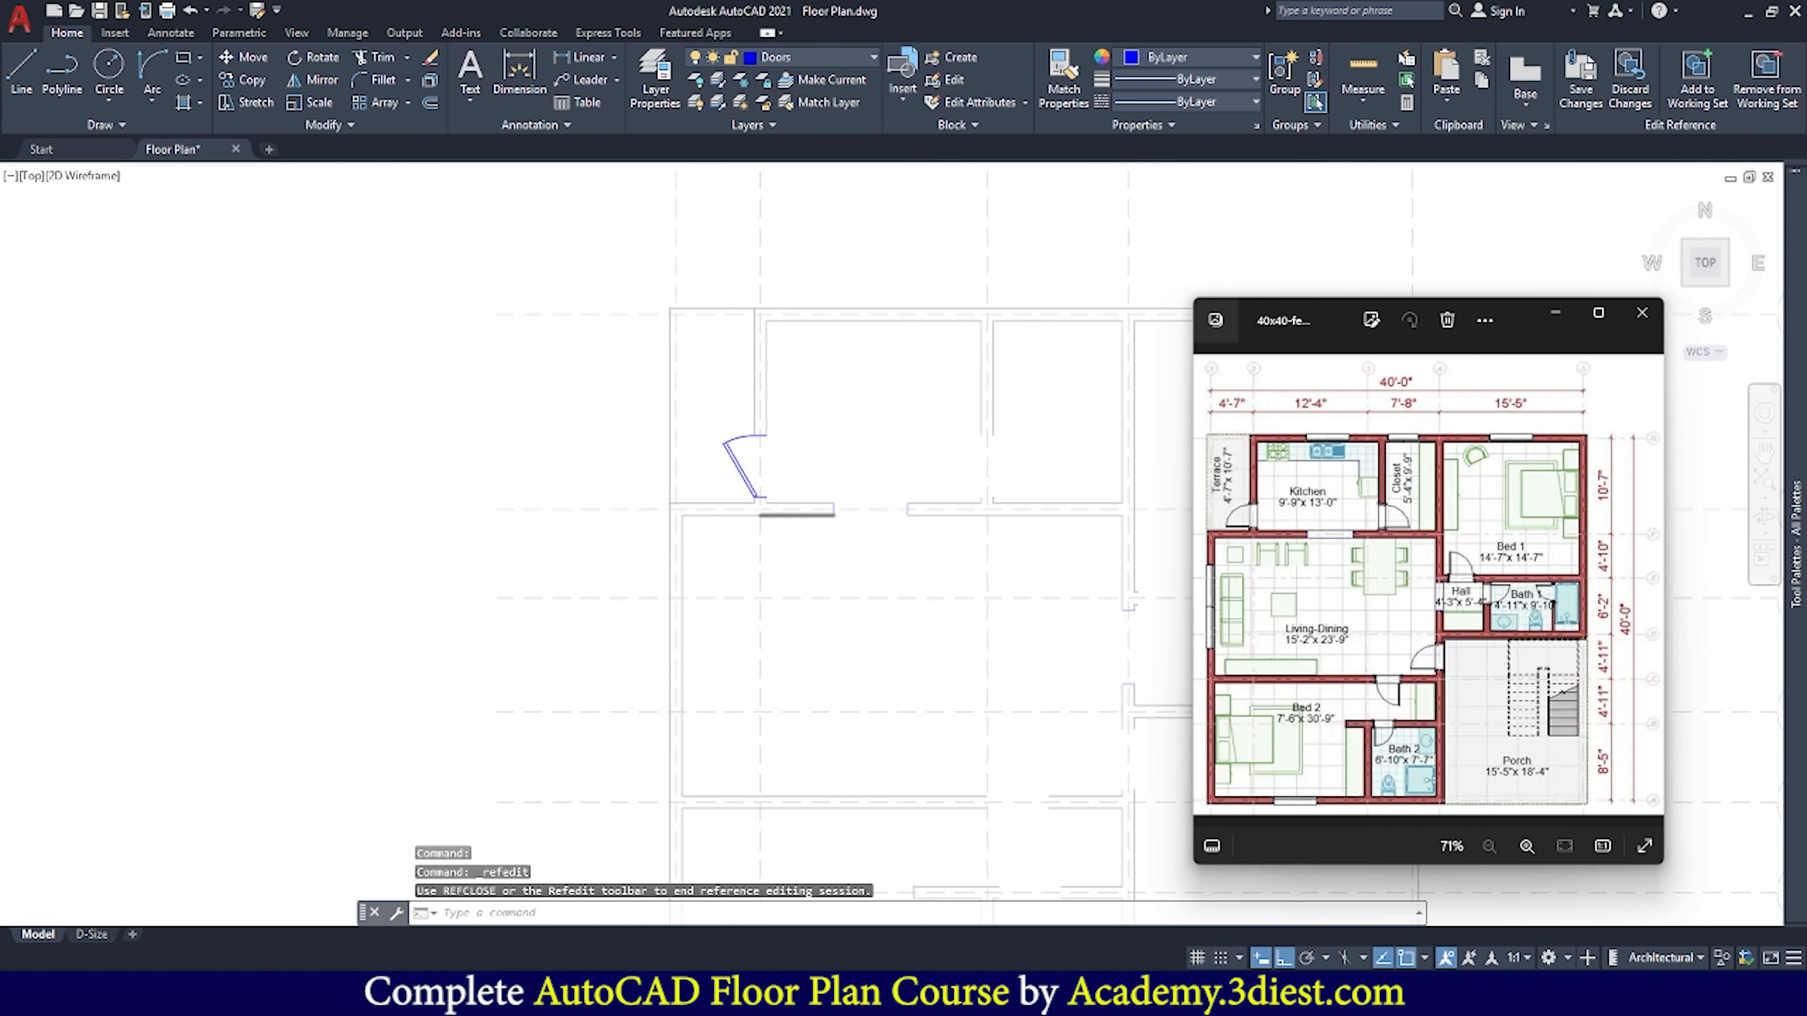
key(Escape)
Rotate the door leaf 60° about its lower-left hinge corner so that it stands perpendicular to the wall
scroll(797, 535, up, 5)
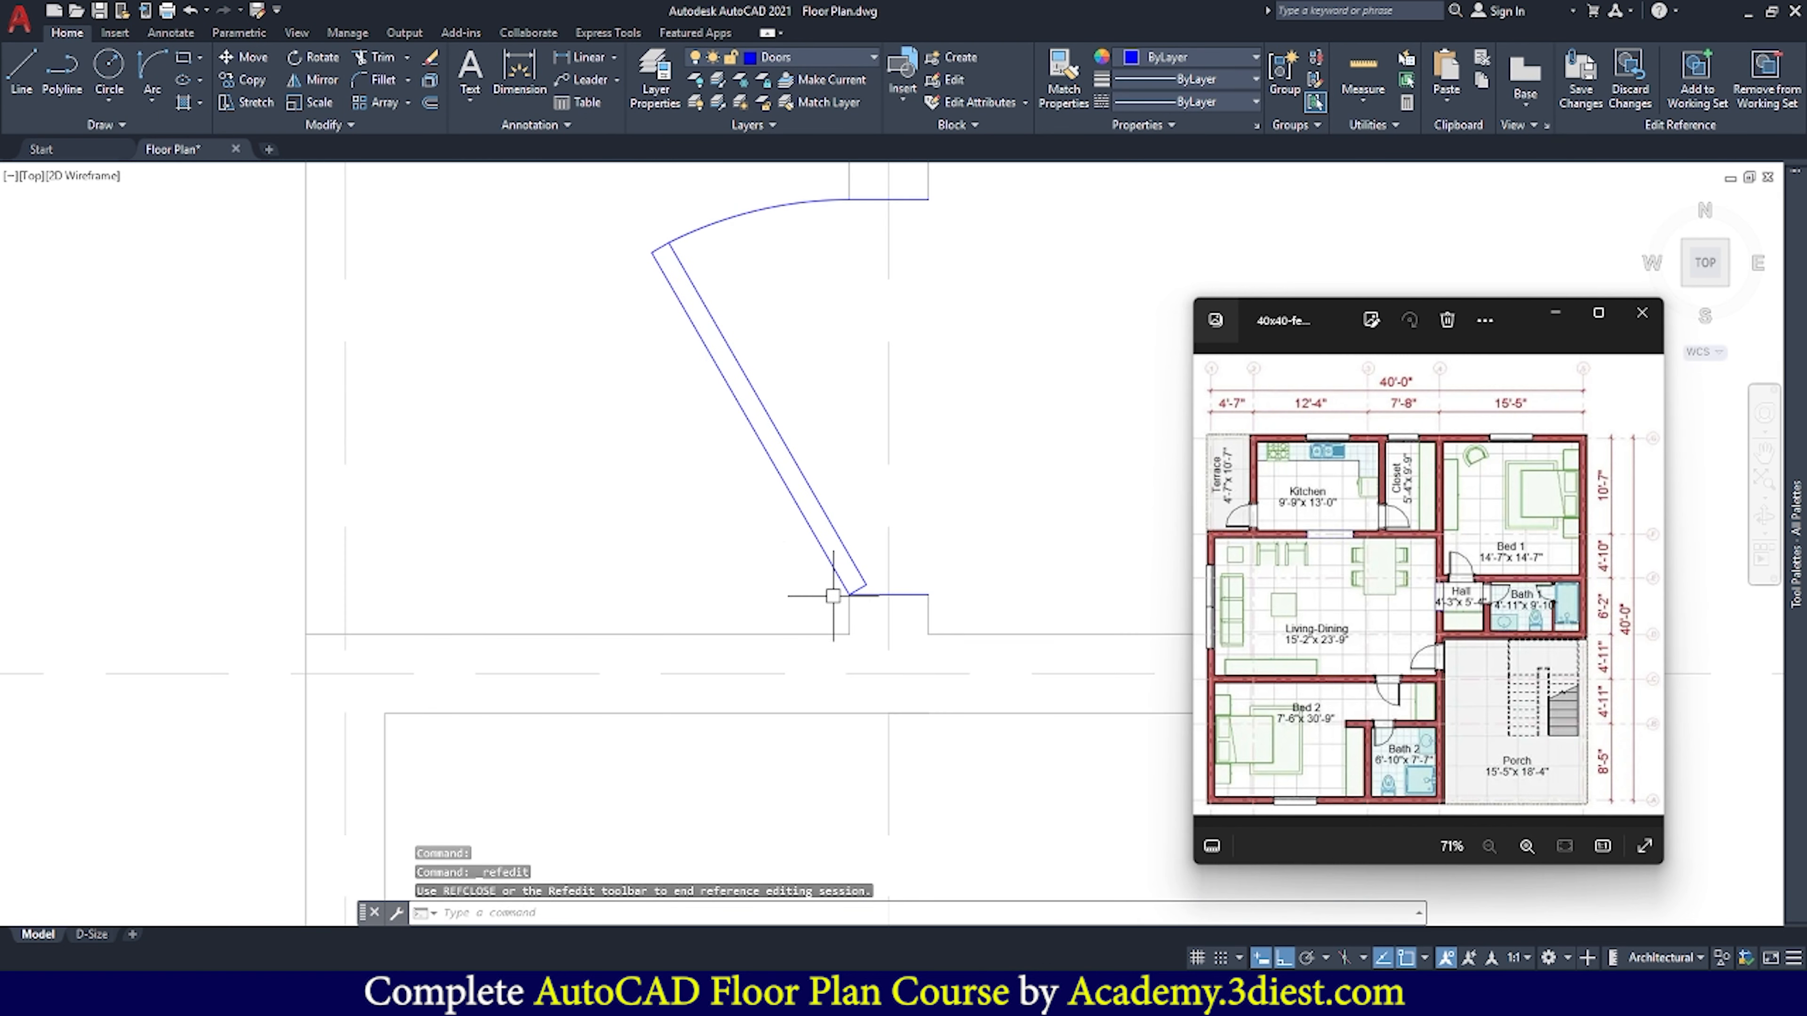
click(793, 501)
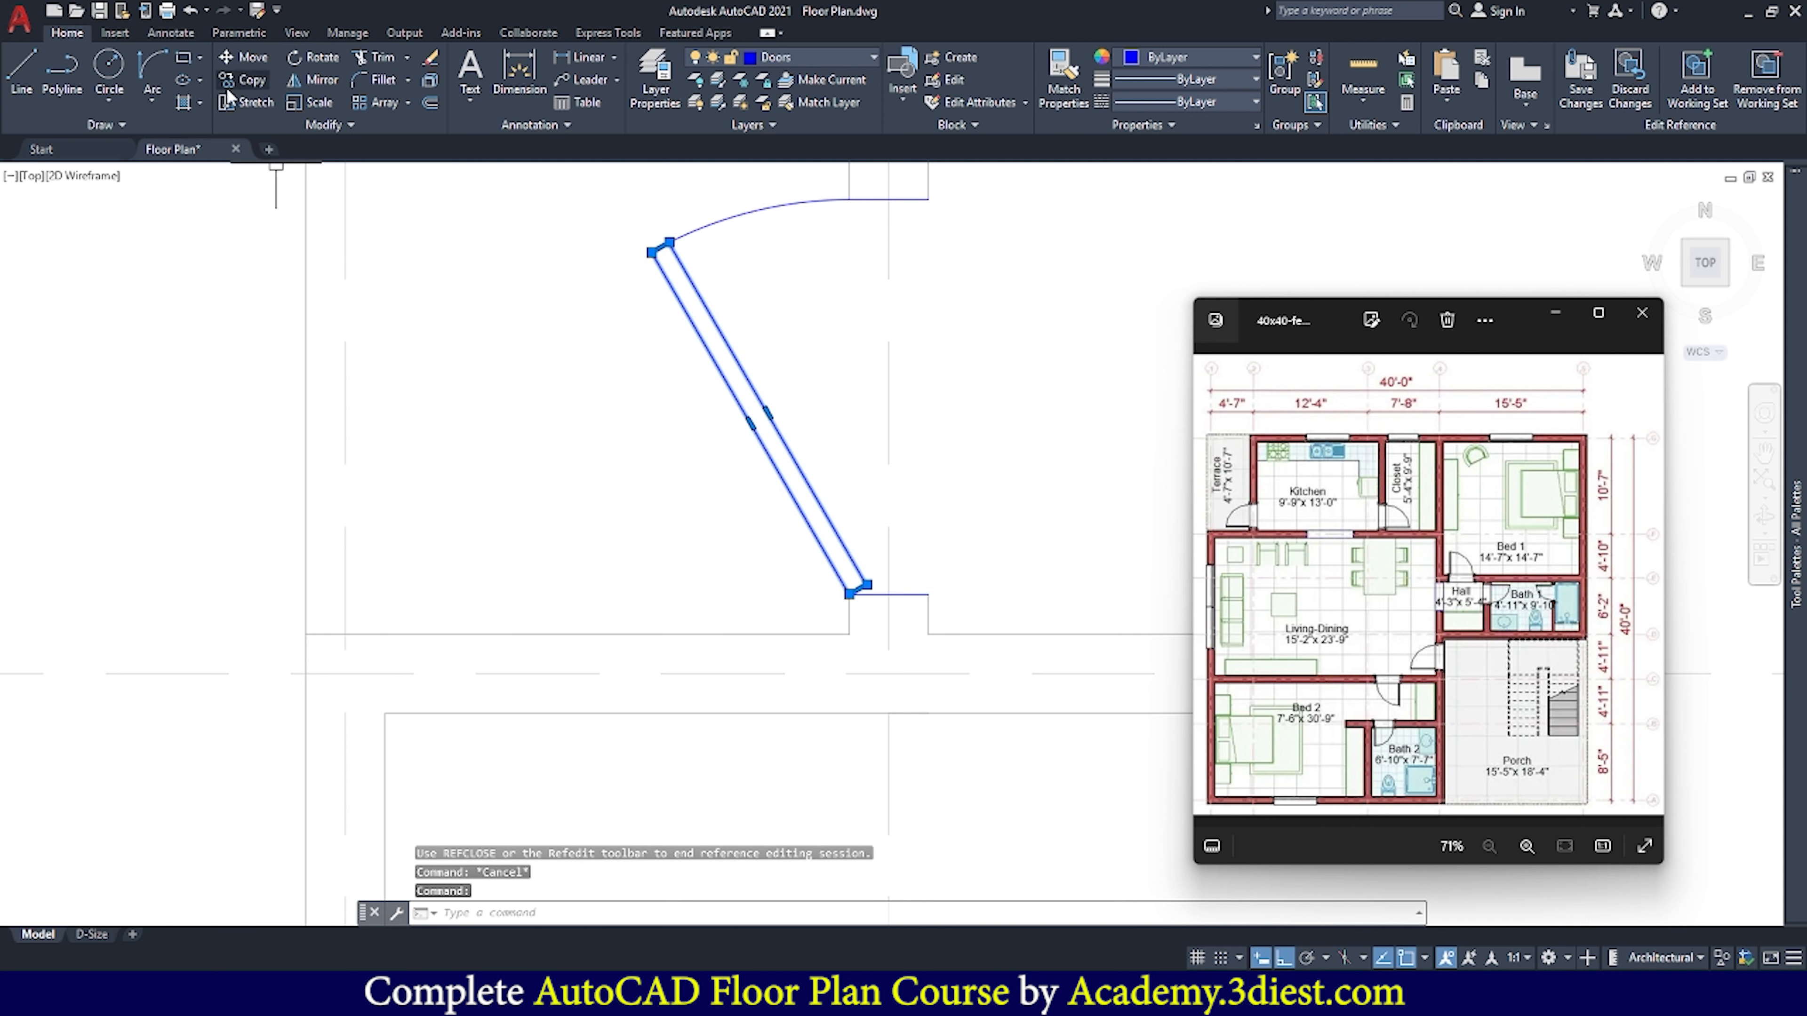
click(324, 62)
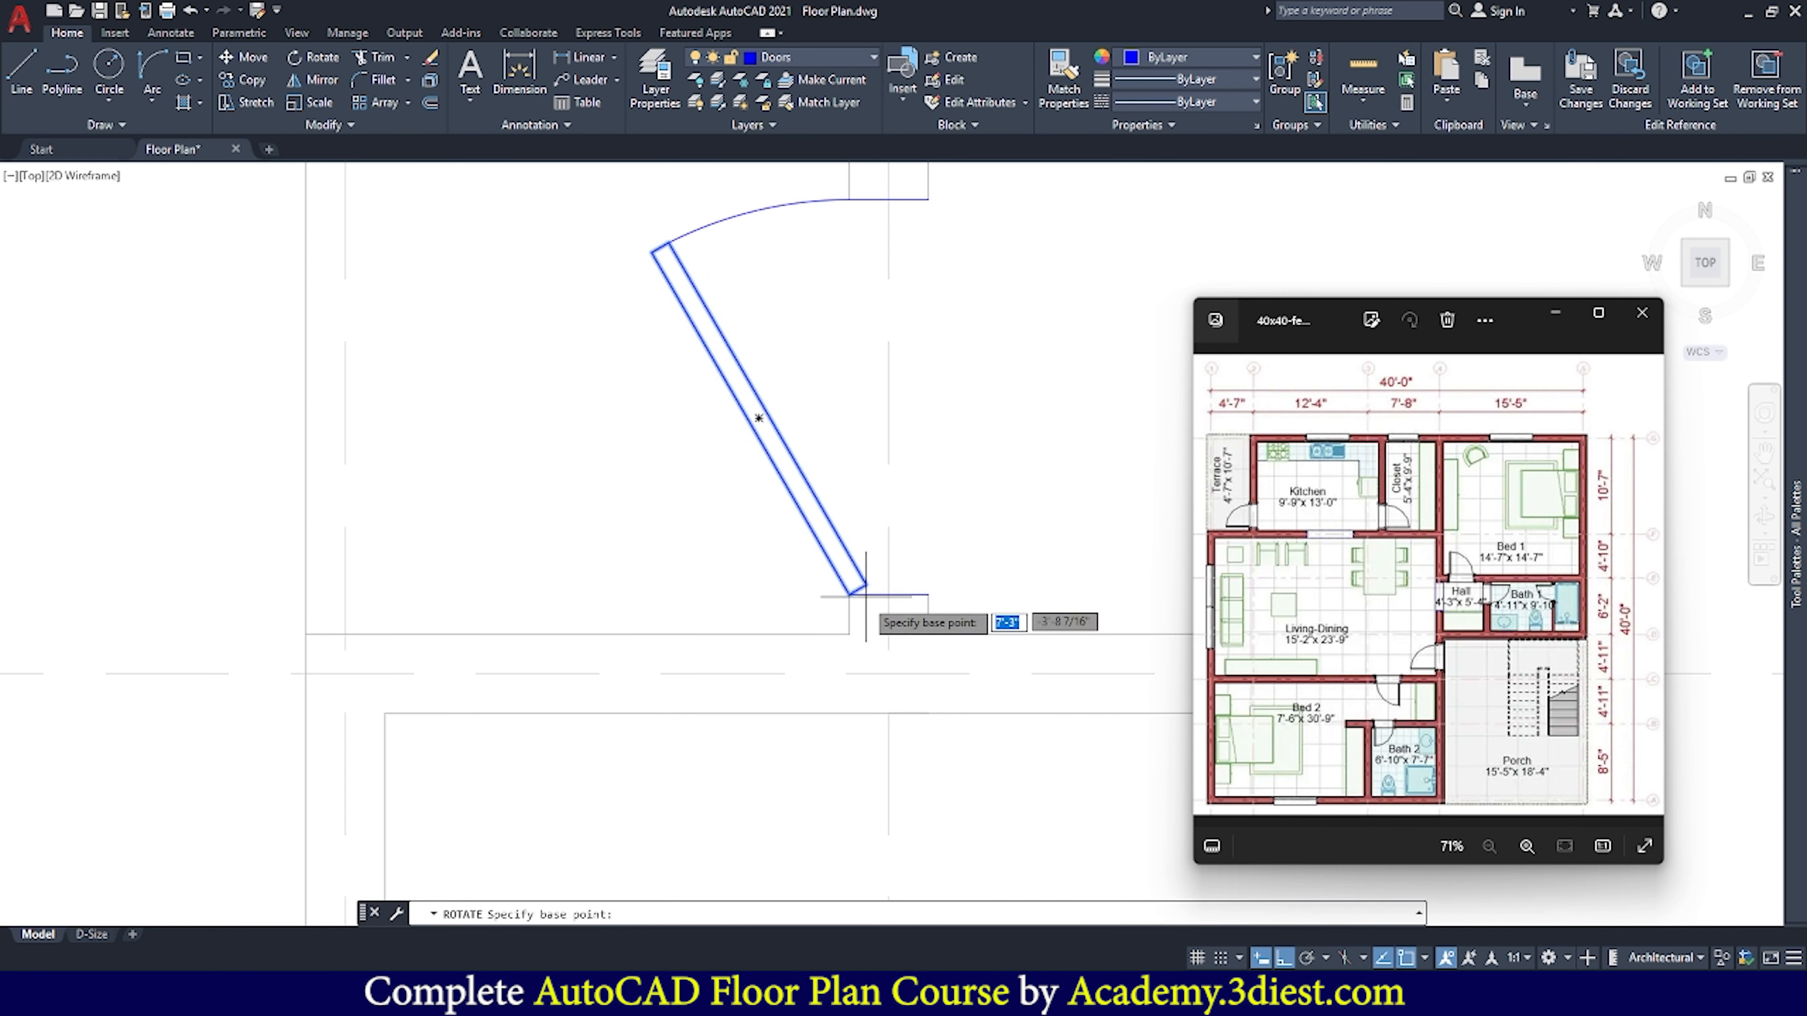
scroll(817, 616, up, 3)
click(839, 484)
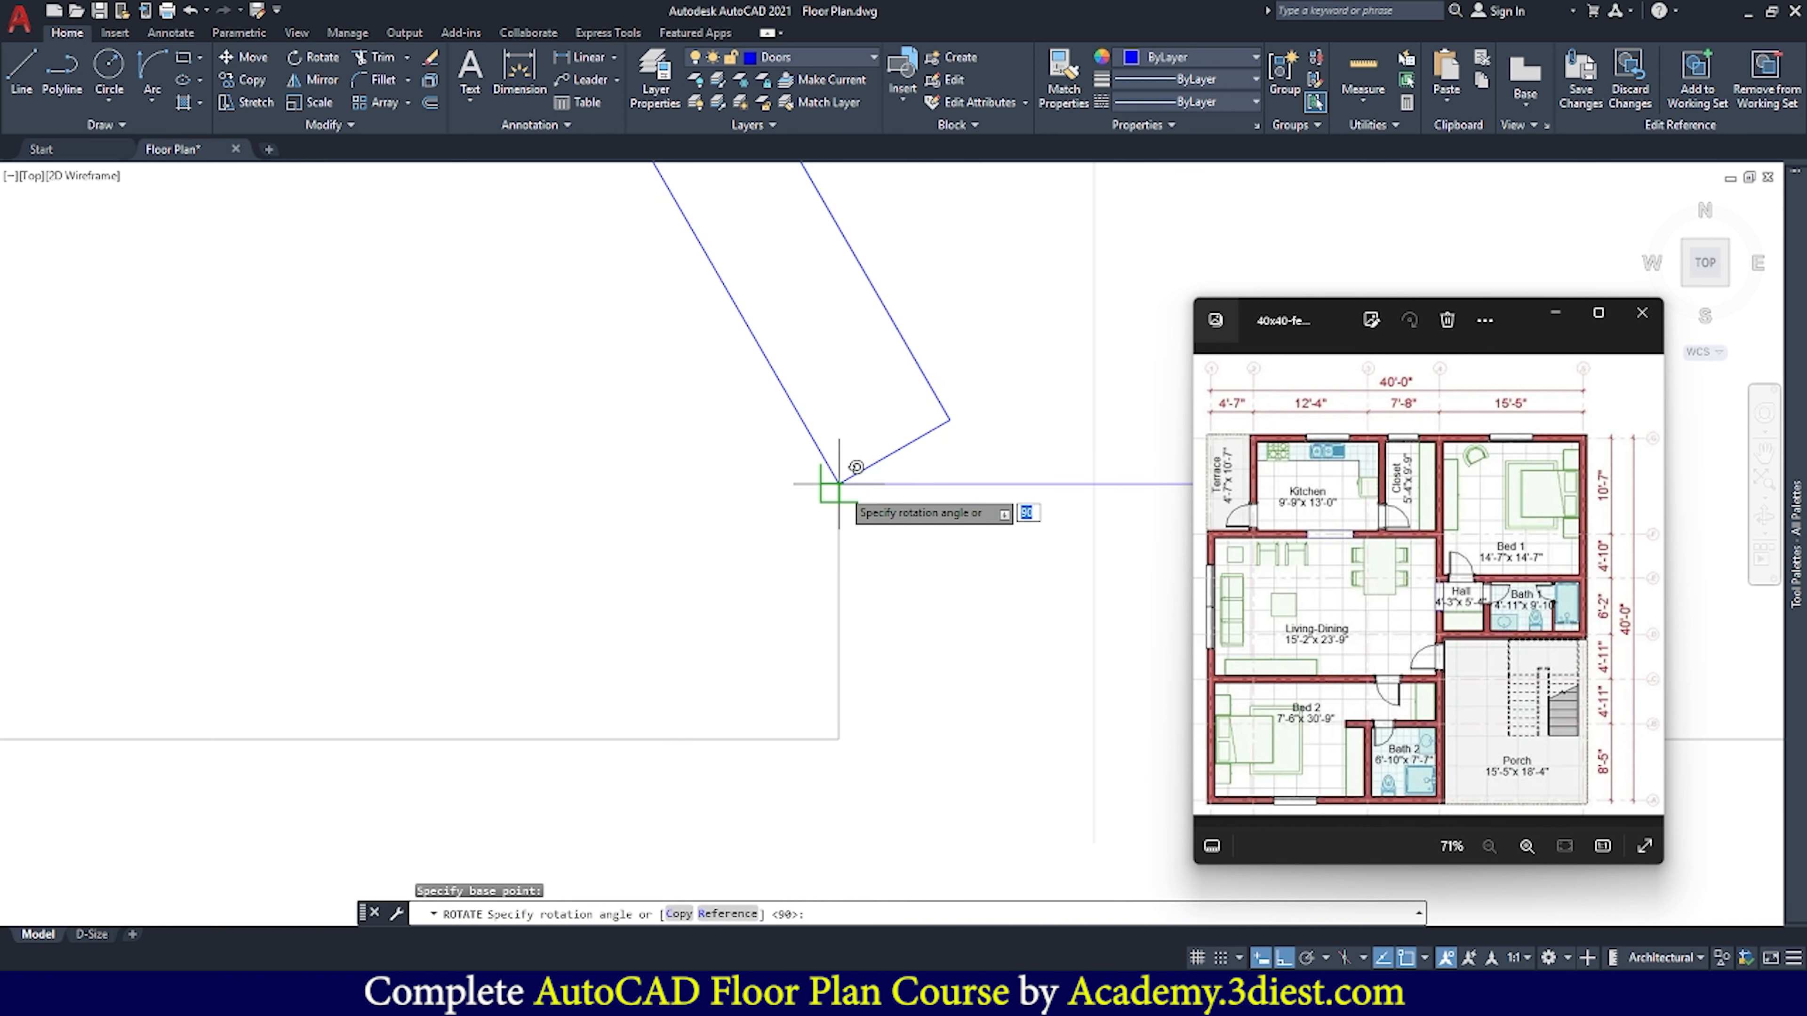
scroll(859, 555, down, 3)
scroll(859, 556, down, 2)
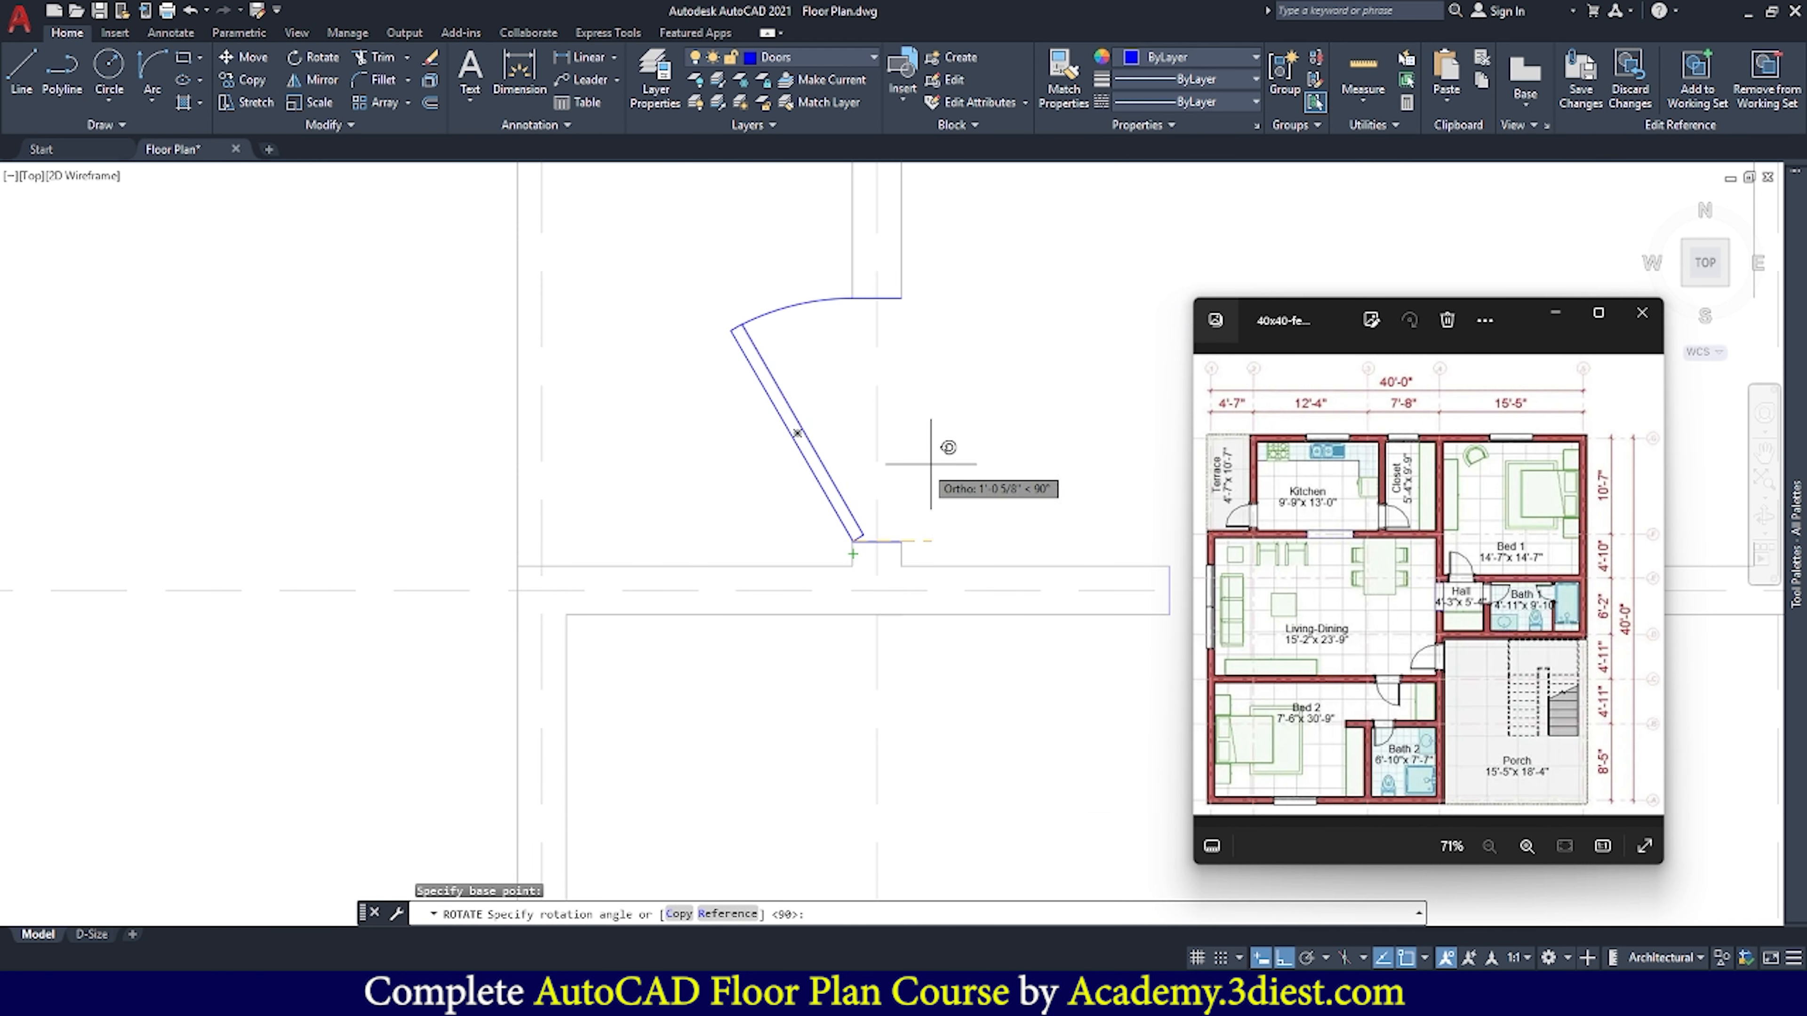
text(60)
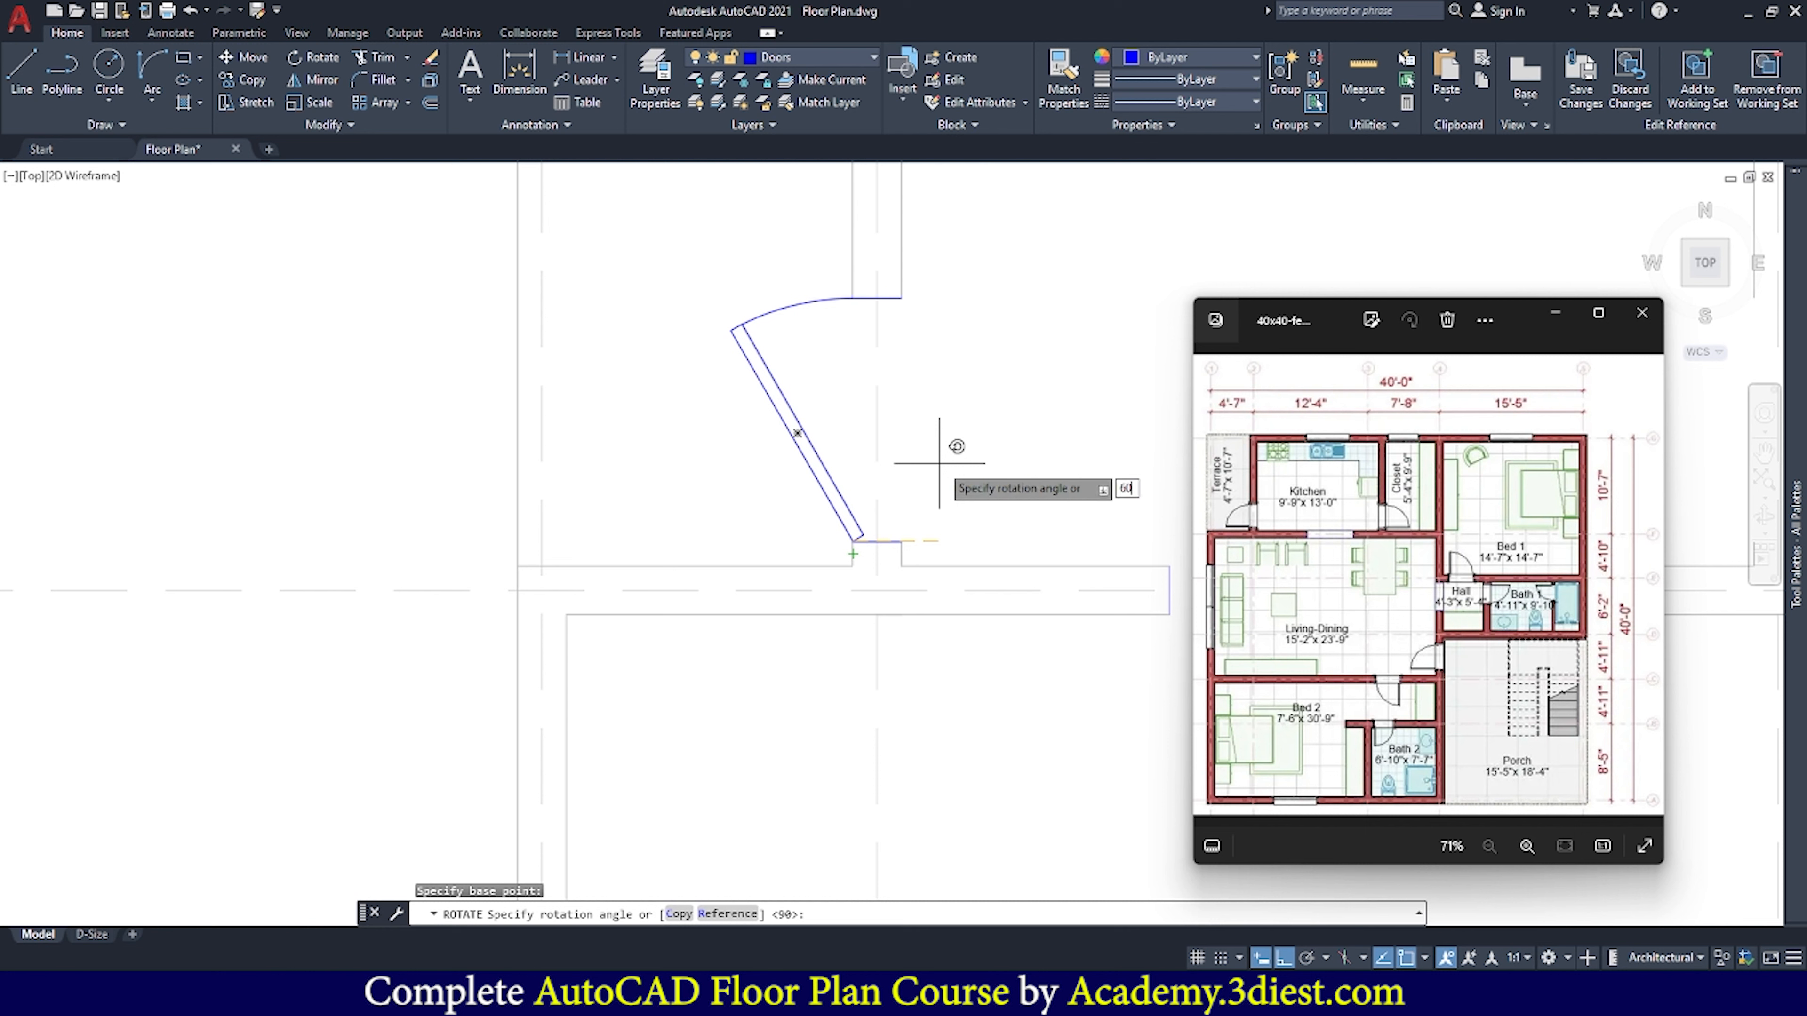
key(Return)
key(Escape)
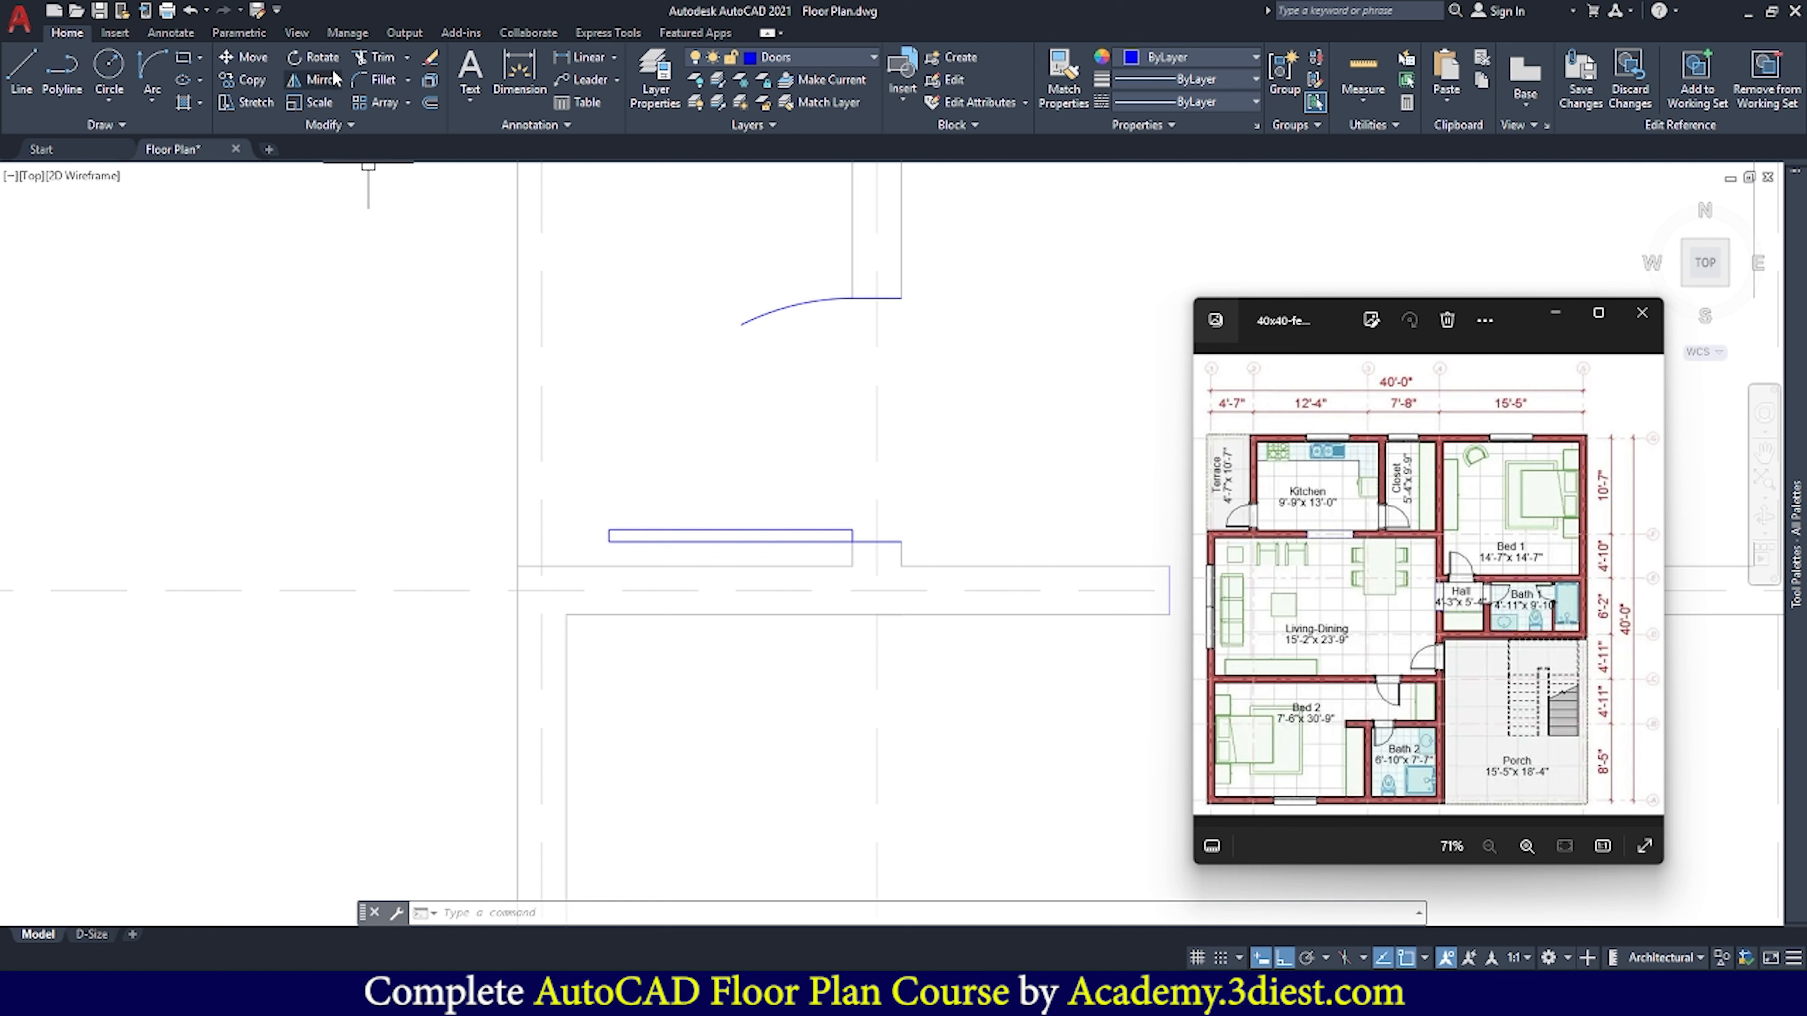
Extend the door's swing arc down past the free end of the leaf to the wall line
click(405, 58)
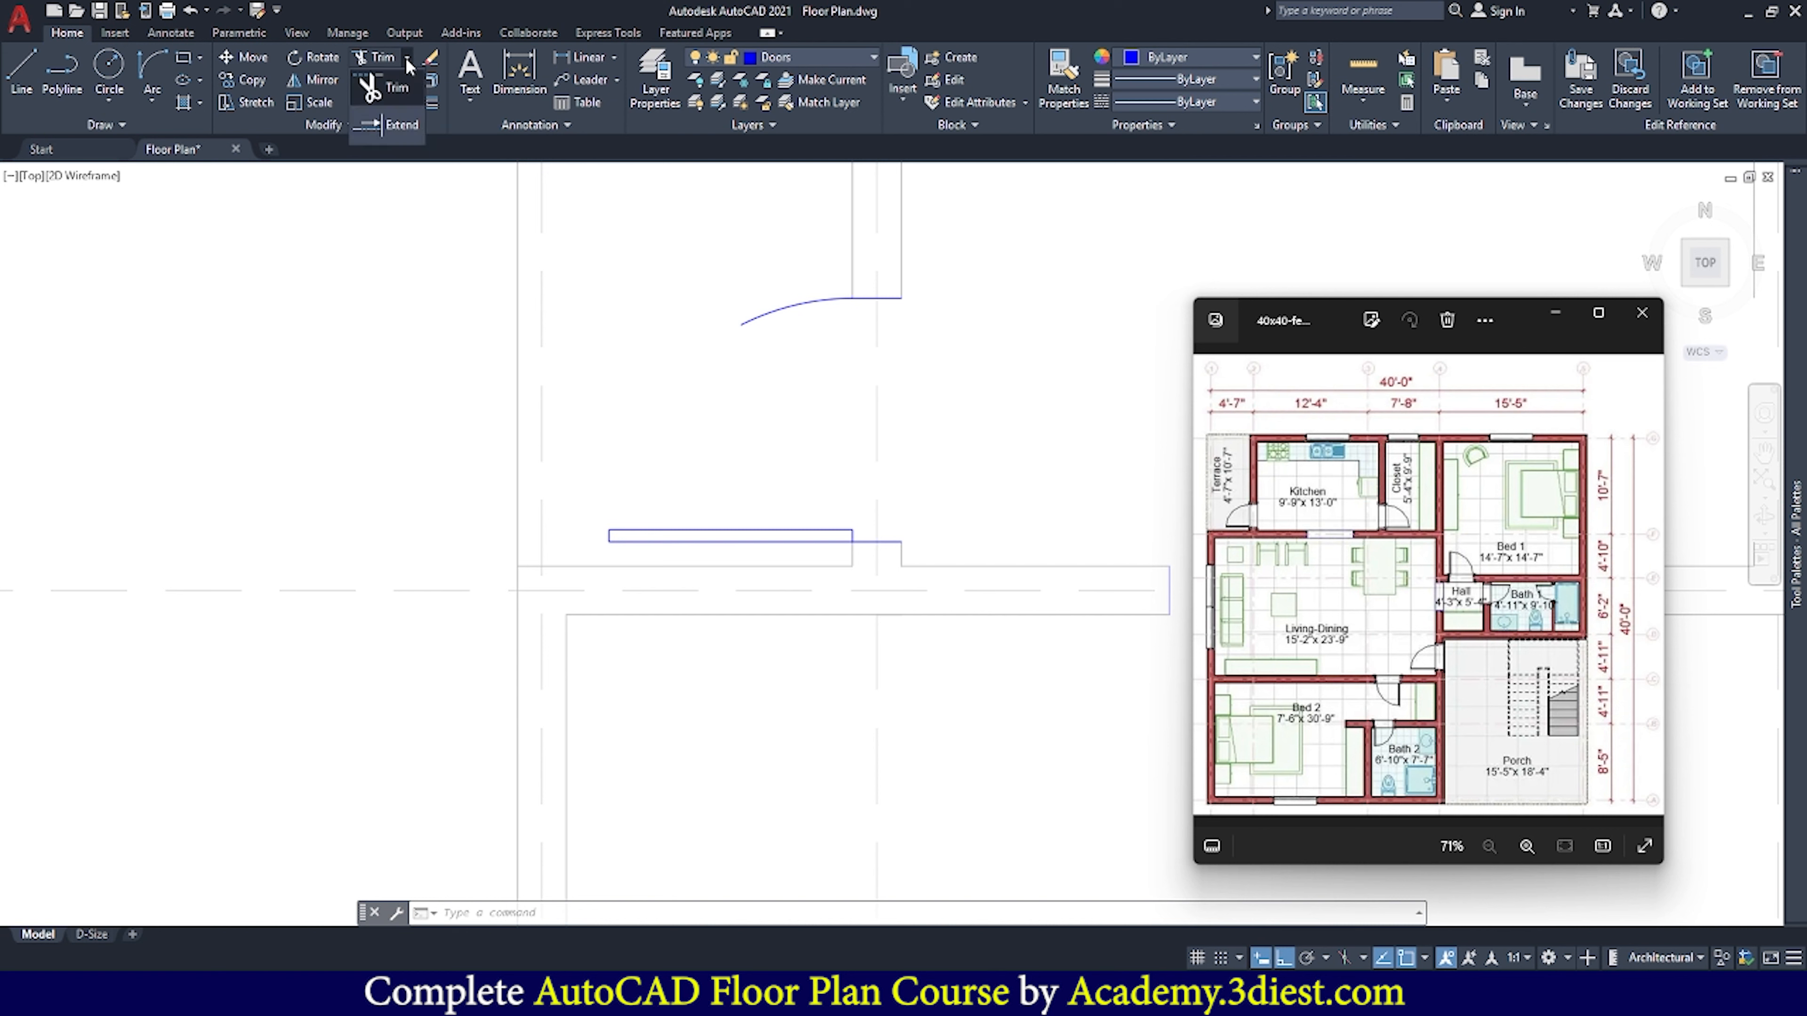
click(402, 128)
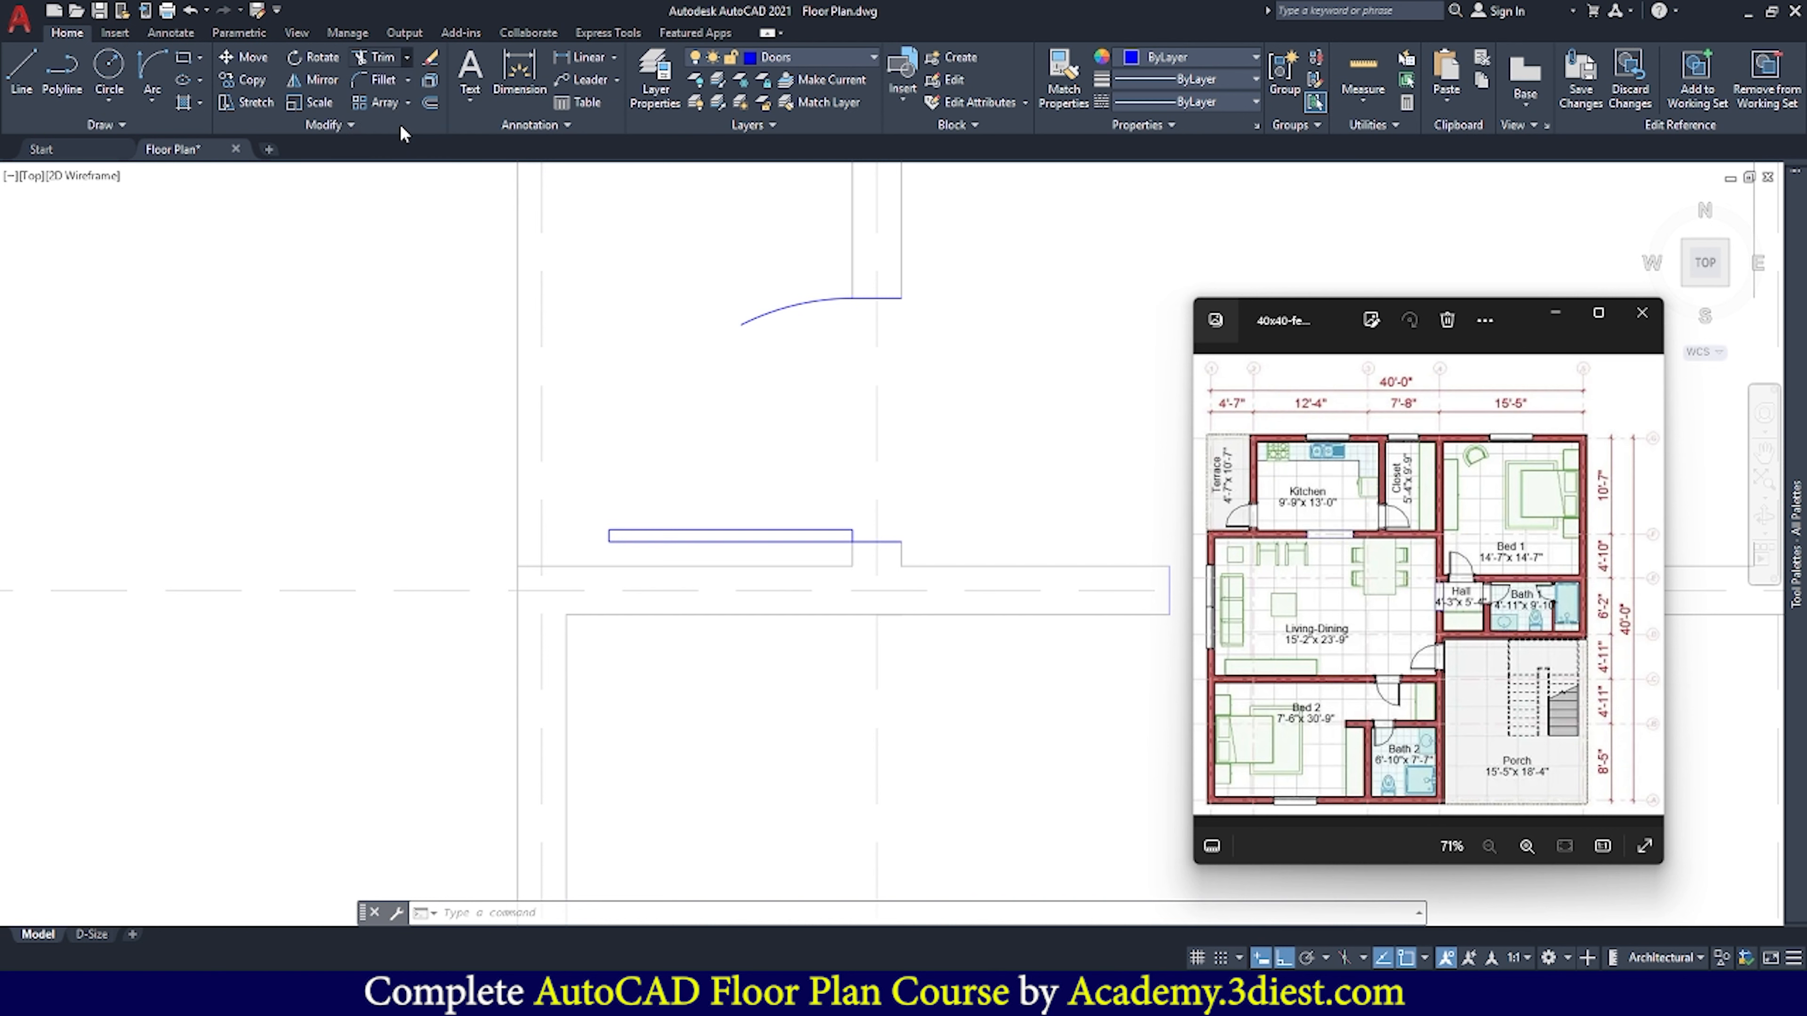
click(755, 322)
key(Escape)
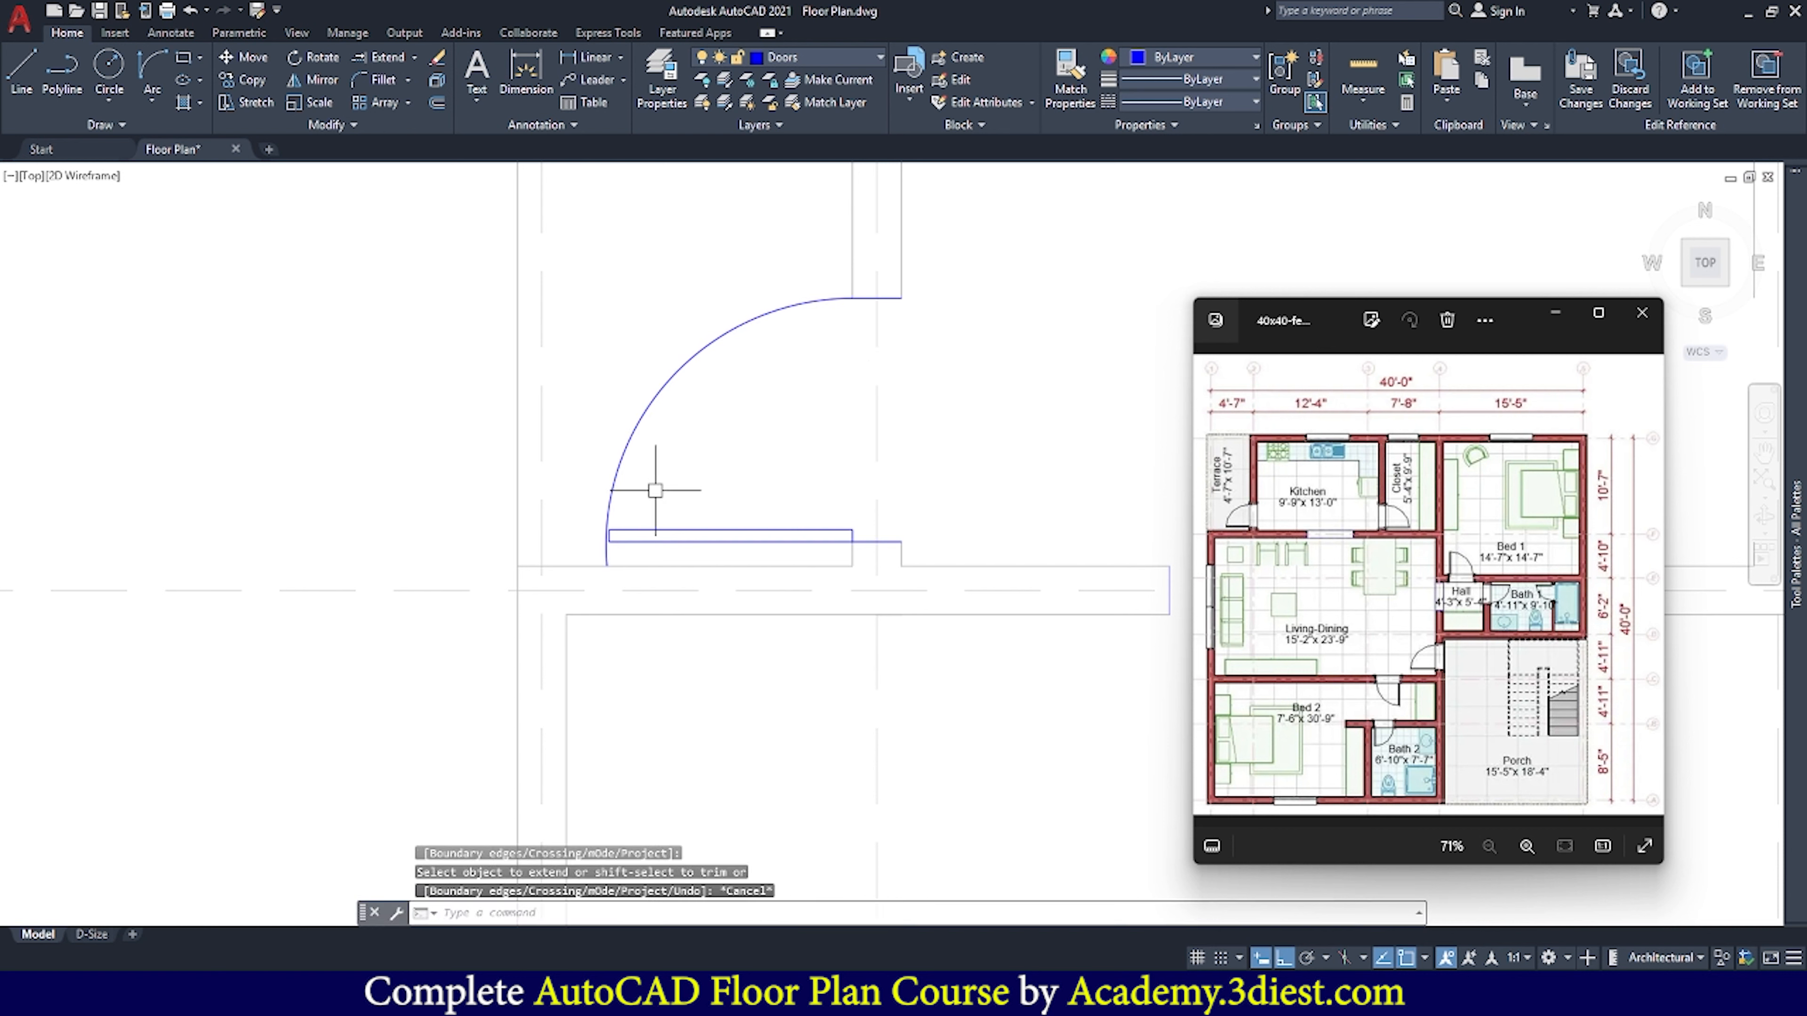
Stretch the lower end of the swing arc back to the upper corner of the door leaf's free end
scroll(608, 544, up, 5)
scroll(594, 548, up, 2)
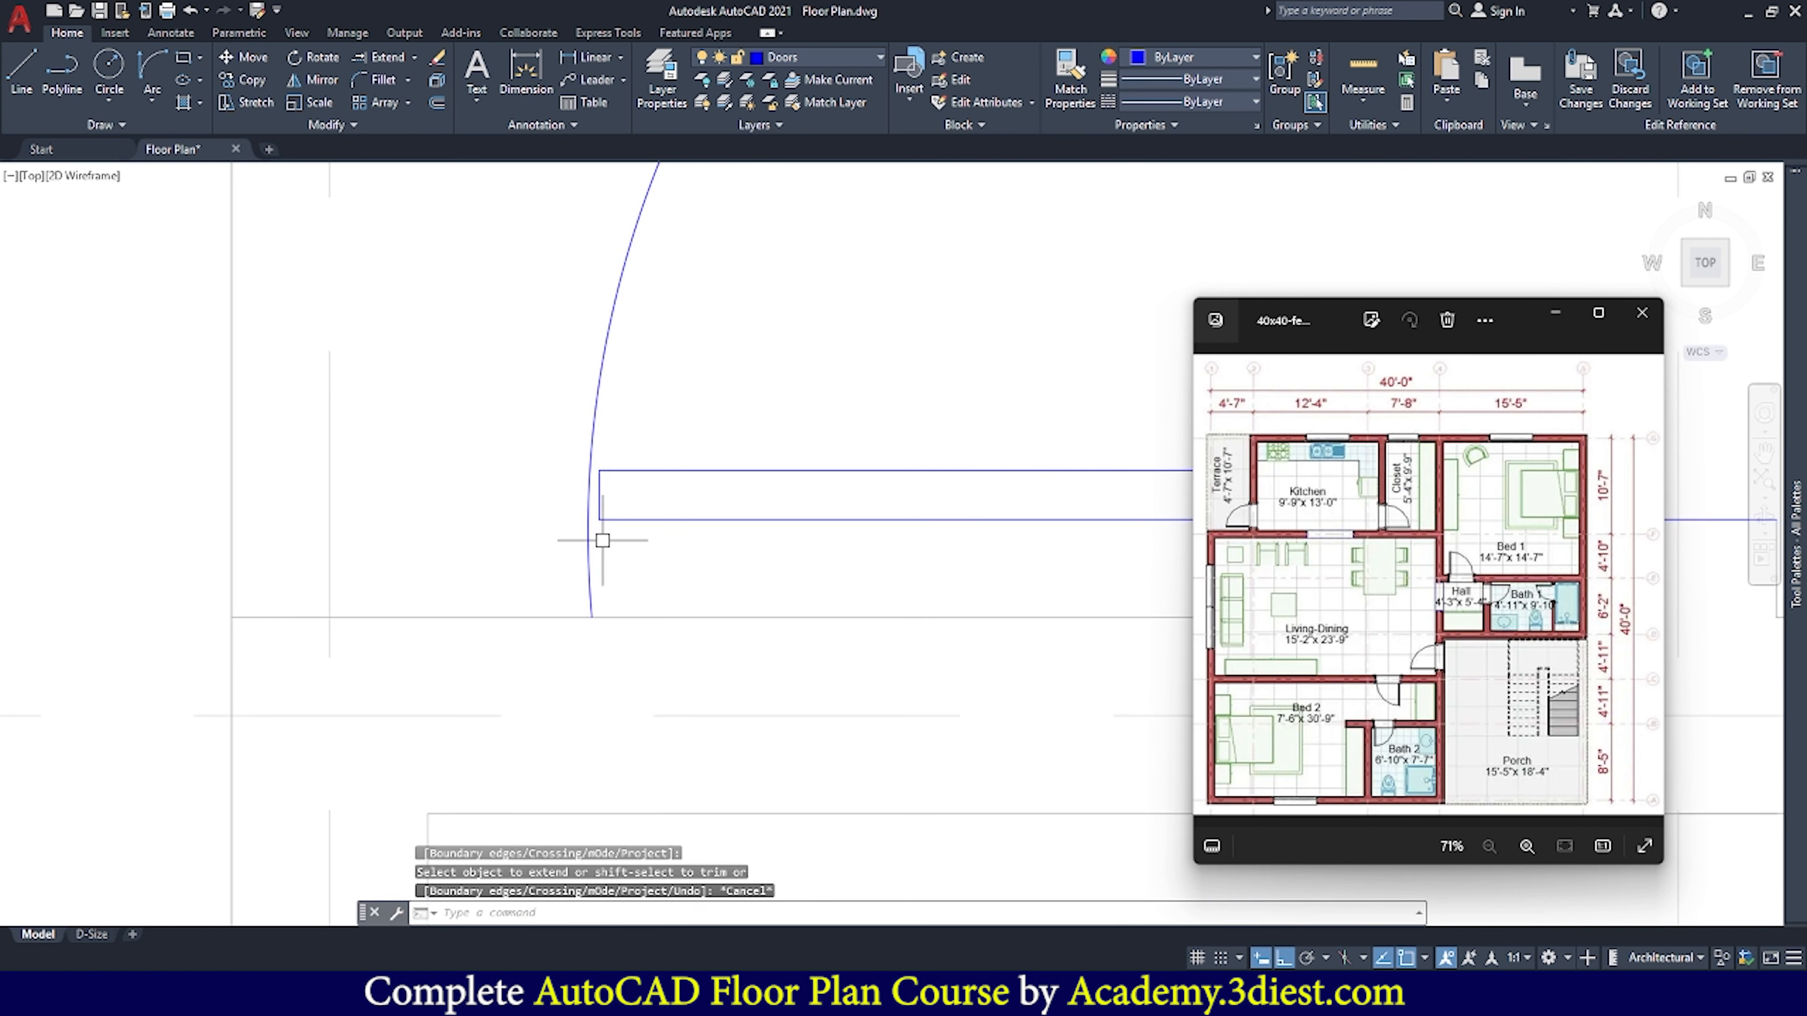
click(589, 530)
click(592, 617)
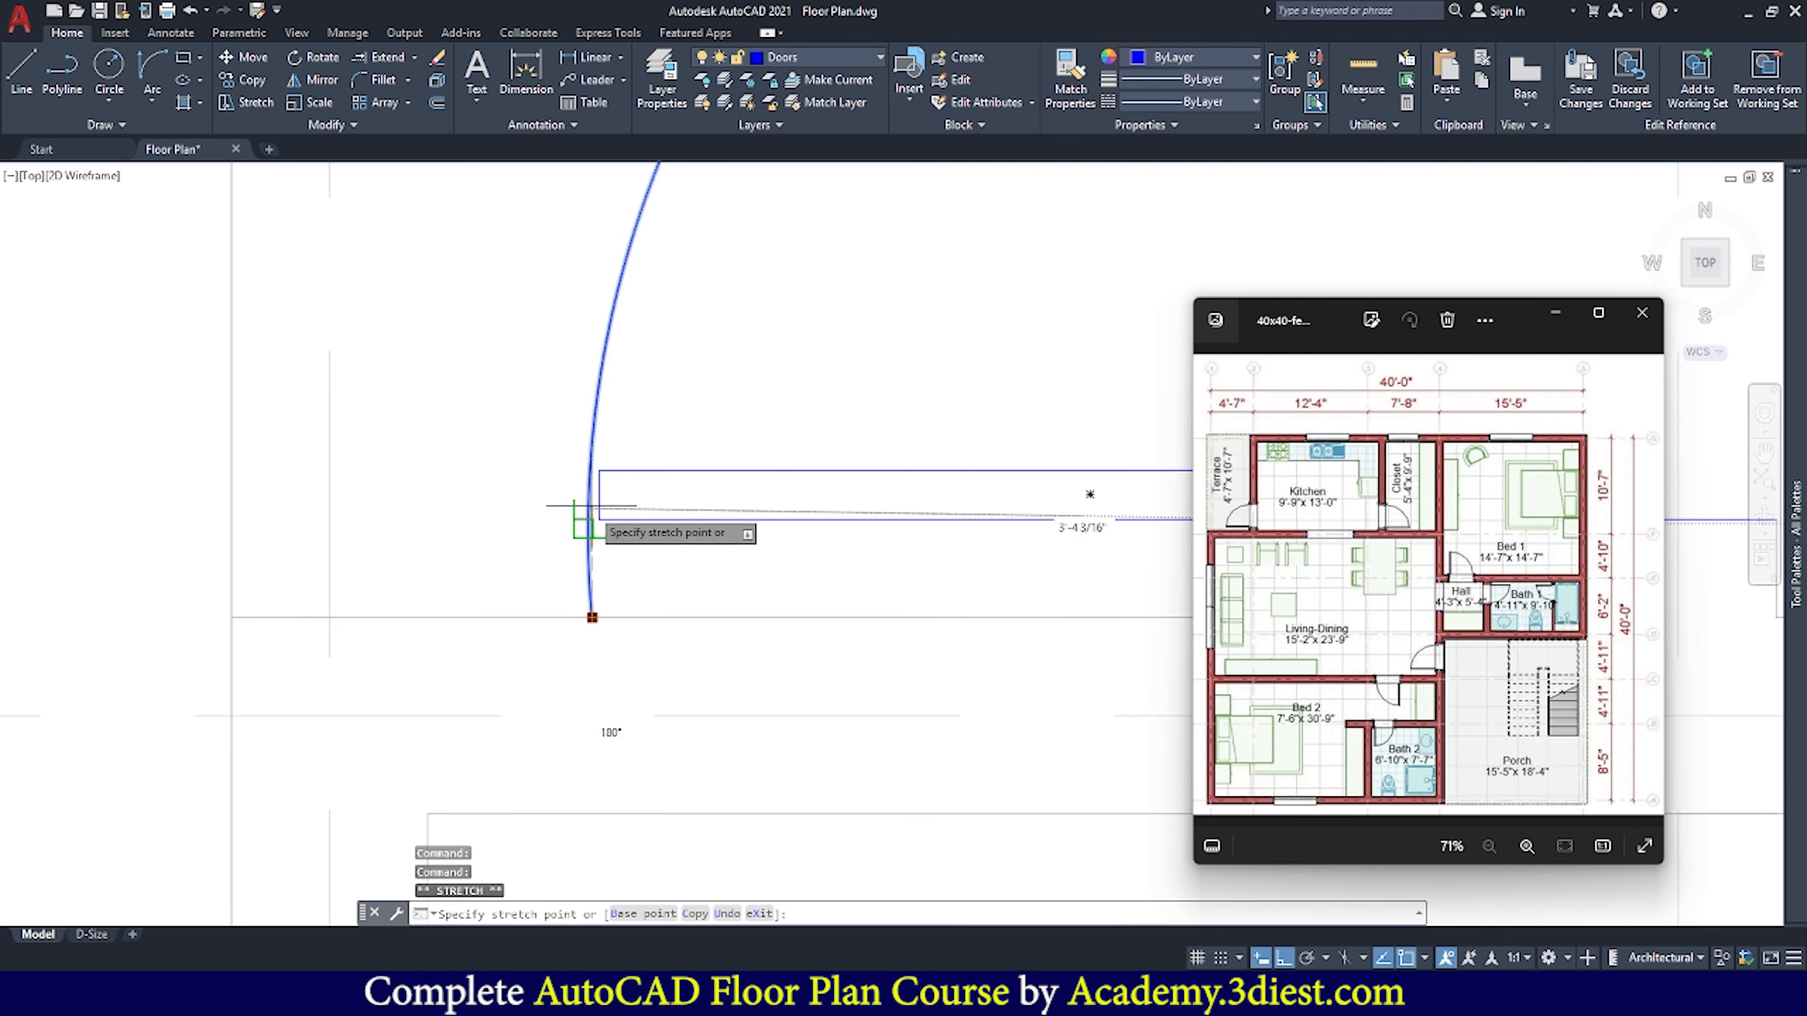
key(Escape)
scroll(630, 525, down, 3)
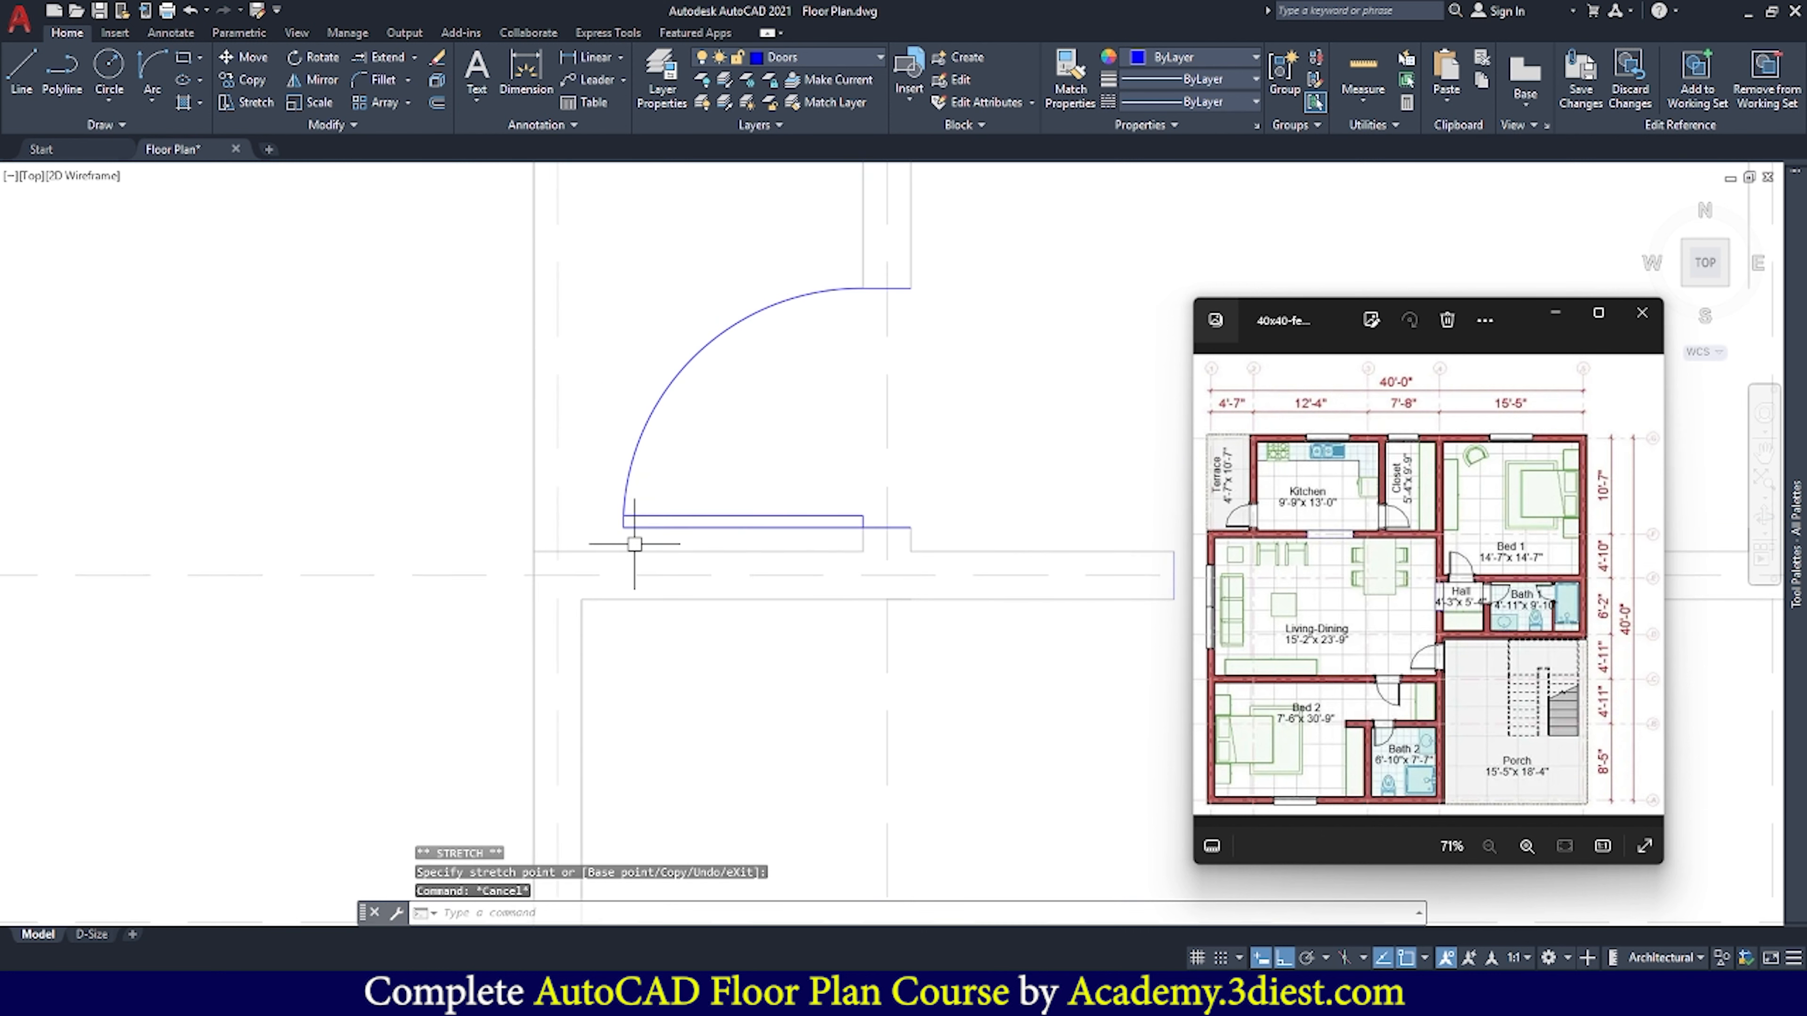
scroll(741, 407, up, 3)
click(710, 390)
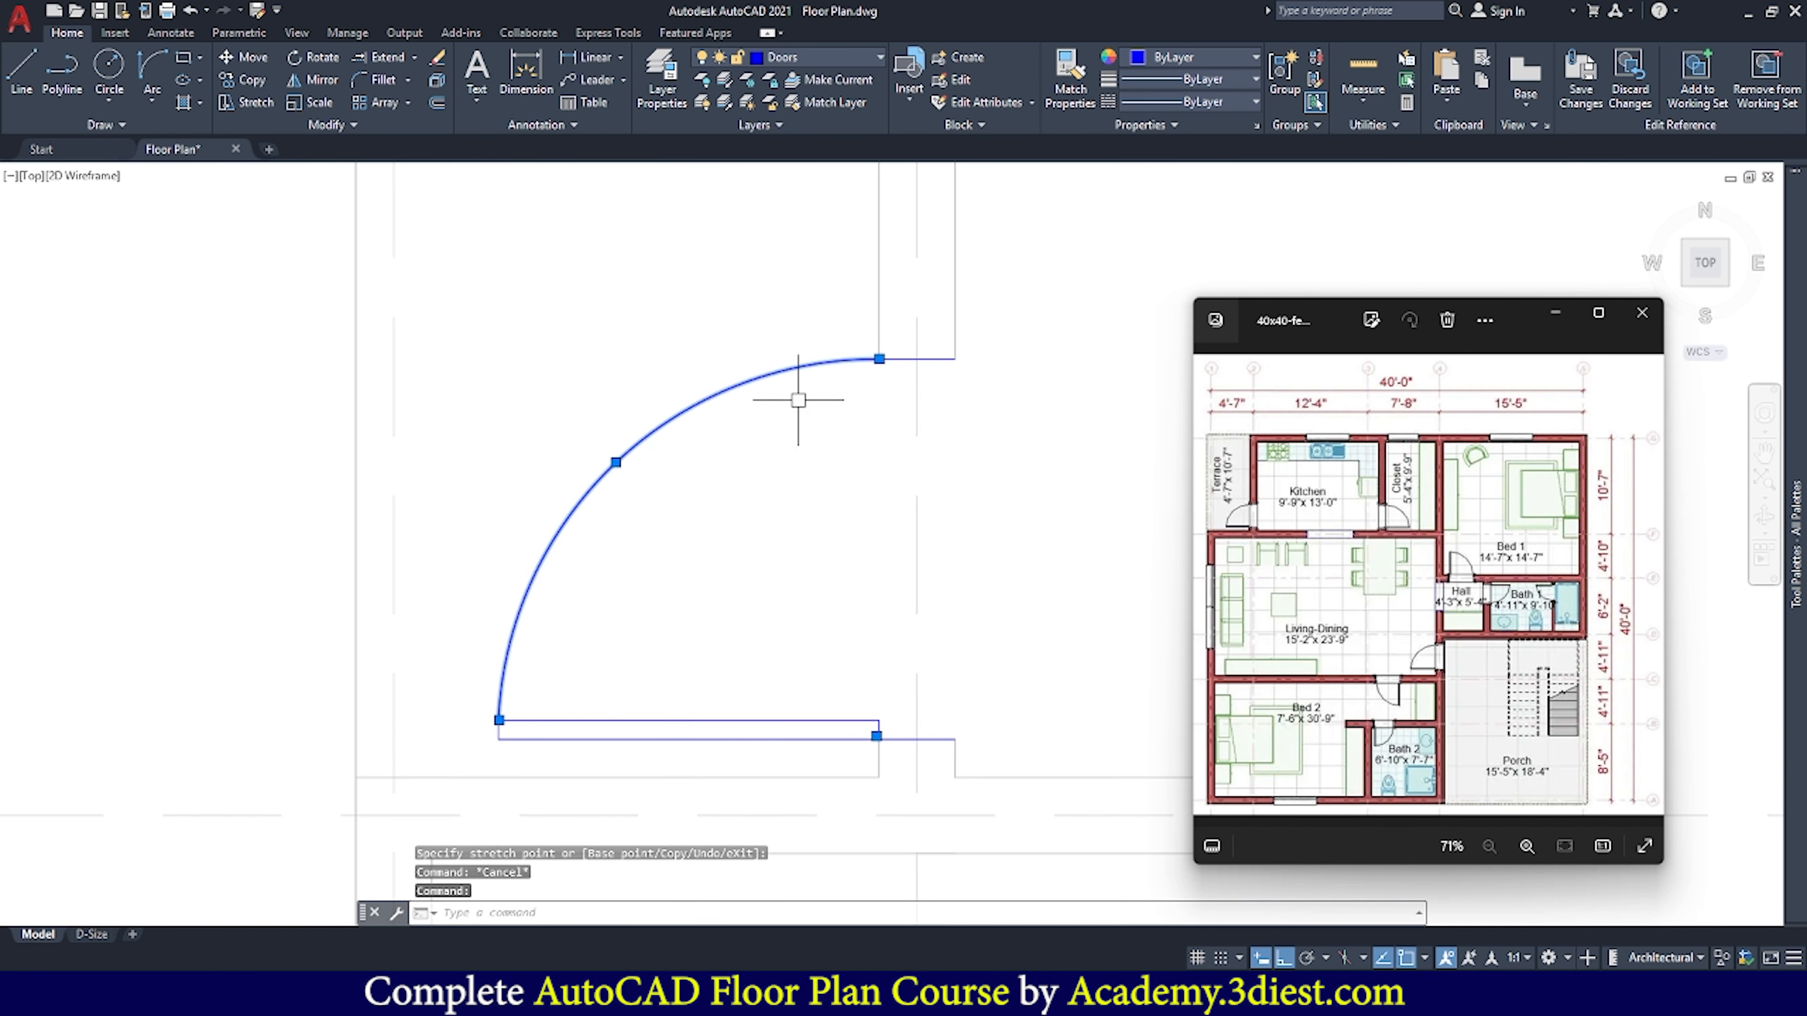
key(Escape)
scroll(714, 353, down, 3)
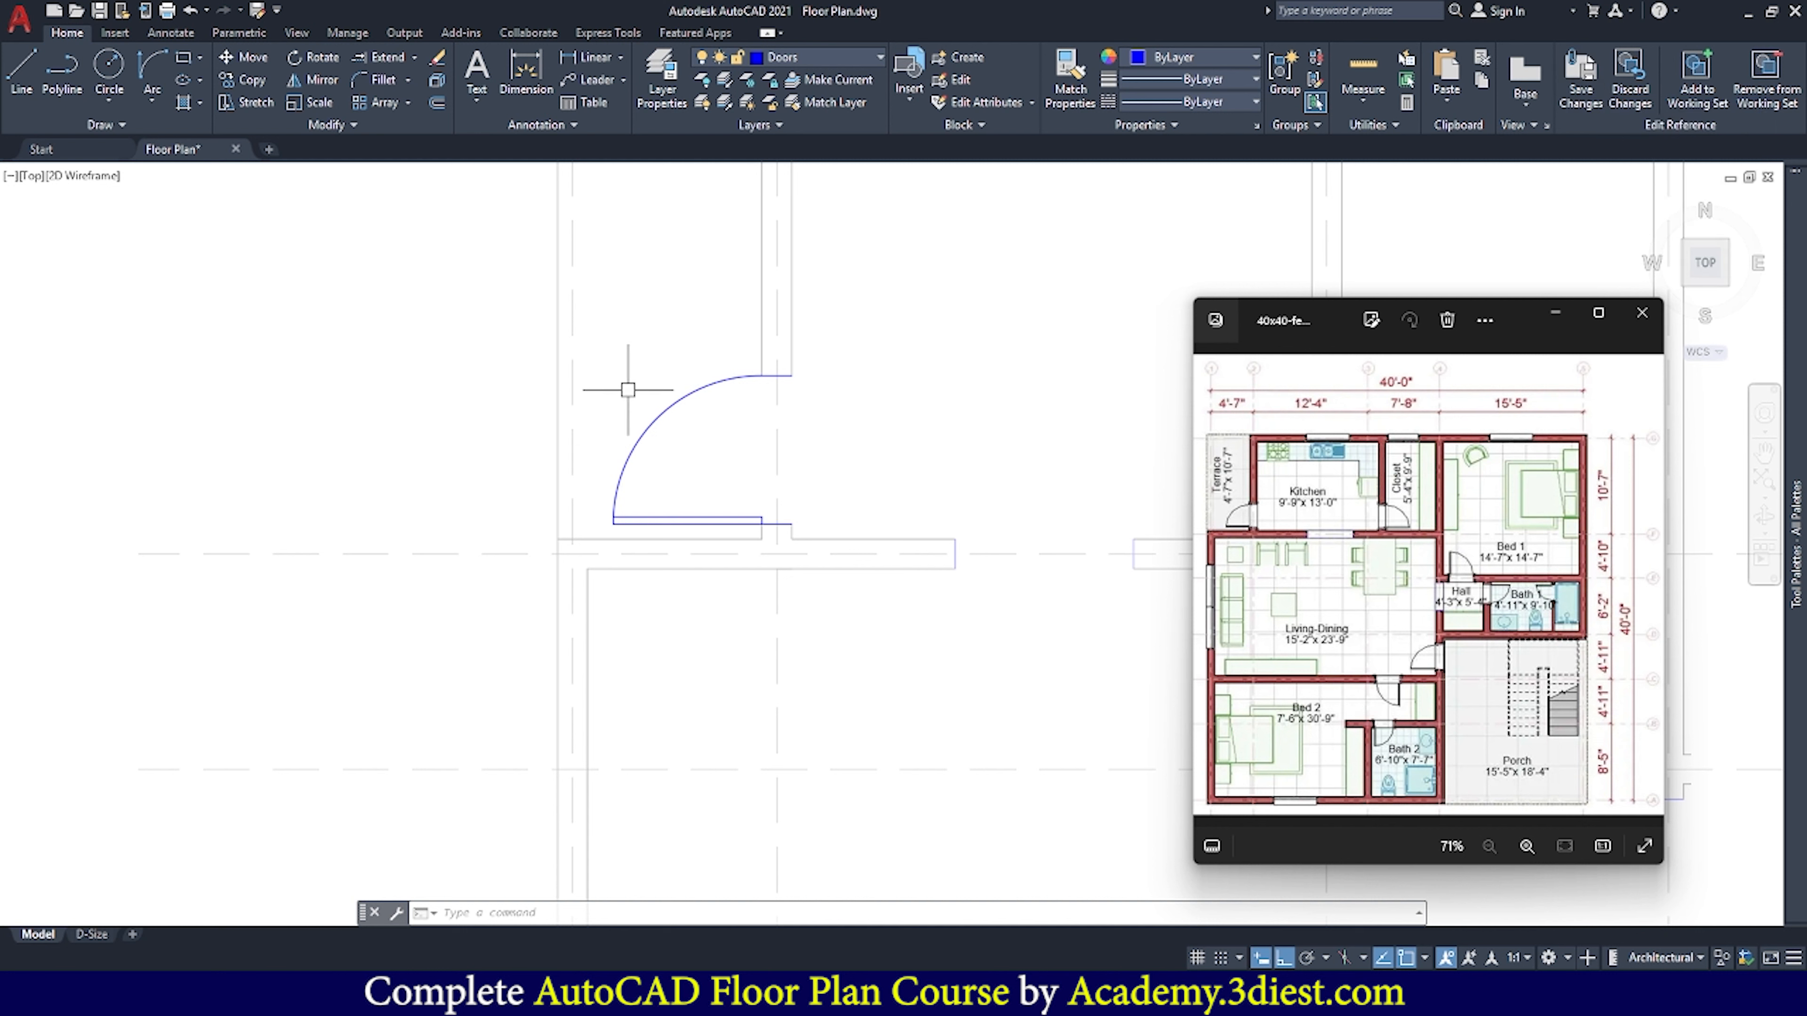
Save the in-place edits back to the Door block and check the doors across the floor plan
click(1581, 98)
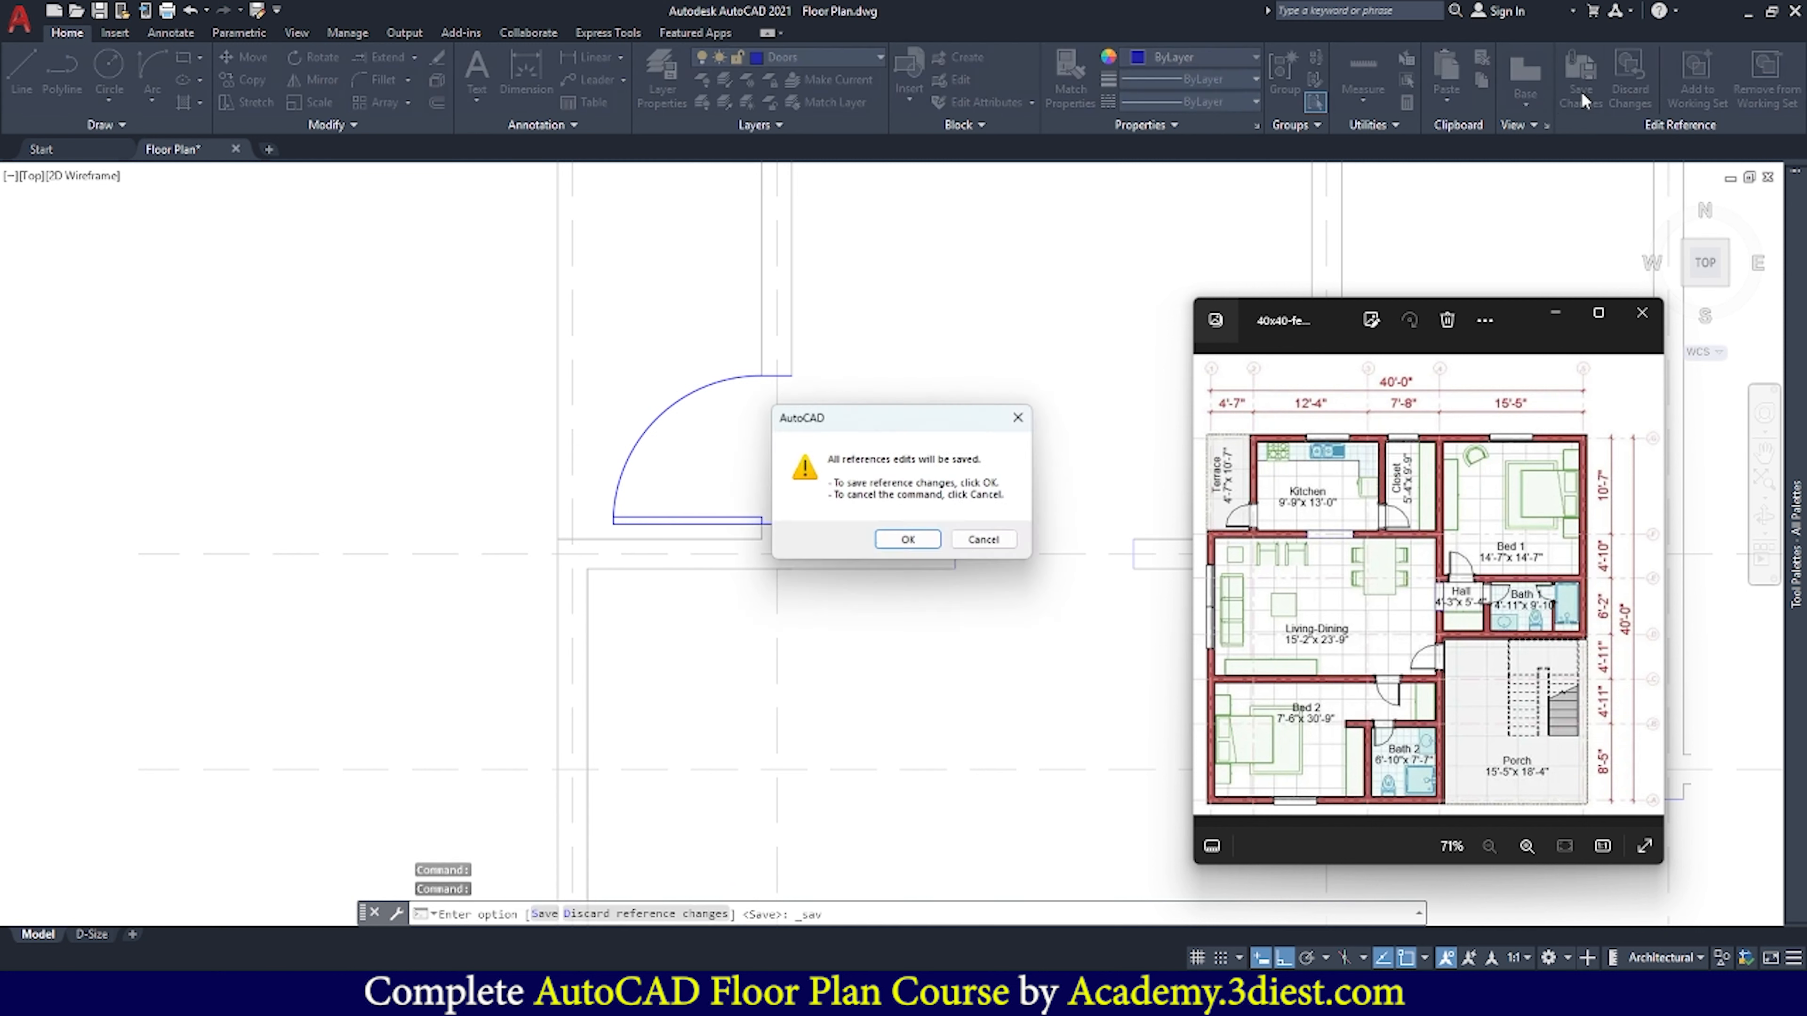
click(909, 543)
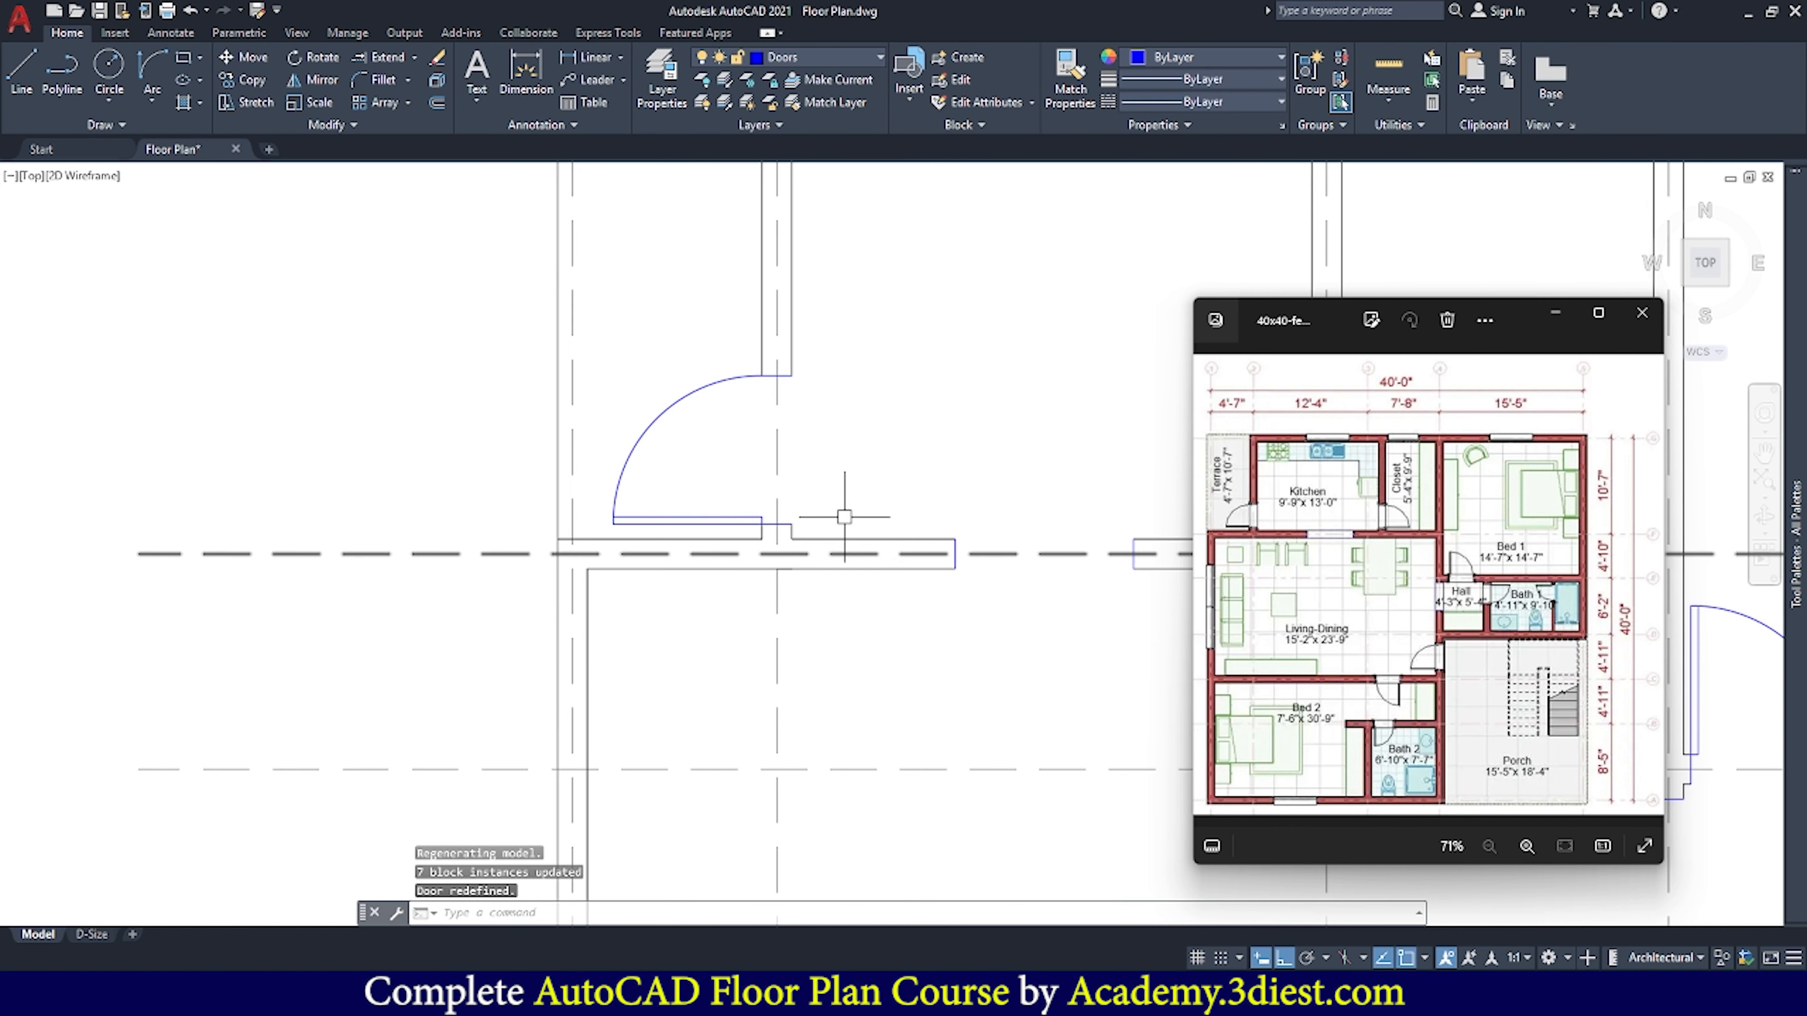
scroll(571, 464, down, 5)
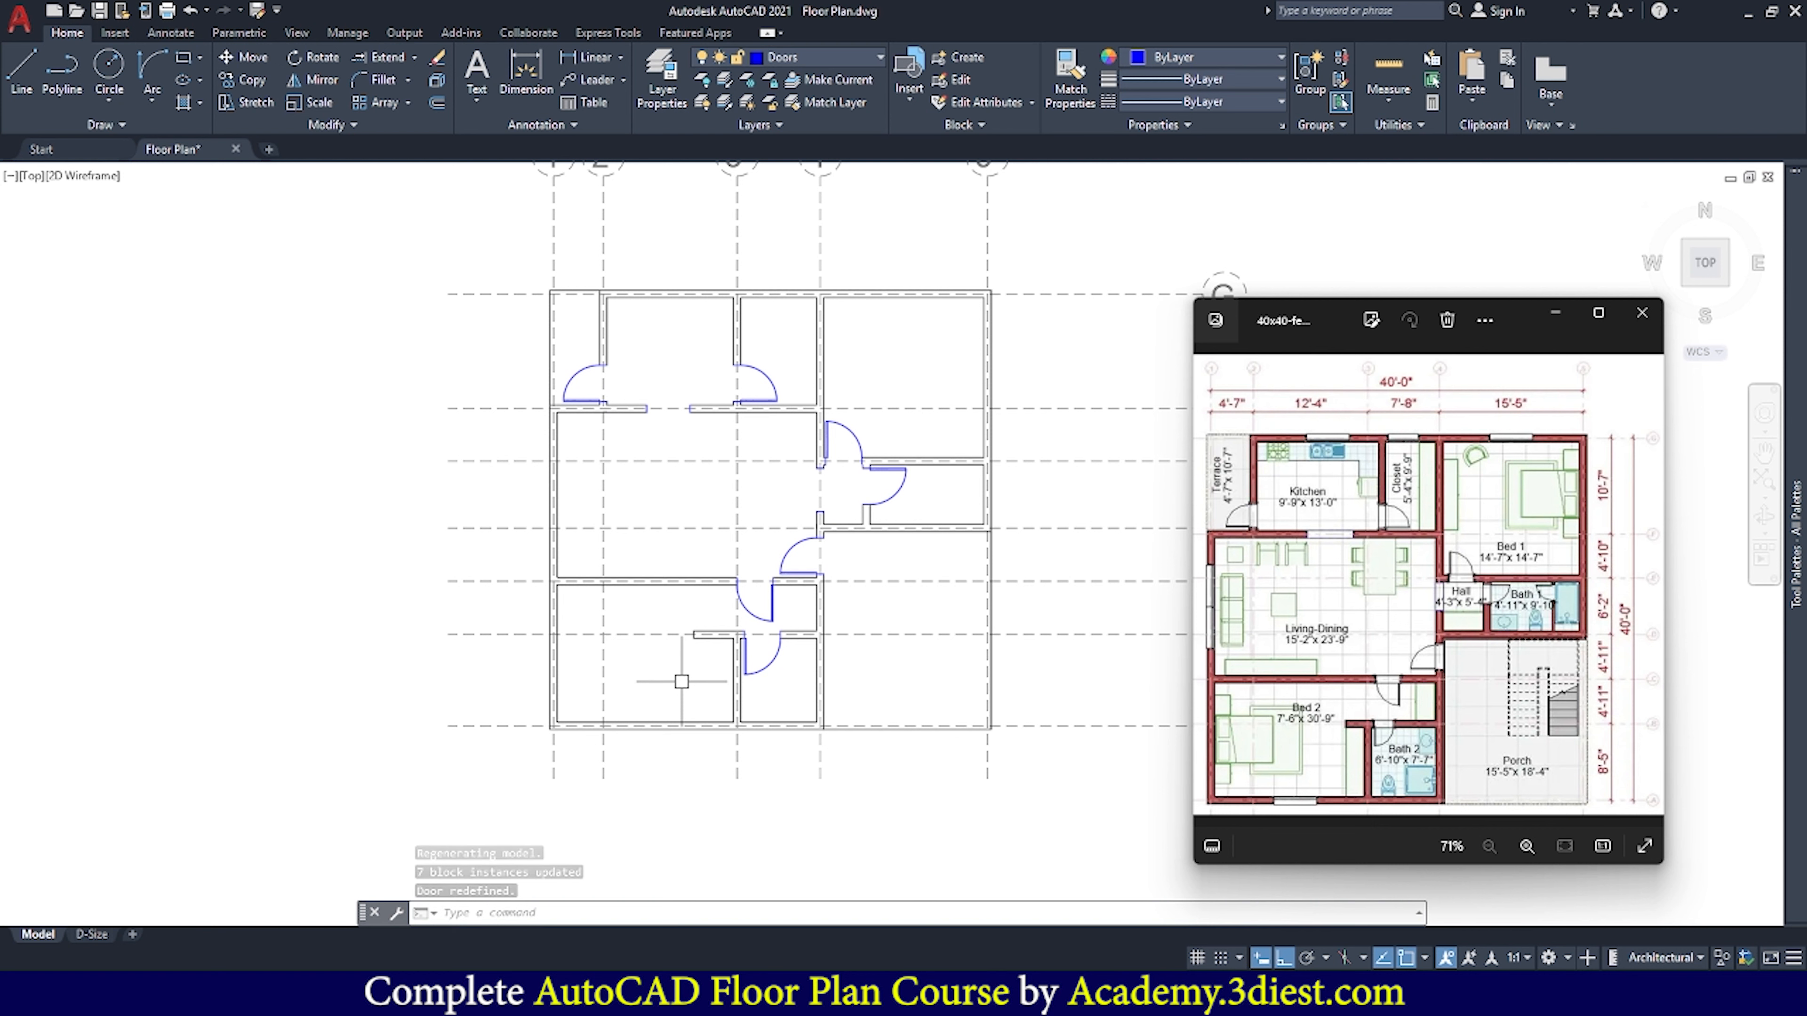
scroll(561, 562, up, 2)
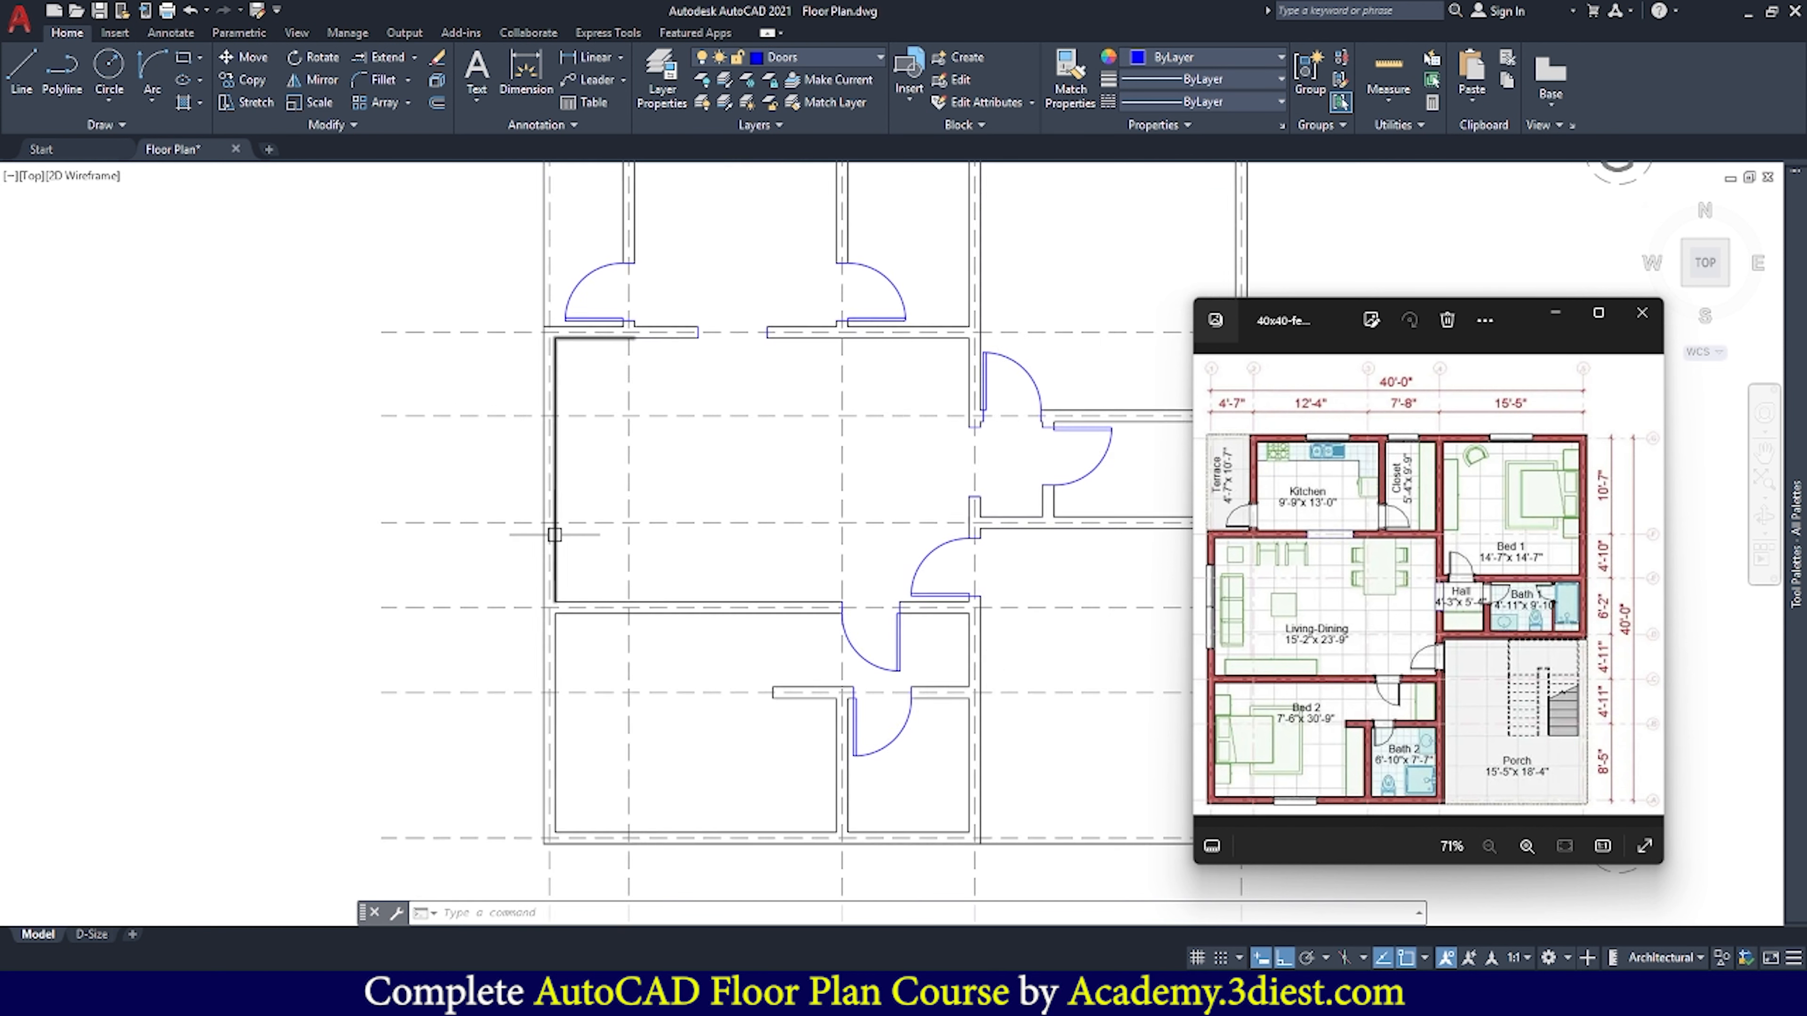
scroll(597, 580, down, 2)
scroll(735, 524, up, 2)
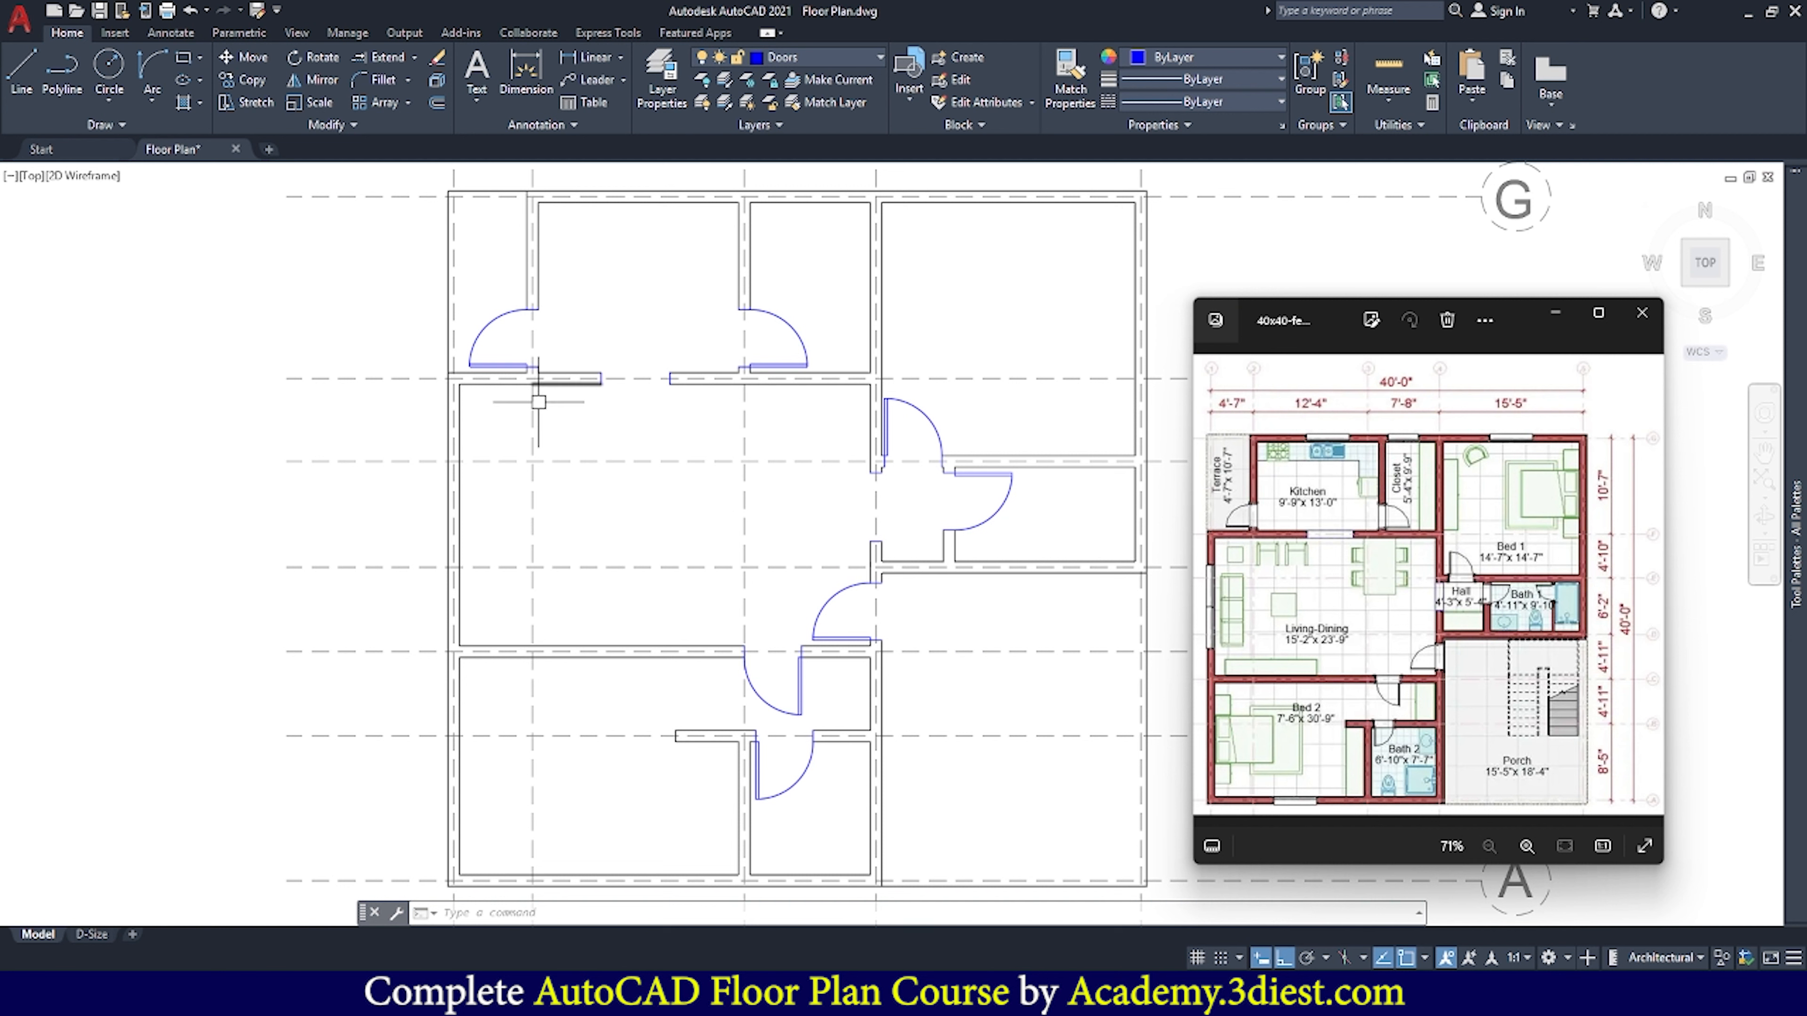
scroll(730, 441, down, 4)
scroll(802, 373, up, 2)
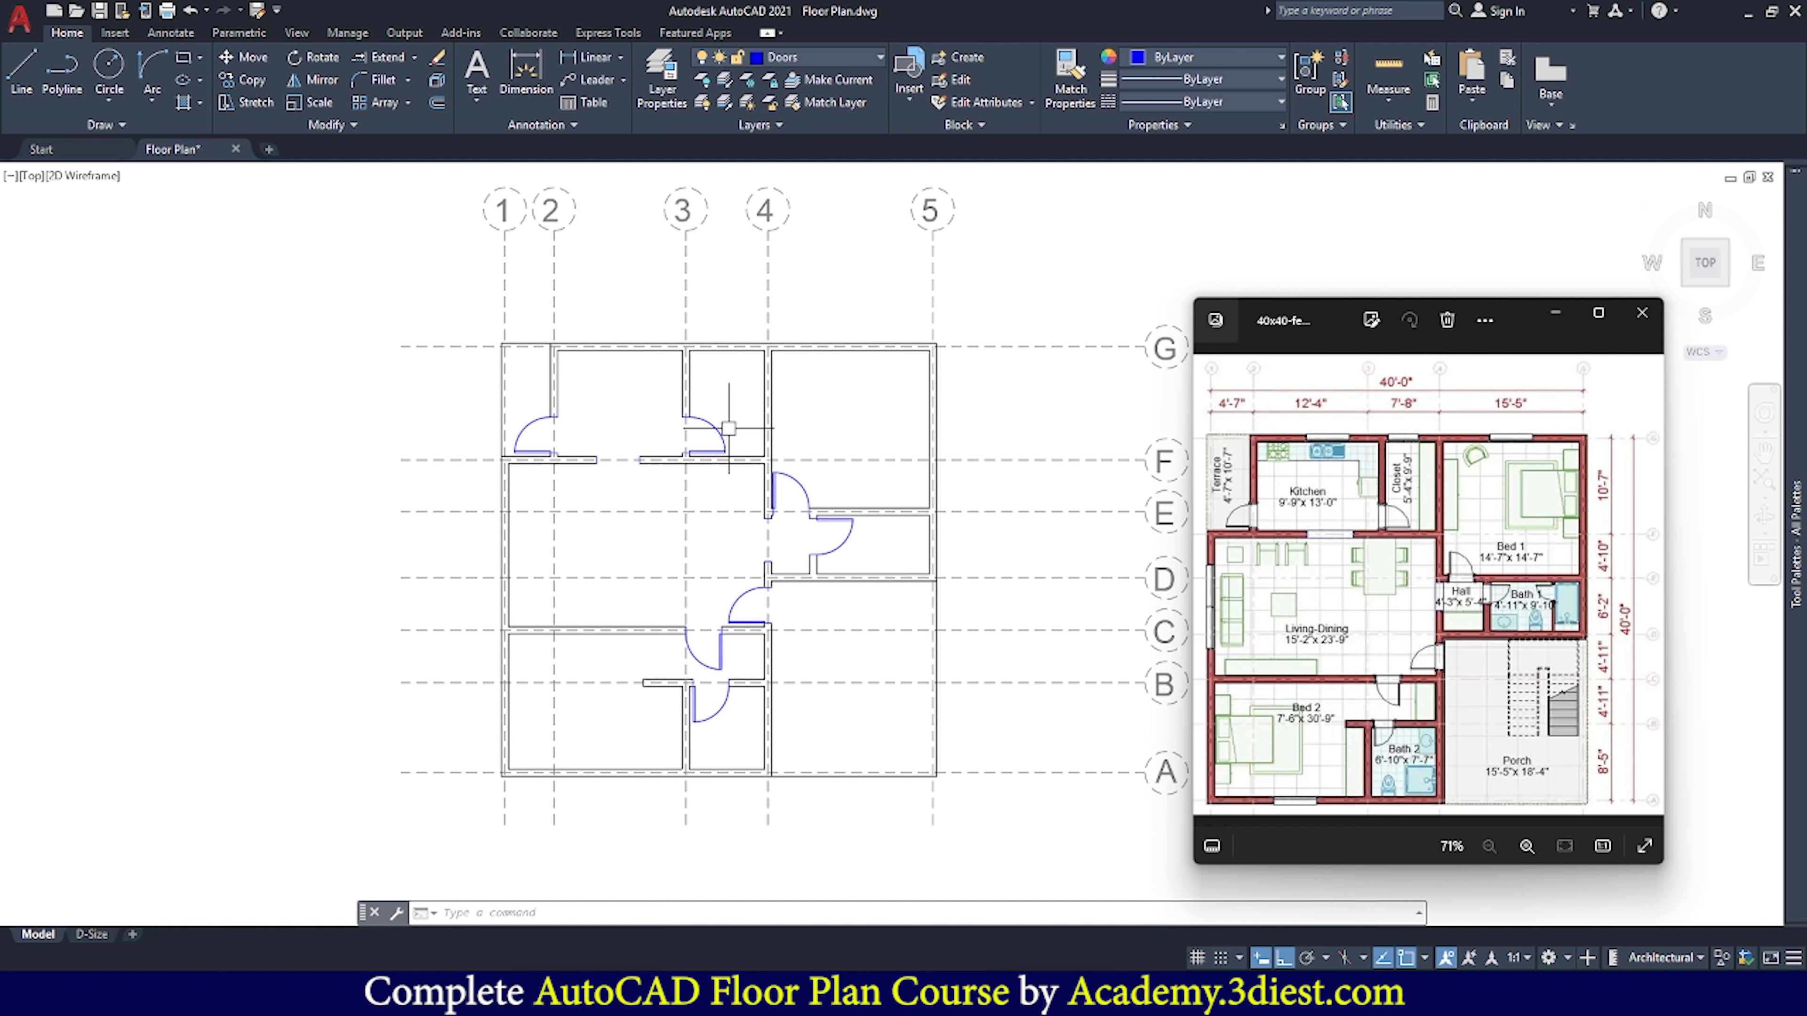
middle_drag(729, 427, 688, 430)
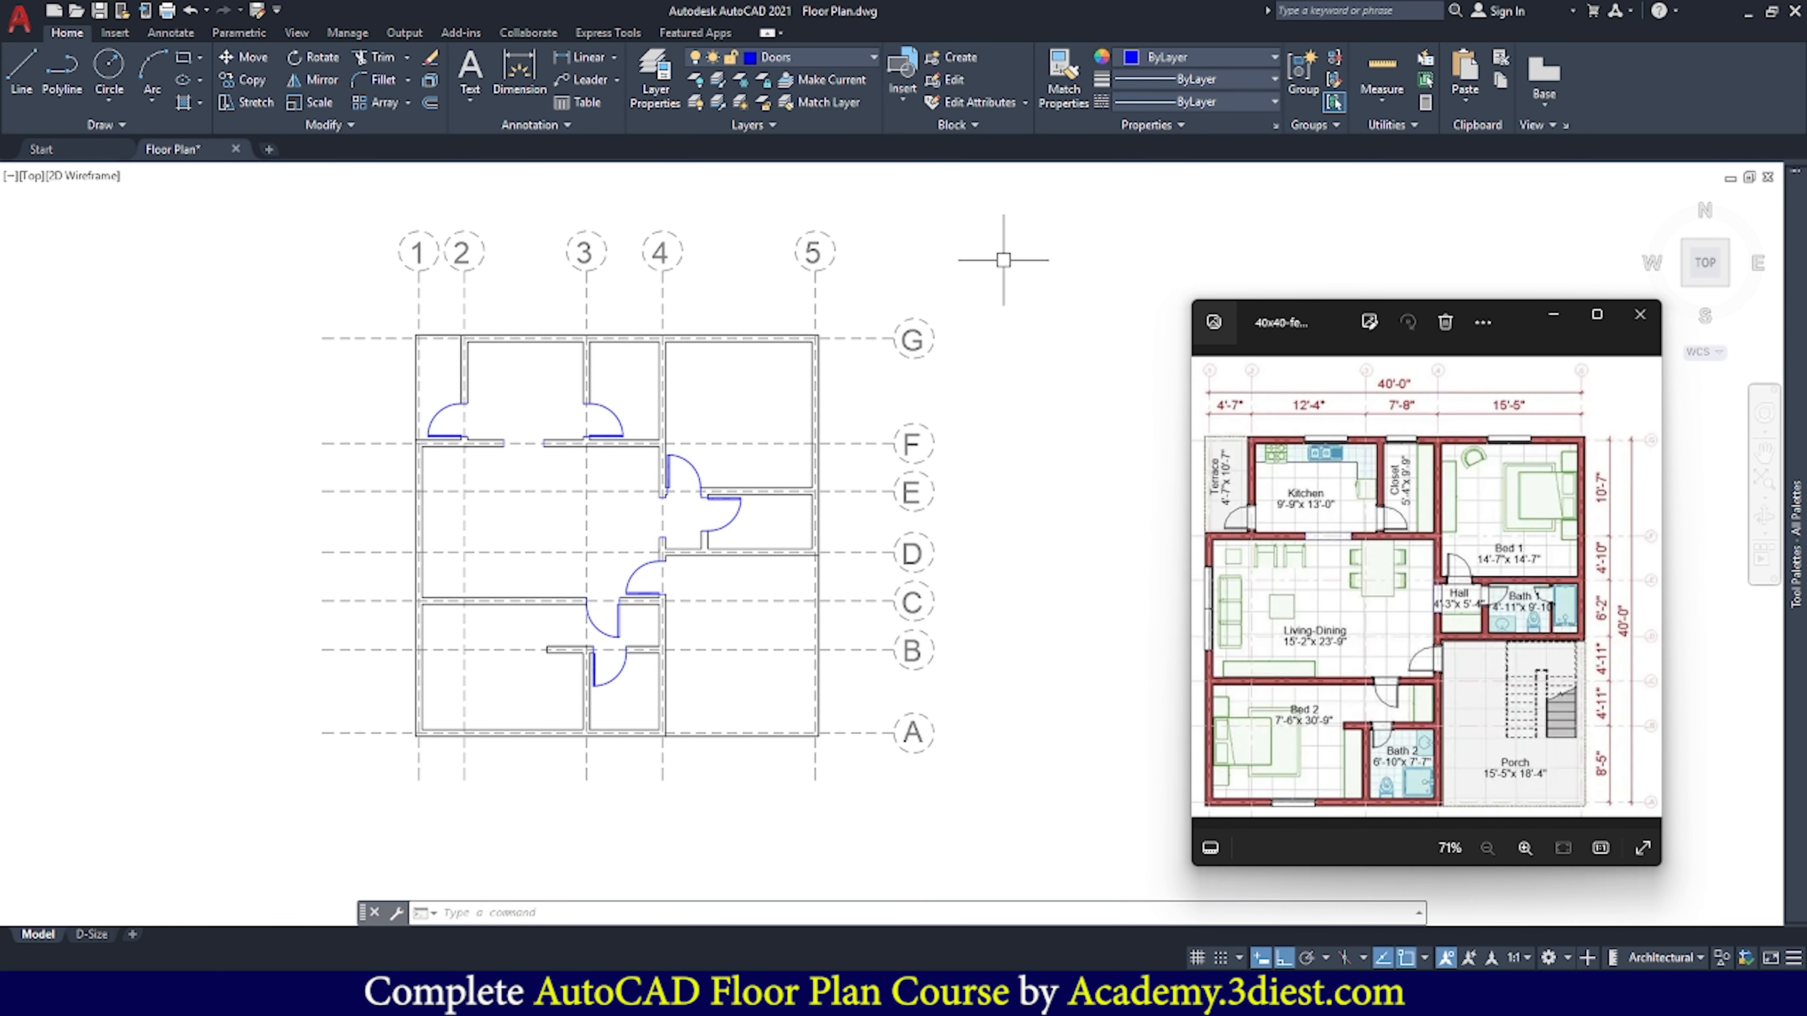
Make Windows the current layer and draw a 72" by 8" rectangle in the empty space beside the plan
click(850, 56)
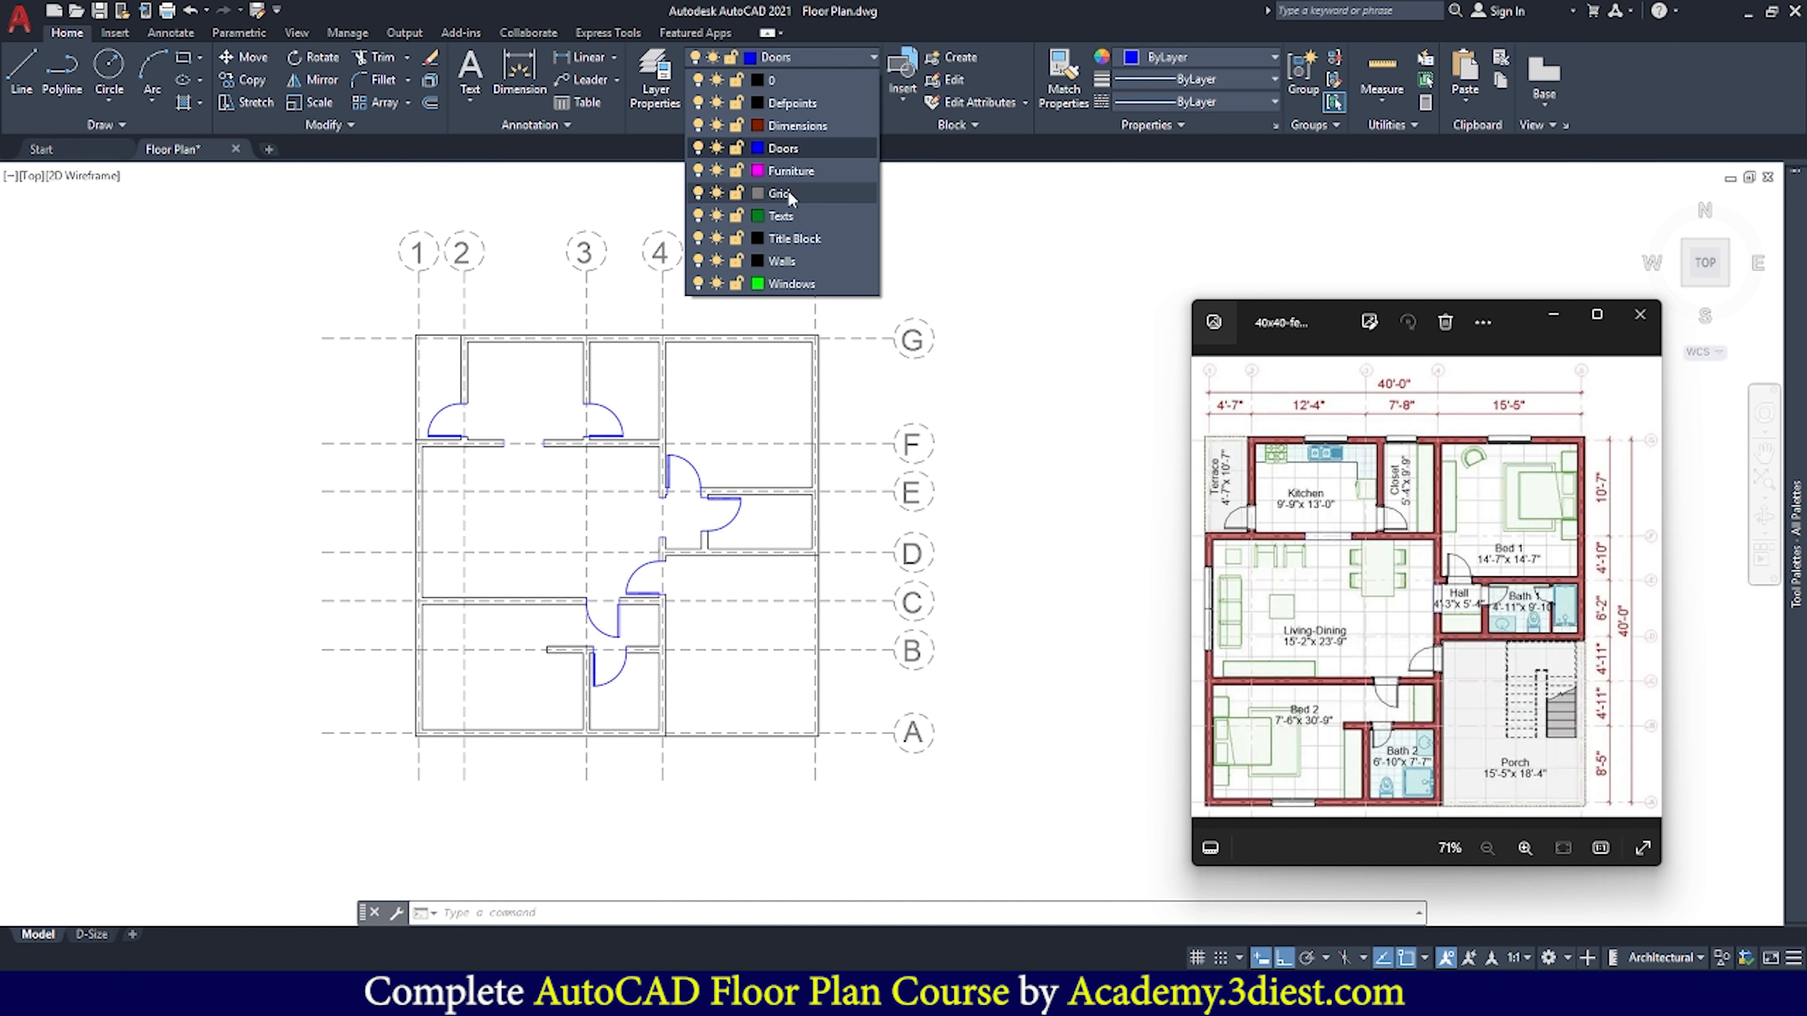
click(791, 284)
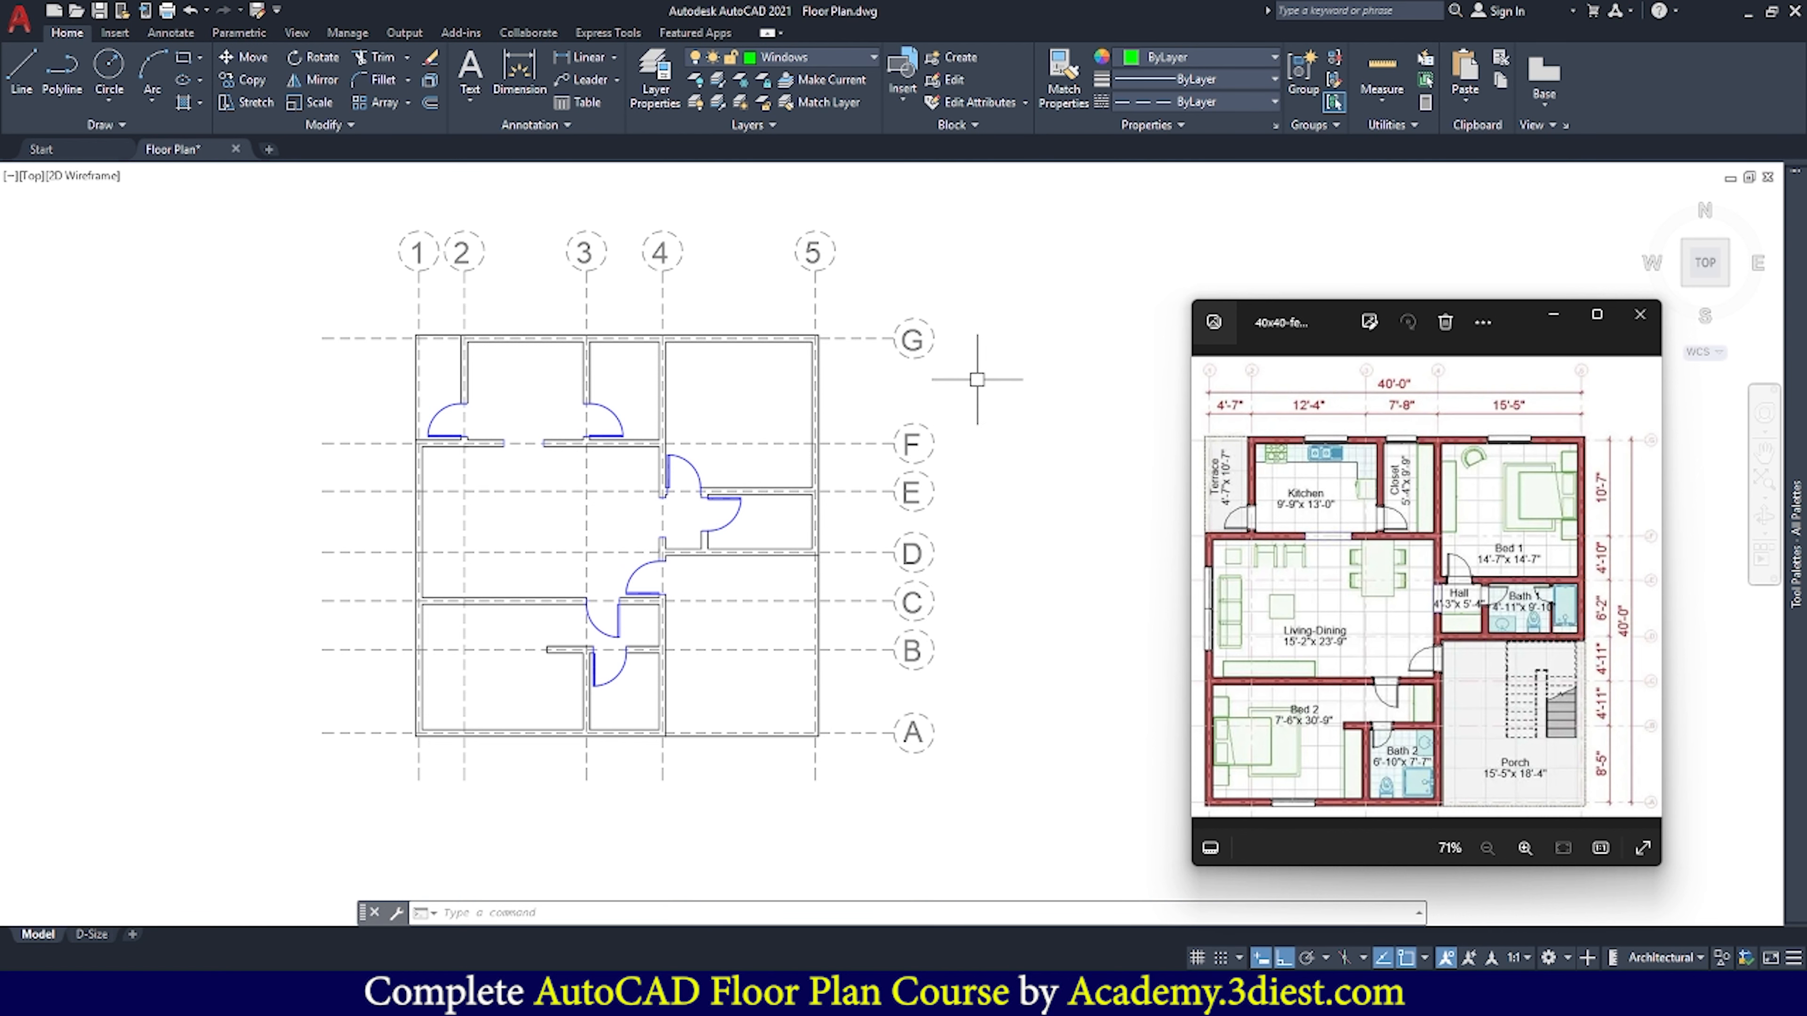
middle_drag(990, 405, 816, 407)
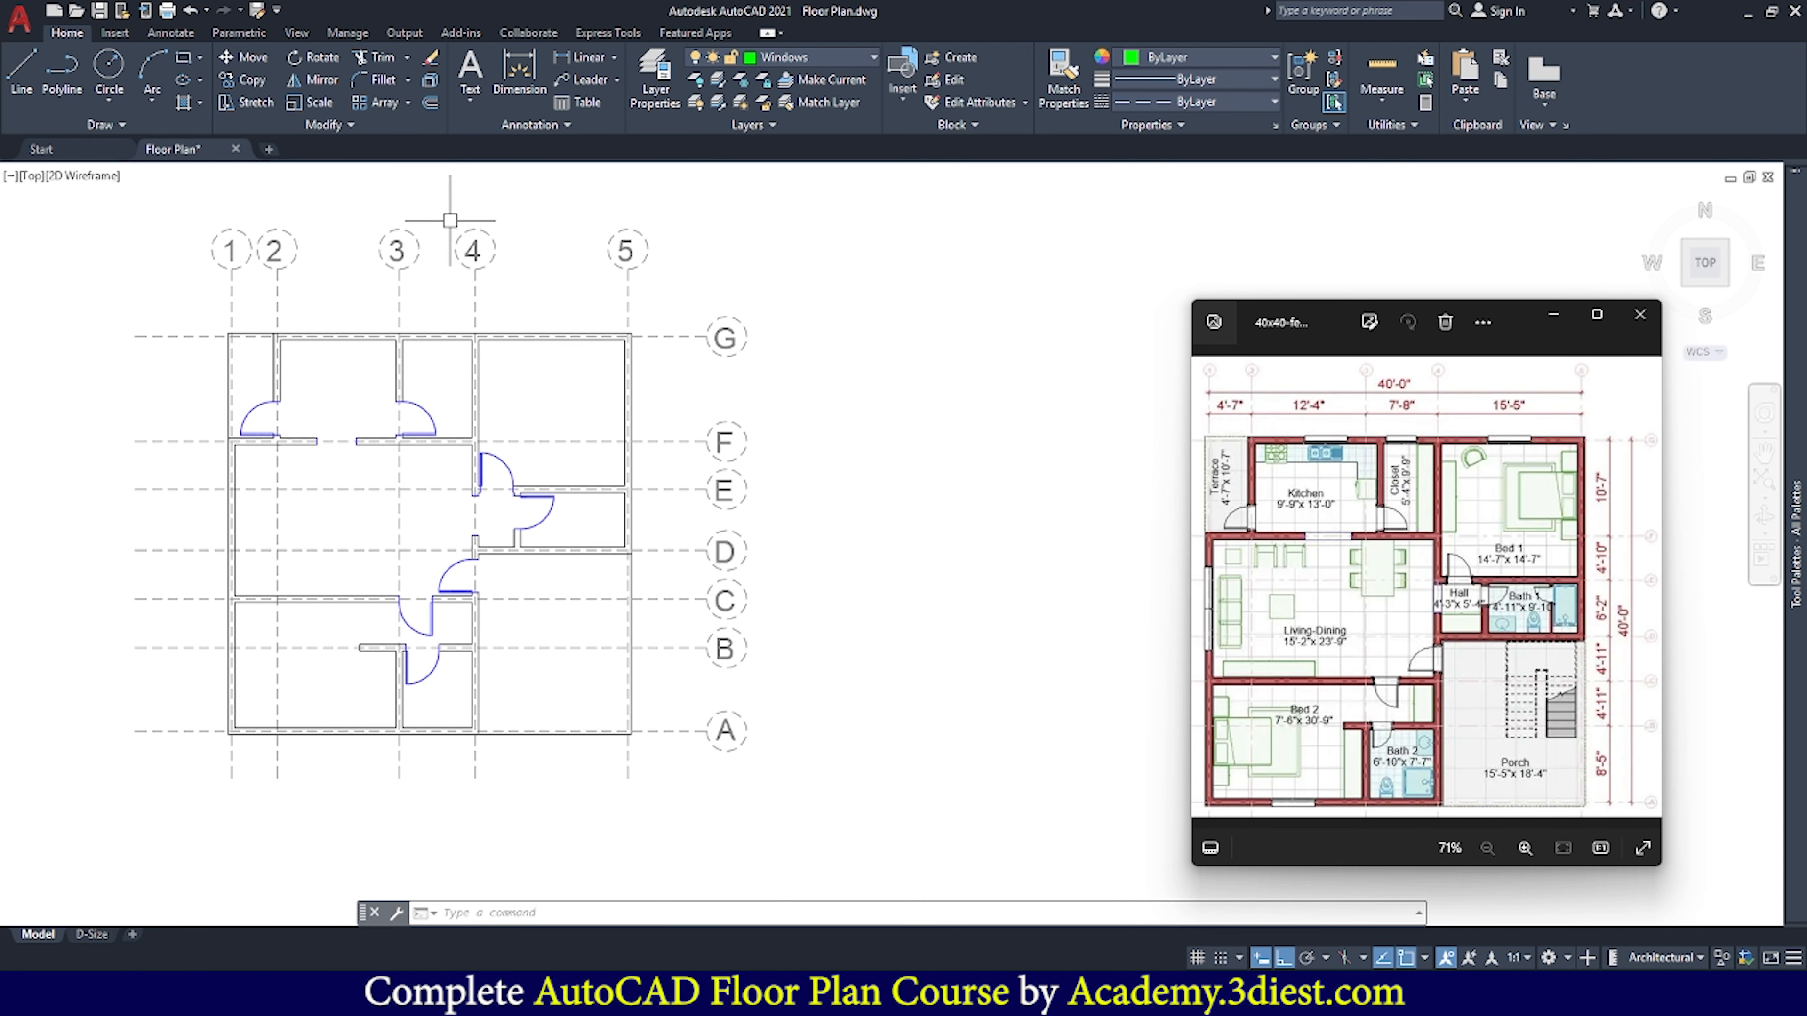
click(185, 60)
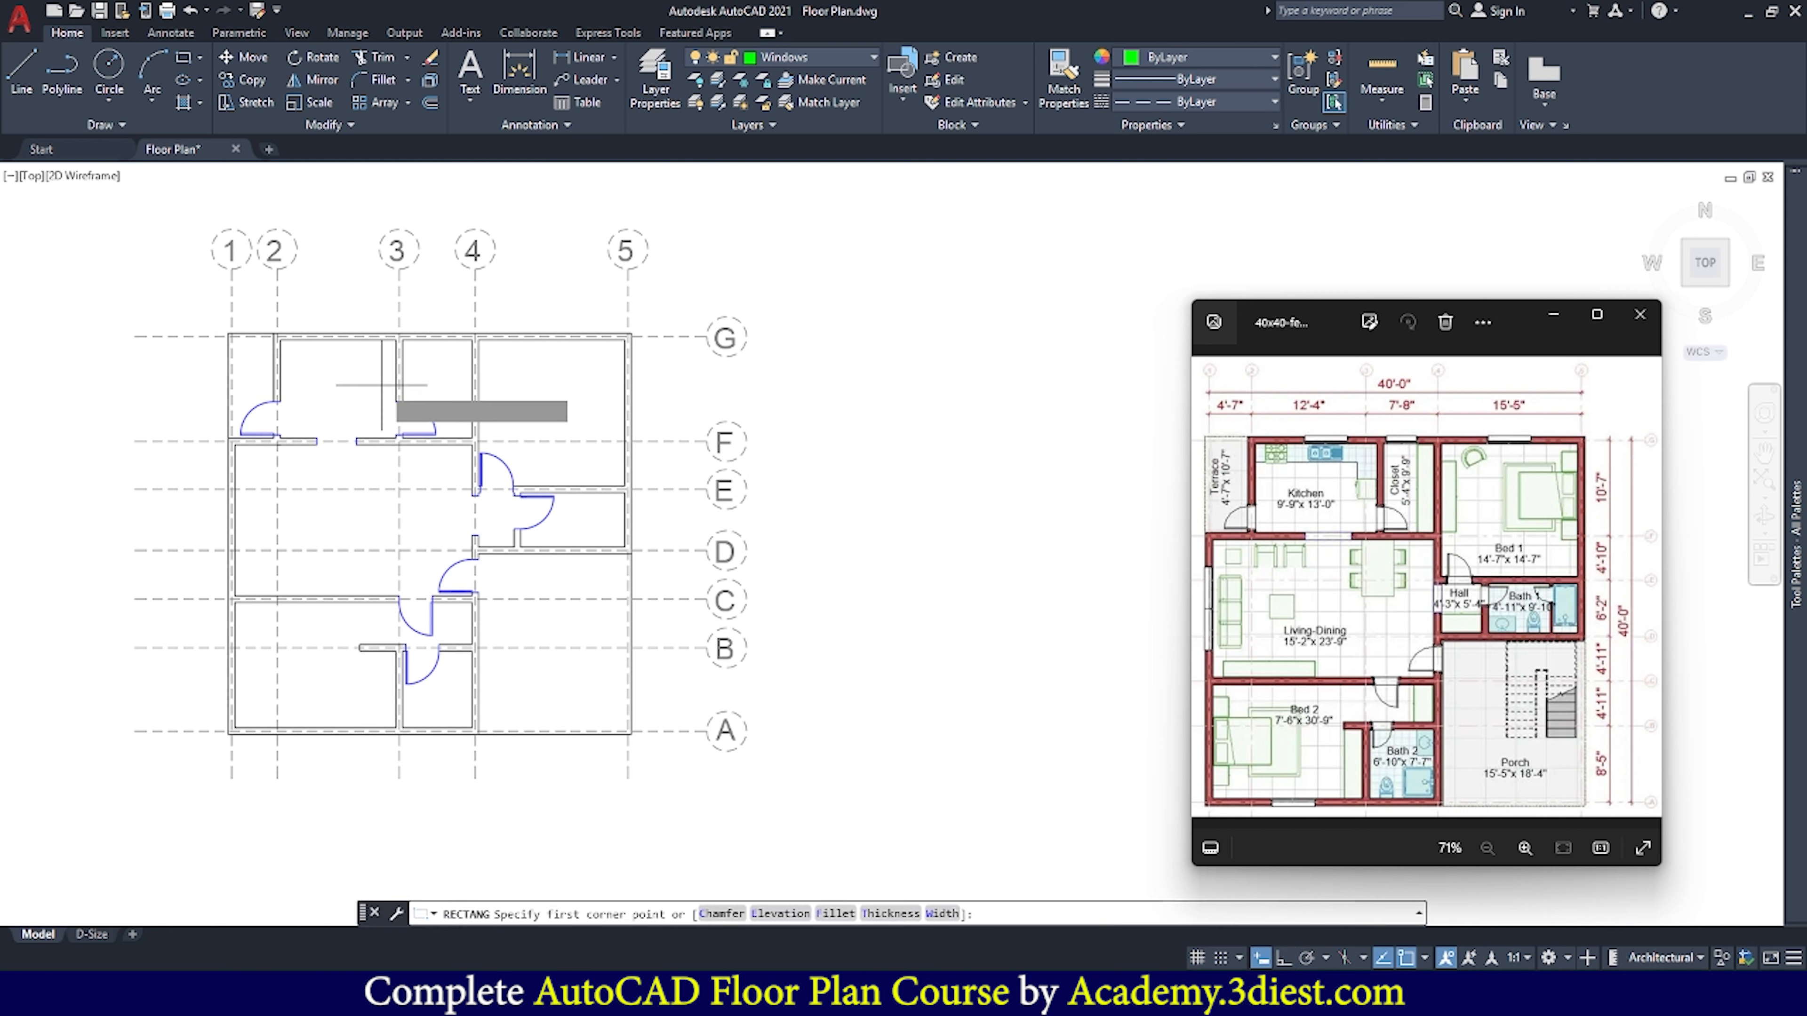
click(849, 385)
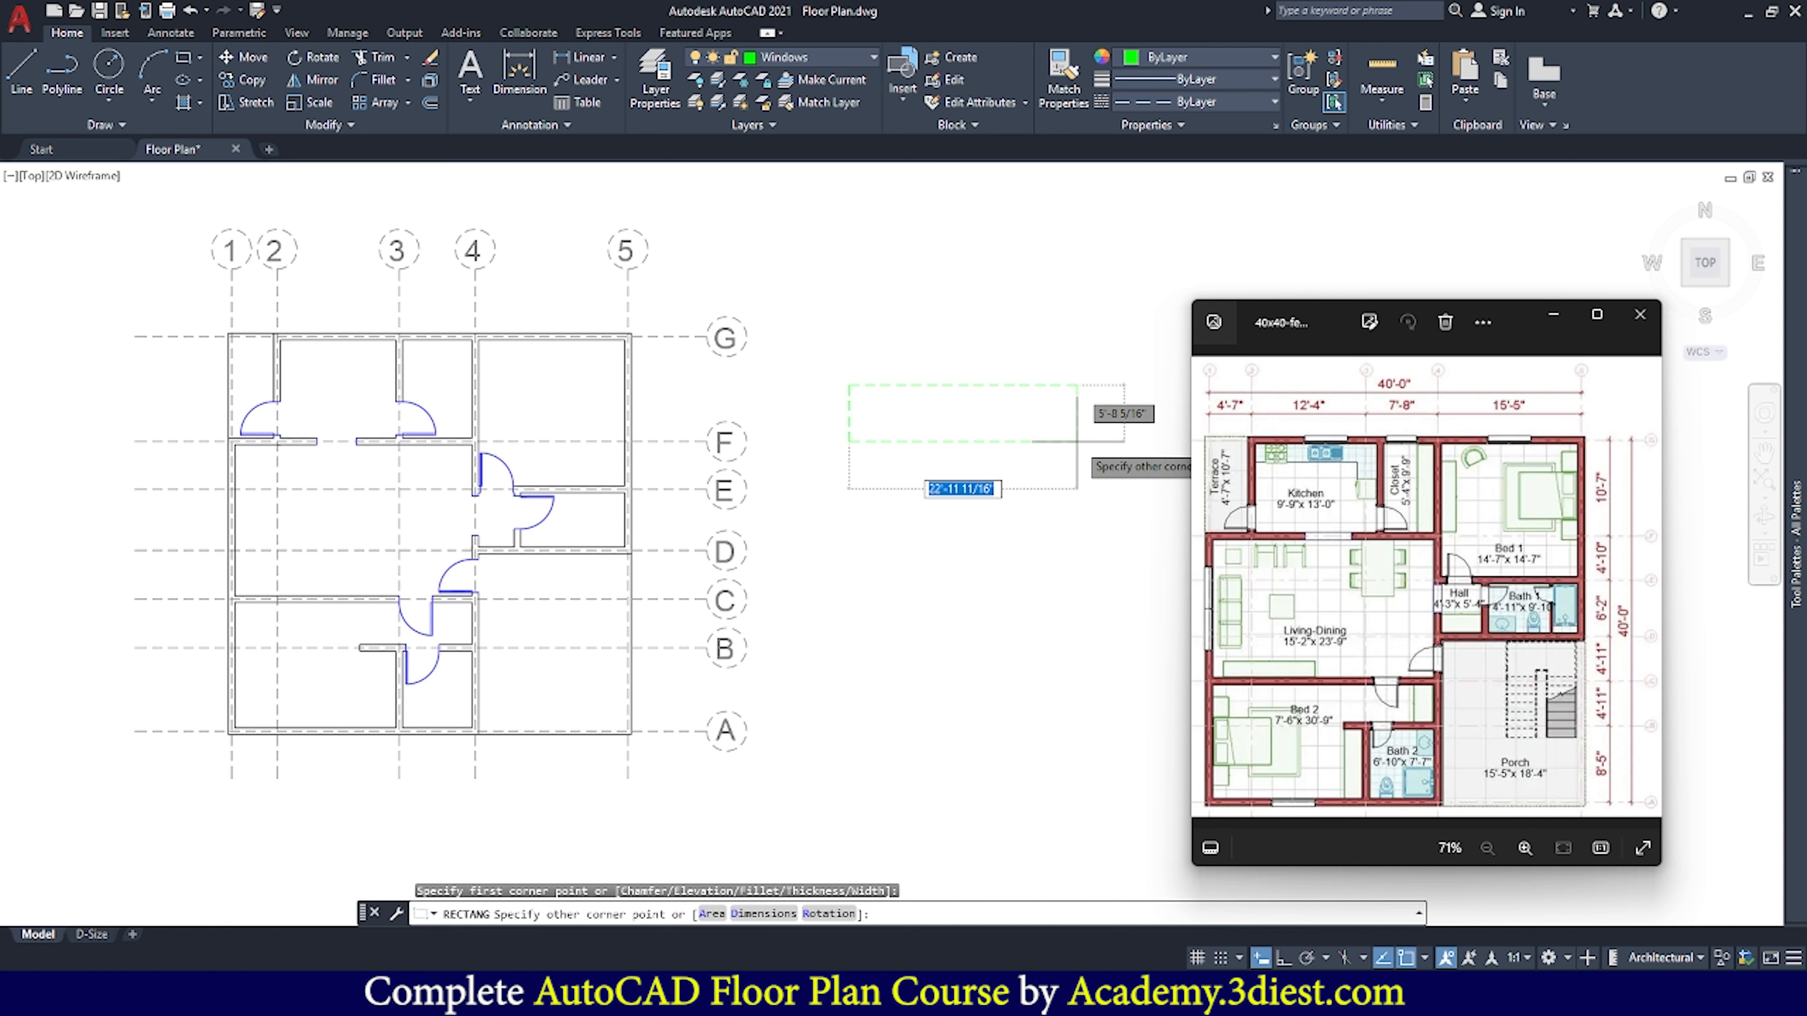
text(72)
key(Tab)
text(8)
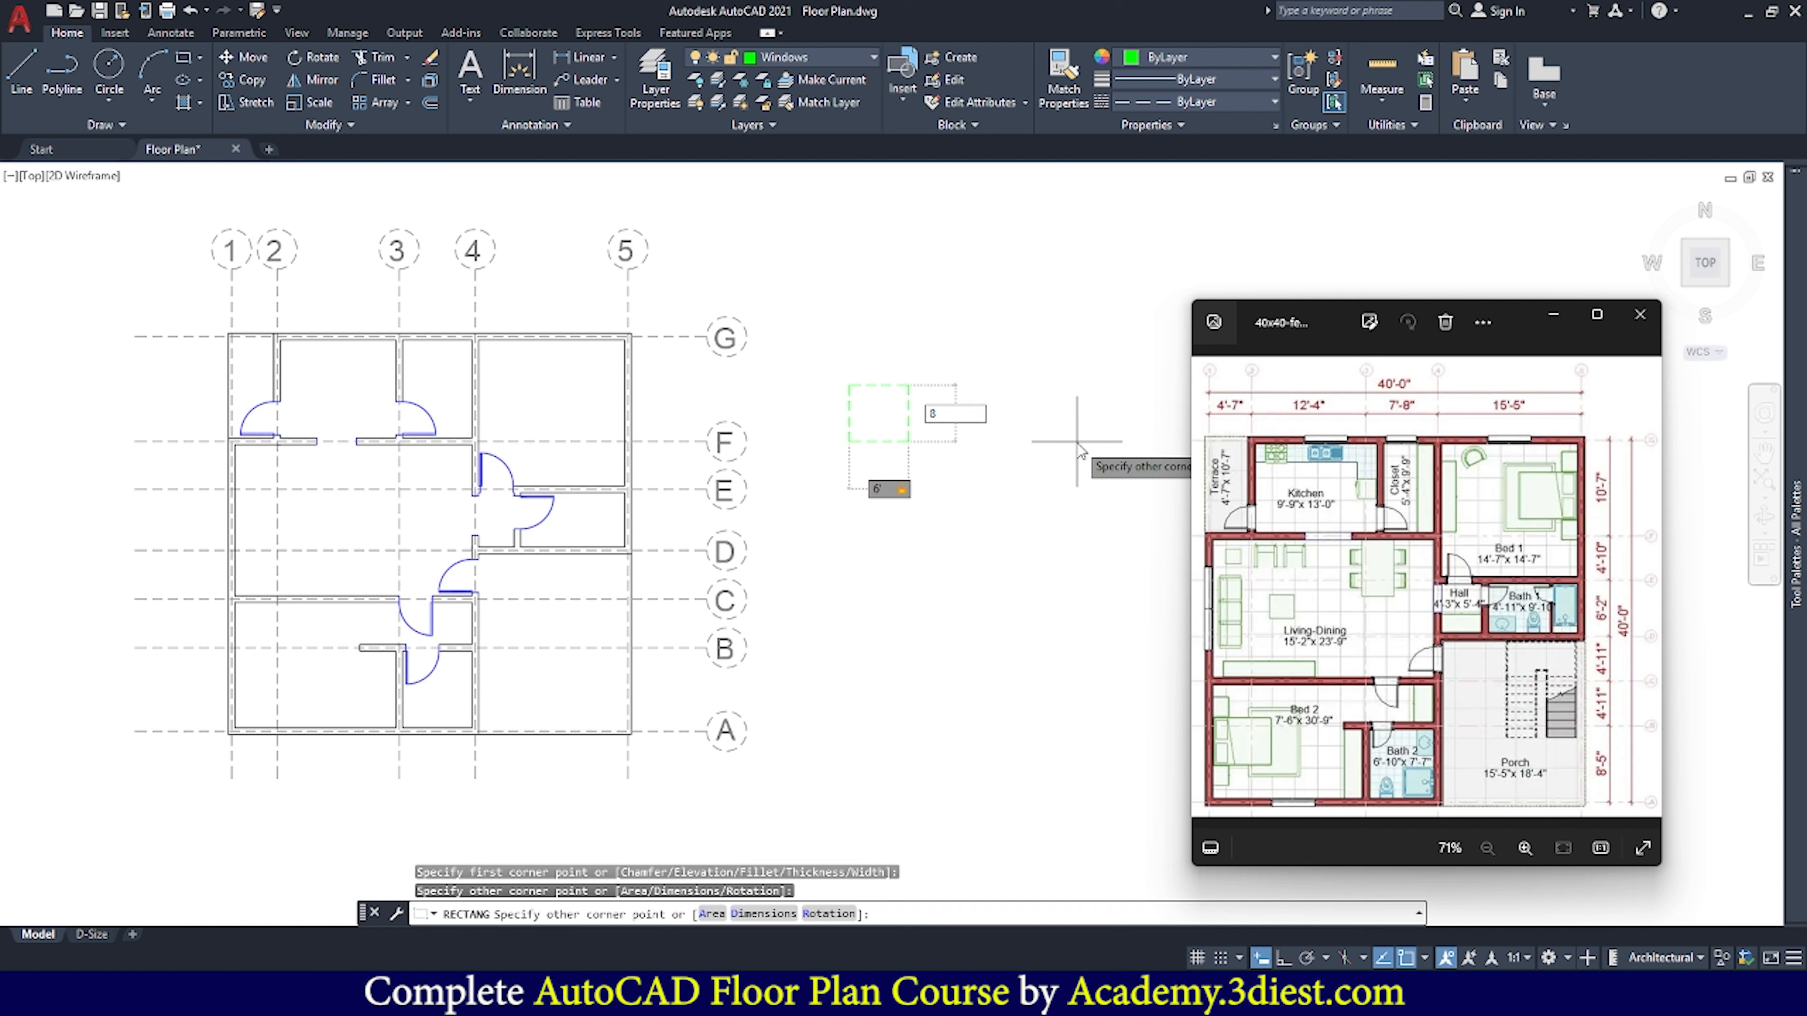
key(Return)
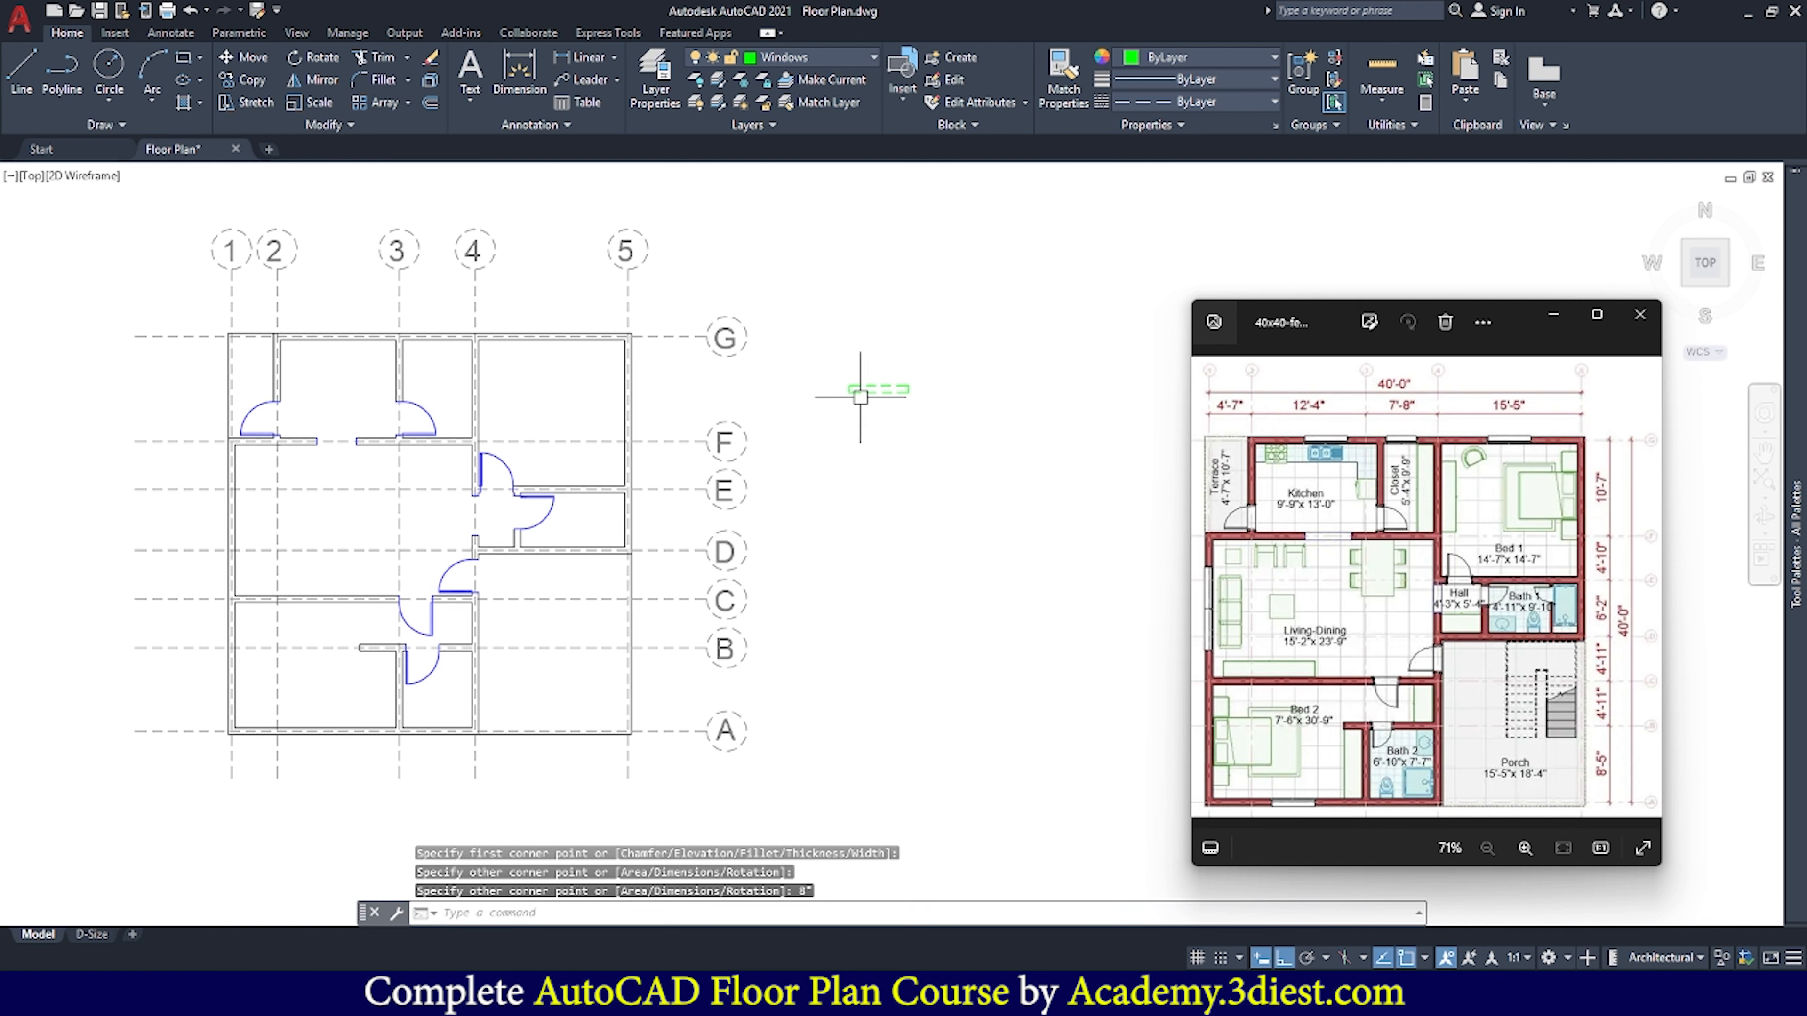
Change the Windows layer's linetype to Continuous
scroll(861, 390, up, 6)
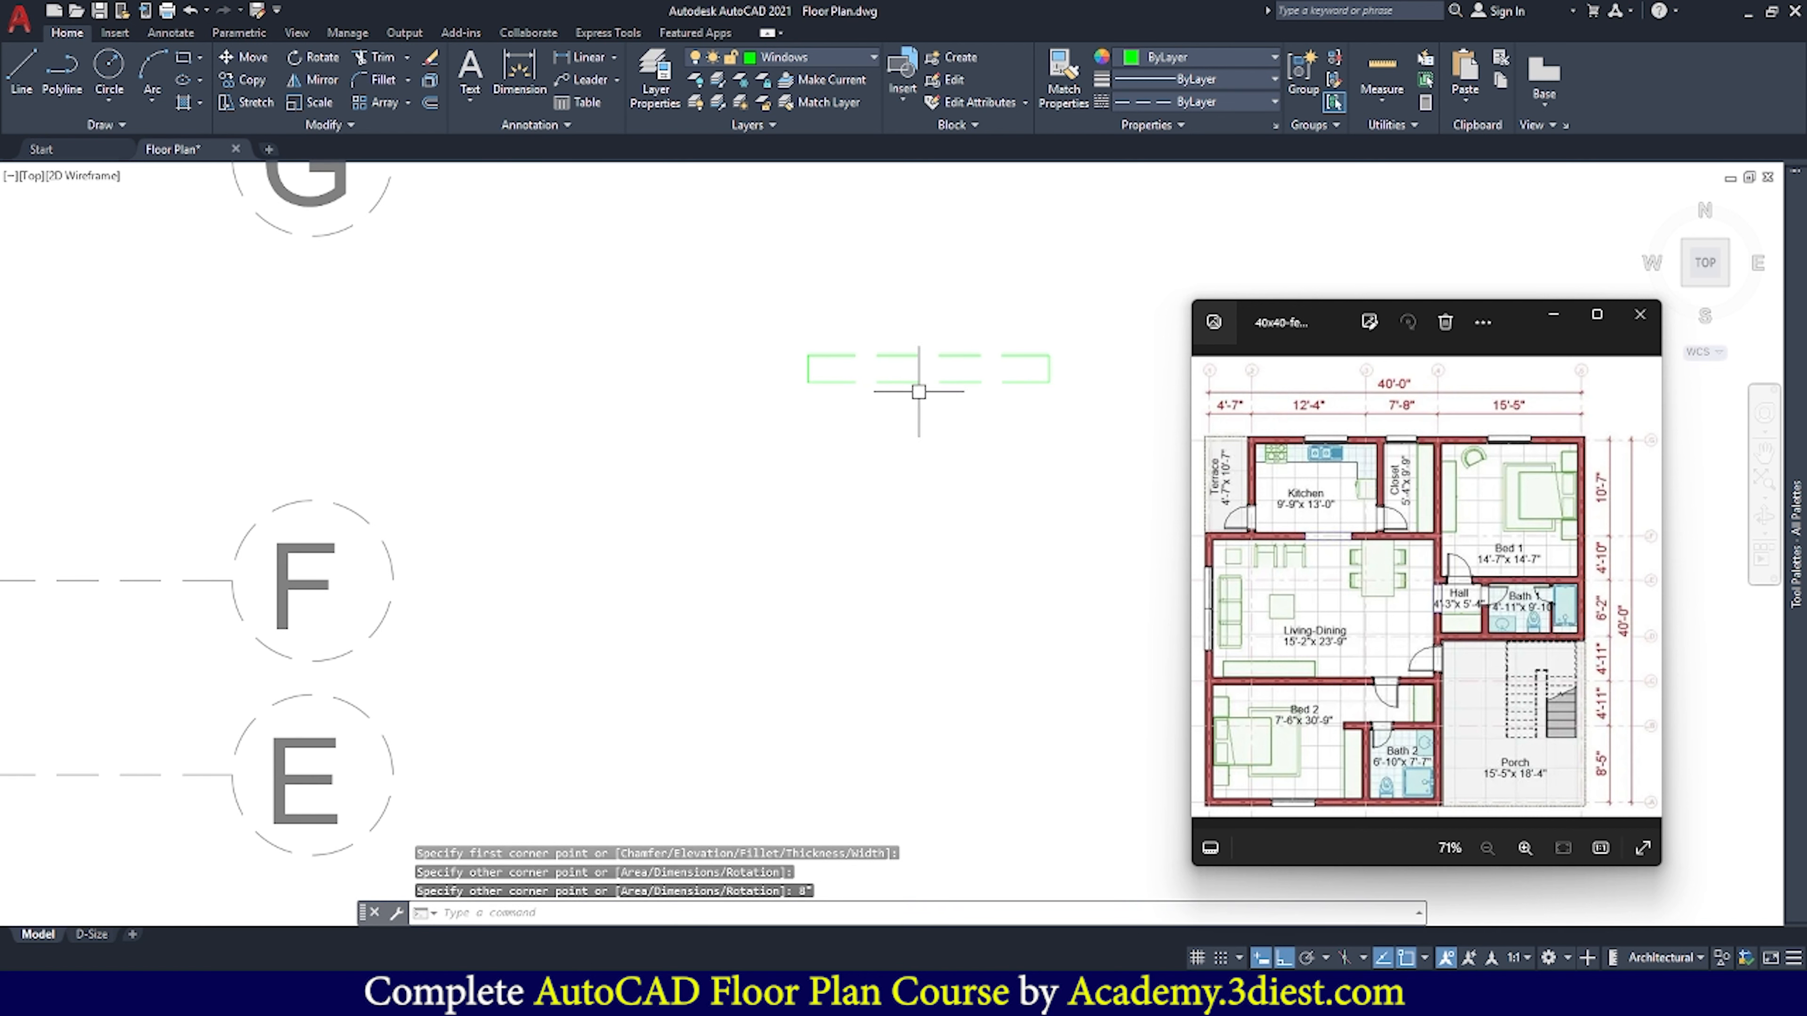
middle_drag(909, 333, 906, 387)
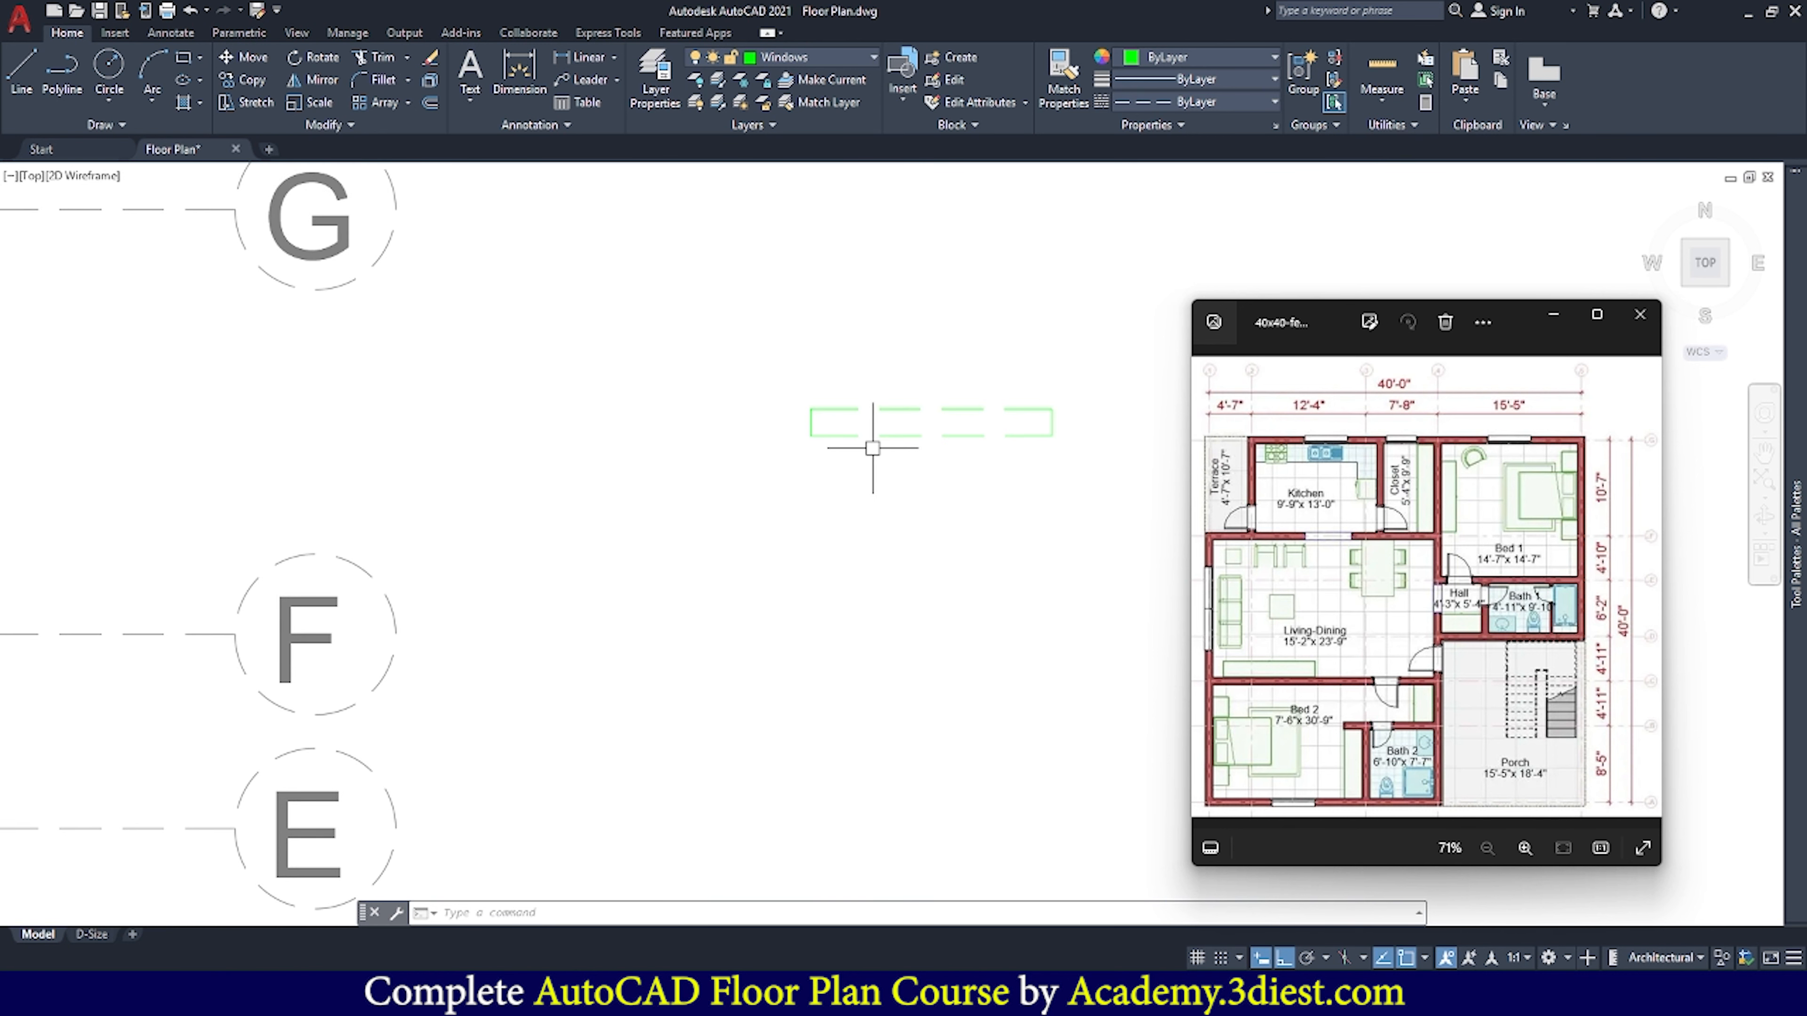
click(641, 98)
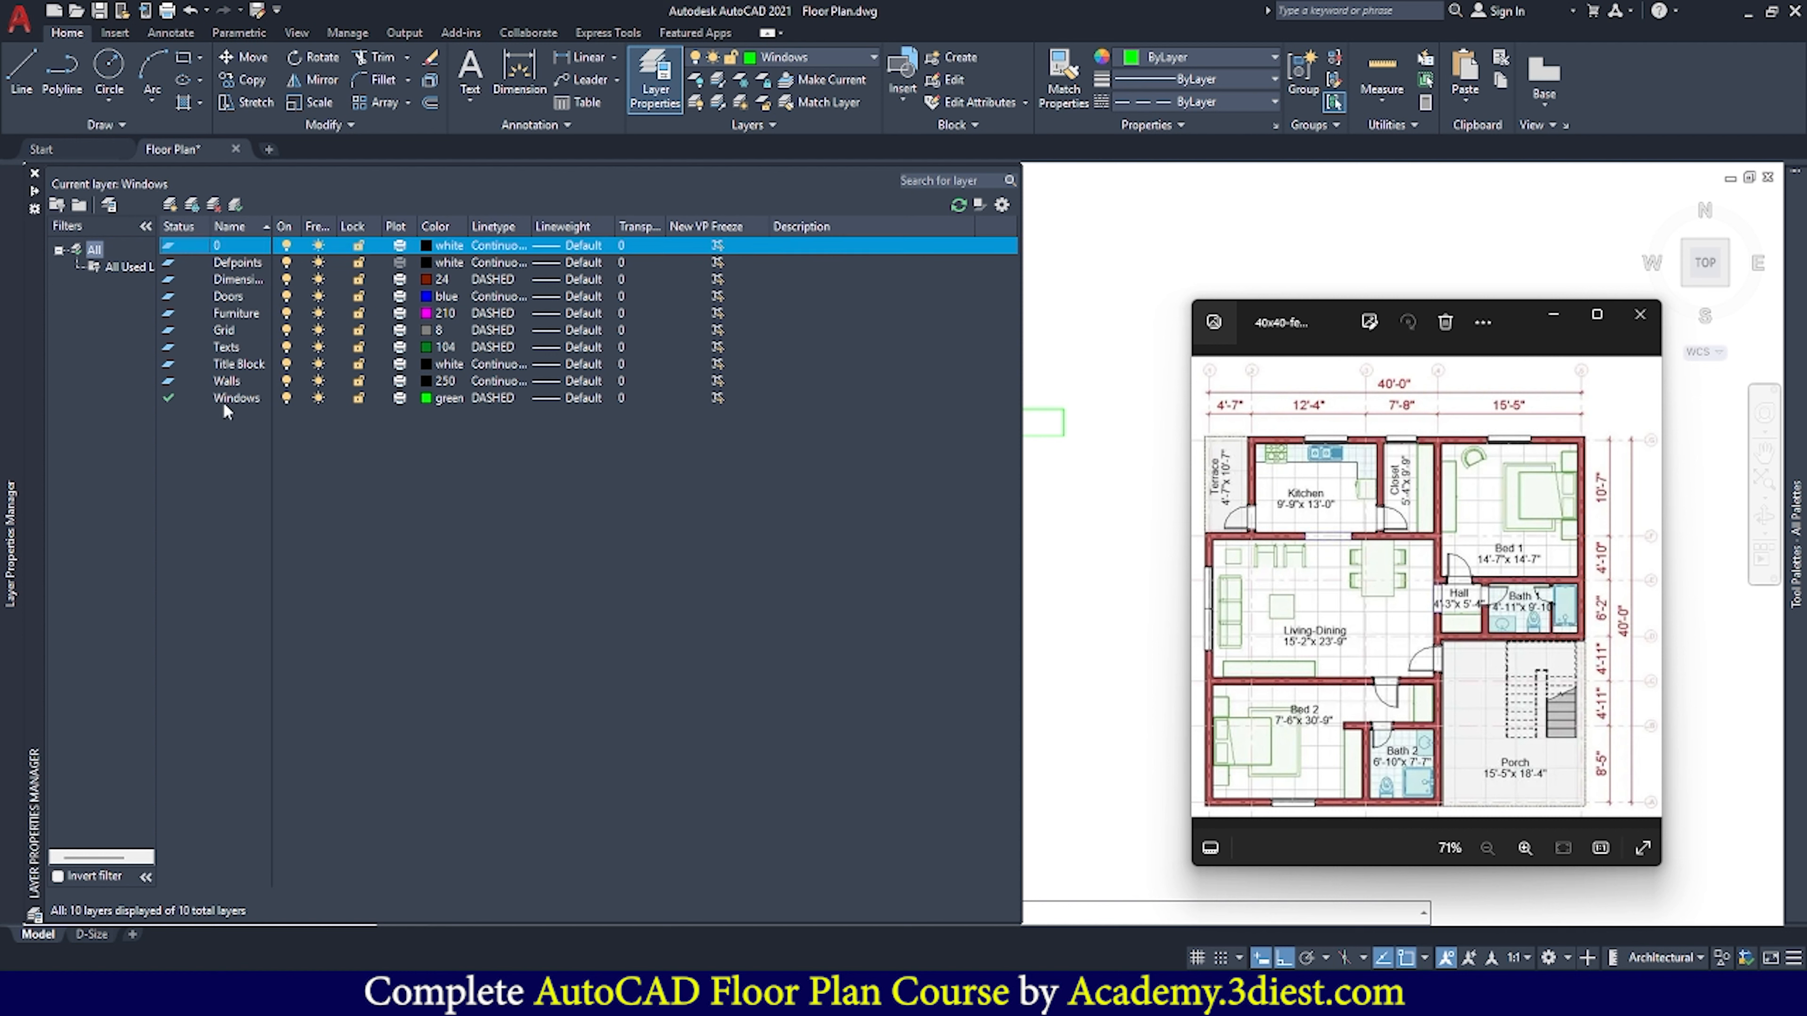
click(492, 396)
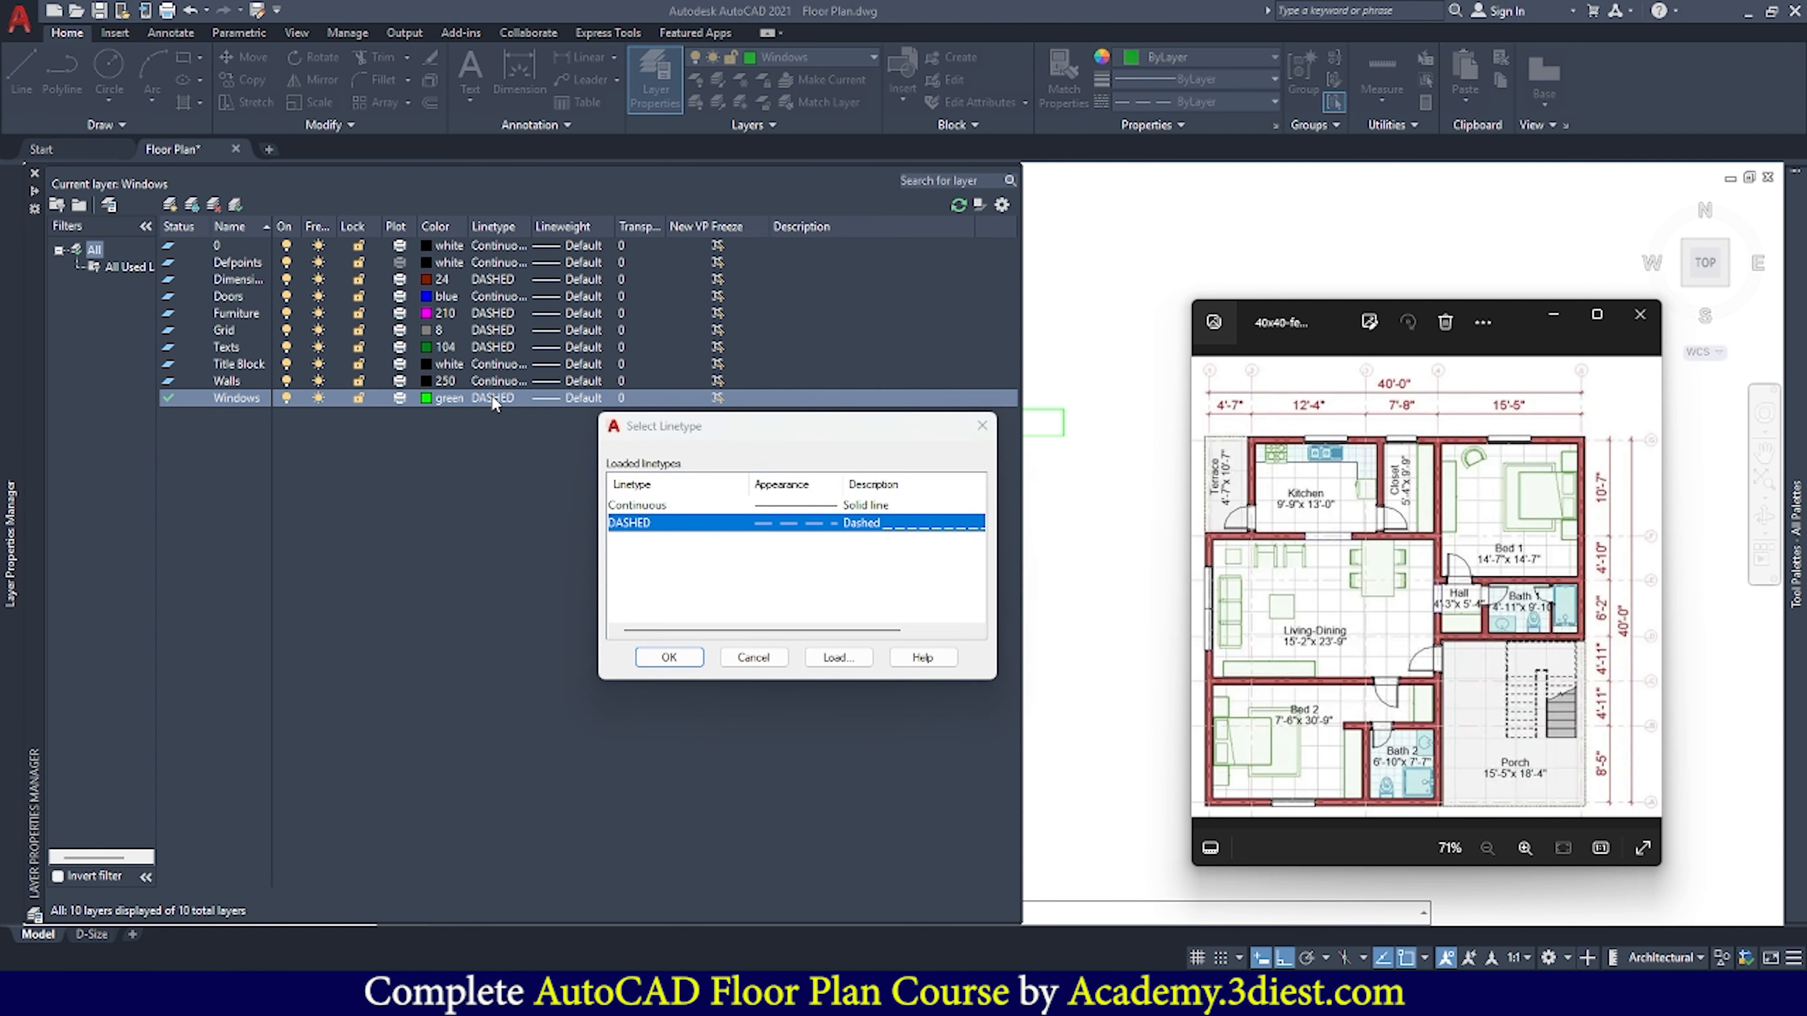
click(662, 505)
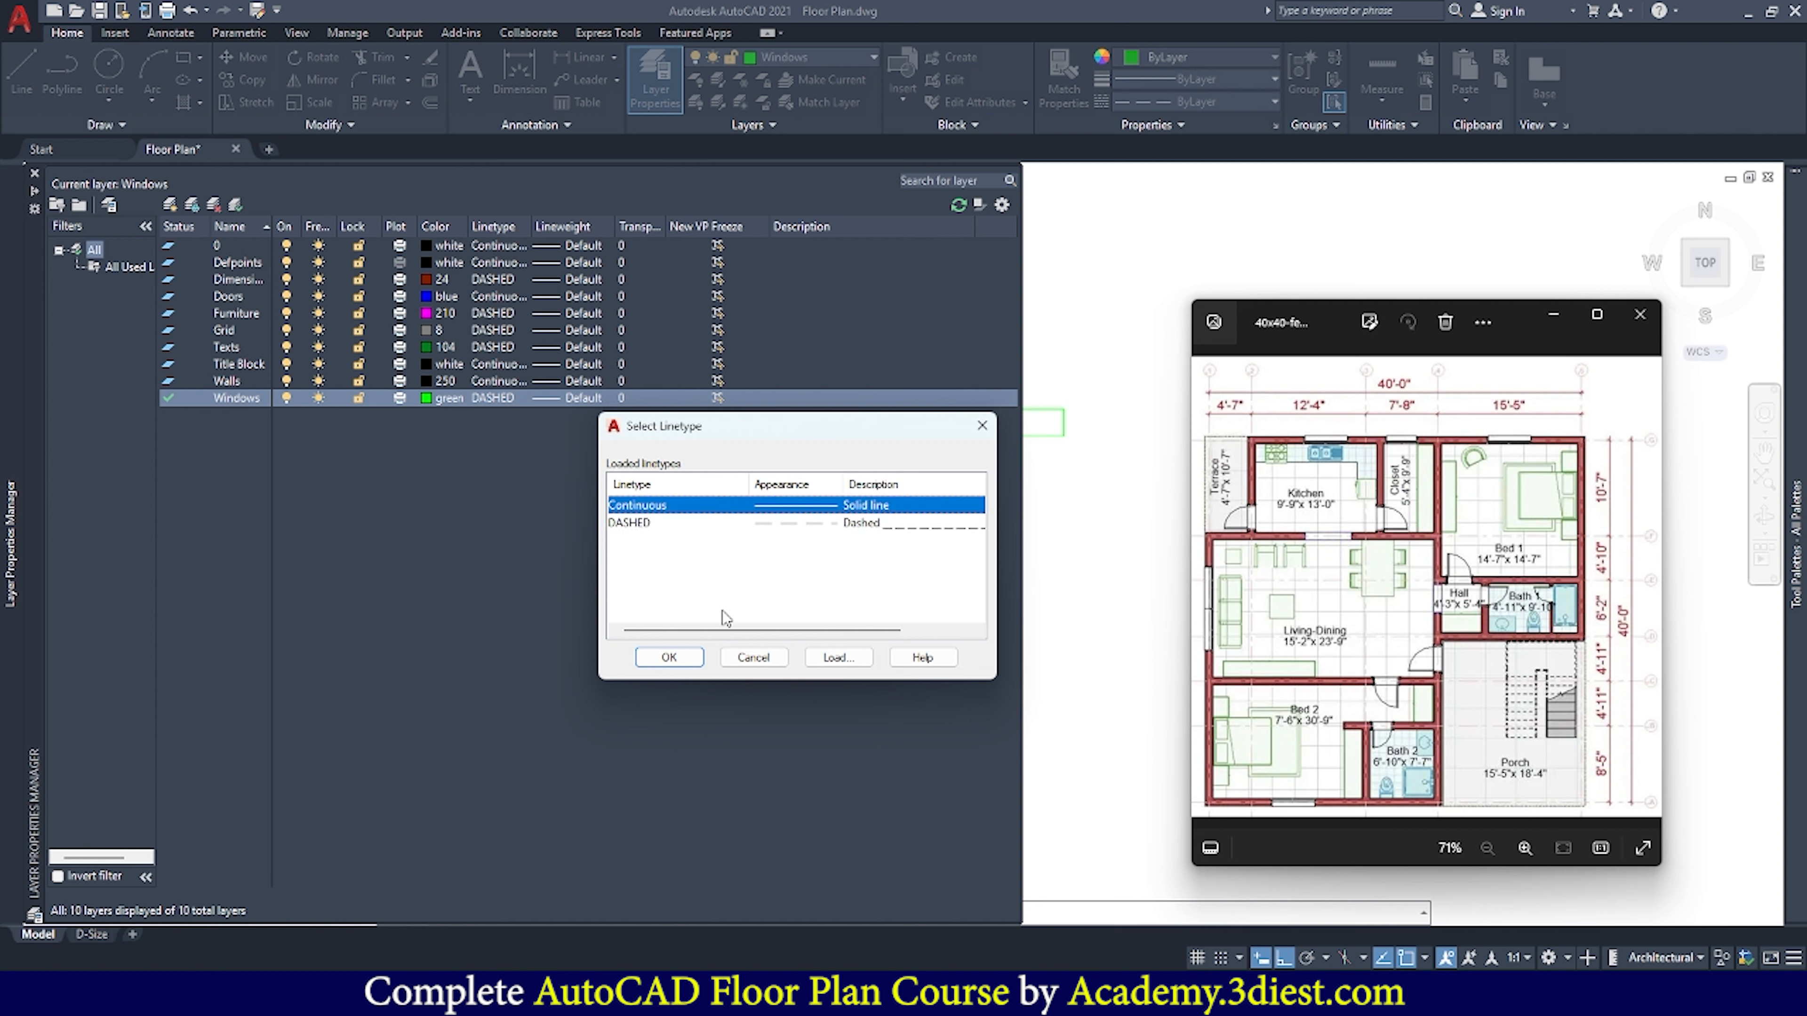
click(669, 658)
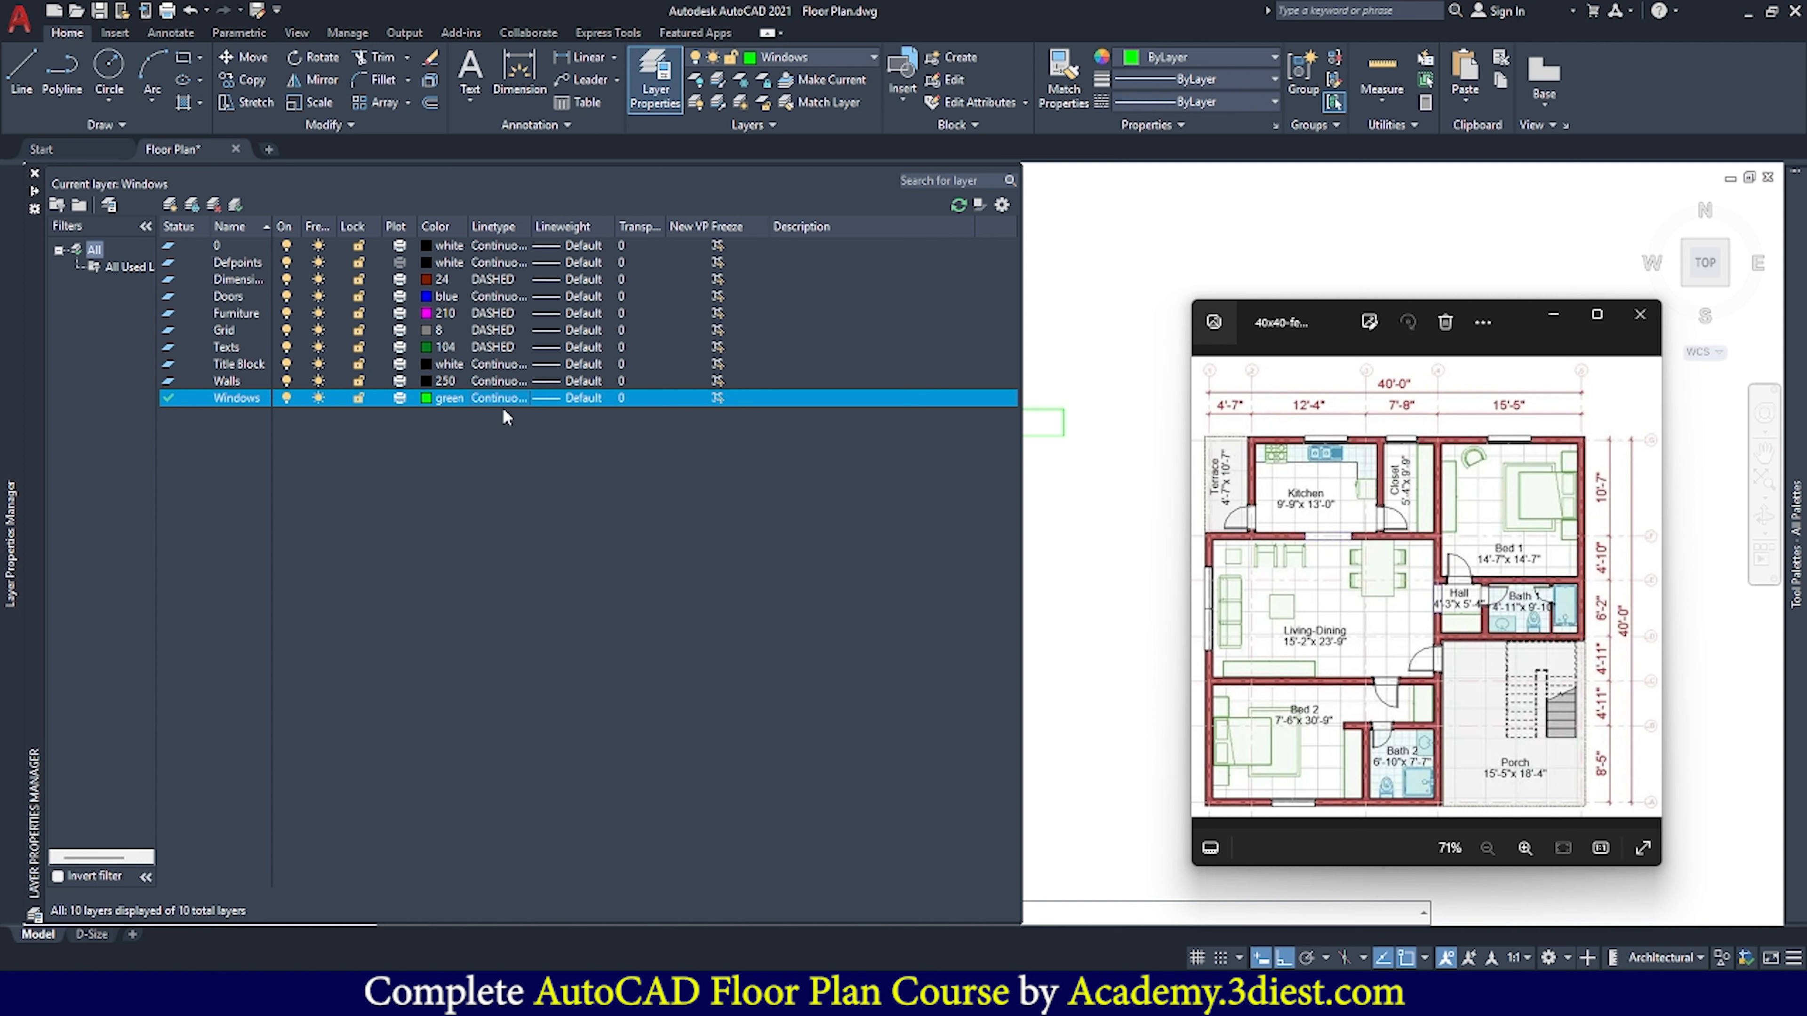
click(34, 174)
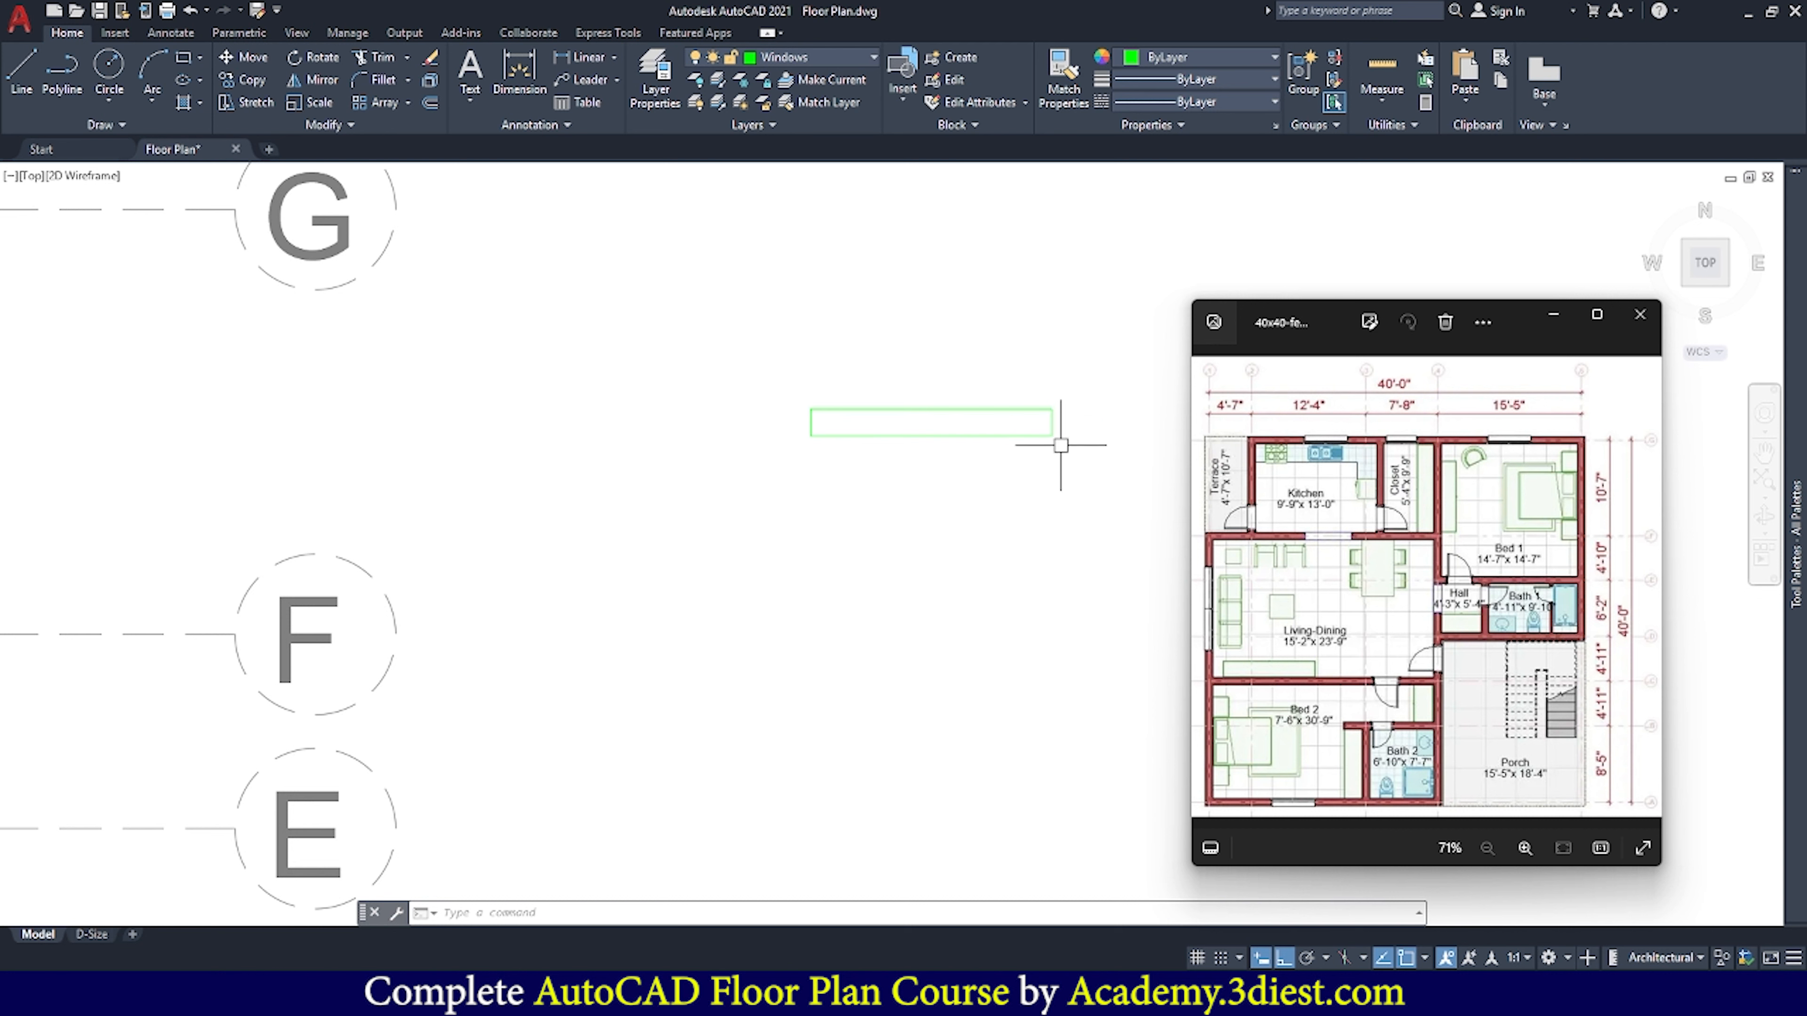
Draw a horizontal centre line through the window rectangle between the midpoints of its two short sides
click(21, 79)
scroll(996, 427, up, 2)
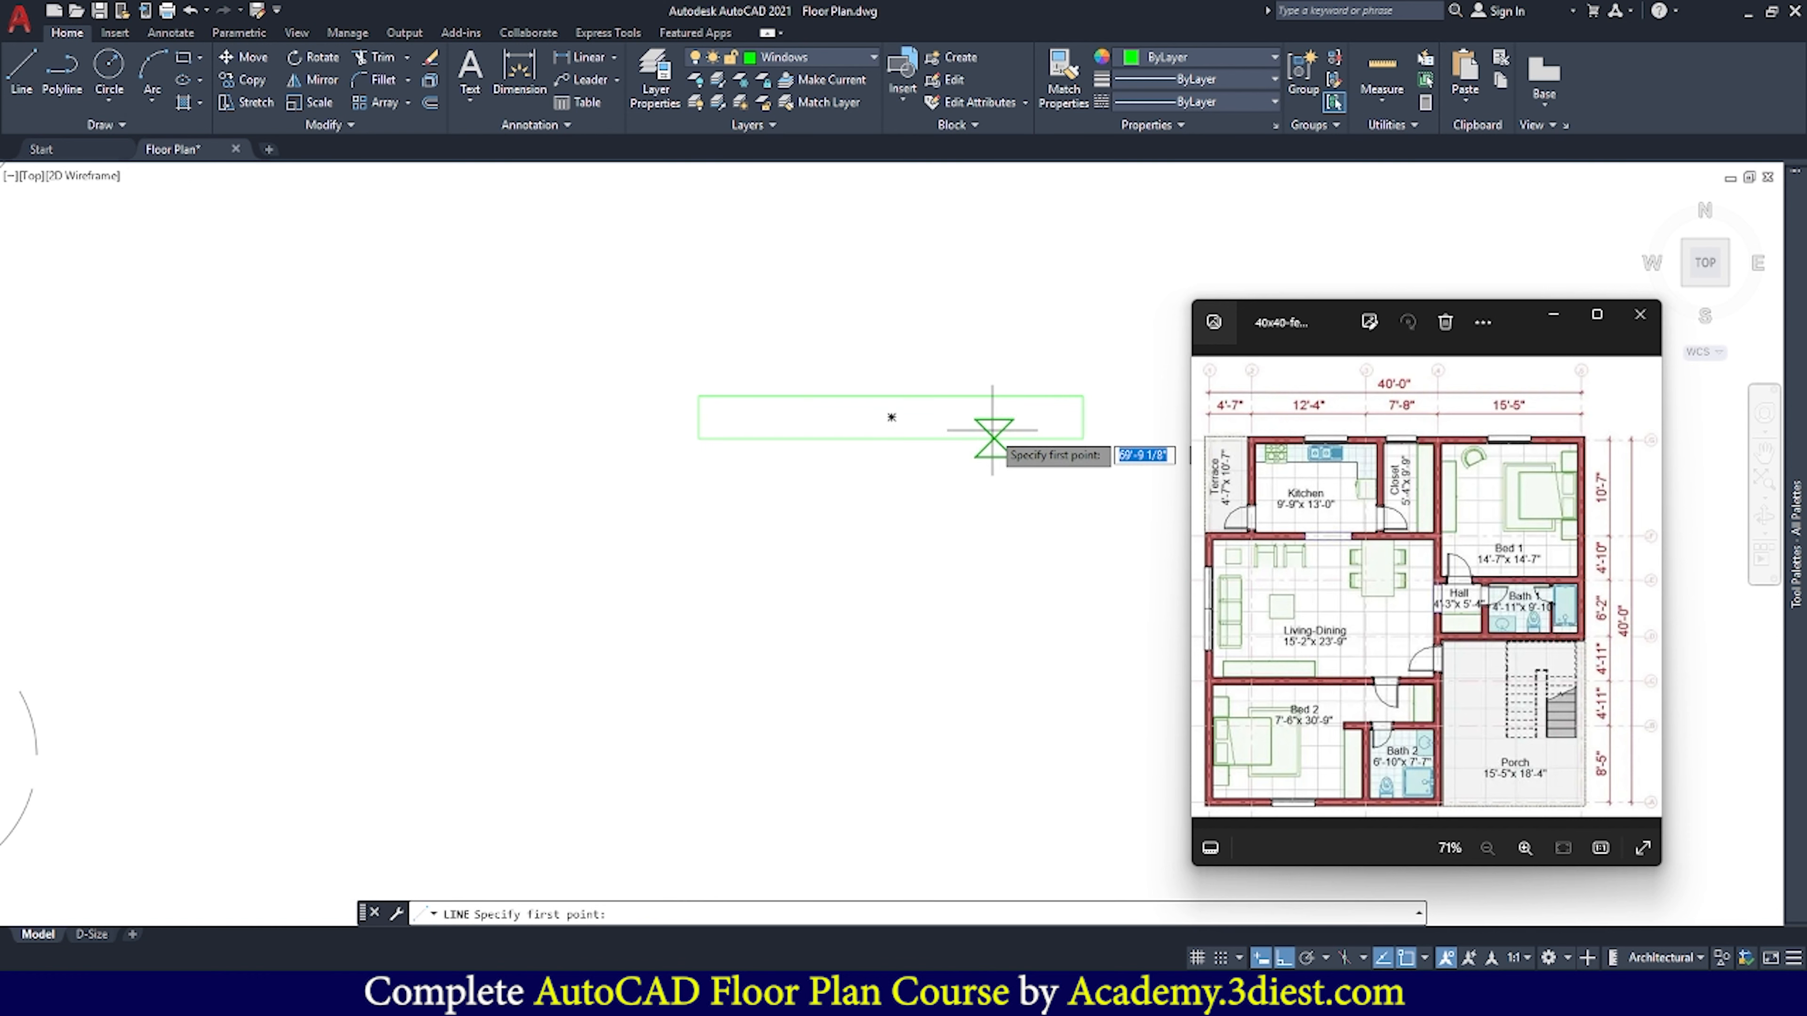
click(698, 417)
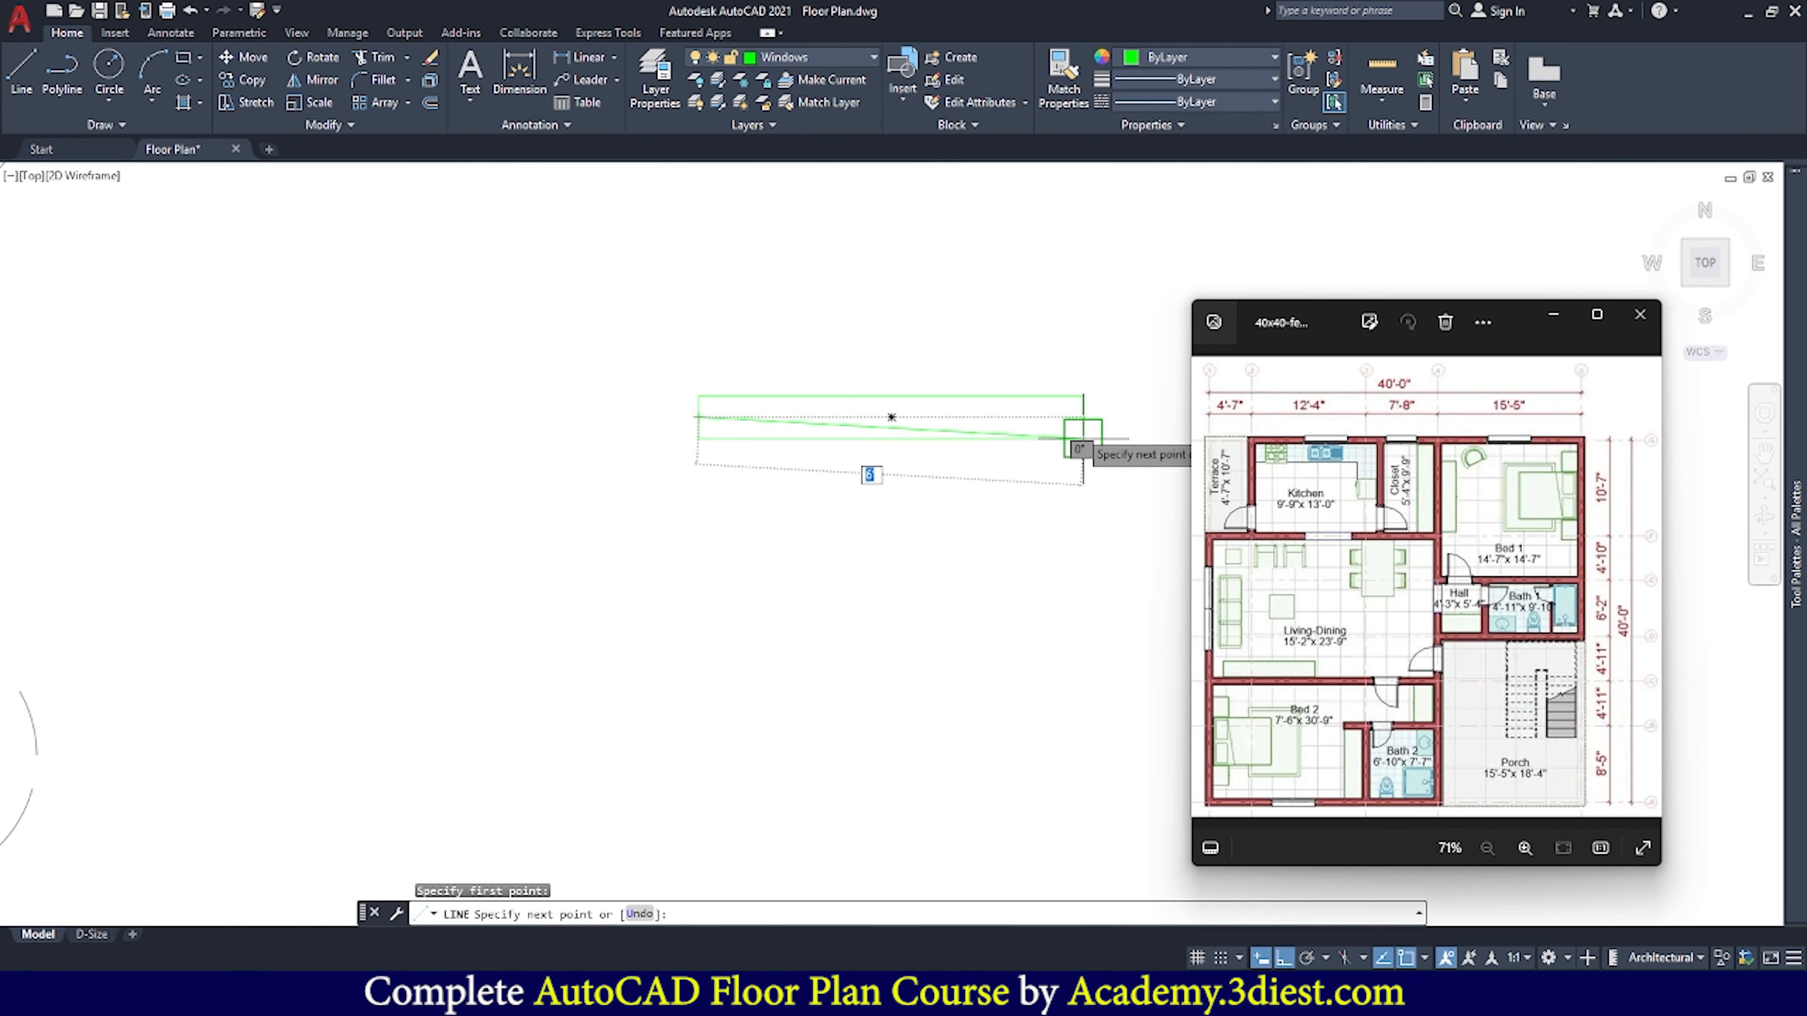
click(1082, 416)
key(Escape)
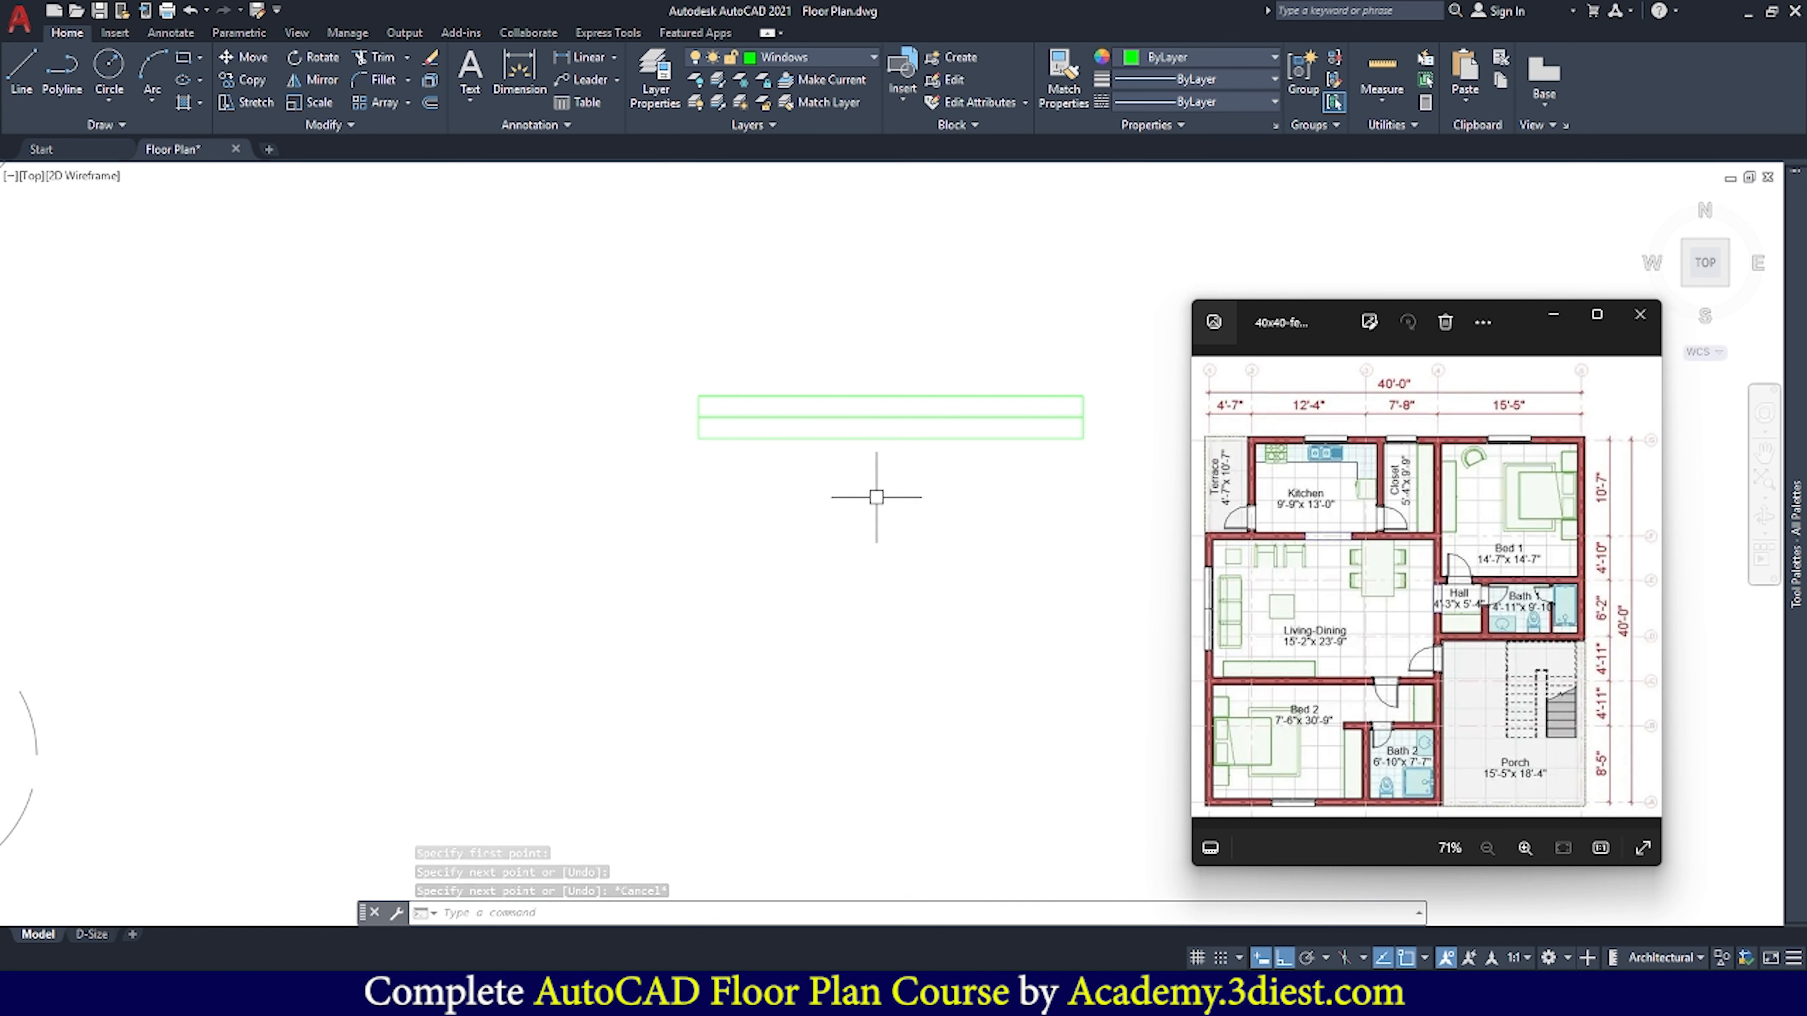
Start a block definition named Window from the window rectangle and centre line, with the base point at the rectangle's lower-left corner
middle_drag(919, 481, 685, 516)
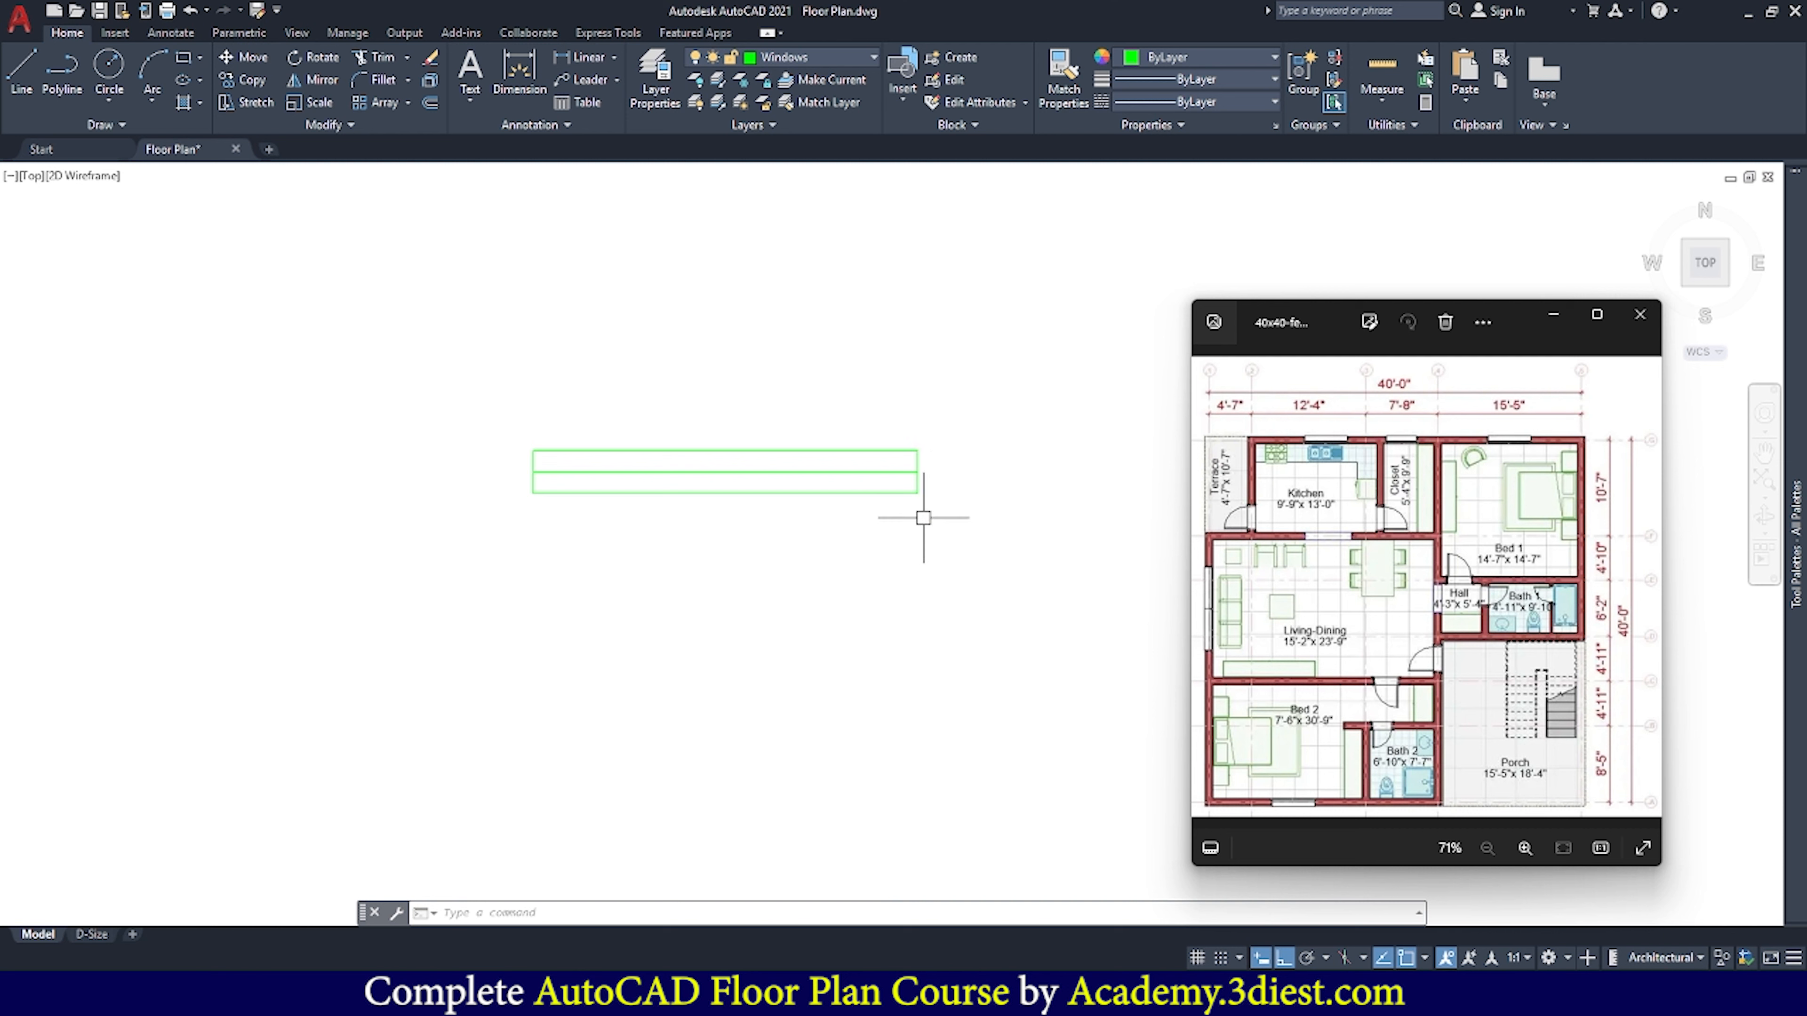
click(979, 533)
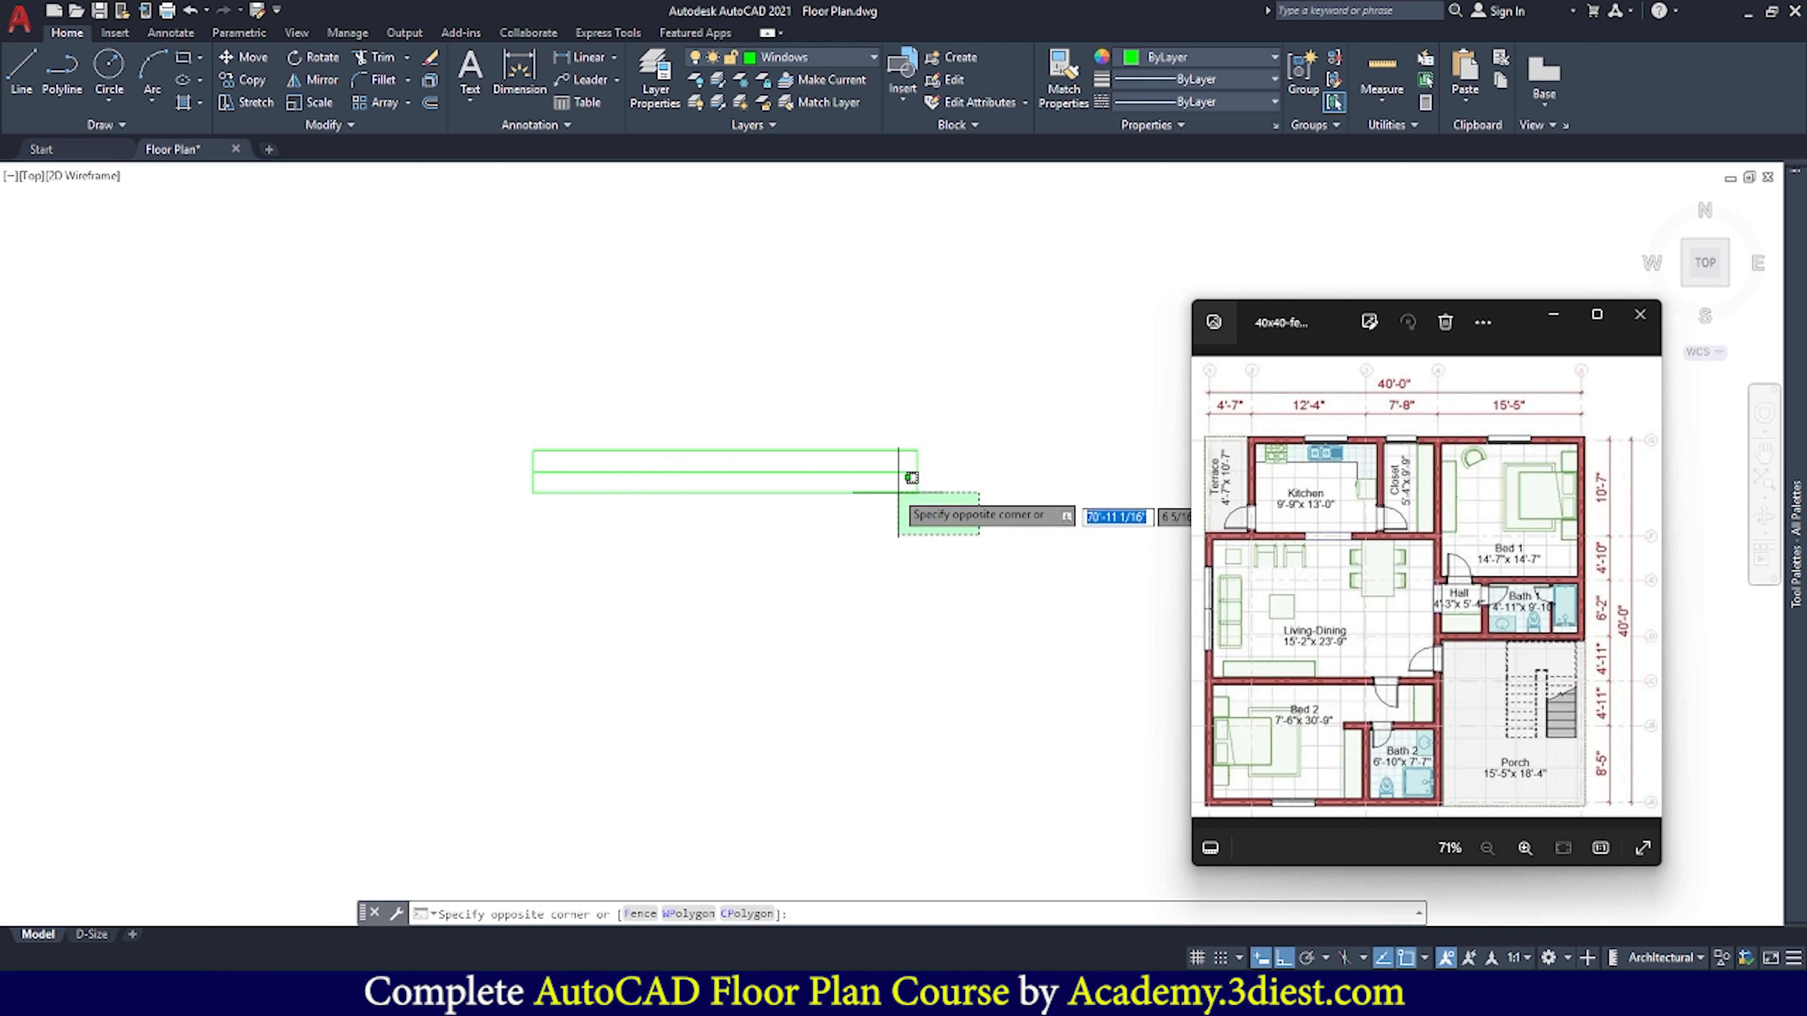
click(828, 427)
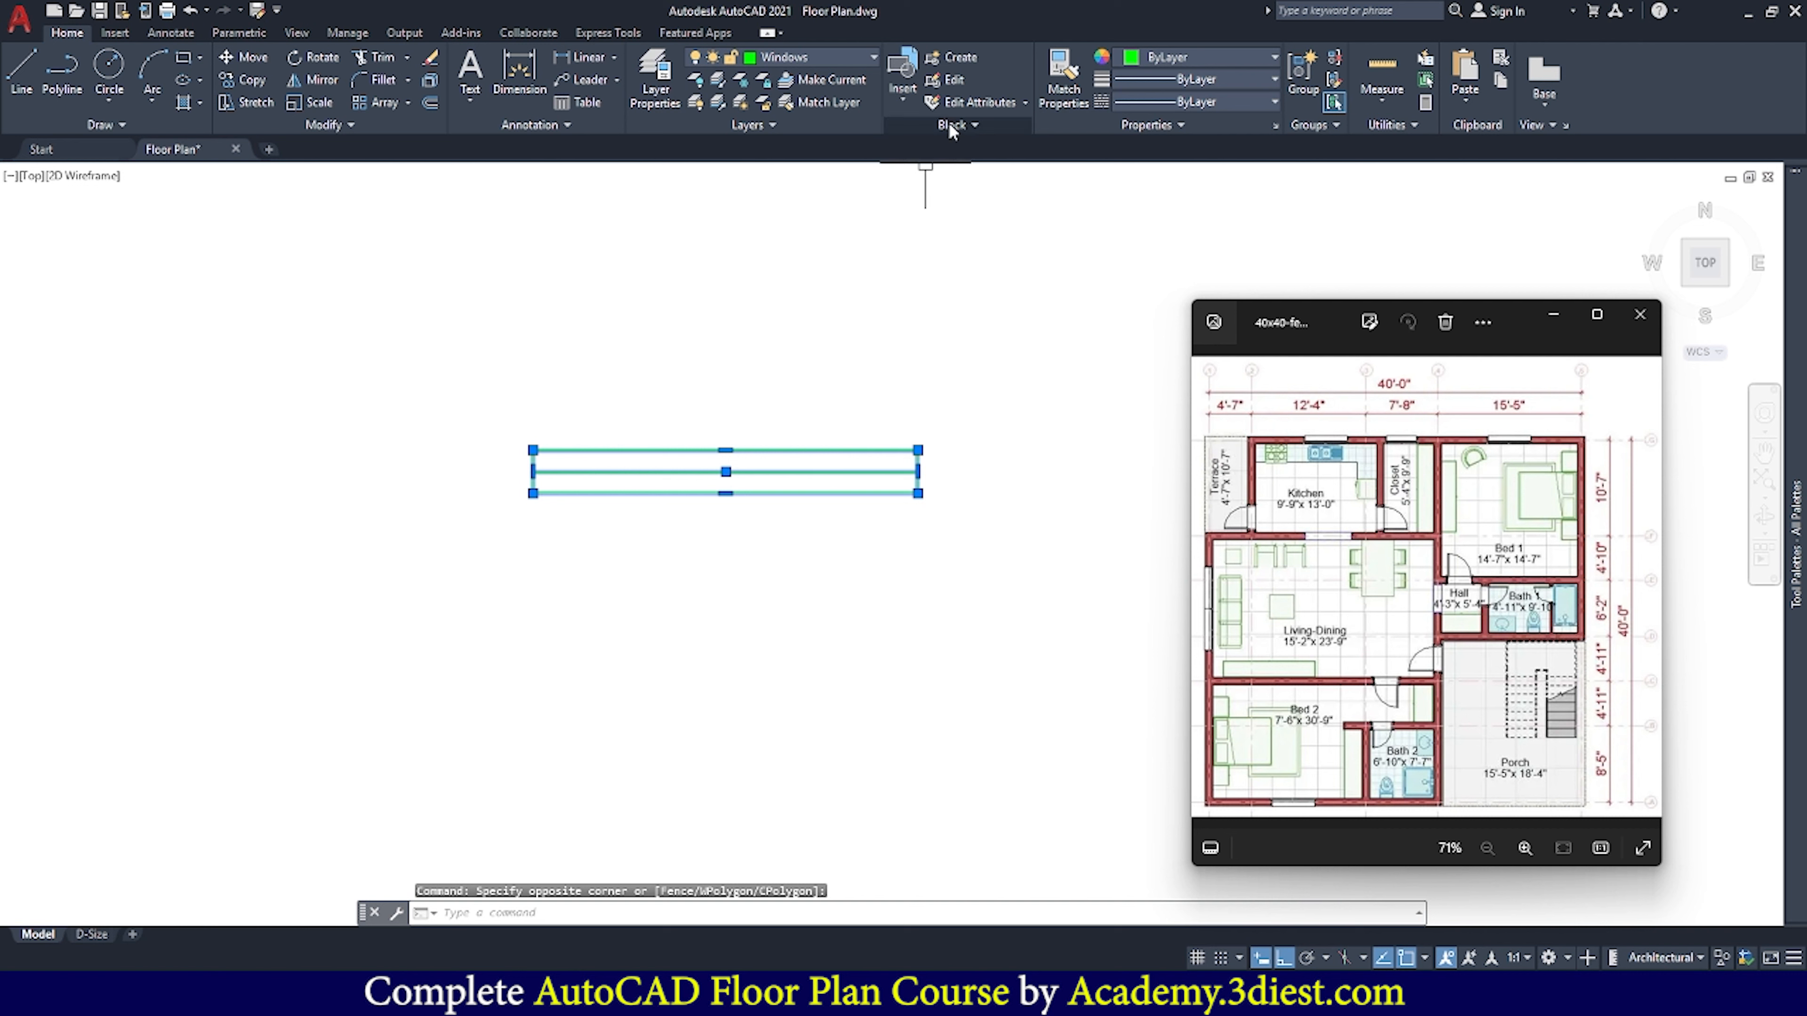
click(964, 59)
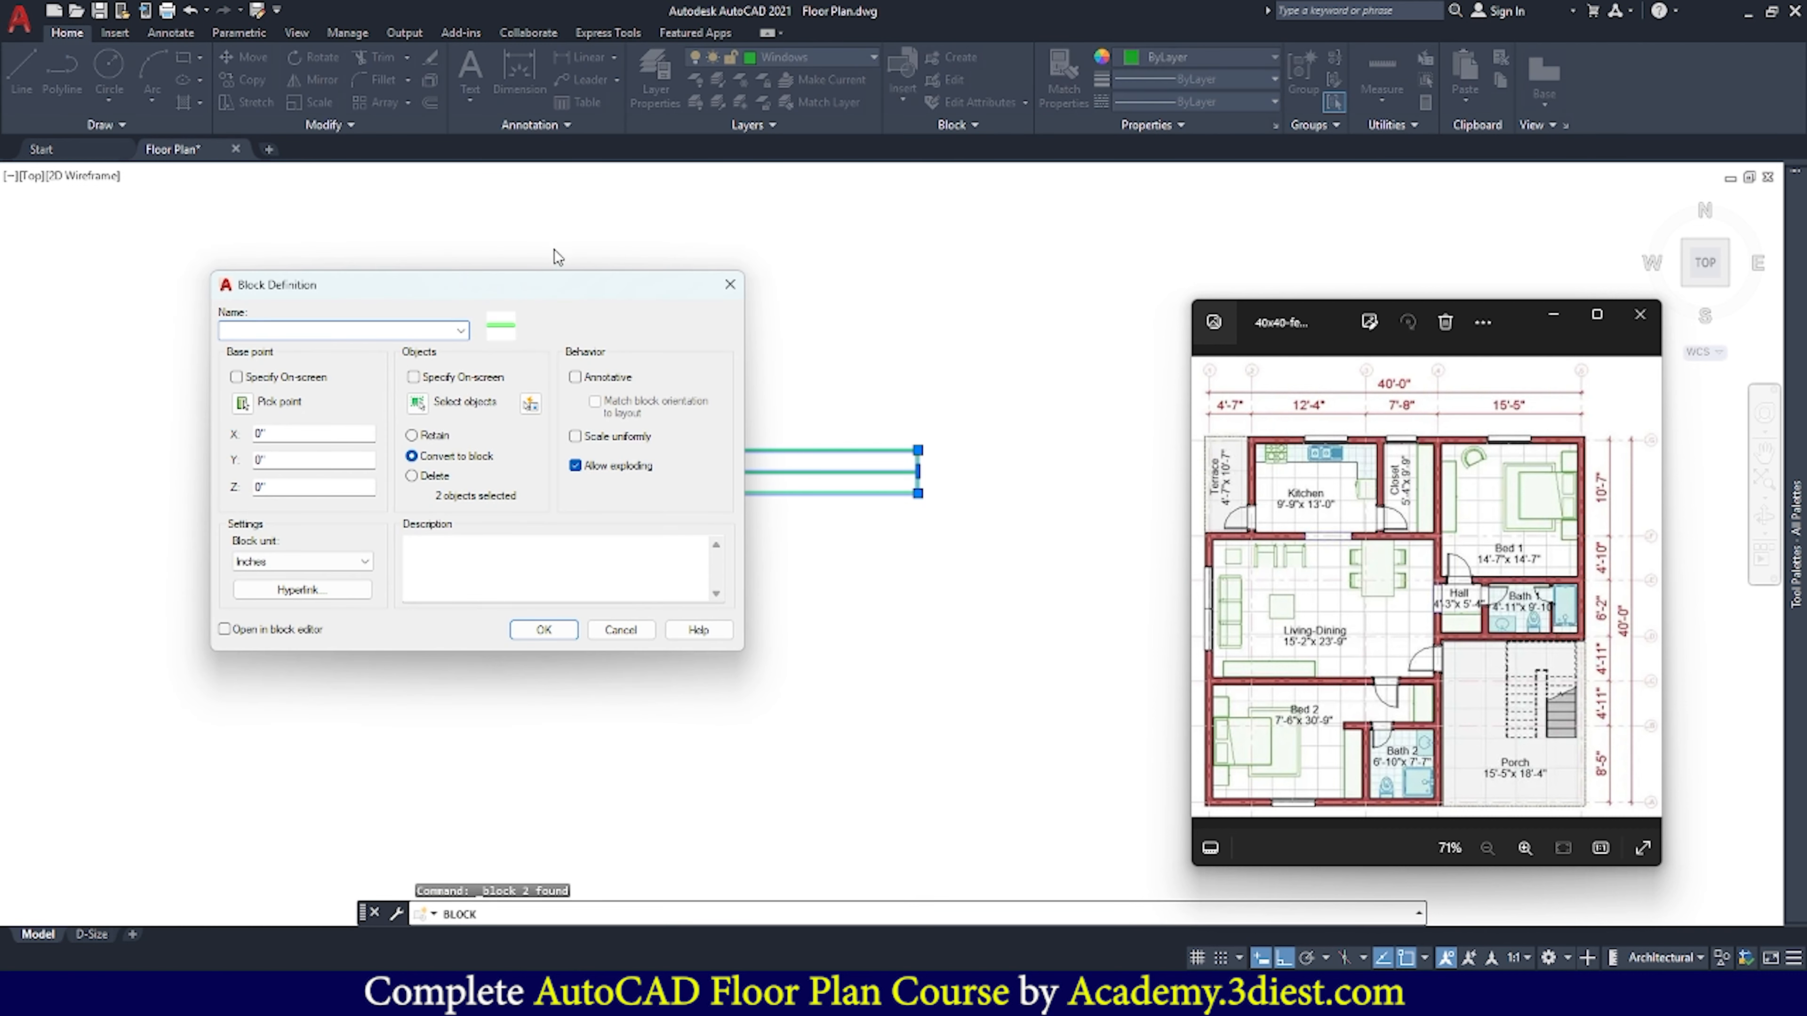
drag(443, 281, 790, 250)
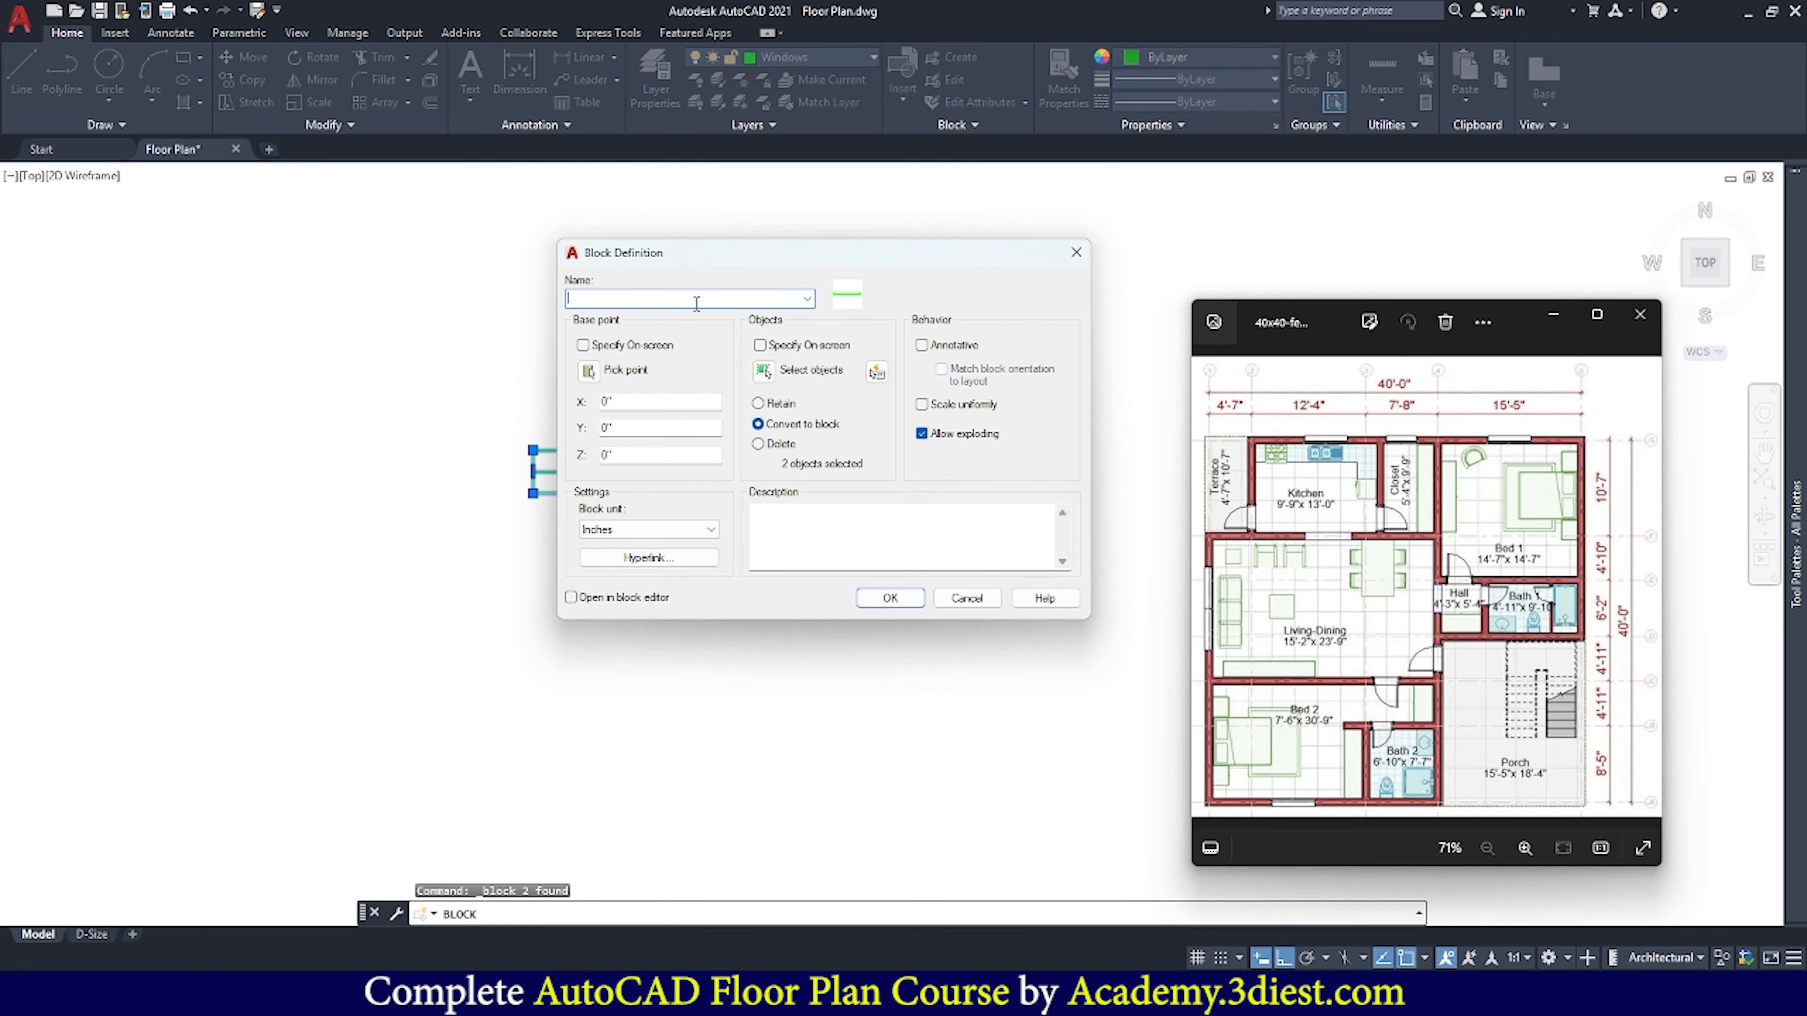
click(588, 371)
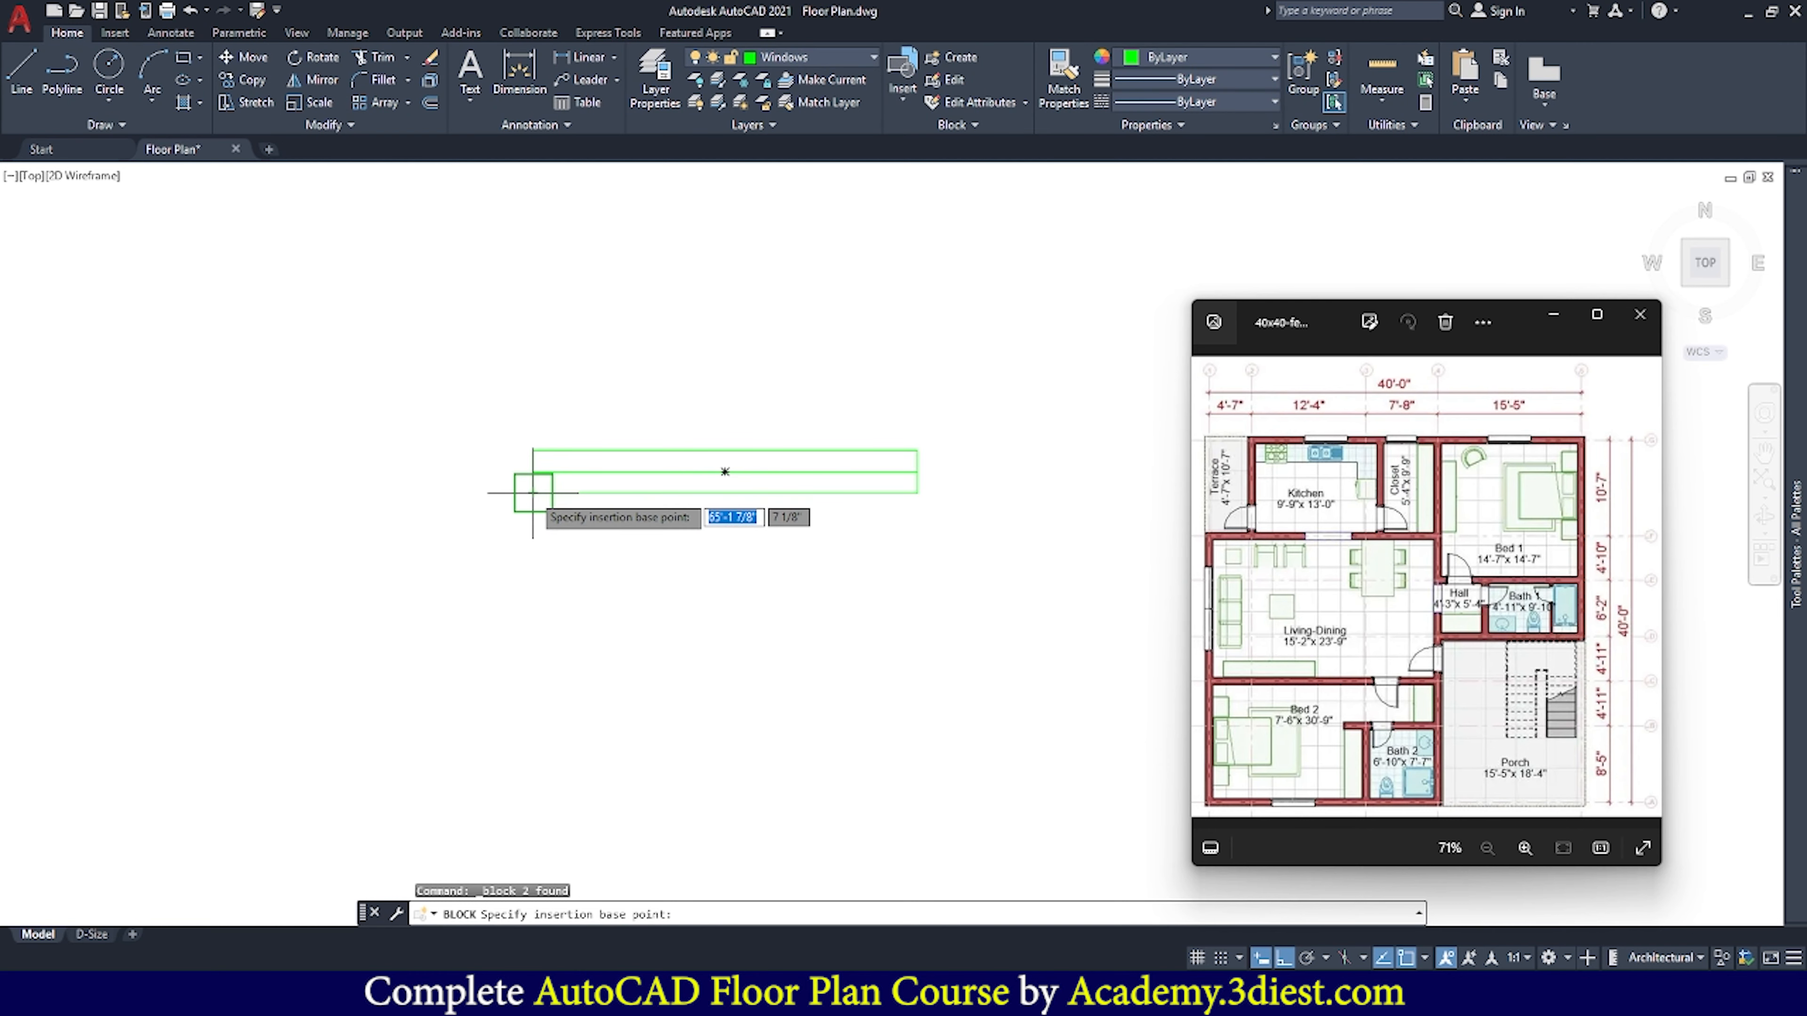
click(533, 493)
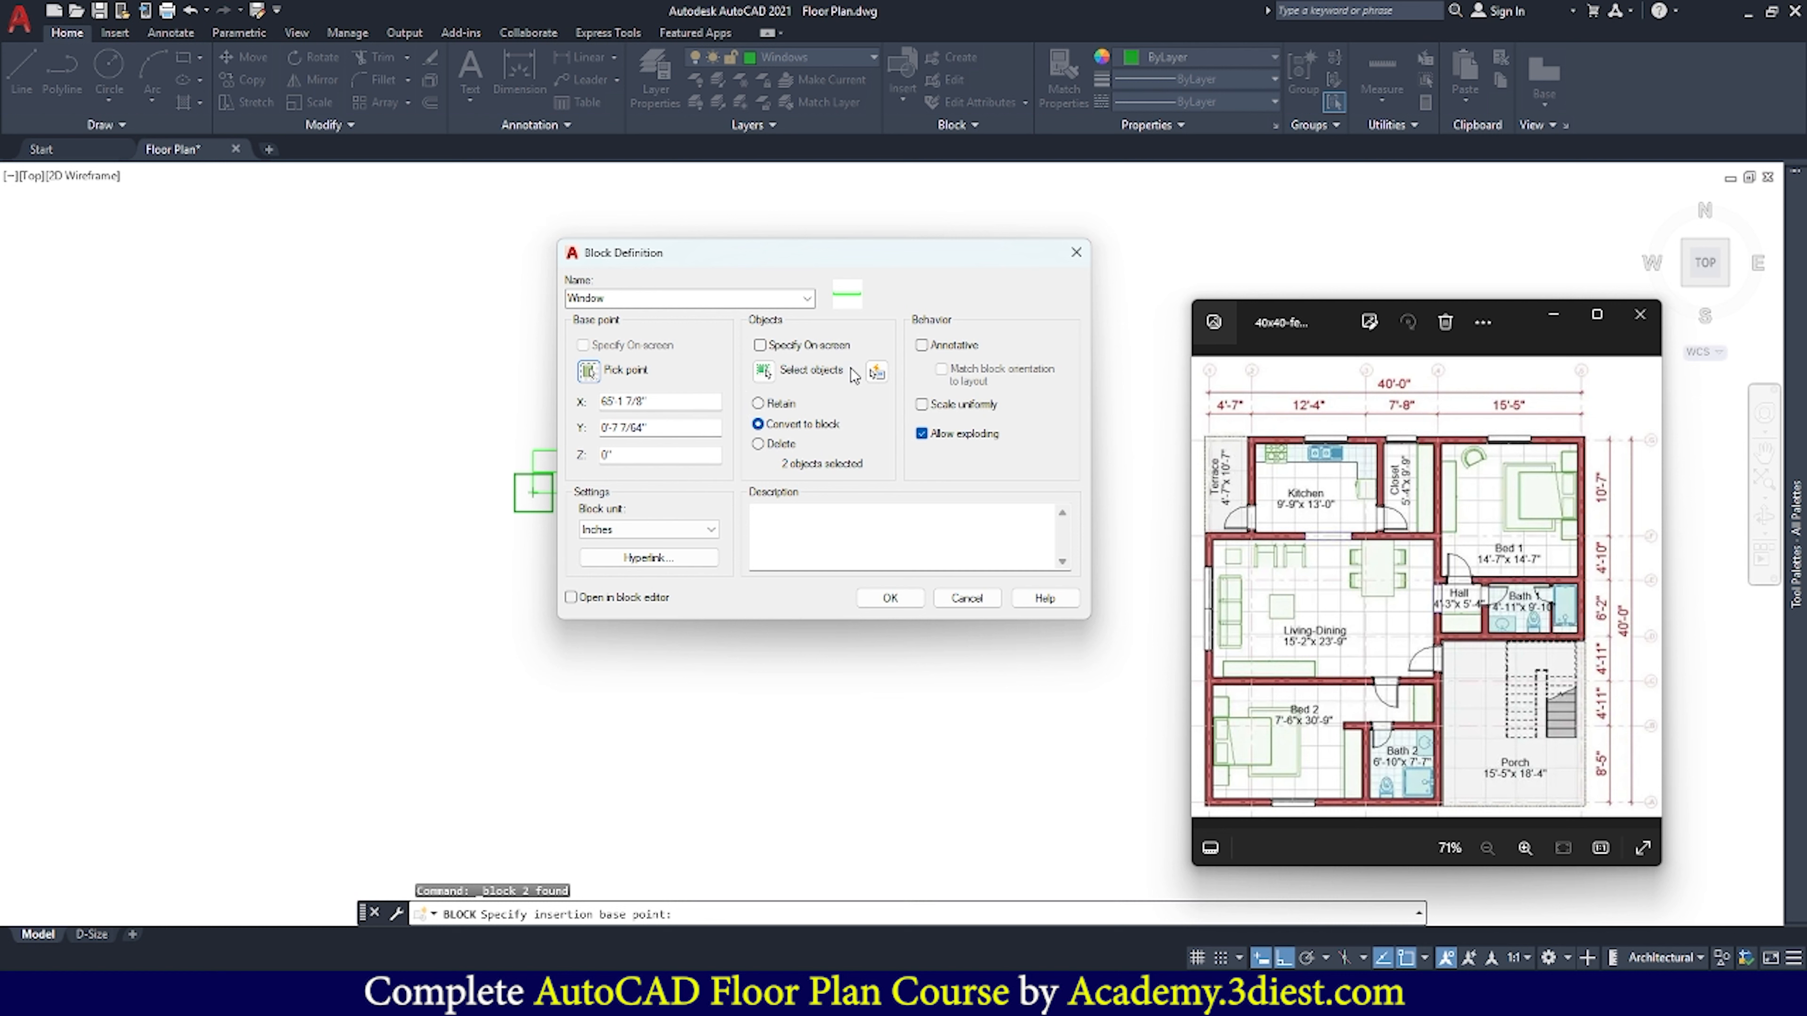
Reselect the rectangle and its centre line as the Window block's objects and create the block, converting them in place
click(764, 375)
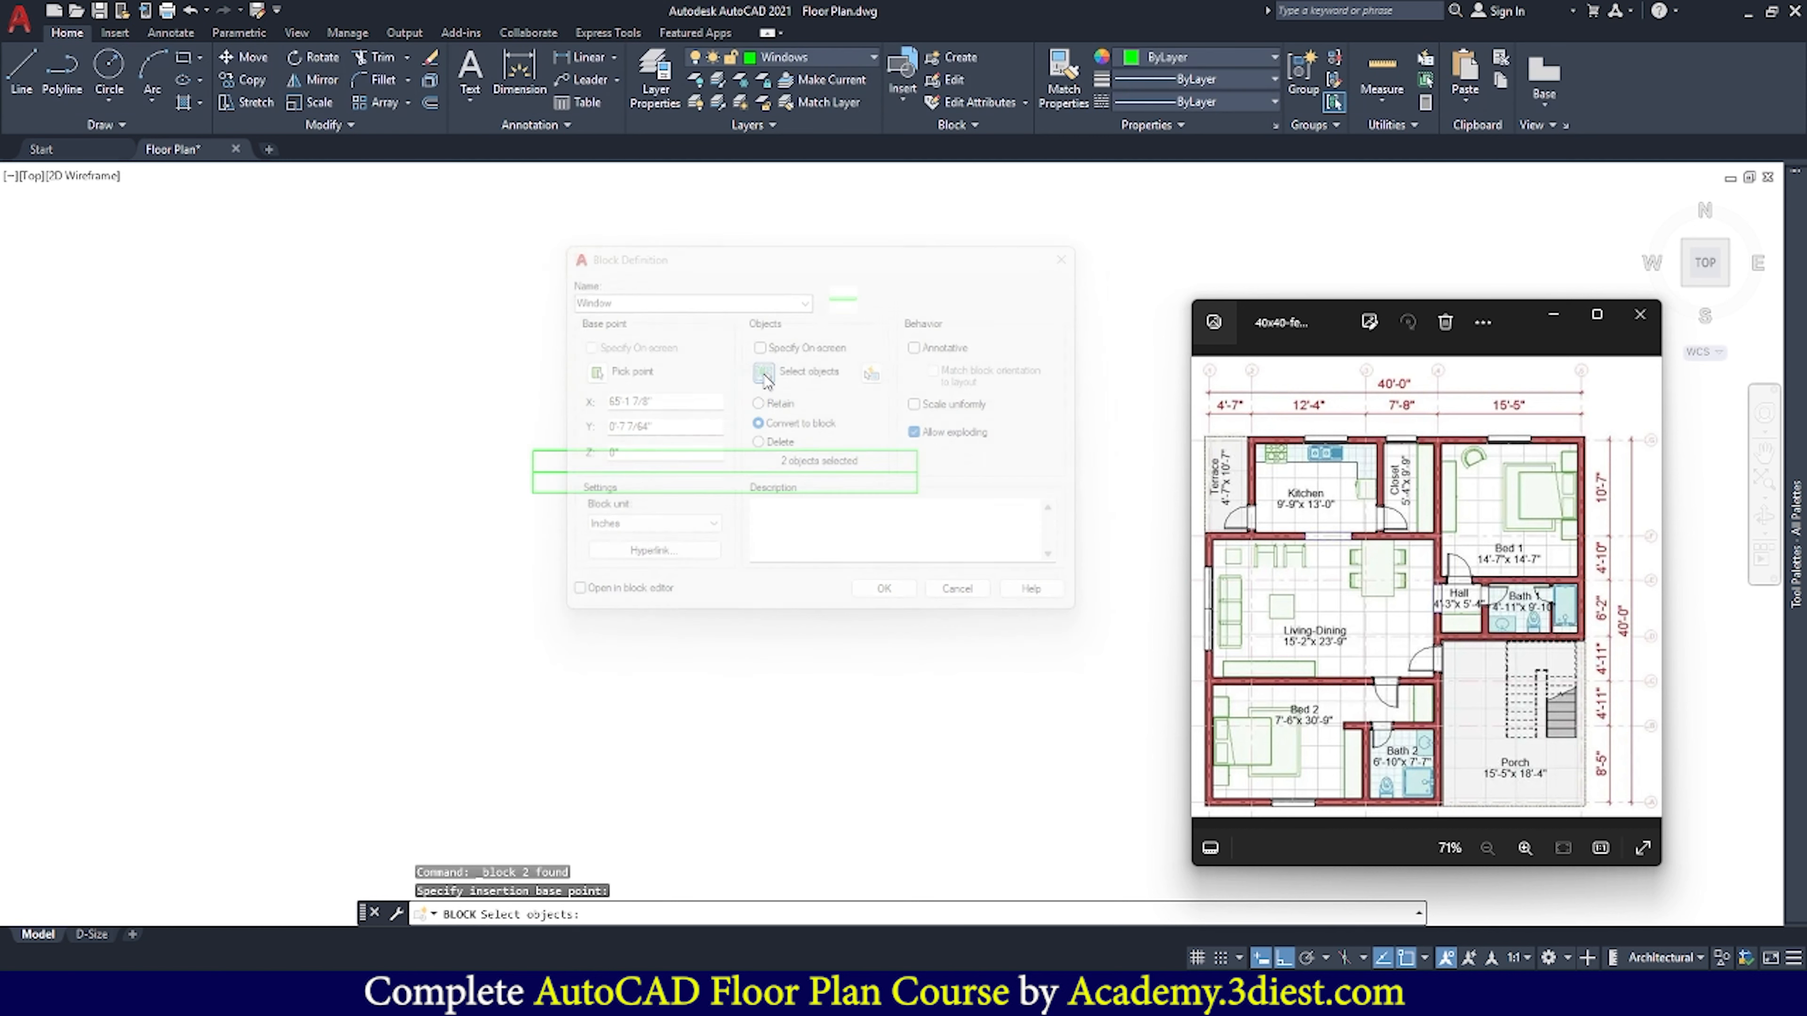
click(498, 404)
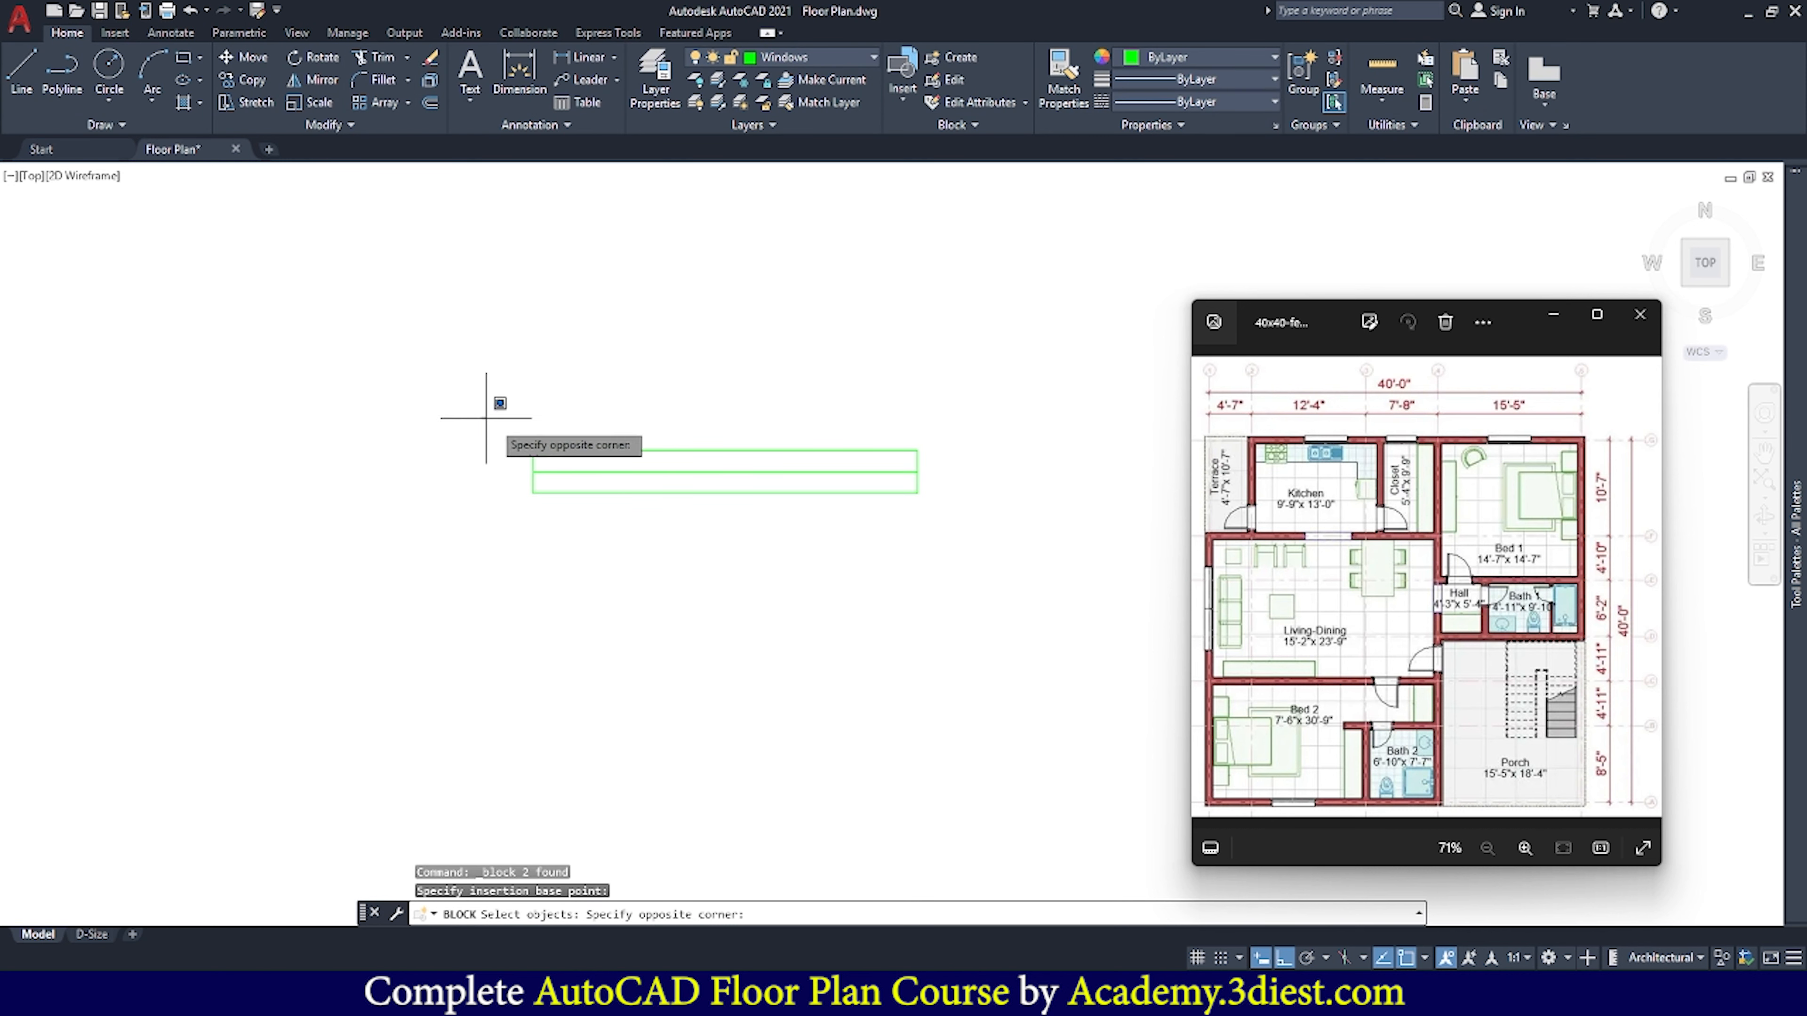
click(958, 515)
key(Return)
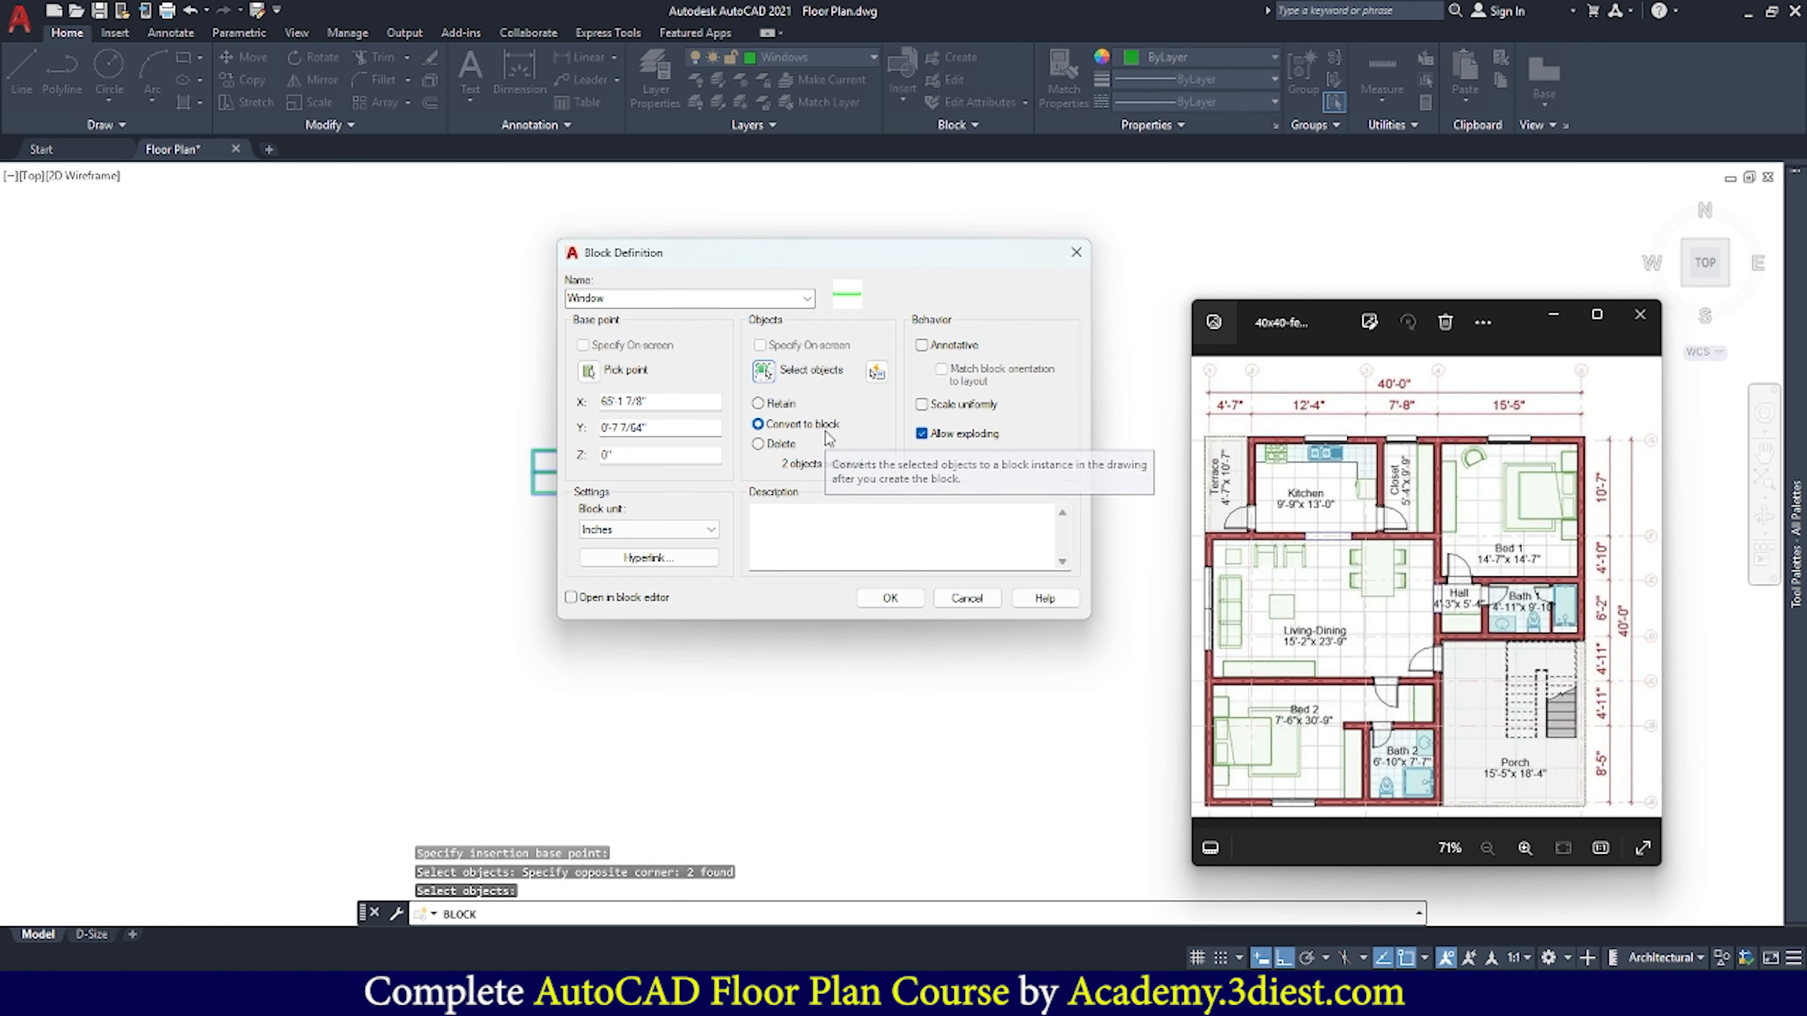
click(890, 599)
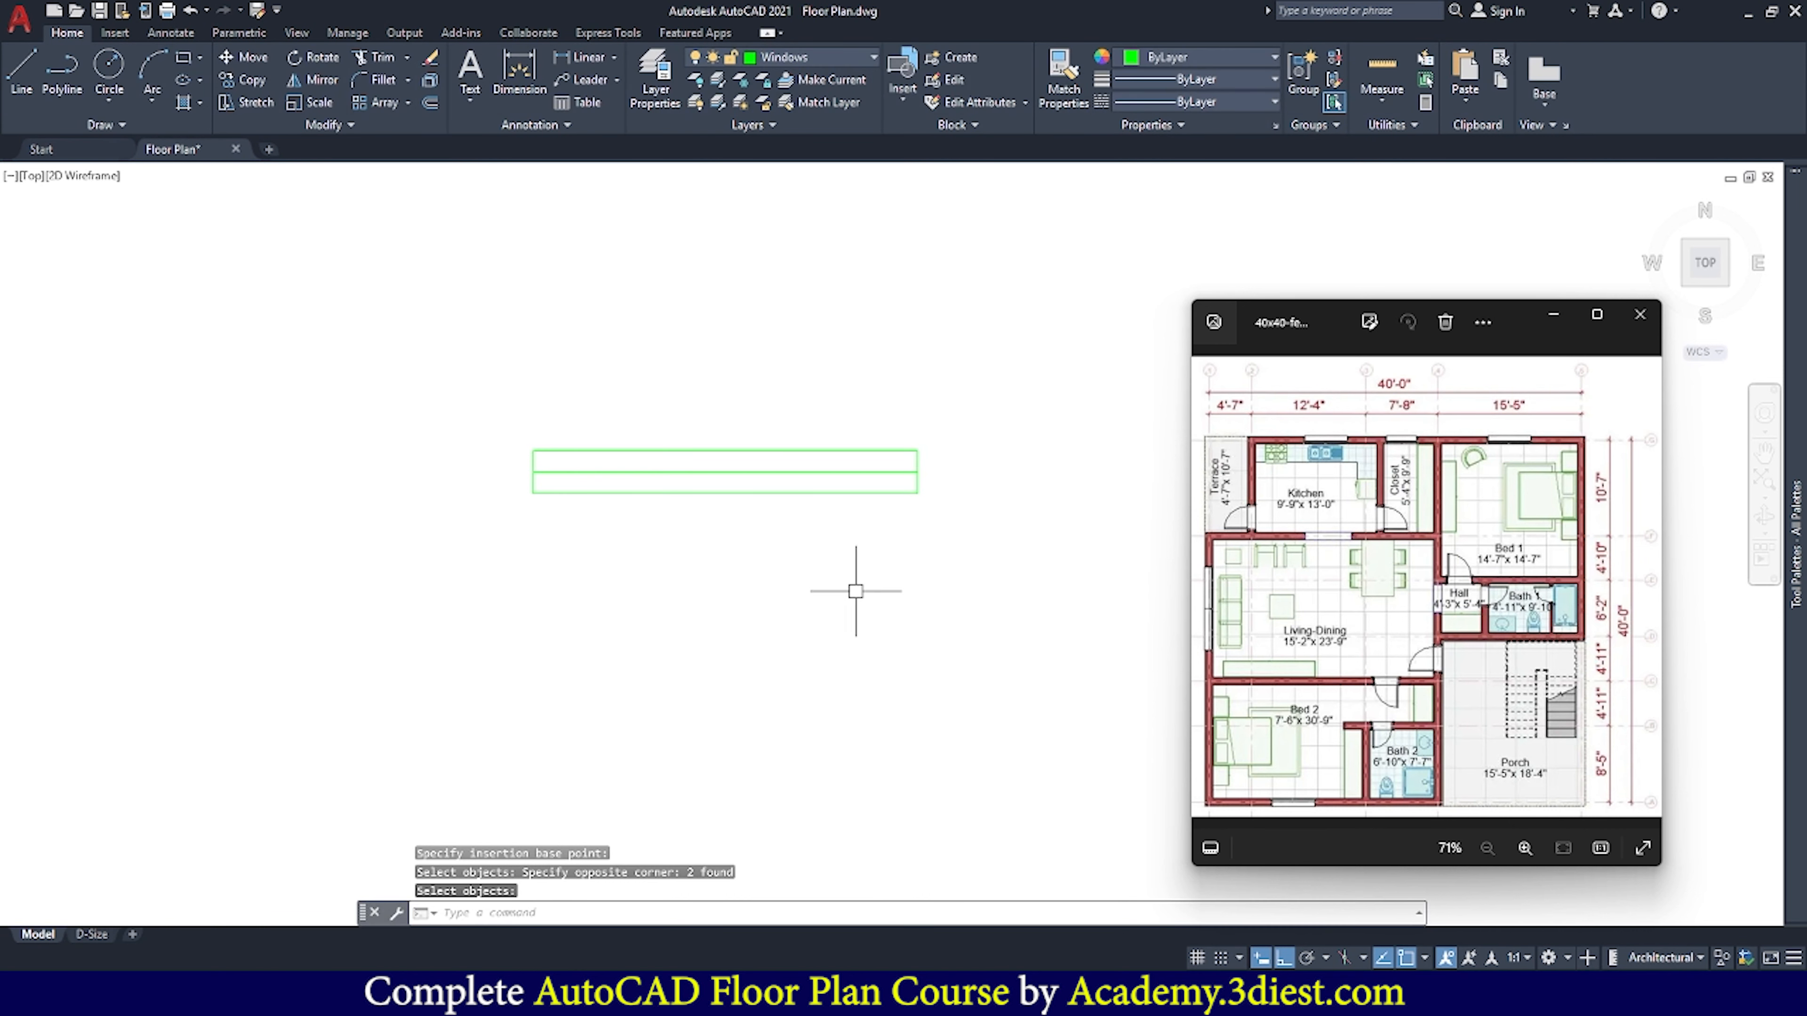
Check the new Window block's properties and erase this loose copy beside the plan
click(805, 497)
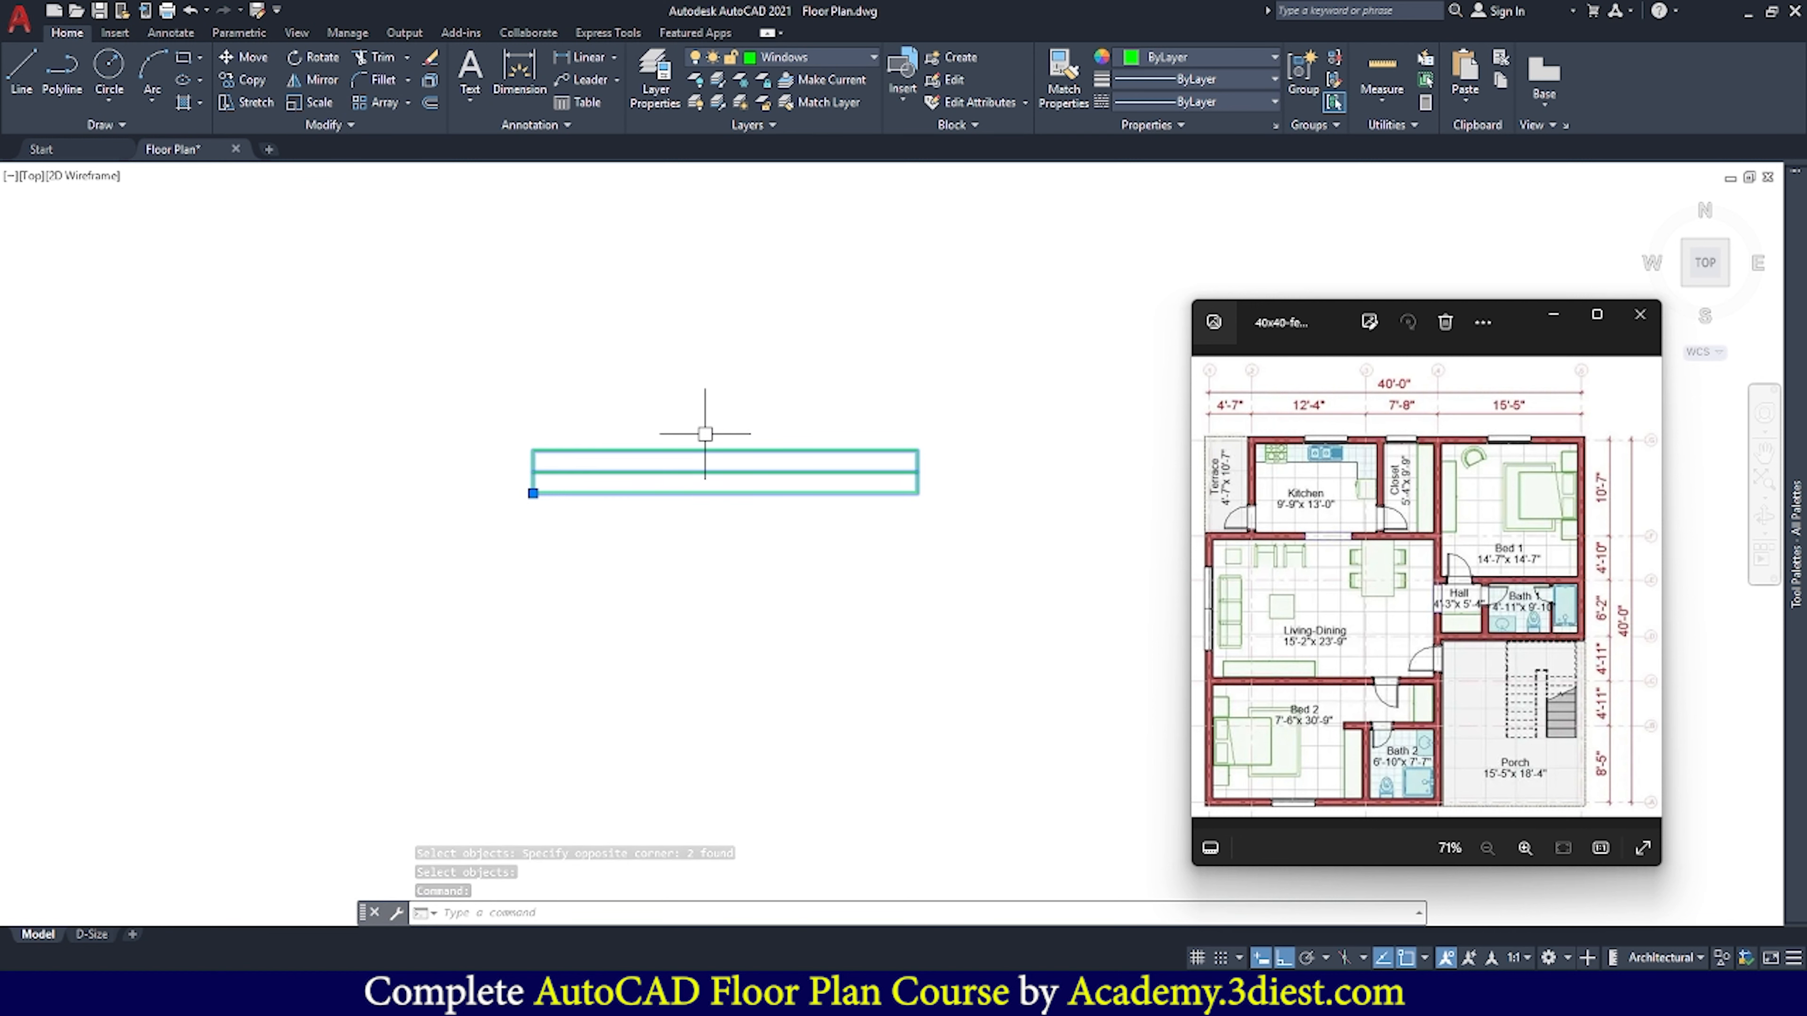
key(ctrl+1)
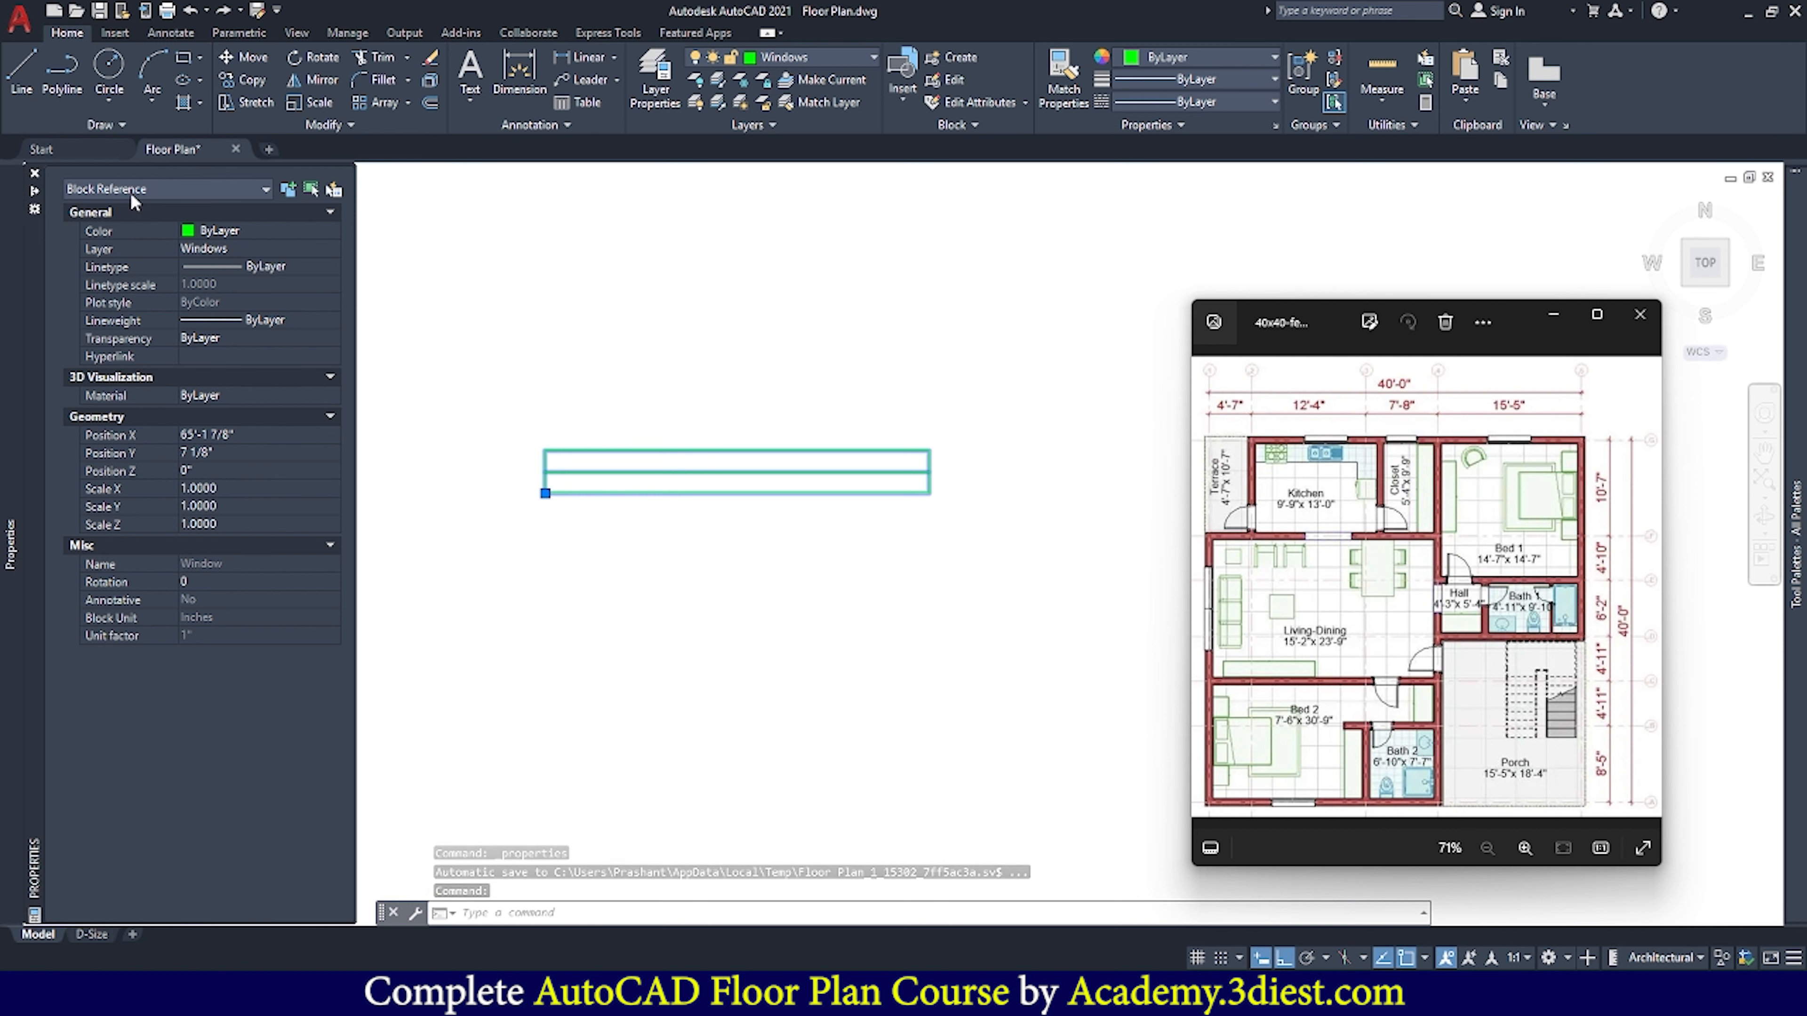
click(35, 174)
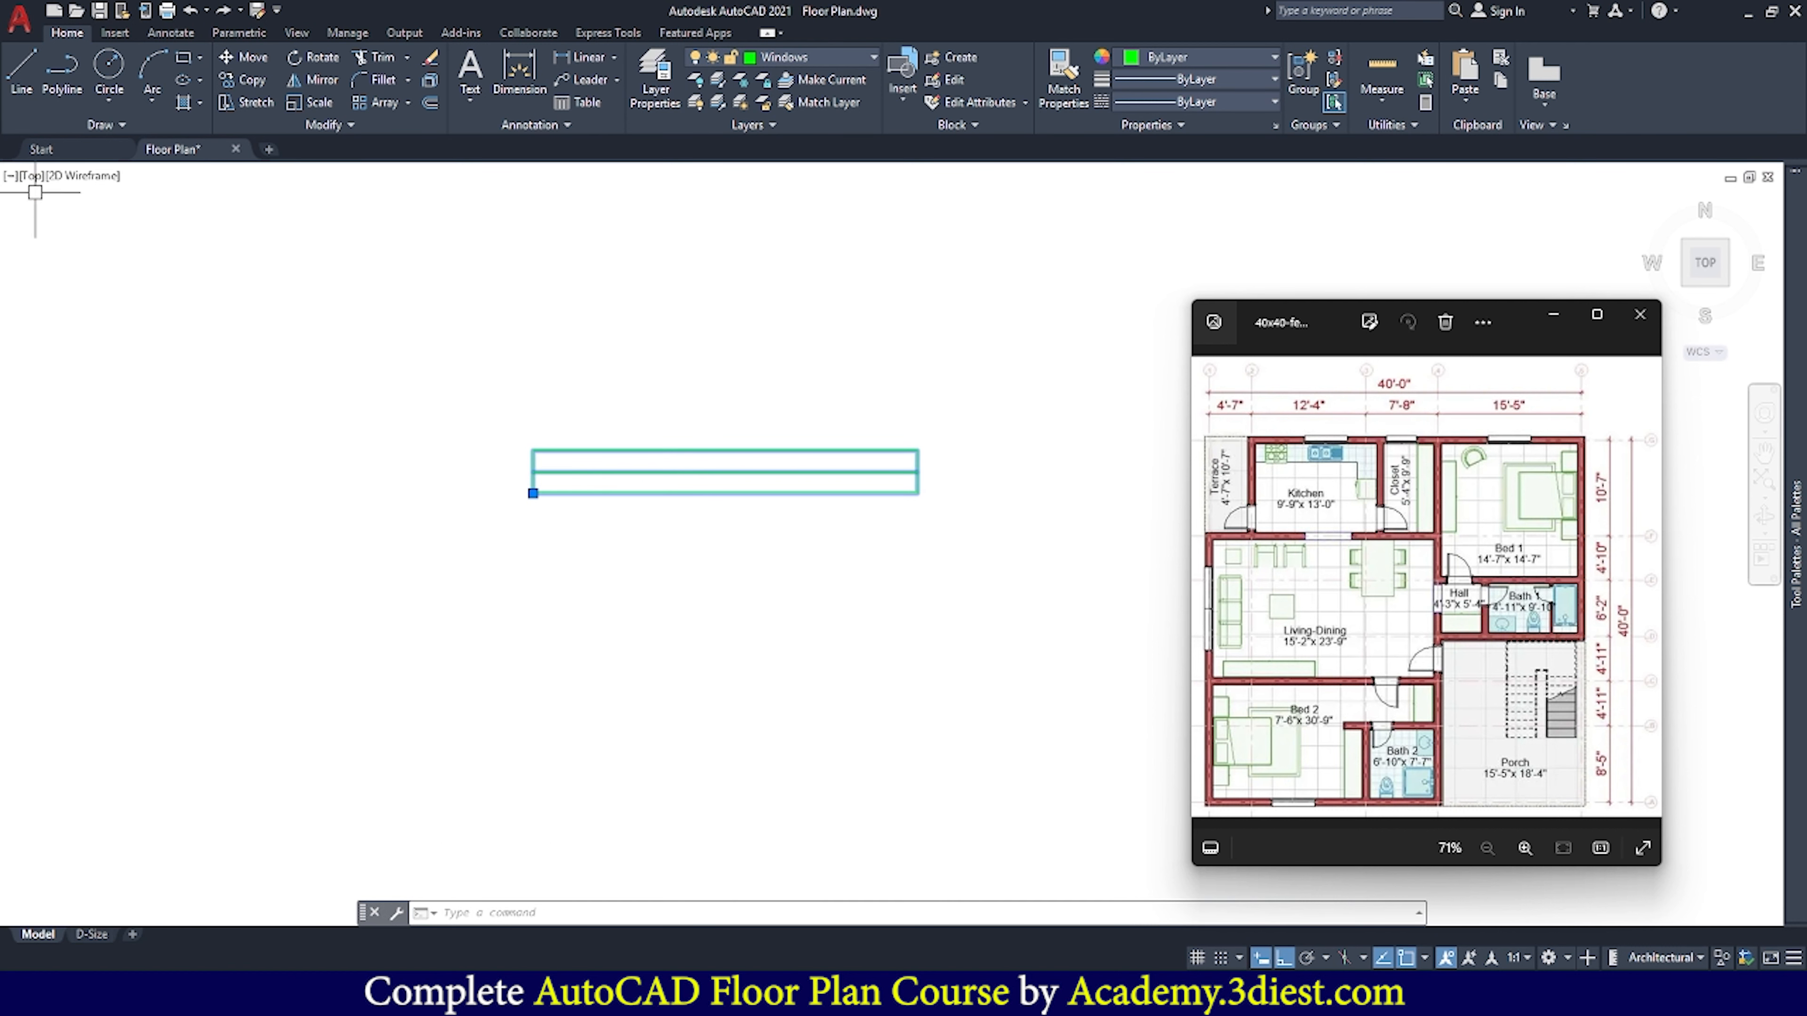
key(Delete)
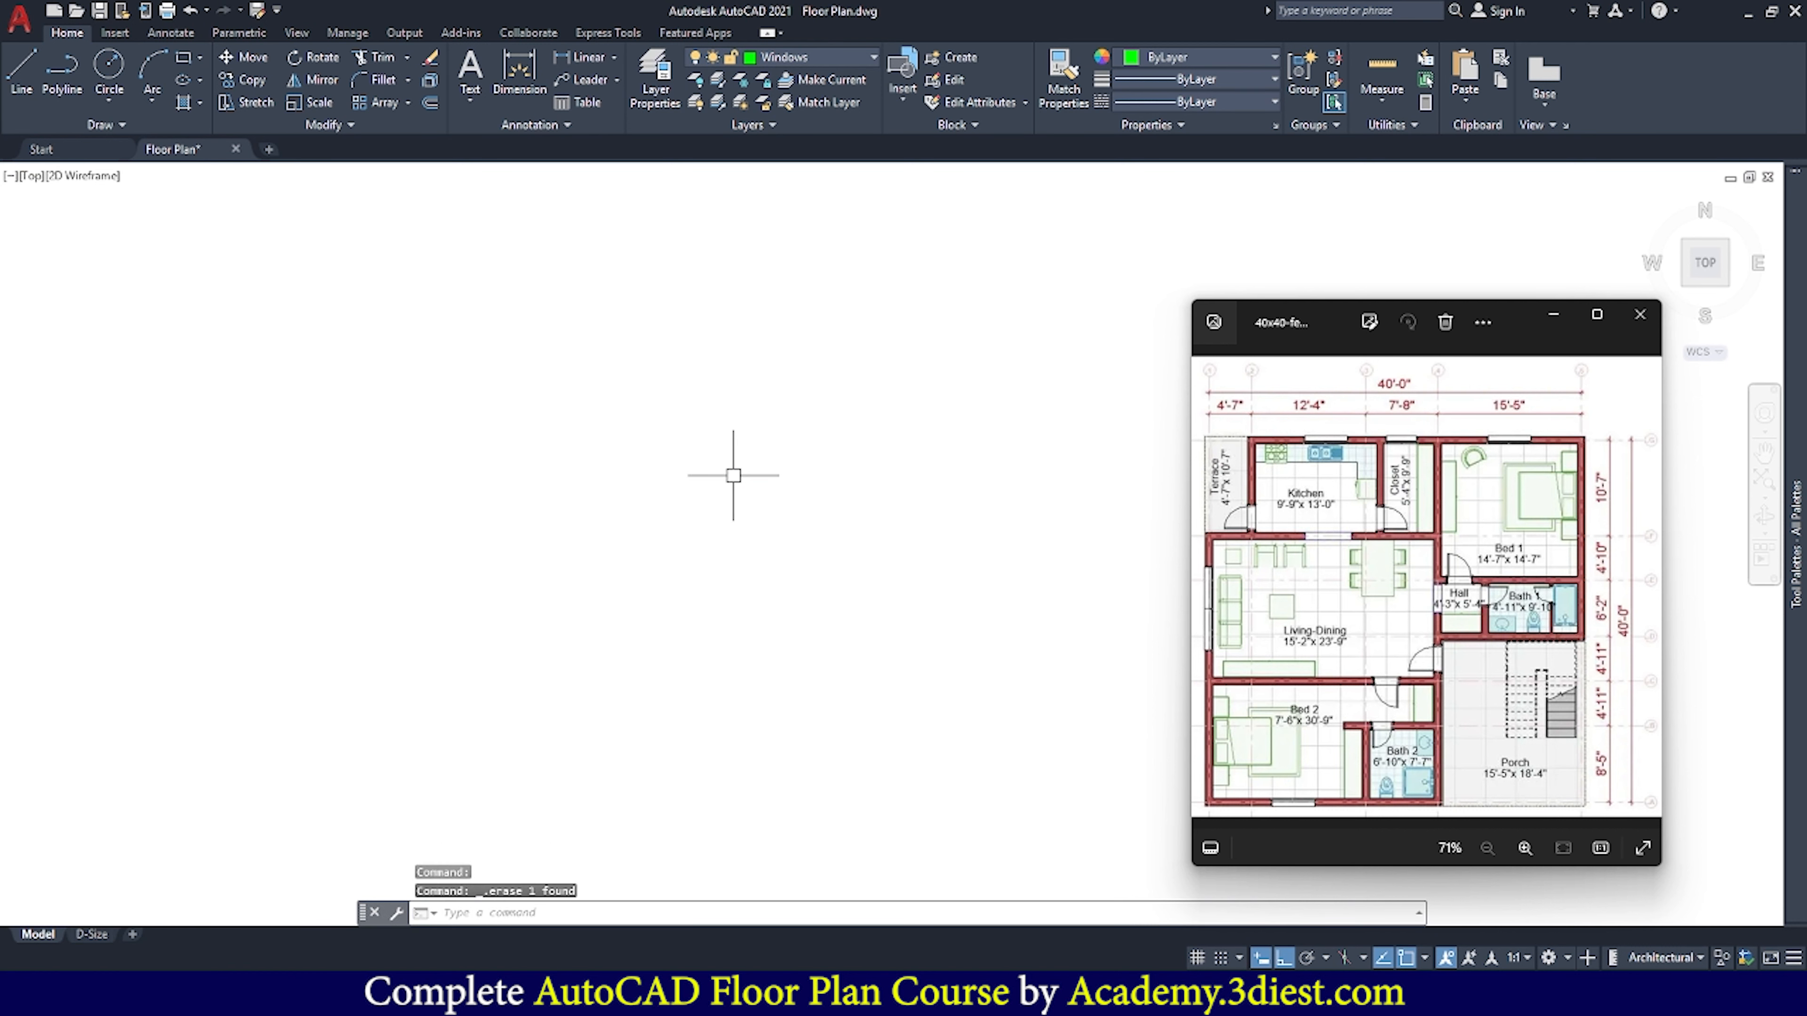
Insert the Window block in the kitchen's upper wall, with its base point at the room's inner upper-left corner
scroll(827, 392, down, 5)
scroll(682, 378, up, 4)
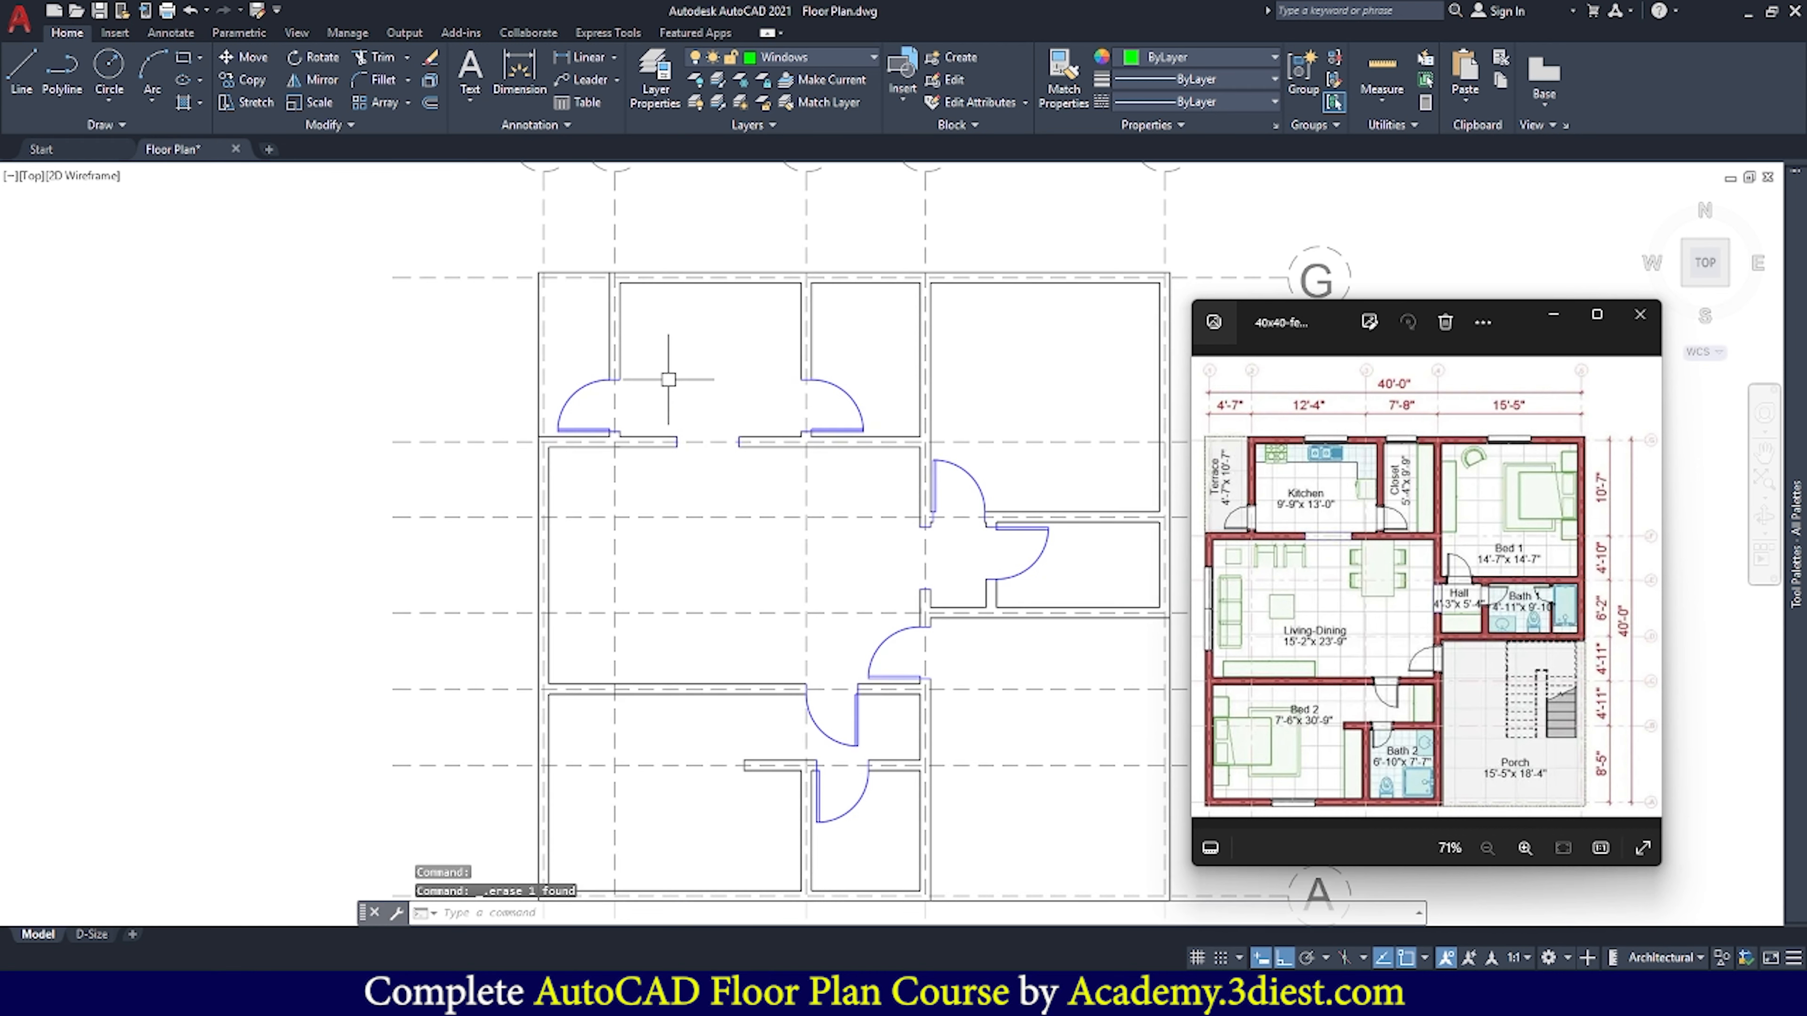
scroll(766, 337, down, 5)
scroll(662, 368, up, 1)
scroll(662, 368, up, 2)
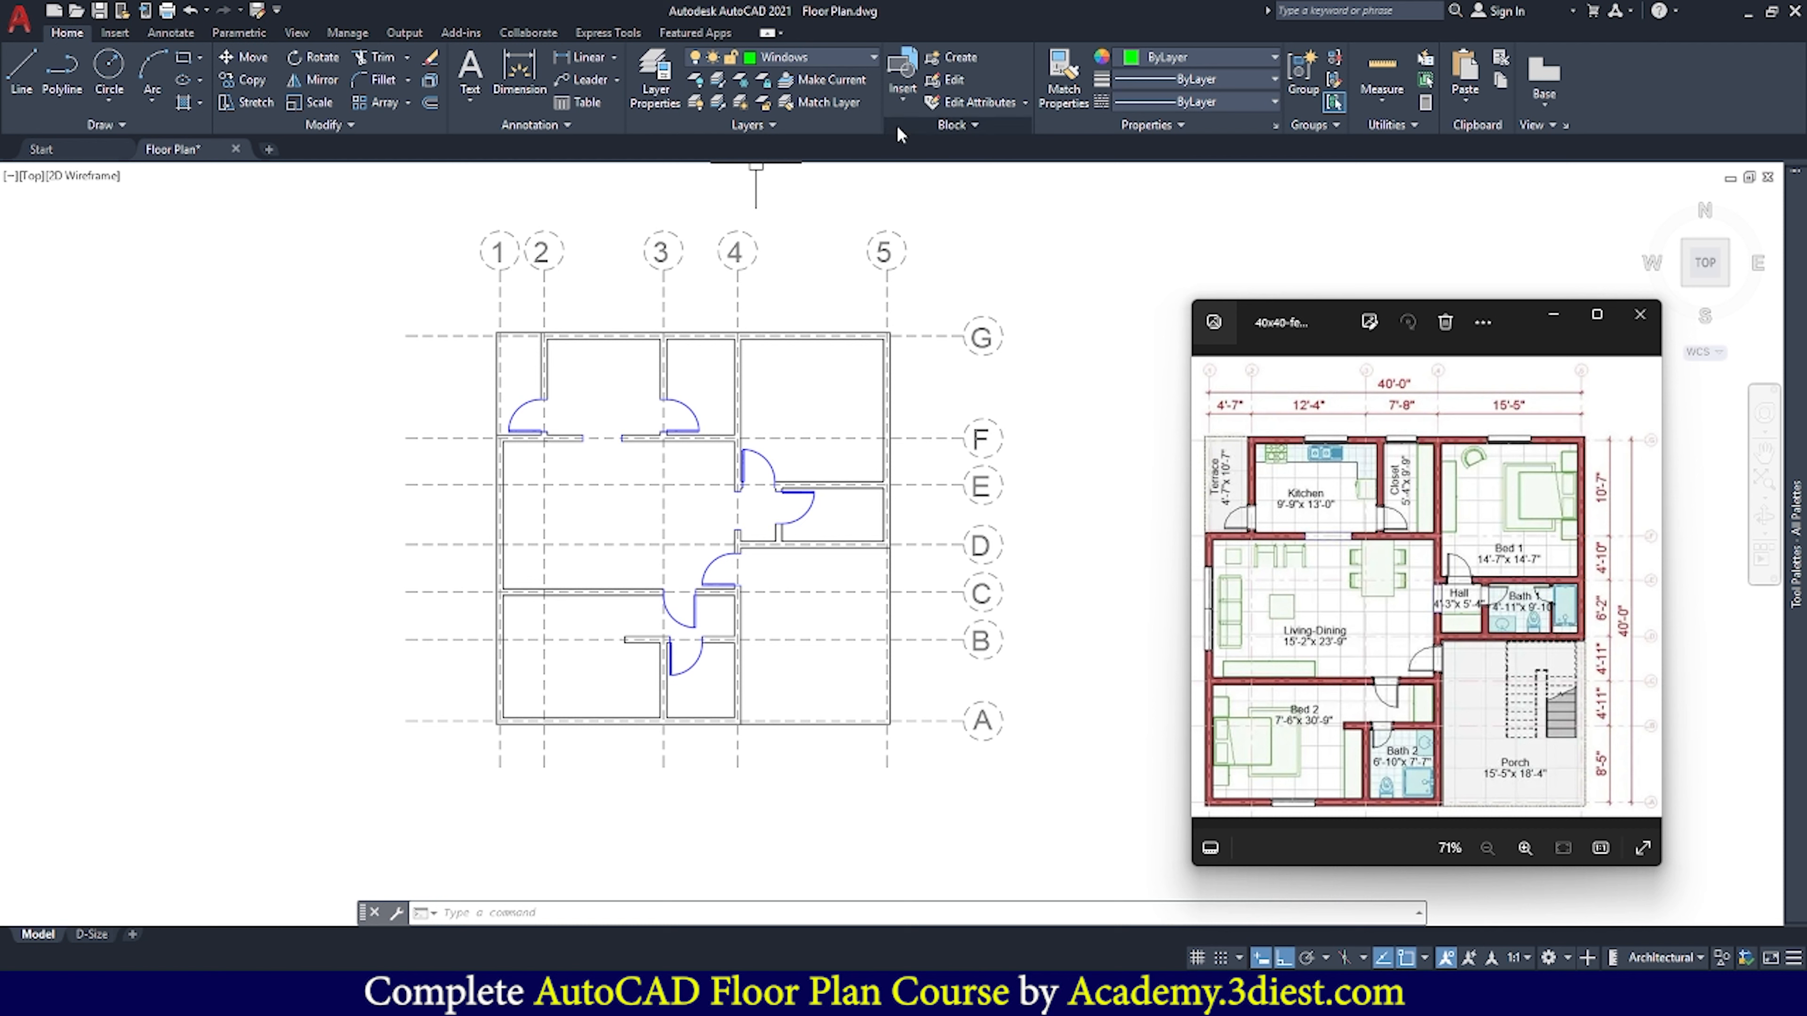
click(903, 102)
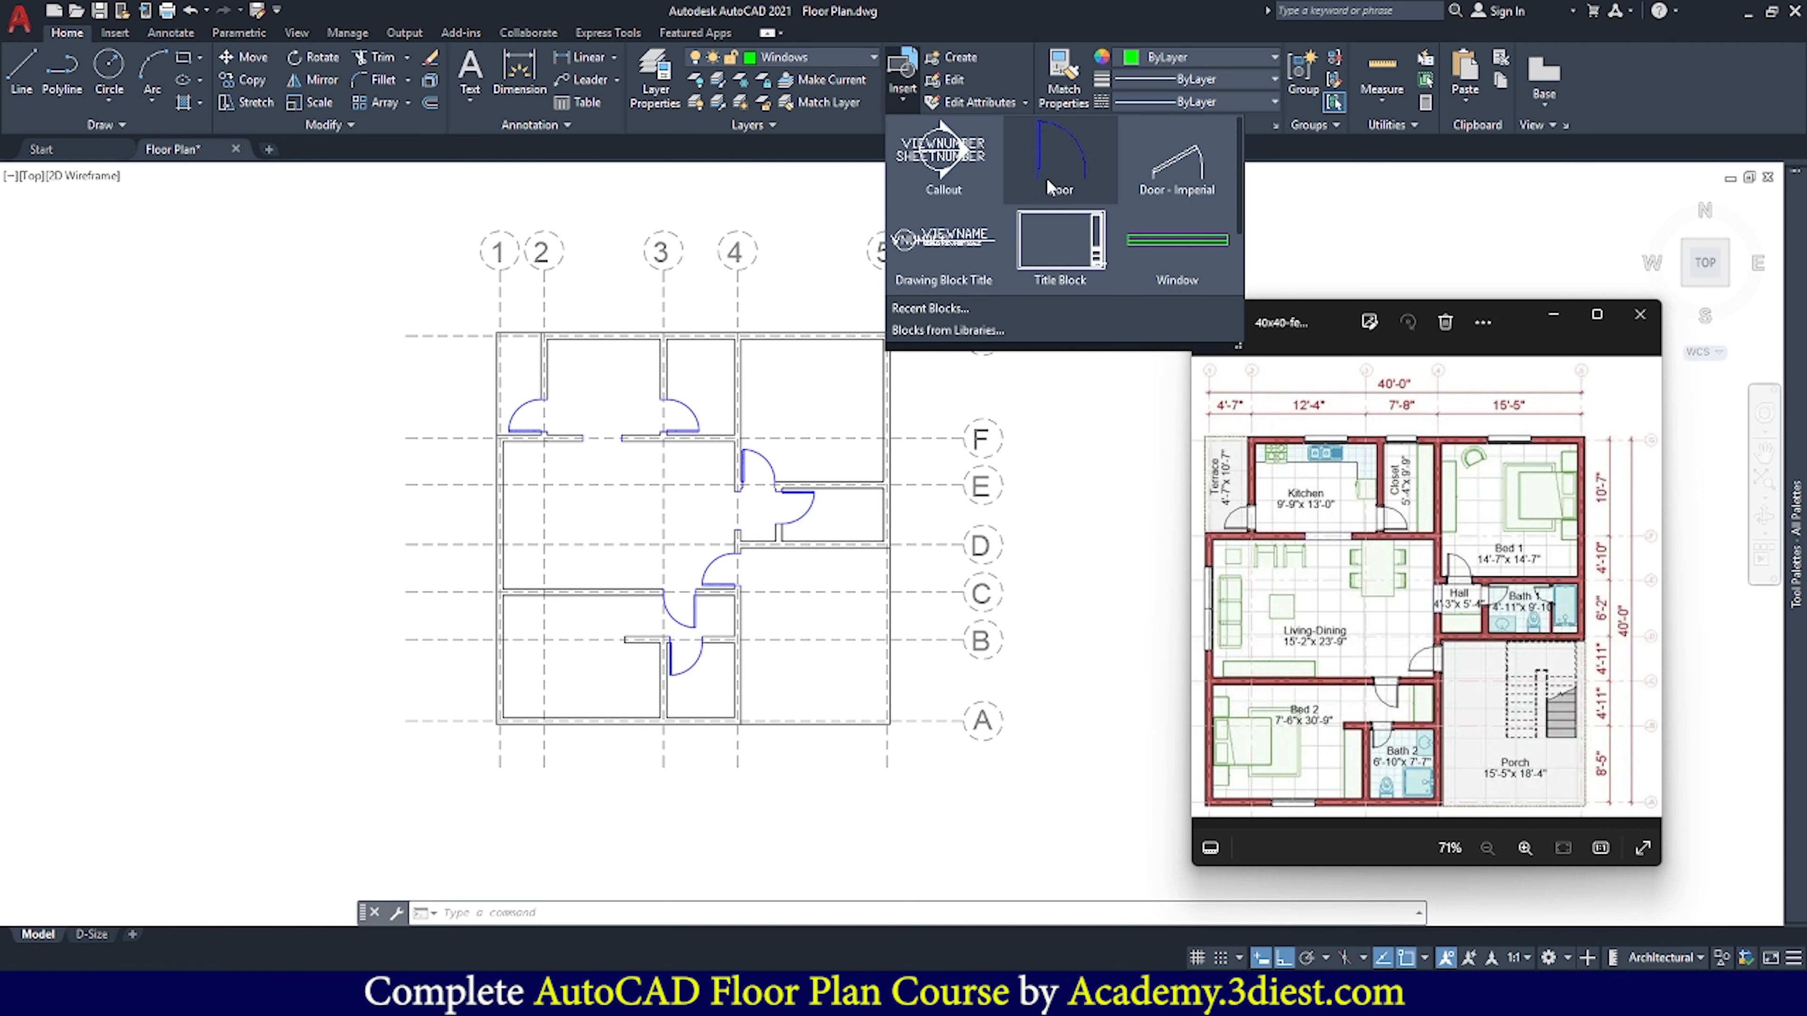
click(1158, 259)
scroll(571, 332, up, 6)
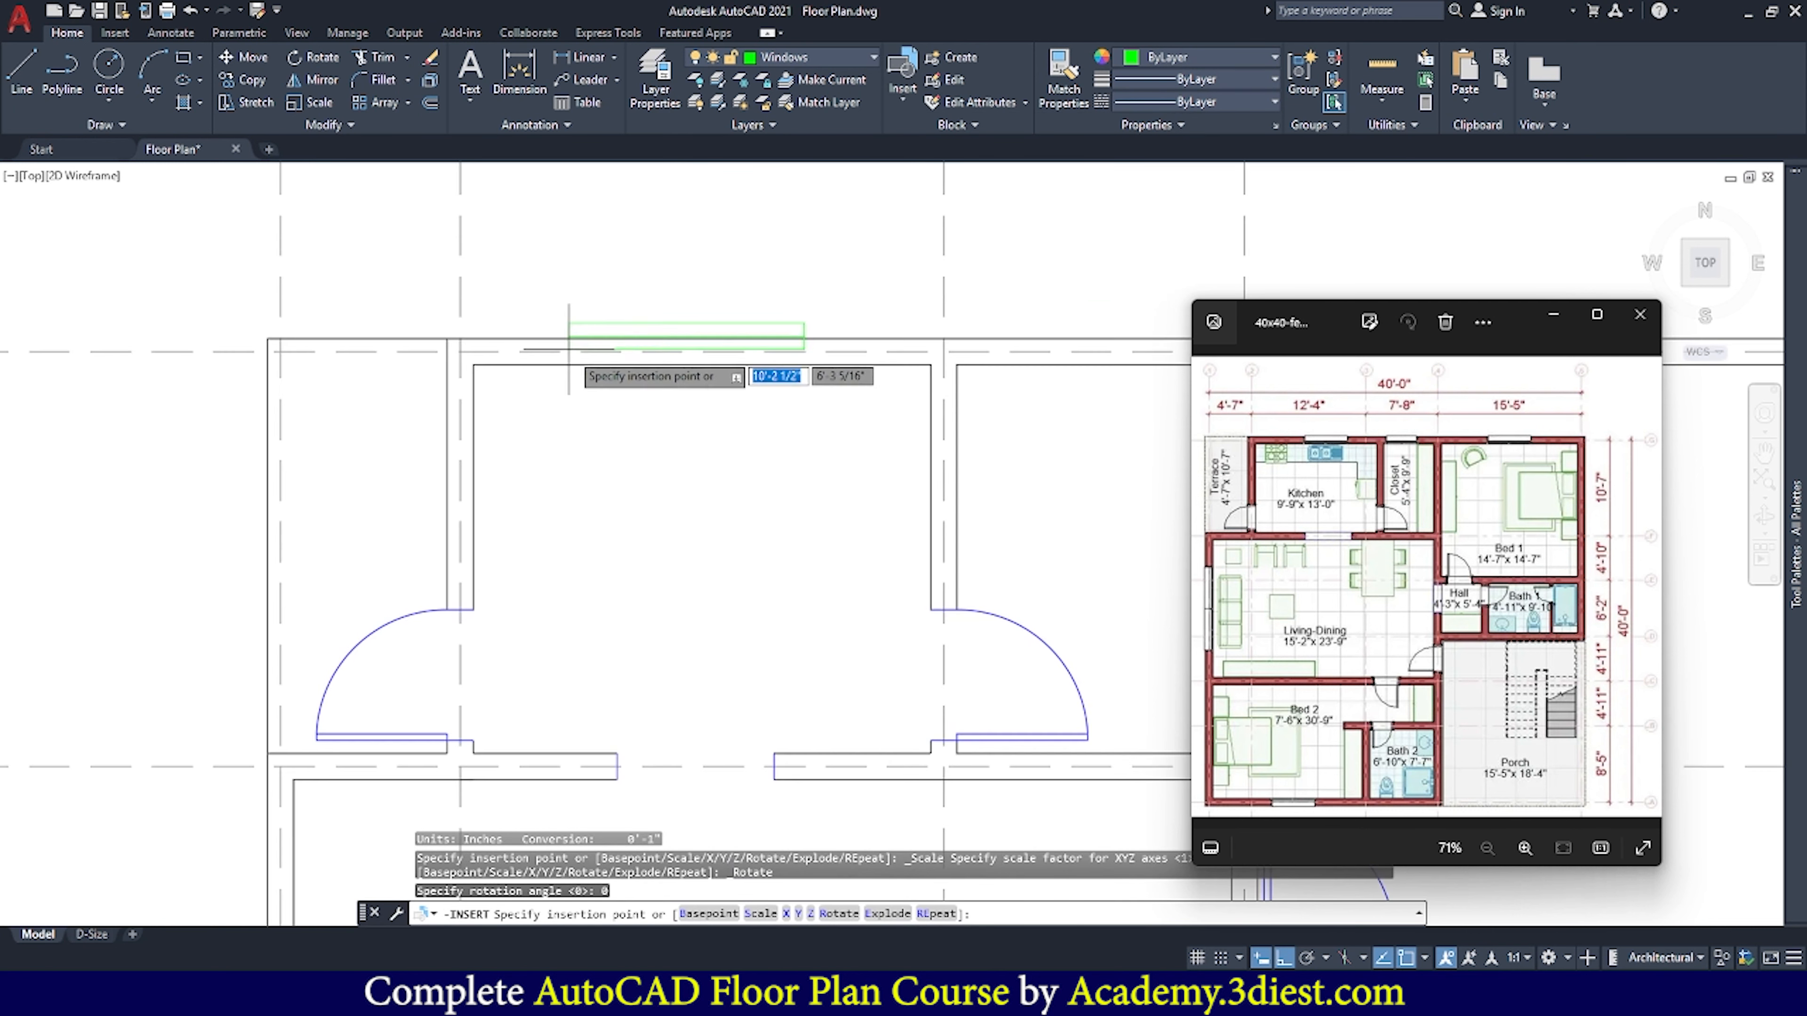
click(474, 364)
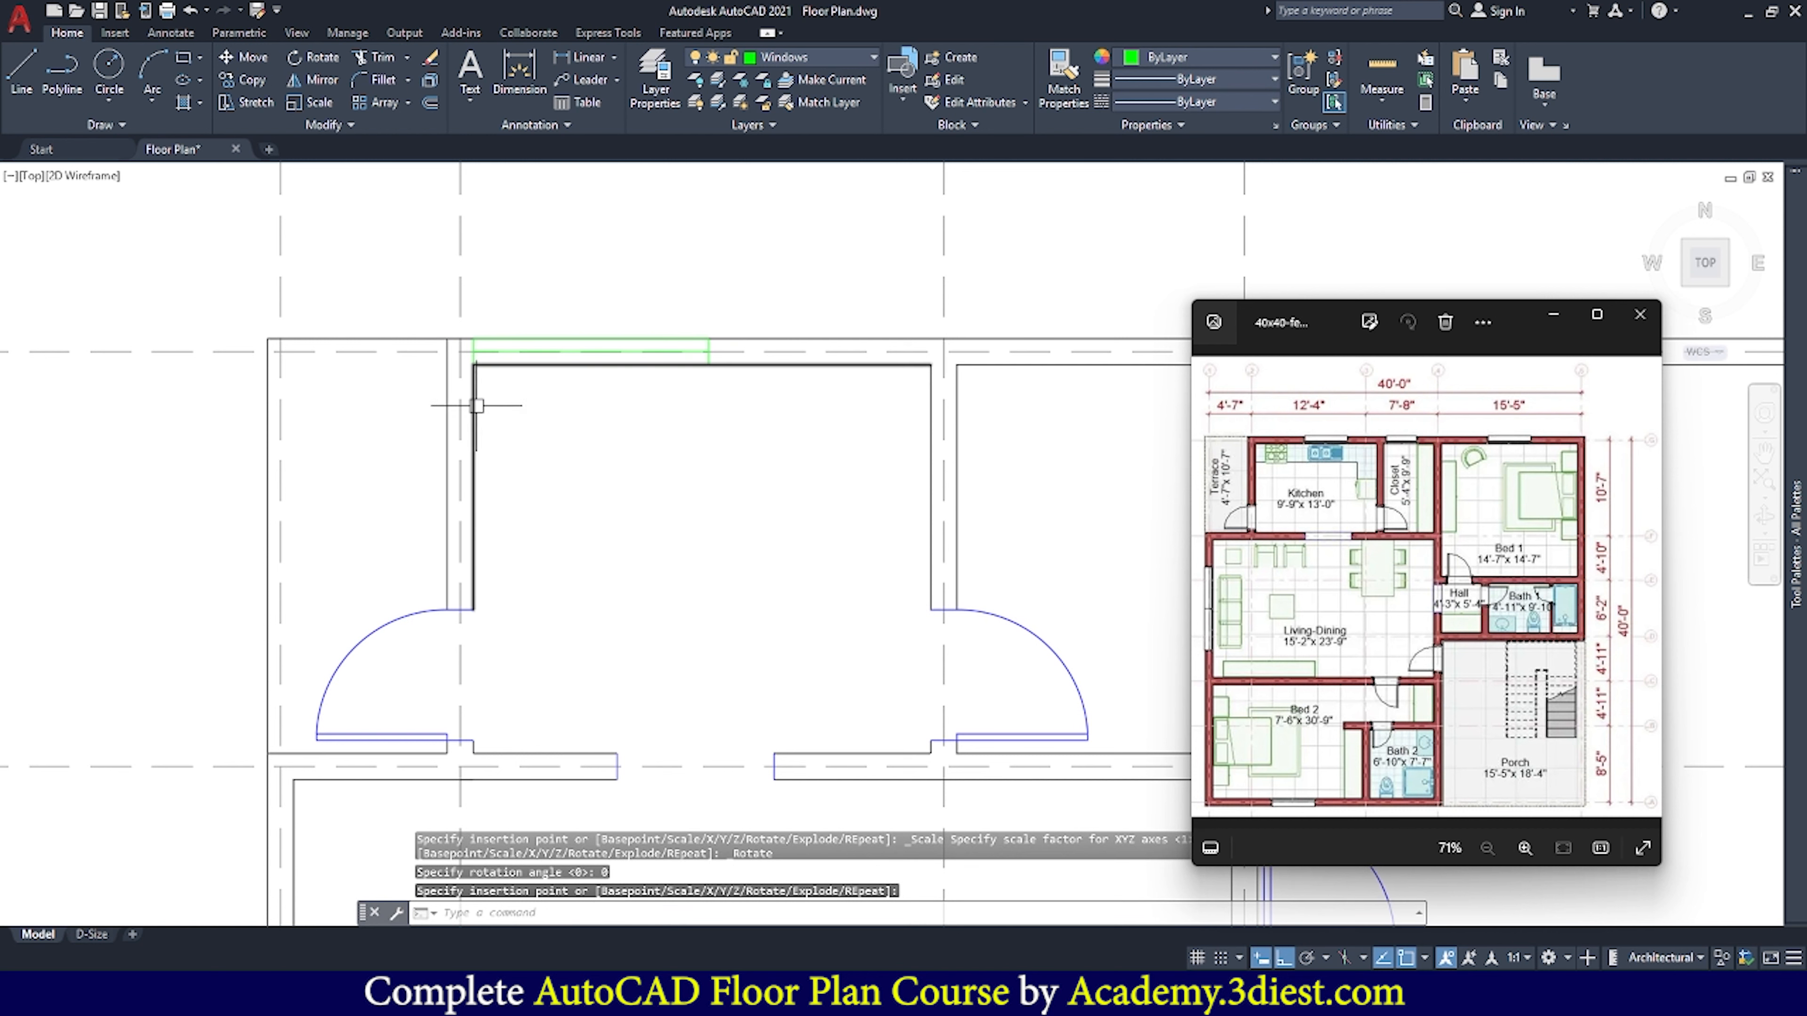
key(Escape)
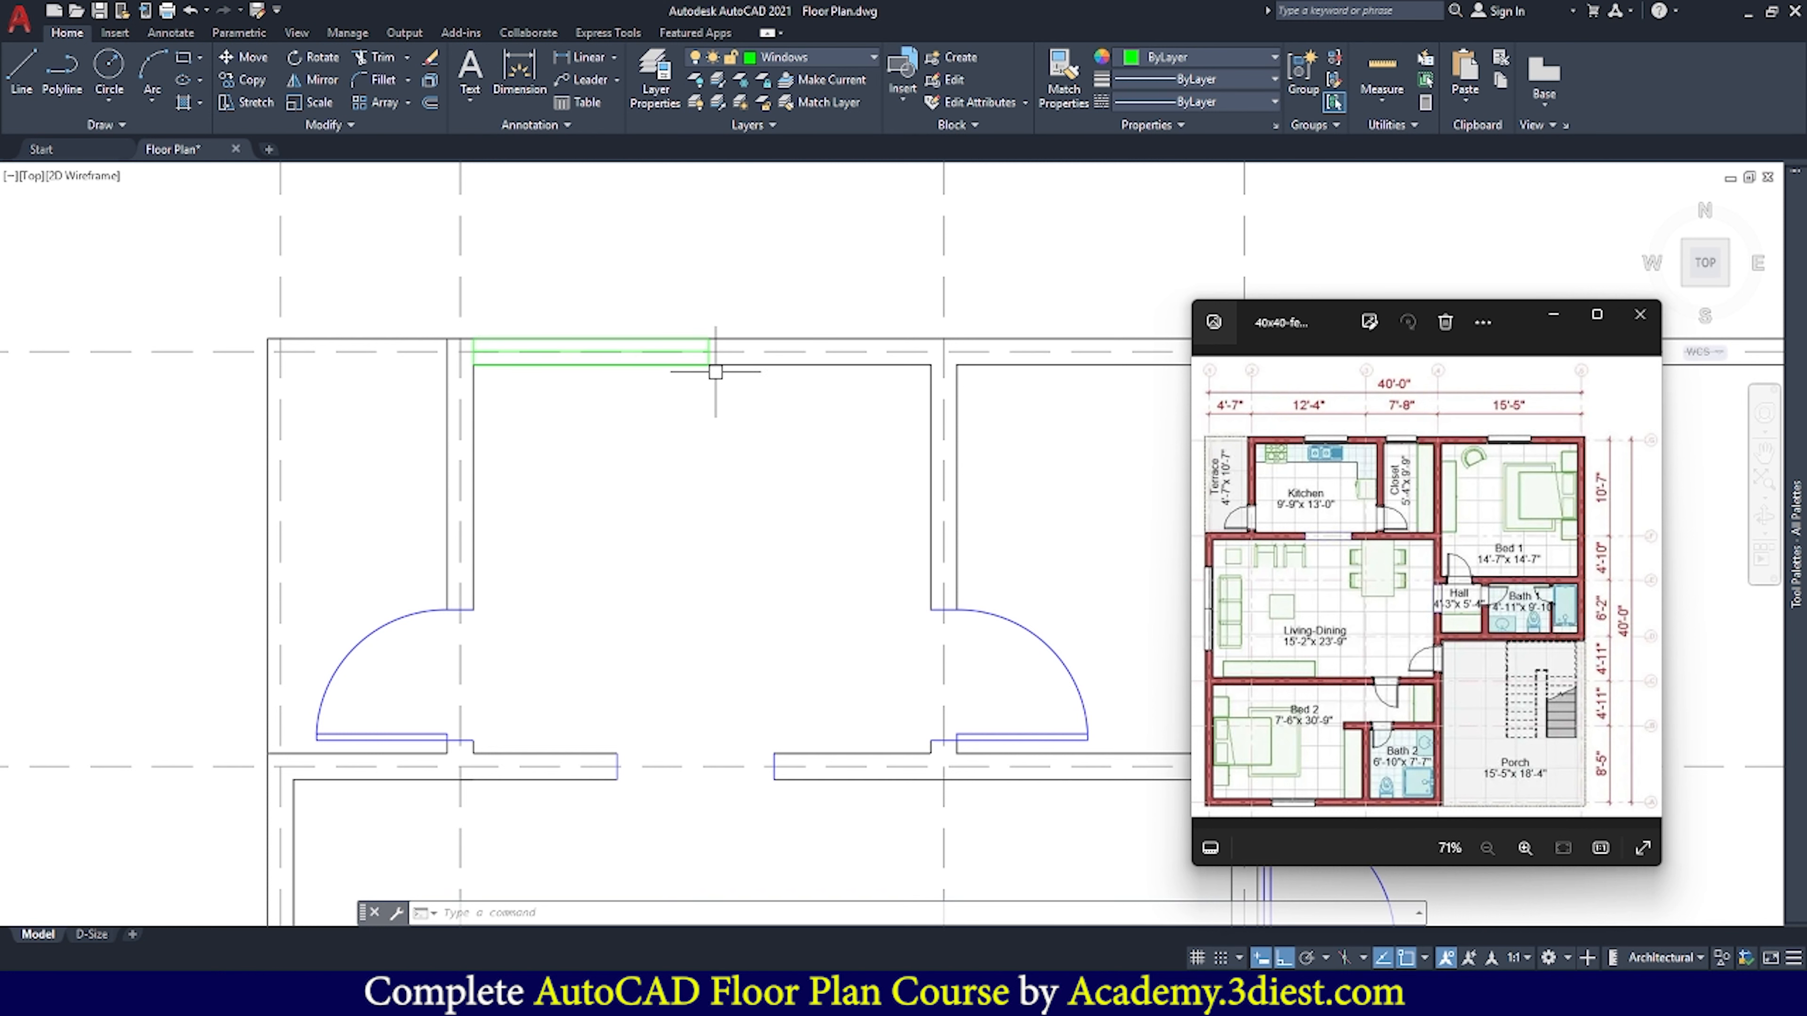
Move the kitchen window by the midpoint of its lower edge to the midpoint of the upper wall's inner line
scroll(718, 372, up, 4)
click(693, 307)
scroll(665, 343, down, 4)
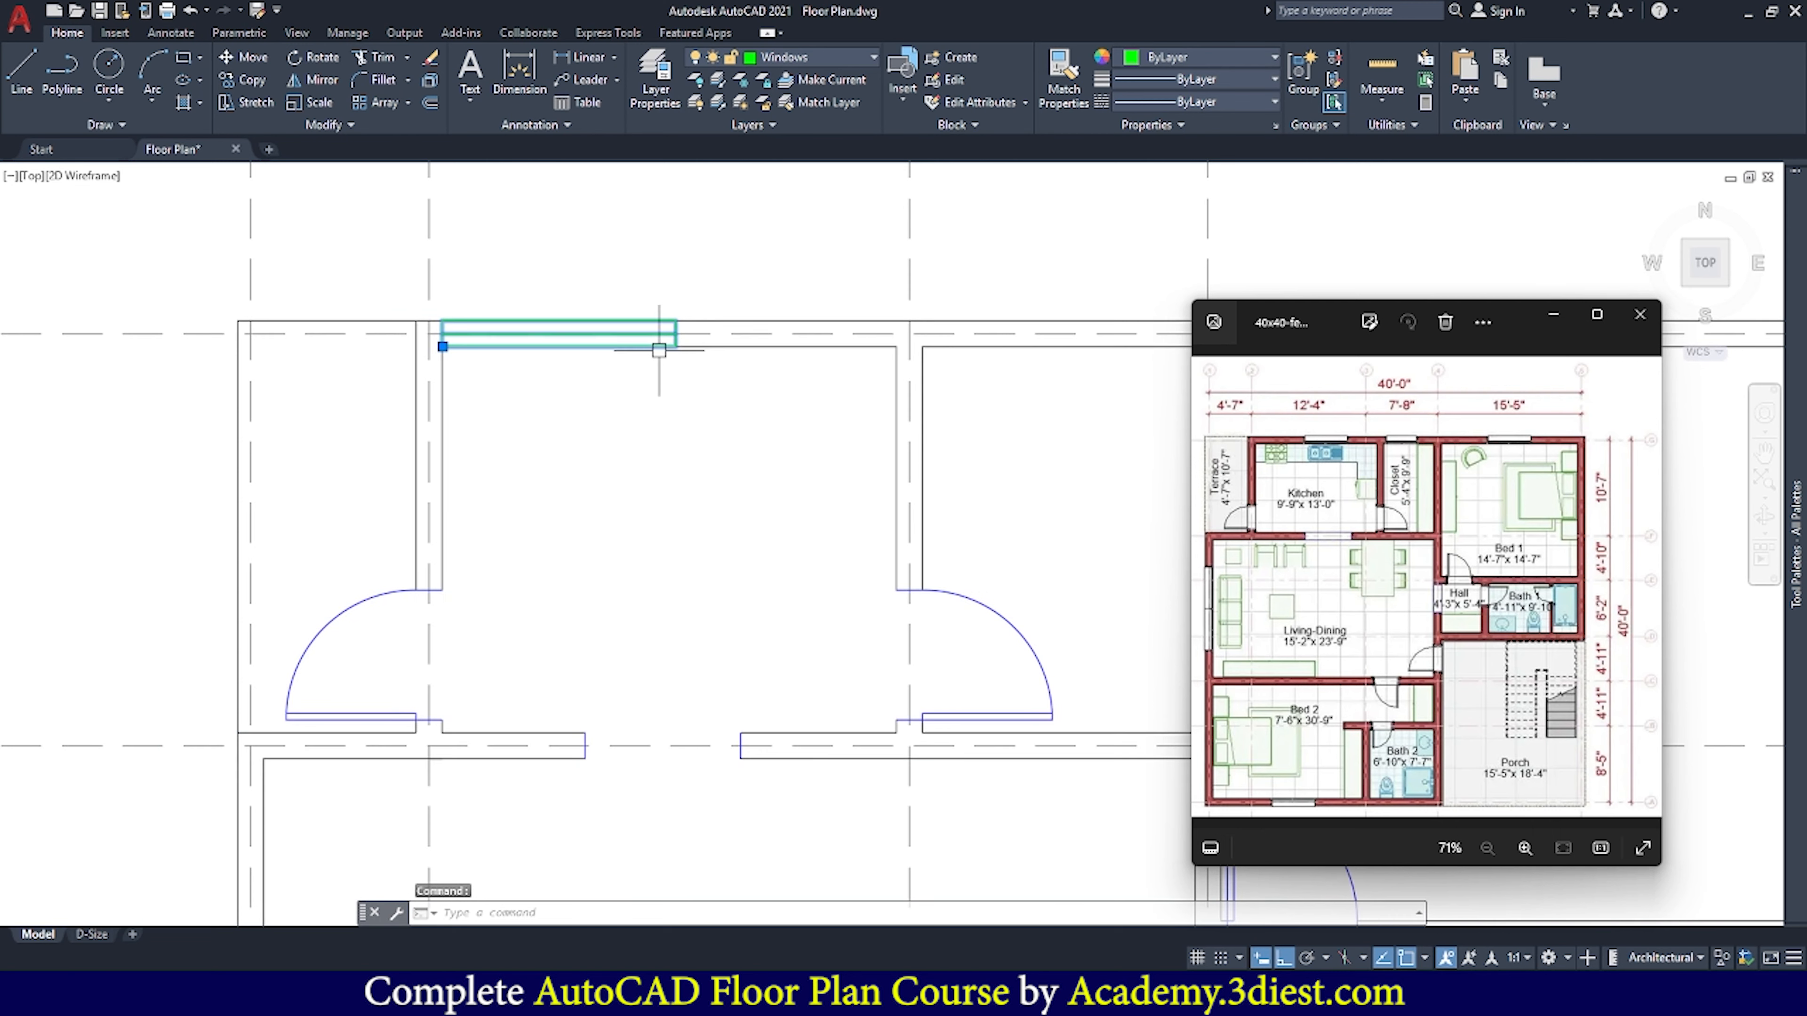
click(253, 66)
scroll(556, 351, up, 2)
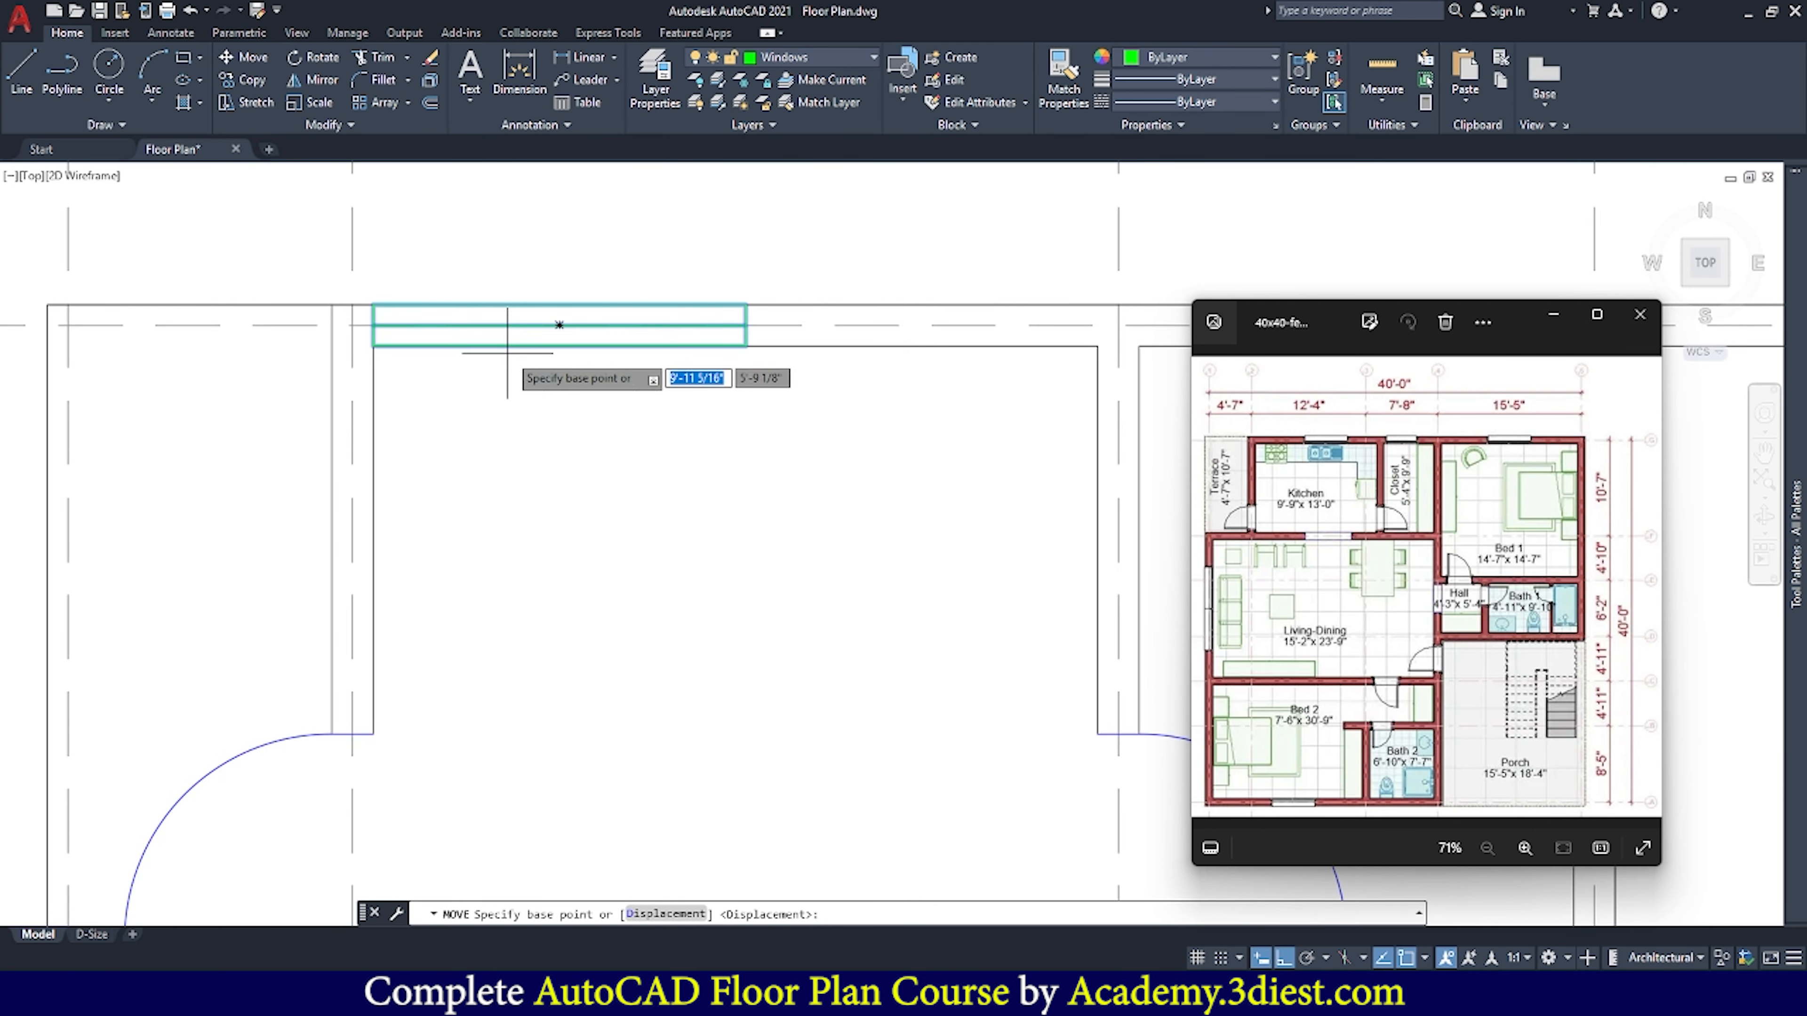
click(559, 346)
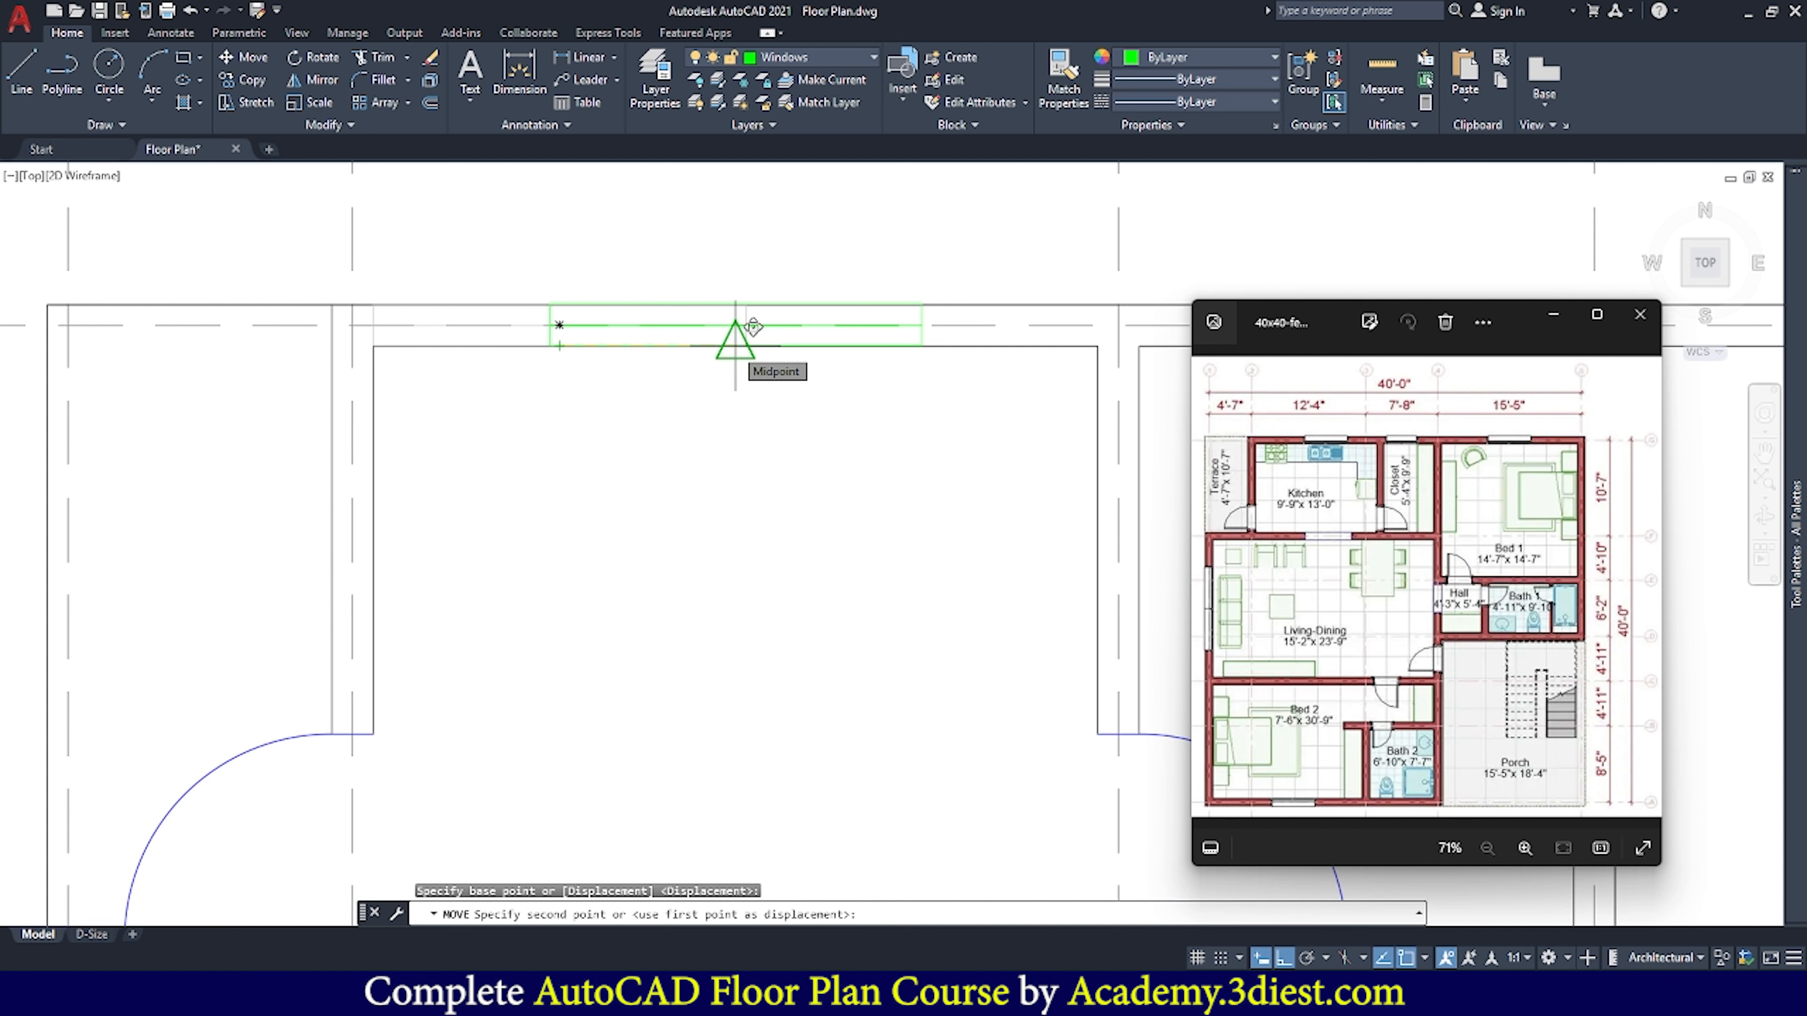
click(734, 346)
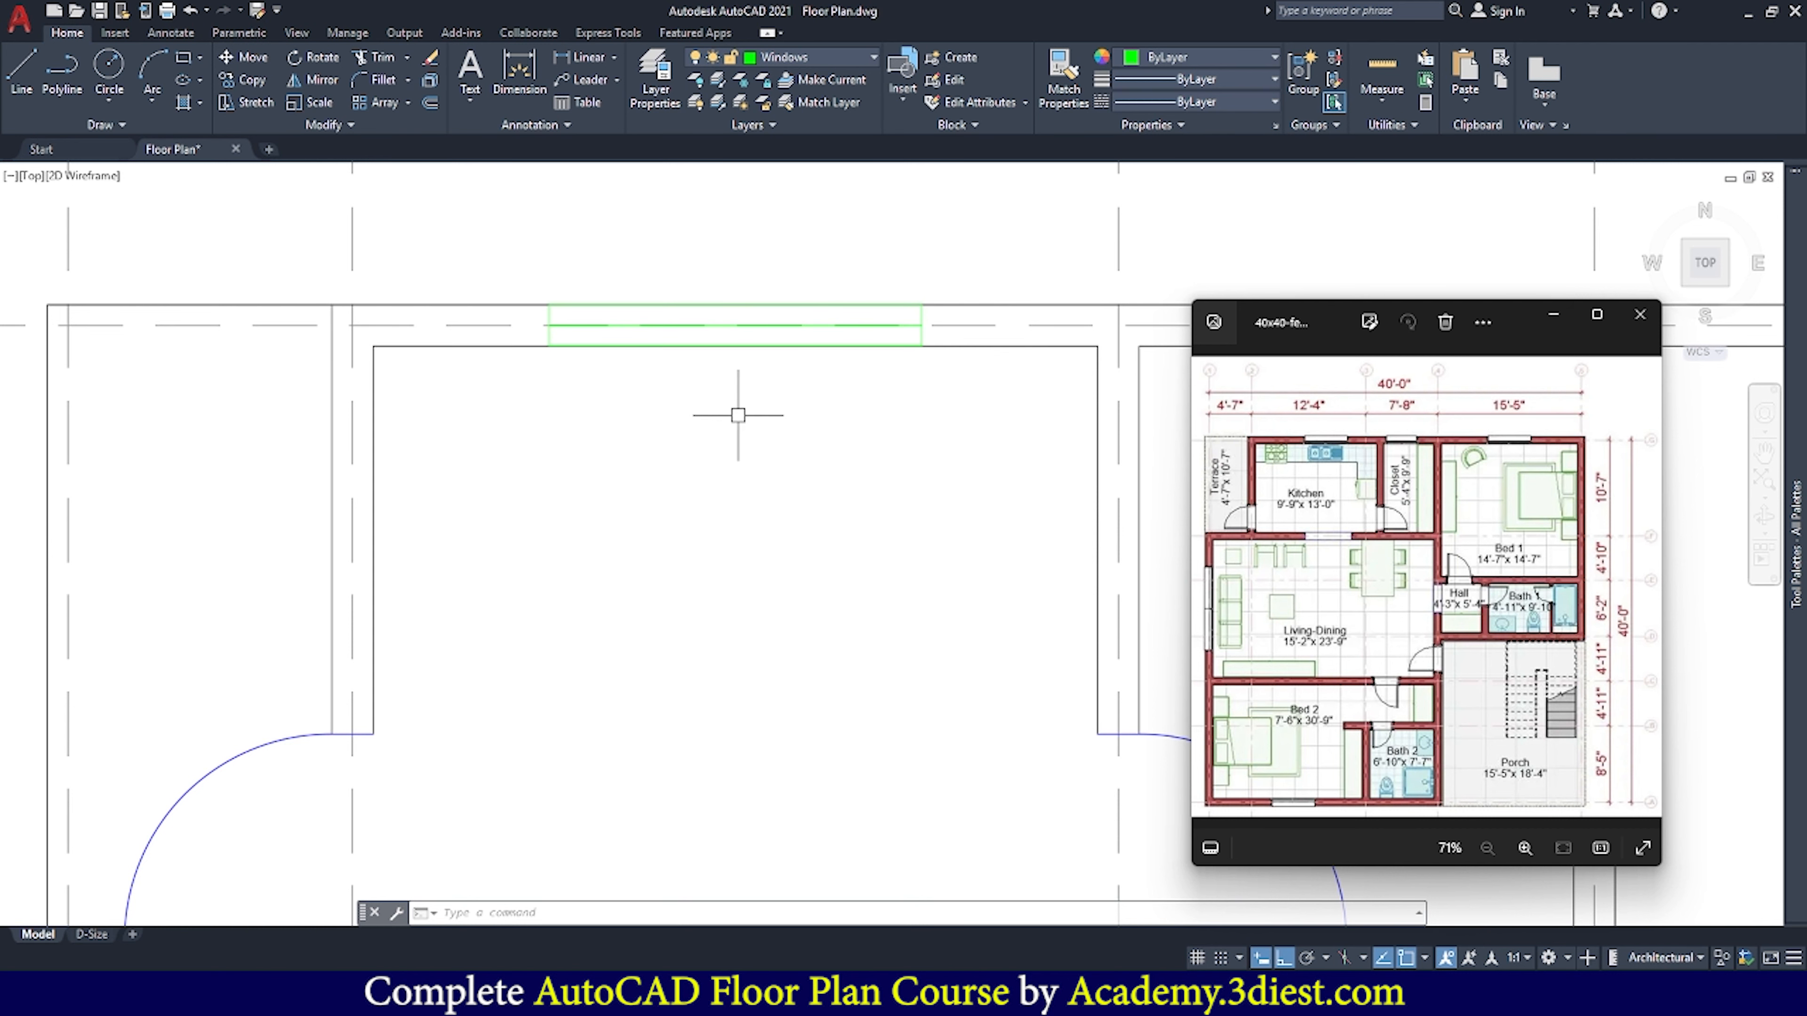
Send the kitchen window block behind the wall lines in the draw order
click(577, 408)
key(Escape)
click(351, 126)
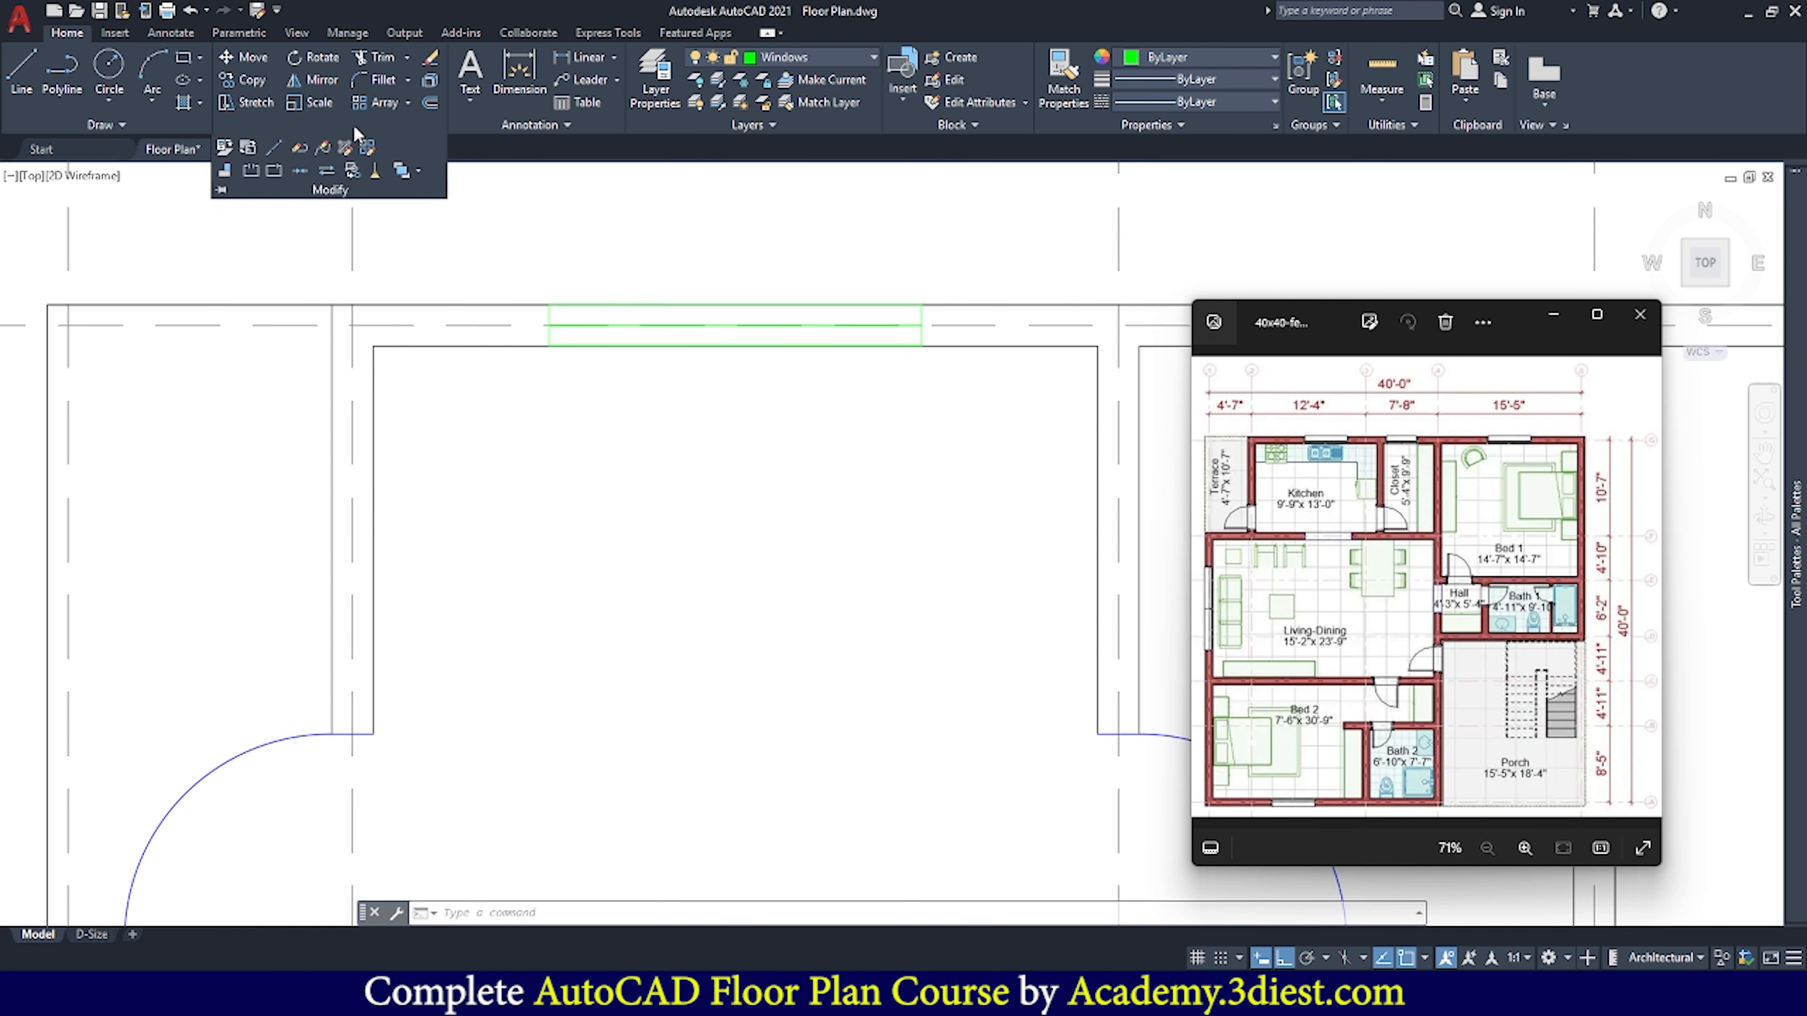
click(420, 171)
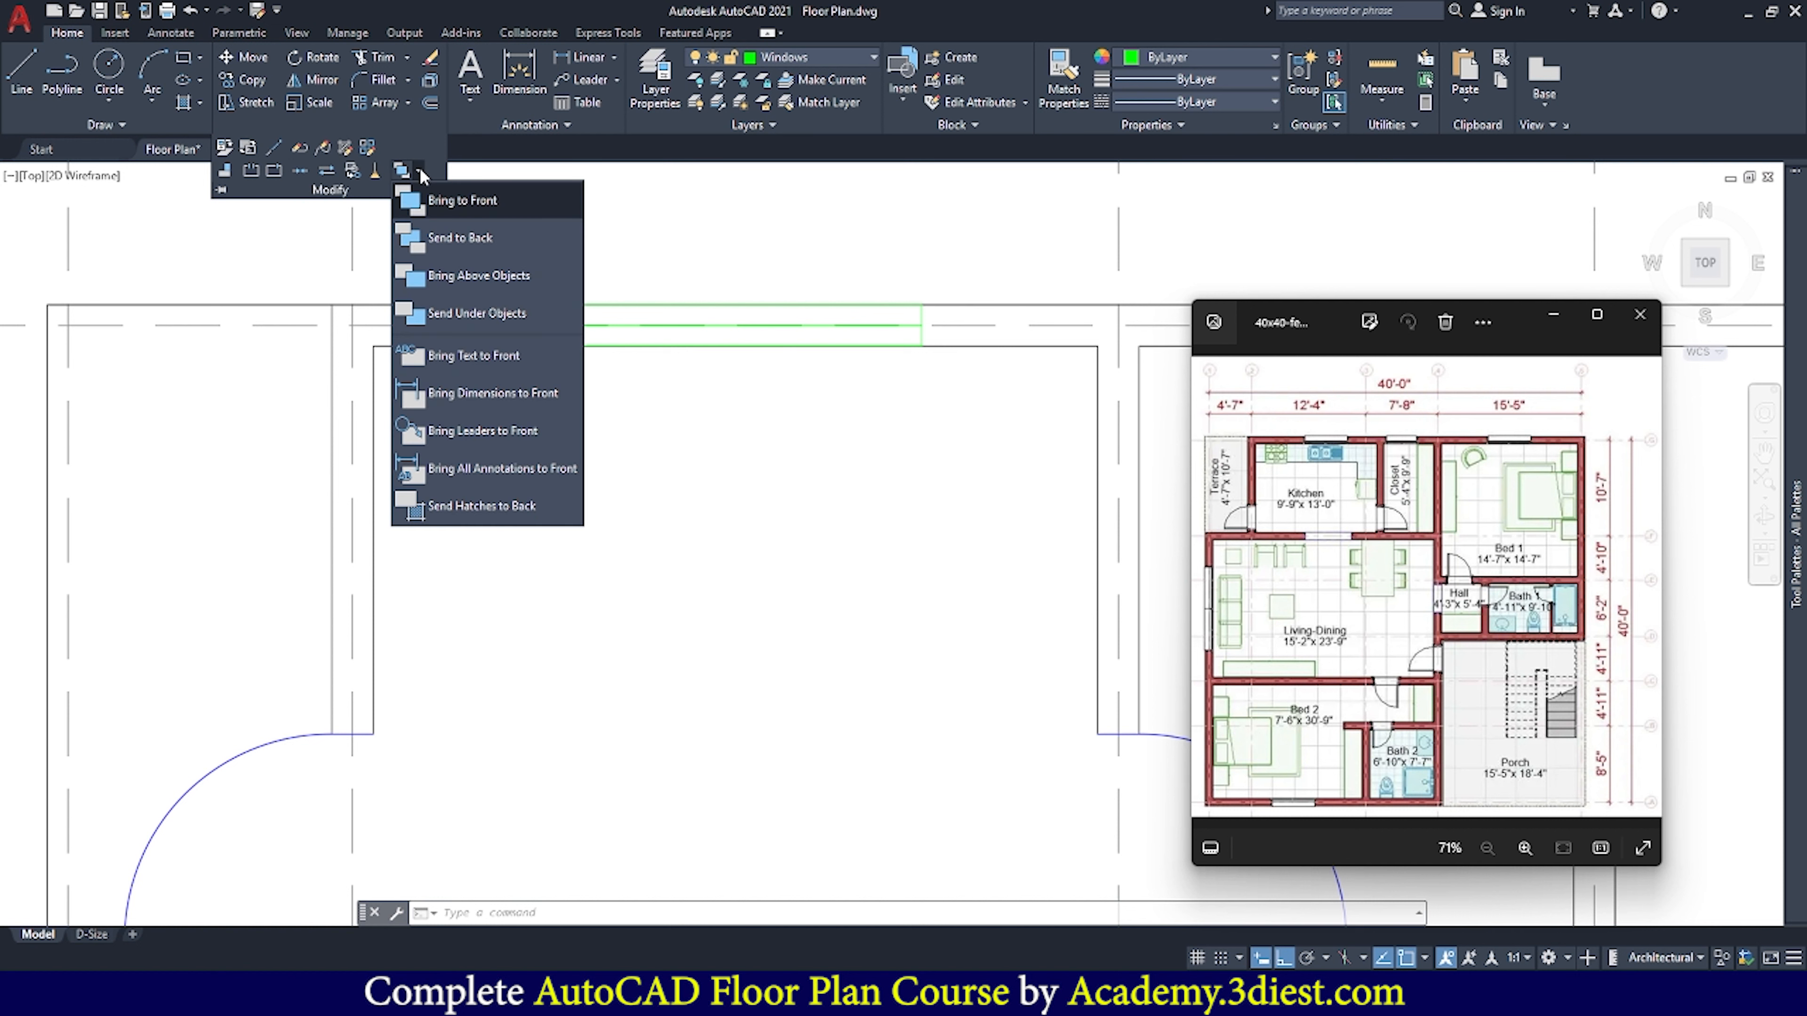
click(453, 241)
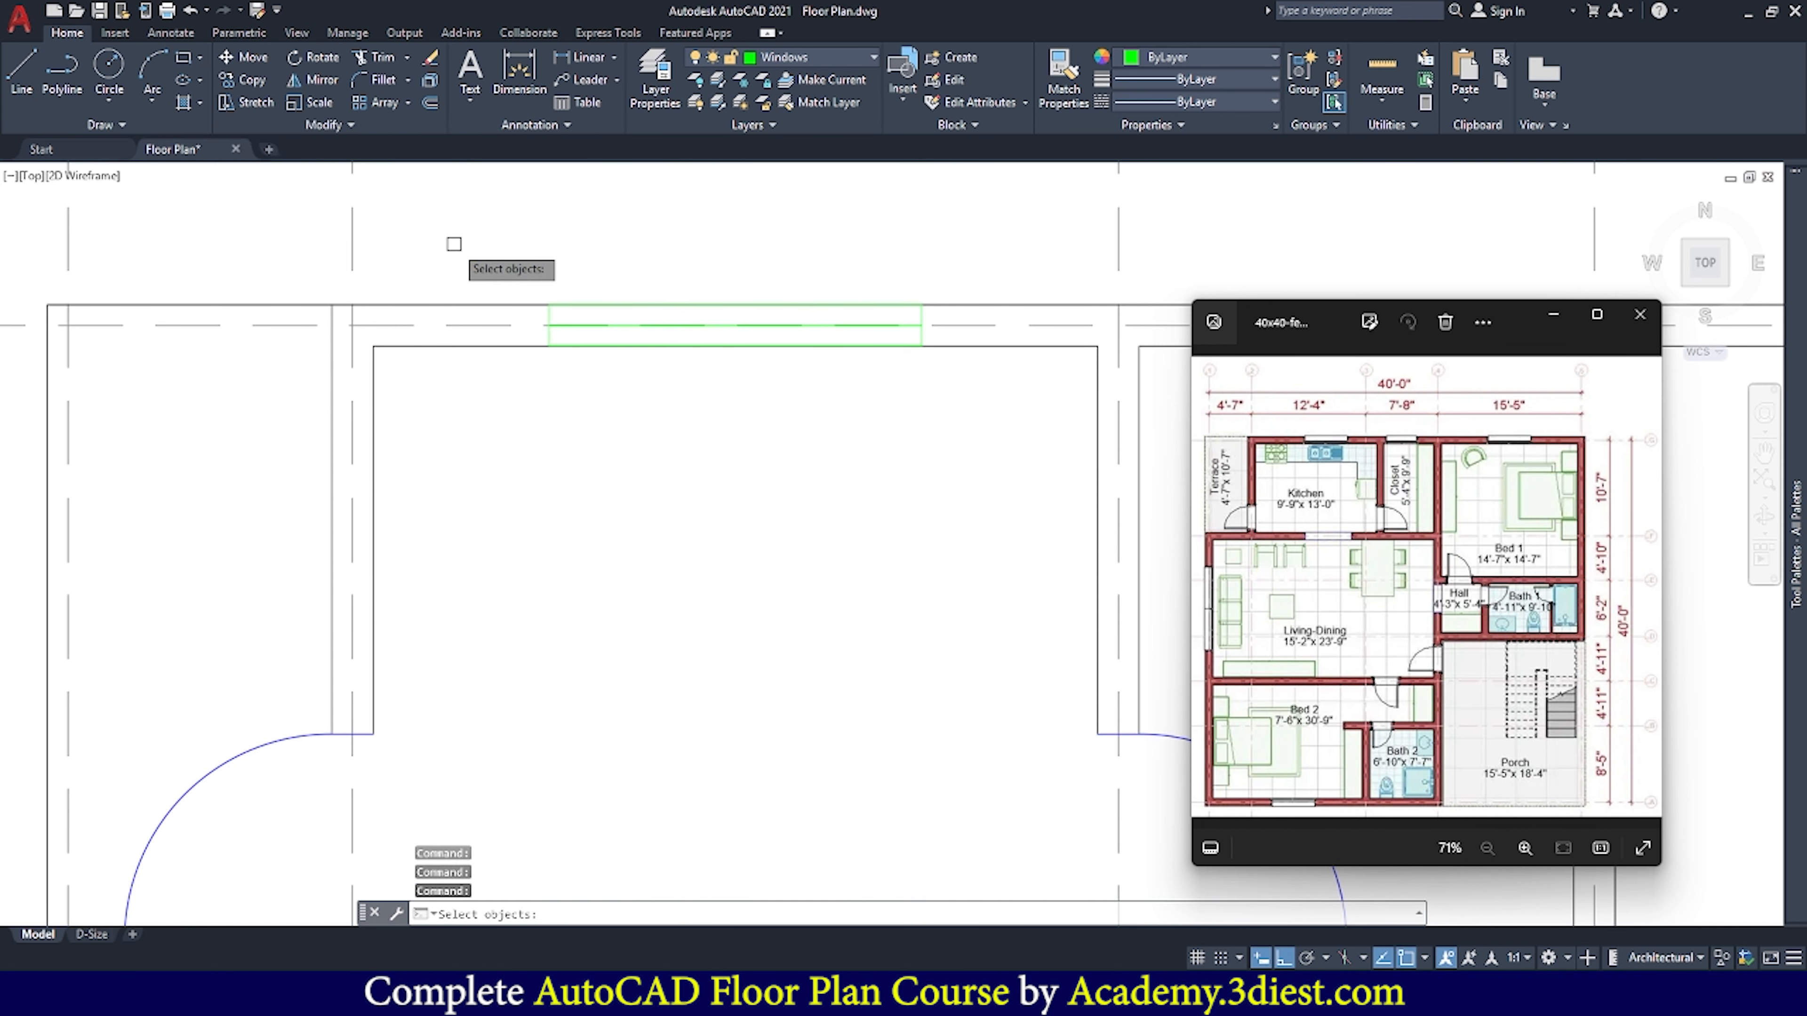
click(550, 335)
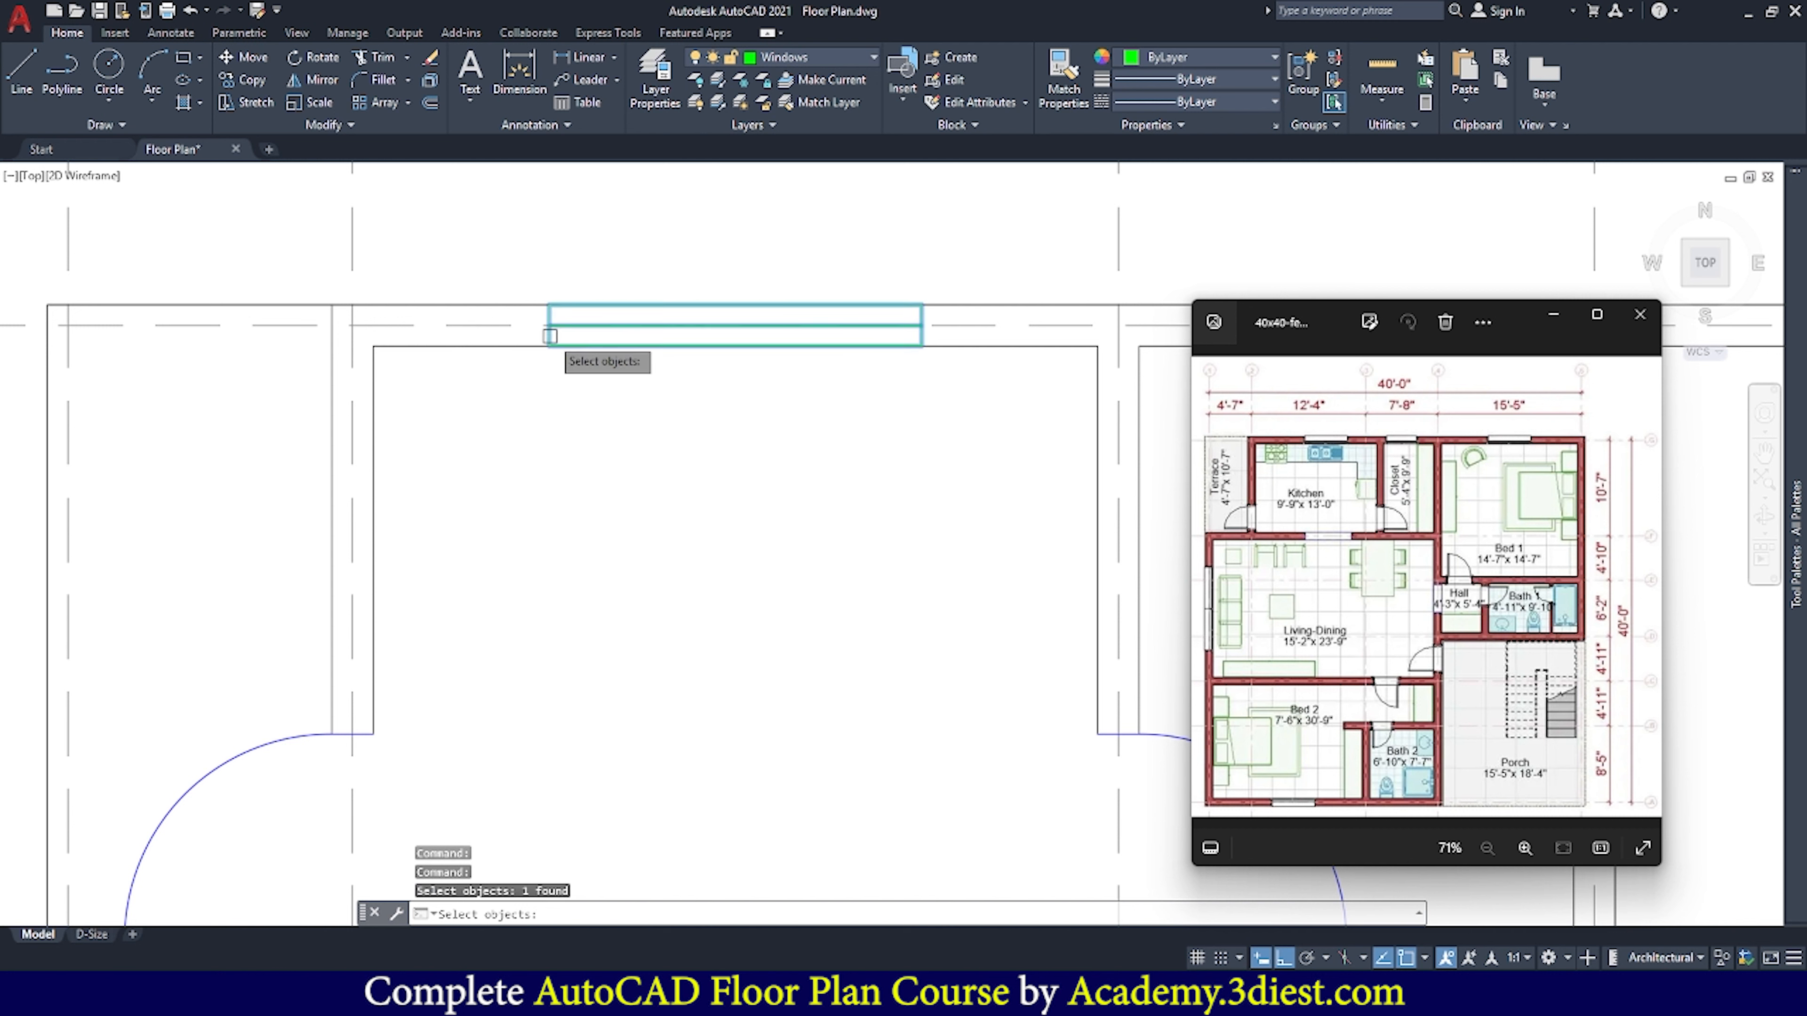
key(Return)
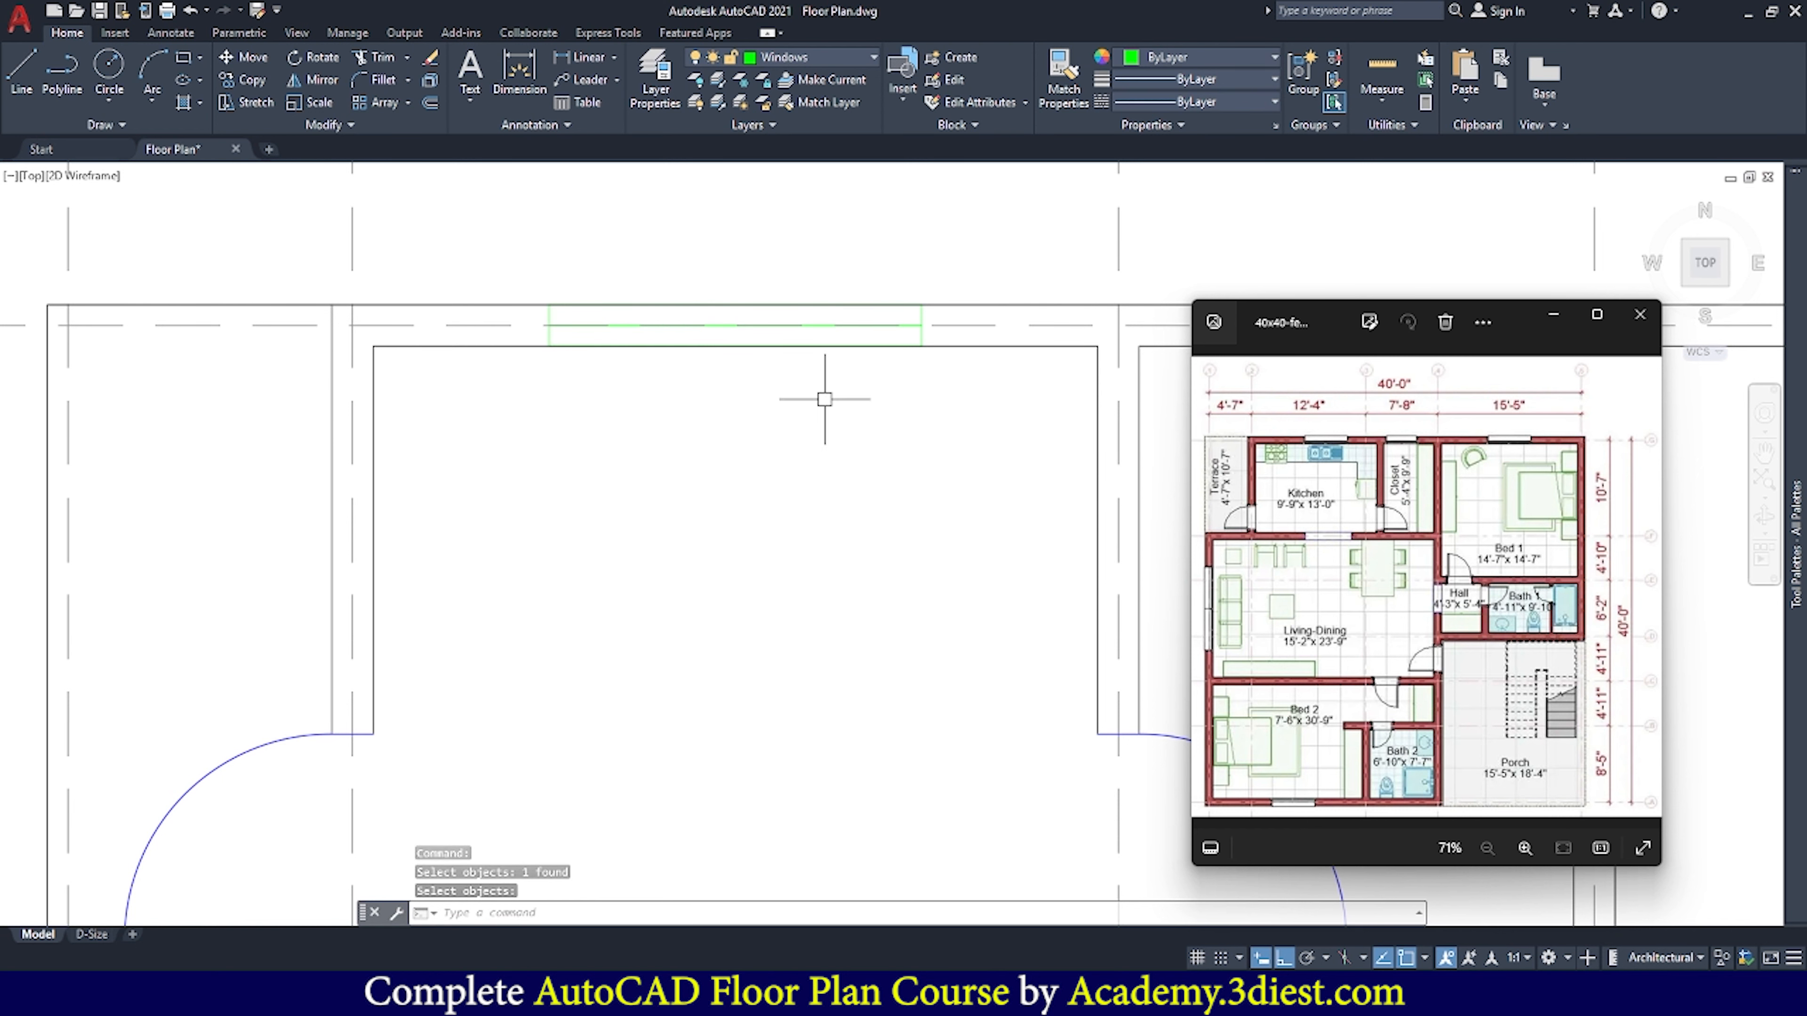
Trim the inner and outer wall lines that run across the kitchen window and inspect the opening
click(370, 62)
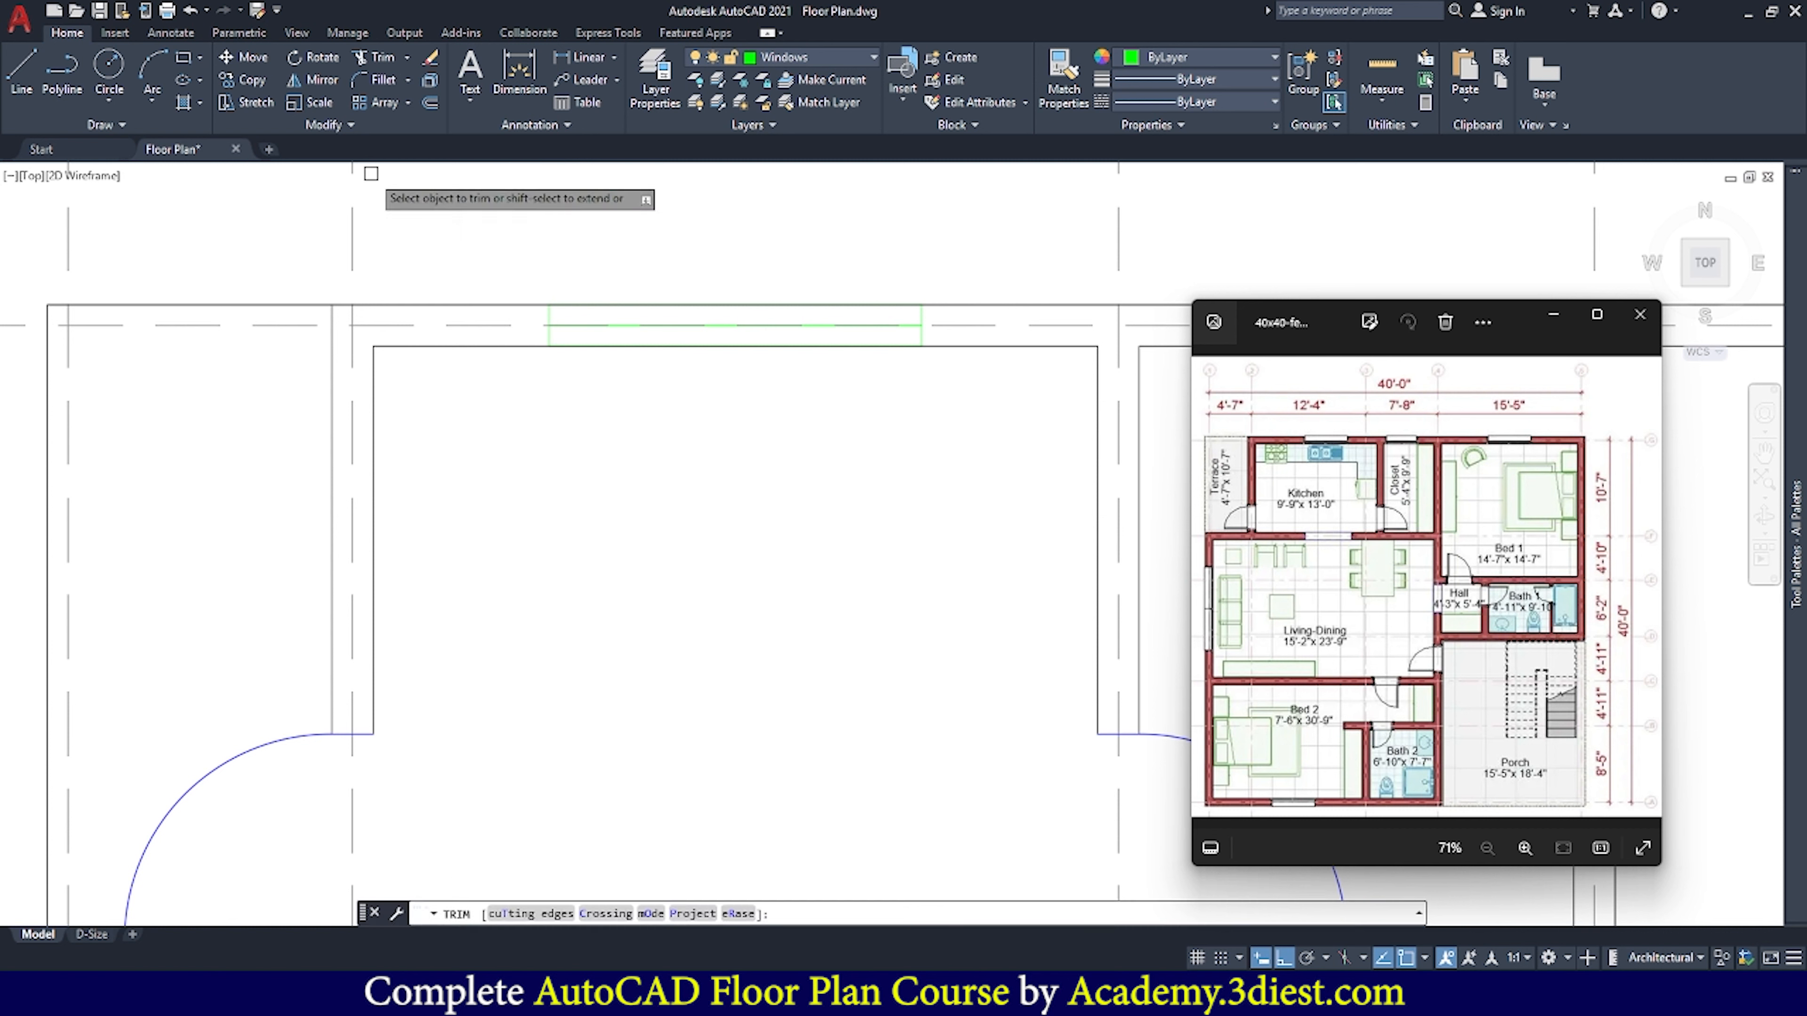
click(621, 303)
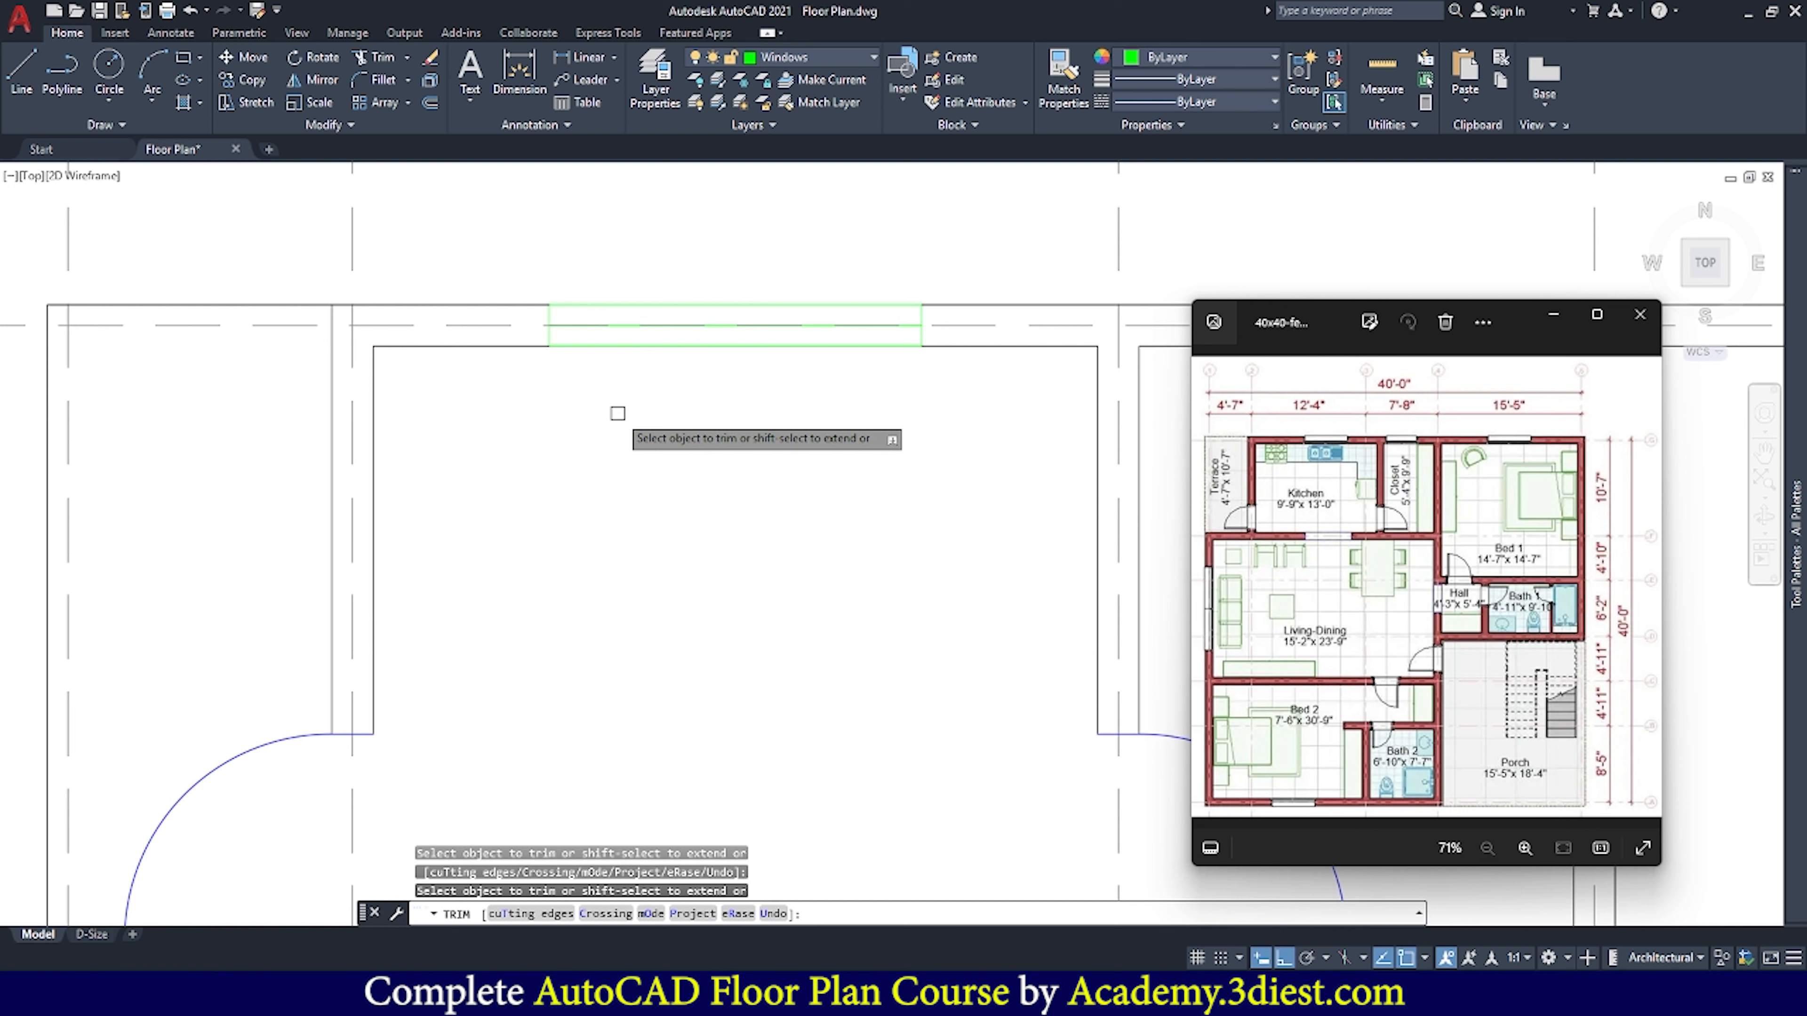
key(Return)
scroll(672, 321, down, 3)
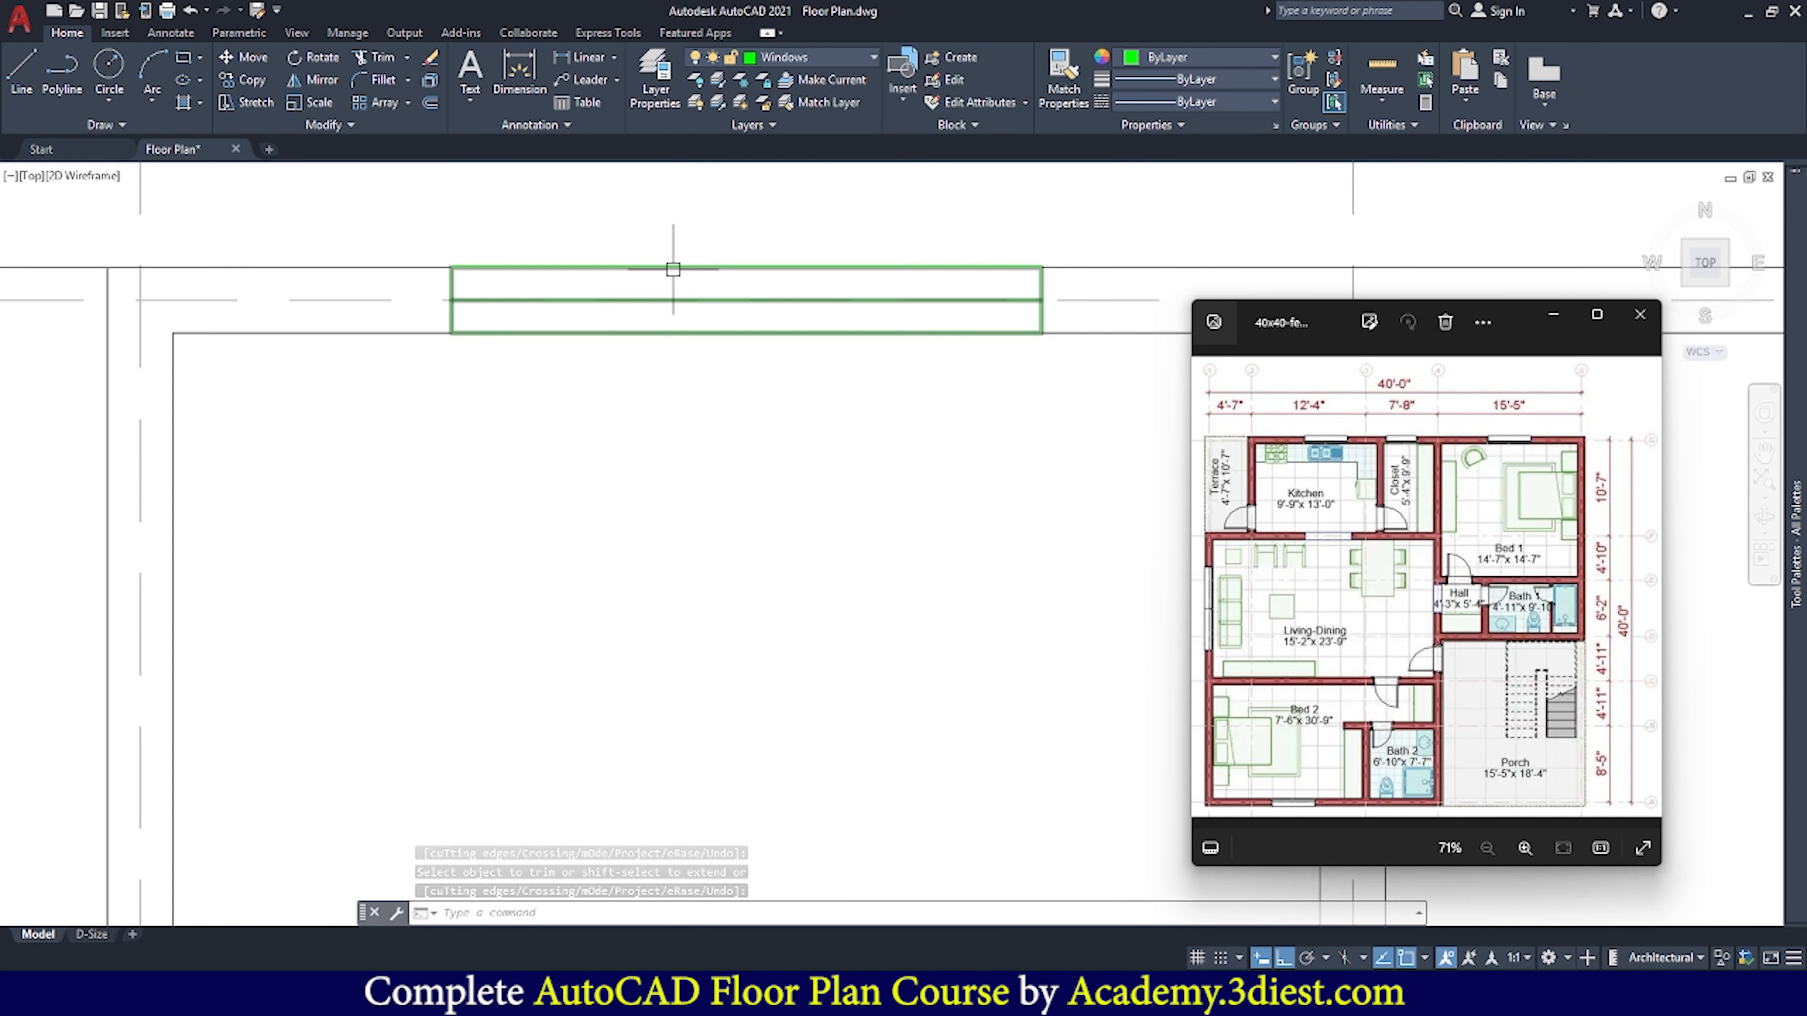
scroll(680, 270, up, 4)
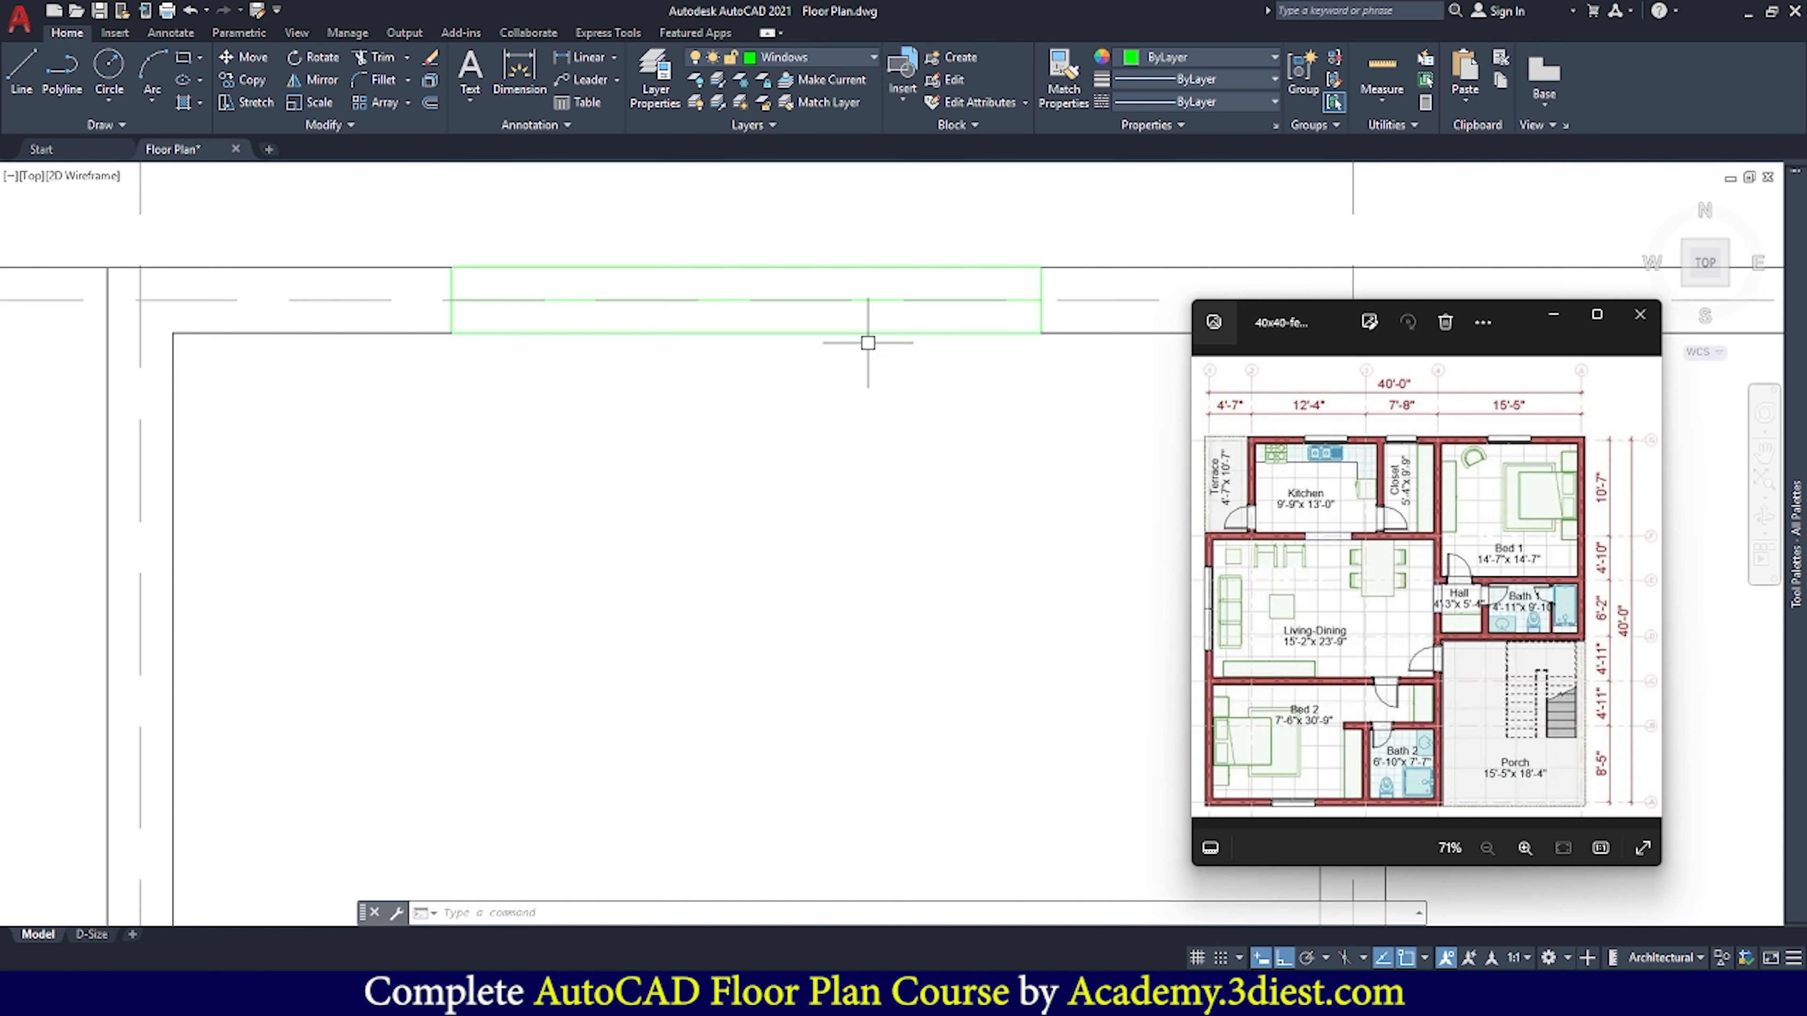
scroll(725, 317, down, 5)
scroll(893, 324, up, 1)
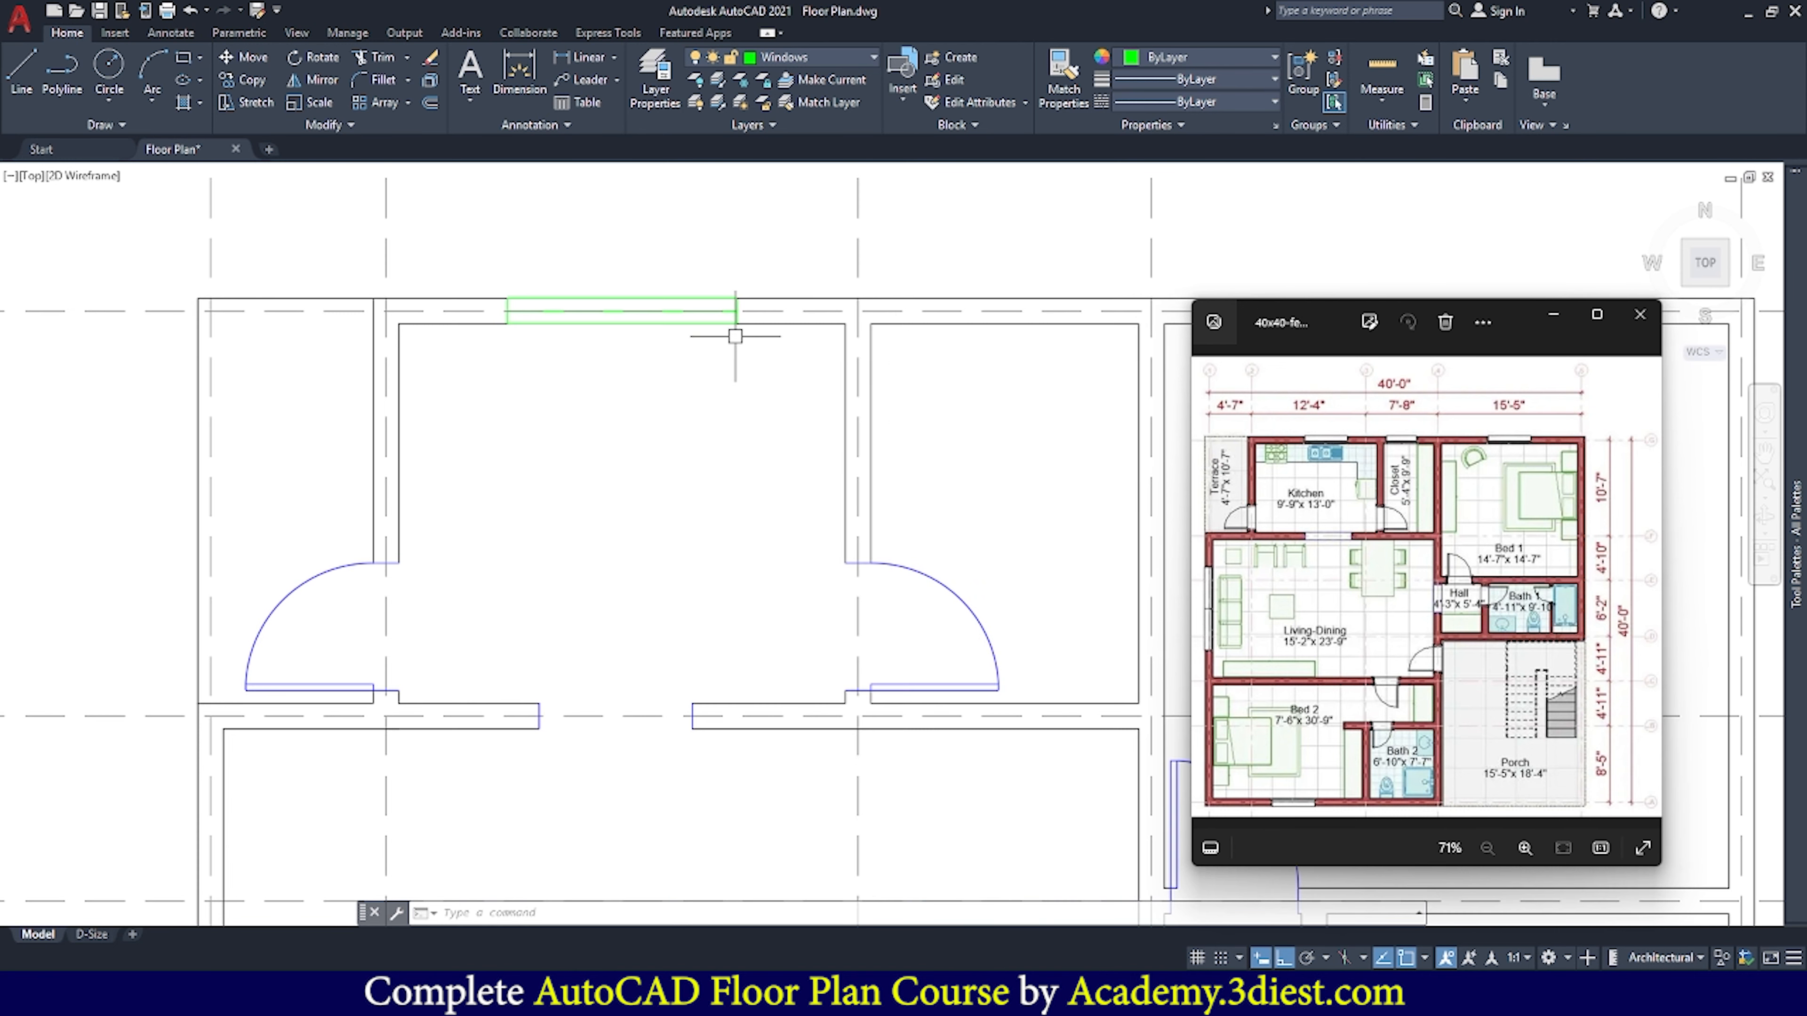
Copy the kitchen window by its centre to the middle of the closet's upper wall, aligned with the wall
scroll(735, 336, down, 3)
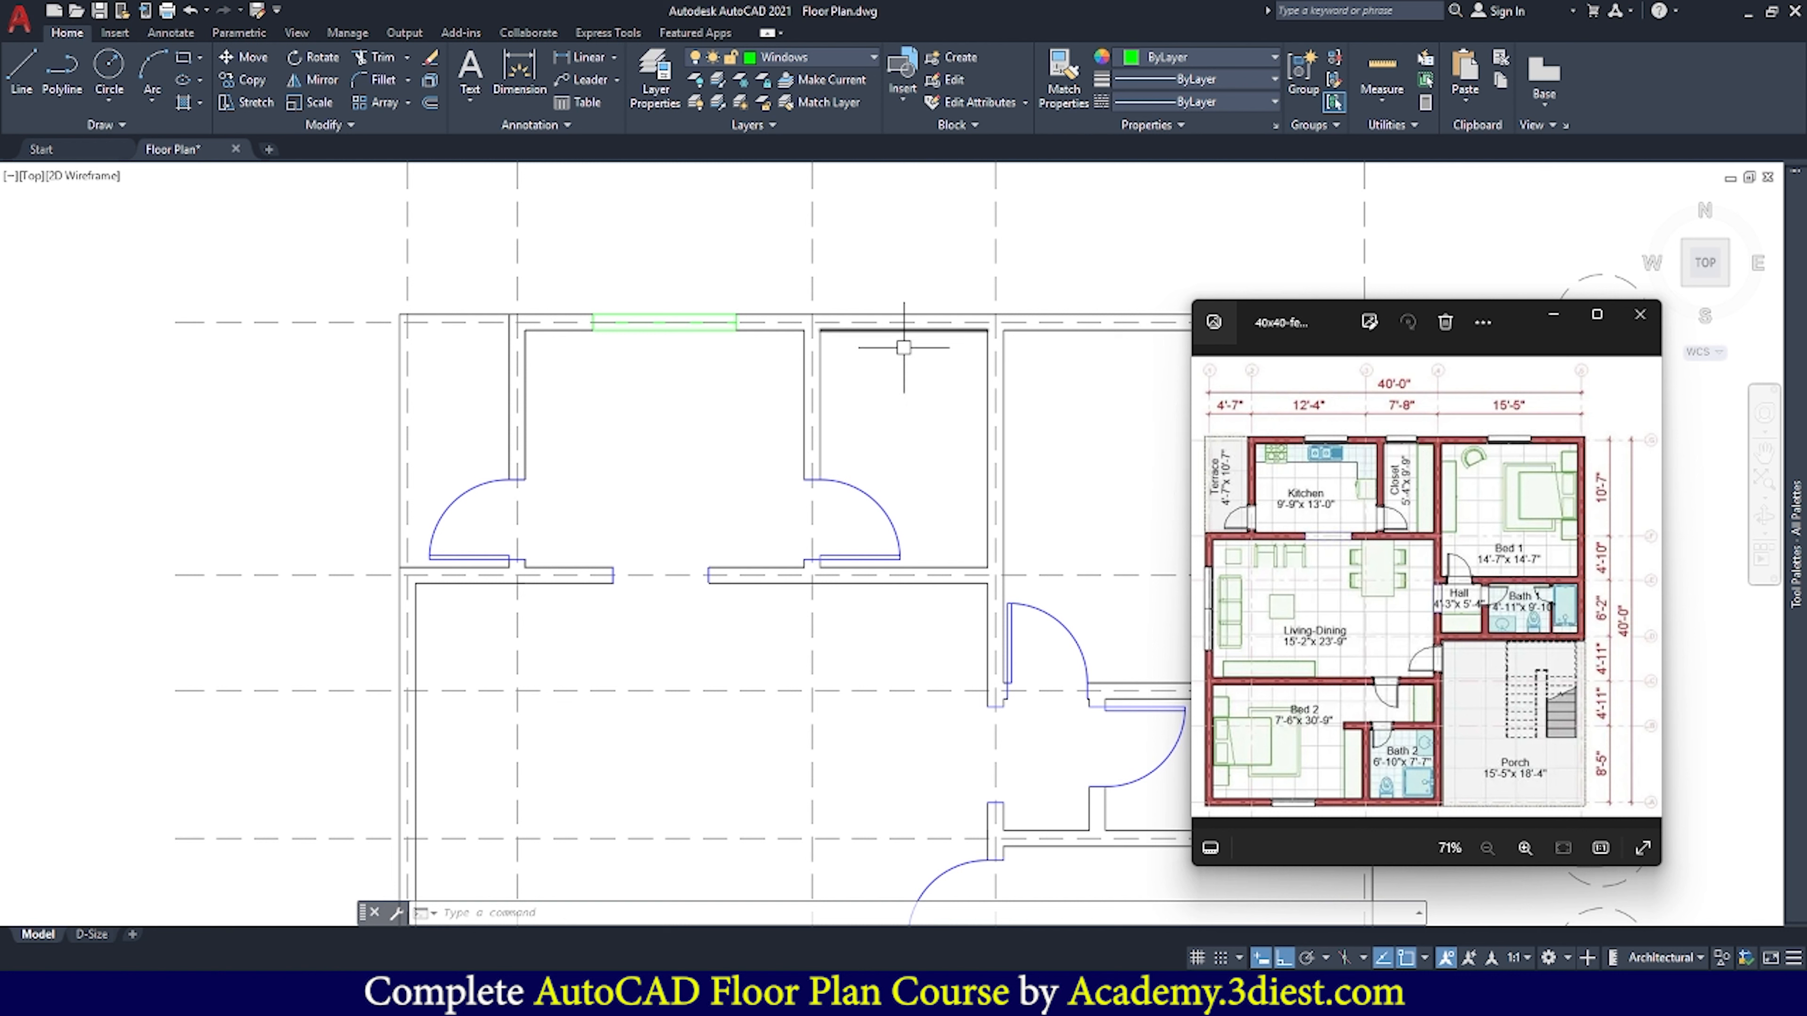
middle_drag(1135, 360, 956, 355)
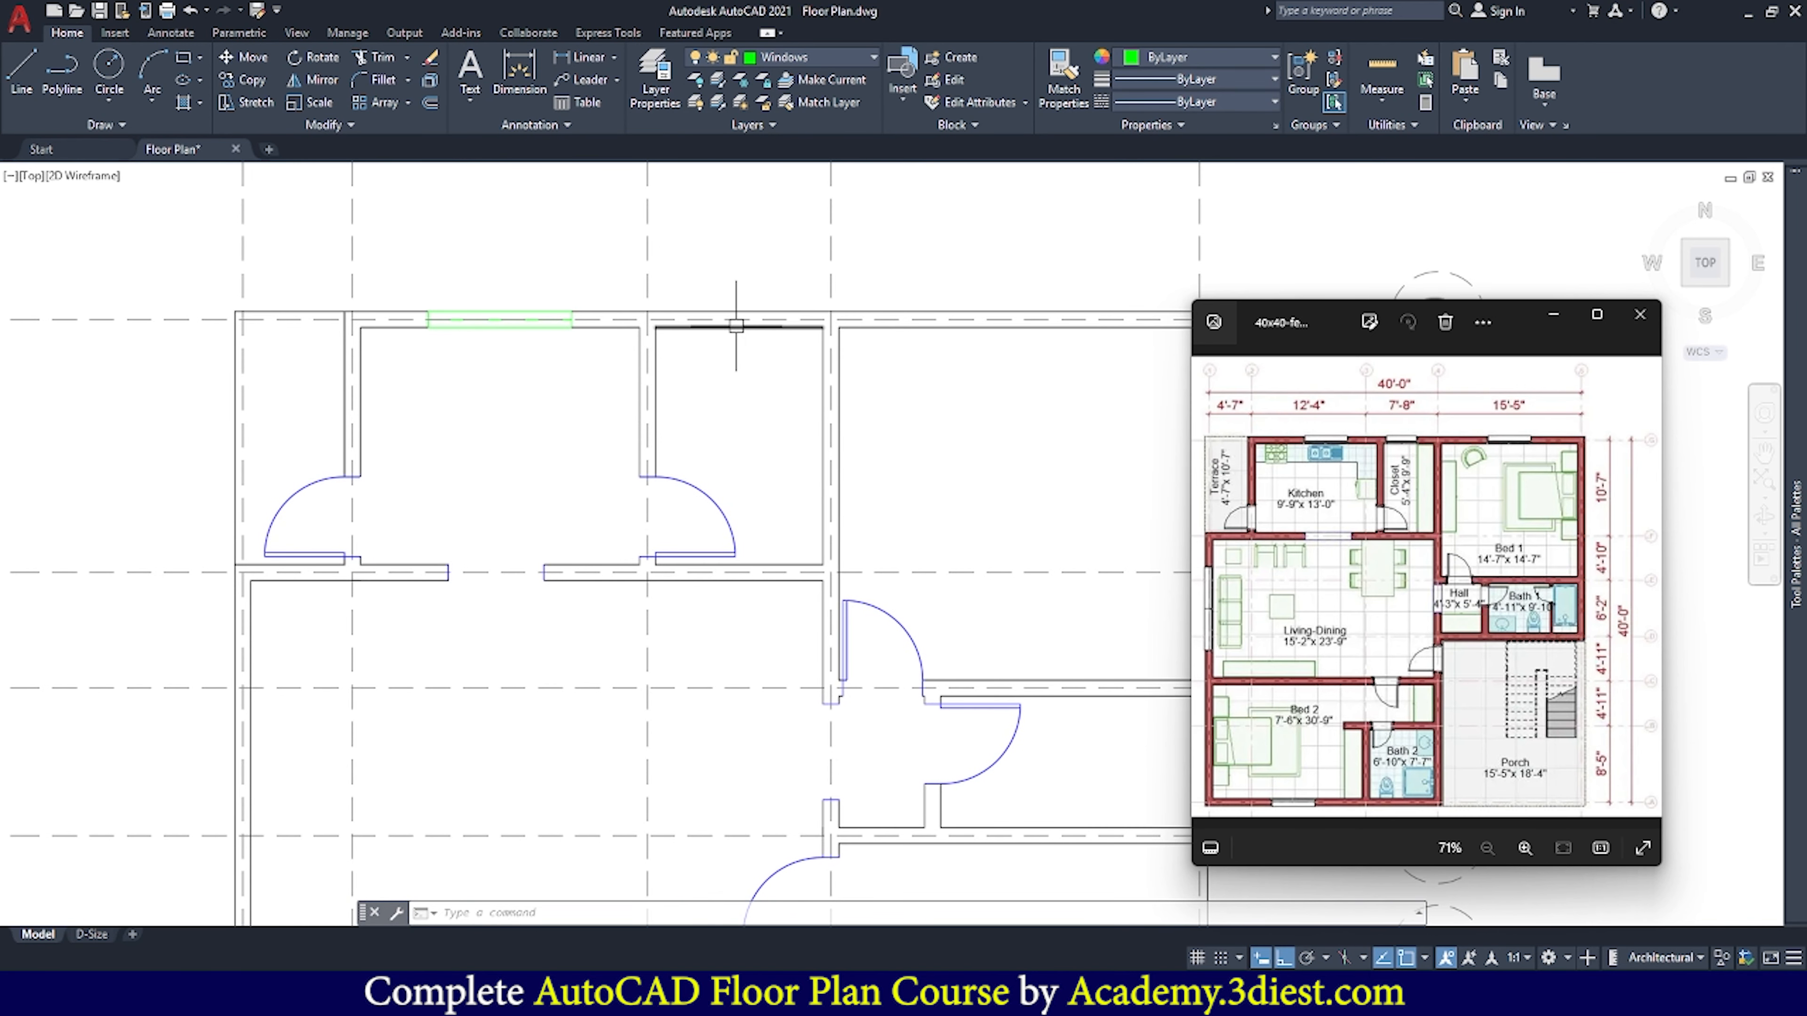
scroll(516, 325, up, 8)
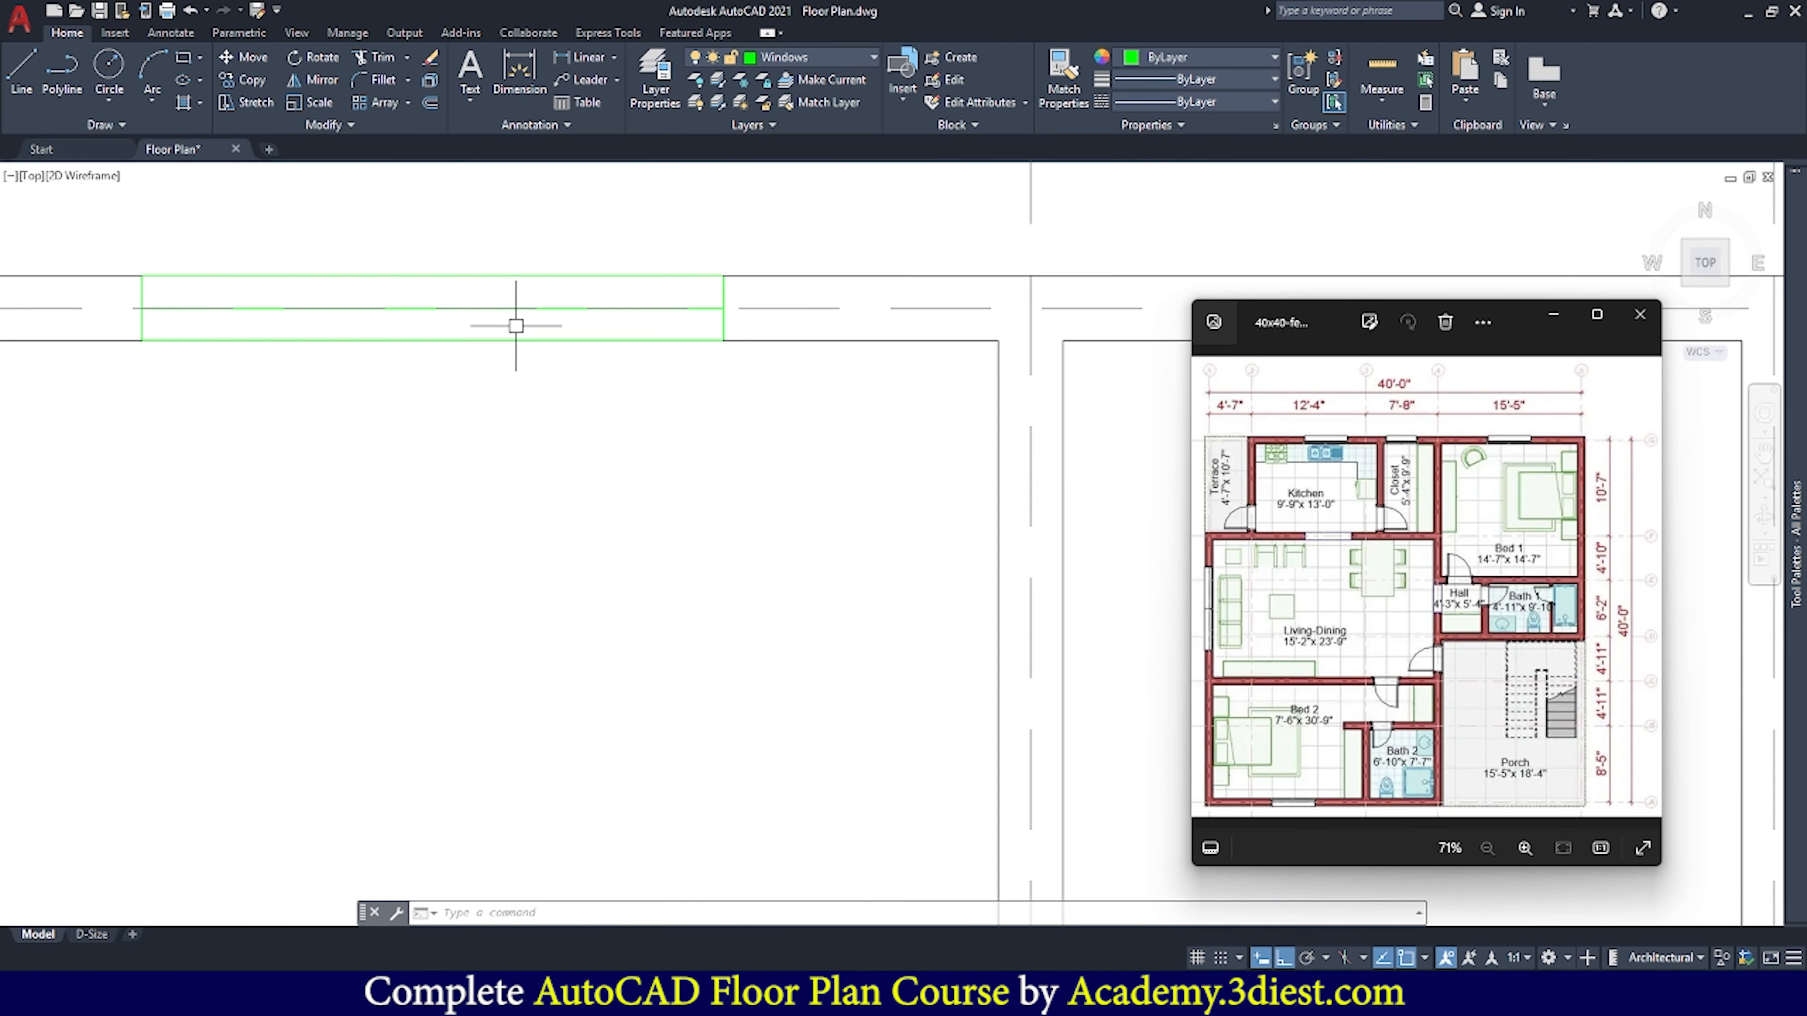
click(725, 322)
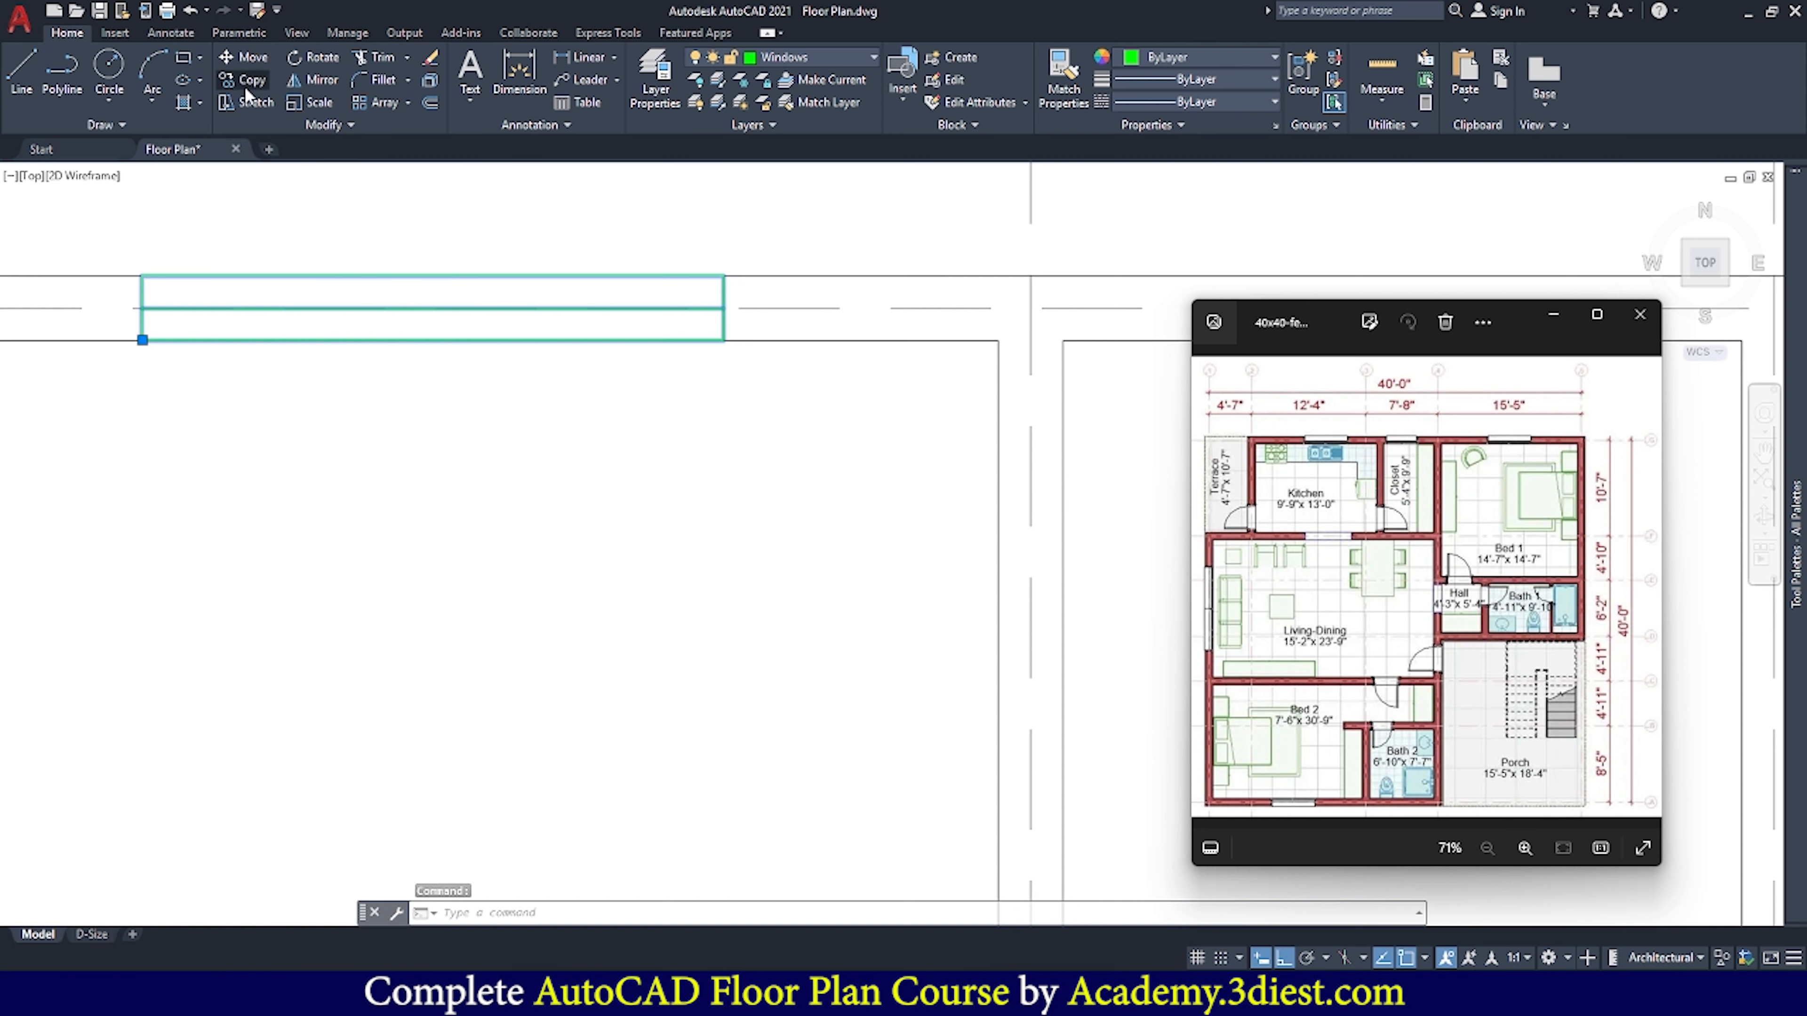
click(247, 84)
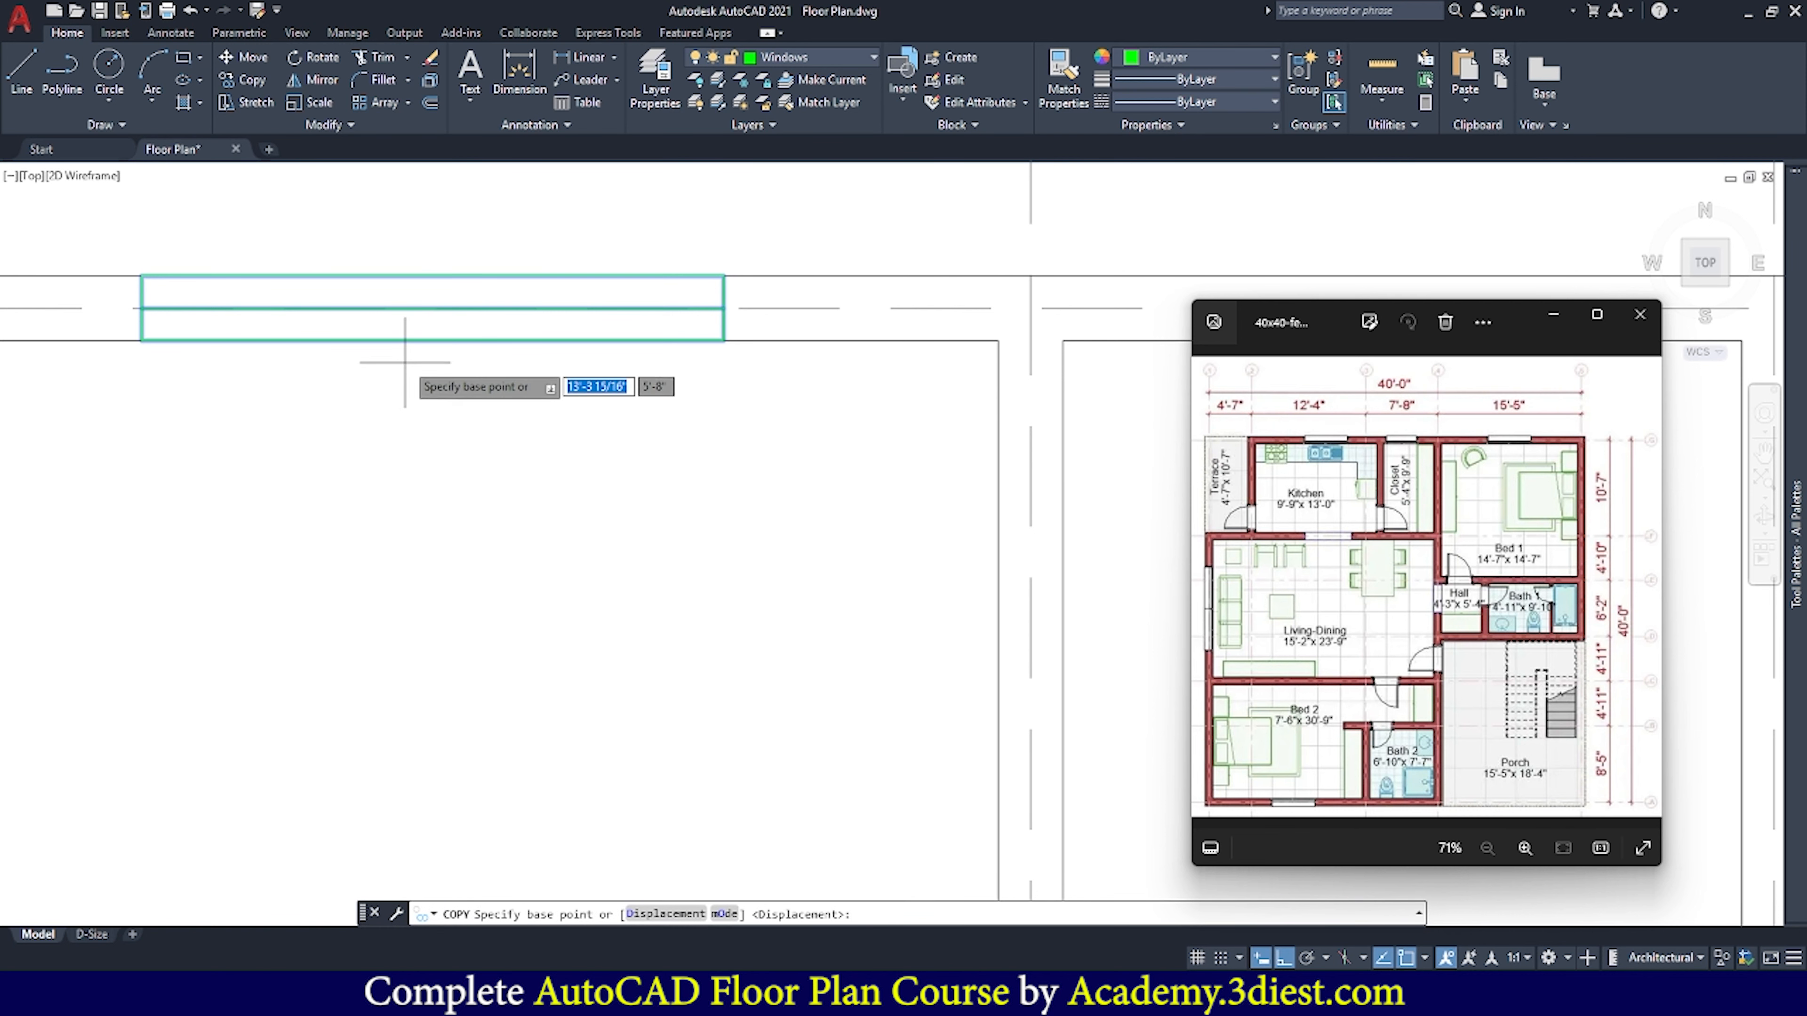
click(432, 307)
scroll(365, 352, down, 4)
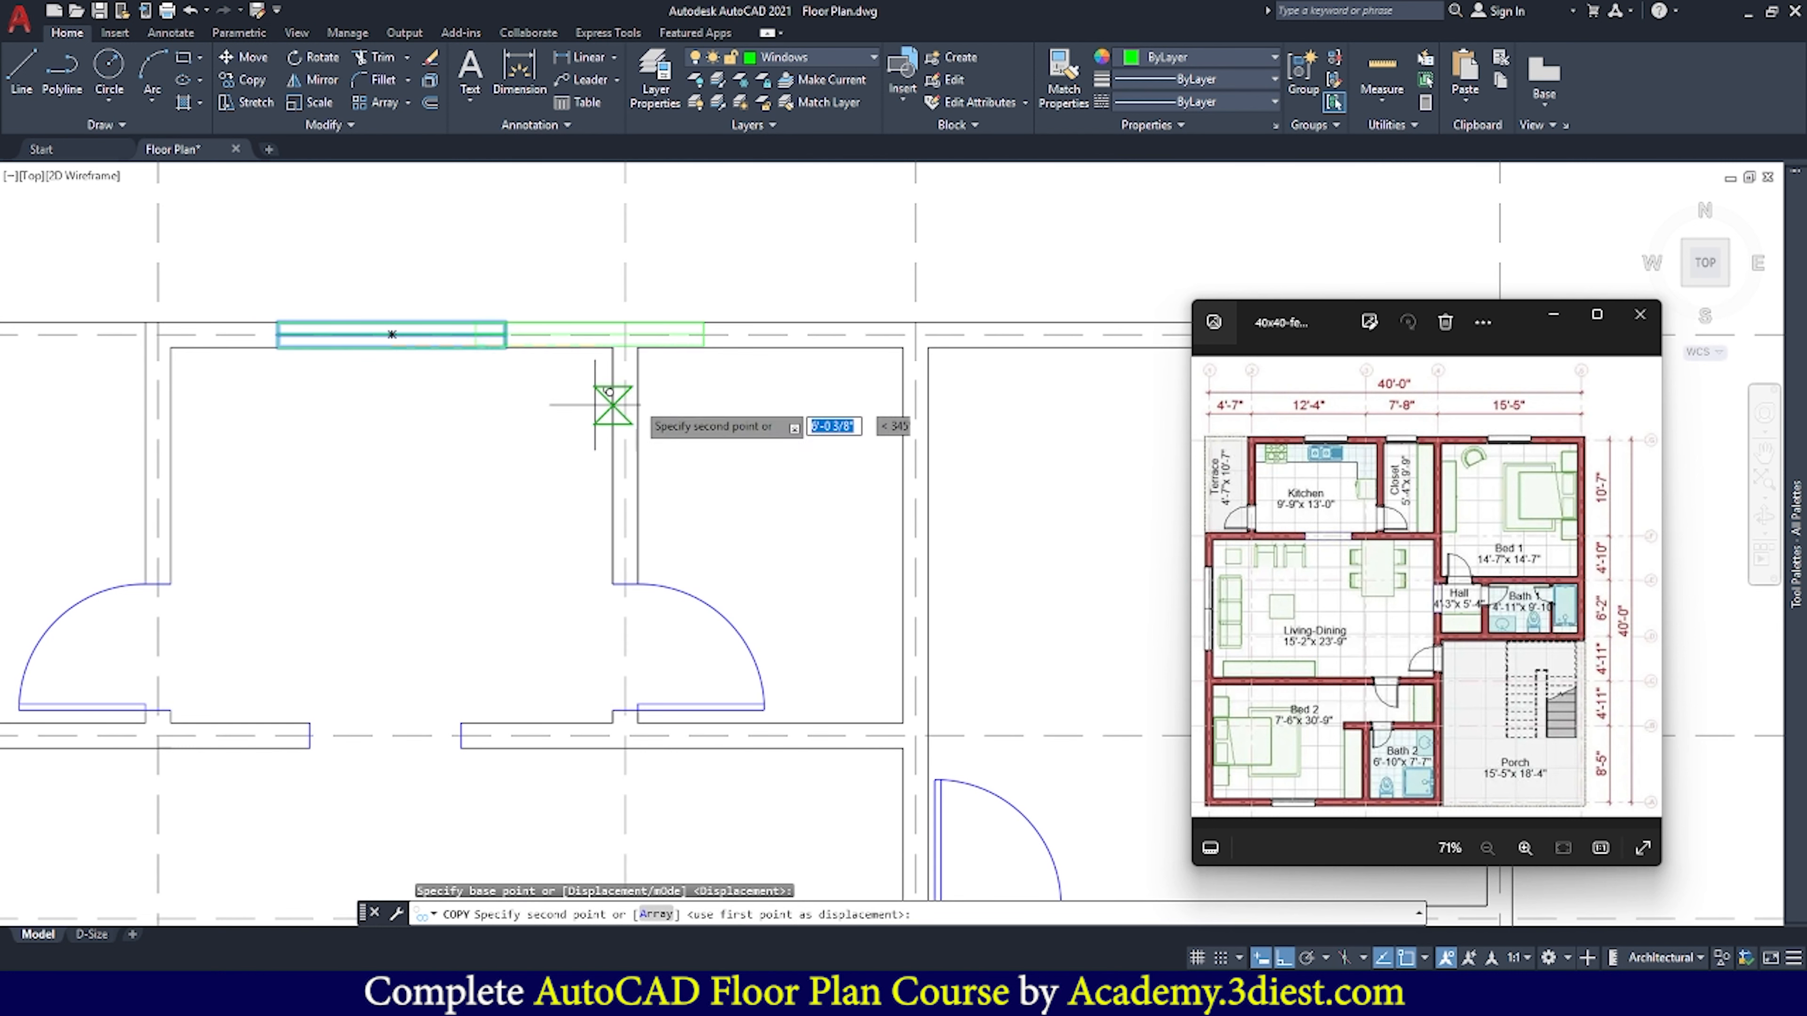
scroll(772, 343, up, 4)
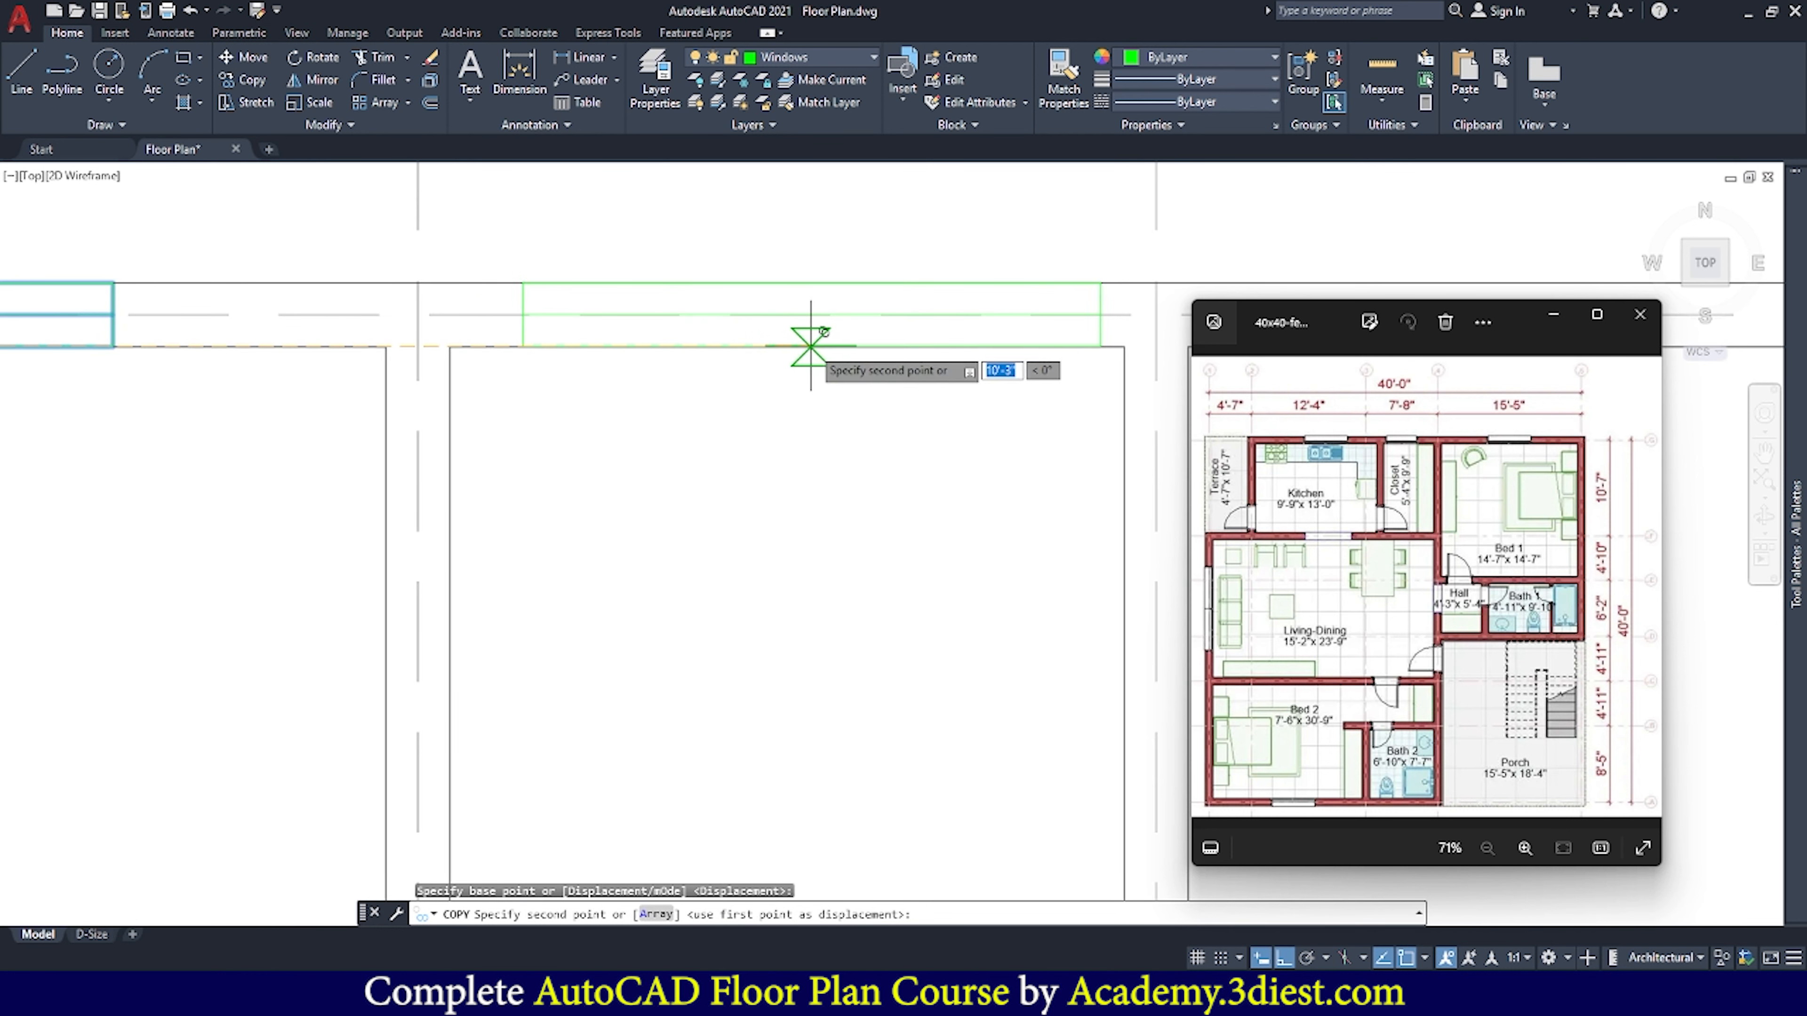
click(787, 345)
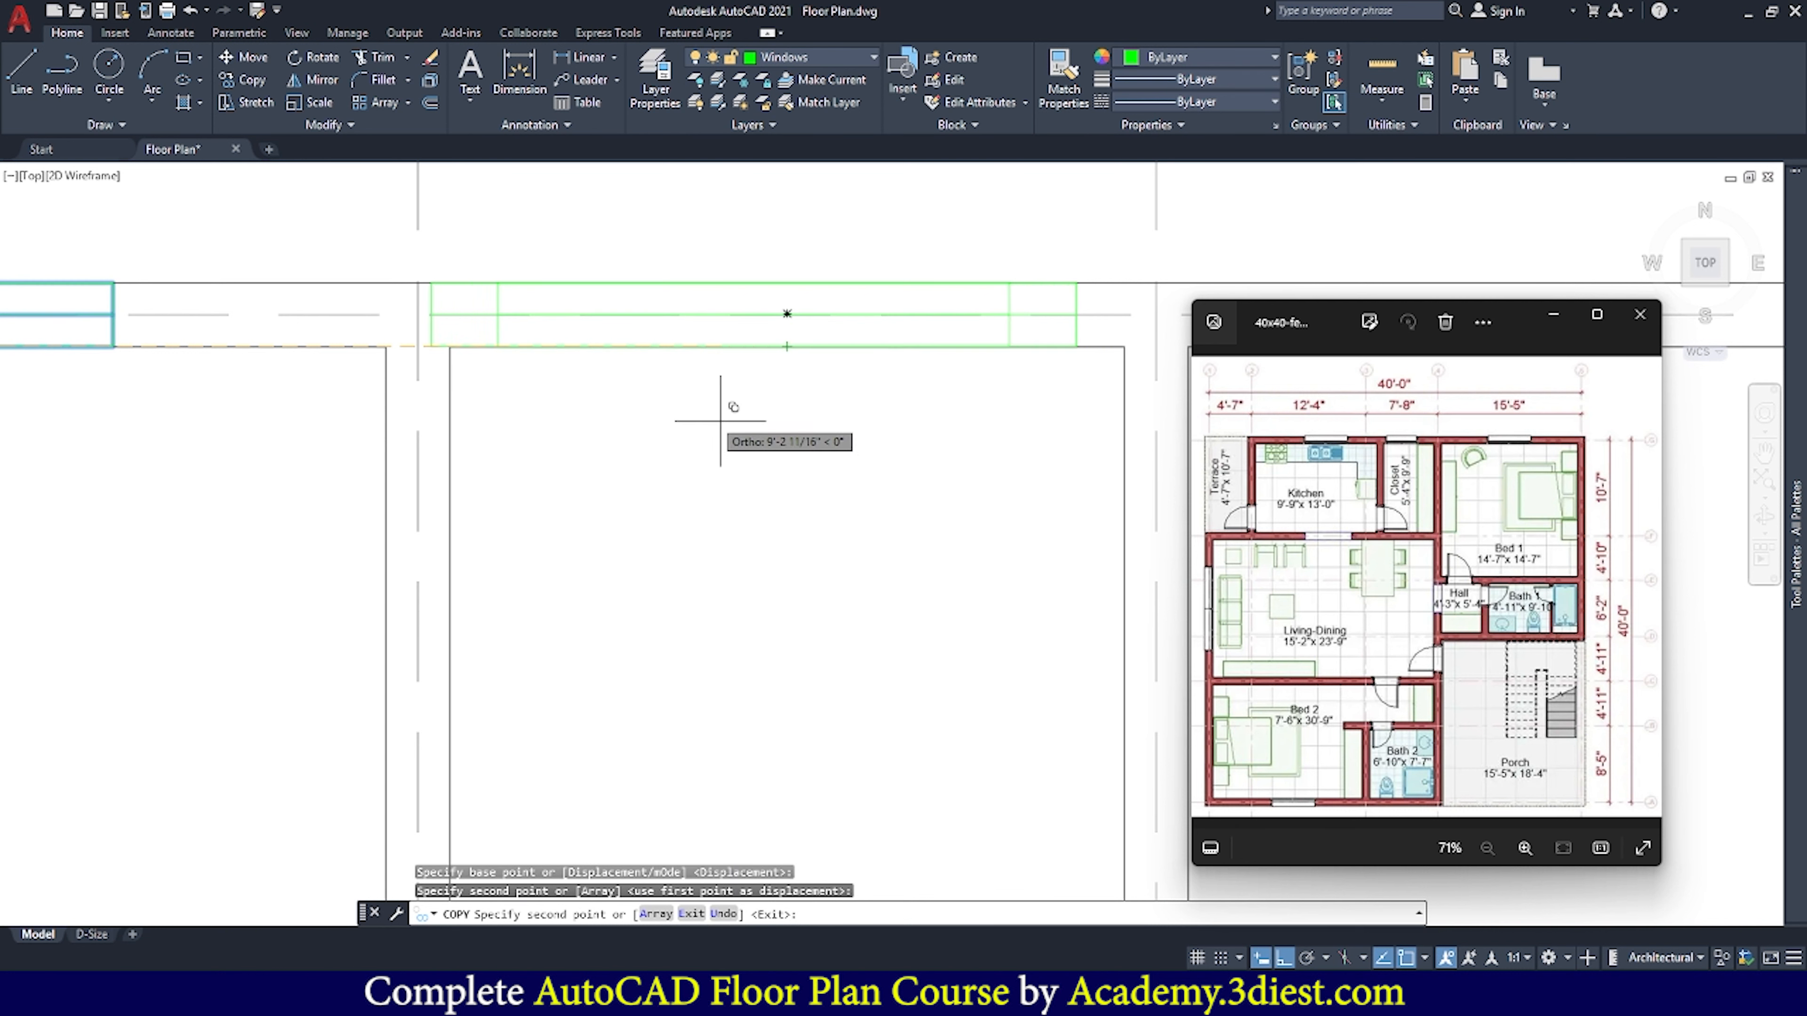
Place another copy of the window at the middle of Bed 1's upper wall and end the copying
scroll(694, 435, down, 4)
scroll(846, 431, up, 2)
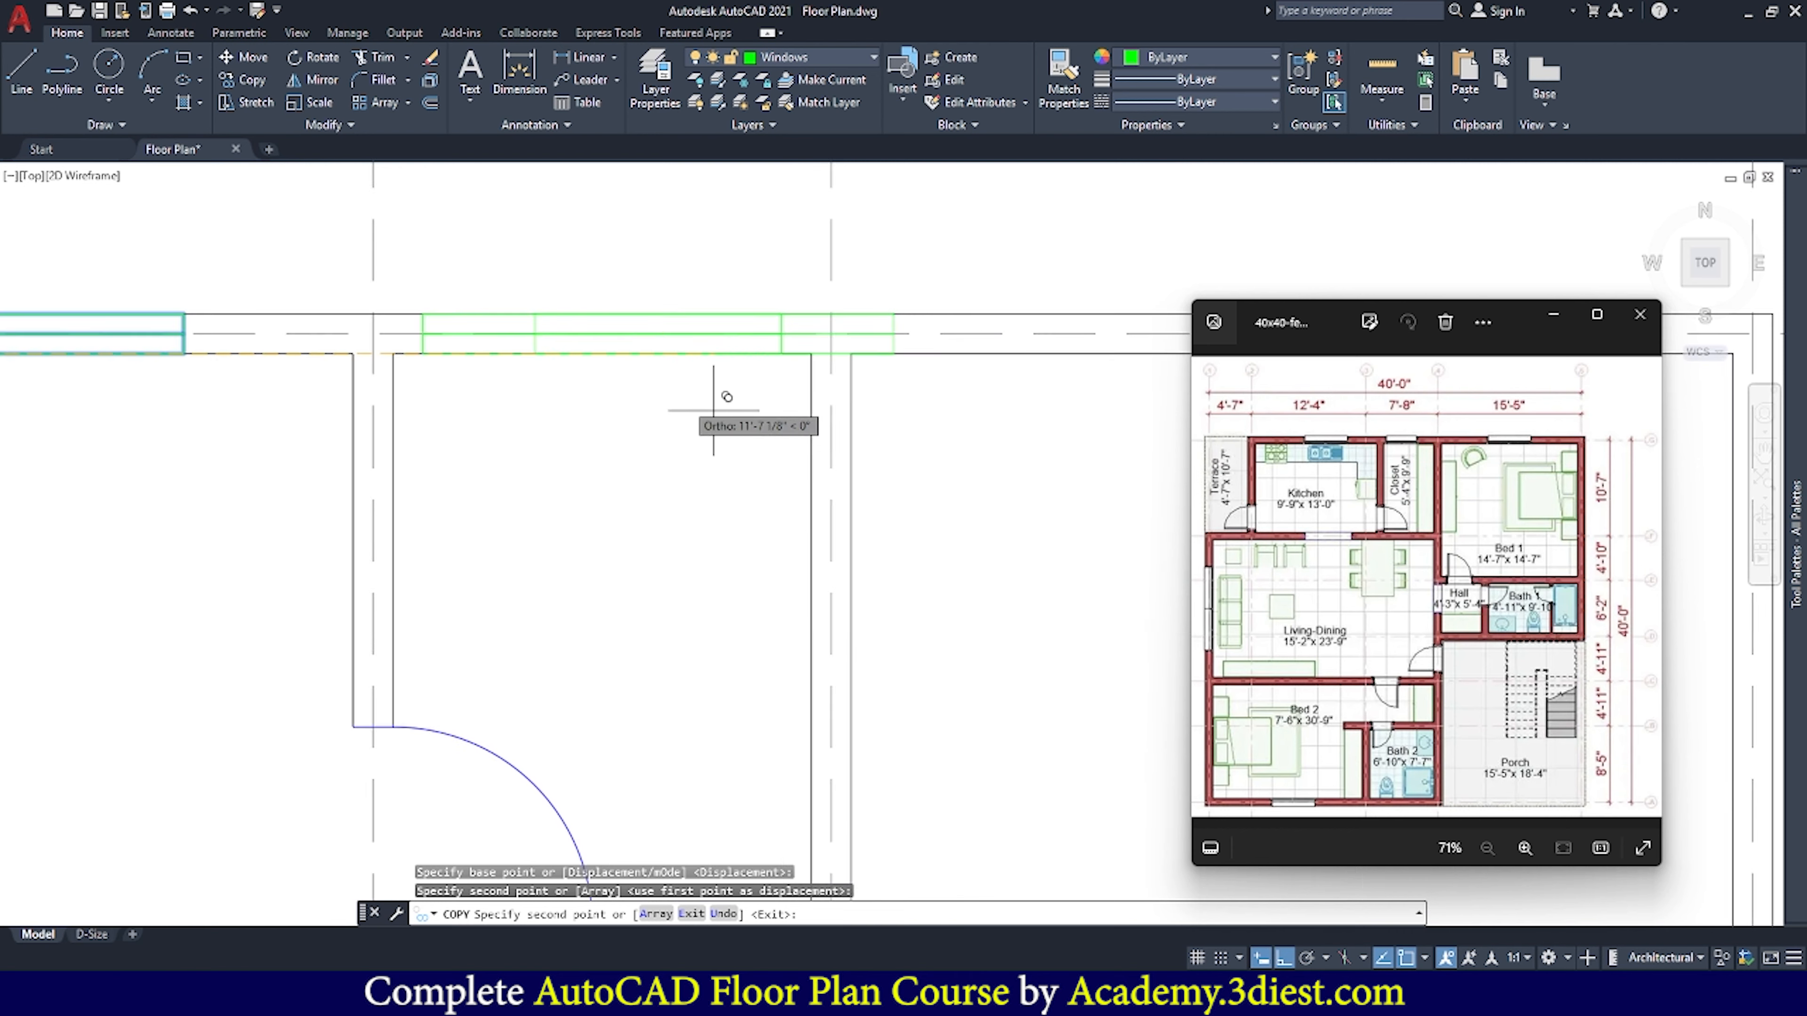
scroll(846, 392, down, 4)
scroll(834, 424, up, 4)
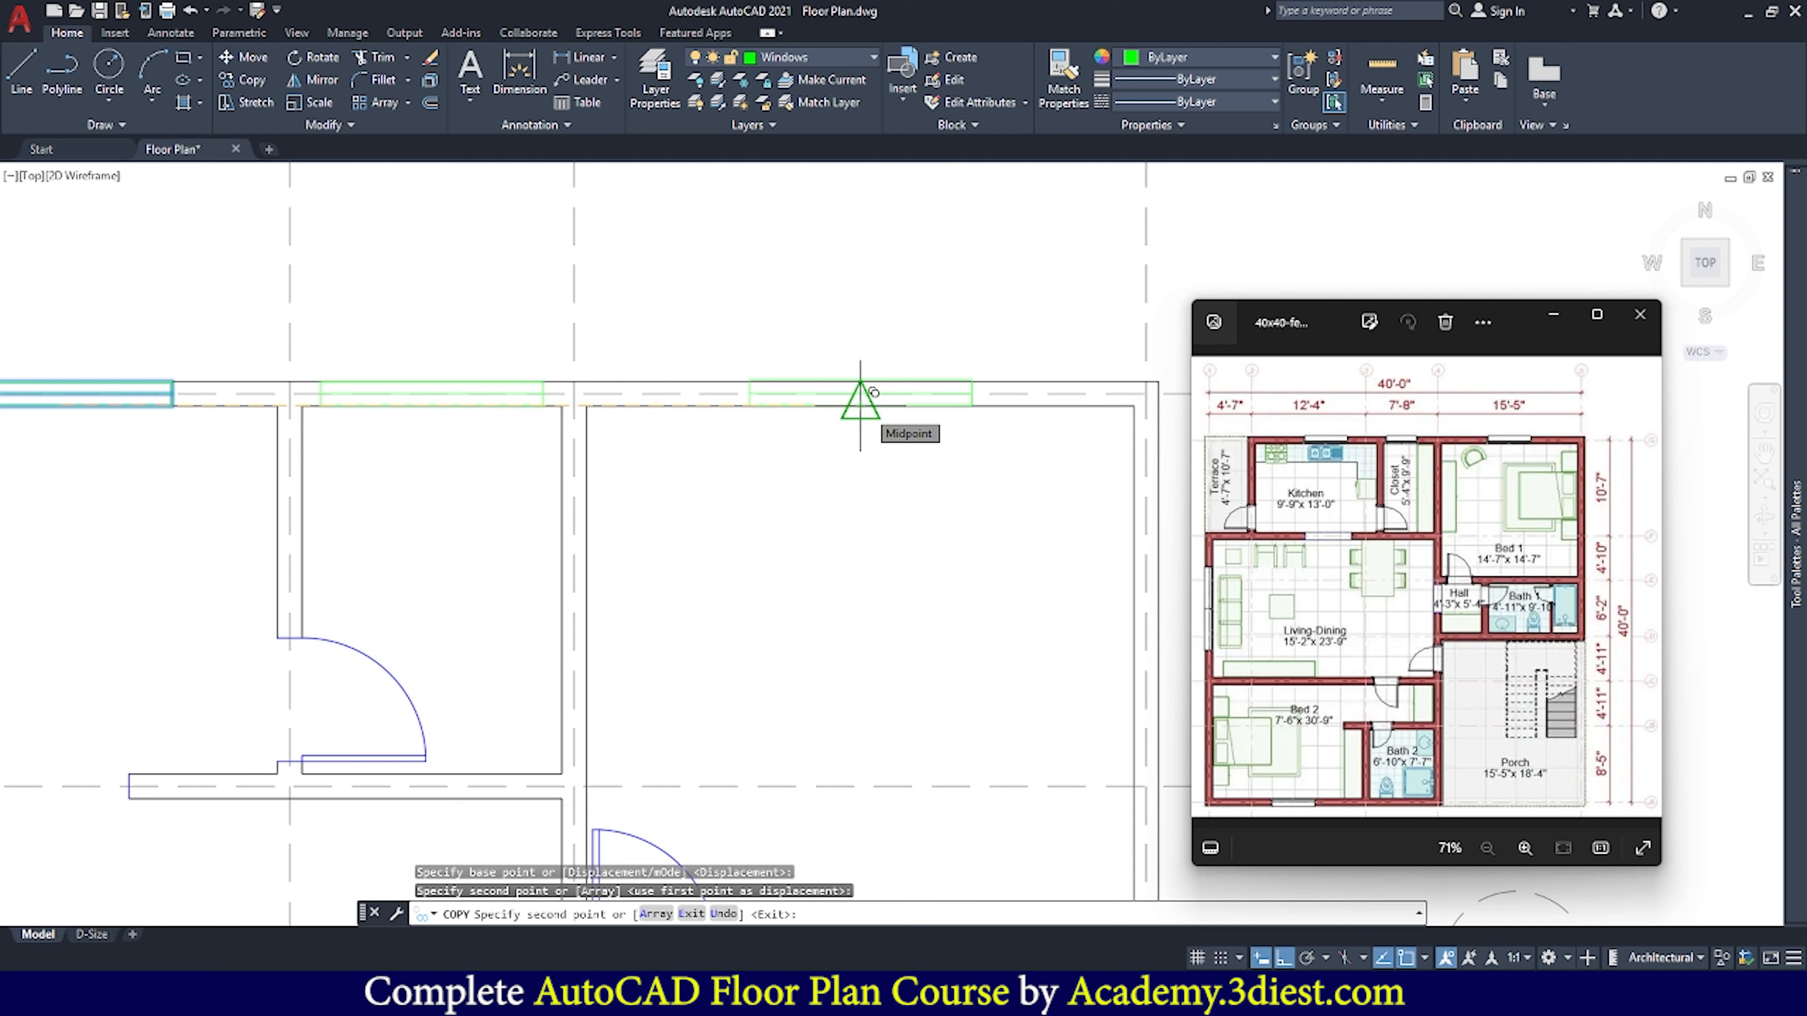
click(861, 394)
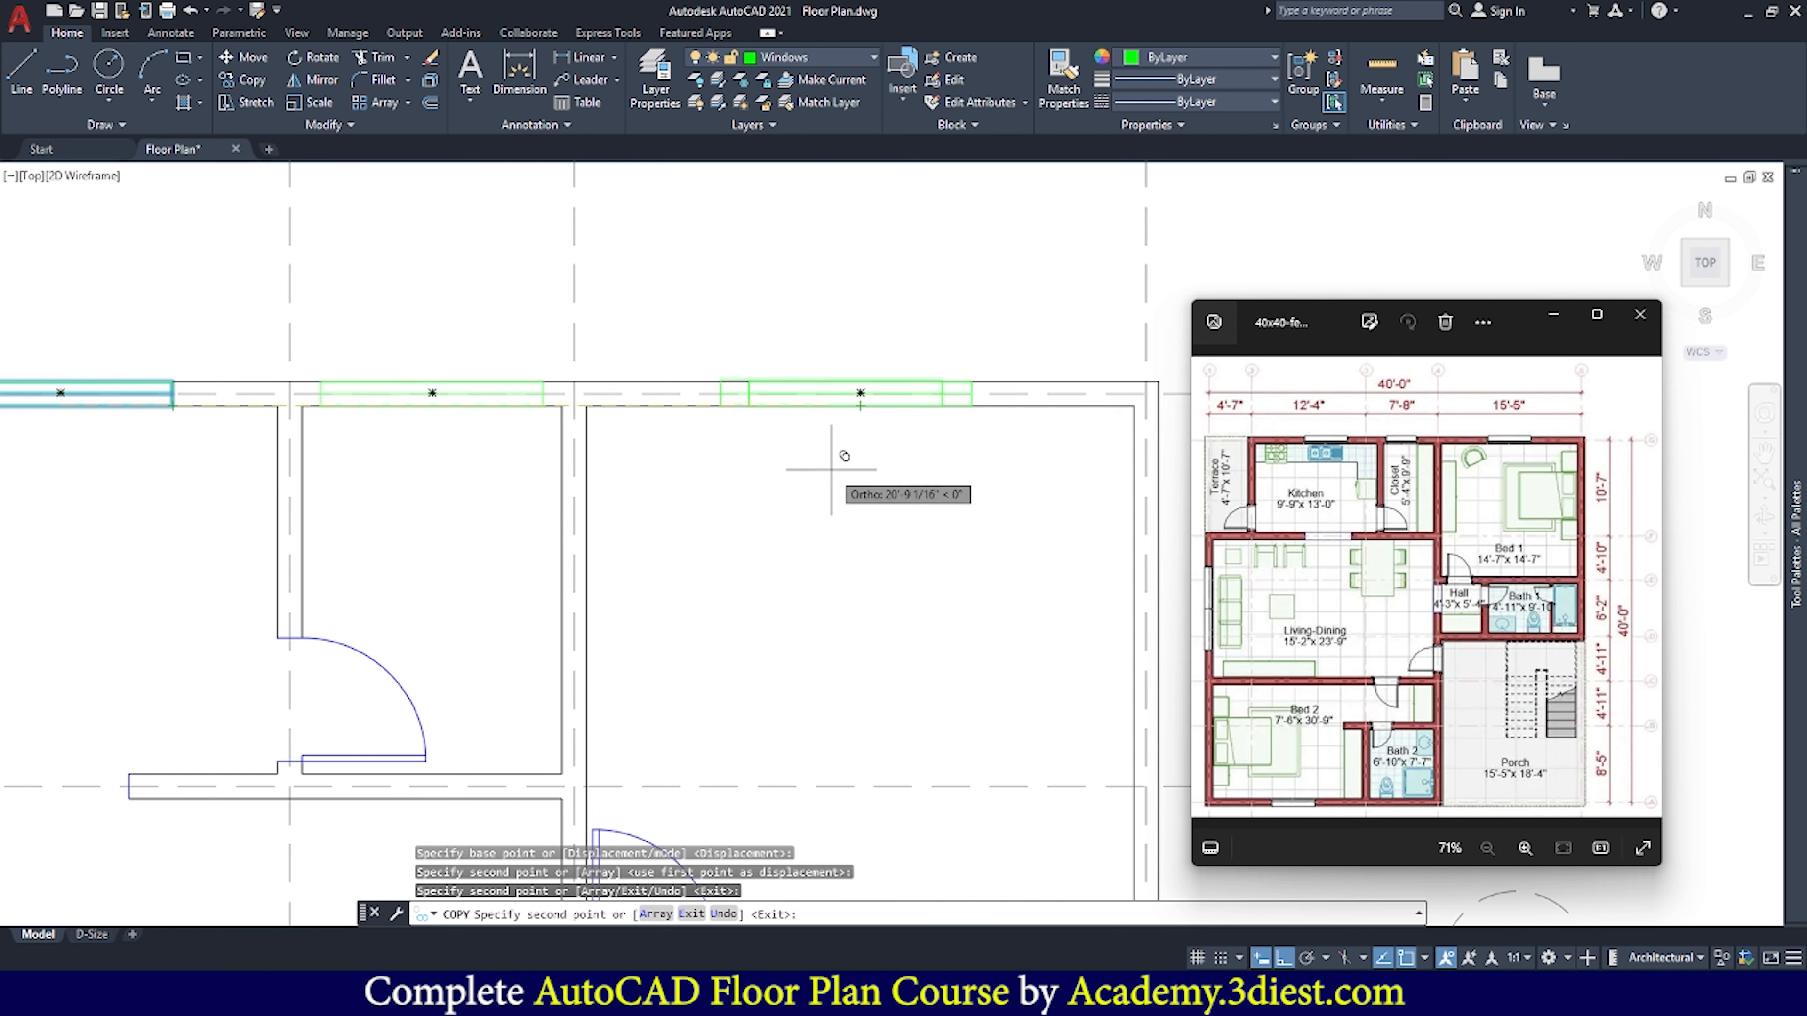
key(Escape)
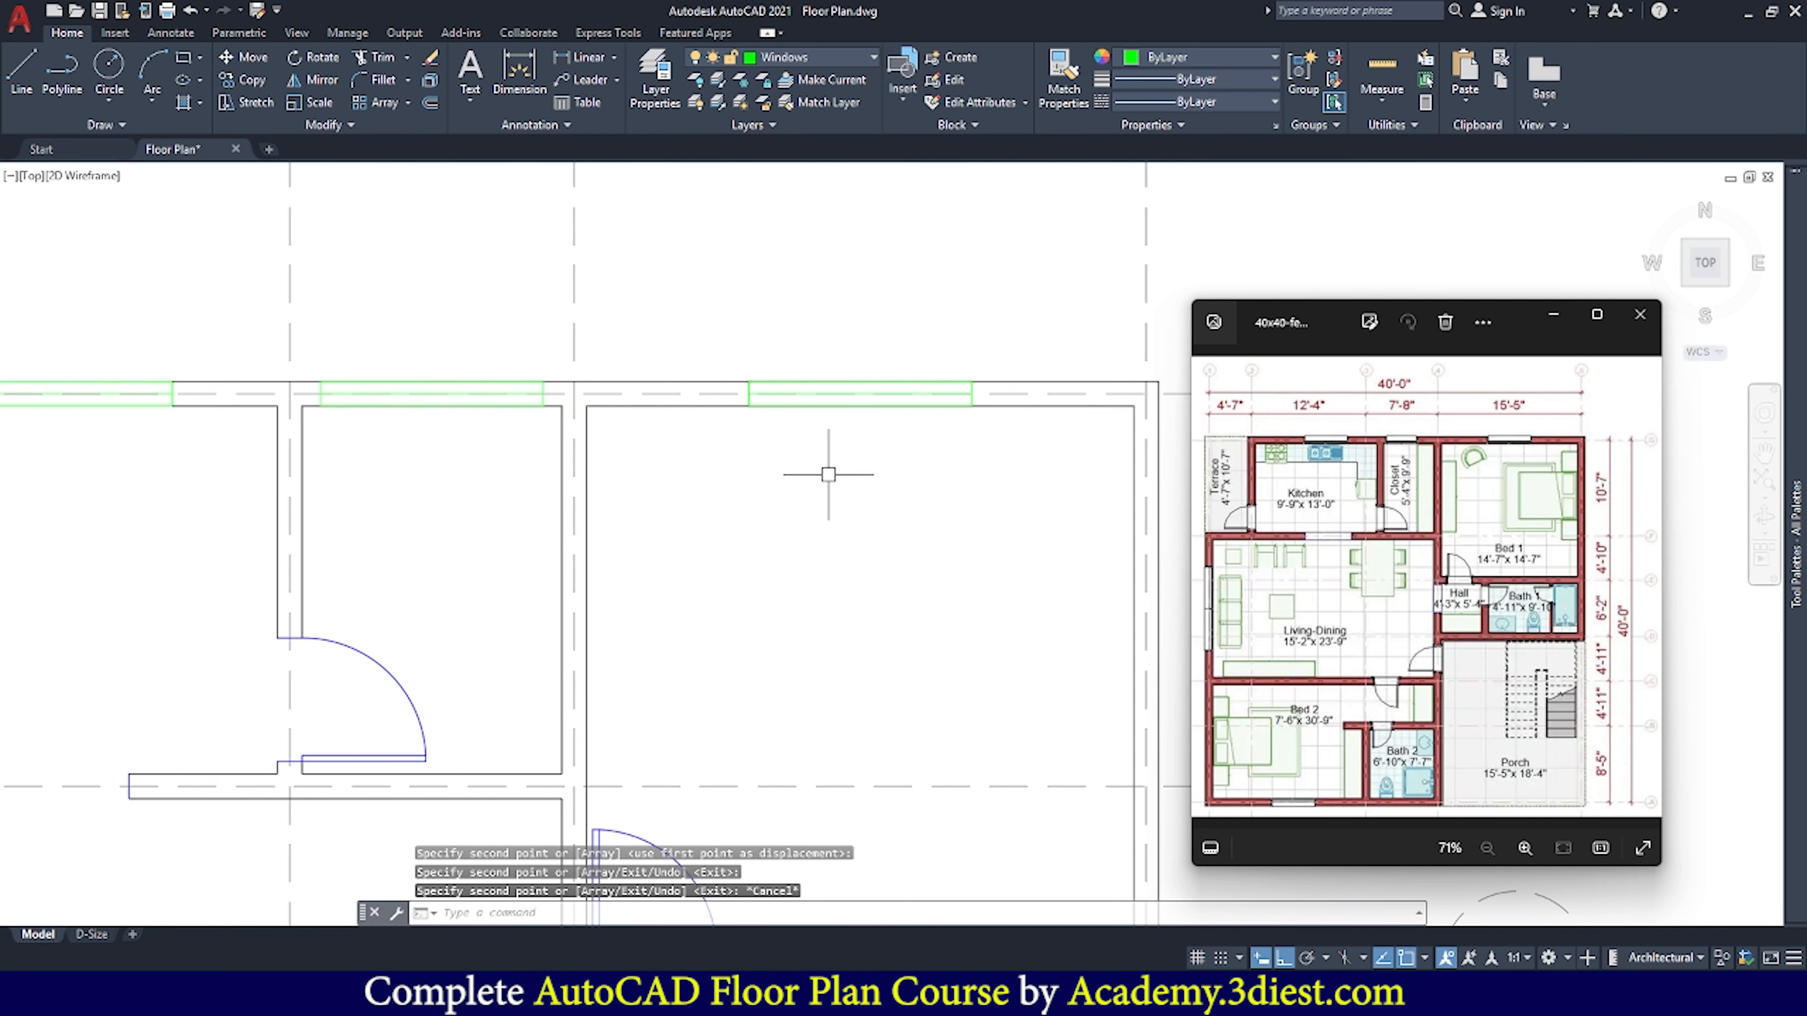
Send the closet and Bed 1 window blocks to the back of the draw order, behind the wall lines
scroll(806, 355, down, 3)
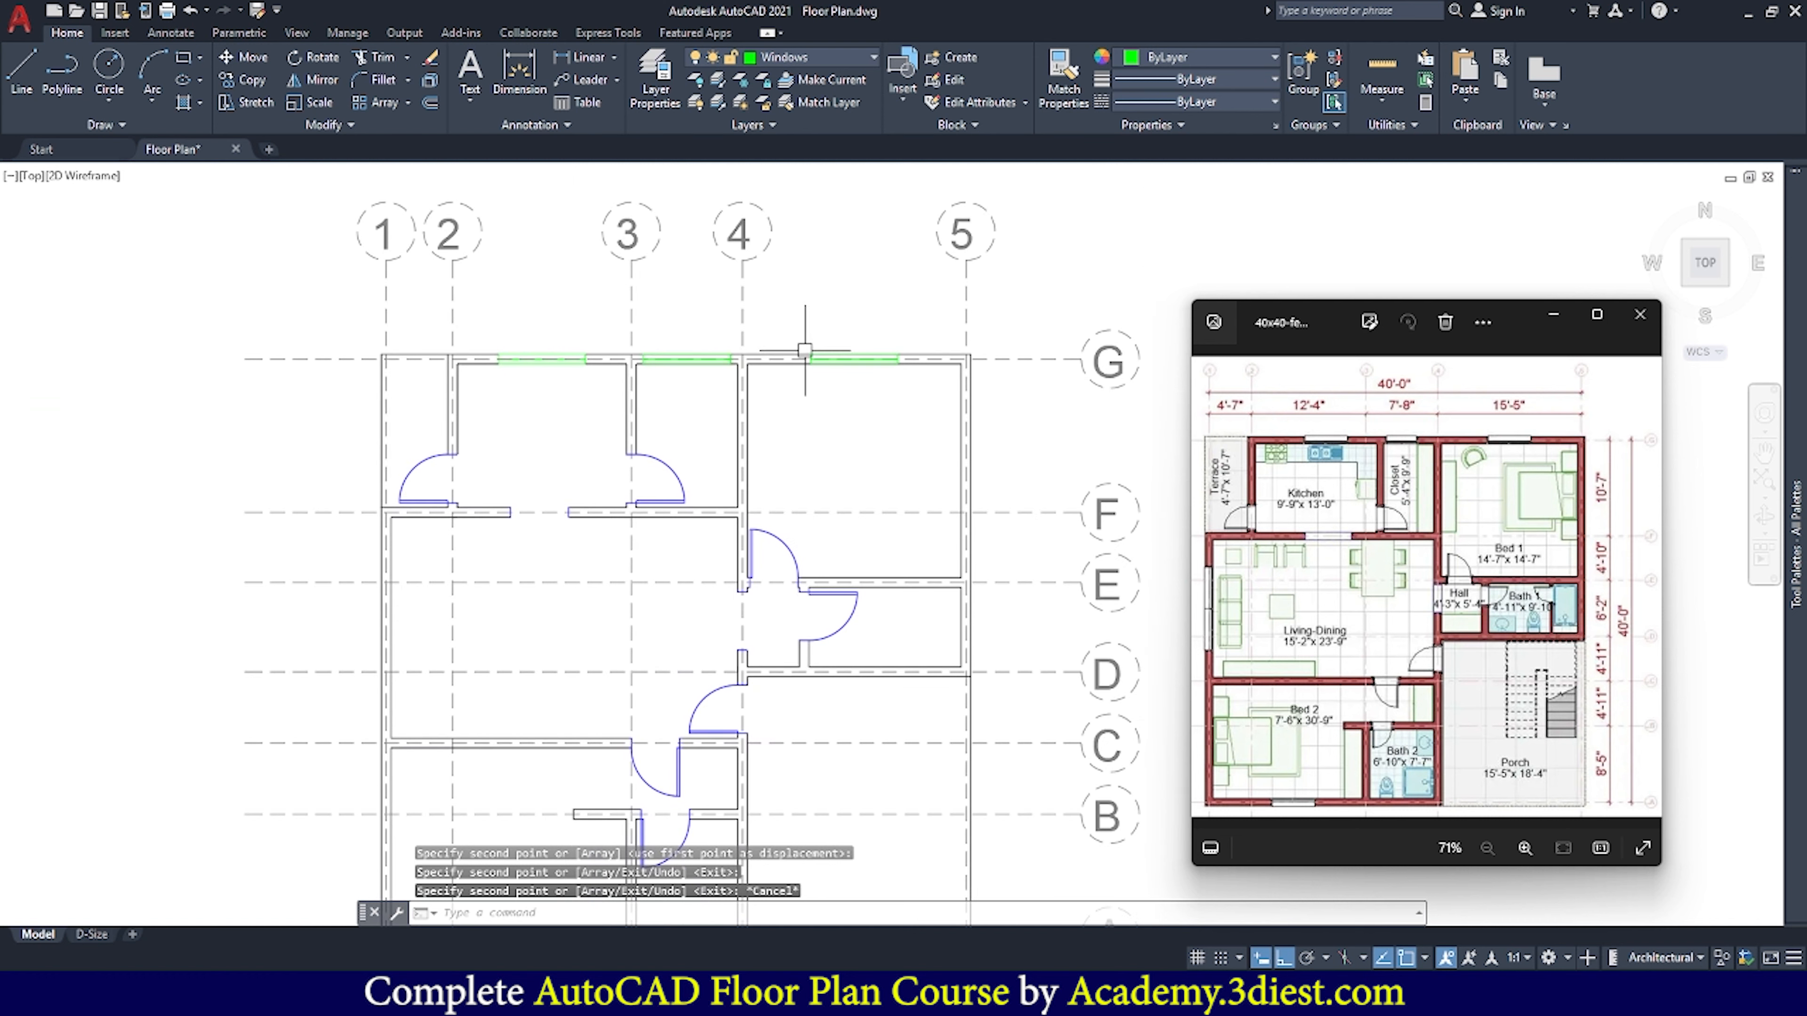
scroll(734, 339, up, 3)
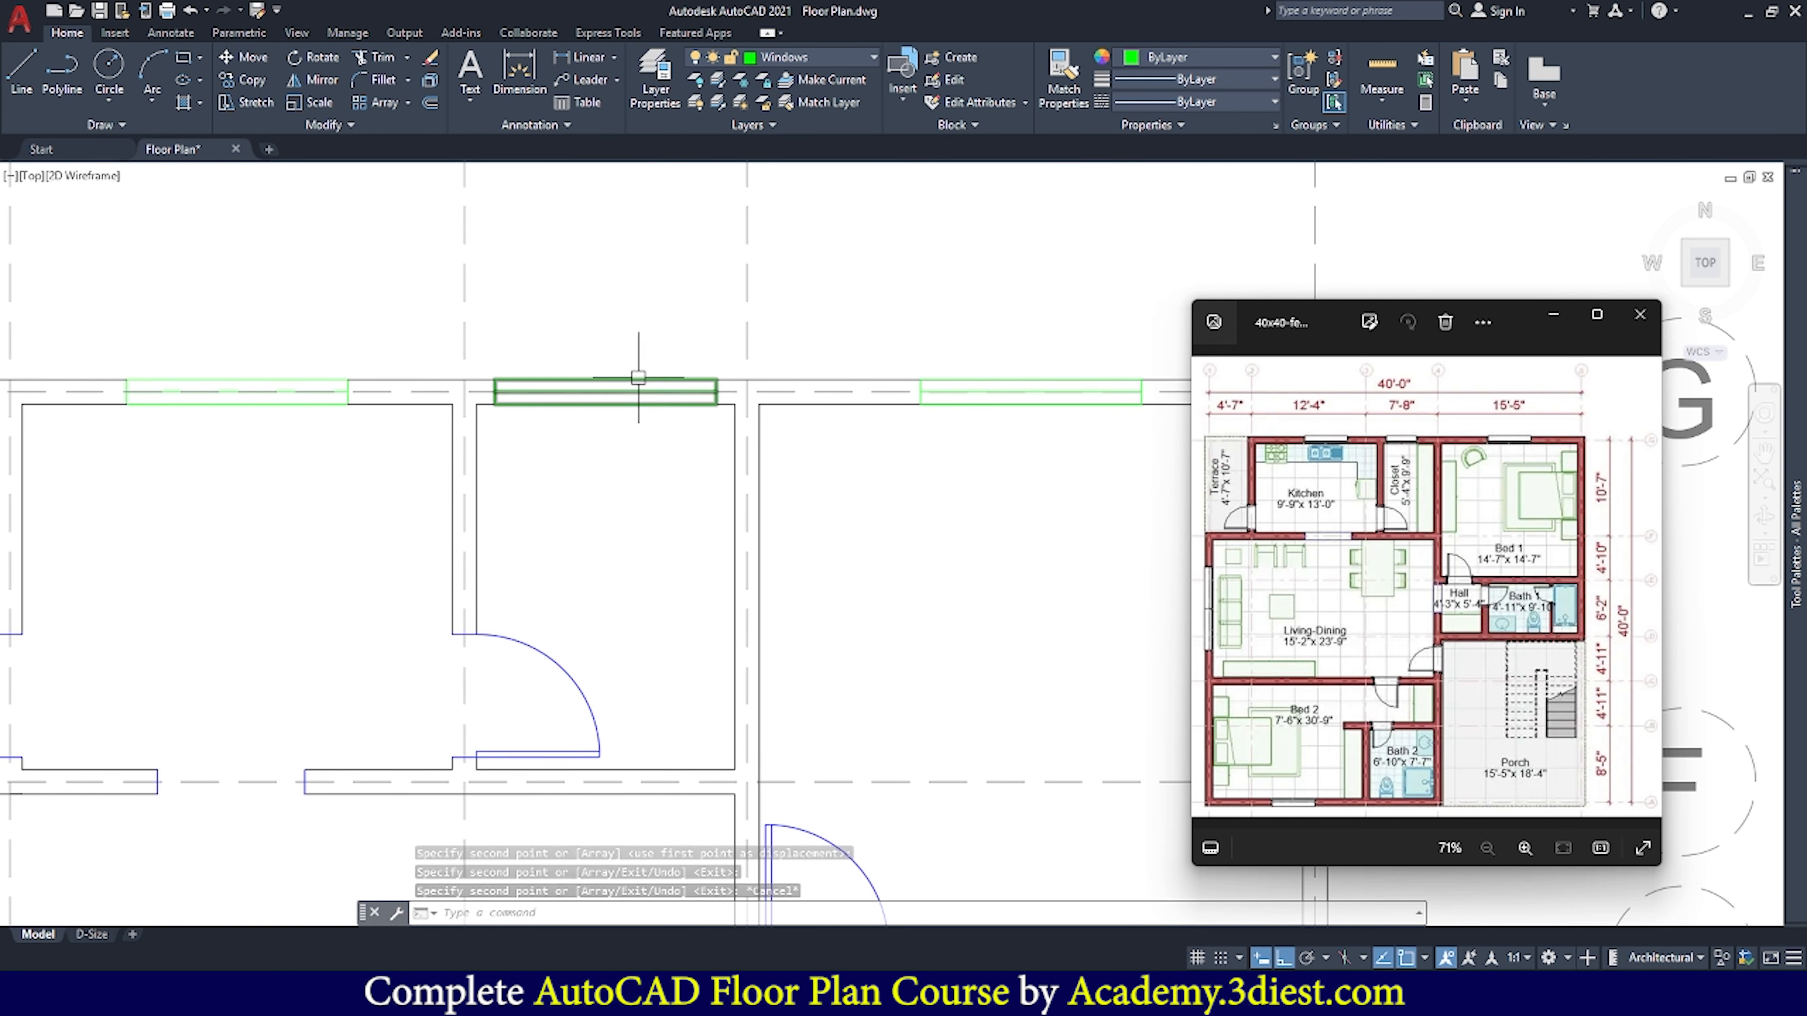
scroll(635, 383, up, 2)
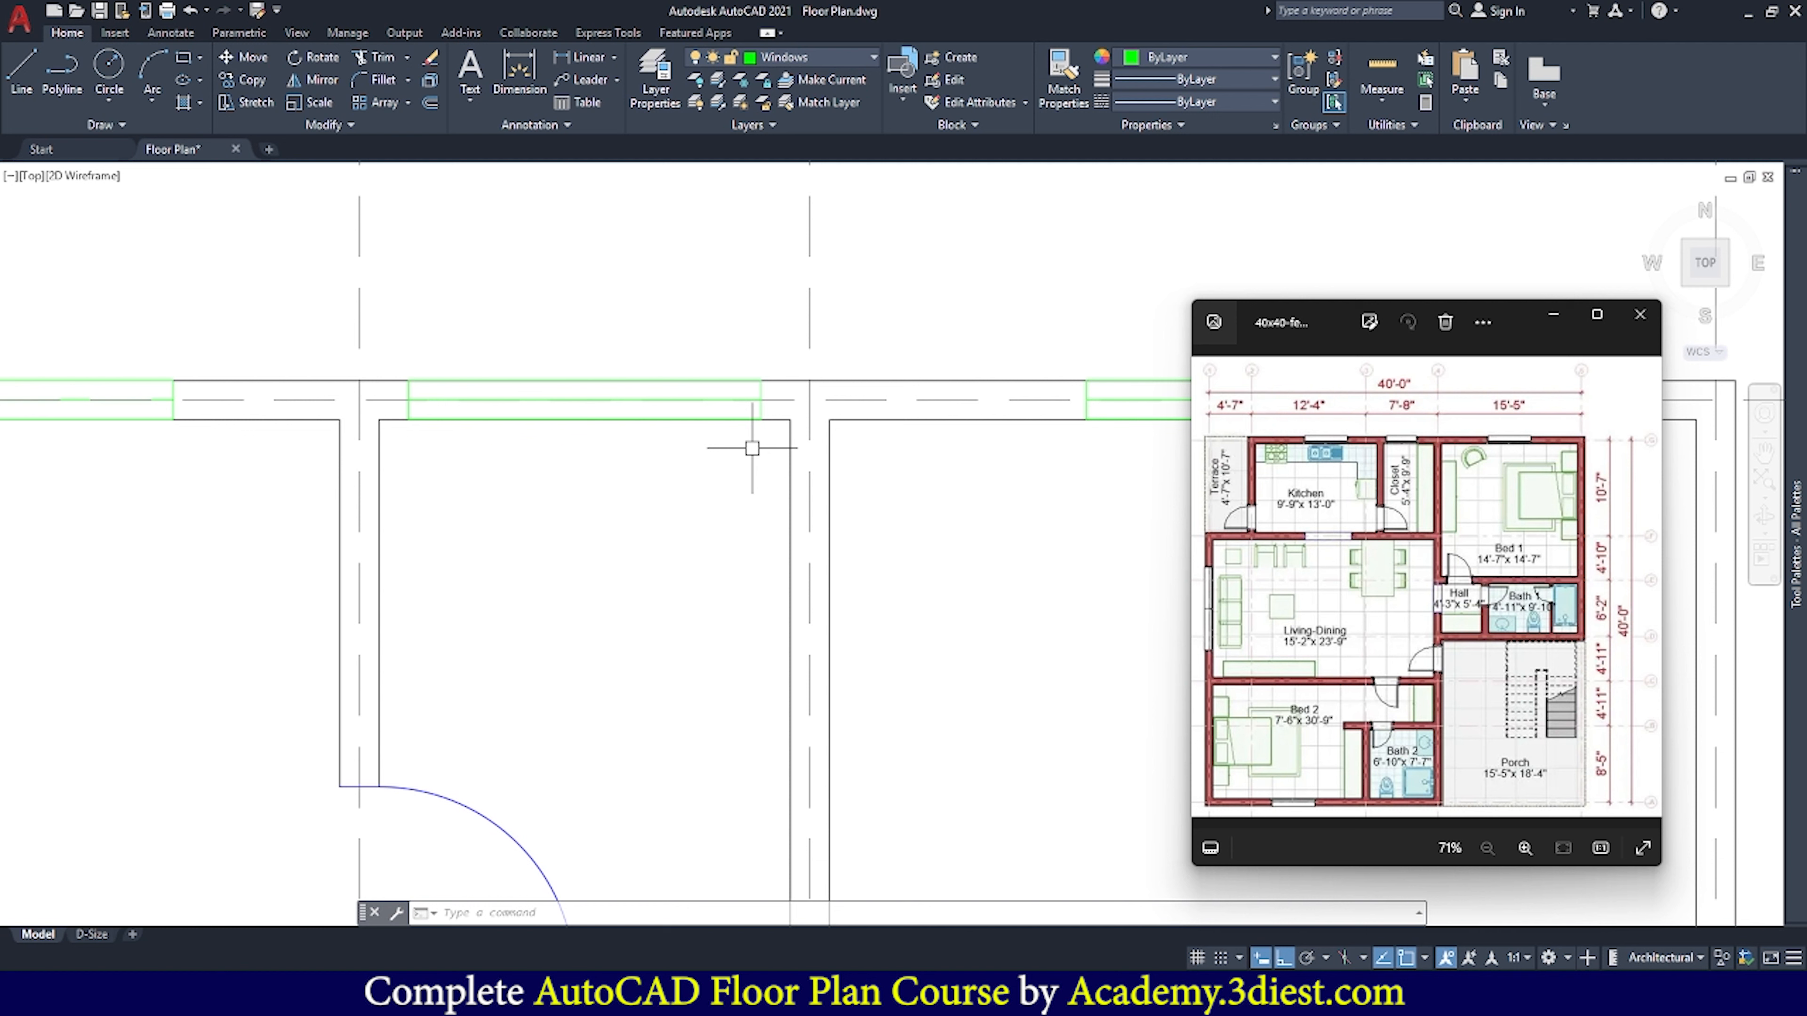
click(339, 126)
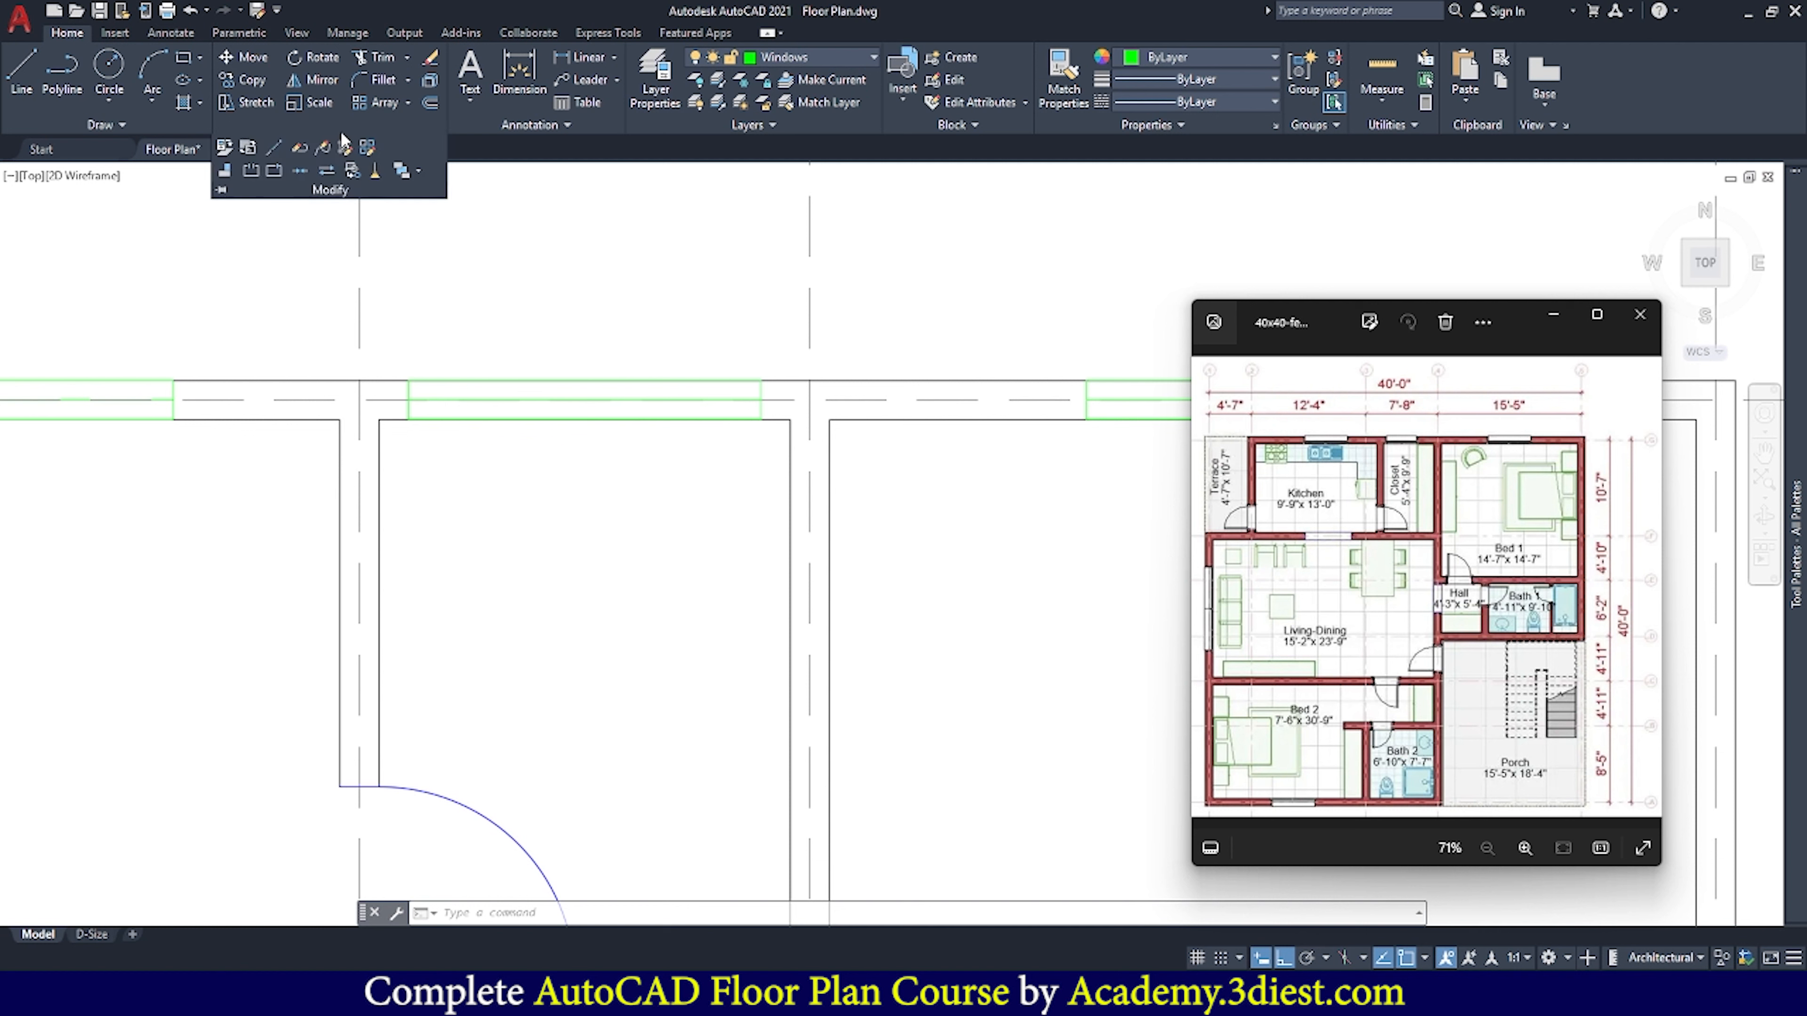
click(418, 171)
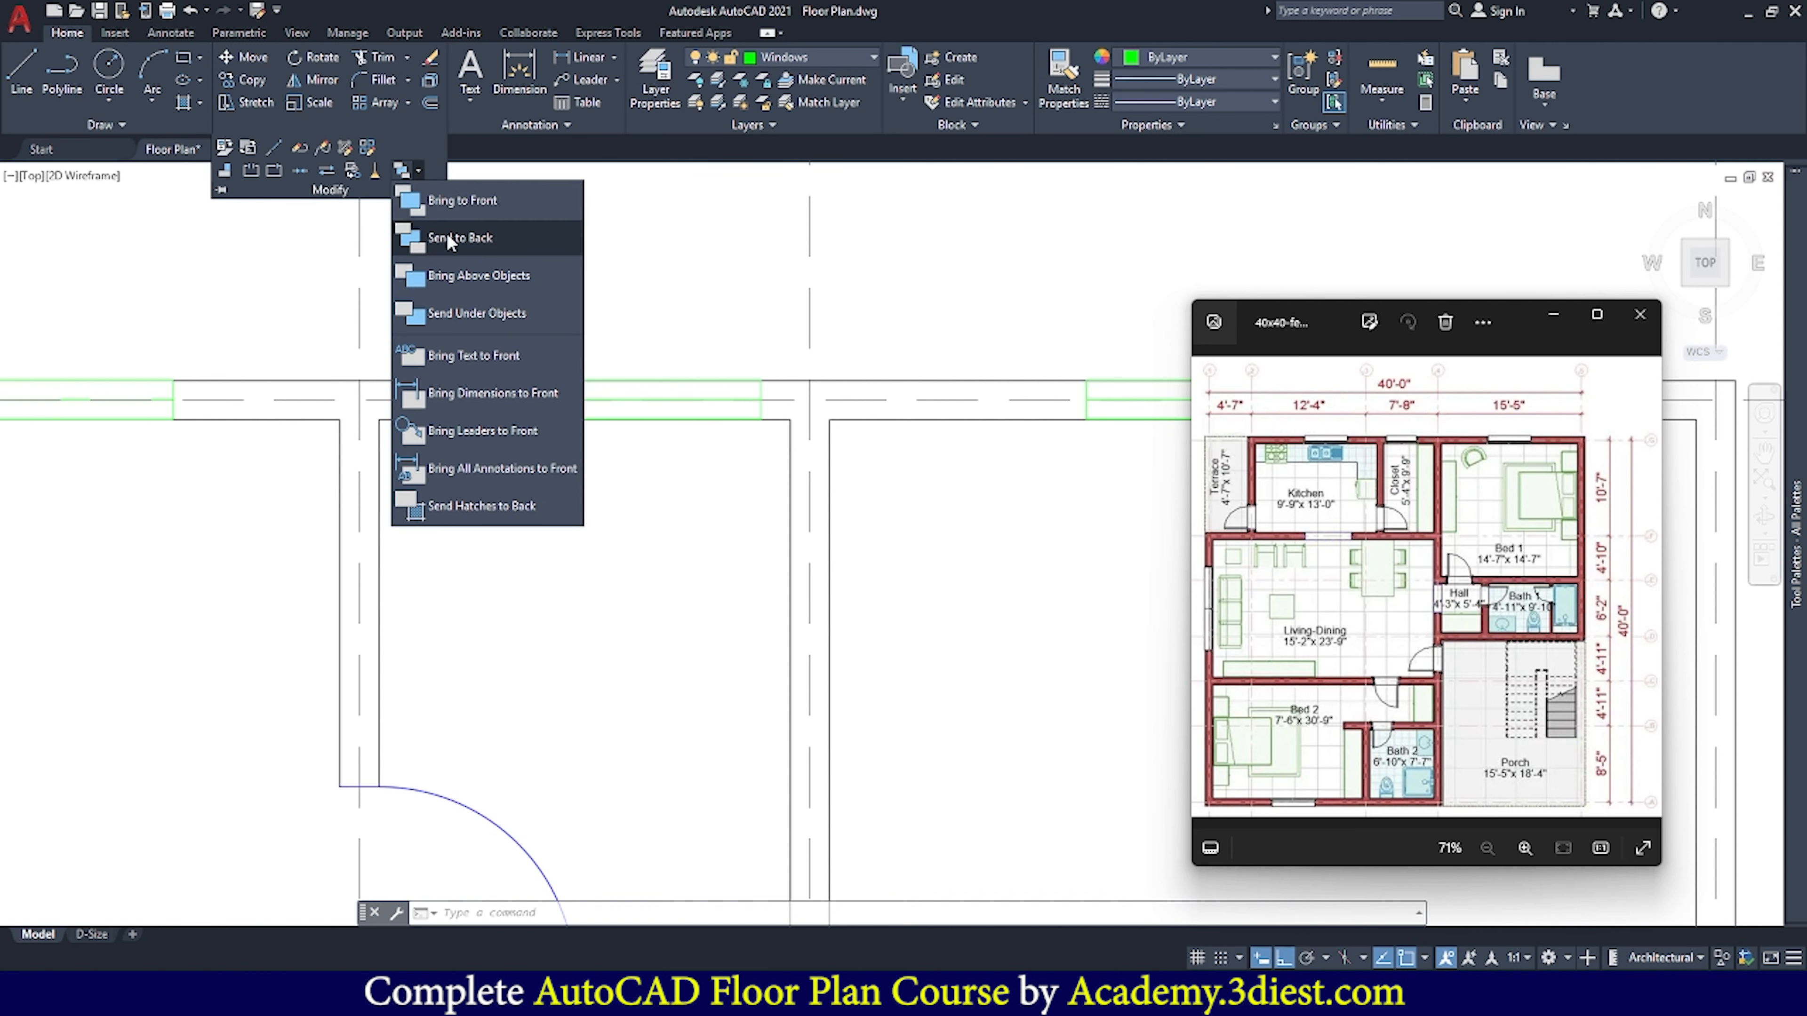
click(490, 246)
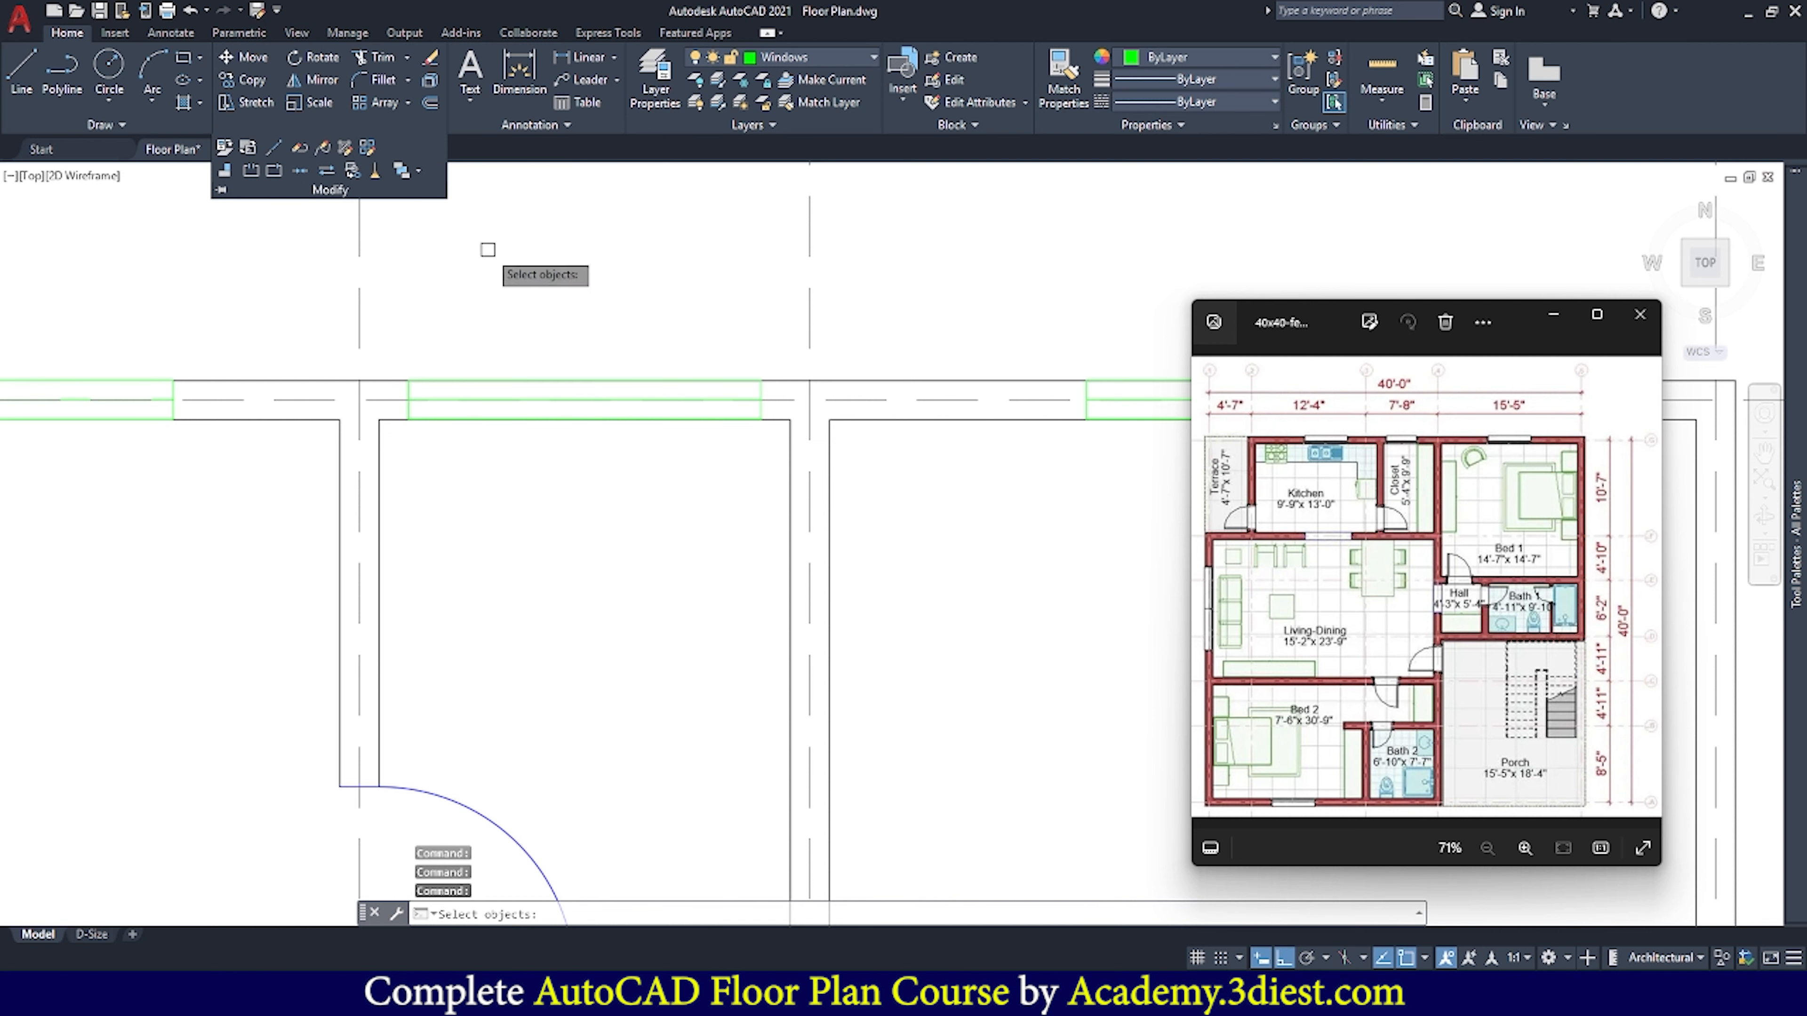
click(763, 392)
mouse_move(763, 392)
middle_down()
mouse_move(847, 402)
mouse_move(600, 398)
middle_up()
click(911, 390)
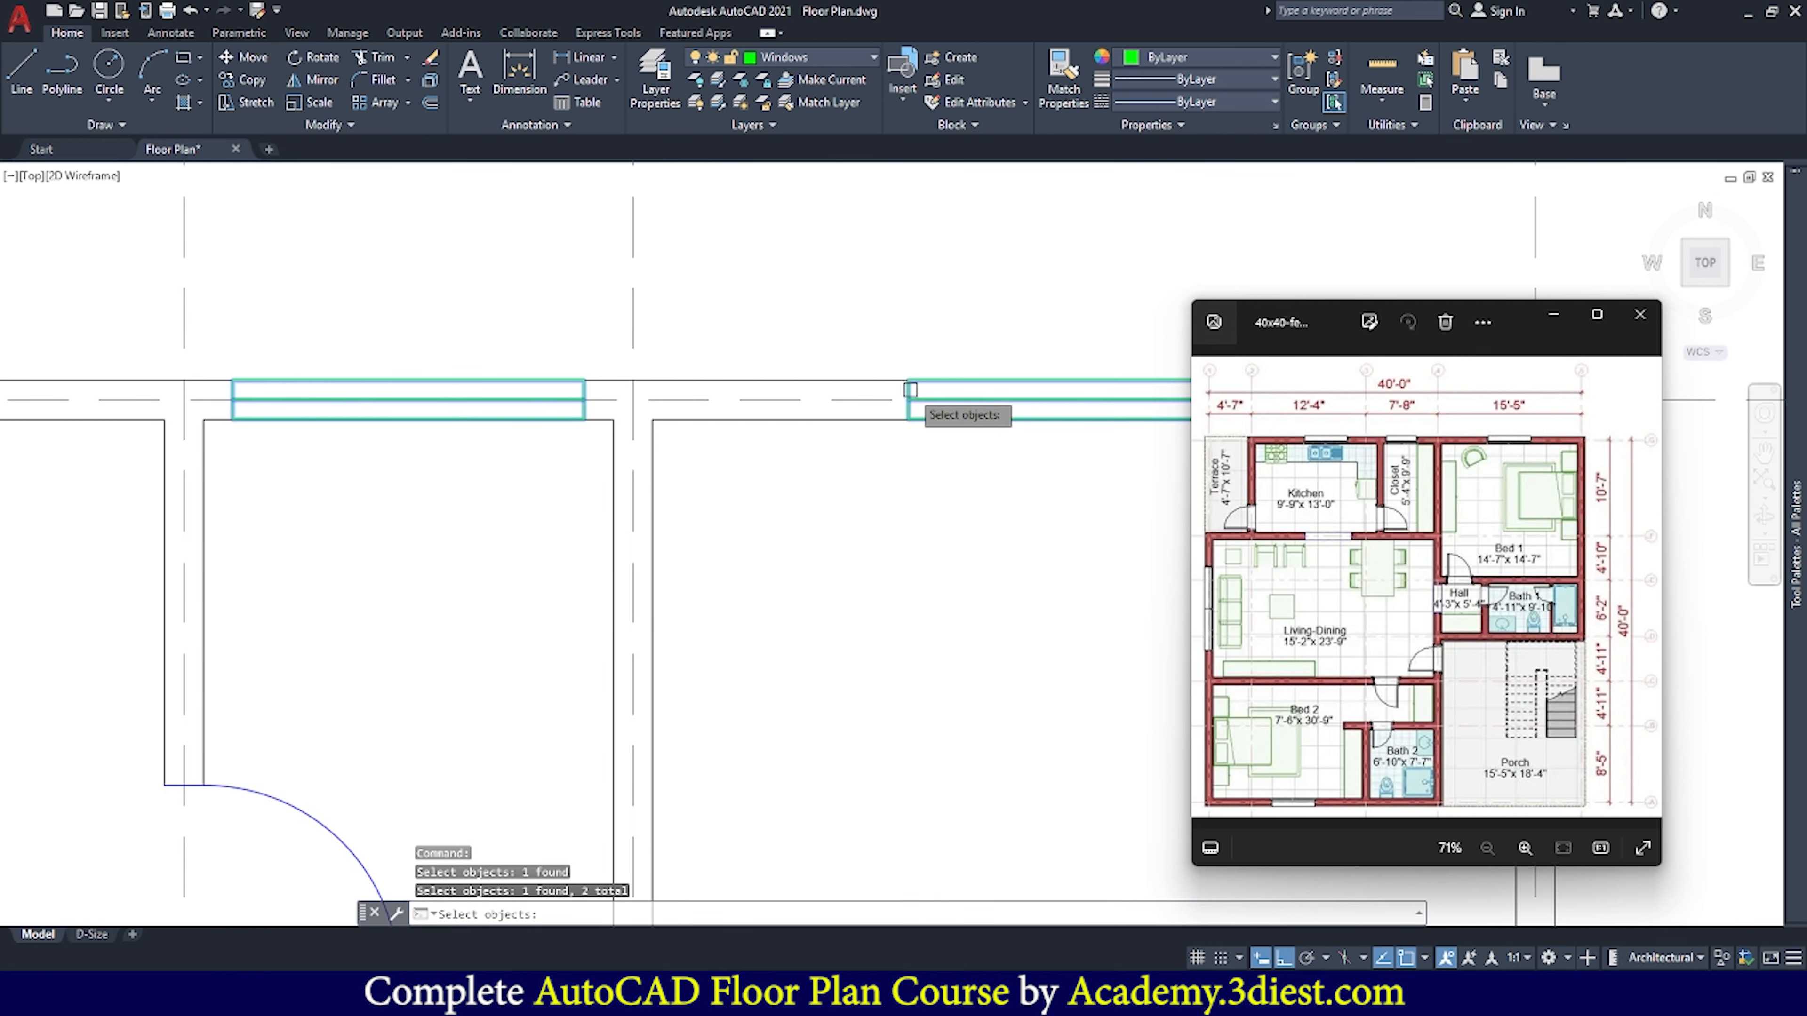
key(Return)
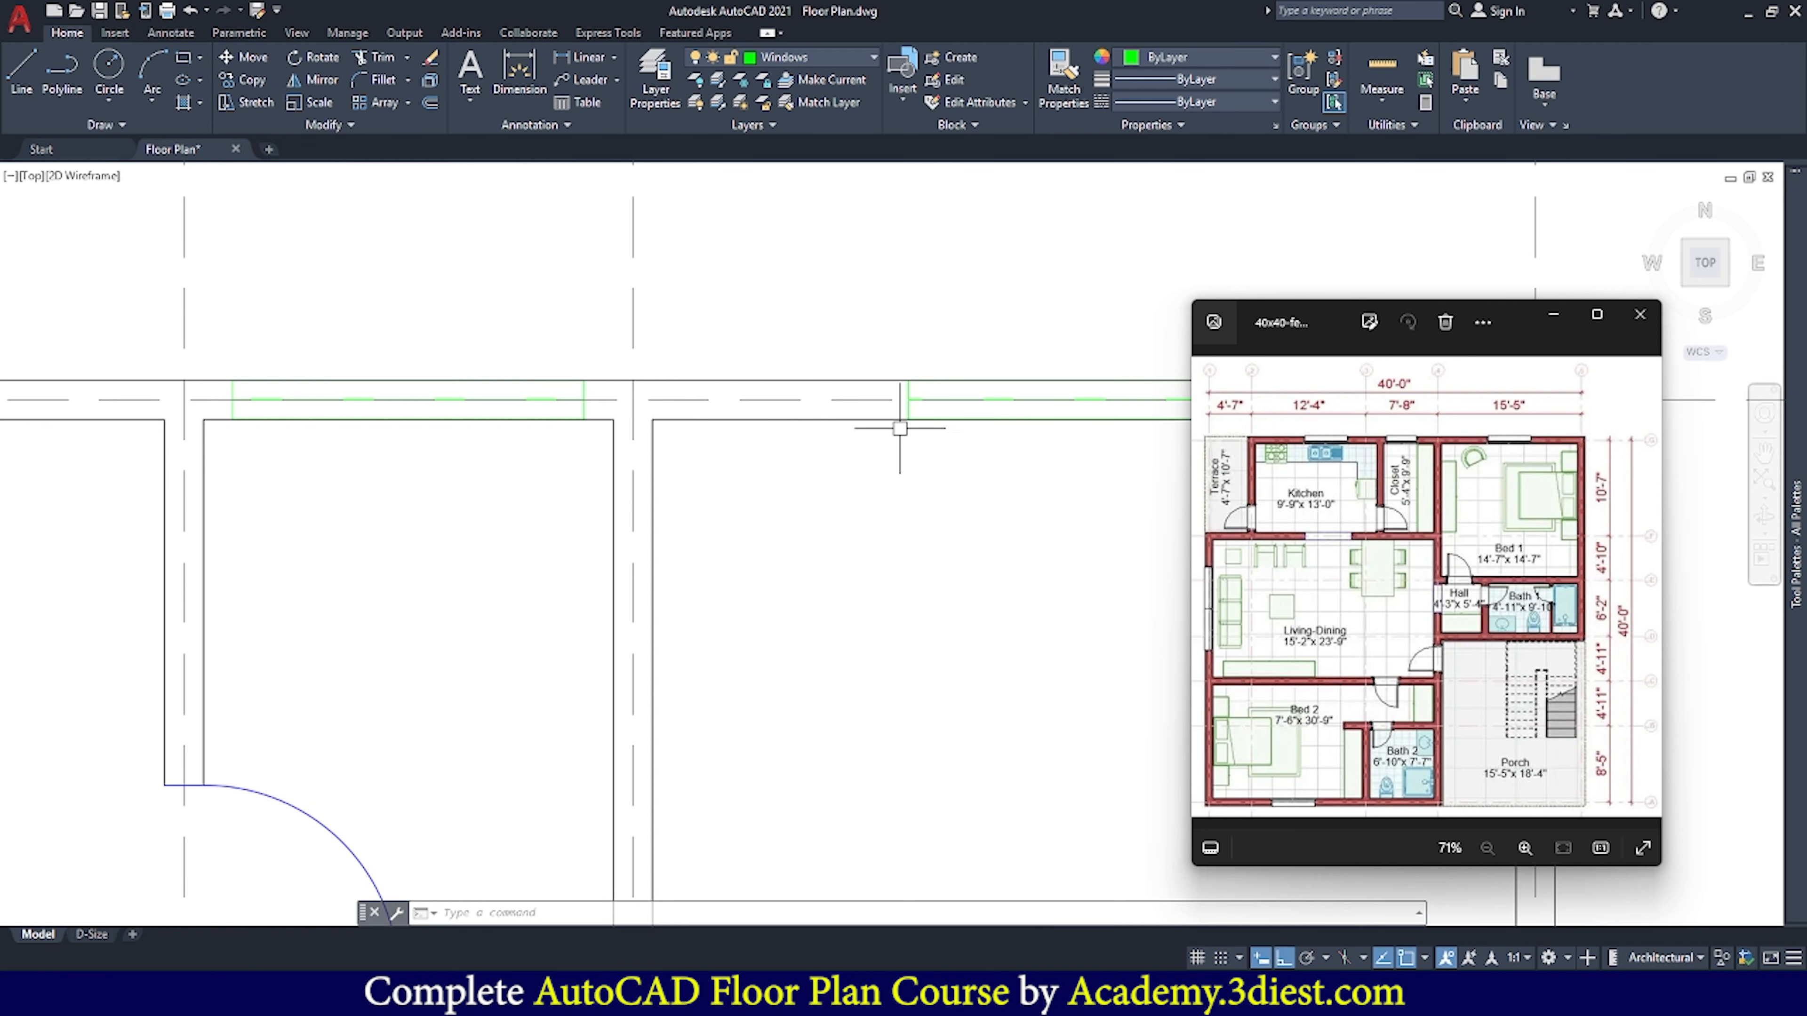
Trim the inner and outer wall lines that run across the closet and Bed 1 windows
middle_drag(650, 403, 553, 404)
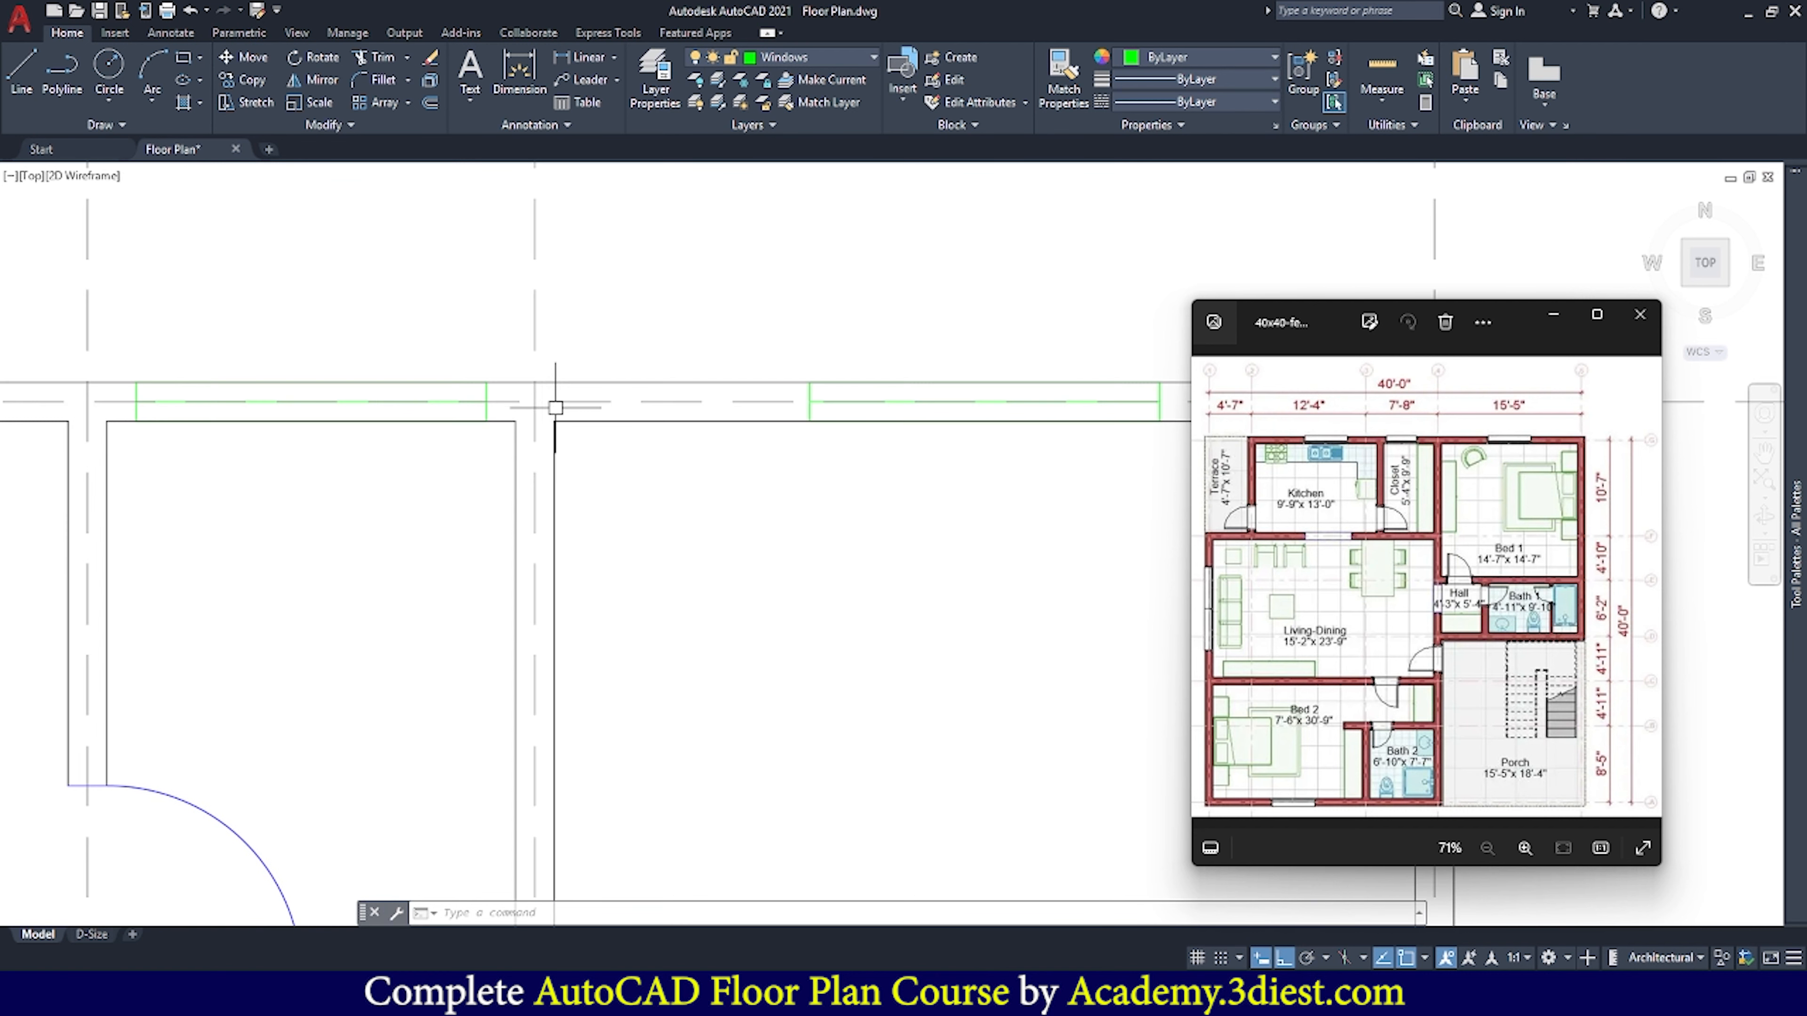
click(370, 58)
click(363, 382)
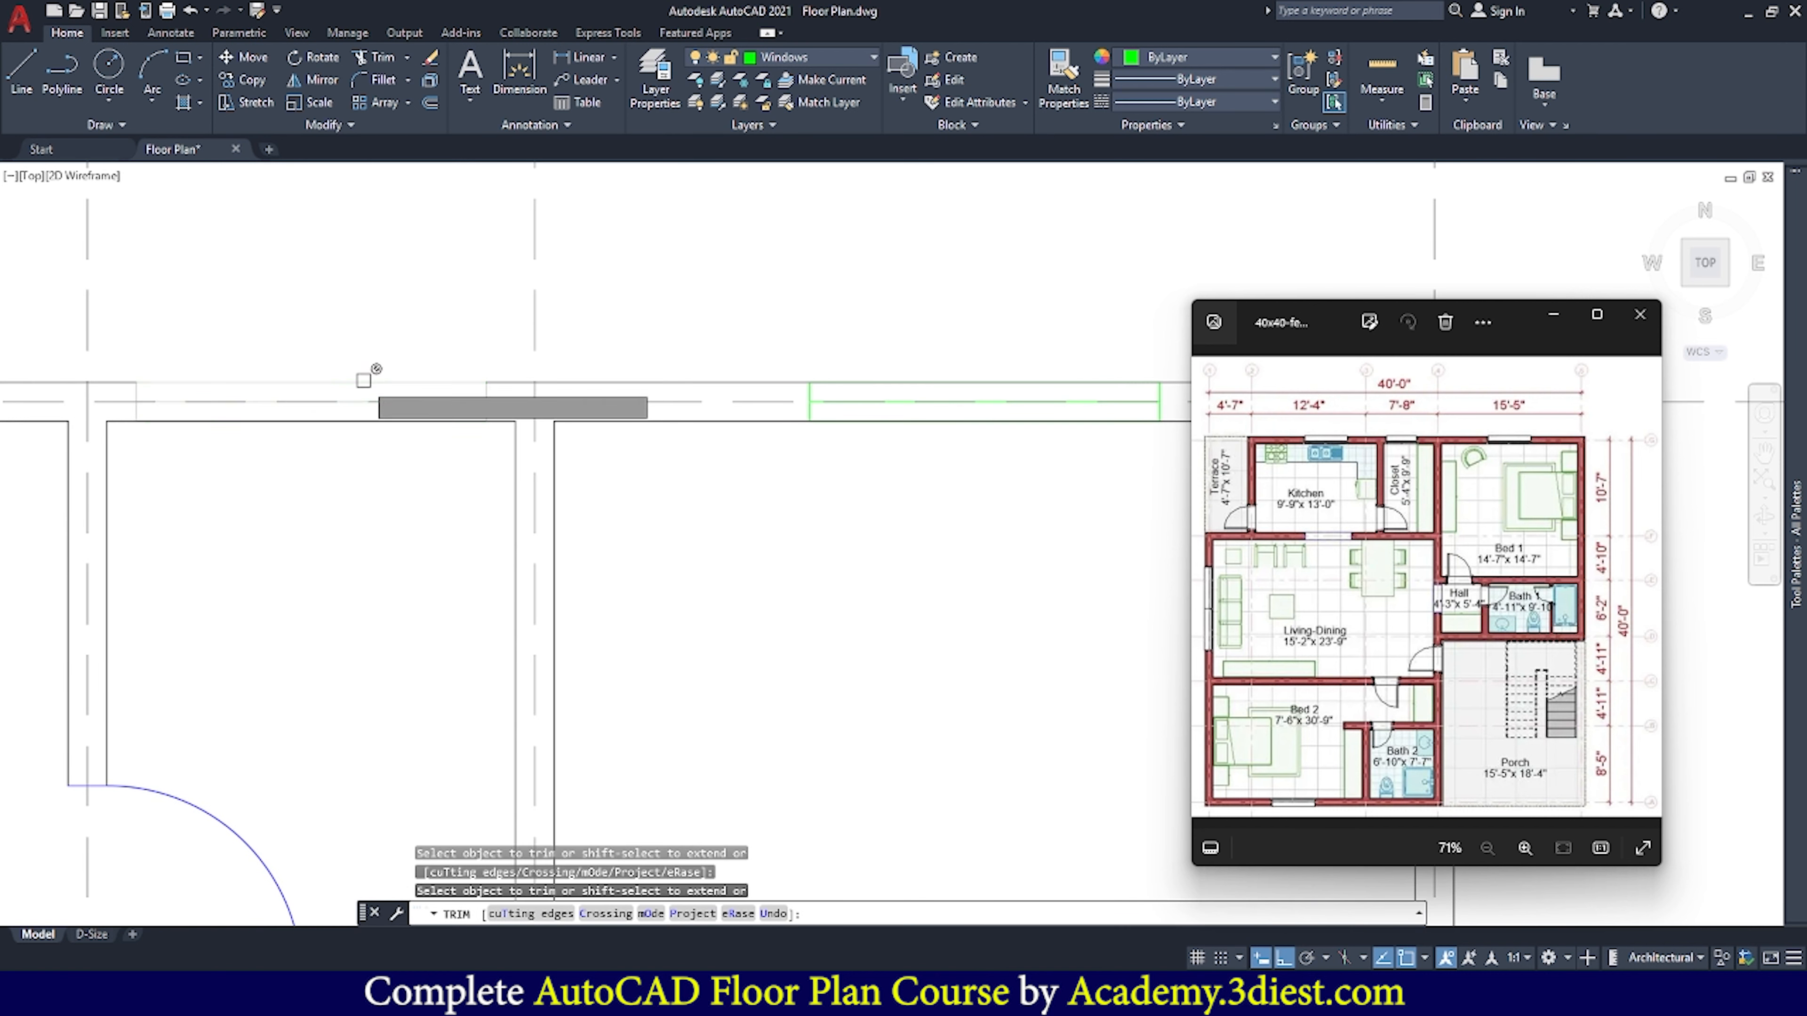
click(364, 380)
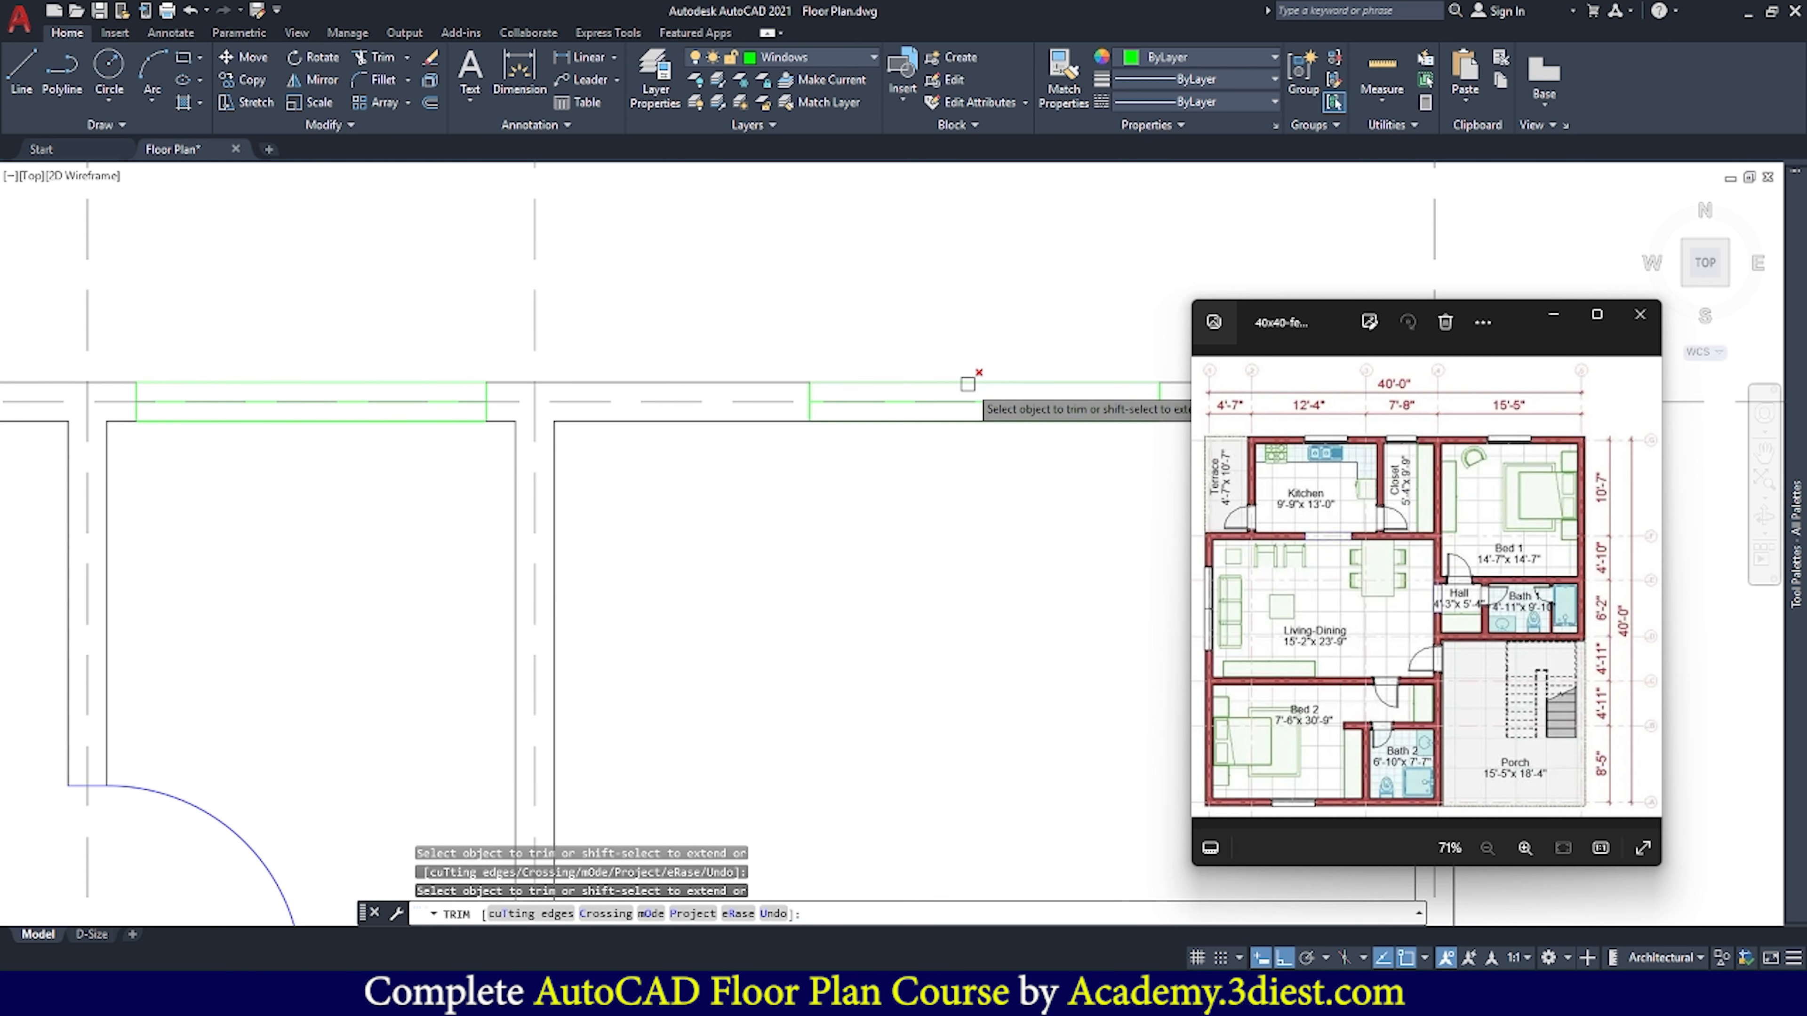
click(960, 420)
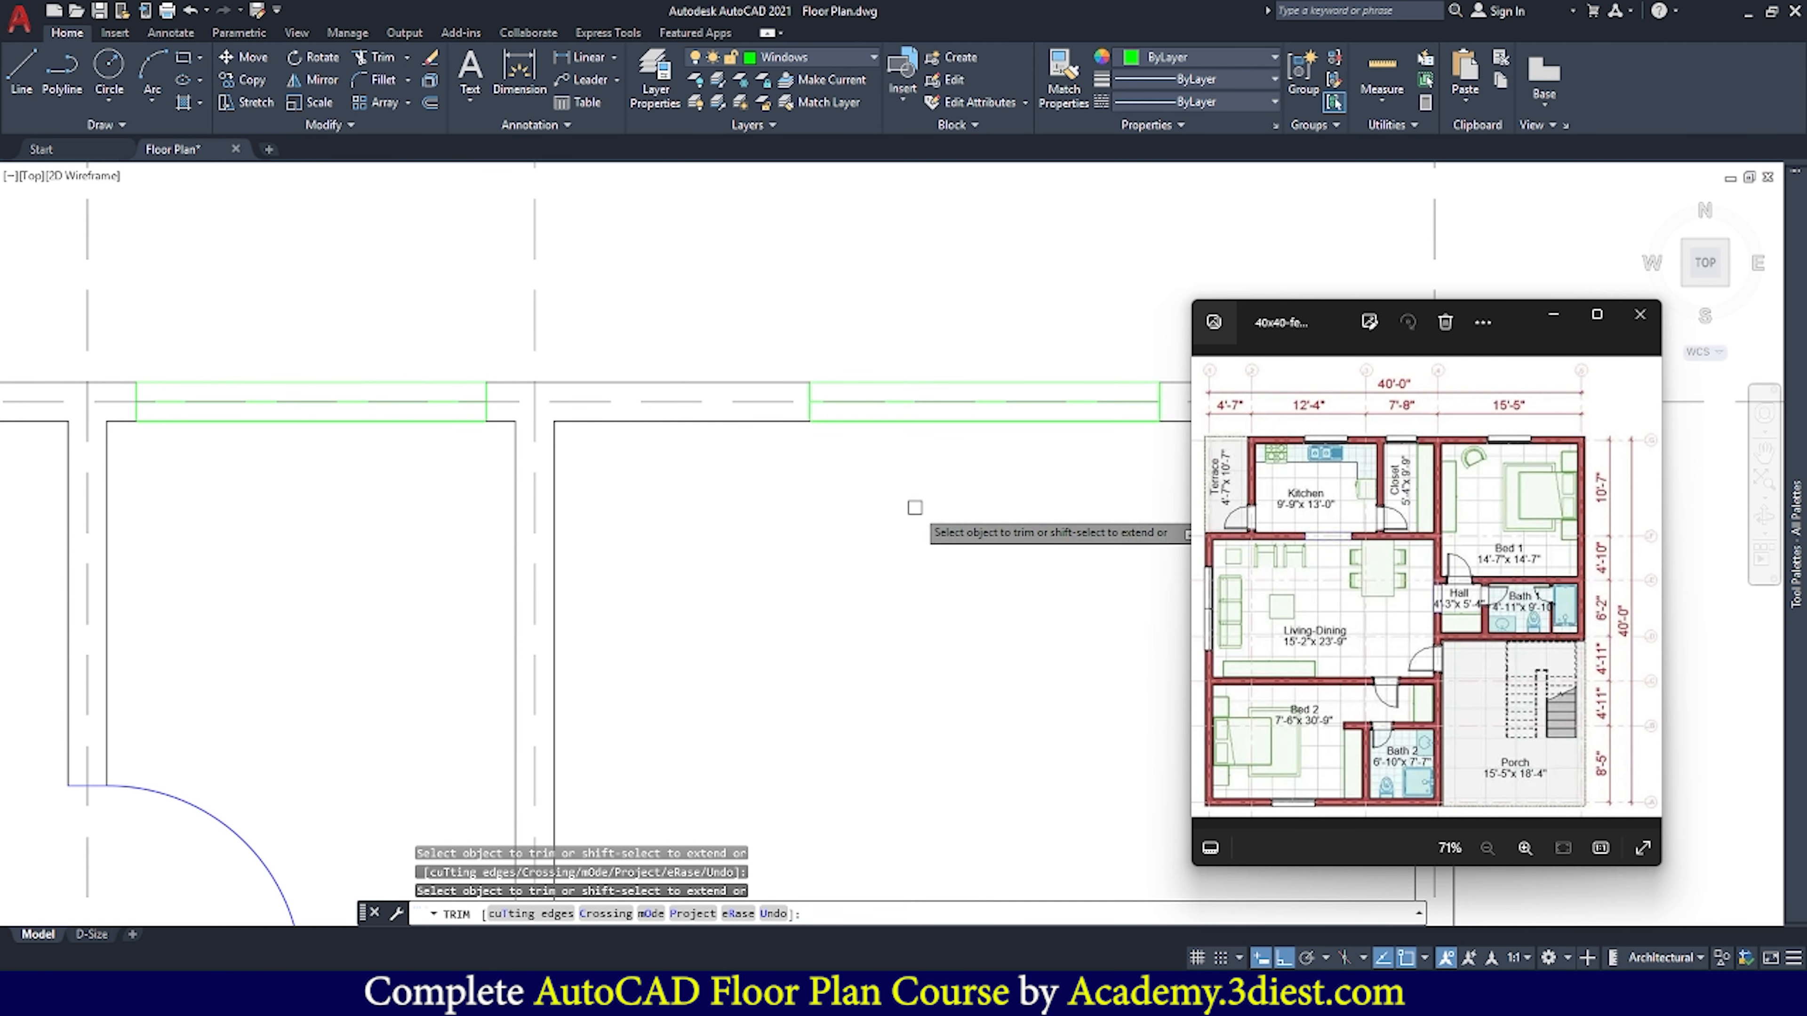
key(Escape)
Insert another Window block in the empty space outside the Living-Dining room's left exterior wall
scroll(870, 233, down, 6)
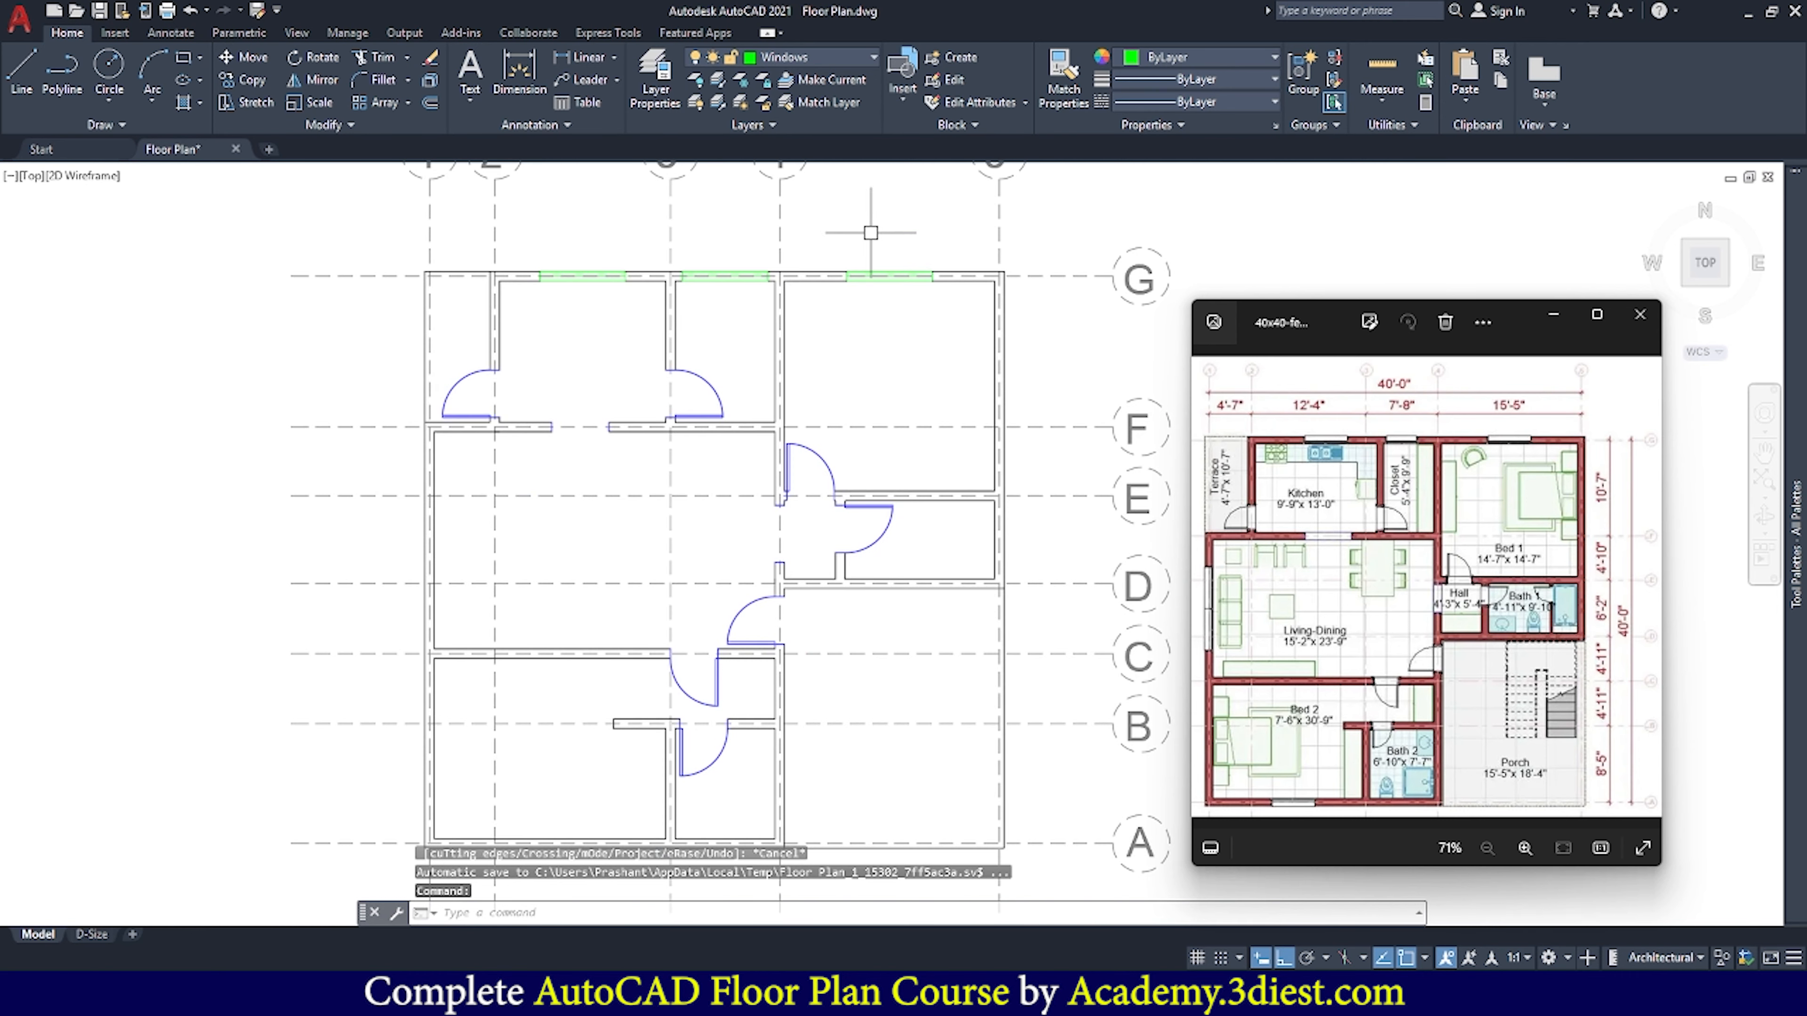
scroll(844, 258, up, 2)
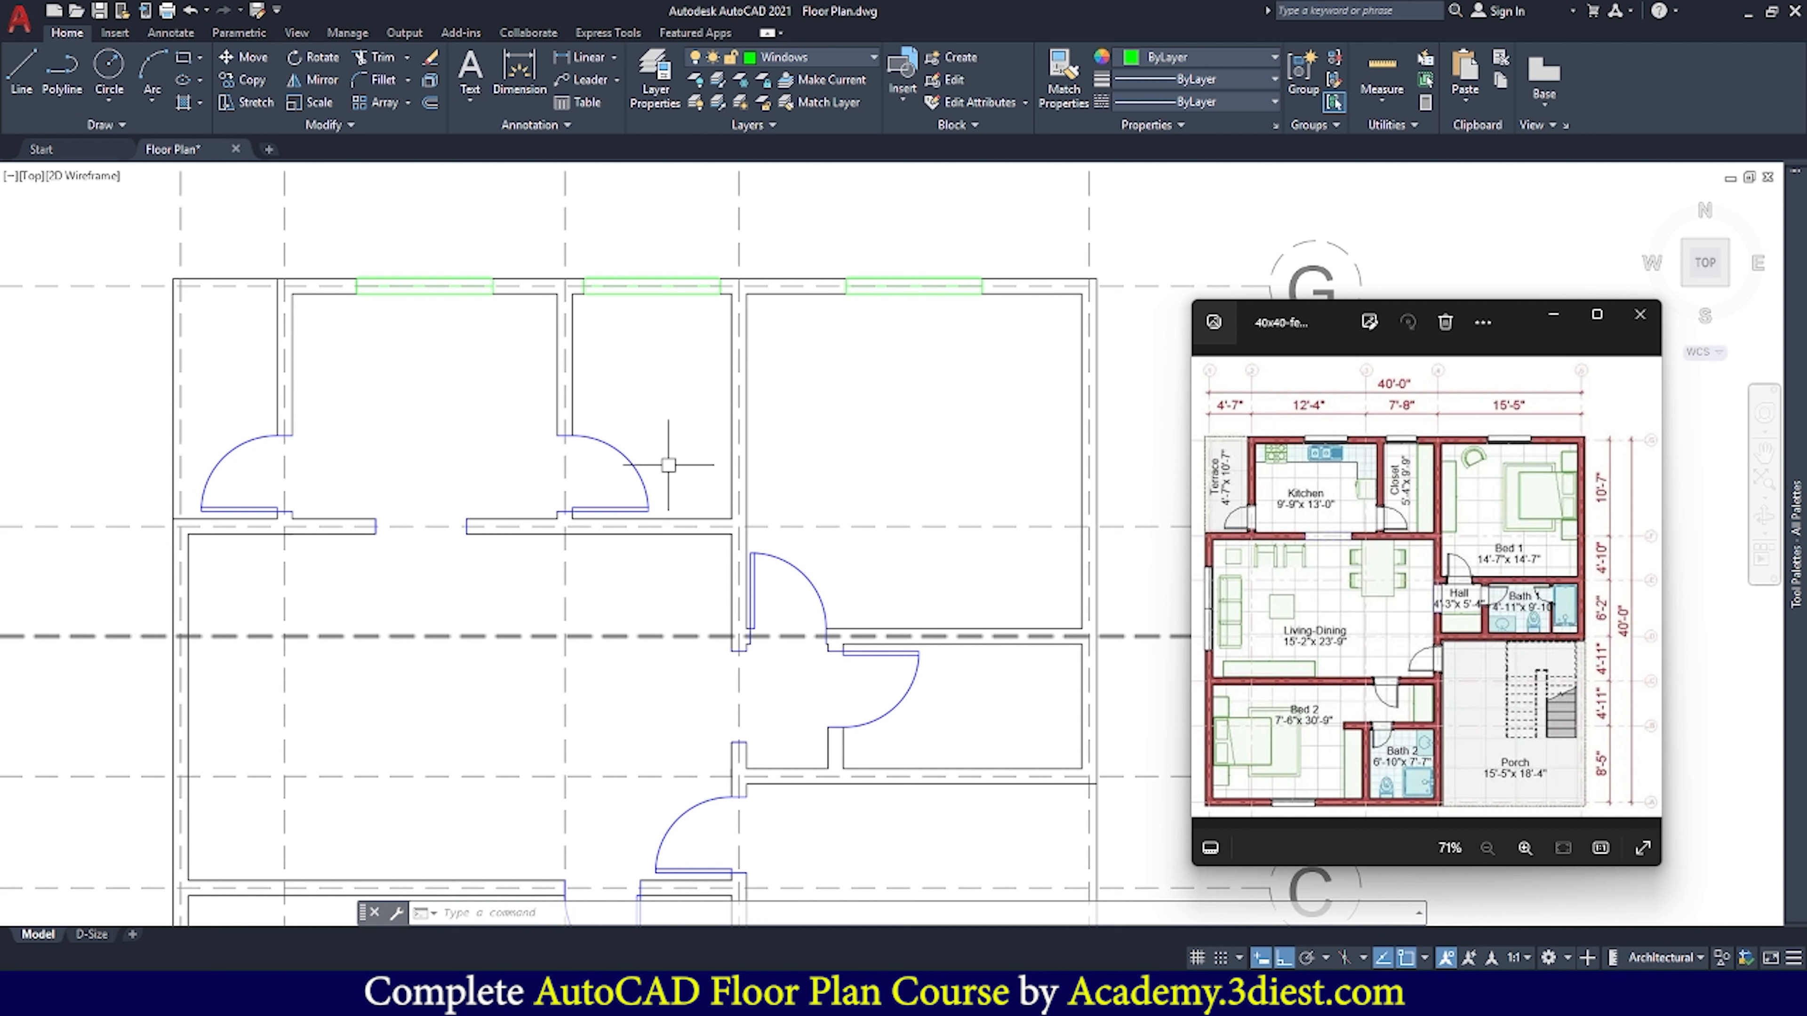
mouse_move(424, 293)
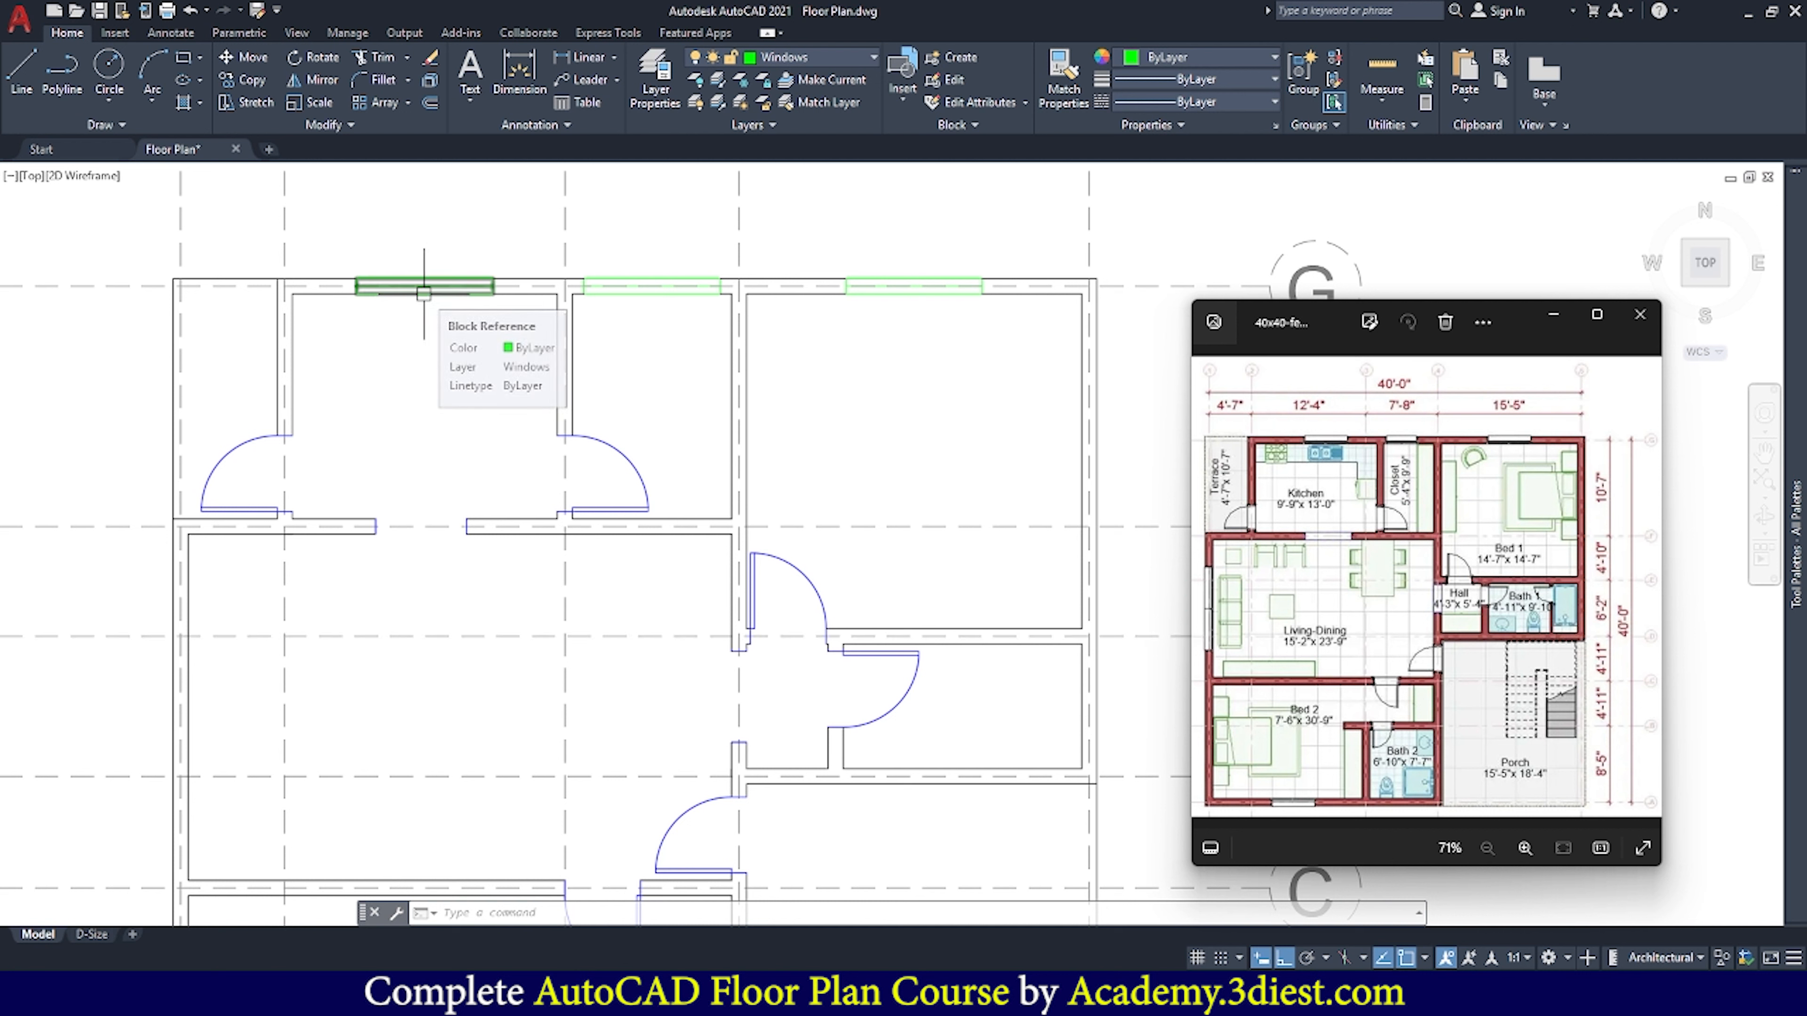
click(905, 103)
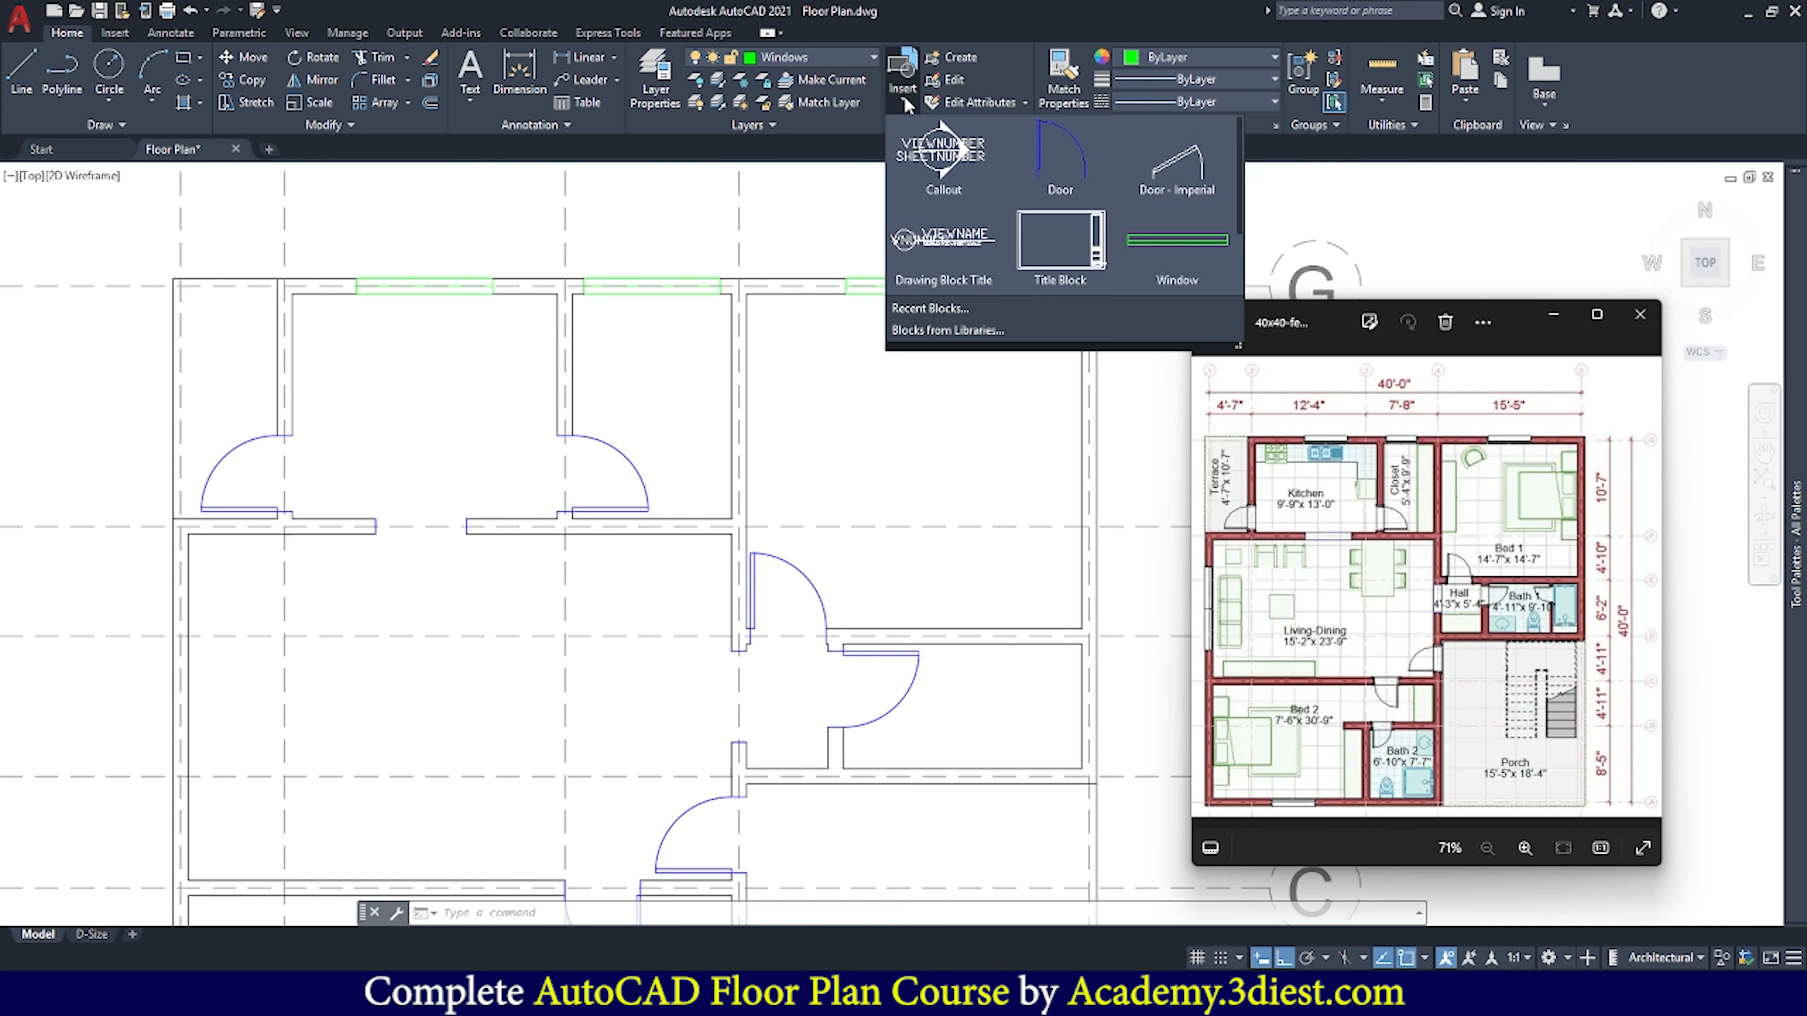
click(1178, 242)
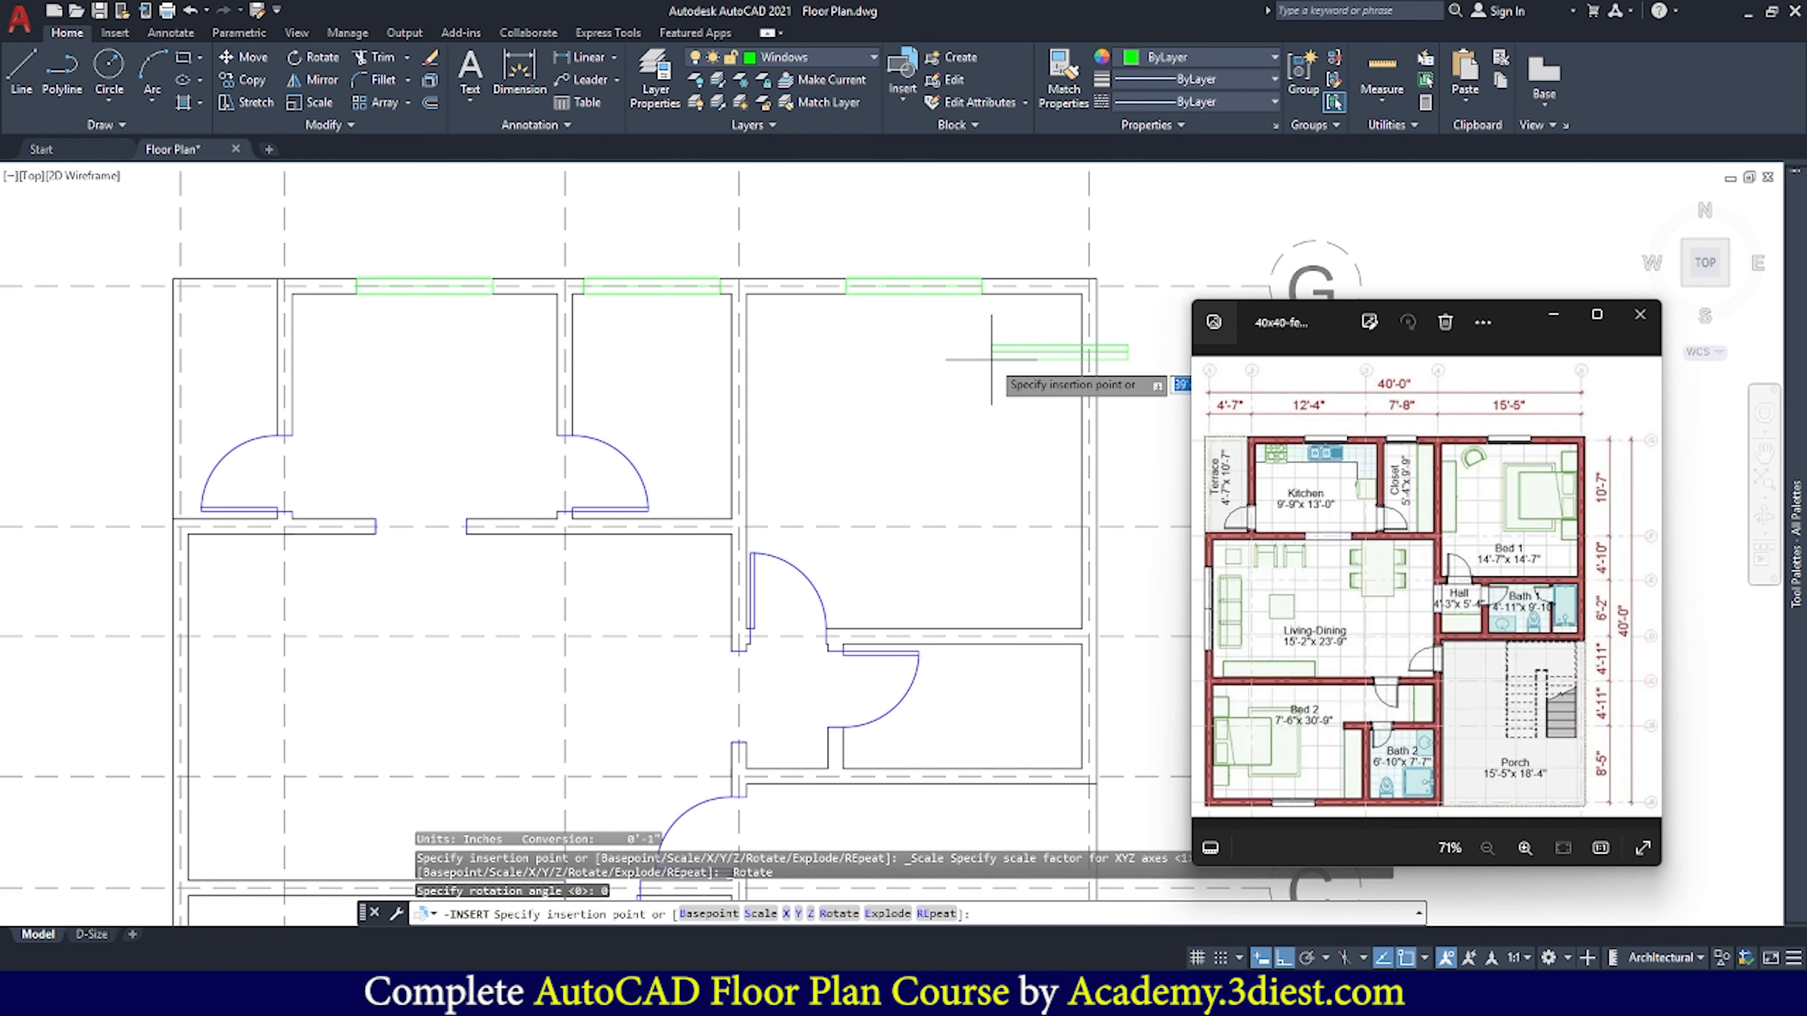
scroll(1043, 276, down, 4)
scroll(714, 456, up, 5)
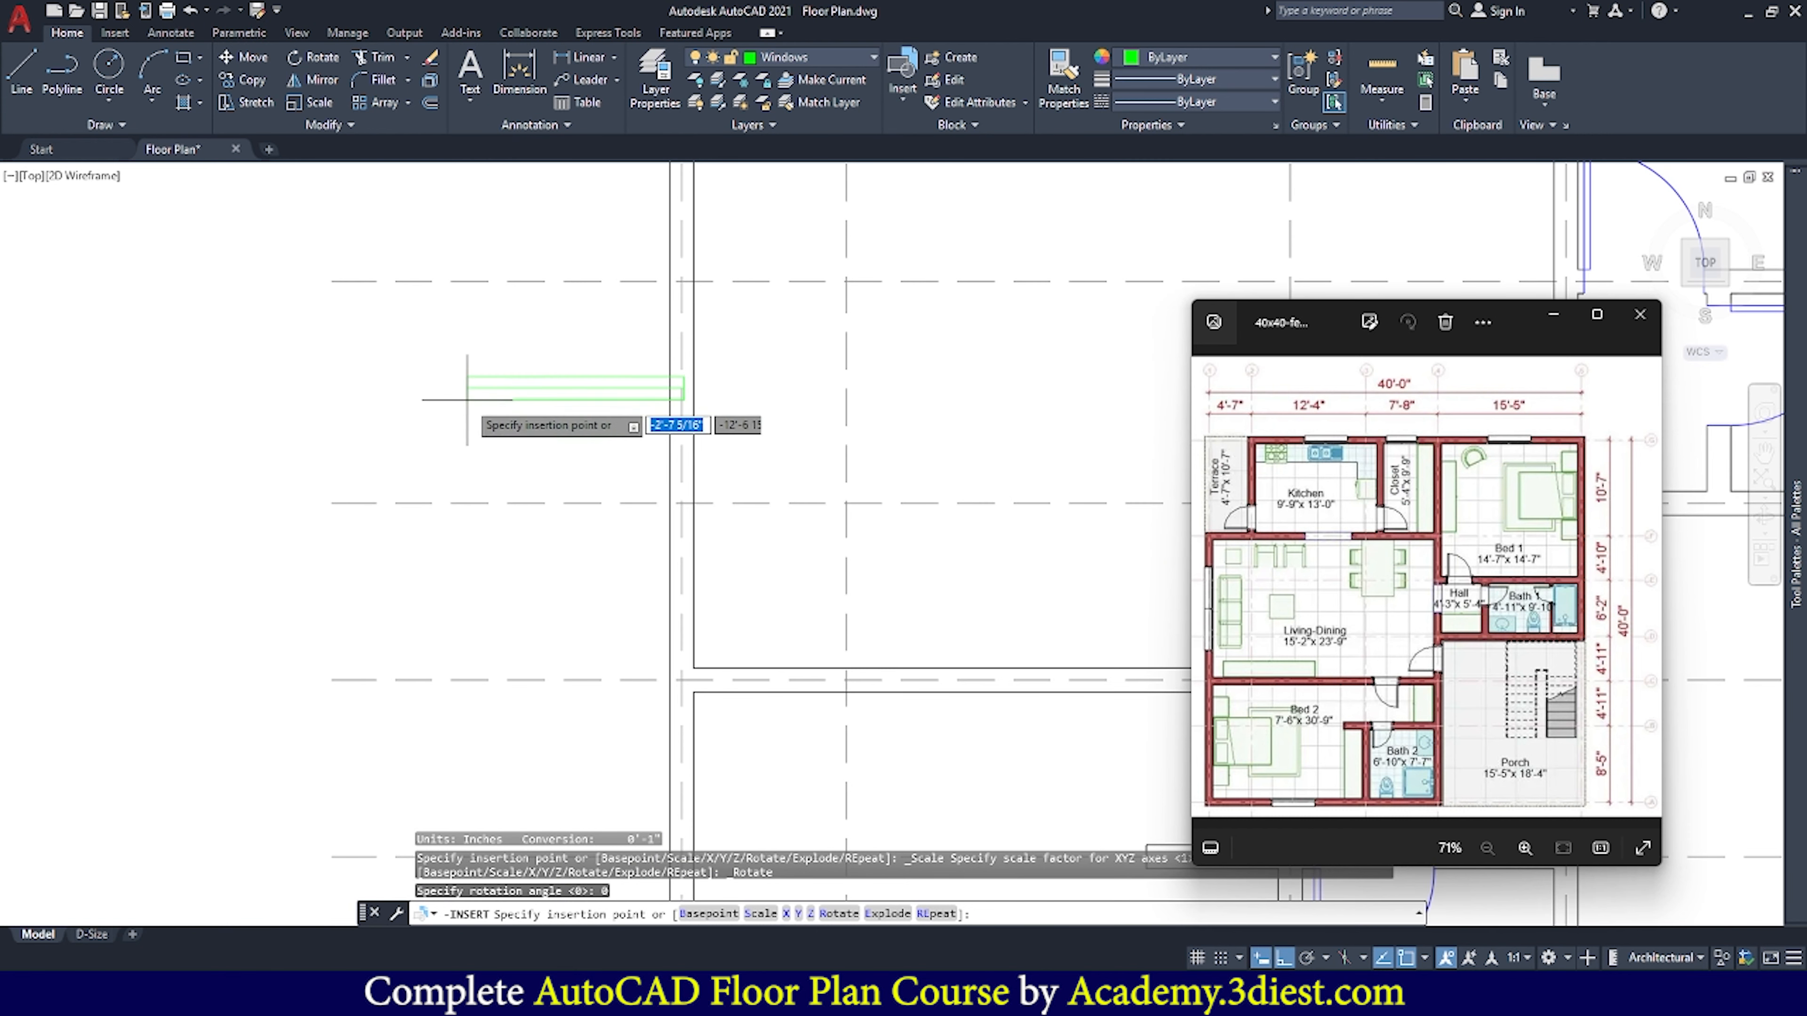
click(354, 406)
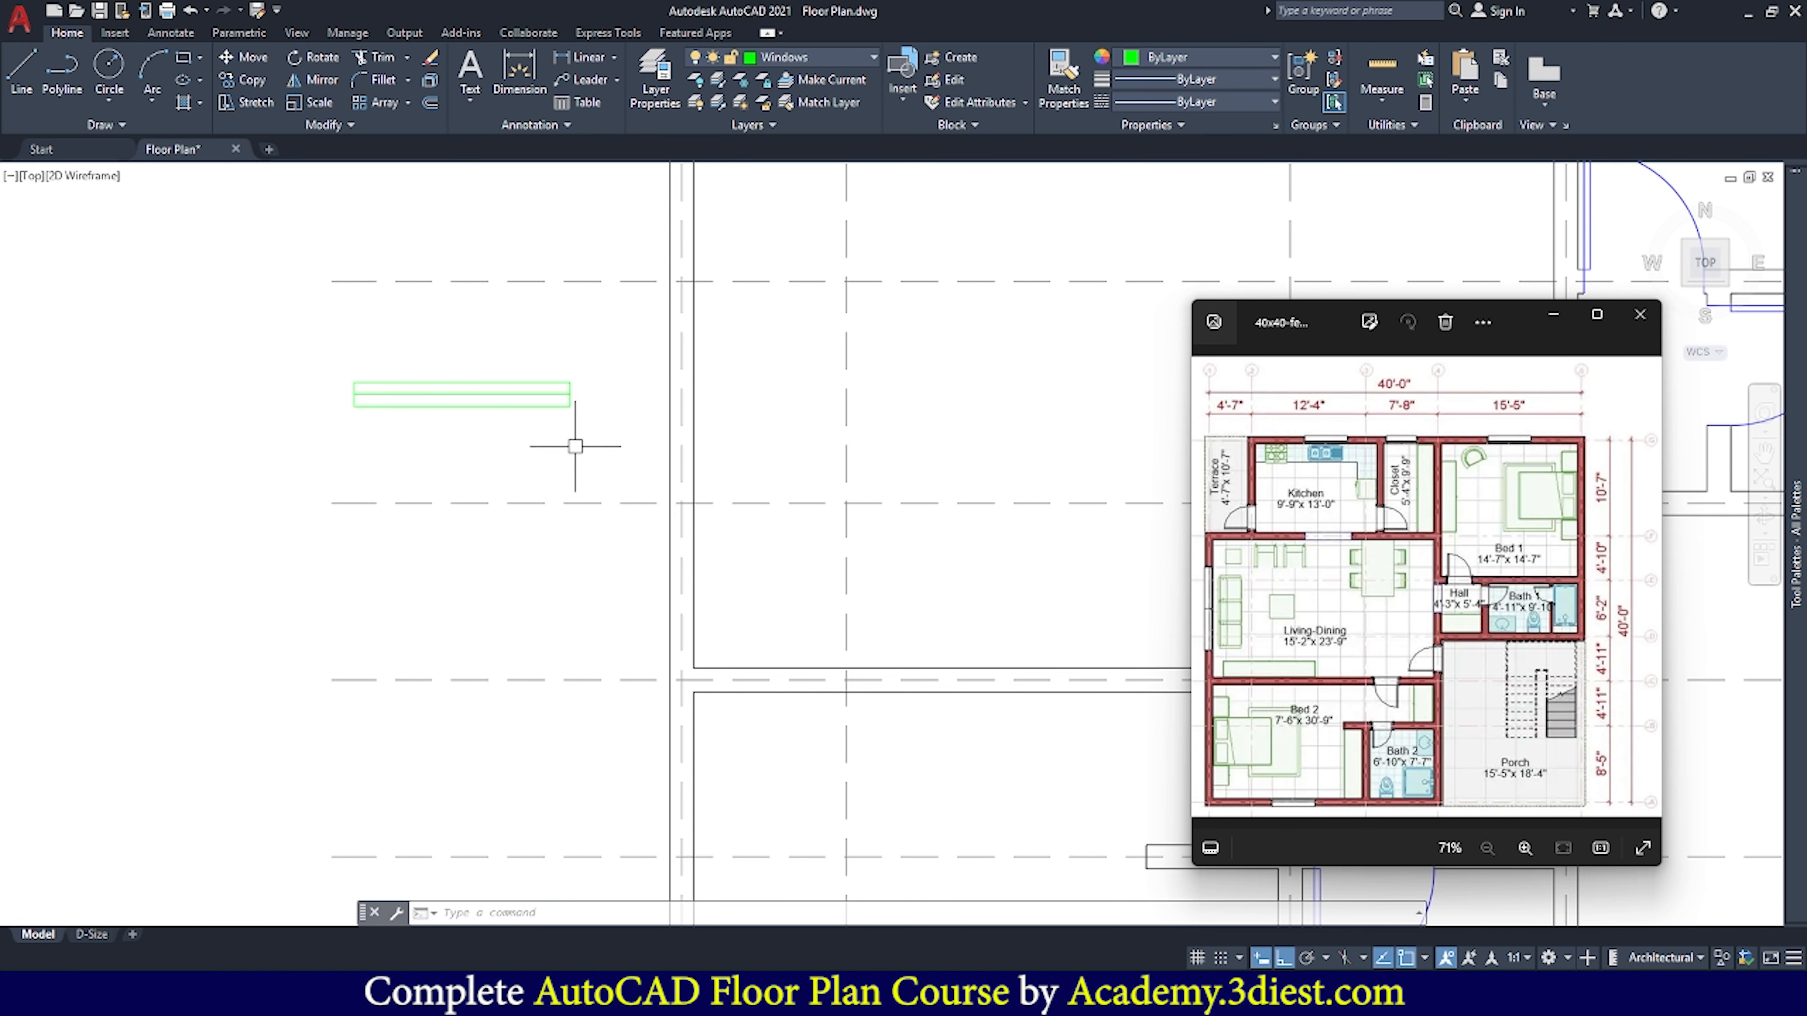
Rotate the loose Window block outside the Living-Dining room by 90 degrees about its lower-left corner
click(312, 60)
click(422, 383)
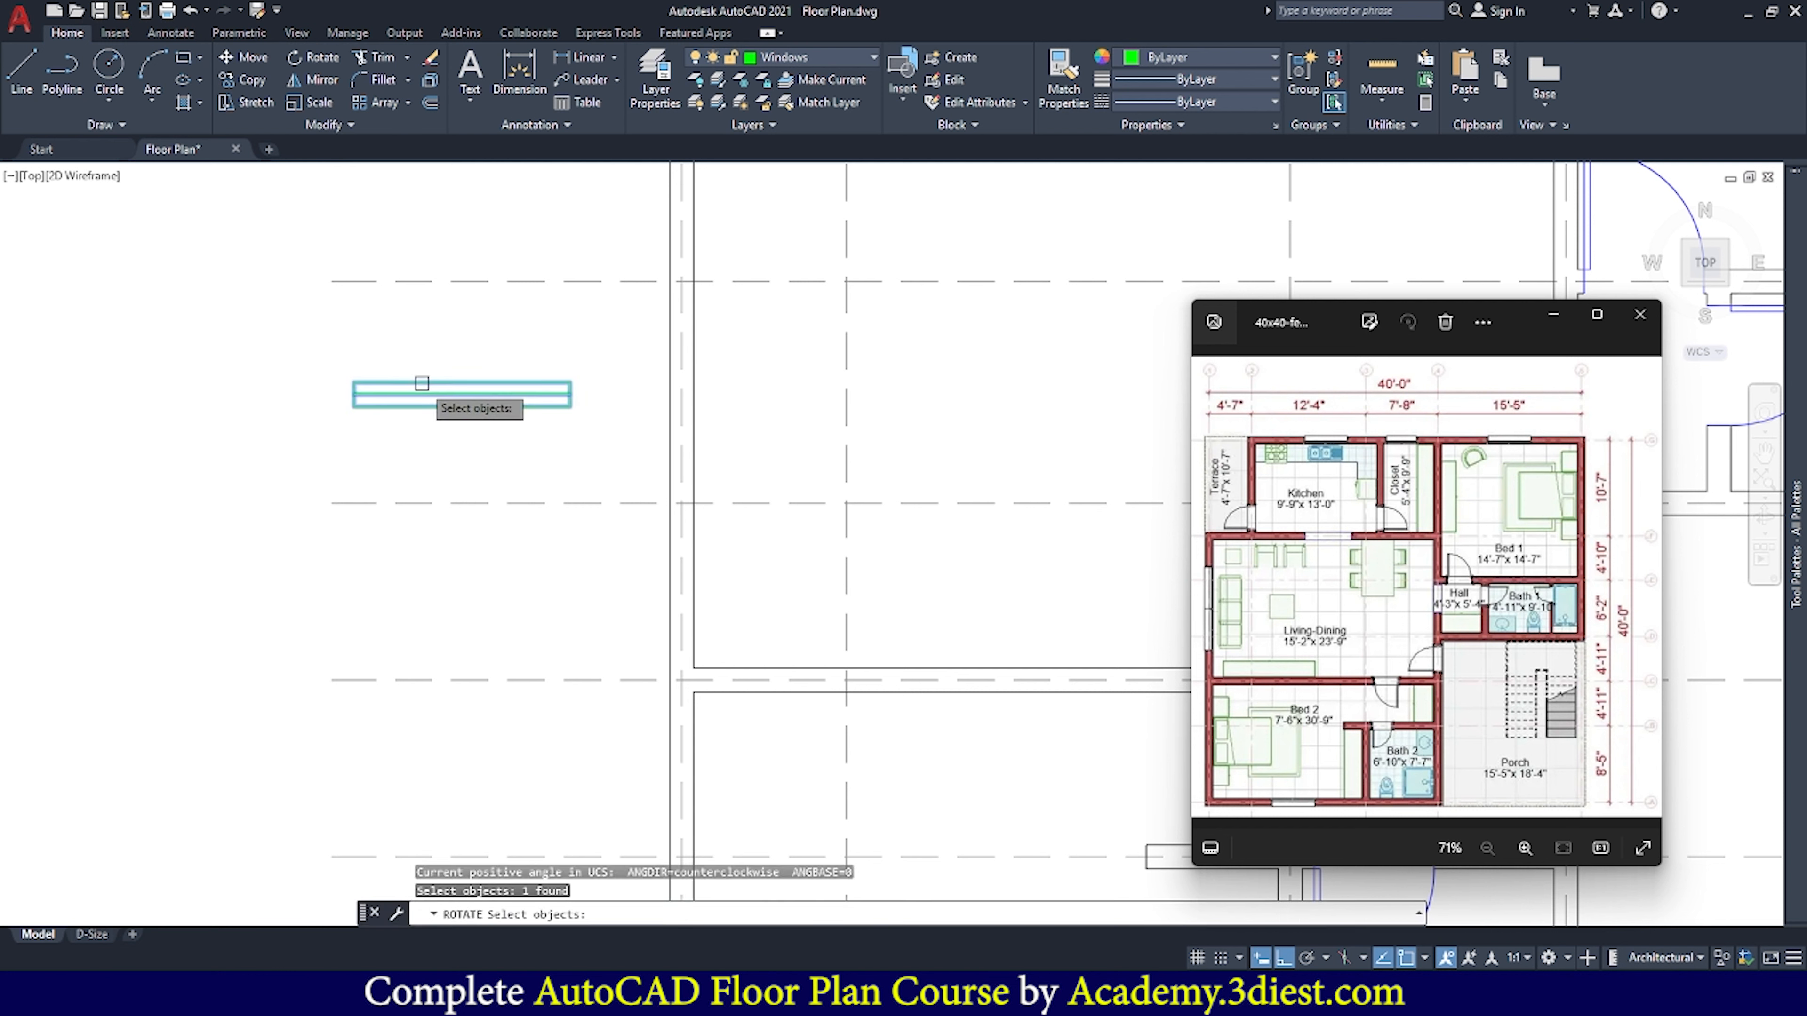
key(Return)
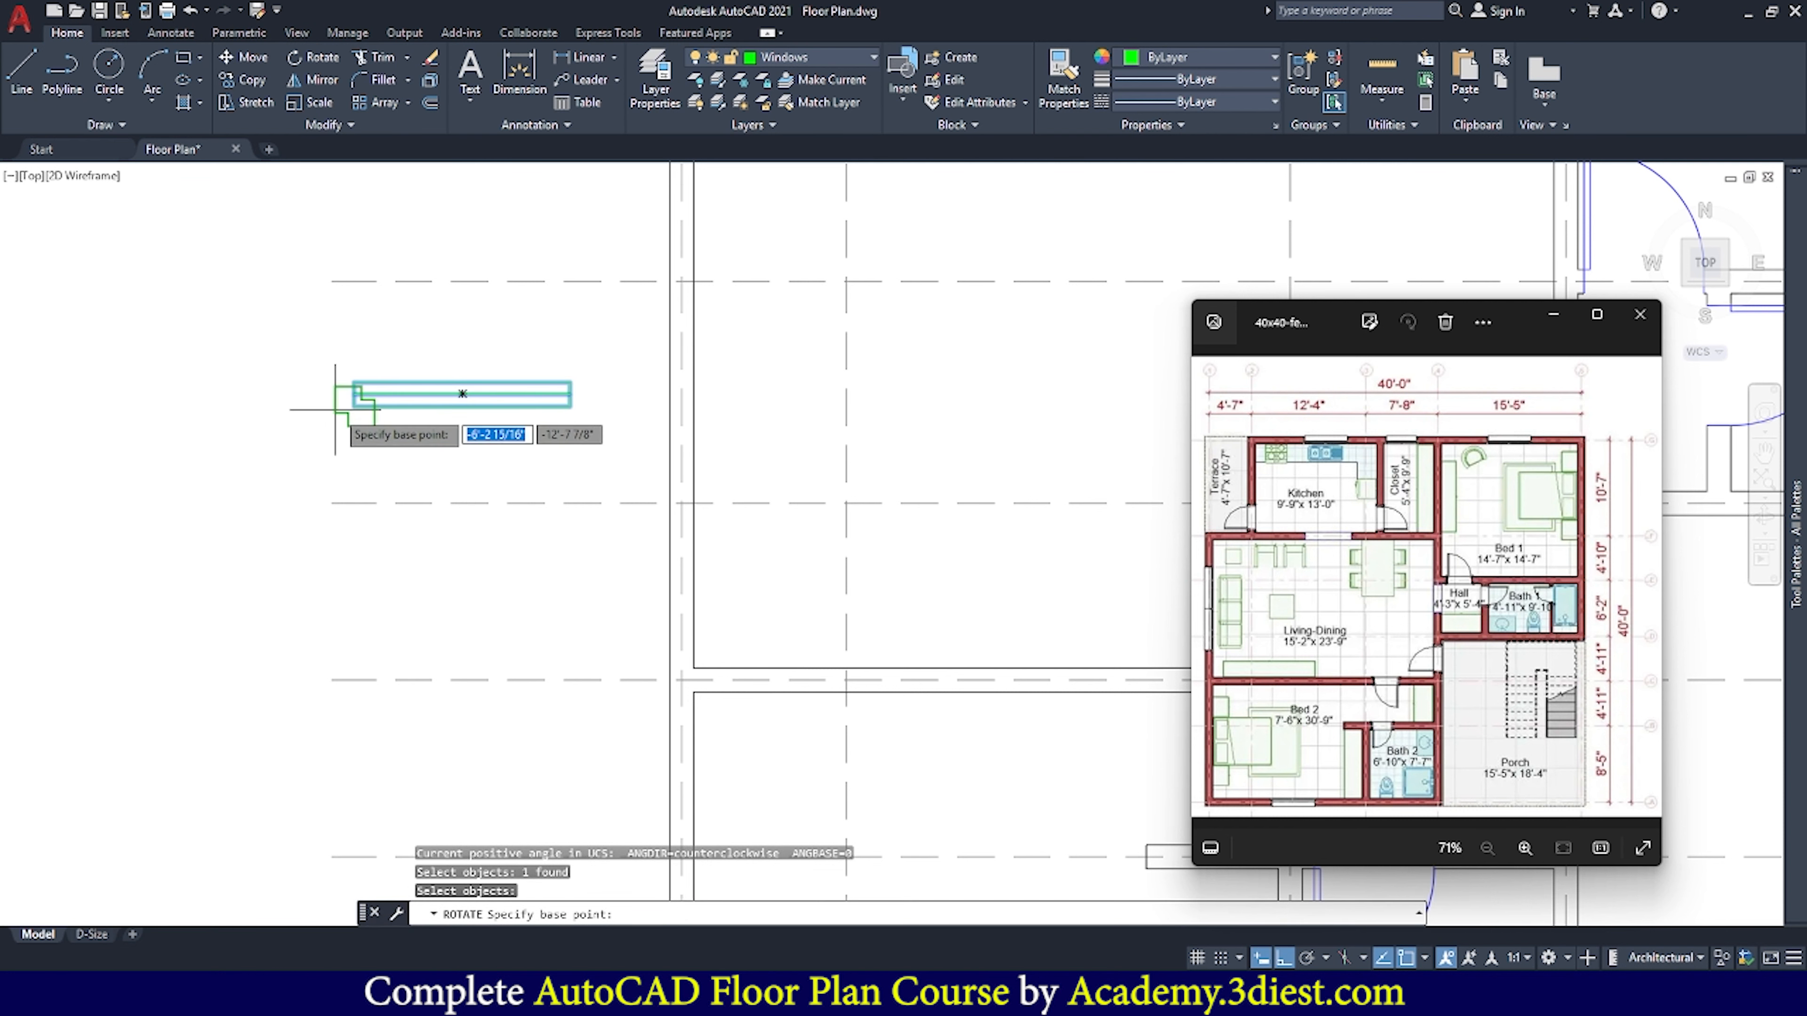
scroll(349, 420, up, 2)
click(364, 386)
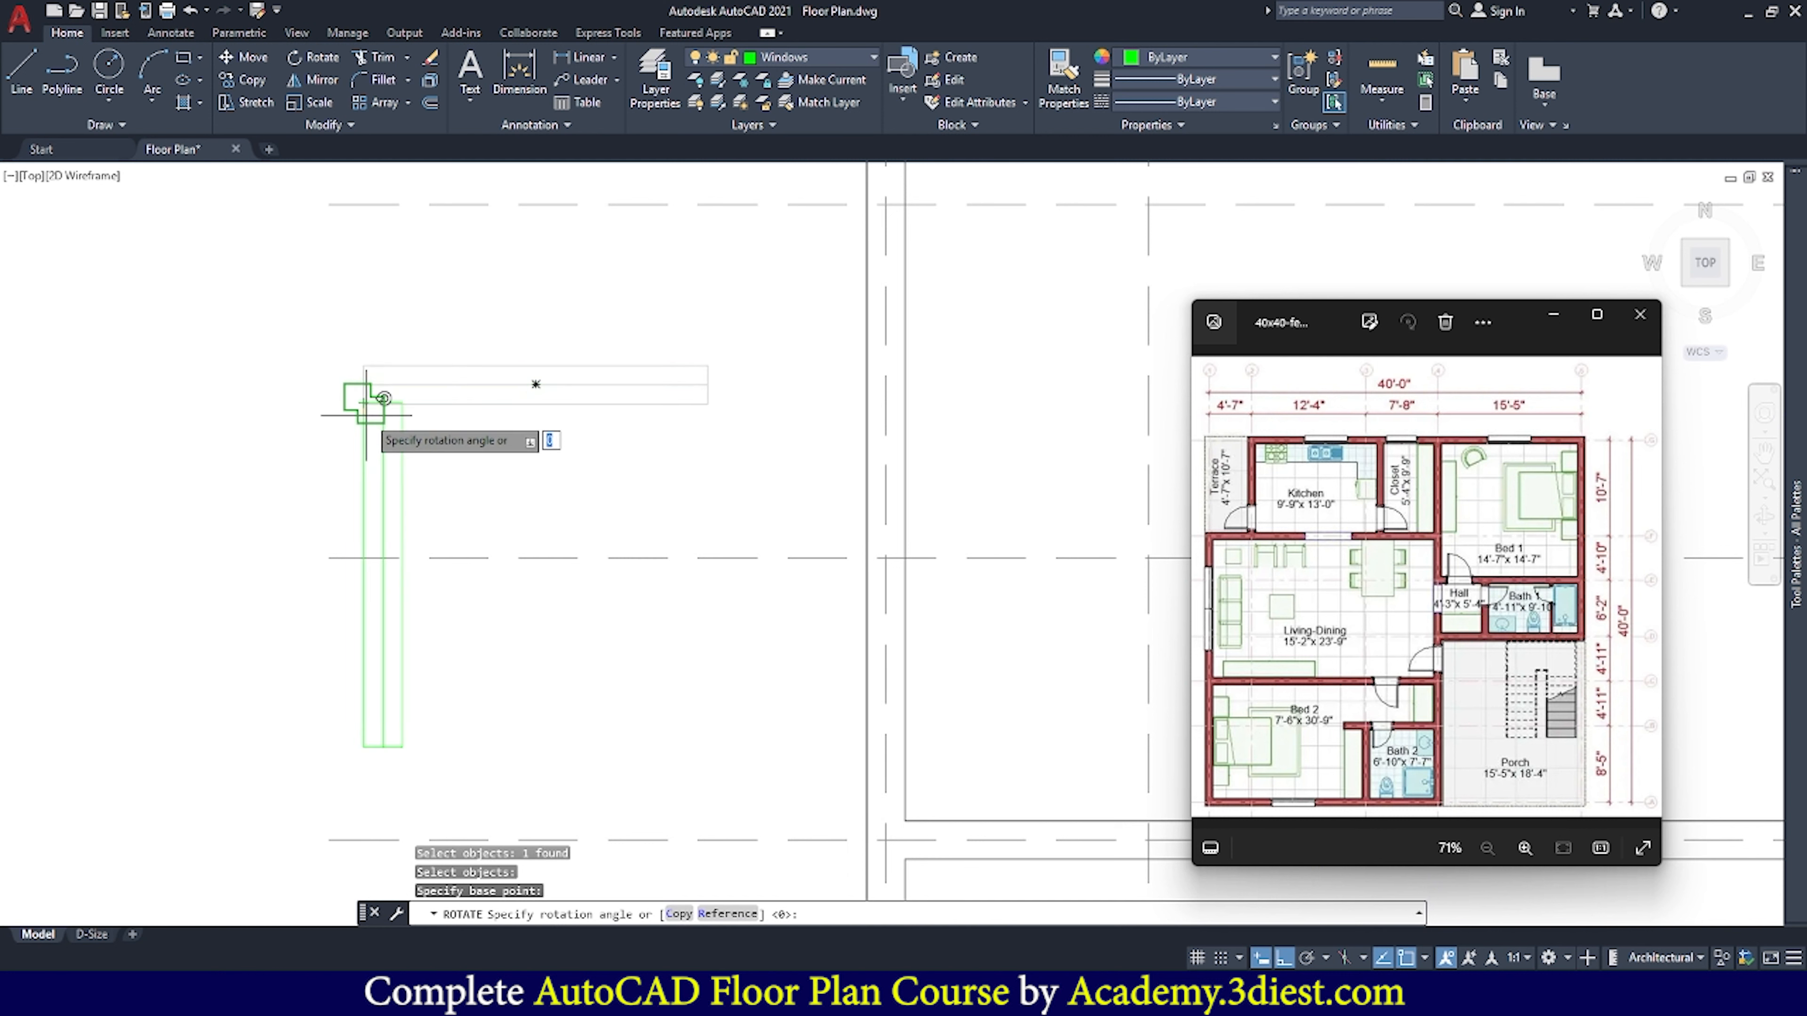
scroll(366, 412, down, 3)
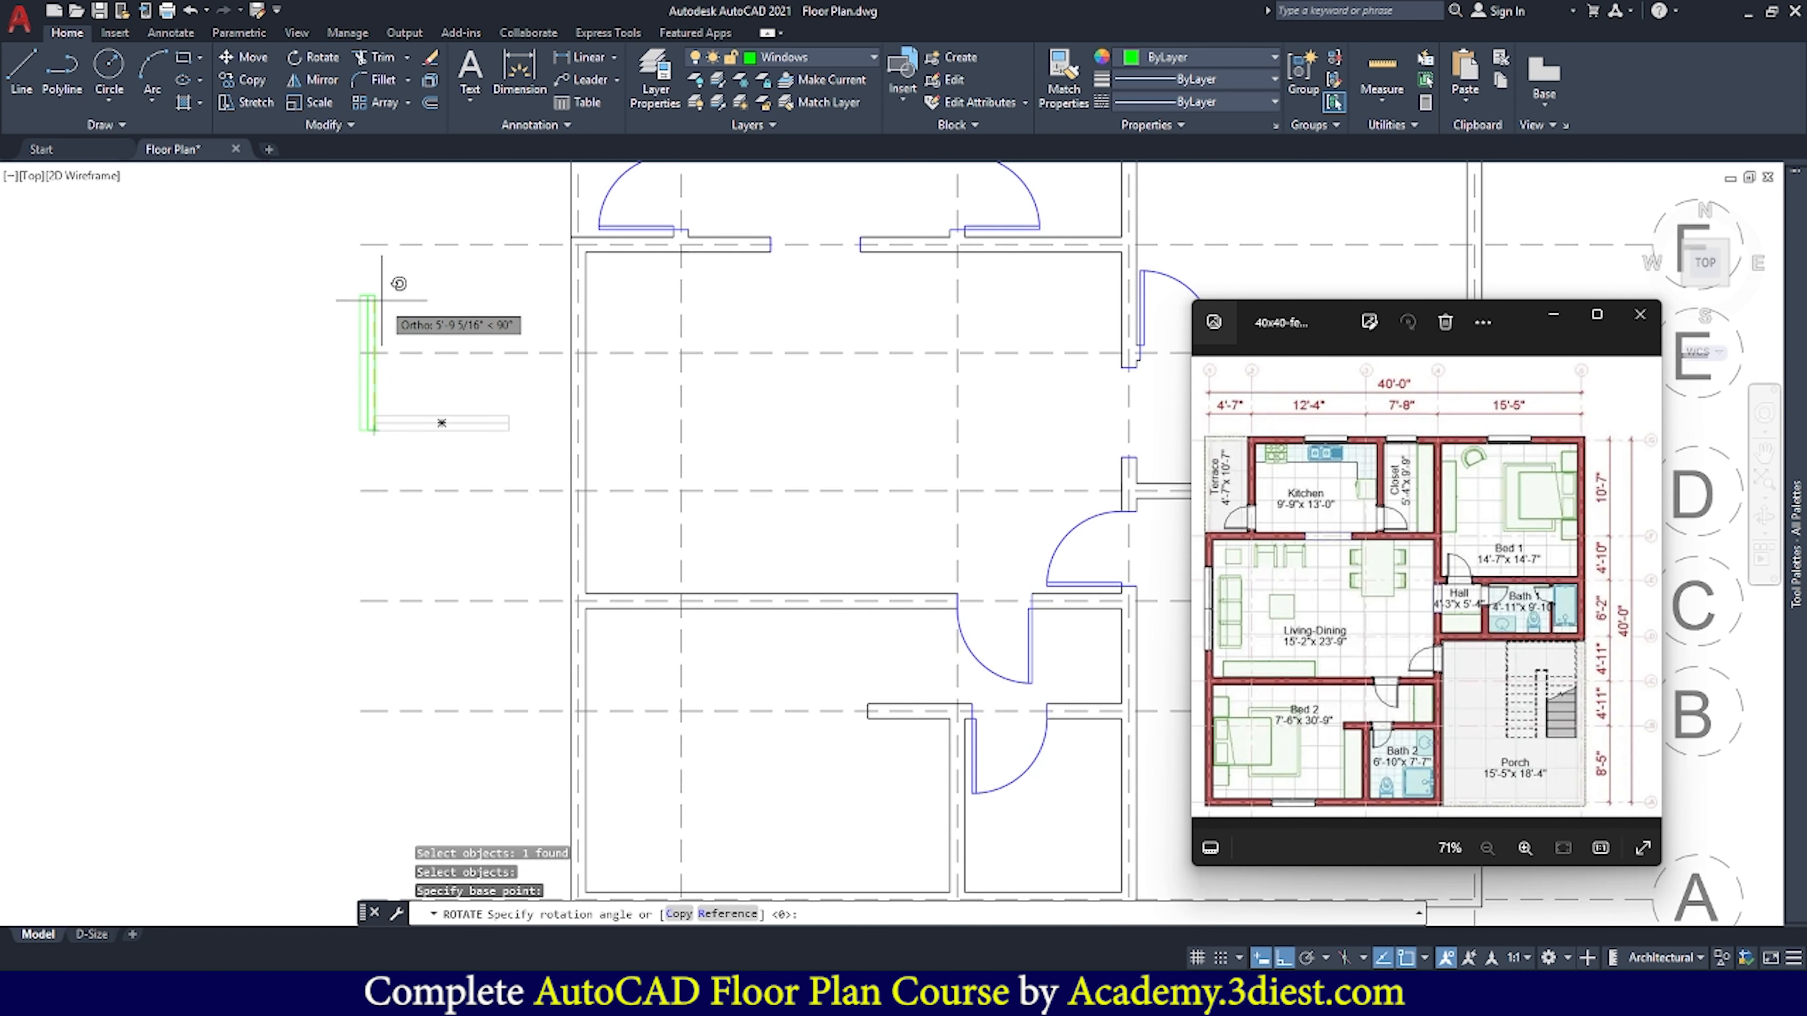
text(90)
key(Return)
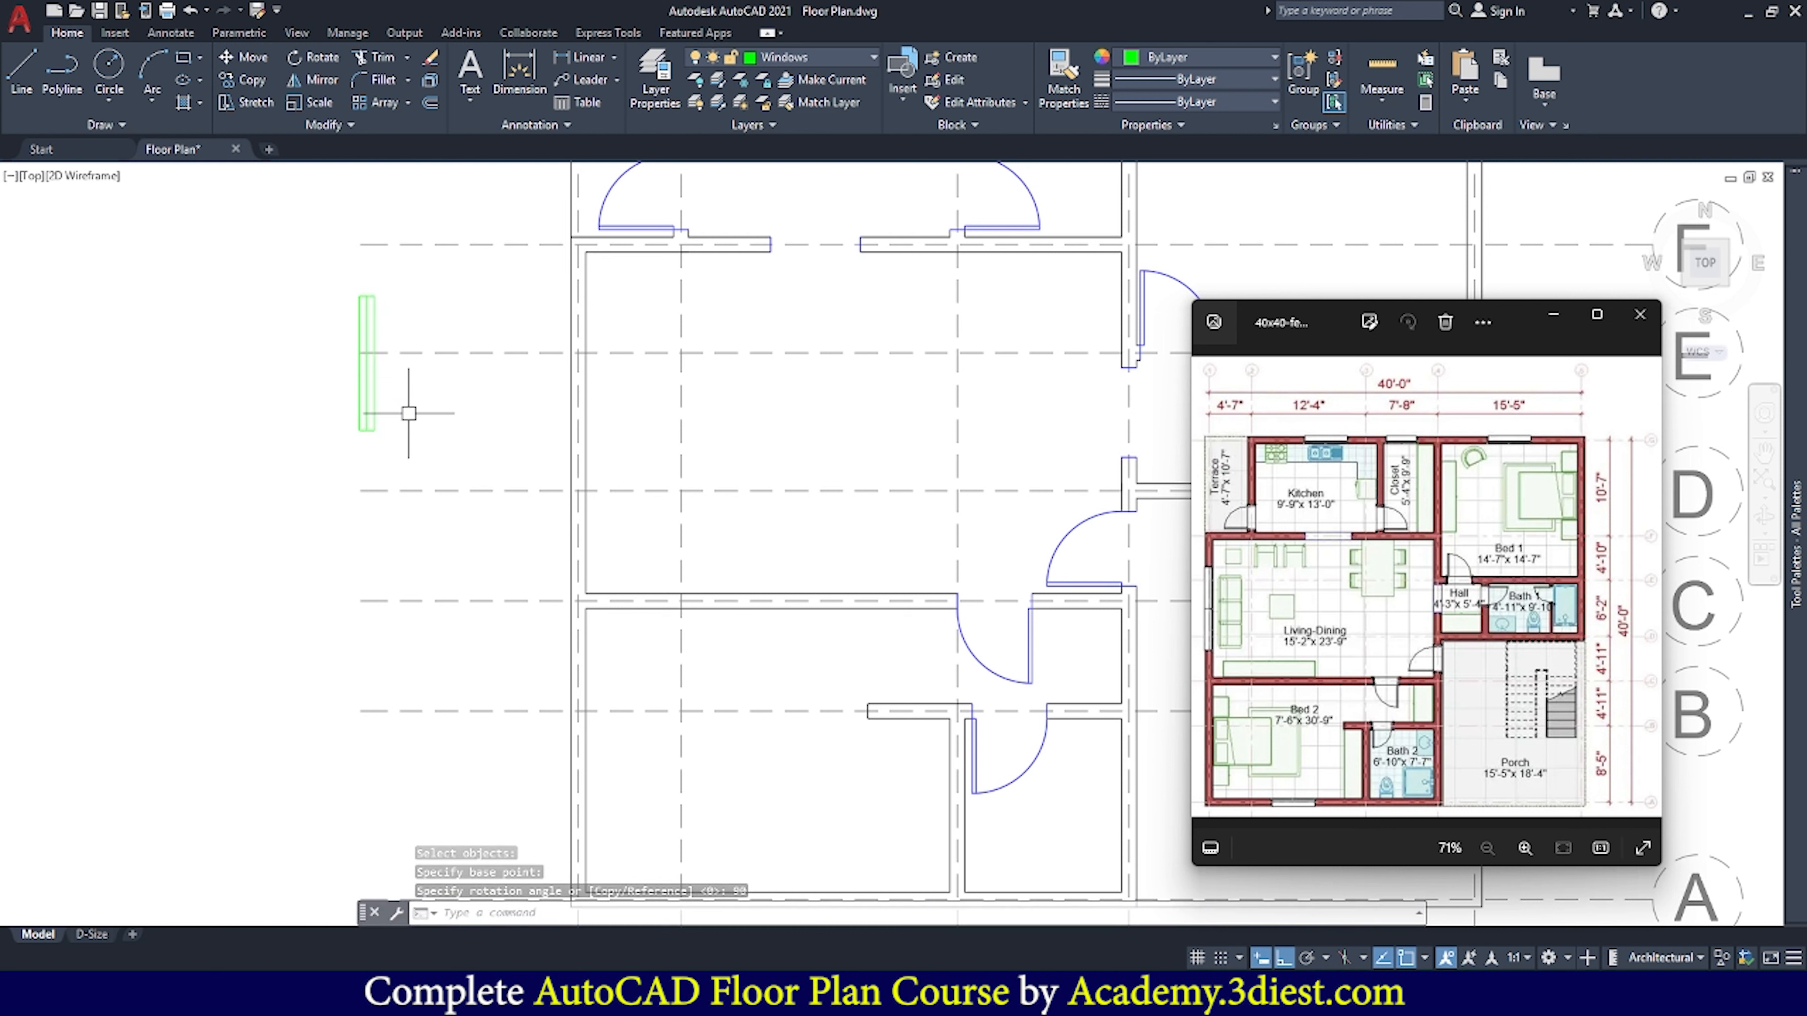
Move the upright window by its lower-right corner into the Living-Dining room's left exterior wall, flush with the wall's inner line
click(375, 427)
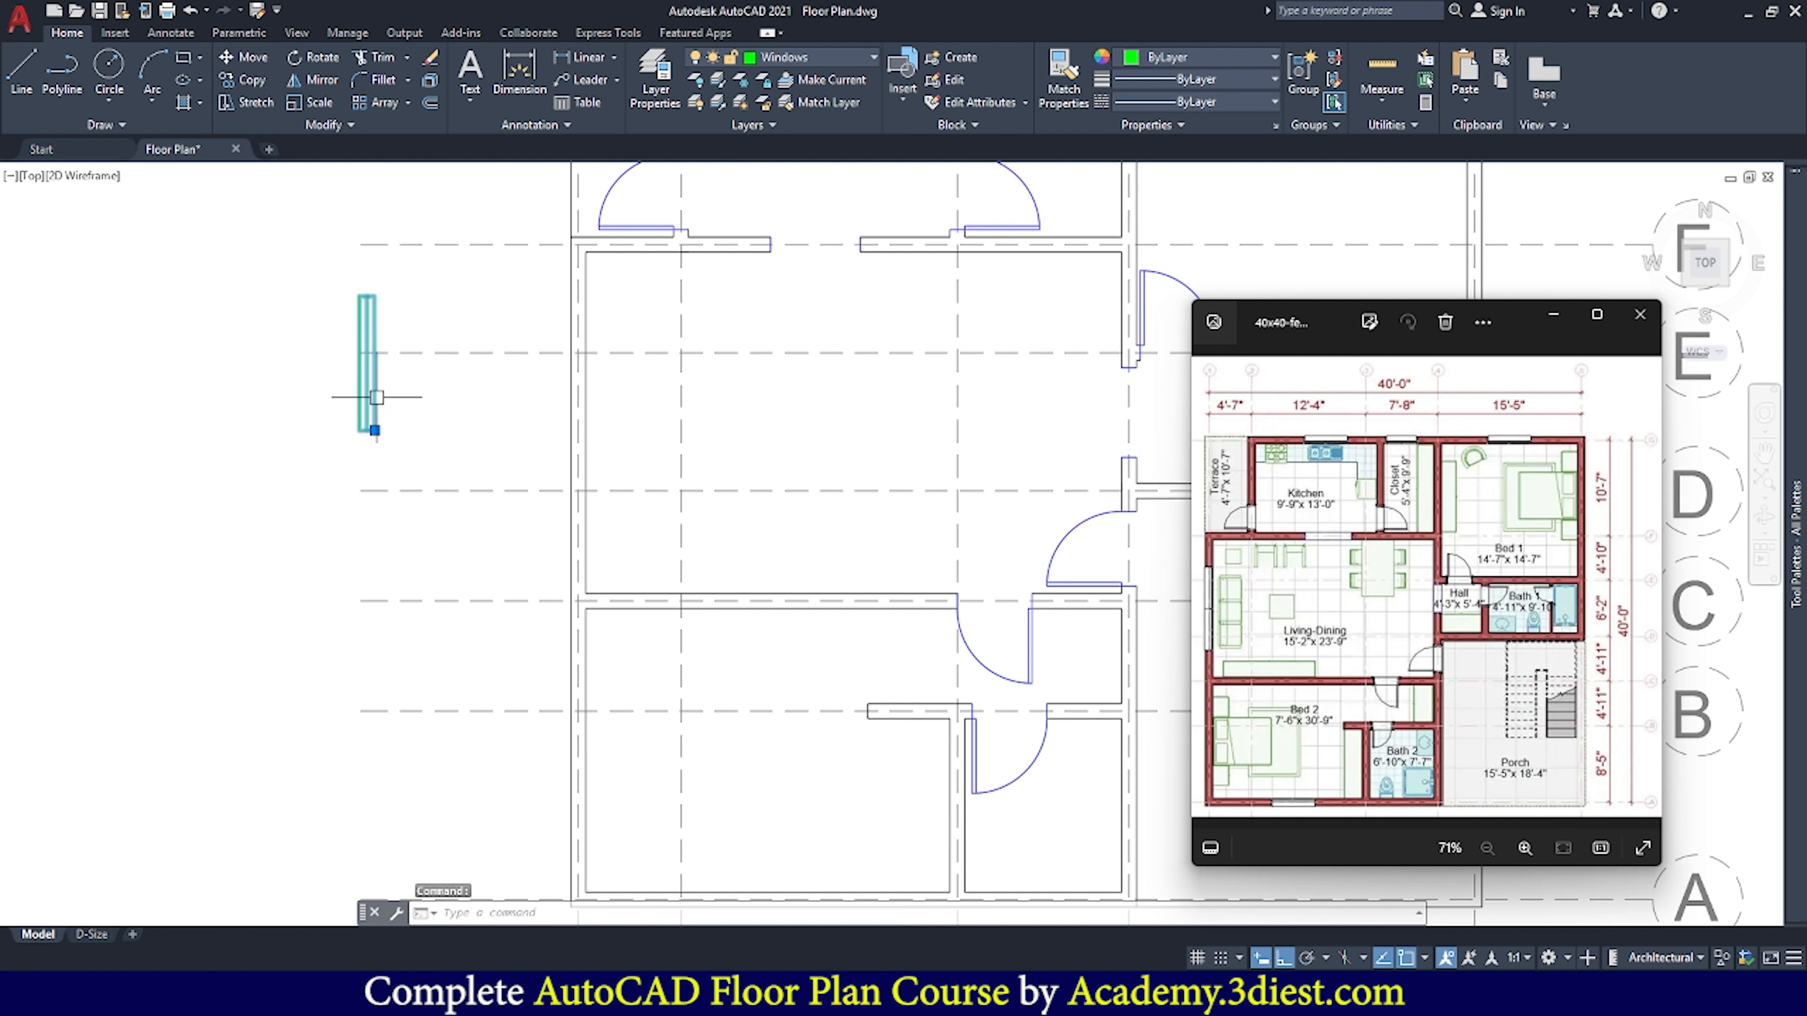
click(246, 71)
scroll(384, 385, up, 4)
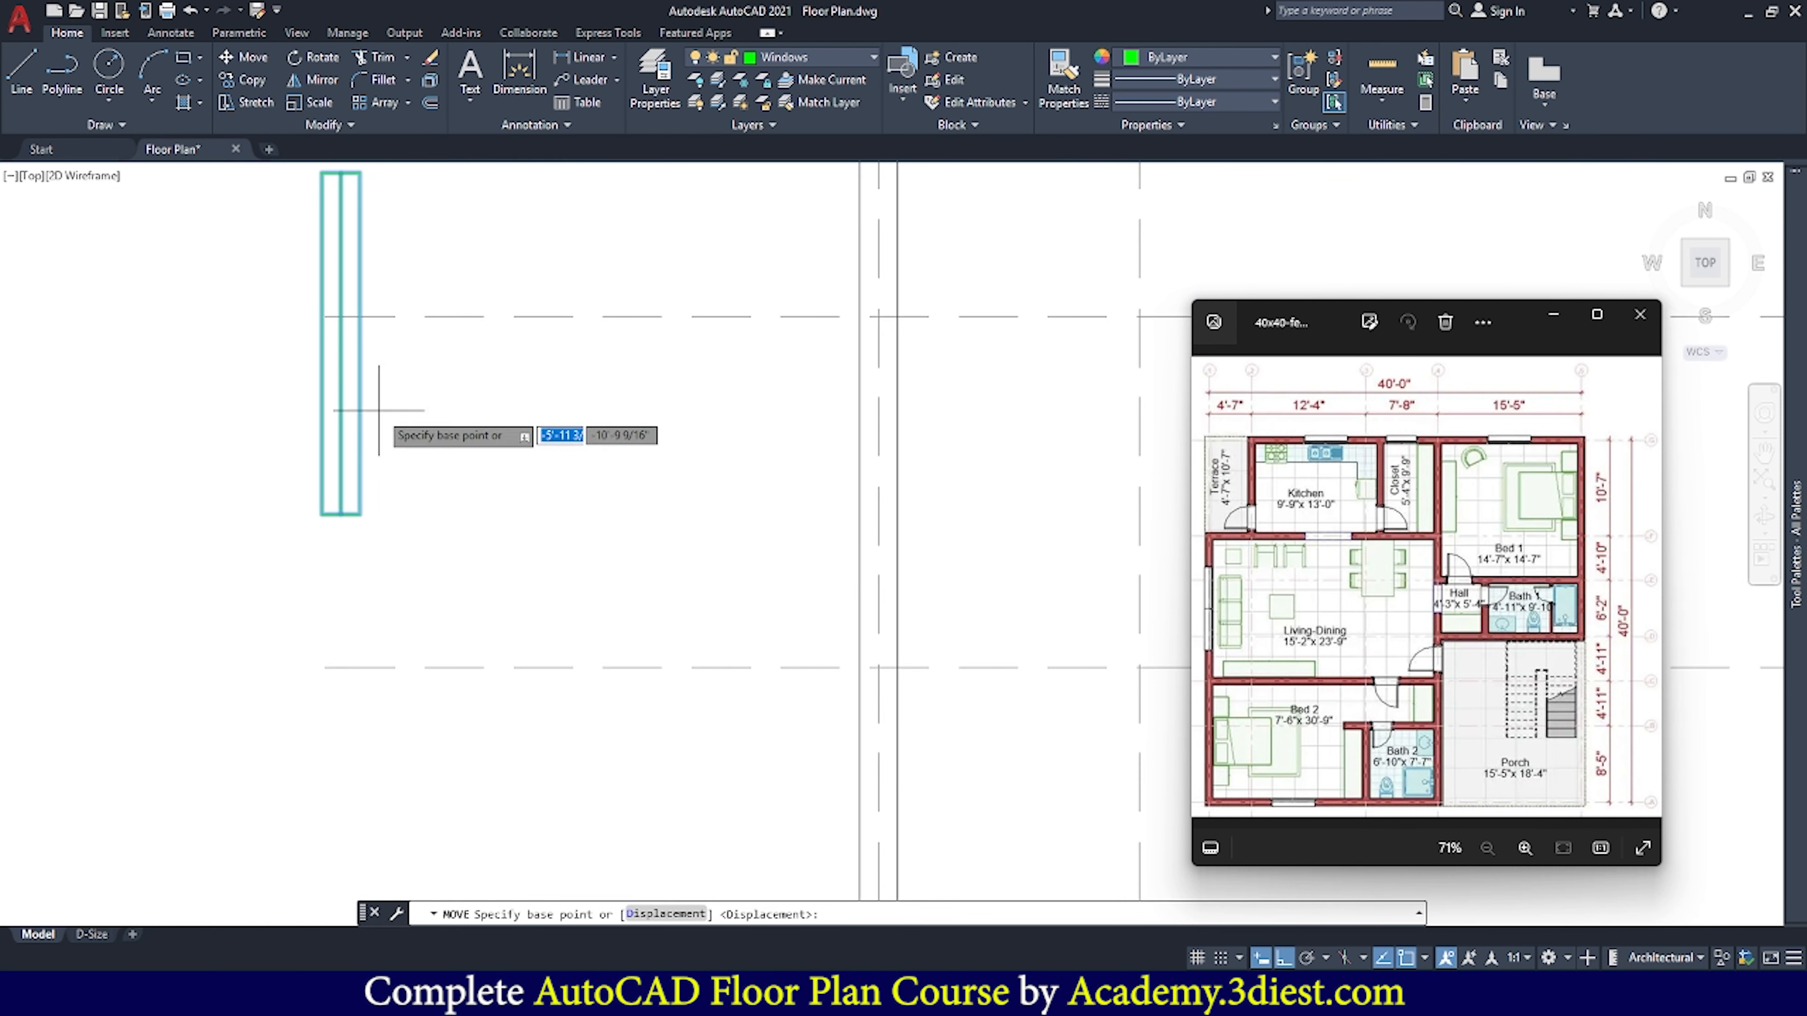
click(359, 512)
scroll(339, 511, down, 2)
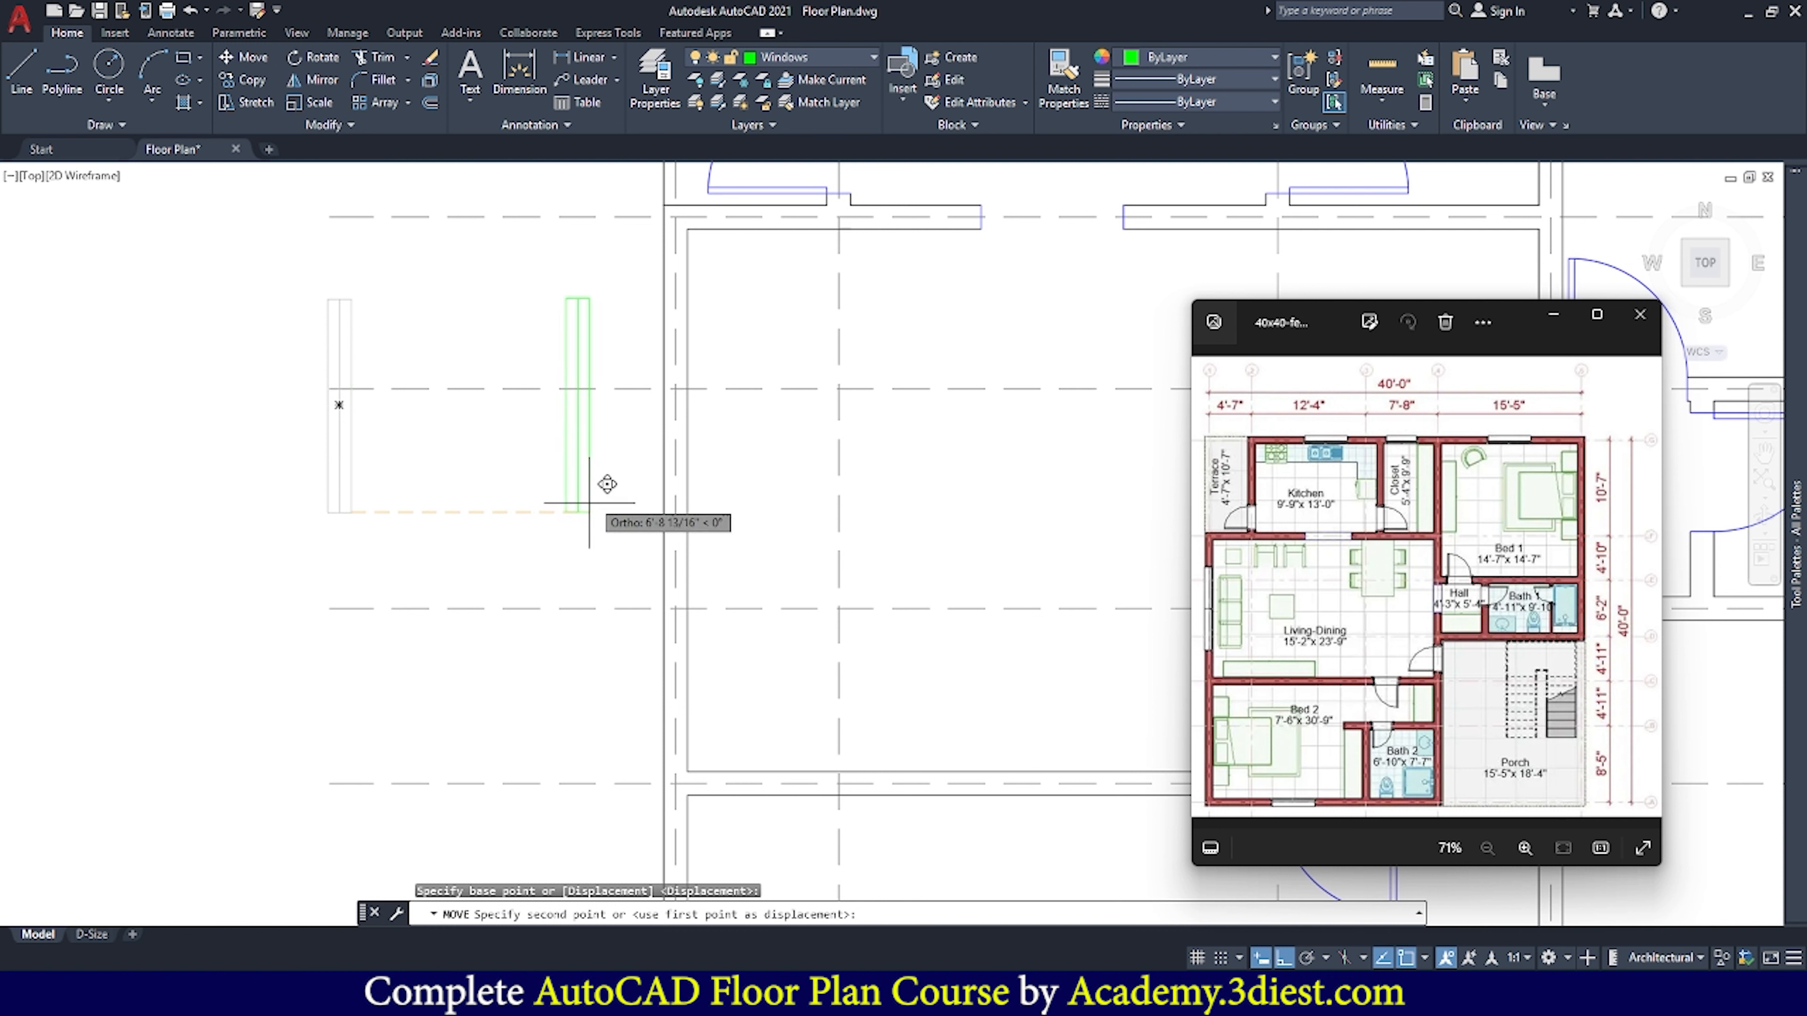
click(705, 481)
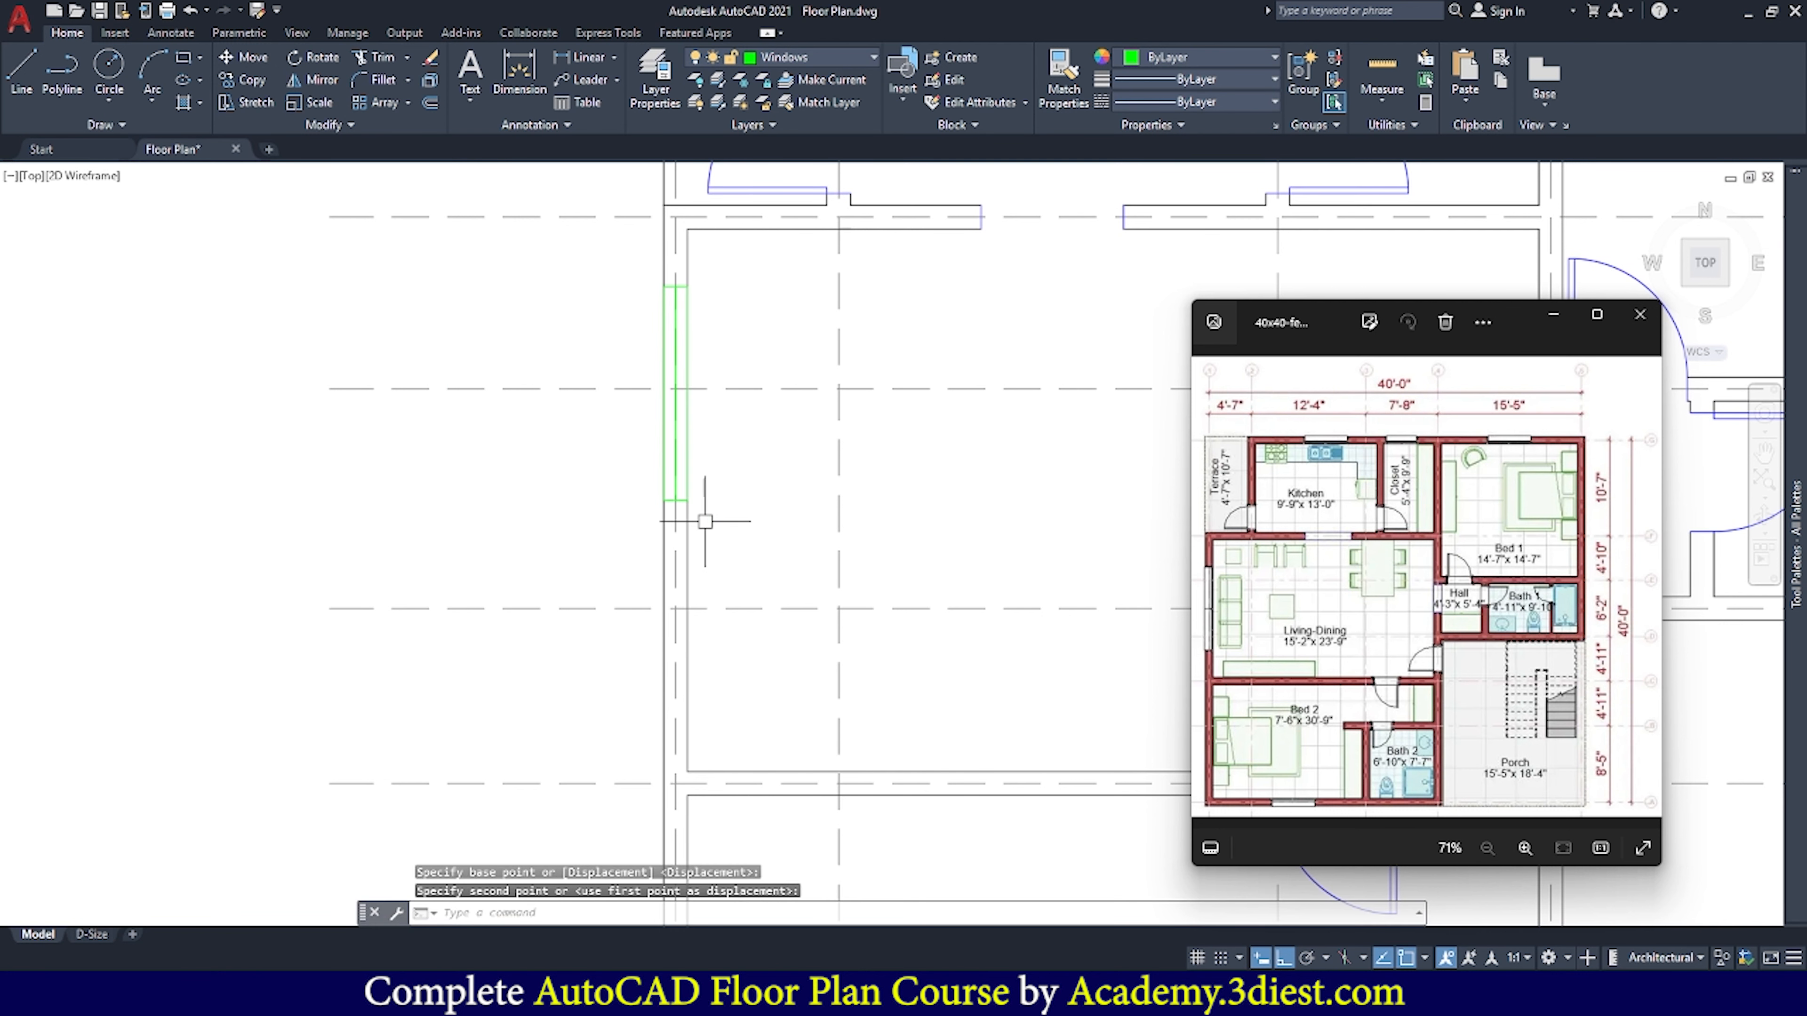
Copy the Living-Dining window directly below itself so the two blocks meet end to end, and end the copying
scroll(665, 501, up, 2)
click(664, 498)
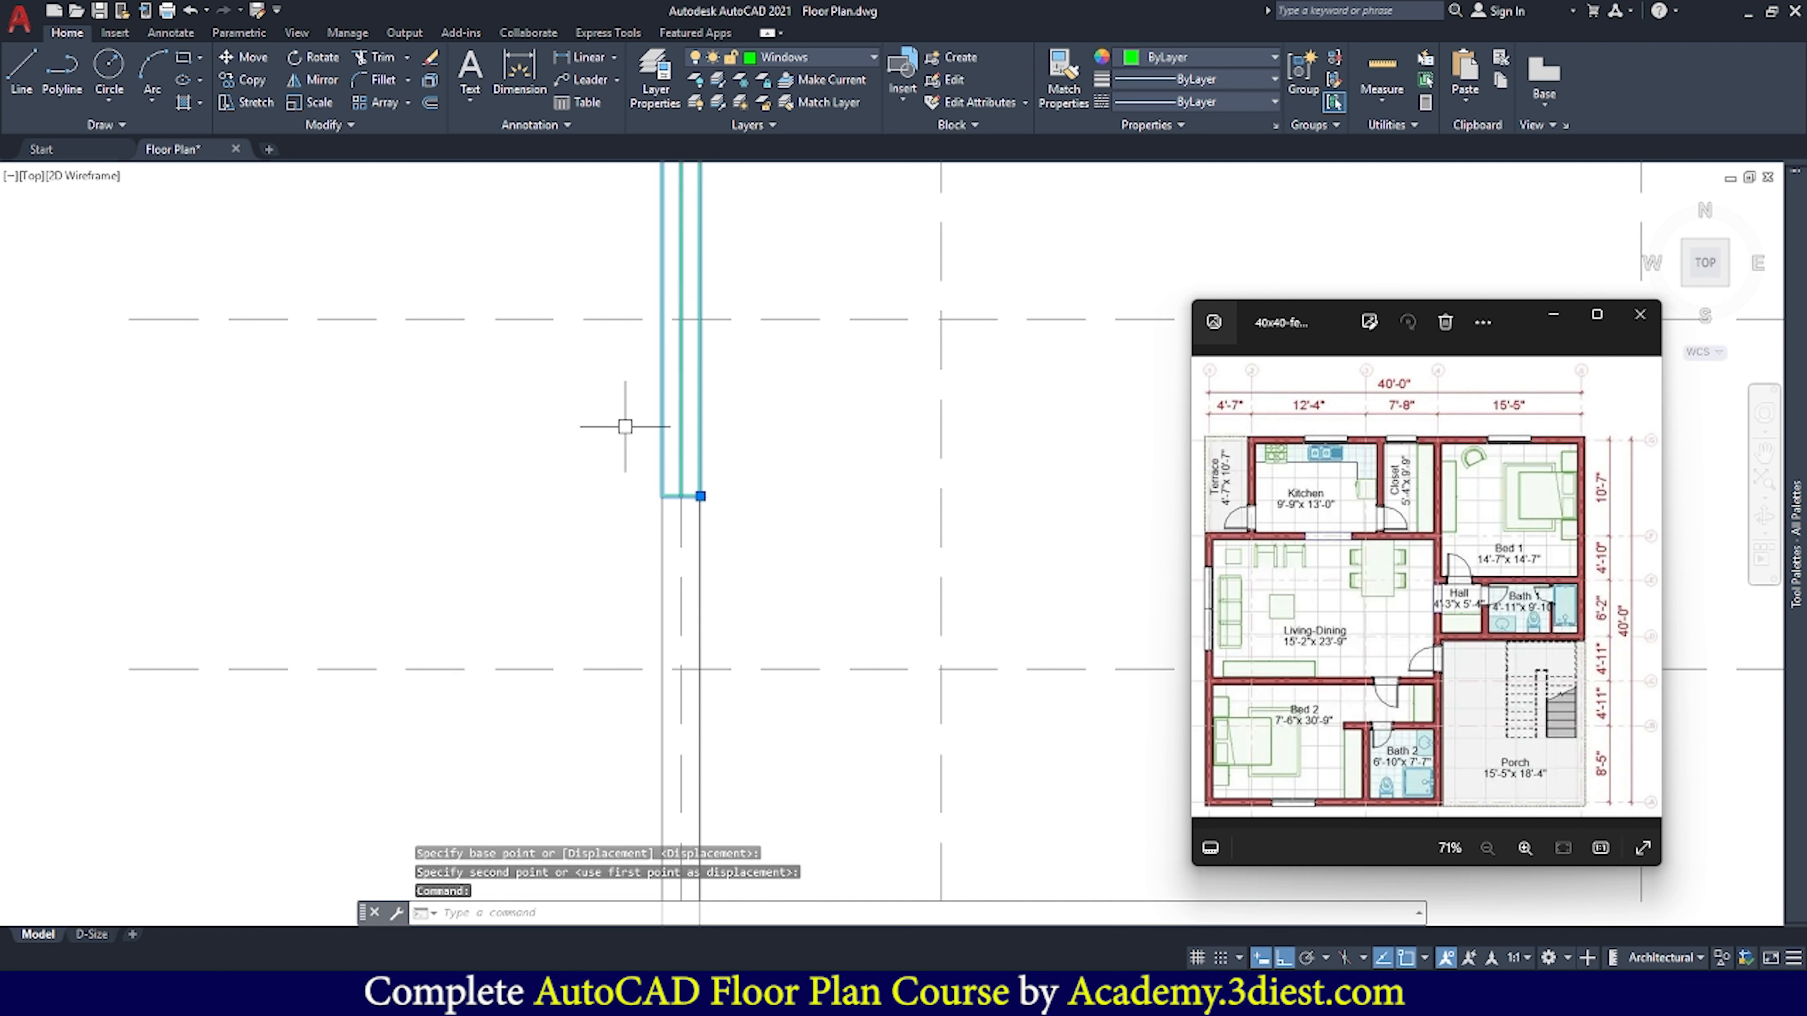
click(246, 80)
scroll(568, 329, down, 3)
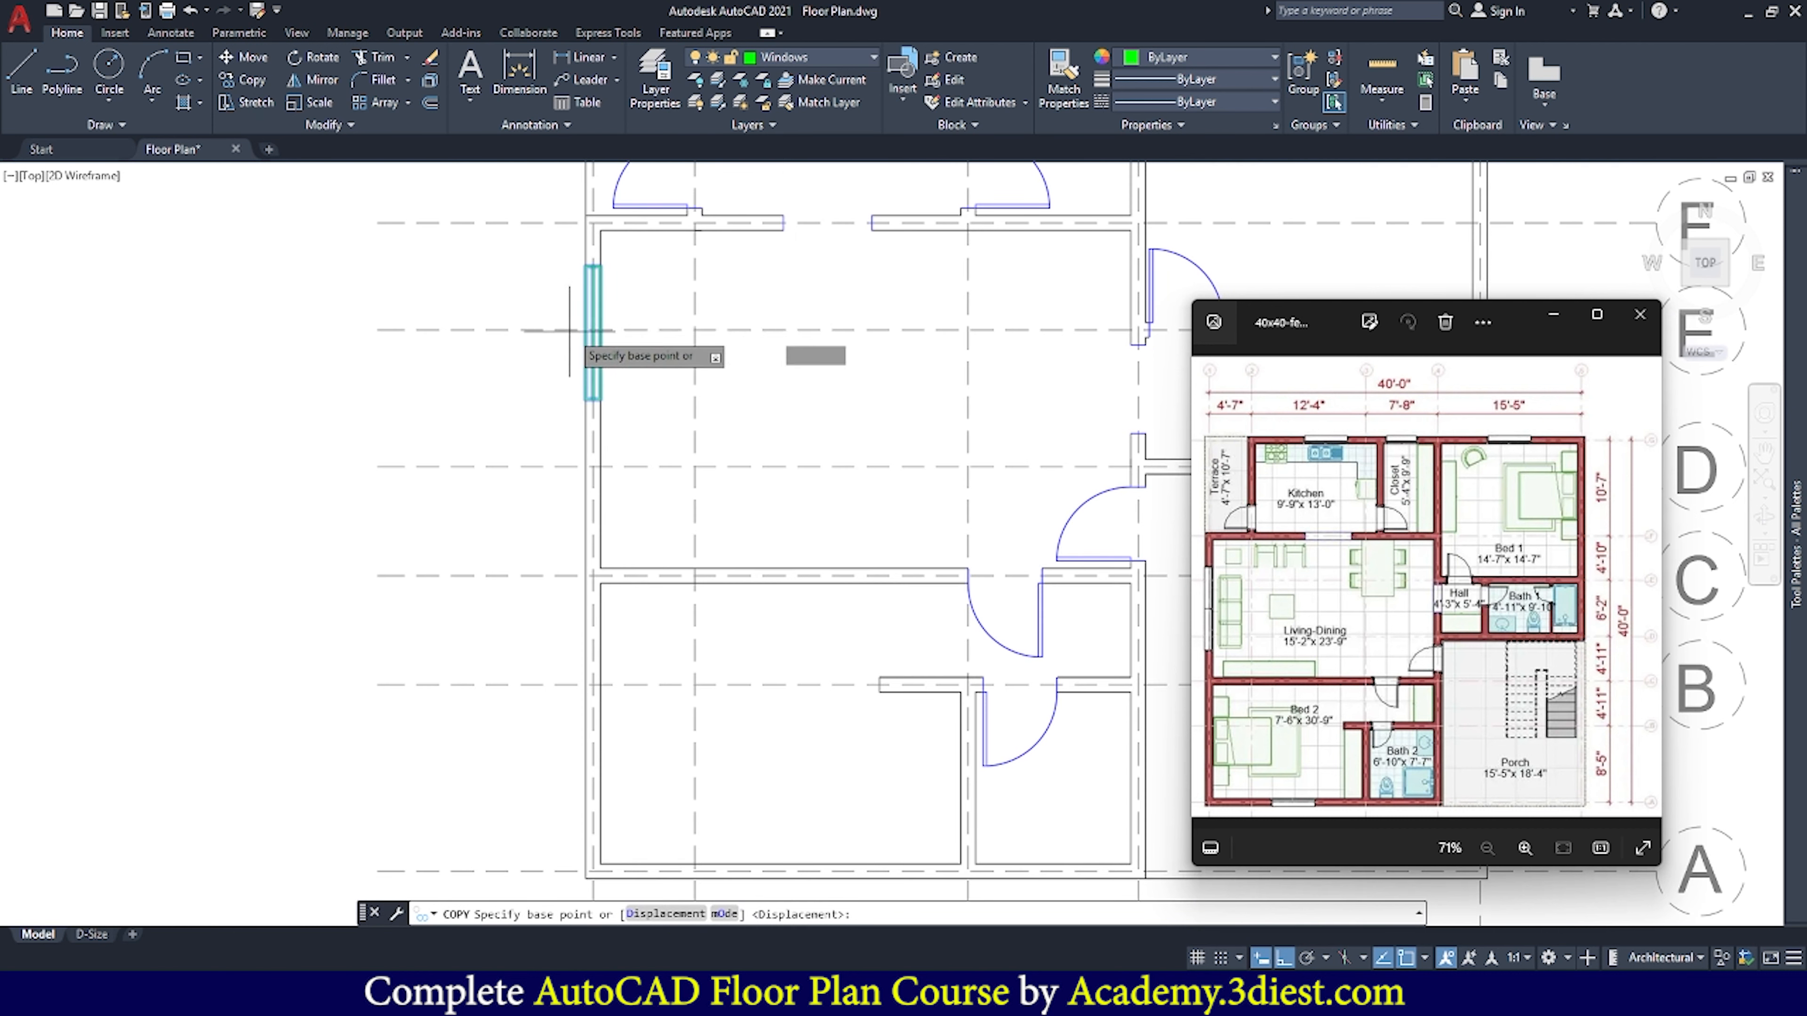
scroll(569, 329, up, 3)
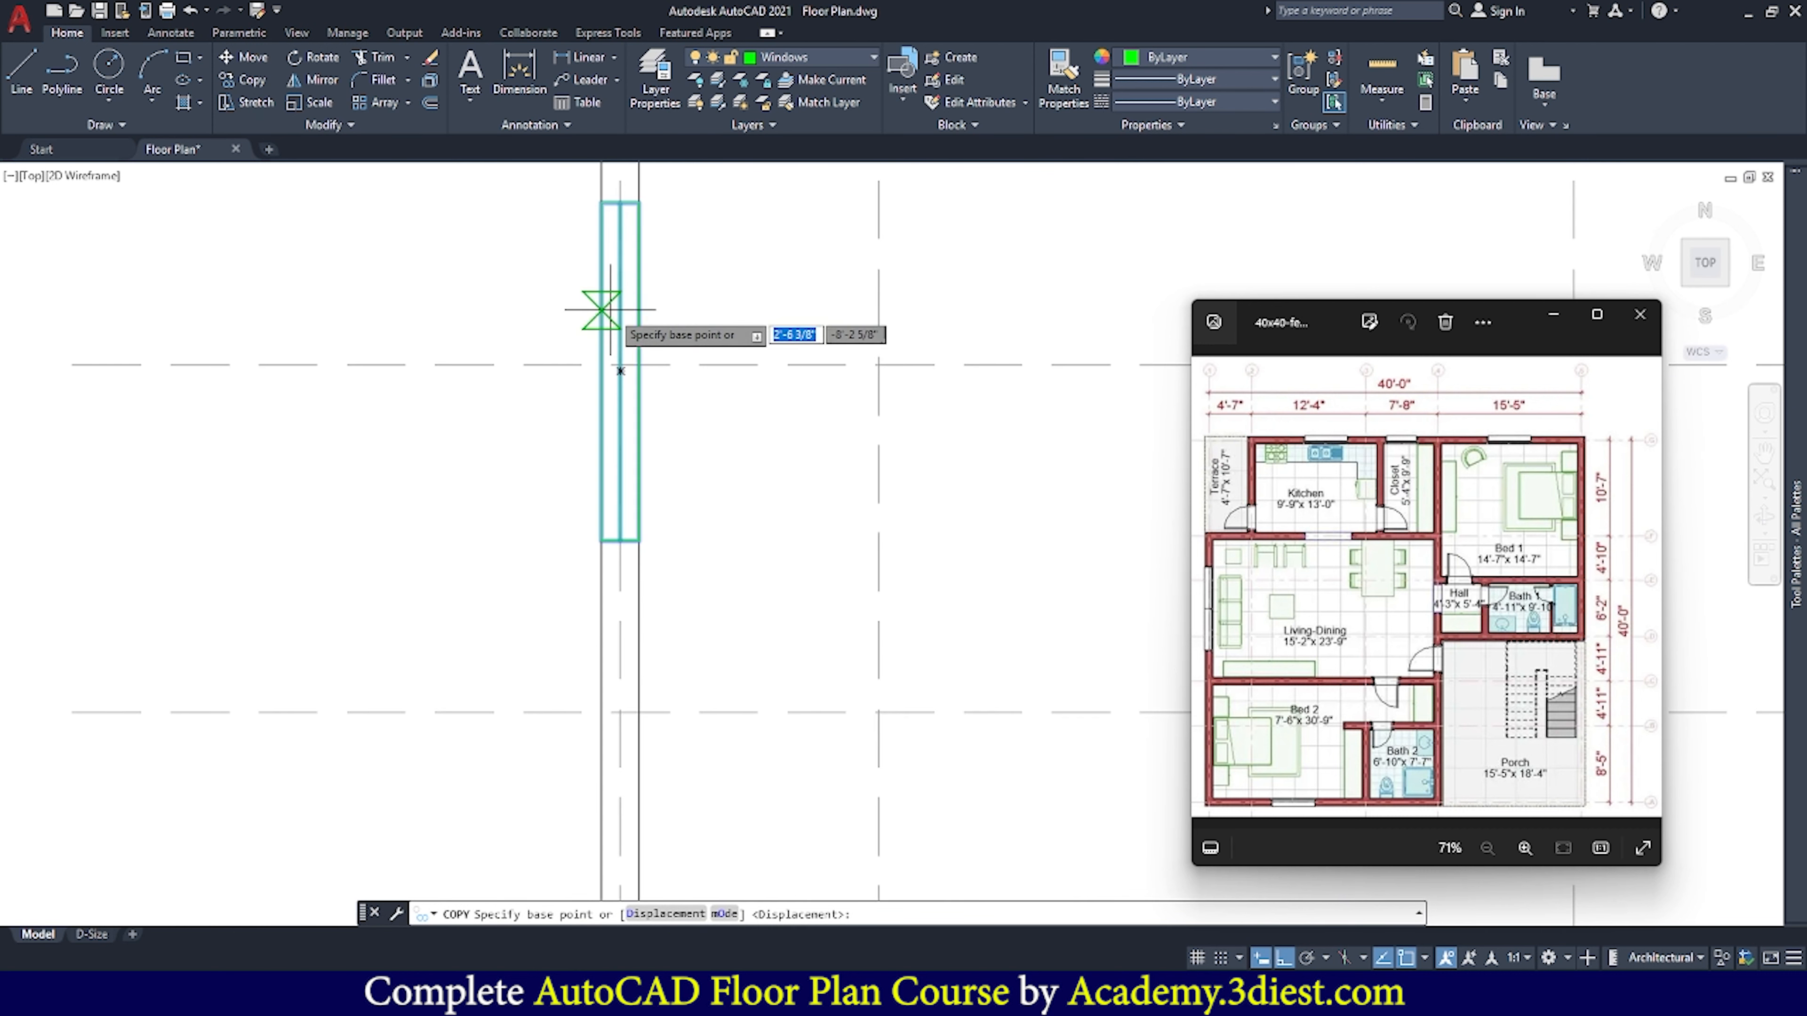
click(638, 204)
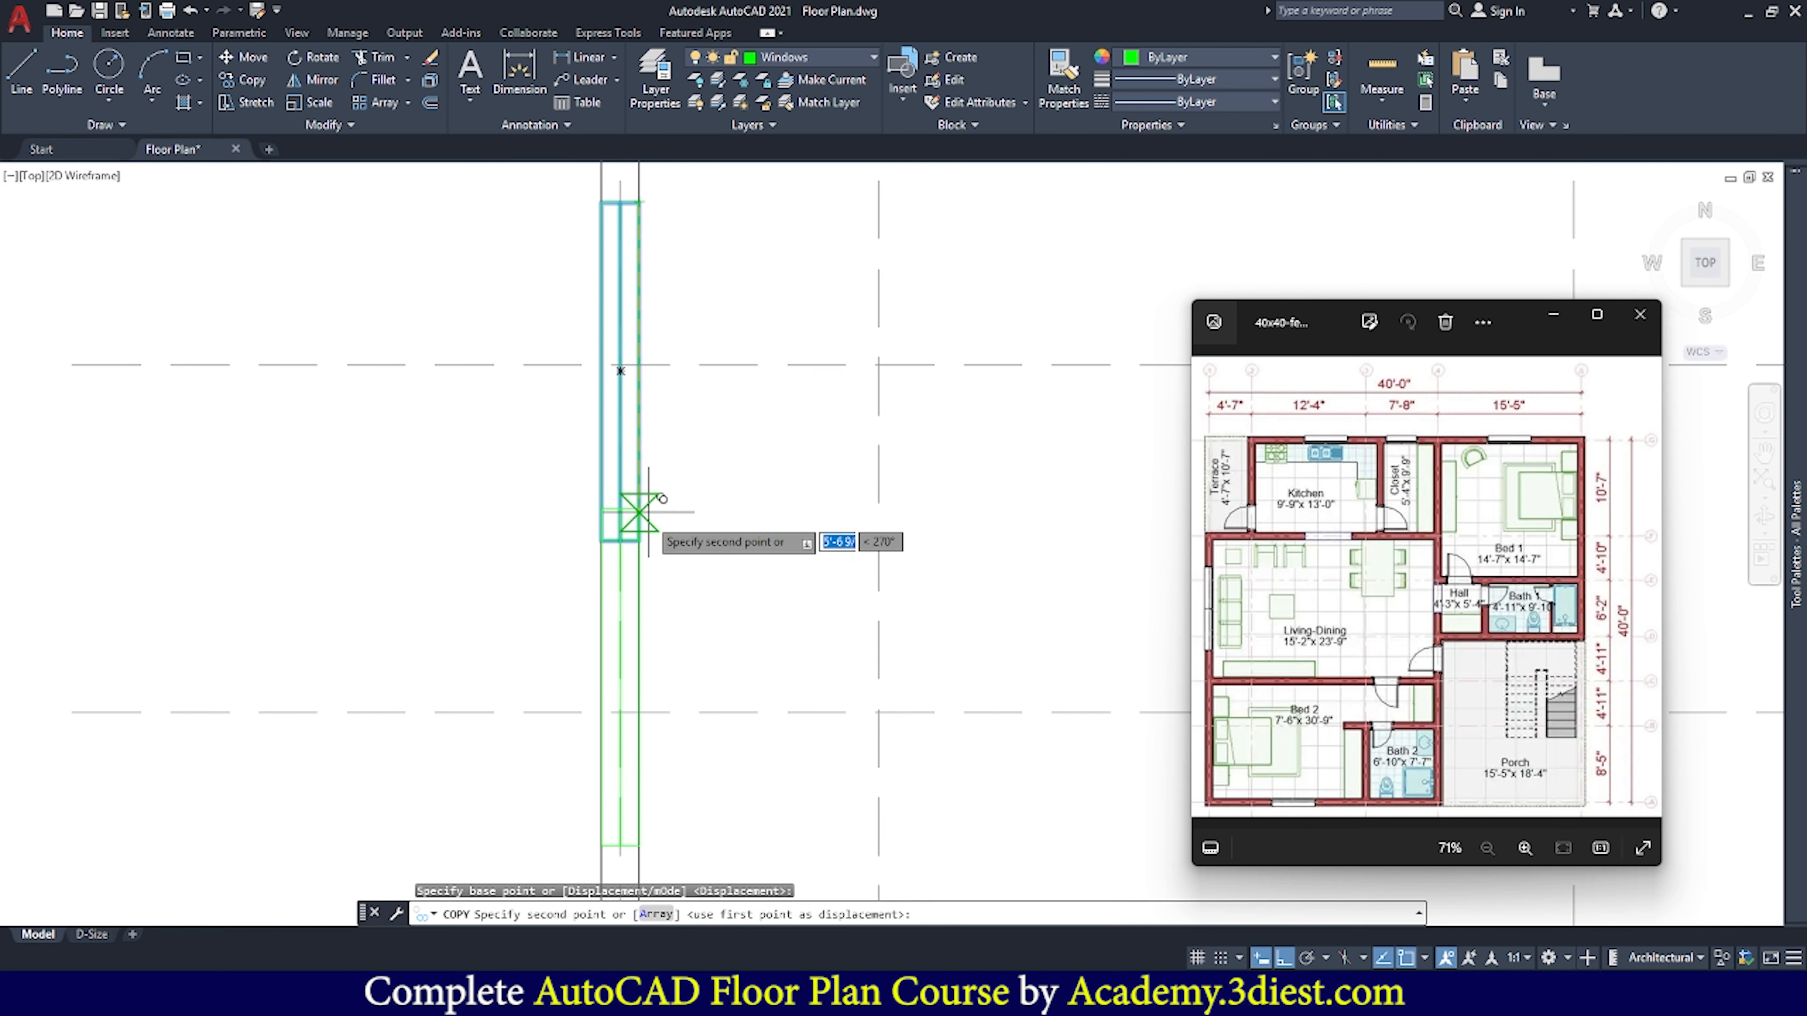
click(638, 541)
key(Escape)
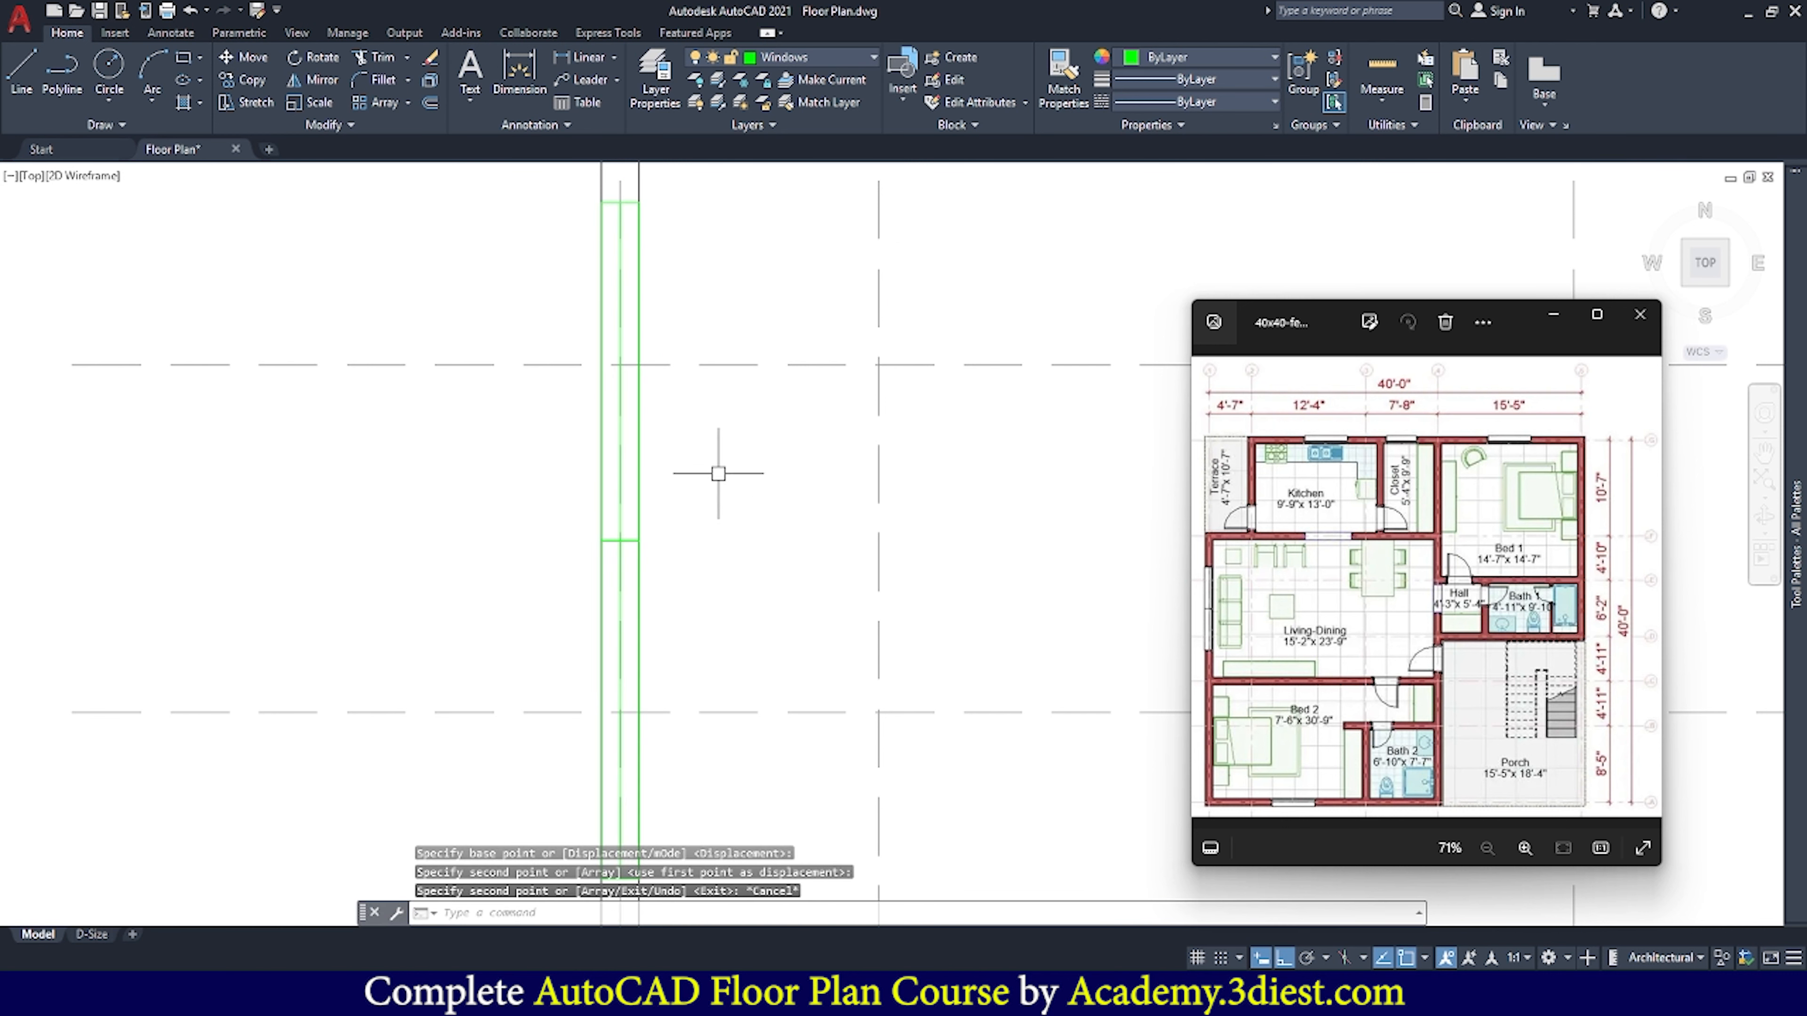
Send both Living-Dining window blocks to the back of the draw order
scroll(717, 473, down, 3)
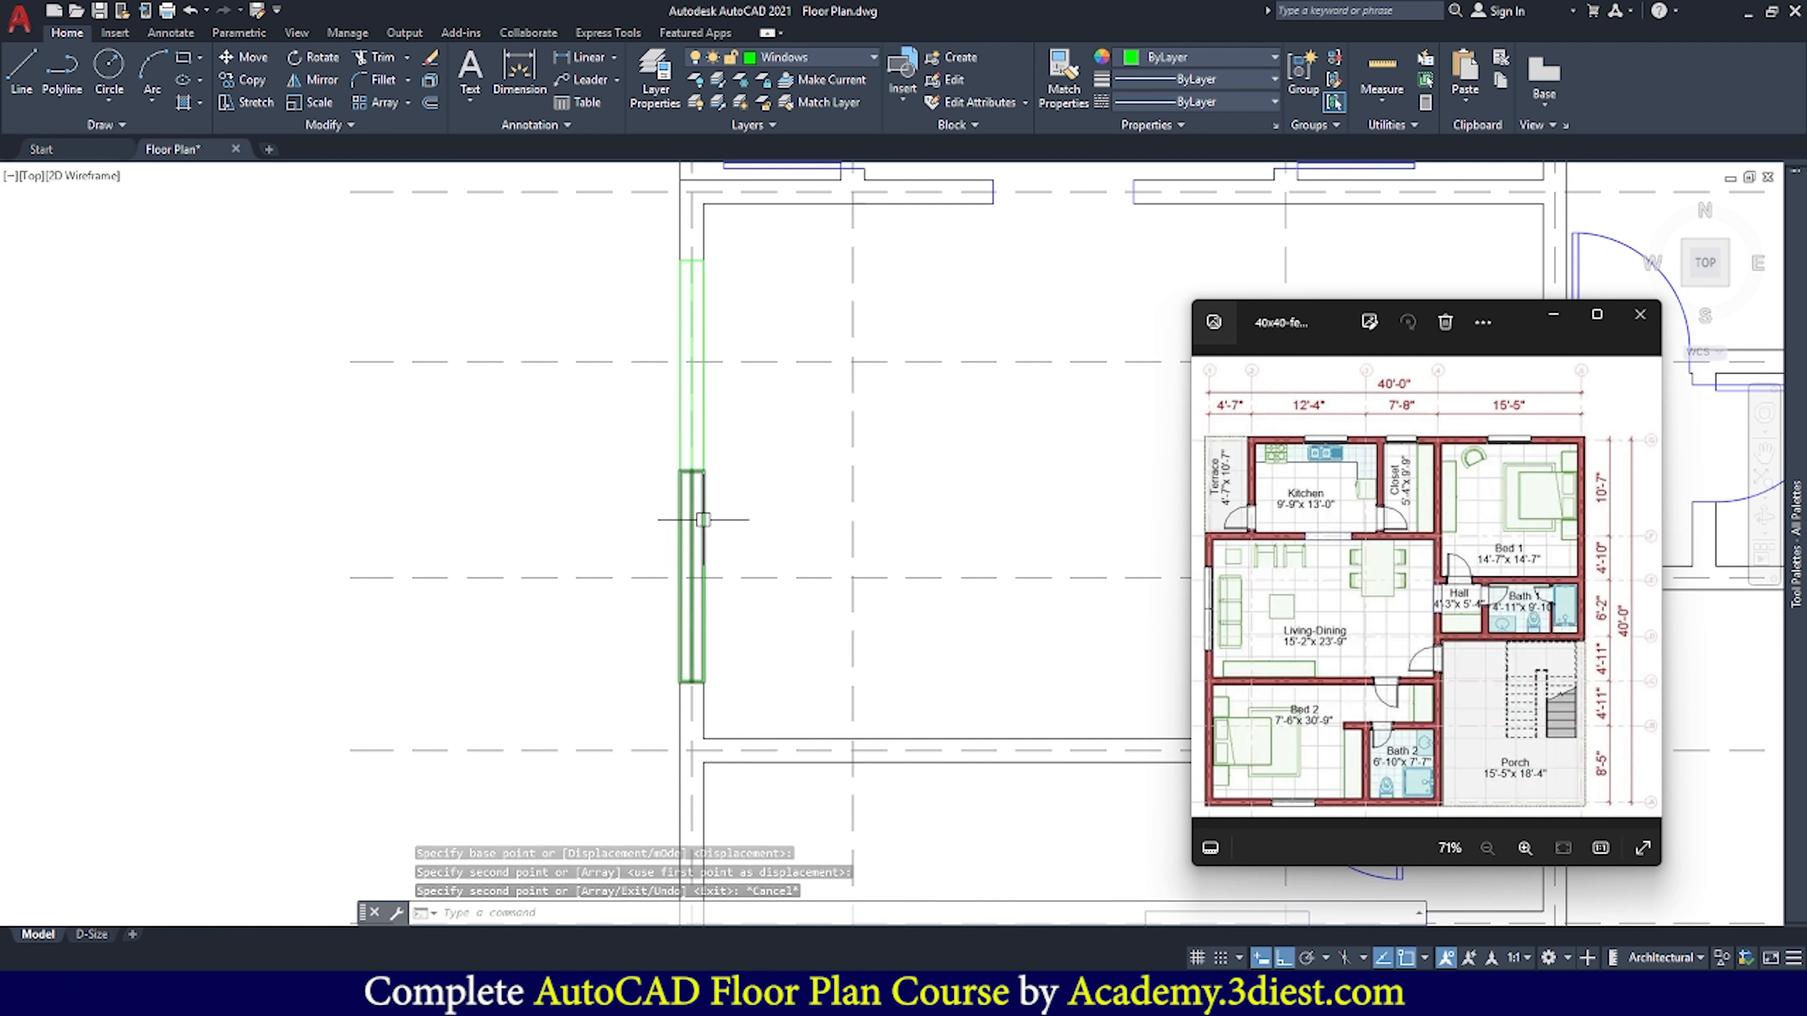
click(336, 125)
click(419, 169)
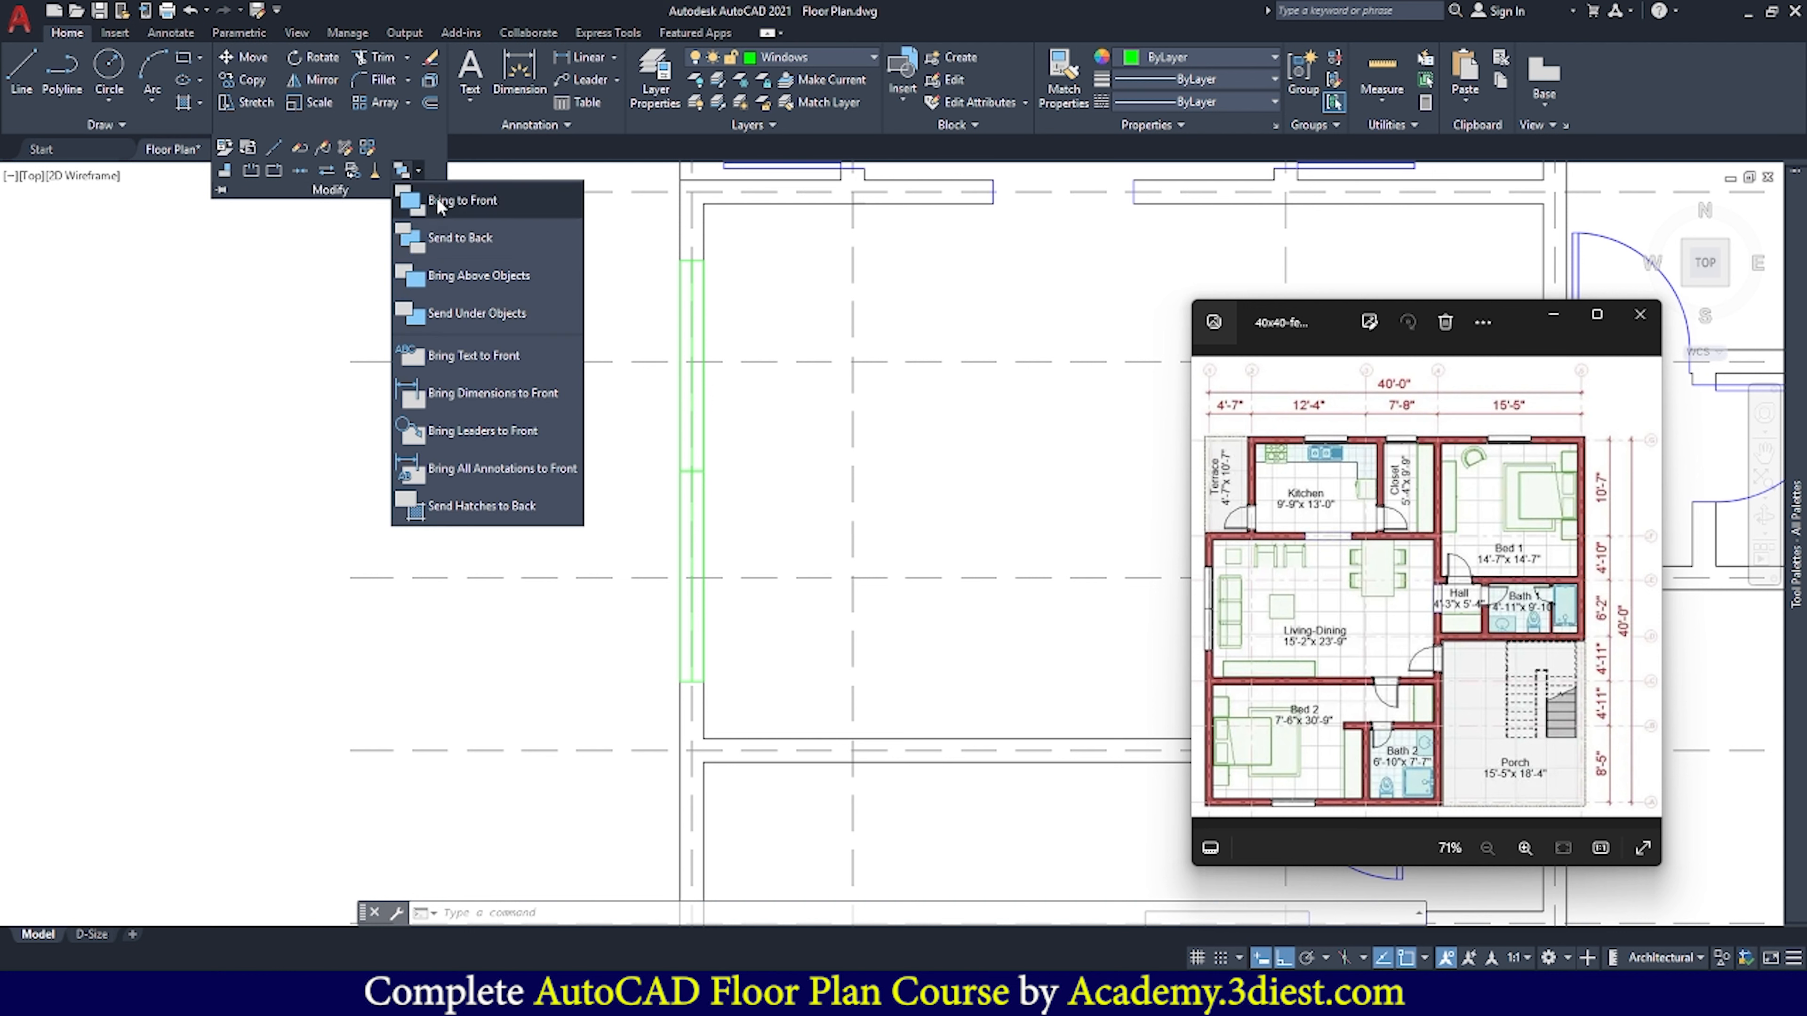
click(460, 237)
click(681, 442)
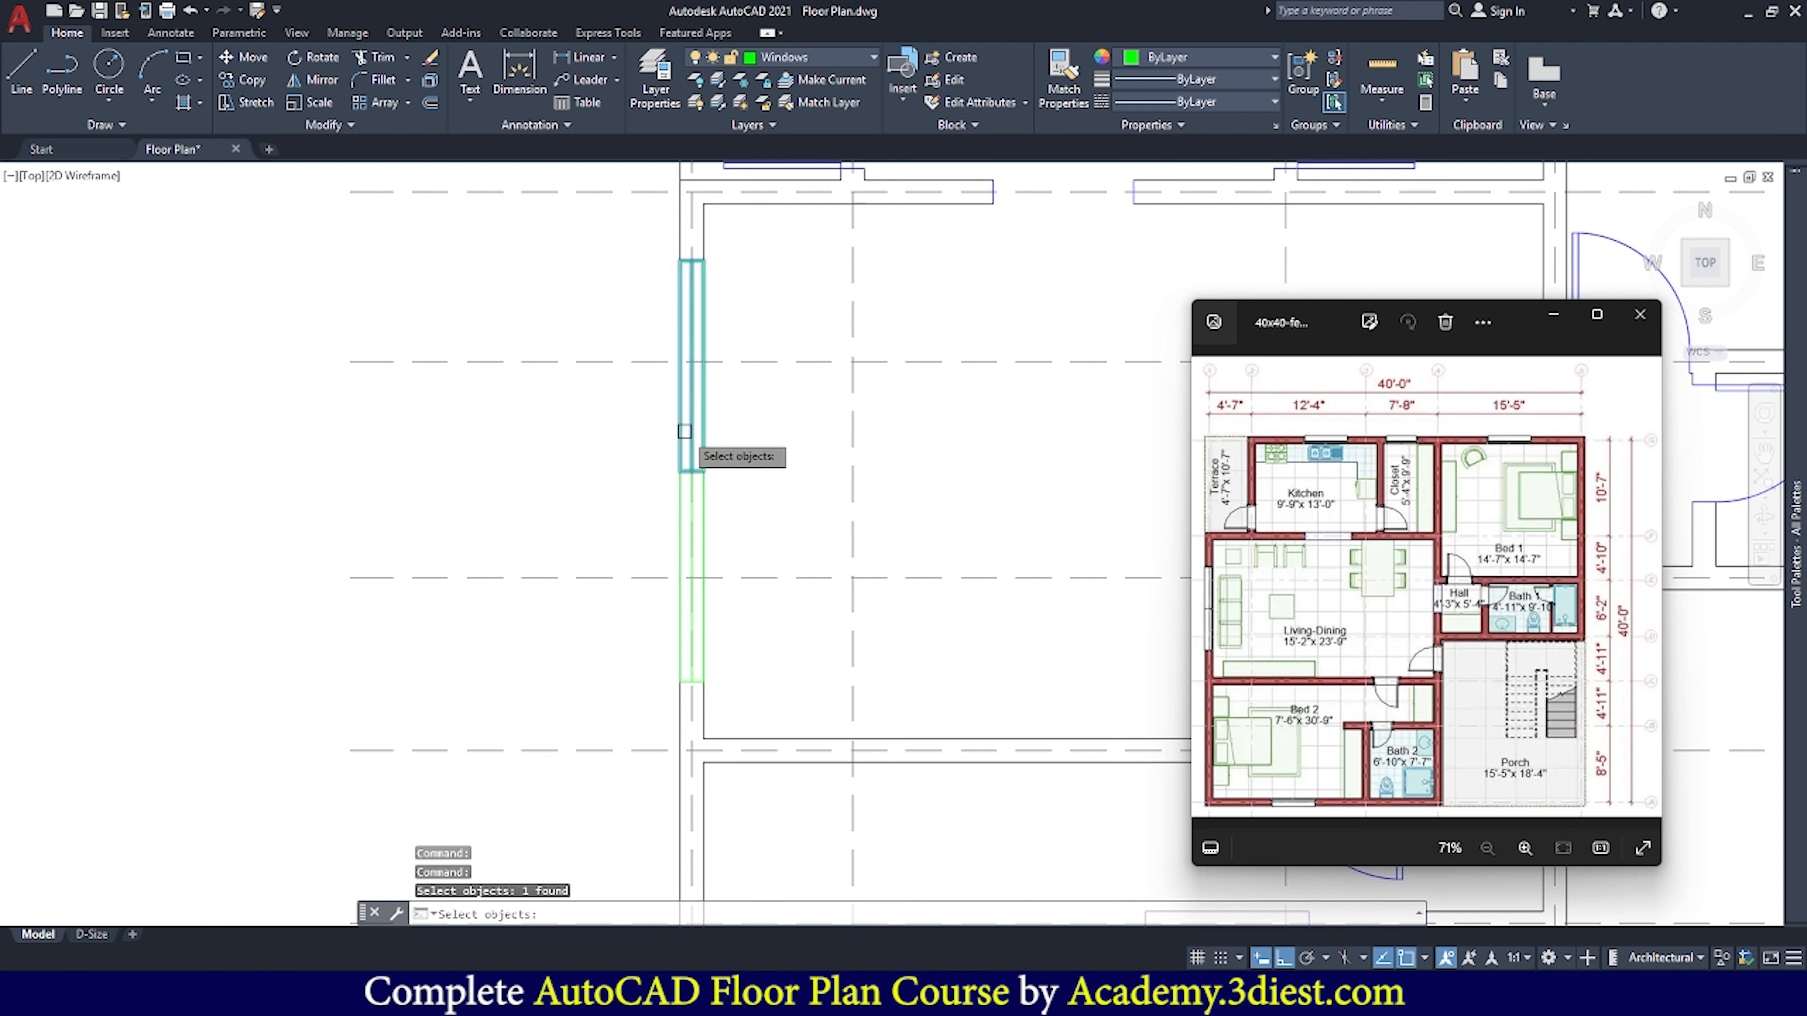
click(679, 502)
key(Return)
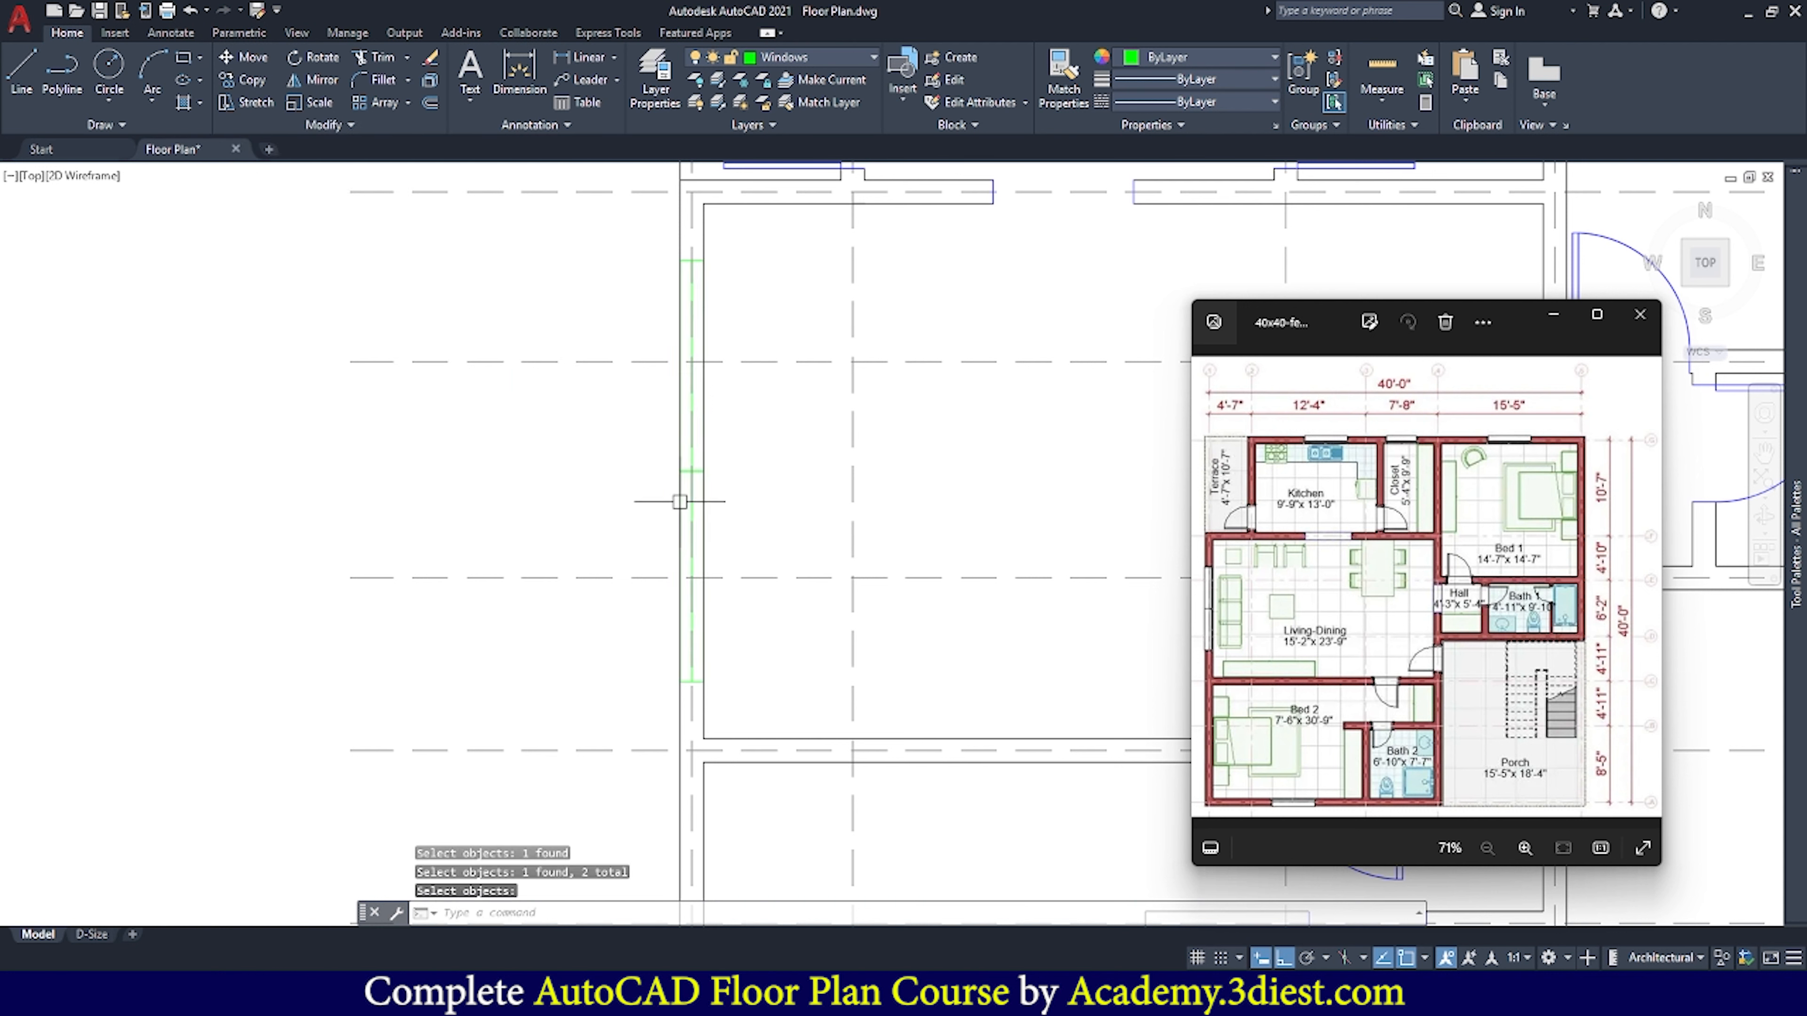
Trim the inner and outer wall lines that run along the two Living-Dining windows
click(367, 52)
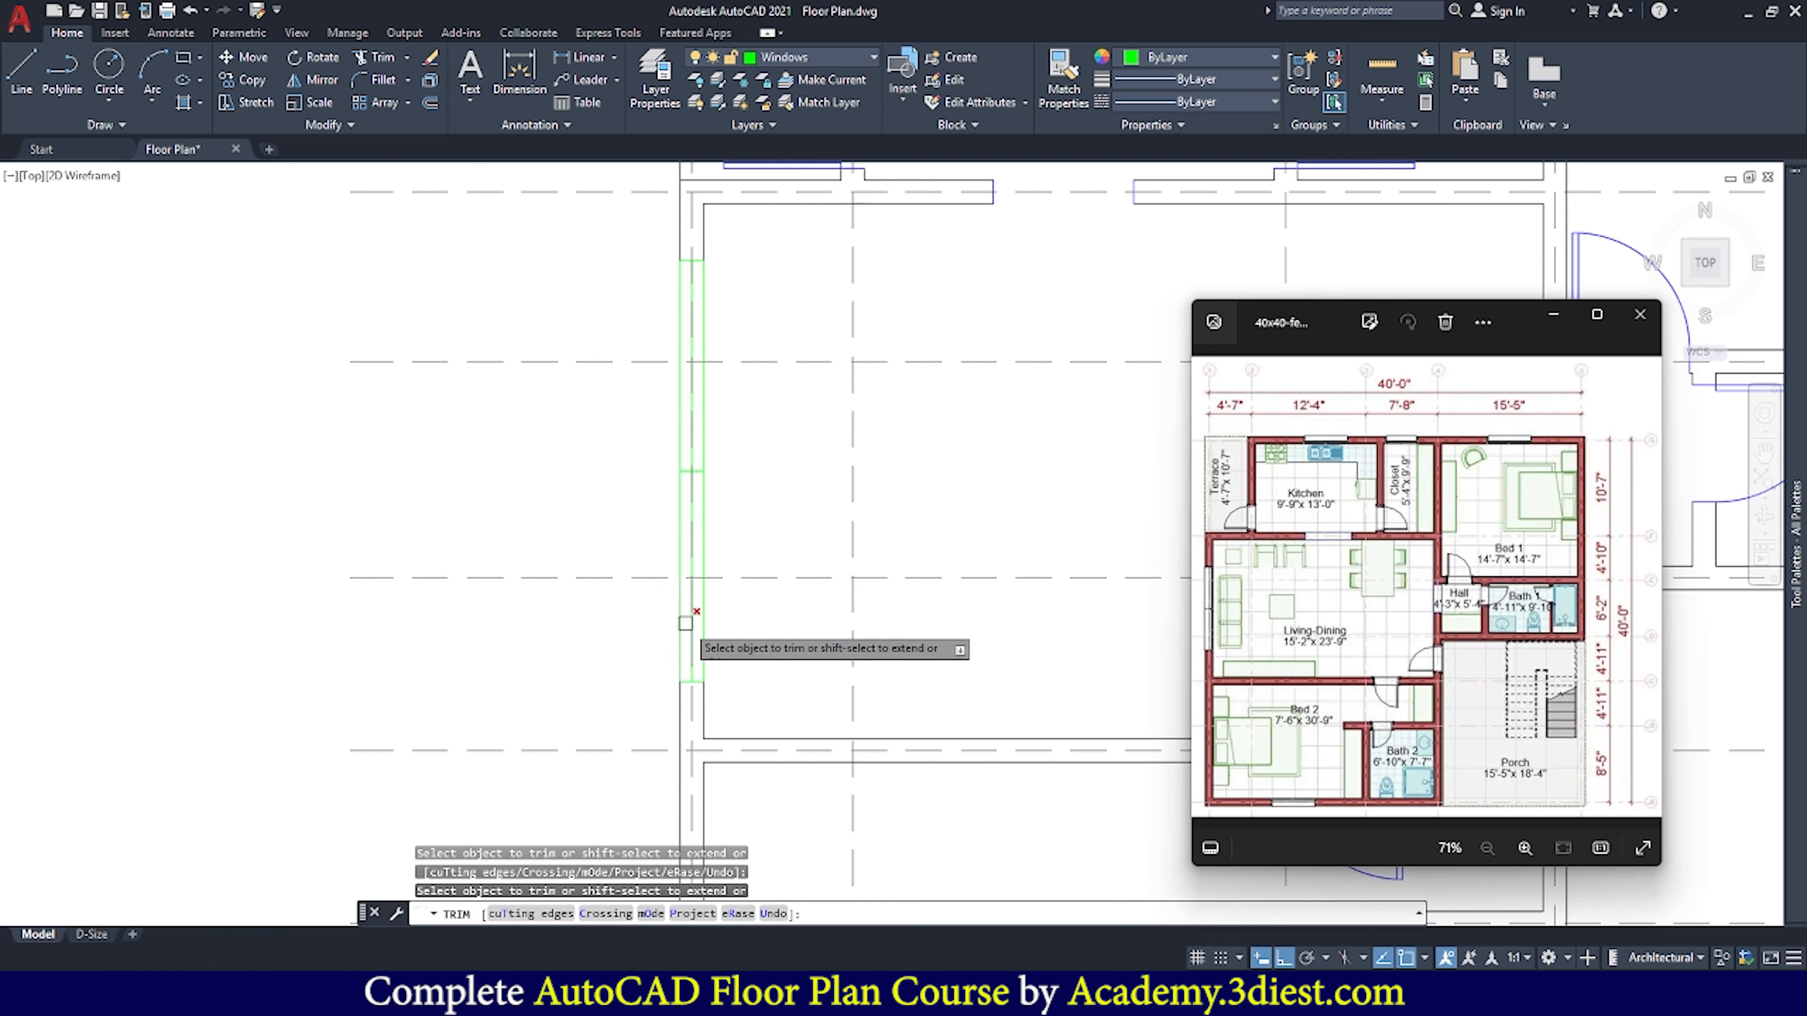
key(Return)
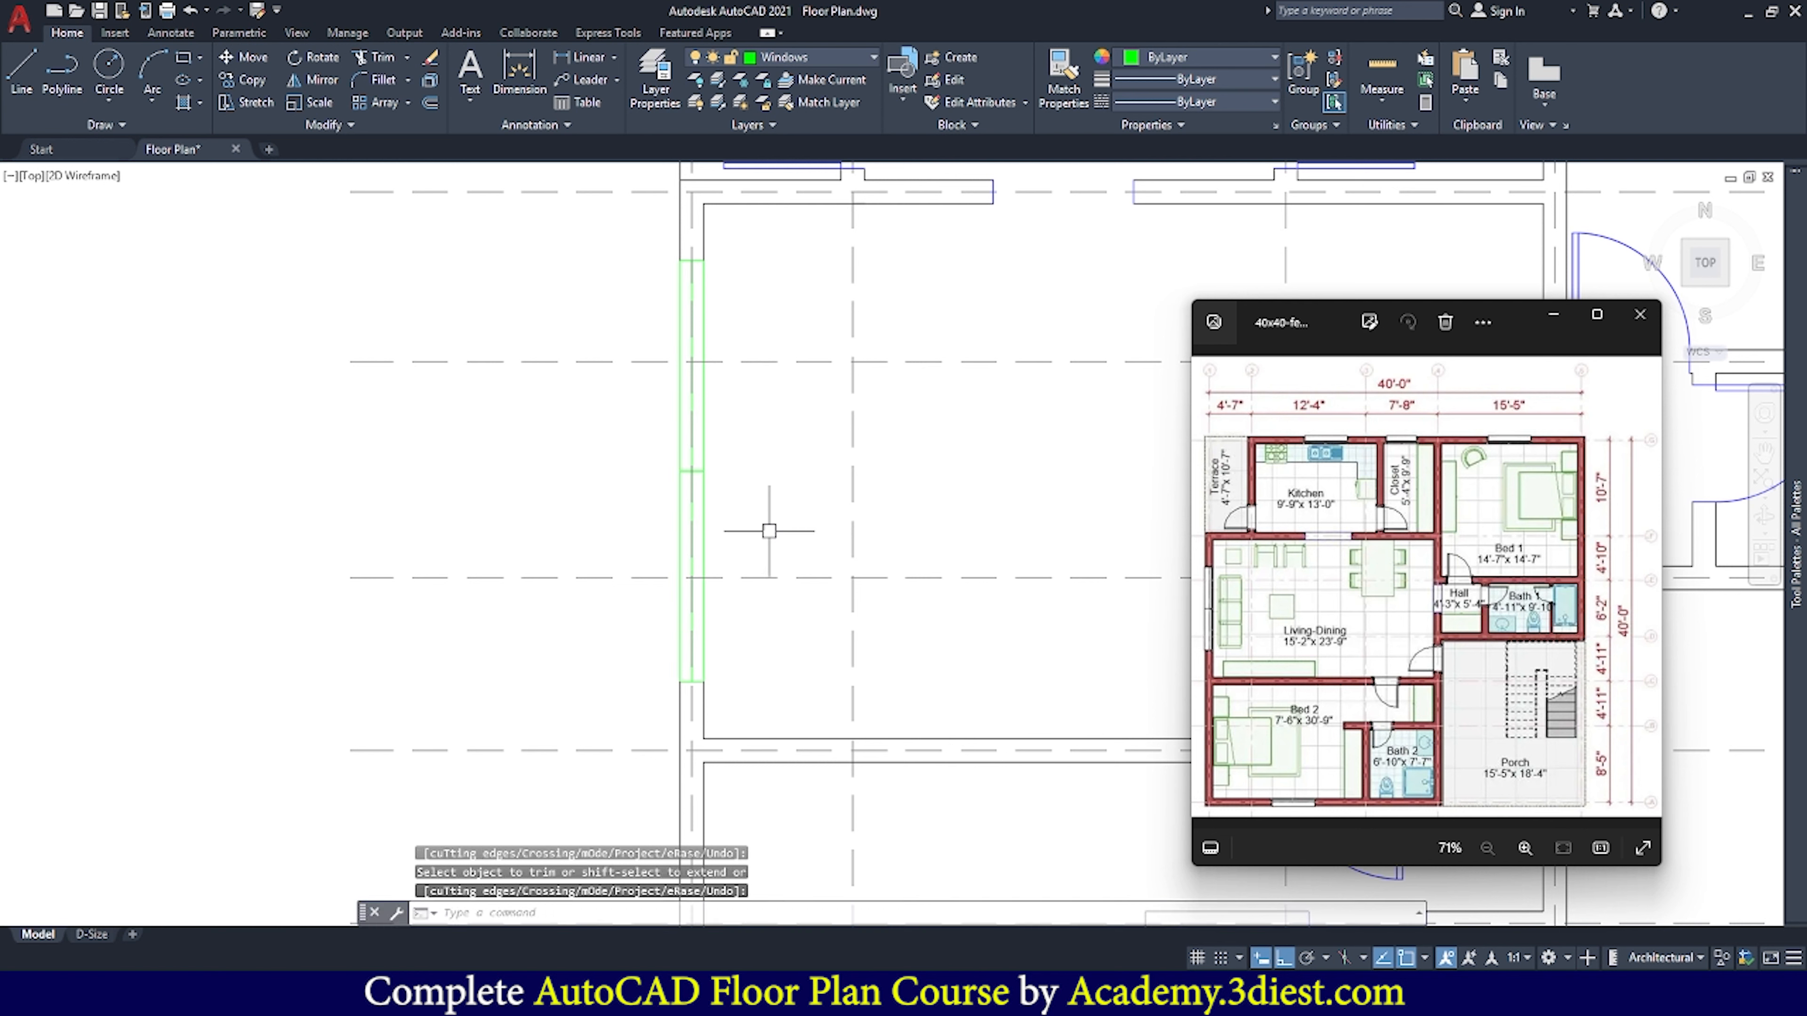
scroll(585, 391, down, 4)
scroll(659, 398, up, 2)
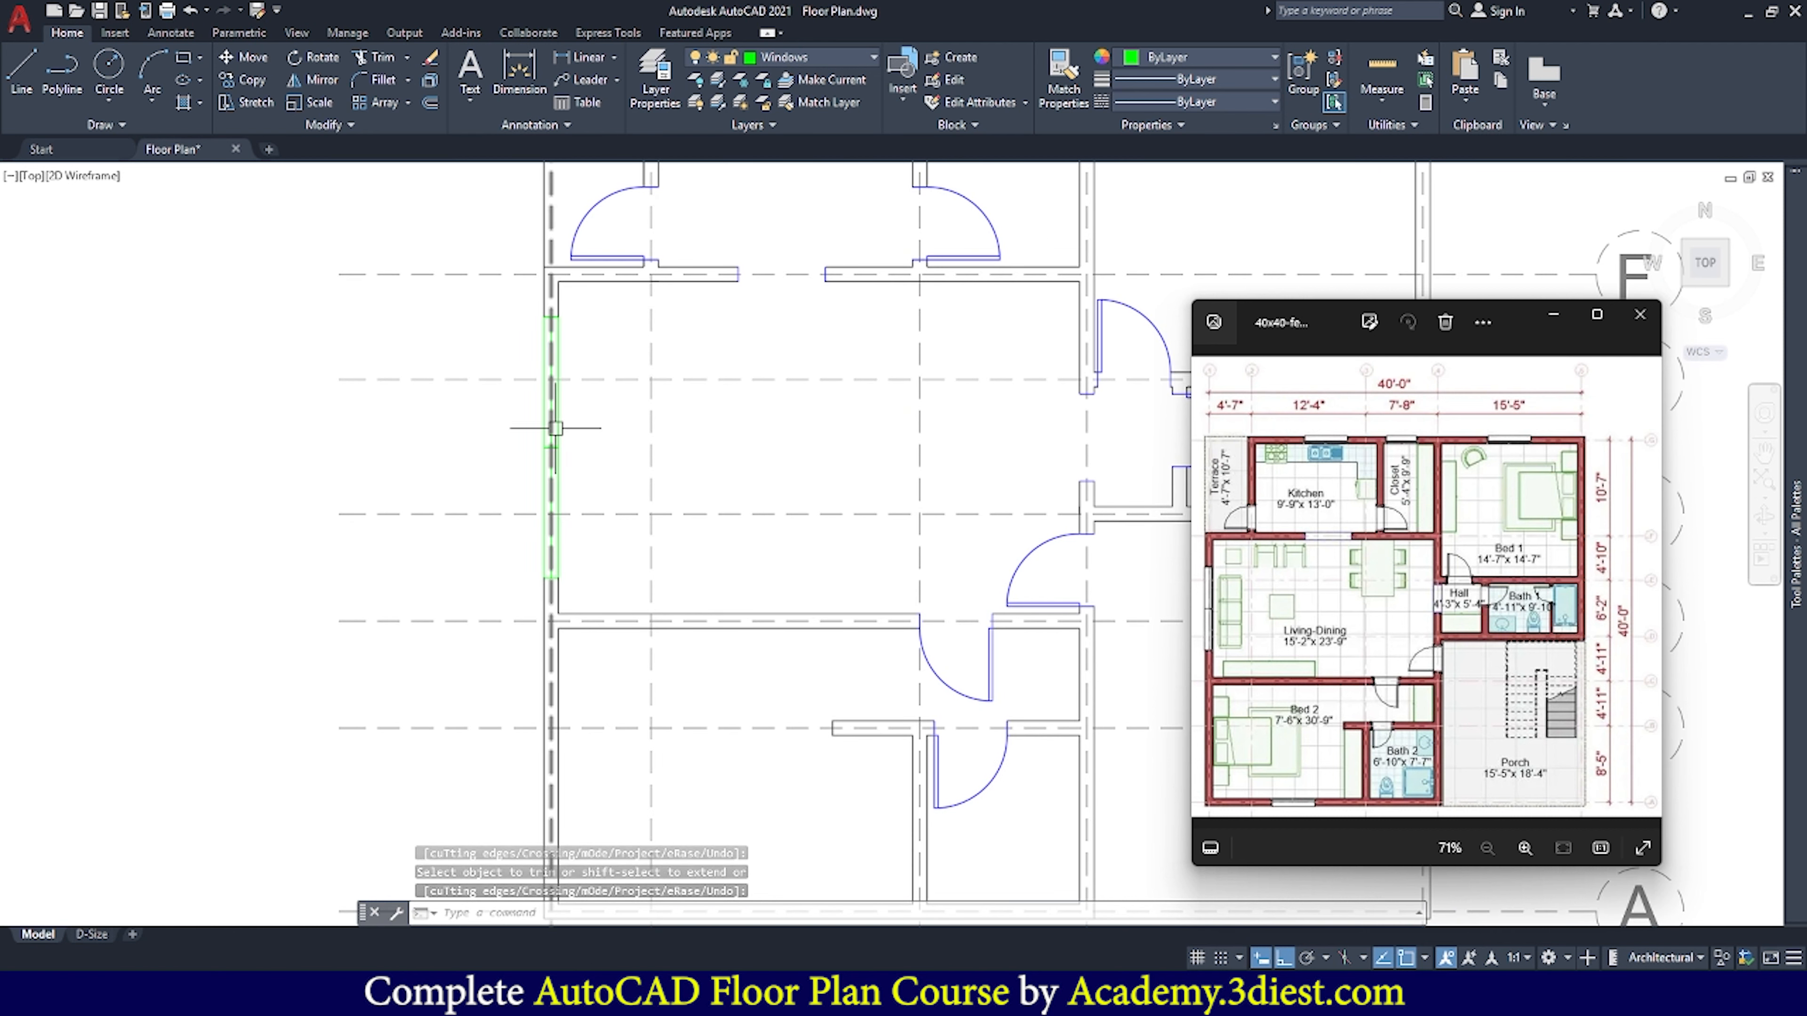
mouse_move(556, 428)
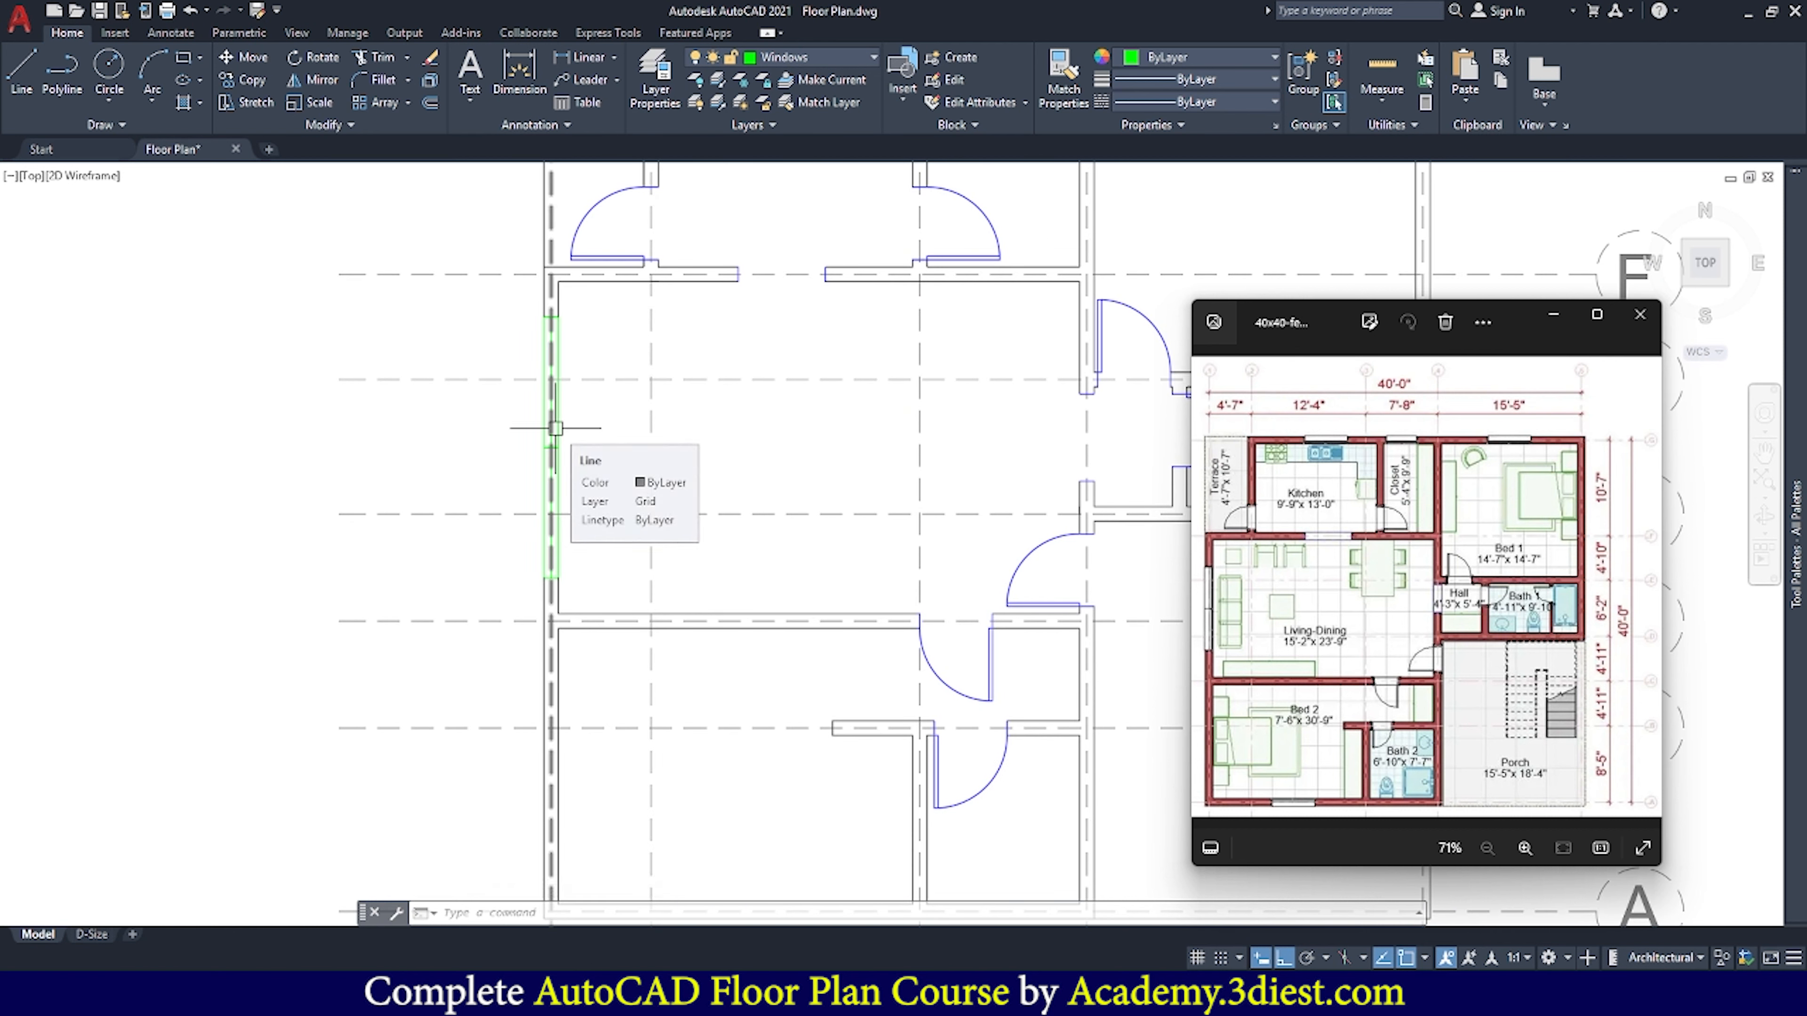
Copy the kitchen window from its lower edge's midpoint to the middle of the inner line of Bed 2's lower wall
middle_drag(831, 577, 807, 456)
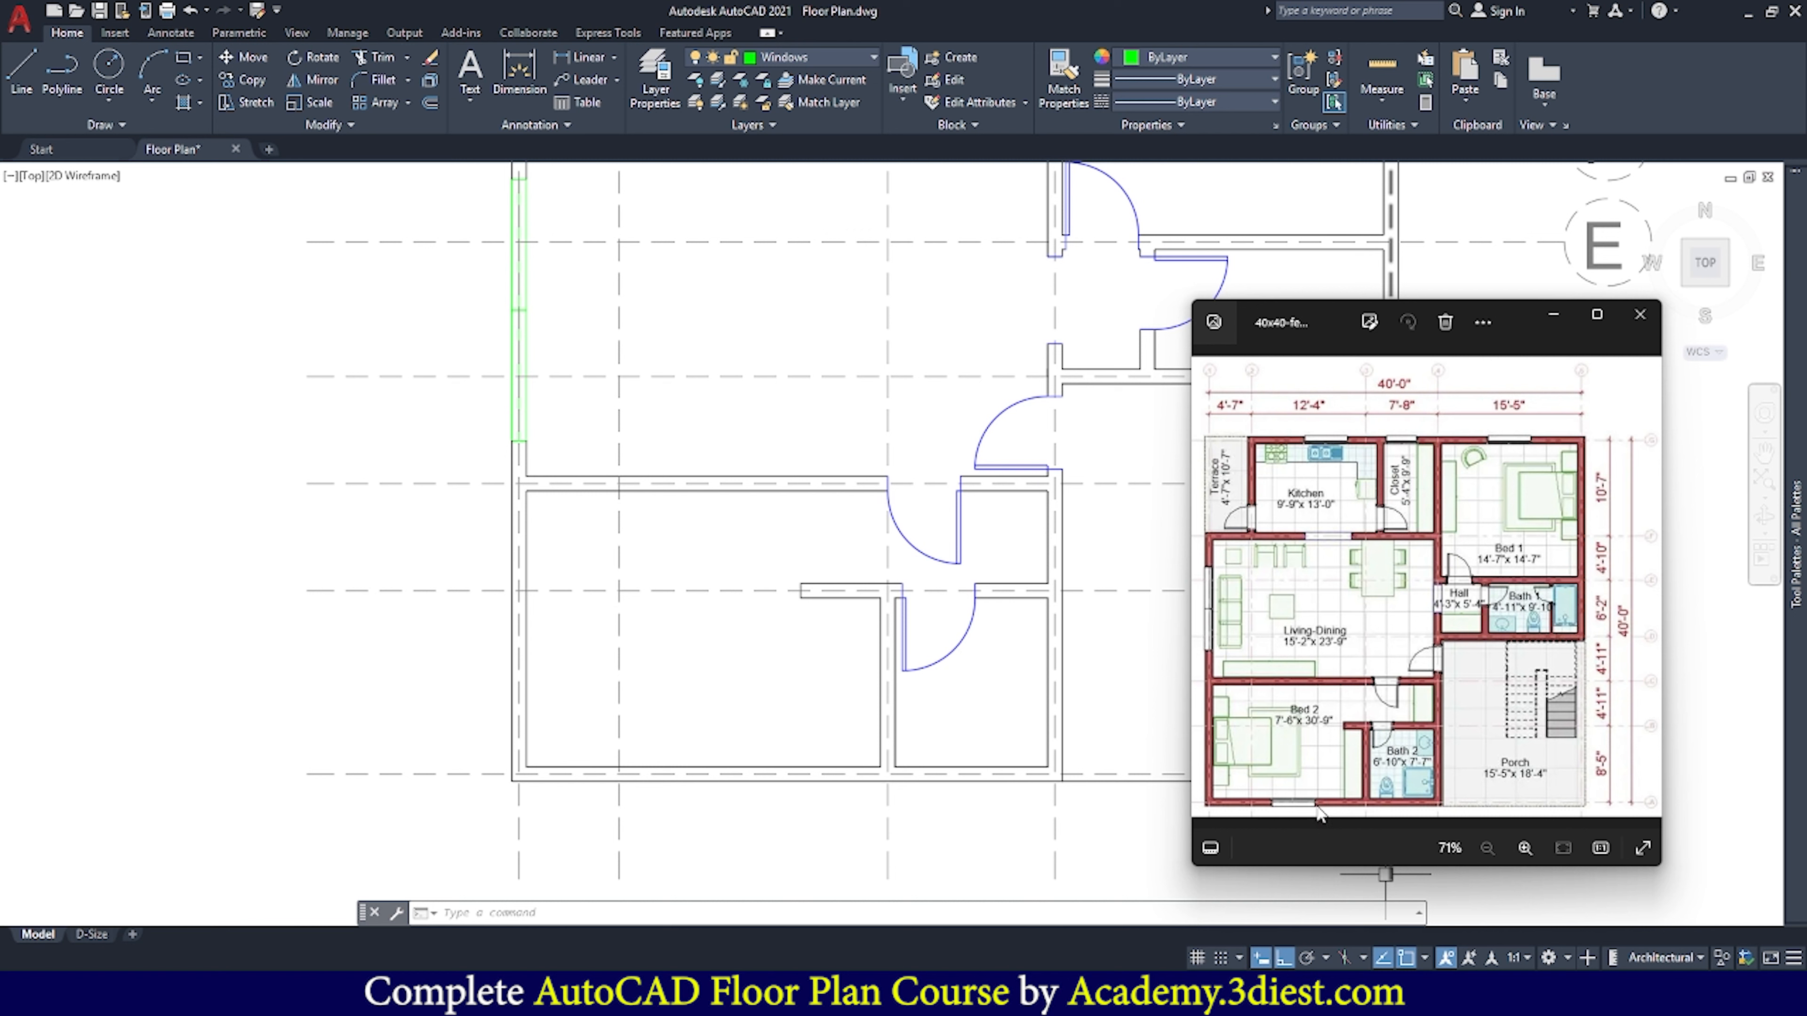
scroll(738, 626, down, 5)
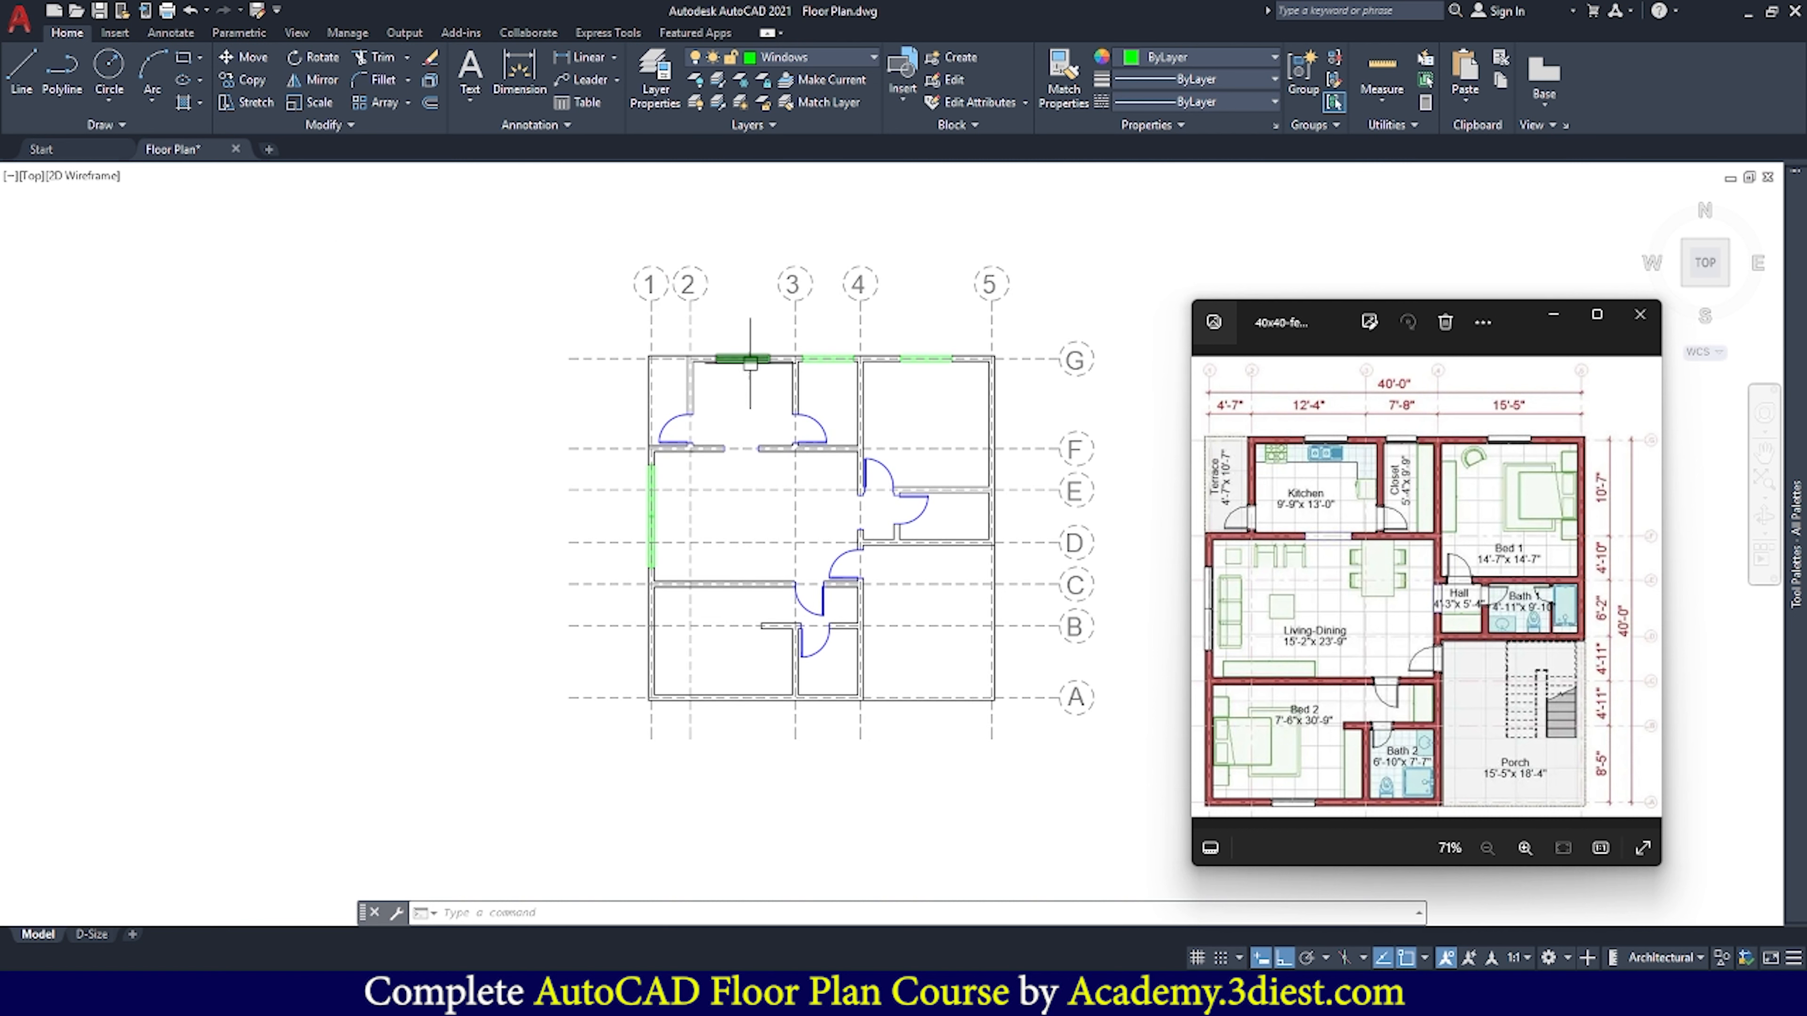
scroll(738, 360, up, 6)
click(740, 382)
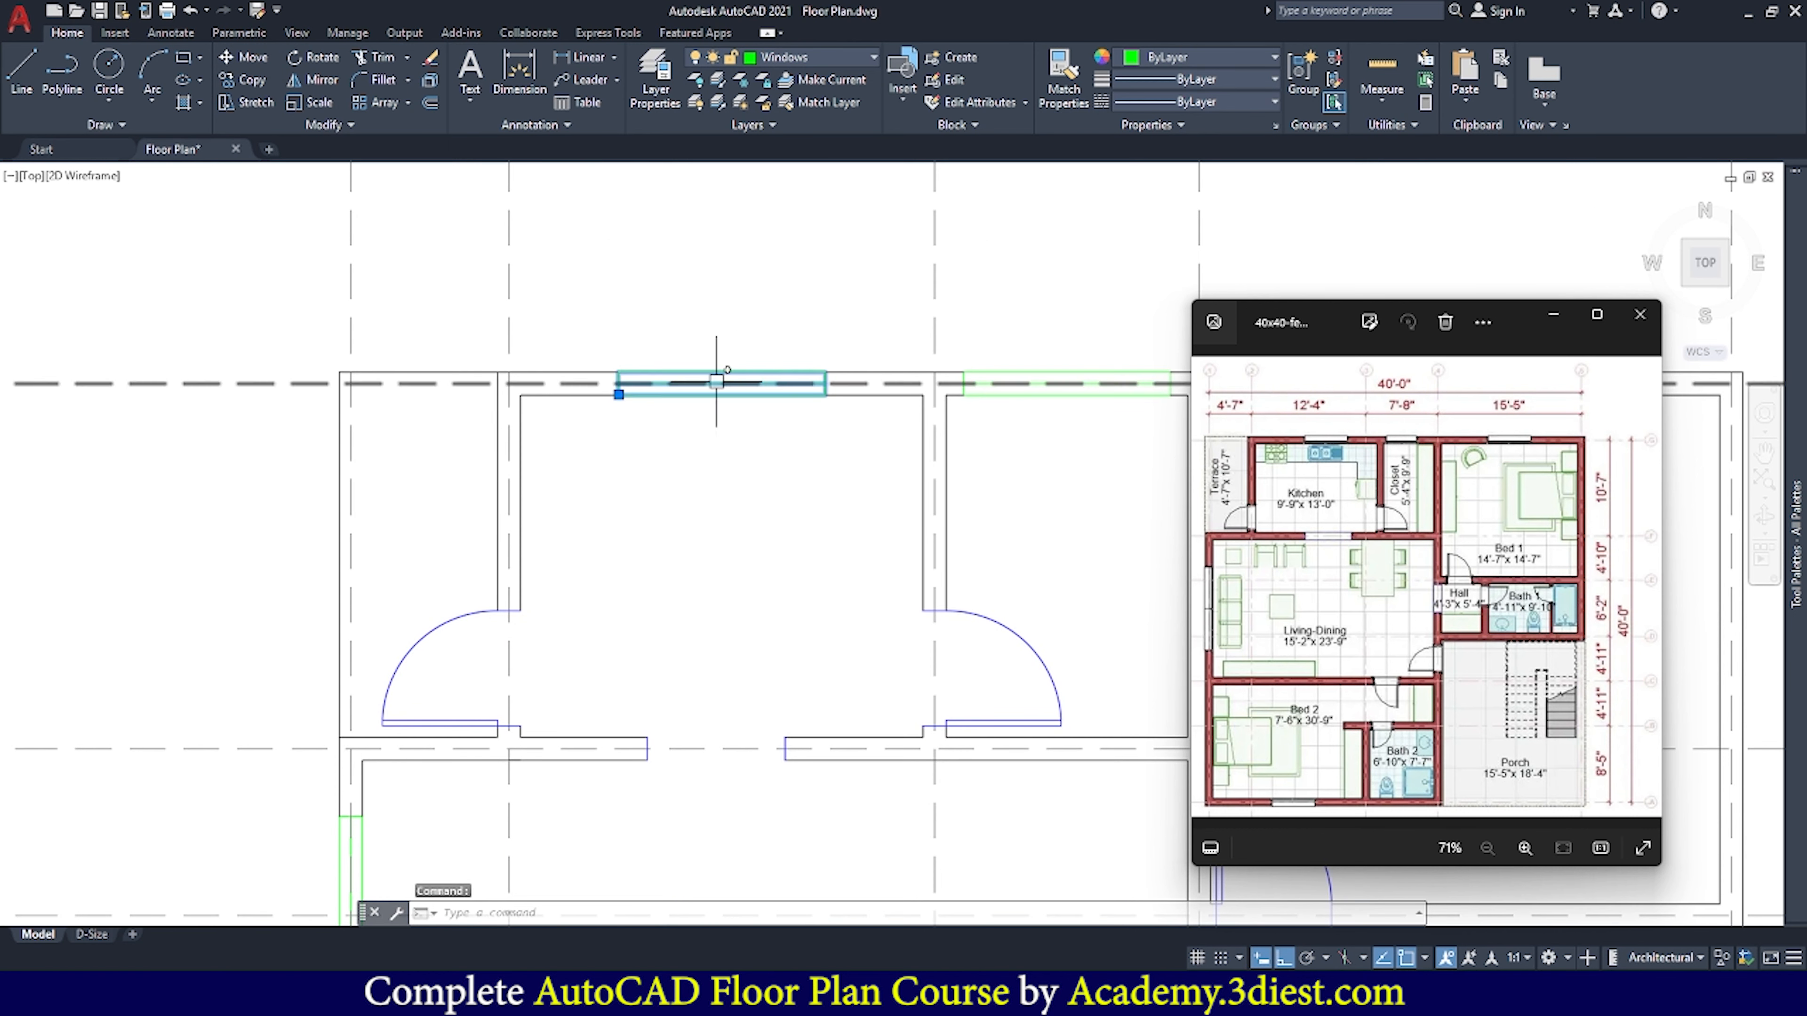
click(246, 80)
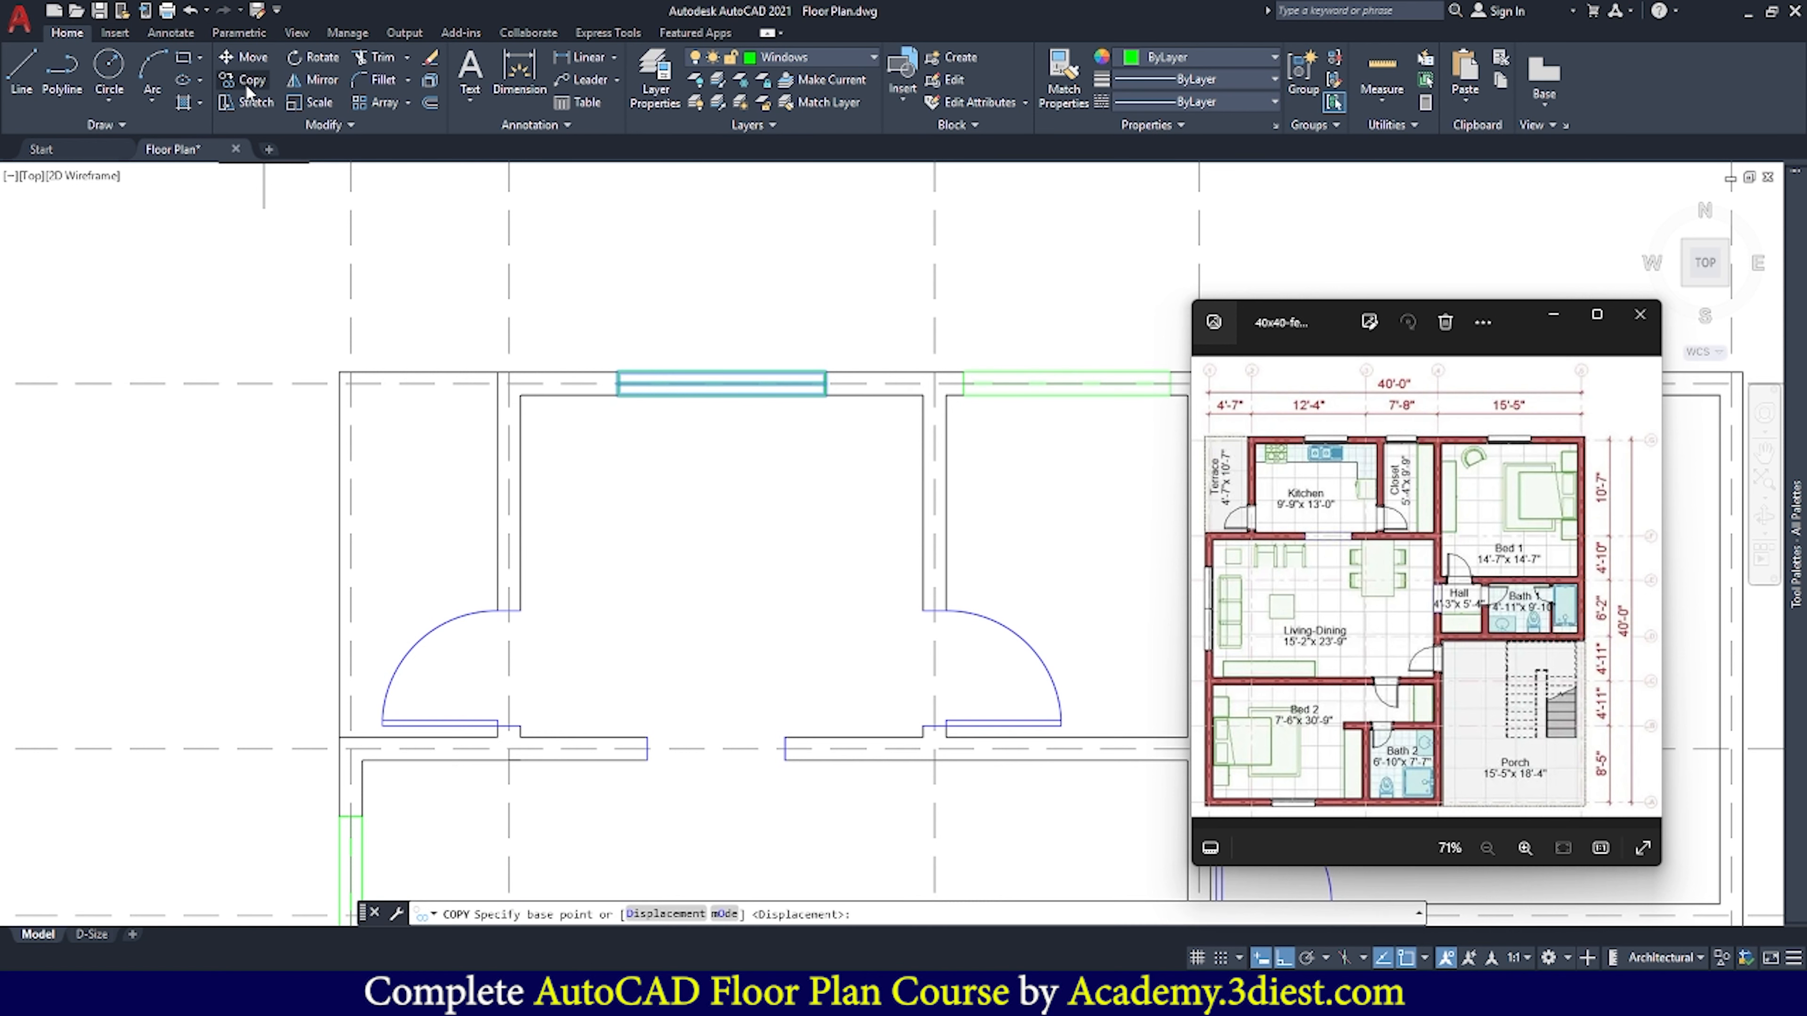
scroll(720, 397, up, 5)
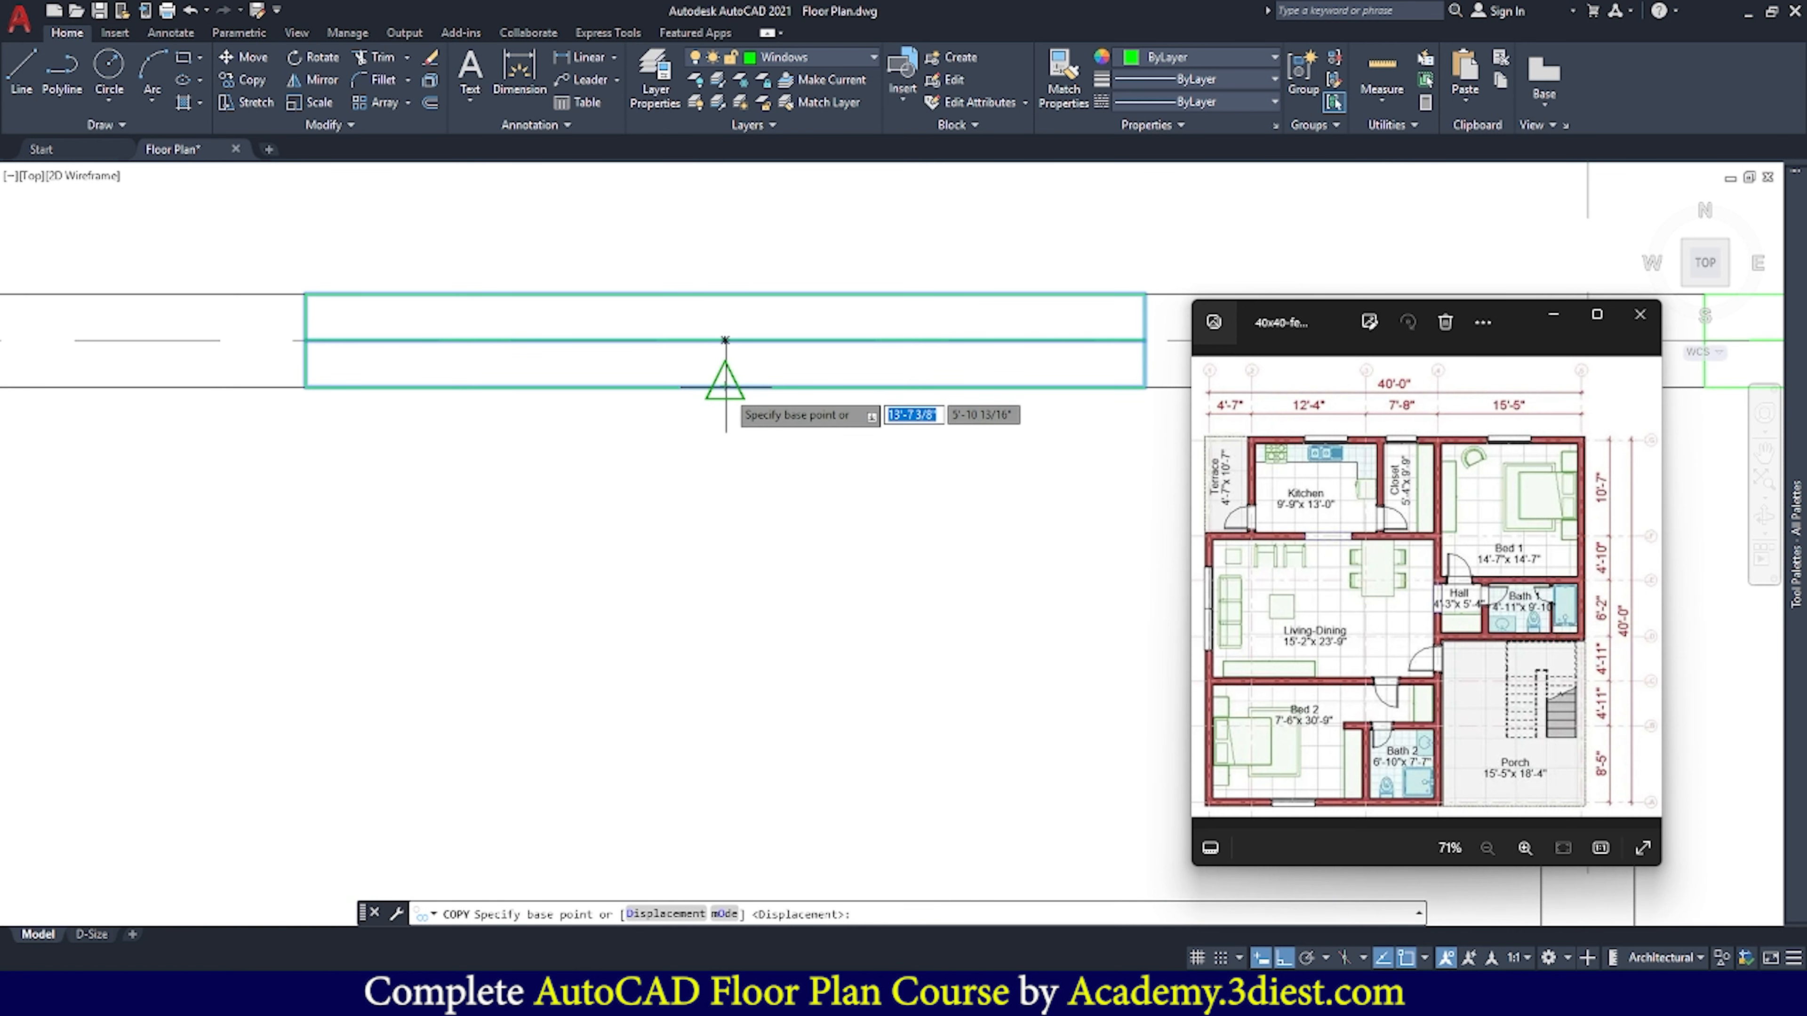
click(725, 385)
scroll(726, 377, down, 5)
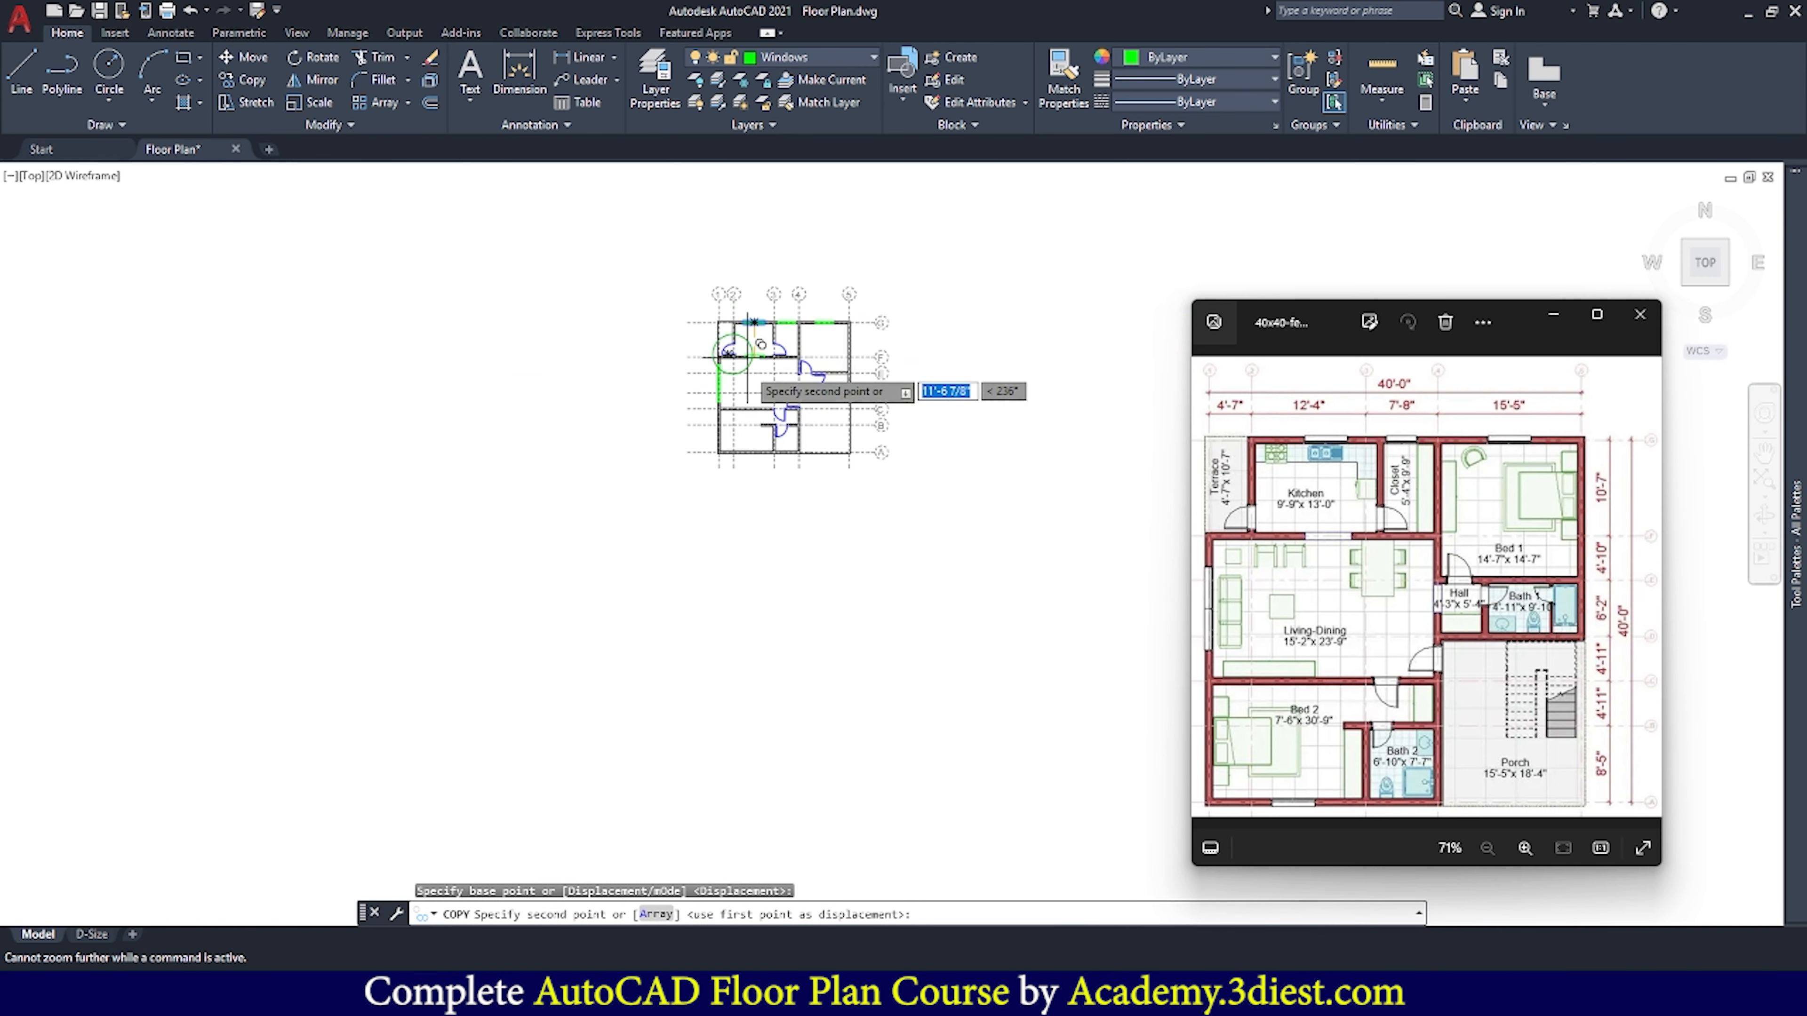
scroll(754, 439, up, 6)
scroll(735, 527, up, 5)
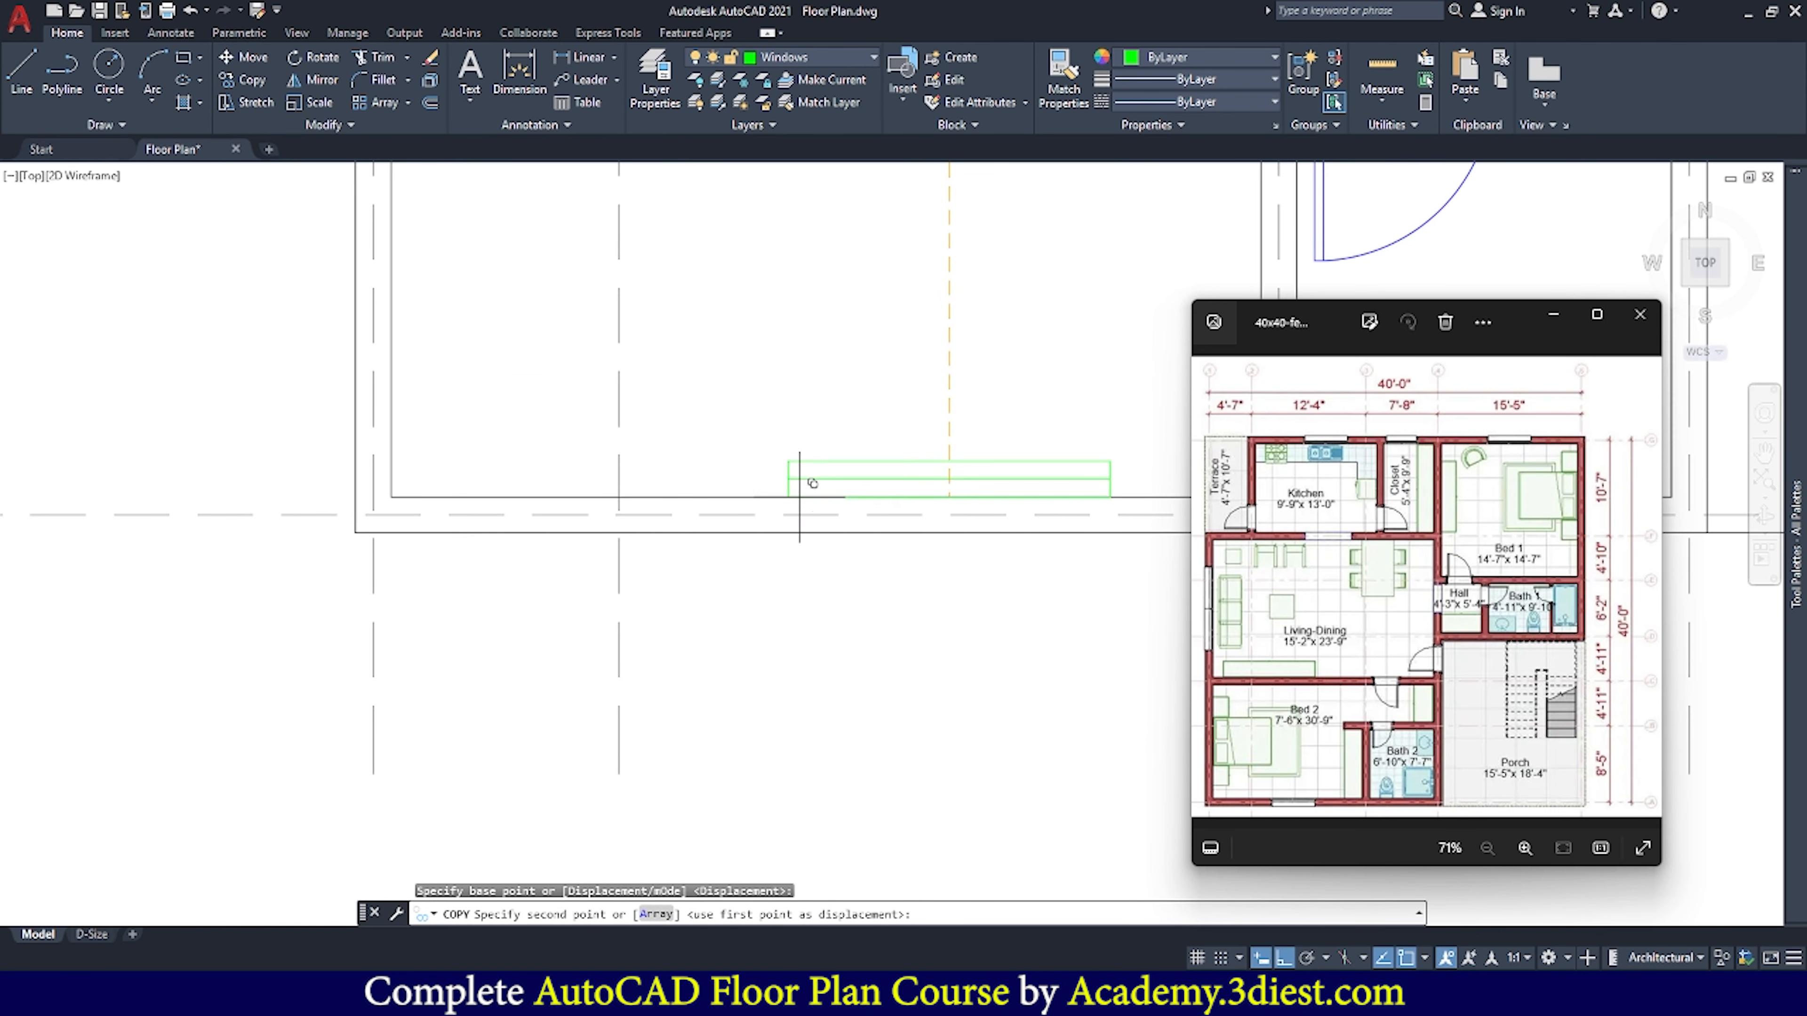
click(825, 495)
key(Escape)
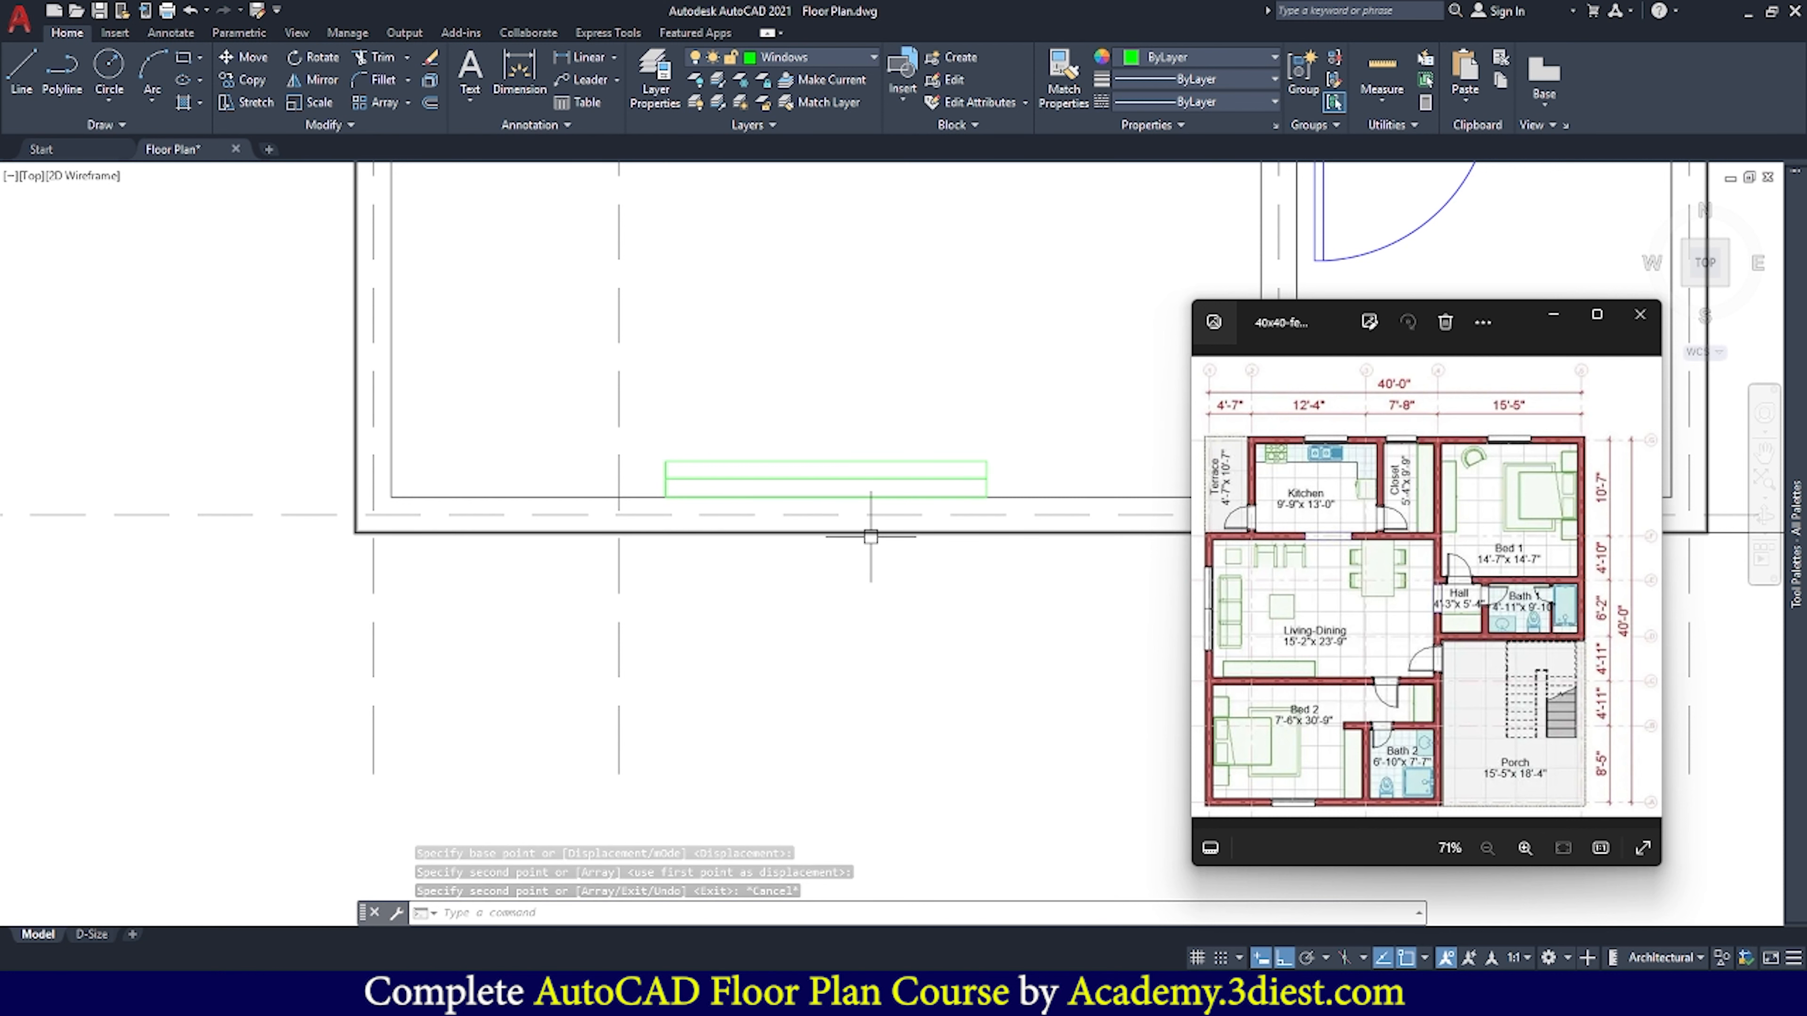
Move the Bed 2 window down by its upper-right corner so it sits within the lower wall's thickness
click(859, 461)
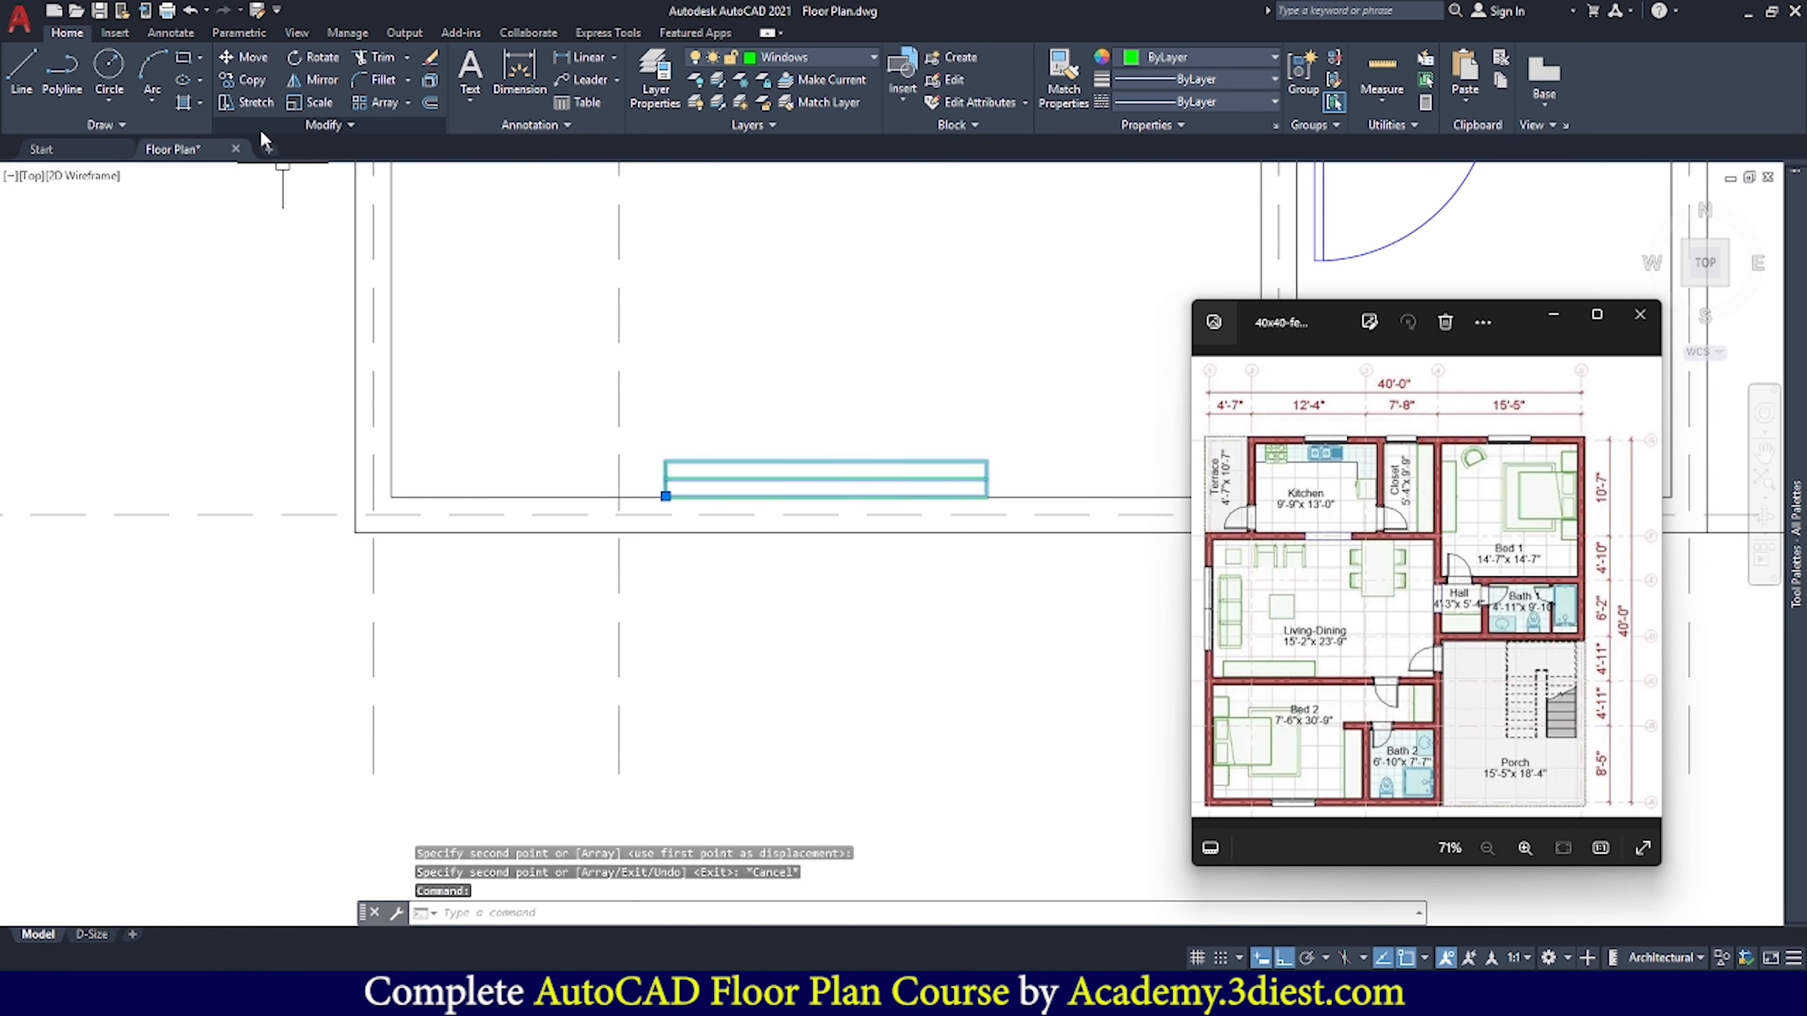
click(257, 65)
scroll(925, 513, up, 2)
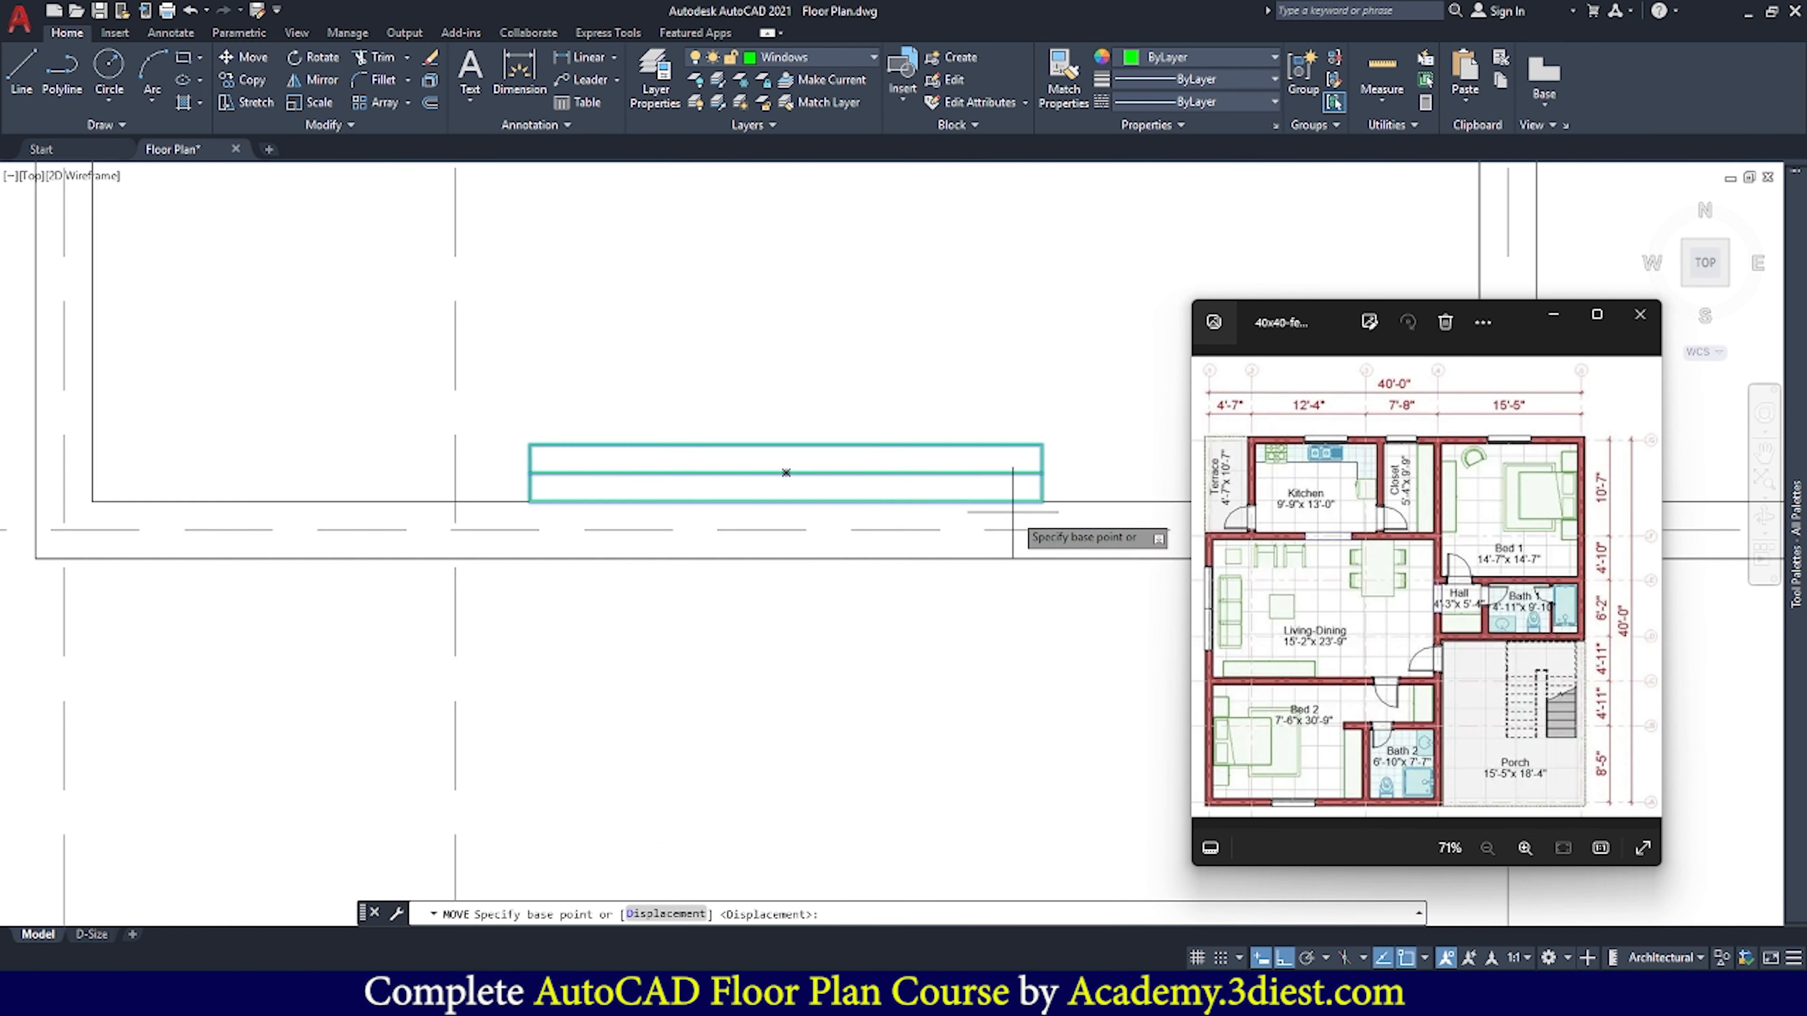
click(1041, 444)
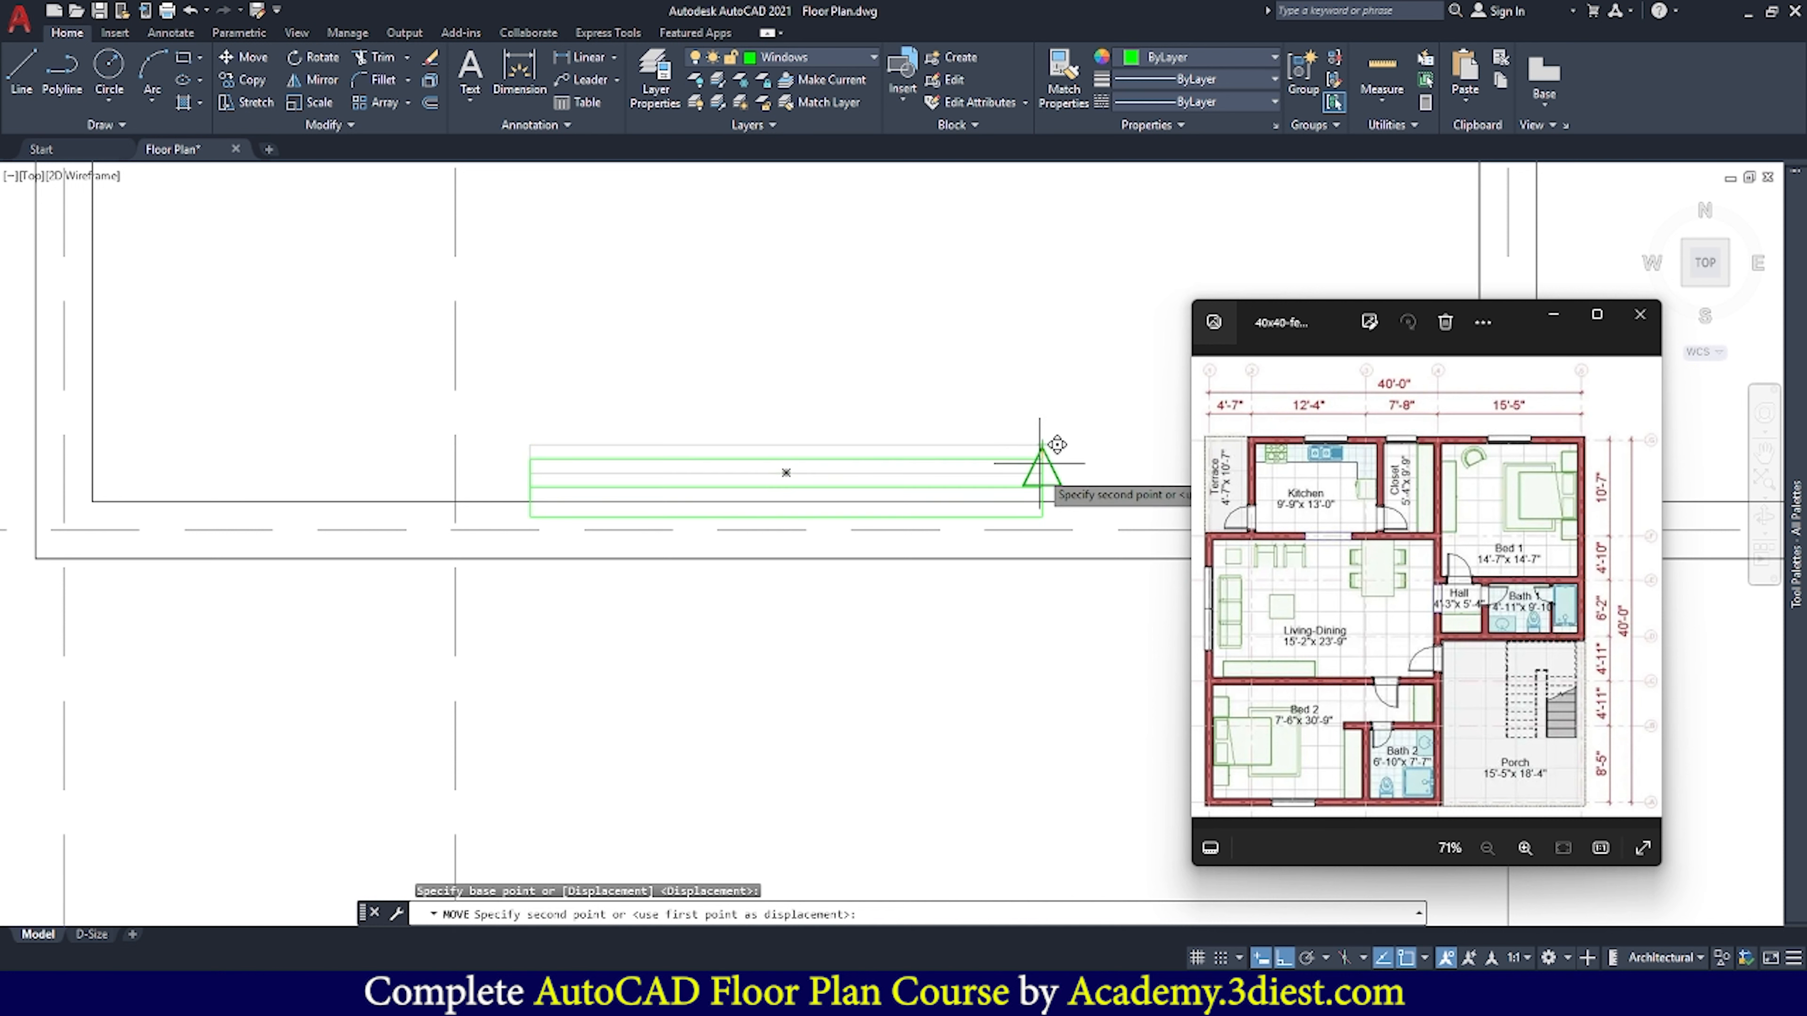
click(1040, 501)
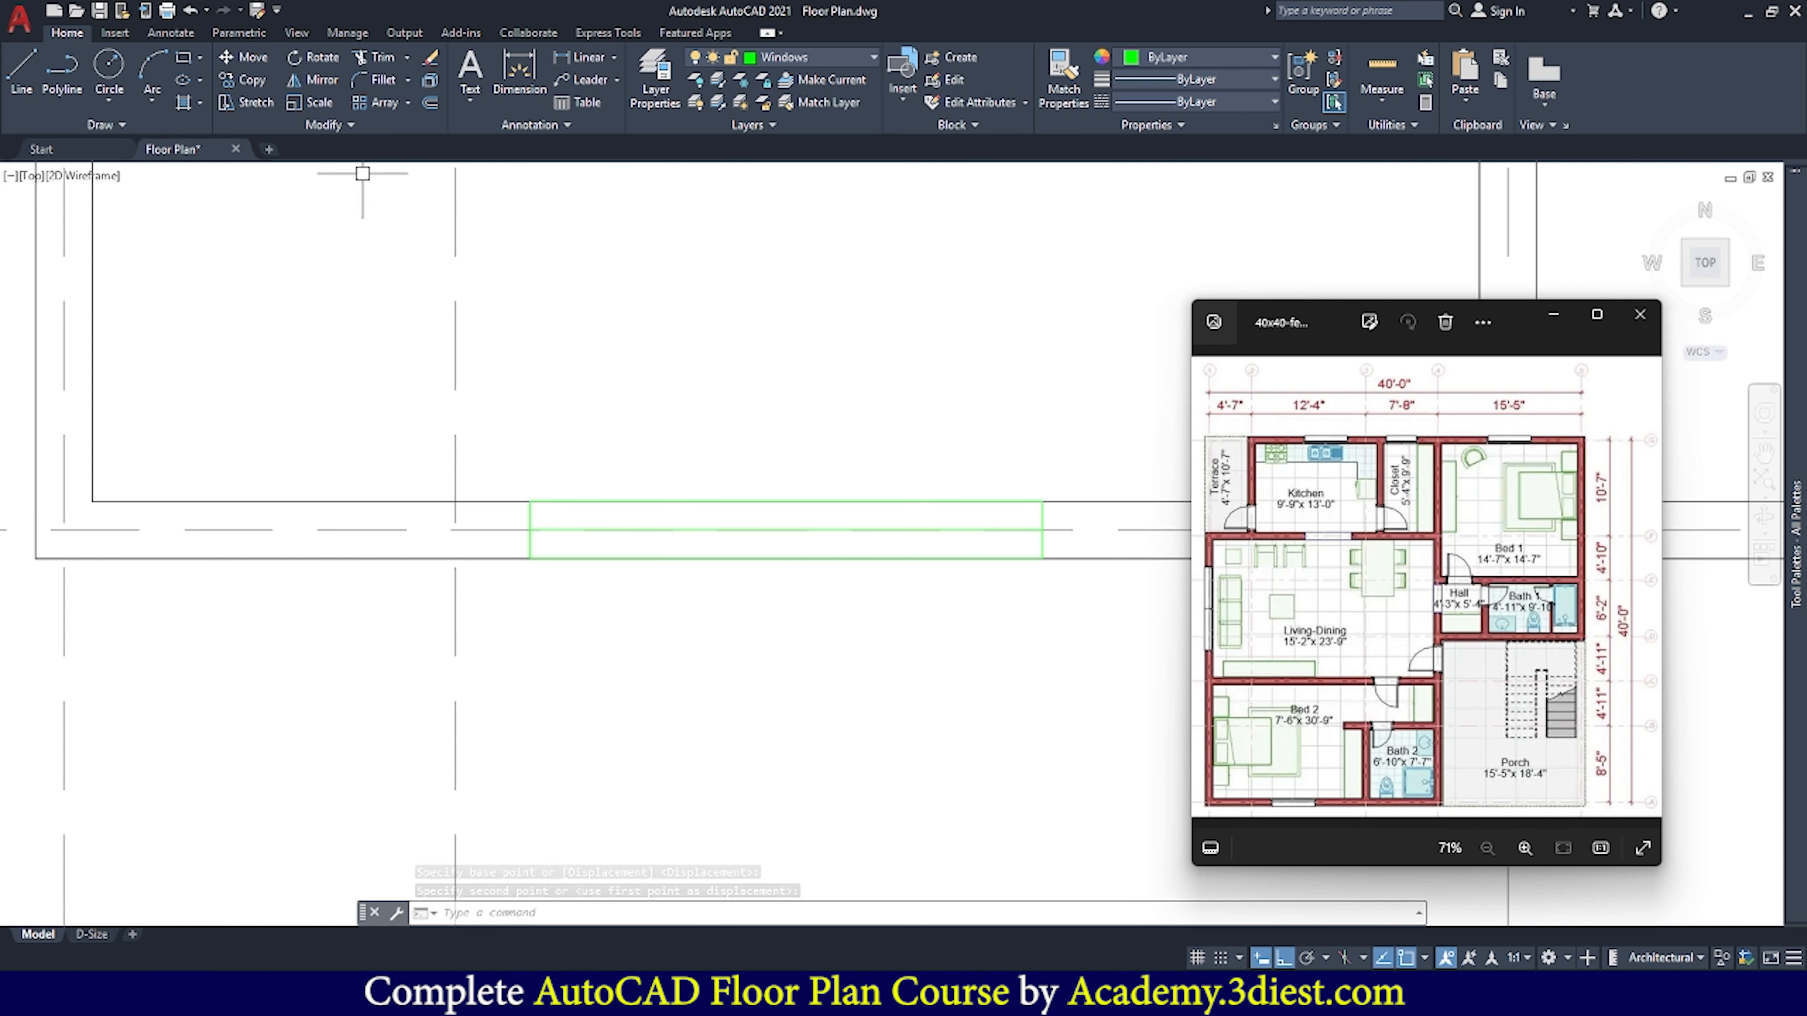
Send the Bed 2 window block in the lower wall to the back of the draw order
click(340, 127)
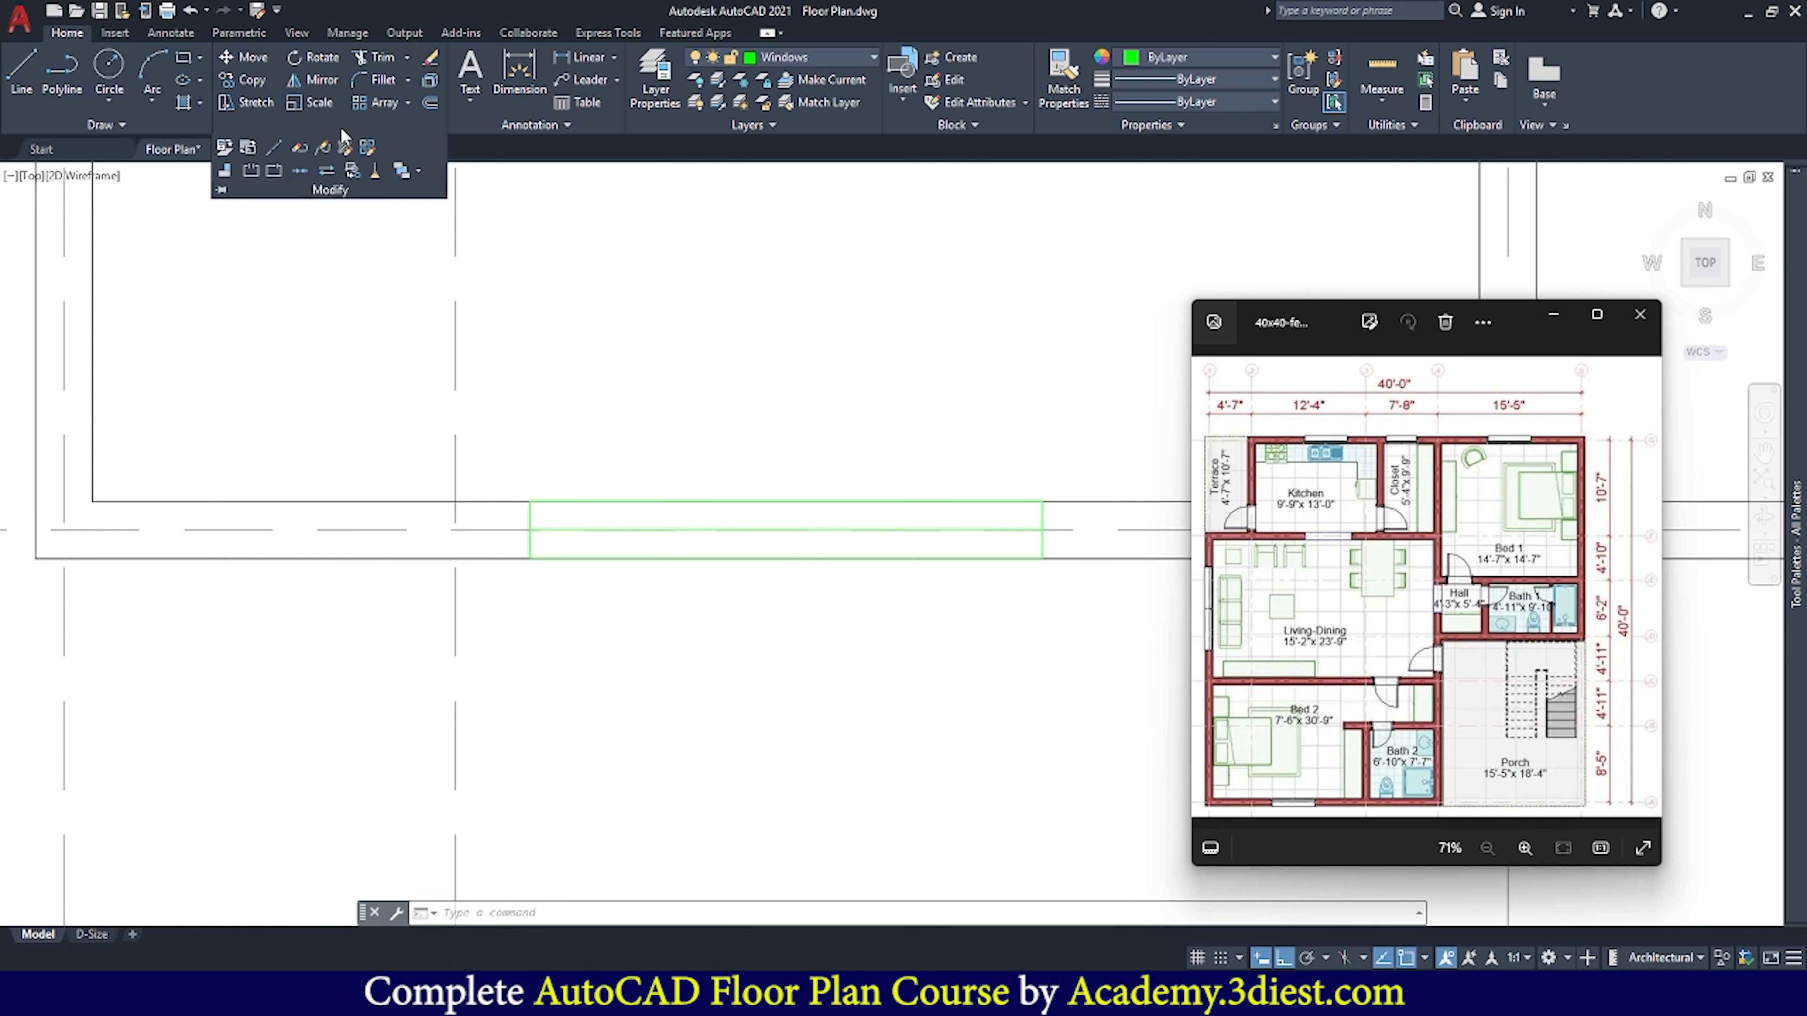
click(418, 170)
click(449, 235)
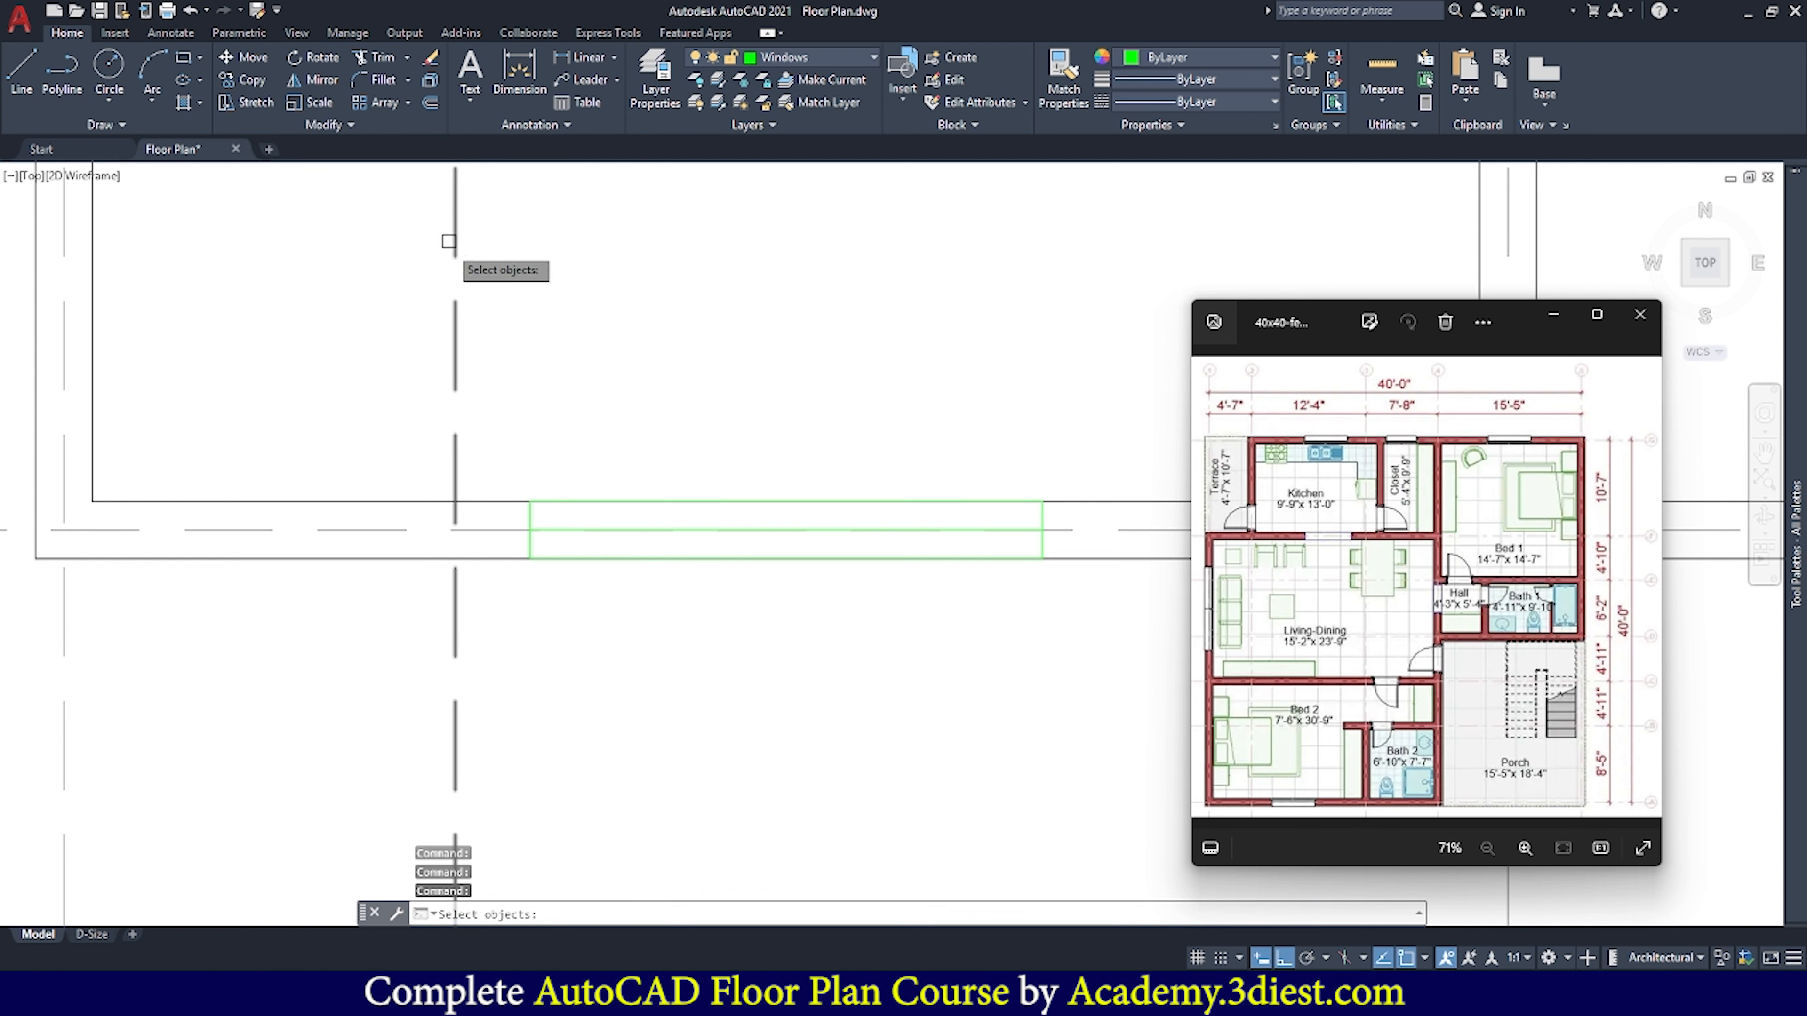
click(531, 515)
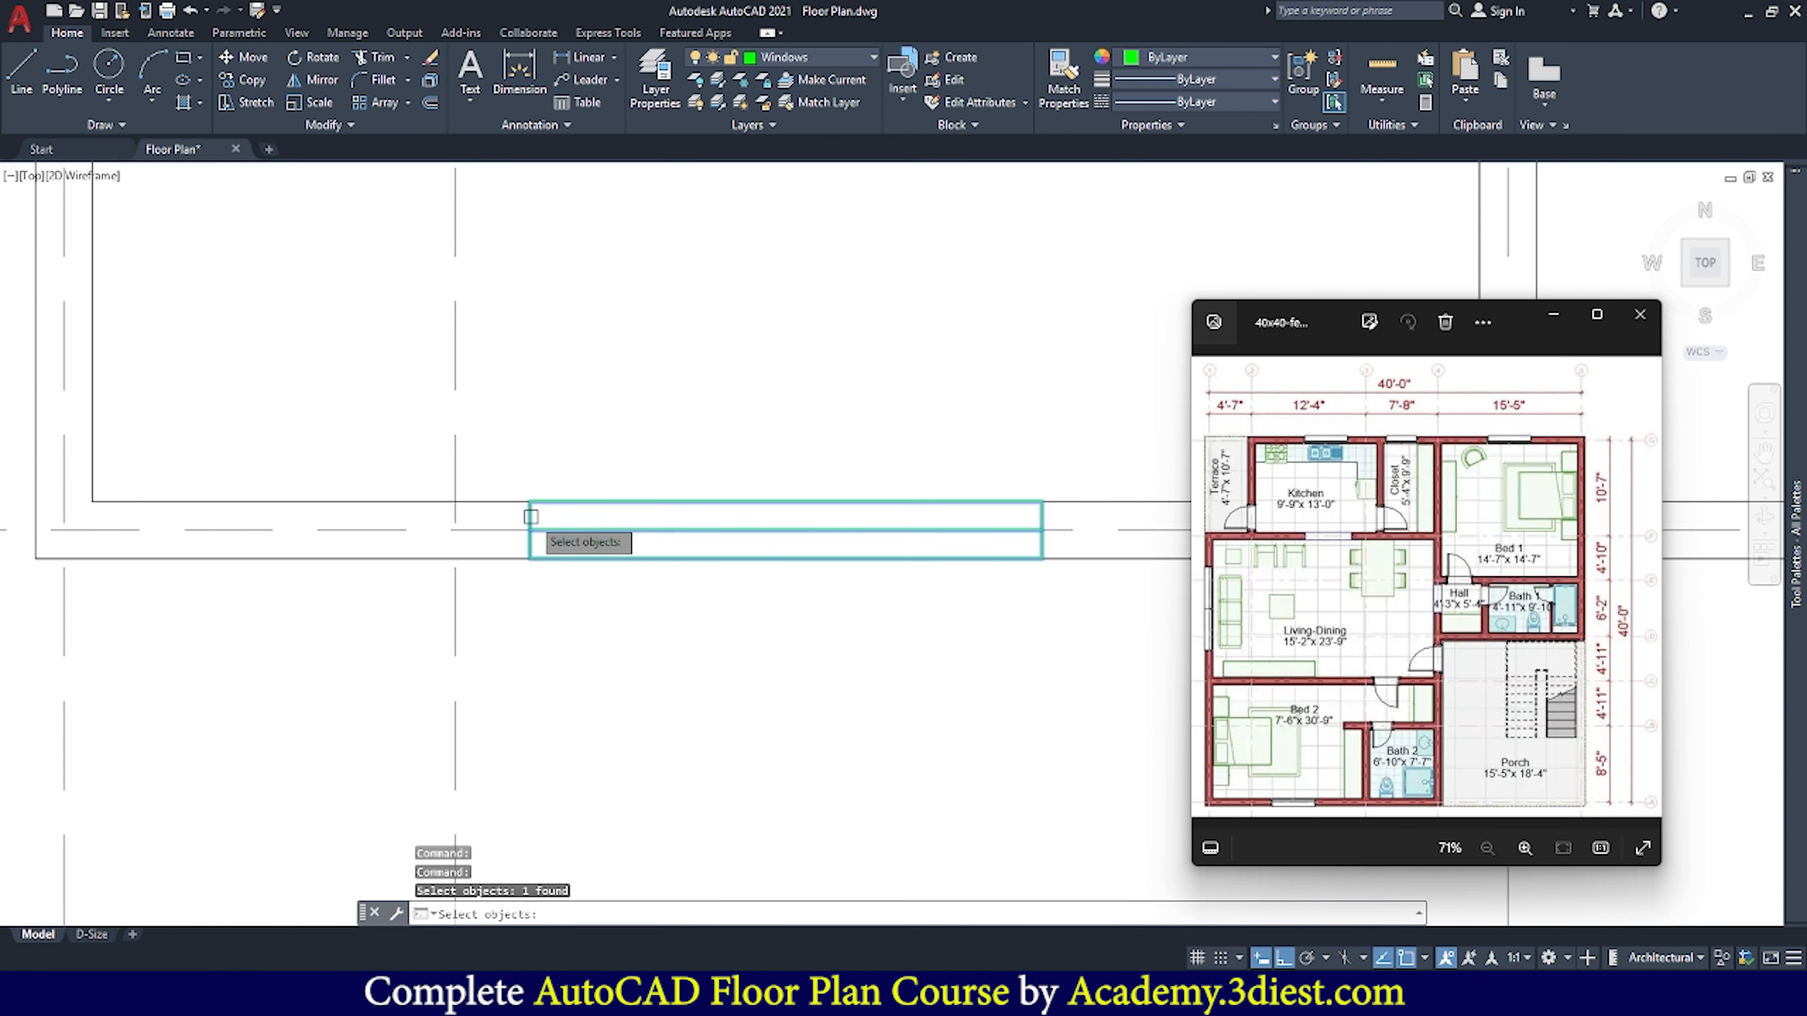
key(Return)
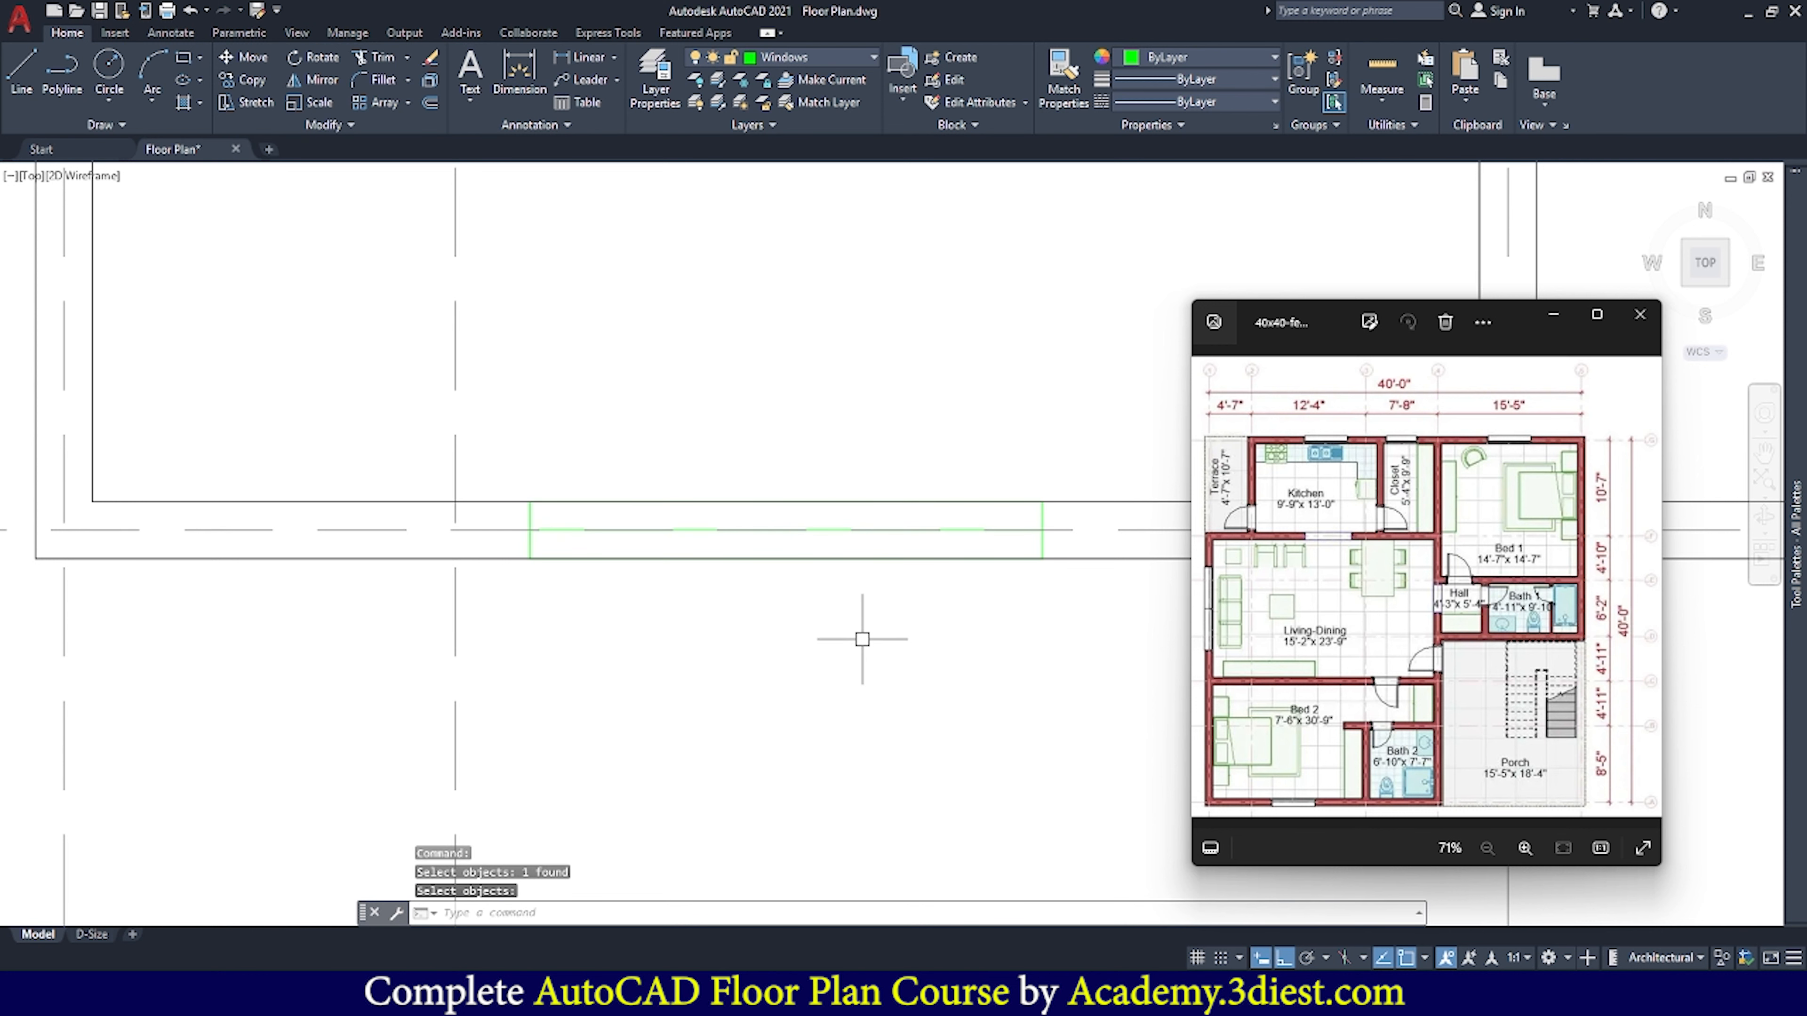
Trim the inner and outer wall lines that run along the Bed 2 window
click(375, 62)
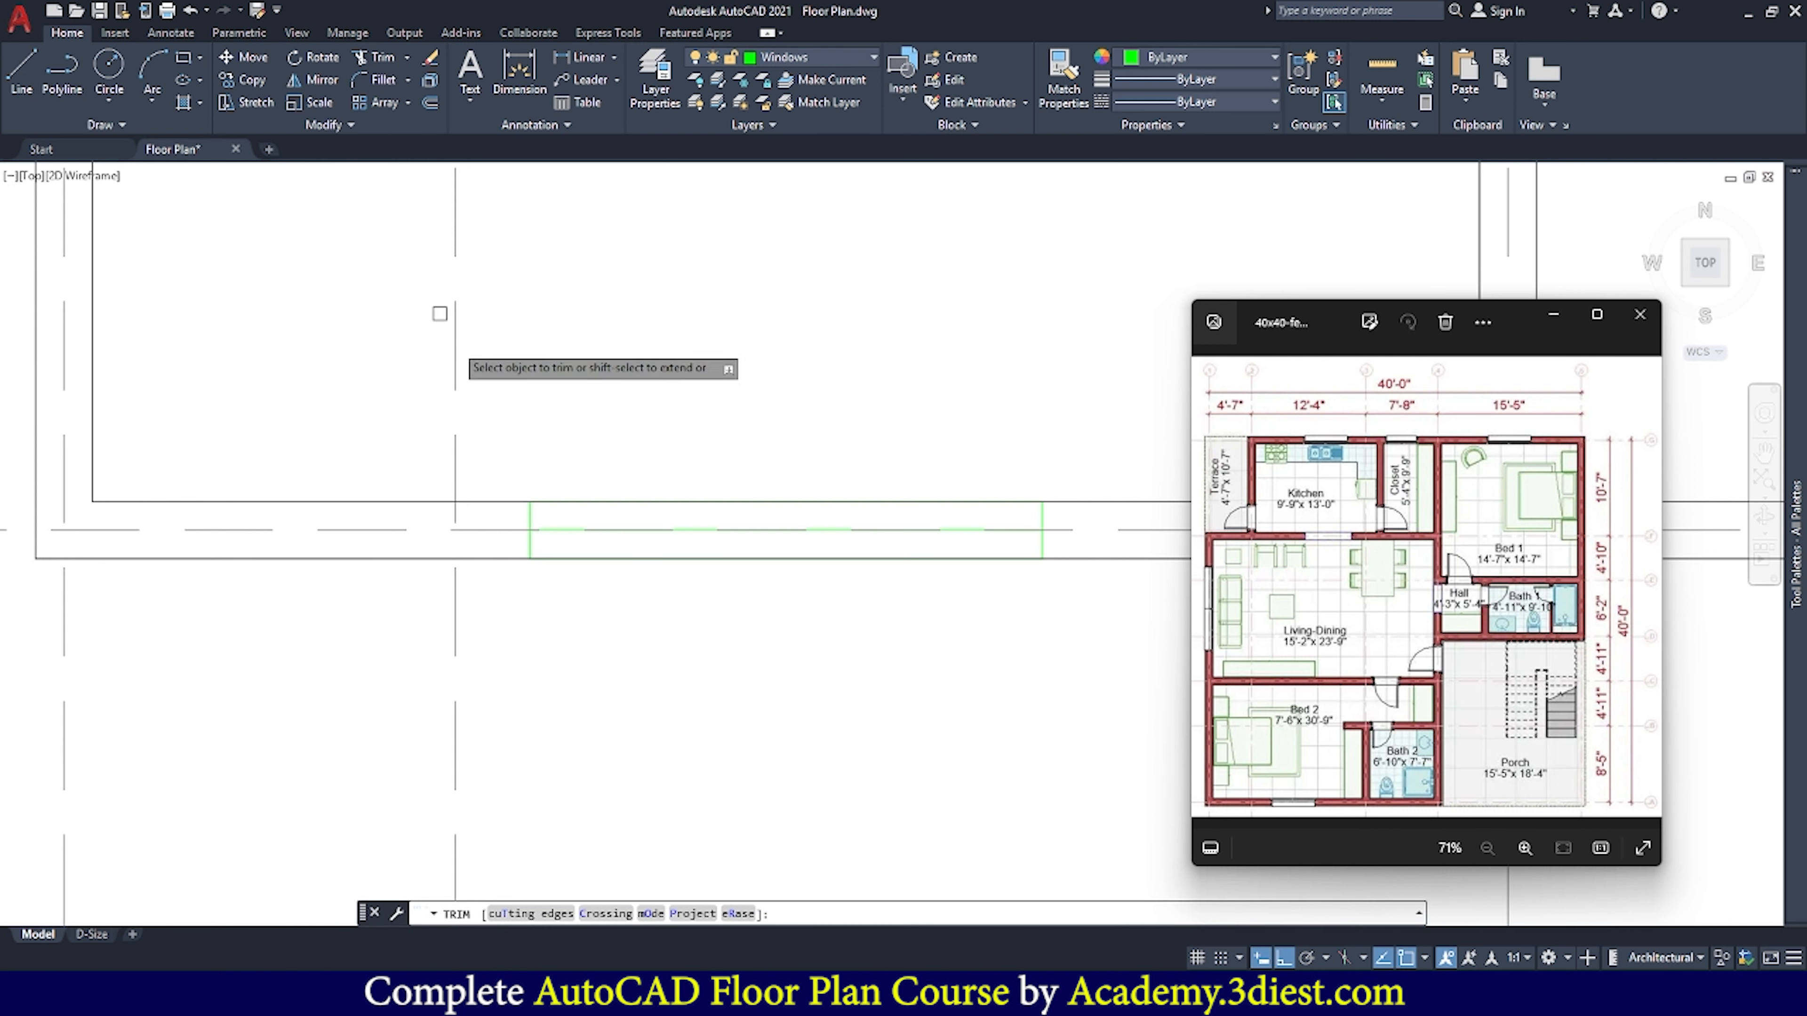
click(652, 502)
click(692, 558)
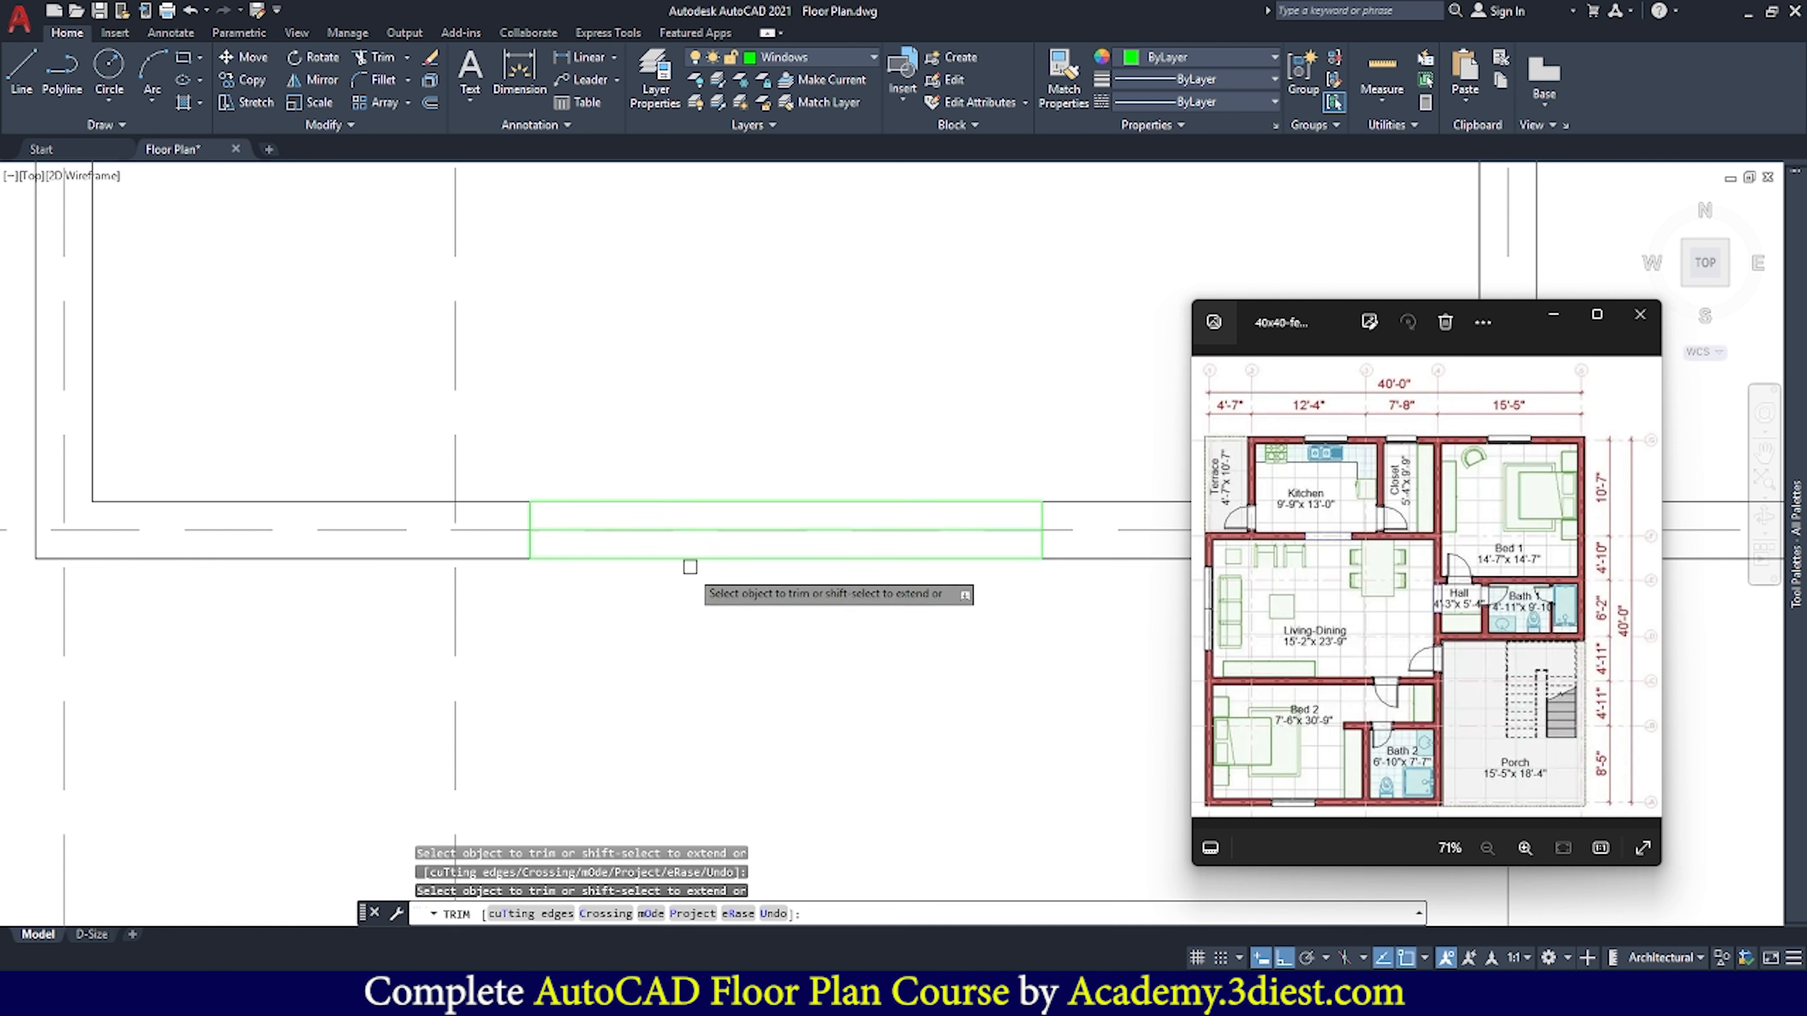
key(Return)
scroll(547, 506, down, 10)
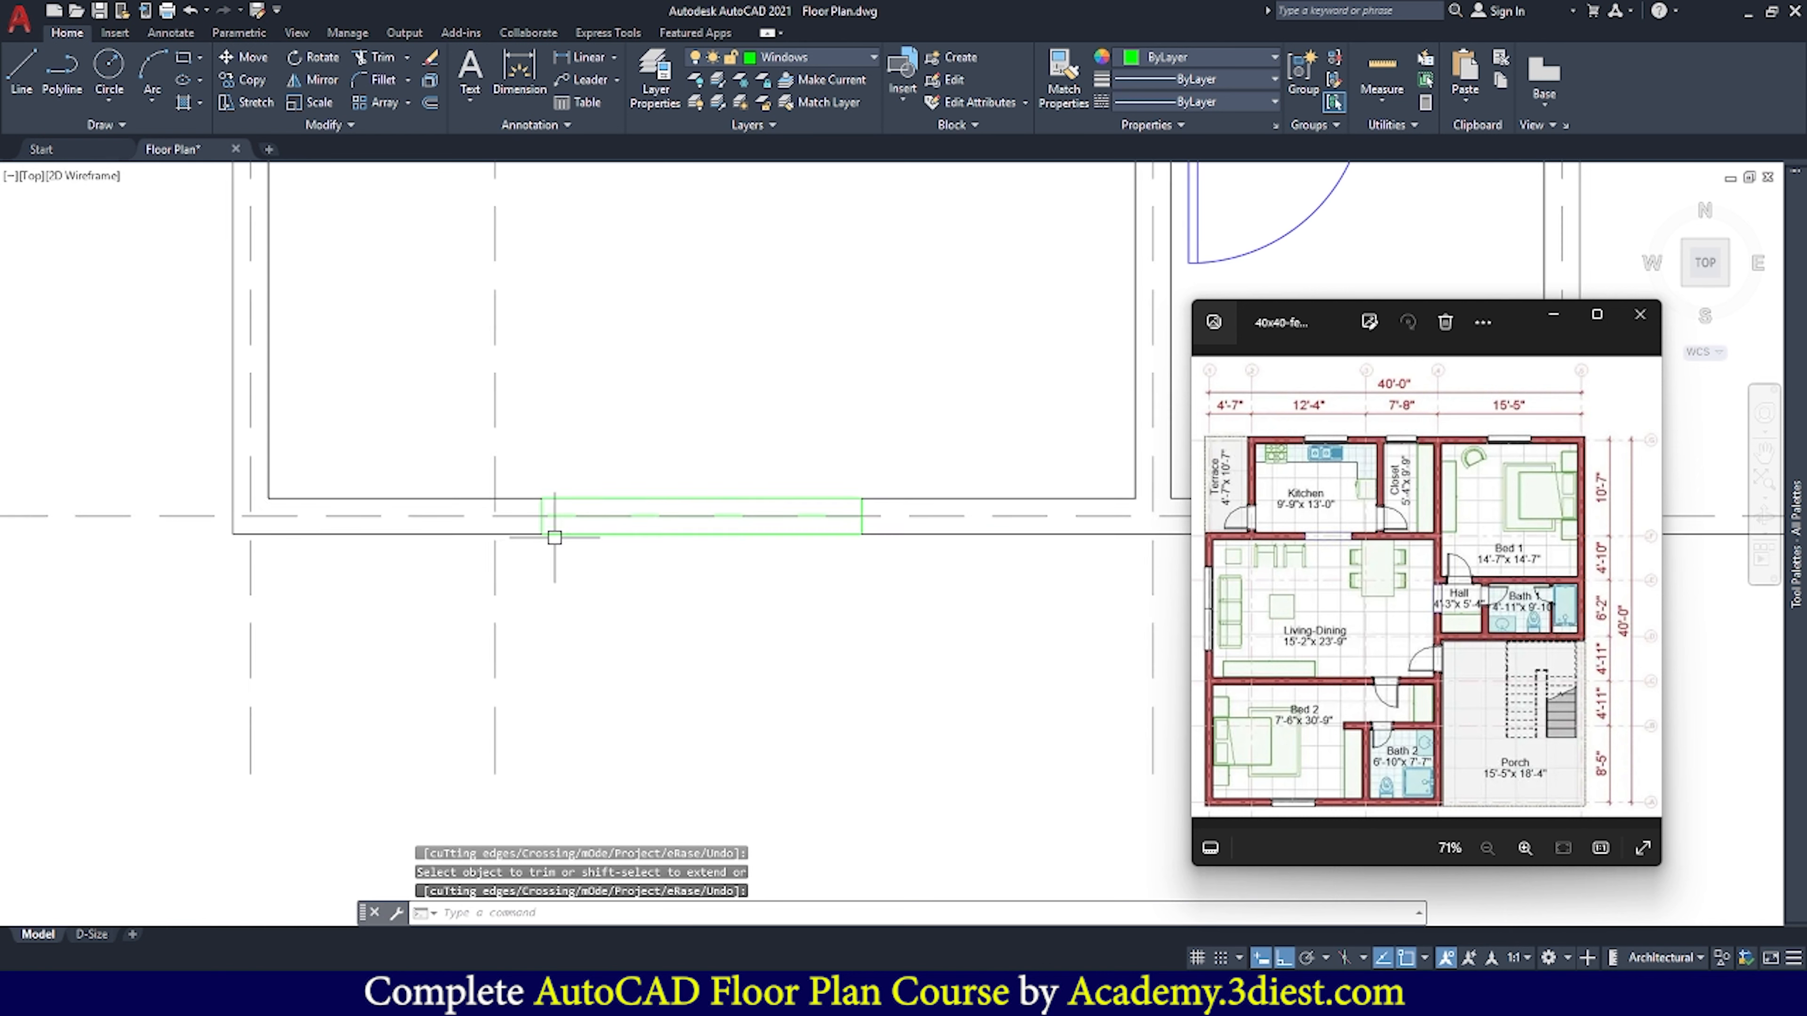
scroll(544, 481, up, 2)
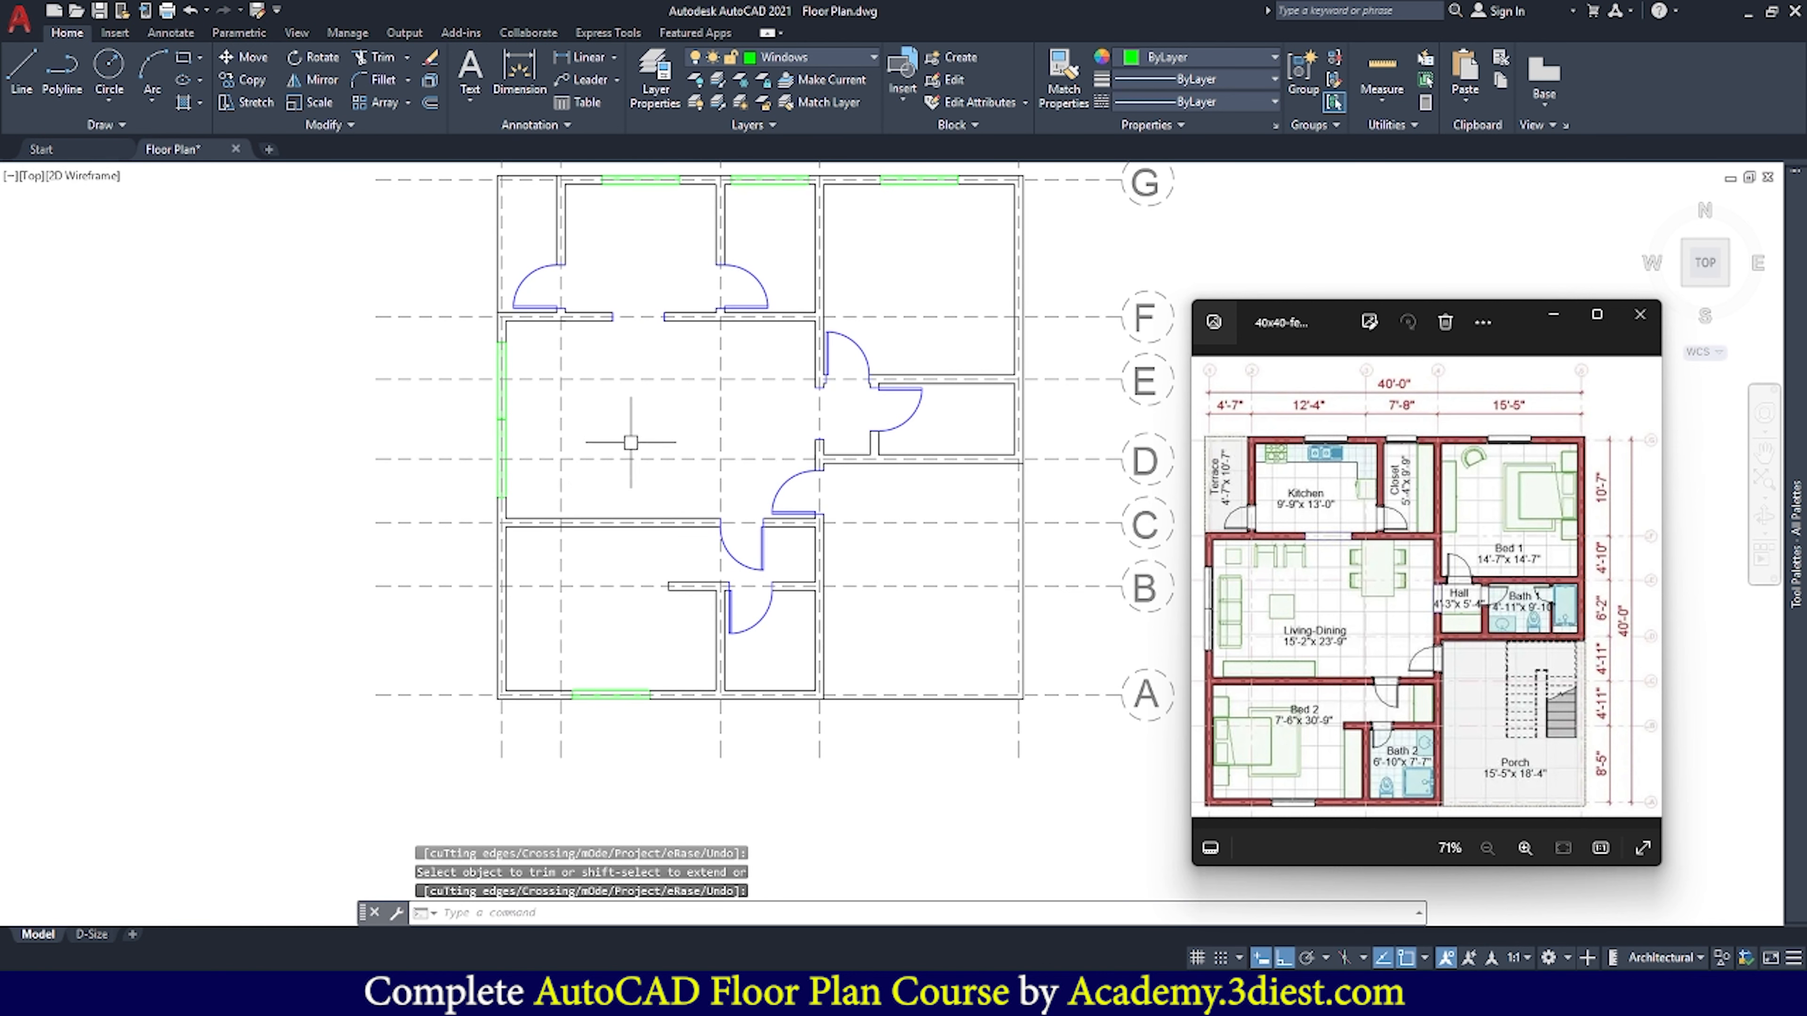
scroll(646, 442, down, 2)
middle_drag(658, 404, 599, 451)
scroll(649, 386, up, 2)
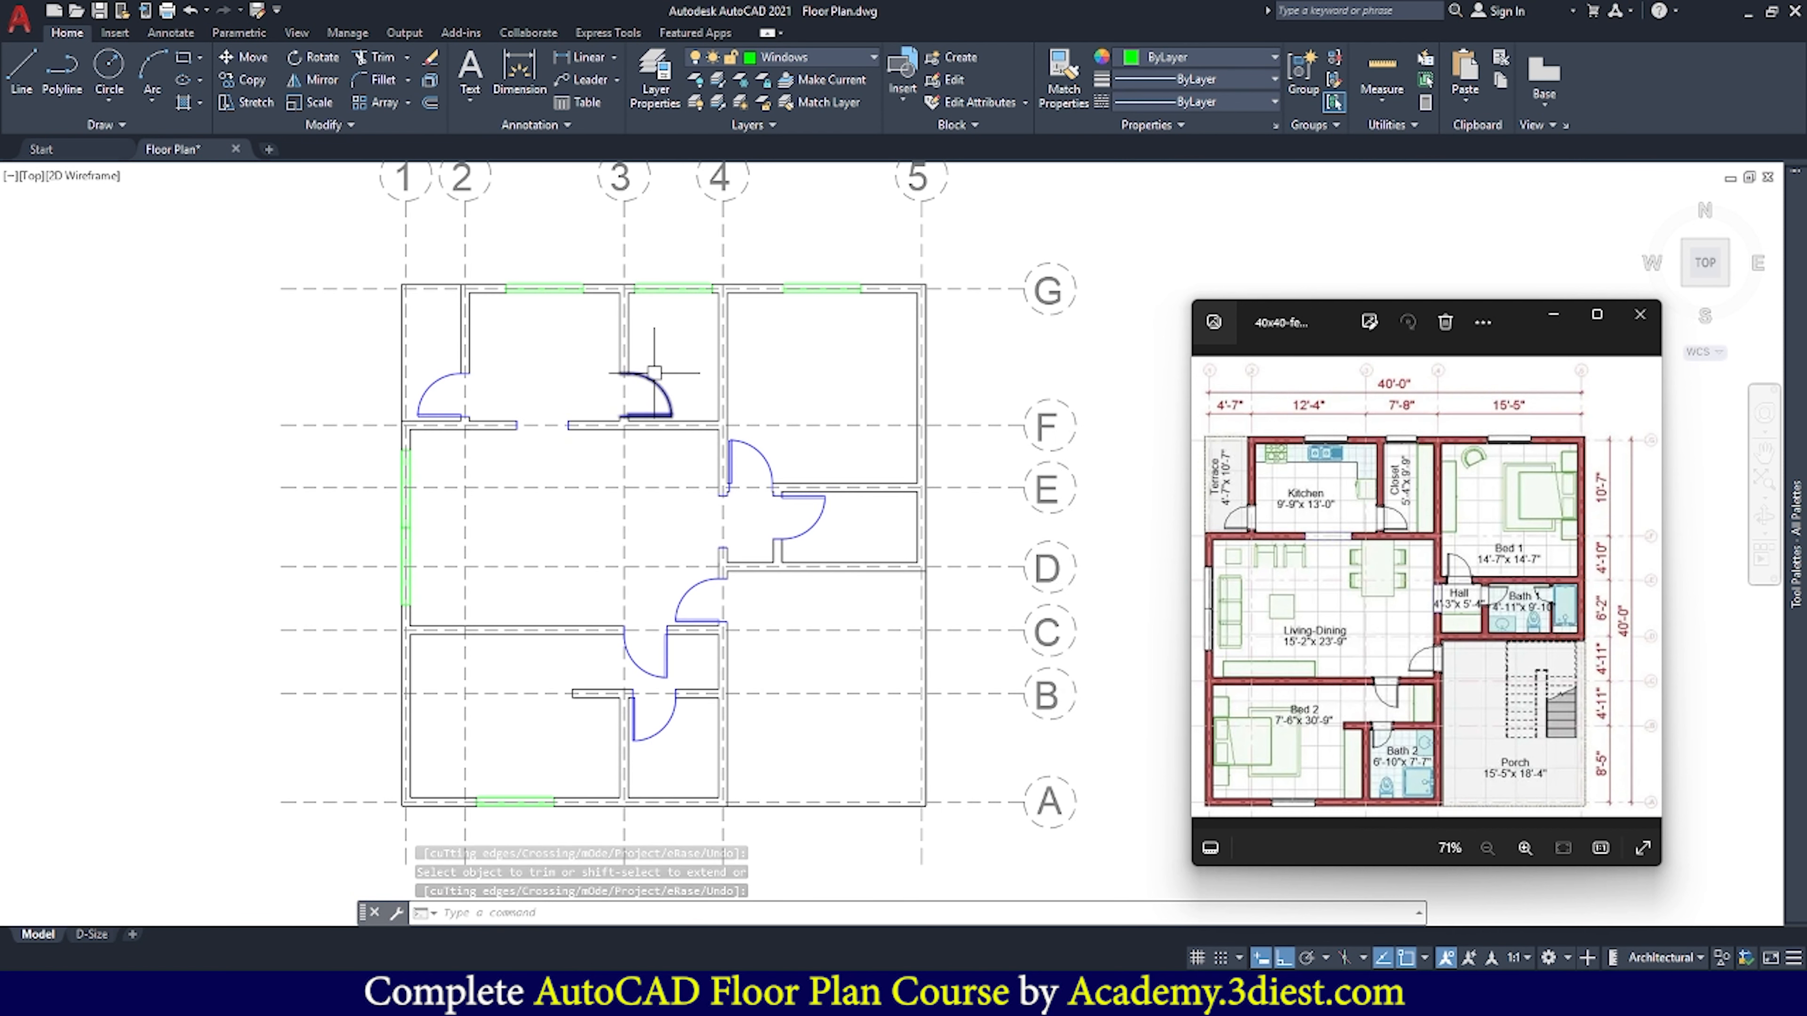
middle_drag(654, 372, 616, 403)
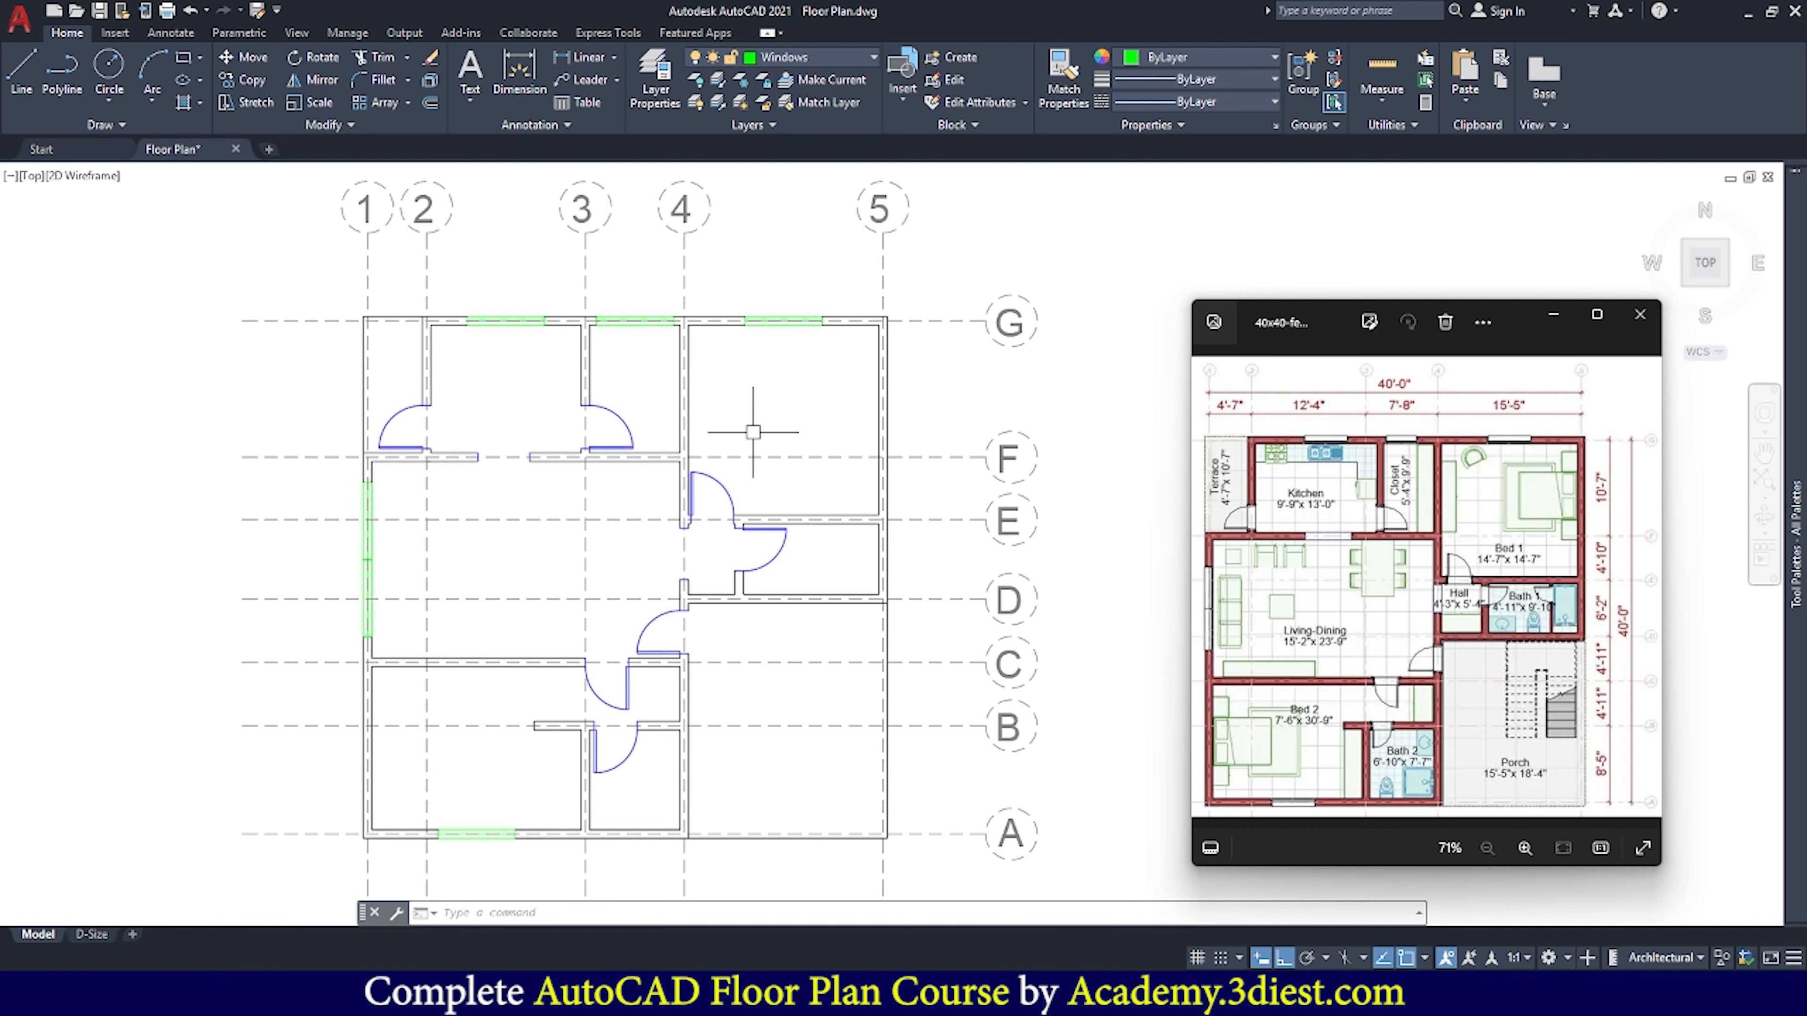
Set the diameter of the five circles around grid labels 1 to 5 above the plan to 1'-6"
key(ctrl+1)
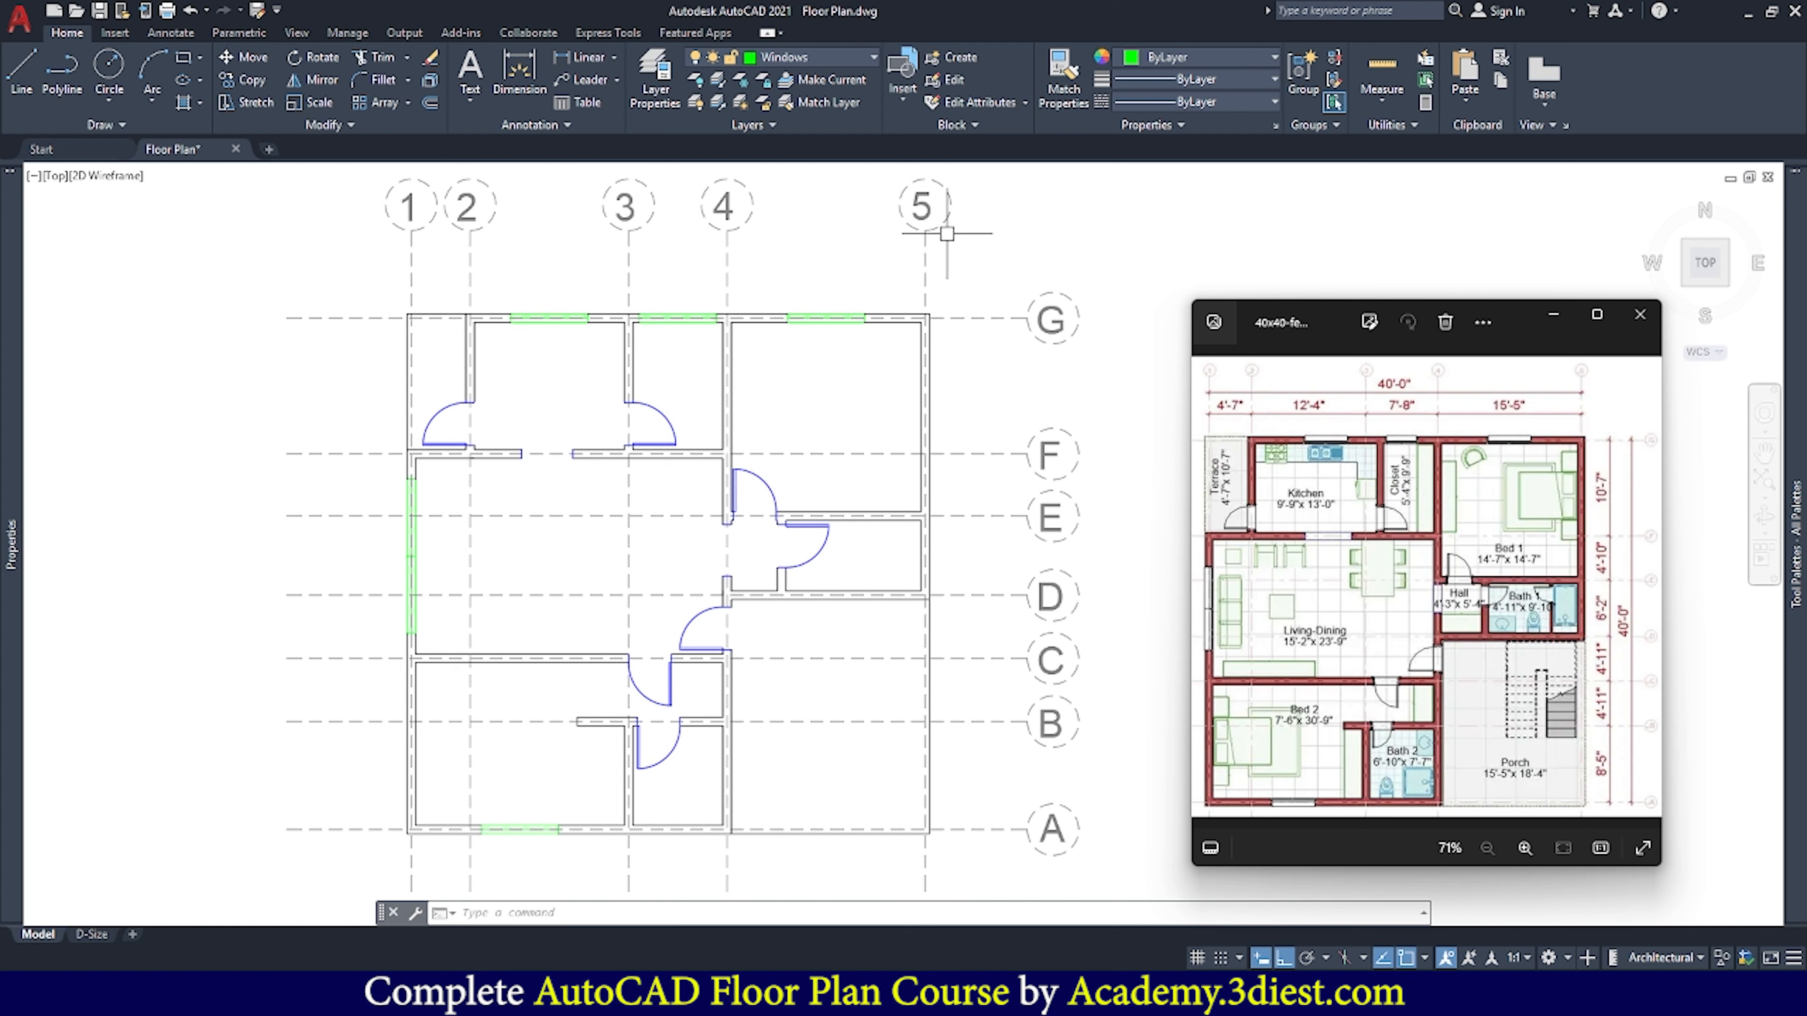
scroll(809, 291, down, 5)
scroll(770, 267, up, 5)
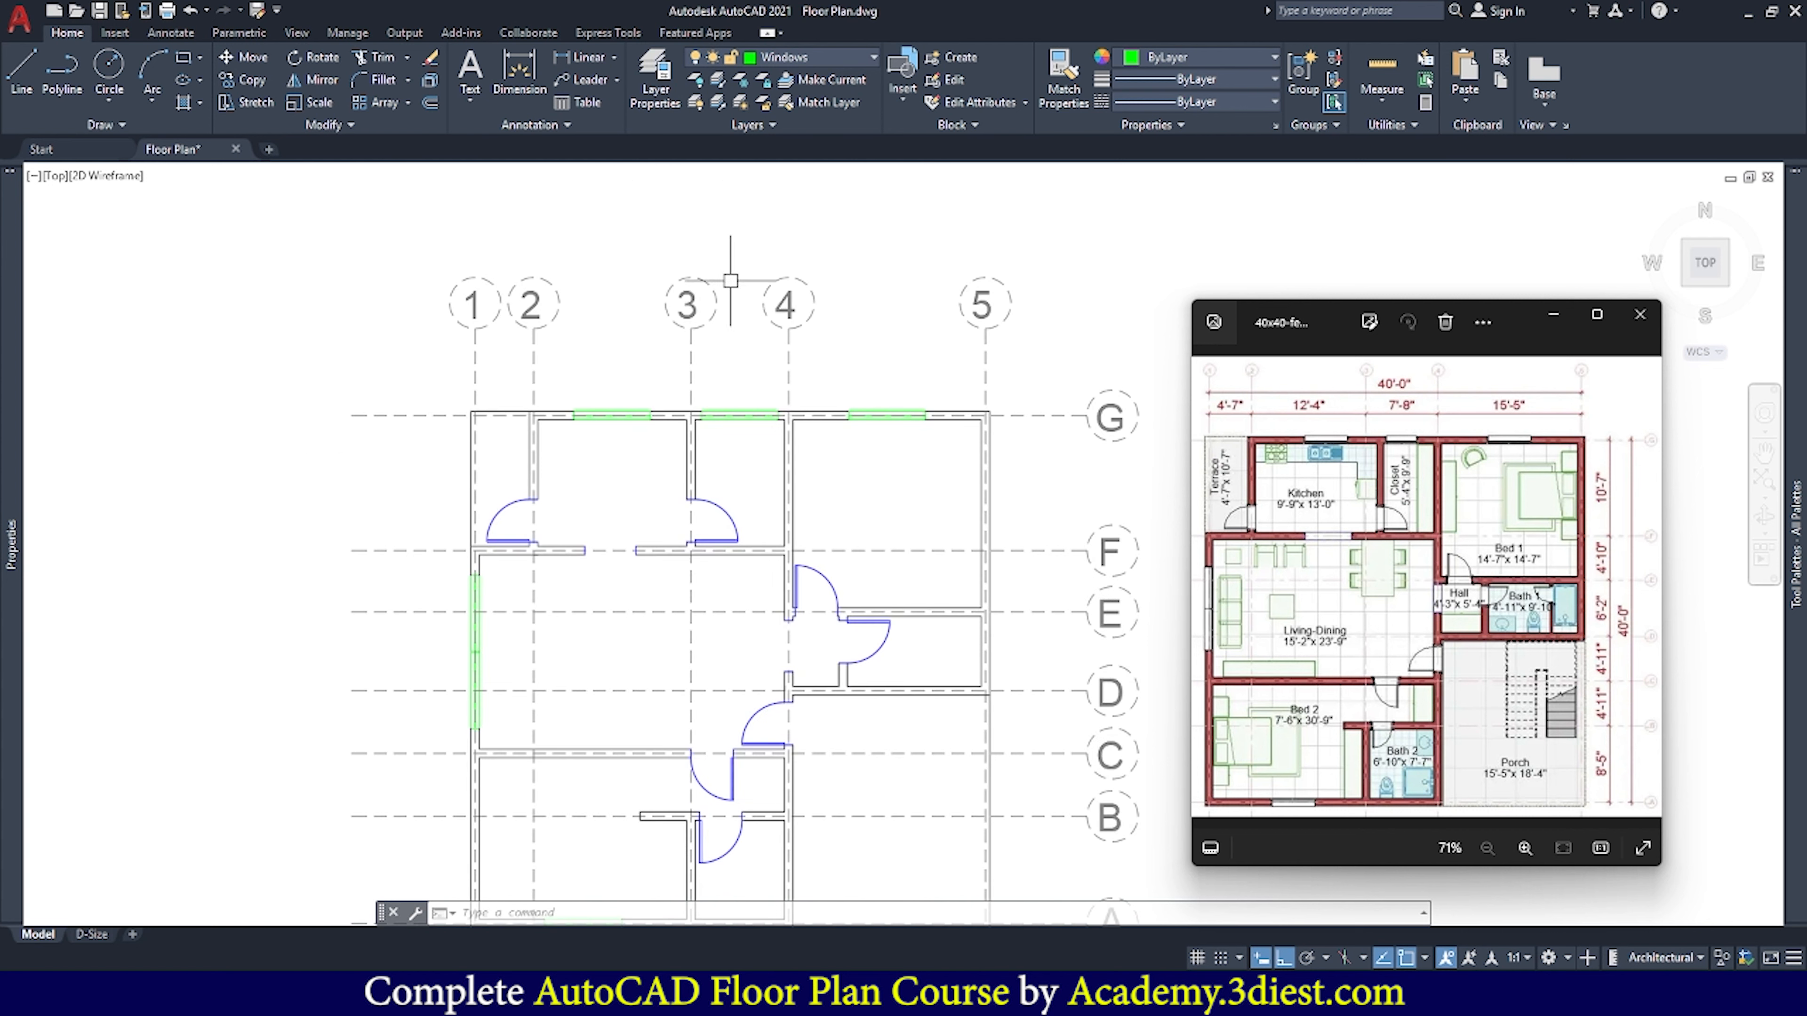
click(393, 246)
click(418, 249)
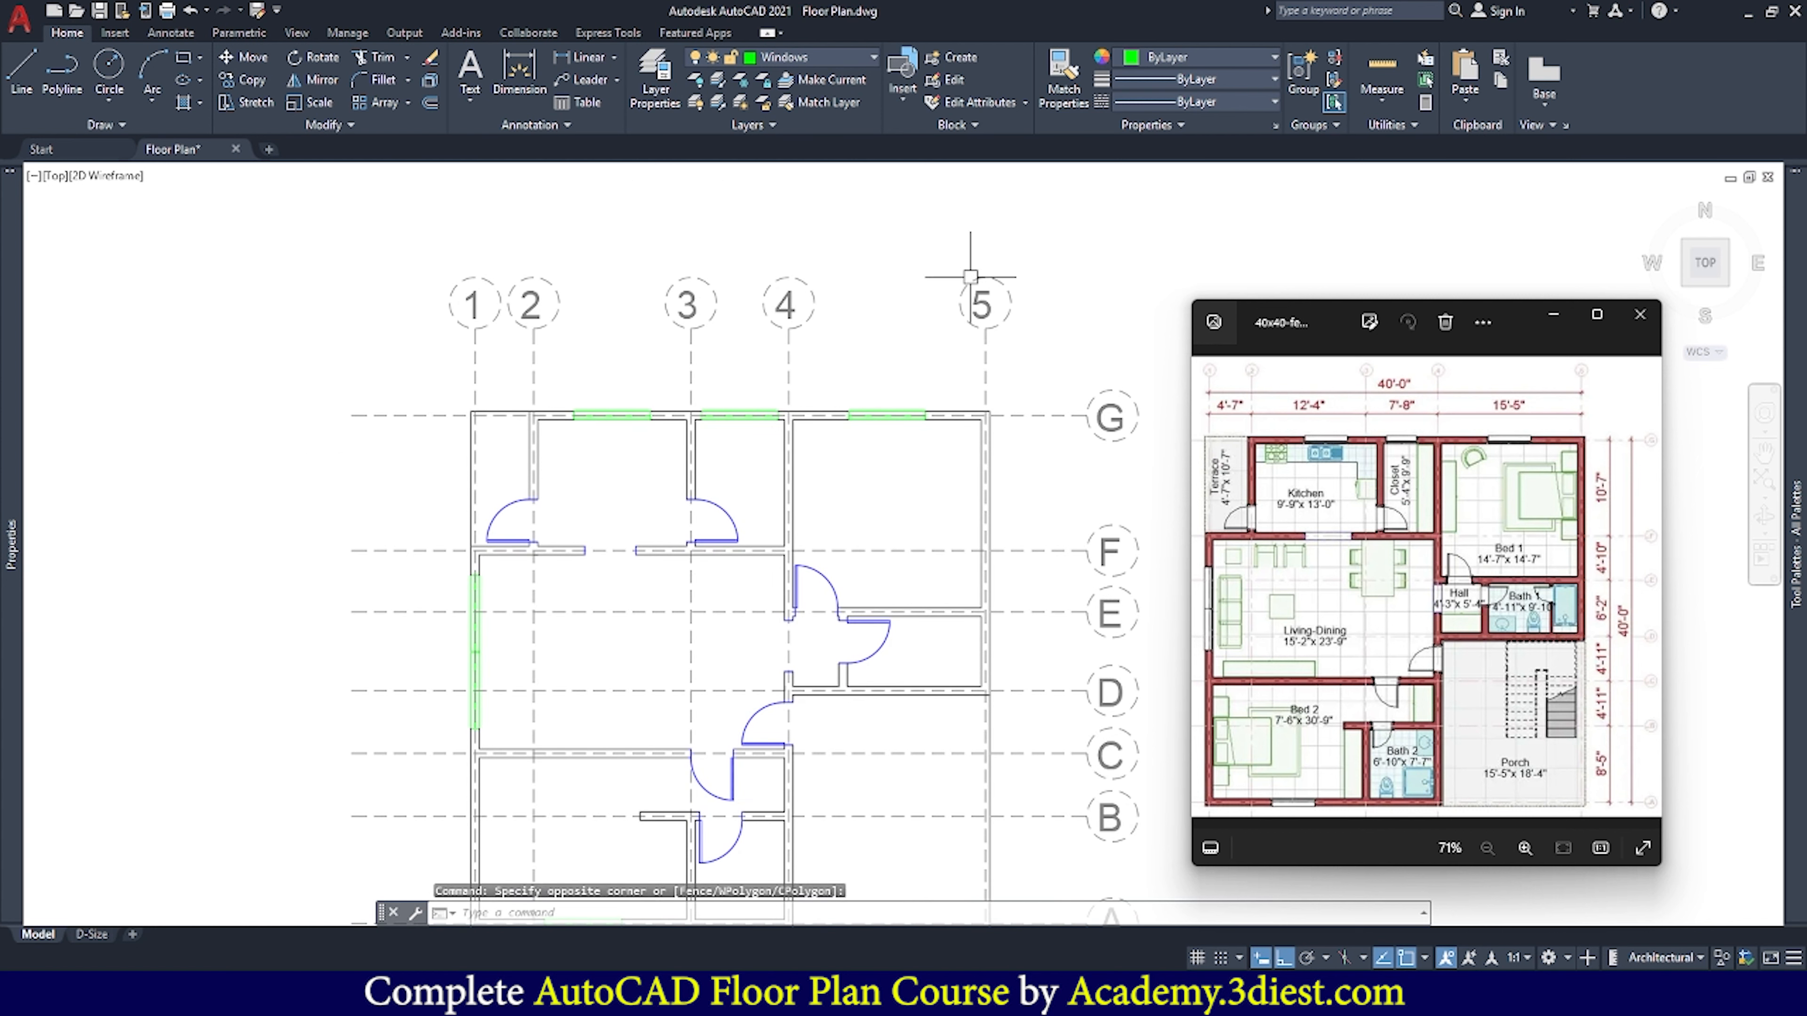
click(1048, 283)
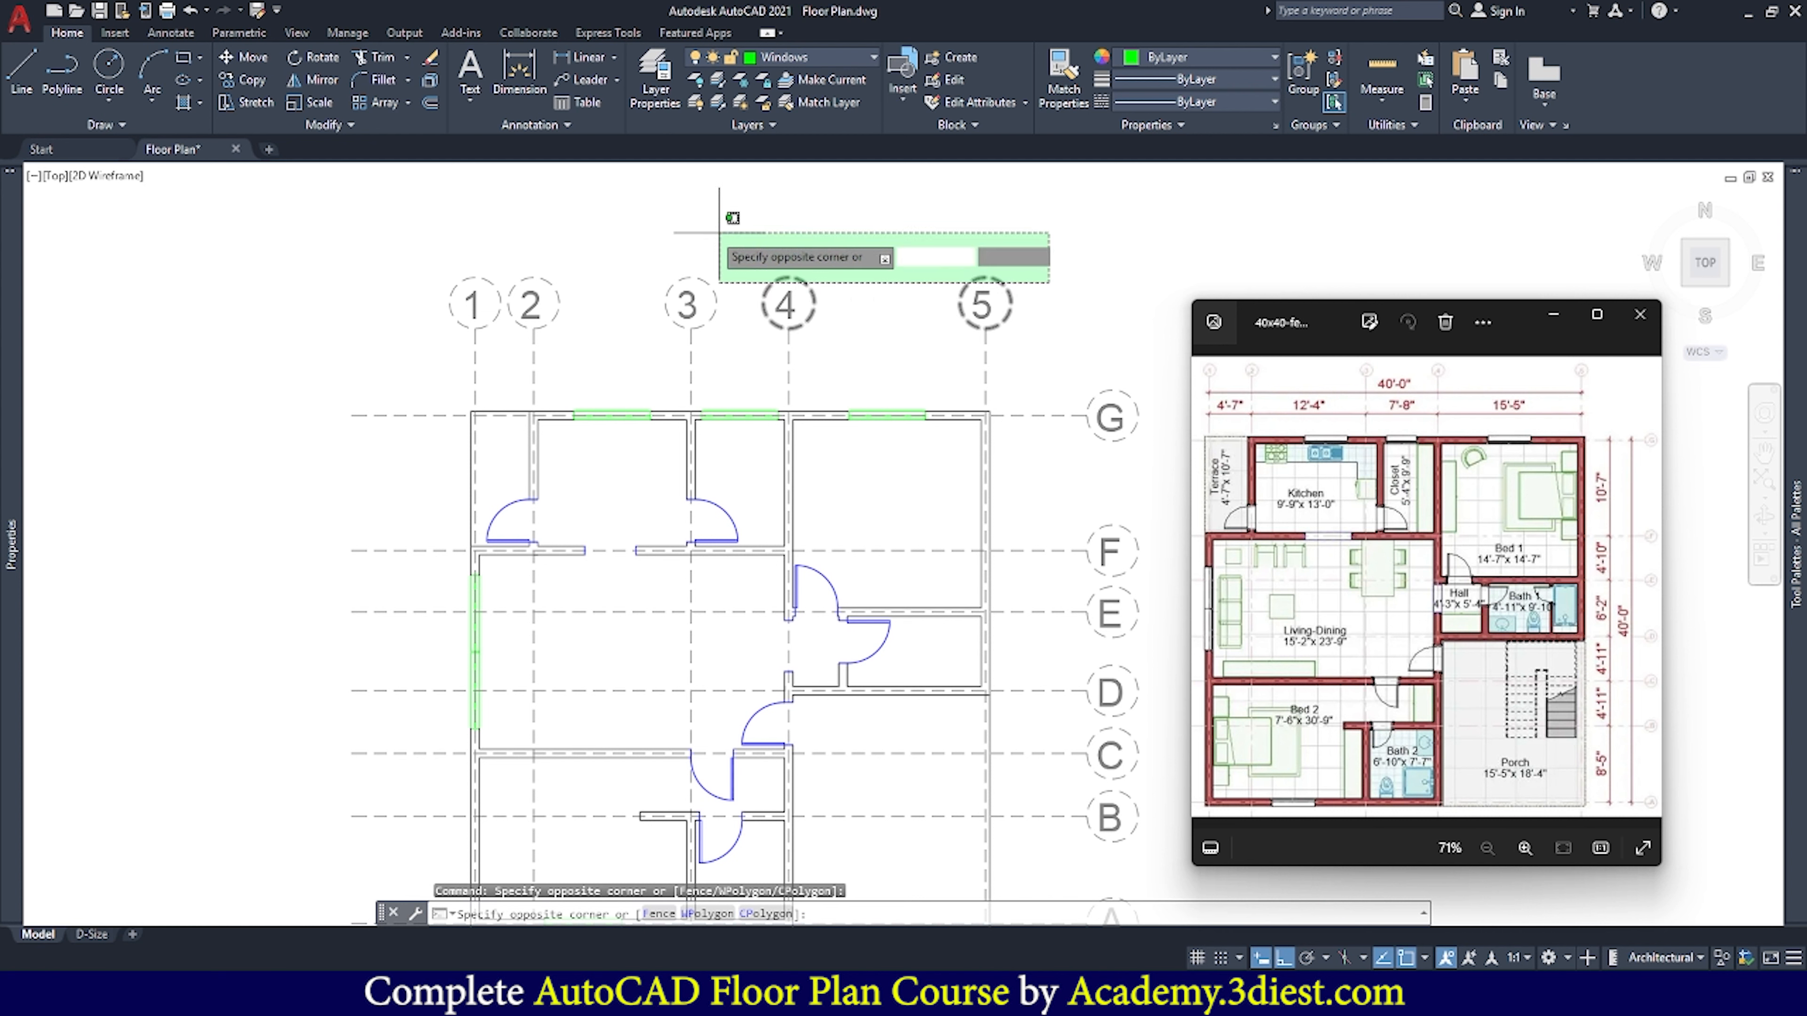
click(449, 211)
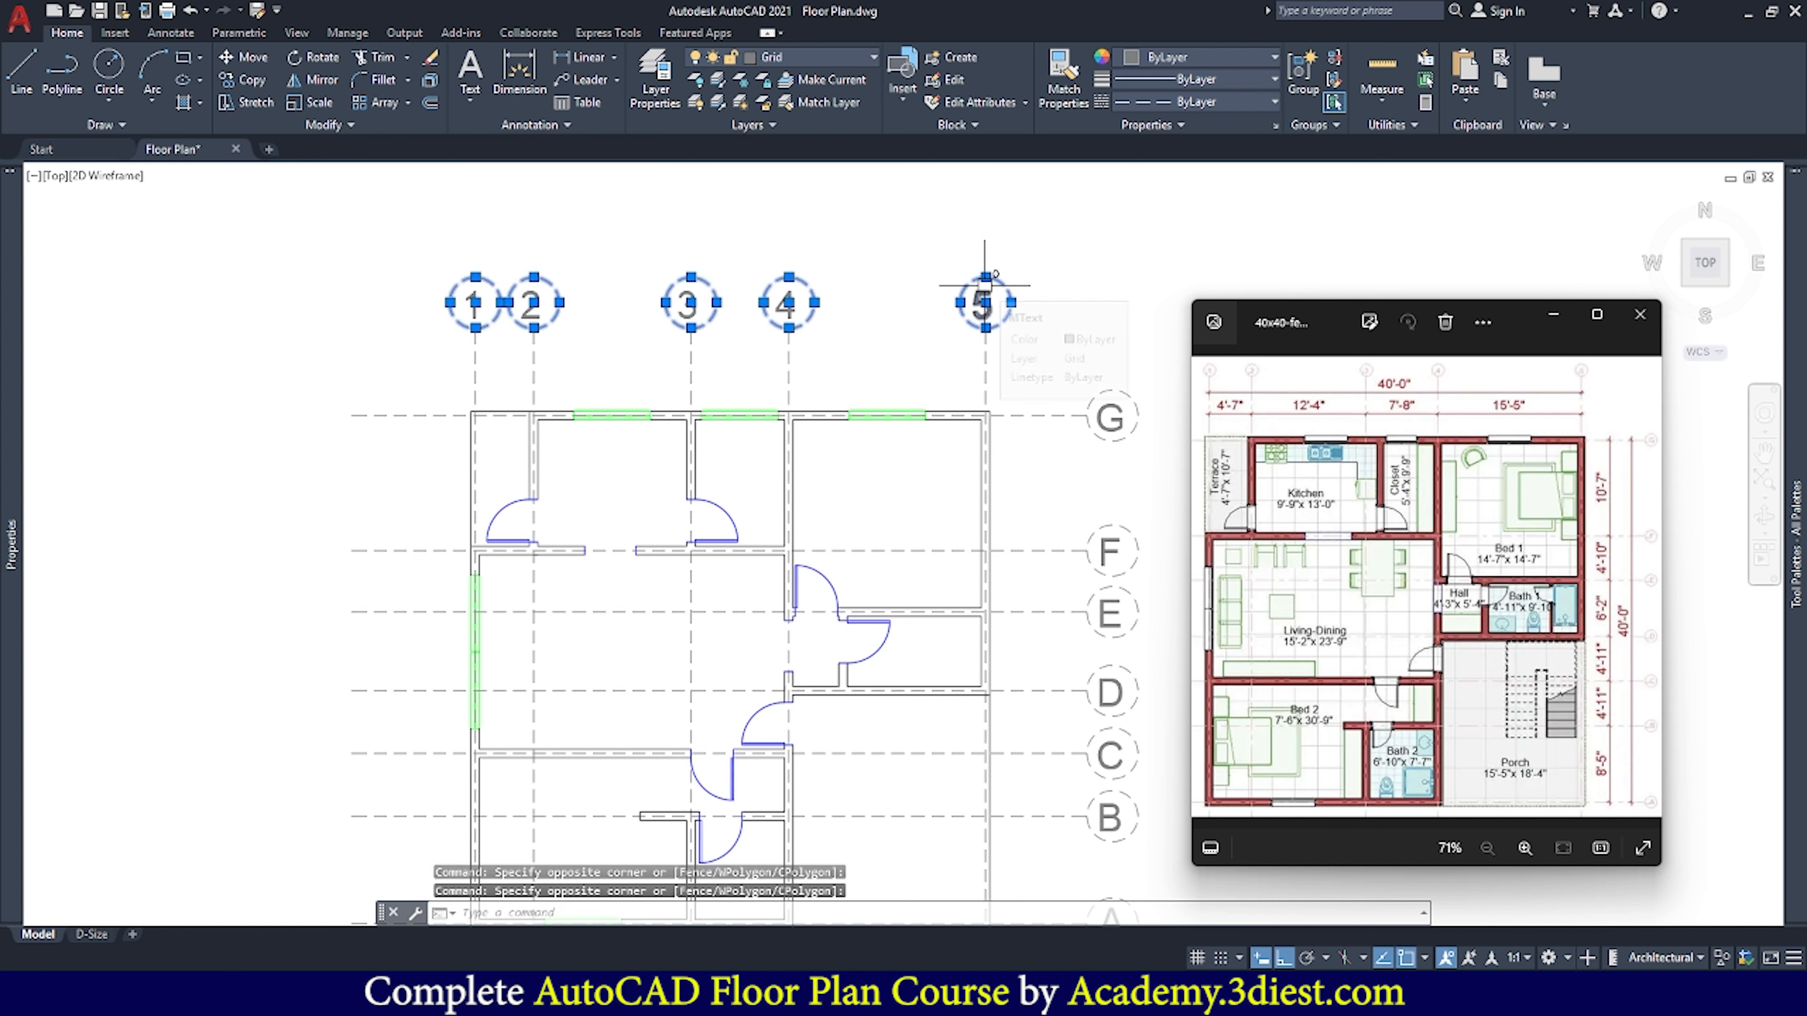
mouse_move(13, 549)
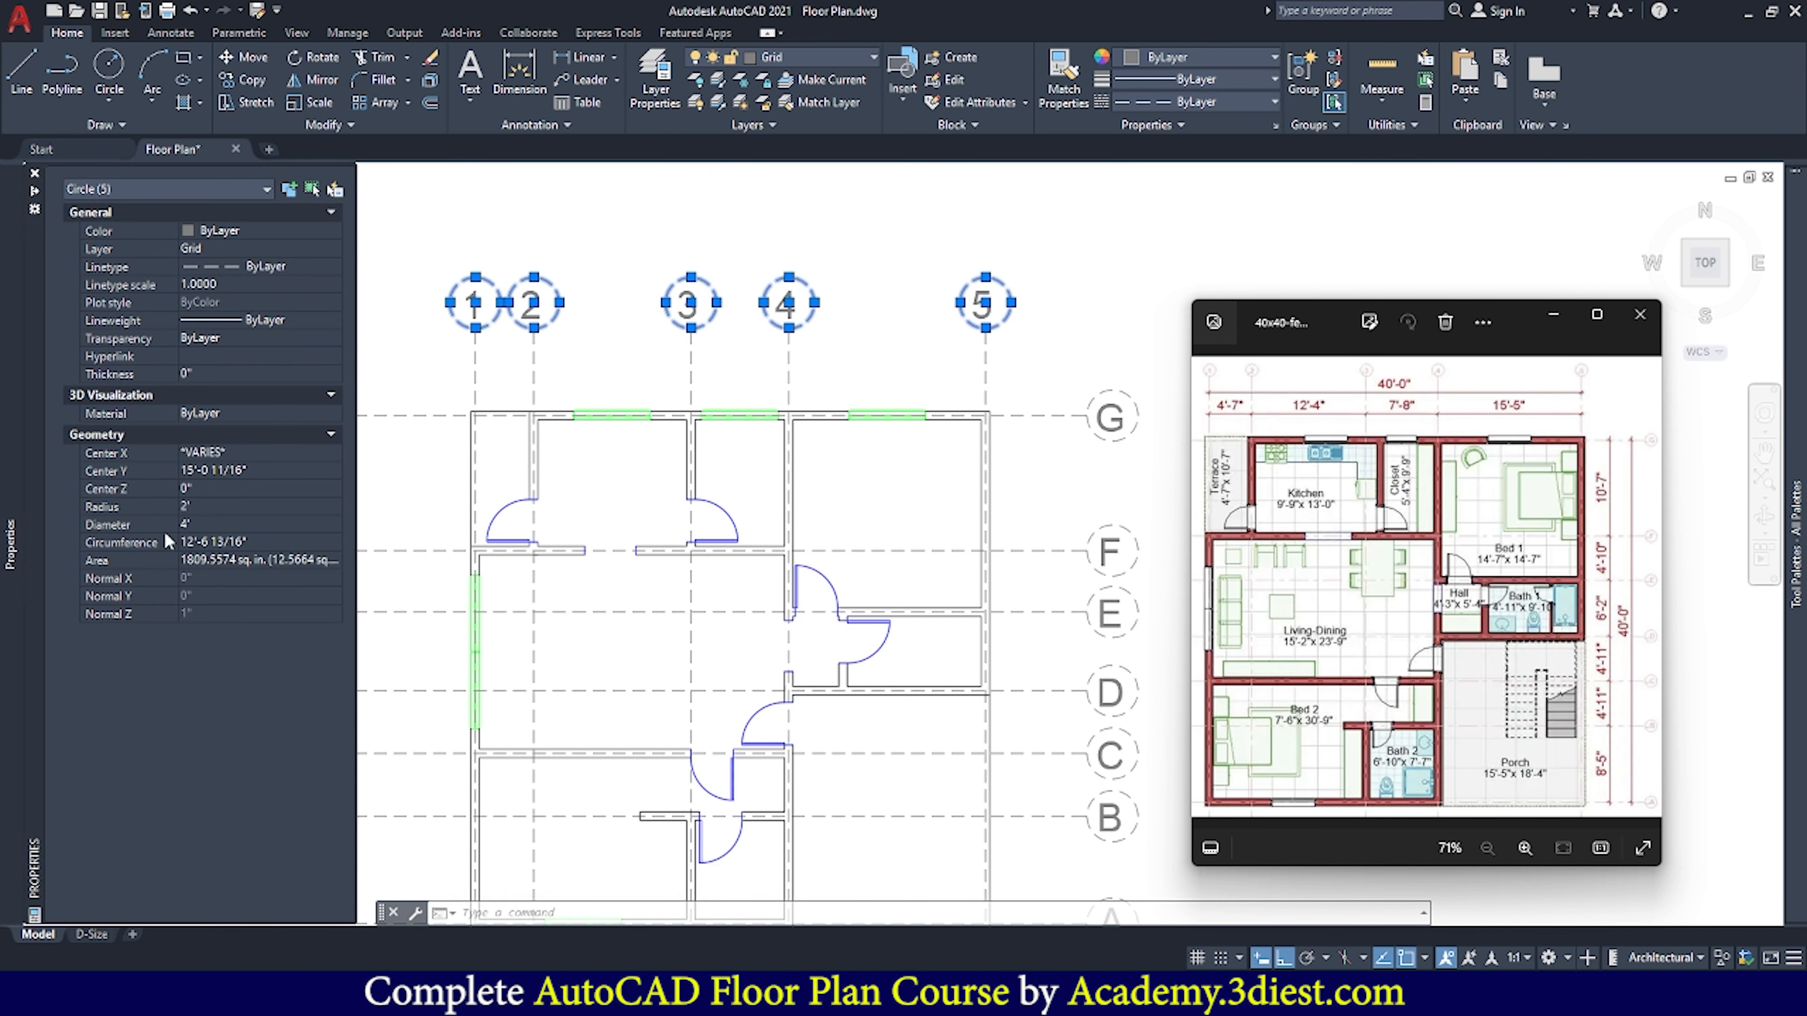
click(200, 524)
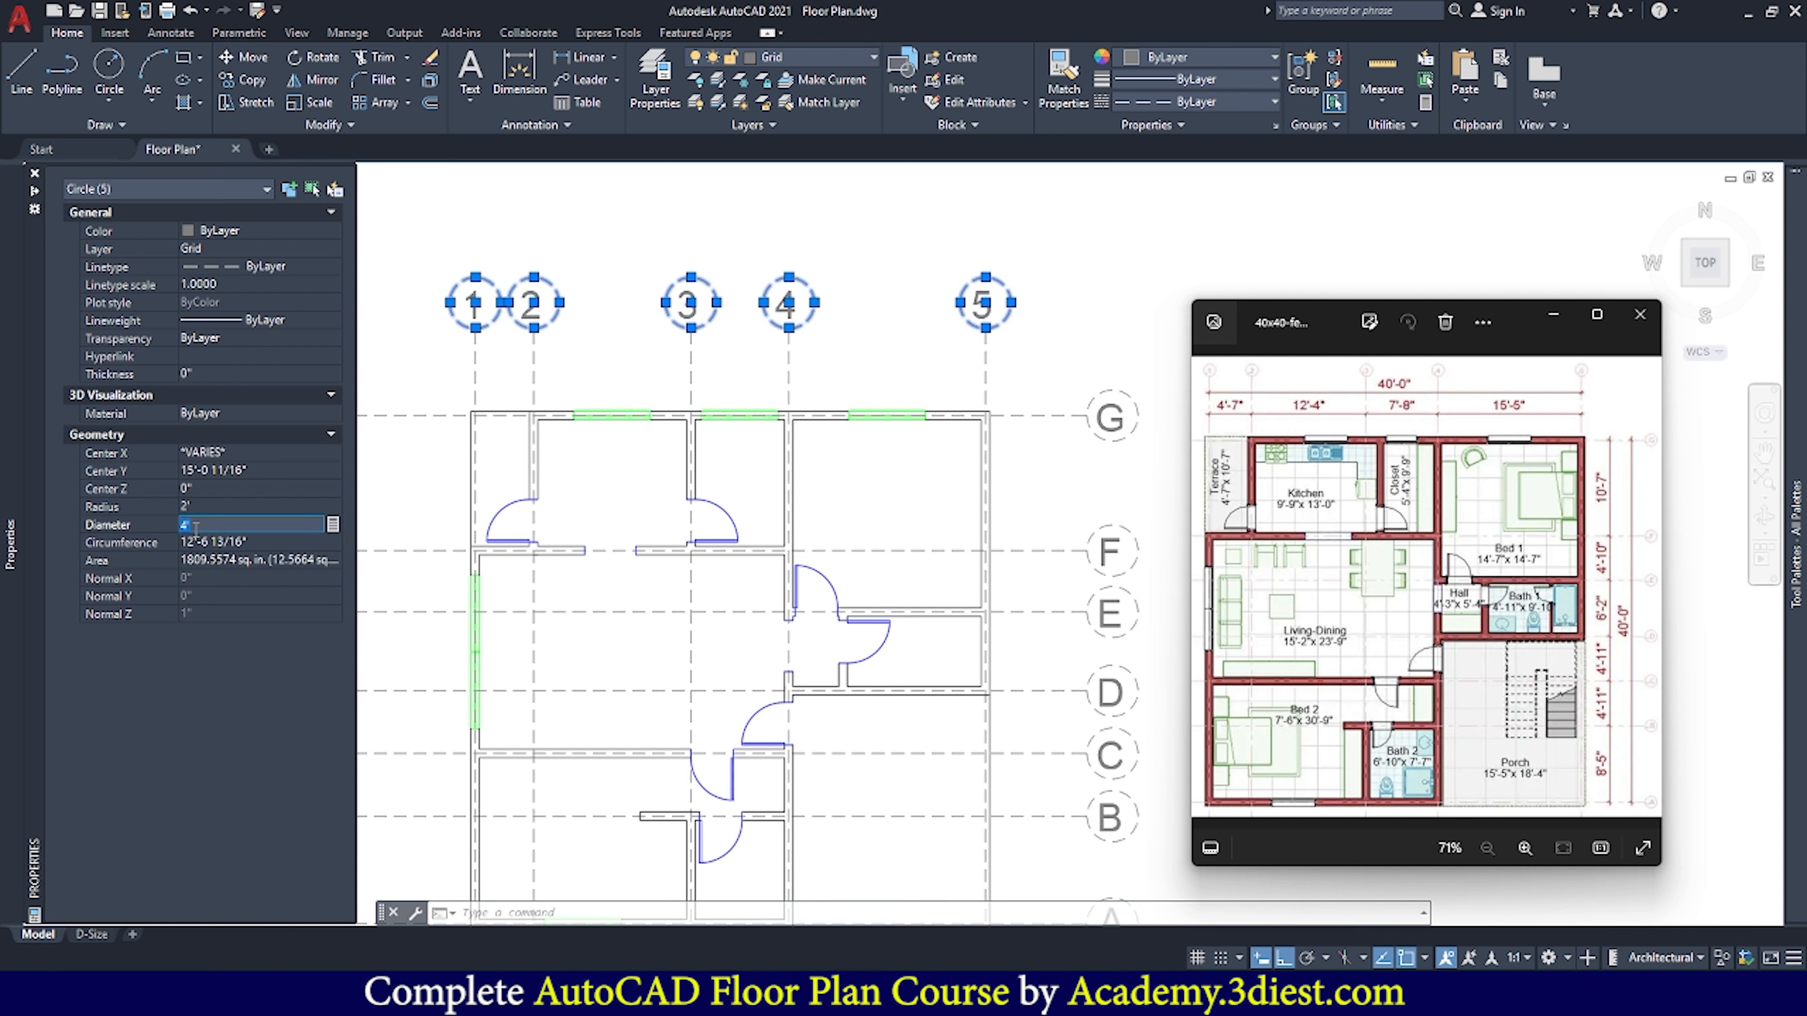
key(Return)
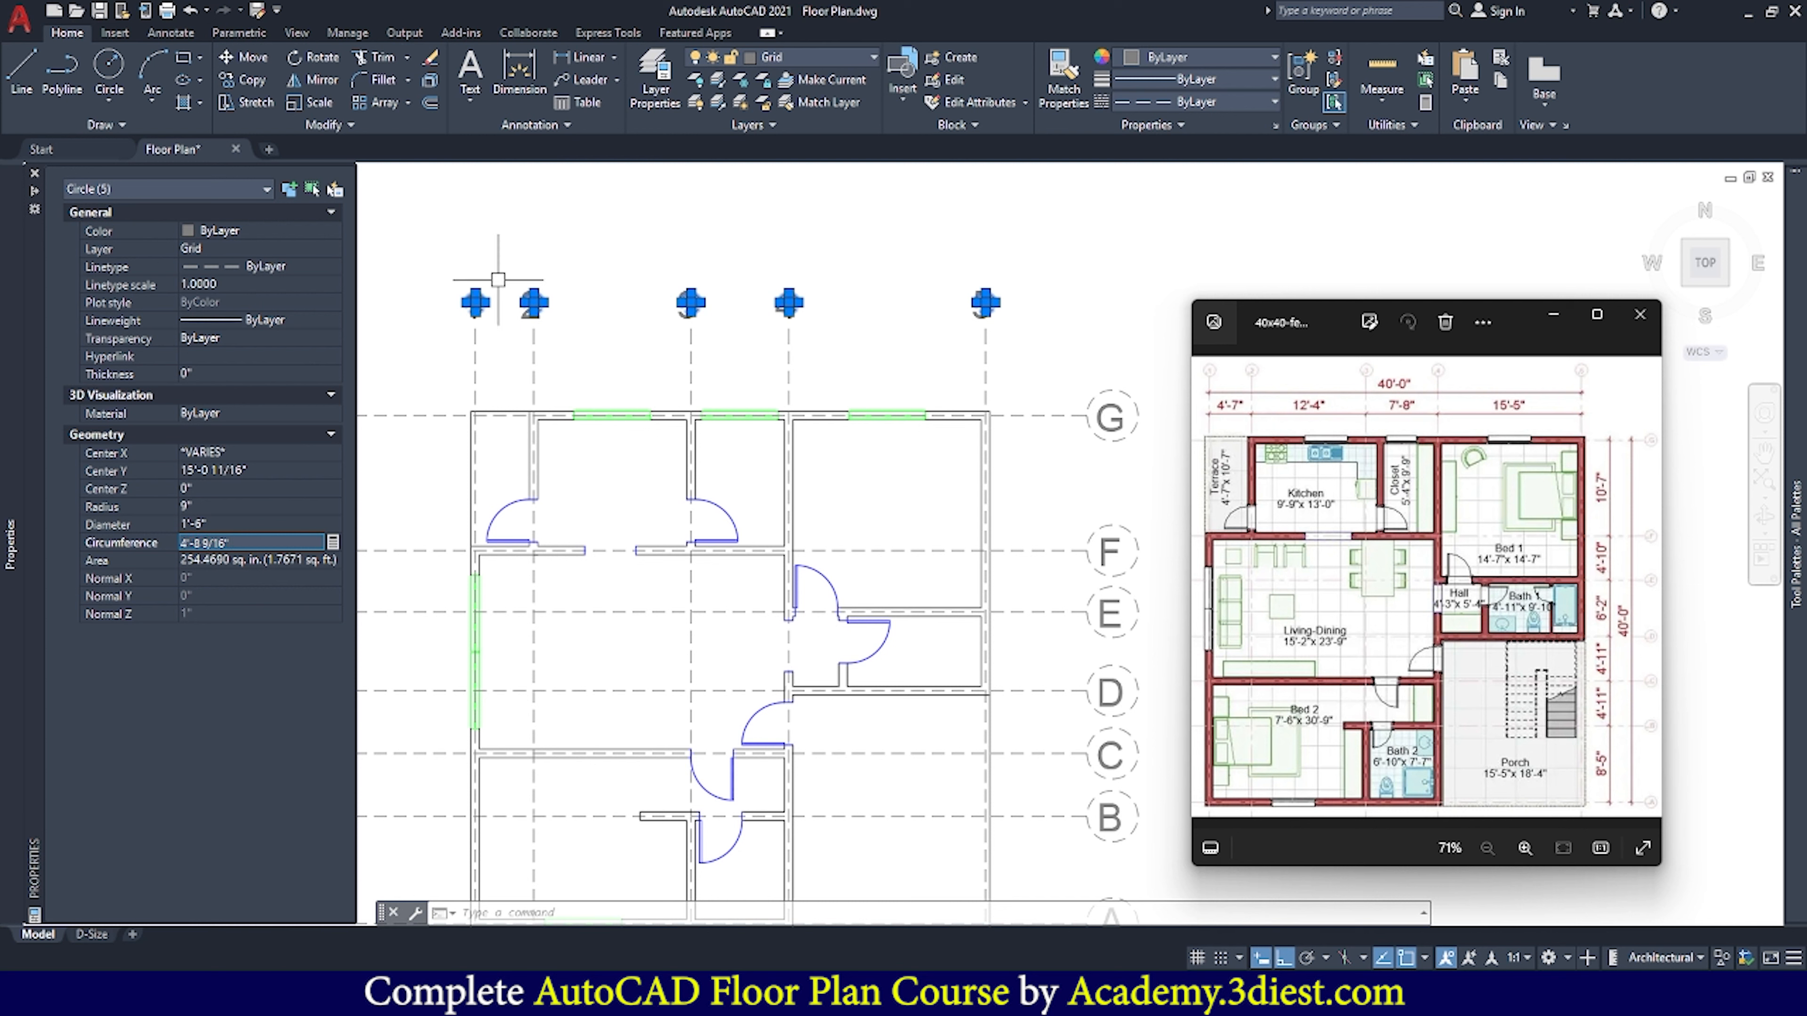
key(ctrl+1)
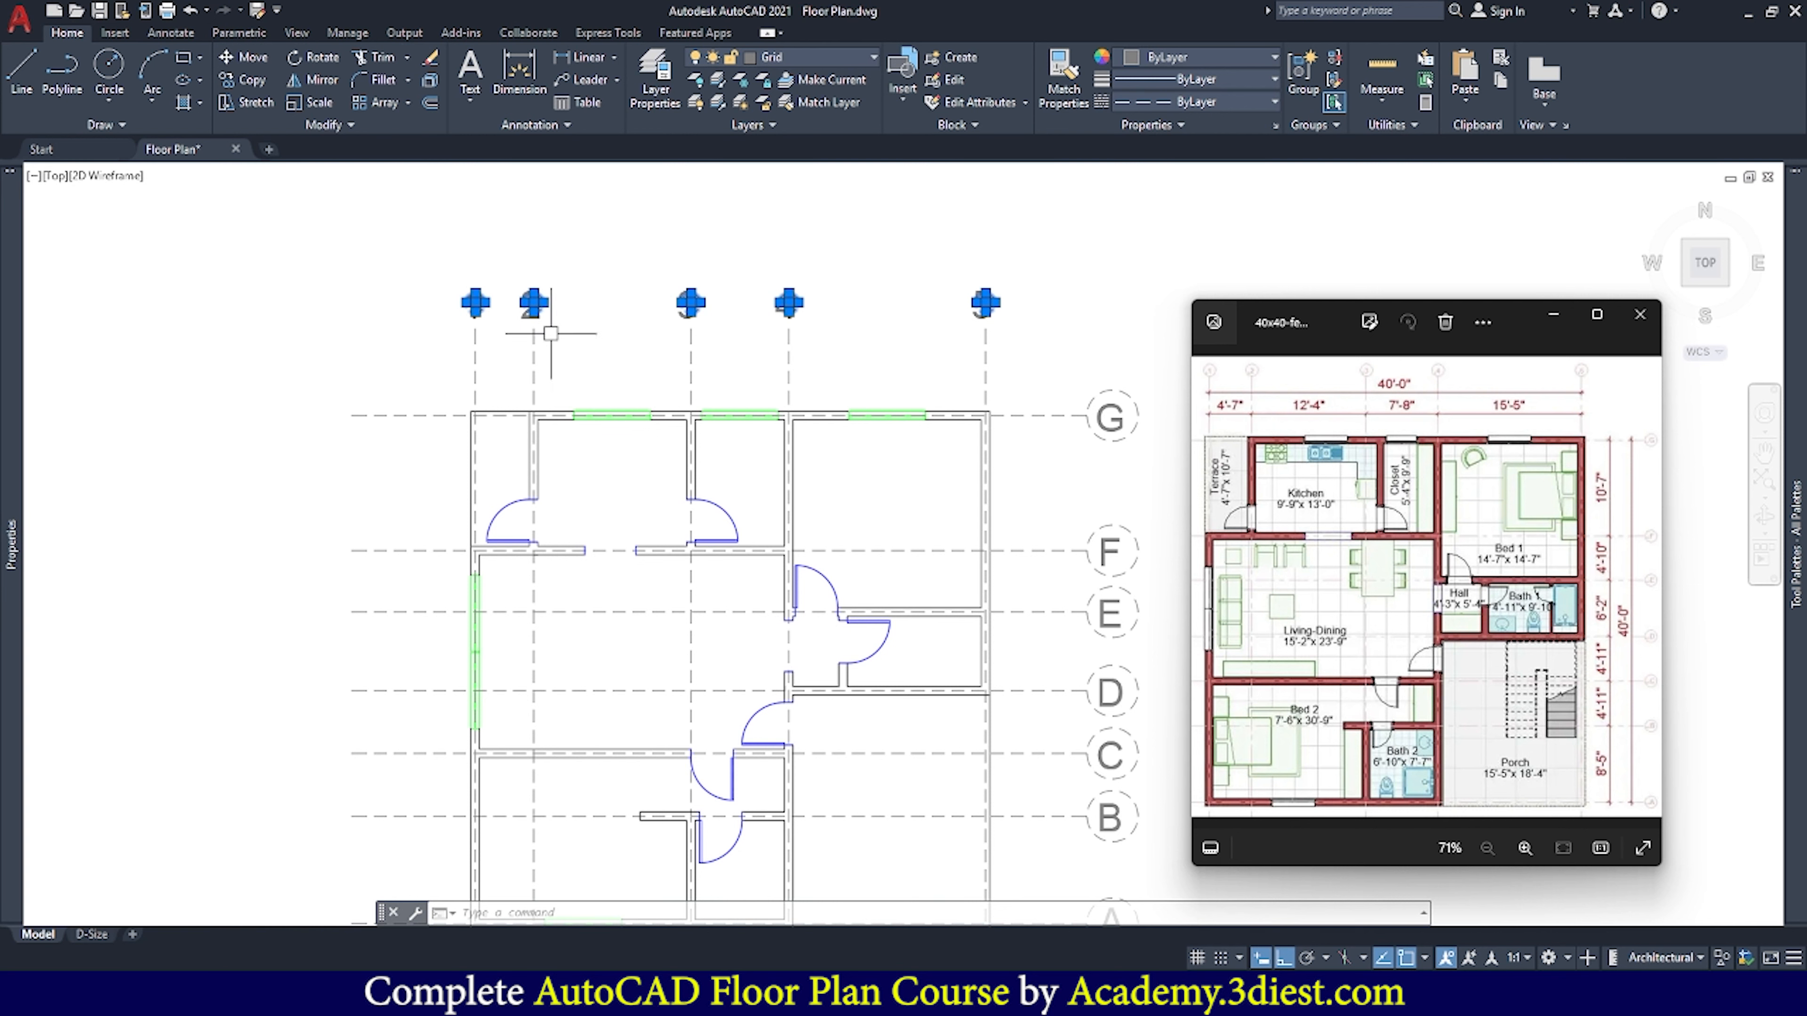
Move the five grid circles down by their lower quadrant point onto the upper ends of the vertical grid lines
scroll(454, 318, up, 6)
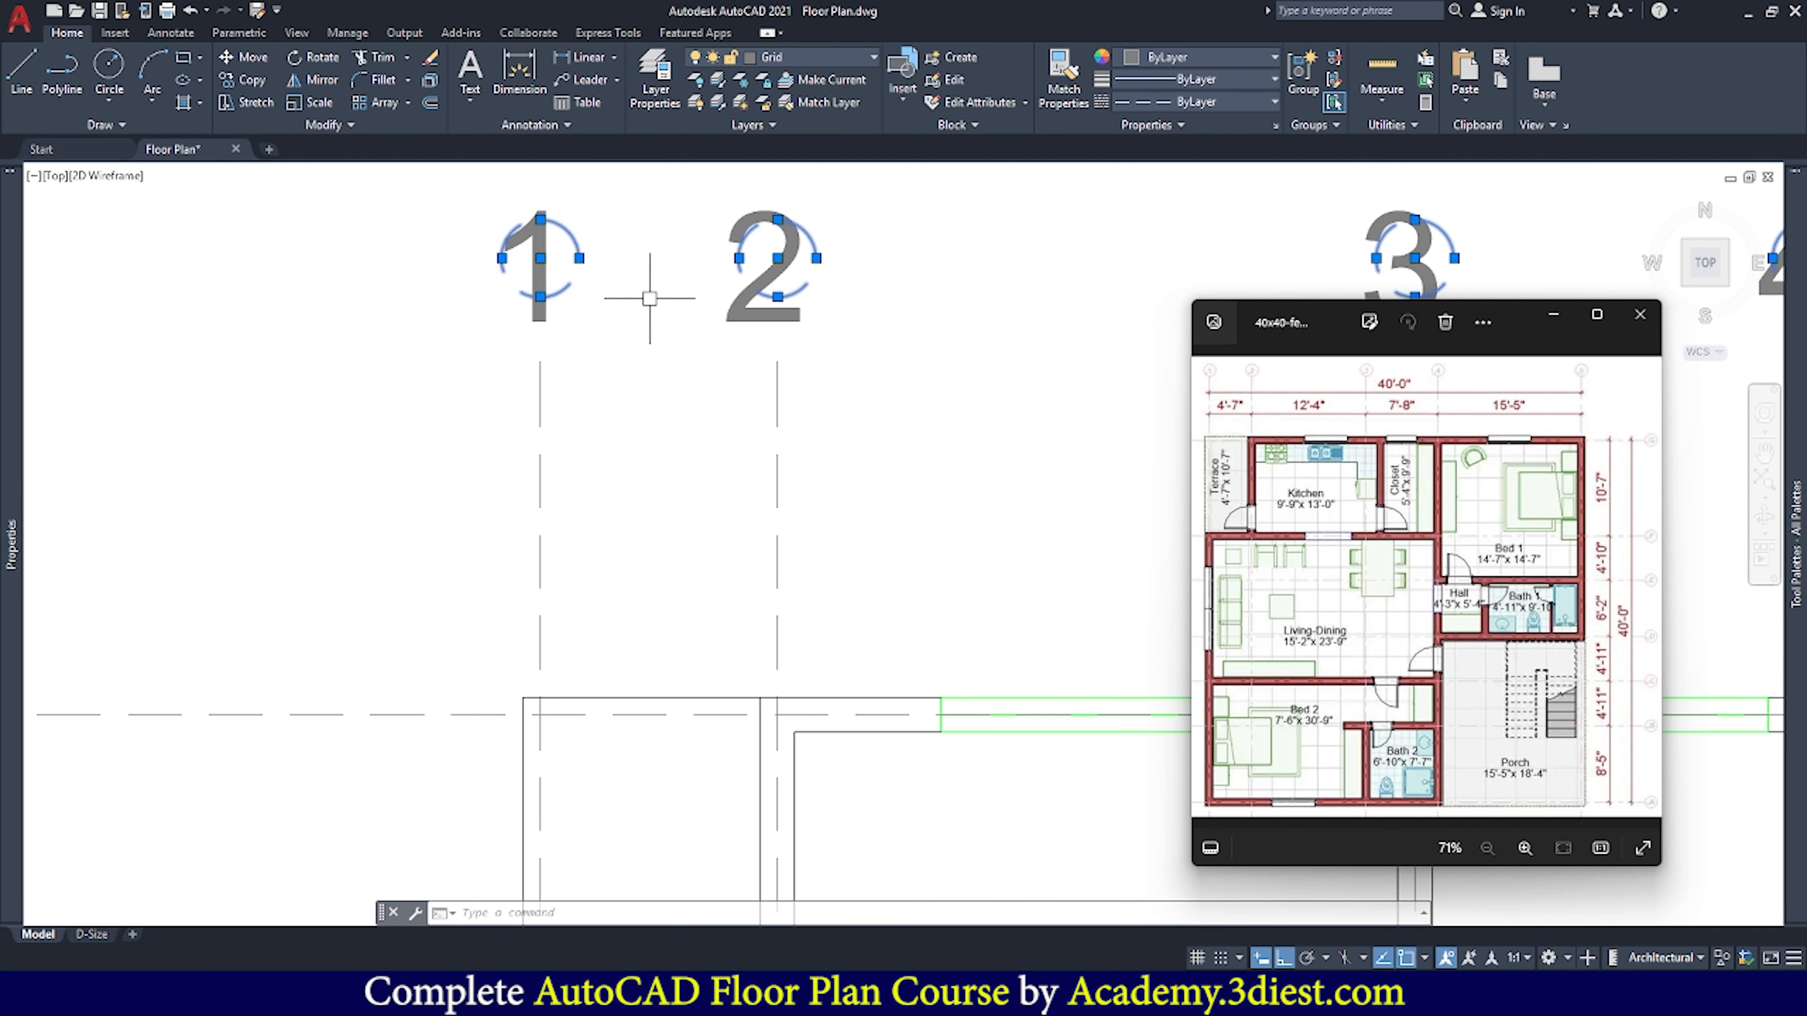
click(247, 61)
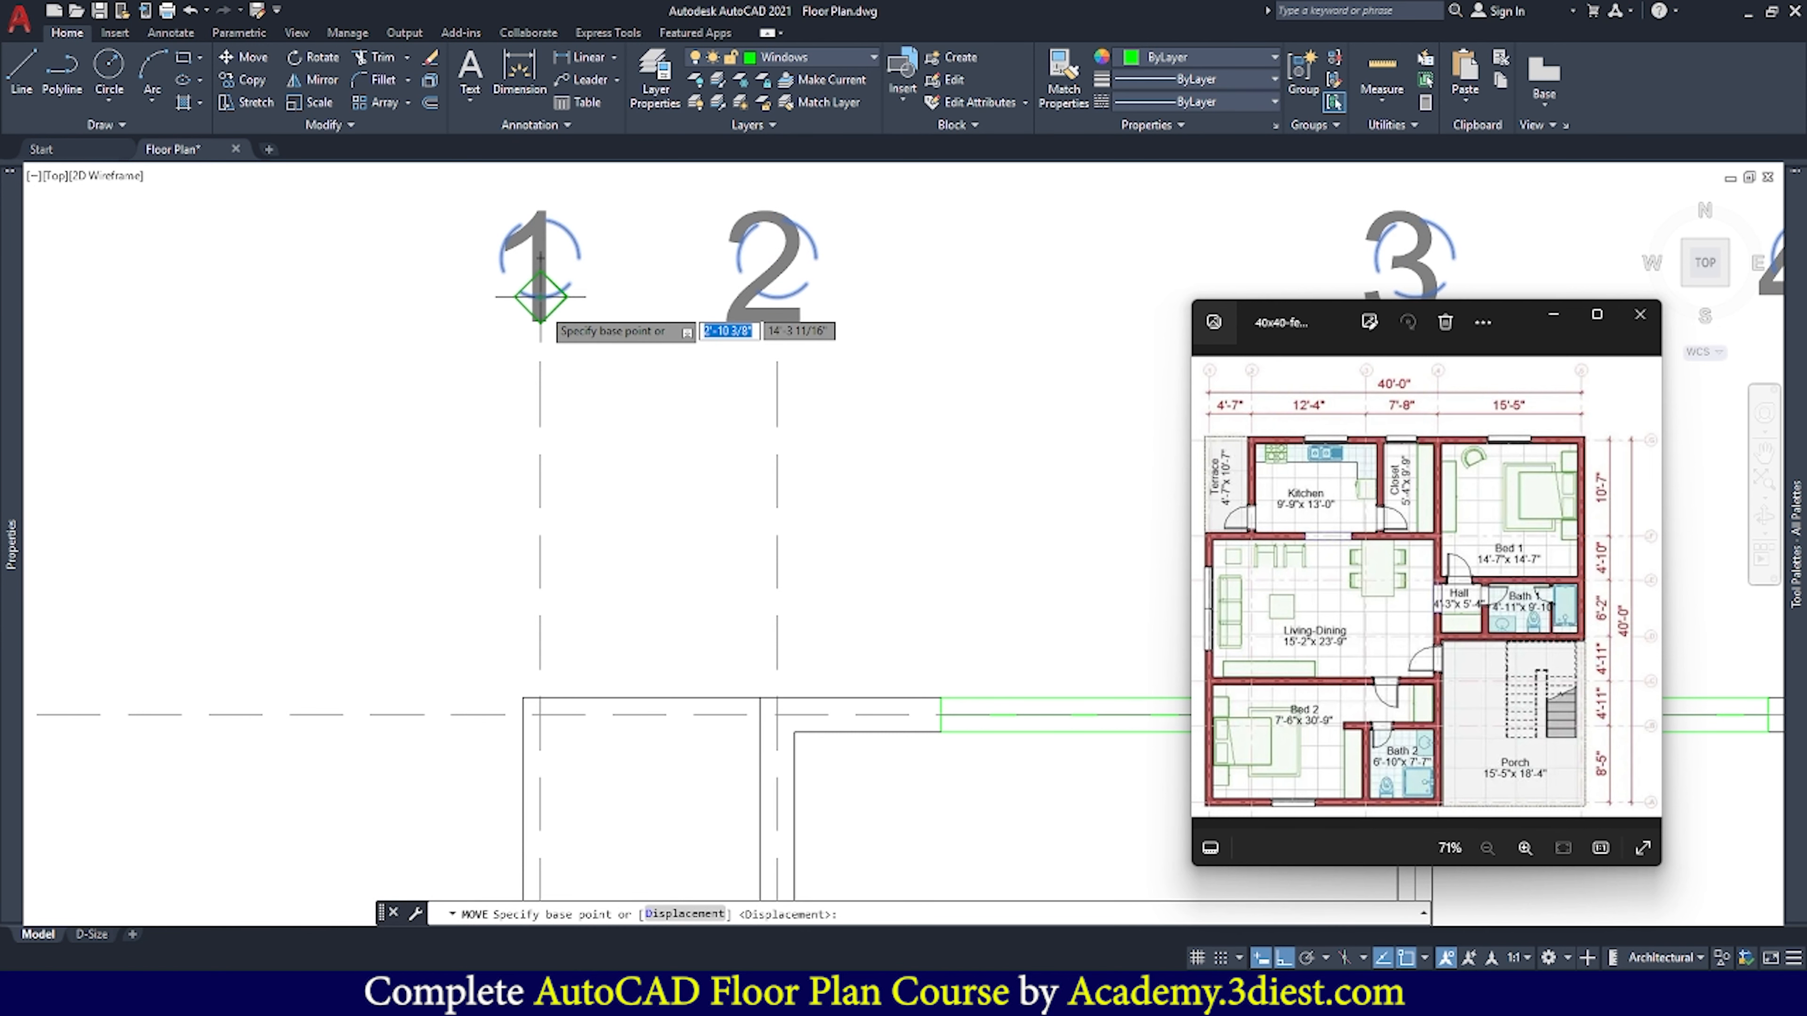
click(540, 363)
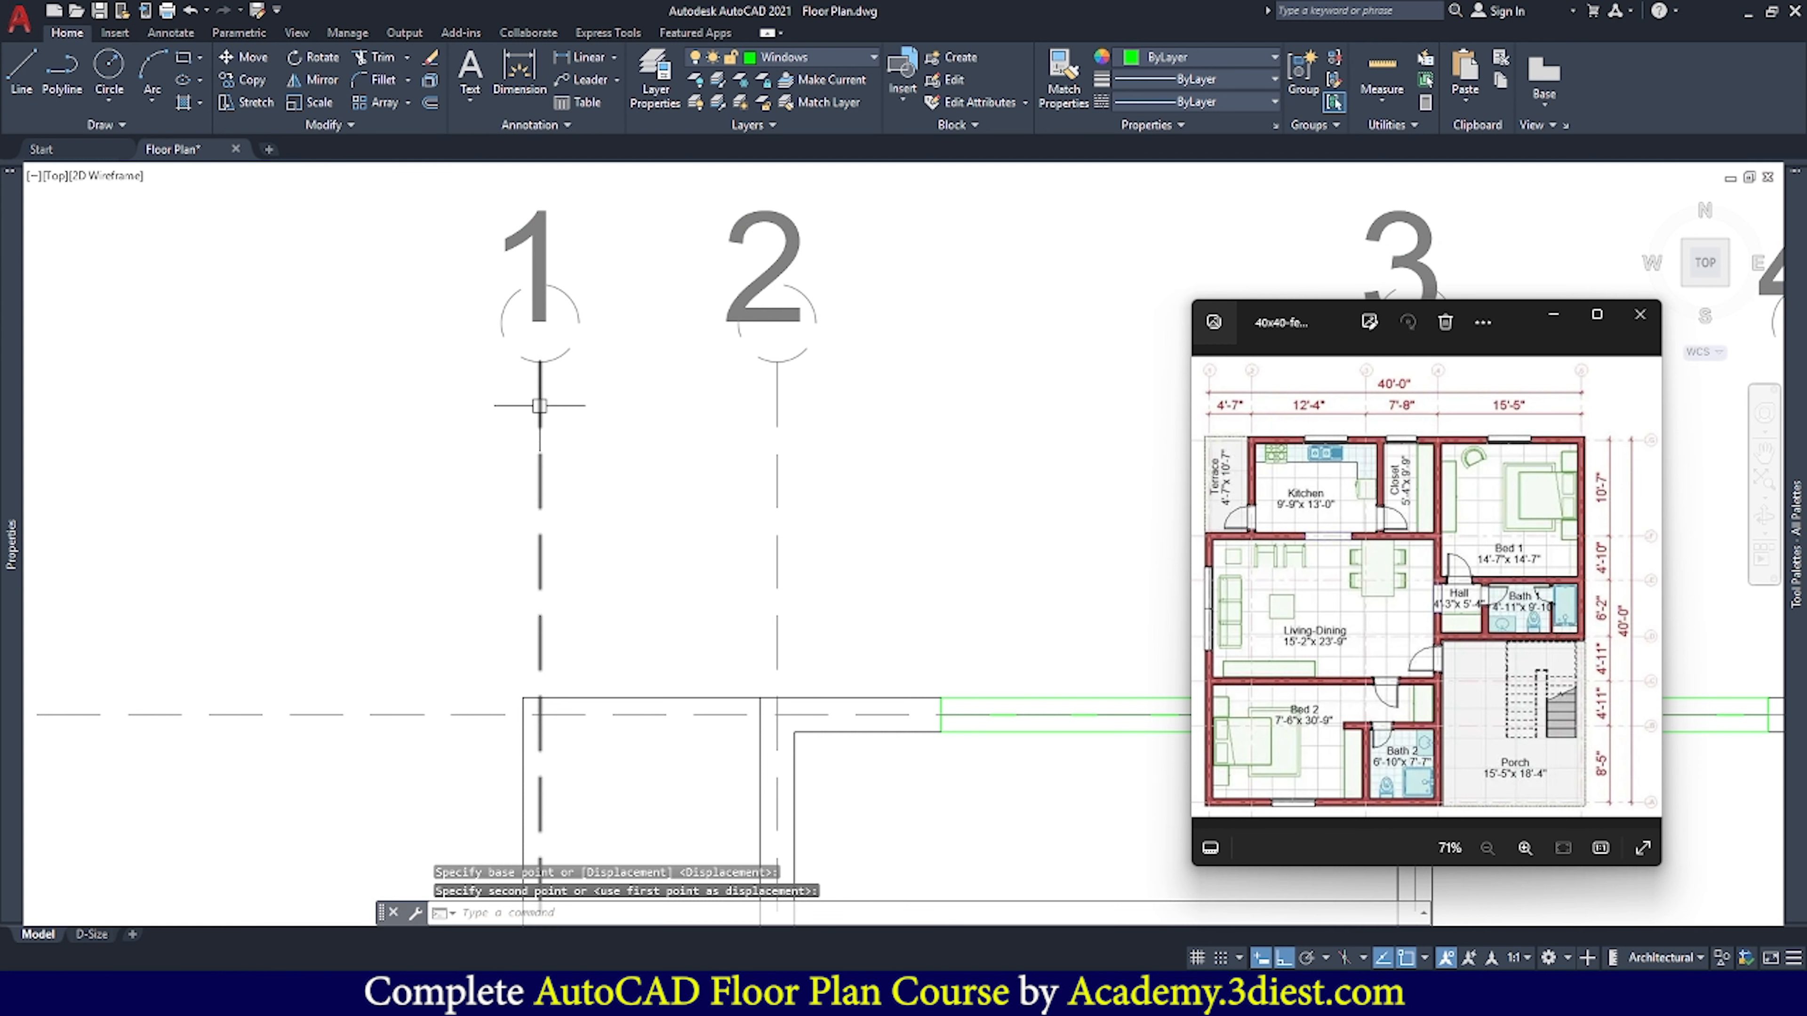
Set the text height of the number labels 1 to 5 above the vertical grid lines to 1'
scroll(428, 364, down, 6)
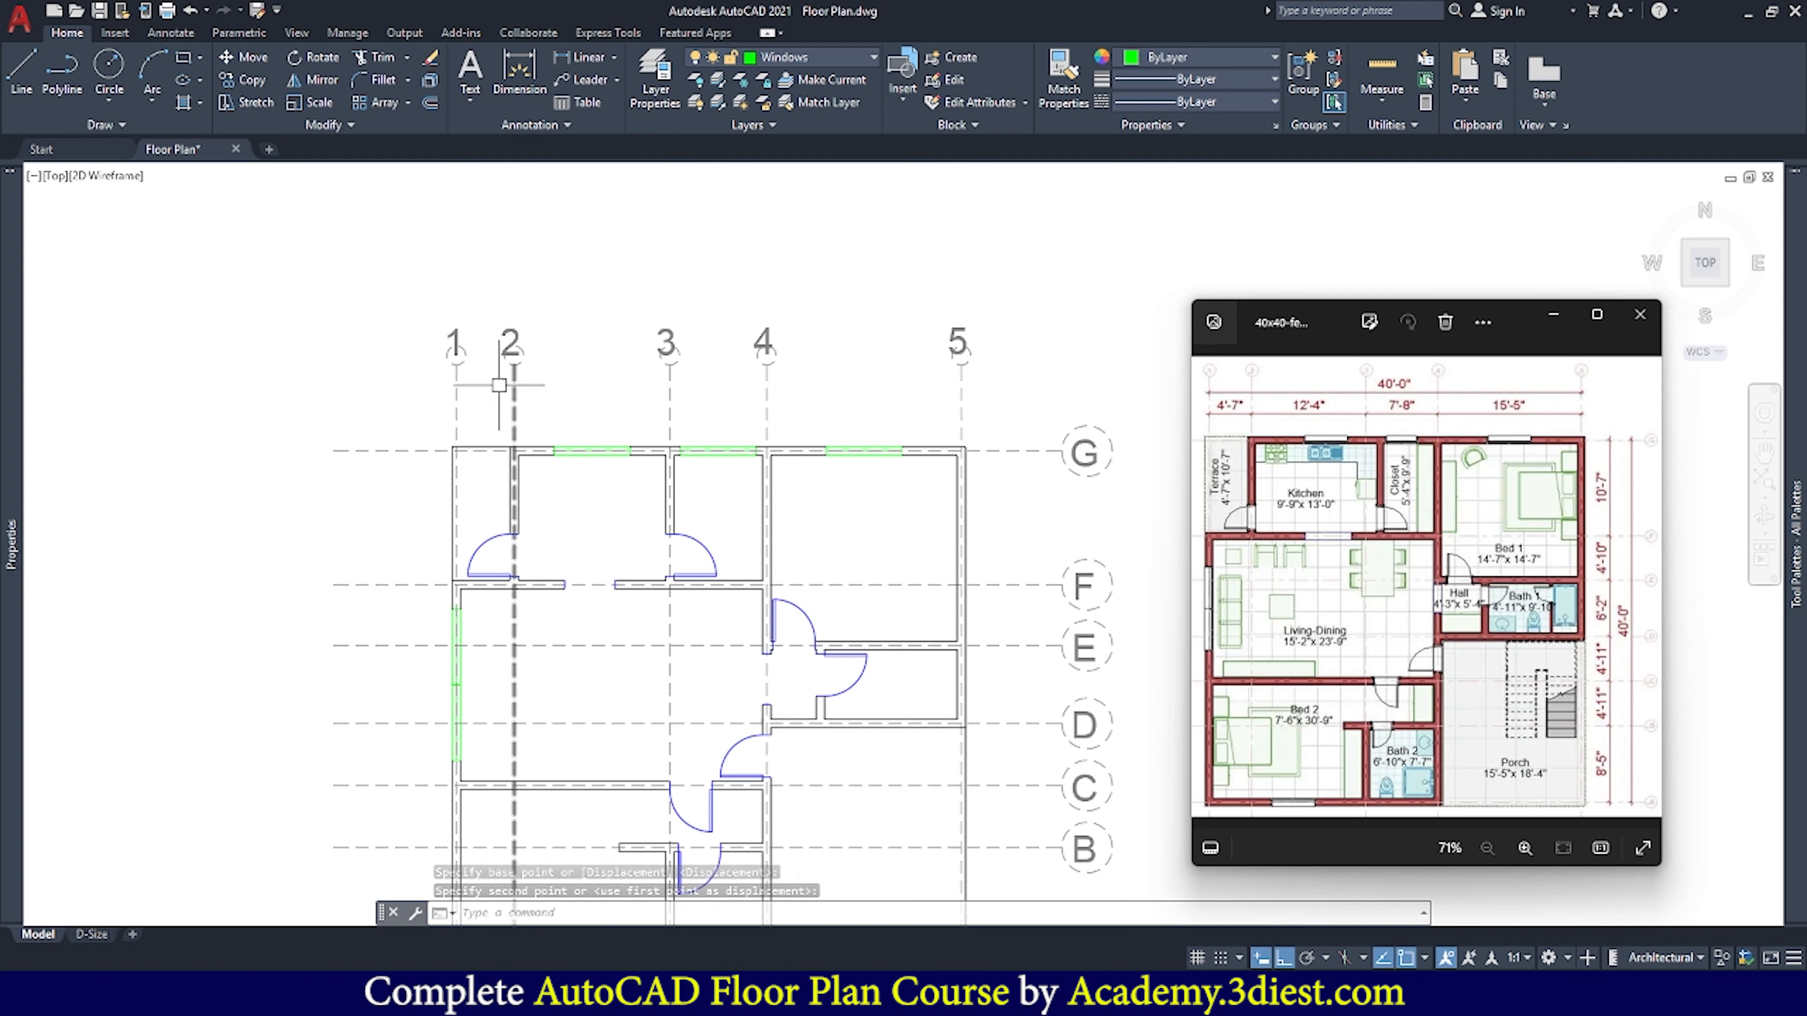
scroll(444, 366, up, 2)
scroll(505, 365, down, 2)
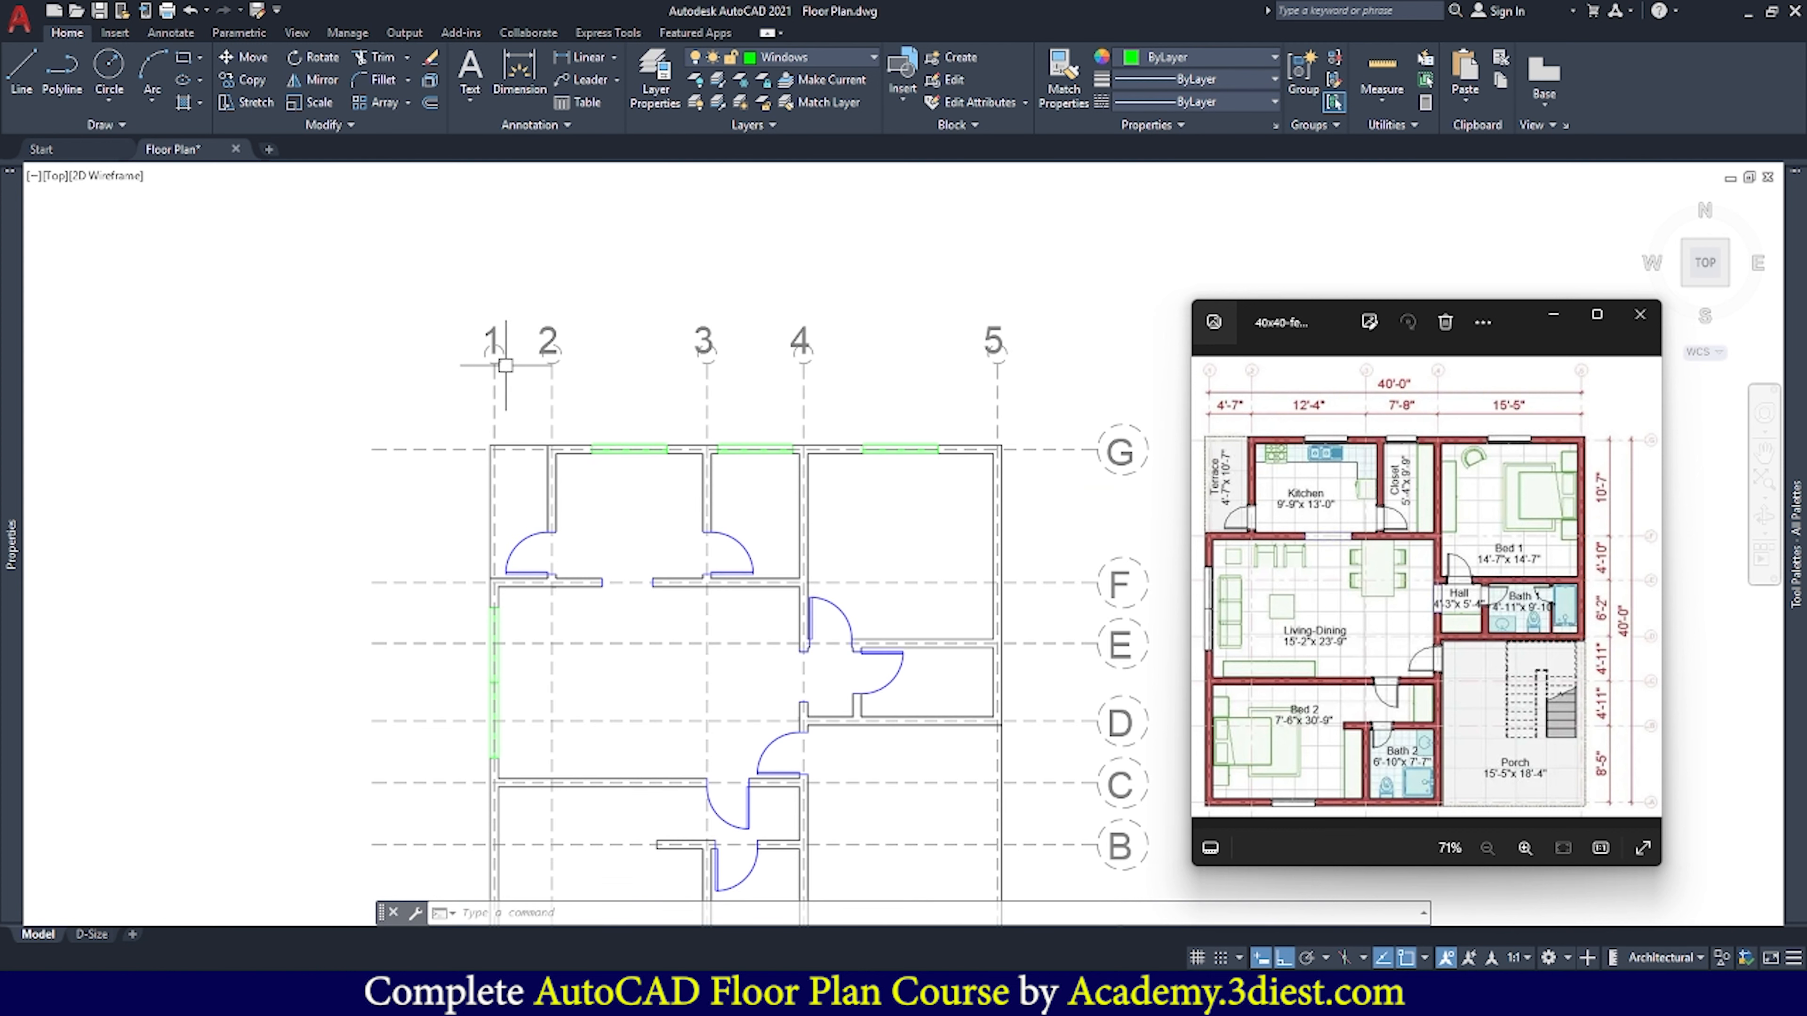
click(1049, 333)
click(505, 263)
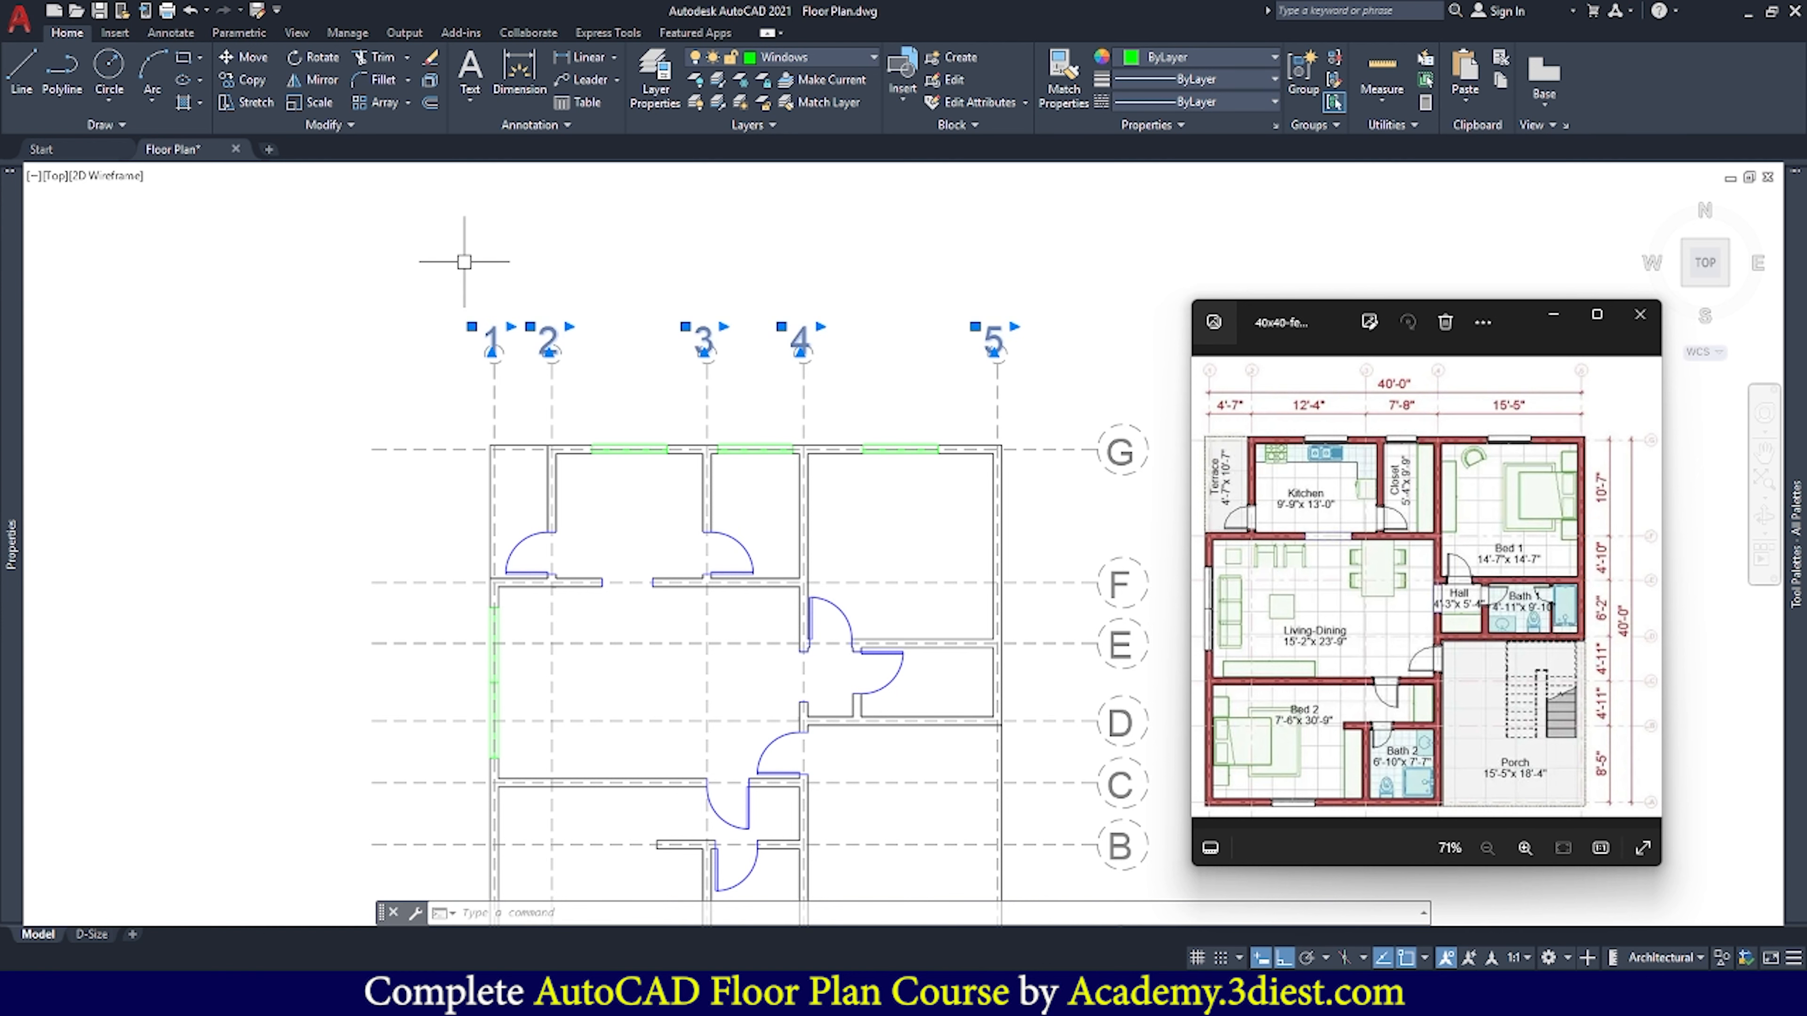
mouse_move(13, 562)
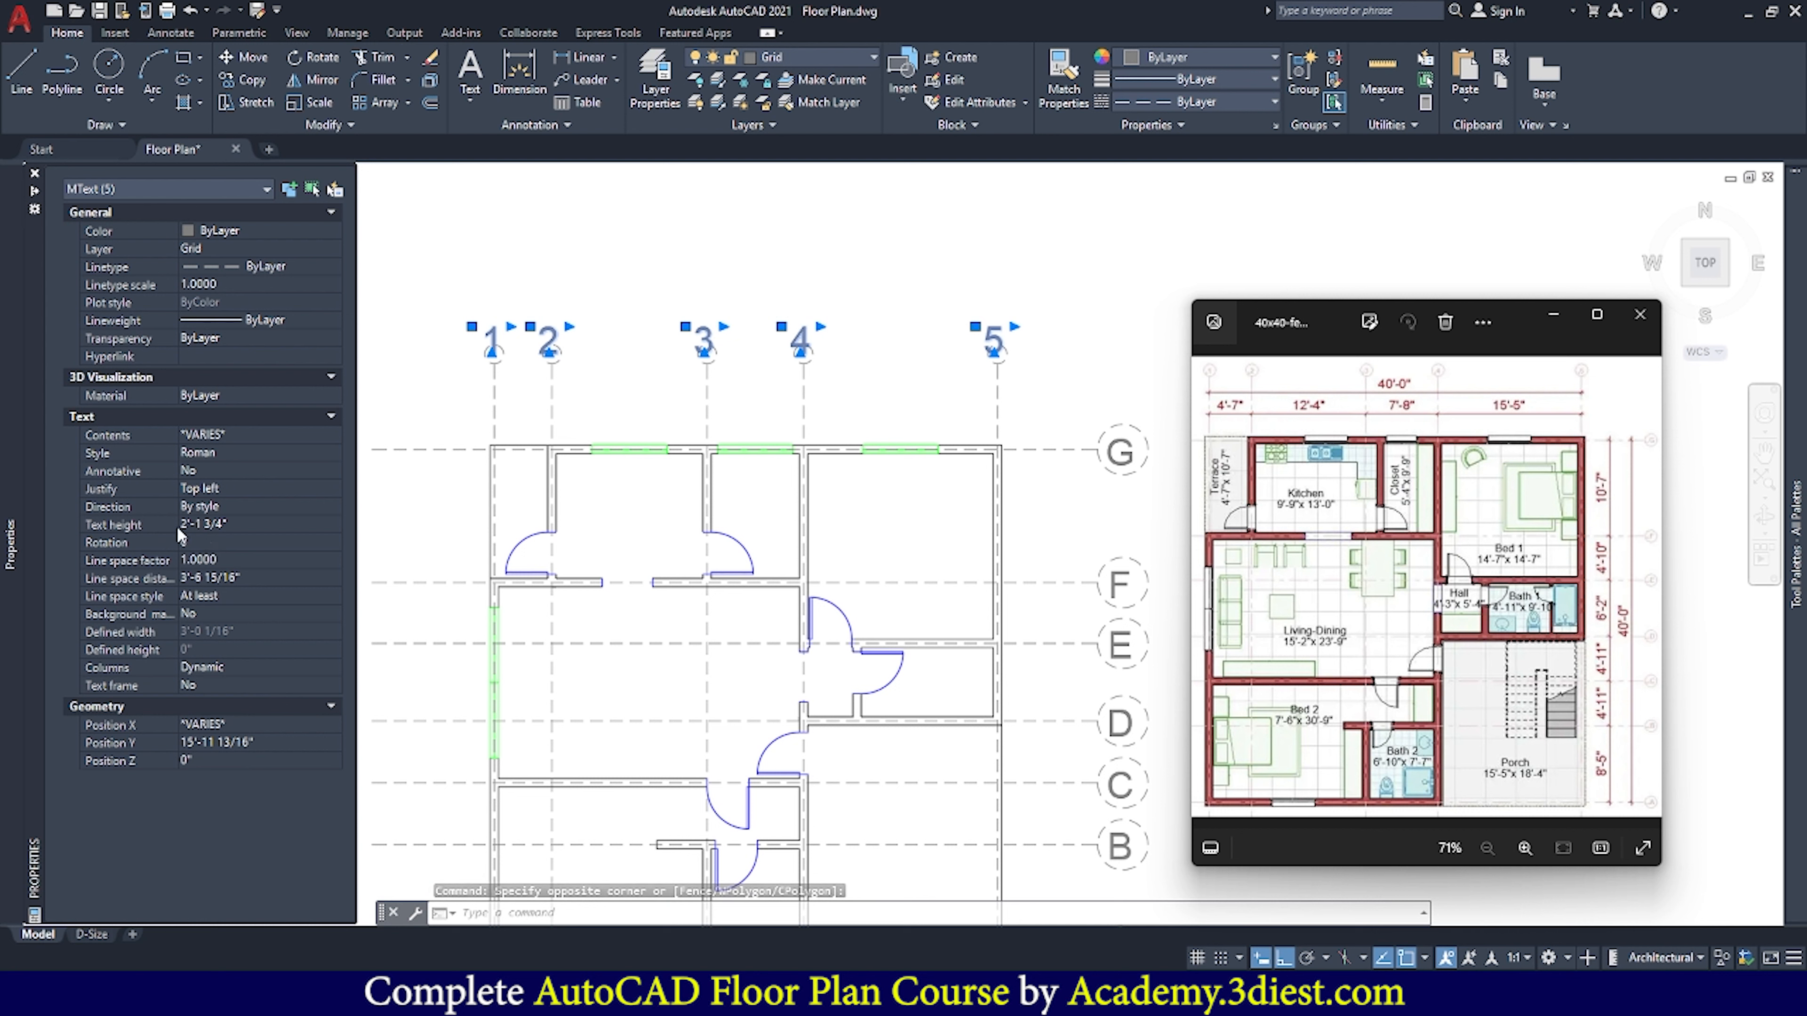
click(240, 525)
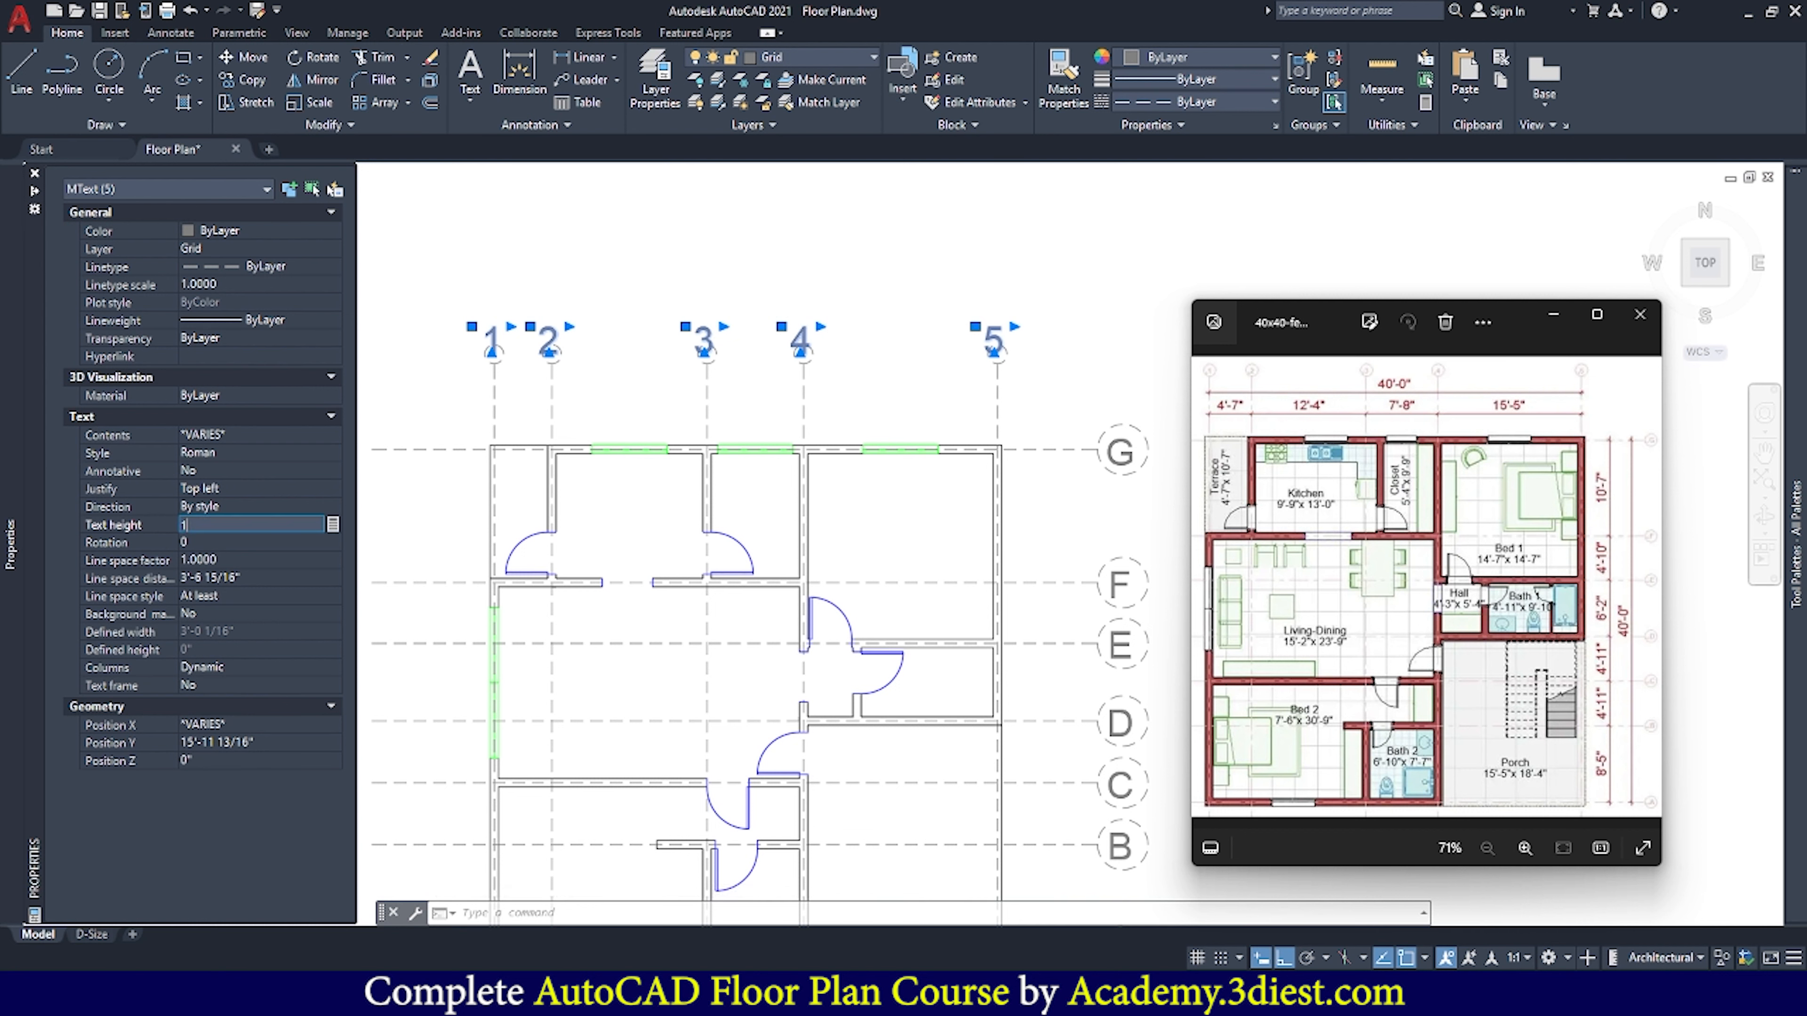
text(1')
key(Tab)
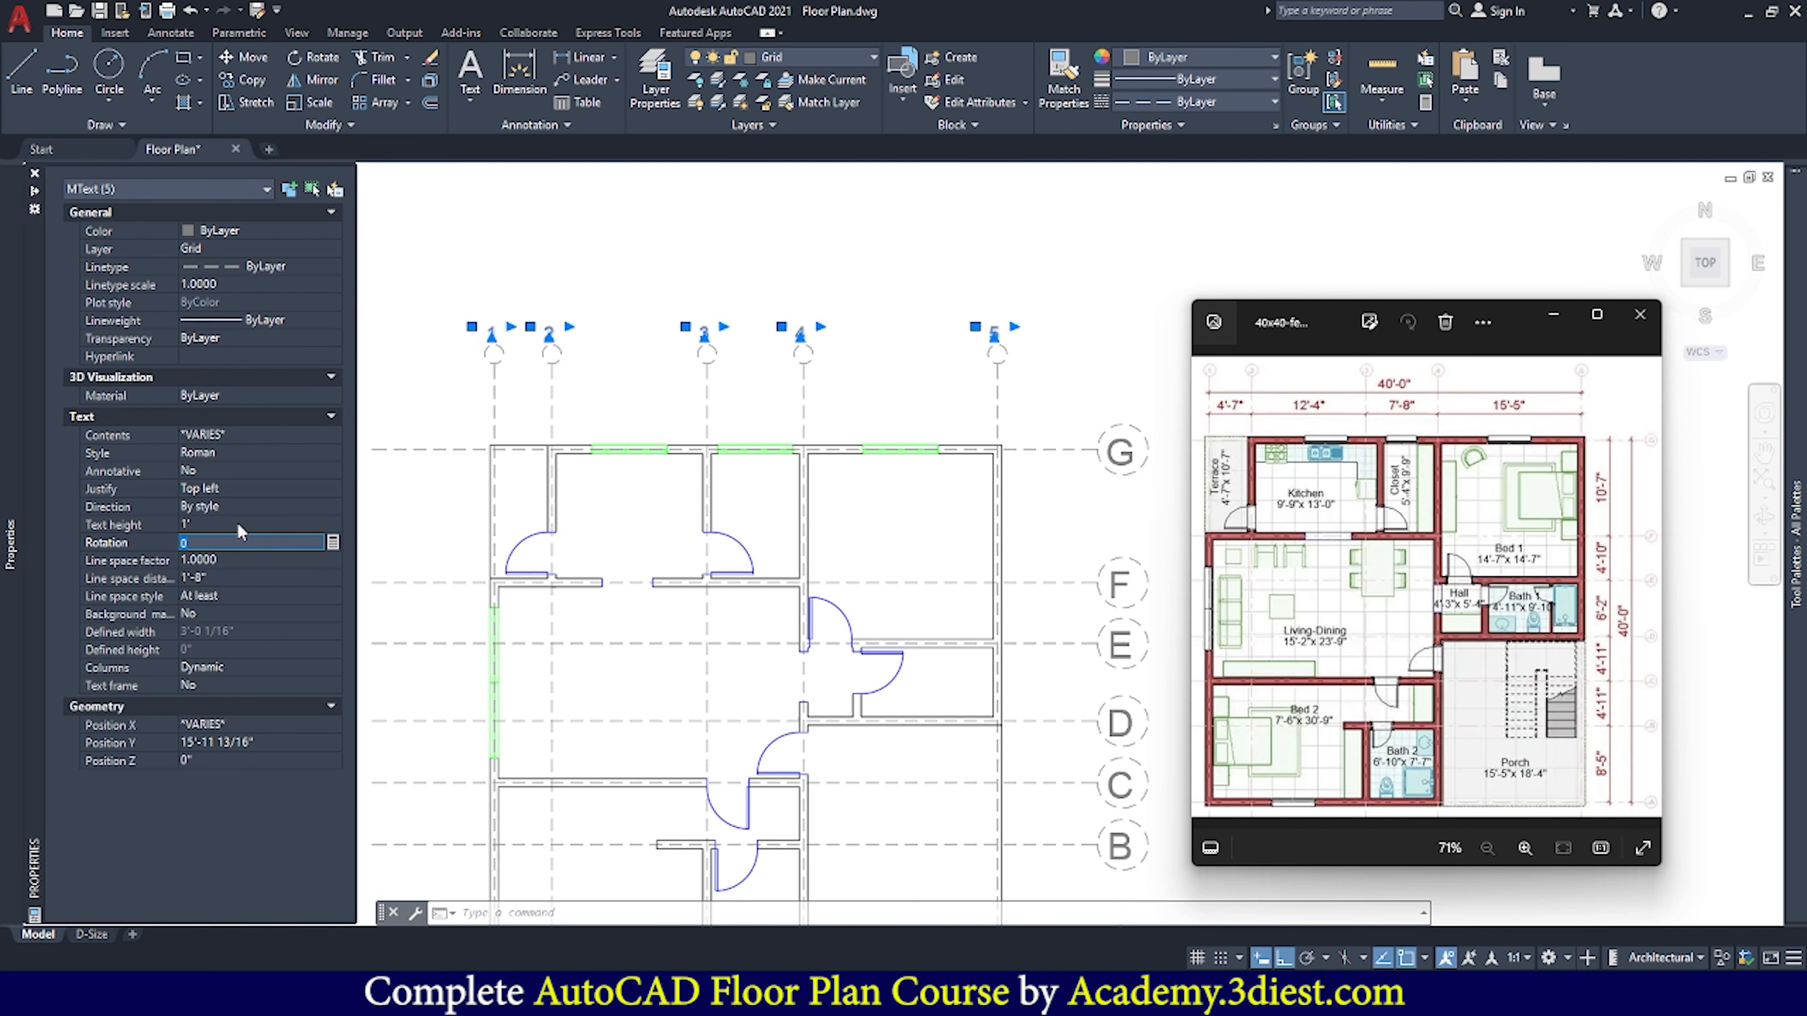
Move the five number labels straight down into their grid circles
scroll(501, 343, up, 6)
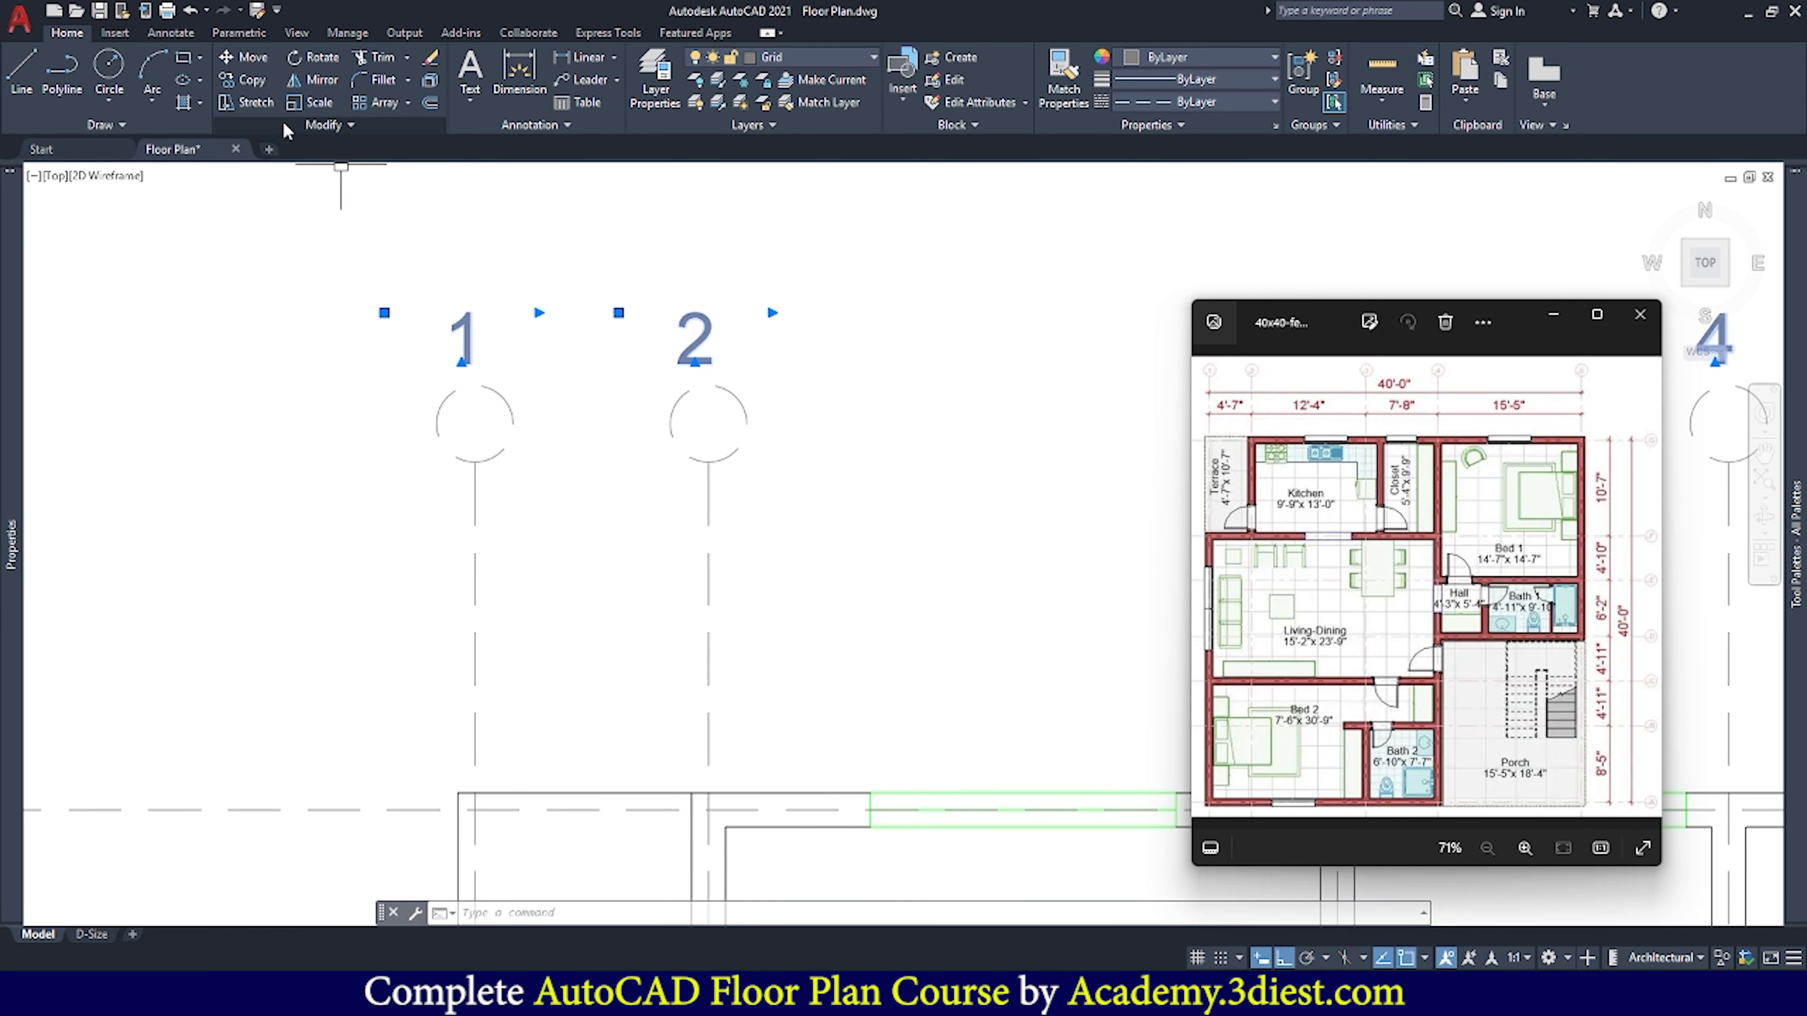
click(244, 57)
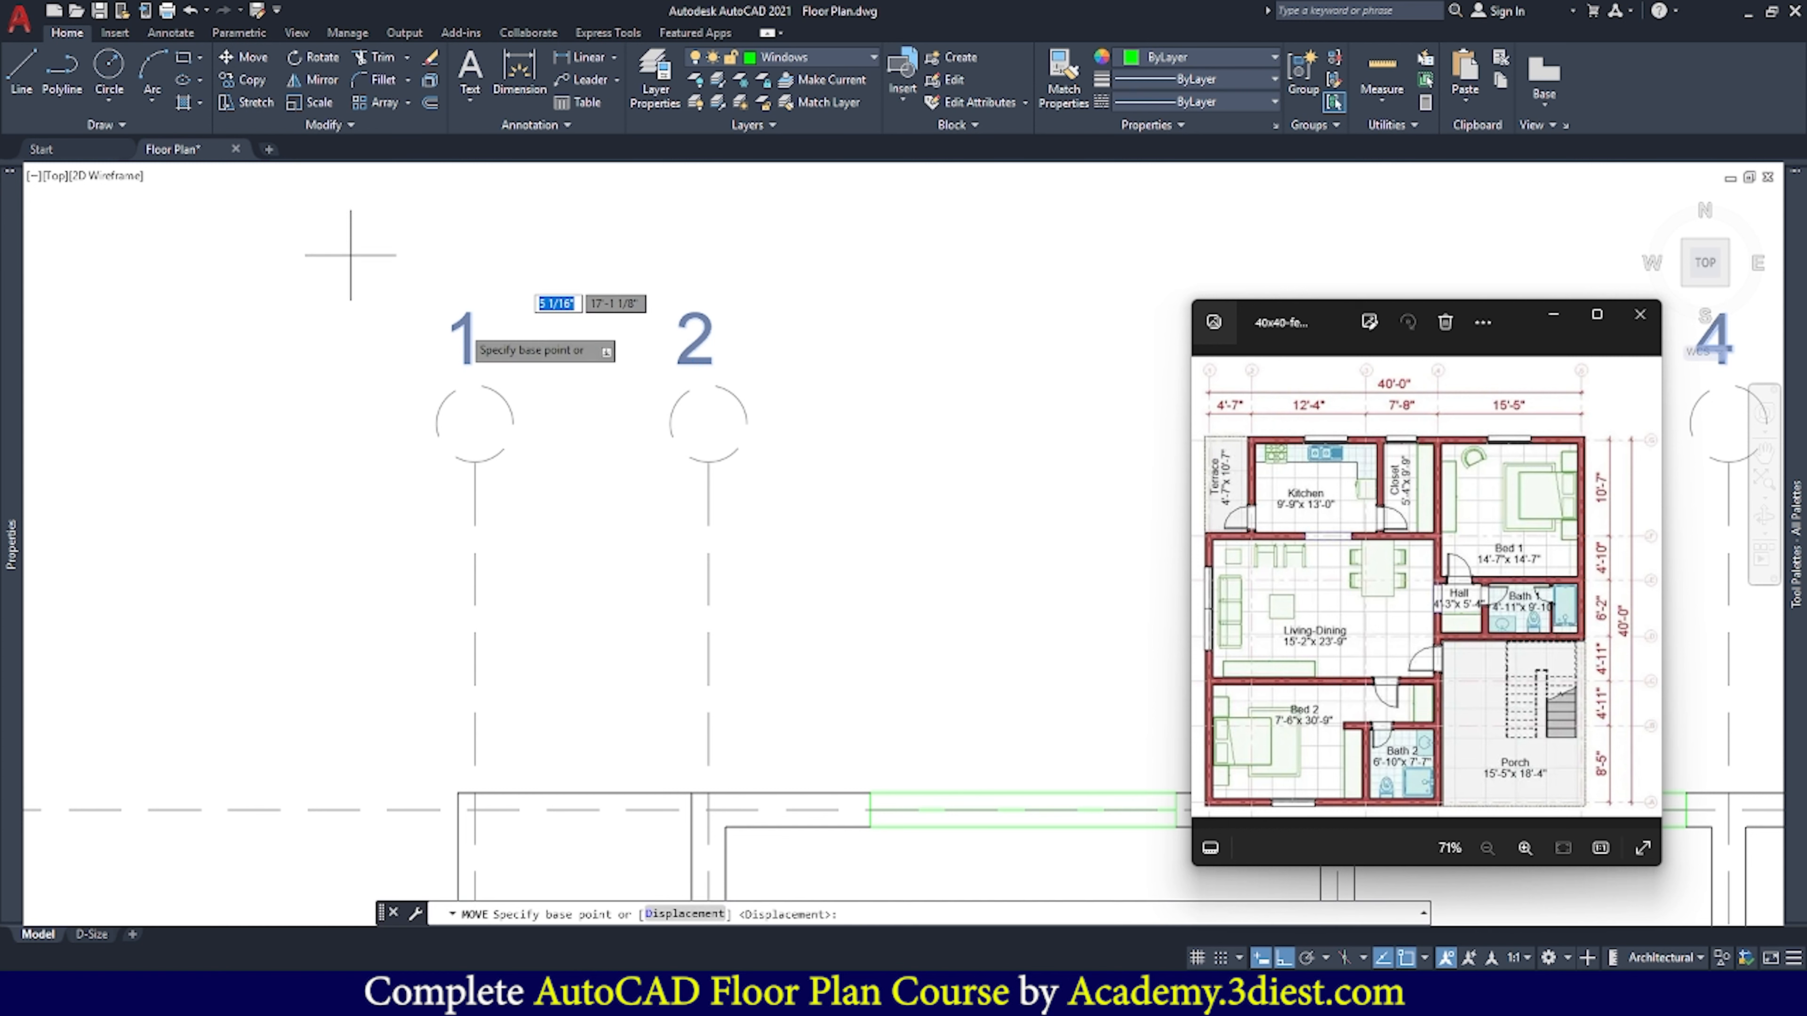
click(598, 336)
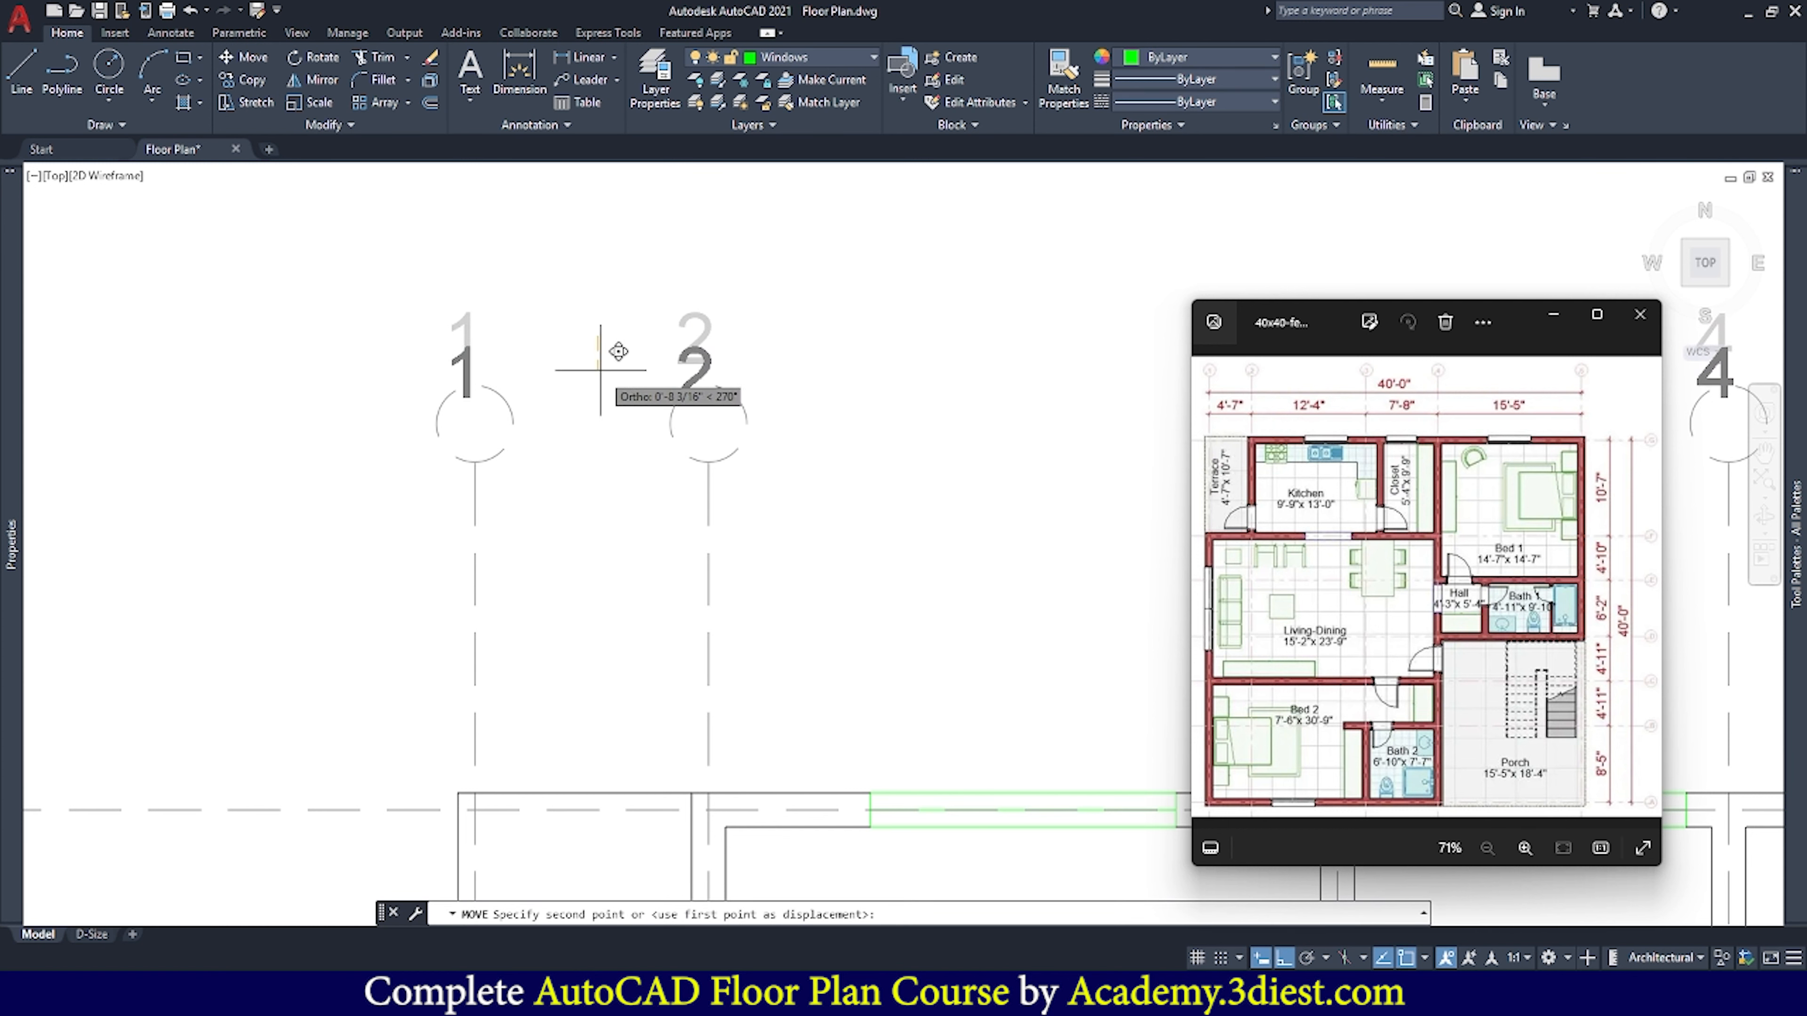
click(608, 420)
Move the number label 1 slightly sideways to centre it in its grid circle
scroll(496, 404, down, 3)
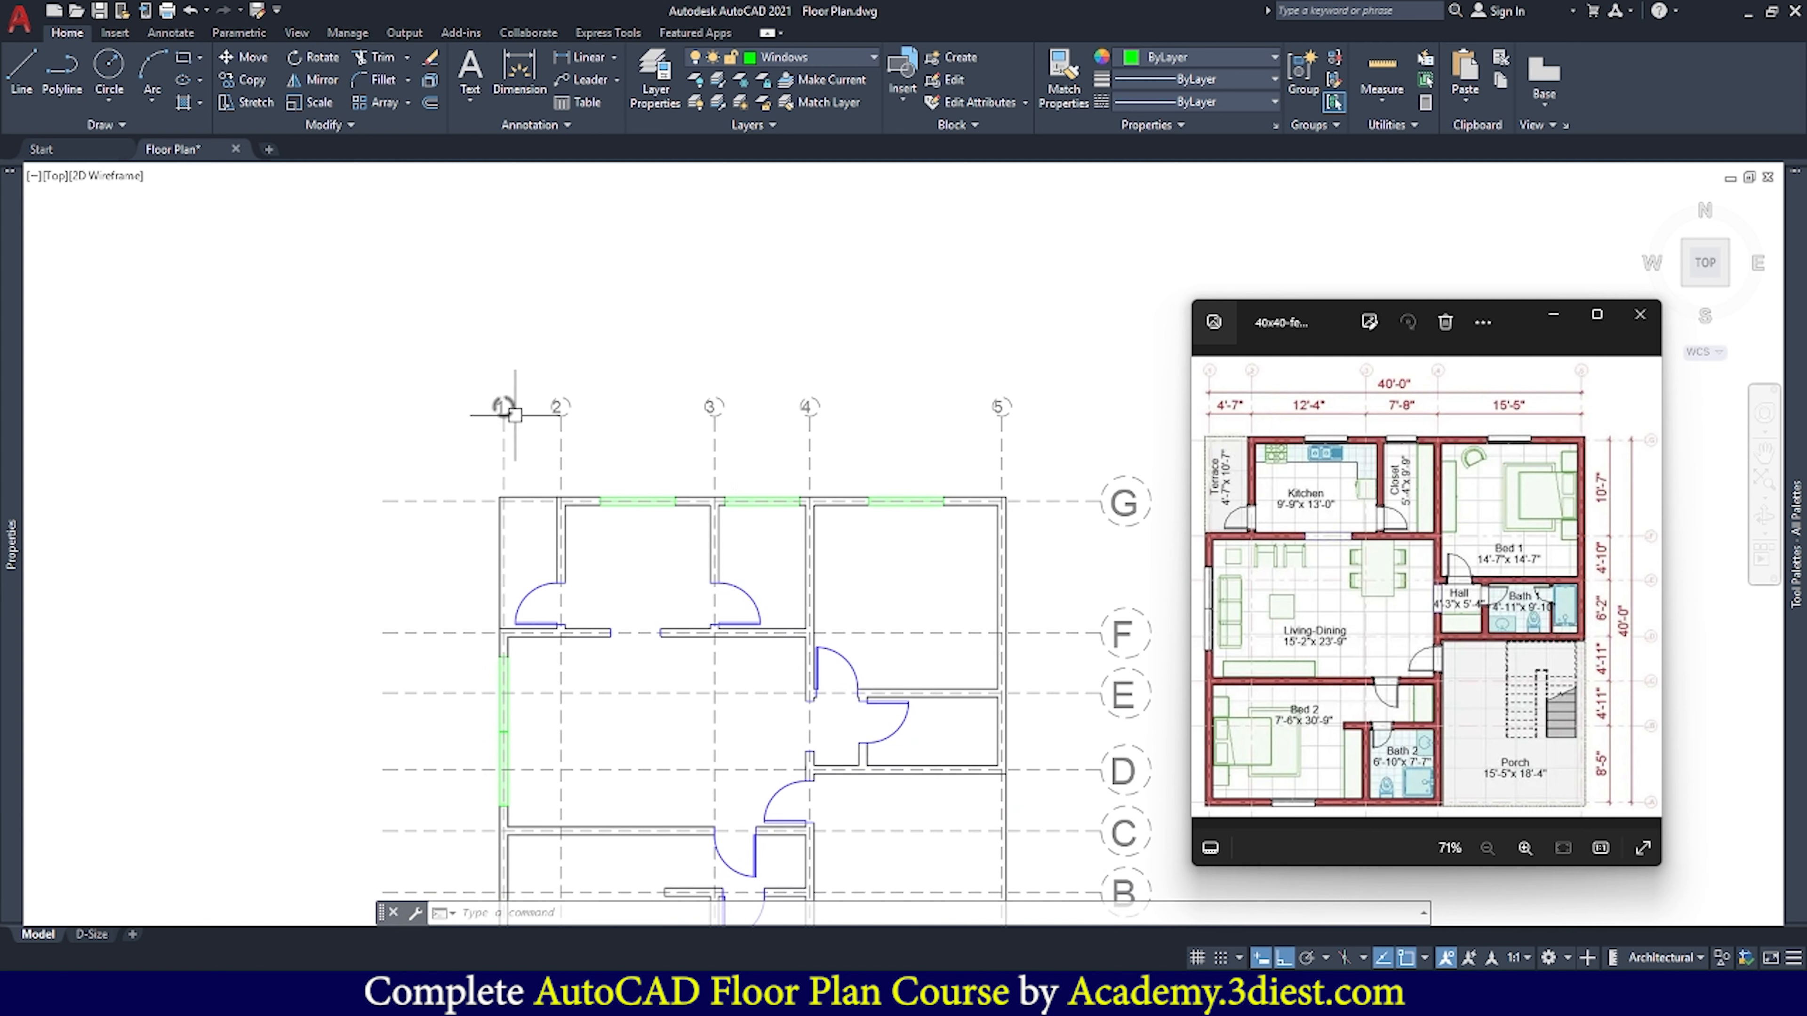
scroll(1015, 411, up, 3)
scroll(975, 407, down, 5)
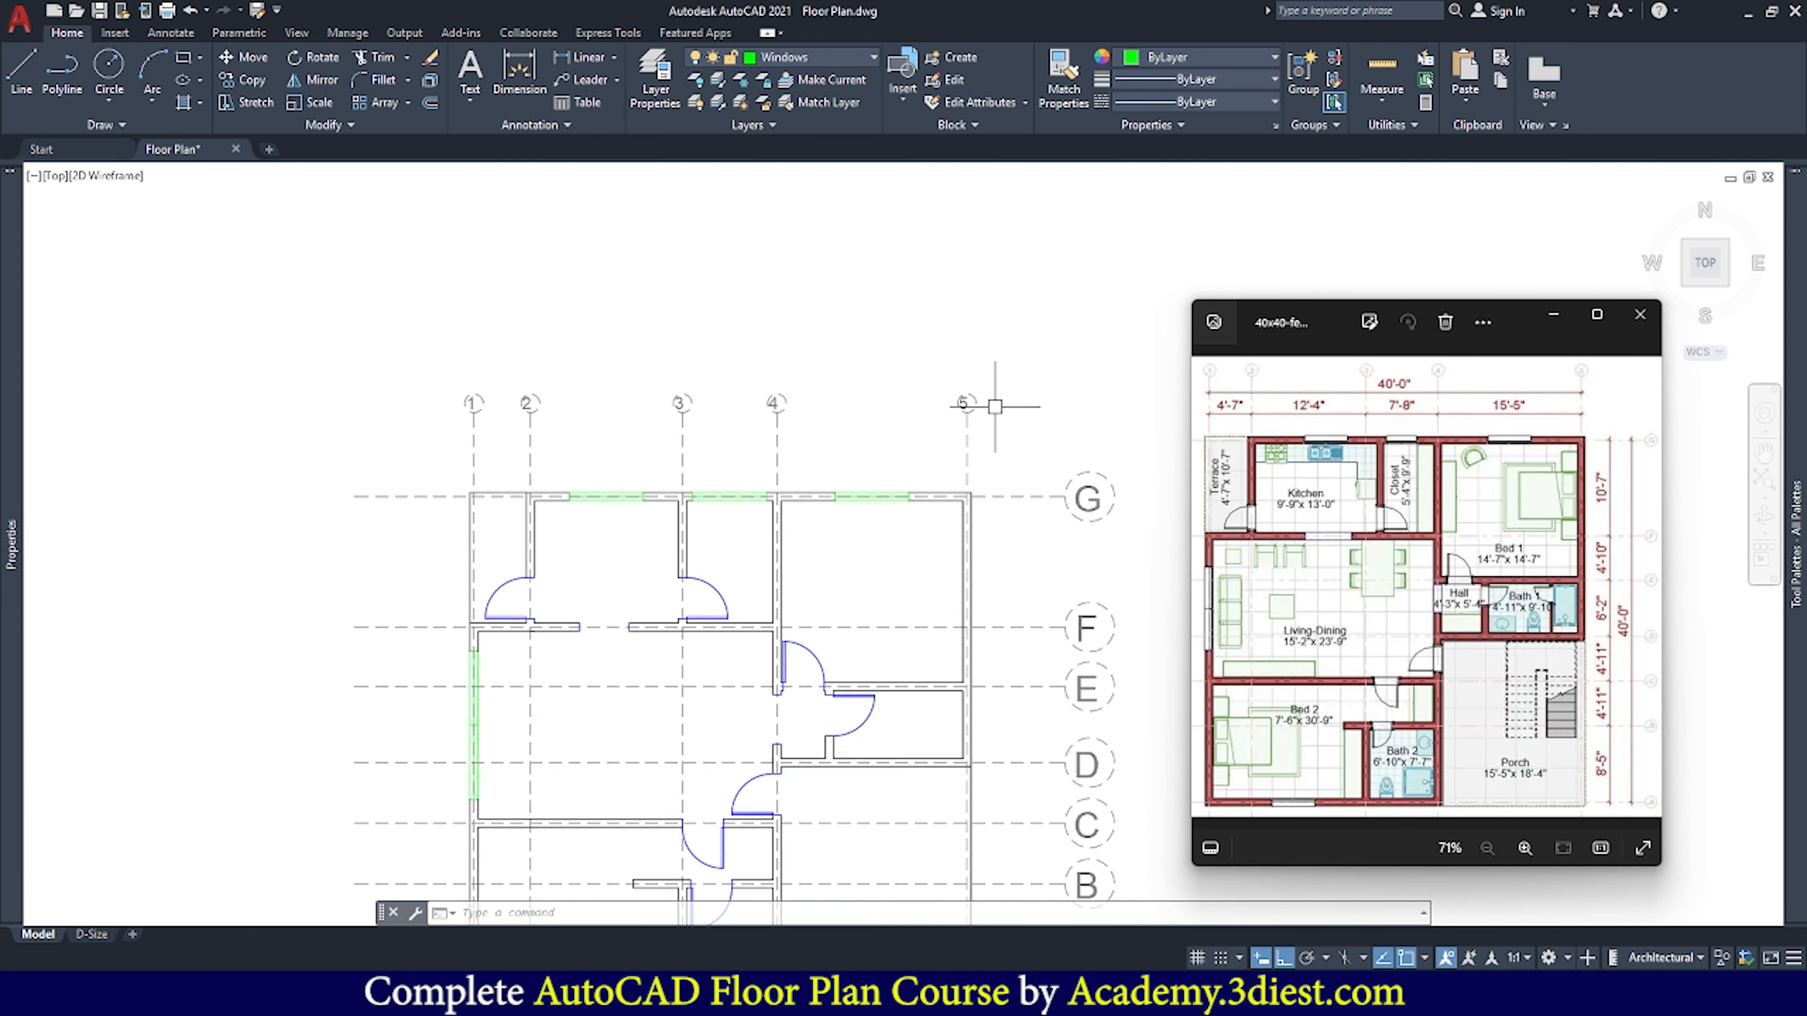
scroll(475, 406, up, 5)
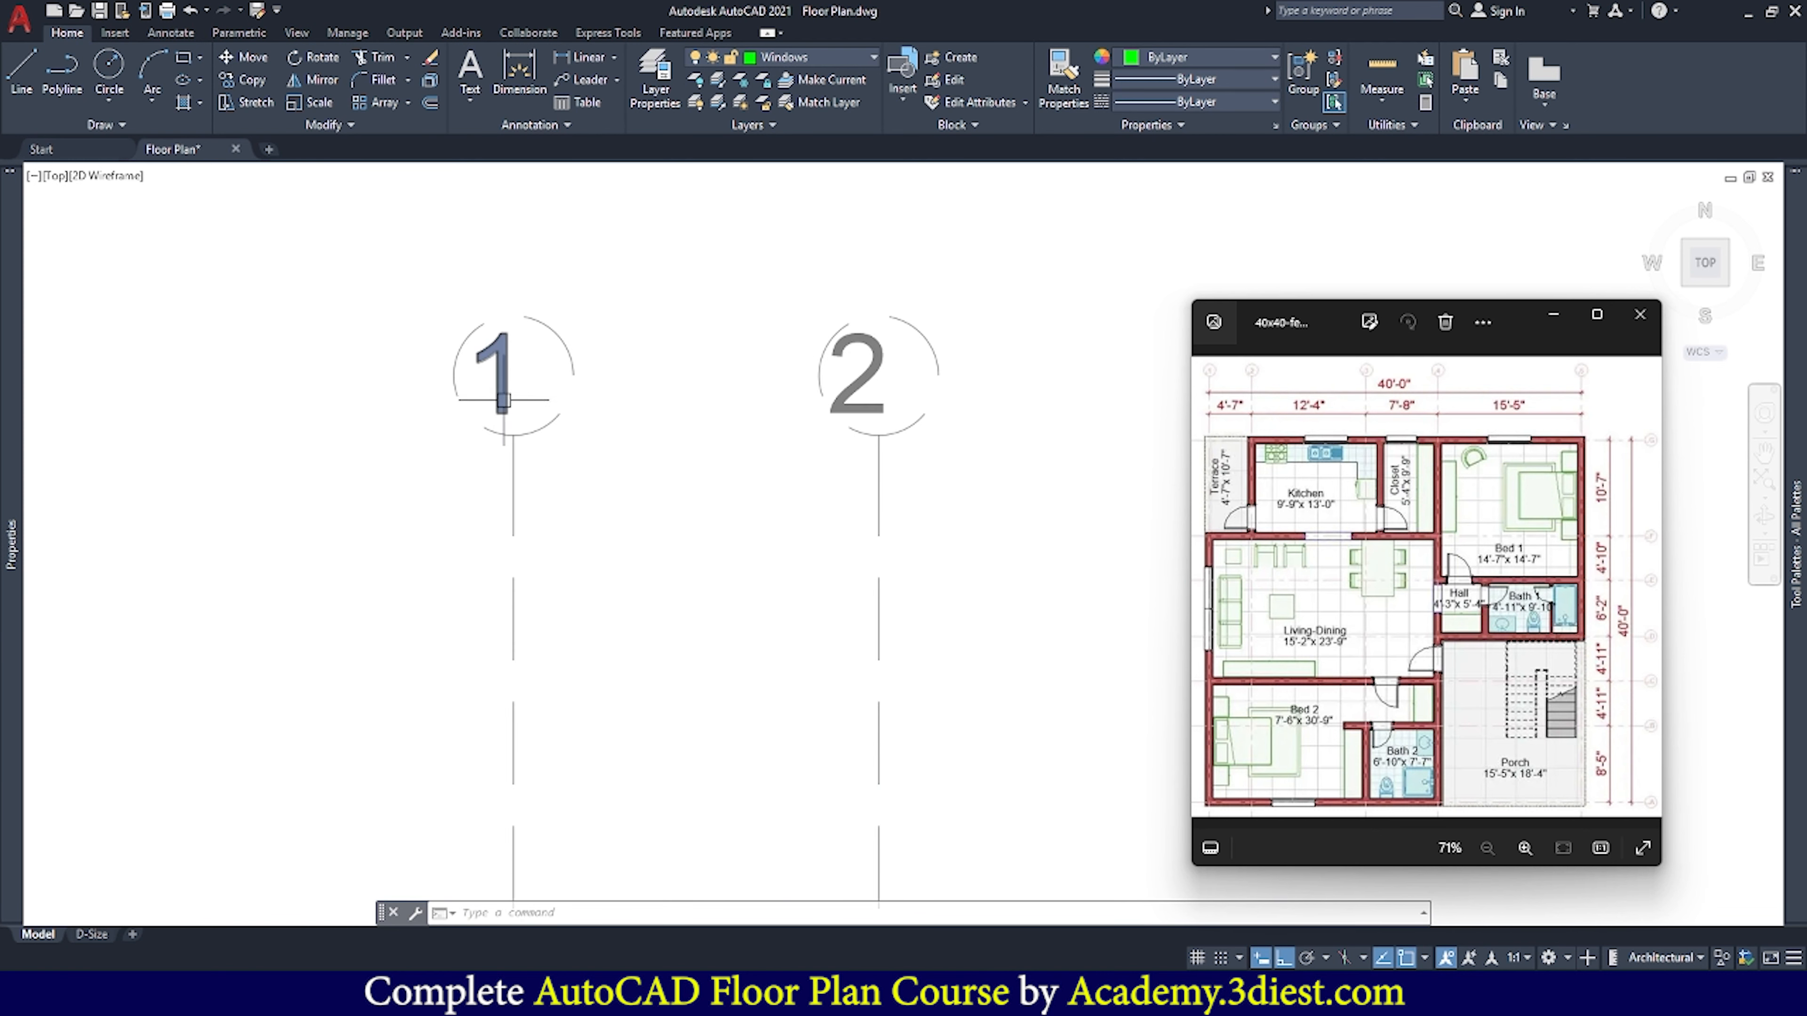
click(498, 377)
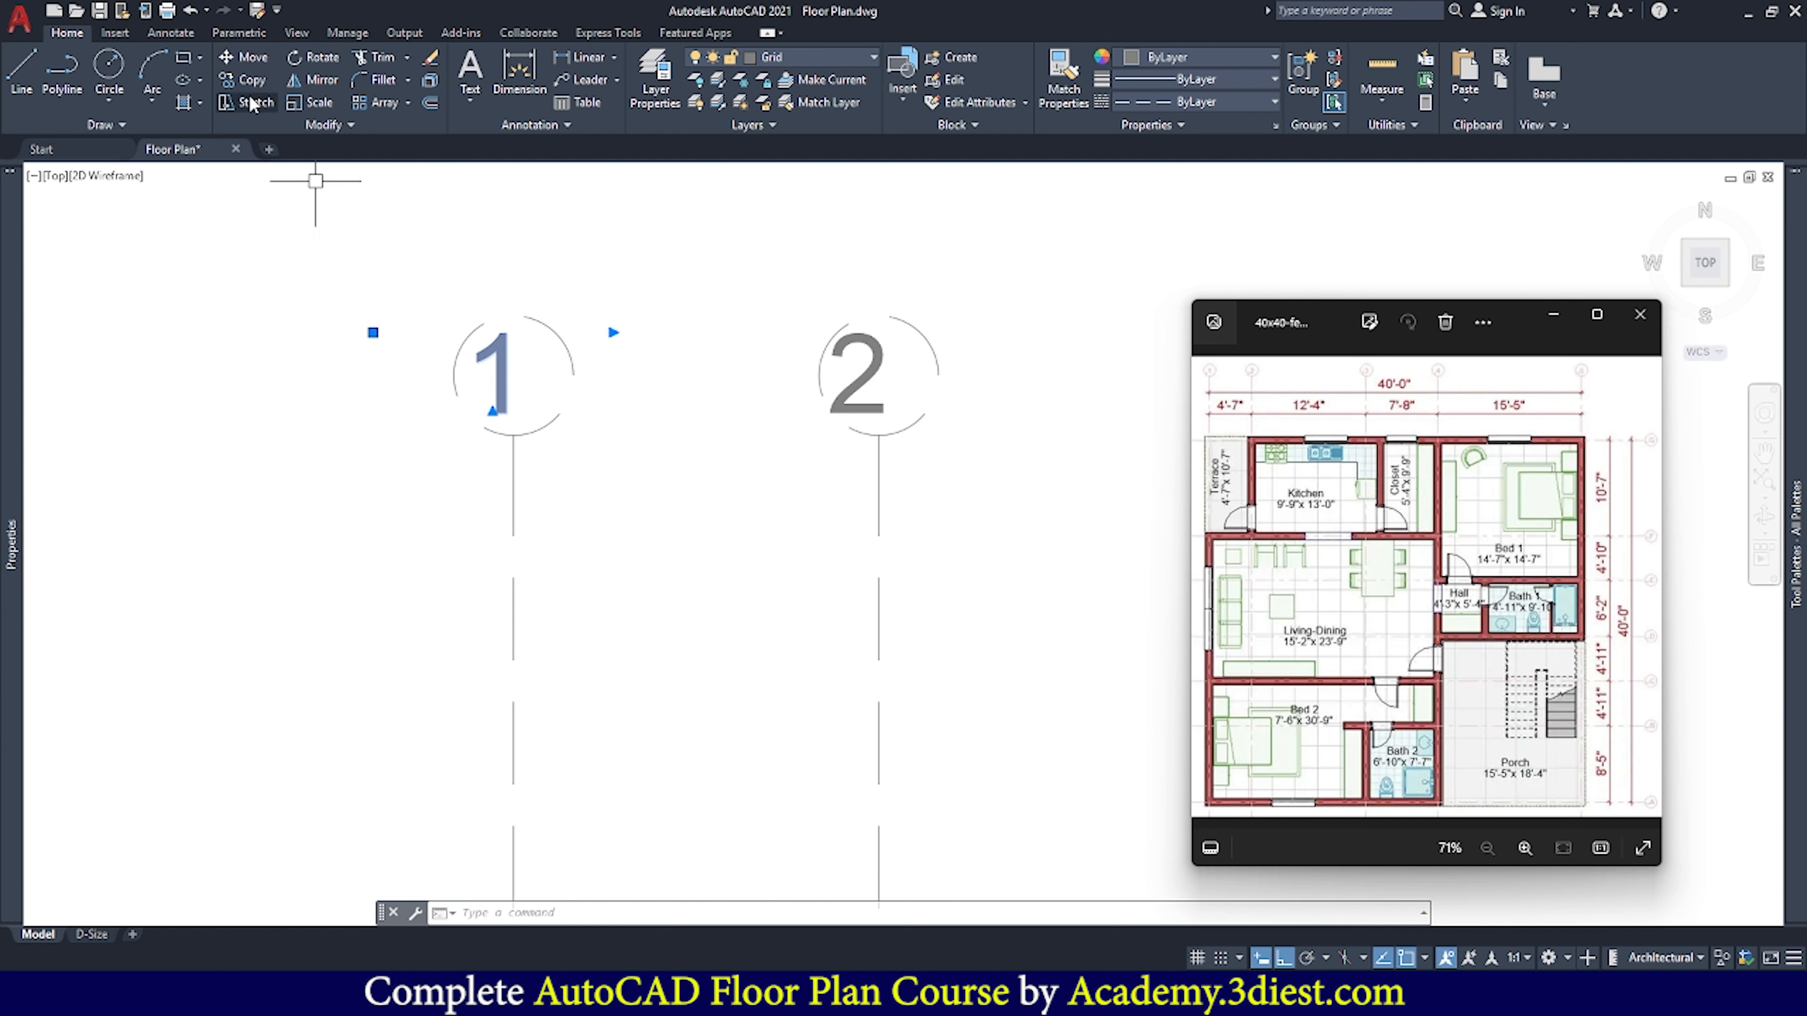
click(245, 58)
click(592, 518)
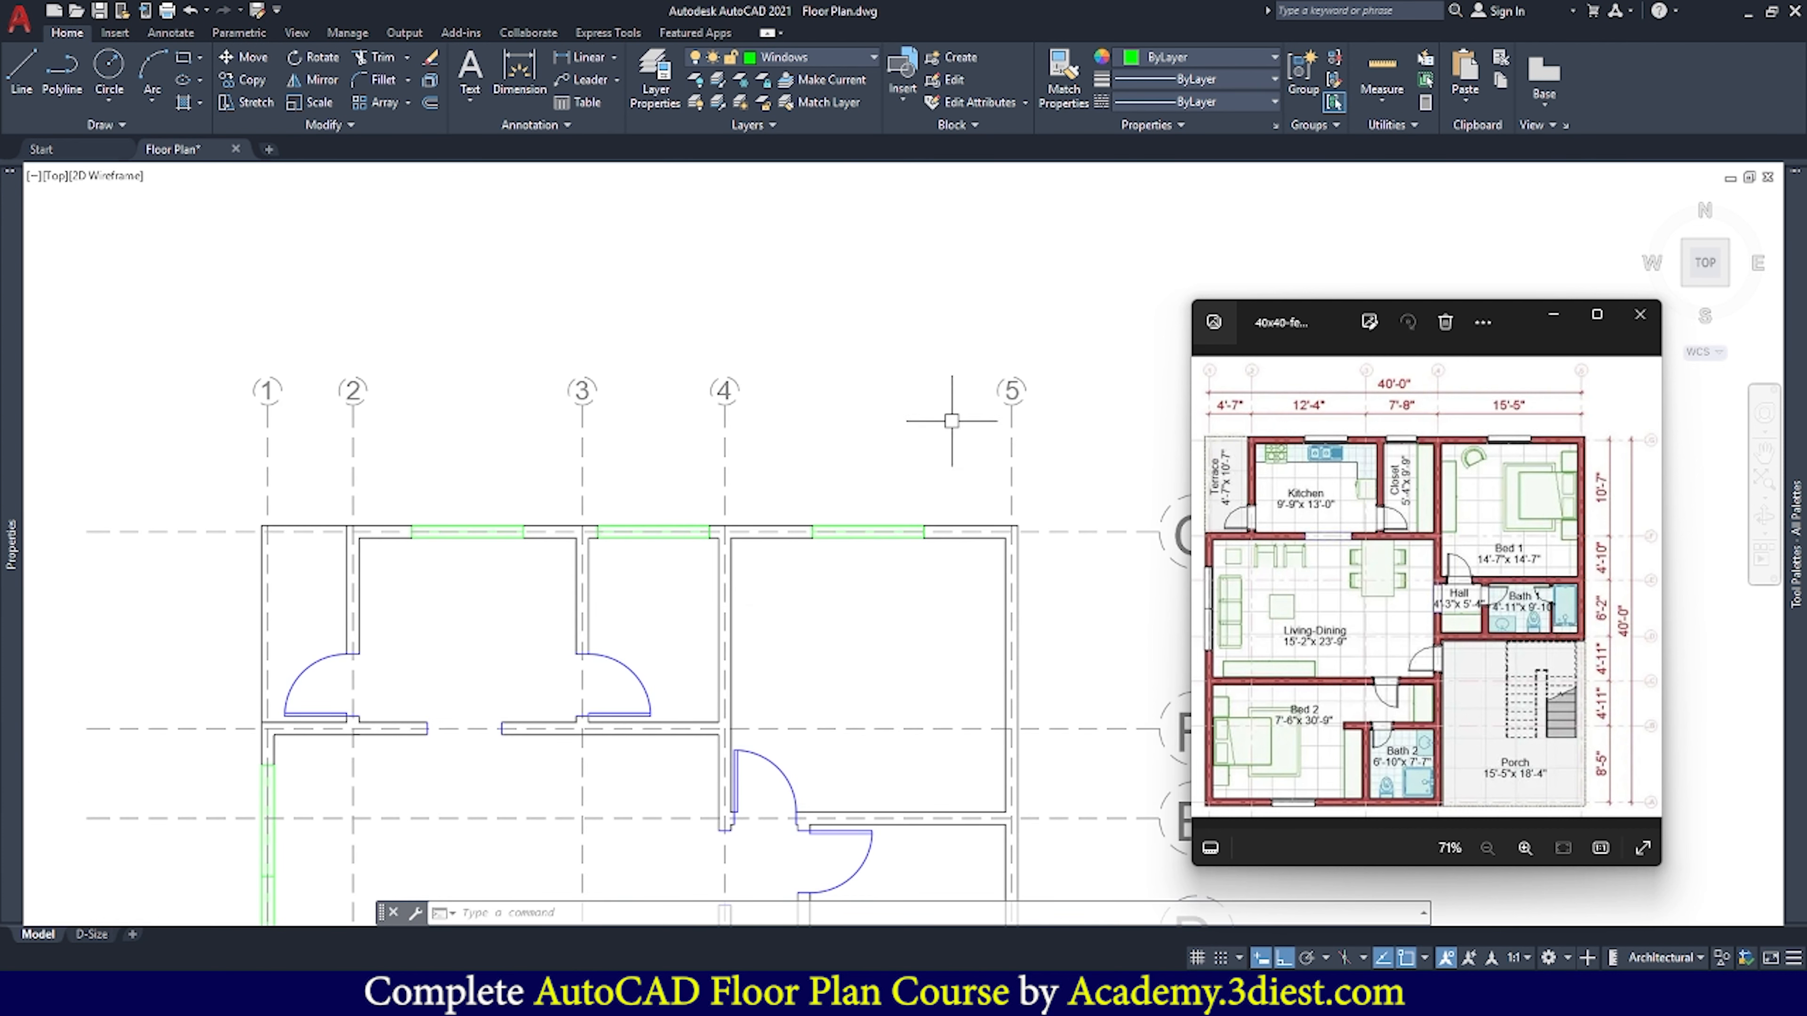
Set the diameter of the seven circles around grid labels A to G beside the plan to 1'-6"
middle_drag(826, 515, 822, 483)
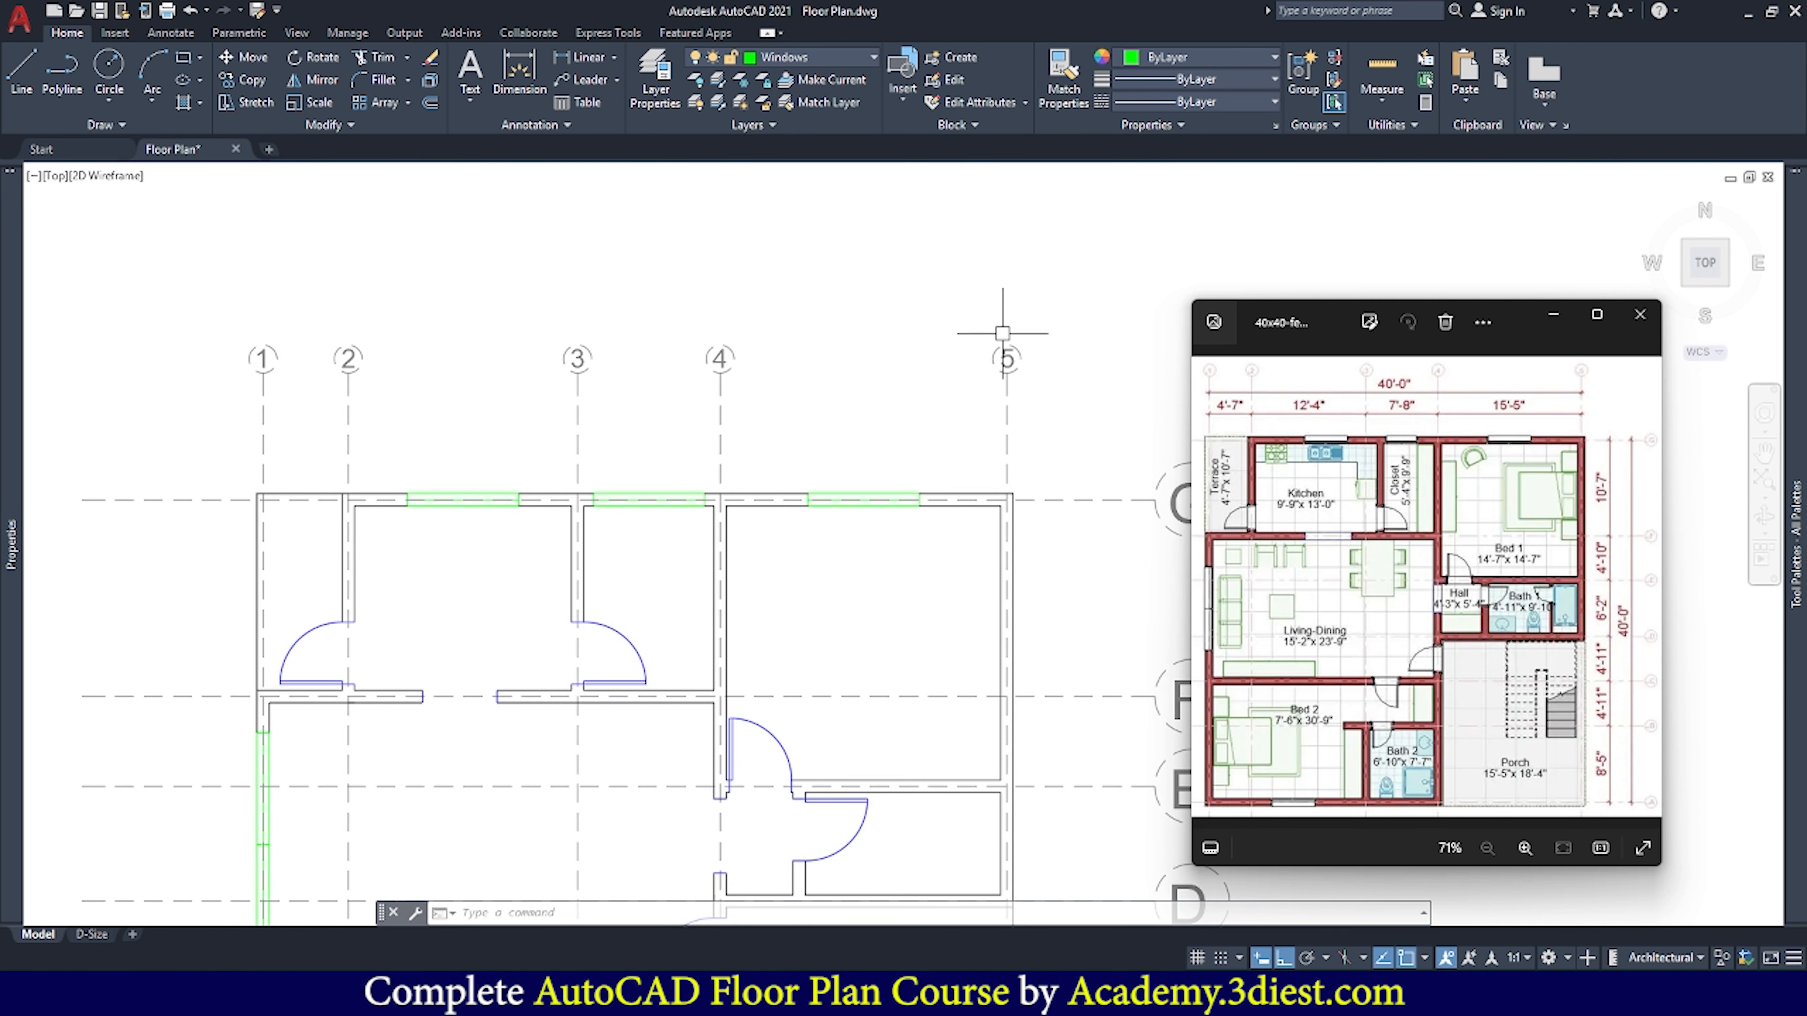
scroll(1002, 332, down, 2)
scroll(925, 357, up, 2)
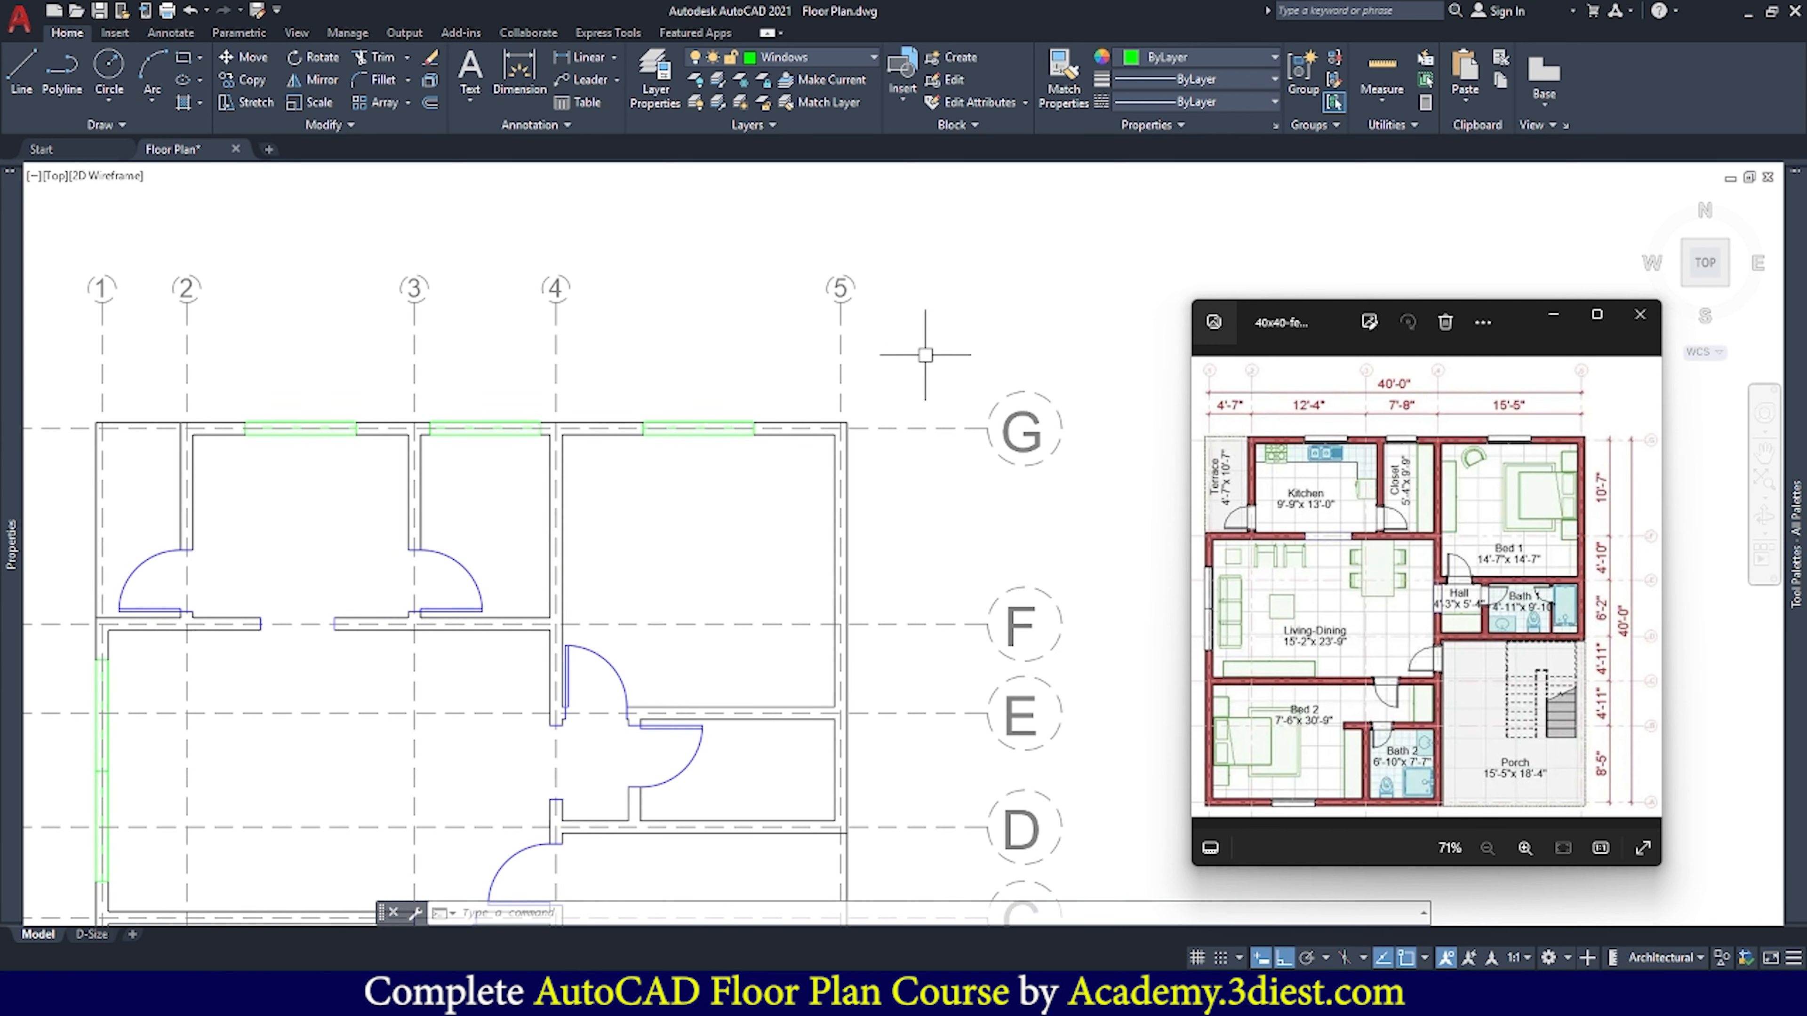
scroll(924, 355, down, 2)
scroll(961, 439, up, 1)
click(1038, 849)
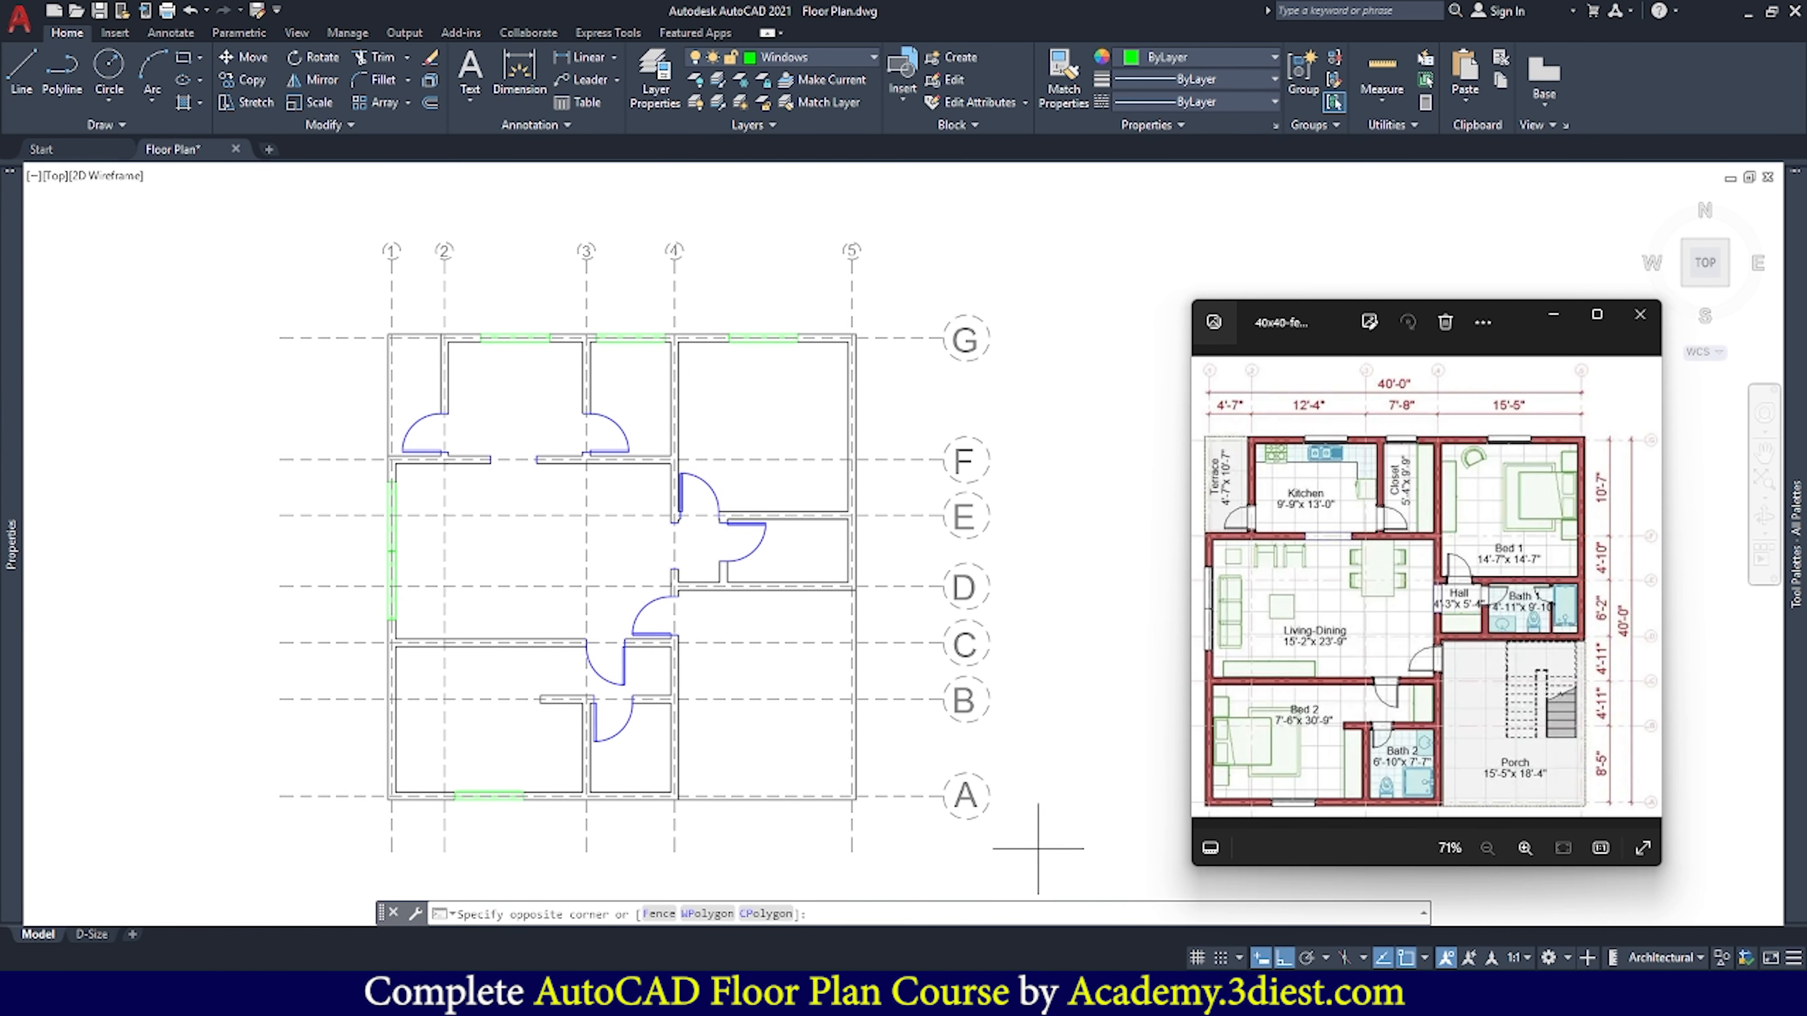
click(986, 340)
mouse_move(28, 535)
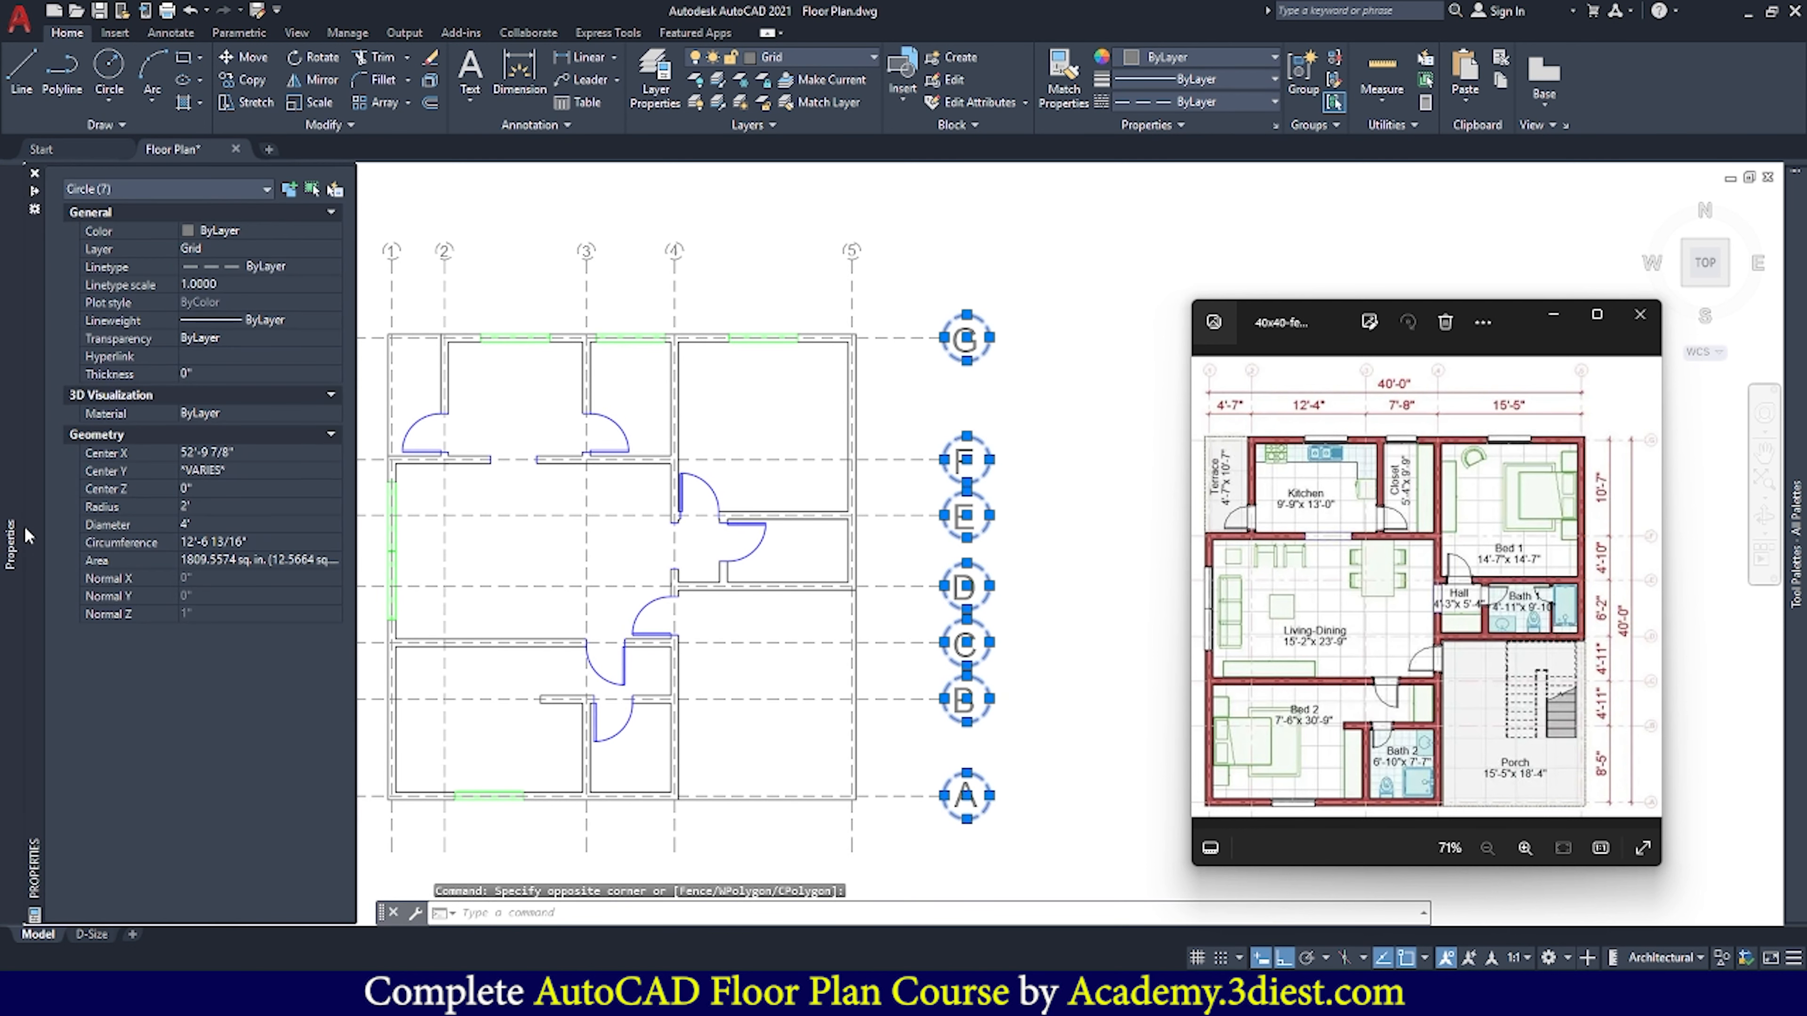
click(204, 522)
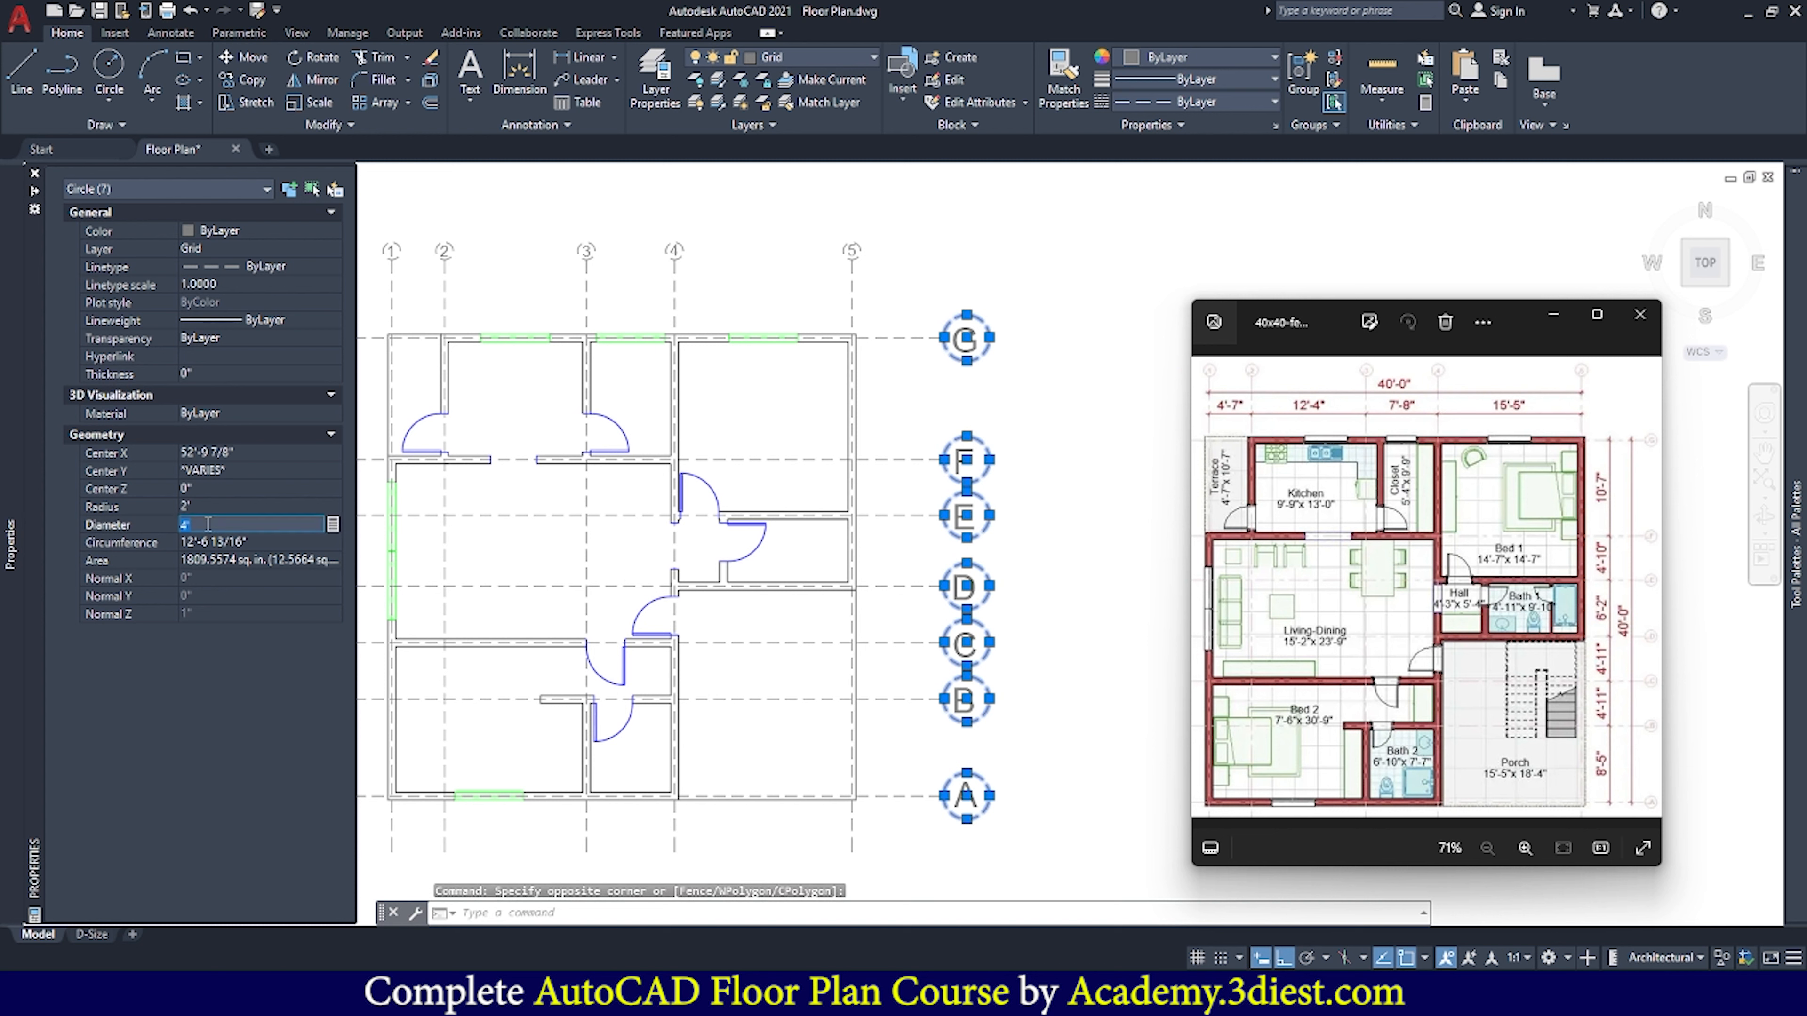
text(1.5)
key(Tab)
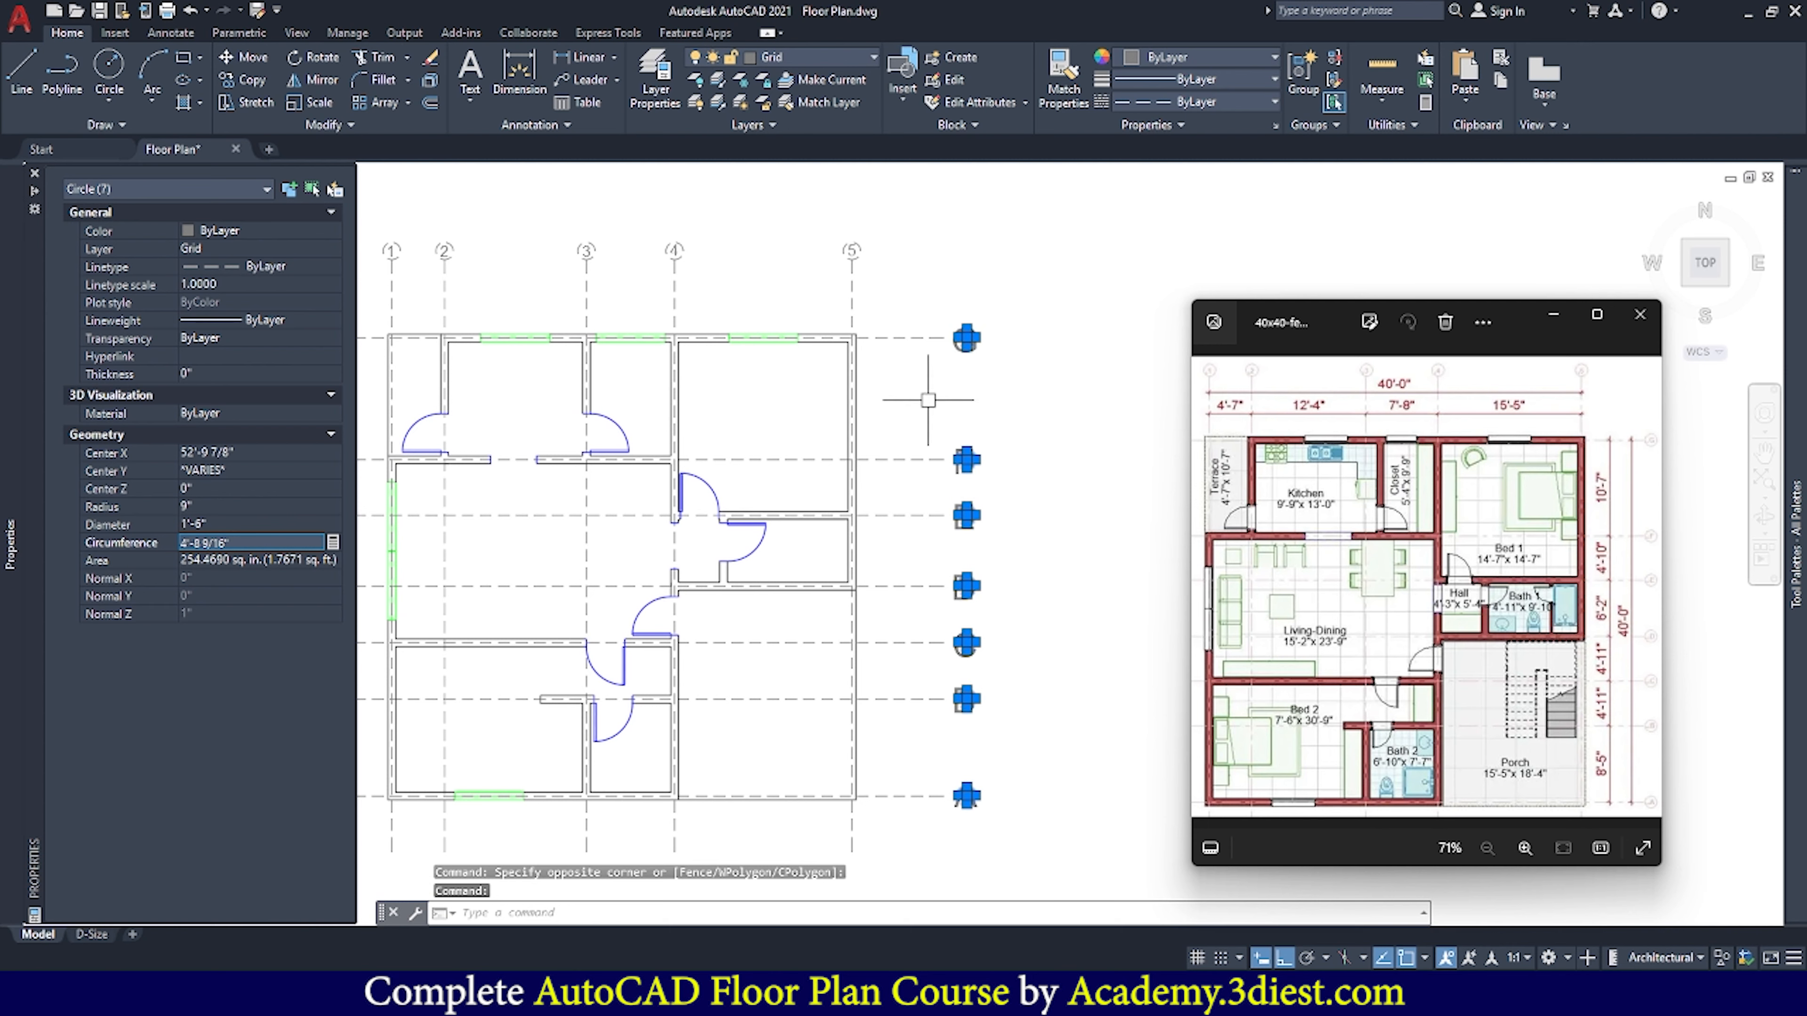
Move the seven lettered grid circles by their left quadrant point onto the right ends of the horizontal grid lines
scroll(930, 427, up, 6)
scroll(920, 330, down, 7)
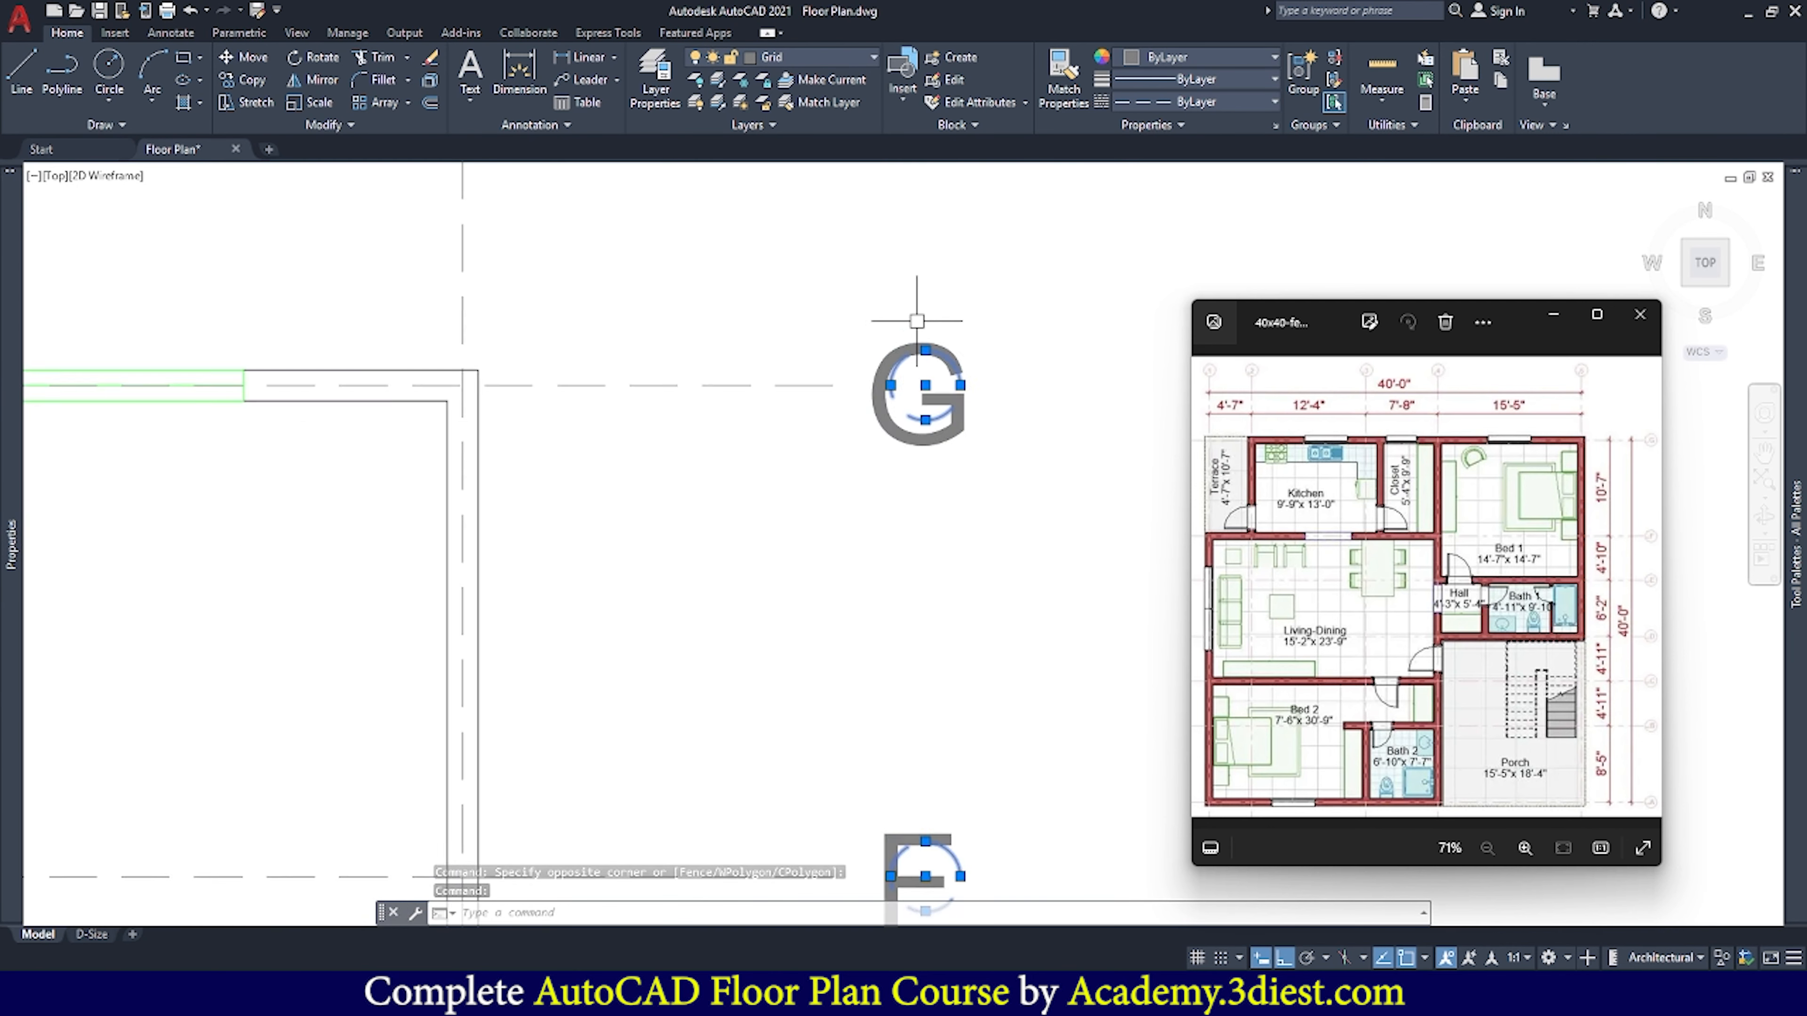
scroll(925, 498, up, 6)
scroll(887, 356, down, 6)
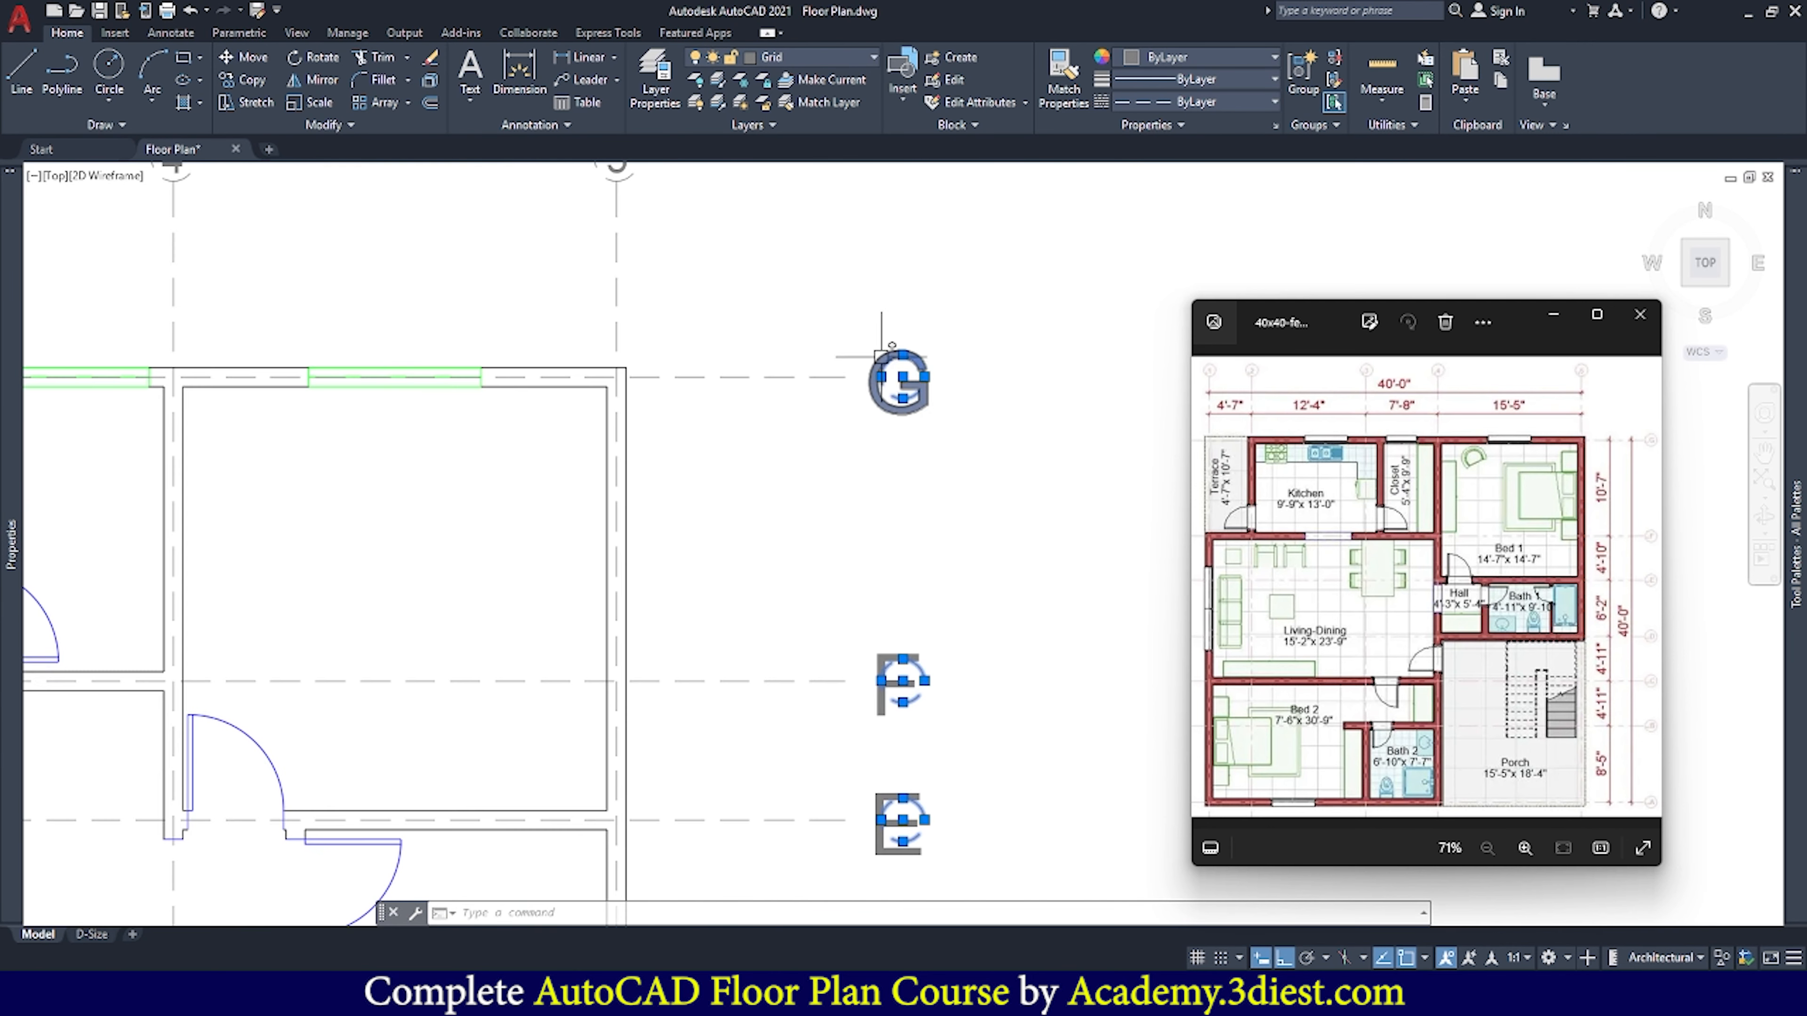
scroll(714, 283, up, 6)
click(242, 63)
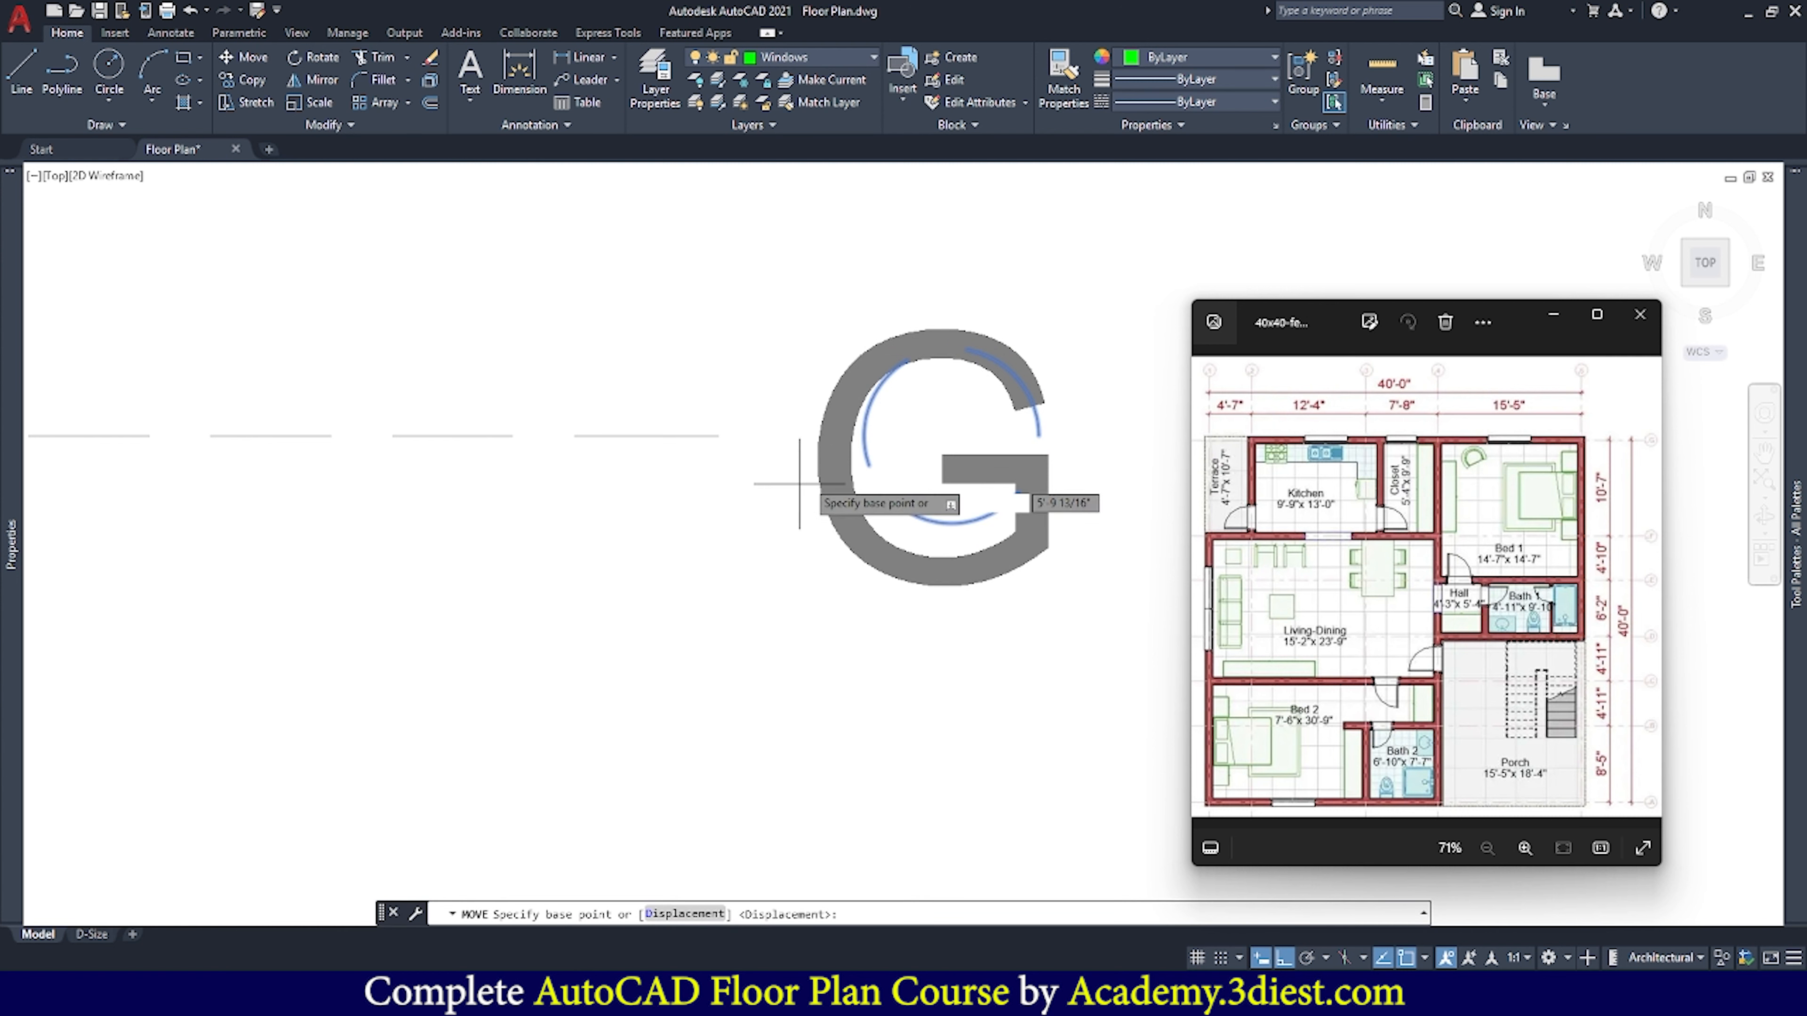
click(864, 435)
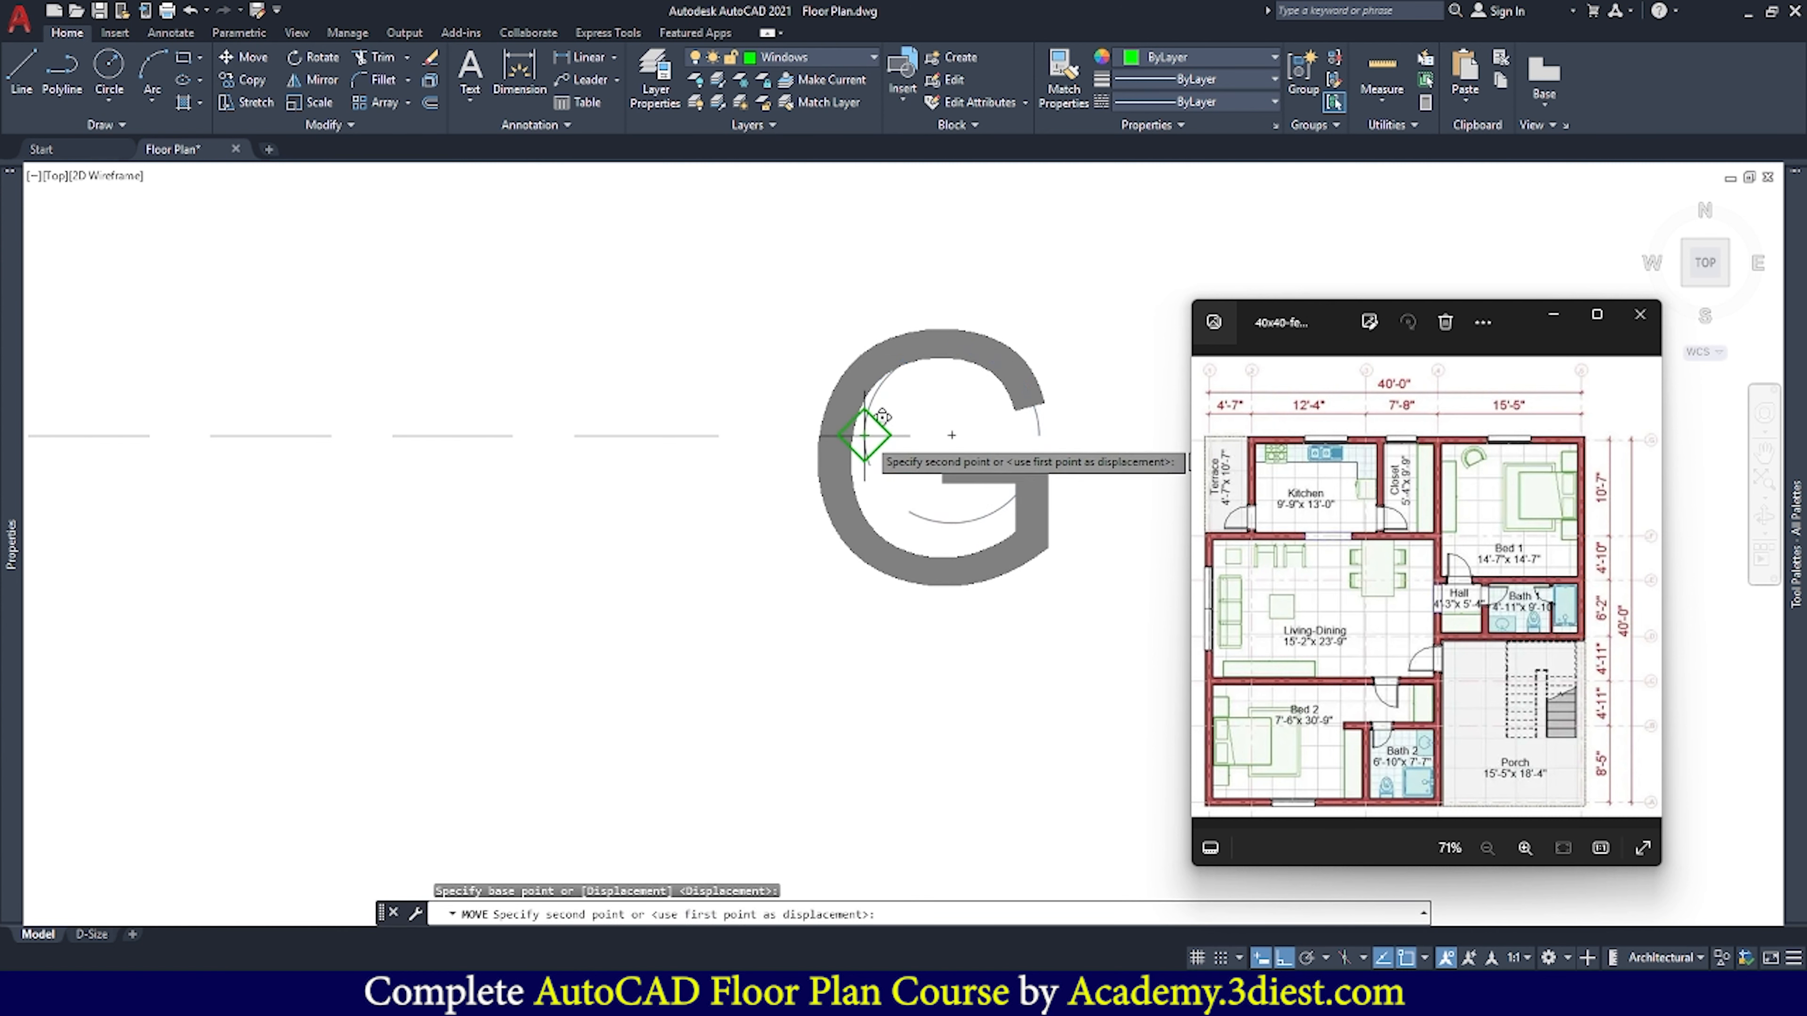
click(719, 435)
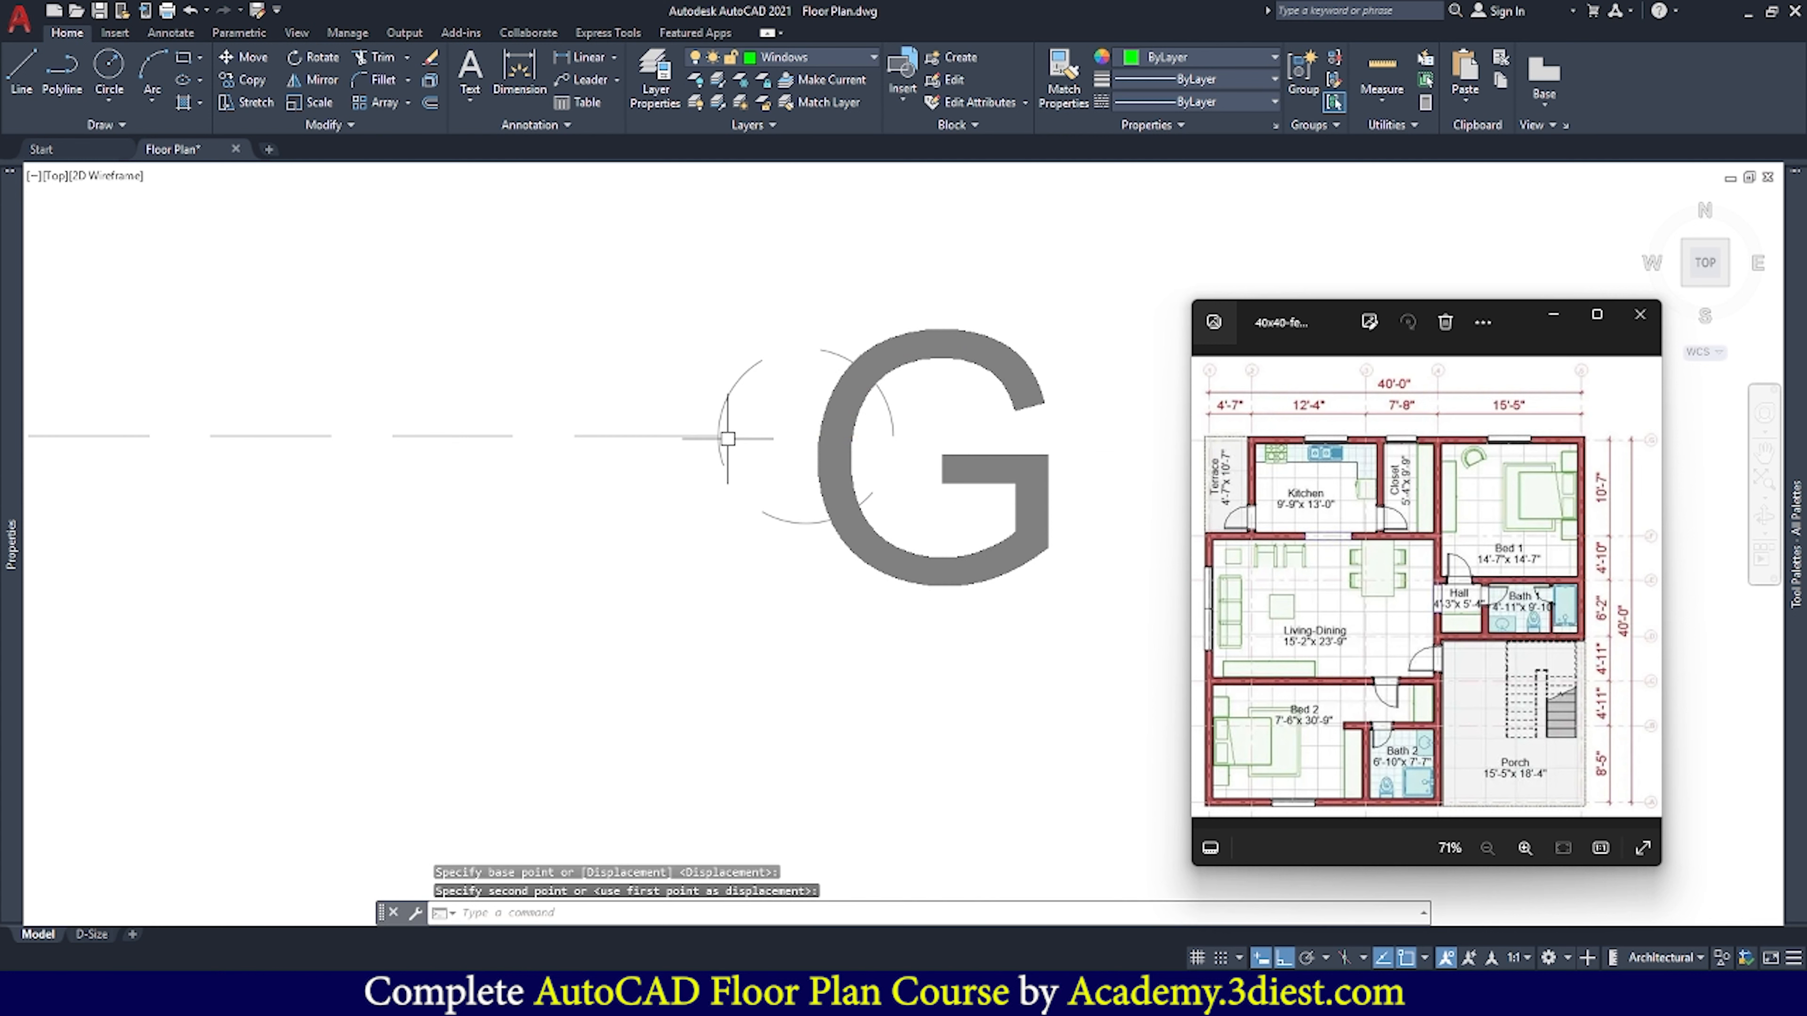
Set the text height of the letter labels A to G beside the horizontal grid lines to 1'
scroll(716, 445, down, 8)
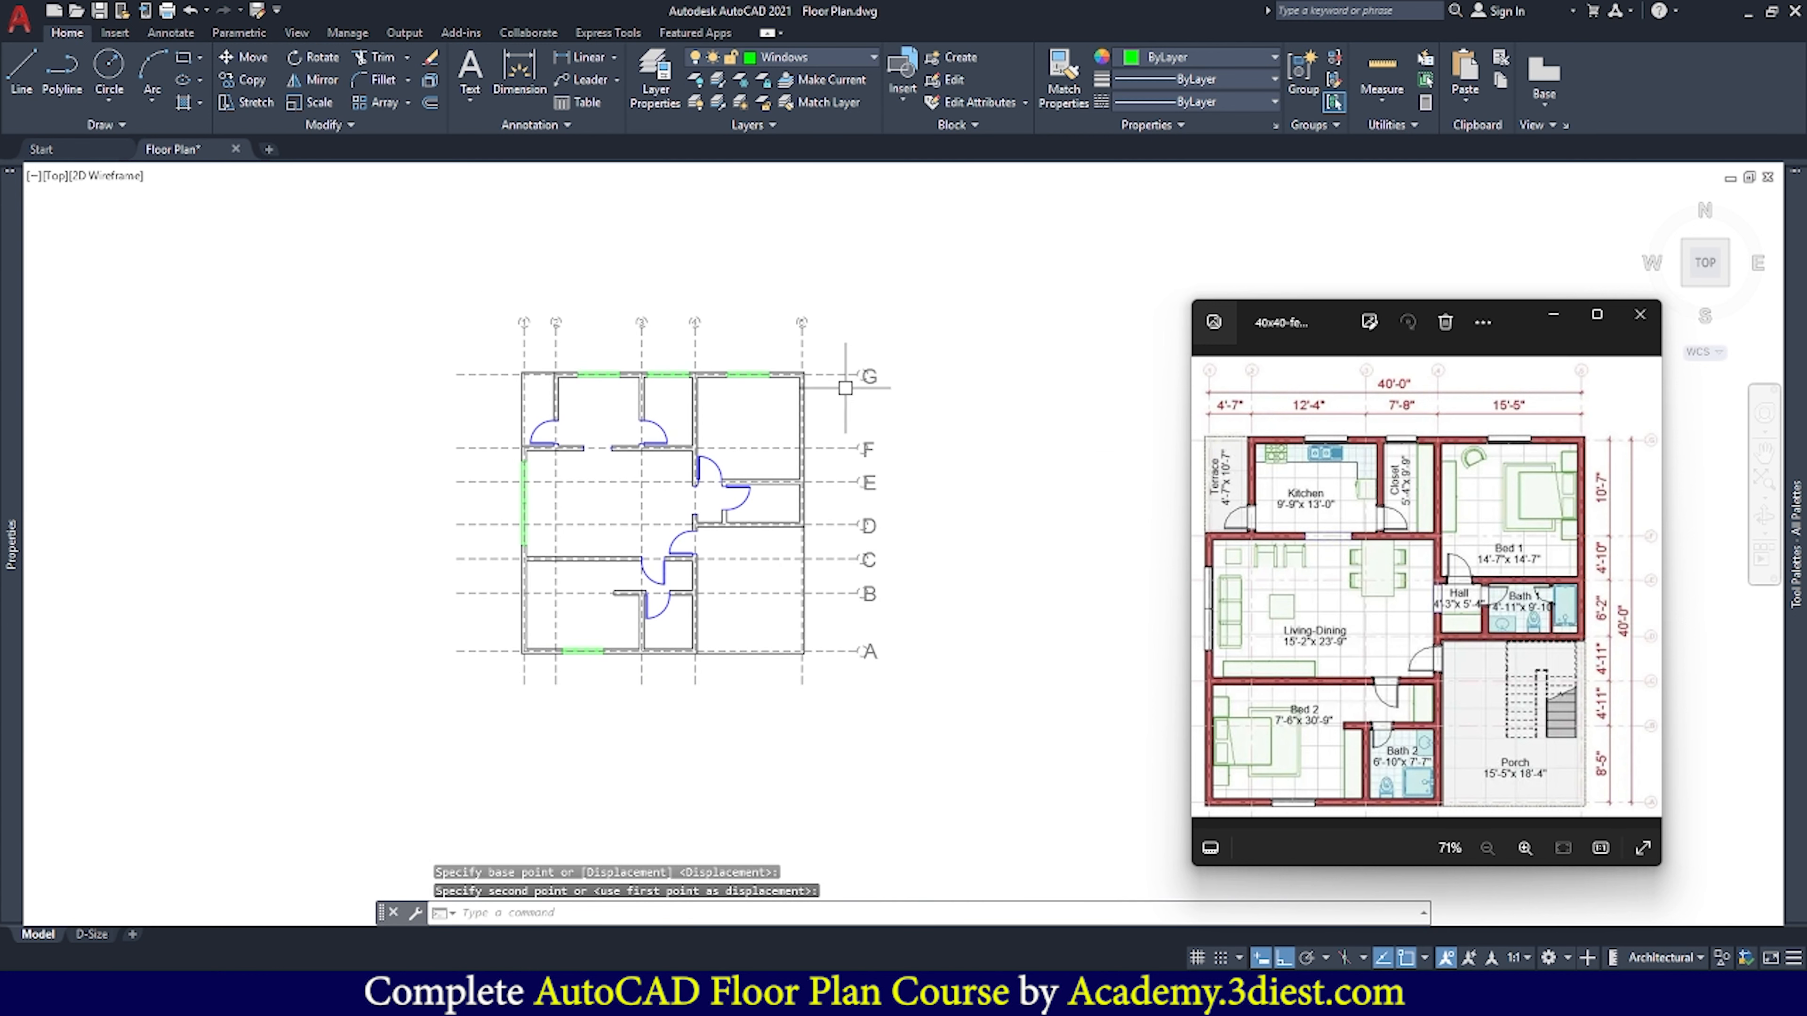
scroll(864, 637, up, 8)
scroll(847, 737, up, 2)
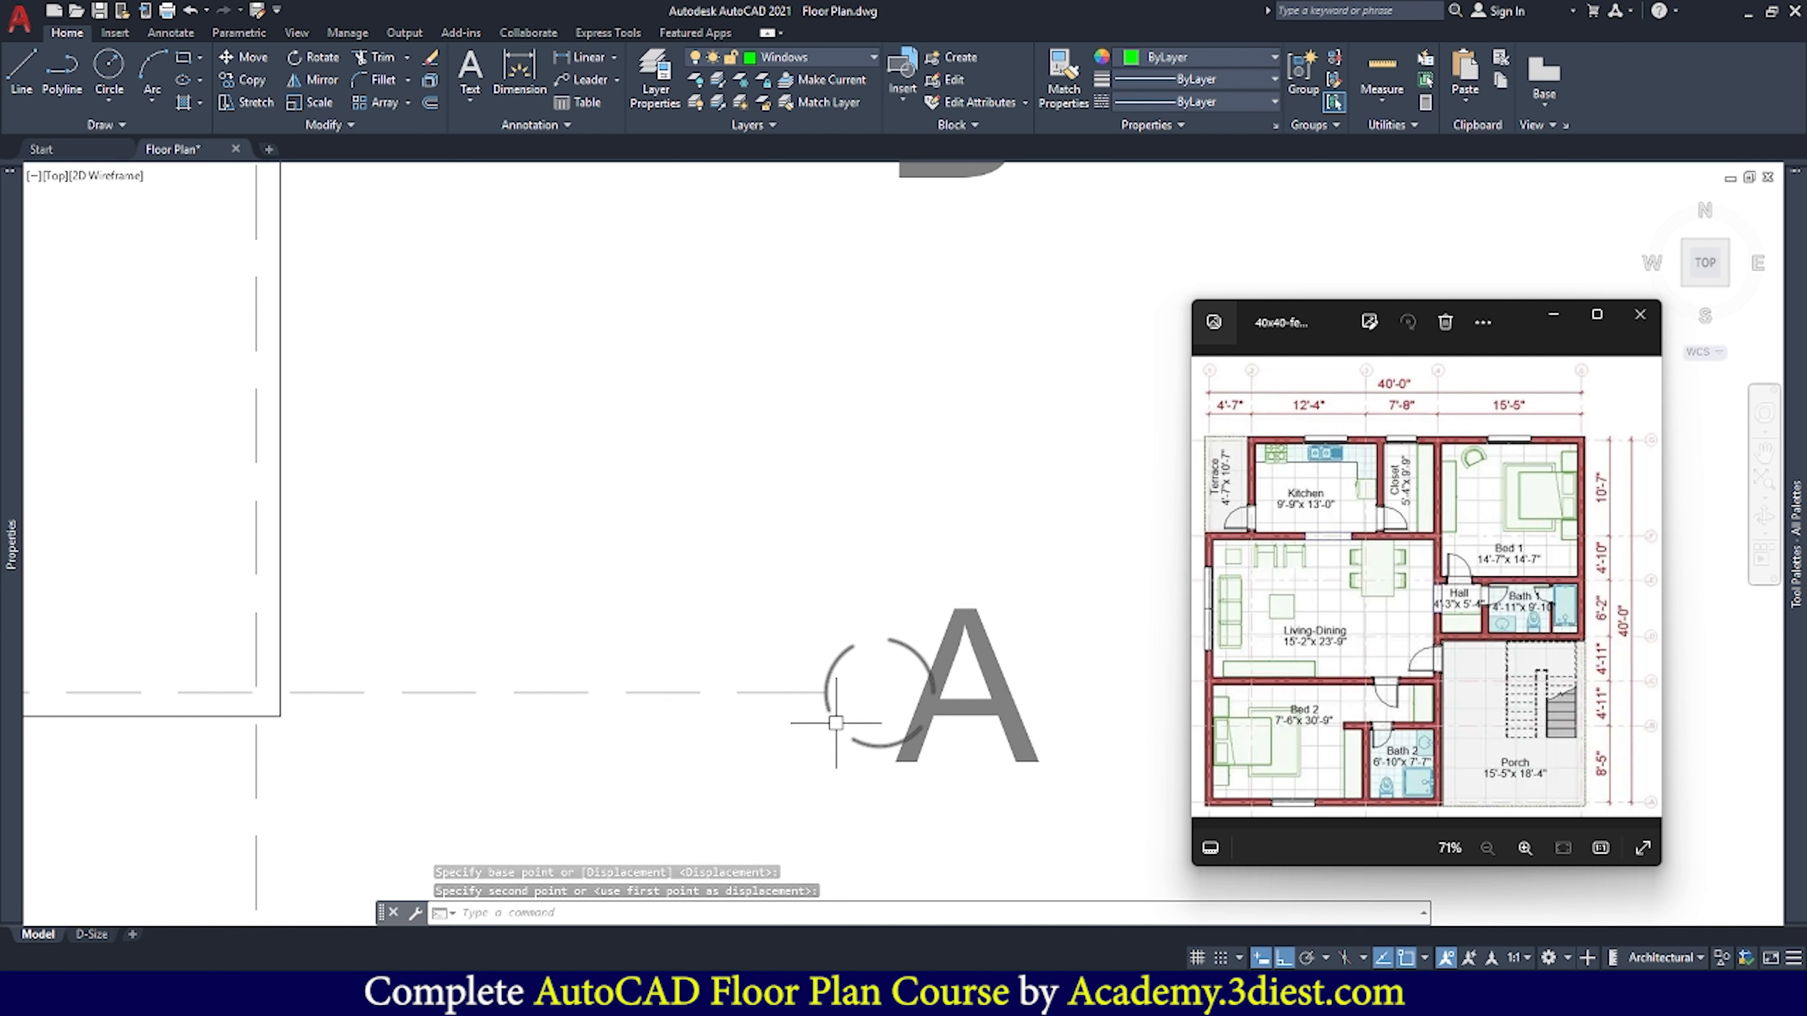
scroll(861, 719, down, 6)
scroll(866, 712, down, 3)
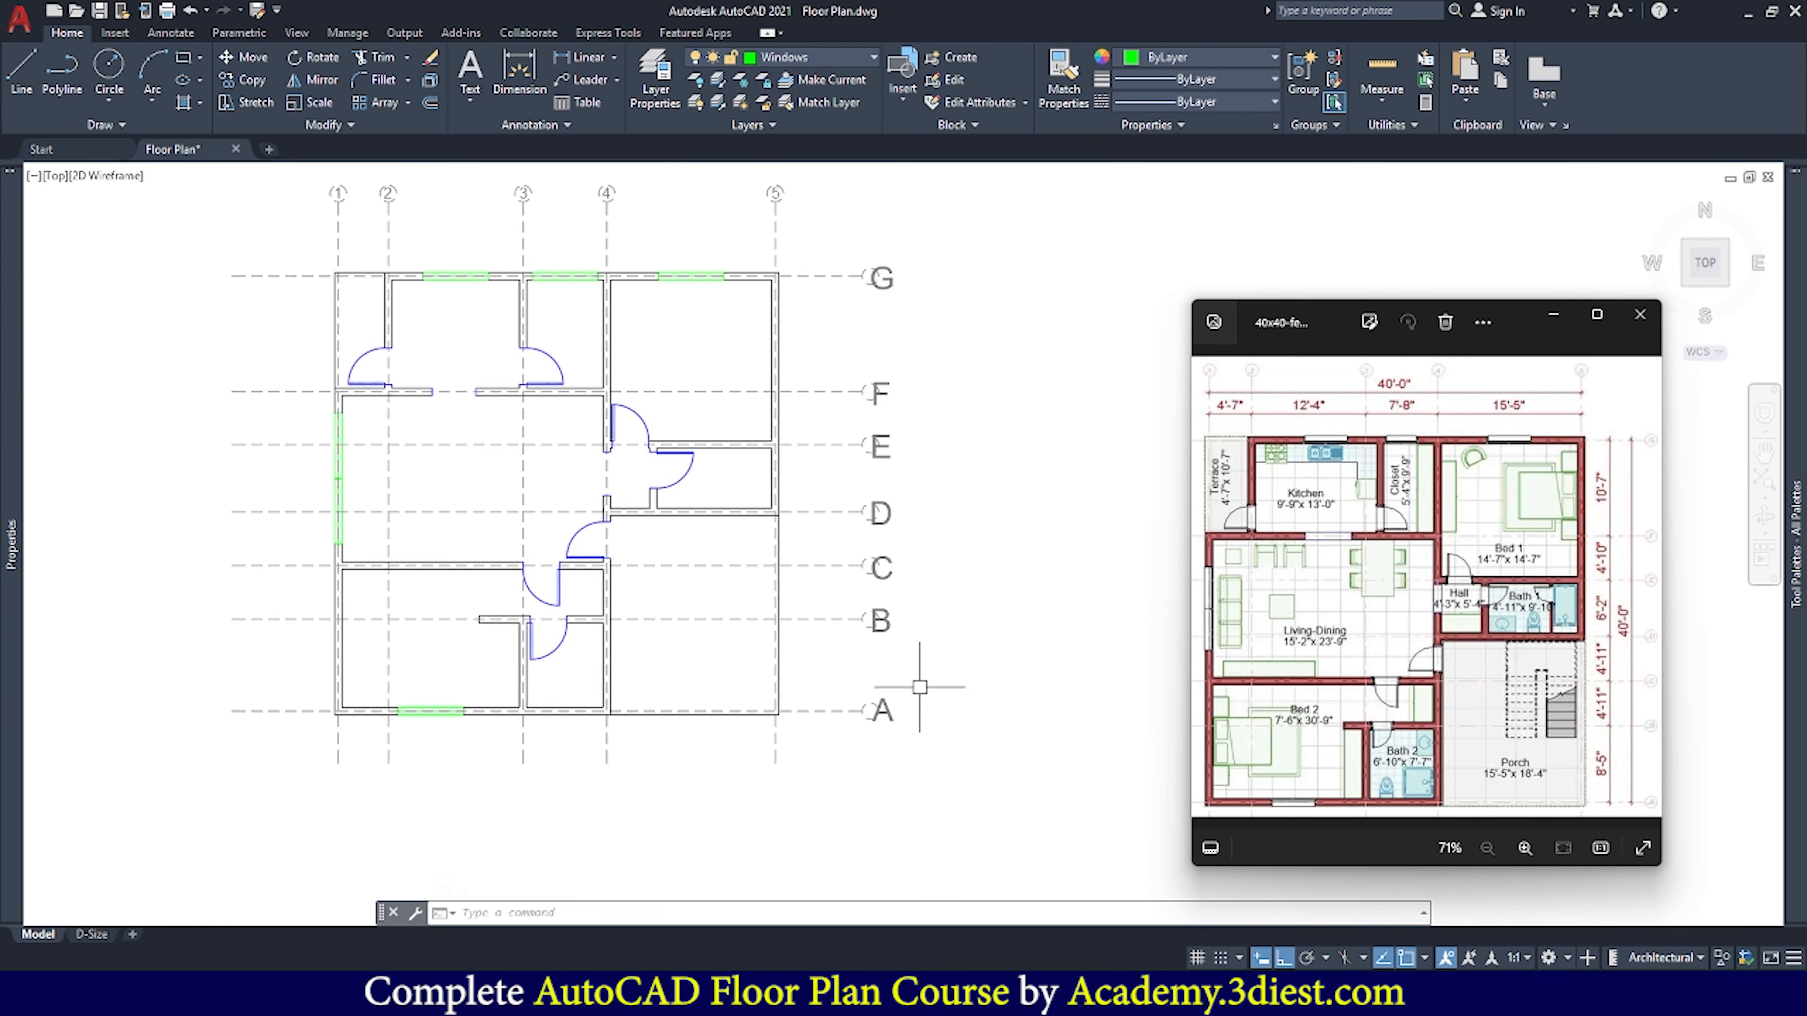
click(939, 770)
click(890, 251)
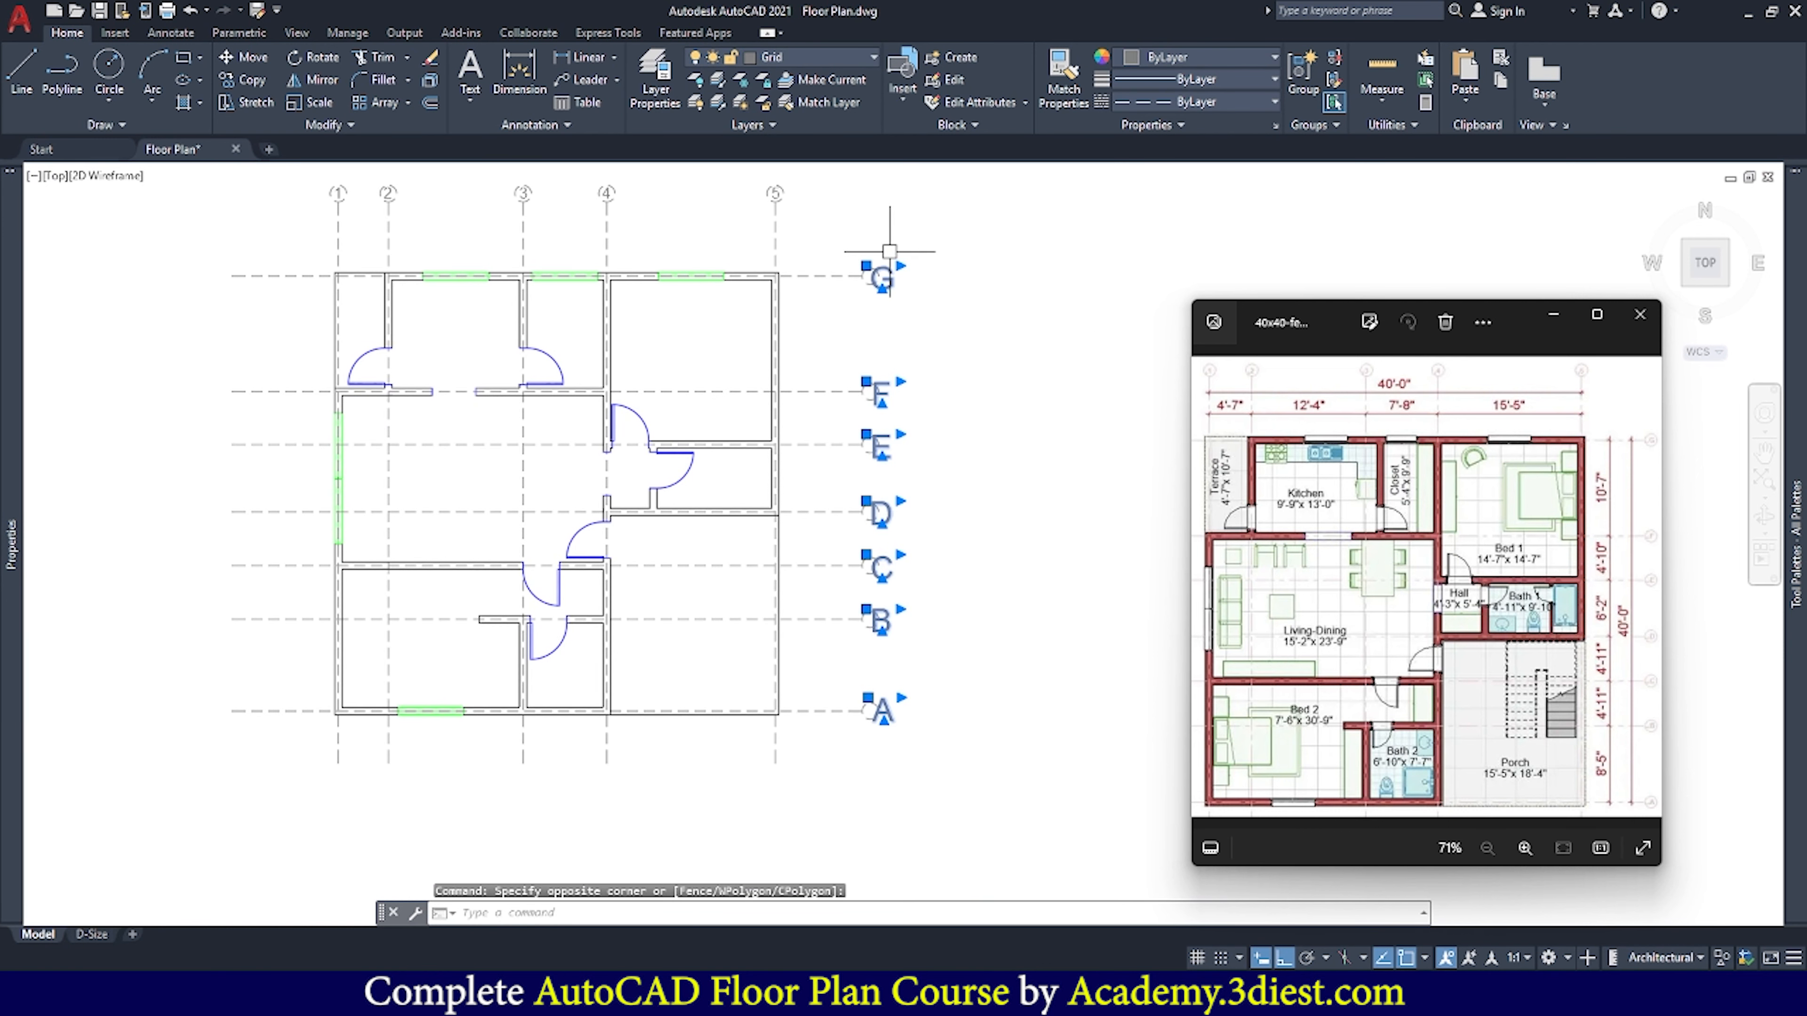
mouse_move(26, 483)
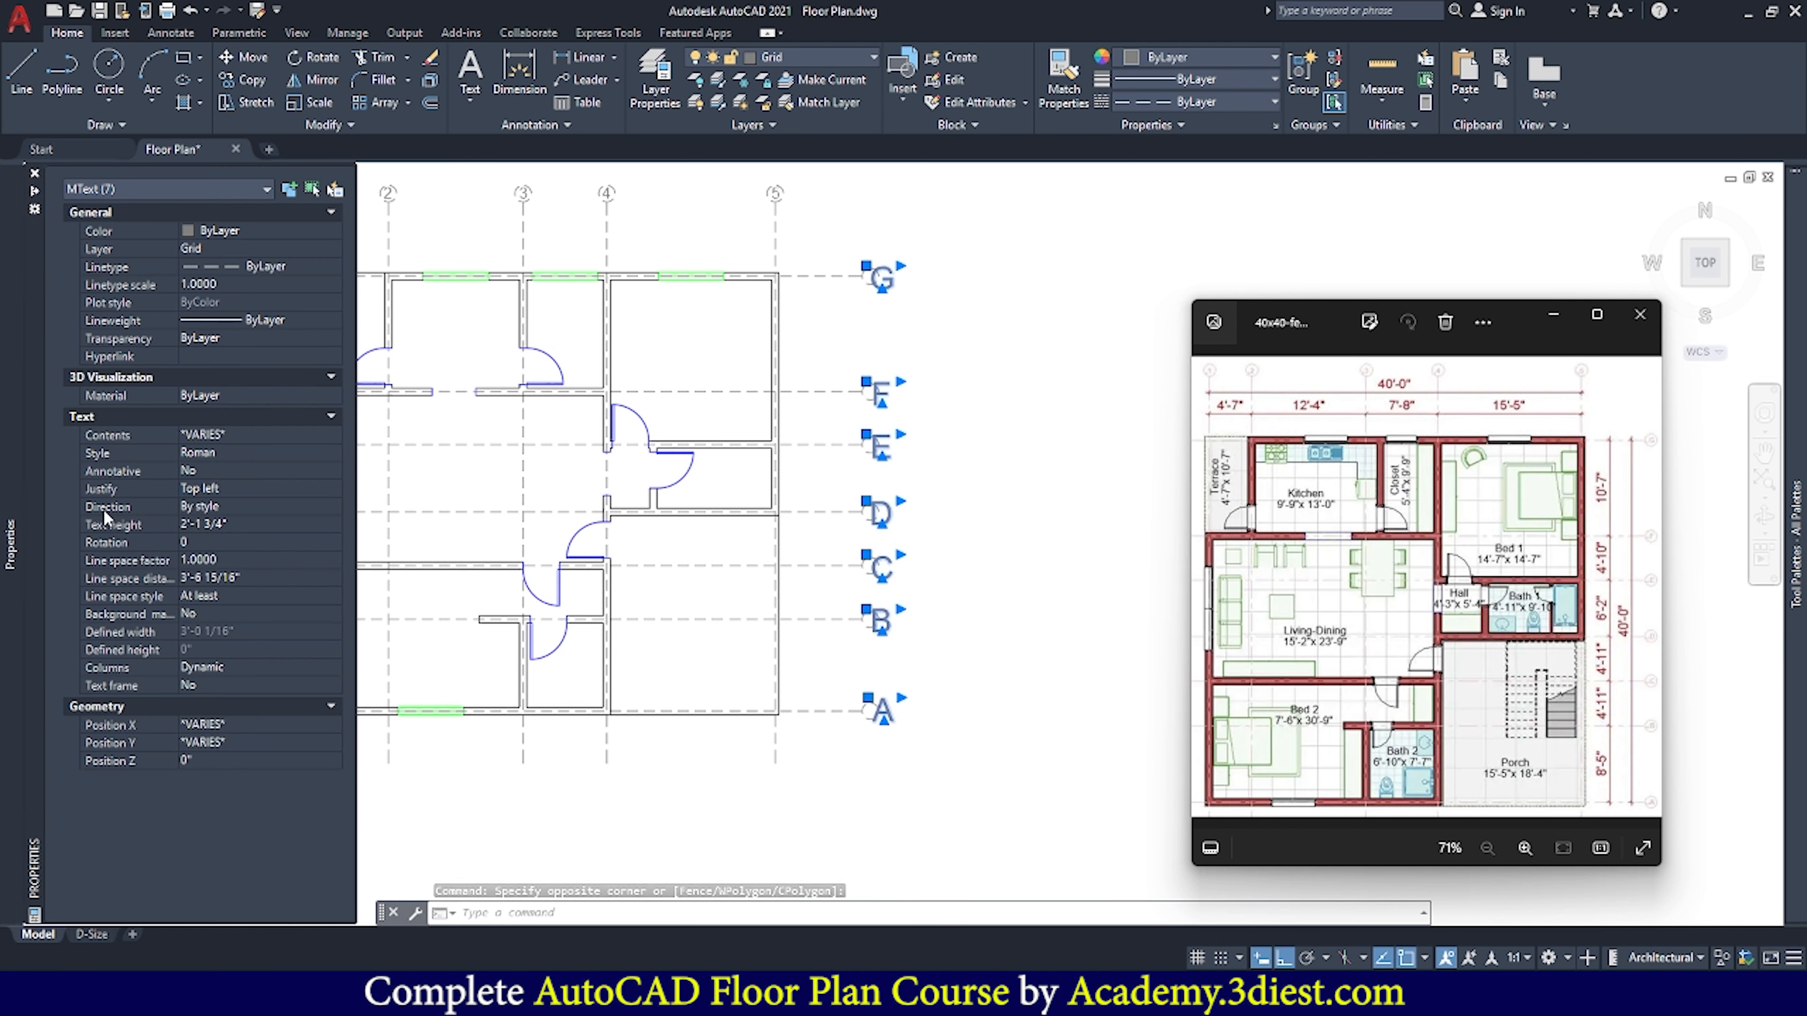
click(232, 524)
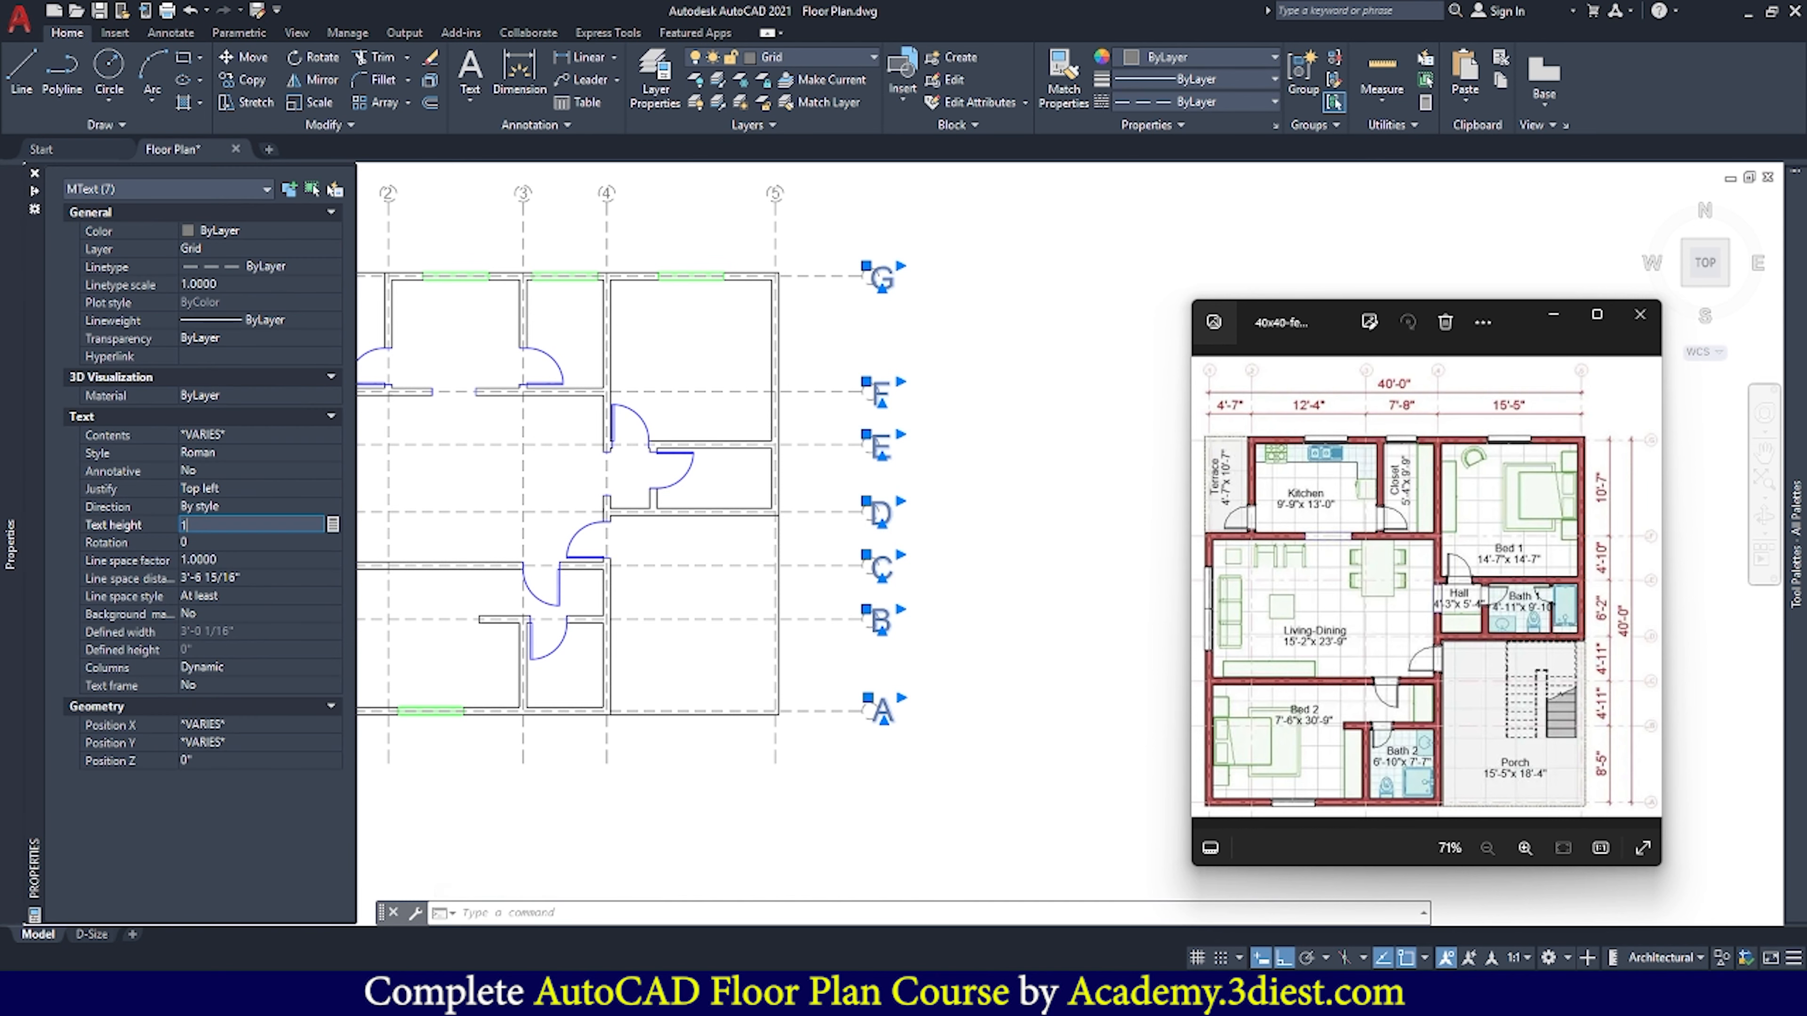
key(Tab)
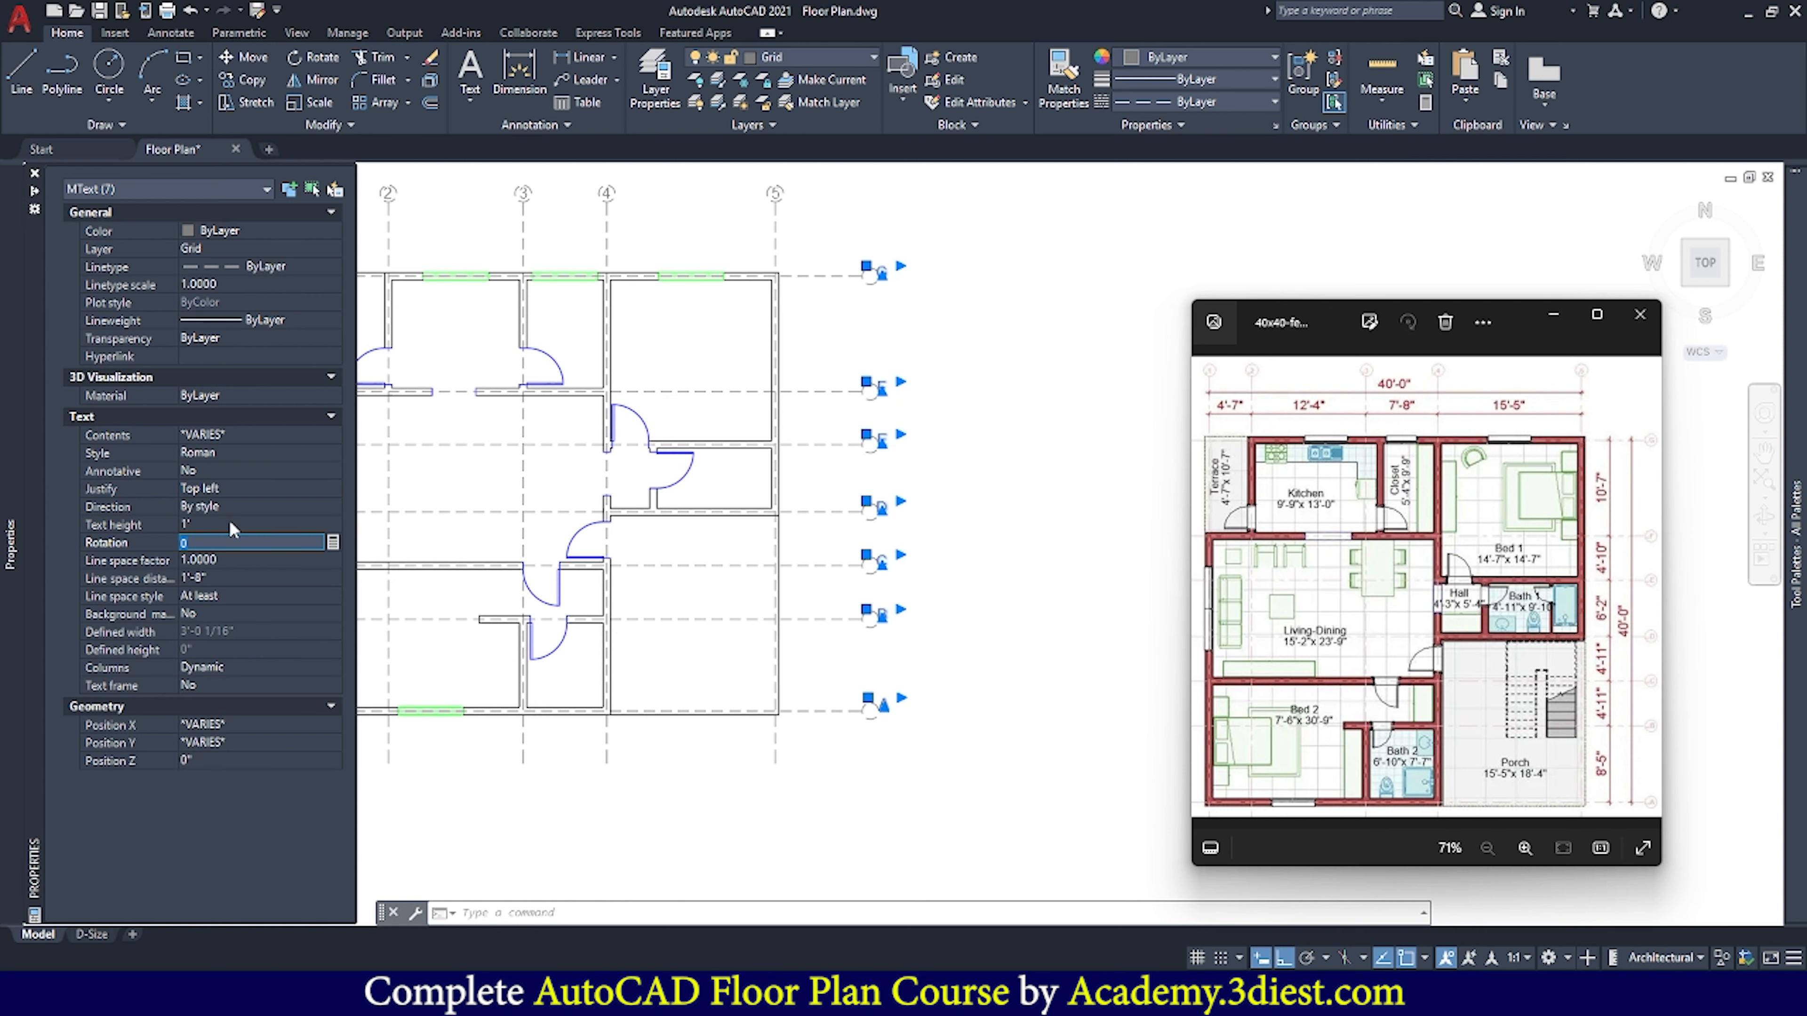
Move the seven letter labels together into their grid circles with Ortho turned off, centring G in its circle
scroll(881, 242, up, 10)
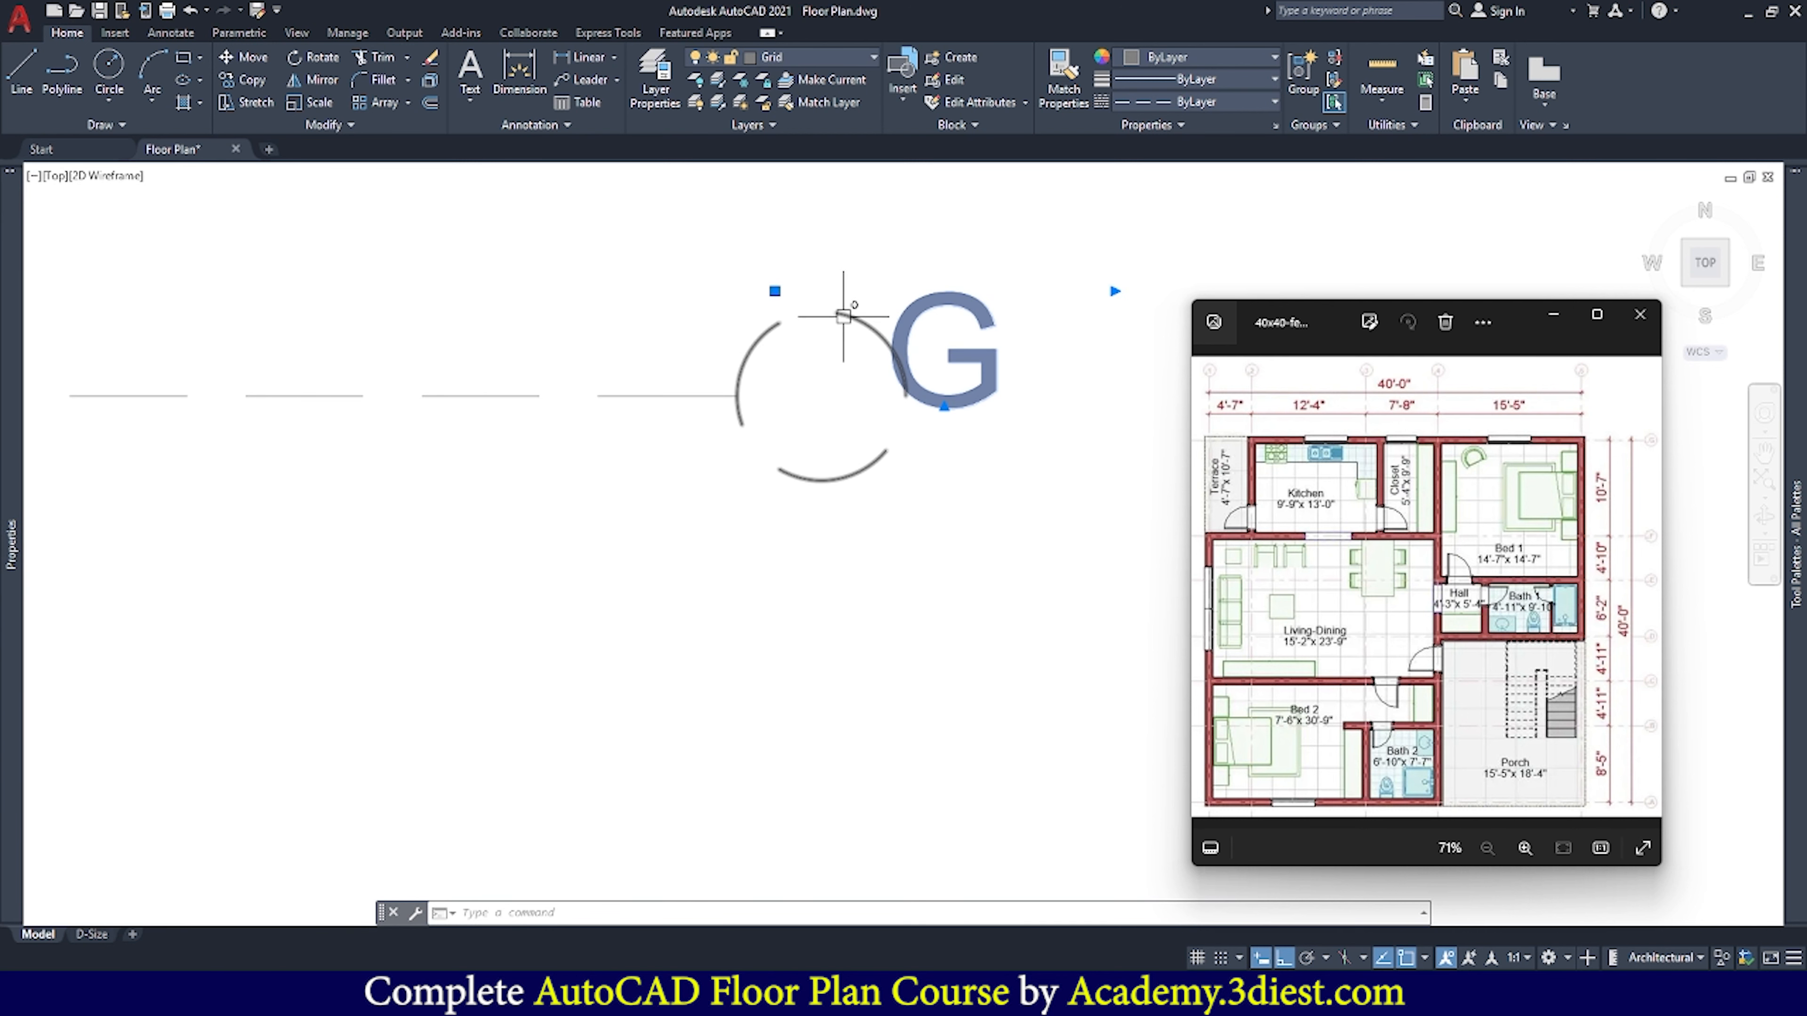
click(243, 57)
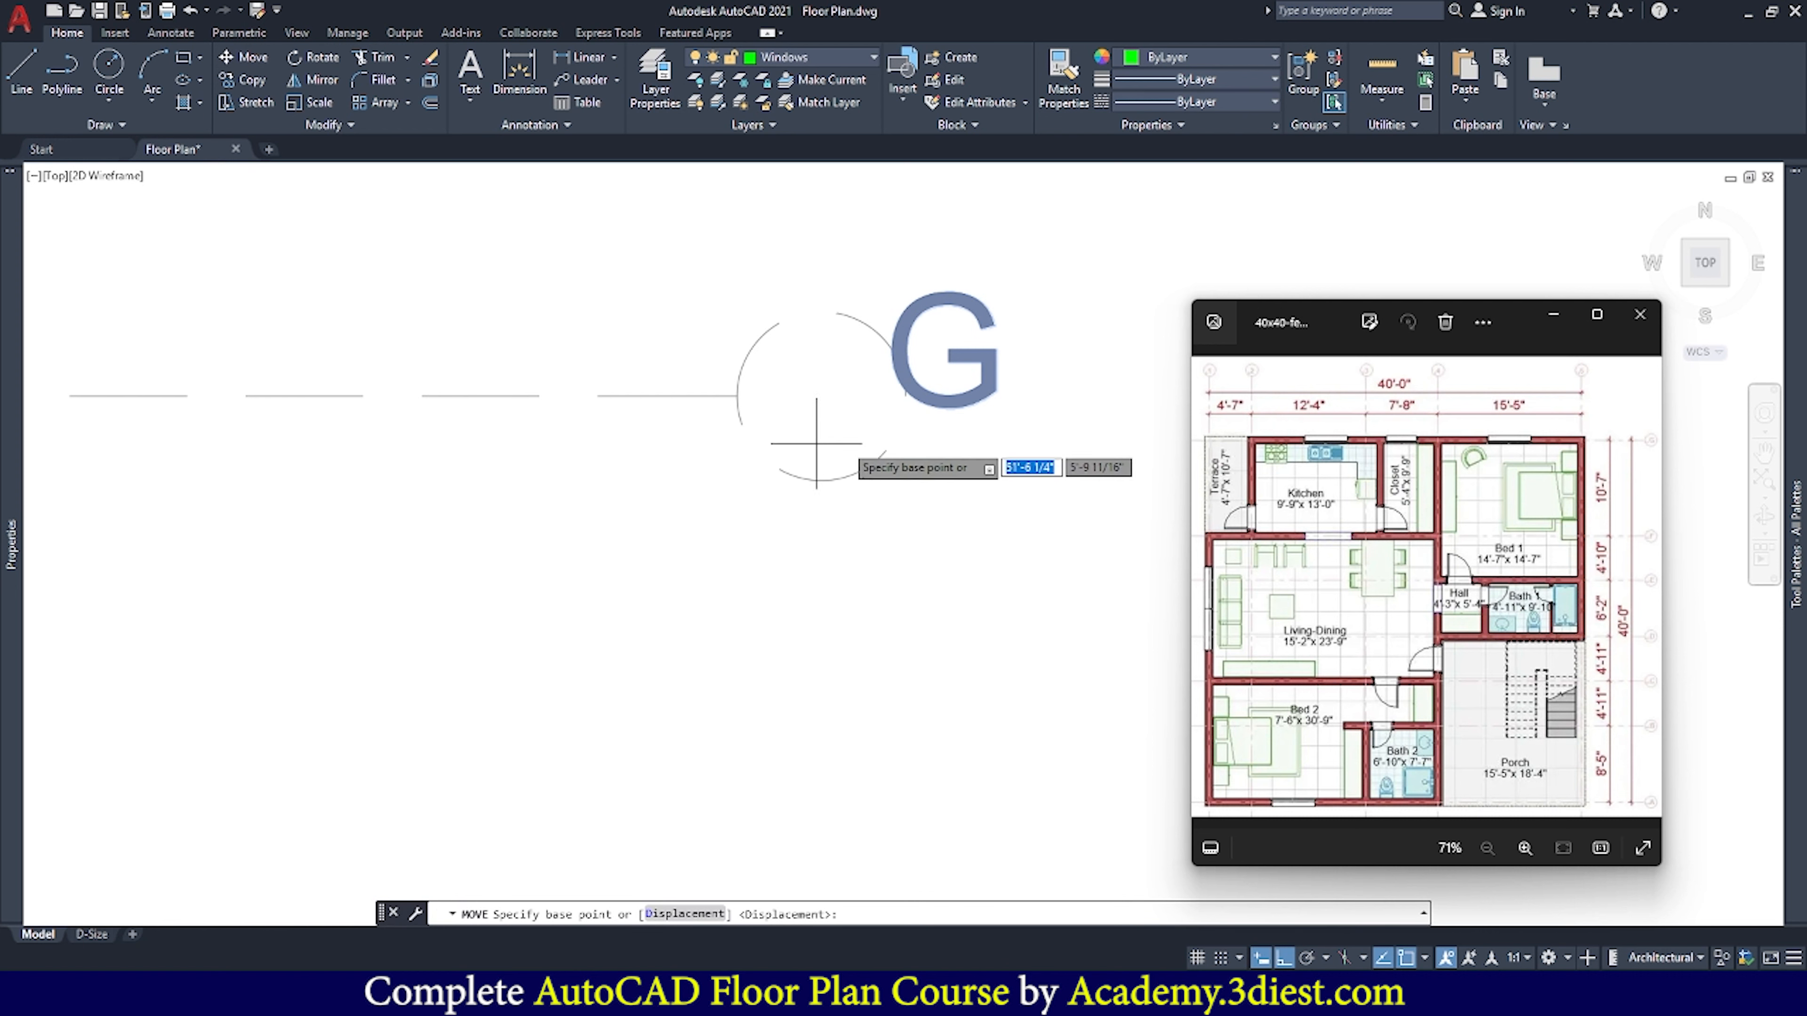
click(1009, 507)
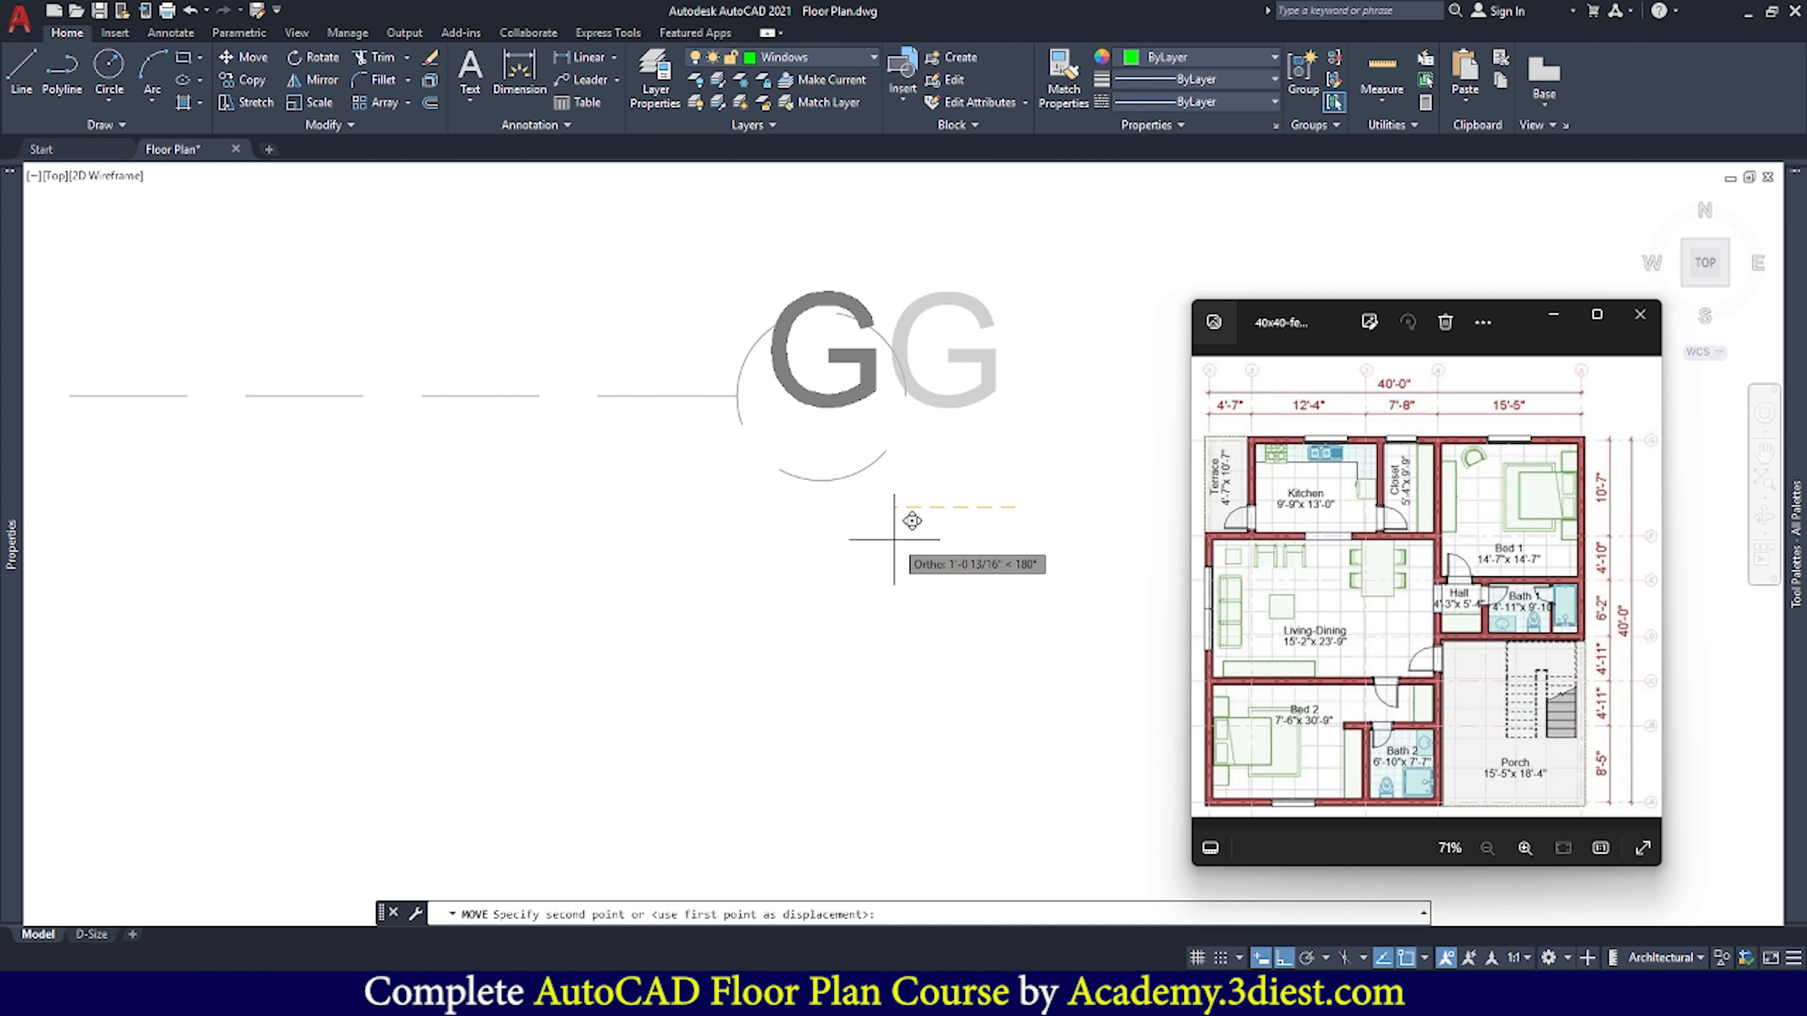
click(1284, 957)
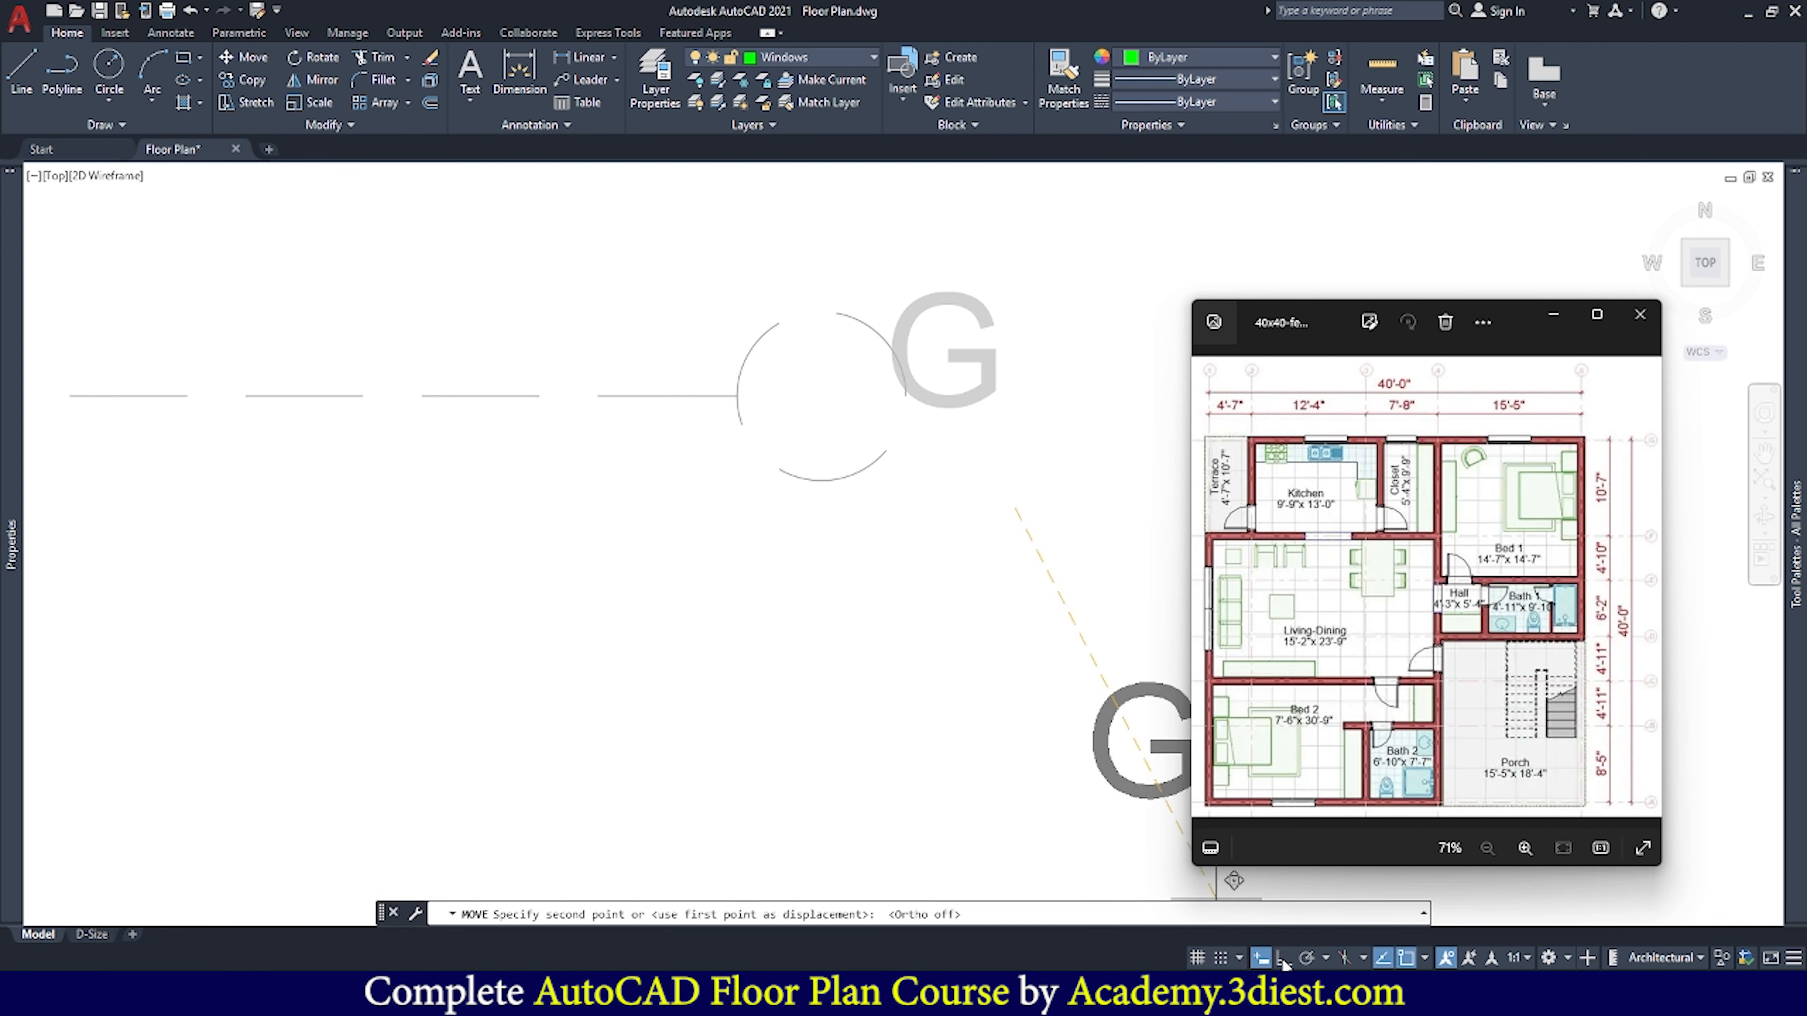
click(892, 550)
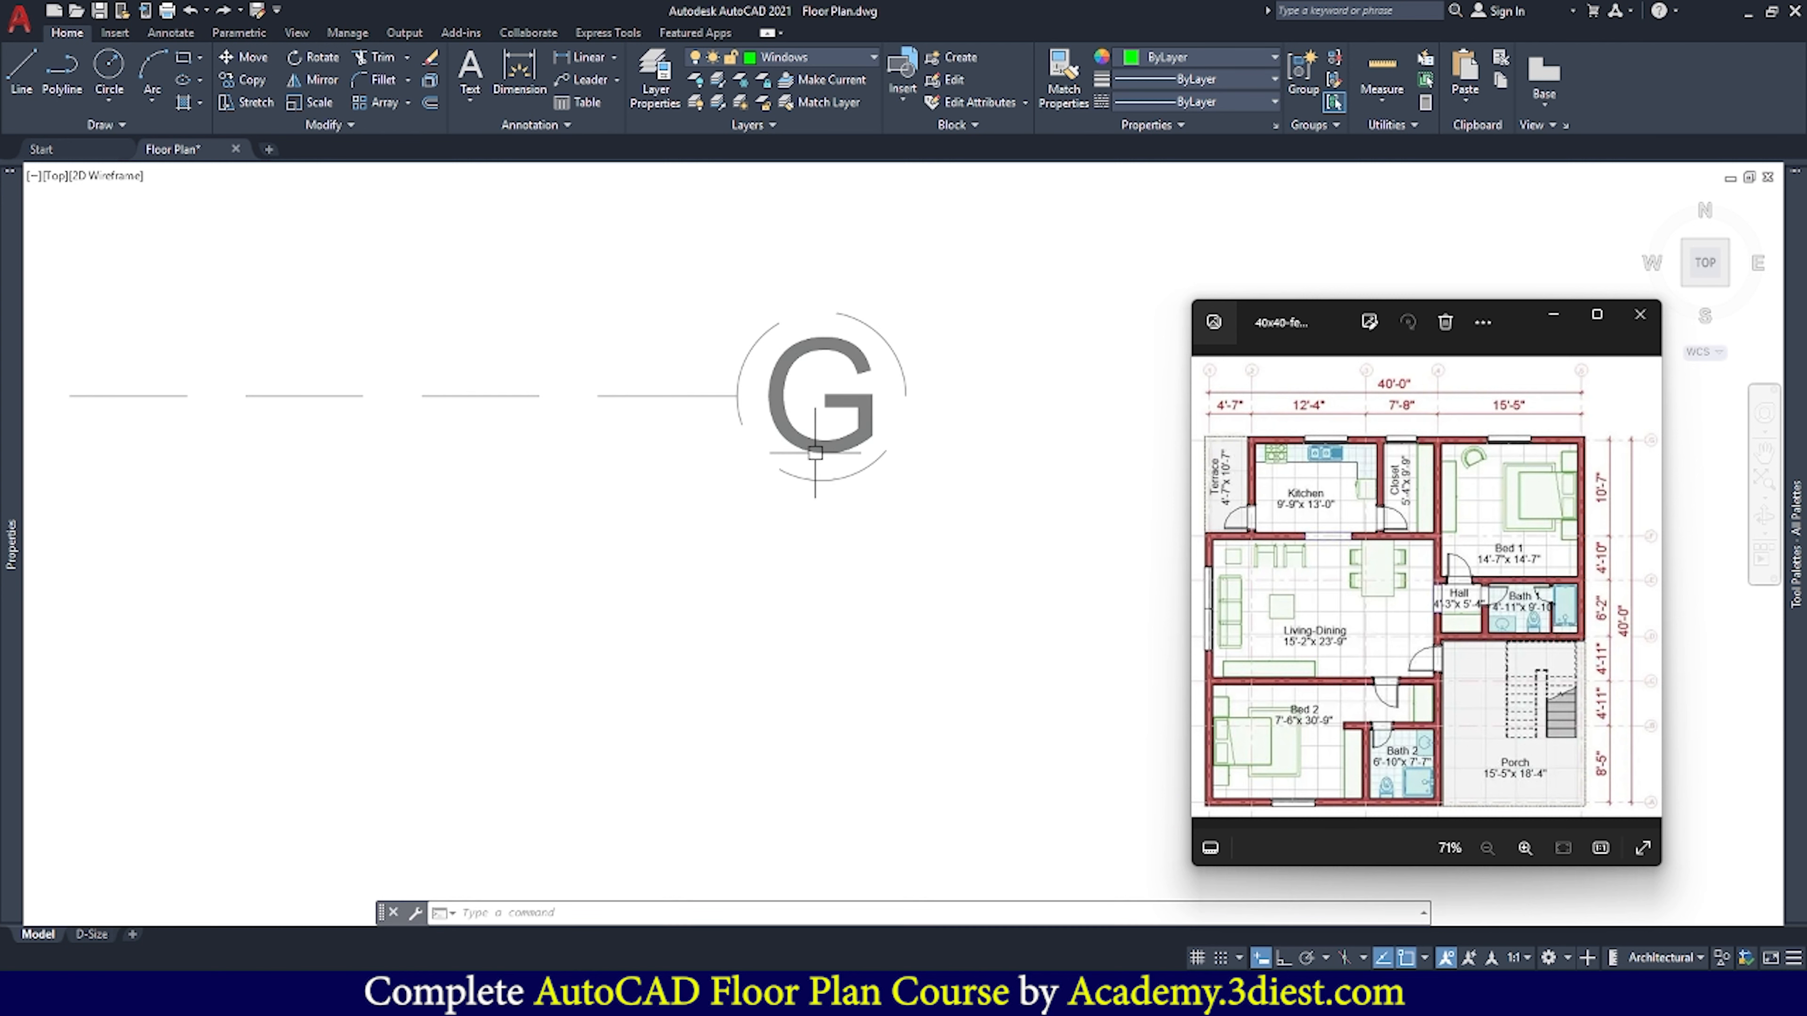
Examine how the letter labels A to G sit inside their grid circles
scroll(865, 447, down, 5)
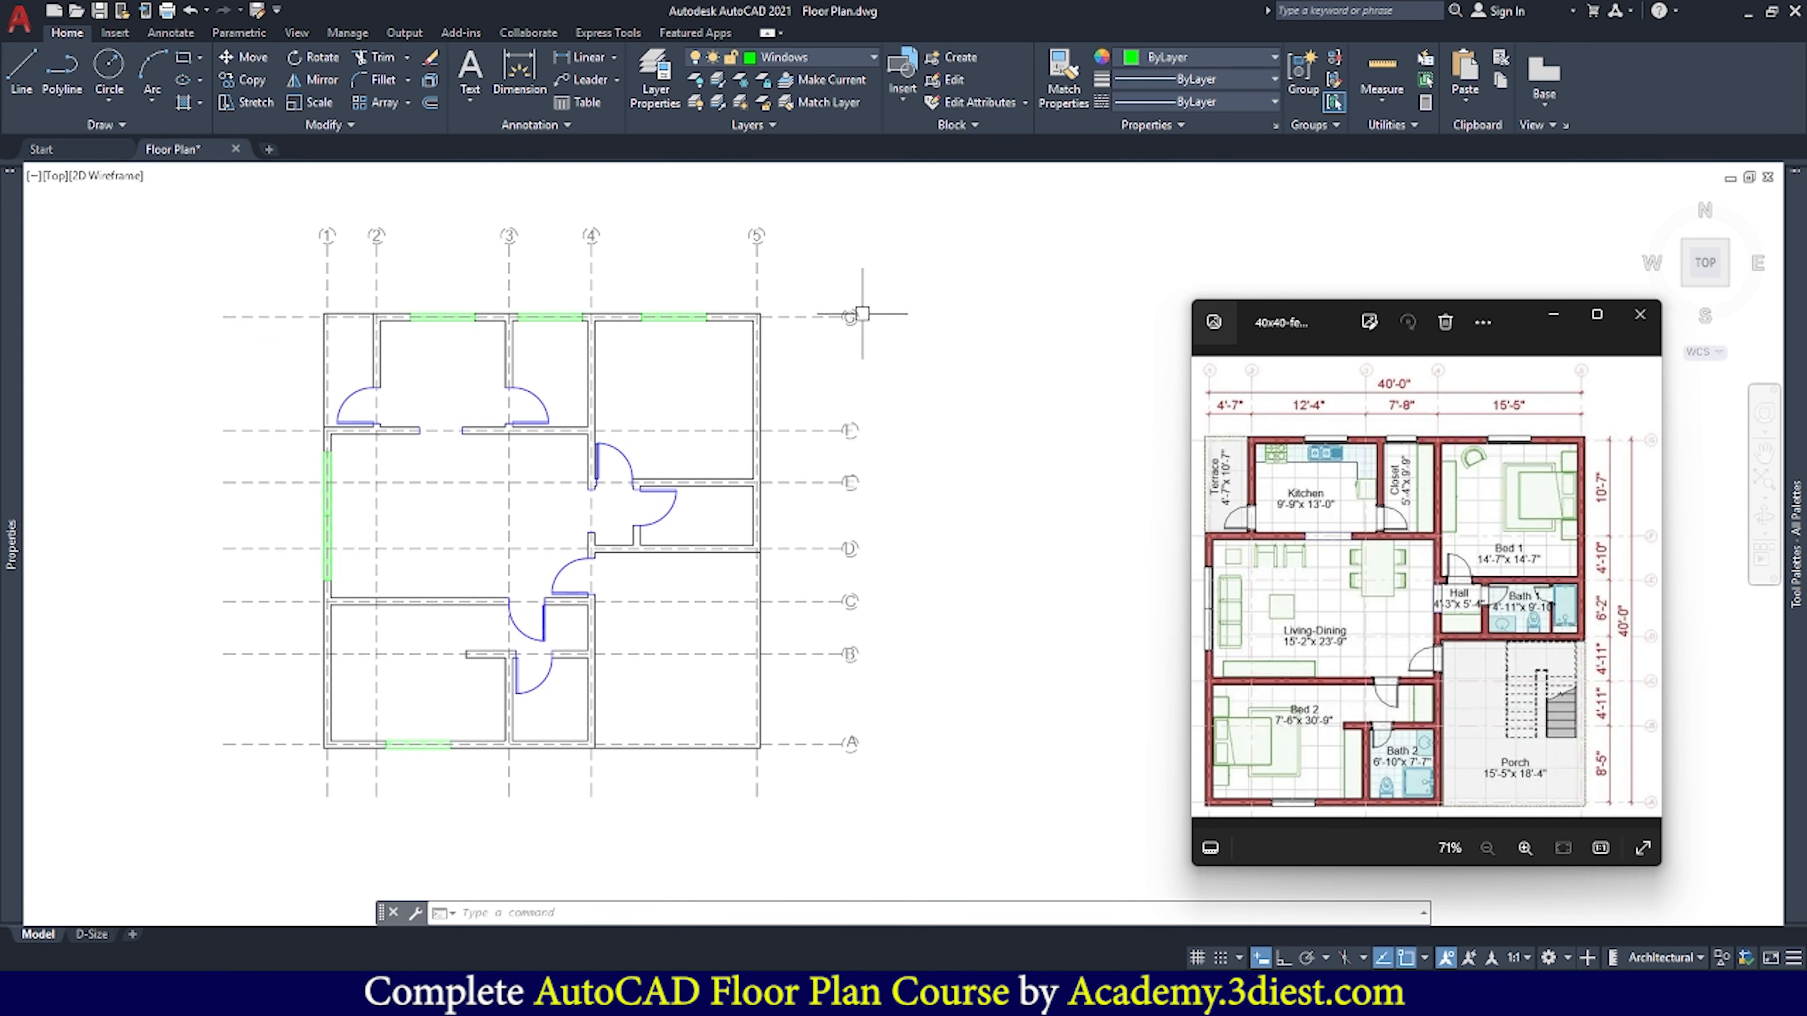
scroll(850, 470, up, 2)
scroll(863, 351, down, 2)
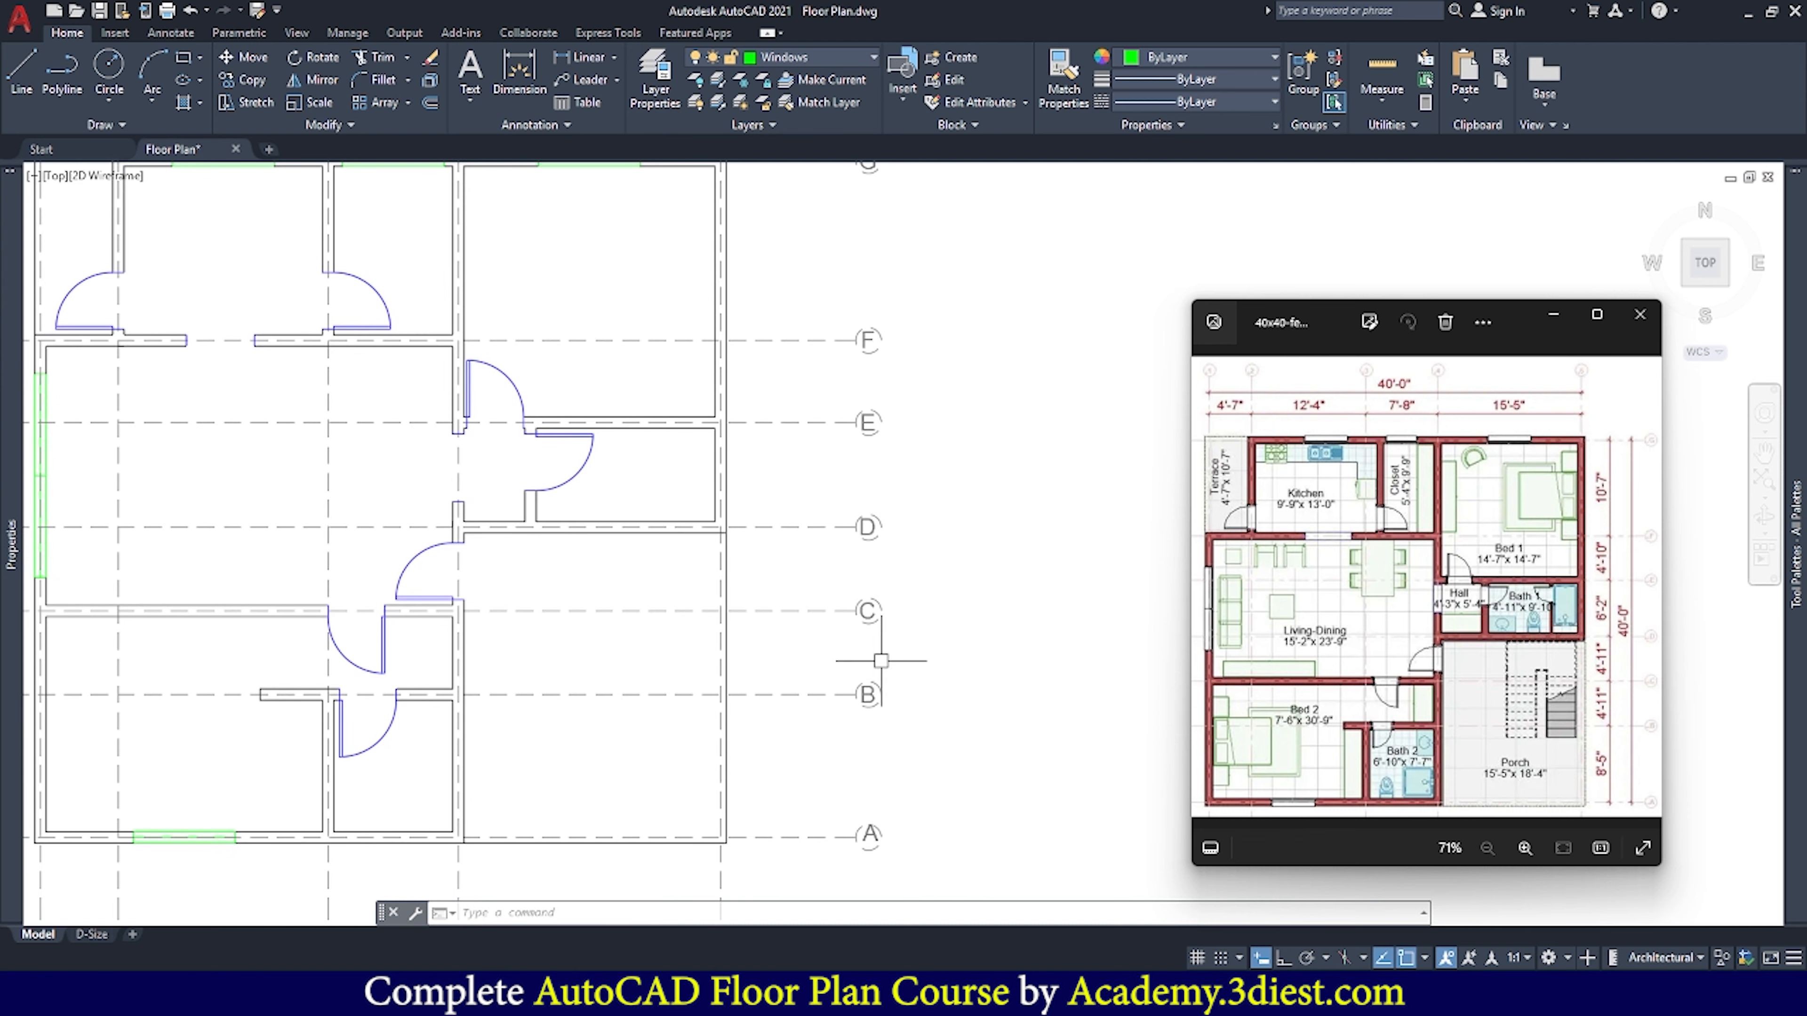
scroll(880, 861, up, 3)
scroll(854, 847, up, 2)
scroll(932, 605, down, 5)
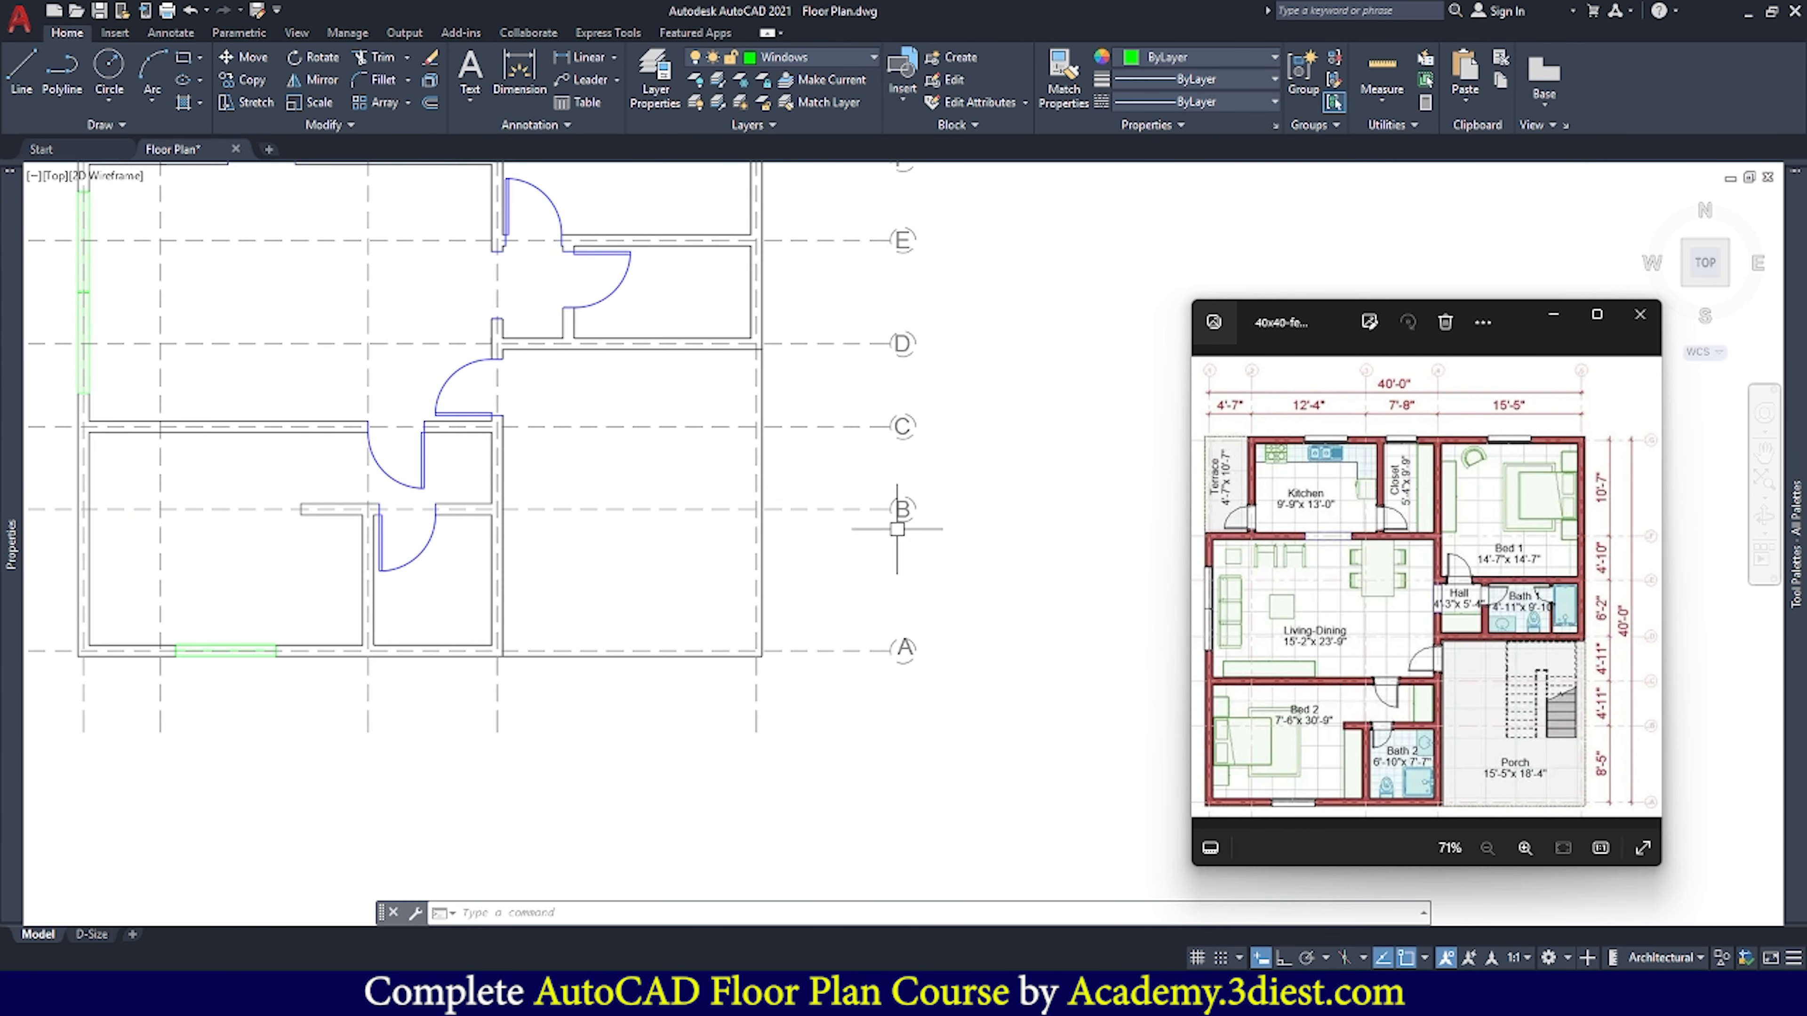
scroll(897, 523, up, 5)
scroll(890, 484, down, 3)
scroll(895, 415, up, 2)
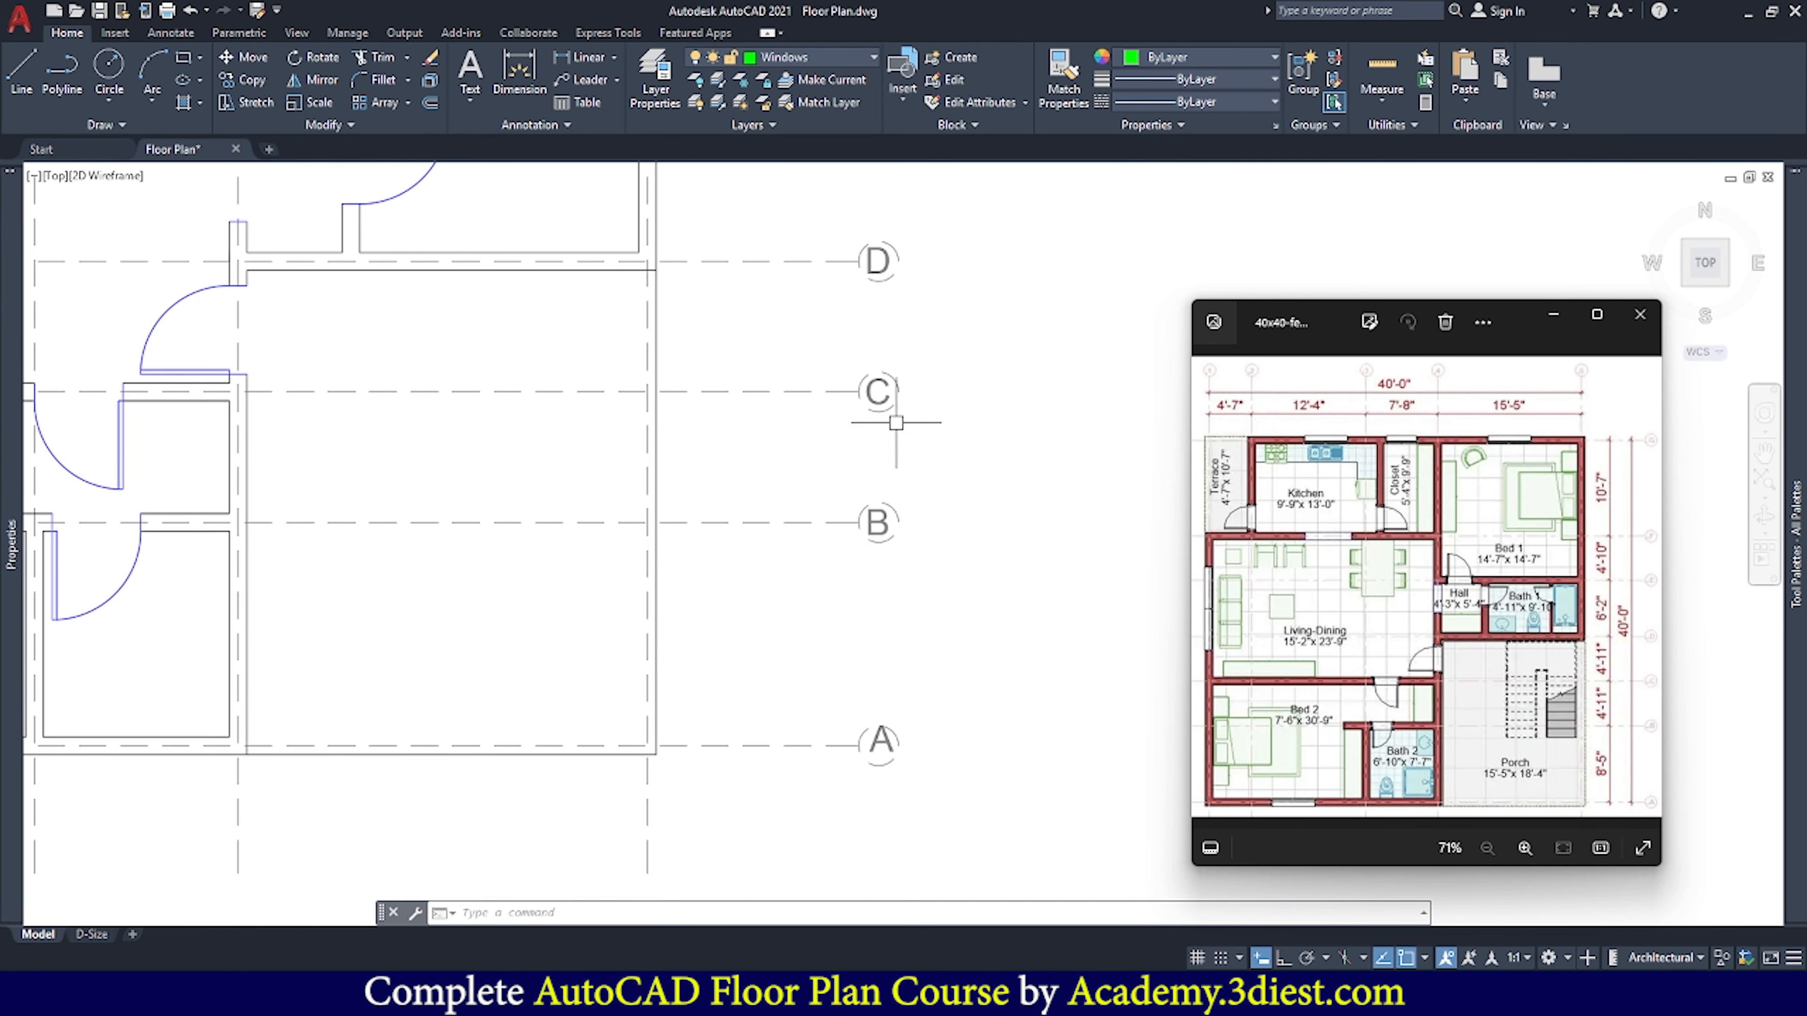
Move the letter label D slightly to centre it in its grid circle
scroll(887, 404, down, 2)
scroll(887, 375, up, 5)
click(896, 441)
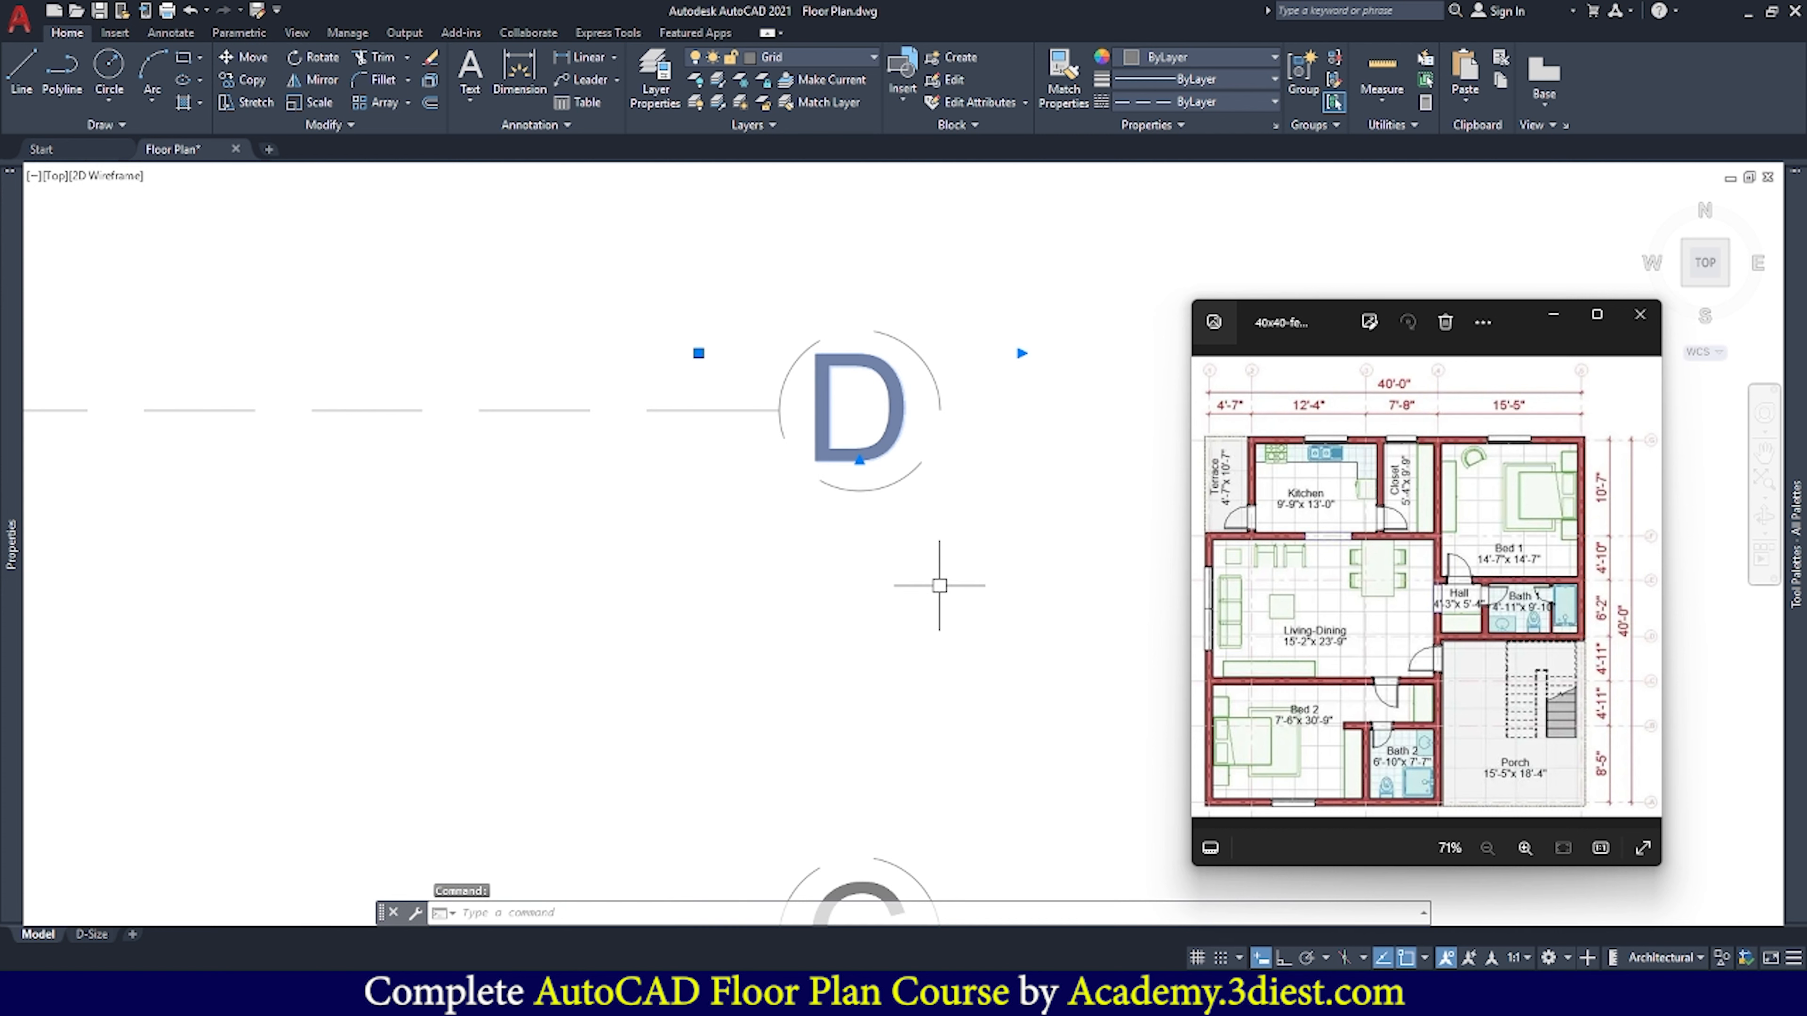
text(M)
key(Return)
click(940, 594)
key(Escape)
key(Escape)
key(Escape)
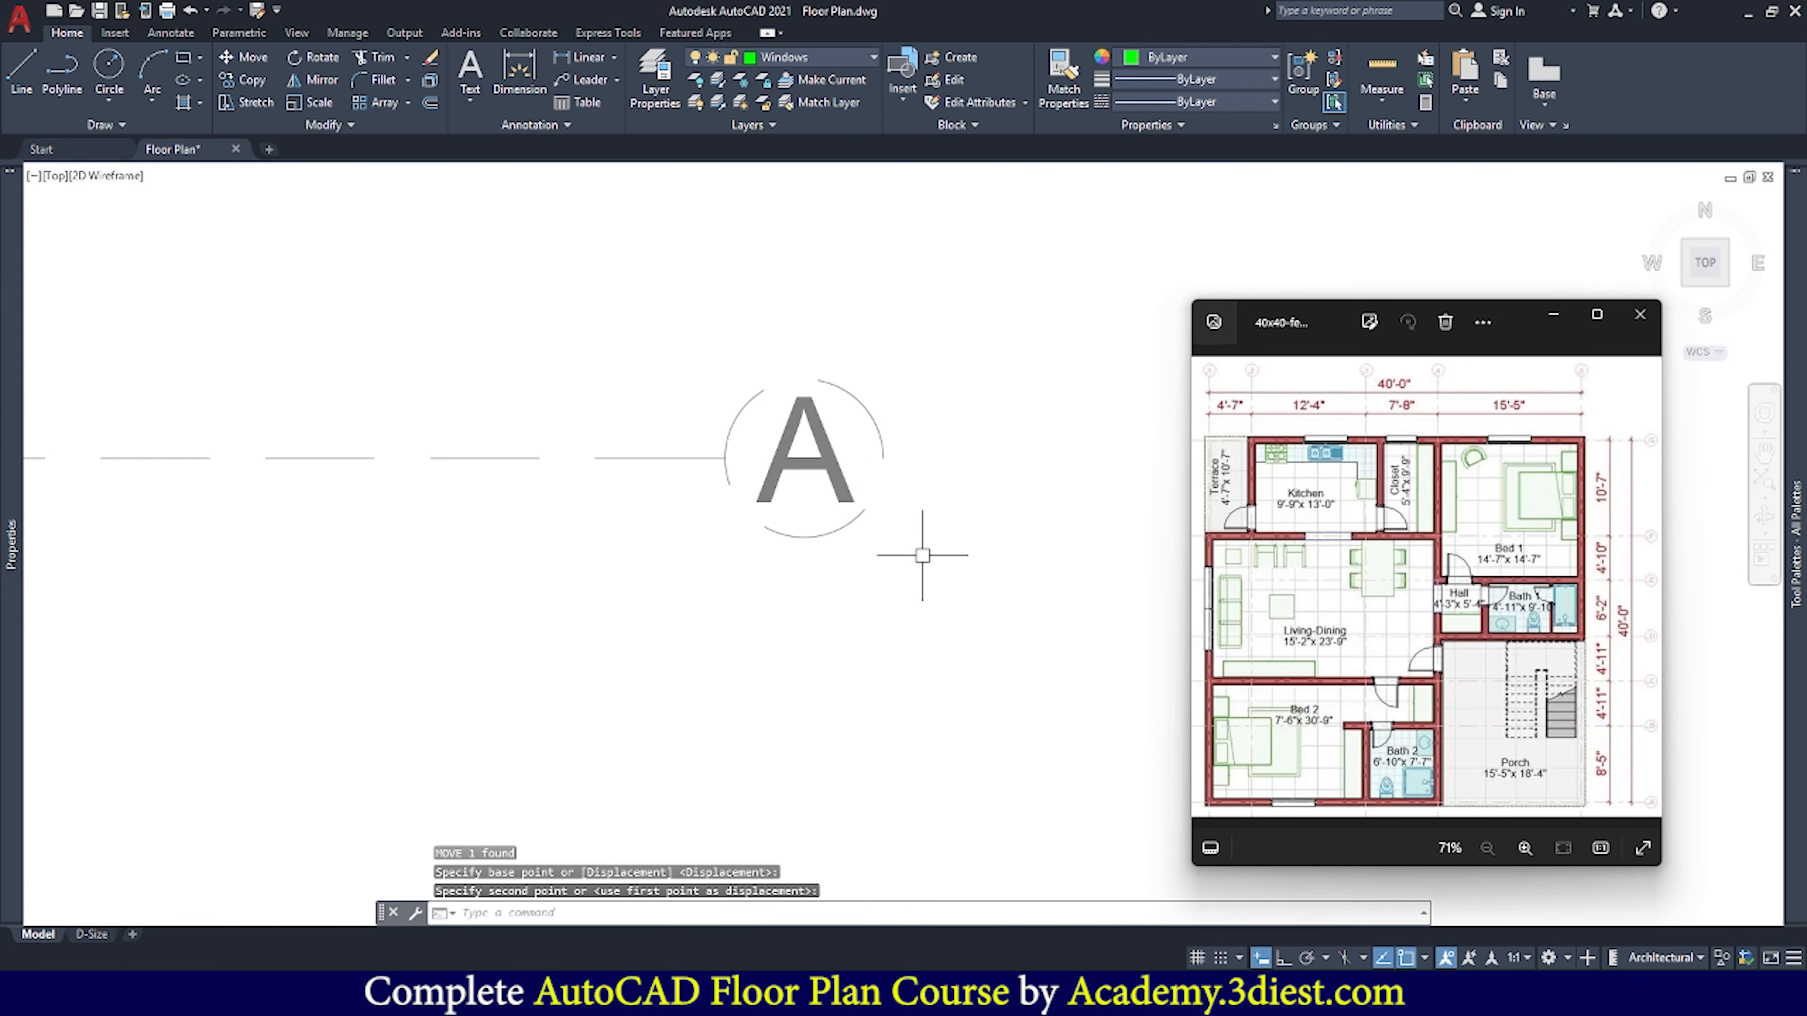
scroll(927, 544, down, 5)
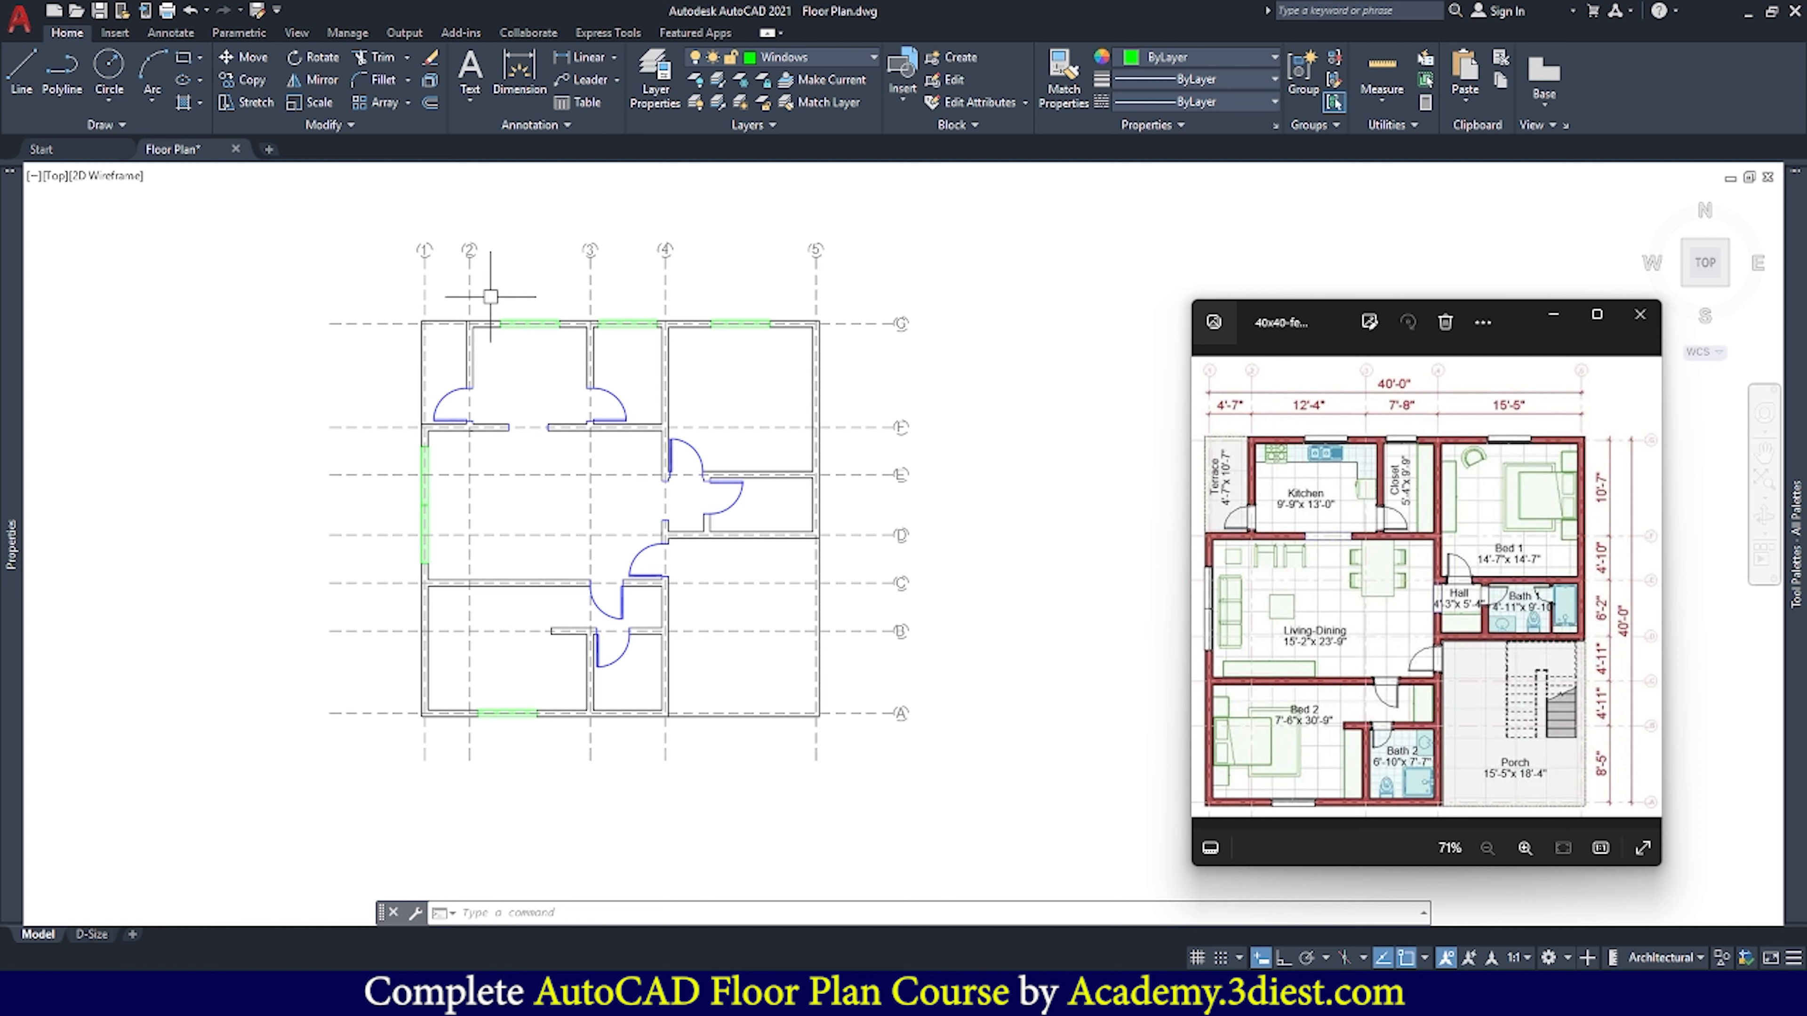
Set the drawing's global linetype scale factor (LTSCALE) to 10 so the grid lines and circles show finer dashes
scroll(867, 331, up, 6)
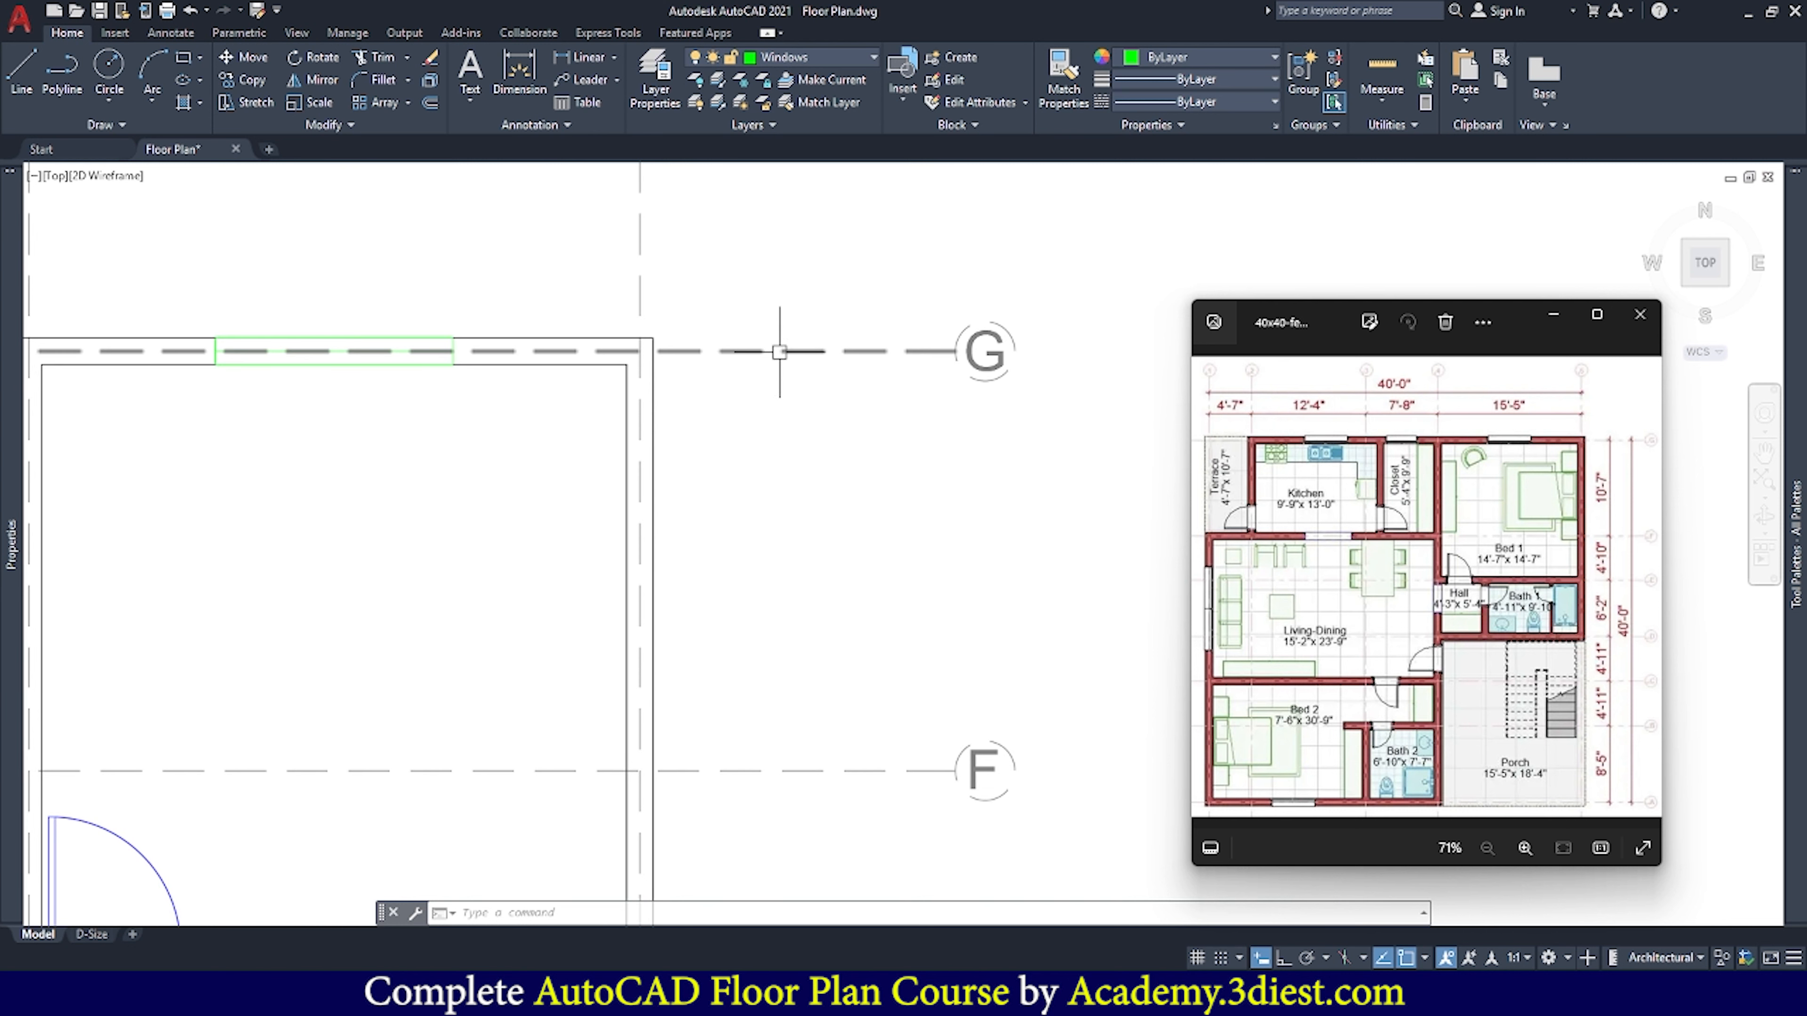
scroll(954, 355, down, 6)
scroll(917, 341, up, 2)
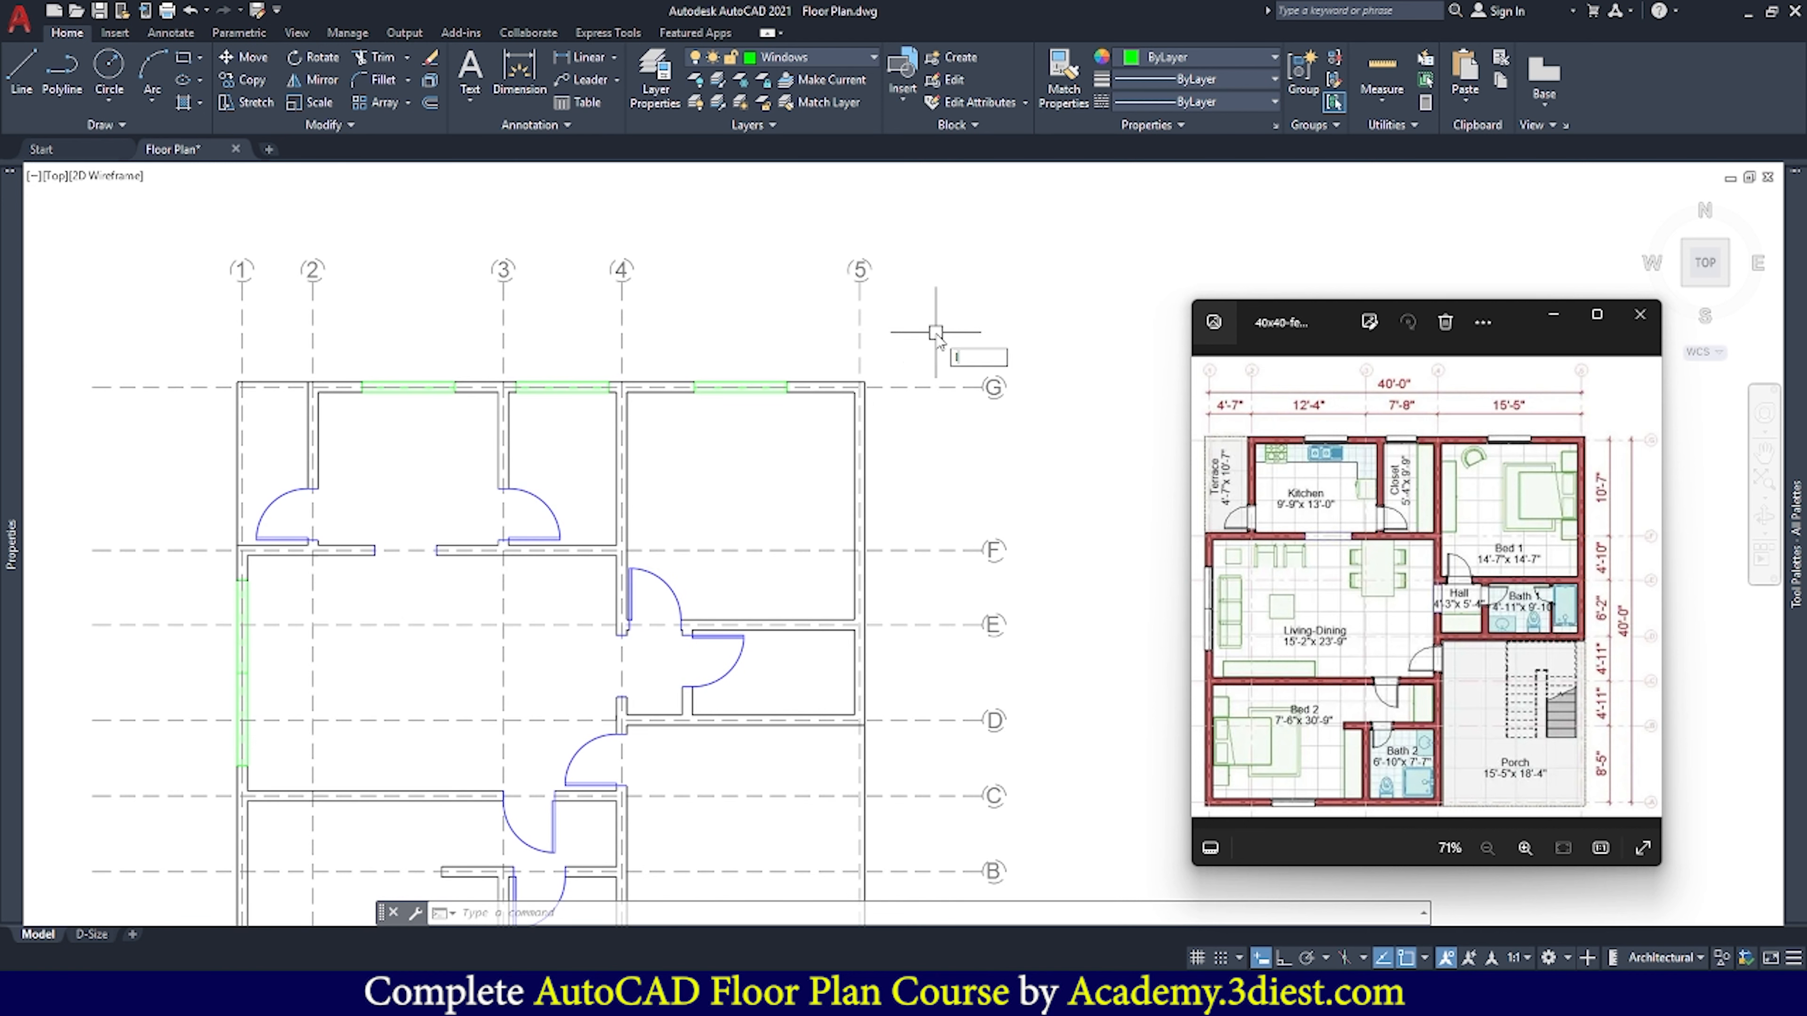
text(LTSc)
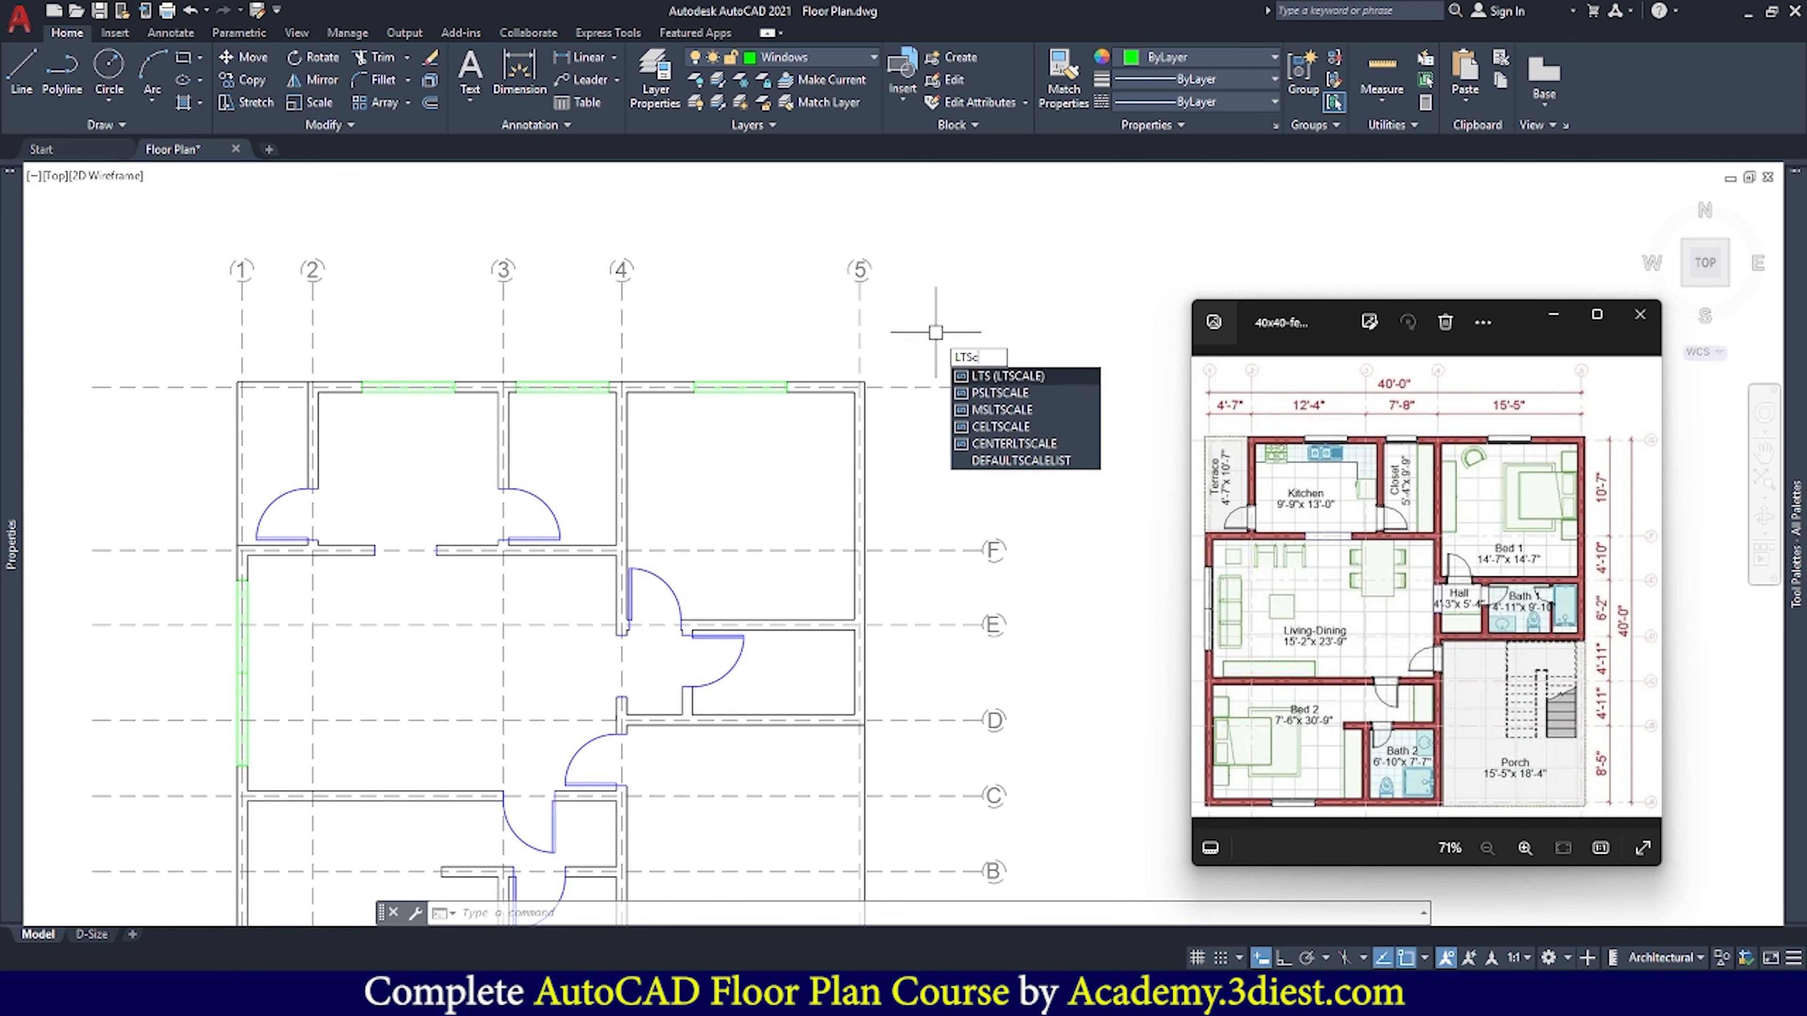
key(Return)
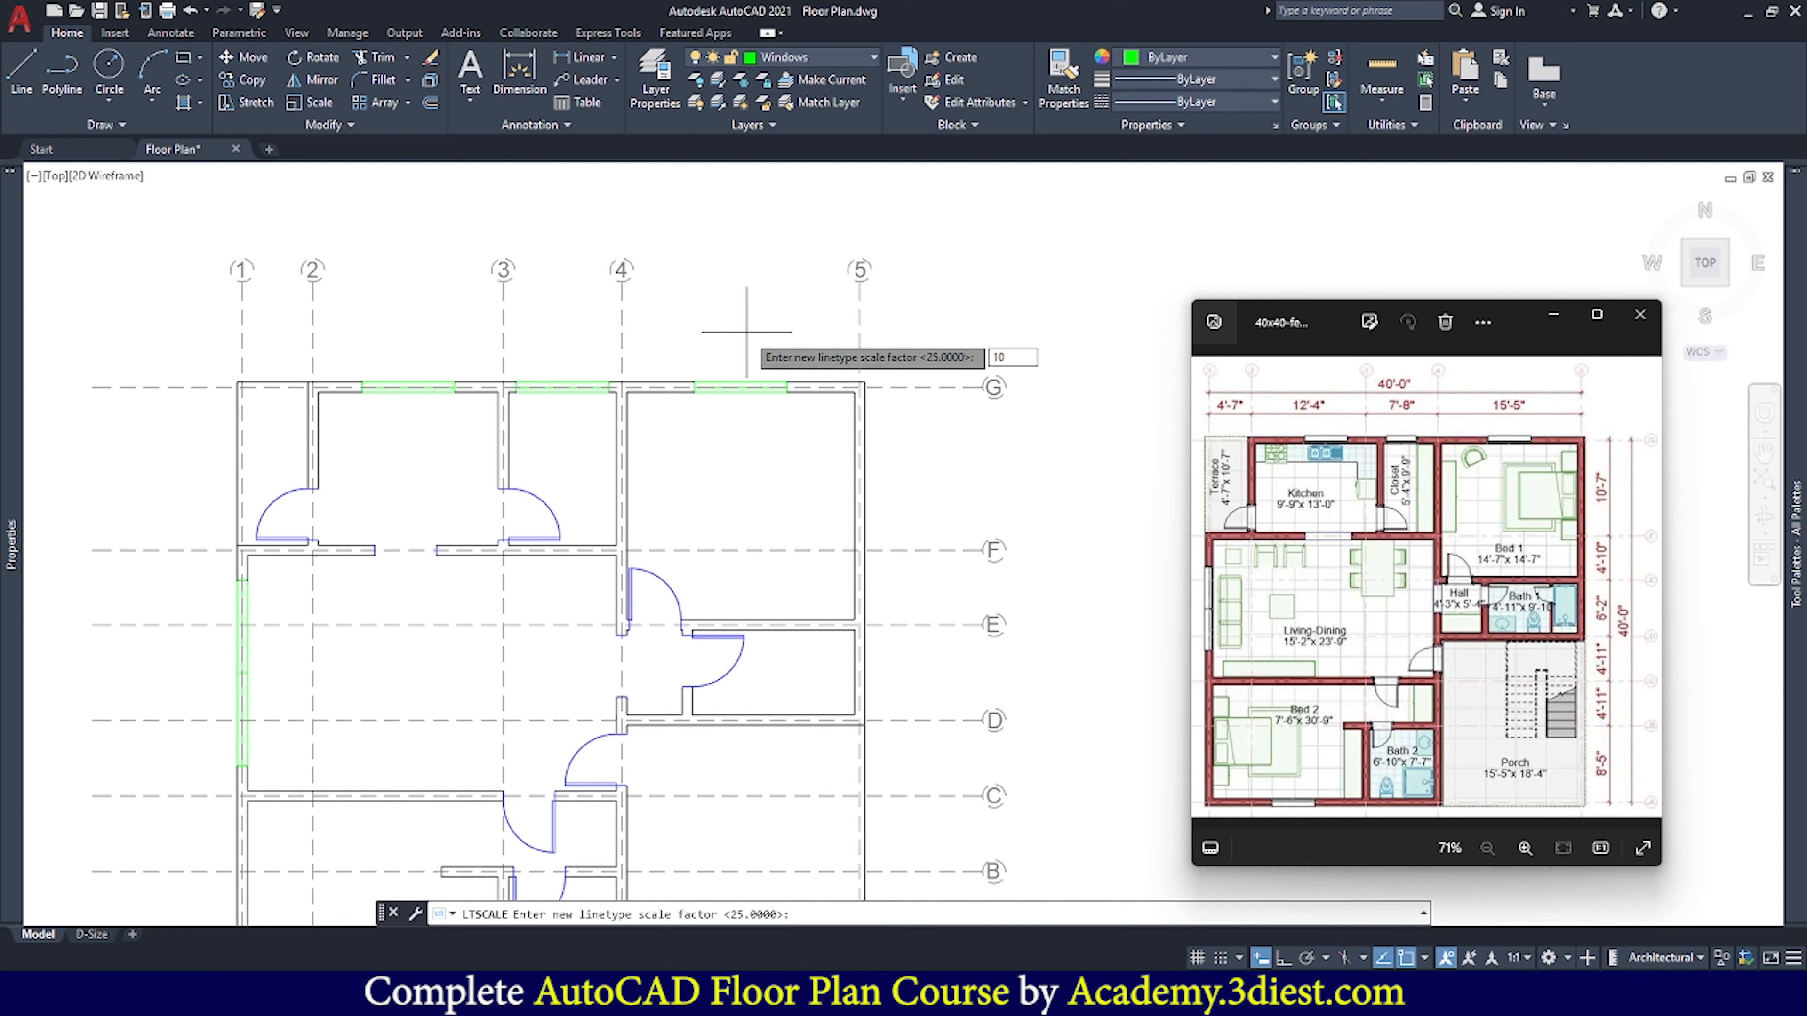
key(Return)
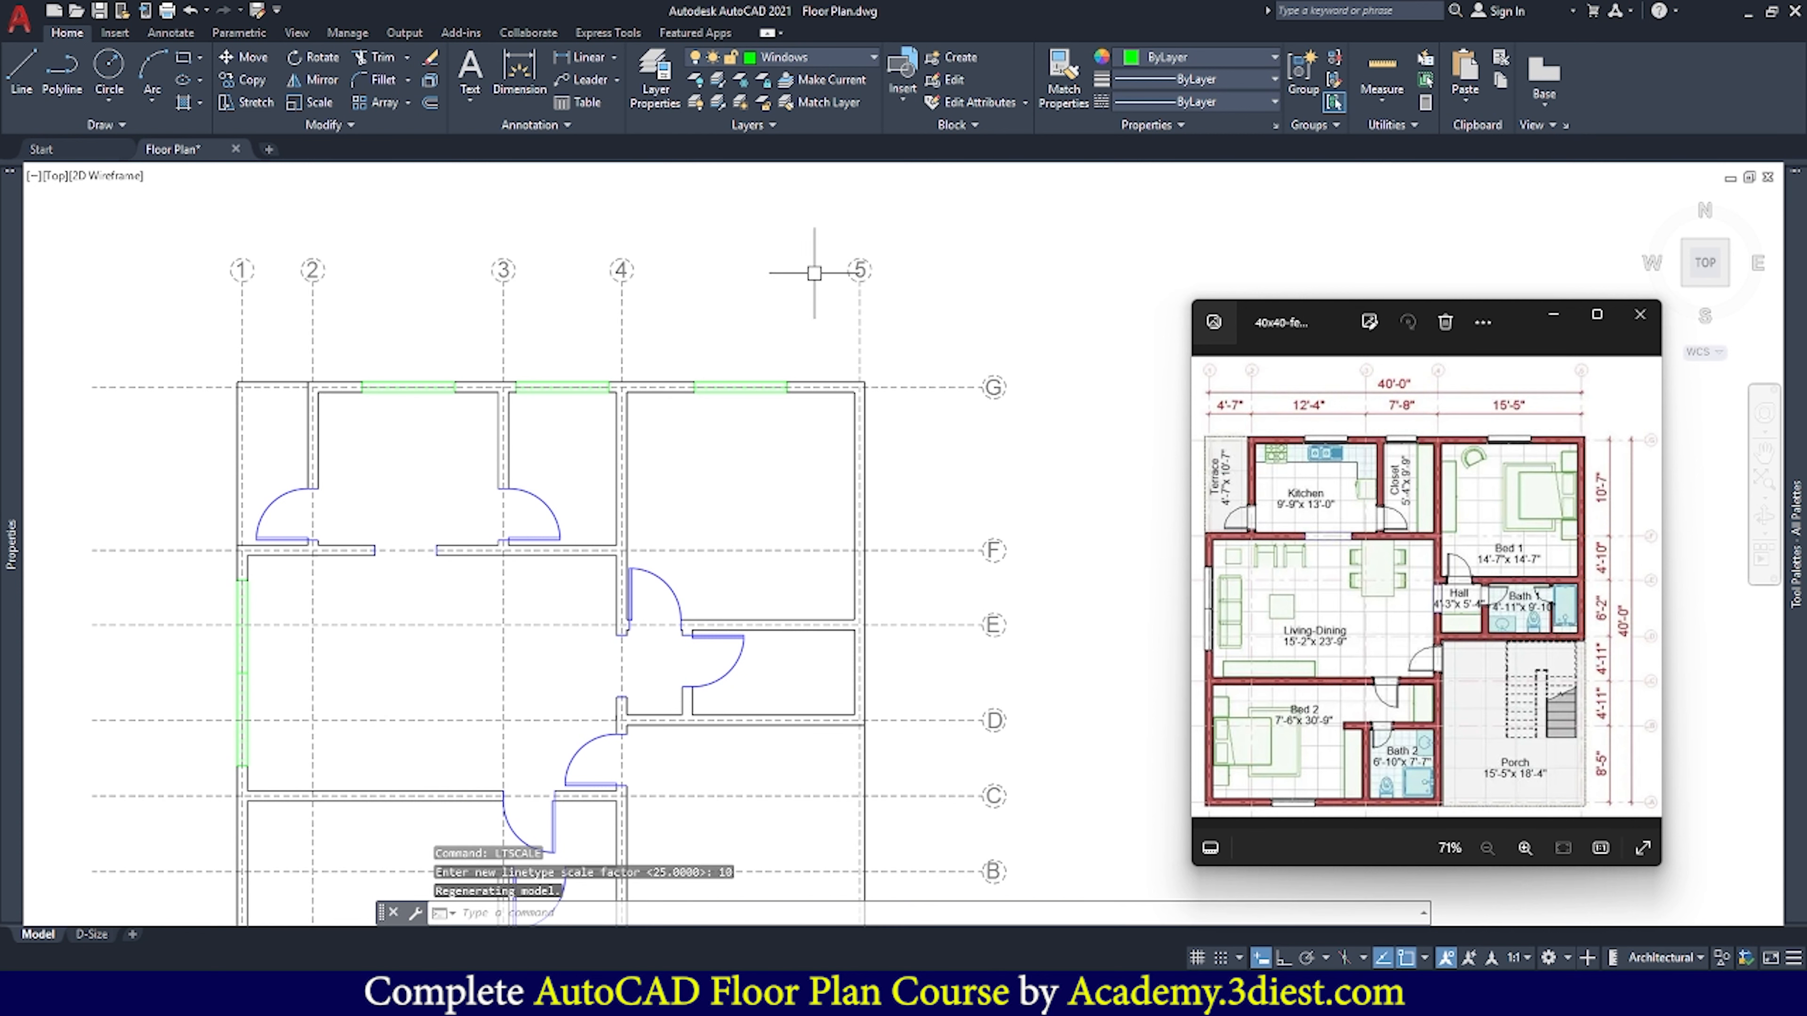
Turn off the Grid layer to hide the grid lines, circles and labels
scroll(818, 266, up, 5)
scroll(815, 285, down, 5)
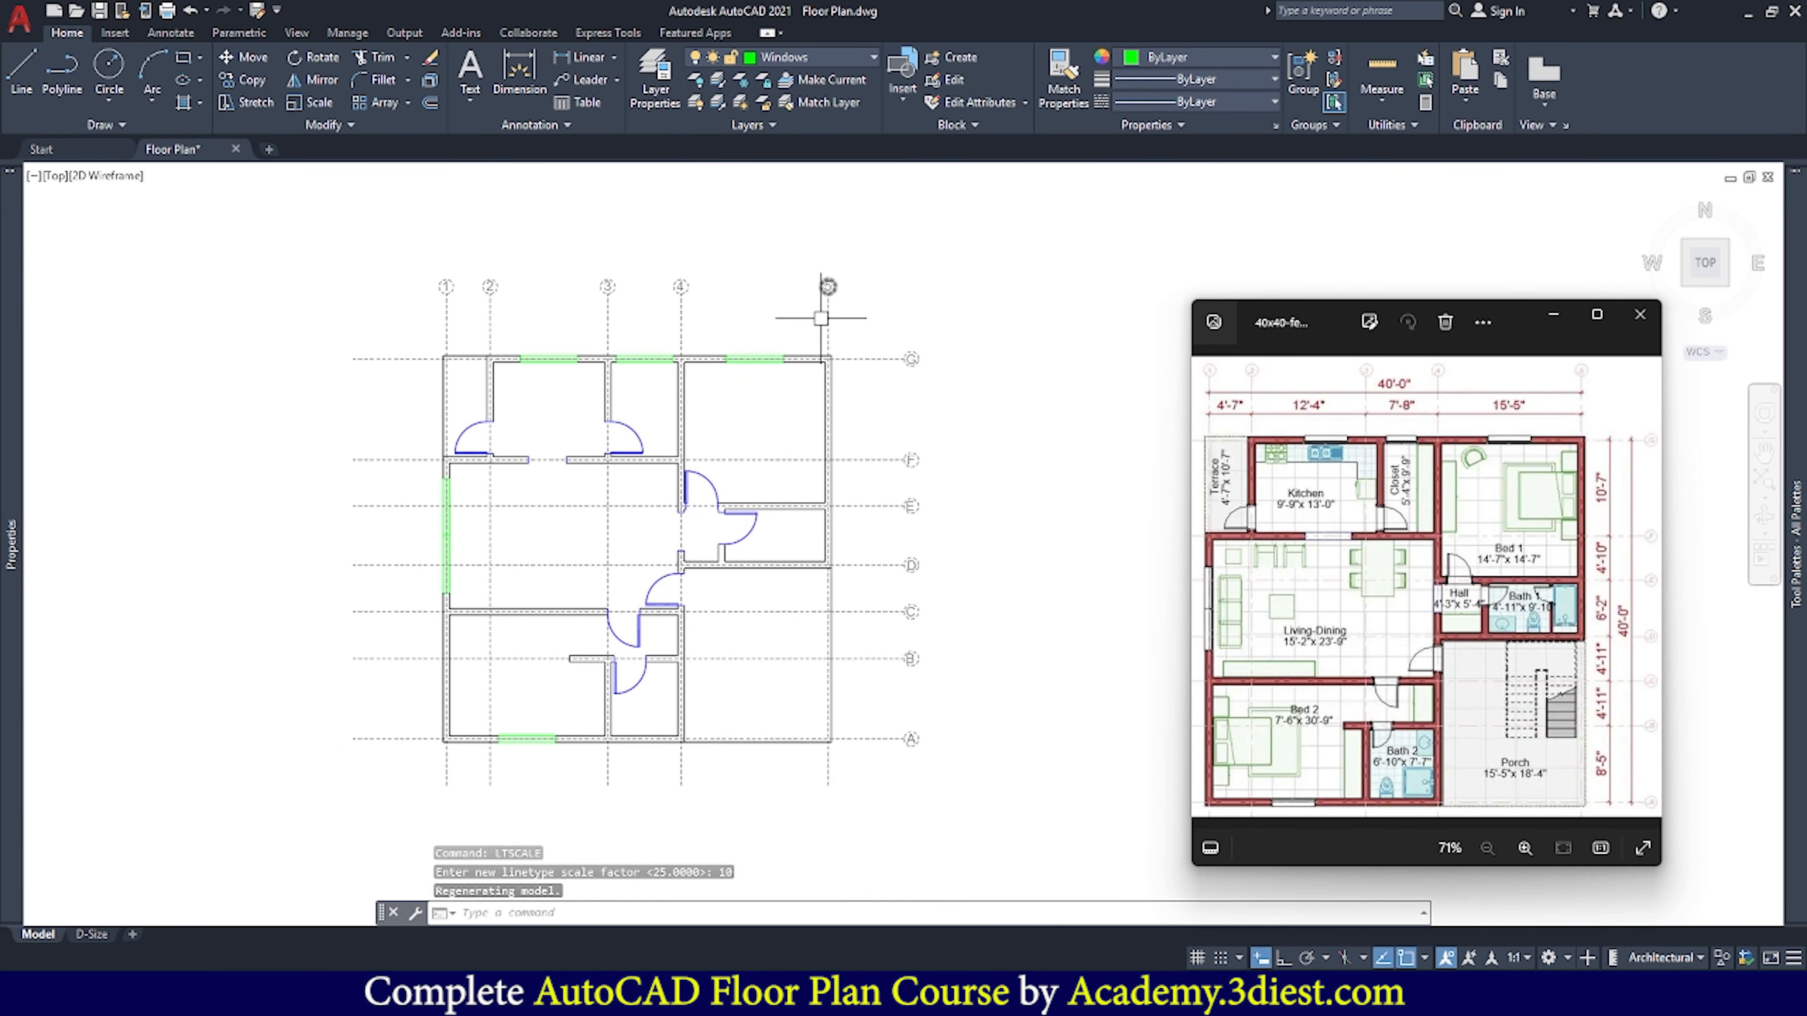
scroll(876, 786, up, 4)
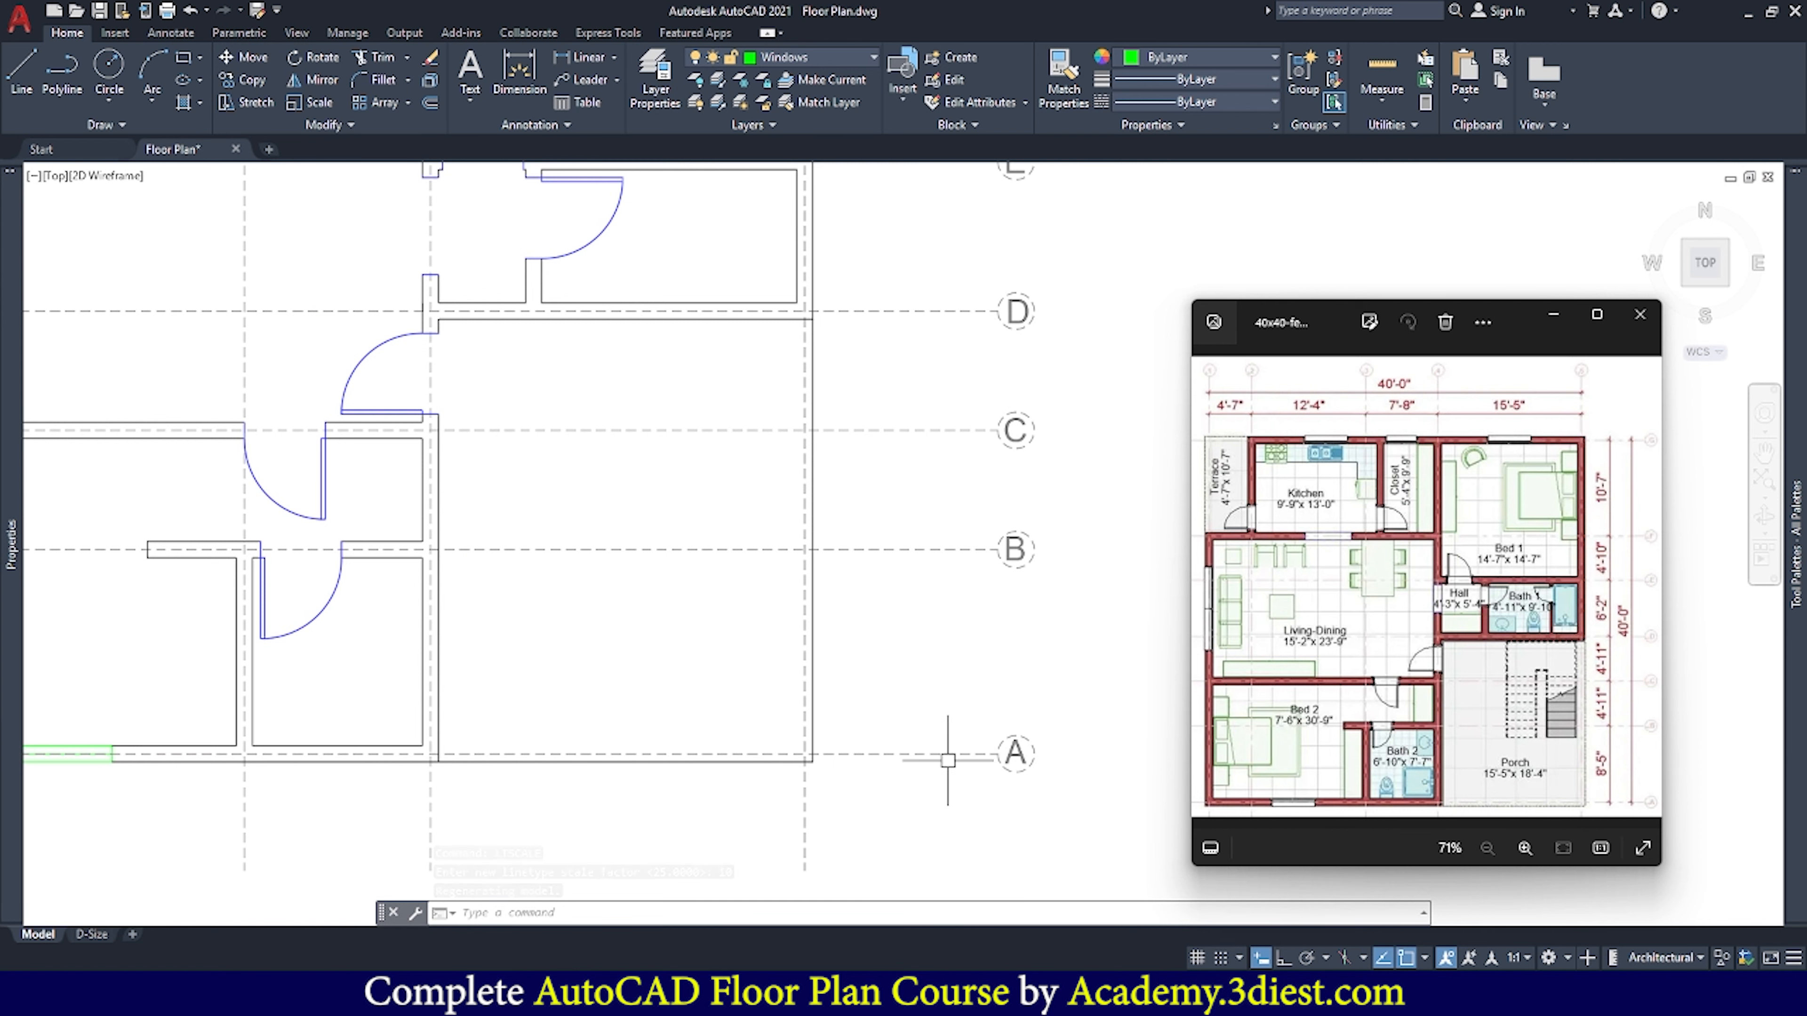
scroll(948, 758, down, 5)
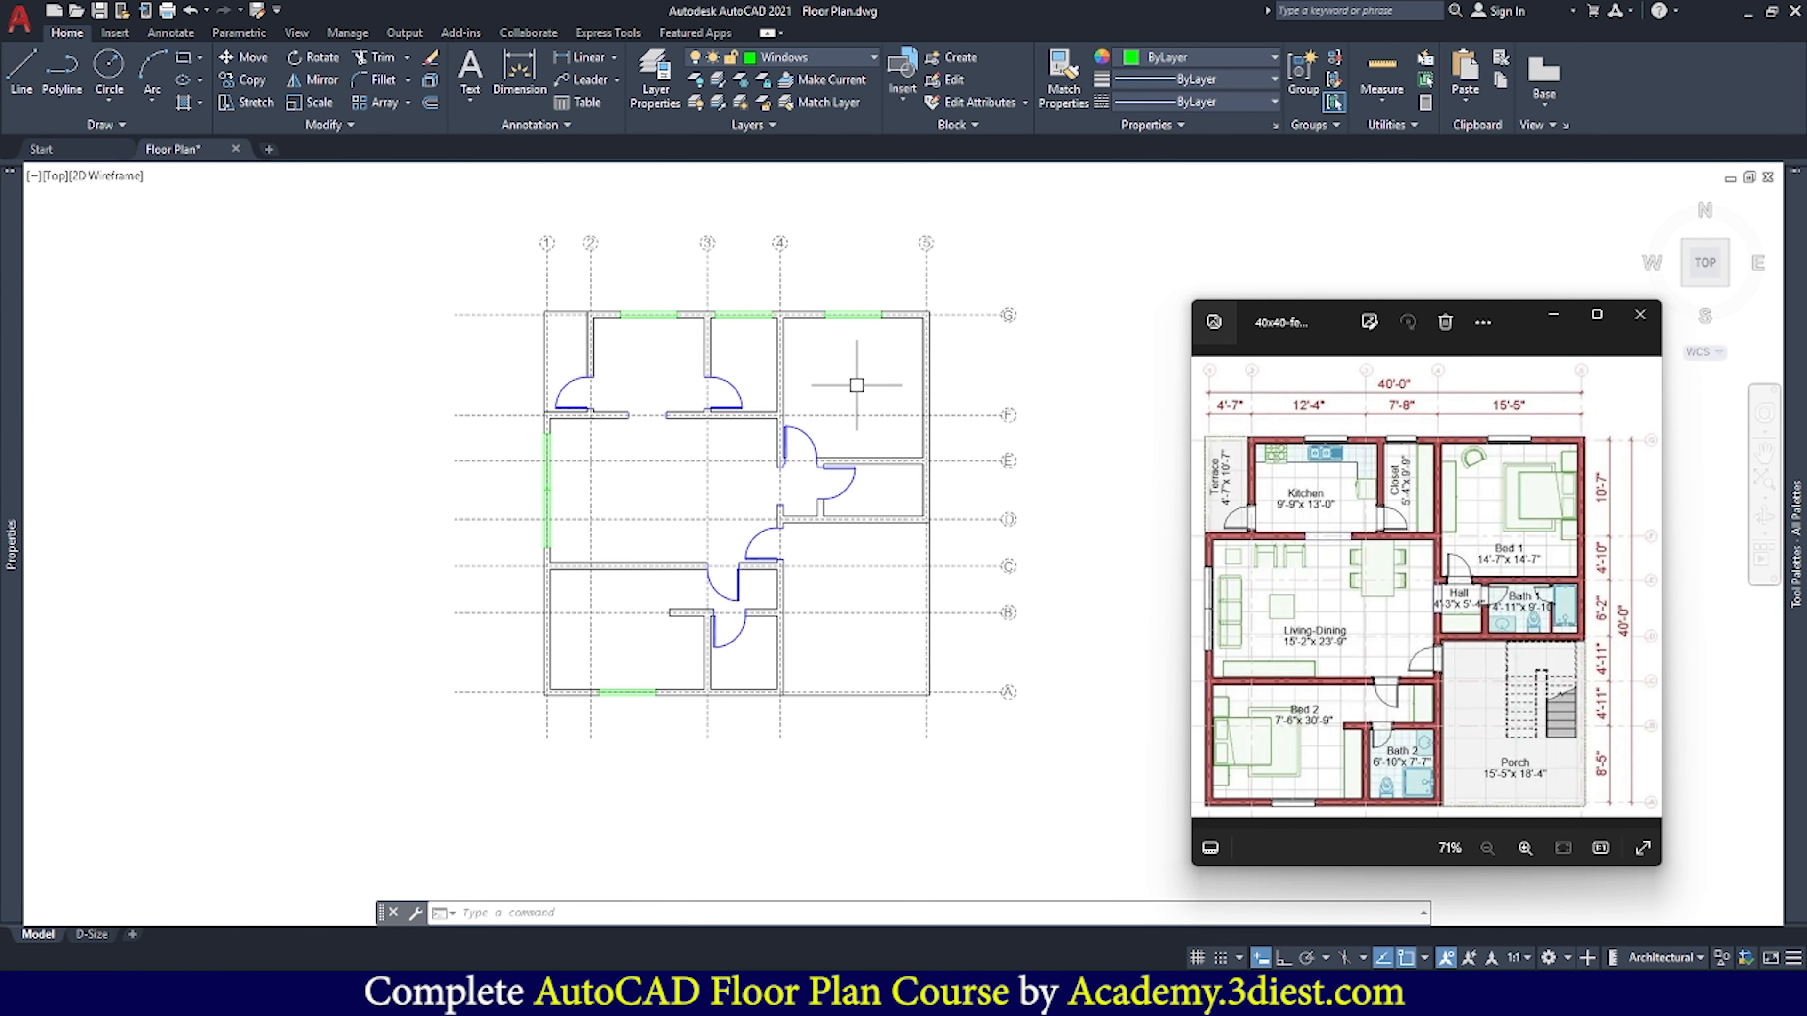
scroll(856, 385, up, 2)
scroll(856, 384, down, 2)
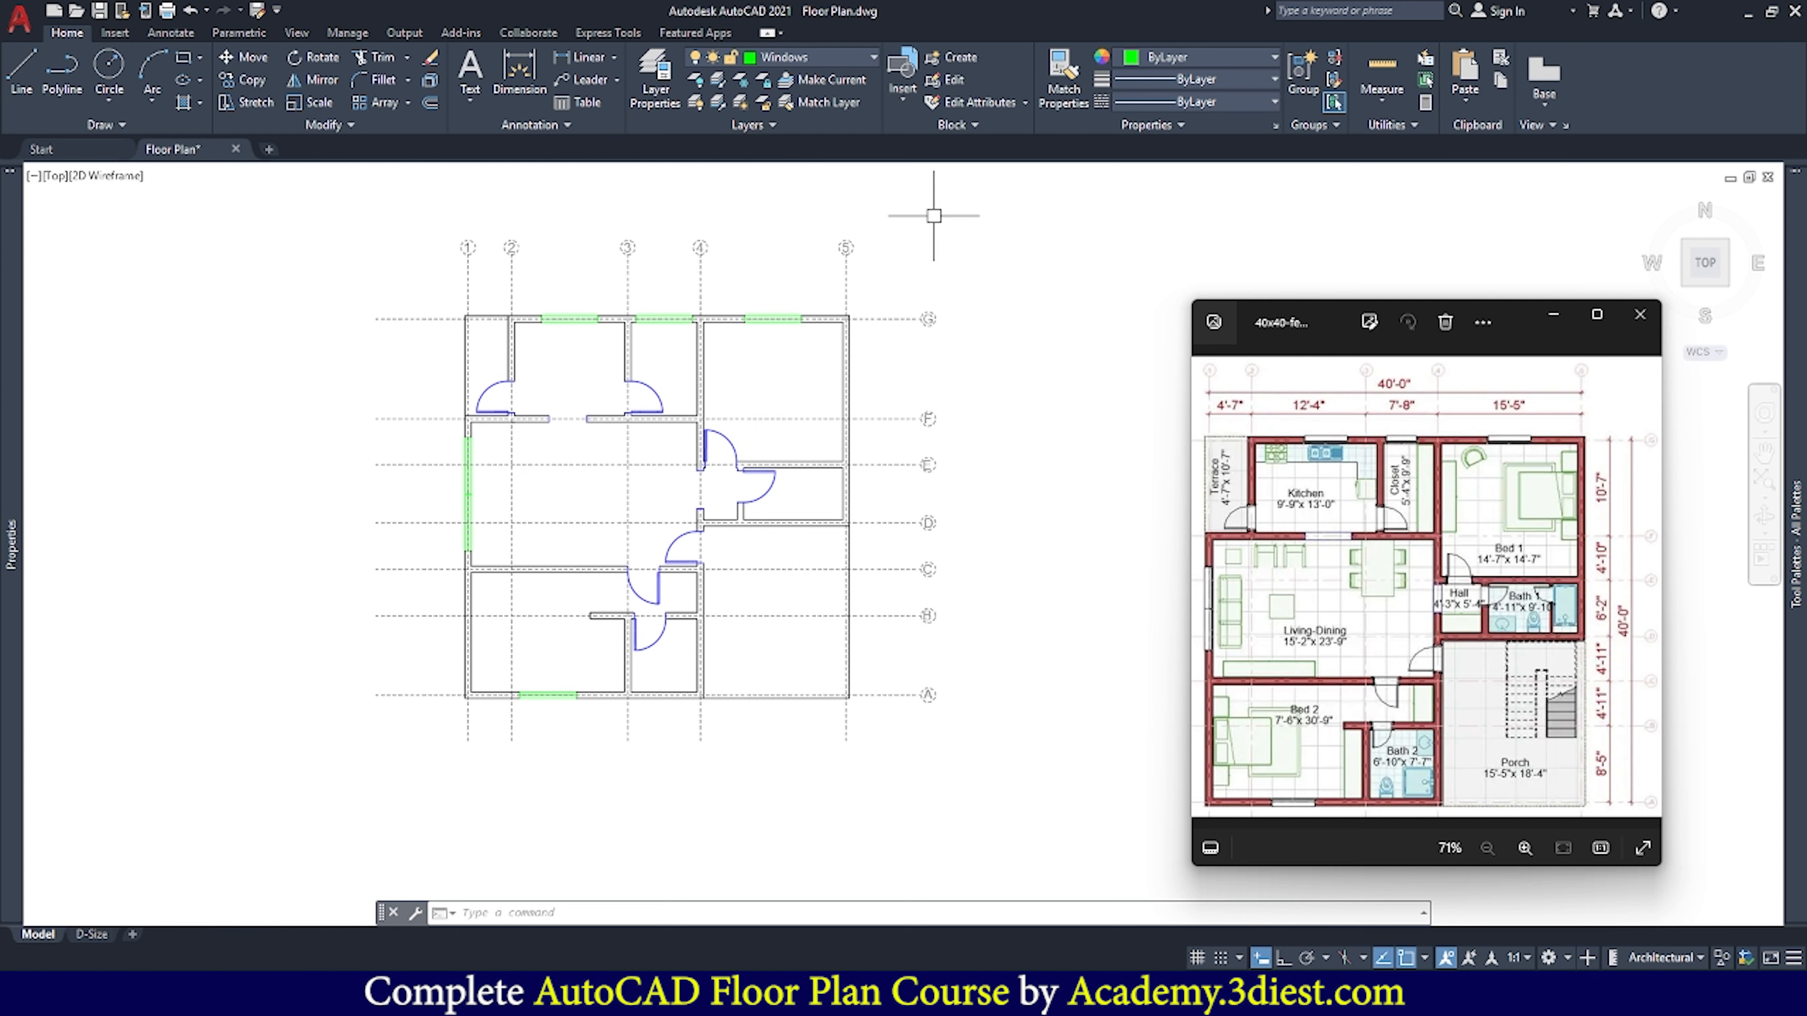
click(818, 60)
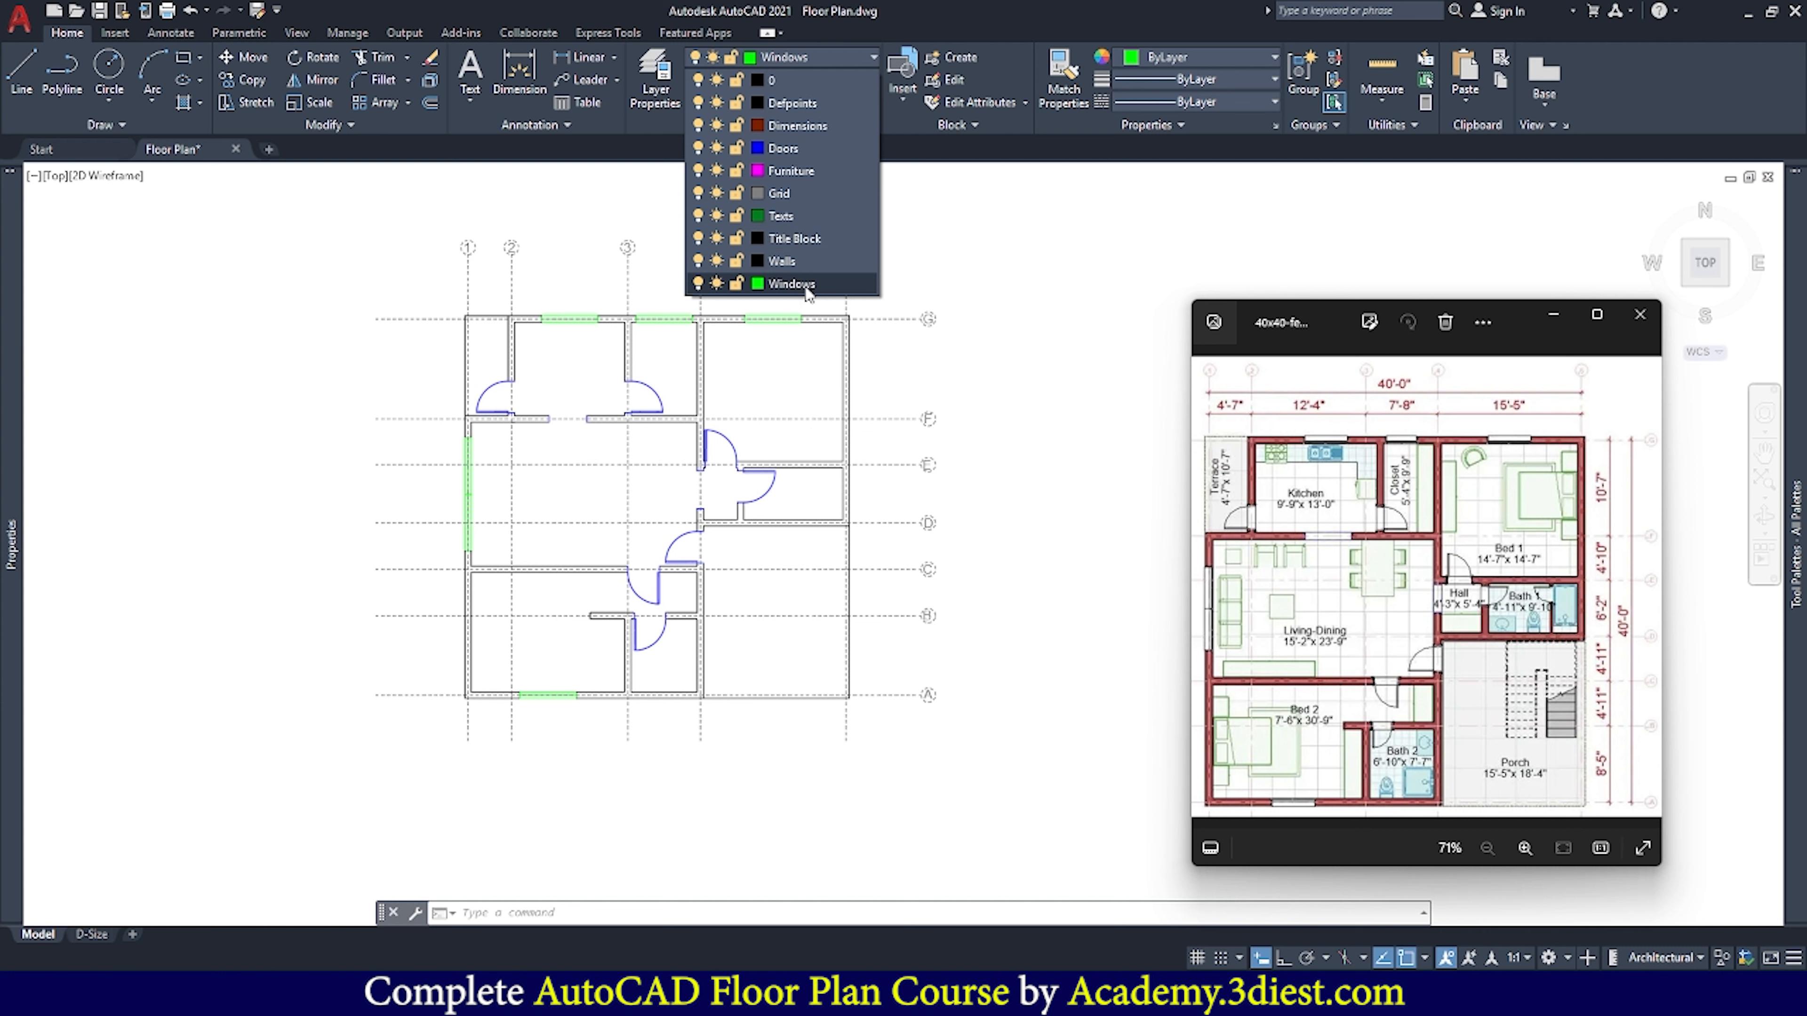
click(698, 194)
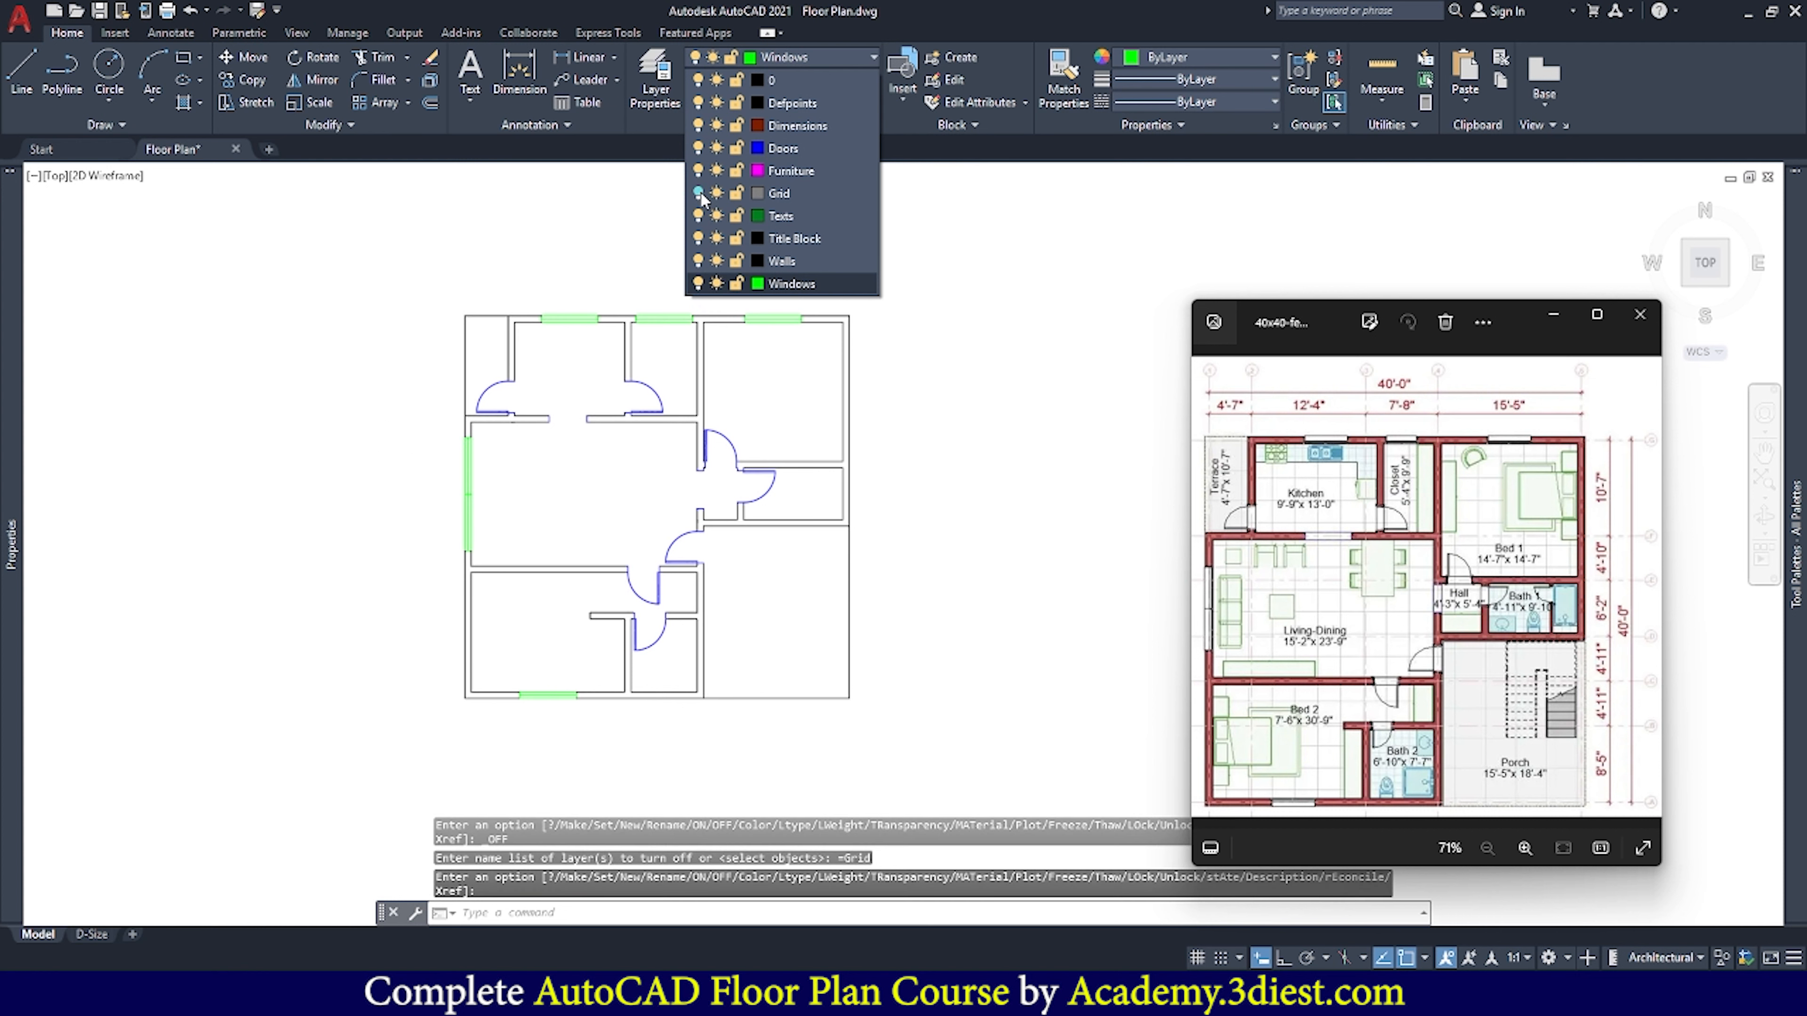
click(760, 388)
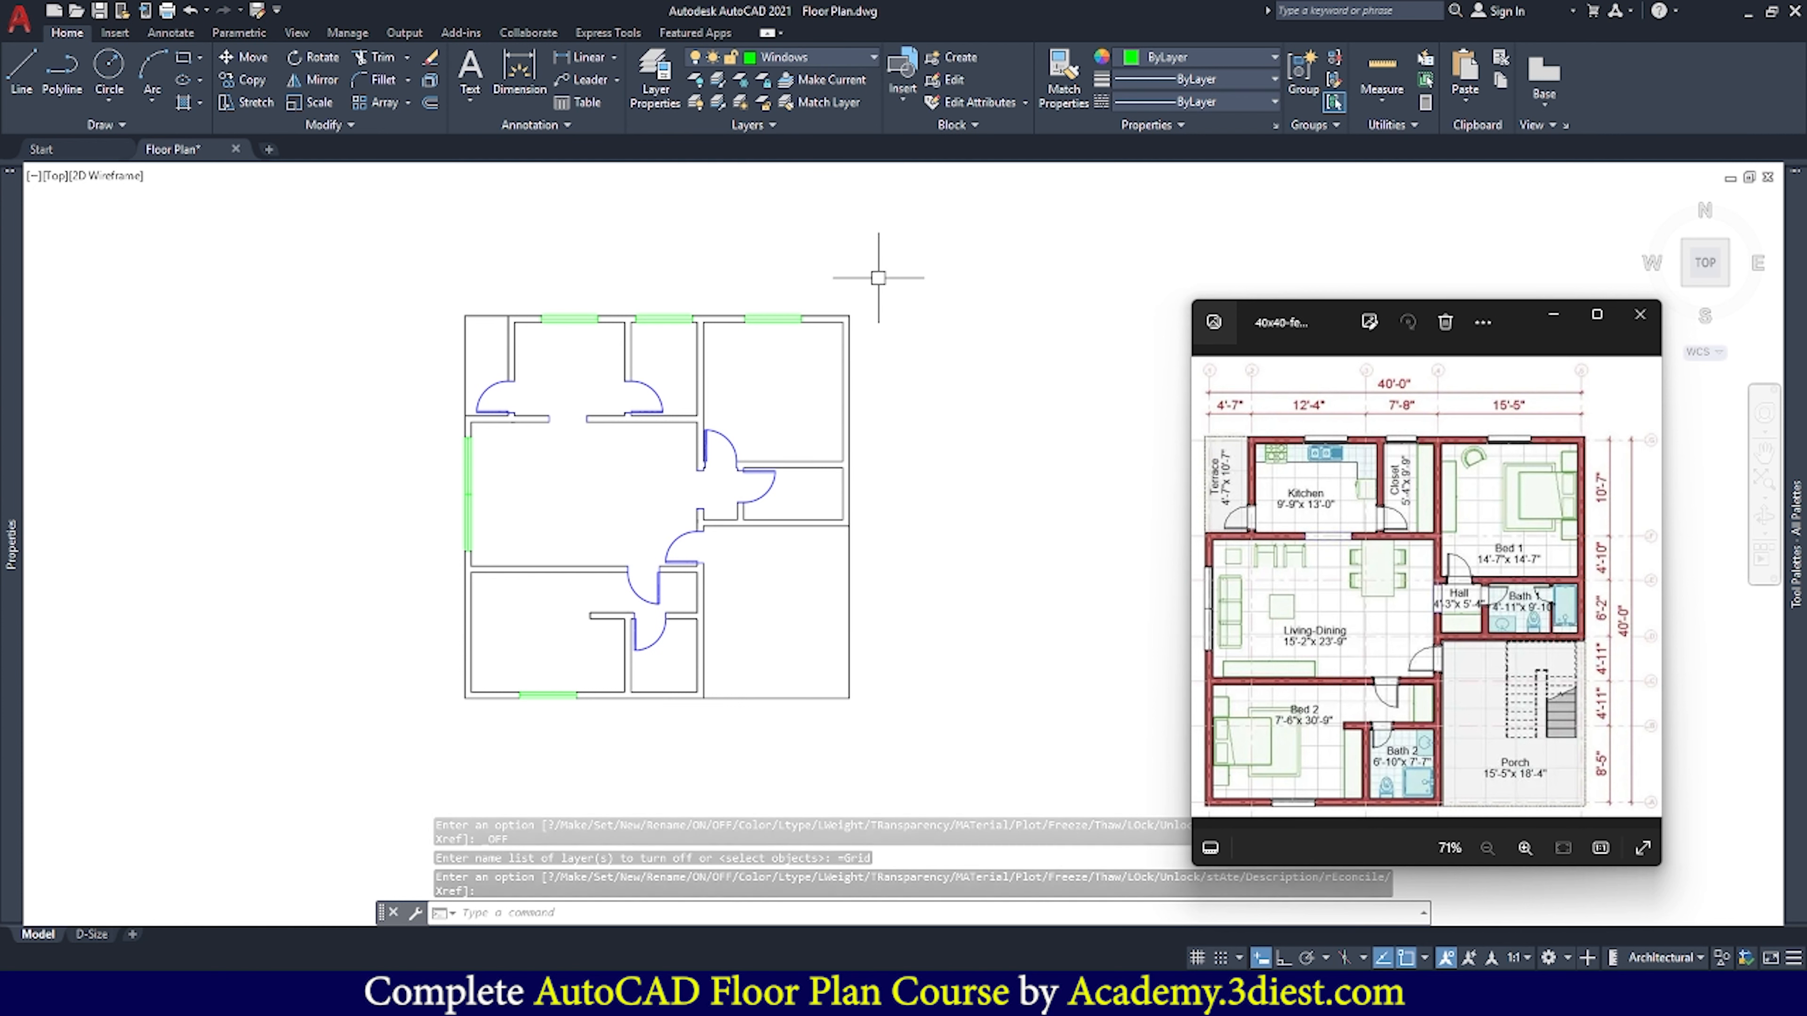
Add a multiline text label reading "Kitchen" inside the room between the terrace and the closet
scroll(1010, 306, down, 4)
scroll(906, 343, up, 4)
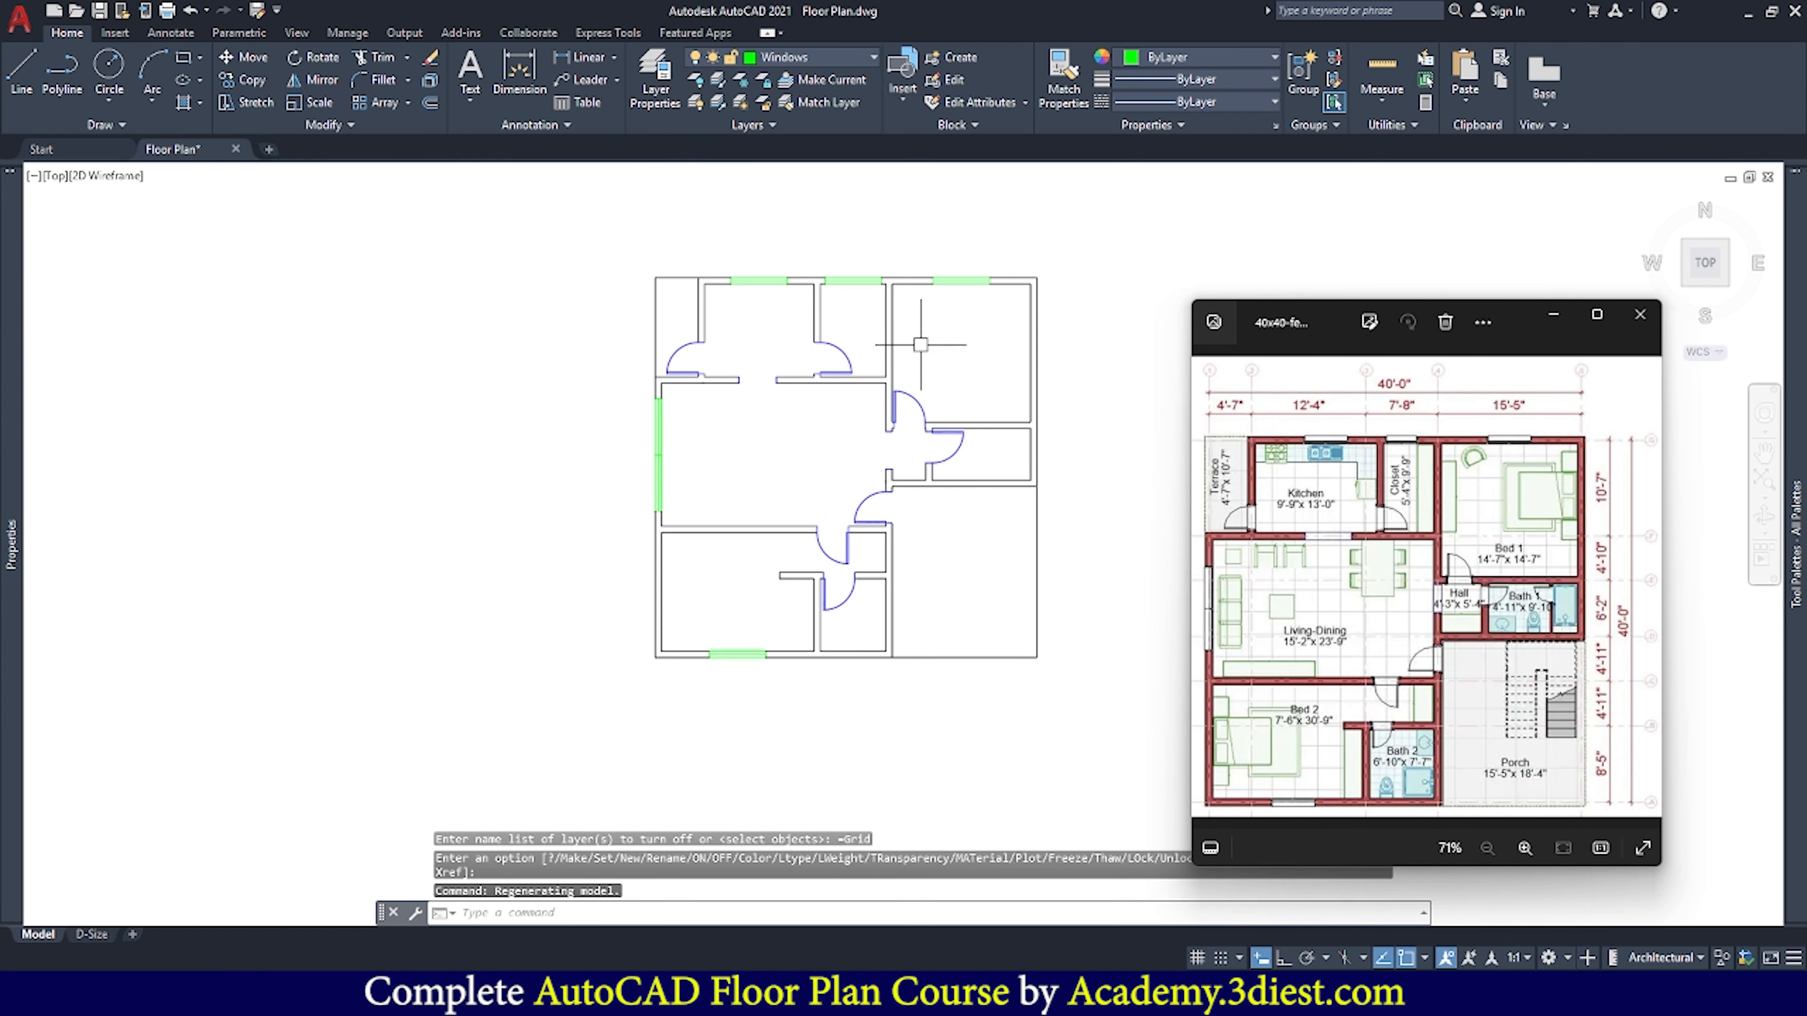
middle_drag(924, 350, 892, 377)
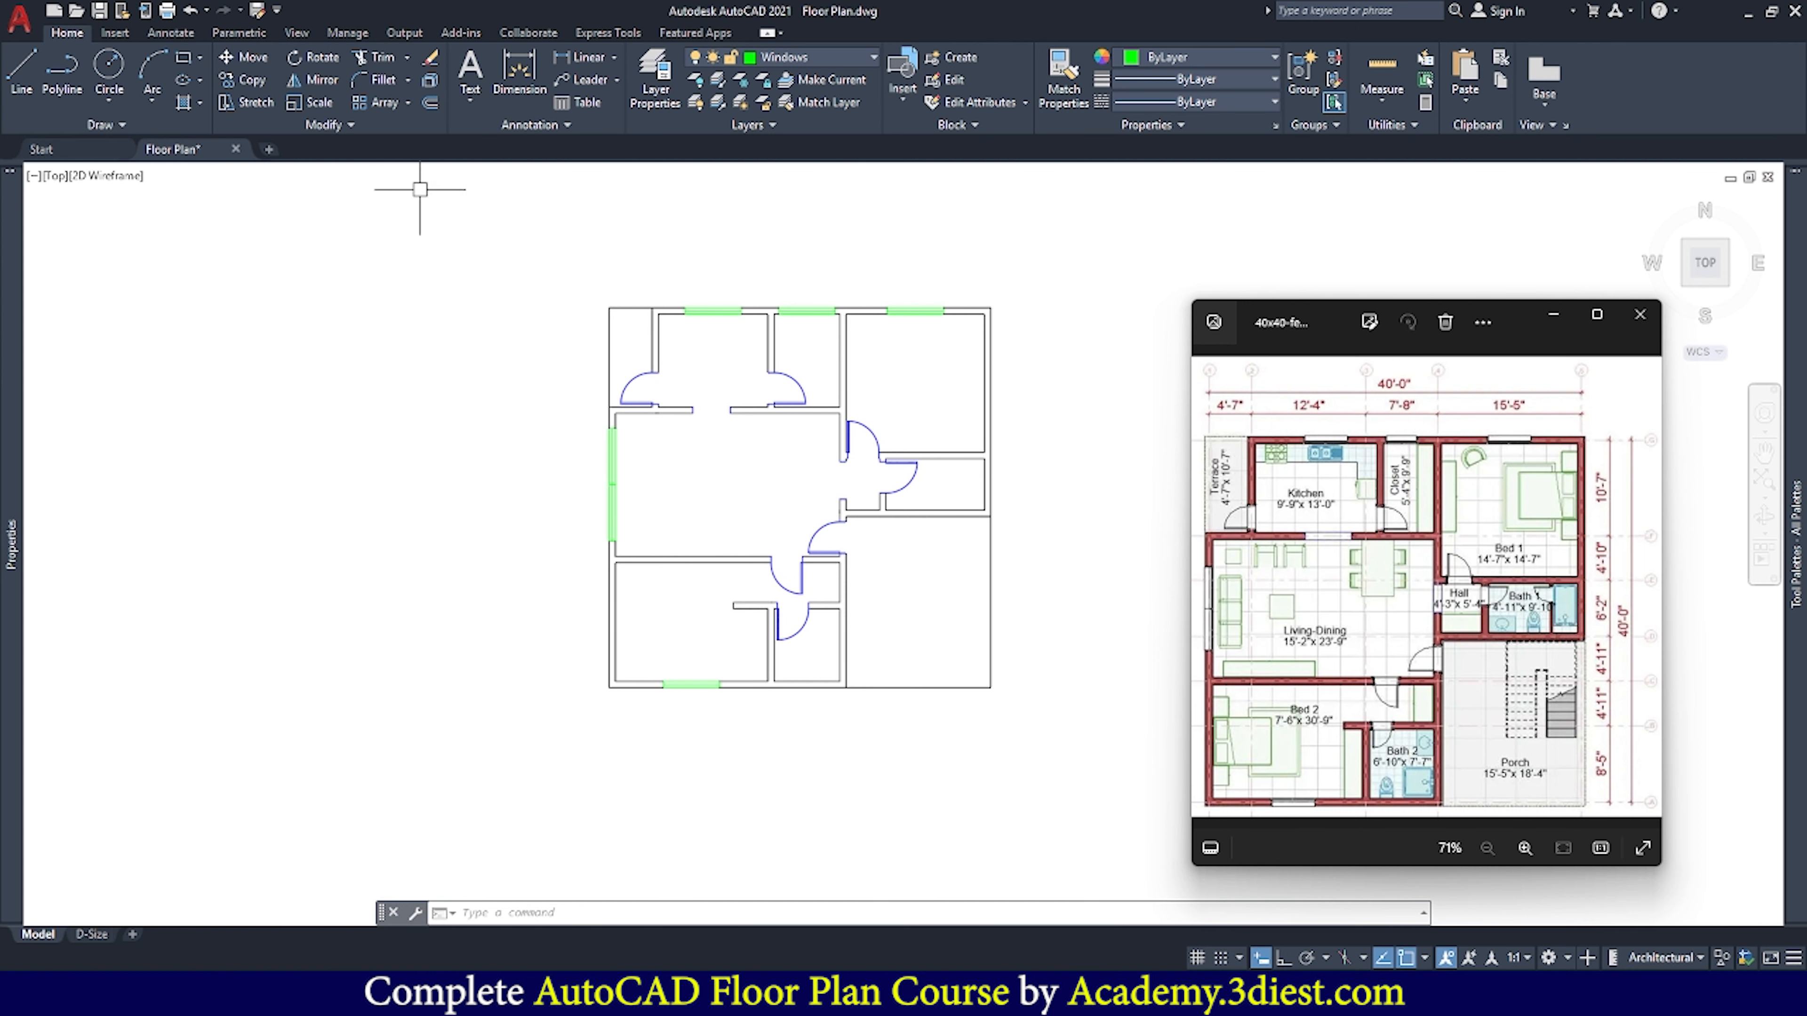
click(470, 100)
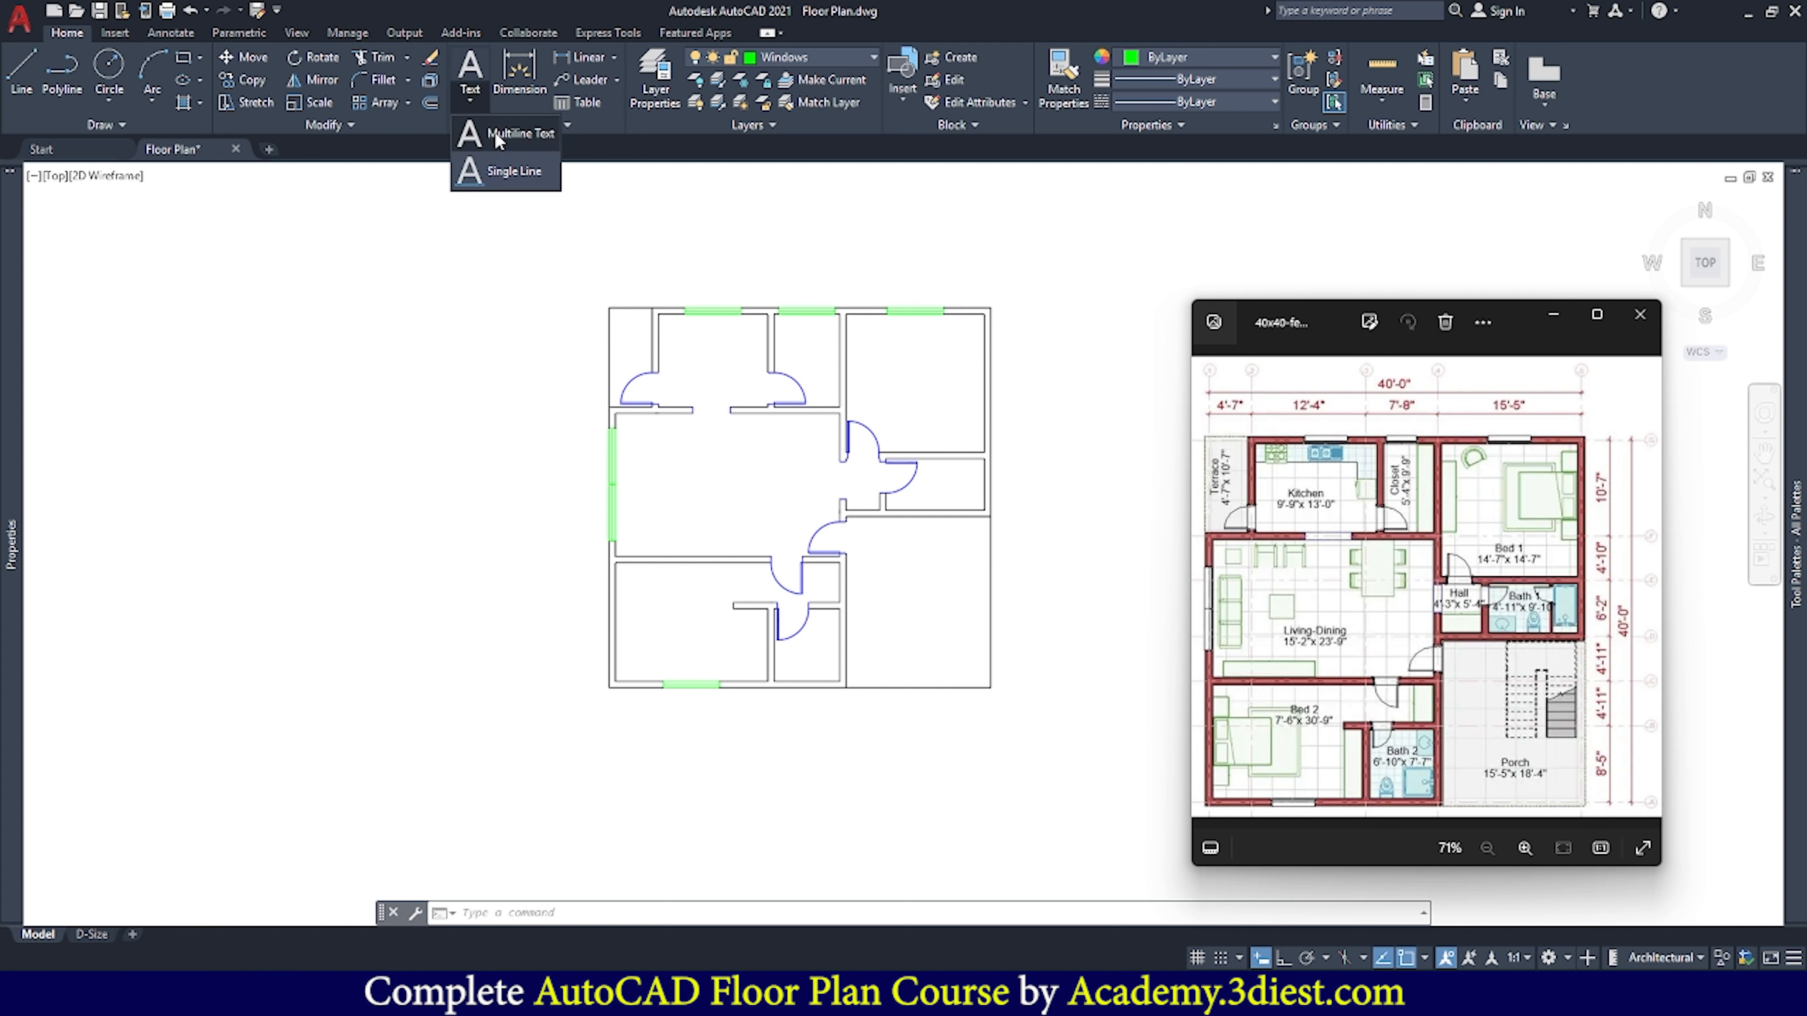
click(491, 134)
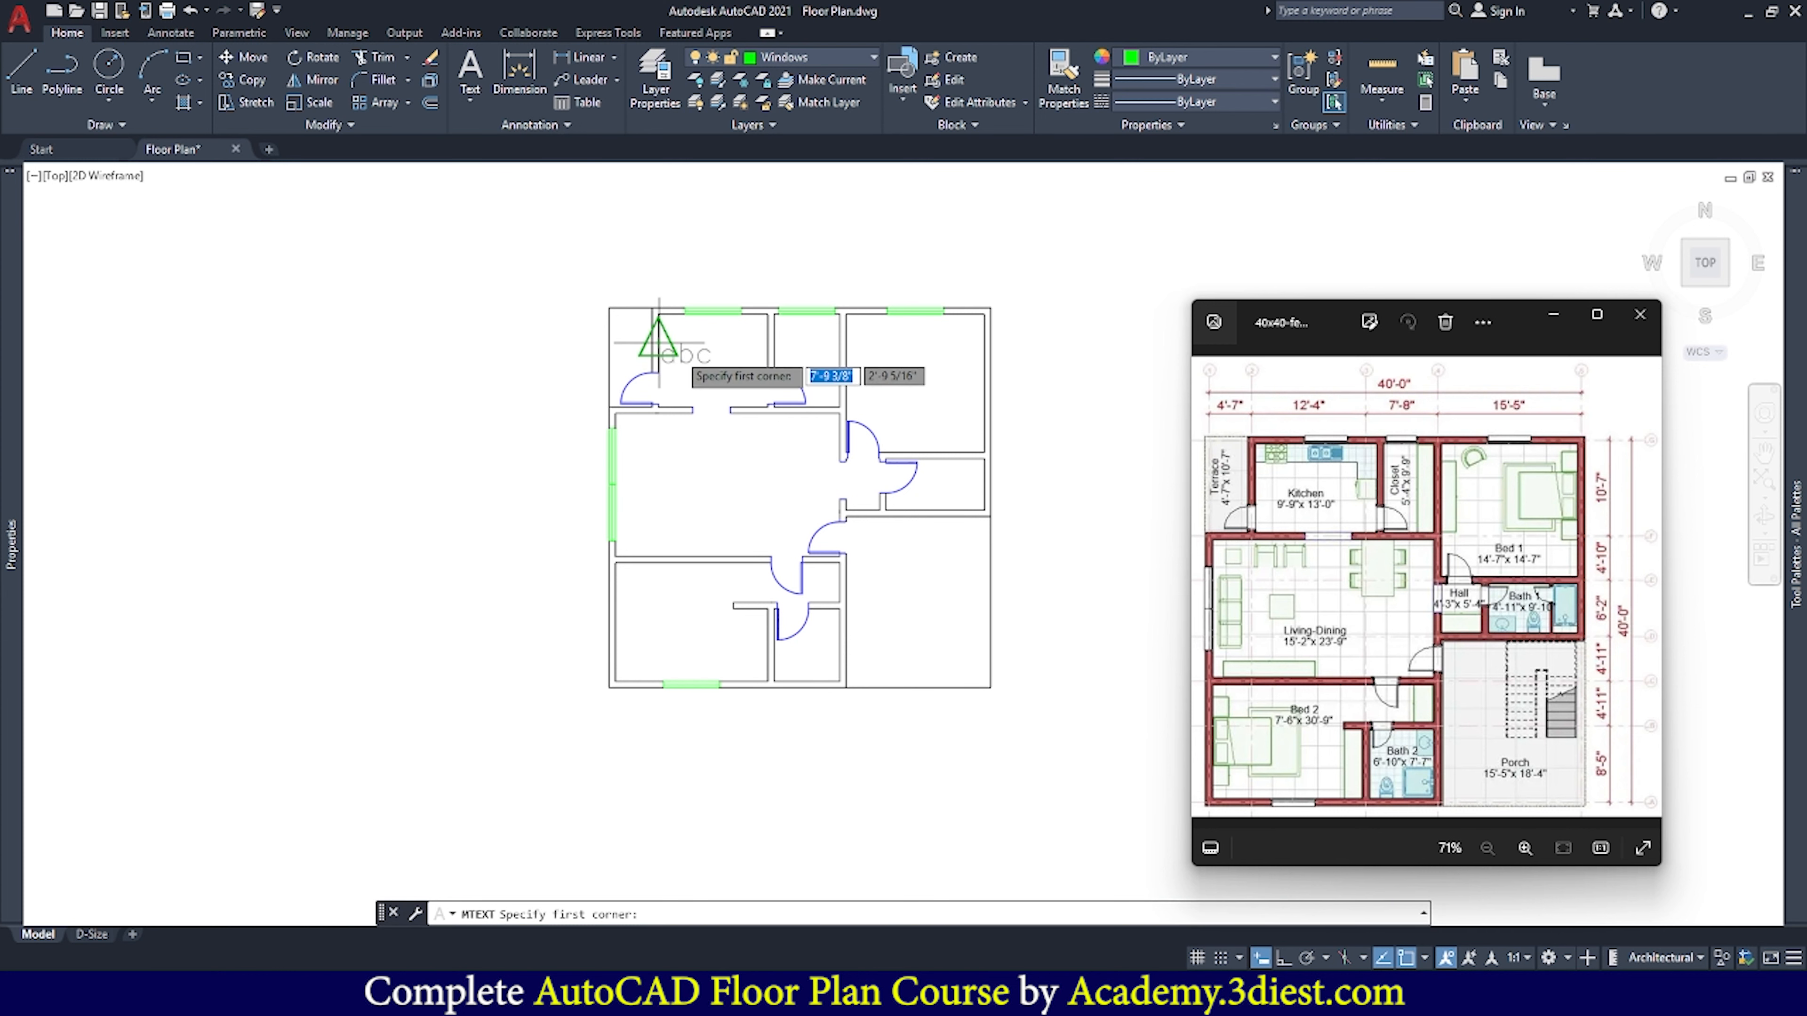
scroll(658, 347, up, 4)
click(651, 311)
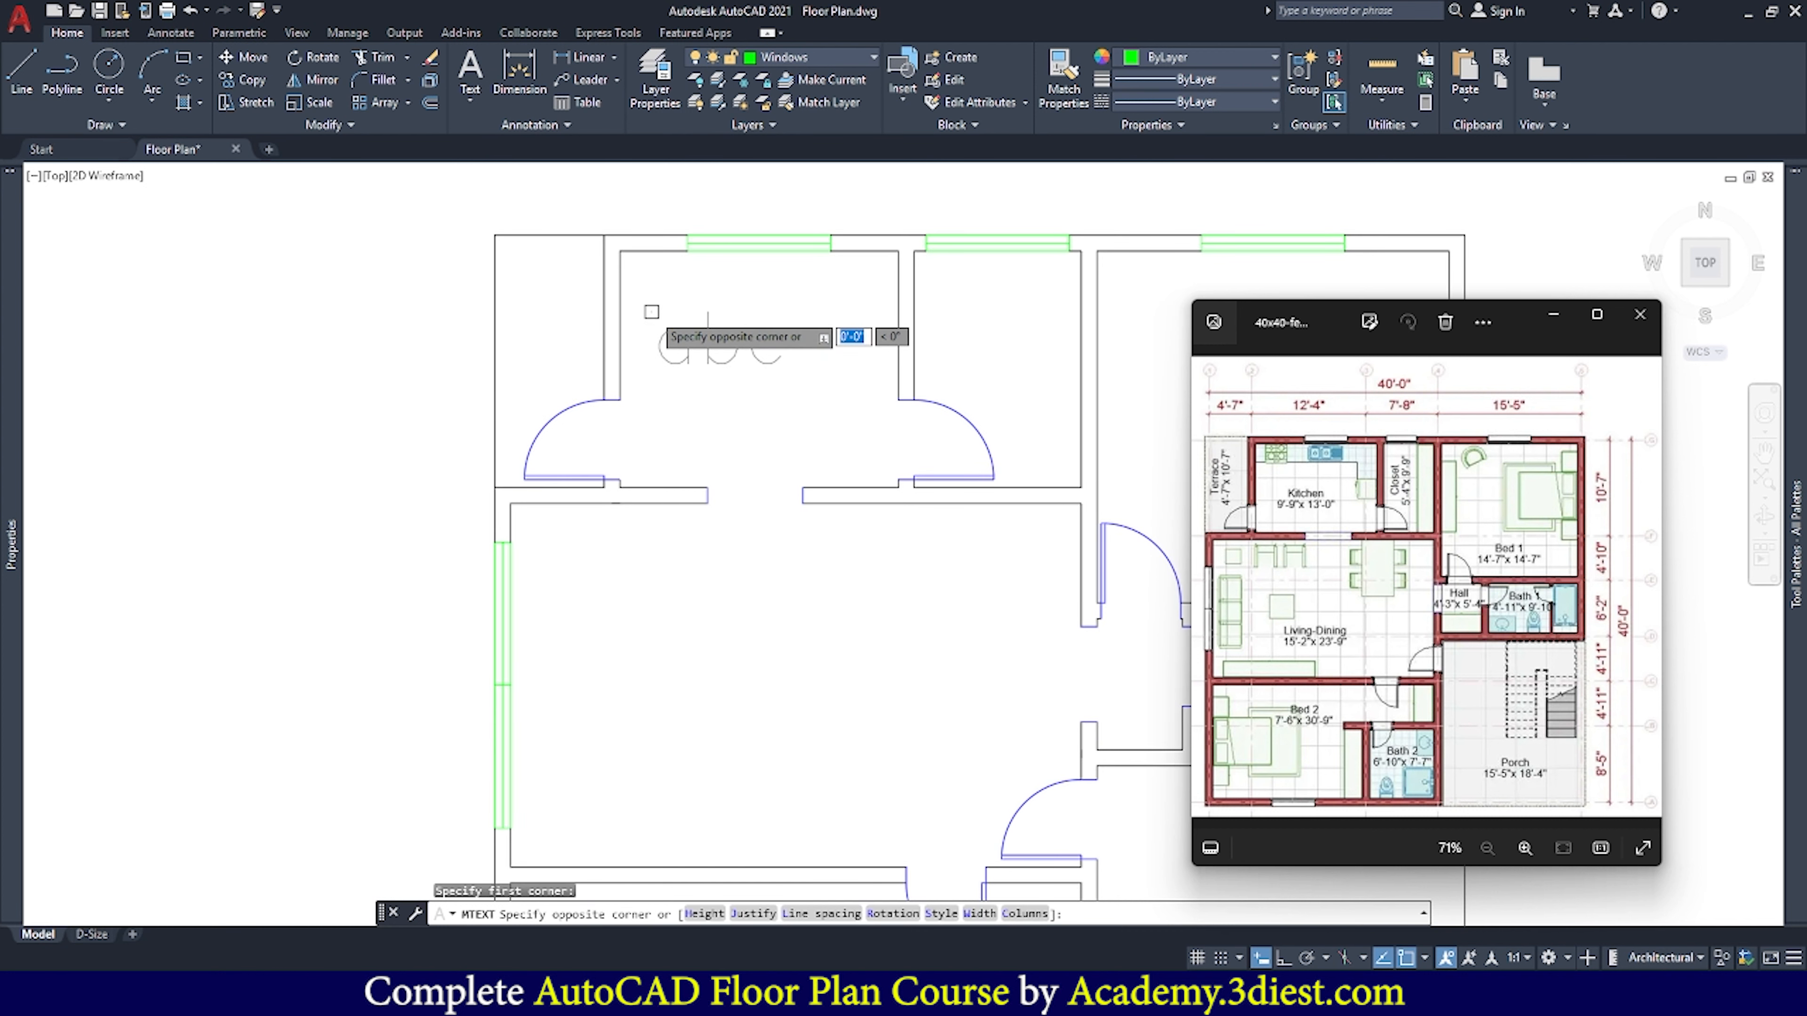
click(862, 426)
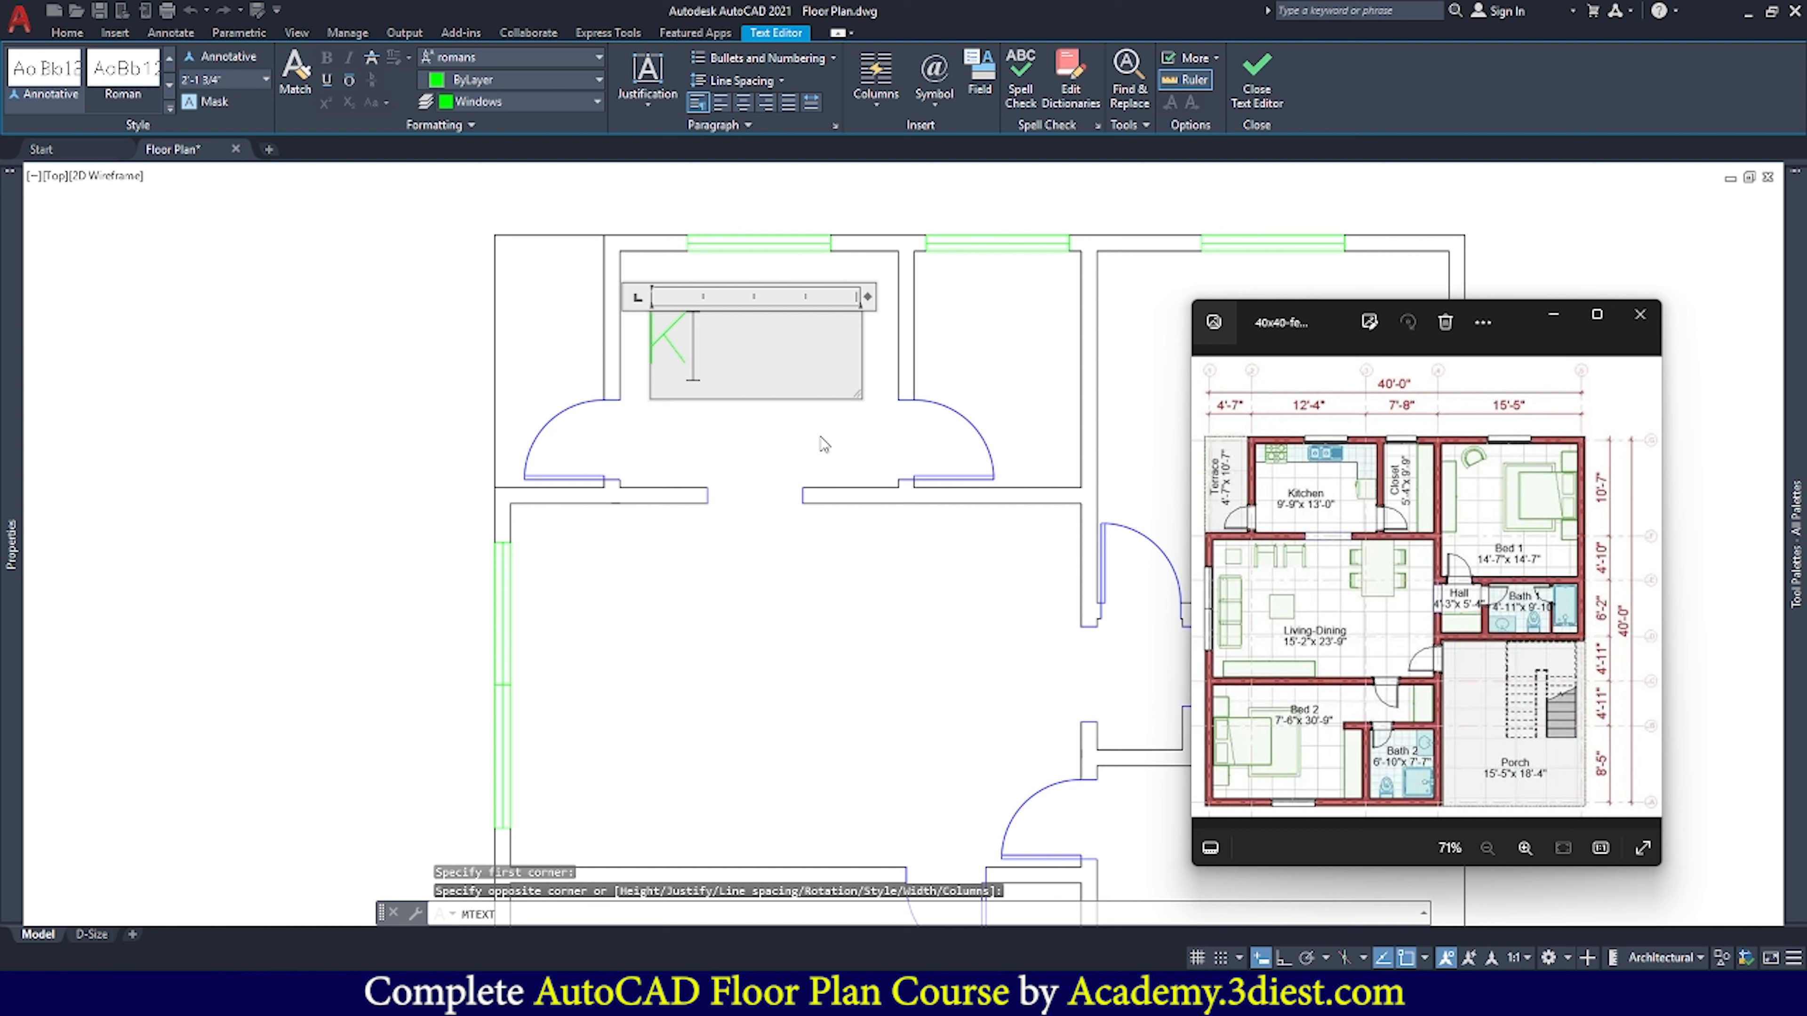
text(Kitchen)
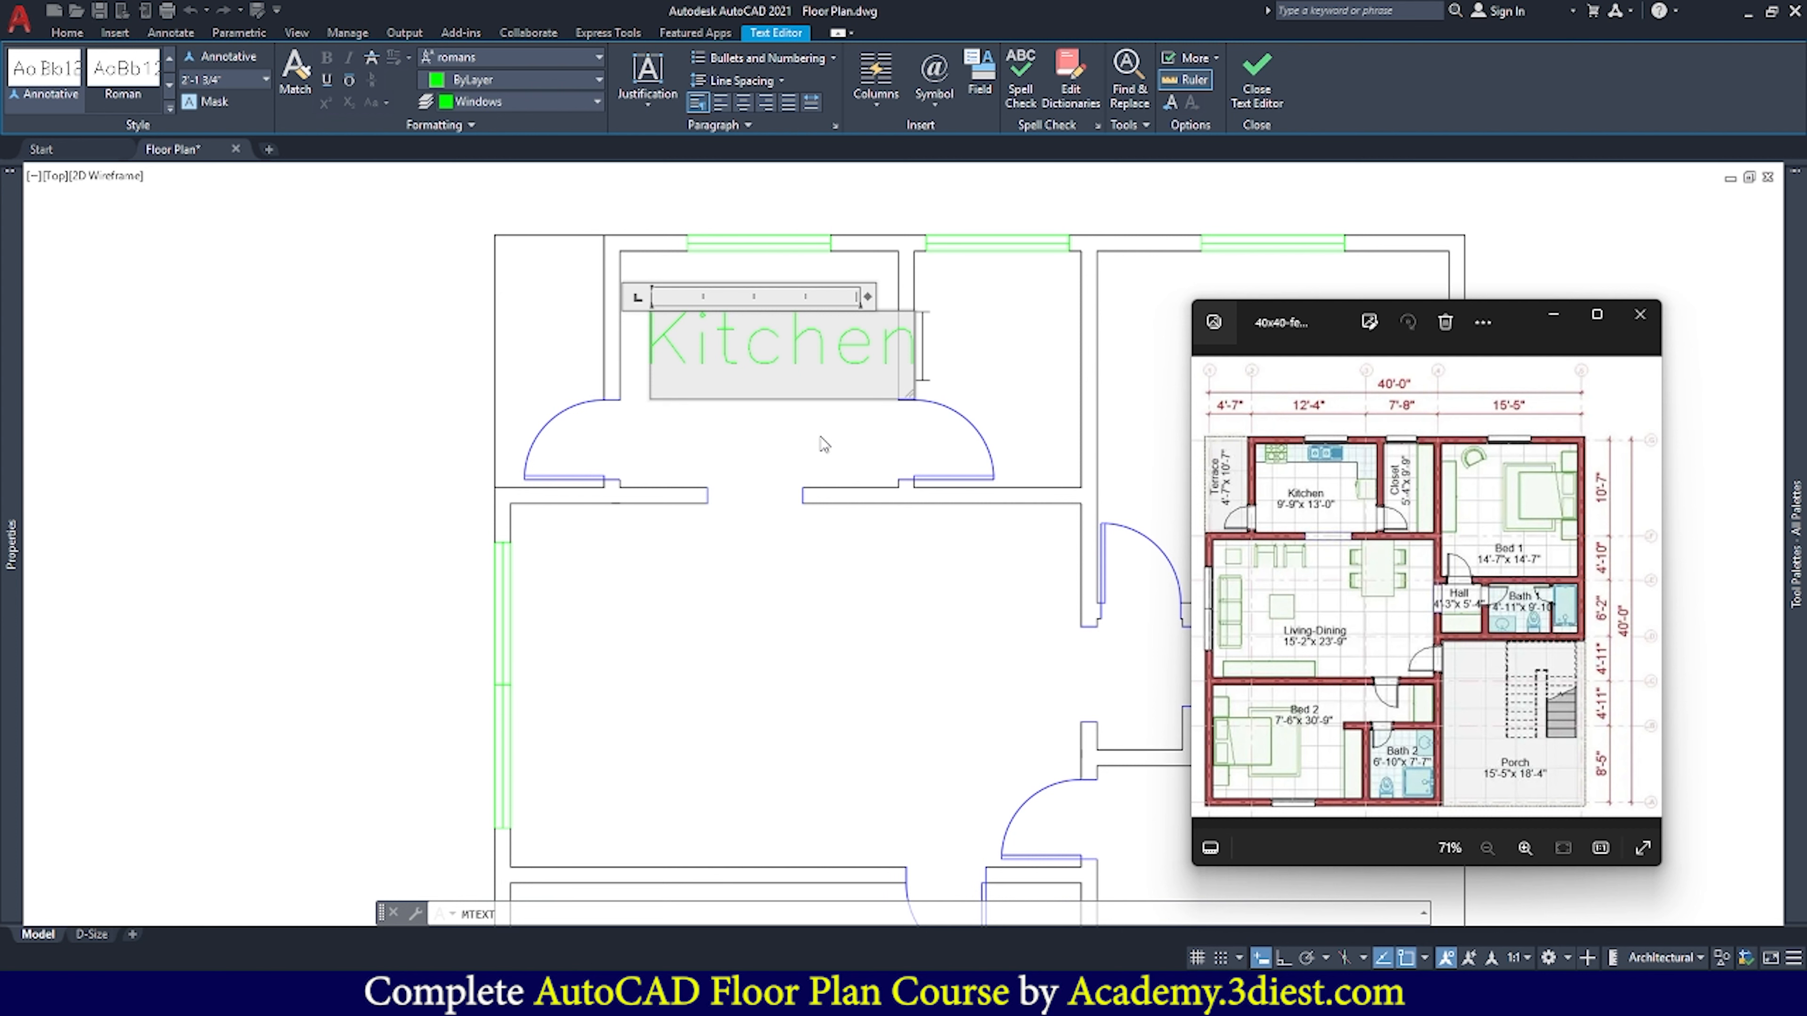
click(720, 621)
scroll(727, 399, down, 4)
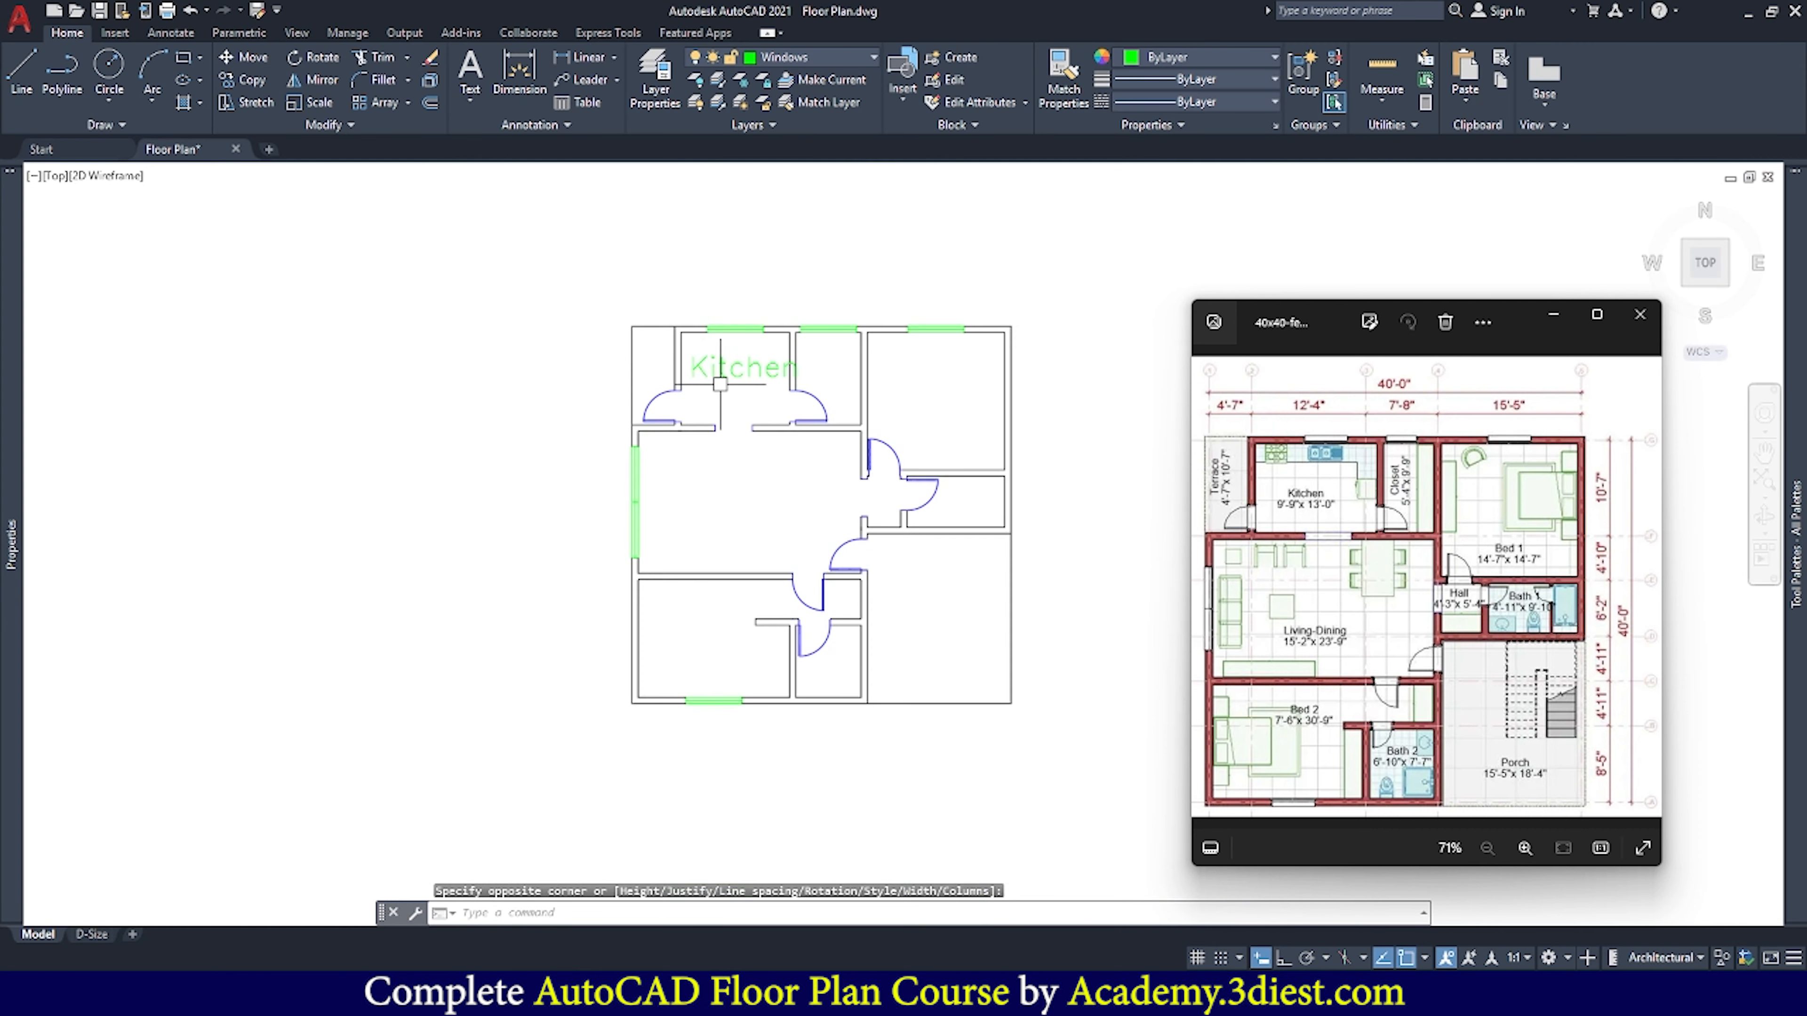
Move the "Kitchen" label to the Texts layer
scroll(726, 398, up, 2)
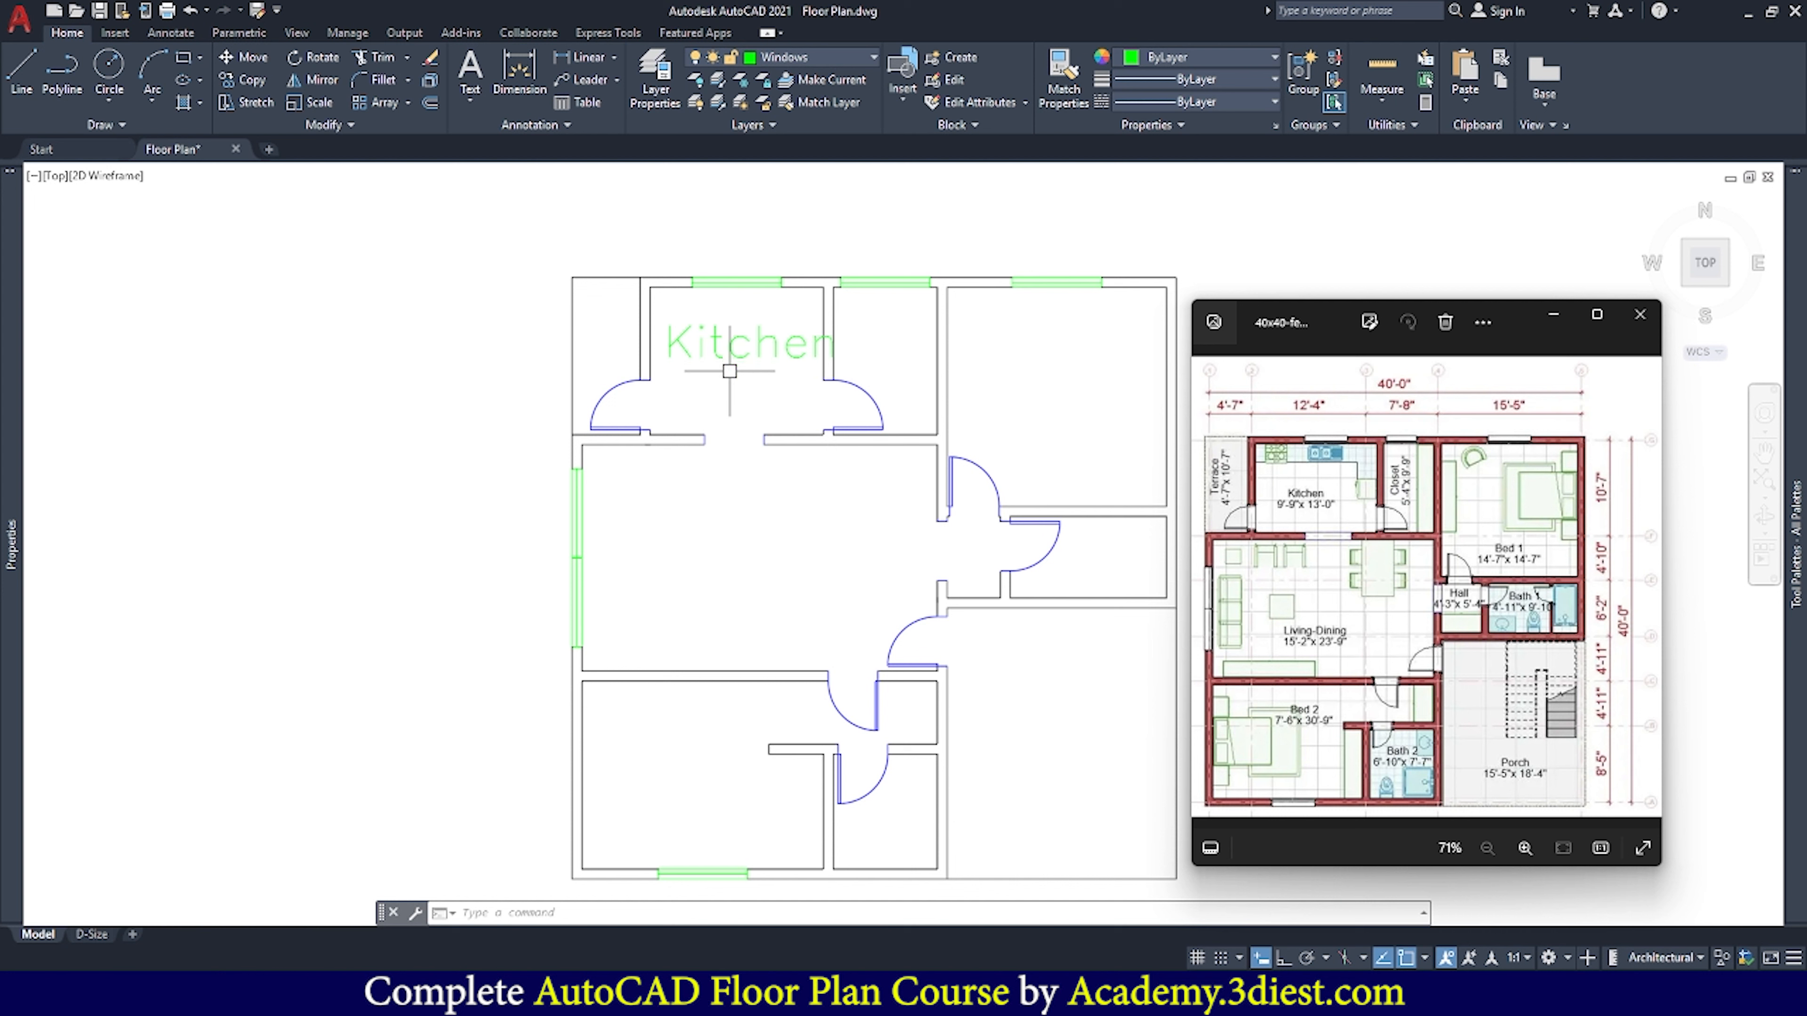
click(716, 363)
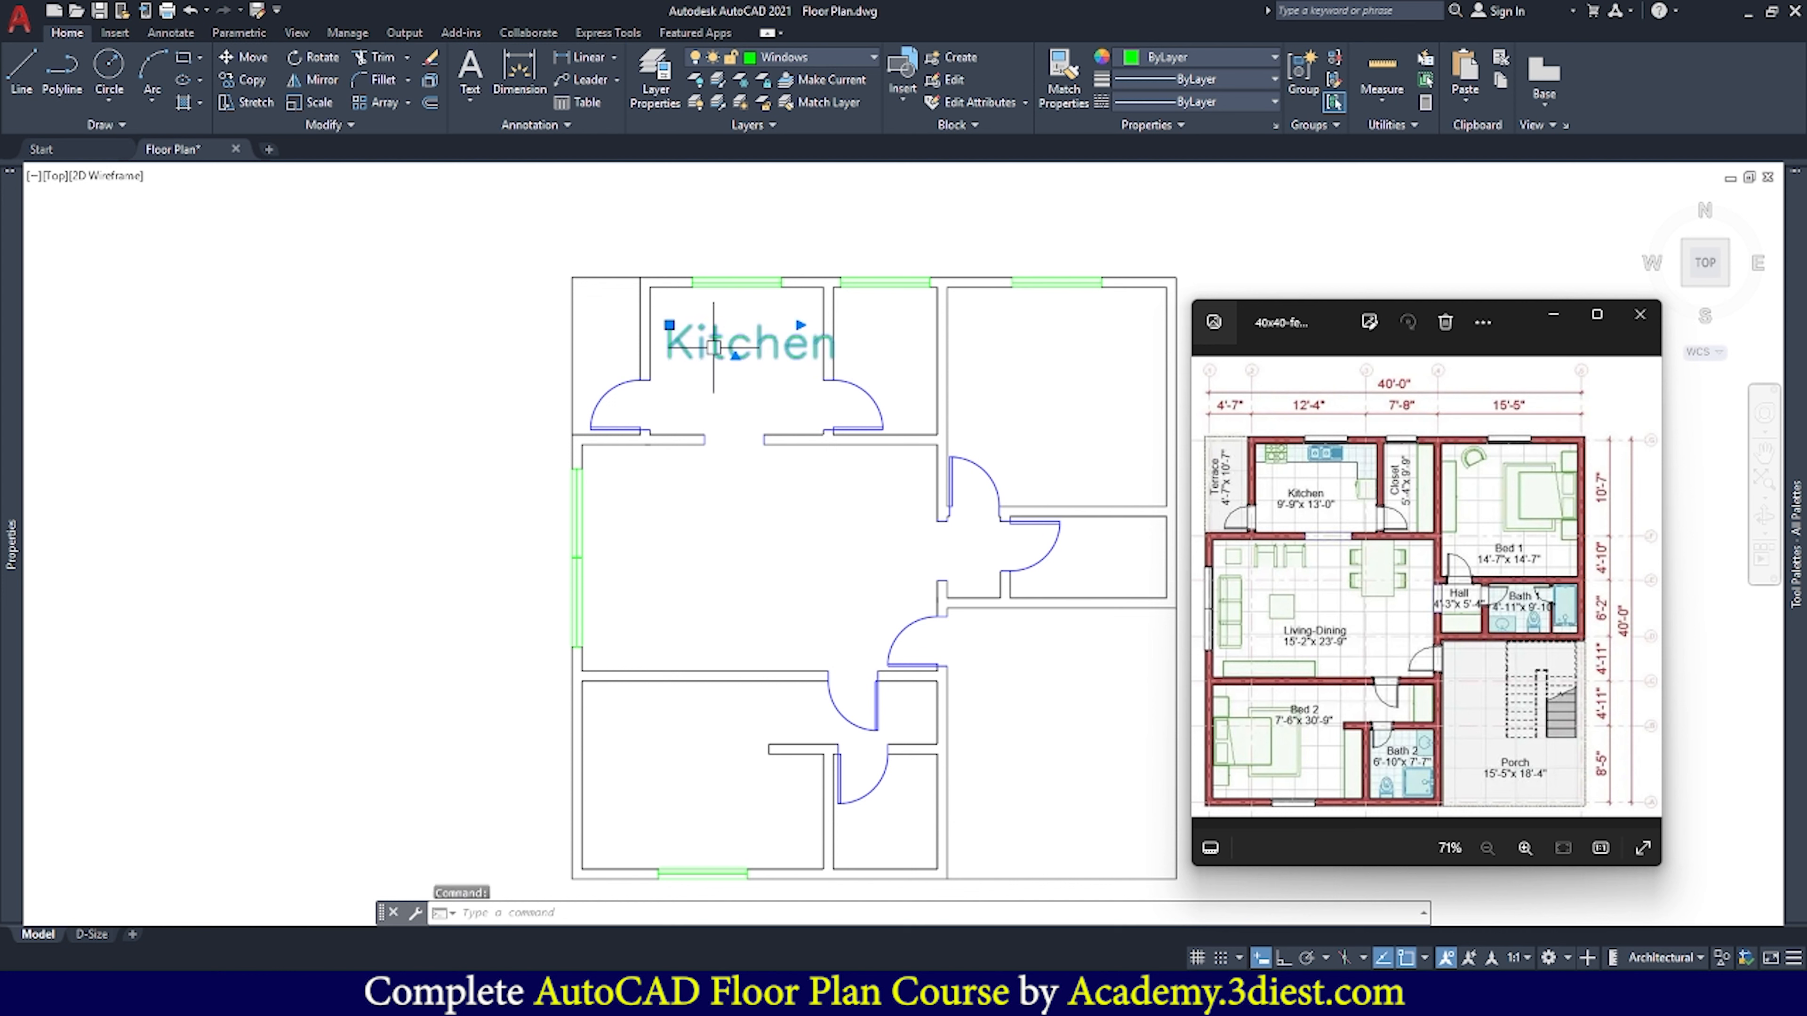
click(841, 64)
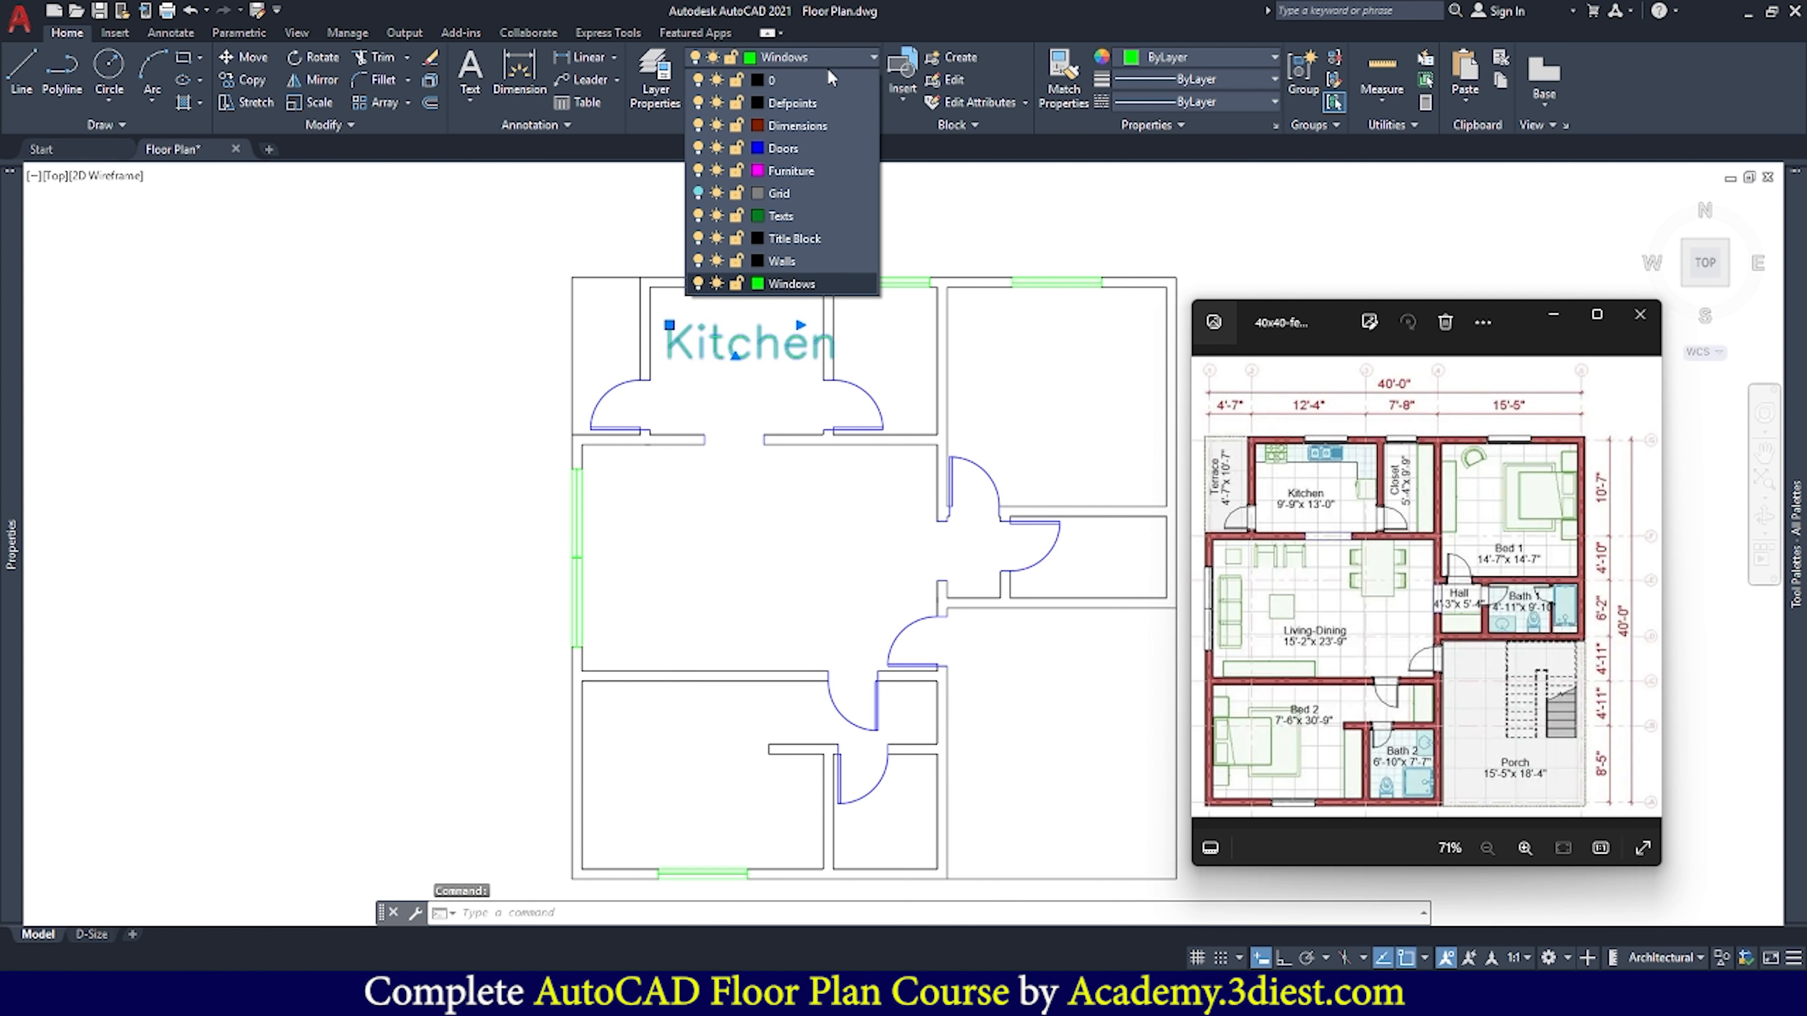
click(789, 215)
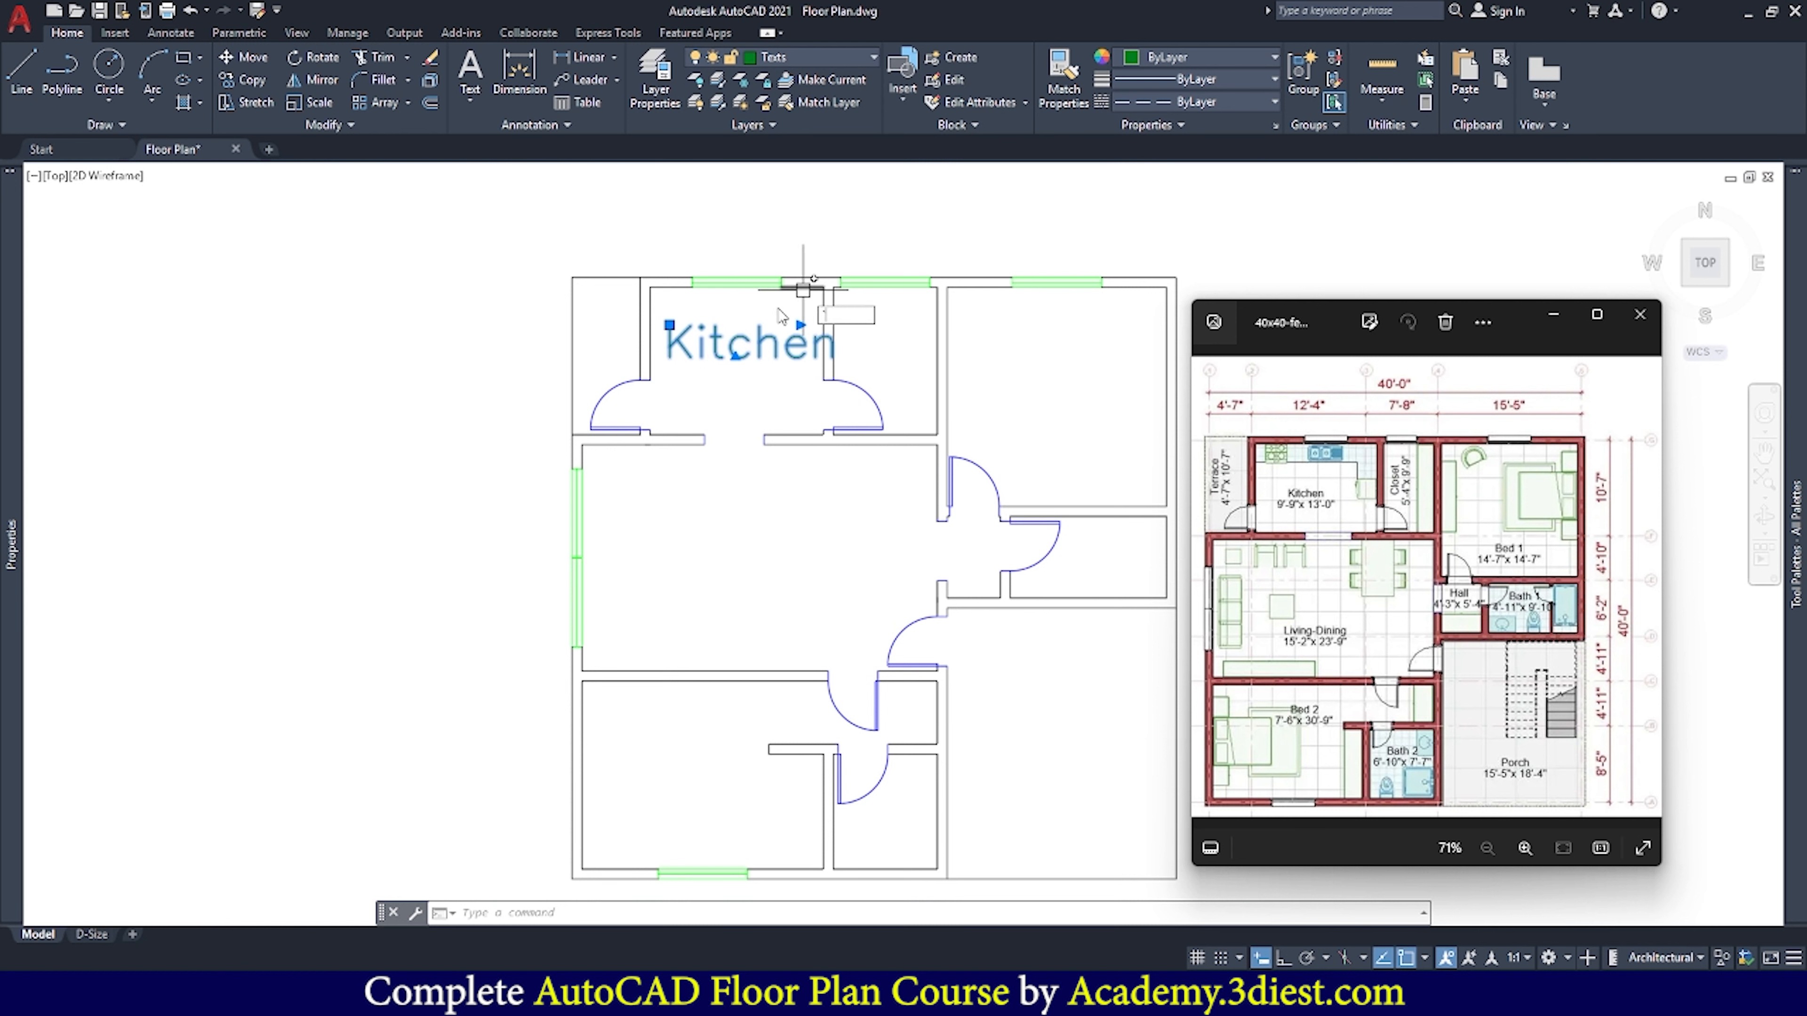
Change the Roman text style's font to Arial, make the style current and save the changes
key(Escape)
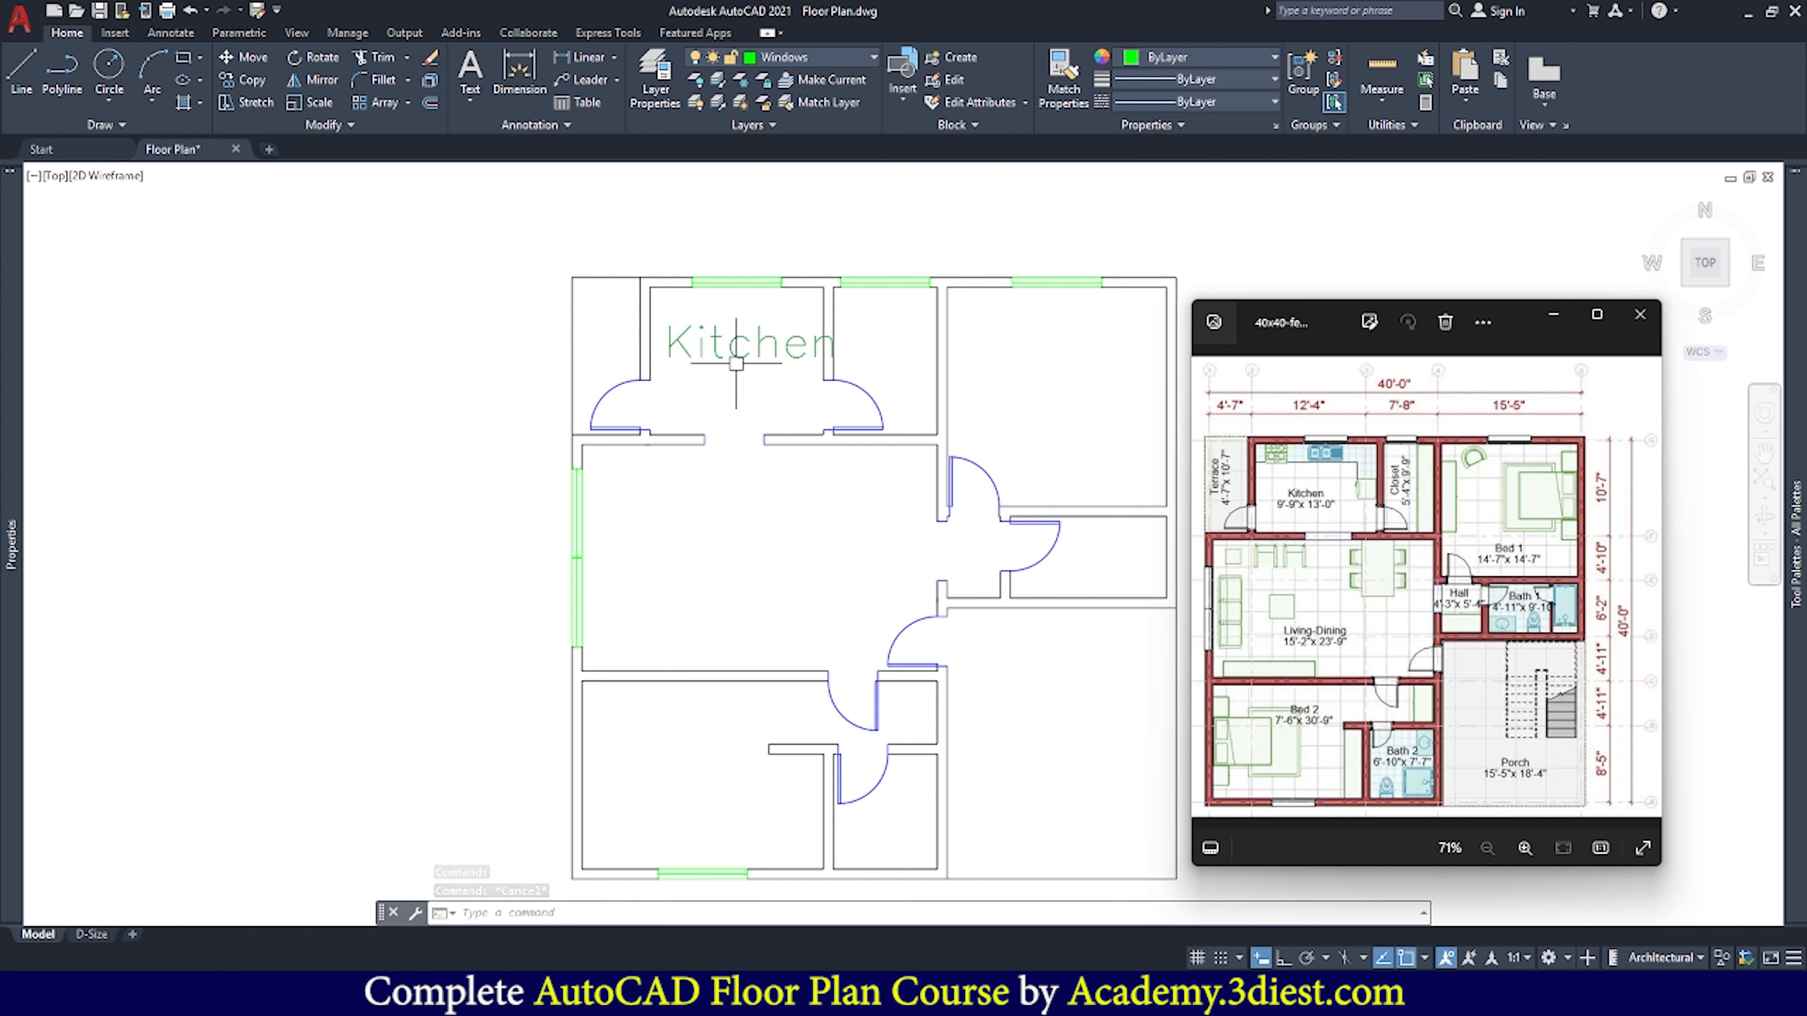
click(470, 102)
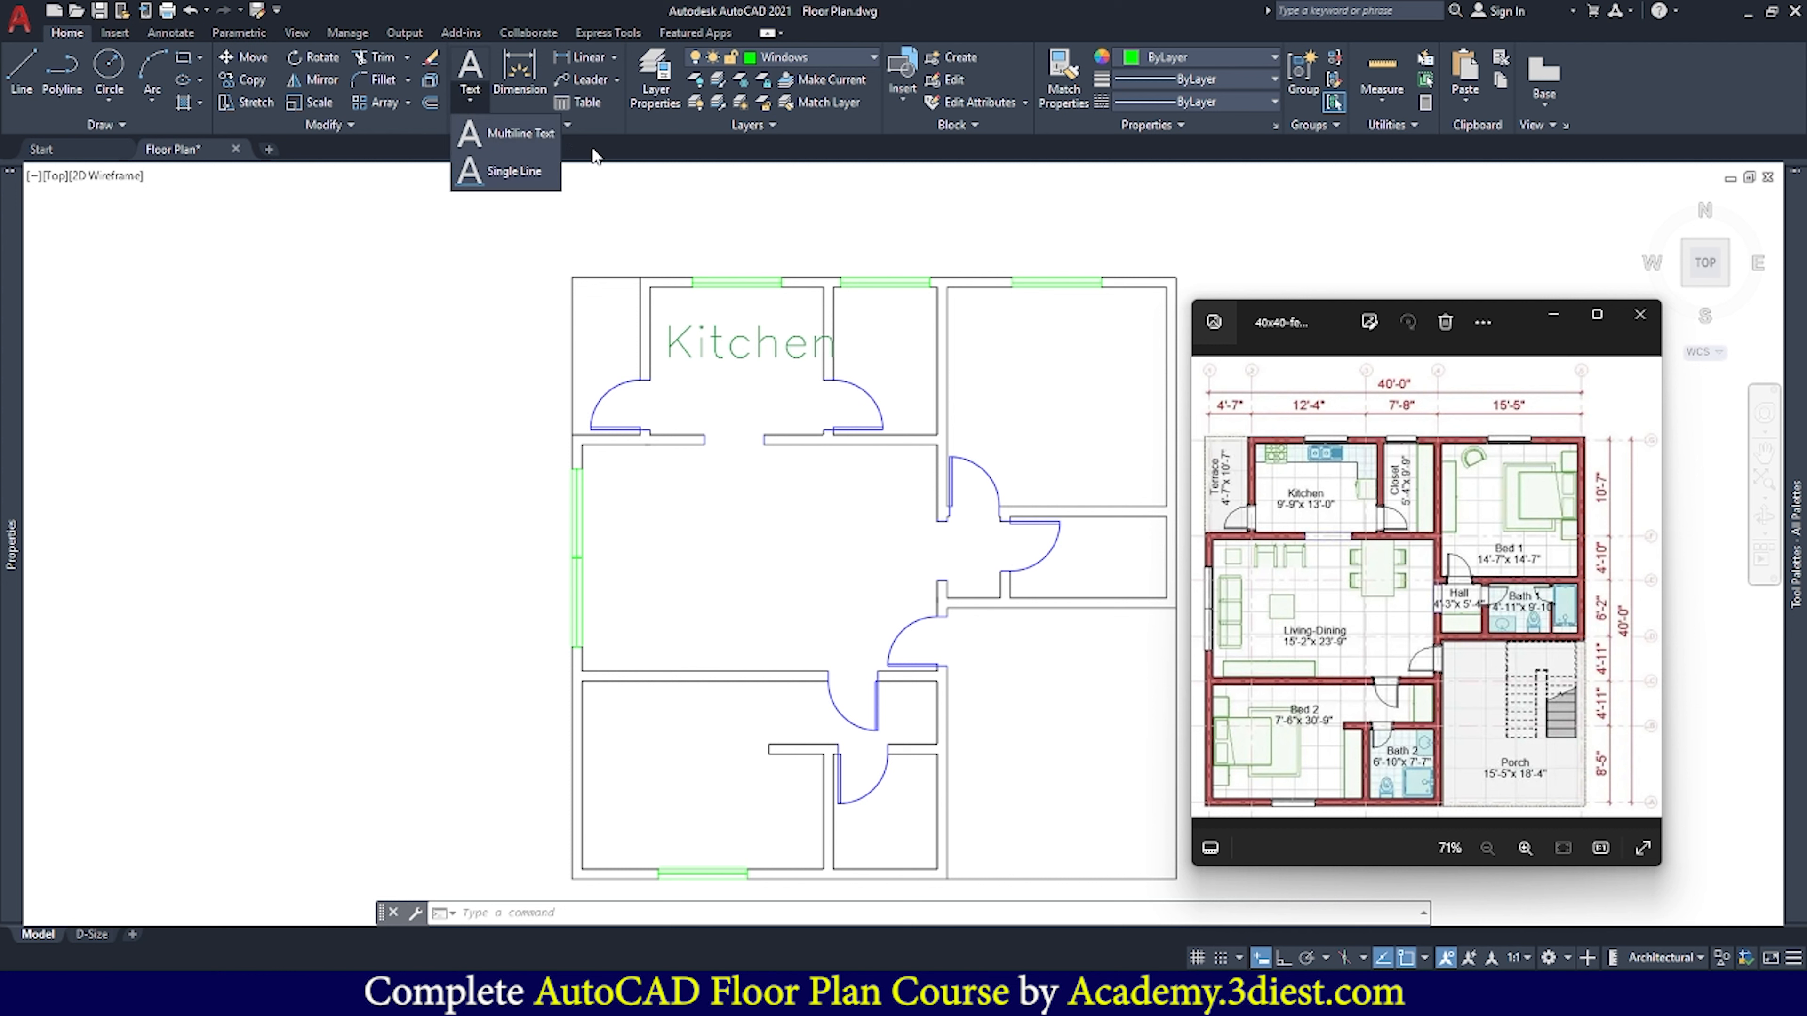
click(560, 126)
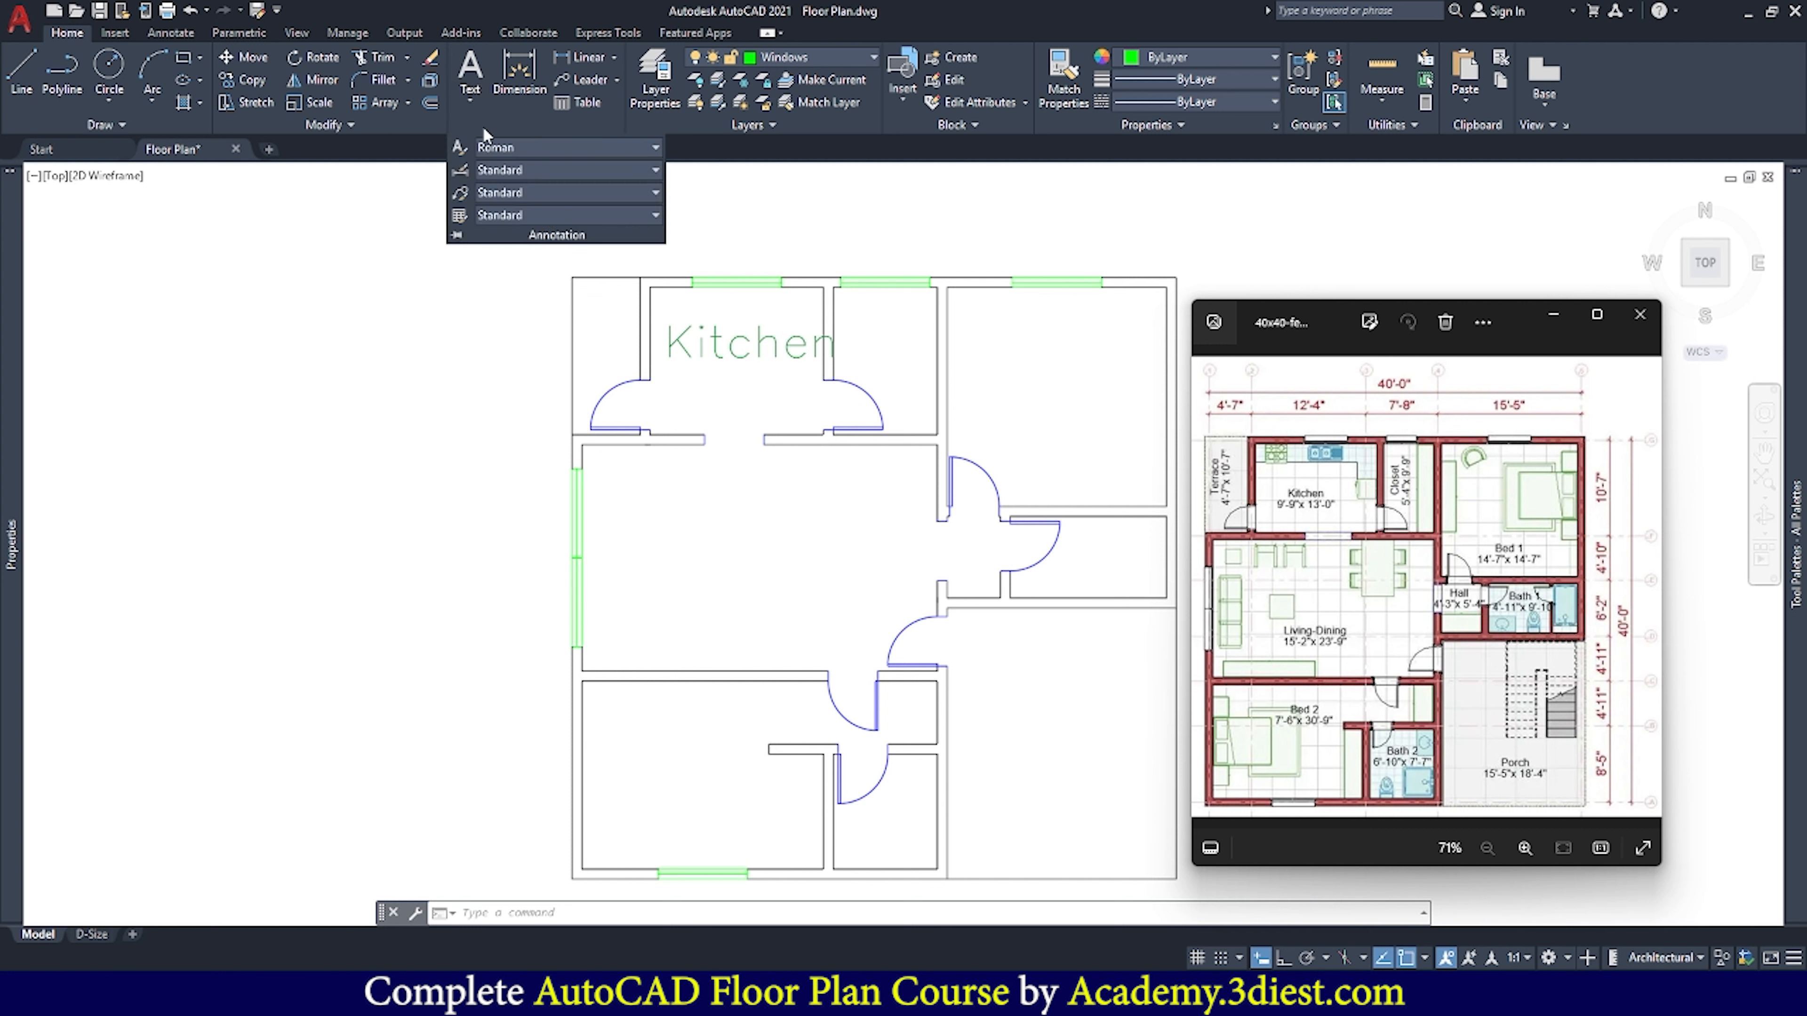
click(457, 147)
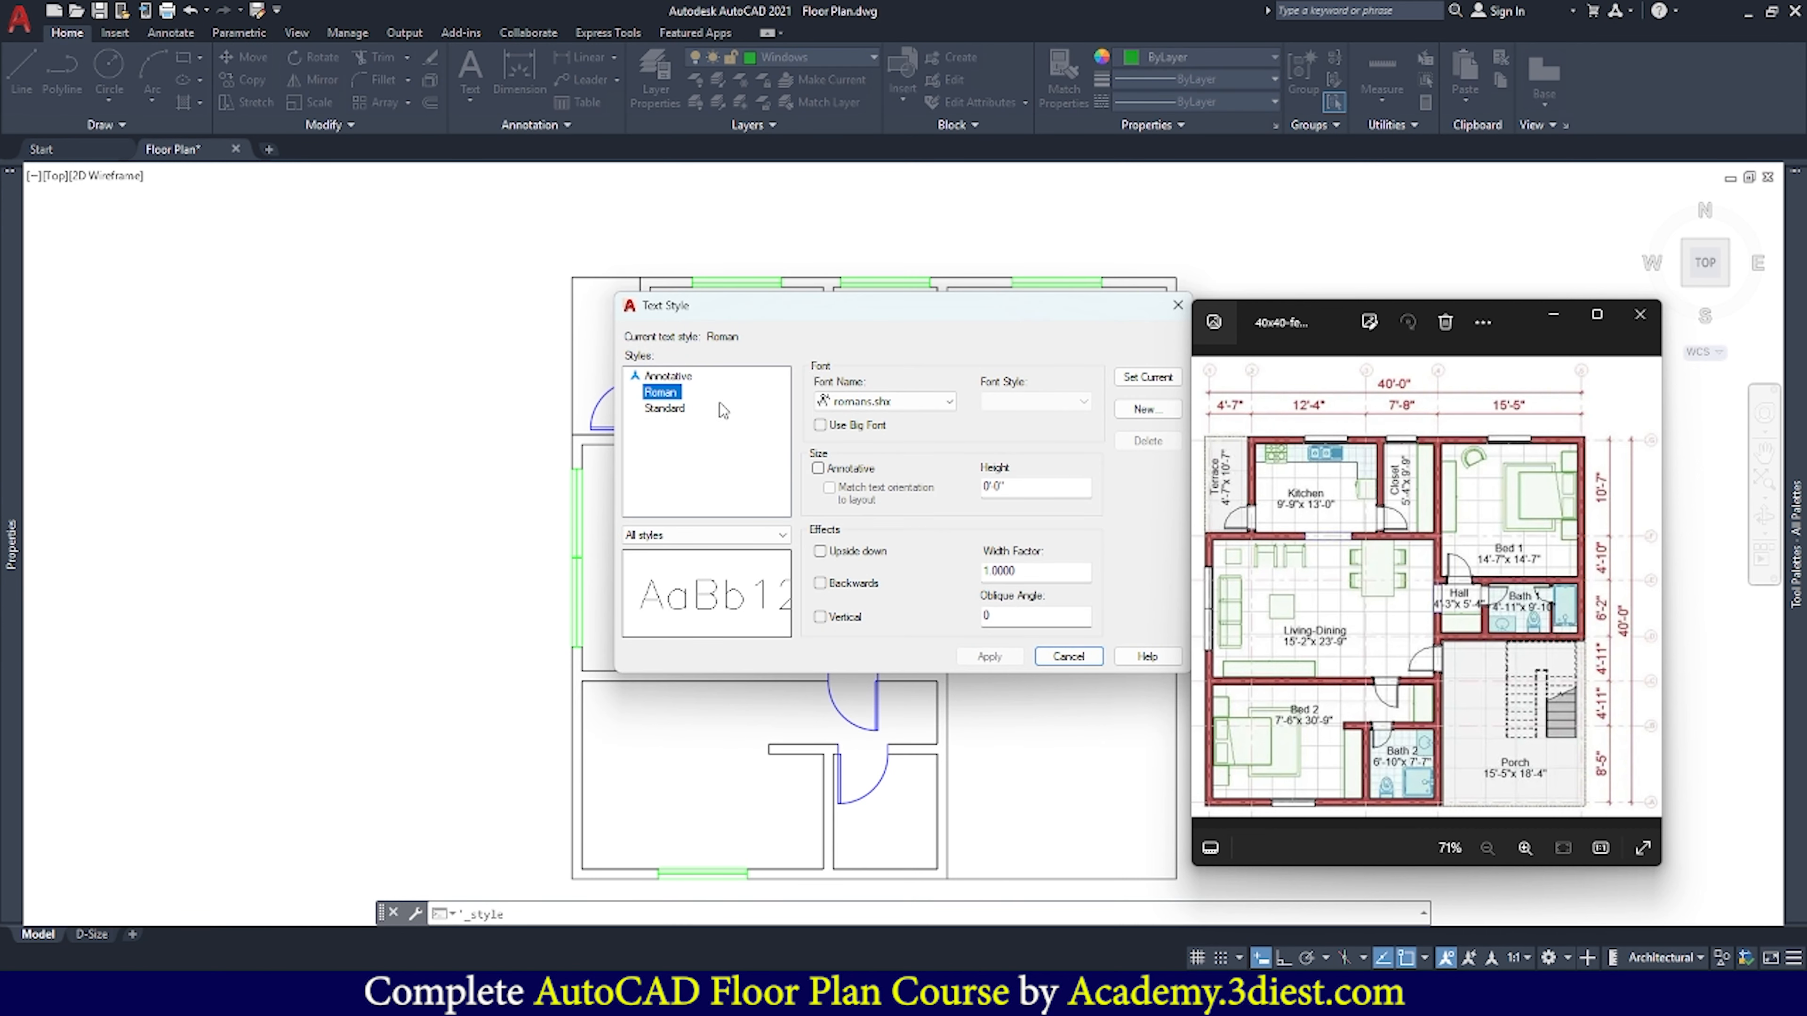
click(665, 408)
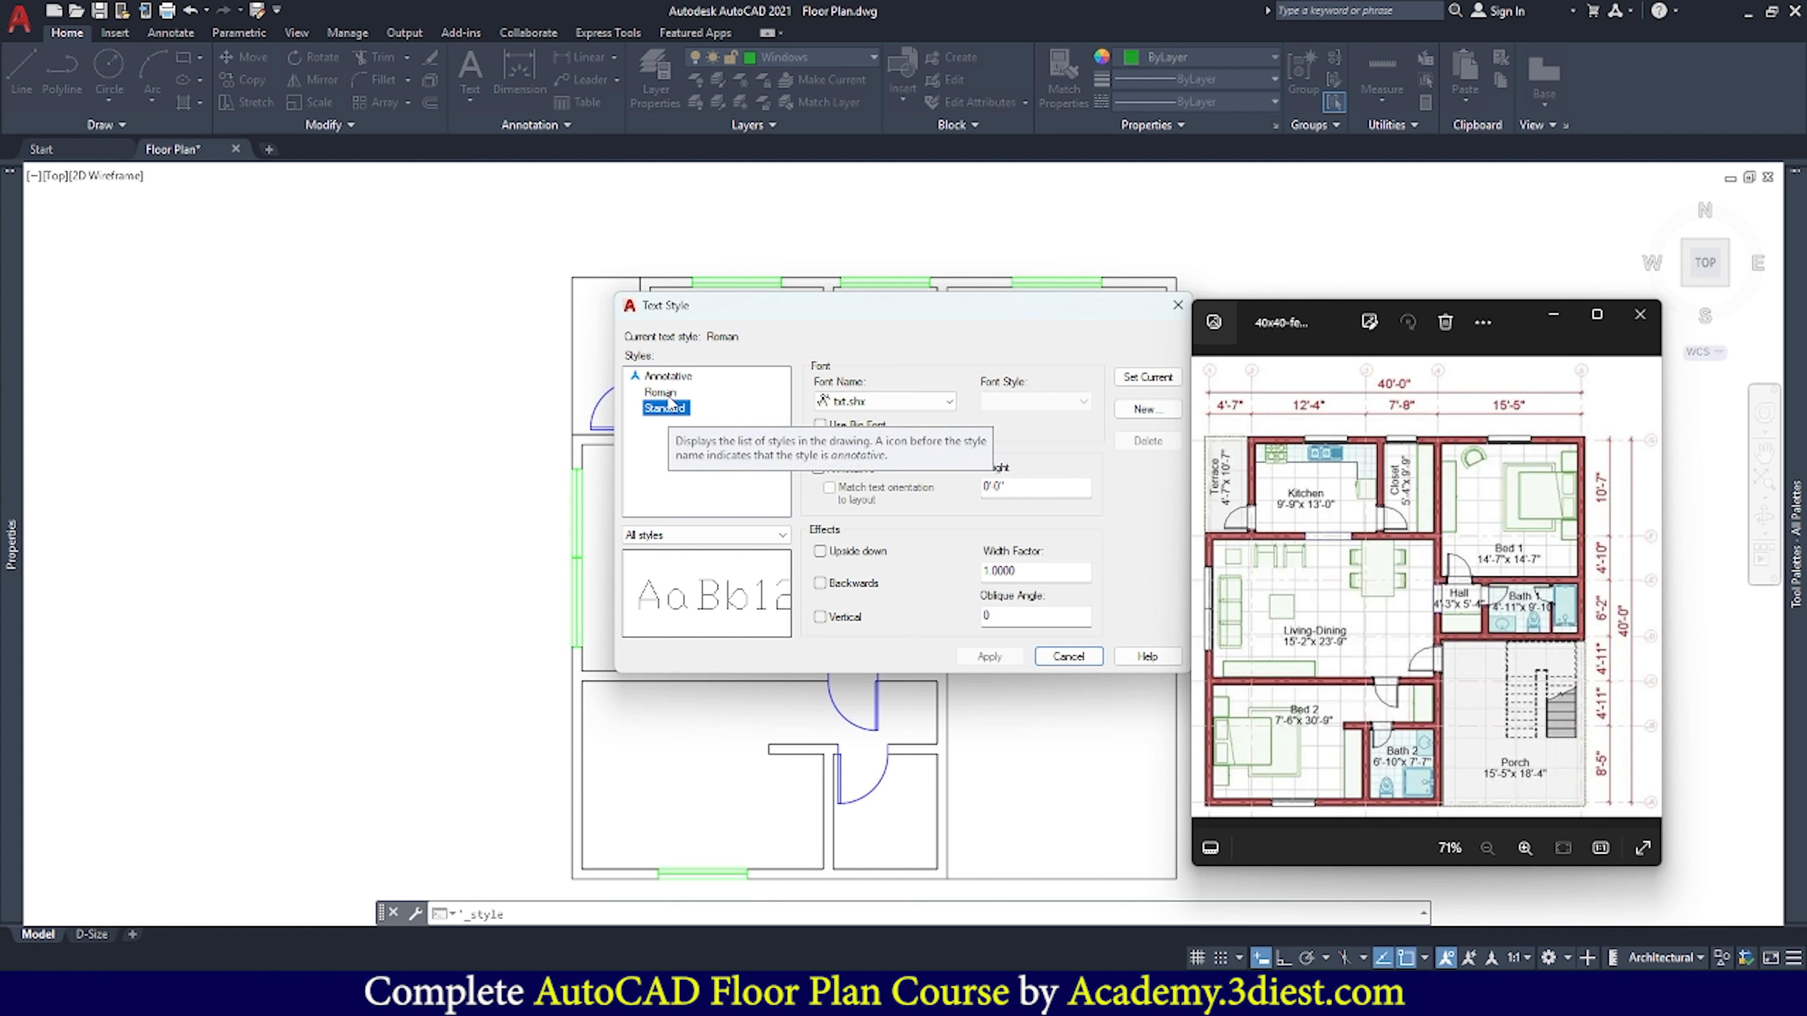
click(660, 393)
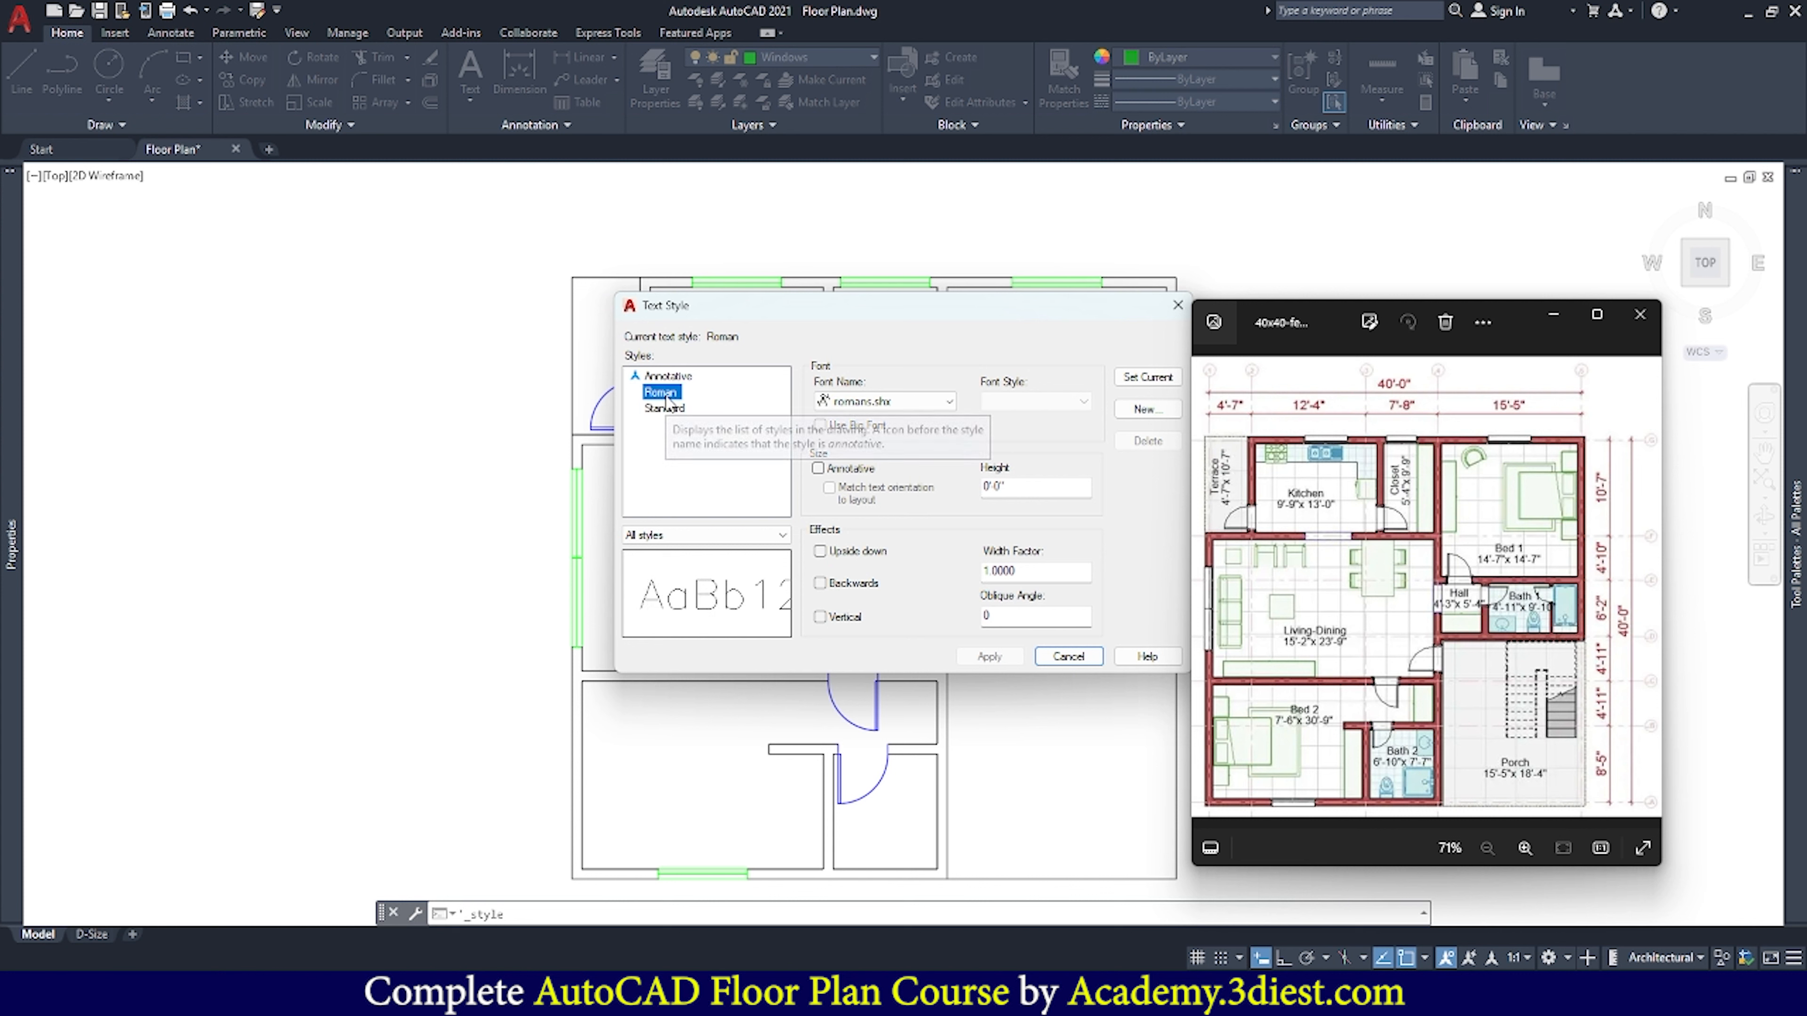
click(899, 402)
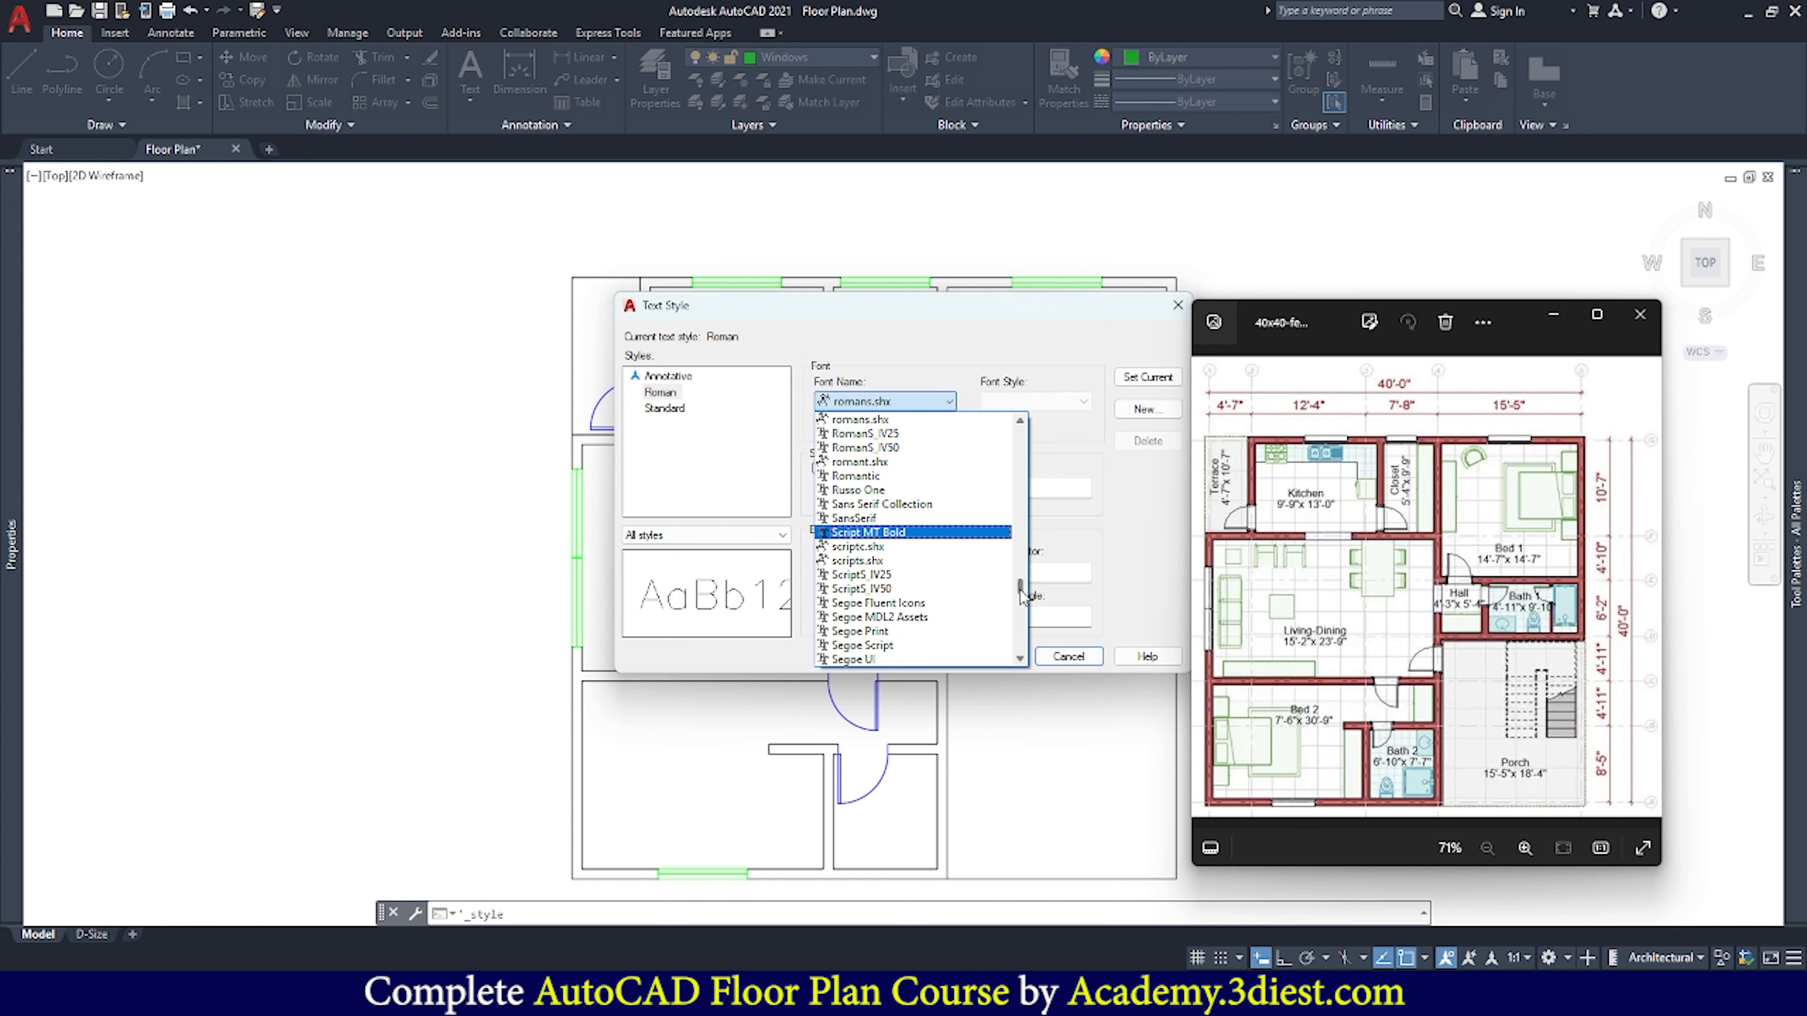
scroll(925, 518, up, 20)
scroll(899, 515, down, 10)
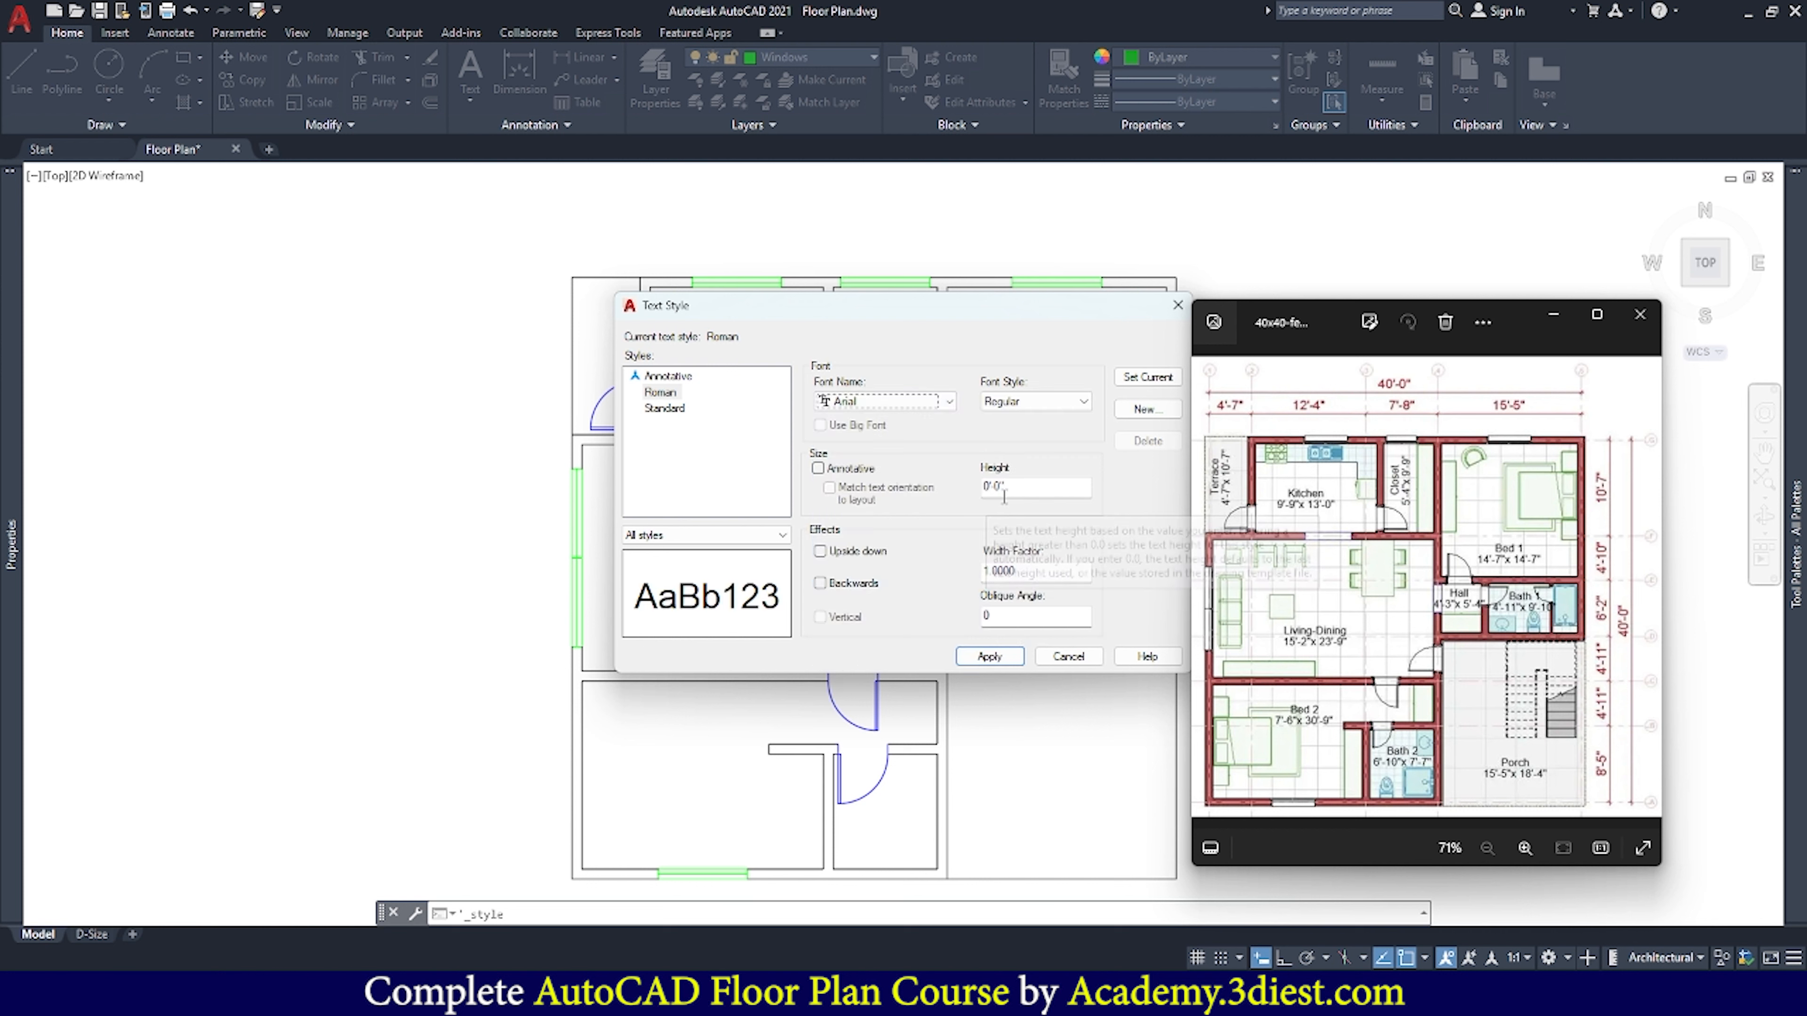
click(1014, 493)
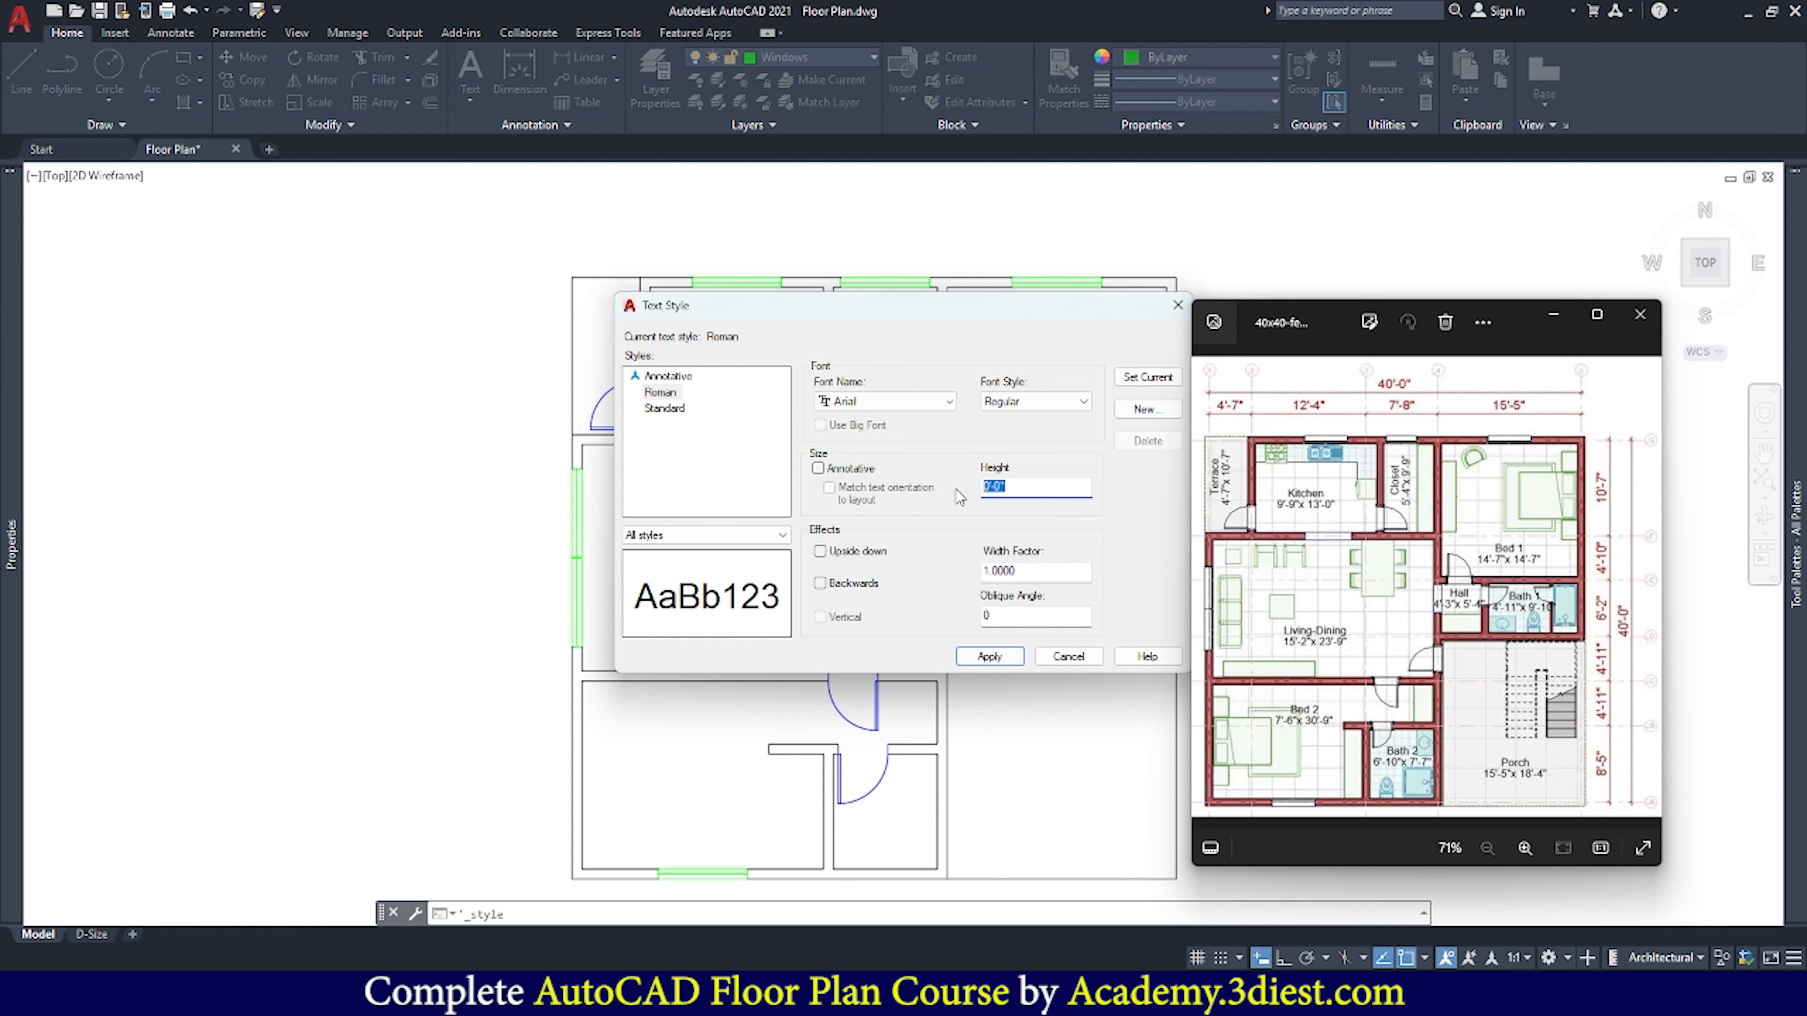
click(1128, 384)
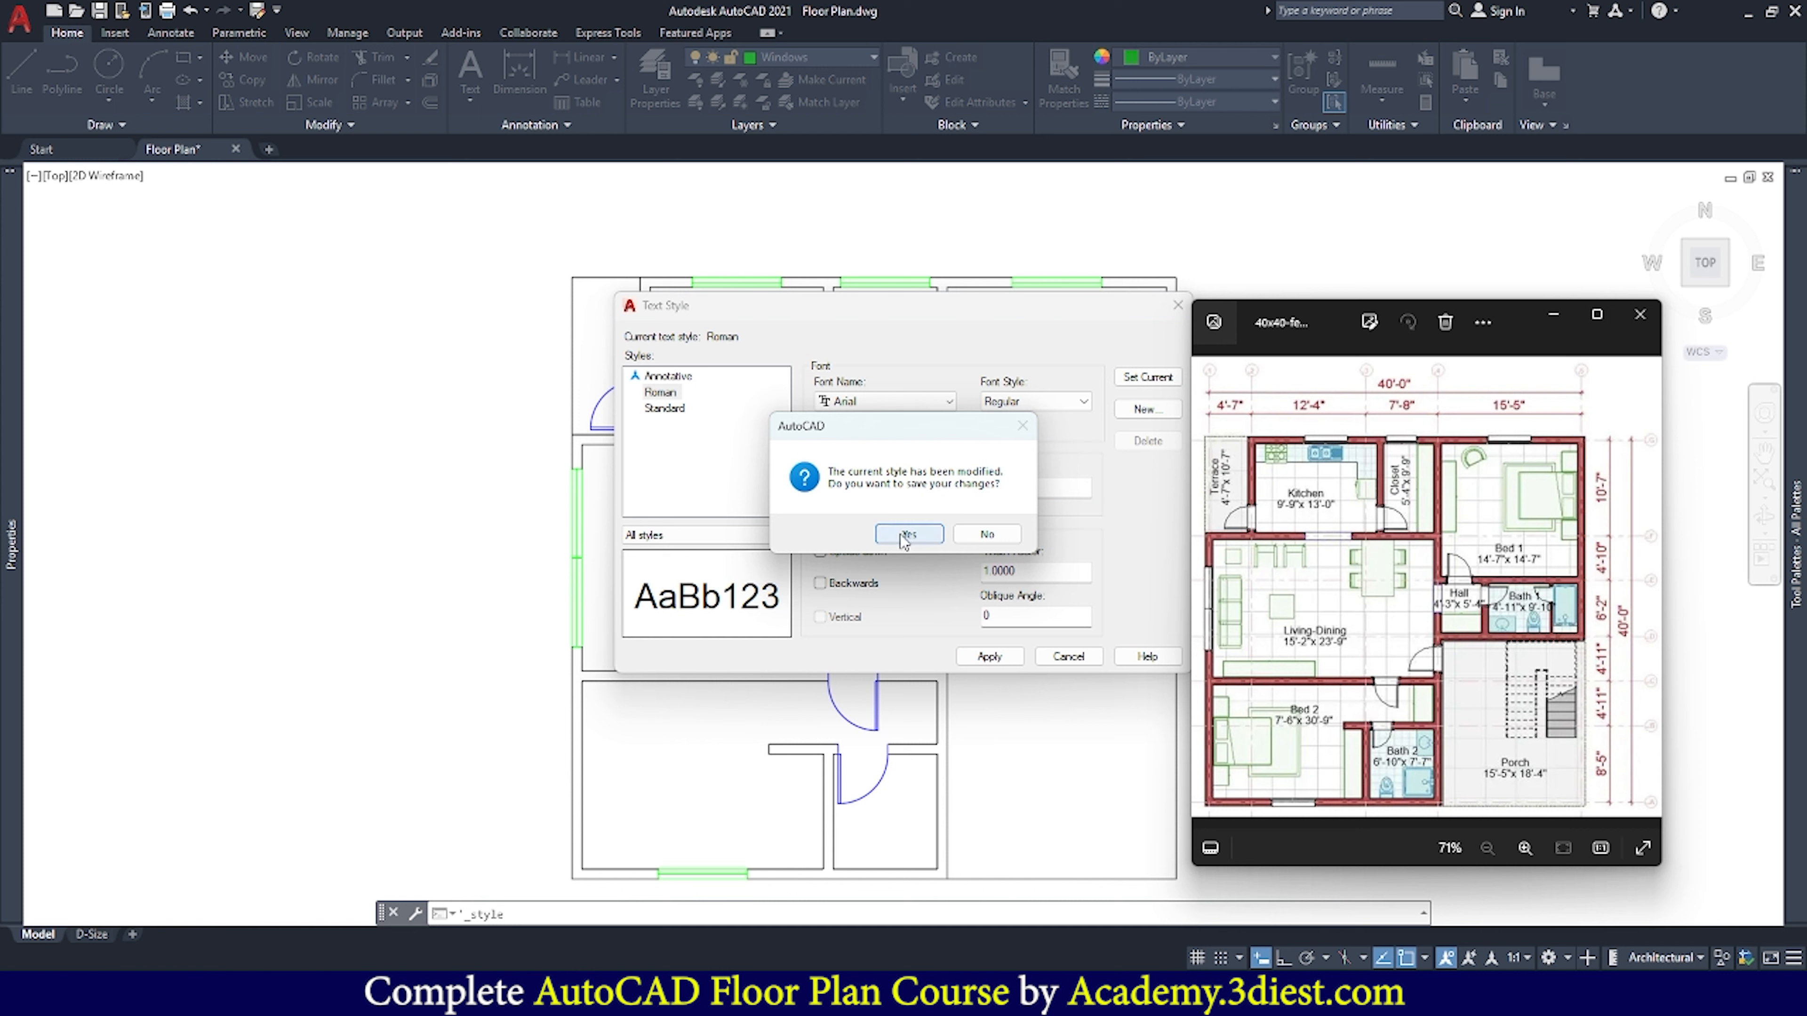
click(902, 535)
click(1069, 656)
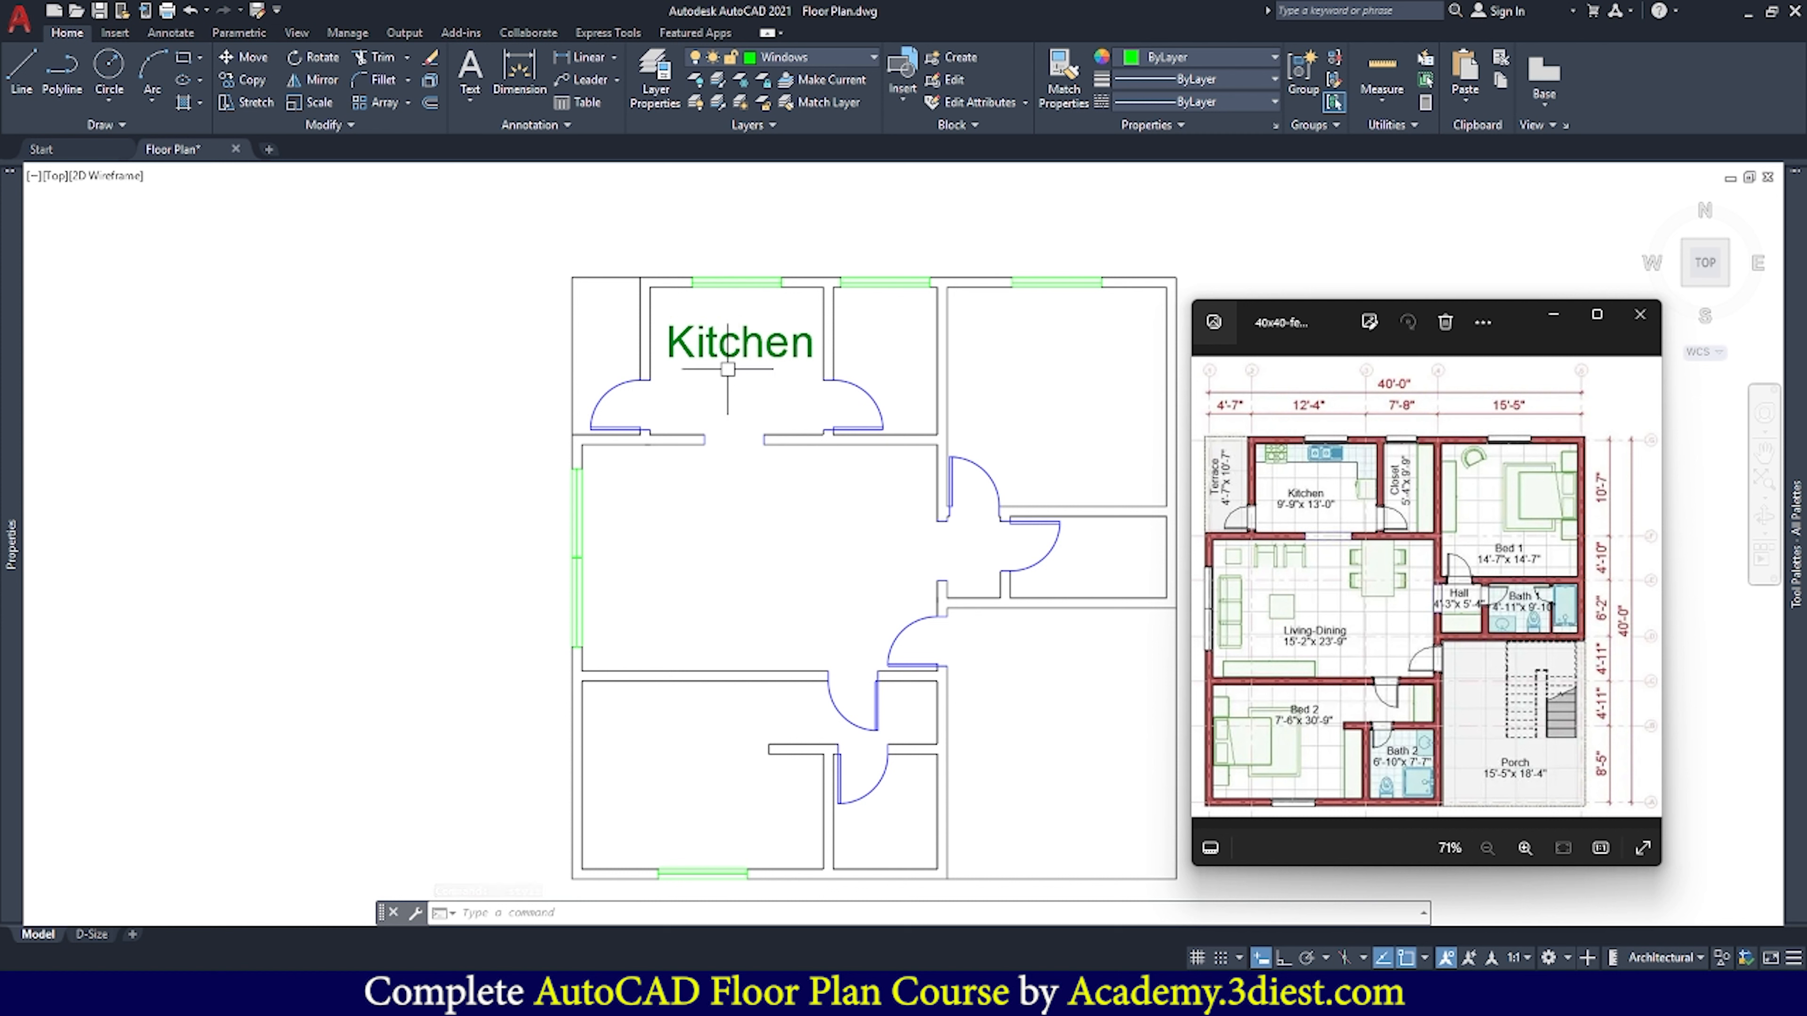
Set the Kitchen label's text height to 1'
click(740, 349)
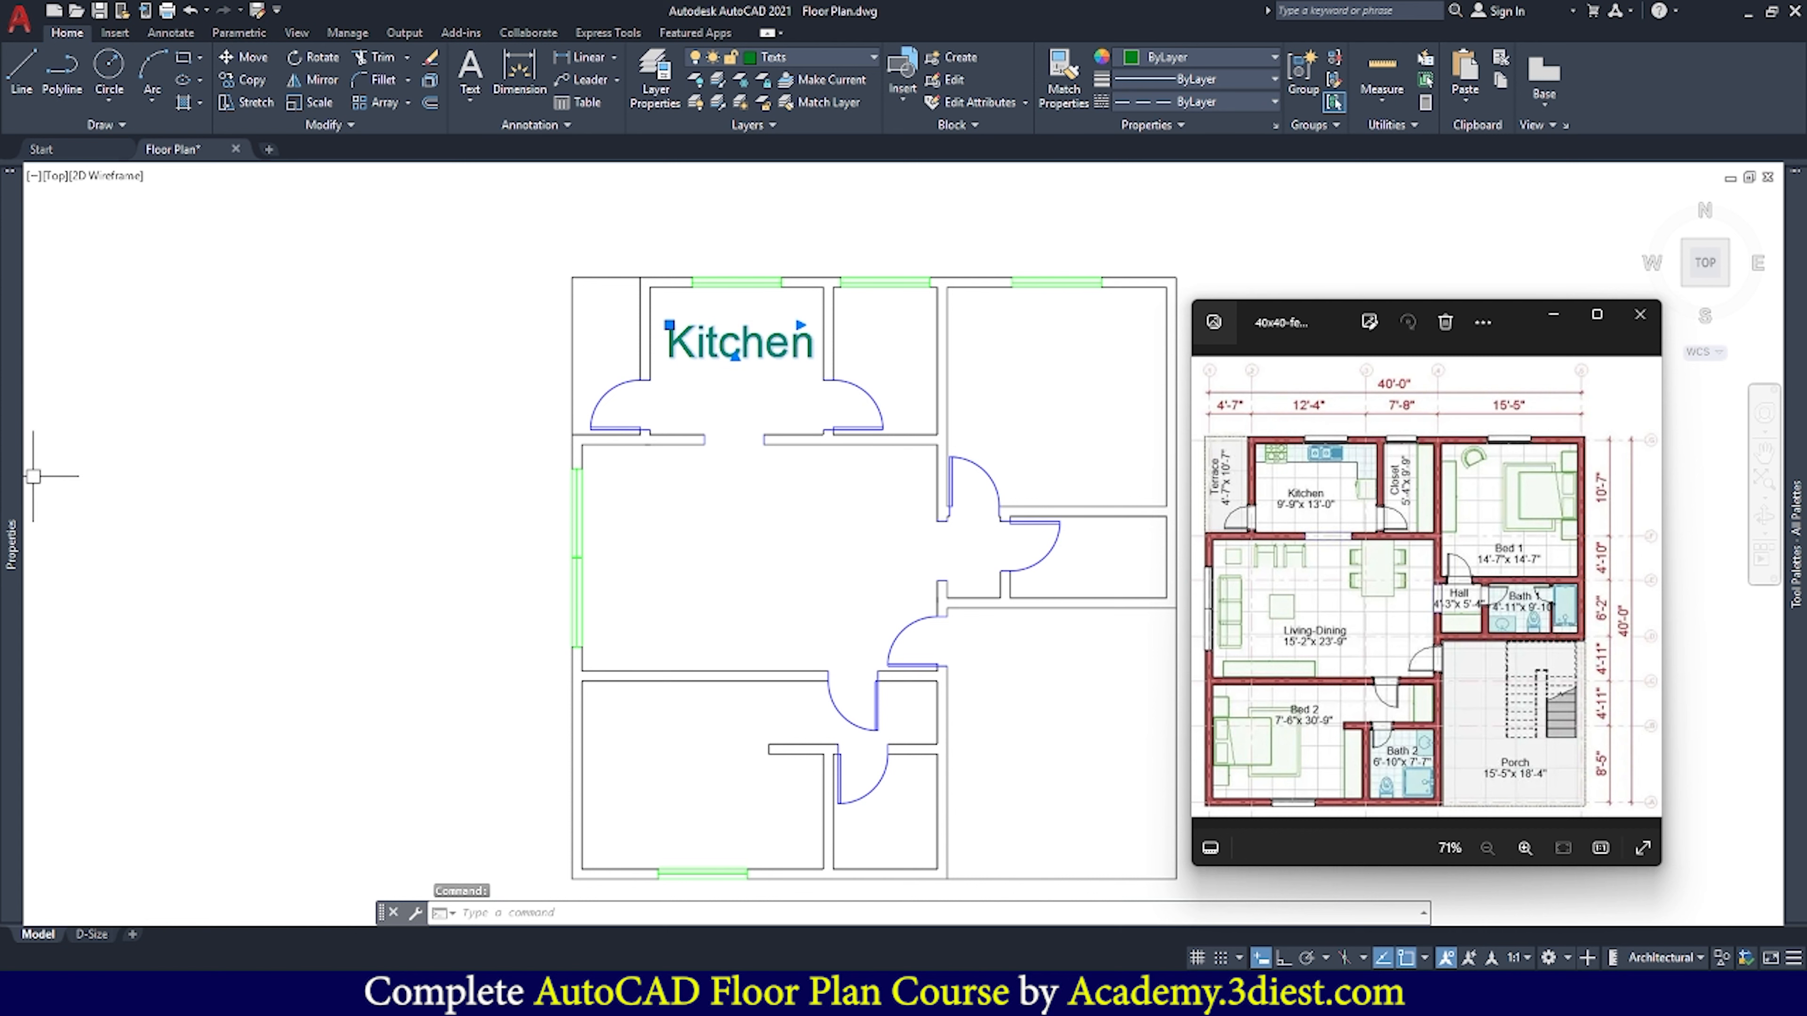
mouse_move(16, 516)
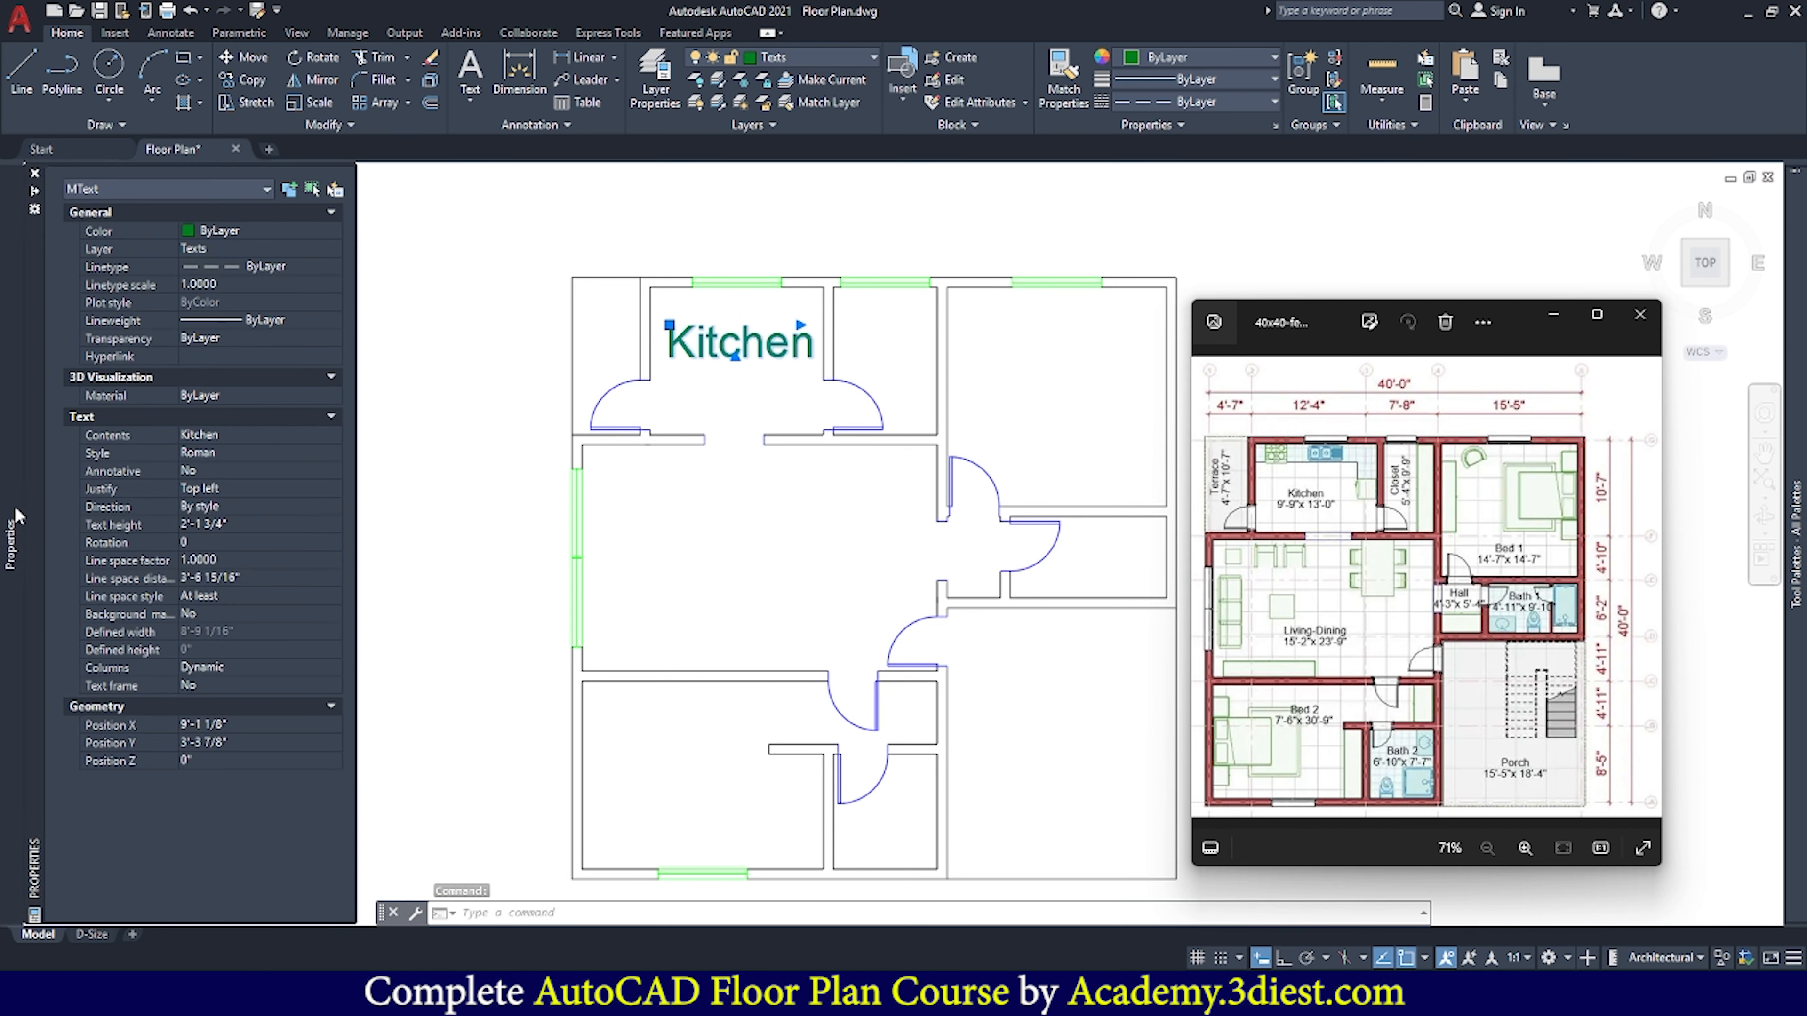
click(228, 526)
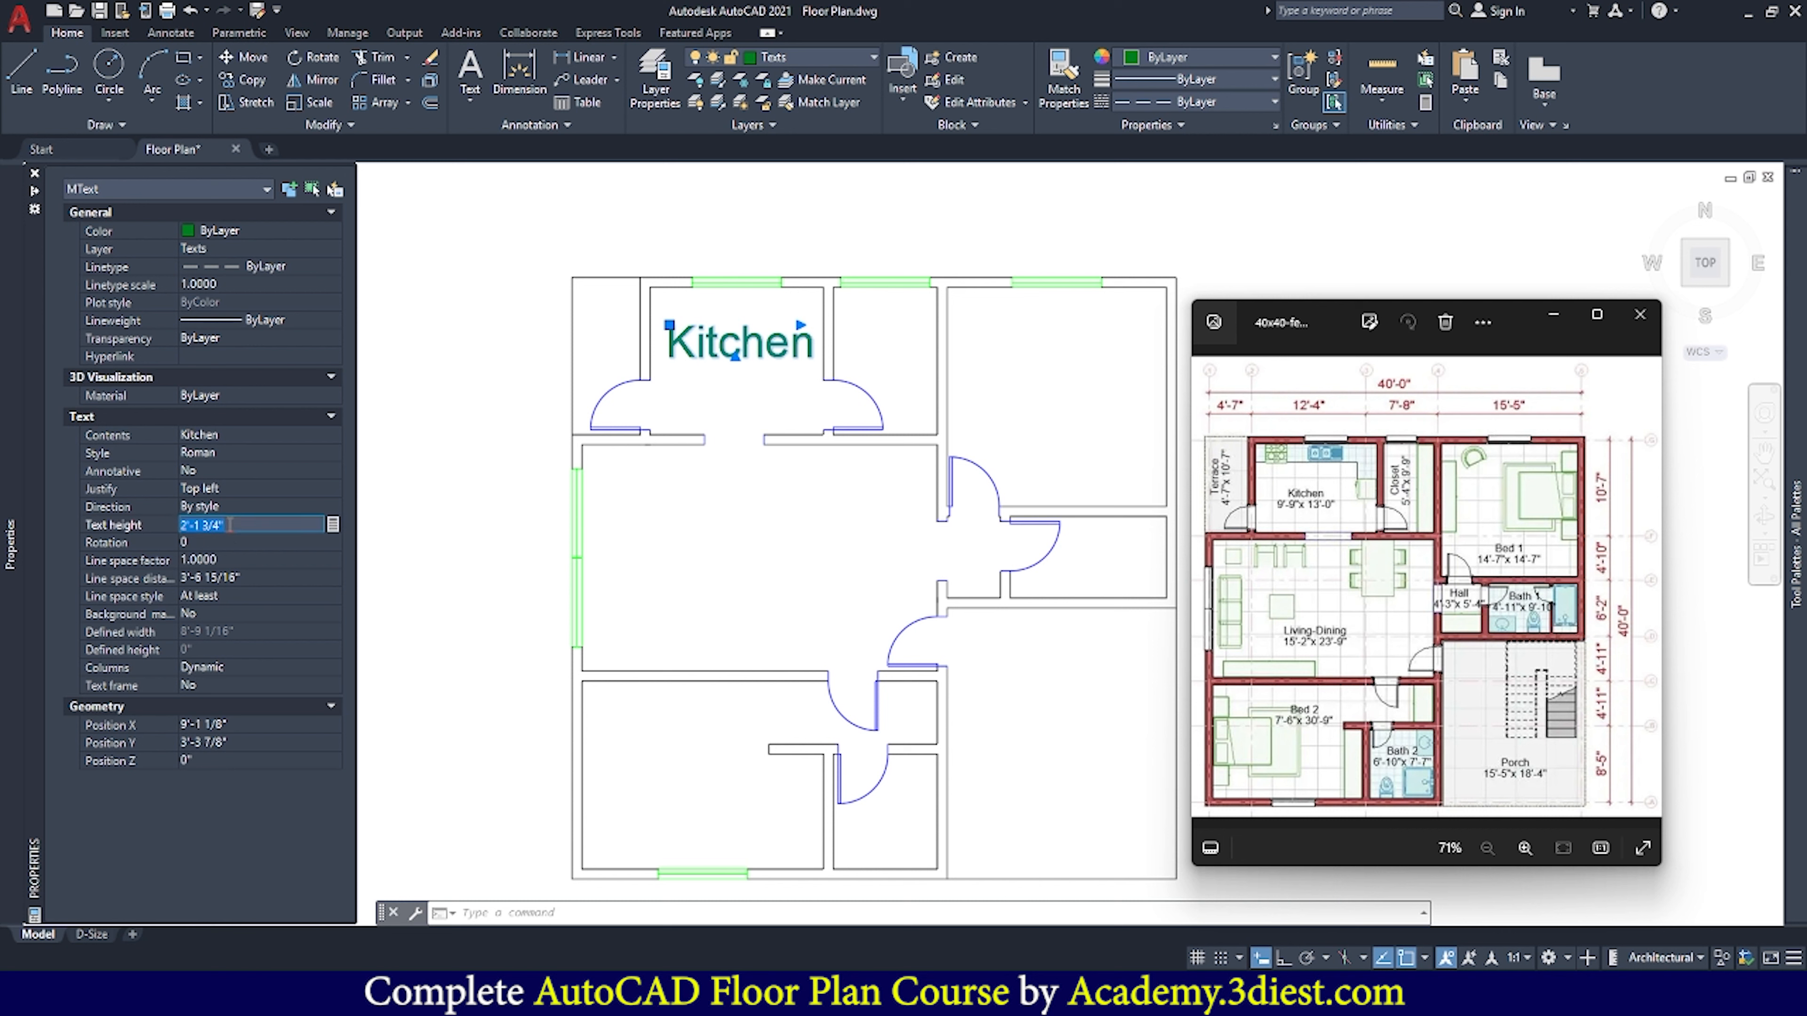
key(Tab)
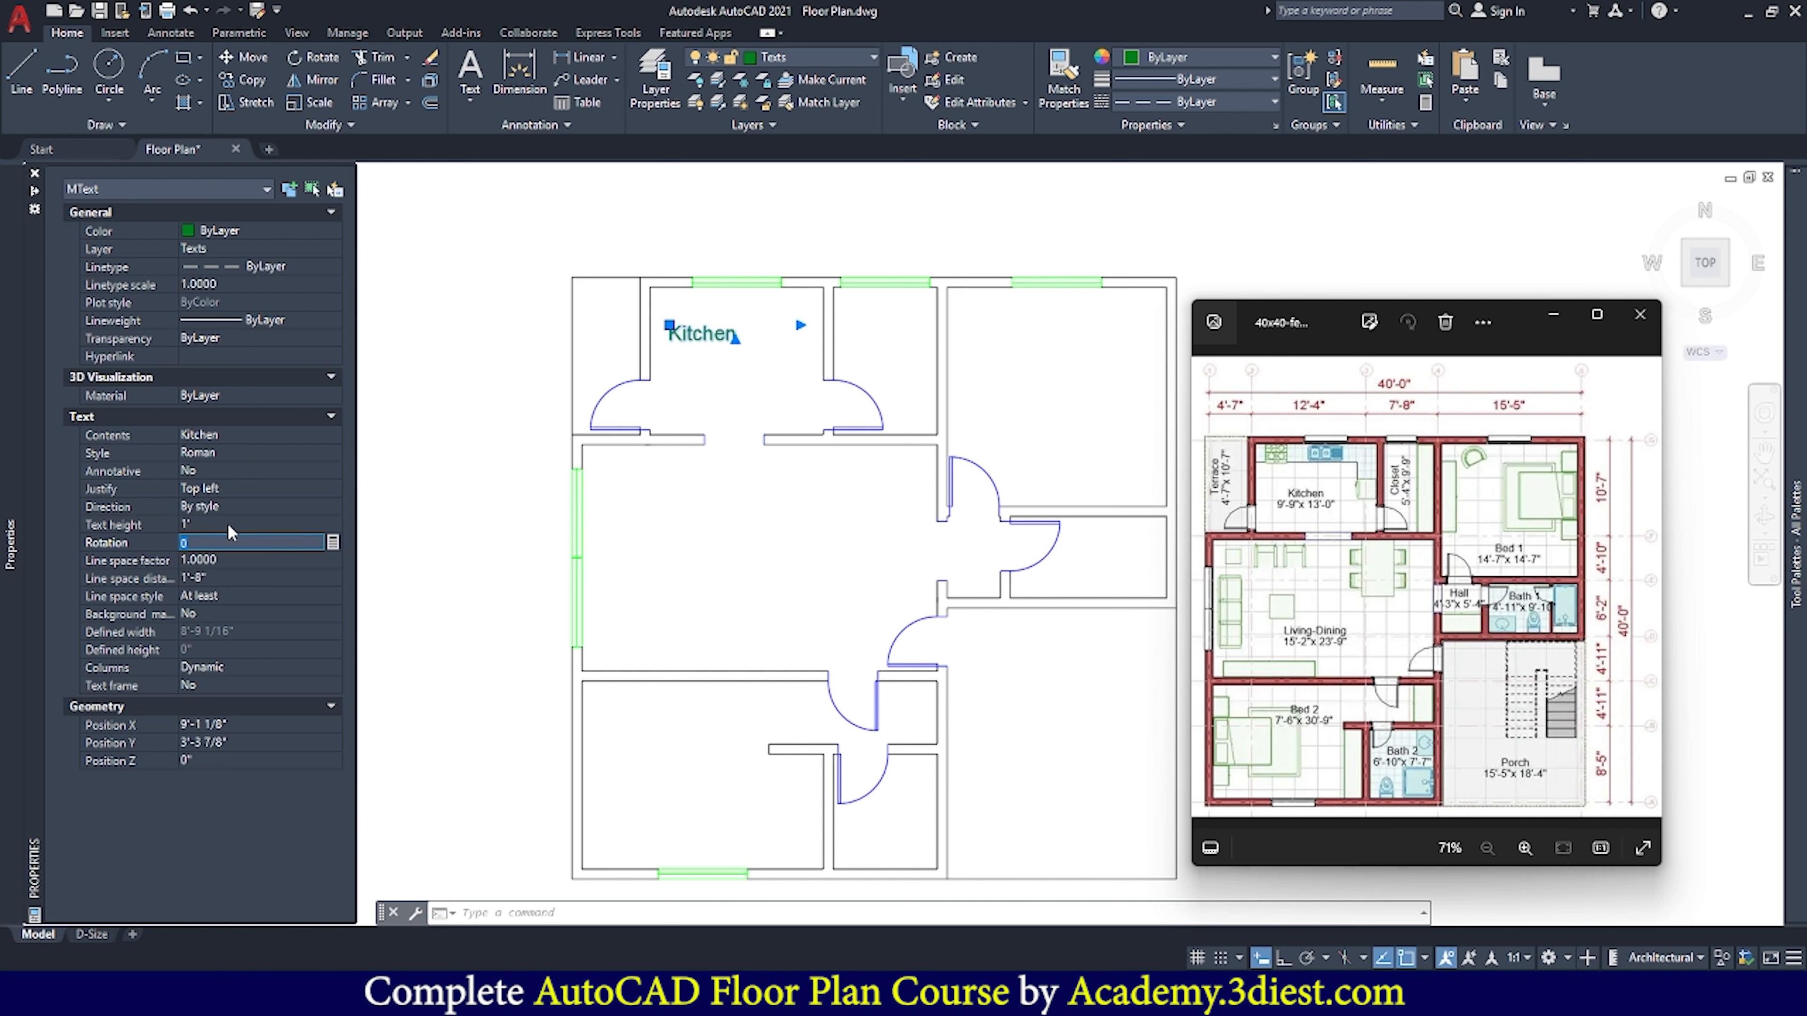
key(Escape)
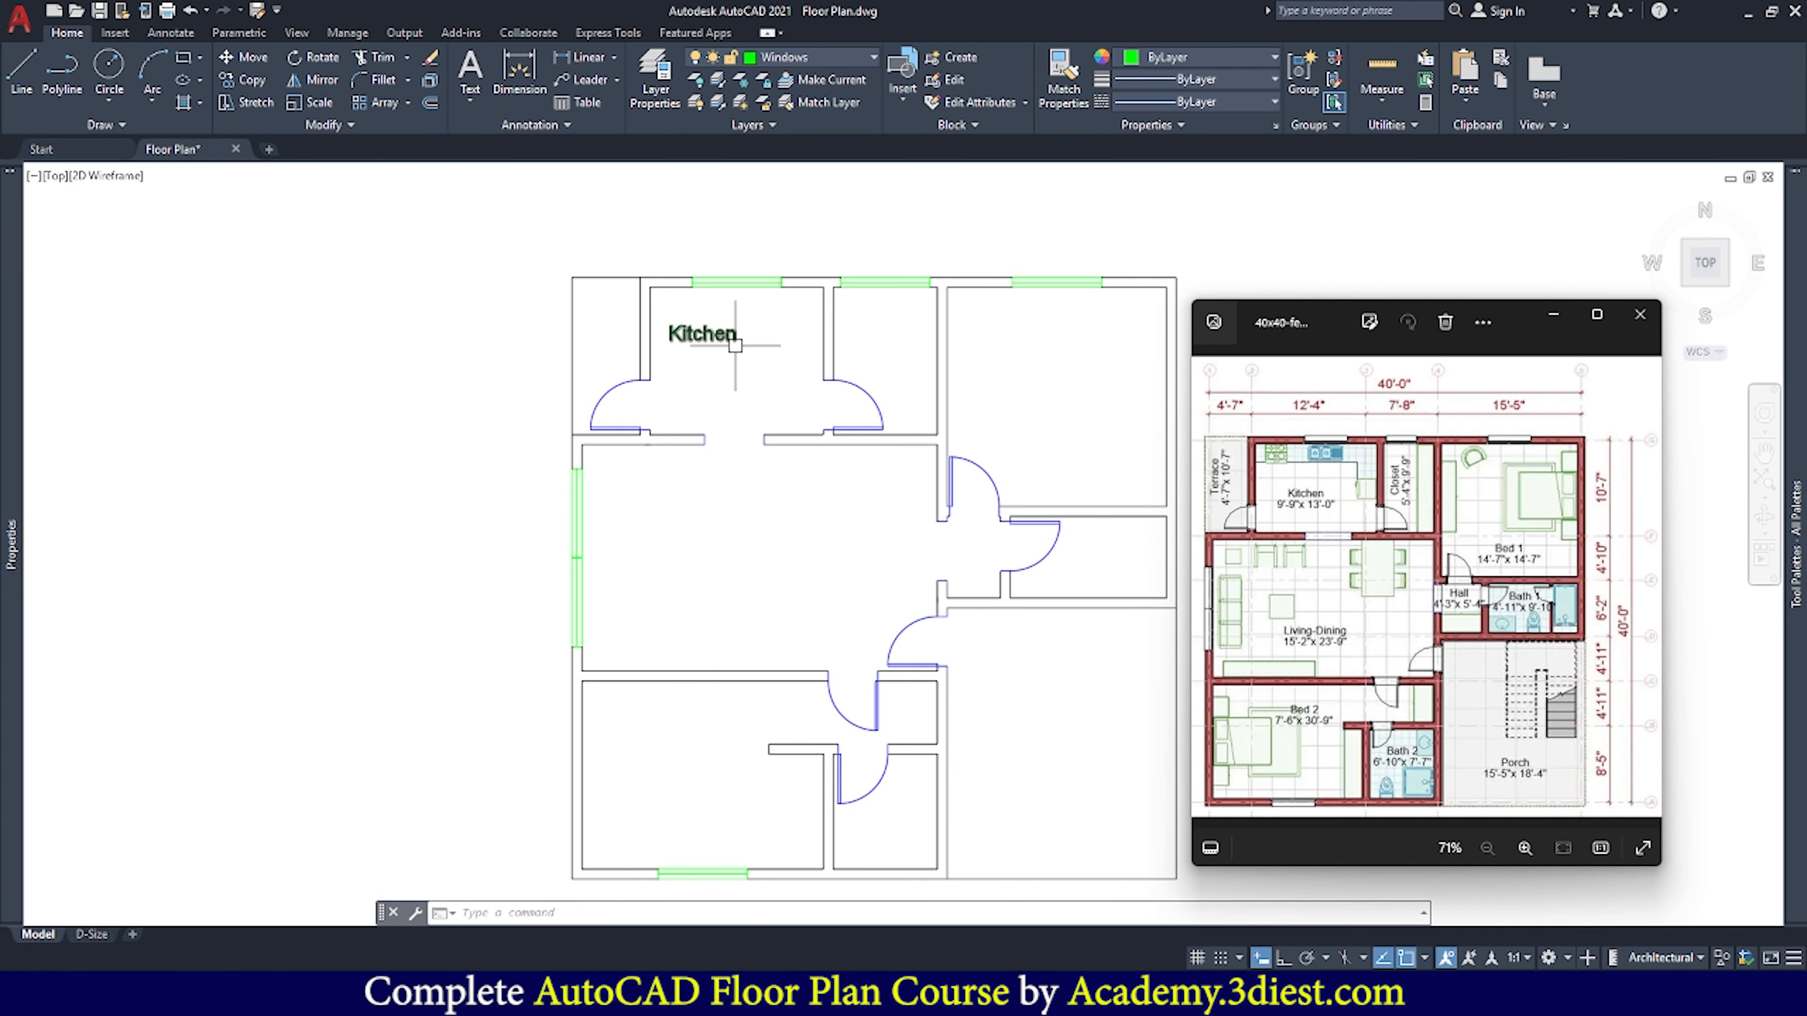
Move the Kitchen label to around the middle of the kitchen
click(733, 342)
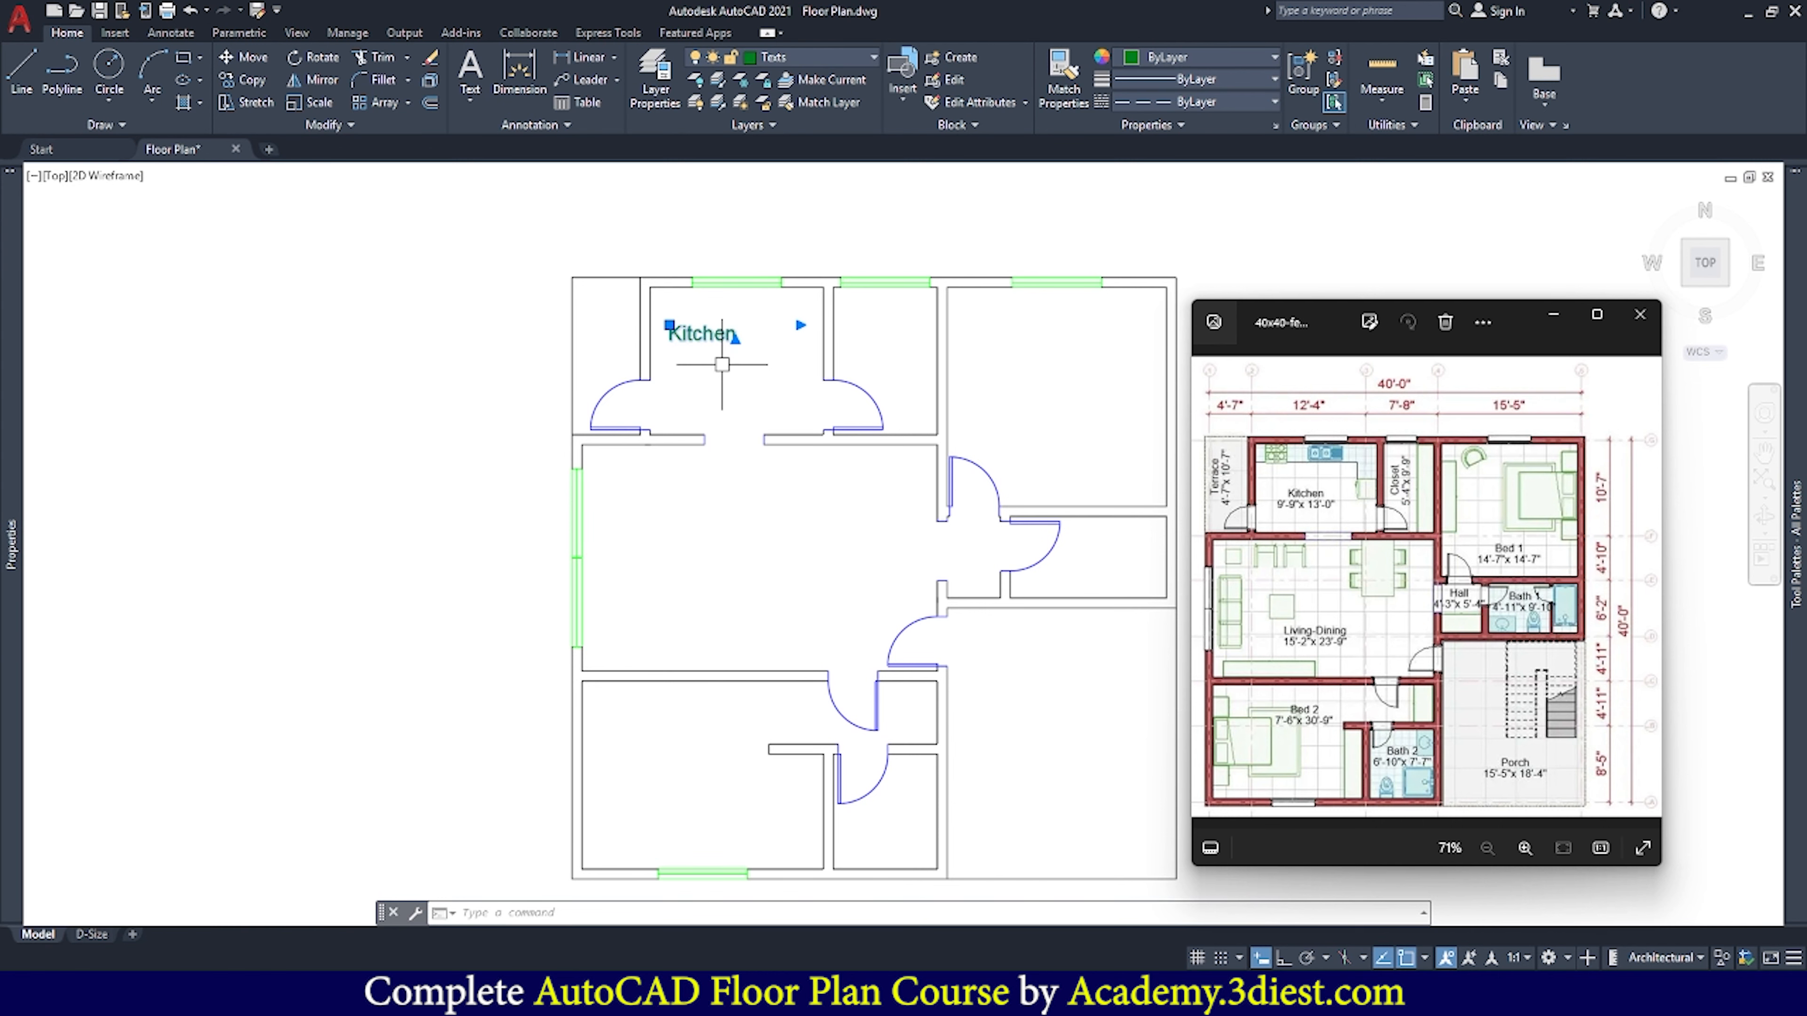
click(235, 62)
click(669, 341)
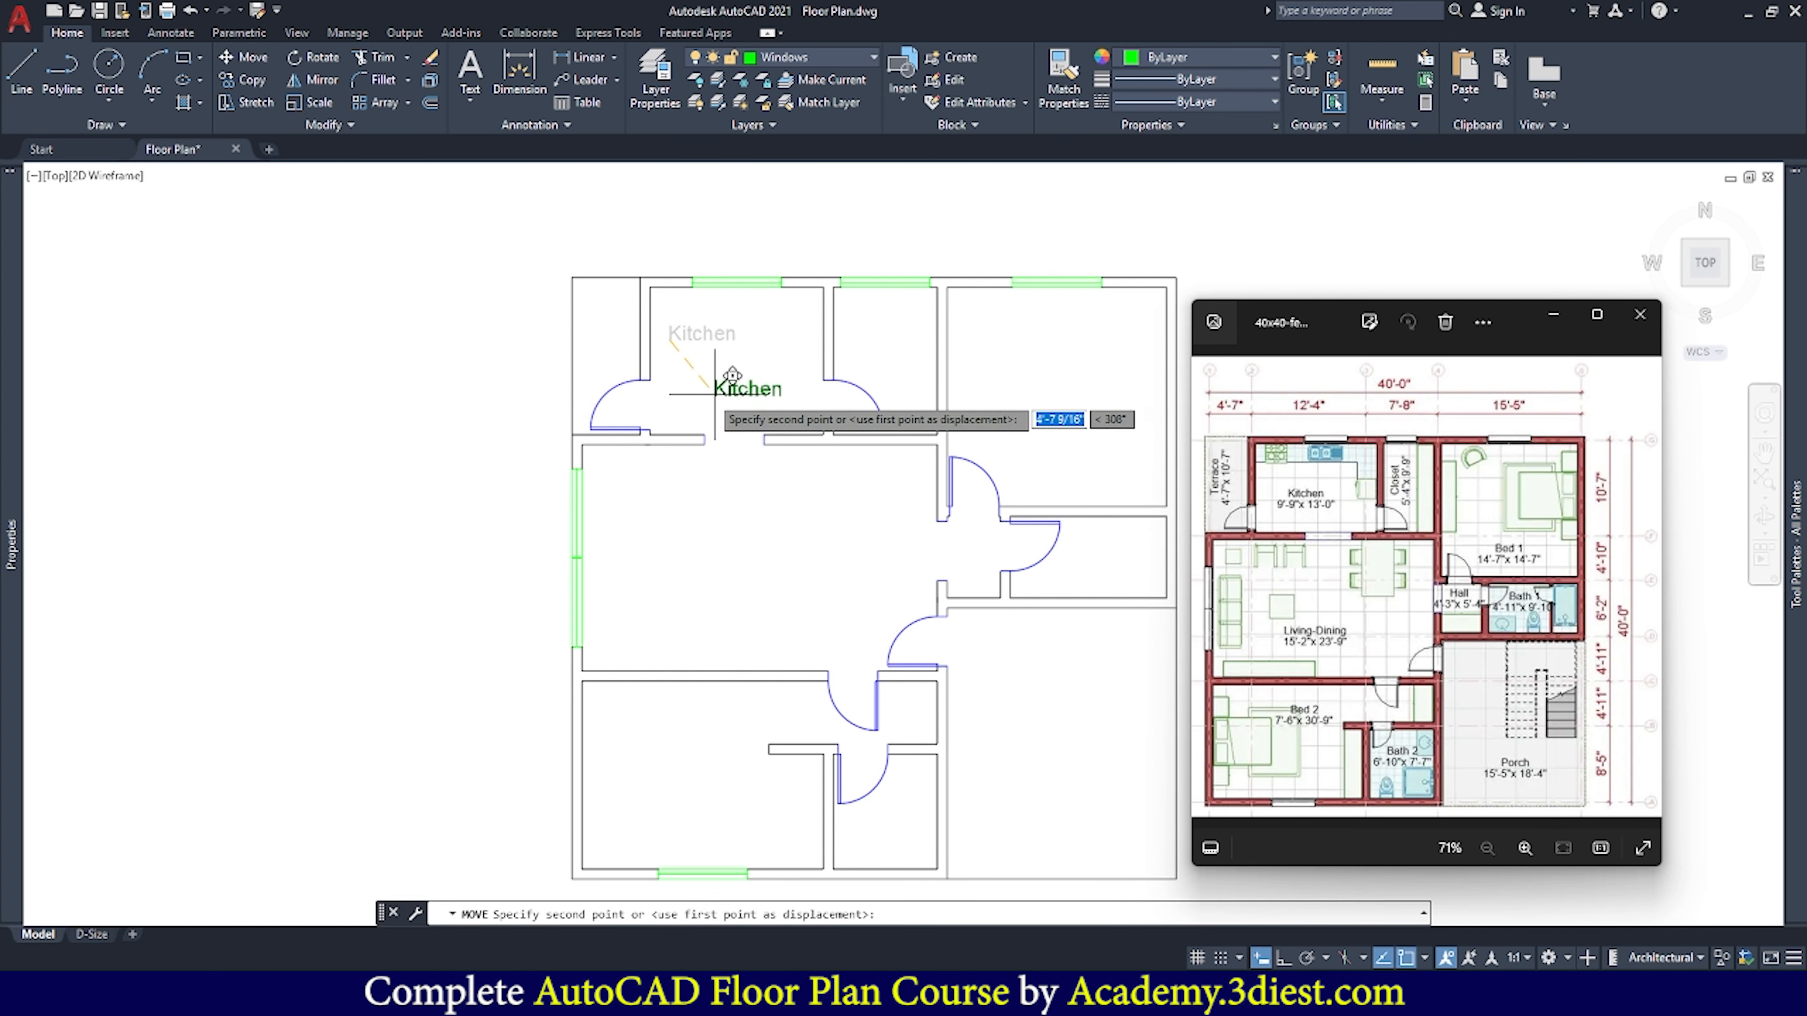
click(699, 374)
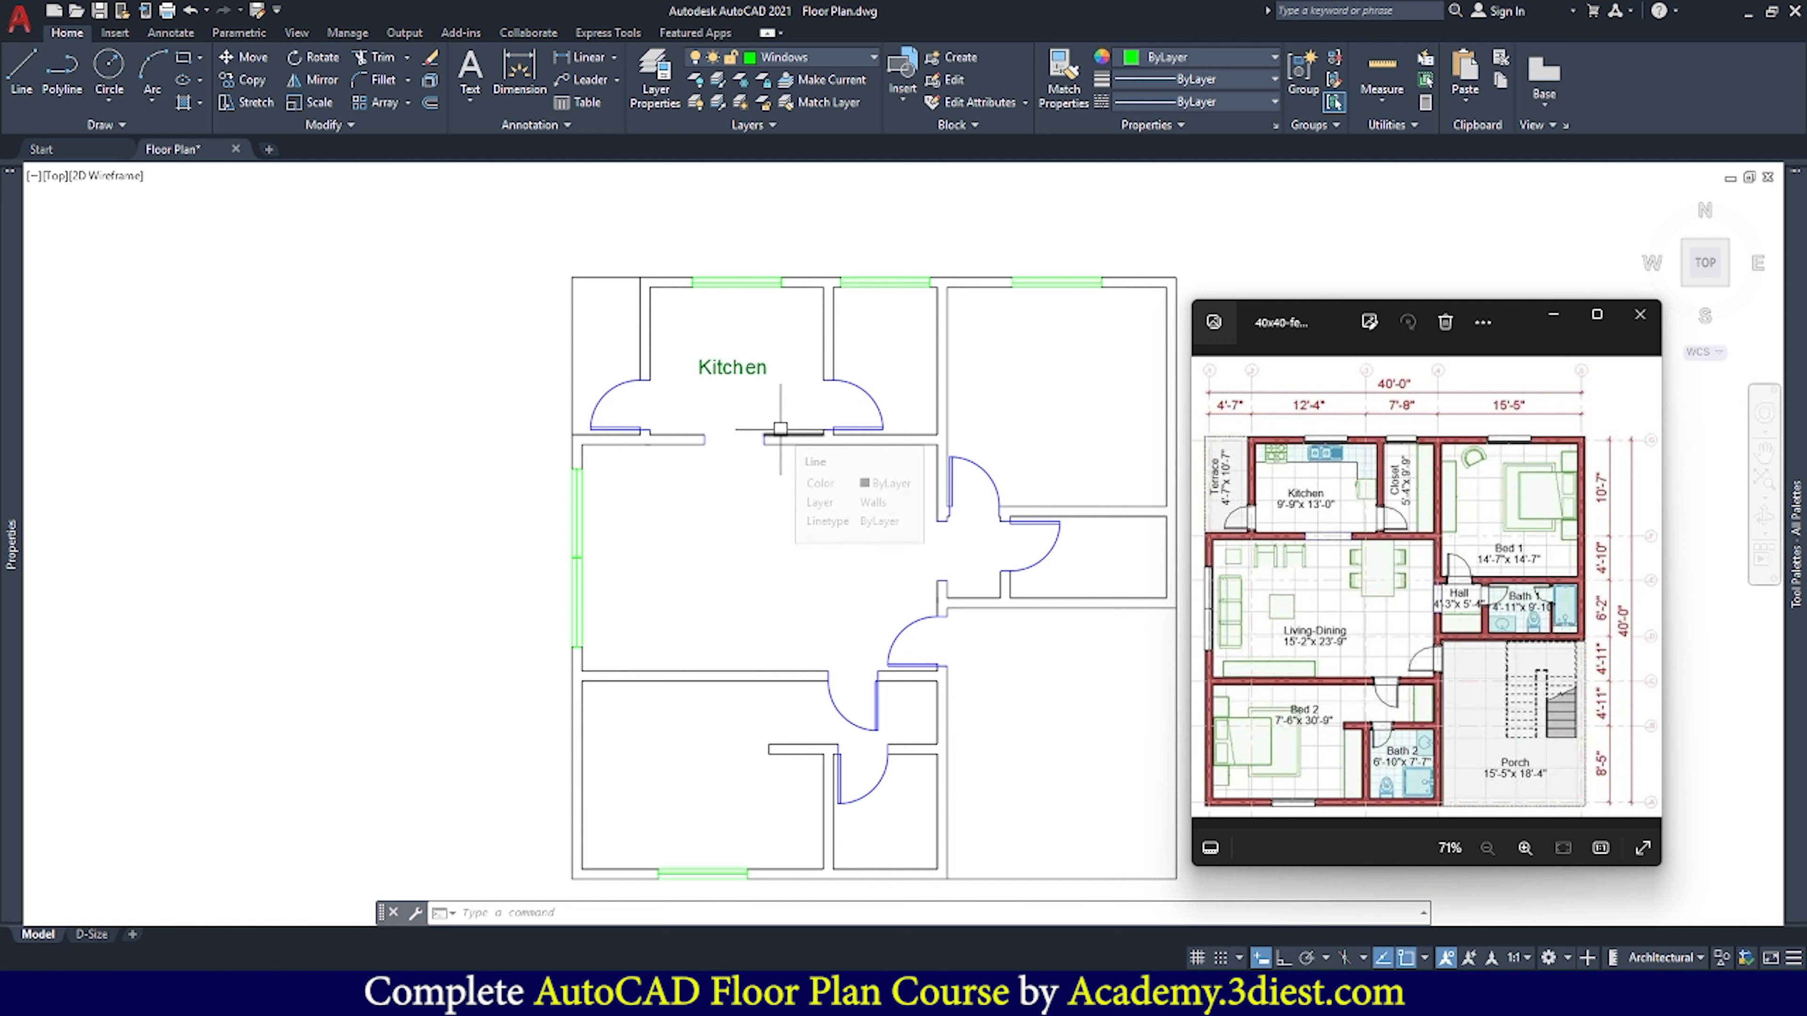
Copy the Kitchen label into the lower part of the large bedroom in the plan's upper-right corner
click(744, 370)
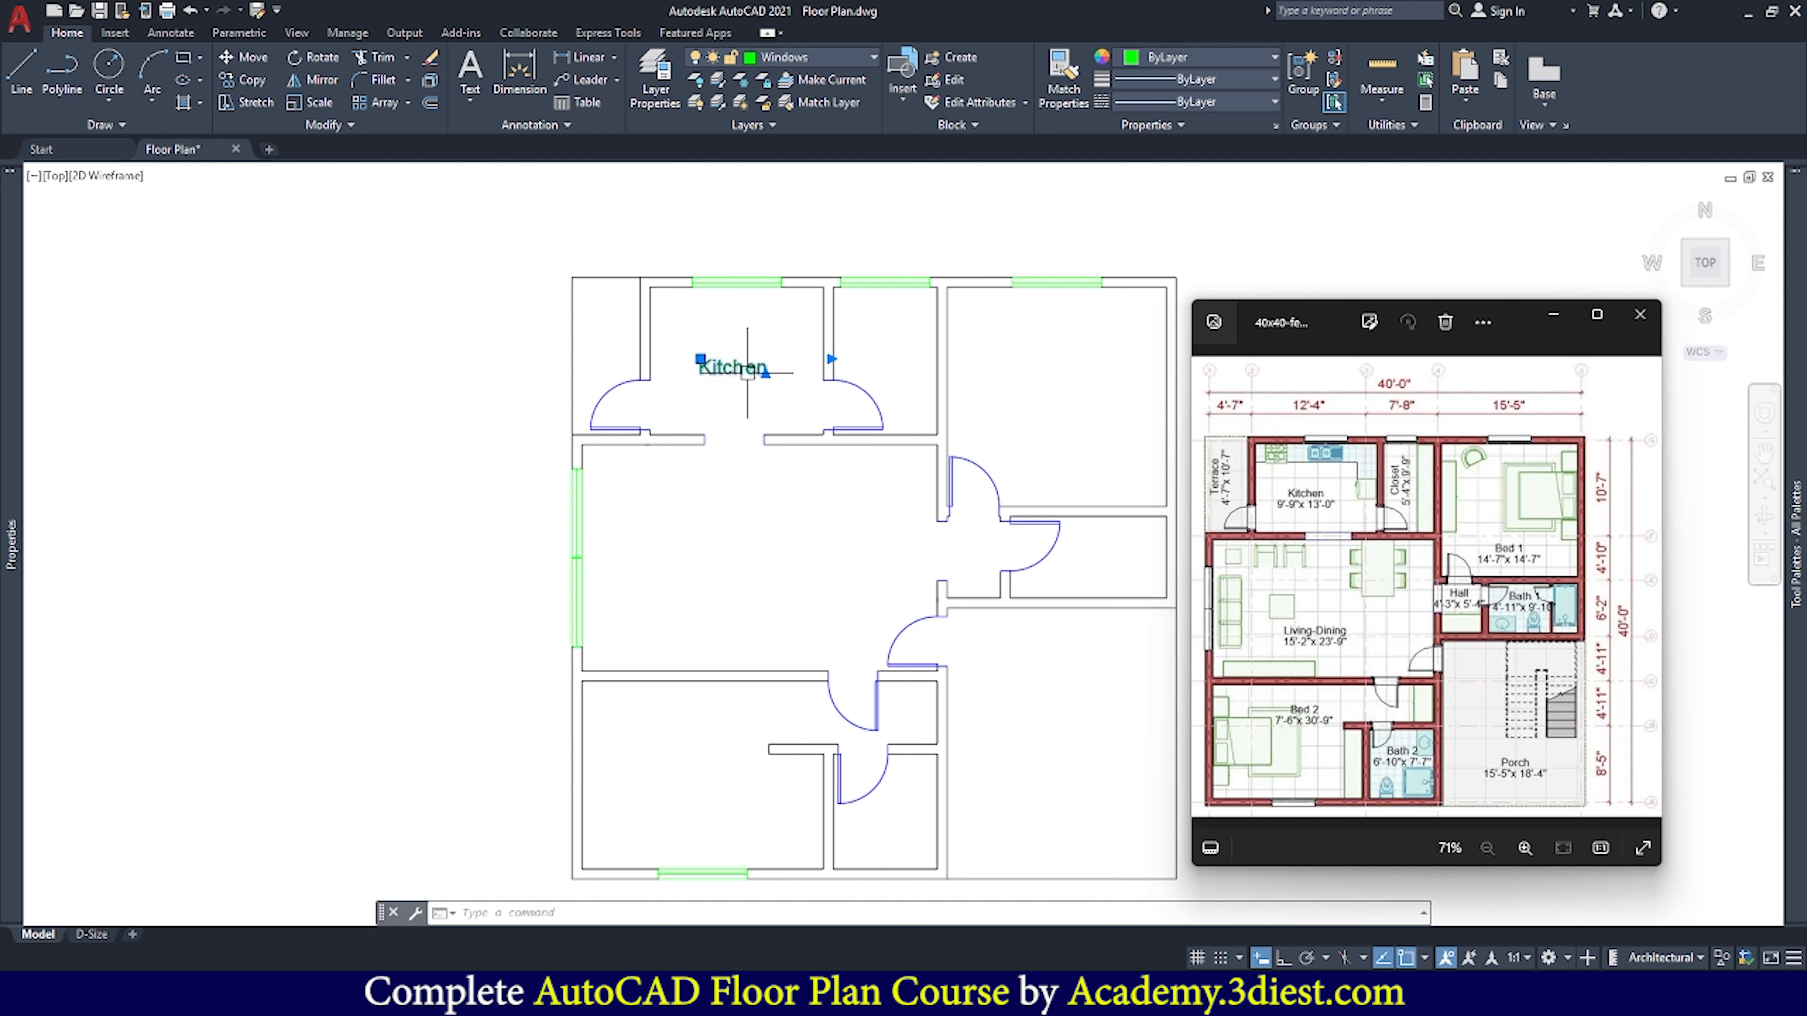
click(243, 80)
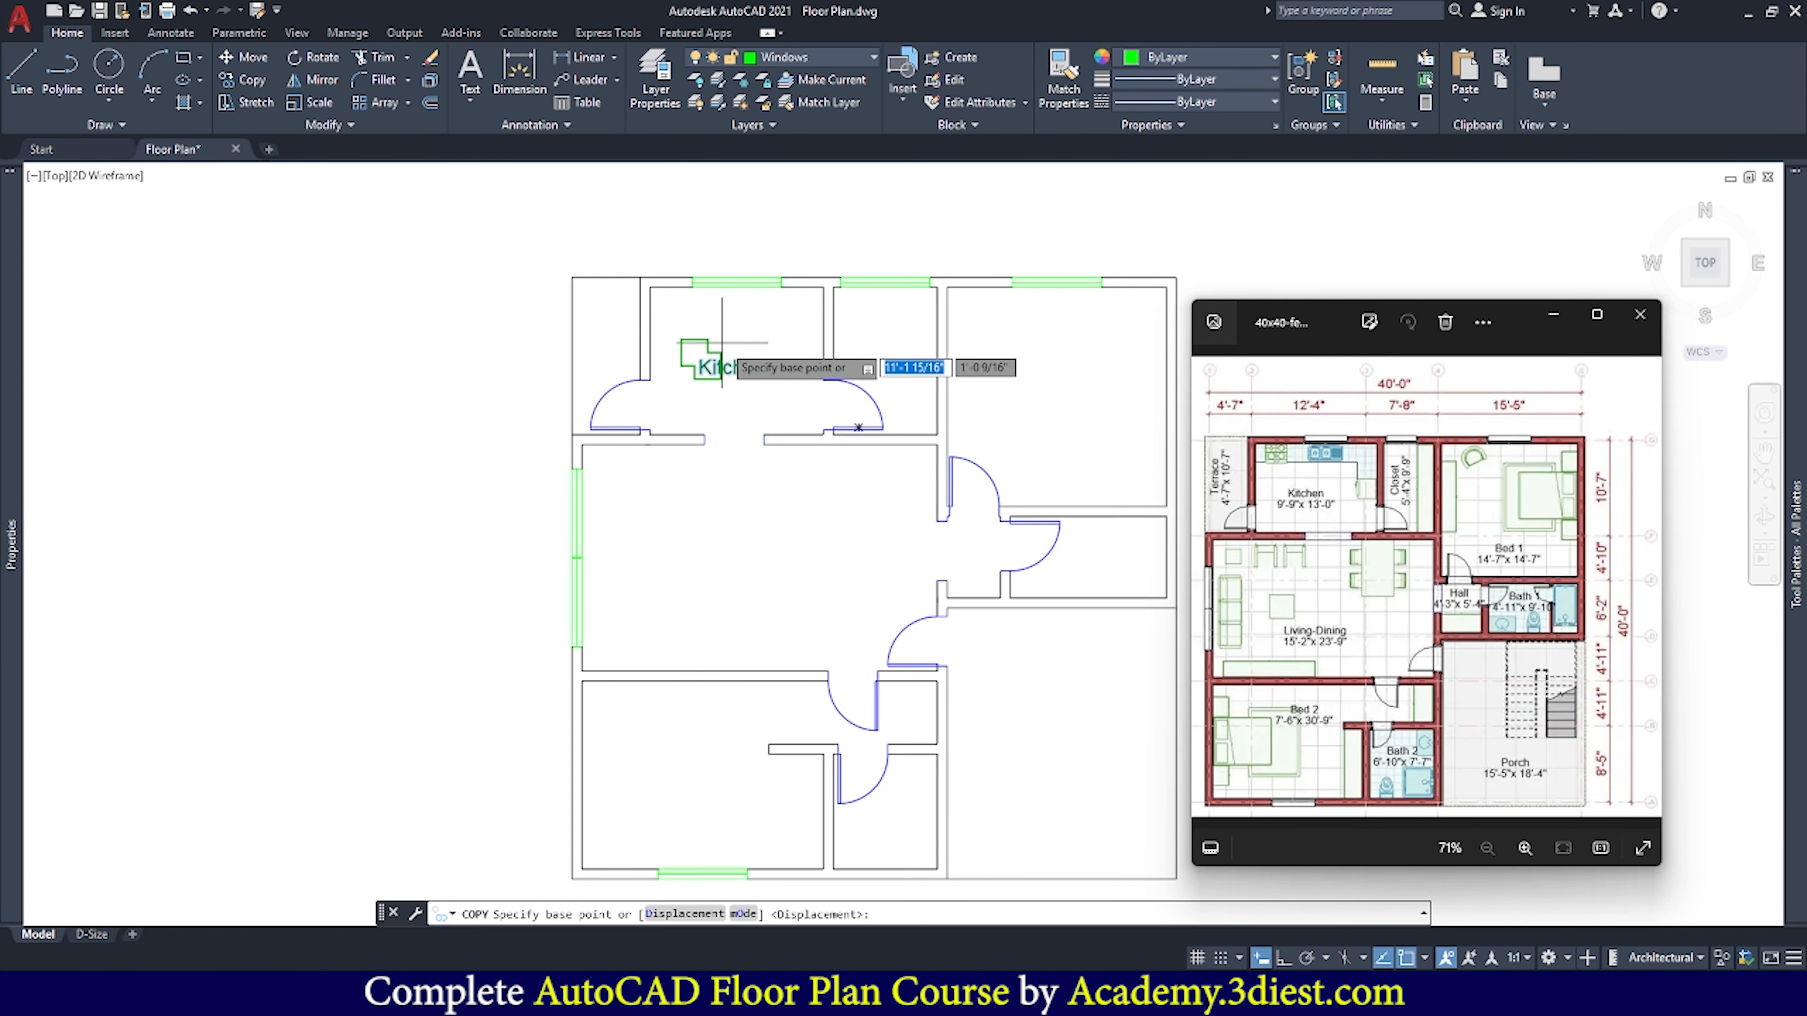
click(699, 360)
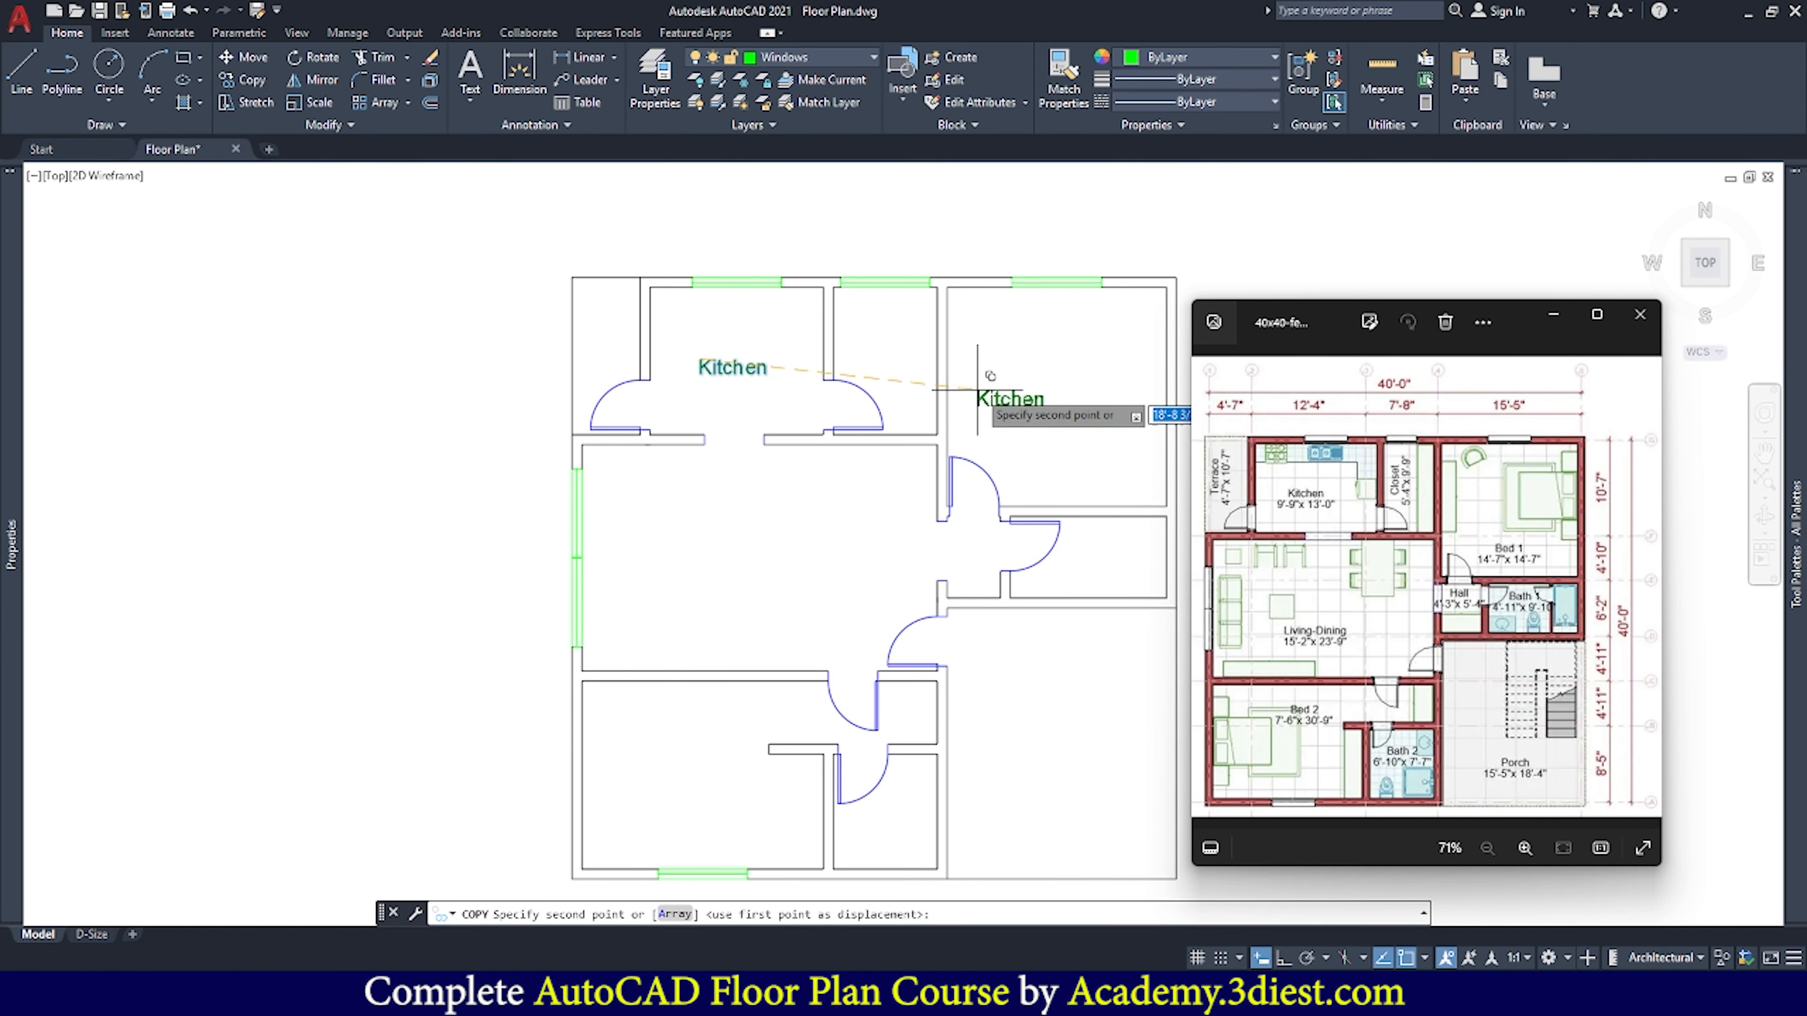
click(1043, 454)
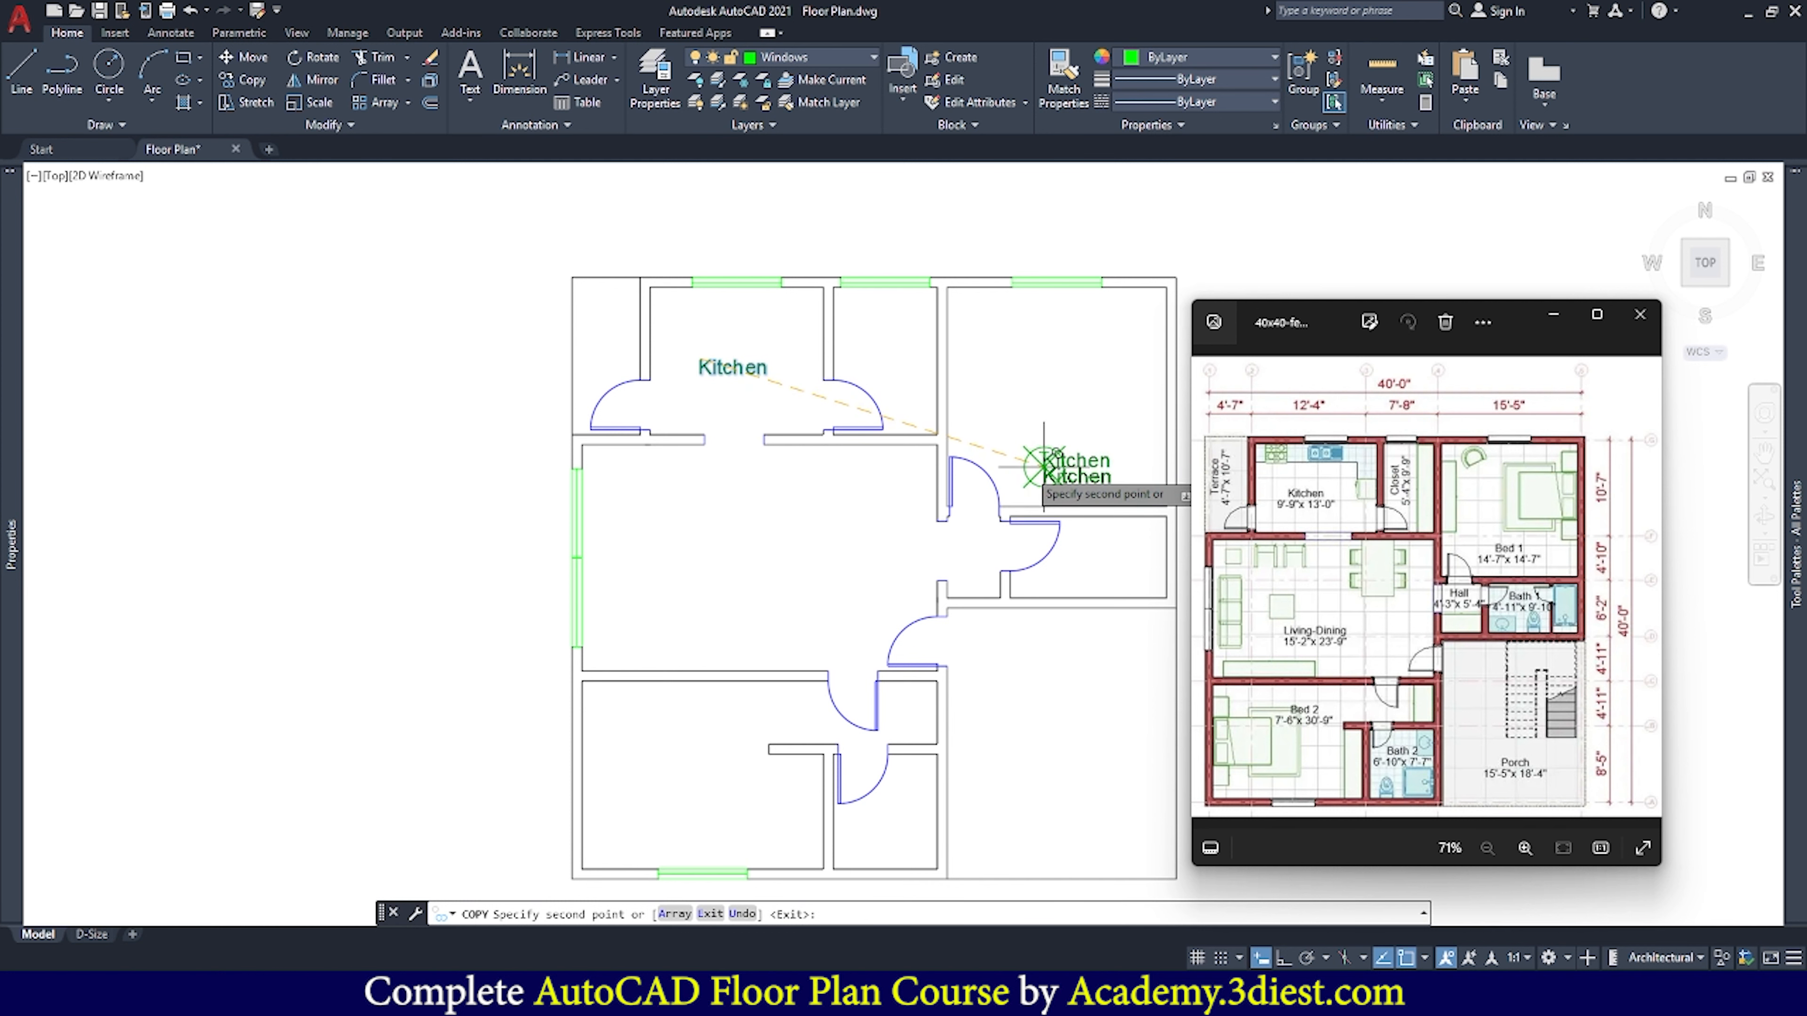
key(Return)
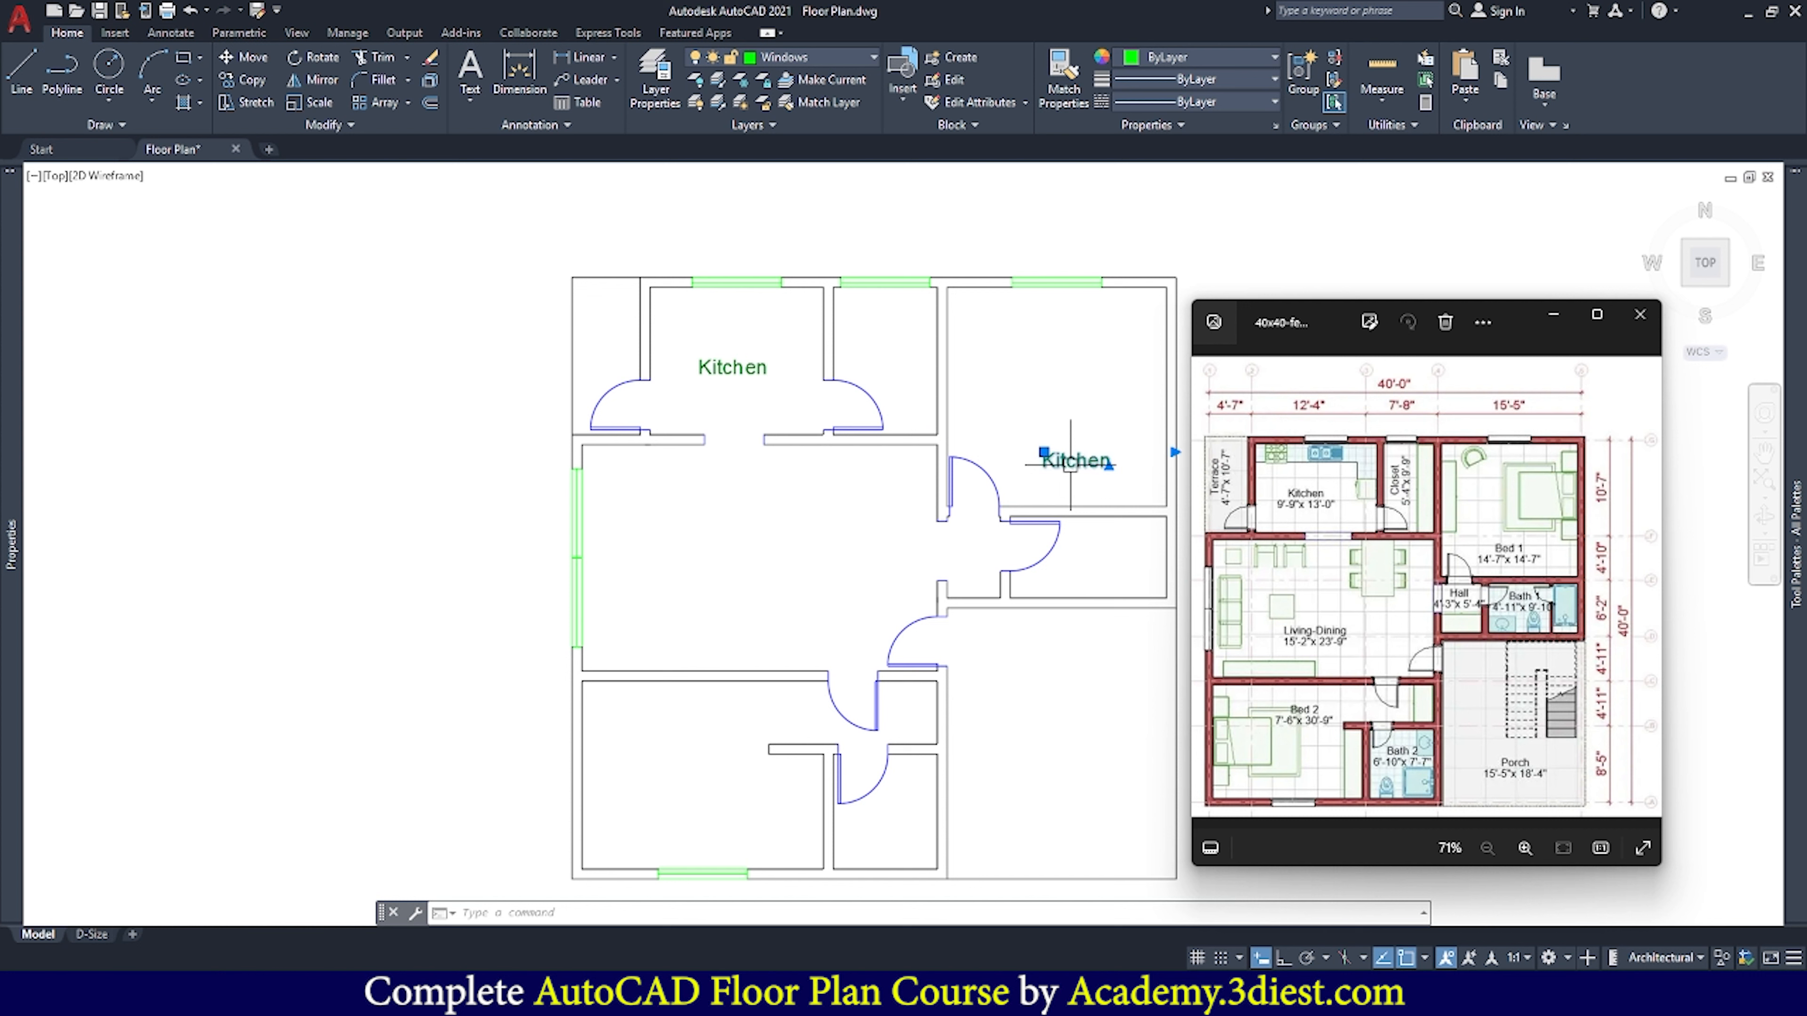
Replace the text of the copied label in the upper-right bedroom with "Bed 1"
double_click(1068, 461)
drag(1089, 462, 1044, 471)
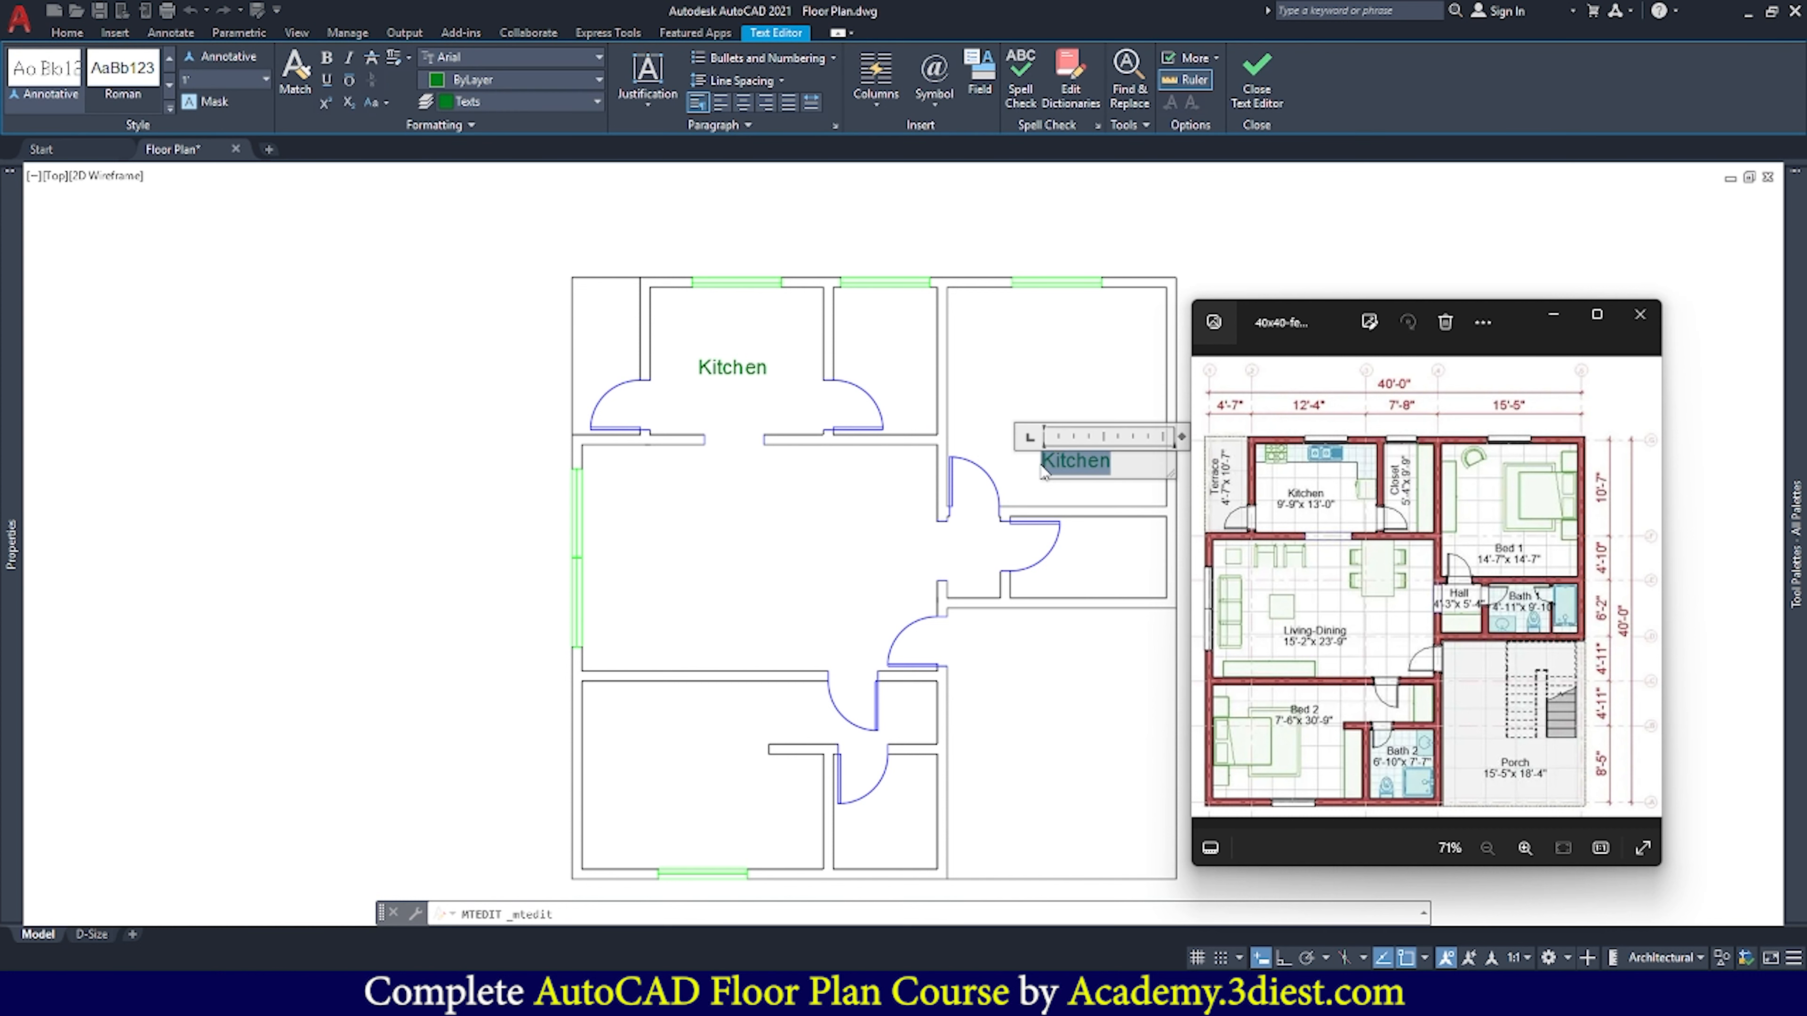
text(Bed 1)
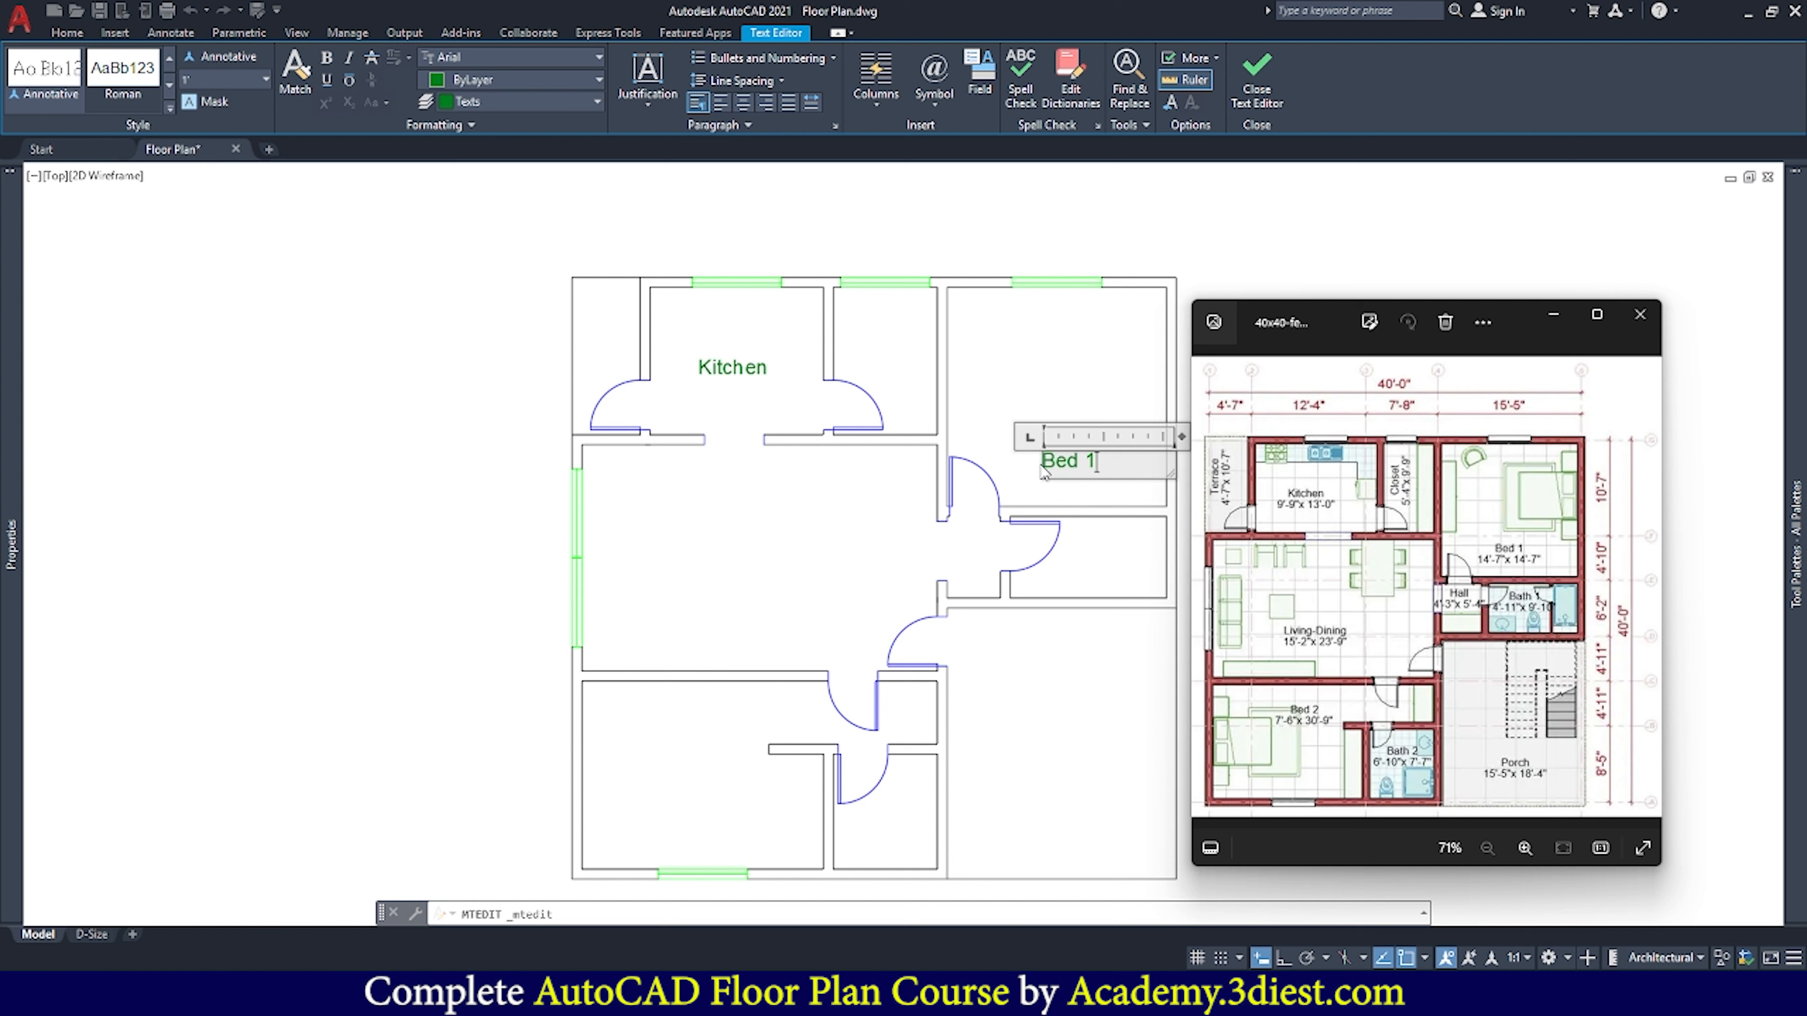
click(1088, 545)
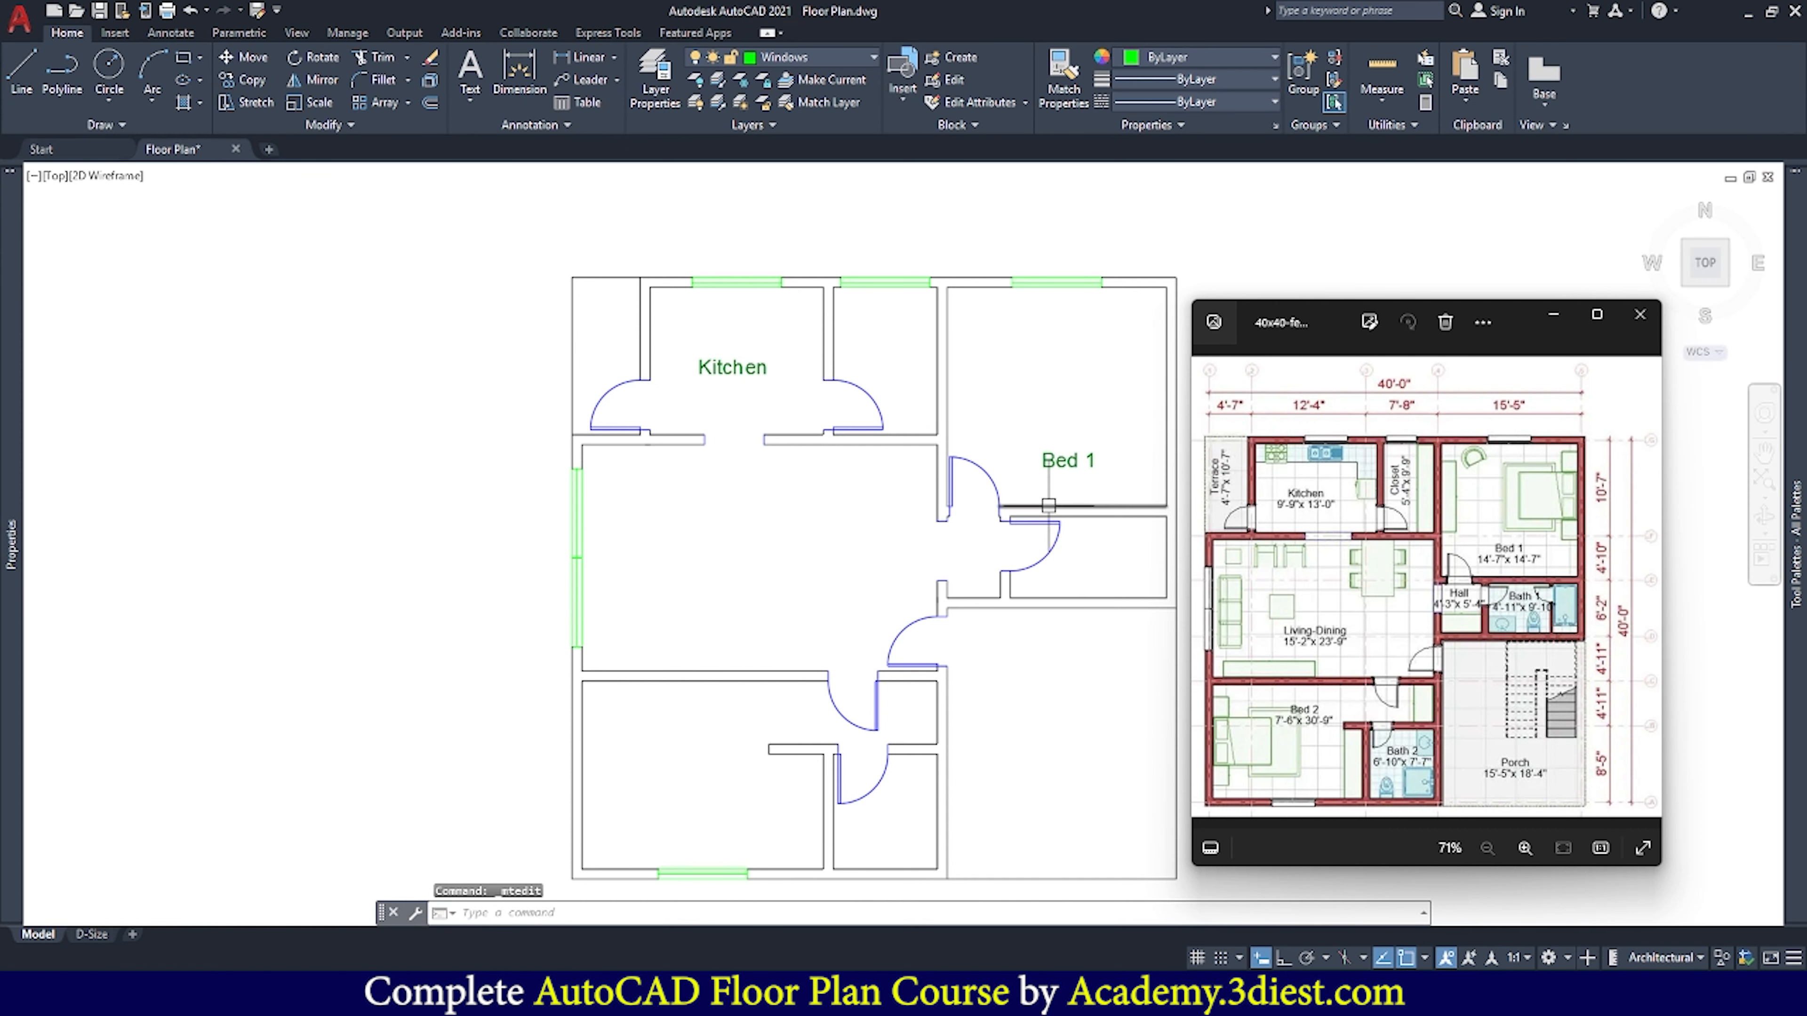
Copy the Kitchen label into the closet between the kitchen and Bed 1
click(735, 377)
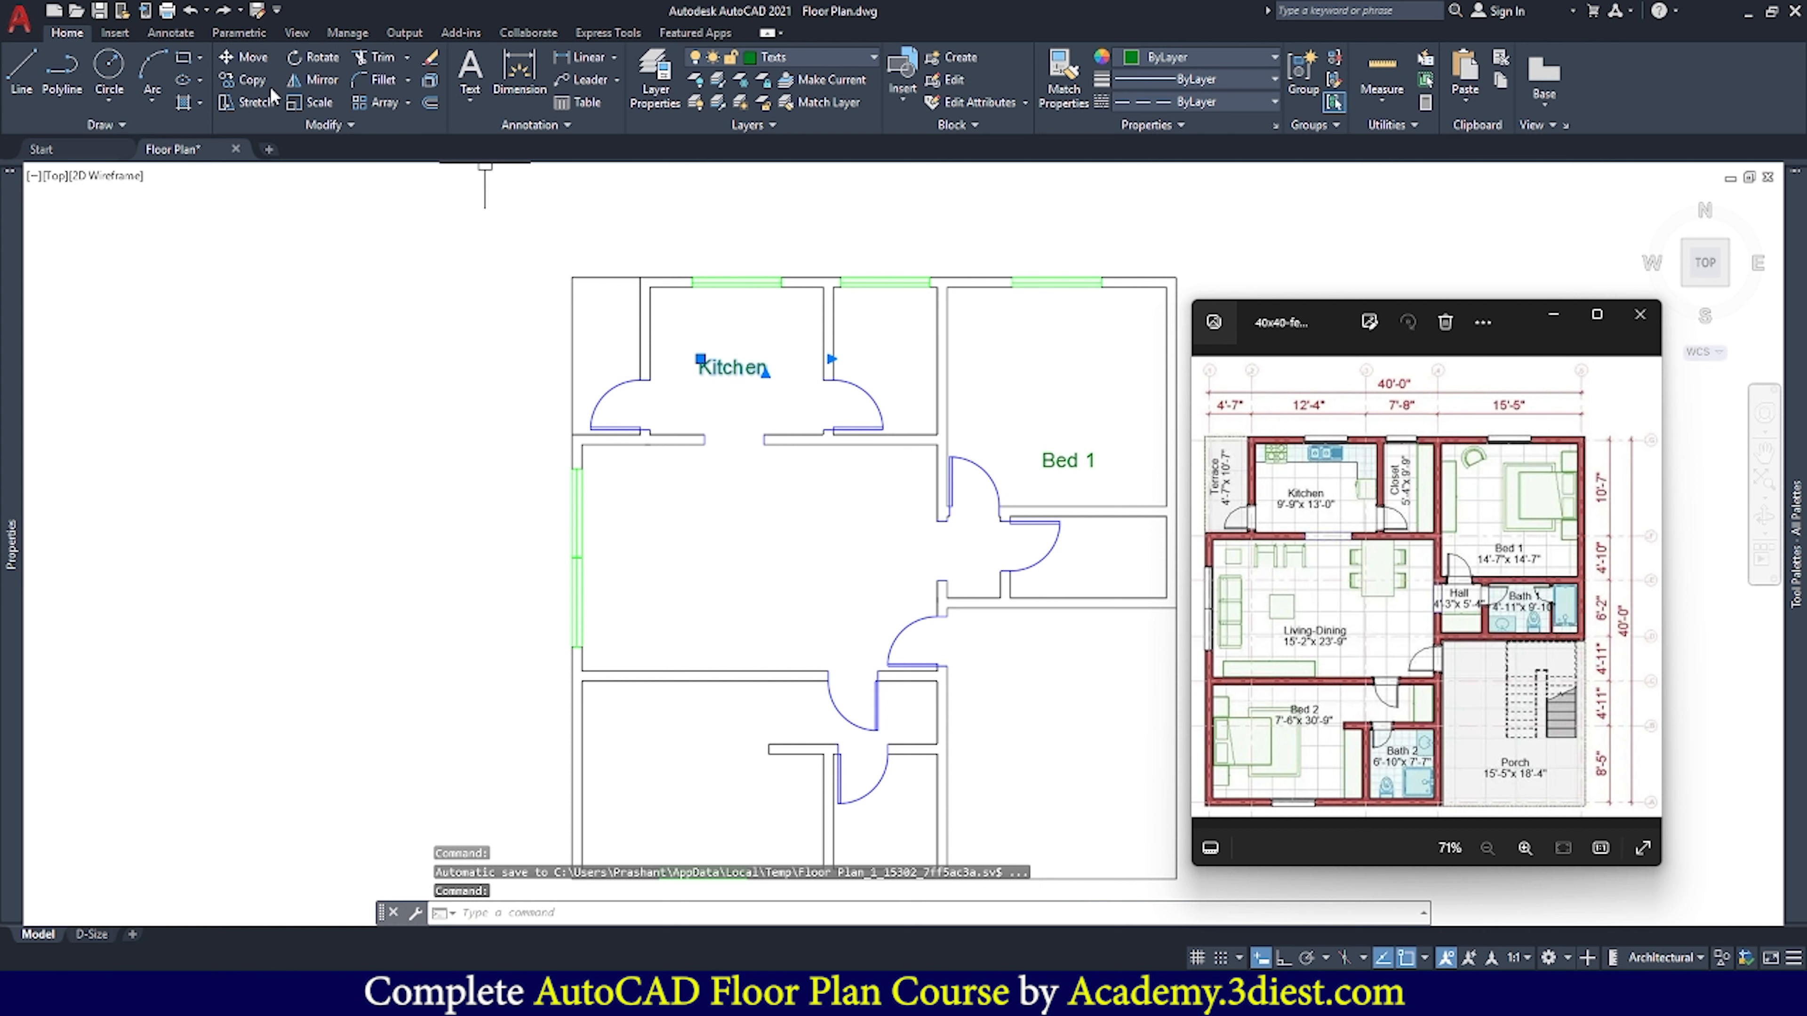
click(243, 77)
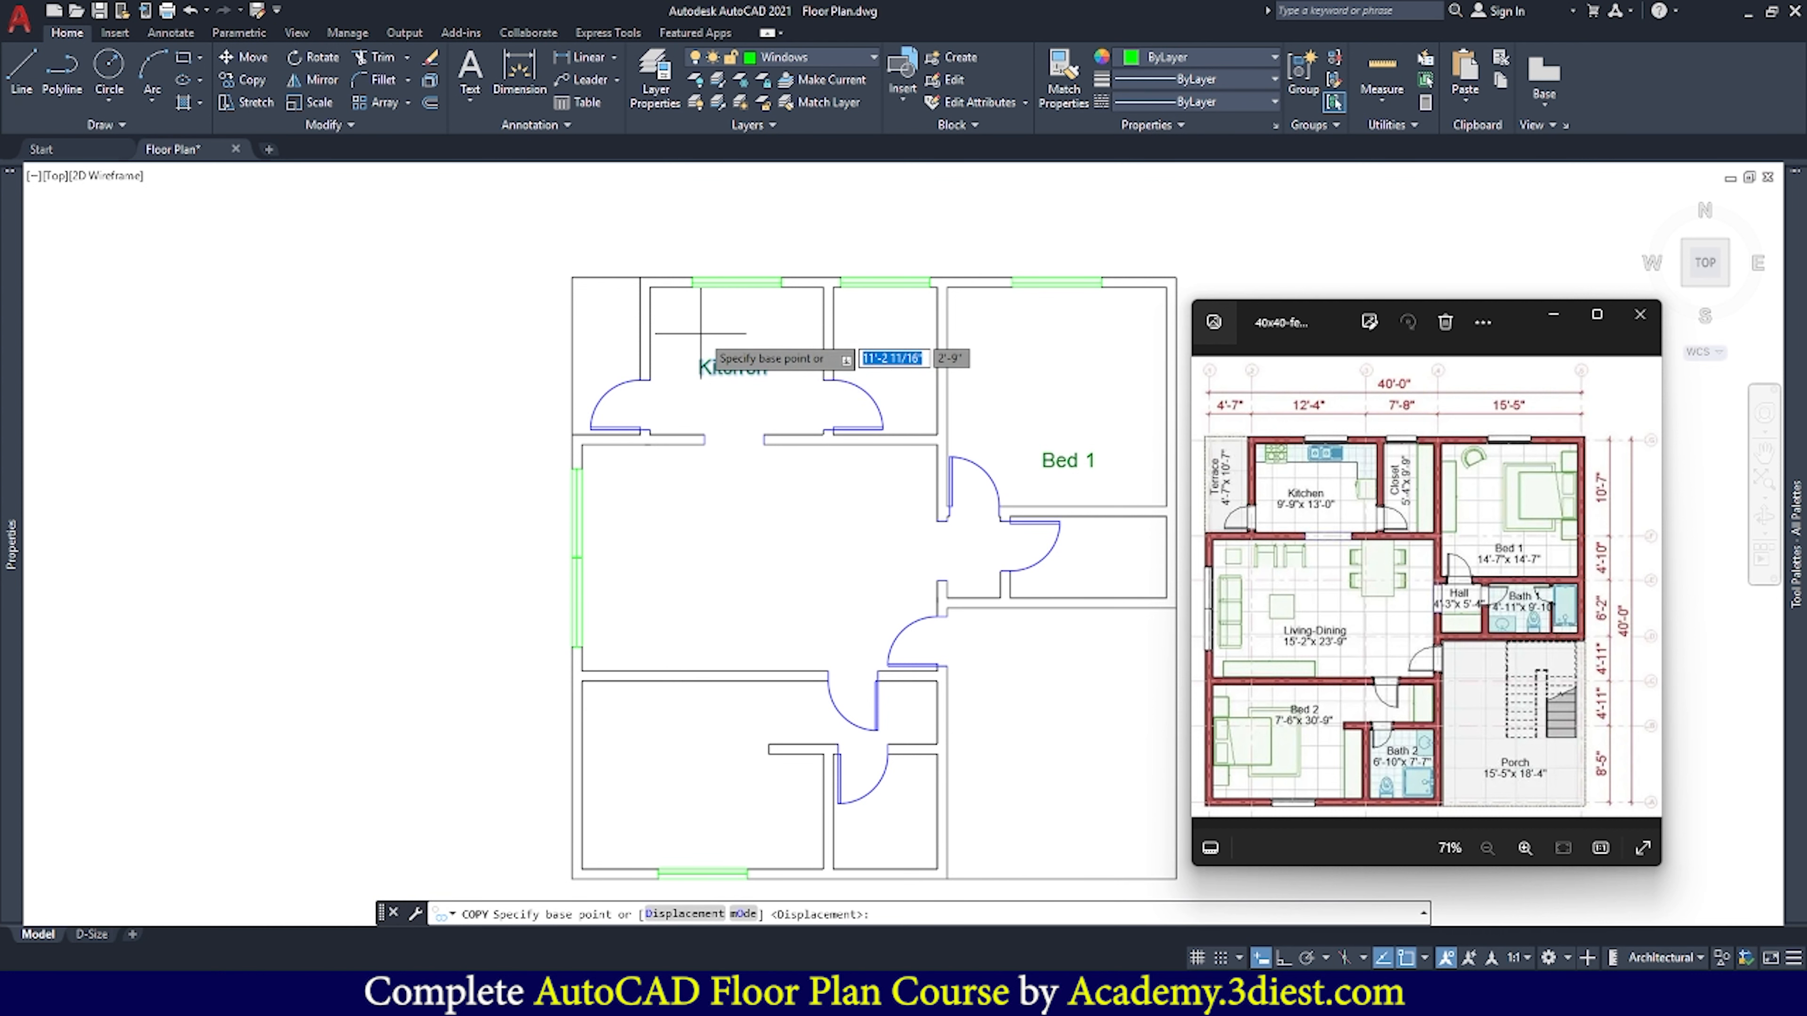
click(706, 358)
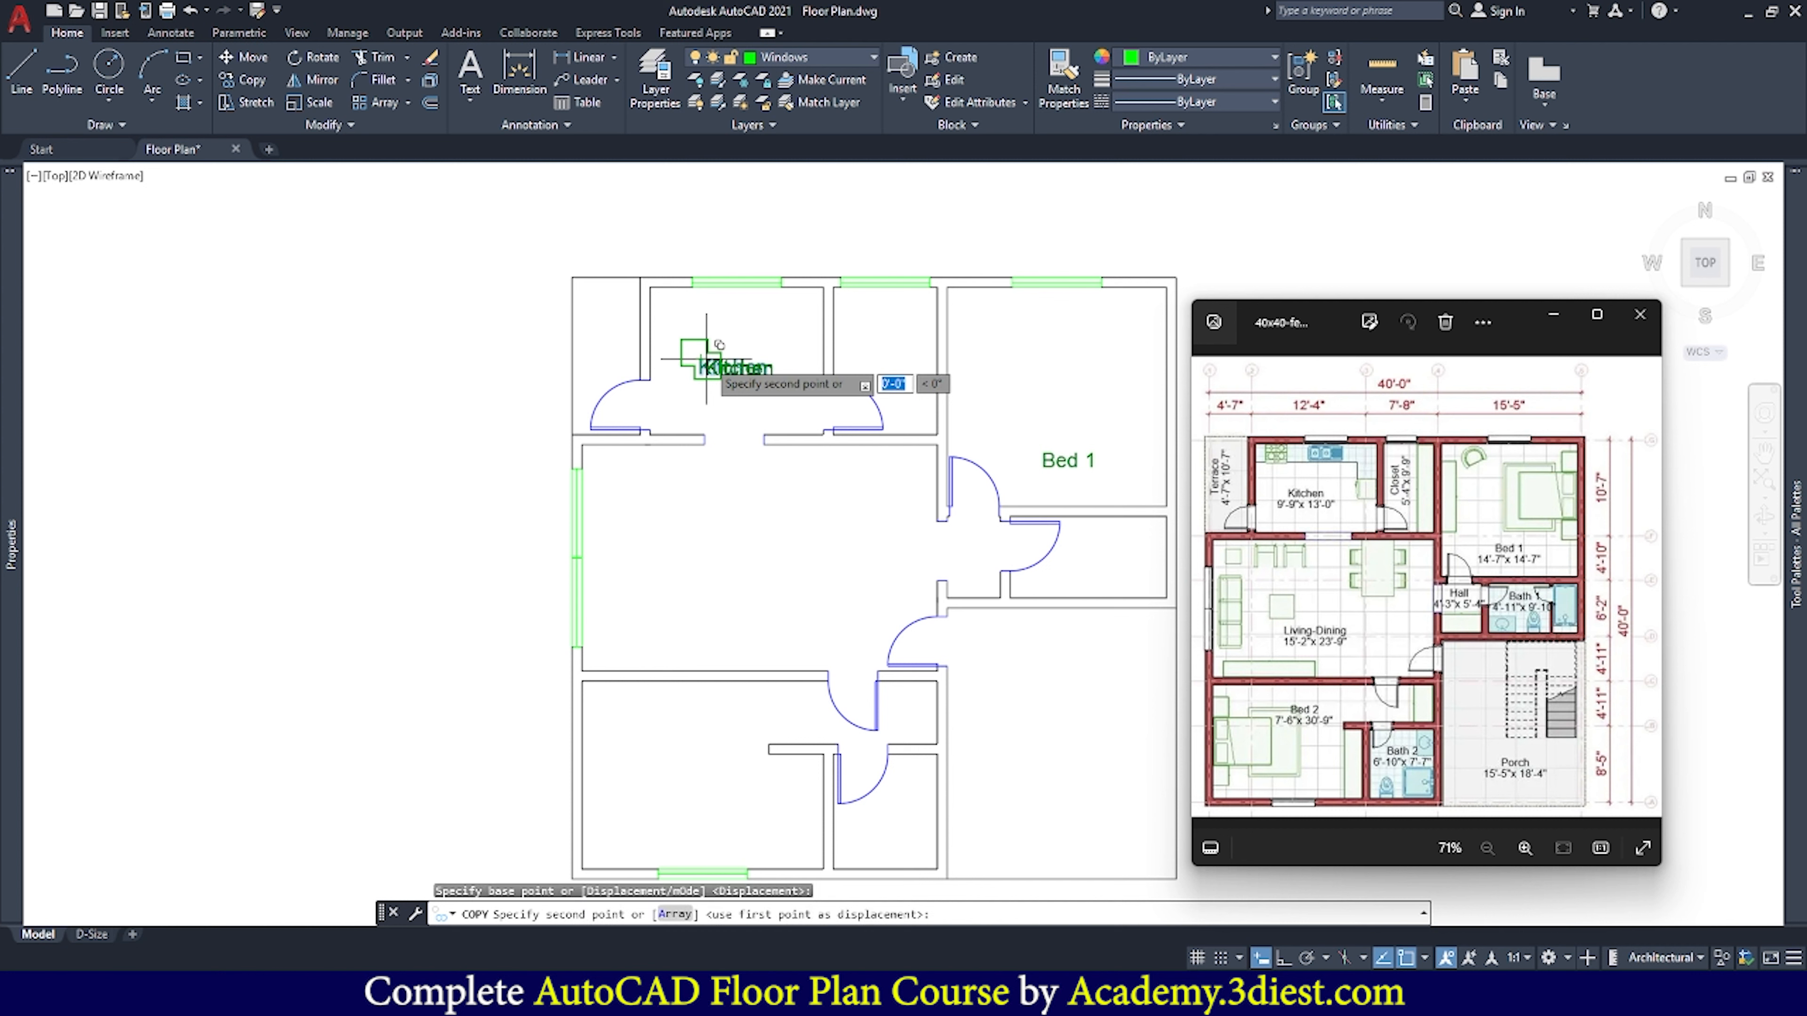
click(859, 358)
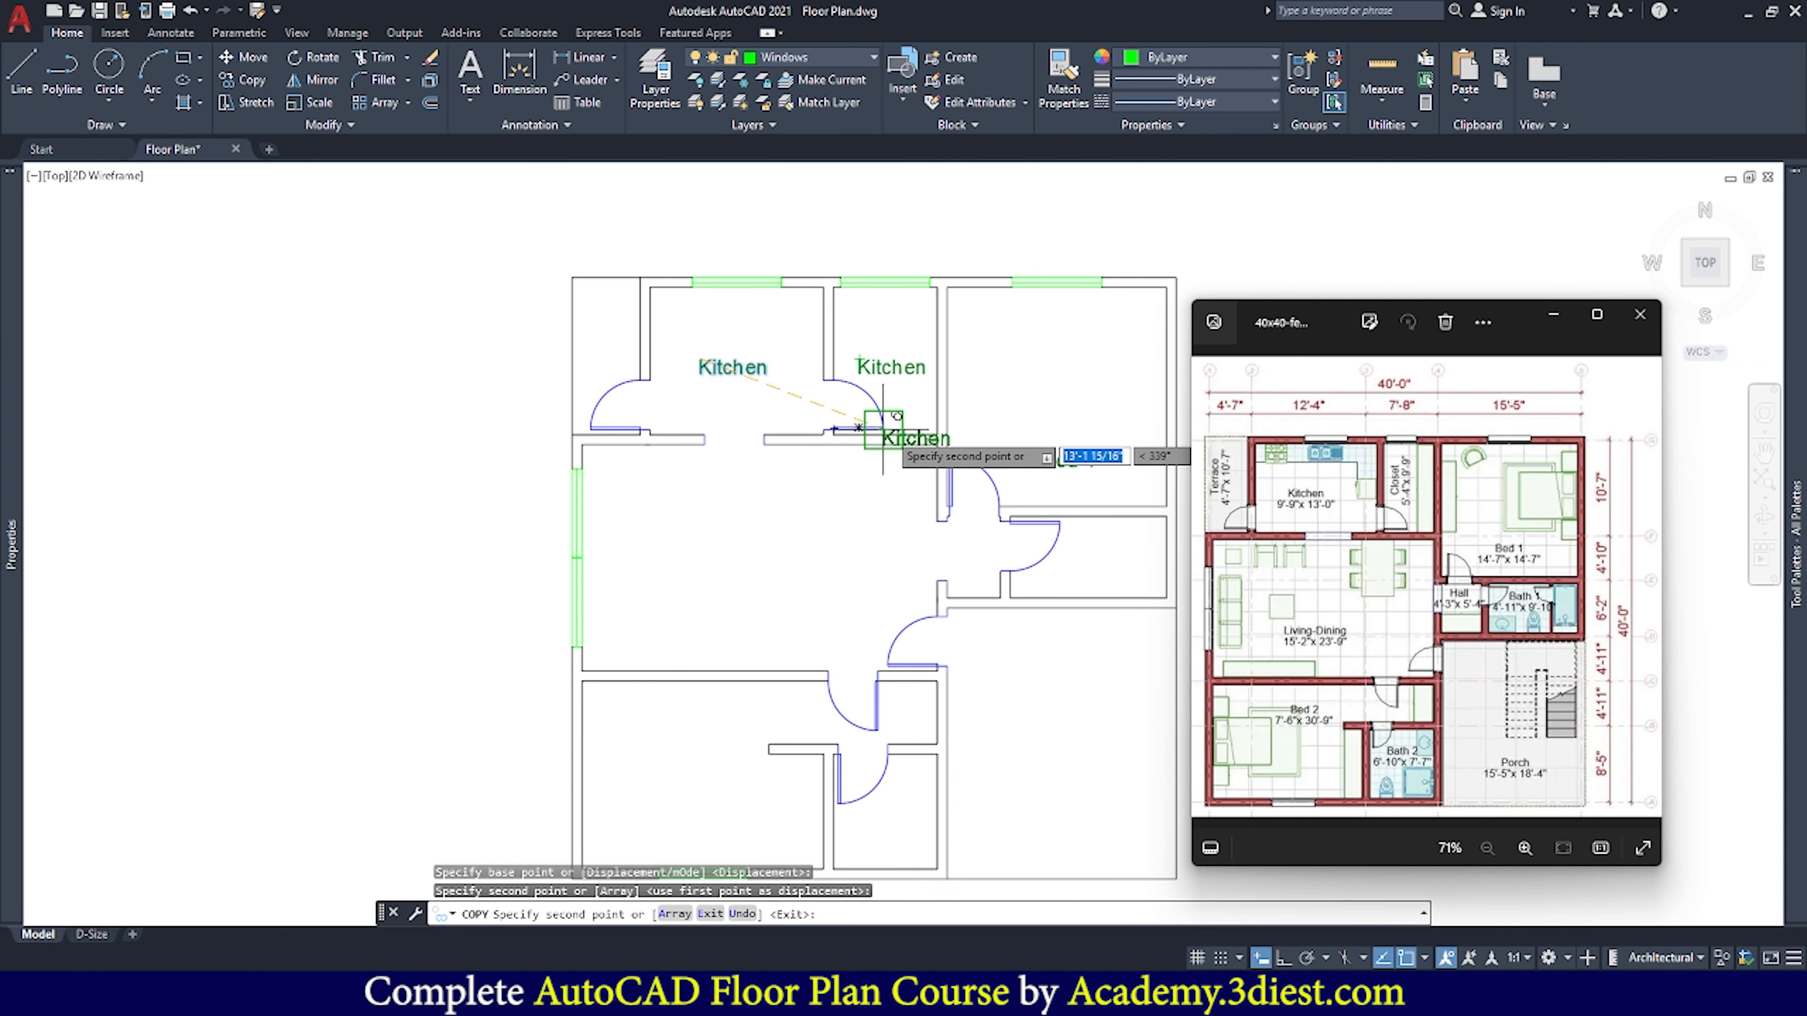
key(Escape)
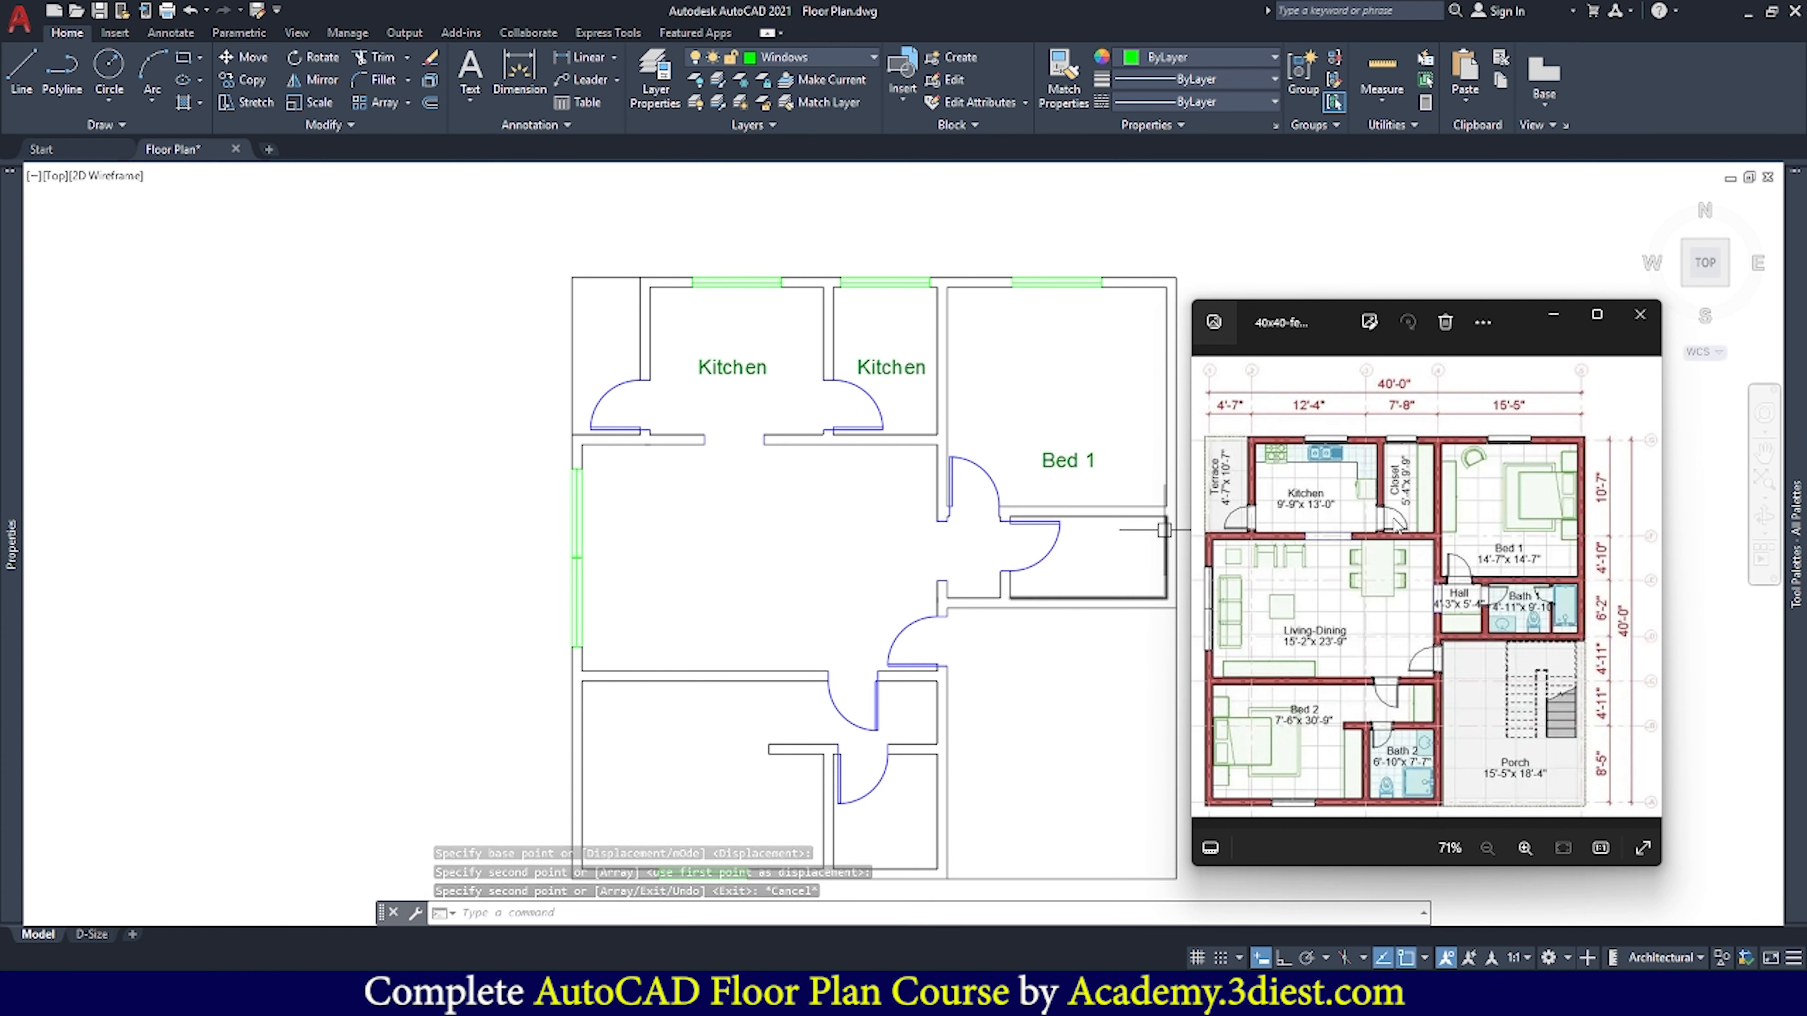
Rotate the copied Kitchen label in the closet by 90 degrees about its middle
click(887, 371)
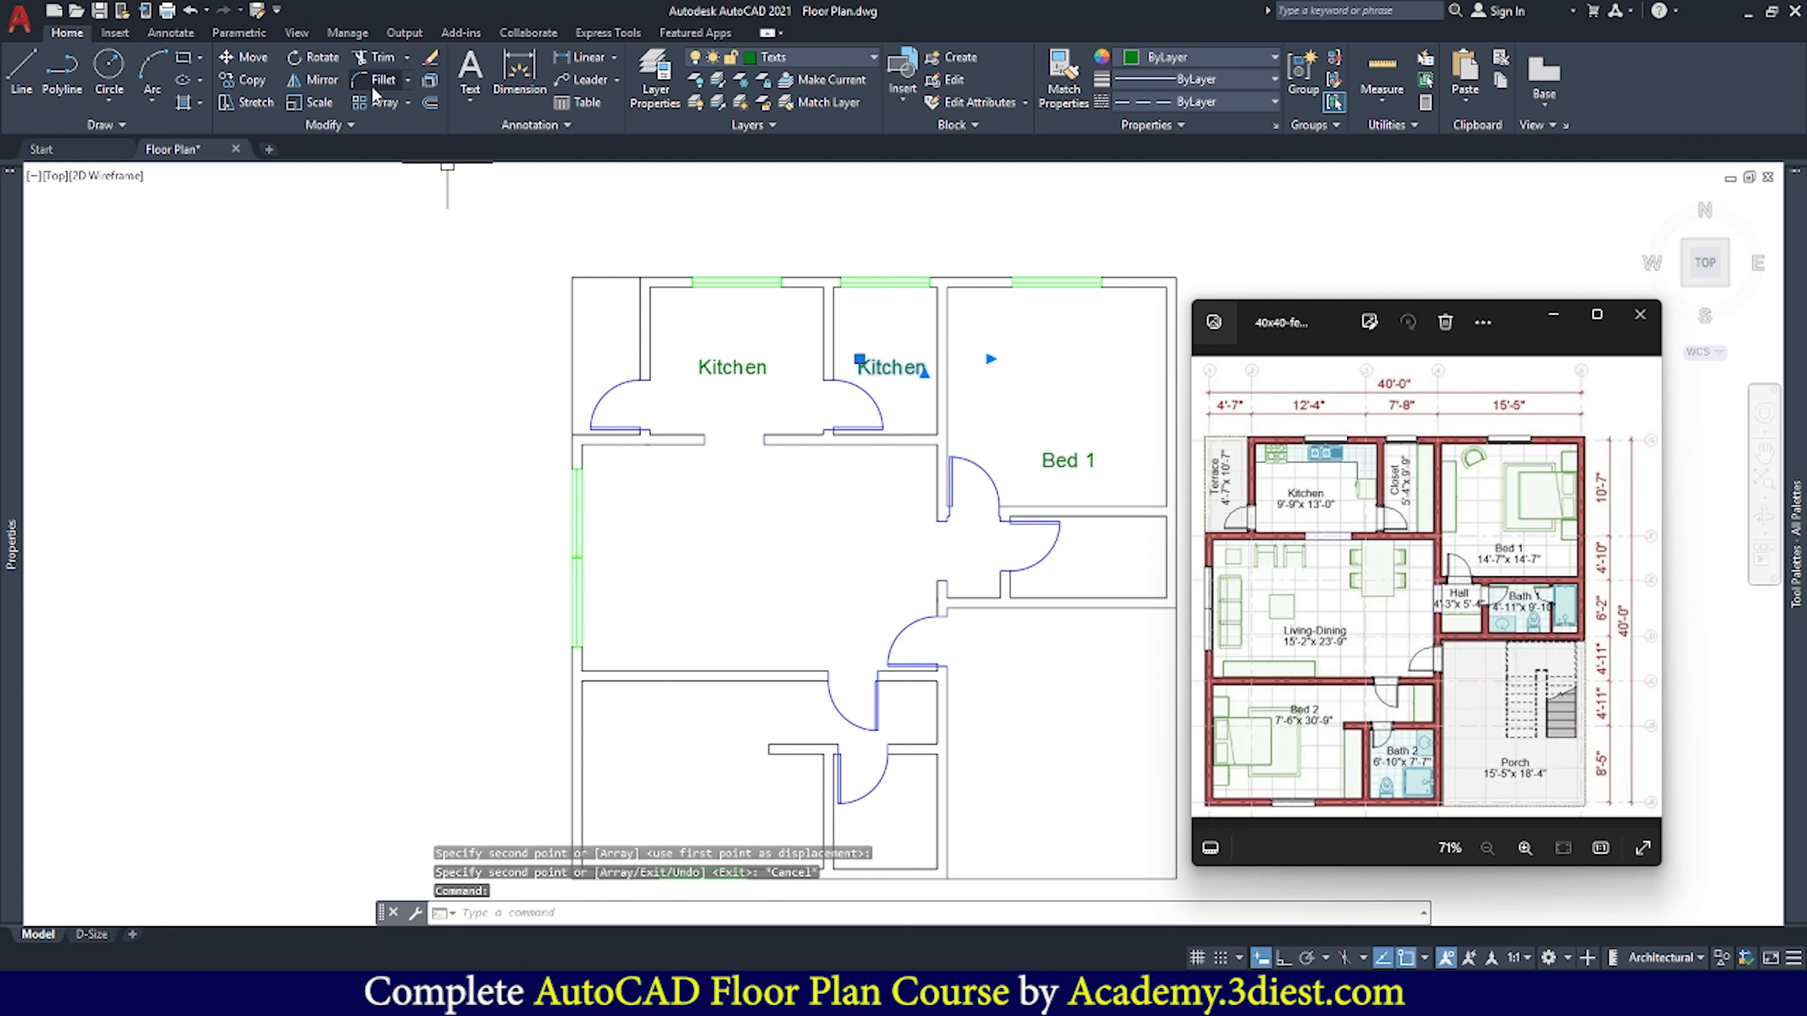
click(326, 62)
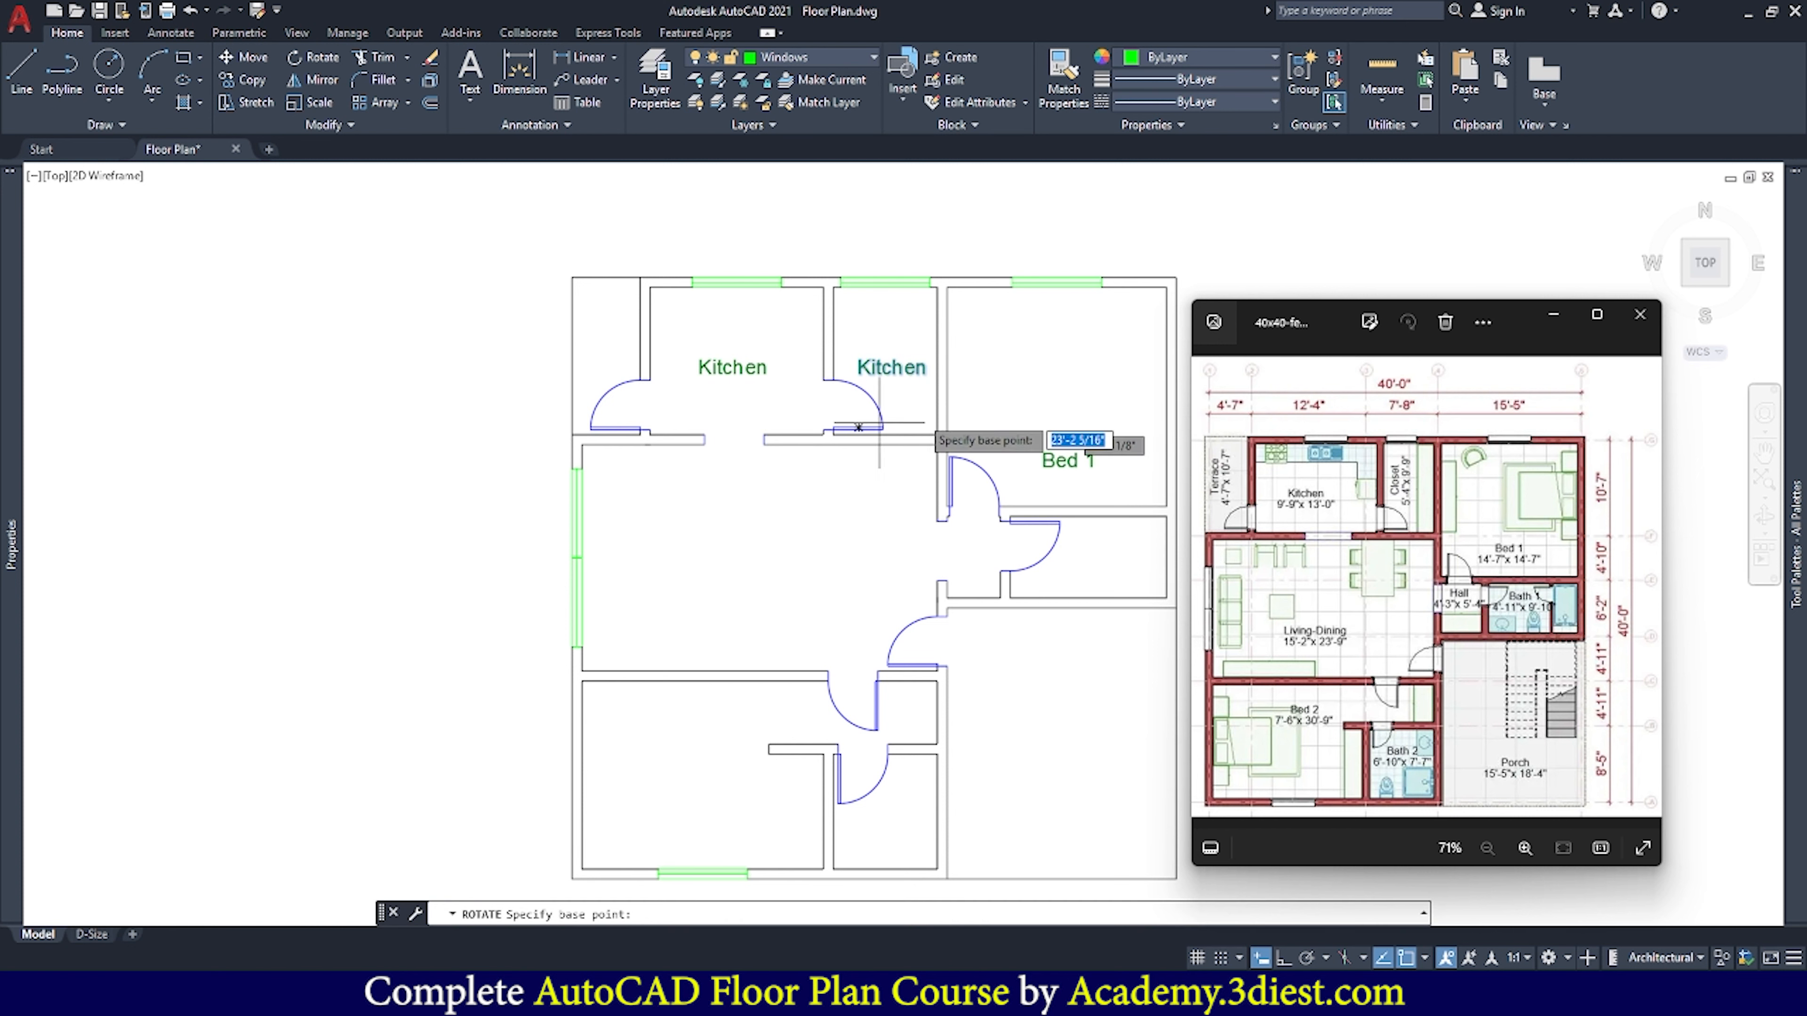
scroll(882, 359, up, 4)
scroll(882, 358, up, 4)
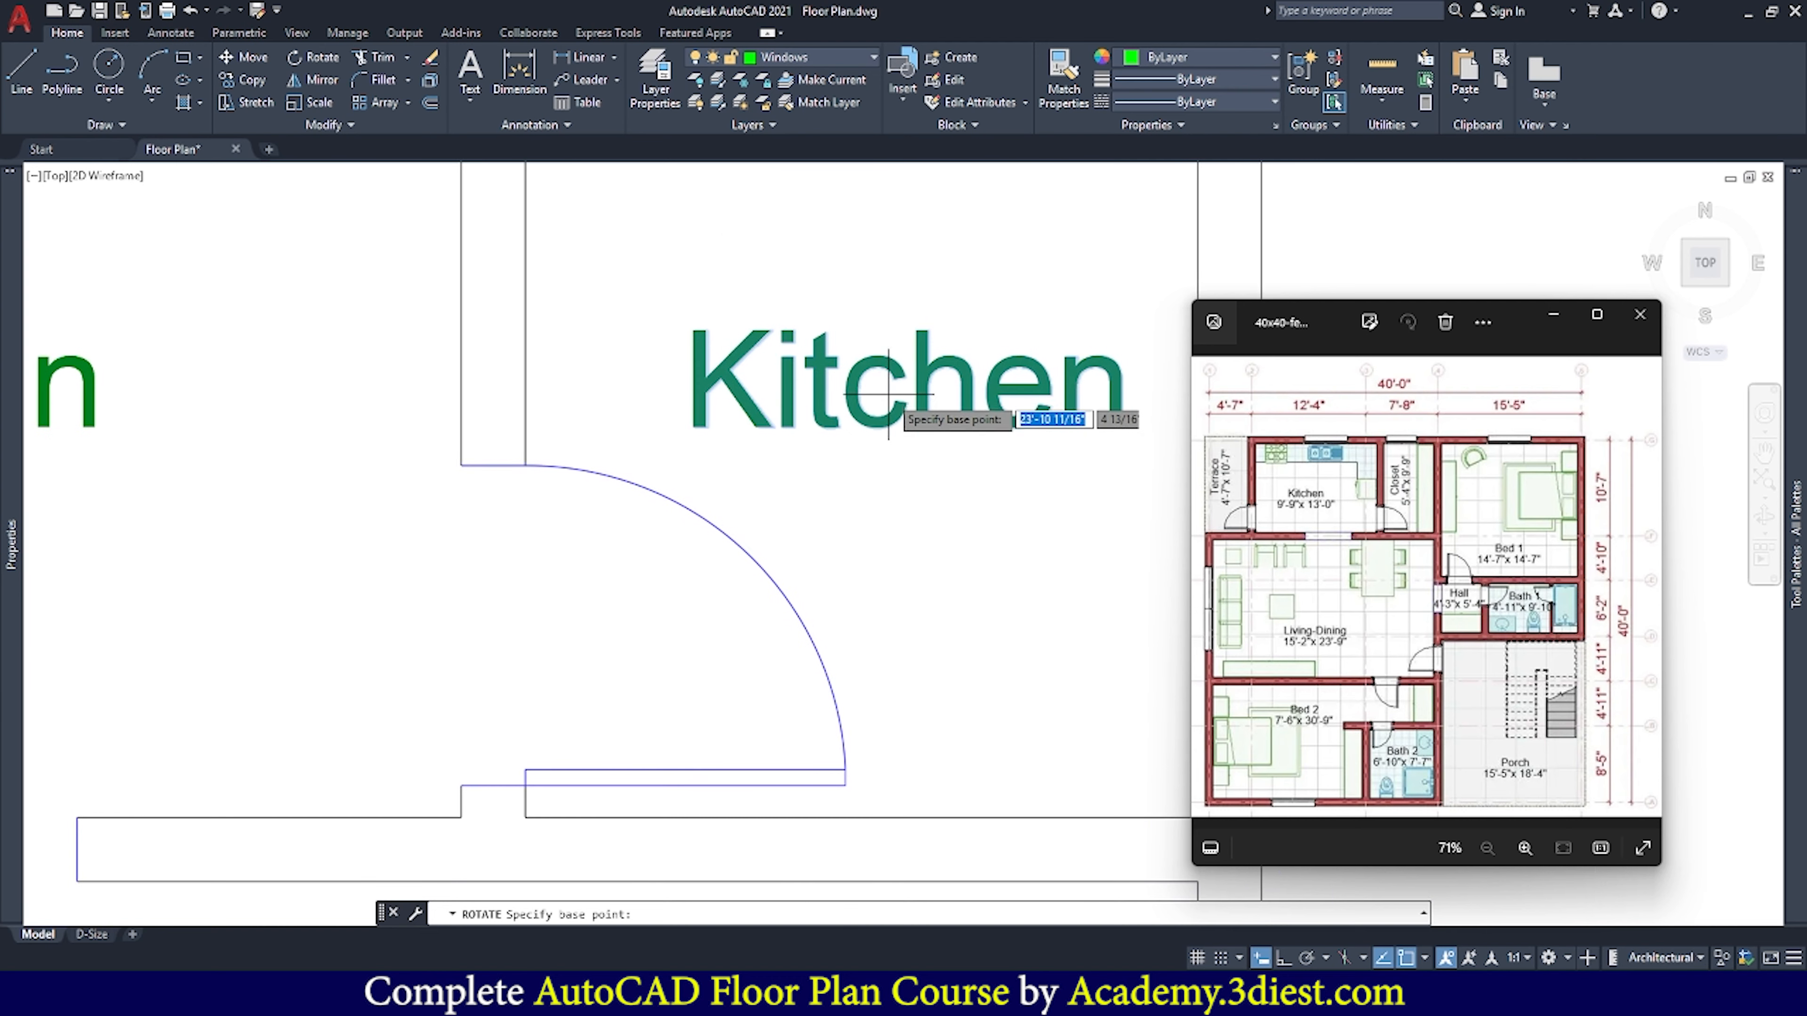
click(884, 386)
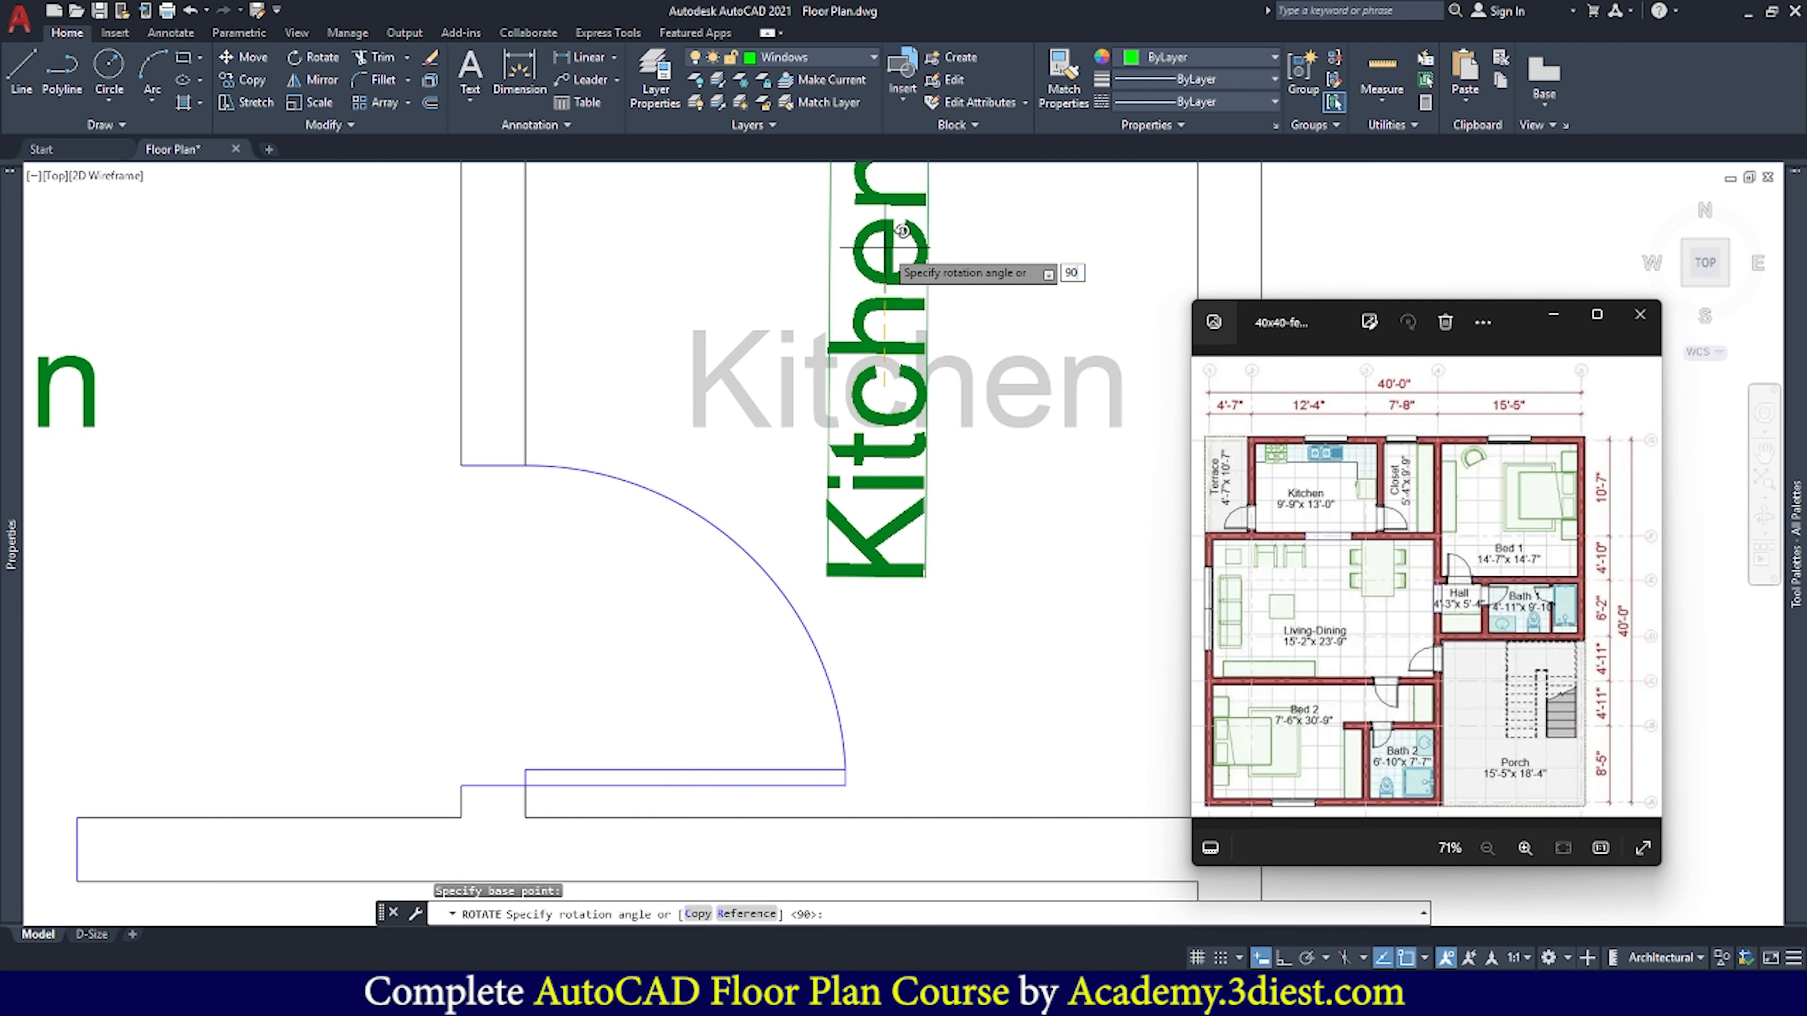
click(884, 247)
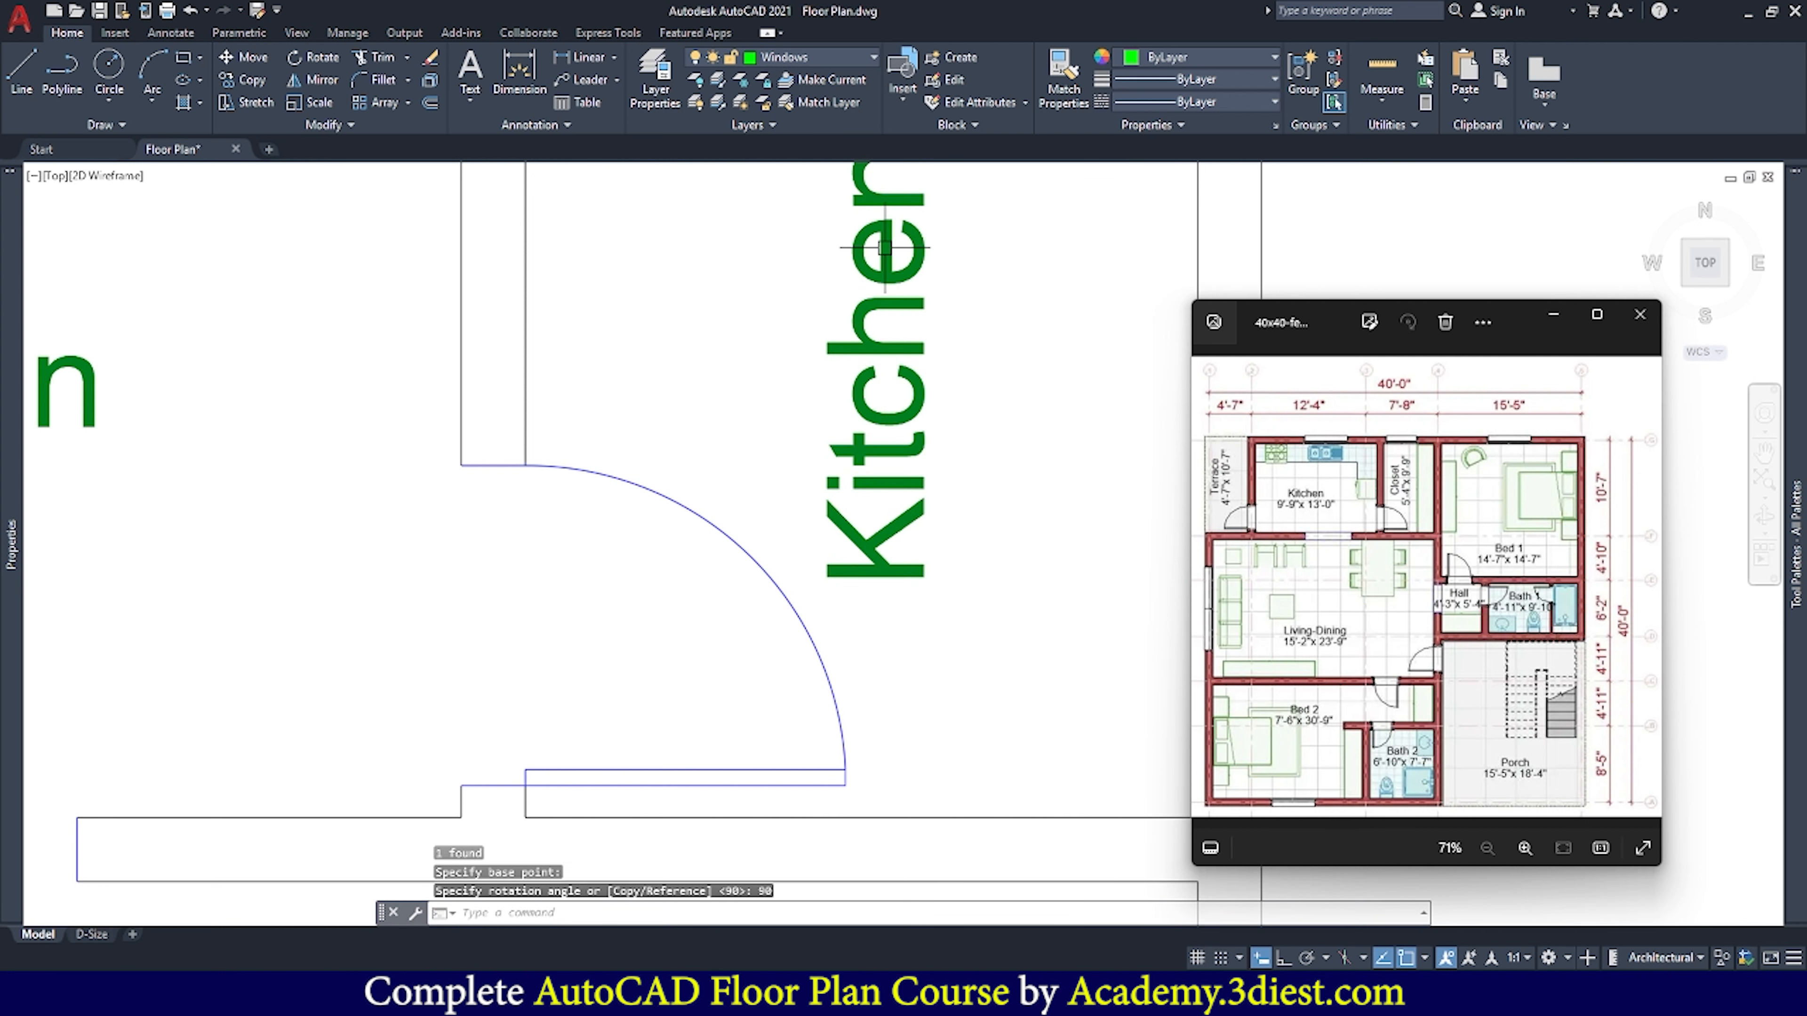
Replace the text of the vertical label in the closet with "Closet"
scroll(885, 370, down, 2)
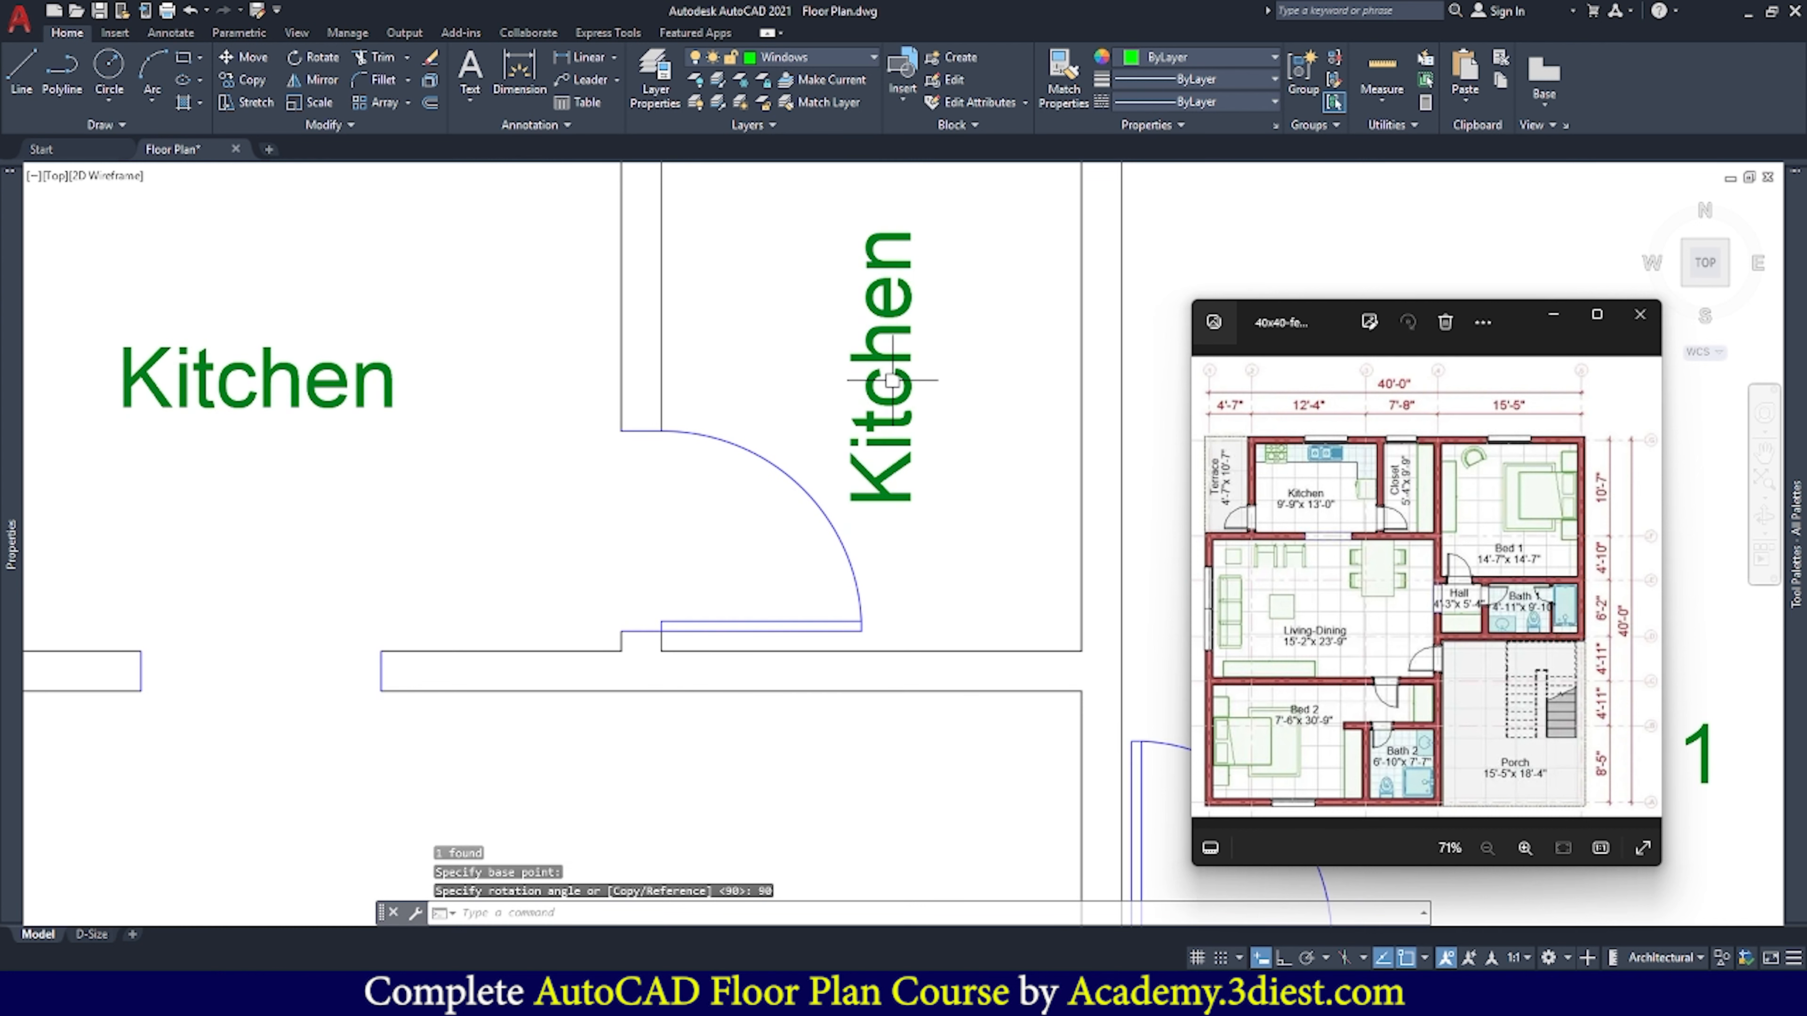
double_click(877, 337)
drag(1103, 551, 837, 551)
text(Closet)
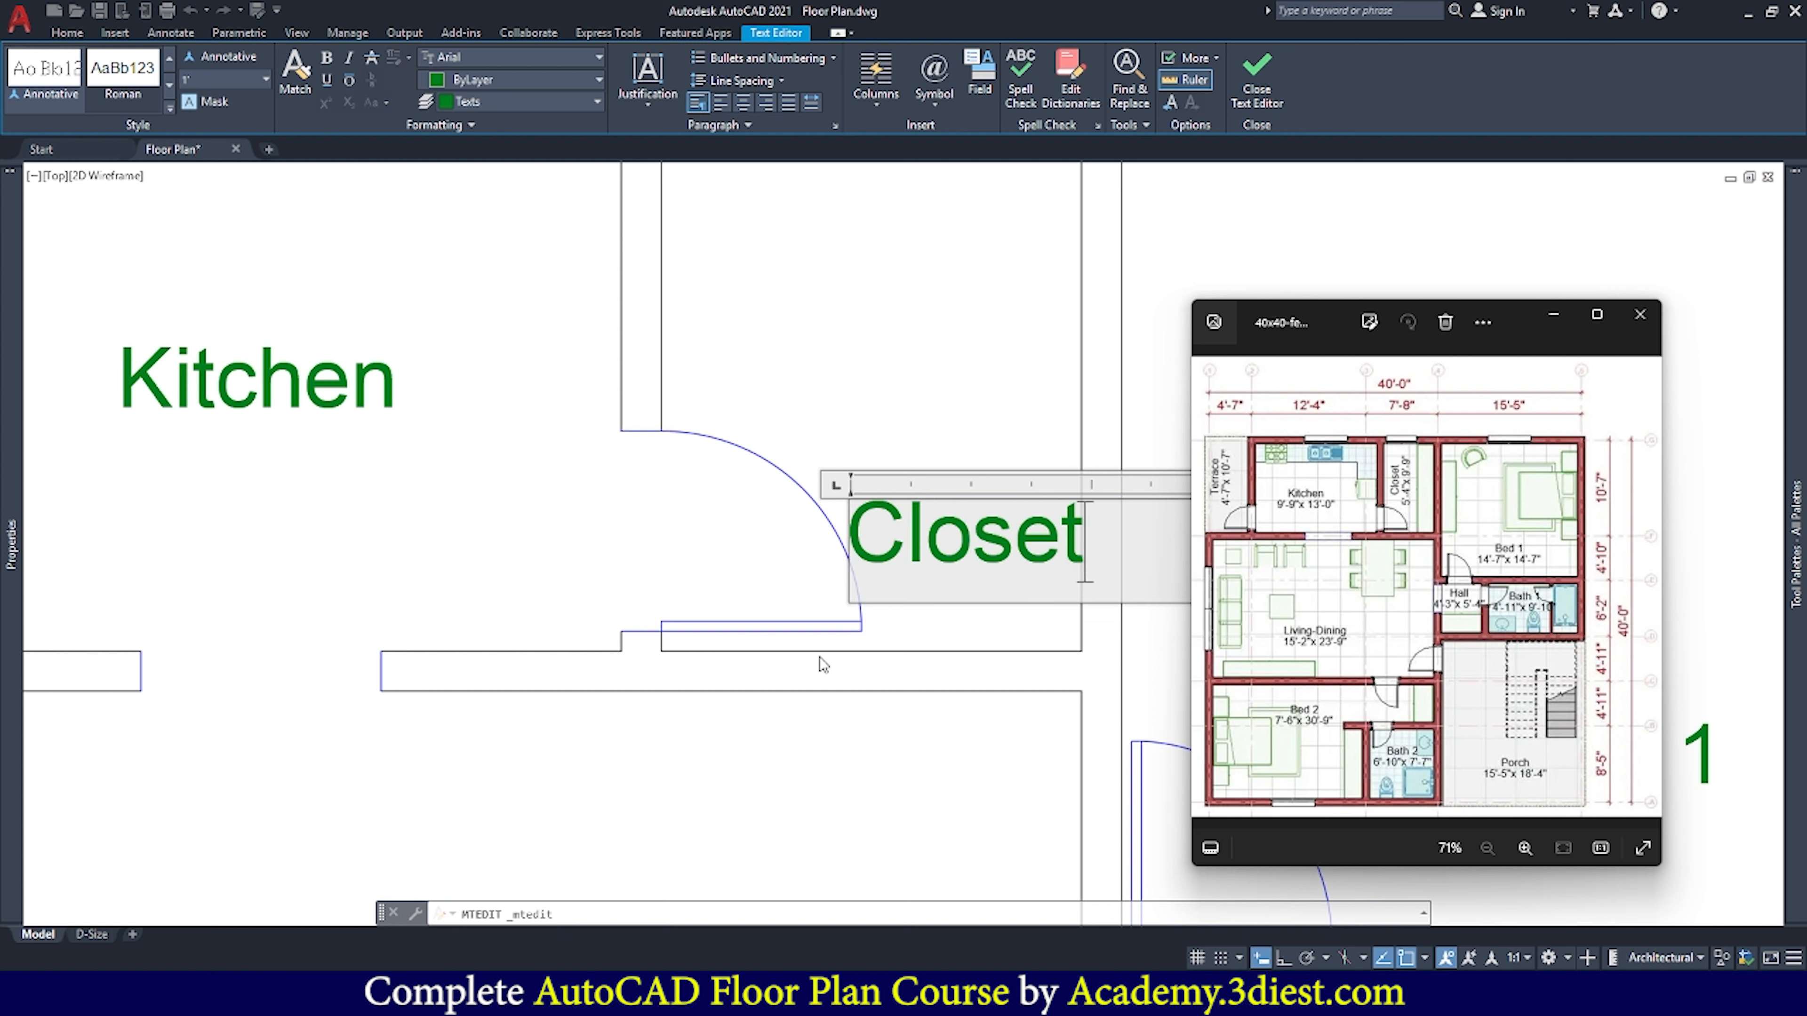
click(881, 742)
scroll(978, 446, down, 4)
scroll(978, 446, down, 2)
scroll(936, 476, up, 1)
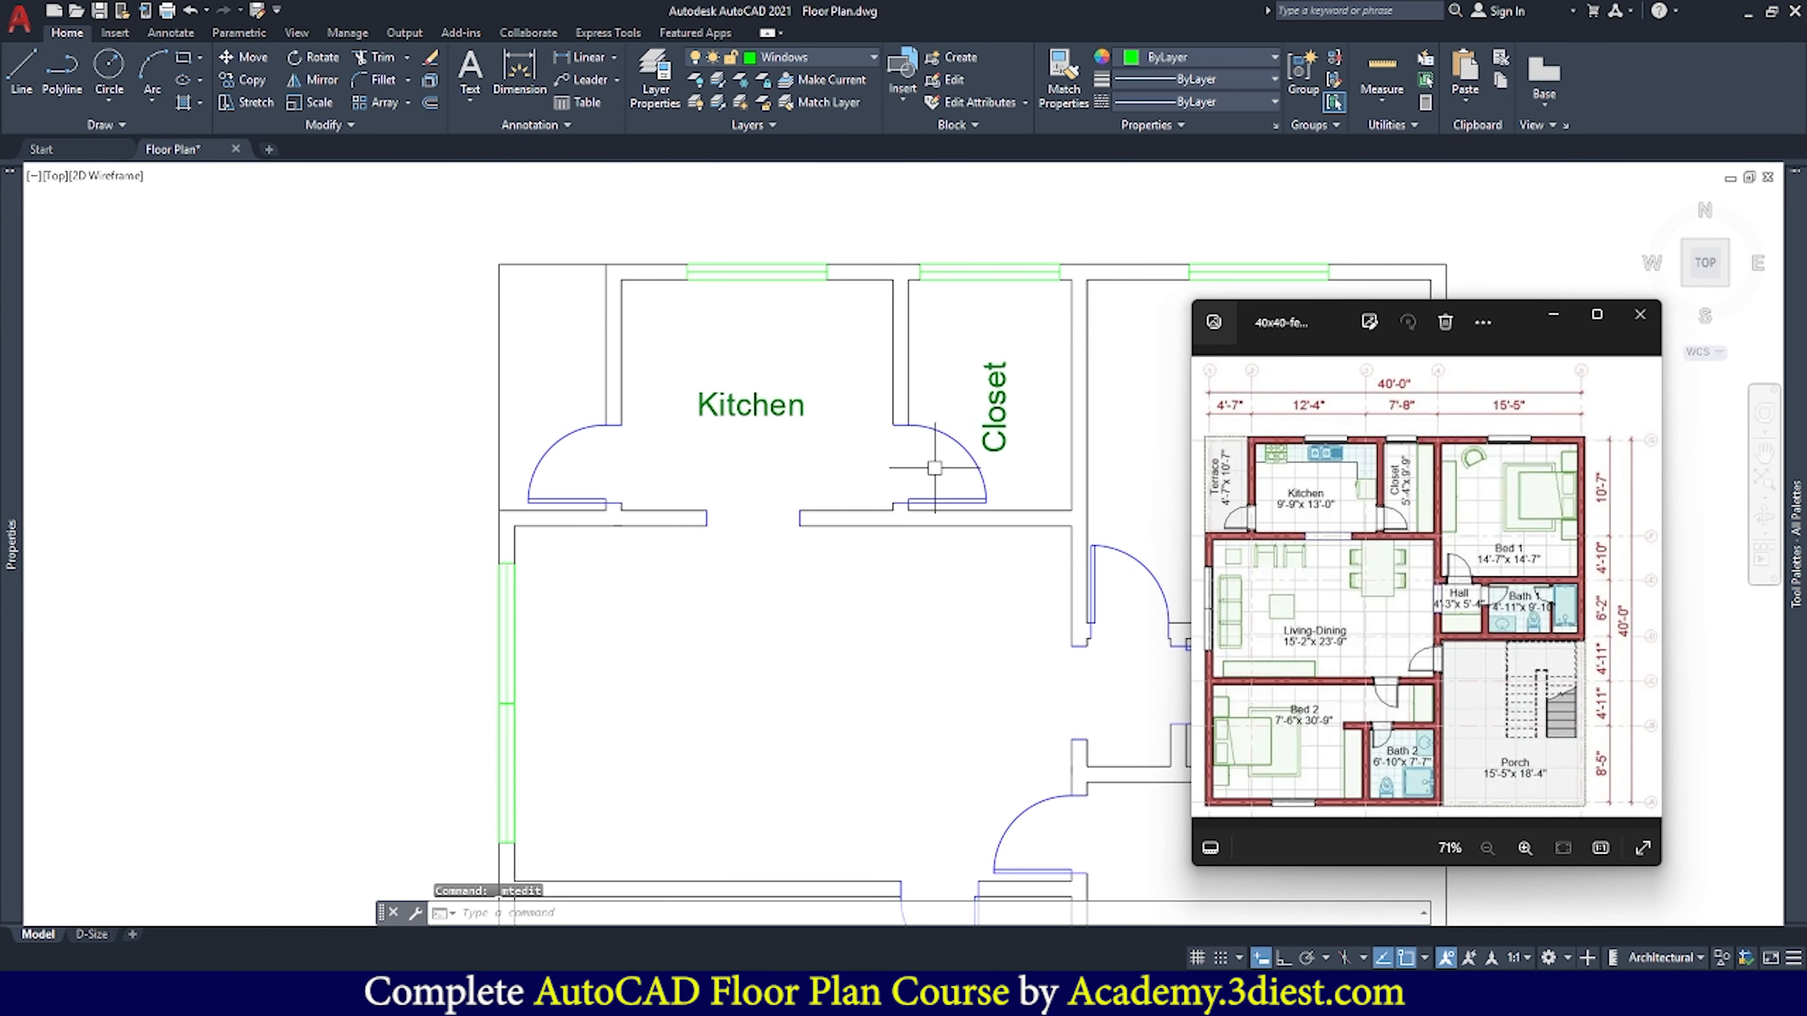
scroll(879, 420, down, 3)
scroll(877, 420, up, 3)
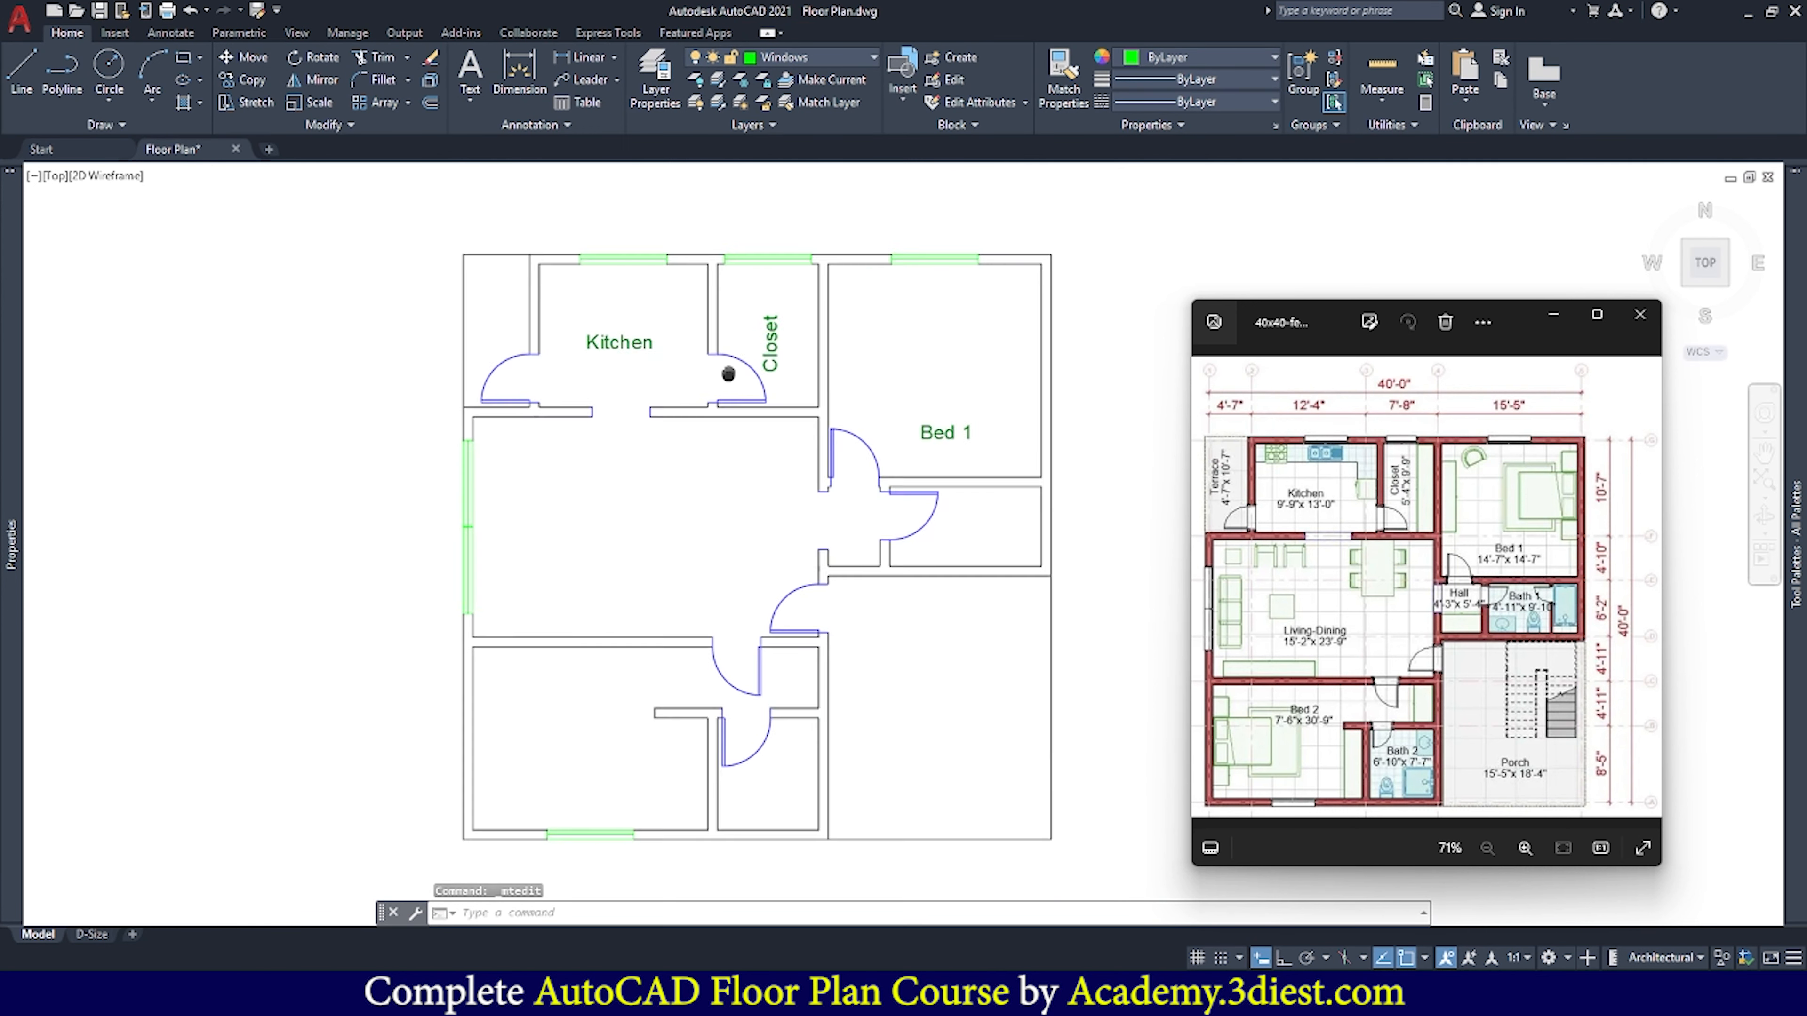
key(Escape)
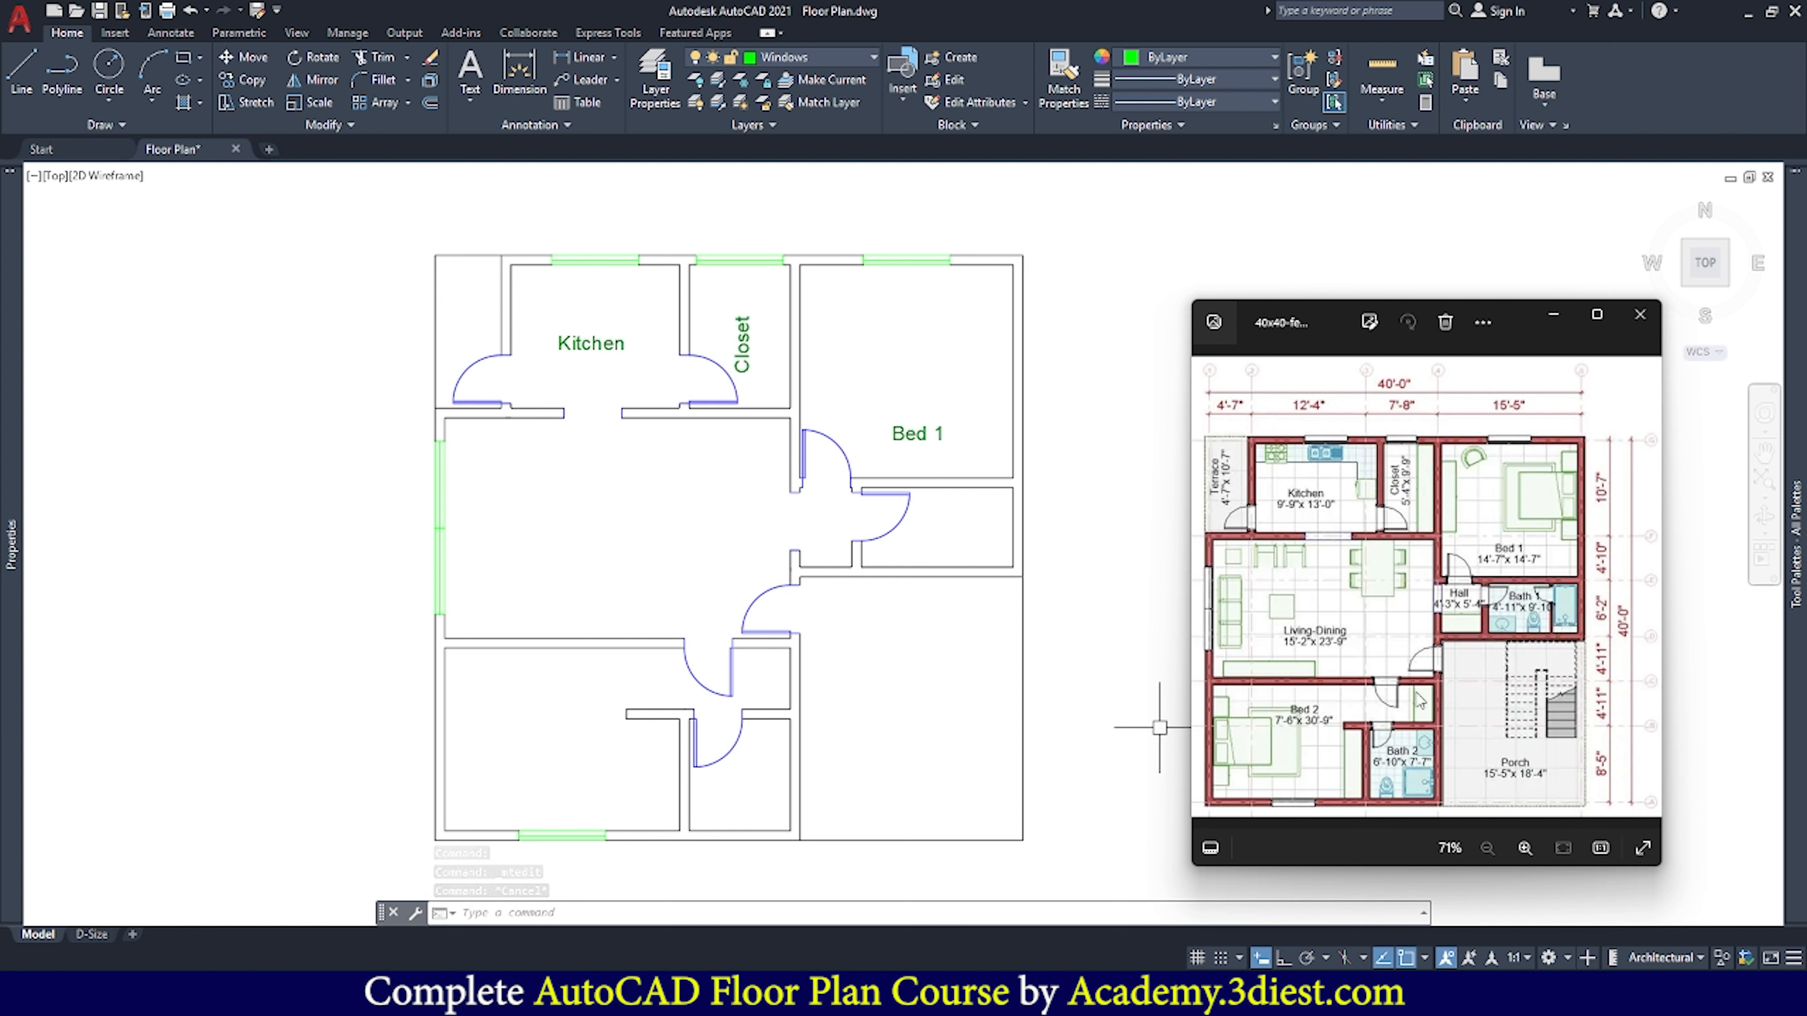
Copy the Kitchen label into the large room below the kitchen and replace its text with "Living Dining"
click(603, 349)
key(ctrl+c)
key(ctrl+v)
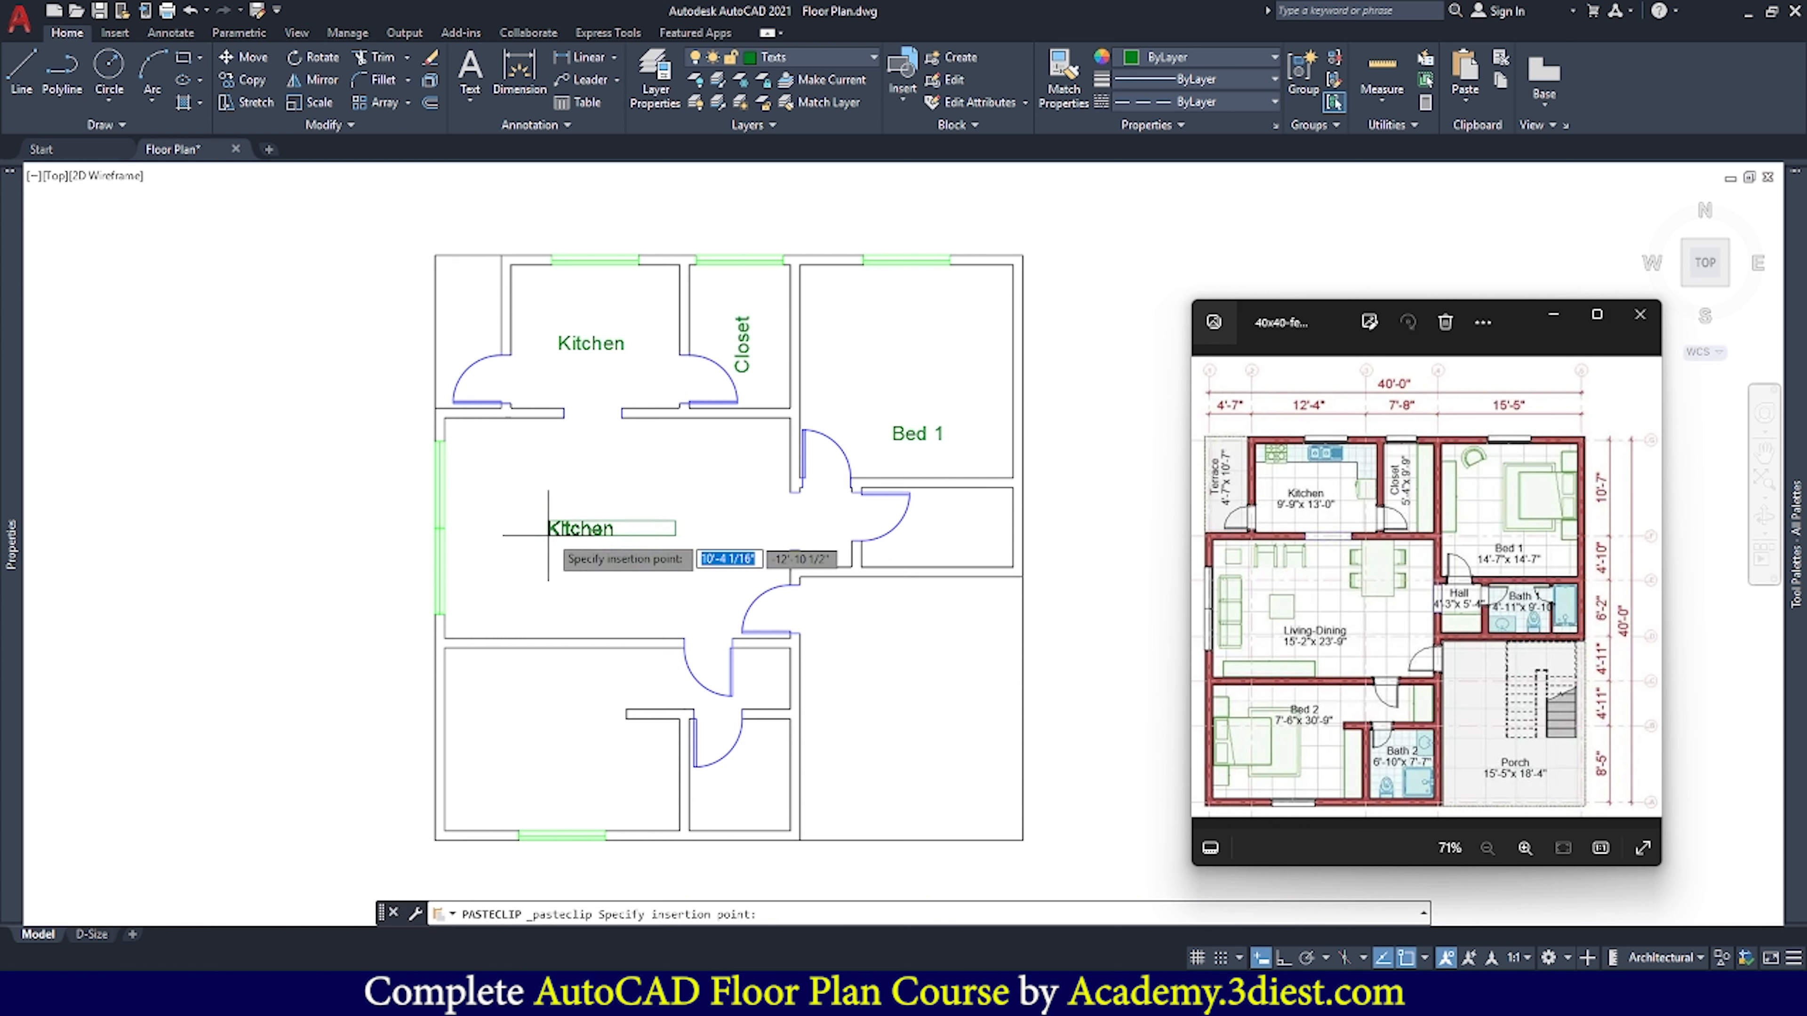
click(553, 585)
double_click(577, 578)
key(ctrl+a)
text(Living Dining)
Paste another Kitchen label into the bedroom below the living area and replace its text with "Bed 2"
key(ctrl+v)
click(494, 760)
double_click(521, 753)
text(Bed 2)
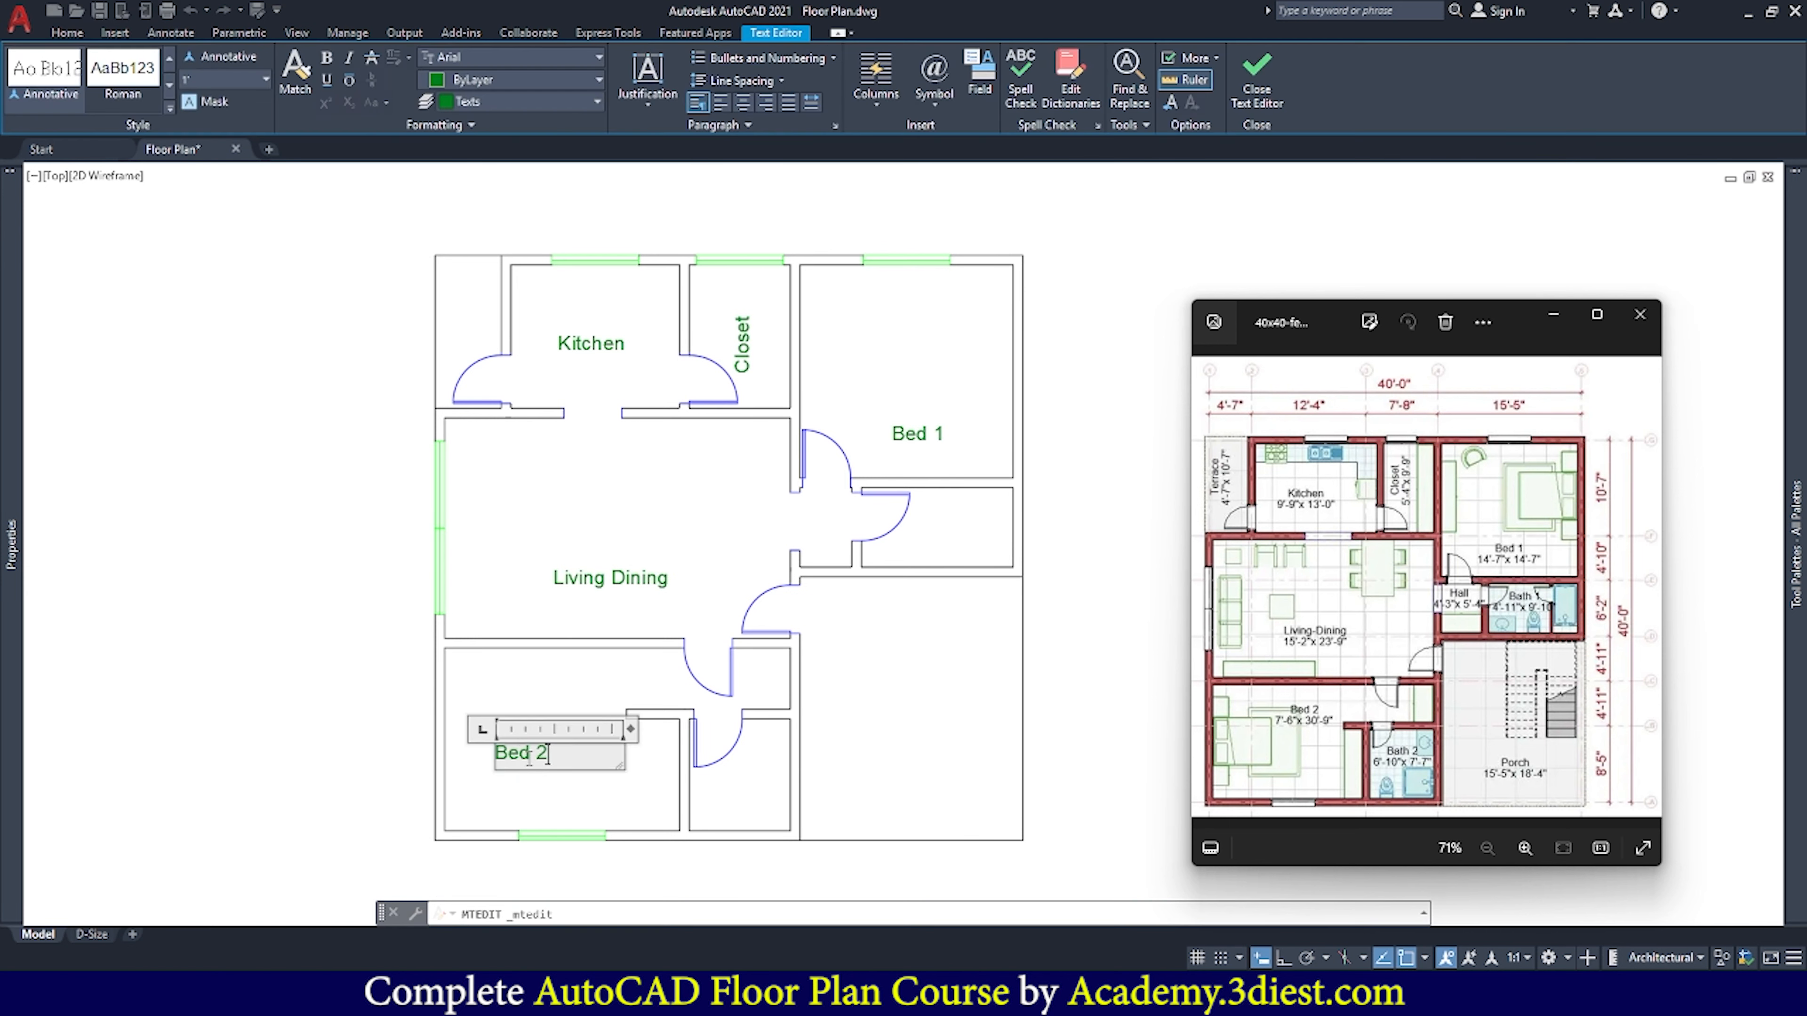
Paste a label into the open area in the plan's lower-right corner and change its text to "Porch"
key(ctrl+v)
click(855, 782)
double_click(890, 773)
text(Porch)
Paste a label into the small room directly below Bed 1 and change its text to "Bath"
key(ctrl+v)
scroll(923, 547, up, 2)
double_click(935, 525)
text(Bath)
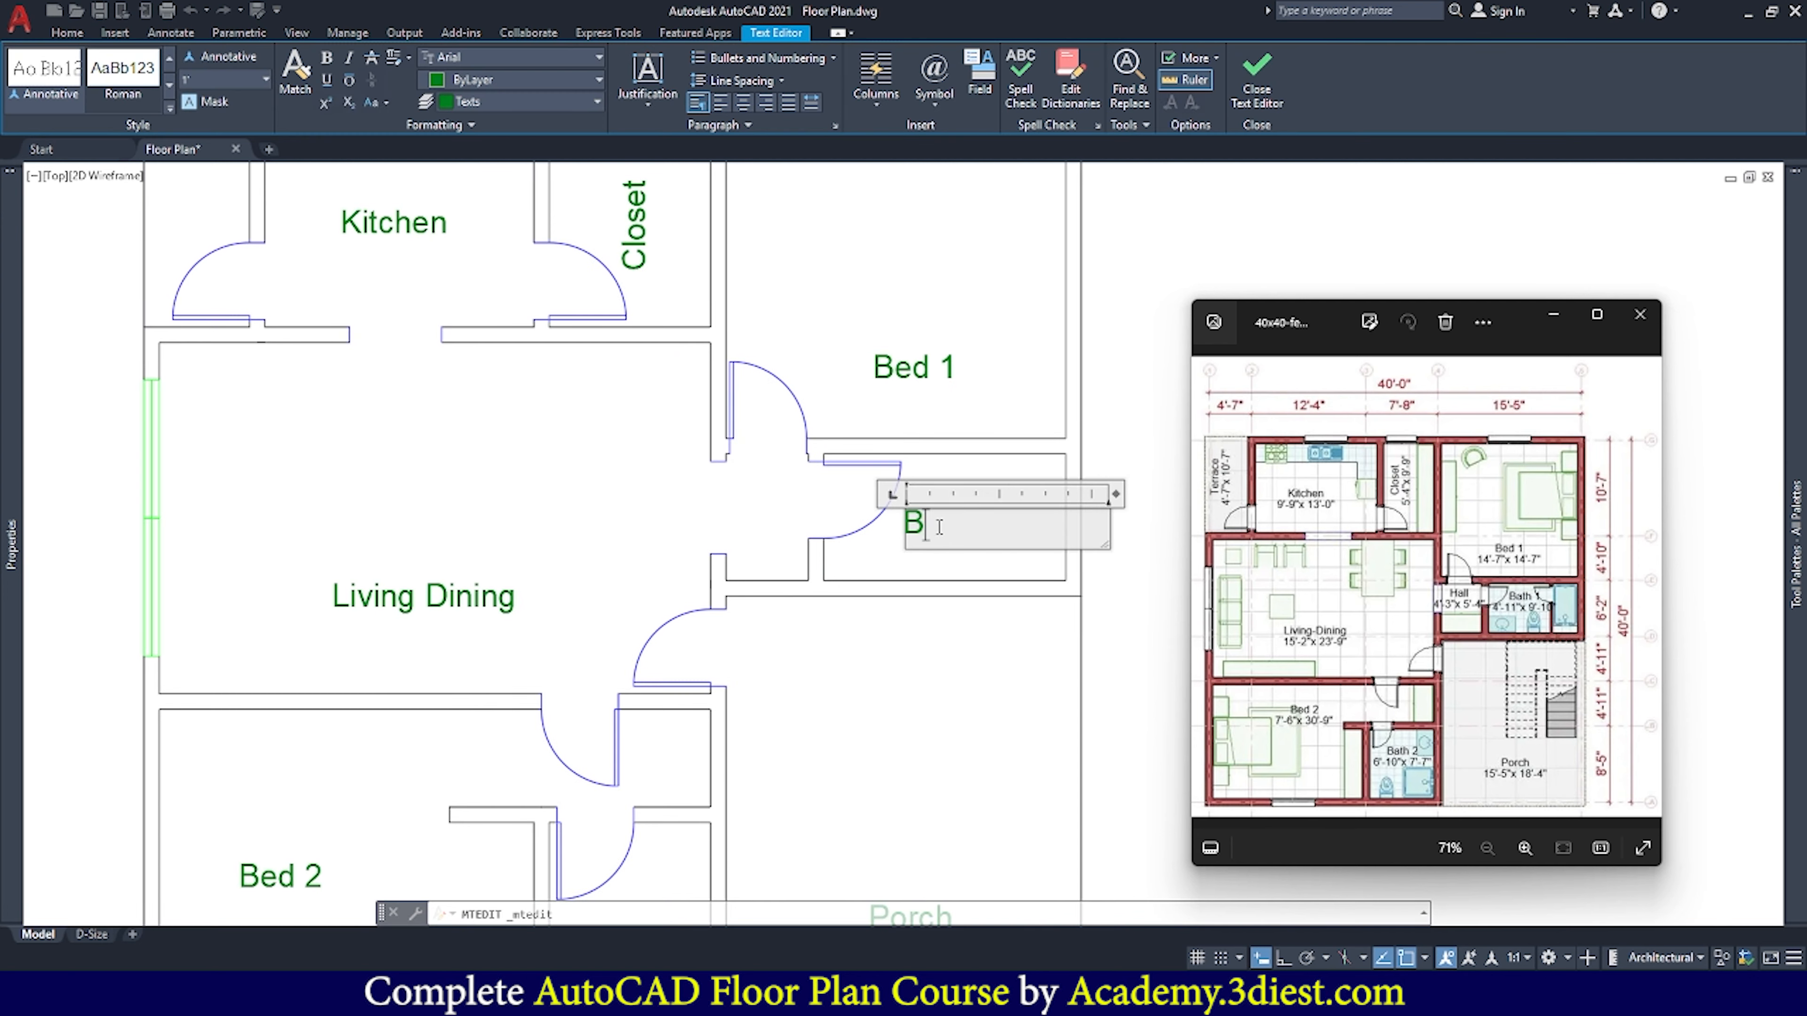
Paste a label into the passage between the living area and the bath and change its text to "Hall"
key(ctrl+v)
click(732, 510)
key(ctrl+a)
text(hall)
double_click(757, 502)
text(Hall)
click(845, 557)
Paste a copy of the Hall label into the narrow room beside the kitchen, turn it vertical and position it there
key(ctrl+v)
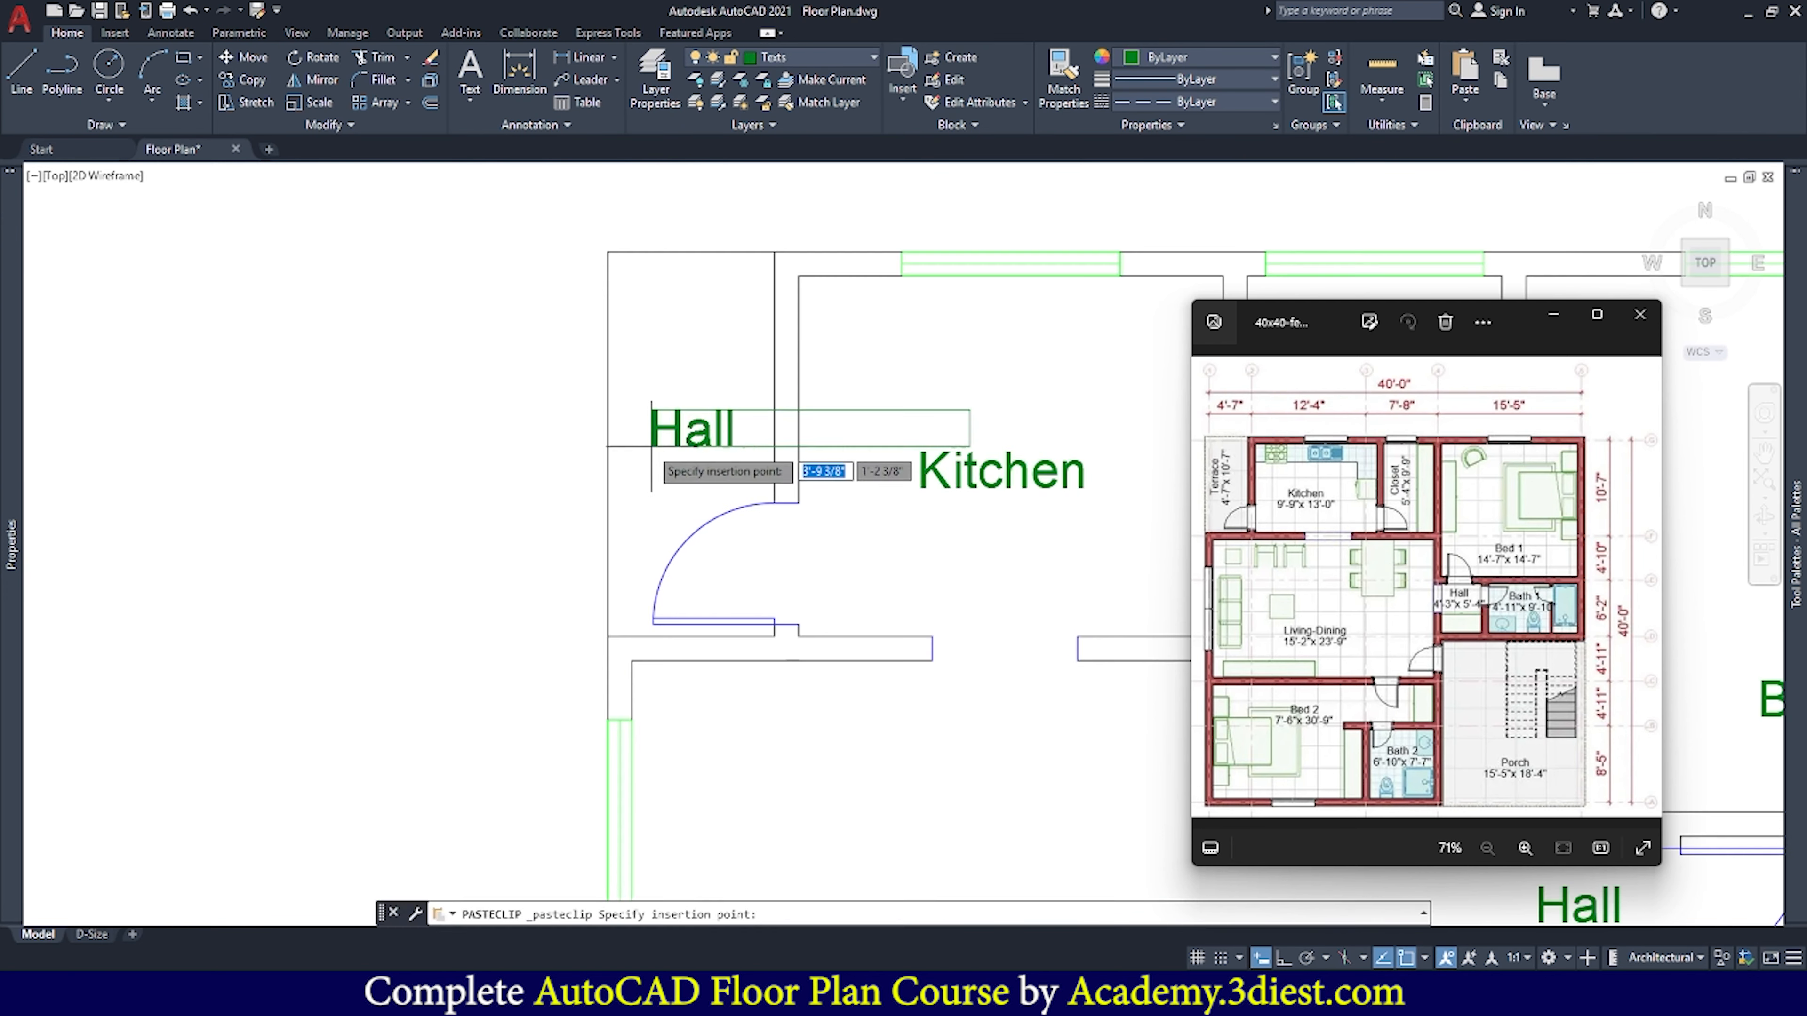
click(648, 447)
click(645, 278)
text(m)
click(668, 418)
click(727, 425)
Replace the text of the vertical label beside the kitchen with "Terrace"
double_click(689, 417)
text(Terrace)
click(911, 374)
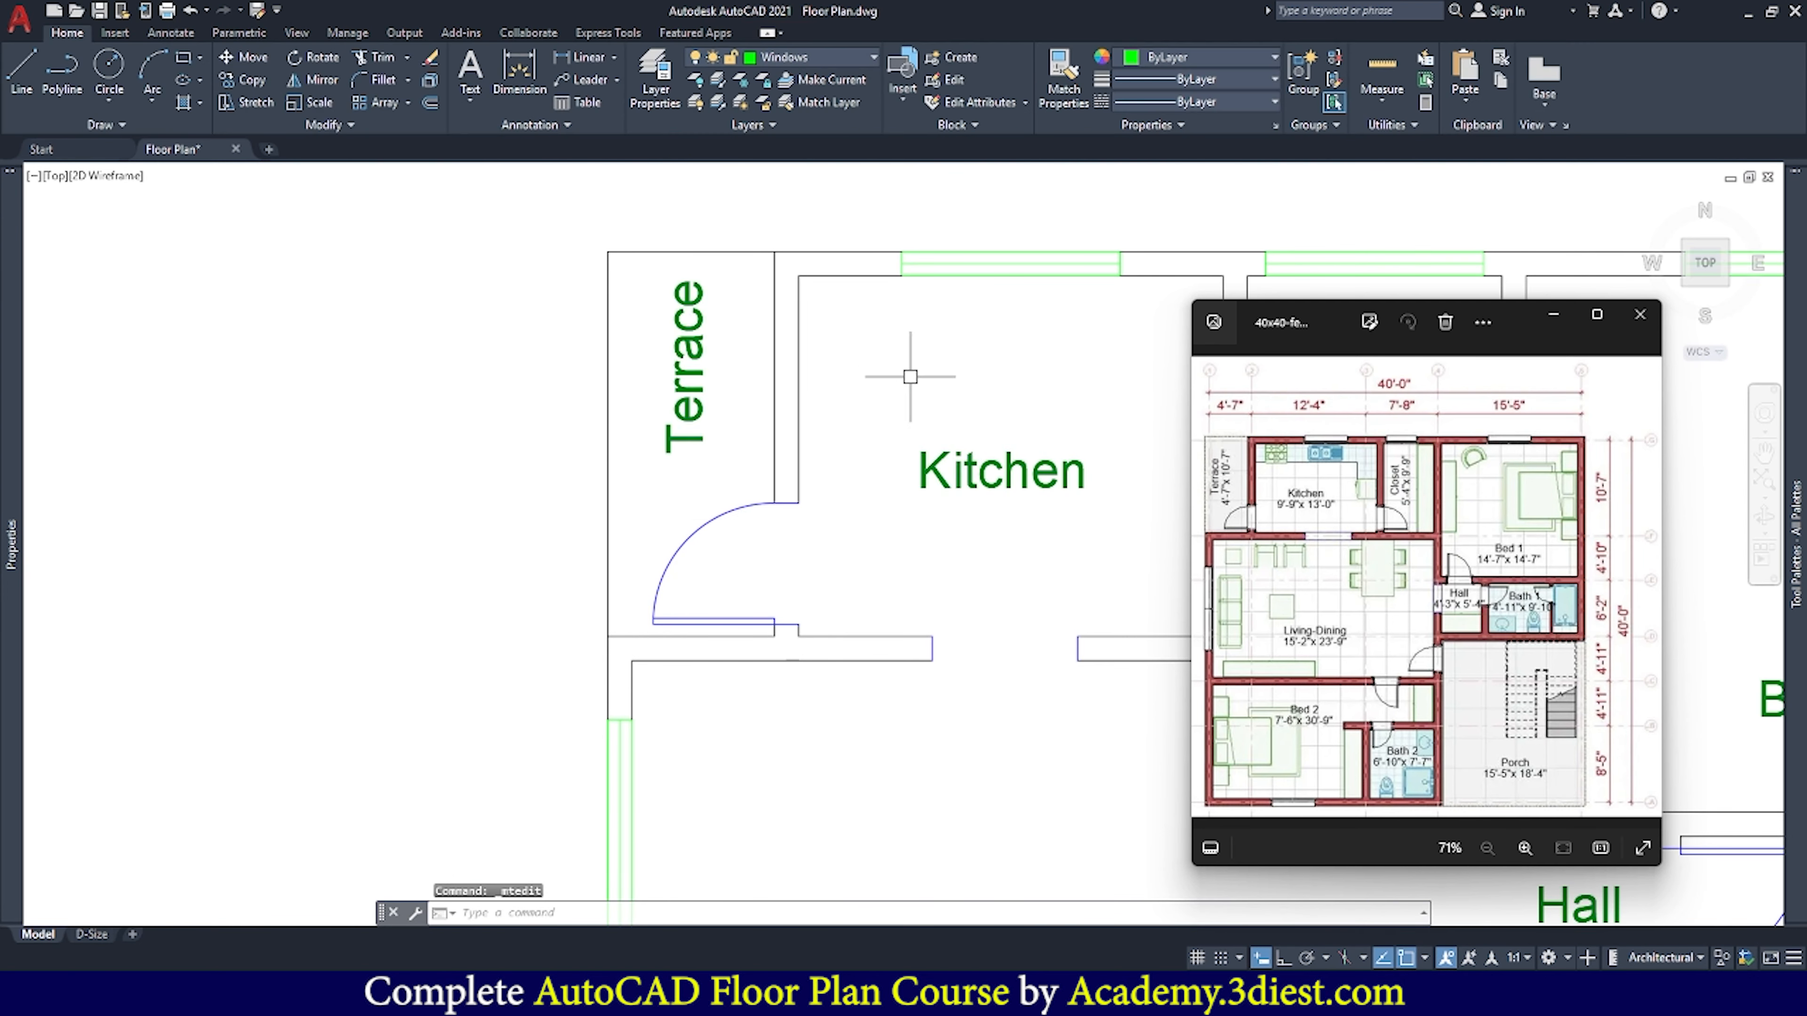
scroll(912, 375, down, 5)
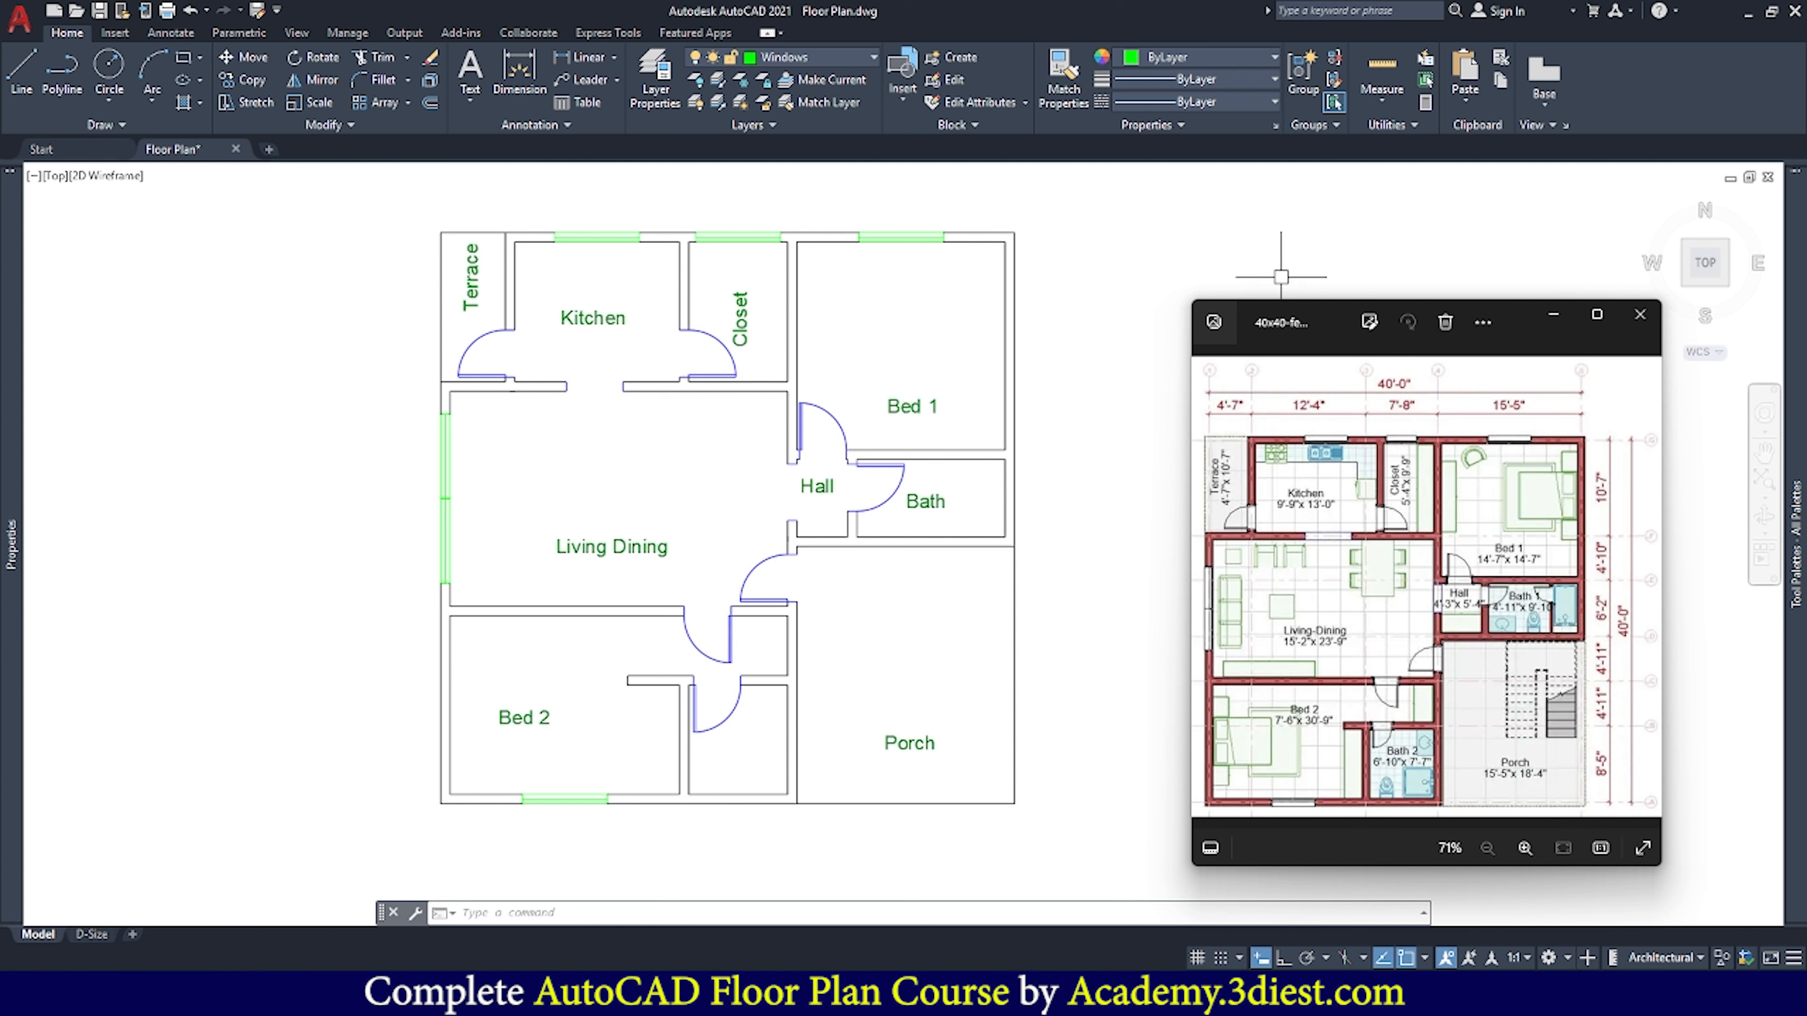
Measure the inside width and depth of Bed 1 with the Quick measuring tool
click(1372, 100)
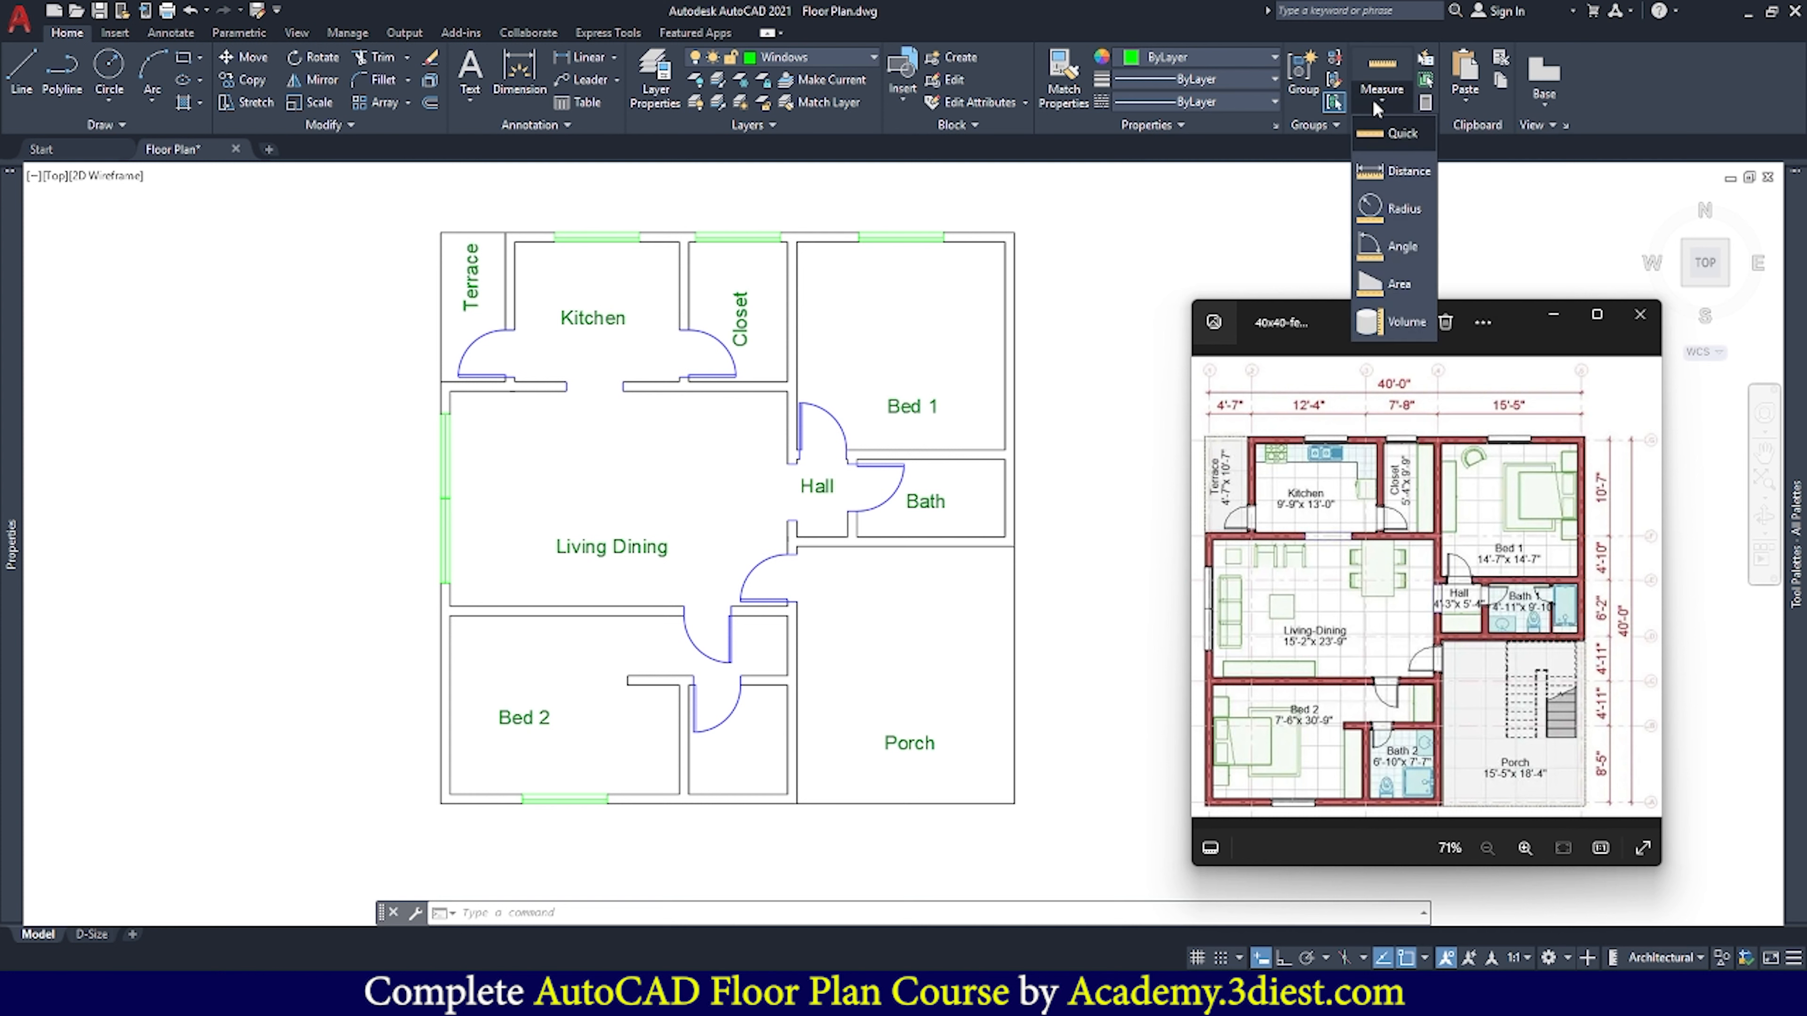
click(1383, 135)
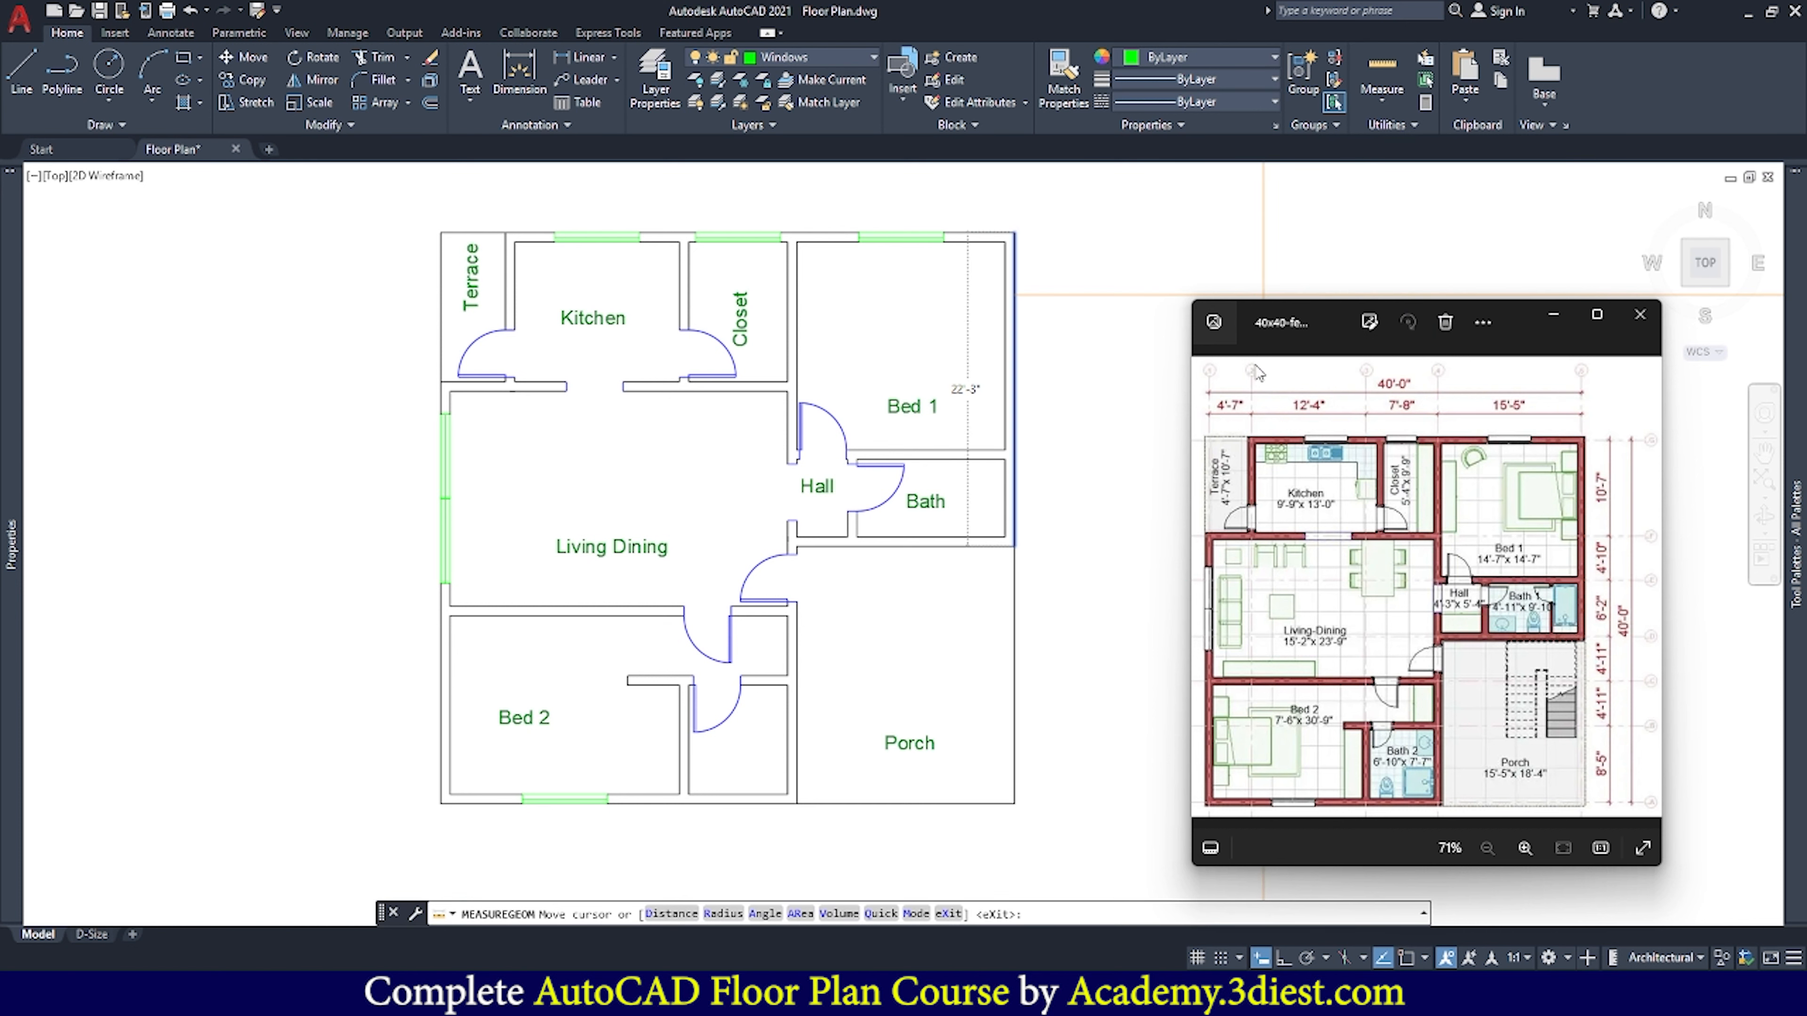
scroll(1123, 299, down, 2)
scroll(924, 306, up, 4)
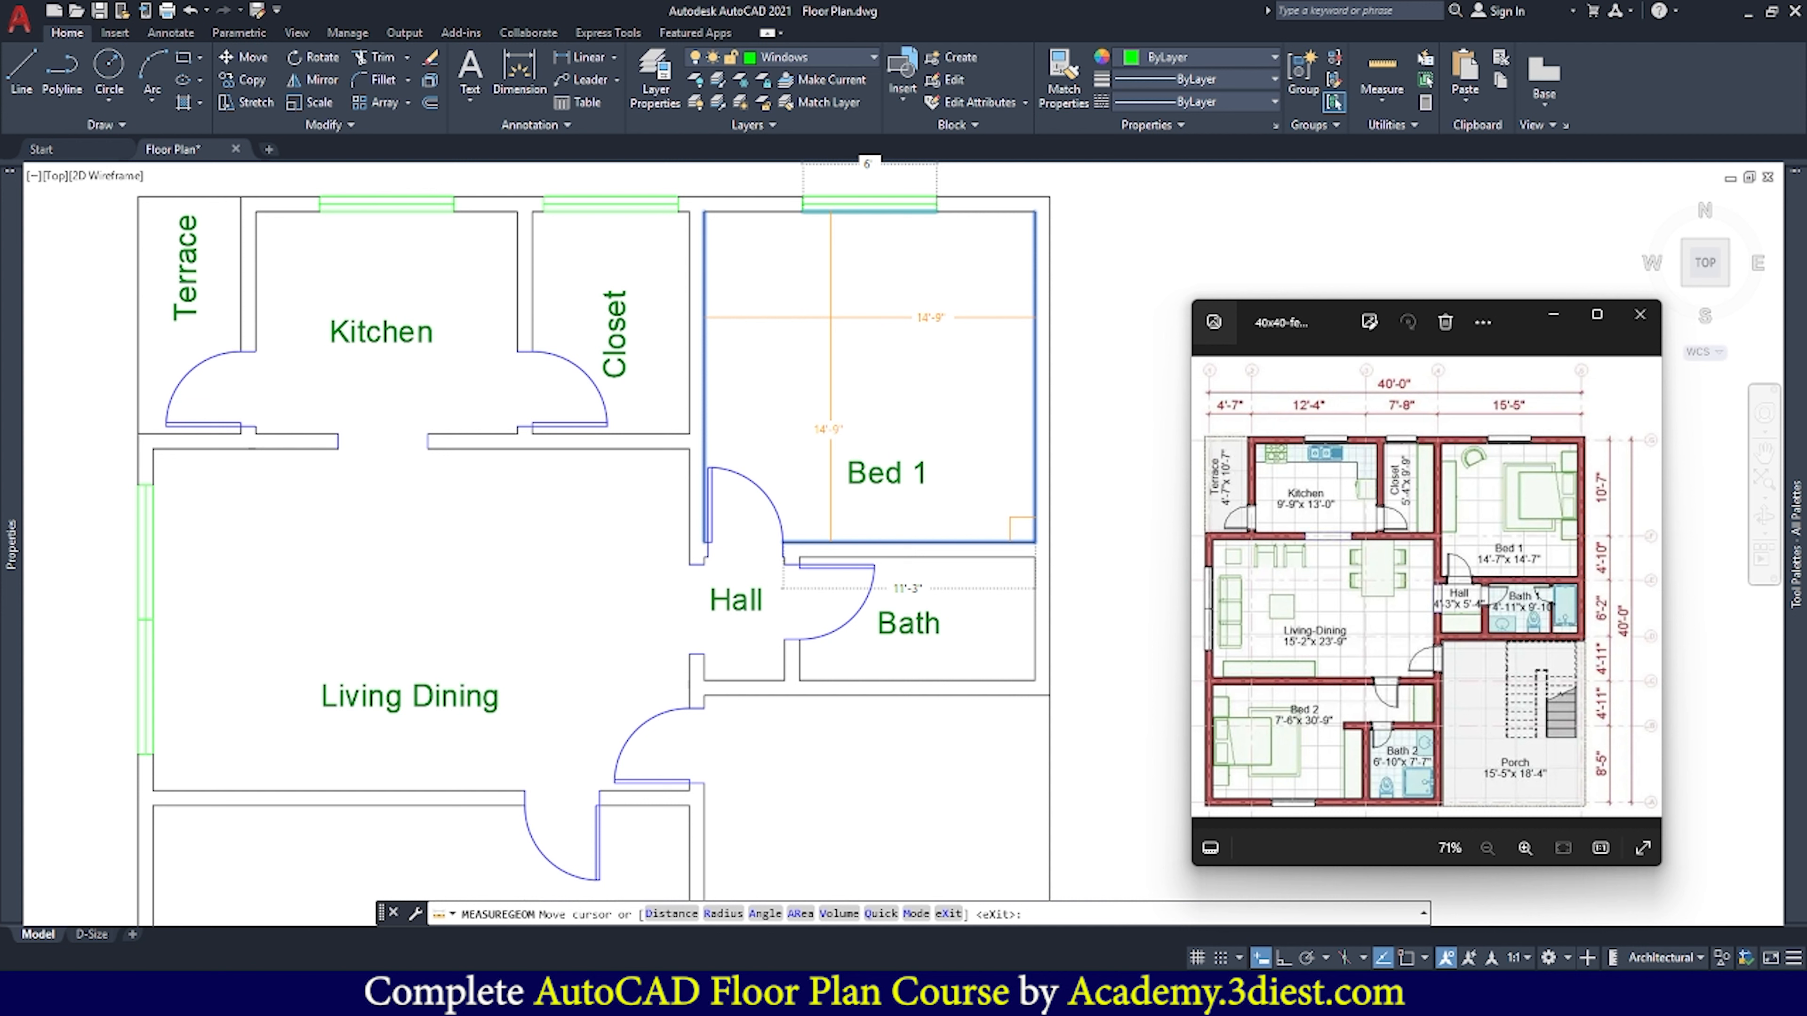
key(Escape)
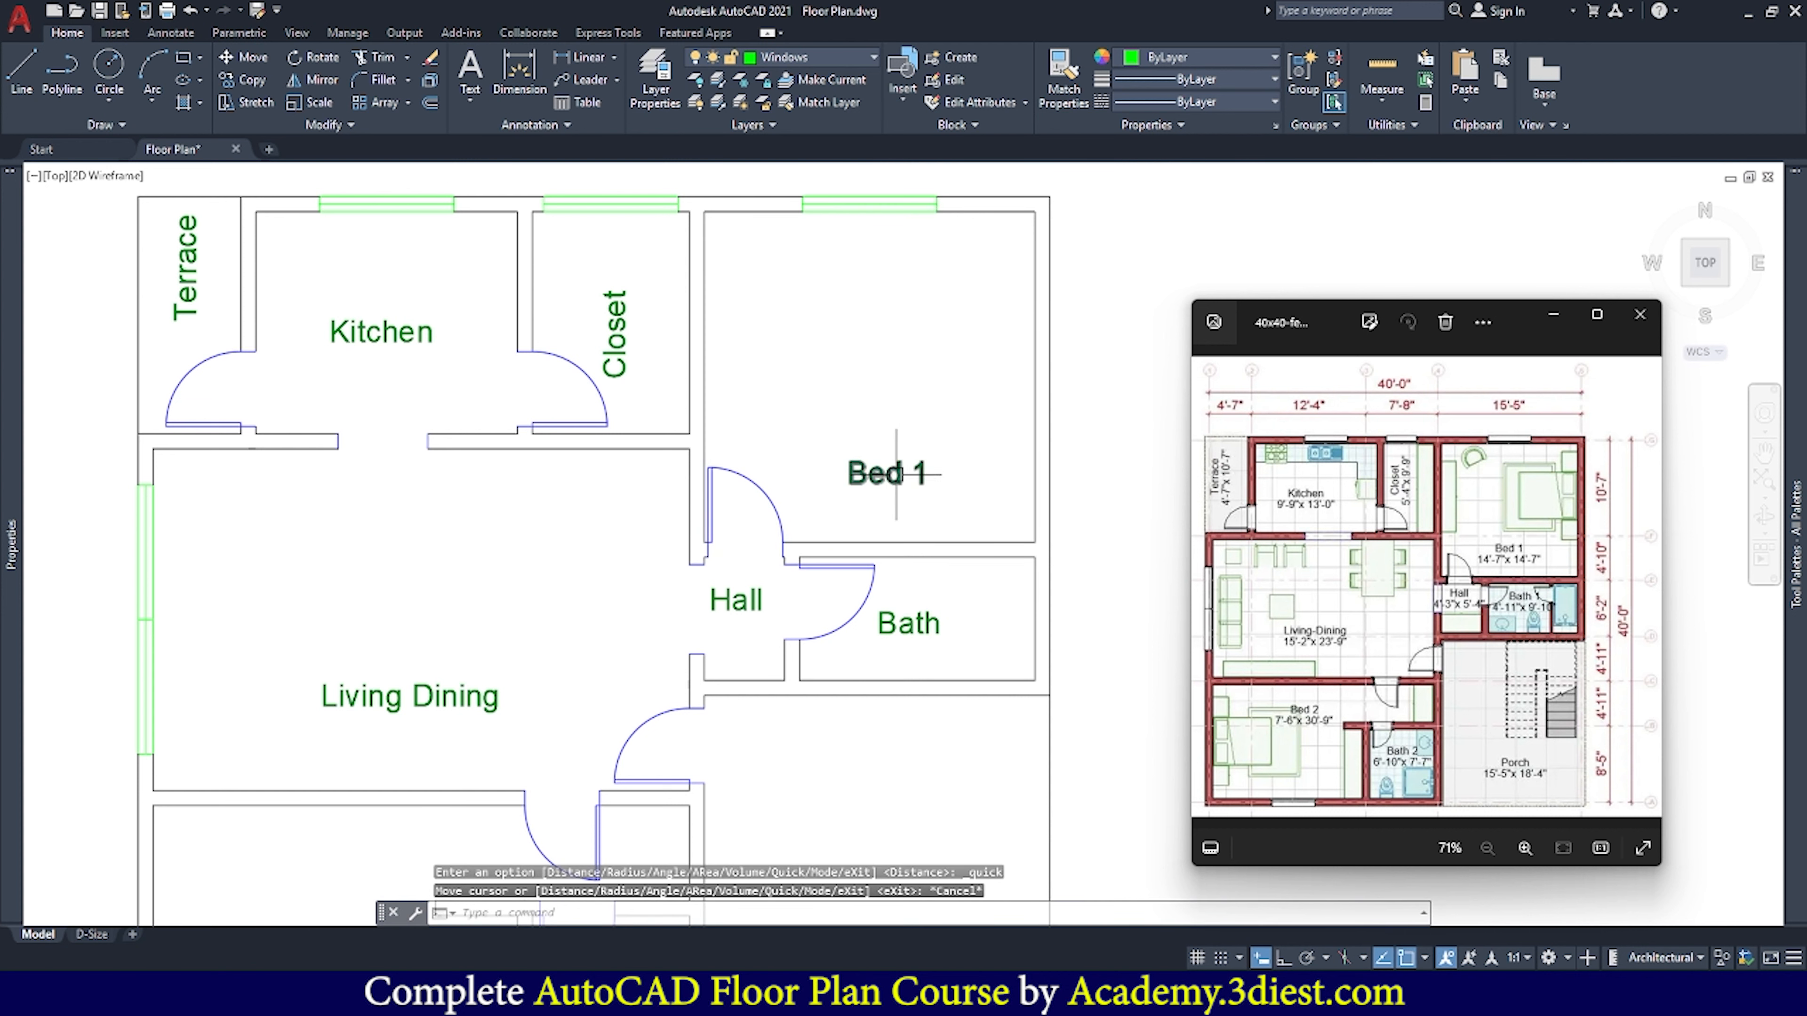
Add a second line reading 14'-9" x 14'-9" under the Bed 1 label text, with spaces around the x
click(871, 473)
double_click(880, 474)
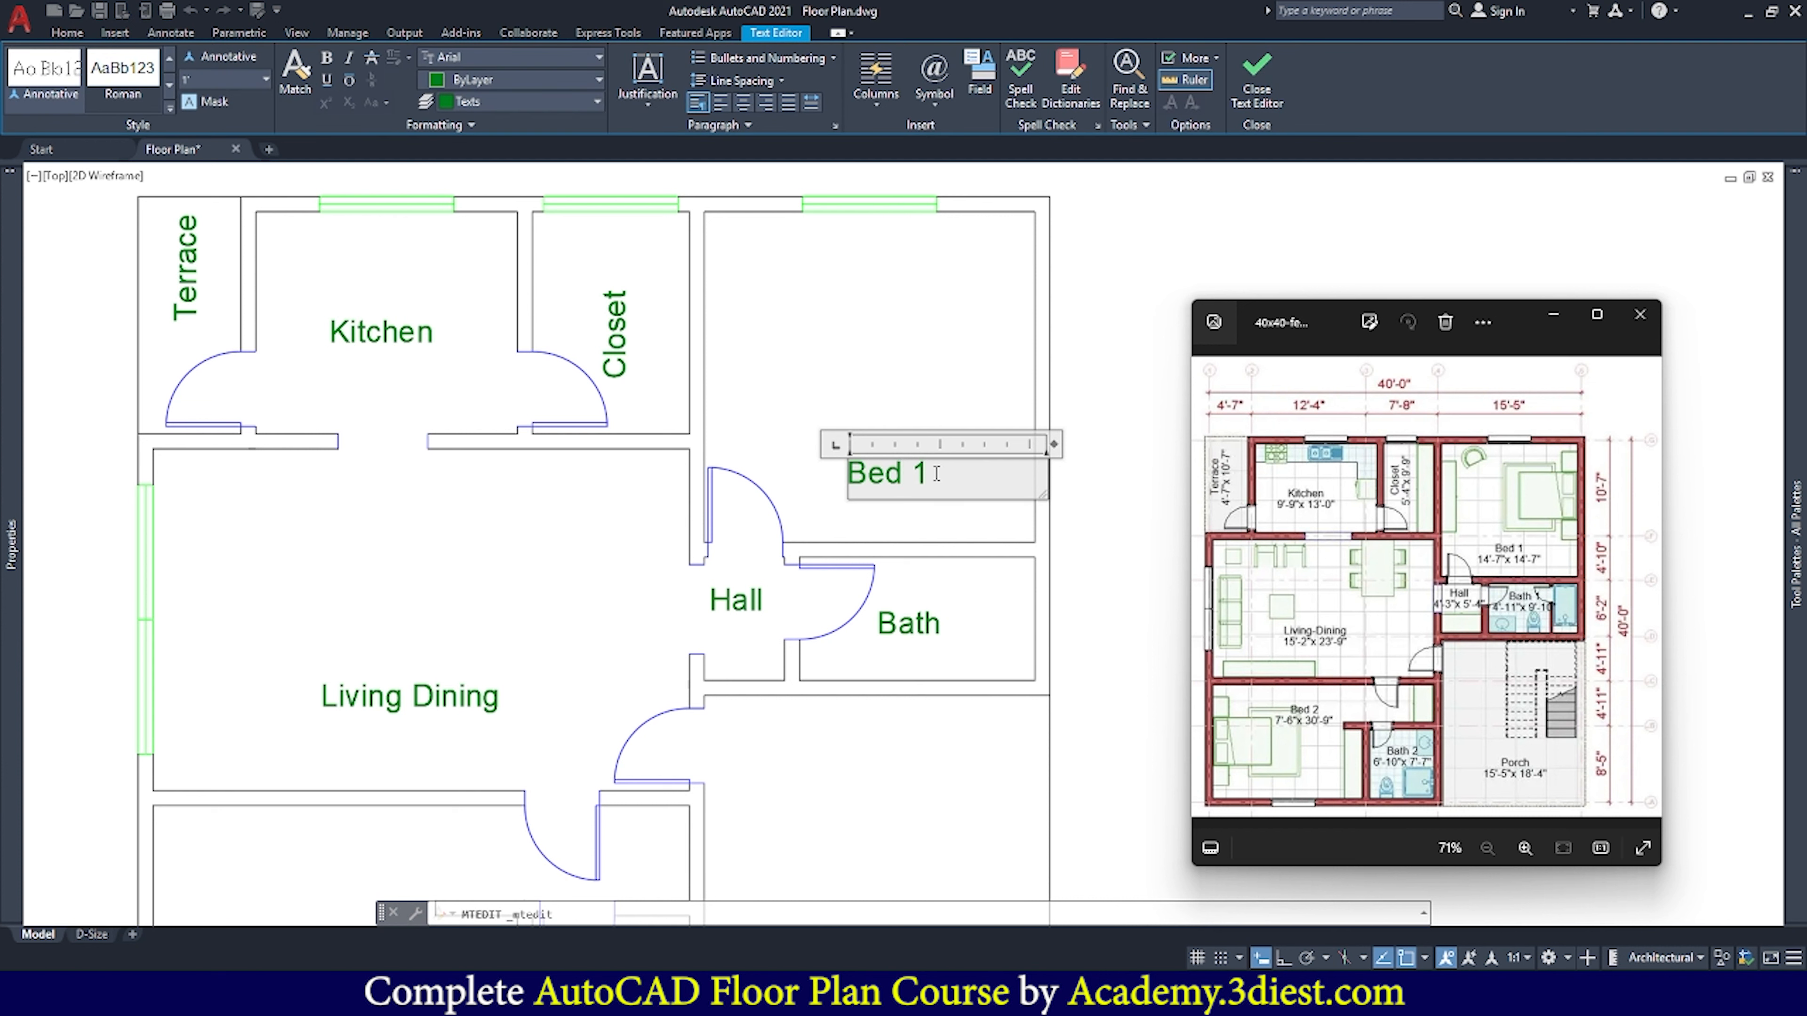
key(Return)
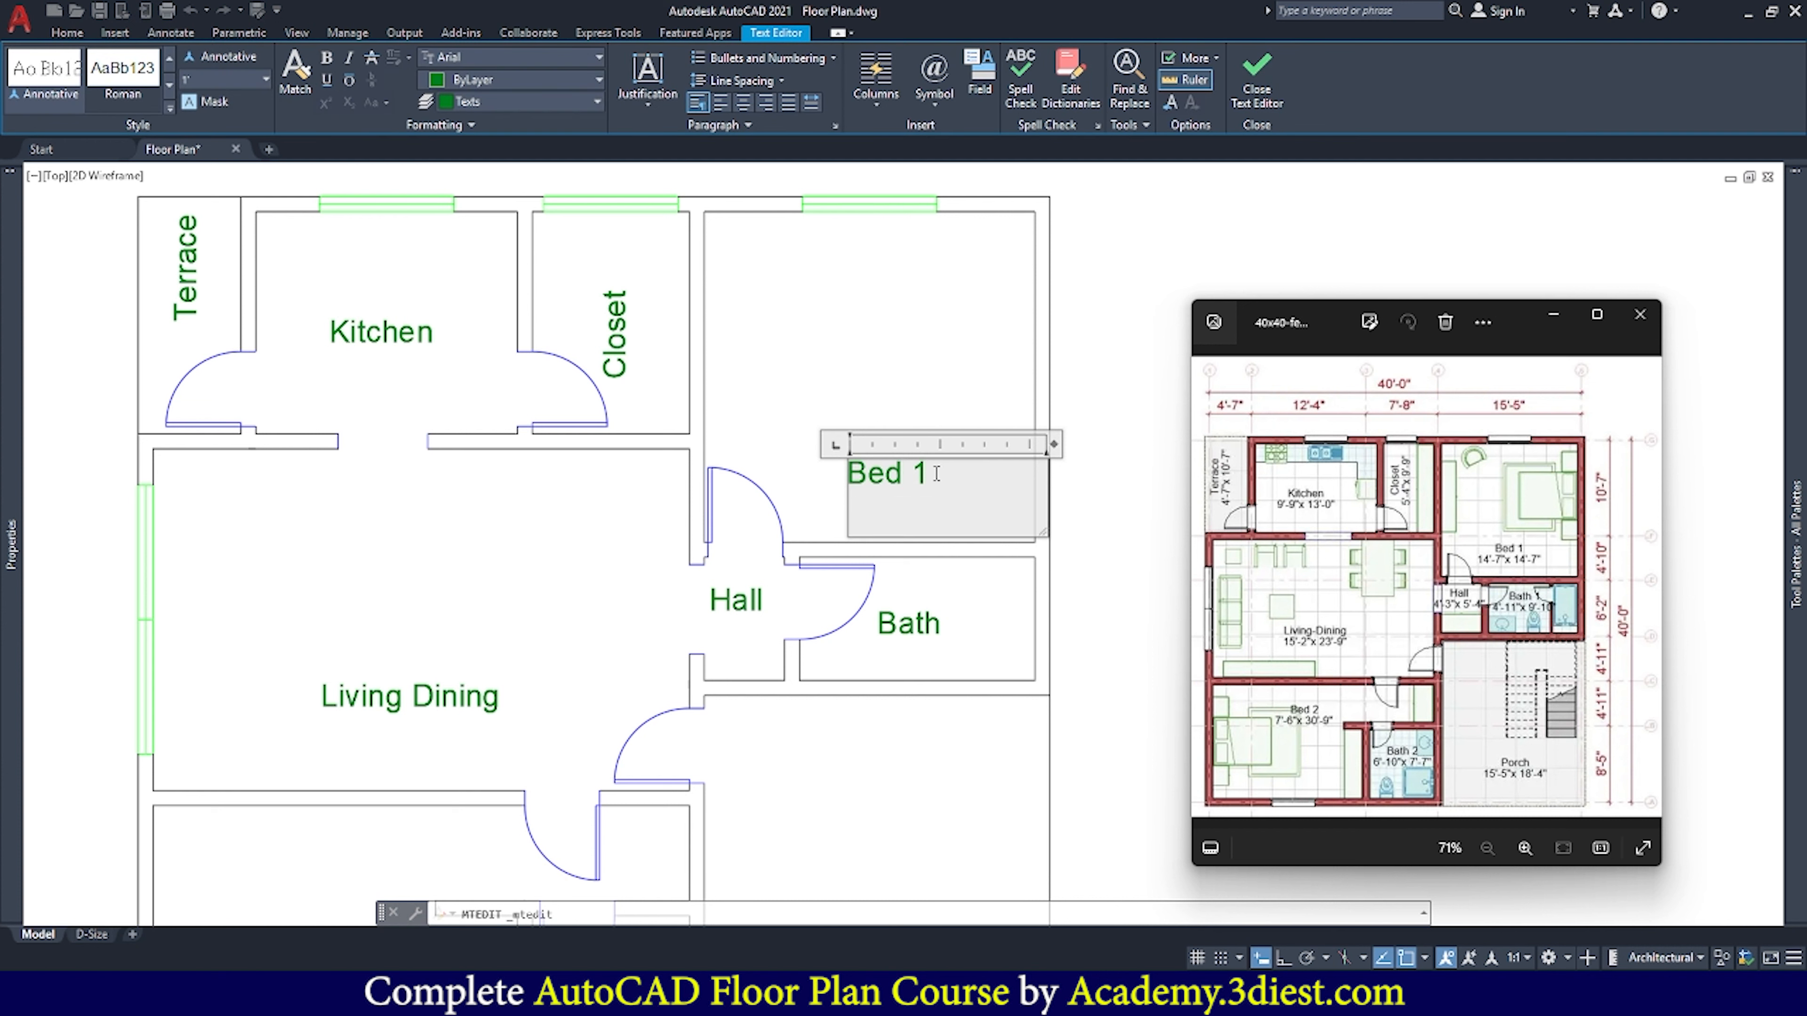
text(14'-9"x14'-9")
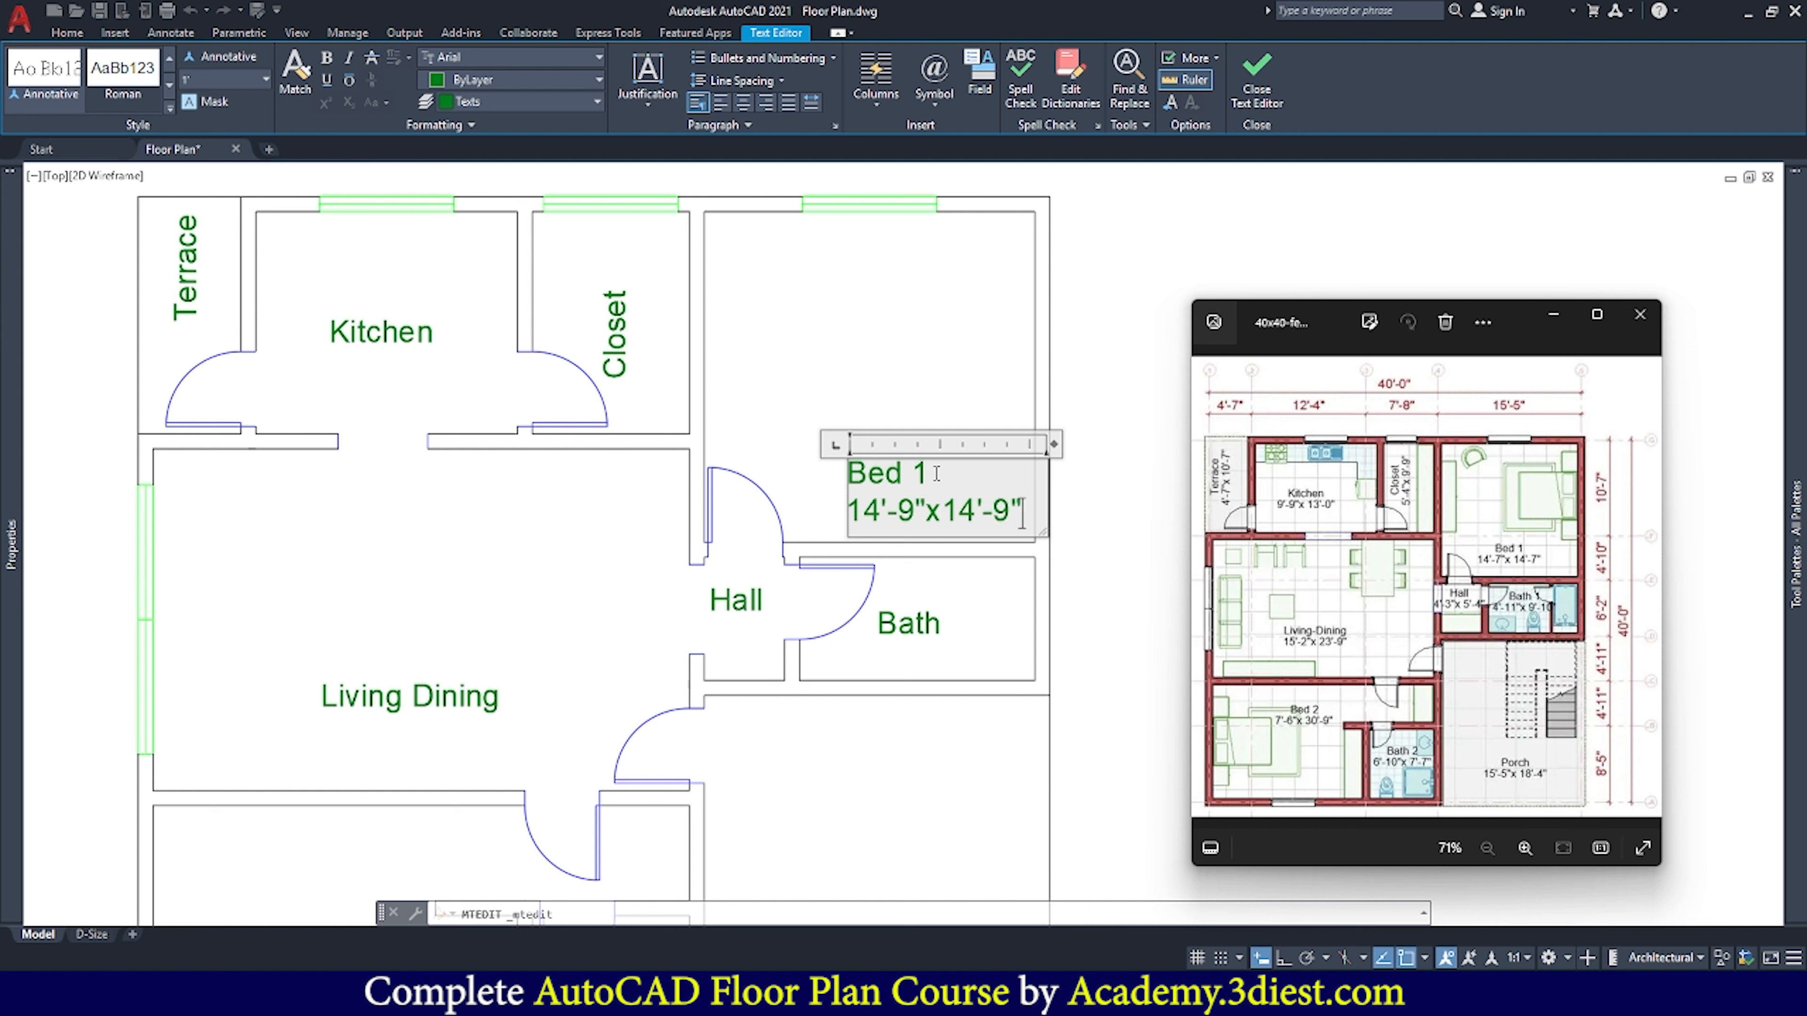
click(926, 511)
click(957, 511)
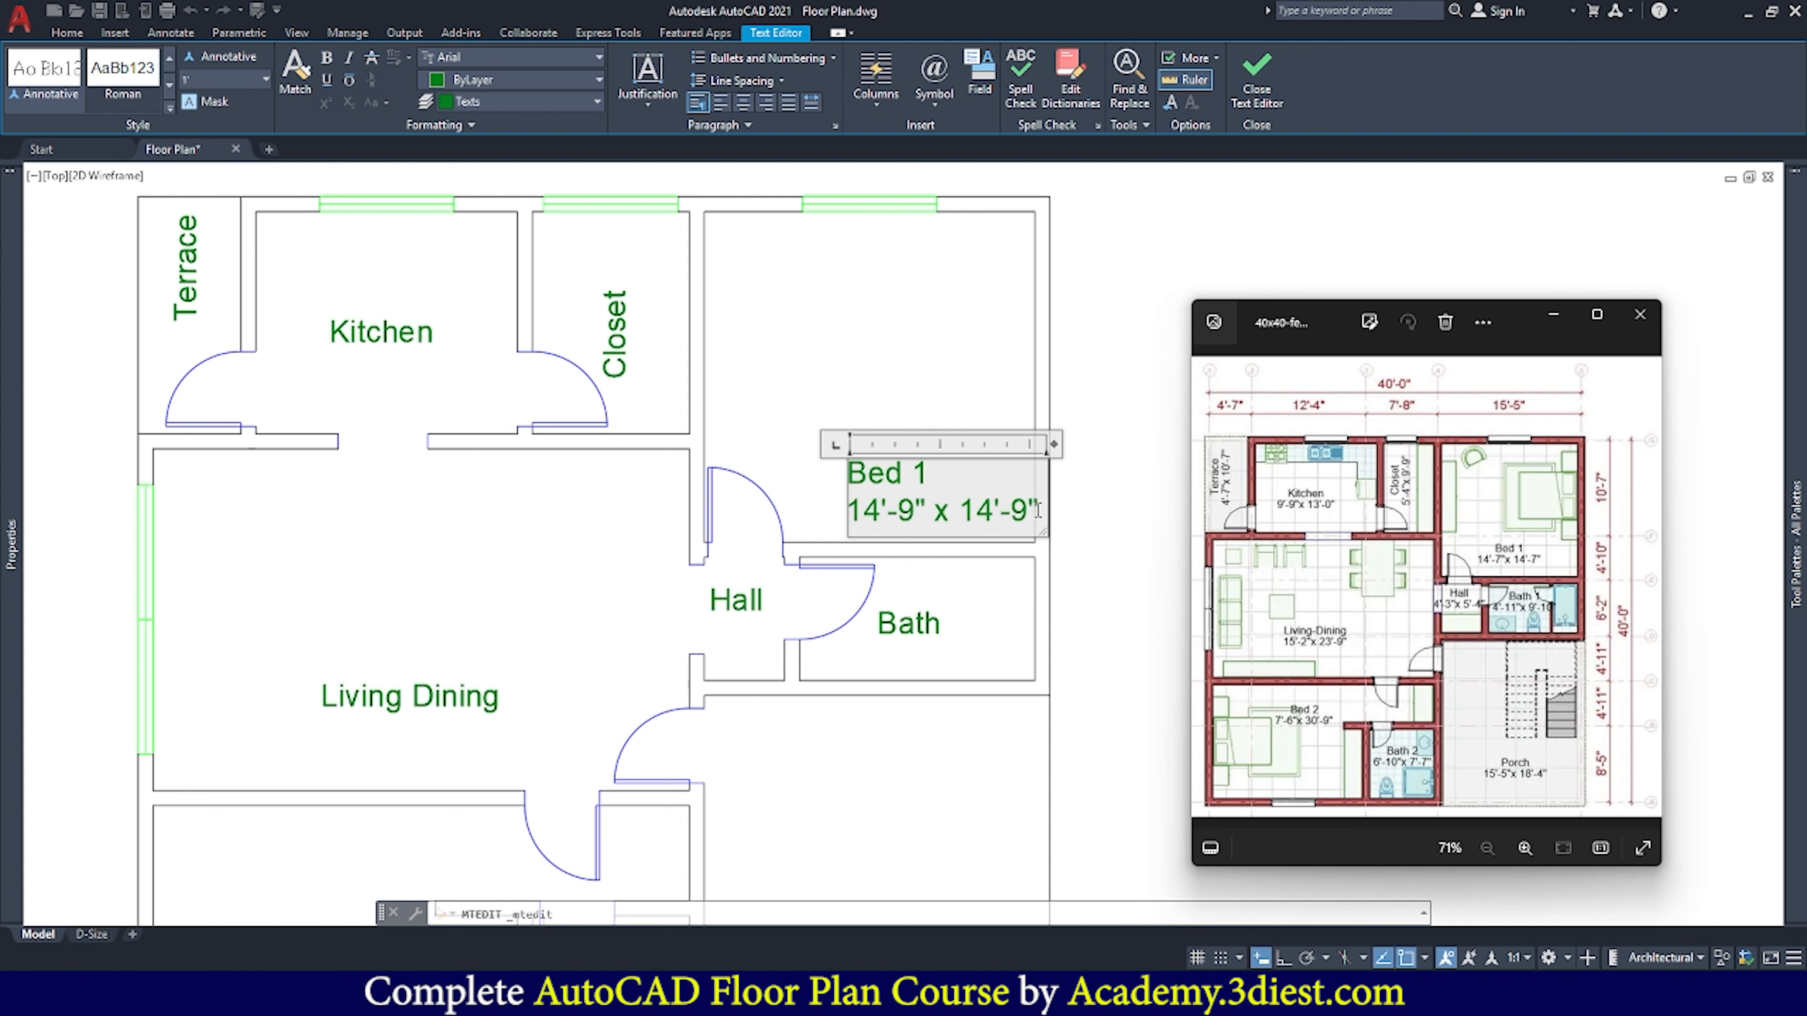
Center-align both lines of the Bed 1 label
drag(1038, 511, 850, 476)
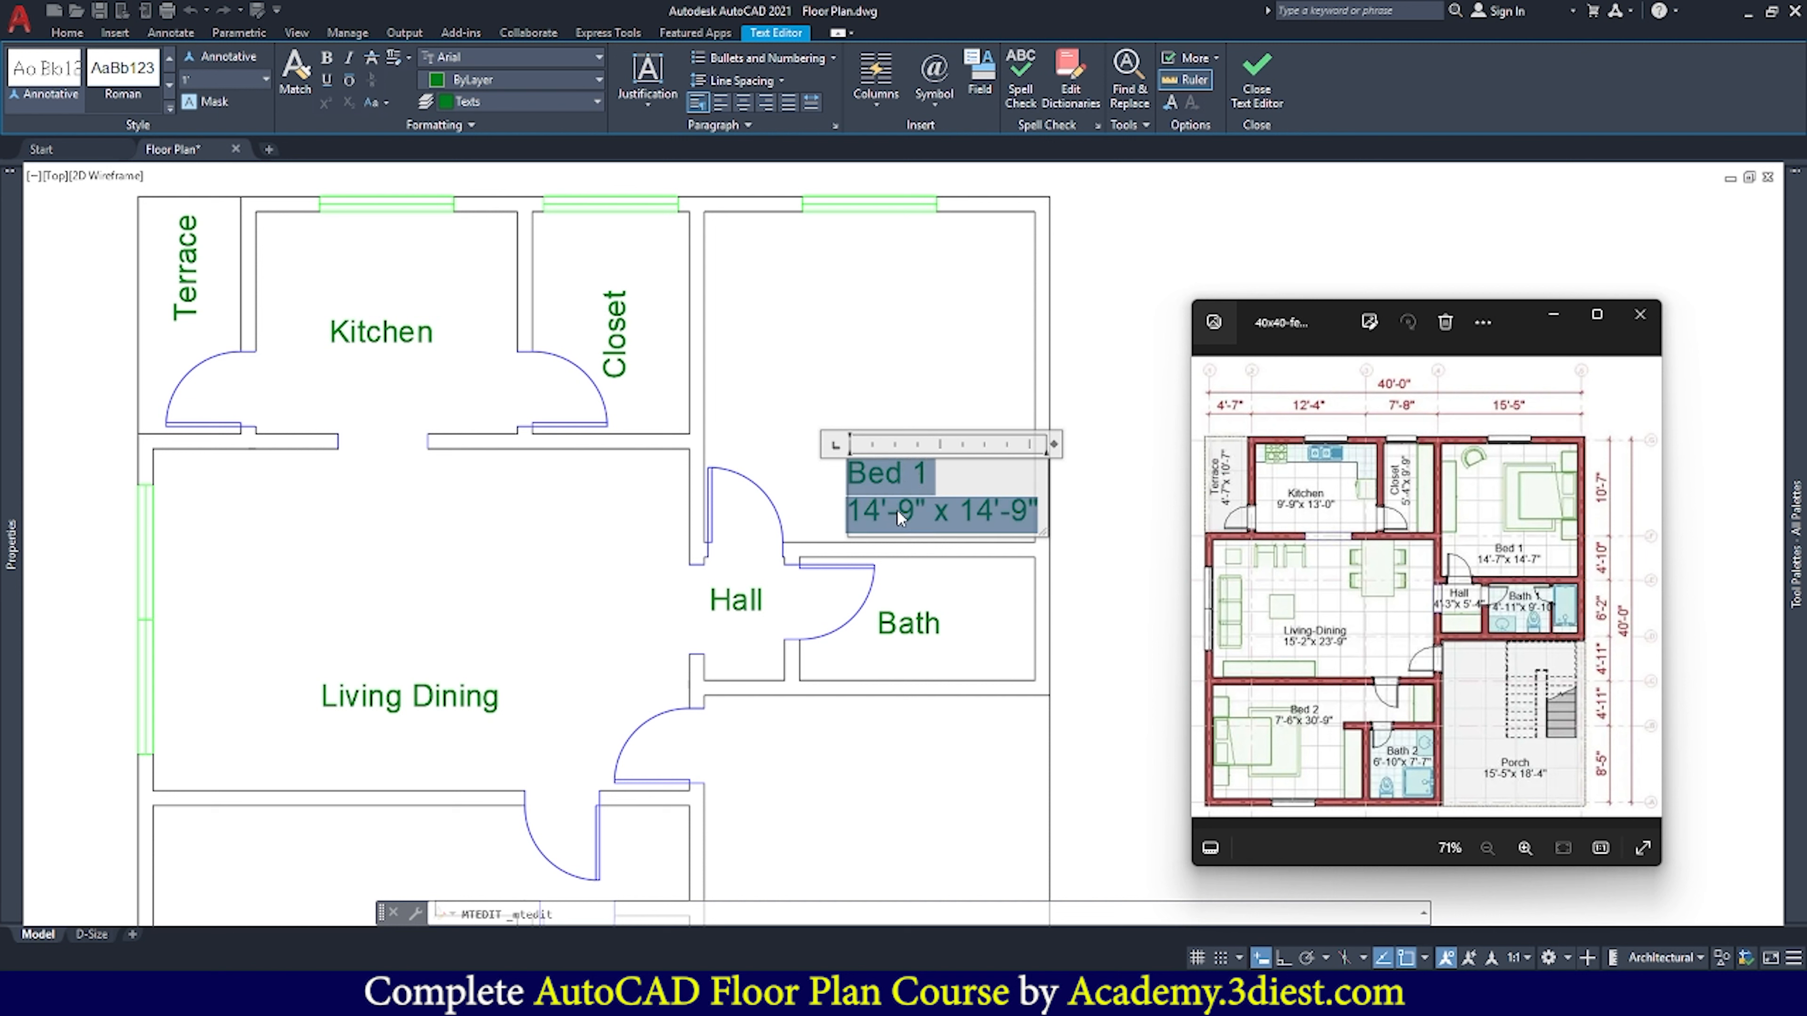
click(743, 103)
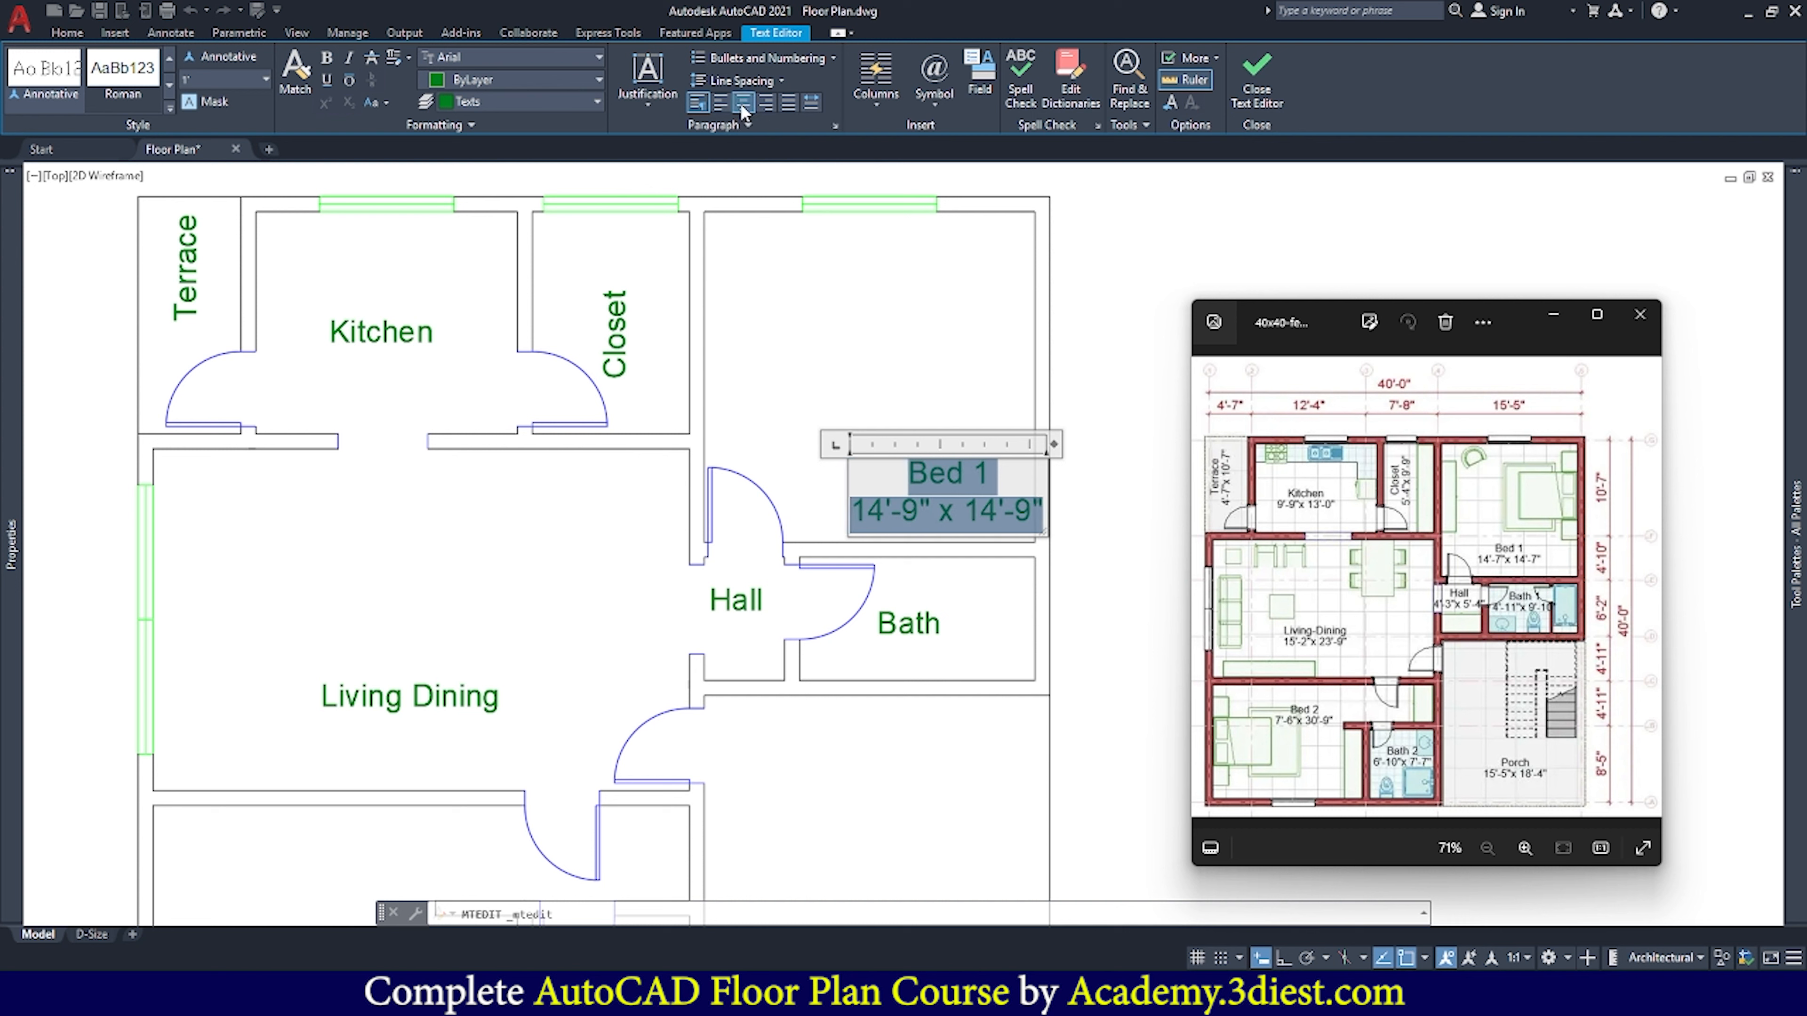
click(946, 367)
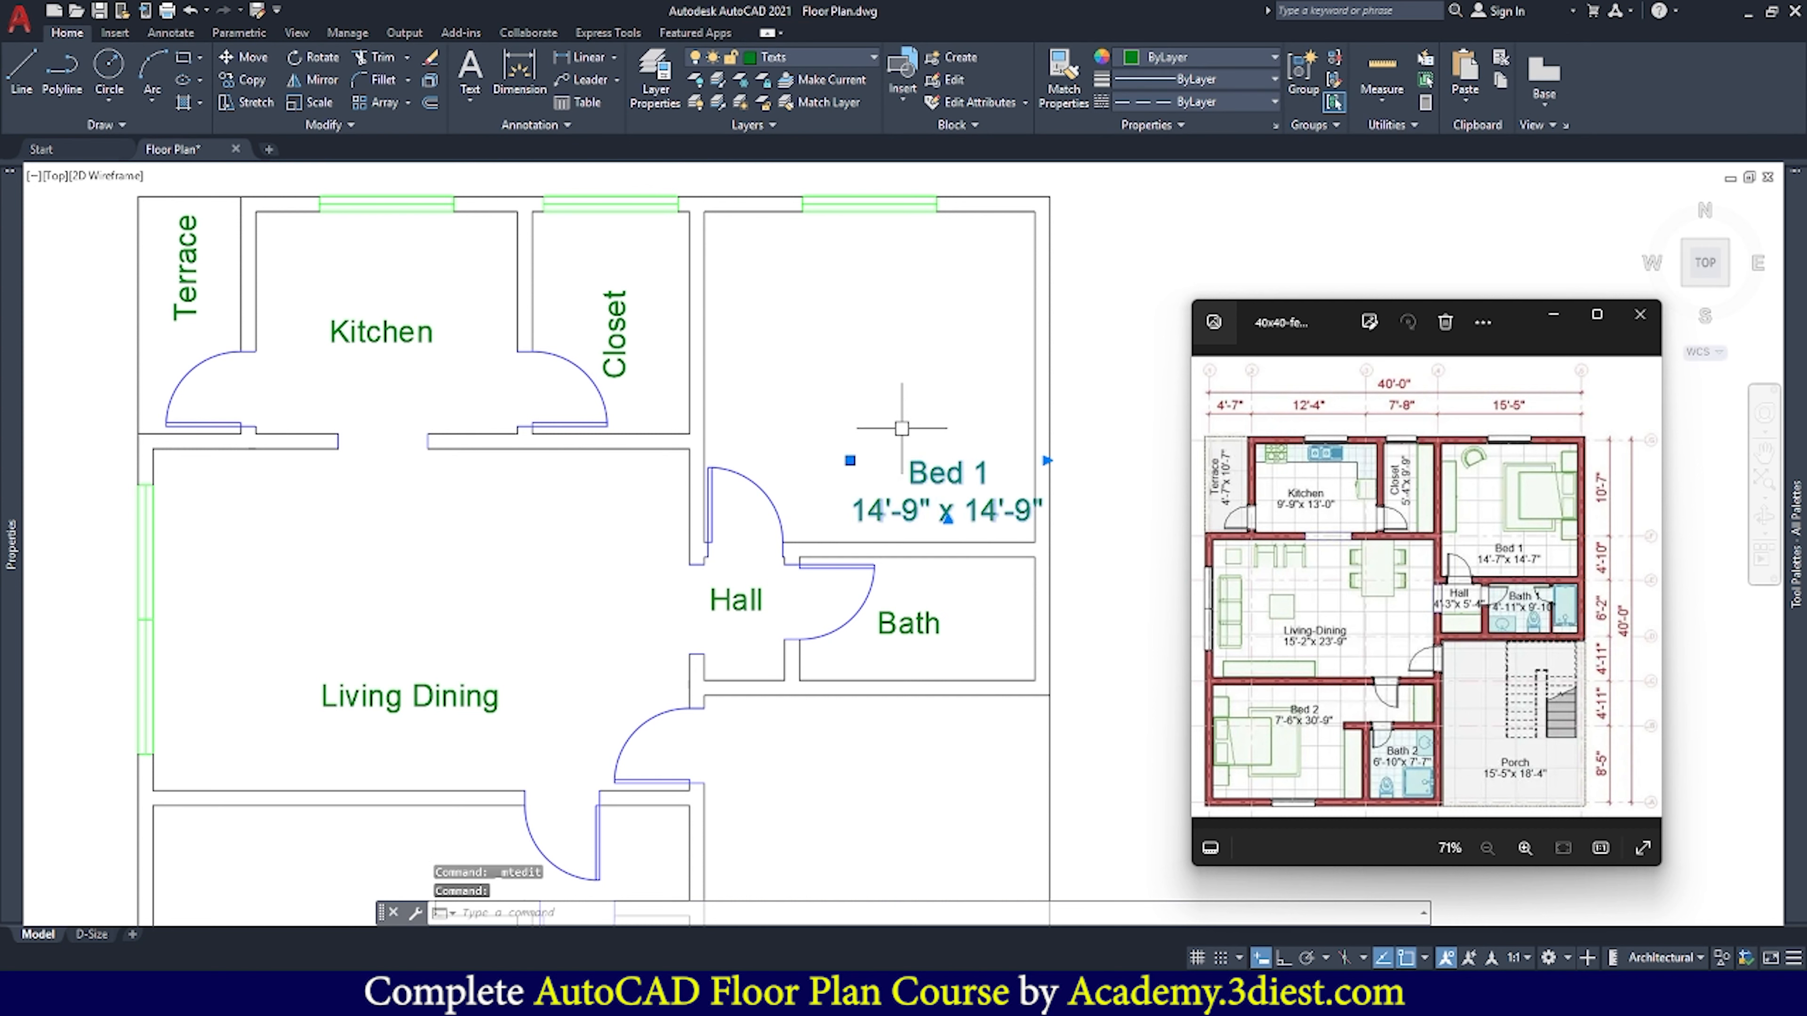
Move the Bed 1 label slightly up and away from the outer wall, nearer the room's centerline
text(m)
key(Return)
click(938, 363)
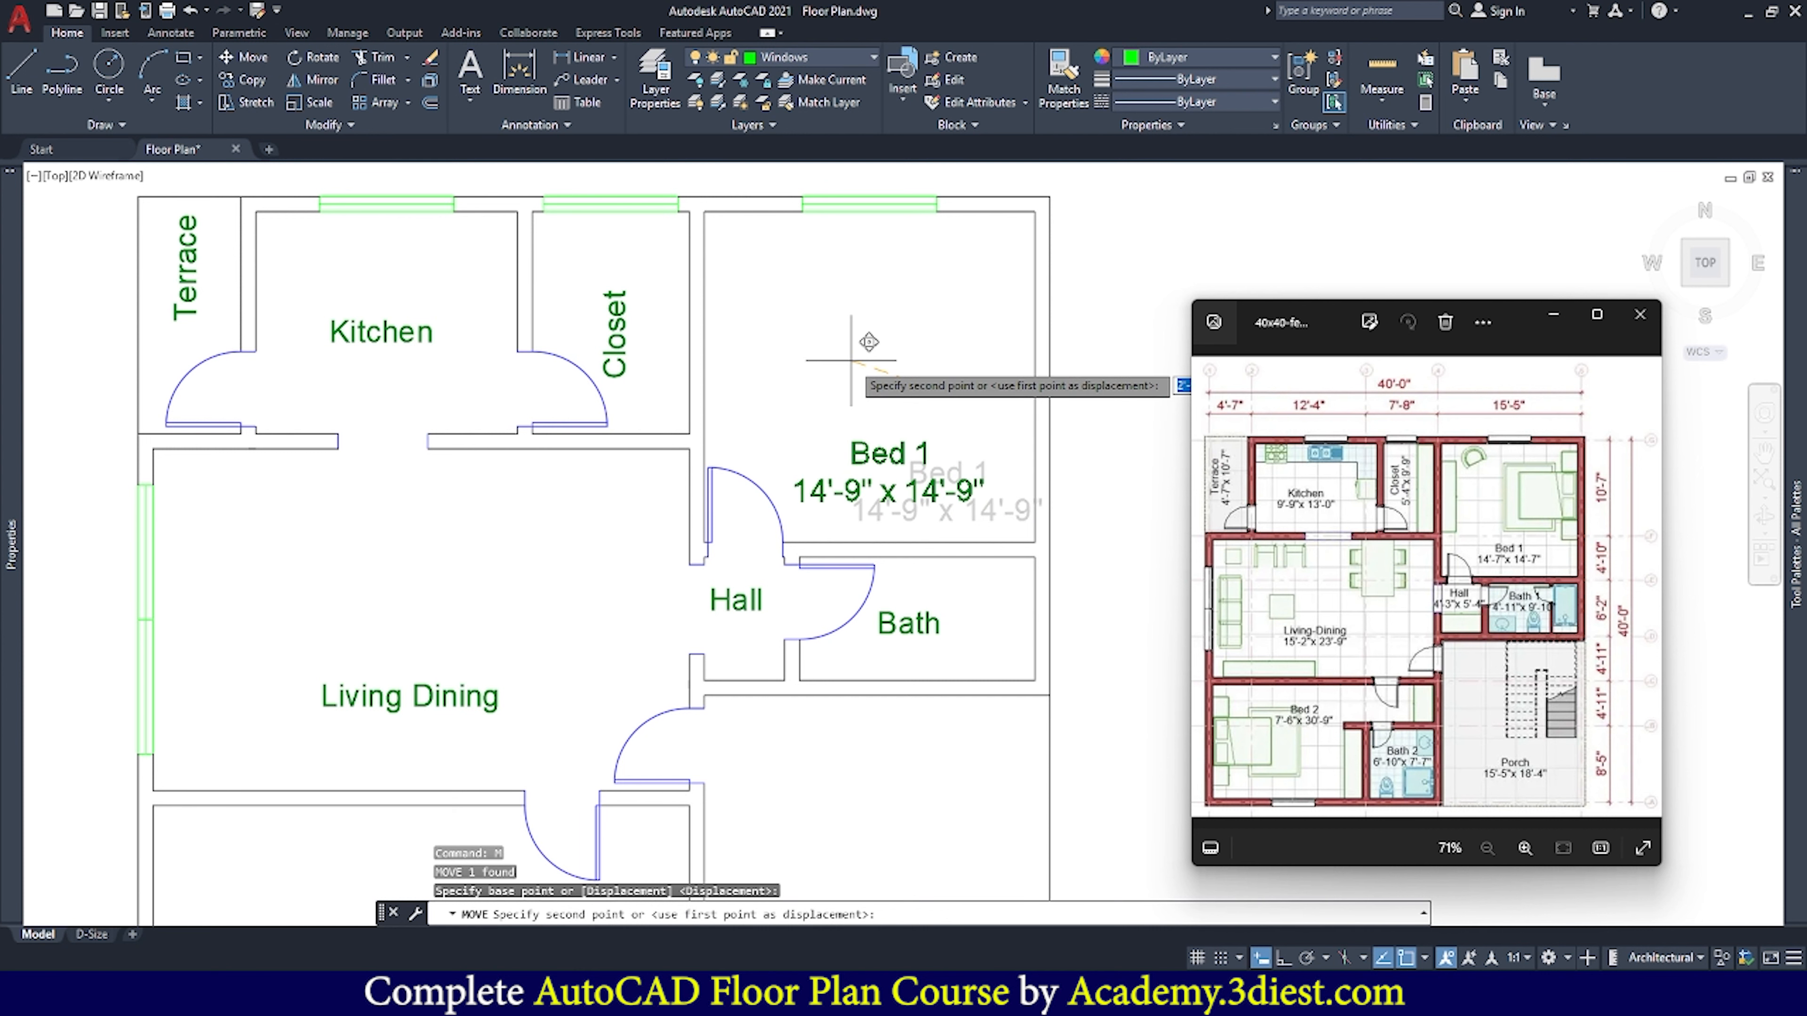
click(852, 360)
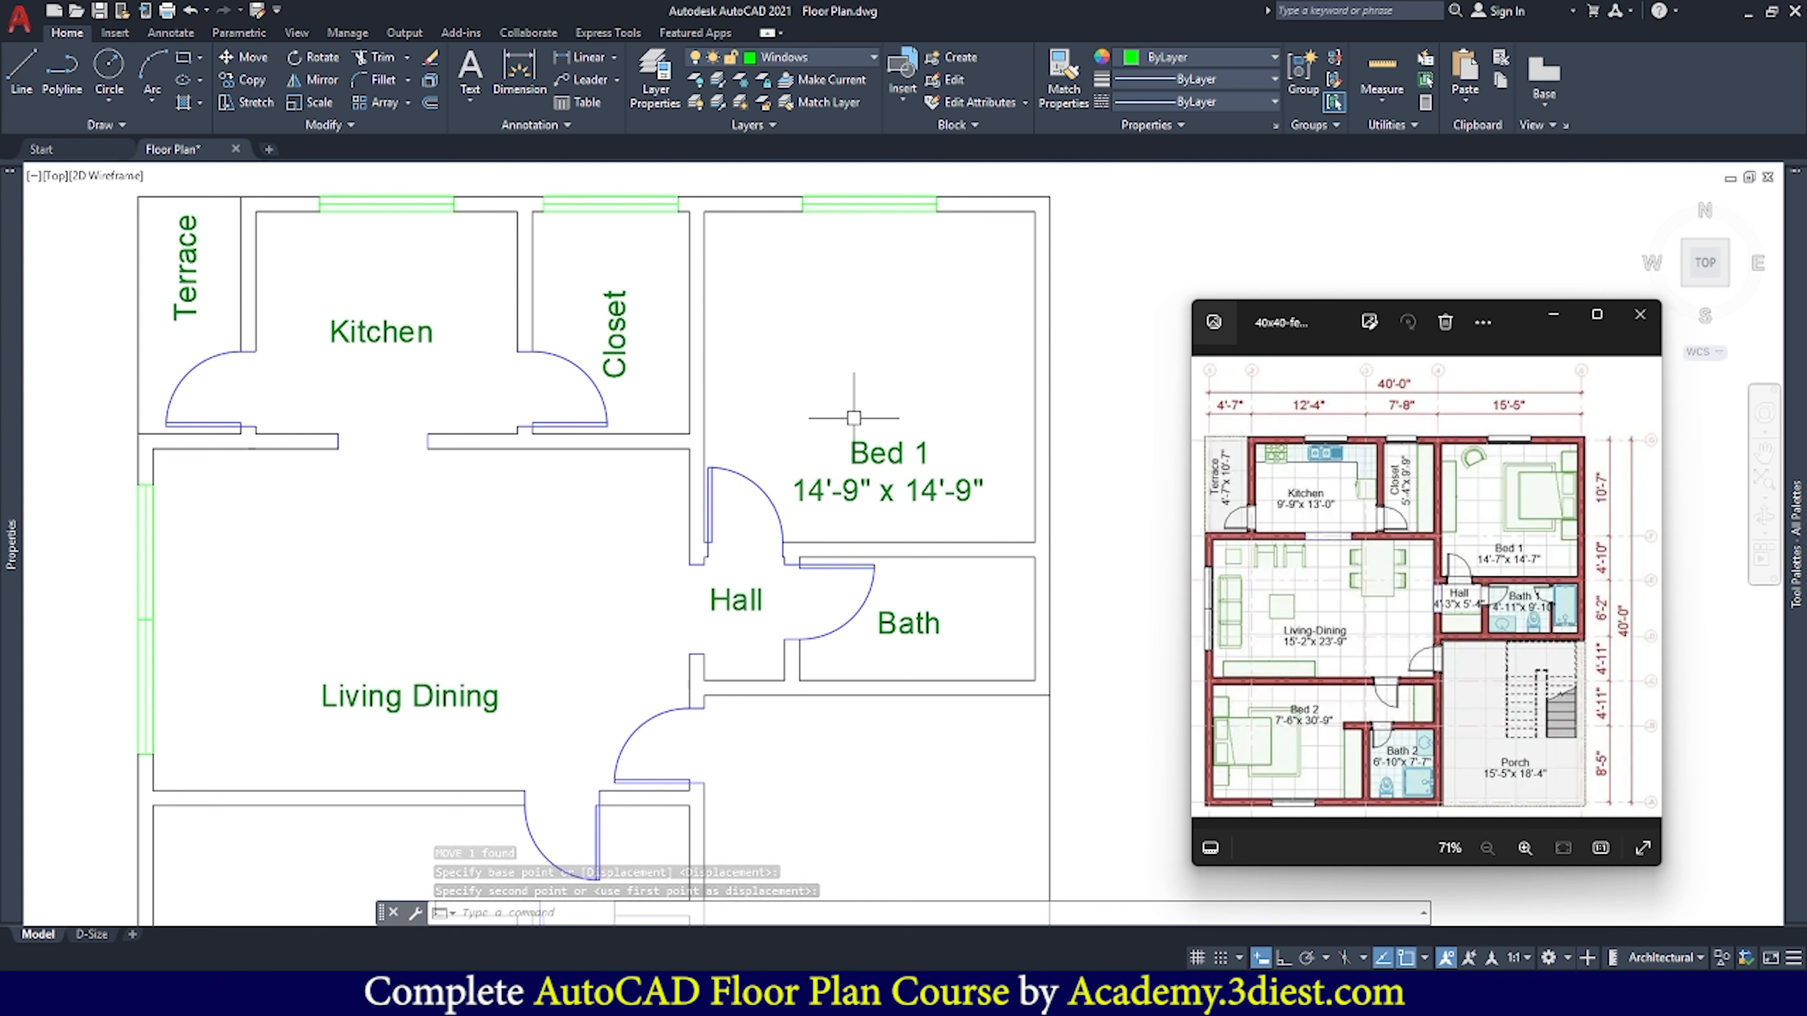
Add the size line 7'-0" x 9'-11" to the Closet label and center-align its text
double_click(614, 335)
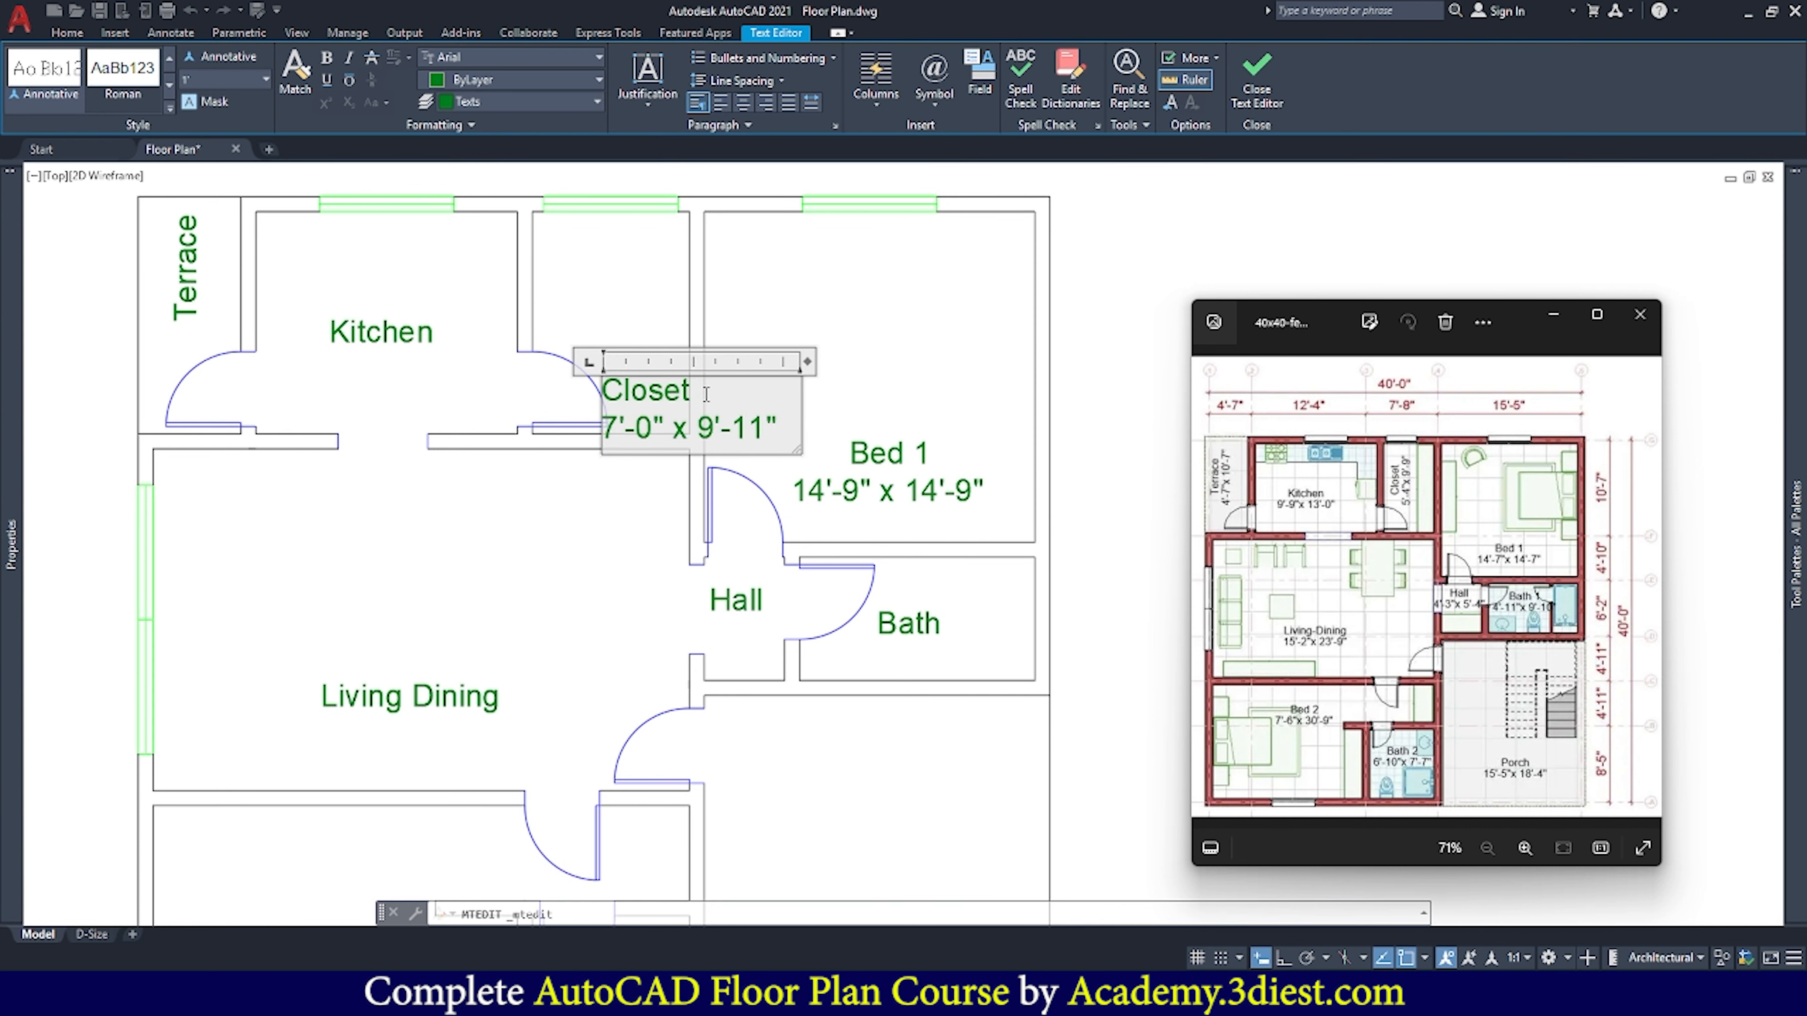
key(ctrl+a)
click(743, 103)
click(827, 321)
Add the size line 11'-8" x 9'-11" to the Kitchen label and center-align its text
double_click(406, 332)
double_click(405, 332)
click(440, 336)
key(Return)
text(11'-8" x )
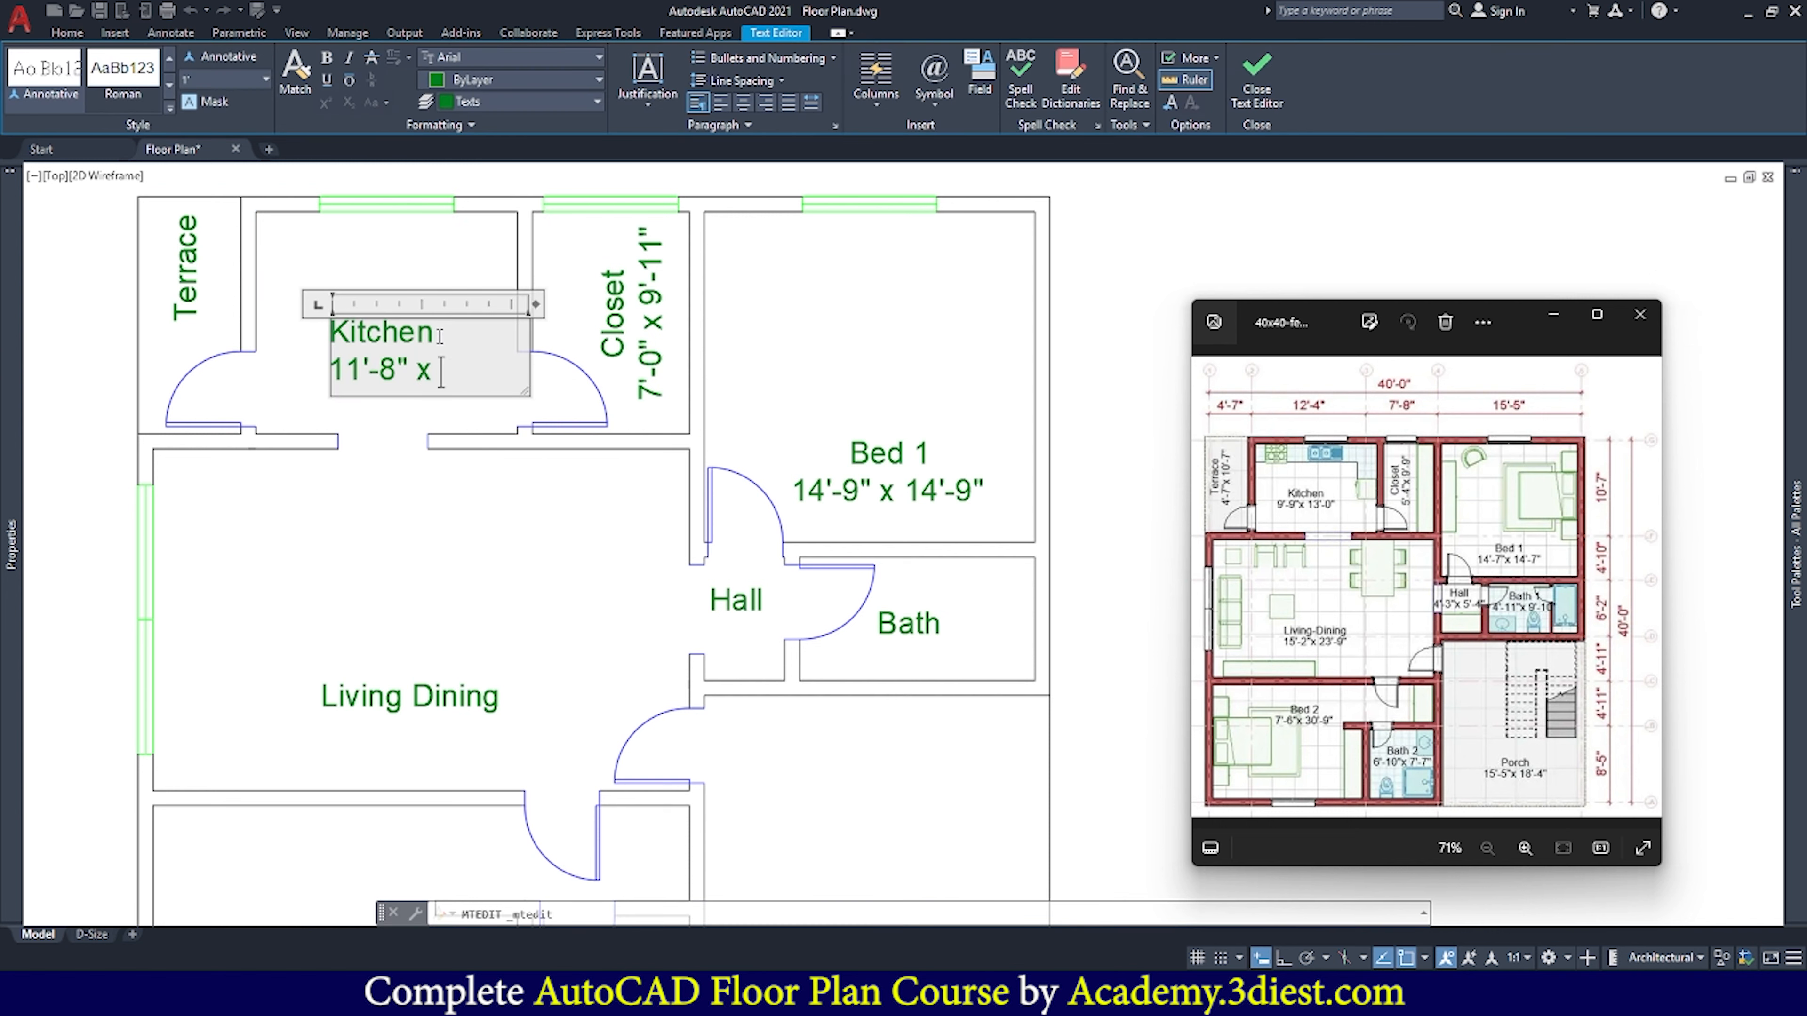
text(9'-11")
key(ctrl+a)
click(742, 102)
Add the size line 10'-6" x 5'-6" to the Bath label and center-align its text
scroll(1035, 838, up, 2)
double_click(835, 498)
click(889, 500)
key(Return)
text(10'-0" x)
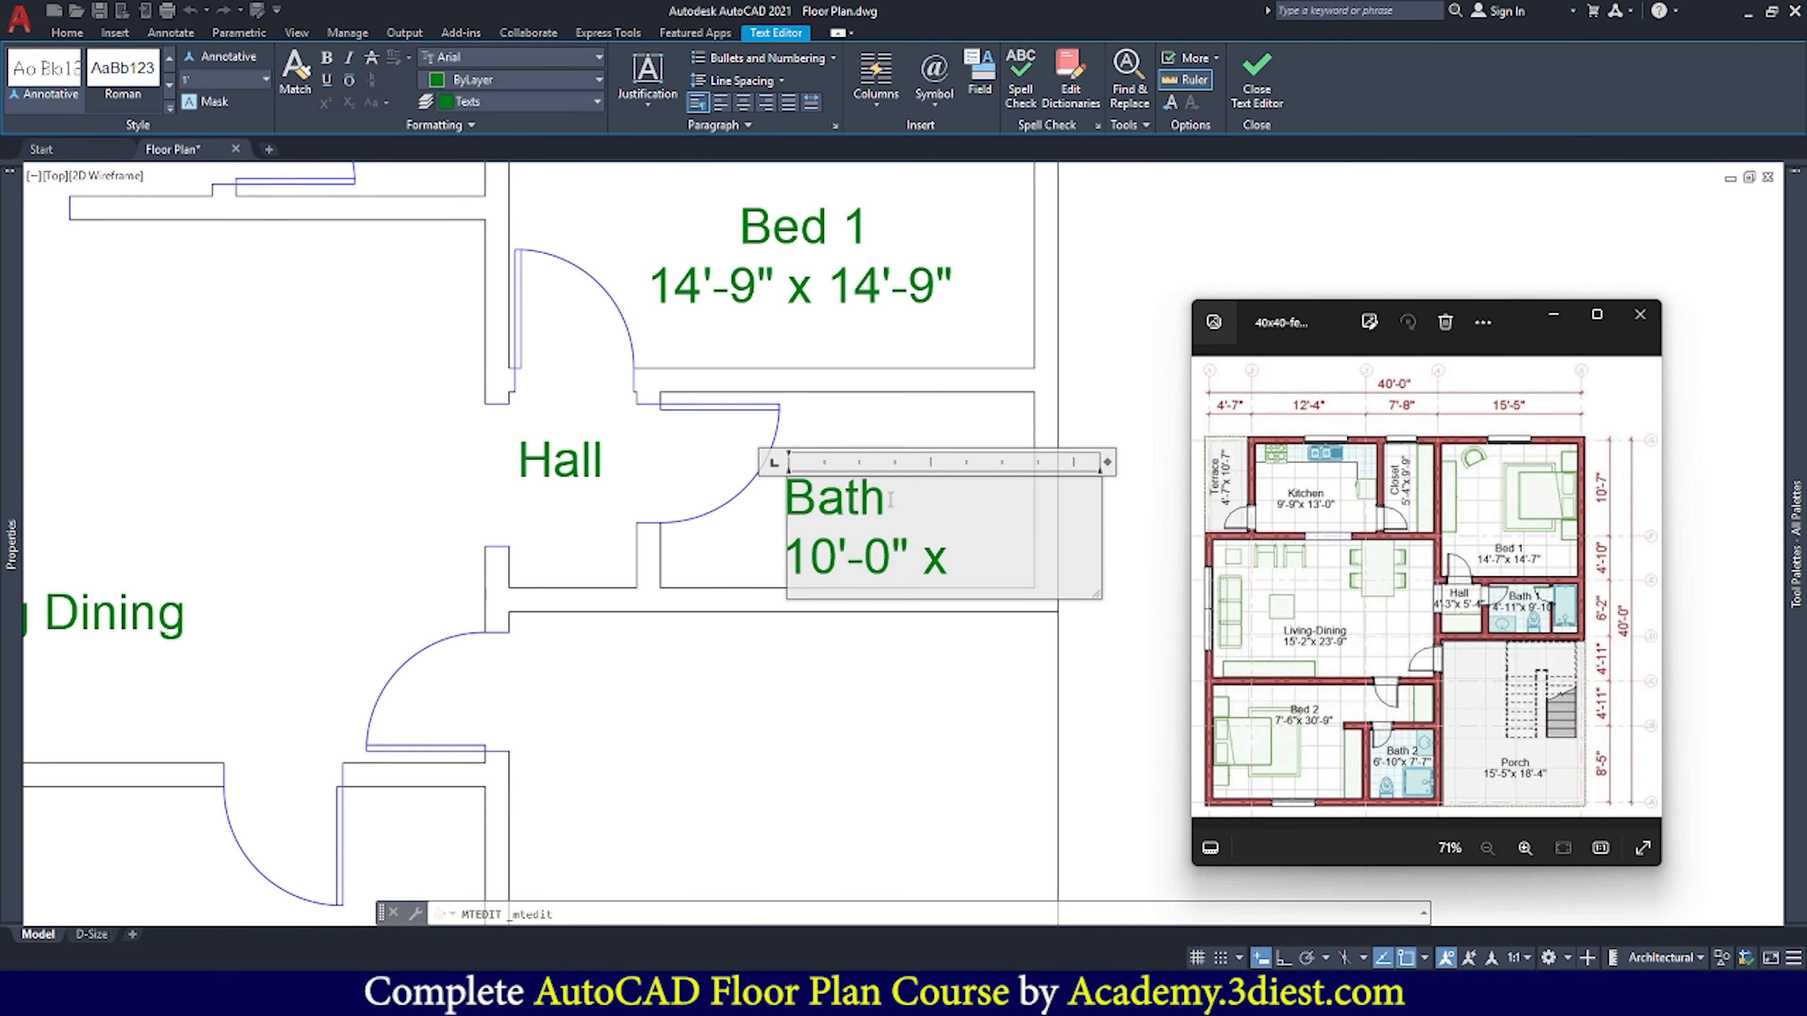
text(5'-6")
click(890, 556)
key(BackSpace)
text(6)
key(ctrl+a)
click(743, 102)
click(867, 658)
Add the size line 5'-6" x 3'-7" to the Hall label and center-align its text
scroll(185, 478, up, 2)
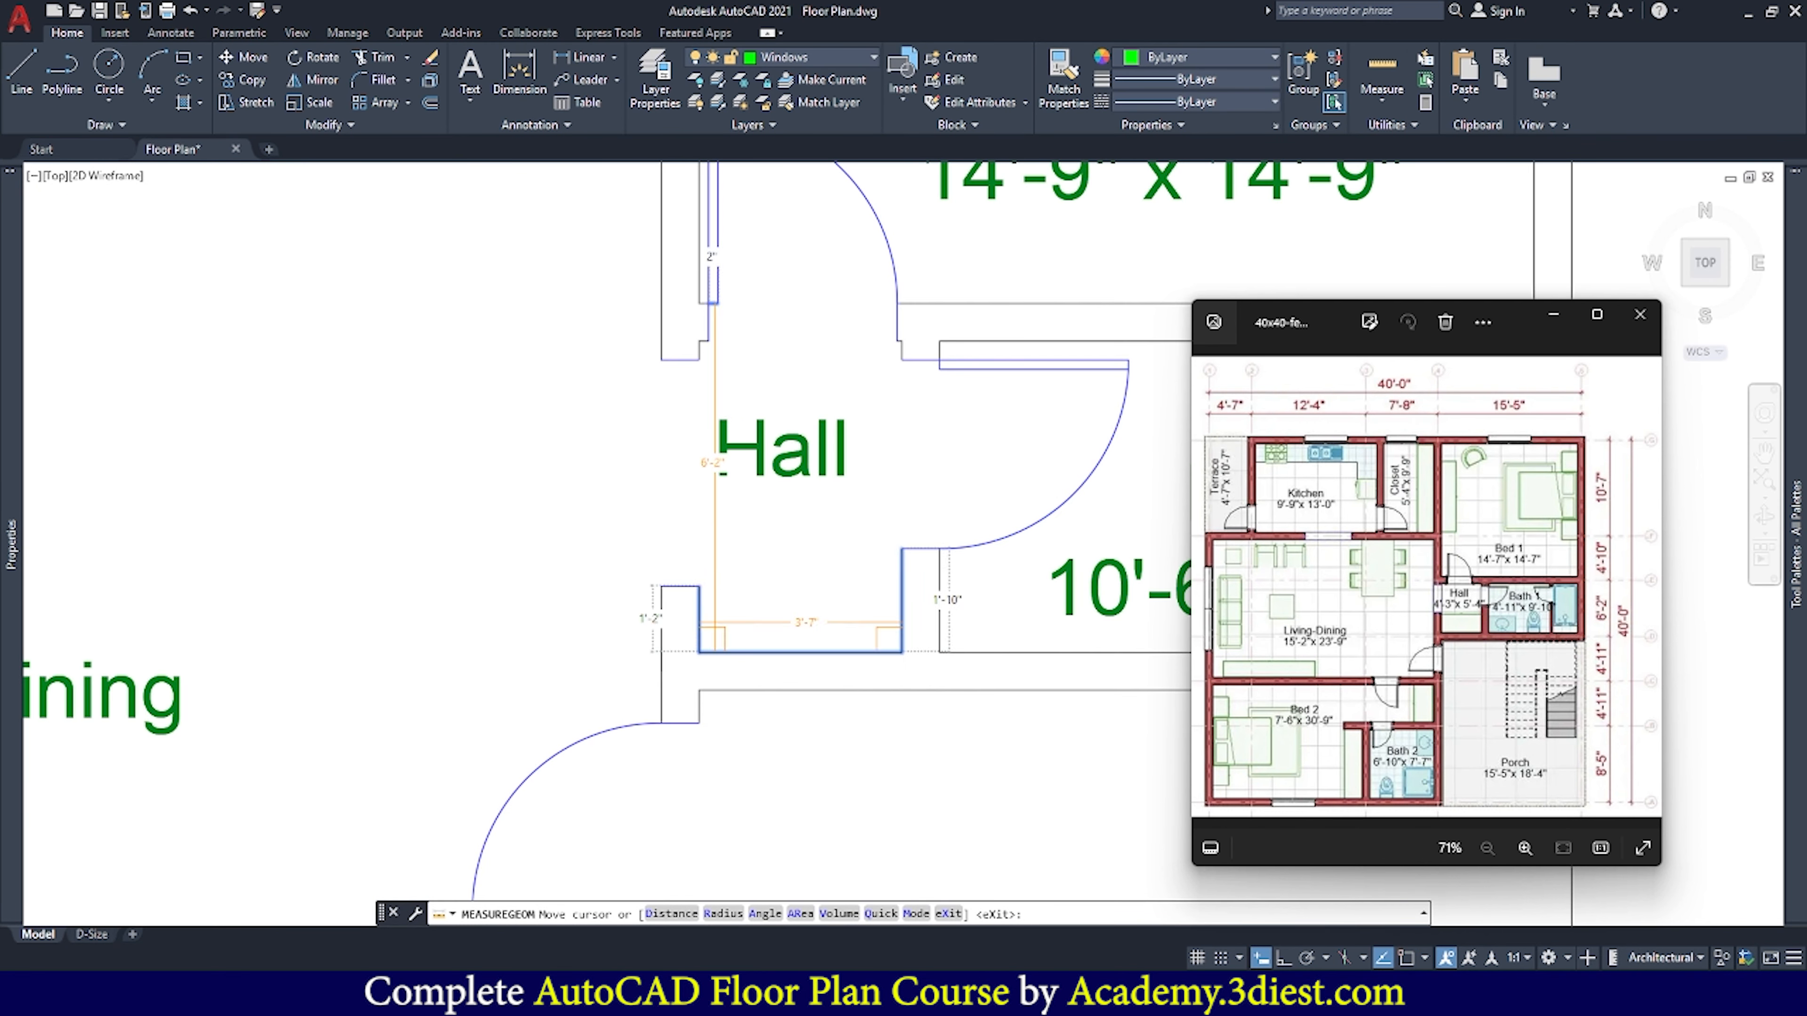
double_click(782, 453)
click(848, 455)
key(Return)
text(5'-6" x 3'-7")
key(ctrl+a)
click(743, 103)
click(705, 432)
Add the size line 23'-11" x 15'-3" to the Living Dining label and center-align its text
scroll(705, 432, down, 4)
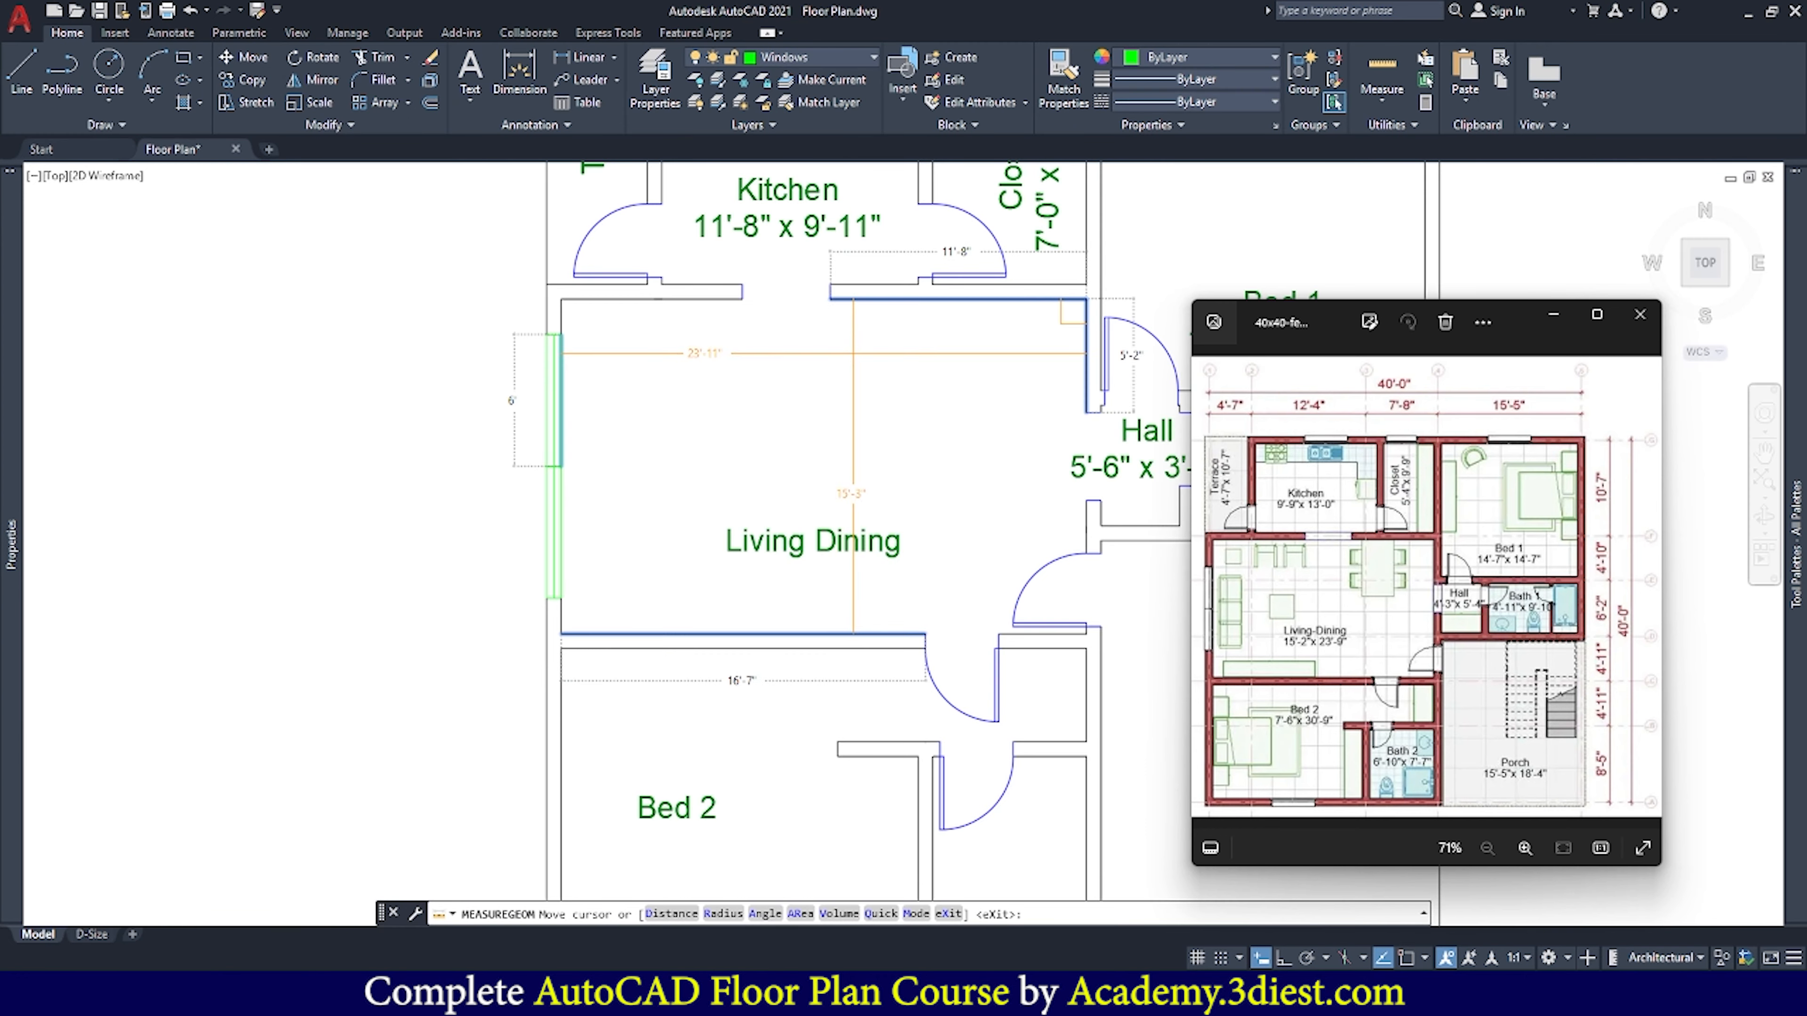
double_click(812, 541)
click(900, 541)
key(Return)
text(23'-11" x 15'-3")
key(ctrl+a)
click(743, 103)
click(831, 474)
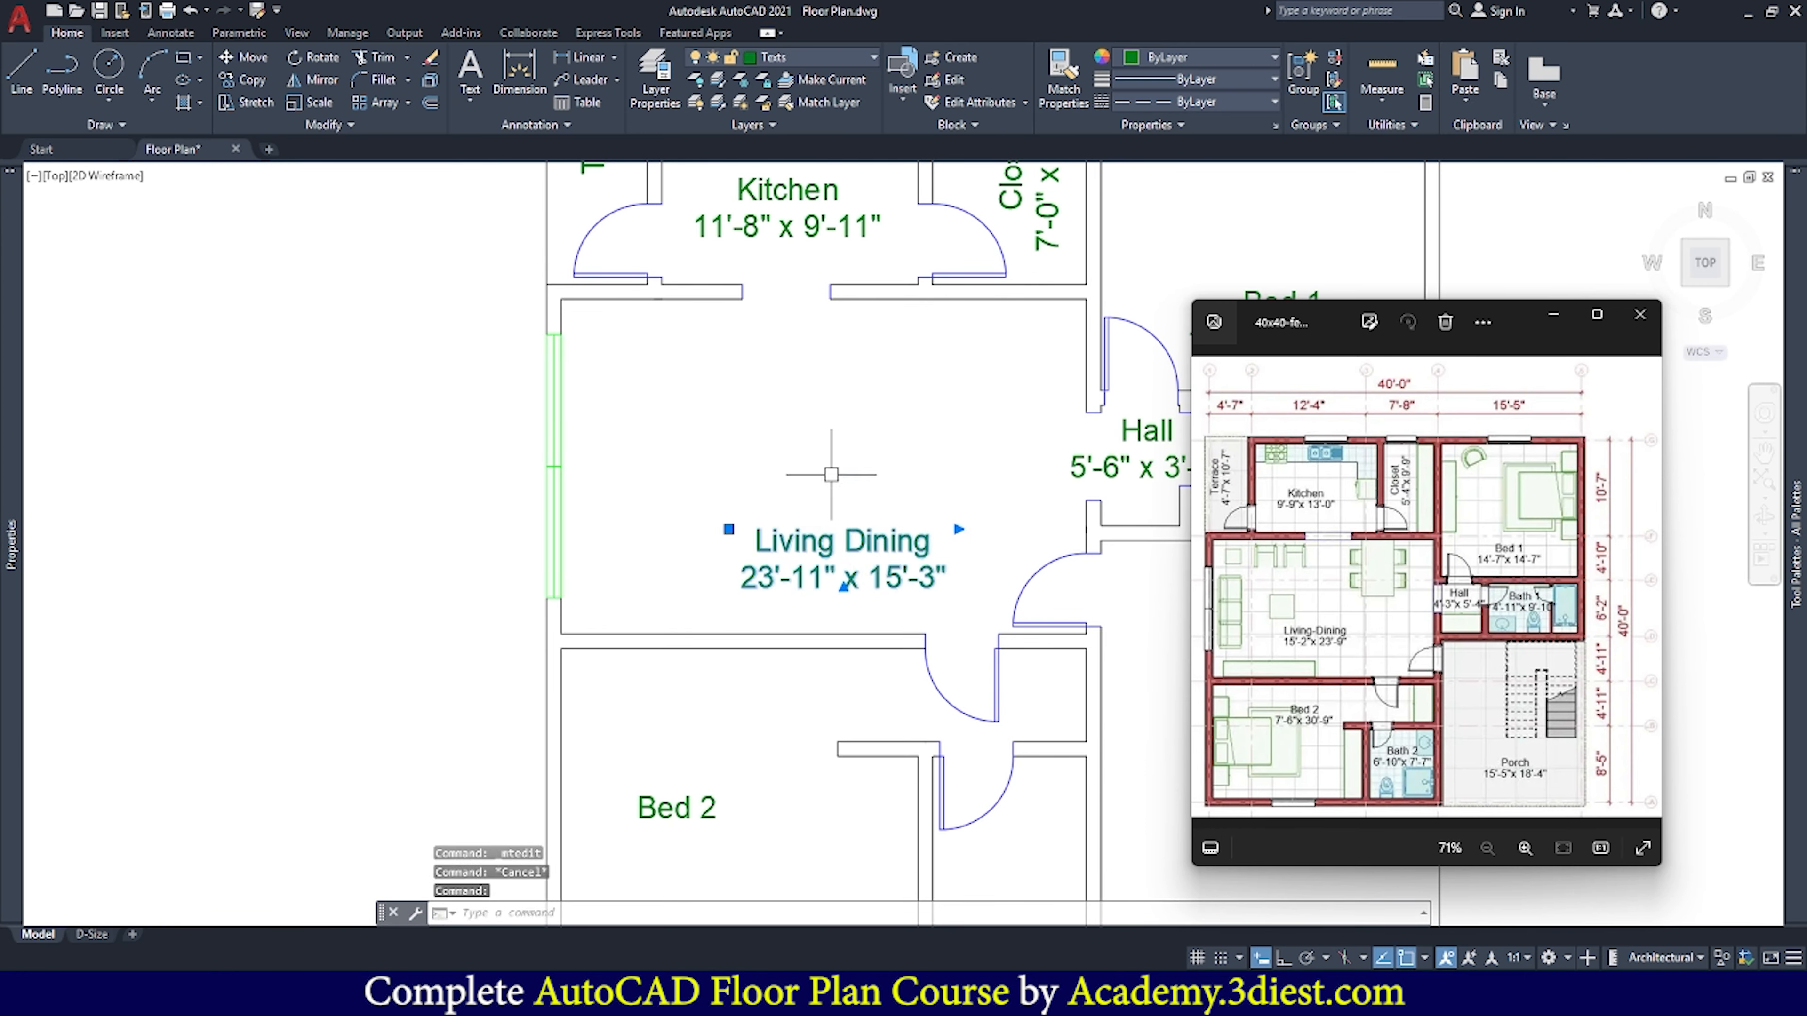
Add the size line 15'-5" x 18'-3" to the Porch label and center-align its text
scroll(831, 474, down, 3)
scroll(996, 613, up, 3)
double_click(996, 617)
key(Return)
text(15'-5" x 18'-3")
key(ctrl+a)
click(742, 102)
click(1058, 614)
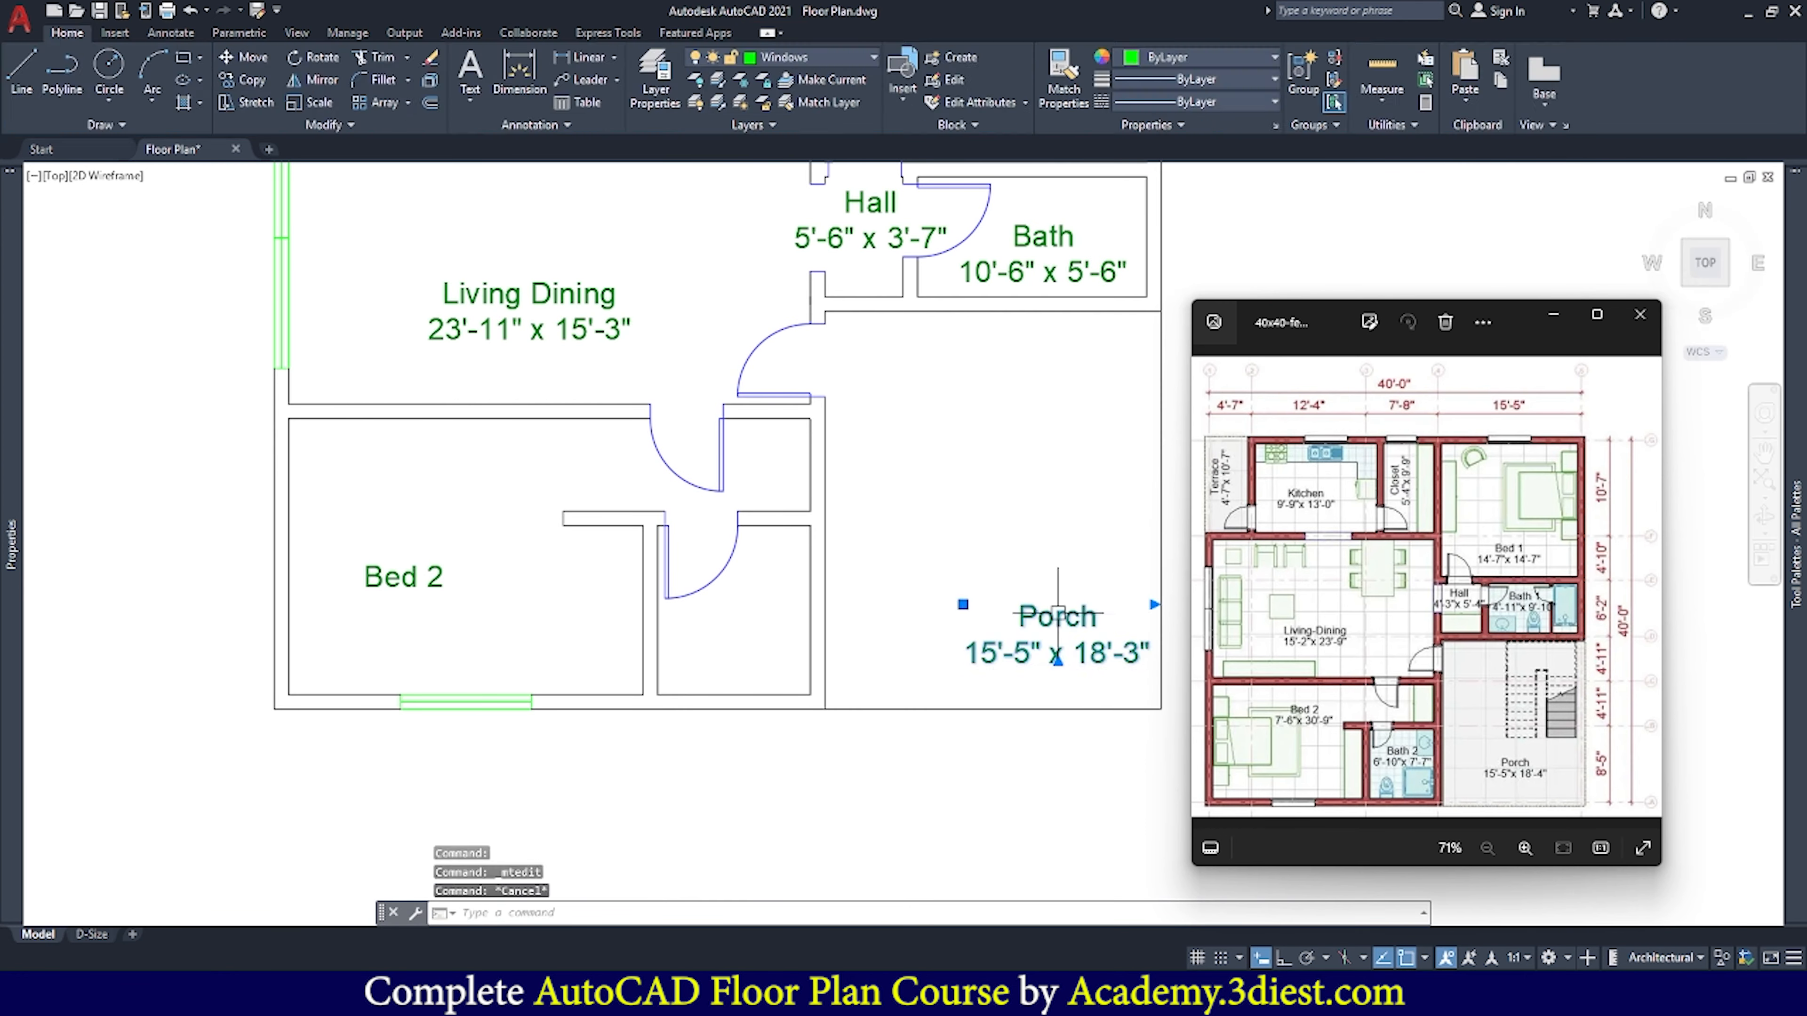
Measure Bed 2, add the size line 23'-11" x 12'-8" to its label, and center-align the text
click(1382, 71)
middle_drag(569, 605, 894, 549)
click(759, 518)
click(1381, 71)
key(Escape)
double_click(774, 523)
key(Return)
text(23'-11" )
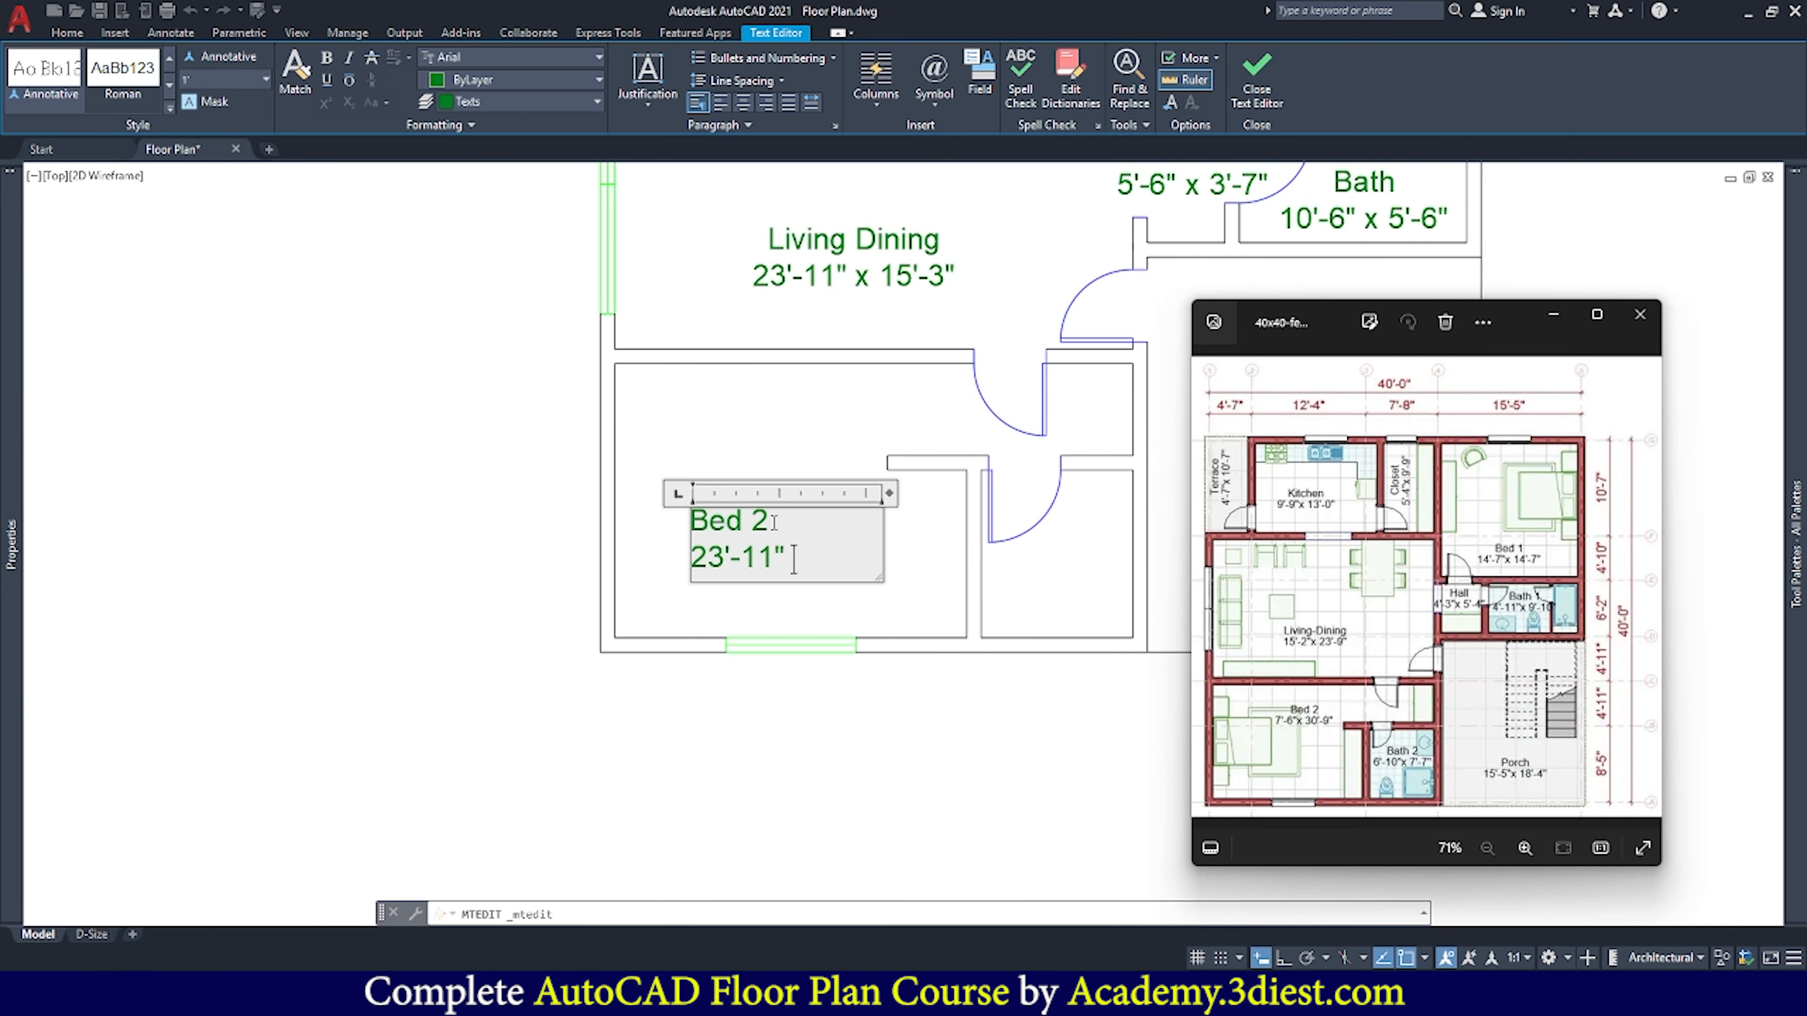
text(x 12'-8")
key(ctrl+a)
click(742, 102)
click(899, 555)
click(790, 557)
Add the size line 10'-7" x 4'-7" to the Terrace label and center-align its text
scroll(660, 335, down, 3)
scroll(720, 578, down, 4)
scroll(772, 440, up, 4)
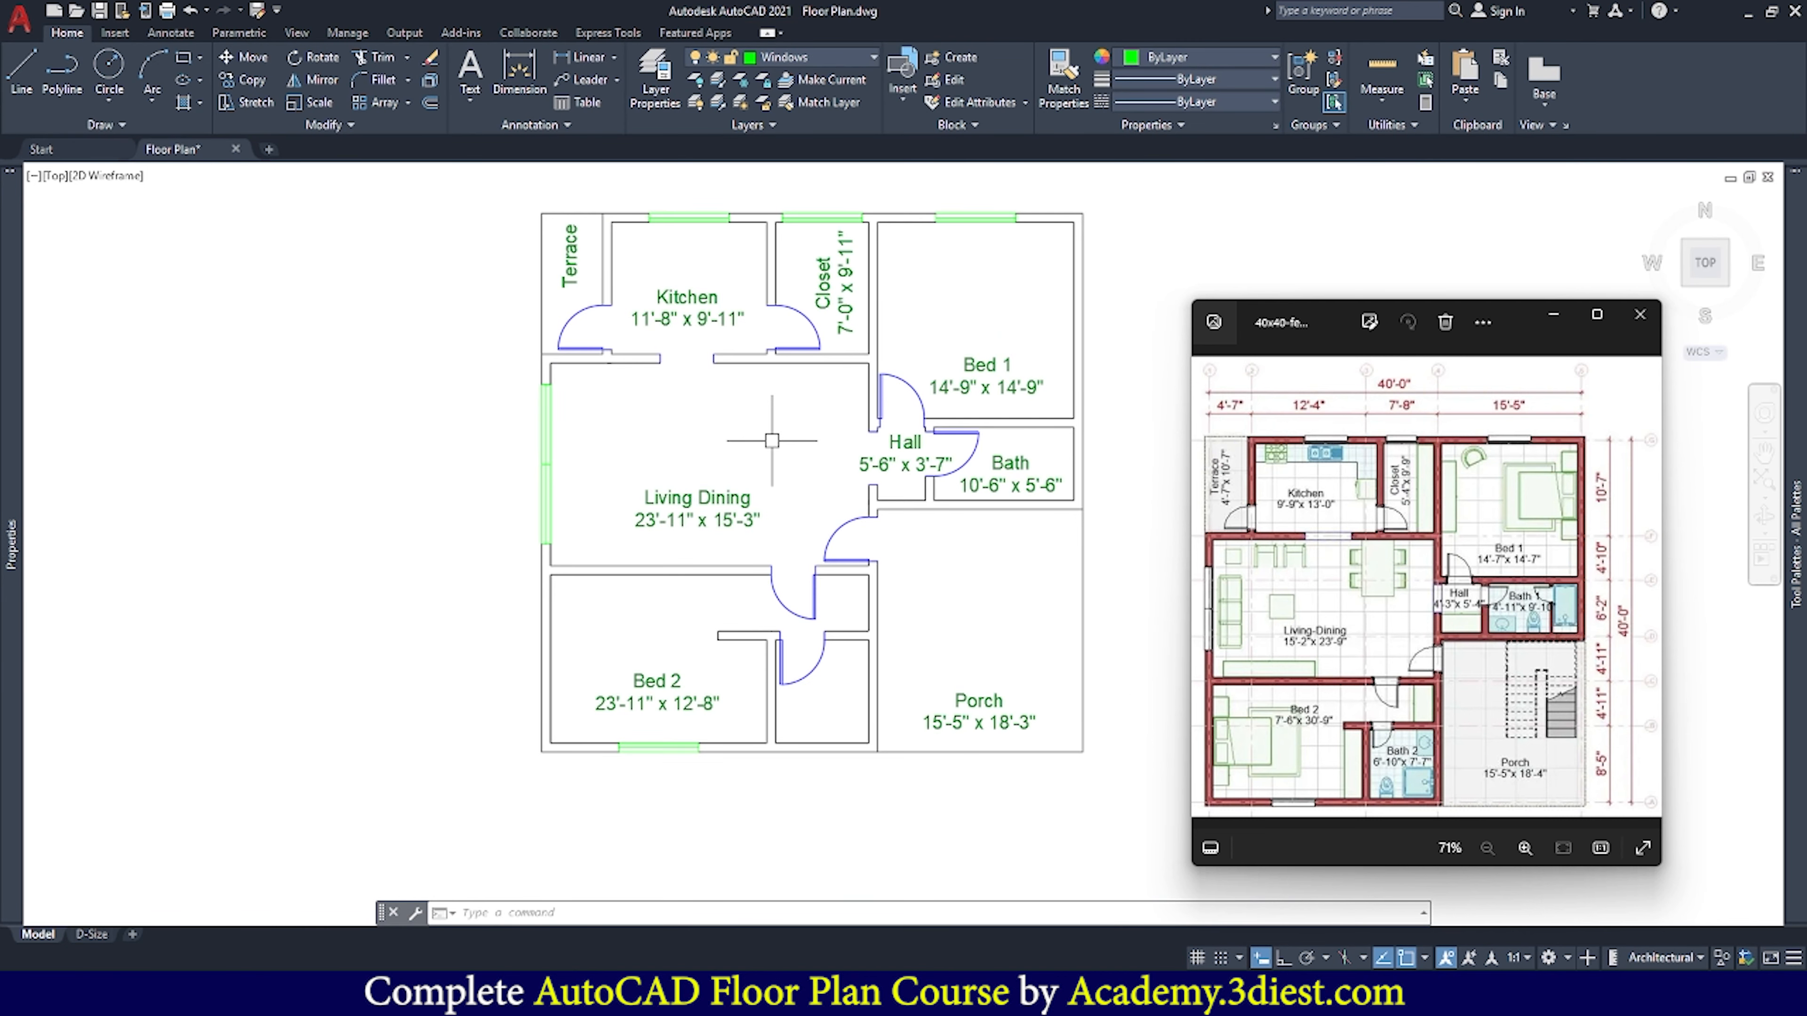
middle_drag(771, 440, 752, 452)
click(1382, 71)
scroll(569, 213, up, 5)
key(Escape)
double_click(528, 363)
key(Return)
text(10'-7" x 4'-7")
key(ctrl+a)
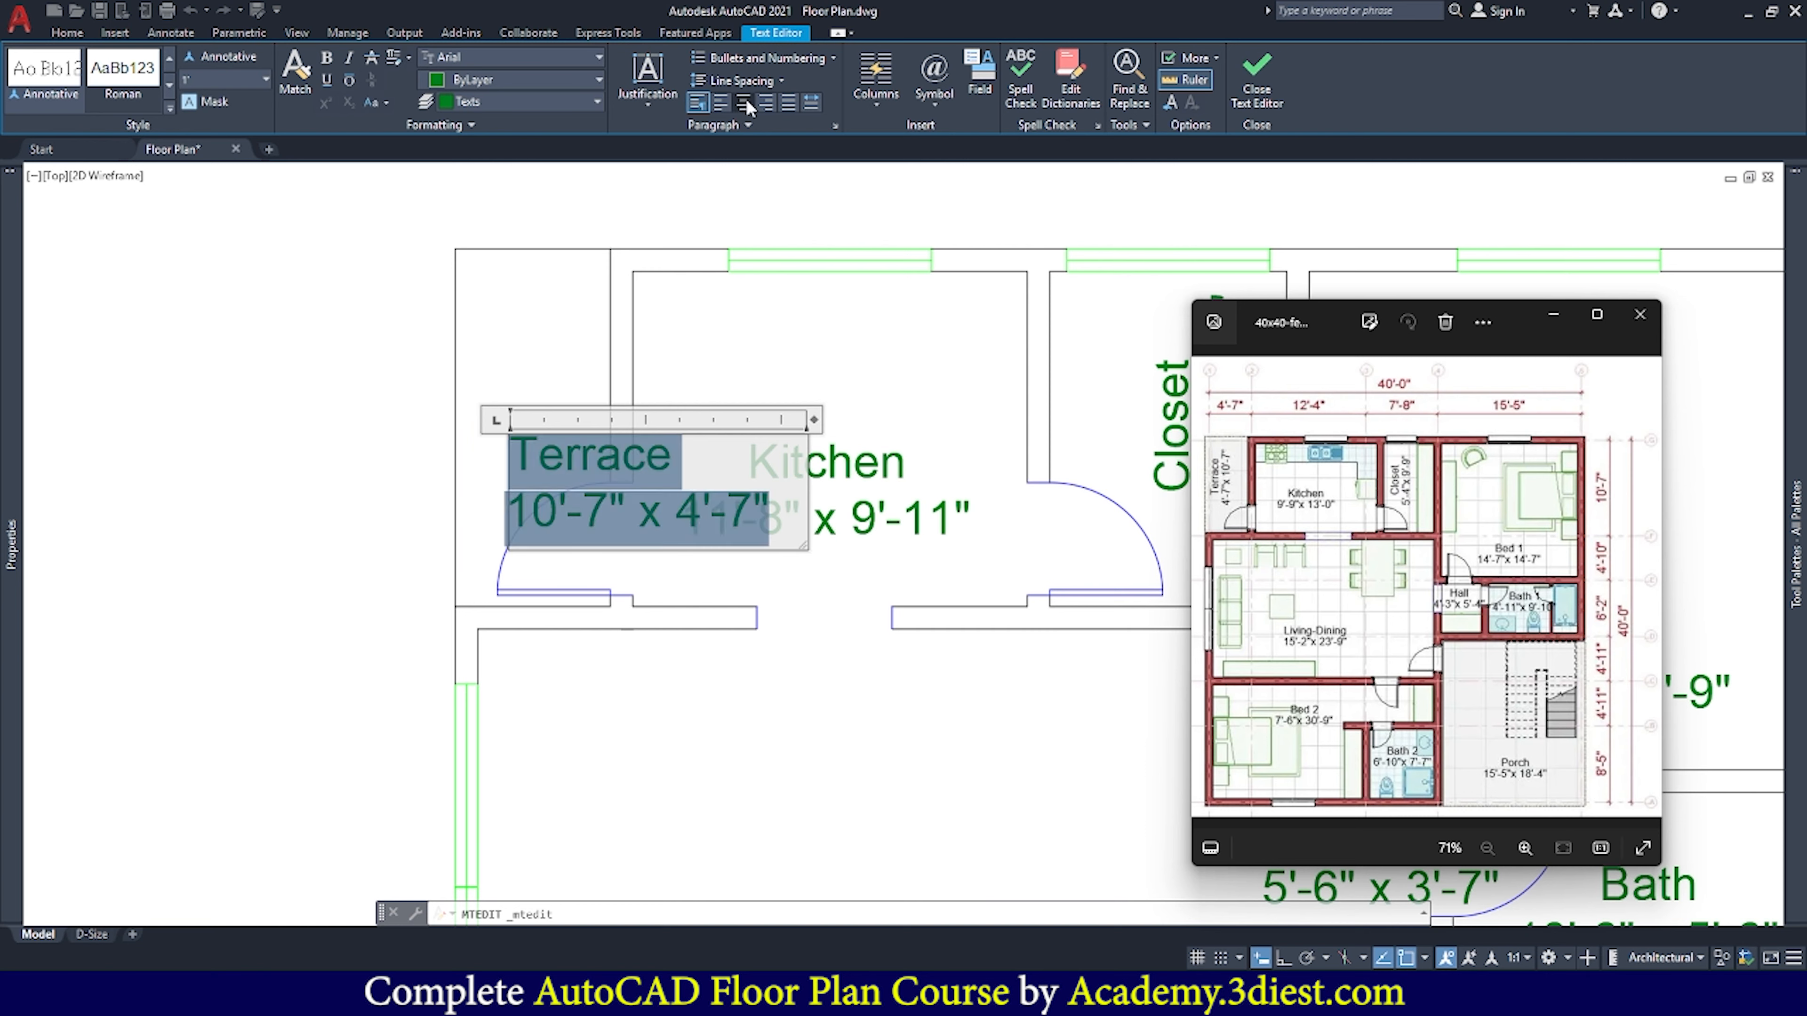
click(742, 102)
click(899, 555)
Reposition the vertical two-line Terrace label inside the terrace
click(441, 377)
click(407, 520)
middle_drag(469, 442, 170, 454)
click(170, 456)
click(156, 469)
scroll(607, 253, down, 5)
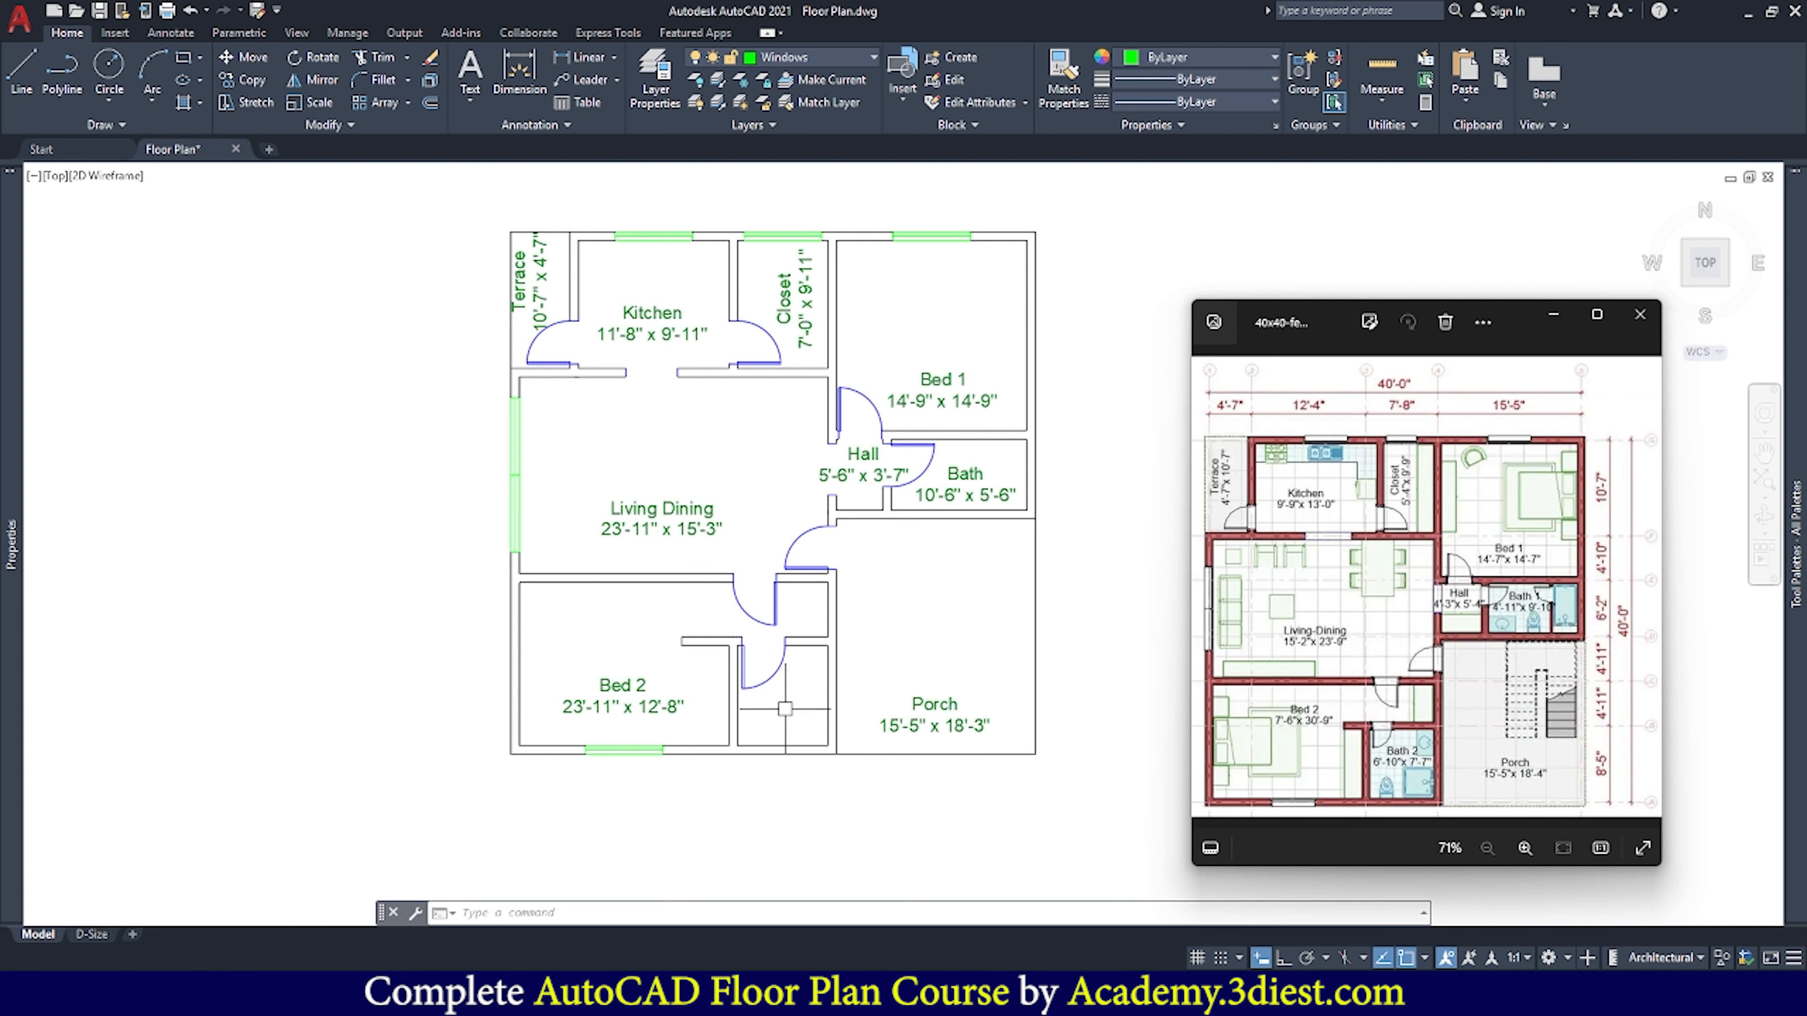
Rename the Bath label to Bath 1 and copy it into the unlabeled room beside Bed 2
double_click(966, 475)
text(1co)
click(1019, 468)
scroll(776, 716, up, 5)
click(932, 634)
Rotate the copied bath label to vertical and move it into position in the small room beside Bed 2
text(ro)
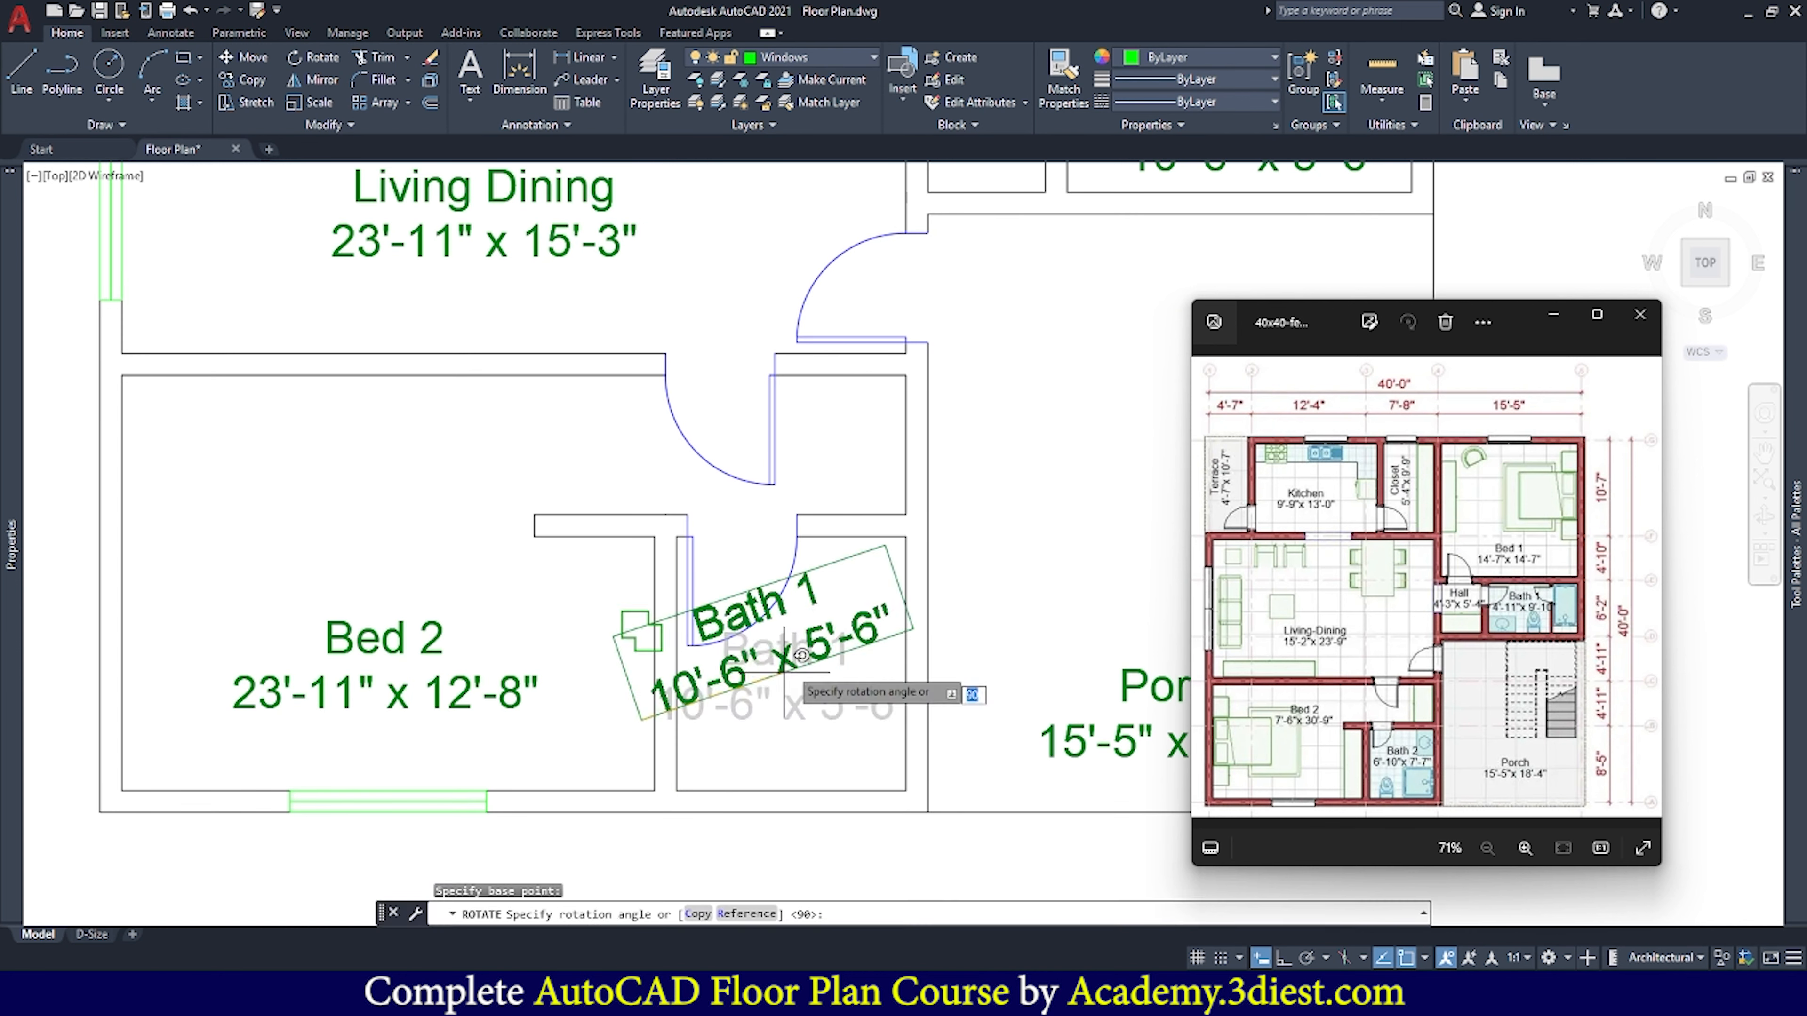
text(m)
click(877, 603)
Change the copied label's text to Bath 2 with the size line 7'-0" x 7'-9"
double_click(859, 662)
drag(854, 881, 806, 881)
text(7079)
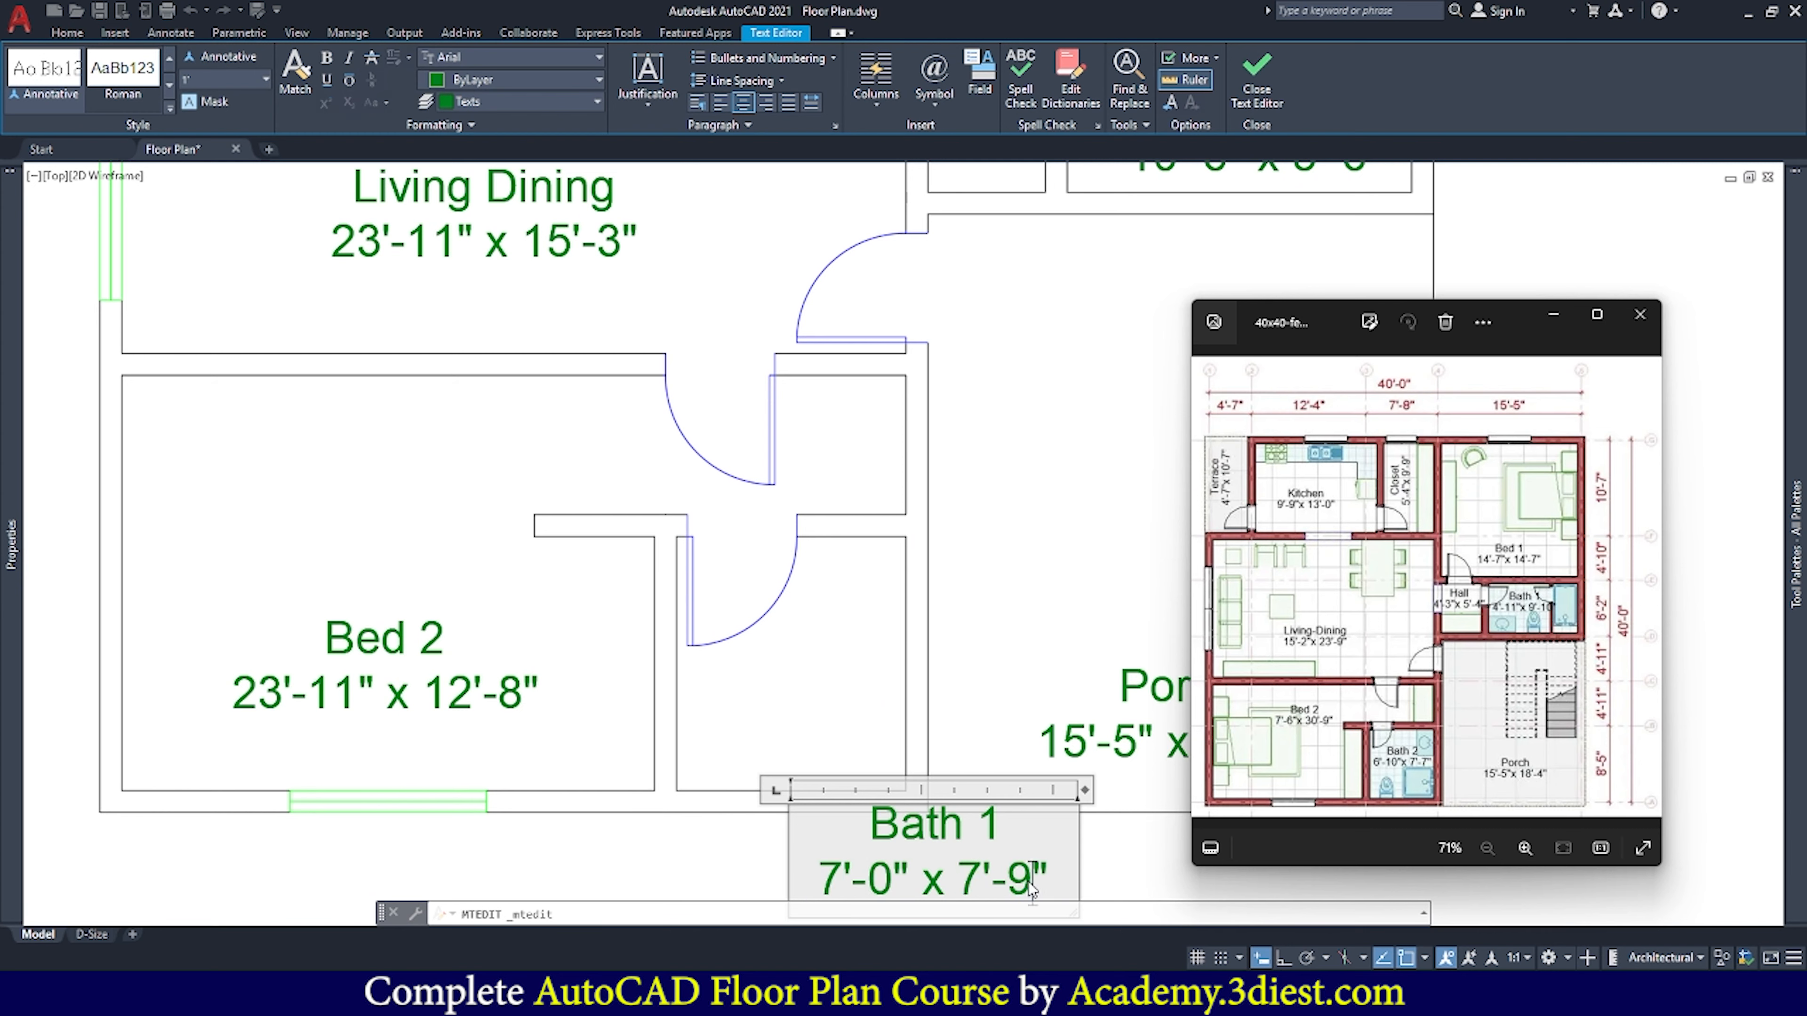
text(2)
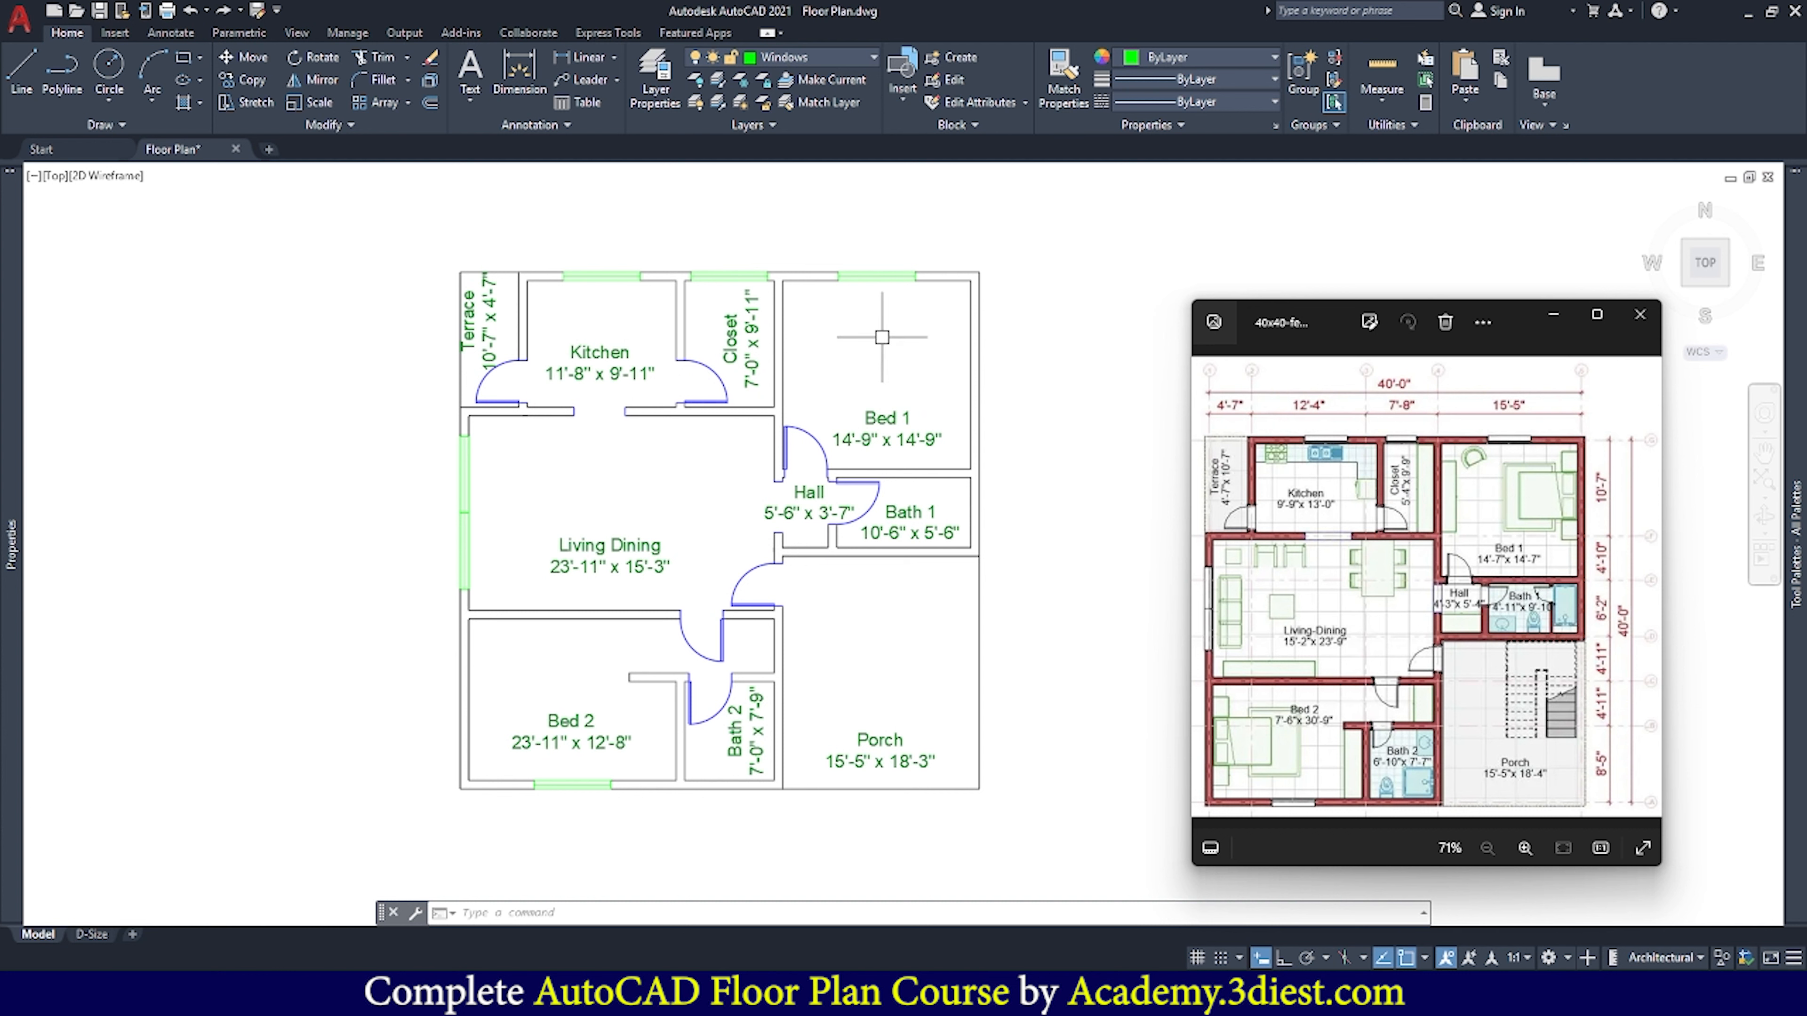
Turn on the Grid layer to display the grid lines over the floor plan
click(841, 59)
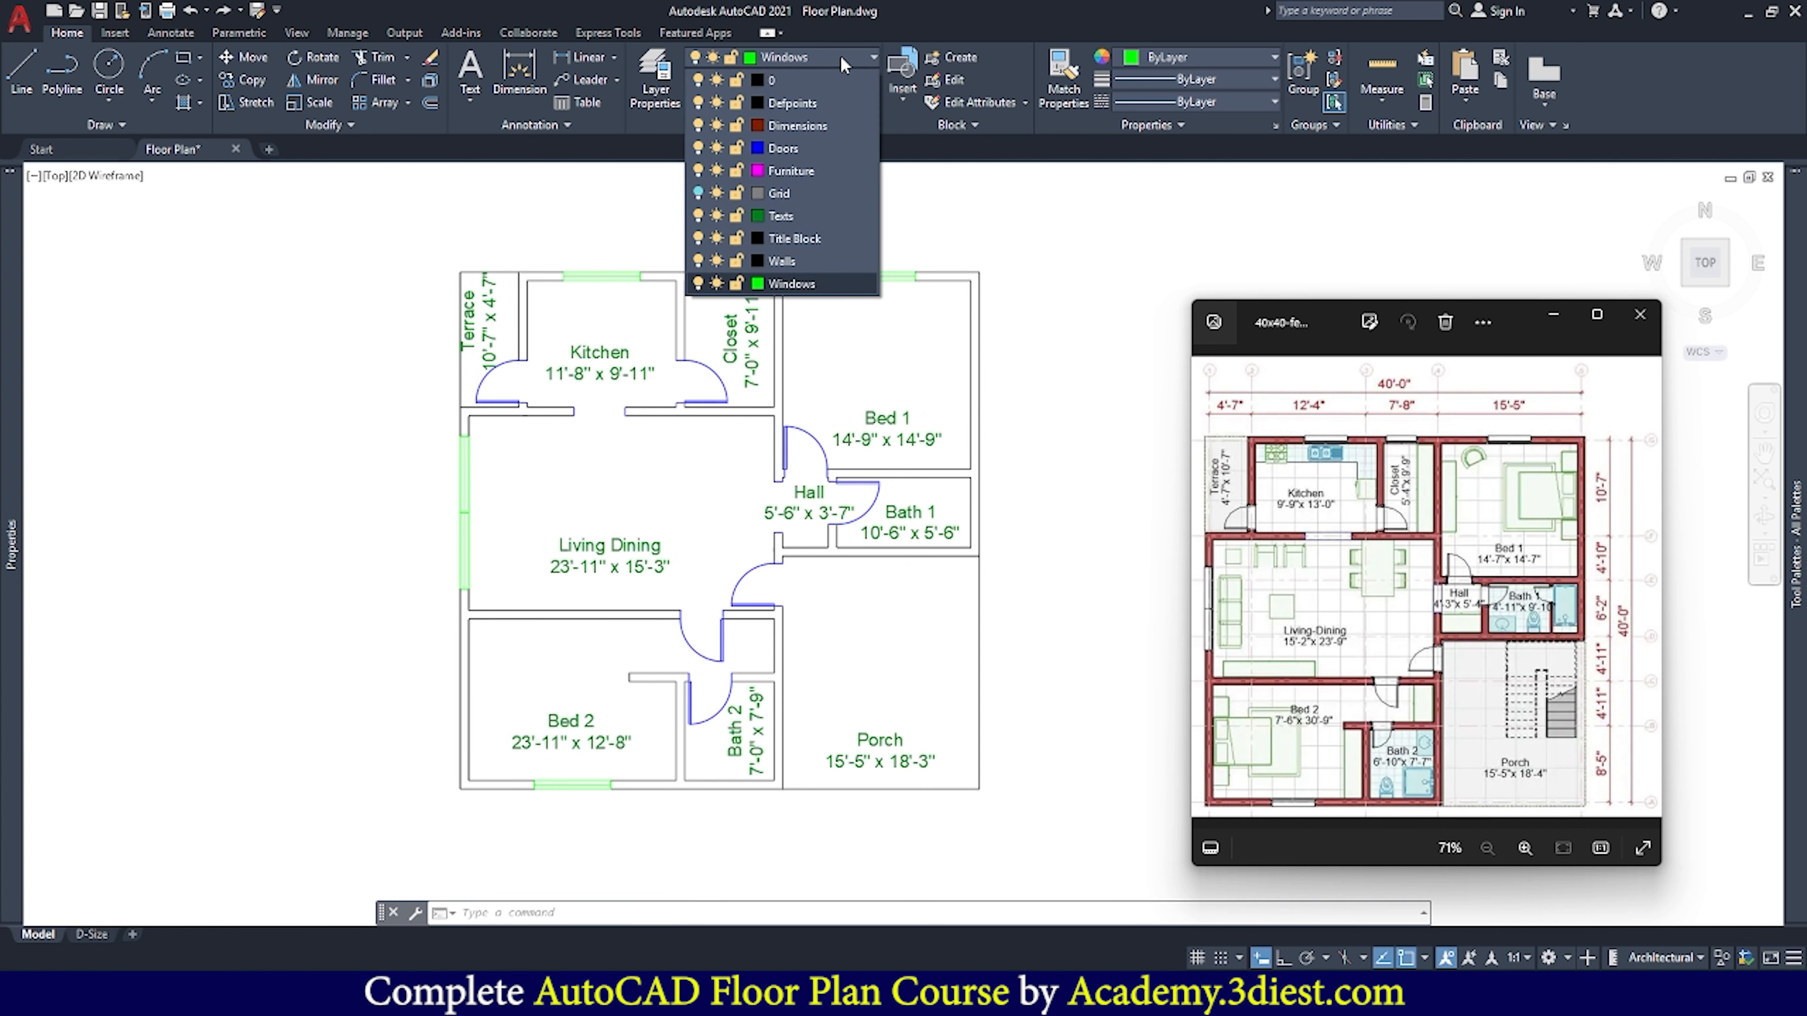
click(699, 193)
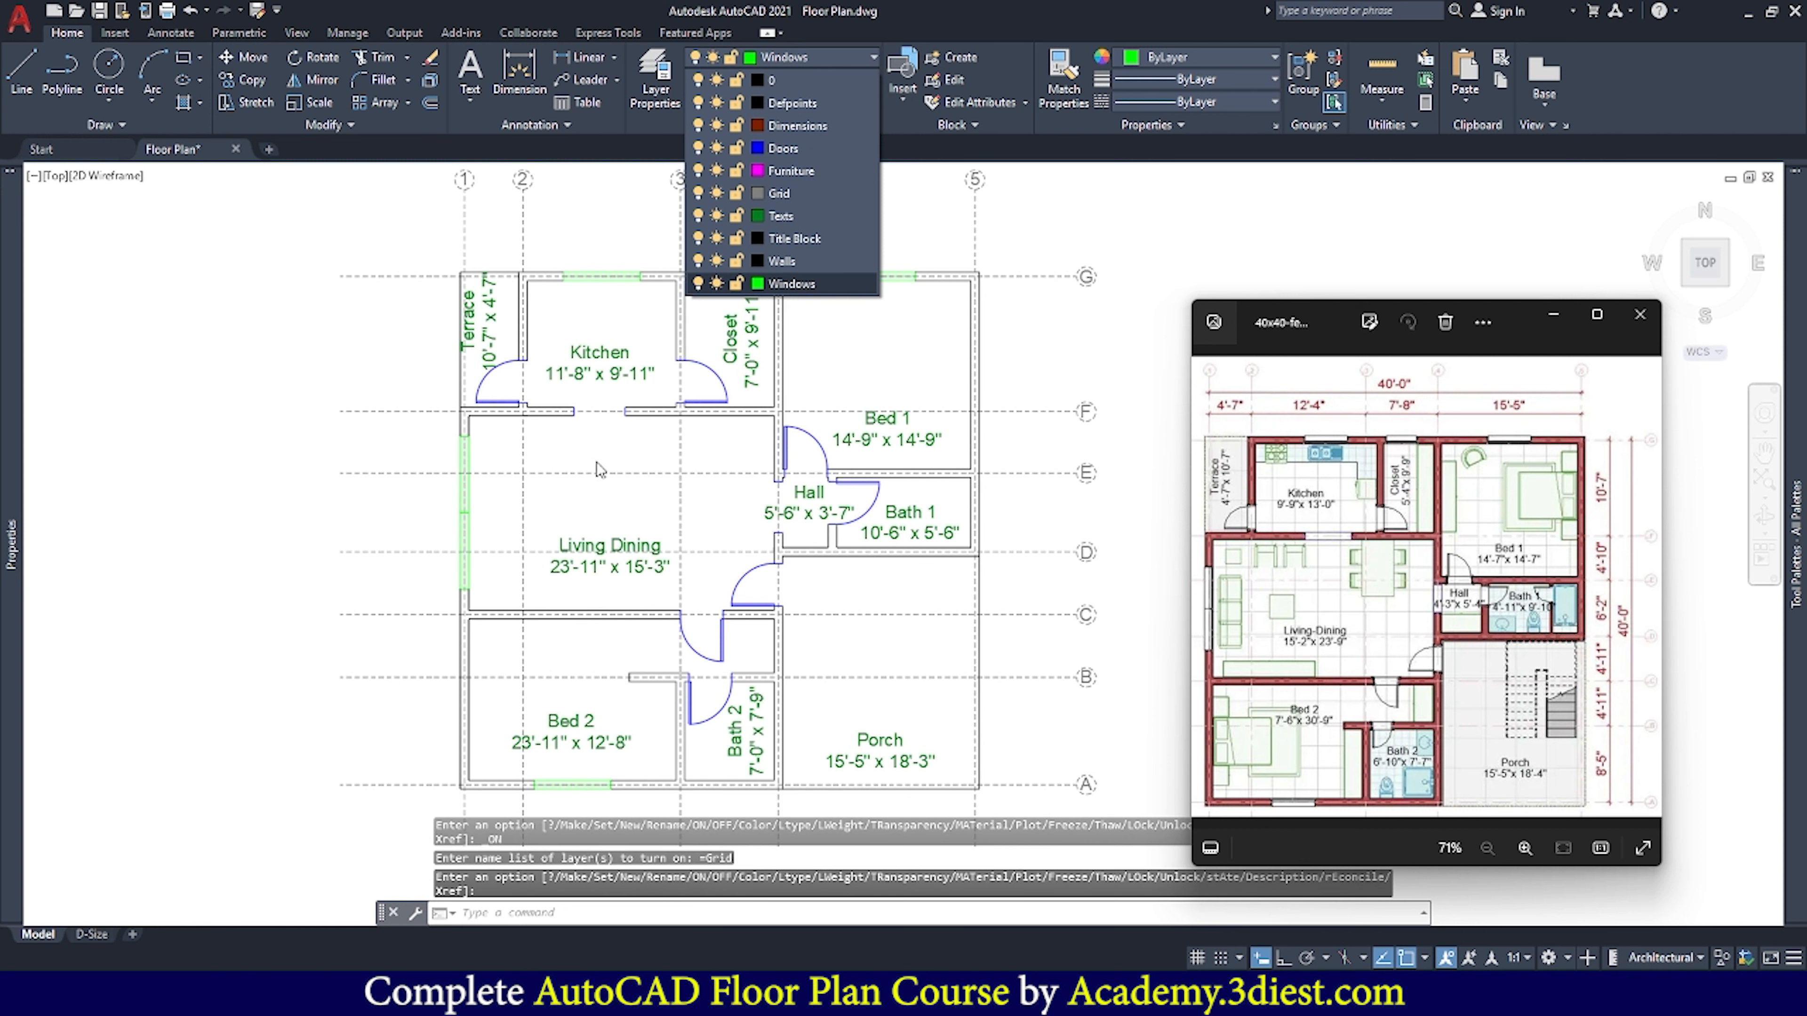
click(843, 348)
scroll(827, 348, down, 2)
scroll(826, 349, up, 2)
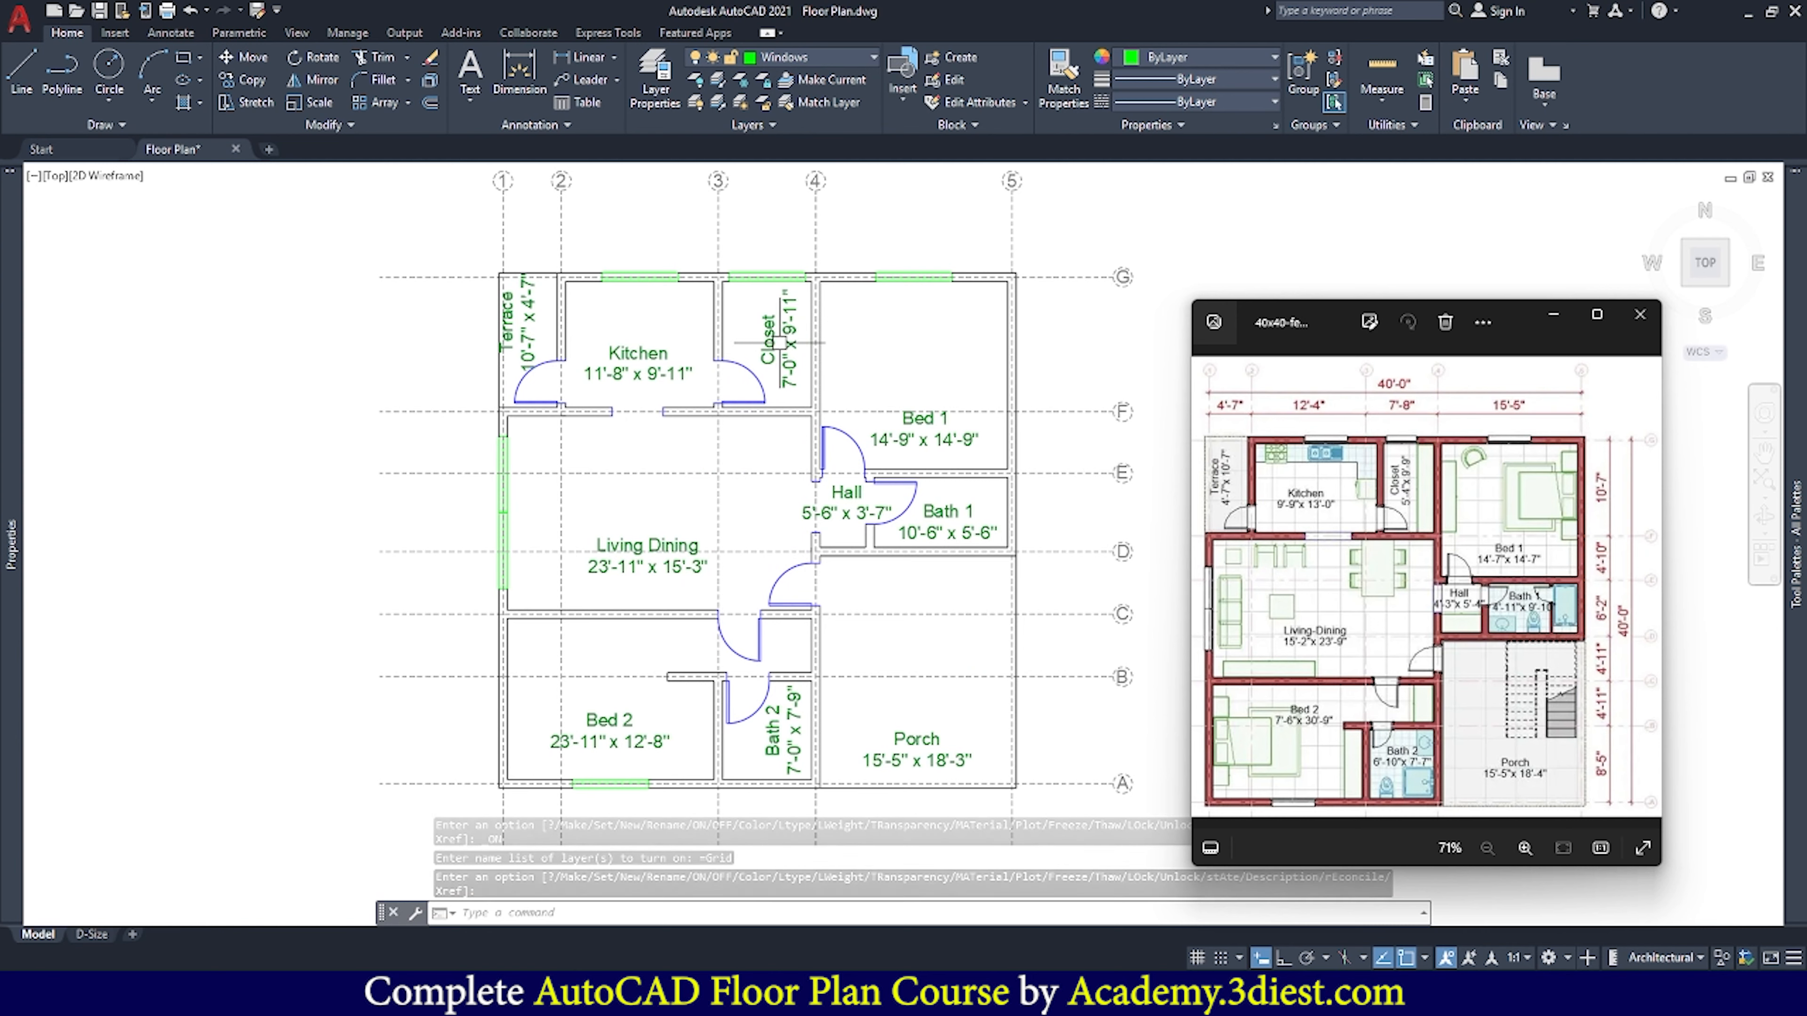
middle_drag(912, 350, 796, 362)
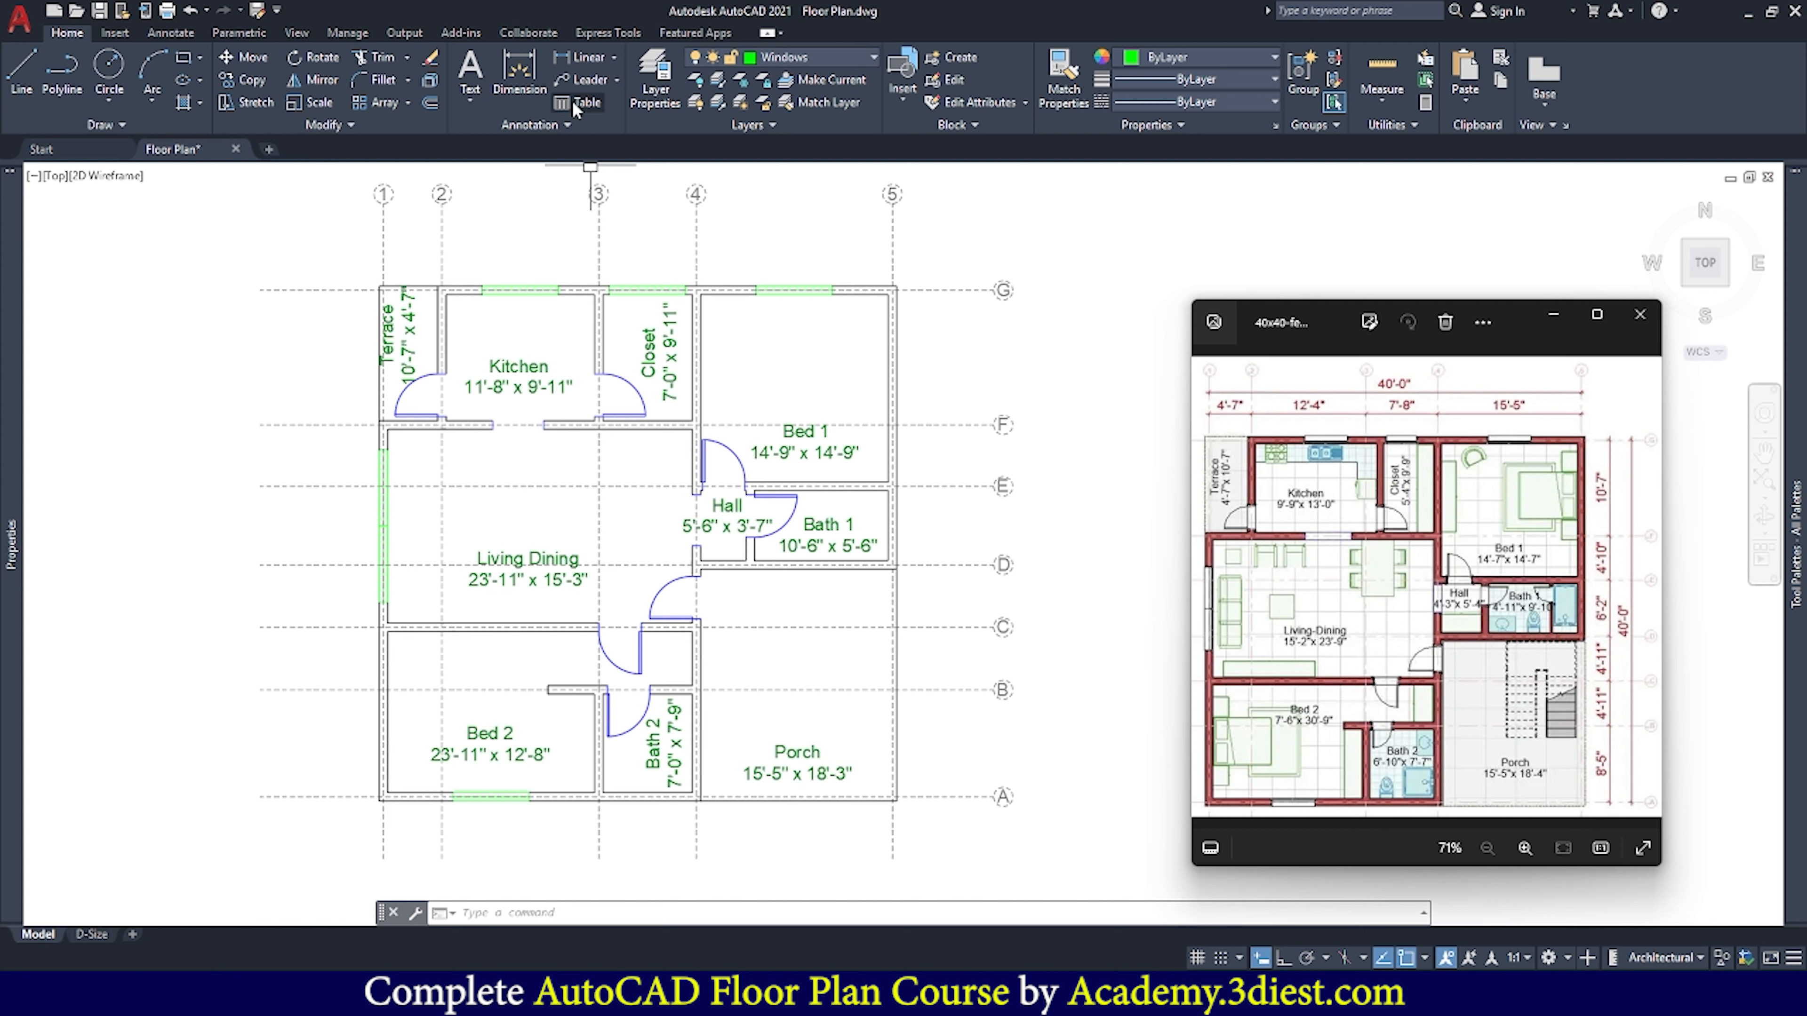
Add a linear dimension for the plan's overall width from grid line 1 to grid line 5, placed above the upper wall
click(614, 57)
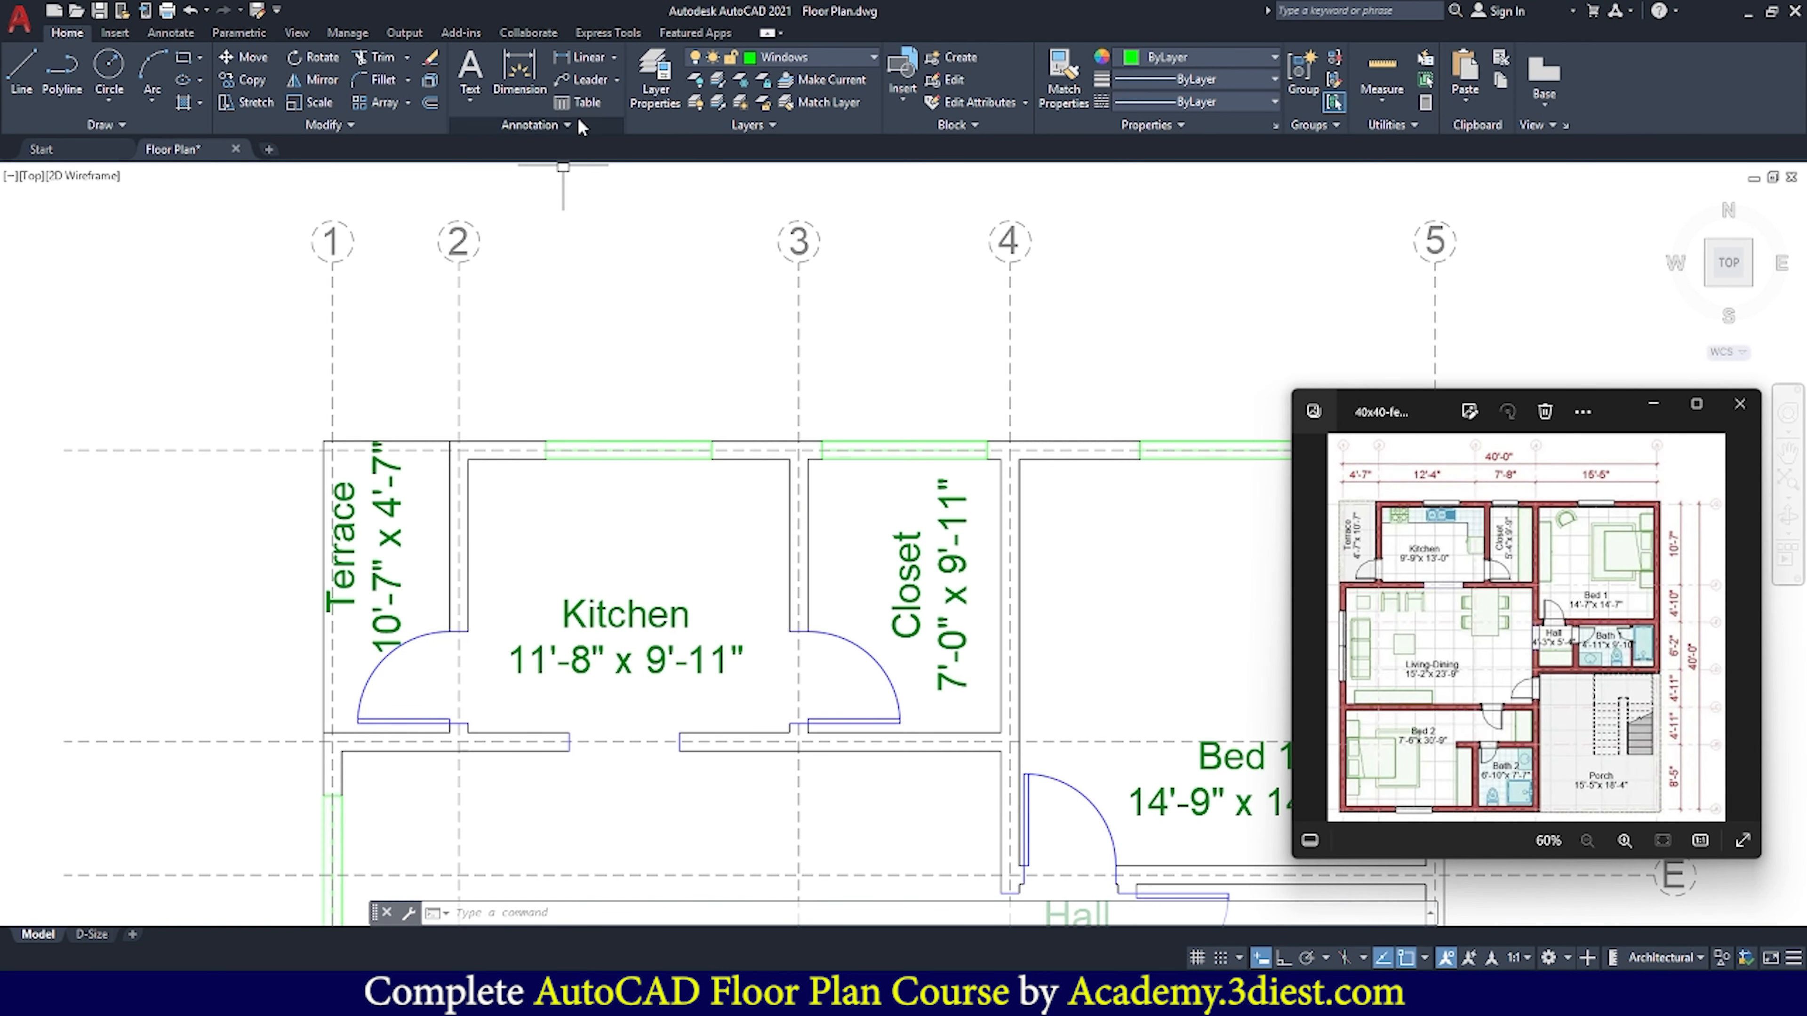
click(589, 59)
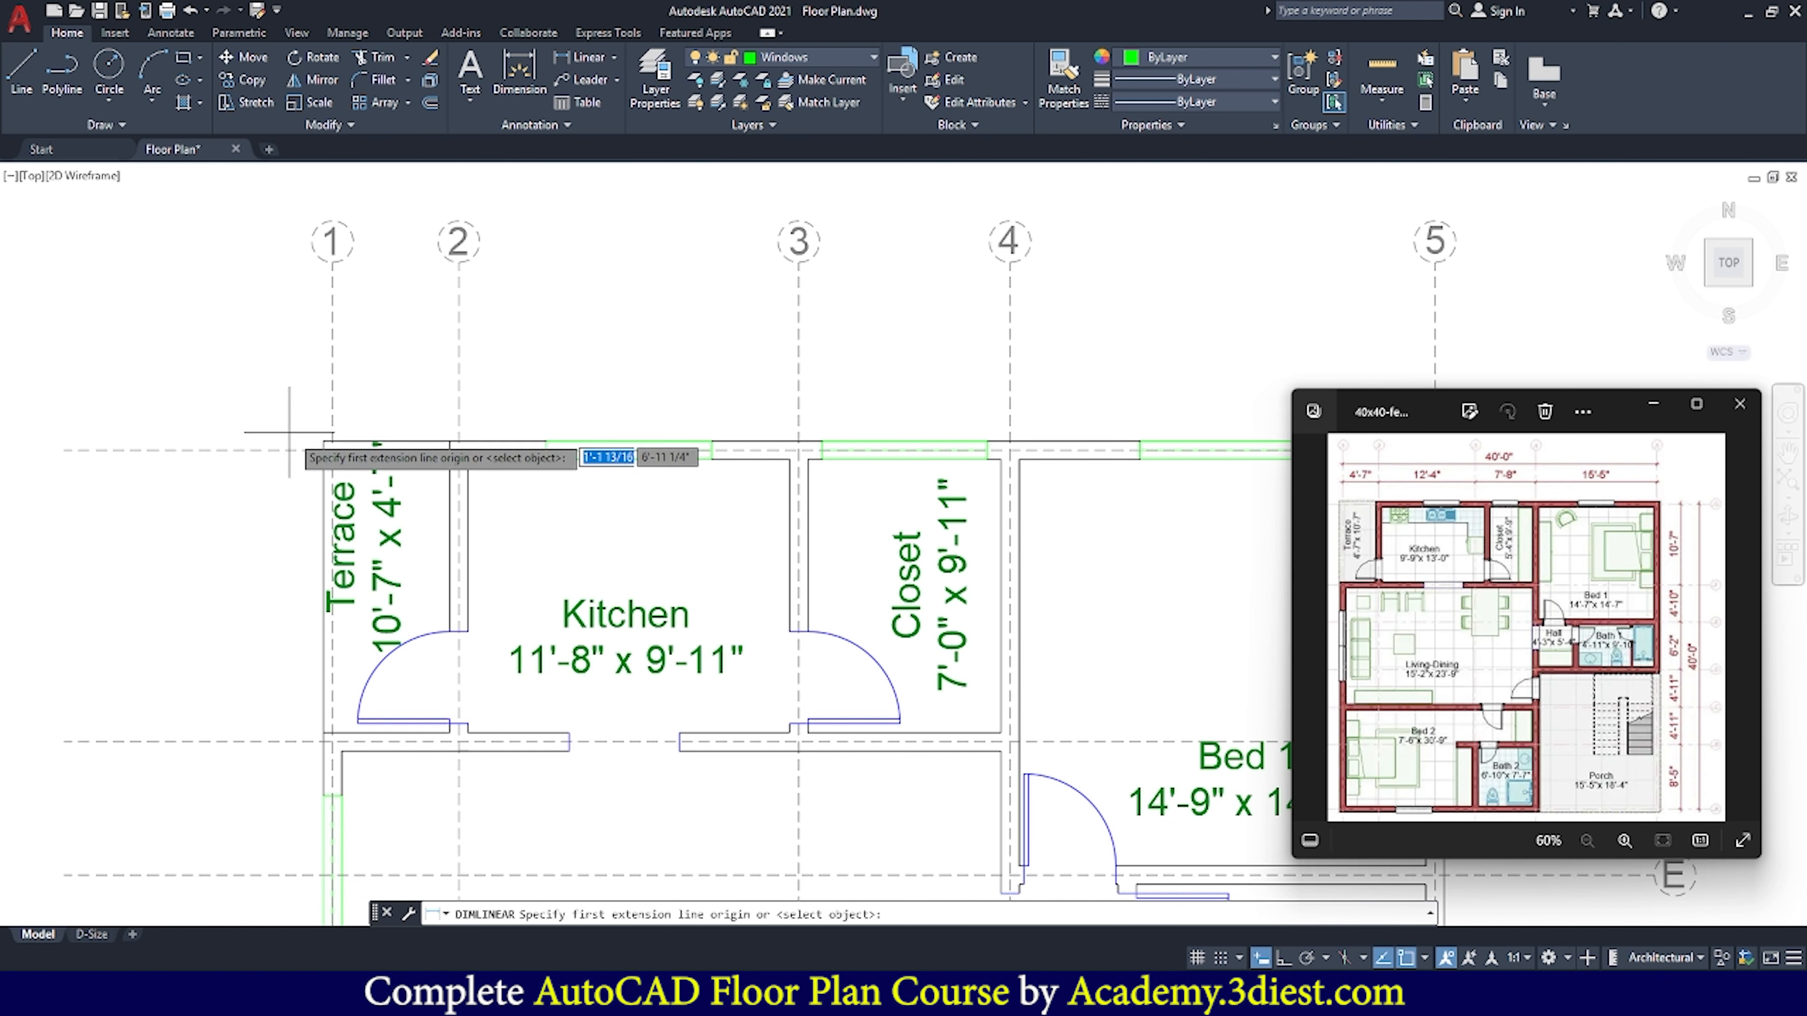
scroll(299, 428, up, 4)
scroll(370, 406, down, 6)
scroll(477, 396, up, 4)
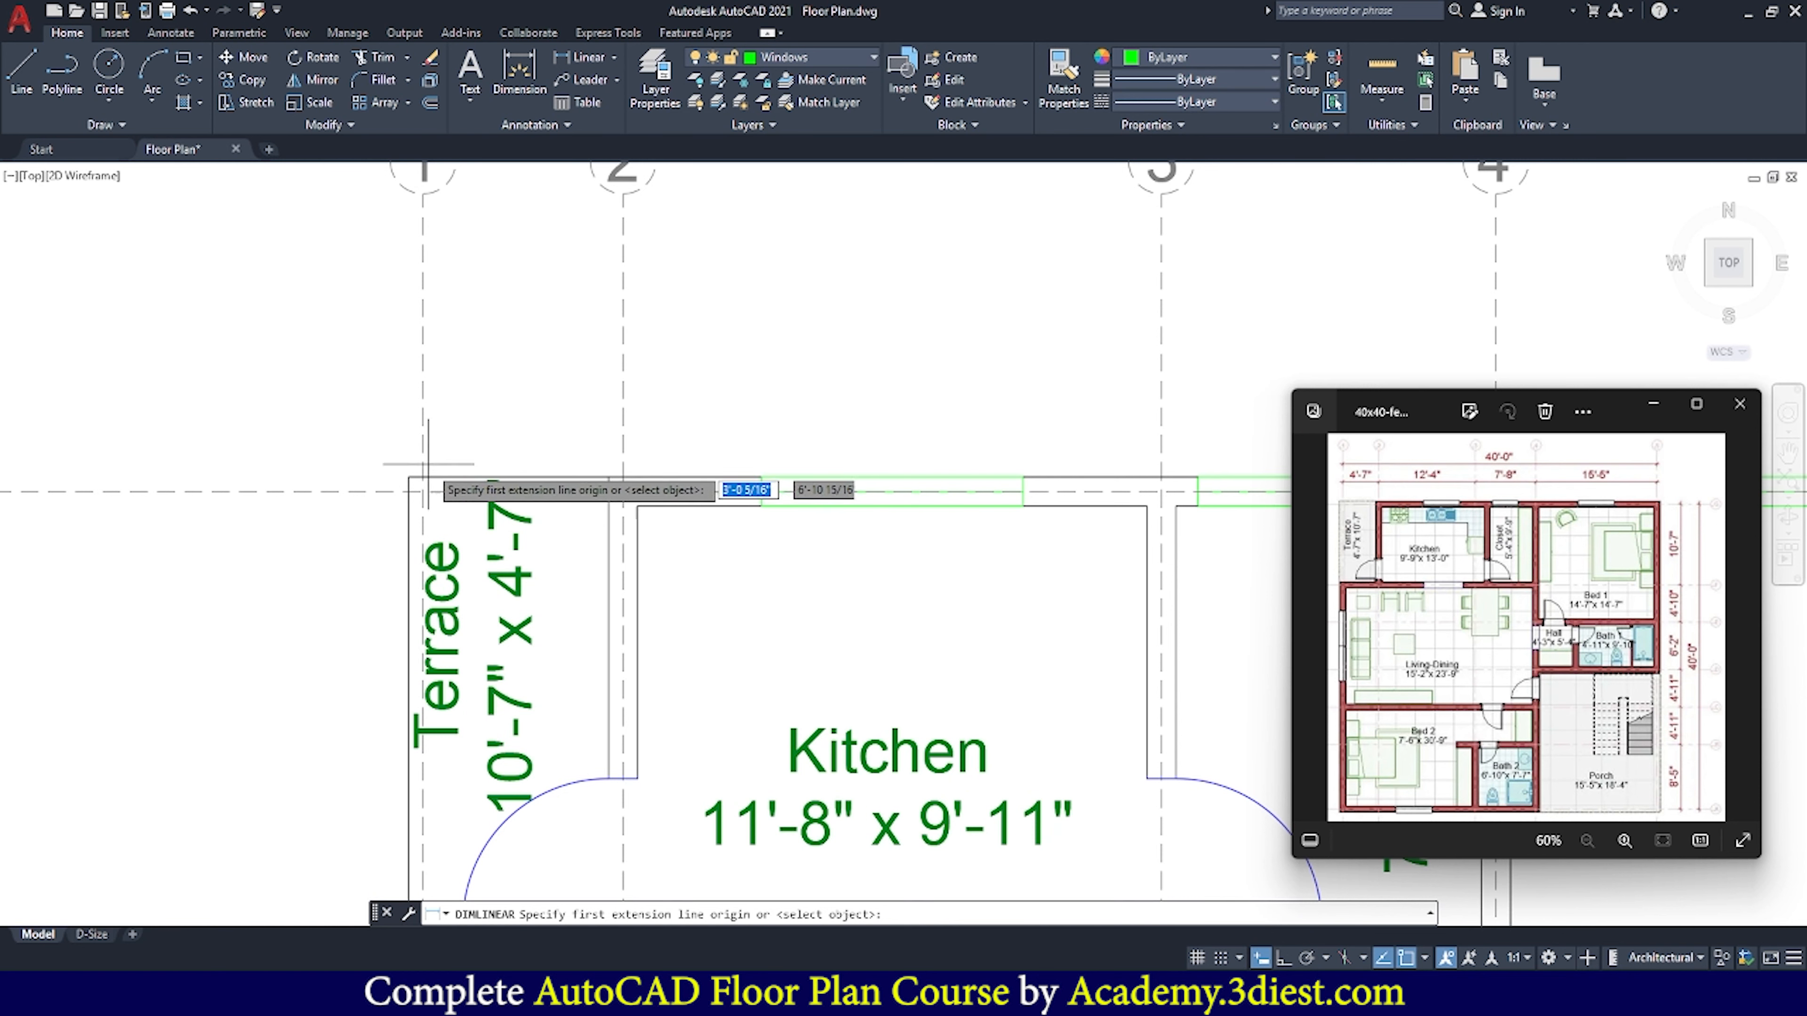
click(410, 476)
scroll(360, 476, down, 2)
scroll(361, 477, down, 2)
scroll(1097, 517, up, 4)
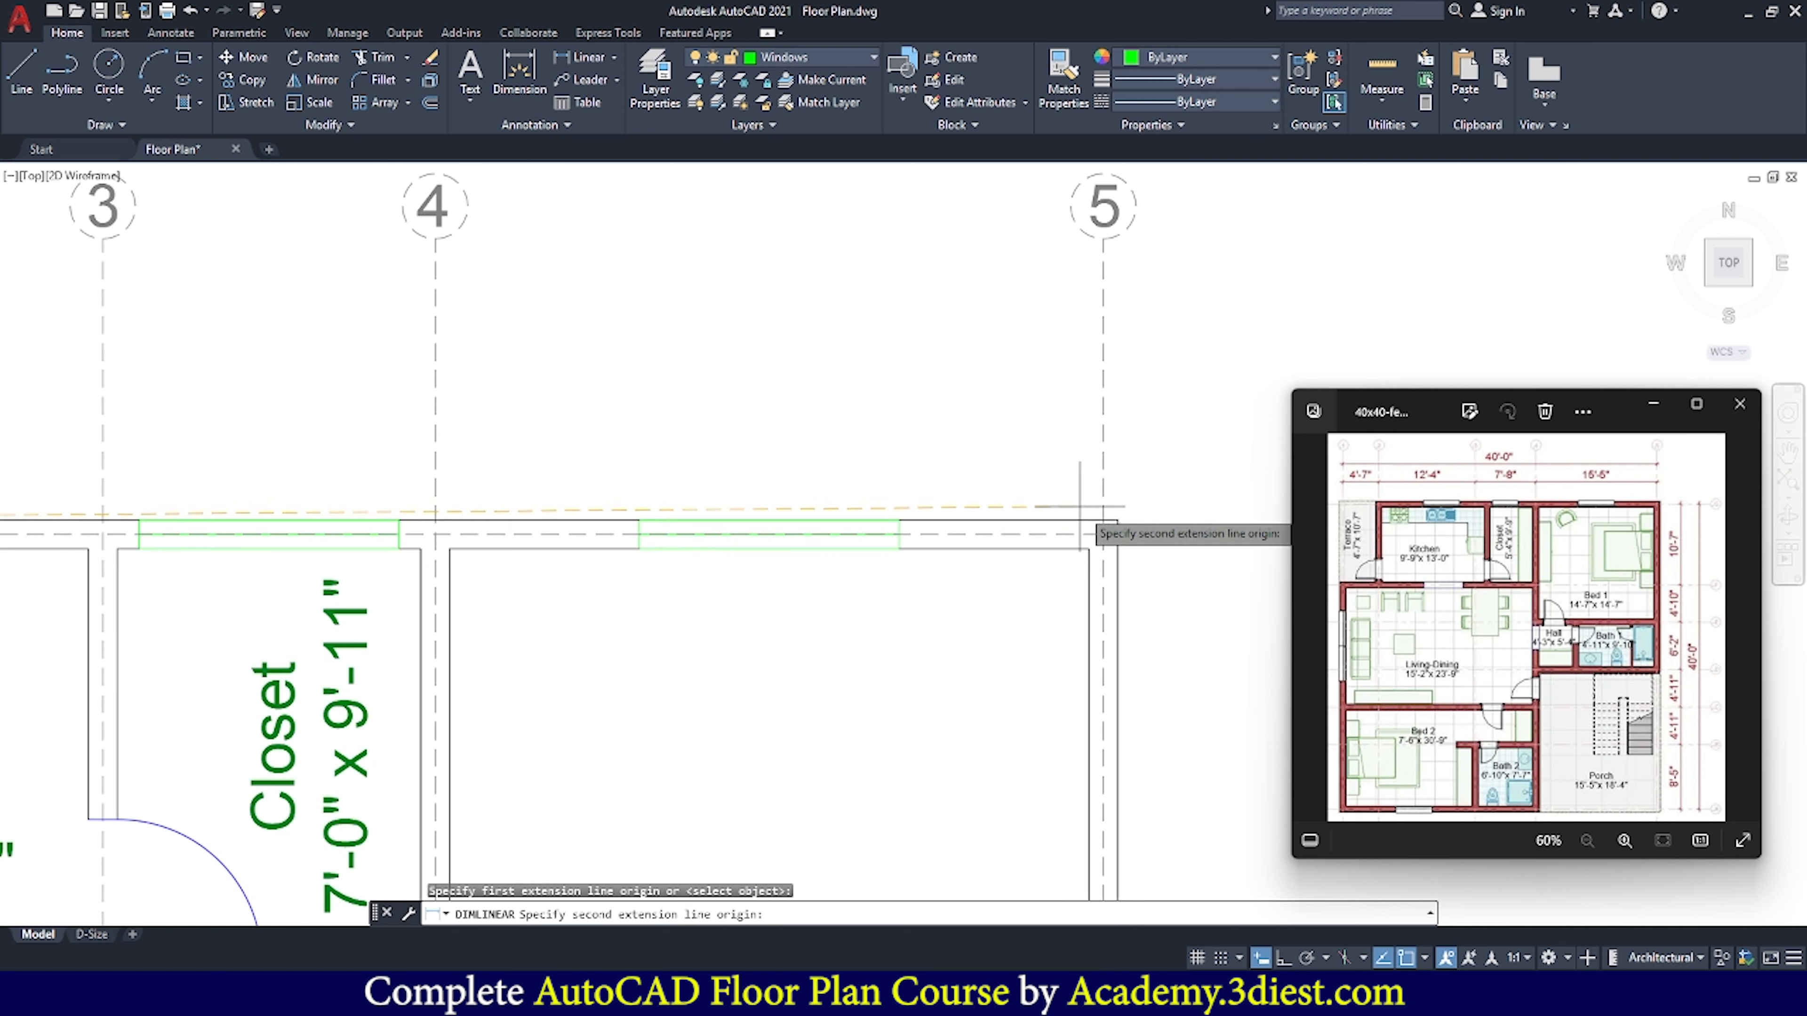
click(1107, 511)
scroll(1107, 511, down, 4)
scroll(1017, 466, up, 3)
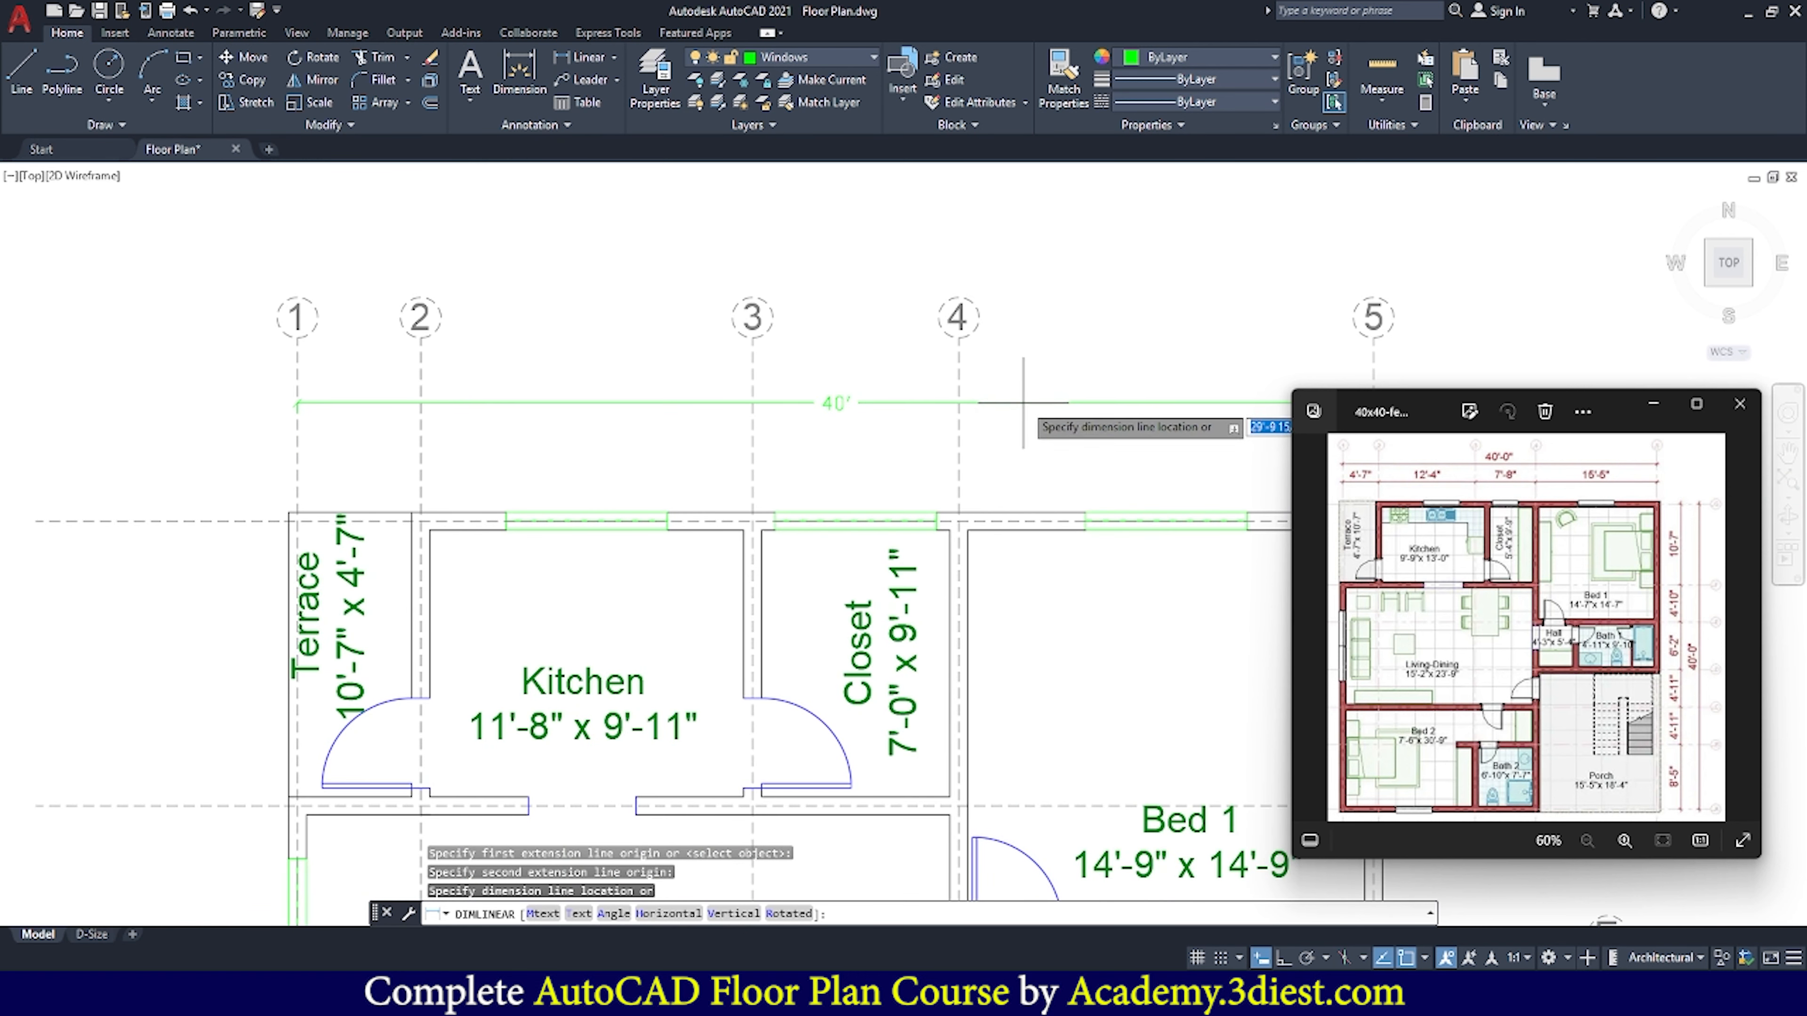
click(1038, 393)
scroll(627, 413, down, 3)
scroll(694, 409, up, 3)
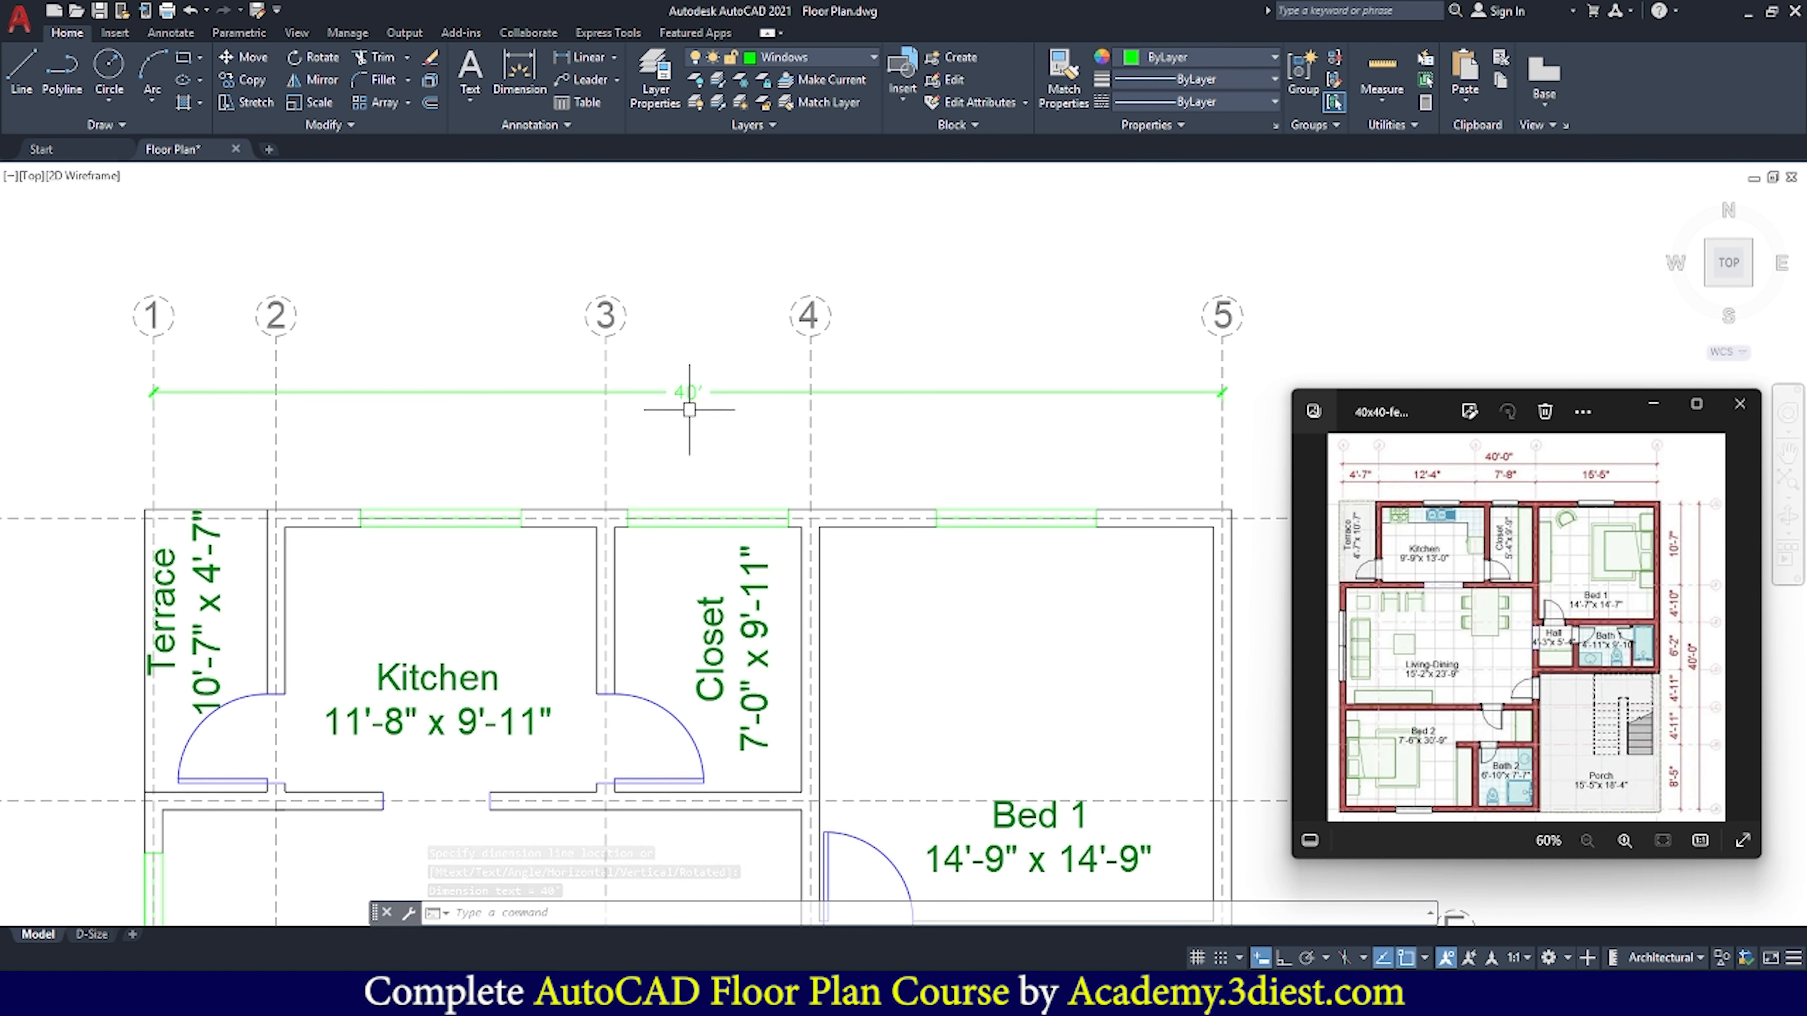
Make the Dimensions layer current with the Continuous linetype
click(660, 94)
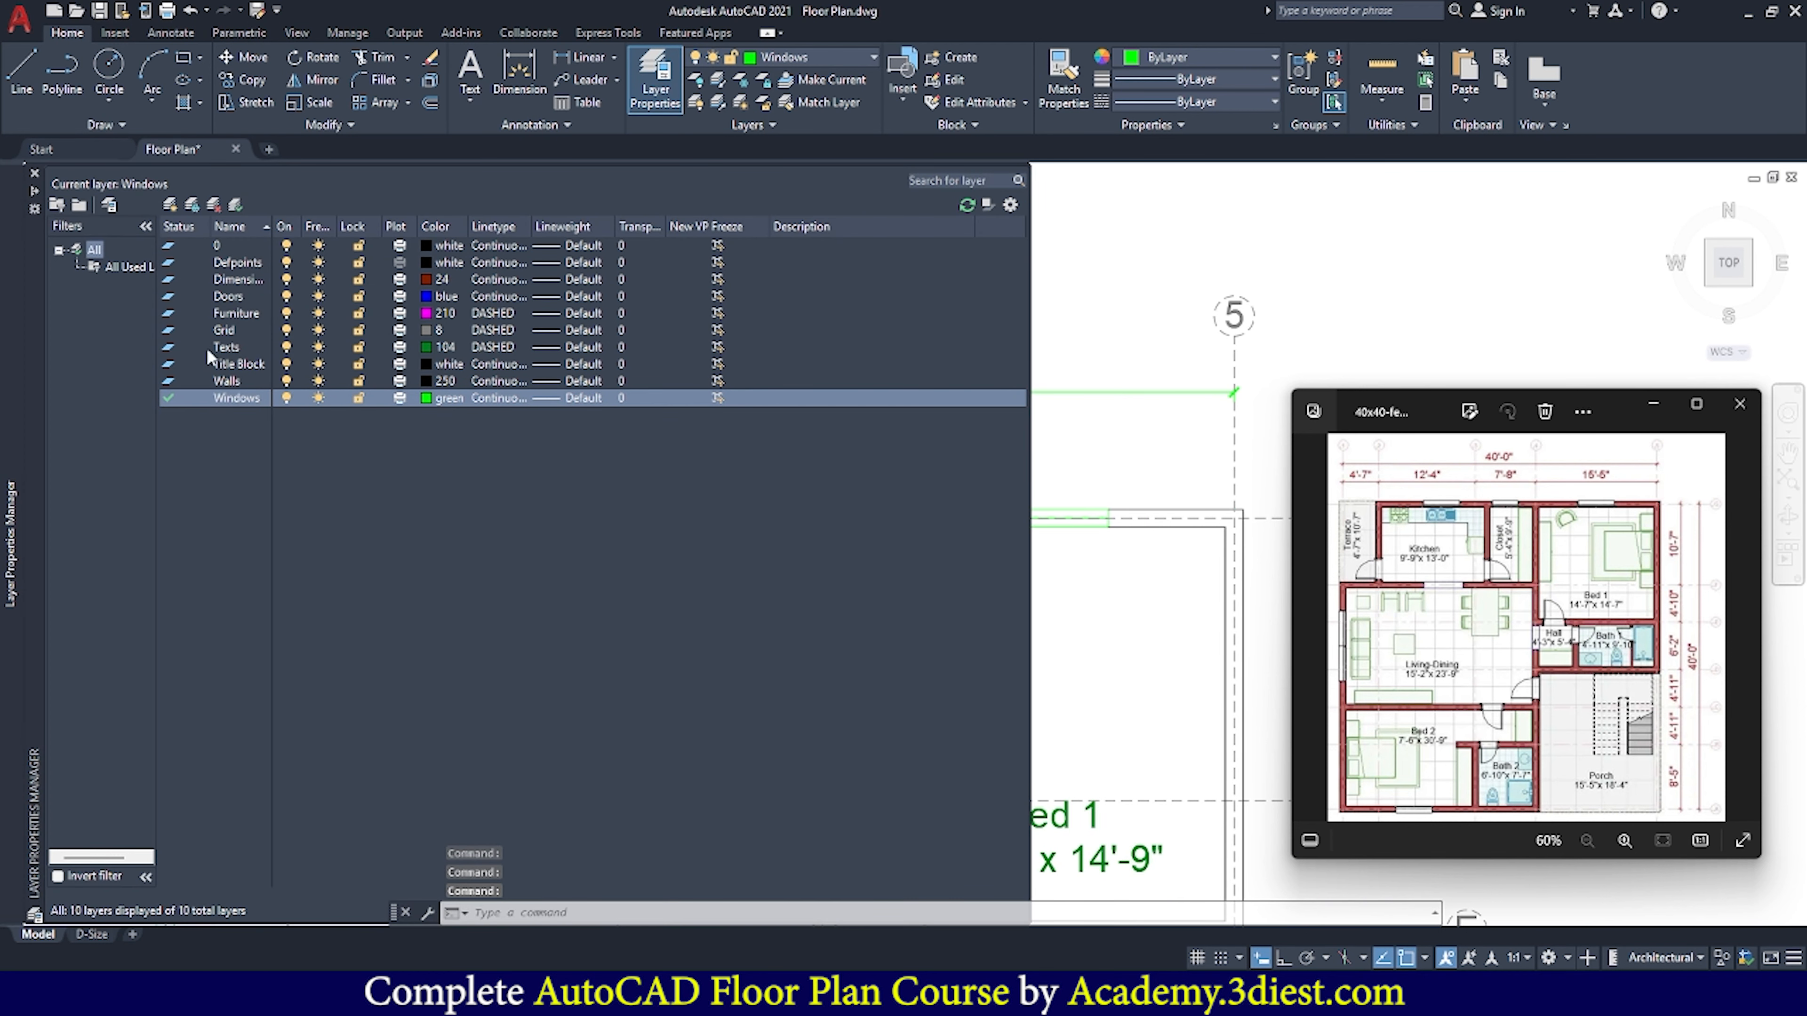
double_click(167, 278)
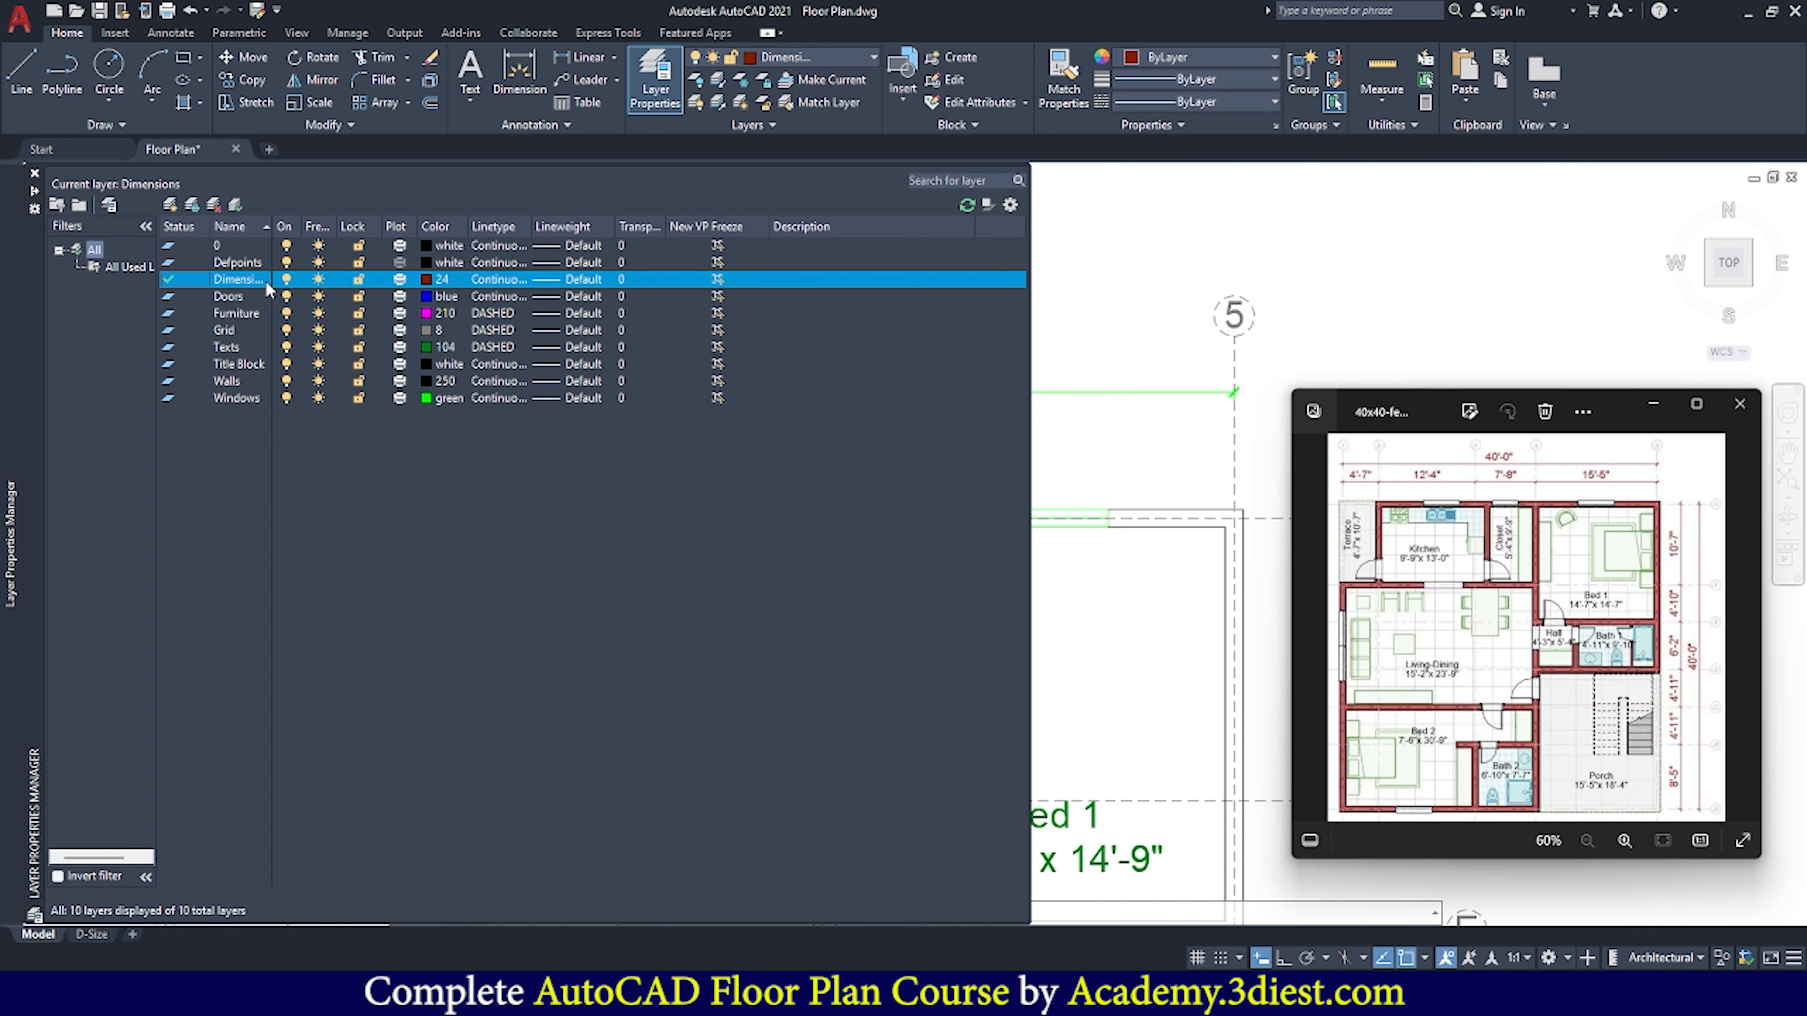
click(501, 282)
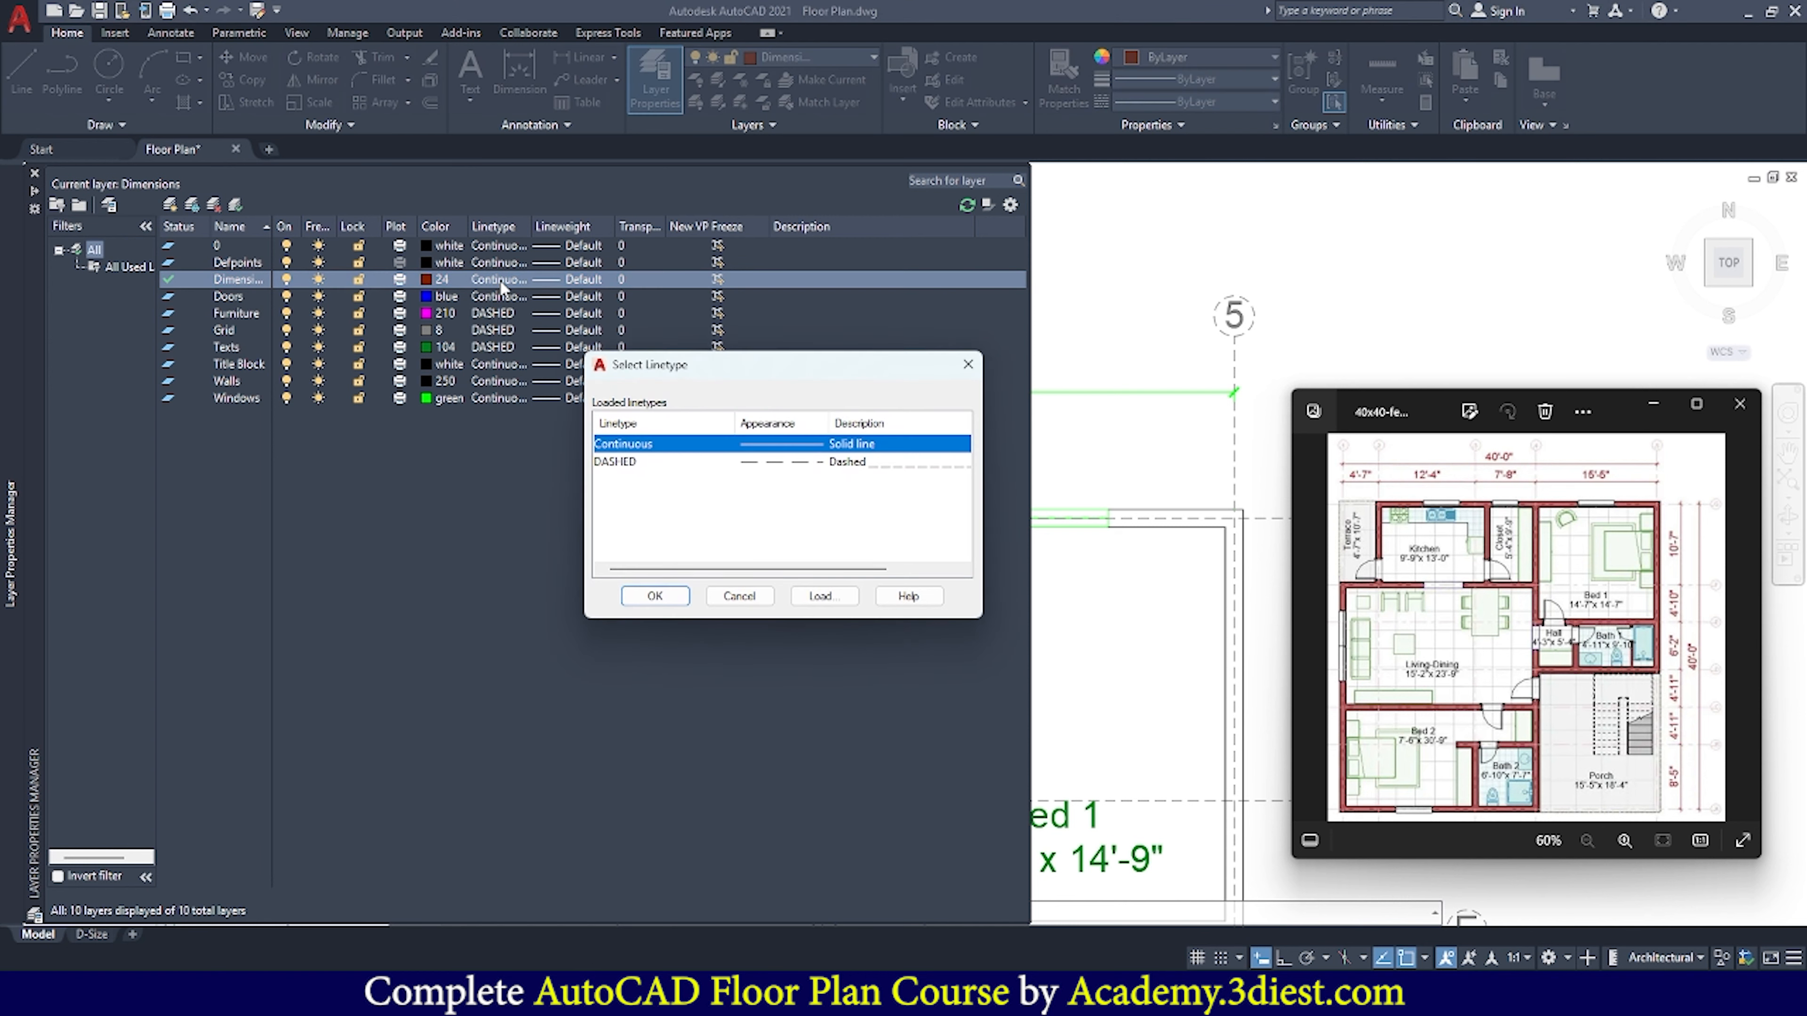
click(677, 600)
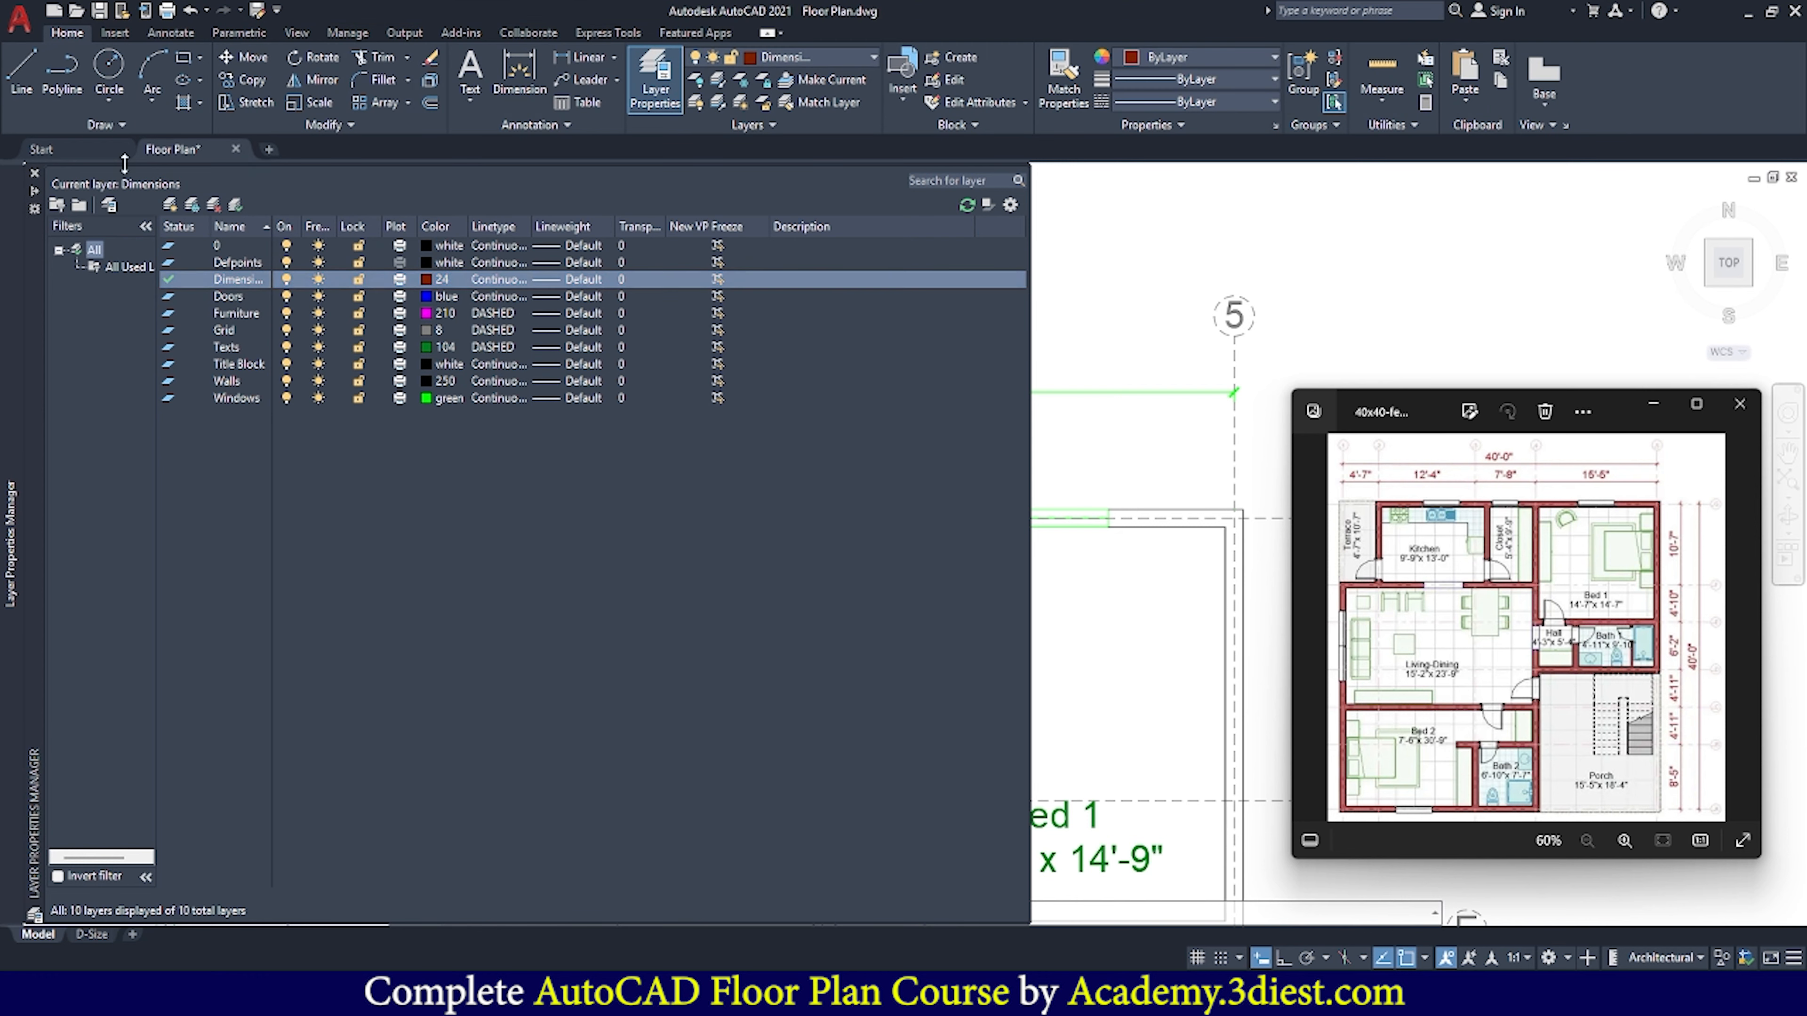
click(34, 173)
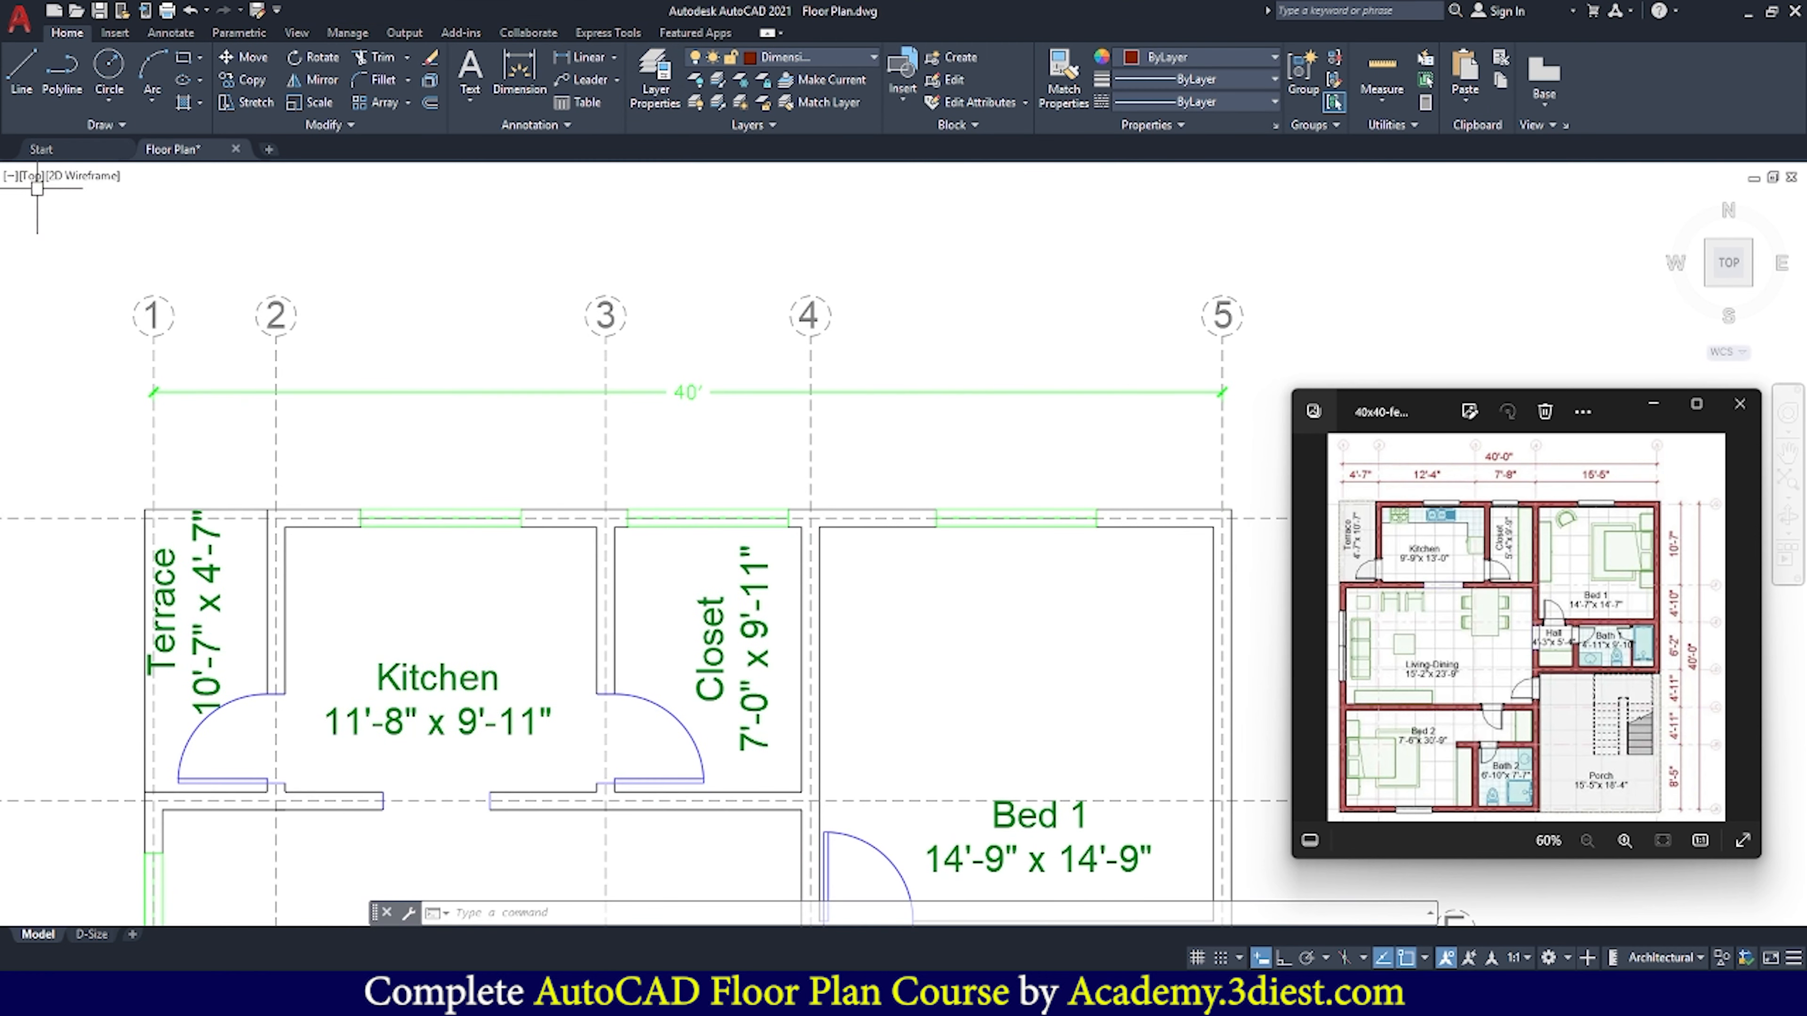
Move the overall width dimension to the Dimensions layer
click(673, 393)
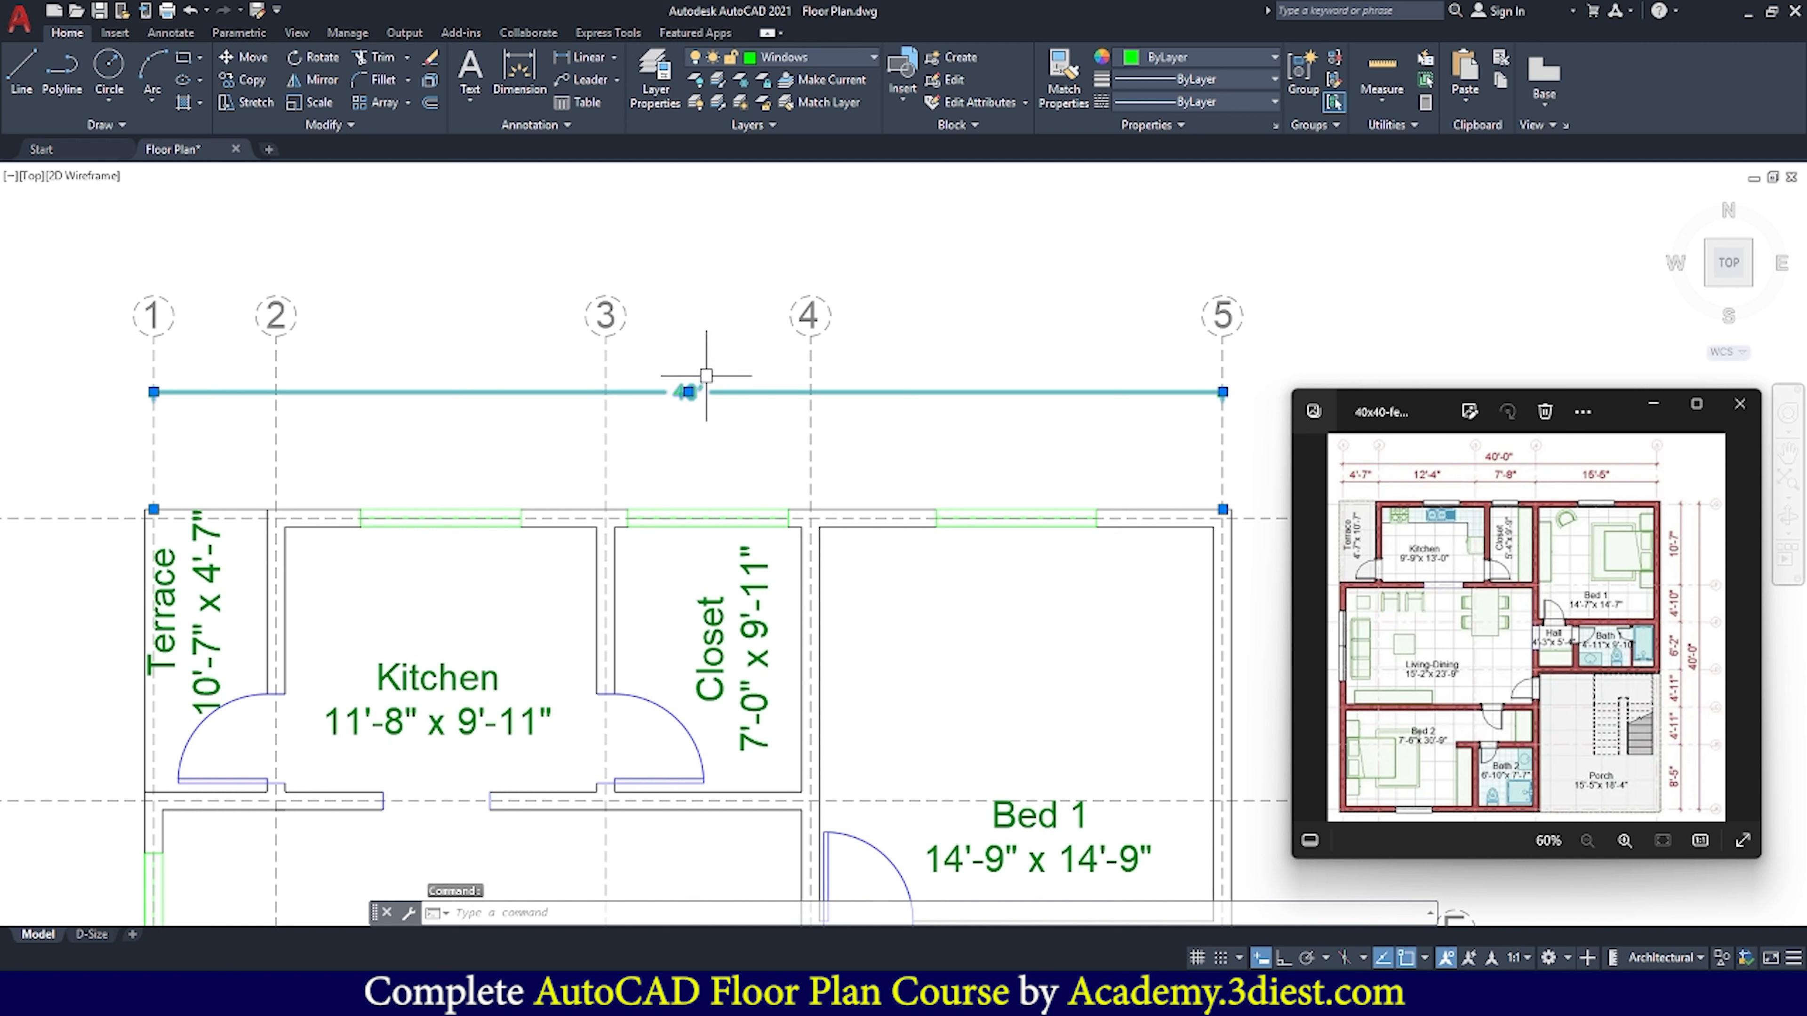
click(823, 54)
click(789, 125)
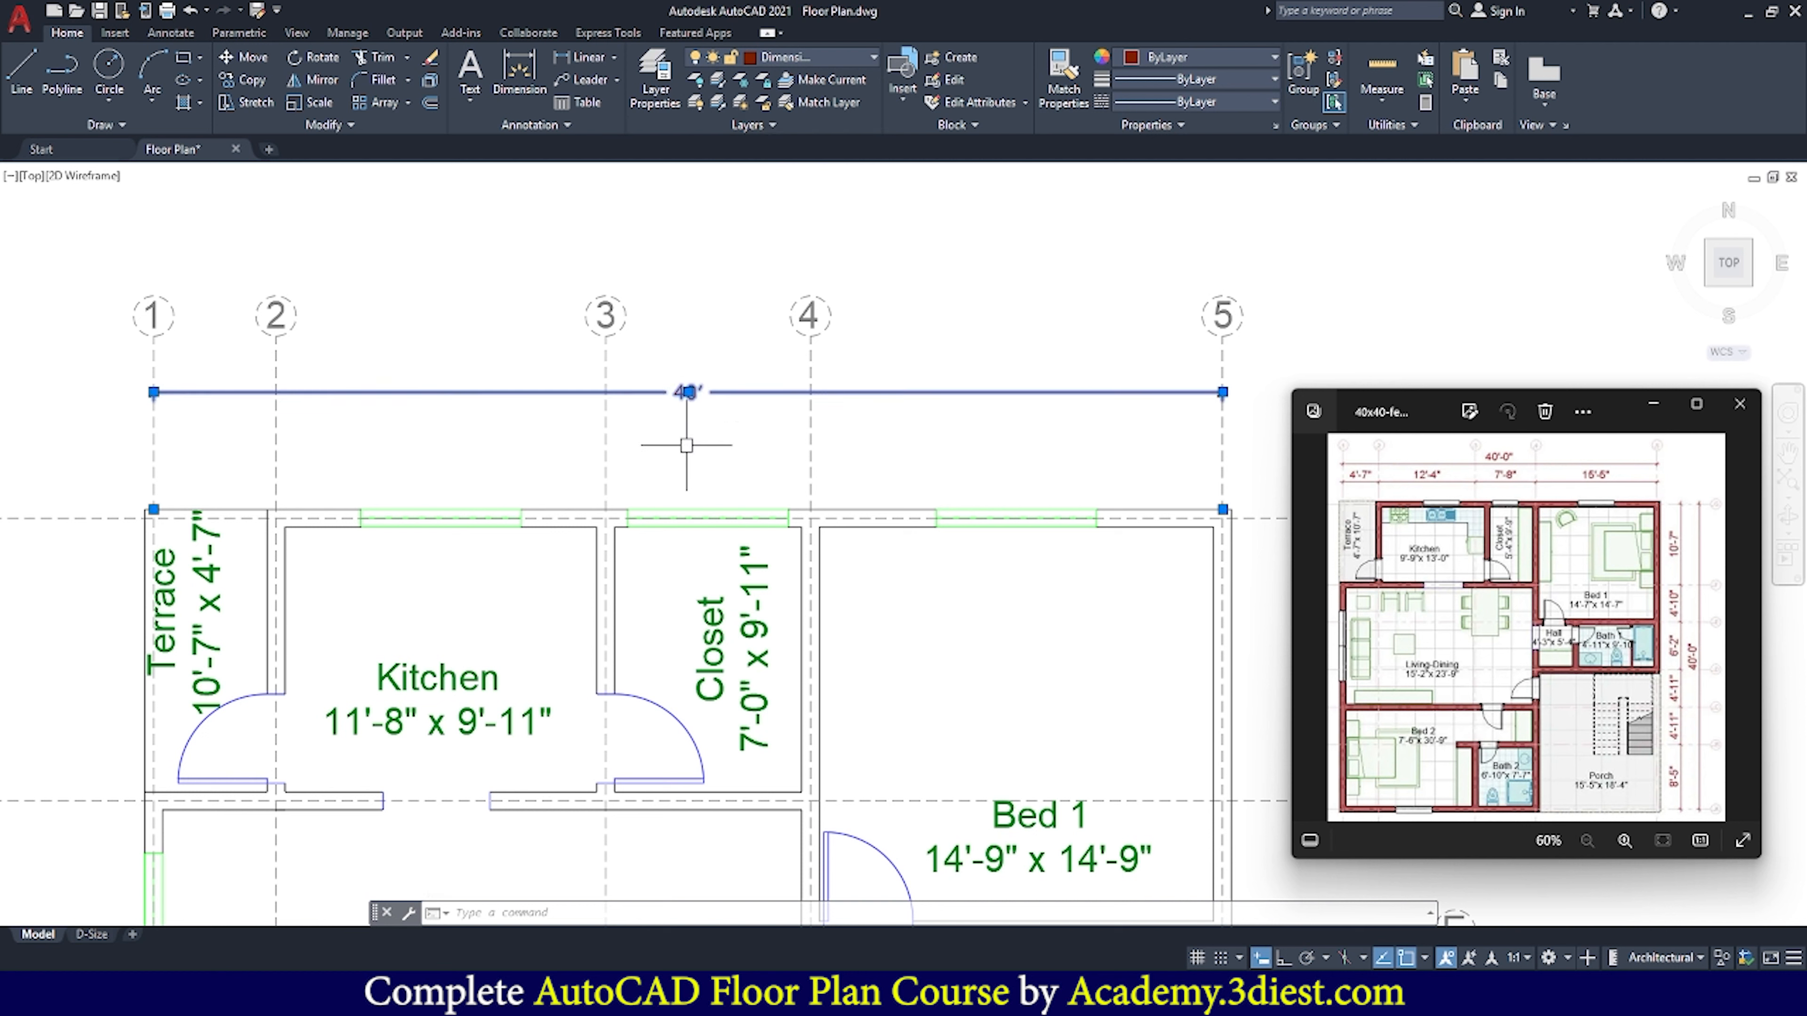
key(Escape)
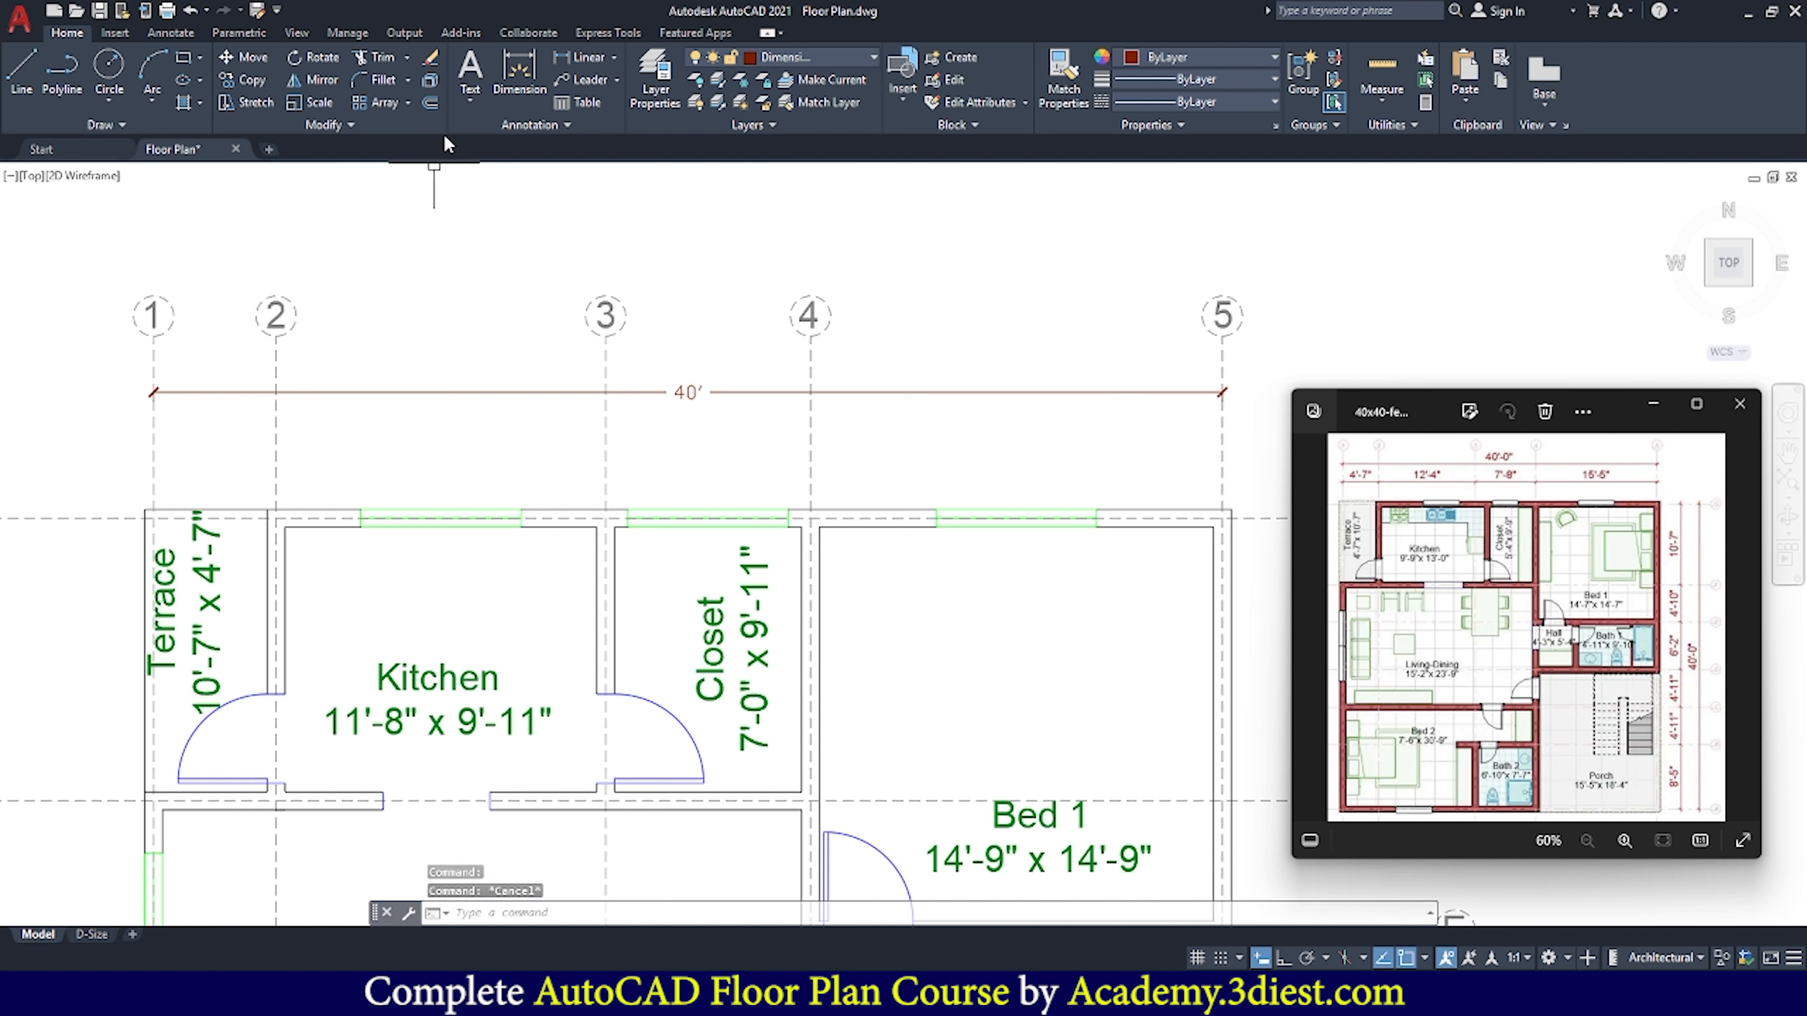
click(574, 53)
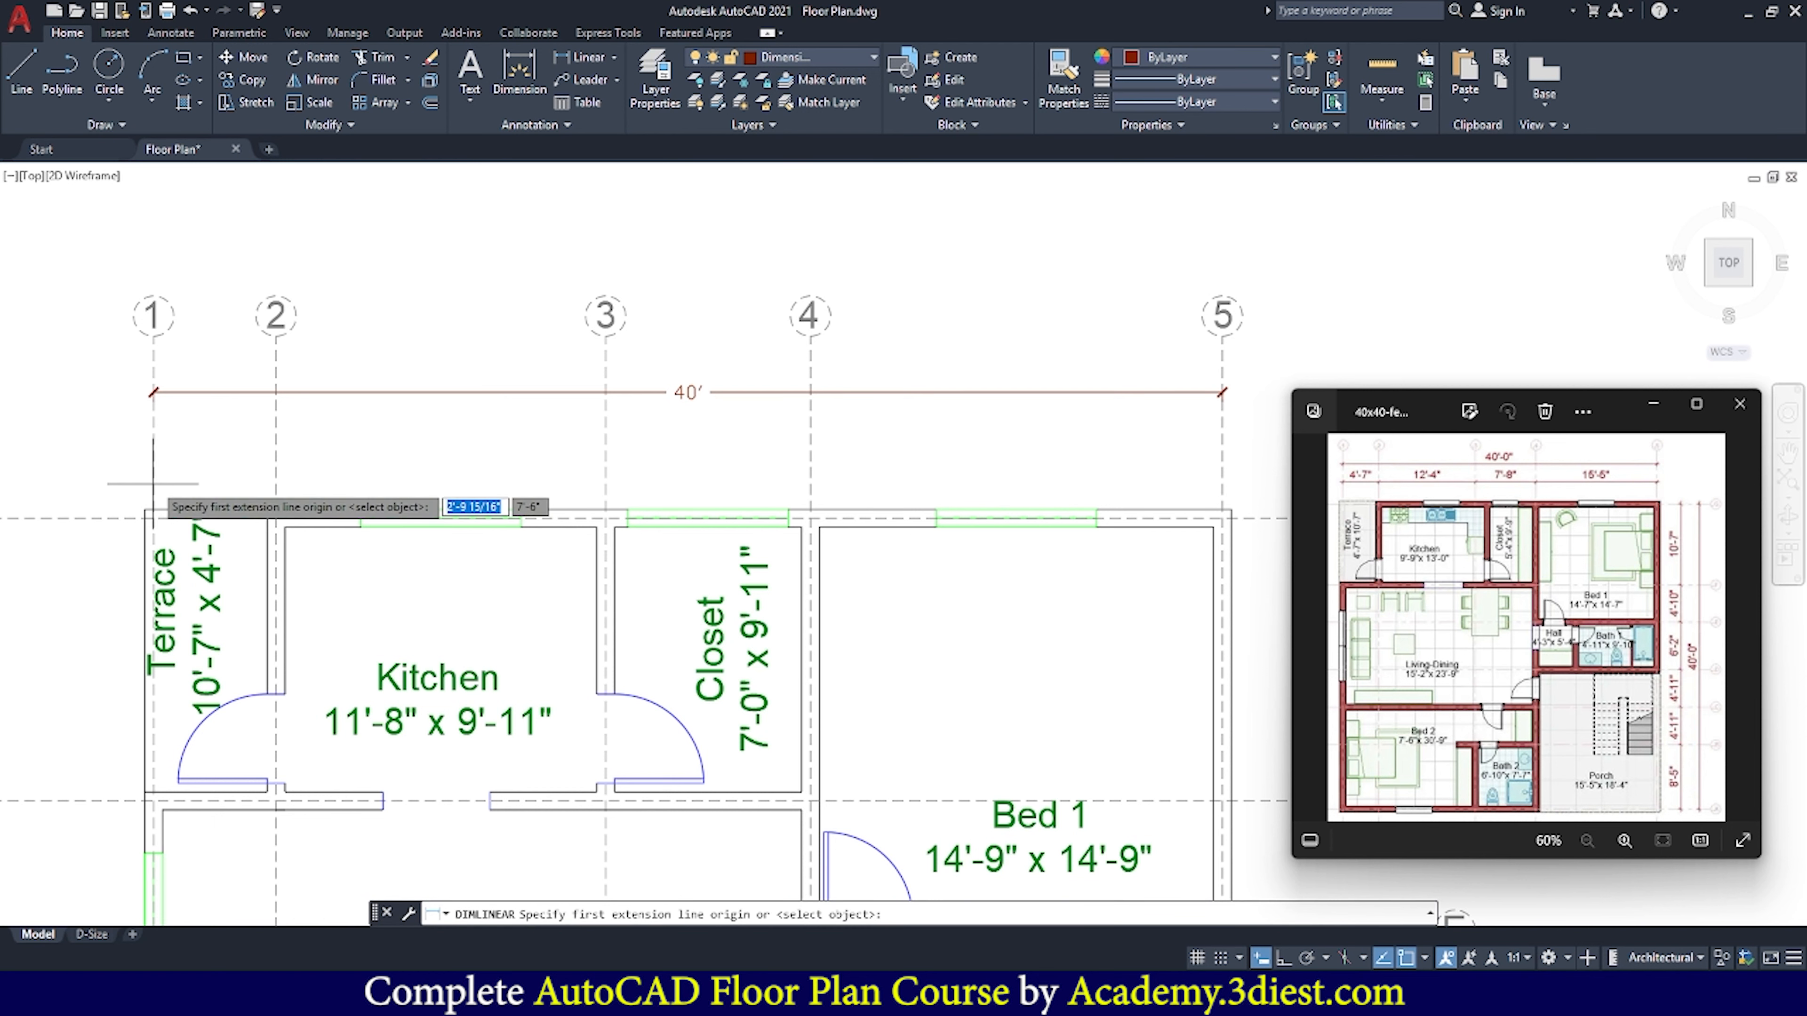
scroll(154, 506, up, 2)
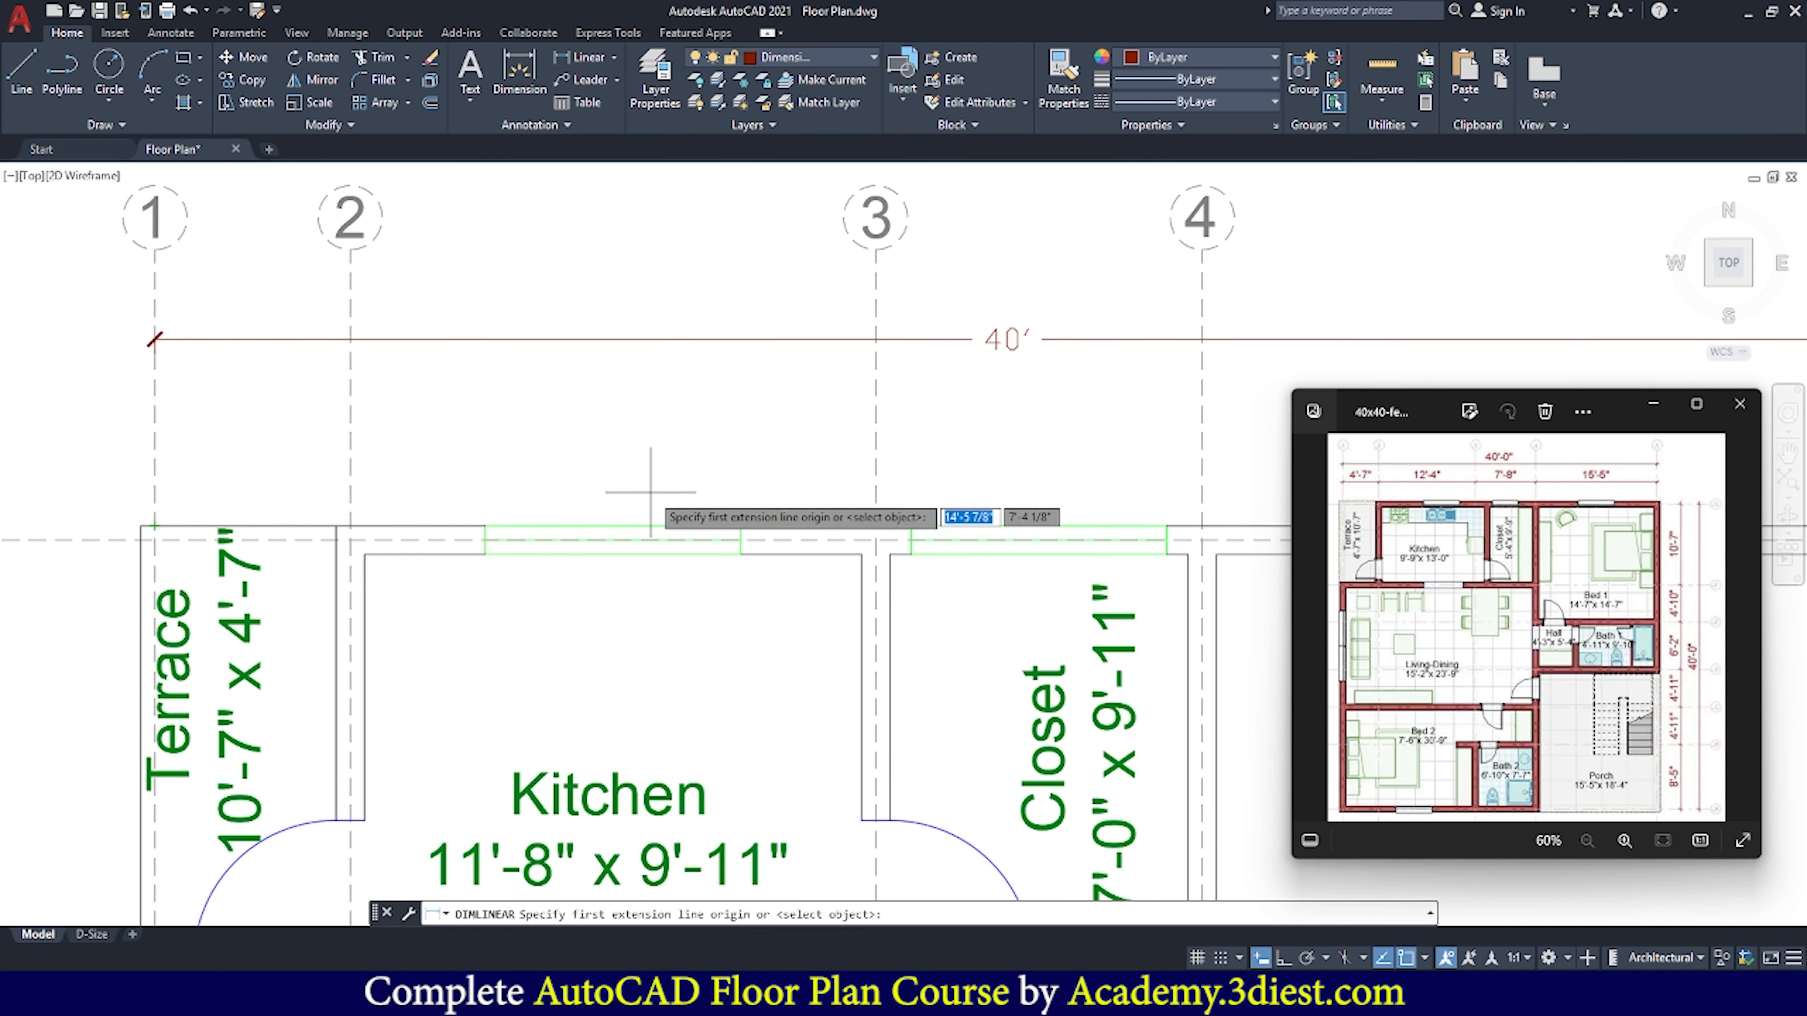
scroll(253, 459, down, 2)
key(Escape)
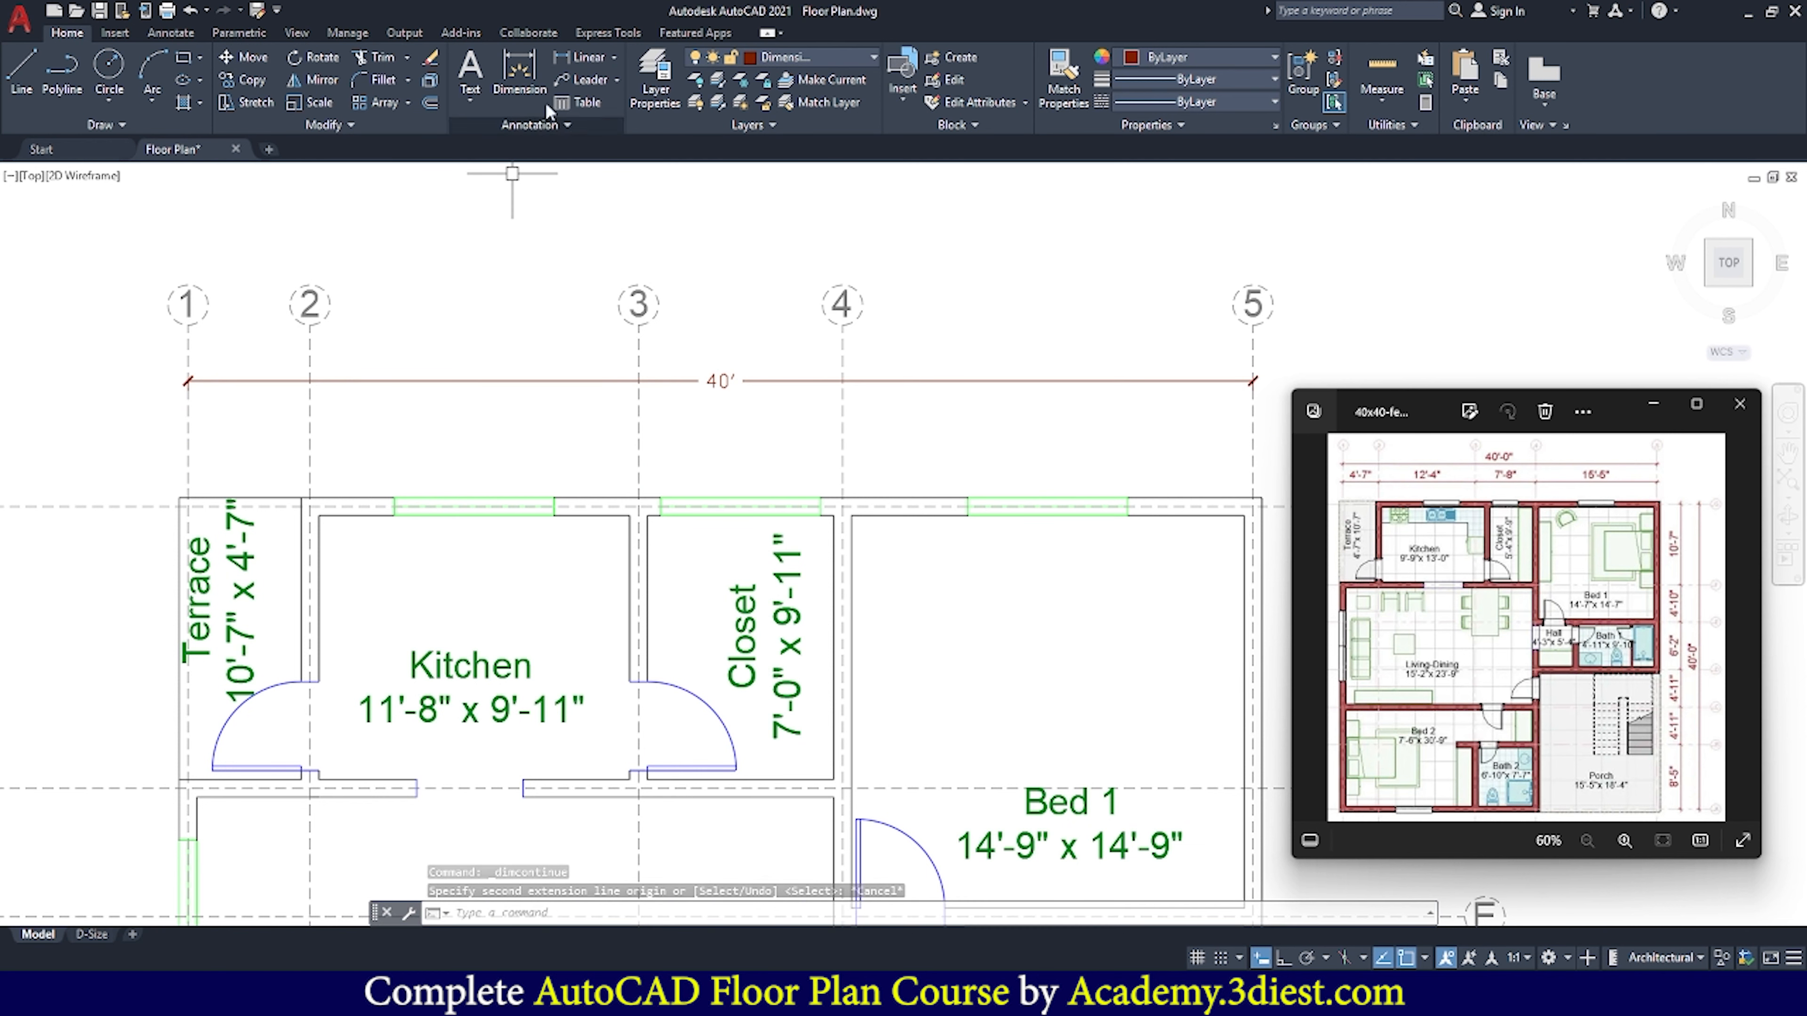
Add a linear dimension between grid lines 1 and 2, placed between the upper wall and the overall width dimension
click(588, 57)
scroll(208, 468, up, 2)
click(175, 496)
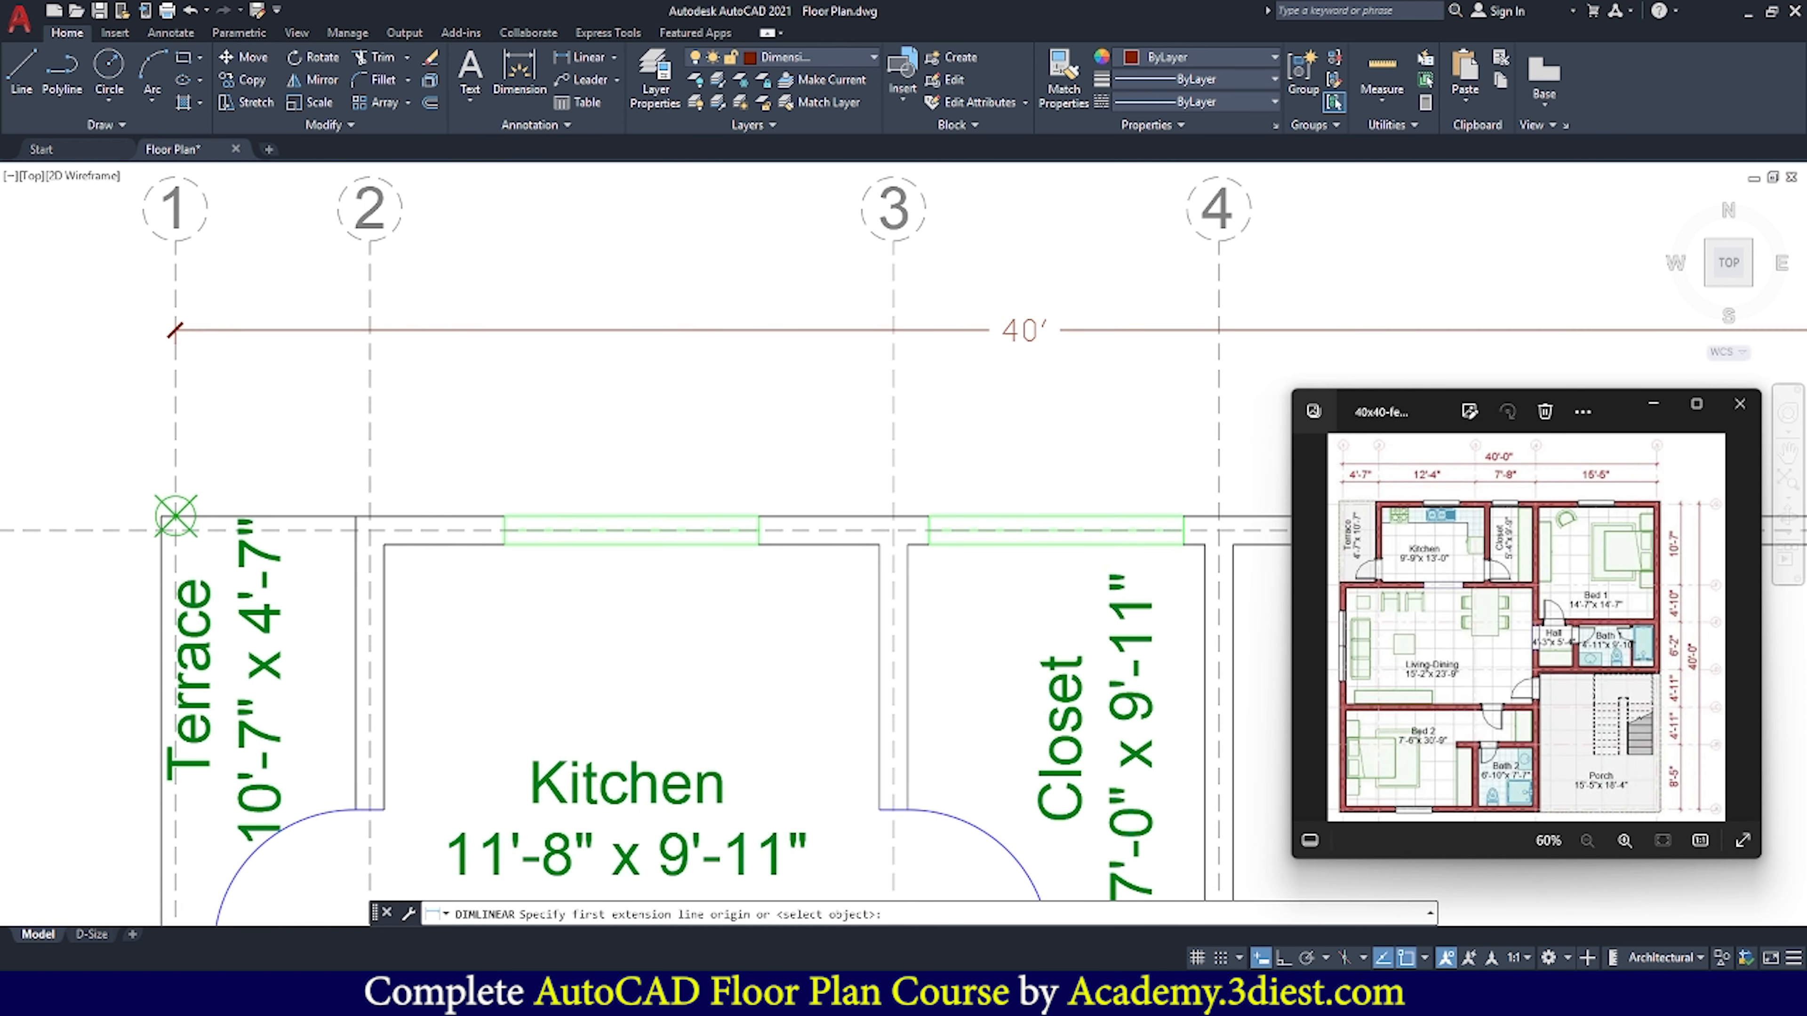
click(367, 514)
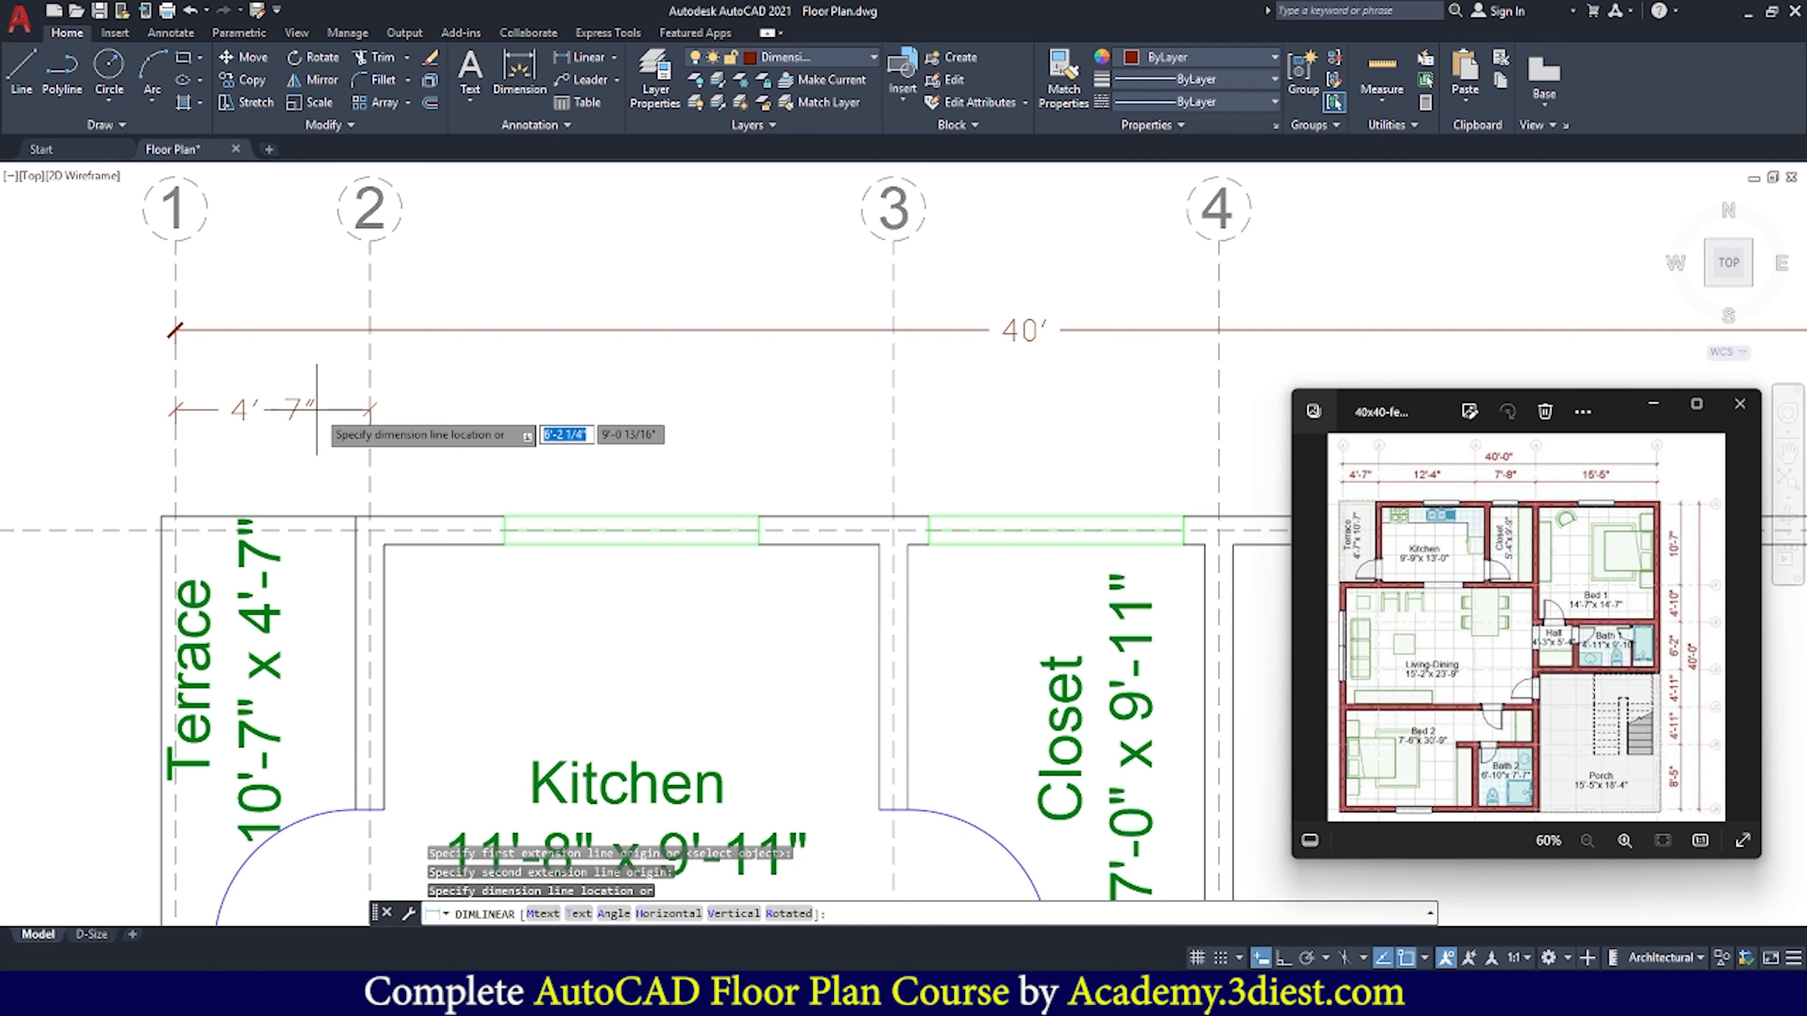
click(317, 409)
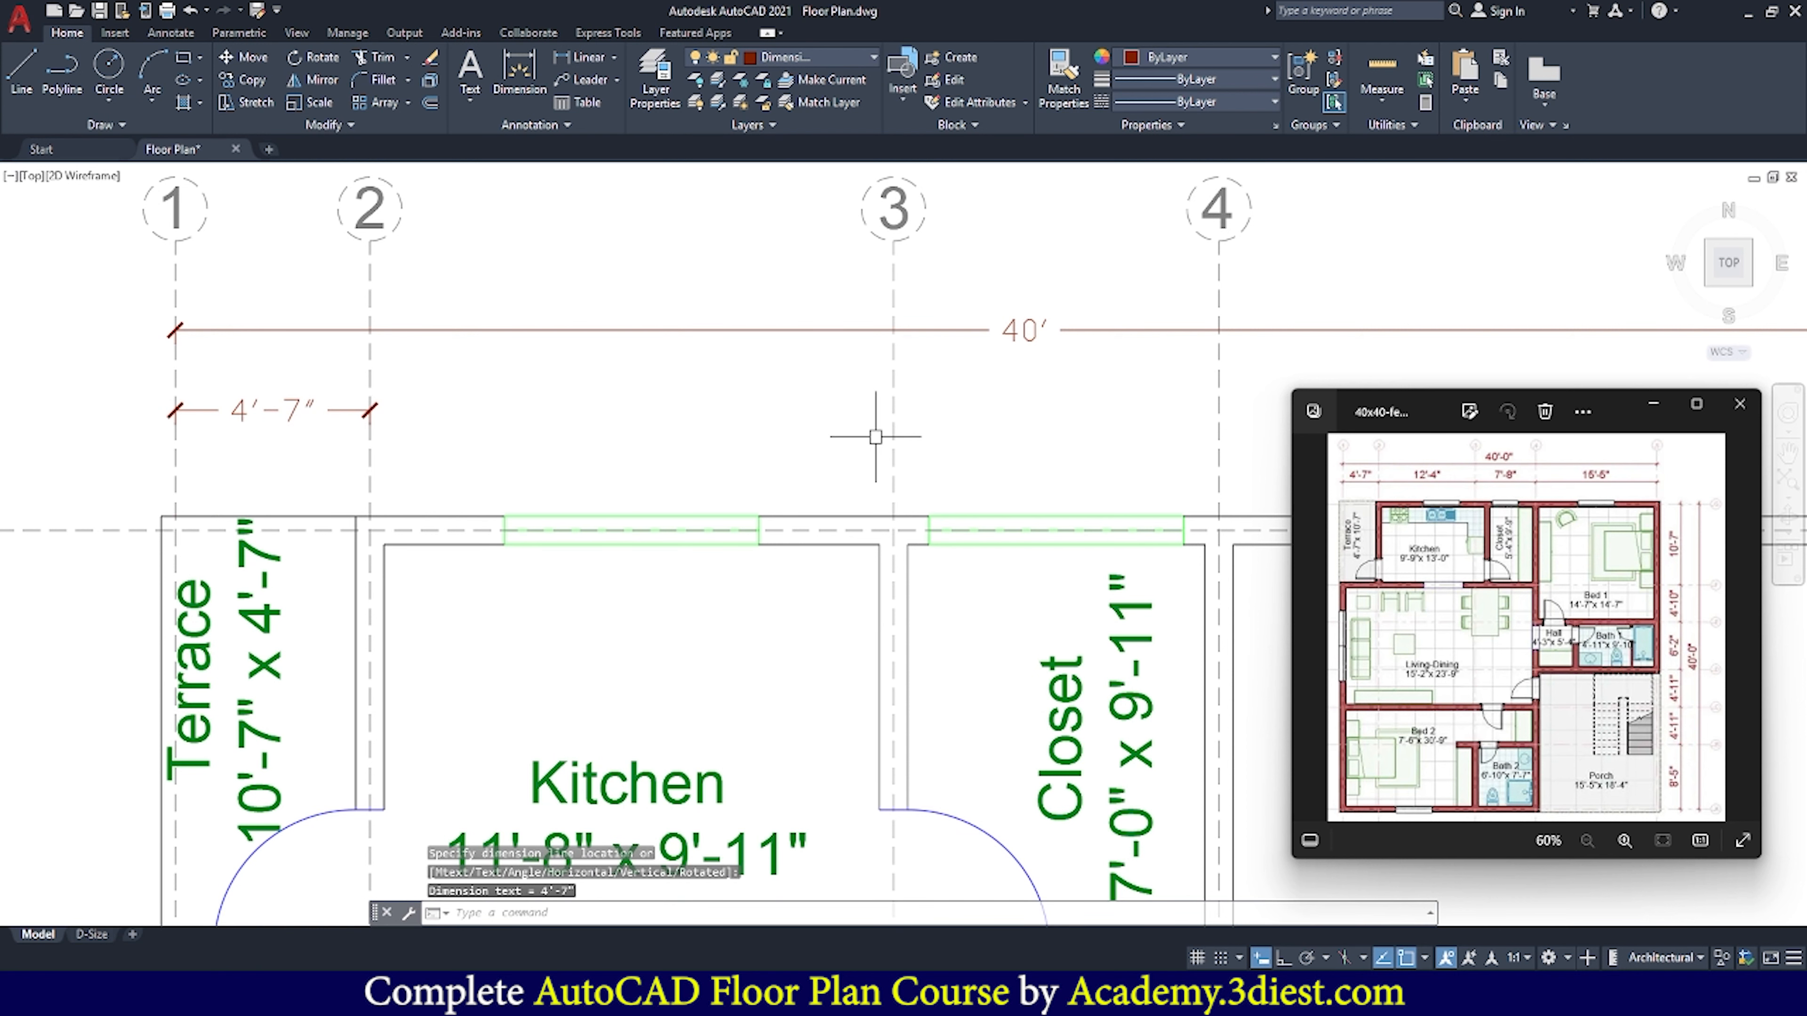
scroll(538, 411, down, 2)
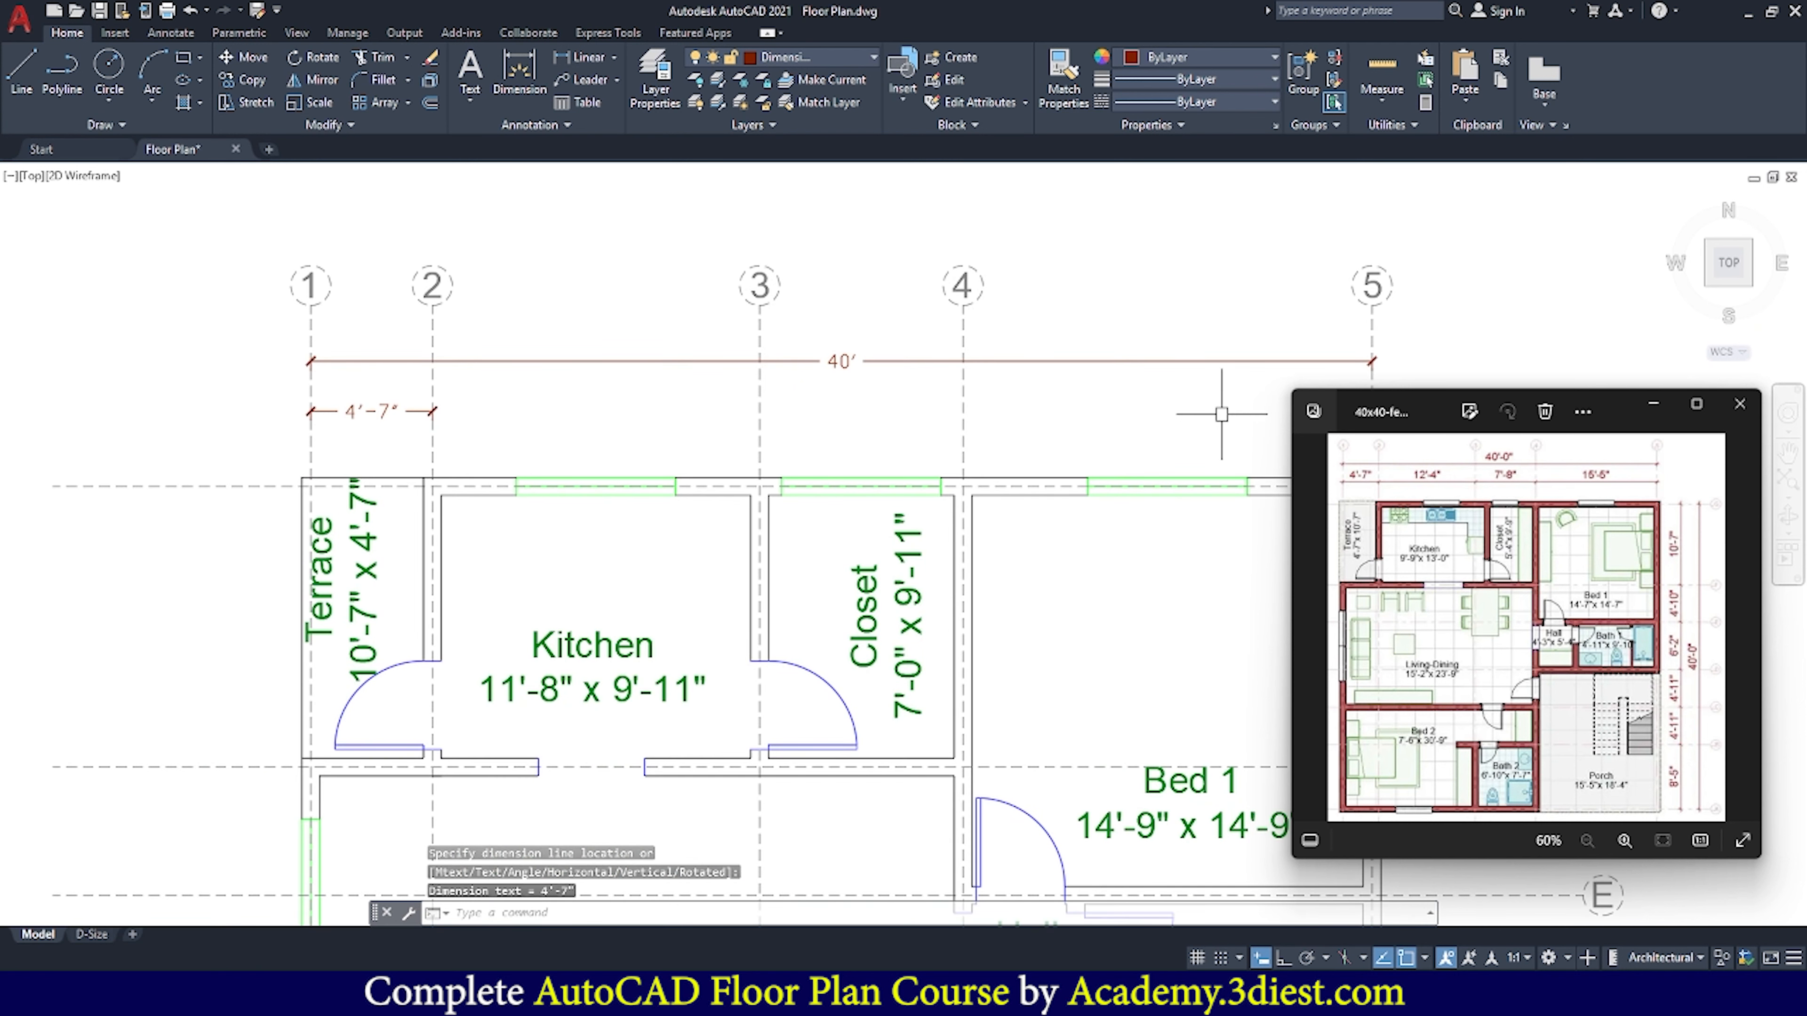
Add linear dimensions between grid lines 2 and 3 and between 3 and 4, aligned with the first spacing dimension
click(583, 58)
click(439, 436)
click(760, 436)
click(433, 411)
click(702, 355)
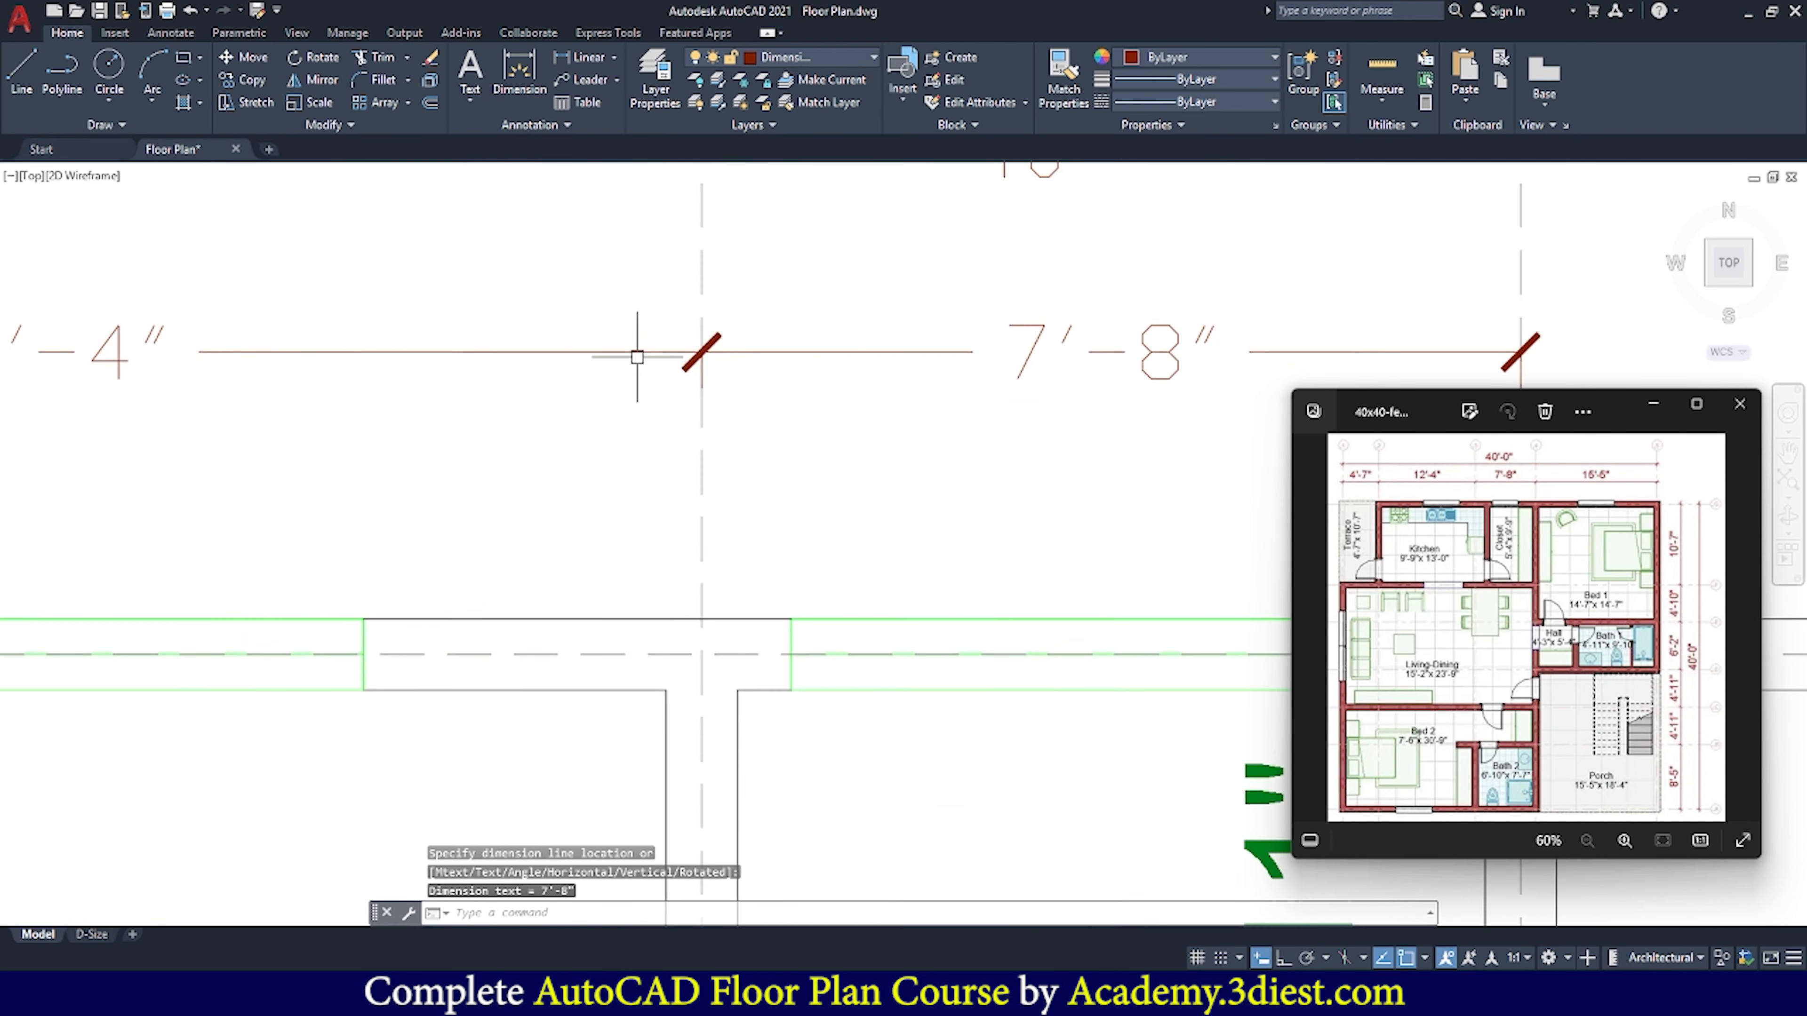
Add a linear dimension between grid lines 4 and 5, aligned with the other grid spacing dimensions
click(584, 58)
click(742, 371)
scroll(651, 436, down, 3)
key(Escape)
key(Escape)
key(Escape)
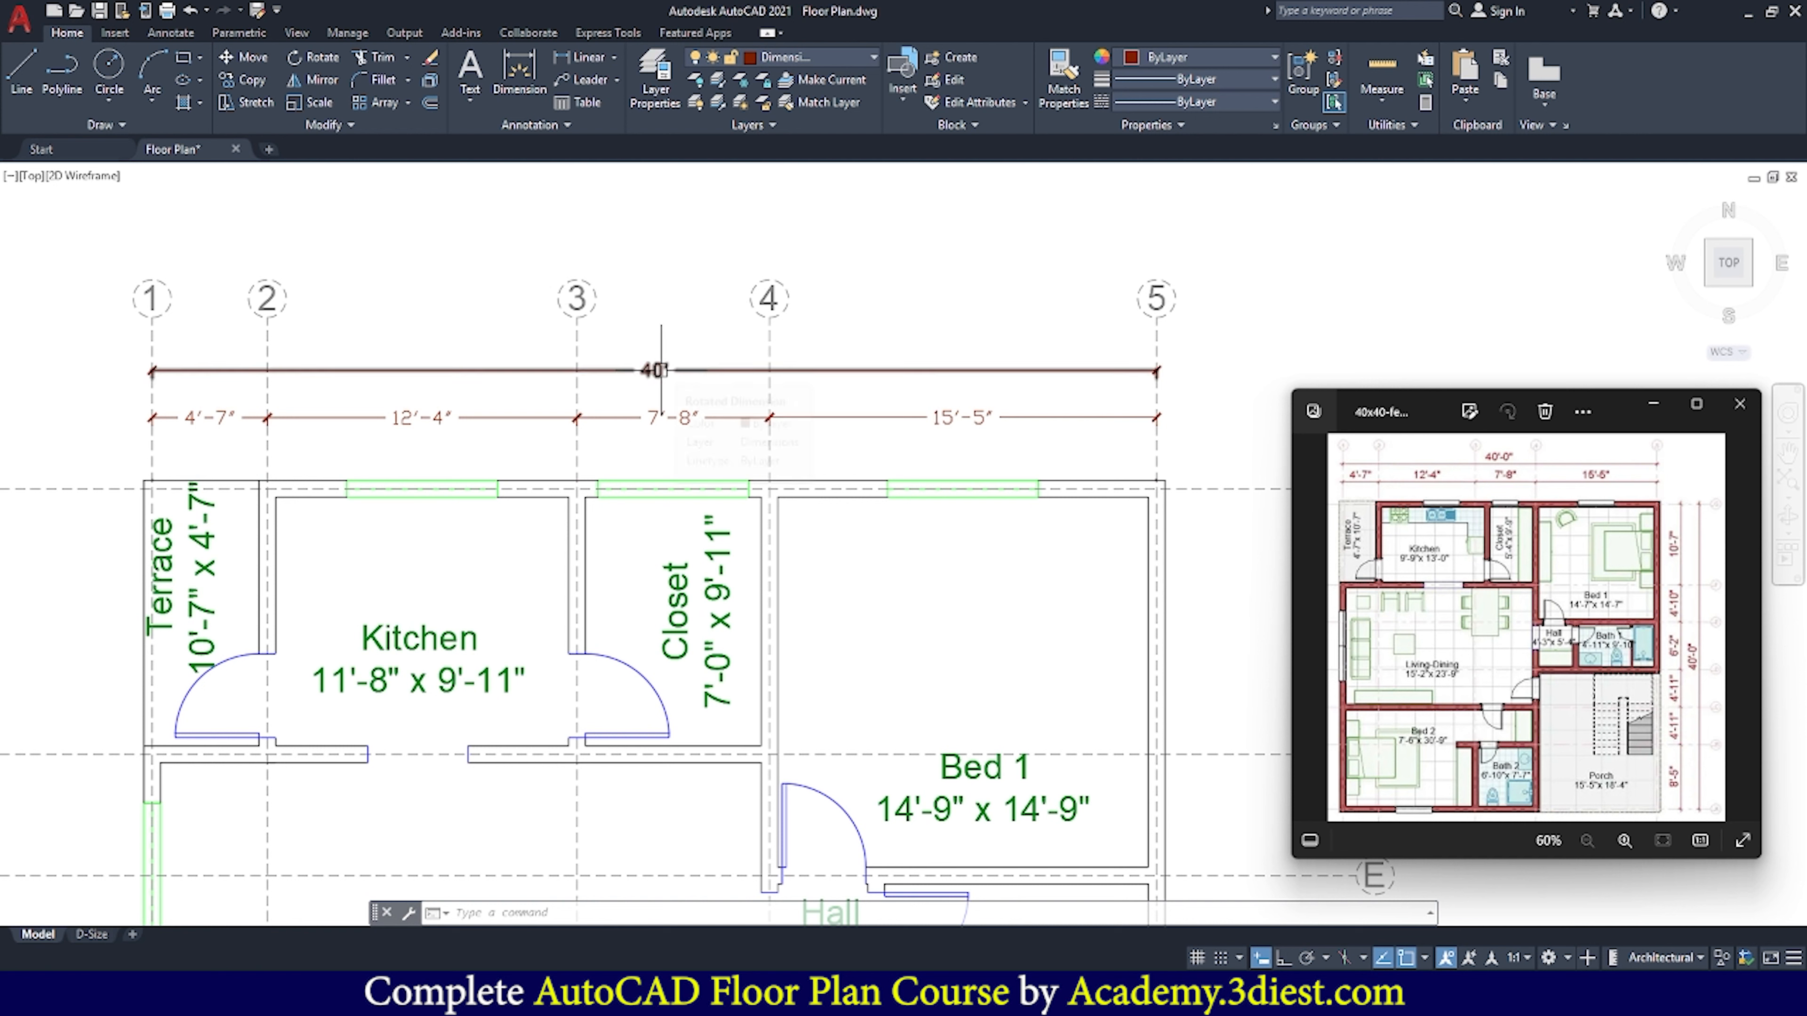
Open the Standard dimension style for modification and bring up the settings of its text style
click(548, 127)
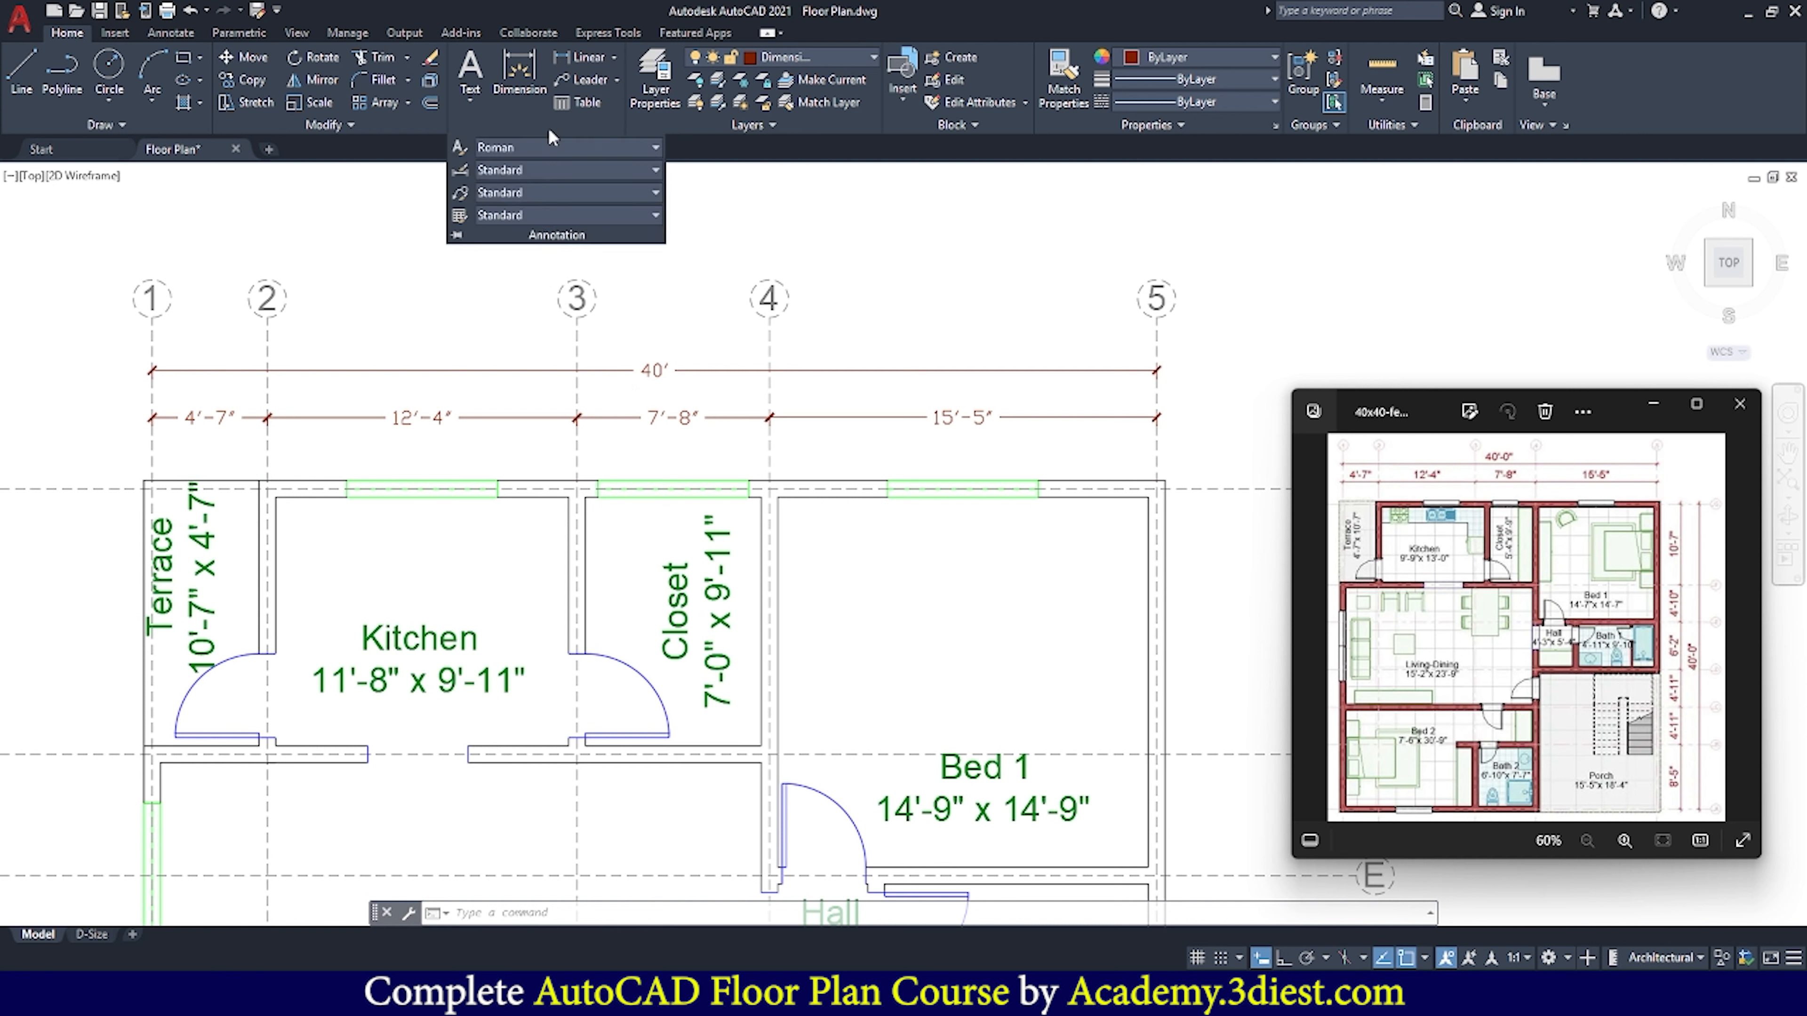
click(460, 171)
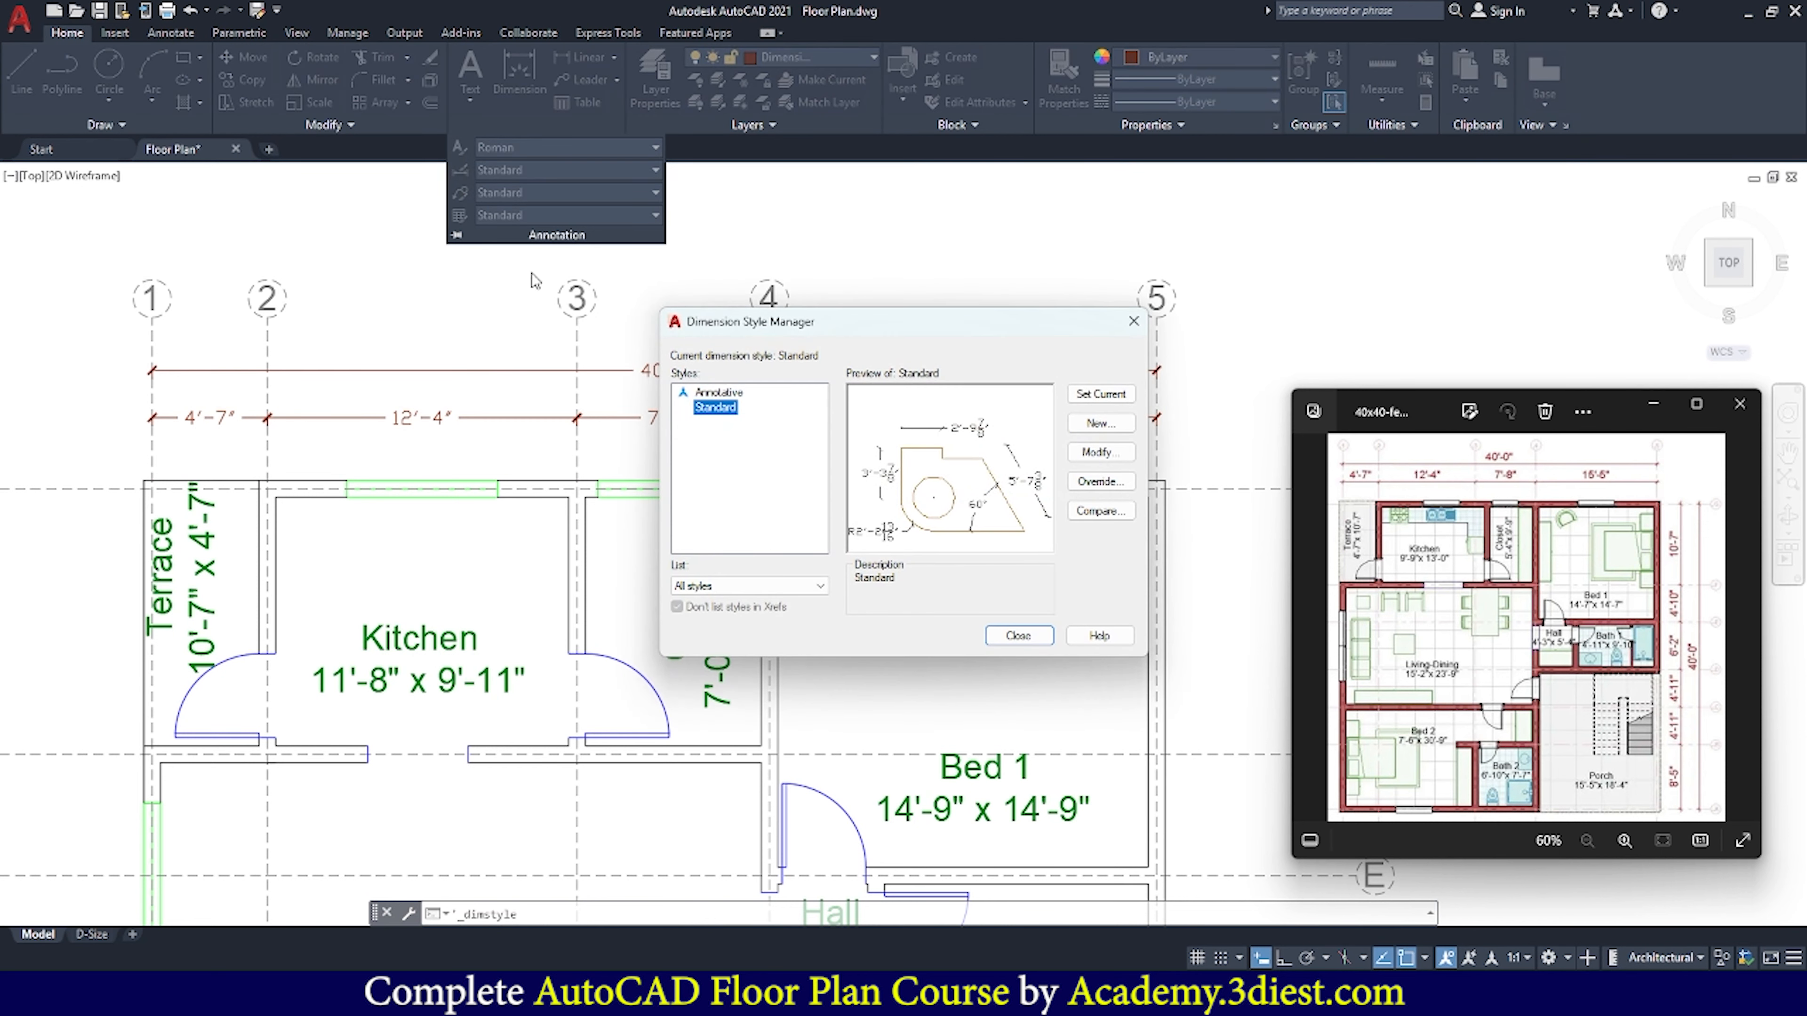
drag(865, 326, 797, 270)
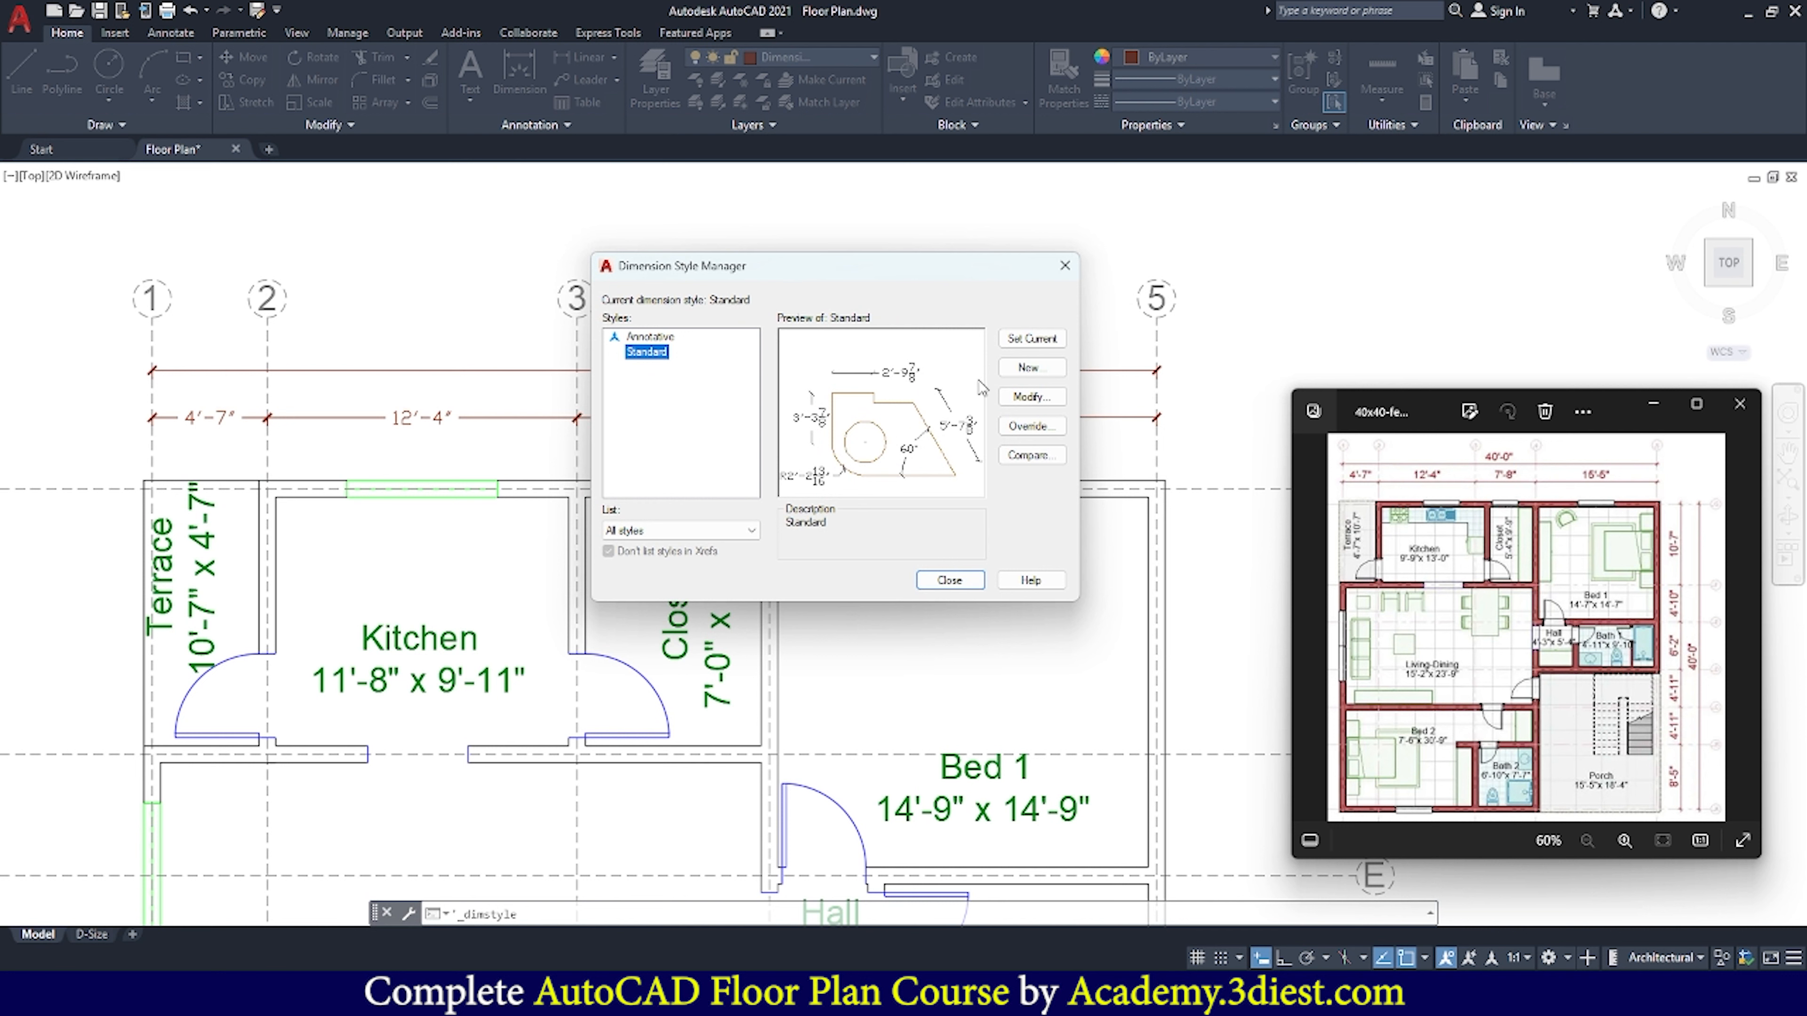
click(1029, 398)
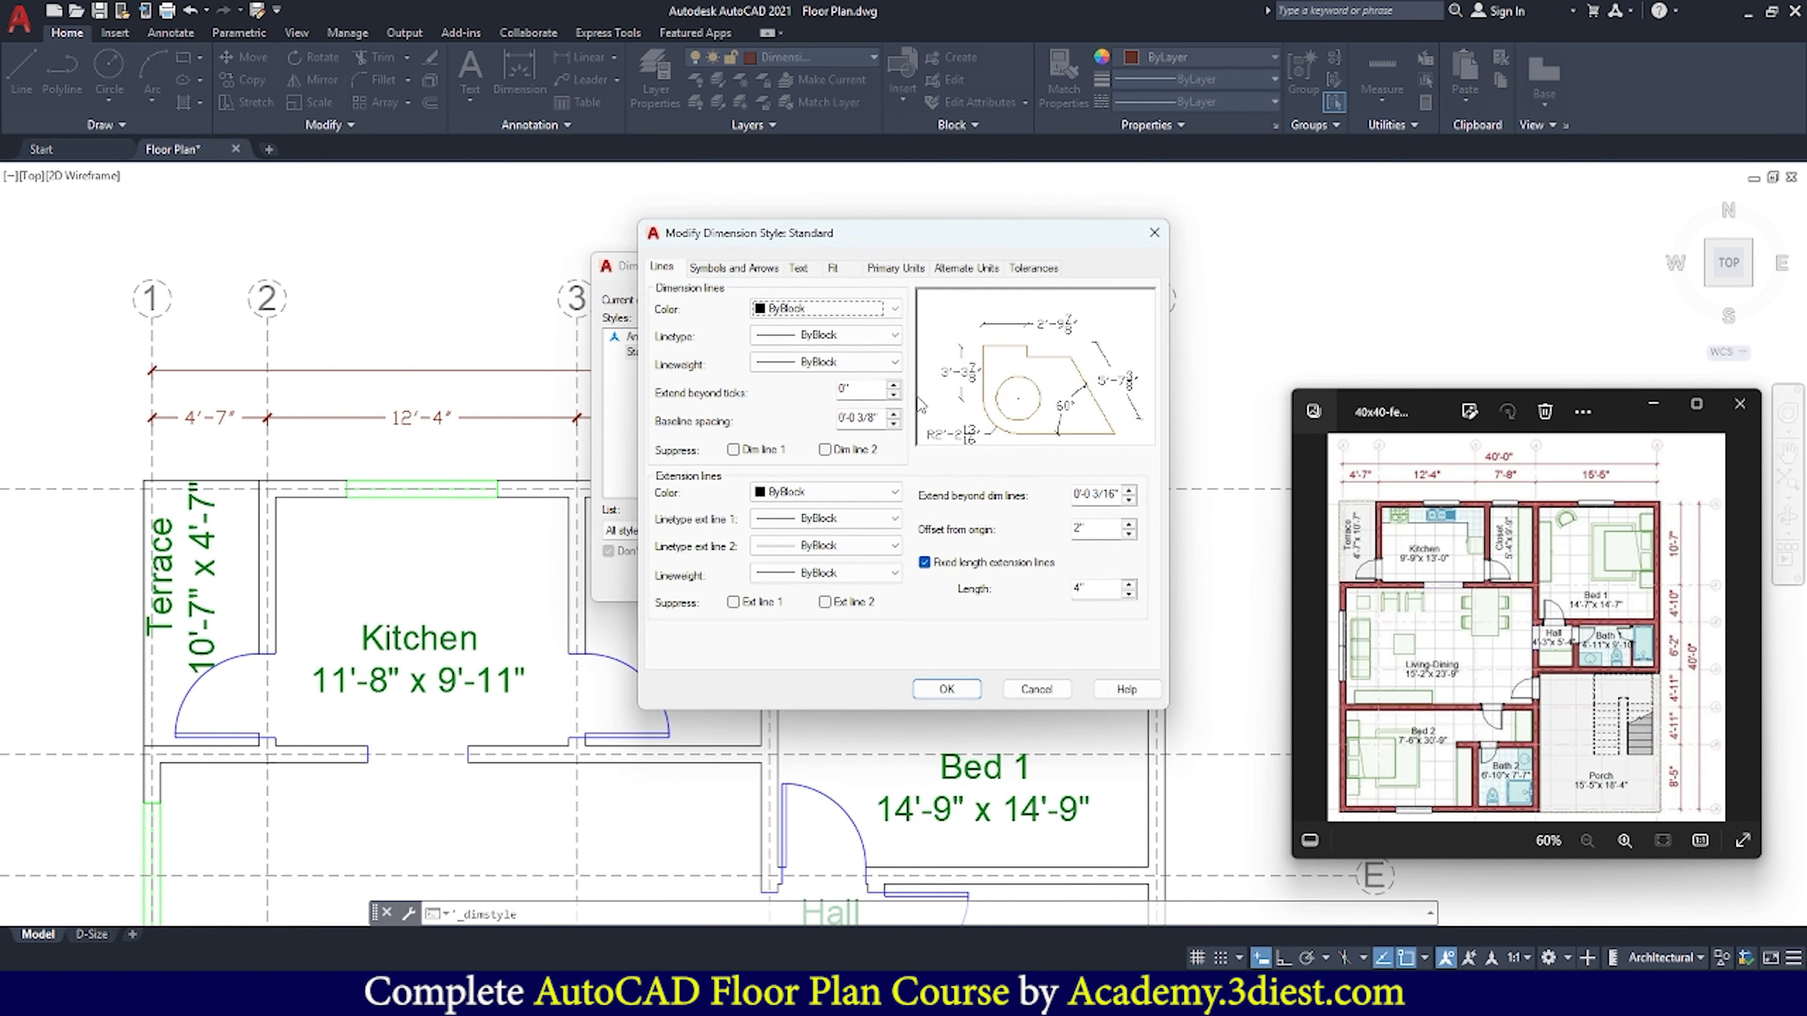
click(799, 268)
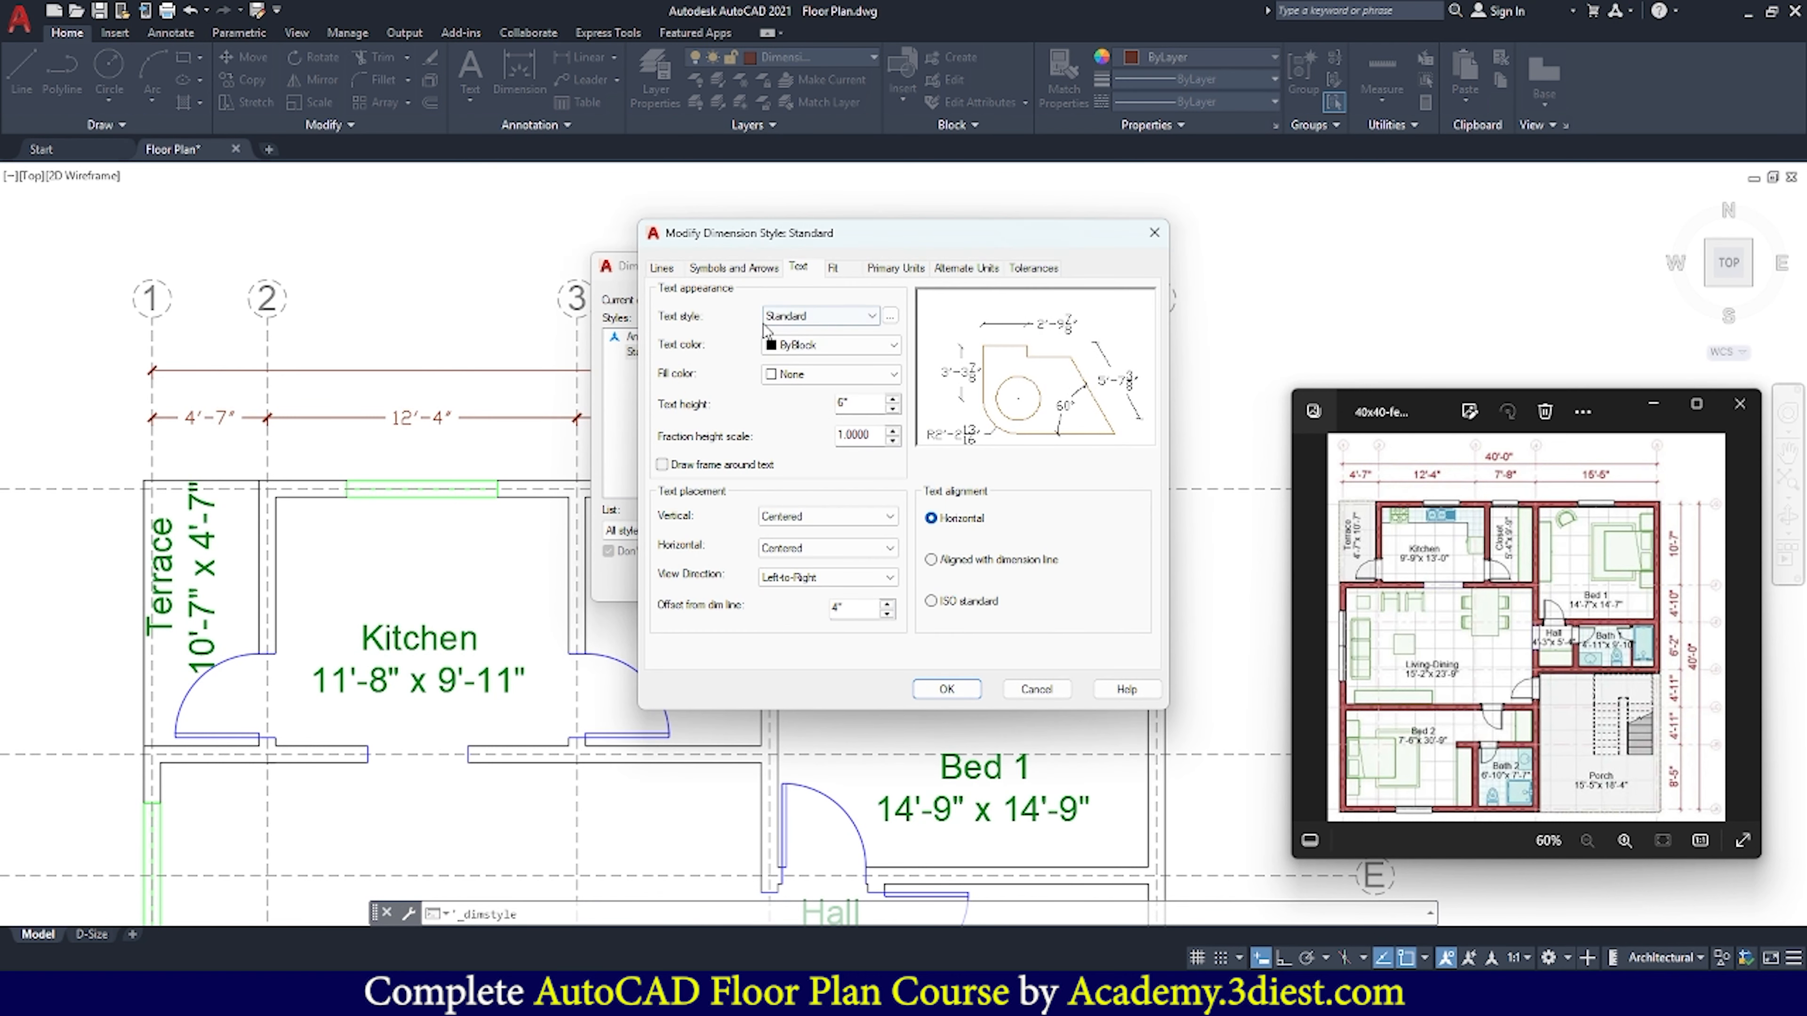
click(869, 318)
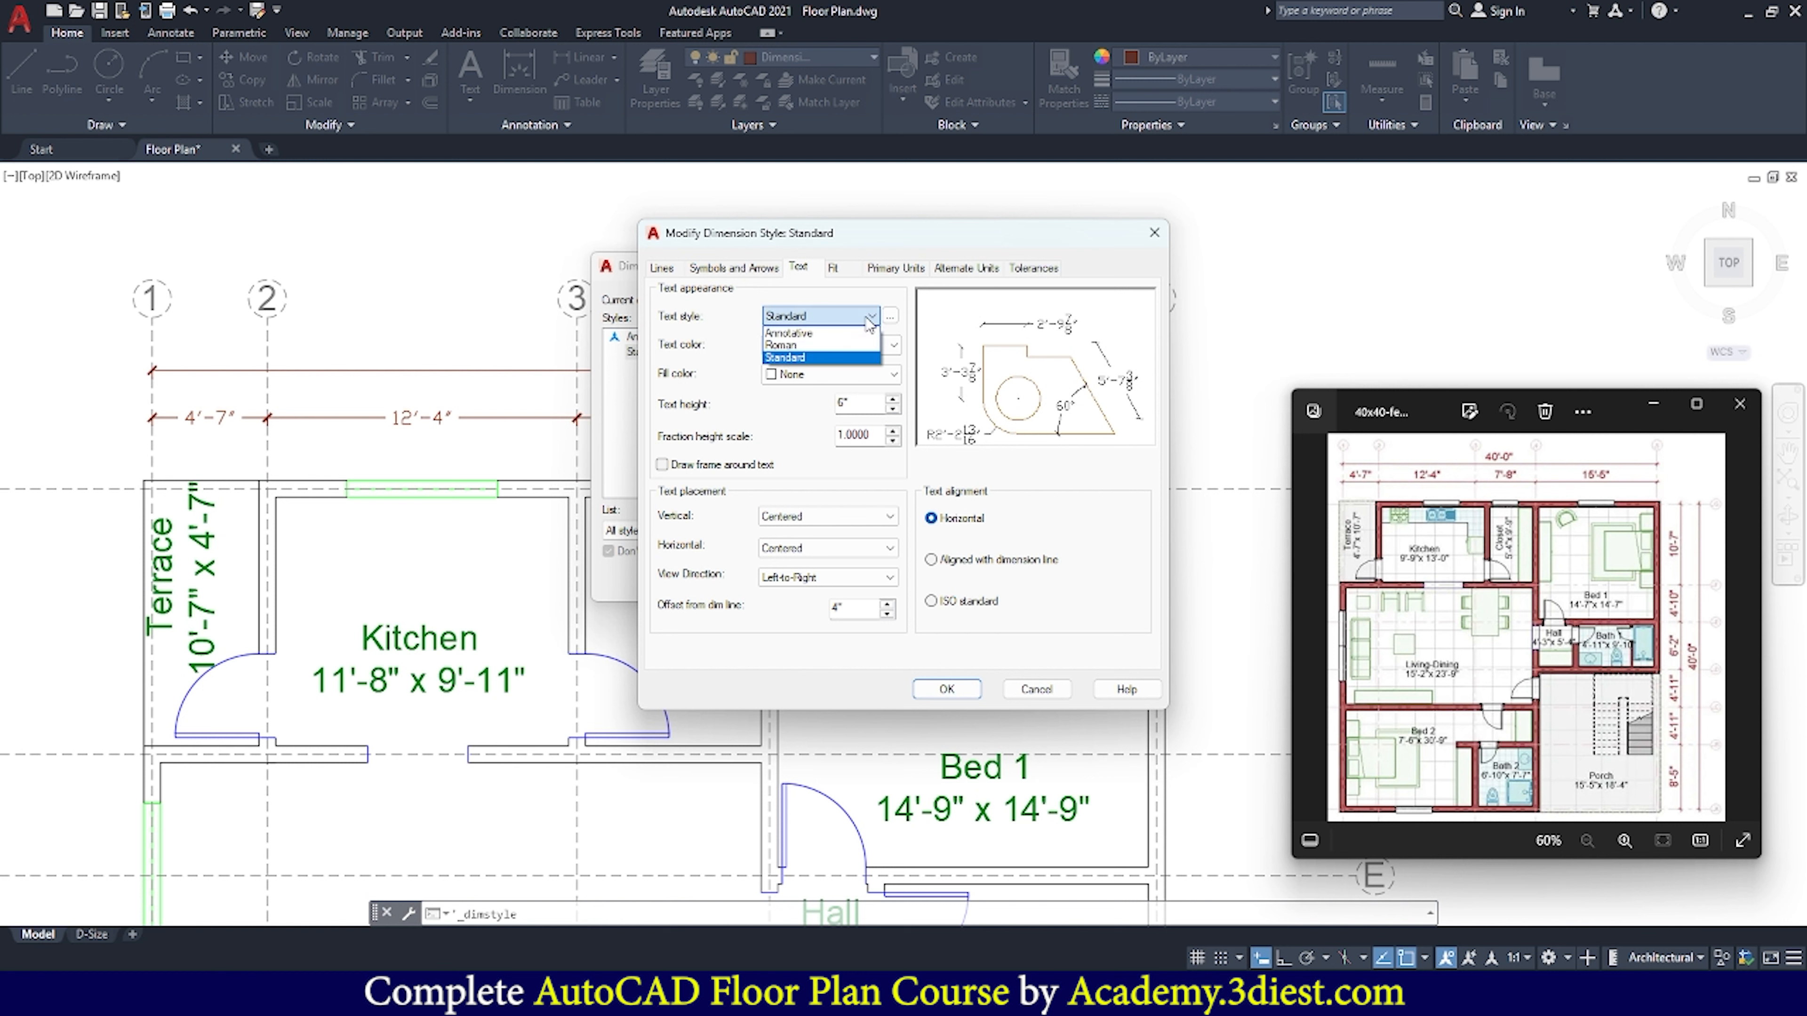
click(891, 324)
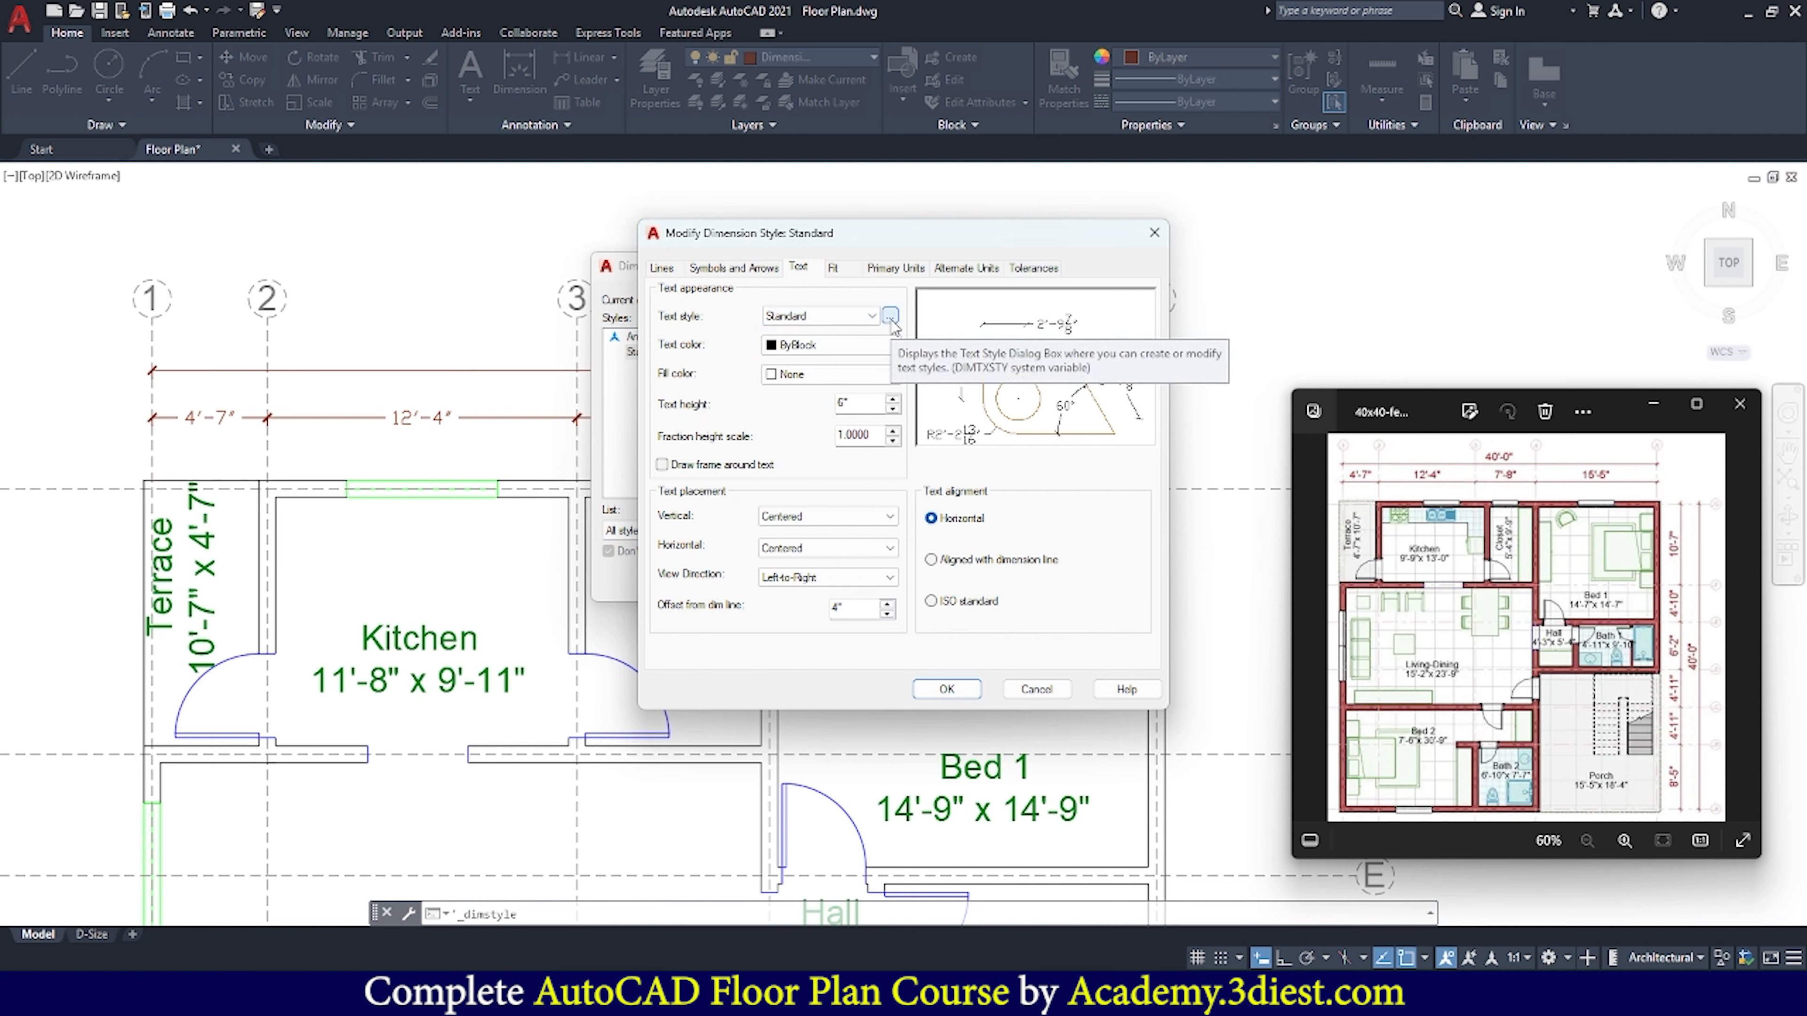
click(891, 322)
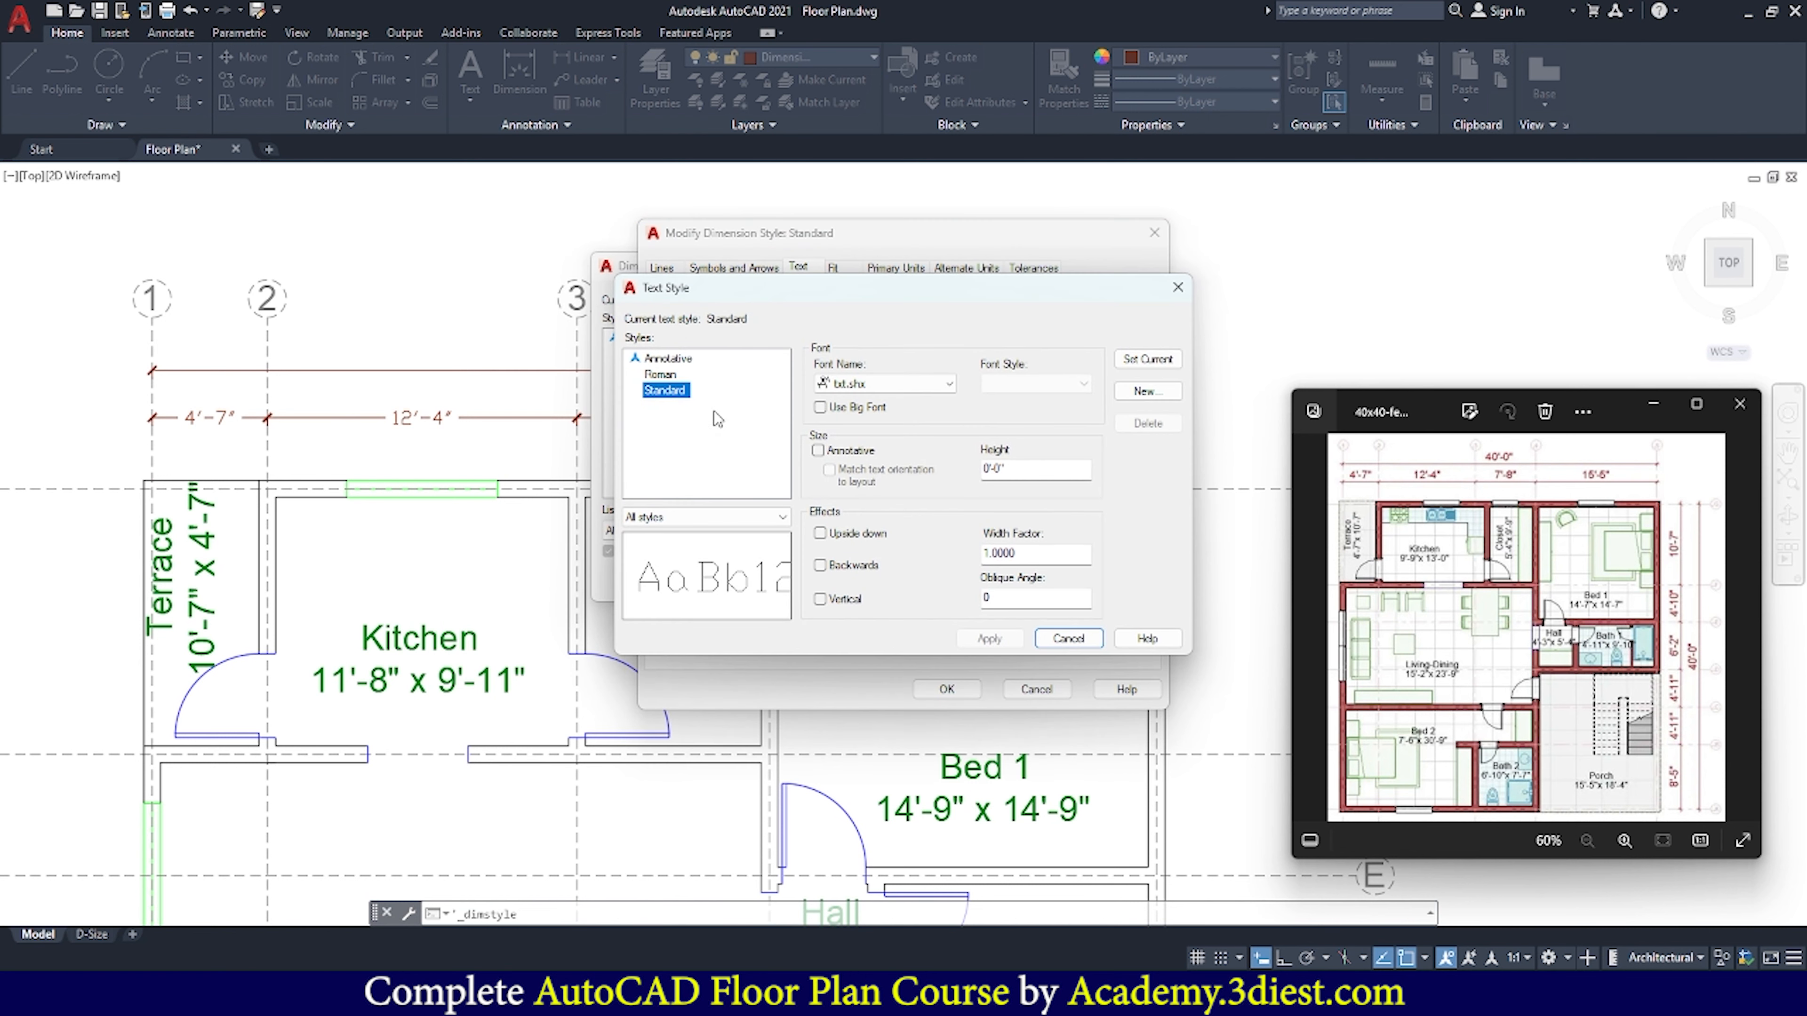
Set the font of the Standard text style to Arial, make the style current and save the change
click(885, 388)
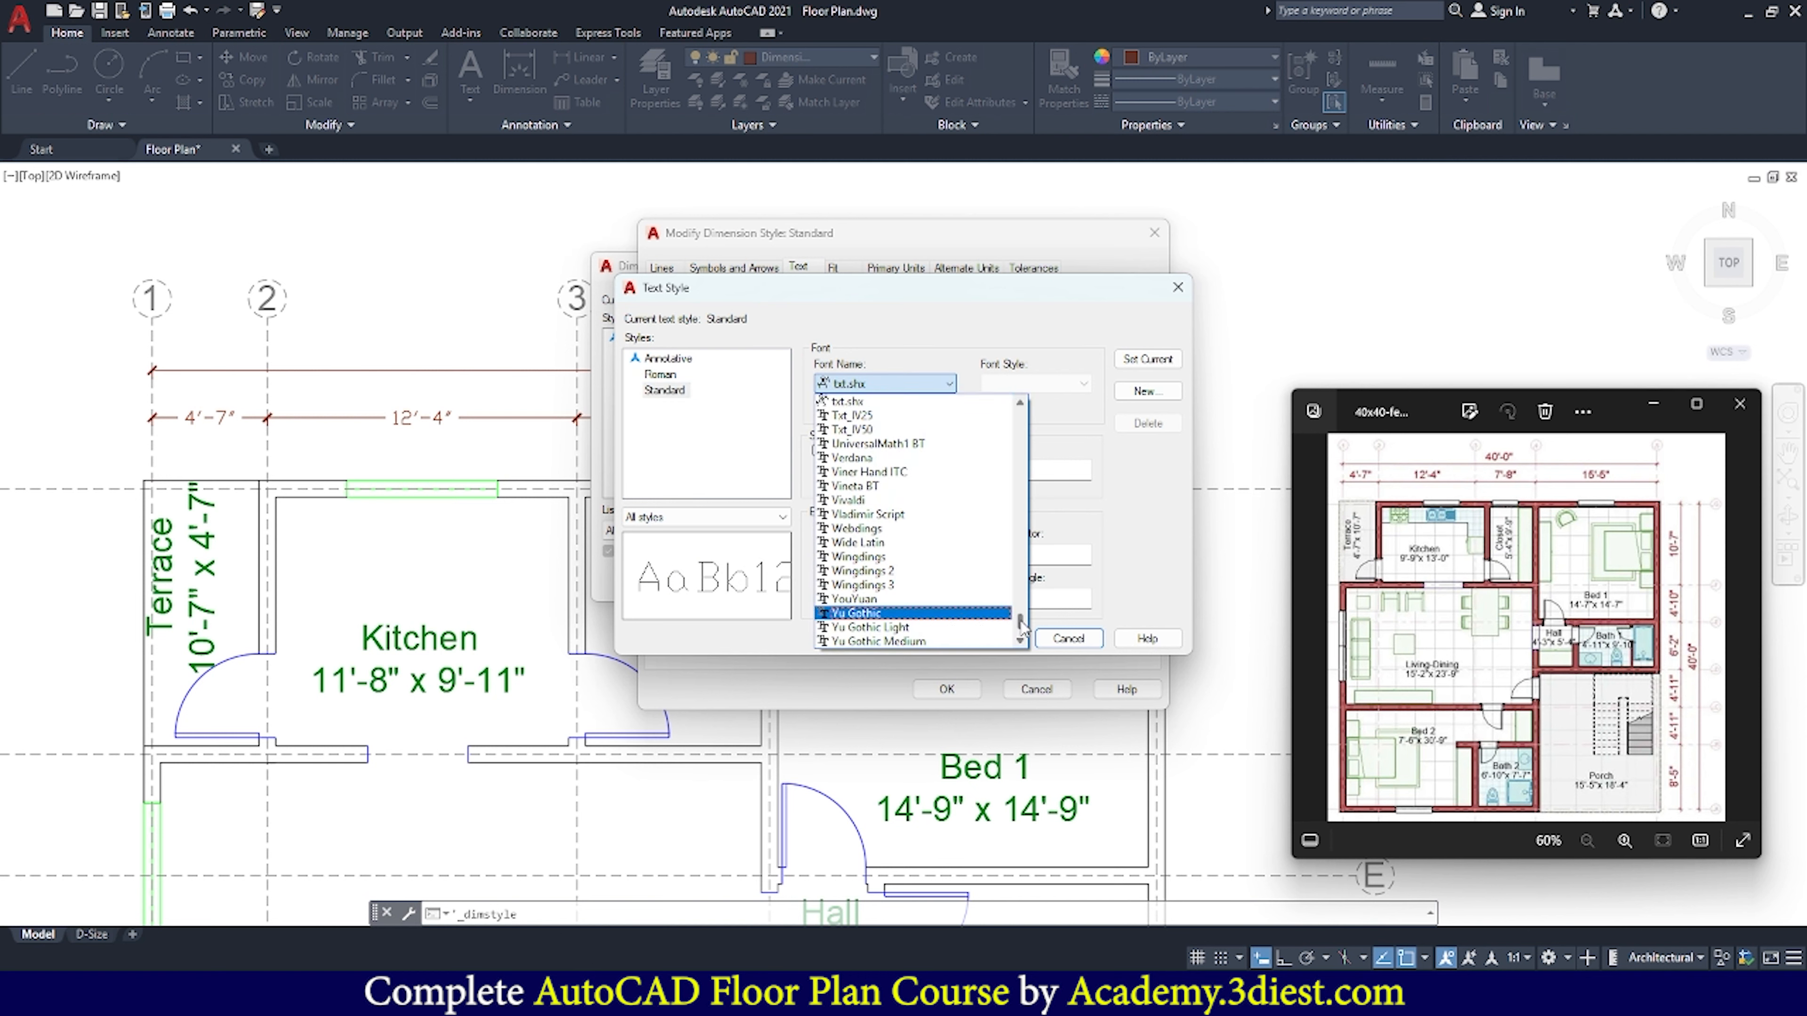
drag(1020, 622, 1023, 400)
scroll(942, 473, down, 6)
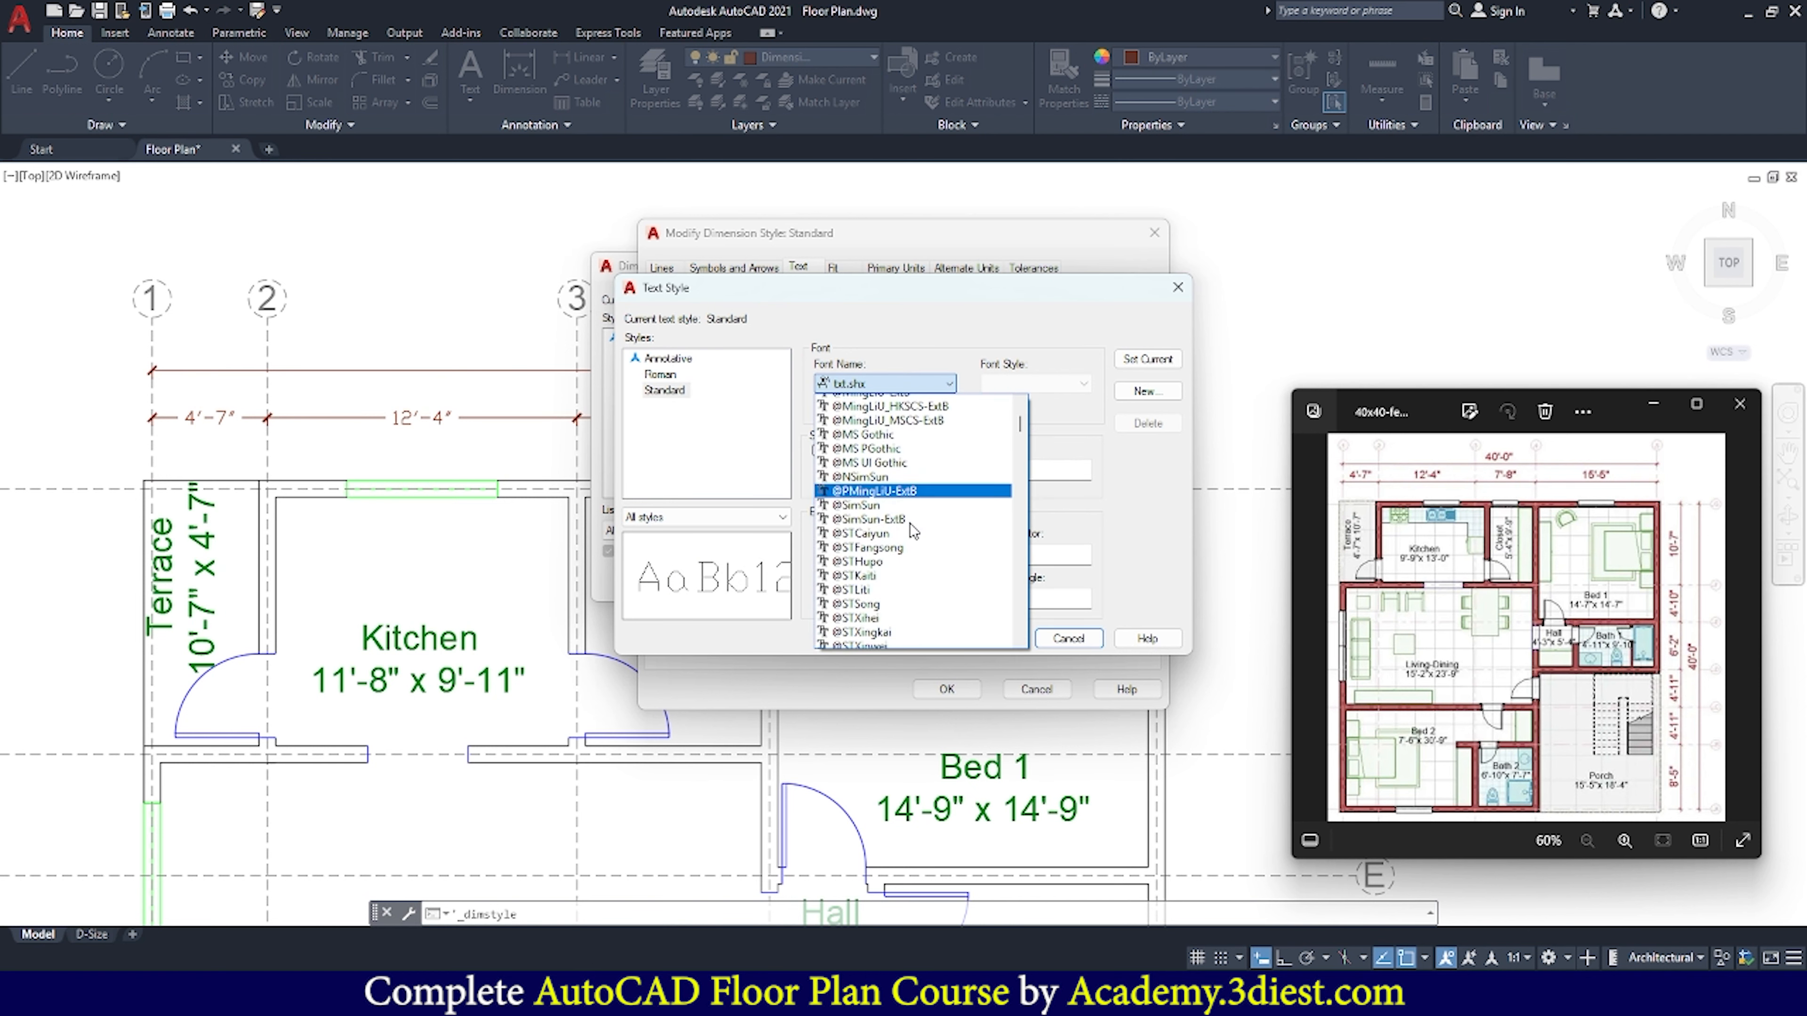
scroll(909, 522, down, 6)
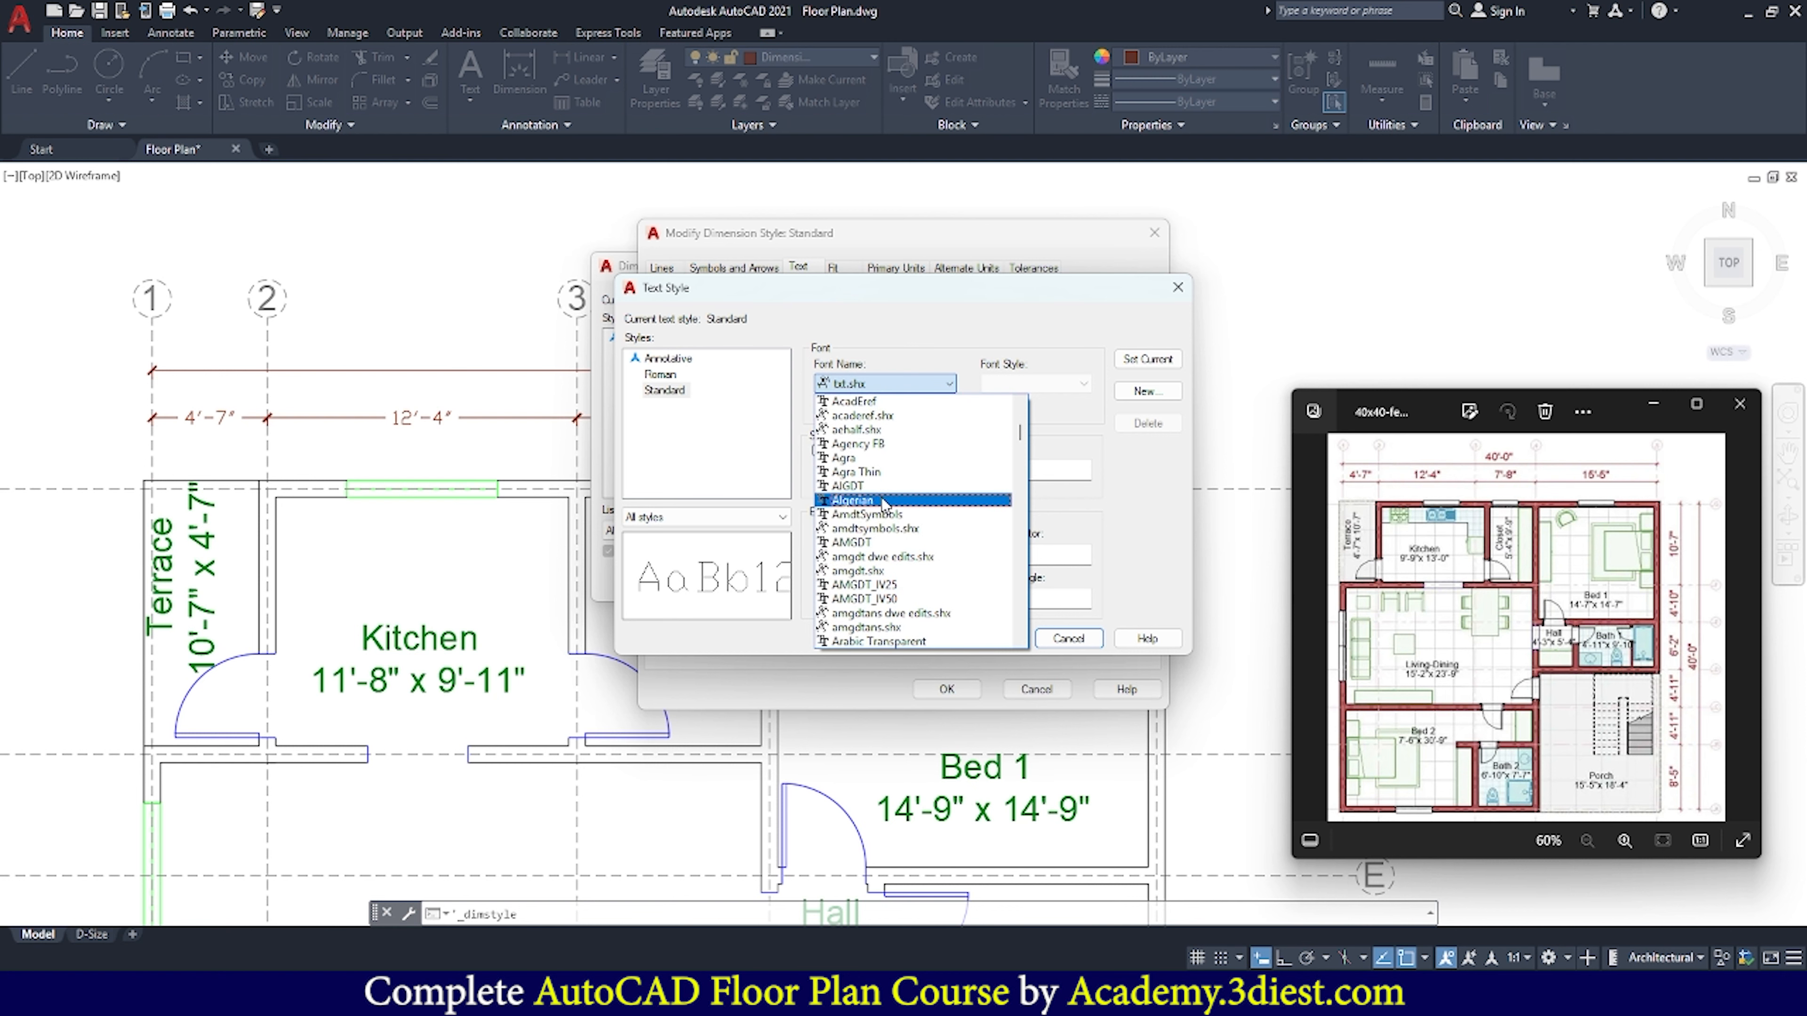
scroll(884, 503, down, 4)
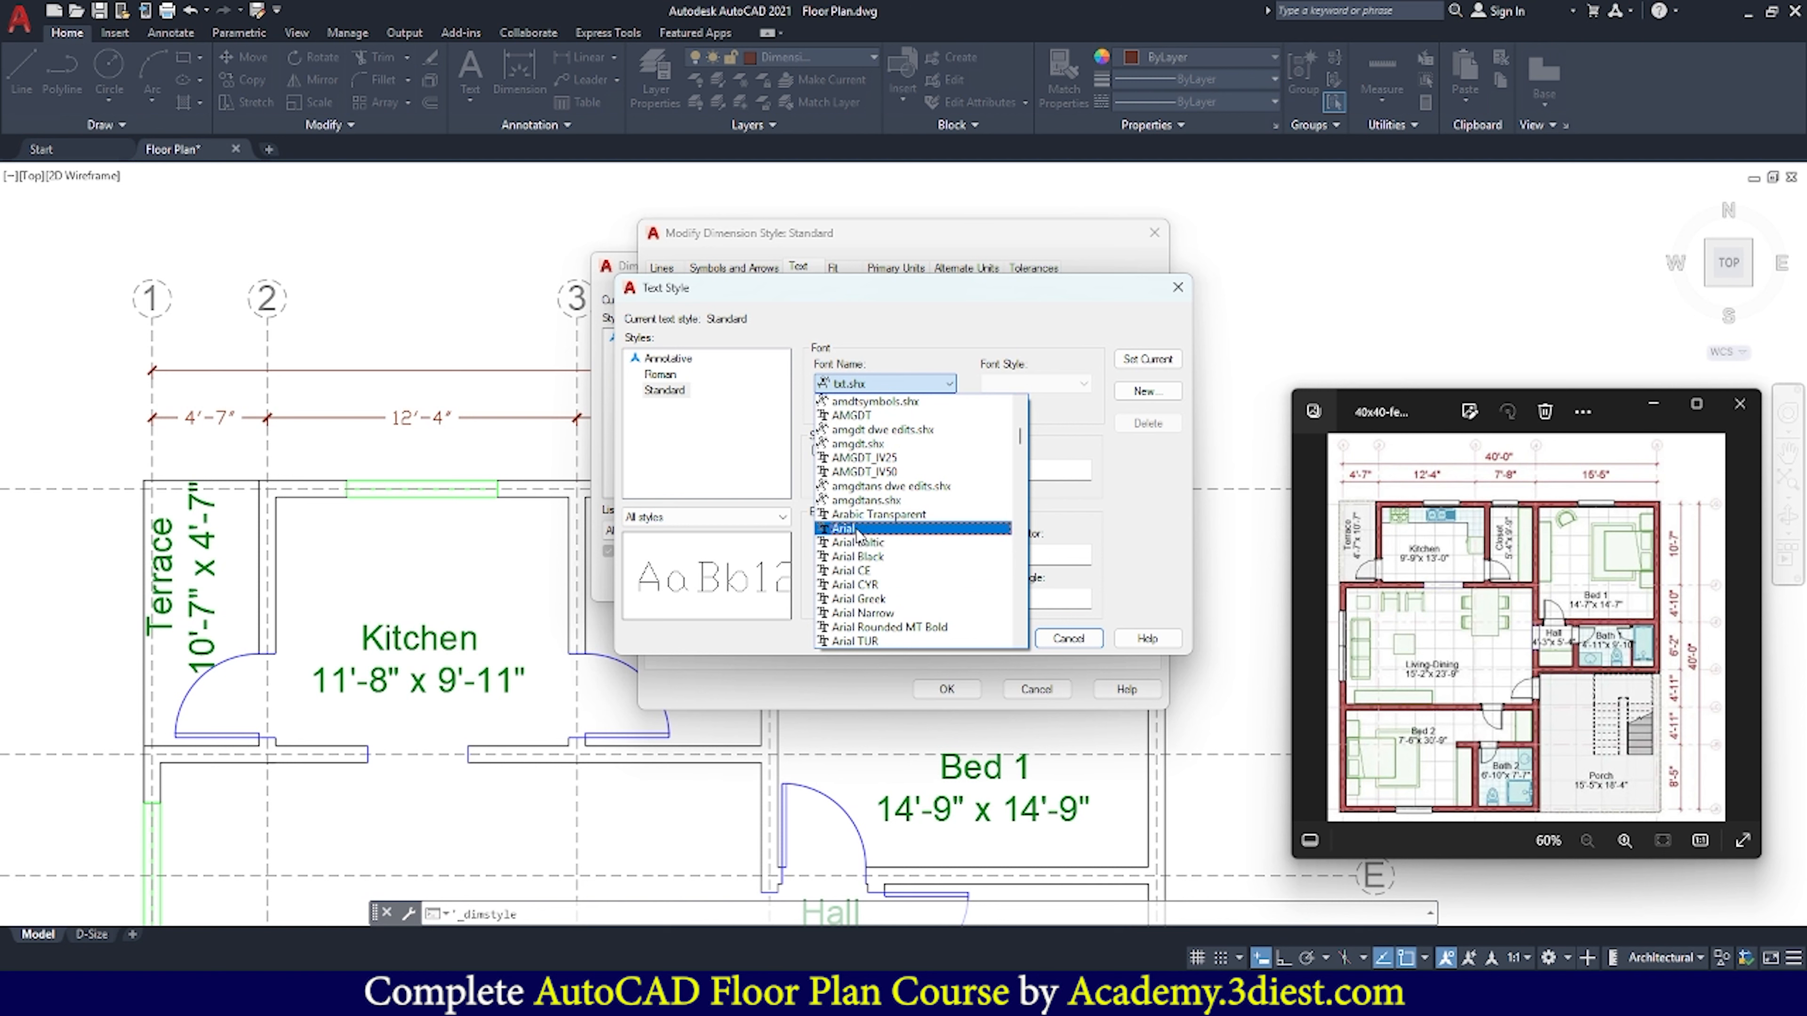
click(864, 526)
click(1132, 364)
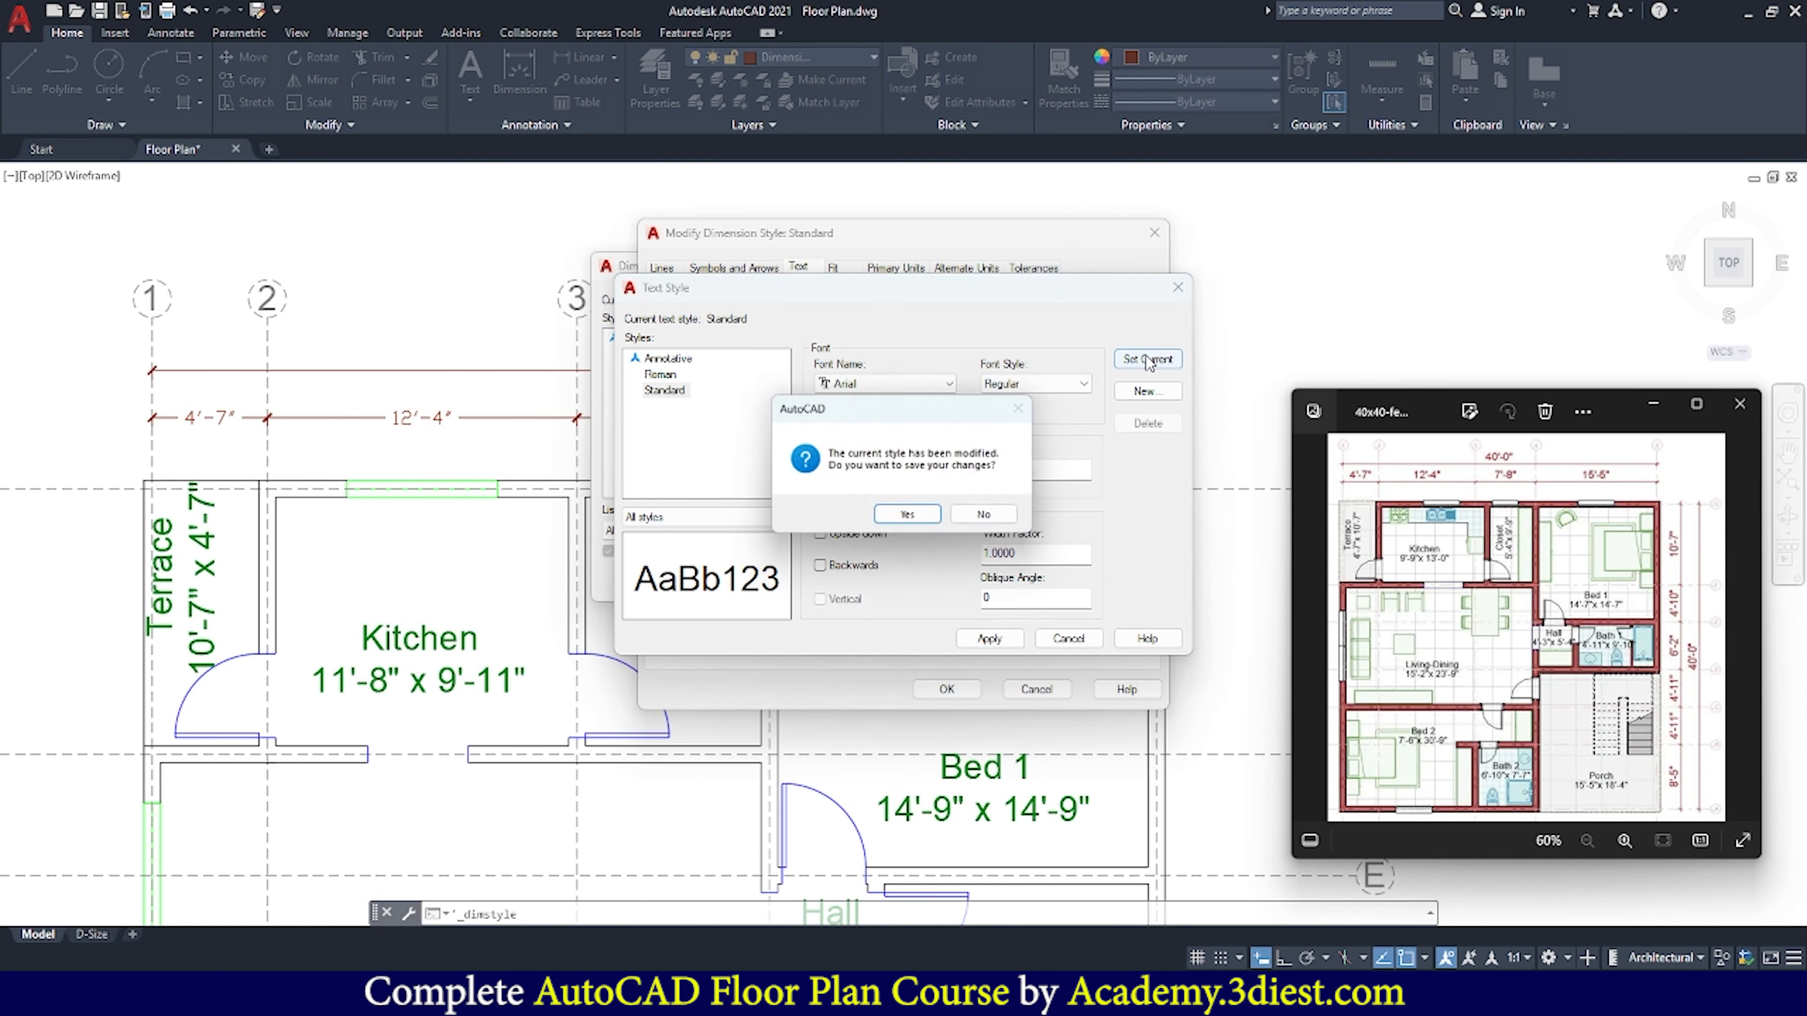
click(906, 517)
click(1055, 639)
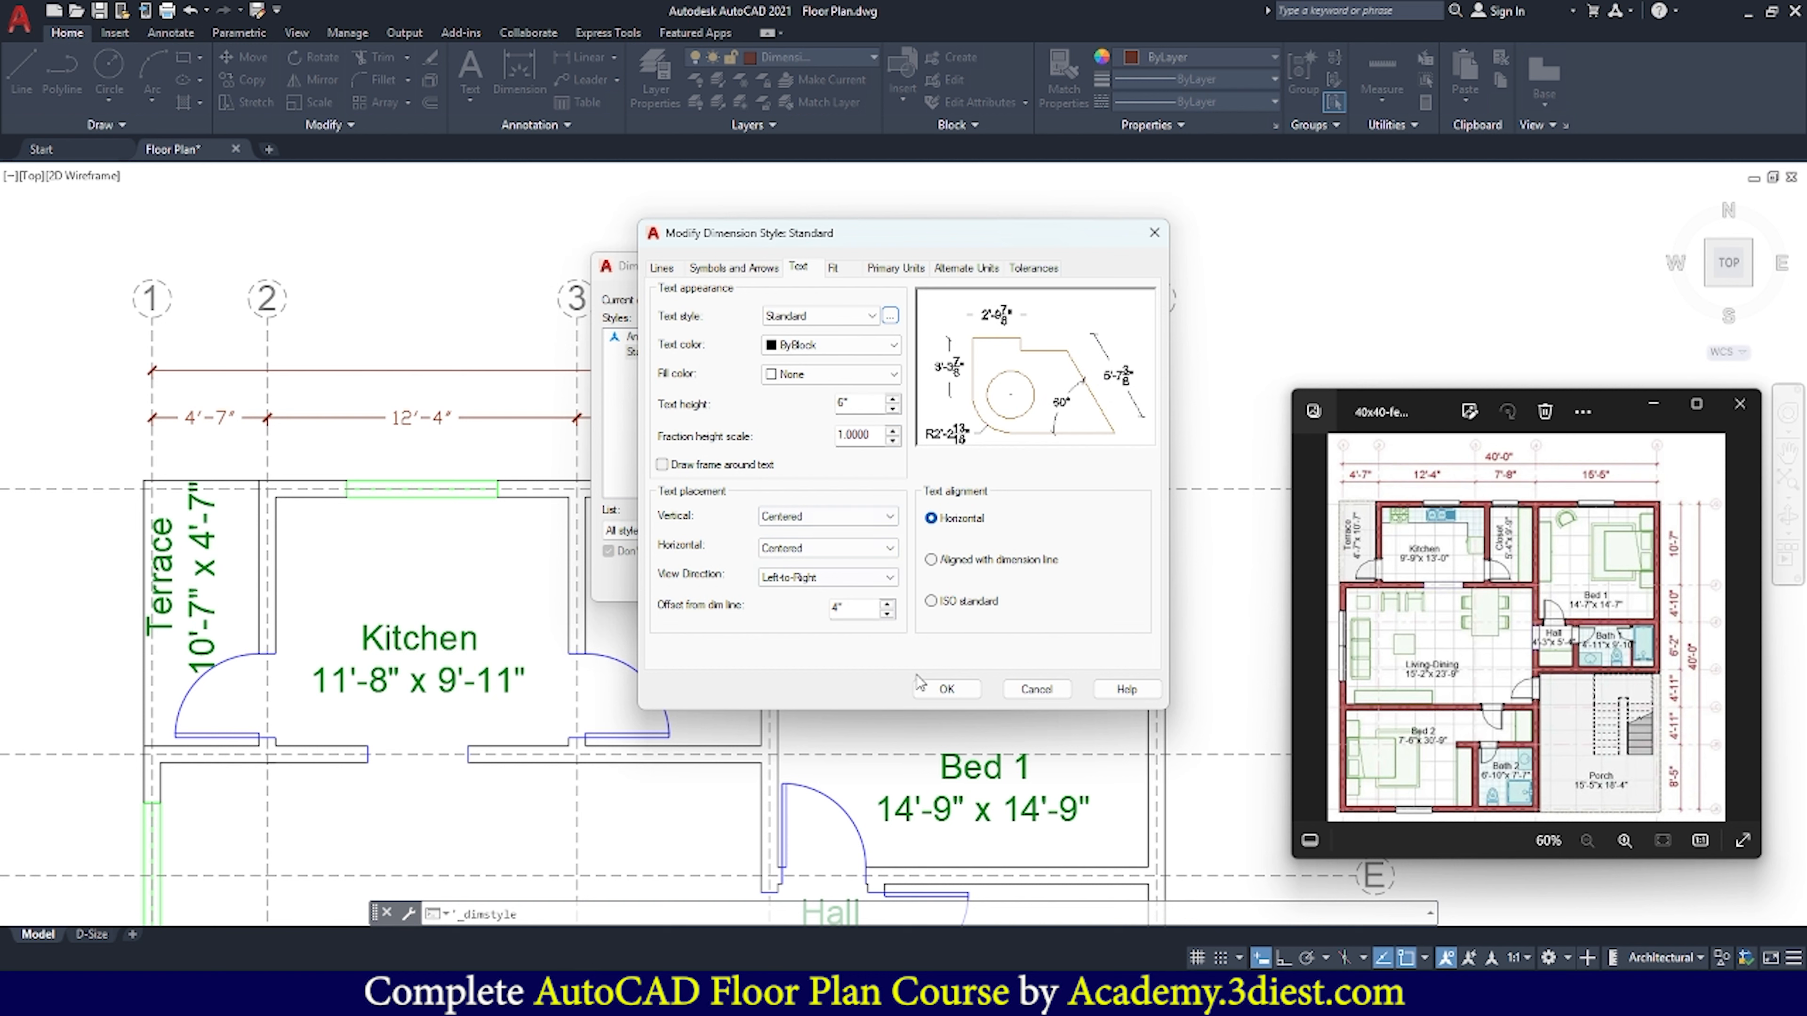
Apply the modified Standard dimension style and set it as the current dimension style
click(946, 688)
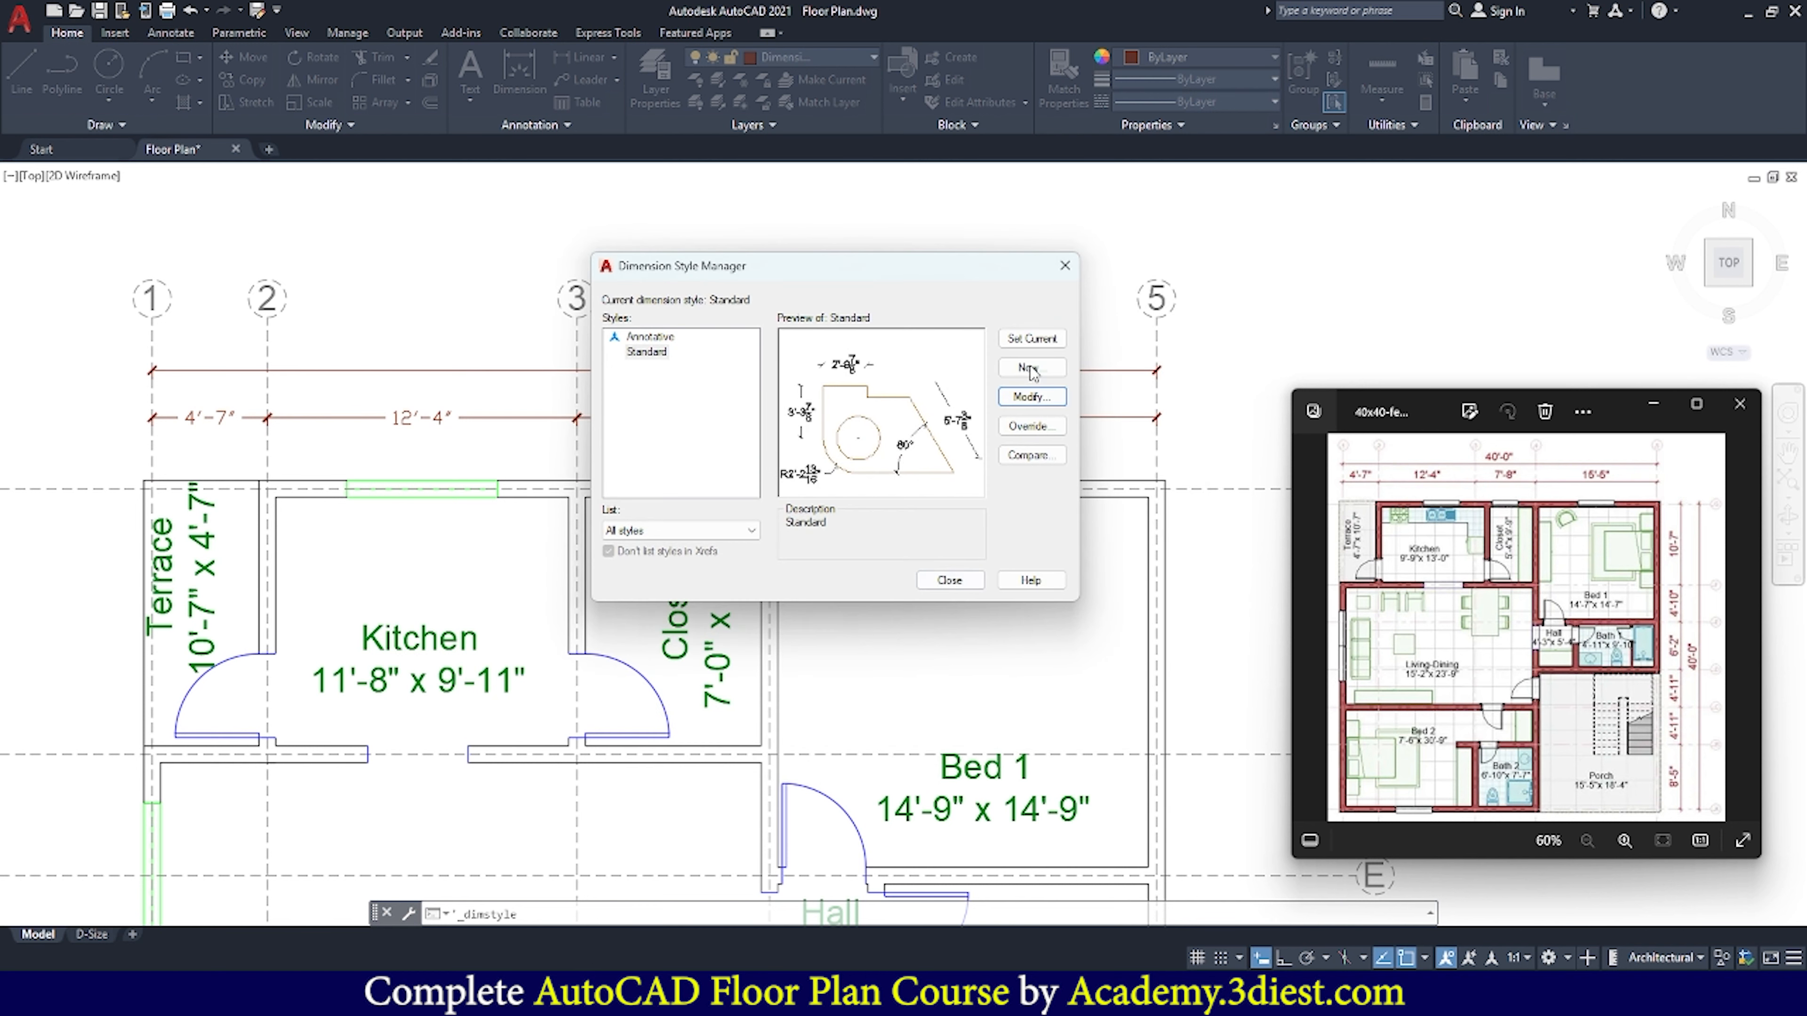
click(1025, 345)
click(971, 582)
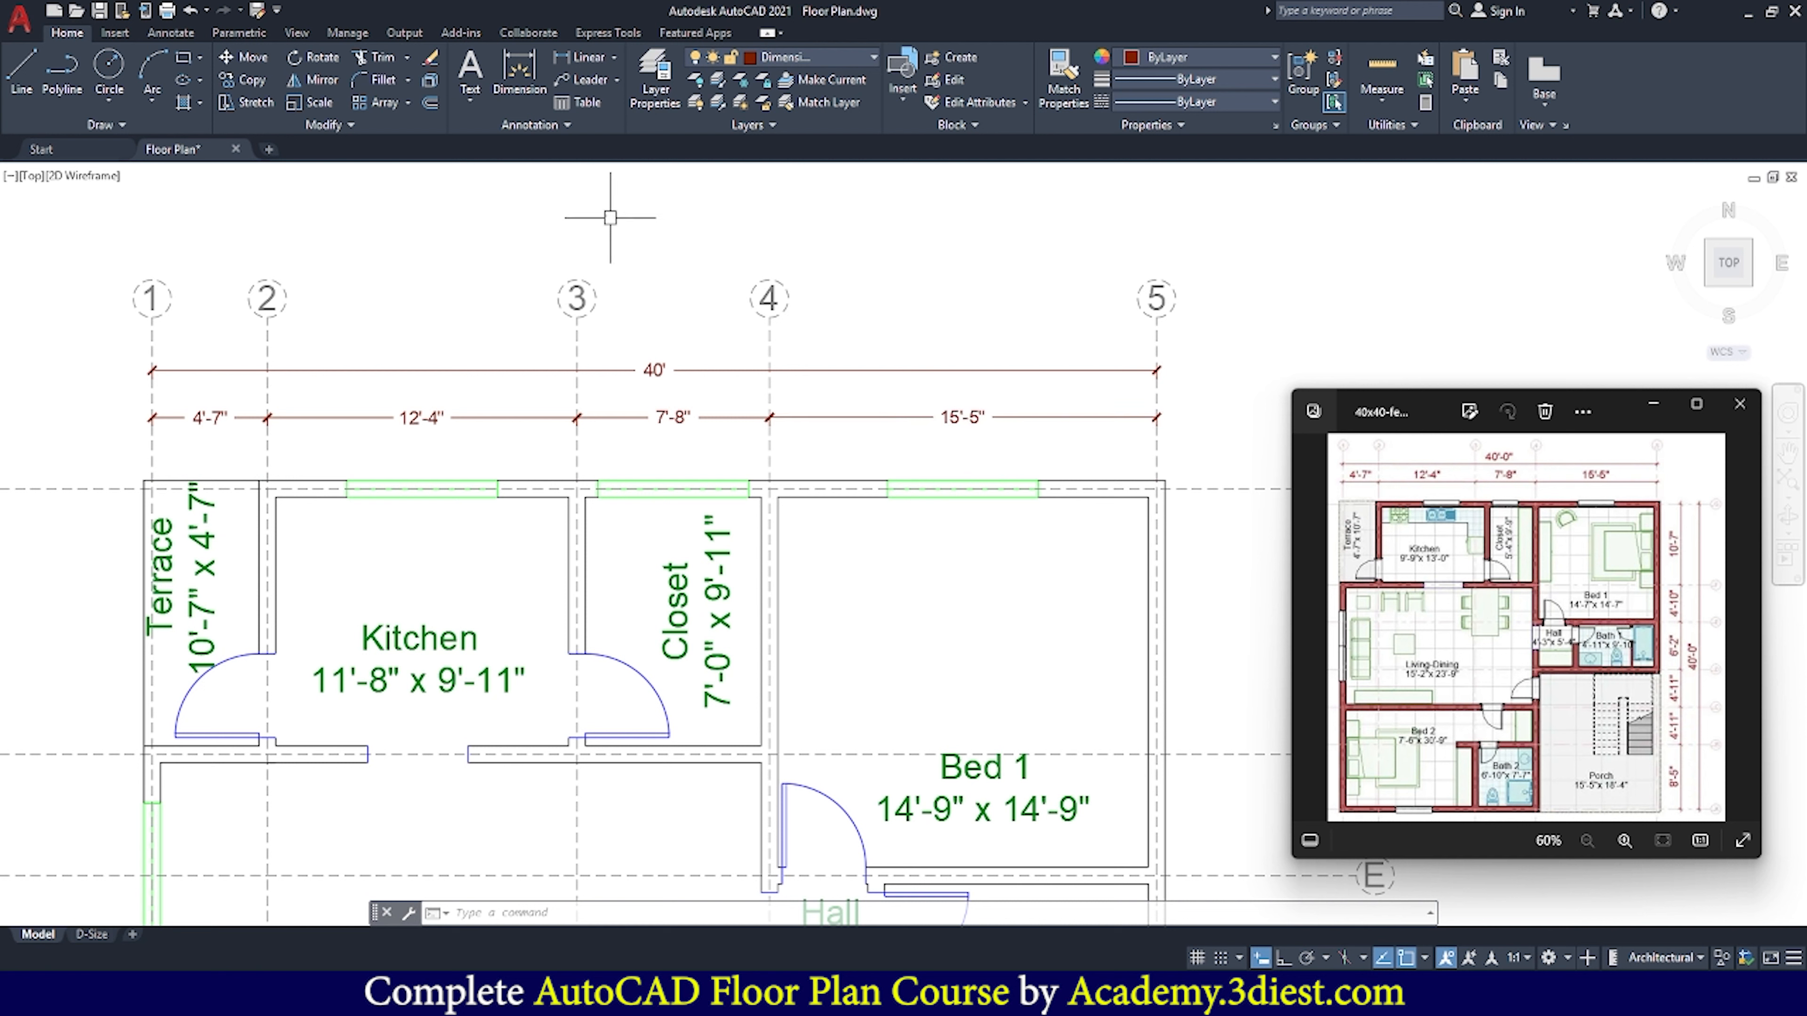
click(560, 126)
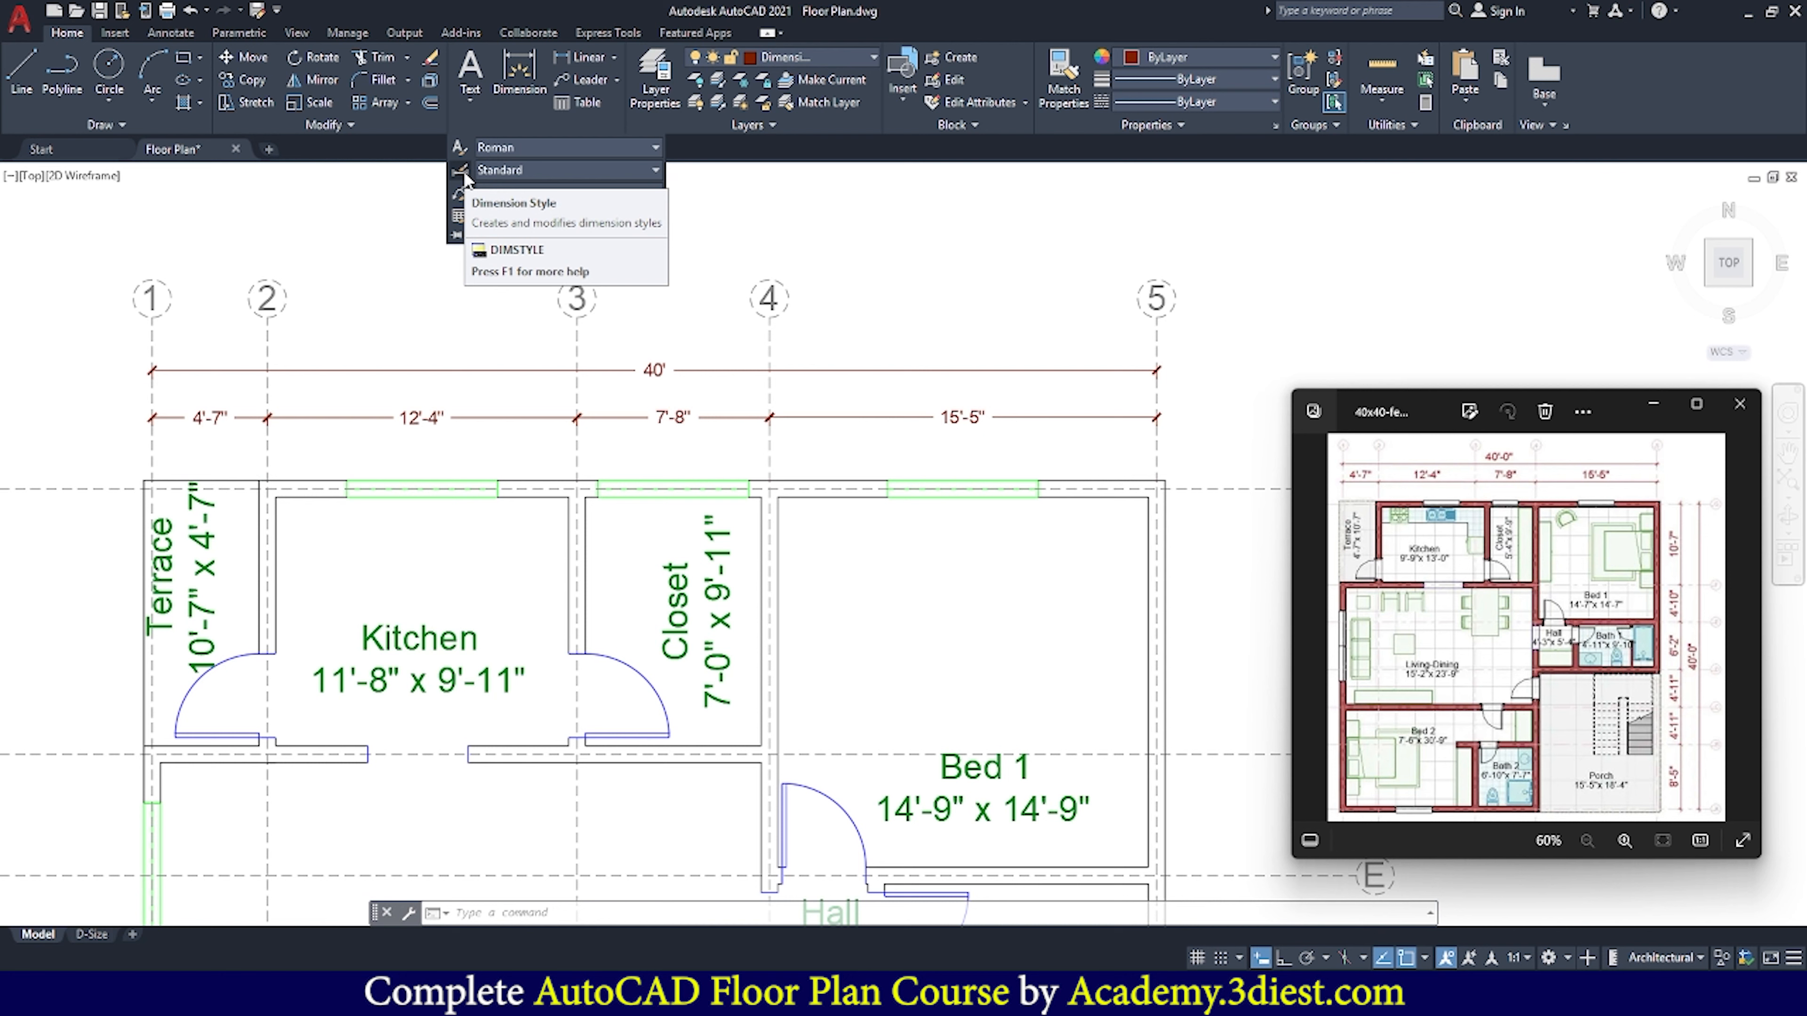
scroll(900, 408, down, 4)
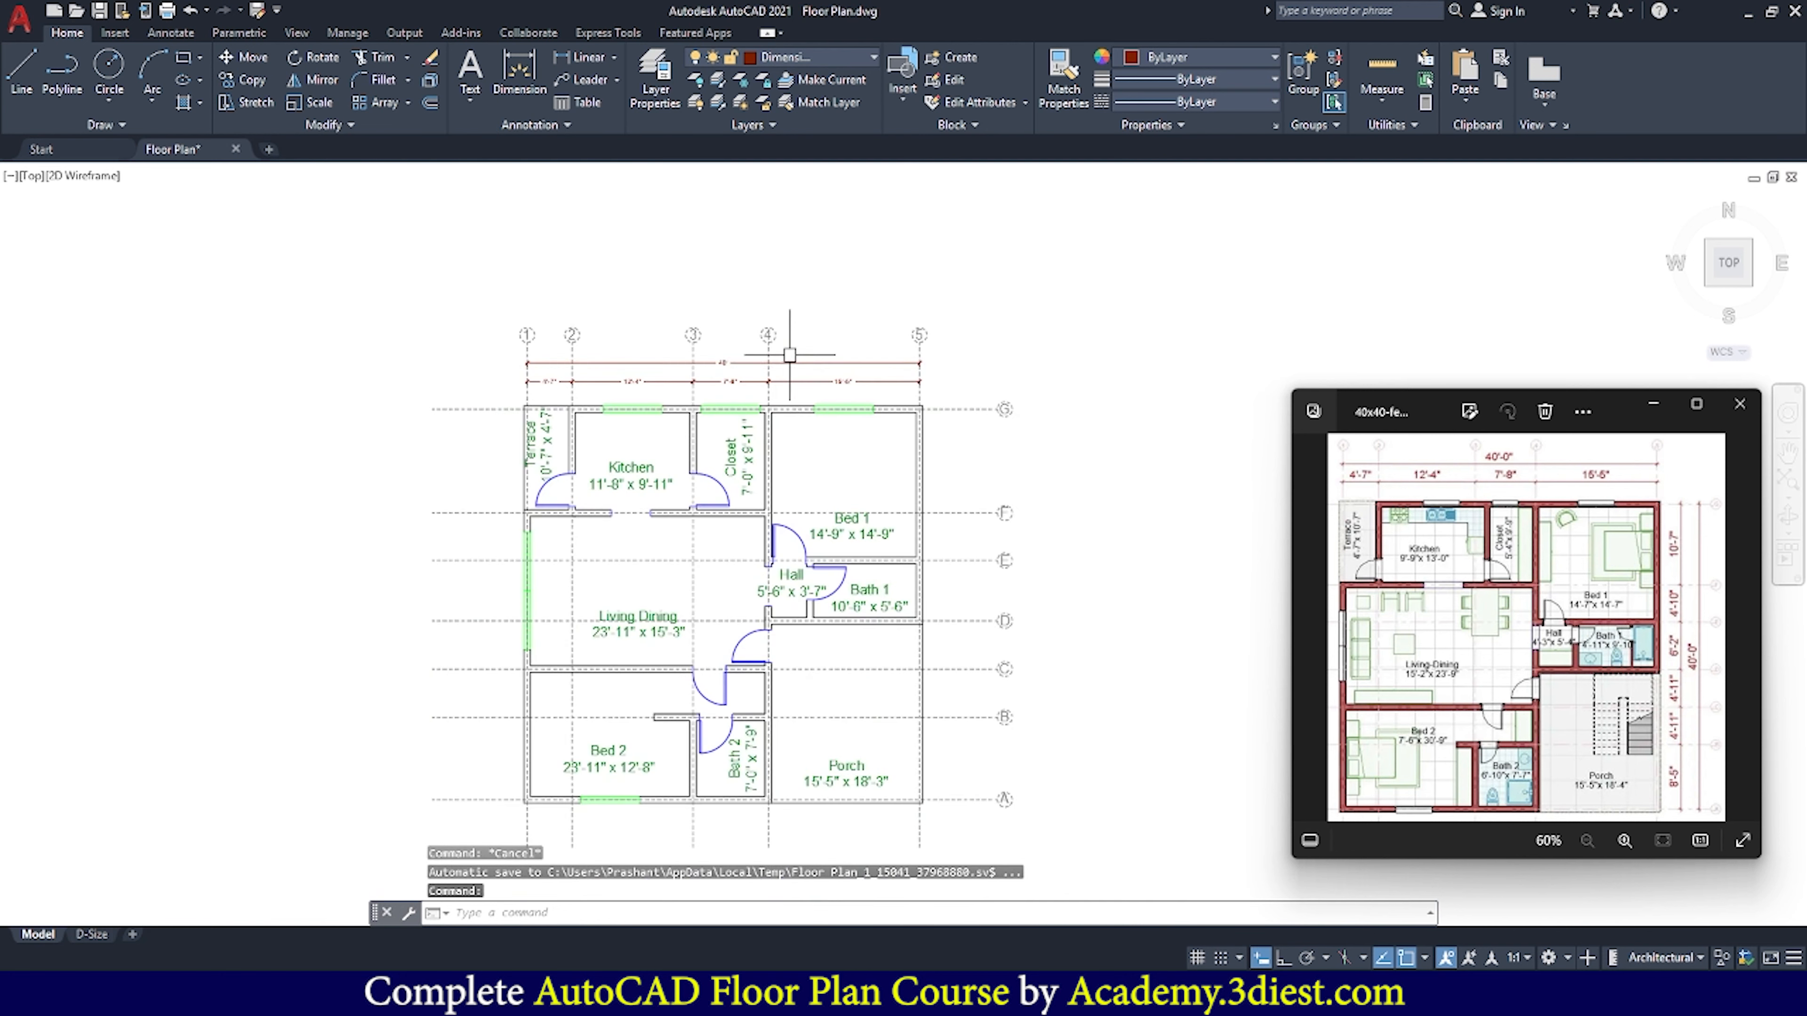
scroll(755, 394, up, 2)
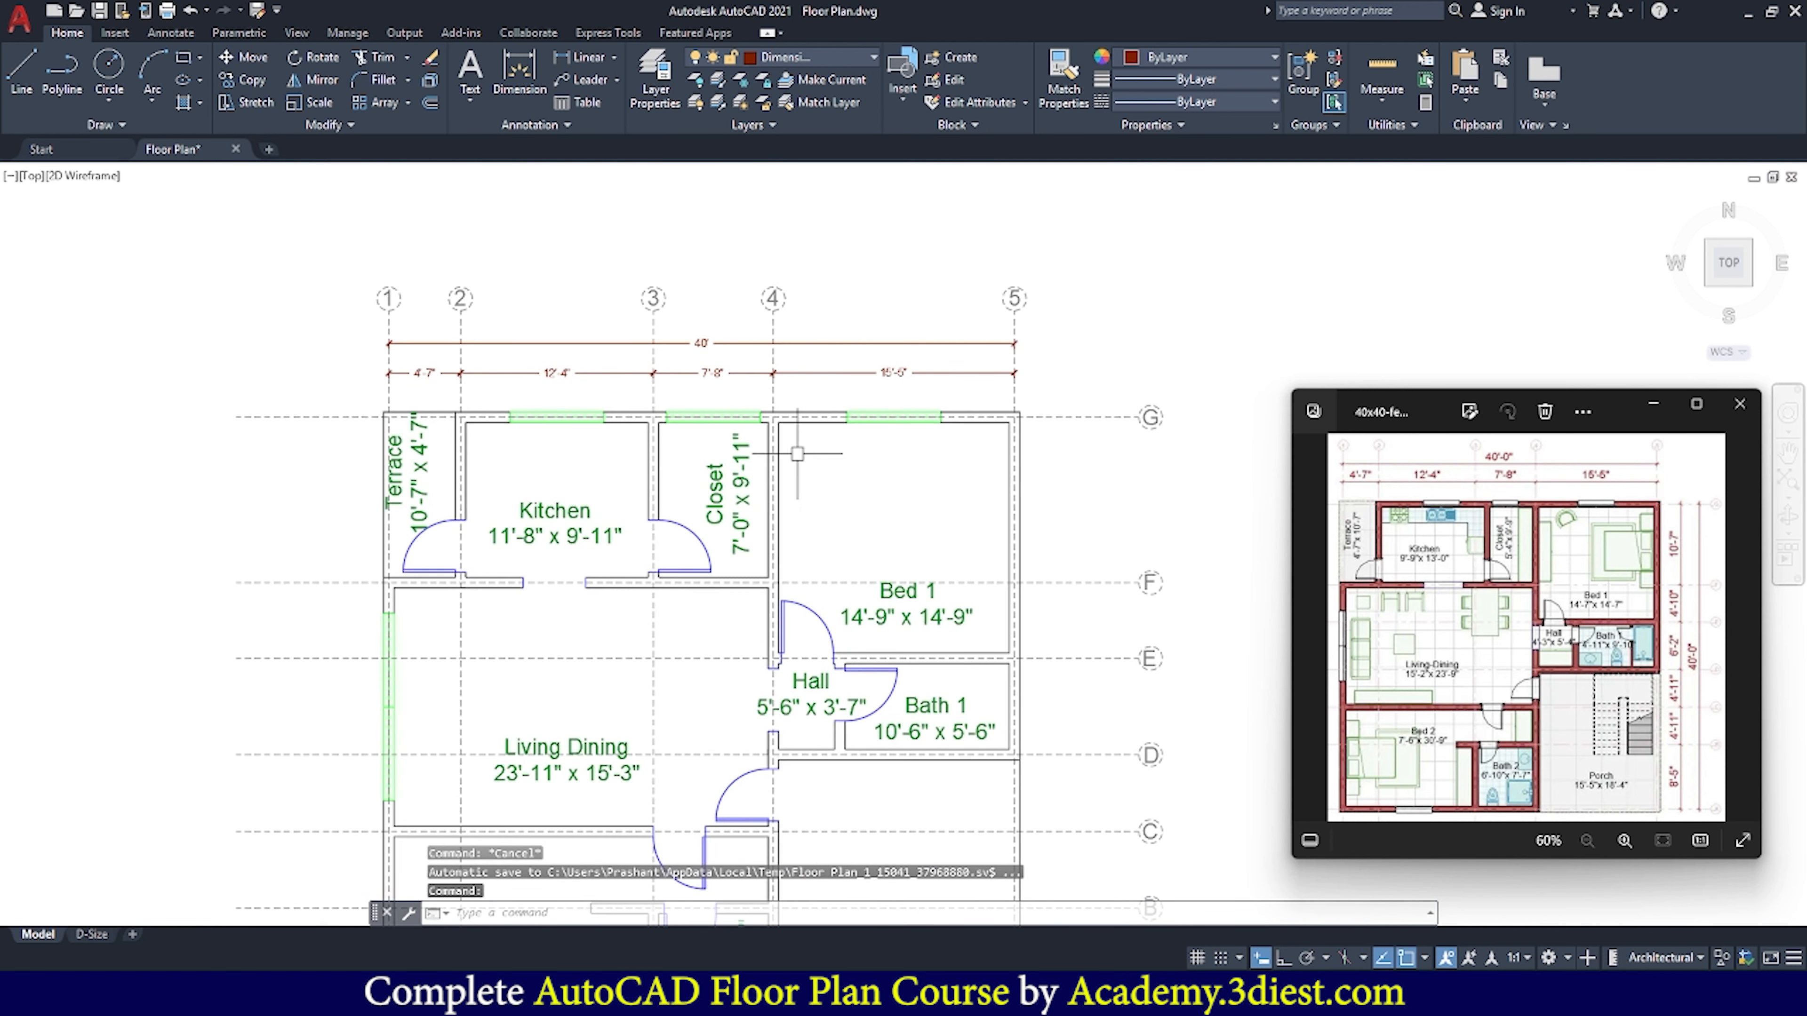
middle_drag(797, 453, 696, 398)
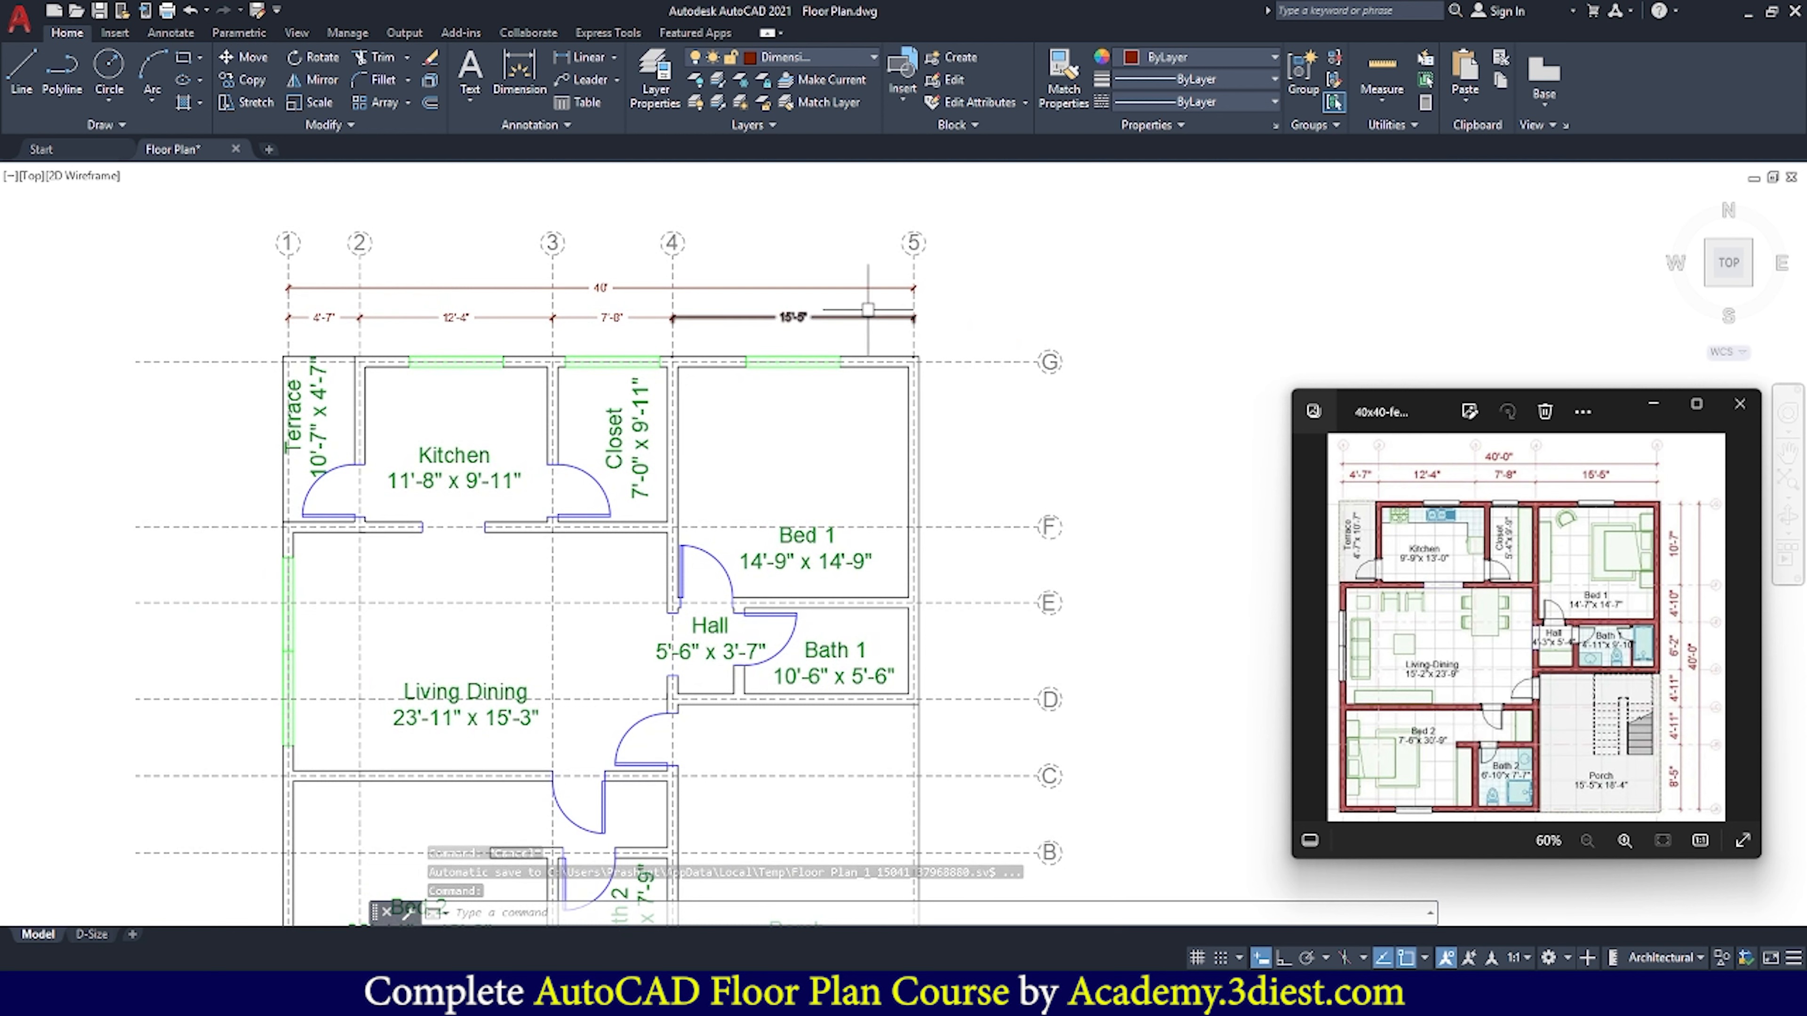
scroll(957, 412, down, 4)
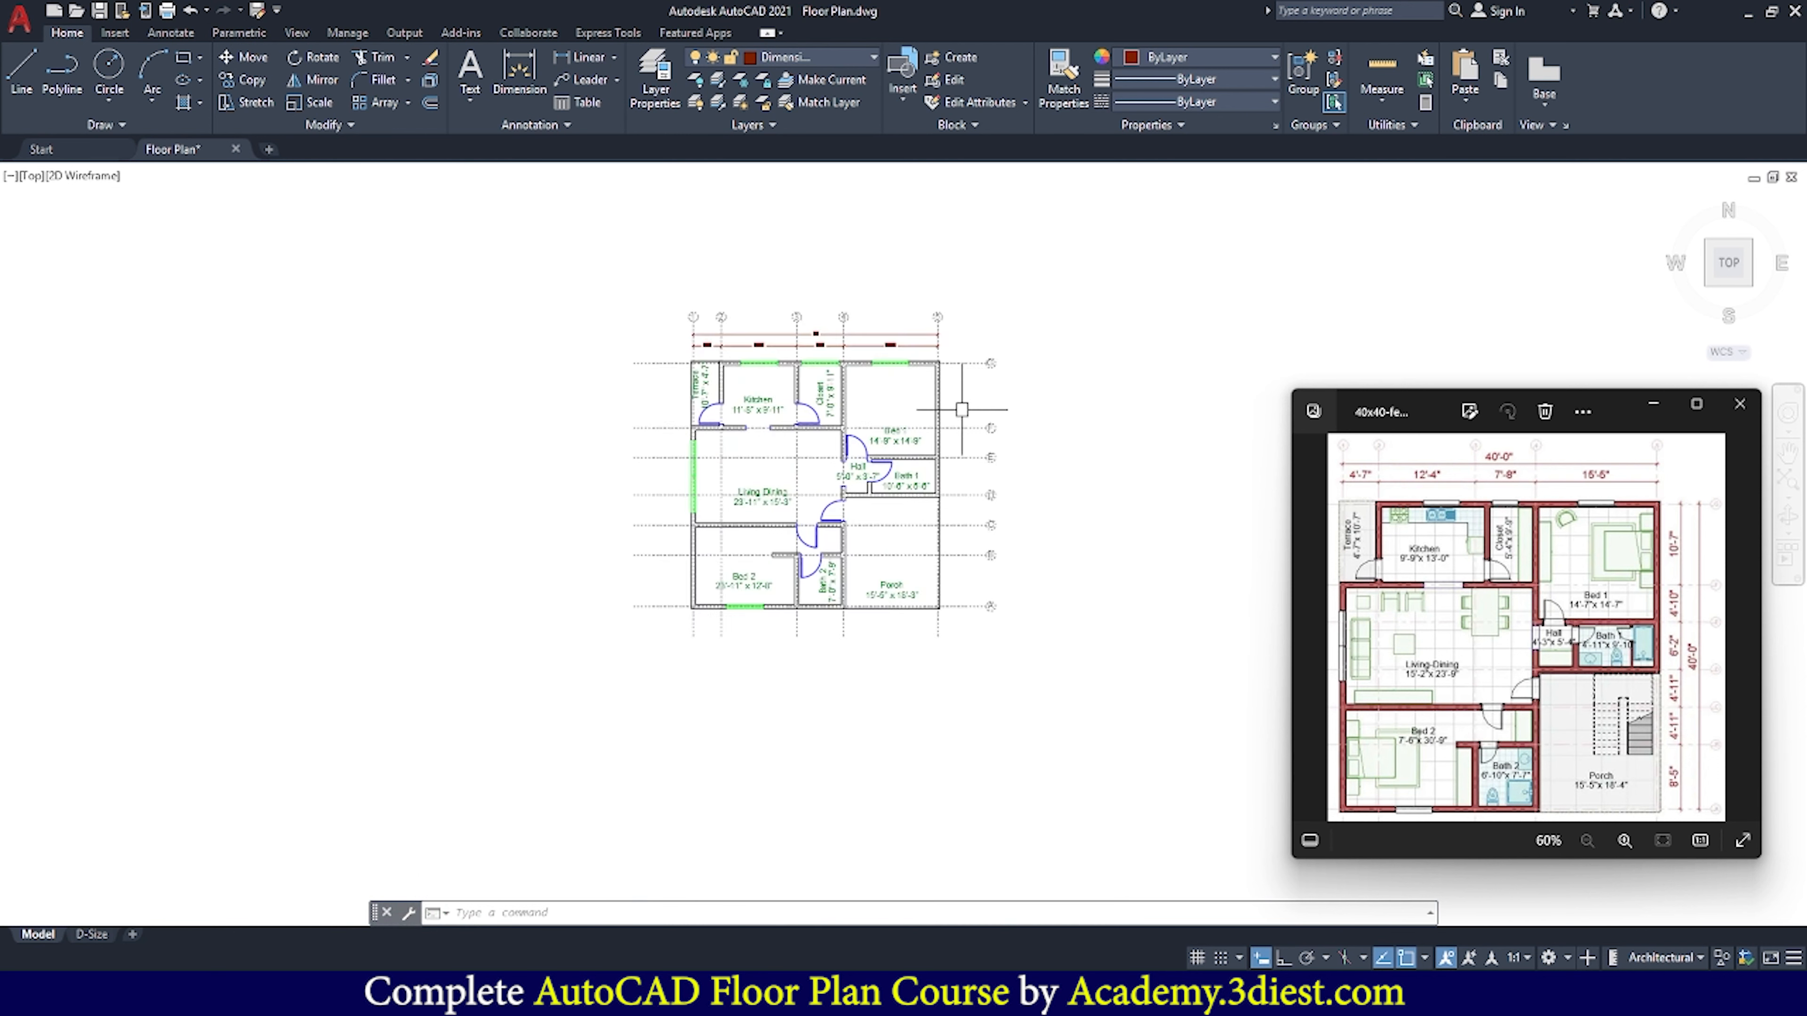
Add a vertical linear dimension between grid lines A and G along grid line 5, placed between the porch wall and the grid bubbles
scroll(962, 409, up, 2)
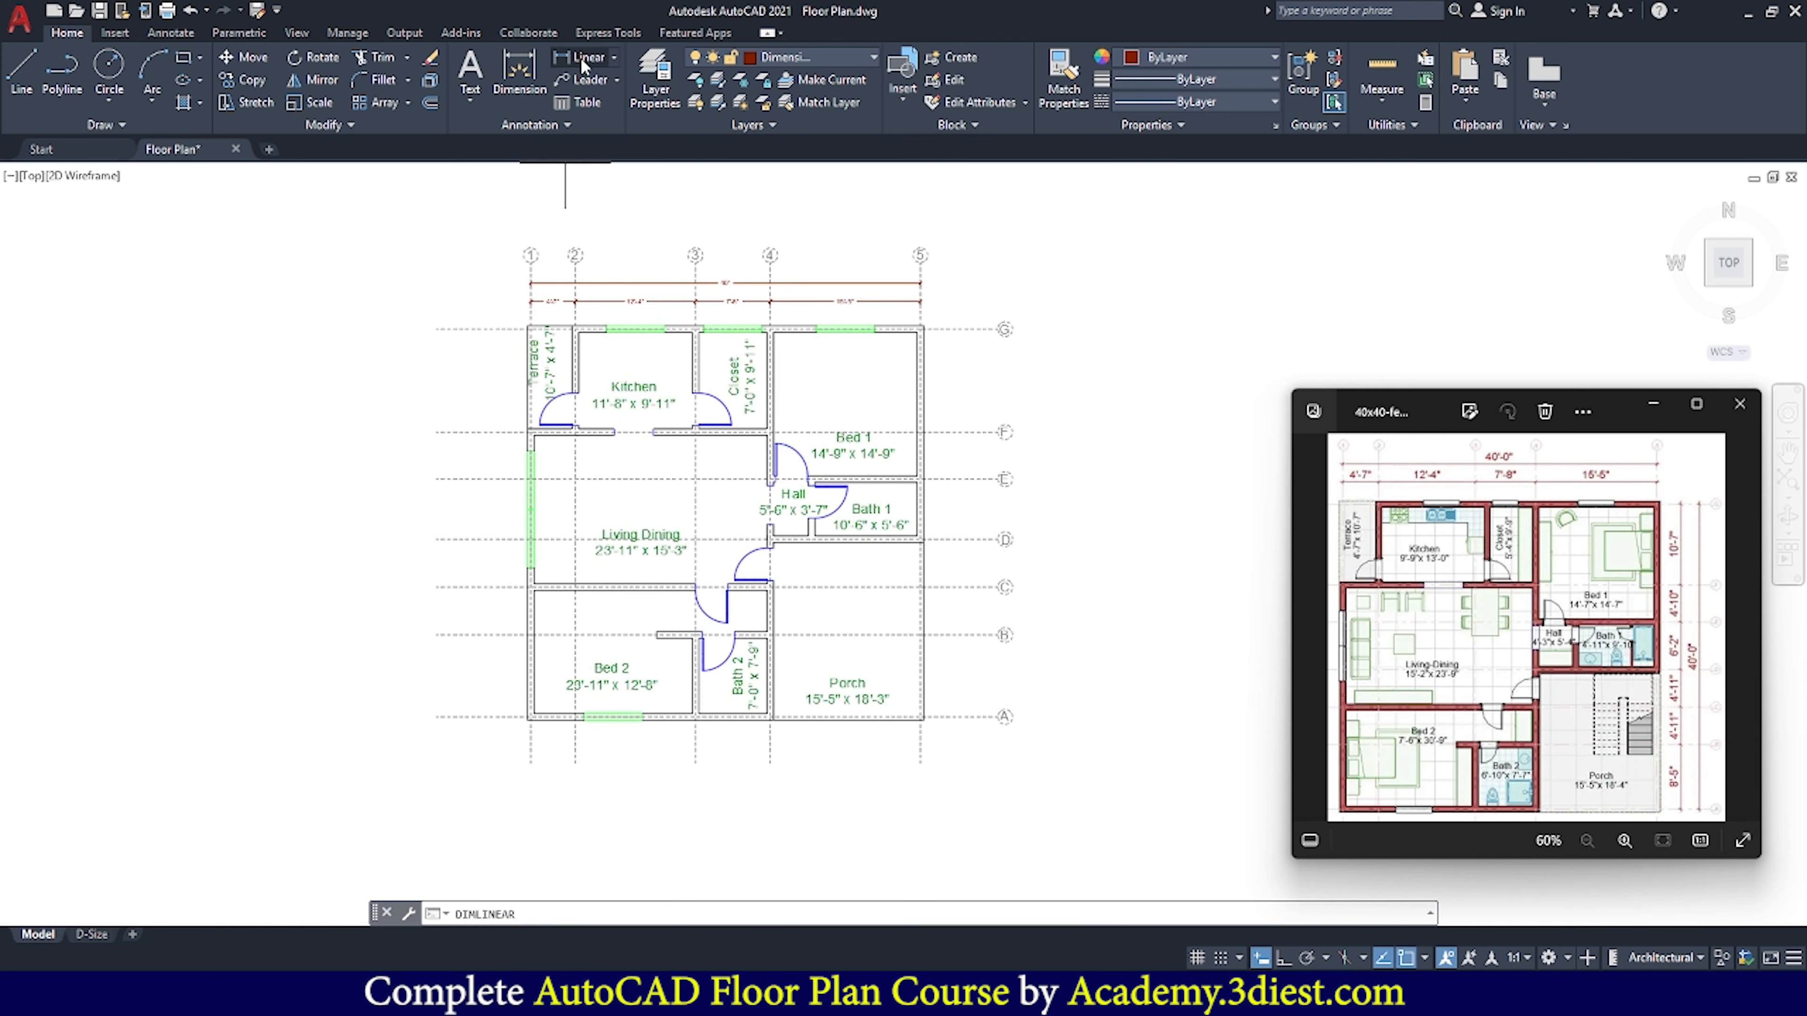
scroll(953, 715, up, 5)
click(777, 793)
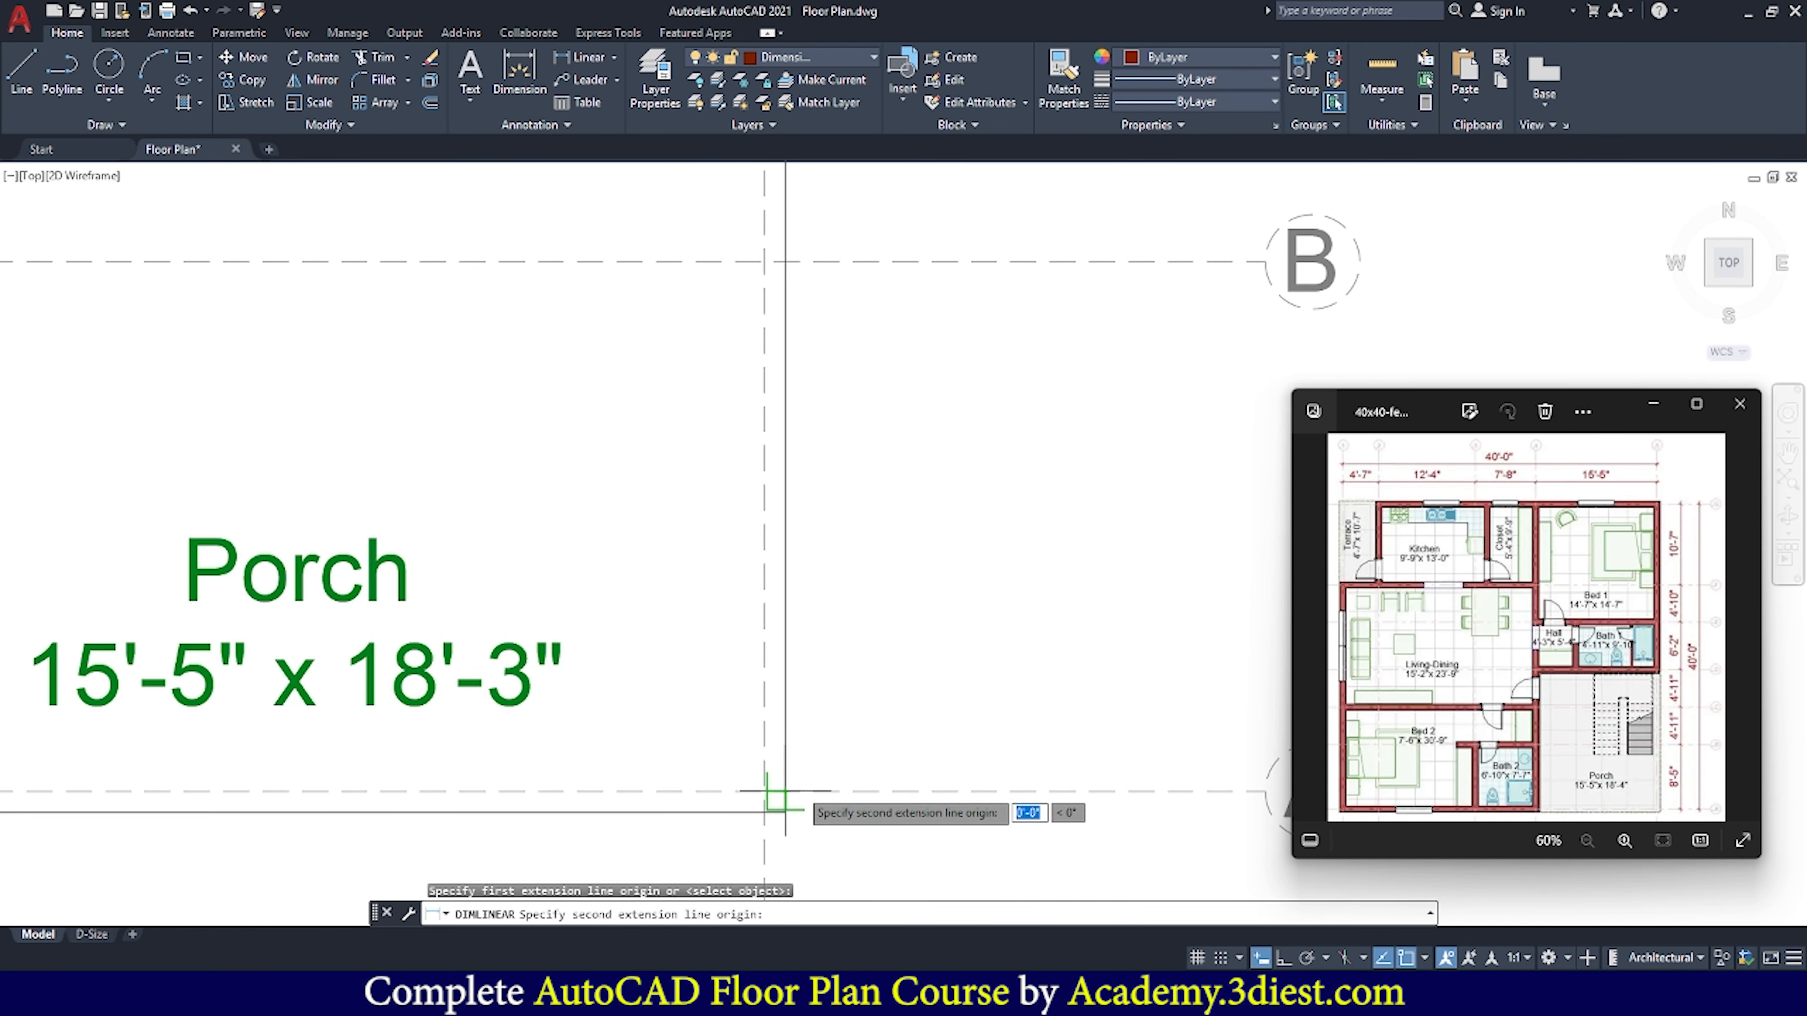
scroll(777, 793, down, 3)
scroll(827, 517, up, 5)
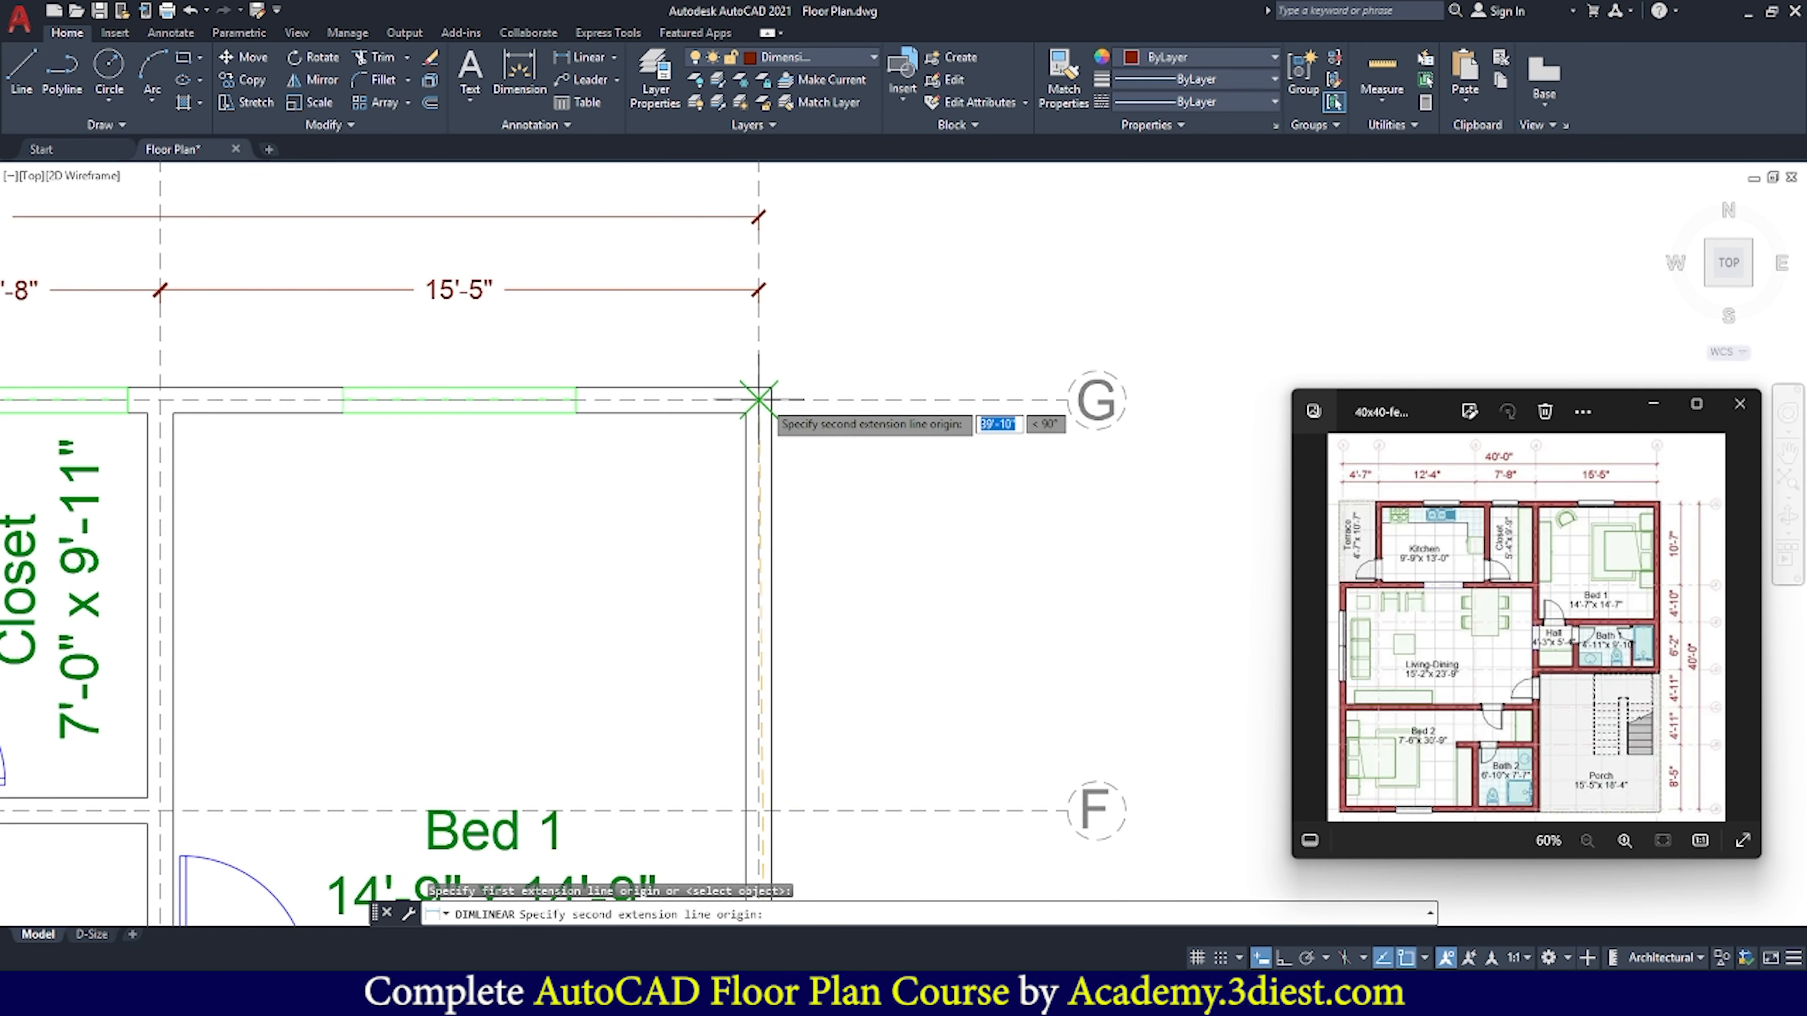
click(759, 400)
scroll(863, 436, down, 4)
scroll(889, 469, up, 2)
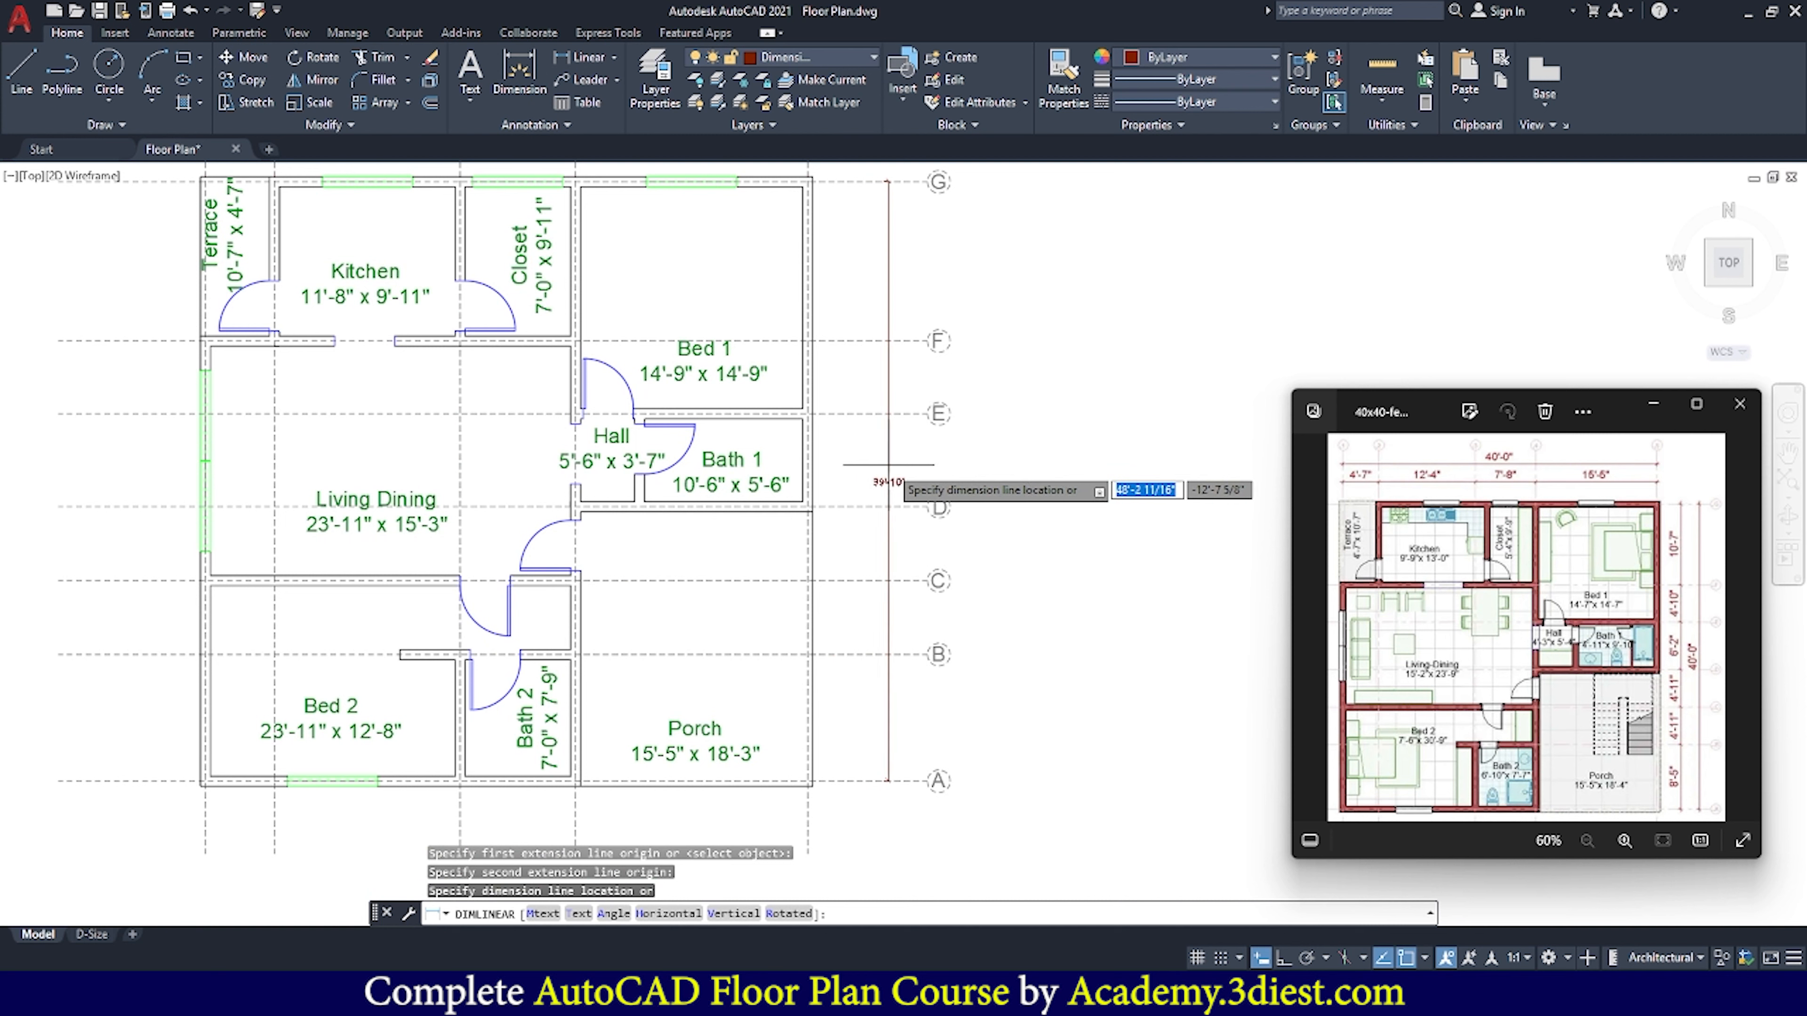
click(888, 465)
scroll(878, 513, up, 2)
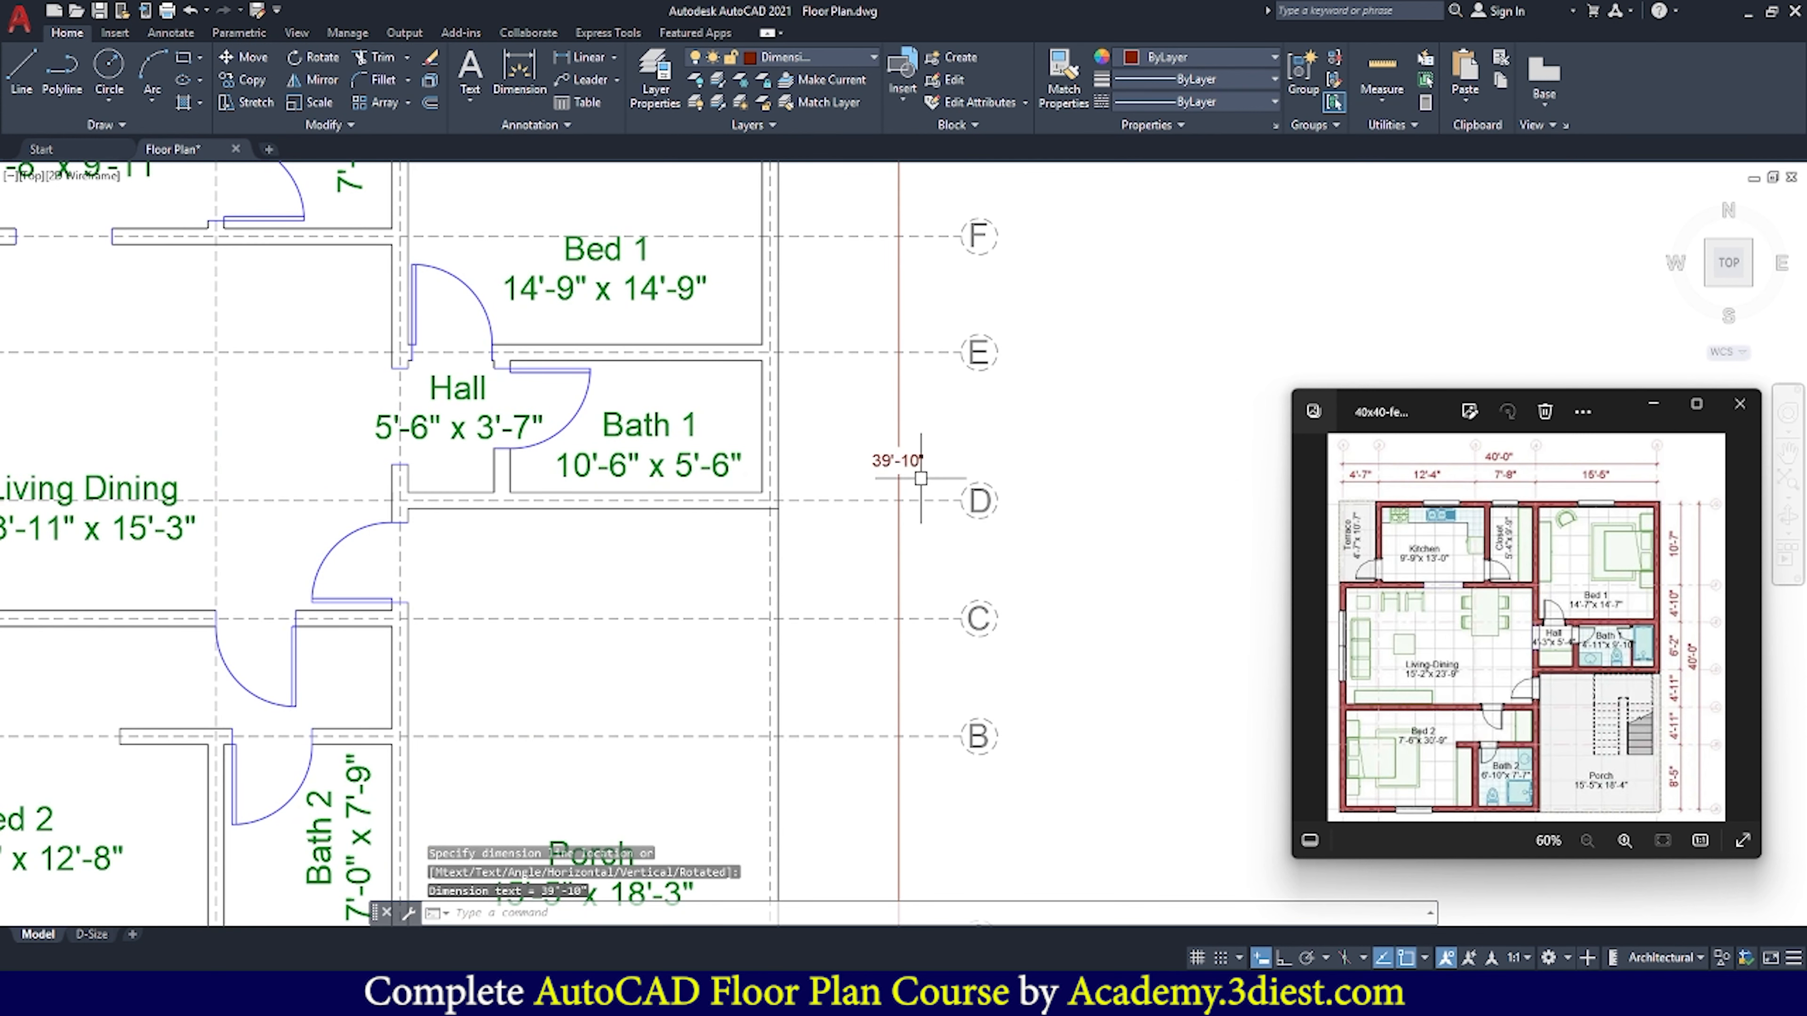
scroll(892, 487, down, 4)
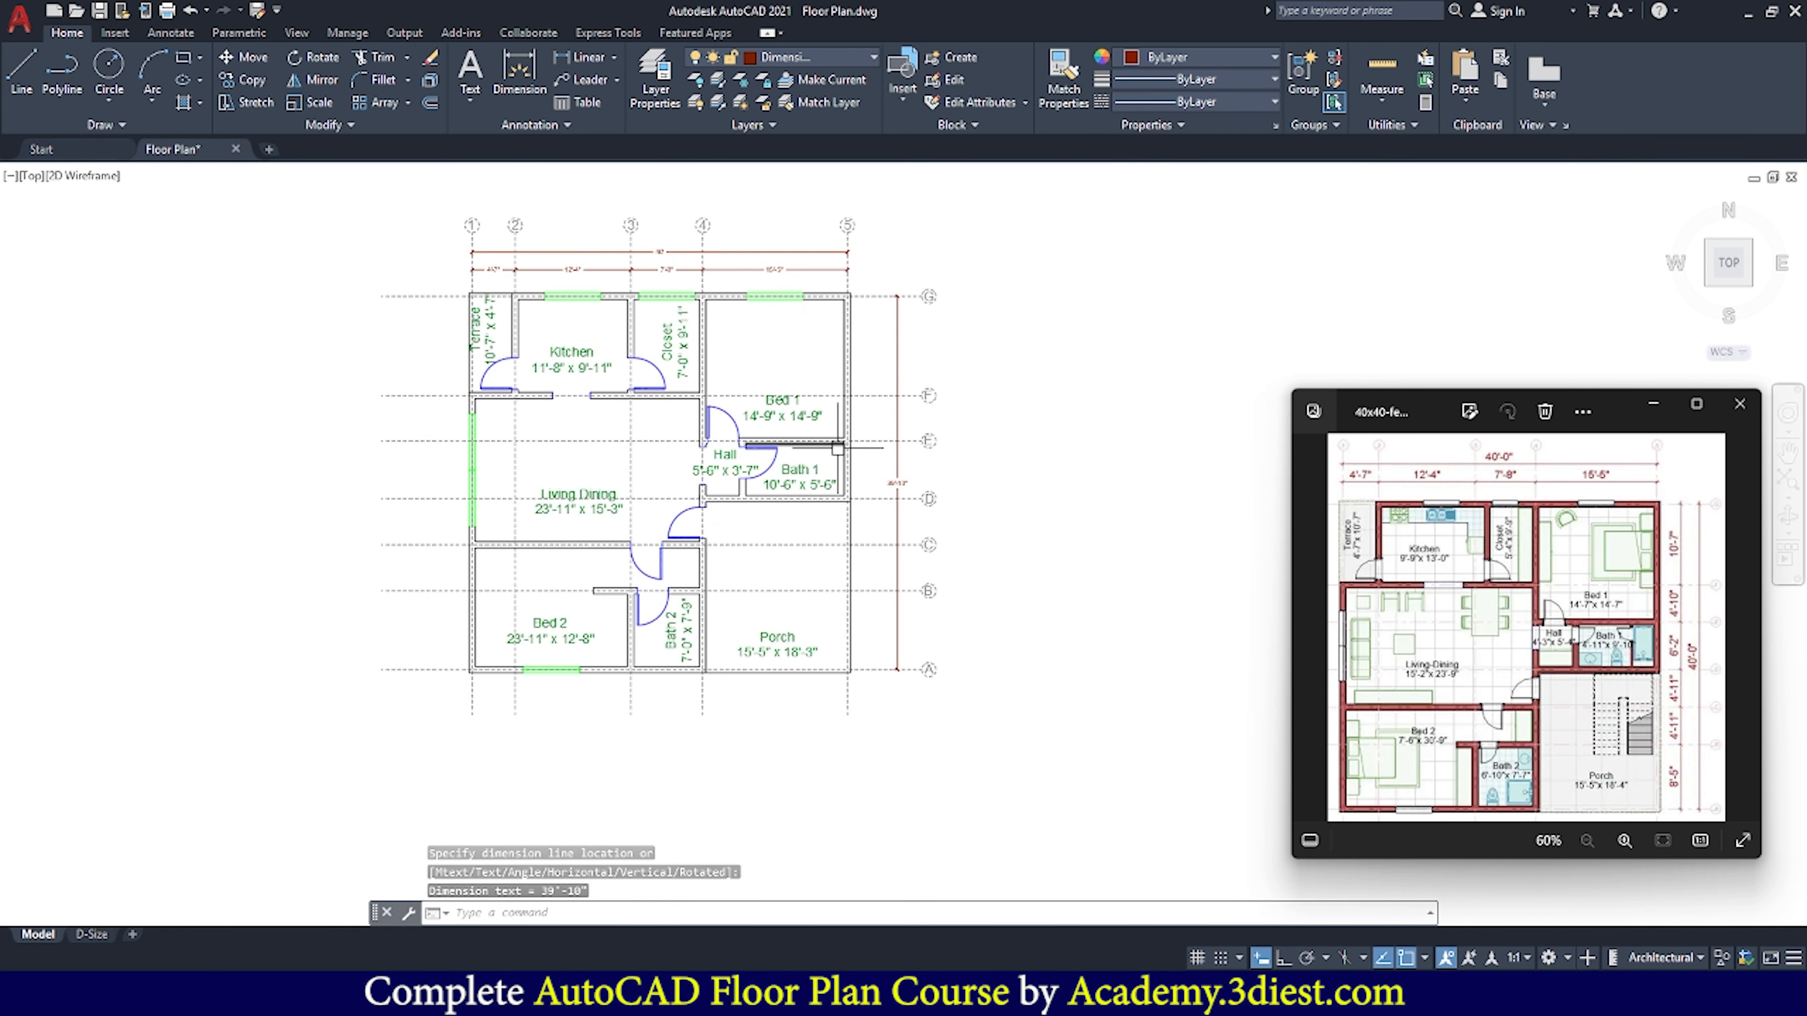
Add a vertical linear dimension between grid lines A and B, placed between the outer wall and the overall height dimension
scroll(811, 569, up, 1)
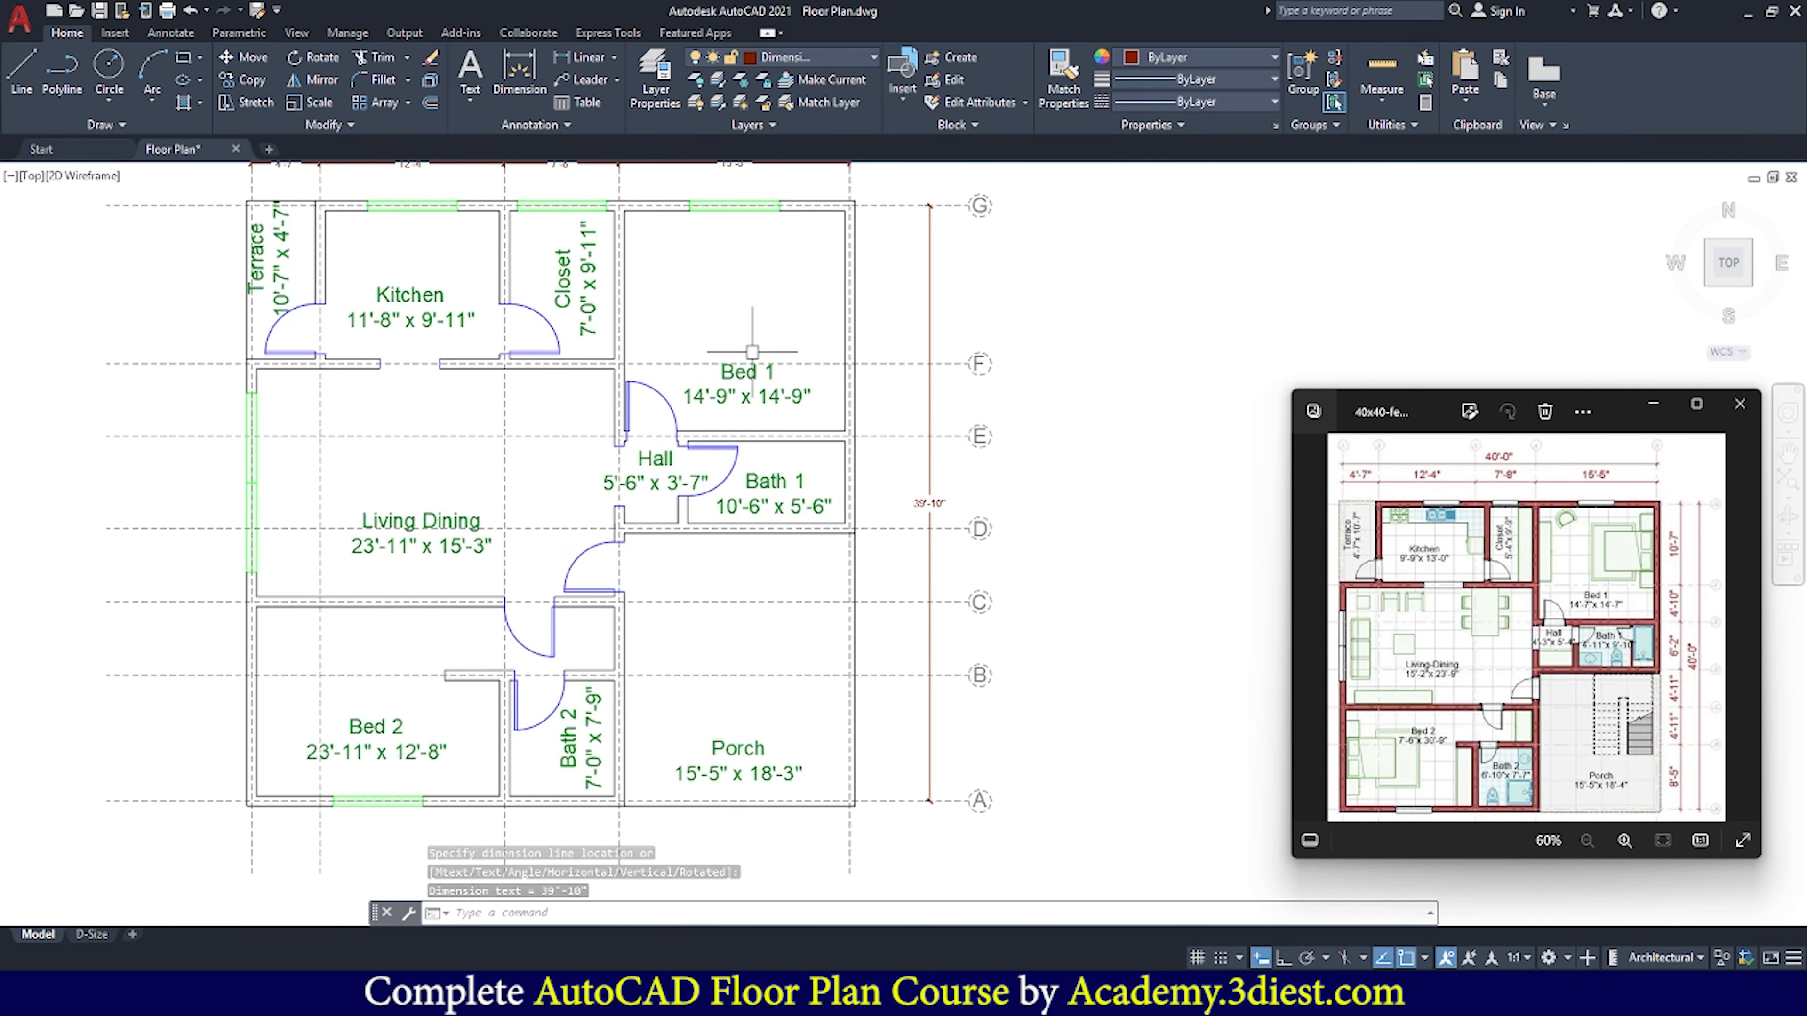
click(577, 54)
scroll(863, 791, up, 6)
click(827, 832)
click(827, 319)
click(981, 569)
key(Return)
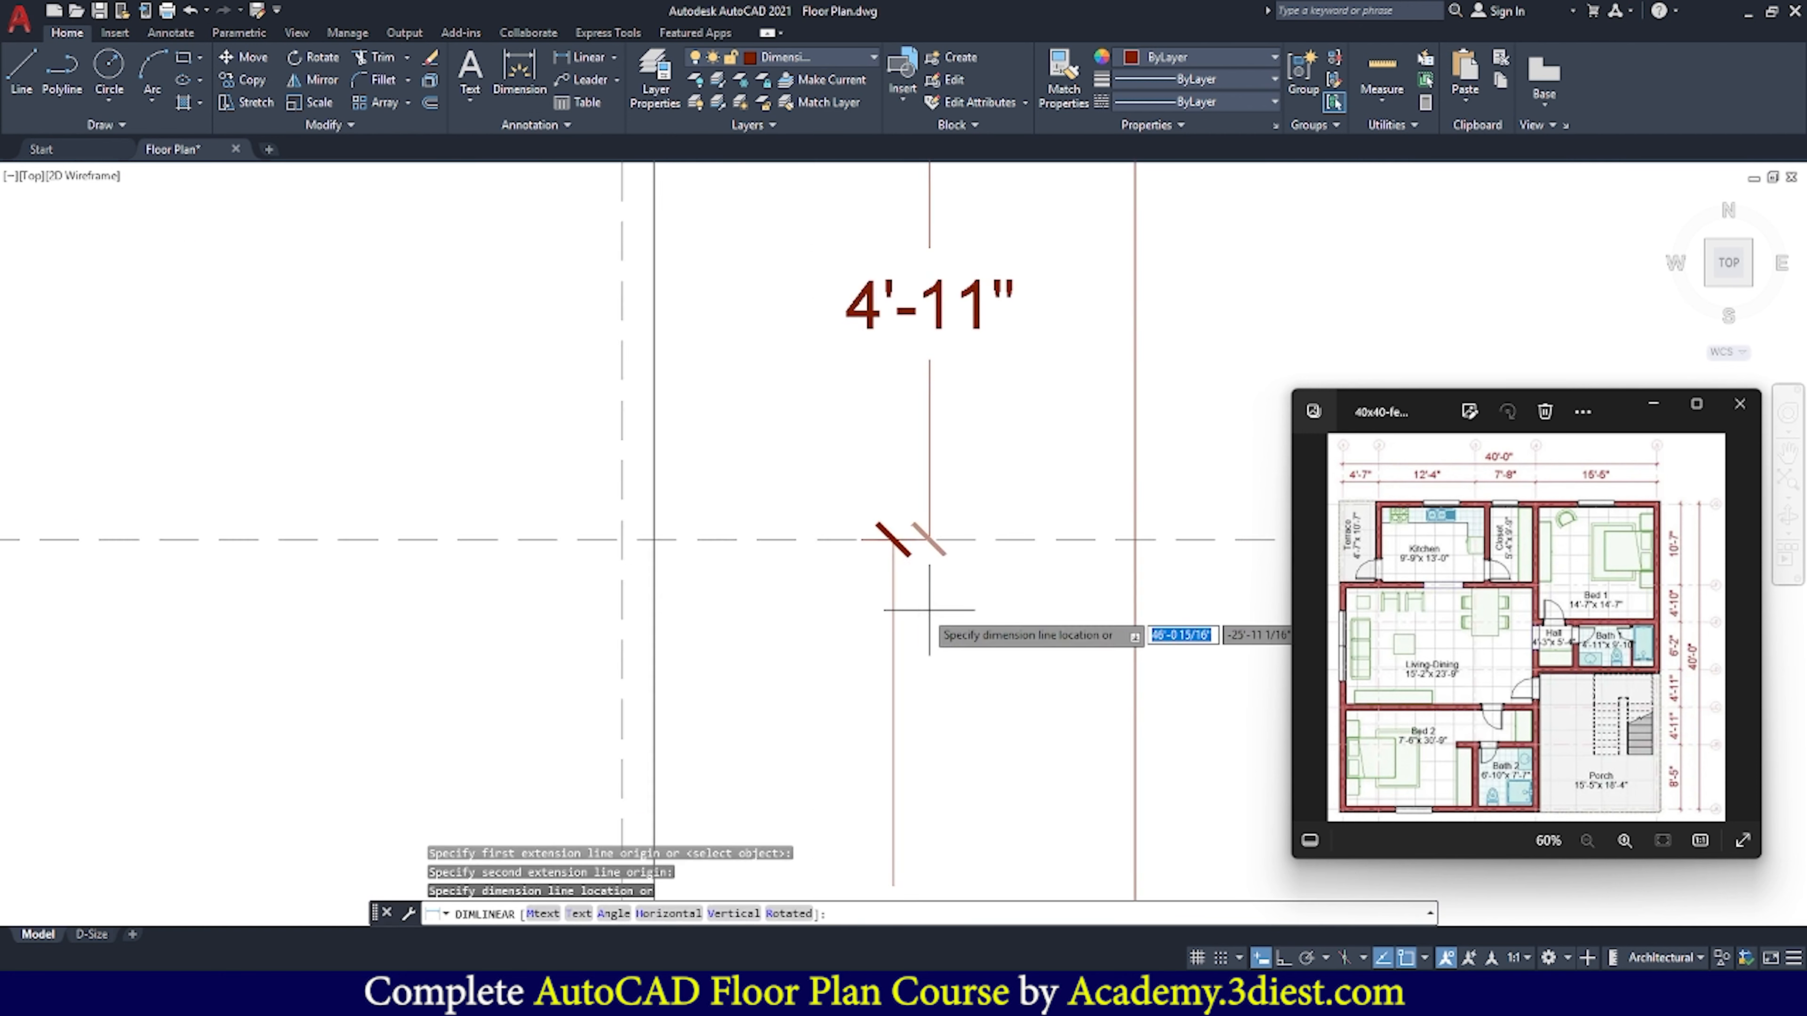
Add vertical linear dimensions for each remaining grid spacing from B up to G, aligned with the A–B dimension
click(895, 537)
key(Return)
click(873, 337)
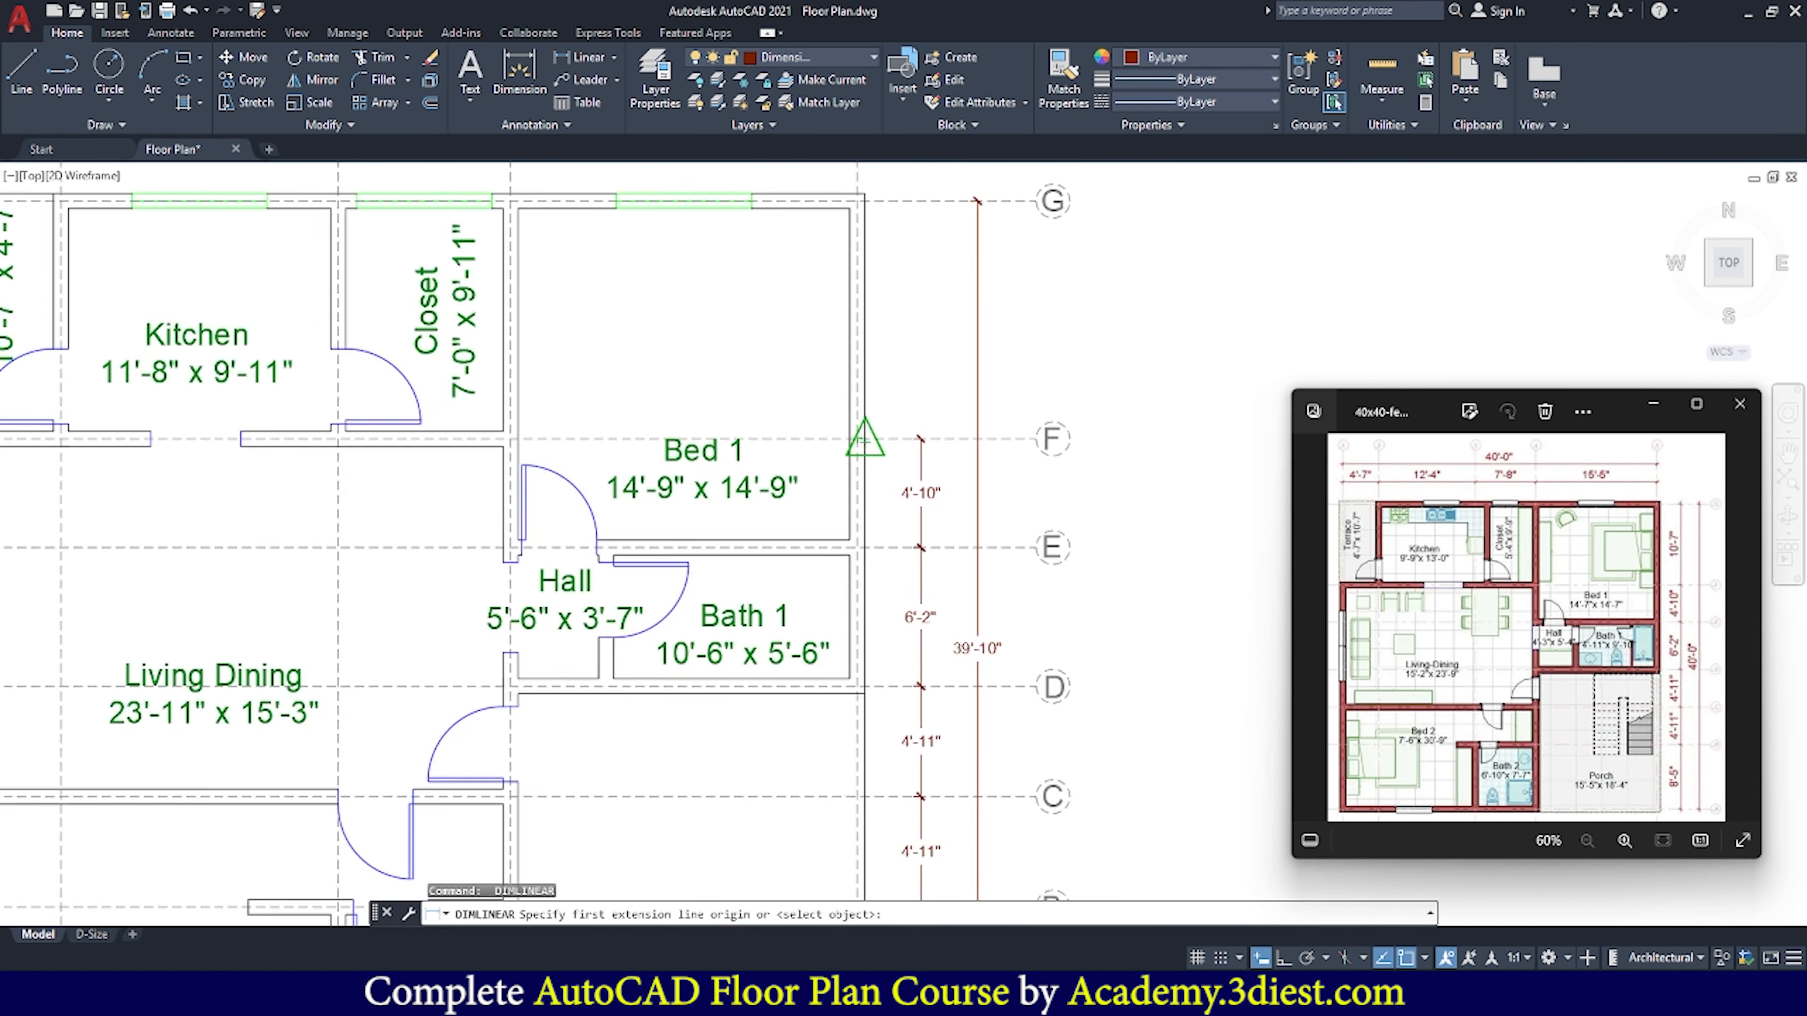
scroll(935, 396, down, 2)
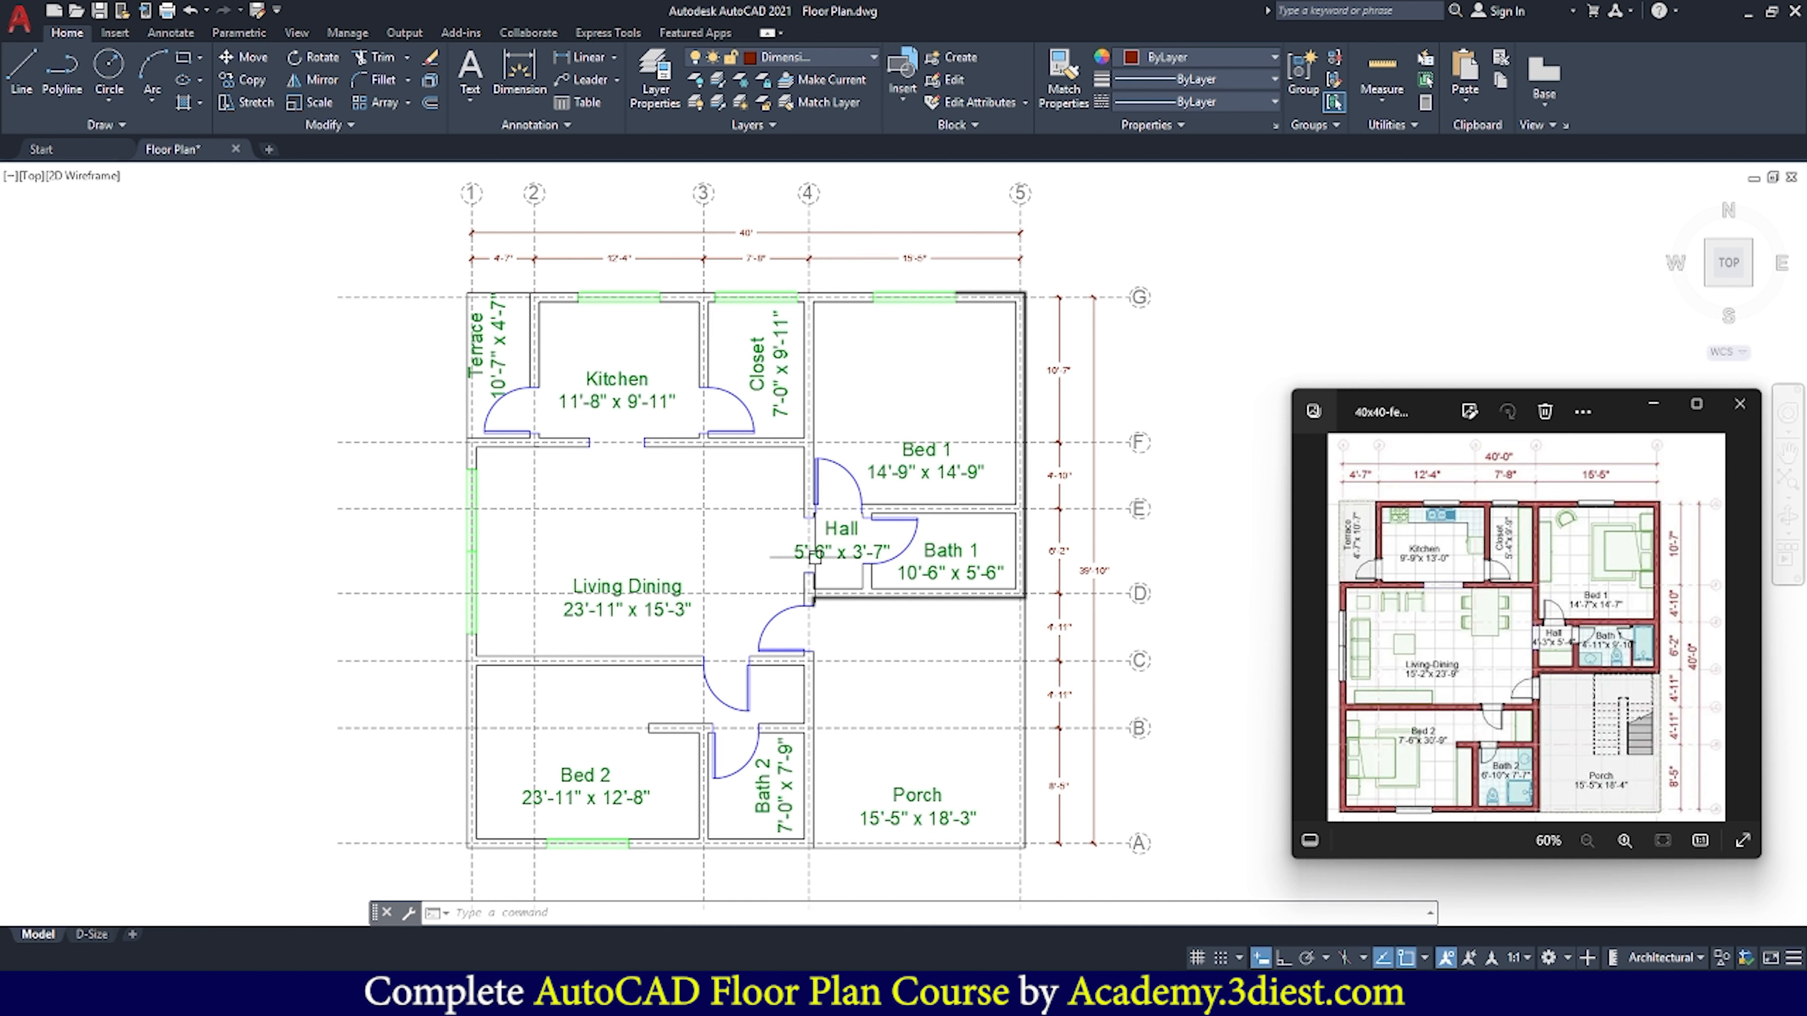
click(542, 128)
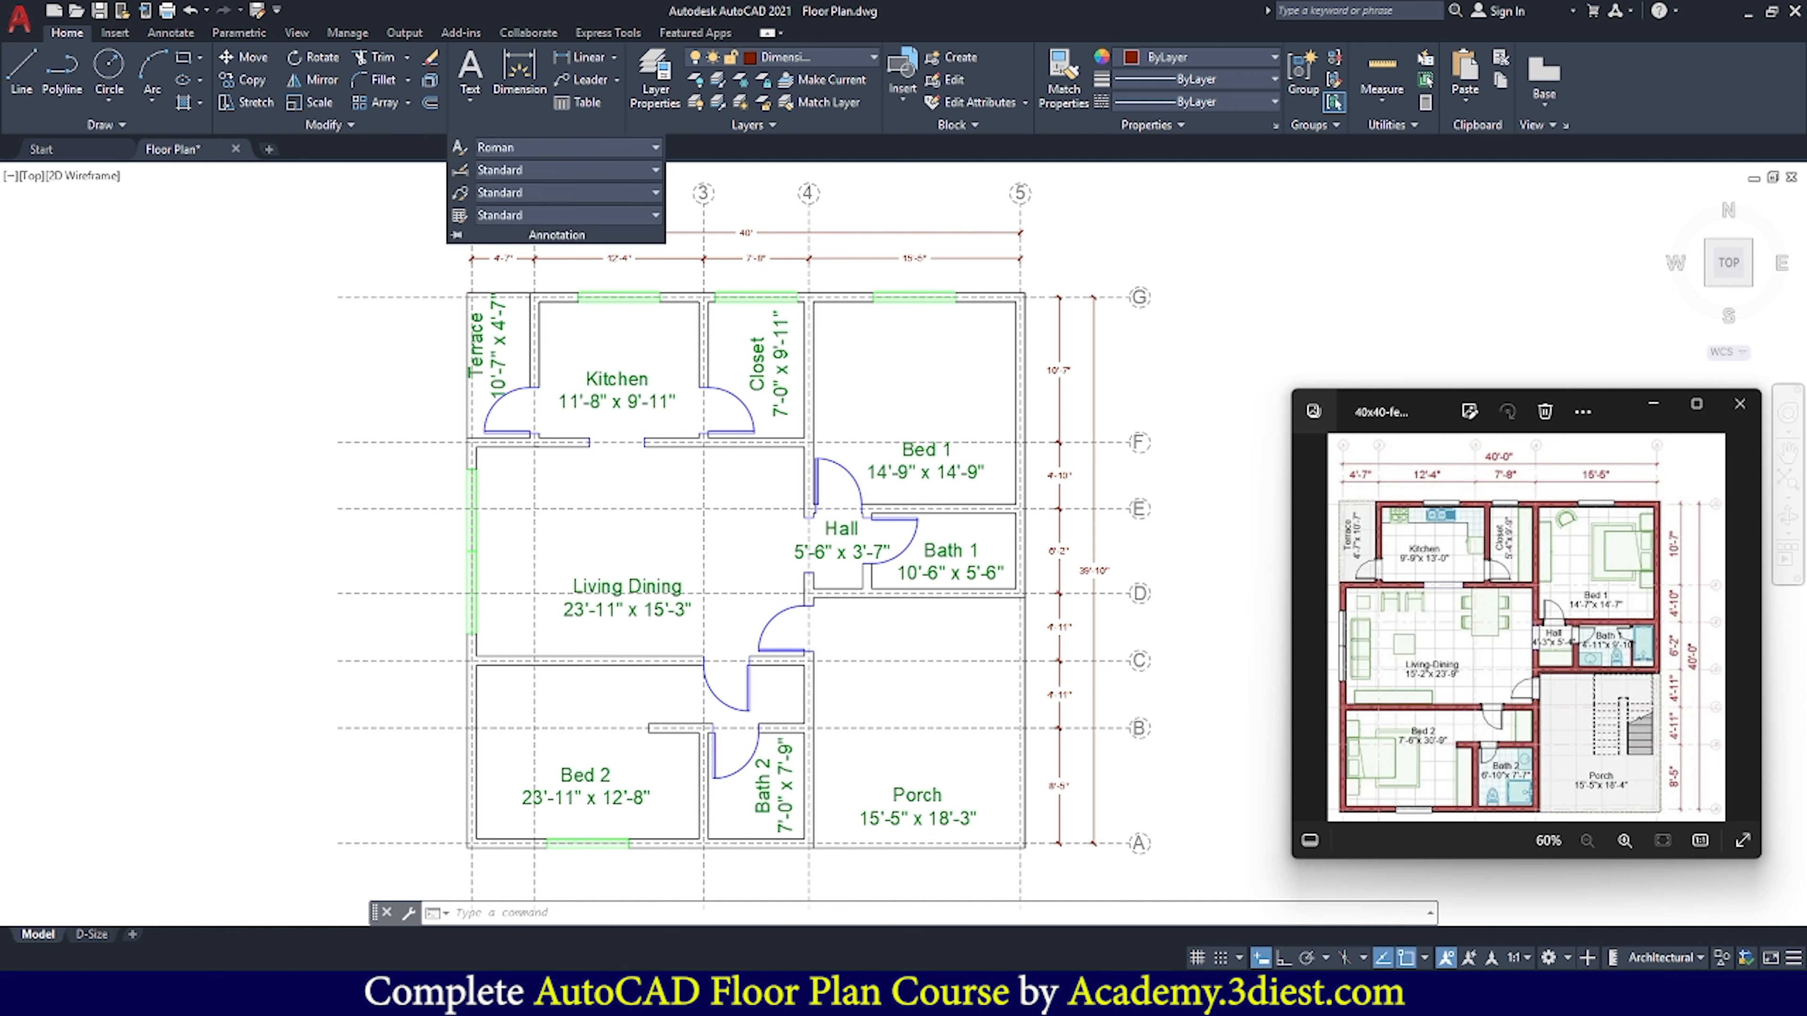
key(Escape)
key(Escape)
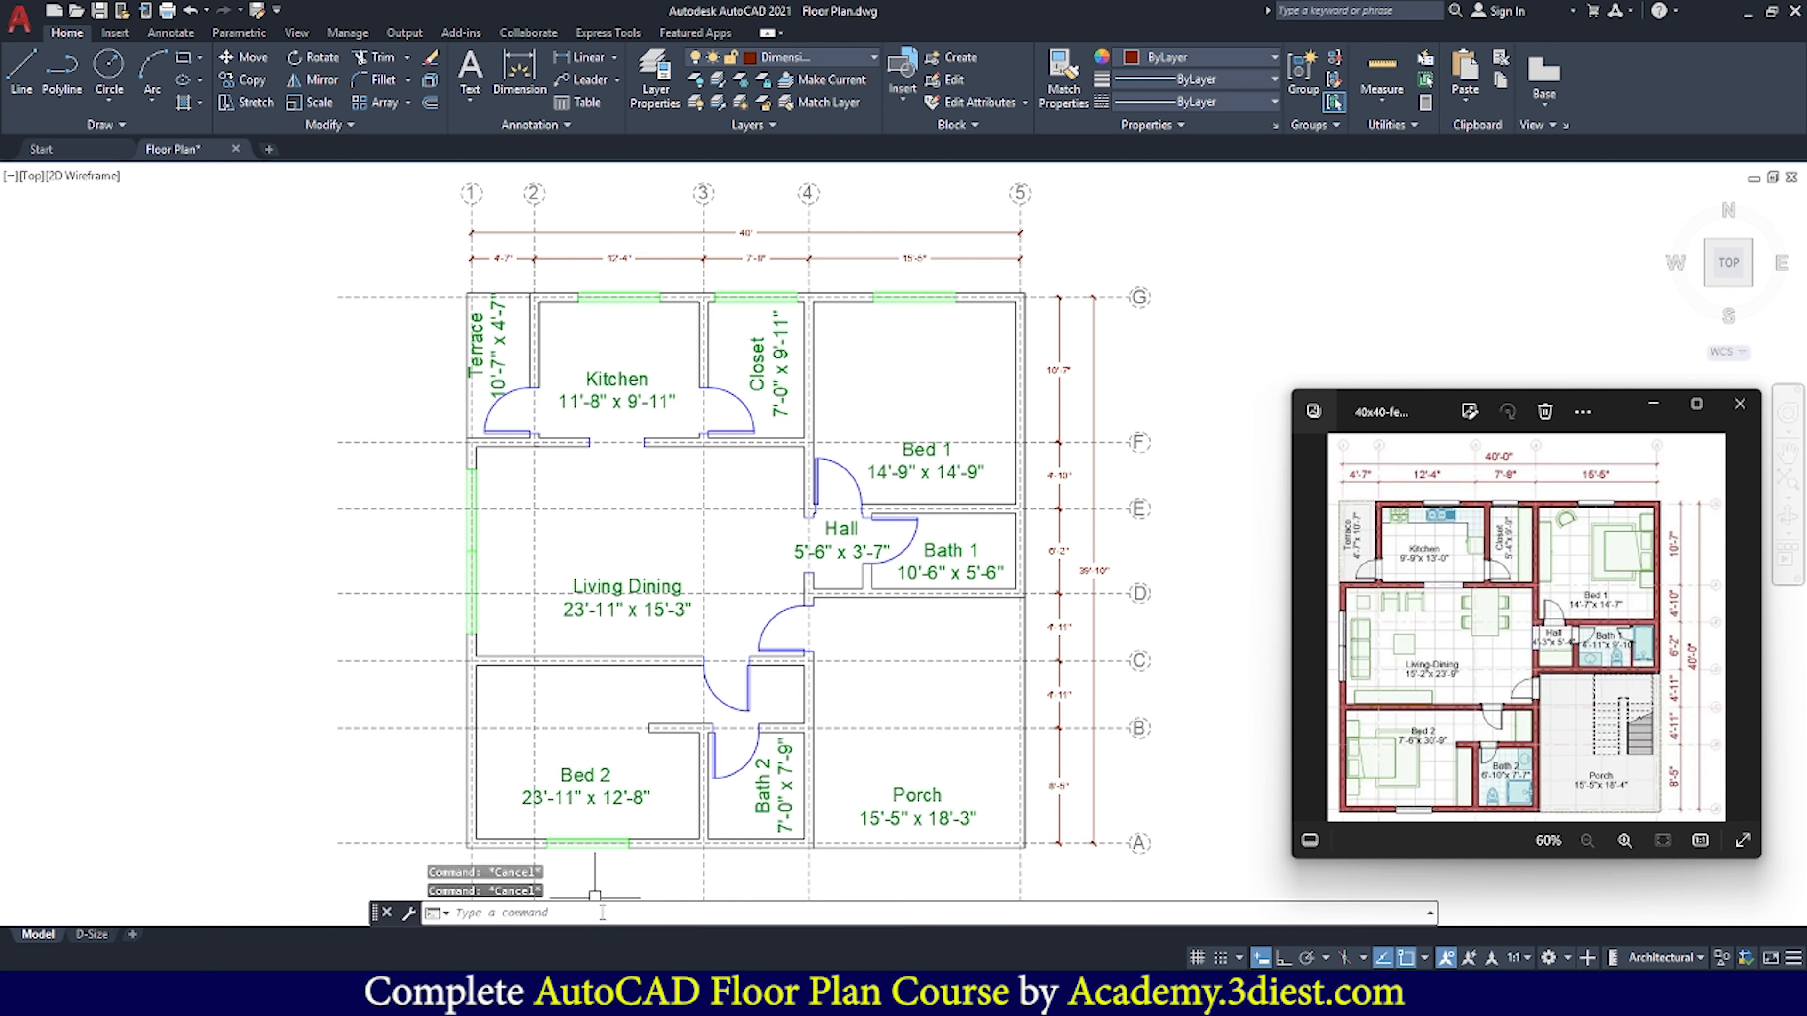
Modify the Standard dimension style so its text height is 1', and return to the drawing
text(ds)
key(BackSpace)
text(ims)
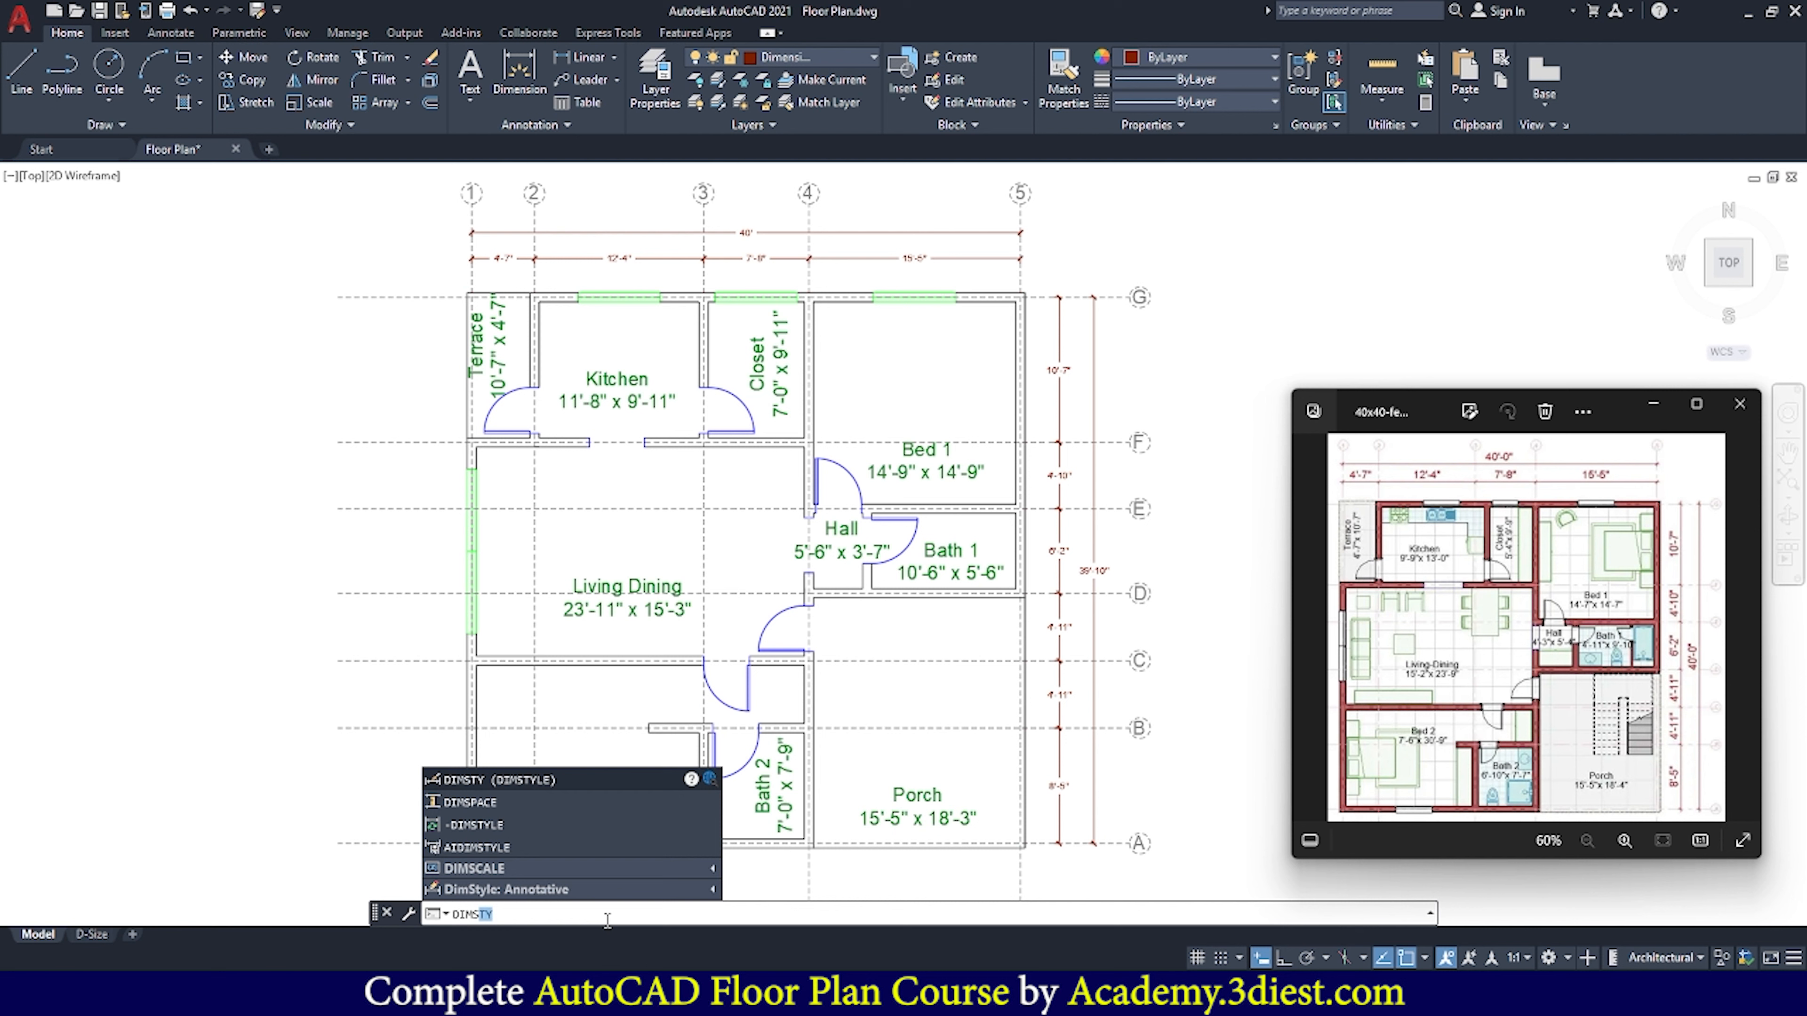
click(535, 781)
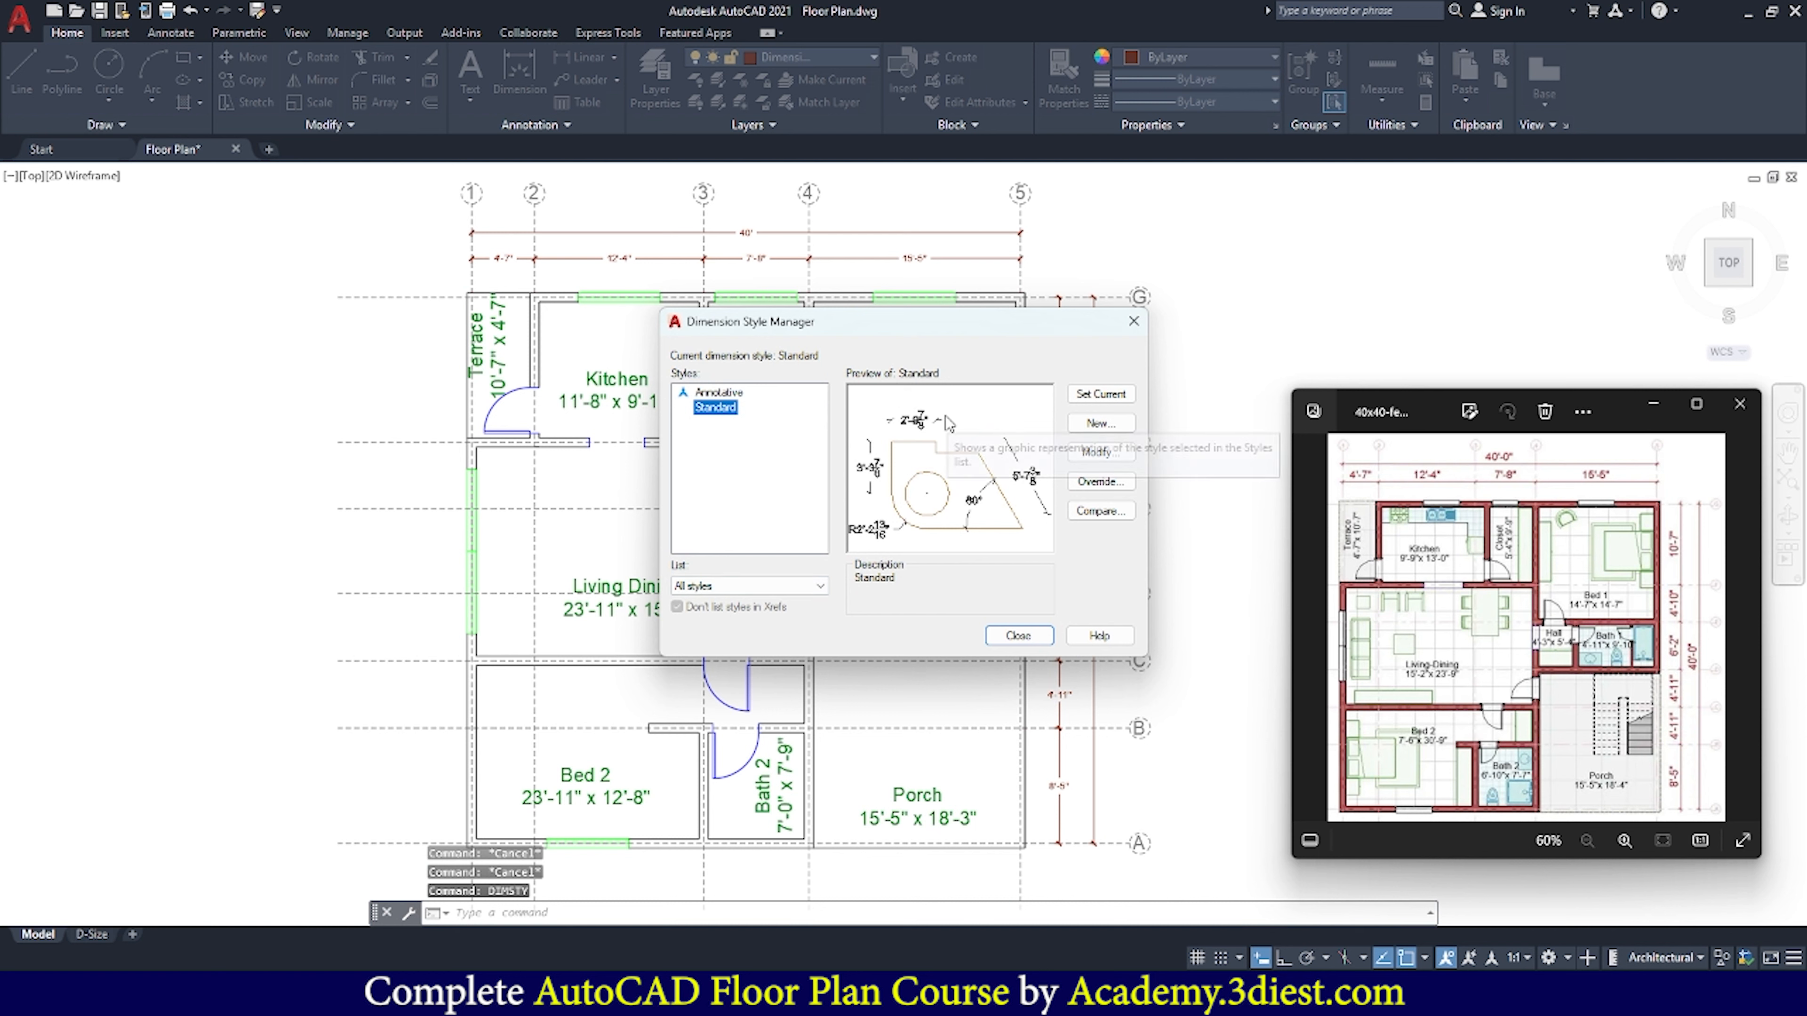
click(1096, 453)
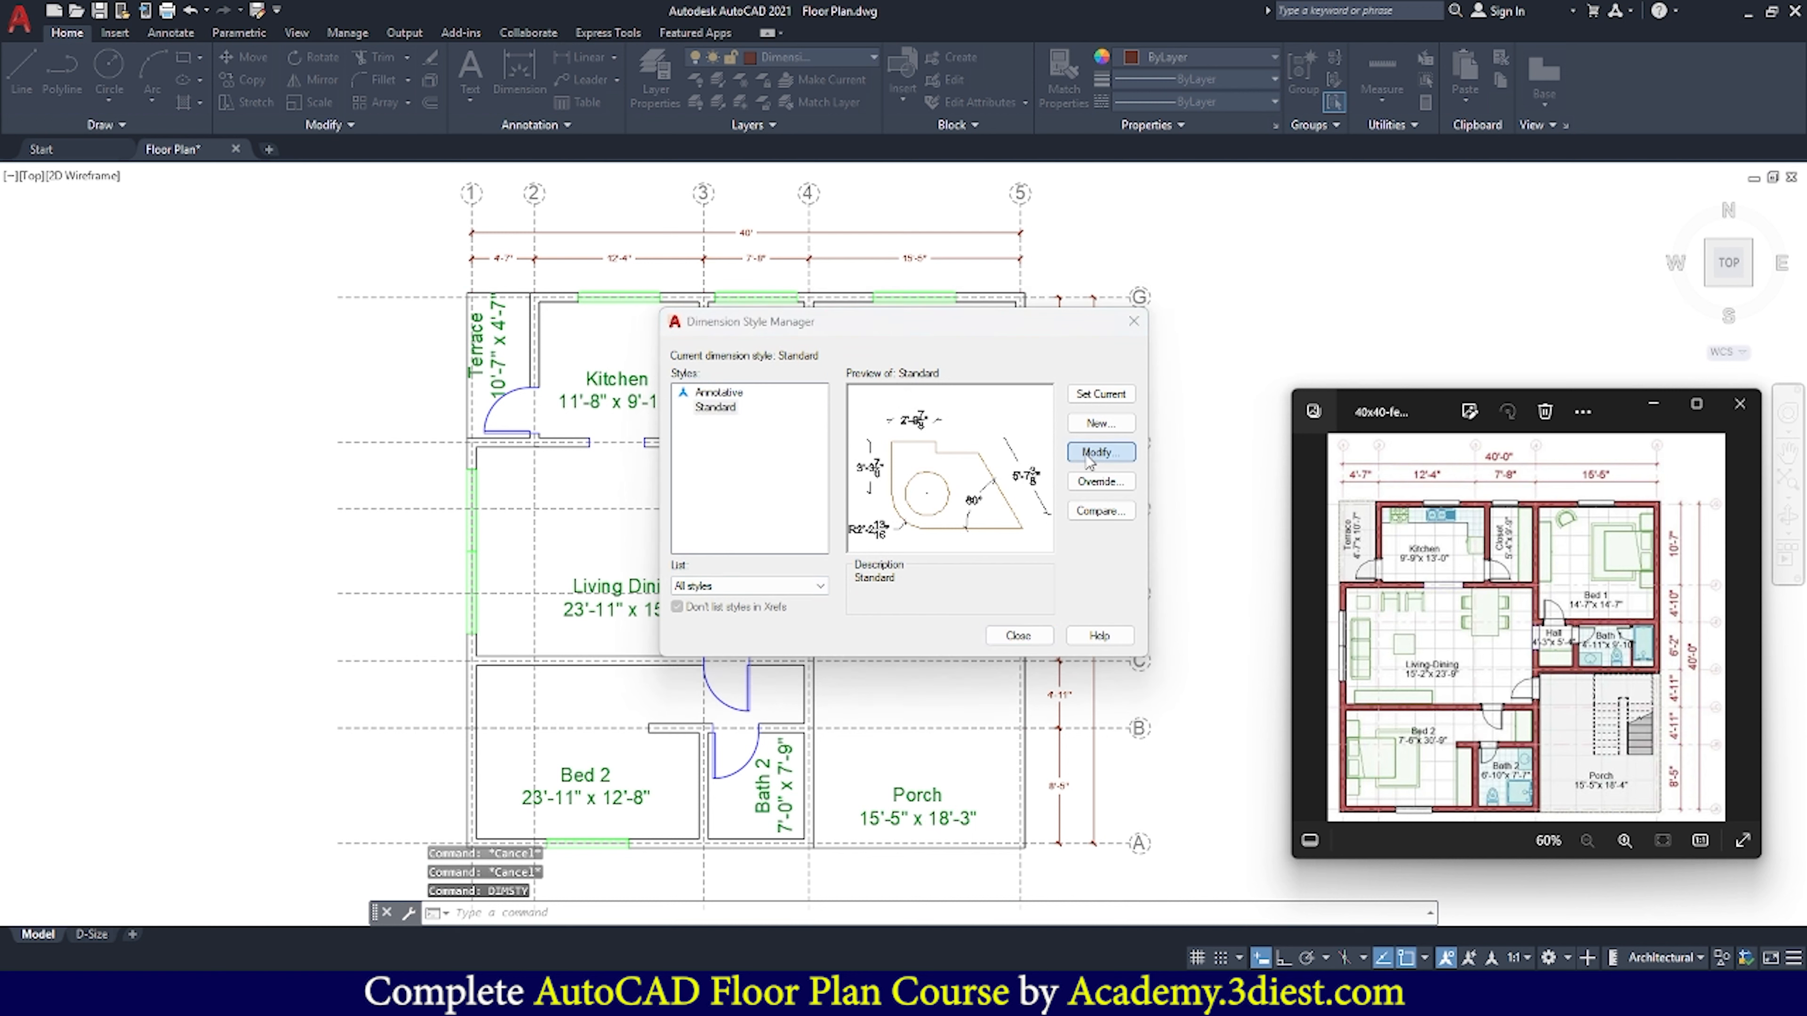
click(798, 268)
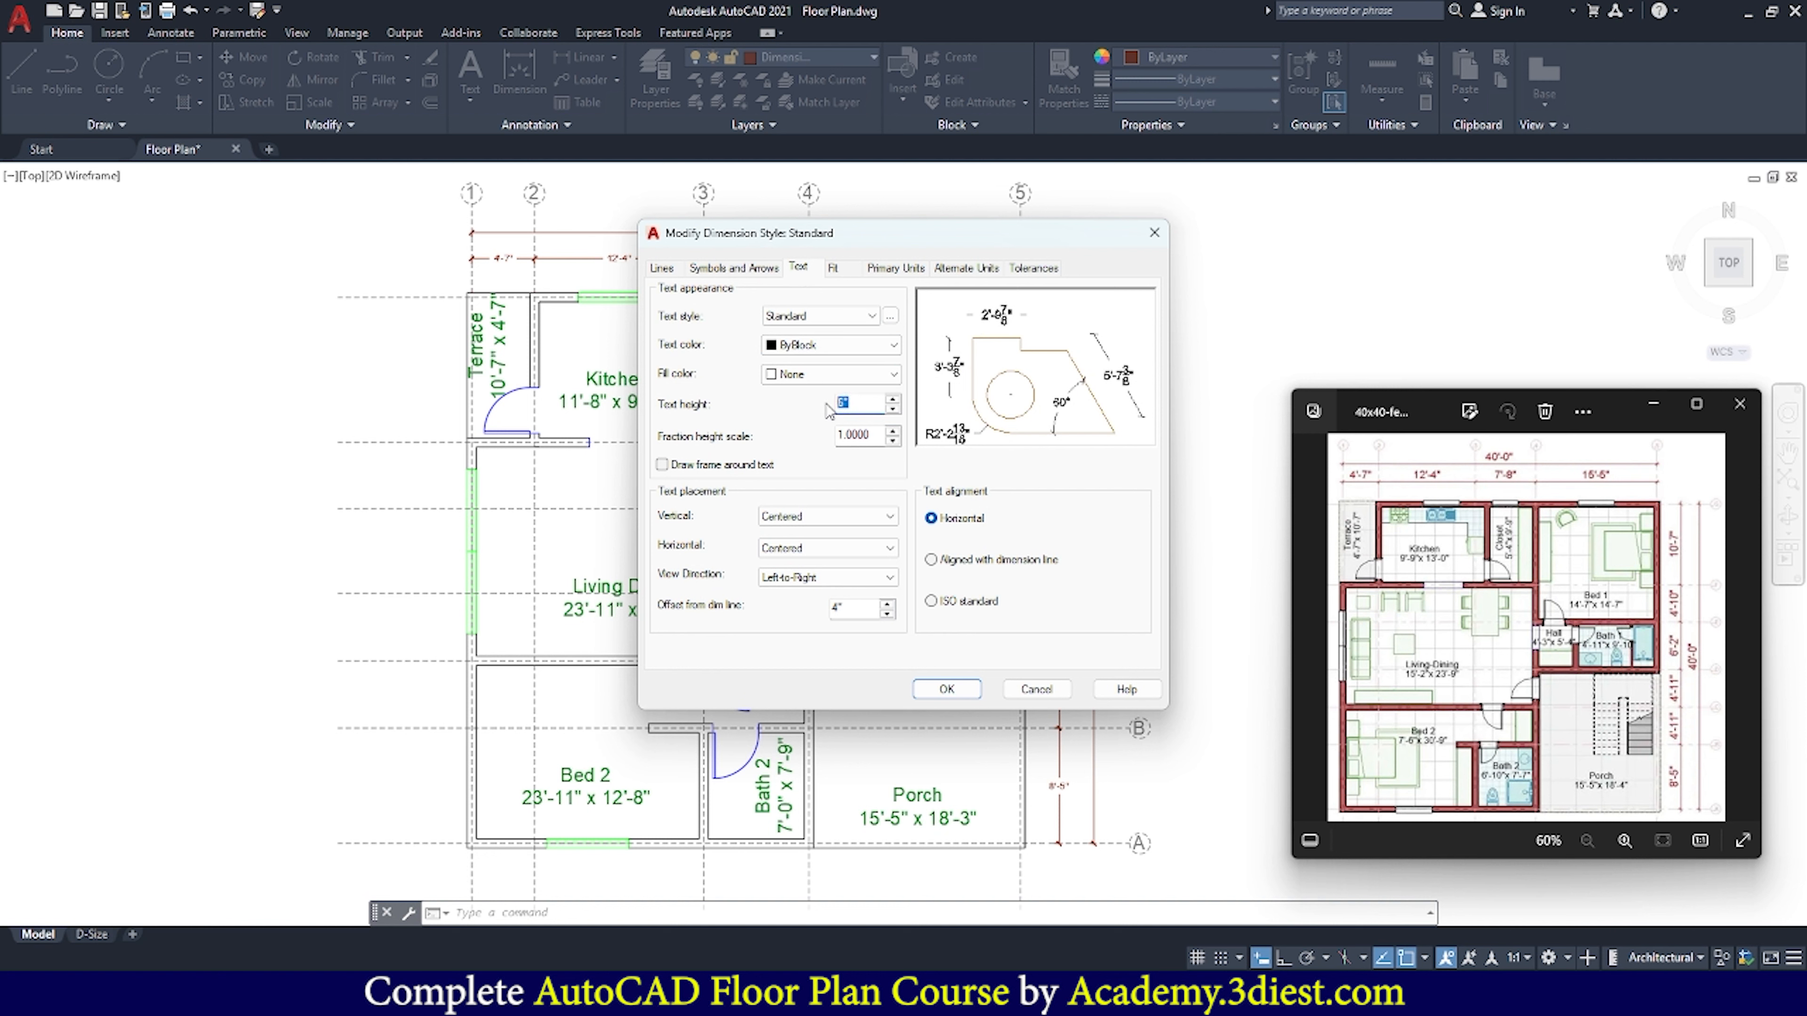
click(937, 687)
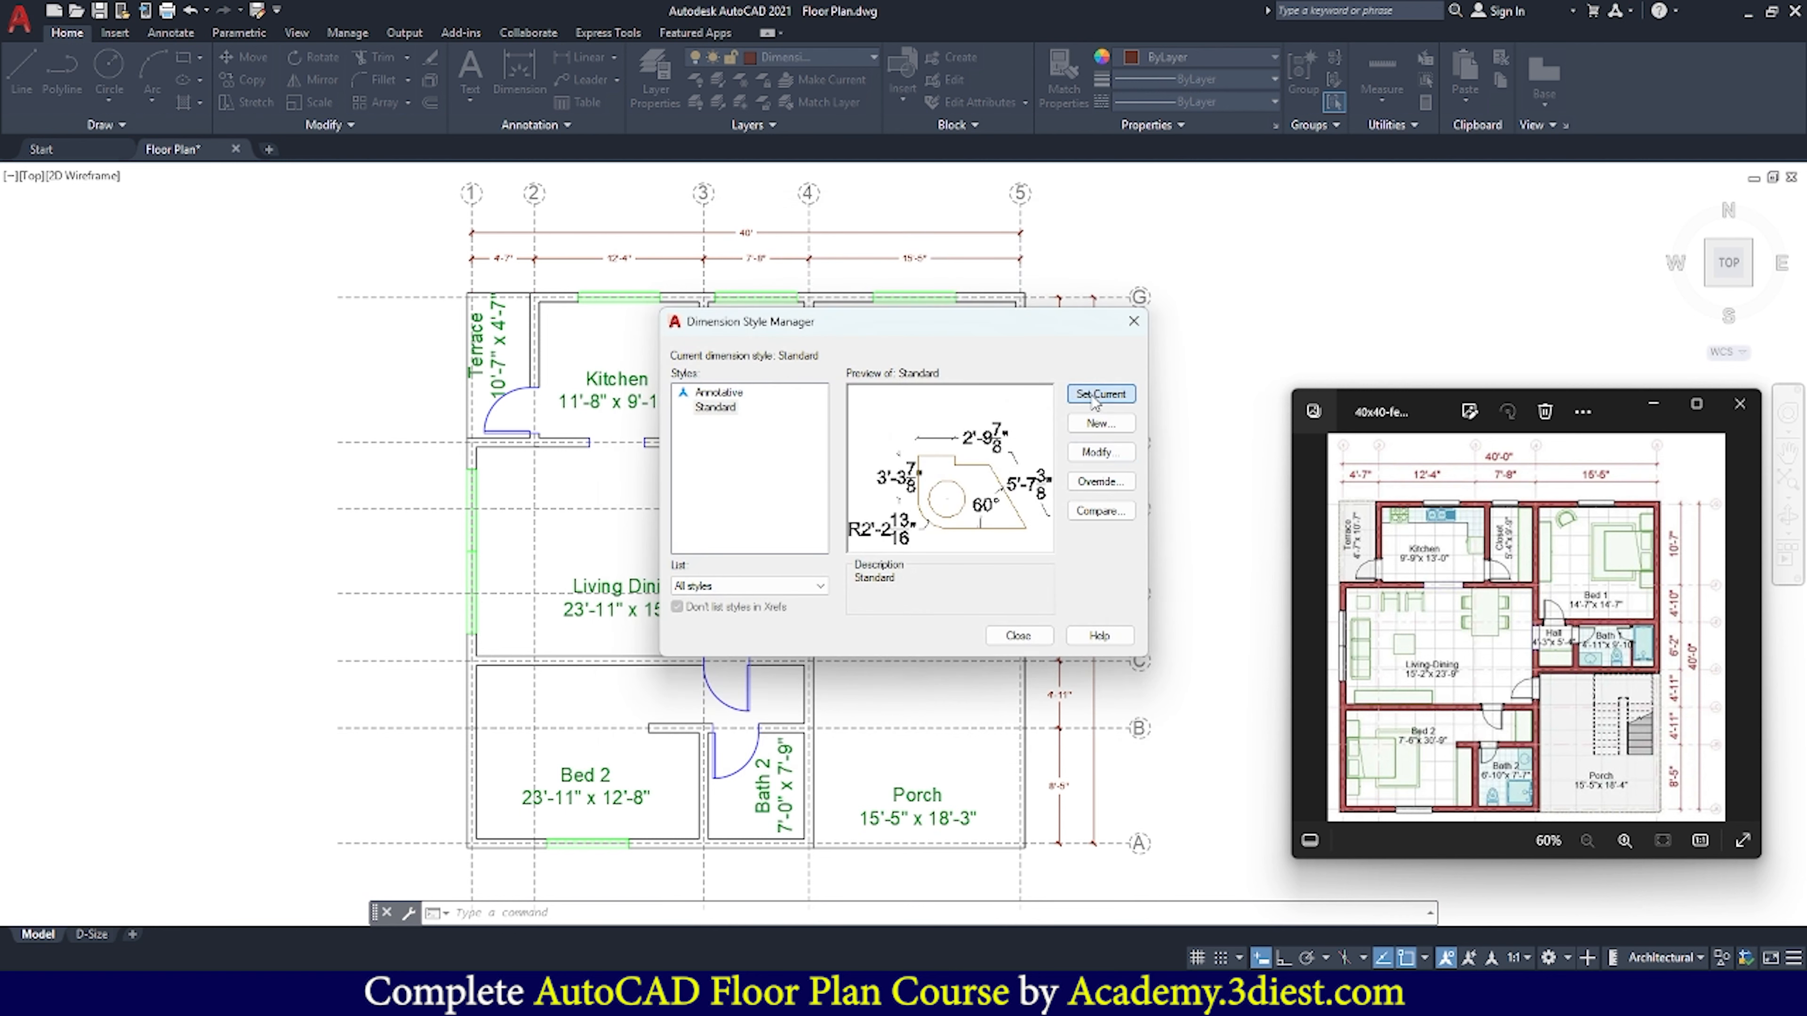
click(1018, 635)
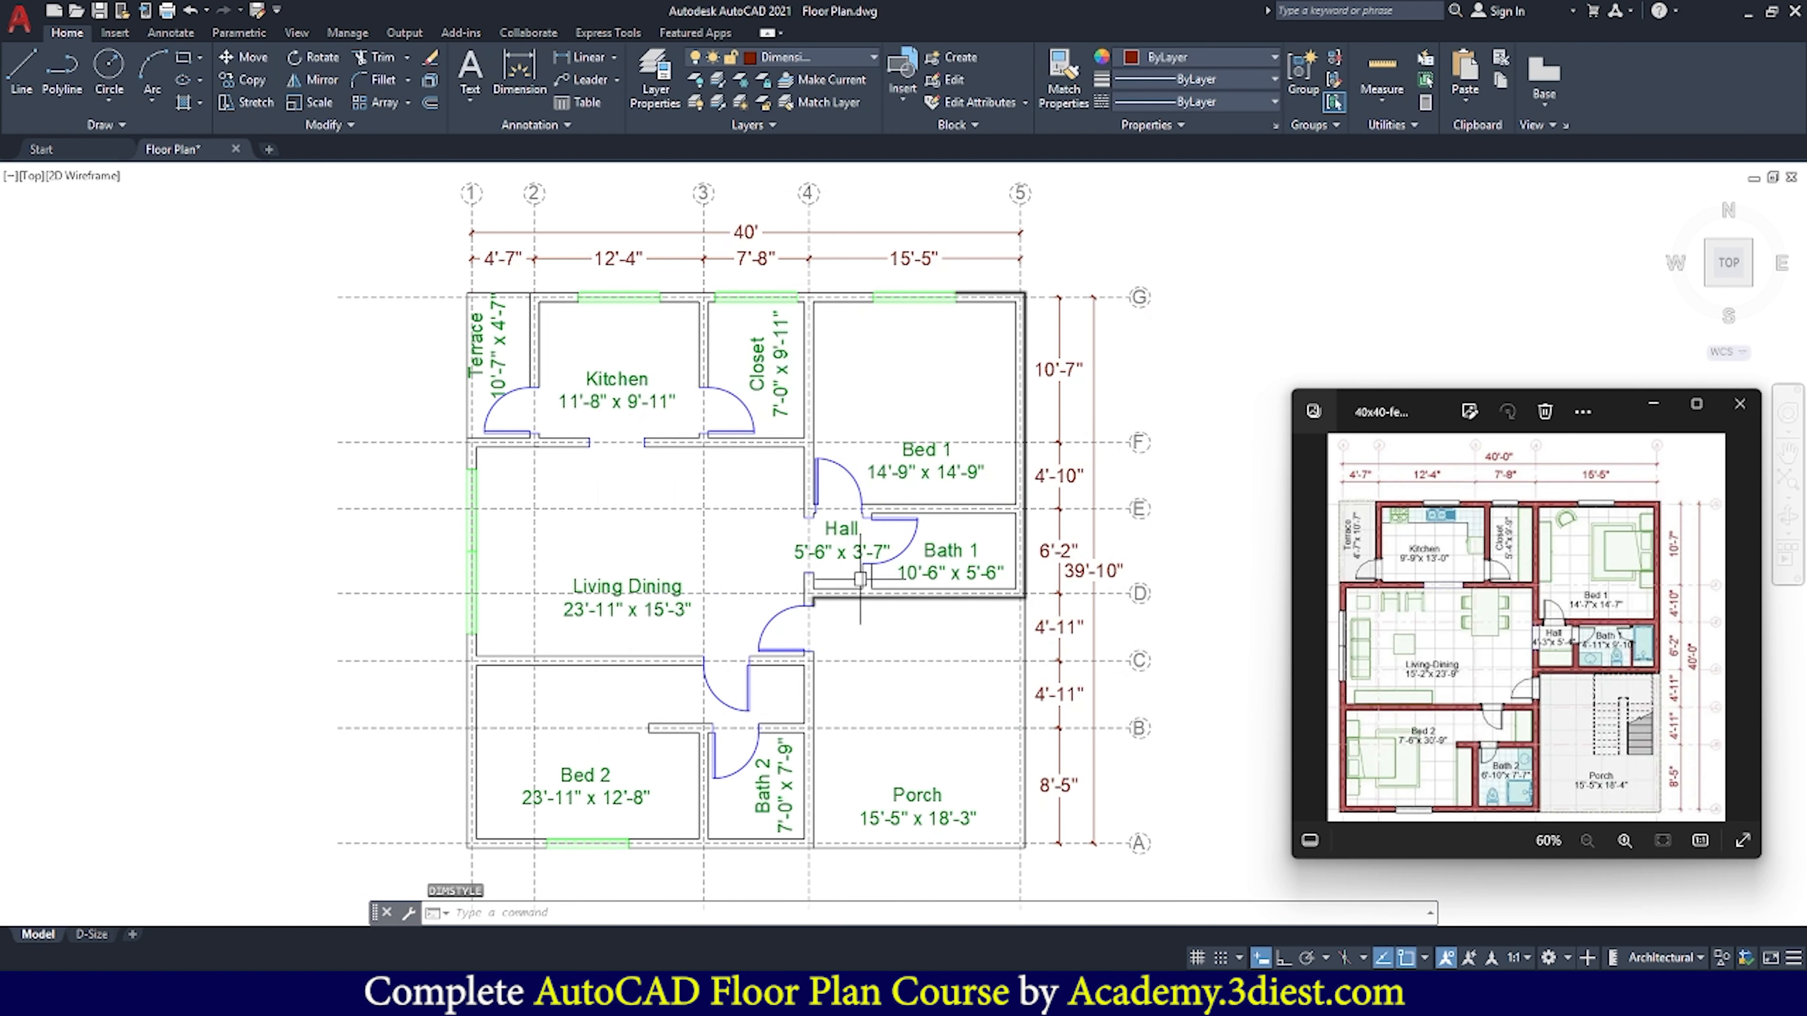
Change the Standard dimension style's text alignment to Aligned with dimension line
scroll(695, 432, down, 1)
scroll(887, 526, up, 1)
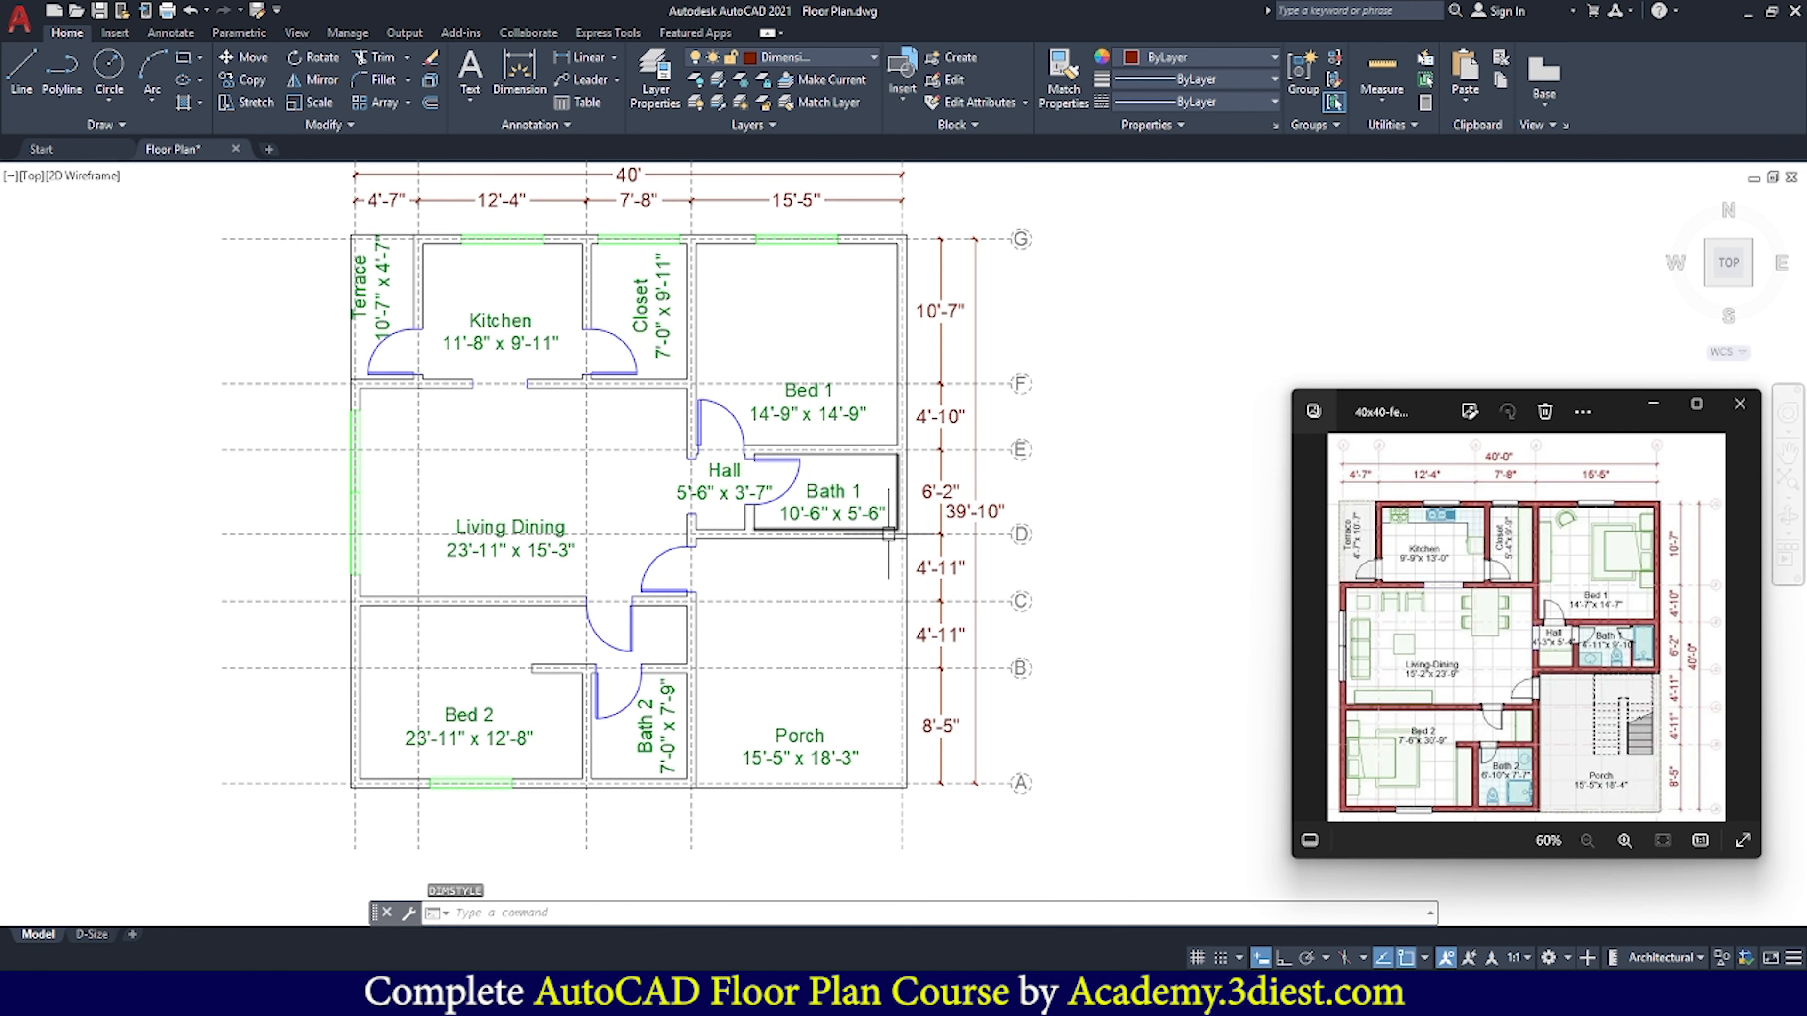
scroll(886, 515, down, 1)
scroll(914, 512, up, 2)
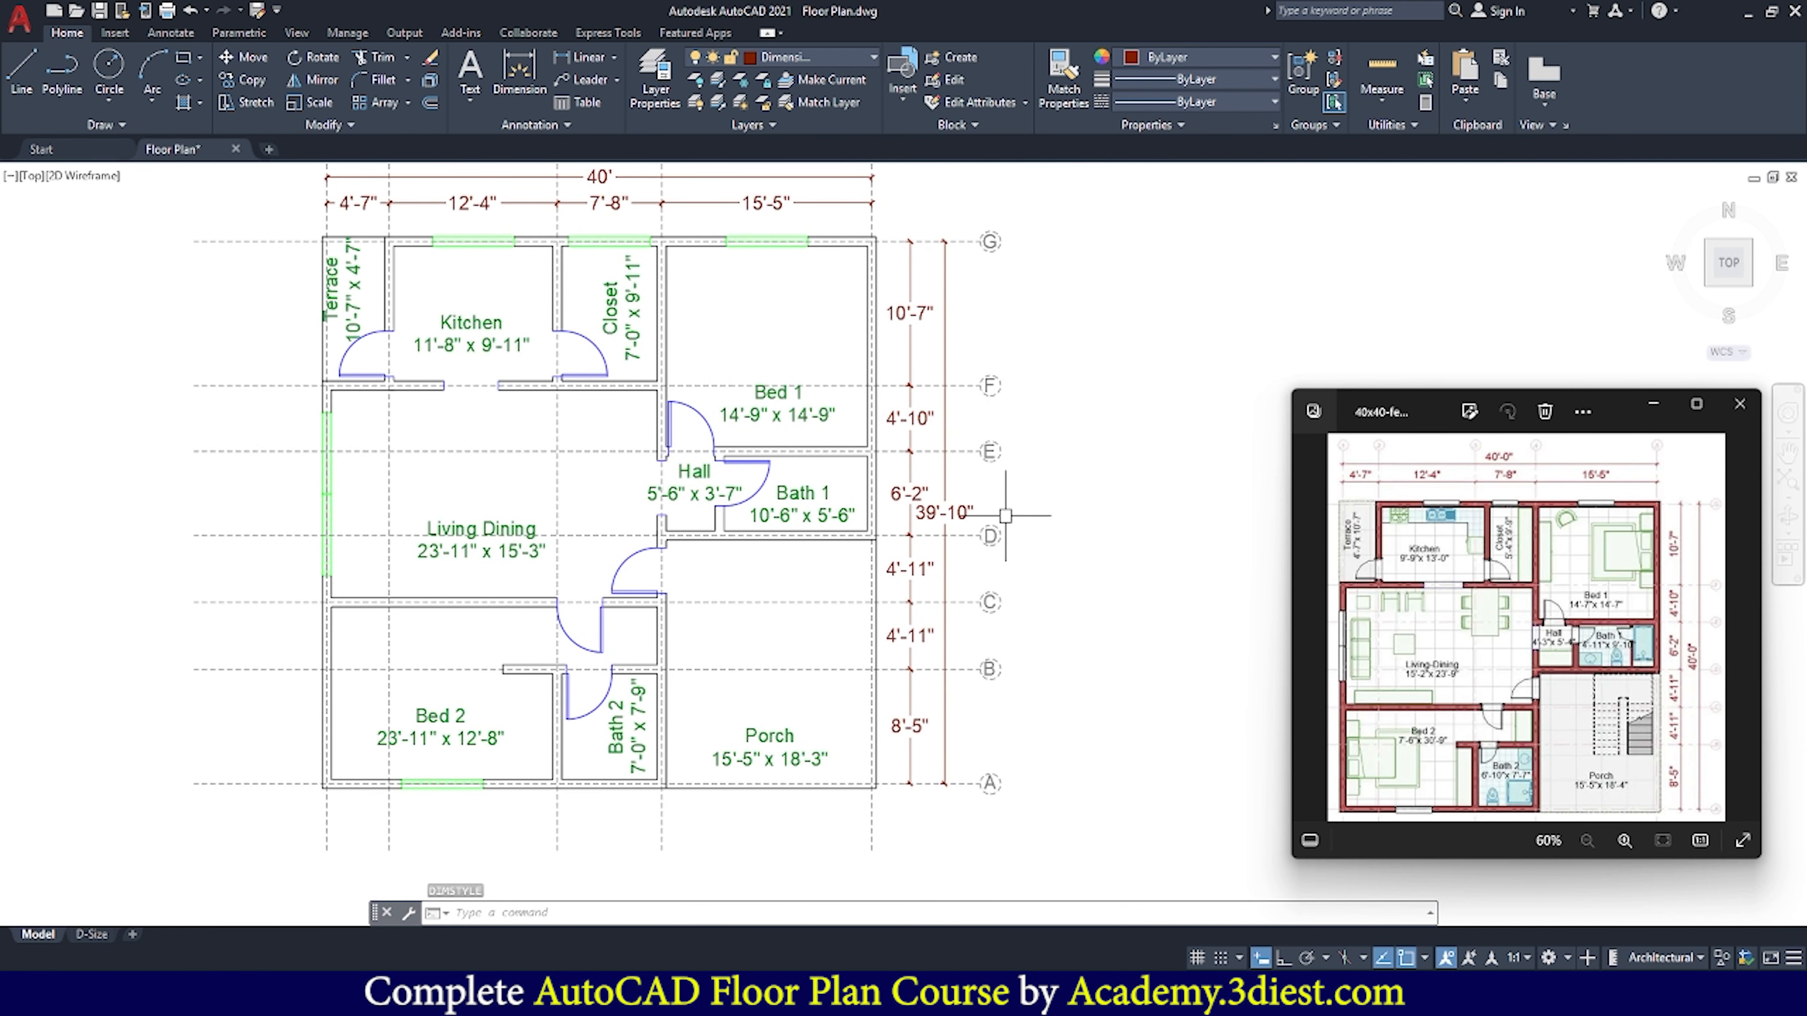
middle_drag(575, 319, 621, 371)
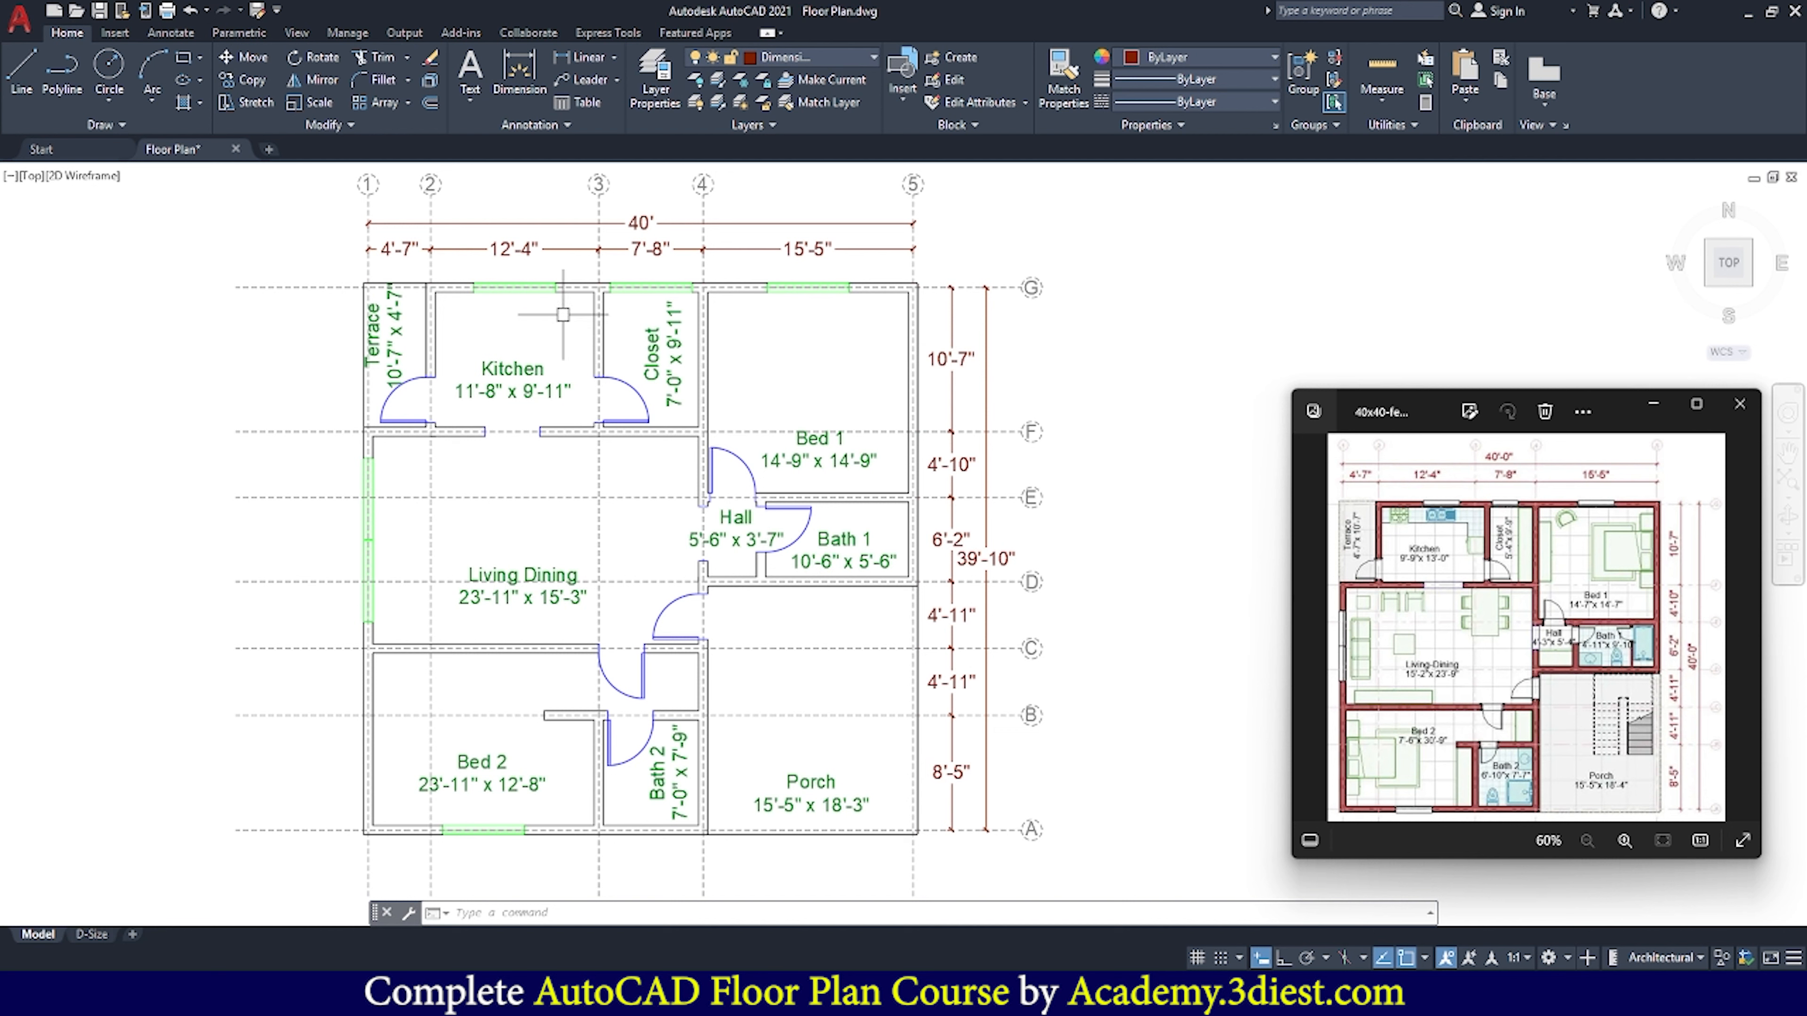
text(d)
key(Return)
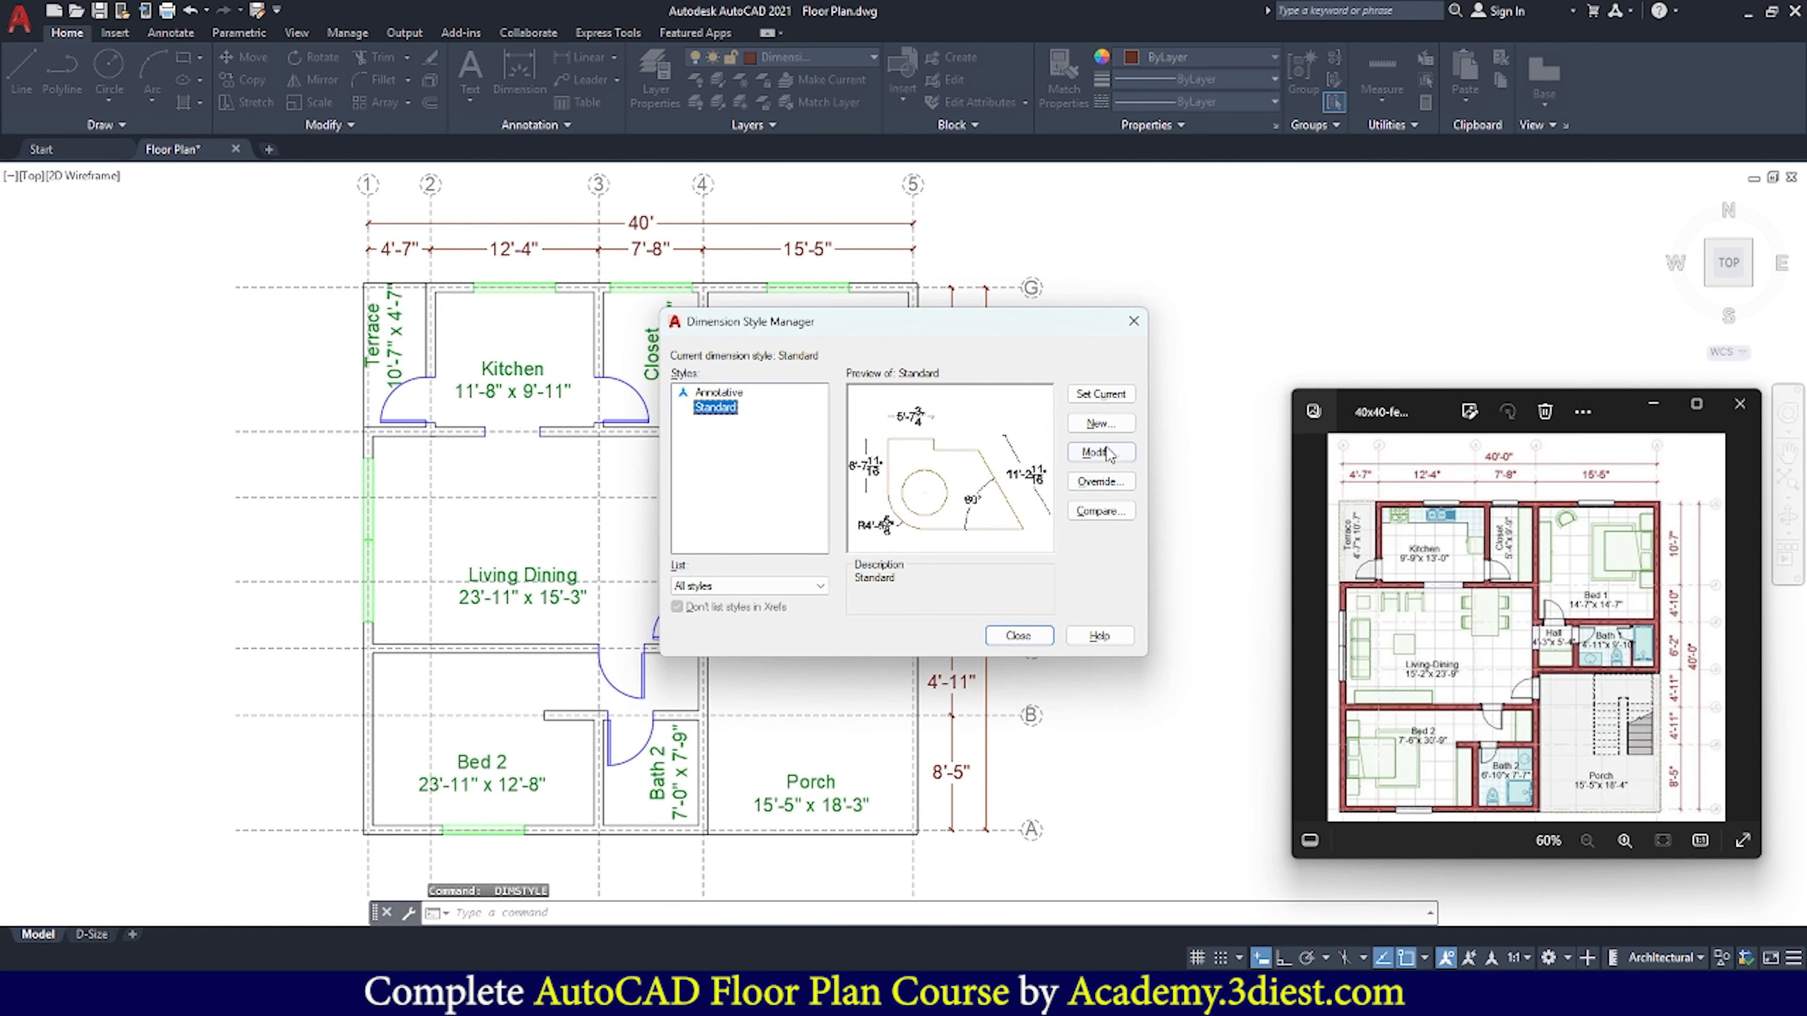
click(1099, 453)
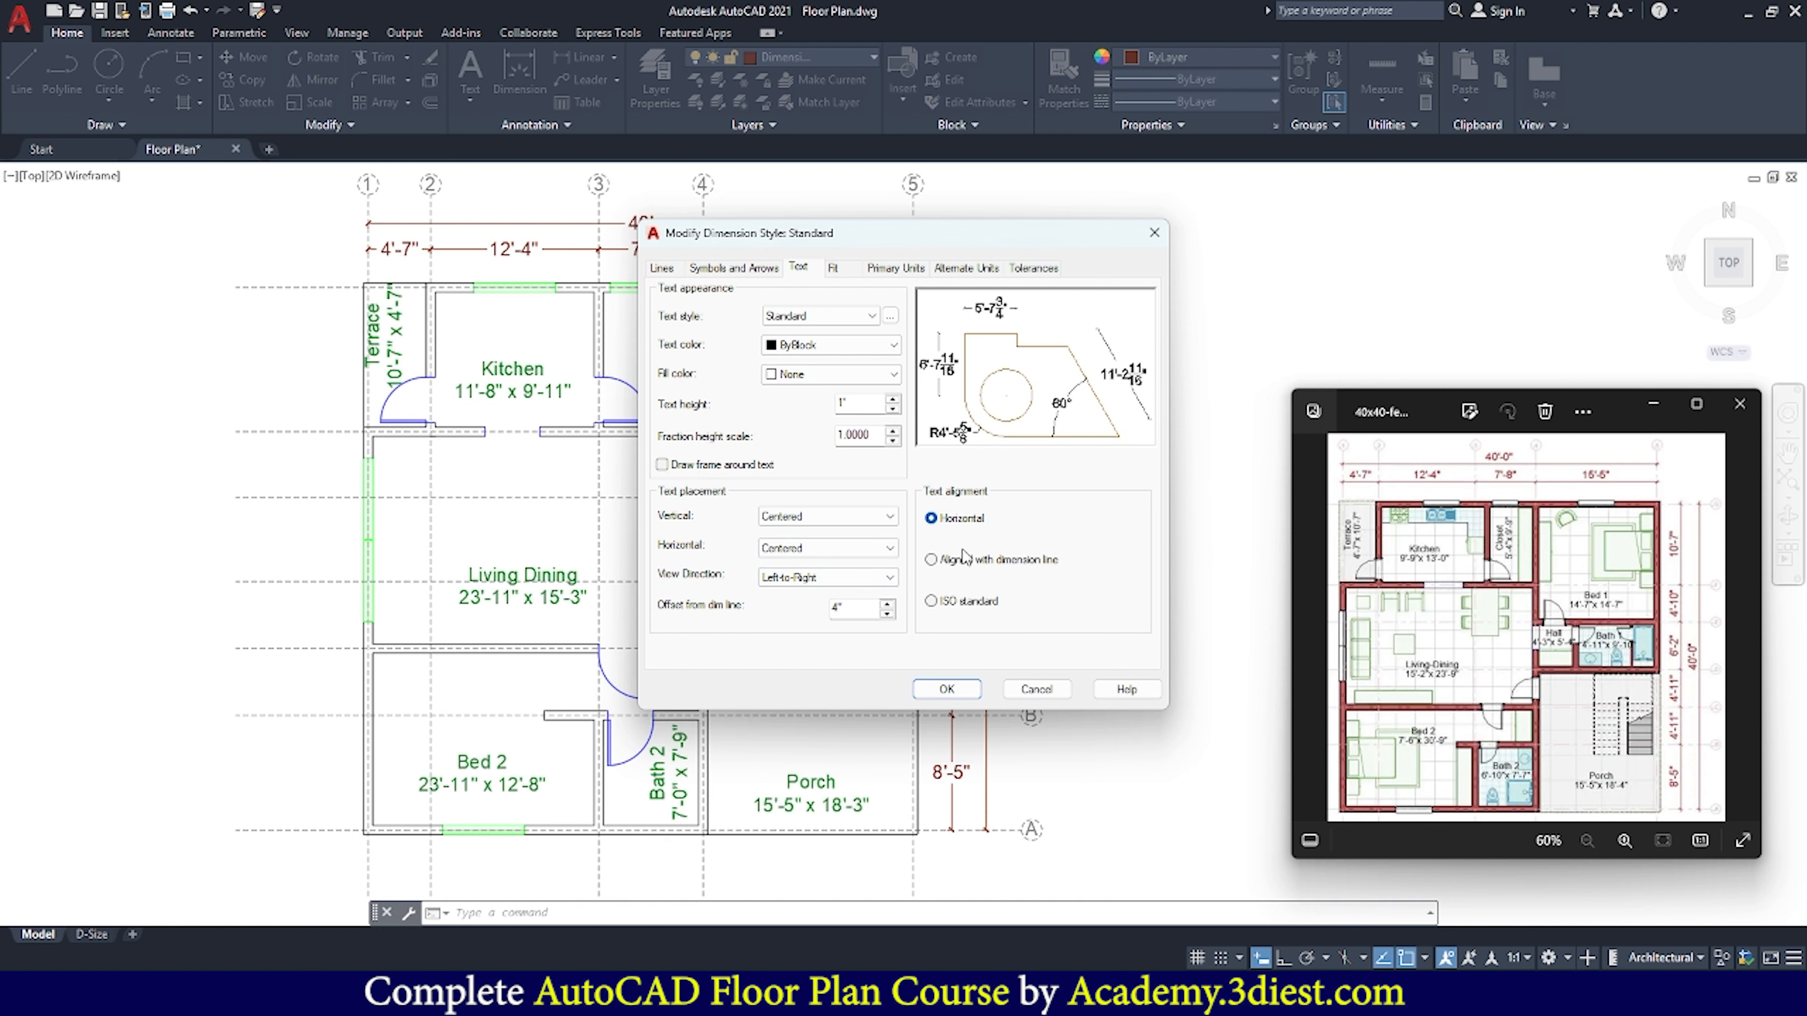
click(932, 559)
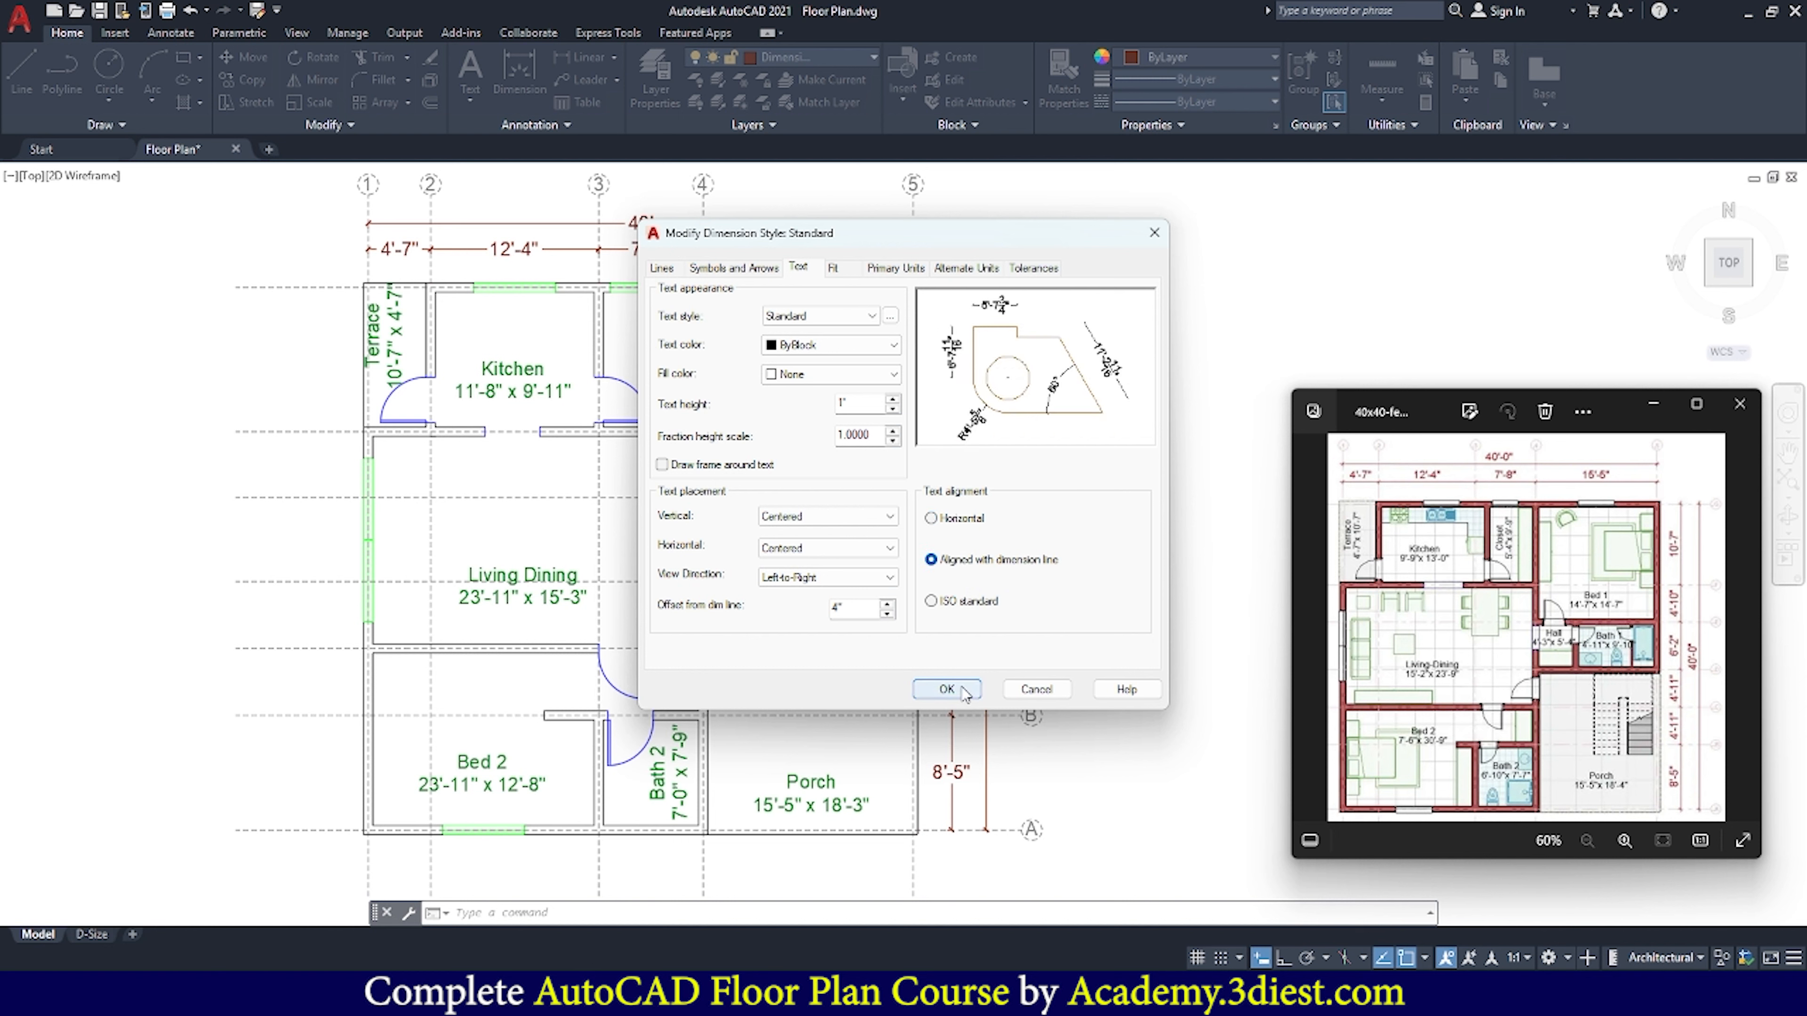
click(946, 689)
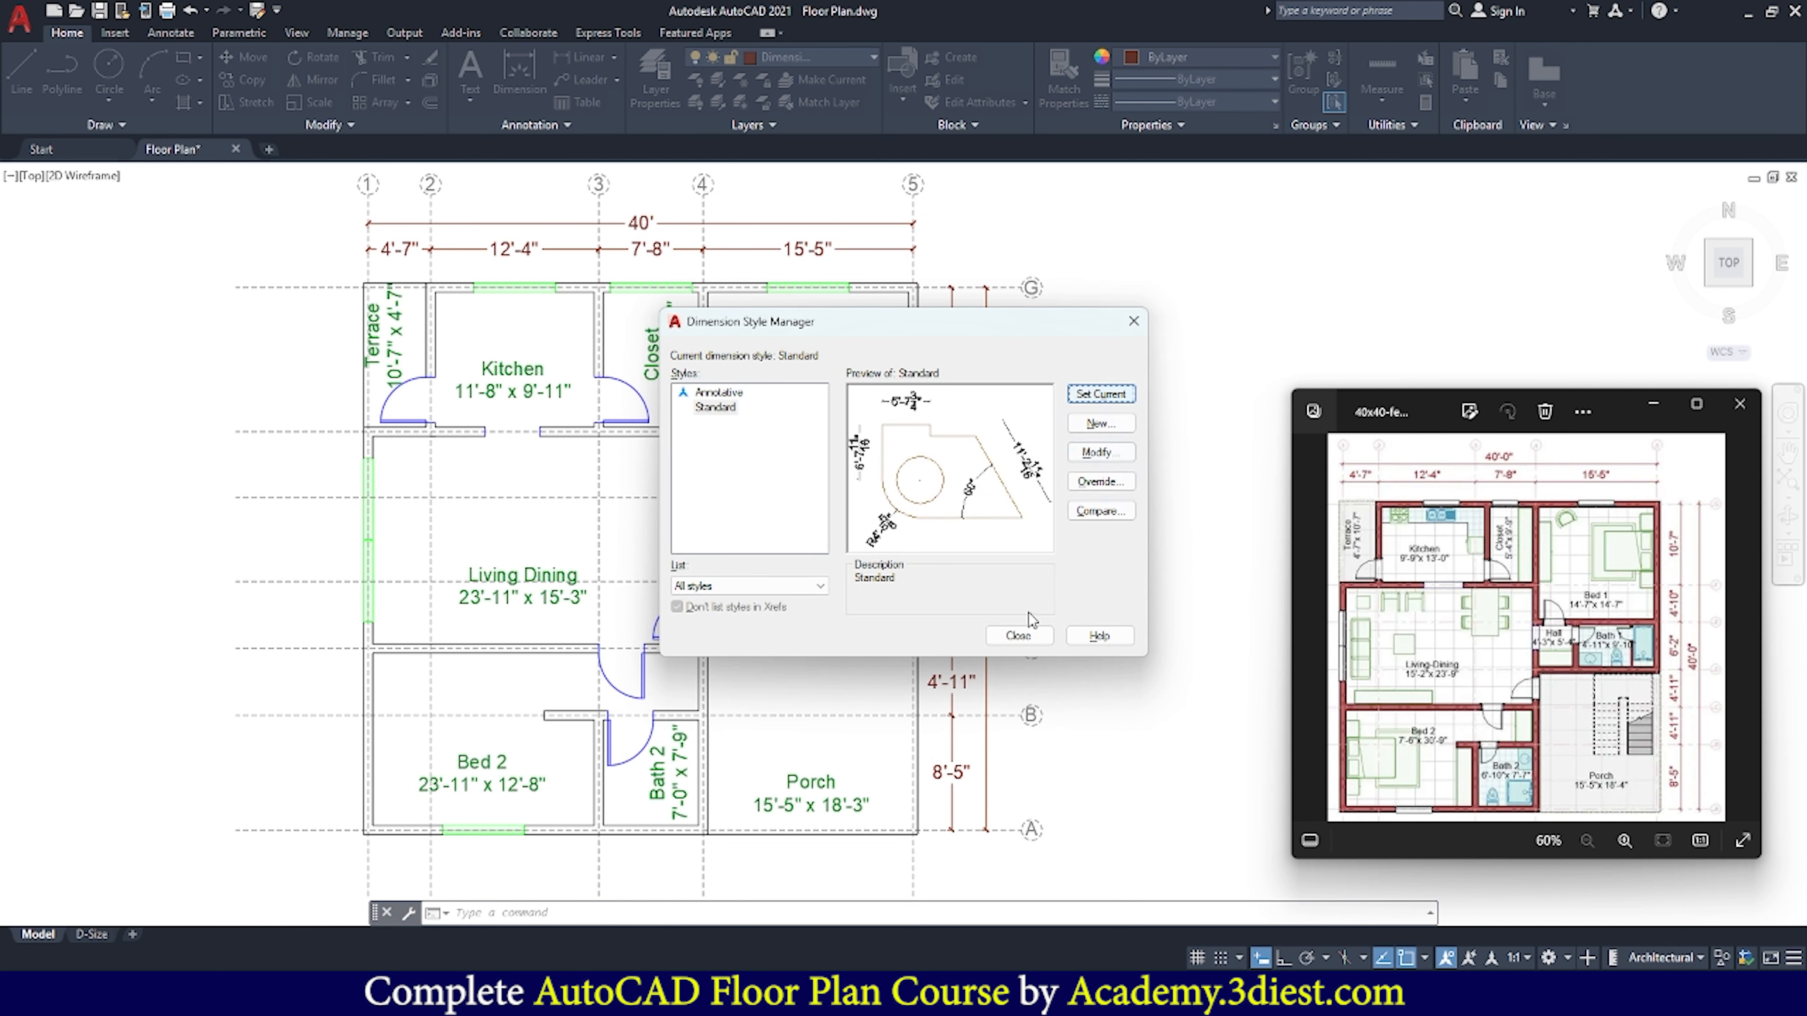
click(1018, 634)
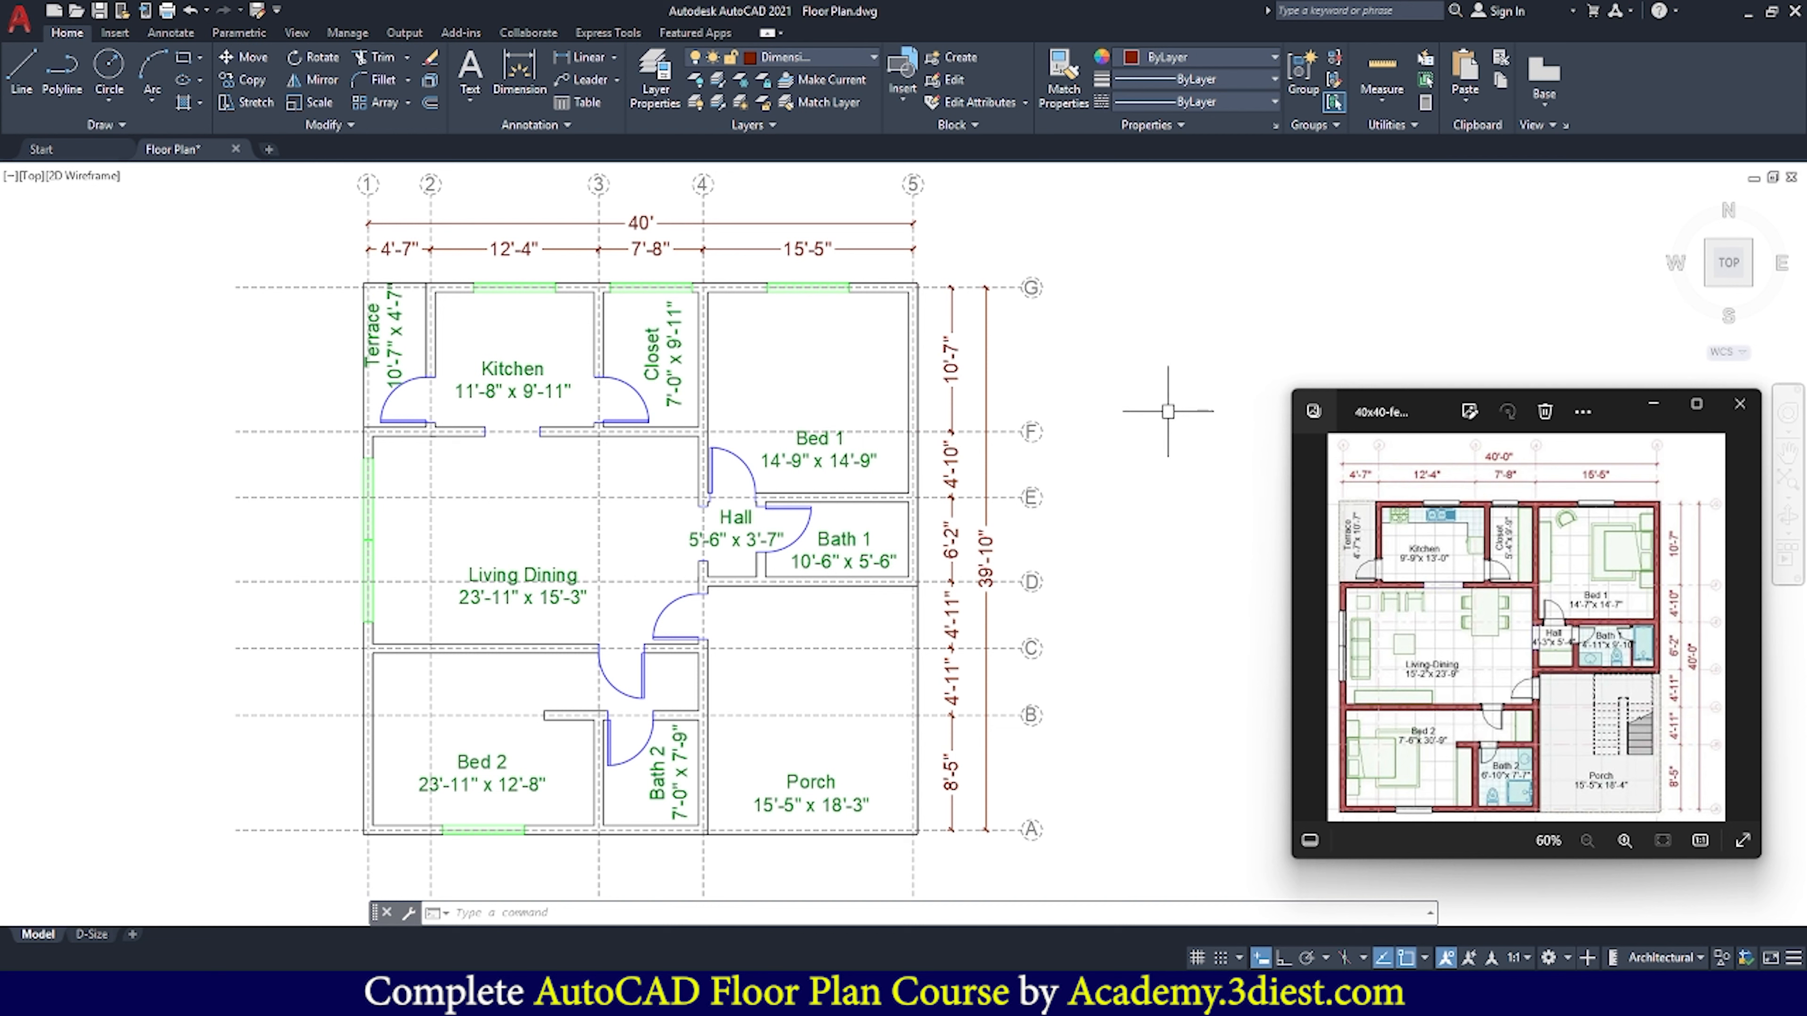
Set the Standard dimension style's vertical text placement to Above, keeping the horizontal placement Centered
text(d)
key(Return)
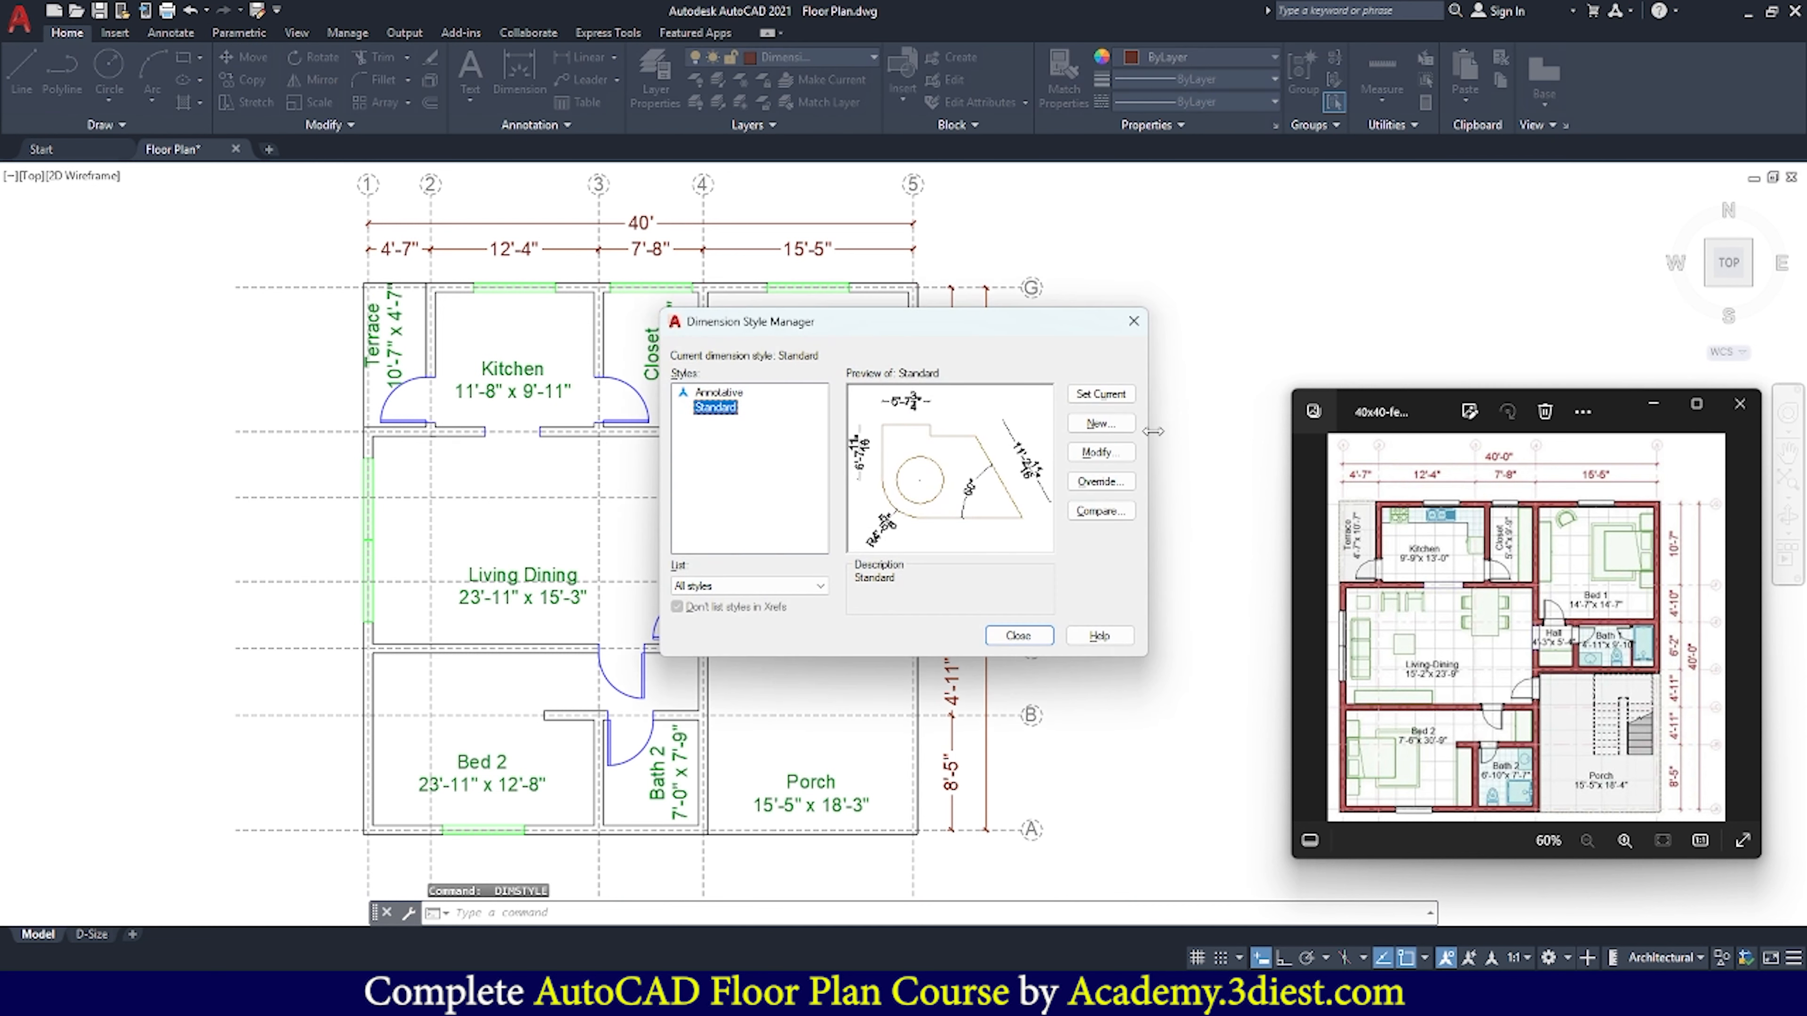
click(1099, 457)
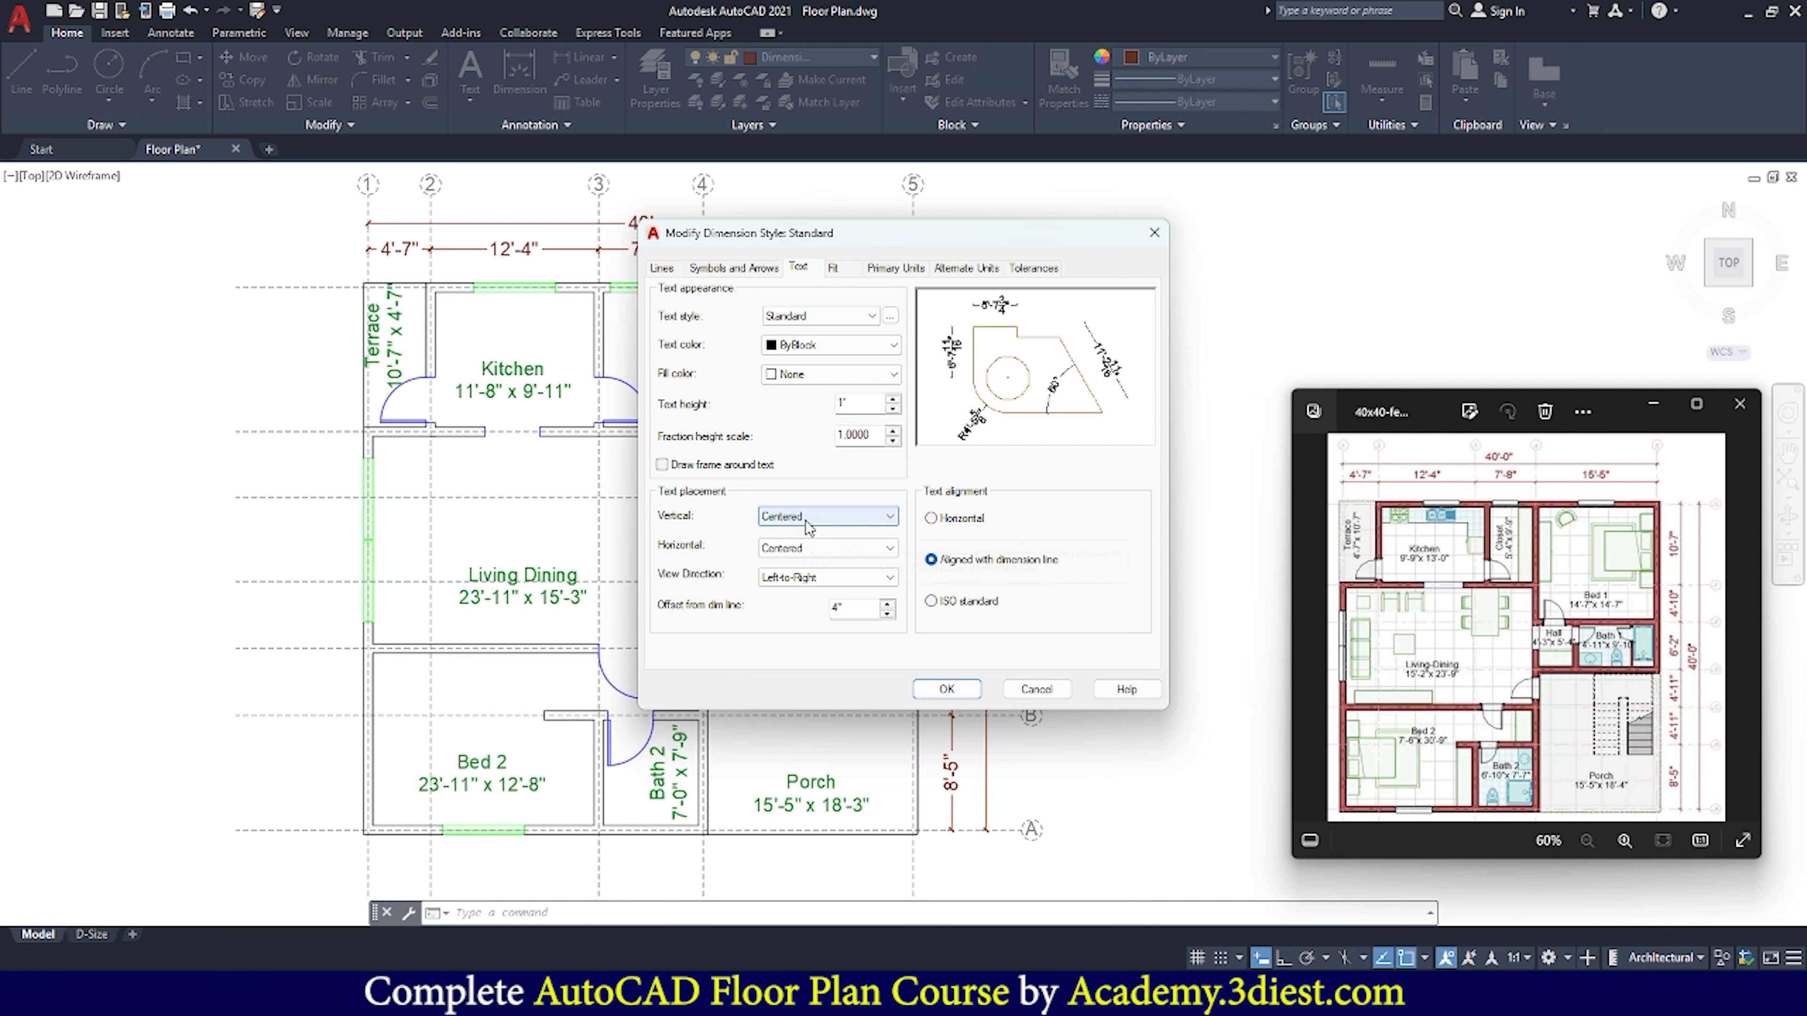
click(819, 520)
click(811, 546)
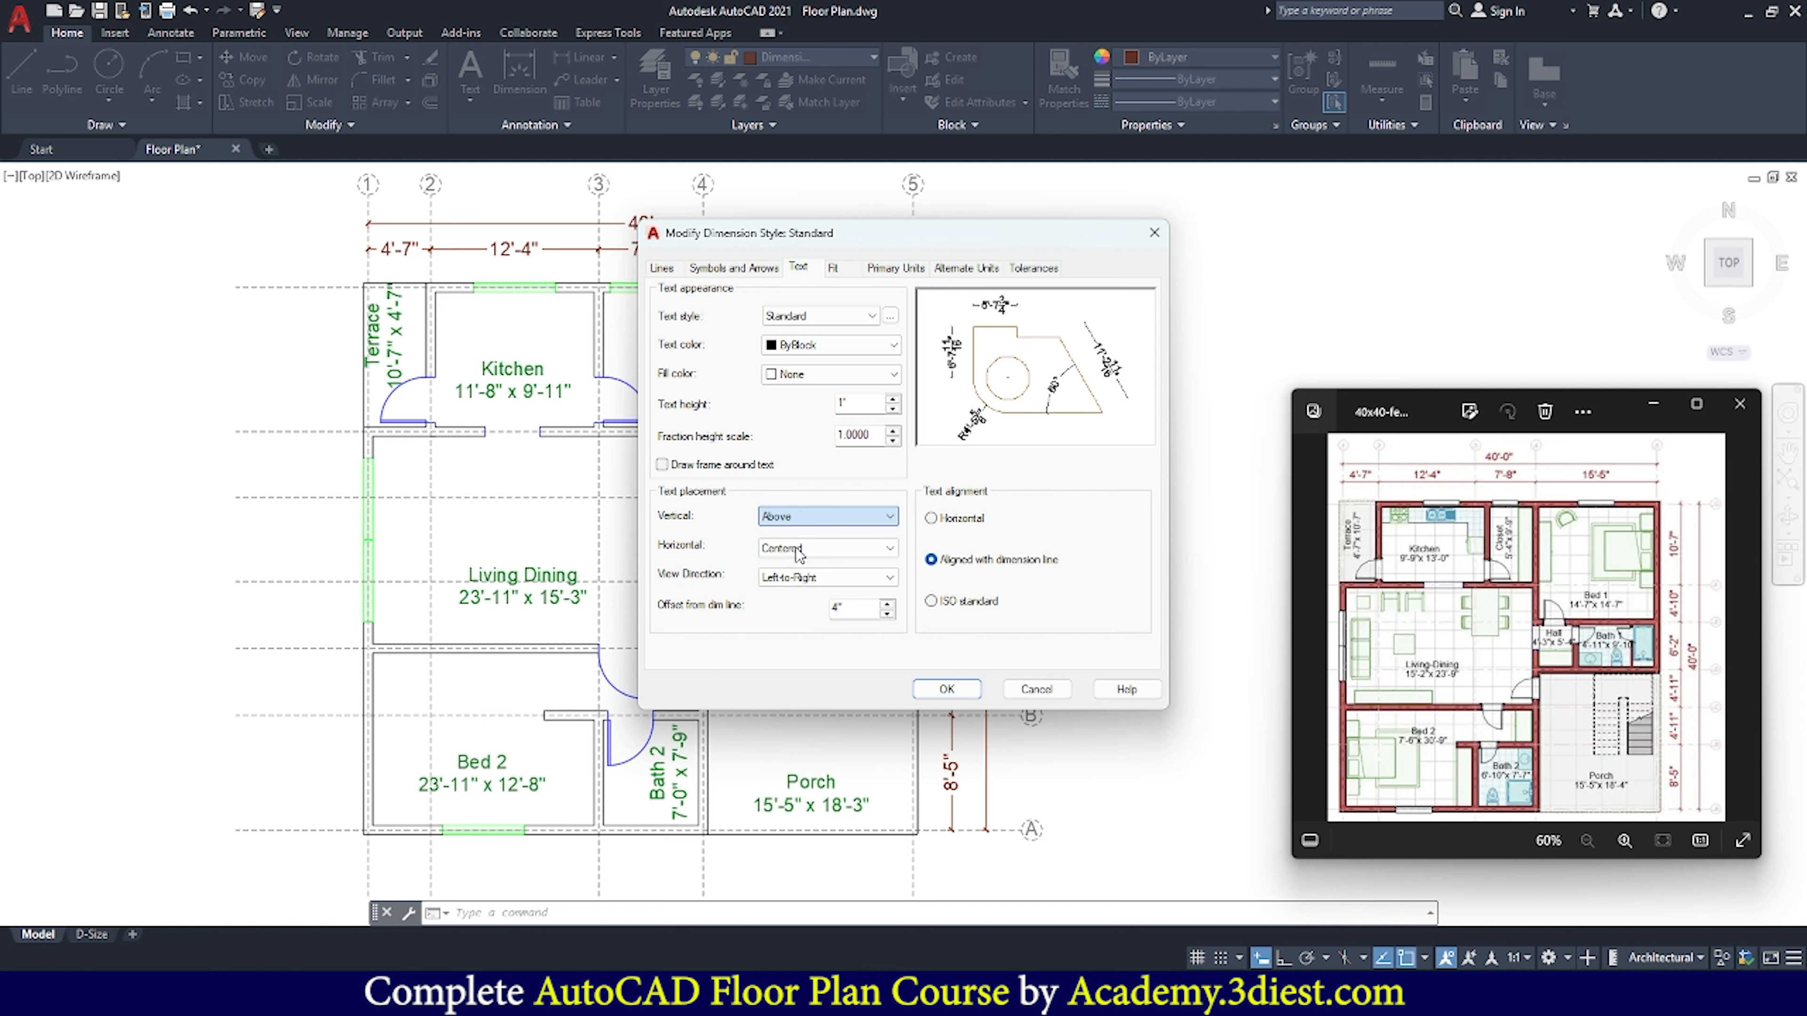
click(813, 548)
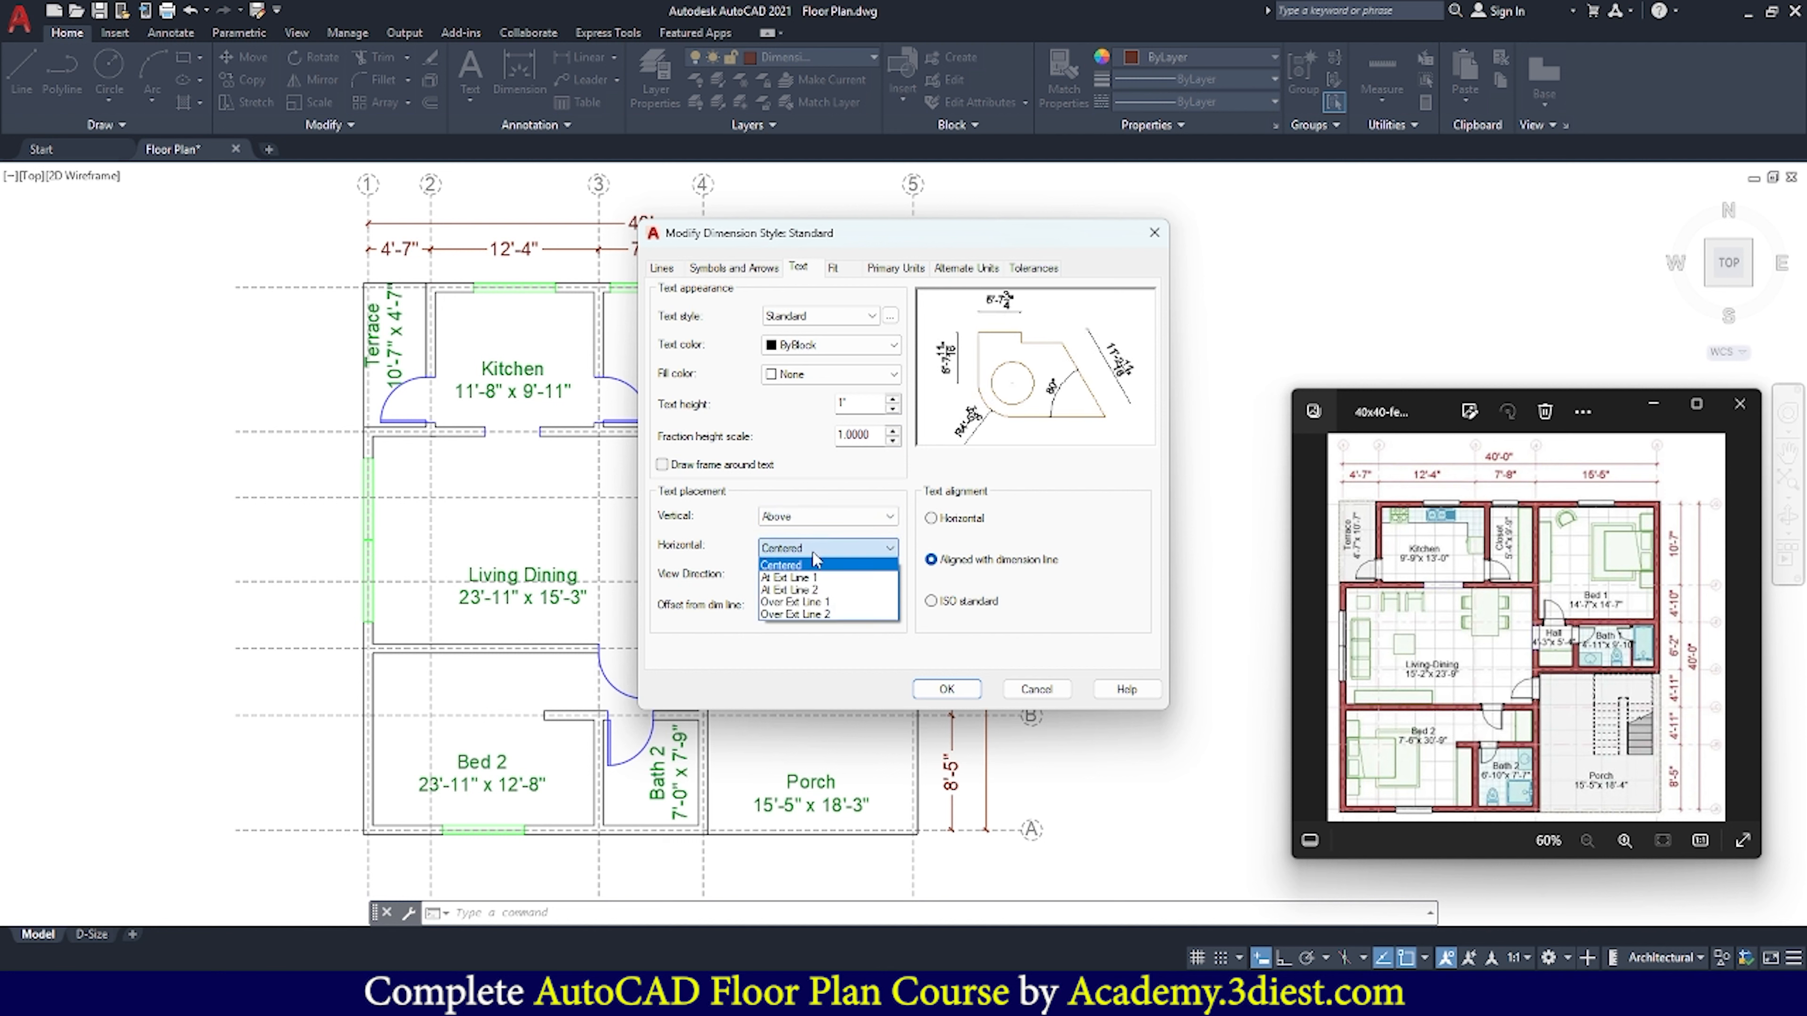
click(800, 545)
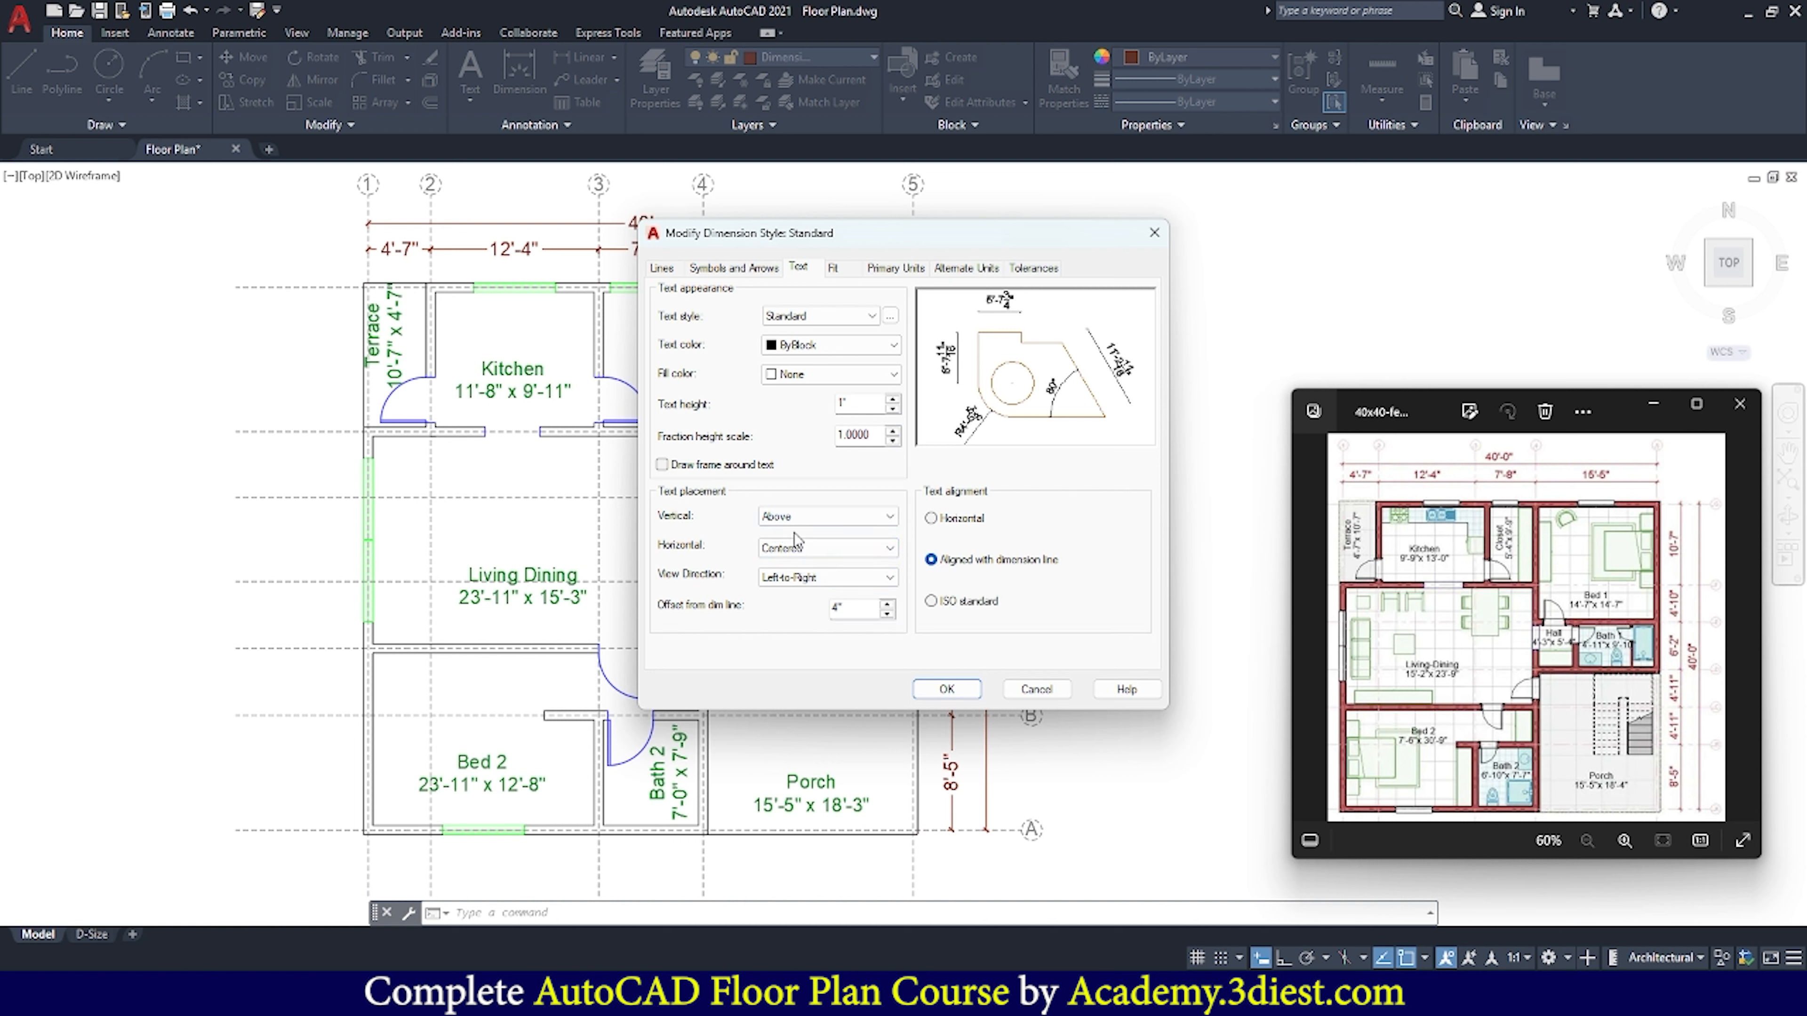
click(946, 688)
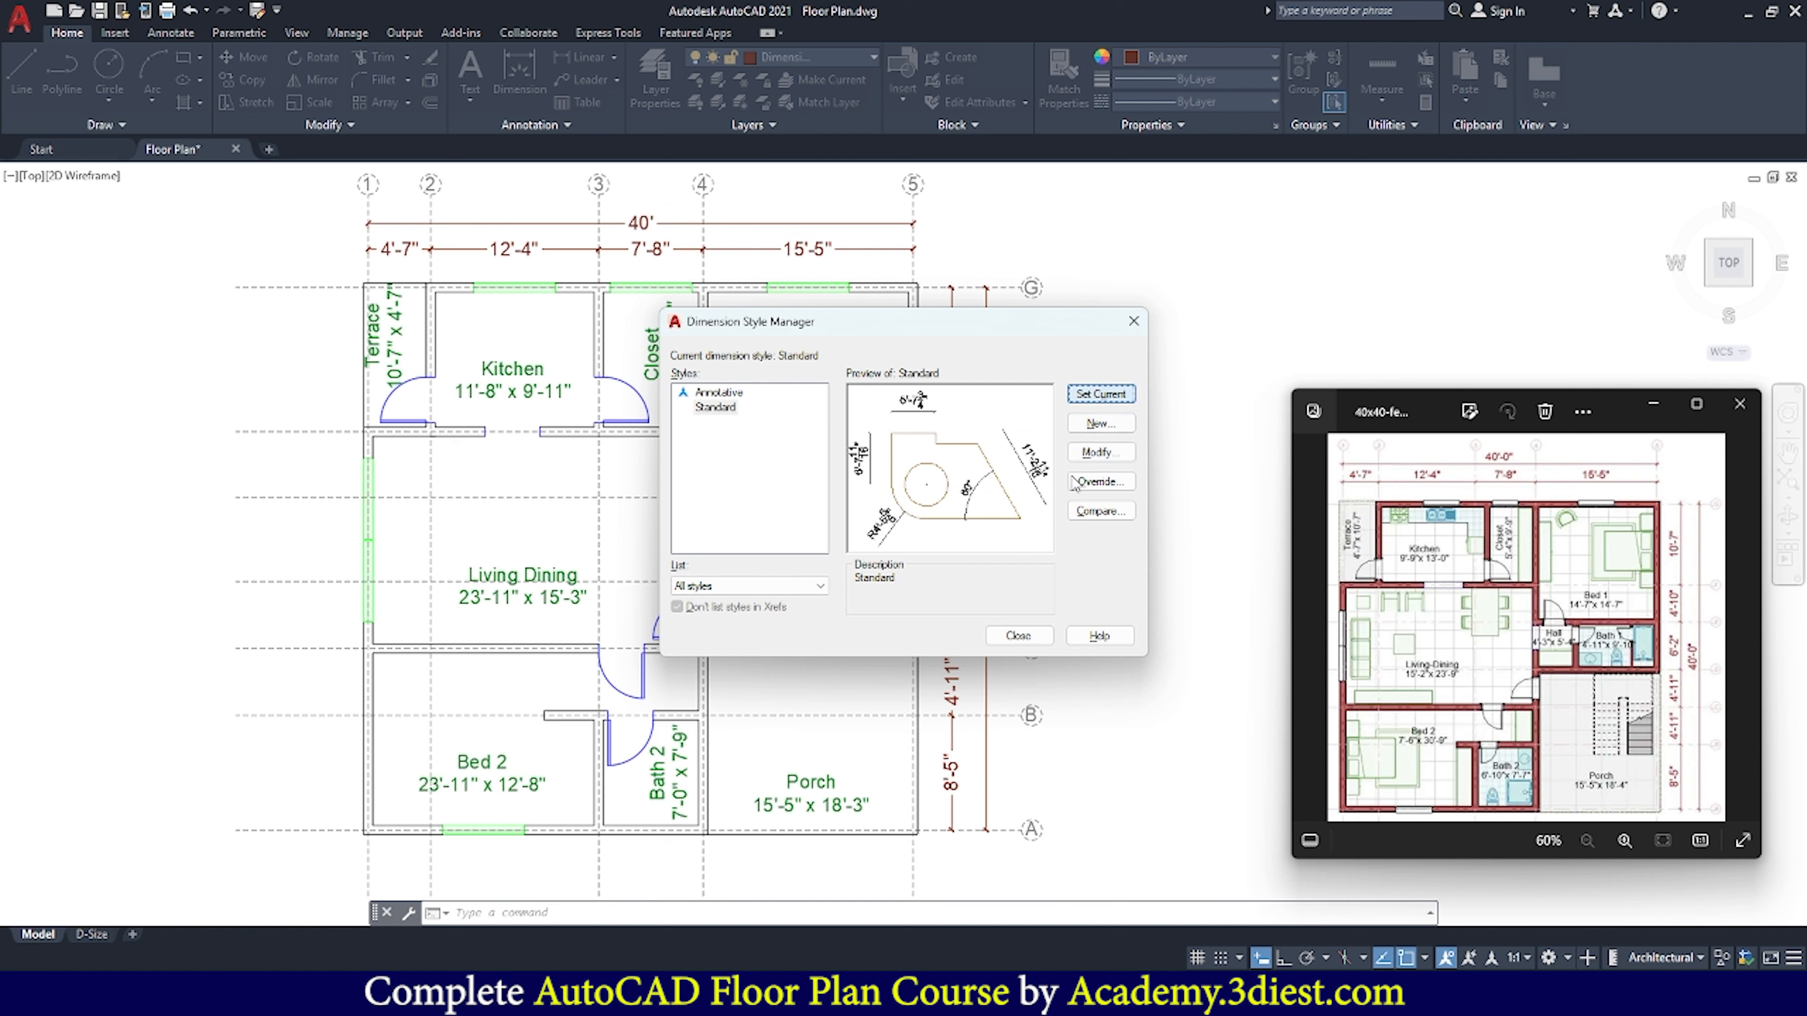
click(1018, 635)
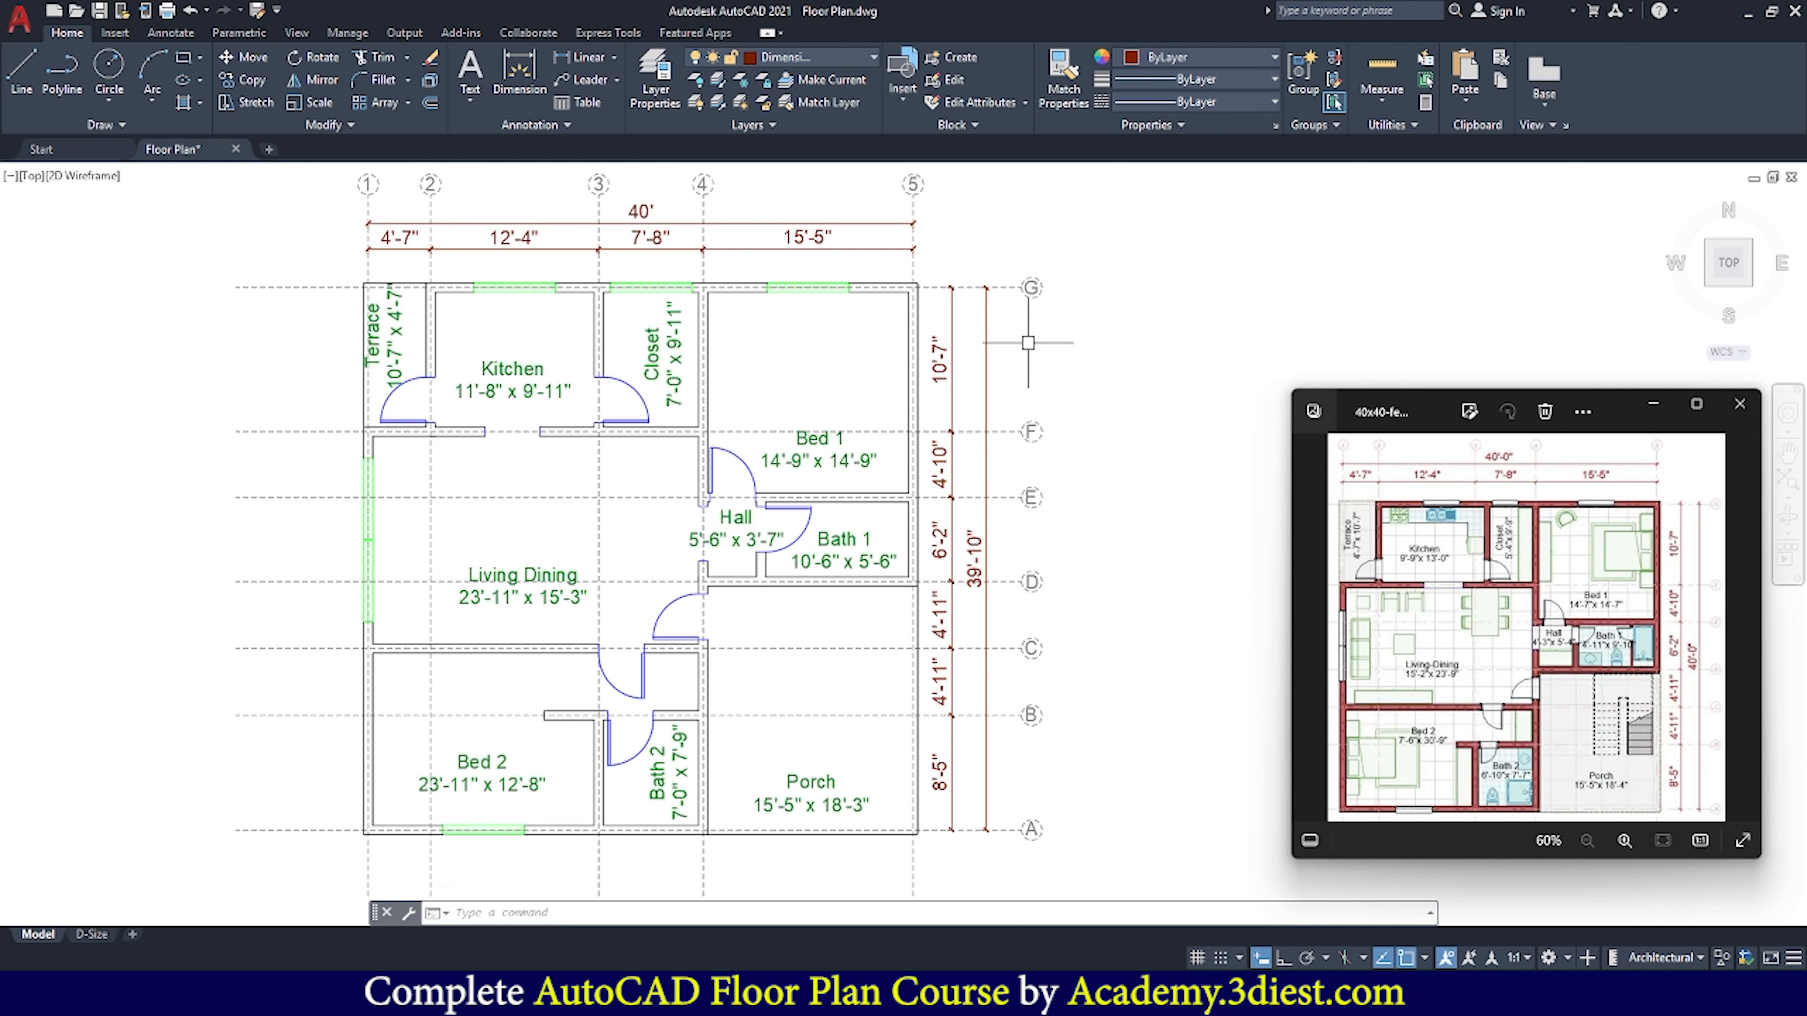
Switch to Google Chrome with a user profile and search the web for "autocad furnite dwg file"
scroll(1028, 343, up, 1)
scroll(757, 362, down, 1)
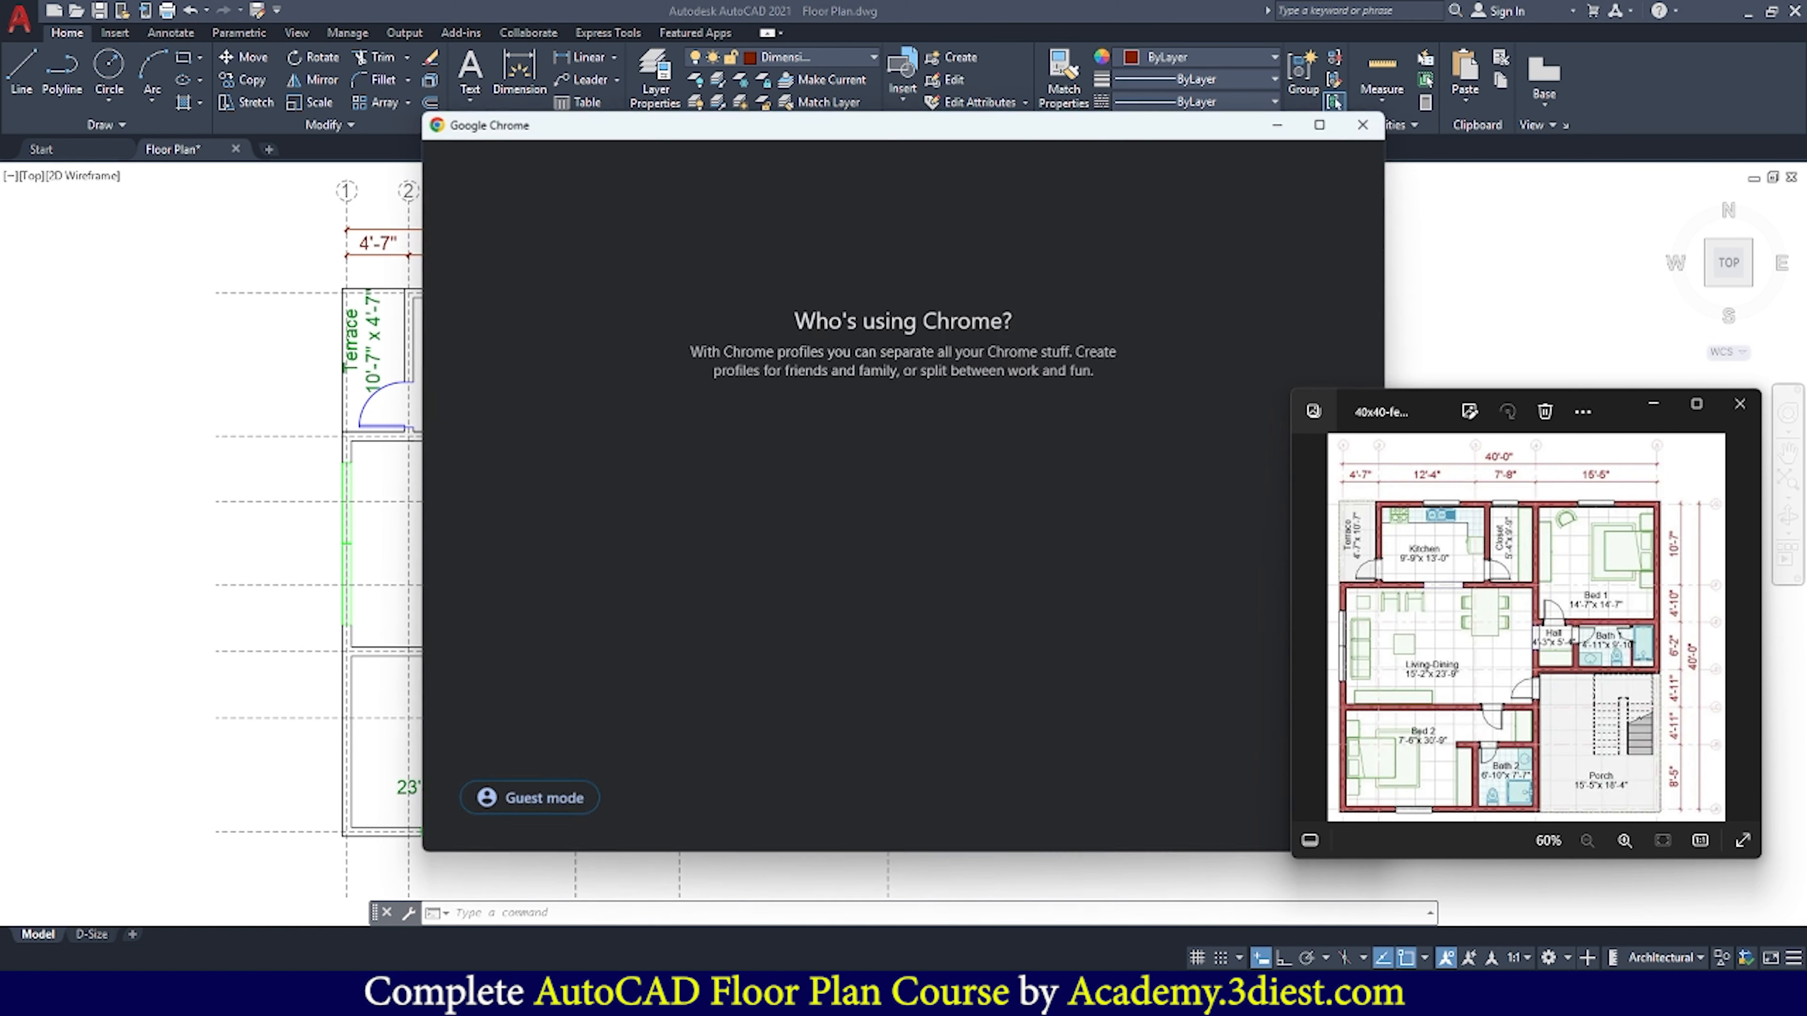
click(996, 576)
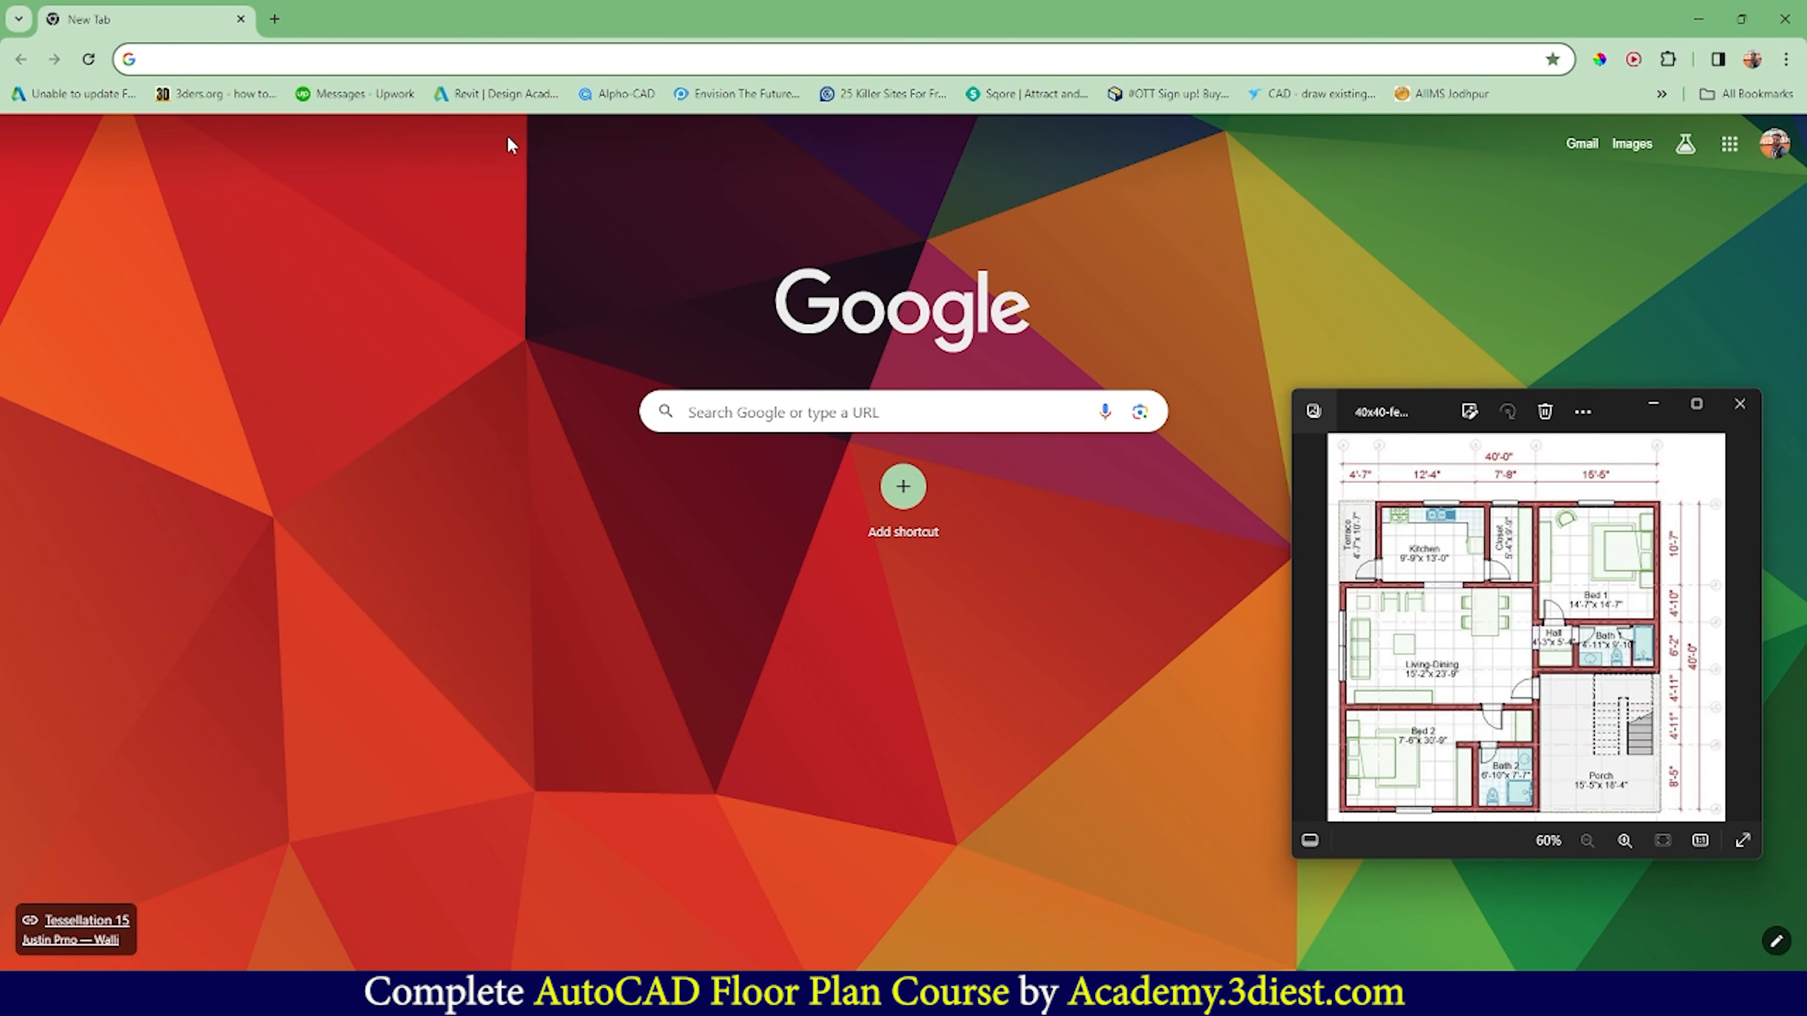
text(autocad fur)
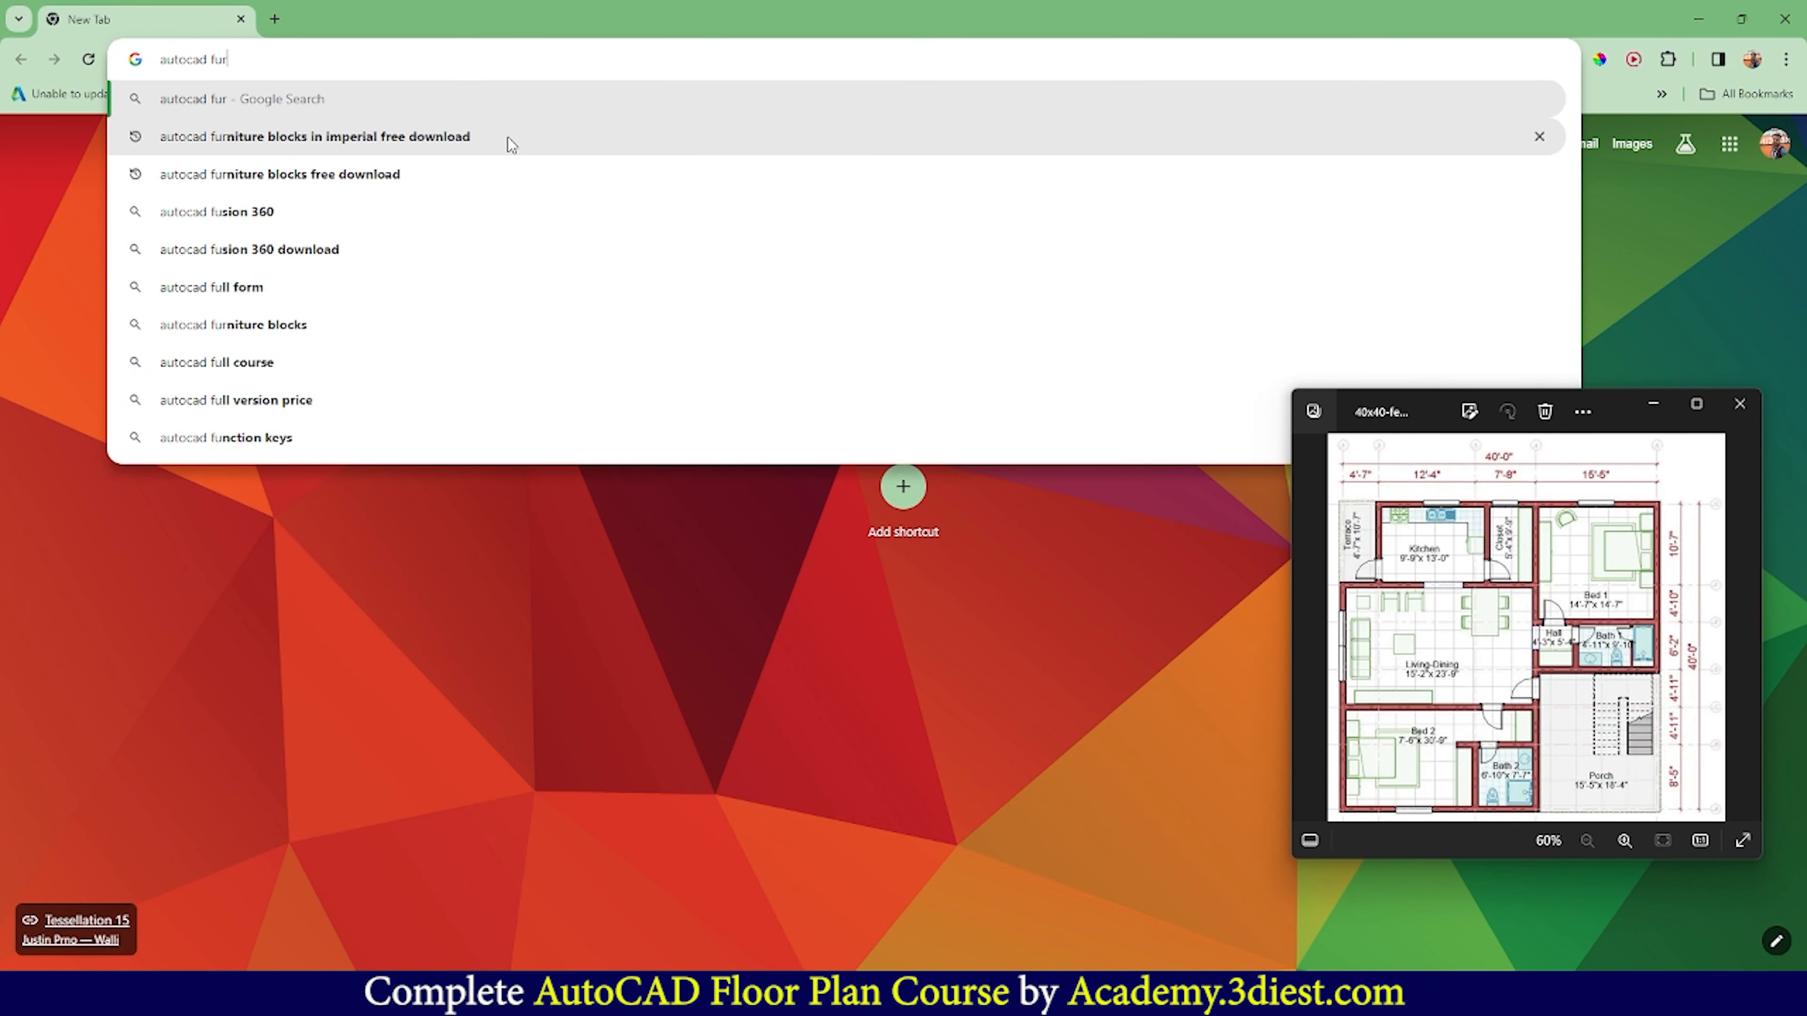
text(nite dwg)
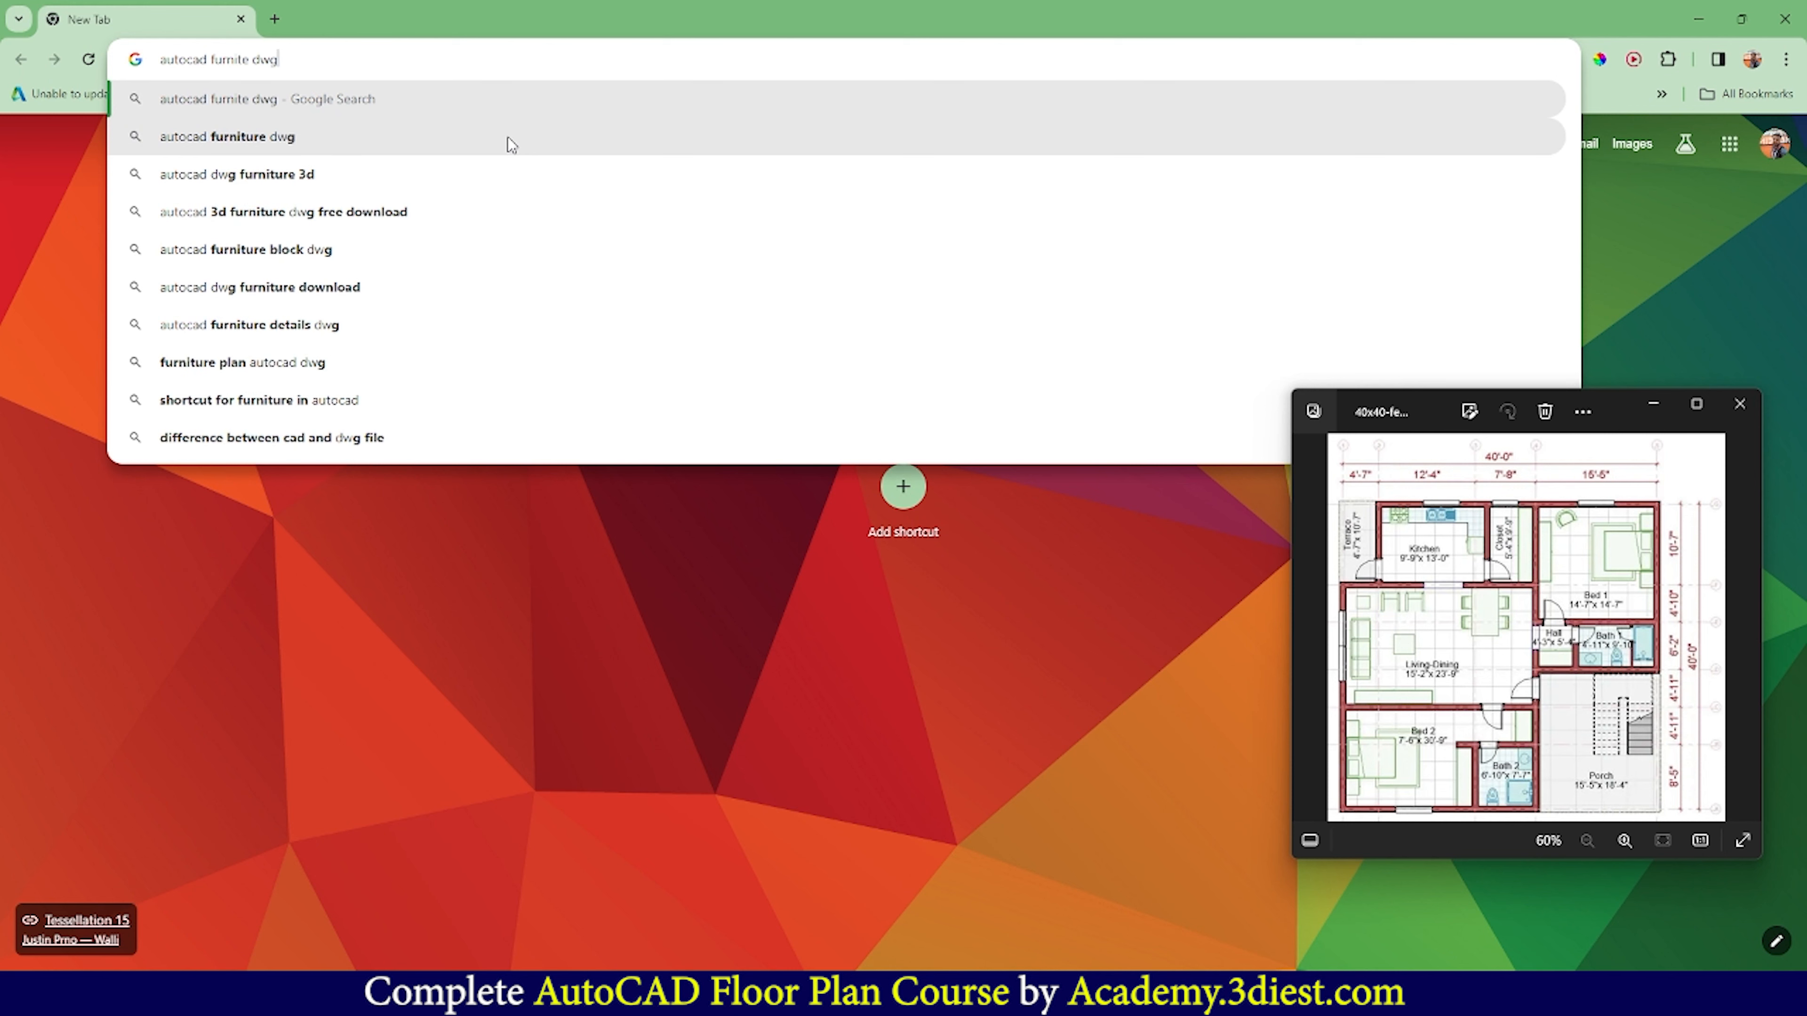
text( file)
key(Return)
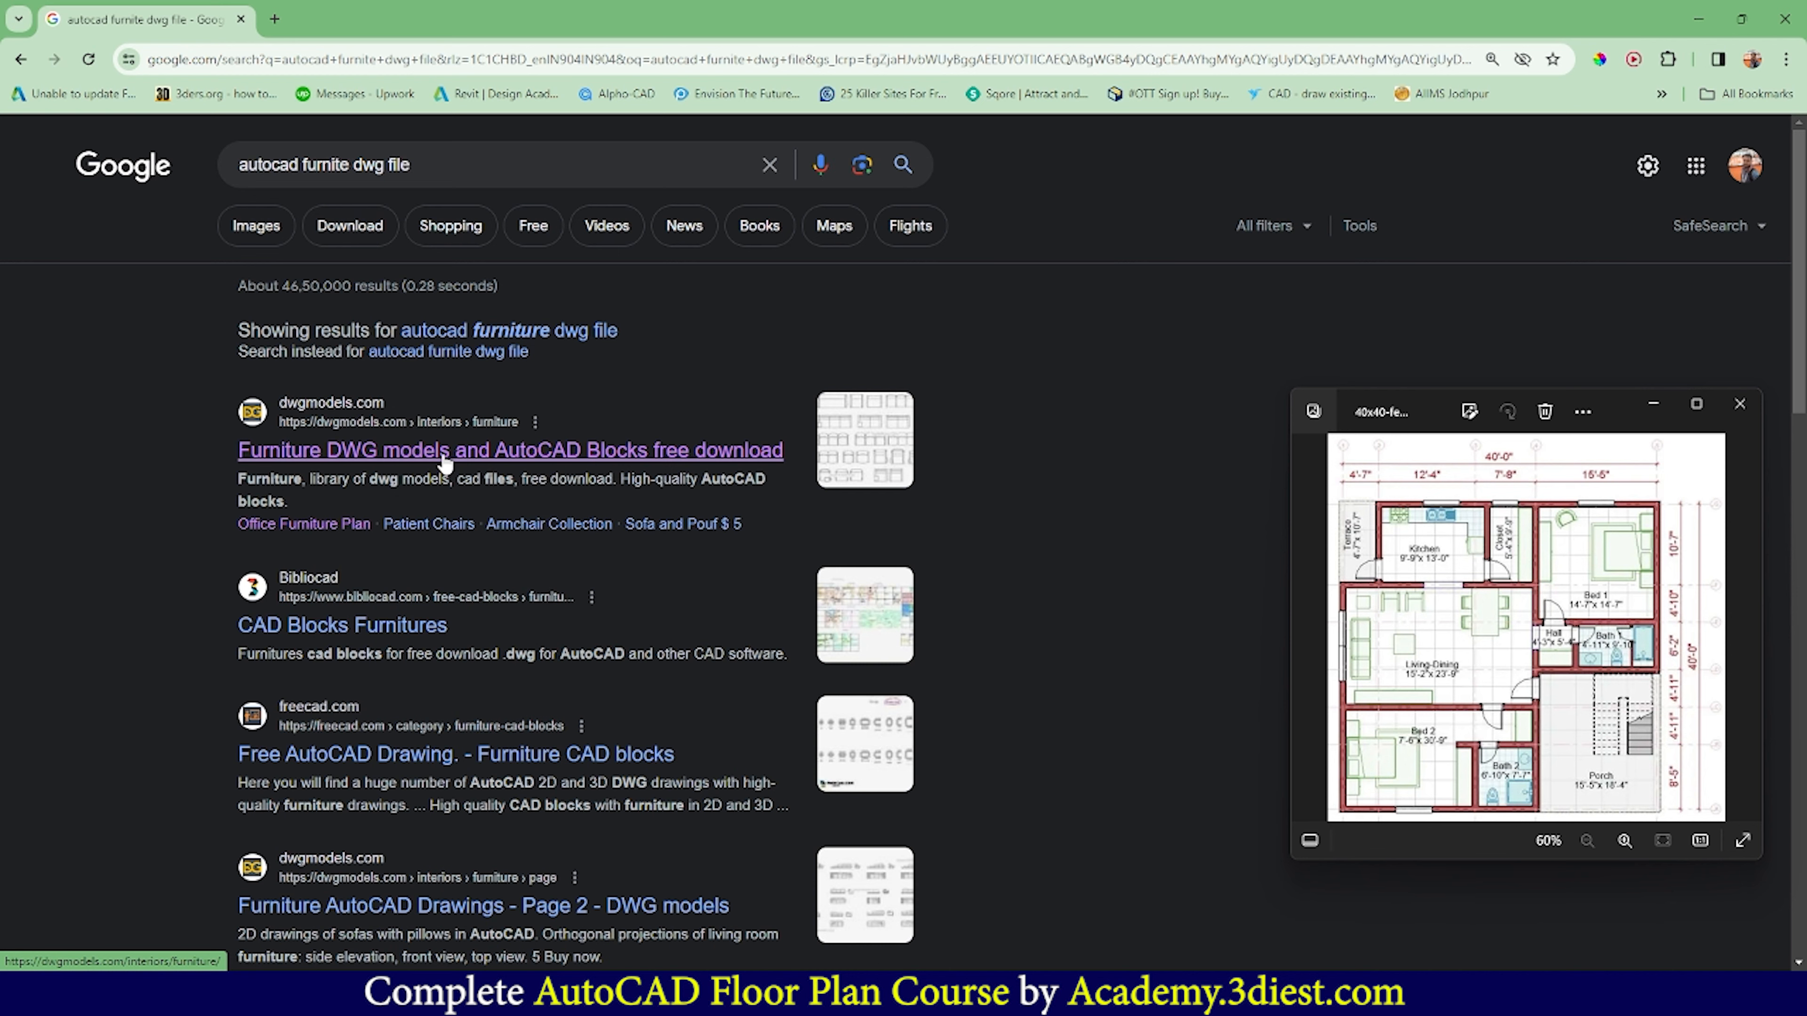
Look through the search results and open the dwgmodels.com page of furniture DWG models and AutoCAD blocks
scroll(445, 463, down, 3)
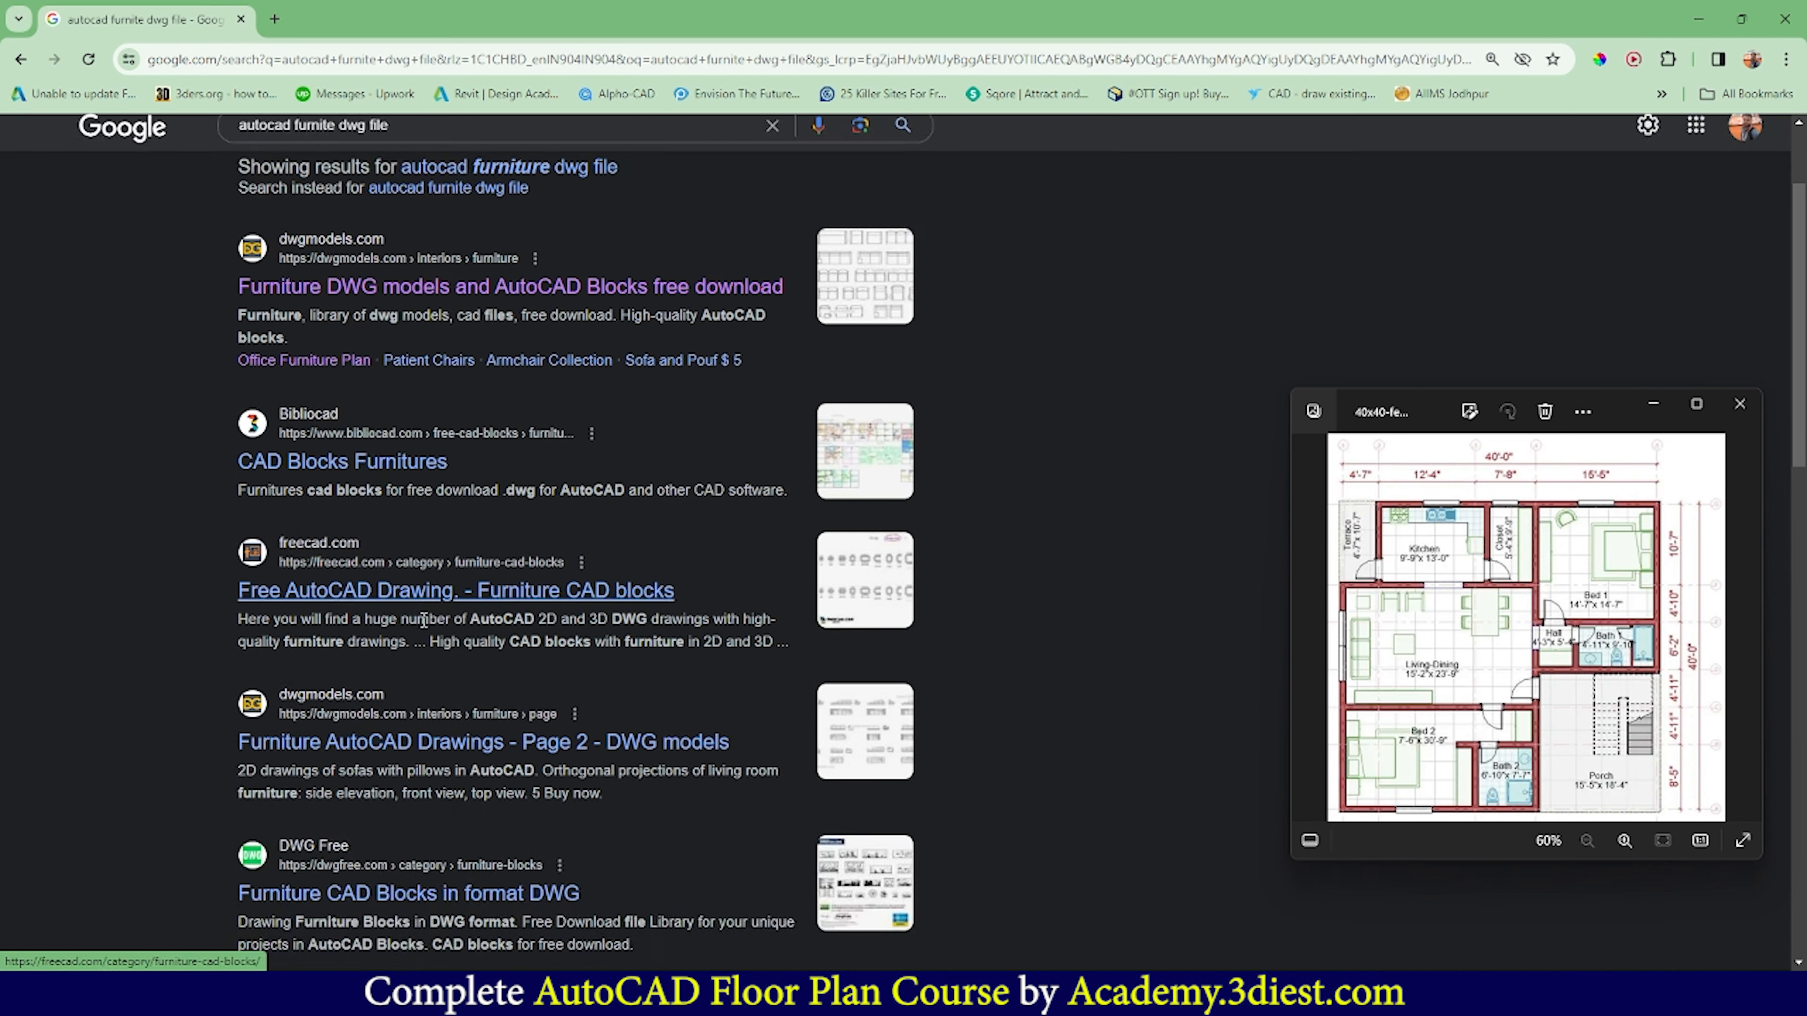
scroll(422, 722, up, 3)
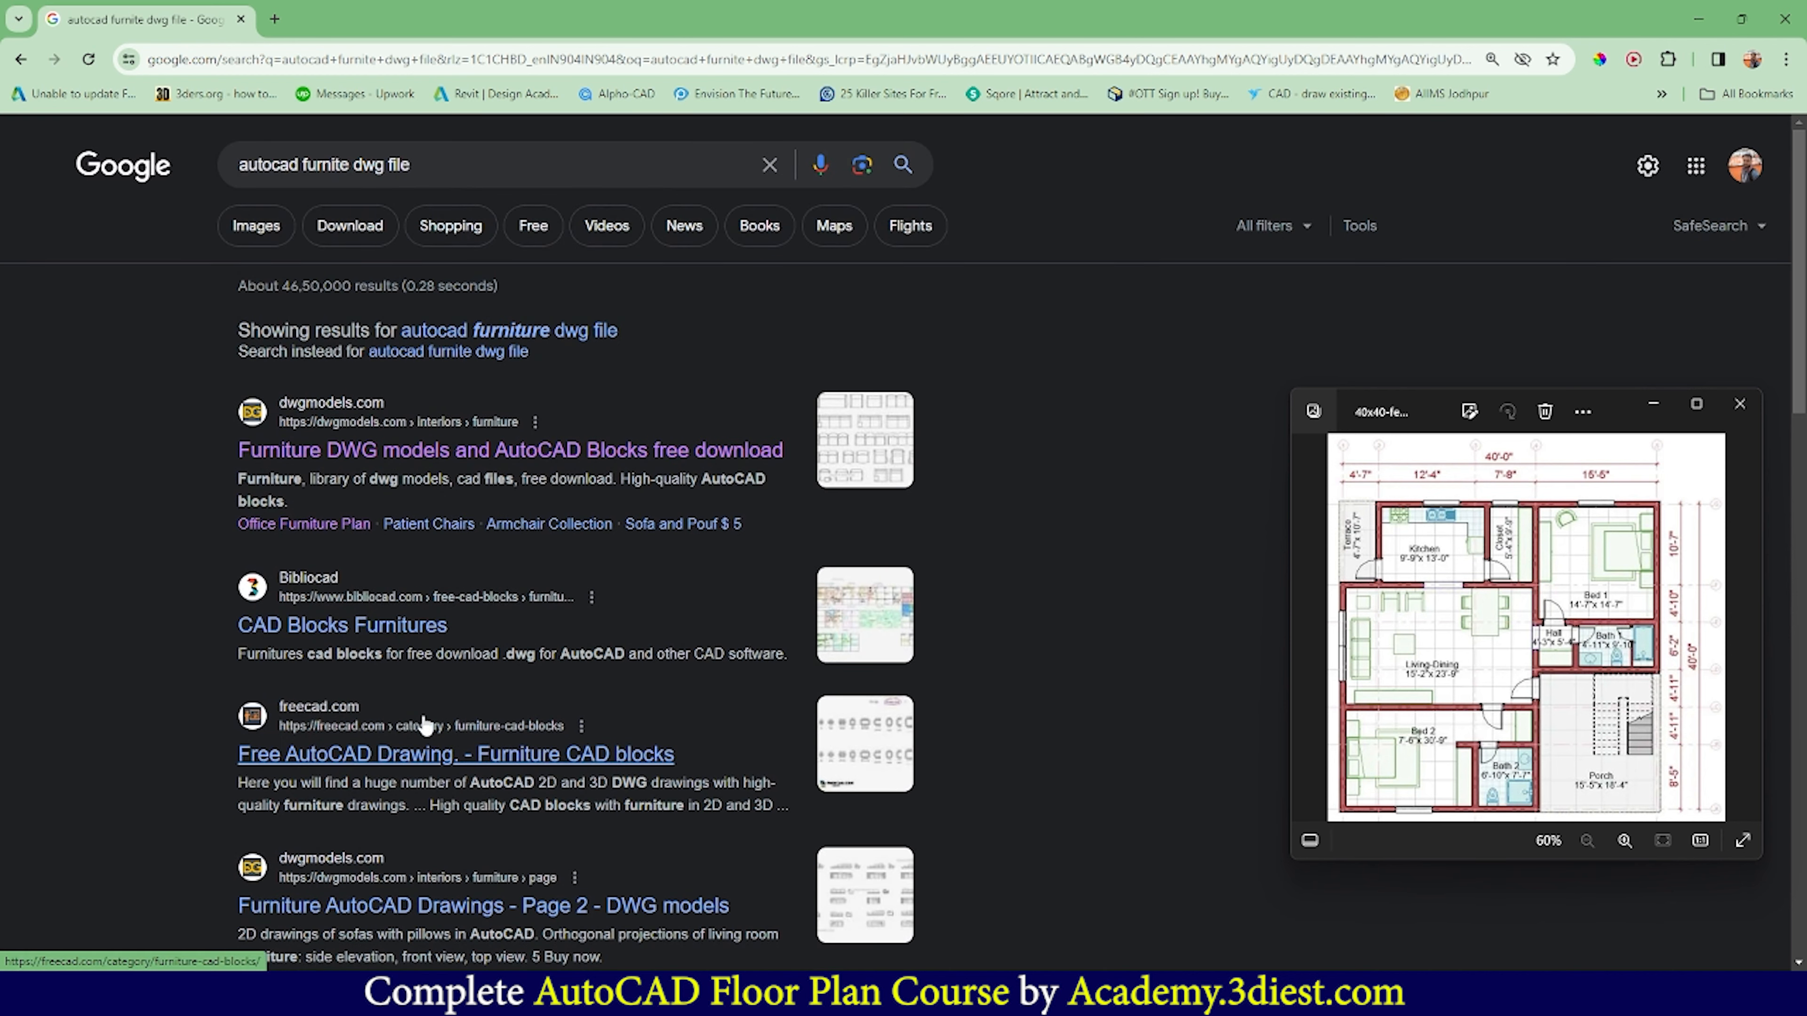
click(424, 450)
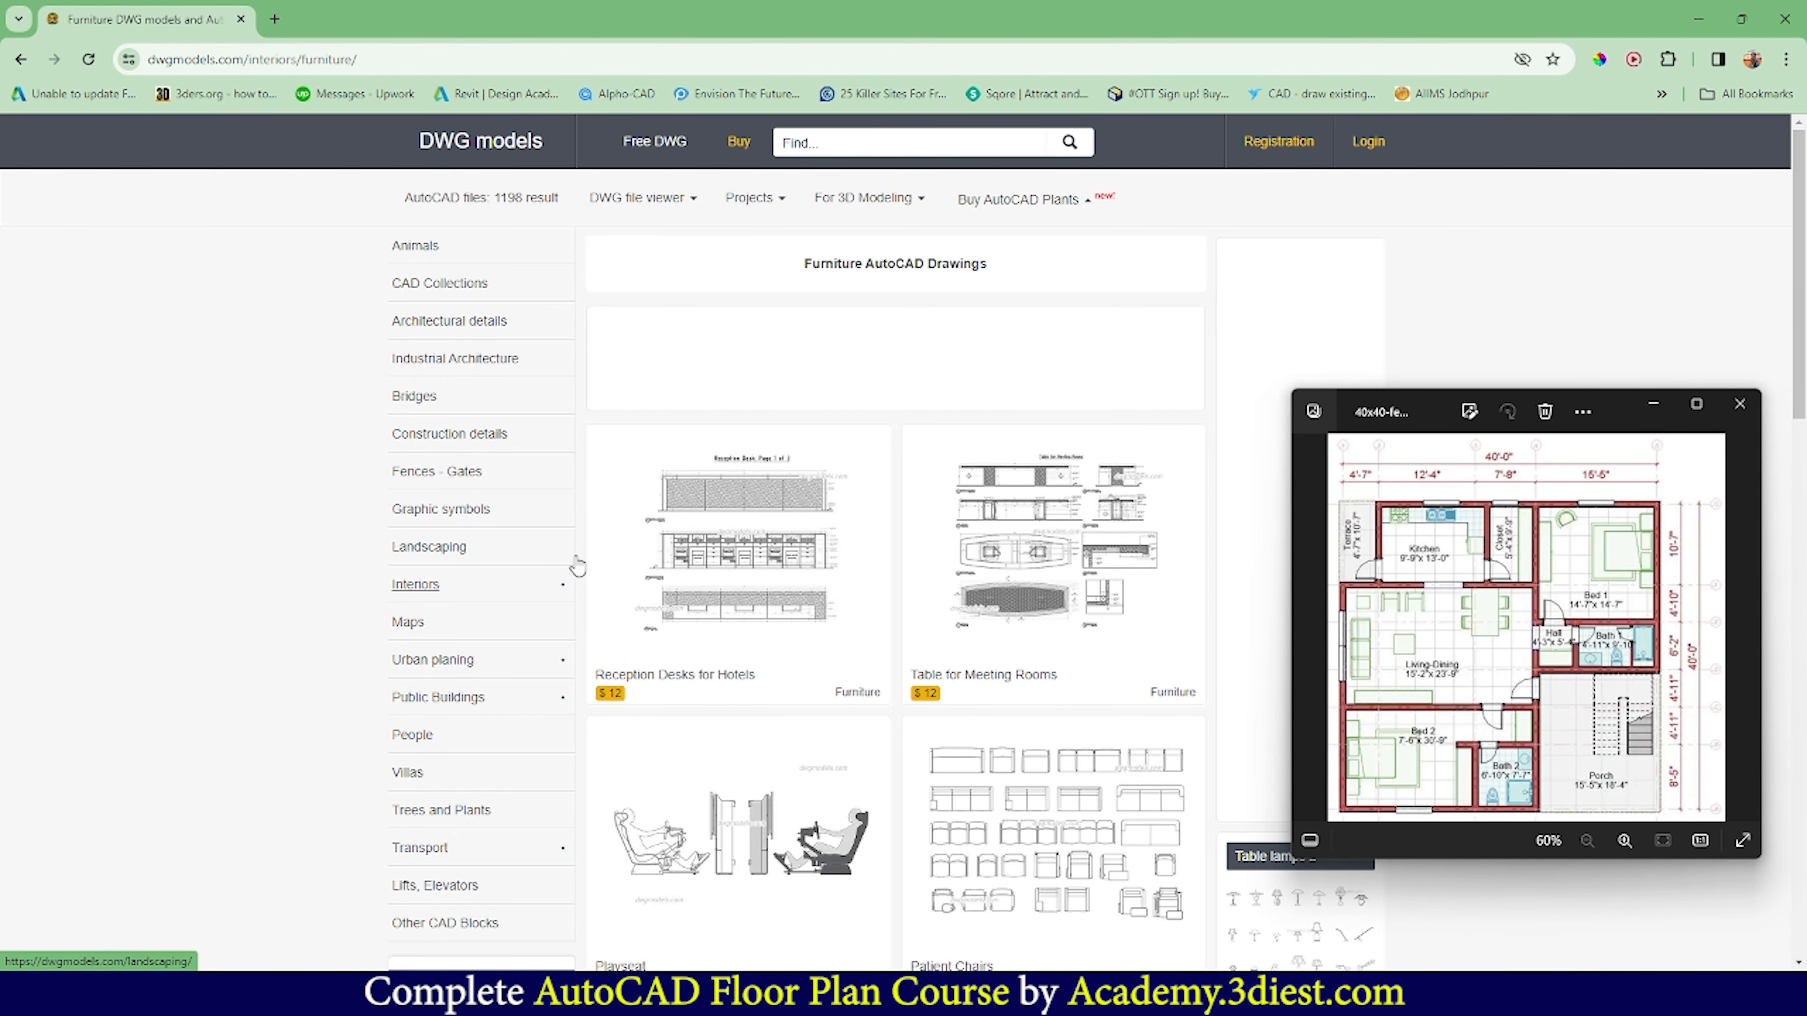
Browse the furniture drawings on the first listing page and open the free Office Furniture Plan model
scroll(737, 544, down, 5)
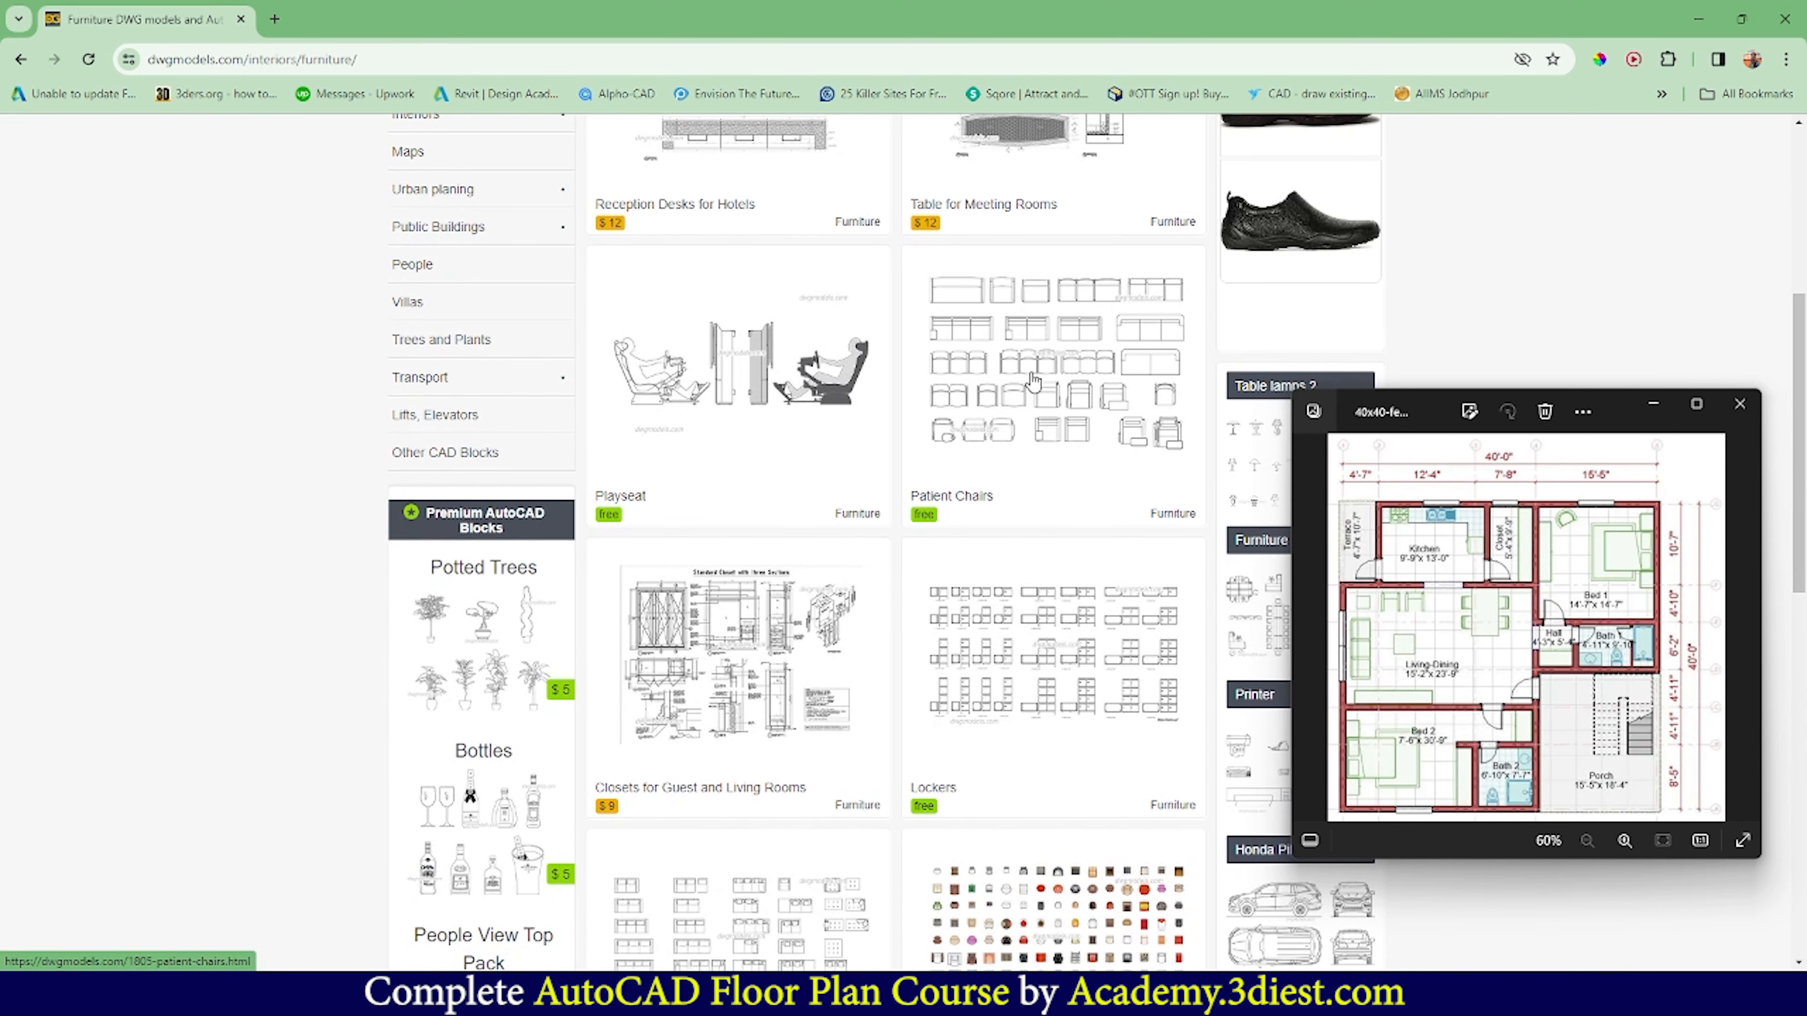
scroll(1031, 385, down, 3)
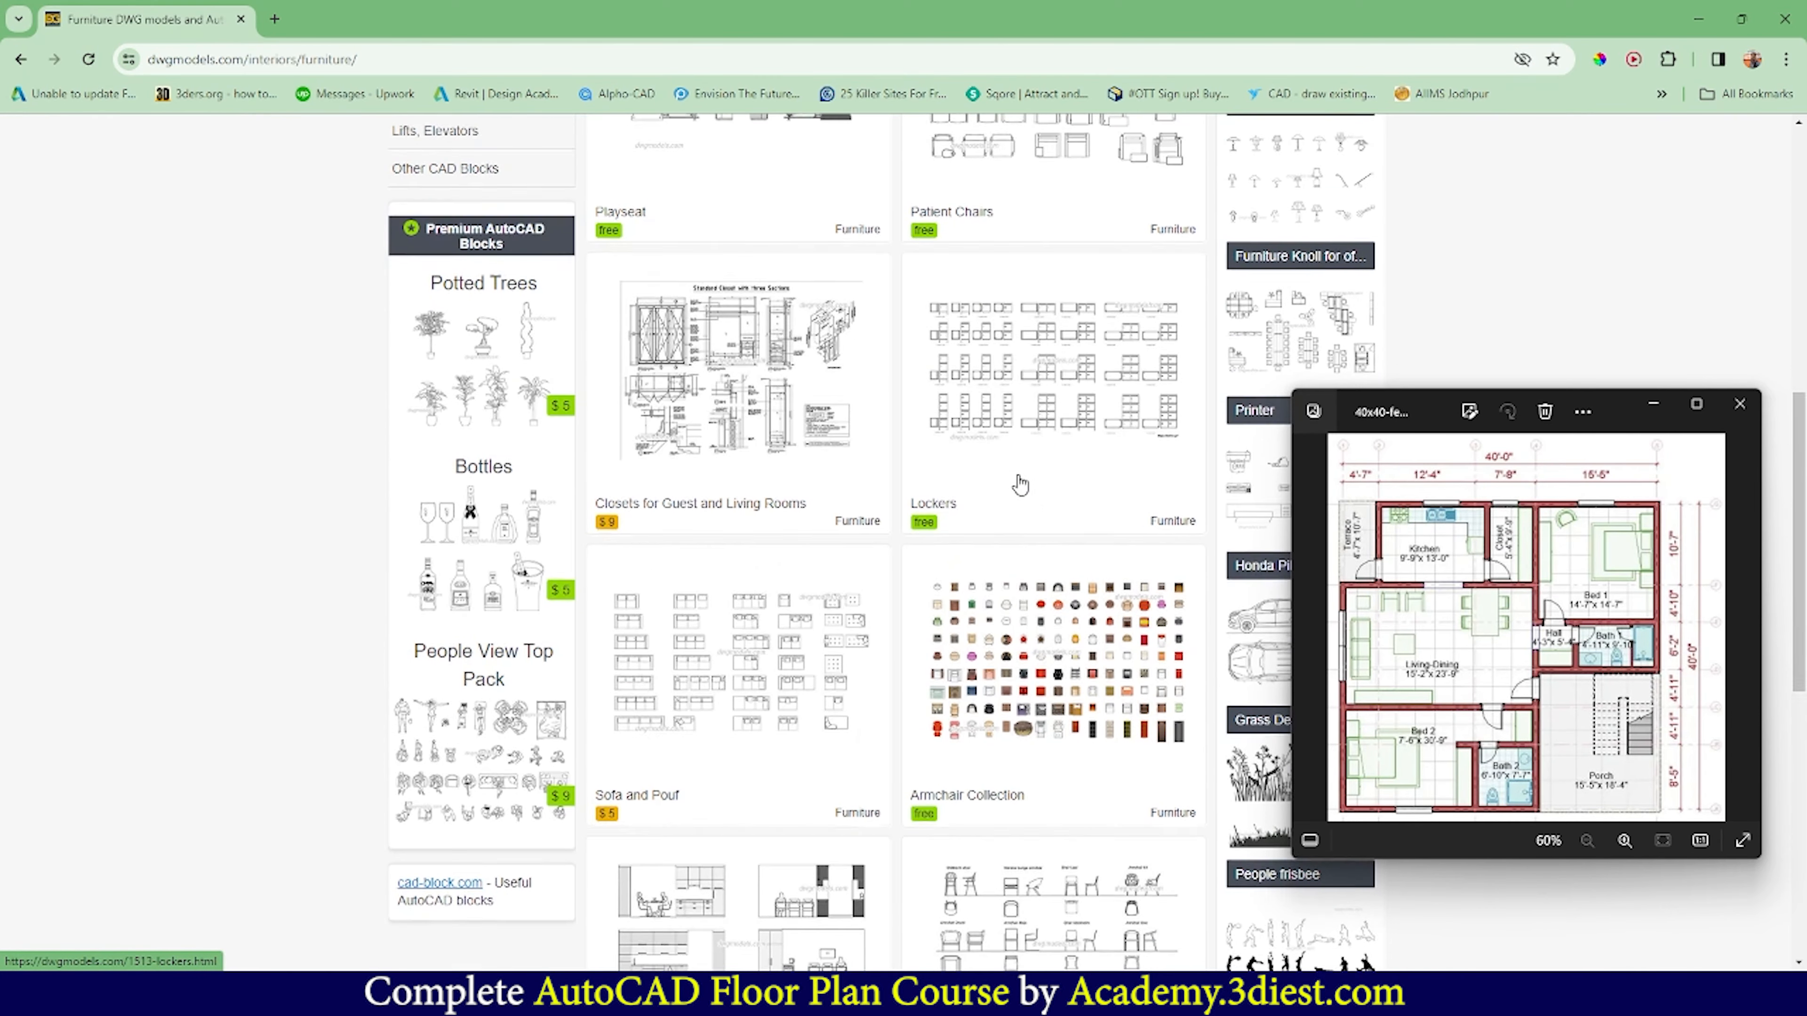
scroll(854, 569, down, 4)
scroll(779, 663, down, 2)
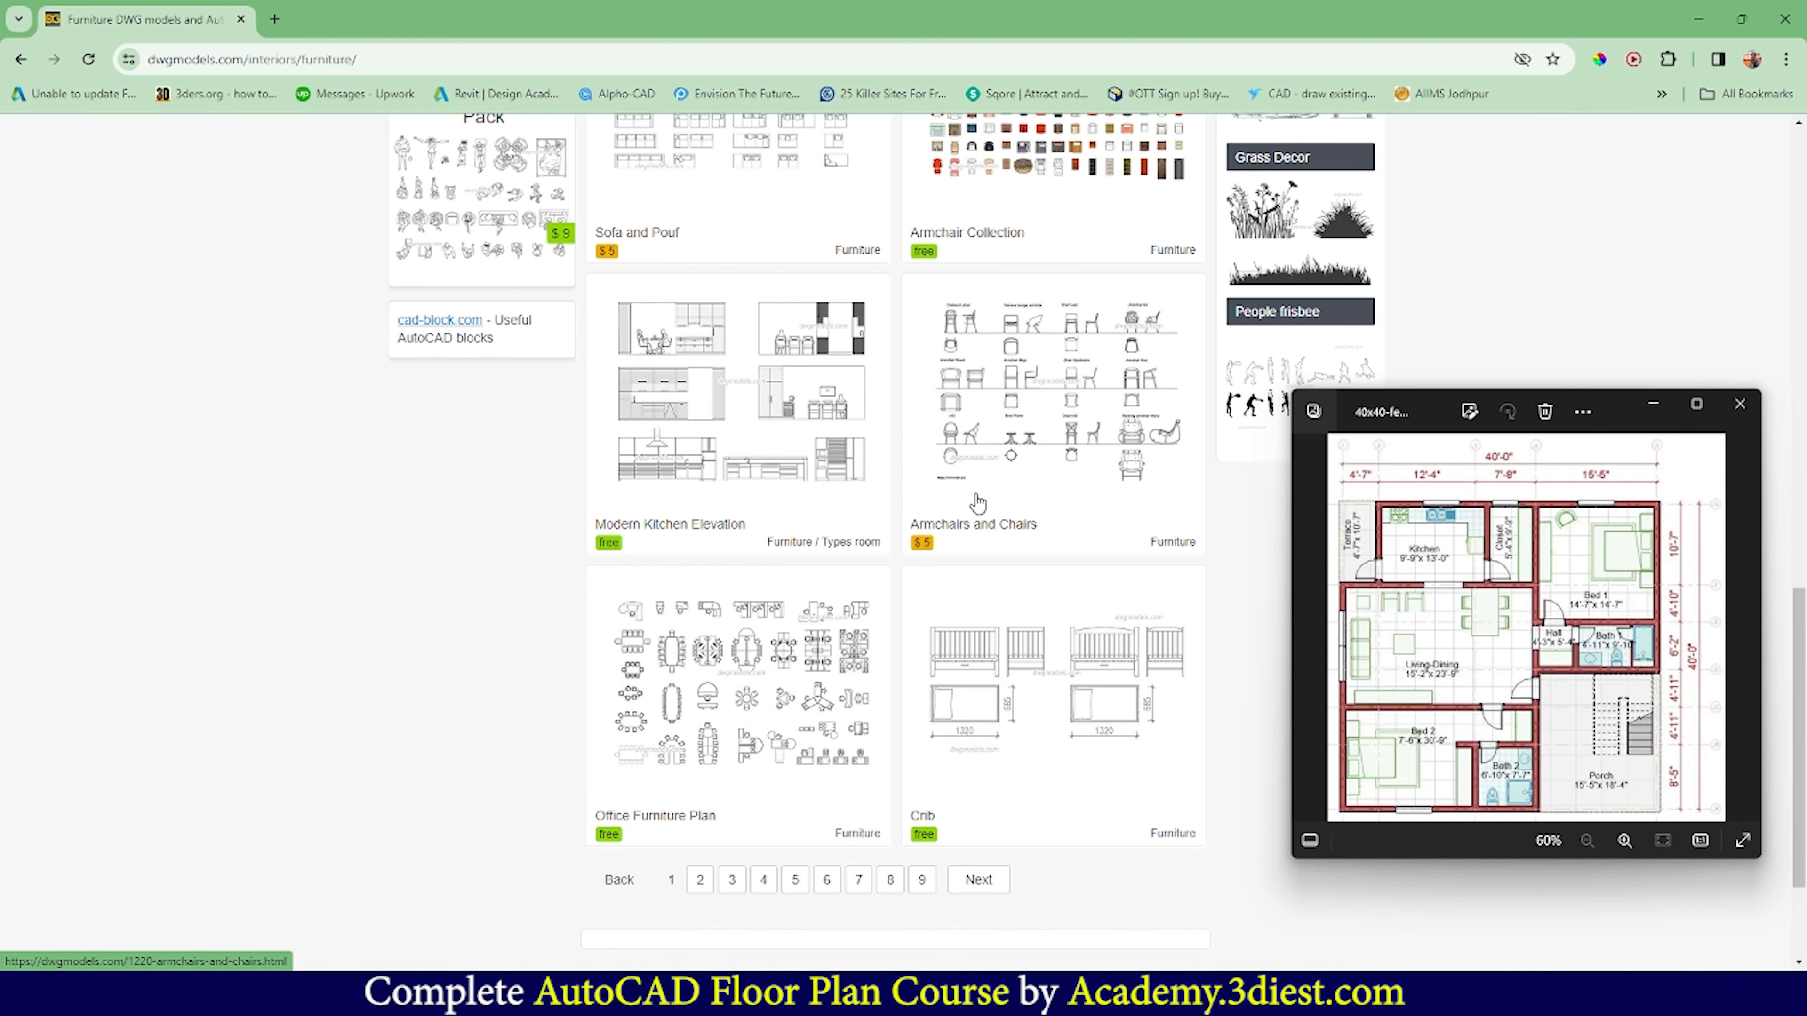
scroll(979, 503, up, 3)
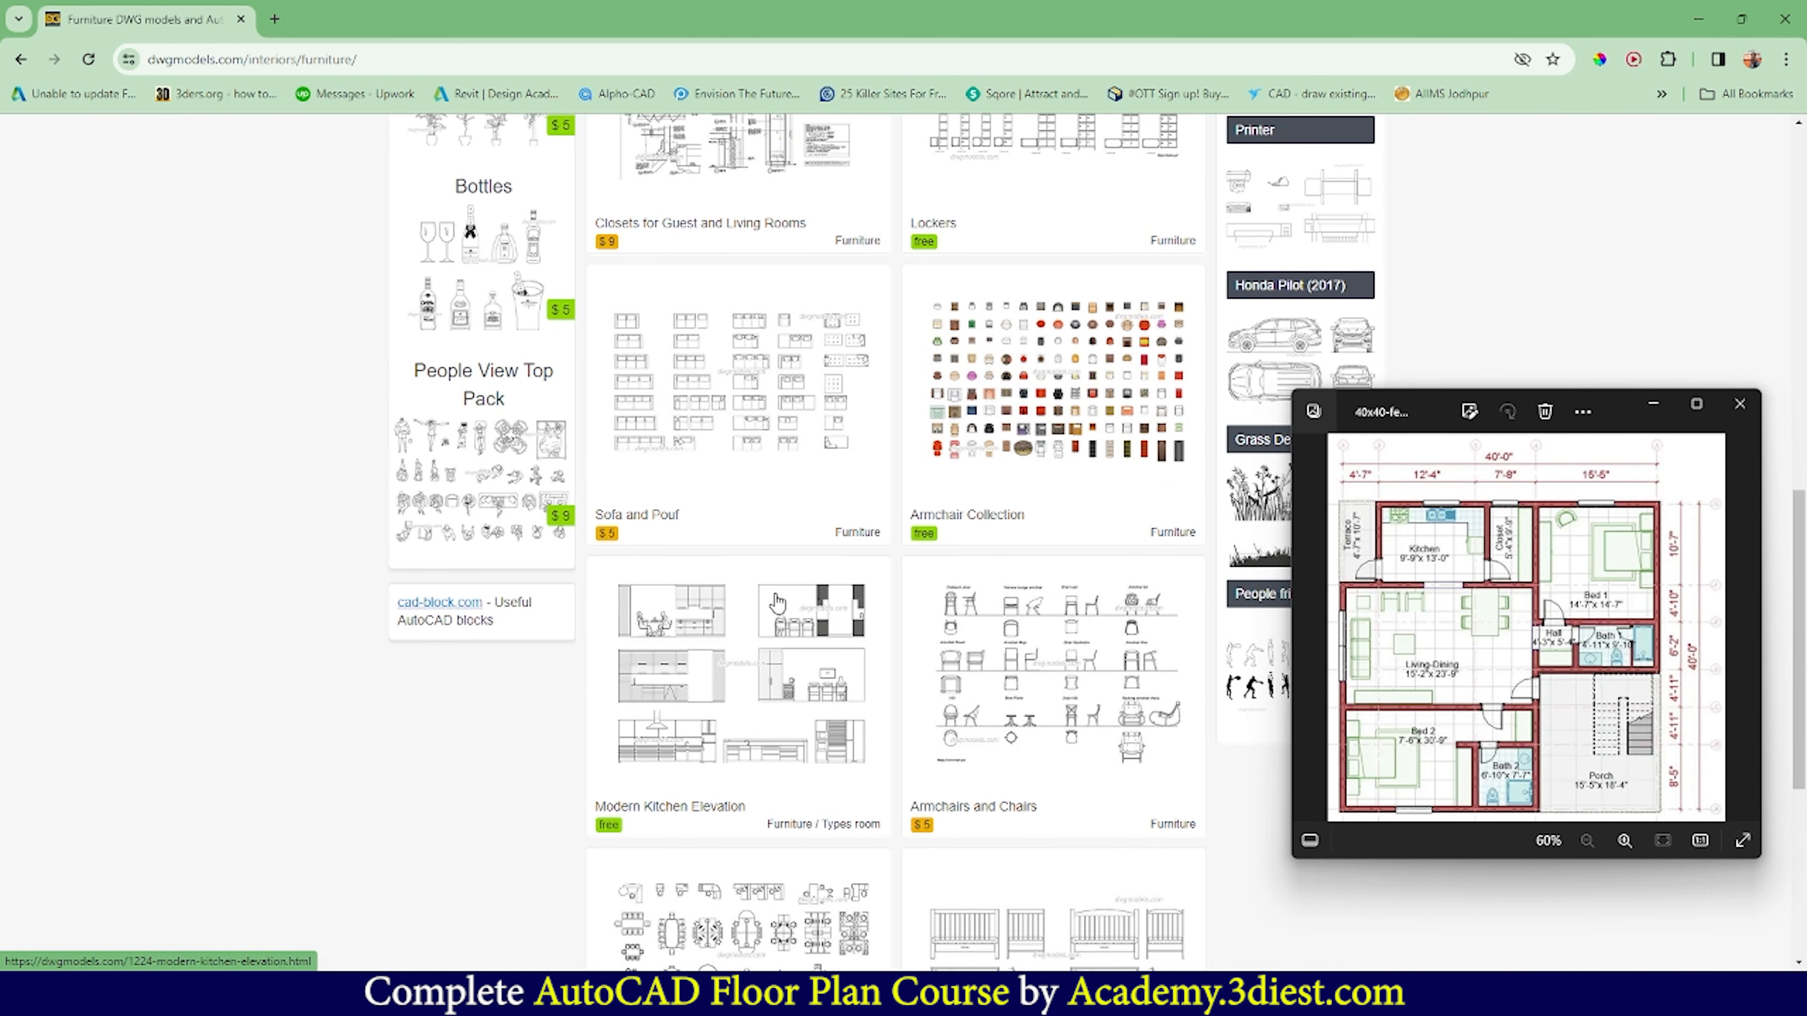
scroll(777, 604, down, 3)
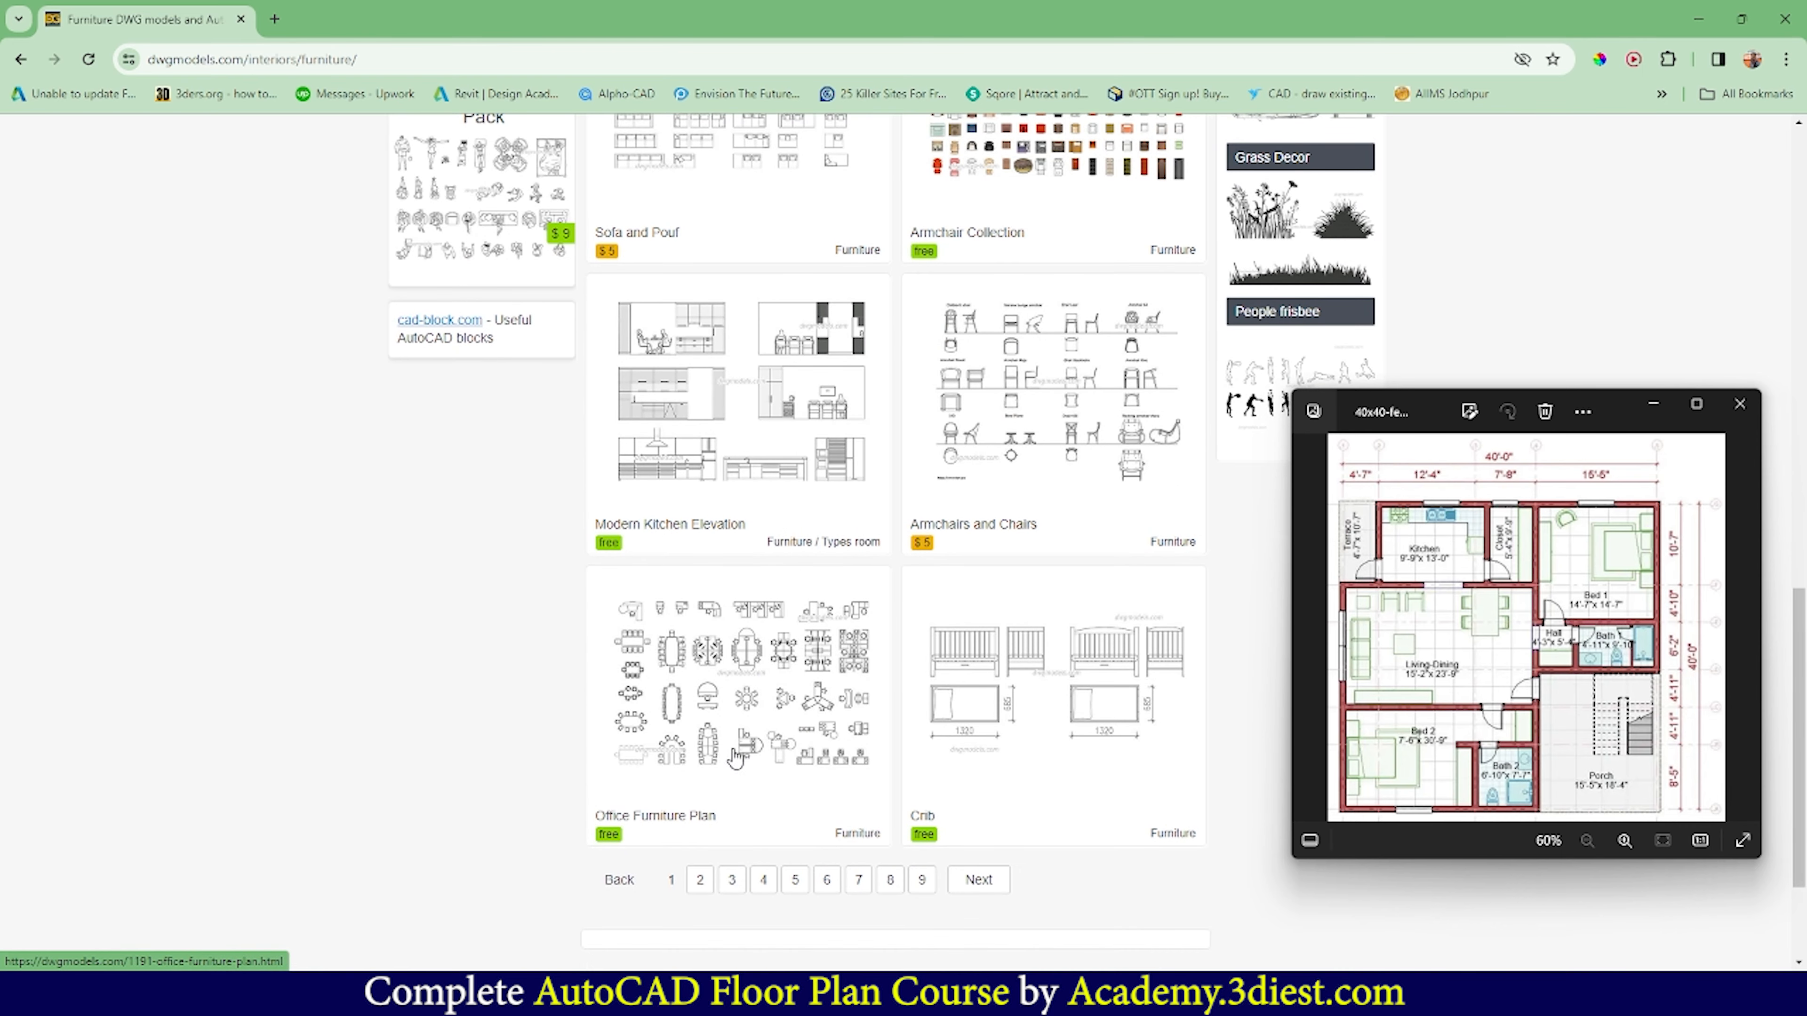
click(747, 697)
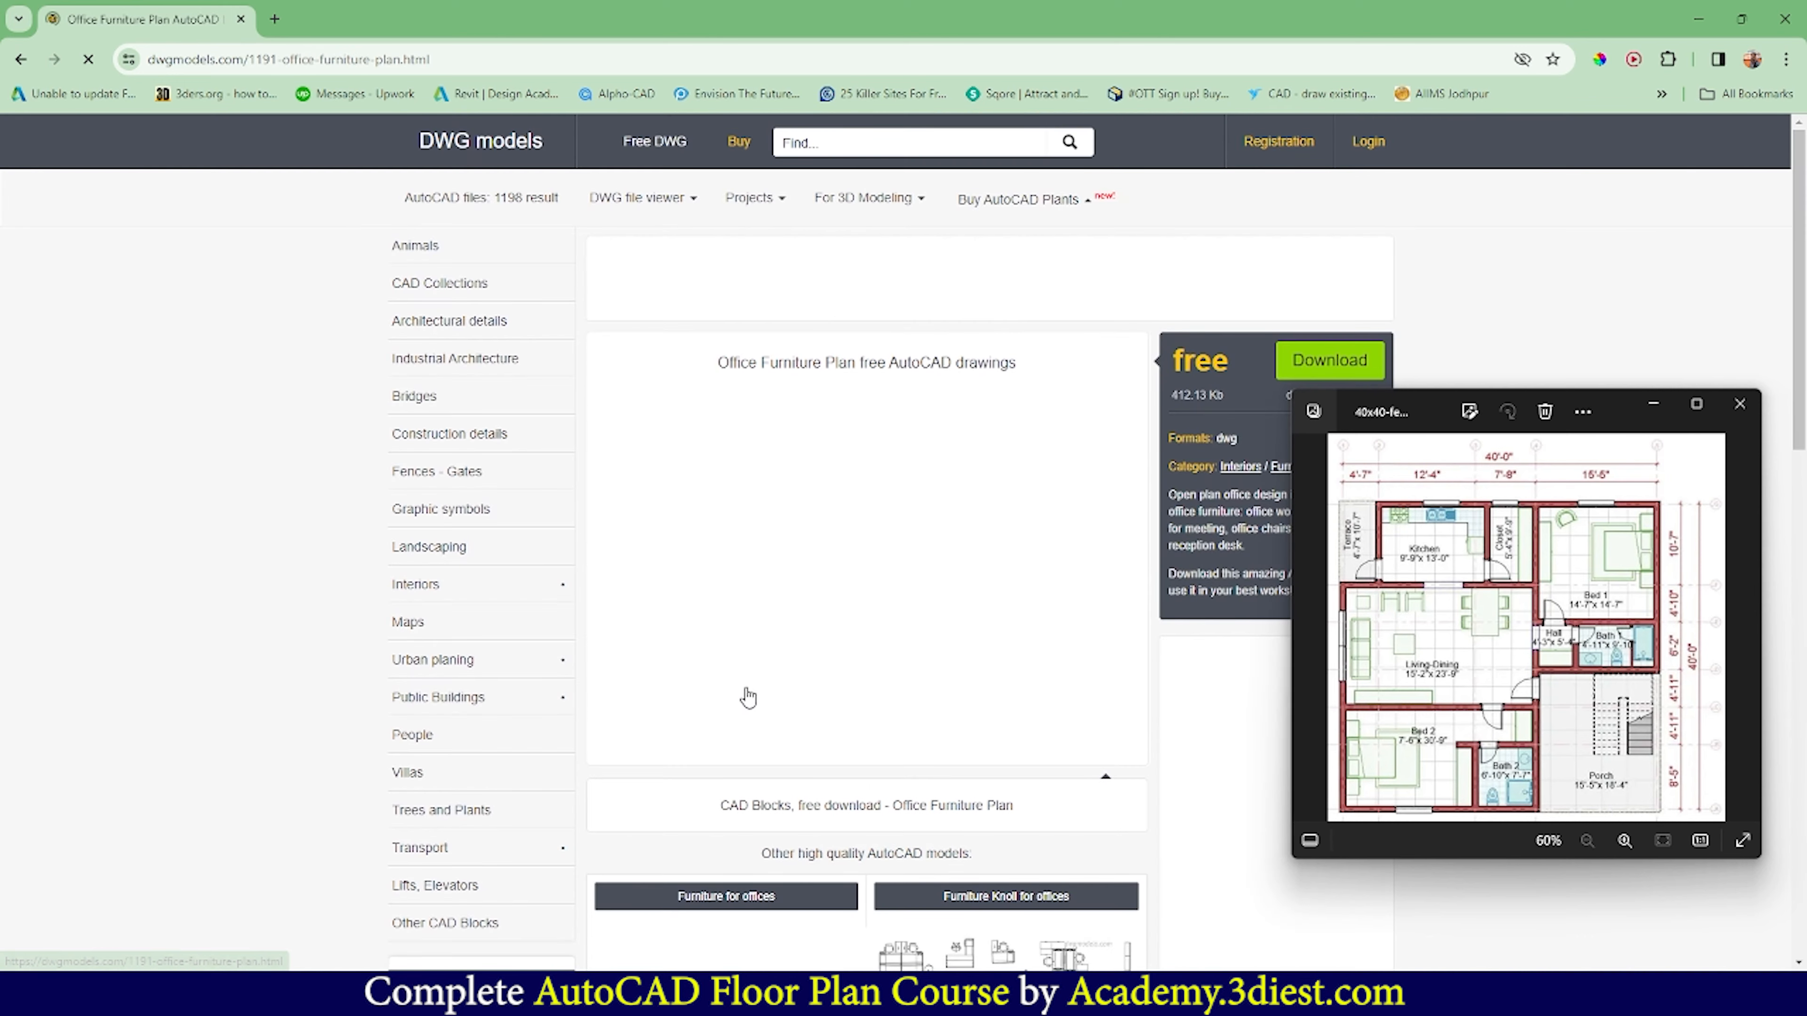
Download the free office furniture plan DWG and open the downloaded file in AutoCAD
click(1314, 375)
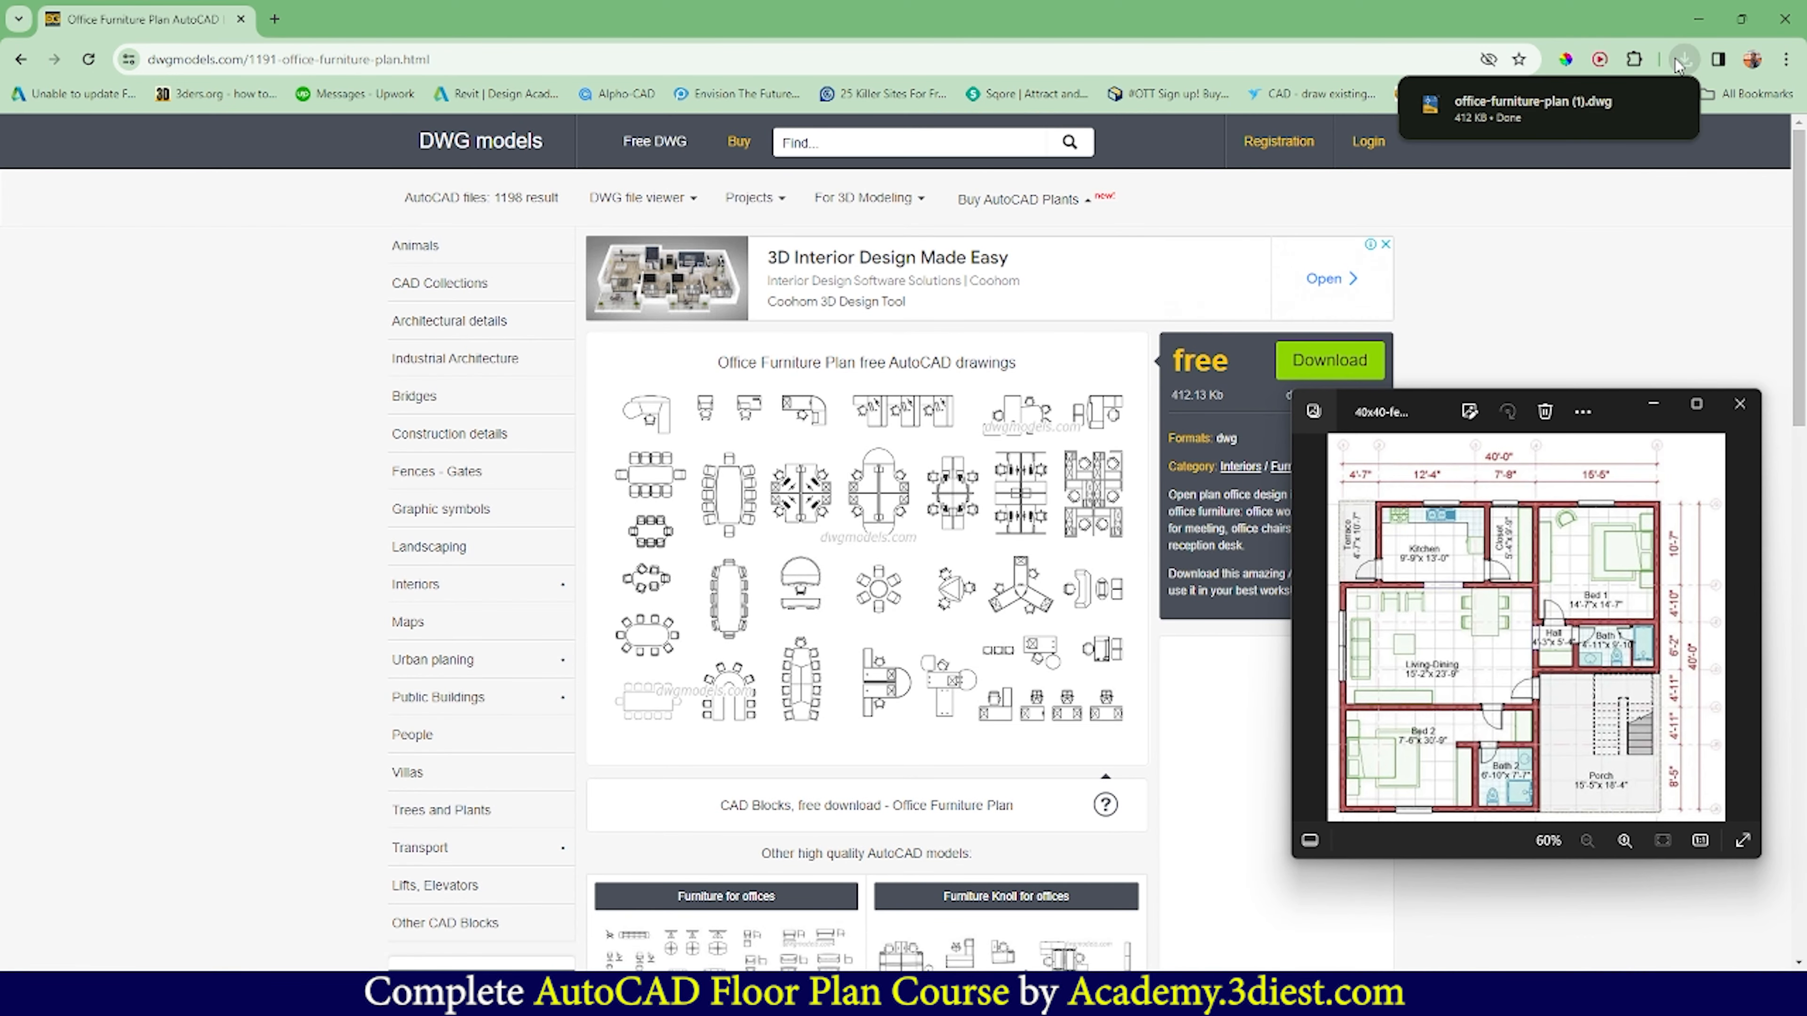
click(1543, 108)
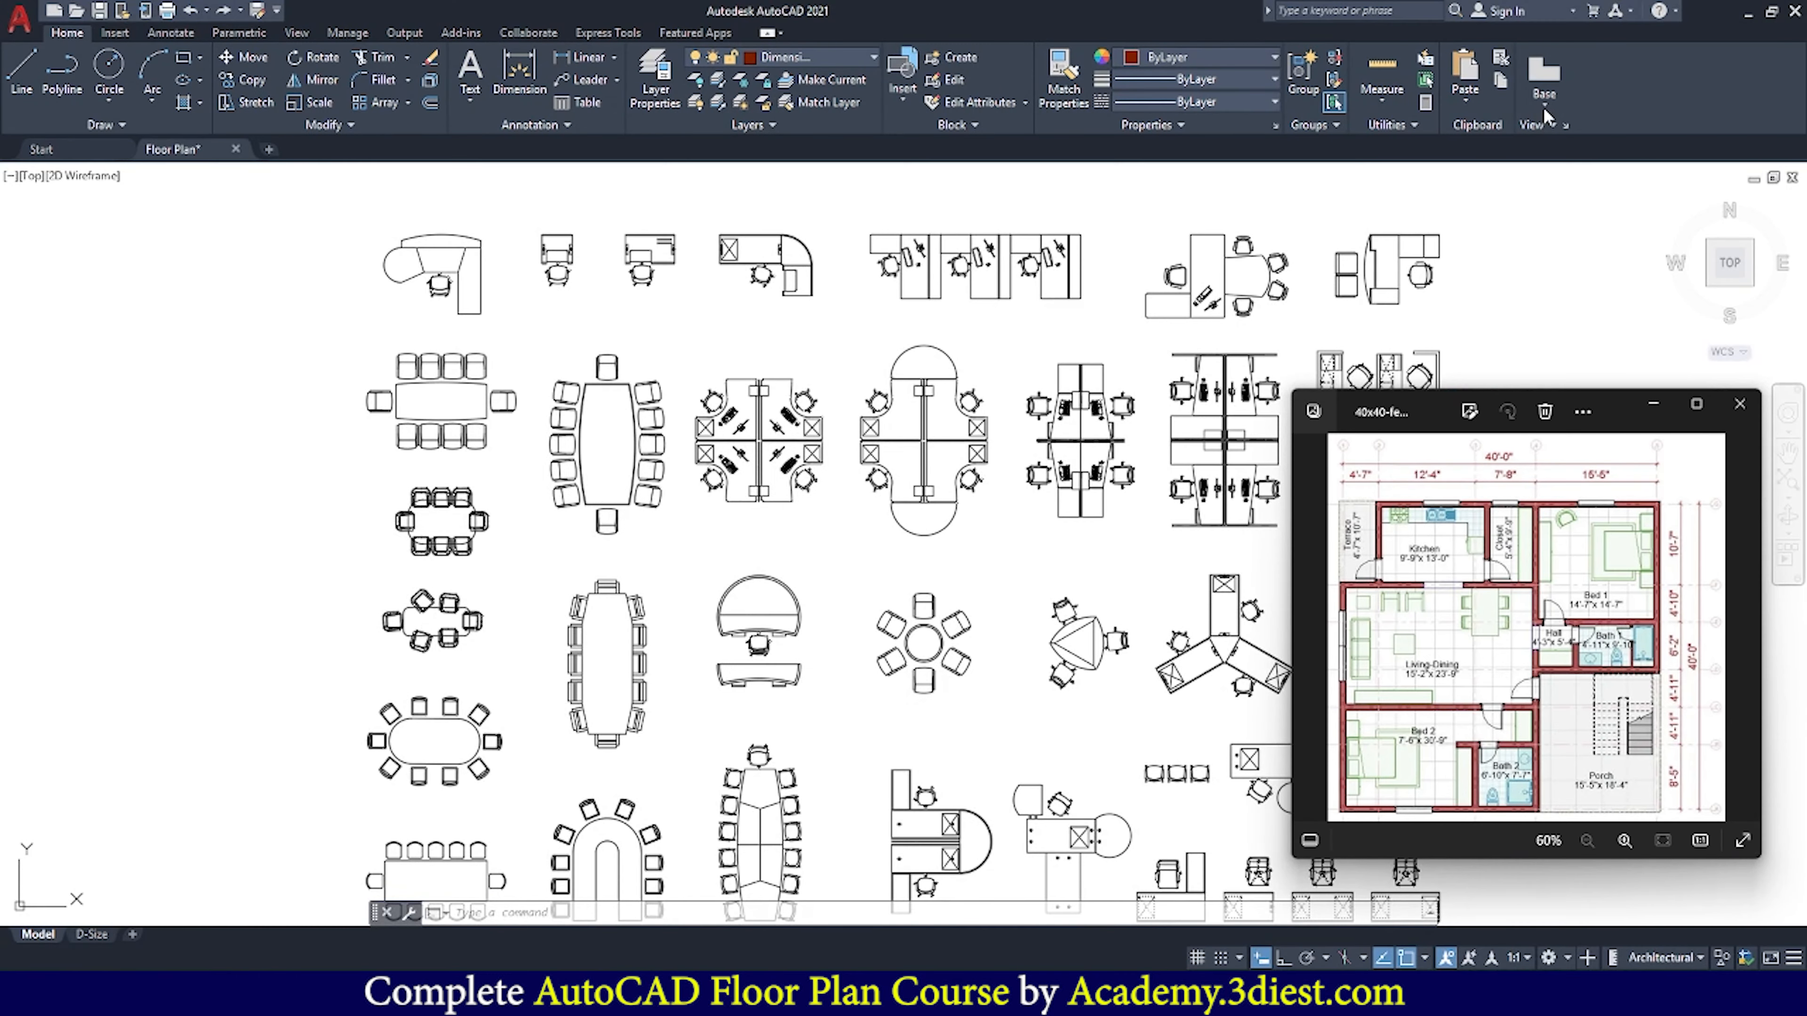
scroll(601, 384, up, 1)
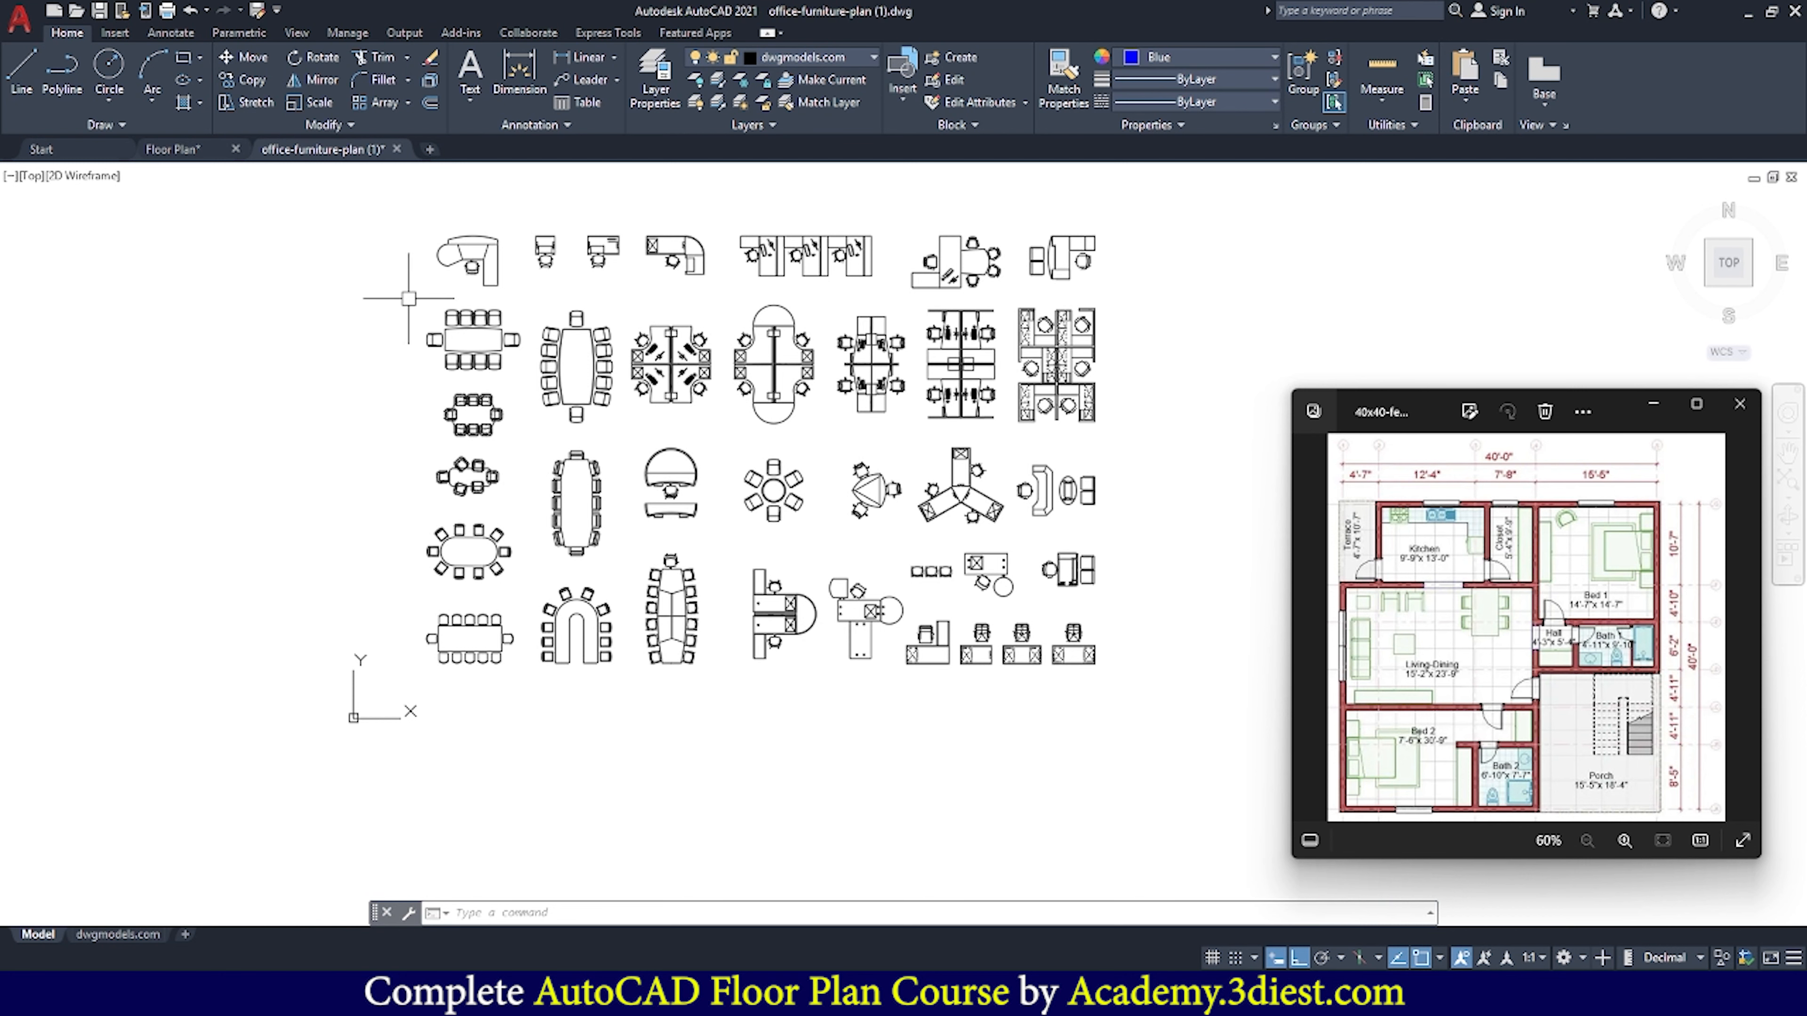
Copy the round table block with six chairs from the office furniture drawing to the clipboard
middle_drag(411, 301, 442, 342)
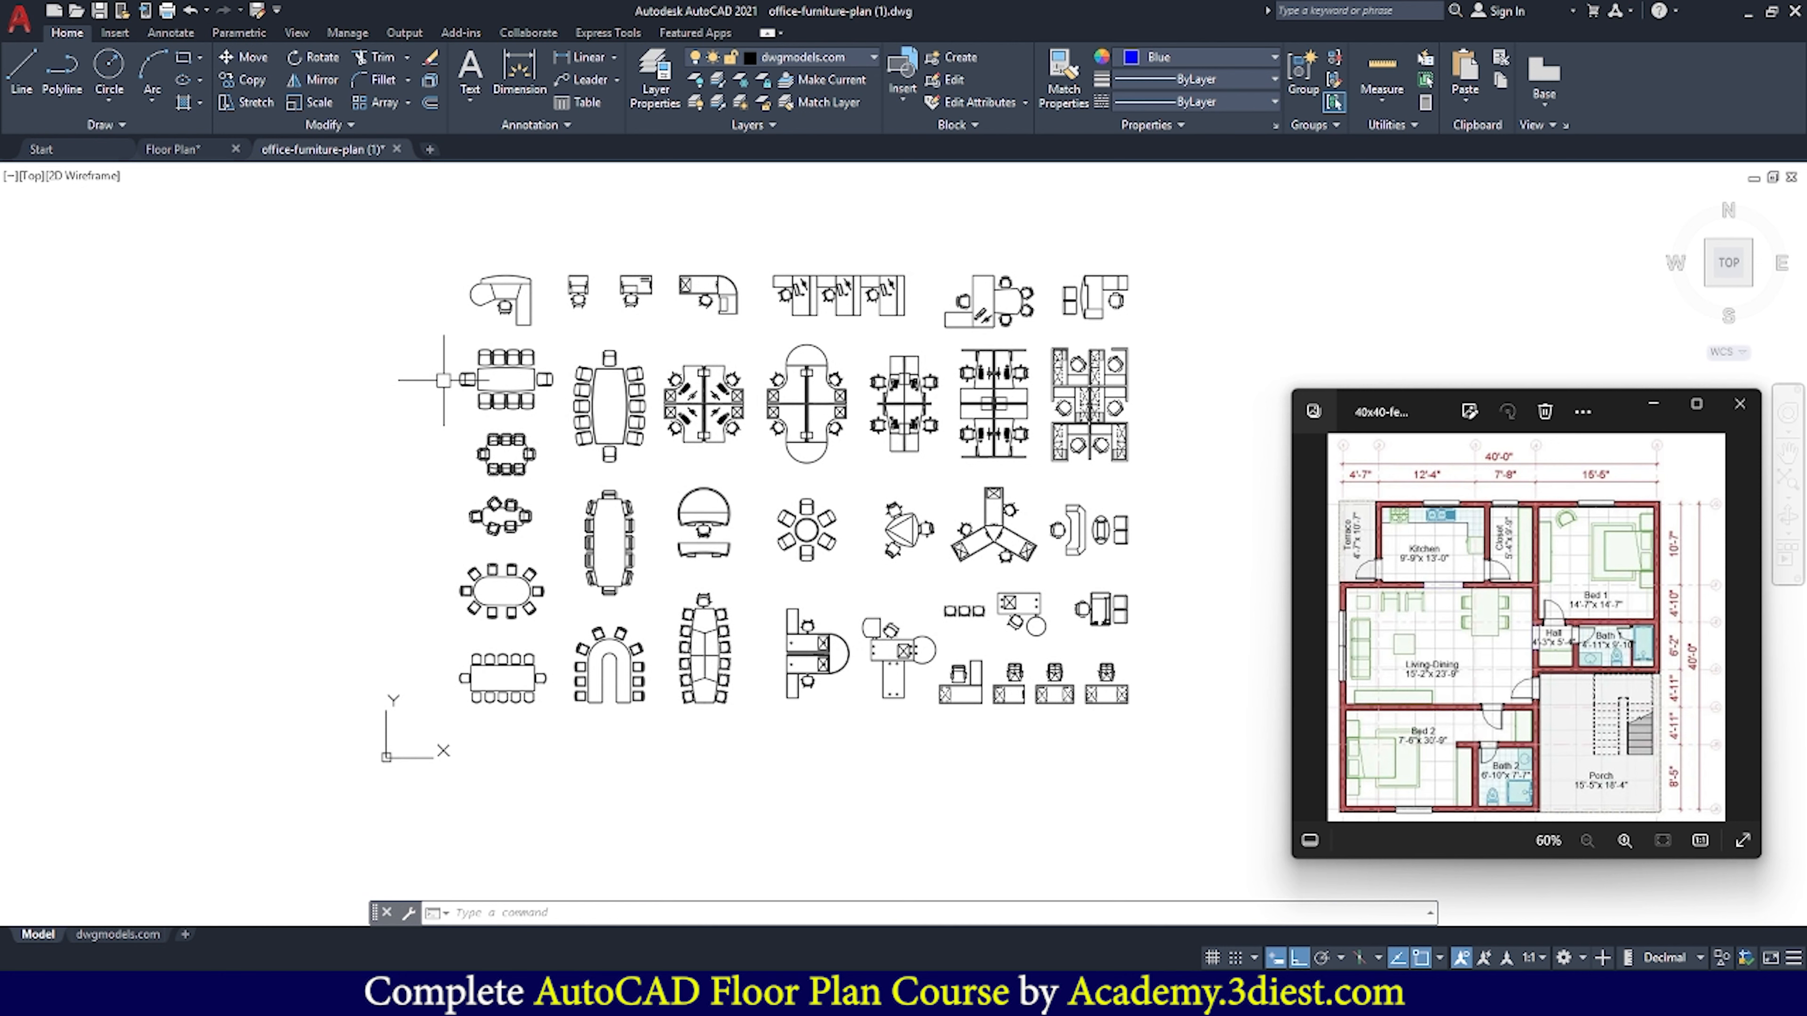
scroll(490, 594, up, 2)
scroll(492, 543, down, 3)
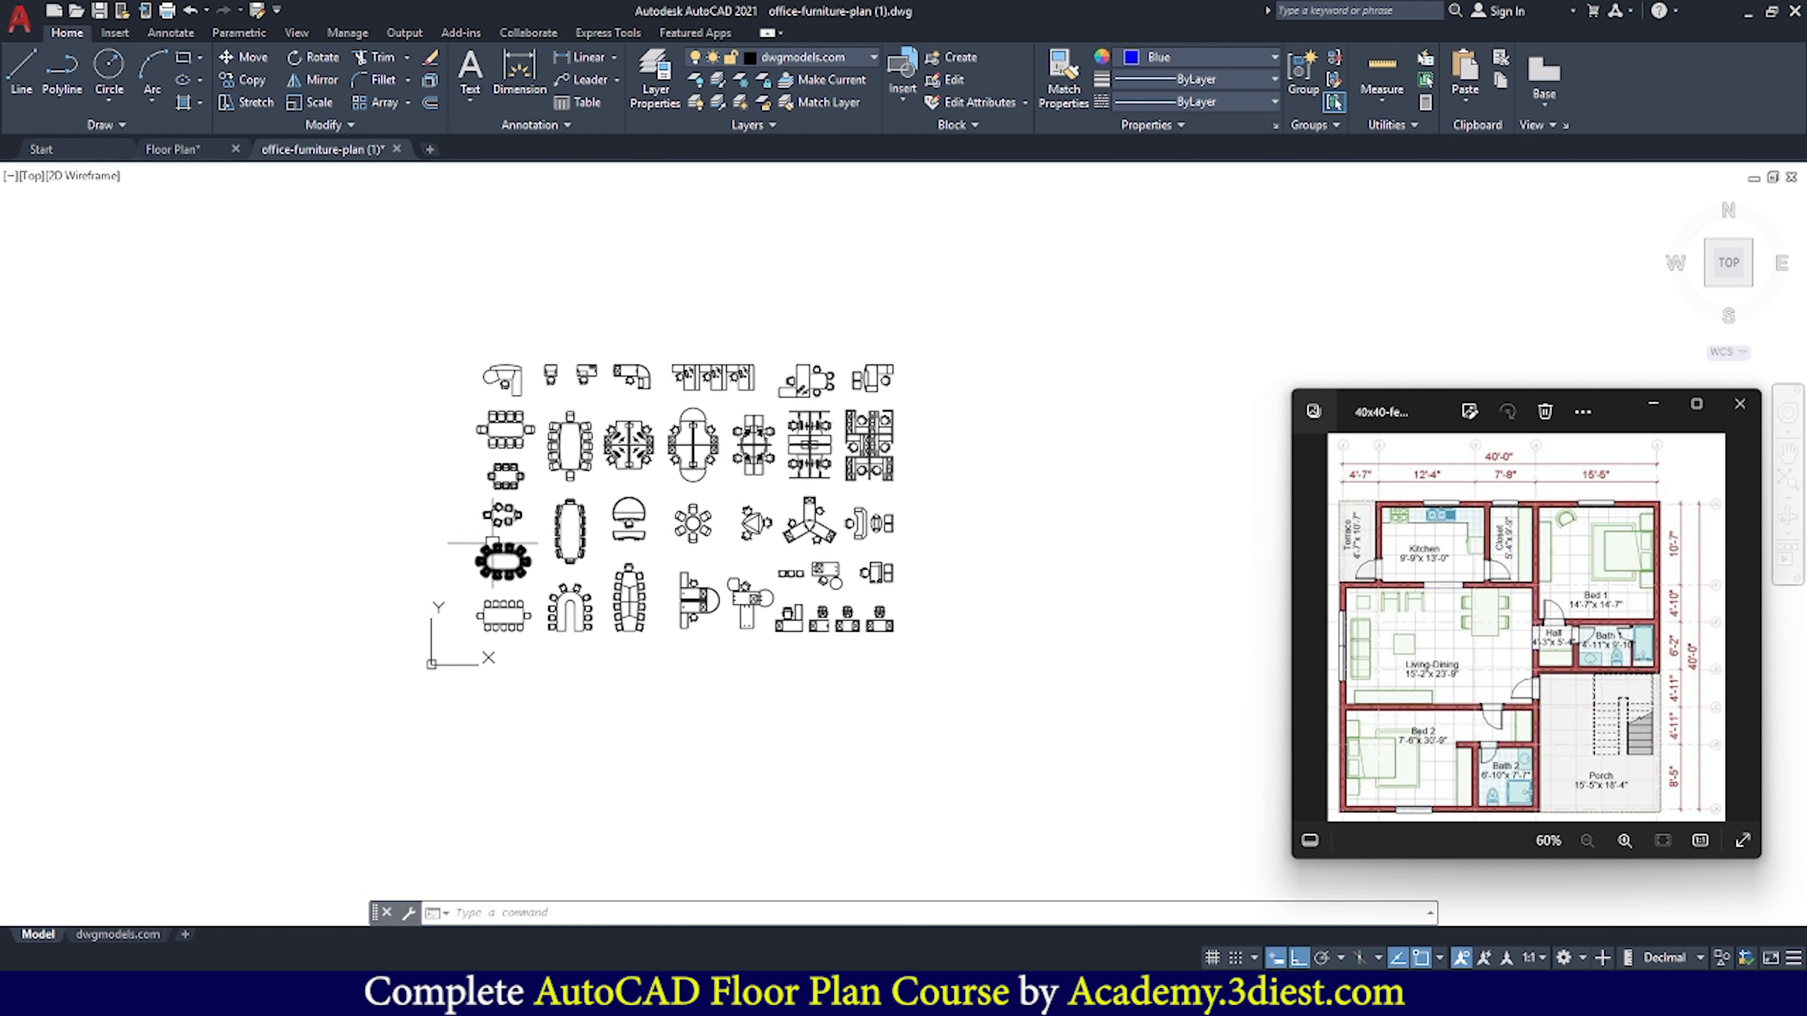
scroll(597, 534, up, 4)
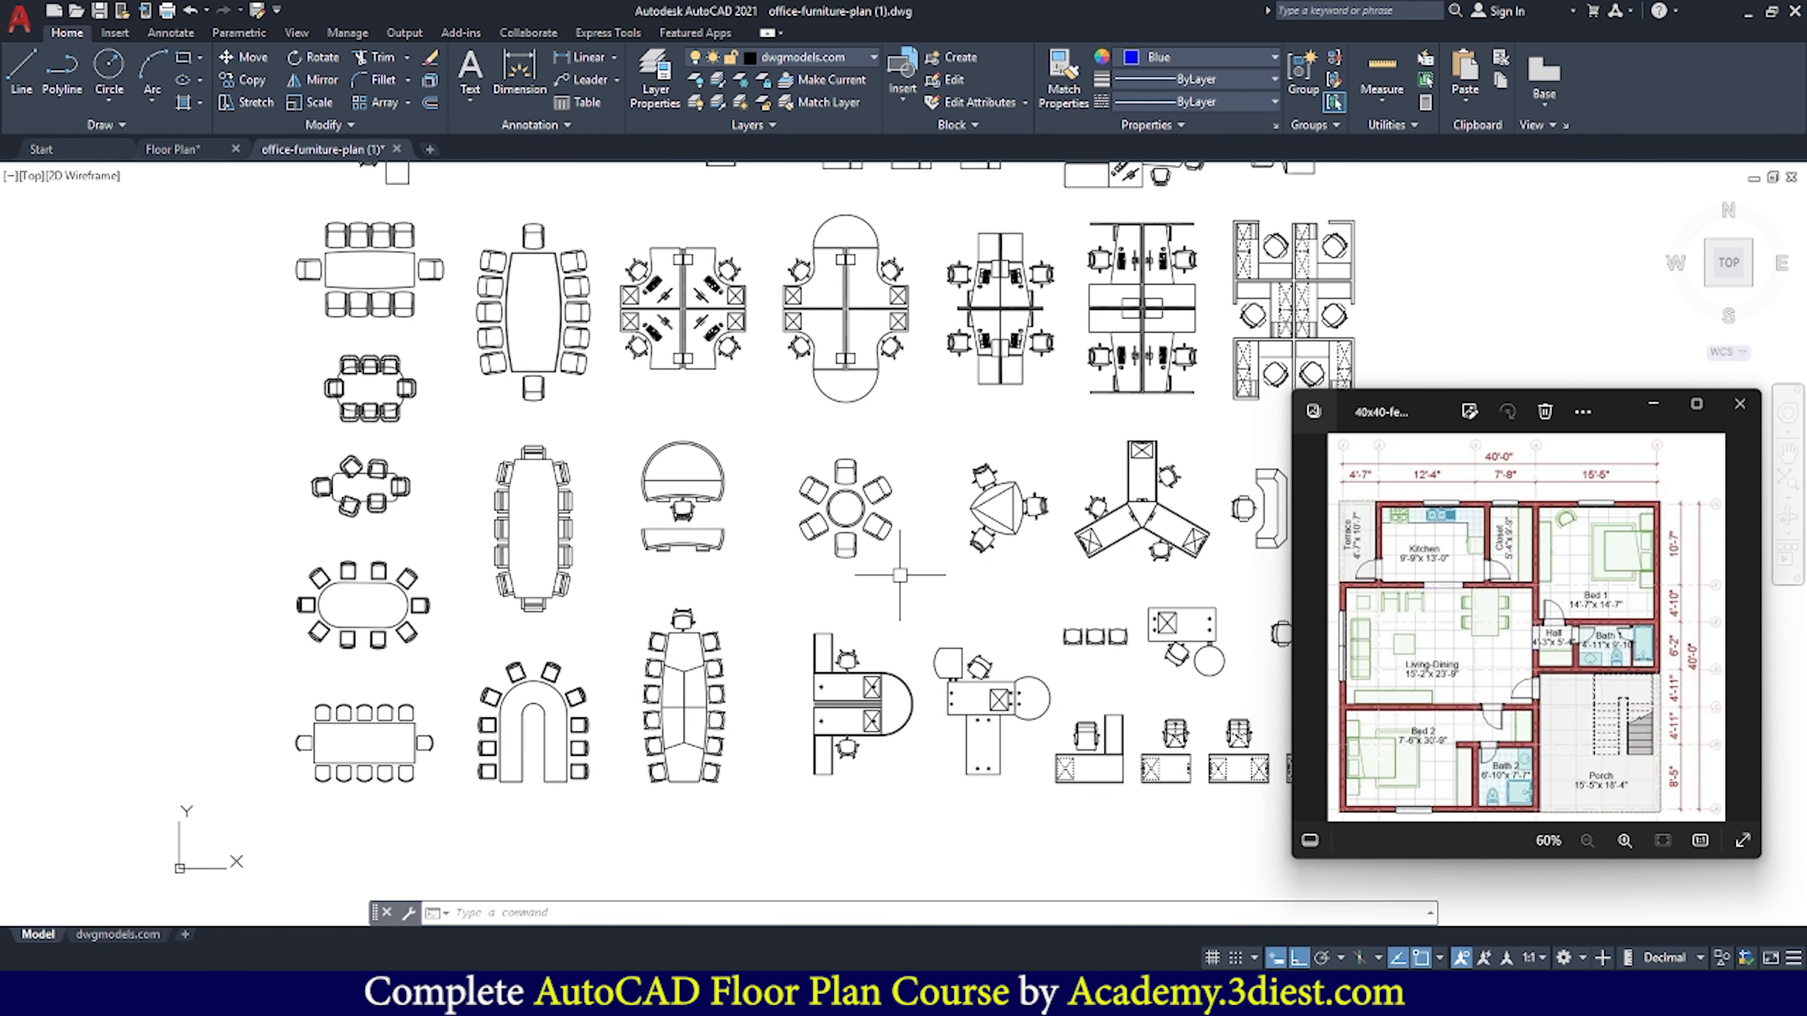
click(845, 546)
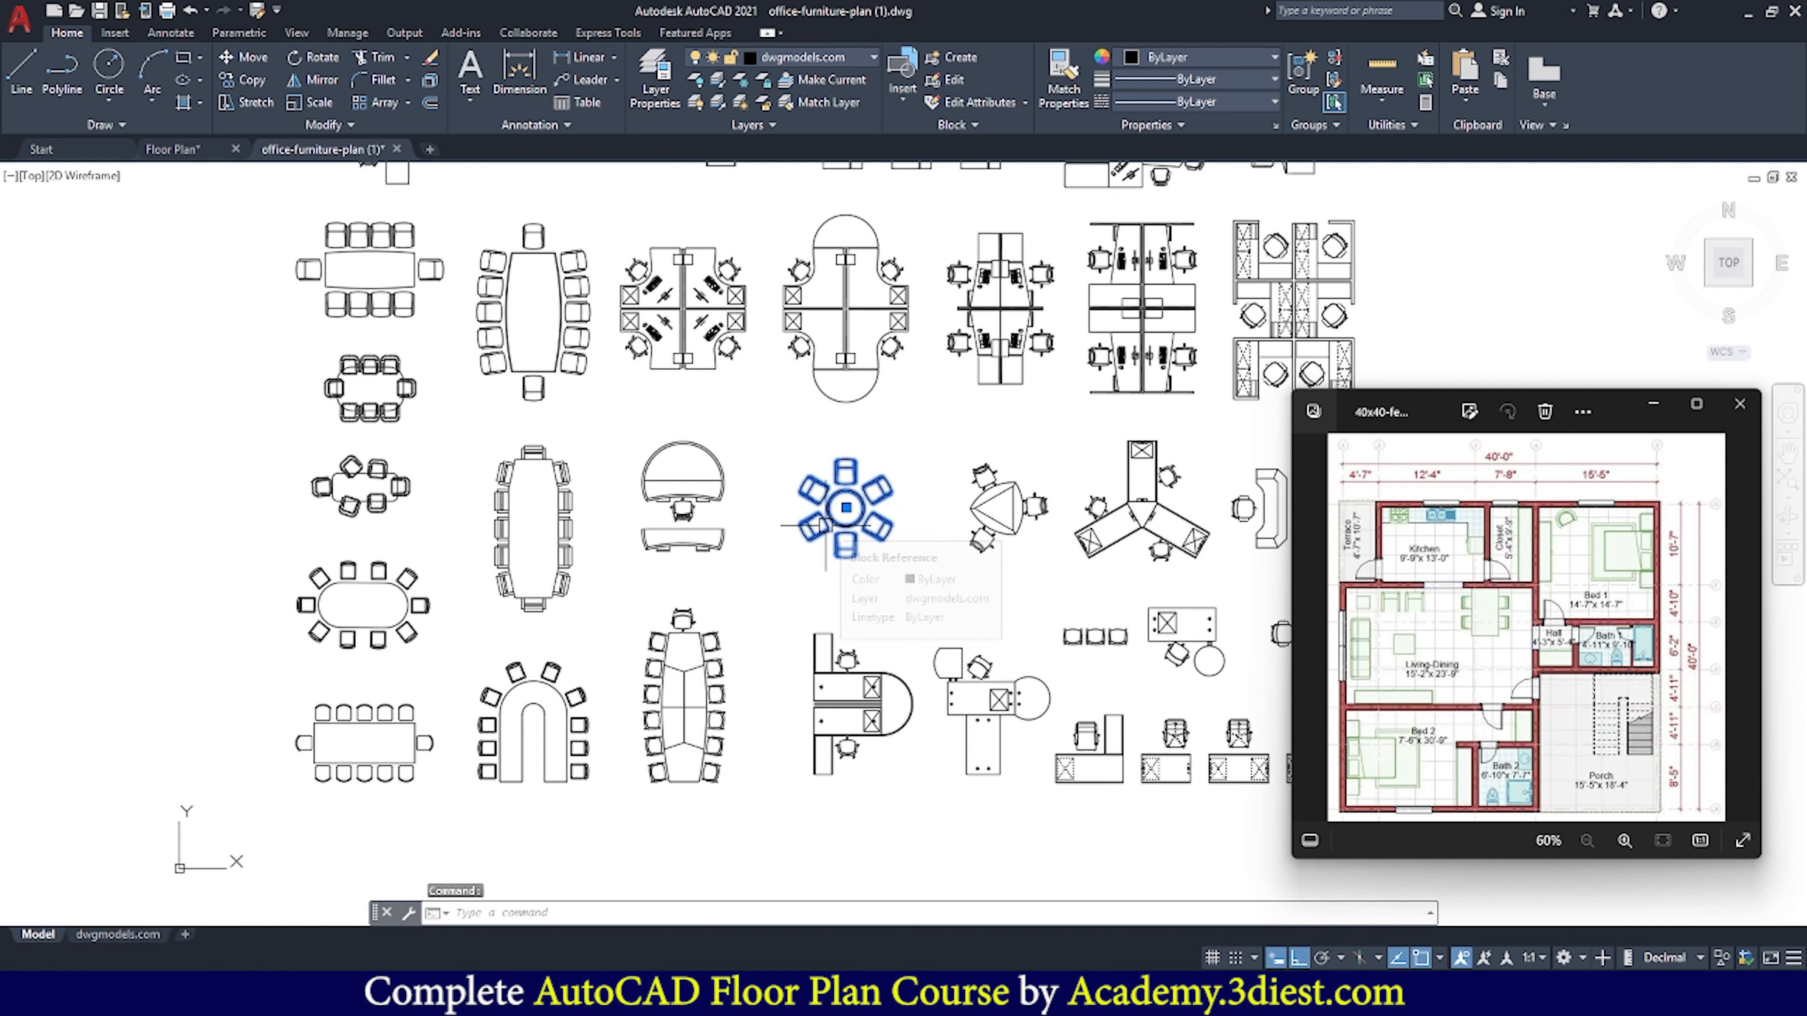
key(ctrl+c)
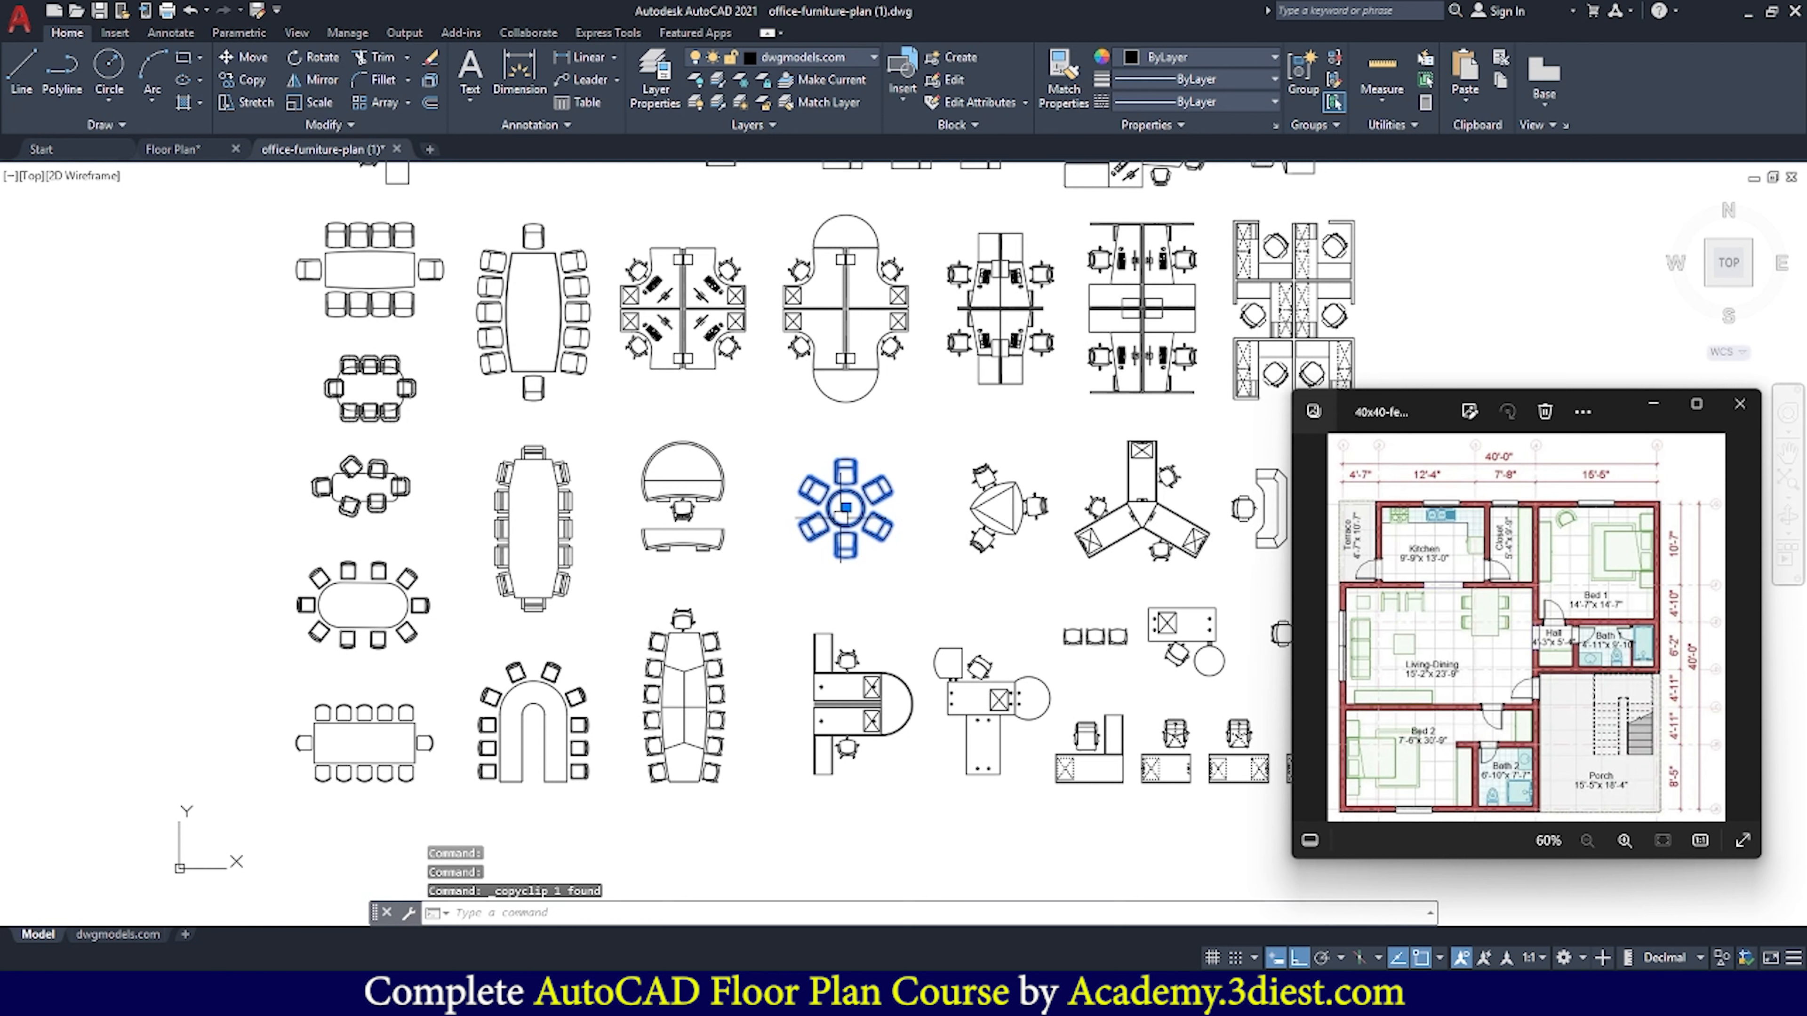
Paste the copied round table block into the Floor Plan drawing, in the empty space beside the plan
click(173, 149)
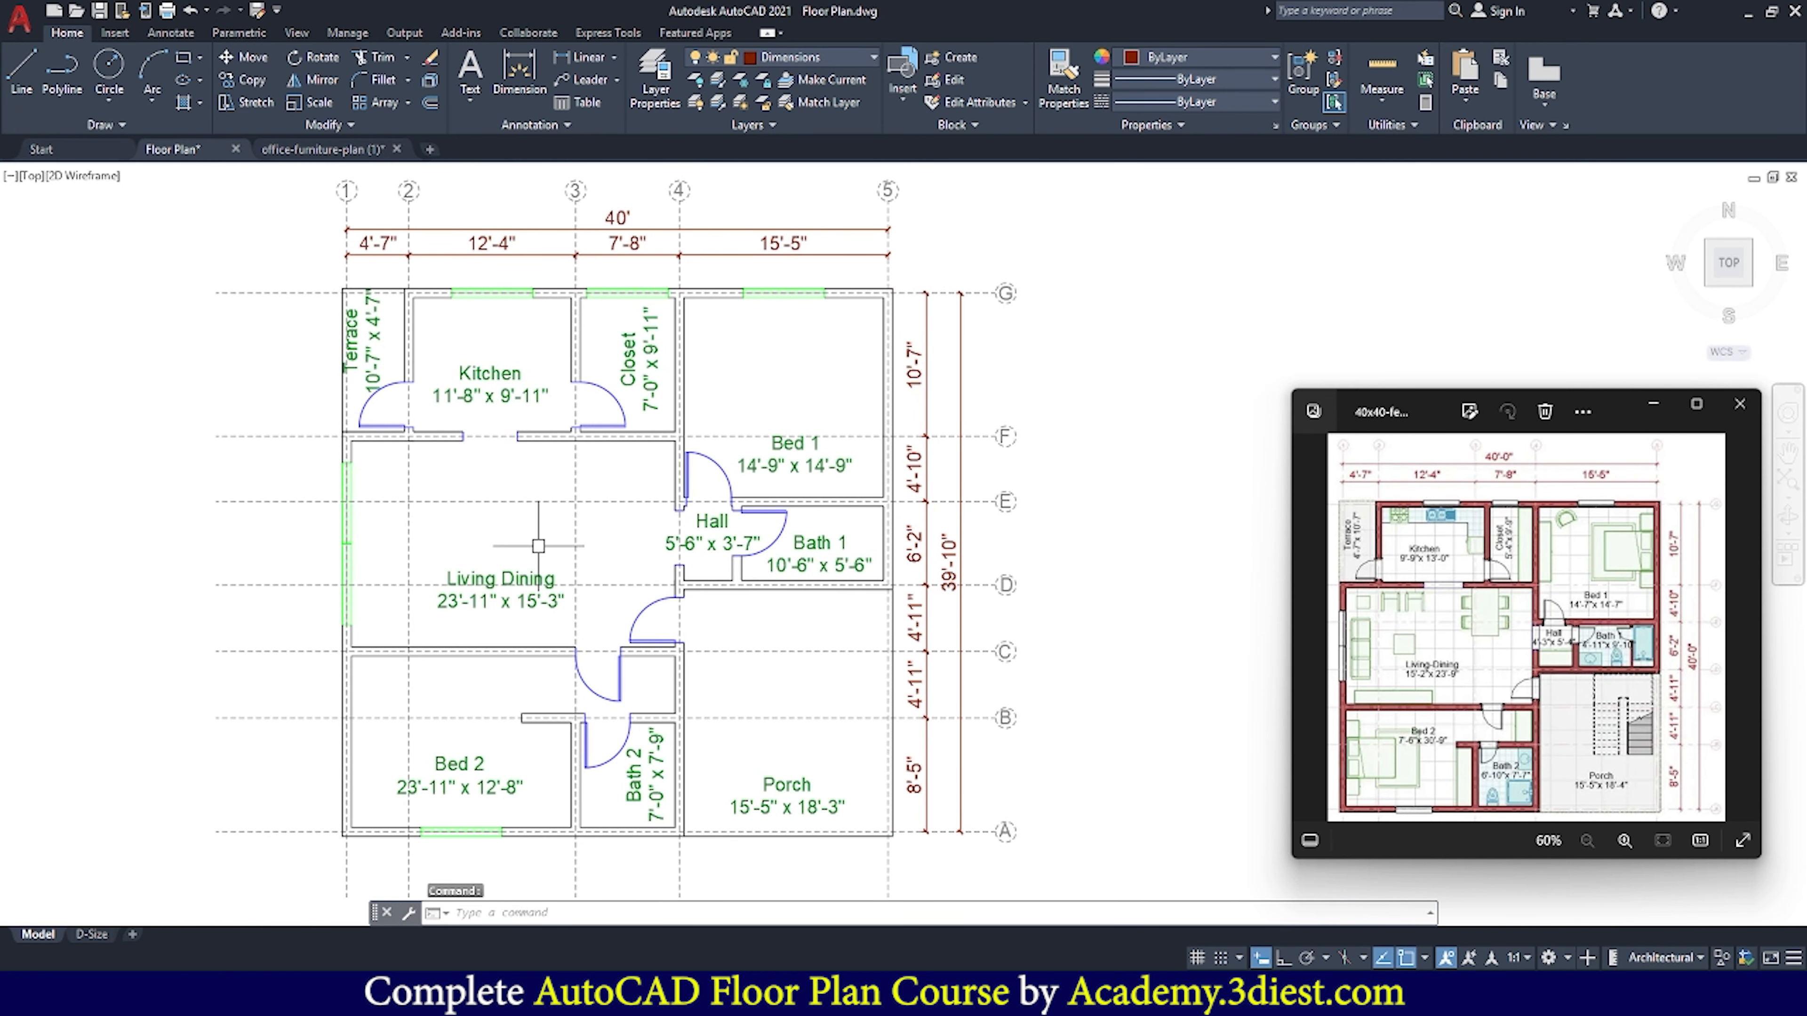
key(ctrl+v)
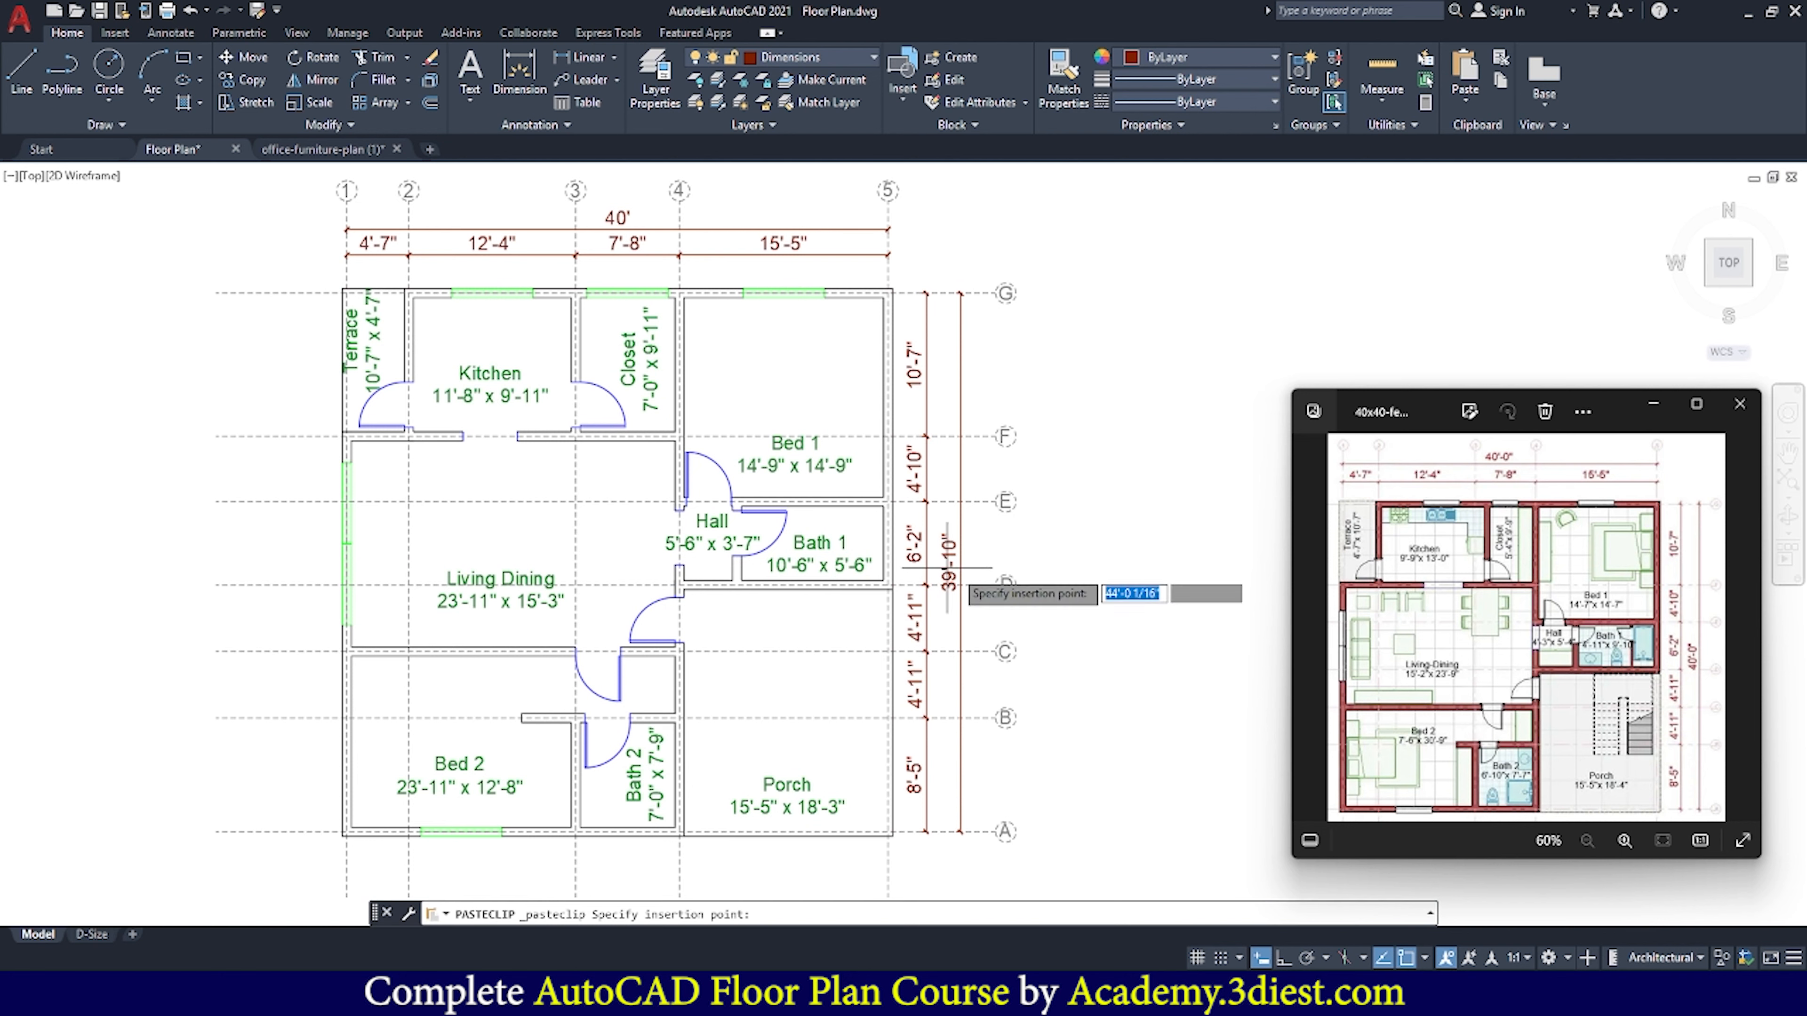
scroll(988, 573, down, 5)
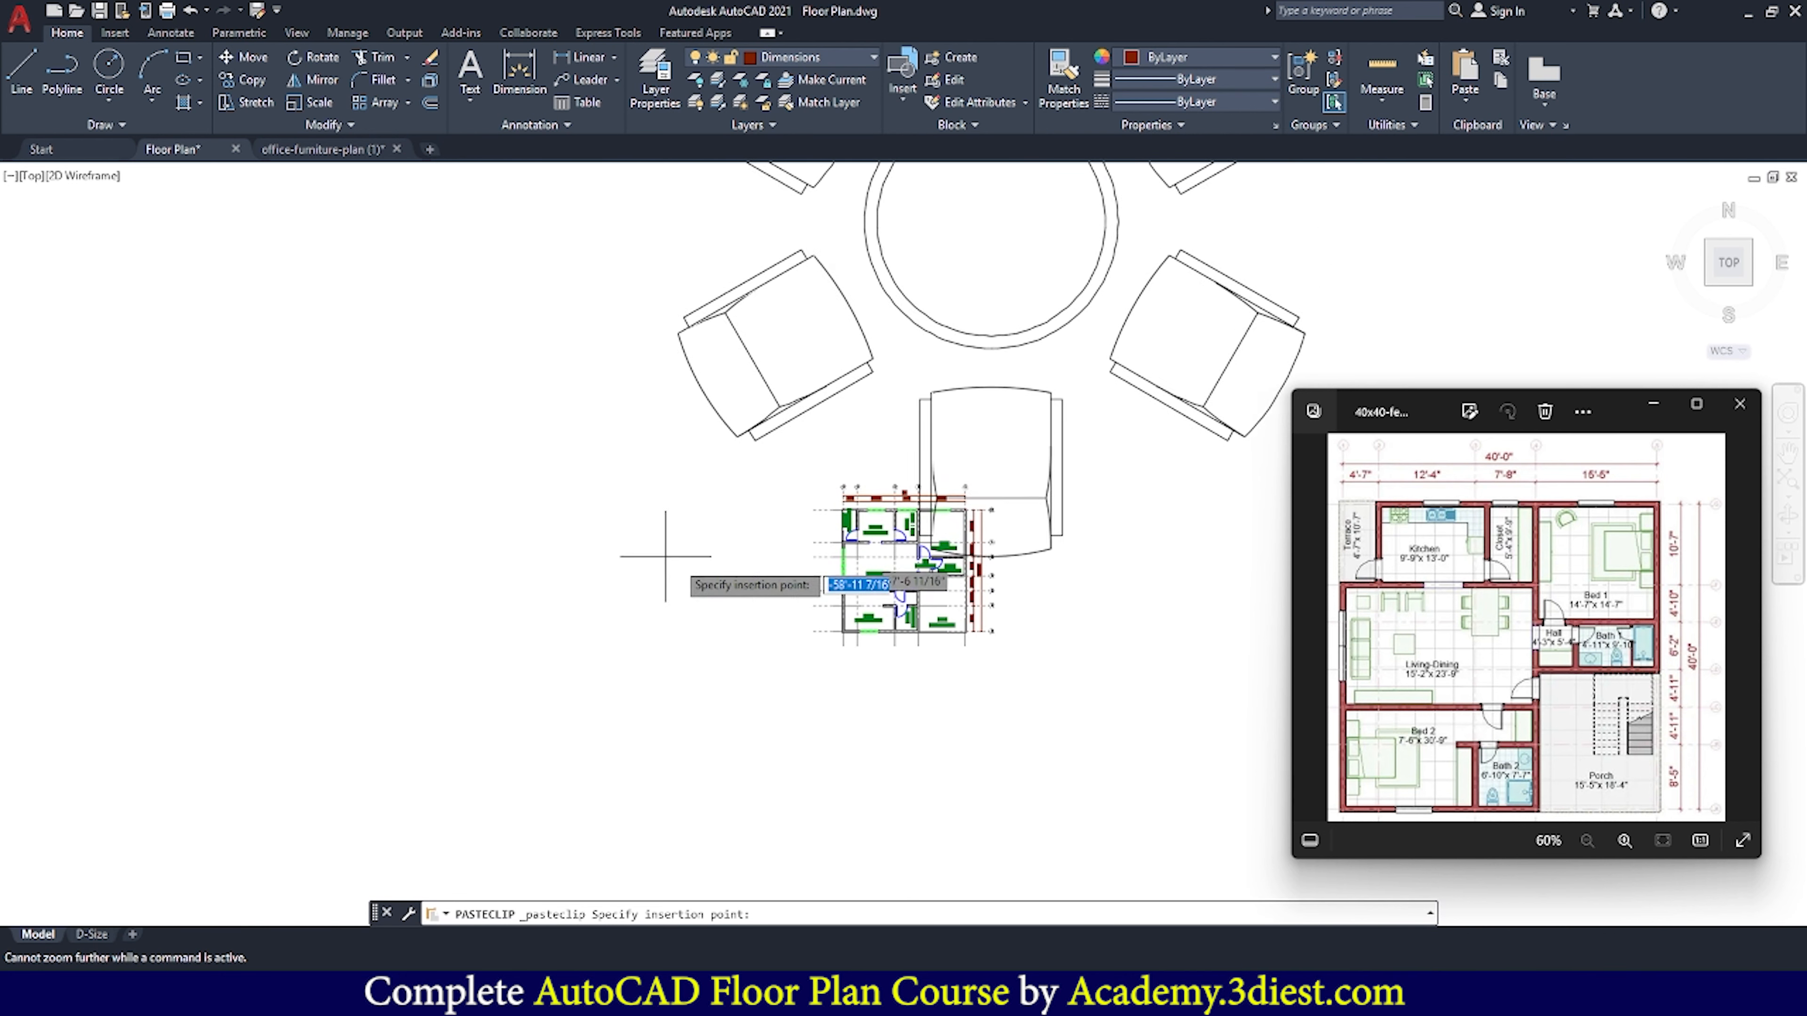
click(1079, 620)
scroll(626, 462, down, 3)
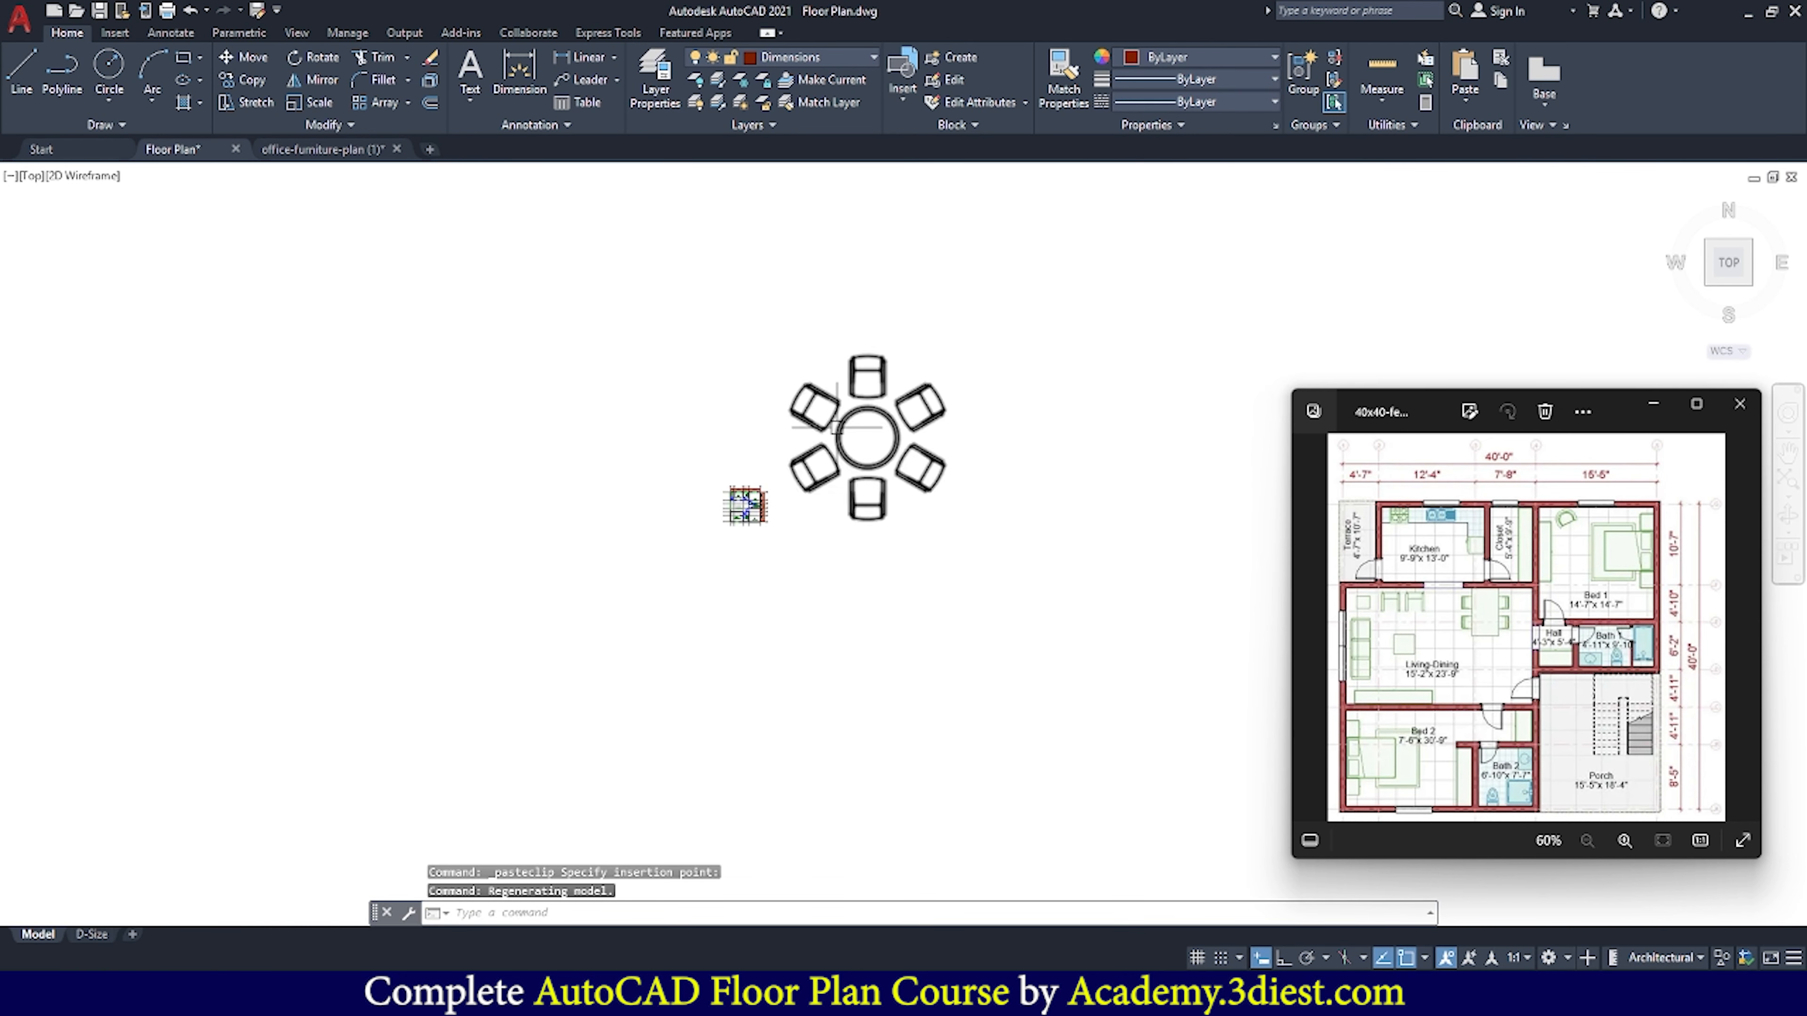
Compare the size of the pasted round table block with the floor plan
scroll(999, 346, up, 3)
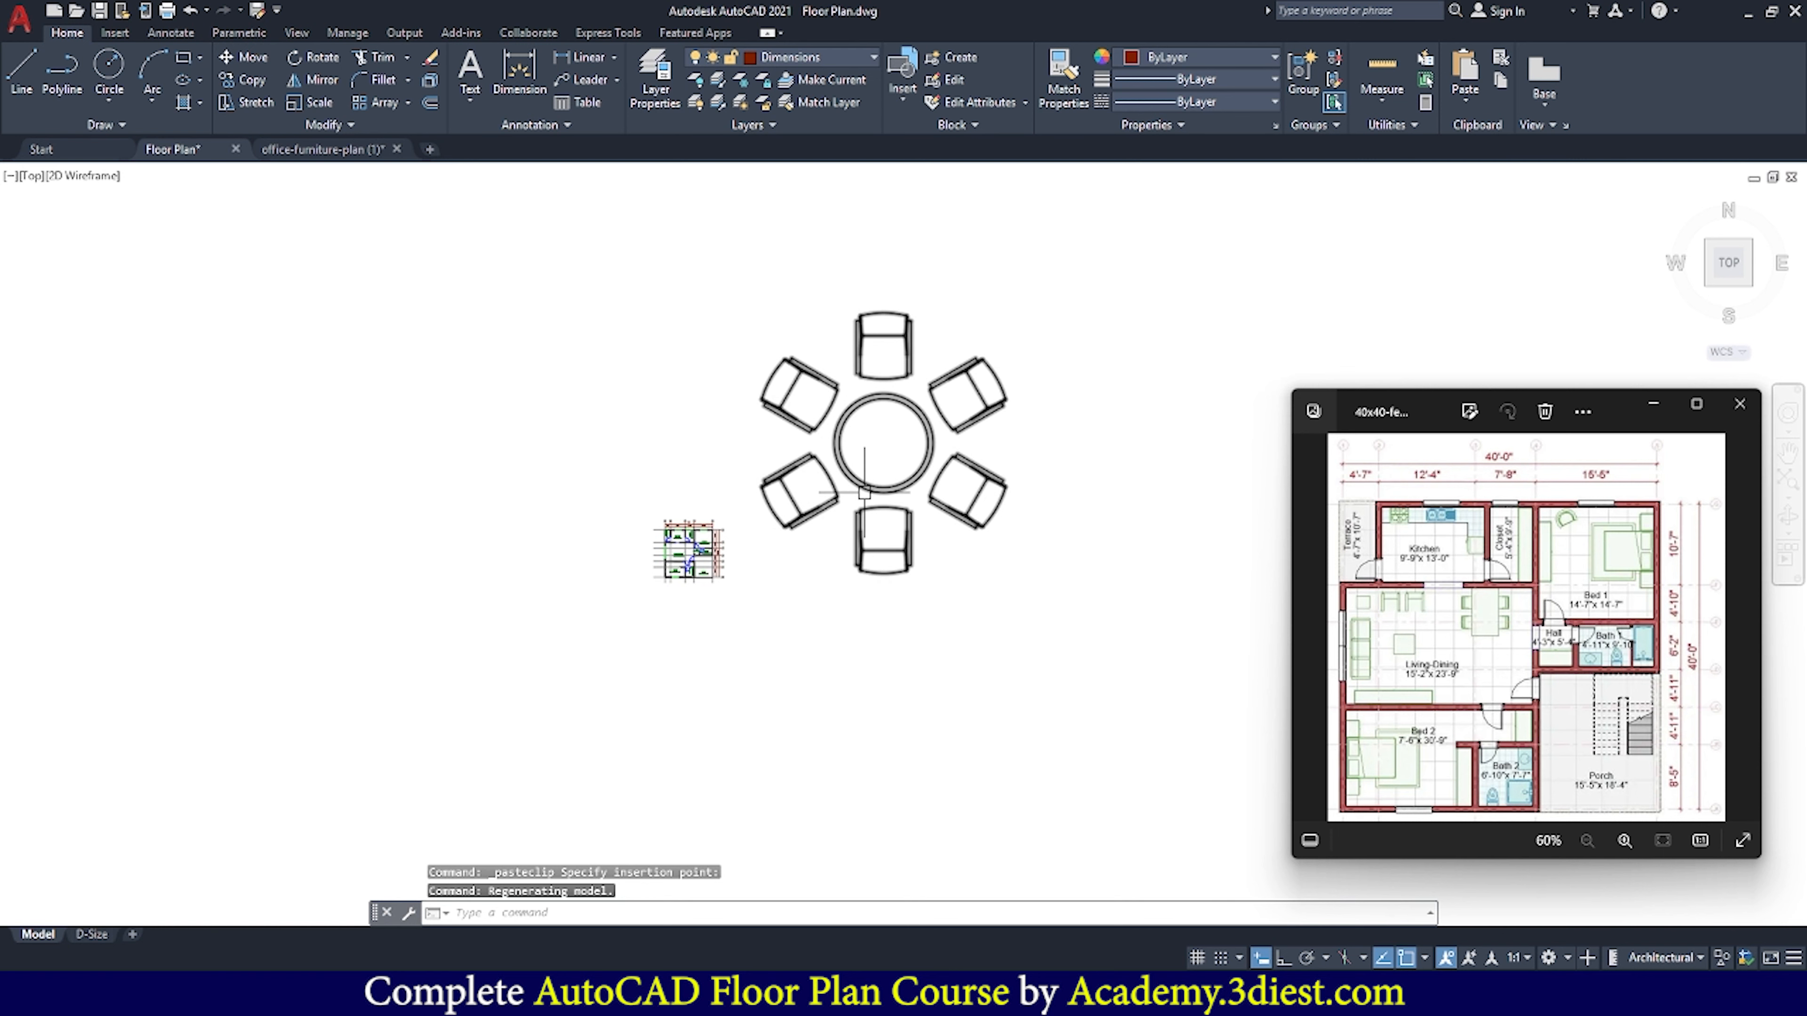
scroll(711, 562, up, 4)
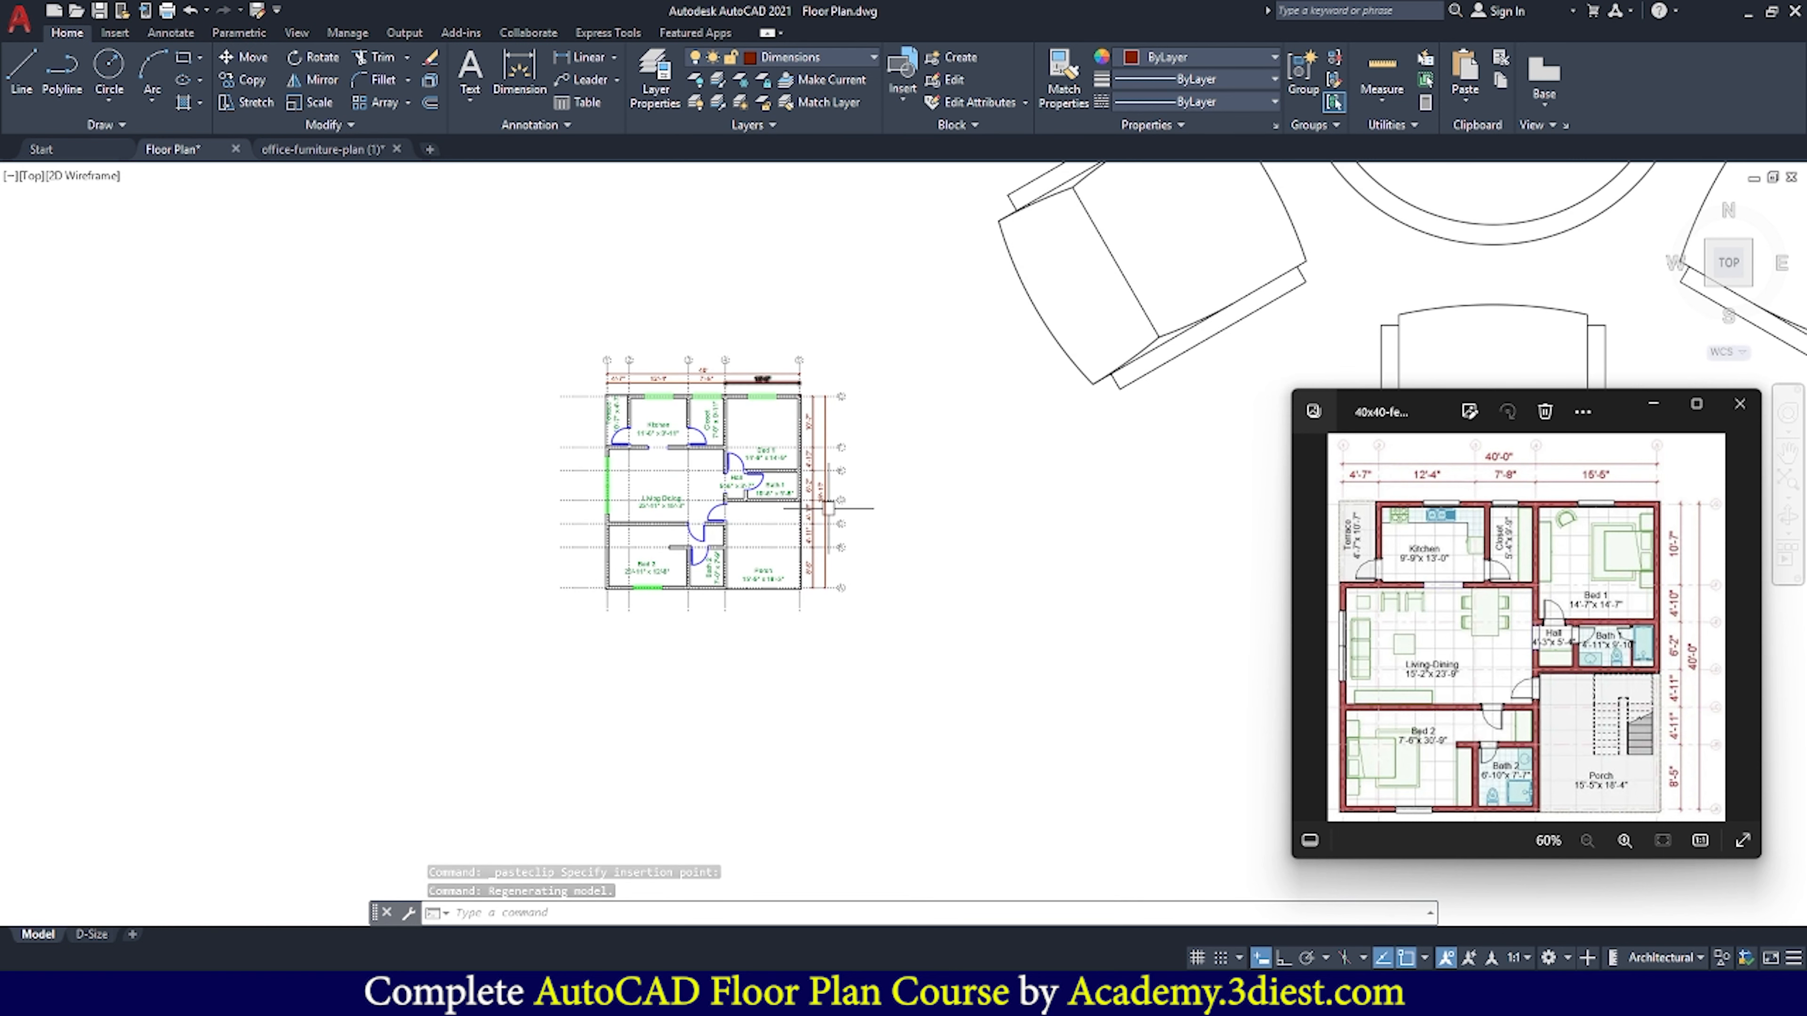
scroll(828, 507, down, 4)
scroll(839, 498, up, 2)
scroll(841, 496, down, 2)
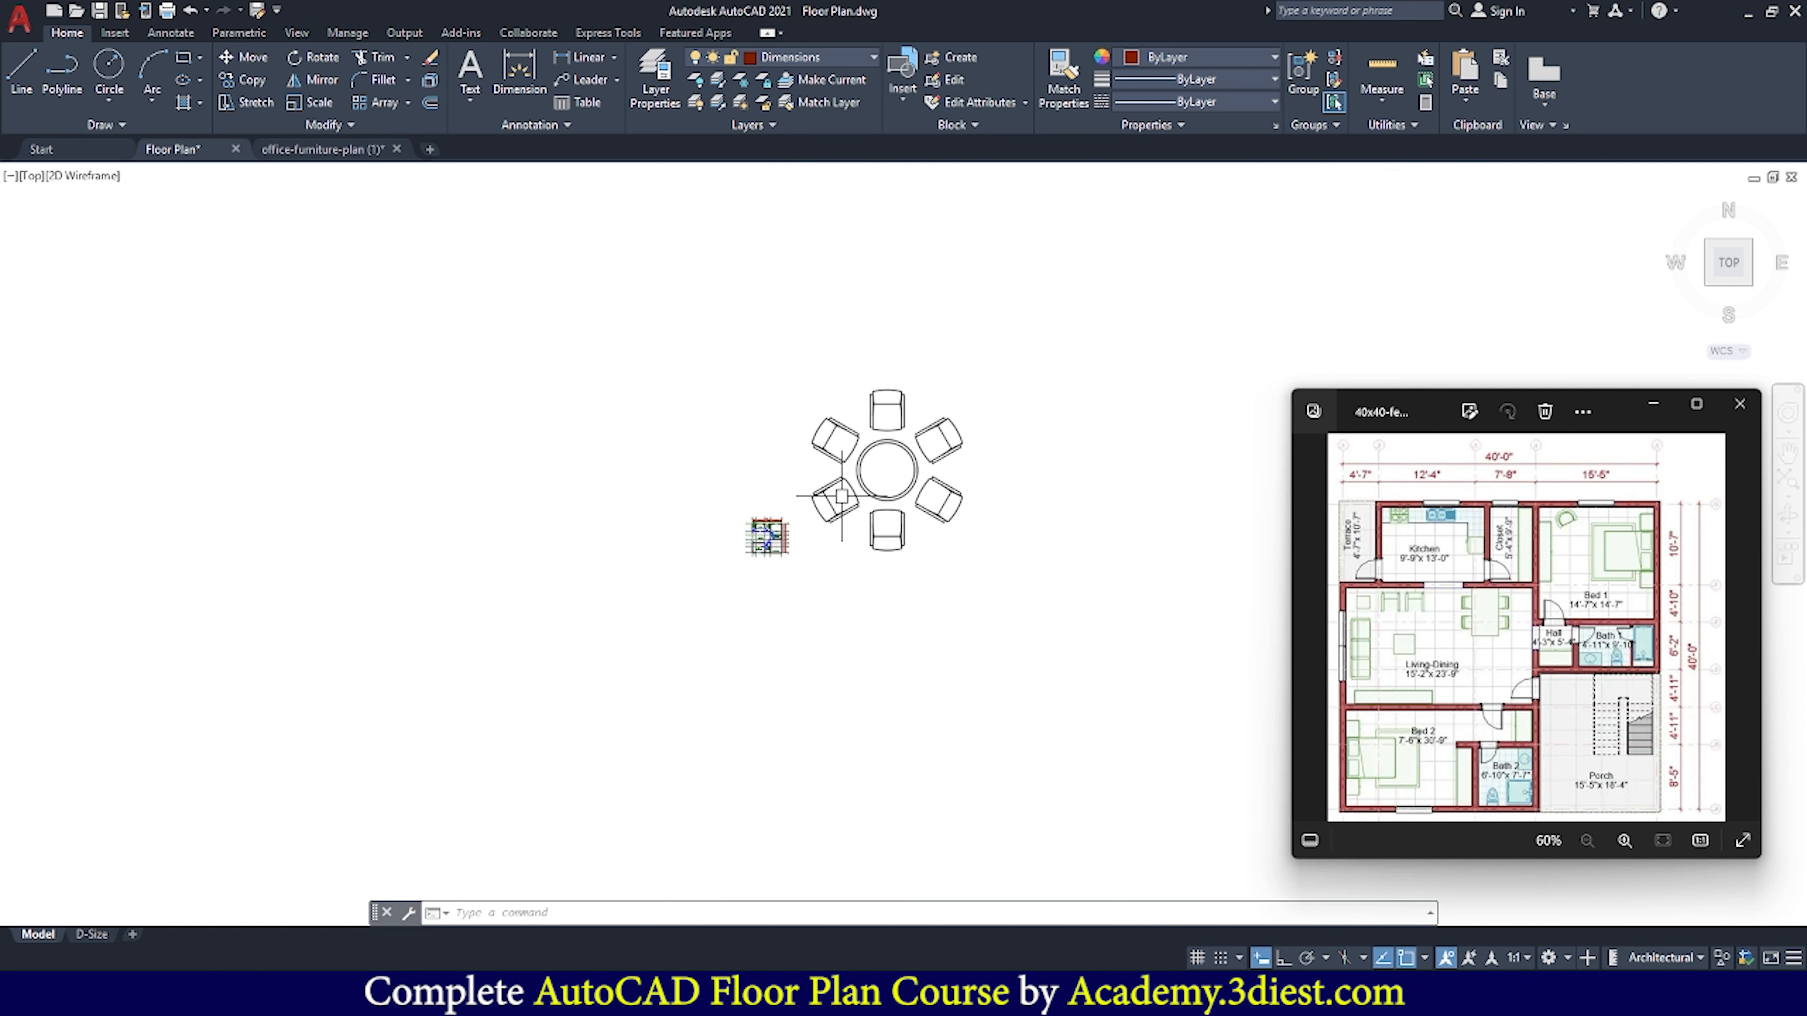
scroll(842, 496, up, 3)
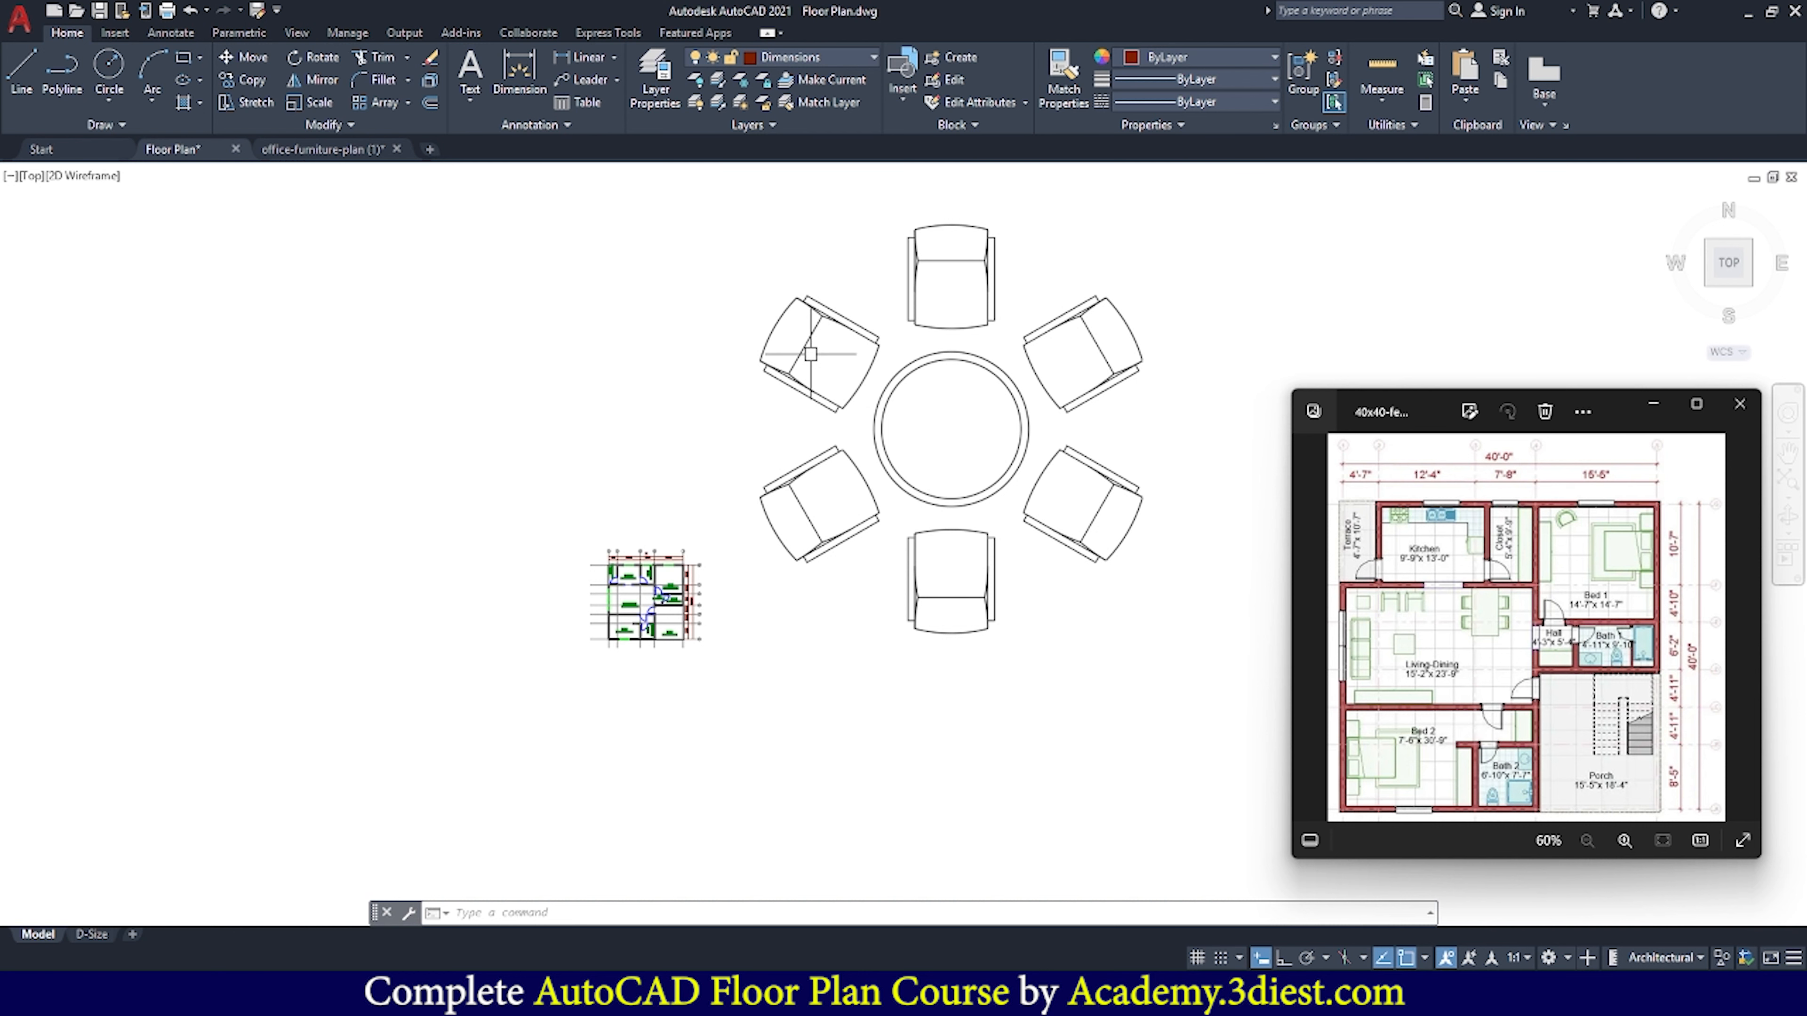
scroll(643, 588, up, 6)
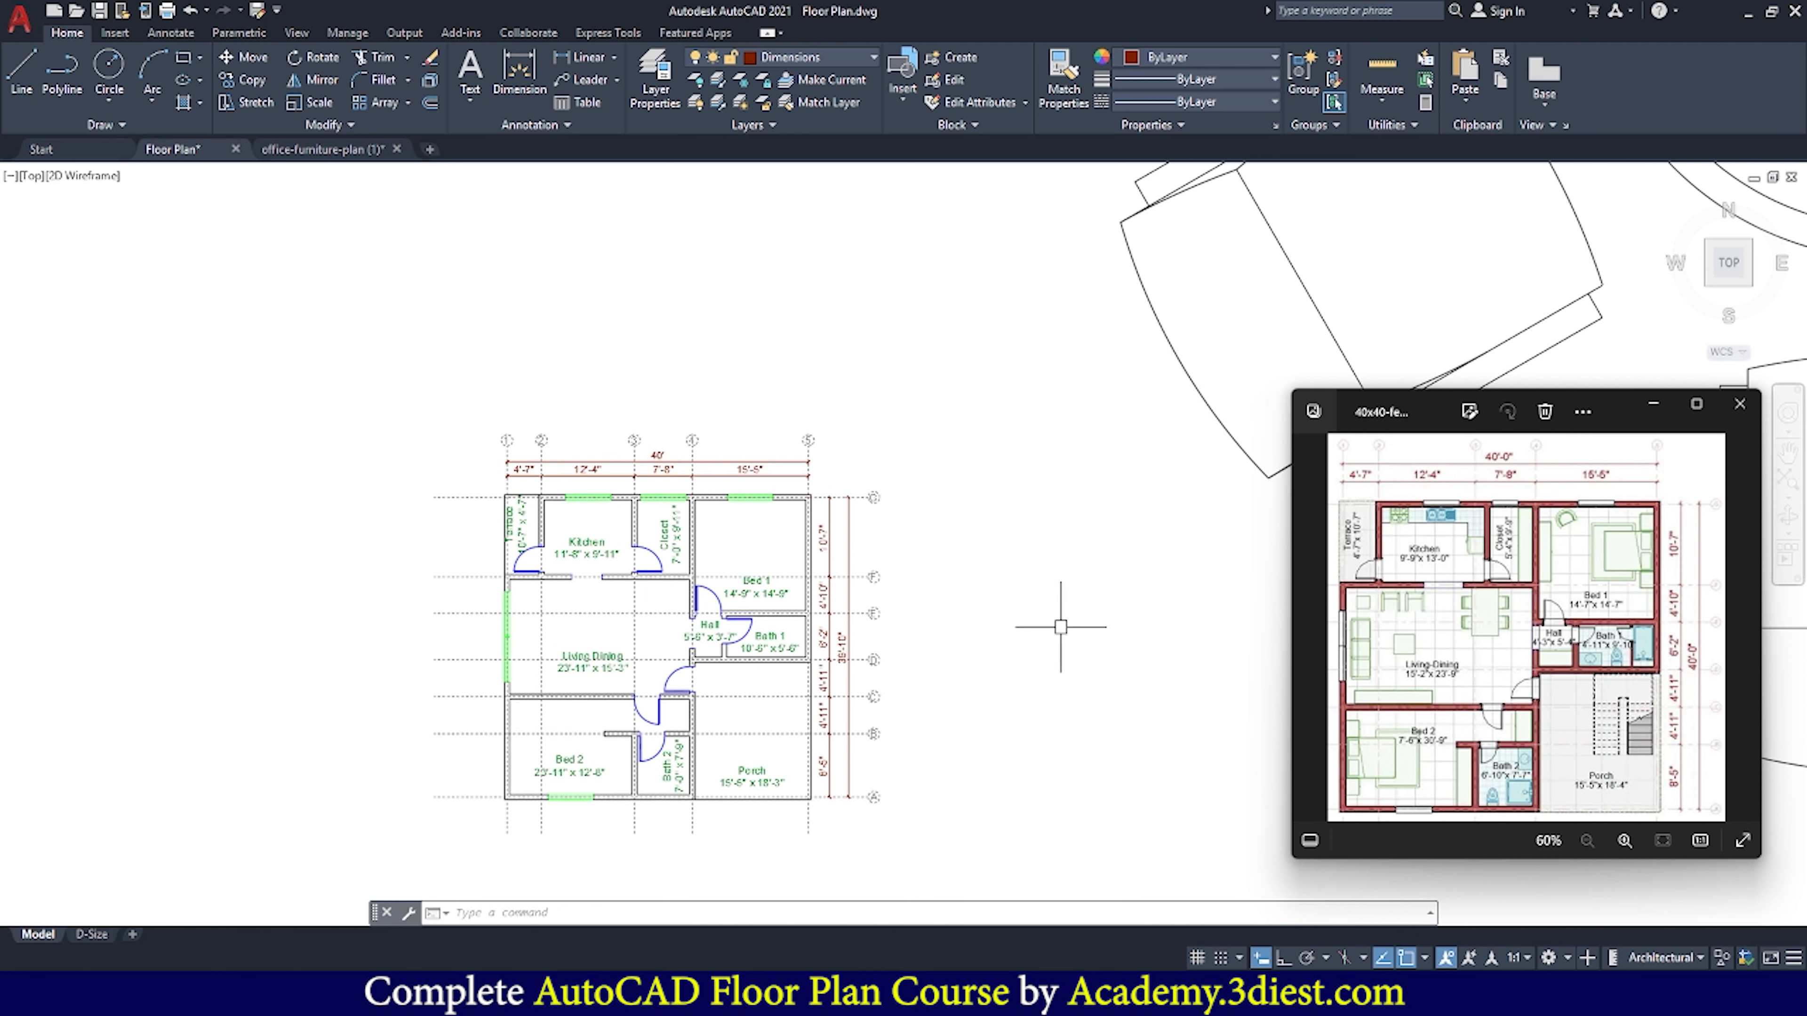
scroll(643, 491, down, 6)
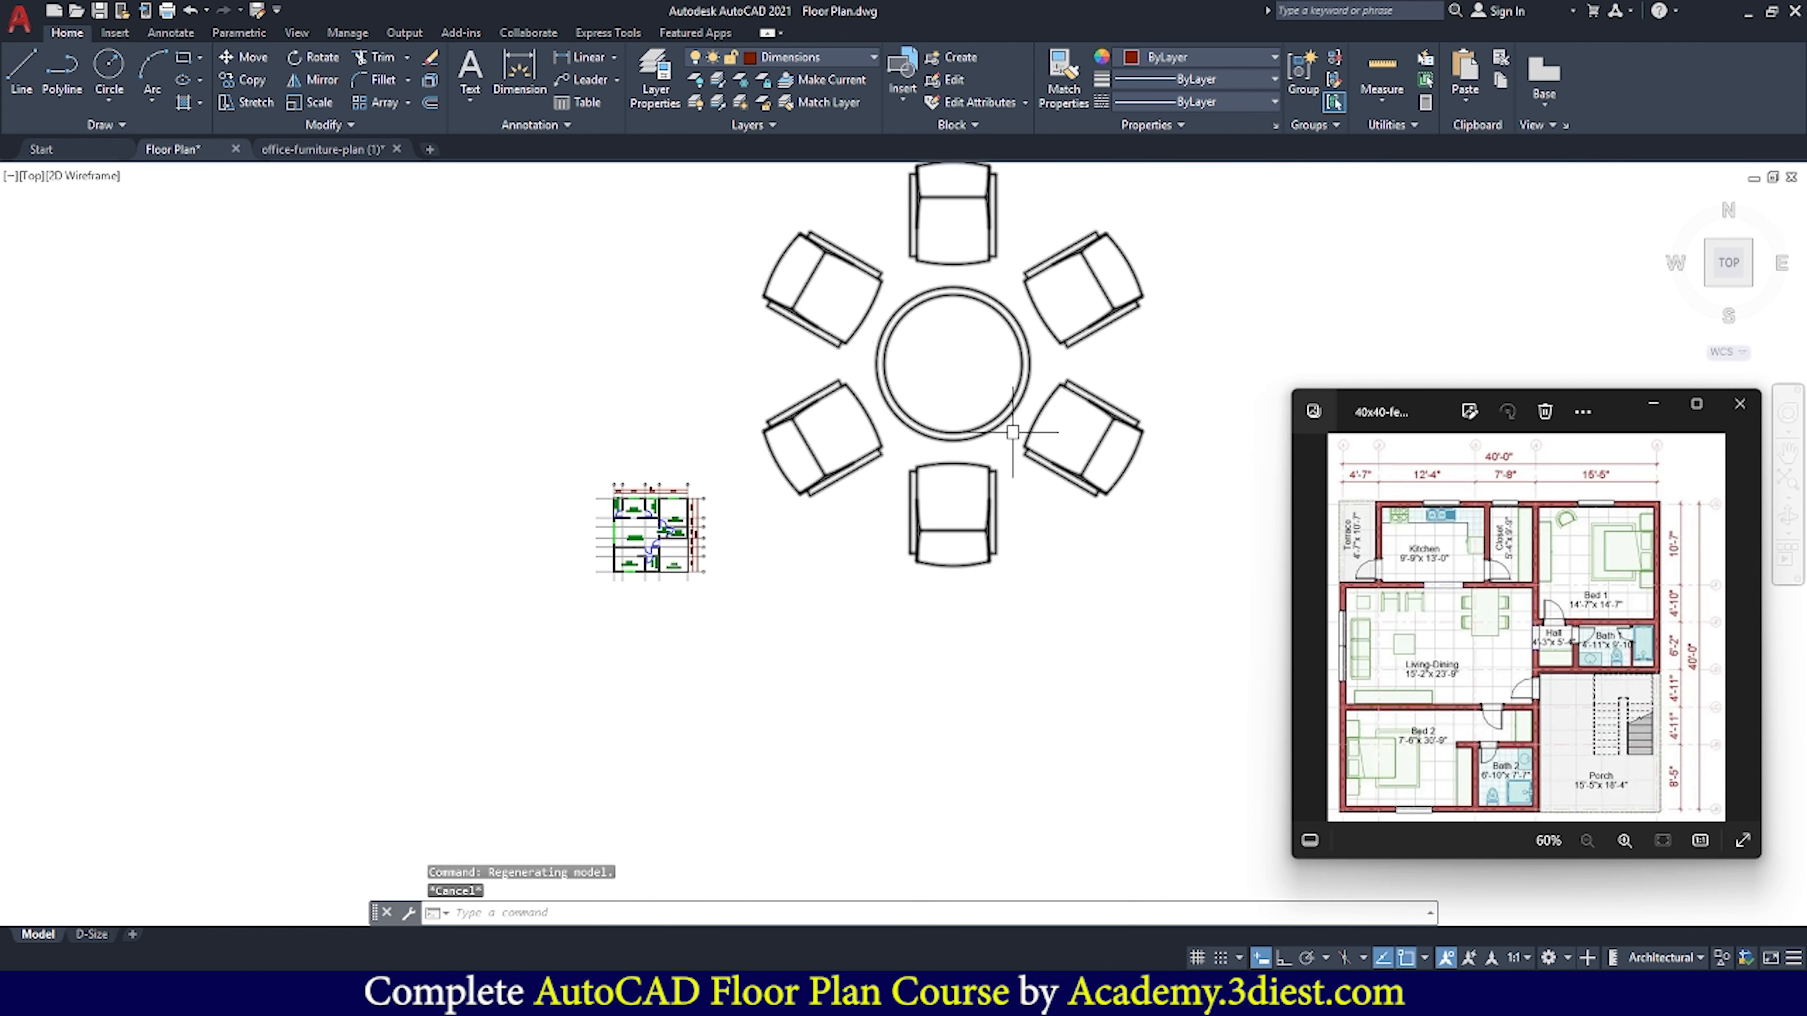
middle_drag(996, 392, 984, 503)
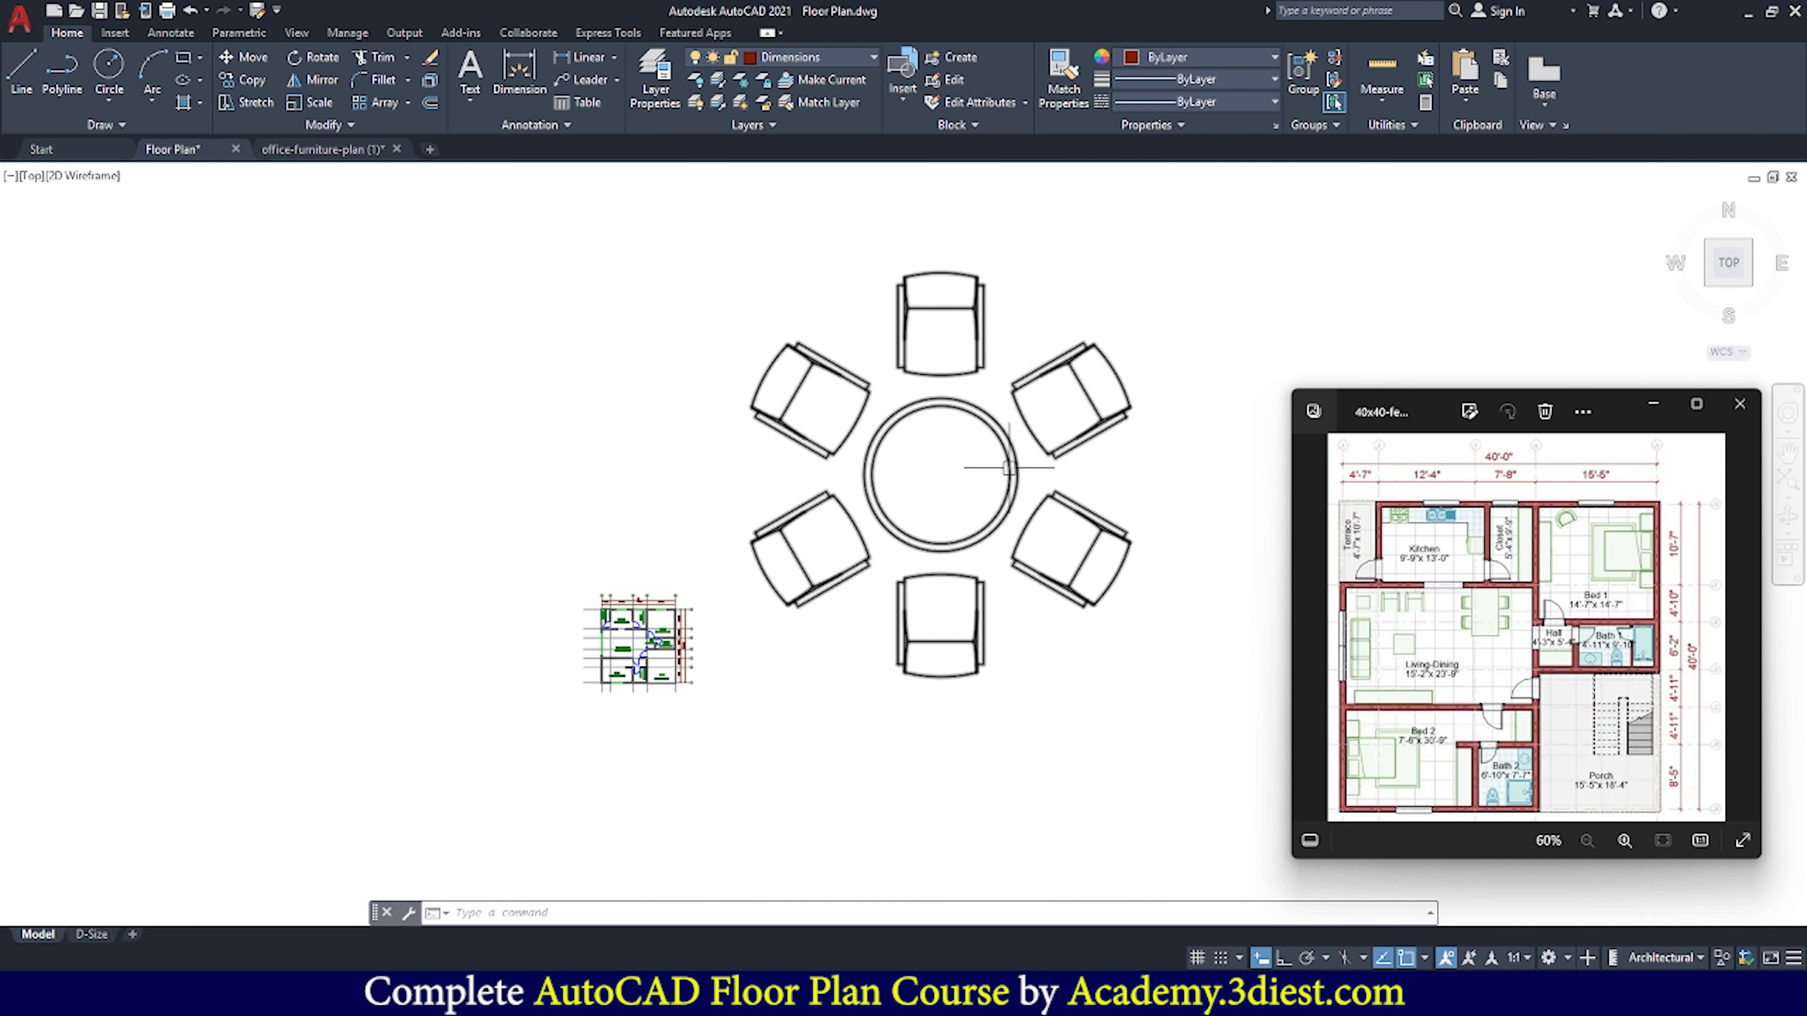
Draw a circle with a 6' radius centred on the round table as a sizing guide
text(circle)
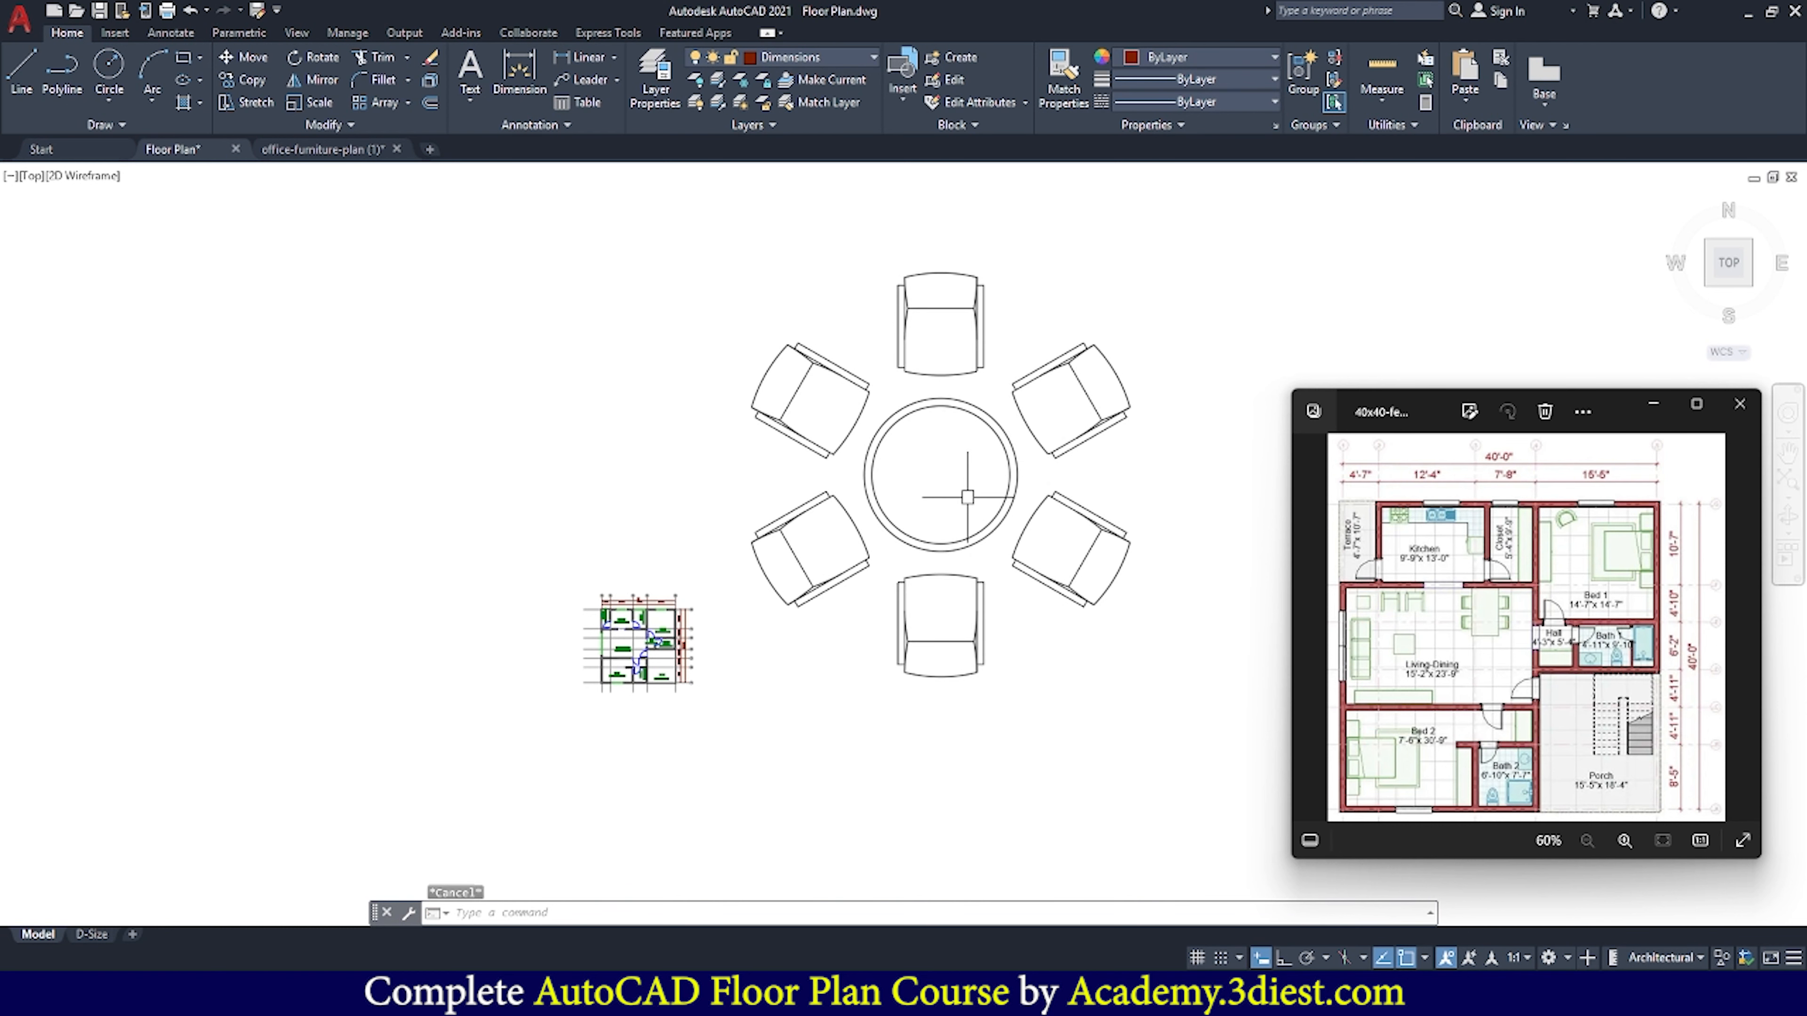
key(Return)
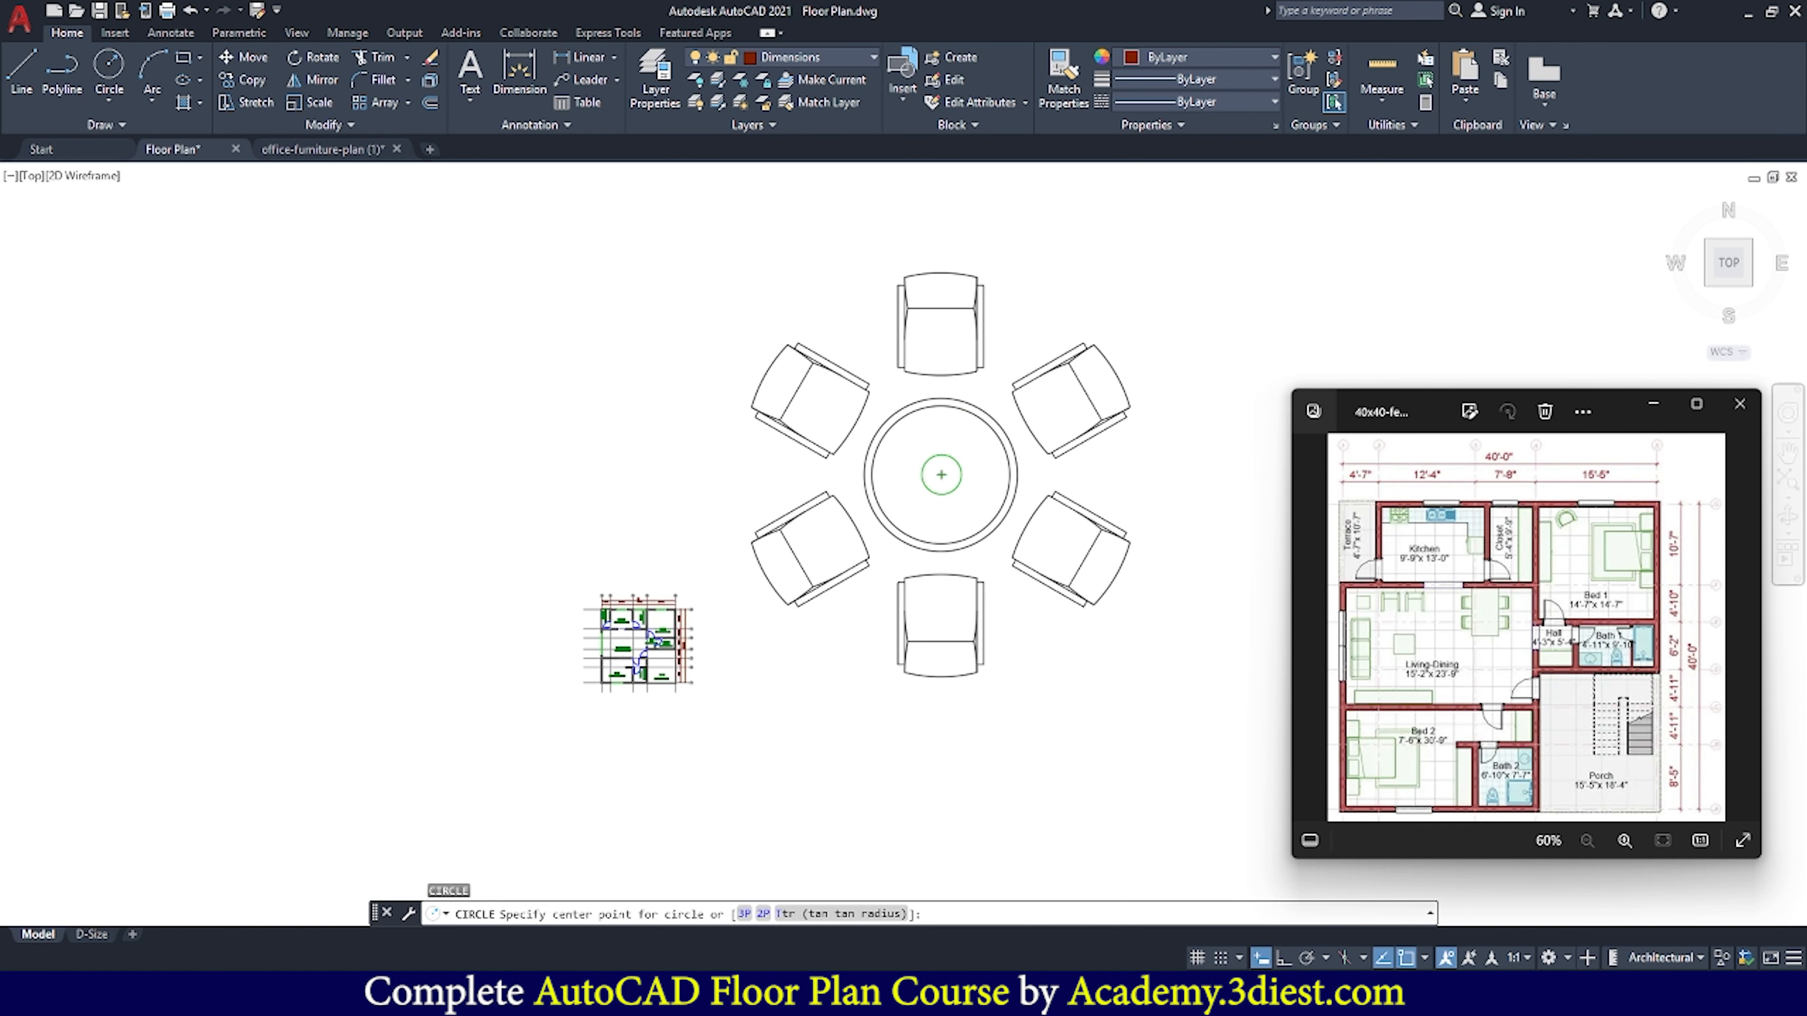
click(941, 474)
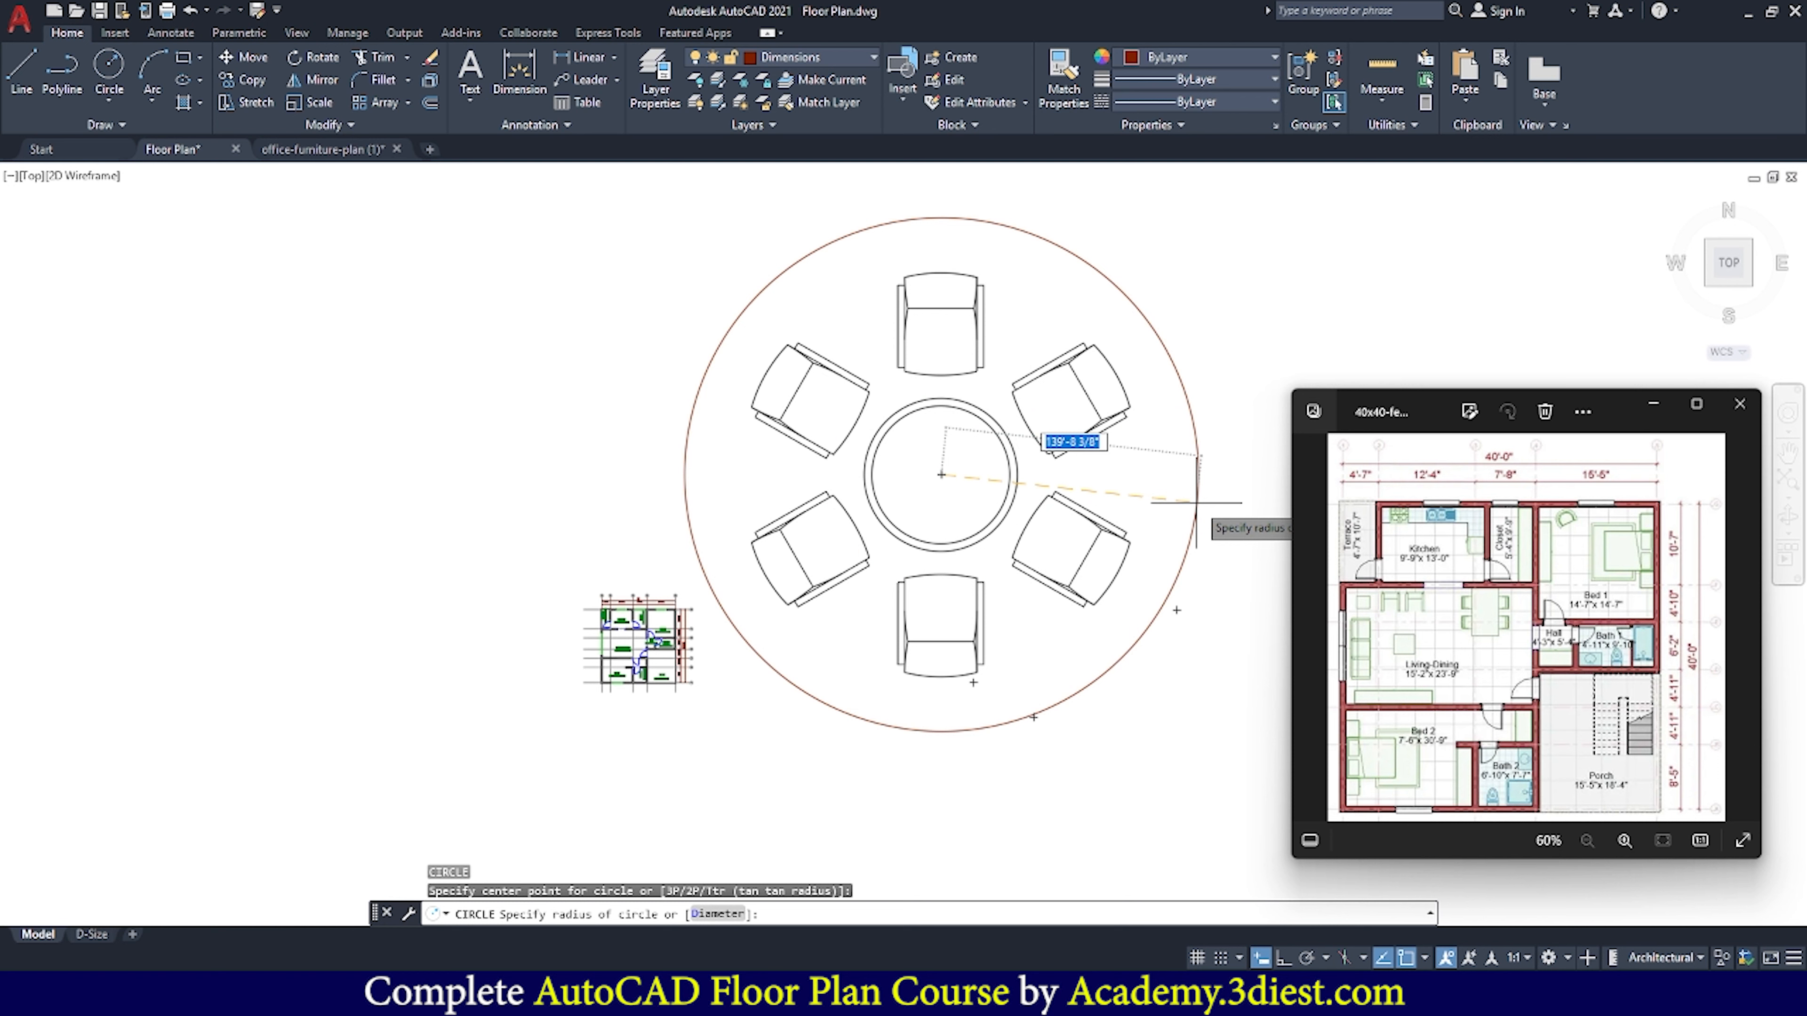
key(Return)
key(Escape)
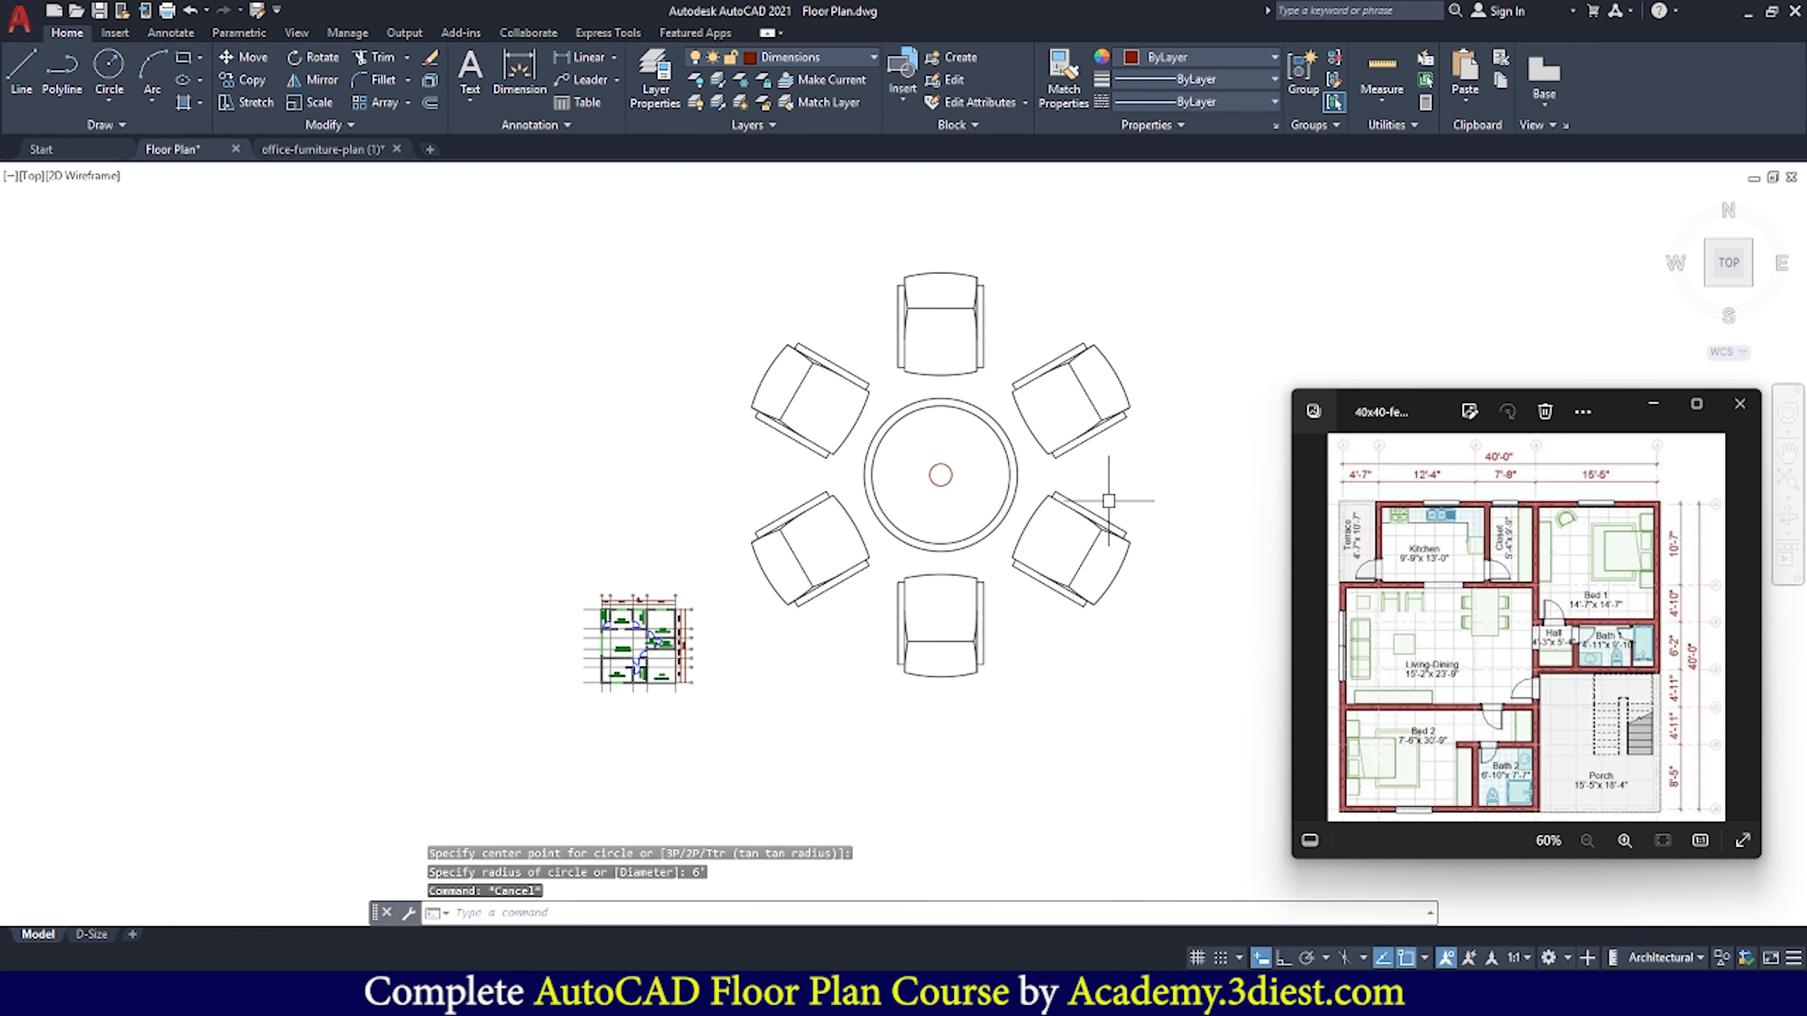
Compare the 6' radius guide circle with the size of the table and its chairs
click(946, 487)
key(Escape)
scroll(947, 442, up, 5)
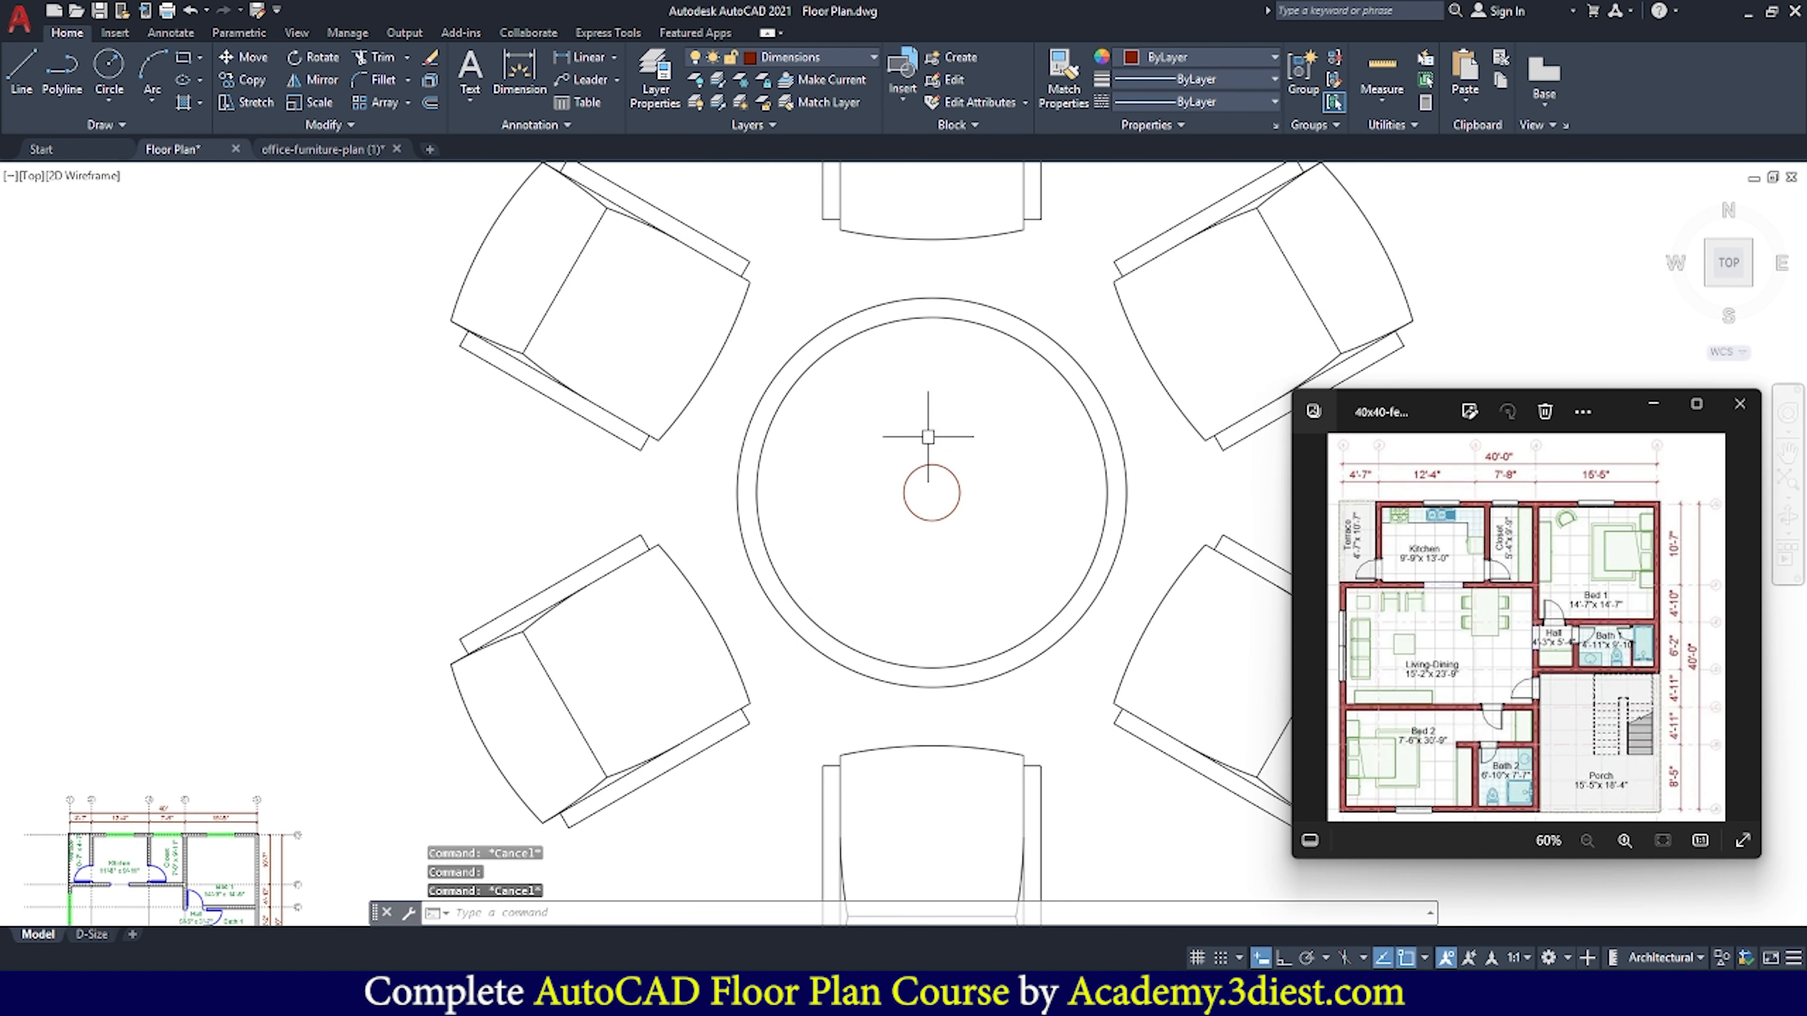
scroll(954, 455, down, 5)
key(Escape)
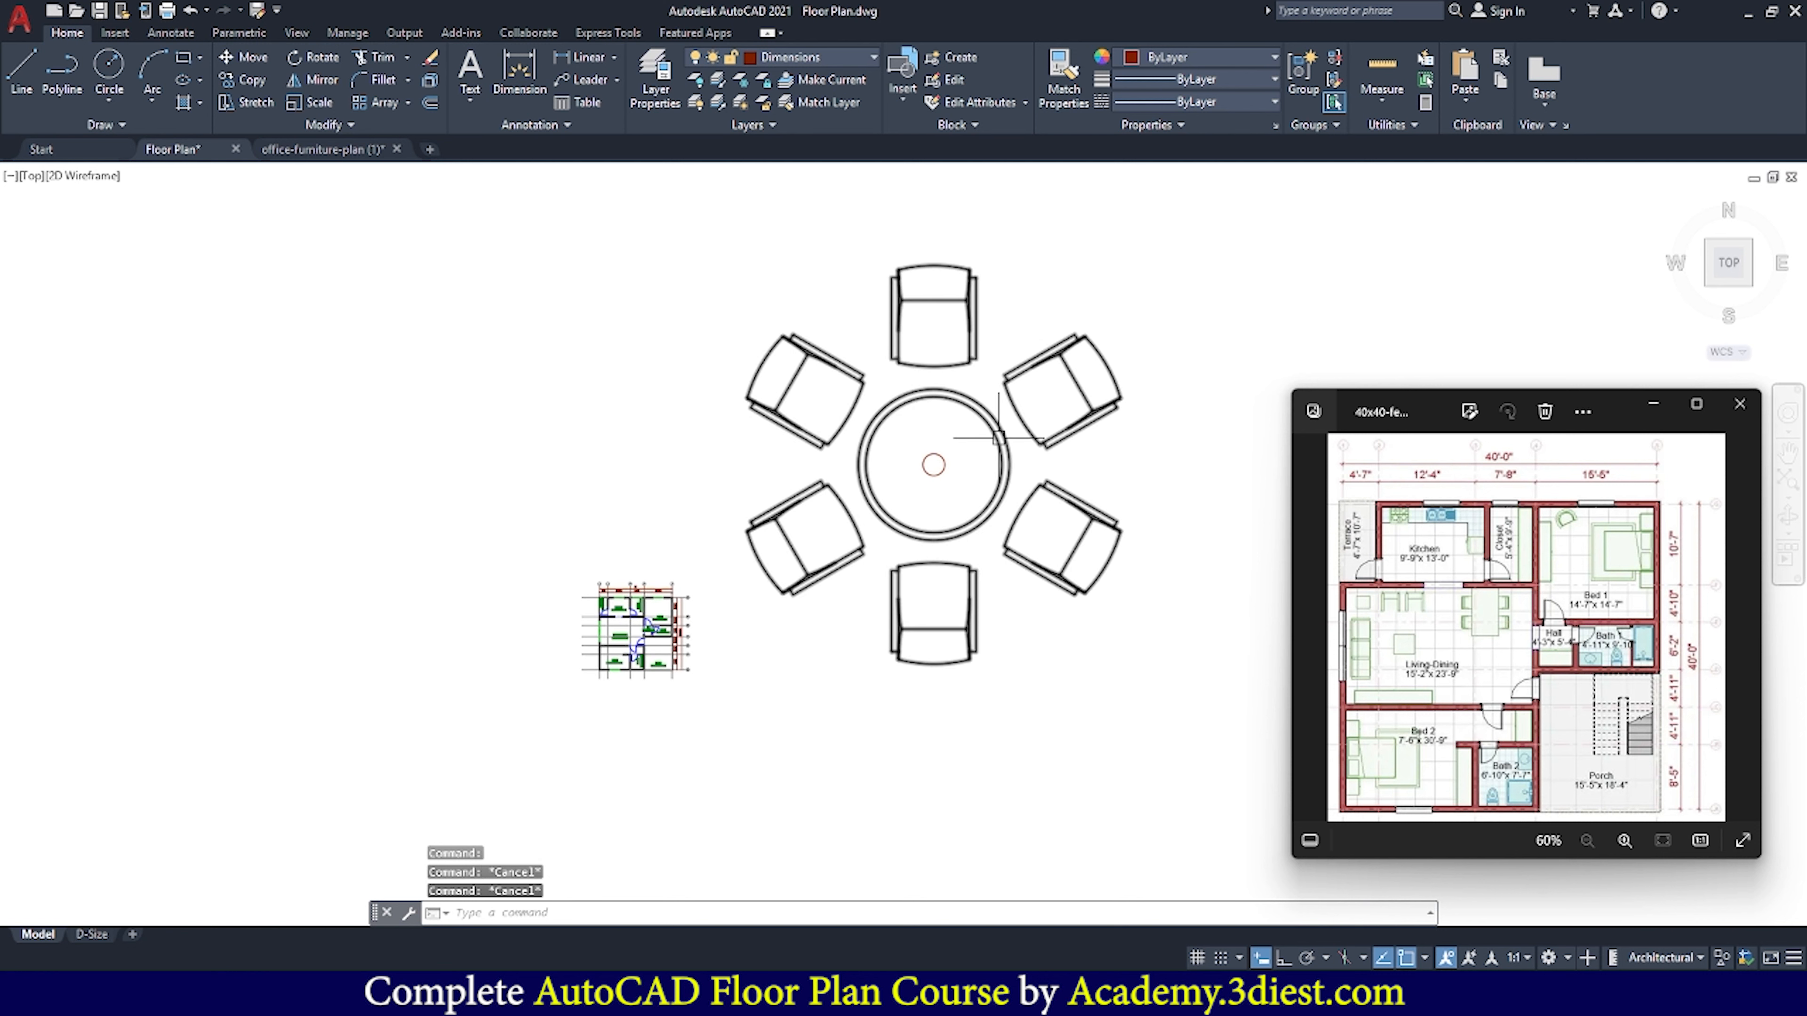
scroll(953, 455, up, 4)
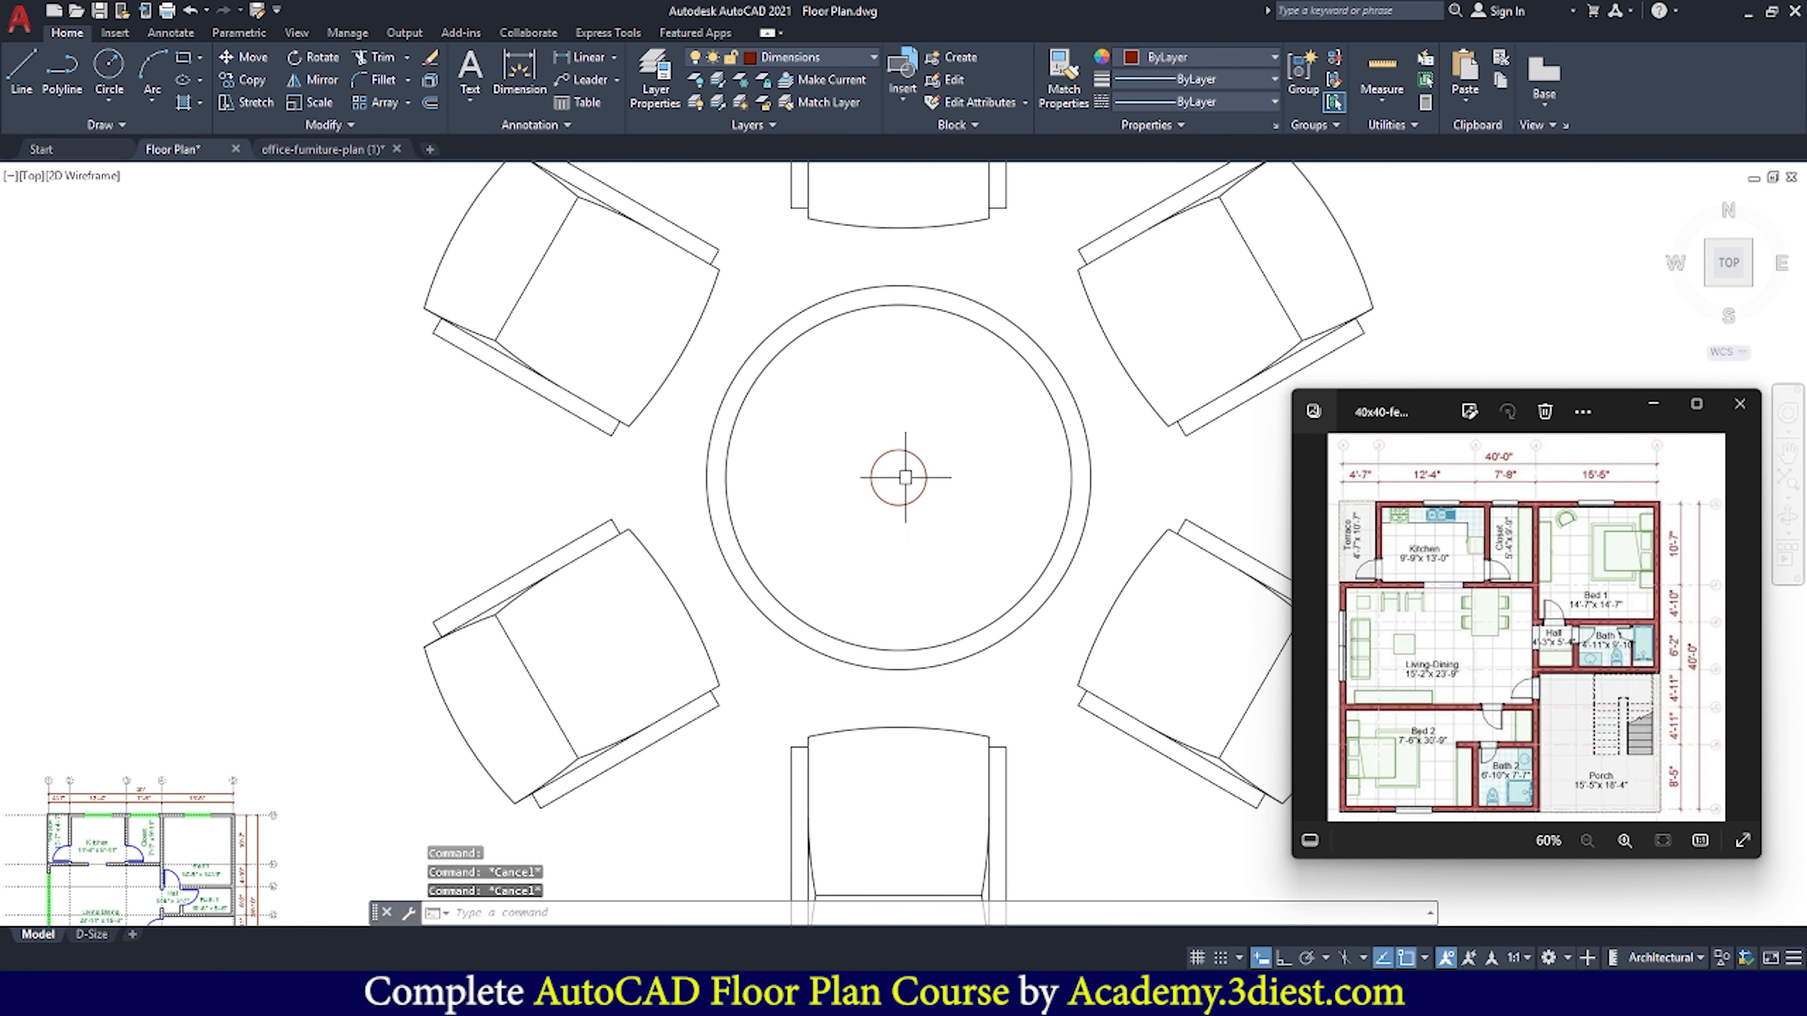
scroll(847, 476, down, 5)
scroll(846, 434, up, 4)
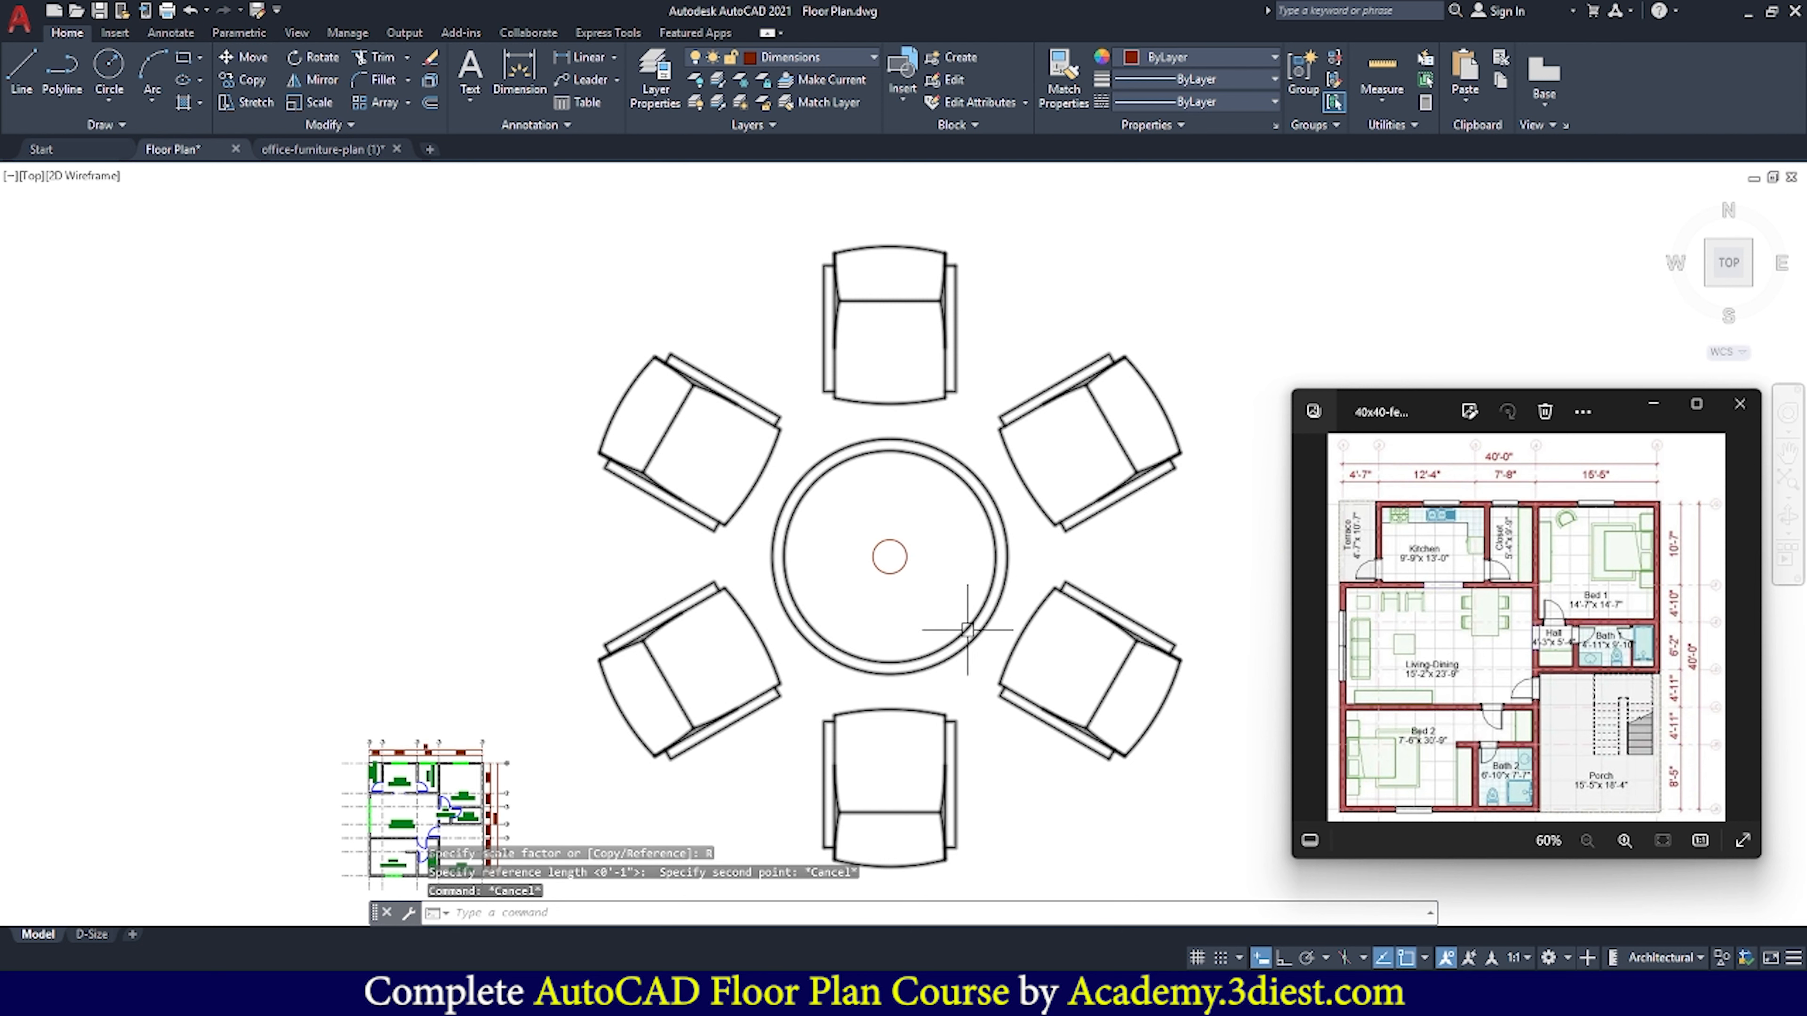
Scale the round table block by reference about its centre, matching the centre-to-outer-chair distance to the edge of the guide circle
click(312, 102)
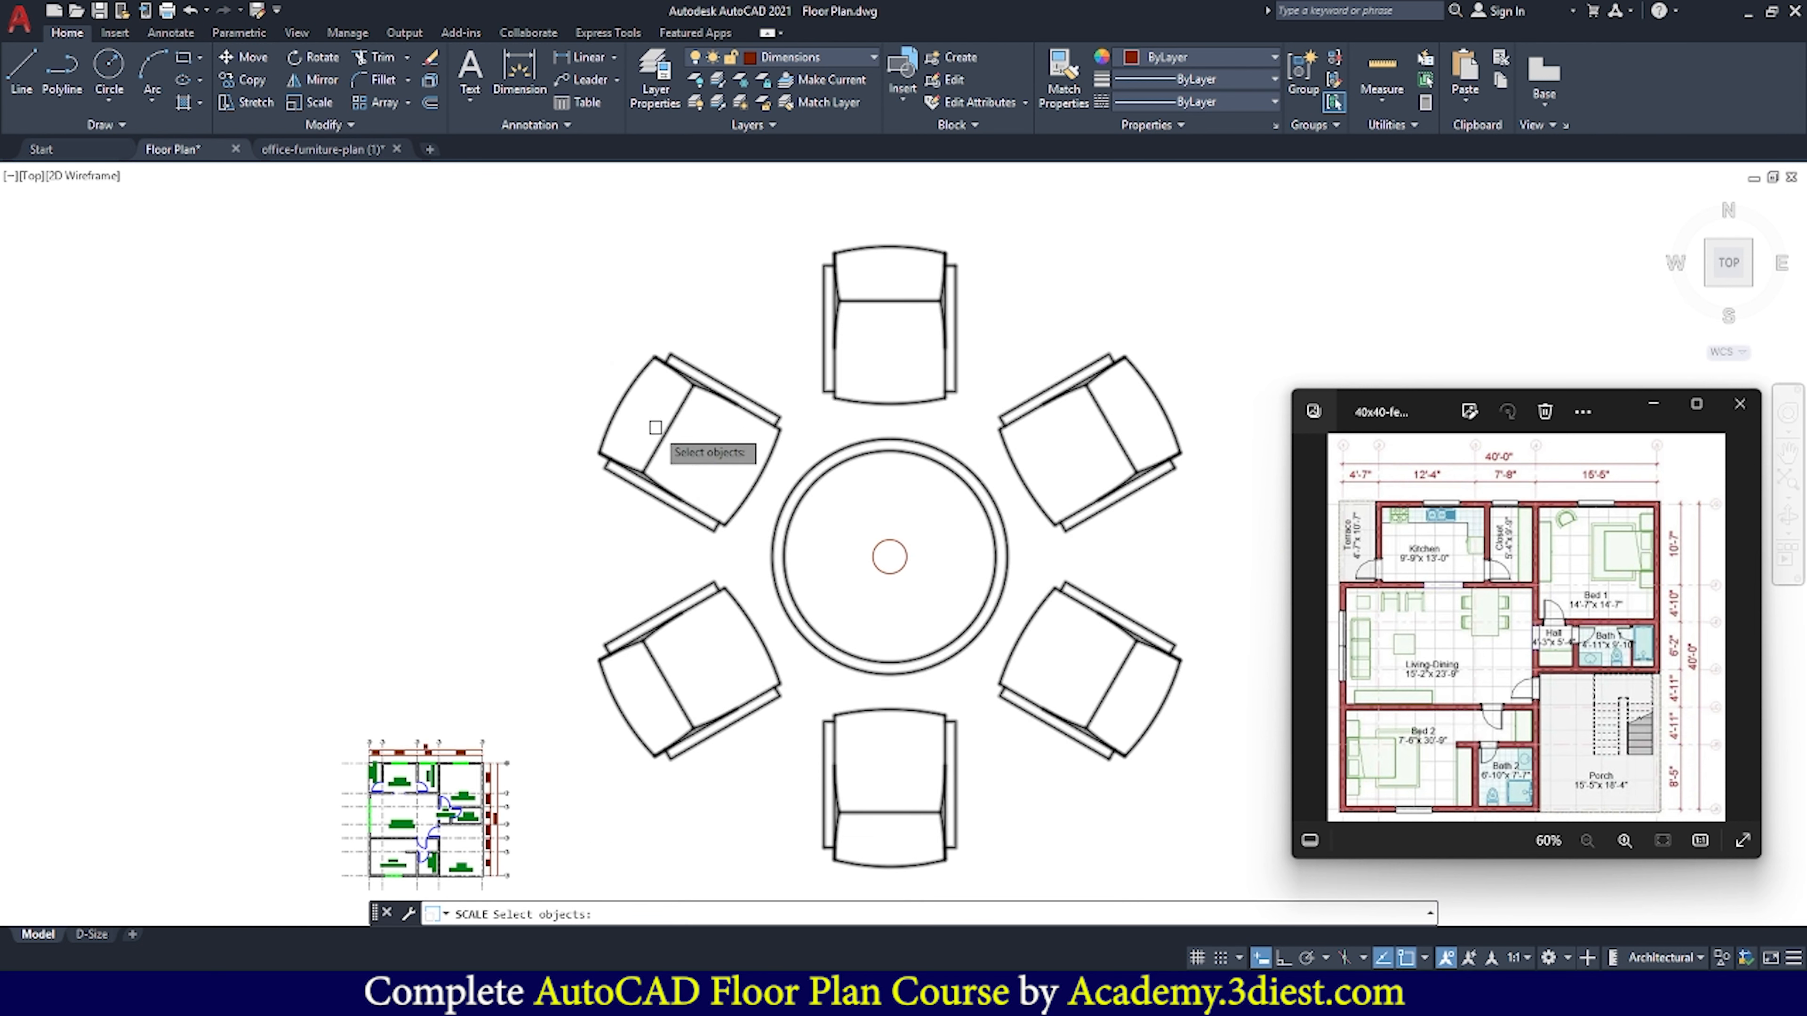
click(670, 433)
key(Return)
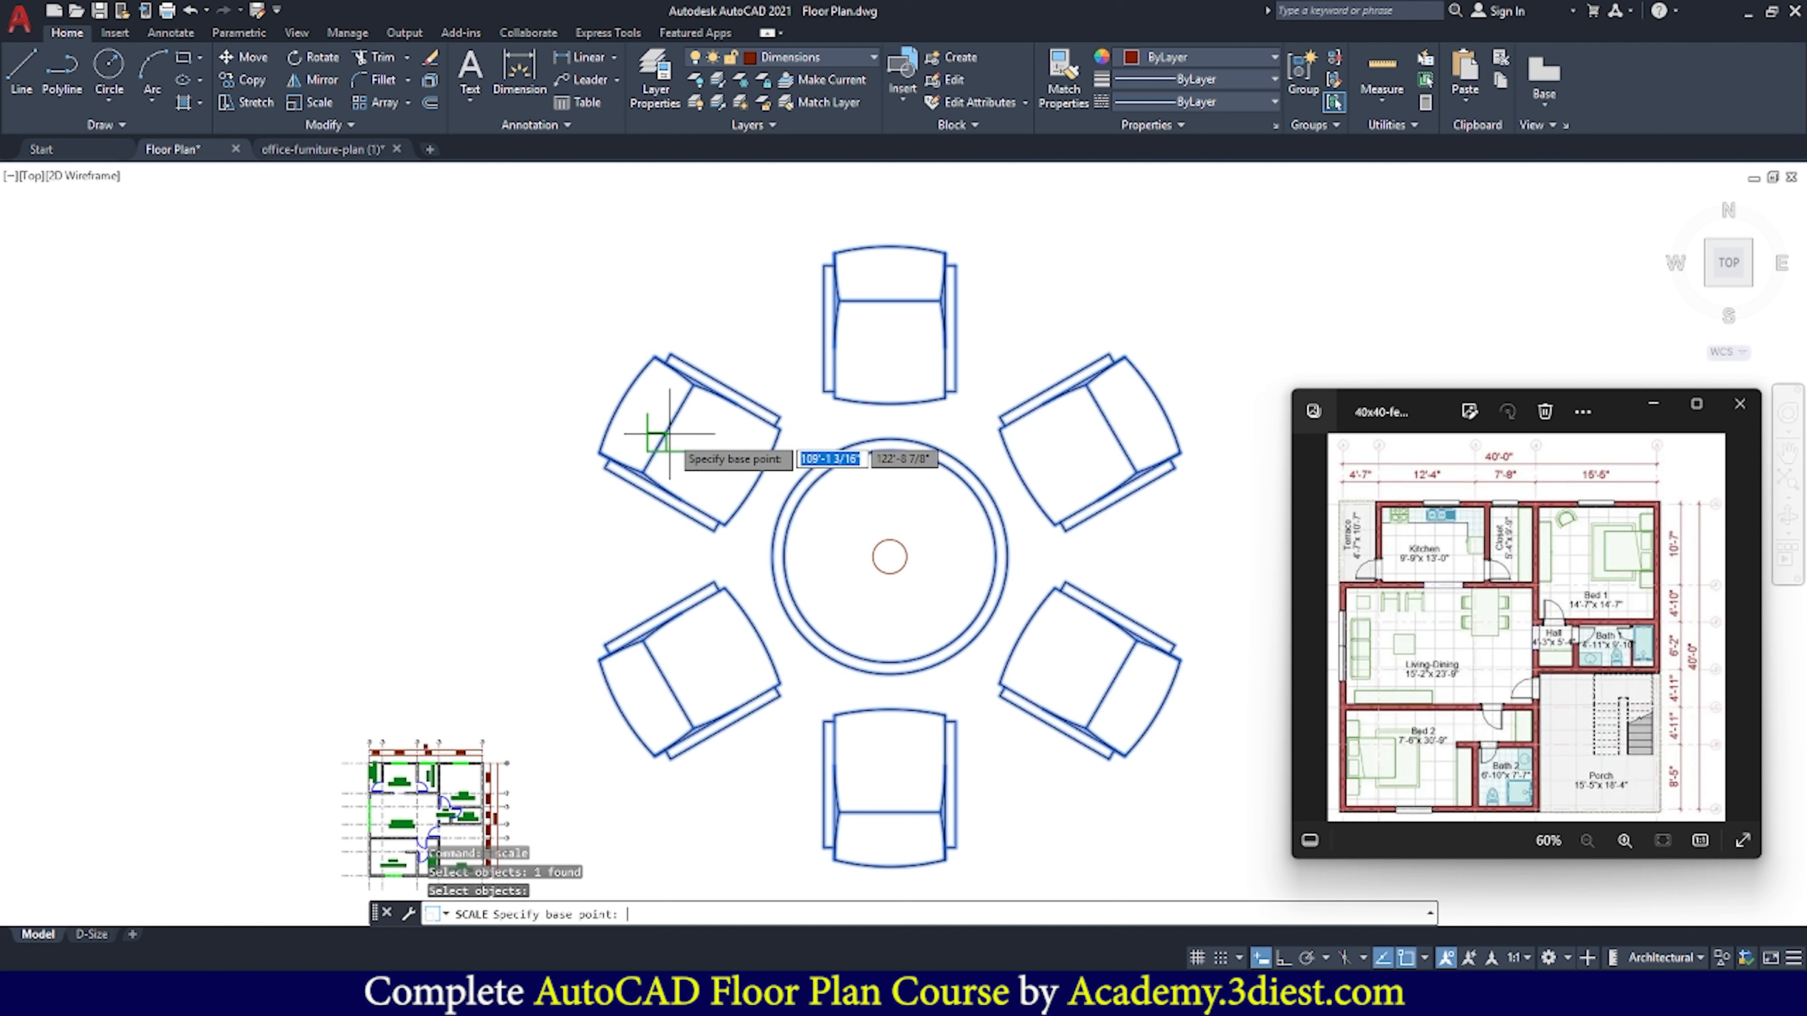
click(889, 557)
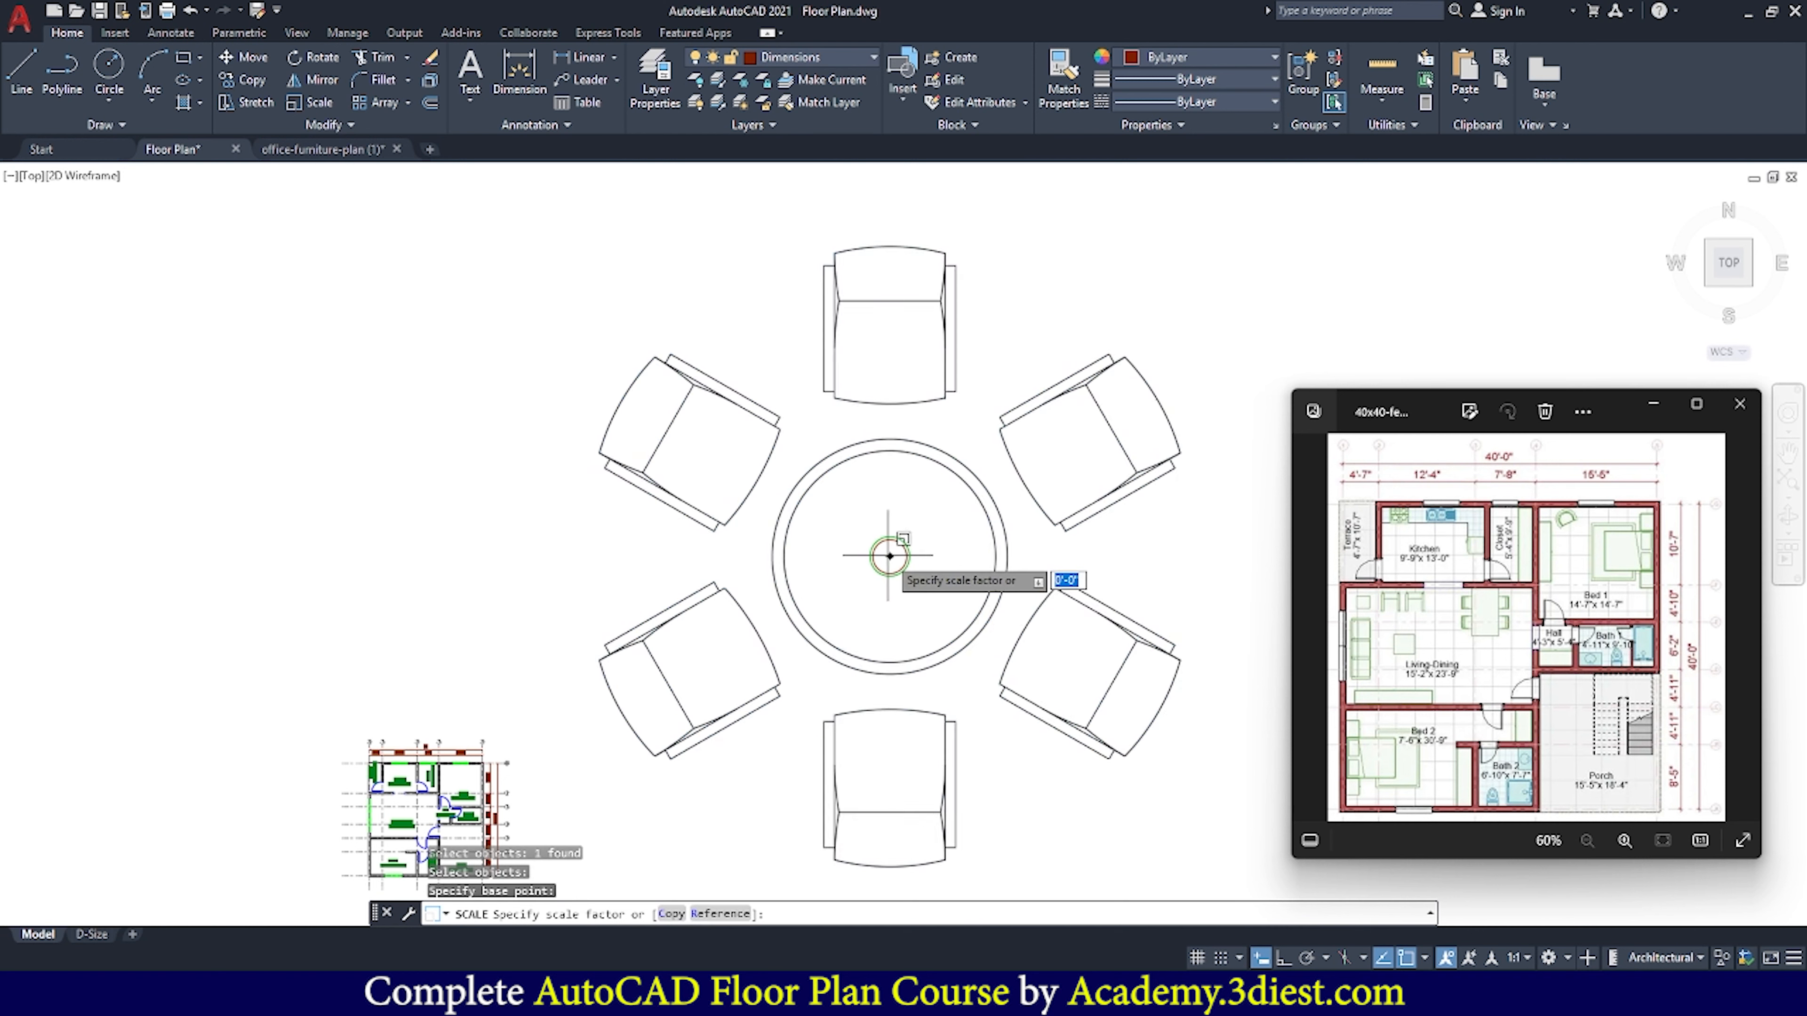
click(740, 918)
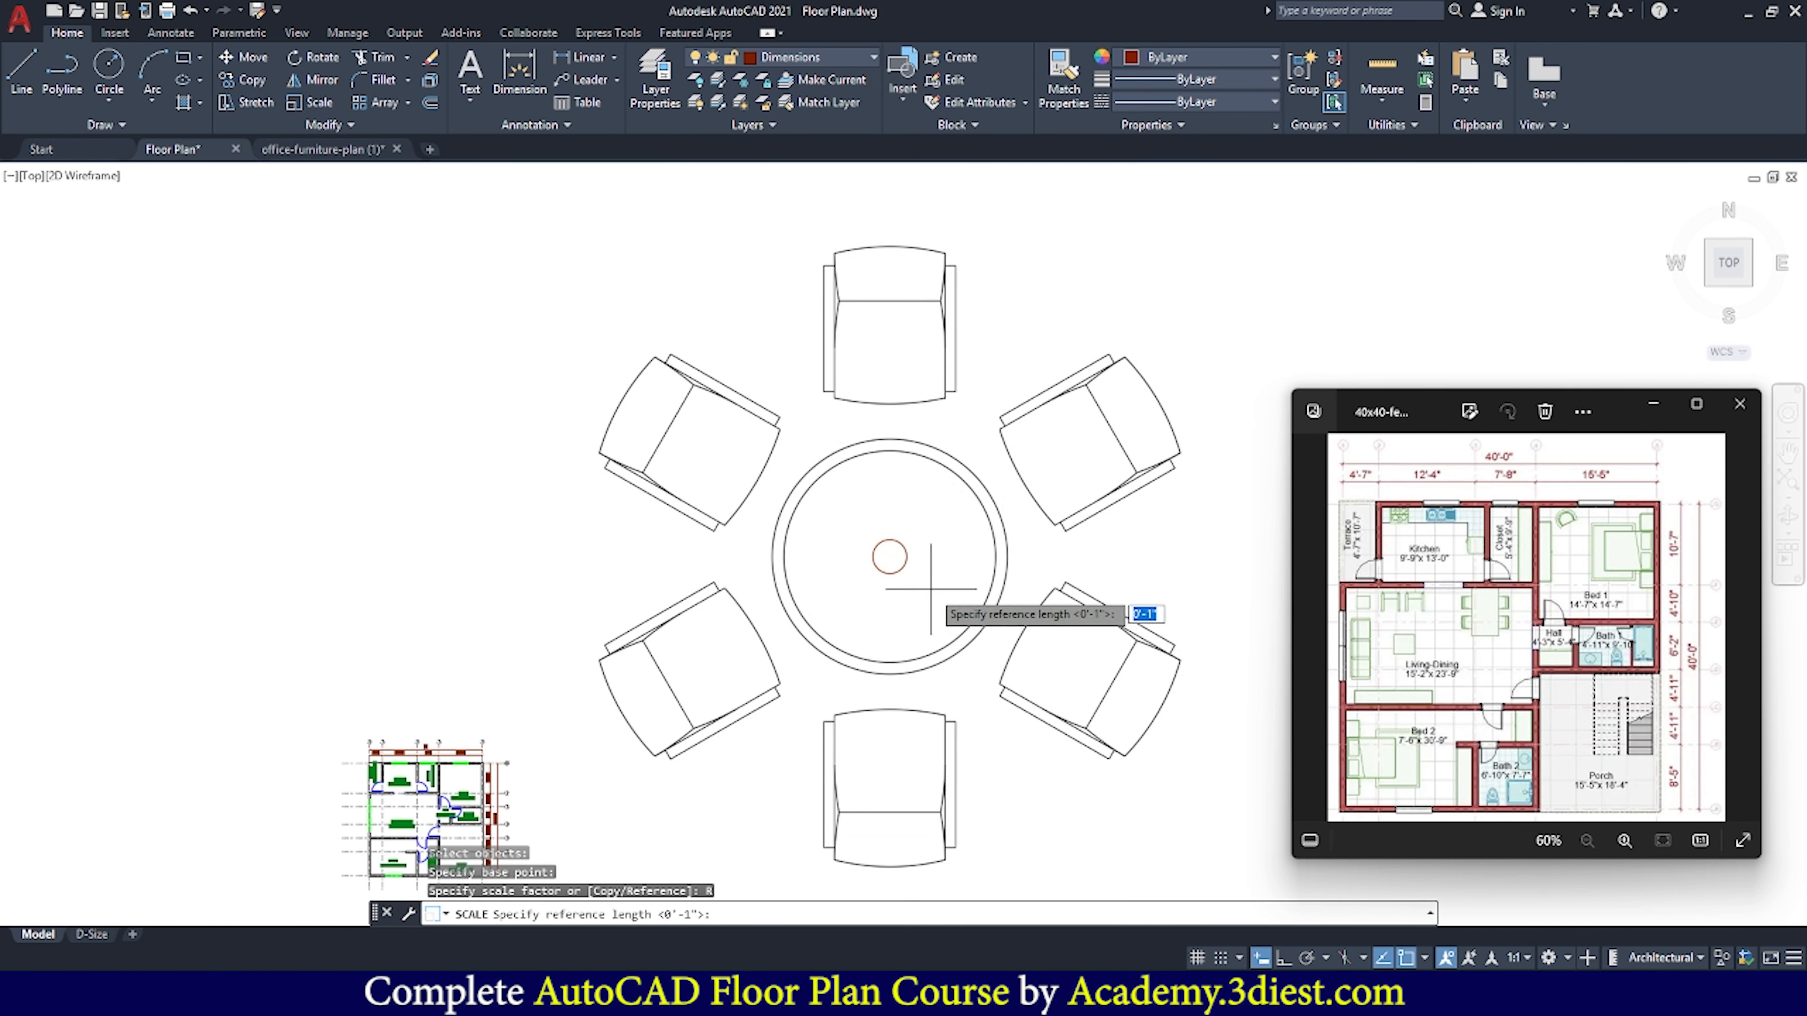
click(889, 557)
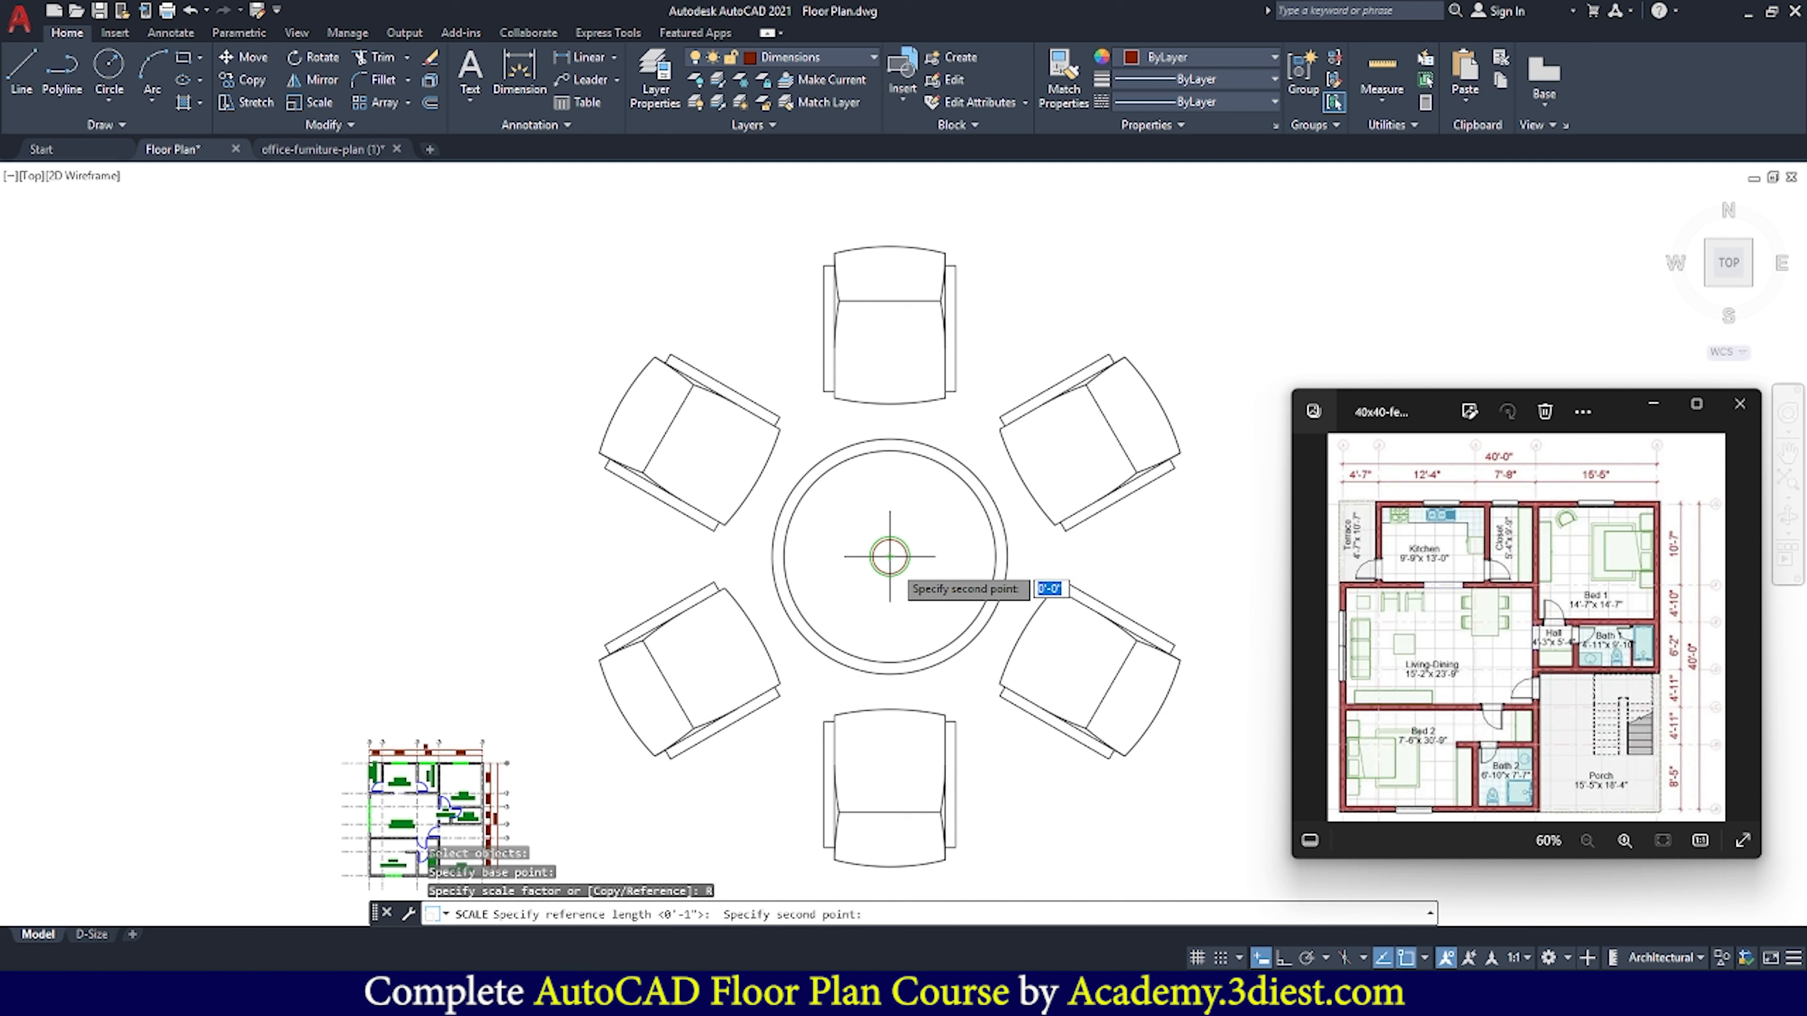
click(1158, 401)
scroll(889, 548, down, 5)
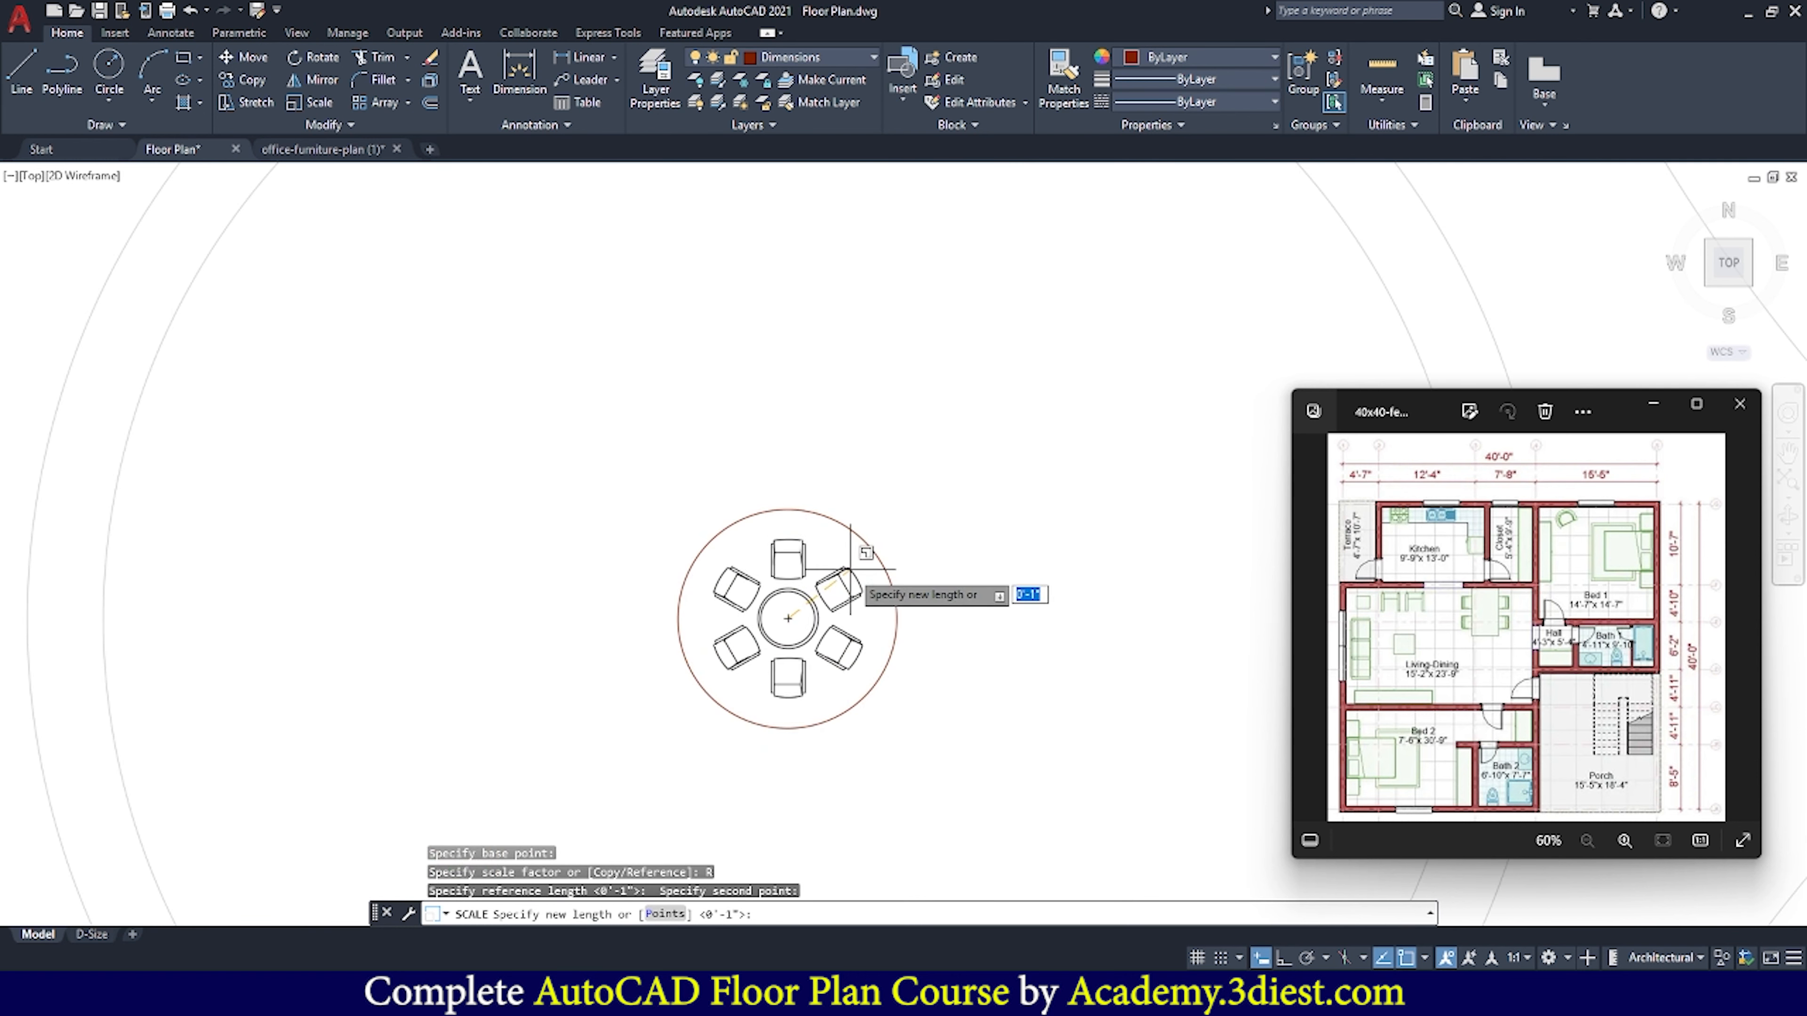
scroll(879, 556, up, 5)
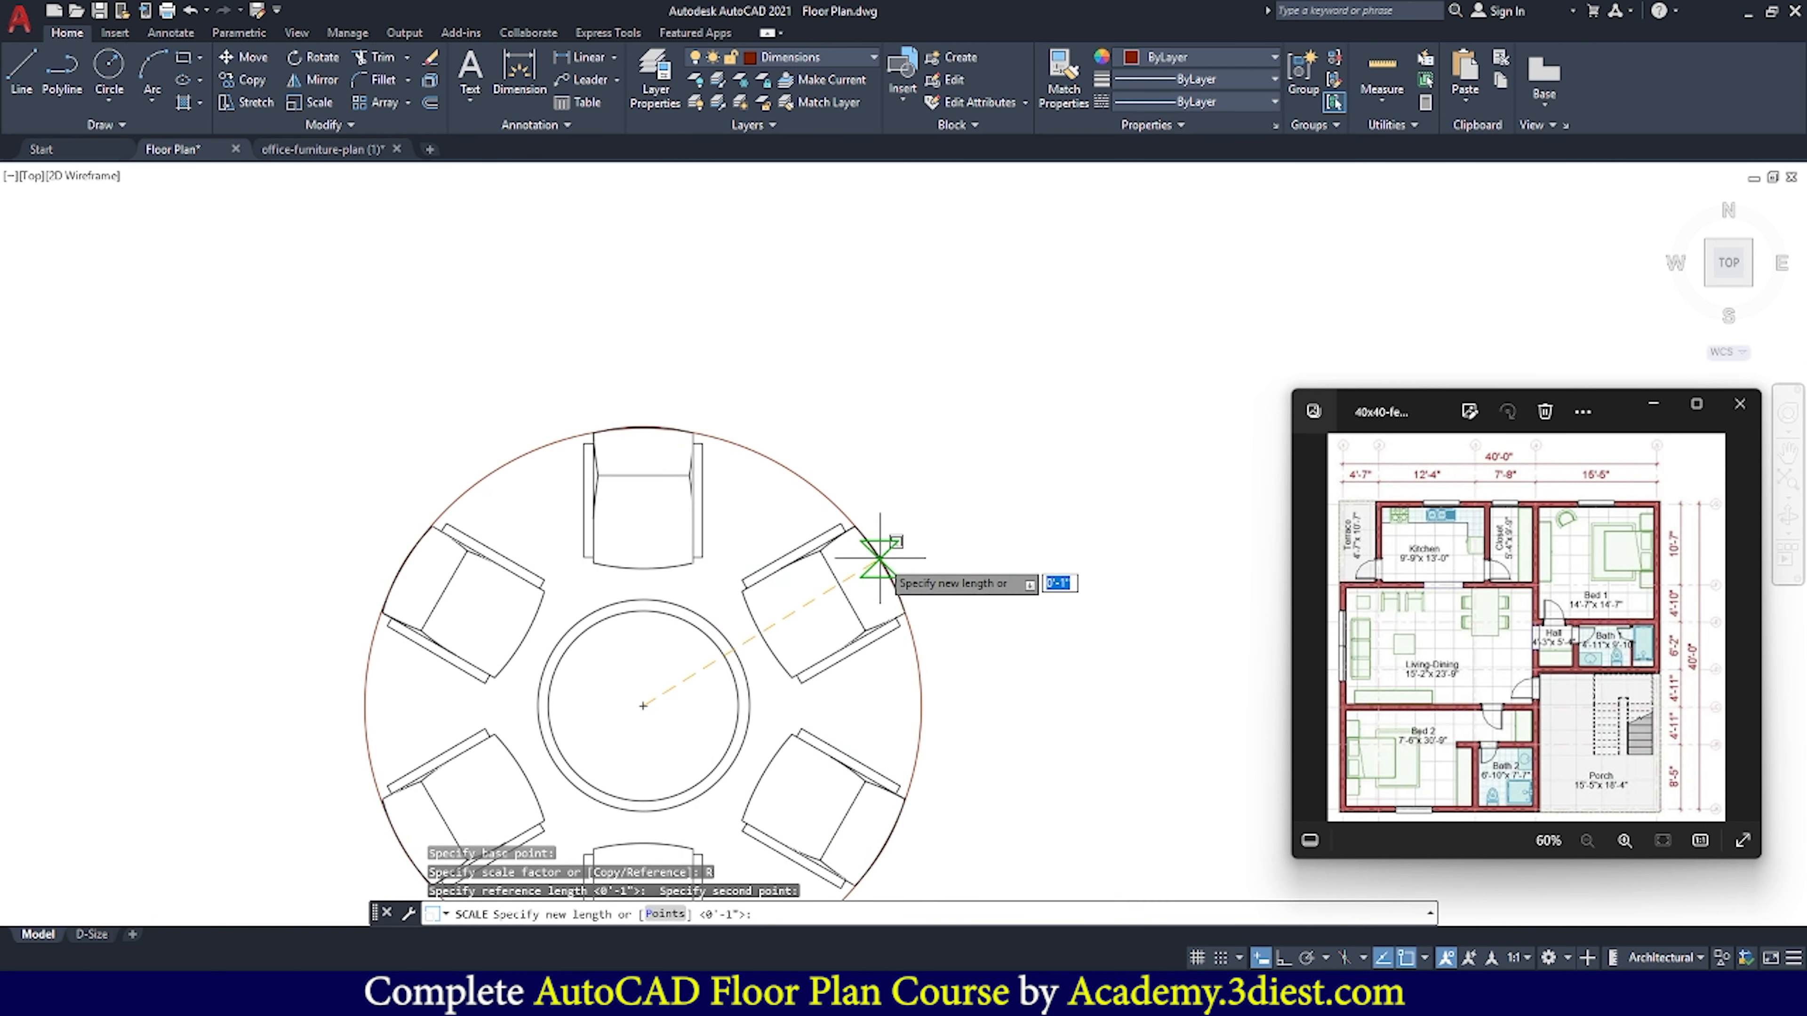
click(880, 557)
scroll(905, 473, down, 4)
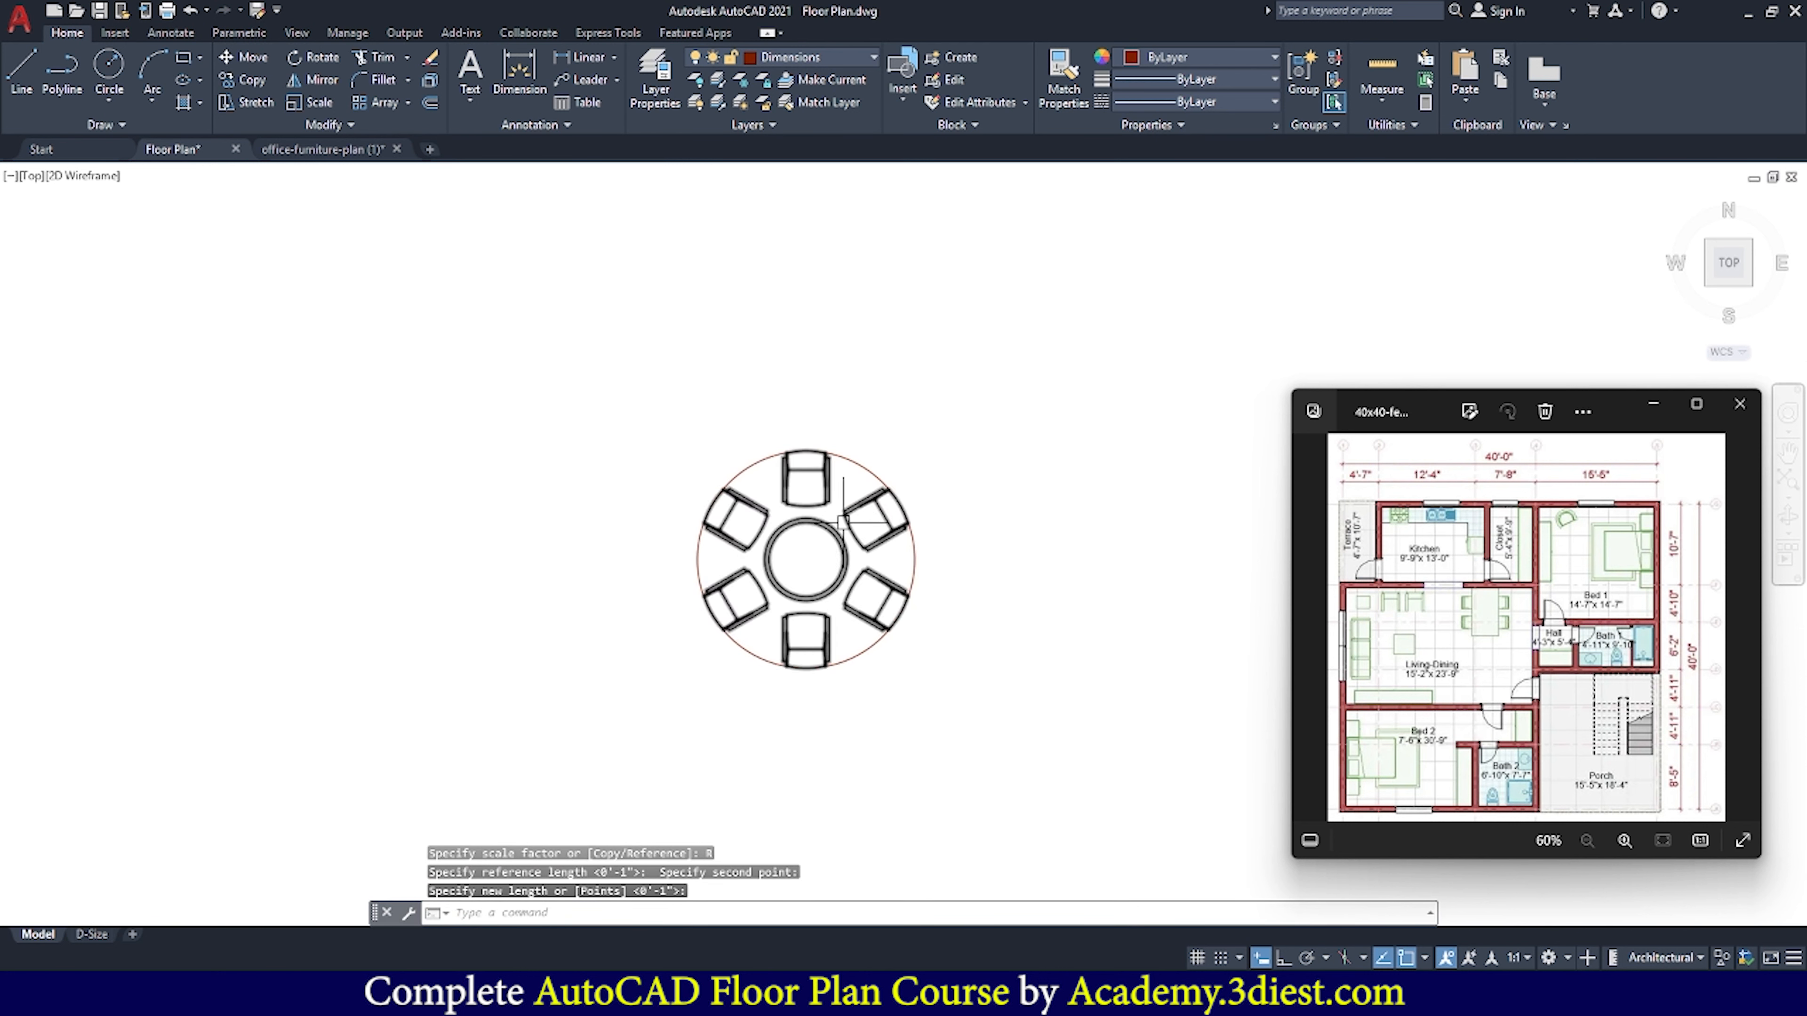
Delete the 6' radius guide circle around the scaled round table and chairs
scroll(824, 537, up, 2)
click(895, 430)
scroll(960, 455, down, 4)
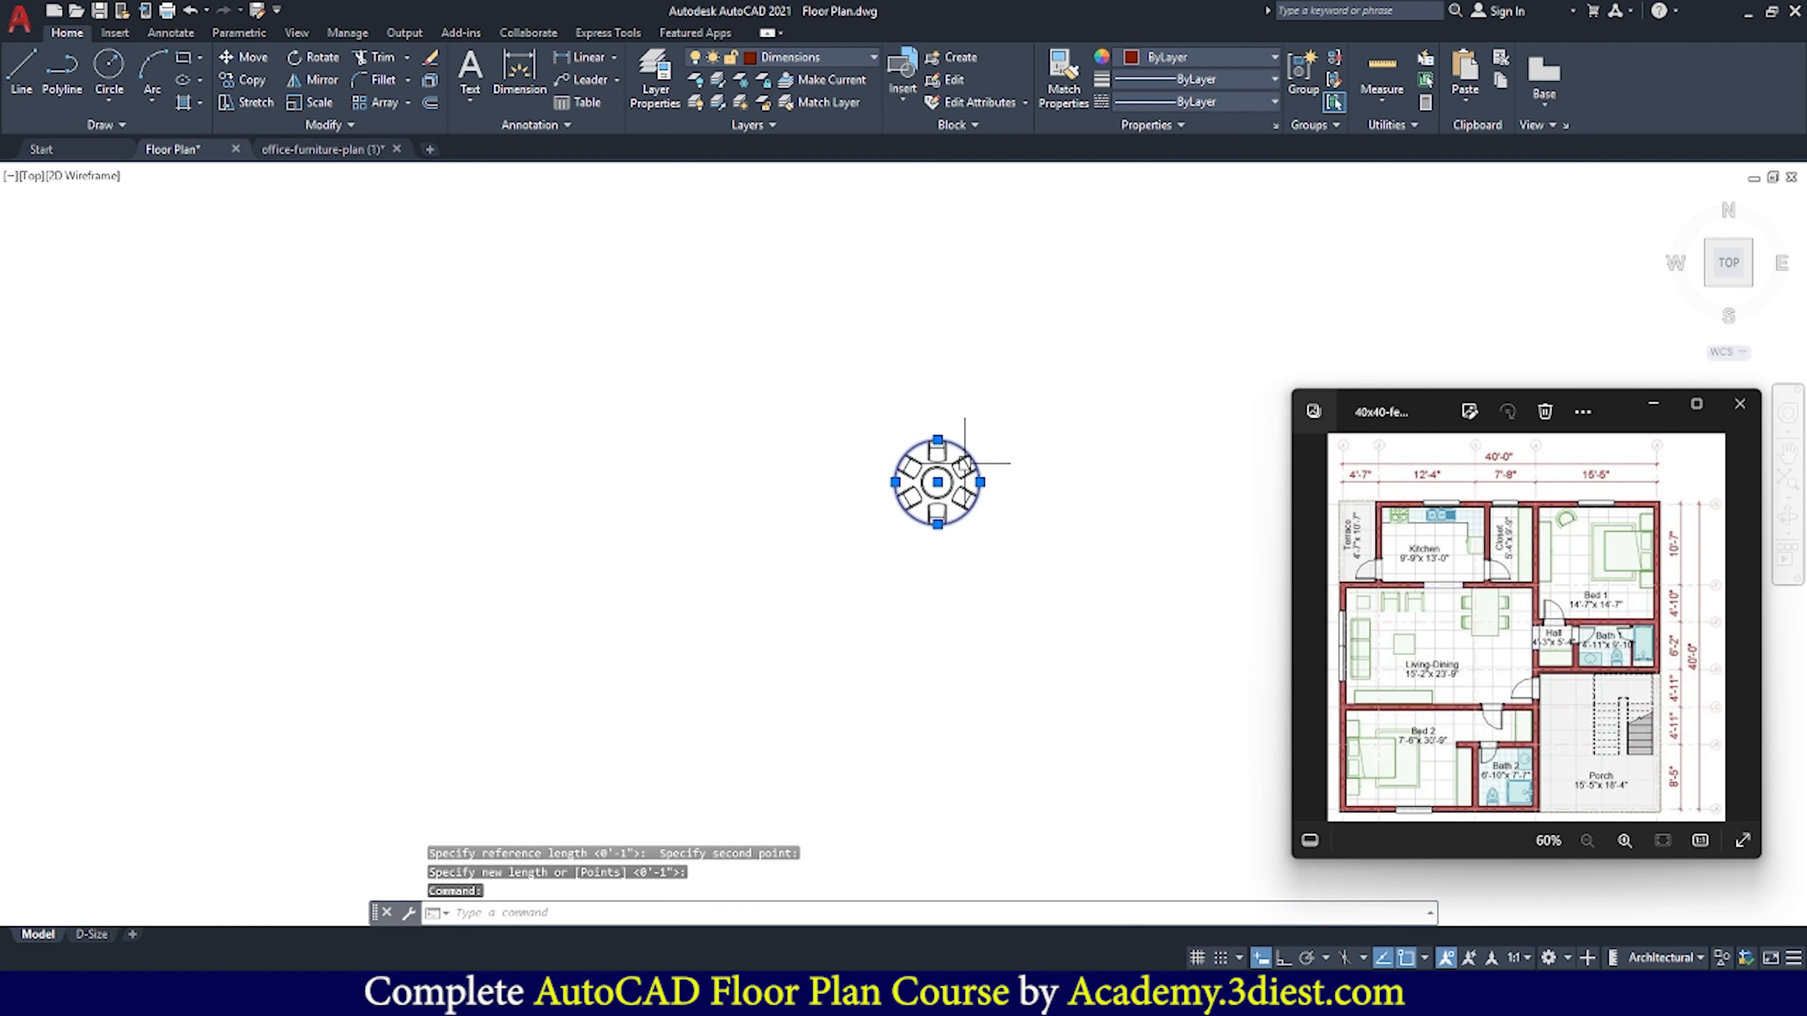
key(Escape)
scroll(960, 462, up, 3)
scroll(950, 492, down, 6)
scroll(947, 489, up, 5)
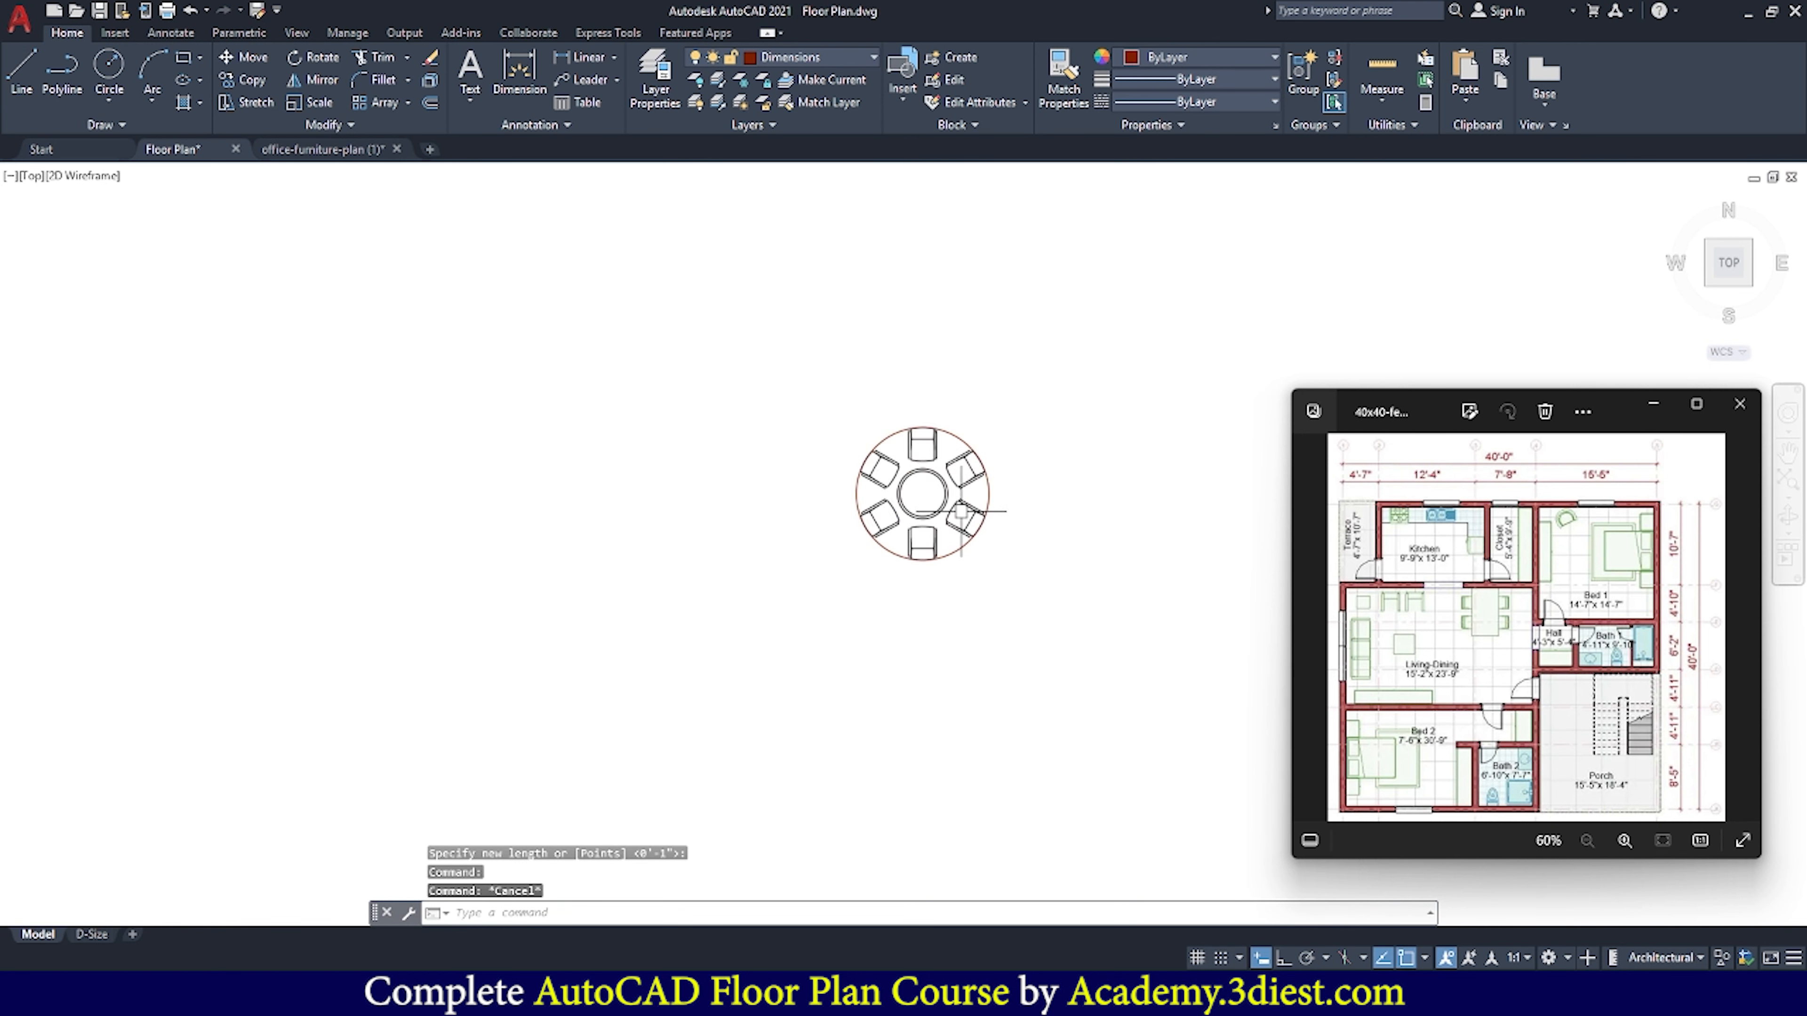
scroll(961, 442, up, 3)
key(Escape)
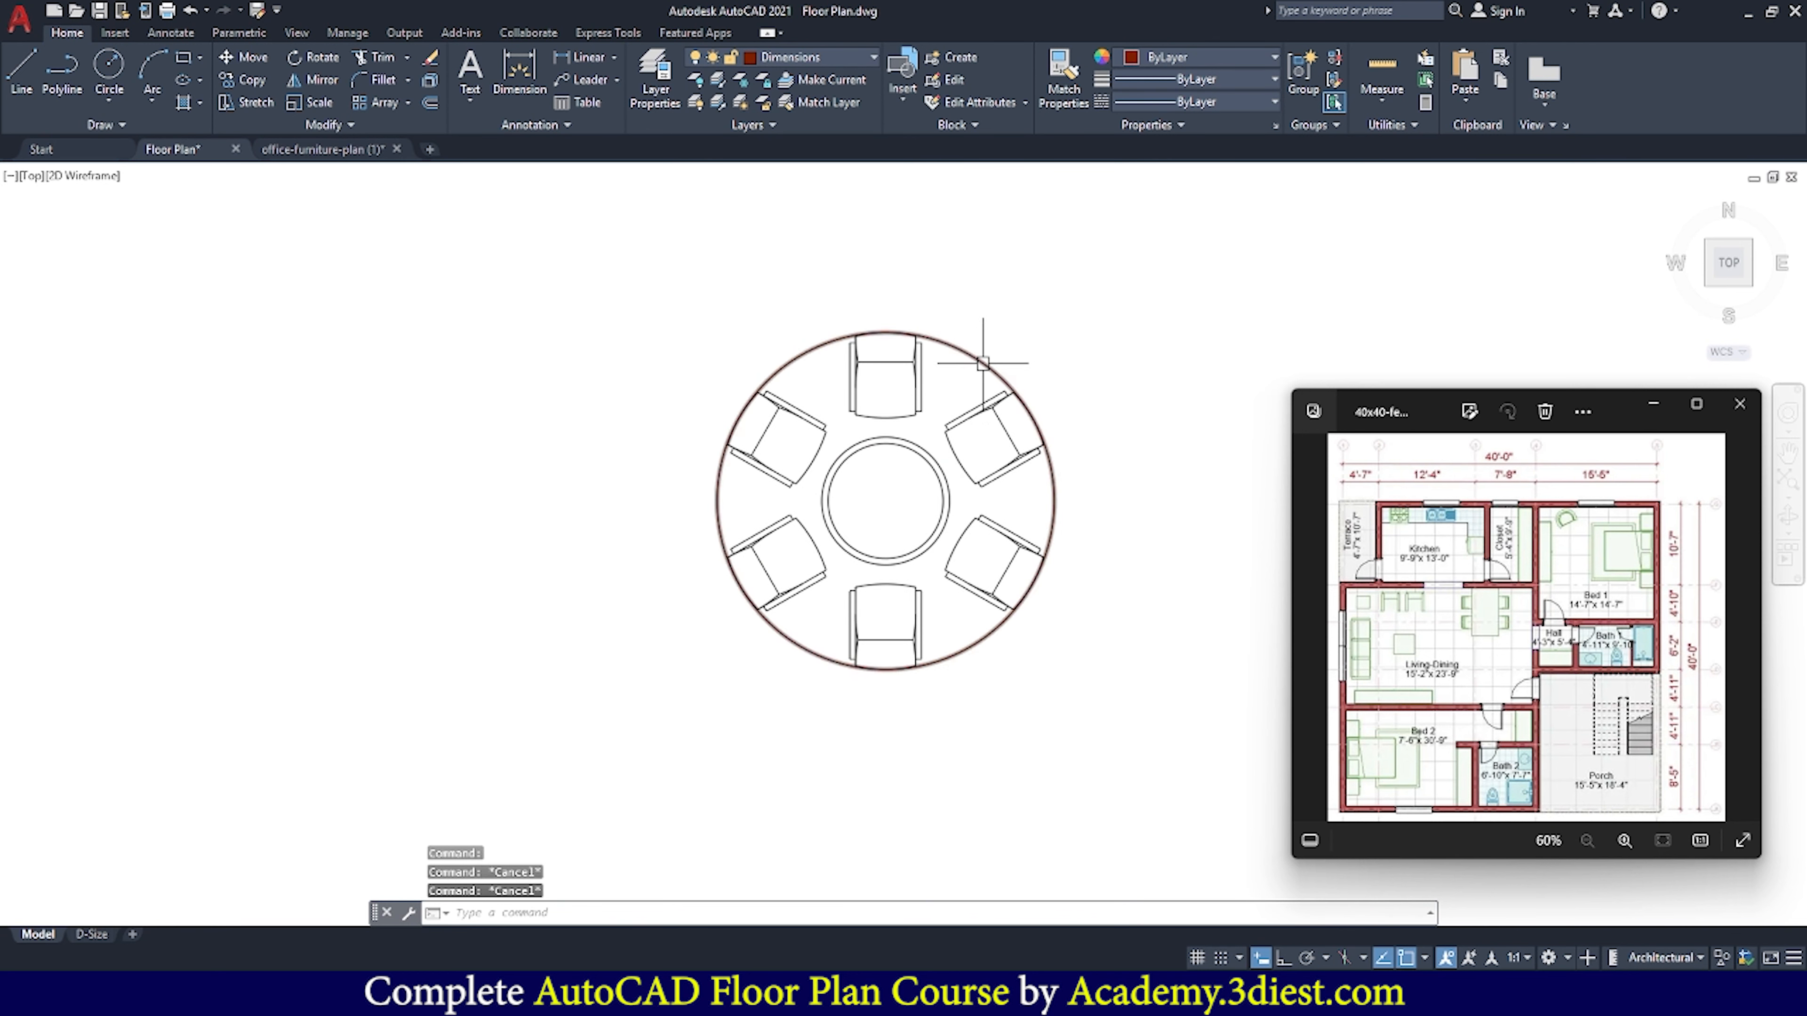
click(985, 374)
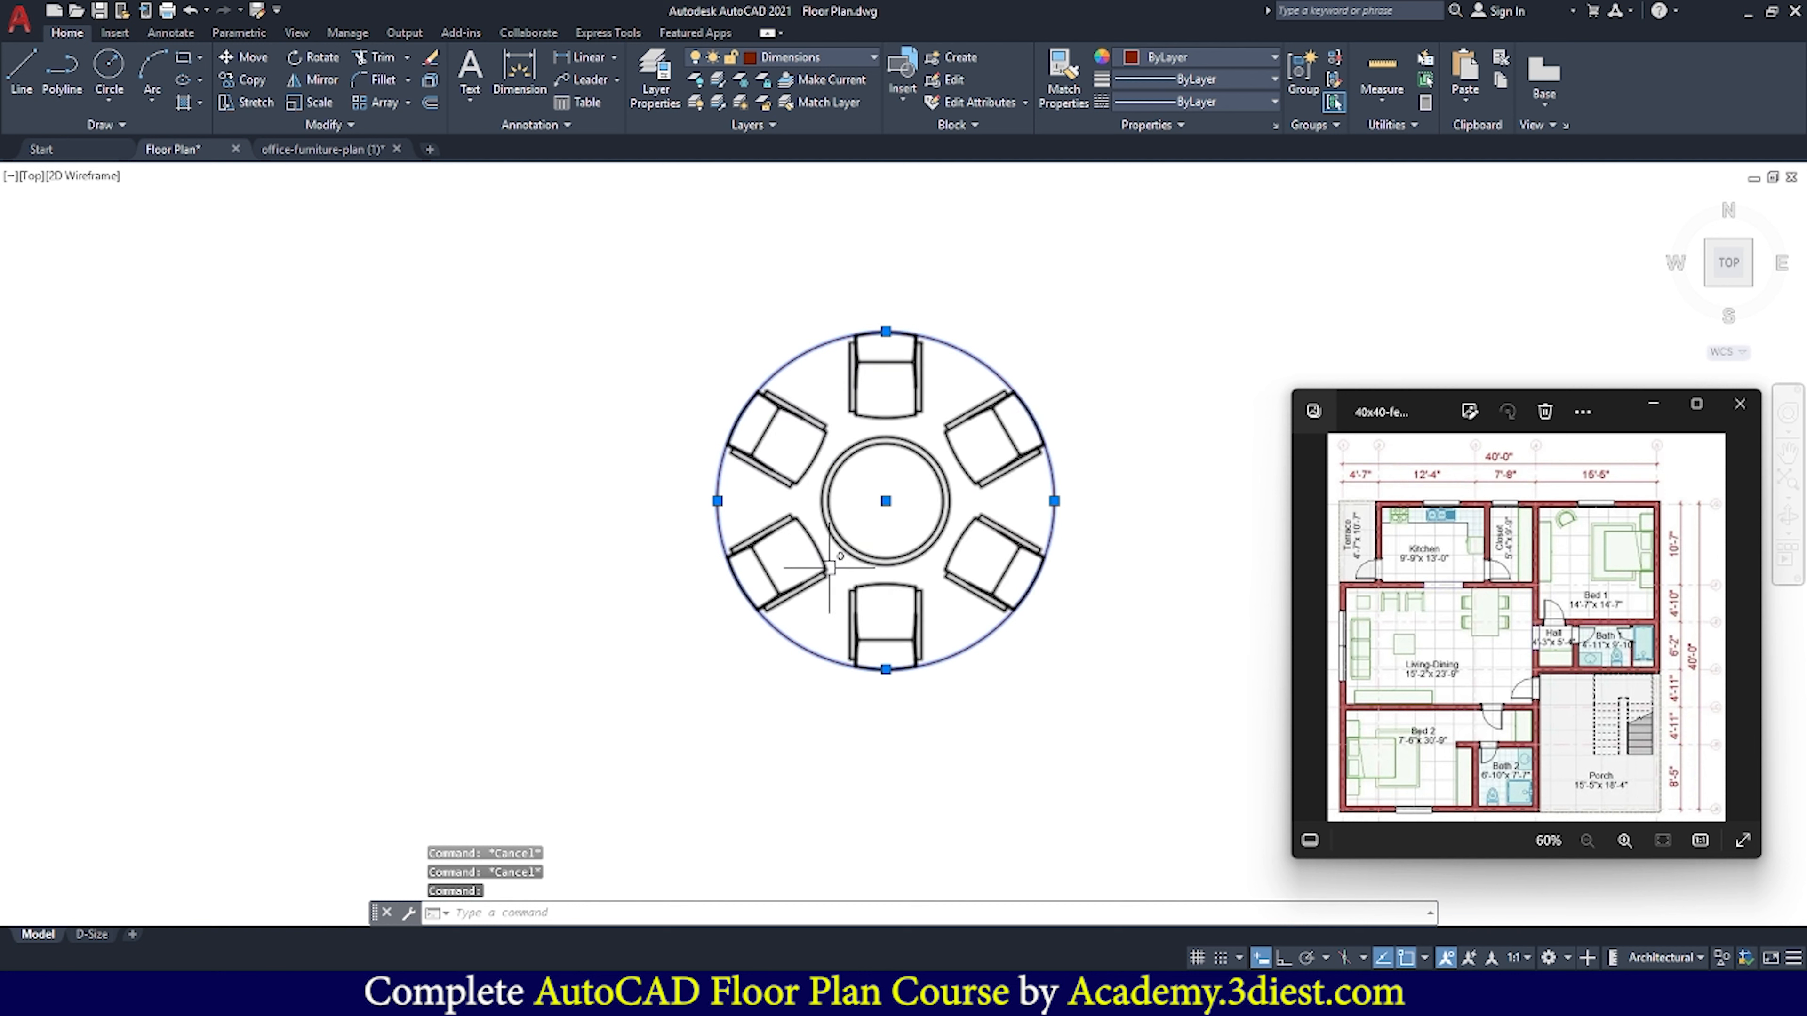
key(Delete)
Move the round table block by its centre into the window side of the Living Dining room
click(921, 538)
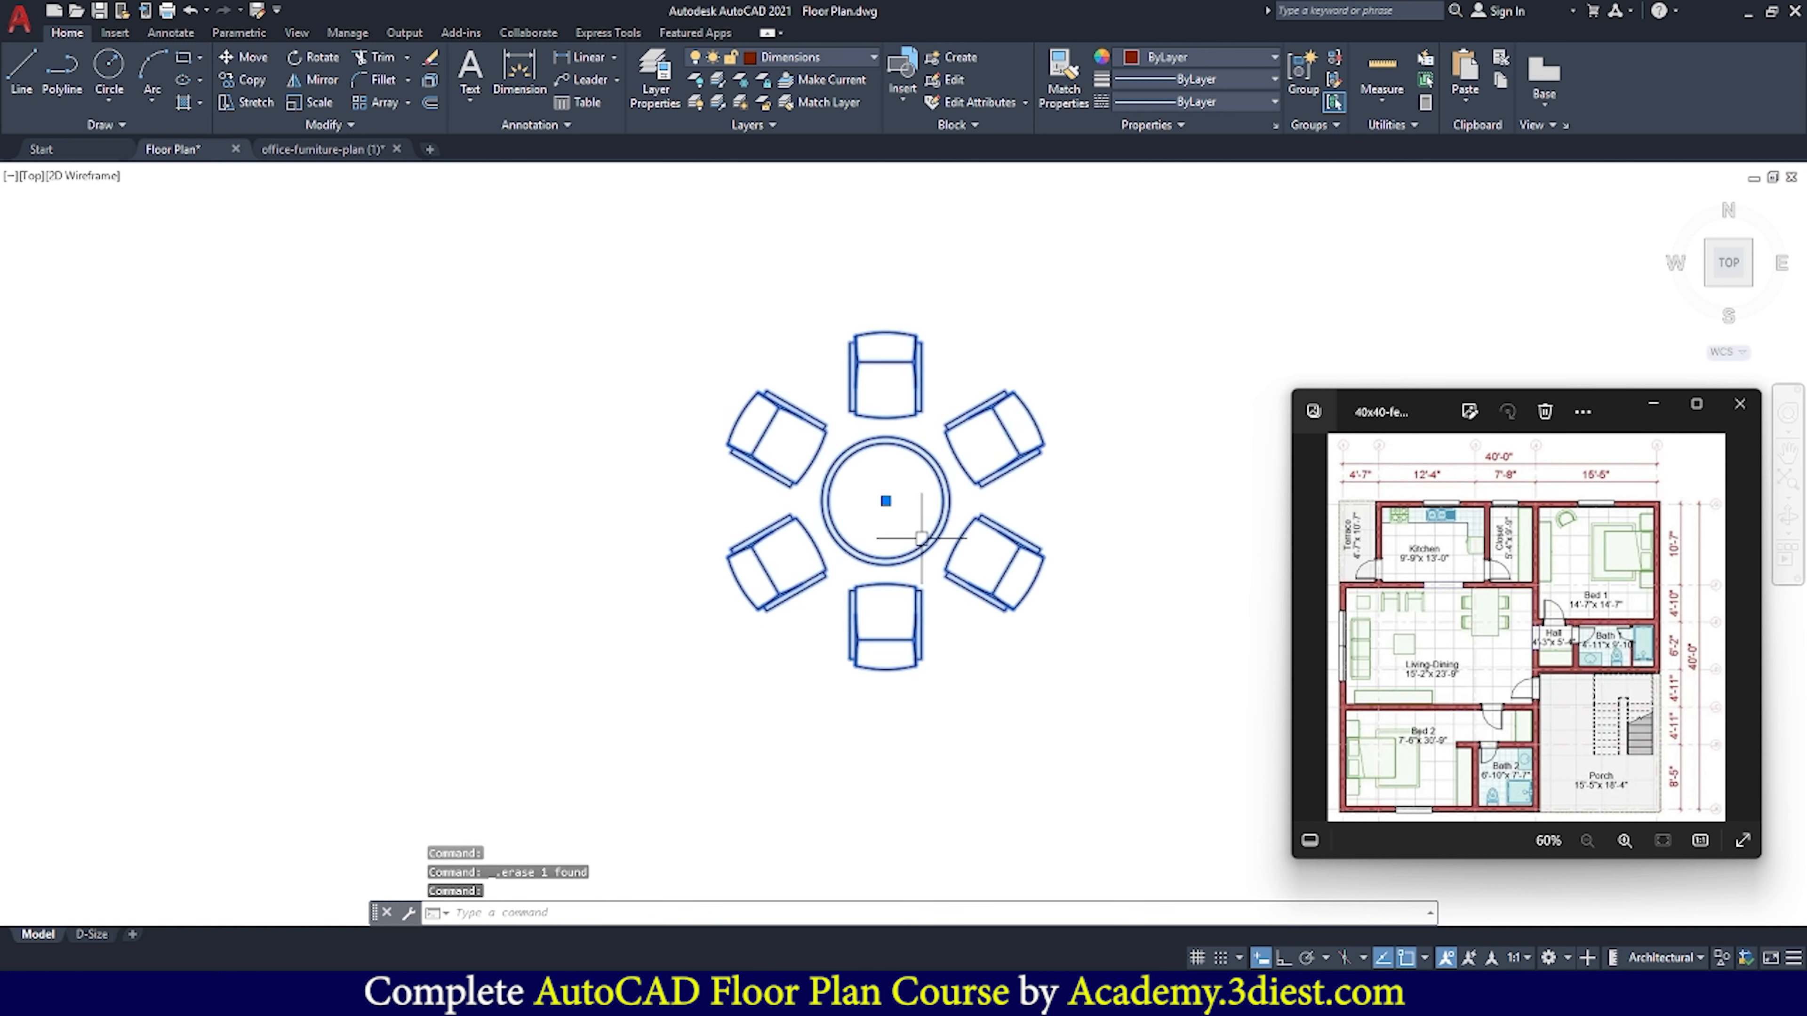
click(243, 57)
click(885, 500)
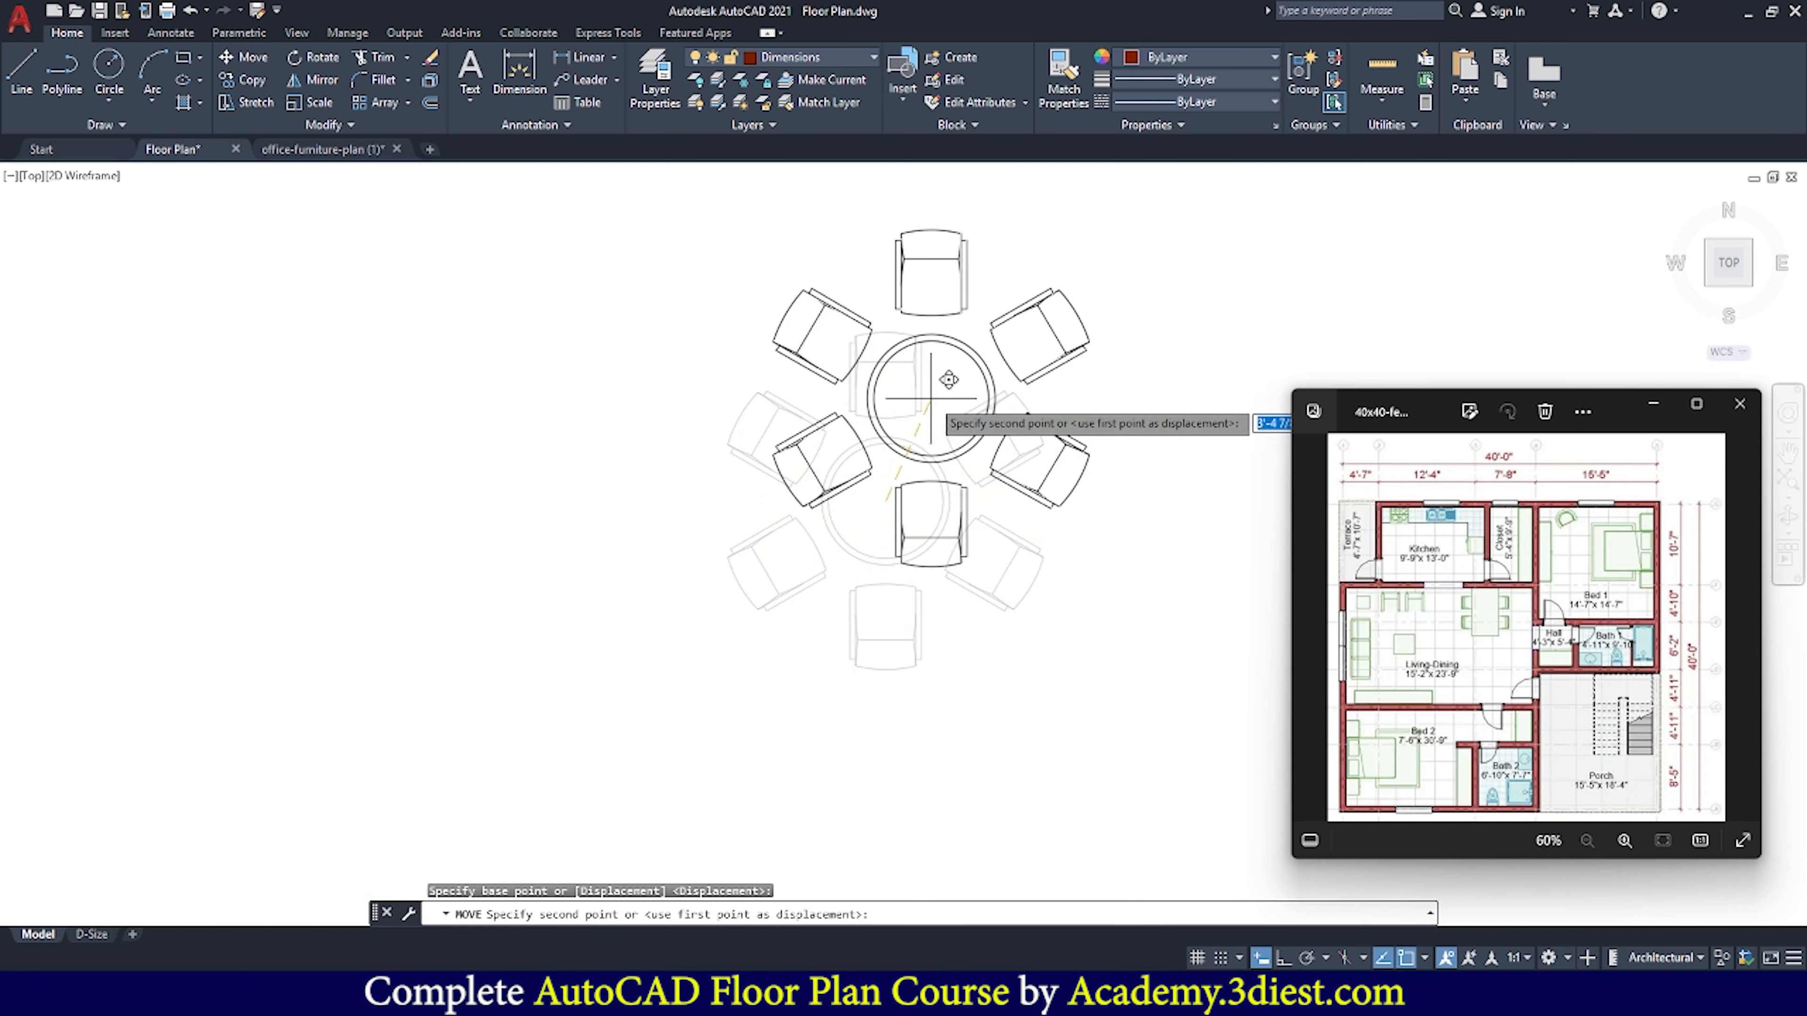
scroll(892, 449, down, 9)
scroll(1008, 392, up, 10)
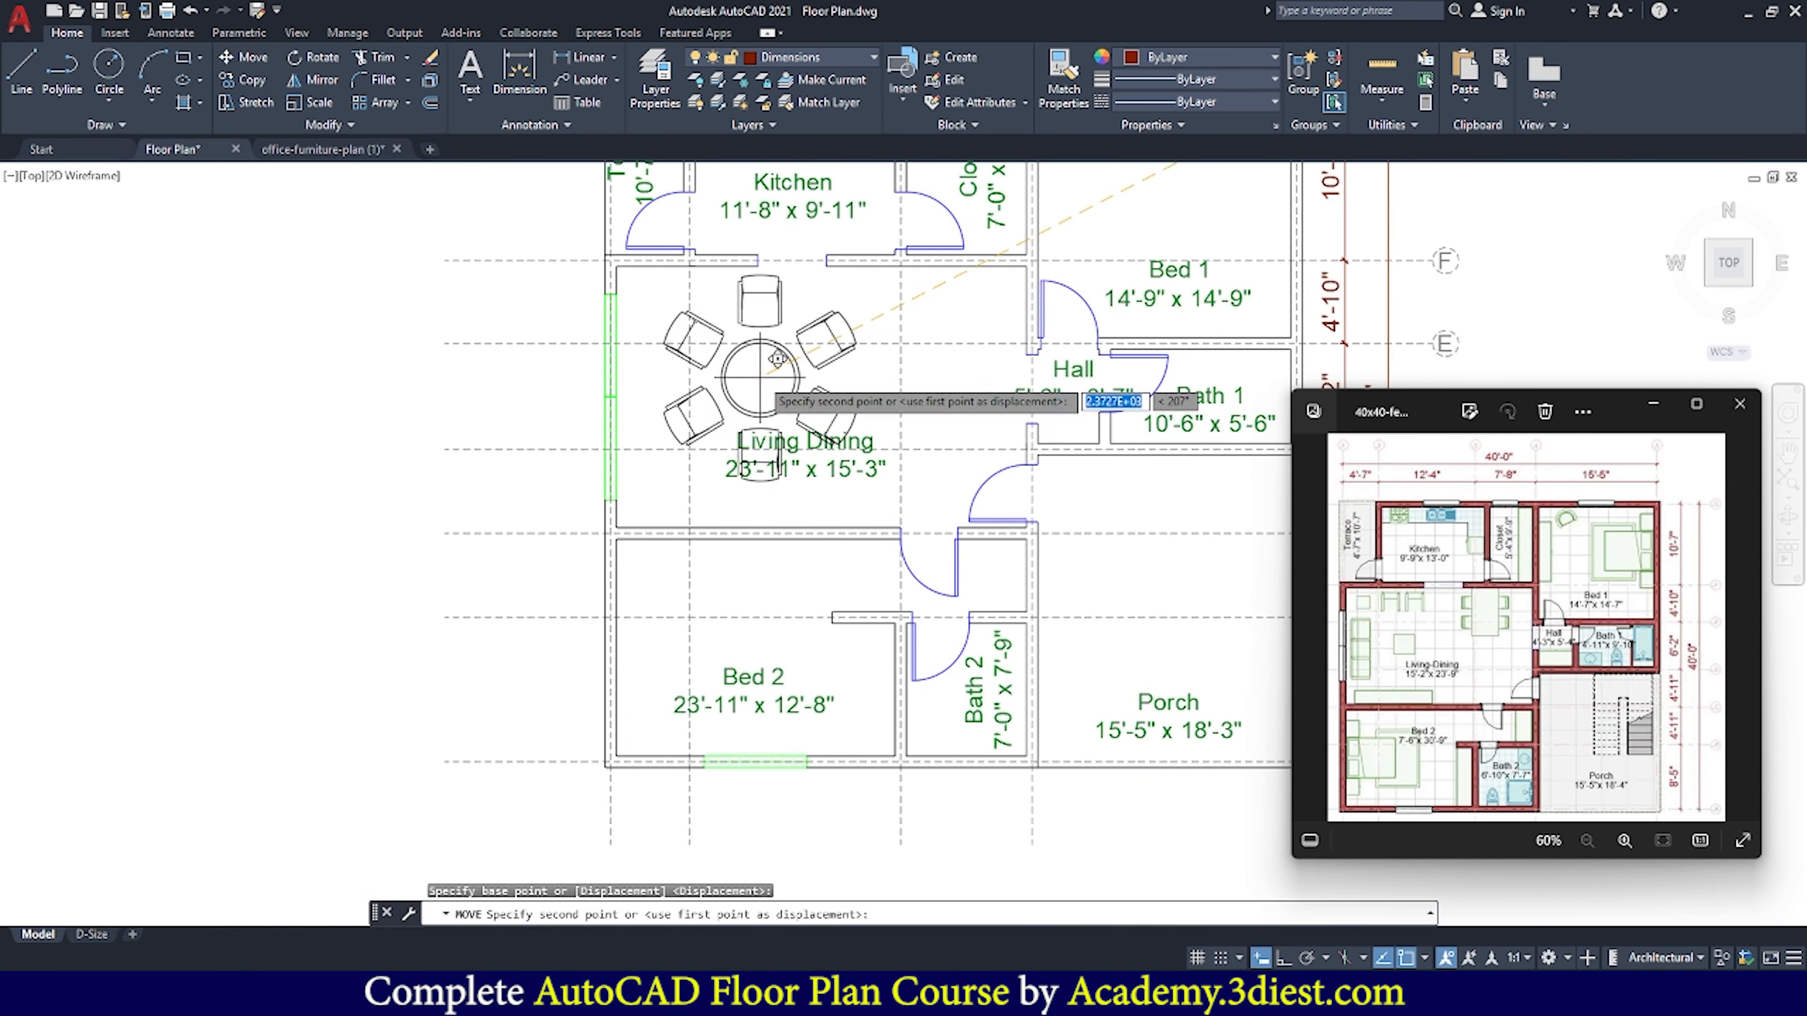
scroll(776, 397, up, 2)
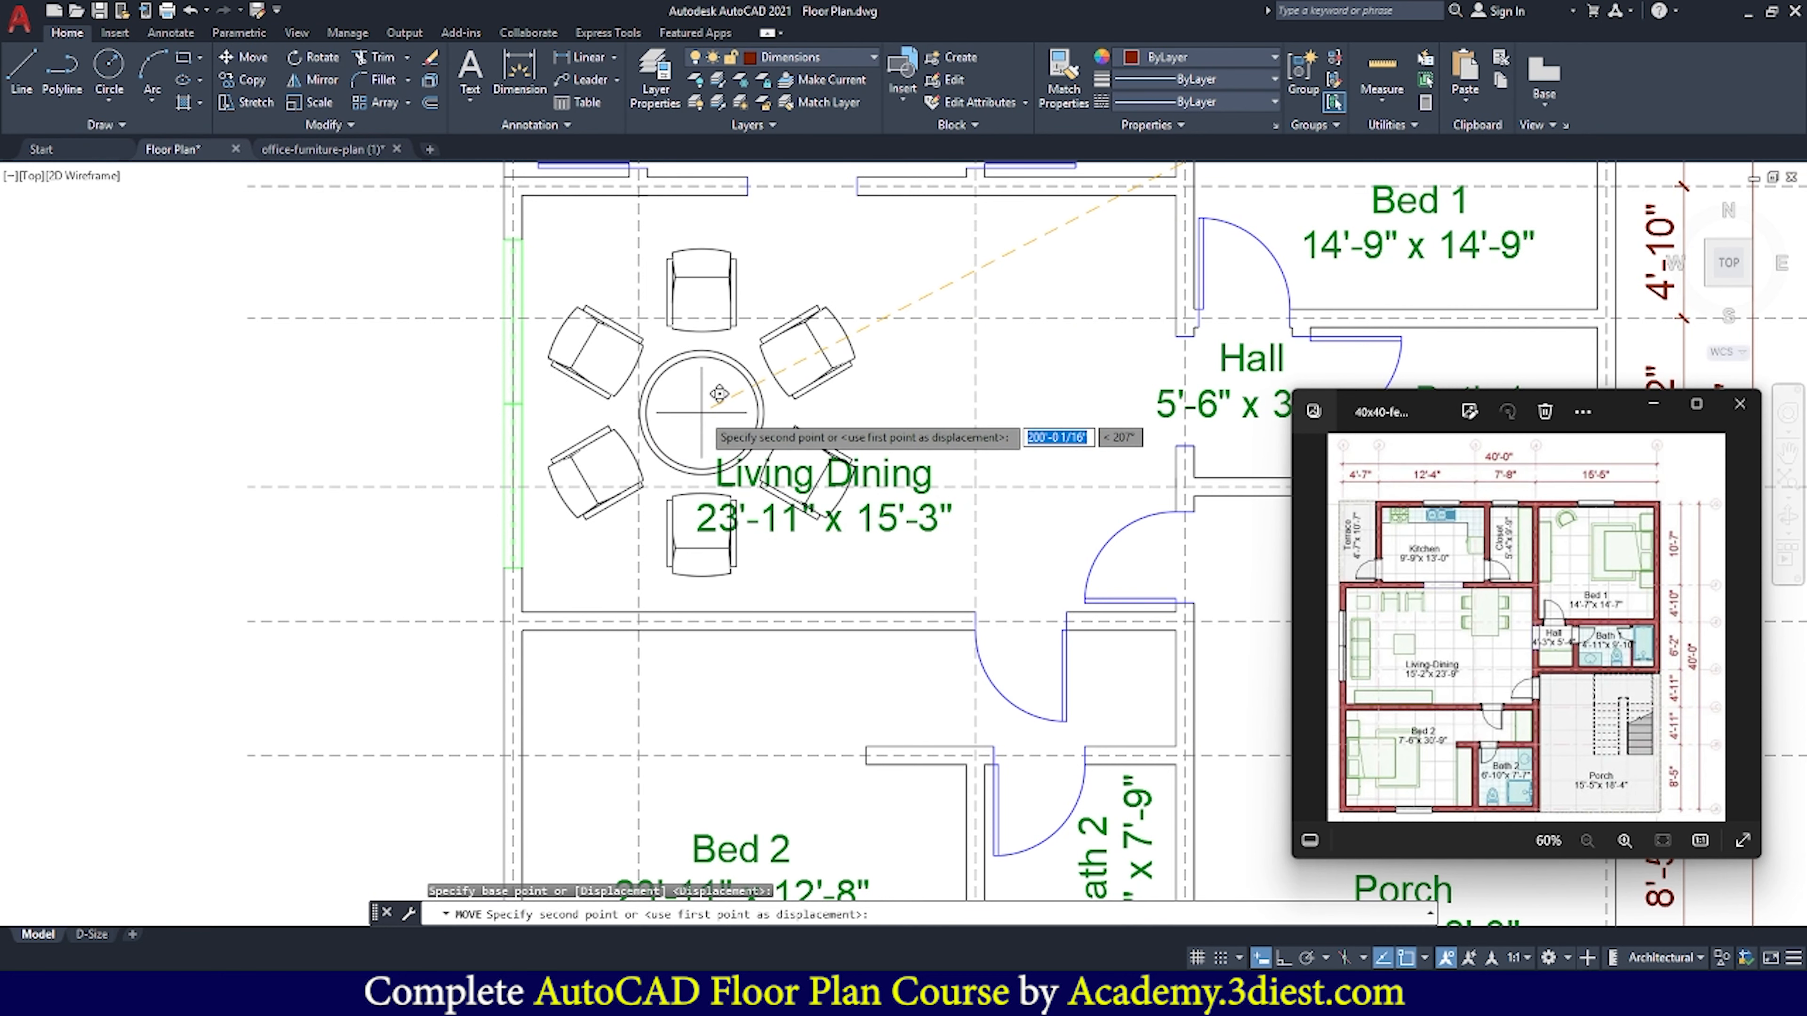
key(Escape)
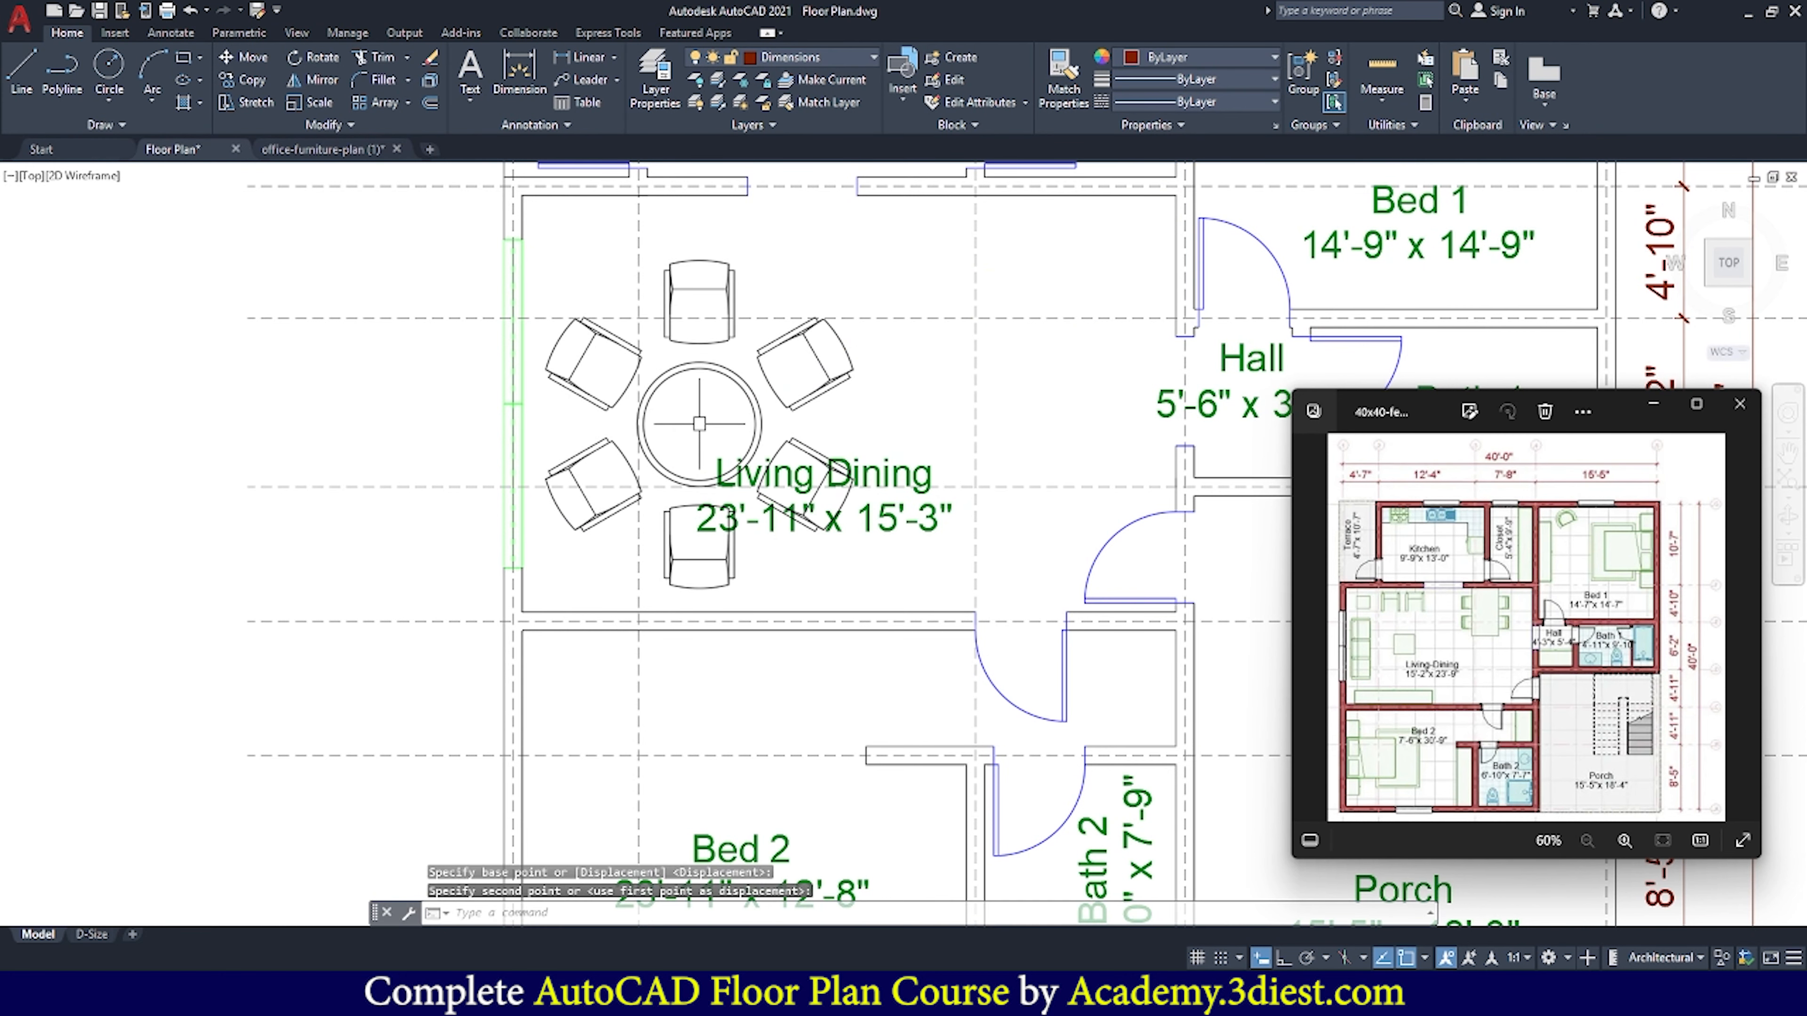
scroll(664, 464, down, 5)
scroll(694, 461, up, 2)
key(Escape)
Move the Living Dining label clear of the chairs, into the free space near the room's lower doors
click(772, 504)
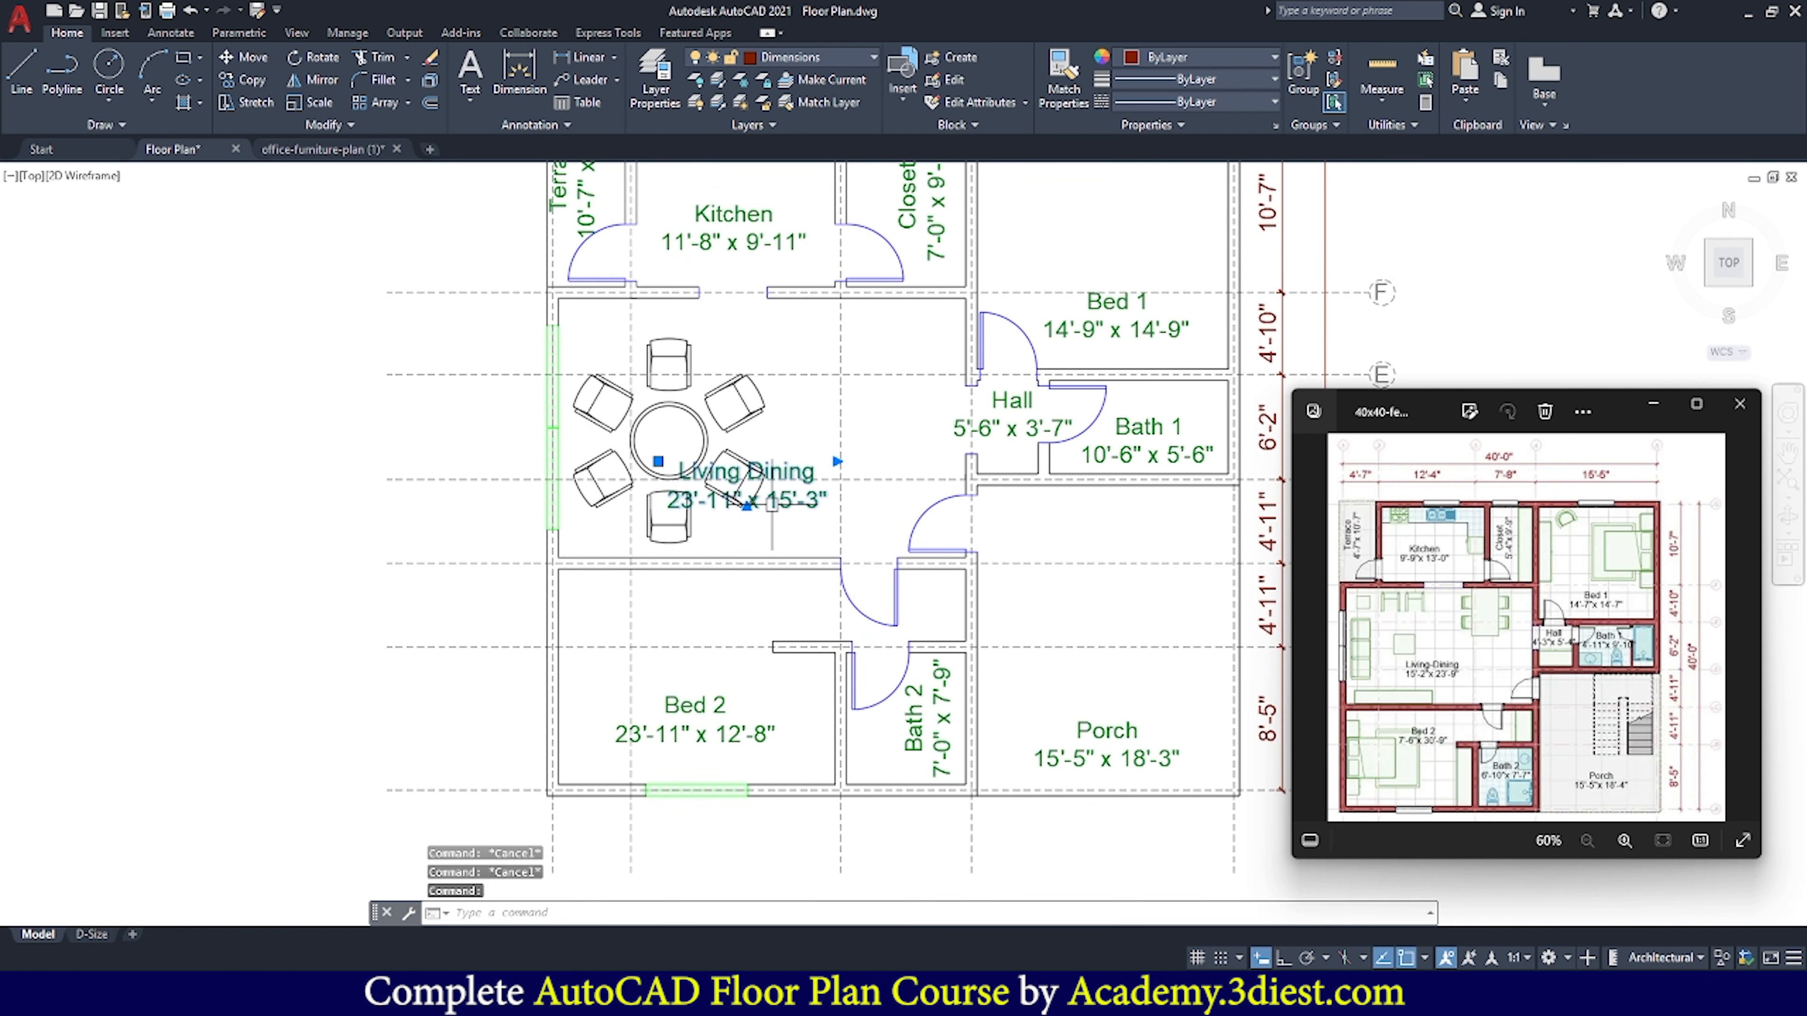
scroll(756, 508, up, 2)
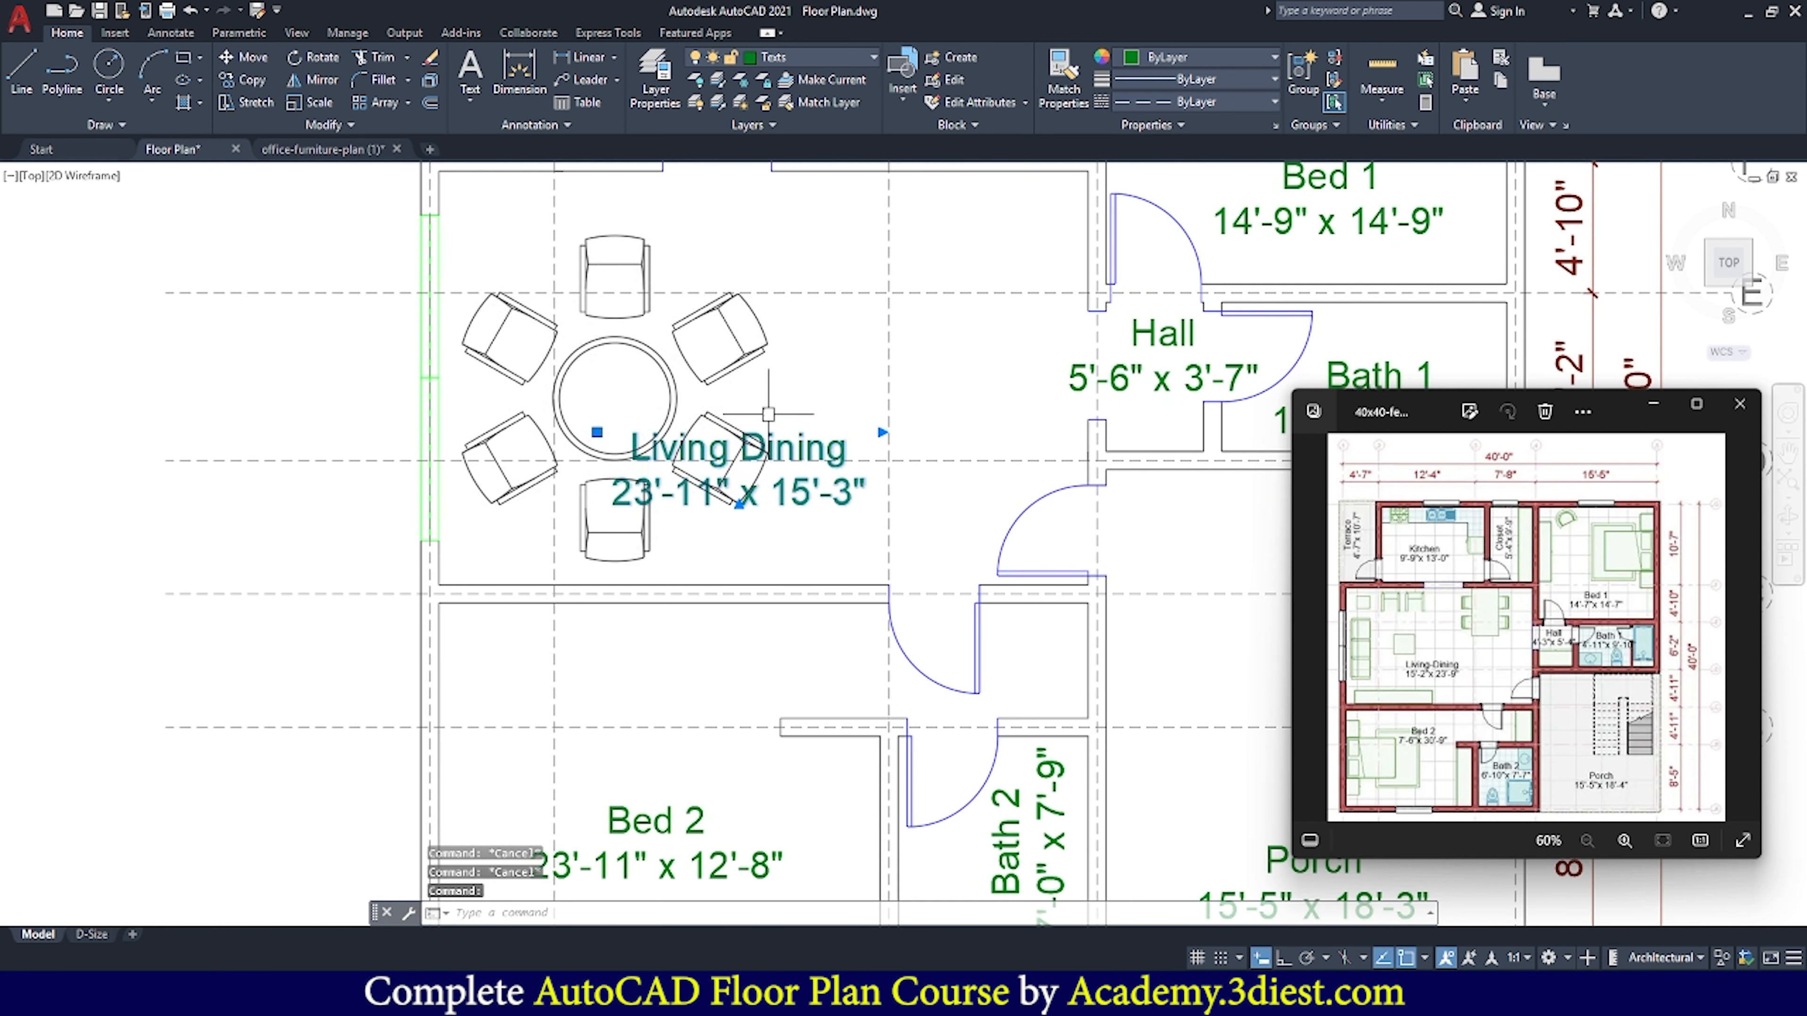
text(m)
key(Return)
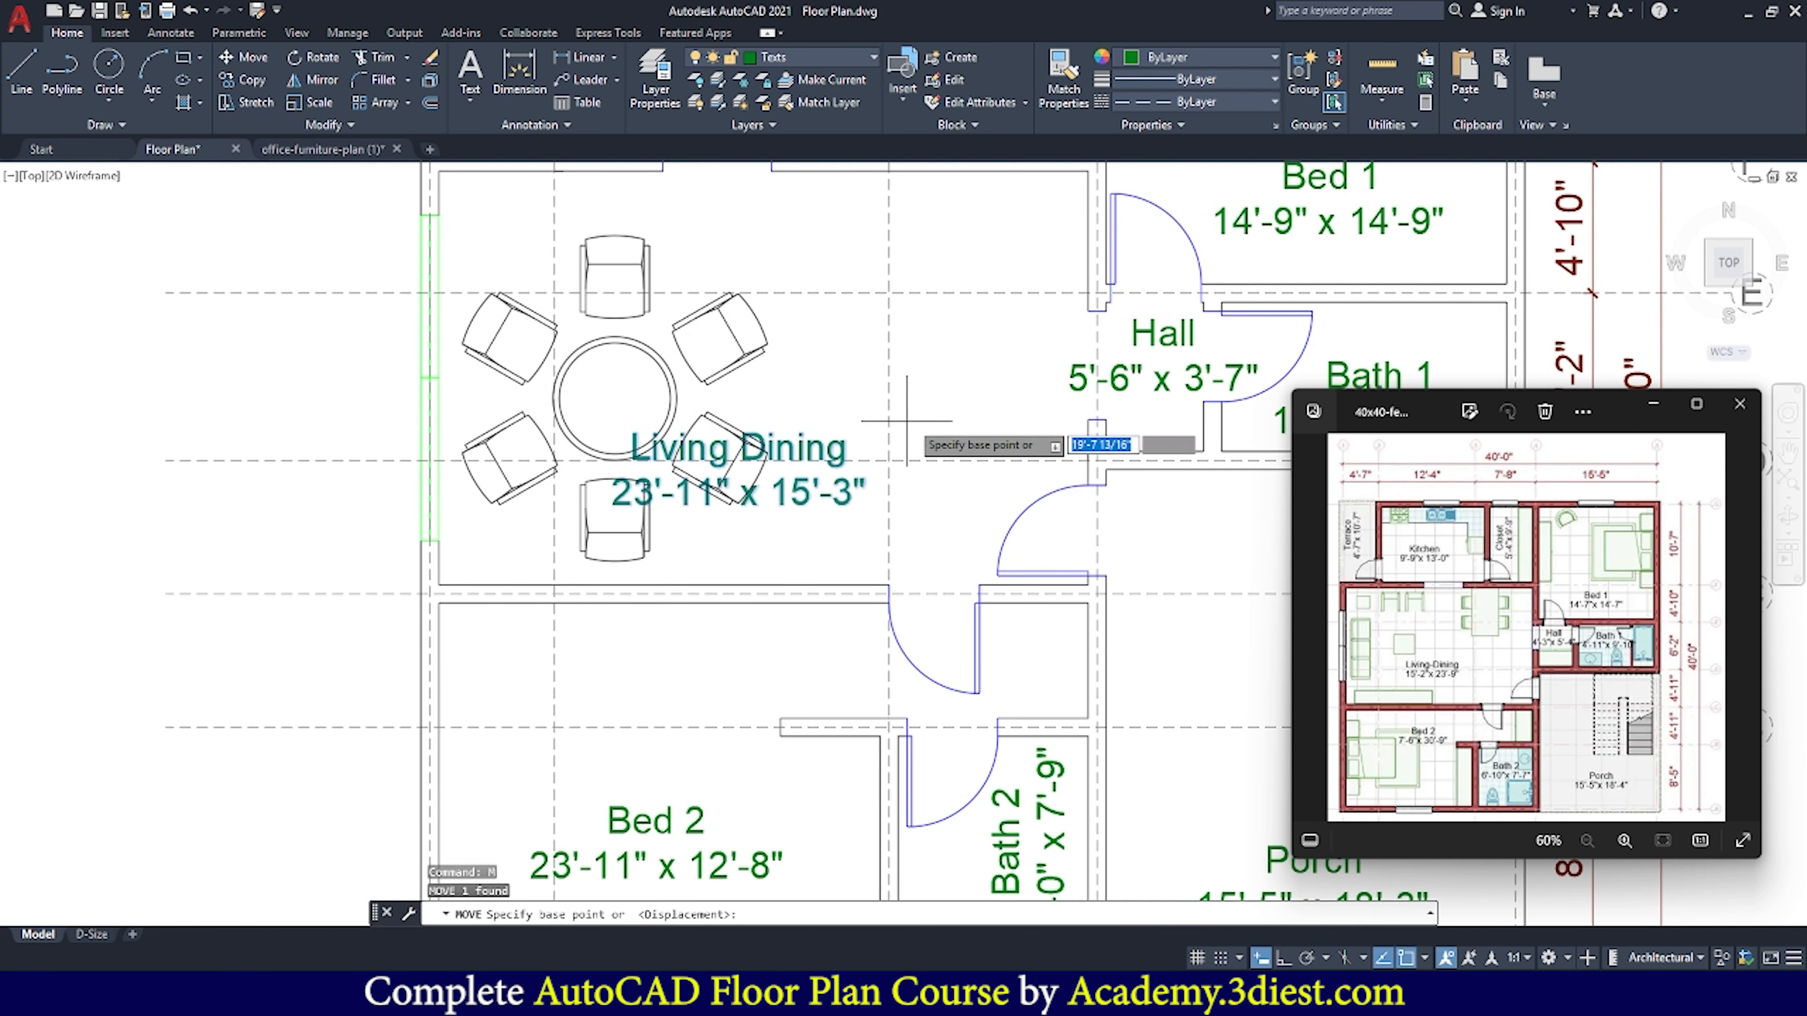
click(952, 376)
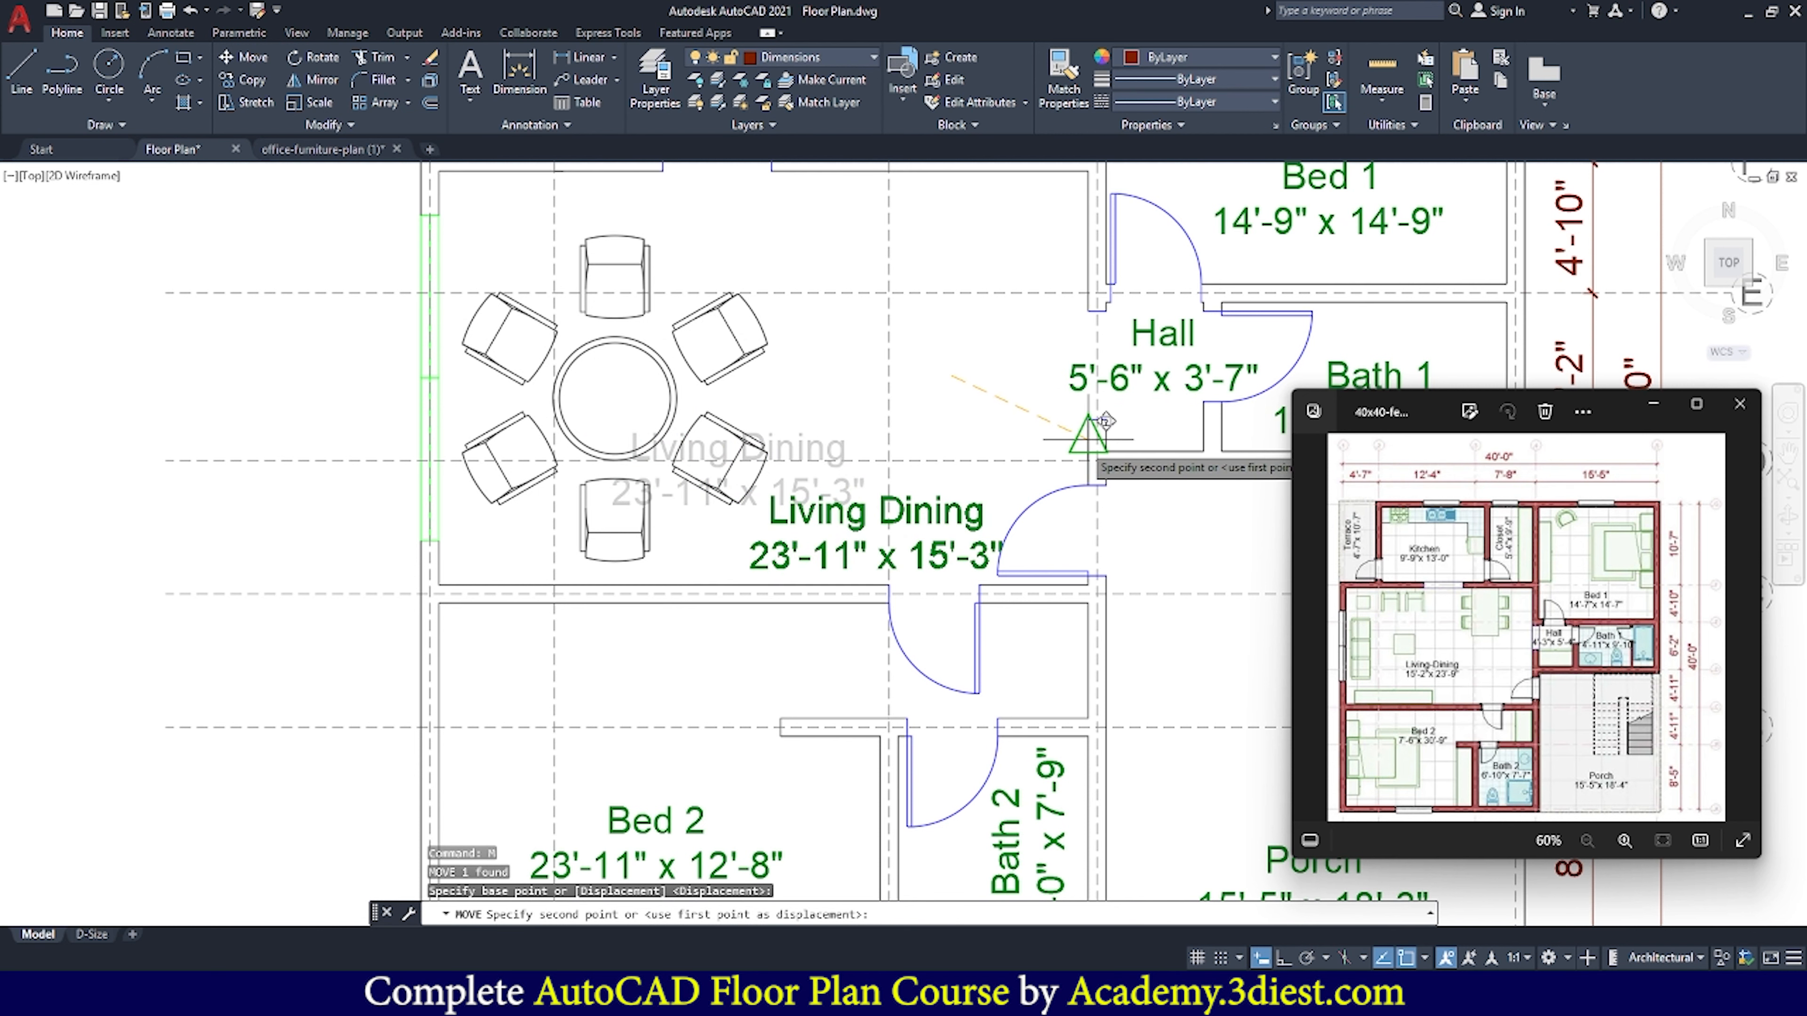
scroll(1067, 438, up, 4)
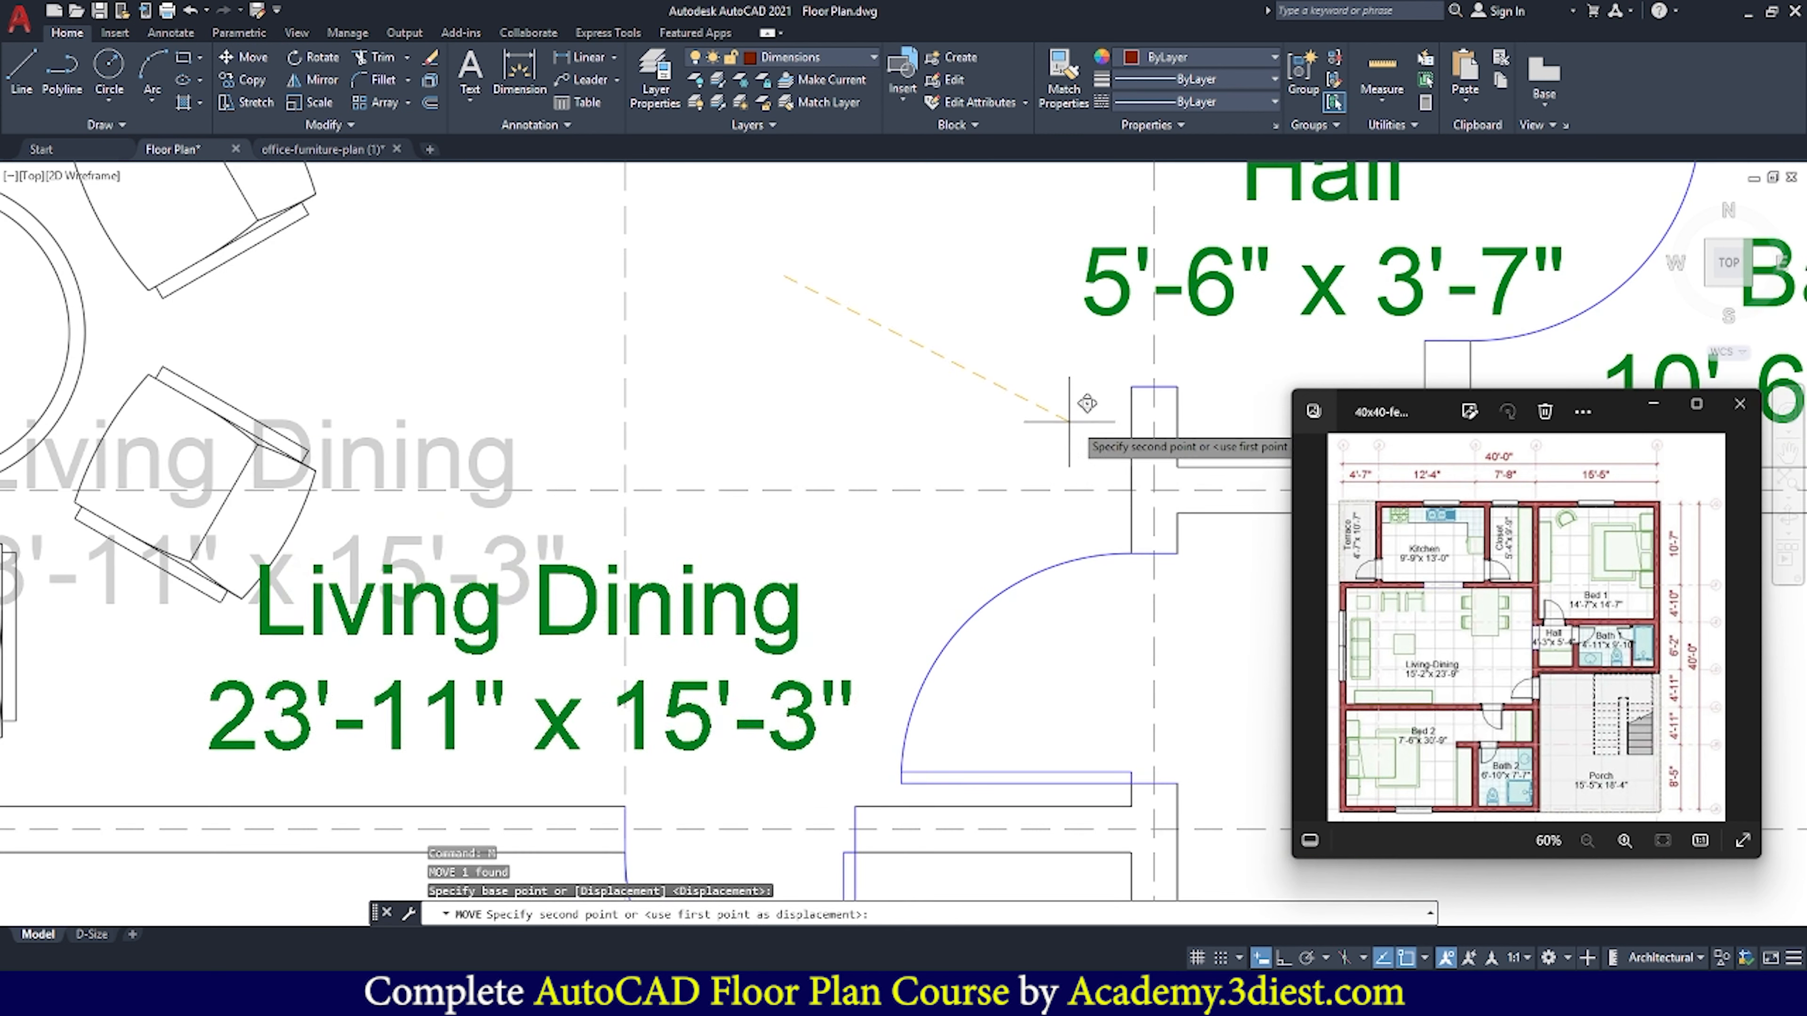
key(Escape)
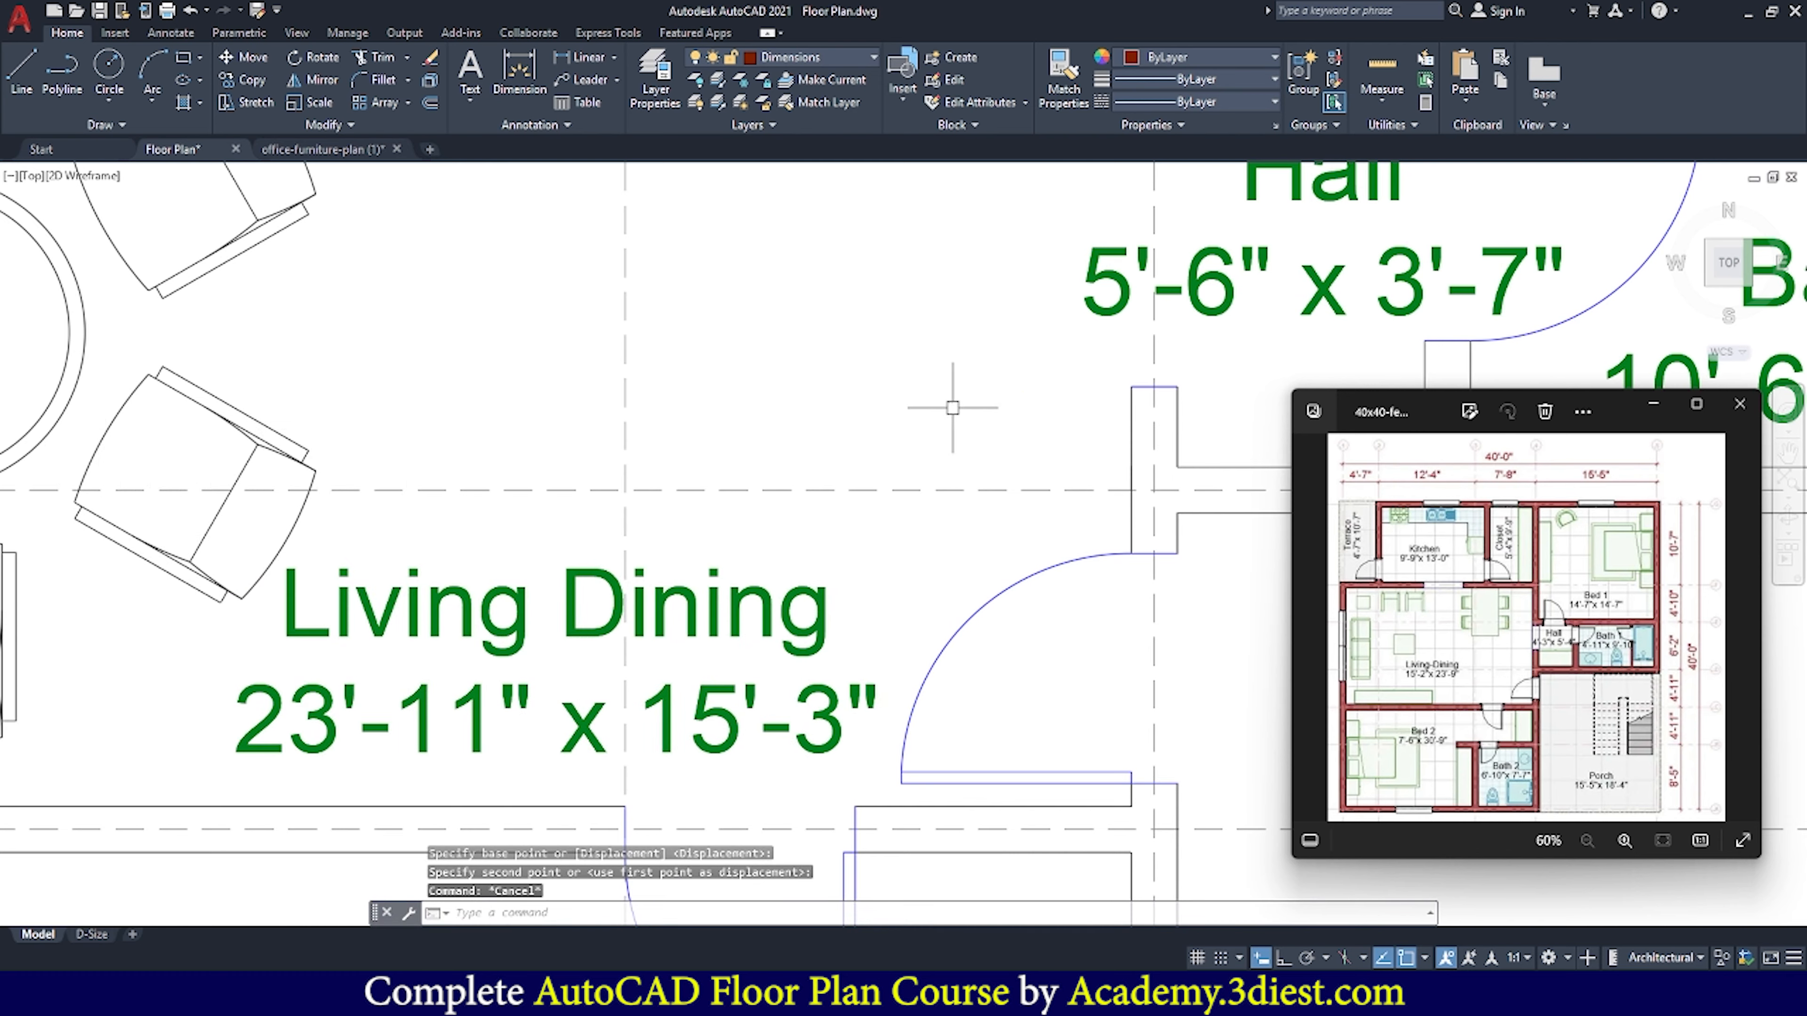
scroll(925, 413, down, 8)
key(Escape)
scroll(858, 461, up, 2)
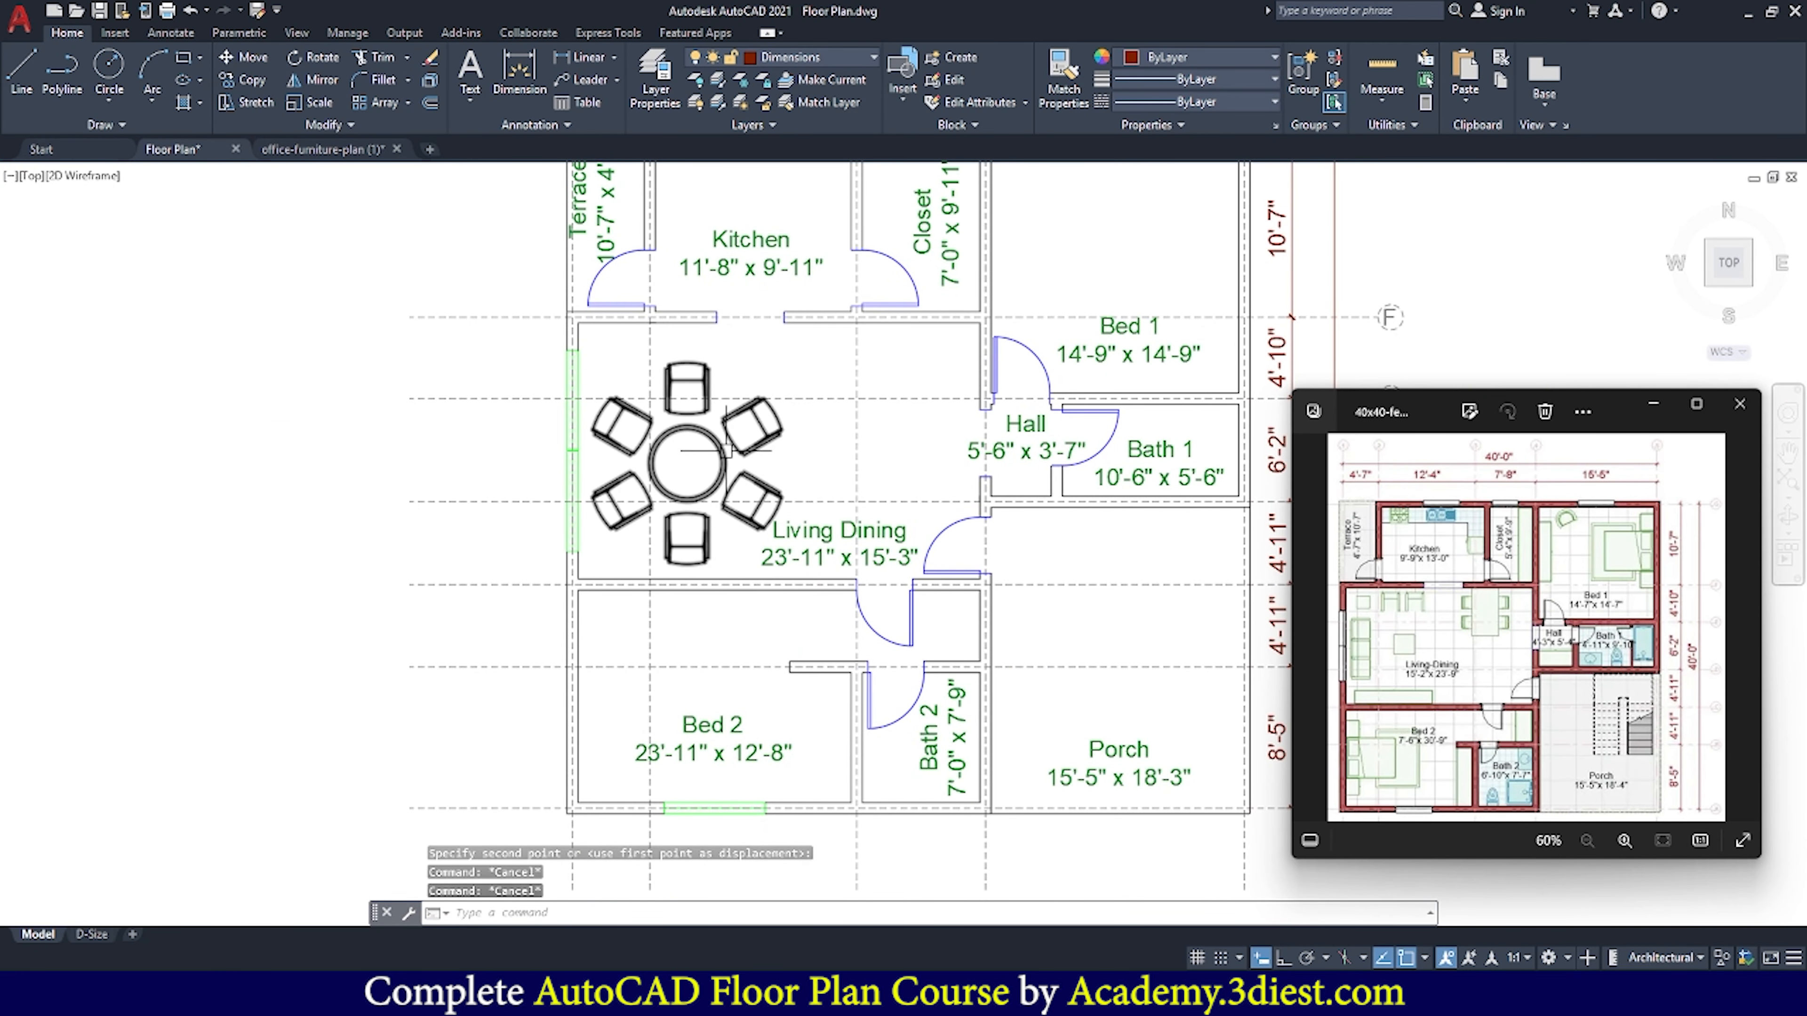
middle_drag(891, 426, 845, 487)
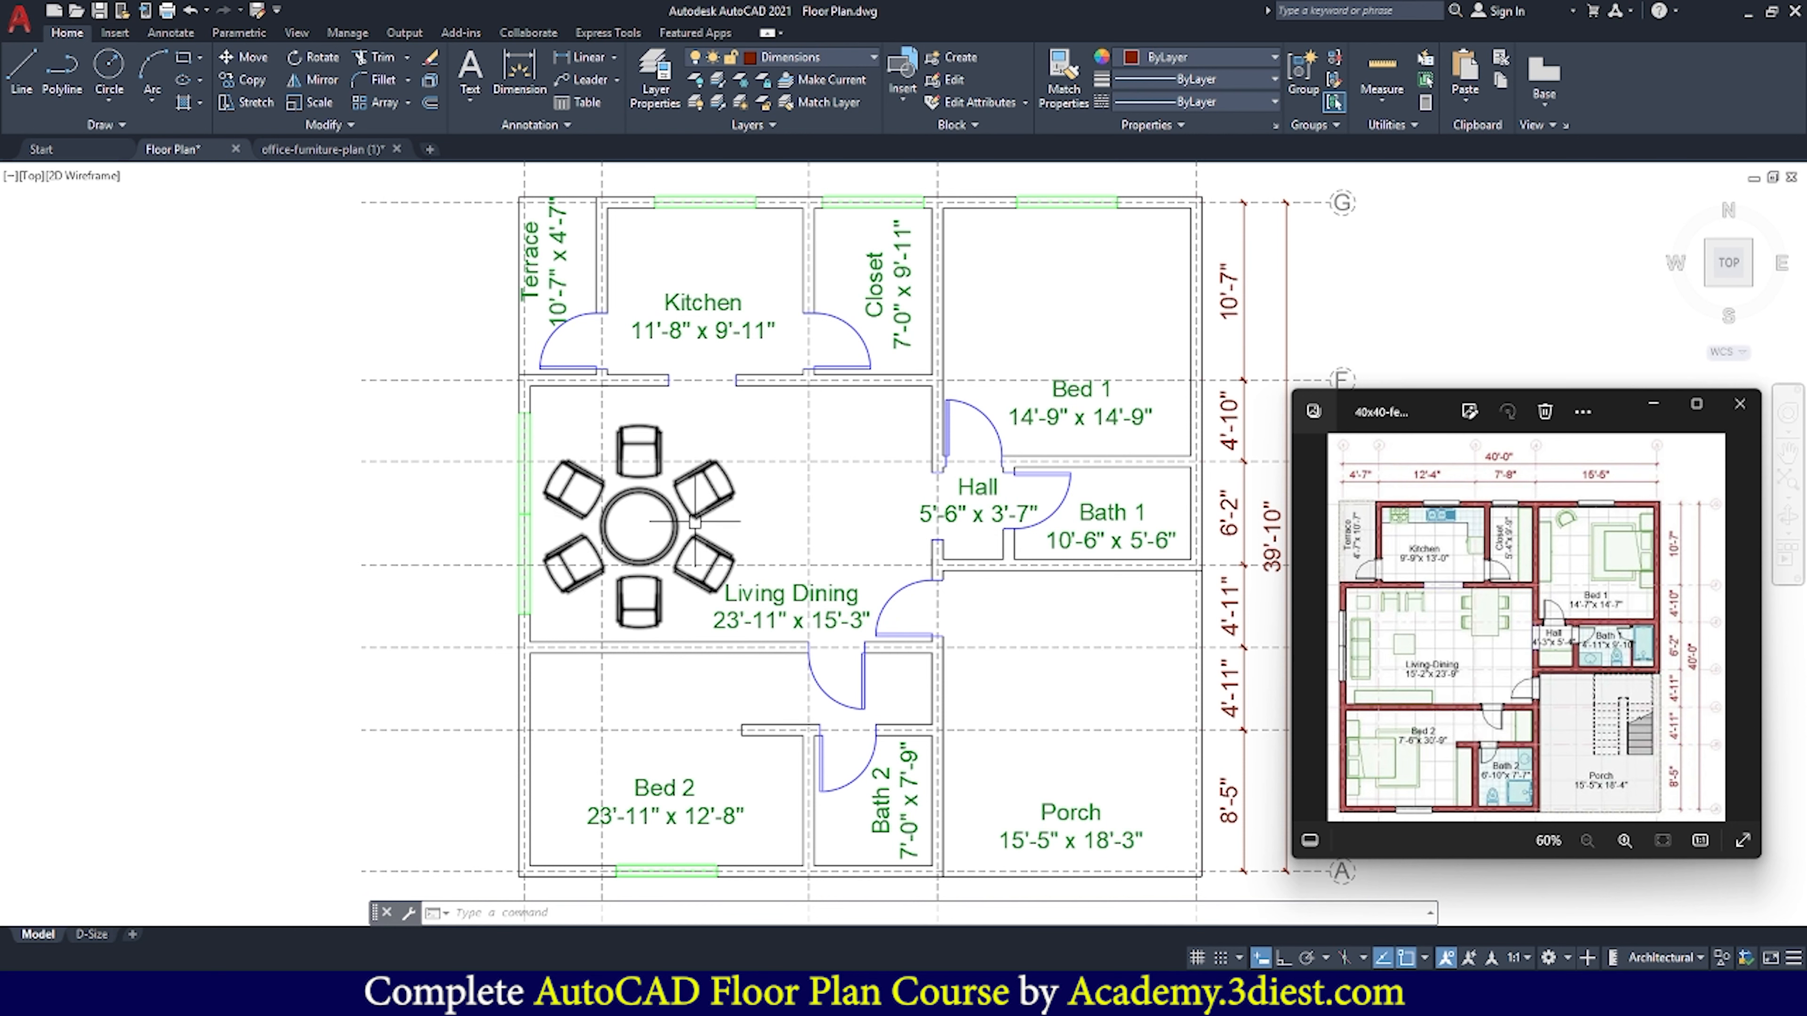
Switch to the browser, leave the Office Furniture Plan page and search the DWG models site for "bed"
mouse_move(573, 996)
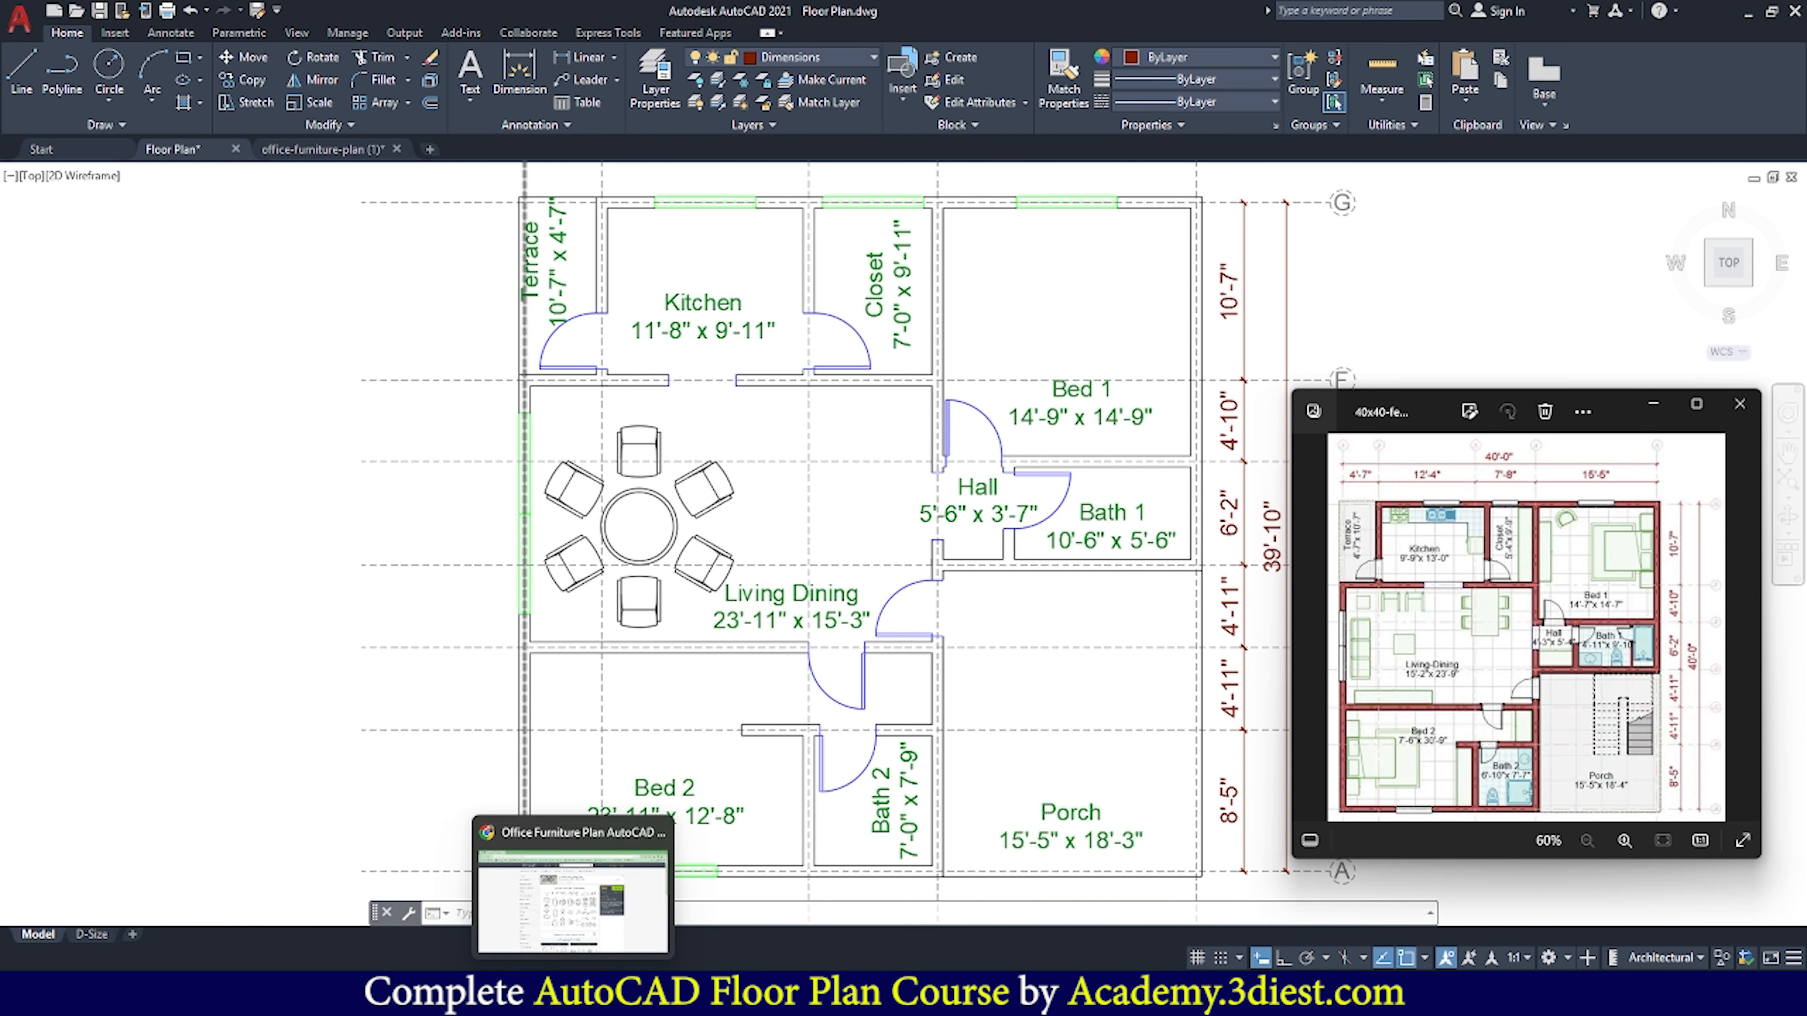
click(573, 903)
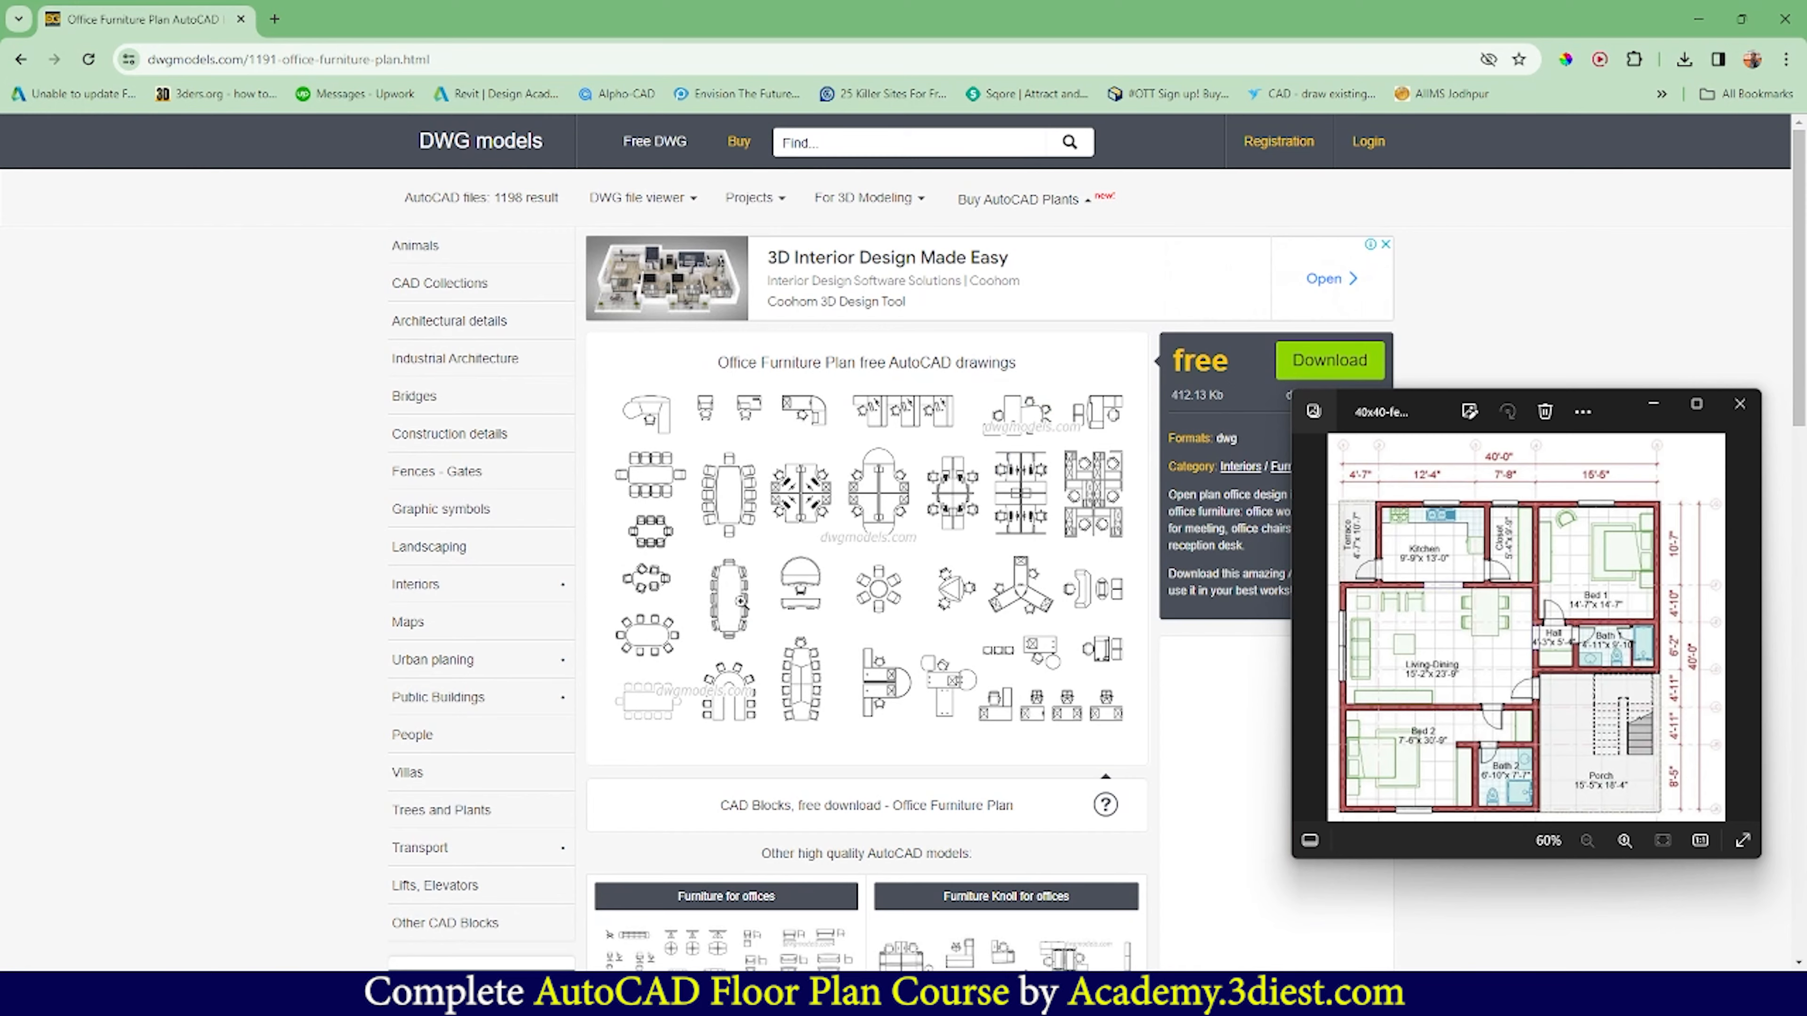
scroll(843, 534, down, 10)
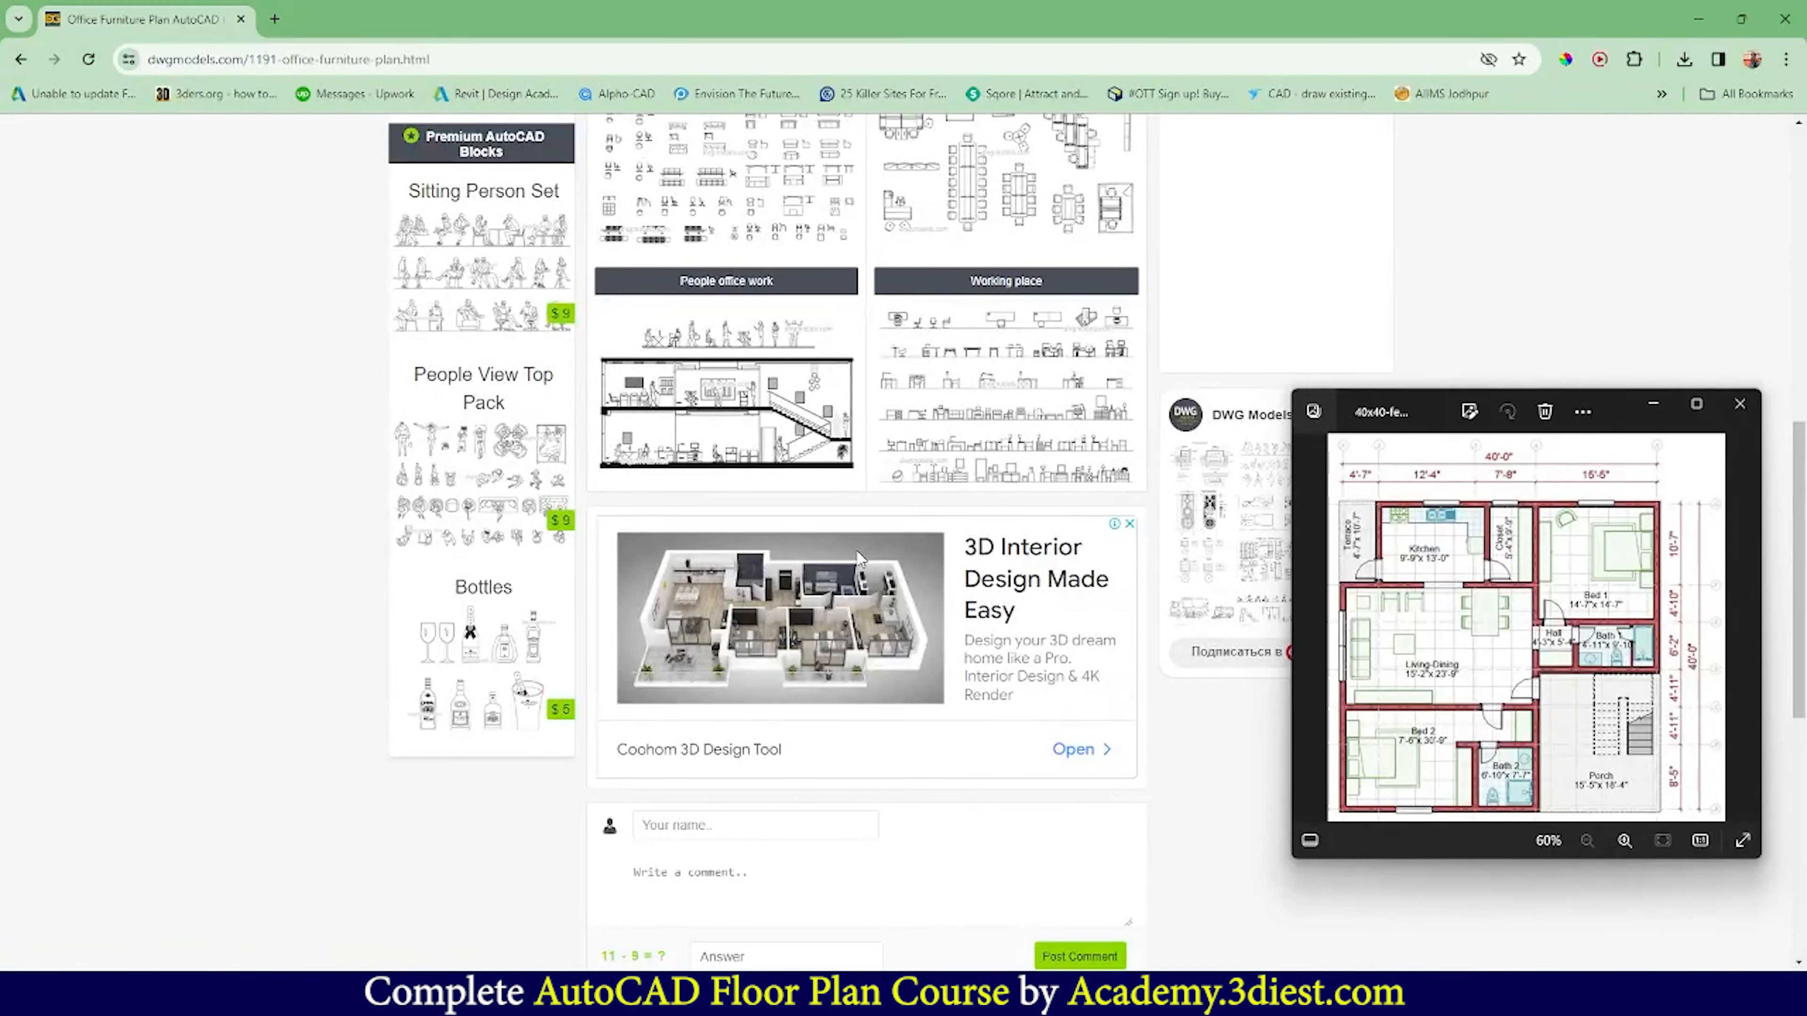
scroll(859, 557, down, 5)
click(21, 61)
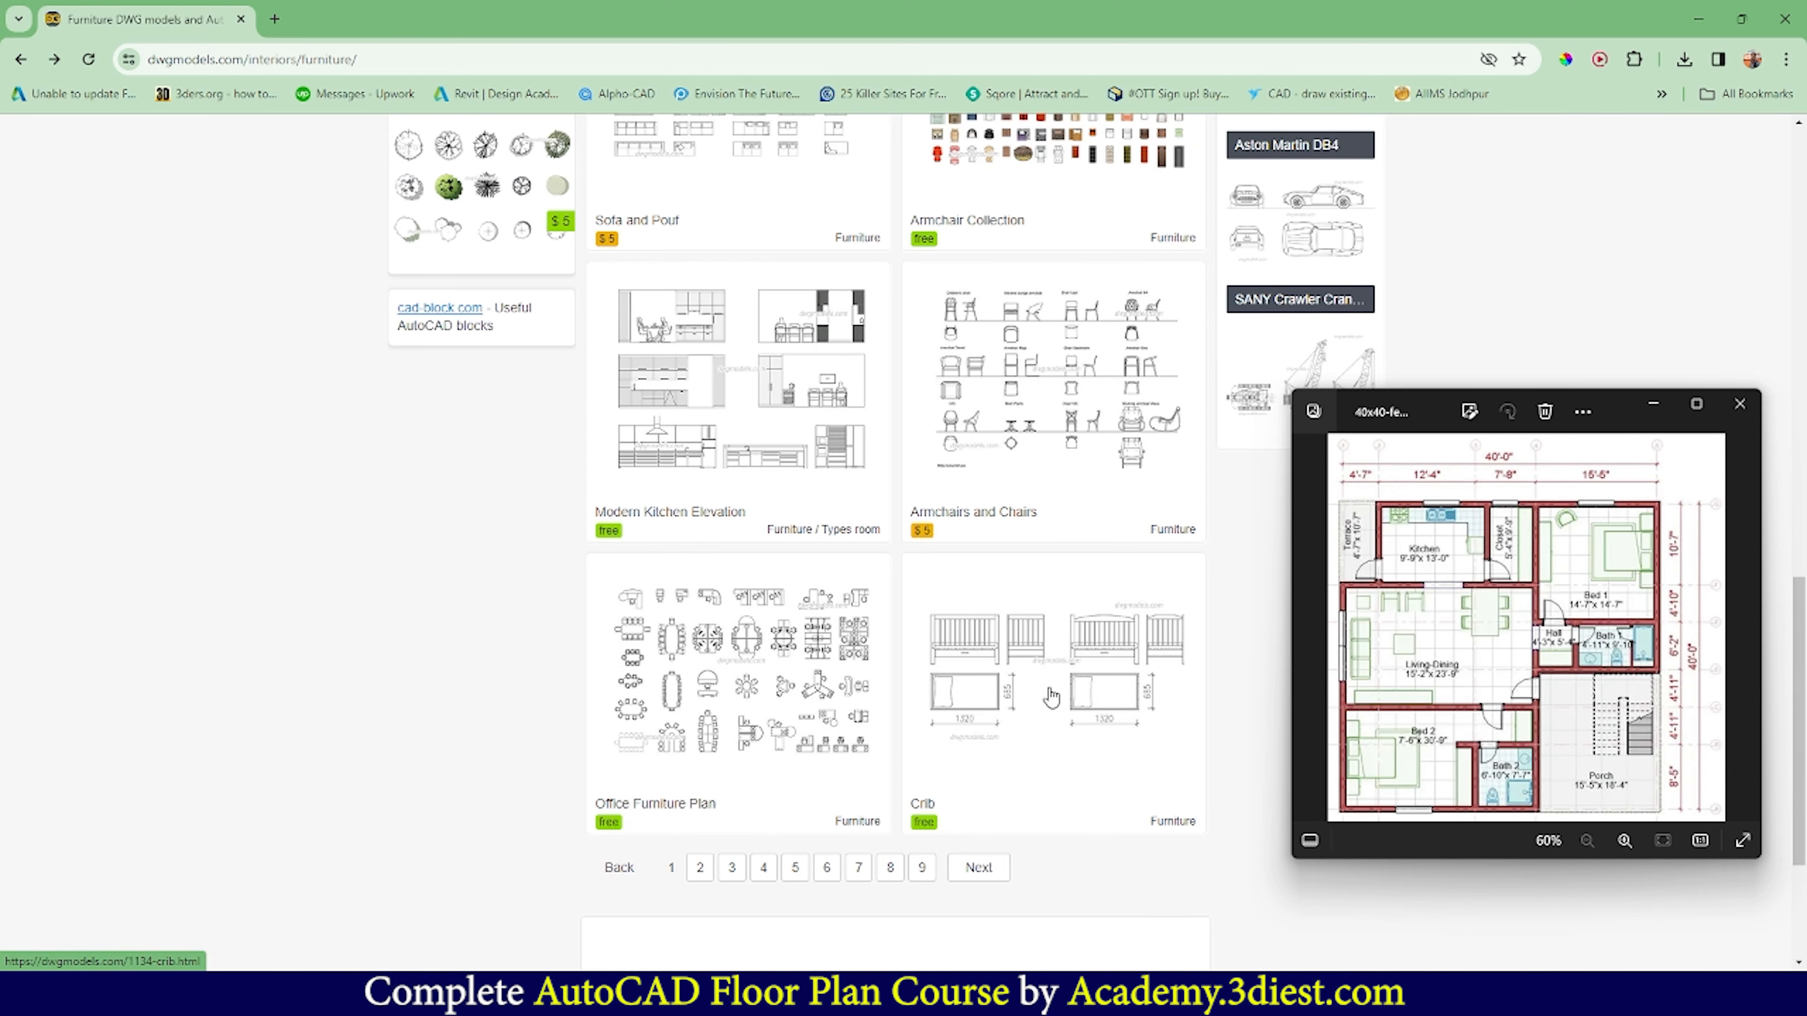
scroll(1050, 690, up, 12)
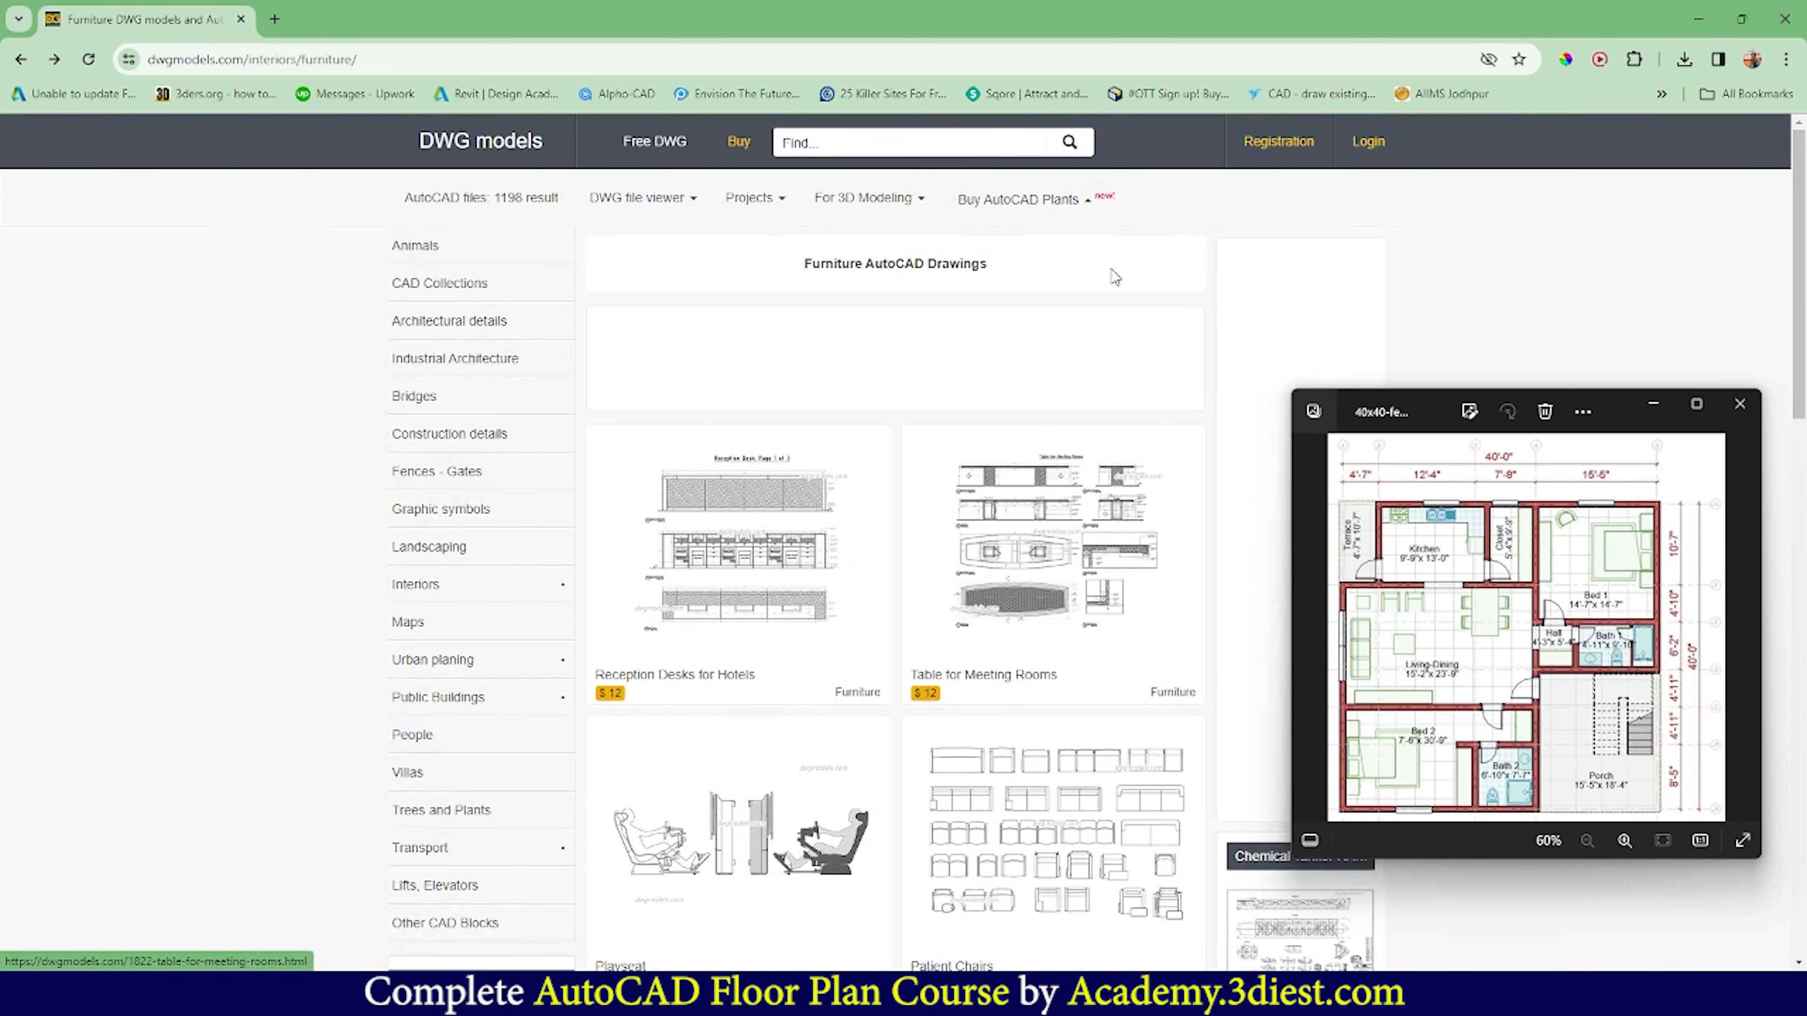
click(849, 143)
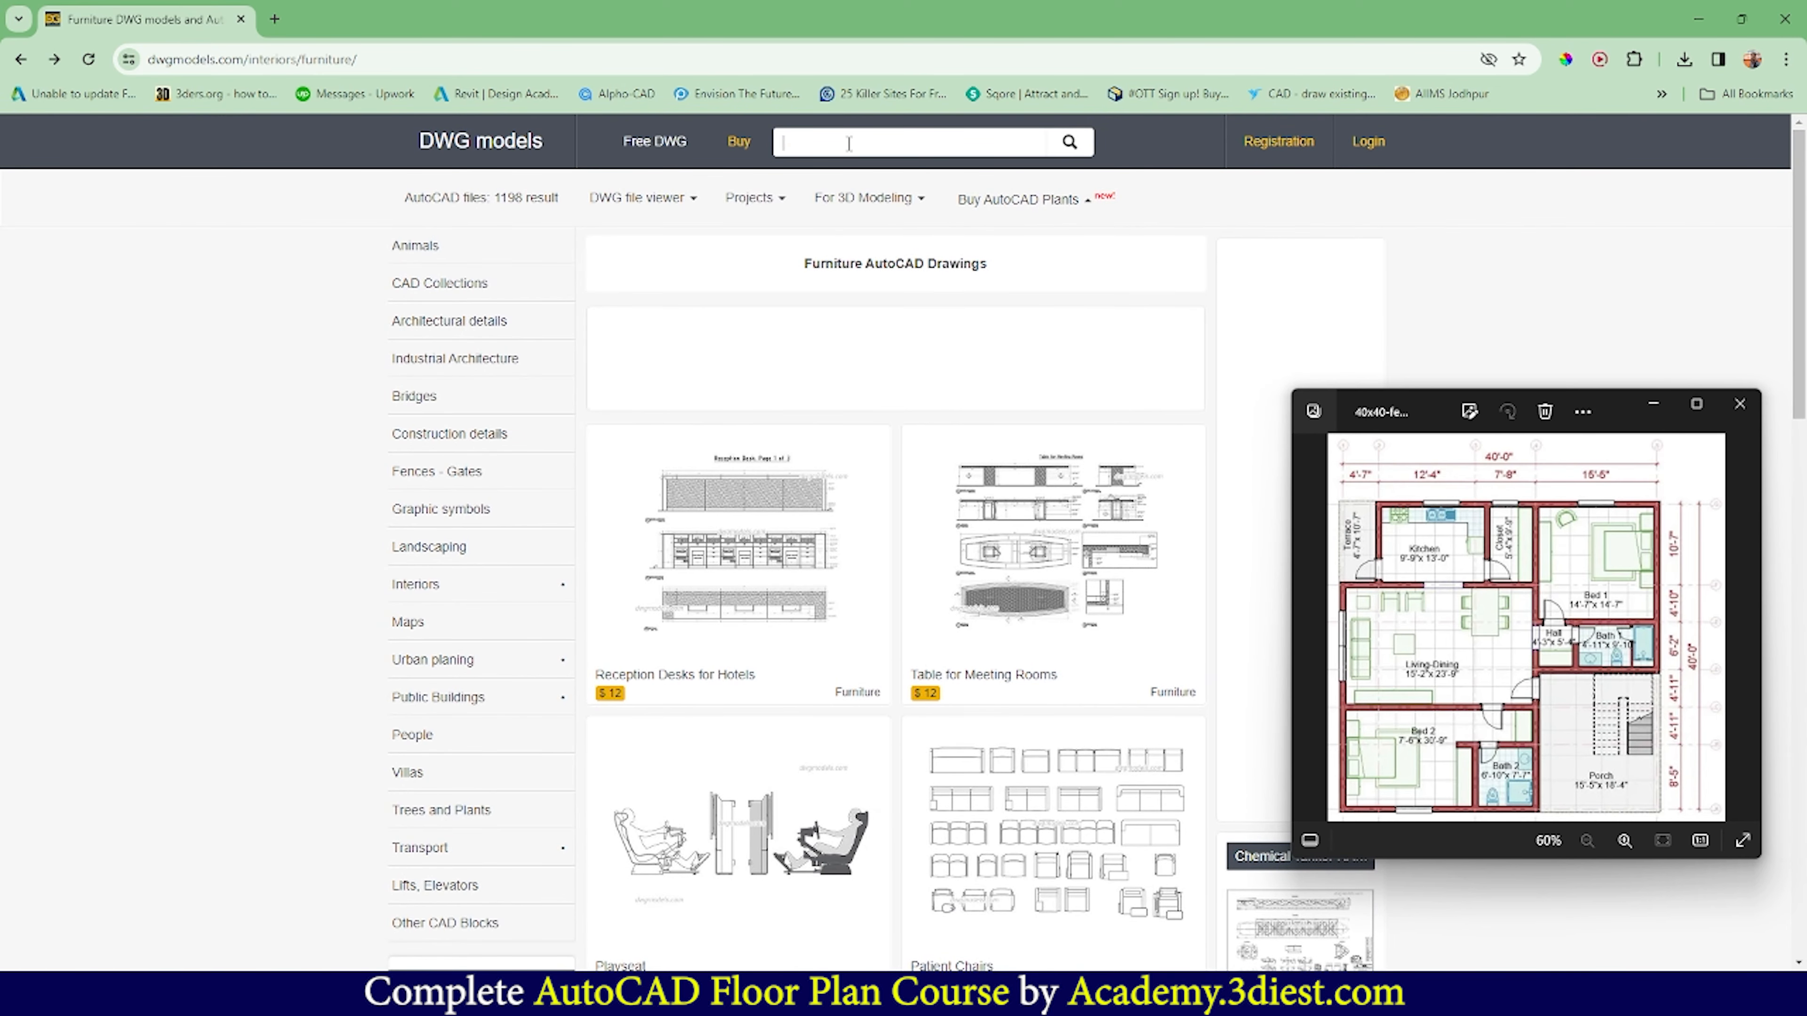
key(Return)
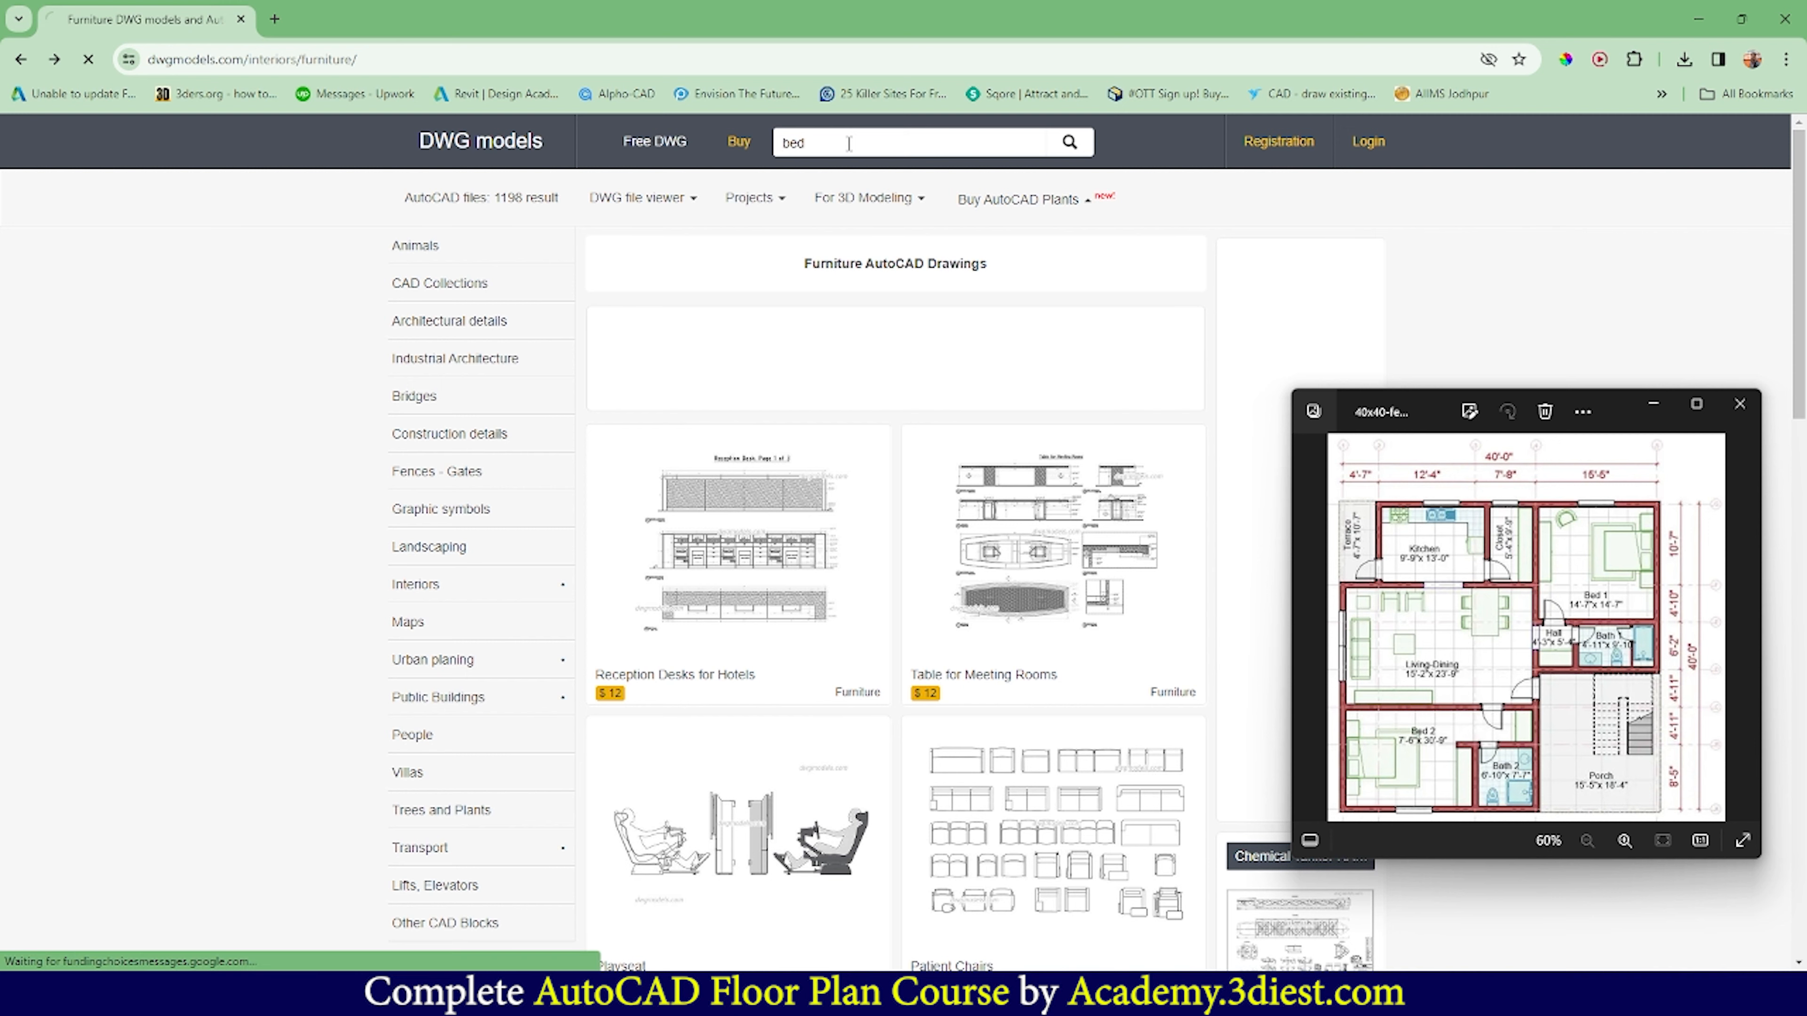
Open the free Beds plan drawing from the second page of the search results and download it
scroll(873, 632, down, 3)
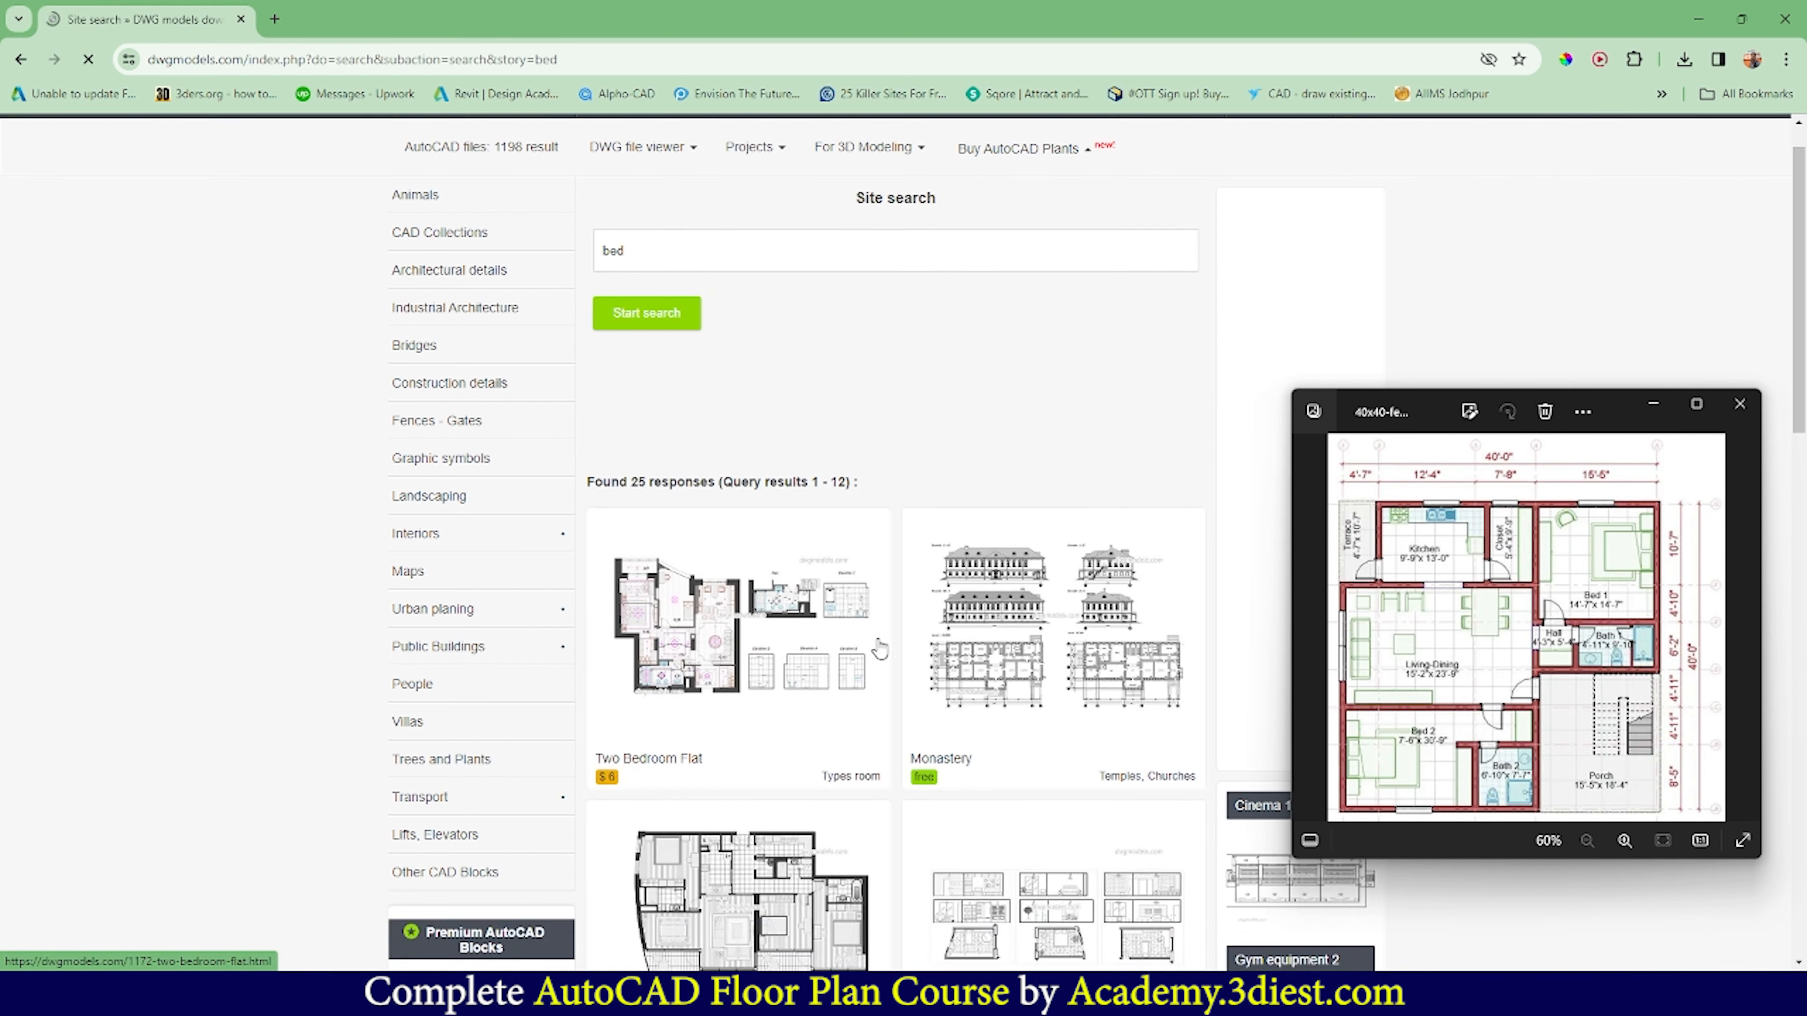
scroll(874, 632, down, 3)
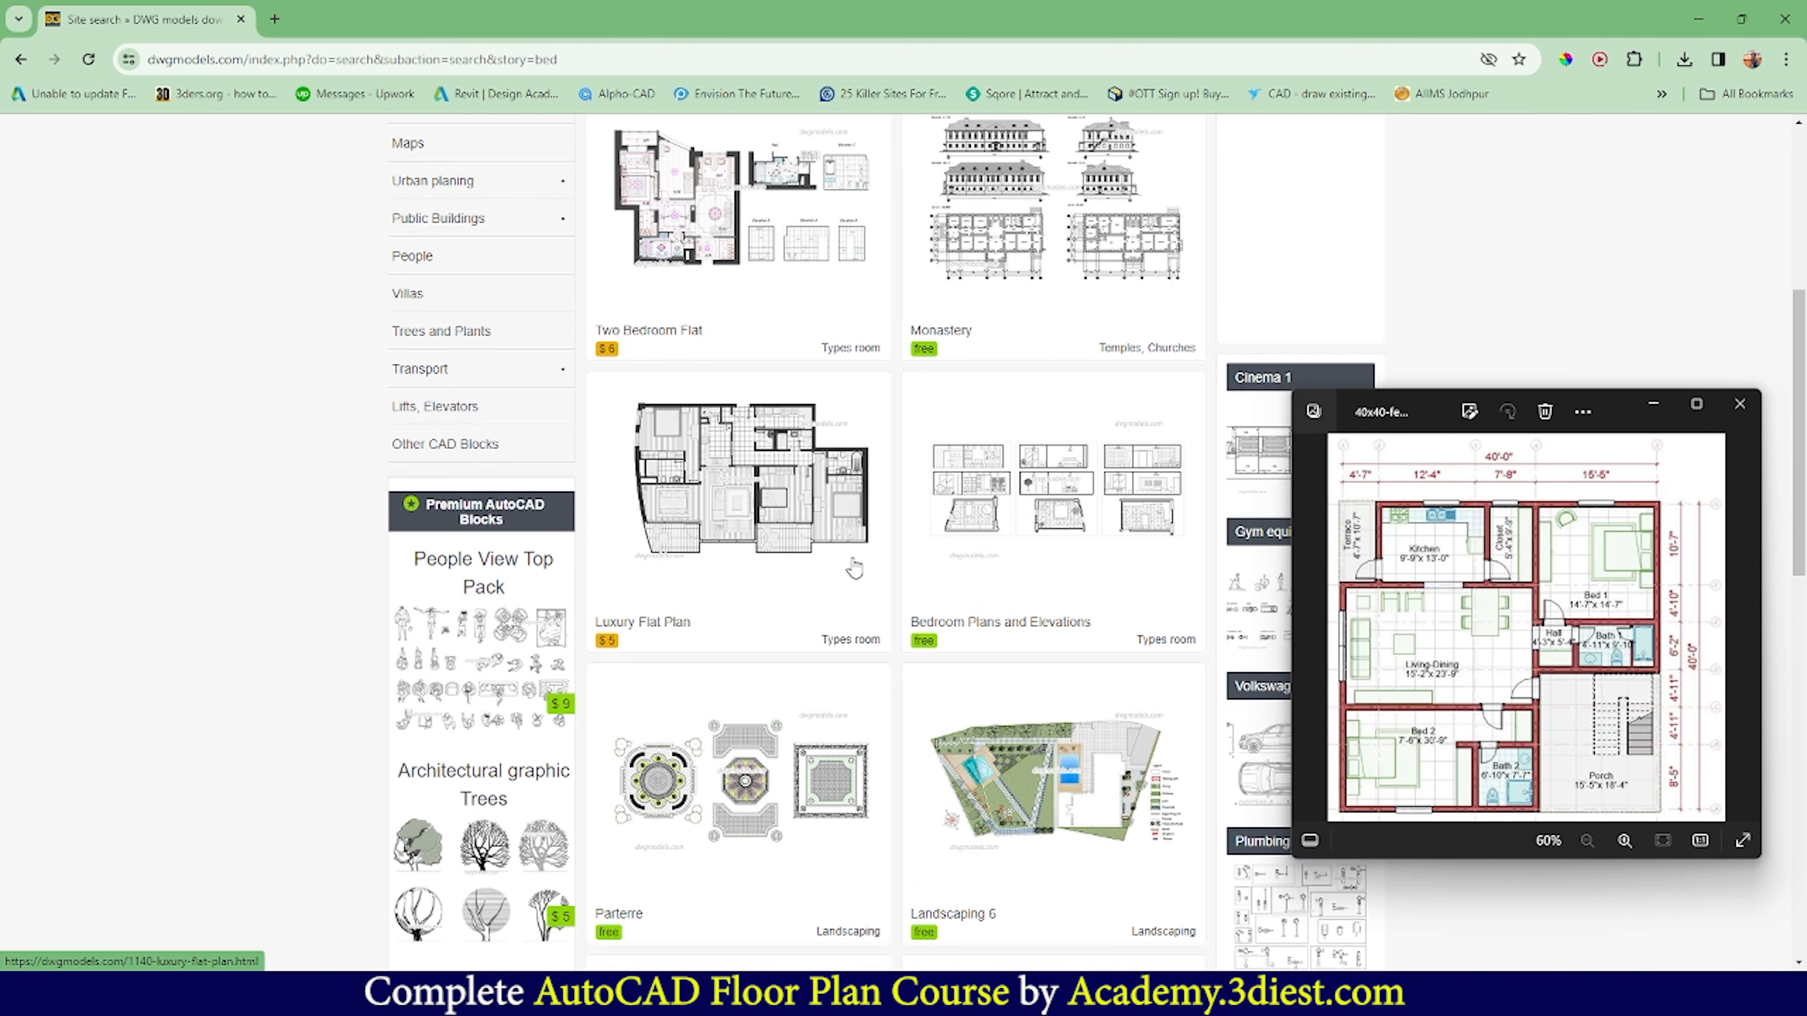
scroll(722, 627, down, 8)
scroll(767, 588, down, 4)
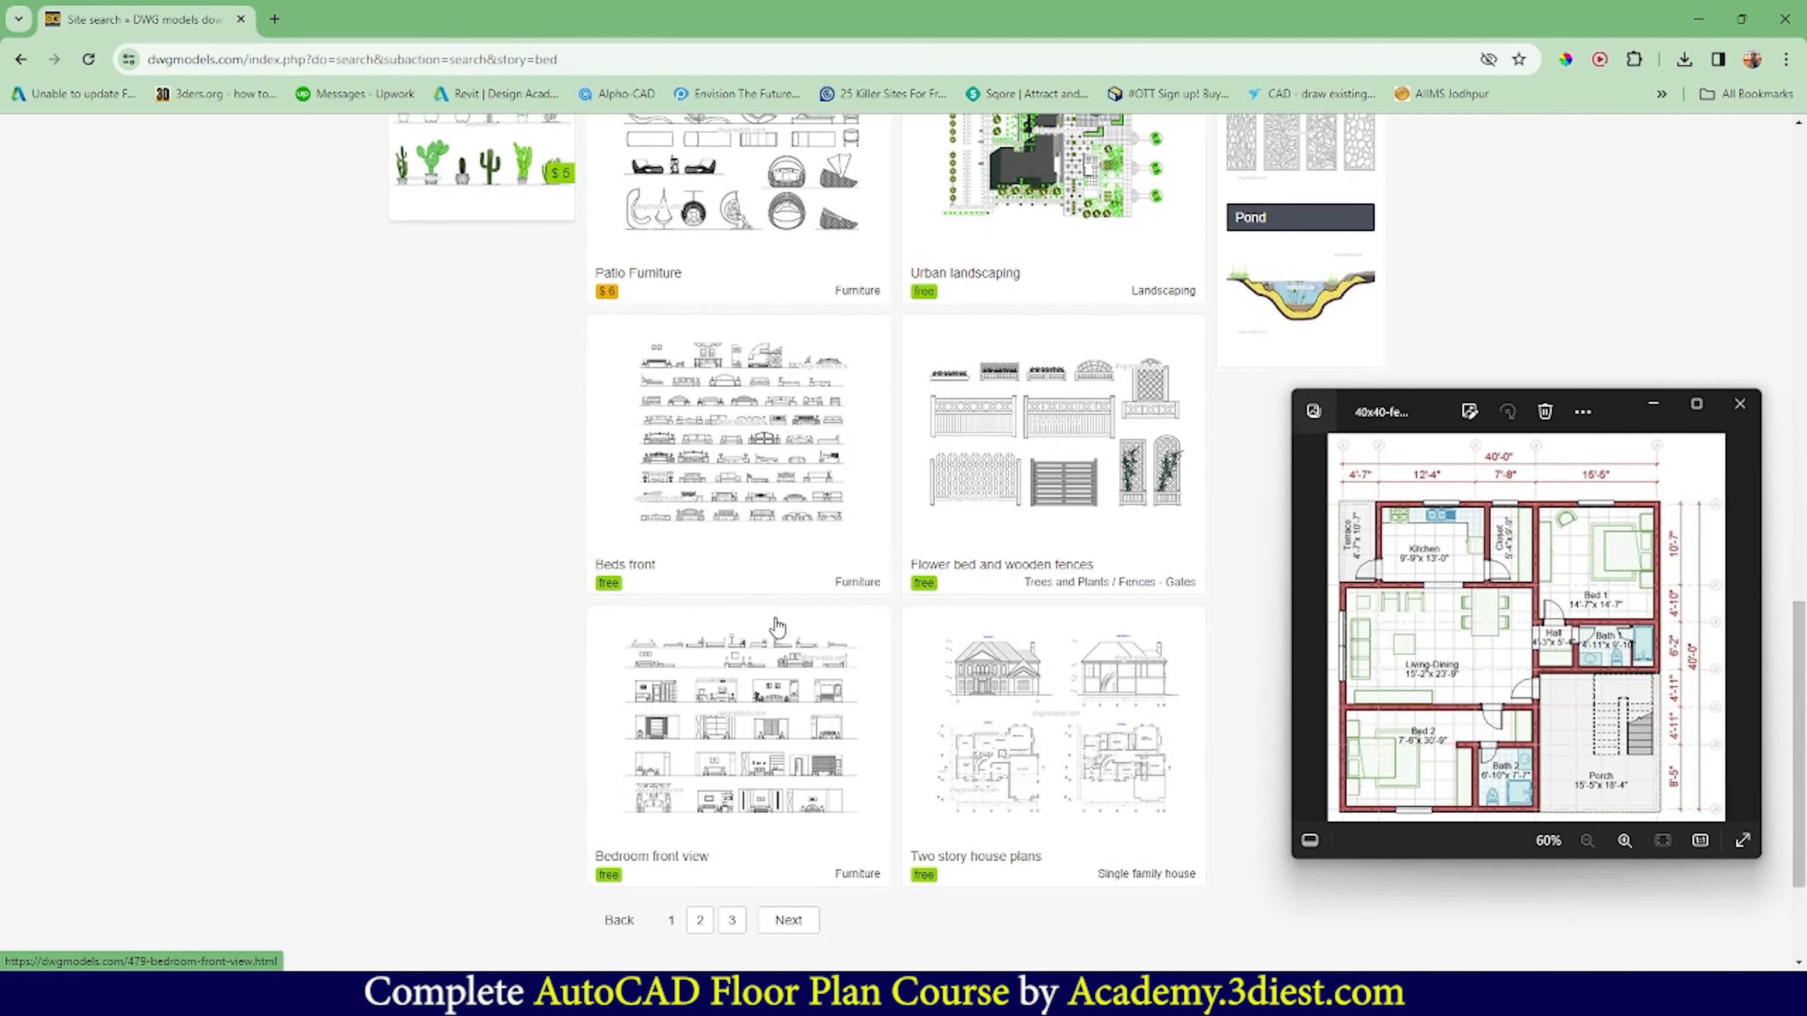
scroll(780, 643, down, 3)
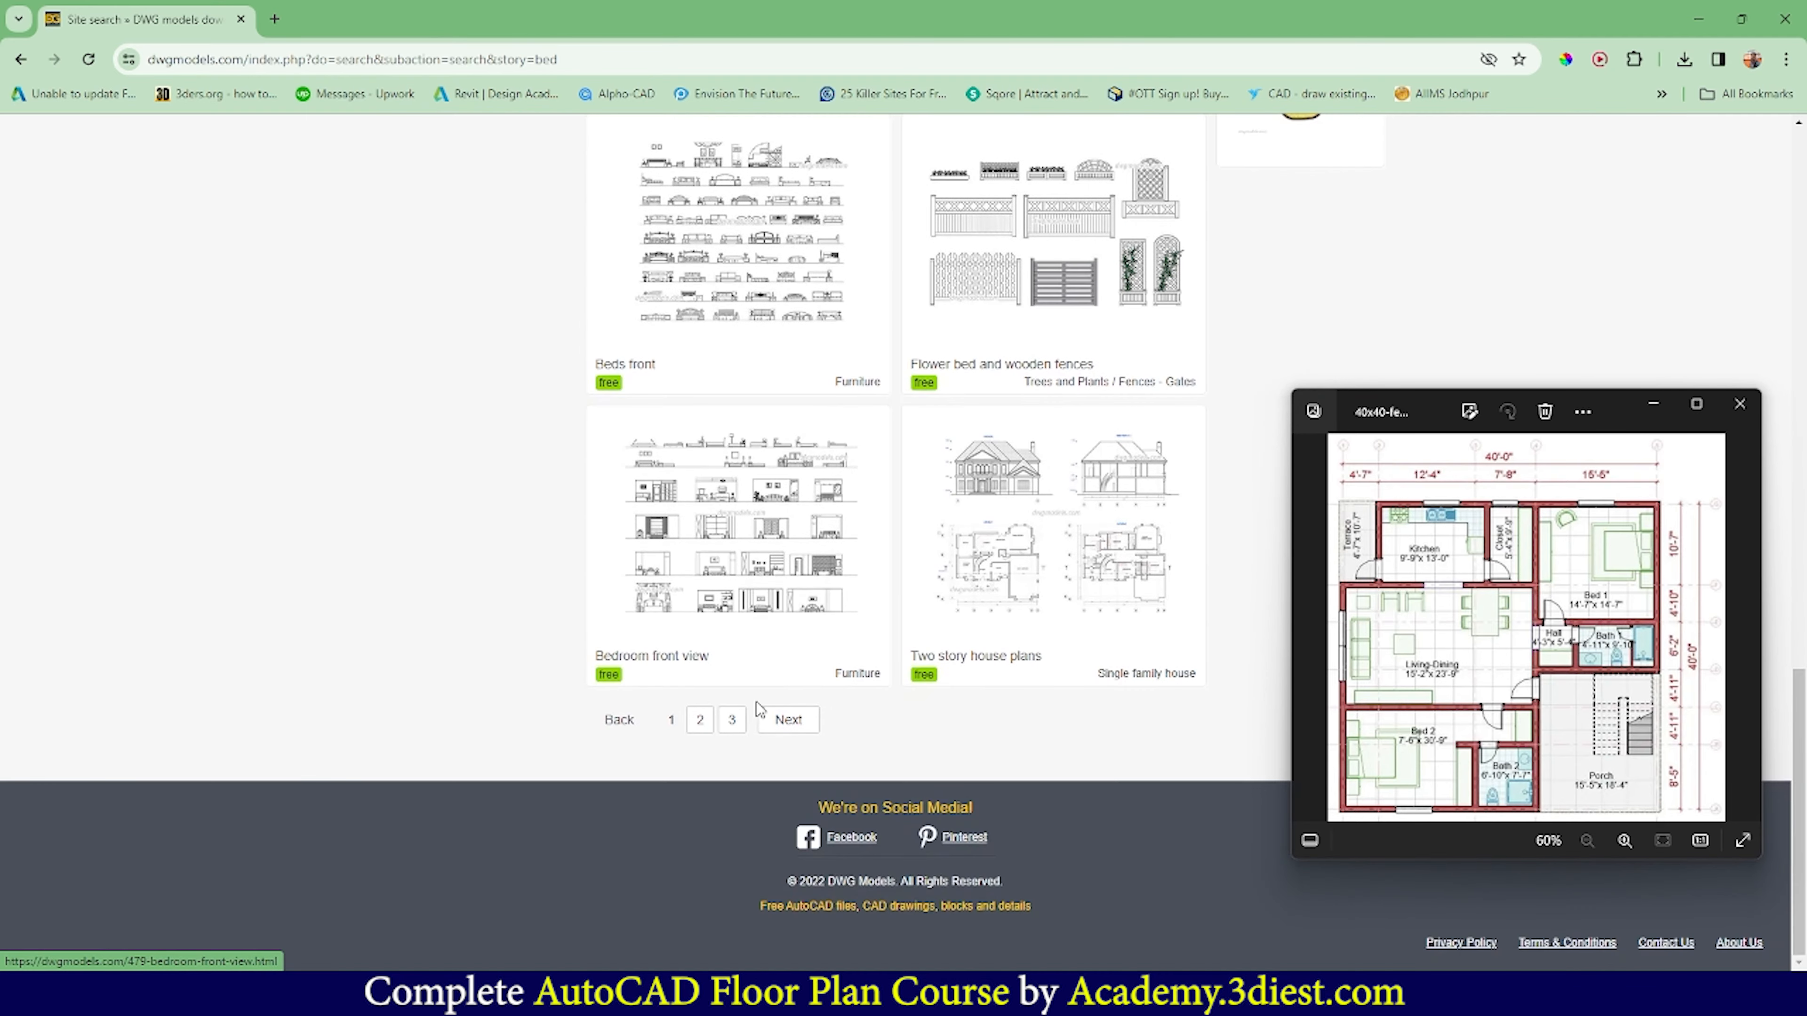
click(699, 719)
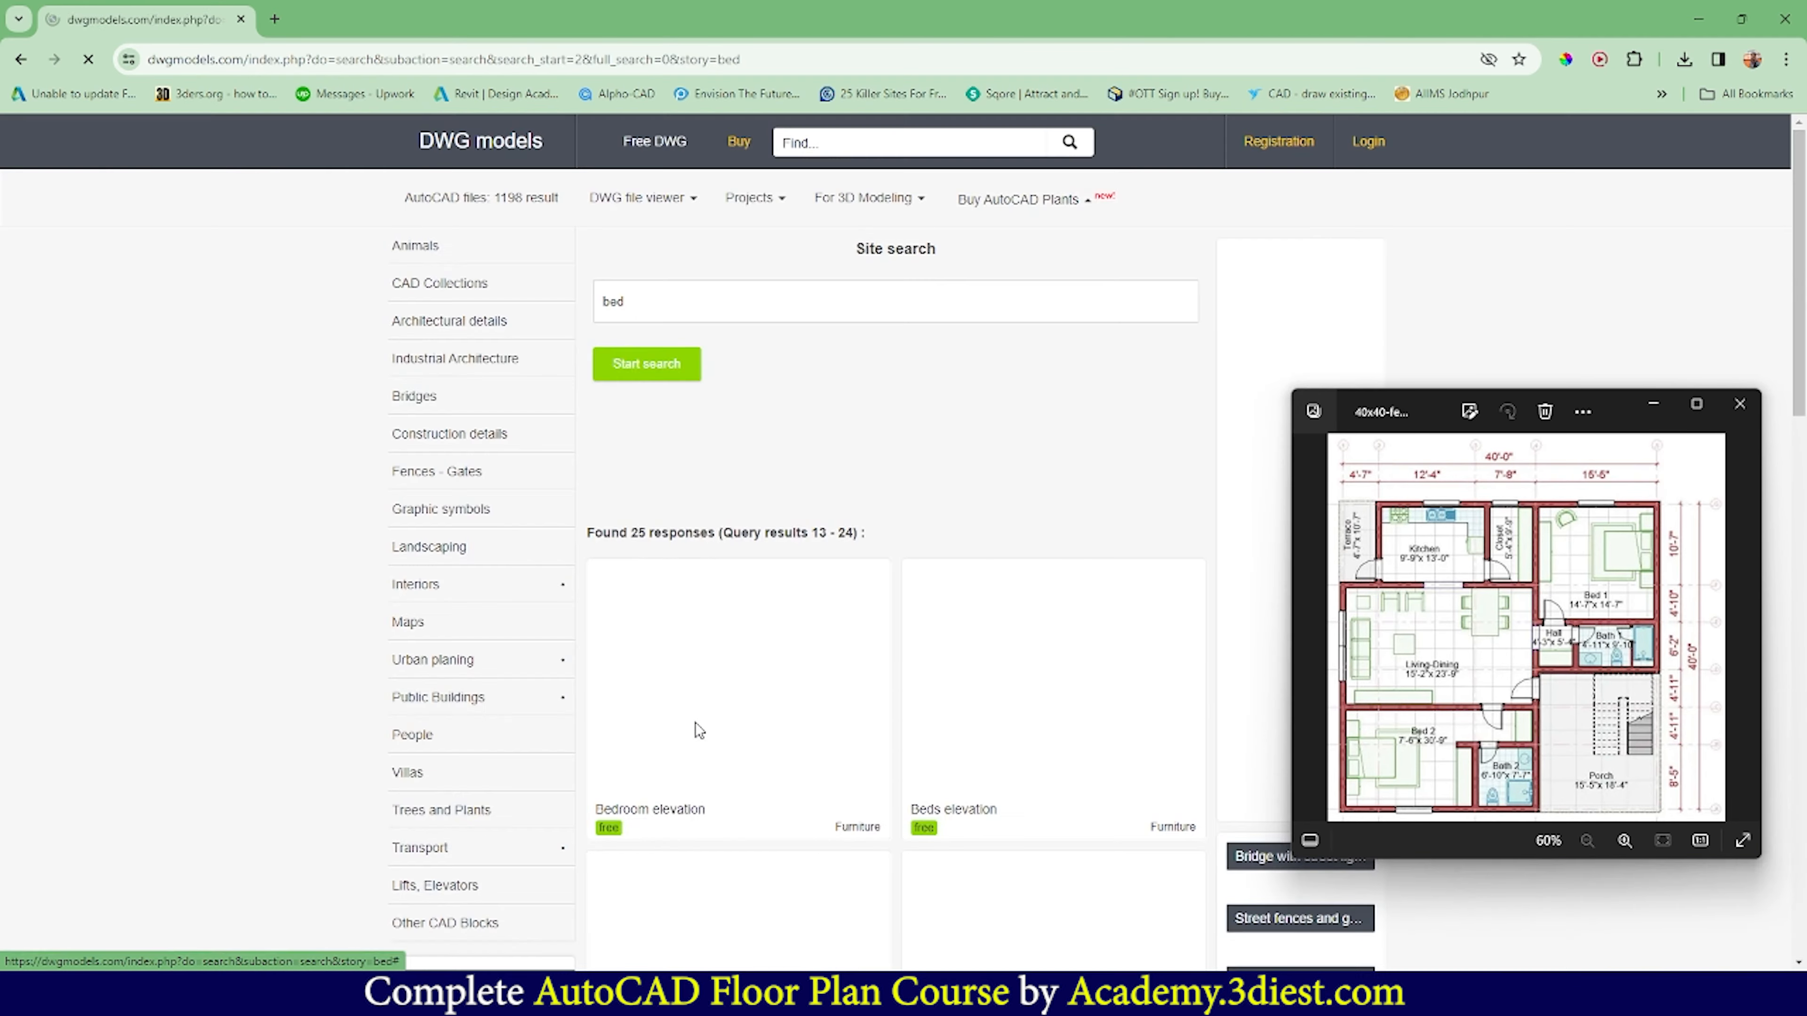
scroll(795, 688, down, 5)
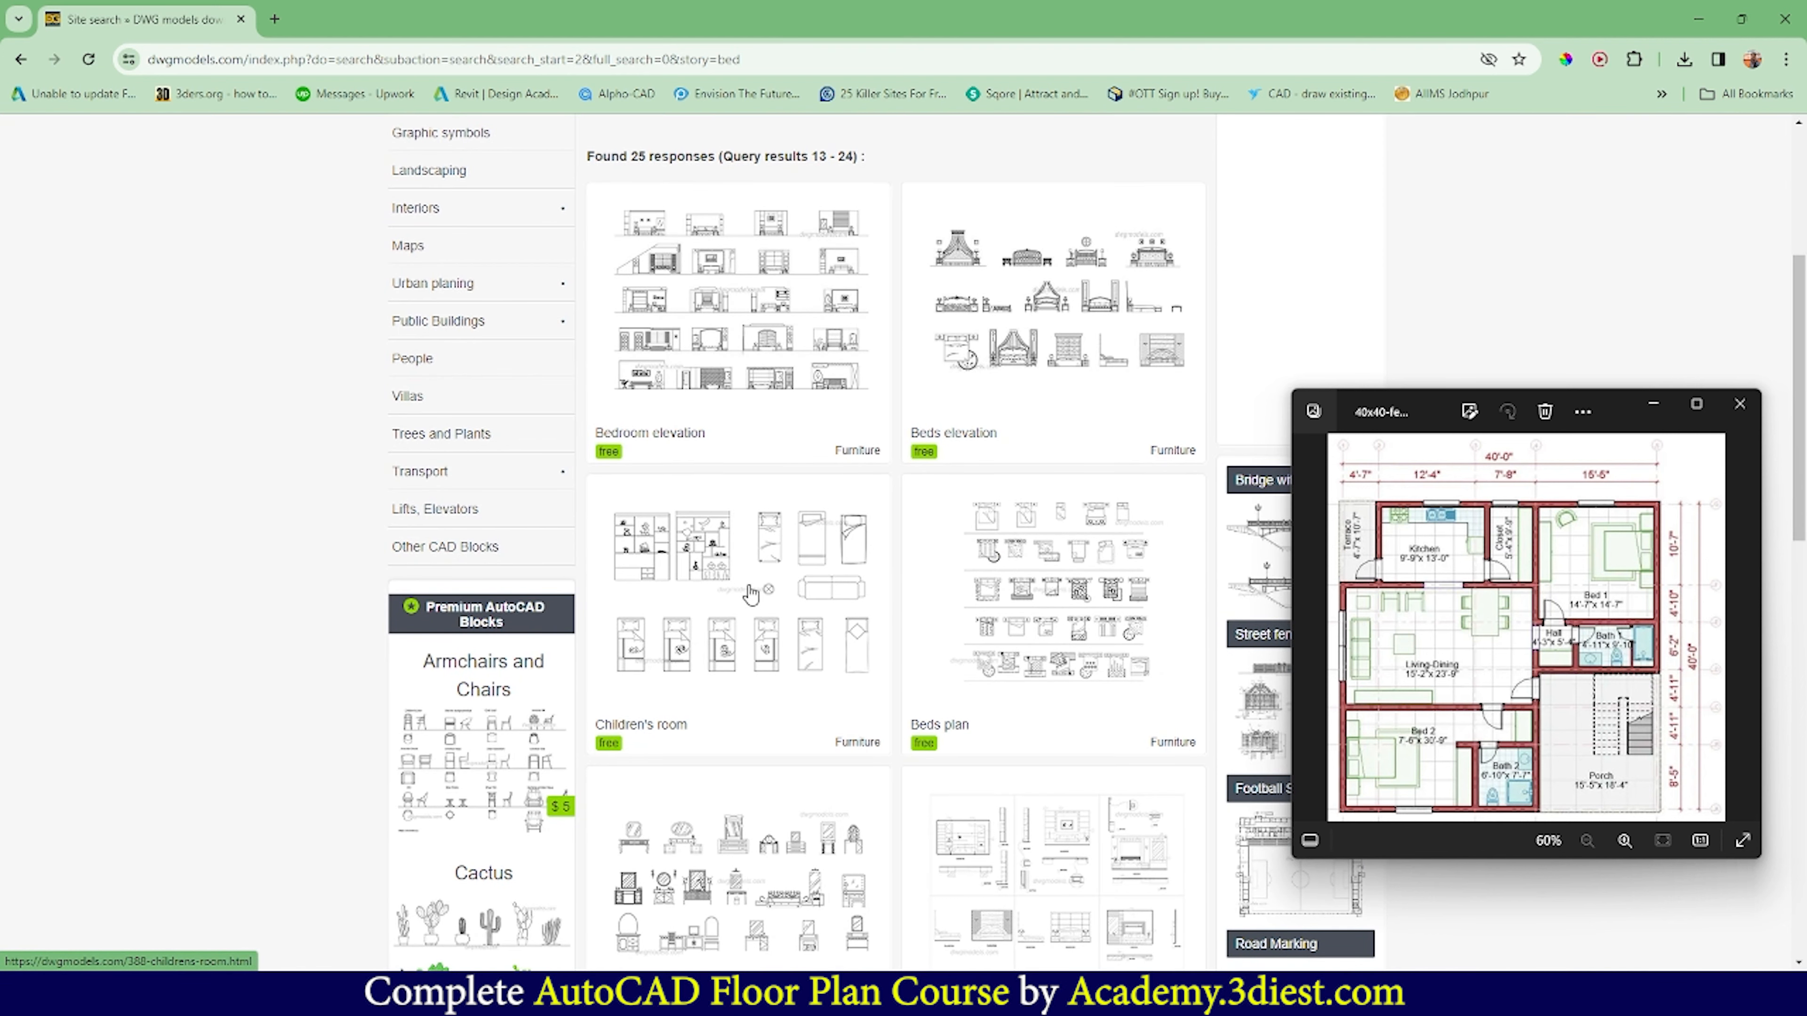
scroll(750, 593, down, 3)
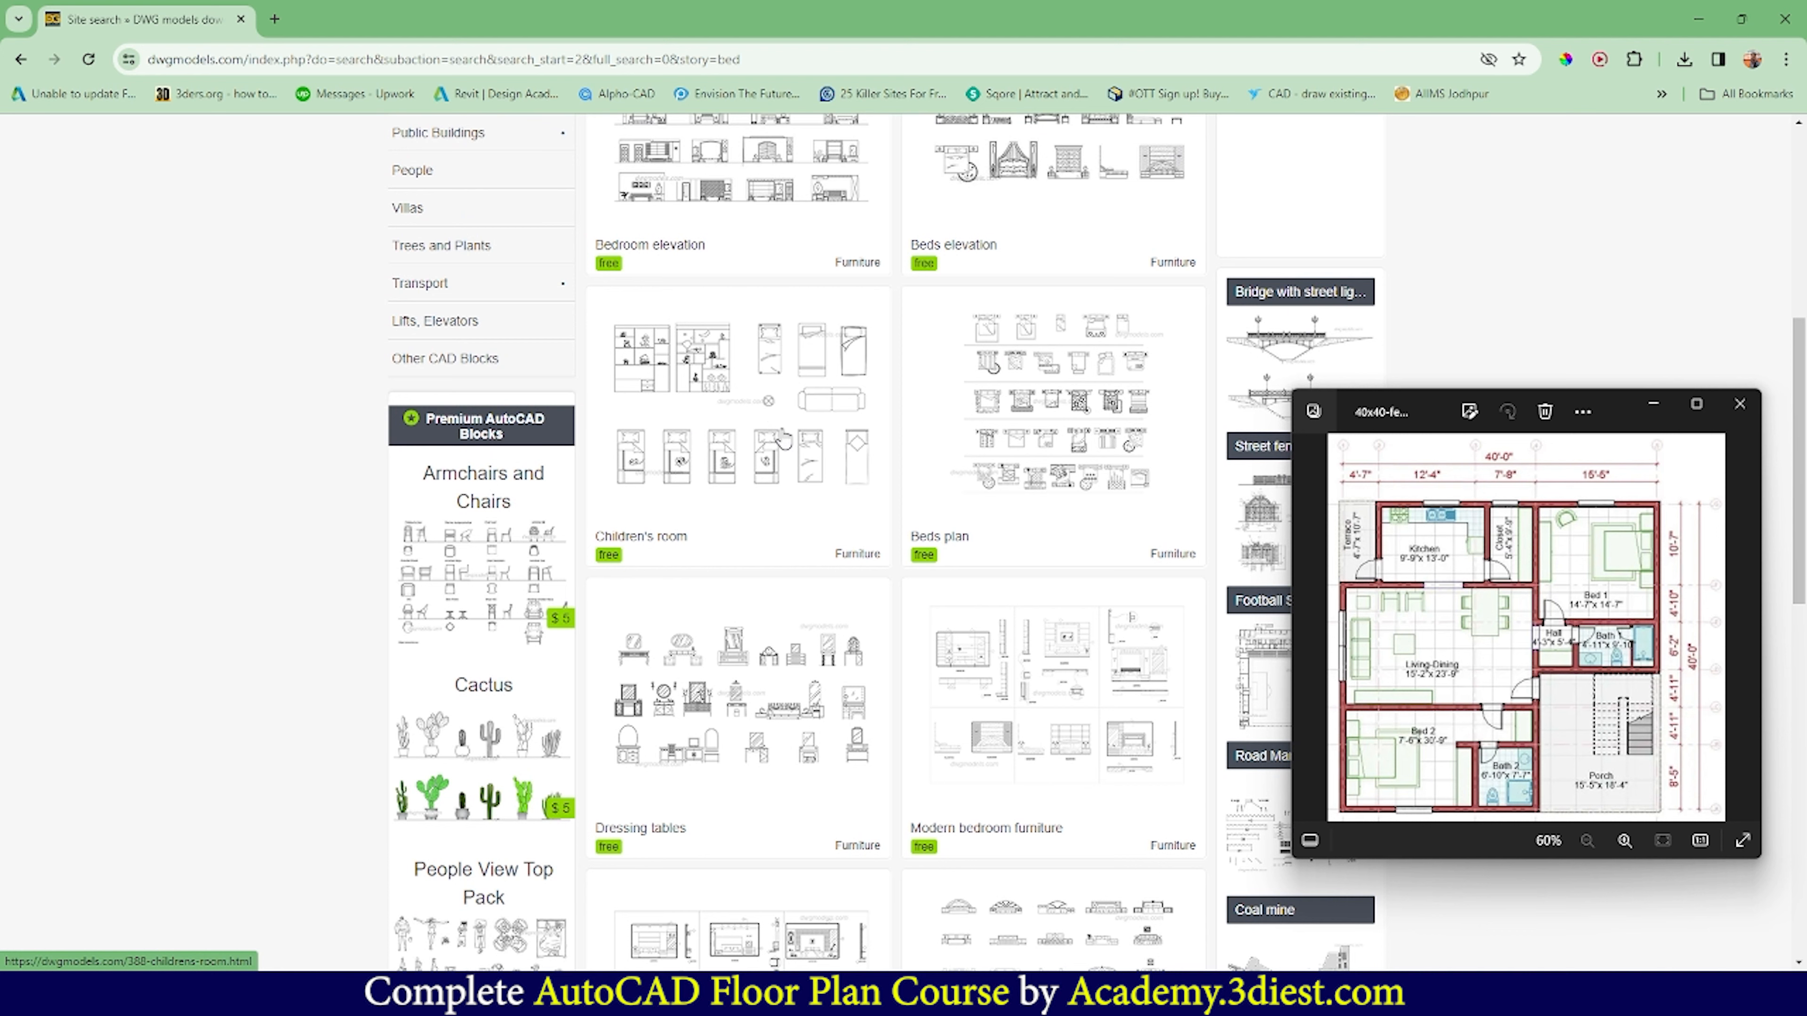
click(1062, 416)
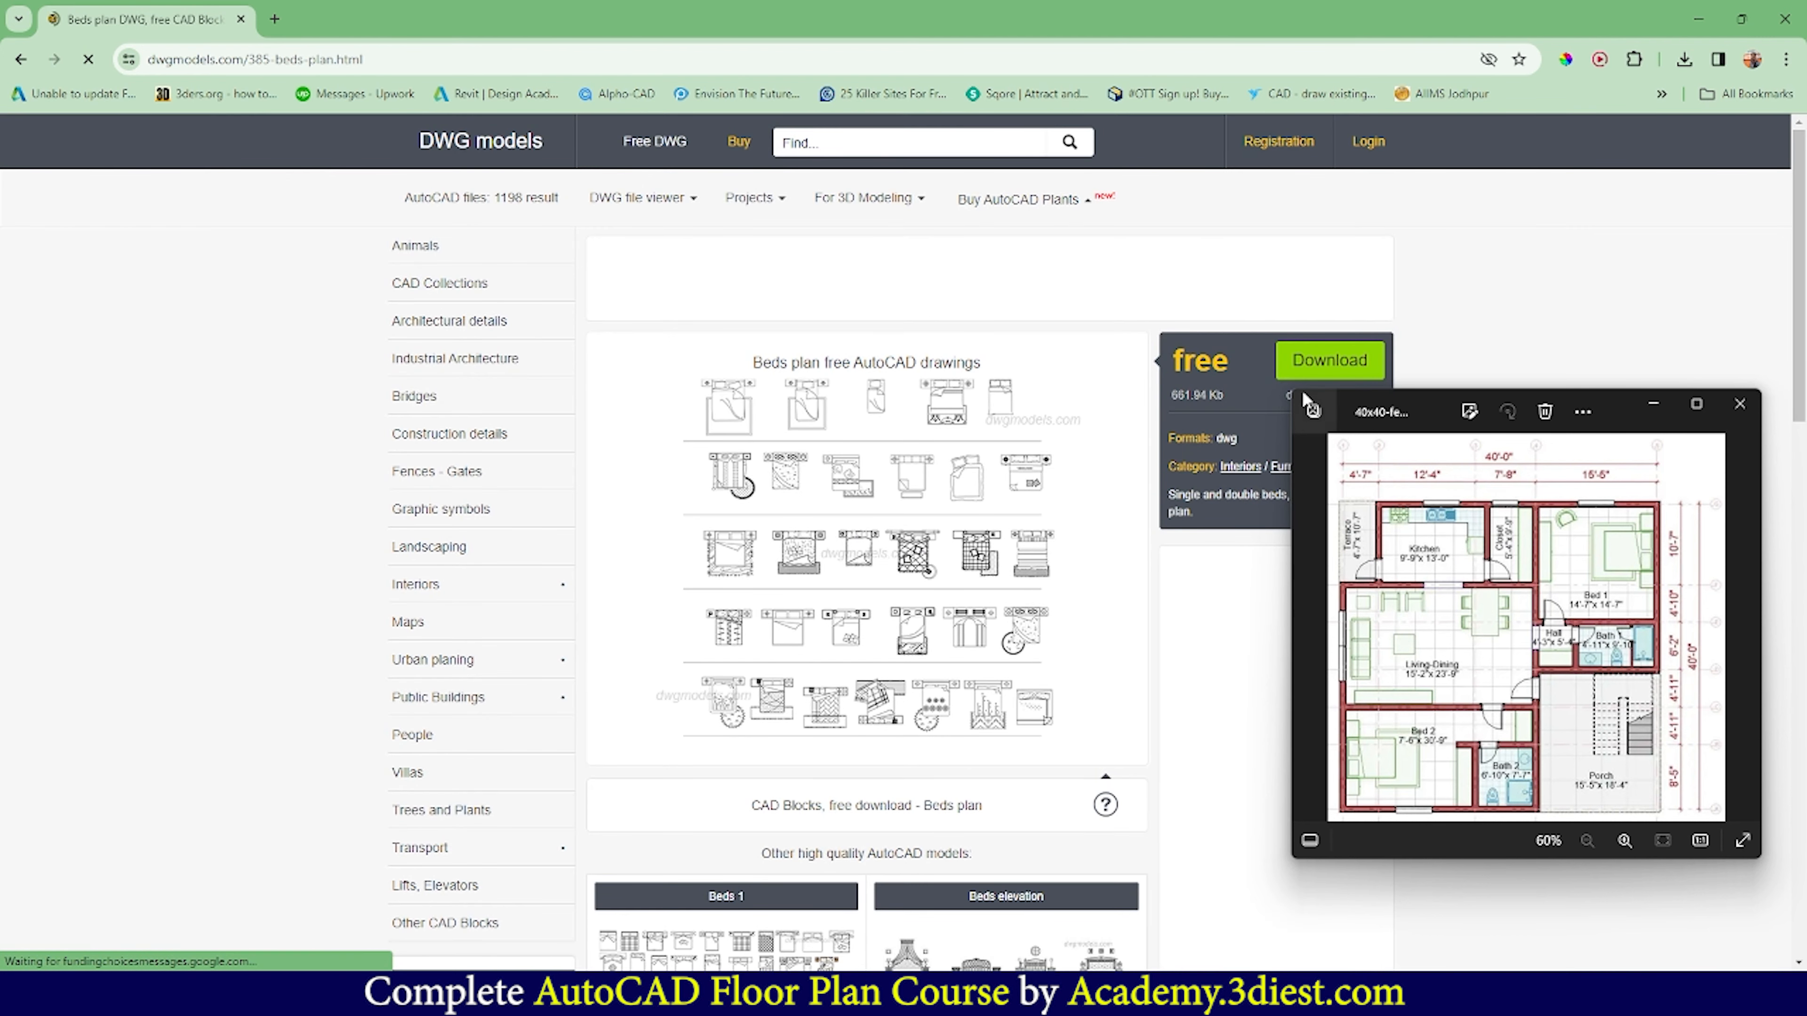
click(1319, 363)
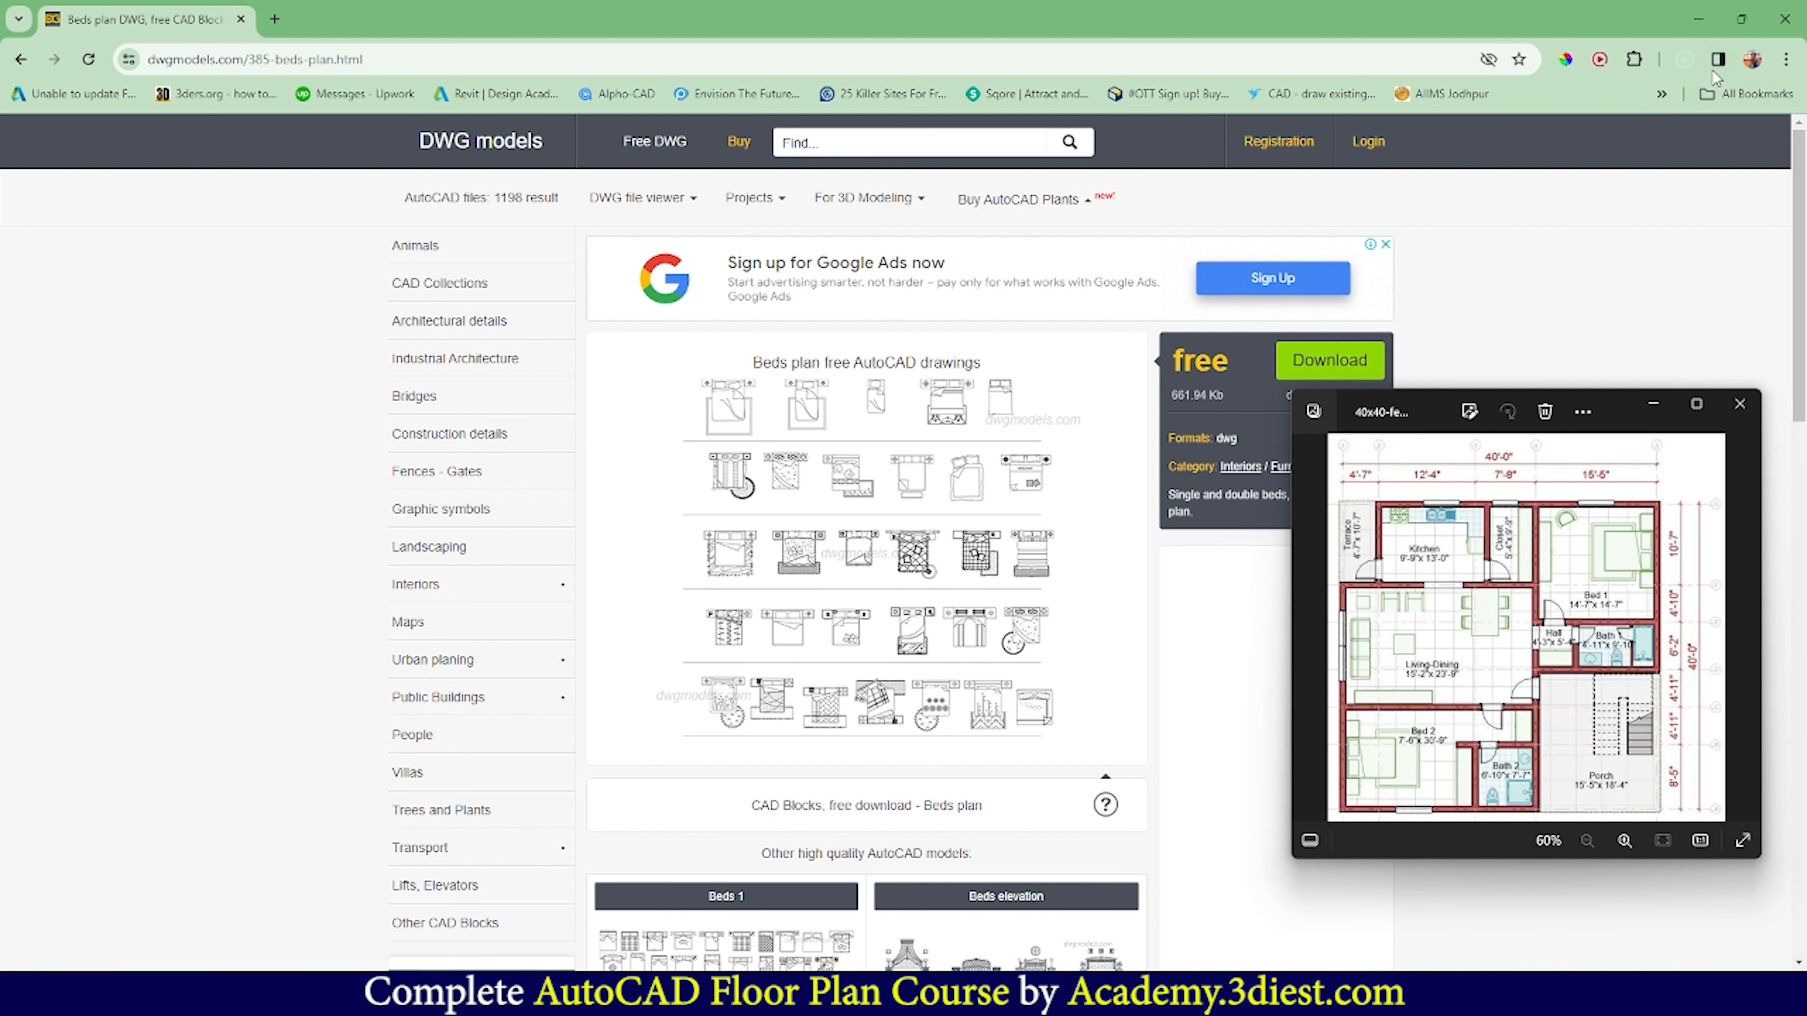
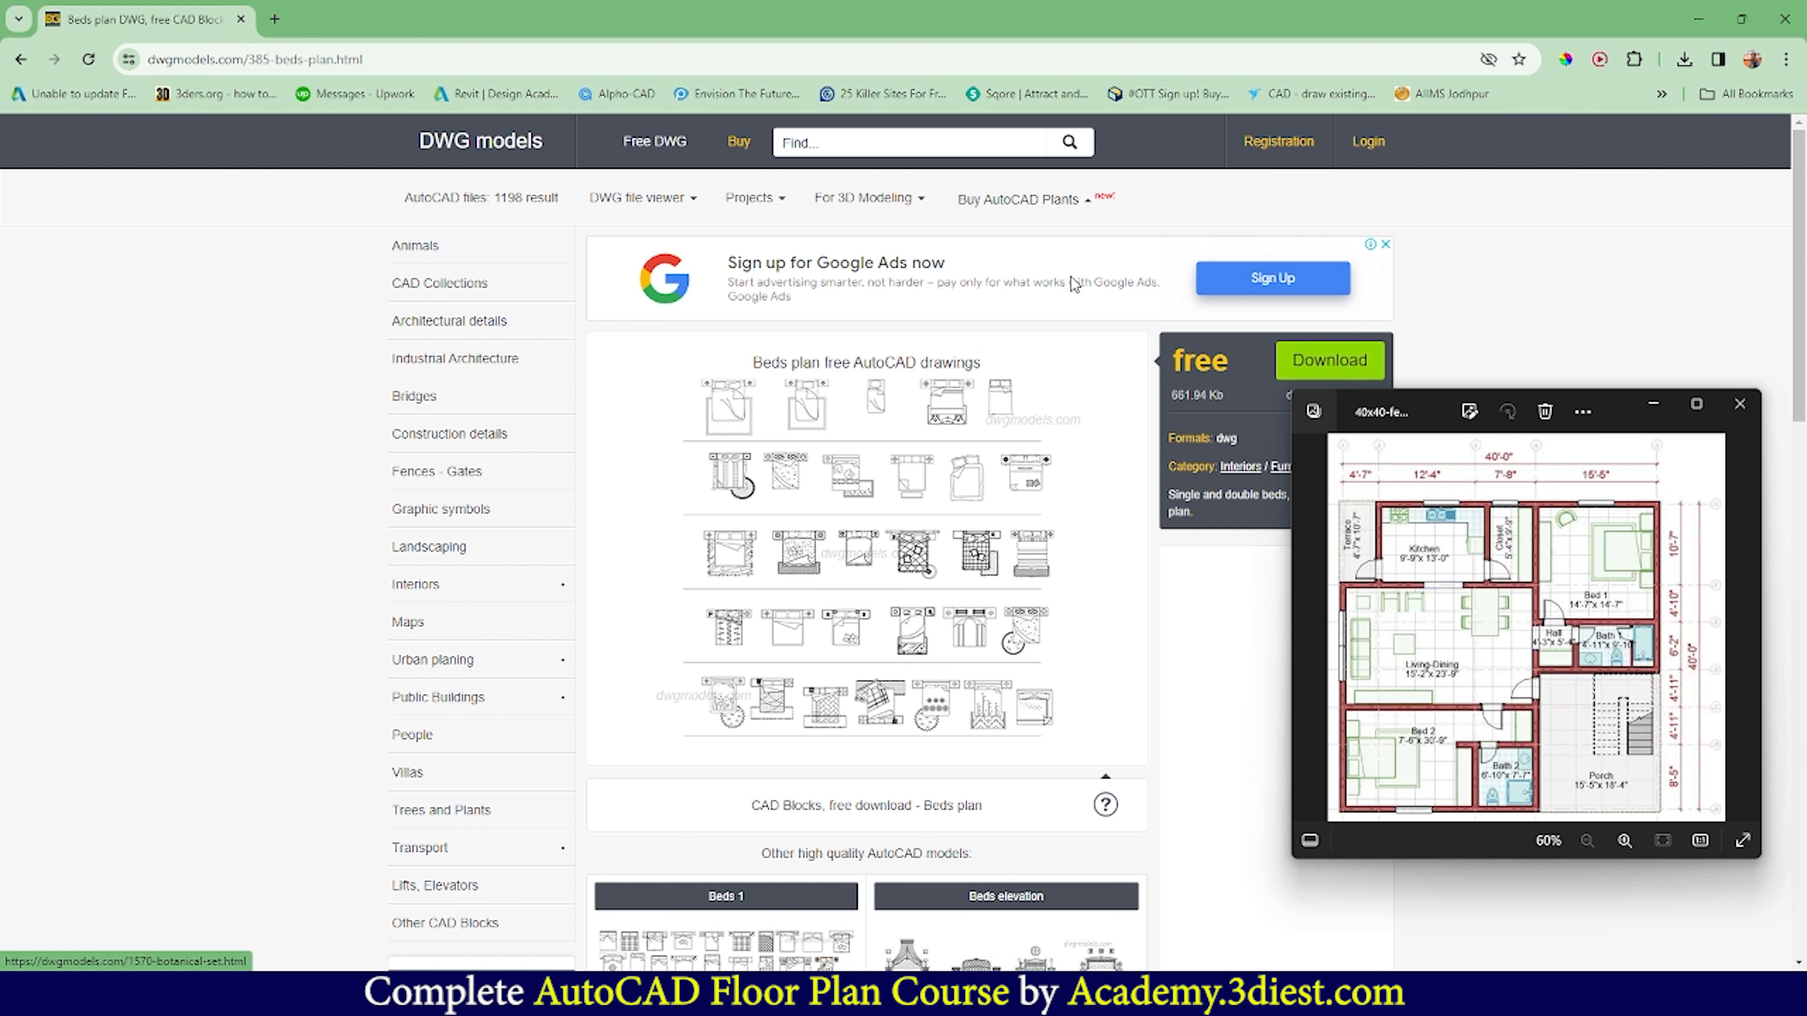
mouse_move(448, 1000)
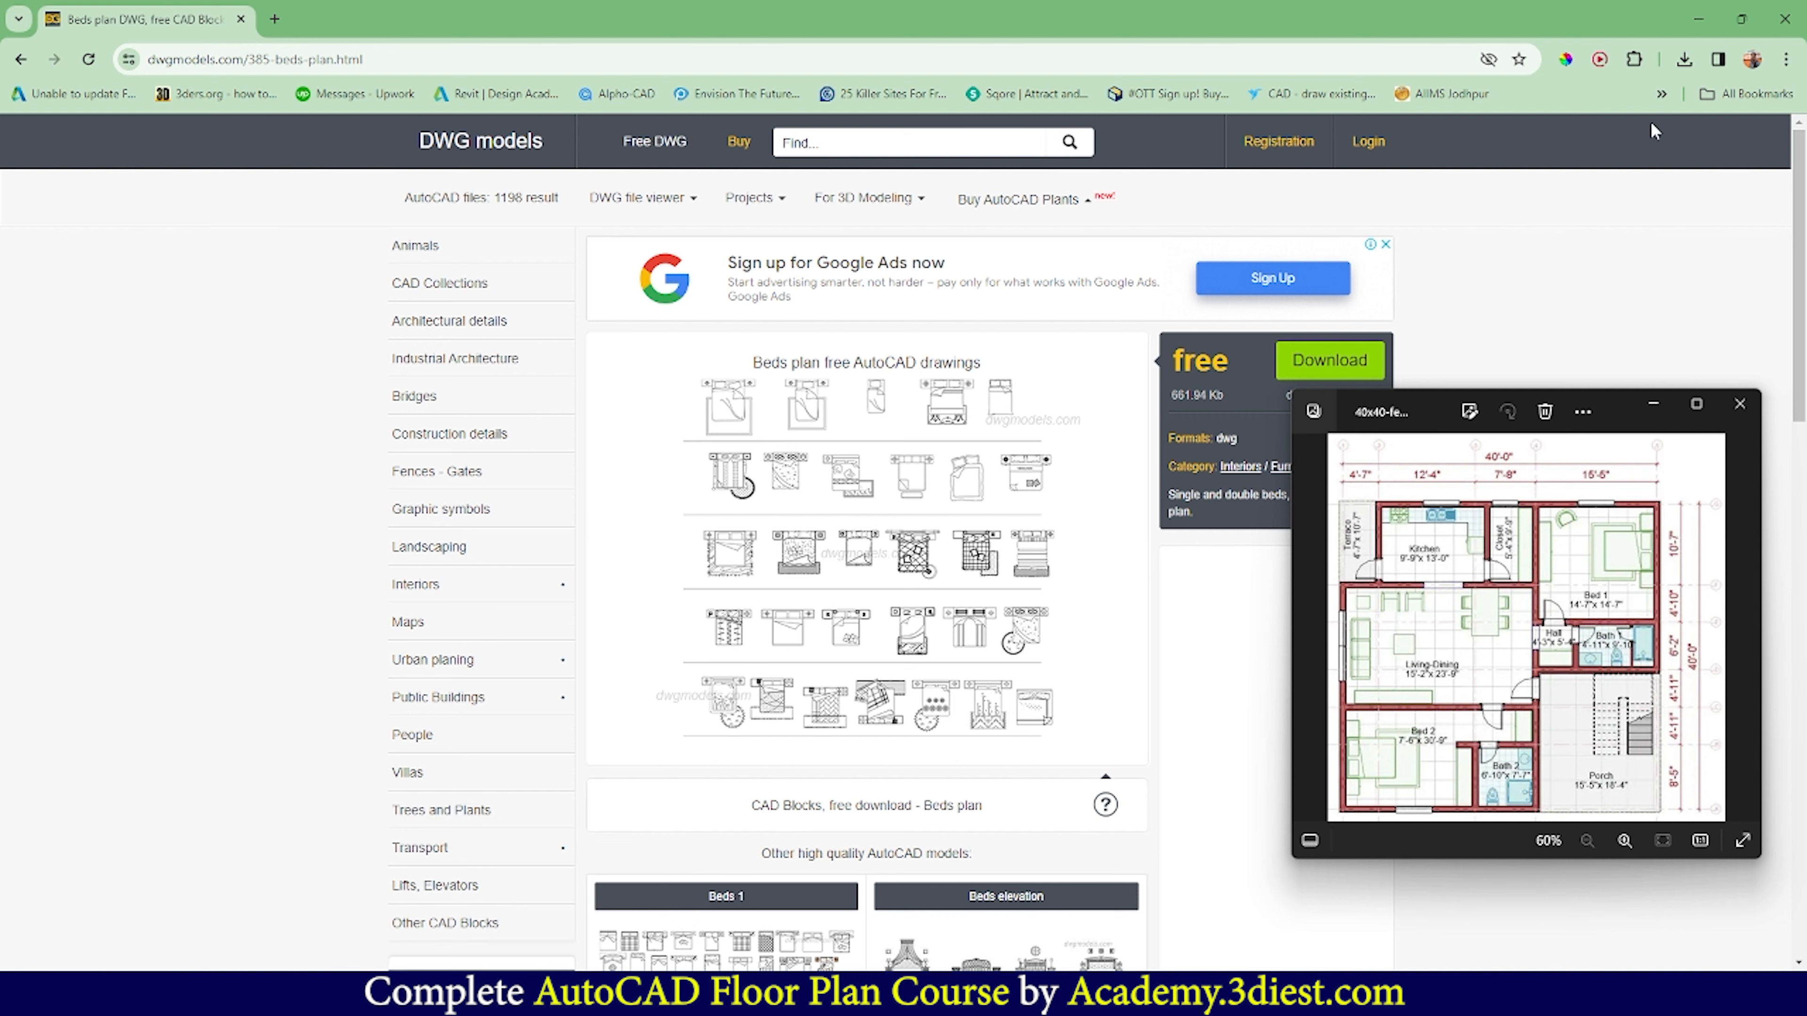
Open the downloaded beds_plan (1).dwg in AutoCAD and look over its rows of bed designs
click(1685, 59)
click(1530, 139)
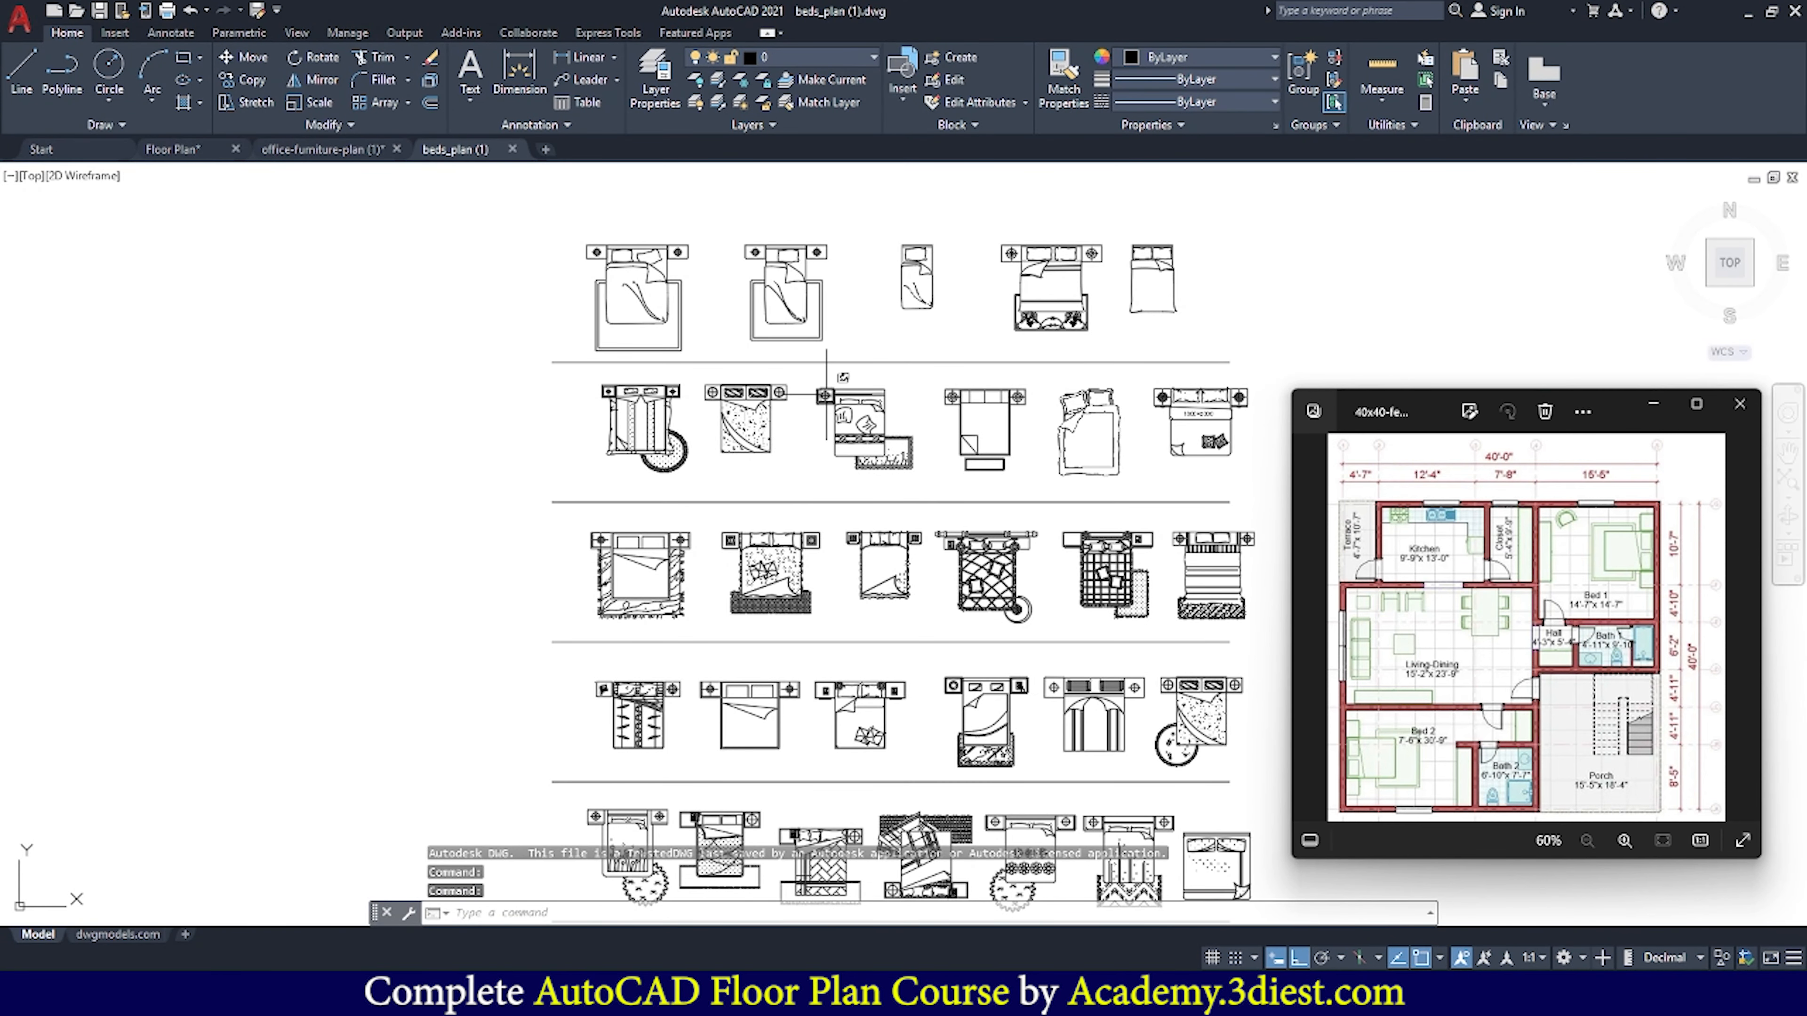
scroll(825, 395, down, 5)
scroll(825, 392, up, 4)
scroll(825, 385, down, 1)
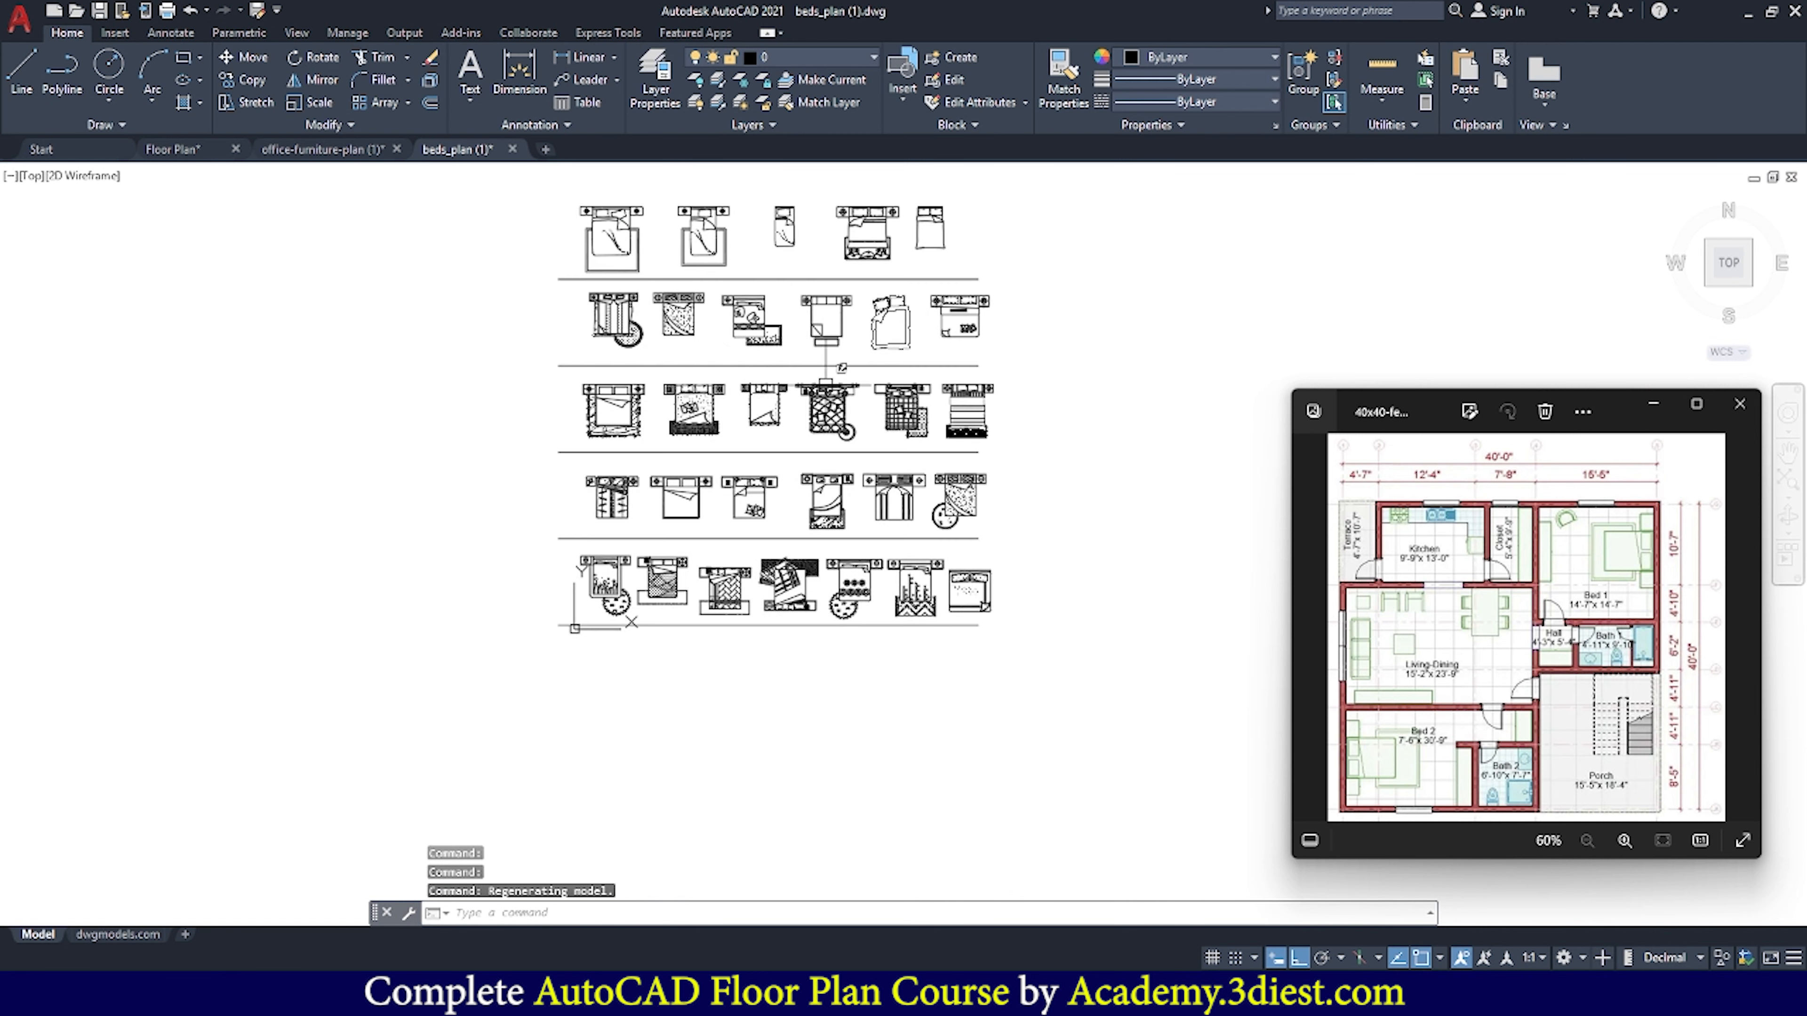
scroll(684, 376, up, 4)
scroll(690, 410, down, 3)
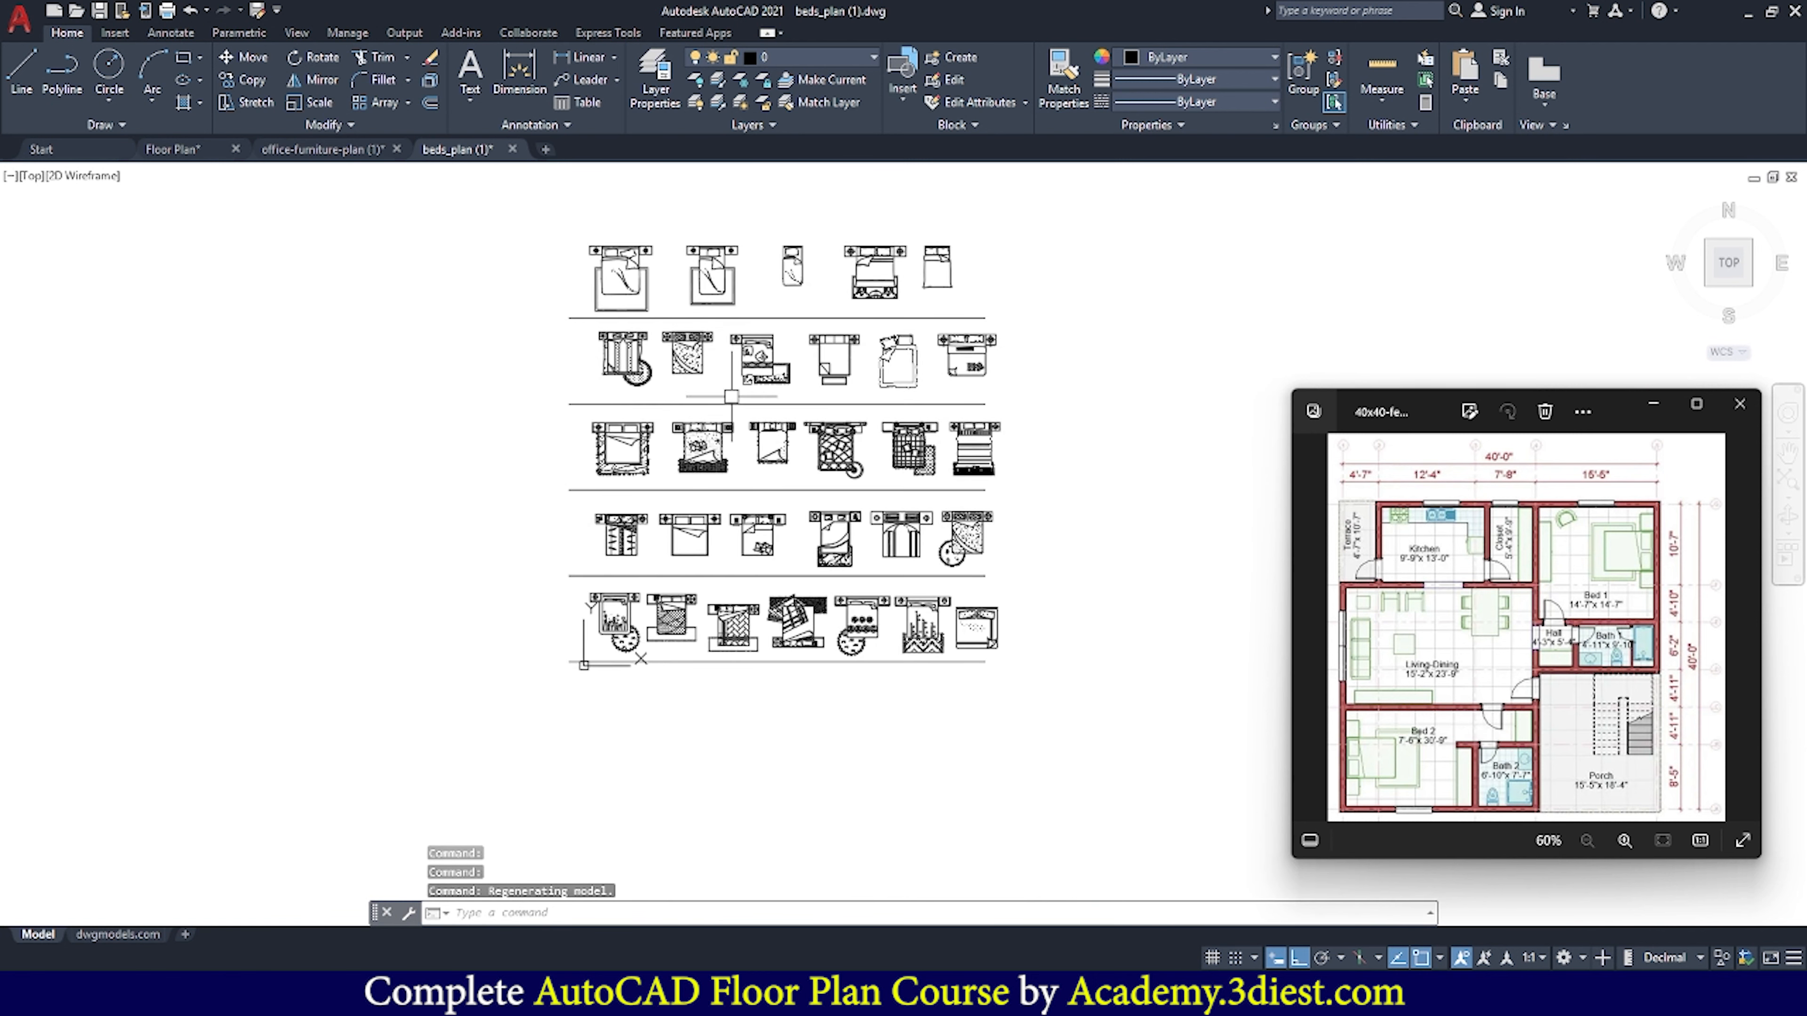
Copy the first double bed of the first row together with its bedside tables and rug
scroll(768, 335, up, 1)
scroll(555, 235, up, 4)
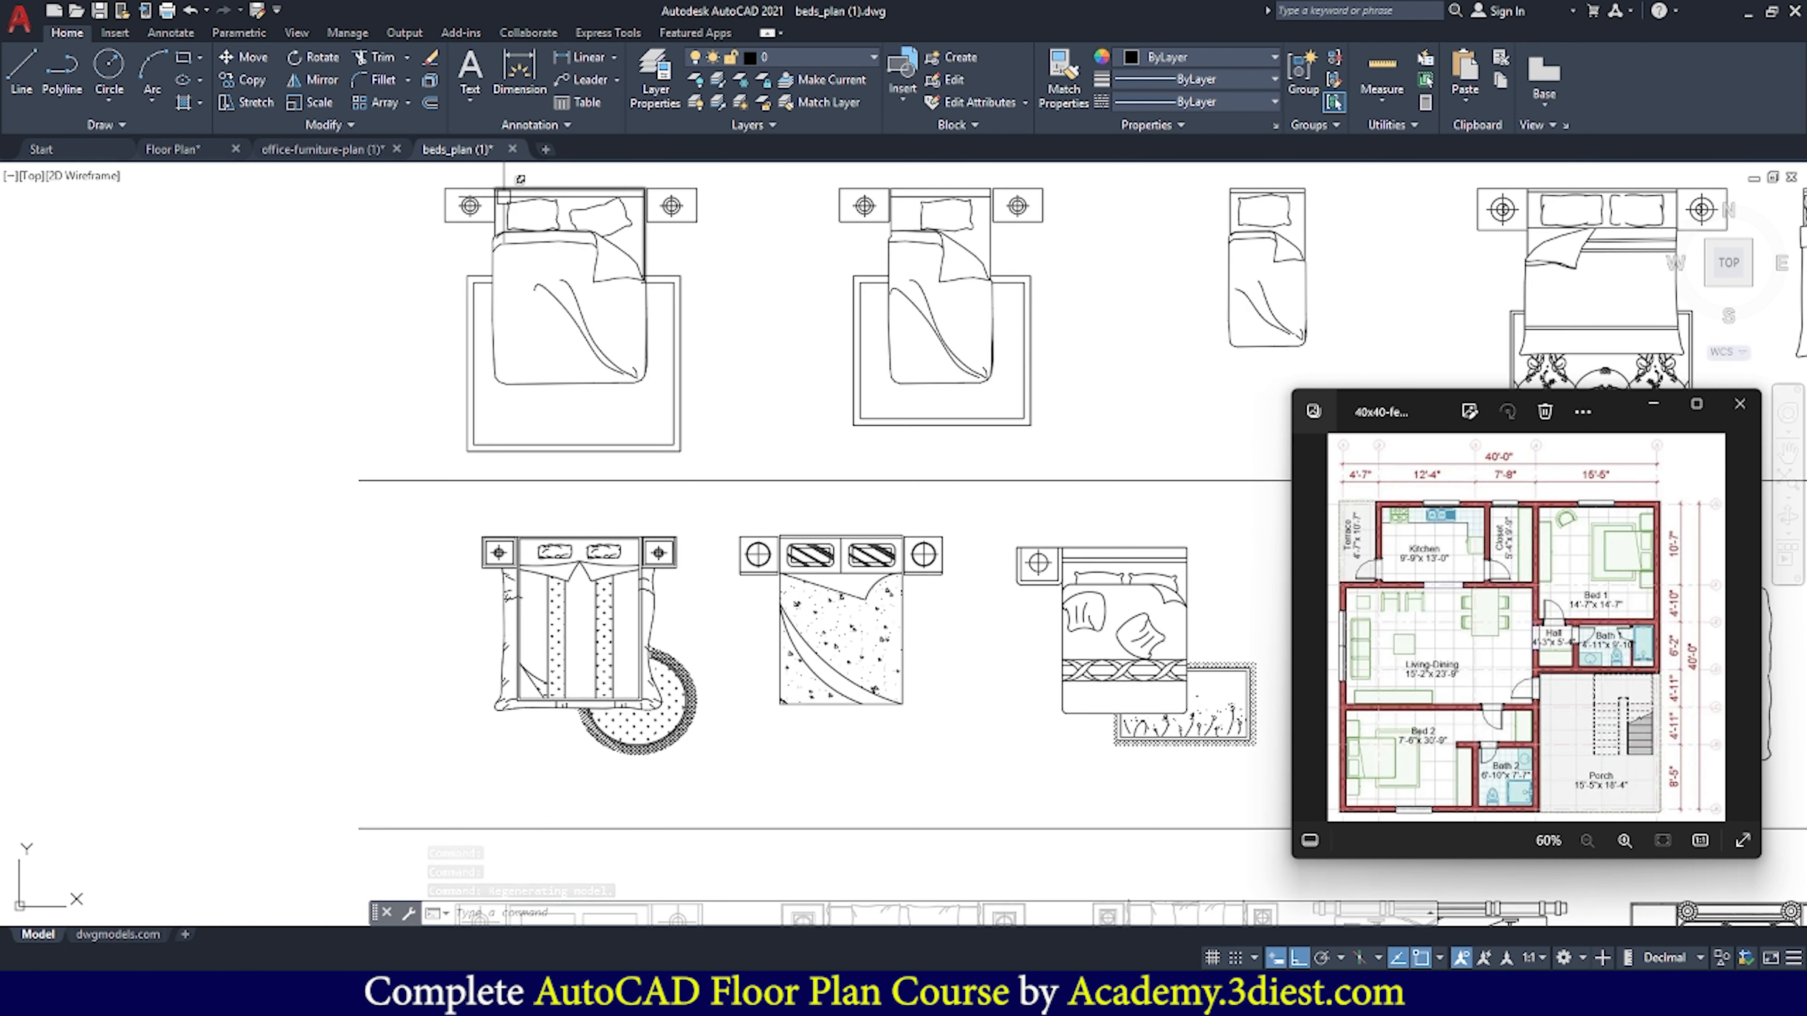
click(497, 228)
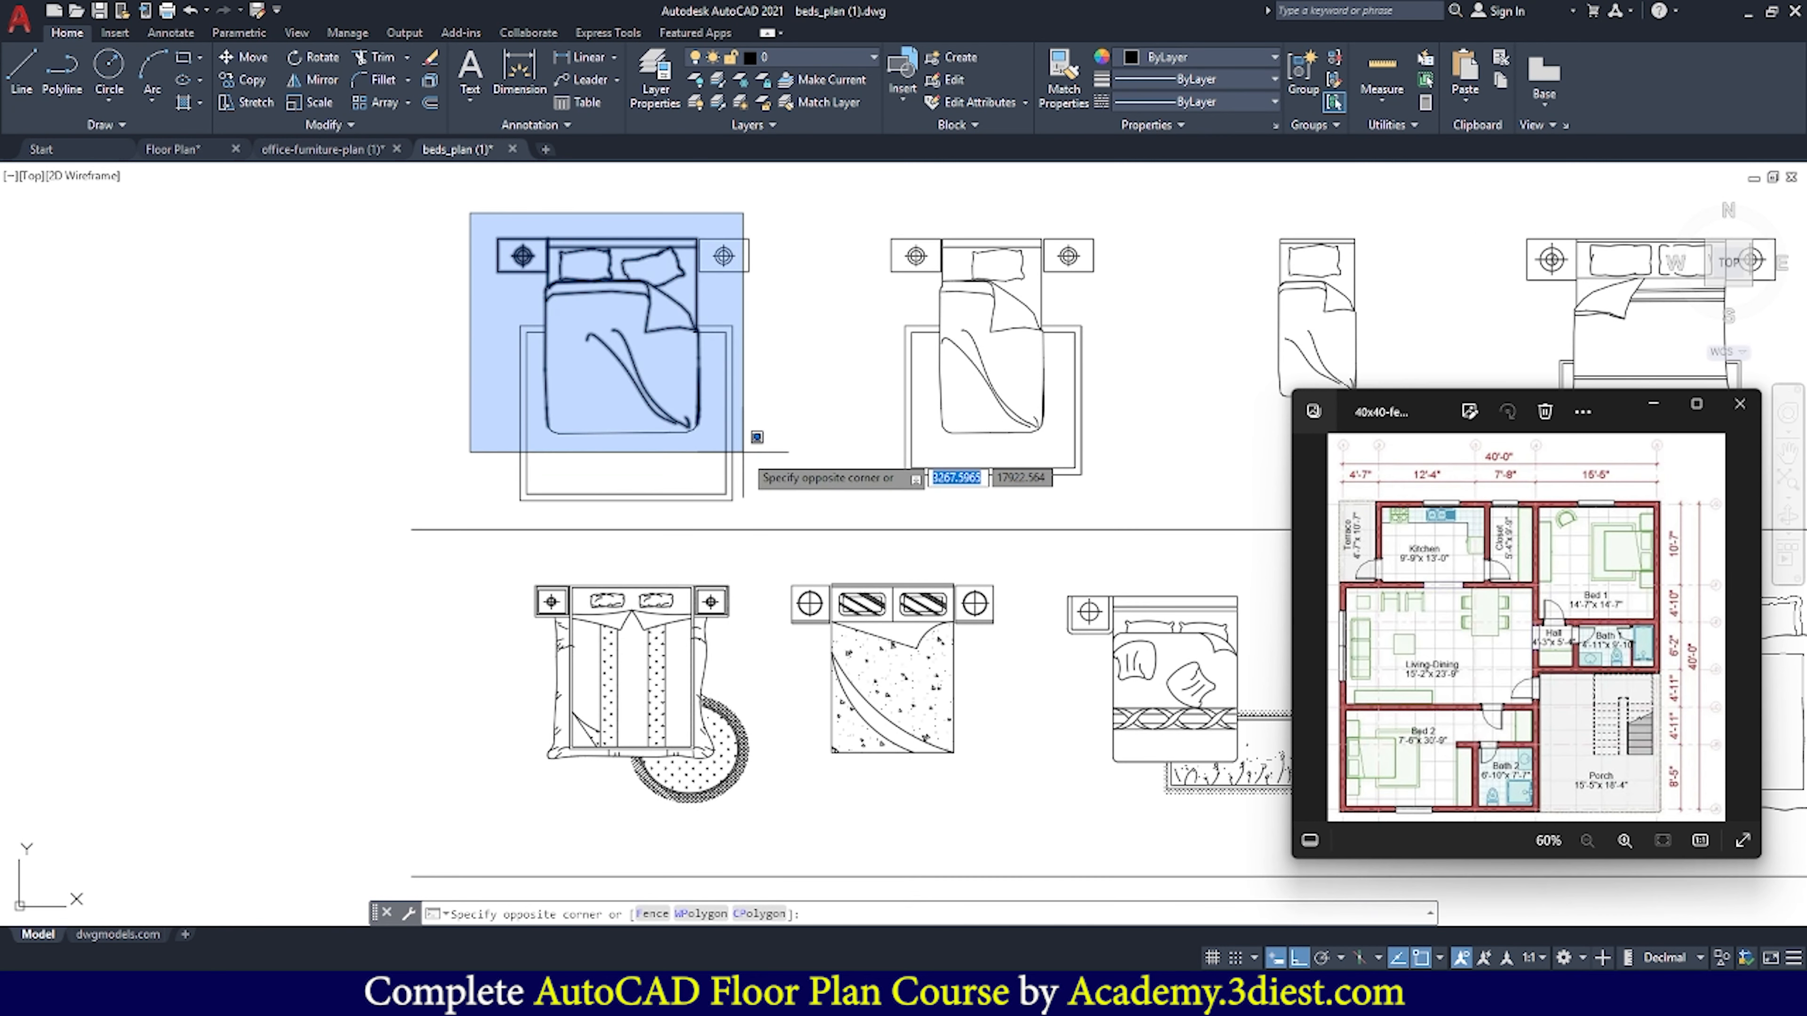
click(811, 523)
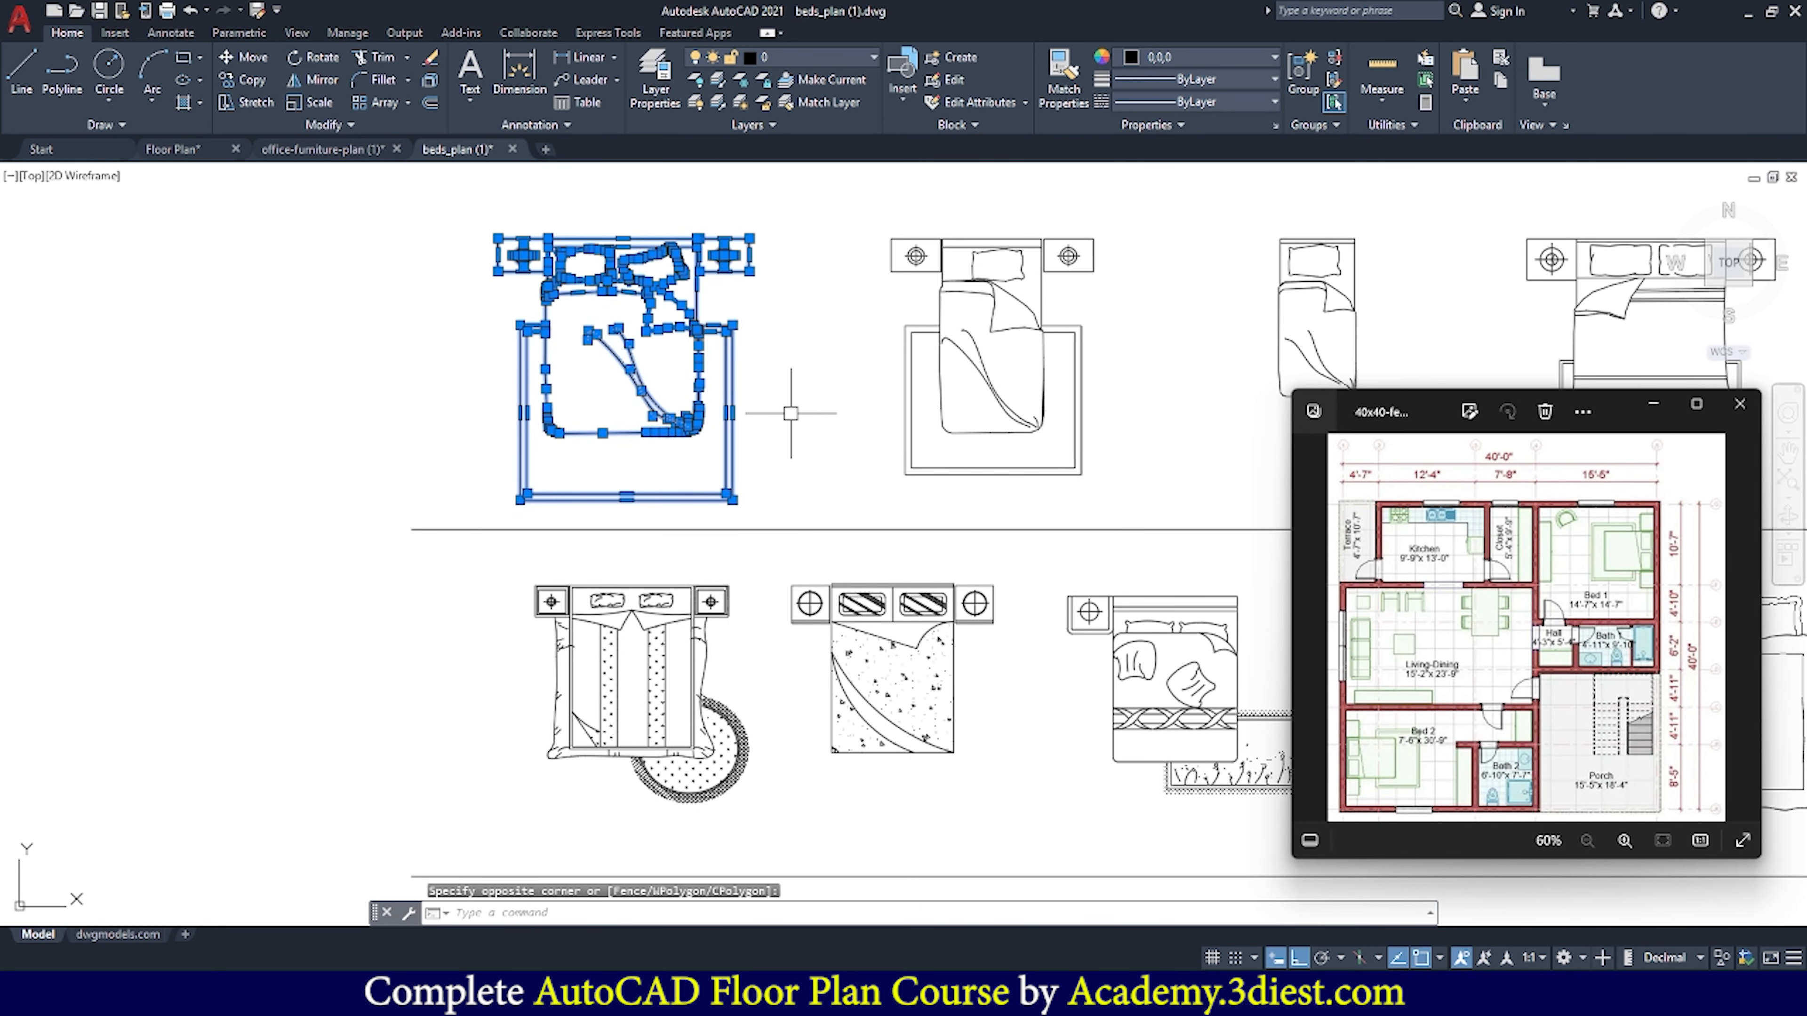
Return to the Floor Plan drawing and paste the copied bed as a block in the free space beside the plan
click(190, 151)
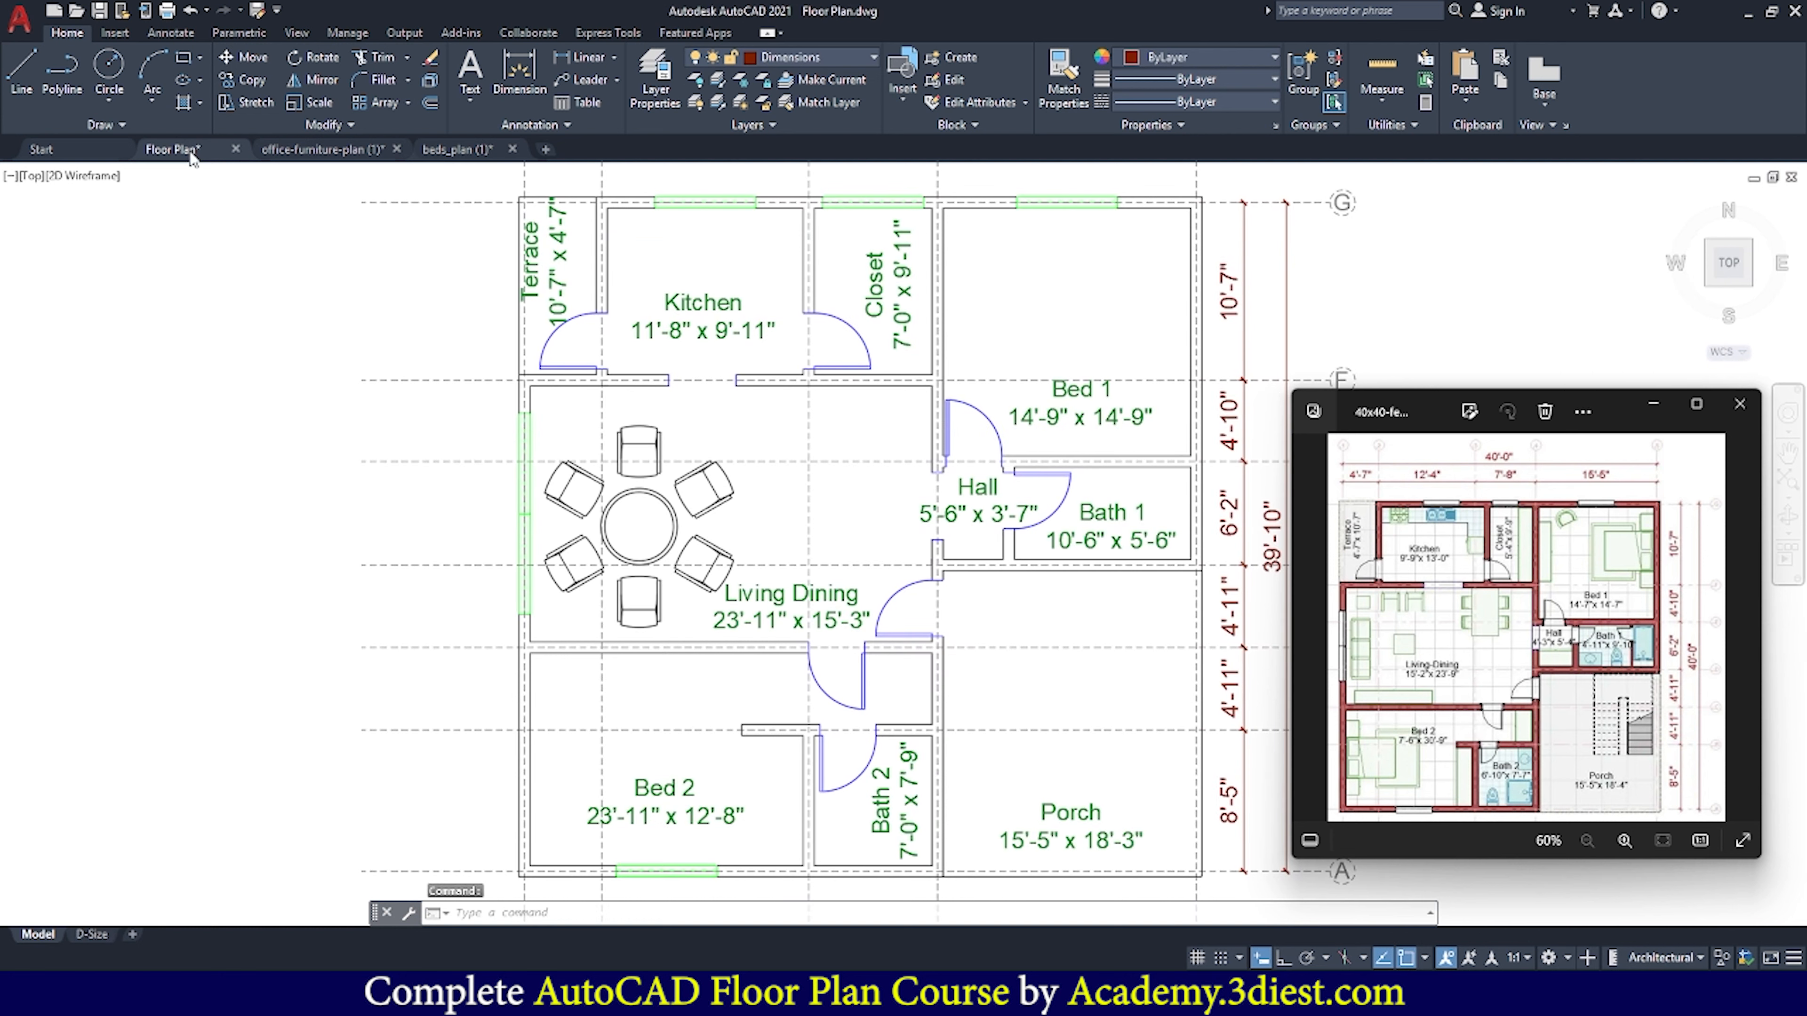
scroll(856, 539, down, 4)
scroll(856, 539, up, 2)
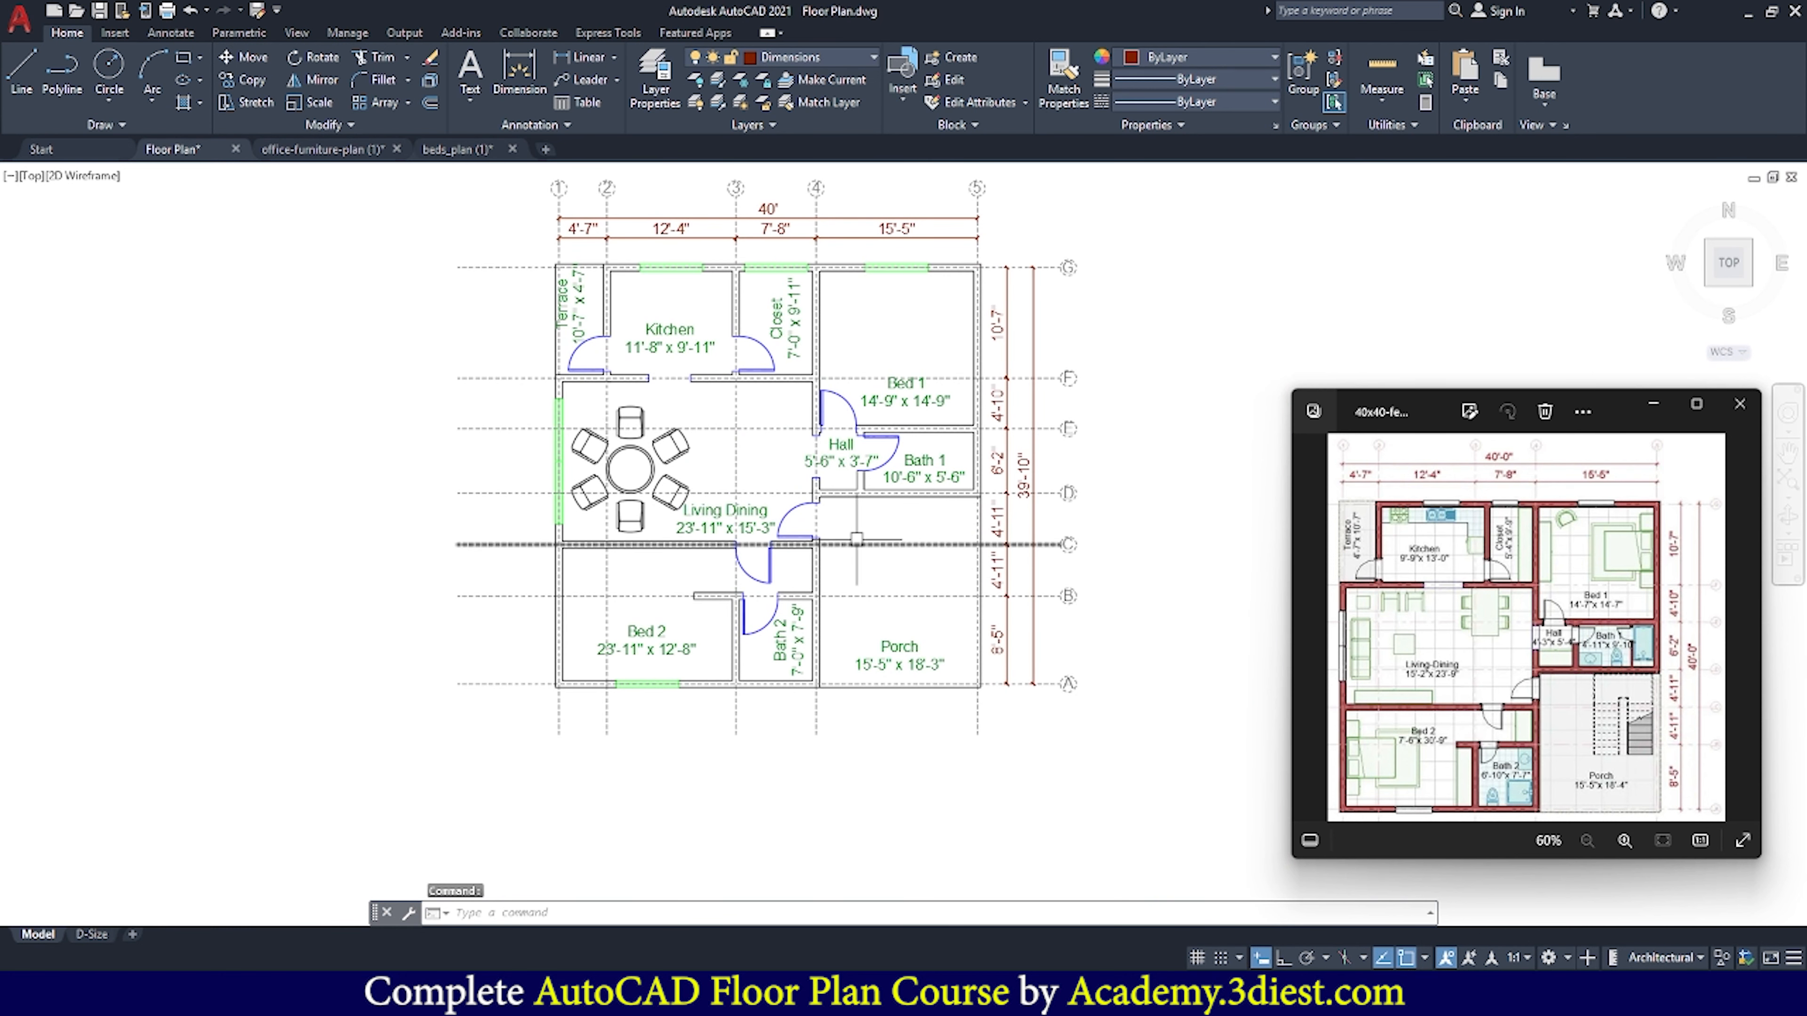
scroll(857, 539, down, 3)
scroll(887, 528, up, 3)
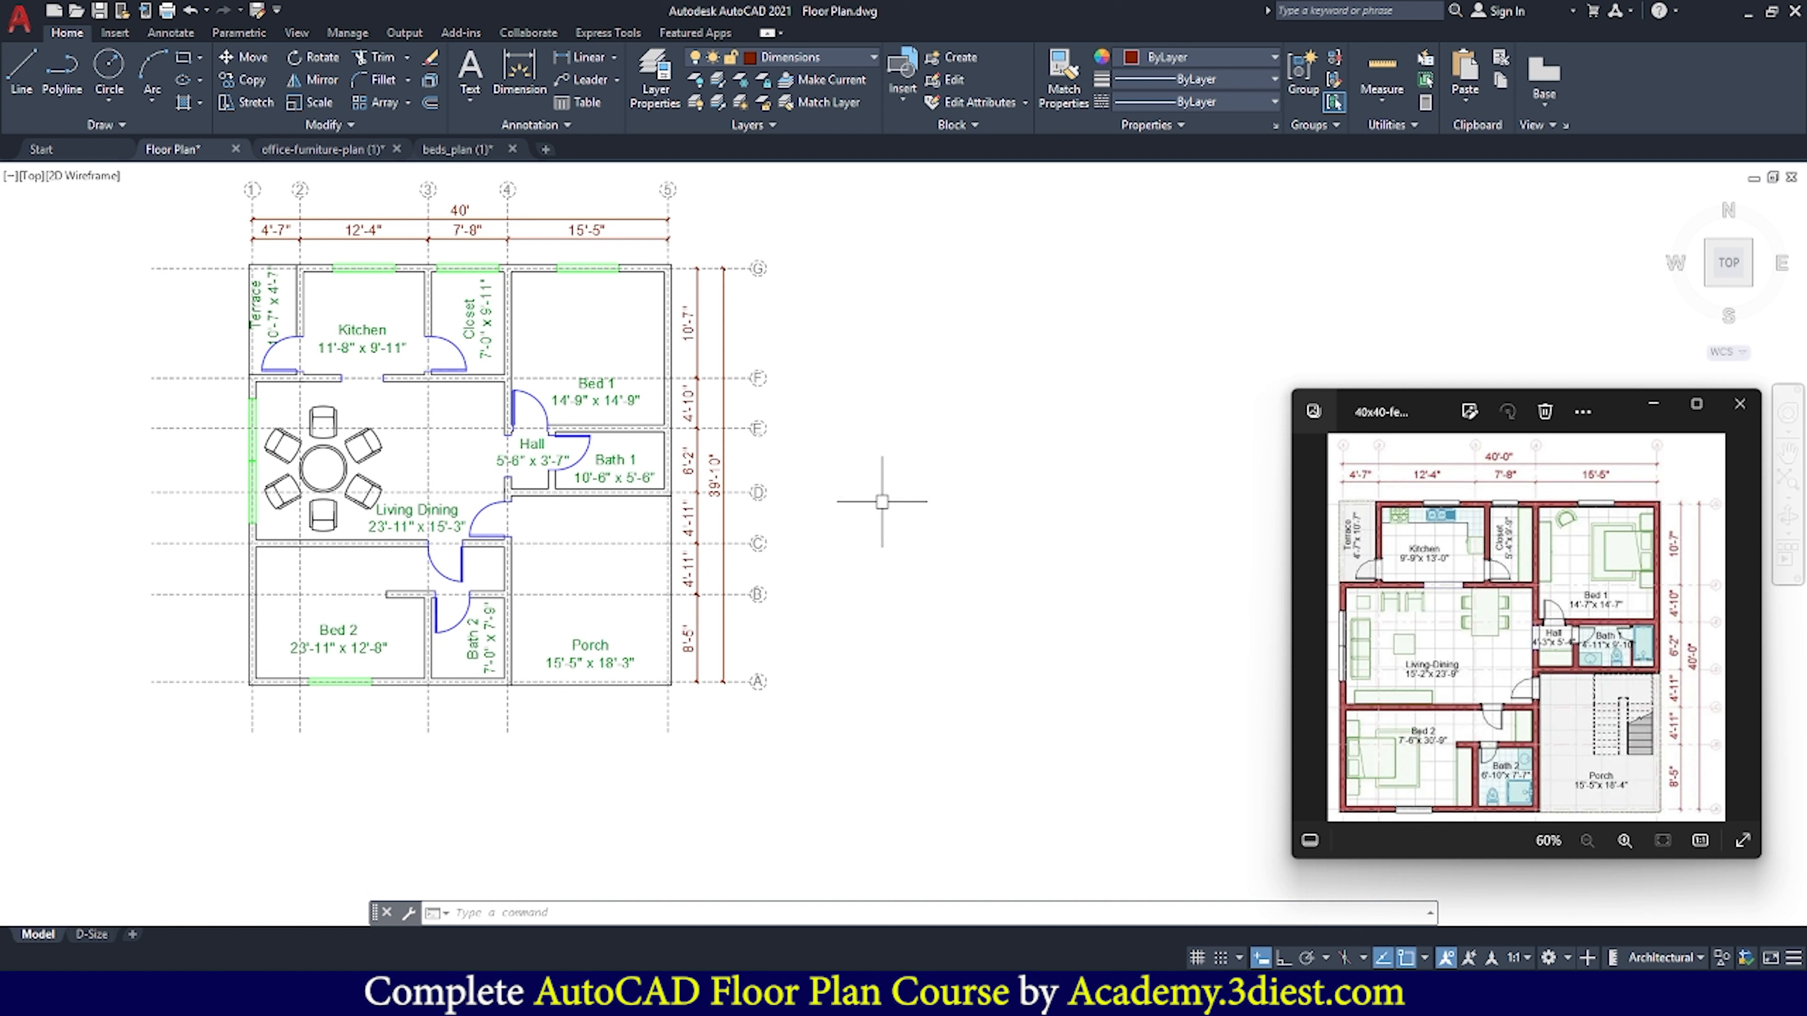
key(ctrl+shift+v)
scroll(882, 520, down, 6)
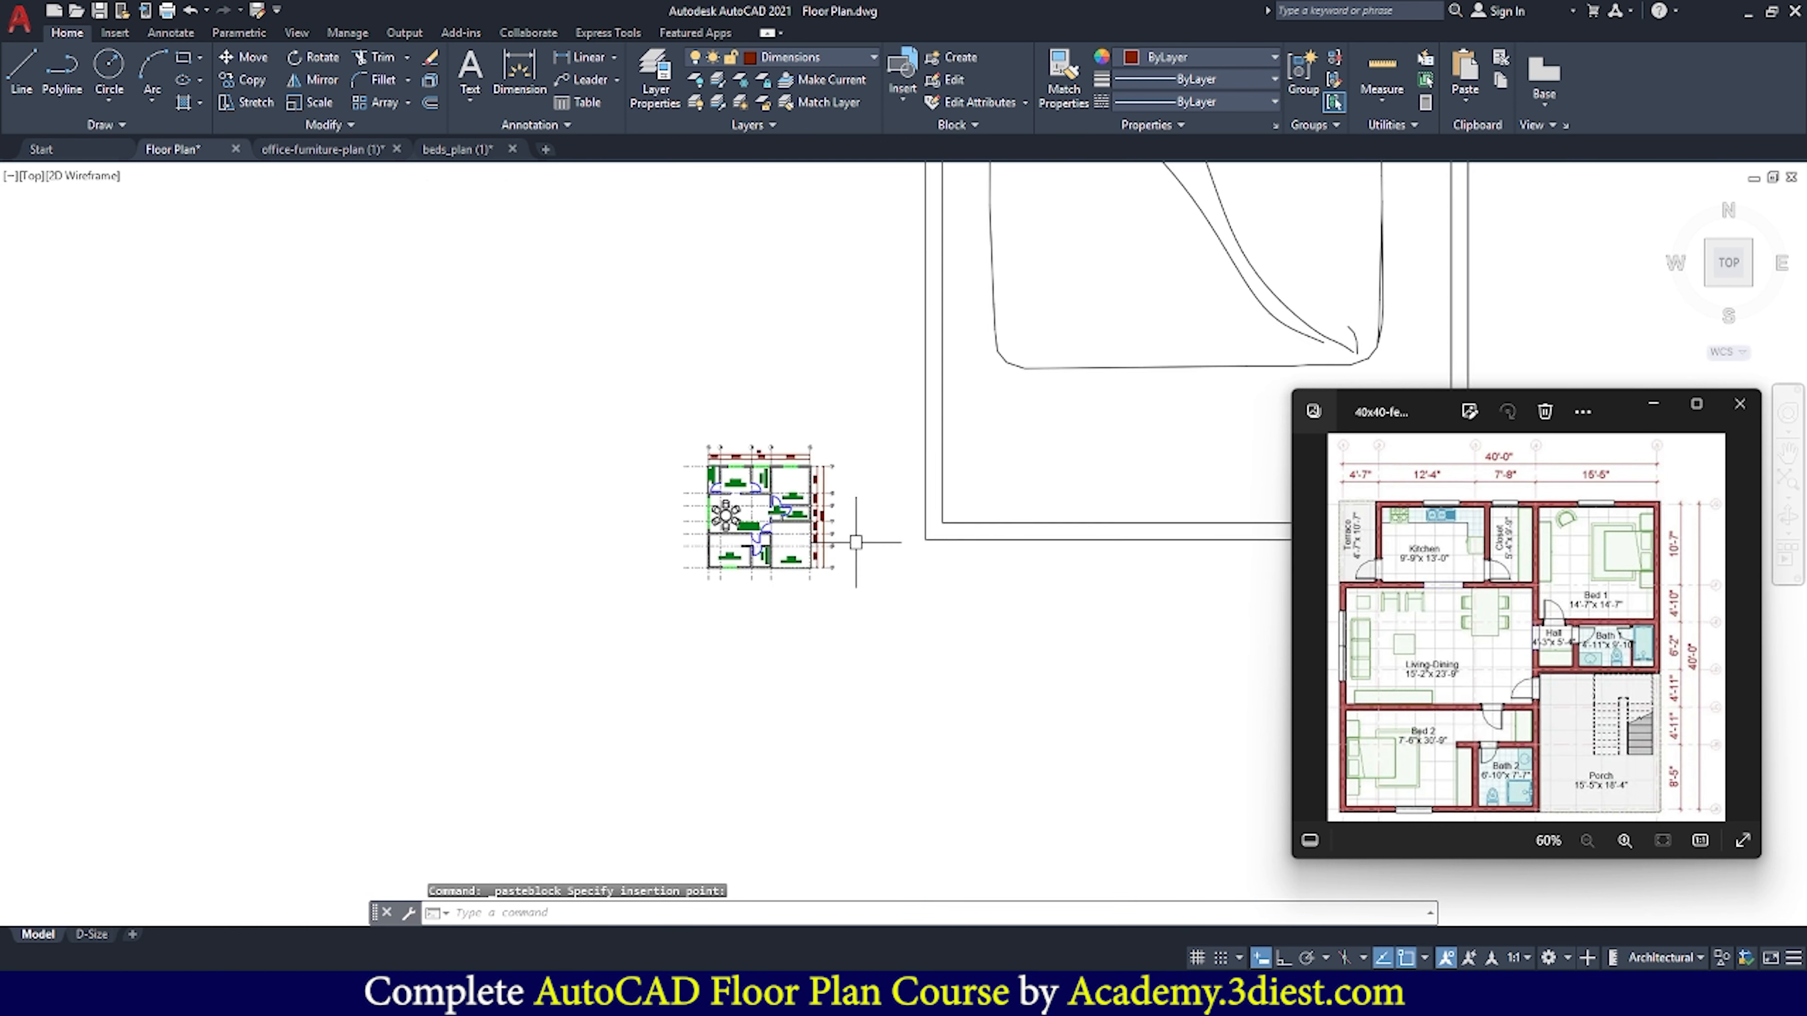
scroll(1018, 461, up, 3)
key(Escape)
click(982, 548)
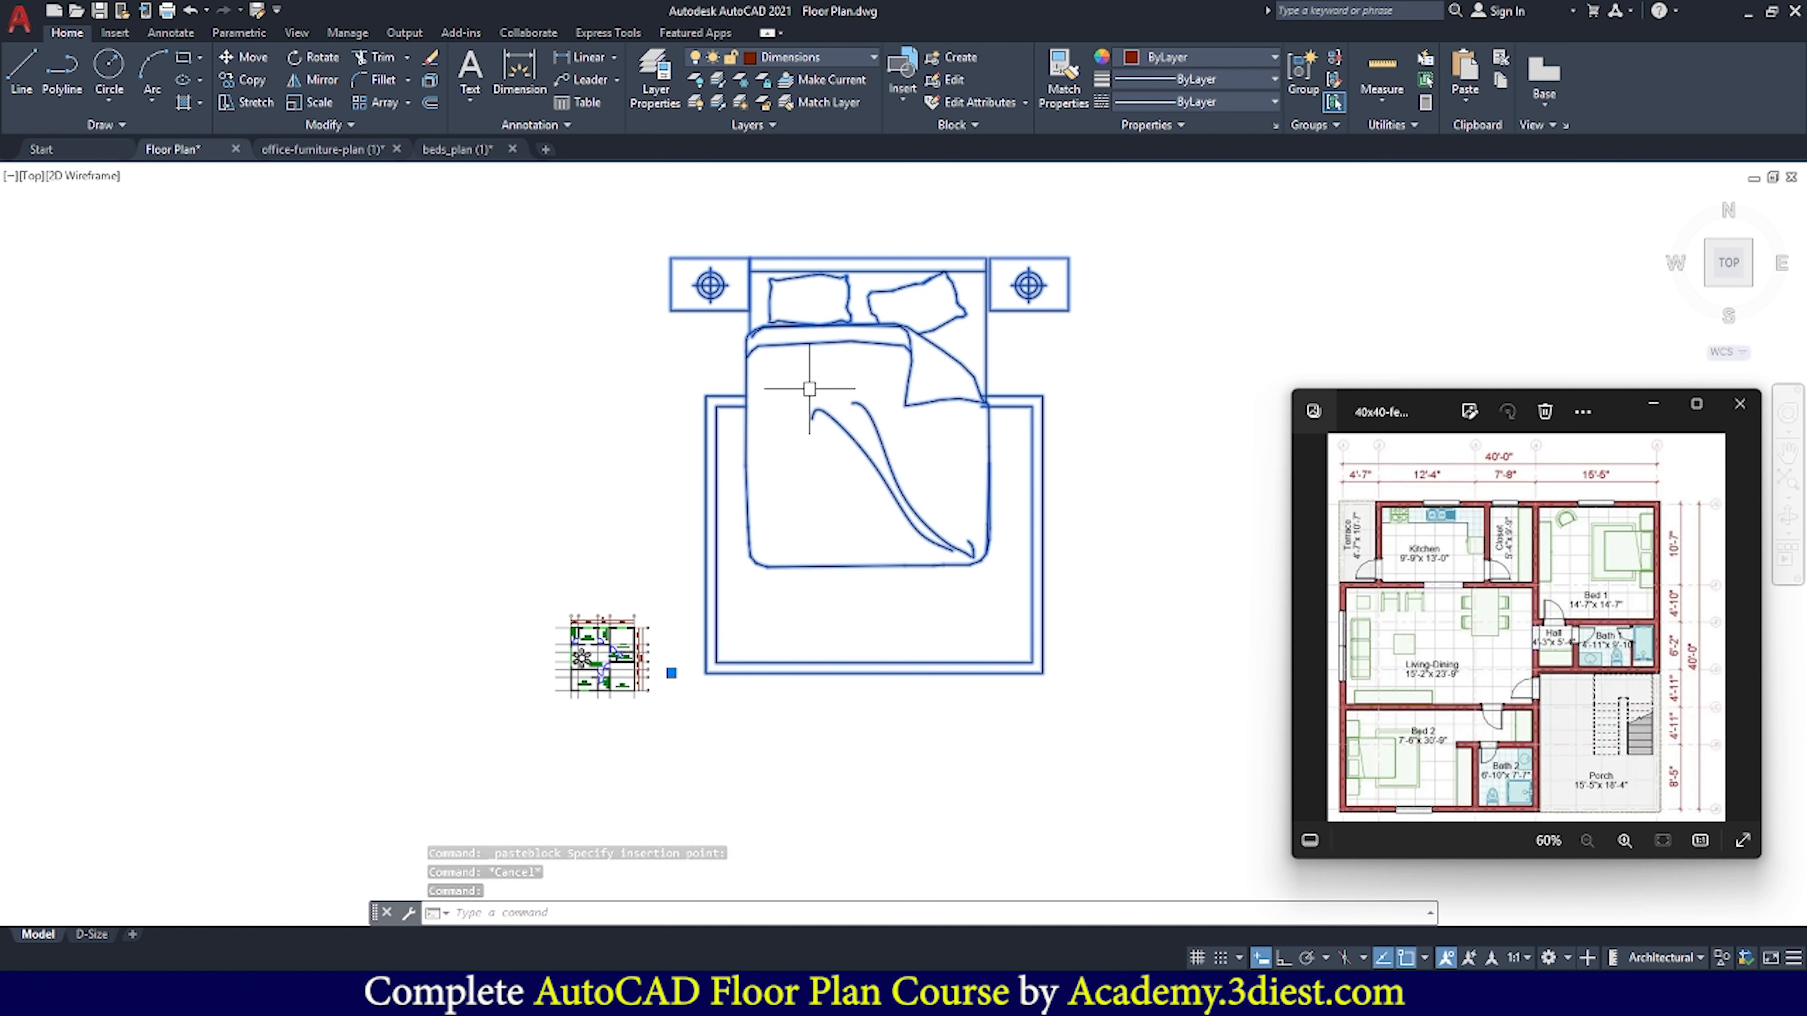
scroll(594, 672, up, 4)
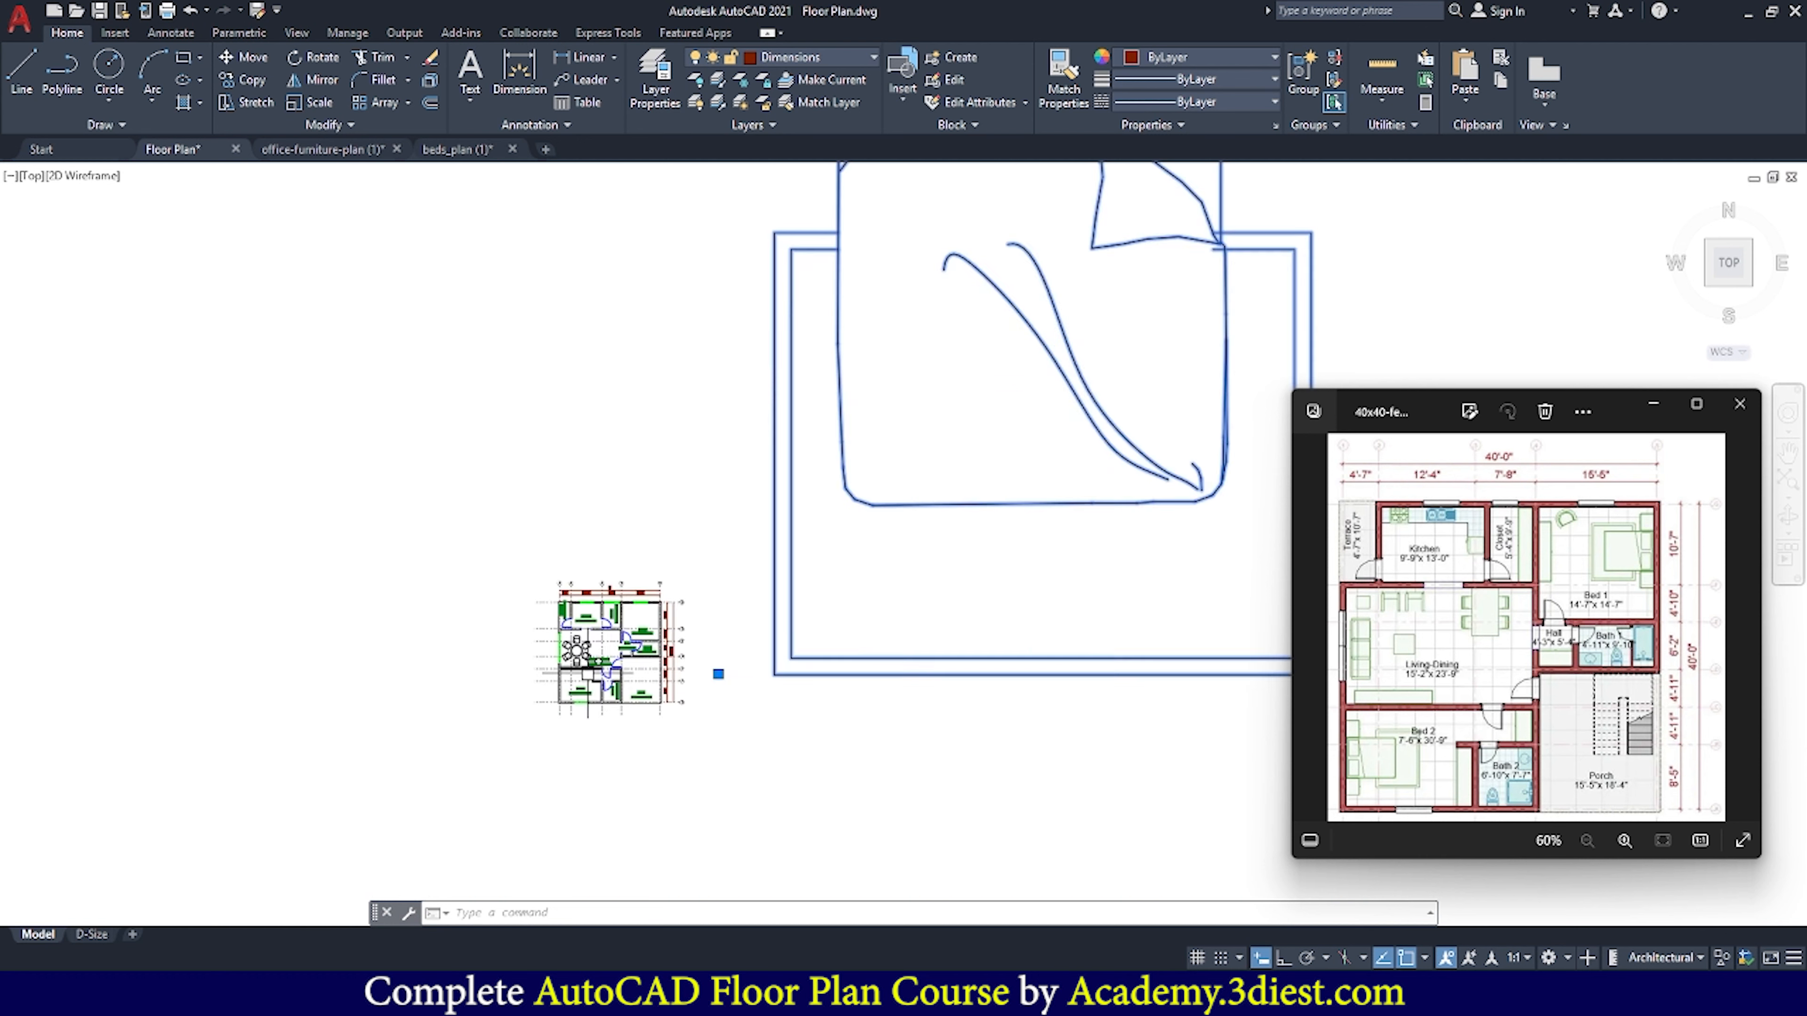
scroll(628, 611, down, 4)
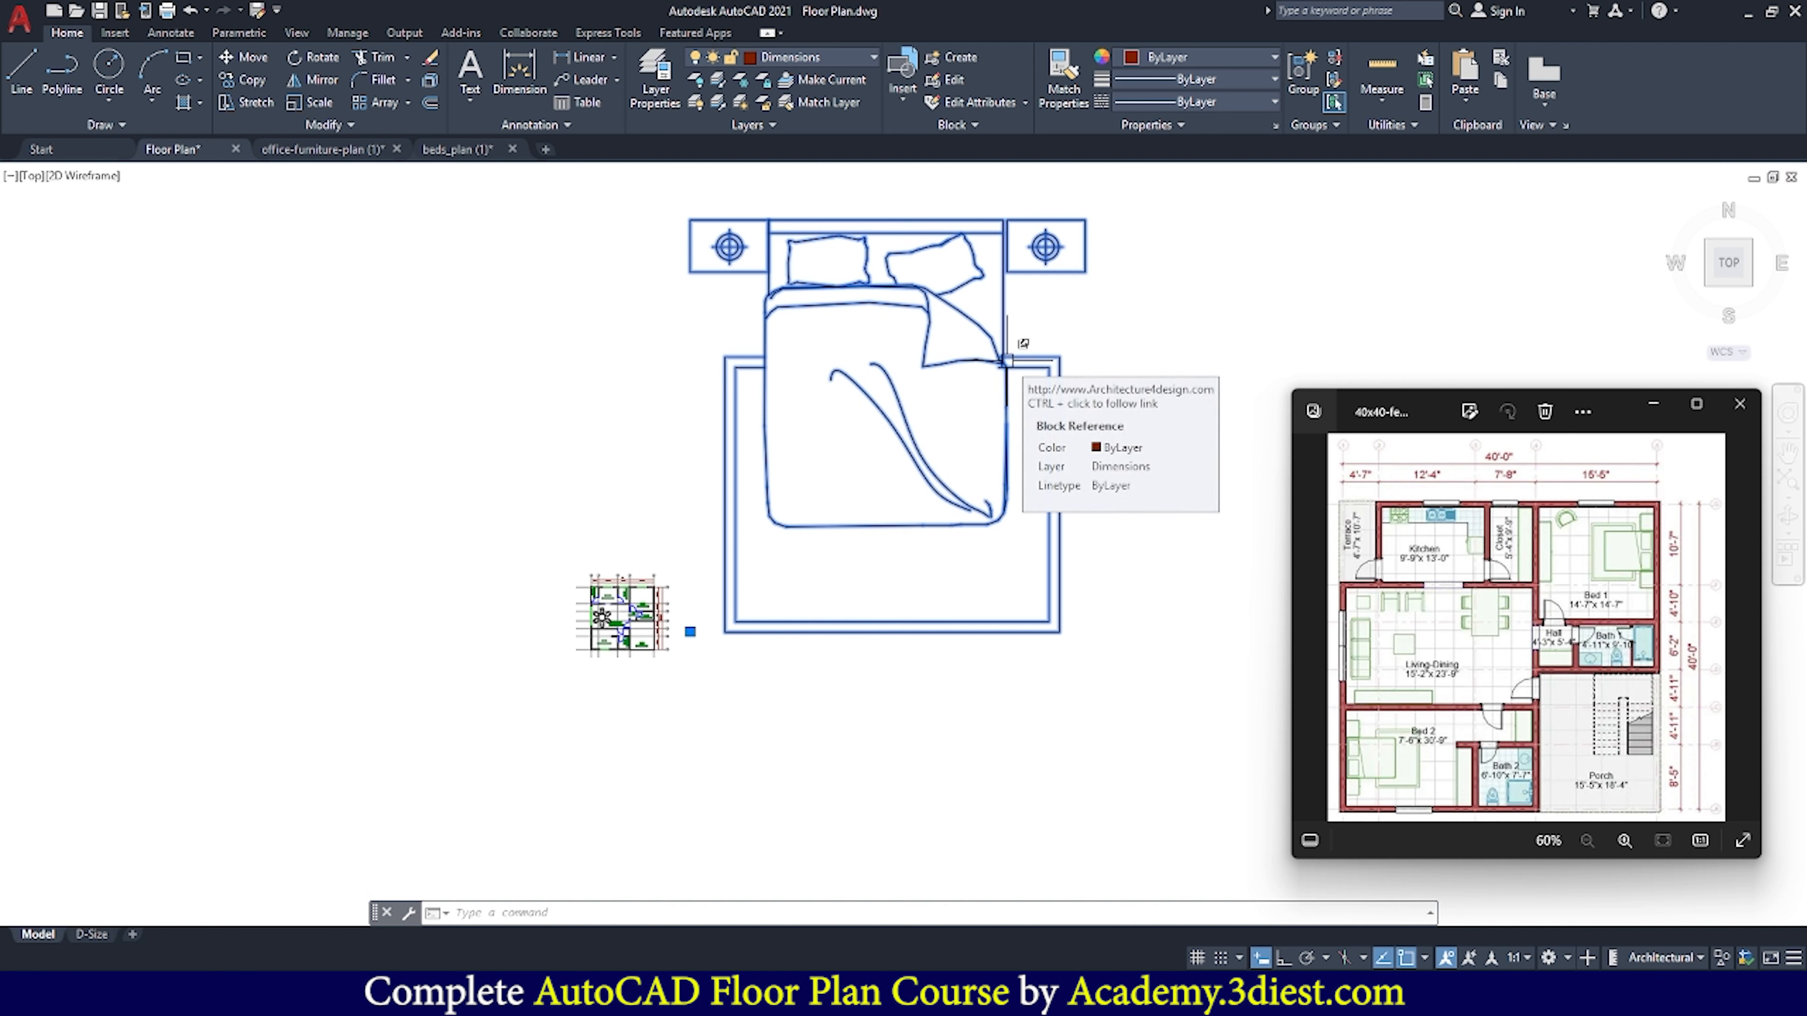
Draw a vertical 10' reference line with Ortho on, upward from the midpoint of the rug's outer lower edge
key(l)
key(Return)
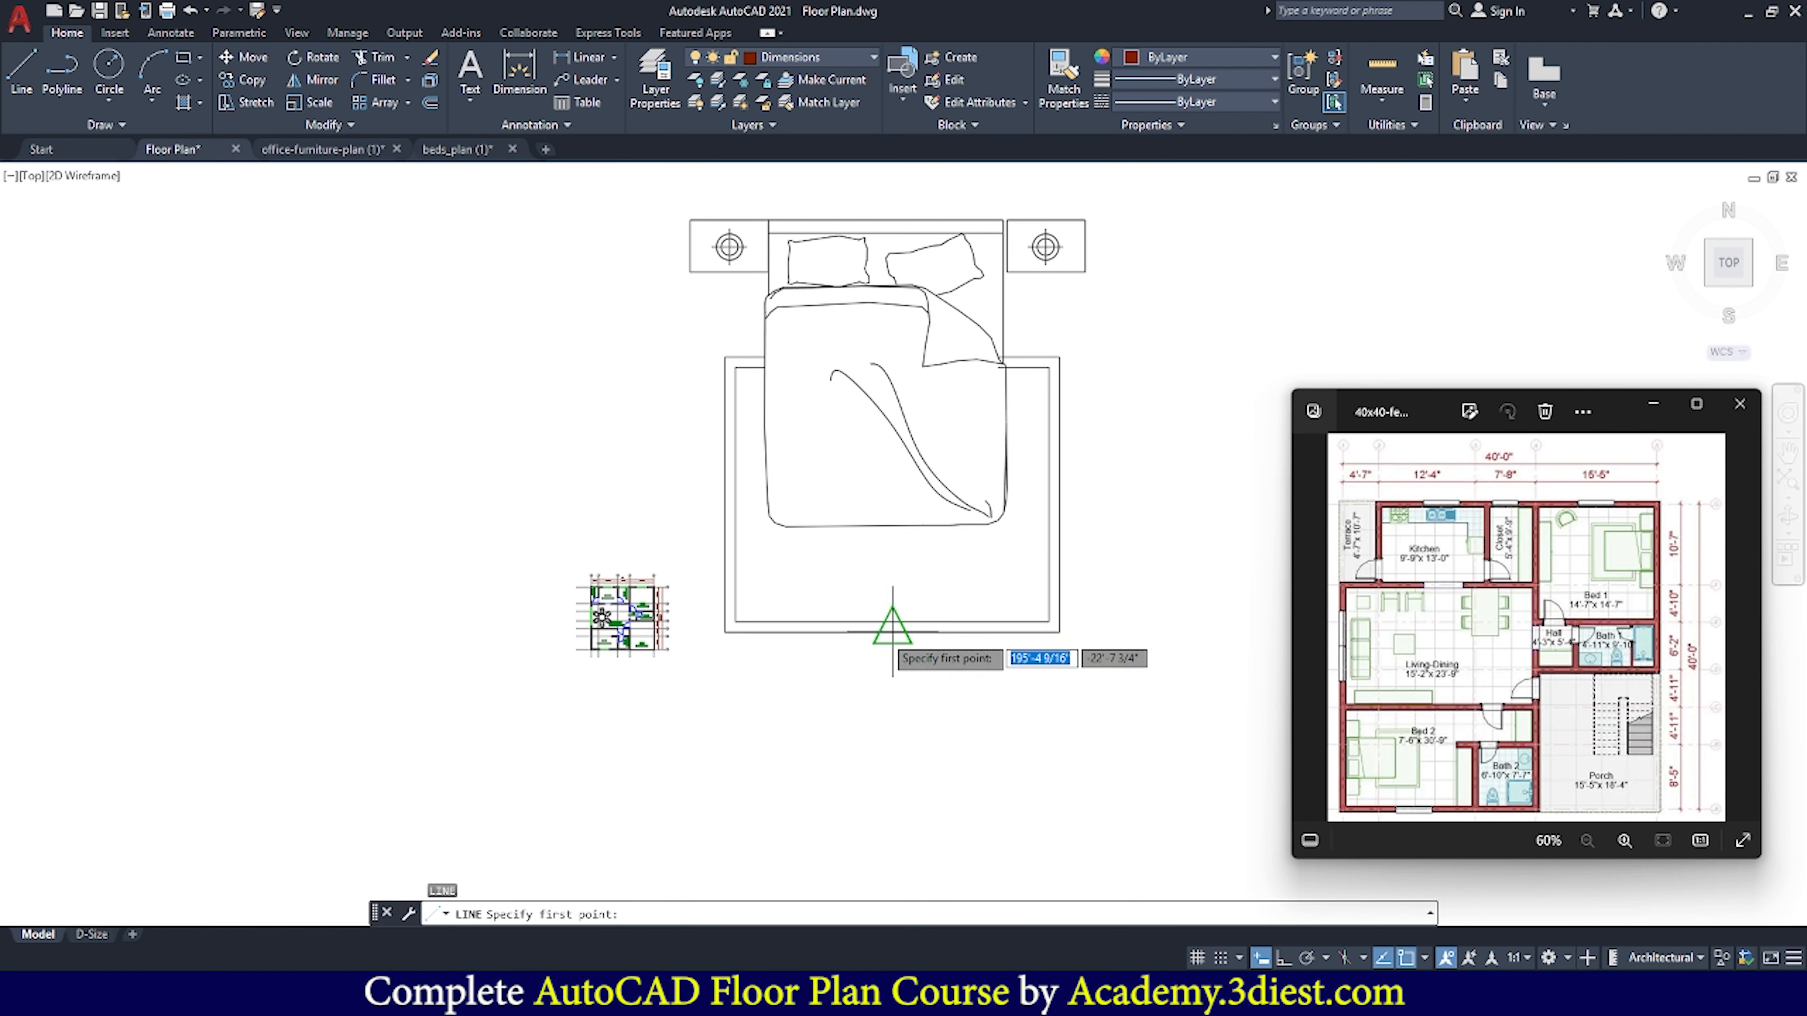
click(892, 631)
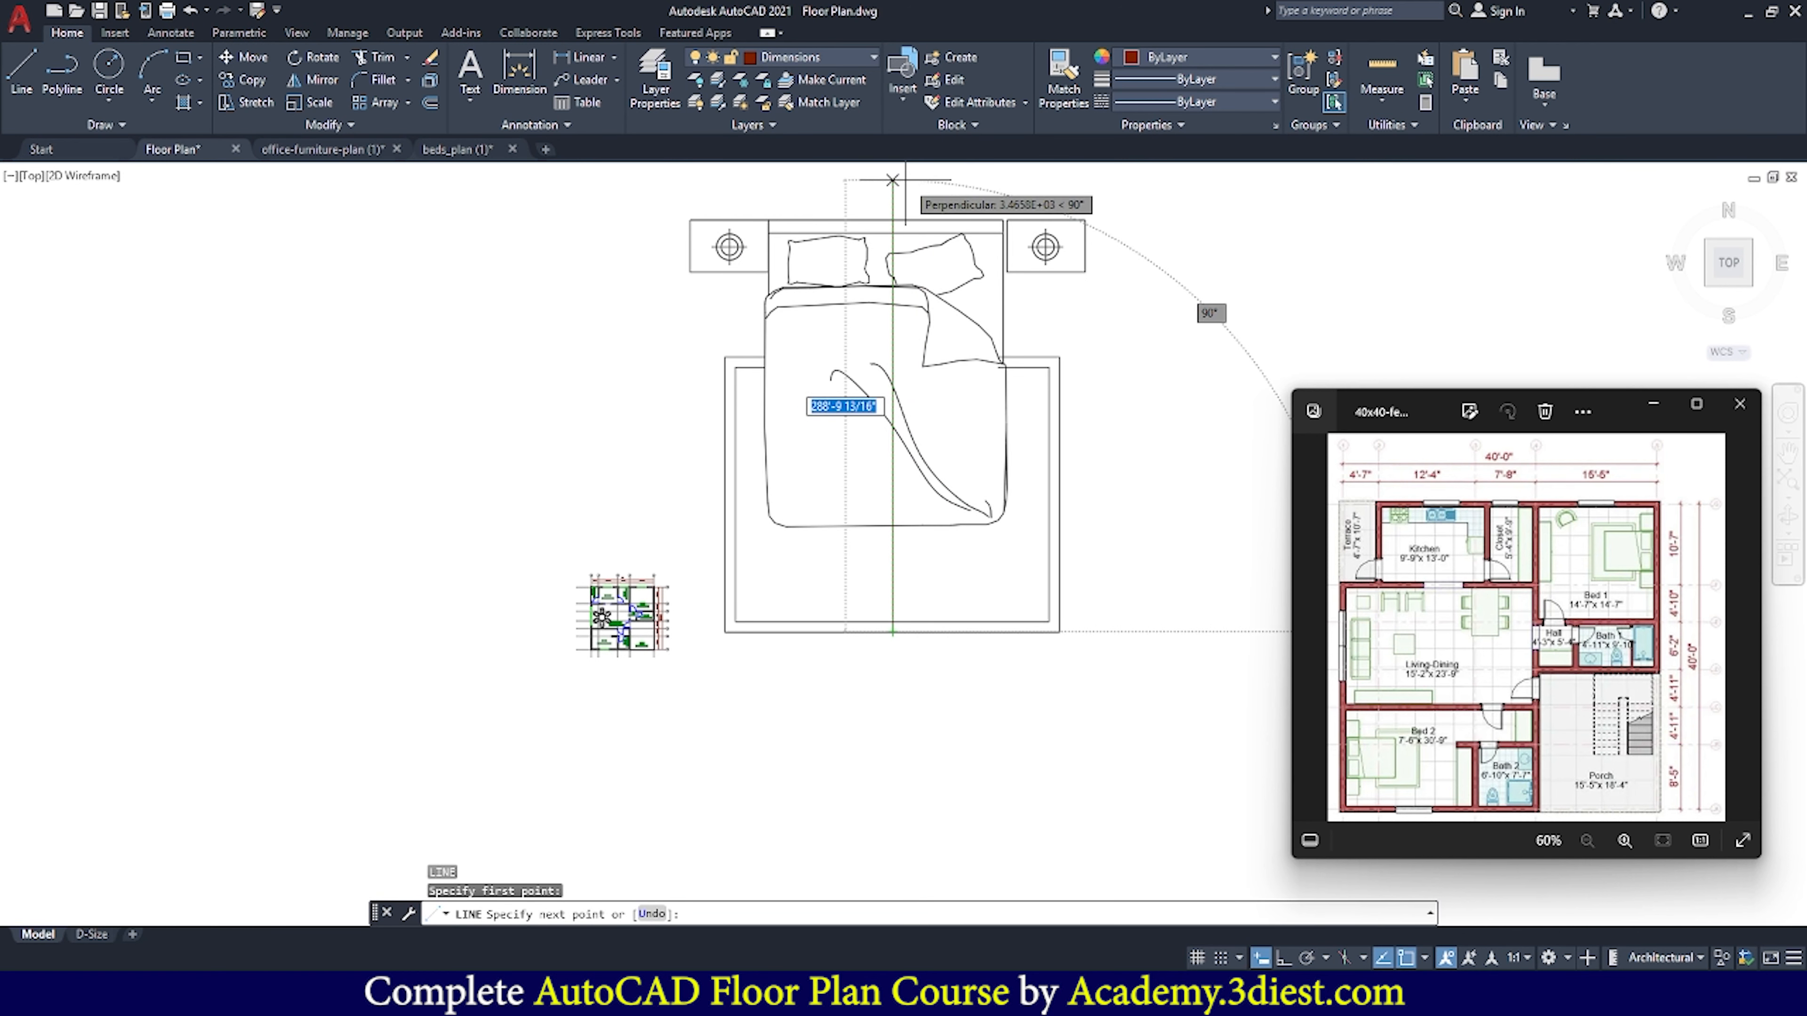
text(10')
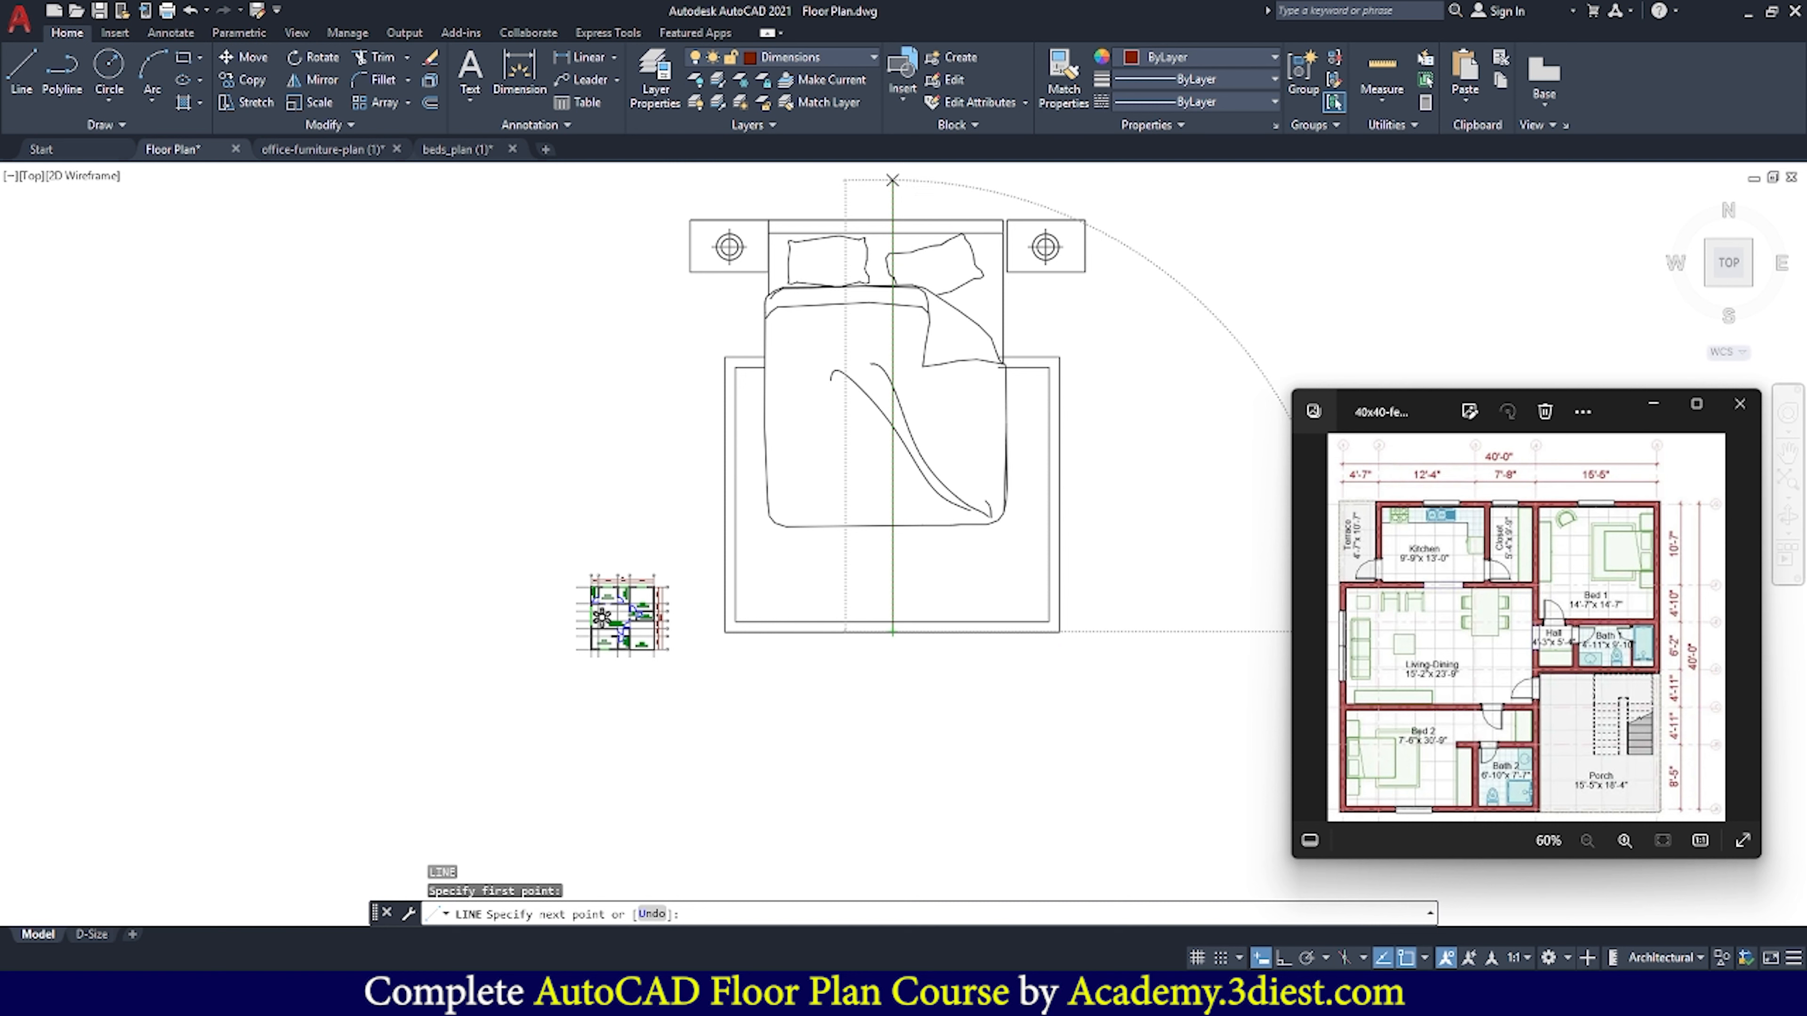
key(Return)
key(ctrl+z)
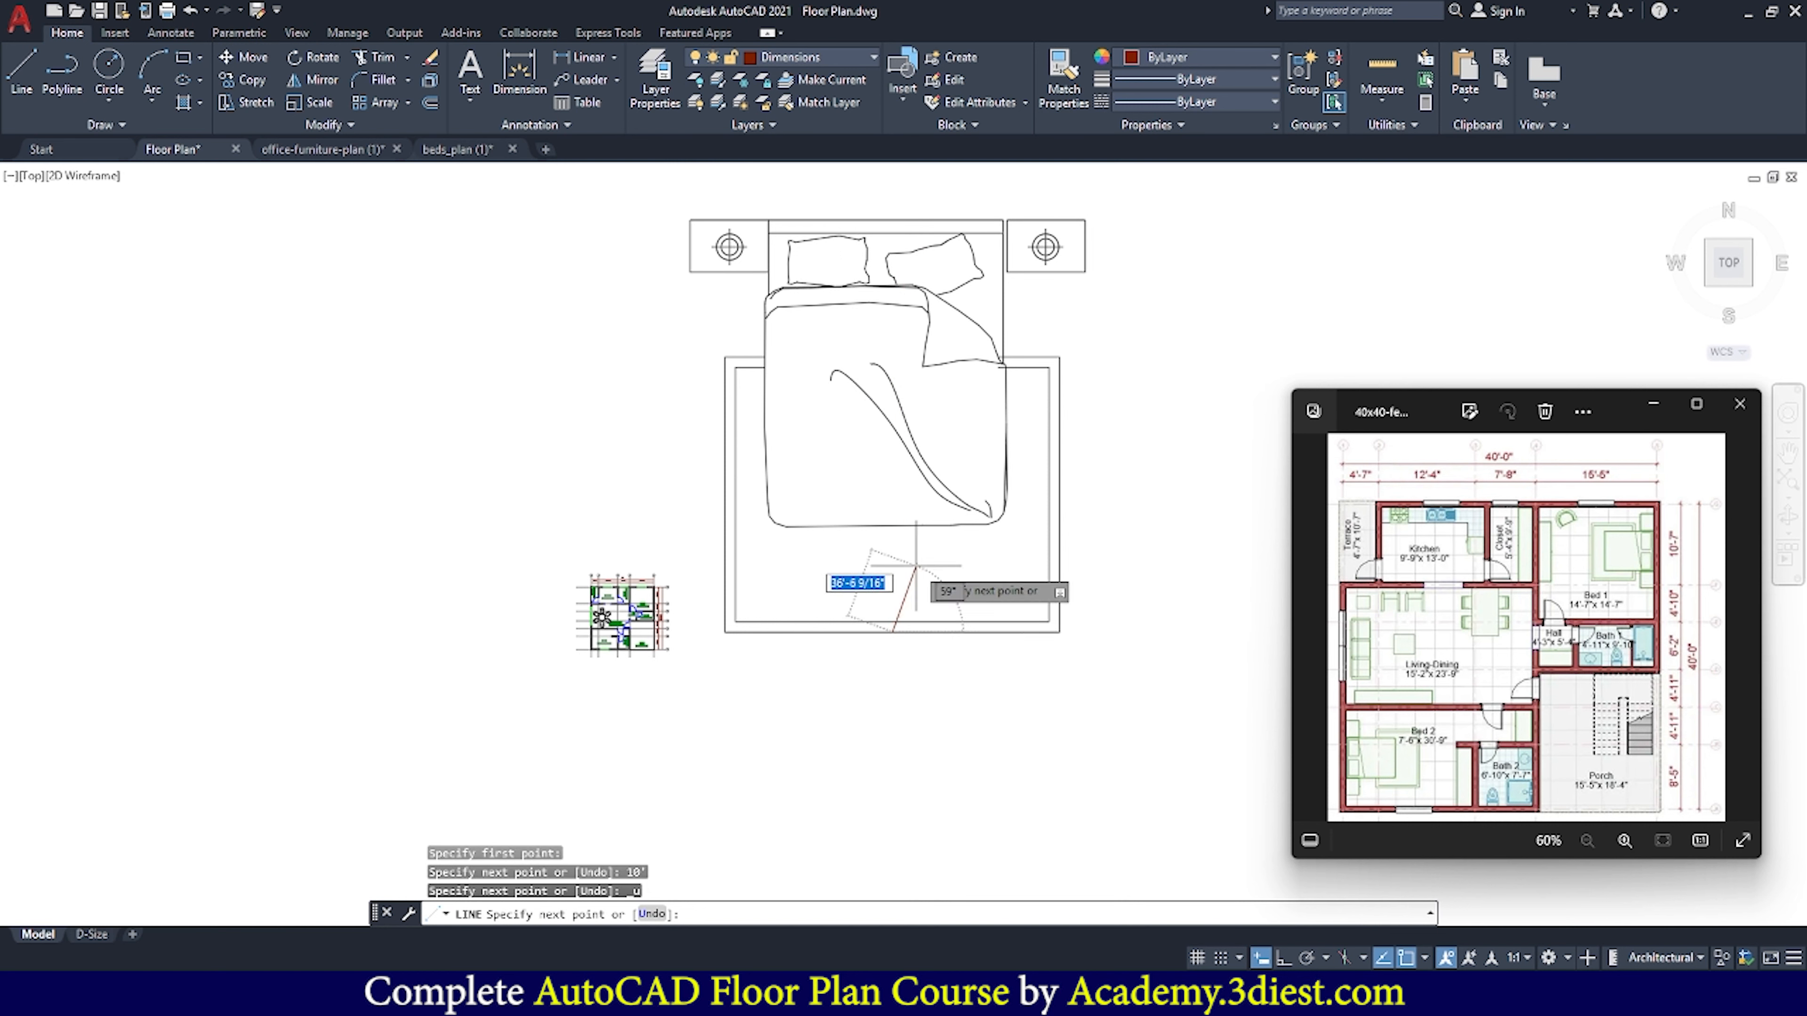
click(1283, 958)
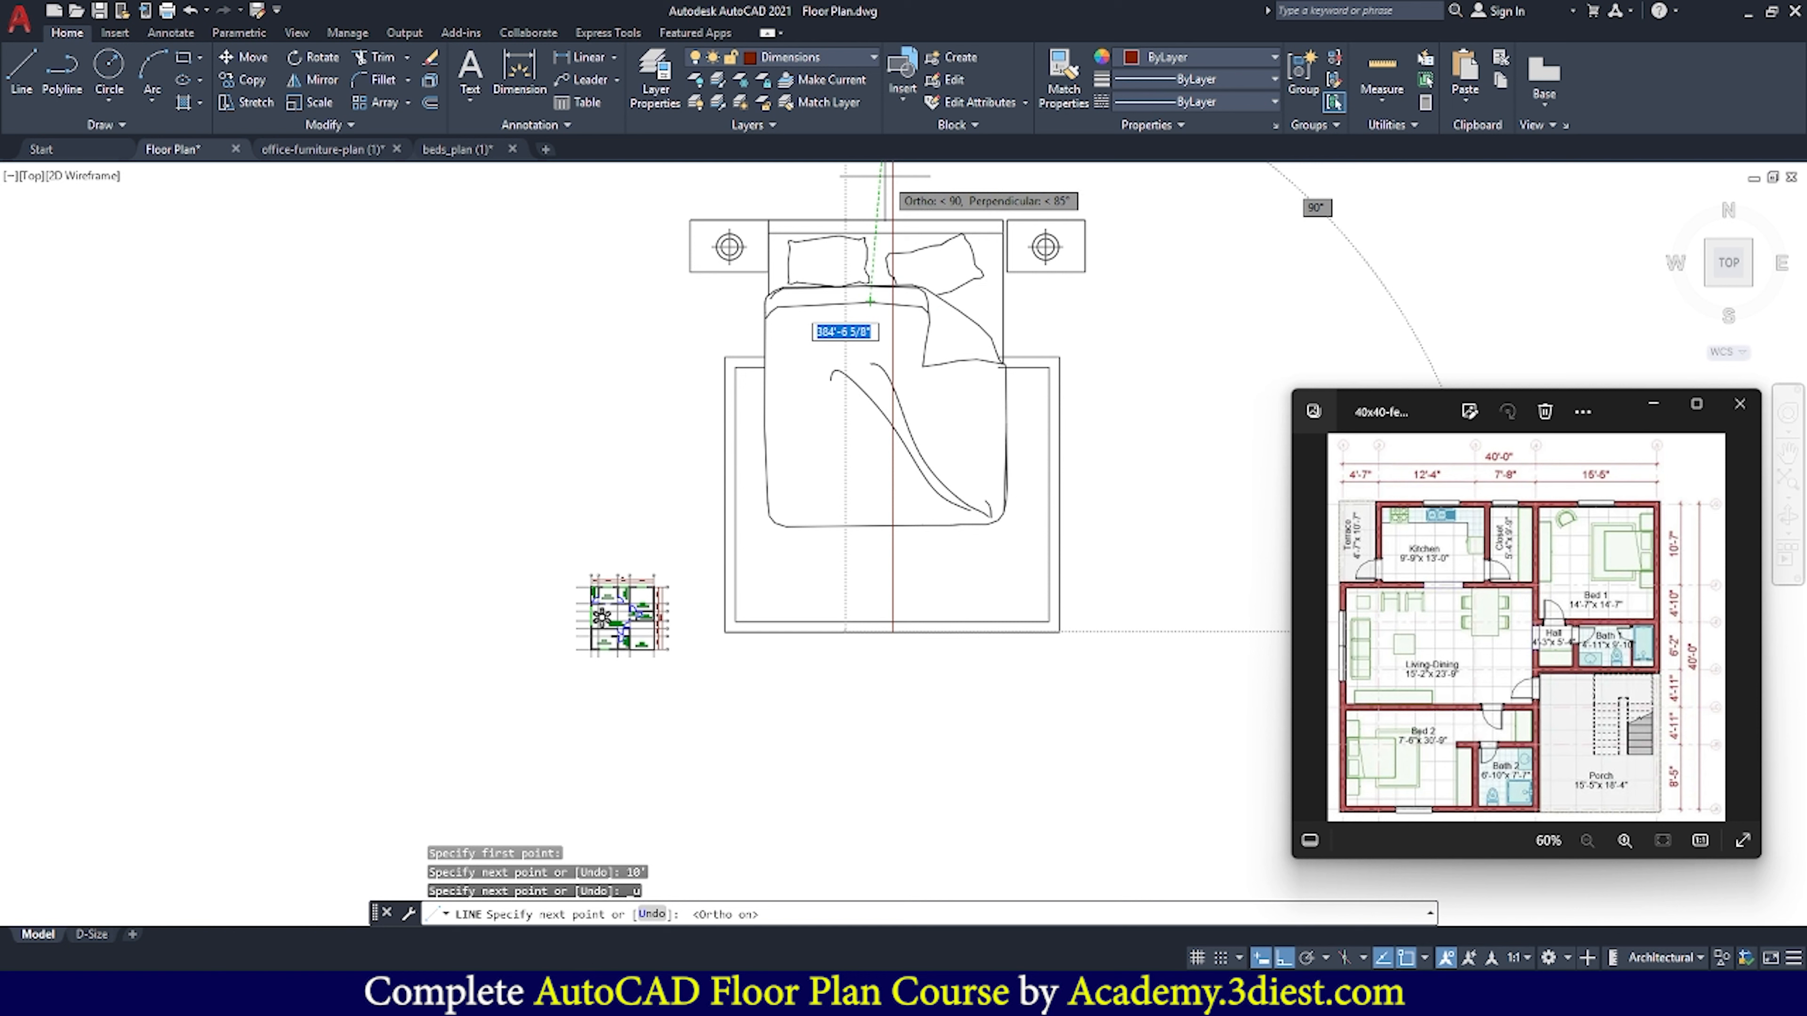
scroll(891, 580, up, 4)
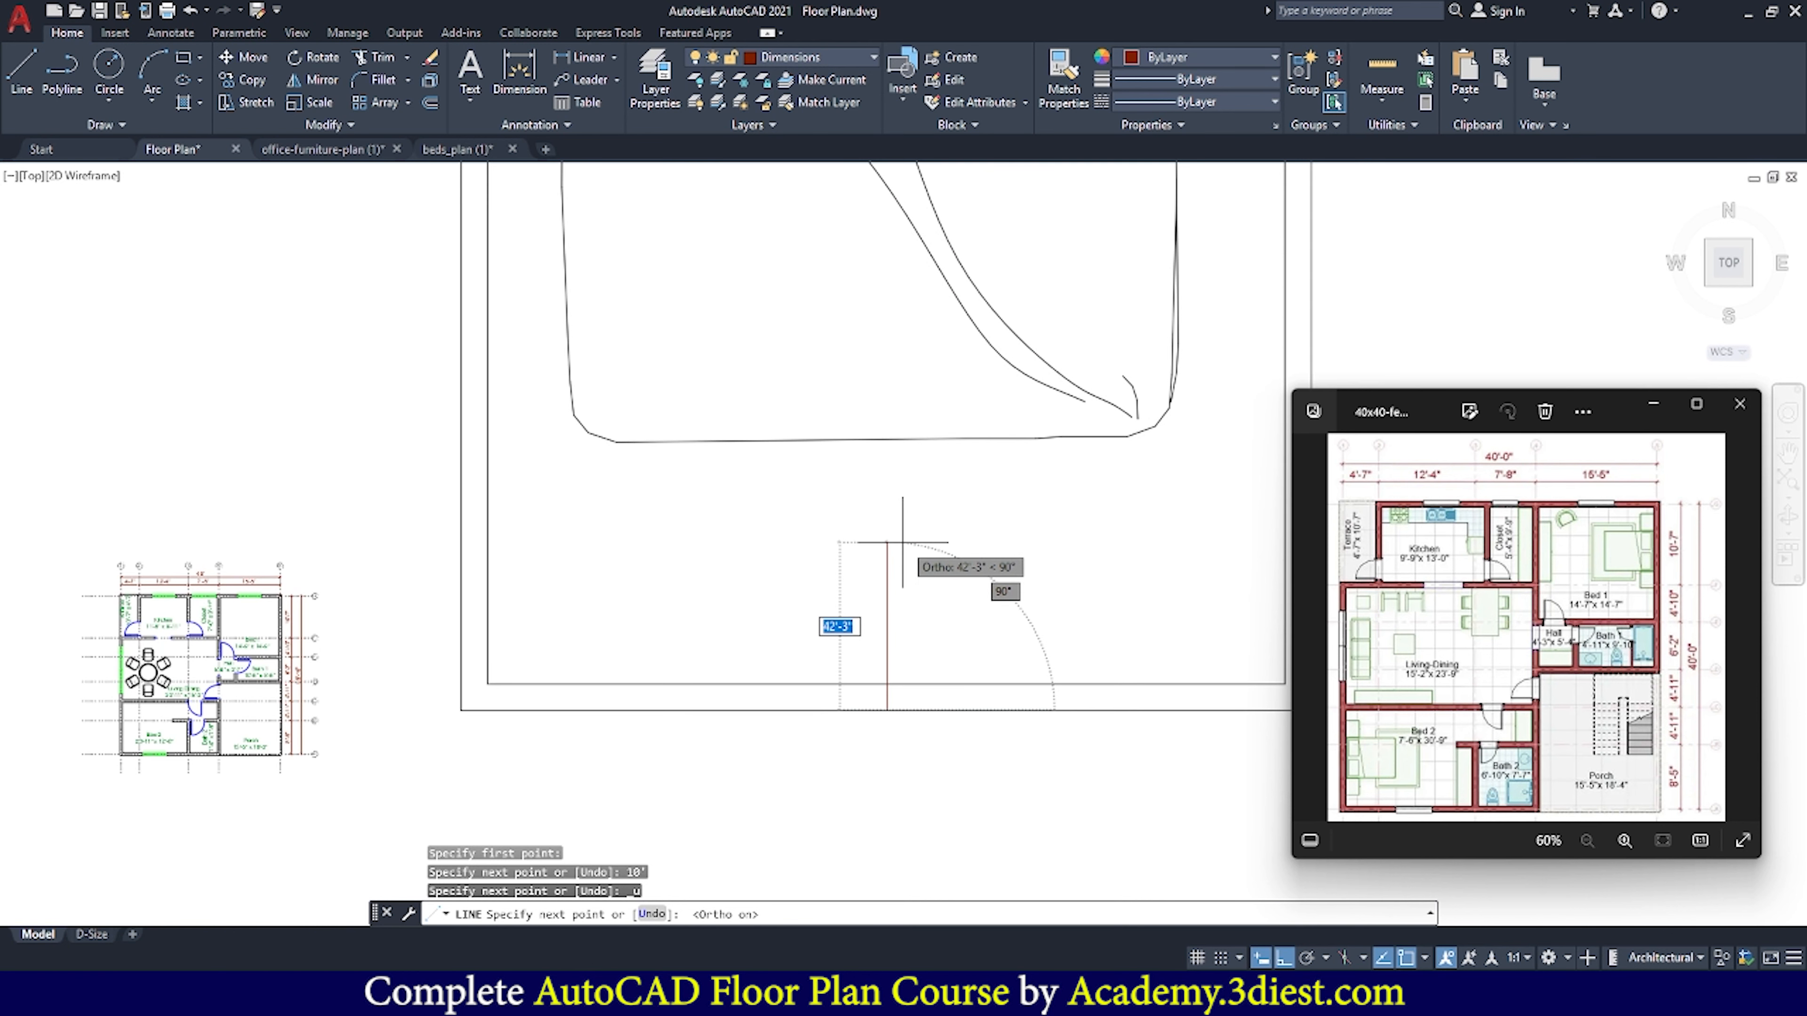
key(Escape)
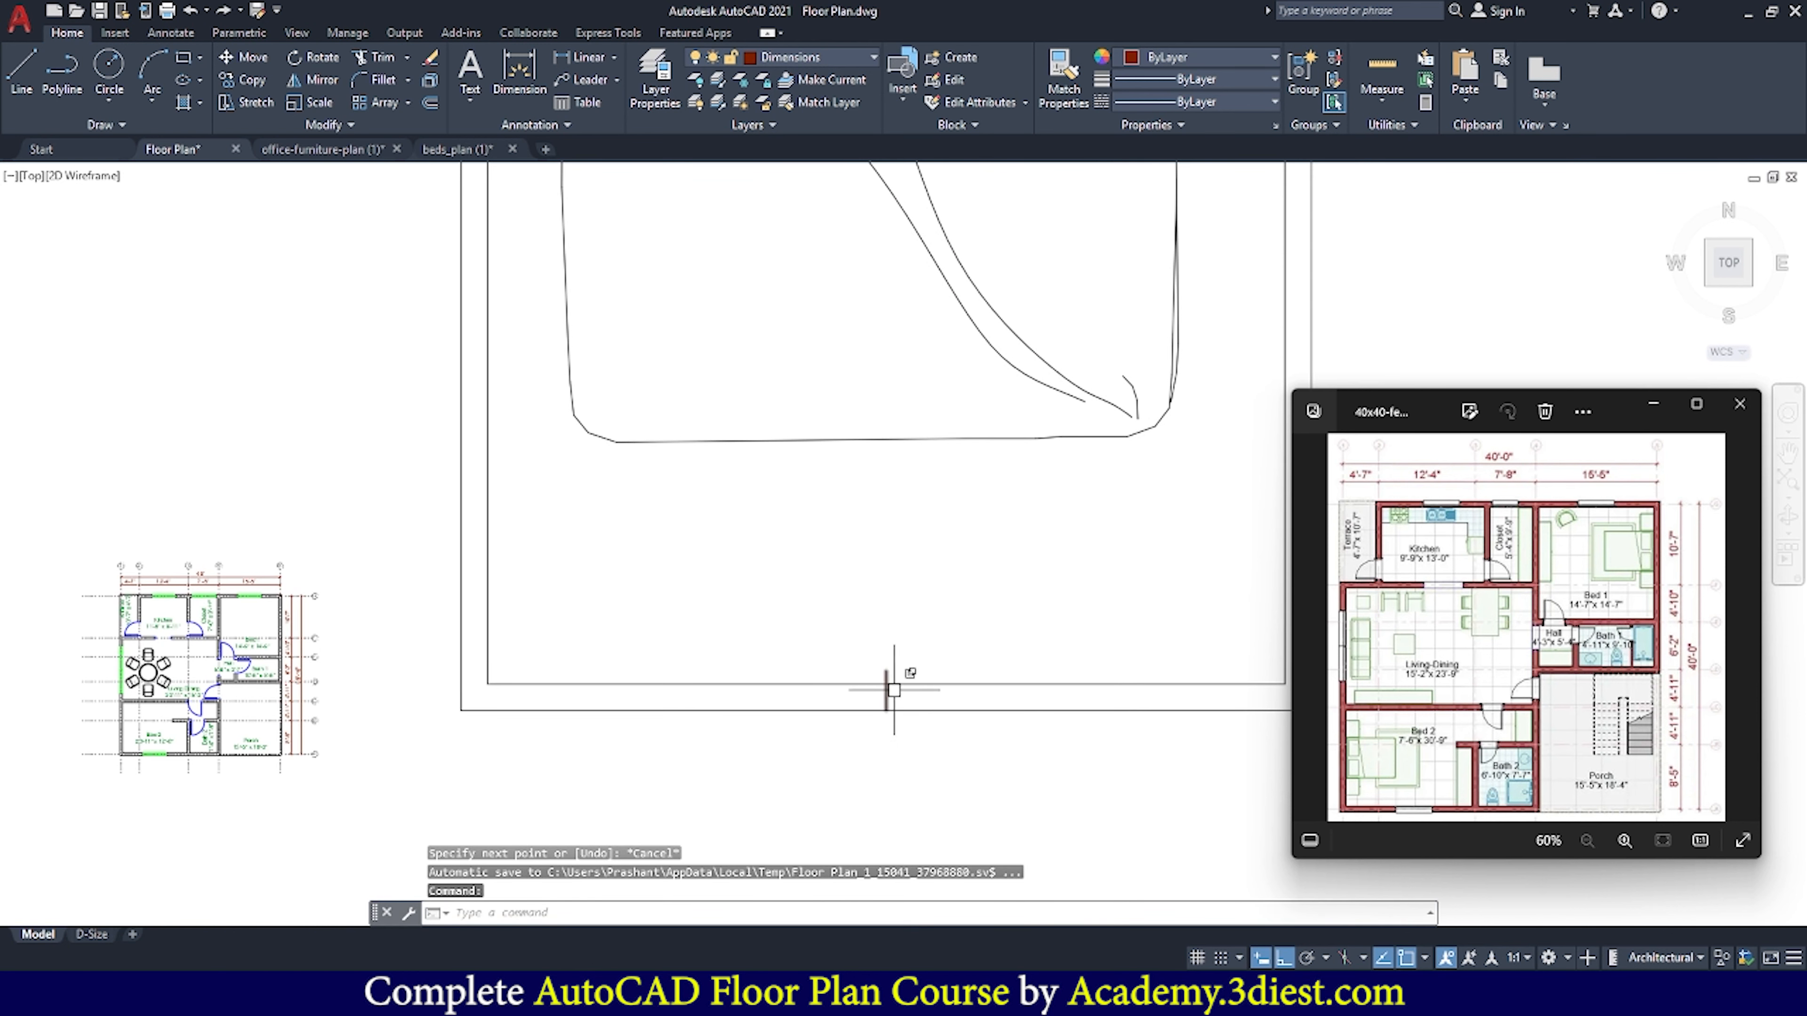
Start scaling the bed block by reference, based at the rug's lower-edge midpoint, with the reference length reaching the headboard's midpoint
scroll(894, 690, down, 6)
scroll(909, 588, up, 1)
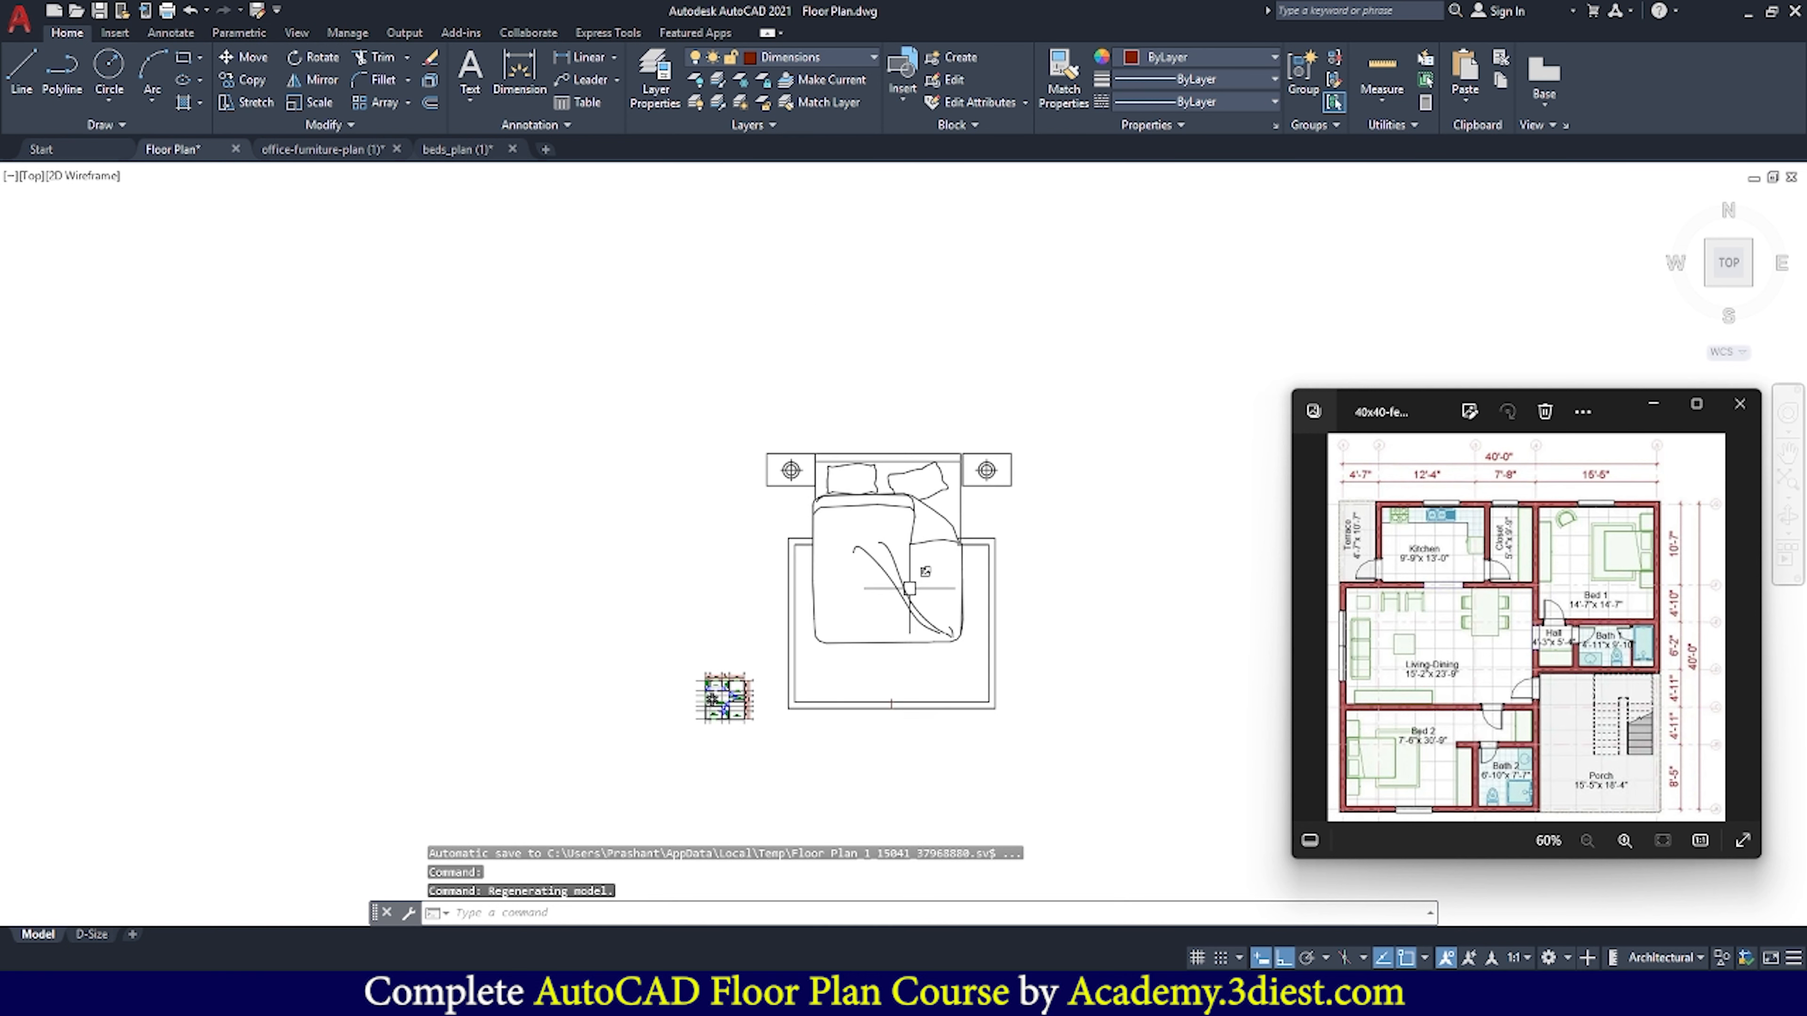
scroll(909, 587, up, 5)
scroll(889, 623, down, 5)
scroll(916, 609, up, 6)
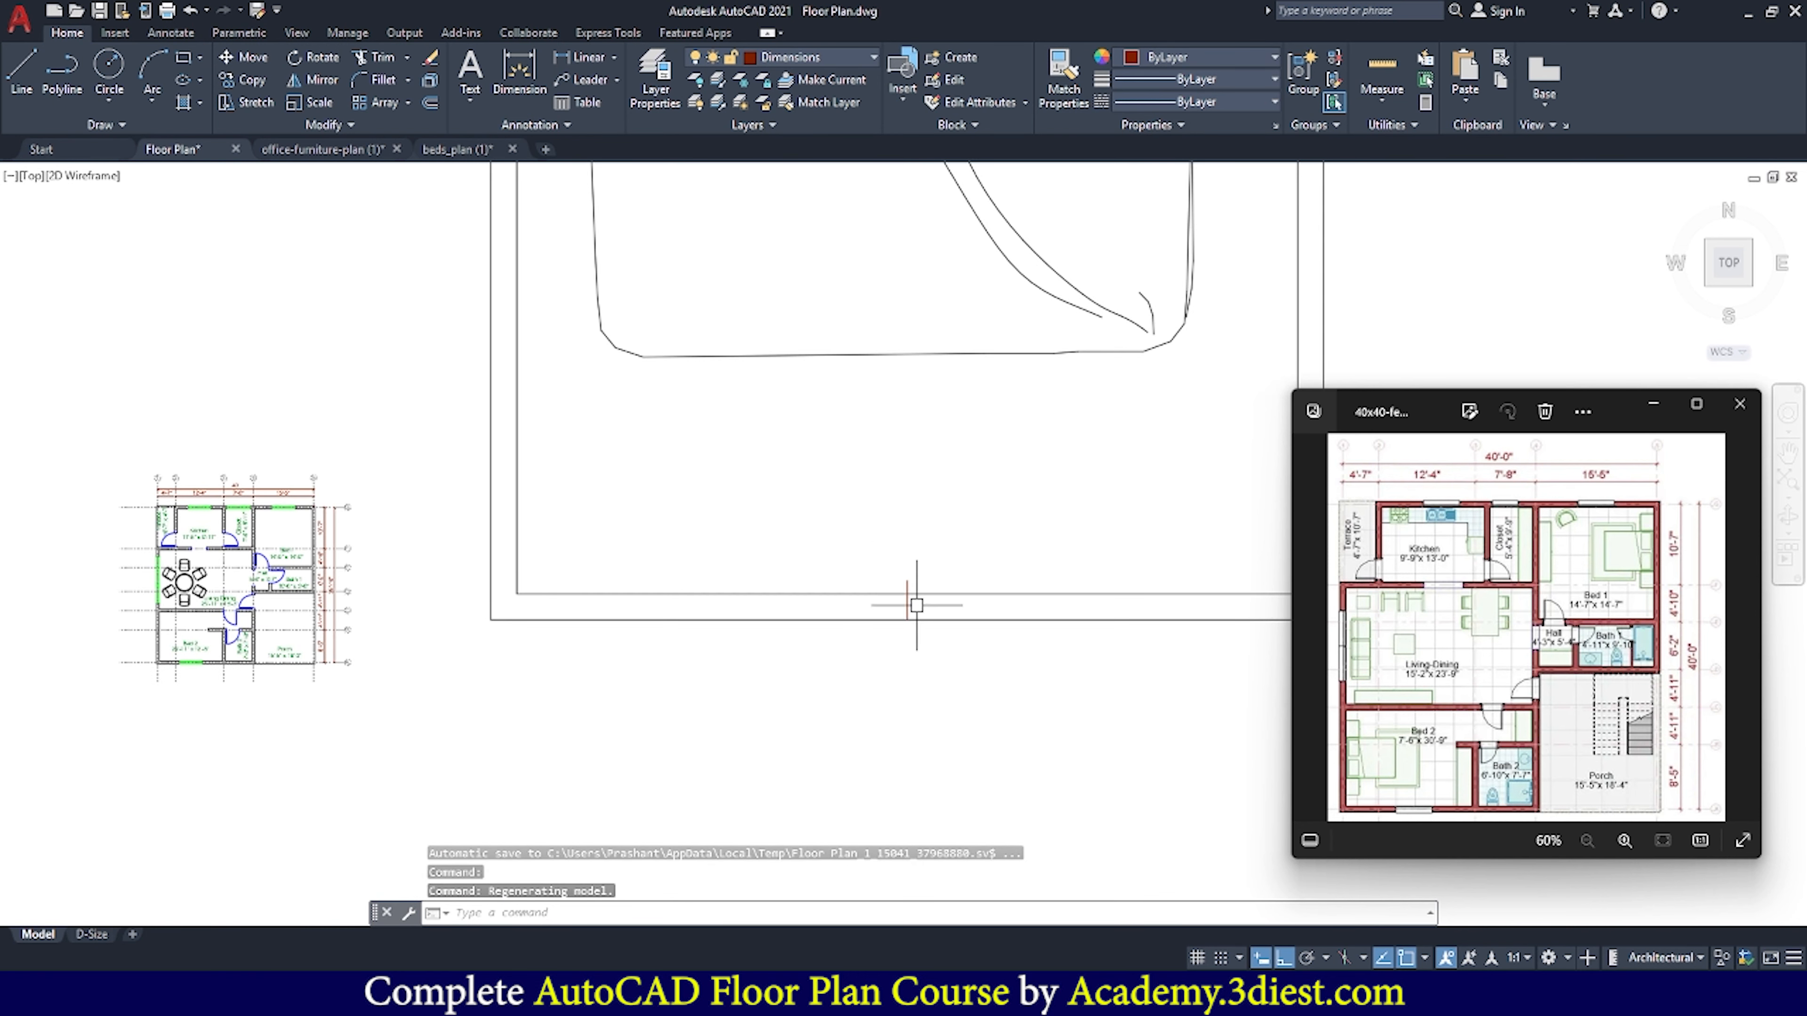
scroll(916, 605, down, 5)
click(965, 481)
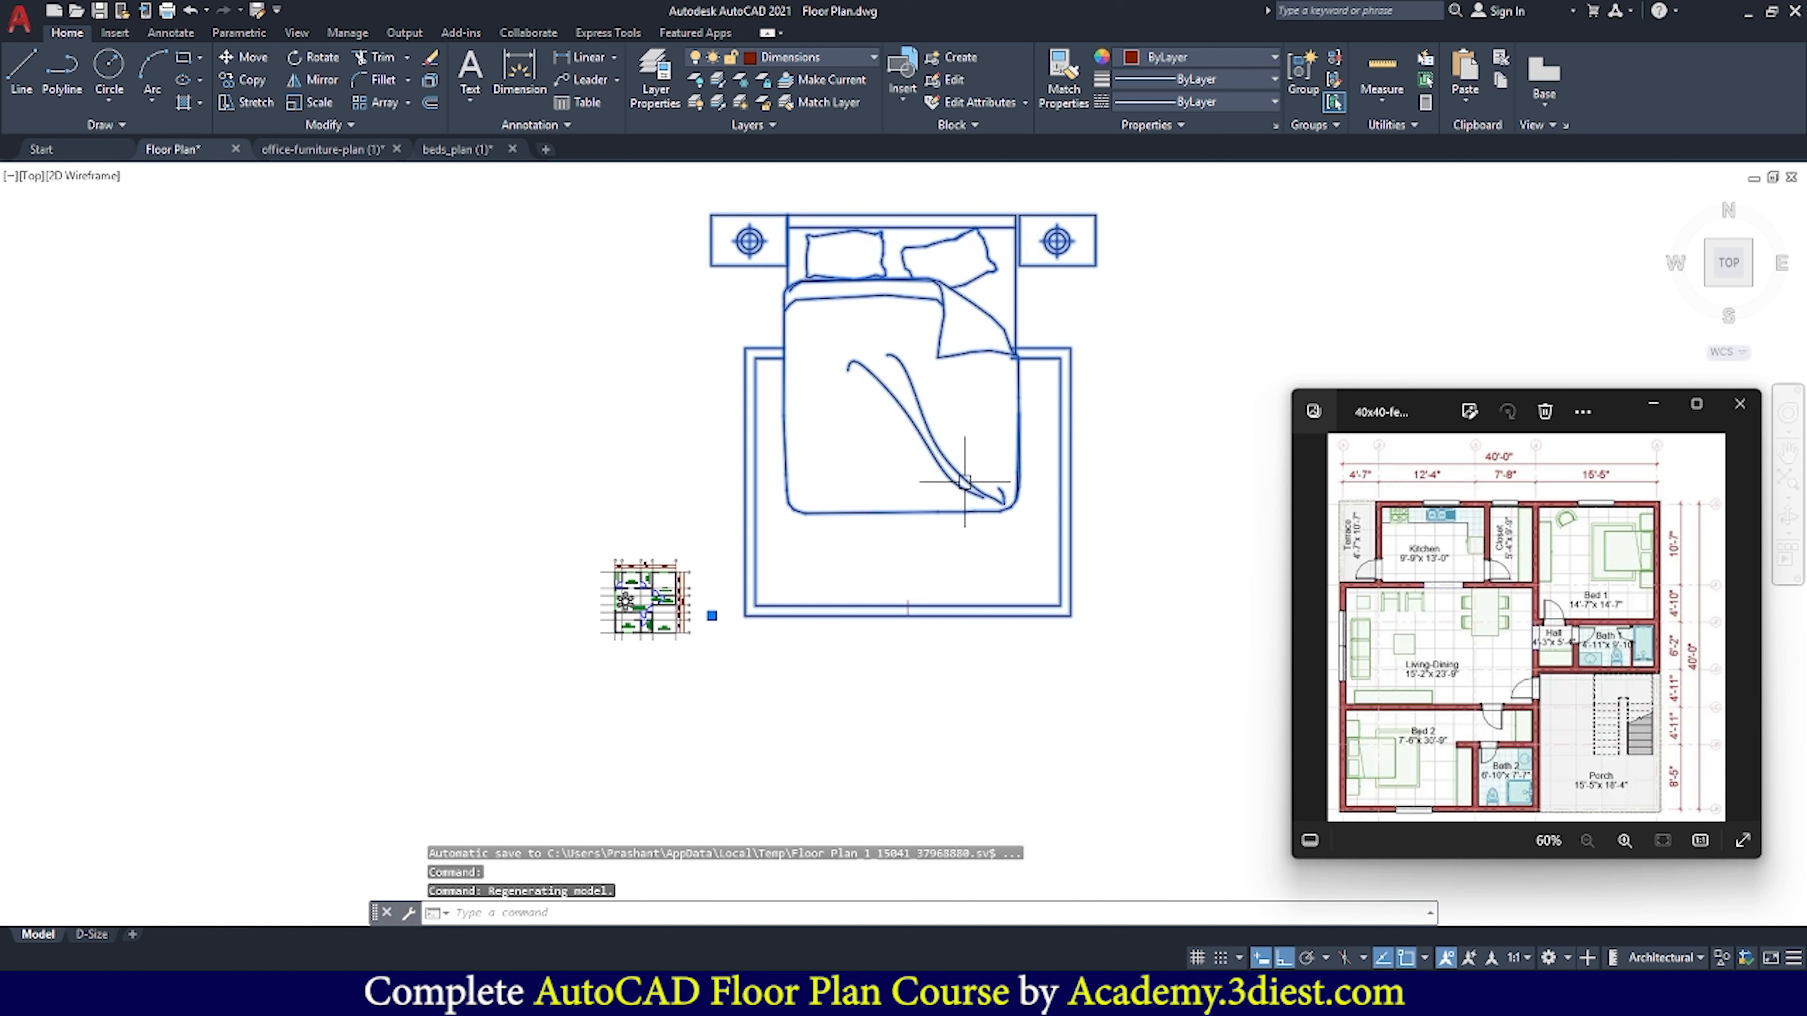
click(316, 101)
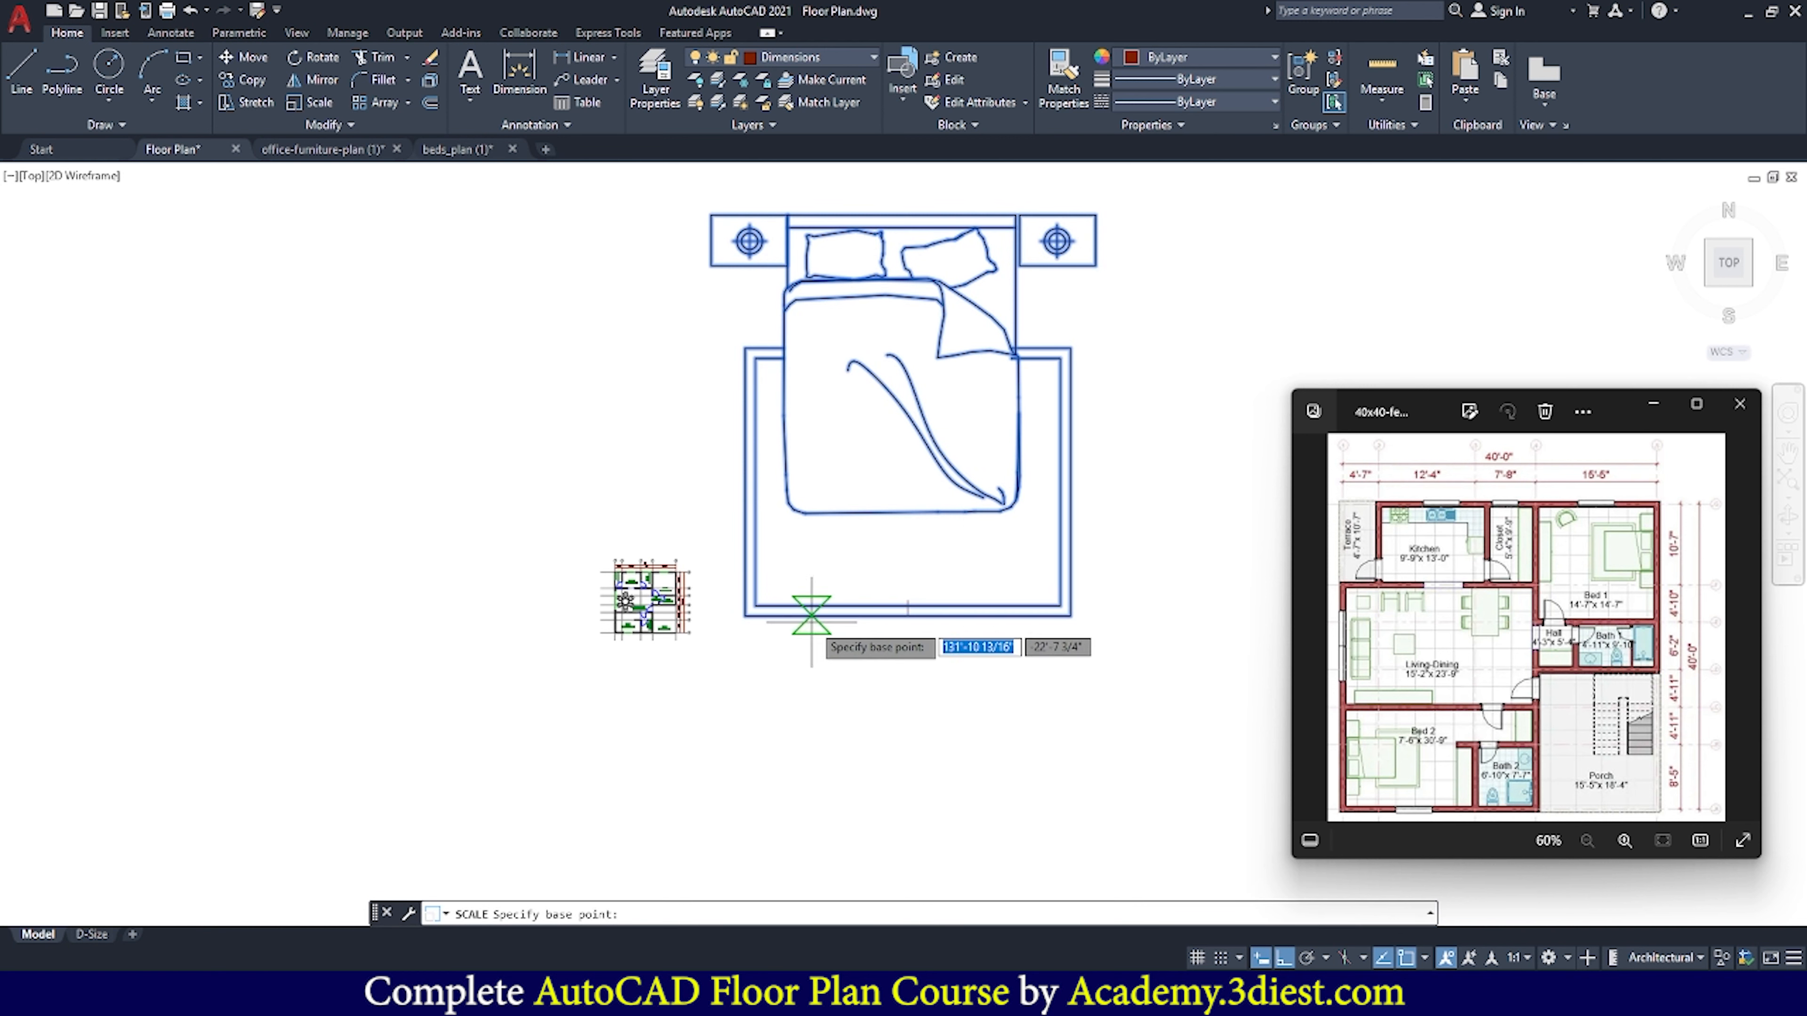
scroll(868, 569, up, 4)
click(968, 692)
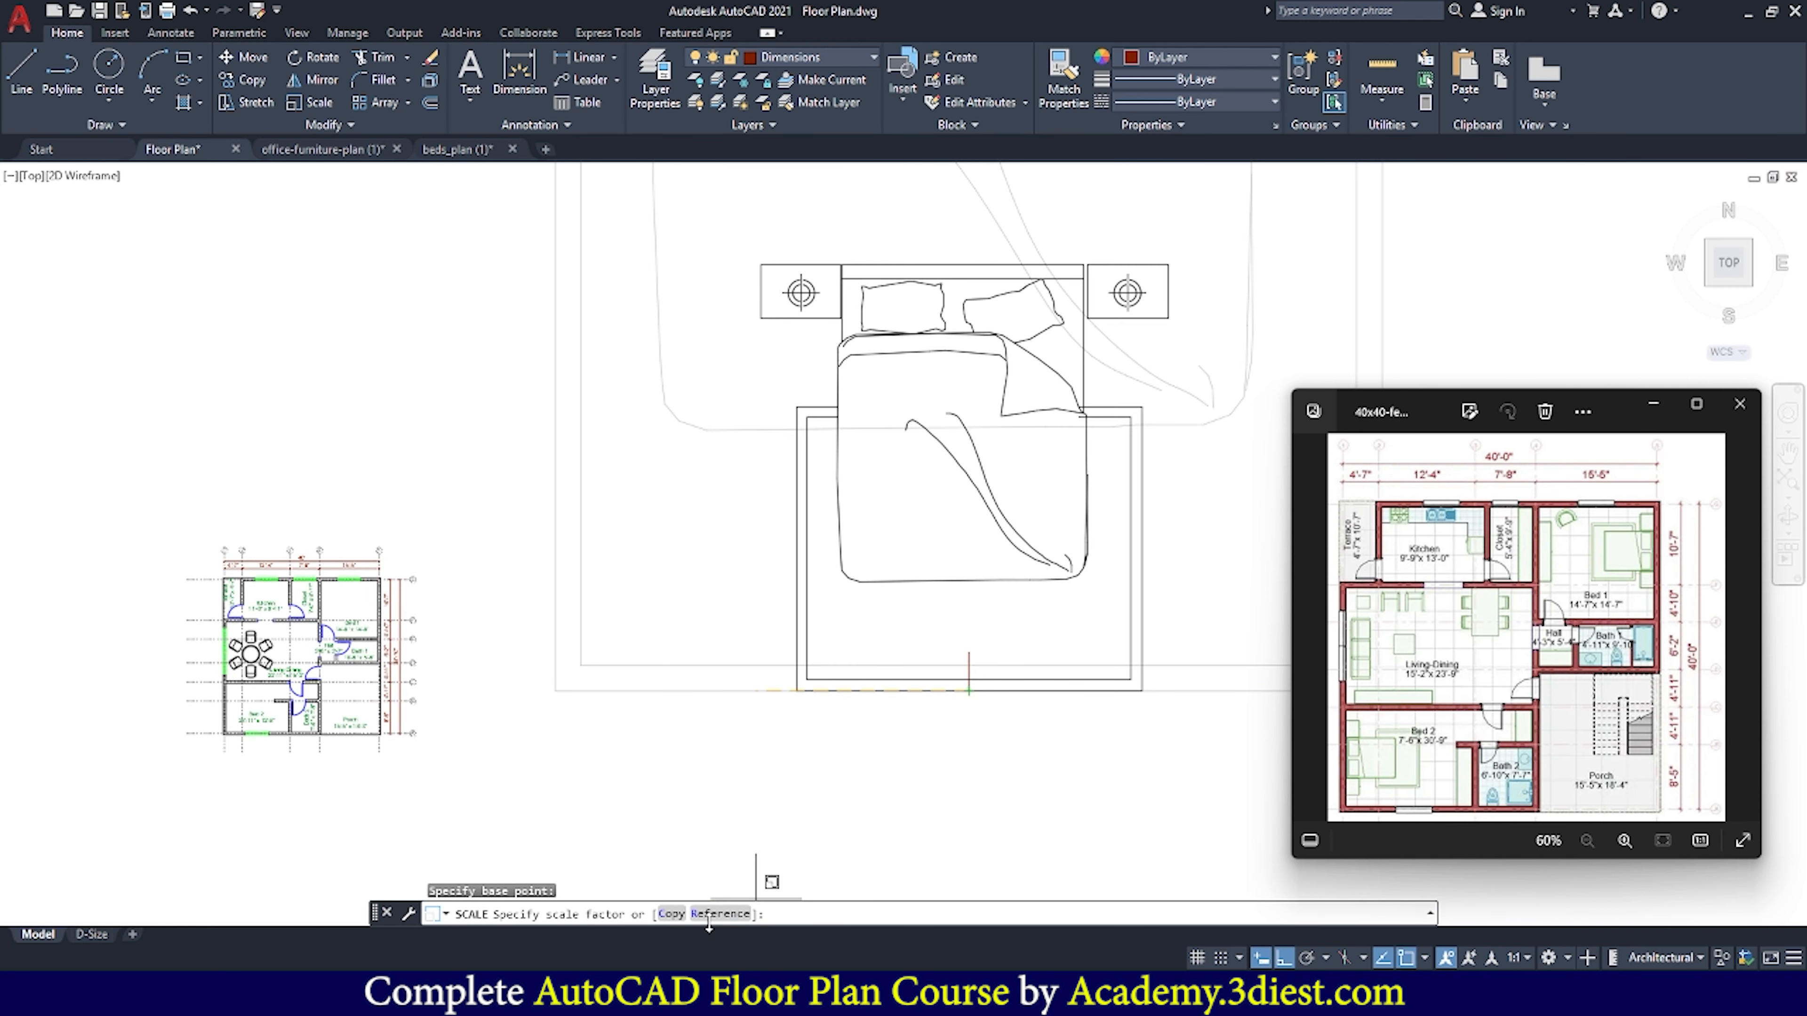
click(720, 913)
click(968, 688)
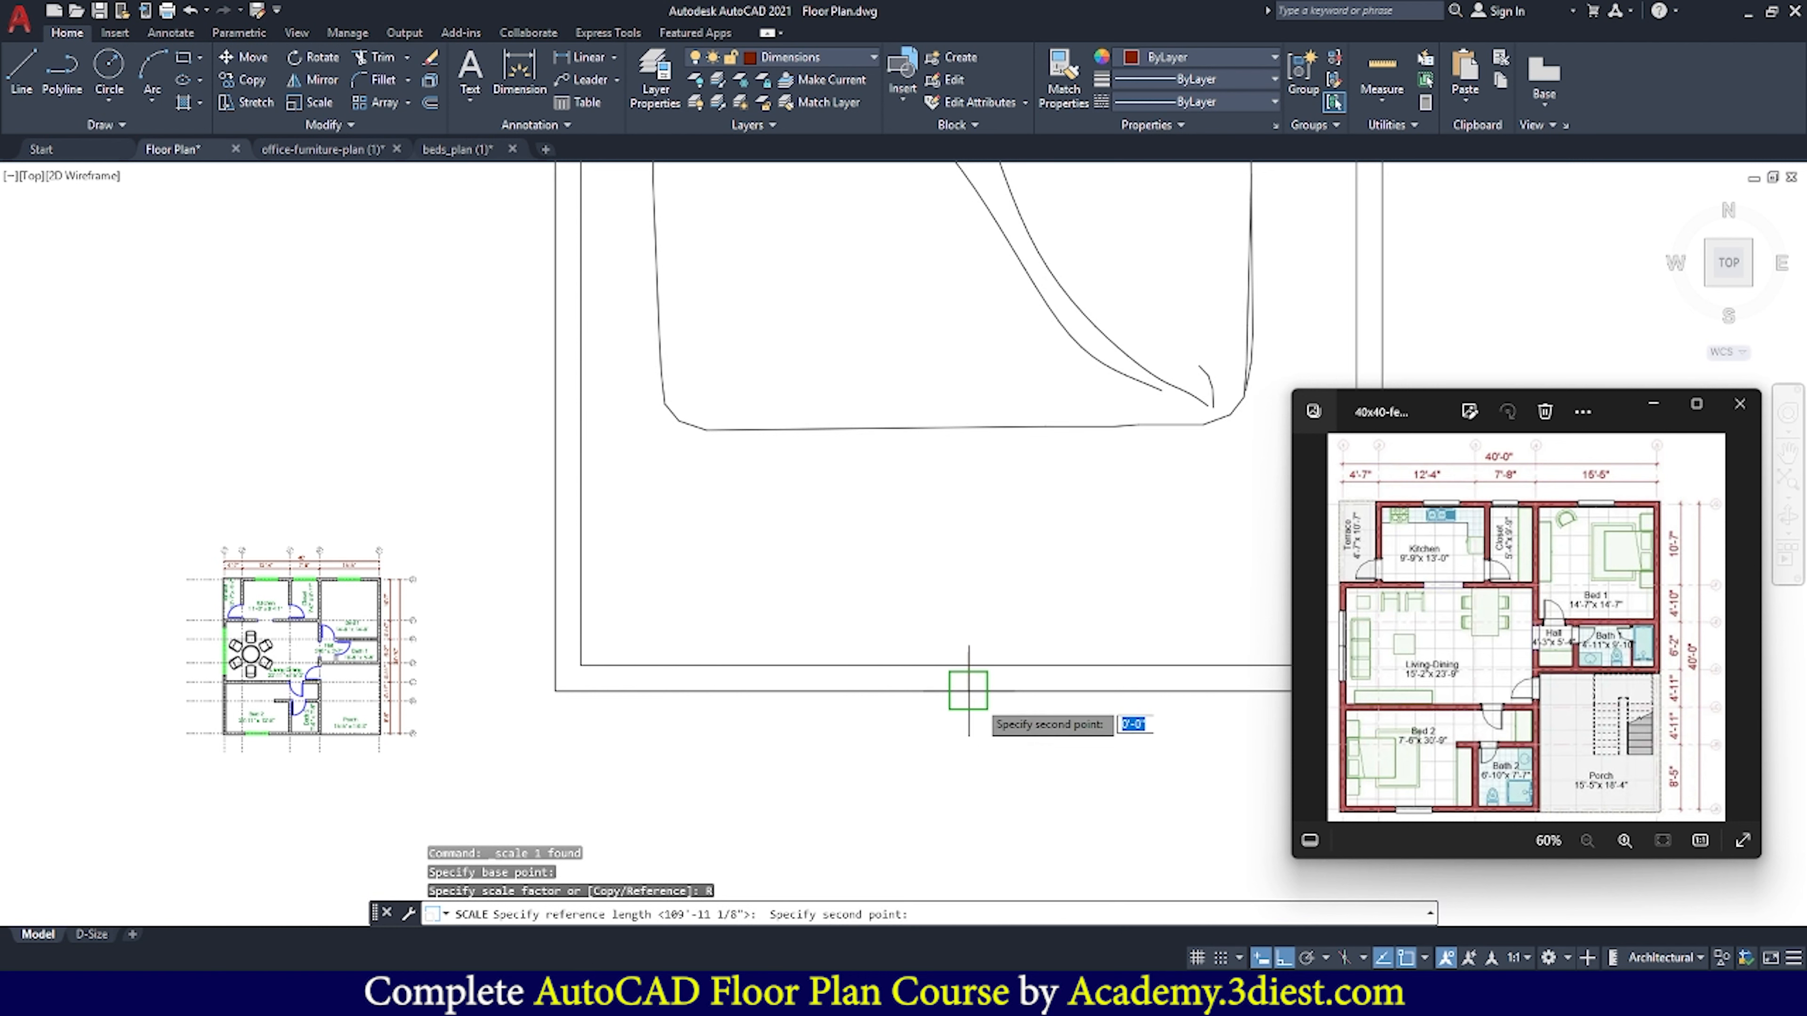
scroll(927, 704, down, 2)
scroll(933, 427, up, 4)
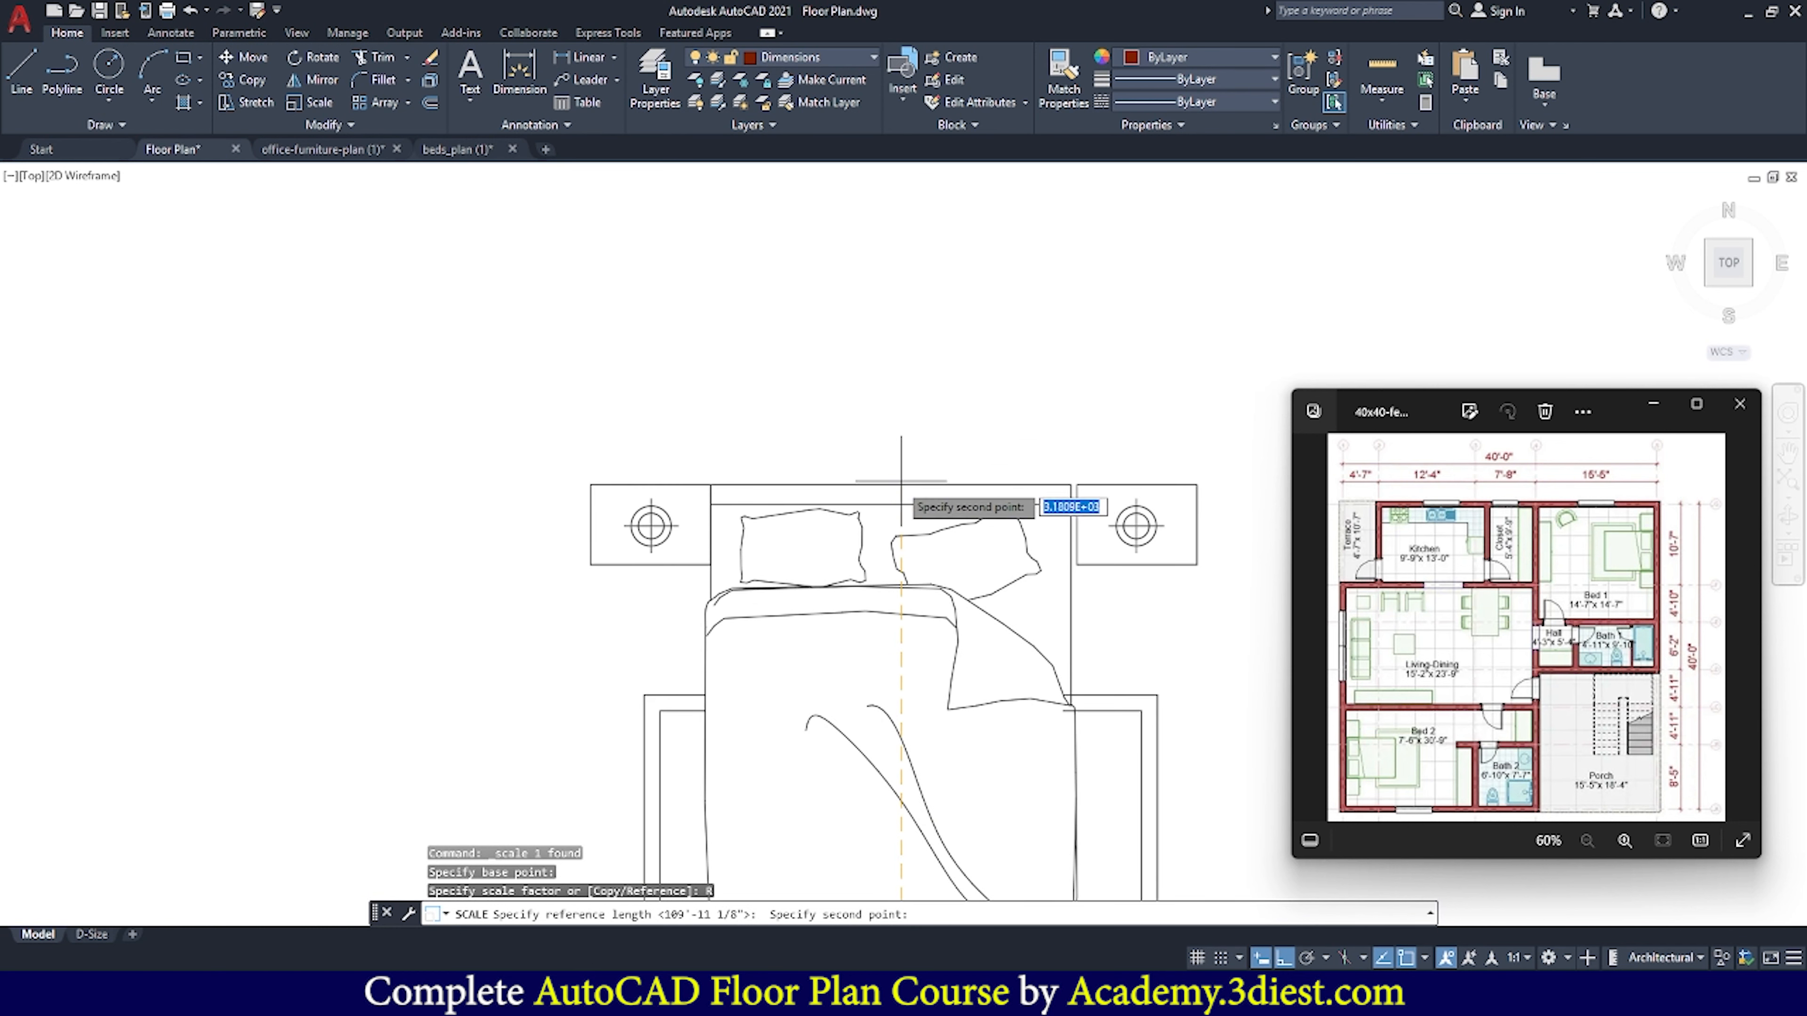
scroll(903, 481, up, 4)
click(923, 479)
Finish the reference scaling by matching the bed block's new length to the end of the 10' line
scroll(925, 428, down, 6)
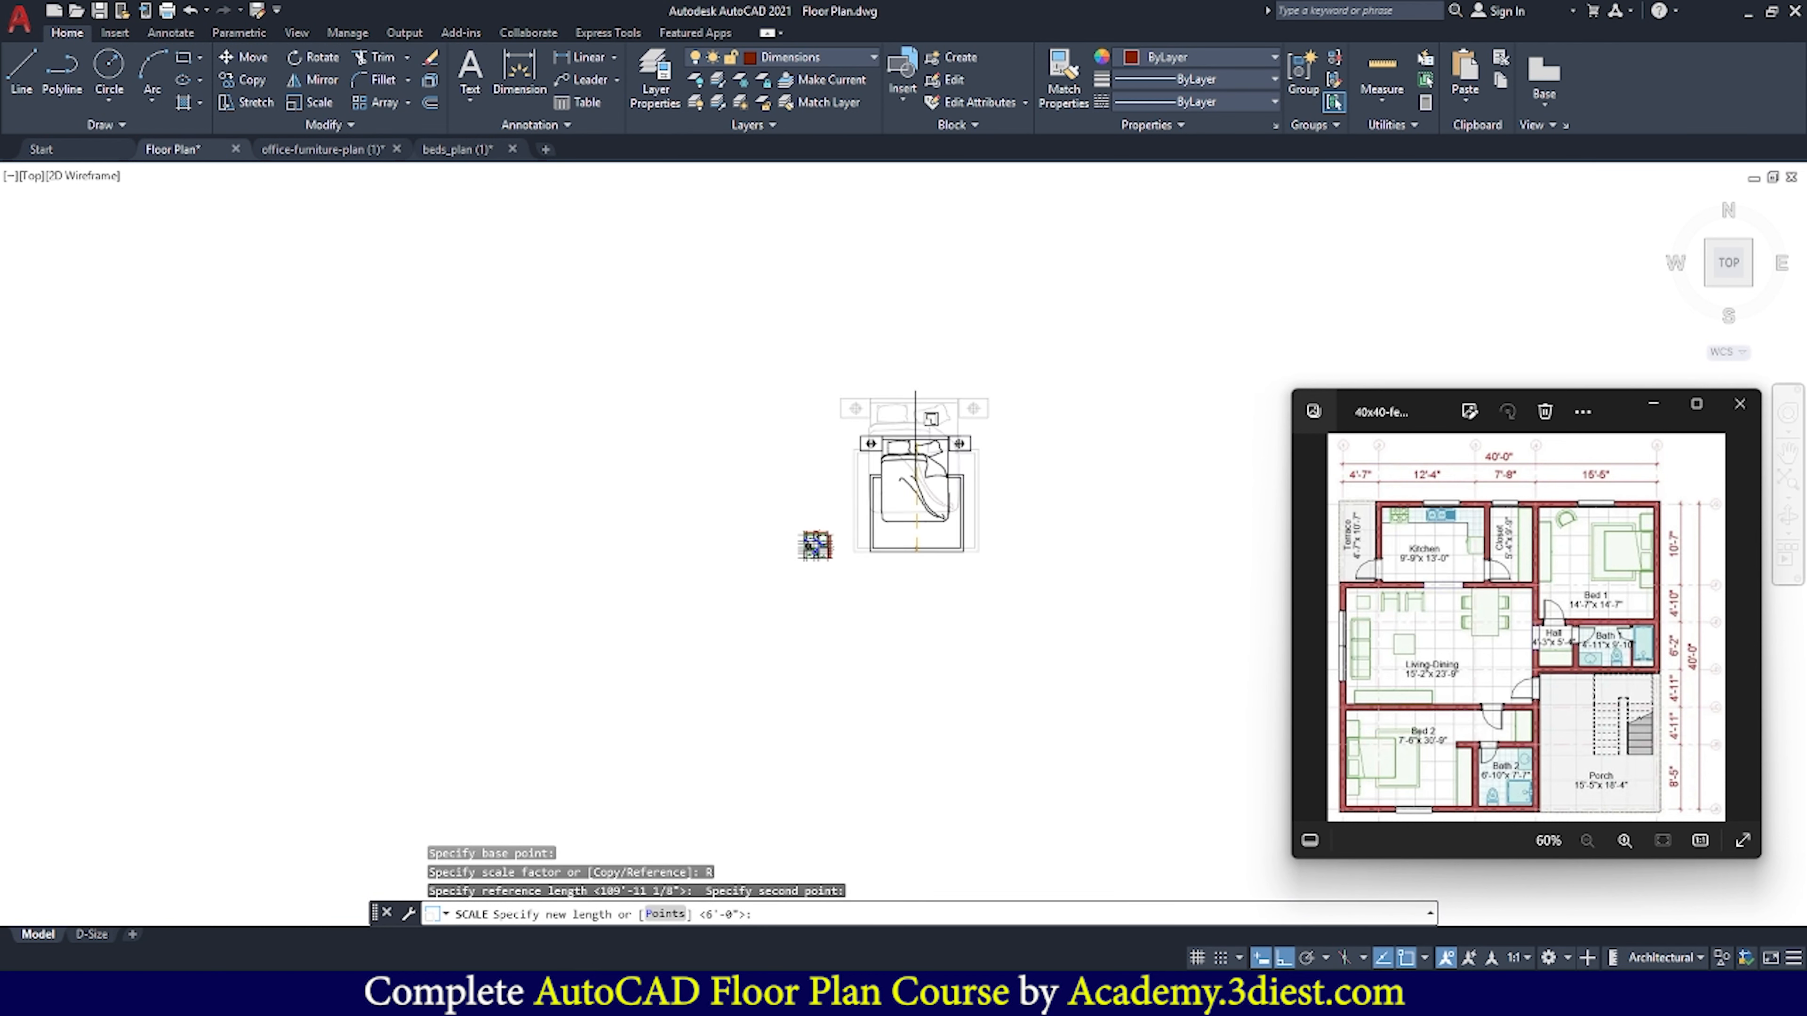
scroll(901, 548, up, 7)
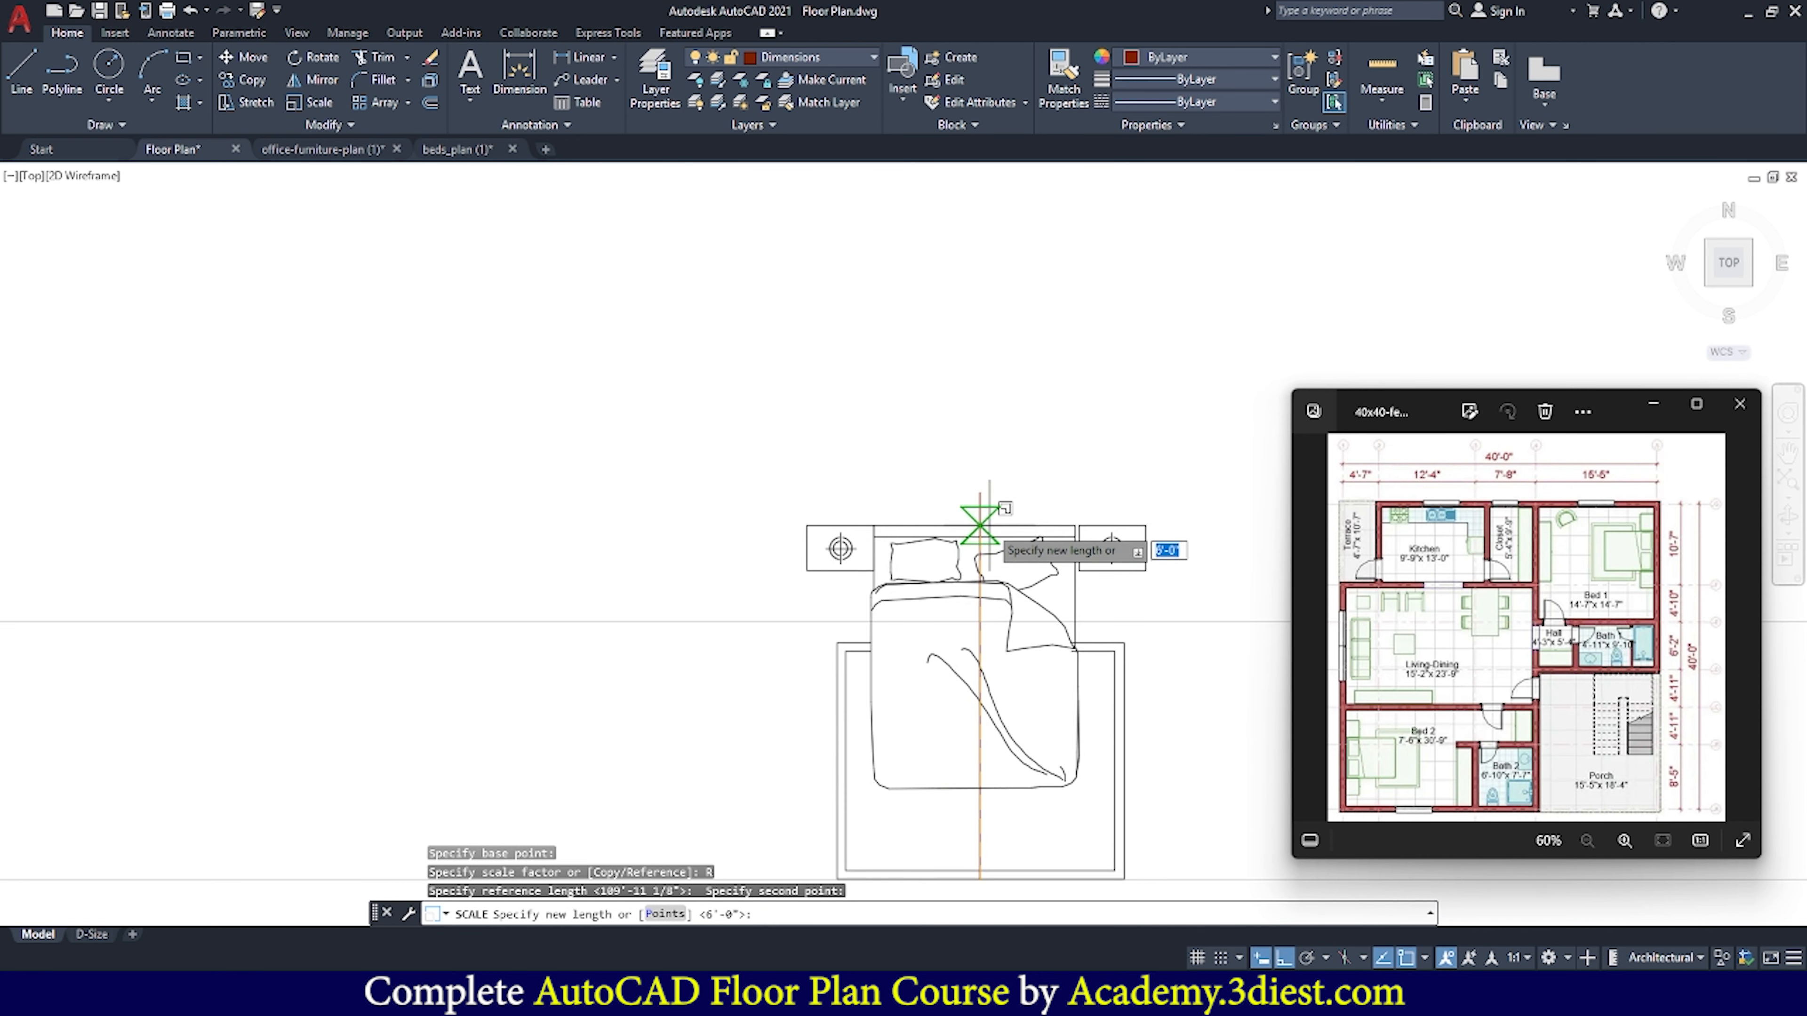
click(980, 492)
scroll(953, 497, down, 8)
scroll(958, 552, up, 4)
key(Escape)
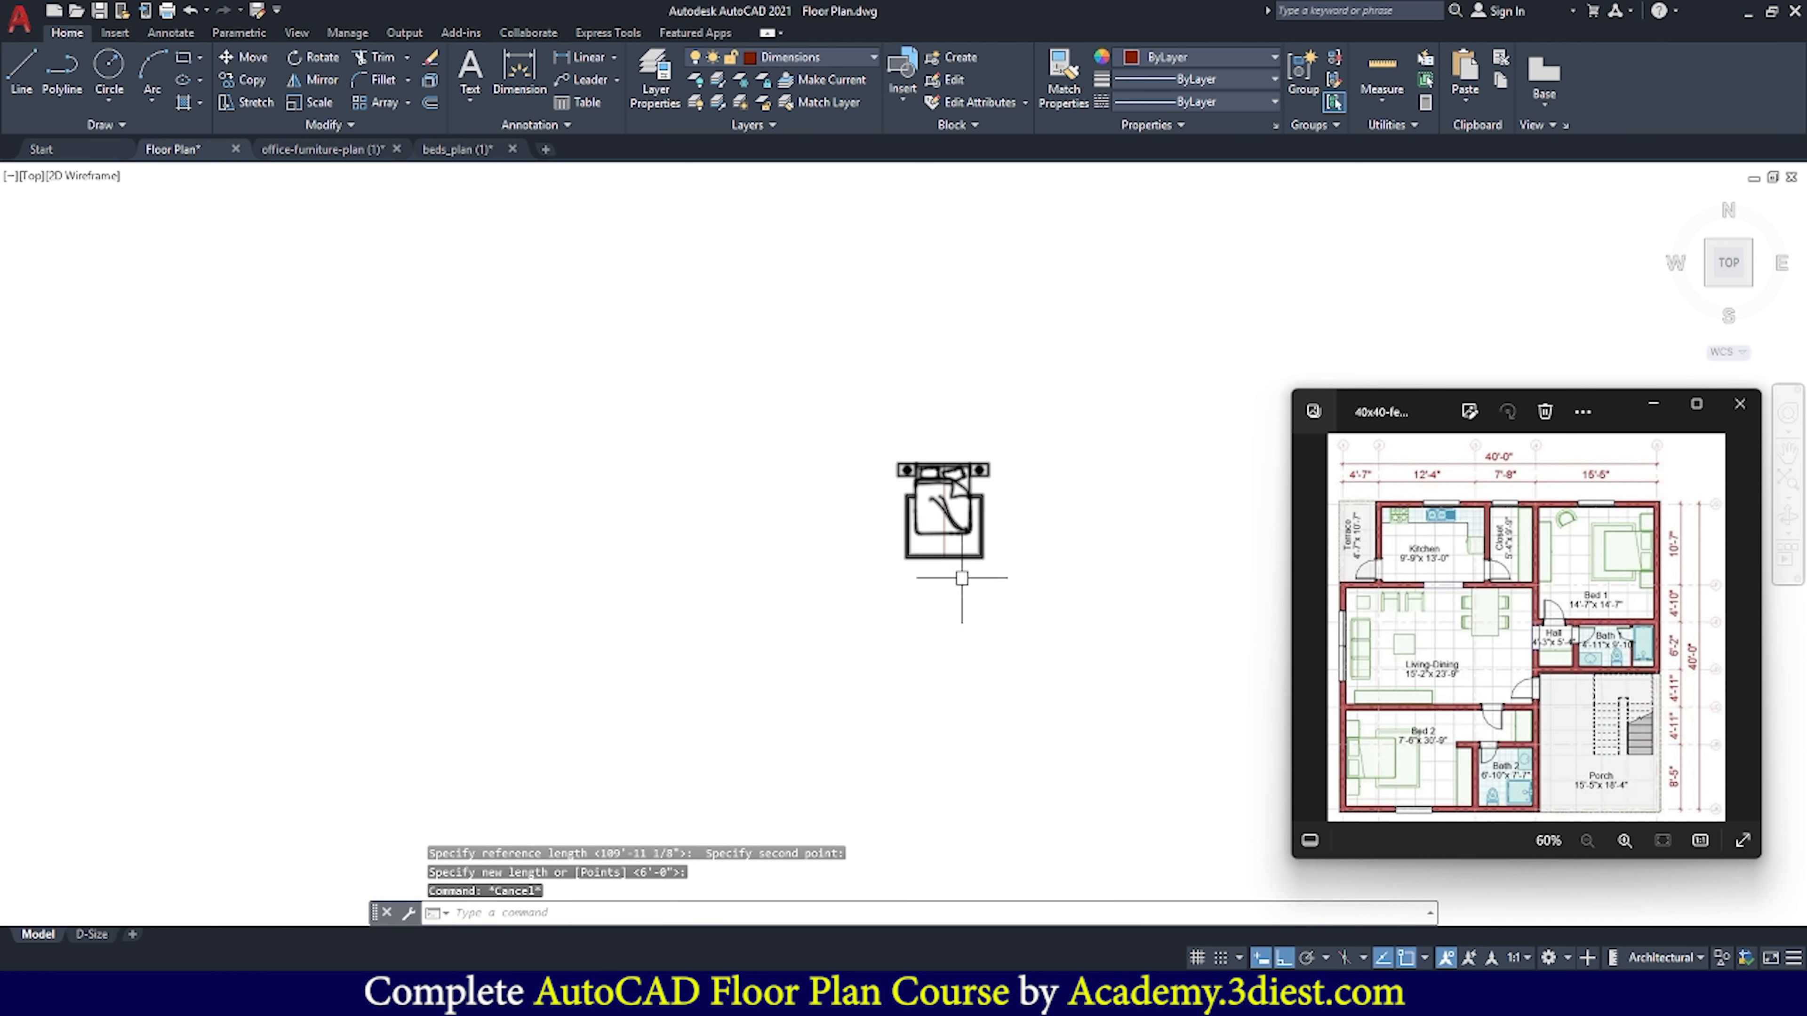
Erase the 10' reference line from the scaled bed block
text(e)
key(Return)
click(944, 550)
Move the scaled bed block from beside the plan into the Bed 1 room, with Ortho off for free placement
scroll(1068, 532, down, 5)
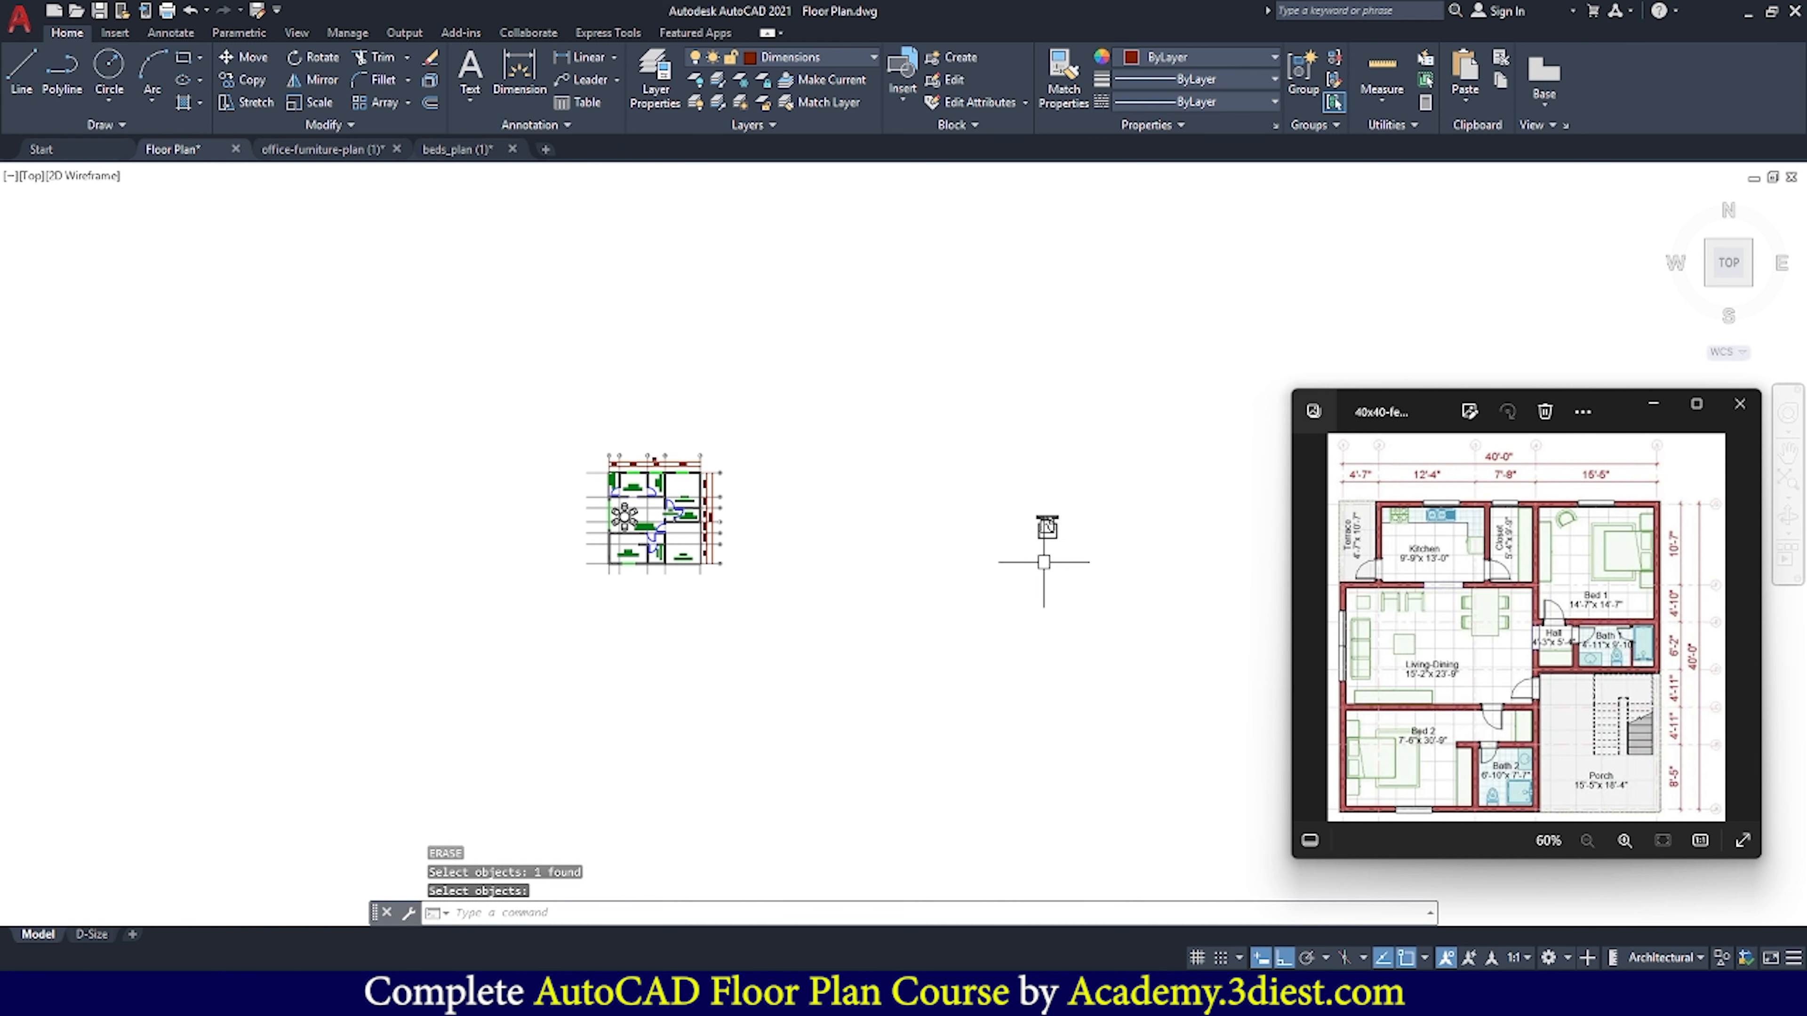
scroll(1048, 558, up, 3)
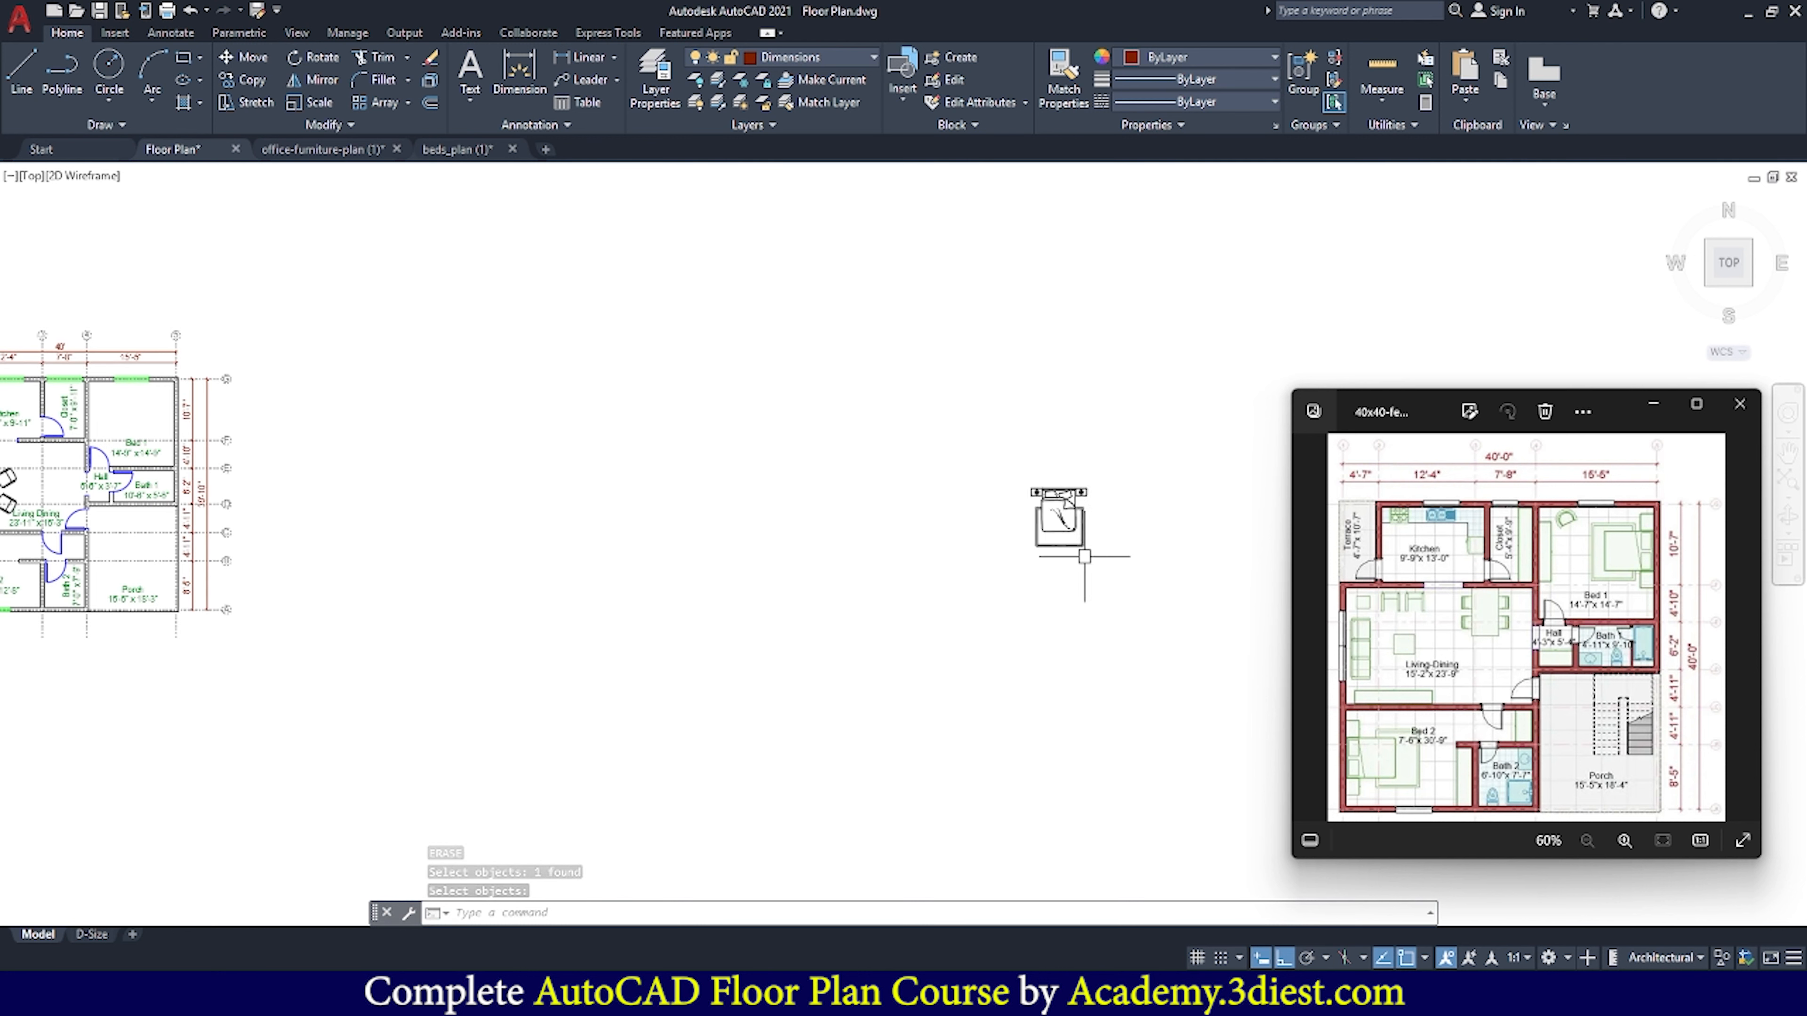
click(1071, 525)
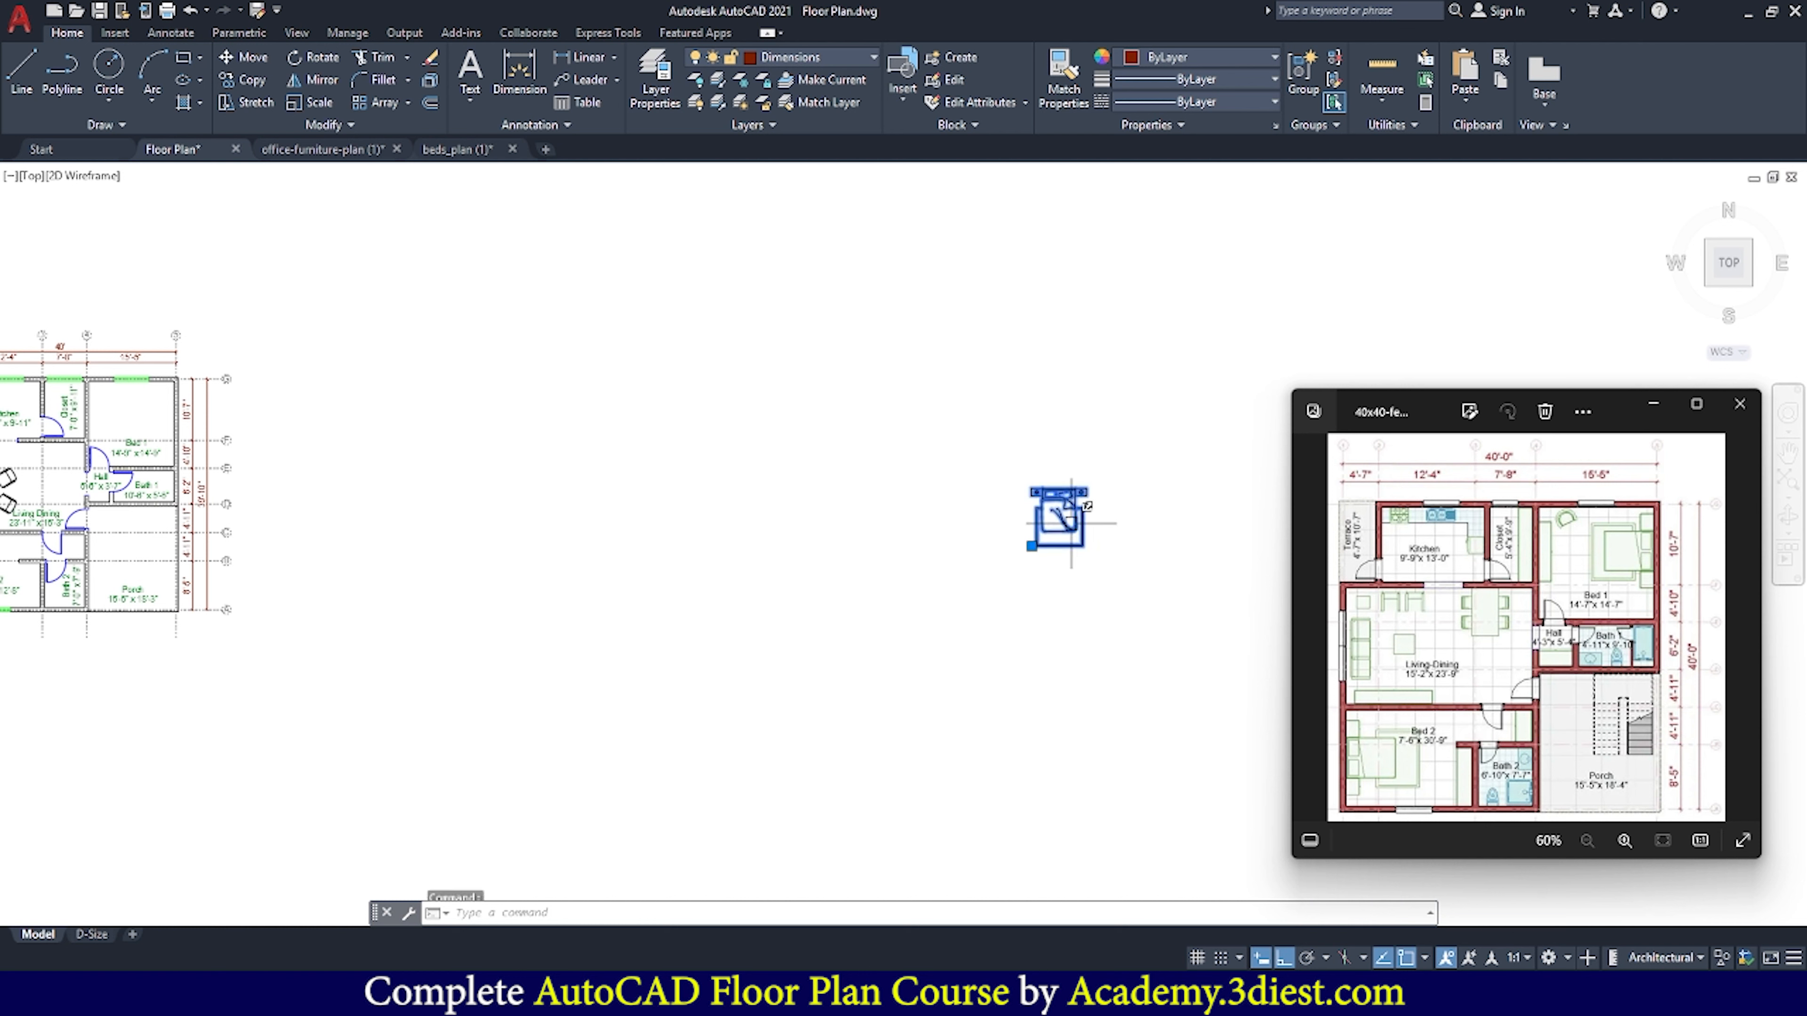
click(262, 62)
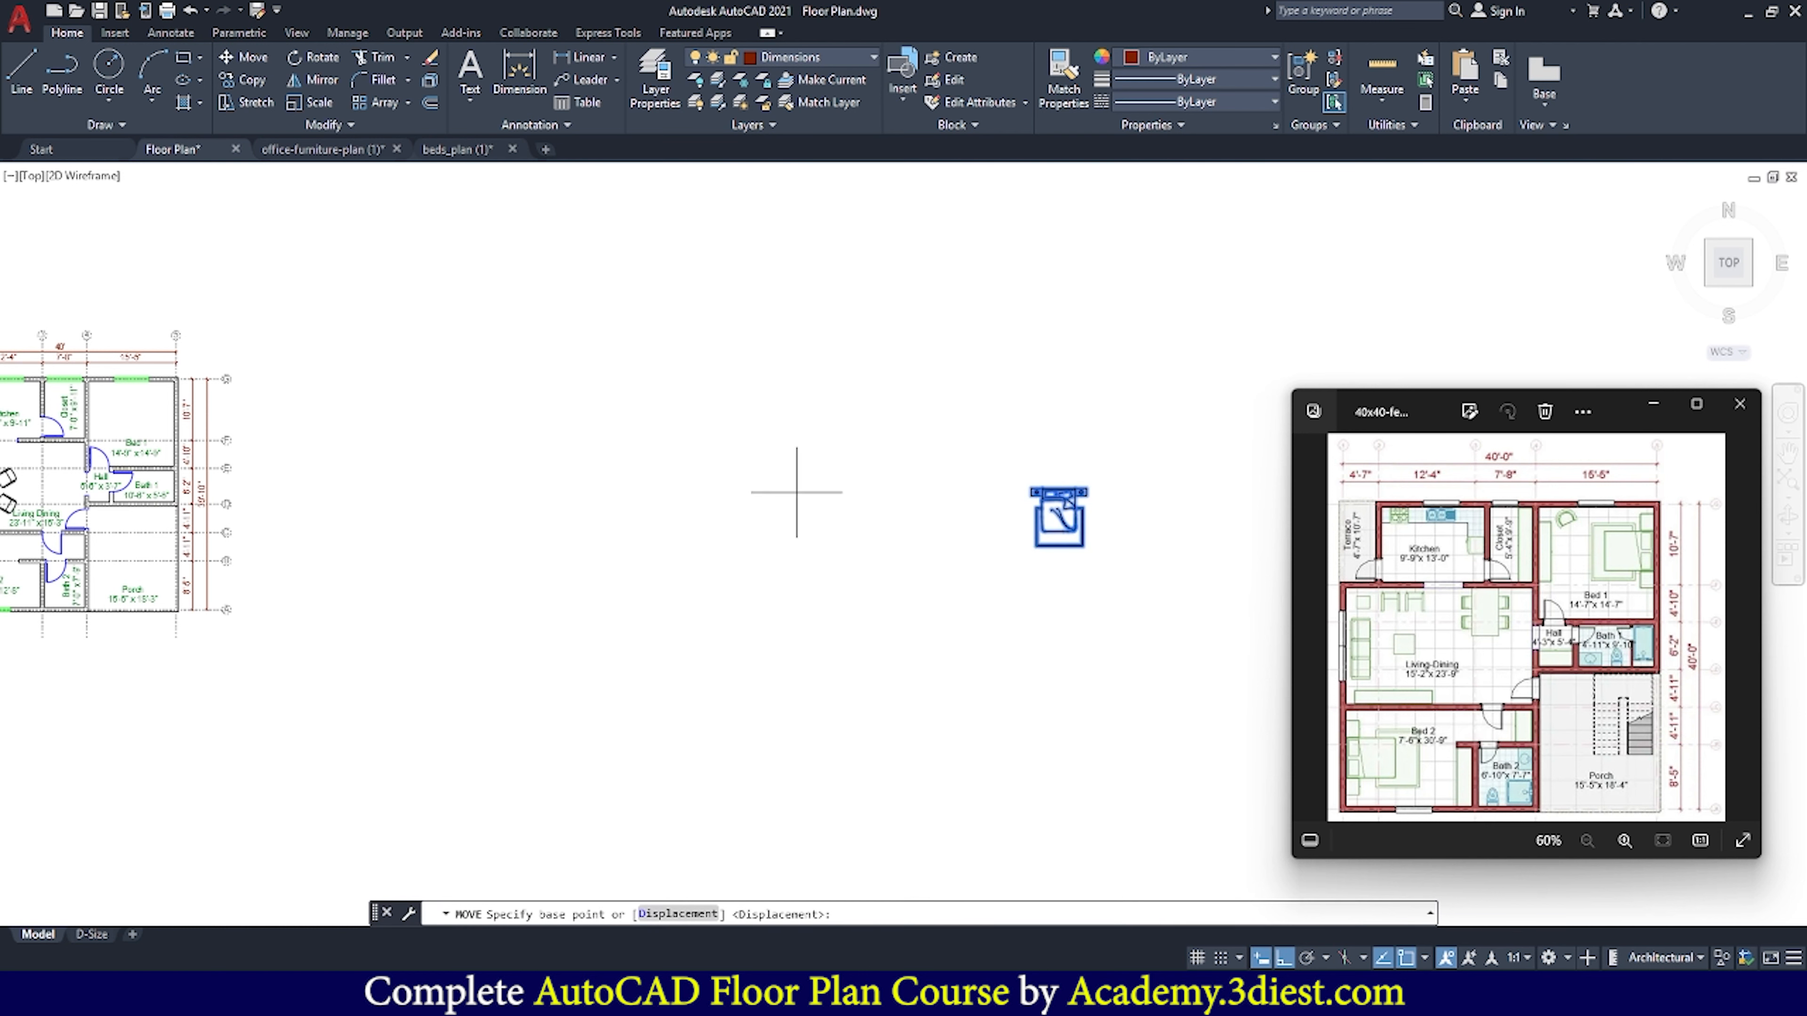
scroll(1060, 520, up, 4)
click(1070, 514)
scroll(1109, 514, down, 6)
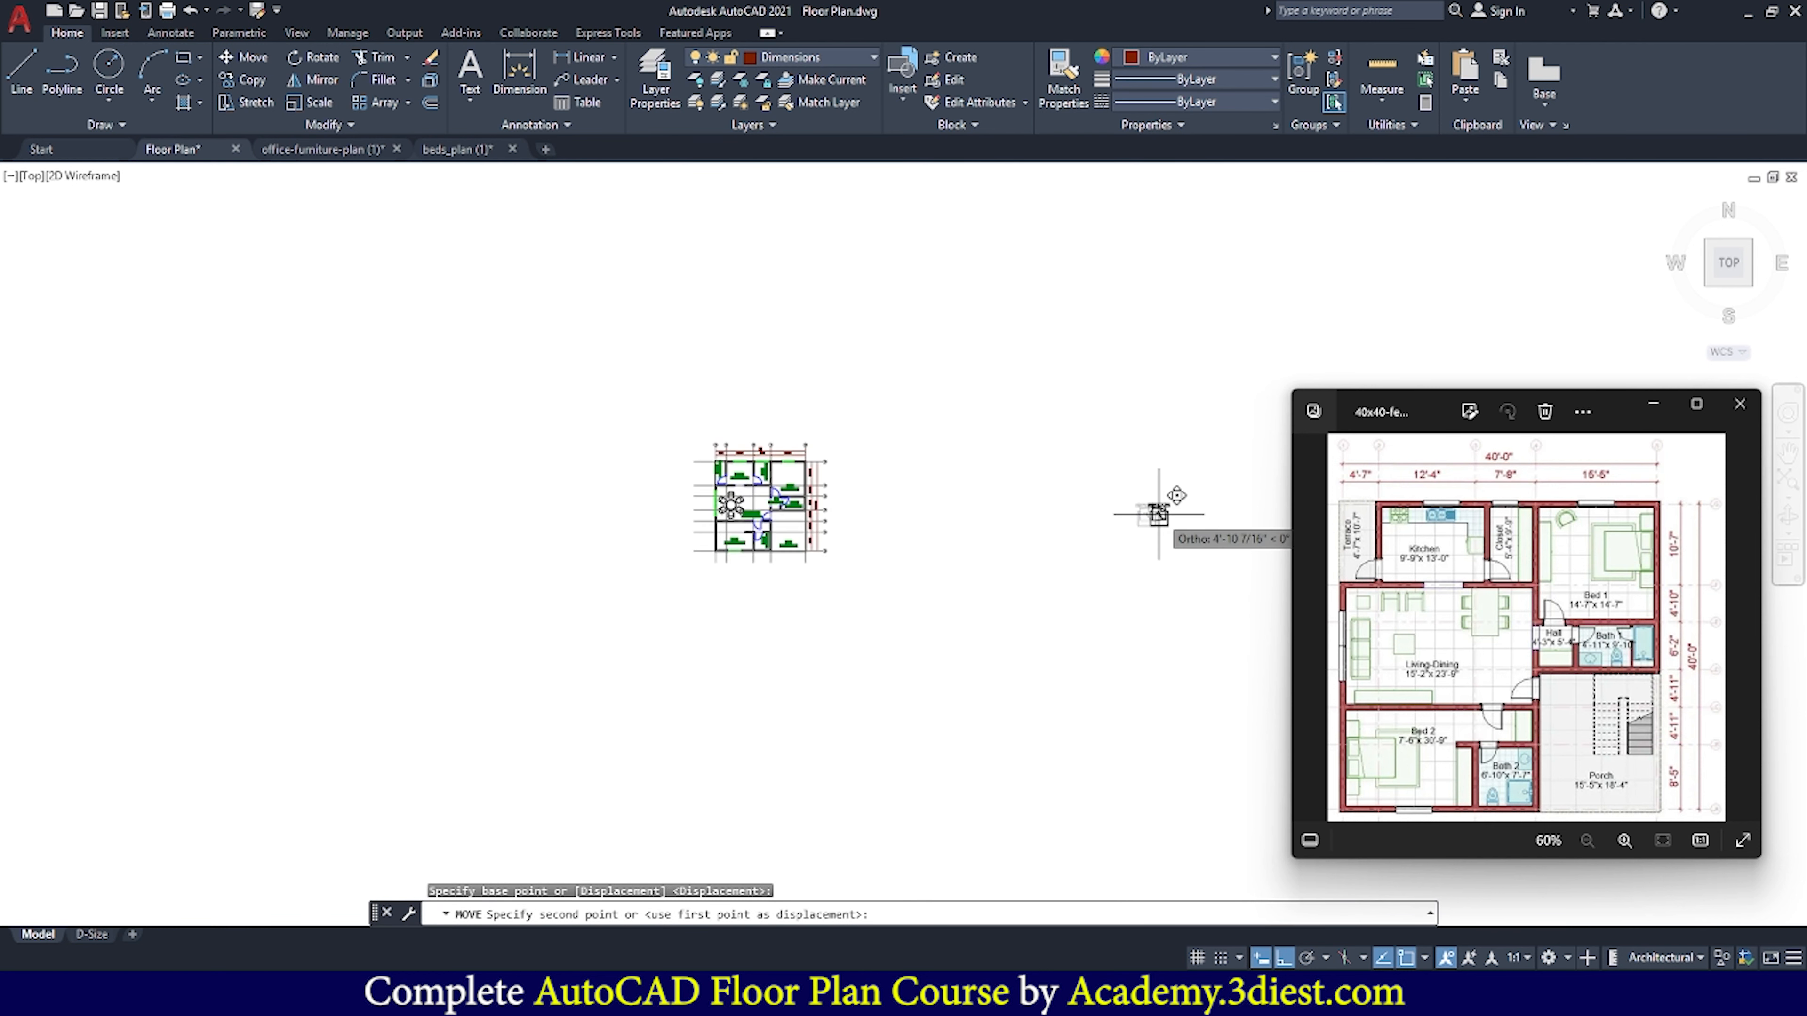
scroll(800, 469, up, 5)
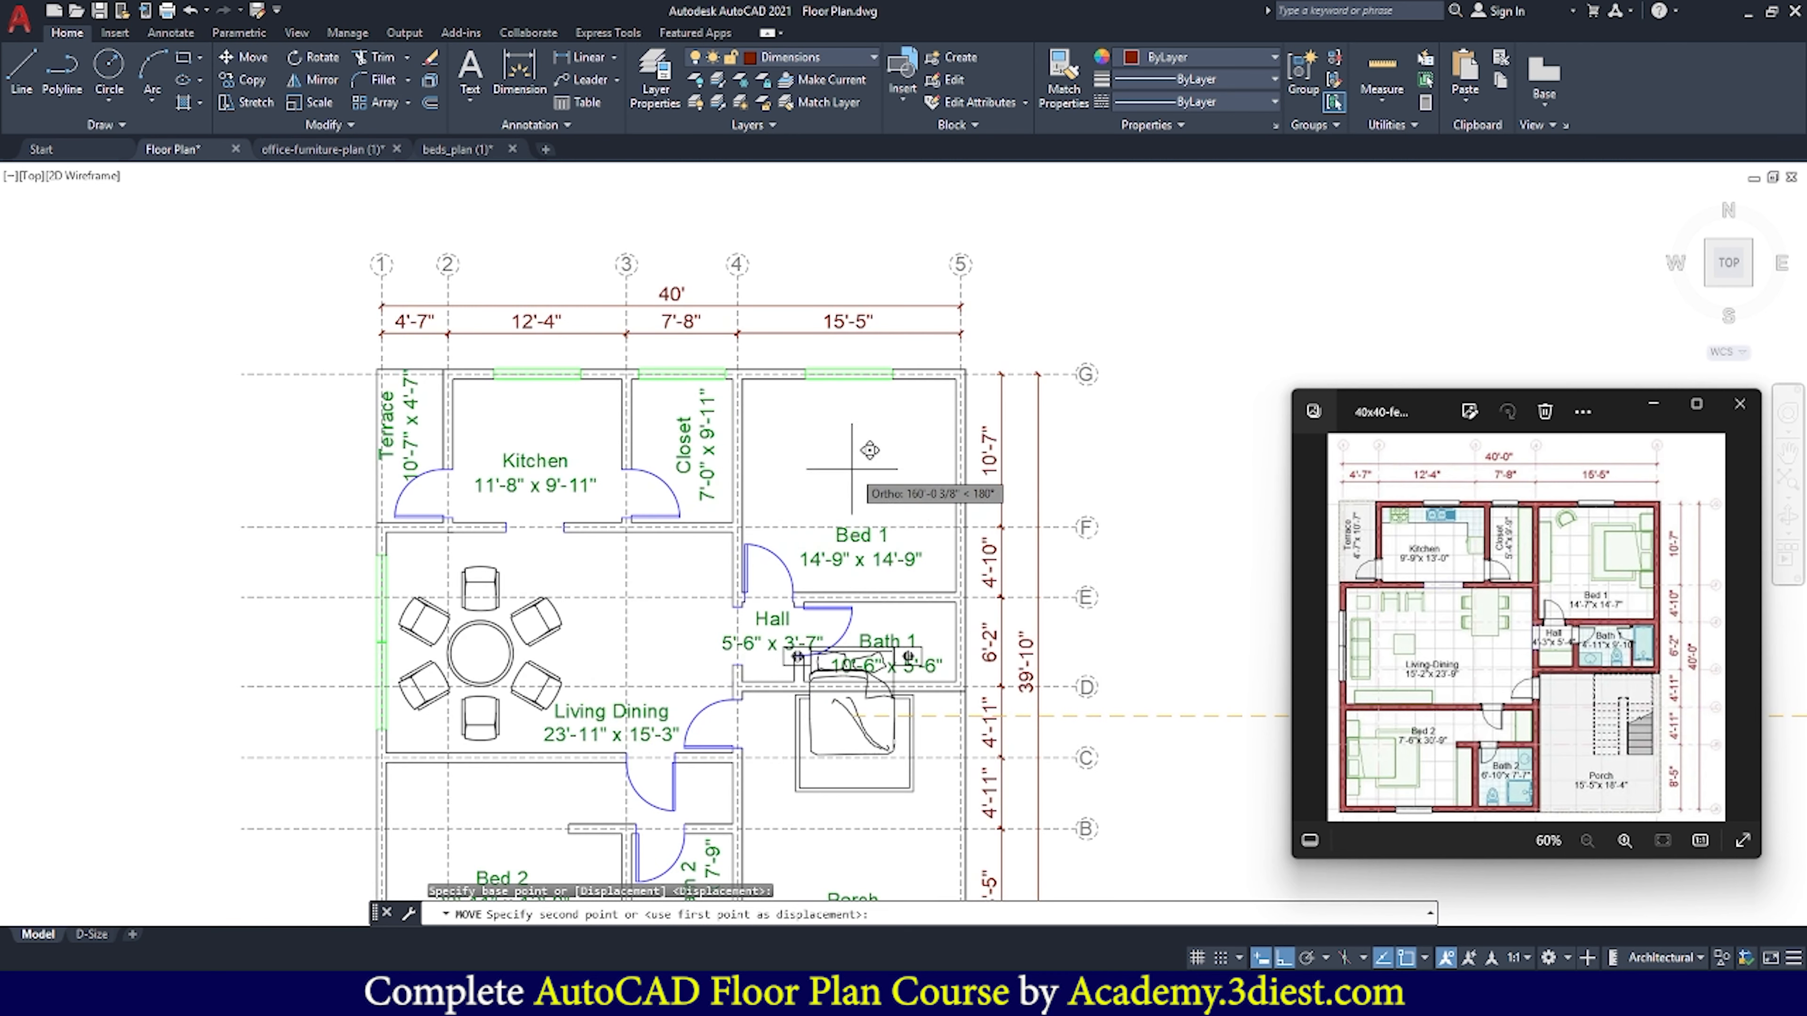
click(1285, 955)
scroll(870, 439, up, 4)
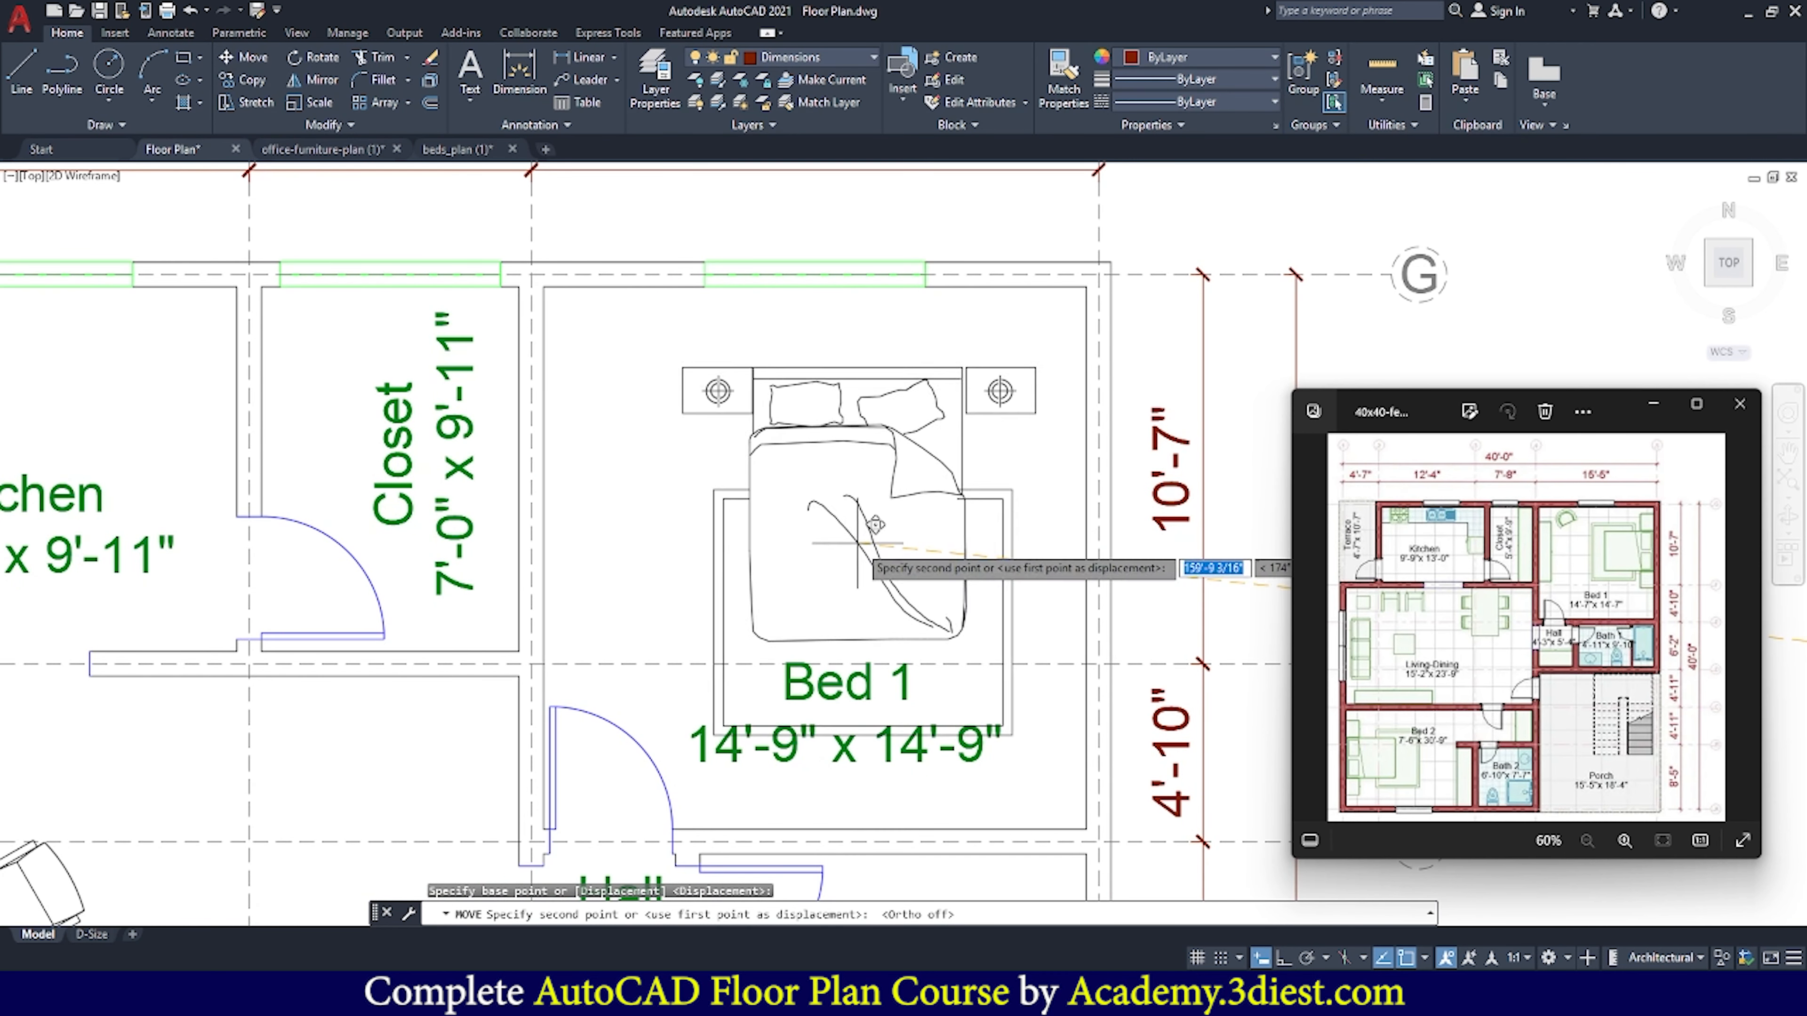
click(835, 543)
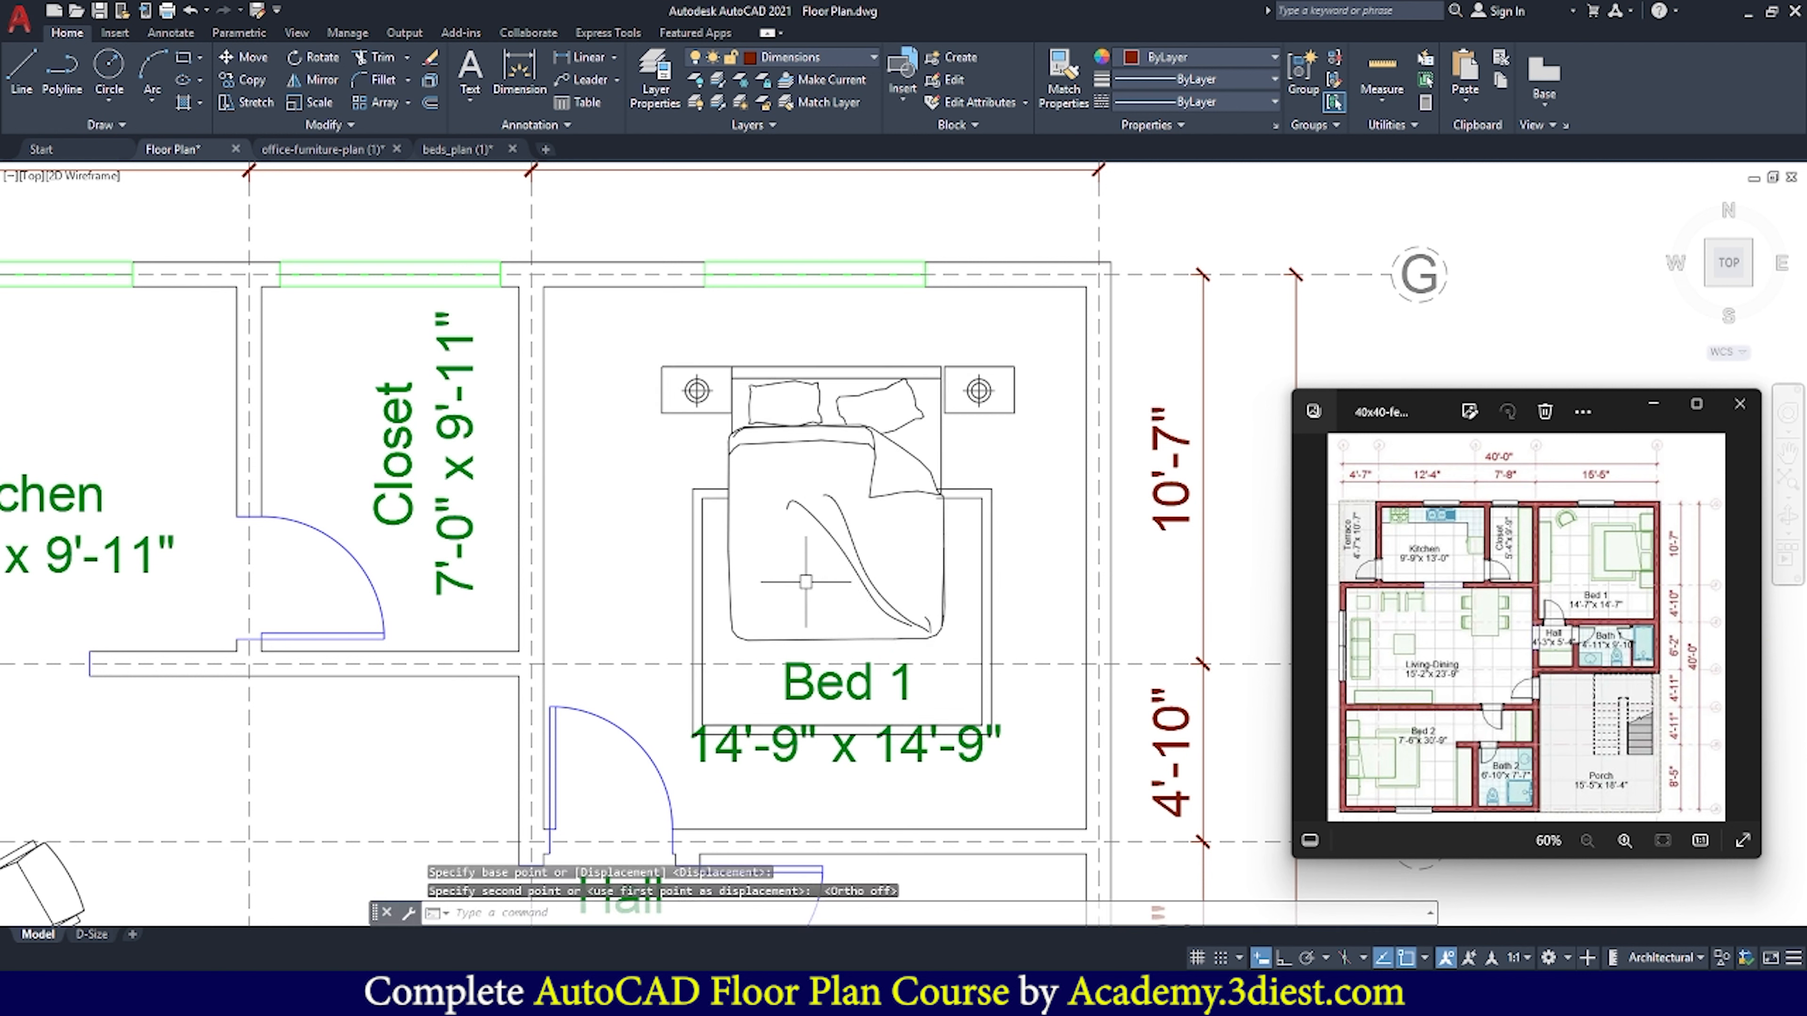
Rotate the bed block 90° clockwise with Ortho on so its headboard faces the outer wall of Bed 1 along grid 5
click(893, 499)
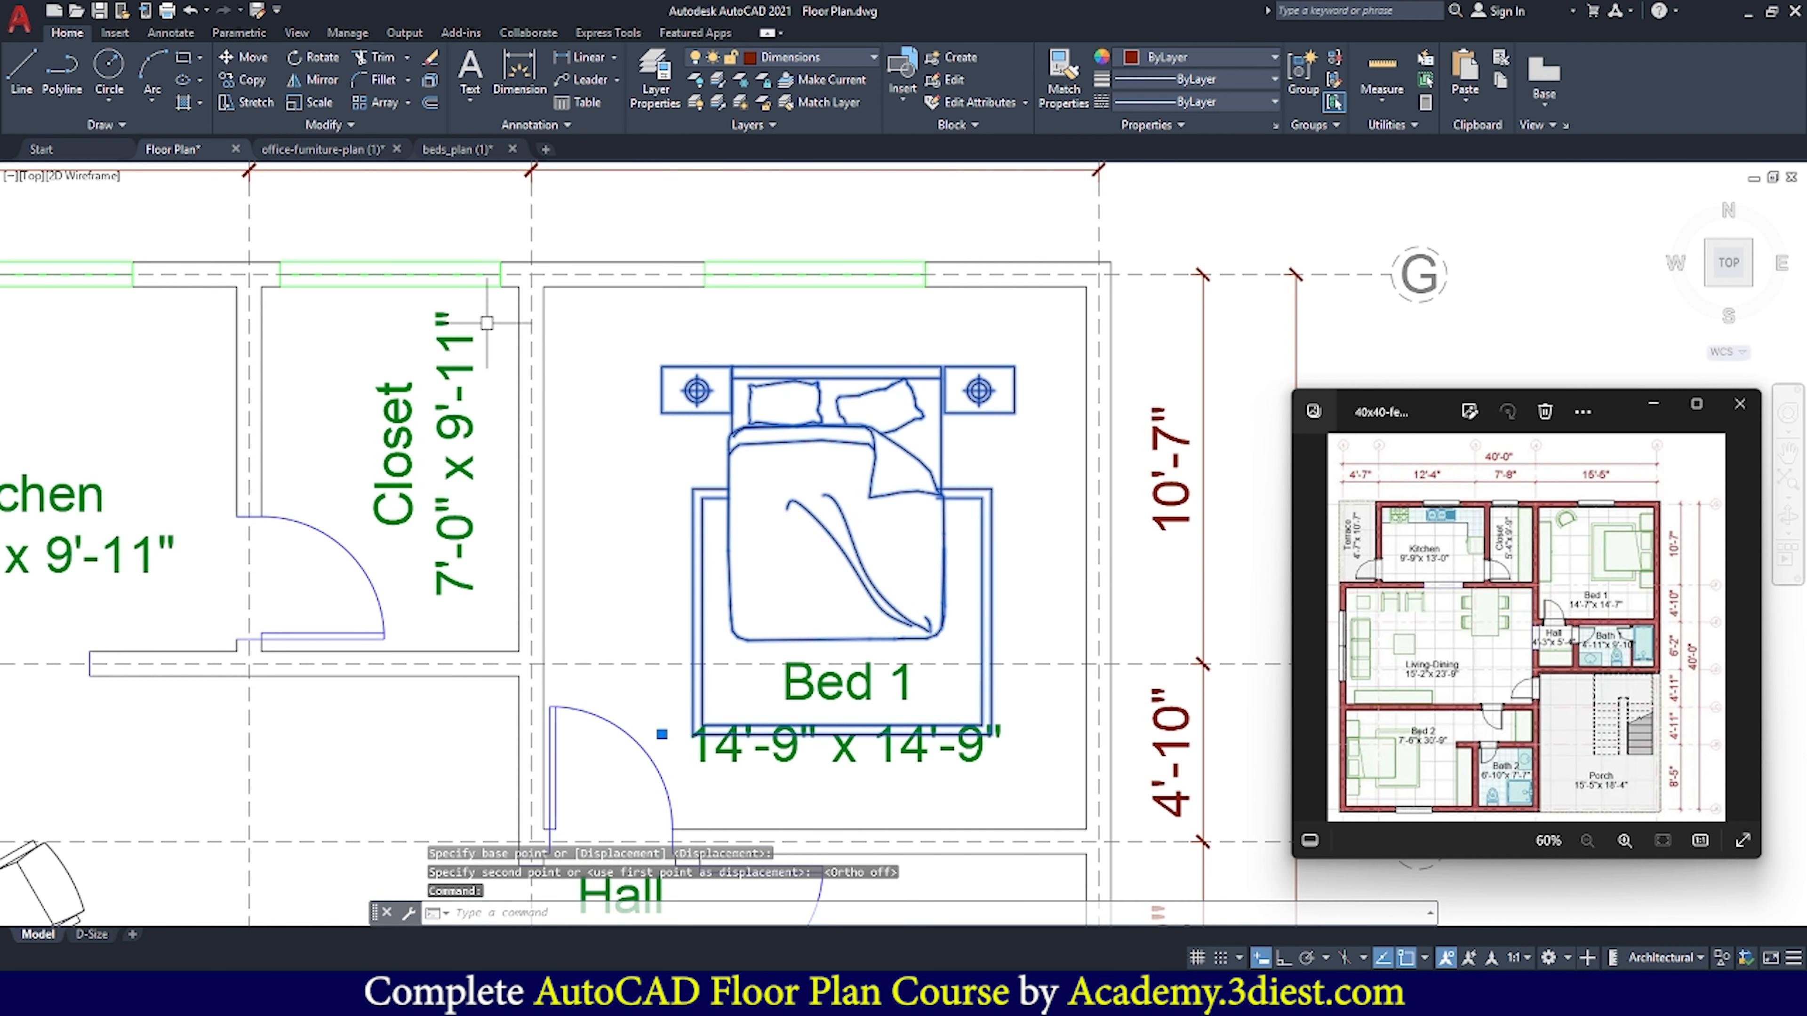
click(311, 56)
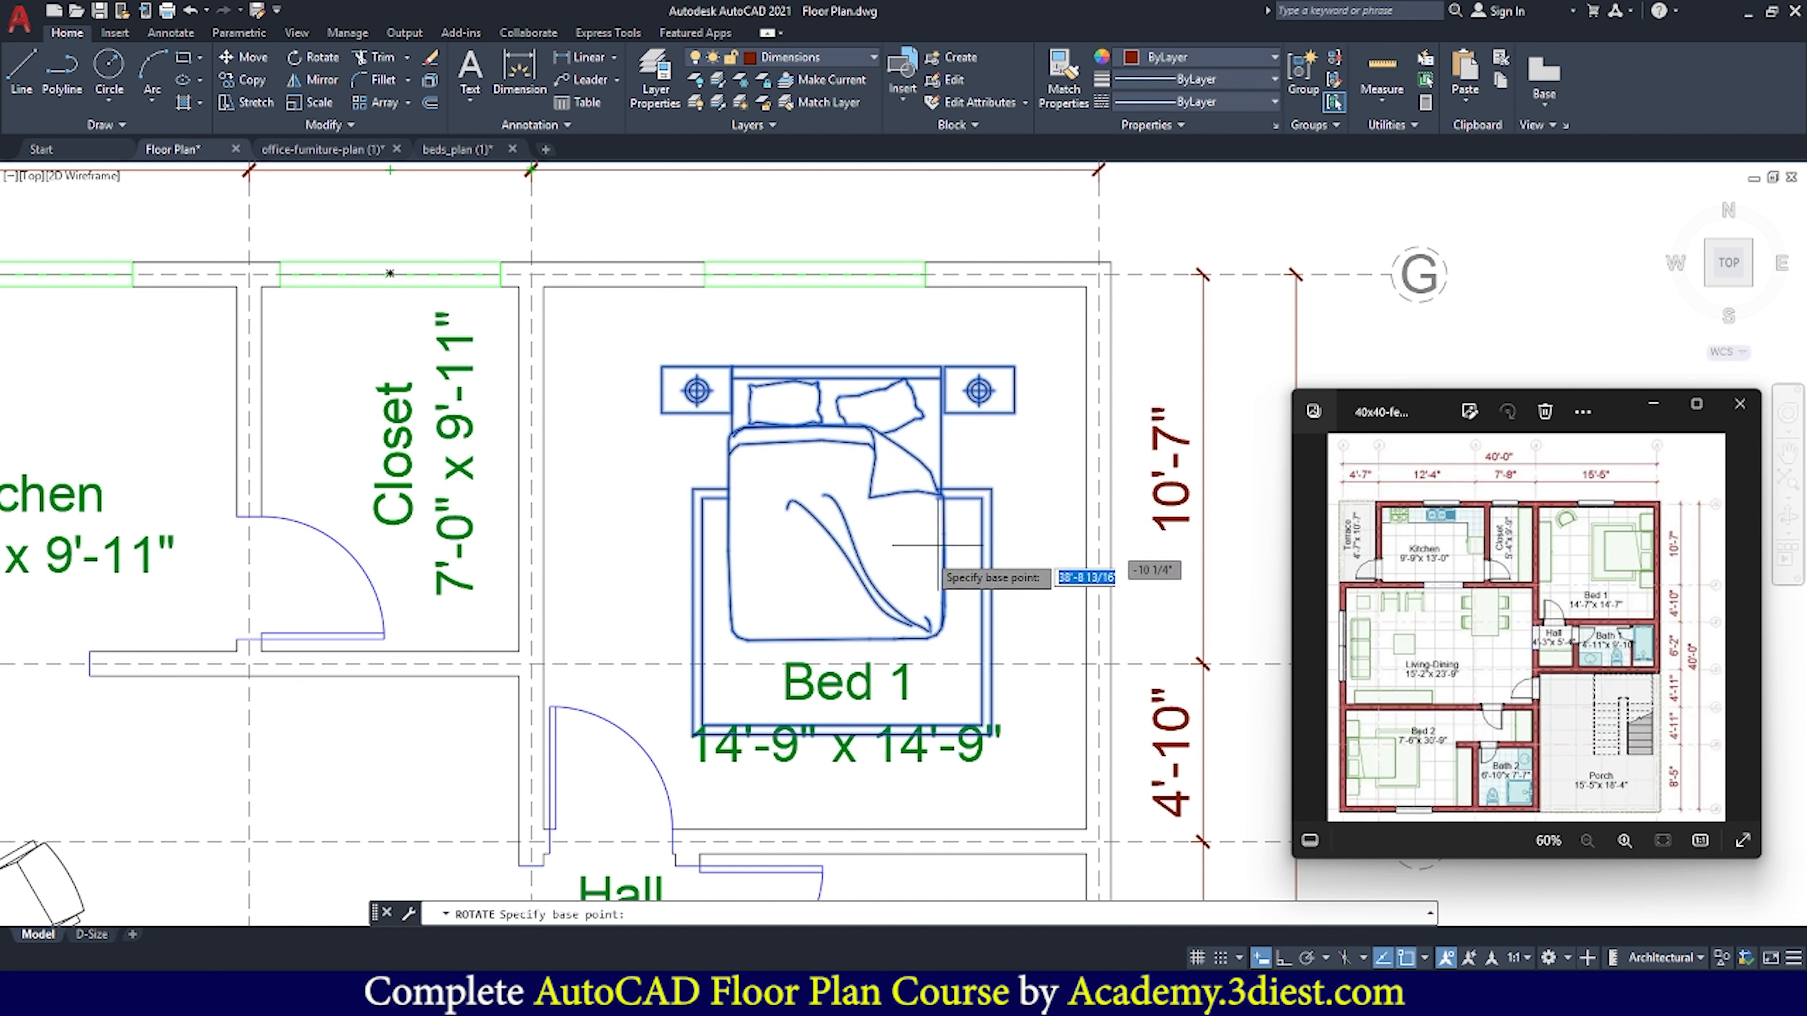
click(926, 539)
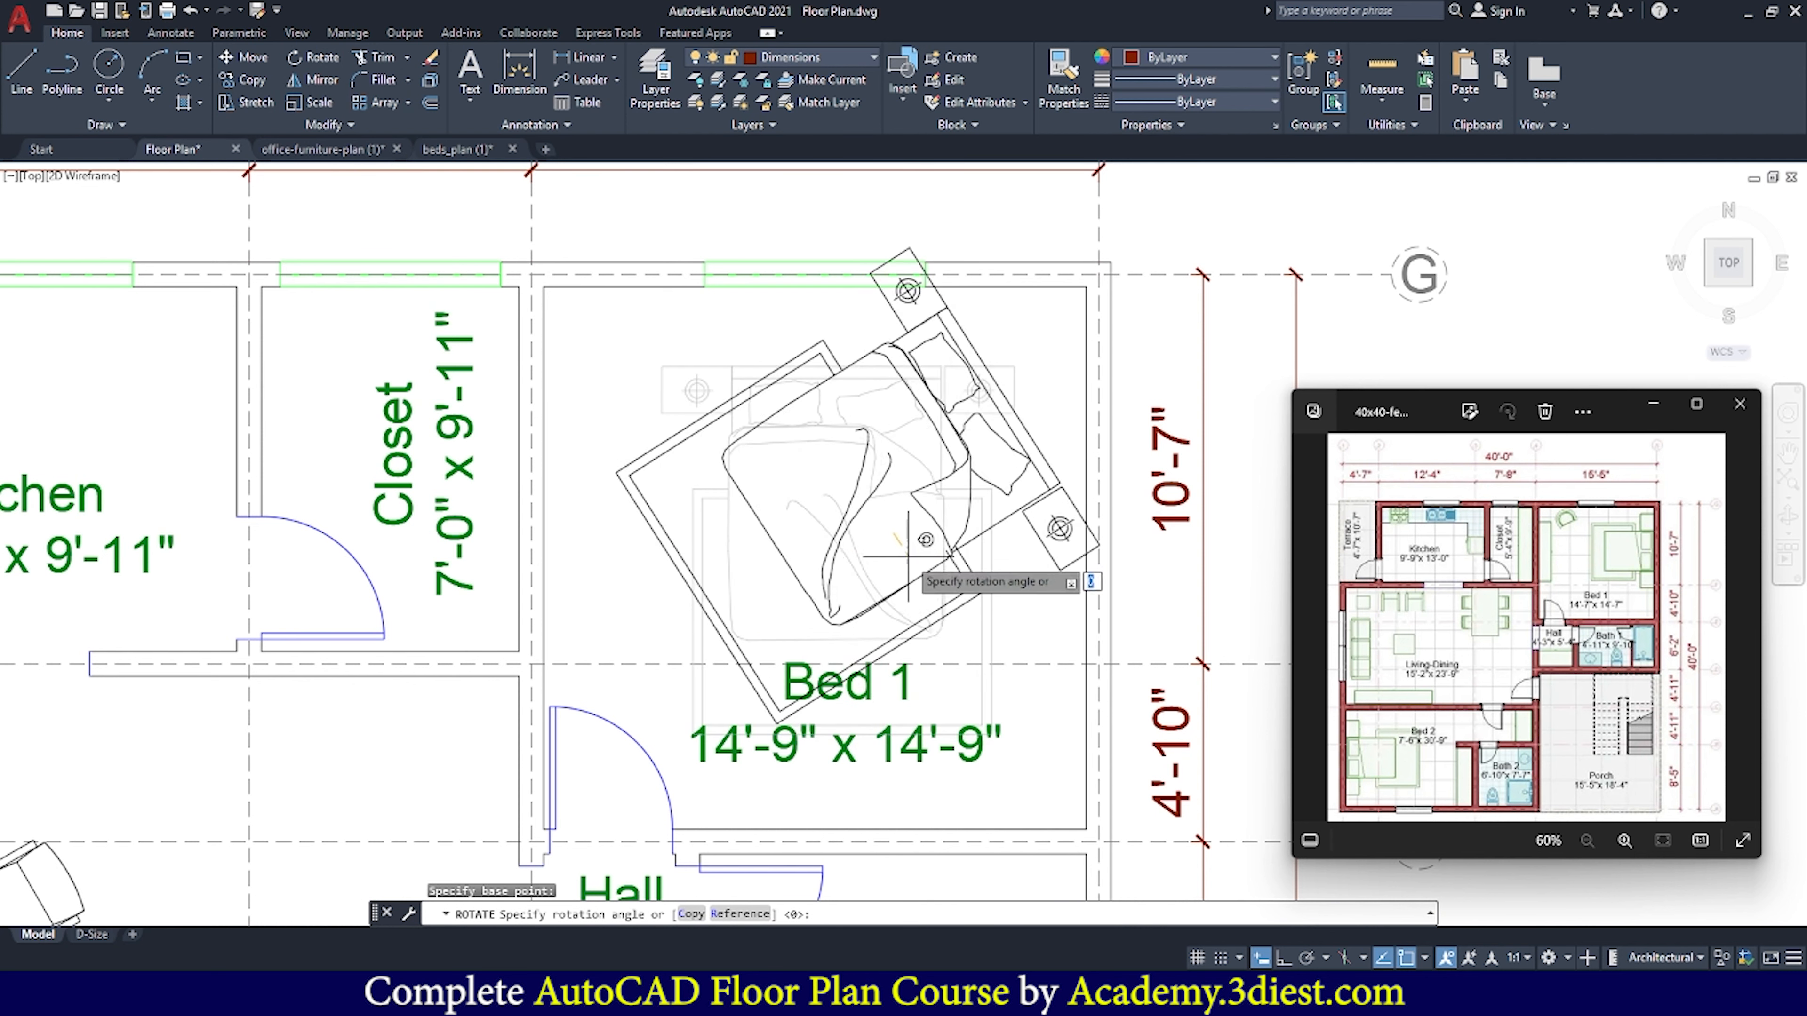
click(1284, 957)
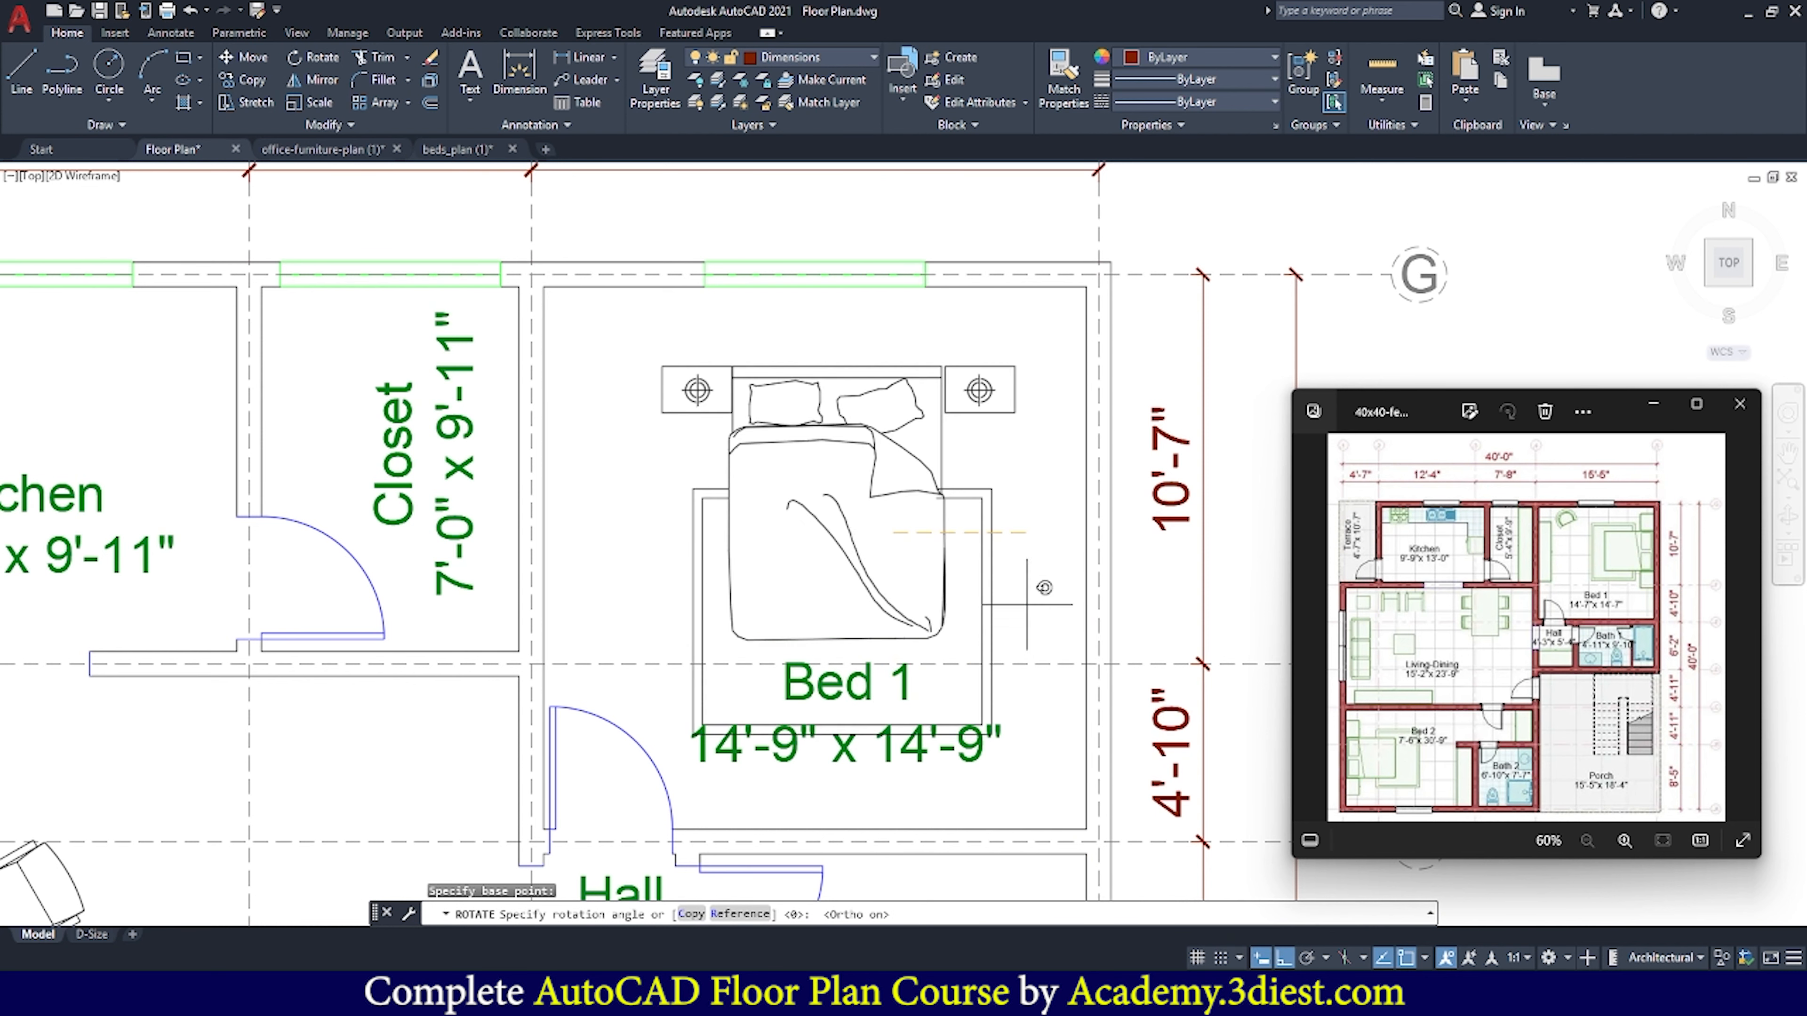
key(Escape)
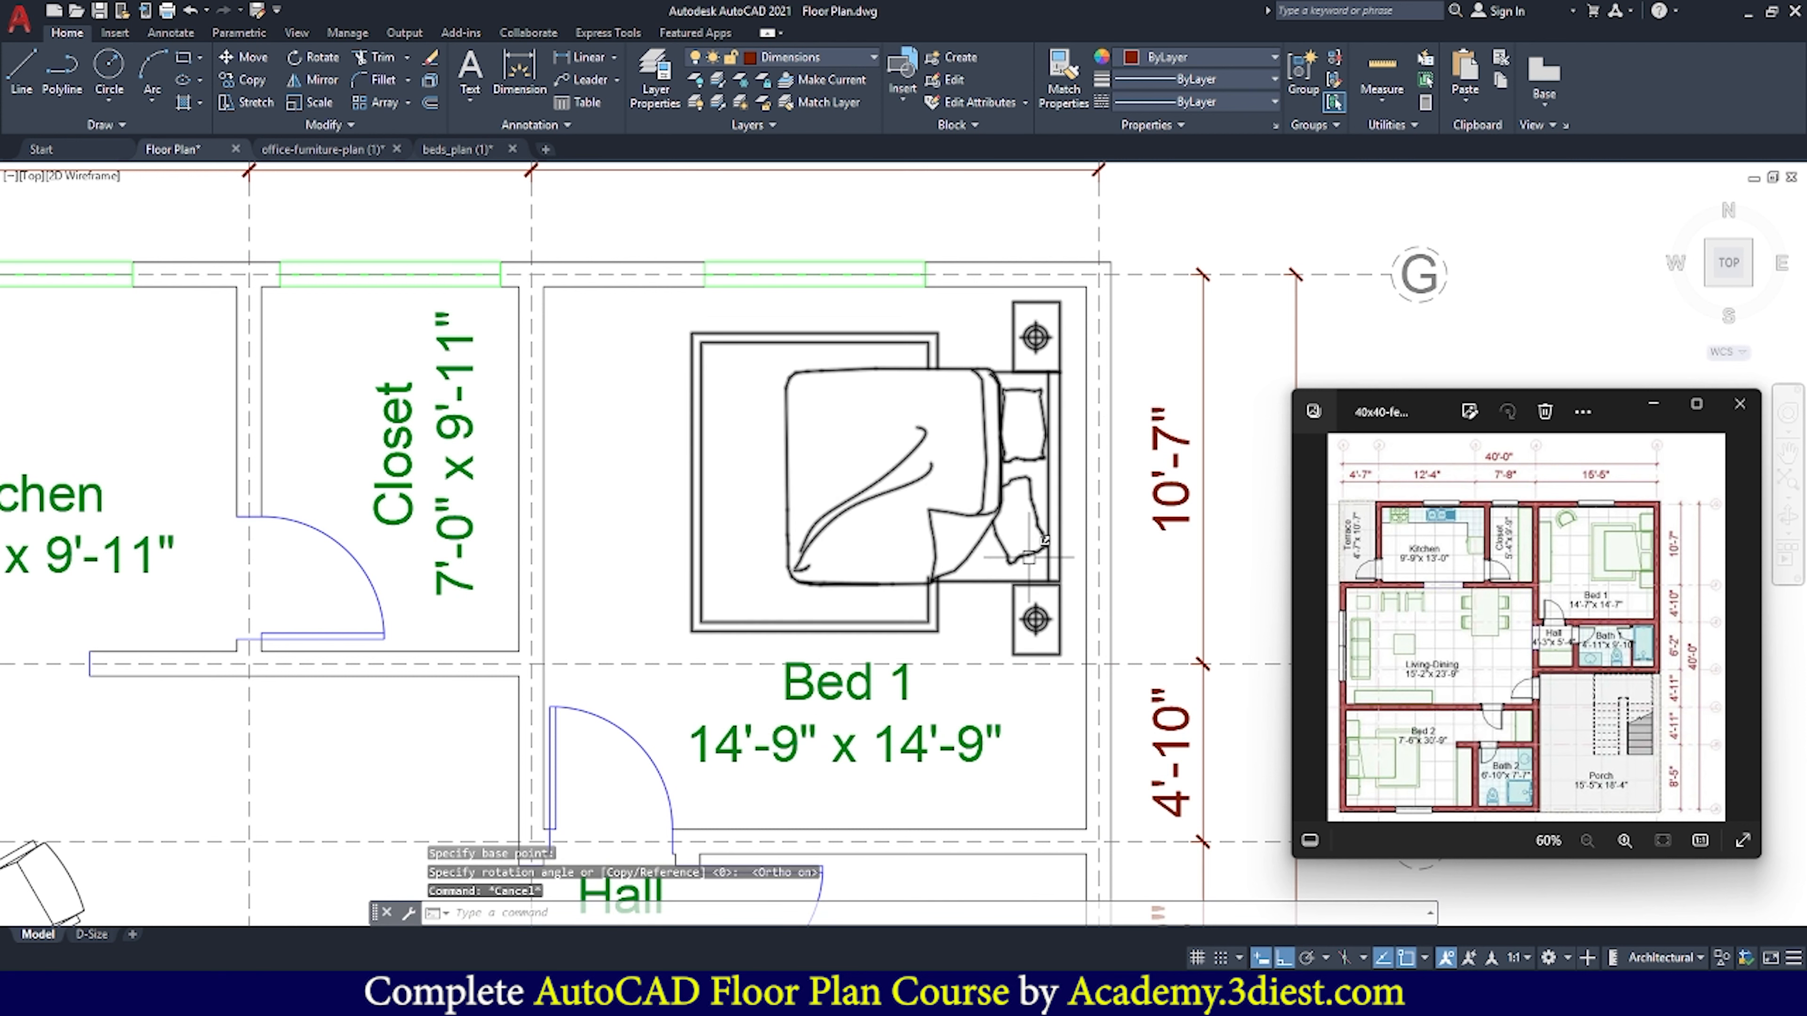
Move the rotated bed so the upper nightstand's outer corner meets the inner wall corner of Bed 1 near grids G and 5
click(1049, 400)
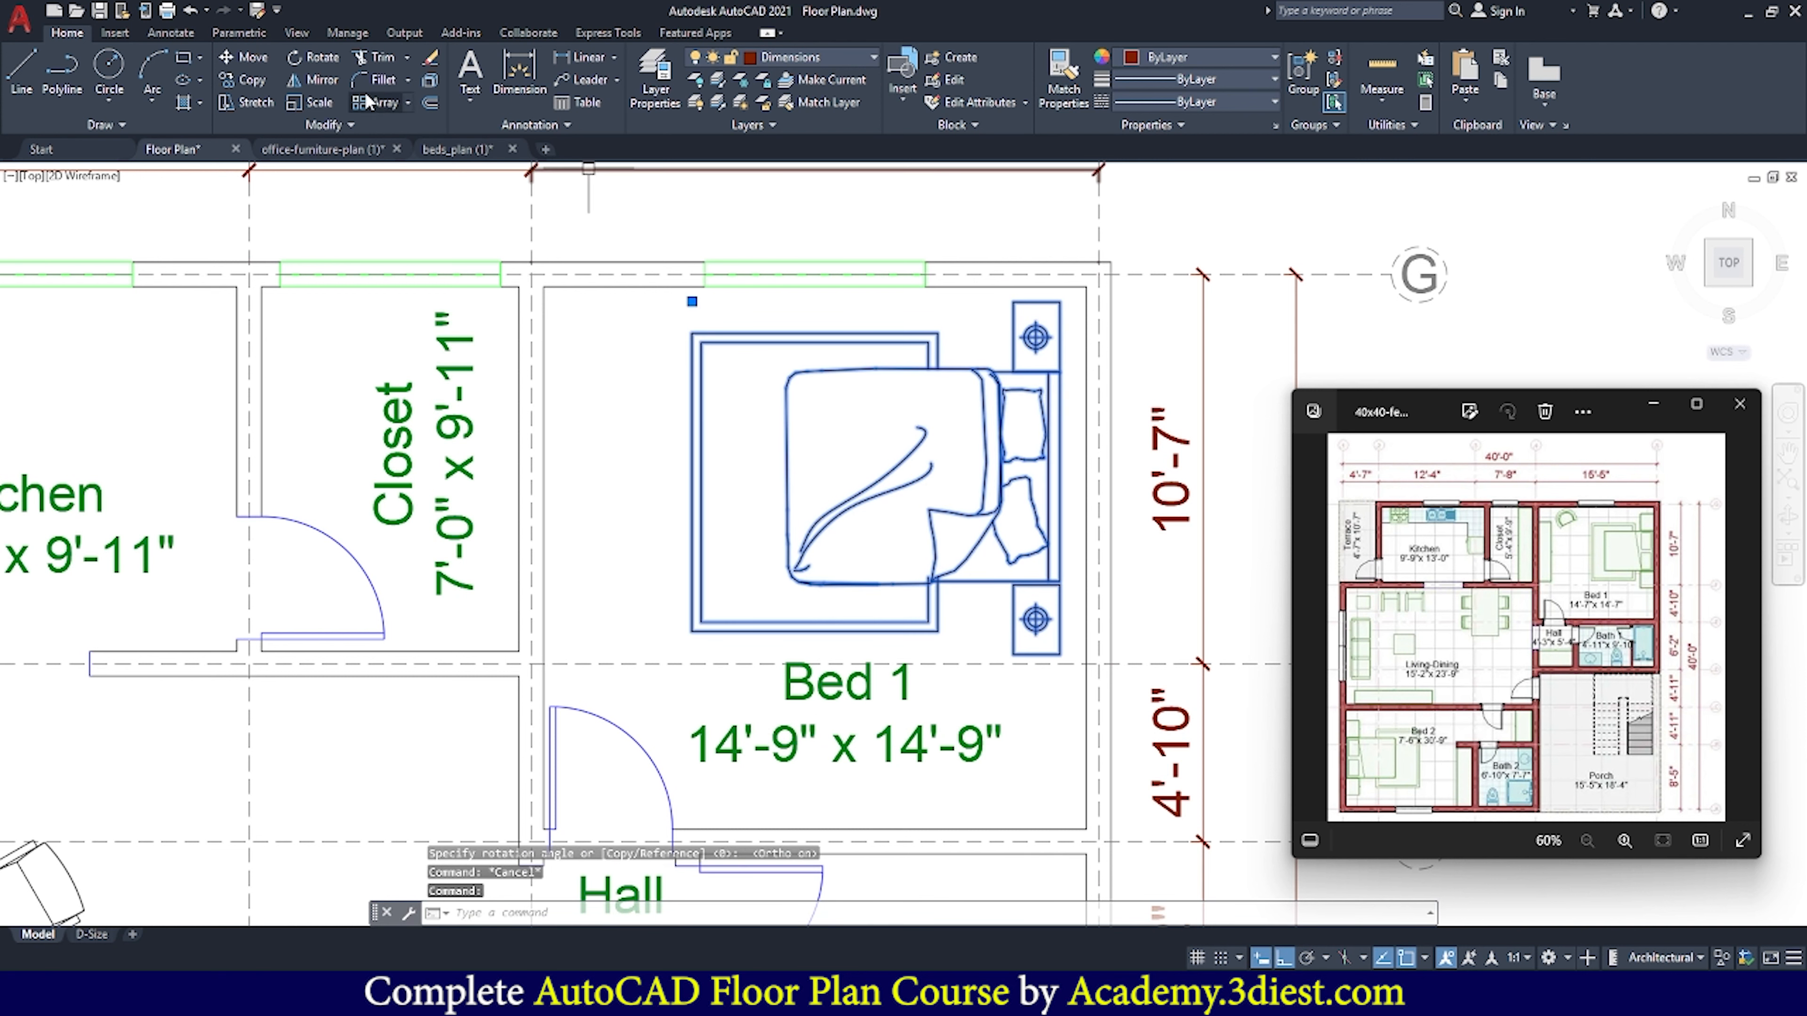
click(242, 56)
scroll(1059, 301, up, 4)
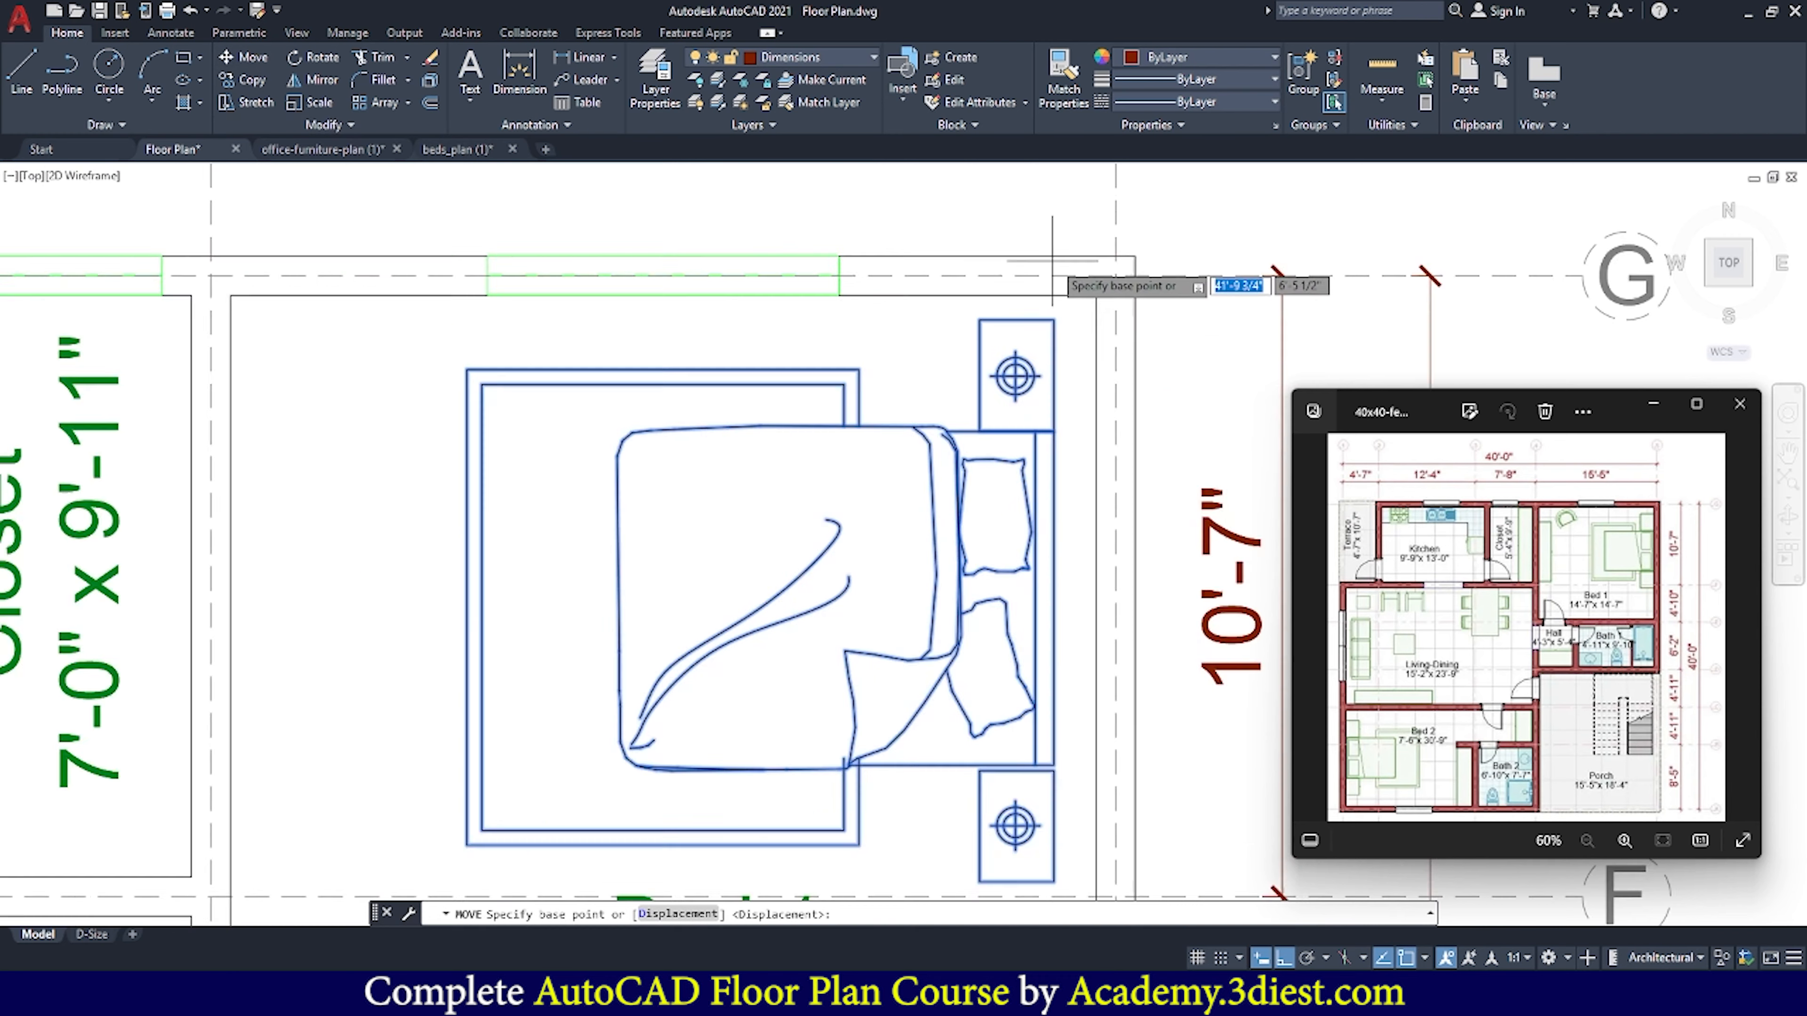
click(1054, 348)
scroll(1054, 348, down, 5)
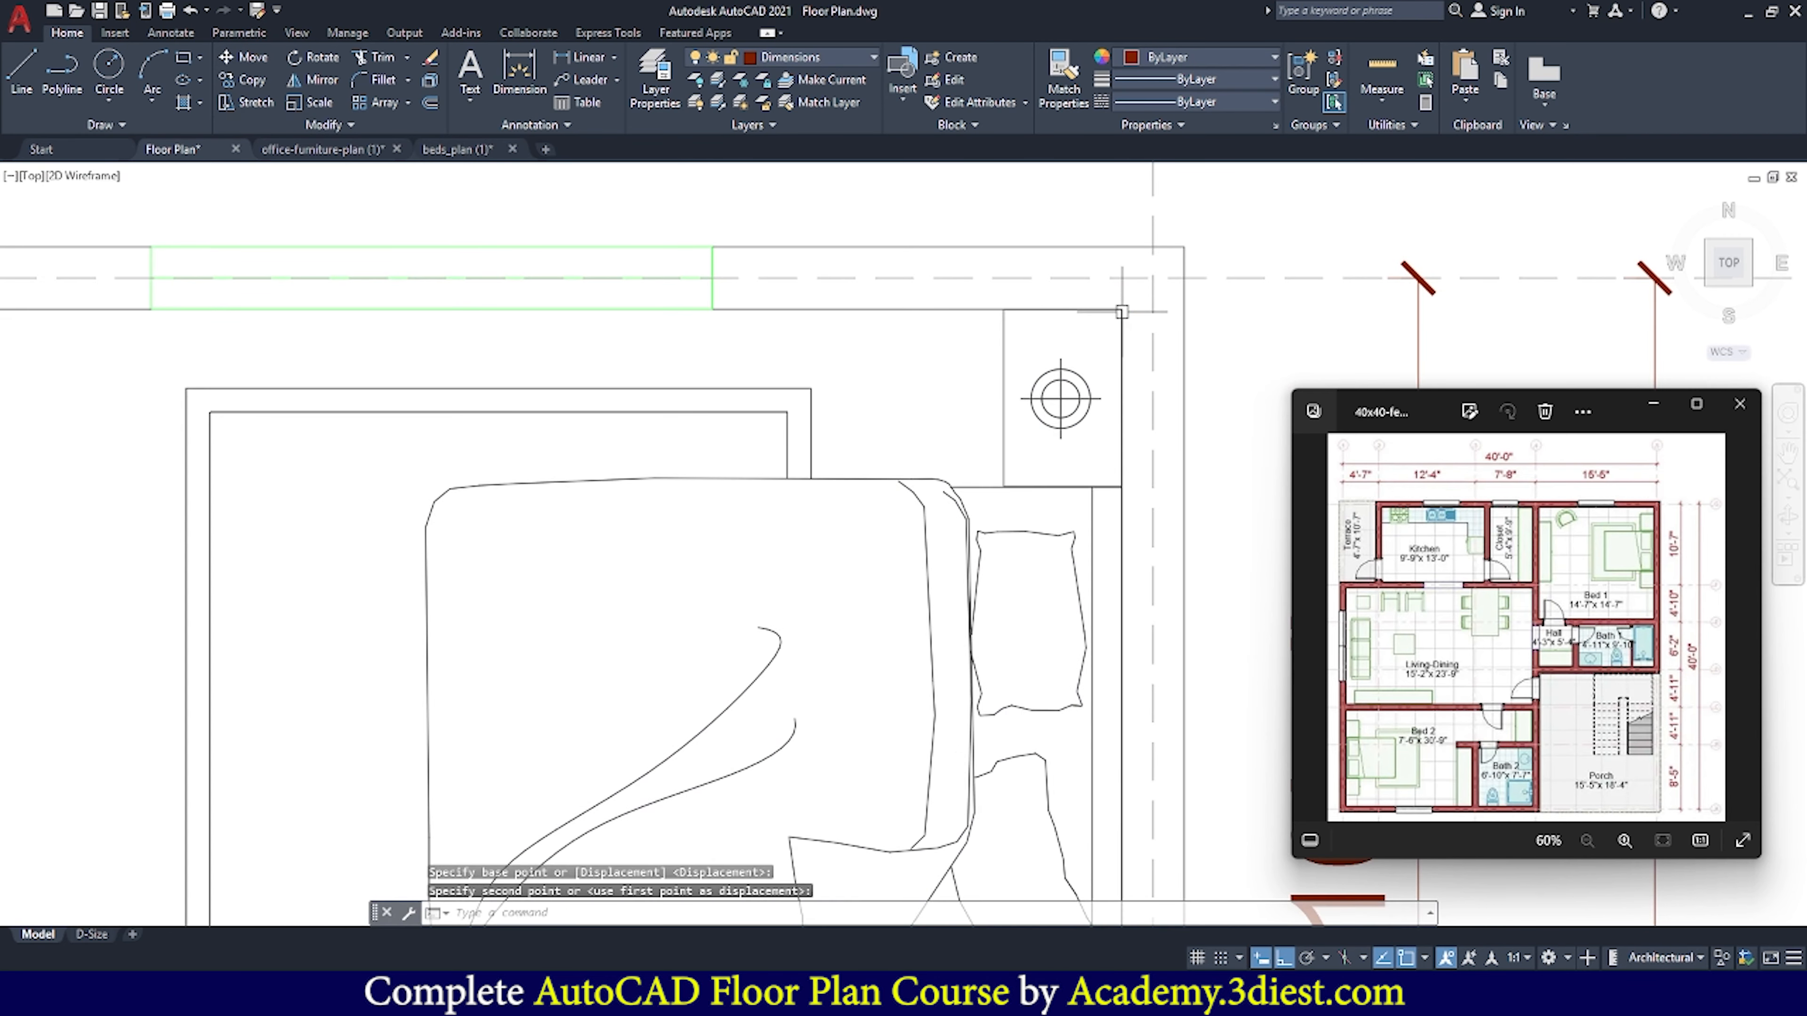
scroll(1101, 313, up, 4)
scroll(1010, 342, down, 4)
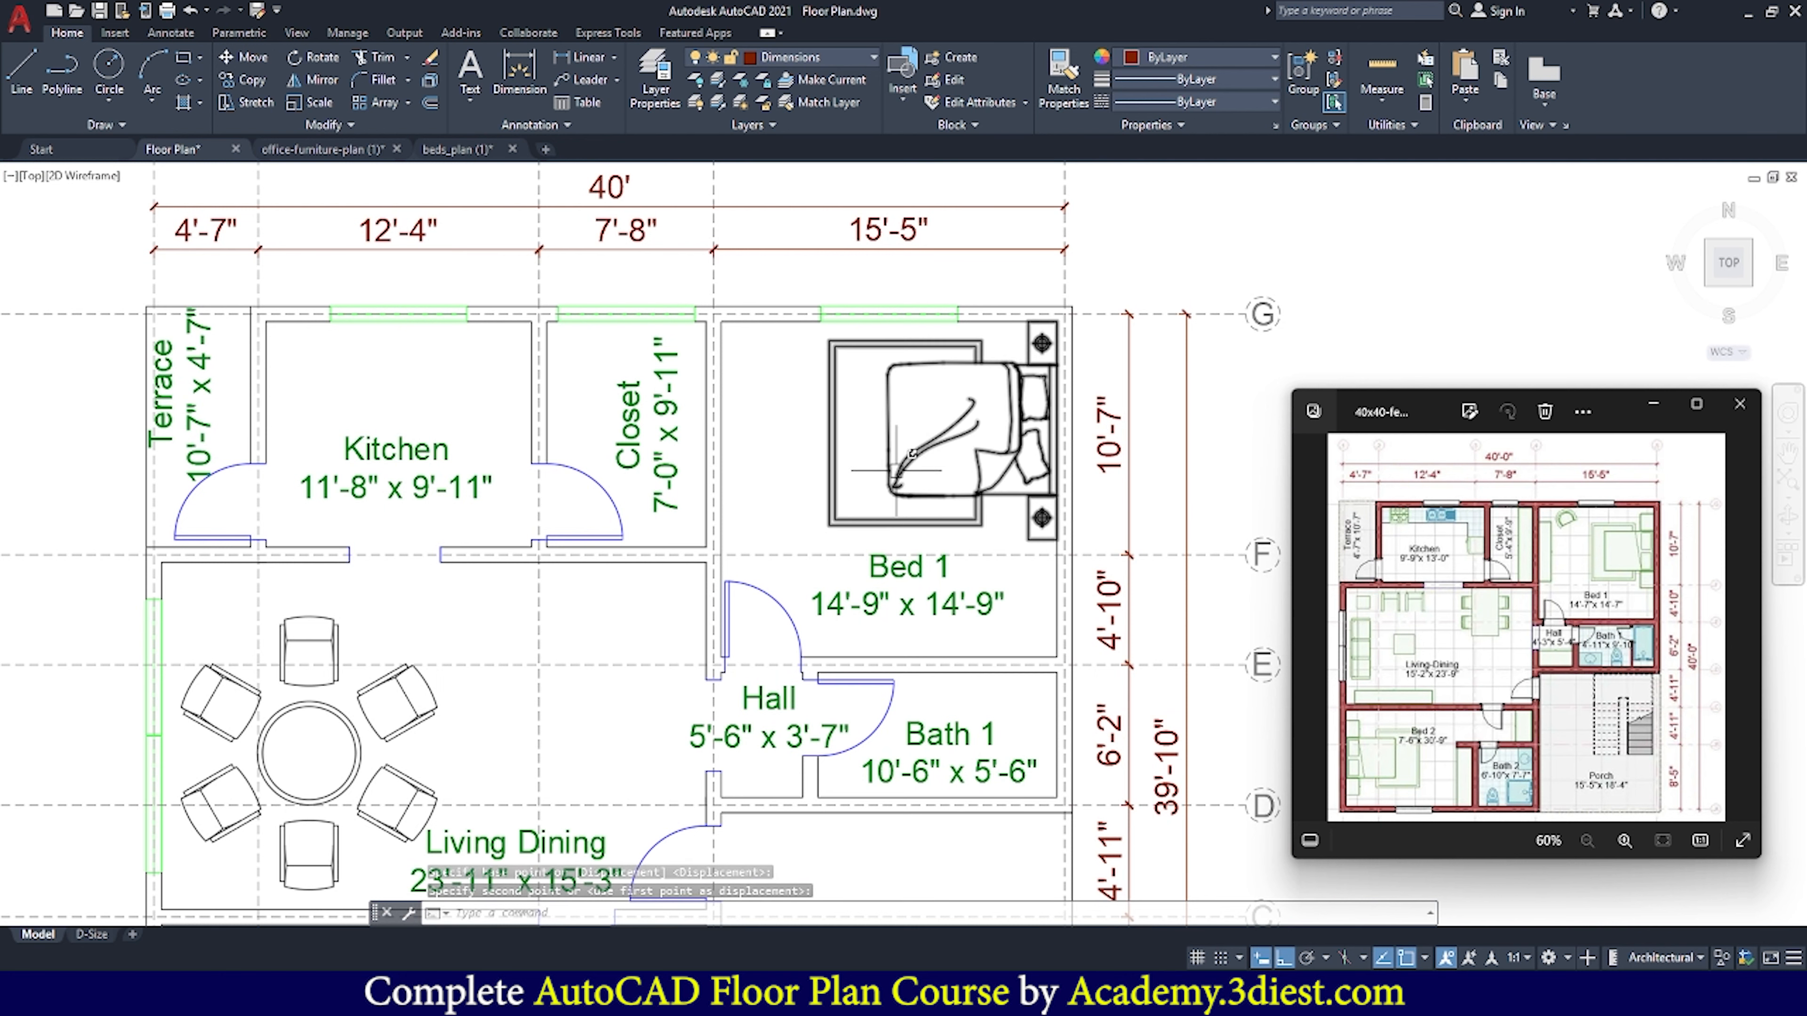
scroll(1099, 427, down, 5)
scroll(1095, 427, up, 3)
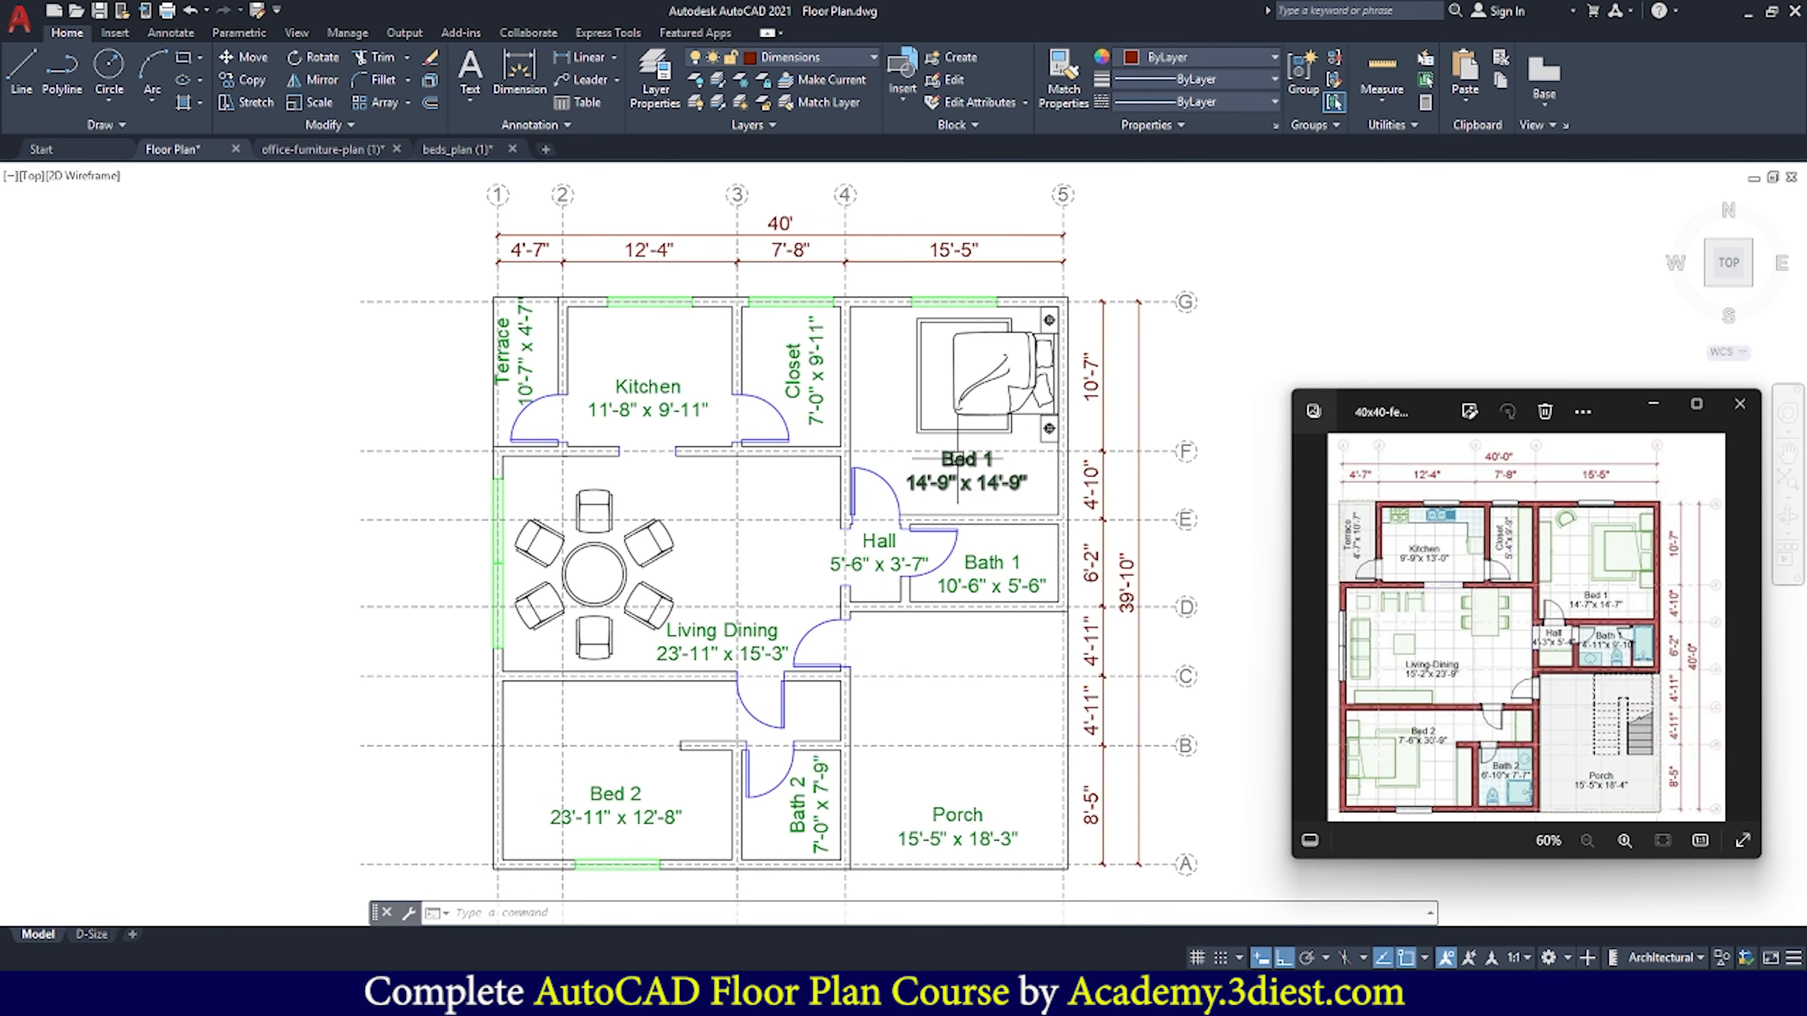
middle_drag(1010, 462, 862, 454)
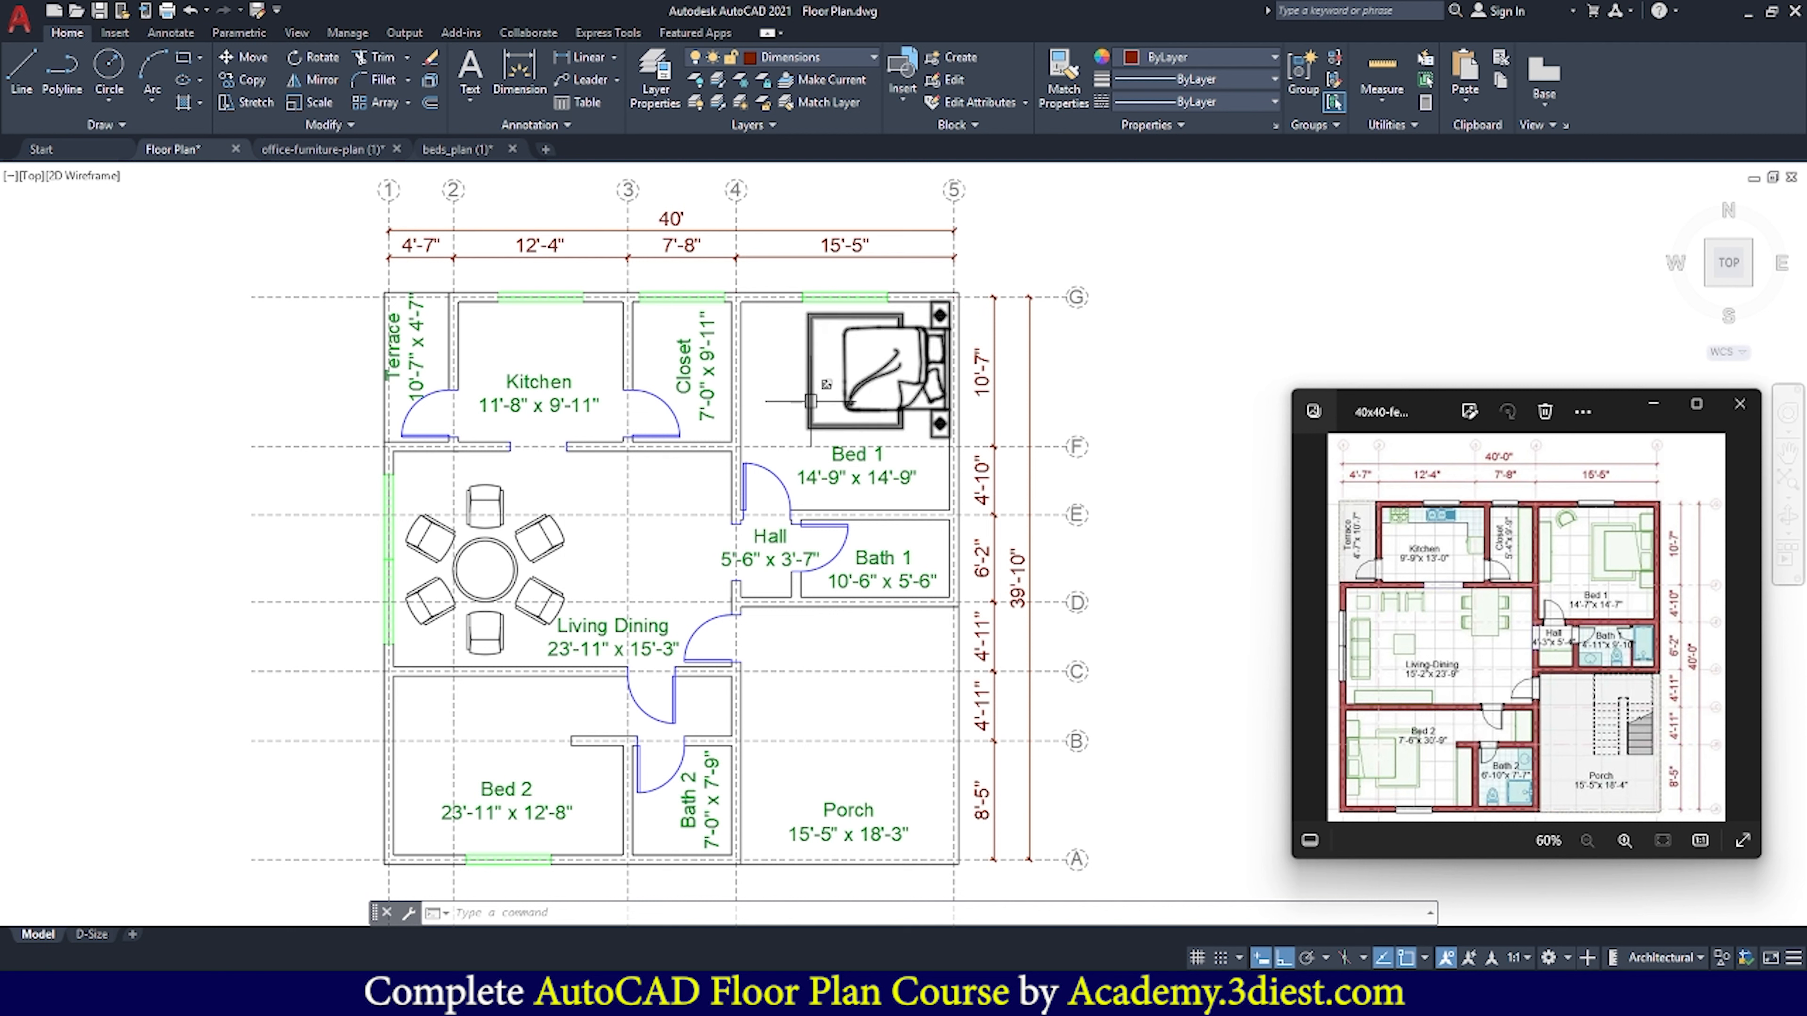
Switch to the D-Size layout and create a new page setup named A2 for it
mouse_move(808, 401)
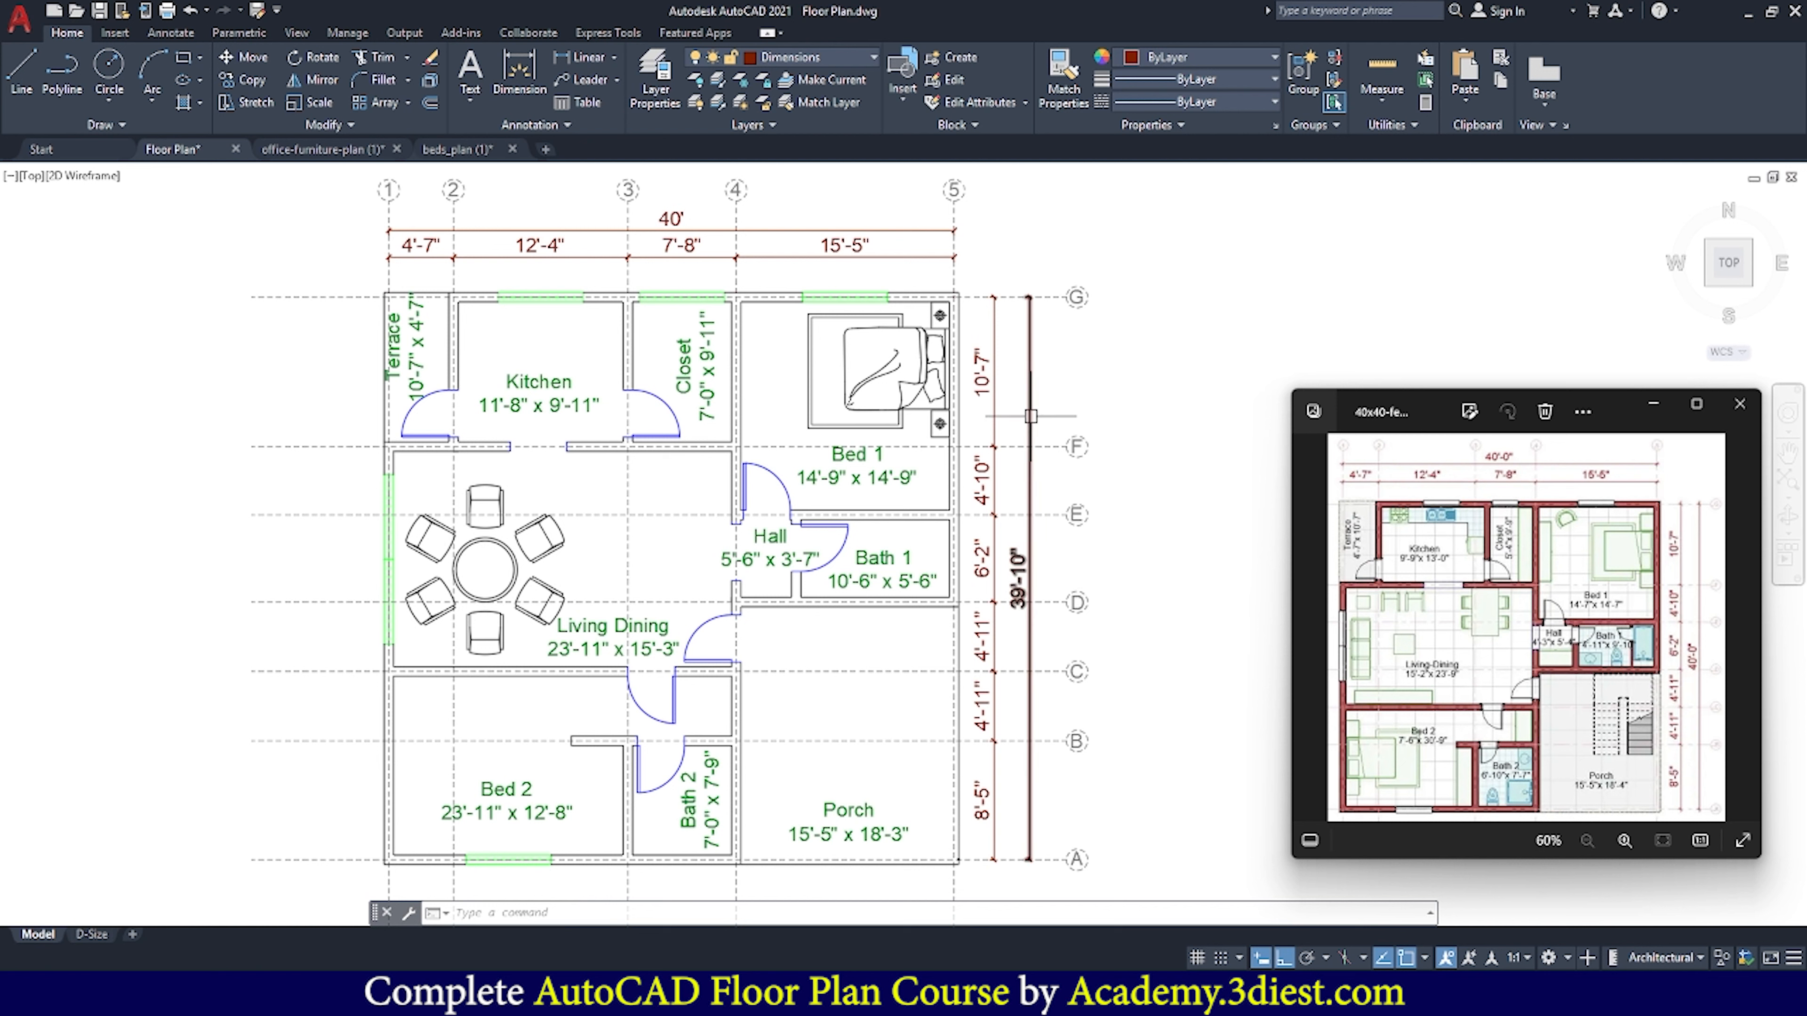
mouse_move(95, 939)
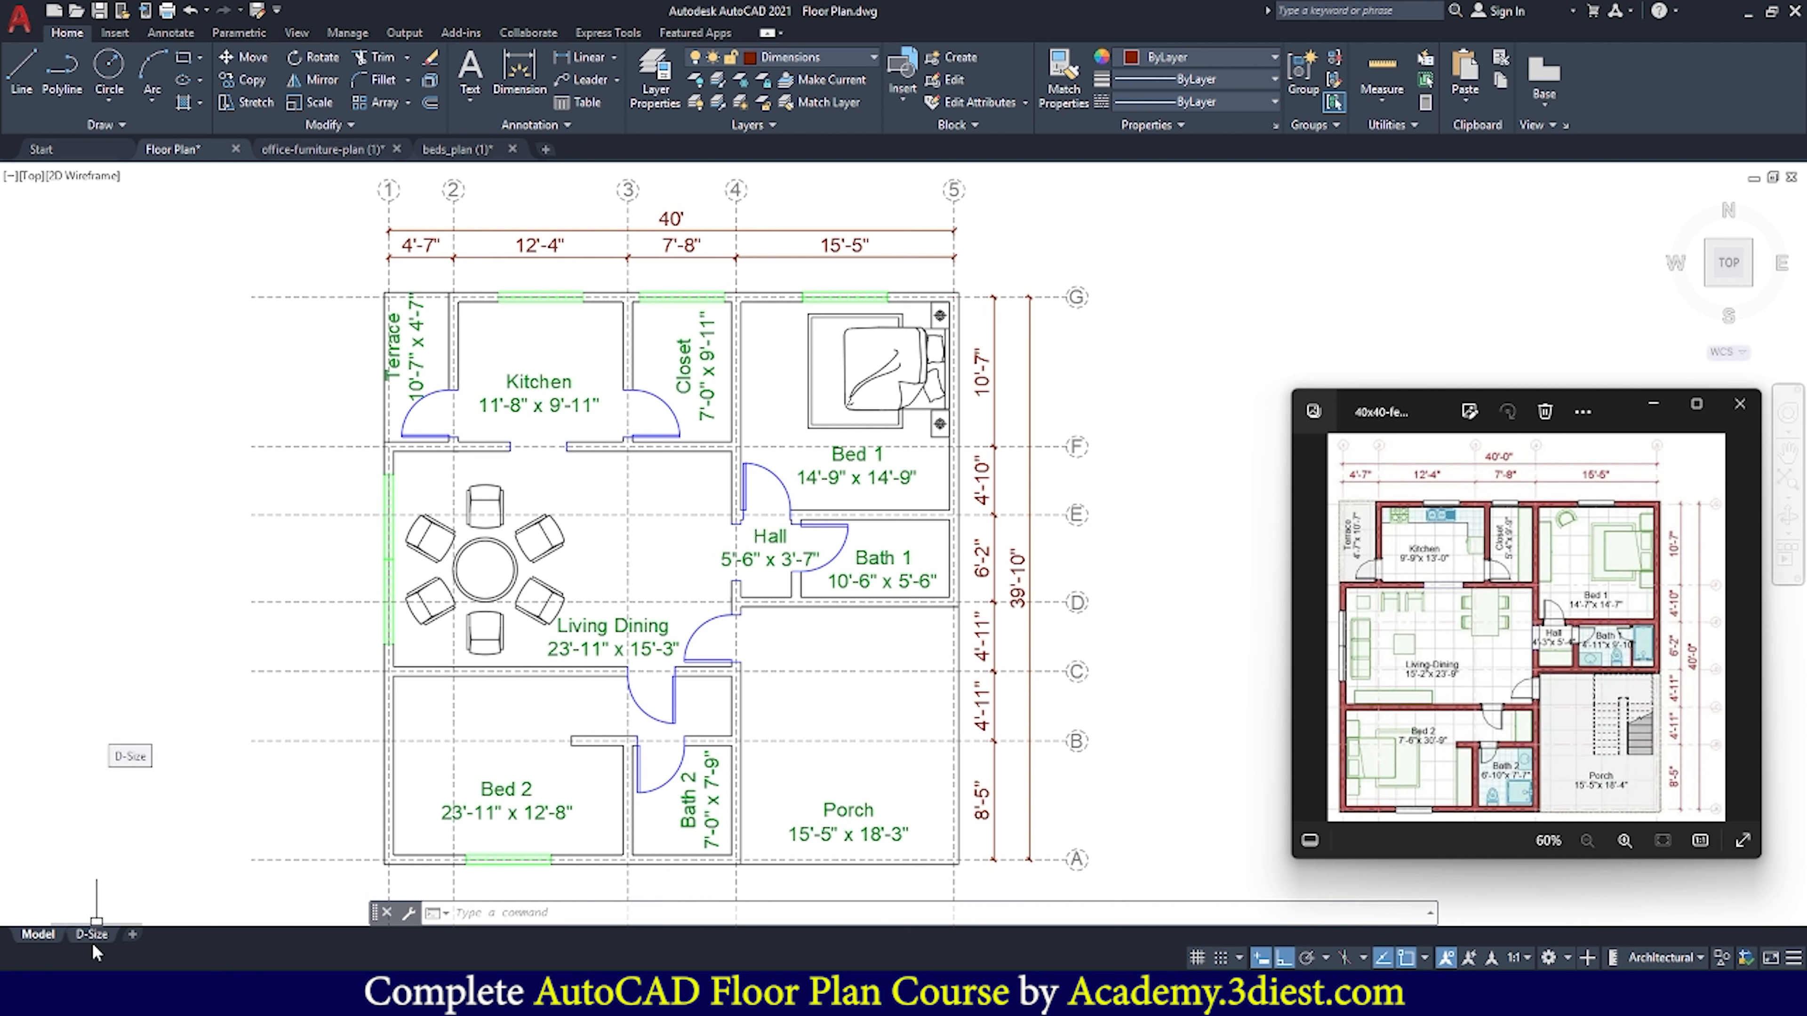
click(91, 937)
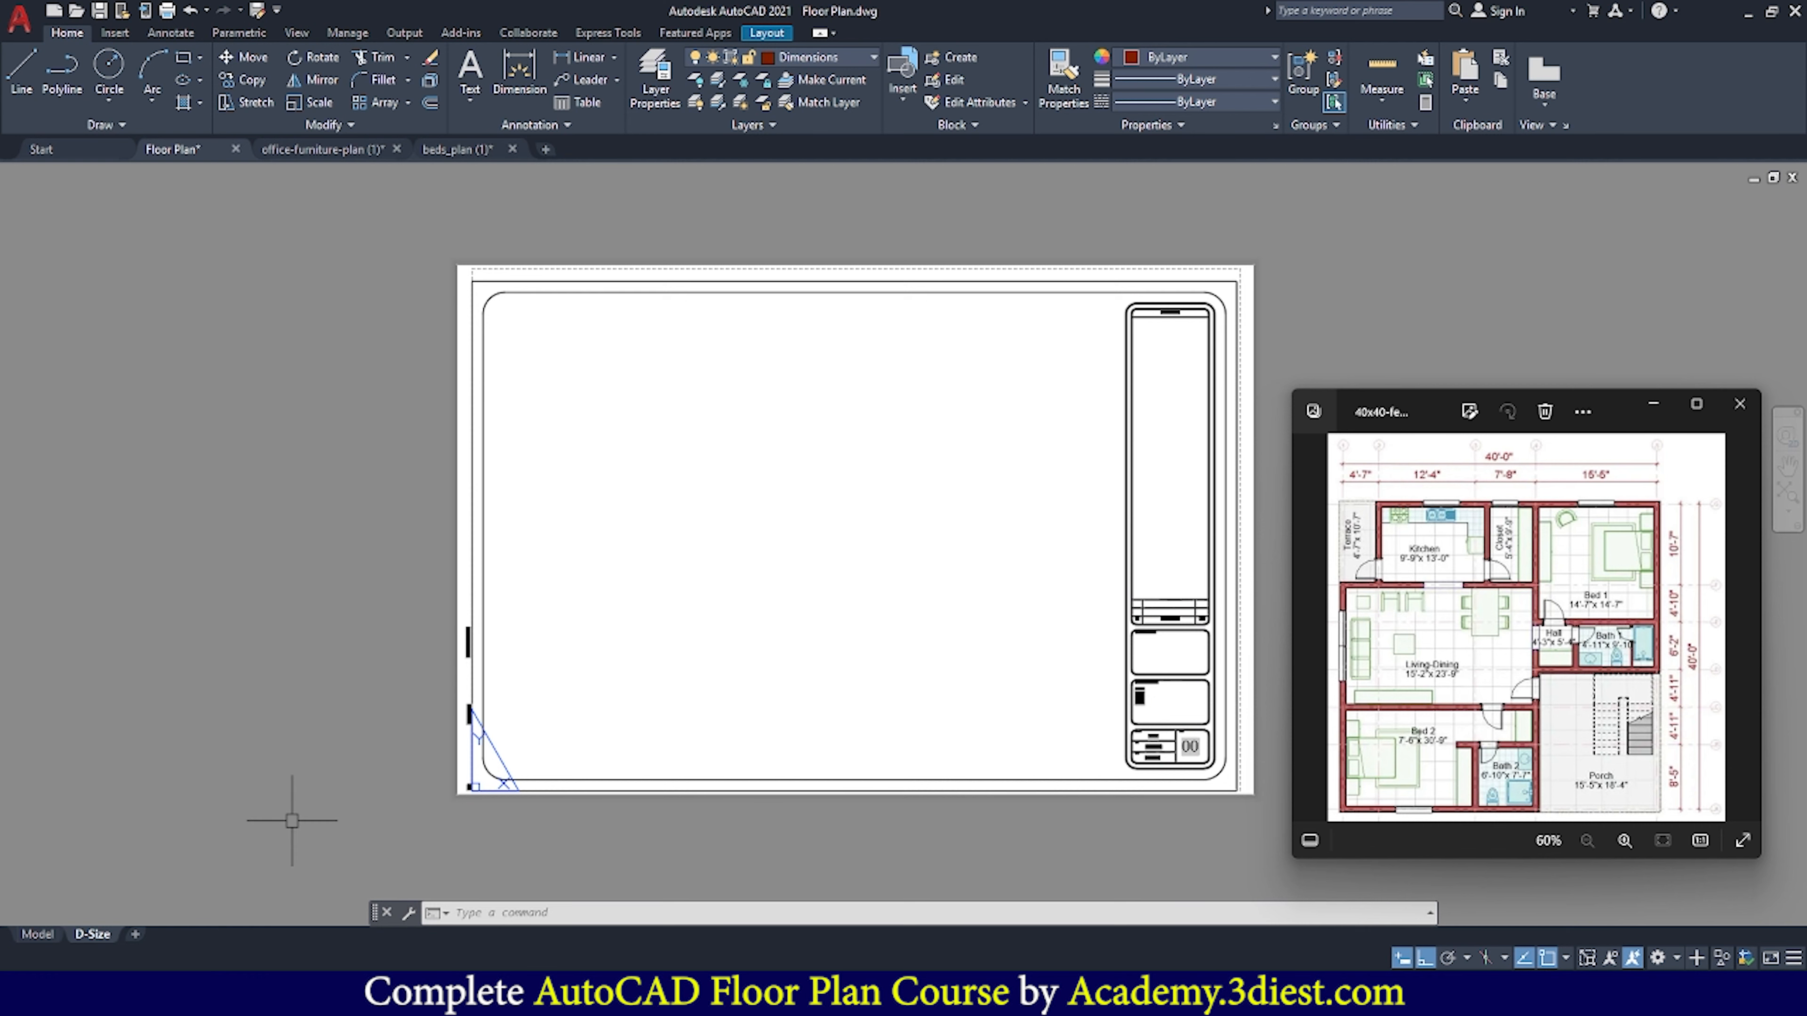
right_click(95, 936)
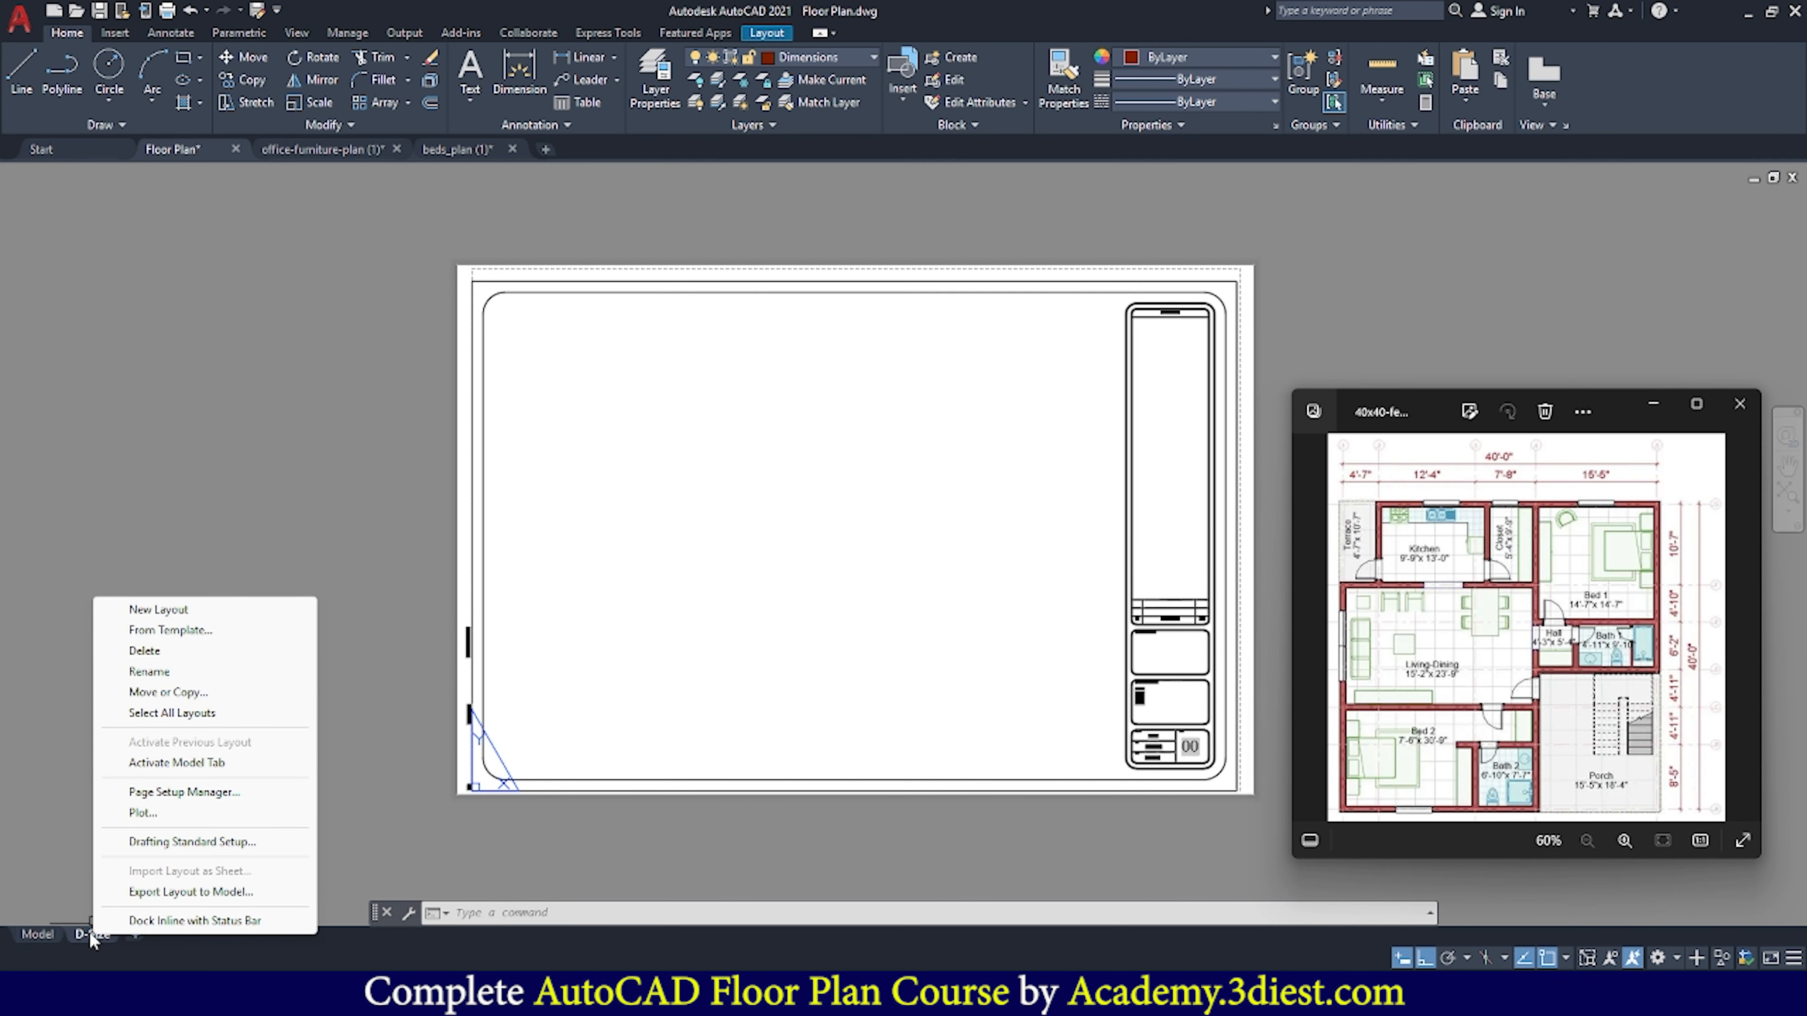
click(173, 791)
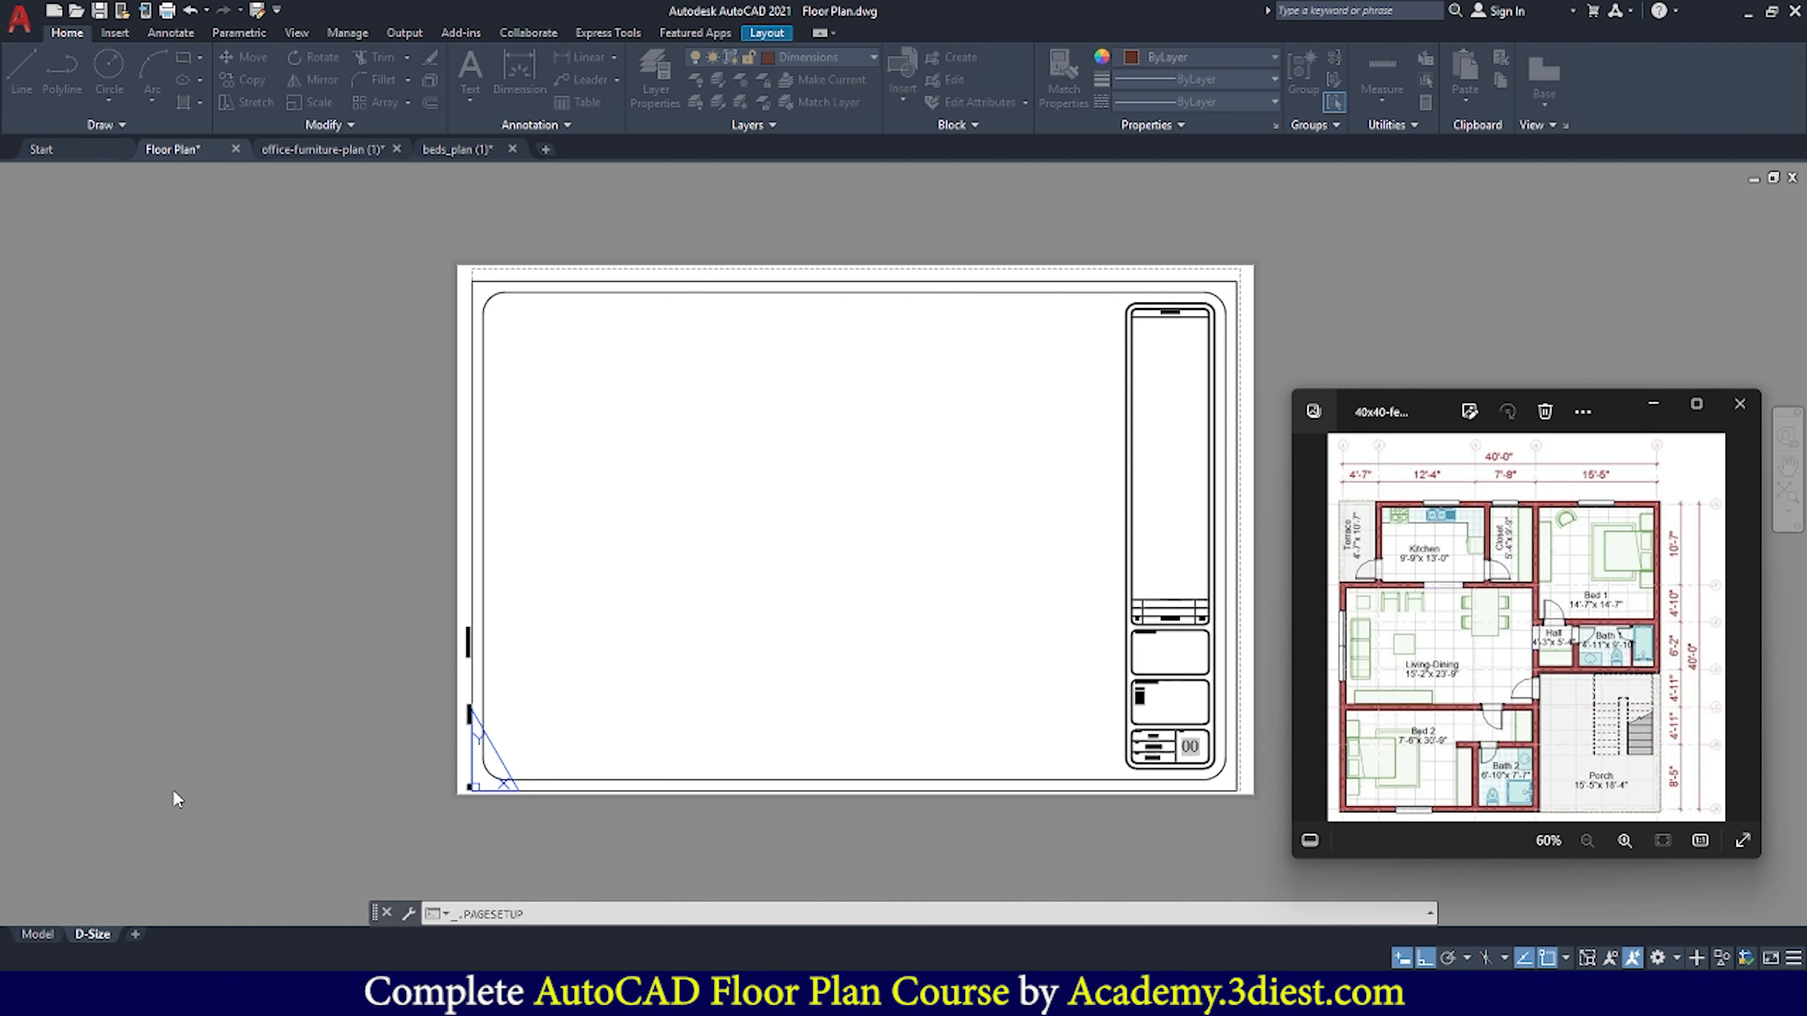
drag(1541, 318, 720, 313)
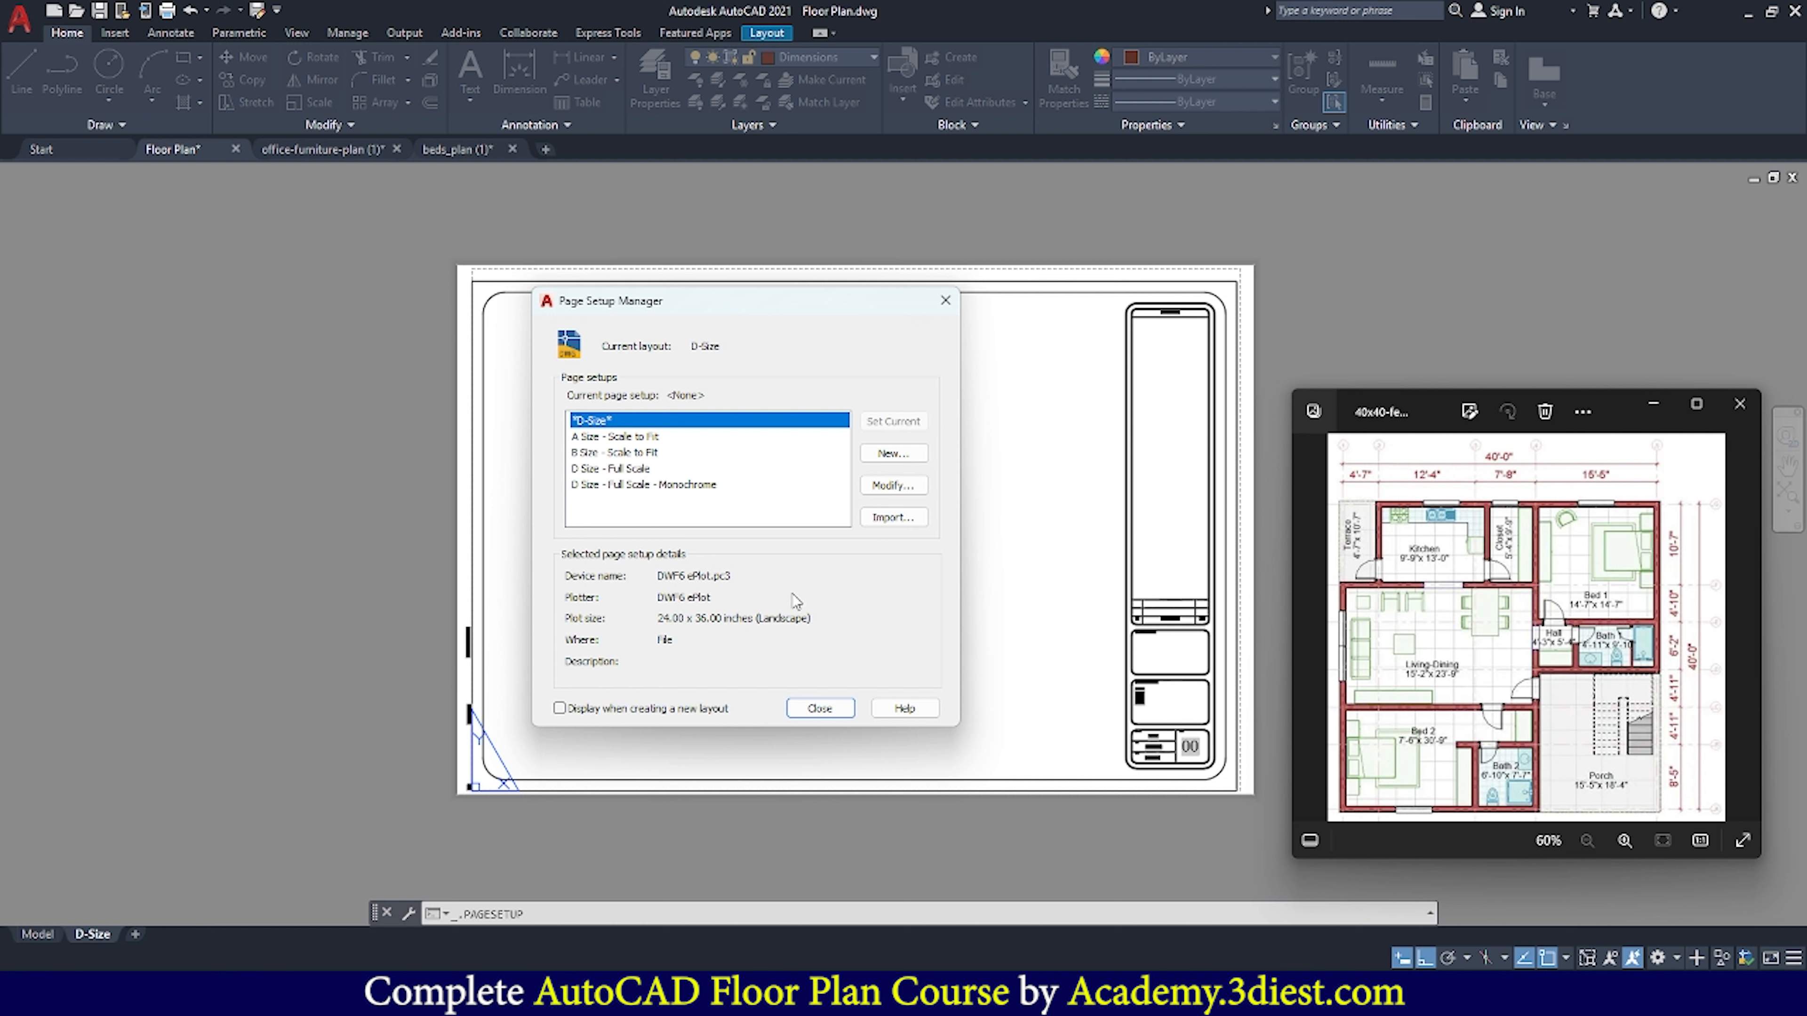
click(894, 455)
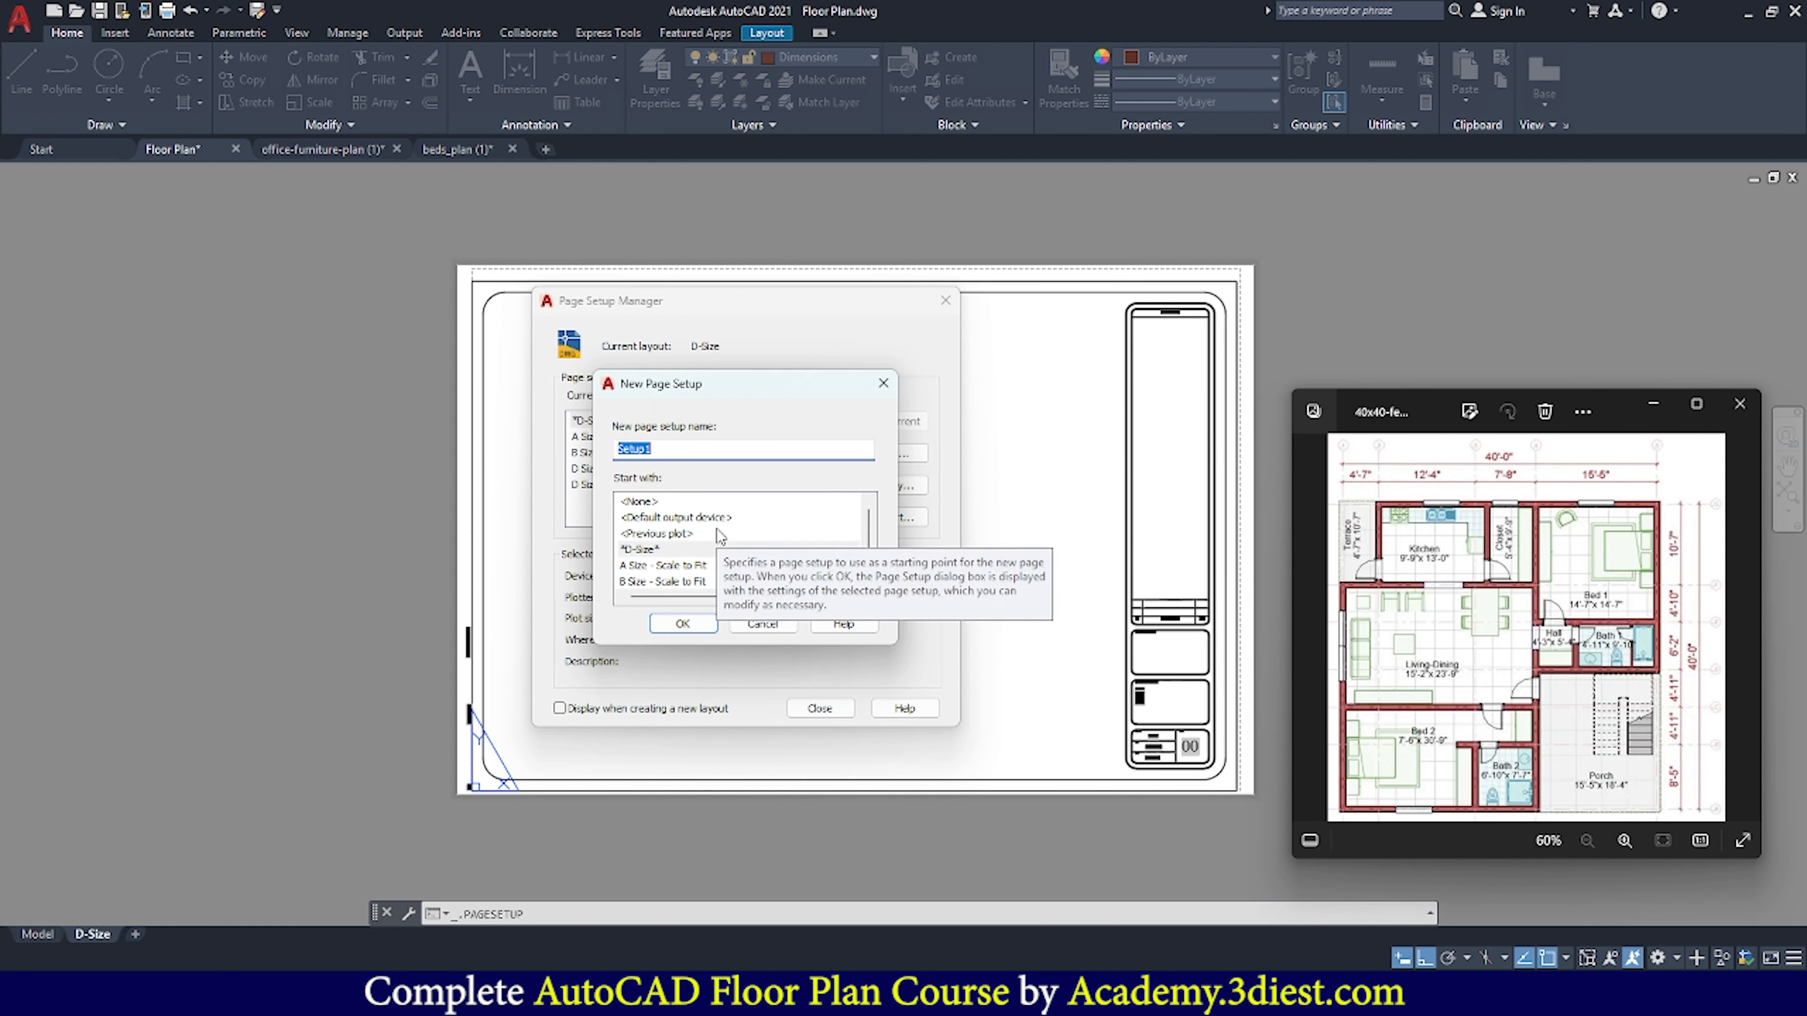
text(A3)
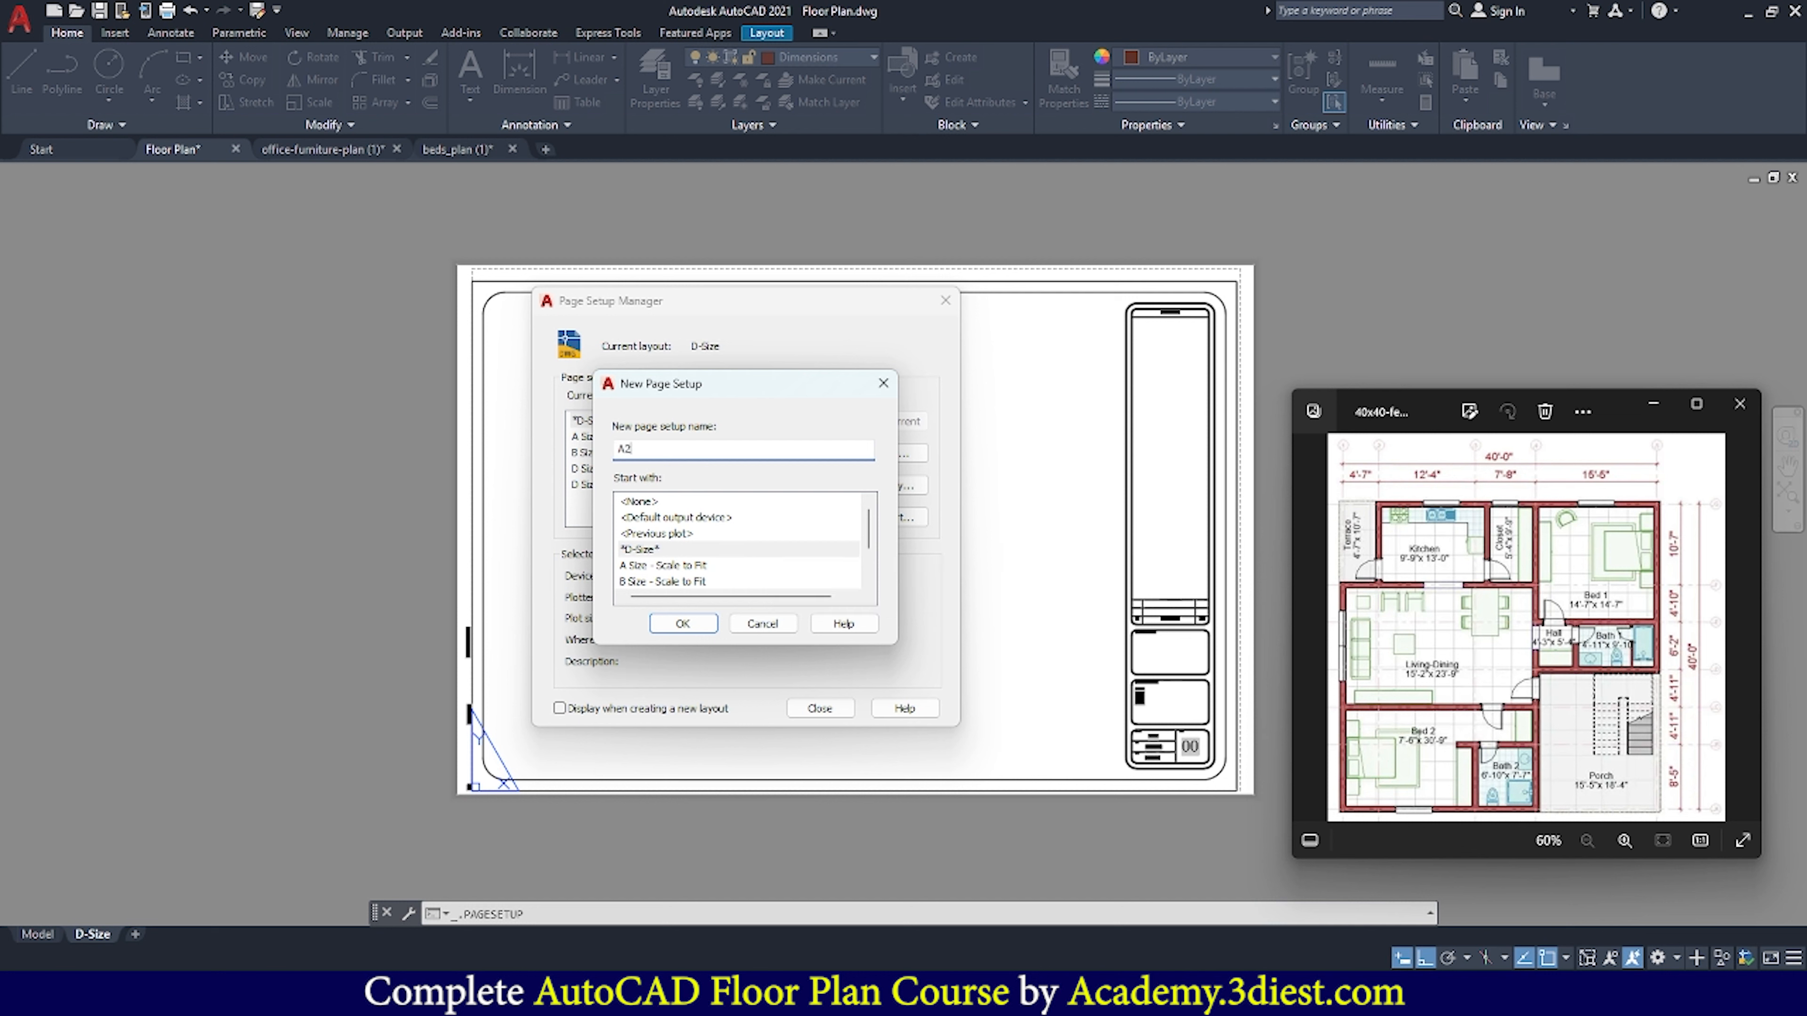
click(682, 624)
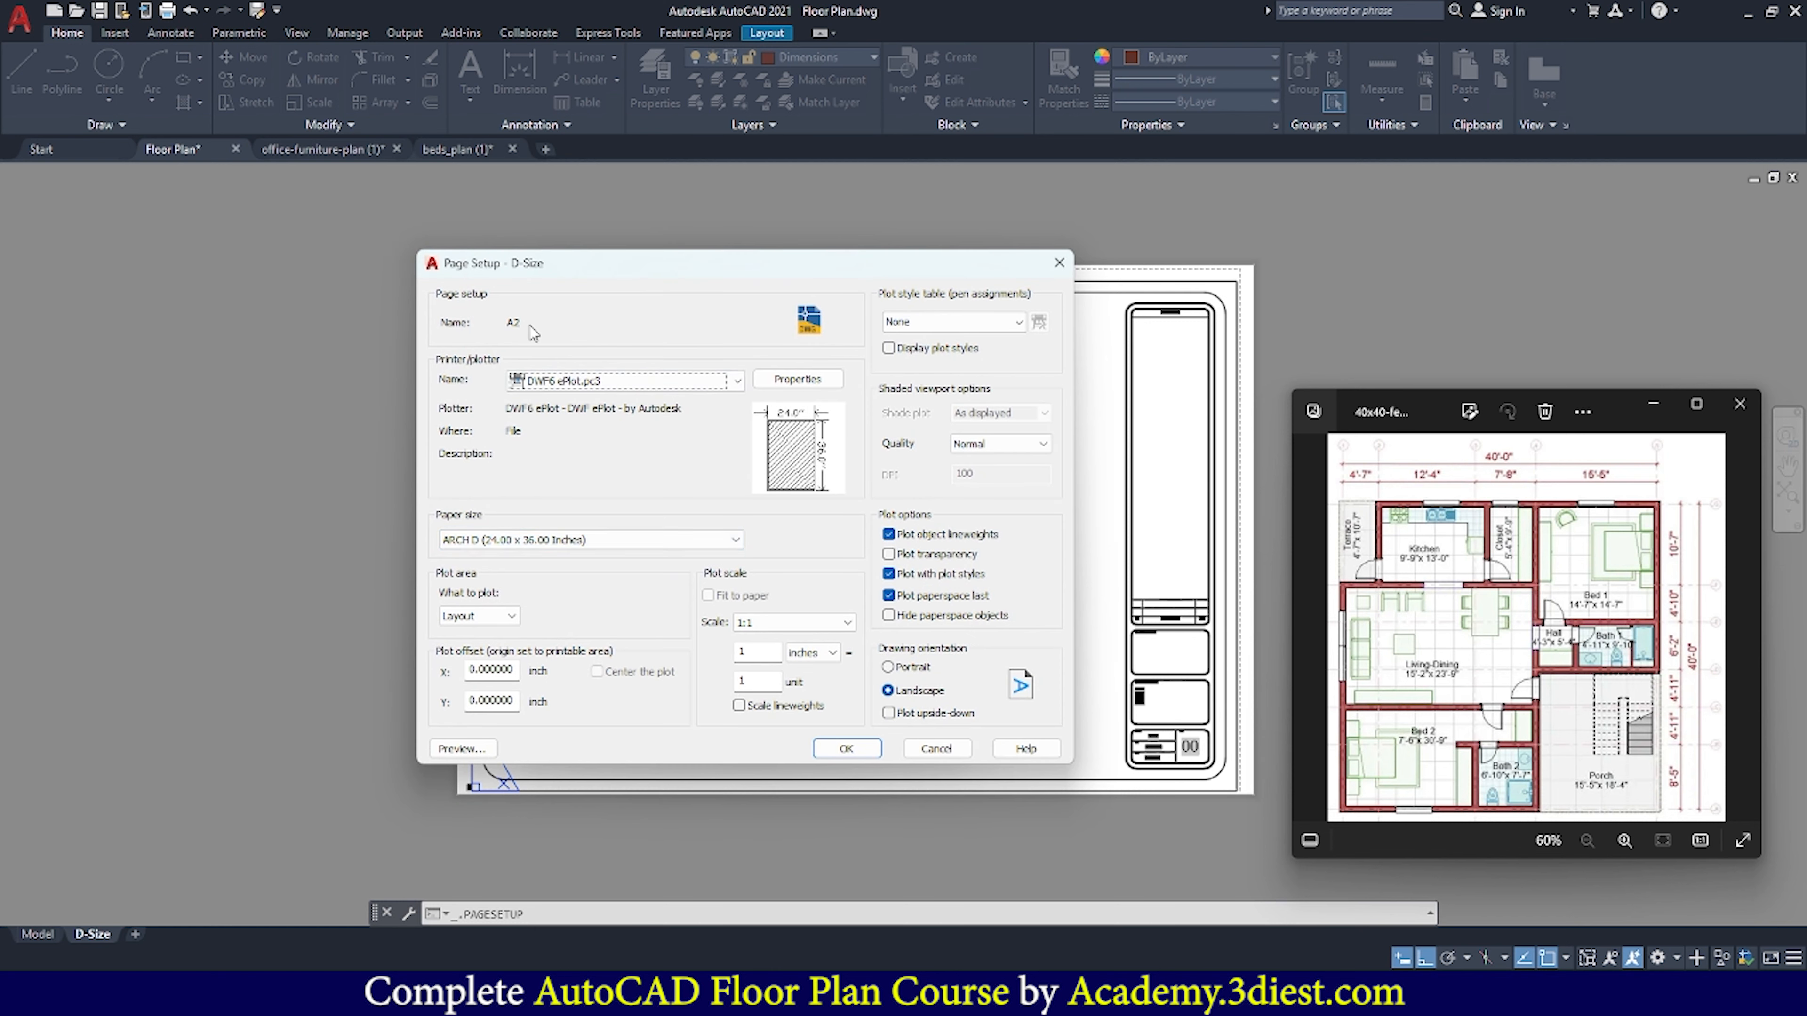
Configure the A2 page setup with the DWG To PDF.pc3 plotter, ISO A2 (594.00 x 420.00 MM) paper and a 1:1 plot scale
click(571, 384)
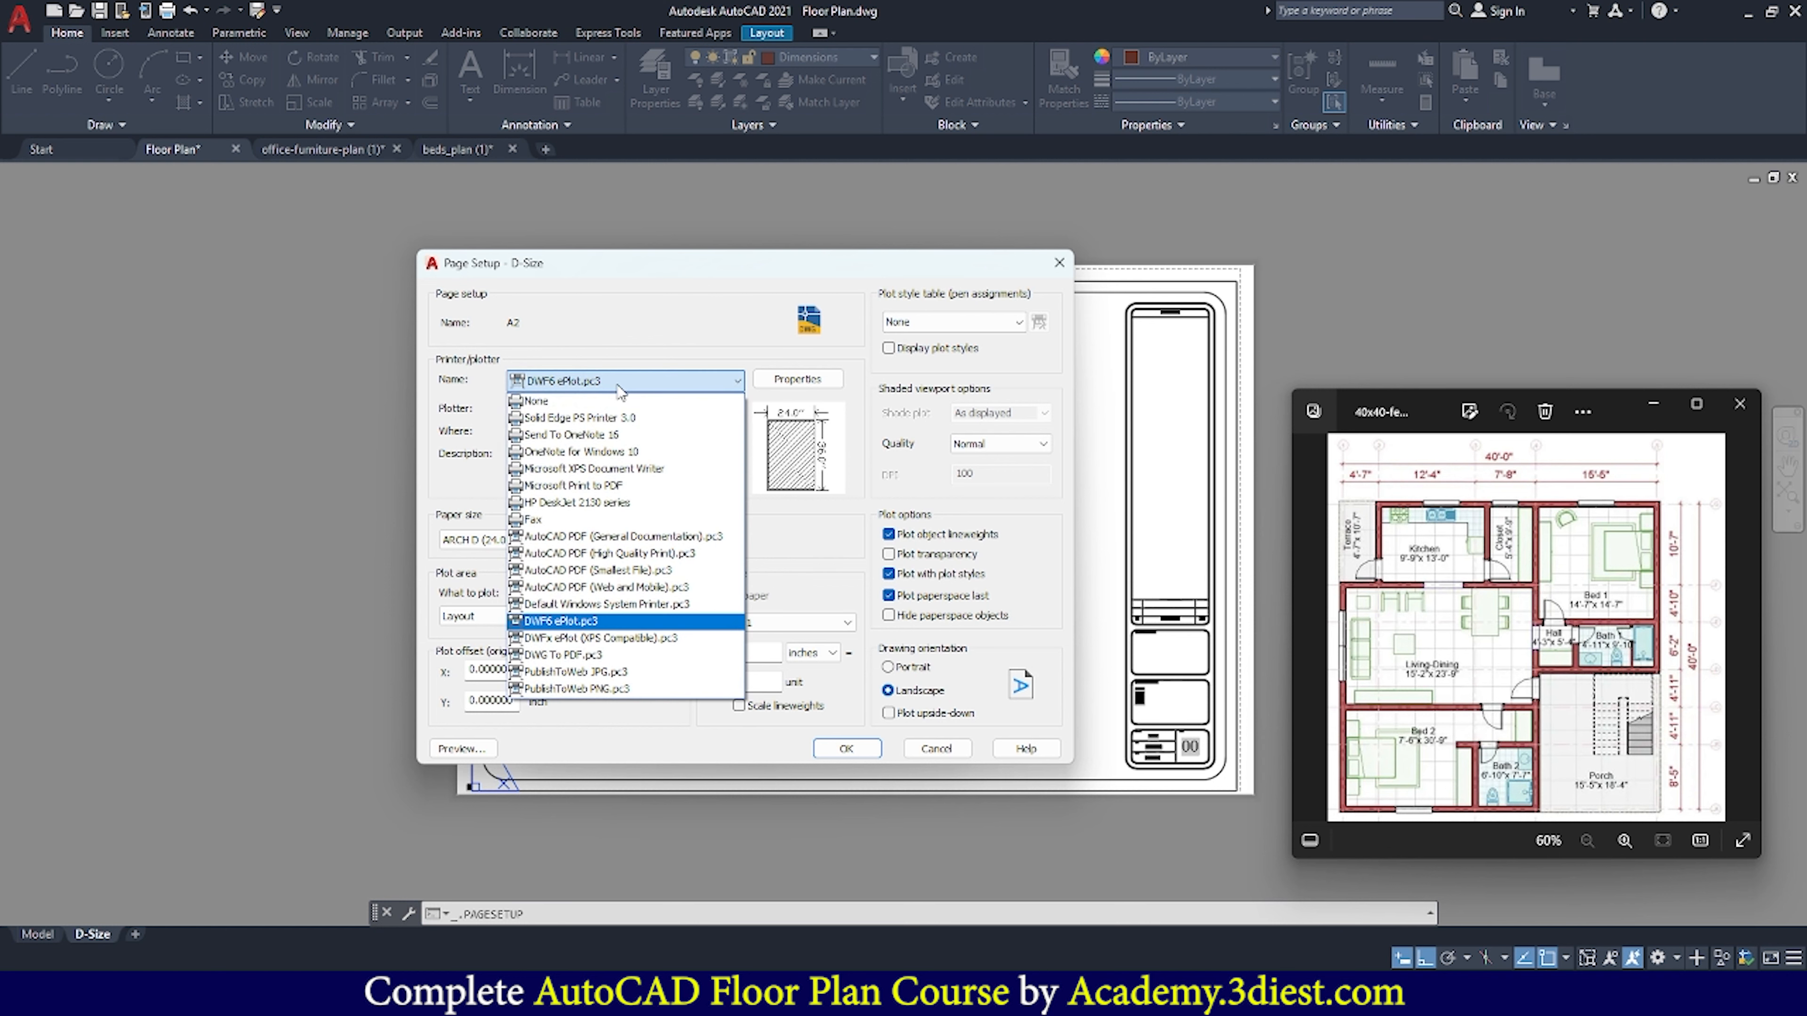
click(566, 655)
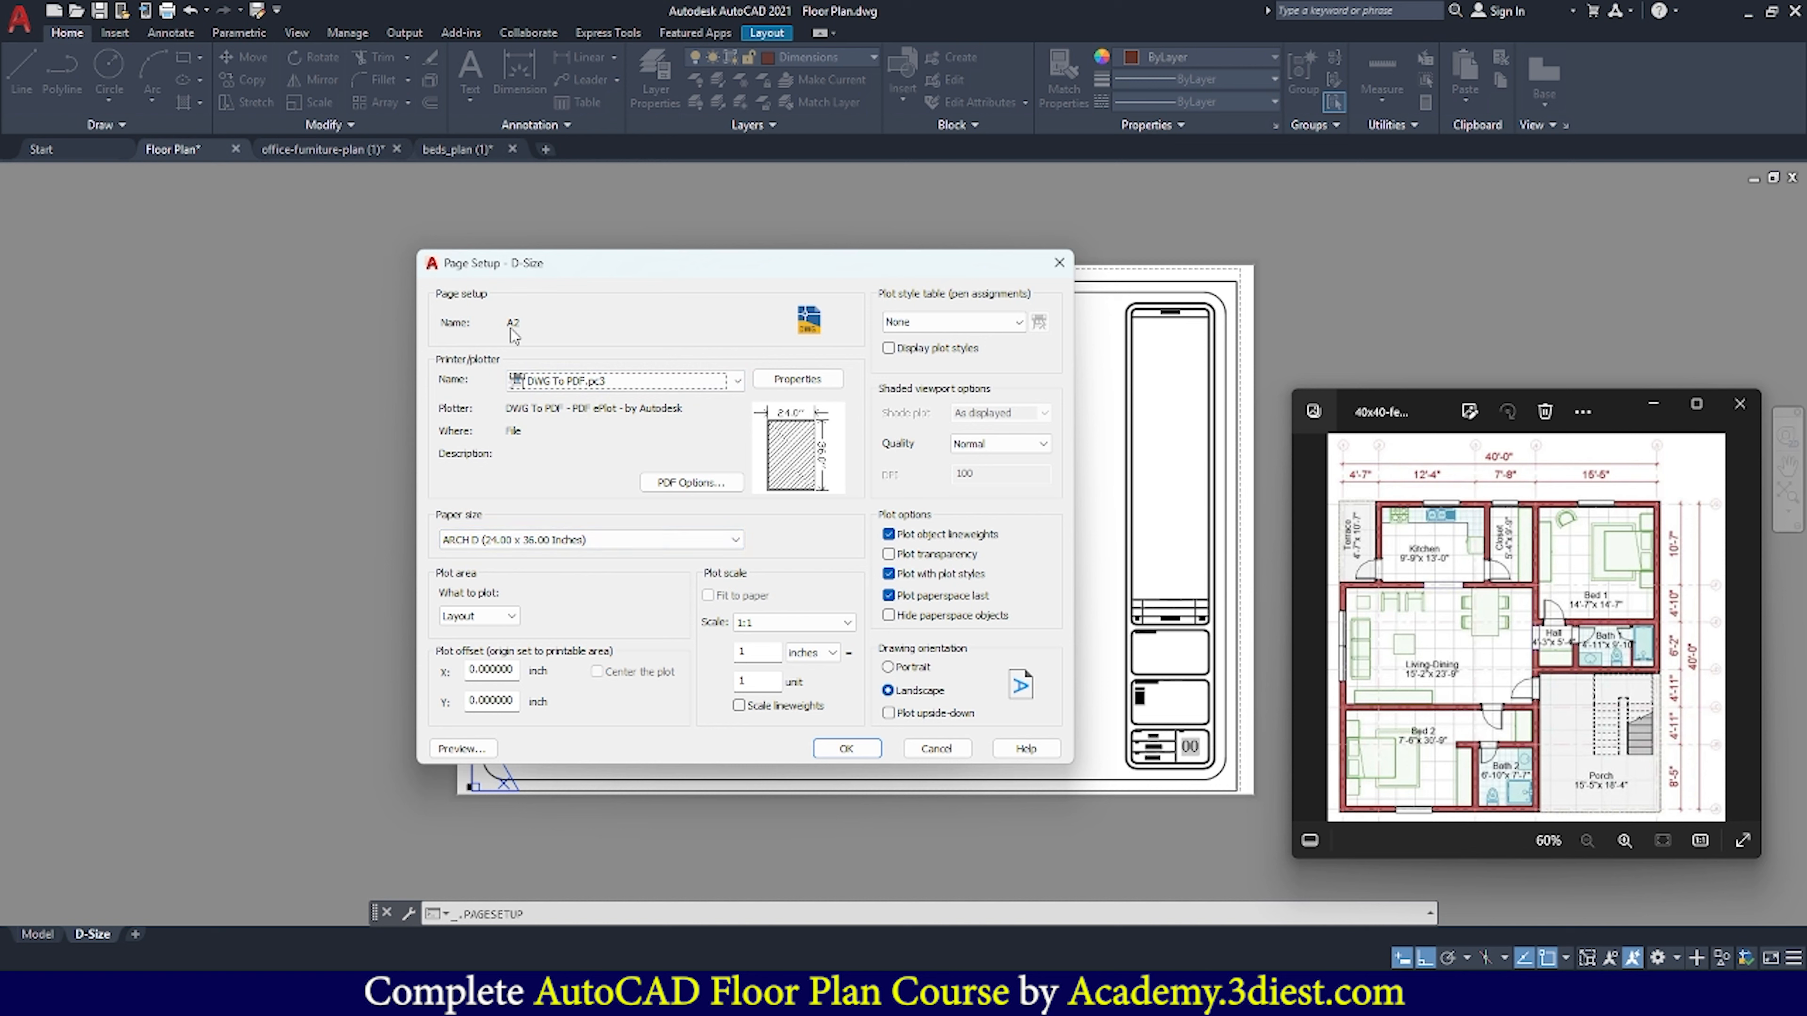
click(669, 540)
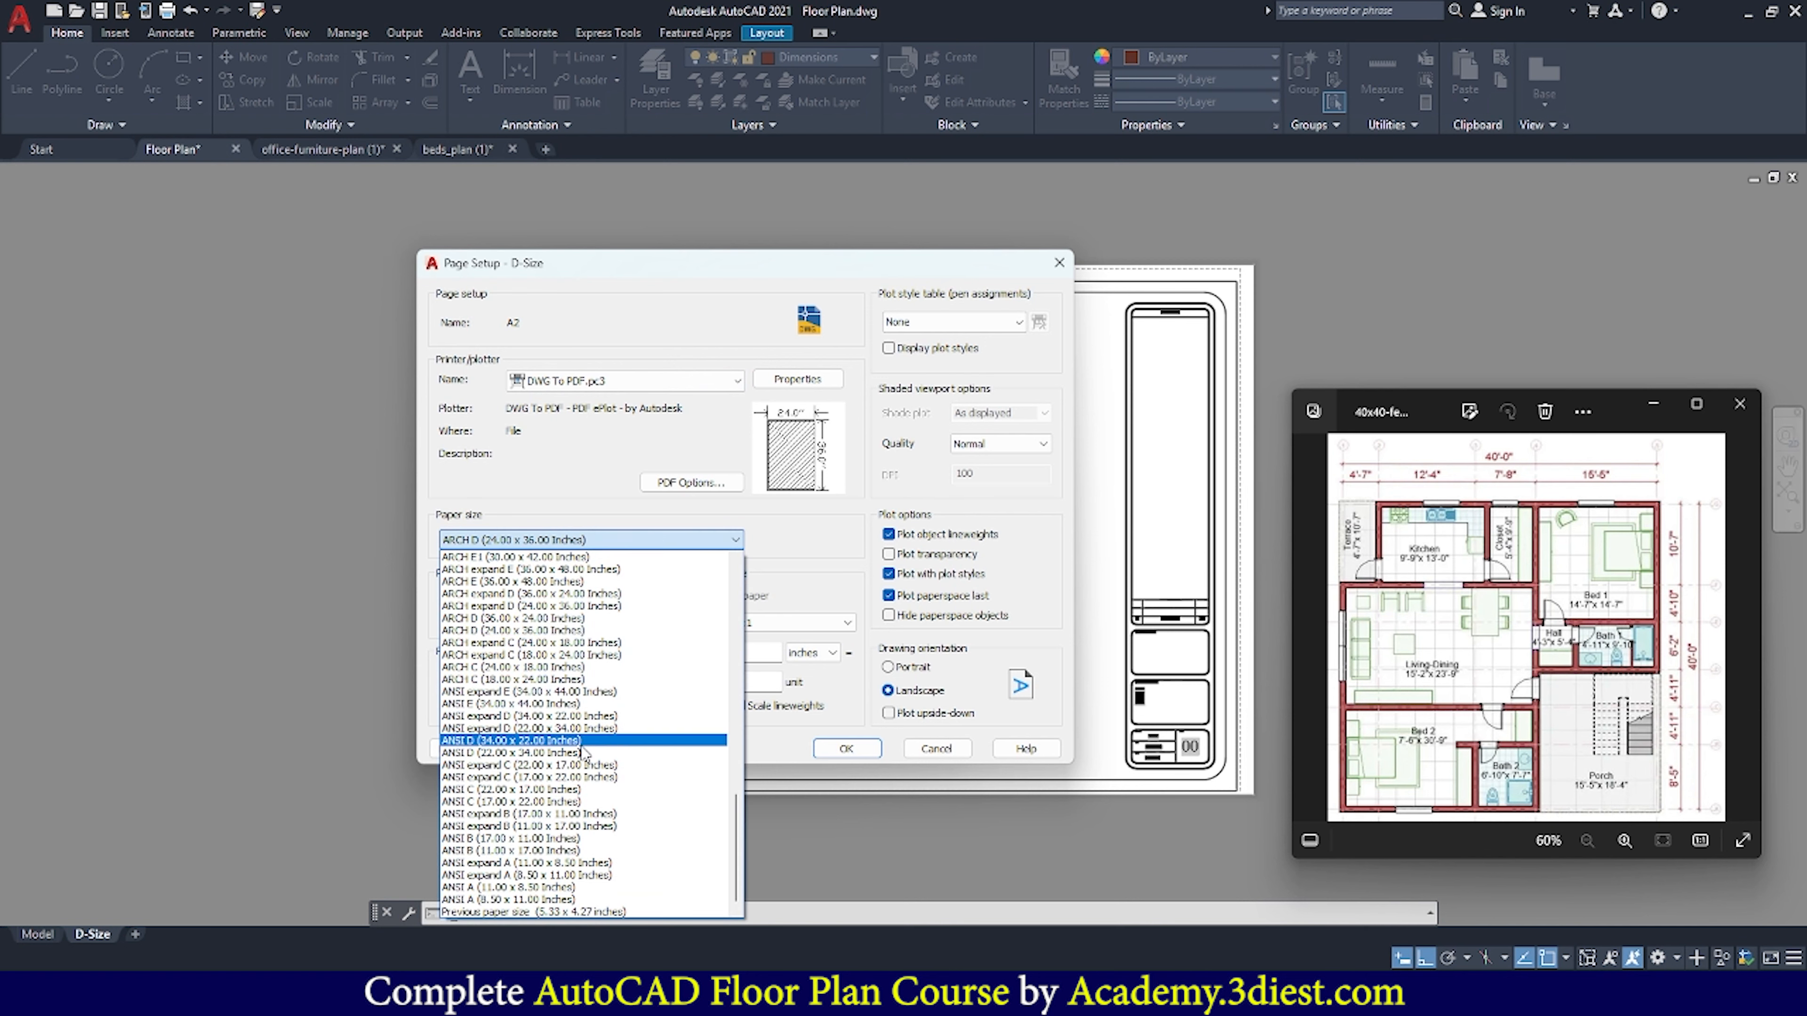
scroll(589, 747, up, 8)
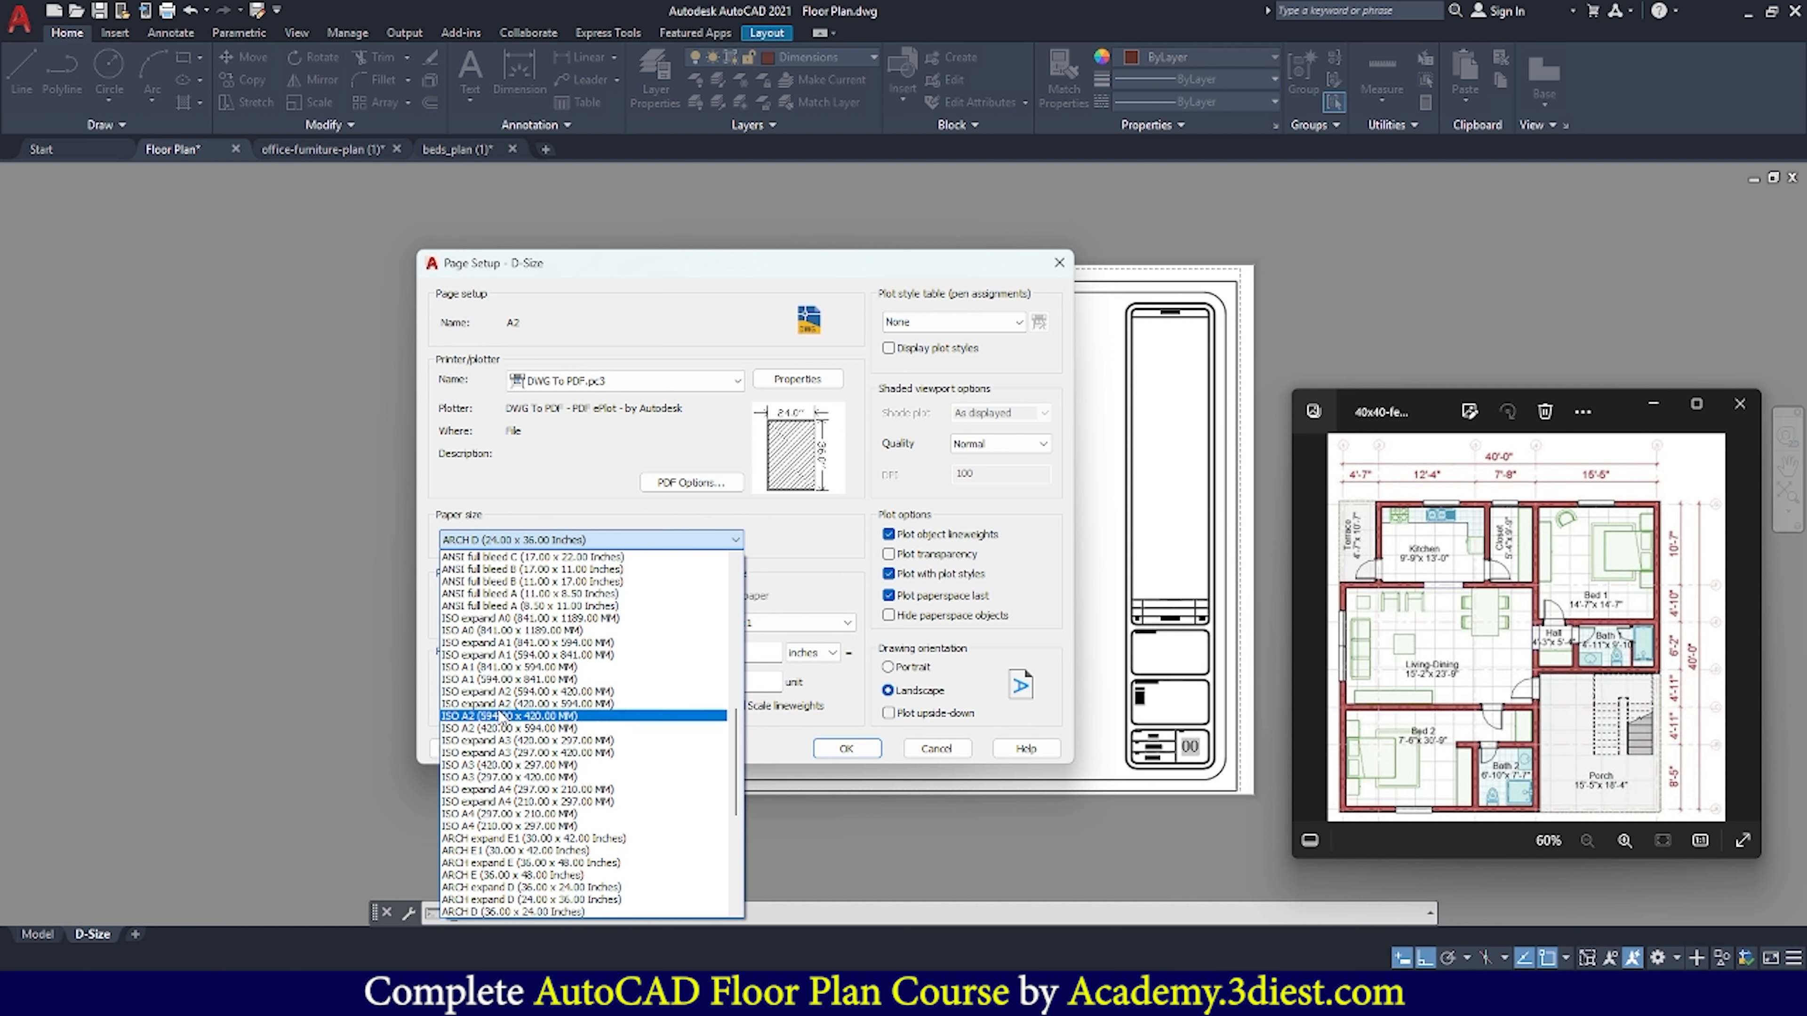
click(467, 716)
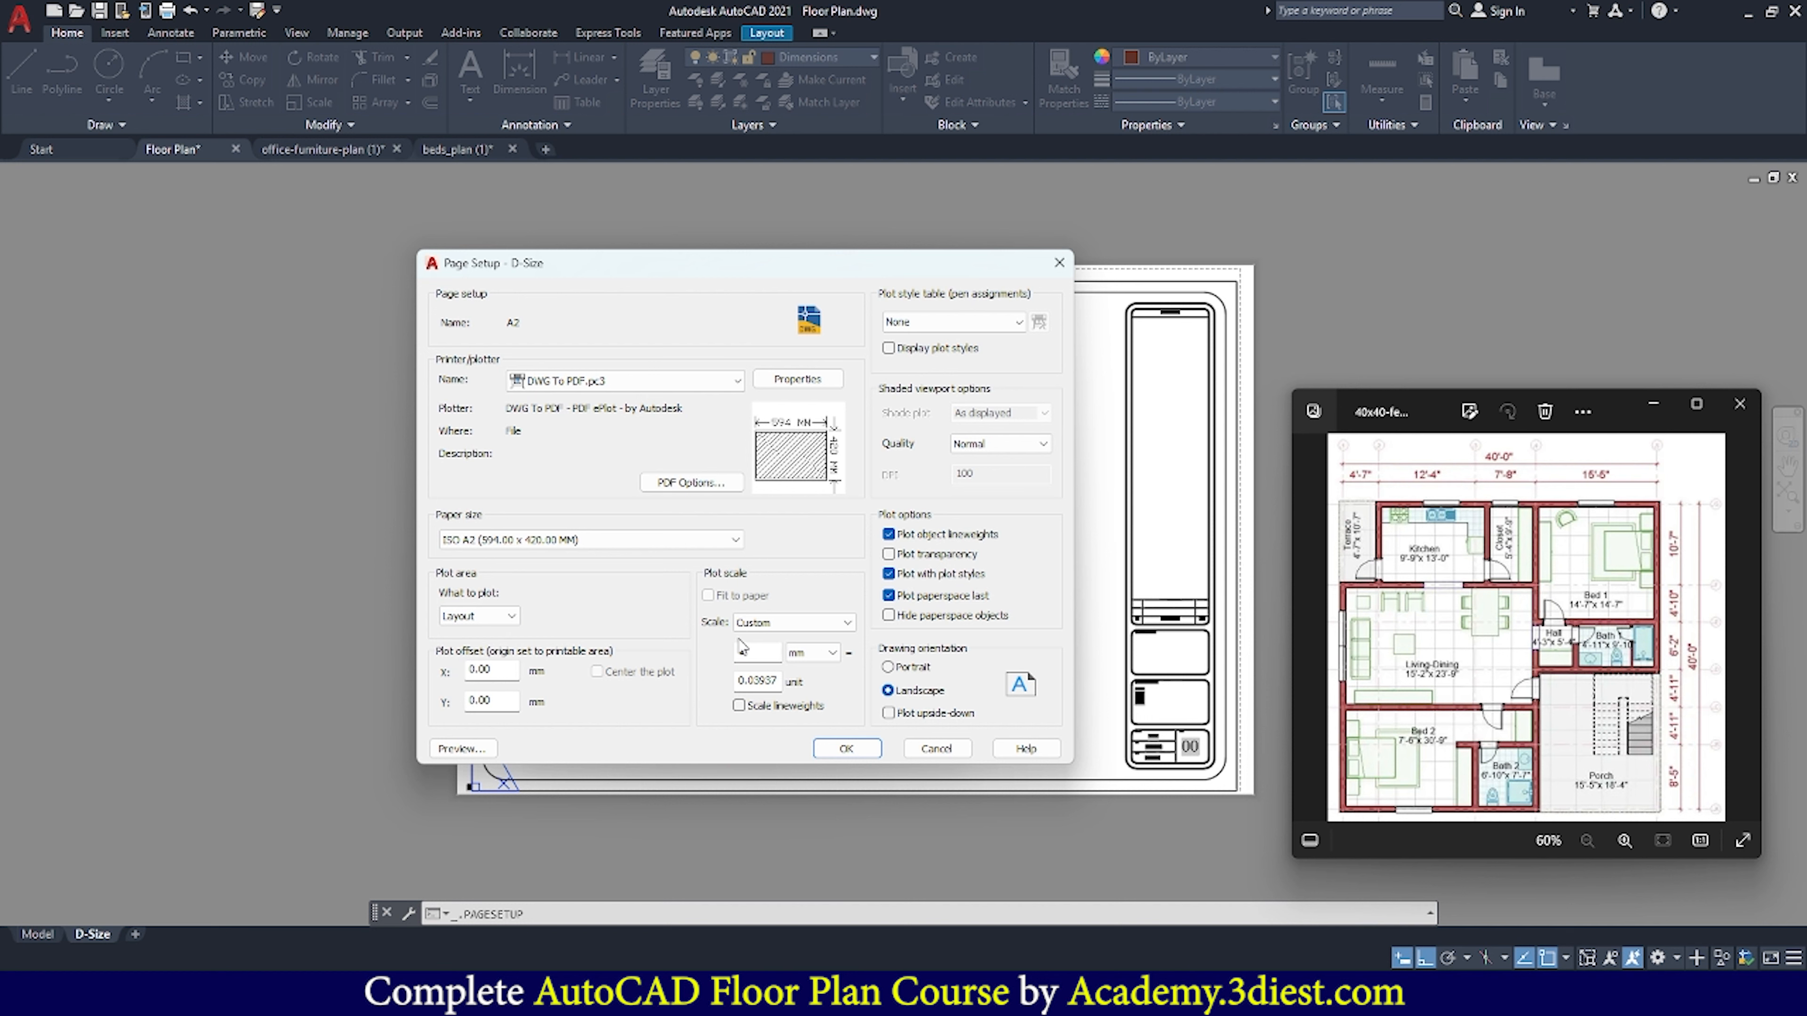
click(765, 622)
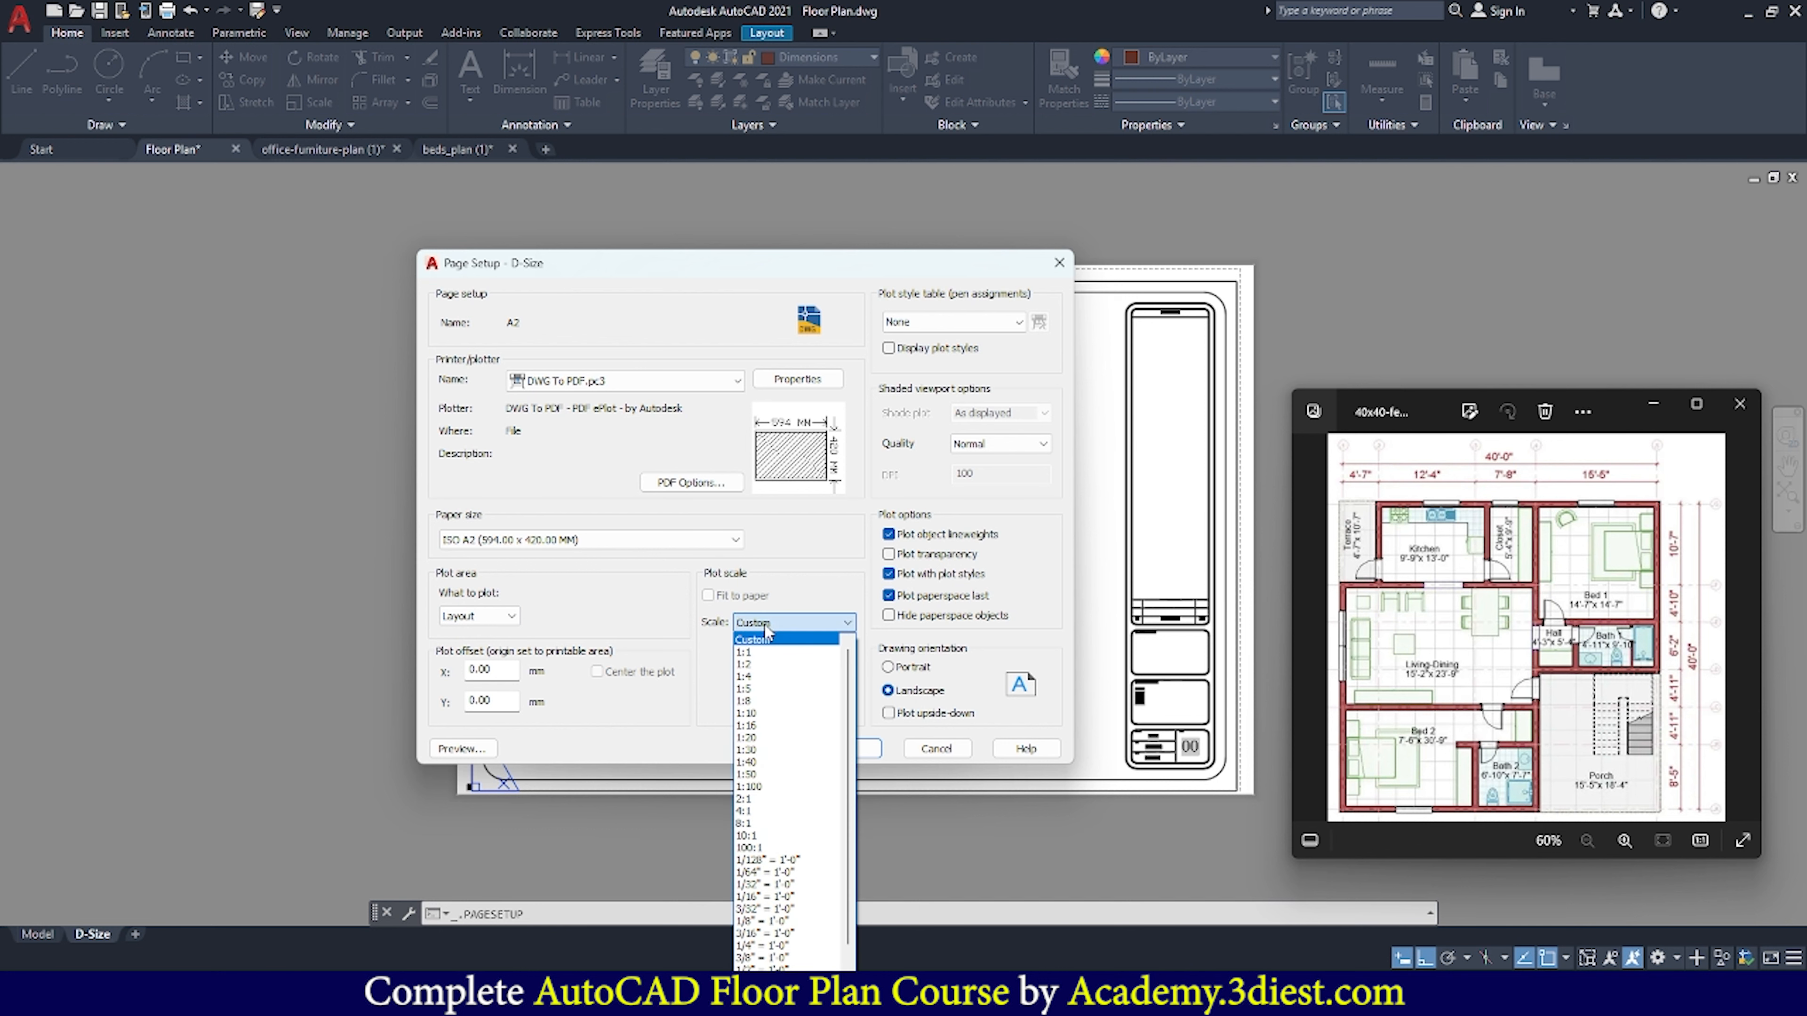
click(754, 653)
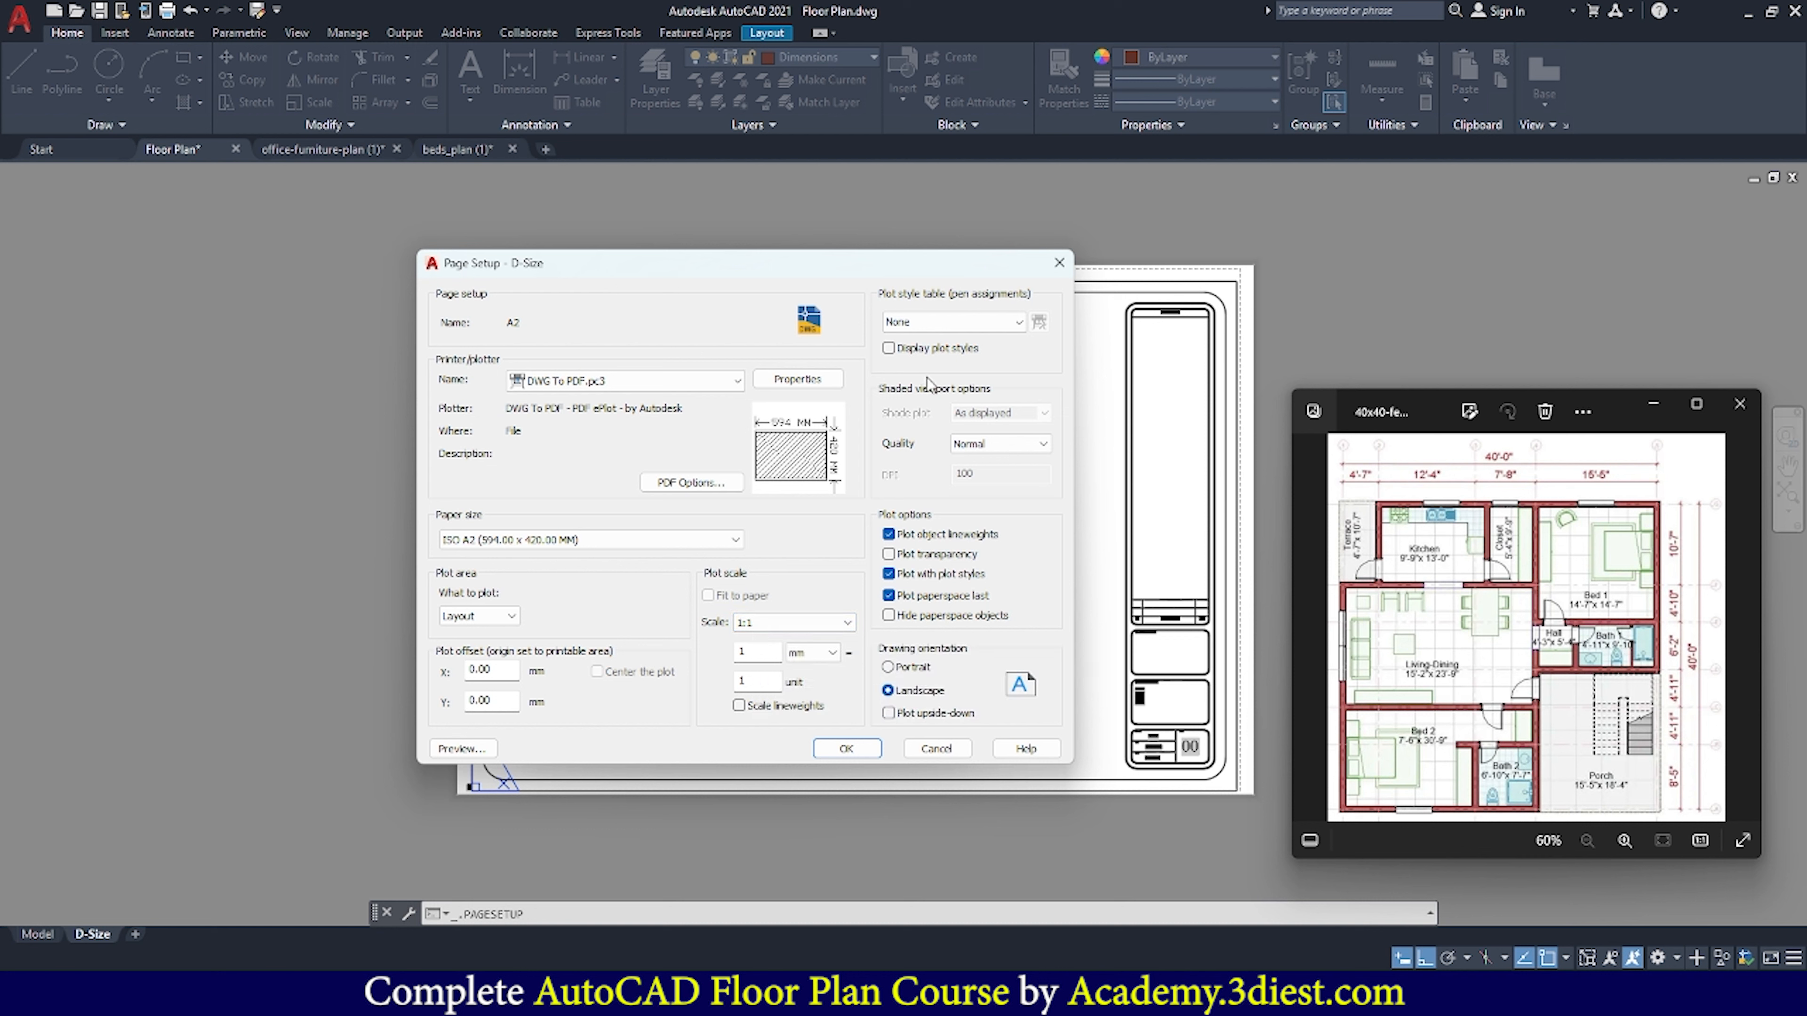
Set the A2 page setup's plot style table to None, save it and make it current for the D-Size layout
click(931, 322)
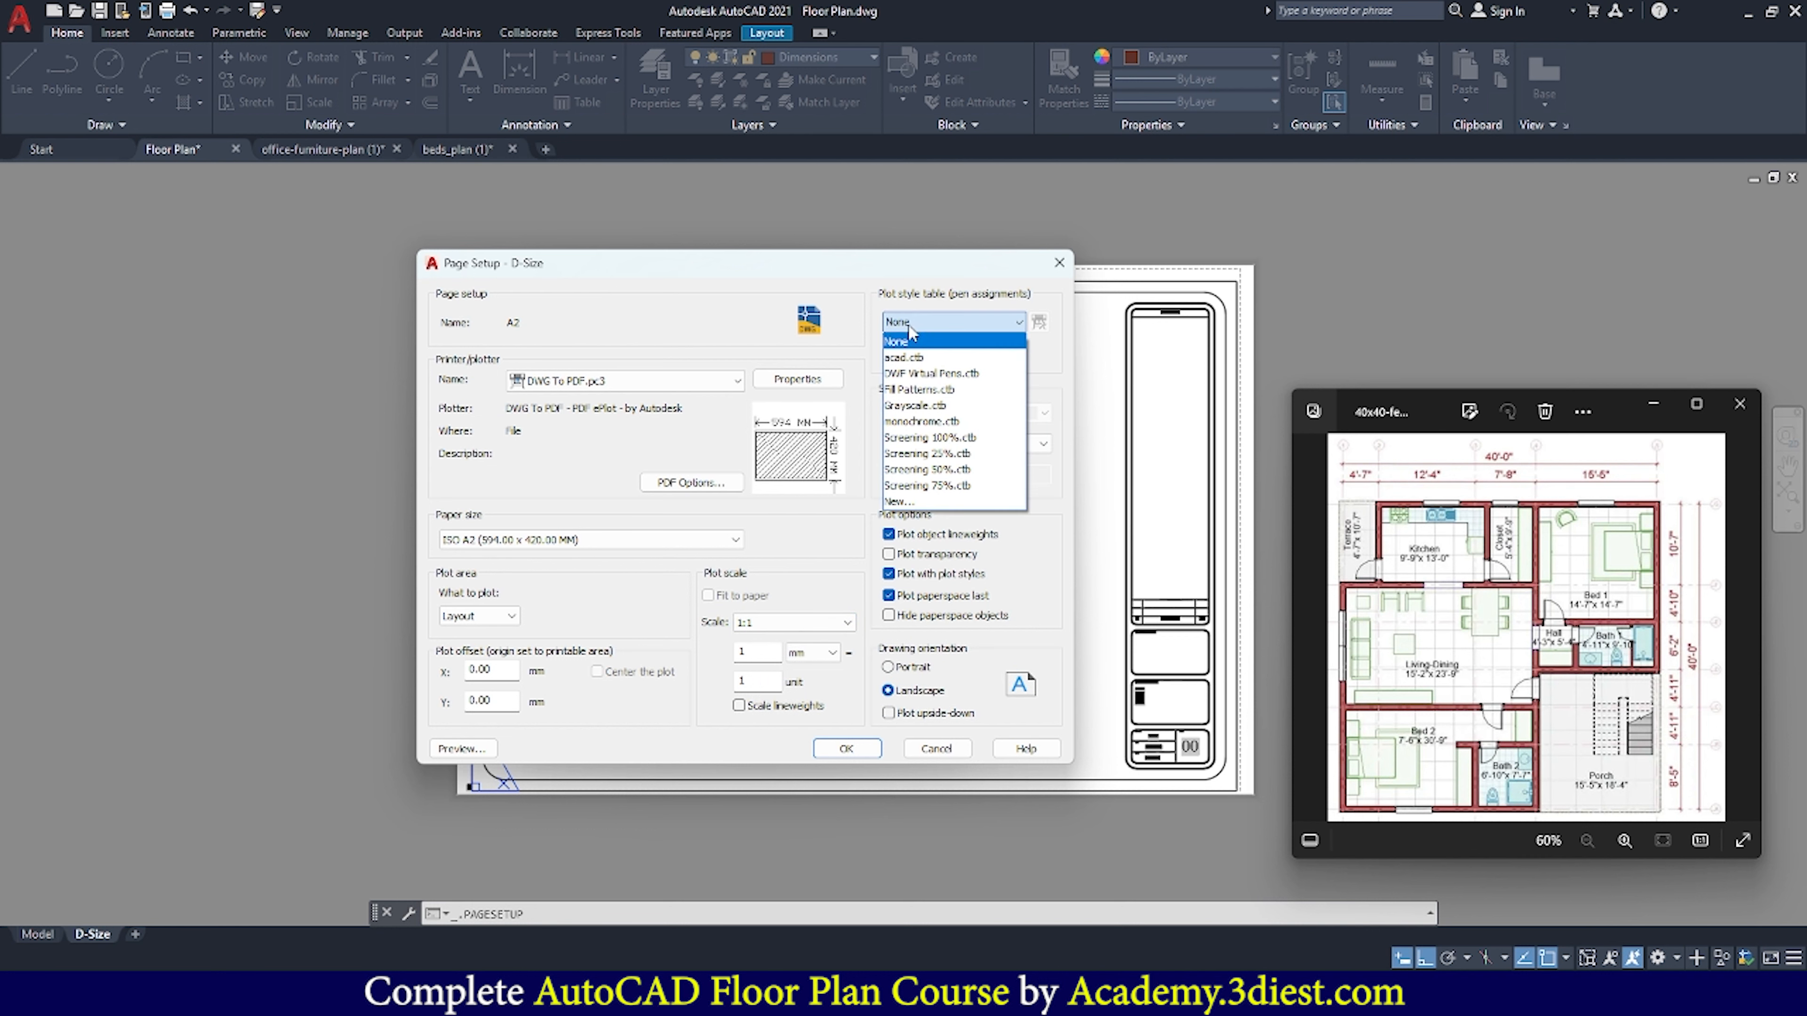
click(902, 342)
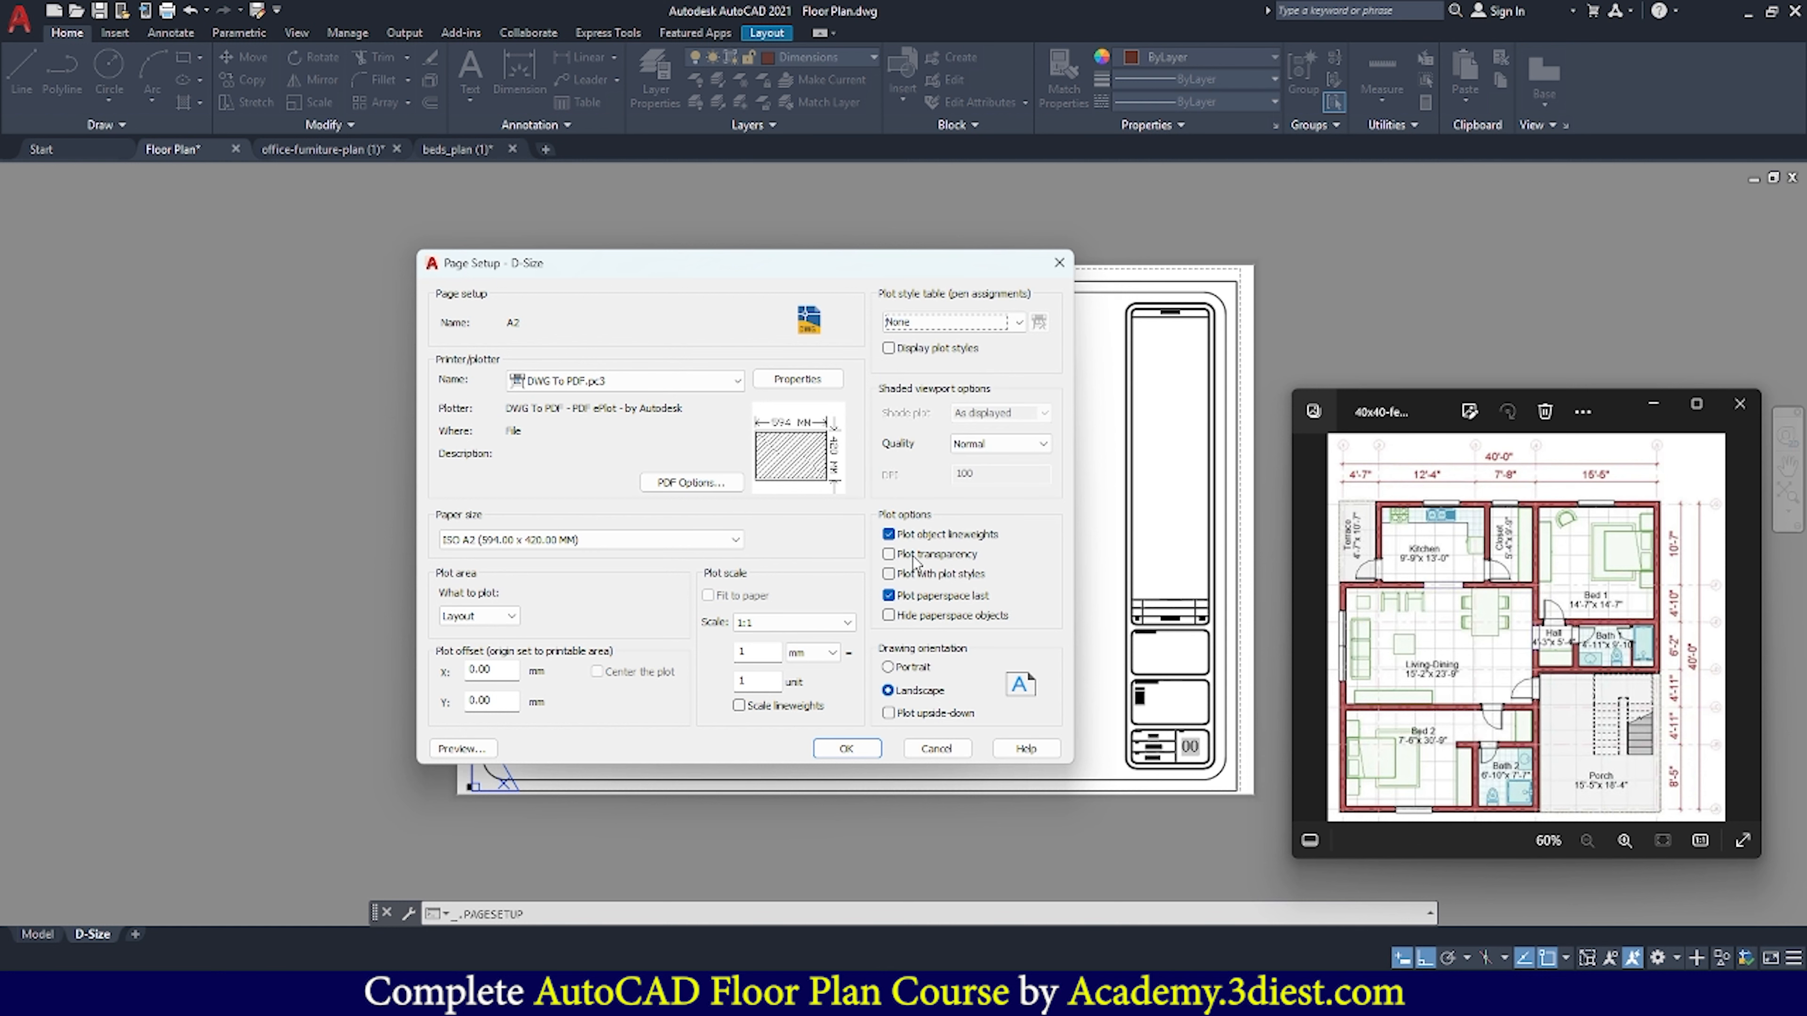
click(827, 748)
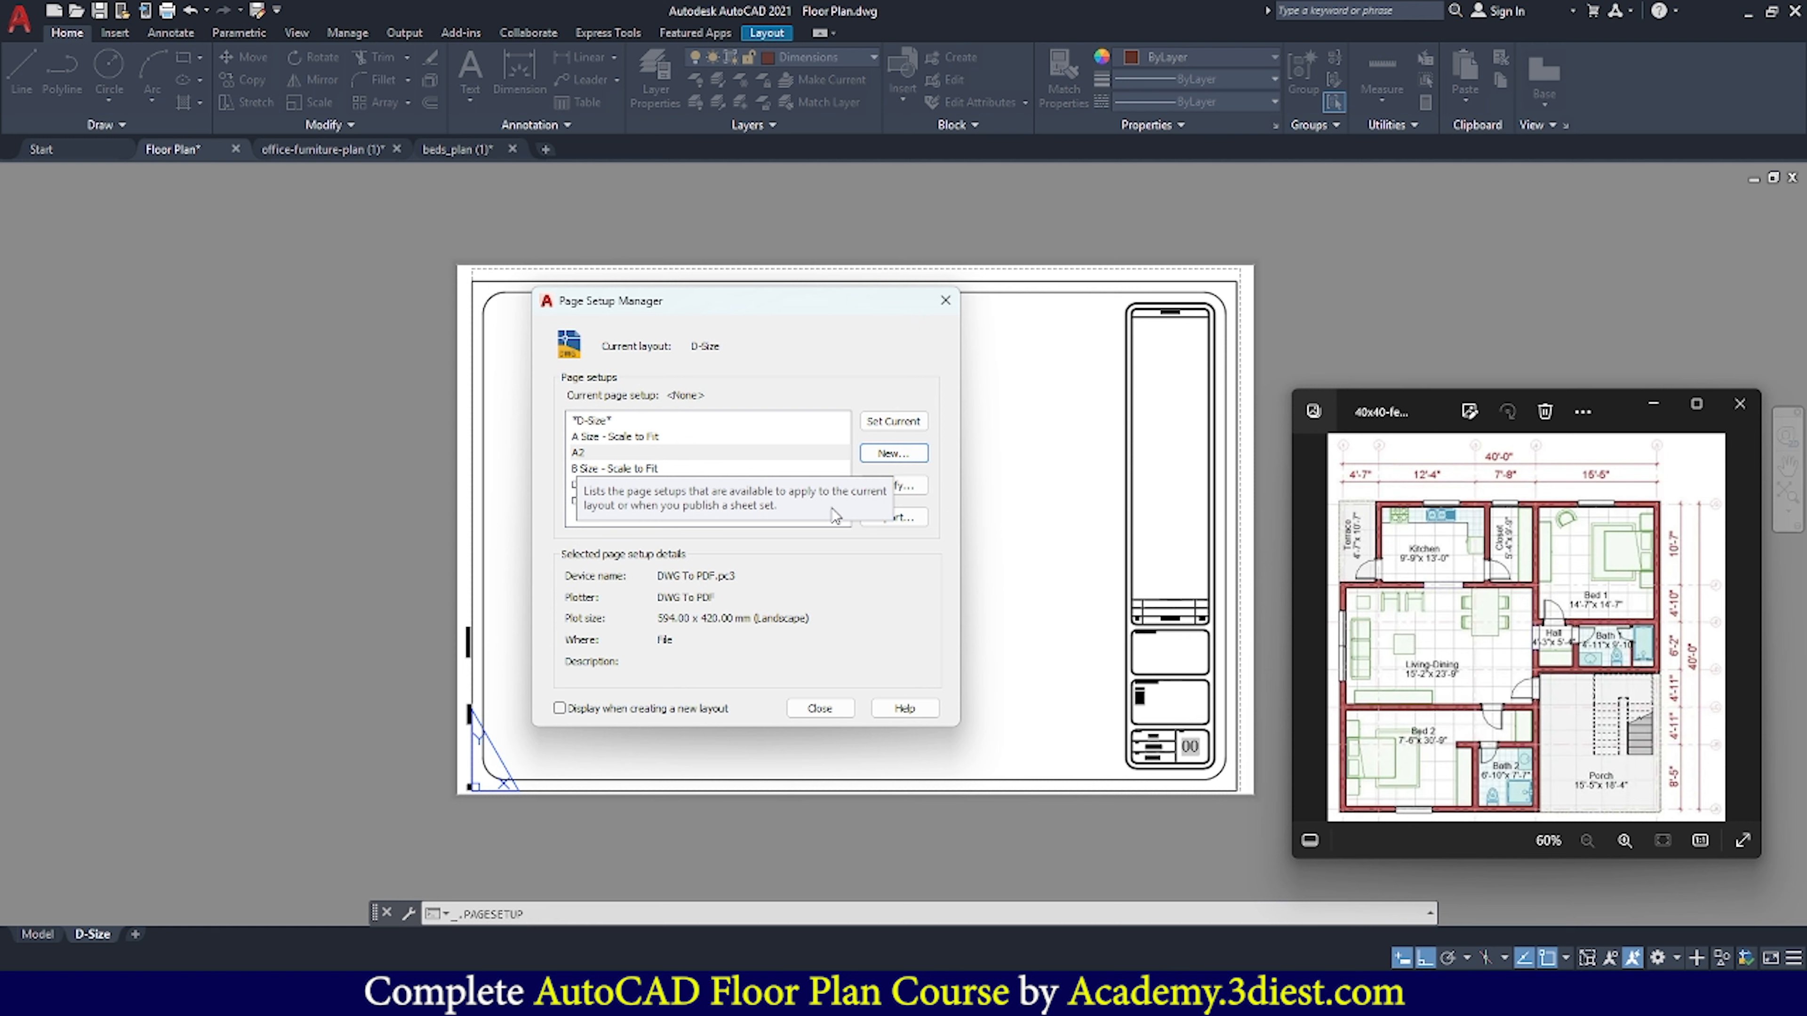
click(886, 419)
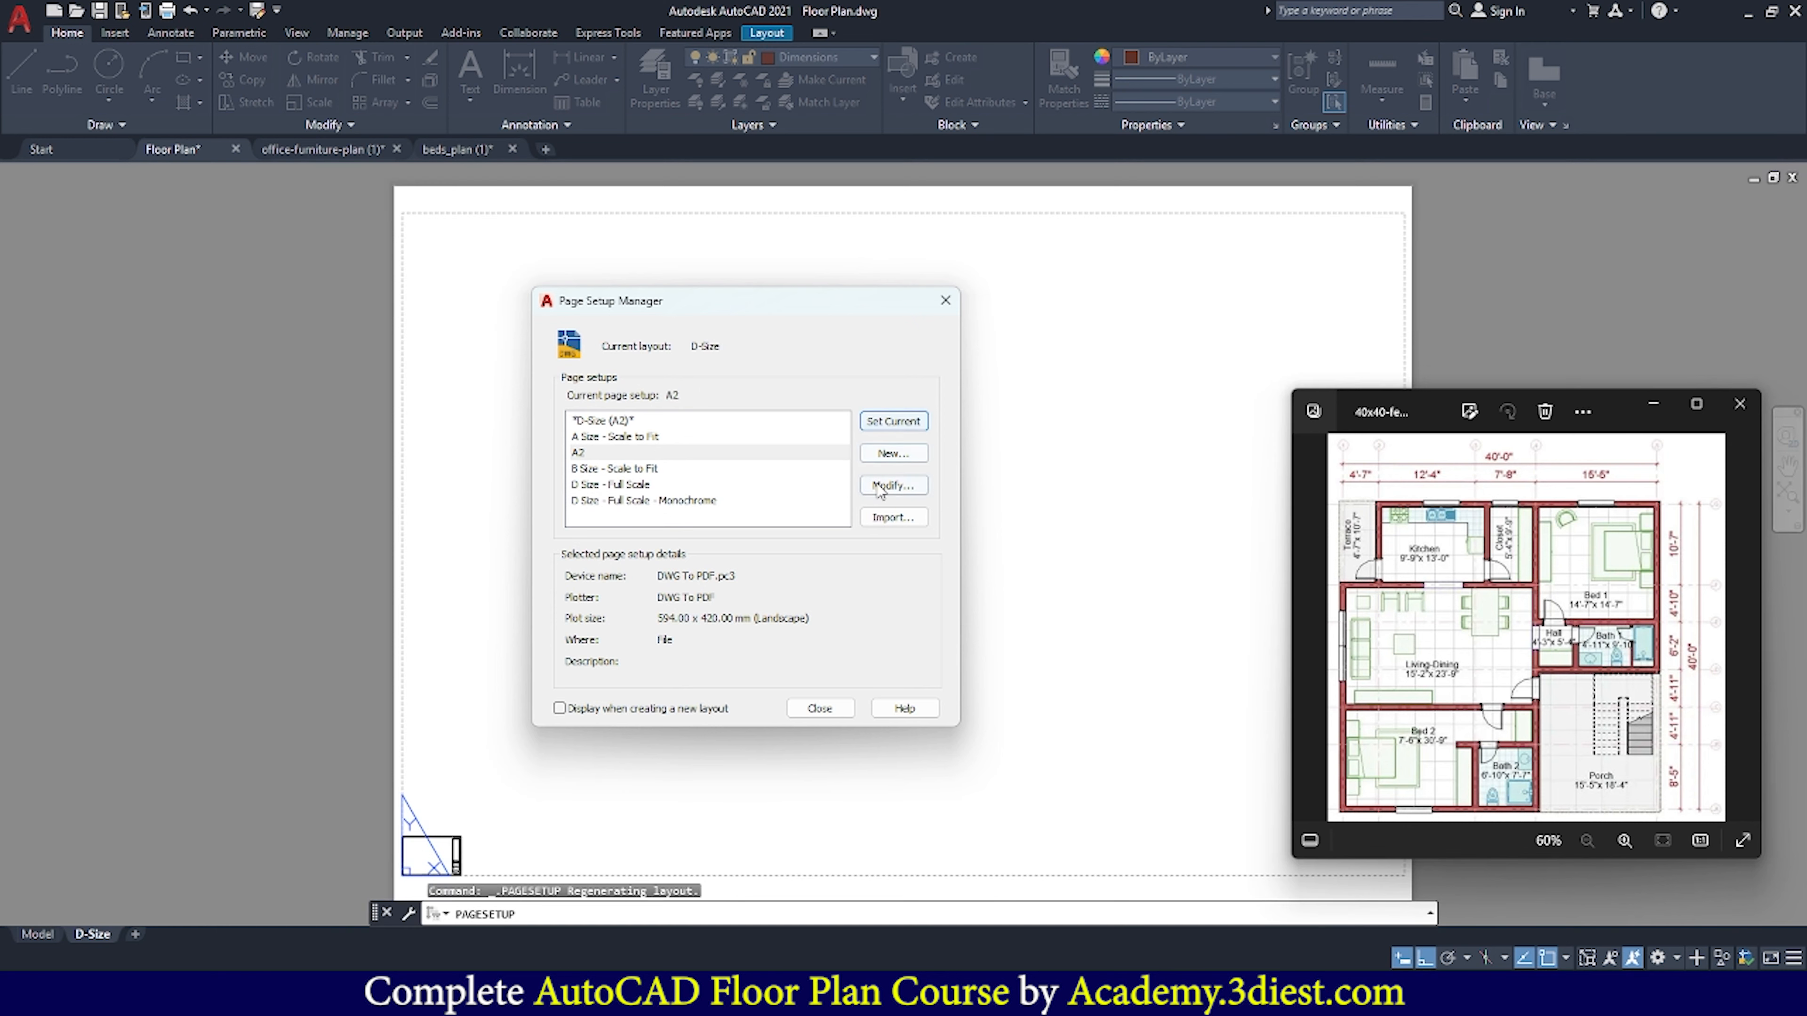
click(820, 708)
Scale the whole title block by reference from its lower-left corner, using its bottom edge as reference length, to nearly fill the sheet's printable width
scroll(711, 534, down, 3)
scroll(723, 529, up, 2)
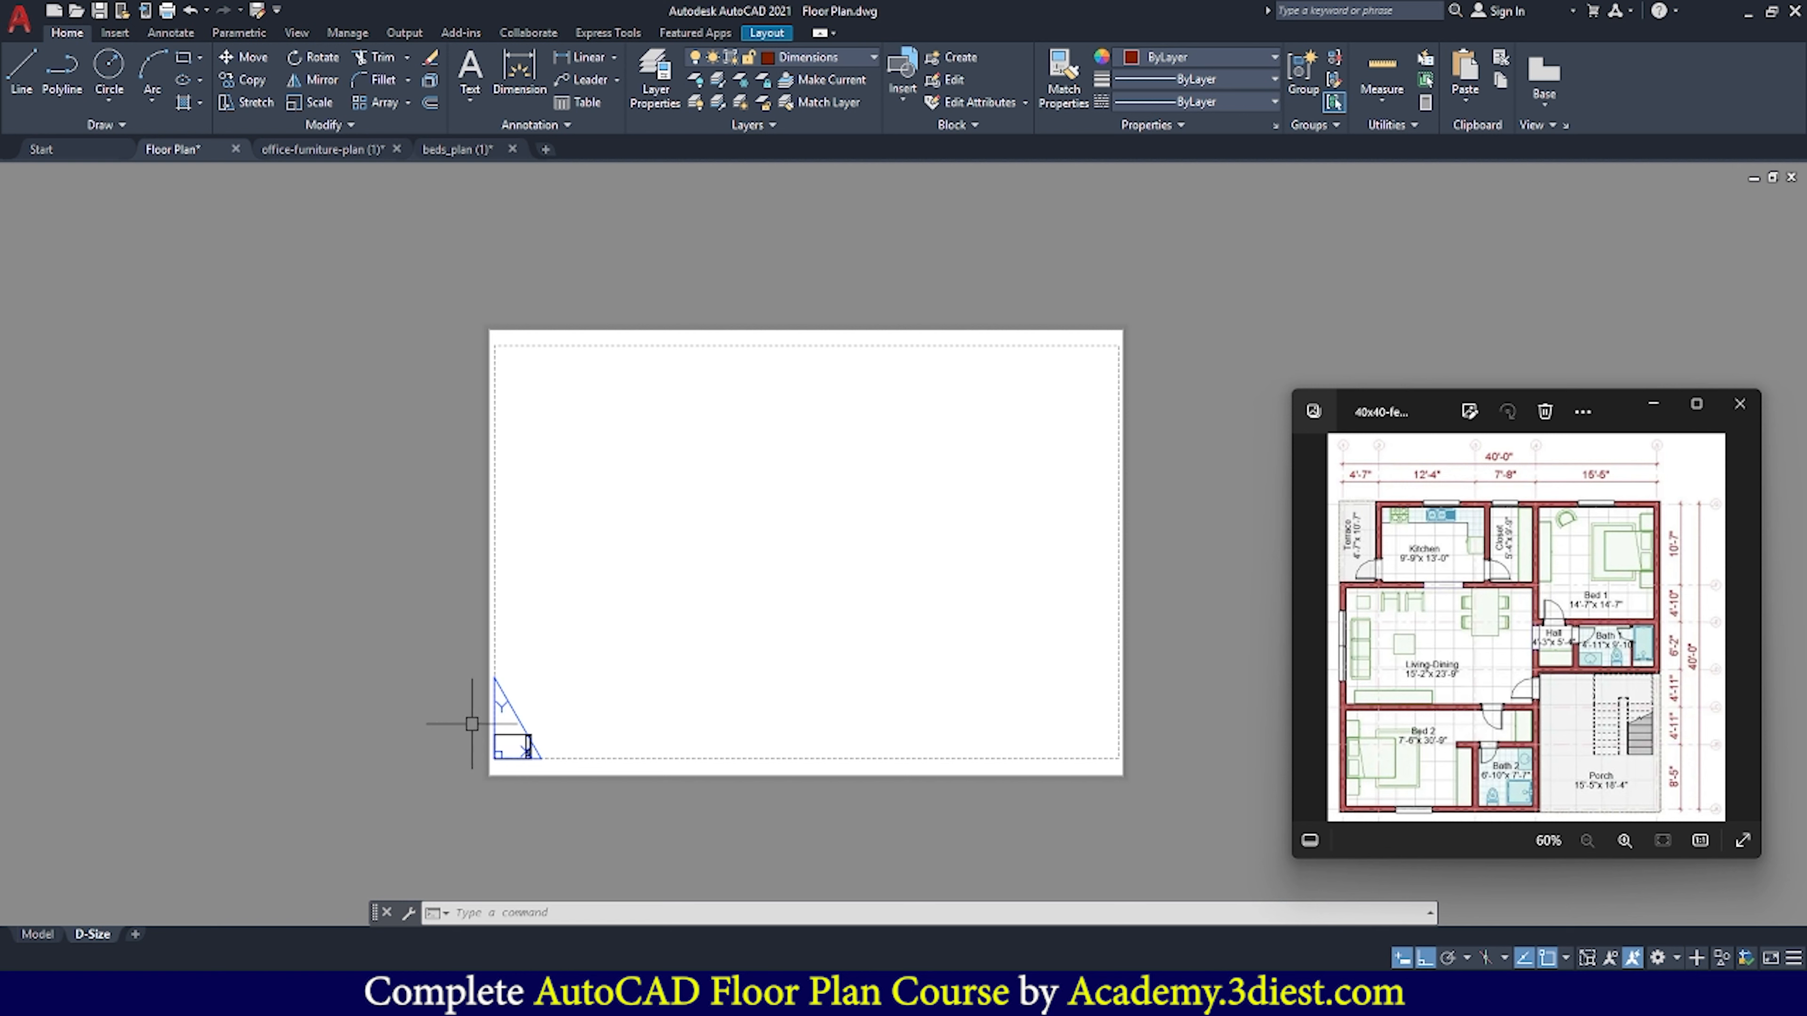
click(463, 709)
click(587, 797)
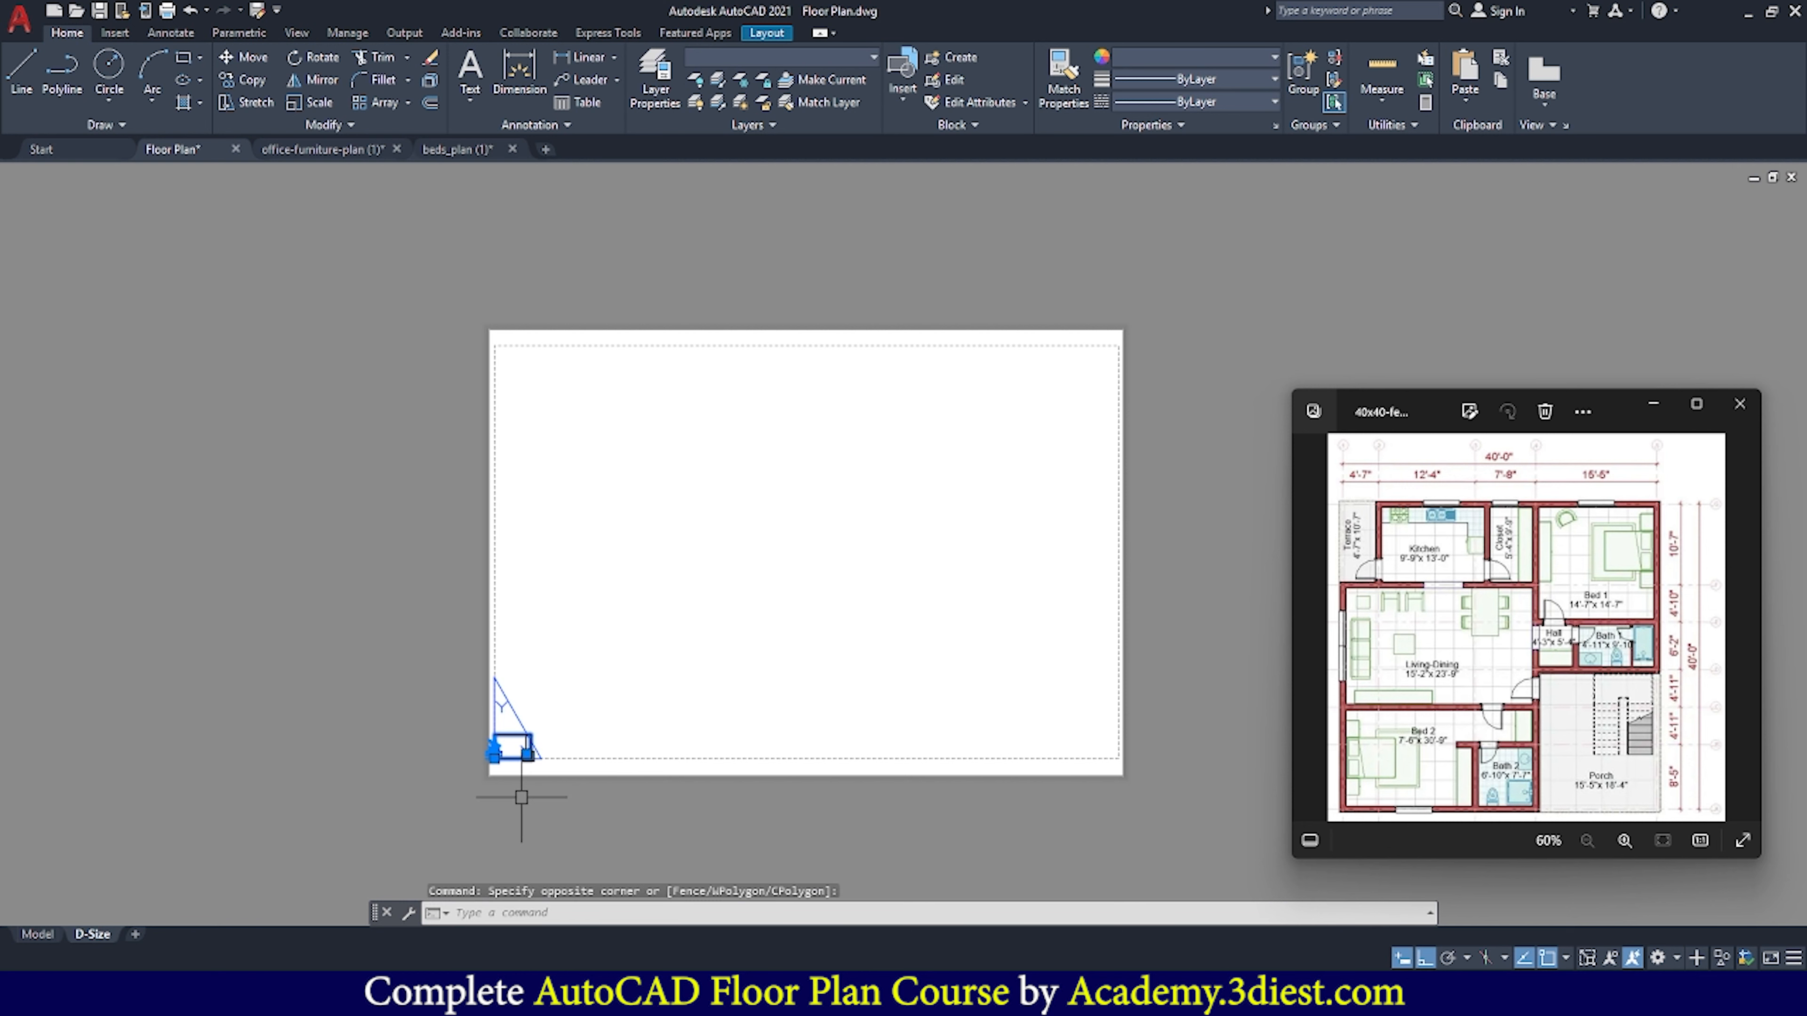
scroll(512, 799, up, 10)
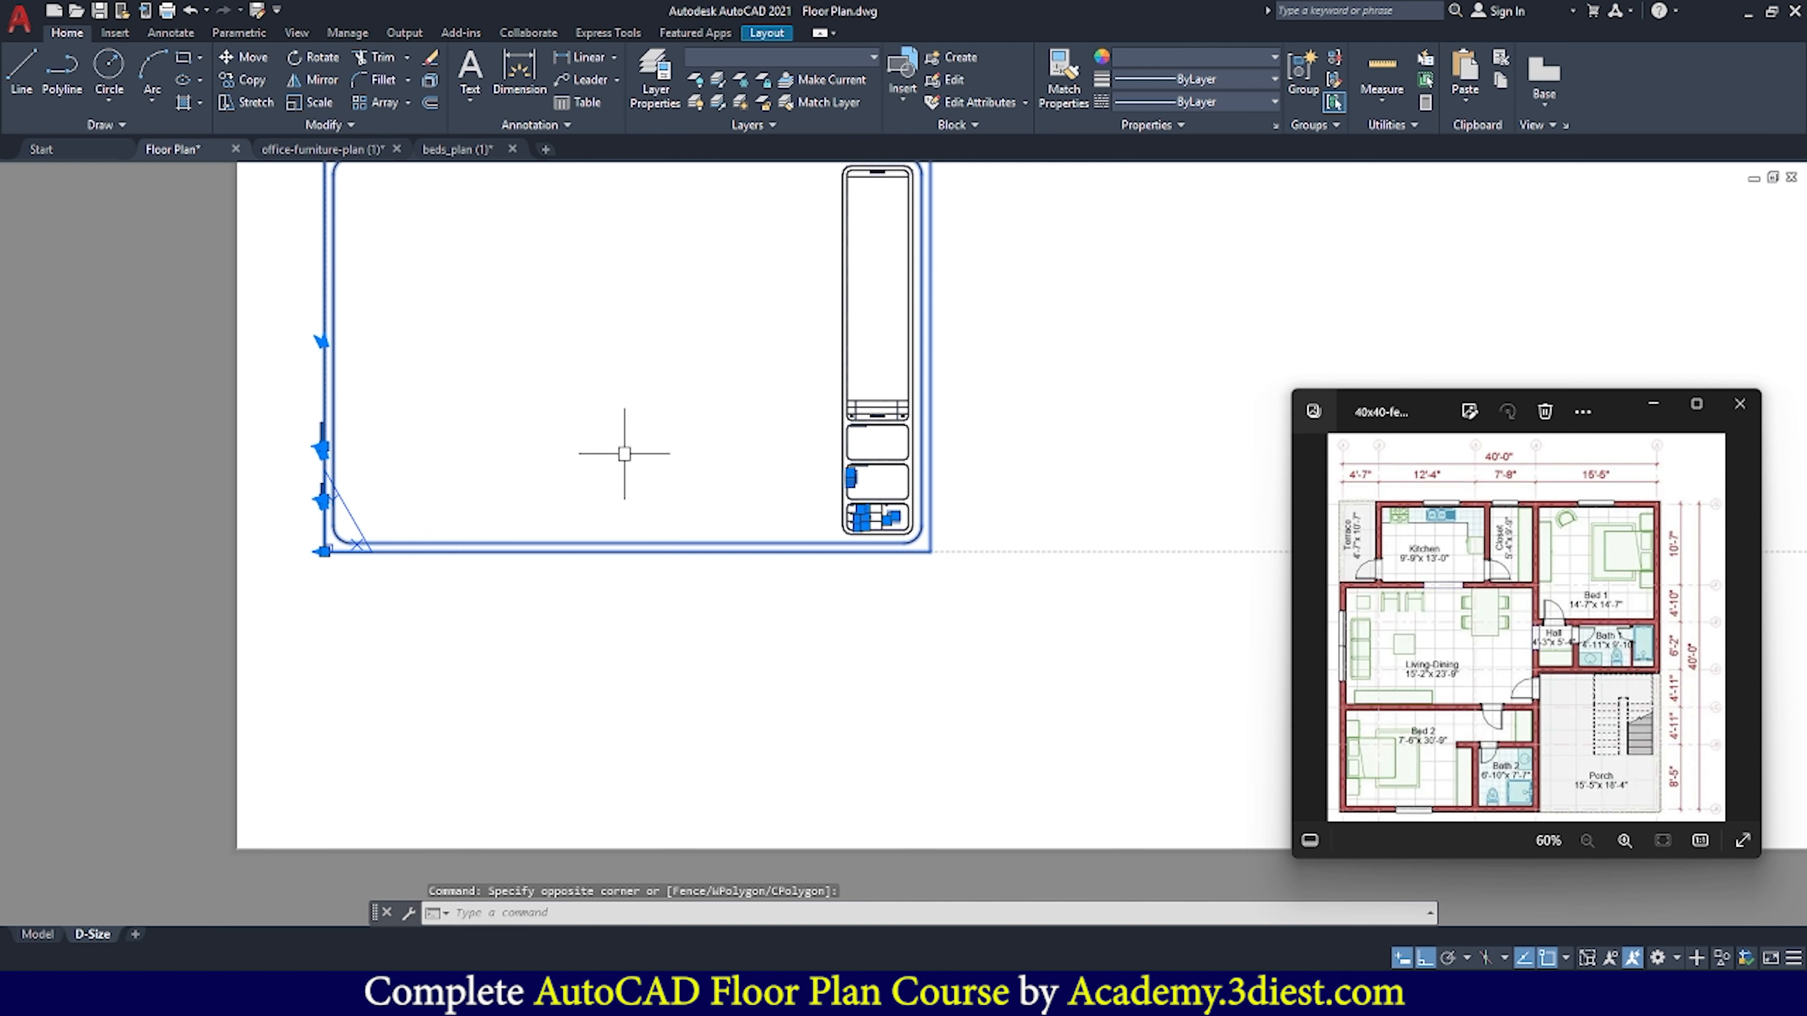
scroll(626, 455, down, 8)
scroll(565, 614, down, 5)
scroll(577, 585, up, 5)
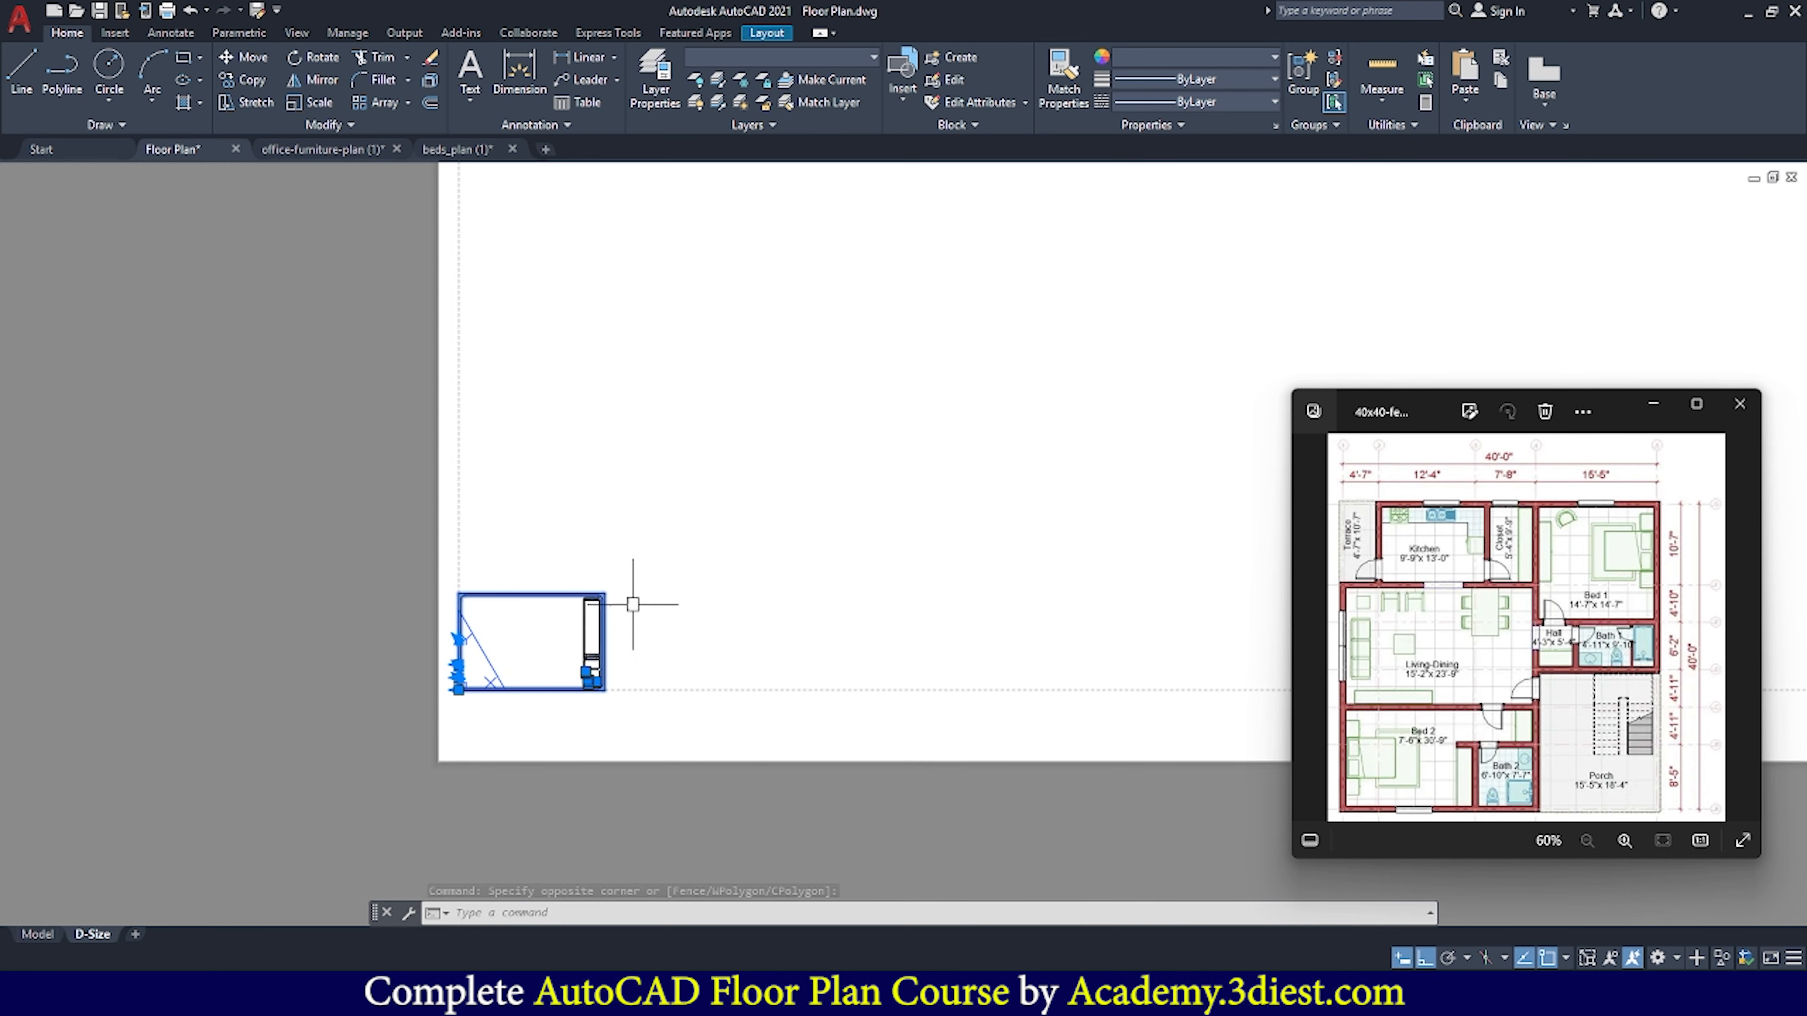
scroll(544, 671, down, 5)
scroll(856, 446, up, 6)
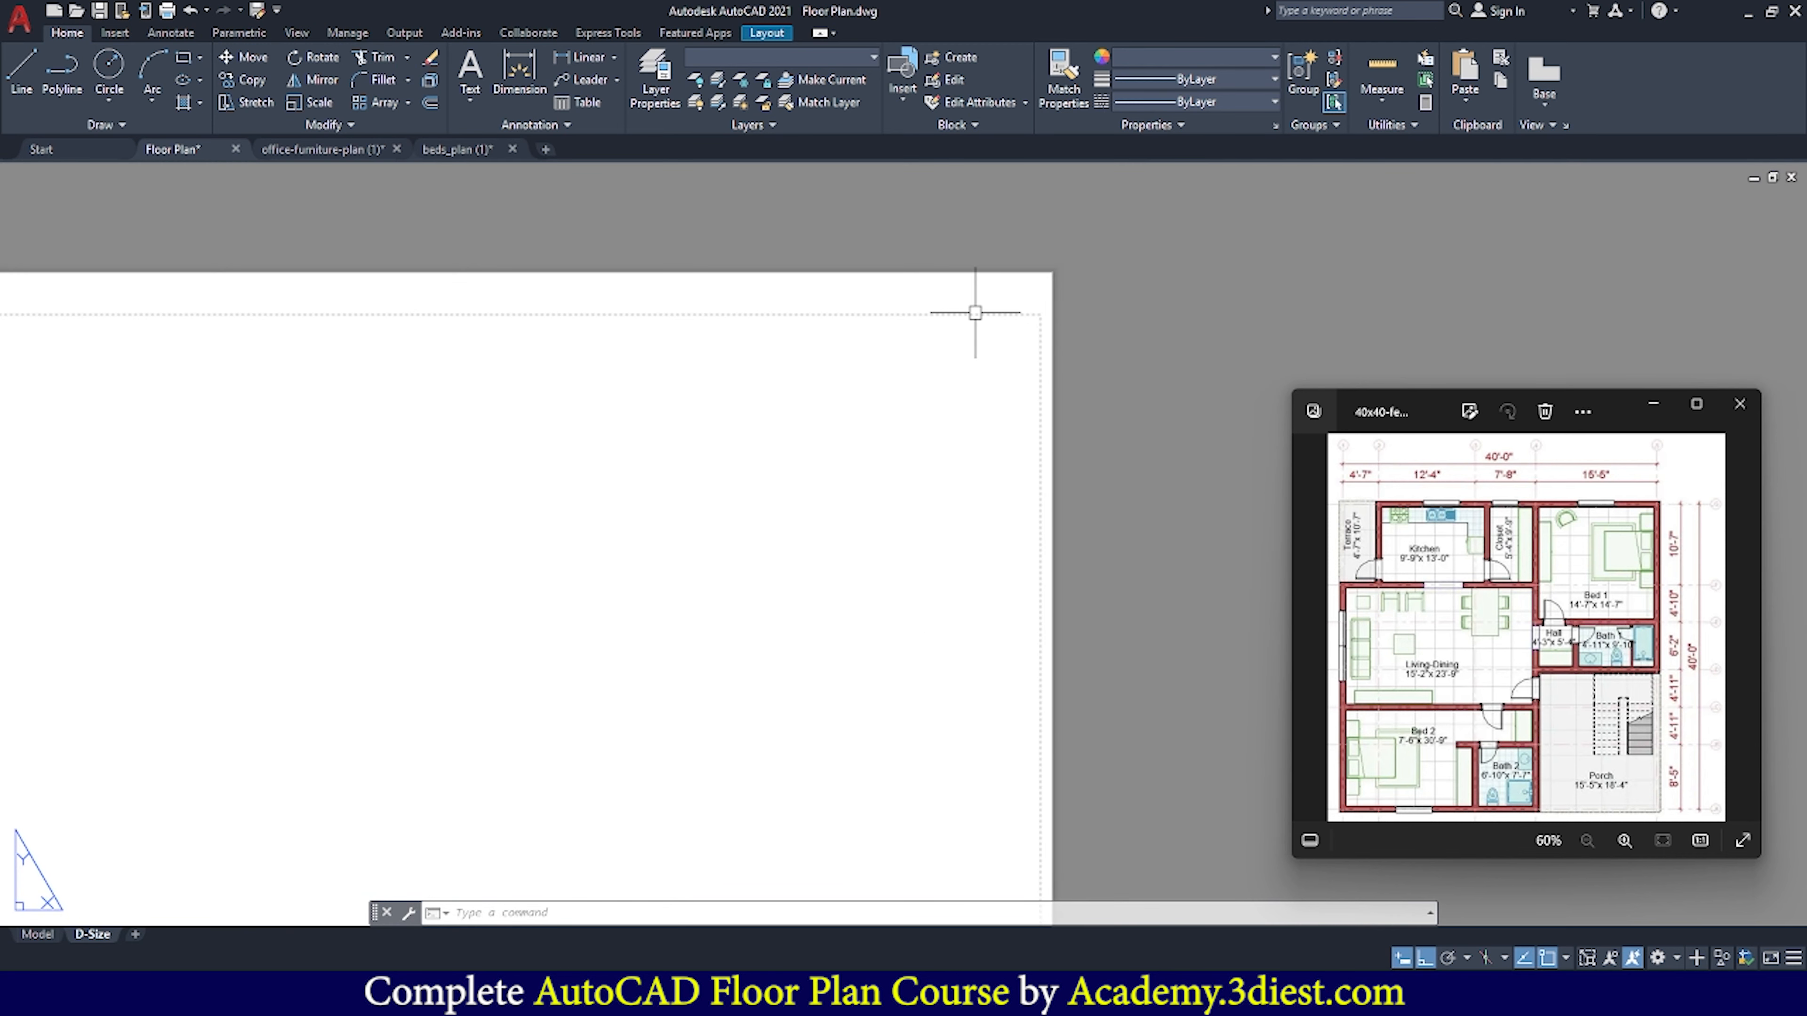
scroll(988, 391, down, 6)
scroll(859, 484, up, 6)
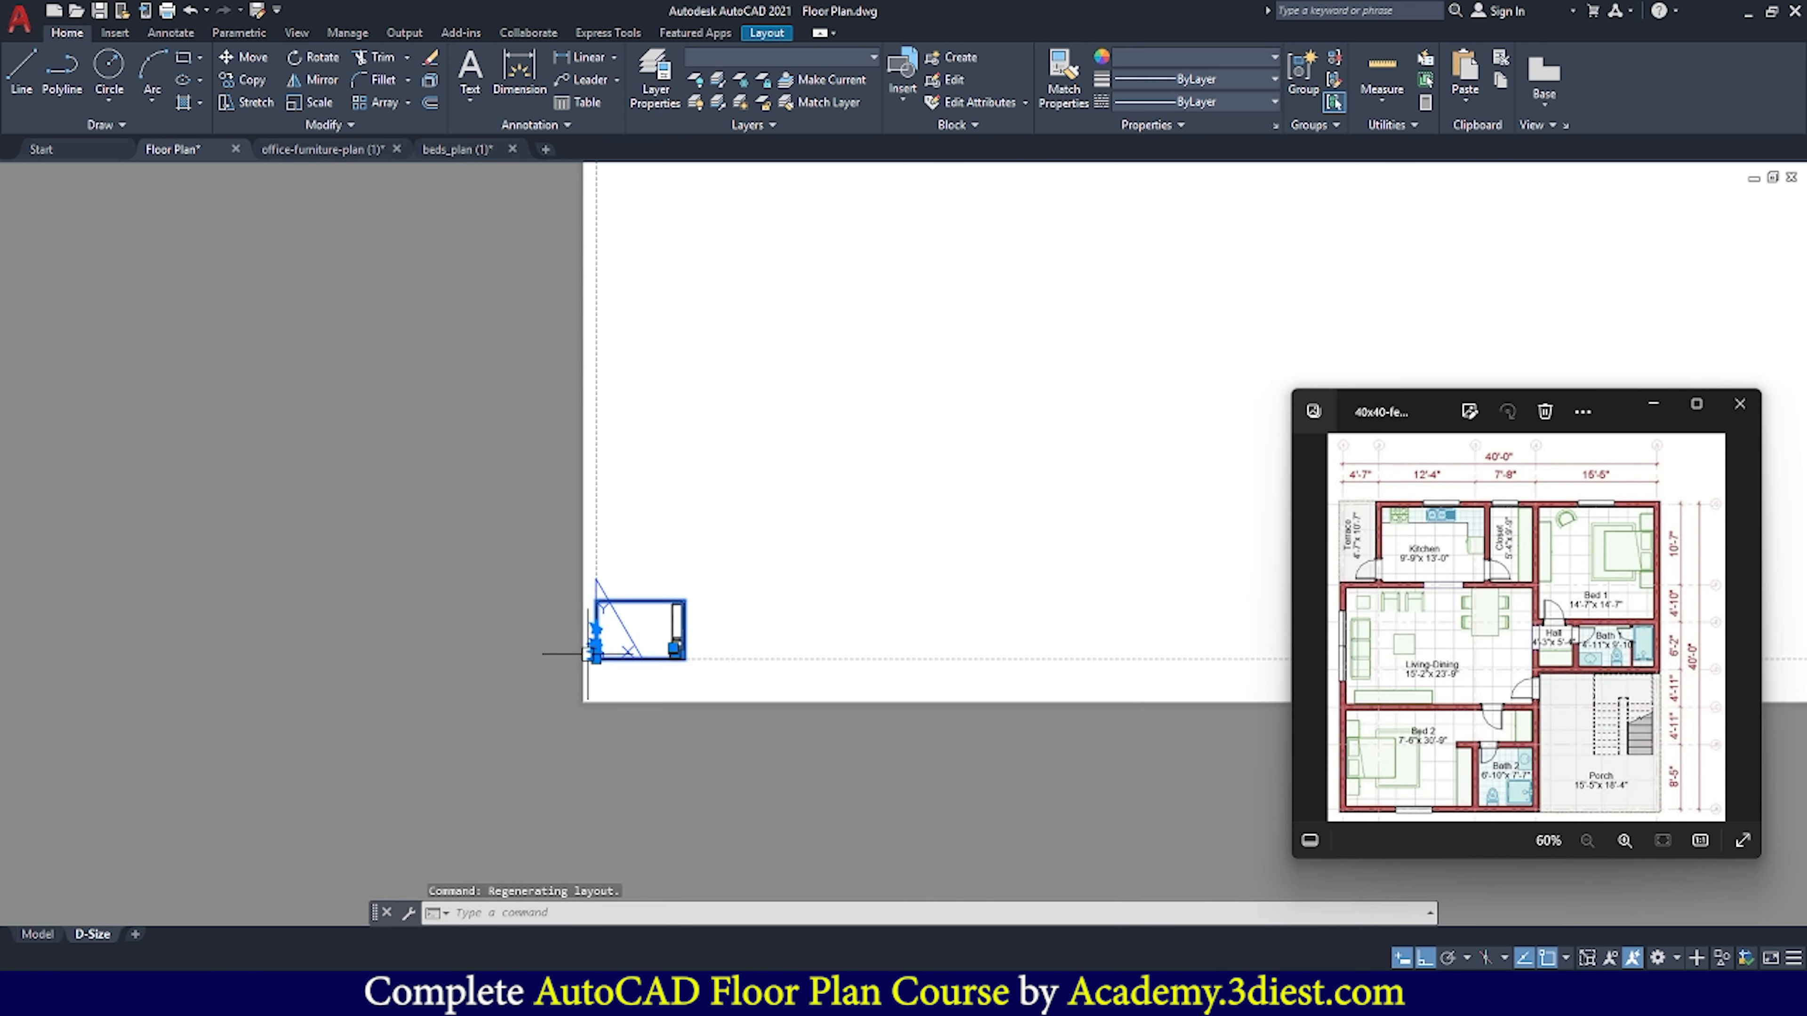
click(313, 102)
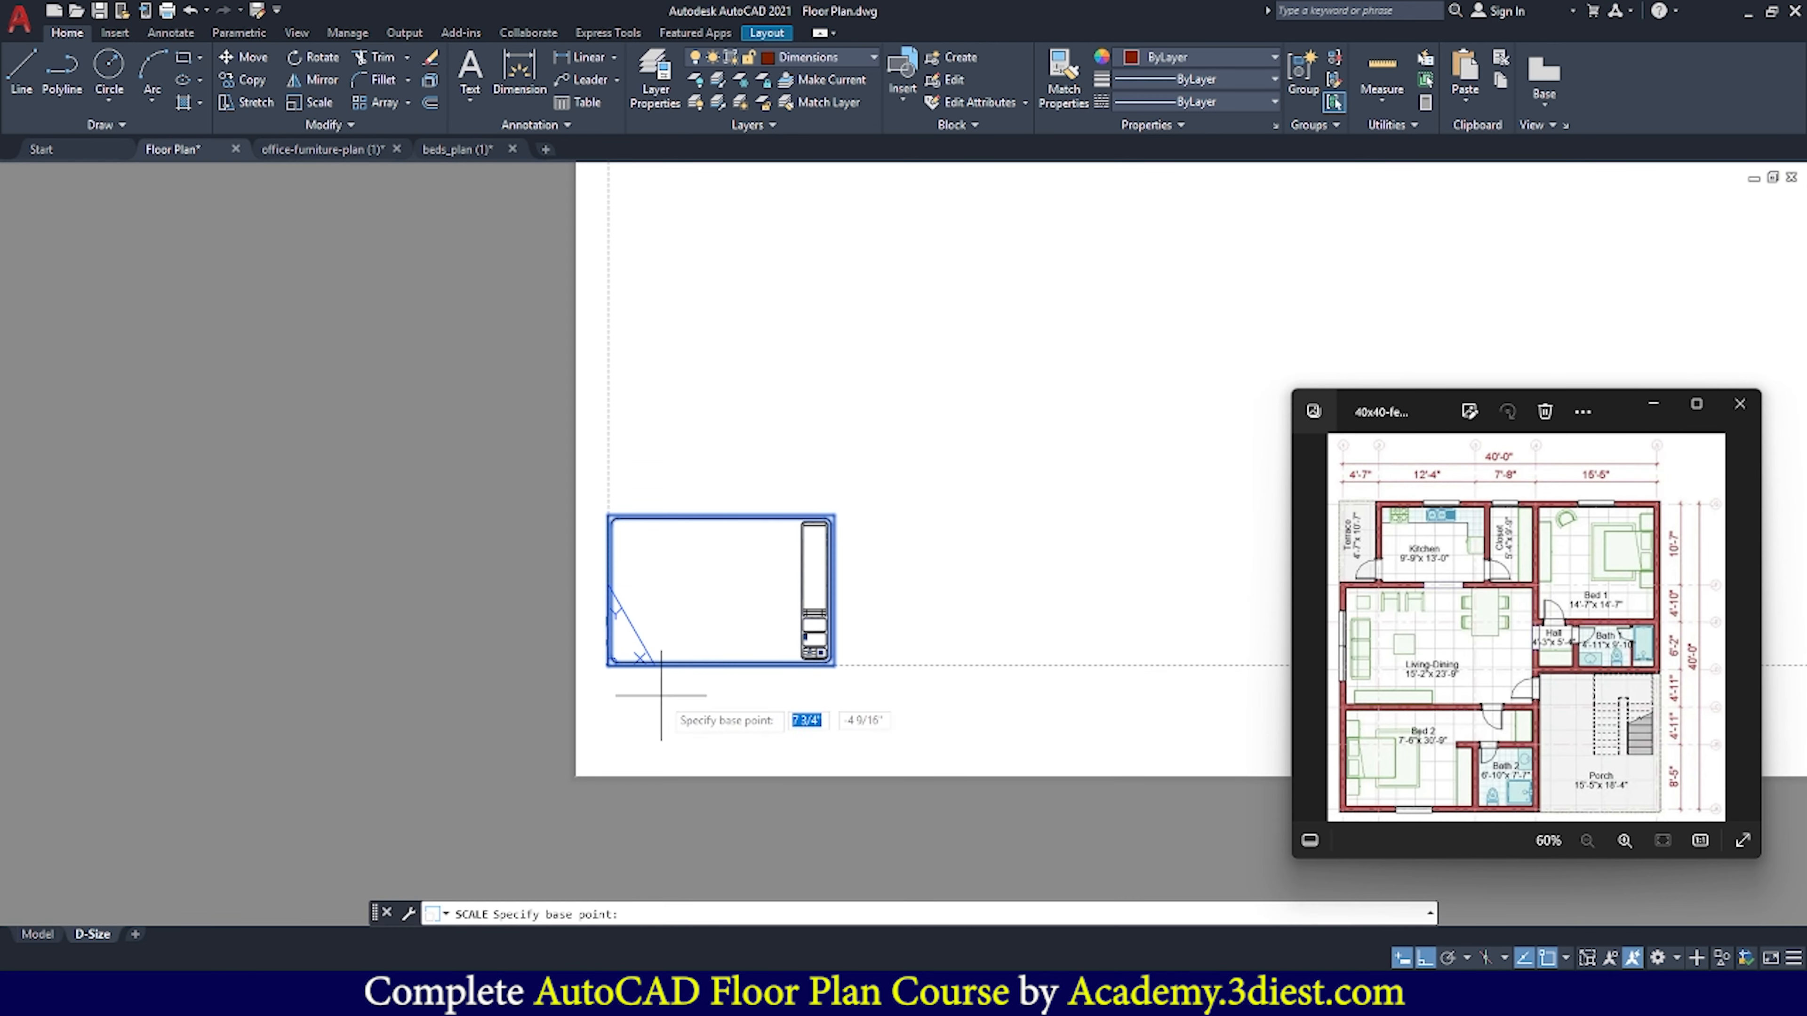
scroll(616, 678, up, 5)
scroll(616, 677, up, 3)
click(779, 632)
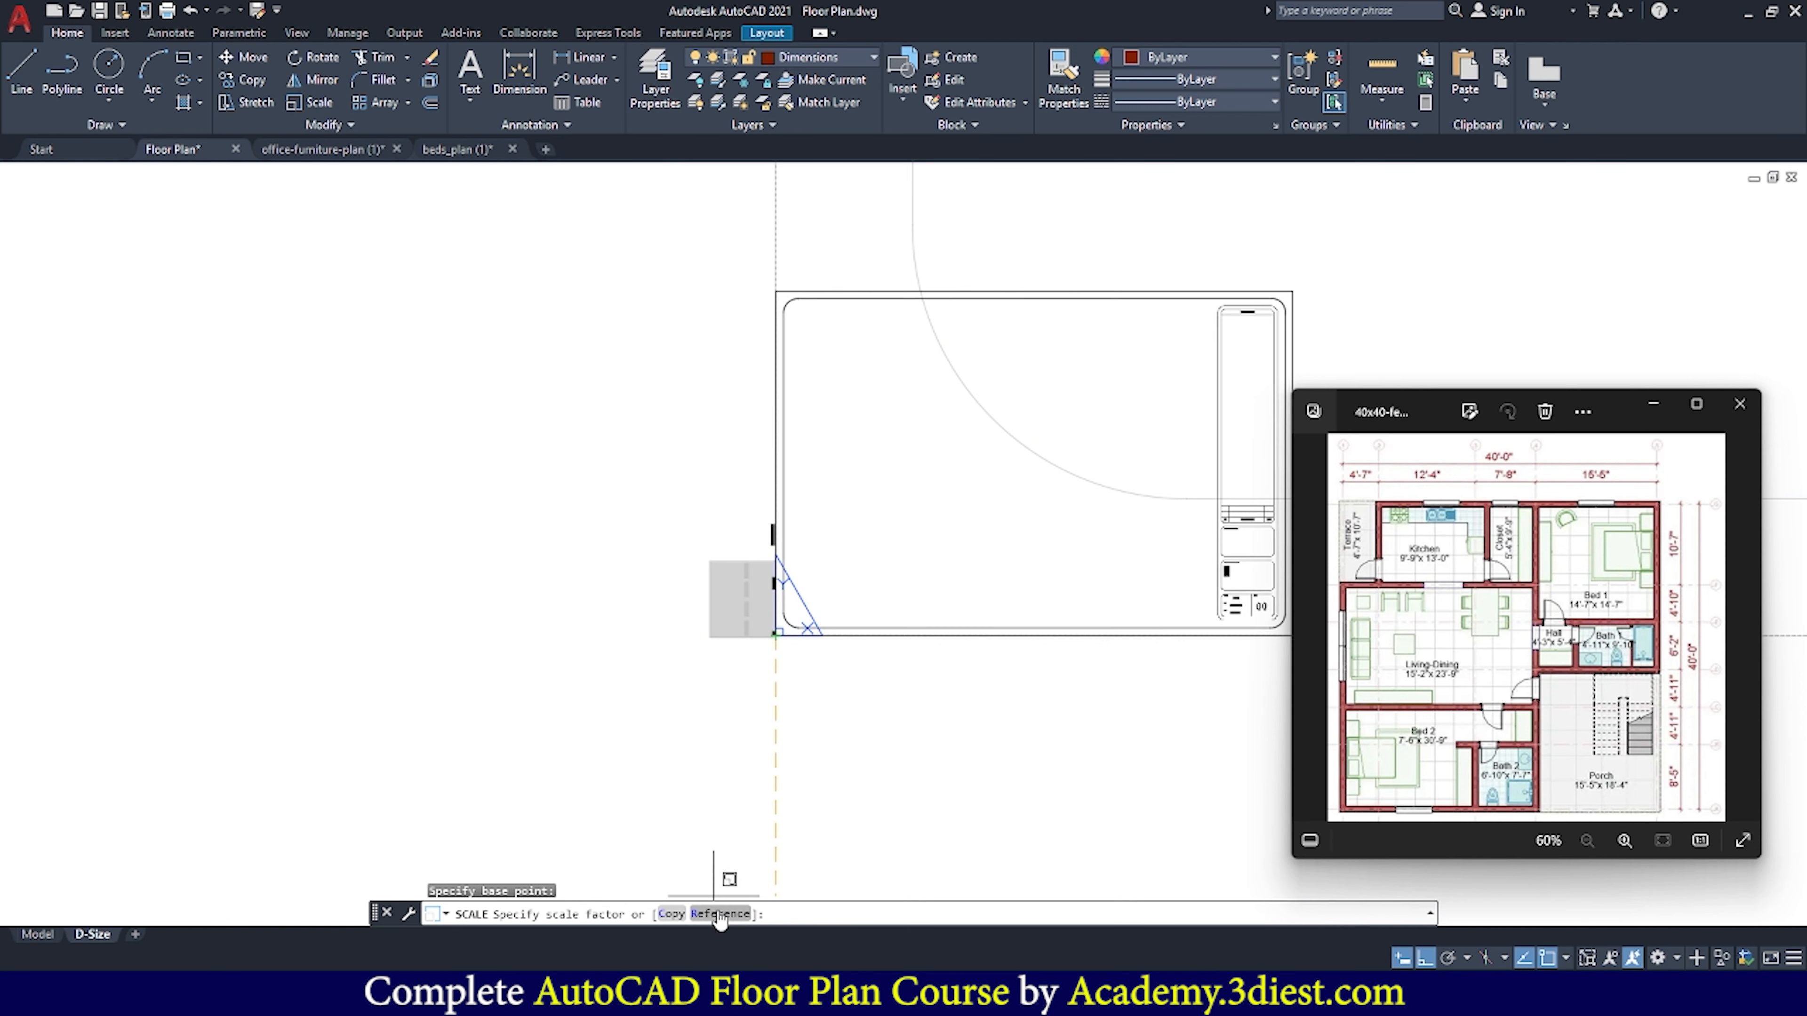
text(R)
key(Return)
click(777, 632)
scroll(711, 637, down, 5)
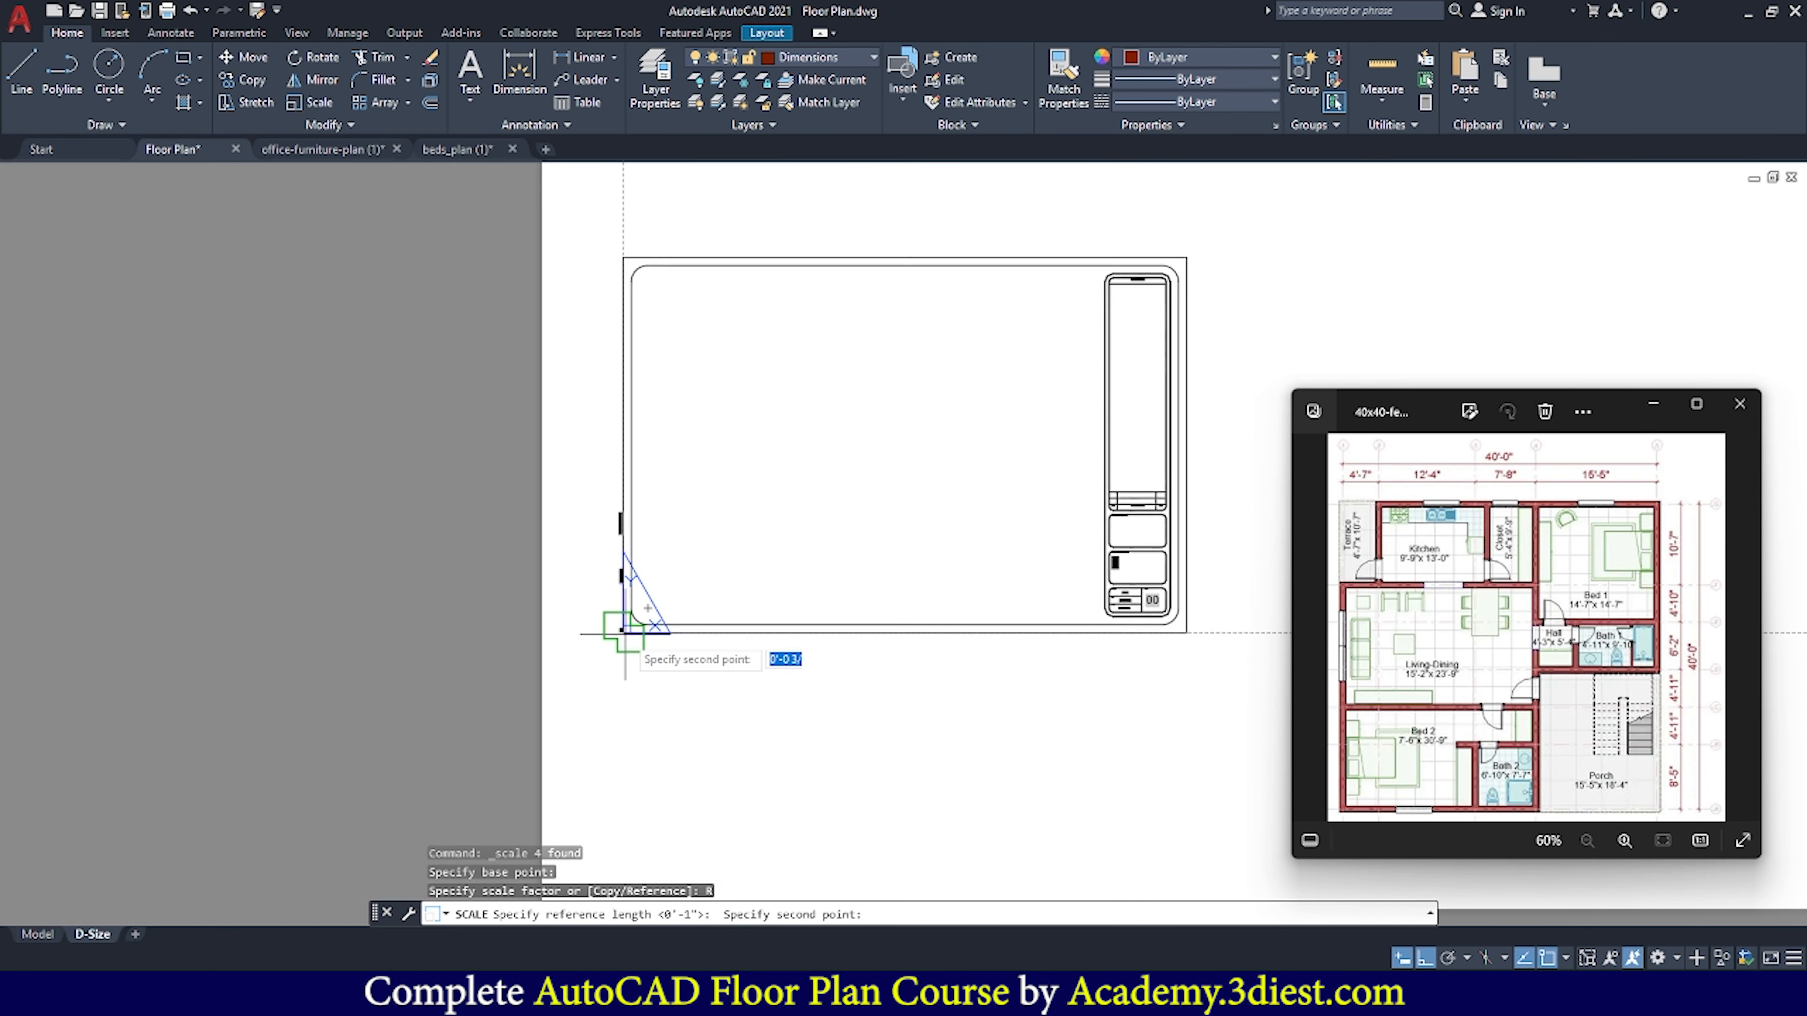
scroll(818, 644, up, 6)
click(880, 632)
scroll(880, 632, down, 6)
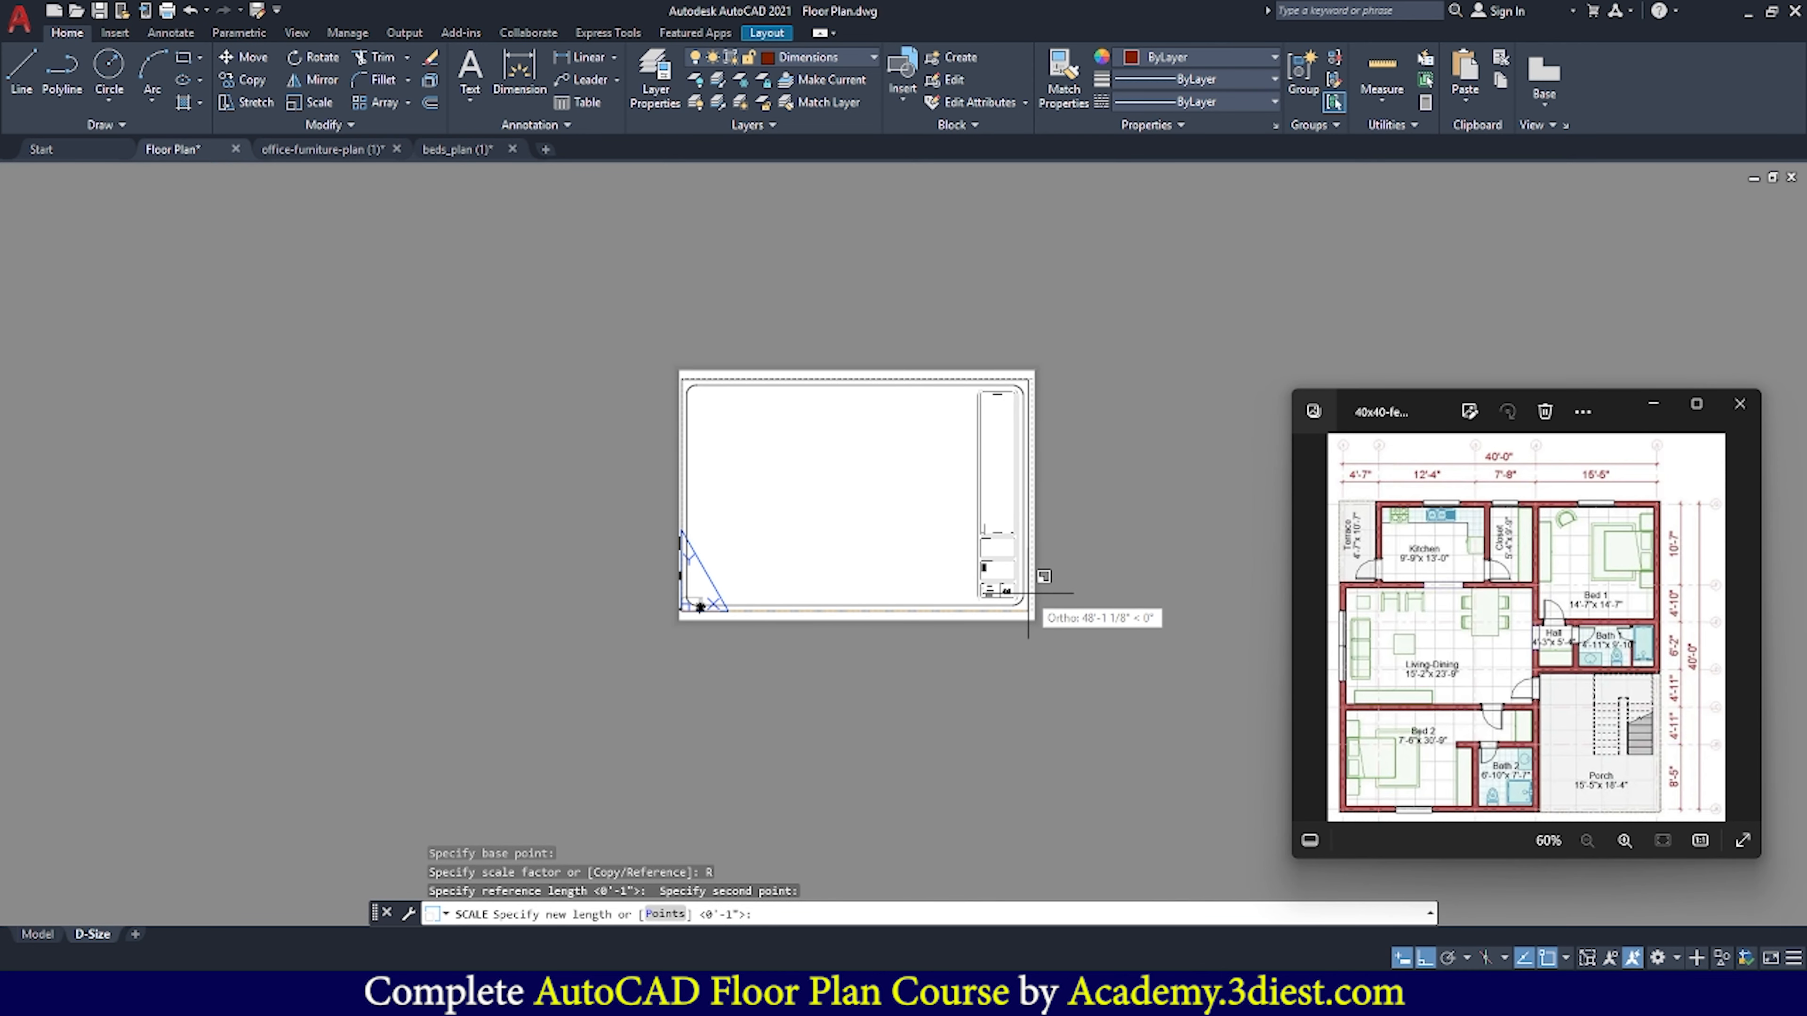
key(Escape)
Examine how the scaled title block fits the printable area at the sheet's corners and edges
scroll(665, 383, up, 5)
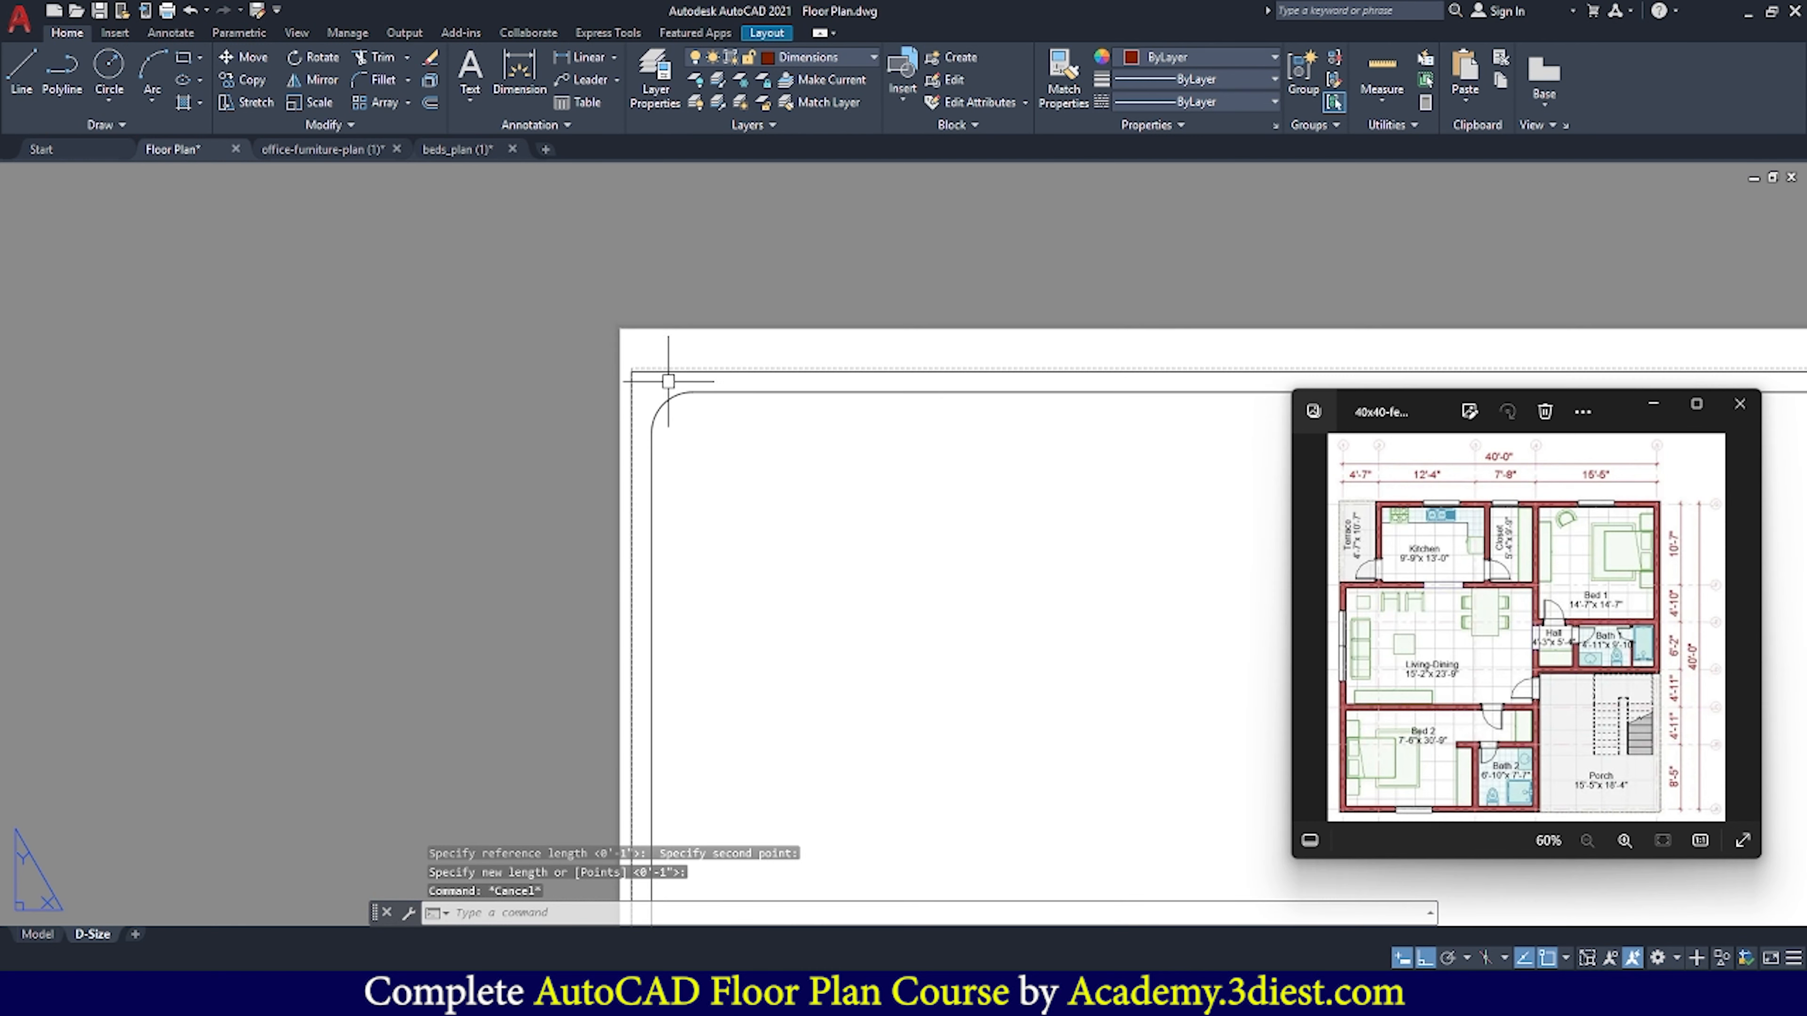
key(Escape)
scroll(815, 383, down, 6)
scroll(729, 415, up, 4)
scroll(1052, 375, down, 4)
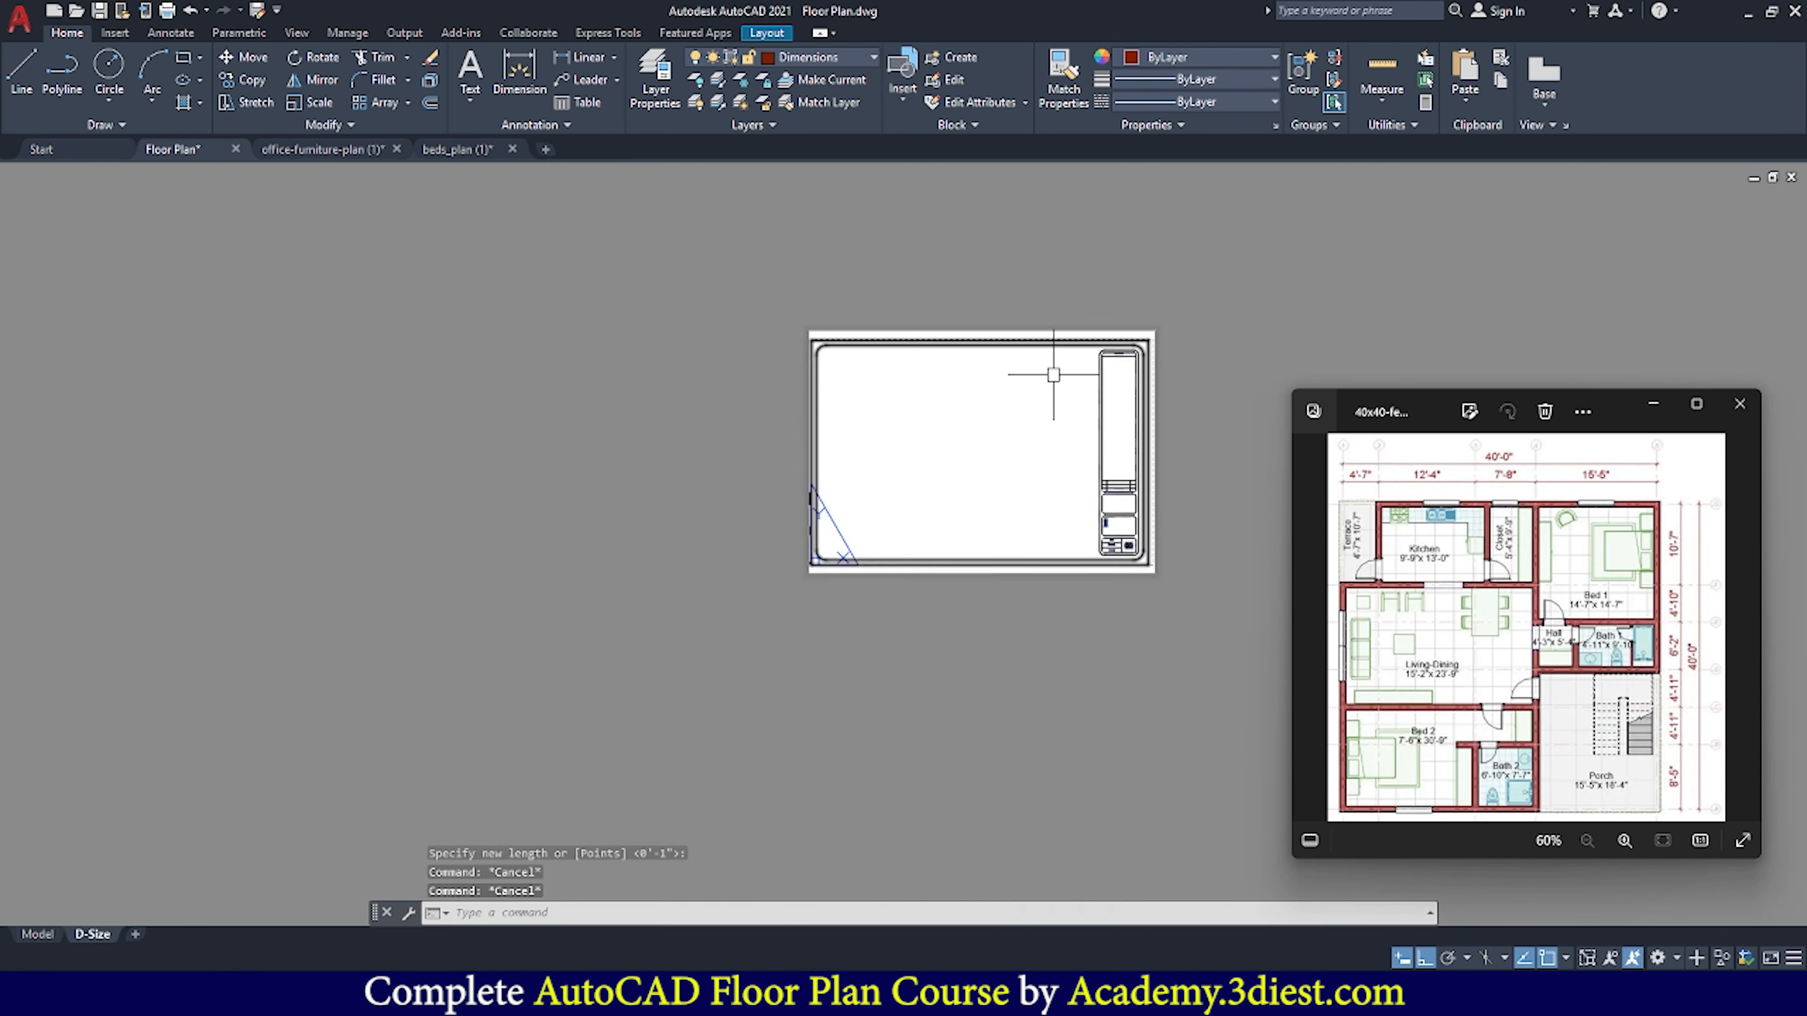
scroll(774, 413, up, 4)
scroll(754, 408, down, 4)
scroll(769, 419, up, 4)
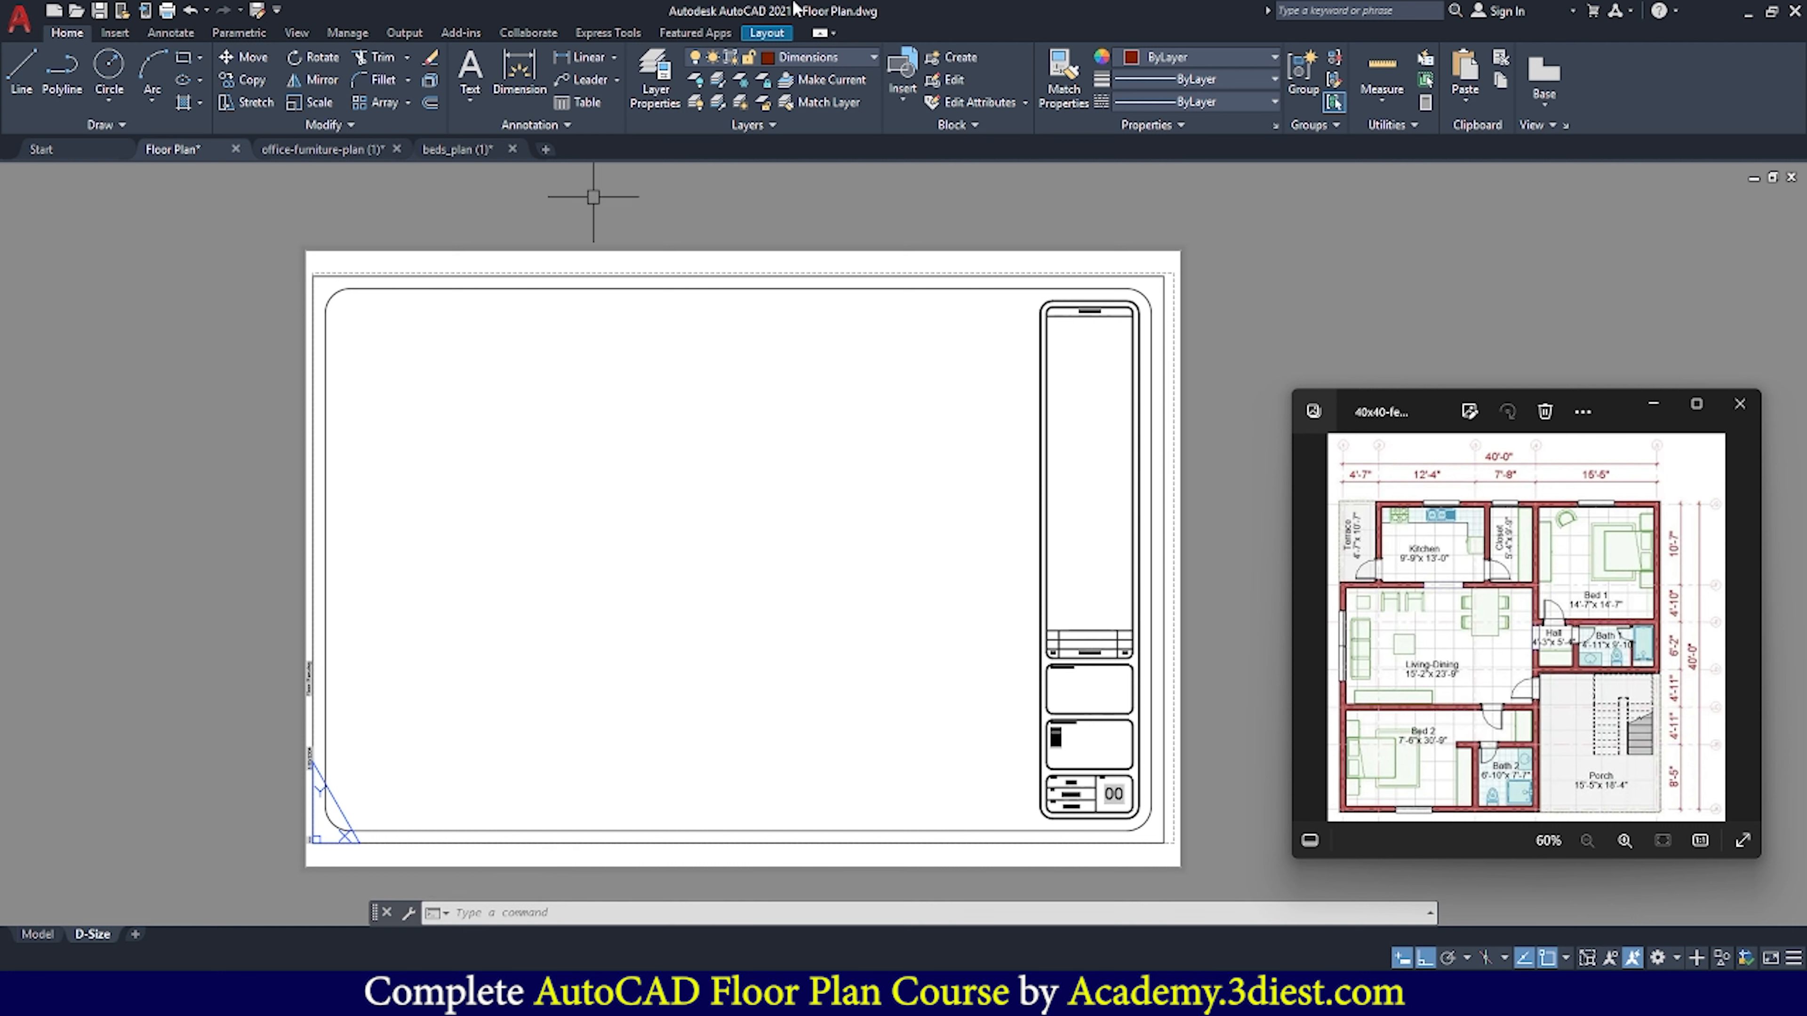
Create a rectangular viewport filling the empty area inside the border beside the title strip
click(764, 34)
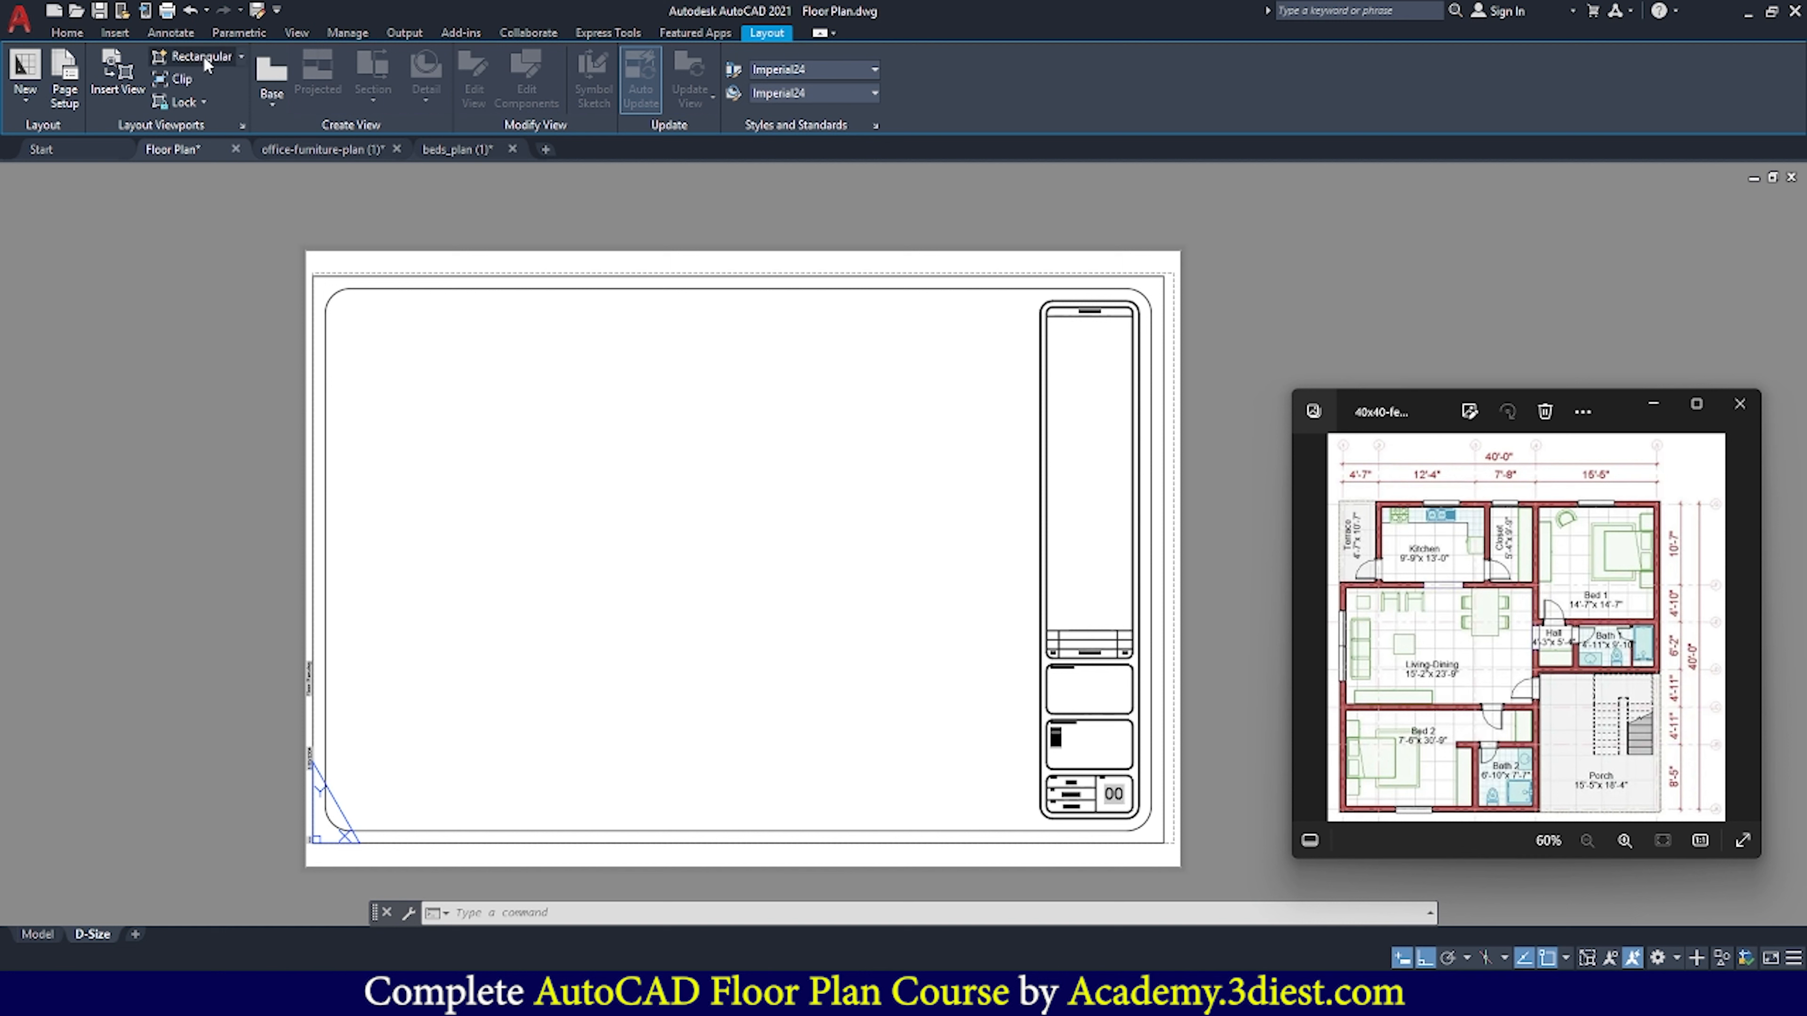
click(242, 57)
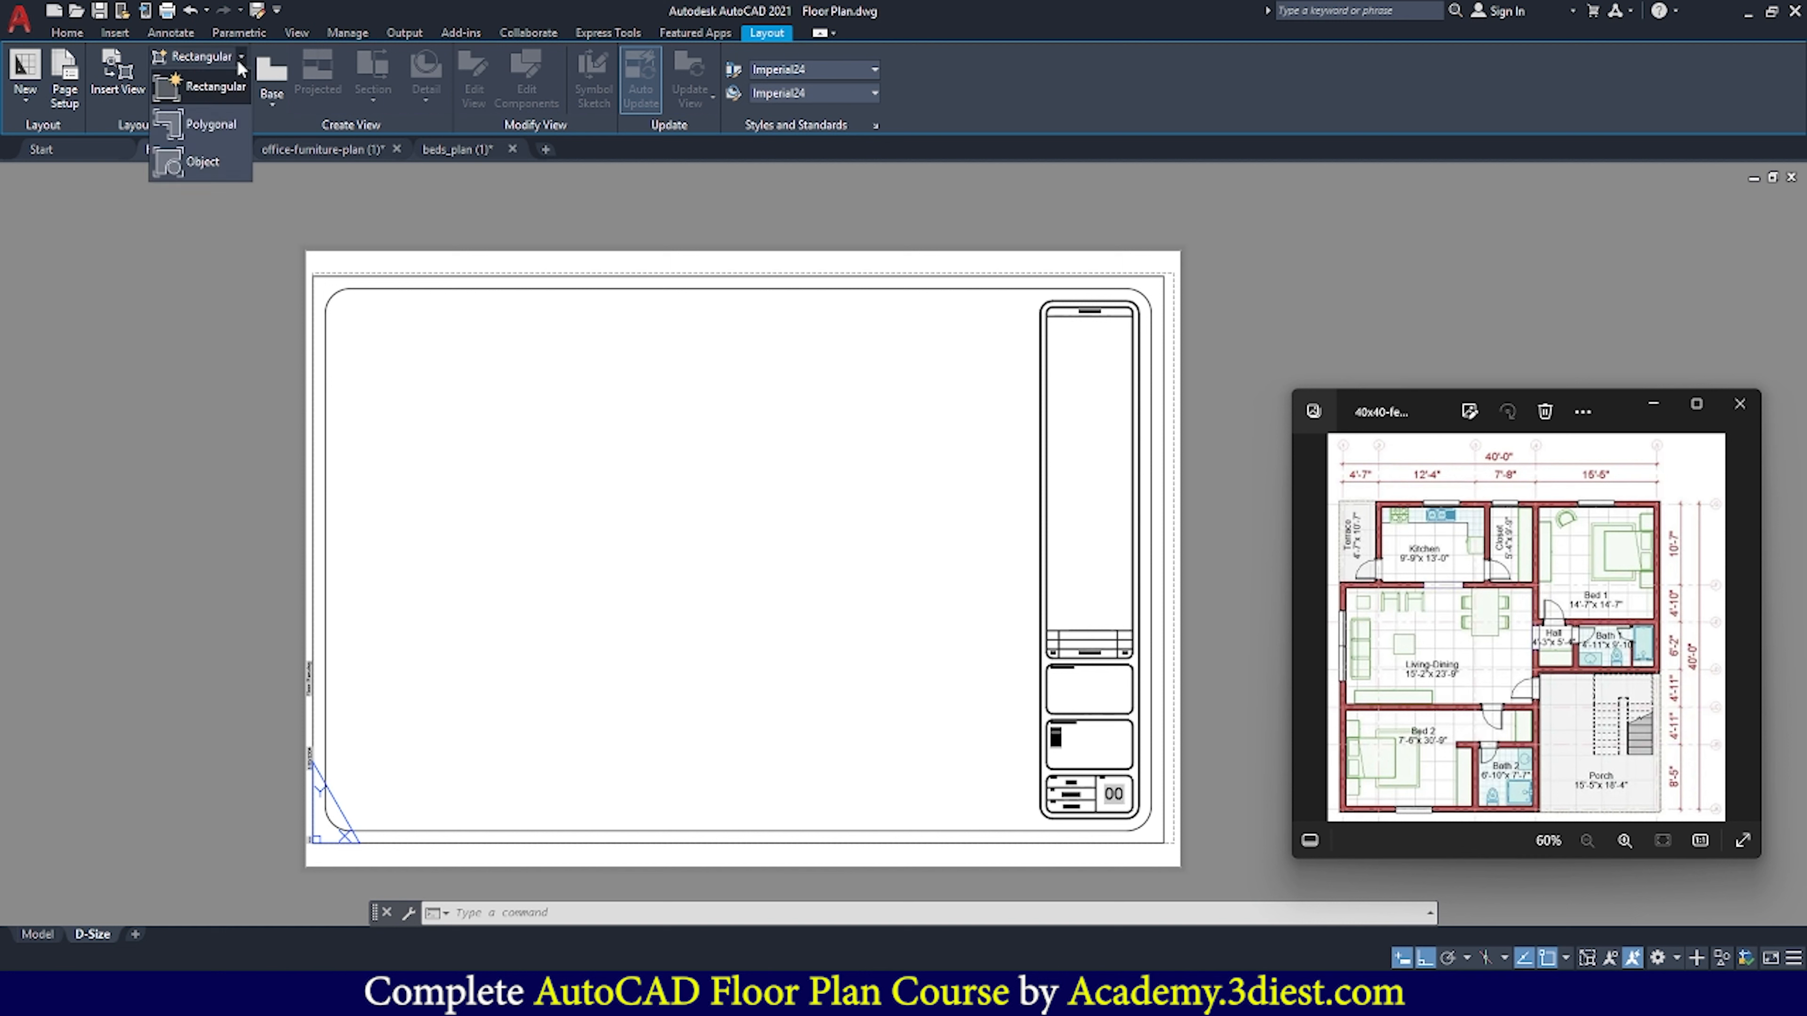
click(217, 87)
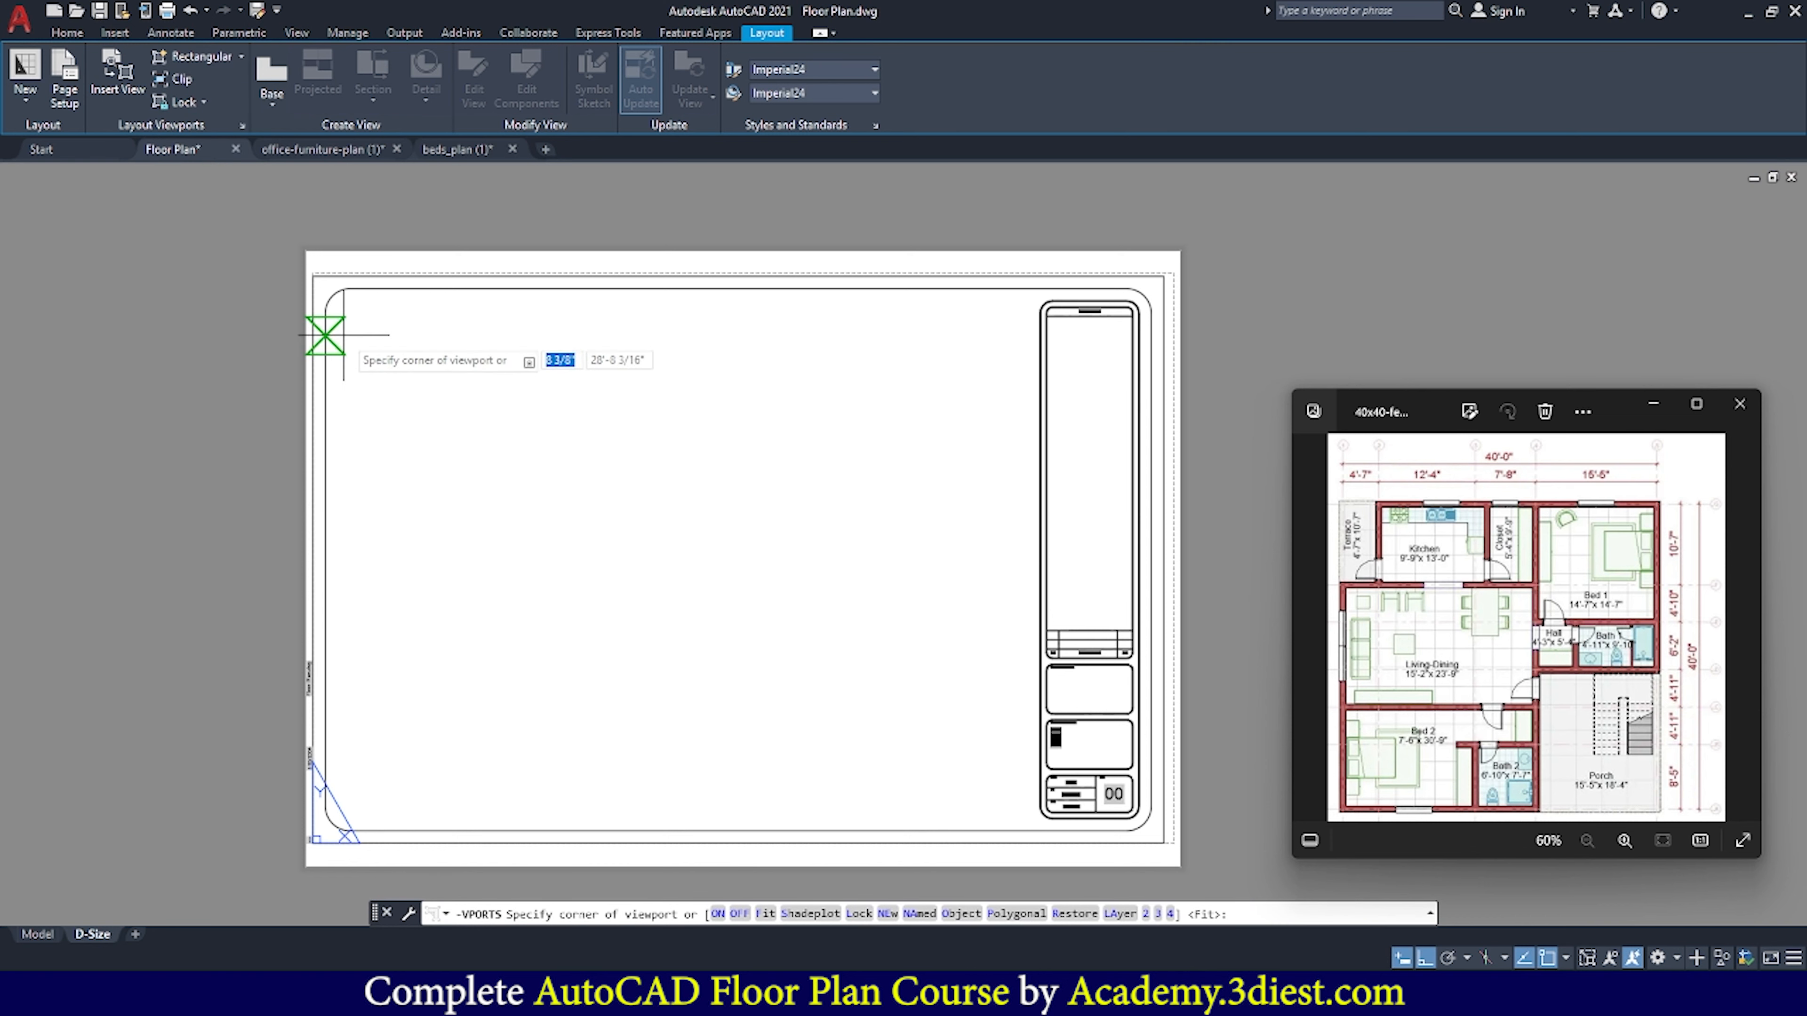
click(350, 312)
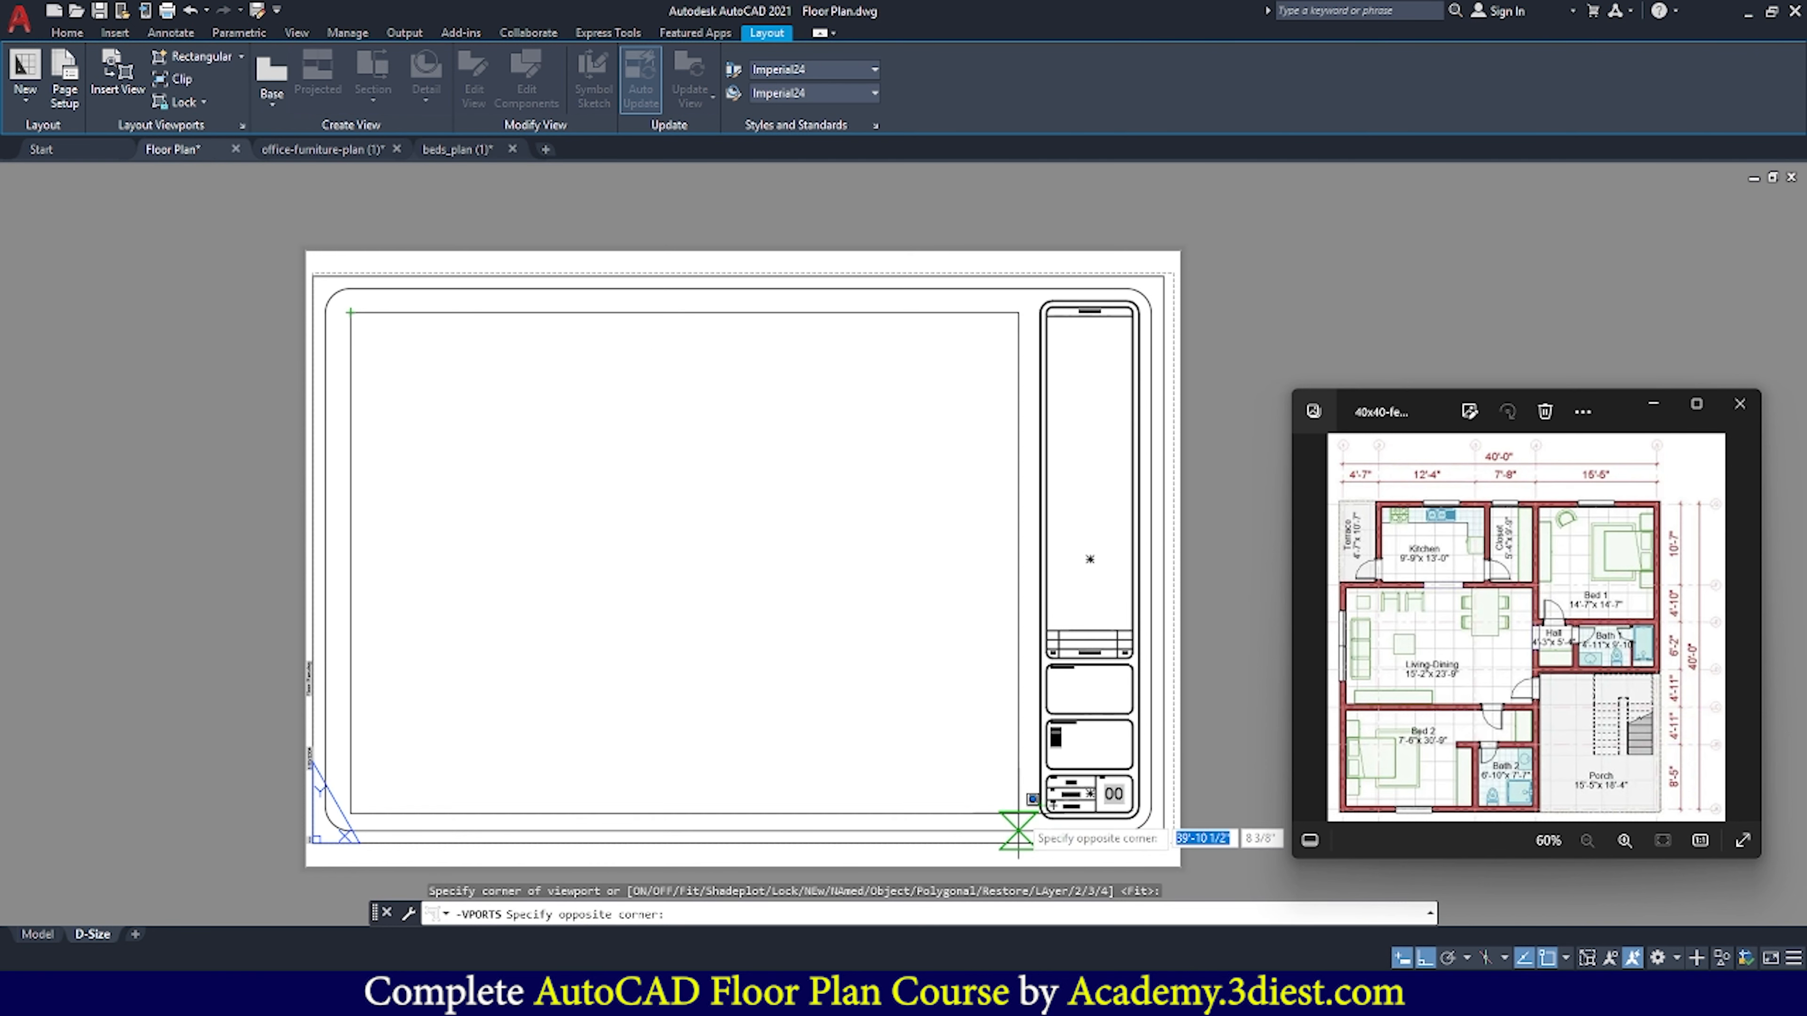
click(1019, 830)
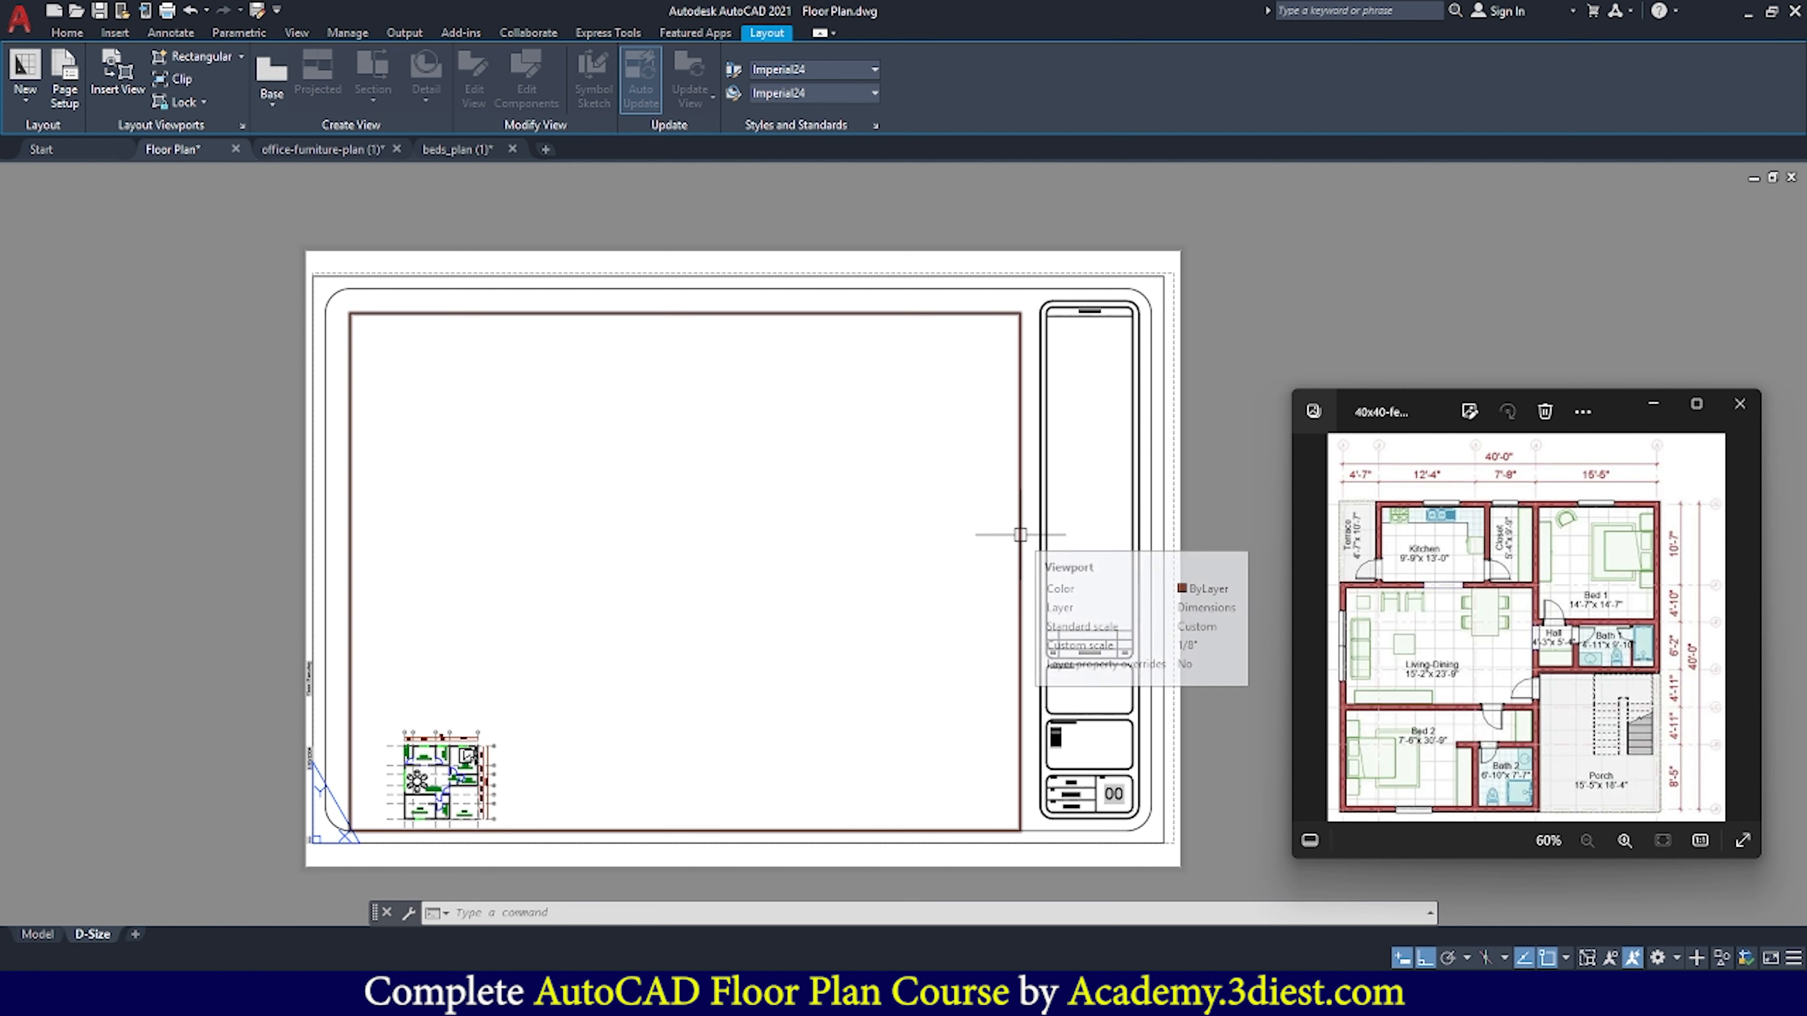
Set the new viewport's scale to 1:1
click(1017, 533)
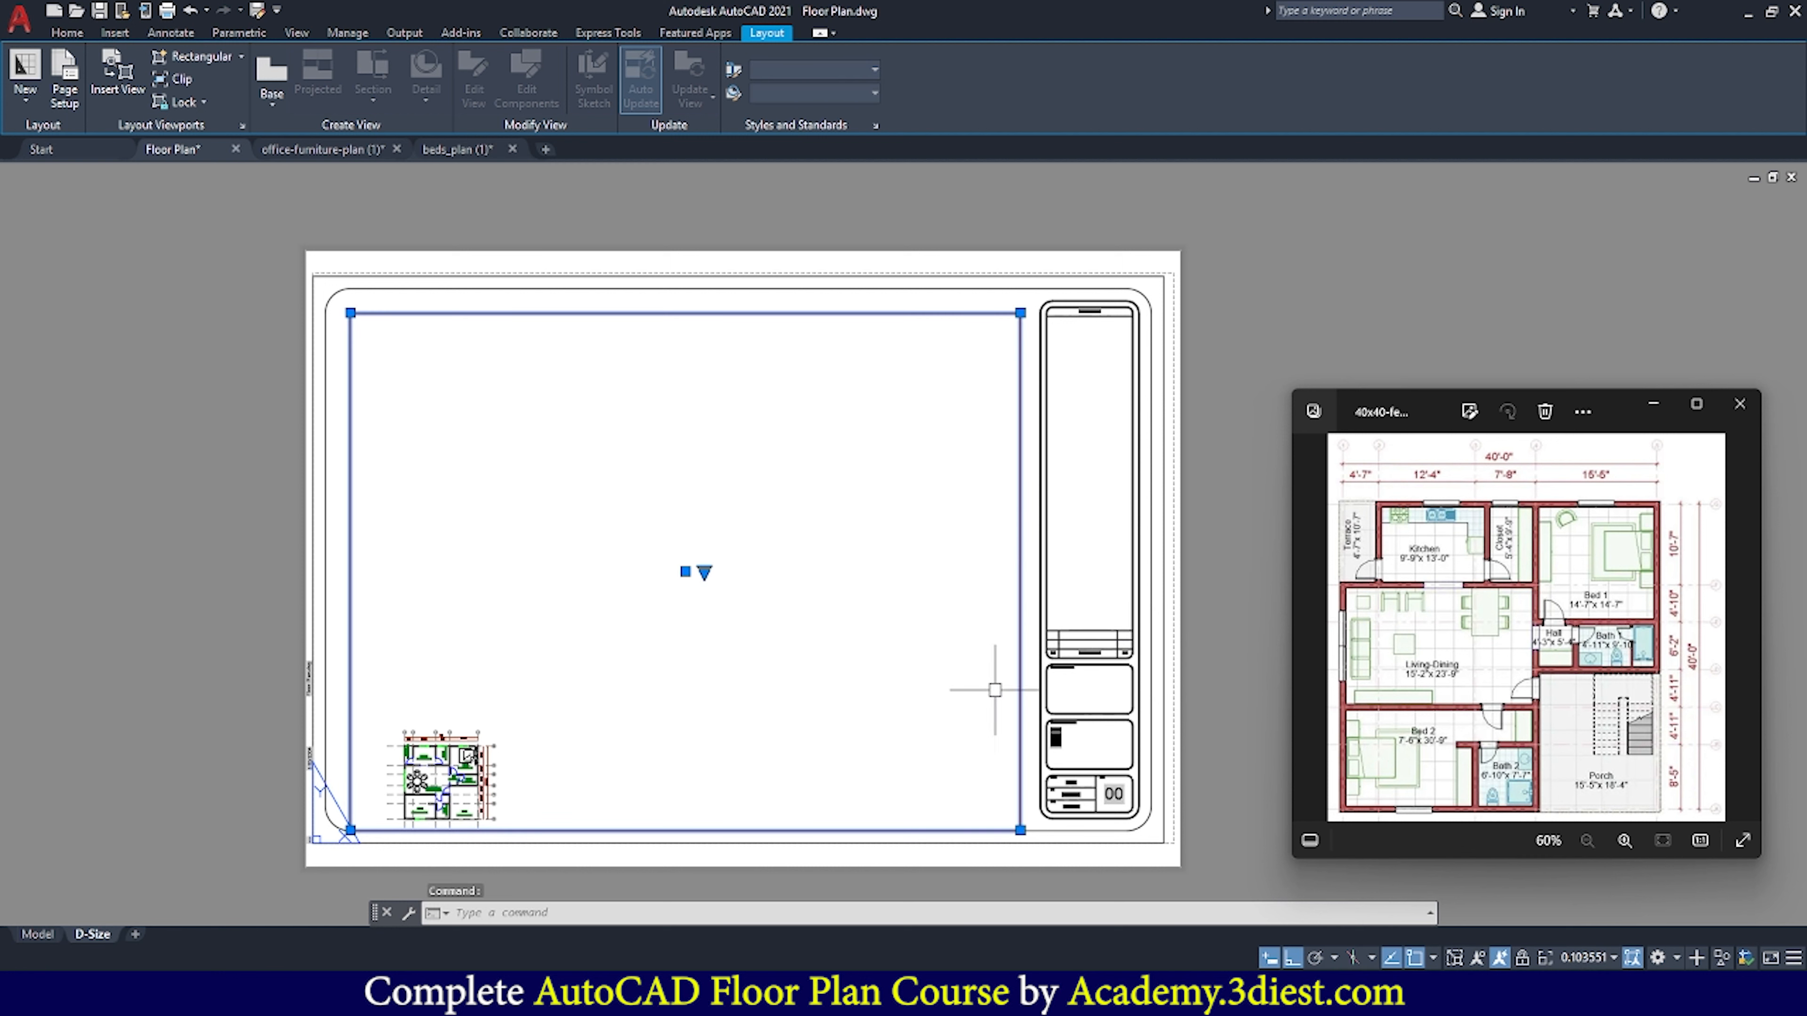
click(1593, 958)
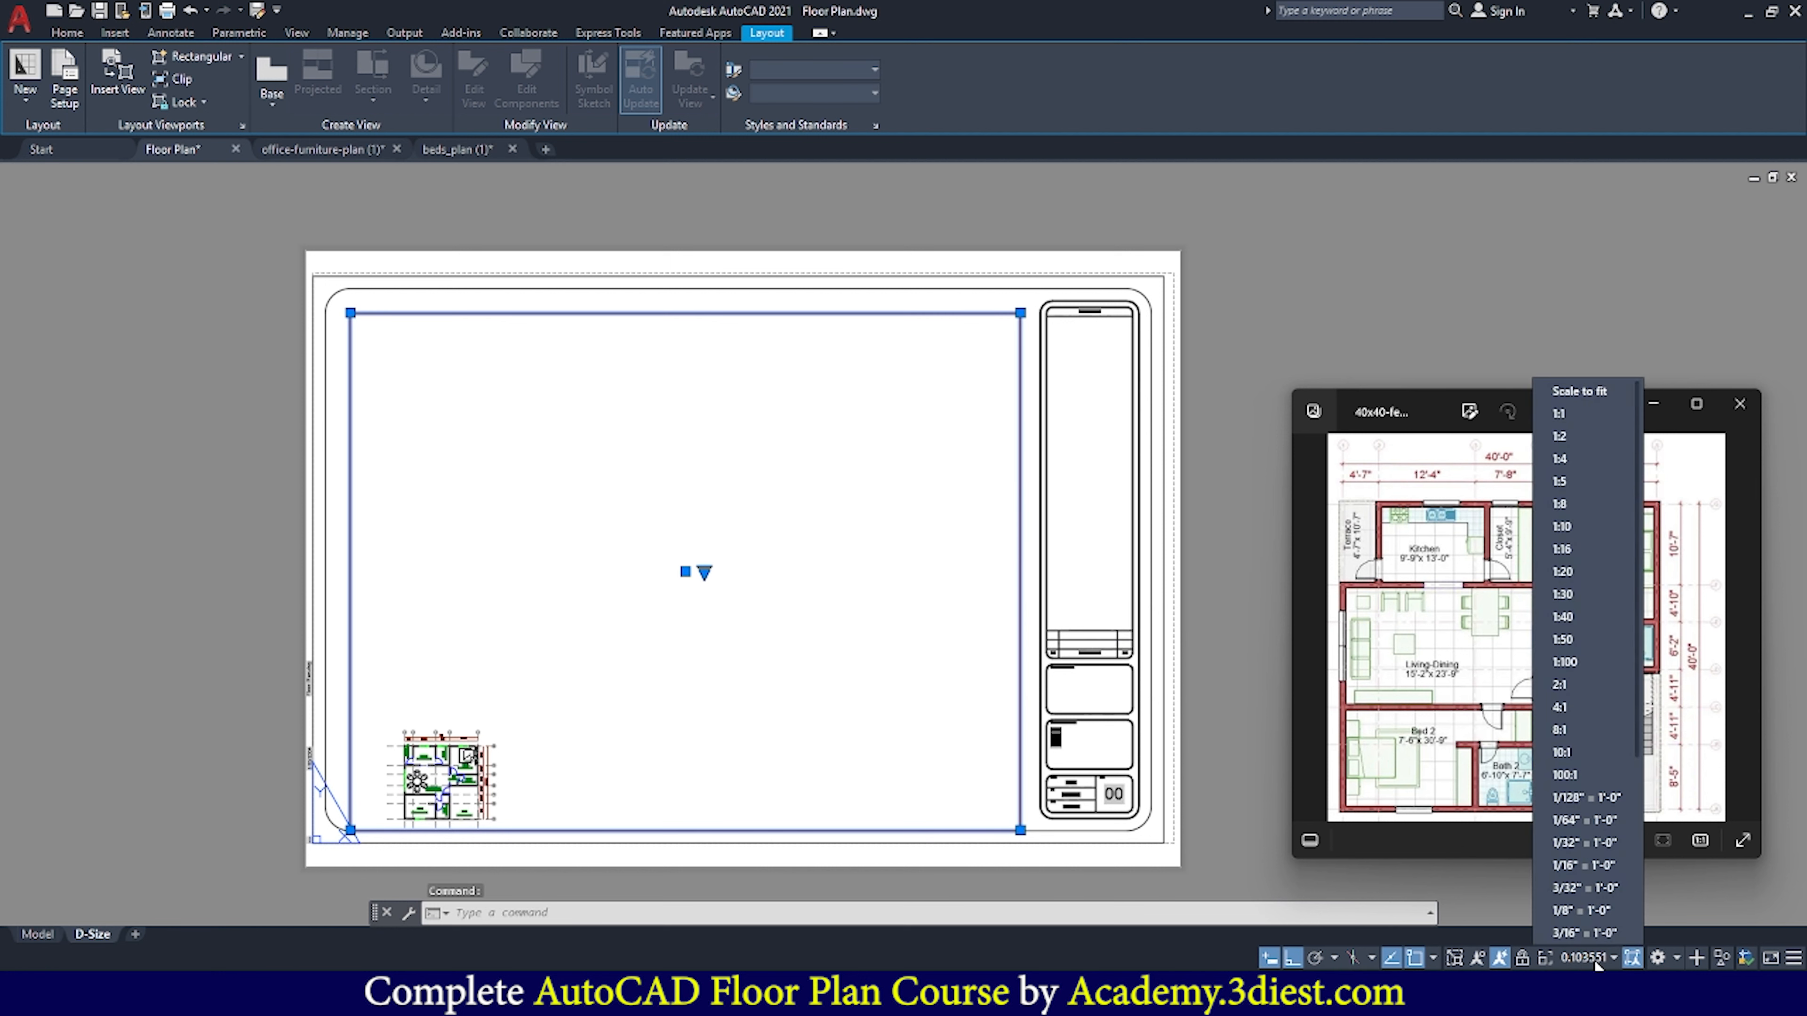
click(1559, 413)
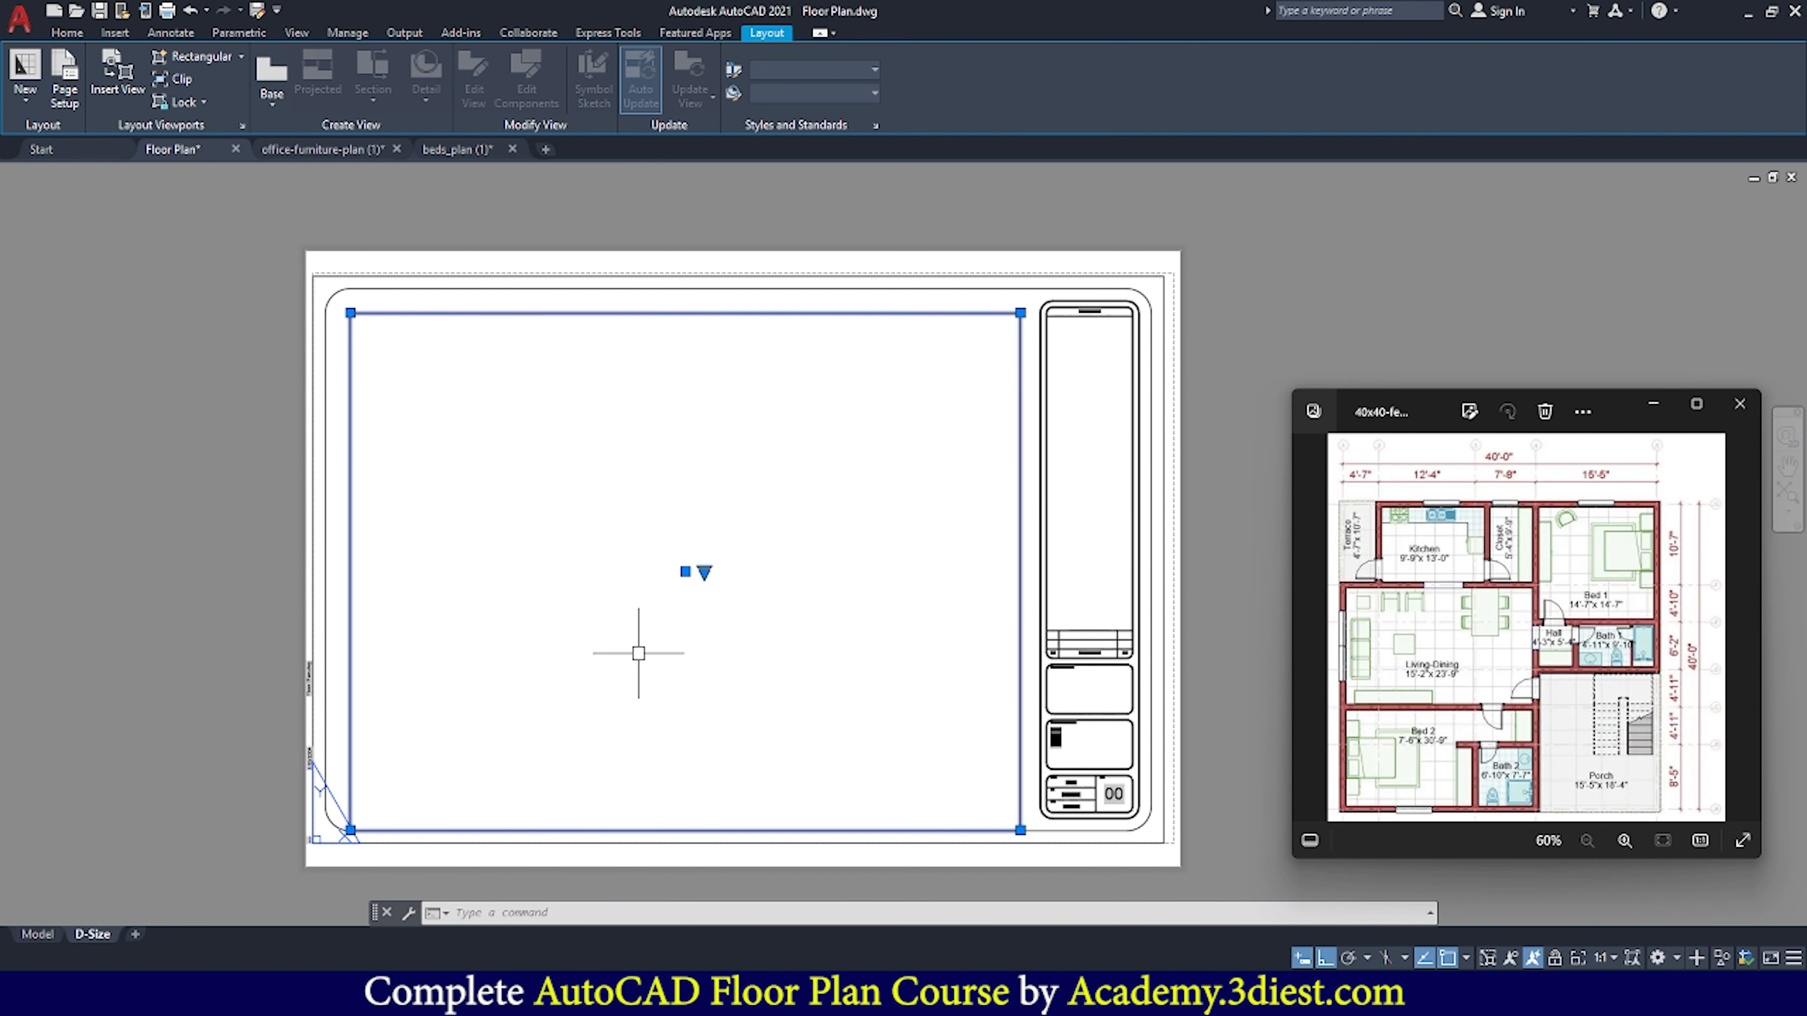
Activate model space inside the viewport and pan until the floor plan's rooms fill it
text(p)
key(Return)
mouse_move(591, 717)
mouse_down()
mouse_move(890, 409)
mouse_move(617, 747)
mouse_move(626, 729)
mouse_up()
key(Escape)
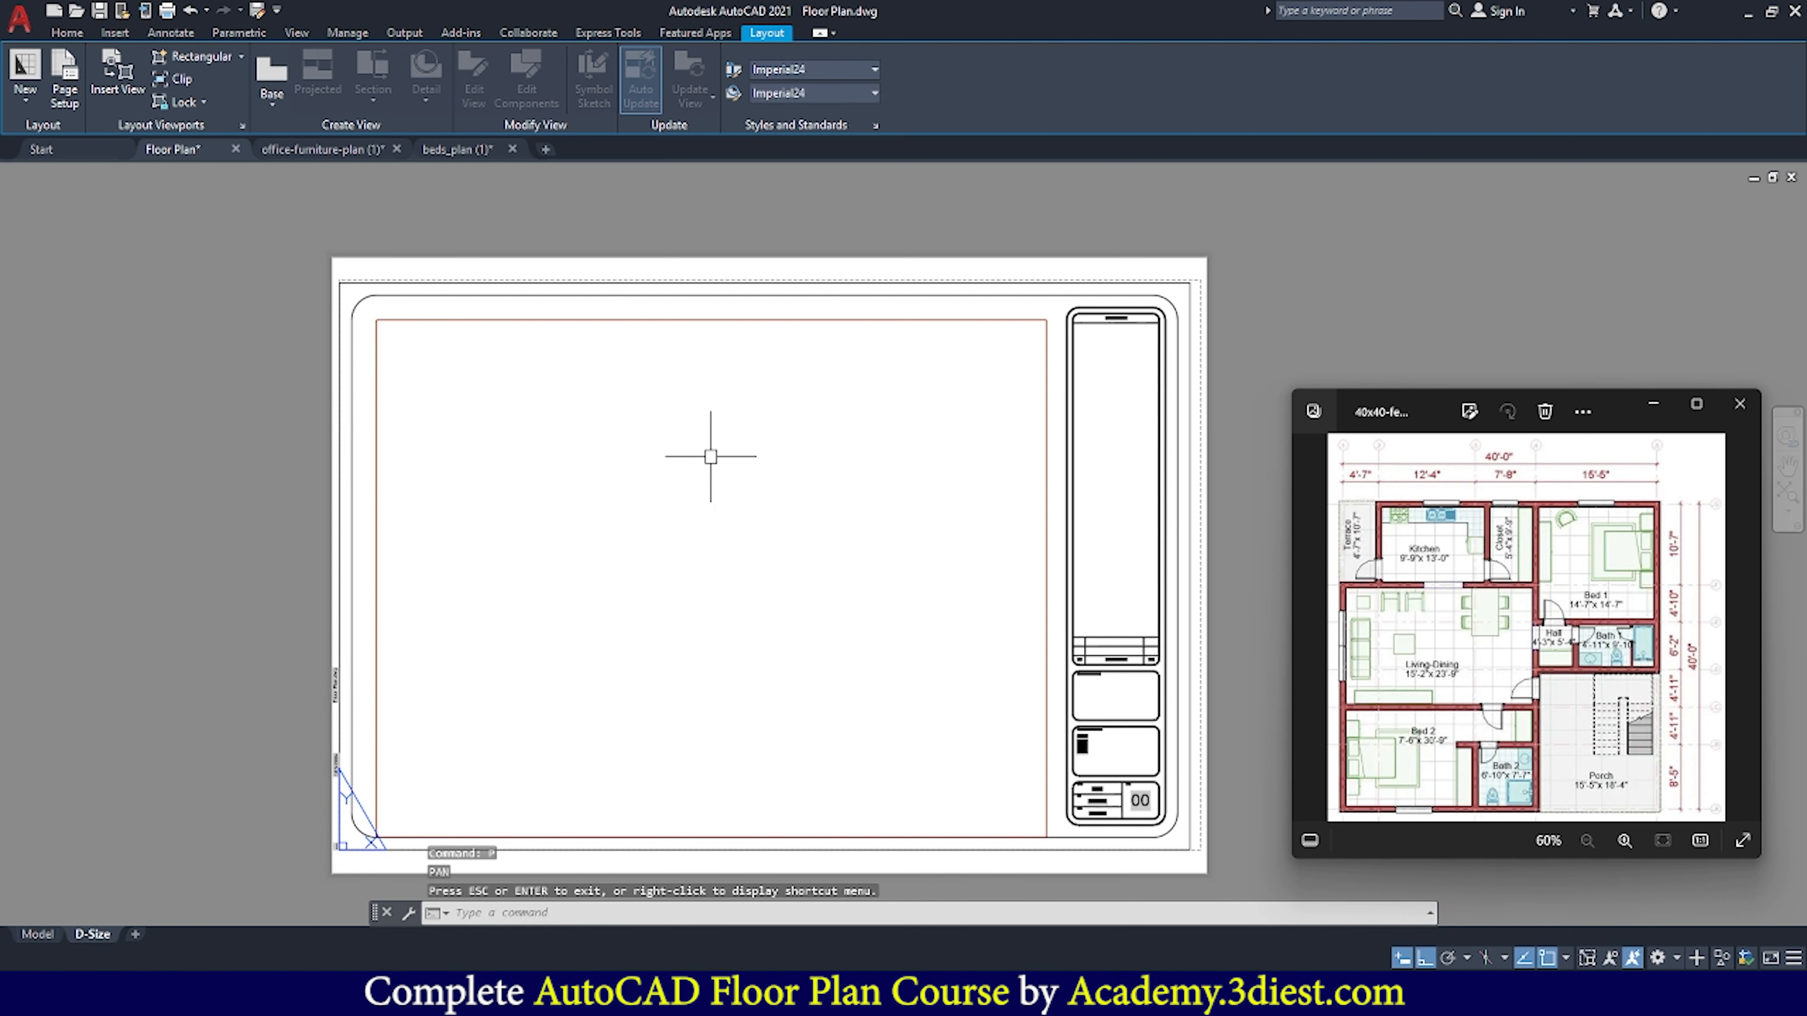
double_click(711, 457)
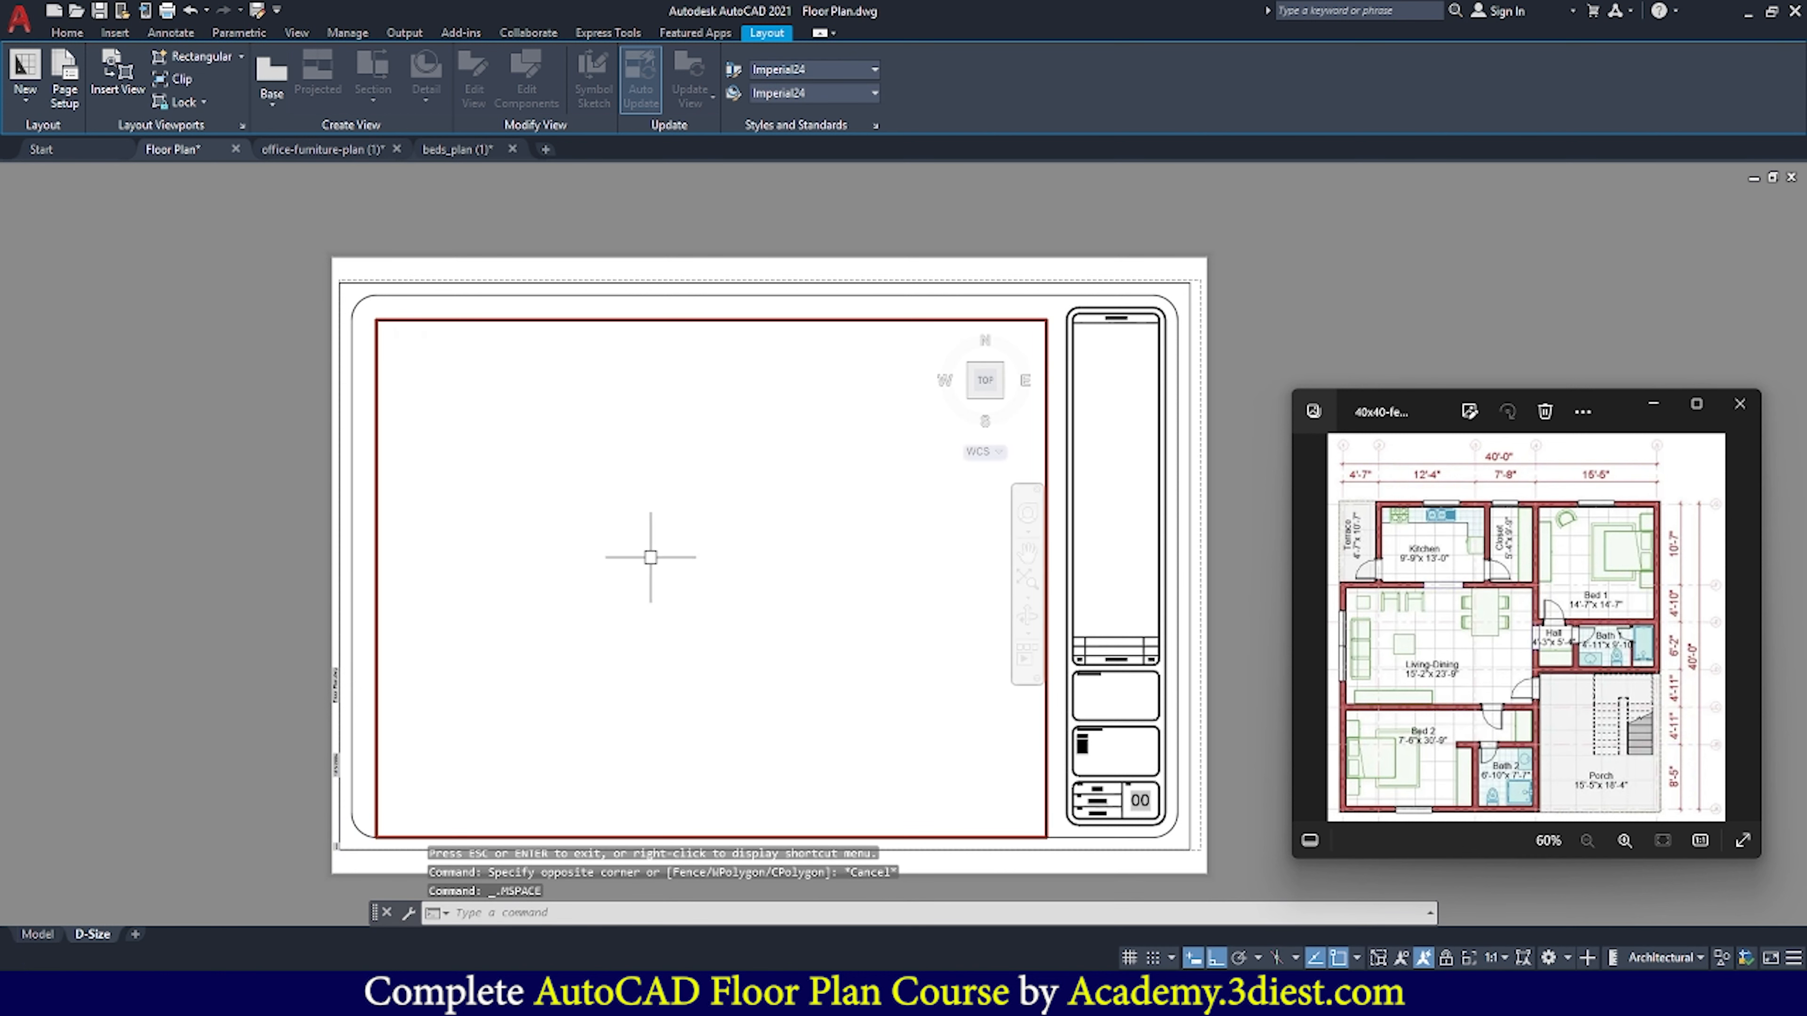
text(p)
key(Return)
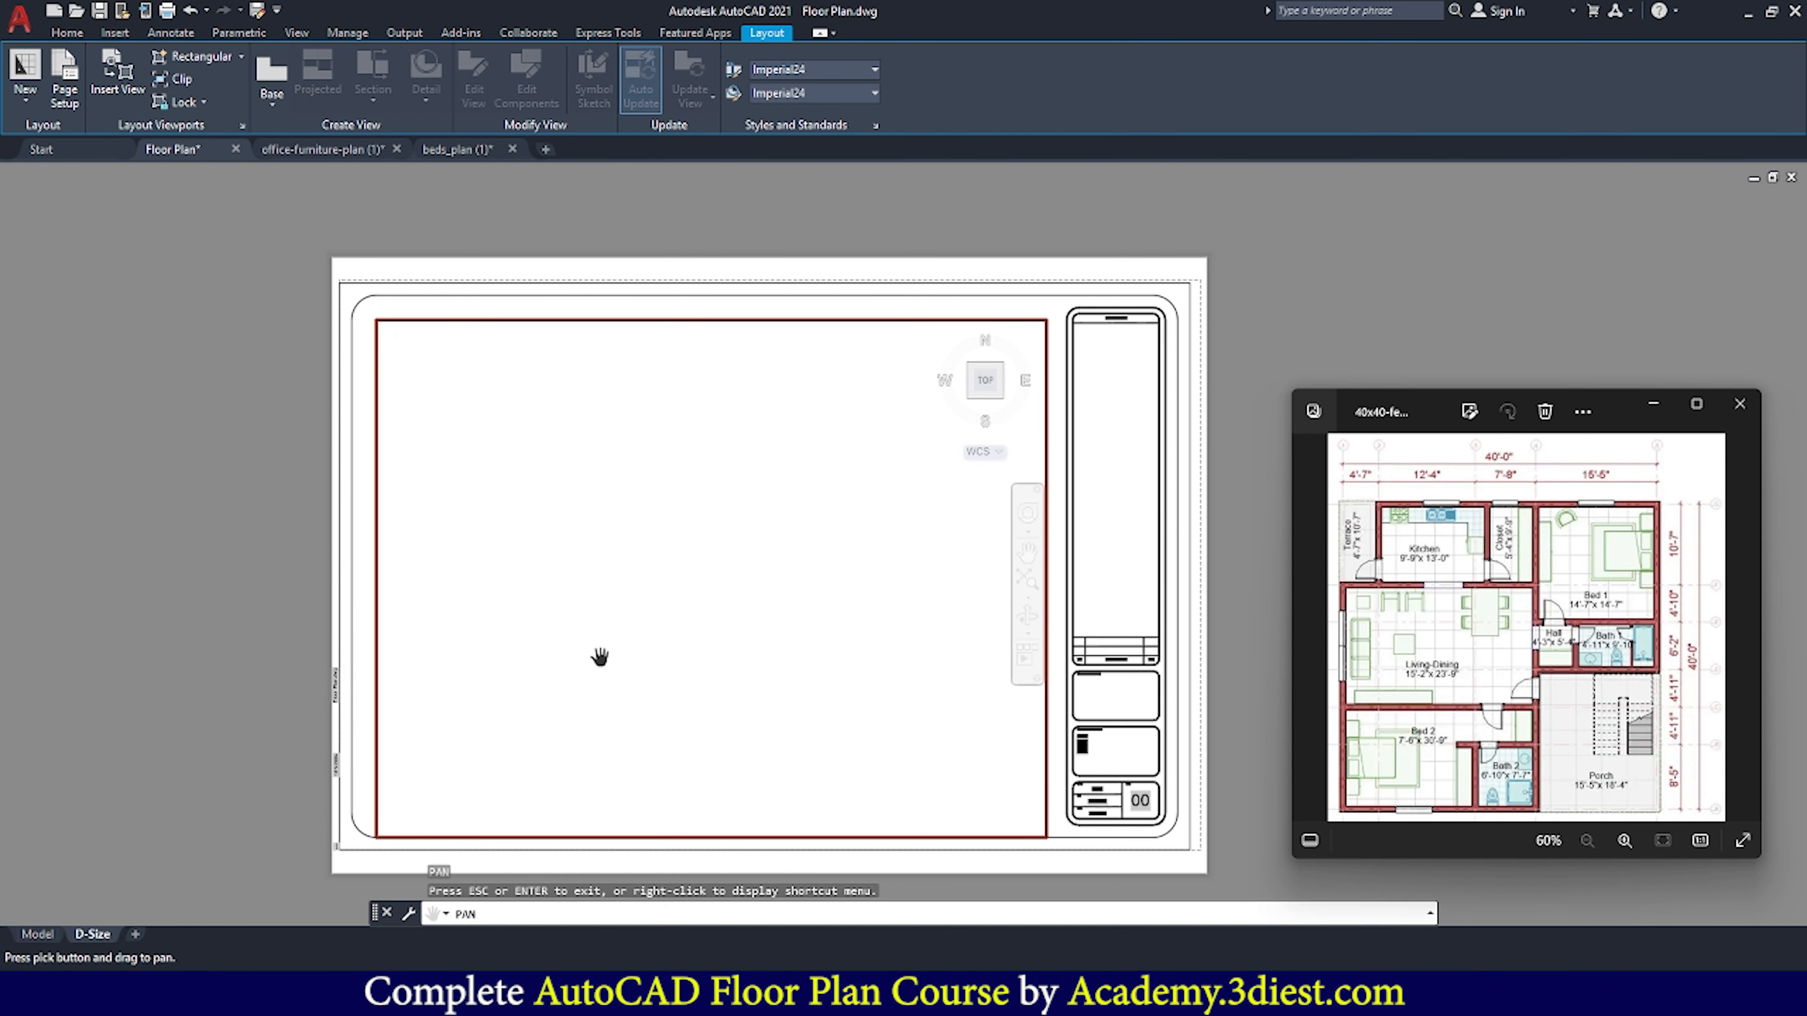
drag(588, 625, 828, 450)
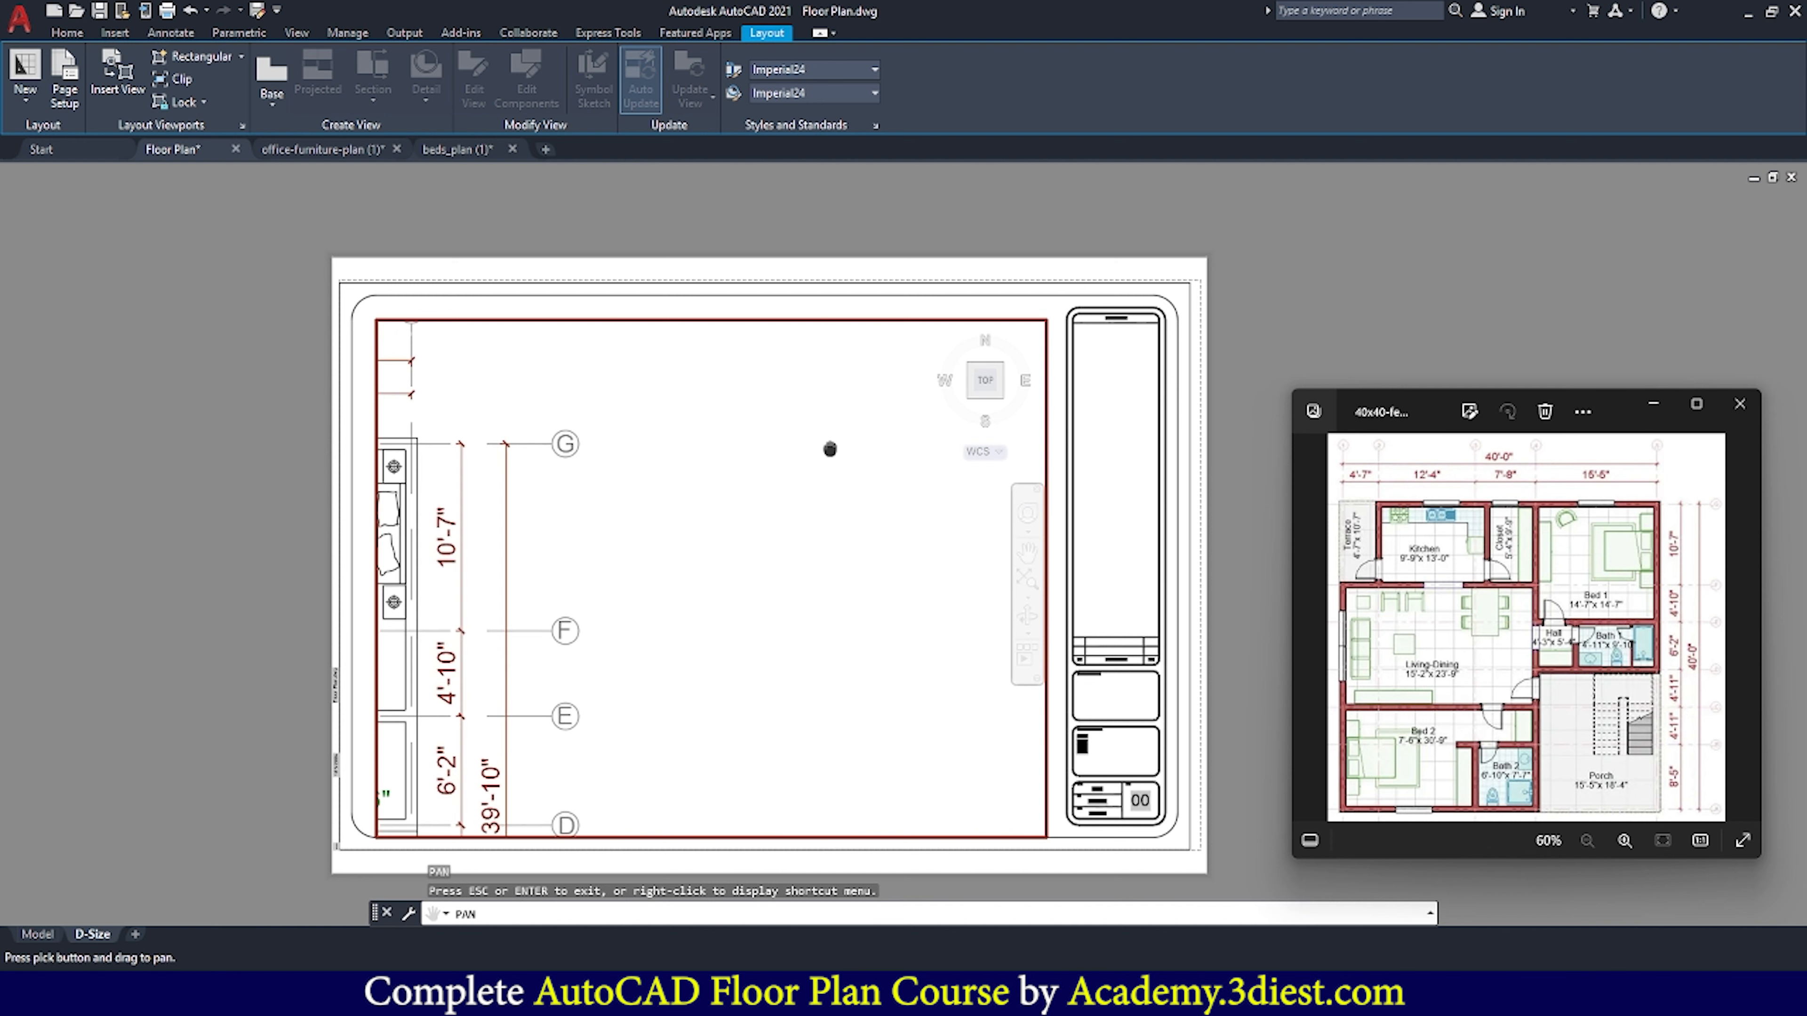
drag(514, 629, 899, 569)
drag(474, 597, 710, 543)
key(Escape)
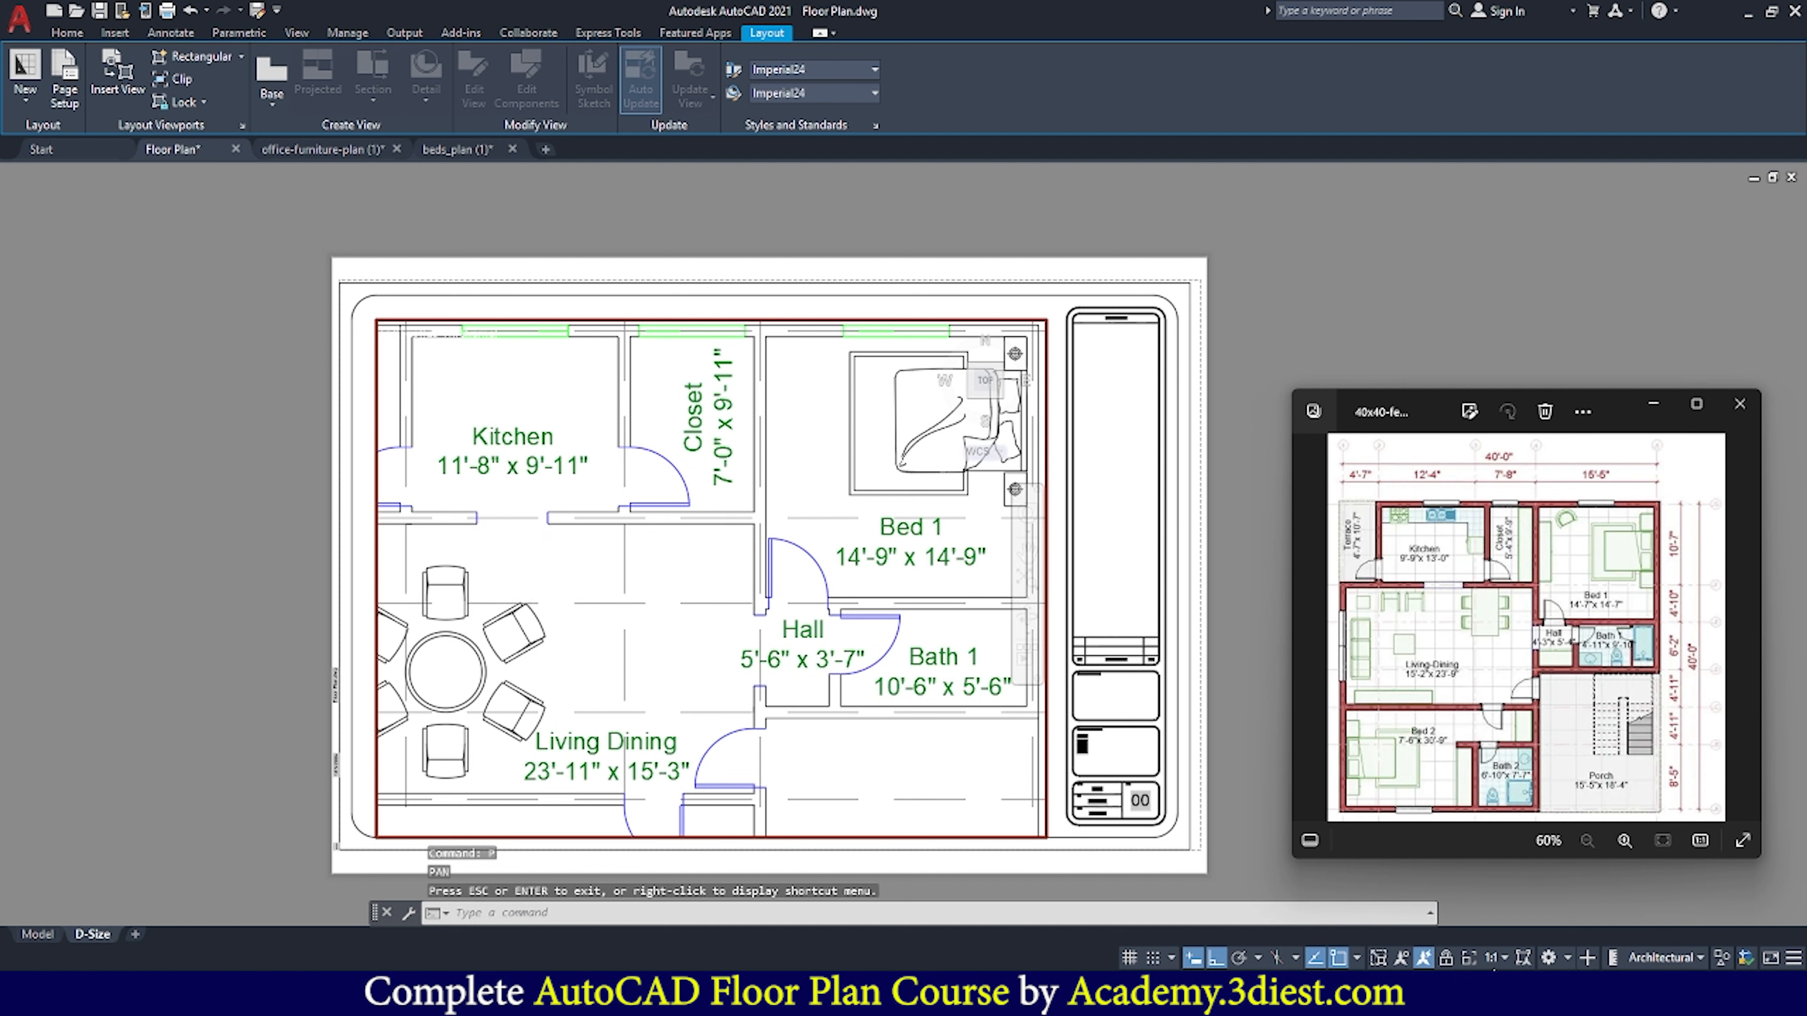
Set the viewport scale to 1:2 and pan so the whole dimensioned floor plan sits inside the viewport
click(1497, 958)
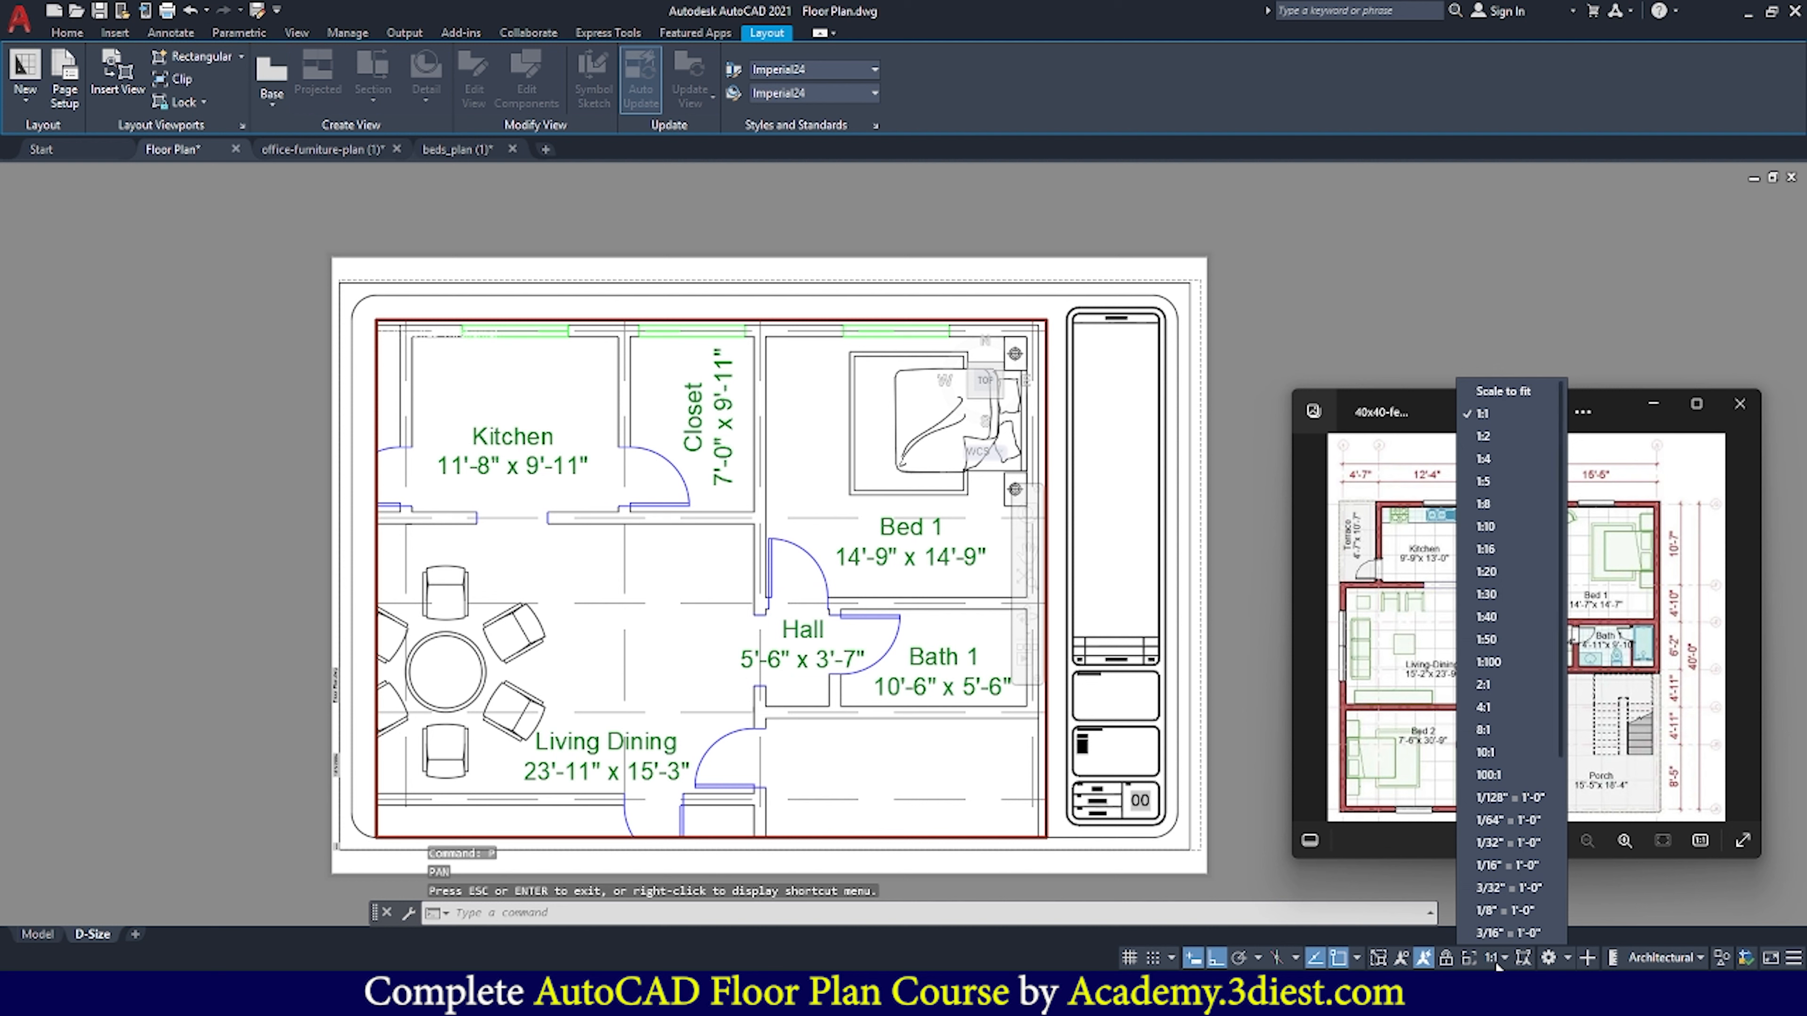
click(1499, 436)
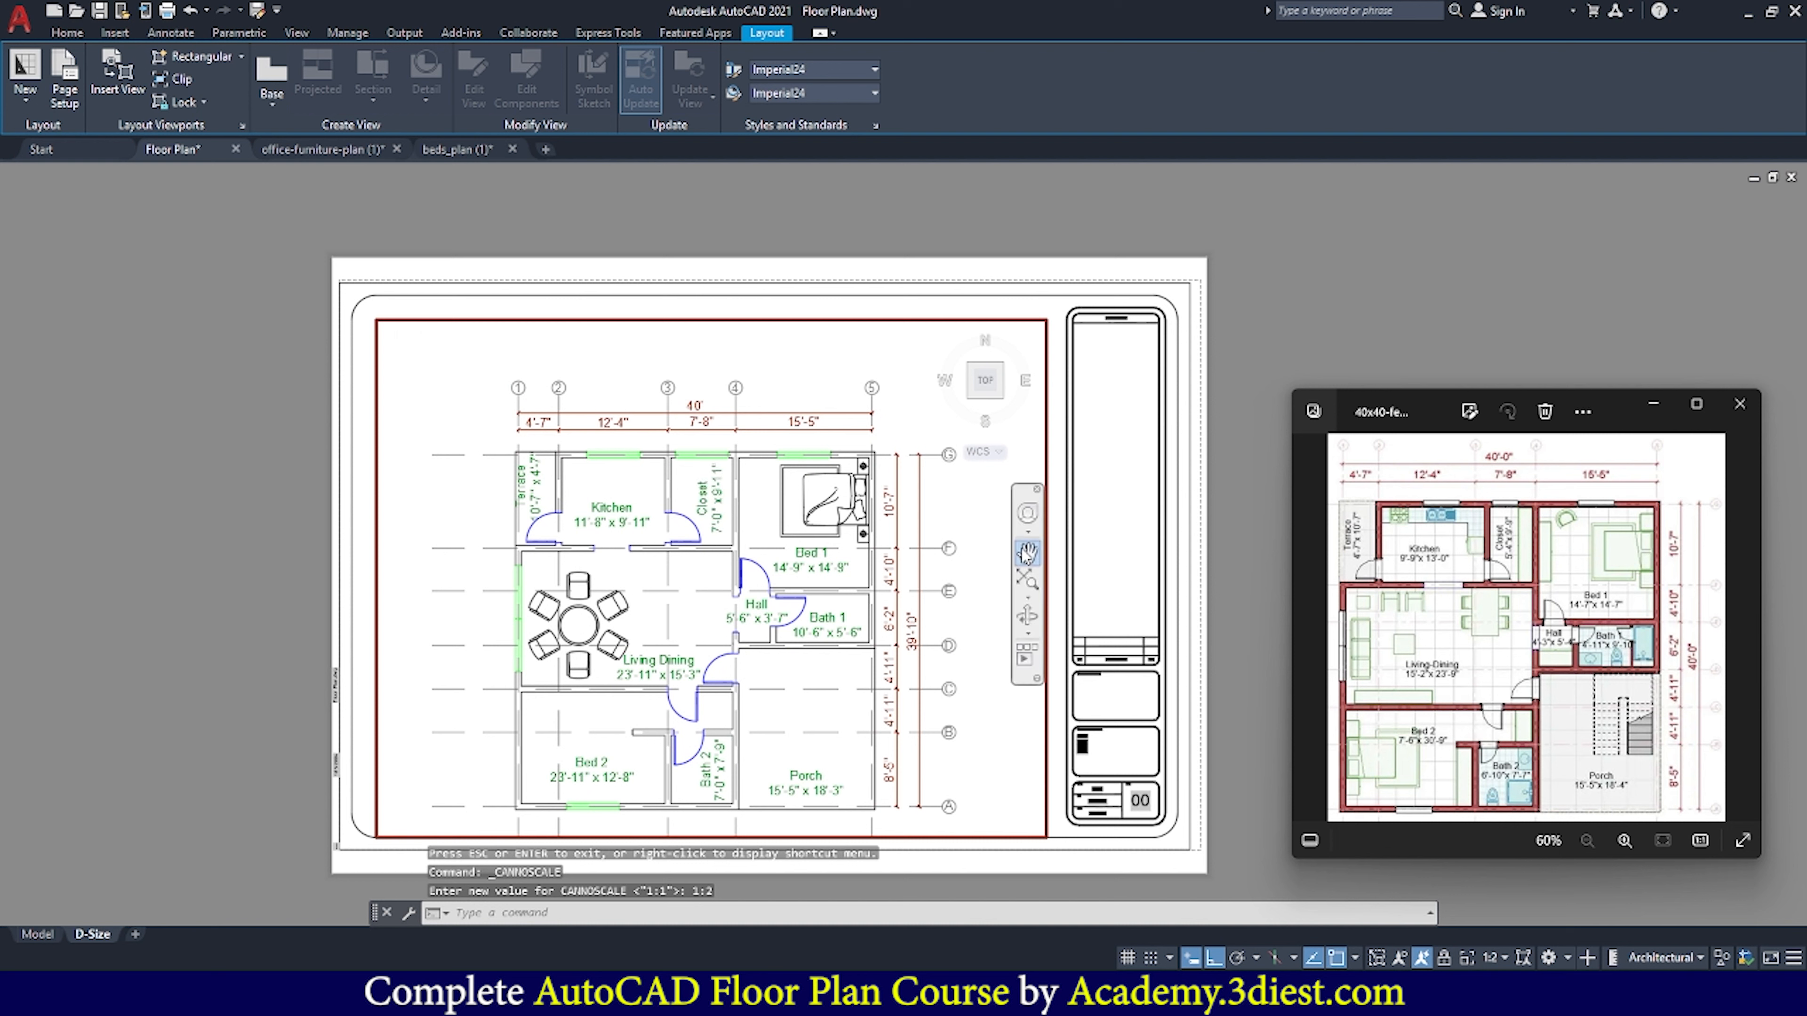
click(1026, 550)
drag(655, 541, 628, 511)
key(Escape)
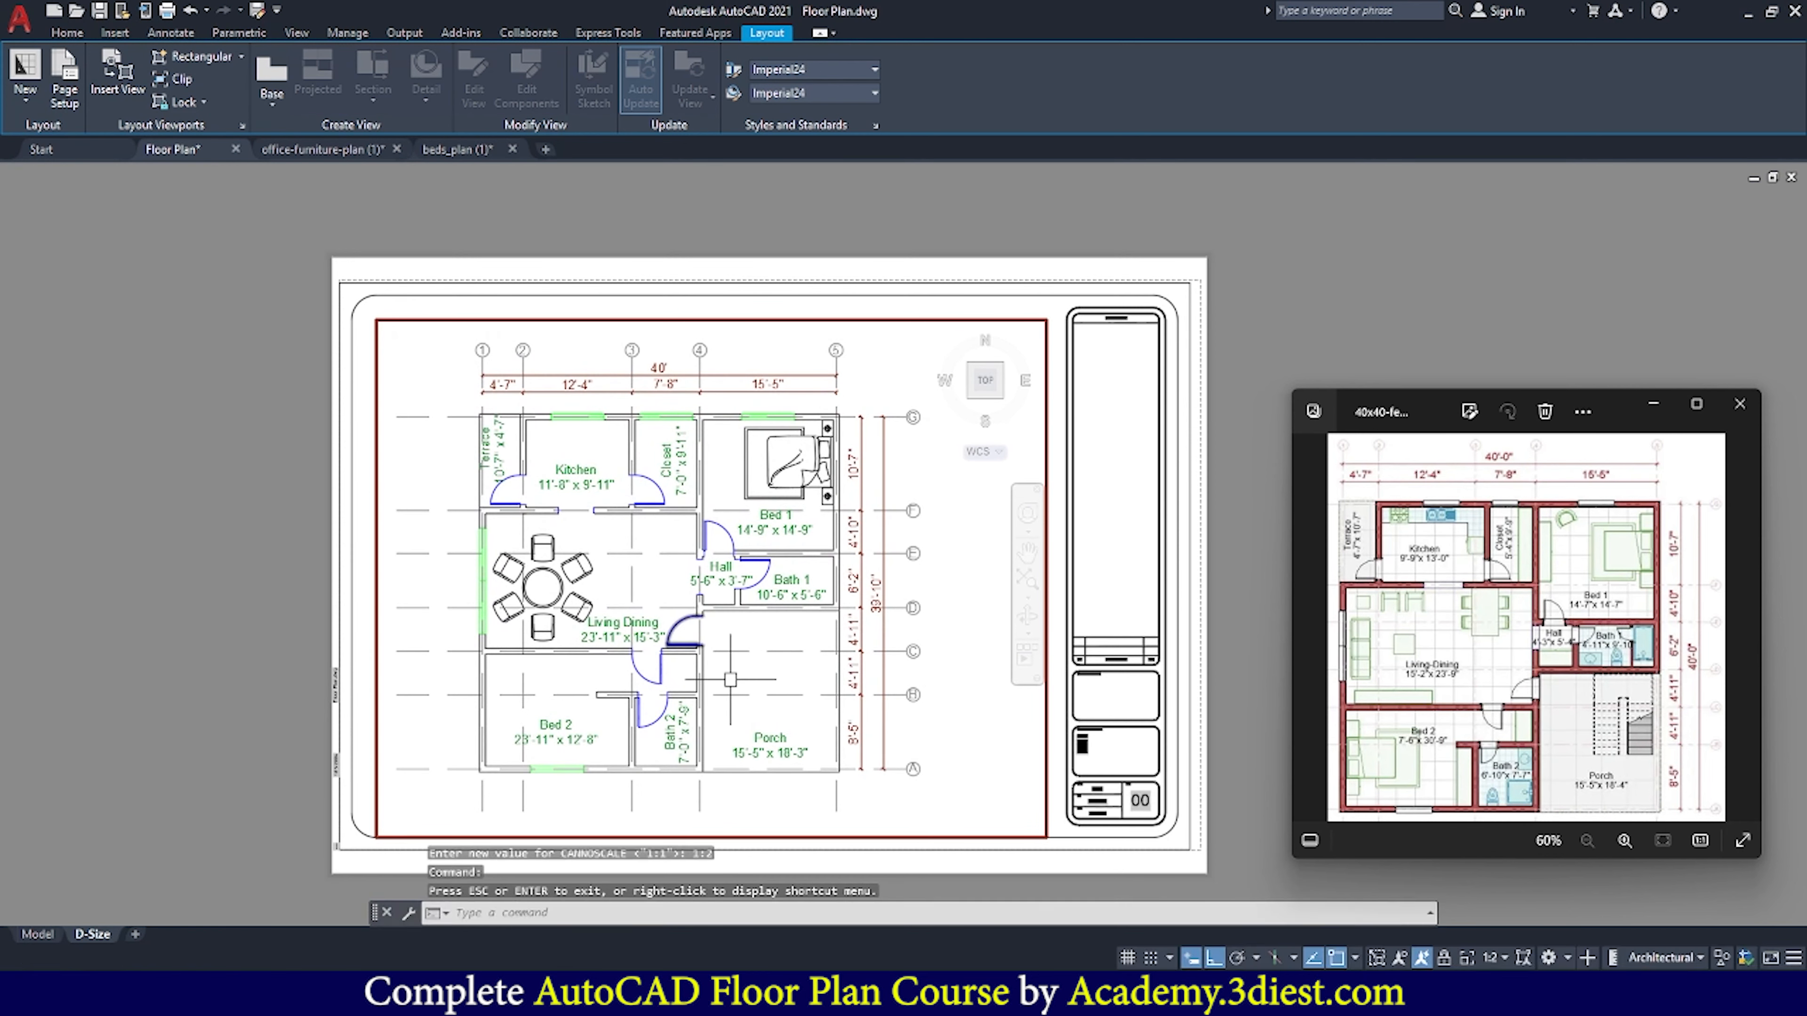
Return to paper space and check the scale assigned to the floor plan viewport
double_click(1256, 376)
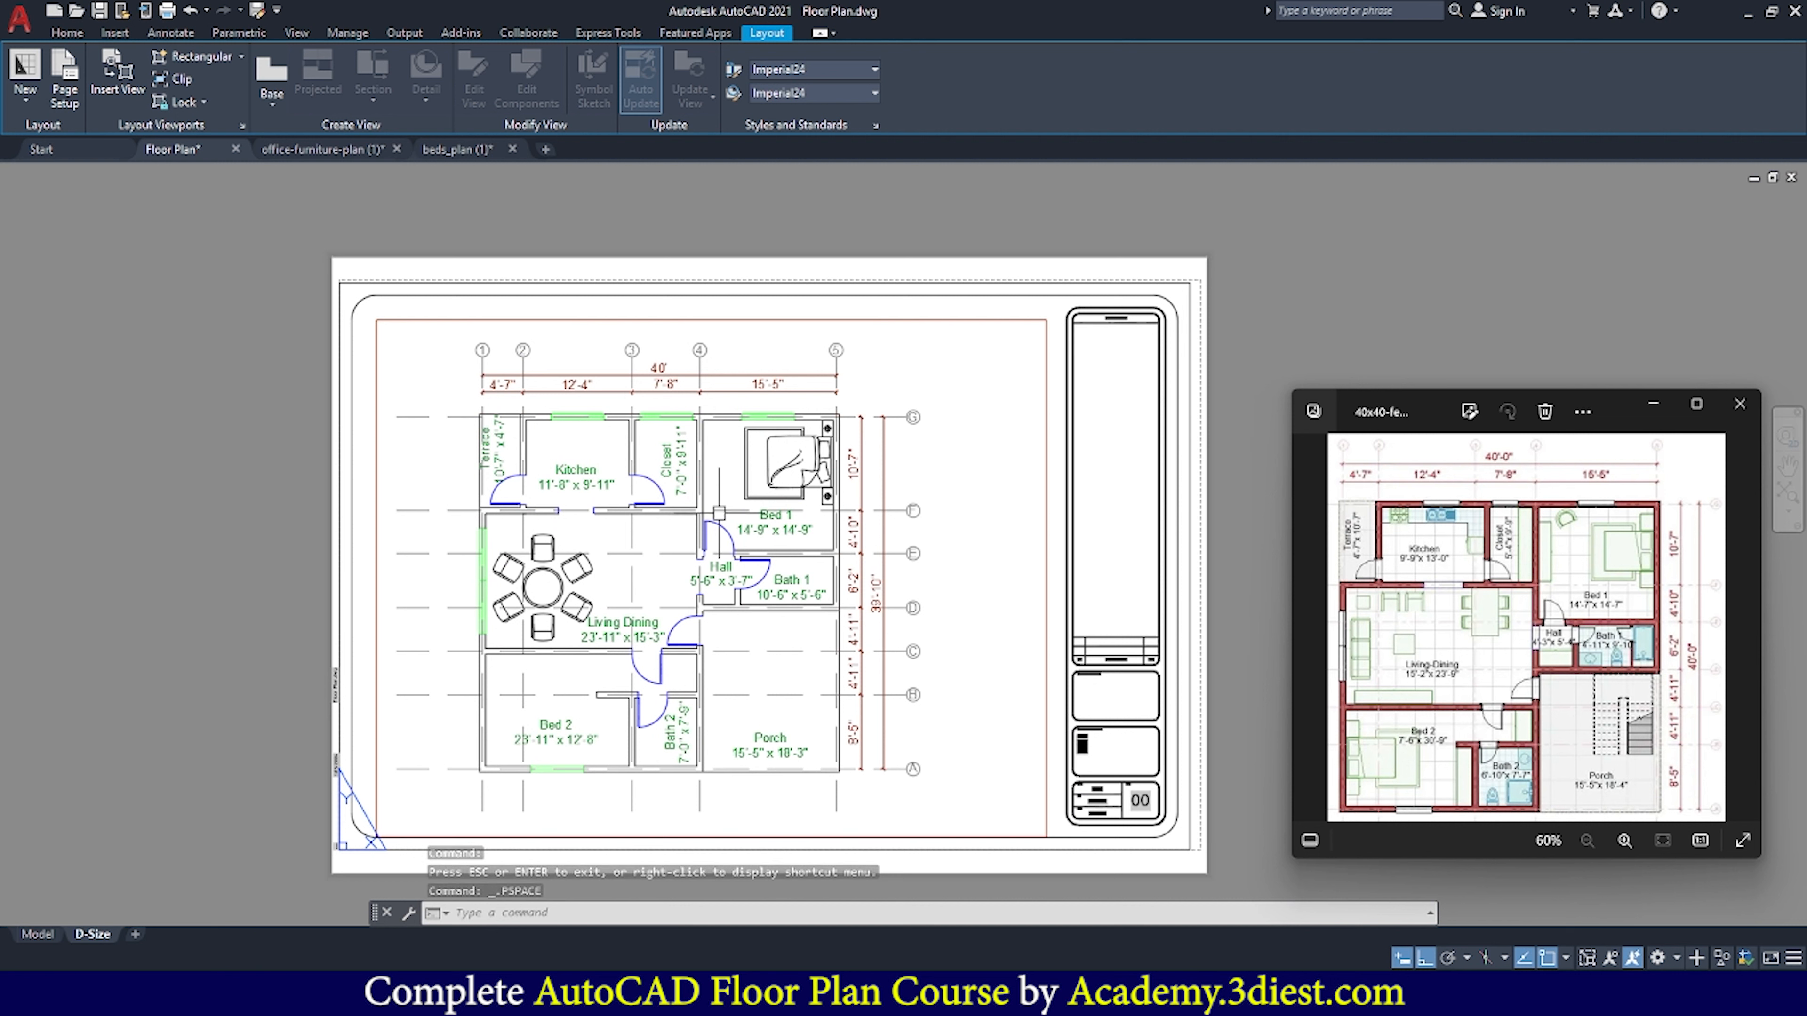
click(1047, 676)
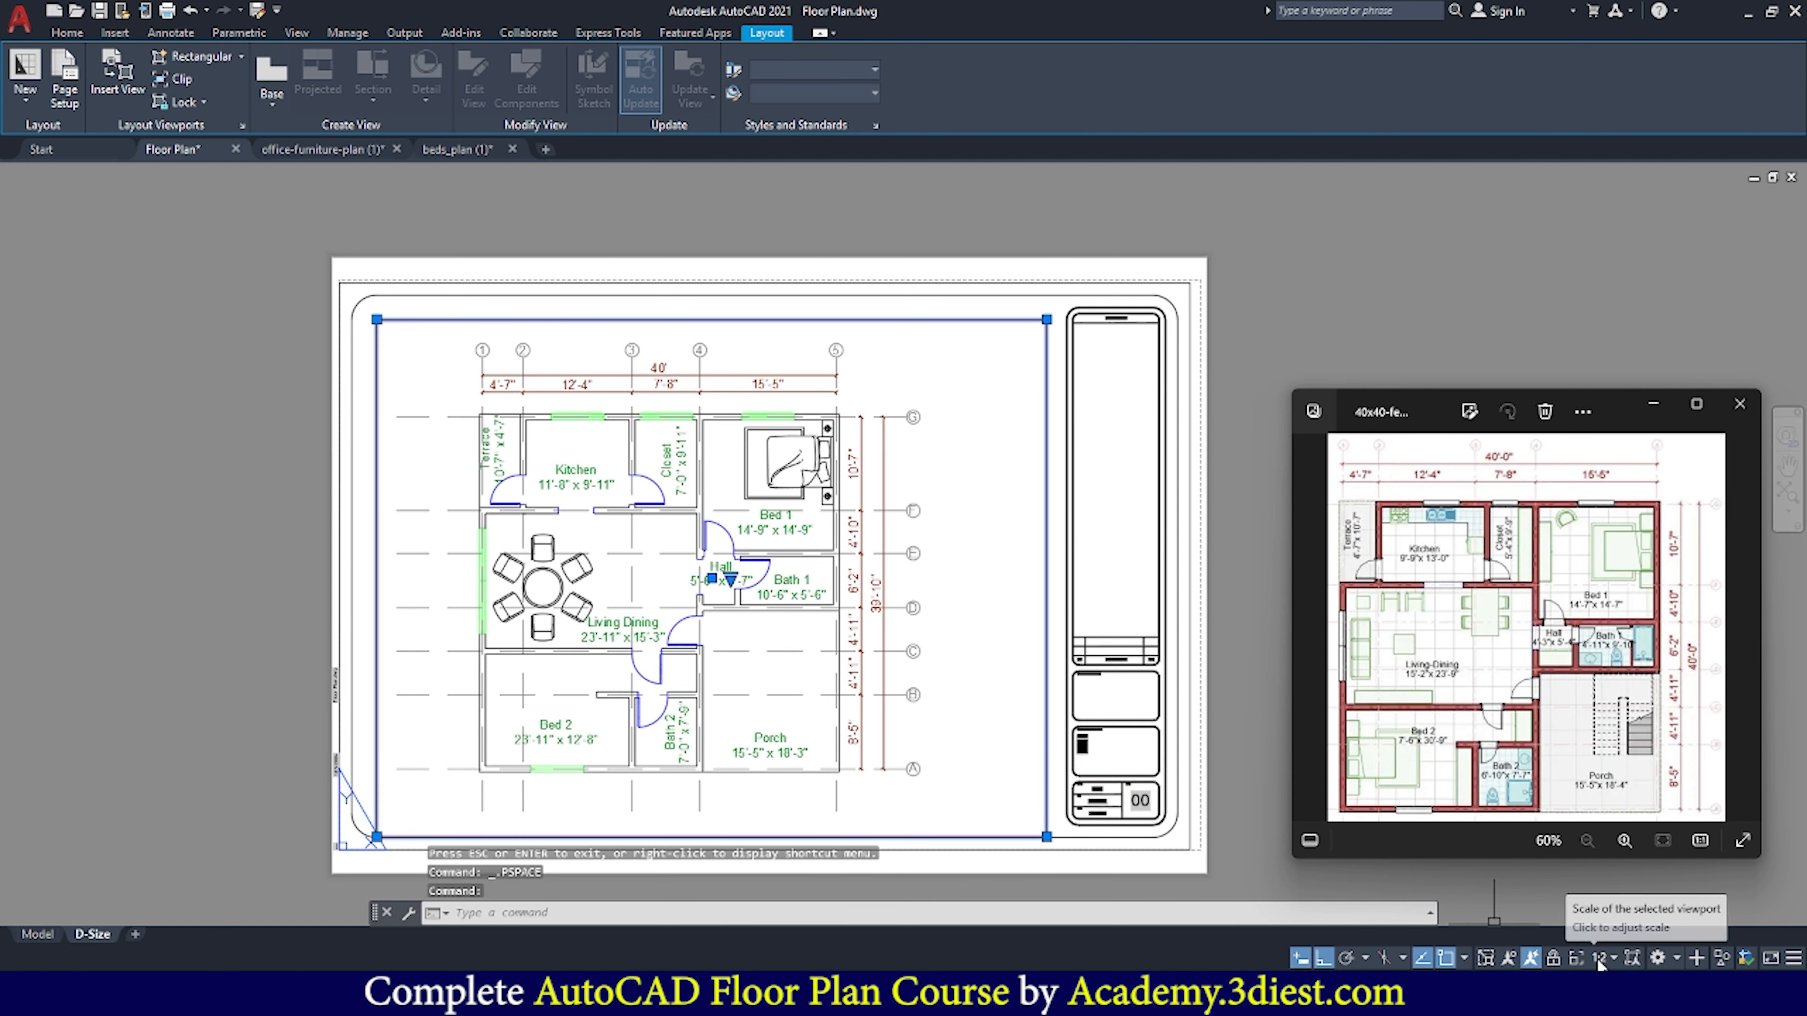
key(Escape)
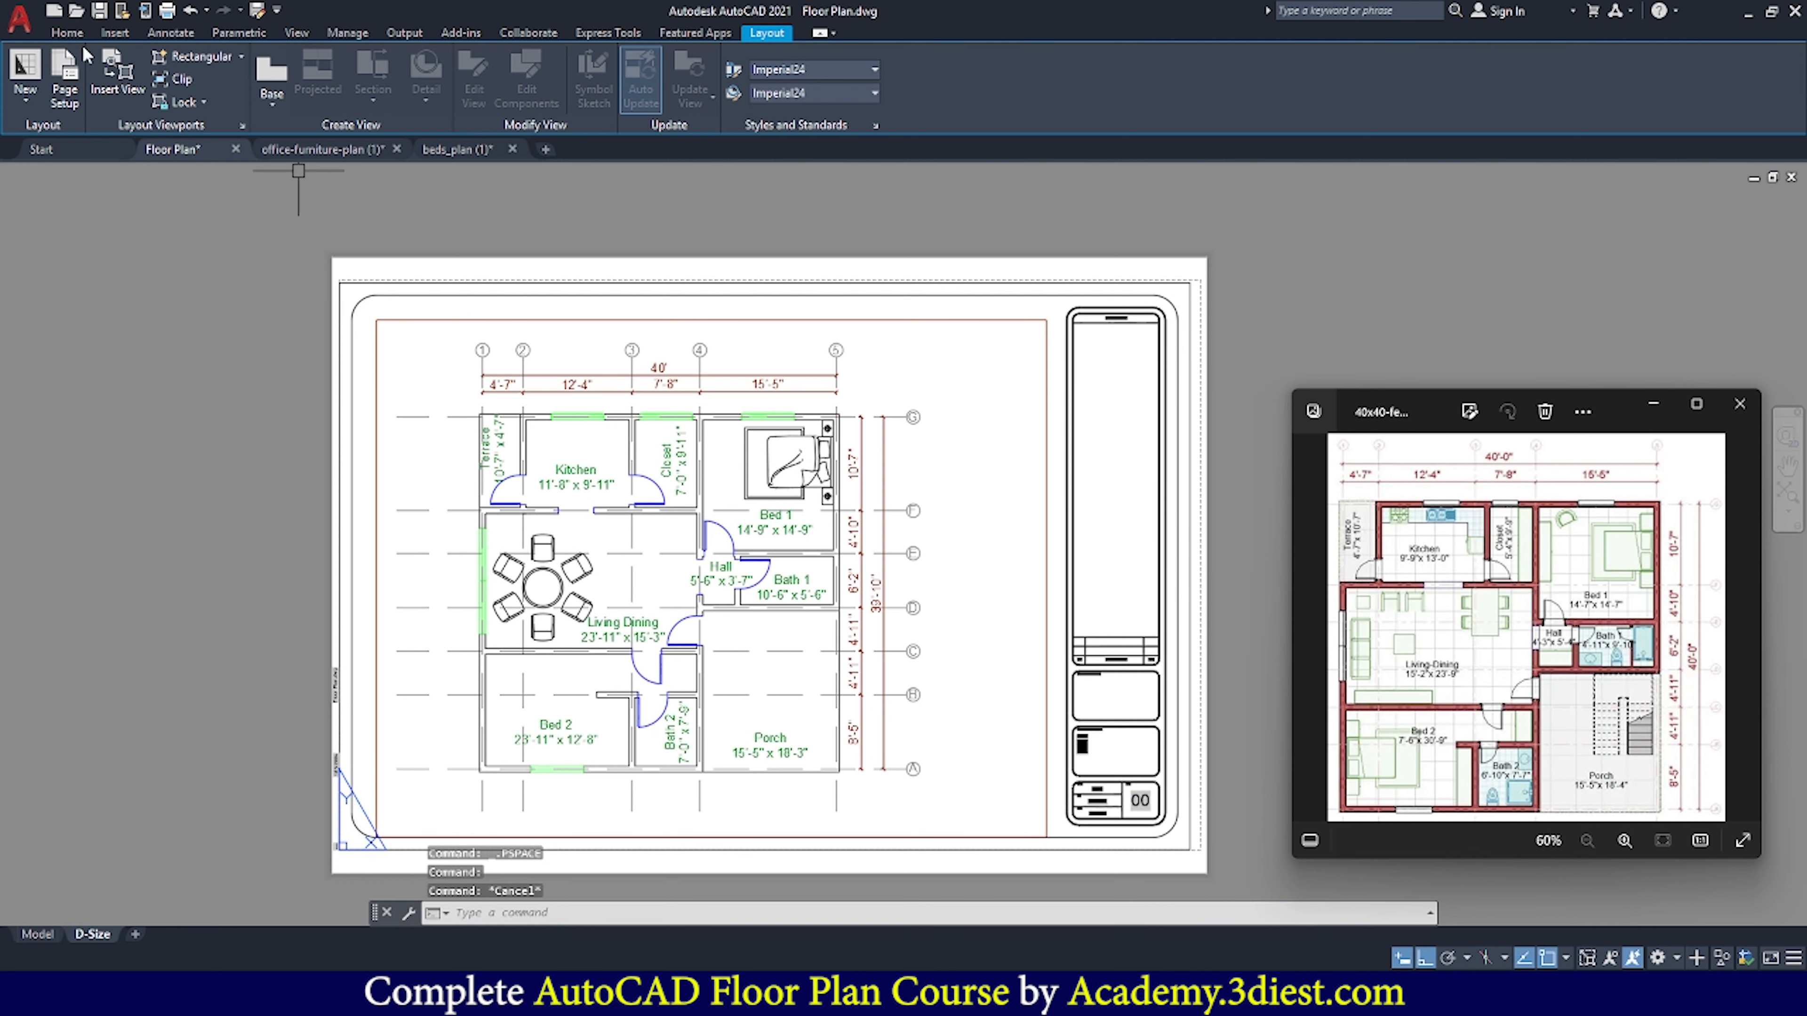
Create a new layer named Viewport and make it the current layer
click(69, 36)
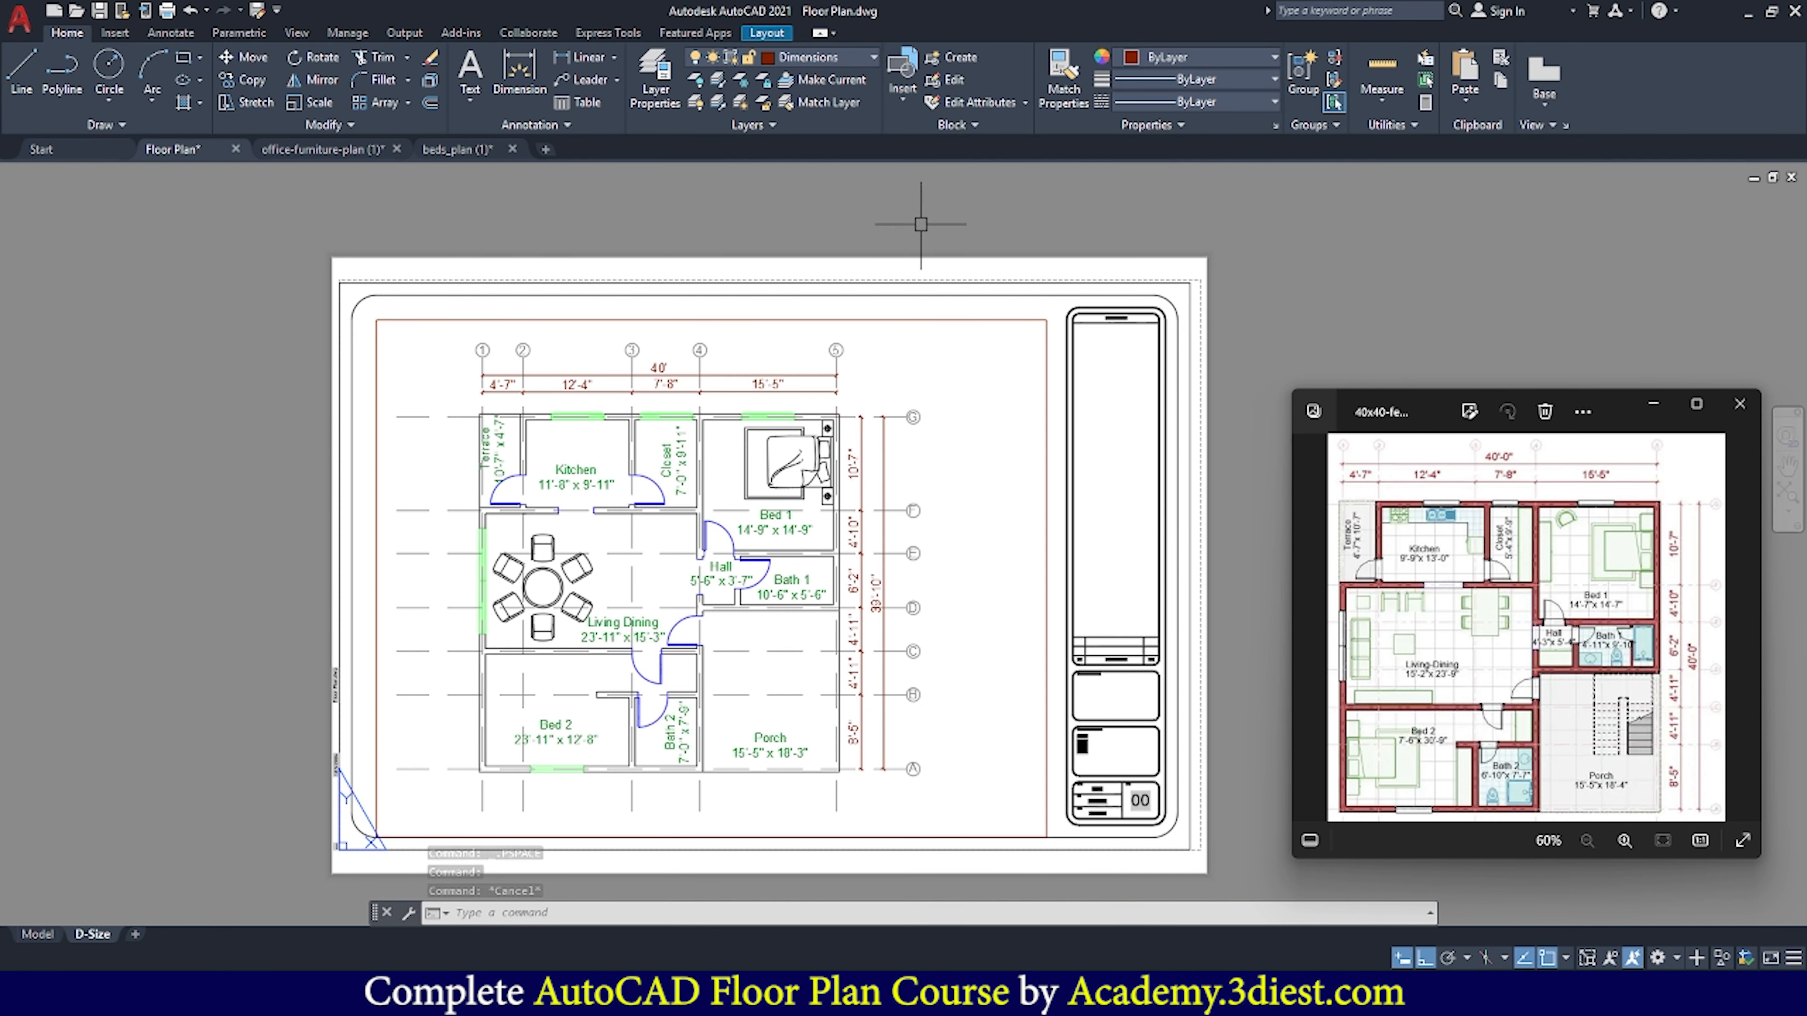
click(655, 93)
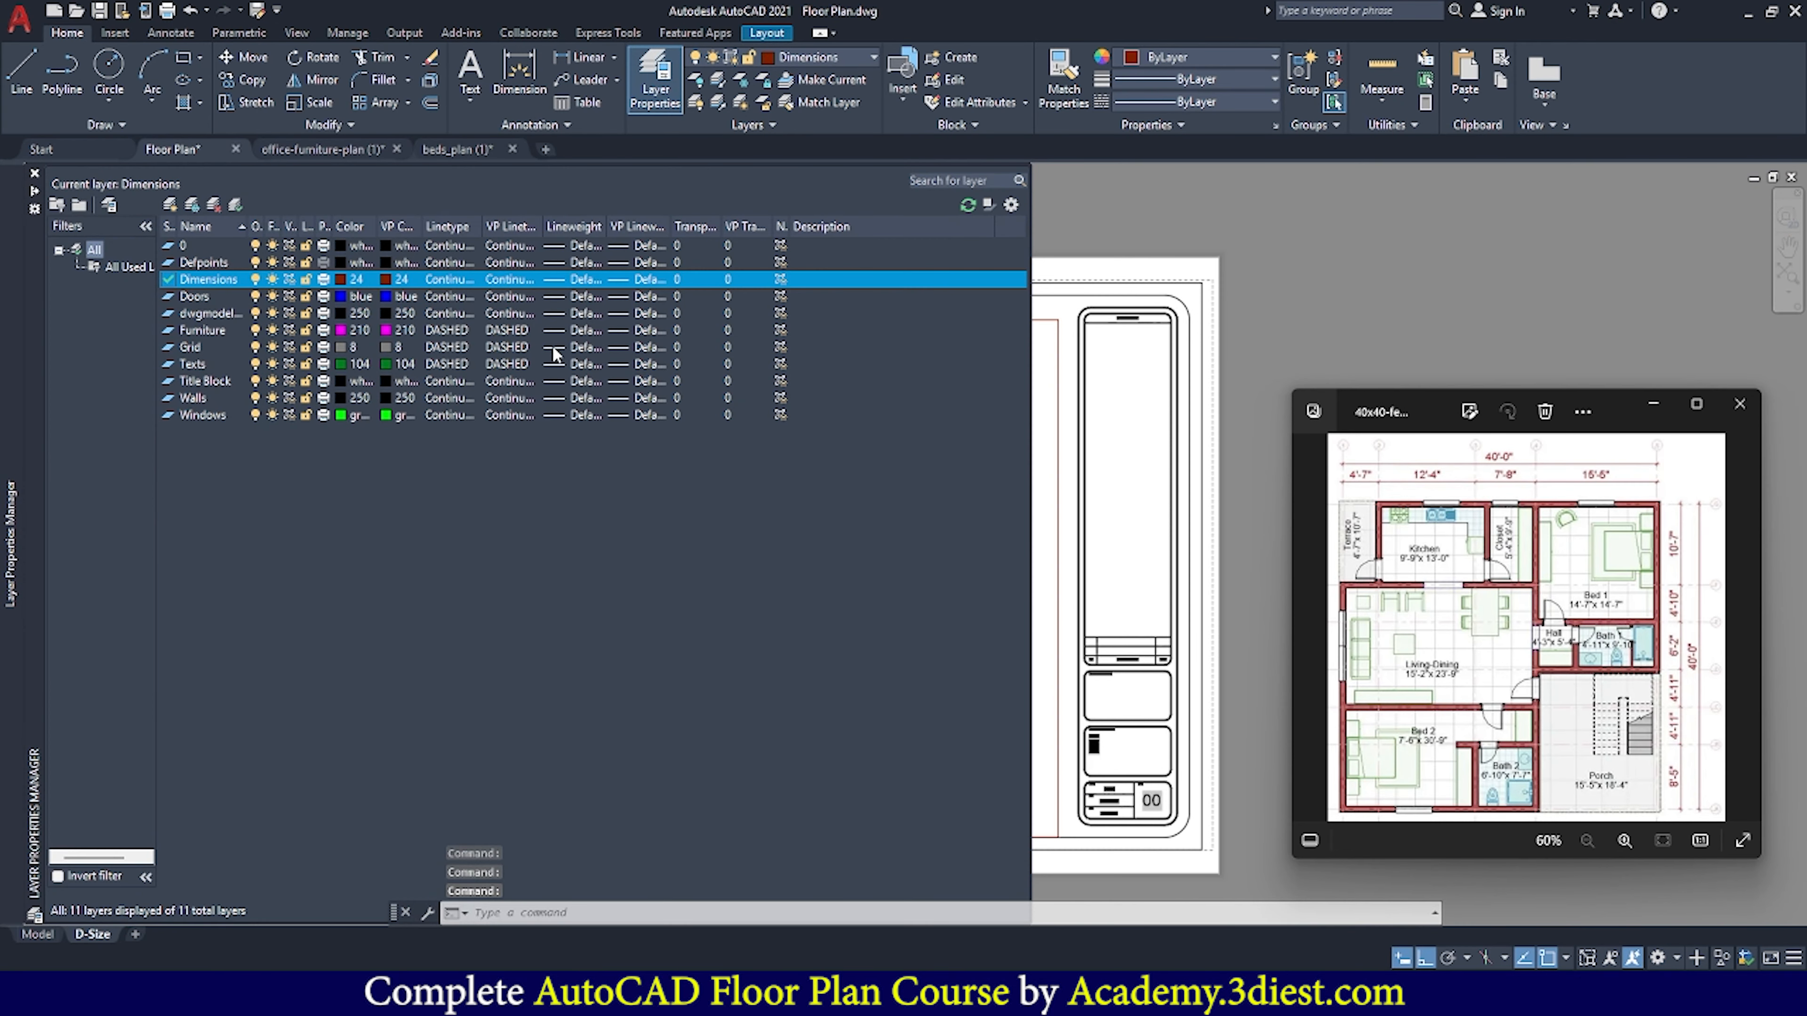
click(170, 206)
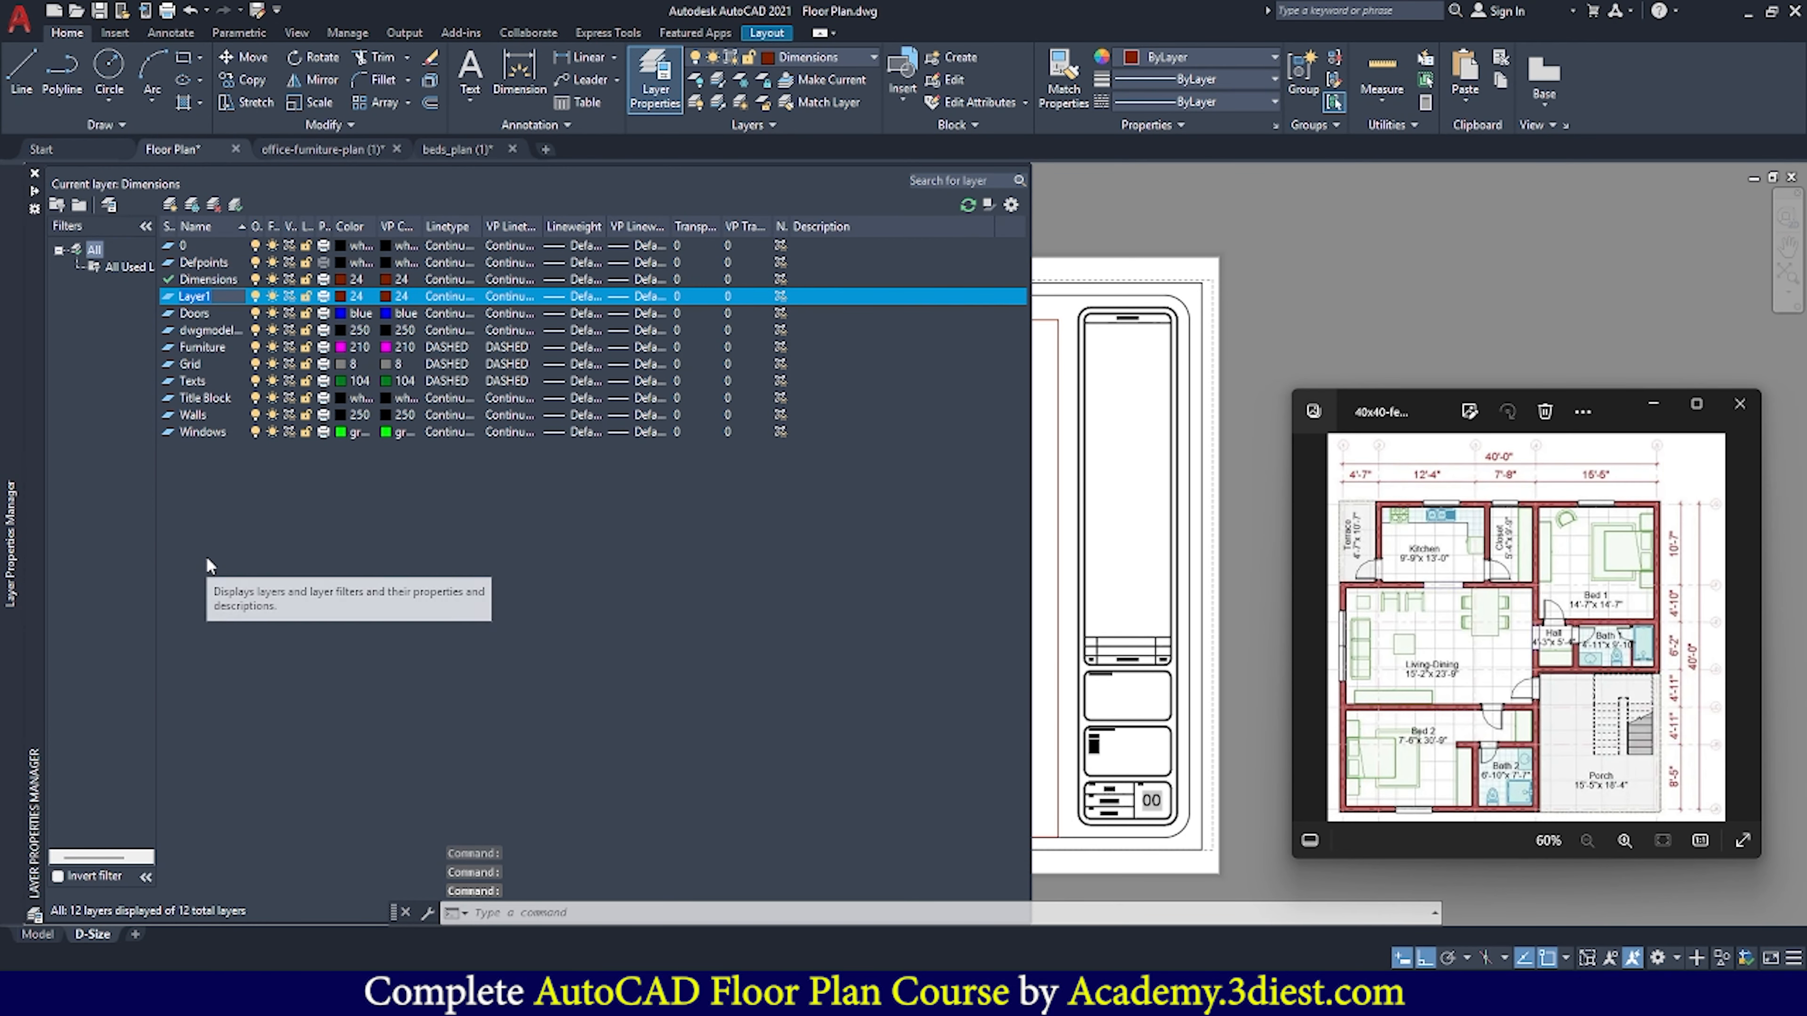
text(Vid)
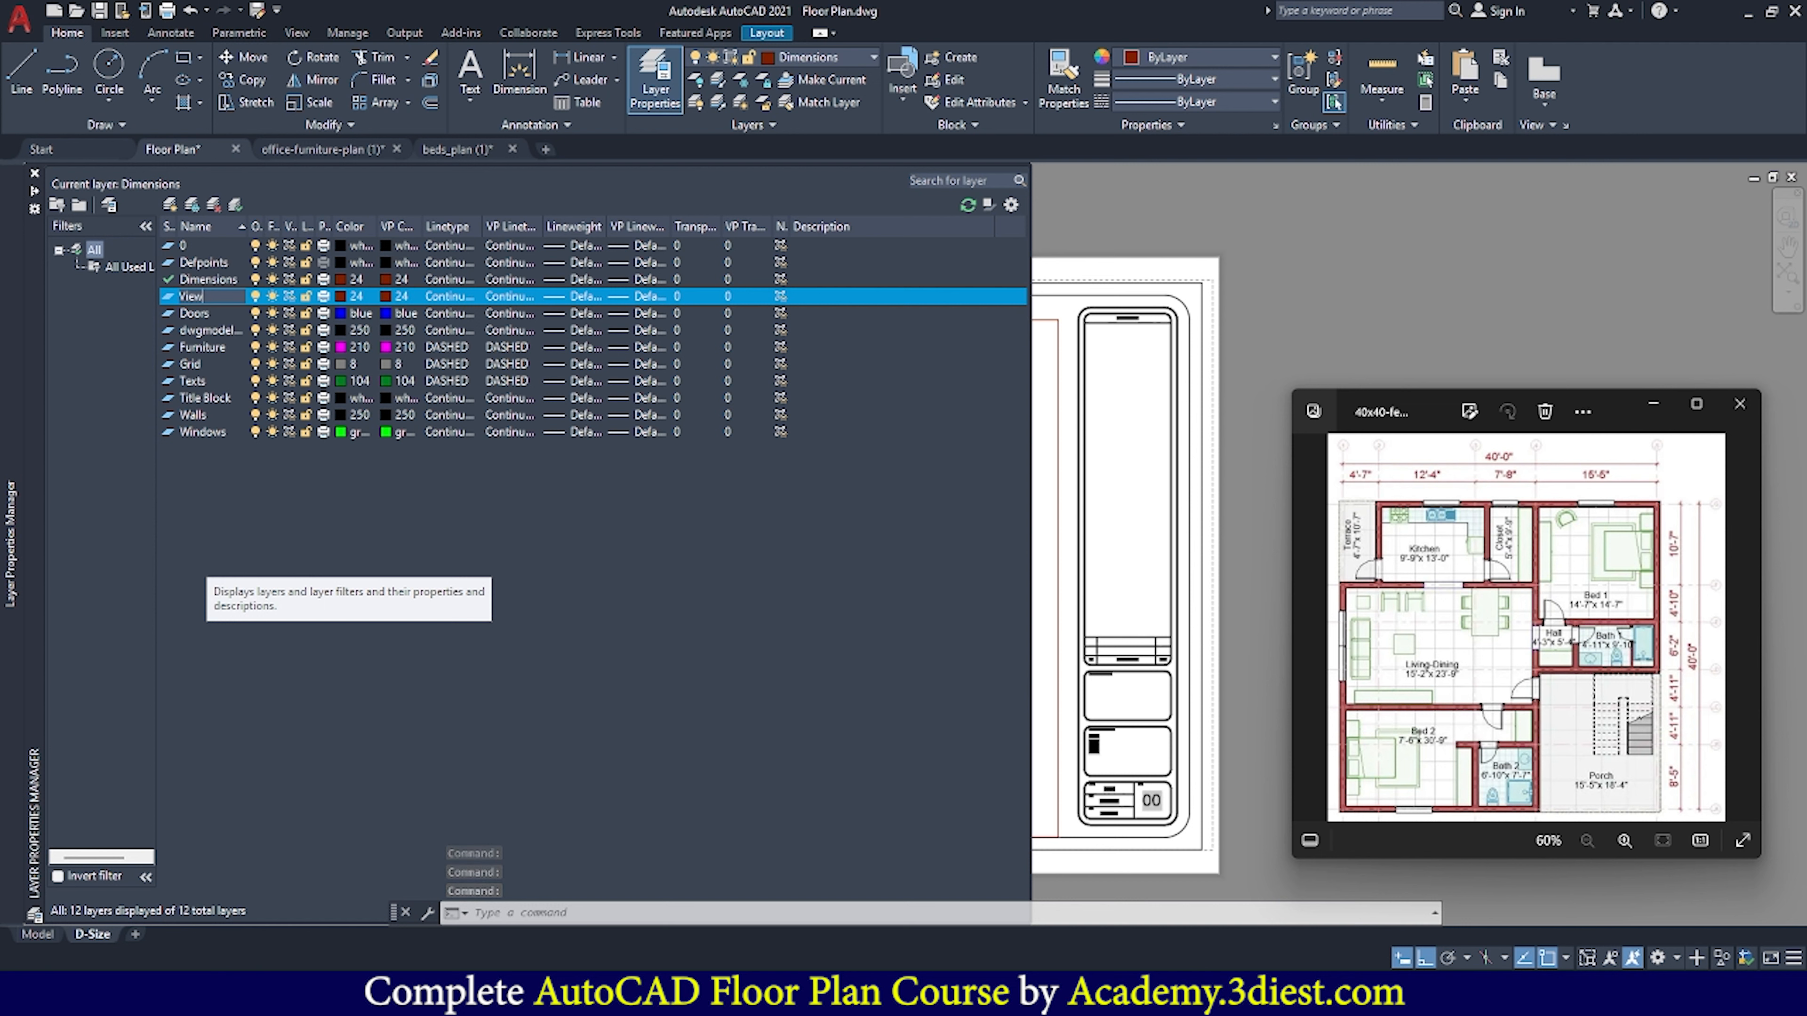
text(wport)
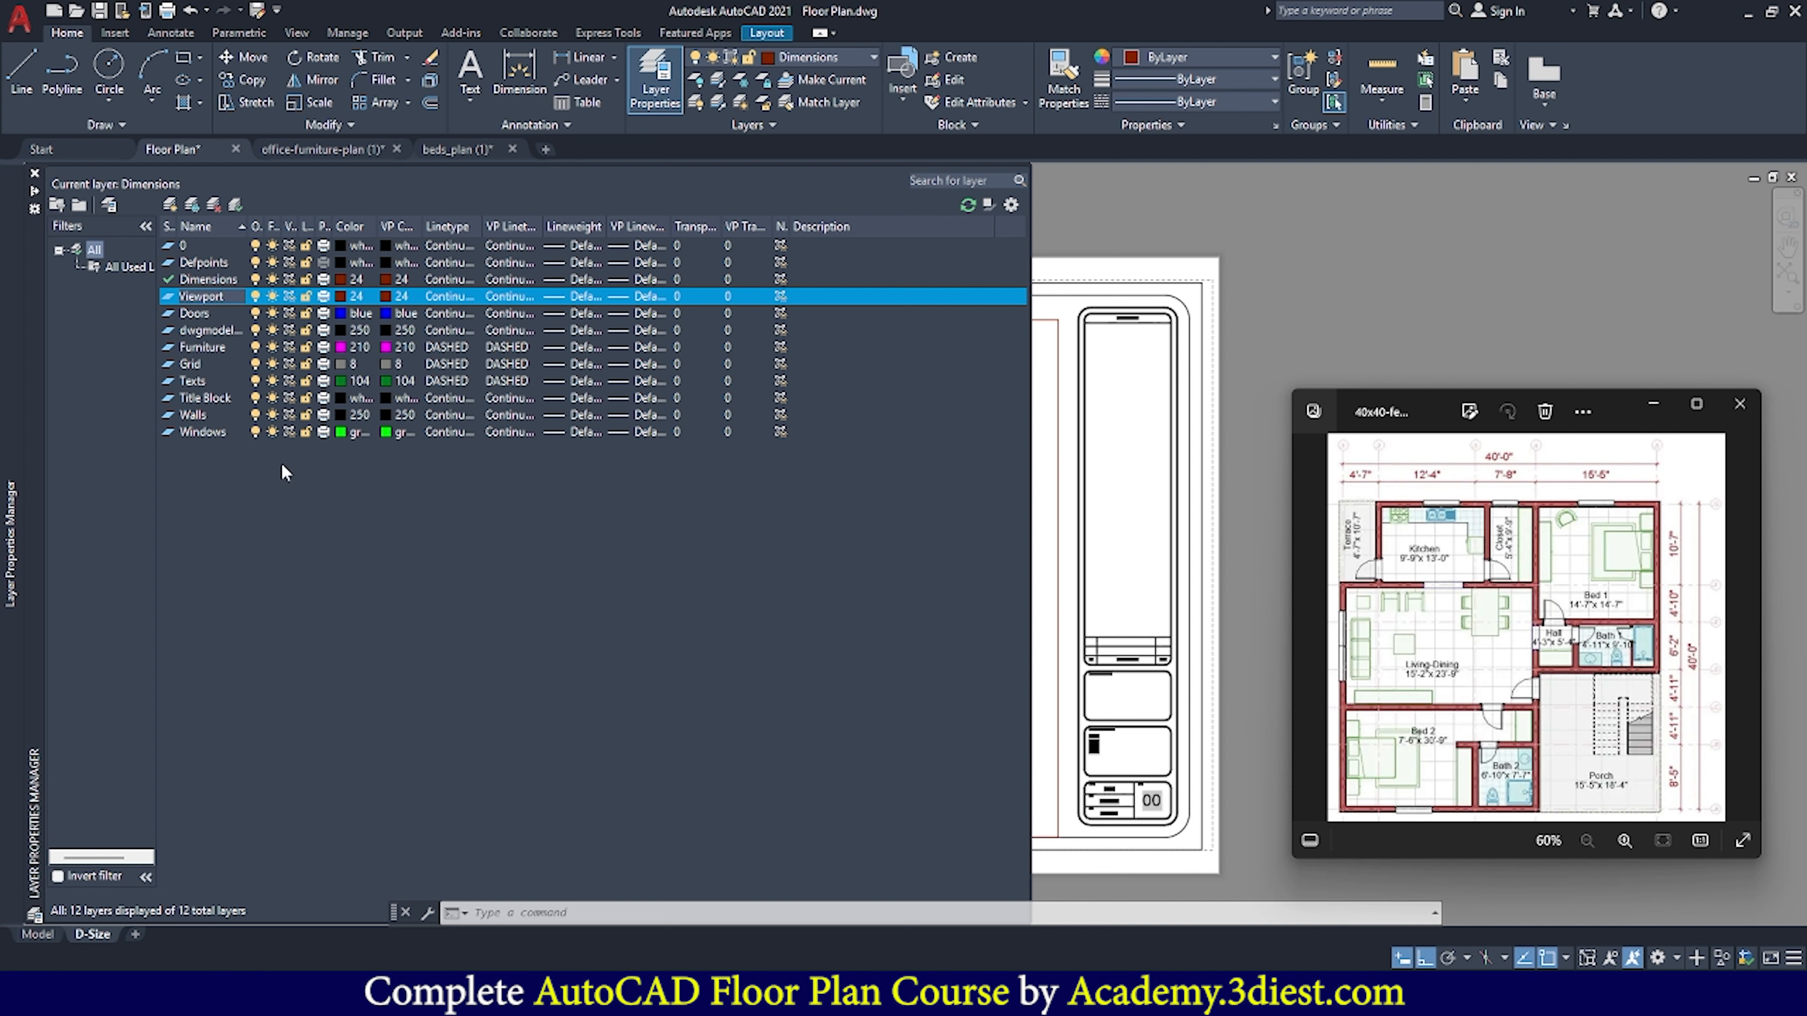
key(Return)
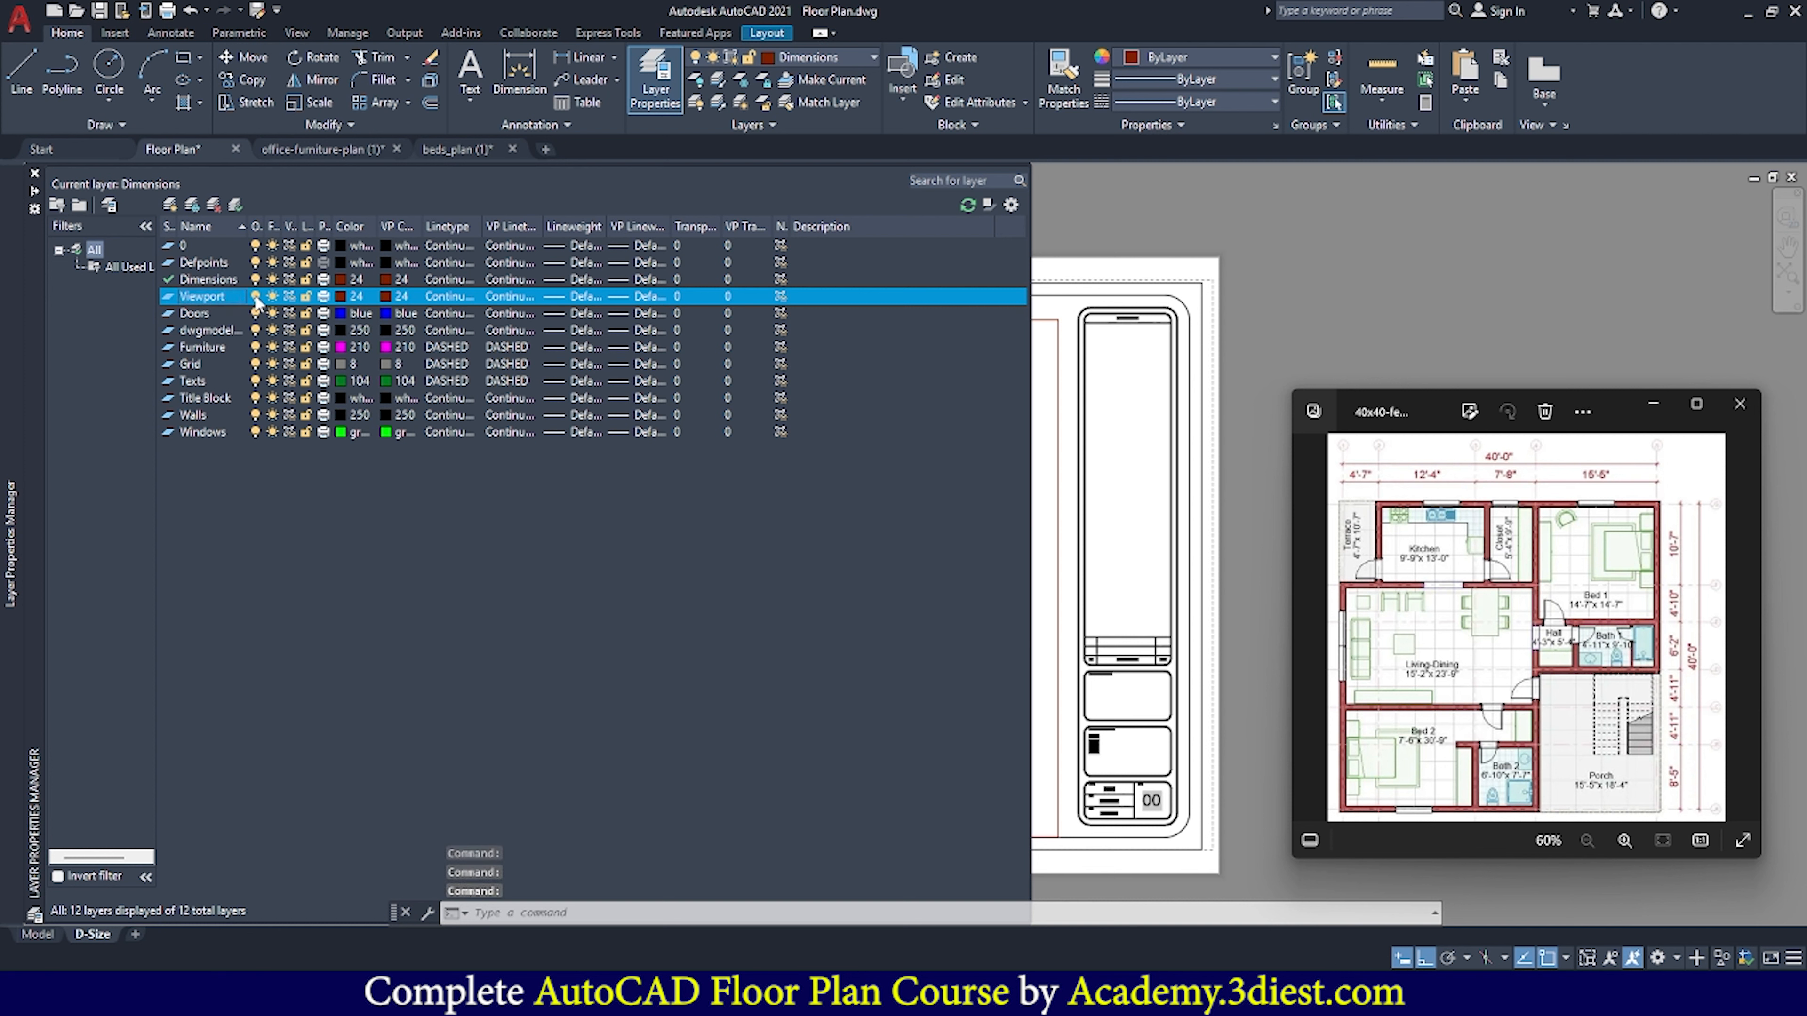
double_click(169, 298)
click(34, 173)
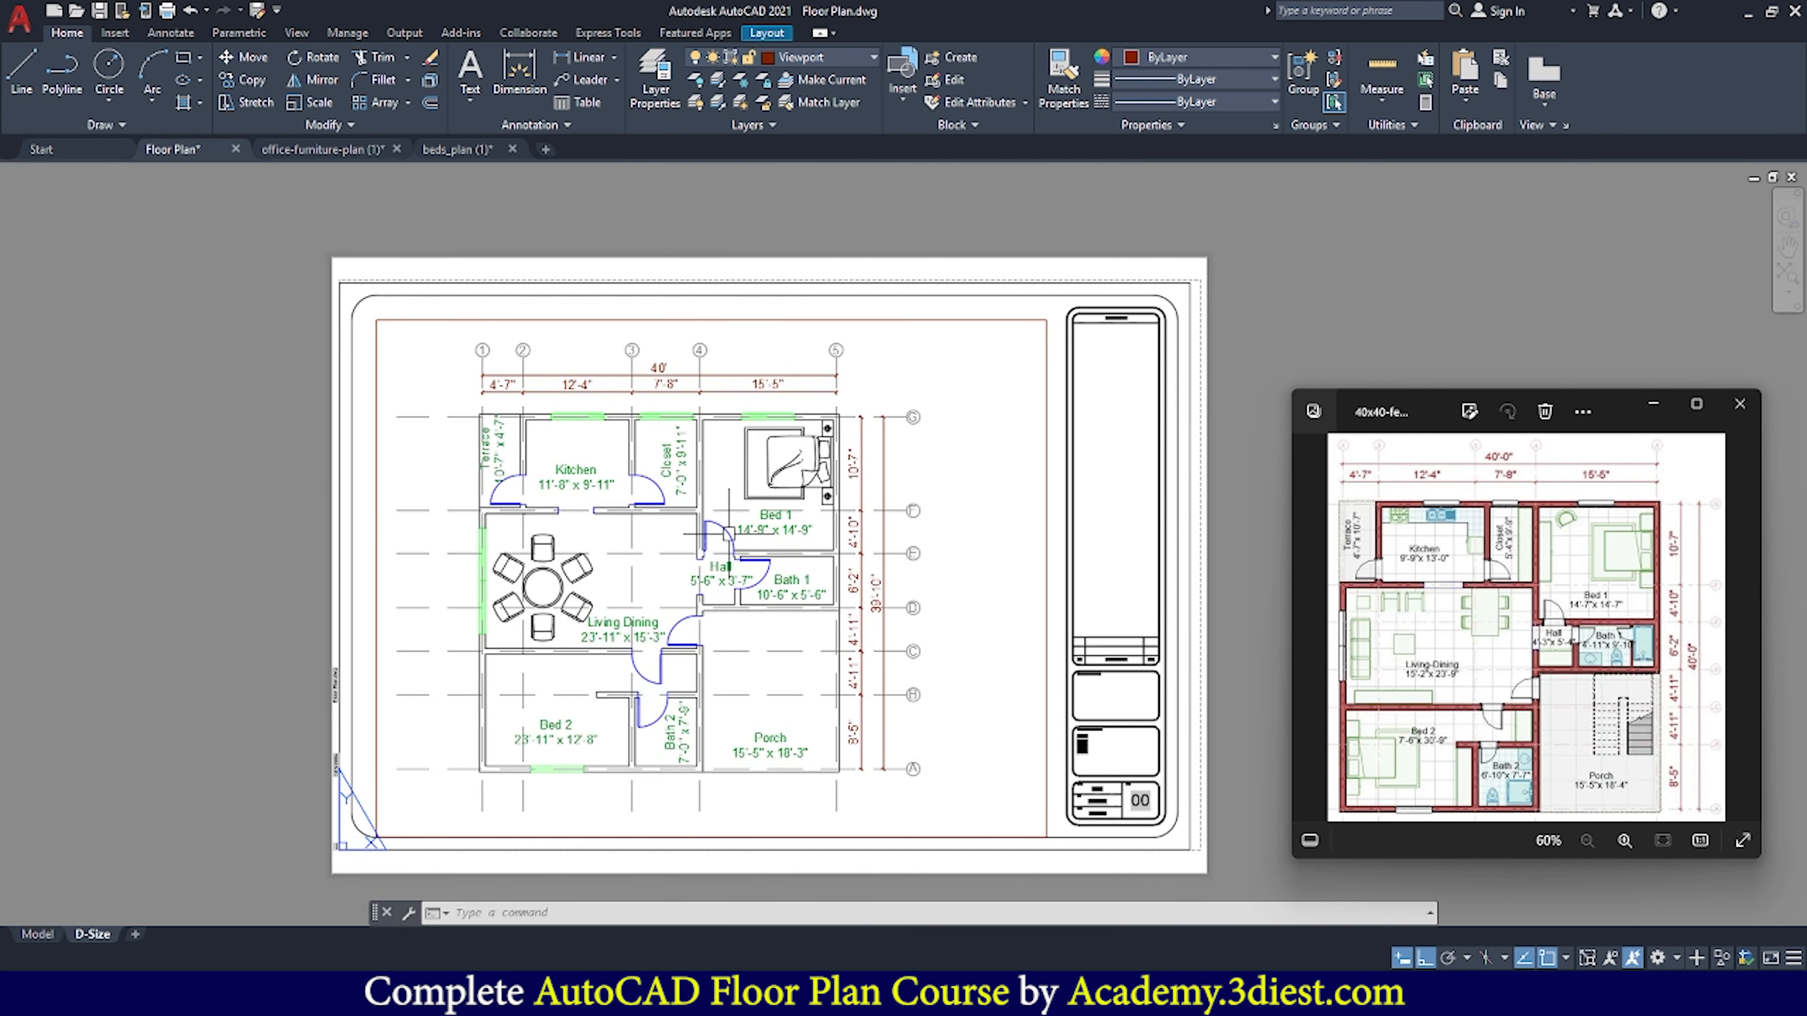
Move the floor plan's viewport frame from the Dimensions layer to the Viewport layer
click(828, 320)
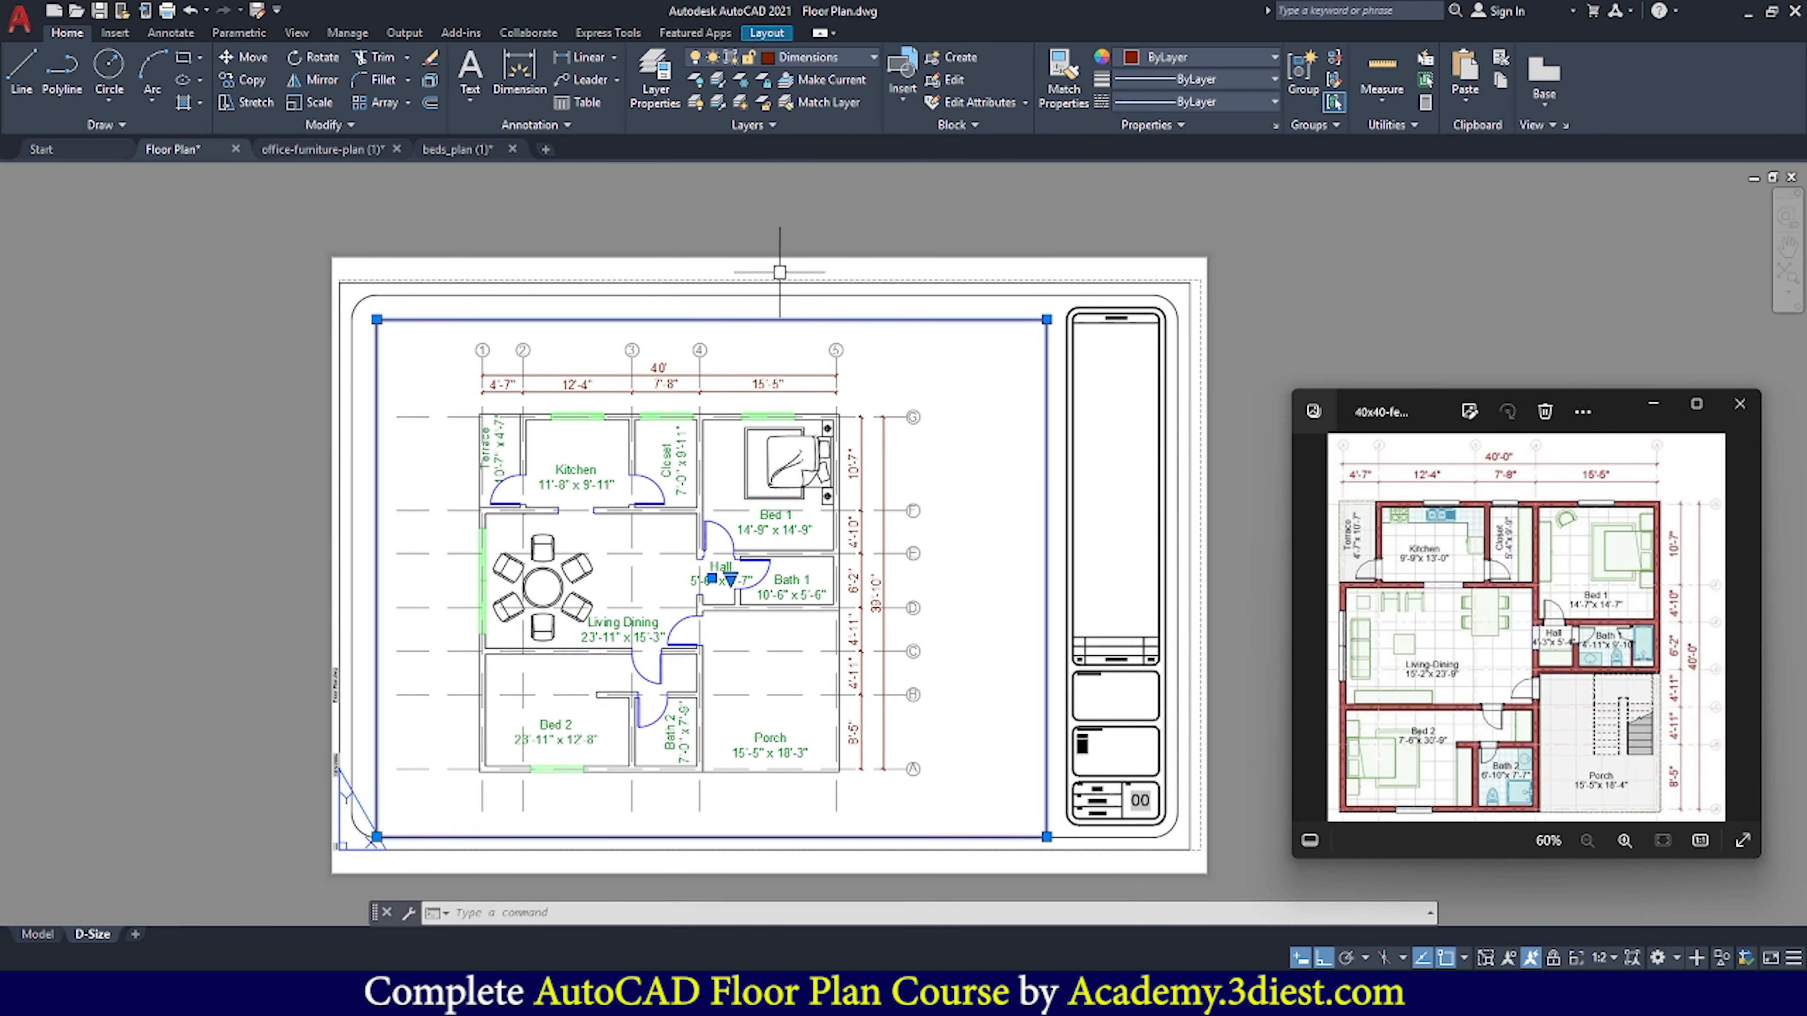
click(853, 61)
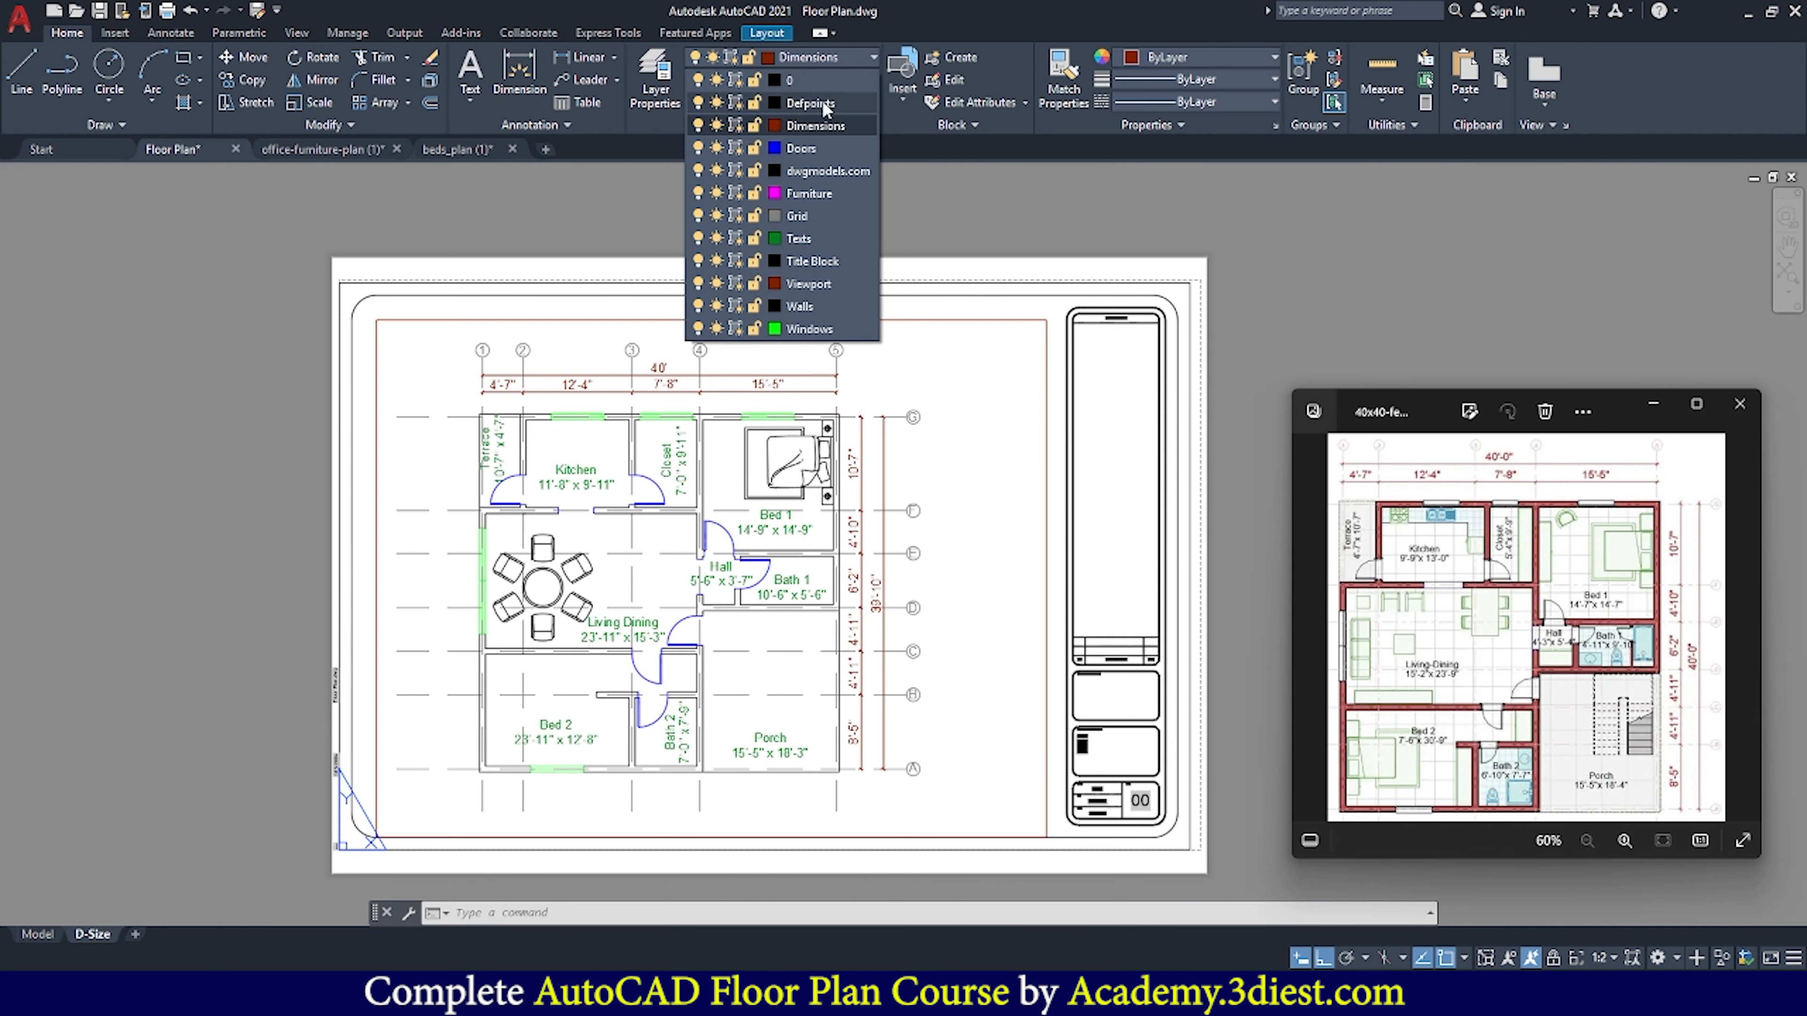
click(819, 283)
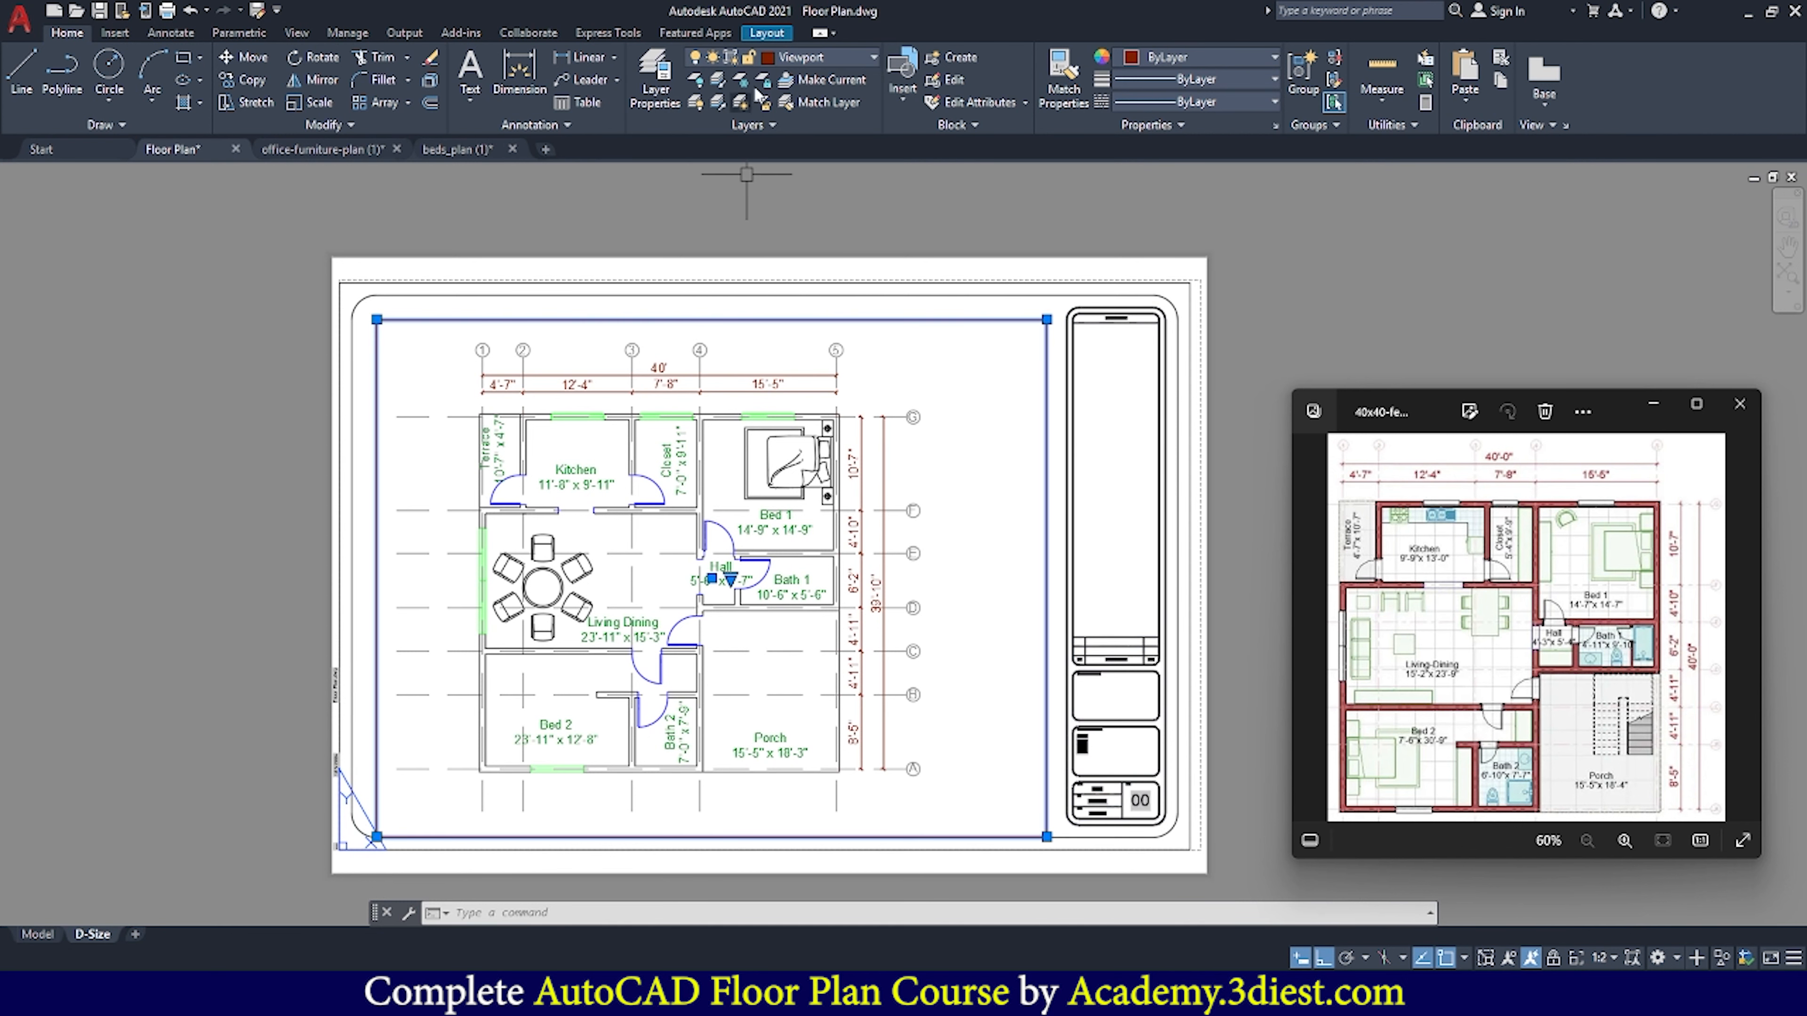
Make layer 0 current and clear the selection of the viewport frame
click(655, 88)
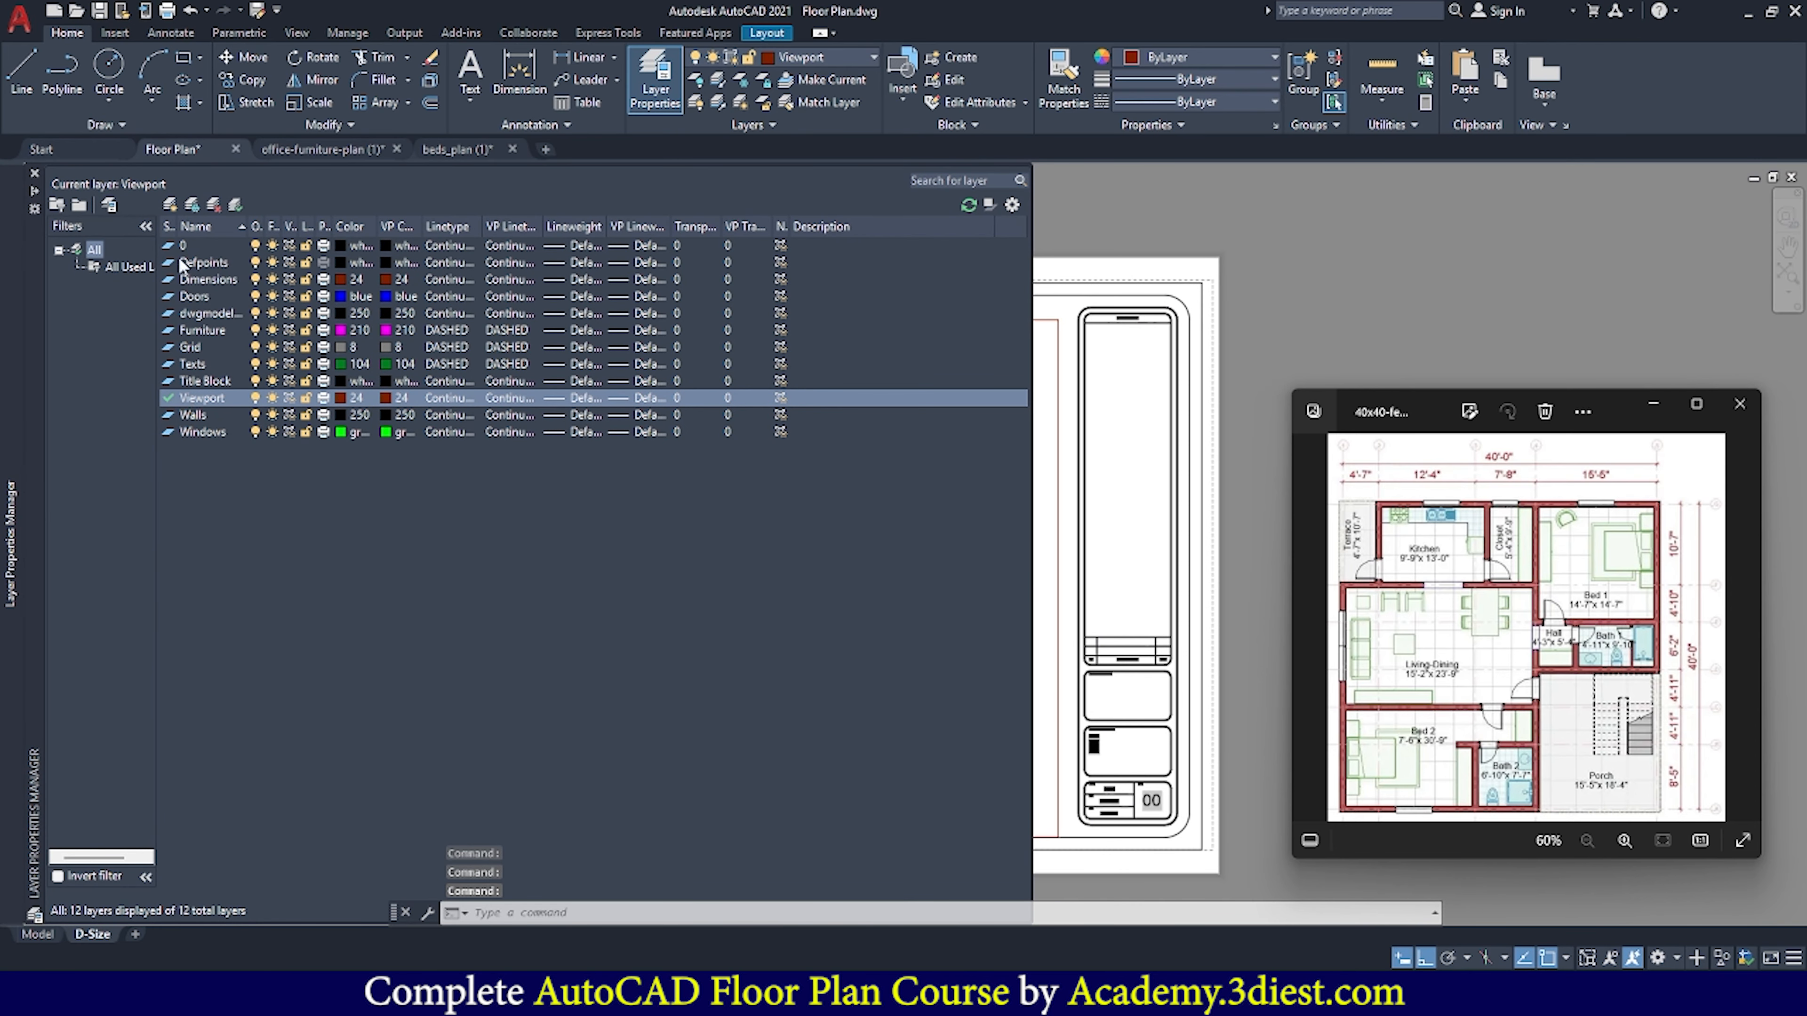
double_click(166, 249)
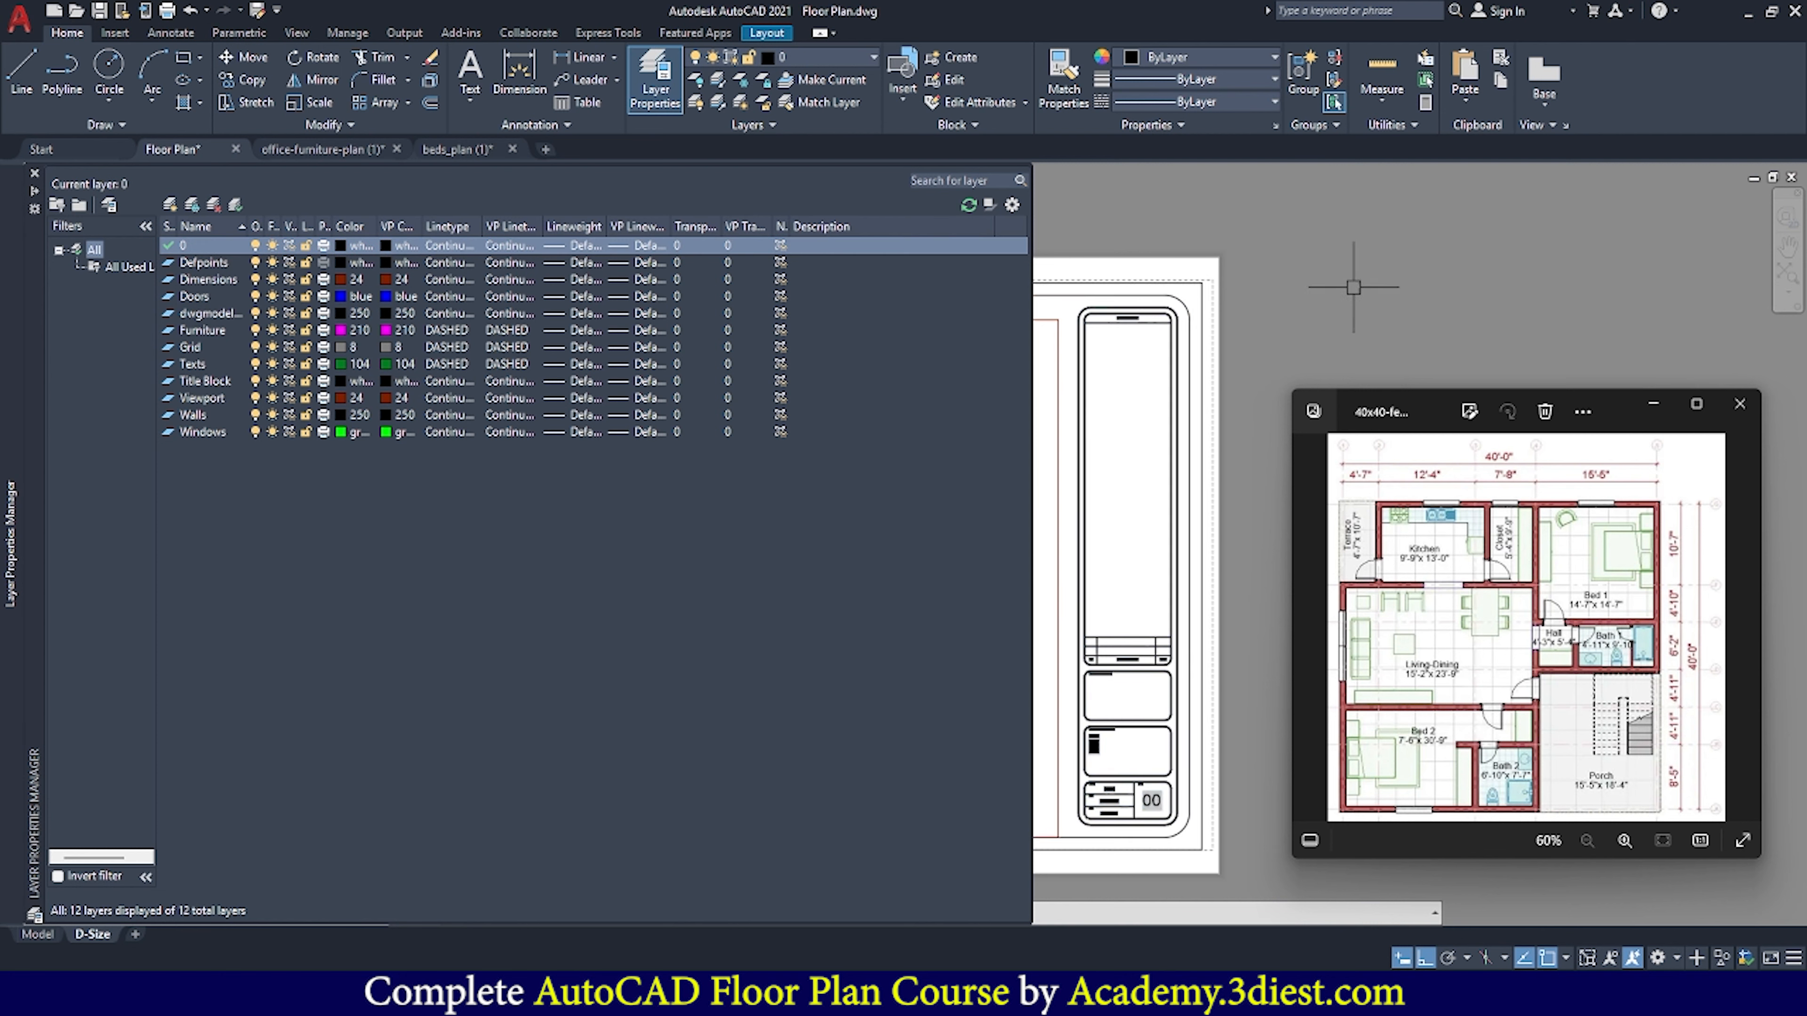
scroll(1469, 252, down, 3)
scroll(1395, 292, up, 2)
click(1306, 282)
scroll(750, 356, down, 2)
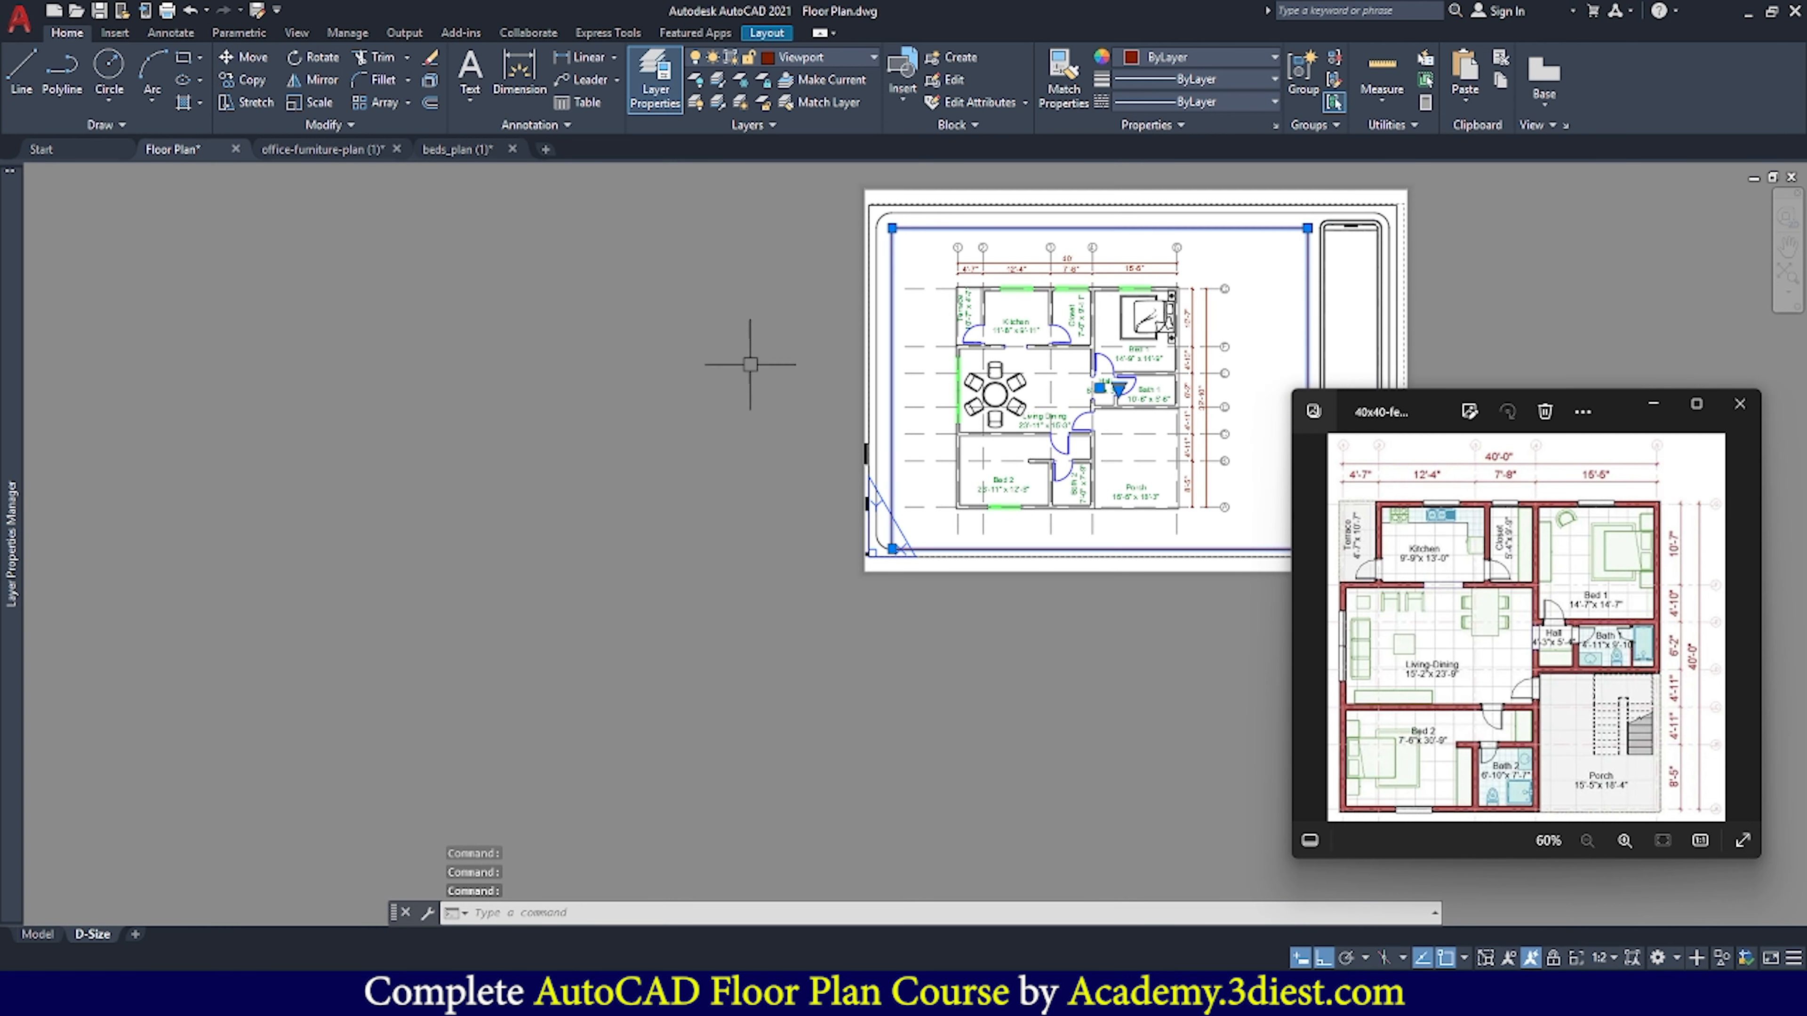
scroll(853, 335, up, 4)
key(Escape)
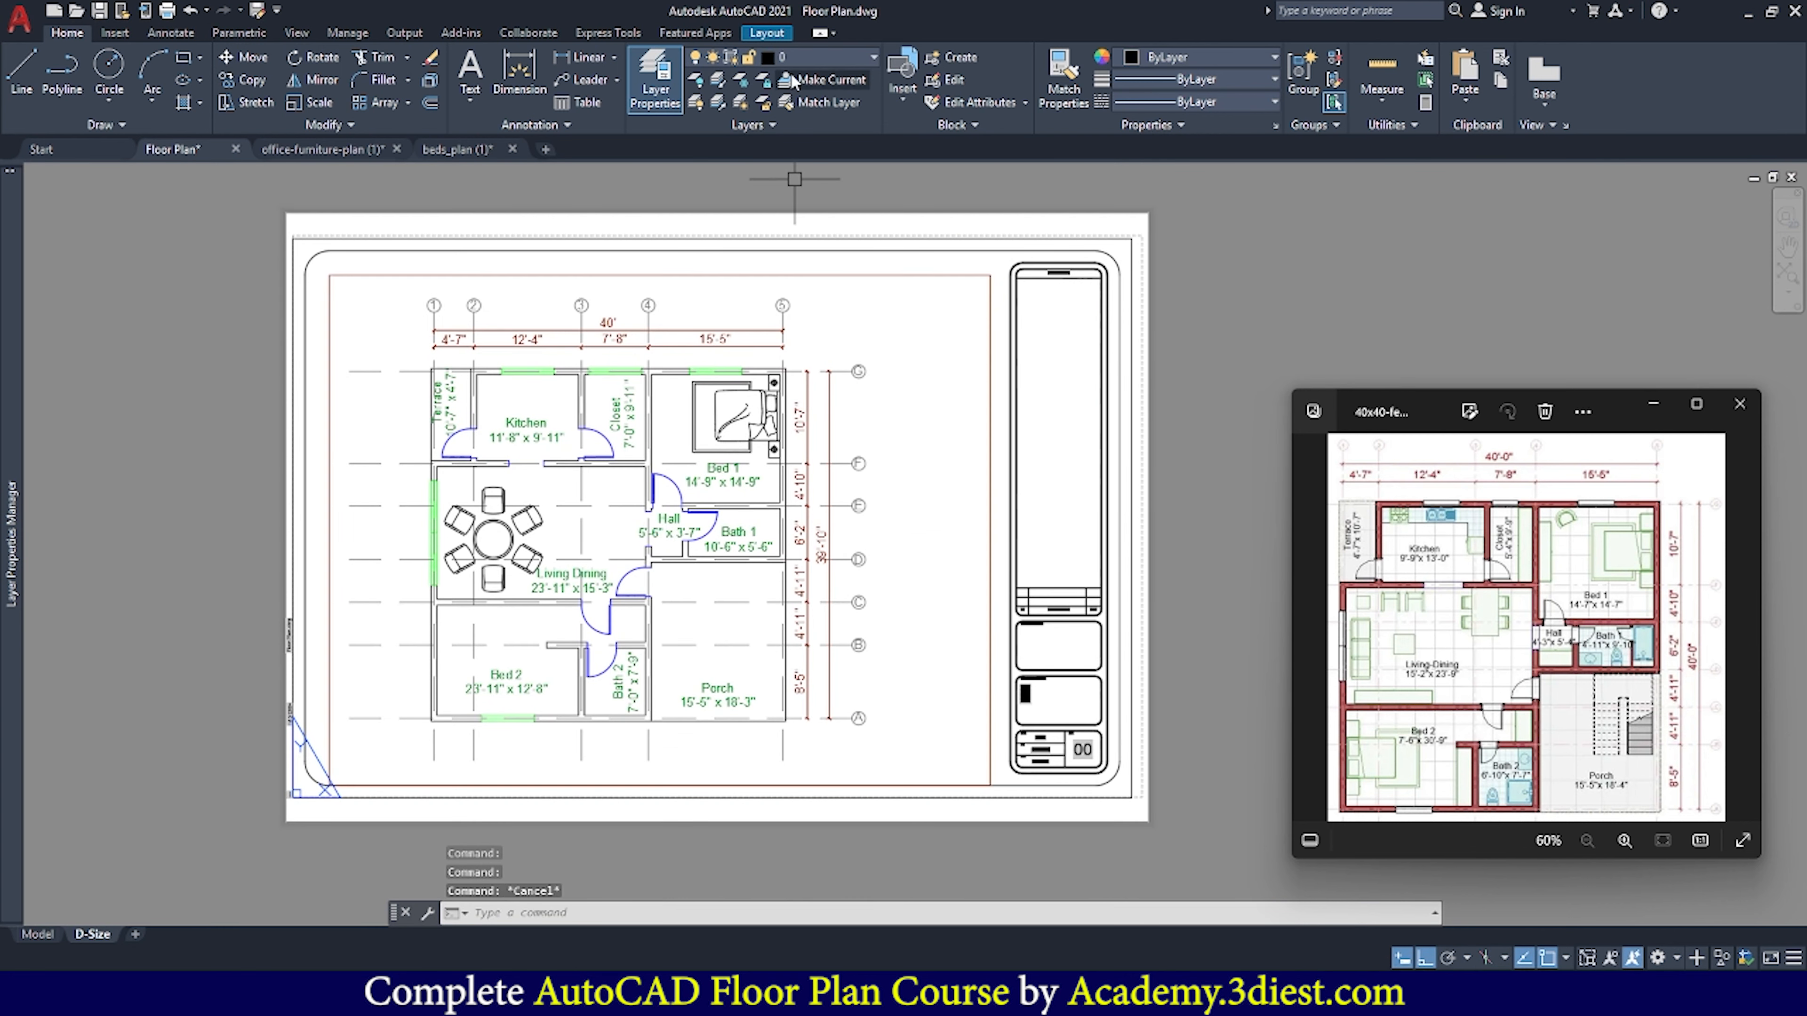
Turn off the Viewport layer to hide the viewport frame on the sheet
click(669, 103)
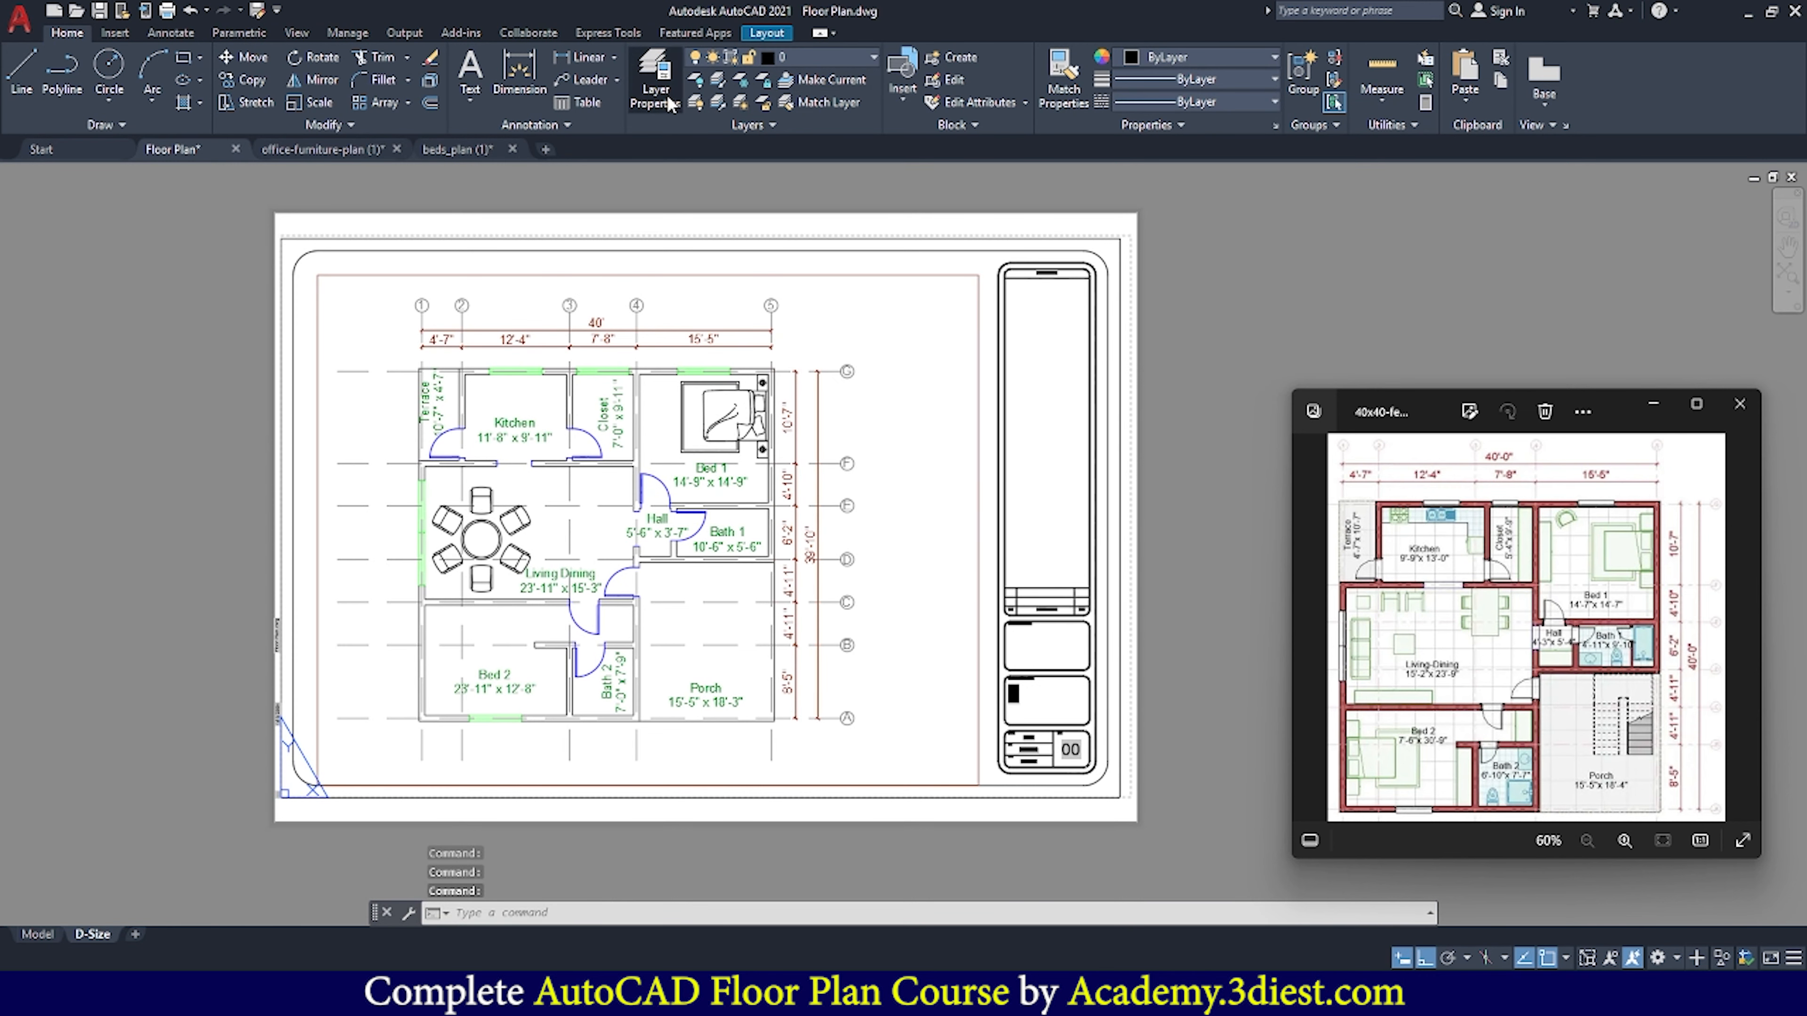
click(669, 103)
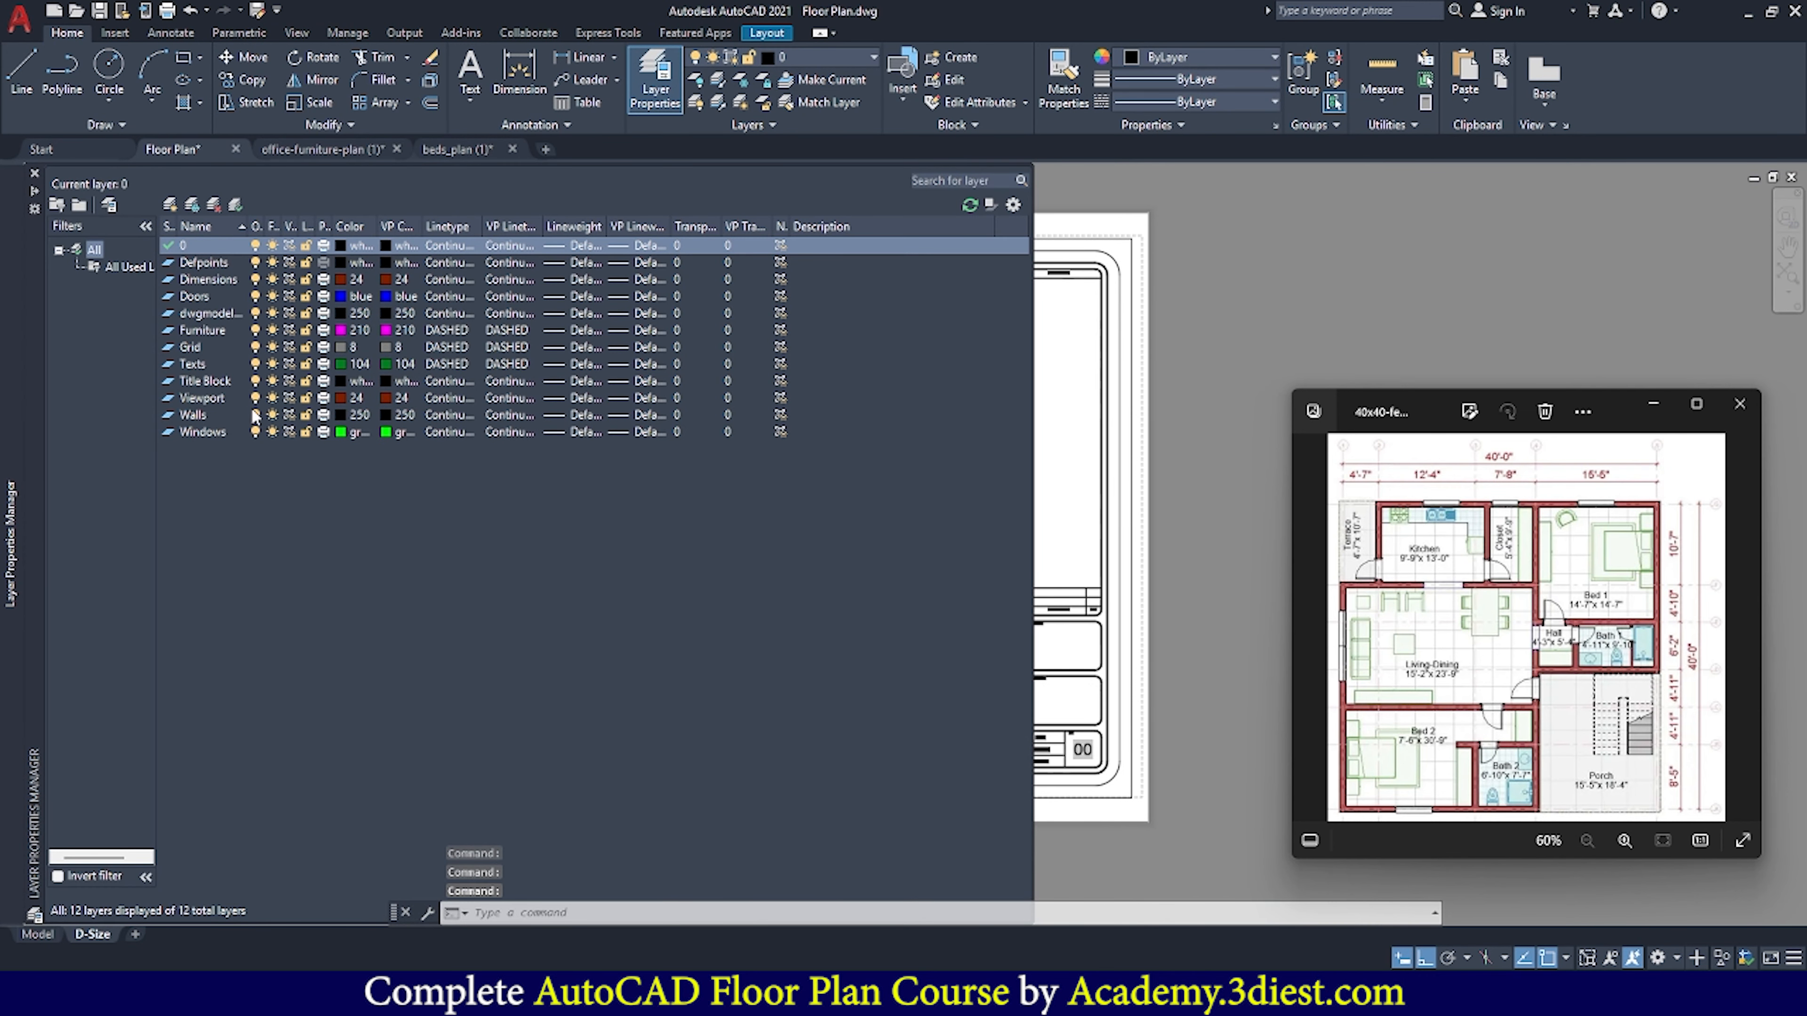
click(262, 399)
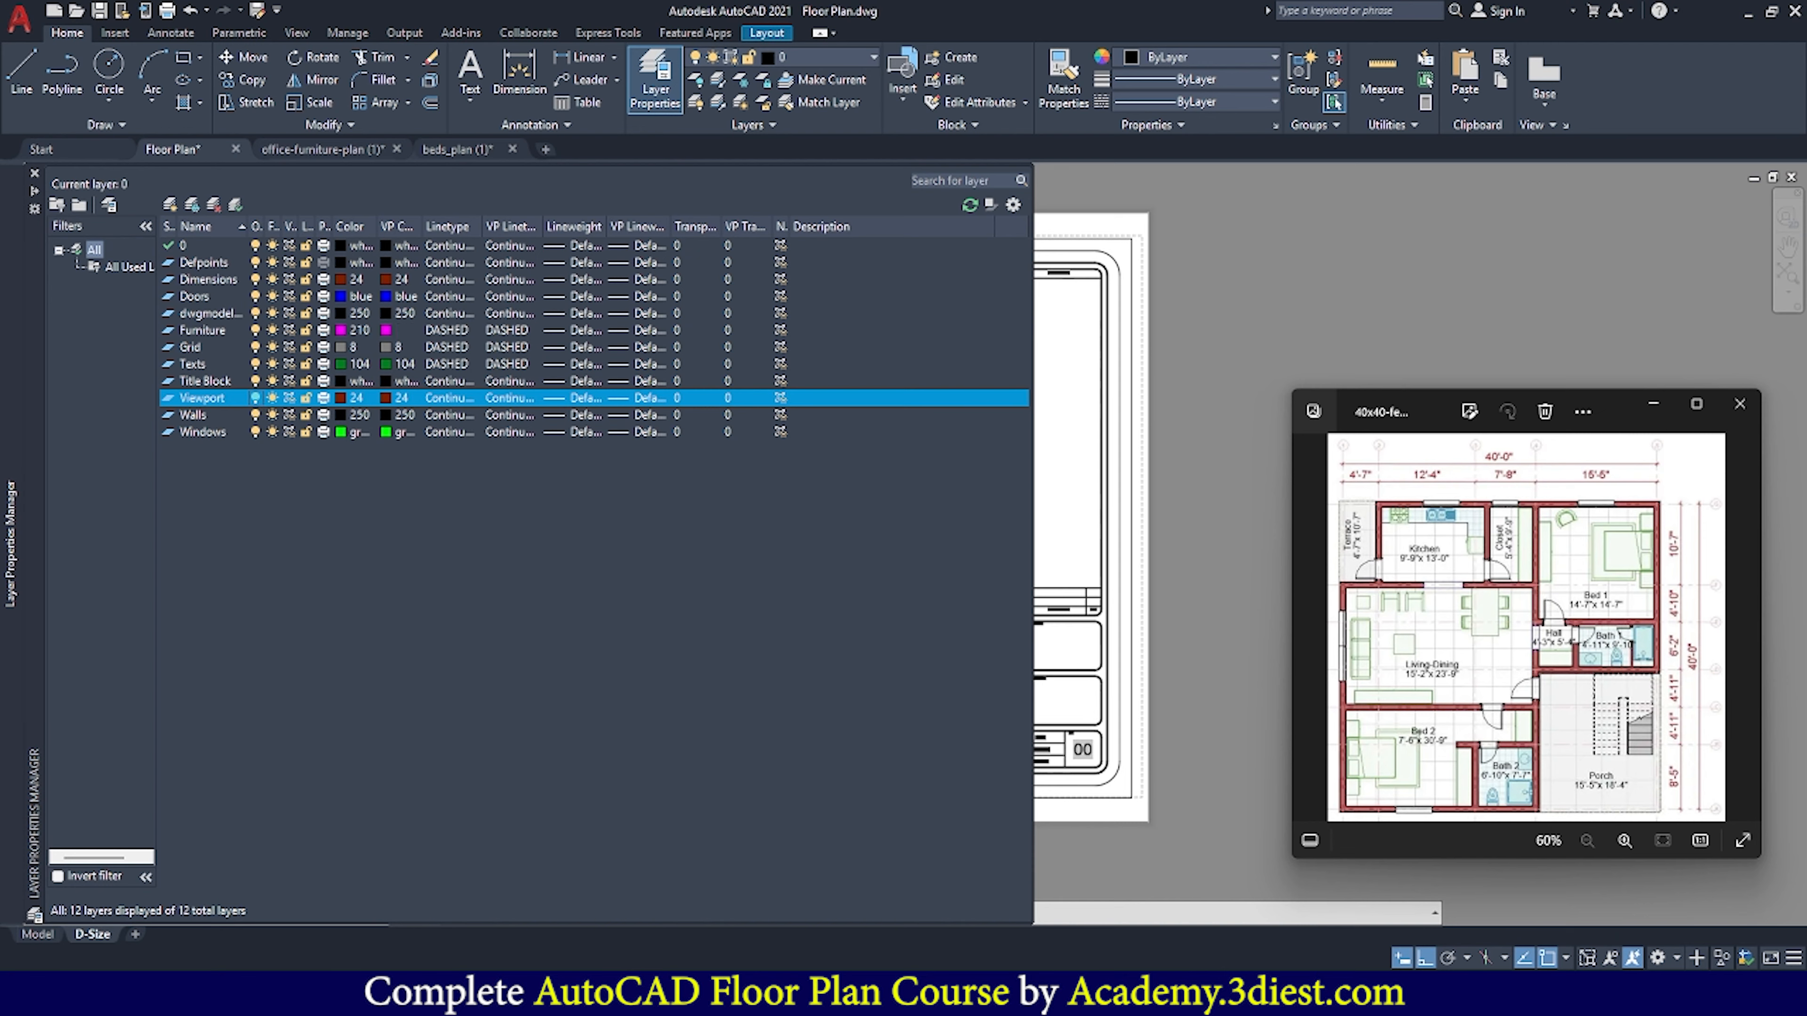
click(1238, 323)
key(Escape)
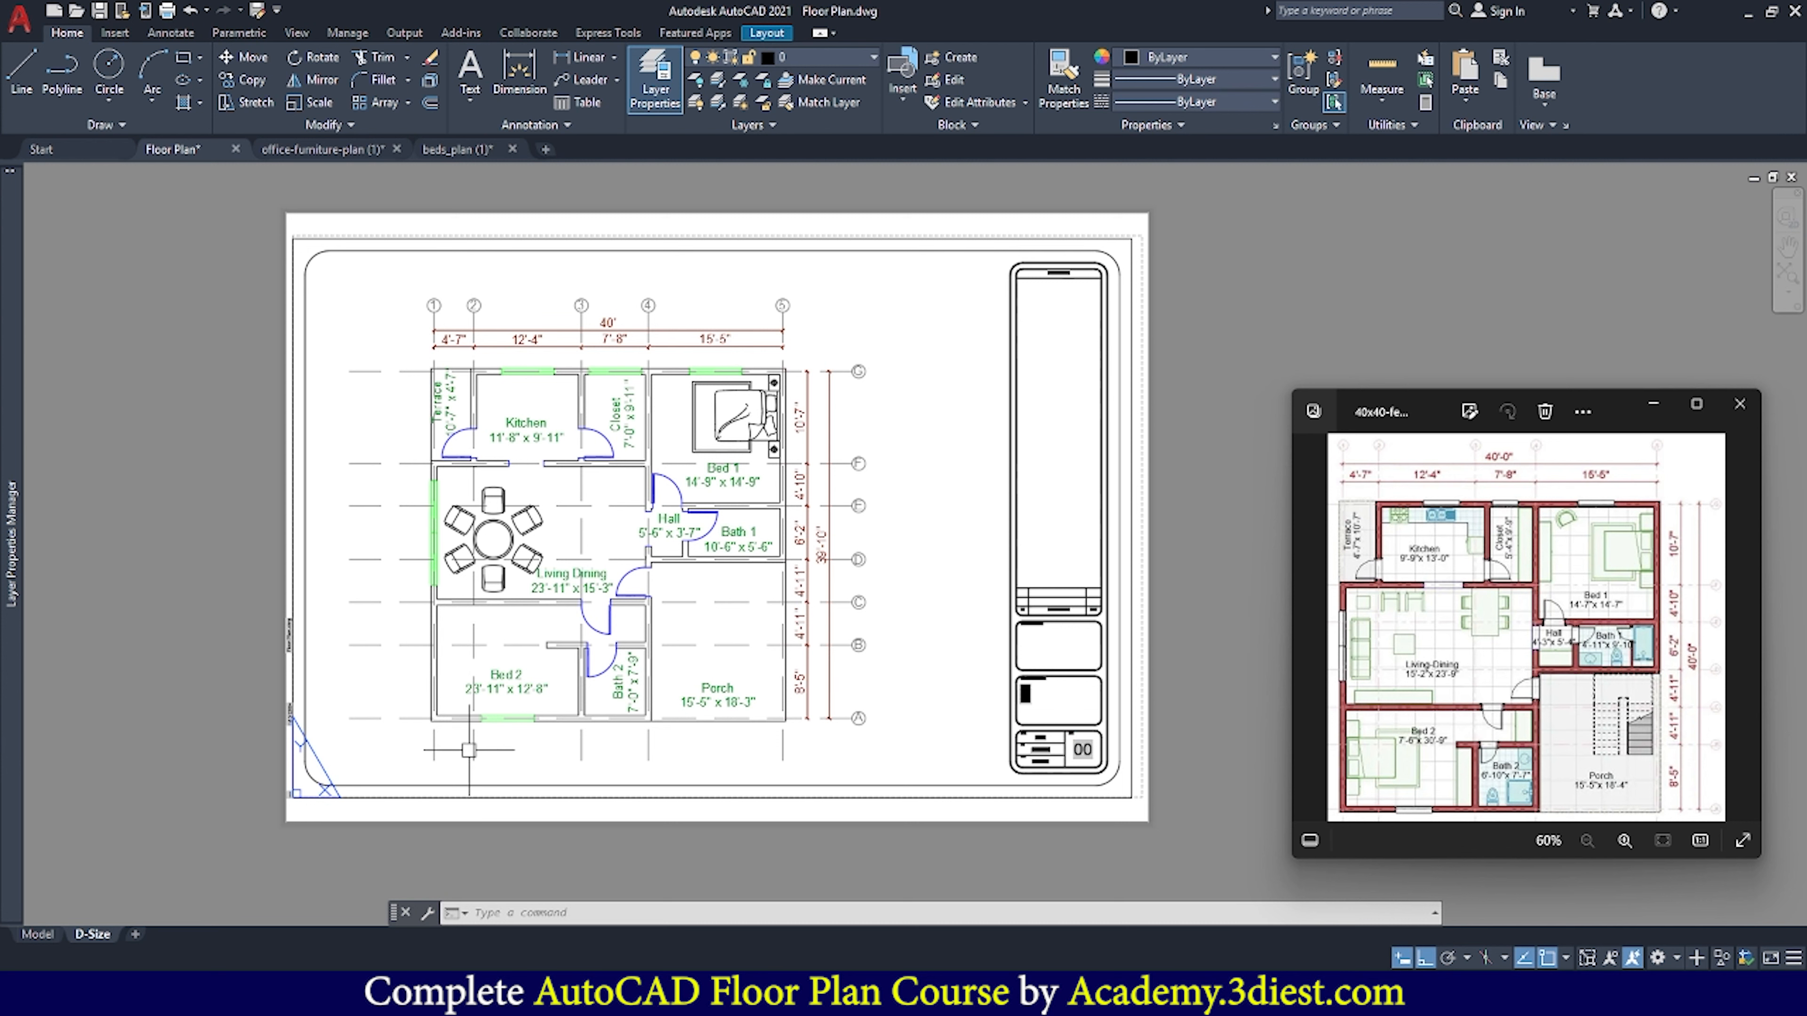
Set the global linetype scale factor to 1
click(396, 407)
key(Escape)
key(Escape)
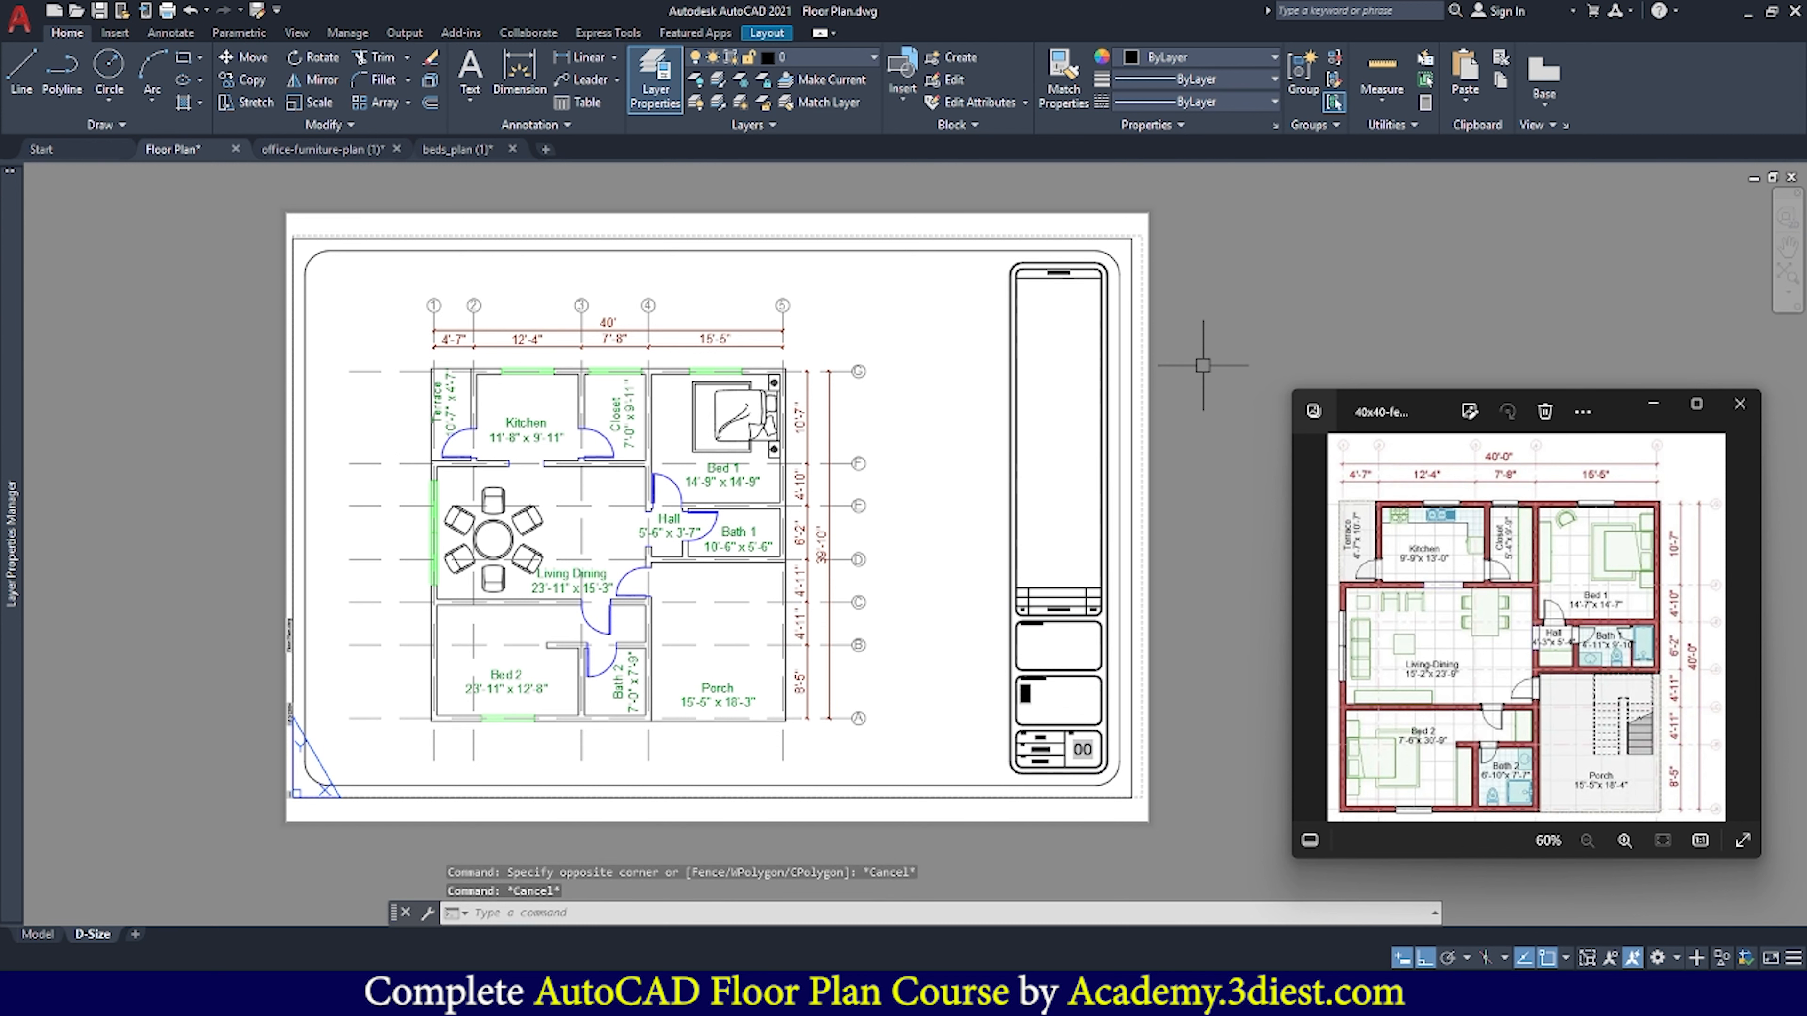
text(lts)
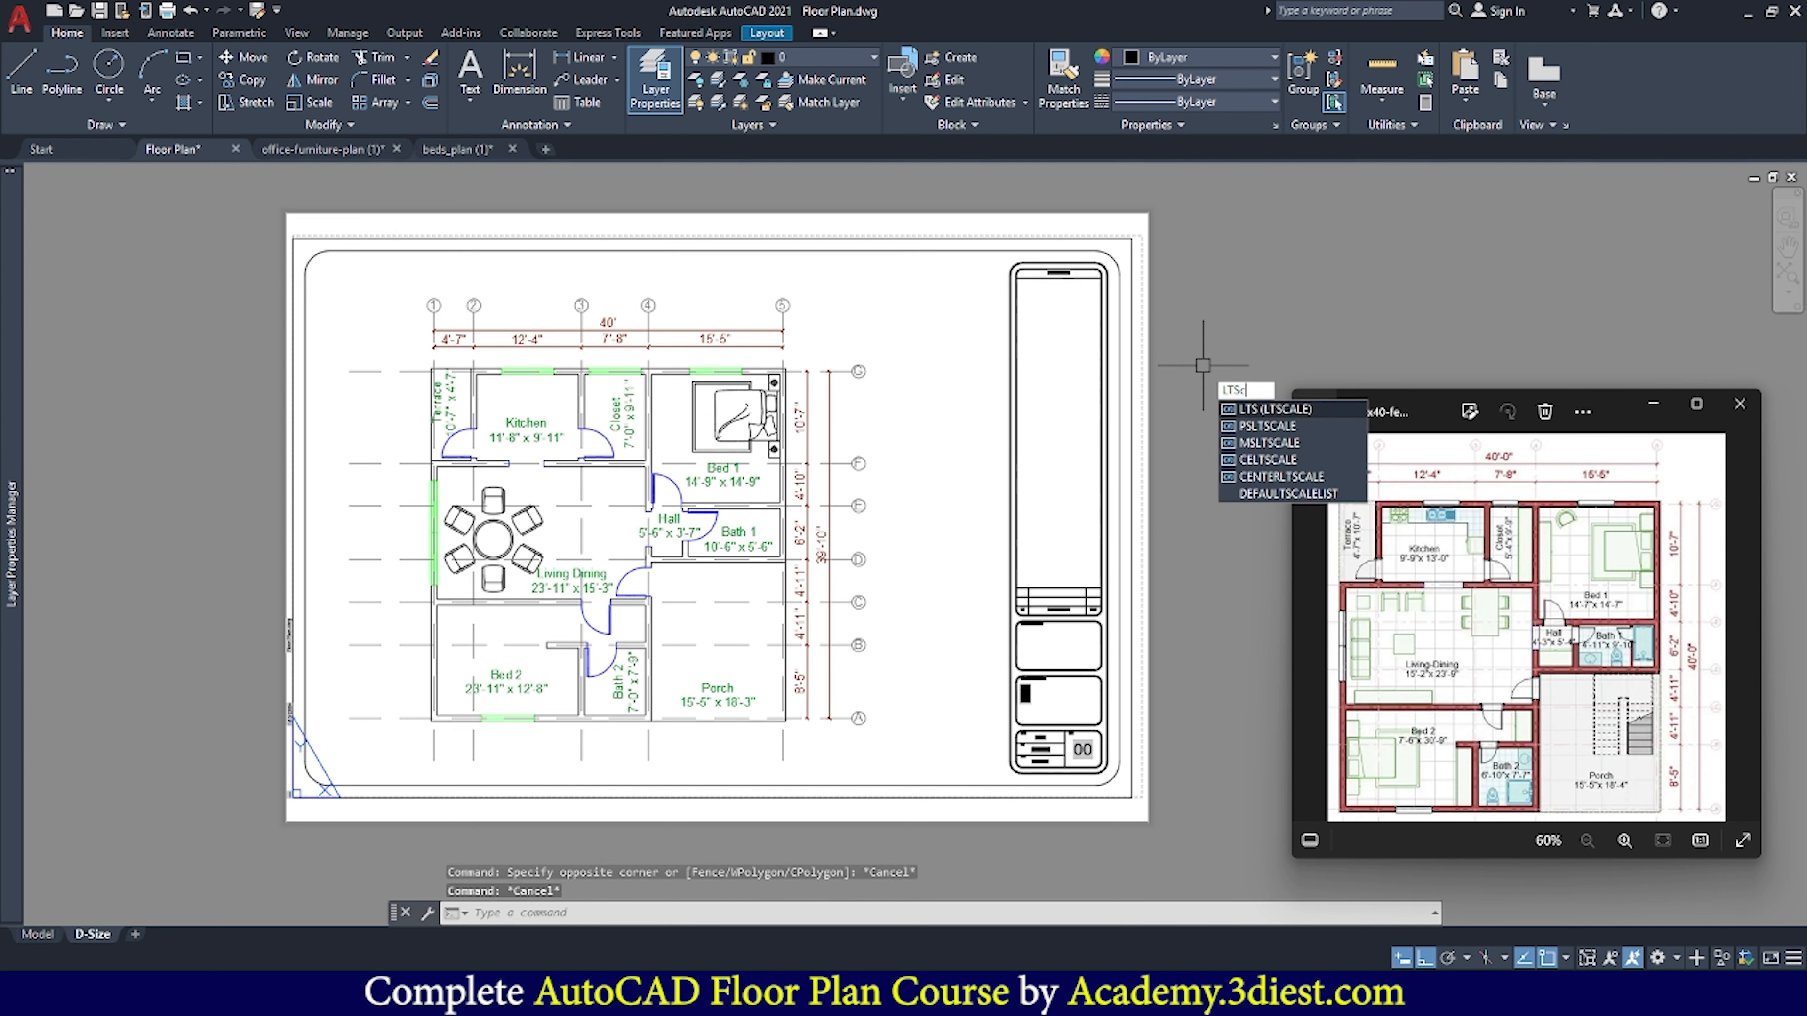
key(Return)
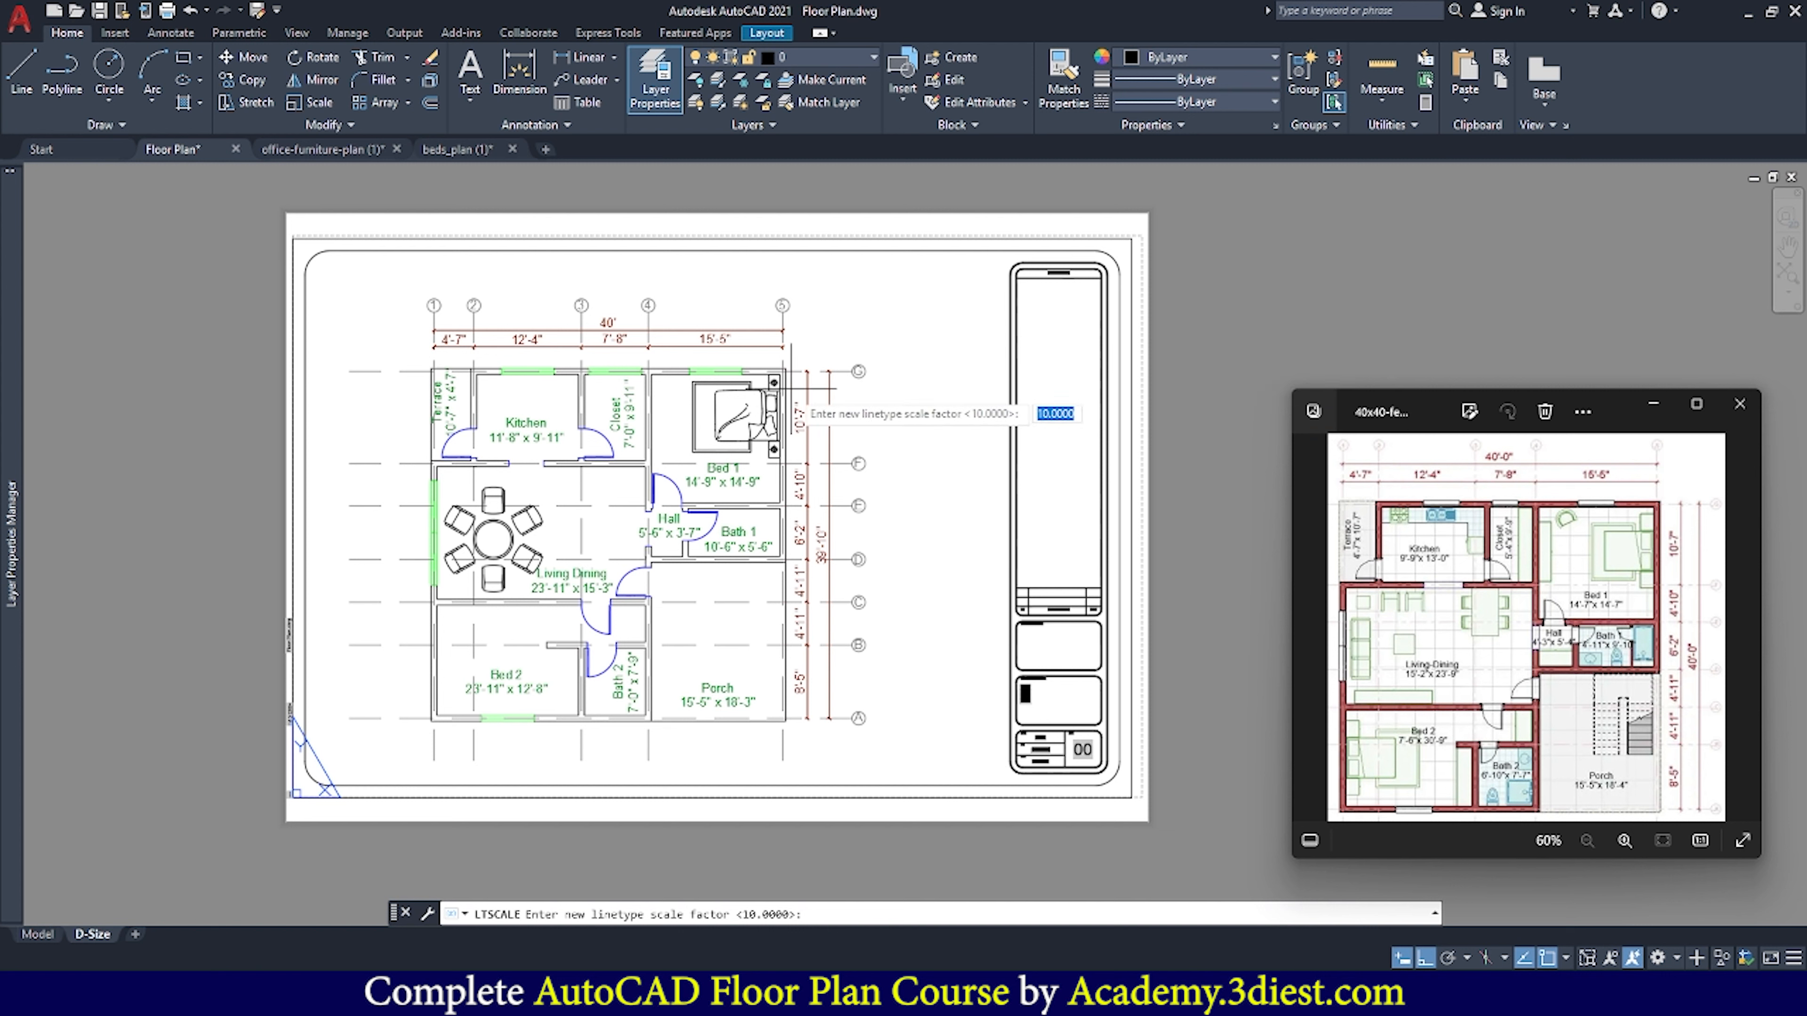
text(1)
key(Return)
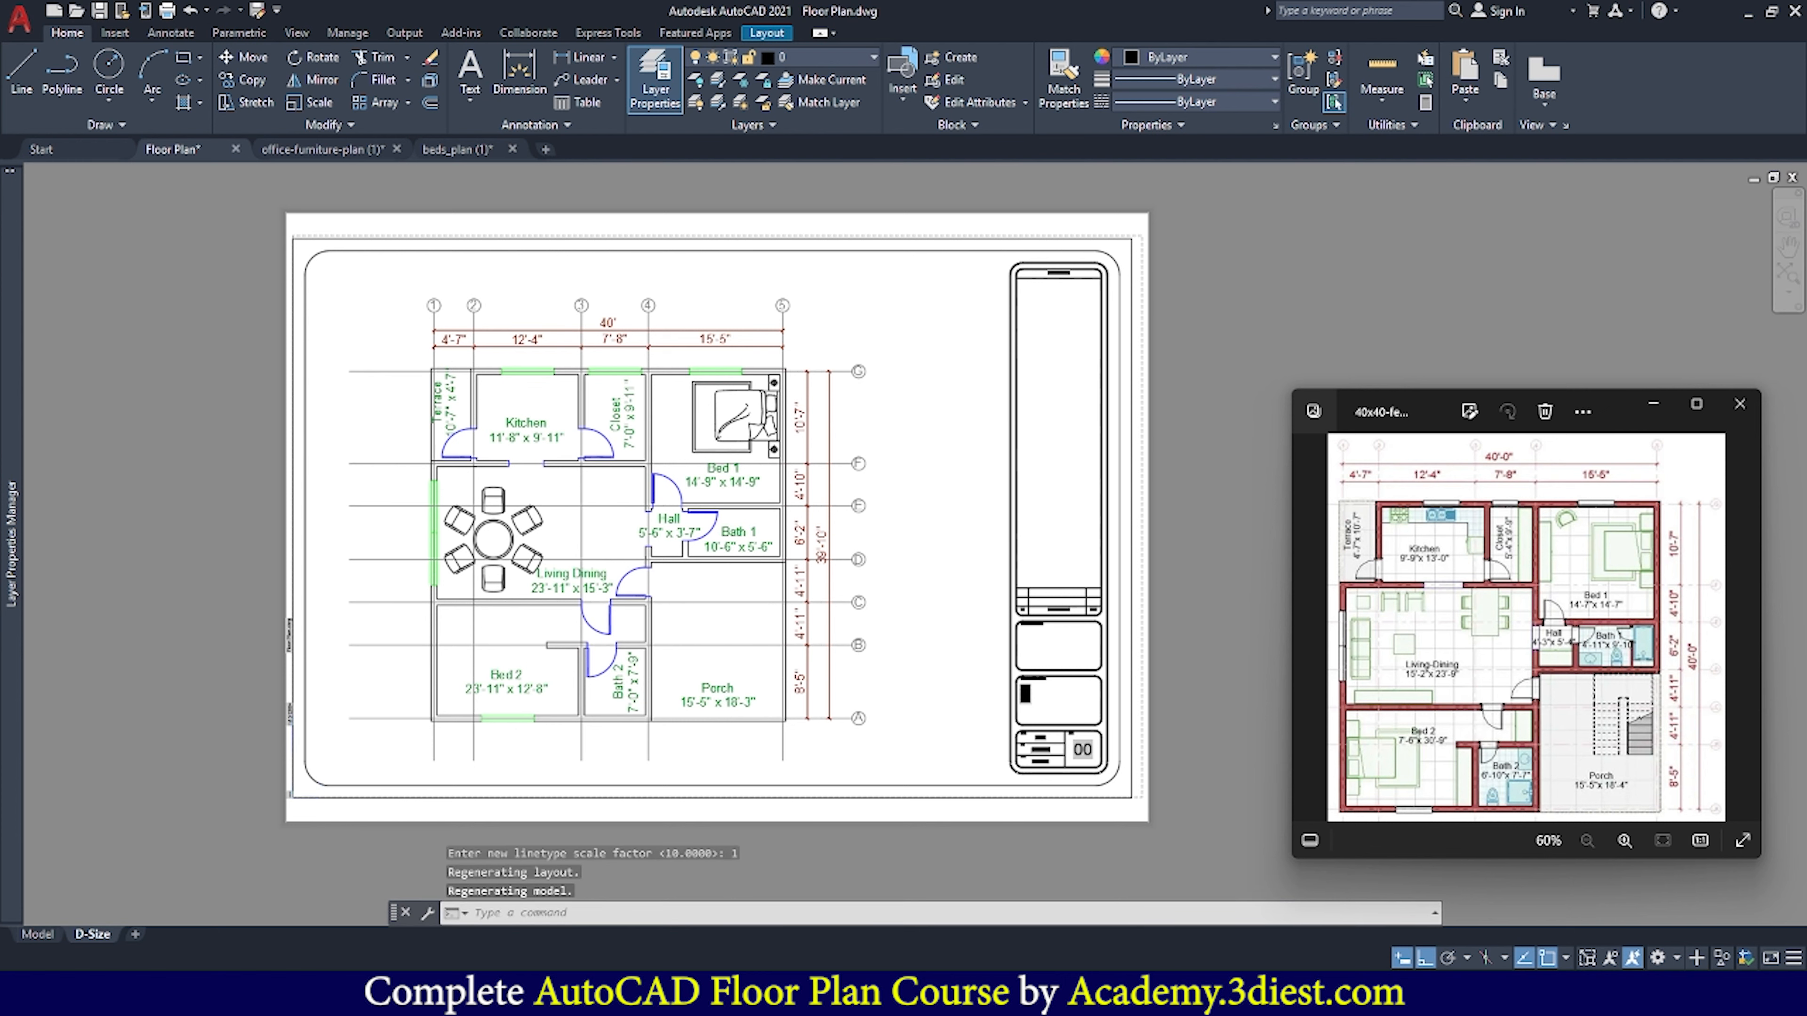
Examine how the dashed grid lines display in the layout, both close up and at full-sheet view
scroll(395, 377, up, 5)
scroll(420, 361, down, 5)
scroll(420, 361, up, 5)
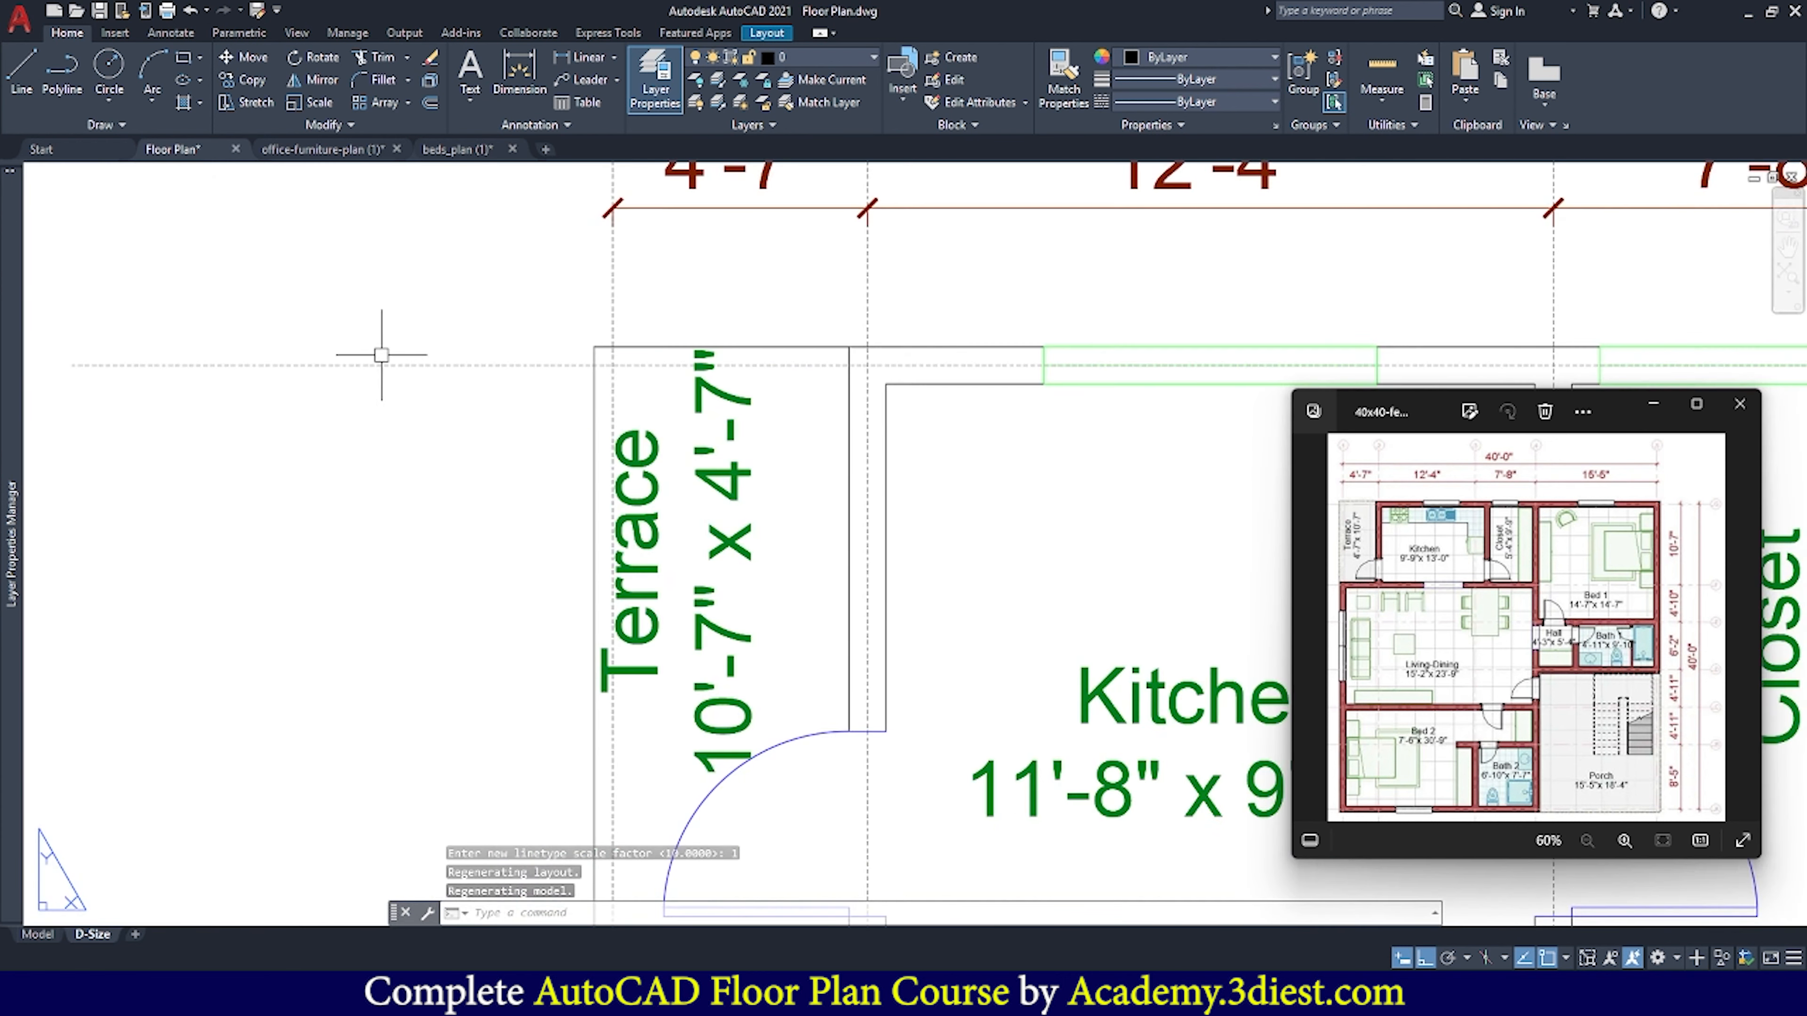
scroll(388, 355, down, 4)
scroll(462, 366, up, 4)
scroll(466, 364, down, 5)
scroll(563, 300, up, 3)
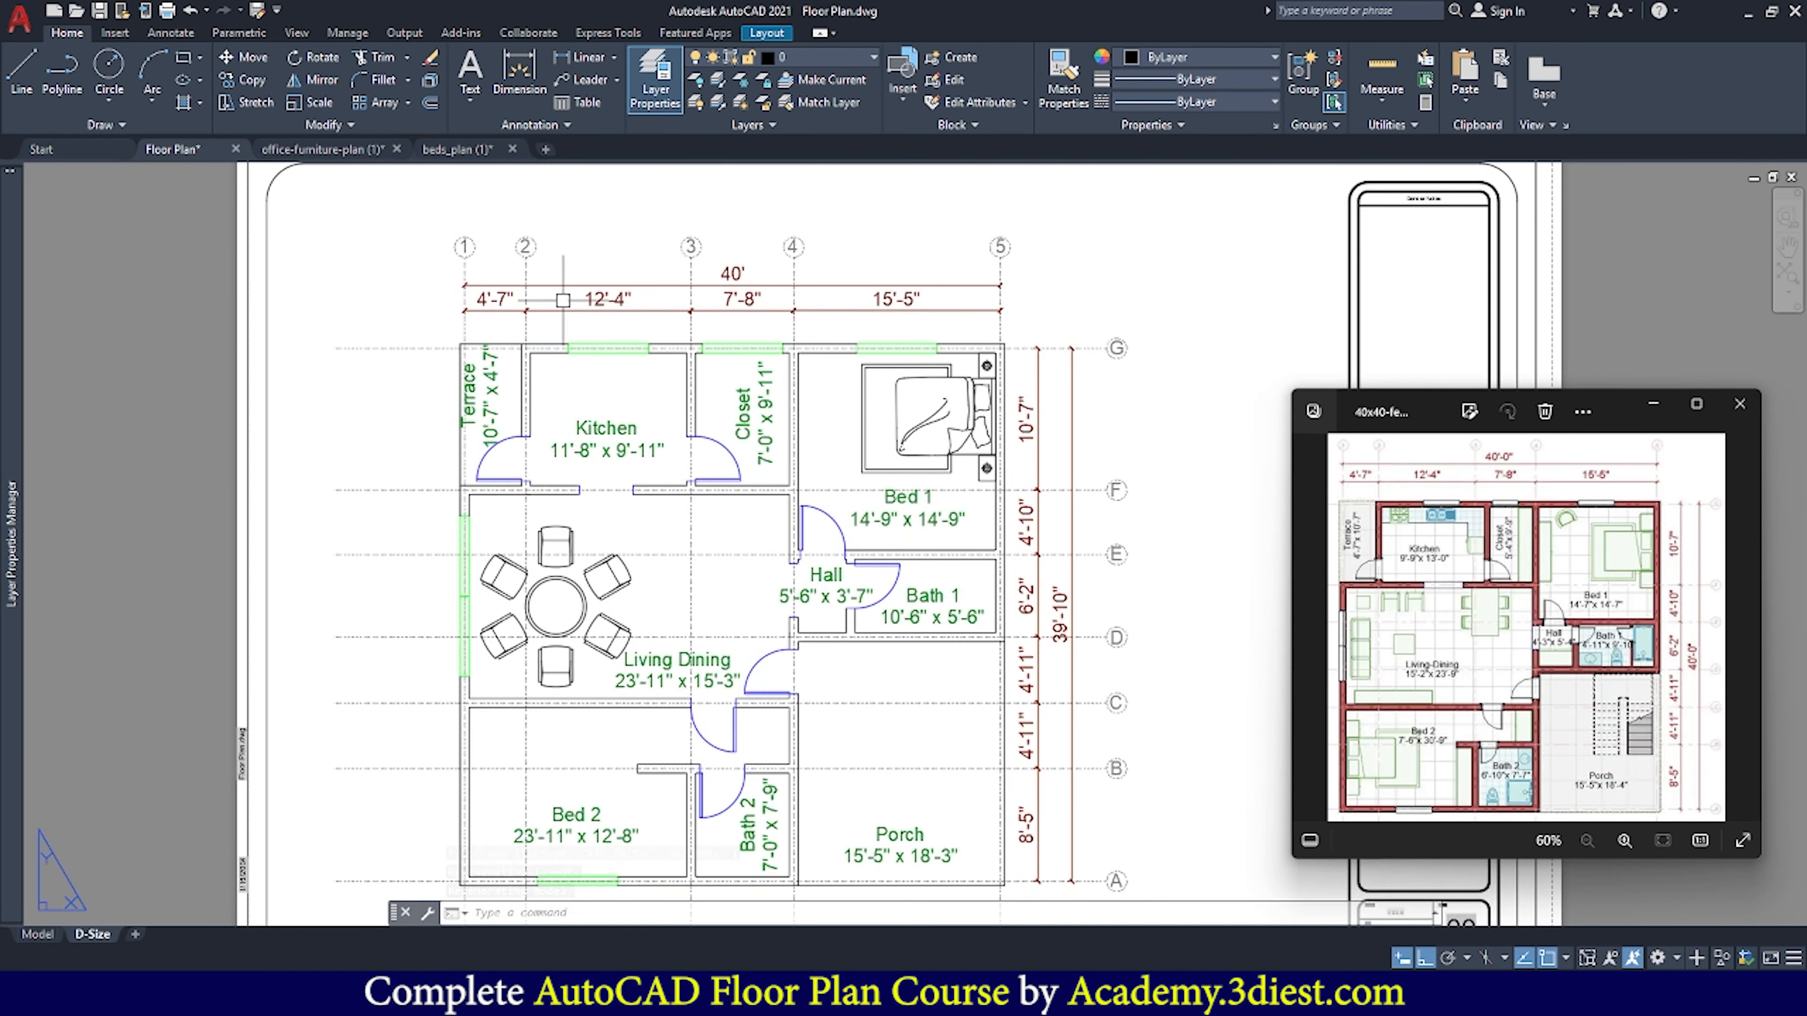
scroll(673, 259, down, 3)
scroll(679, 279, up, 2)
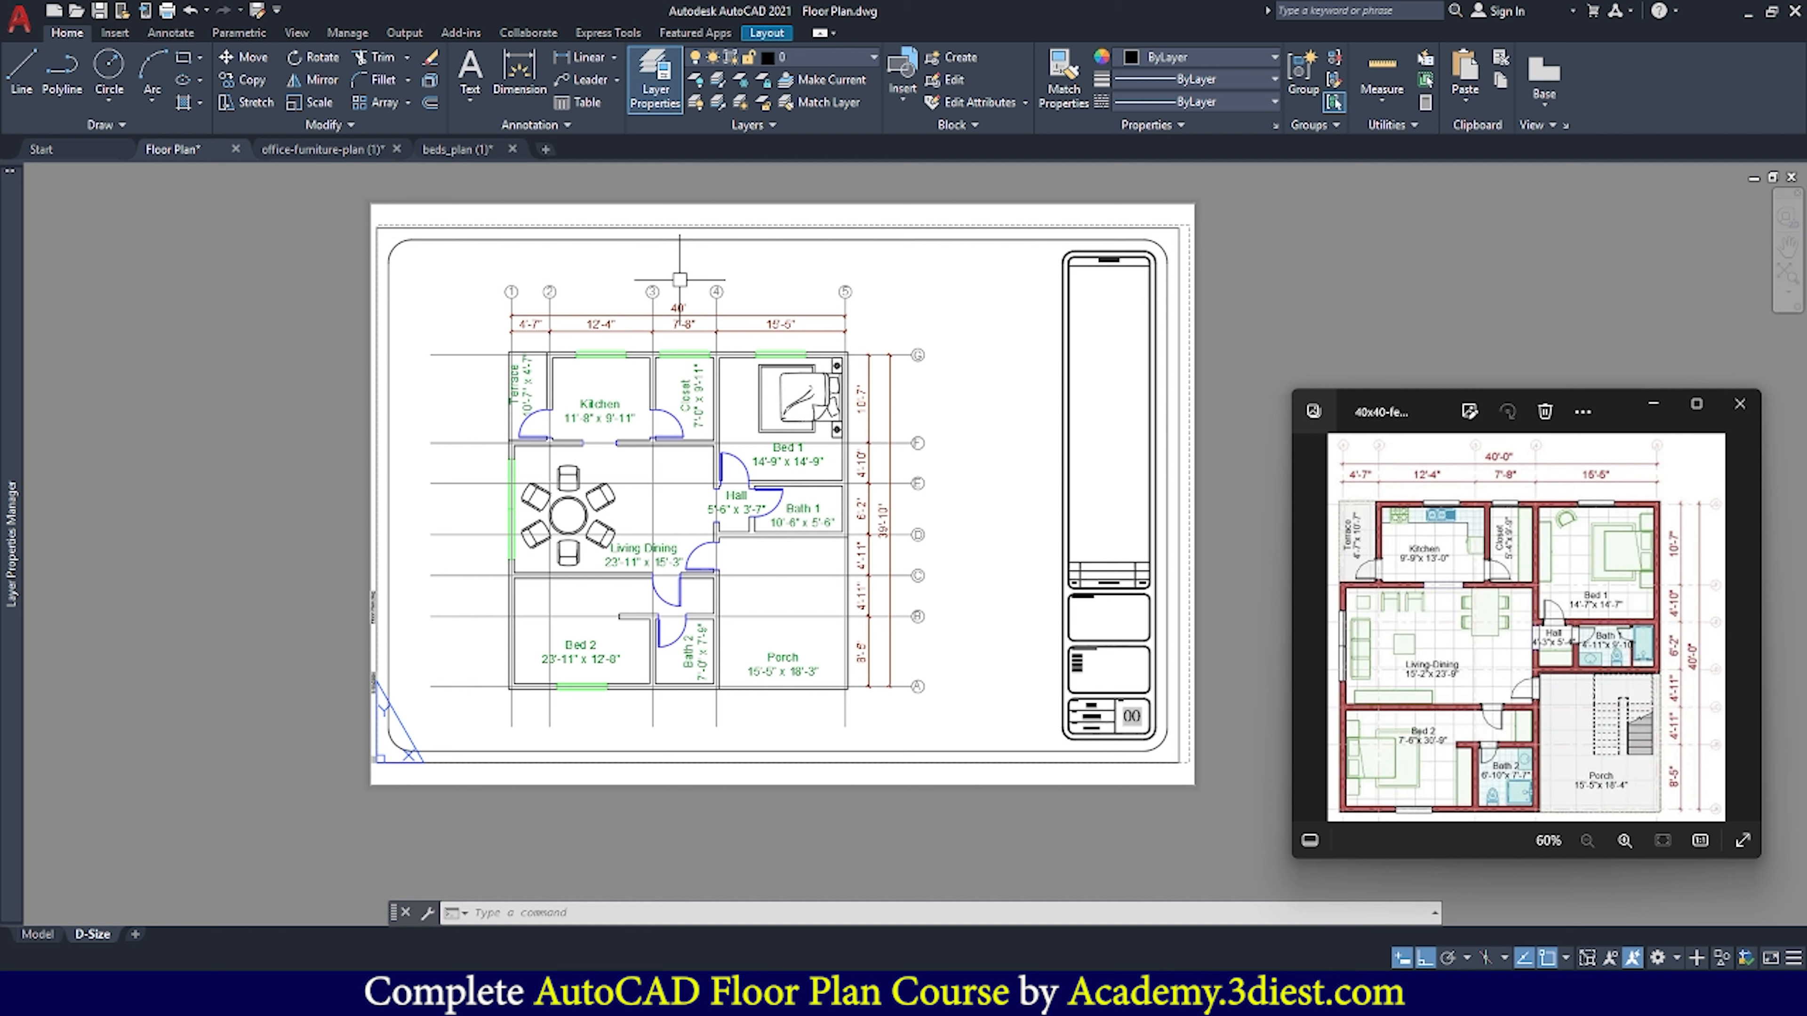
Set the global linetype scale factor to 5 and check the dashed grid lines across the sheet
text(lts)
key(Return)
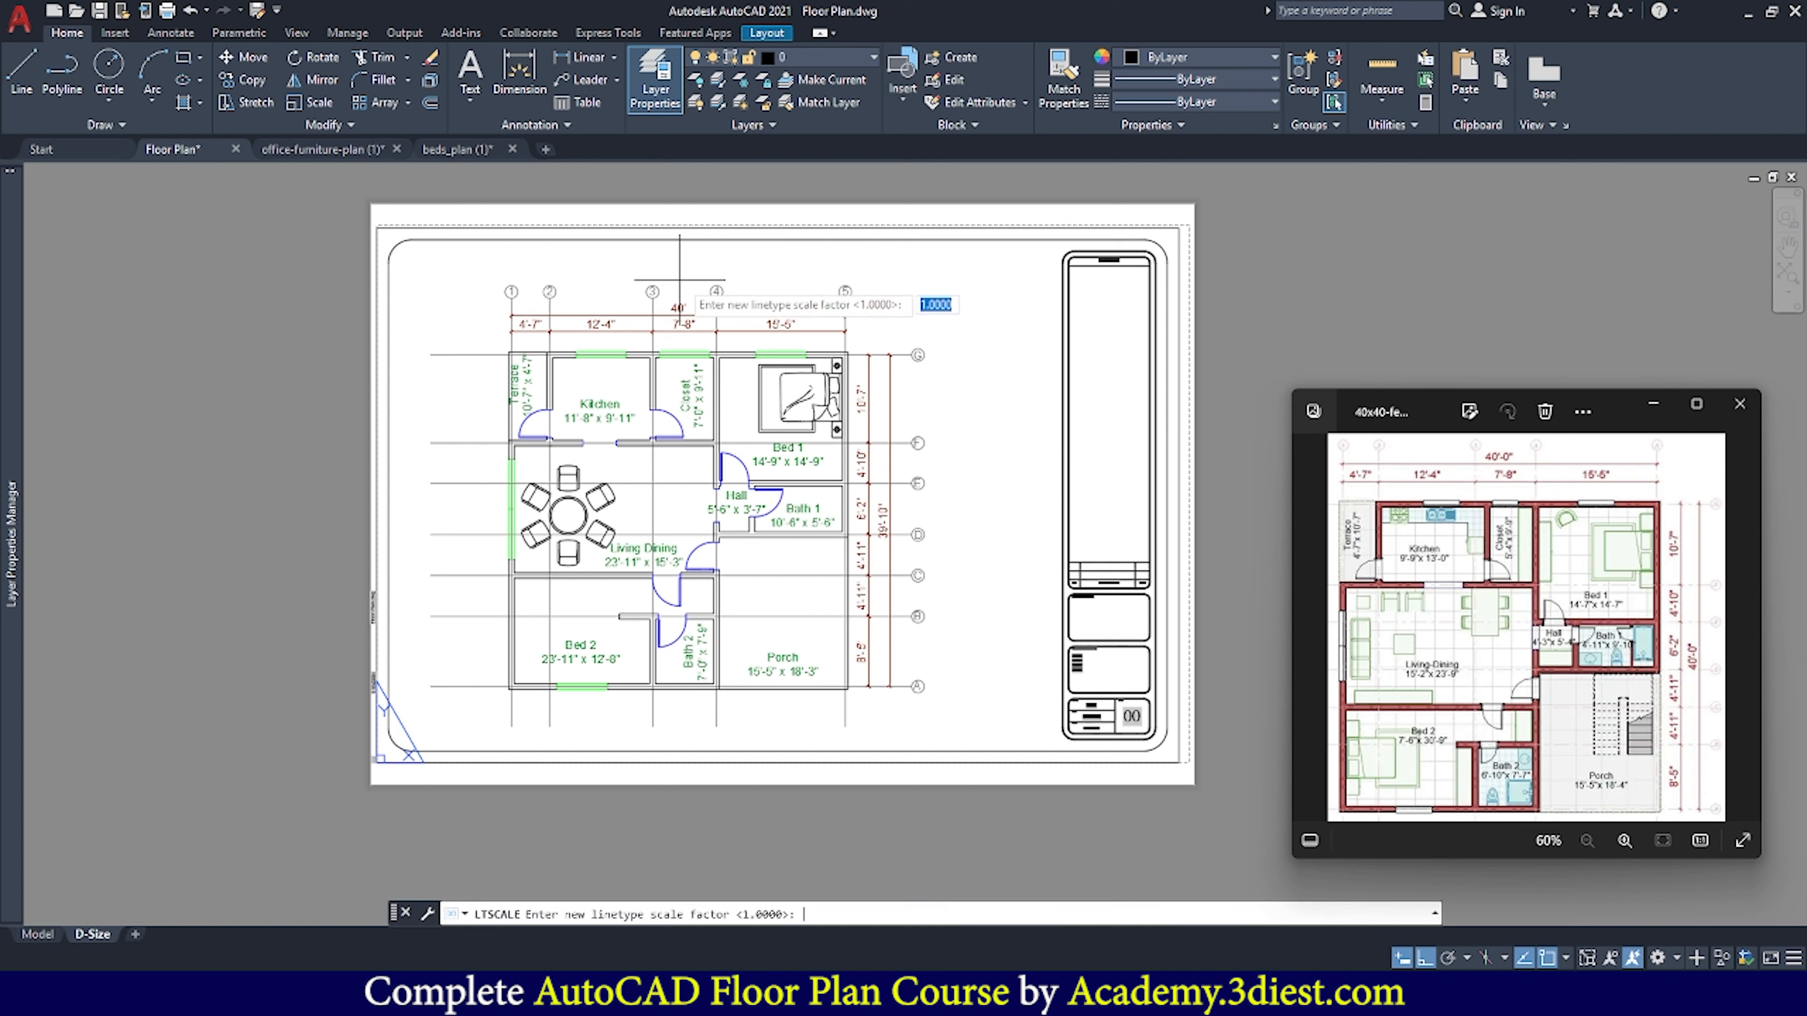
text(5)
key(Return)
key(Escape)
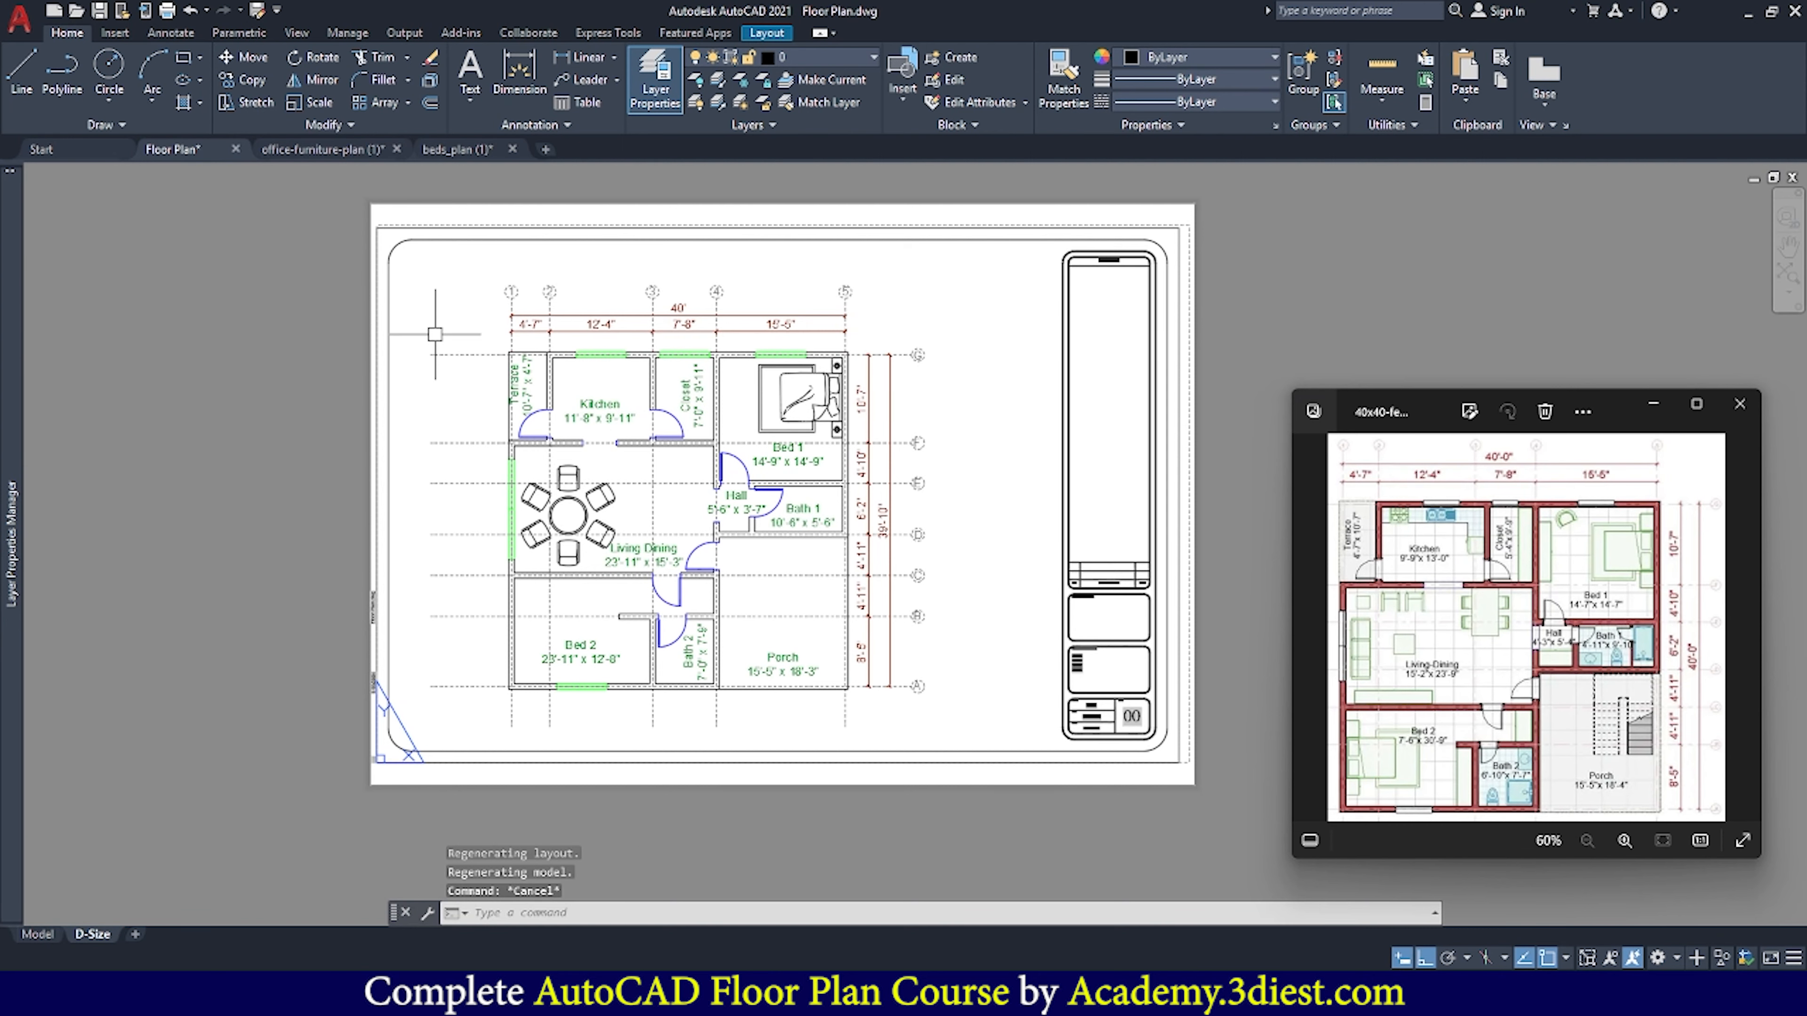
scroll(437, 335, up, 4)
scroll(535, 321, down, 4)
scroll(947, 368, up, 4)
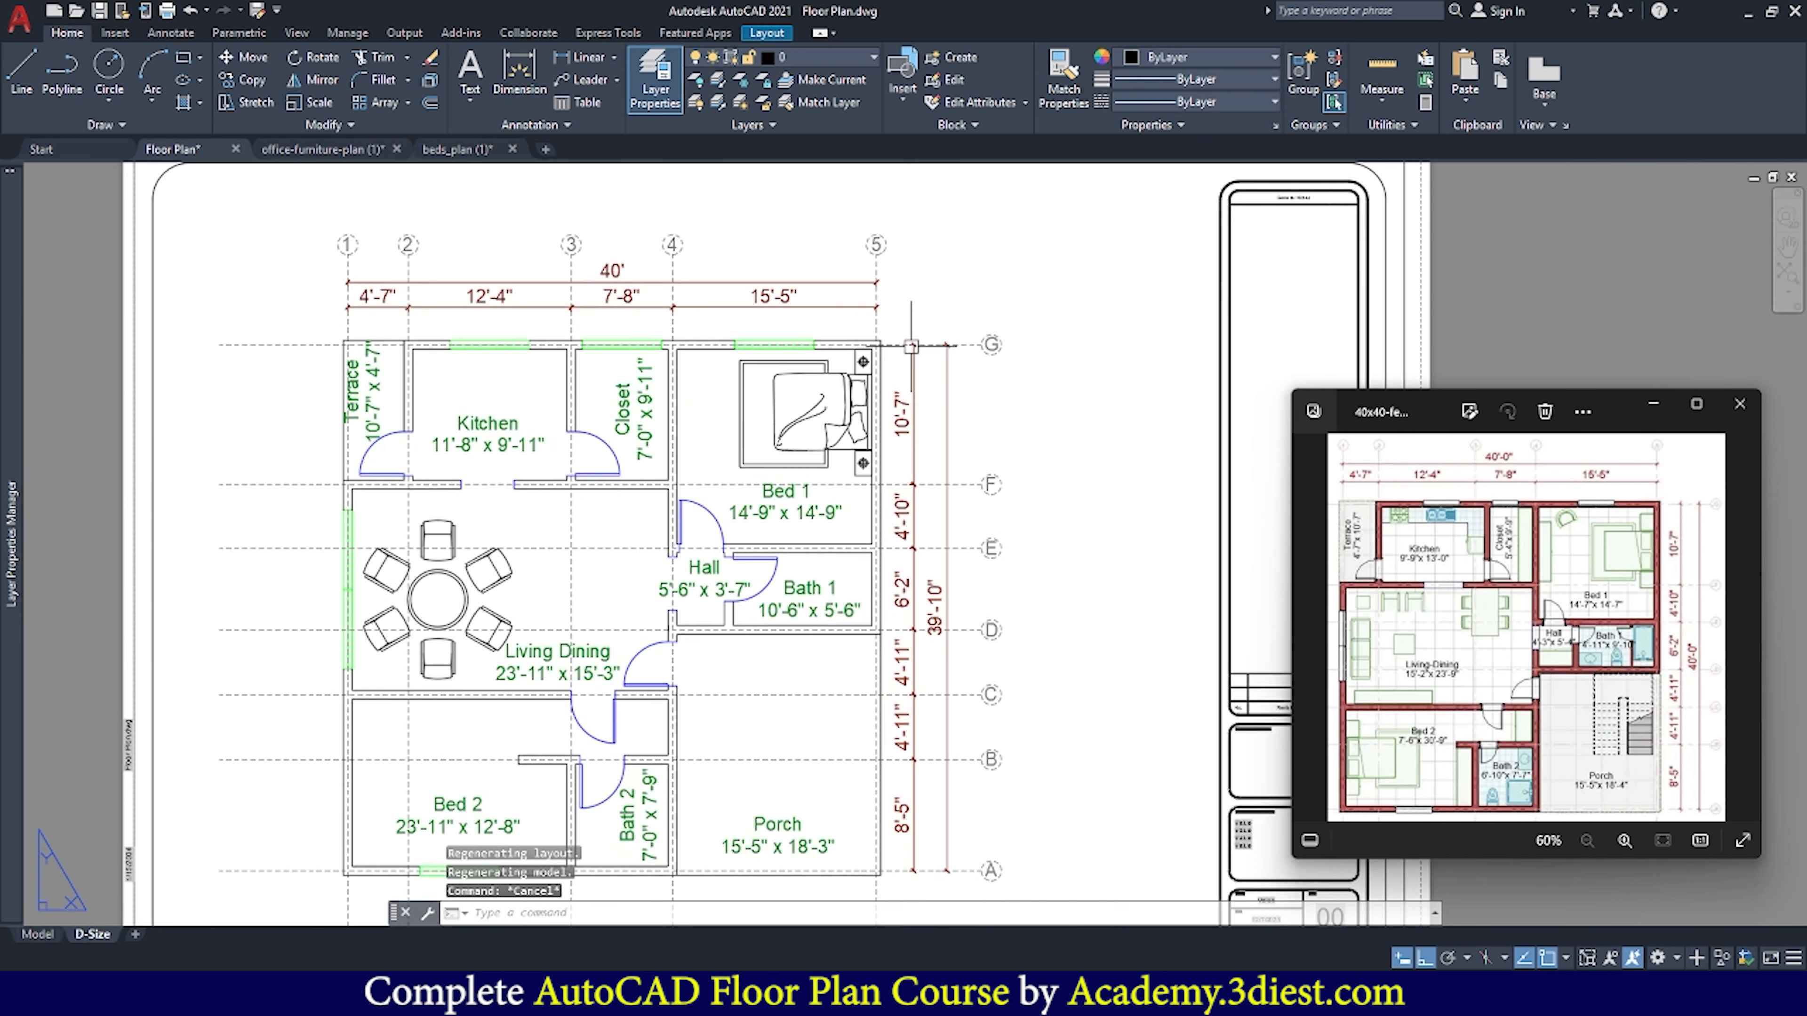
scroll(1017, 366, down, 4)
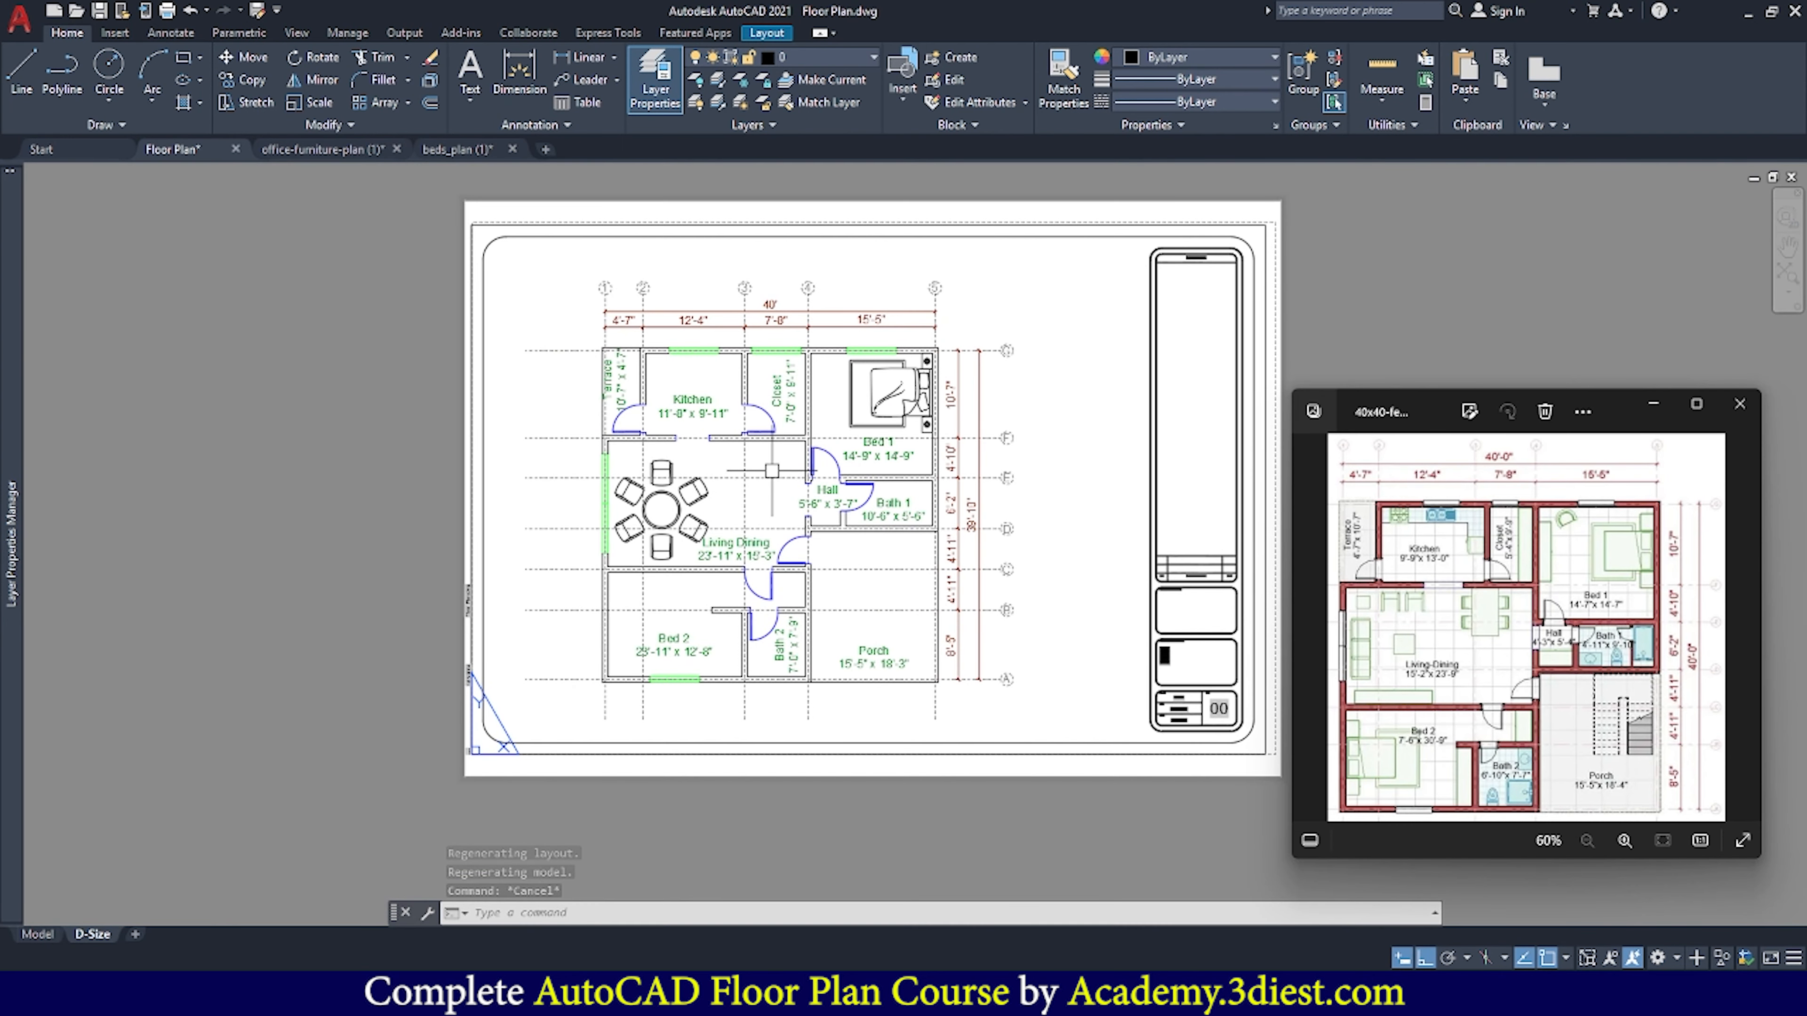
middle_drag(925, 395, 845, 415)
key(Escape)
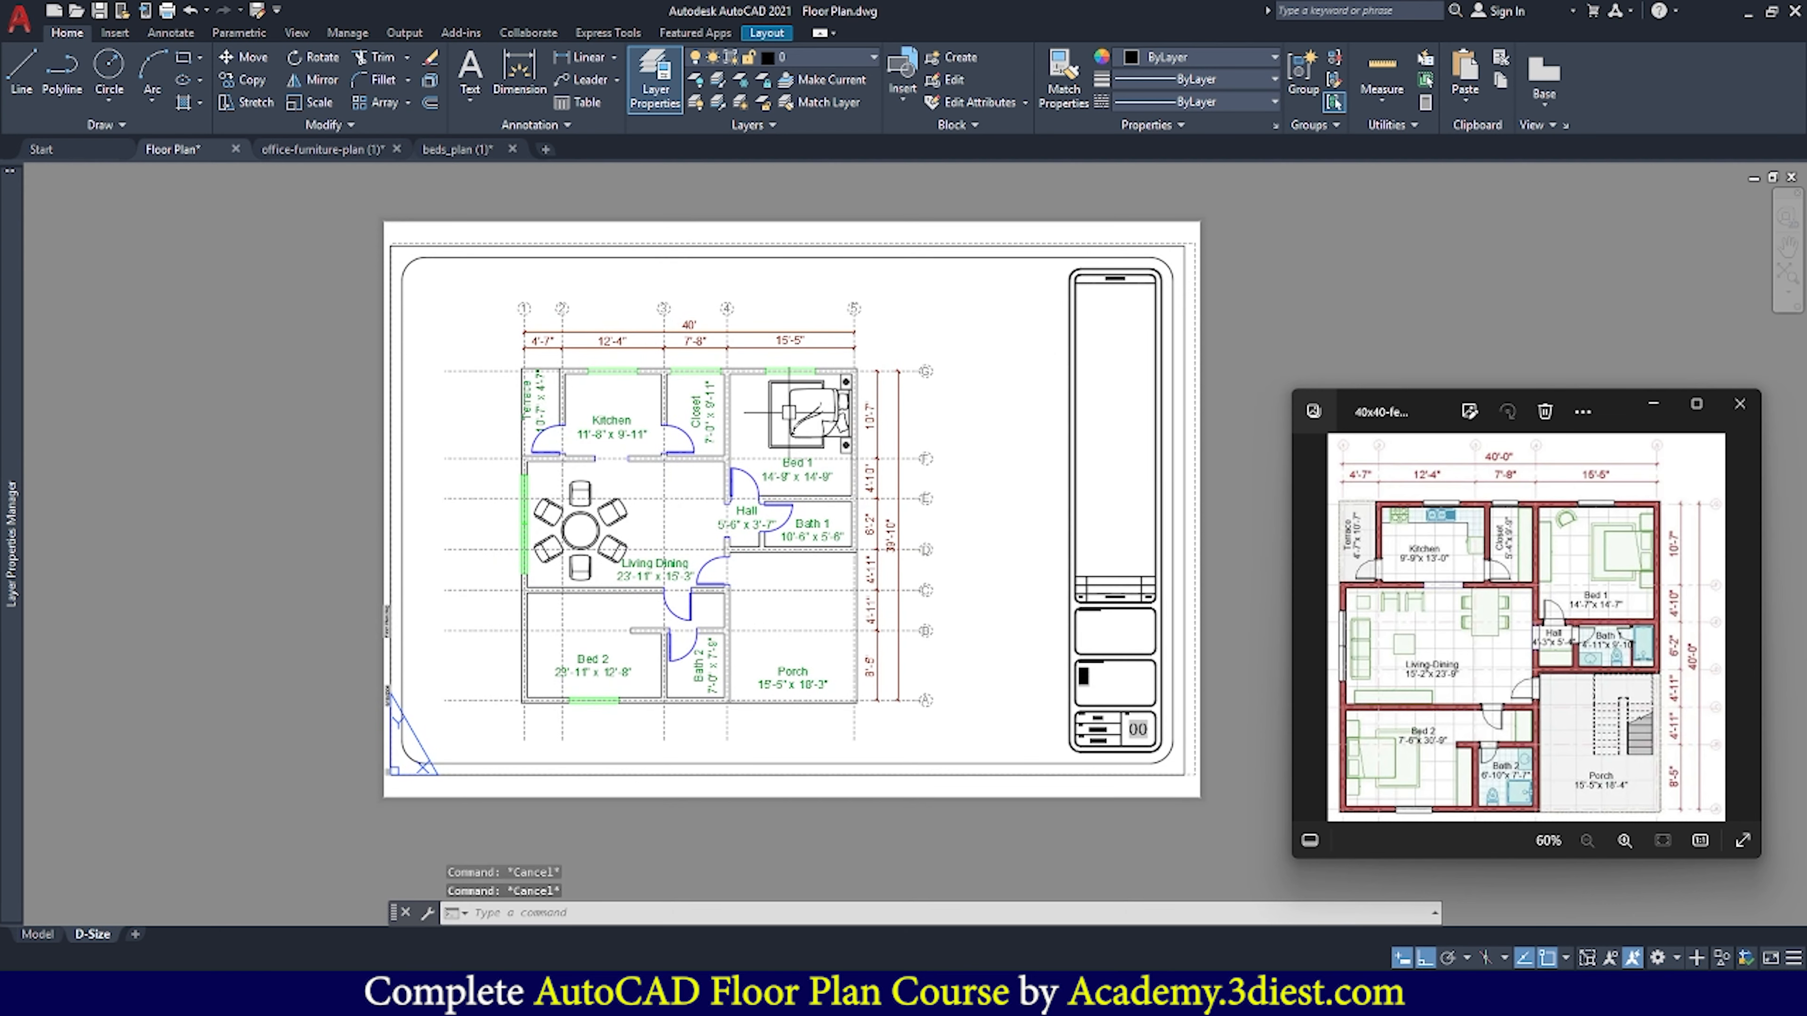
key(Escape)
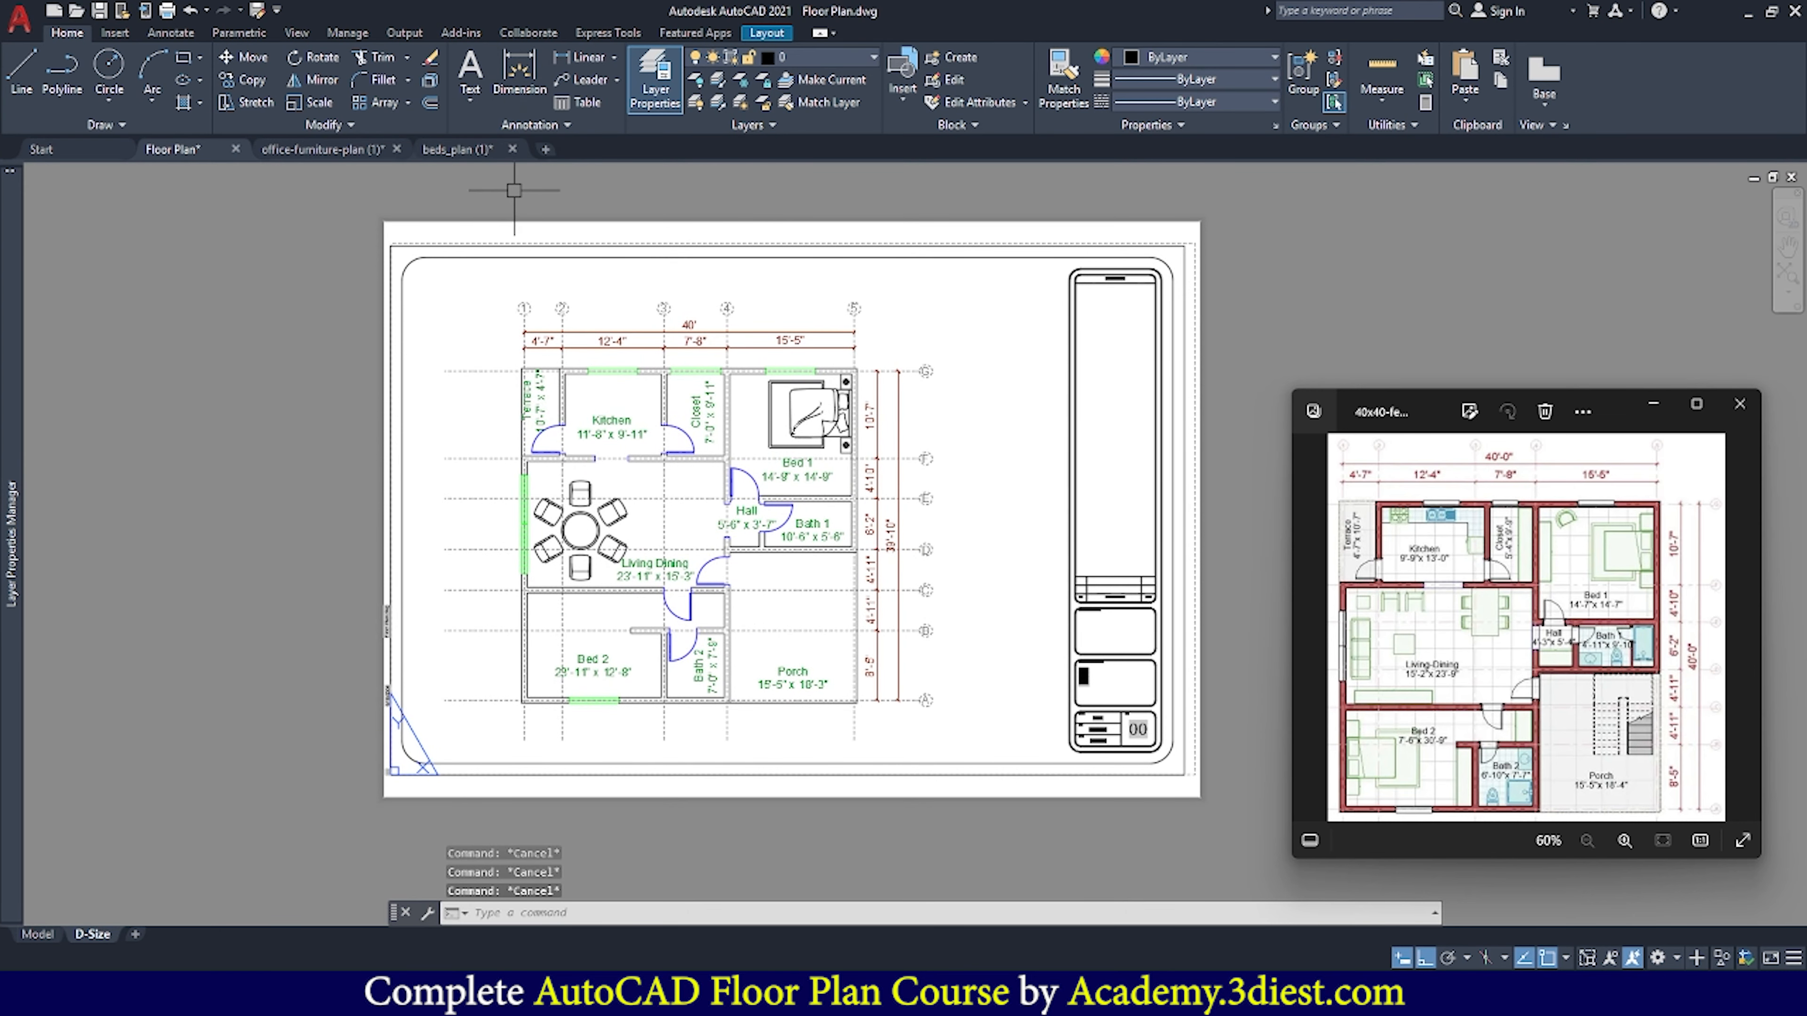
Preview the plot of the D-Size layout using the A2 page setup and DWG To PDF plotter
click(413, 34)
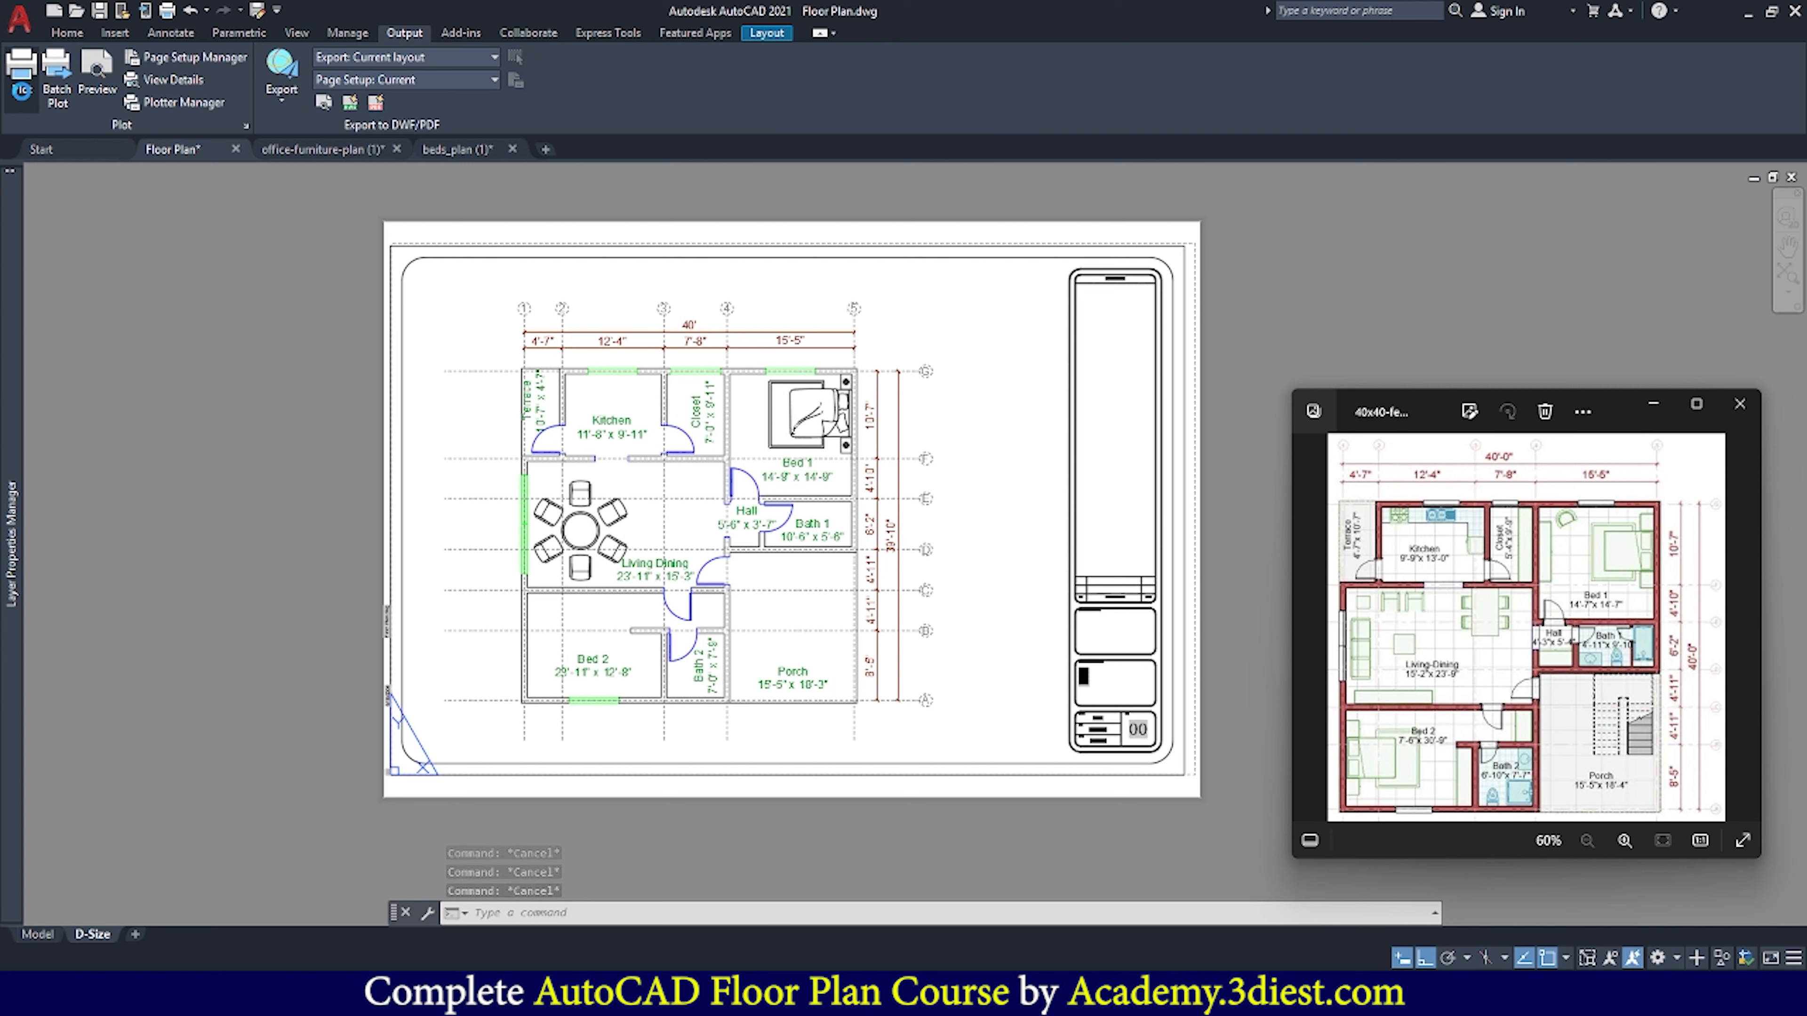
click(21, 75)
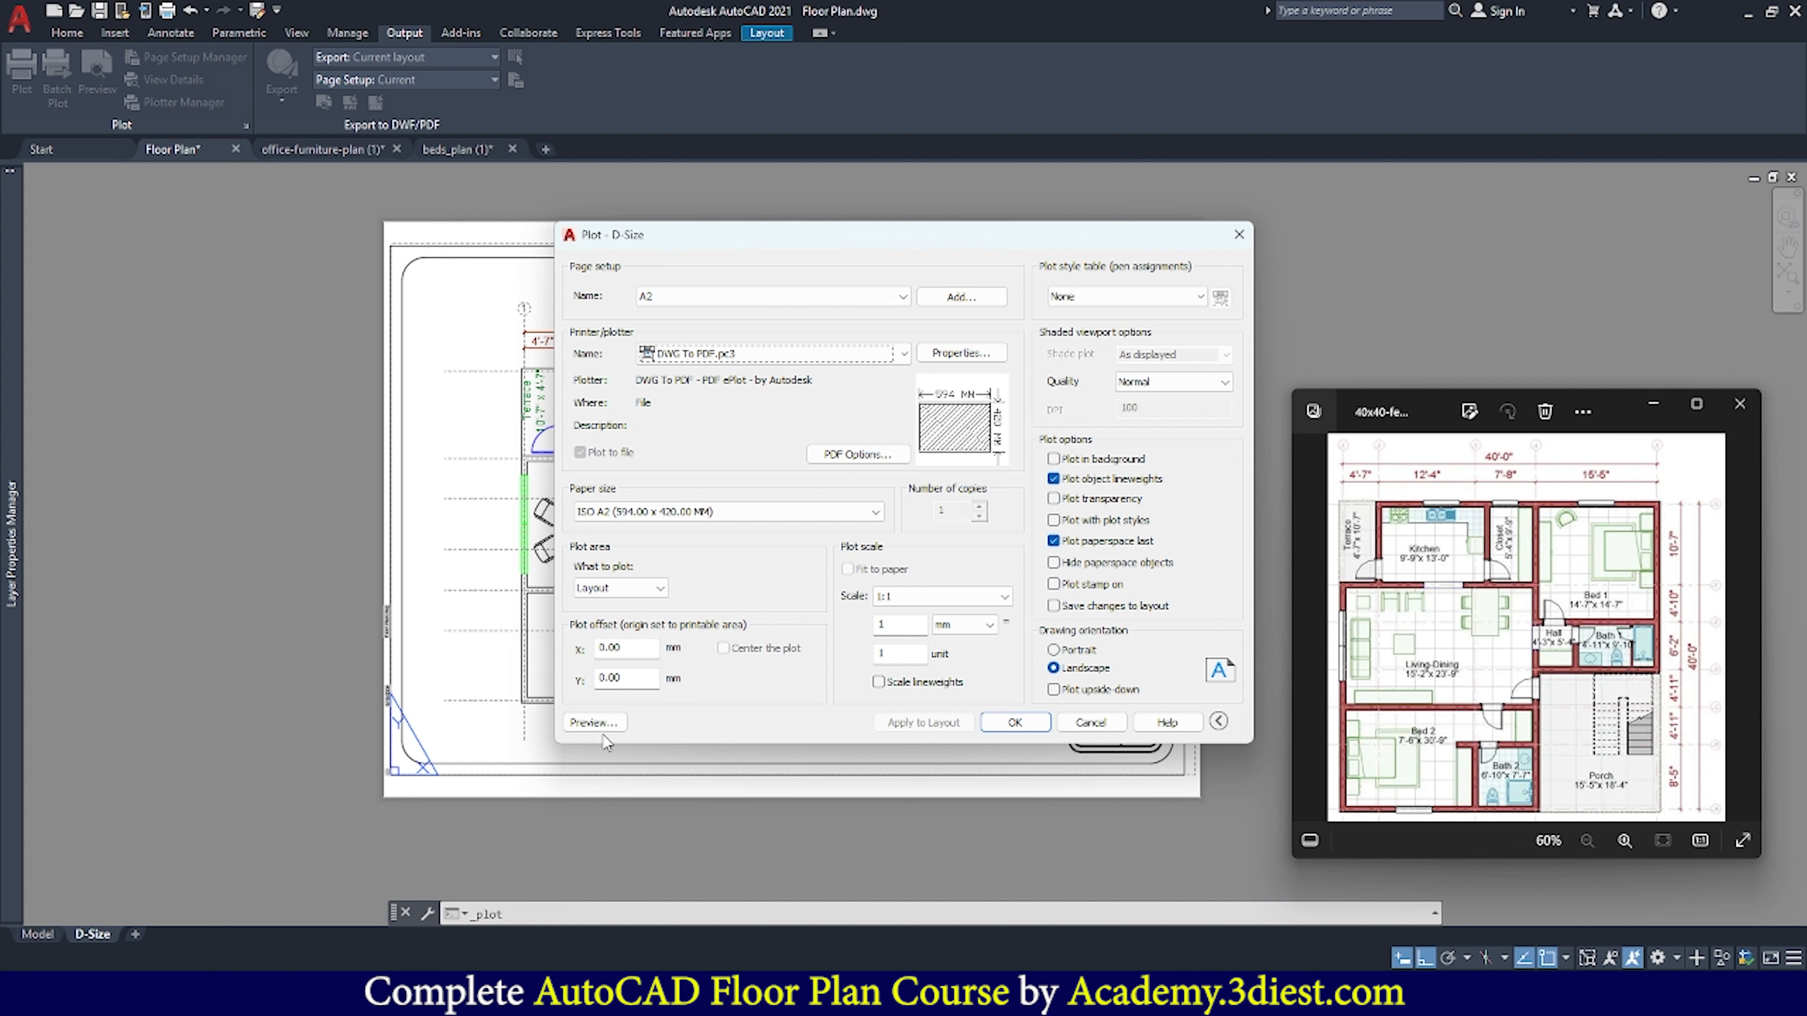
click(620, 724)
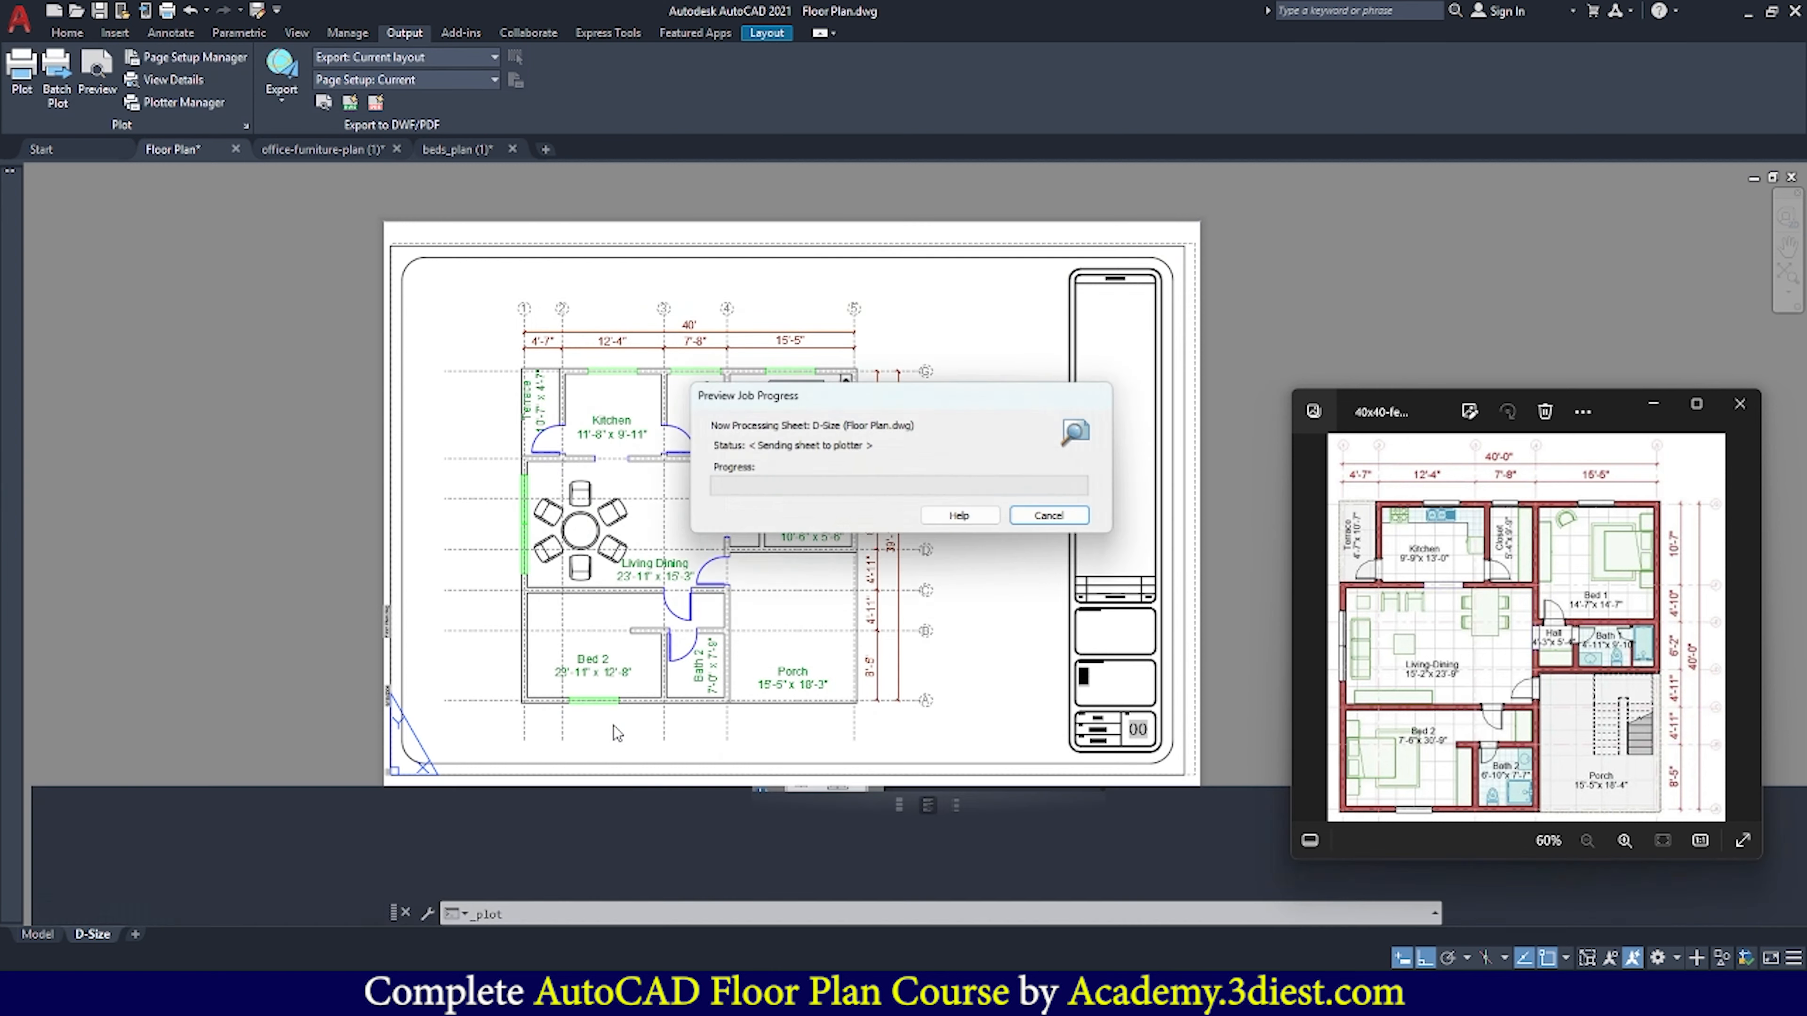
scroll(680, 316, down, 2)
scroll(778, 336, up, 2)
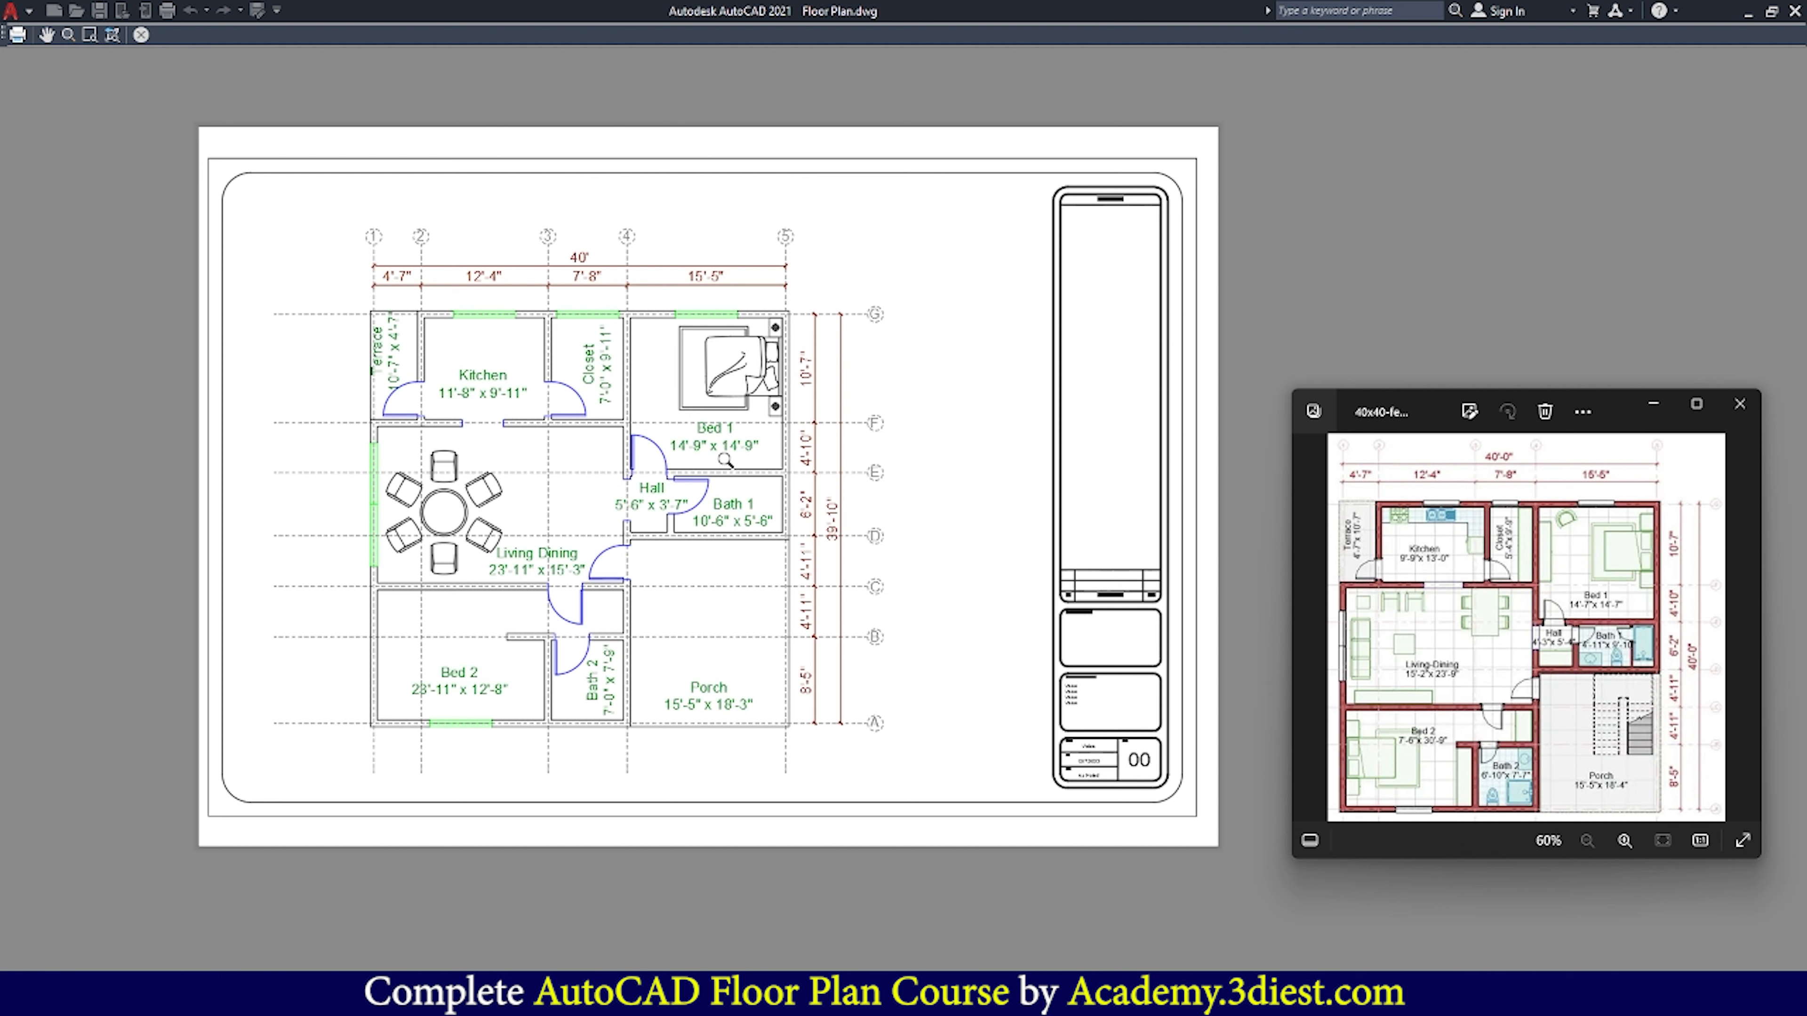
Plot the previewed sheet as Floor Plan-D-Size.pdf into the Desktop folder 3diest academy > AutoCAD training > 02052023
right_click(887, 169)
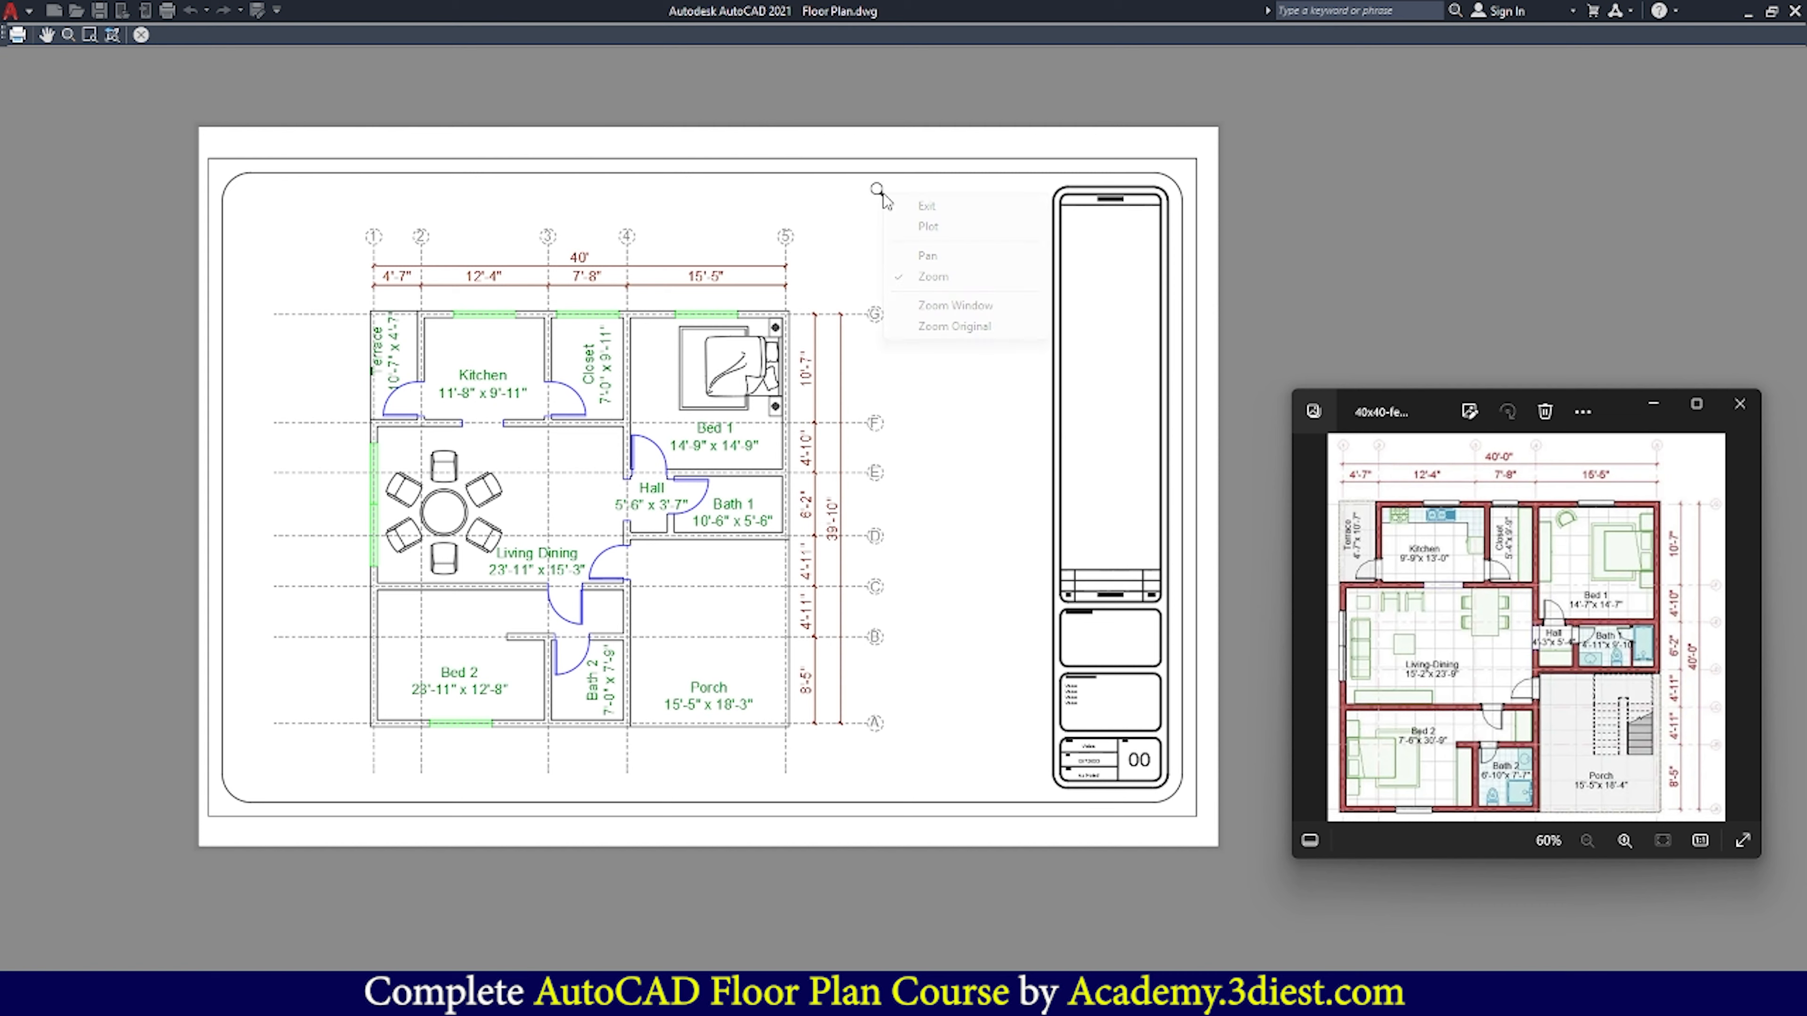
click(933, 228)
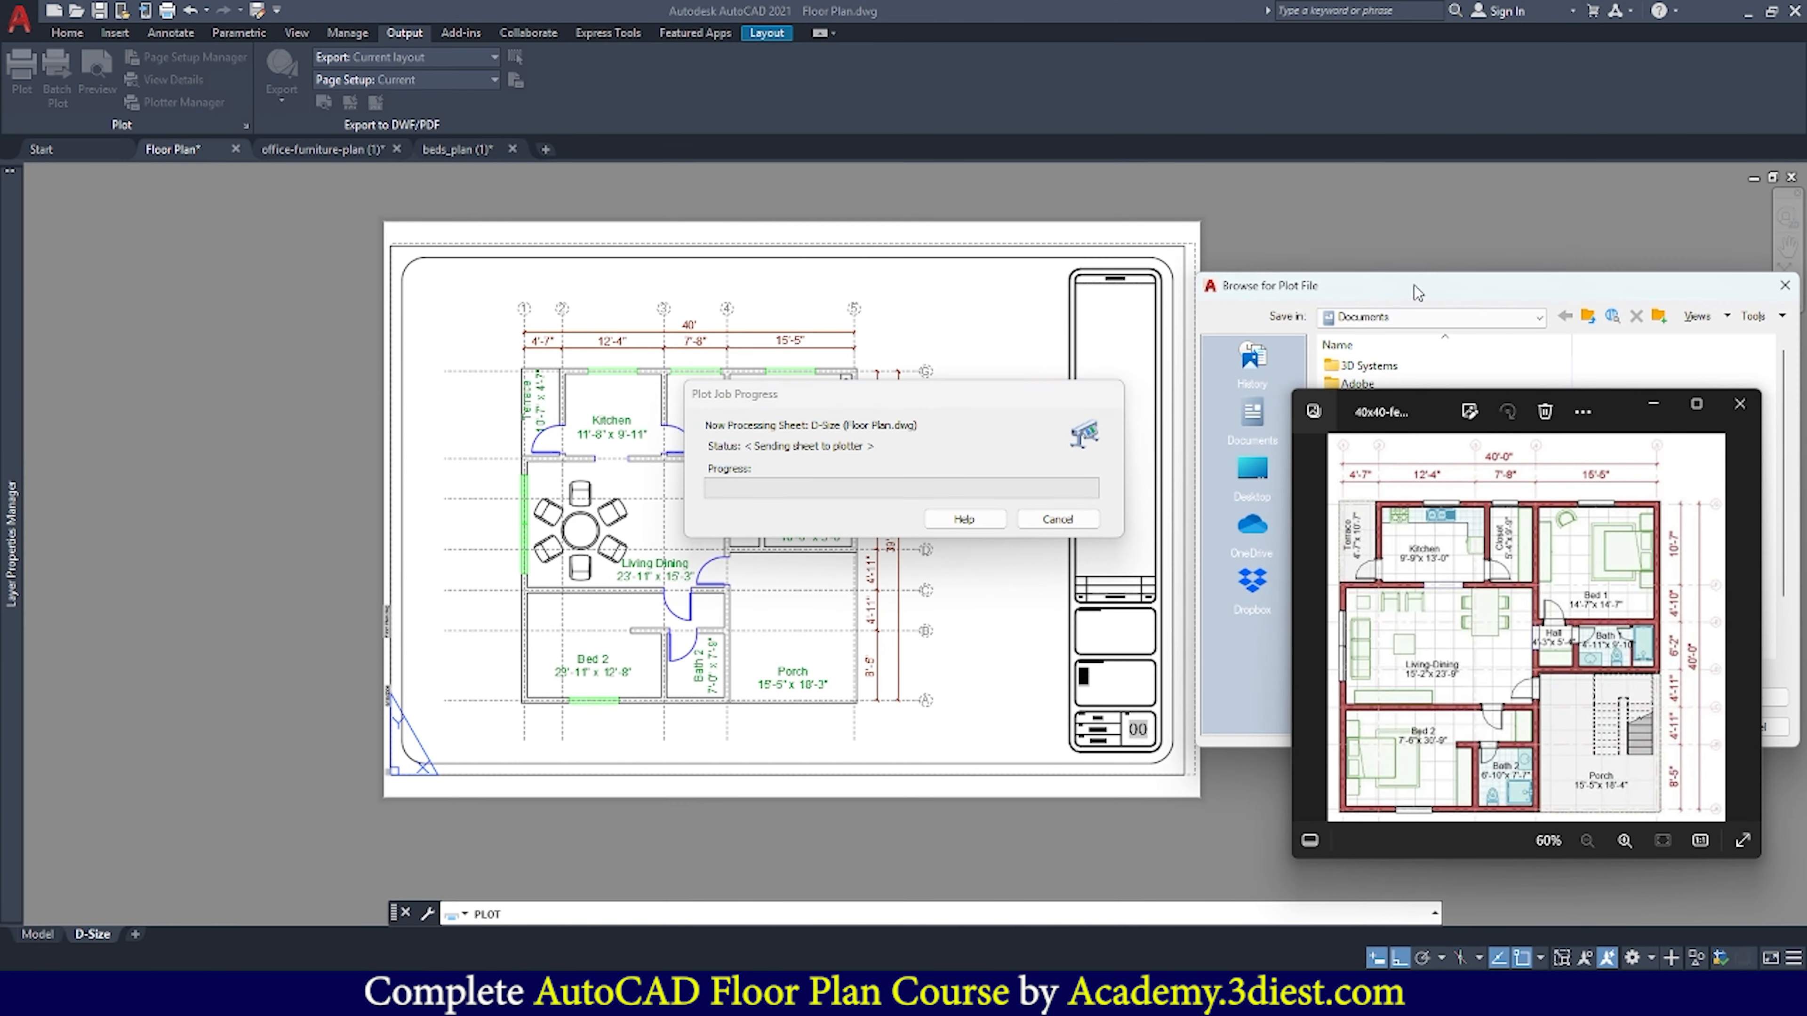
drag(1440, 291, 714, 206)
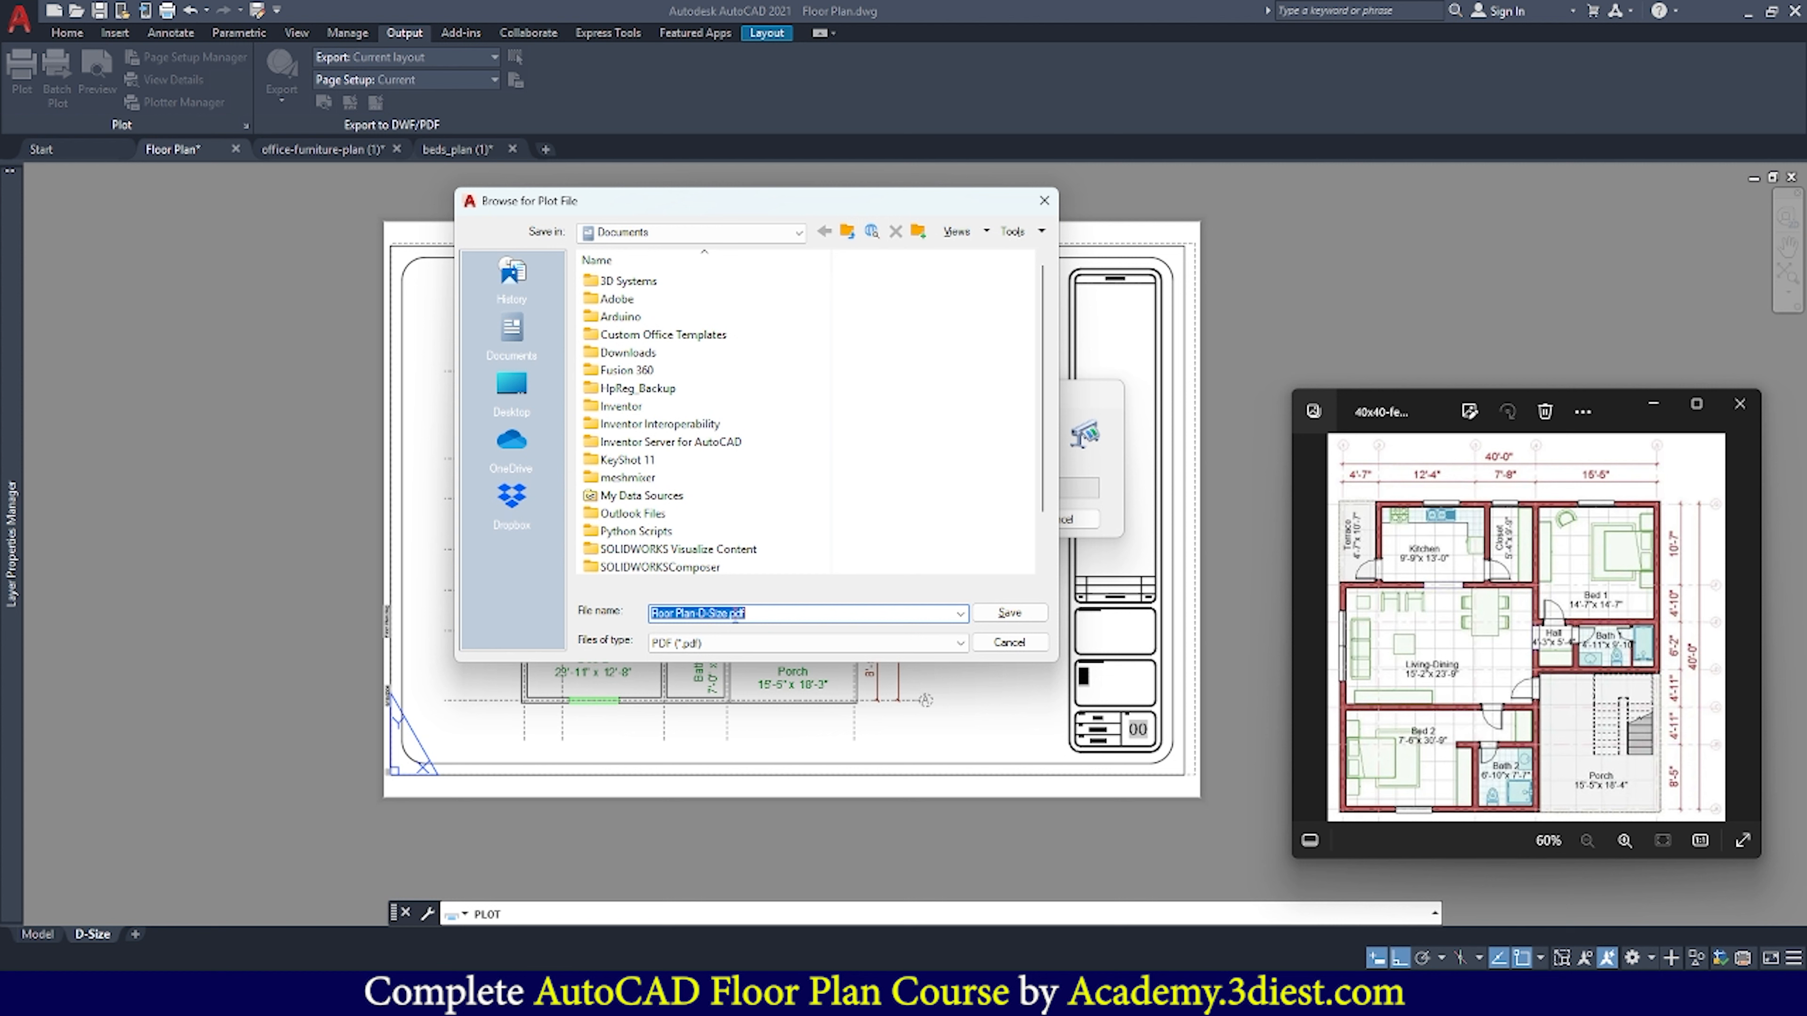
click(511, 388)
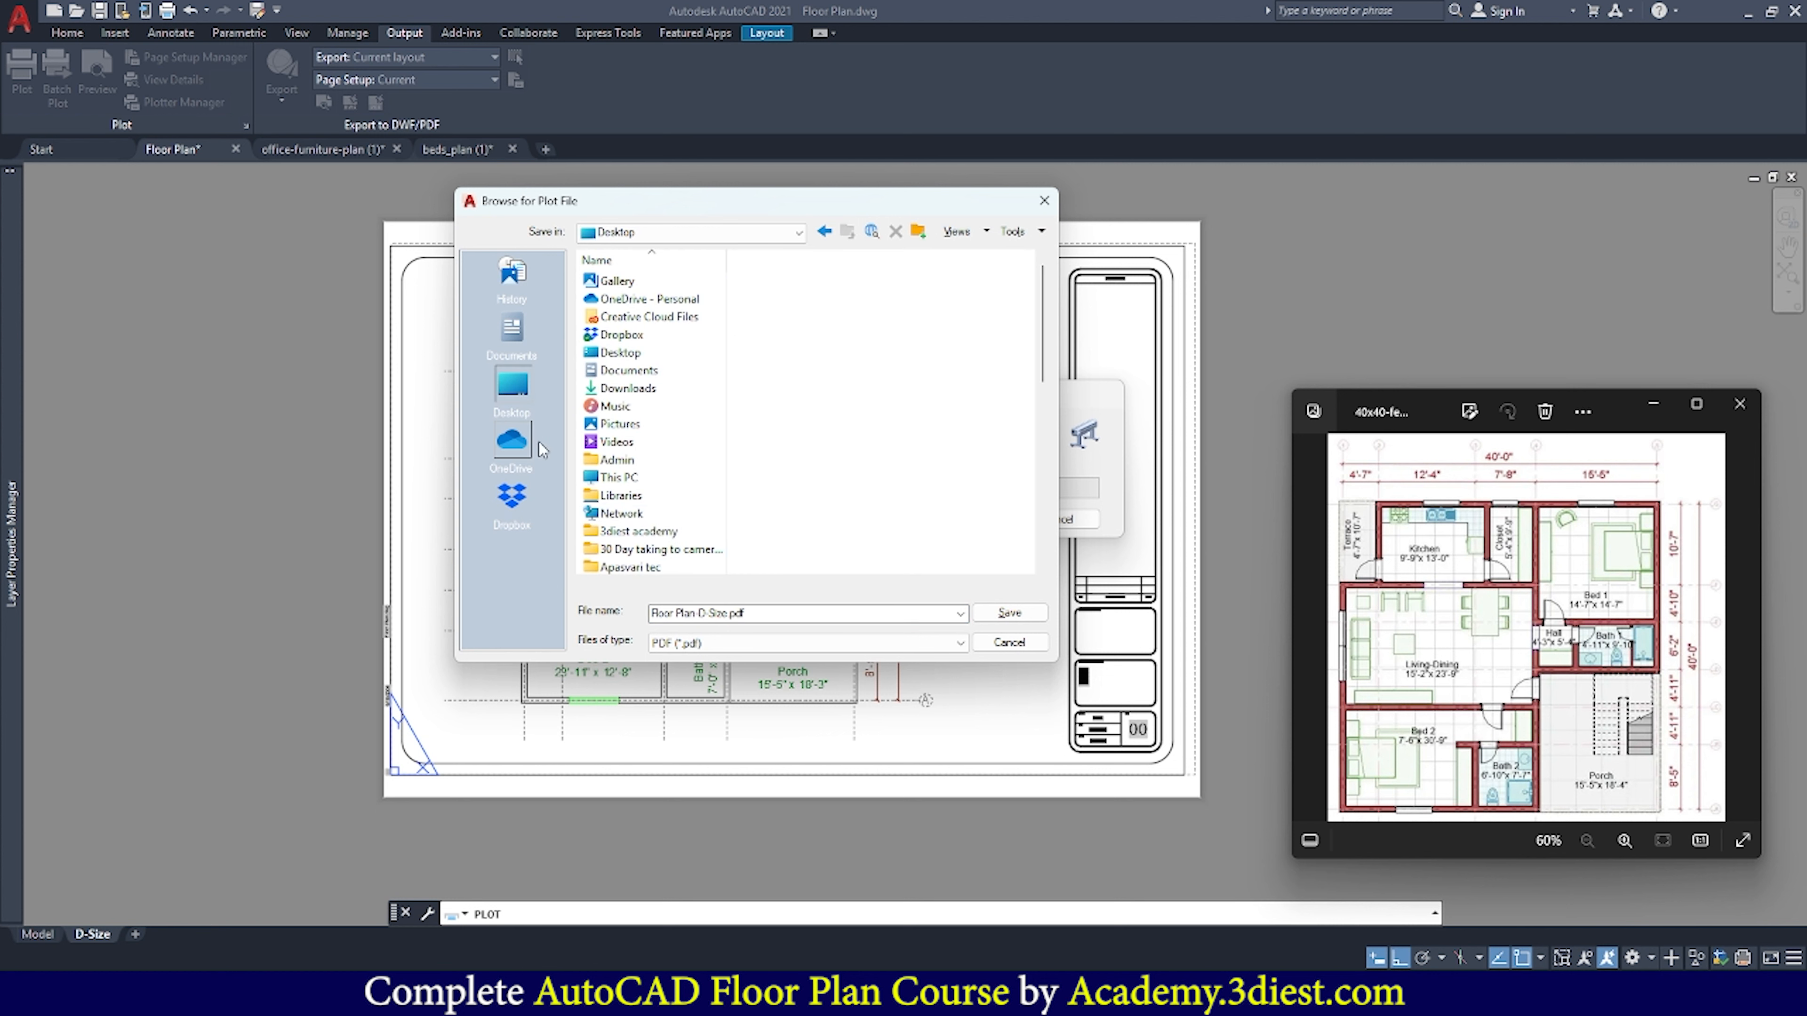
double_click(669, 484)
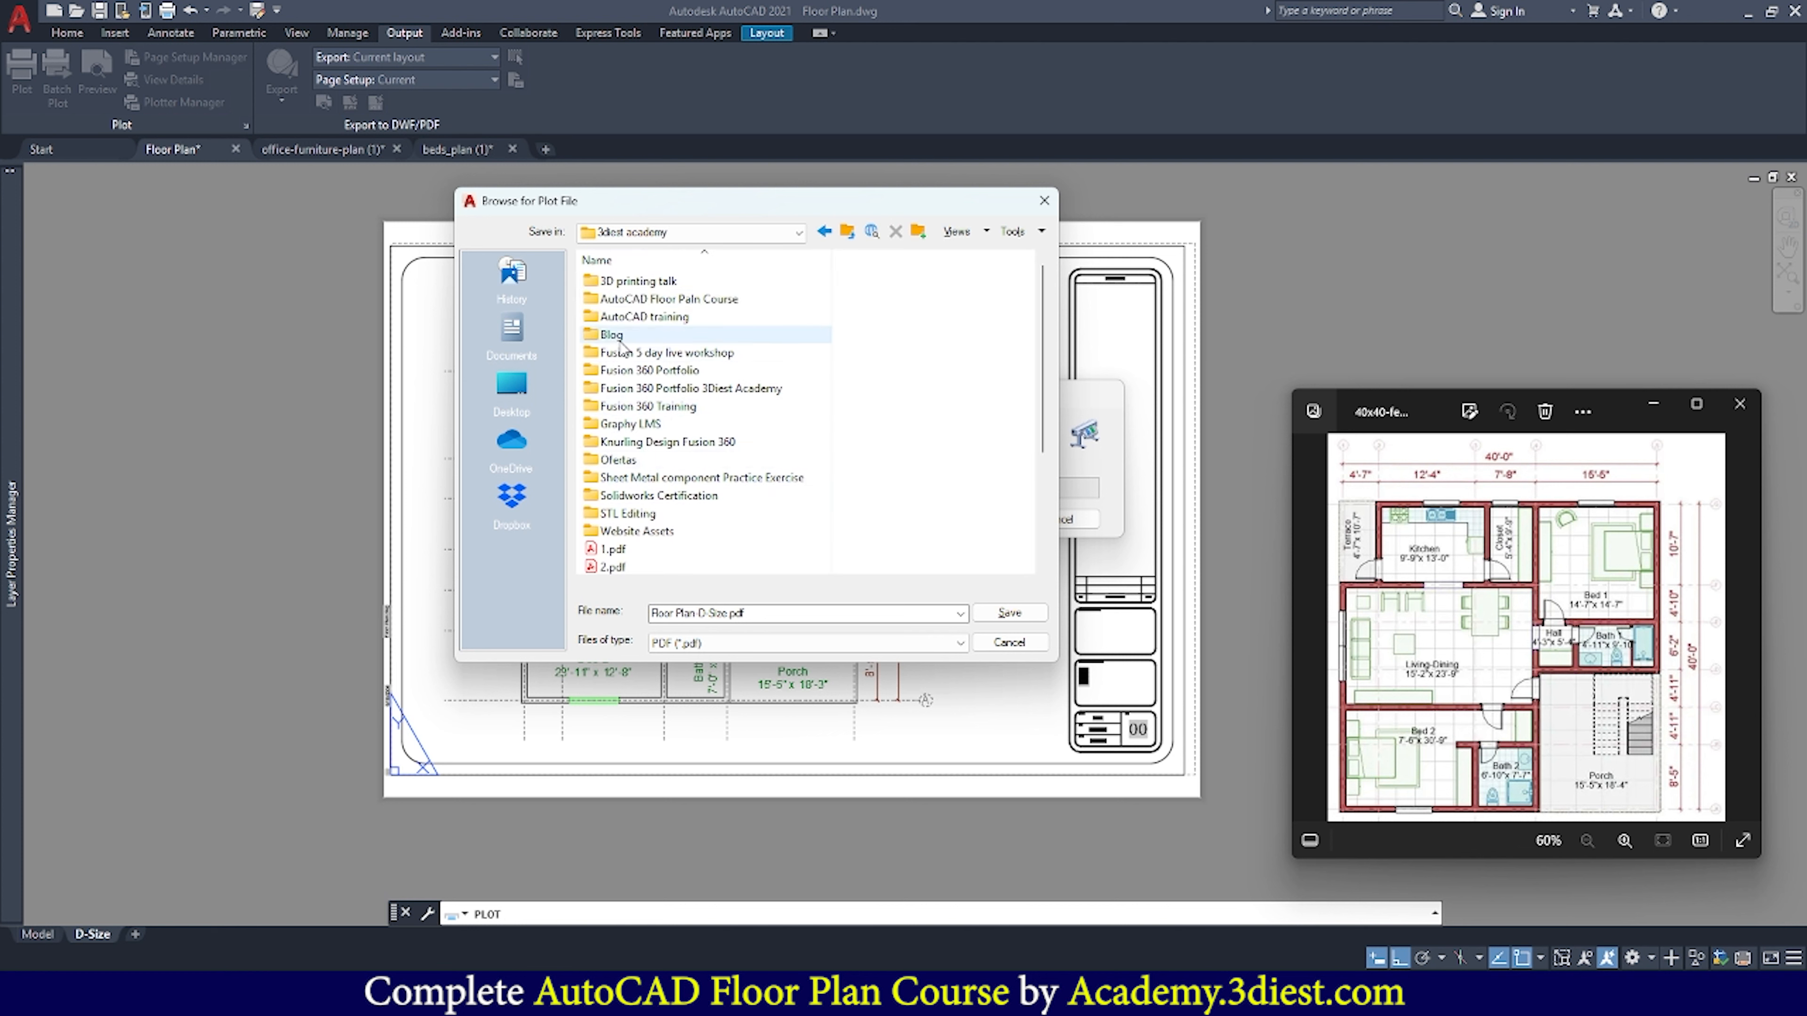
double_click(650, 317)
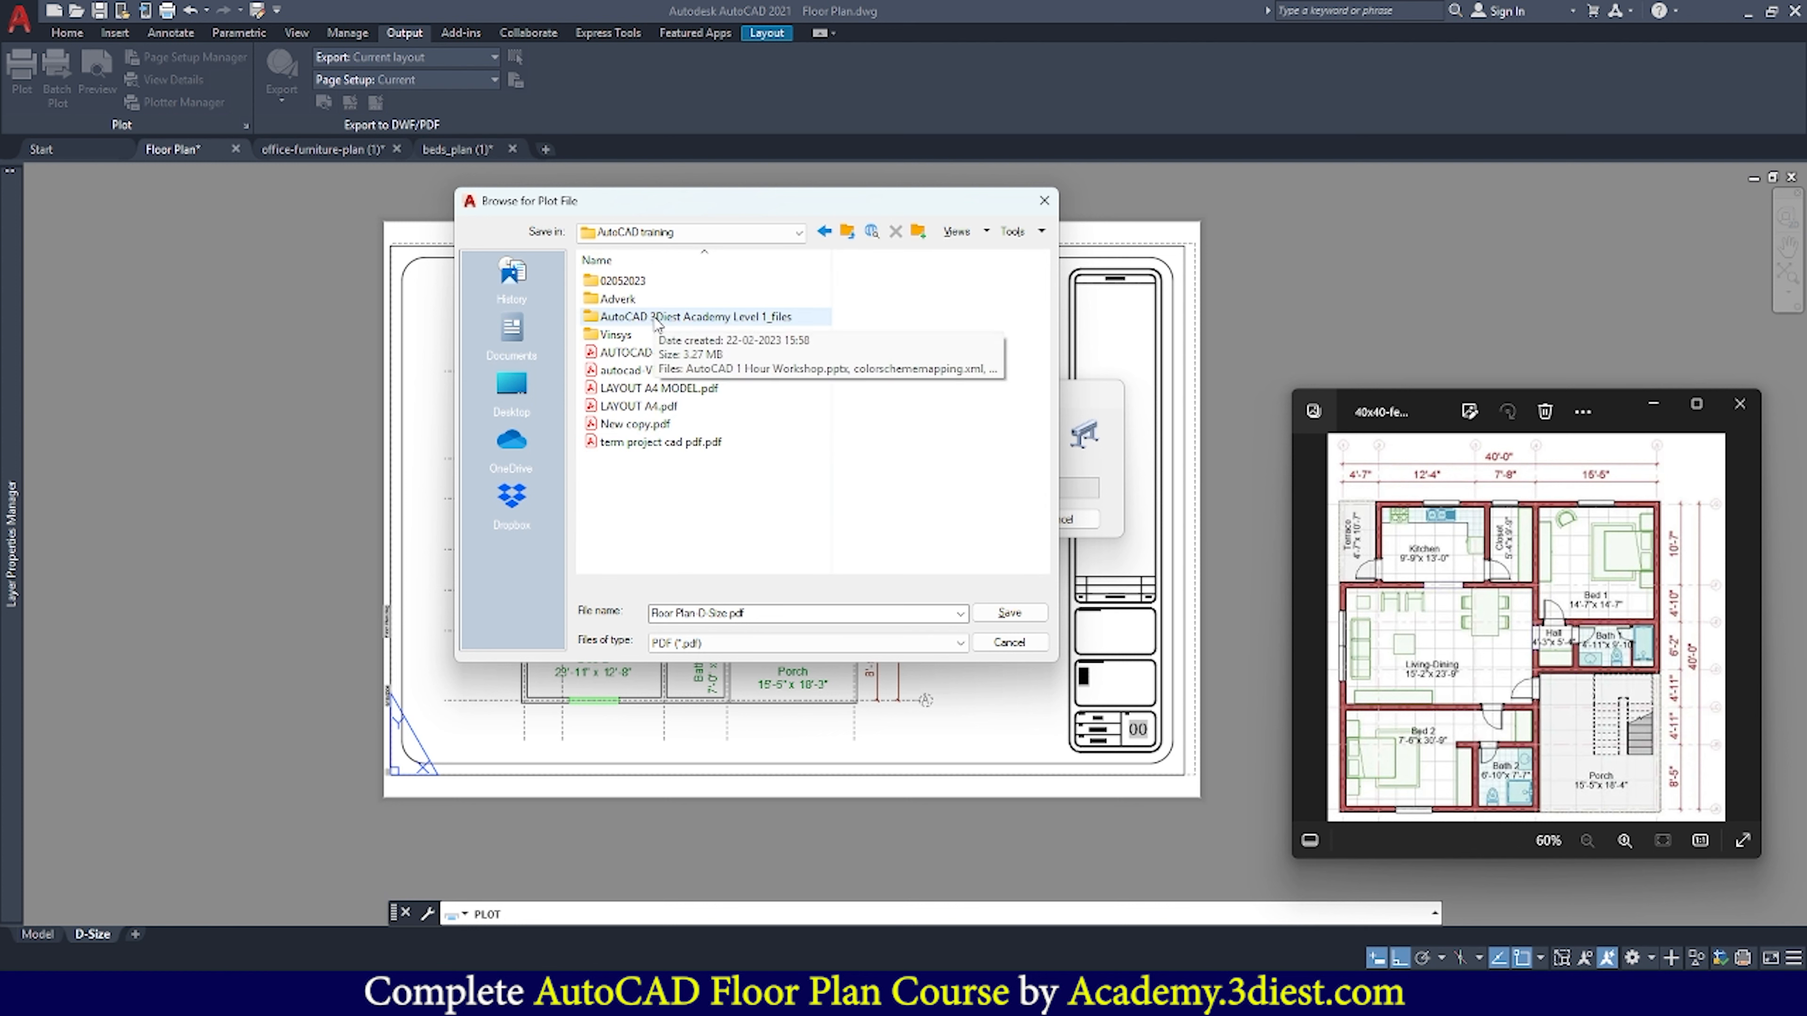
double_click(653, 283)
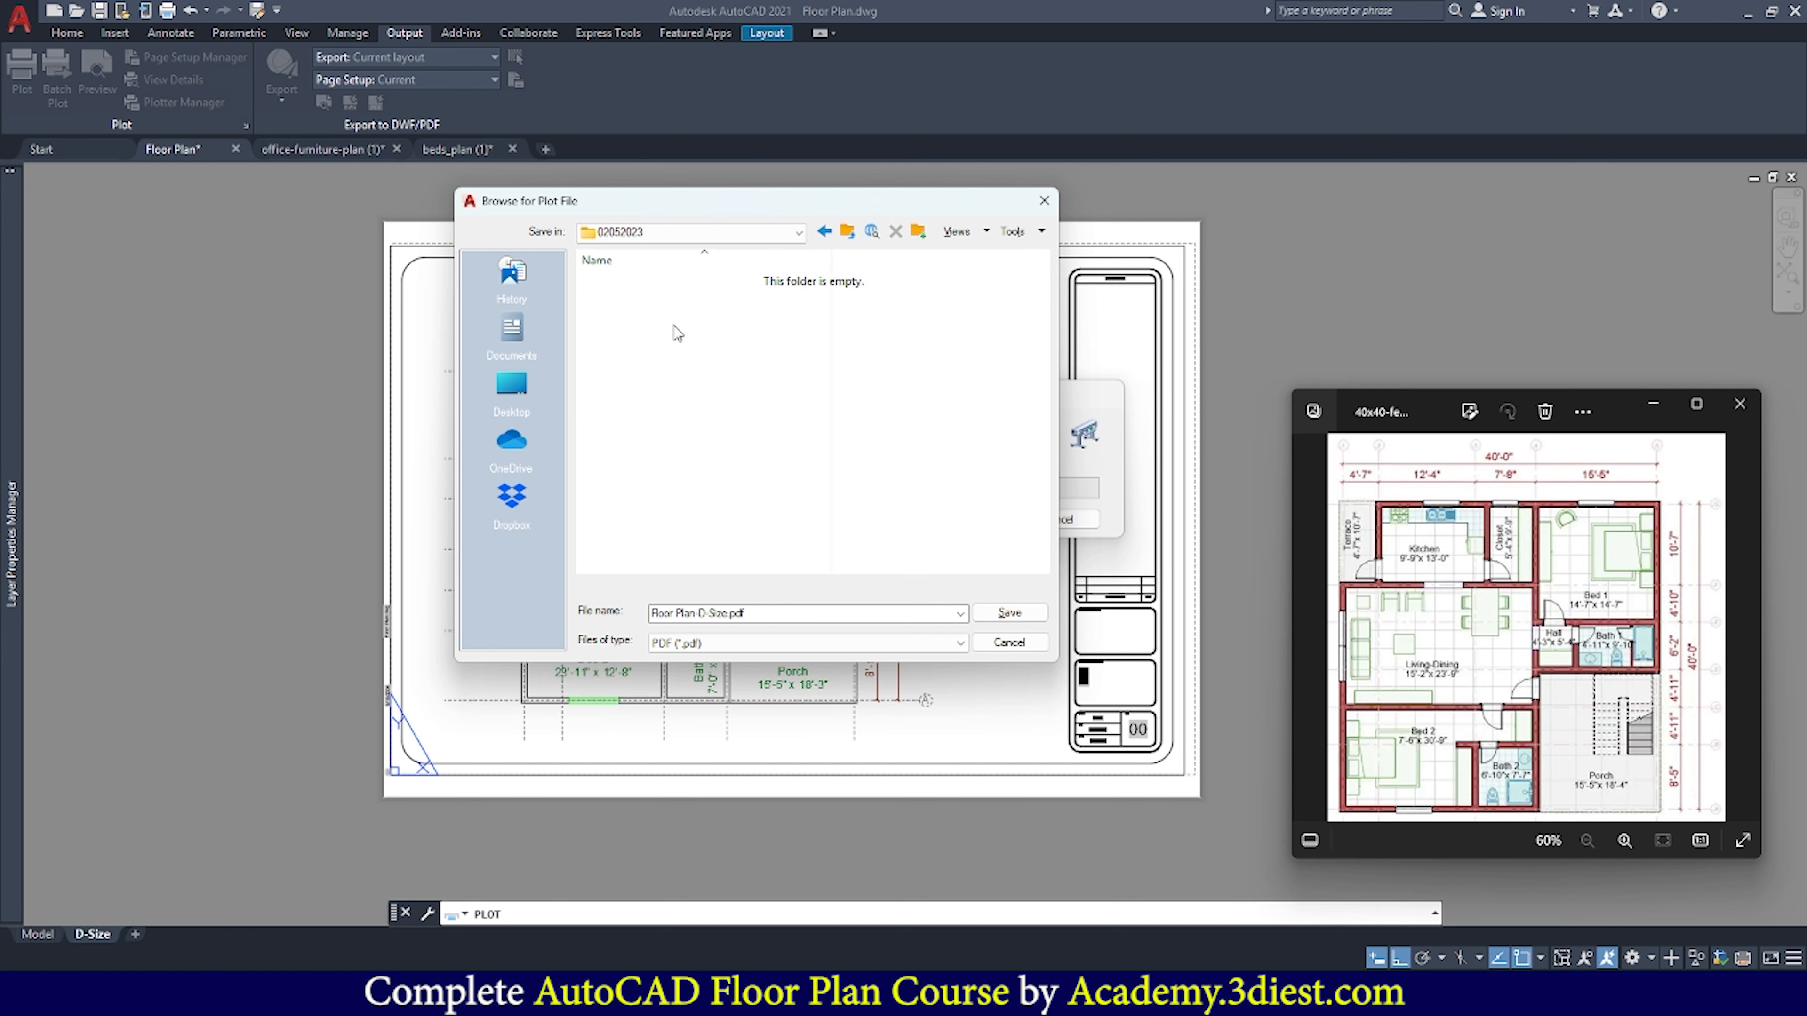
click(1002, 611)
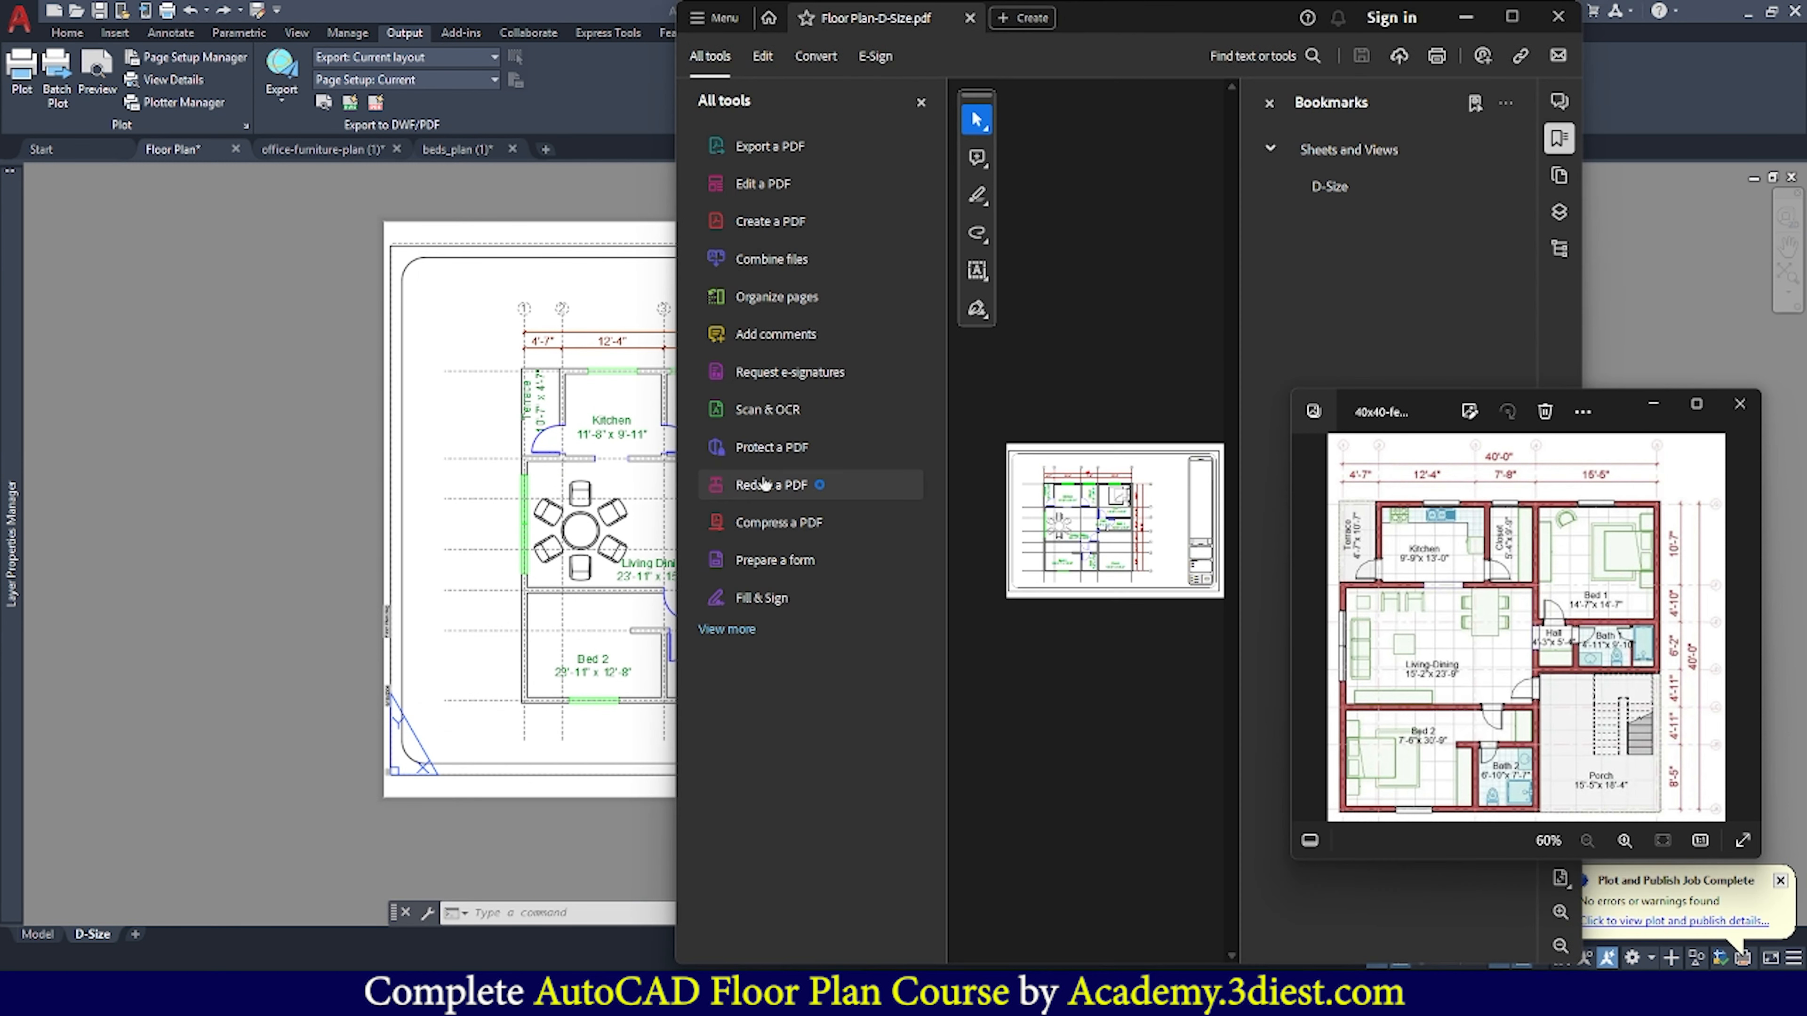
Inspect the plotted PDF sheet in a maximized window with the reference image minimized out of the way
click(1521, 21)
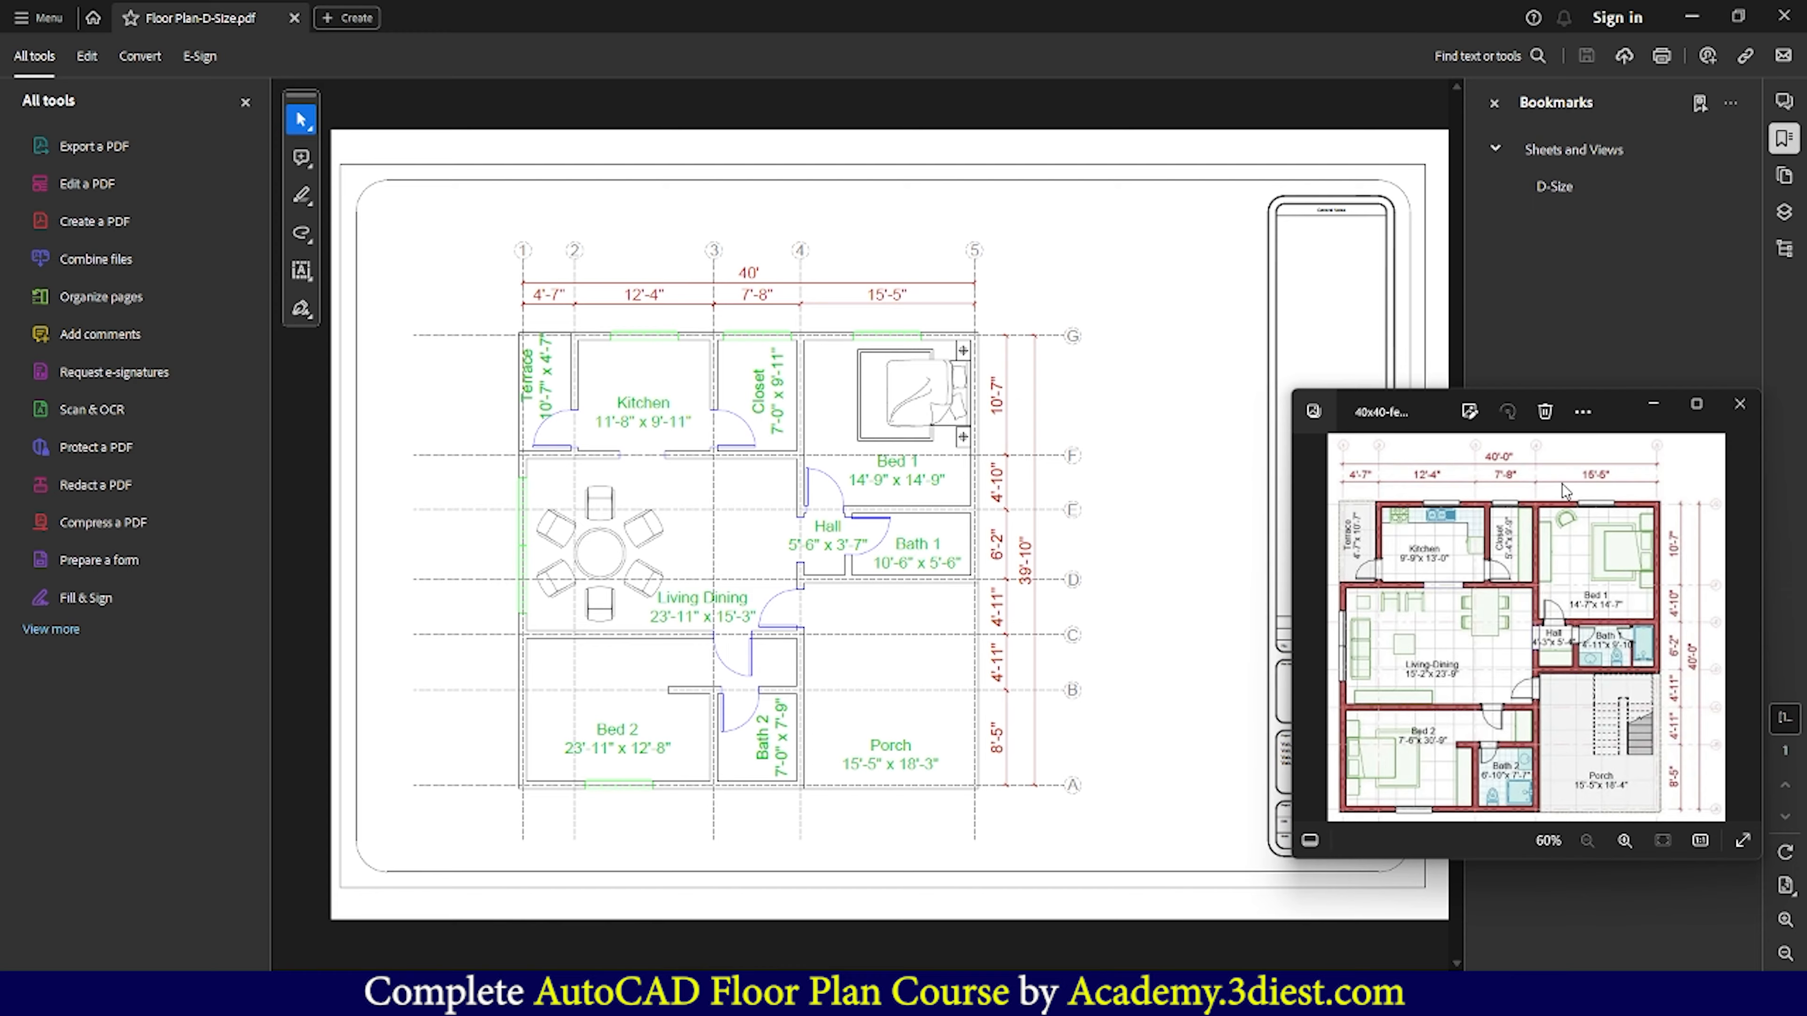
drag(1614, 412, 1802, 530)
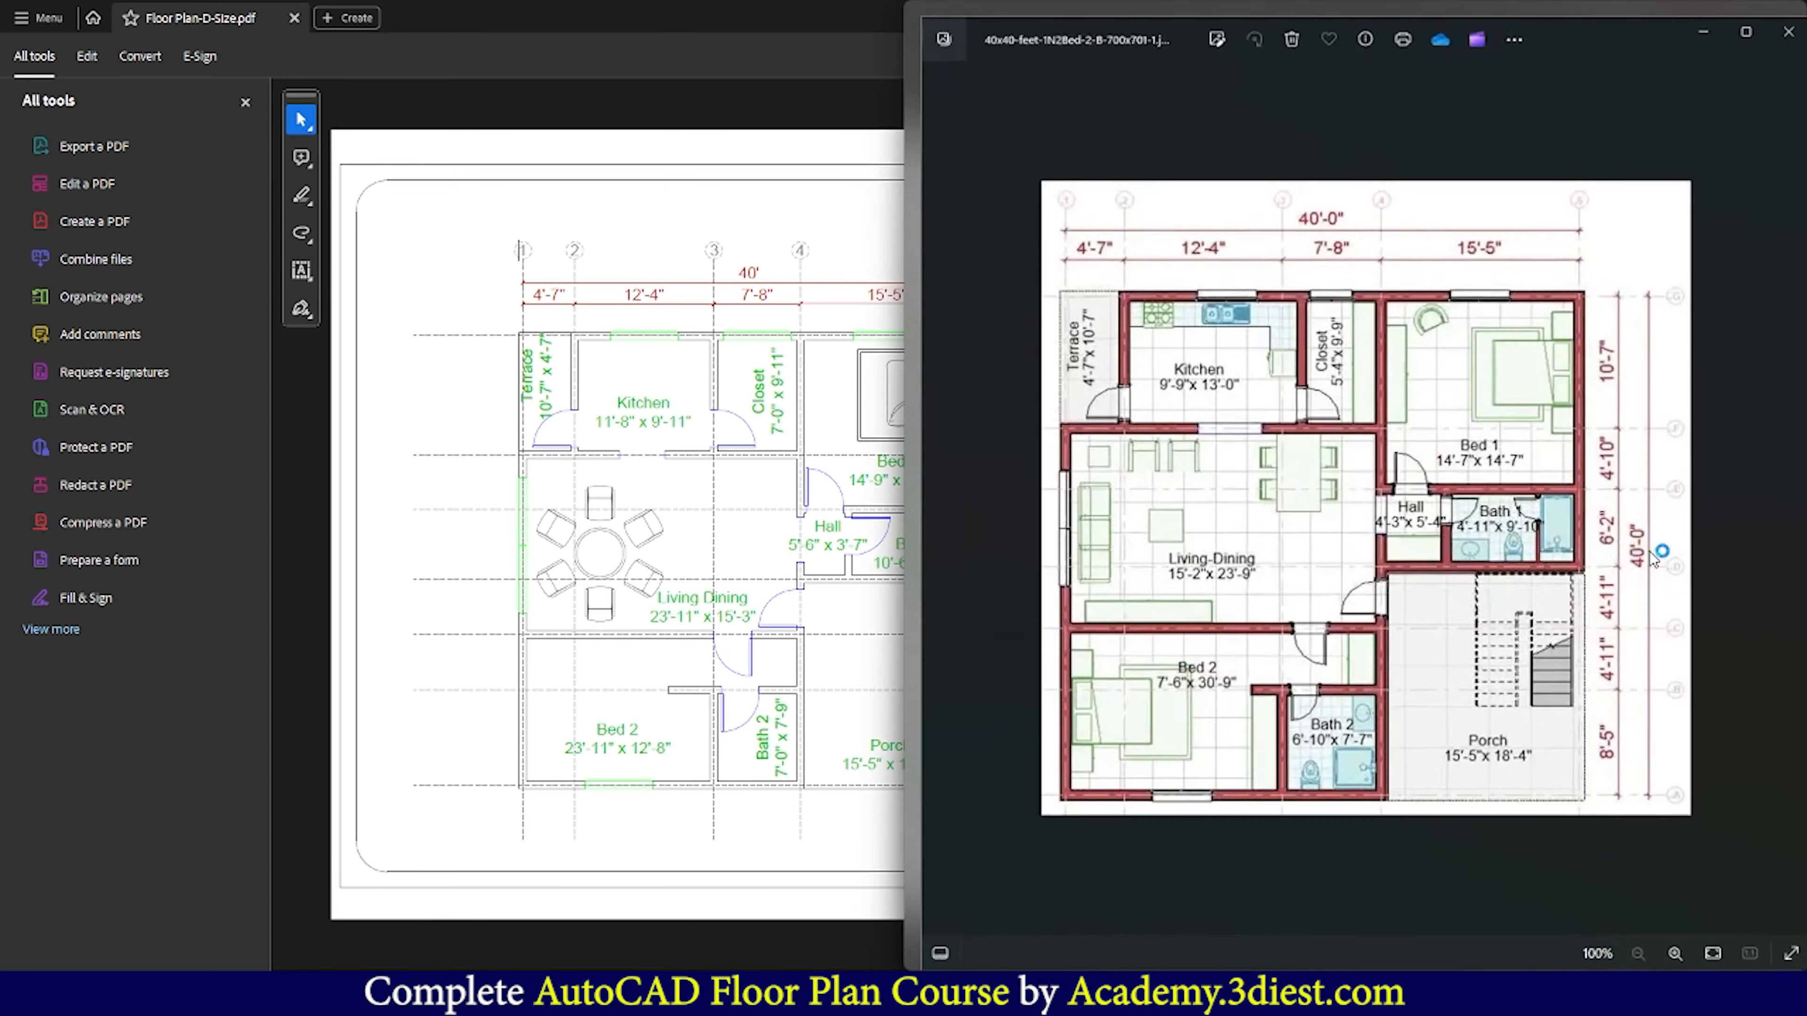
double_click(1742, 15)
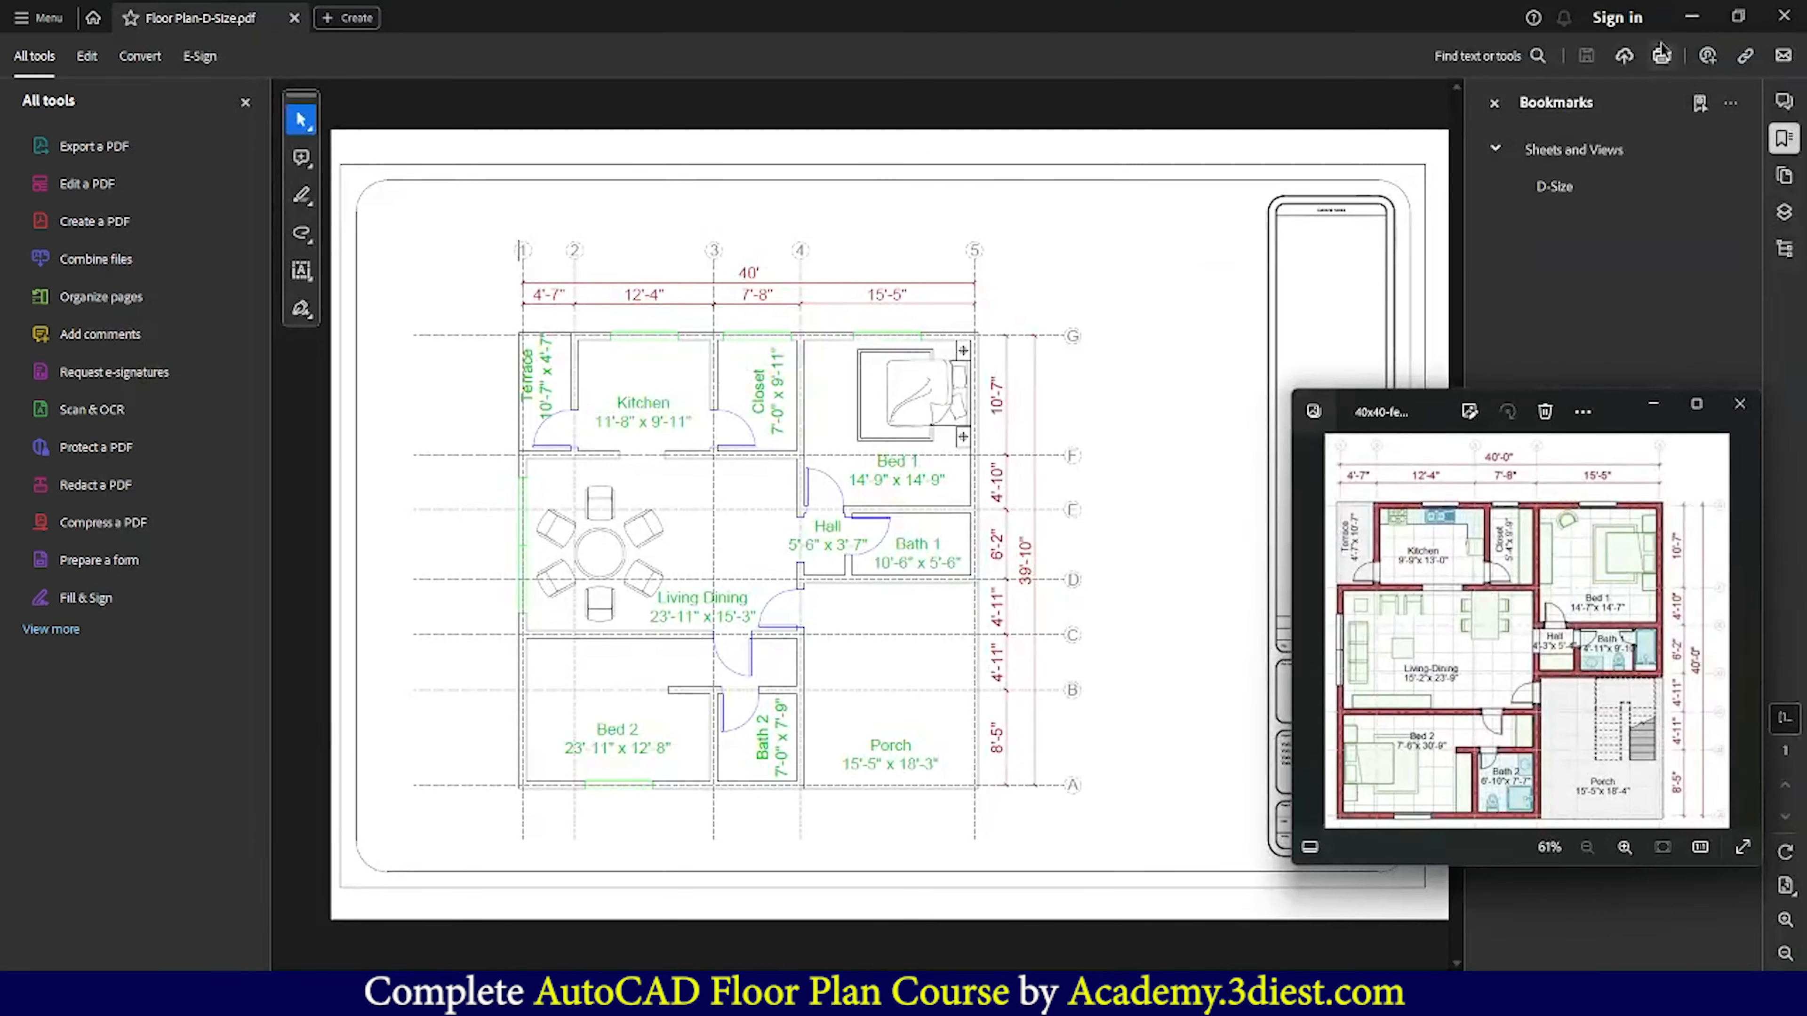
click(1652, 404)
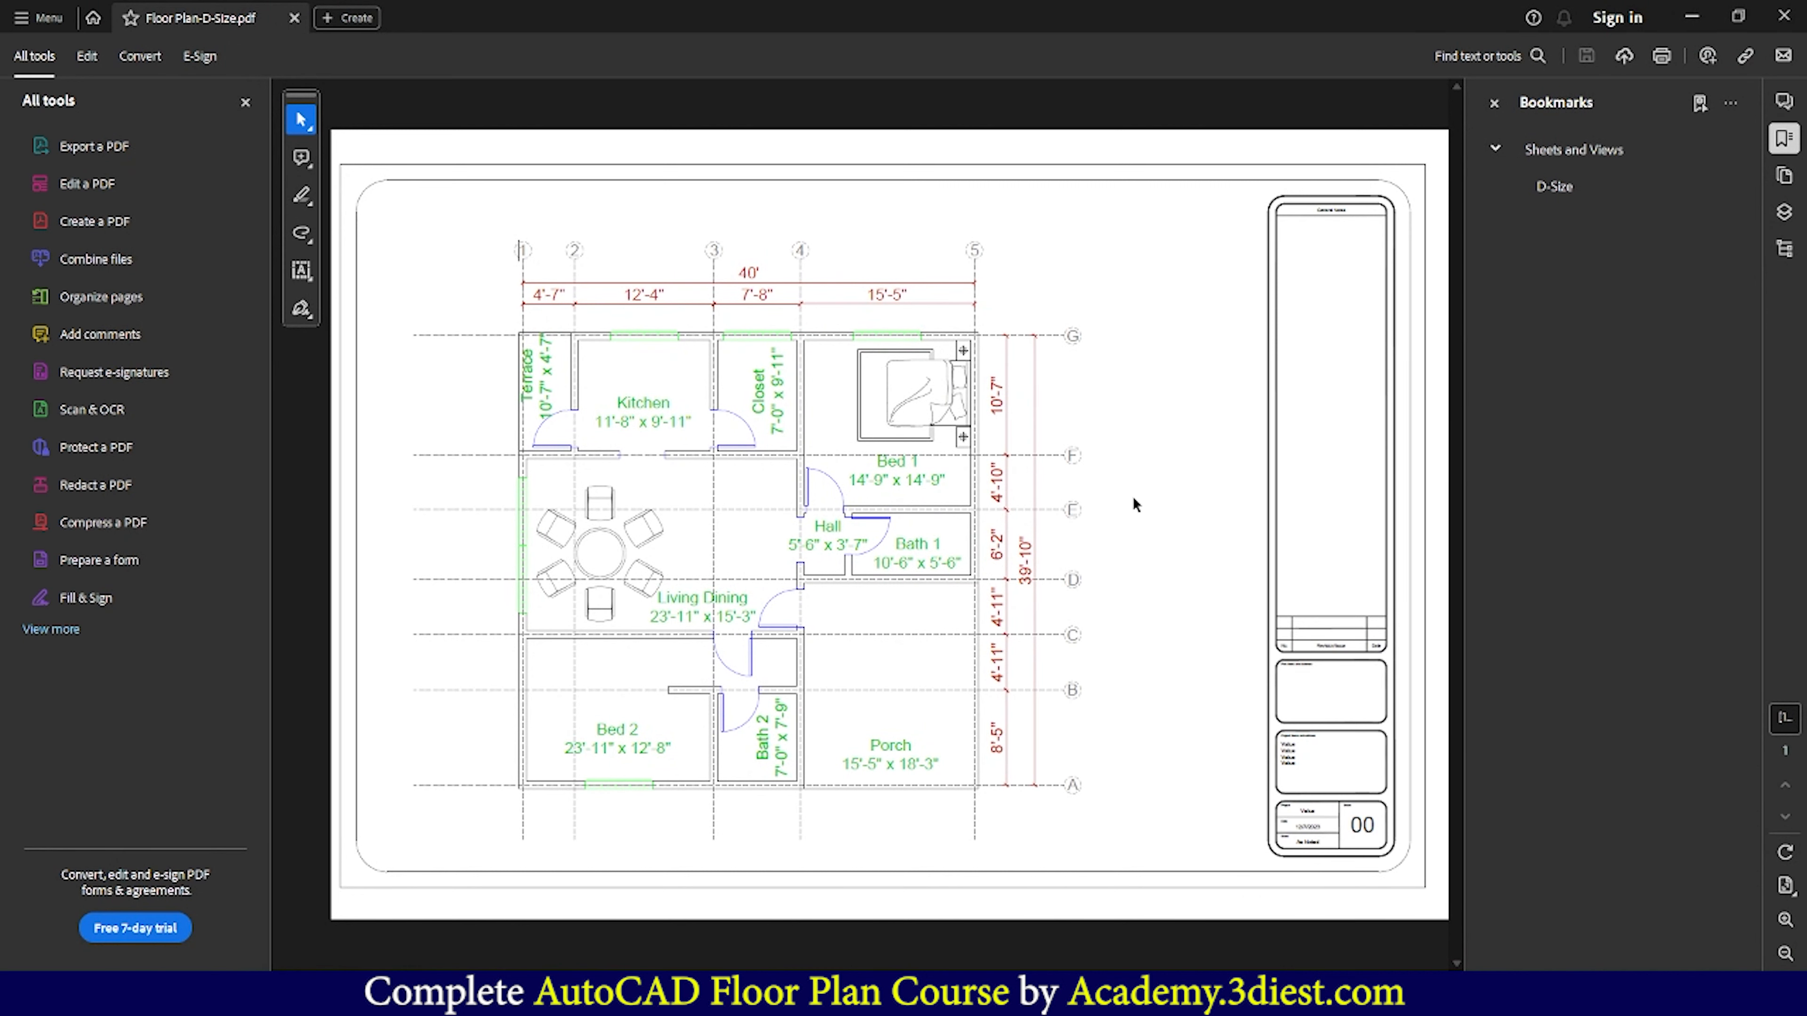
Minimize the PDF viewer to get back to AutoCAD and switch the floor plan drawing to model space
click(1699, 20)
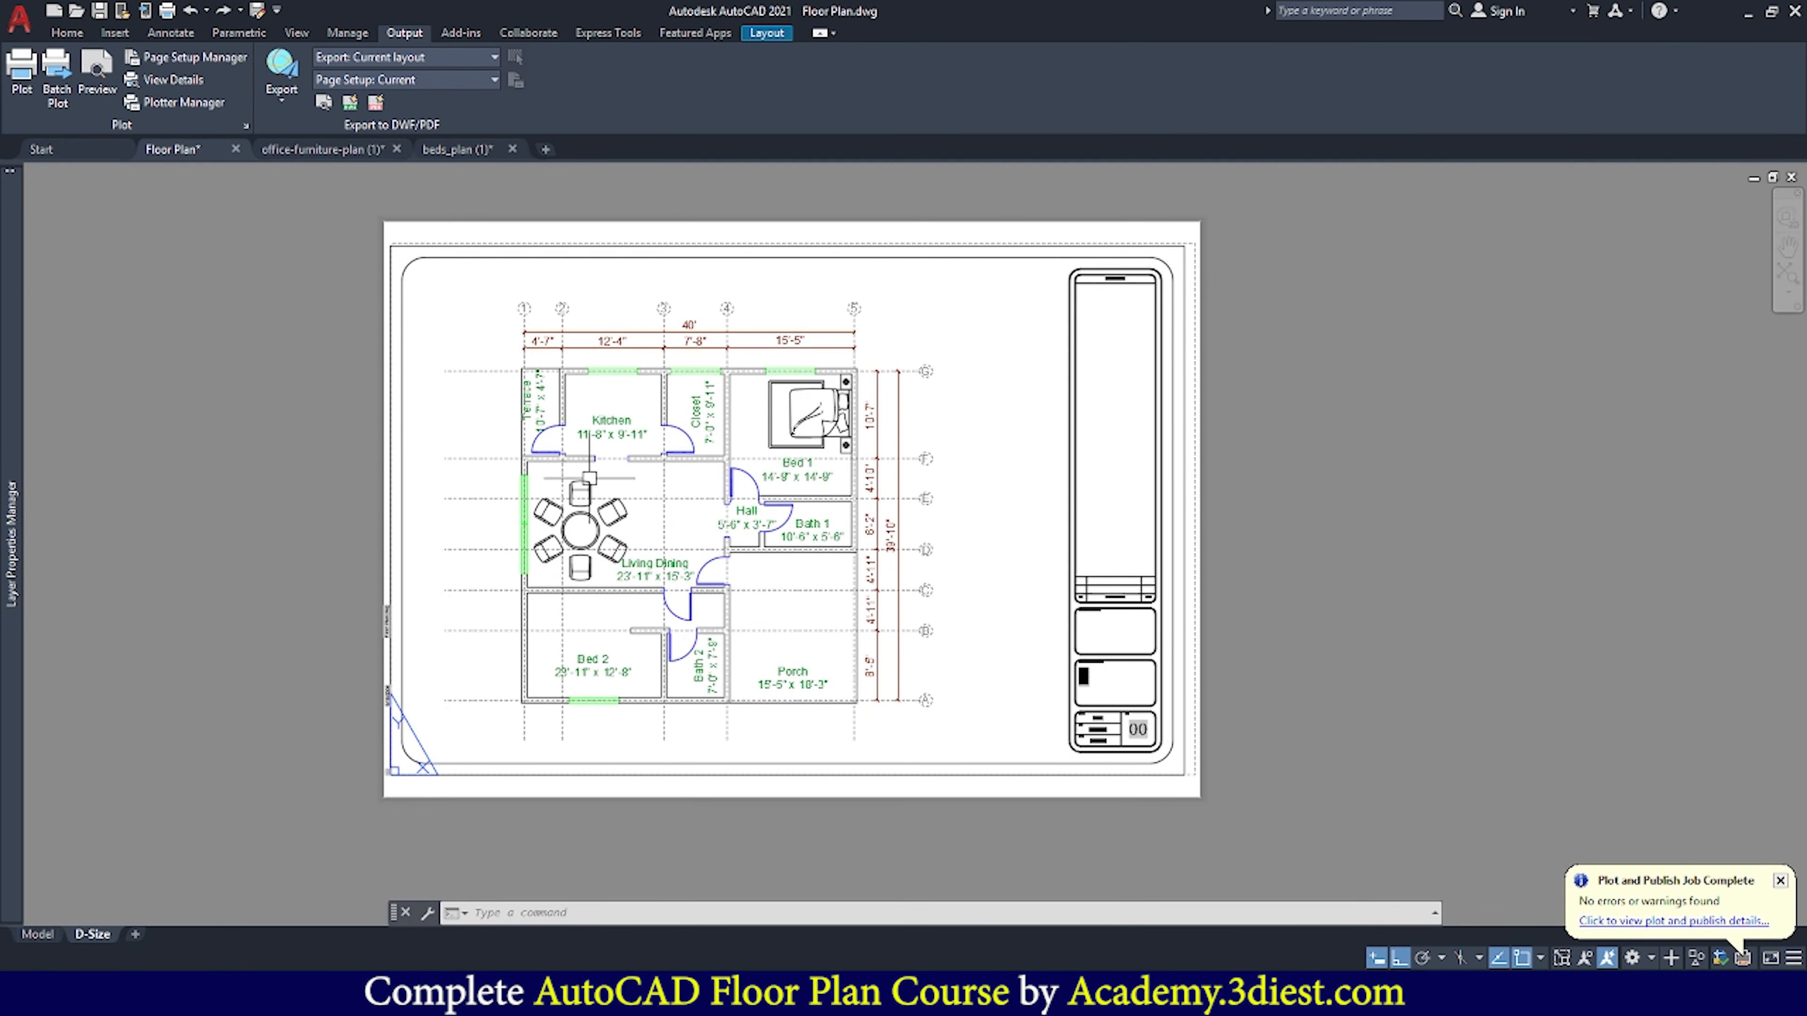
click(37, 934)
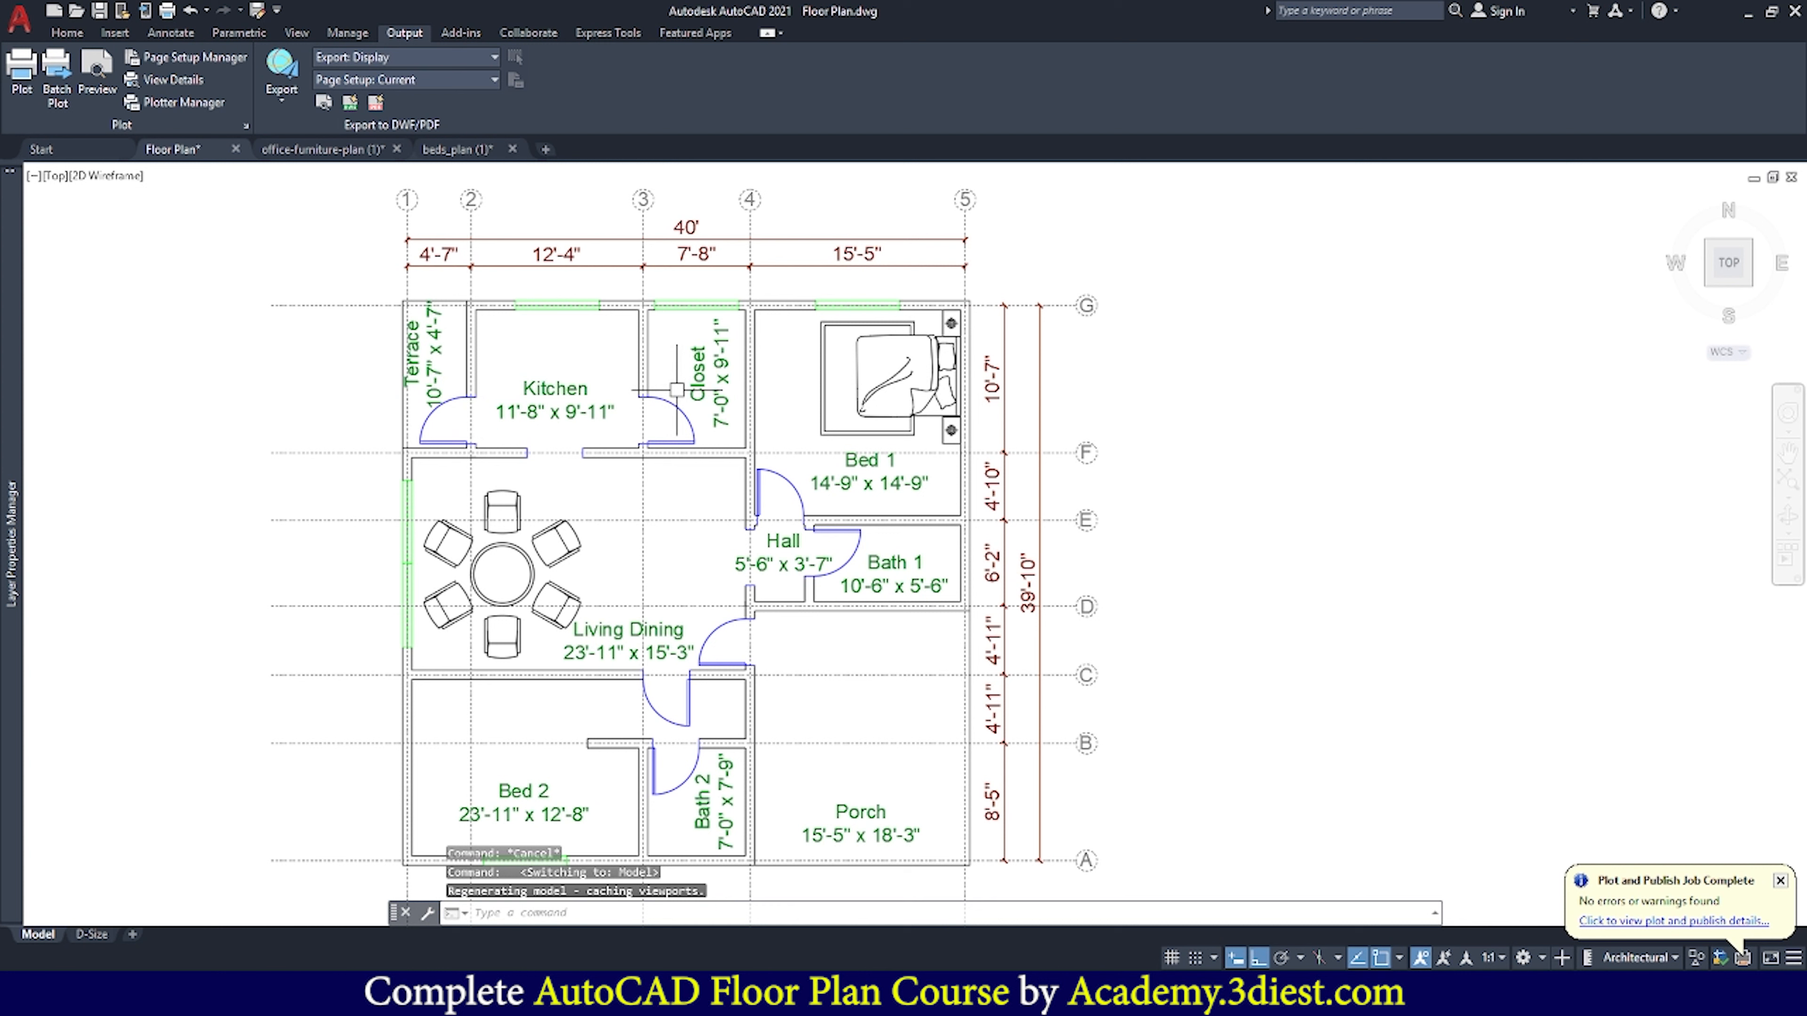